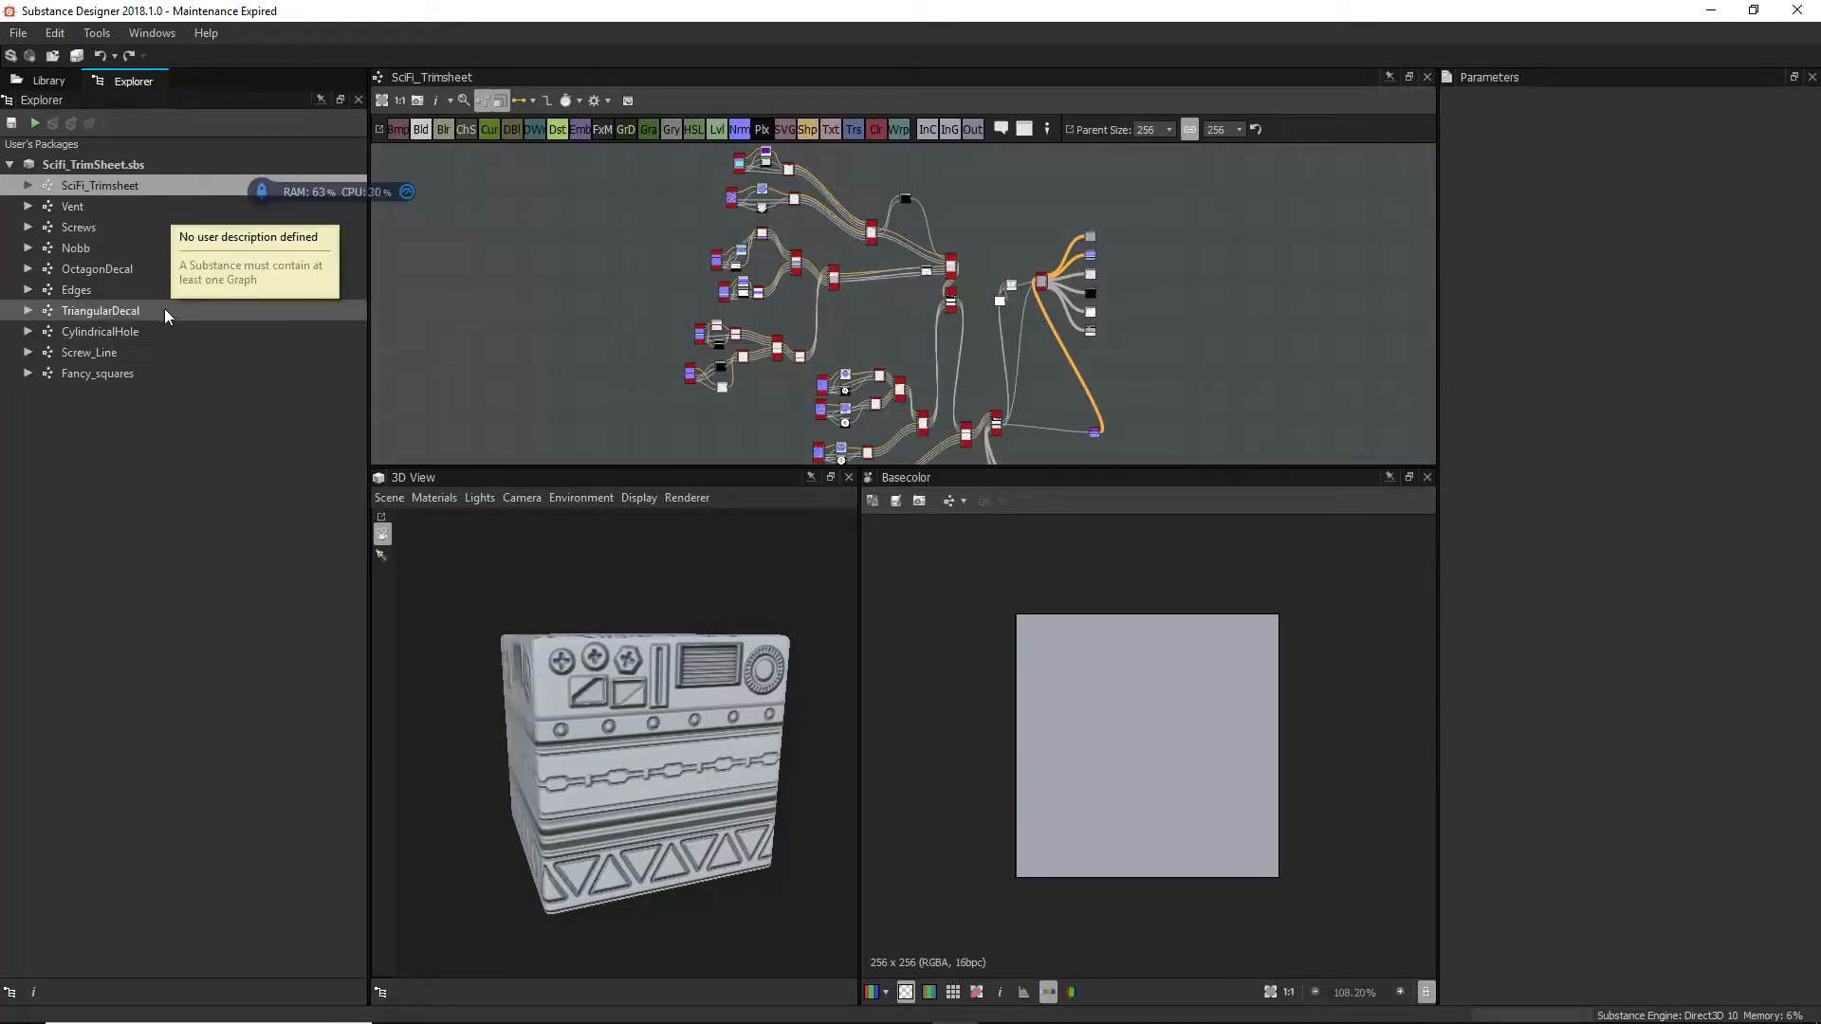
Step: Examine the finished sci-fi trim sheet on the 3D cube and the output nodes of the SciFi_Trimsheet graph
left_click_drag(688, 697, 588, 717)
scroll(583, 718, "up", 6)
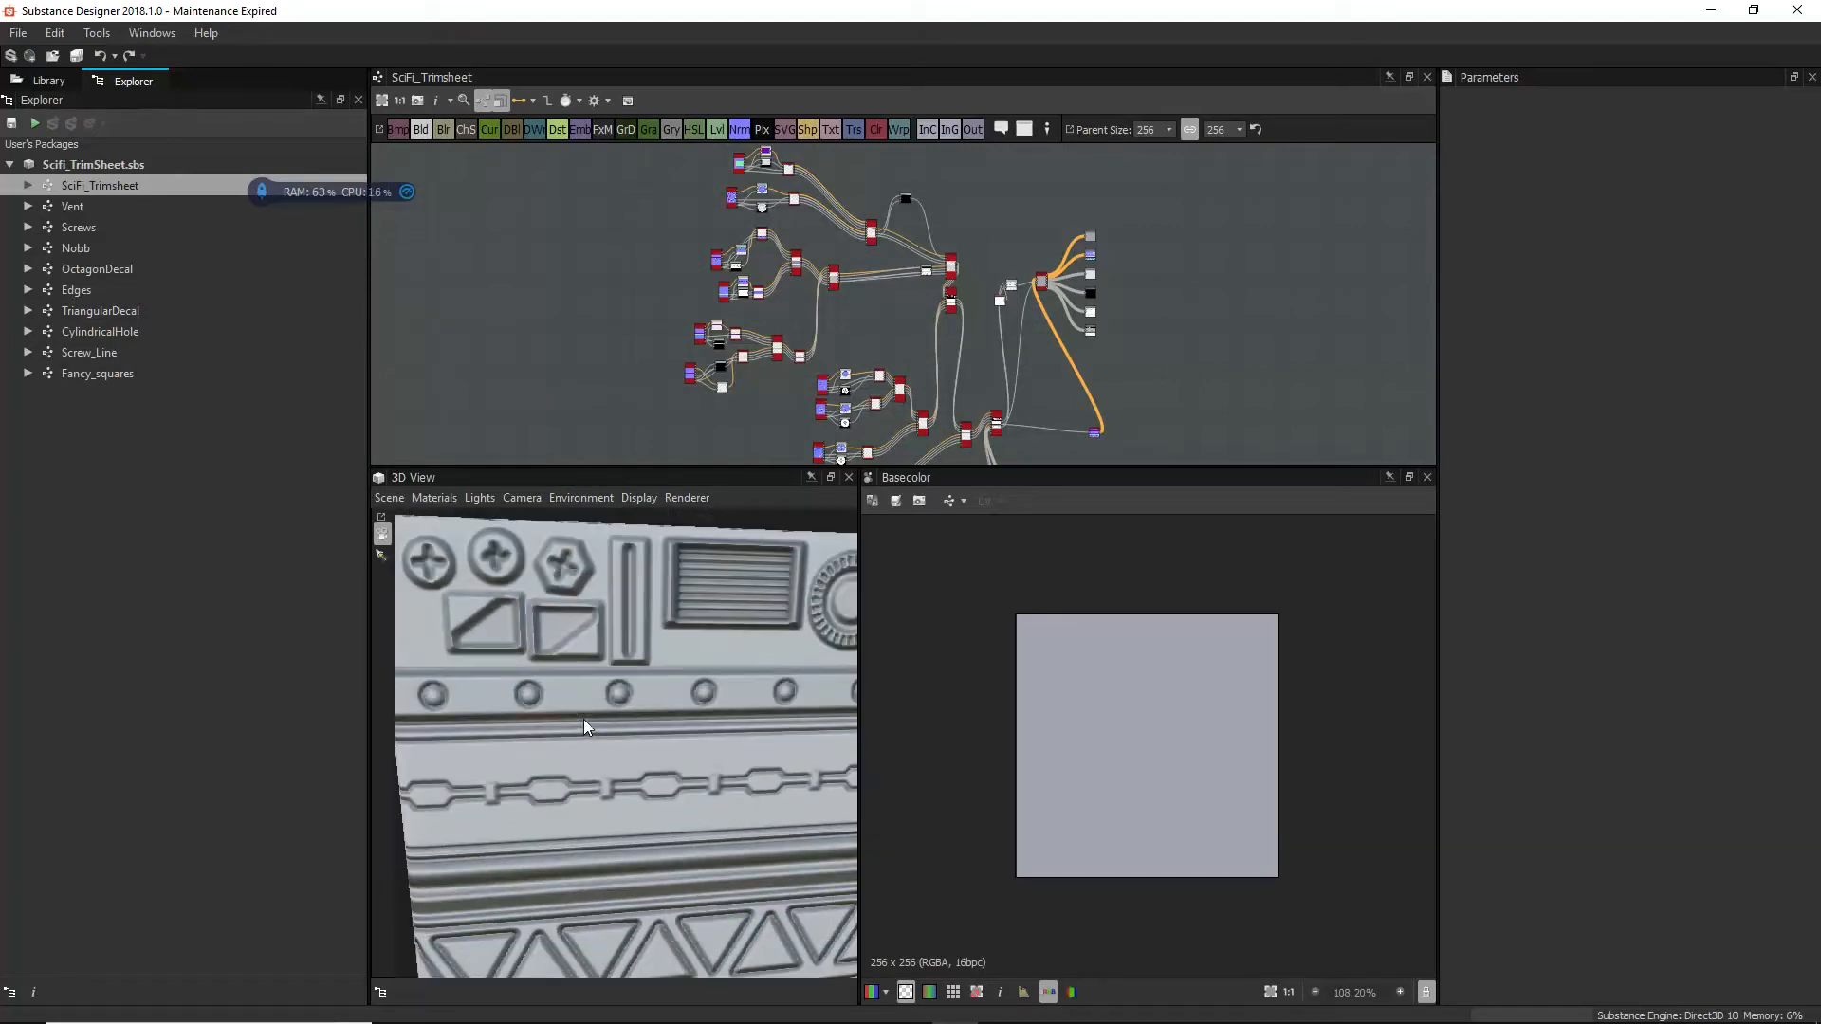
left_click_drag(706, 639, 594, 633)
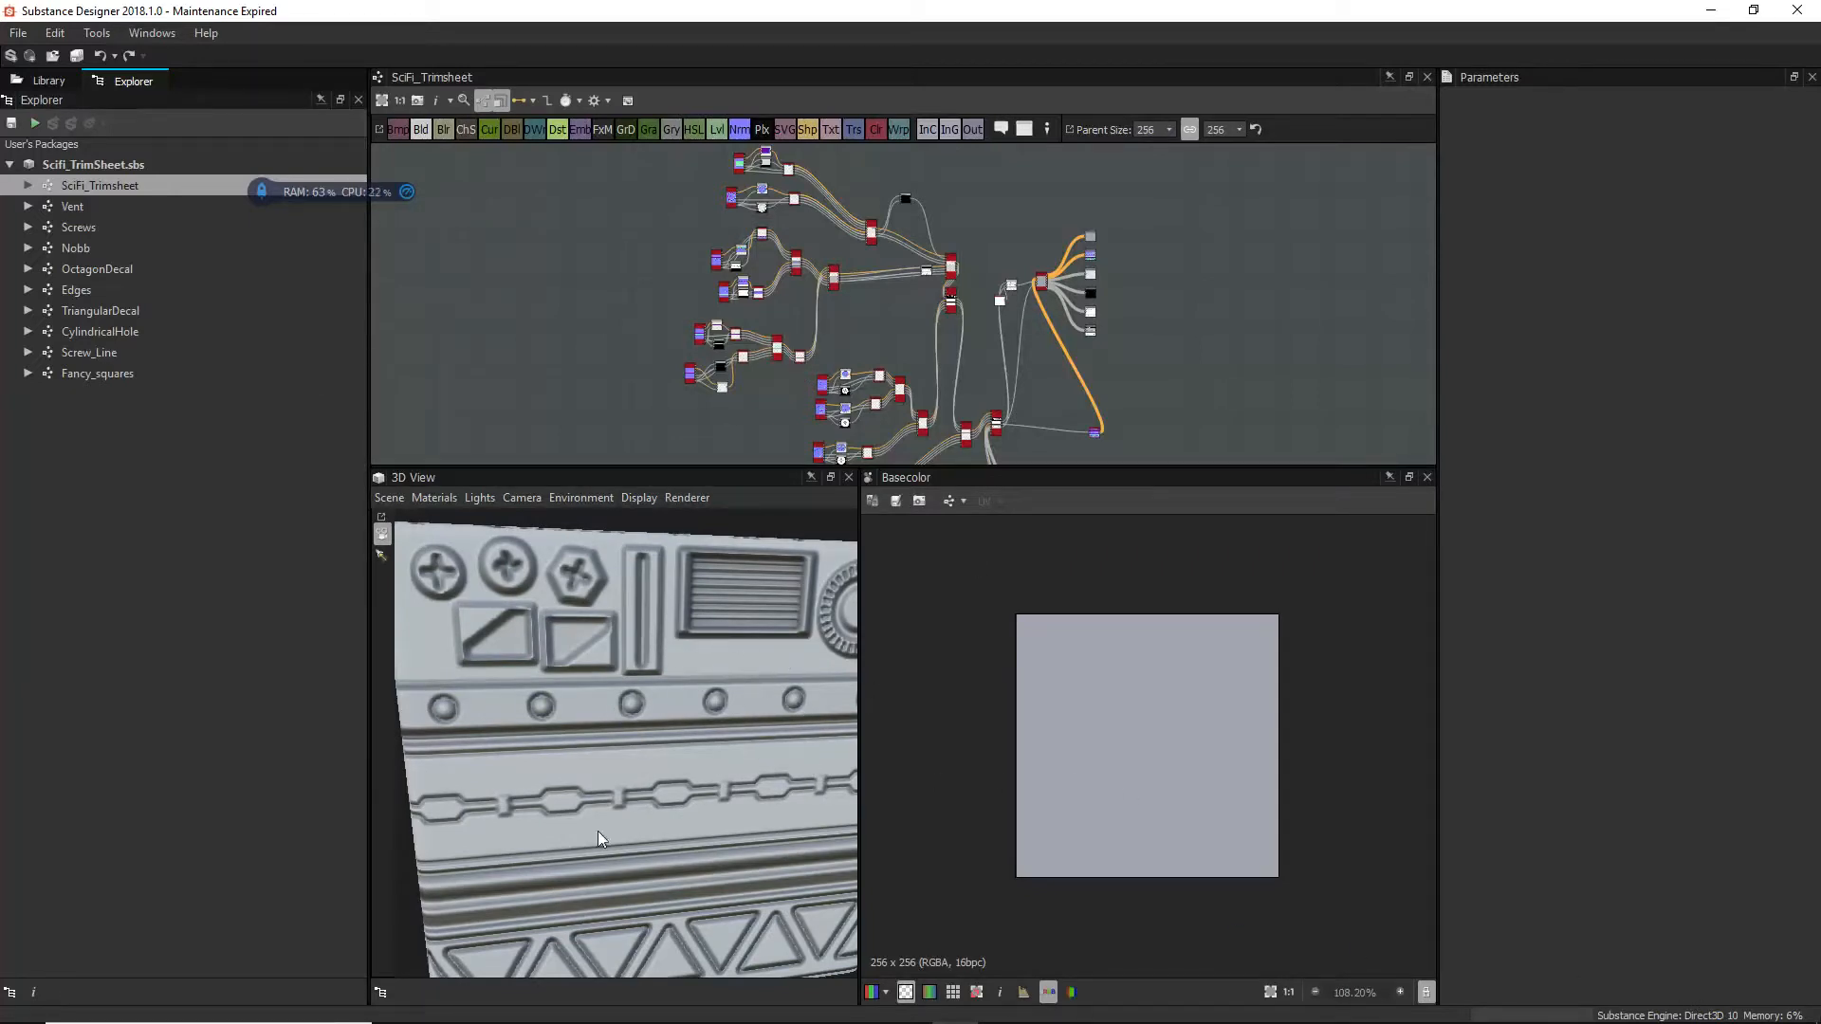
scroll(639, 793, "down", 5)
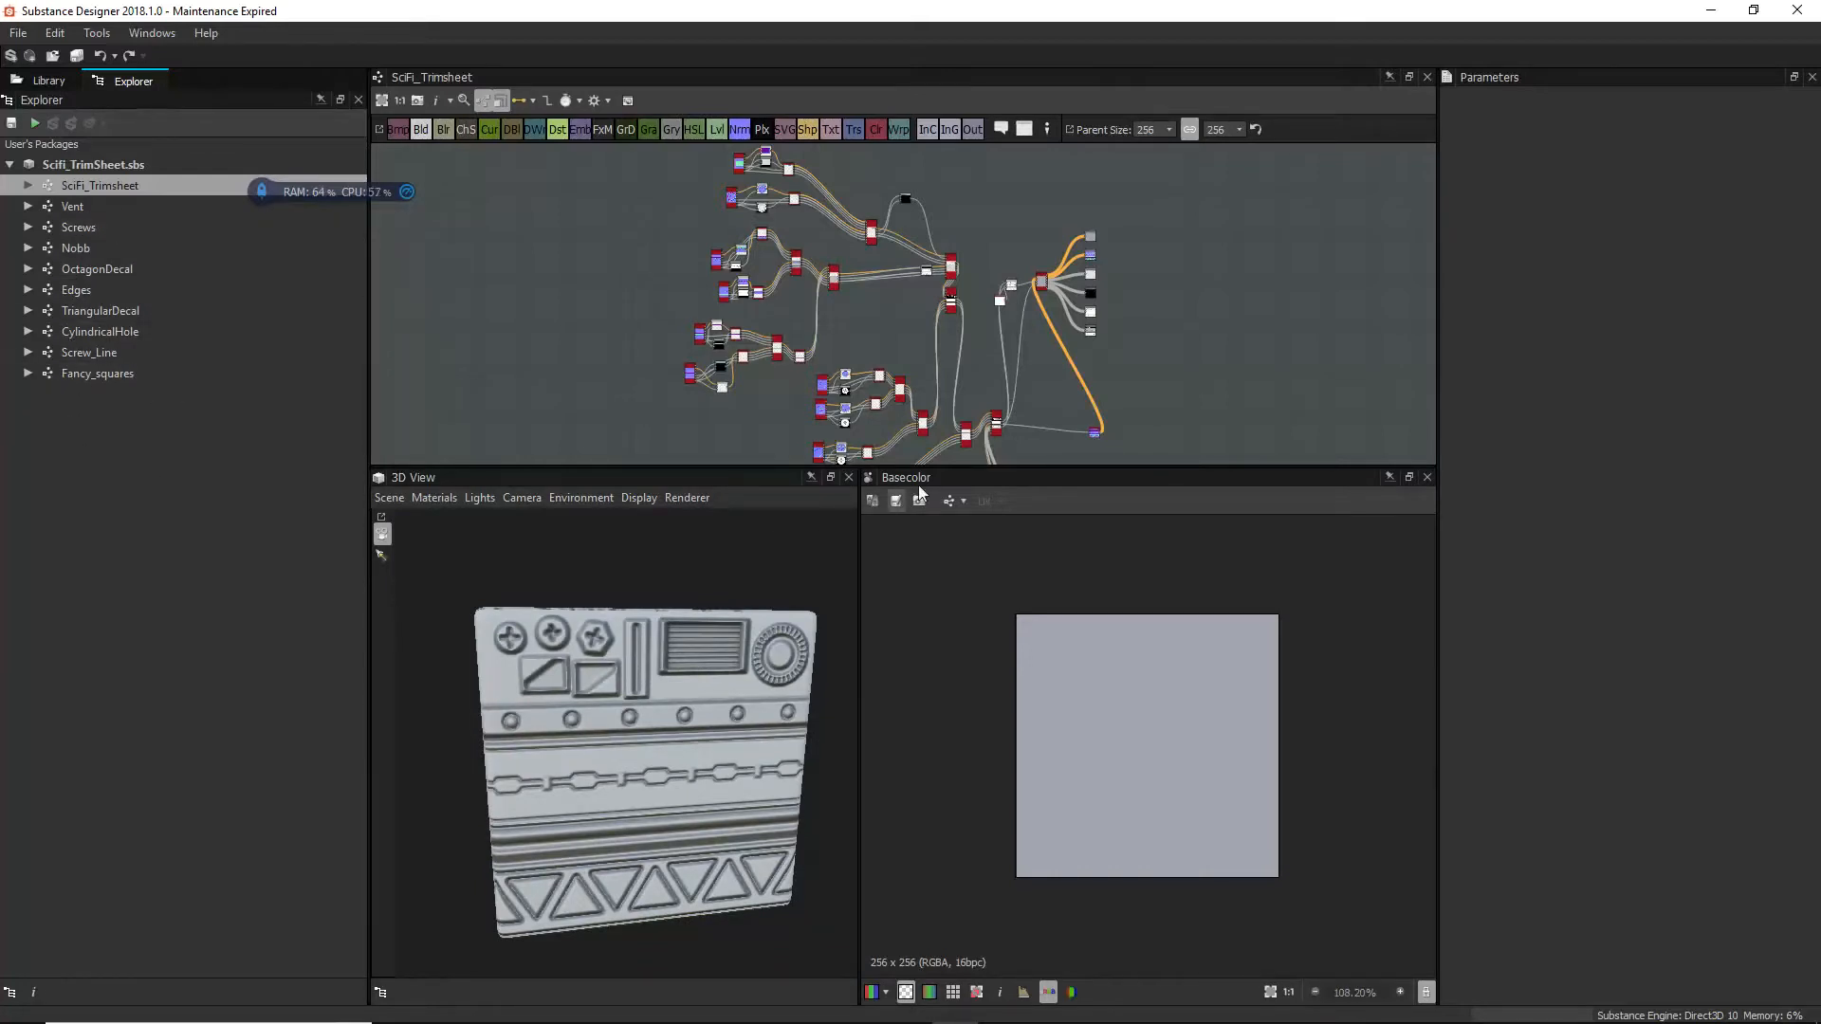
scroll(1091, 408, "up", 6)
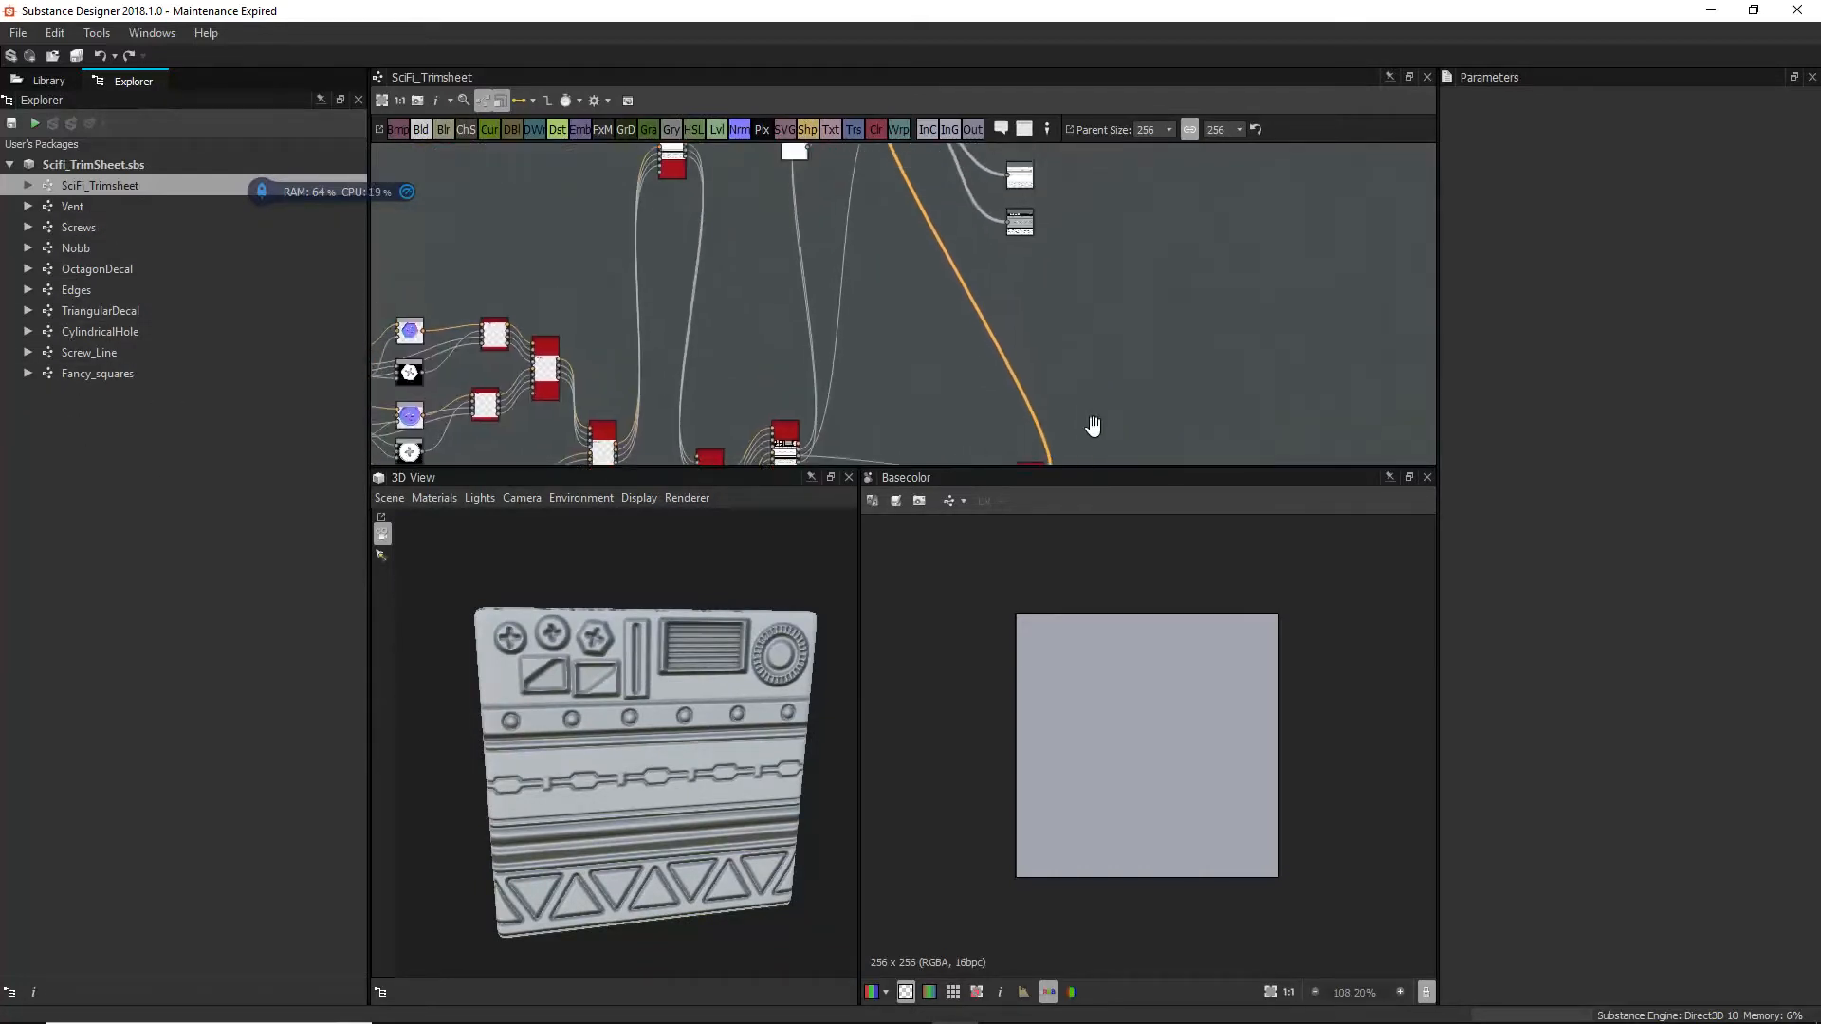
scroll(1026, 243, "up", 4)
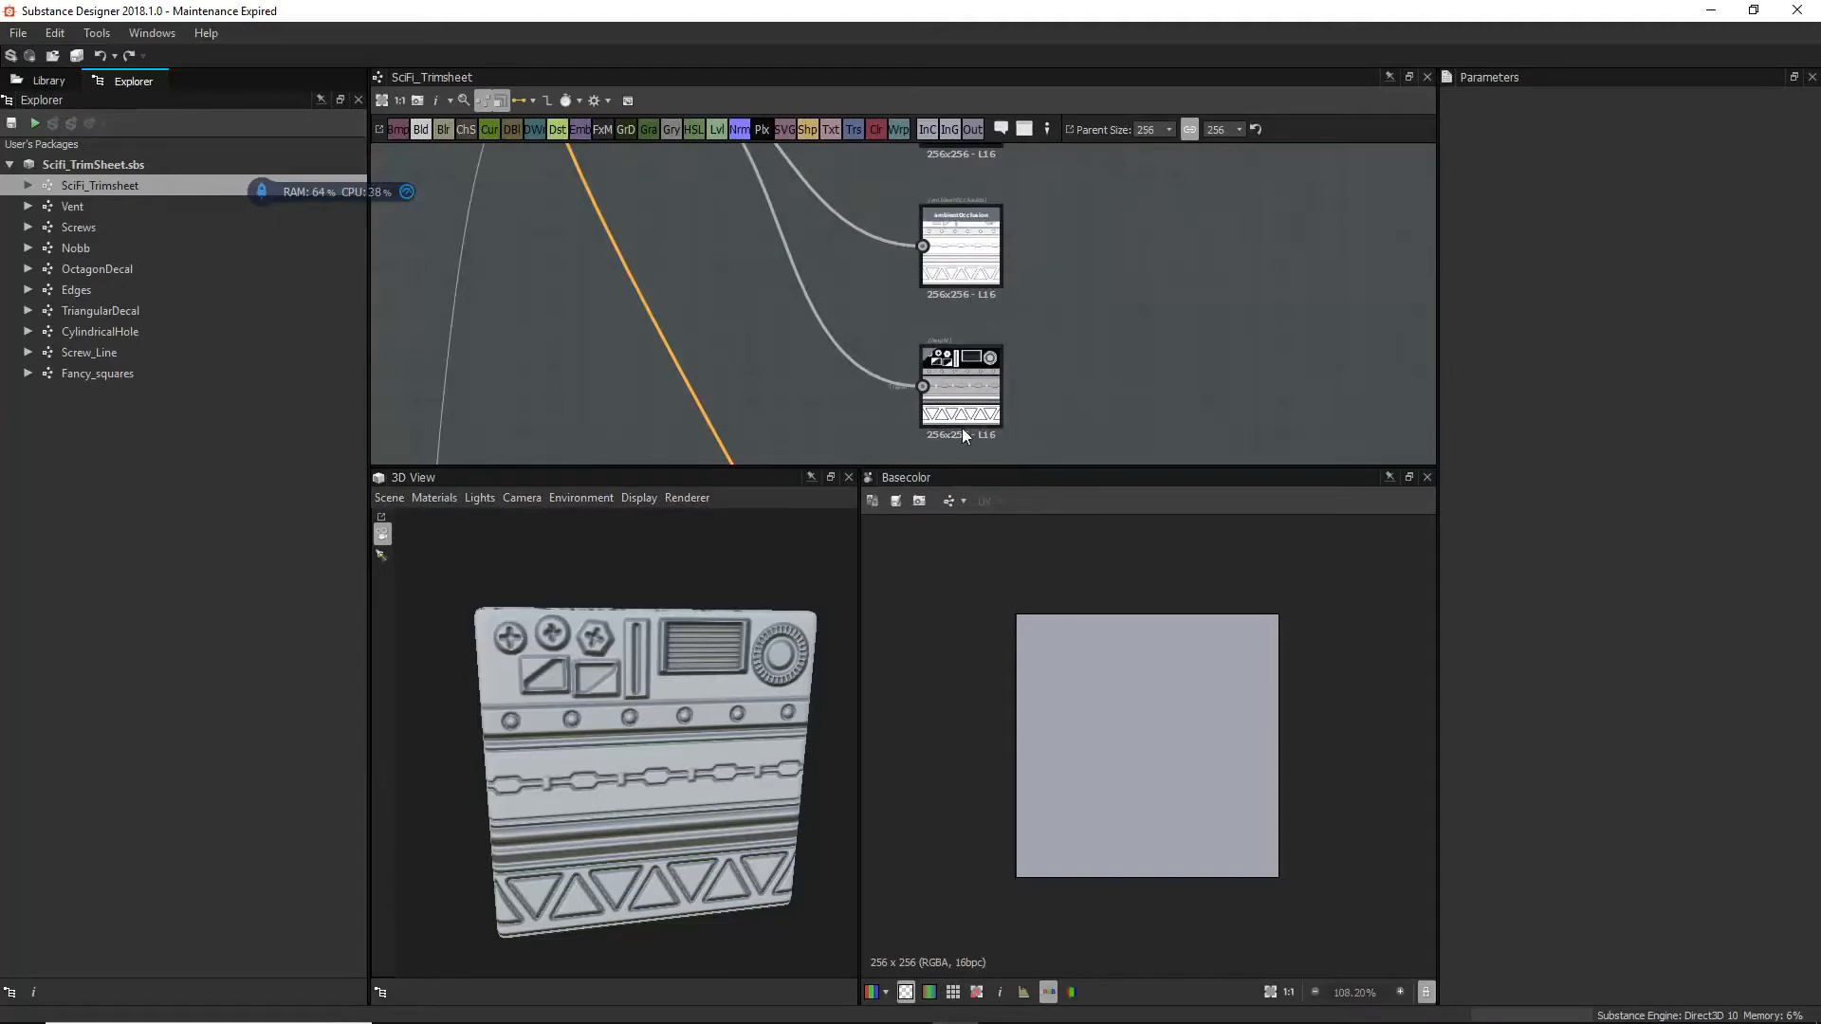
scroll(1049, 339, "down", 8)
left_click_drag(630, 601, 582, 635)
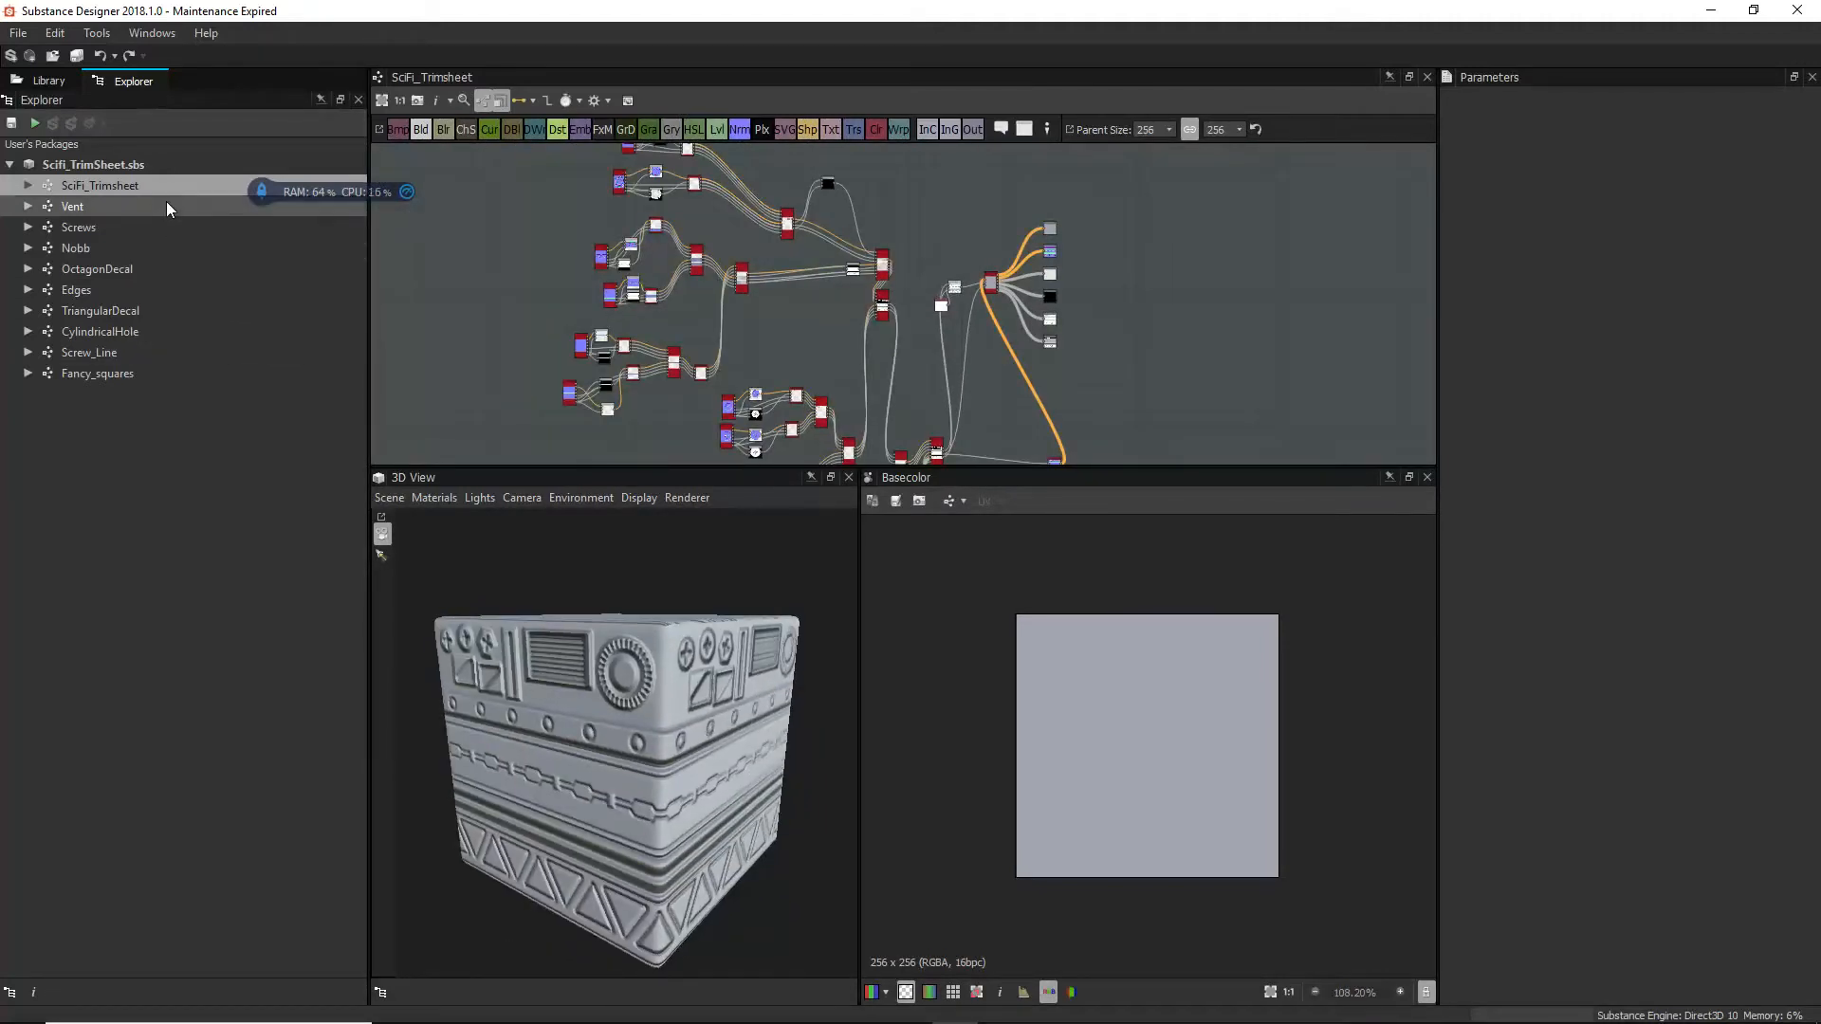
left_click_drag(679, 702, 754, 727)
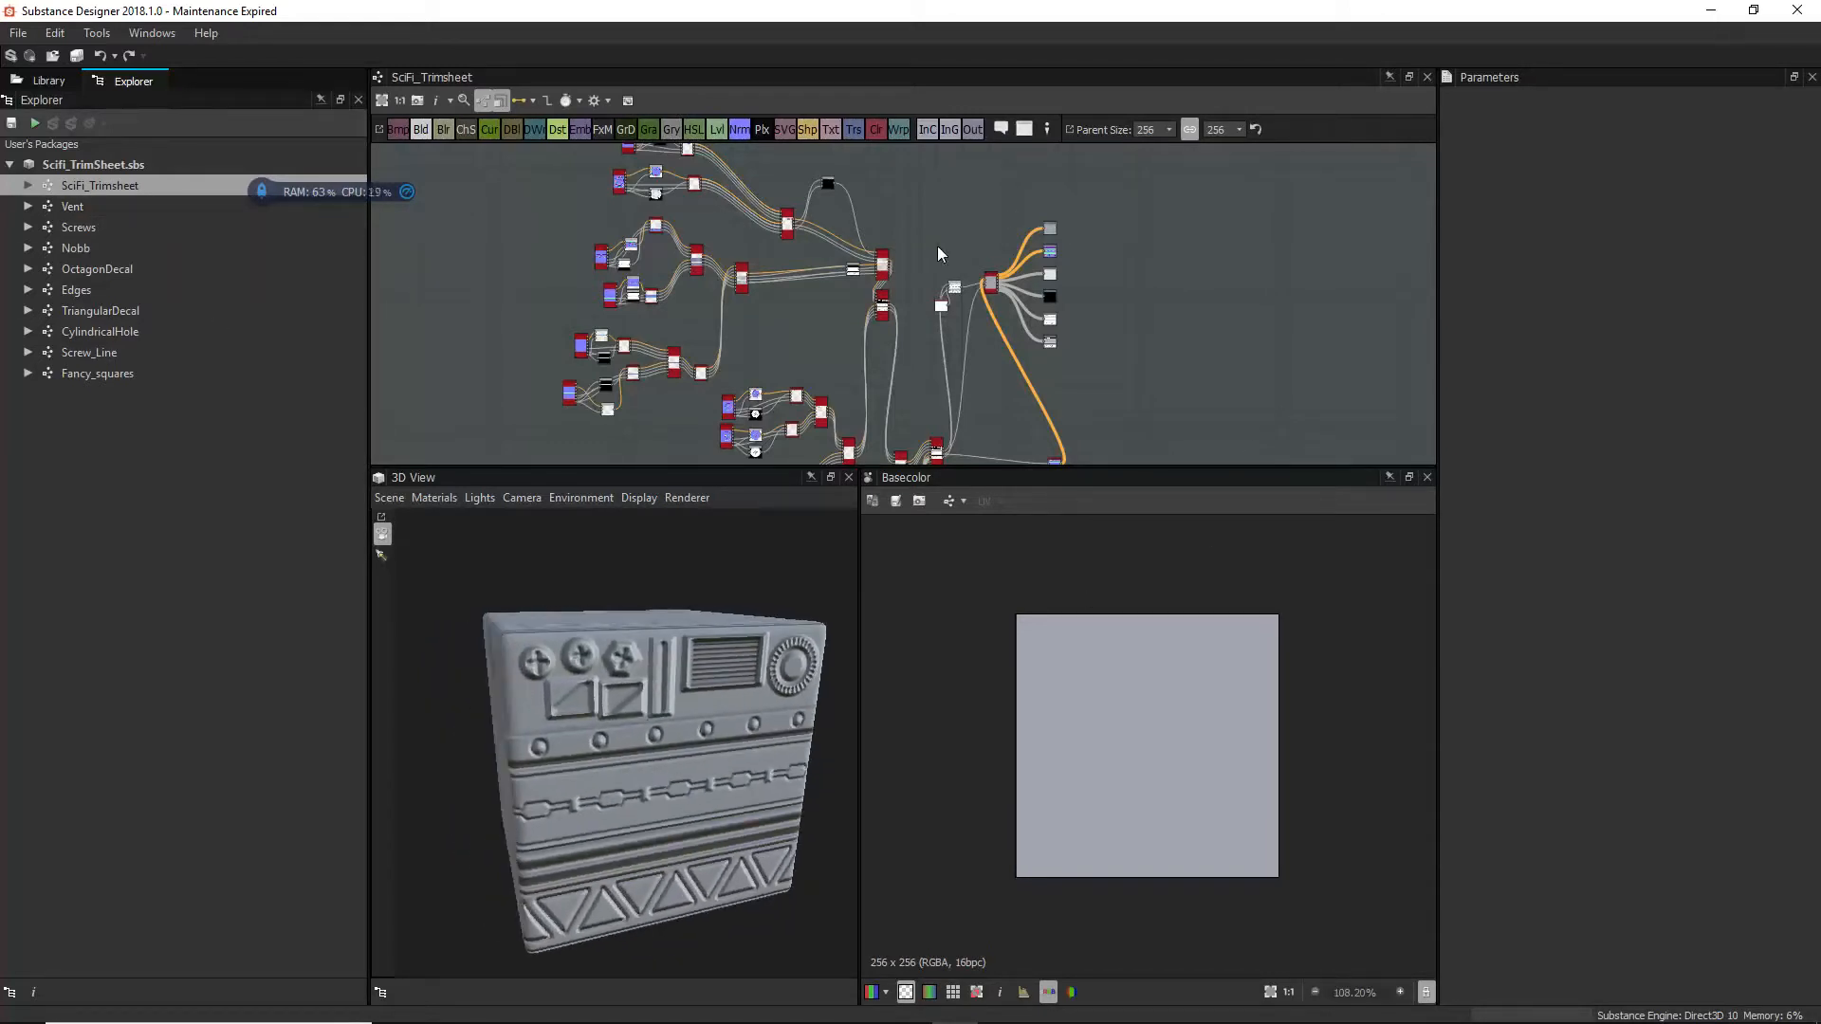
Step: Open the Vent graph and the OctagonDecal graph to inspect their node networks and 3D previews
double_click(133, 207)
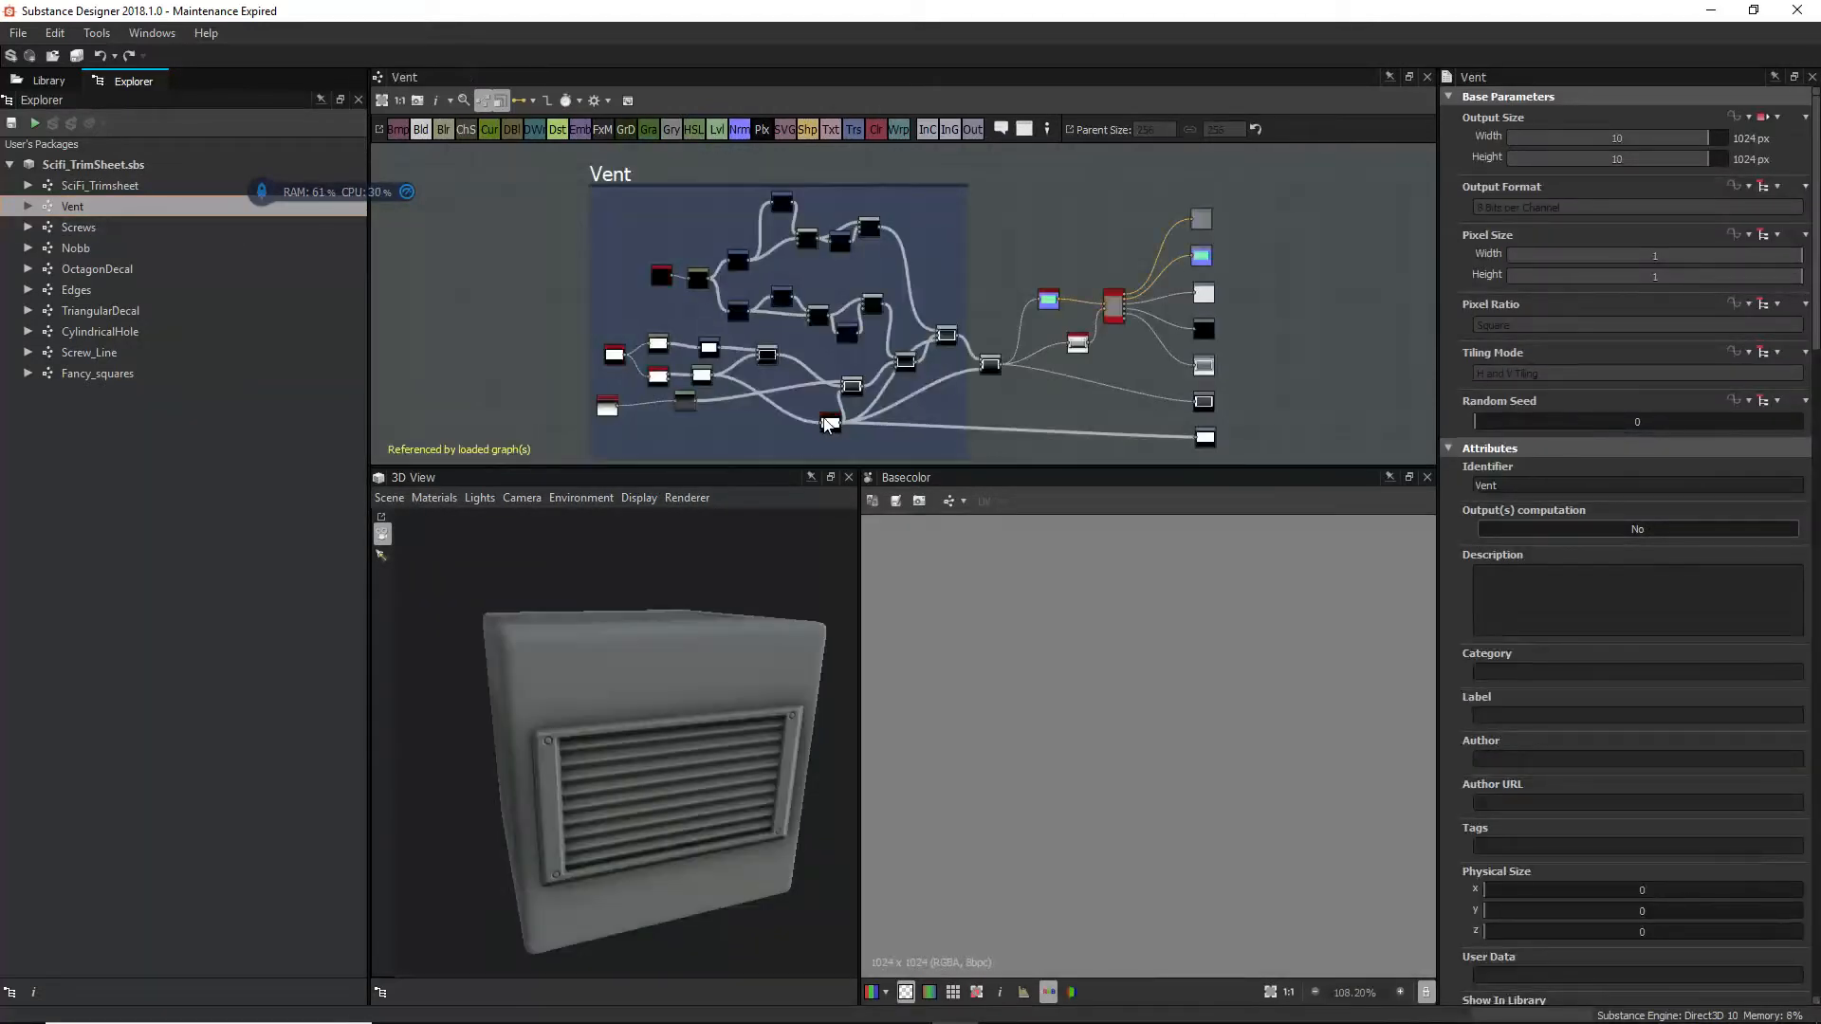
scroll(849, 351, "down", 3)
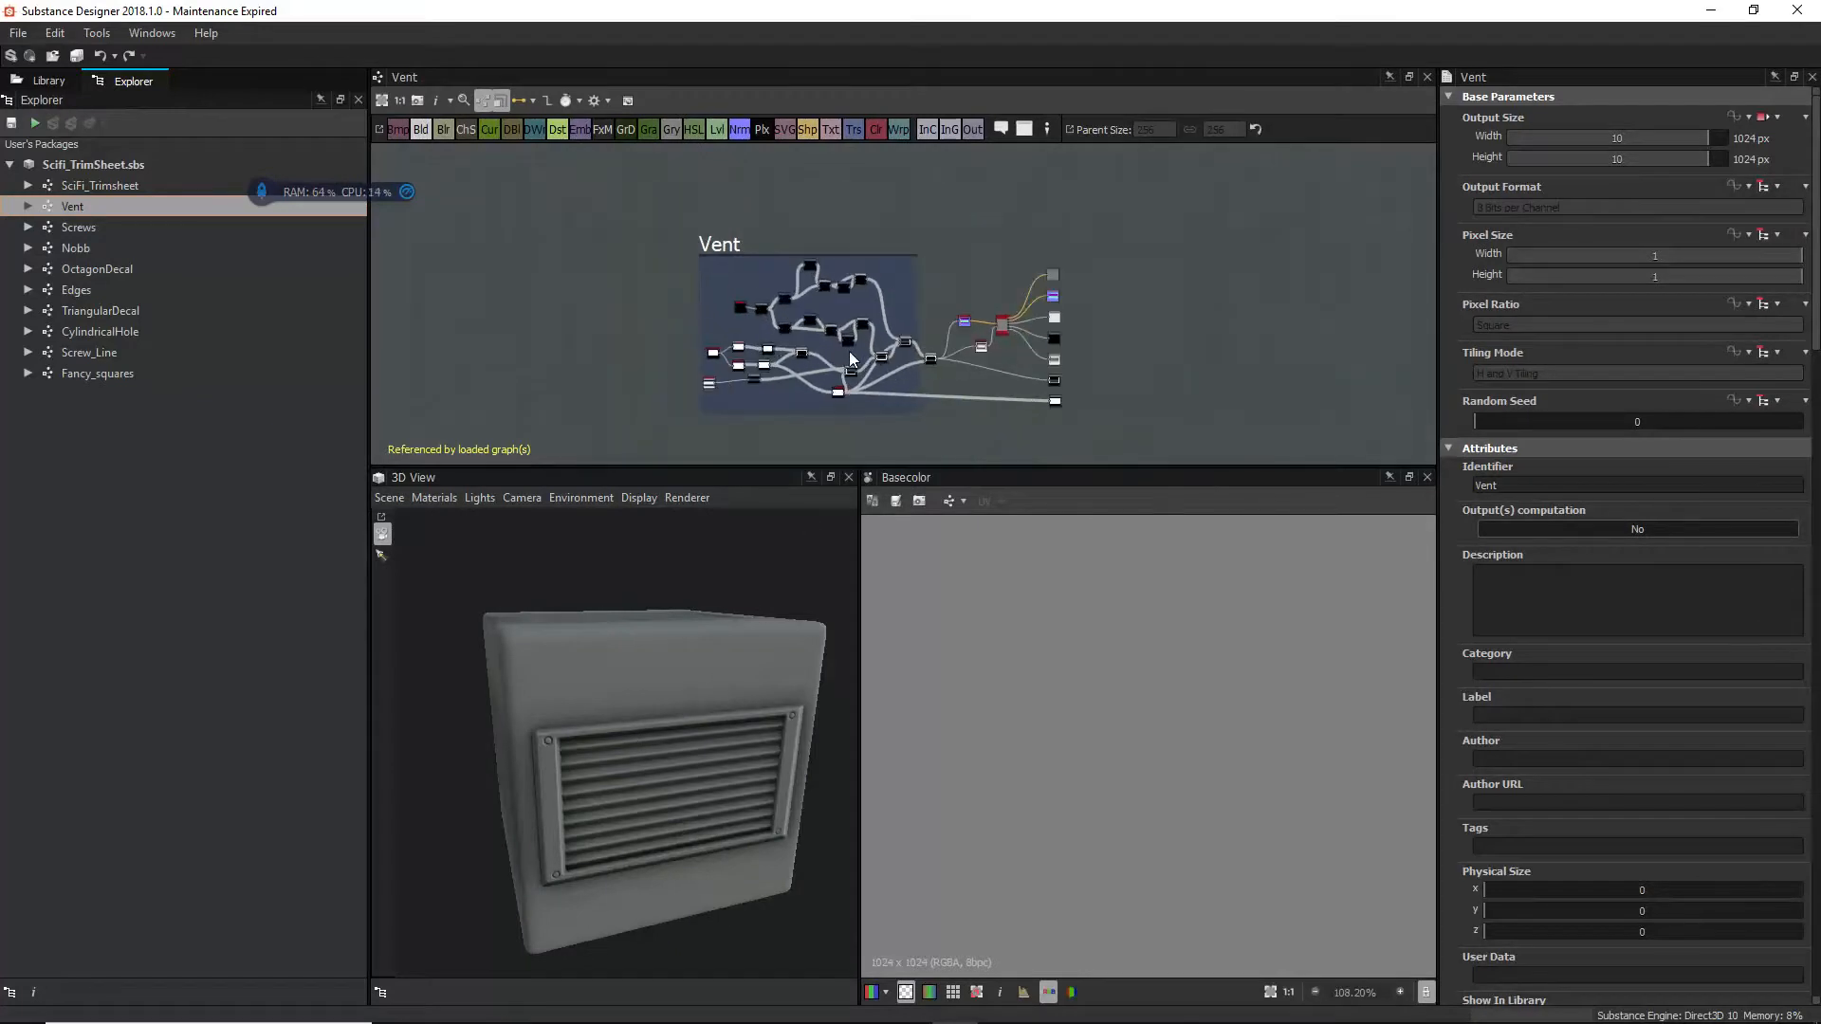
scroll(849, 351, "up", 2)
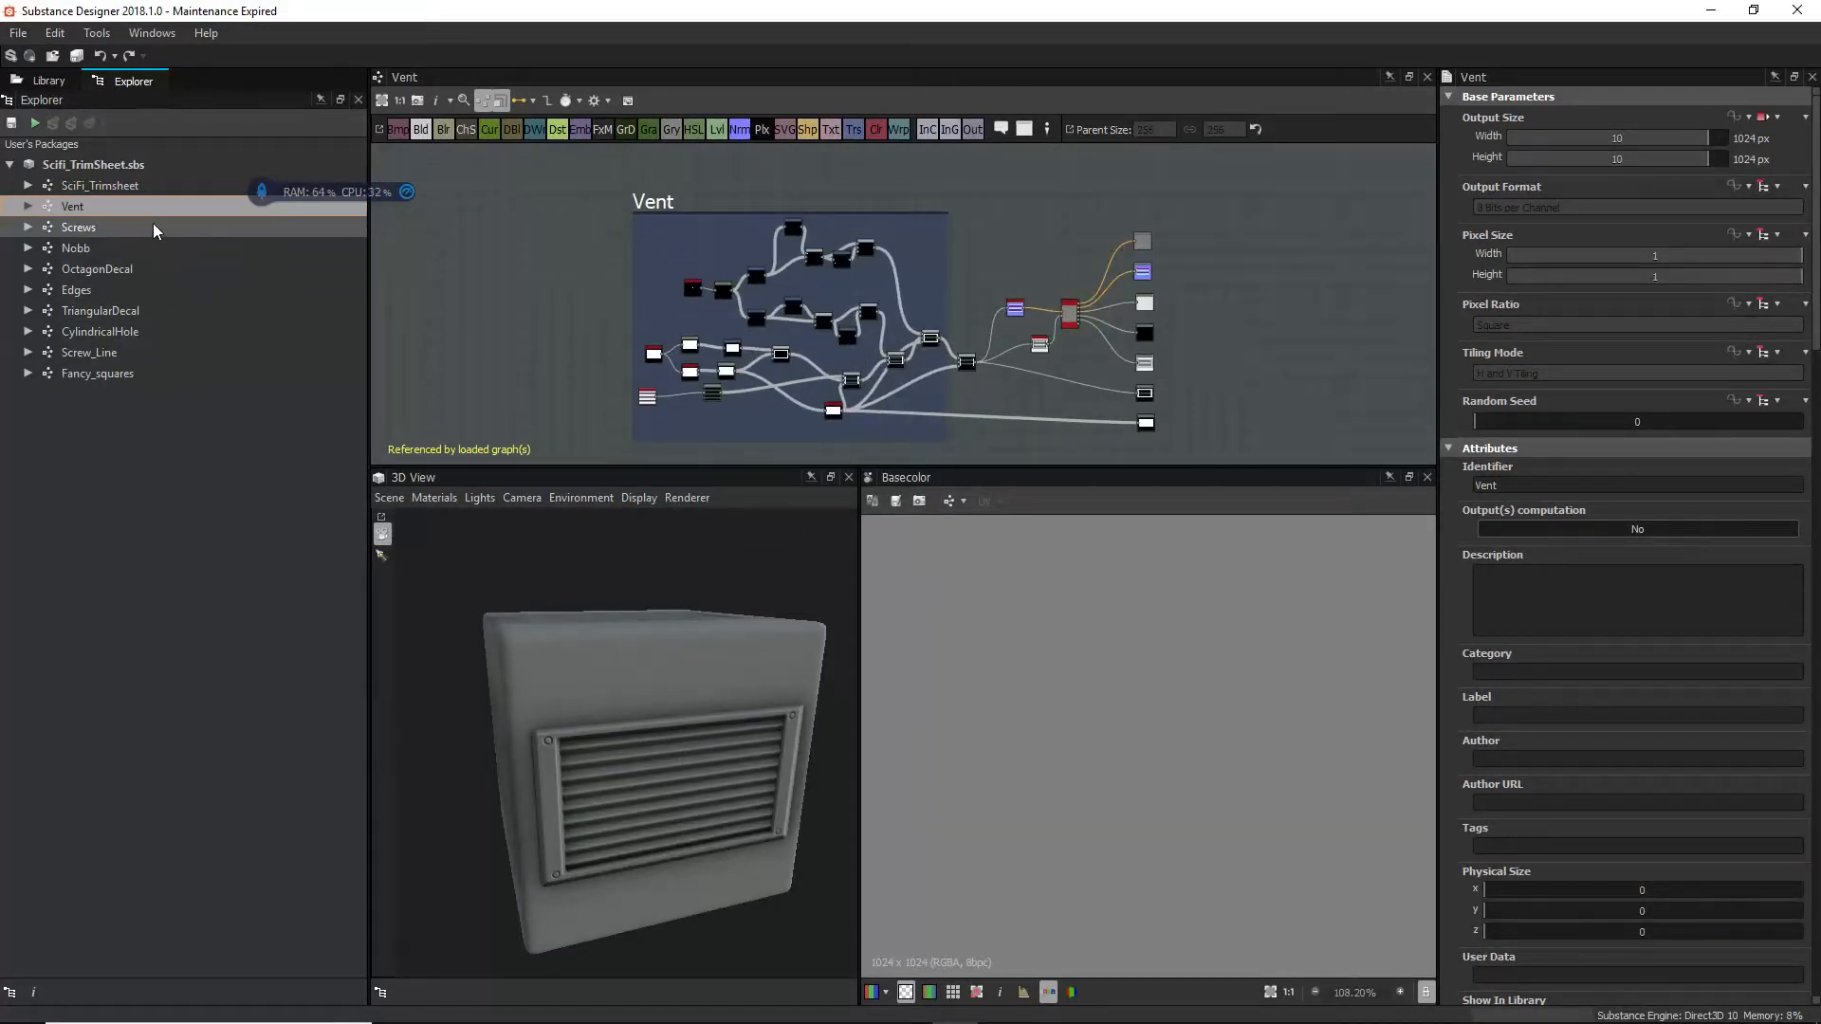
double_click(117, 269)
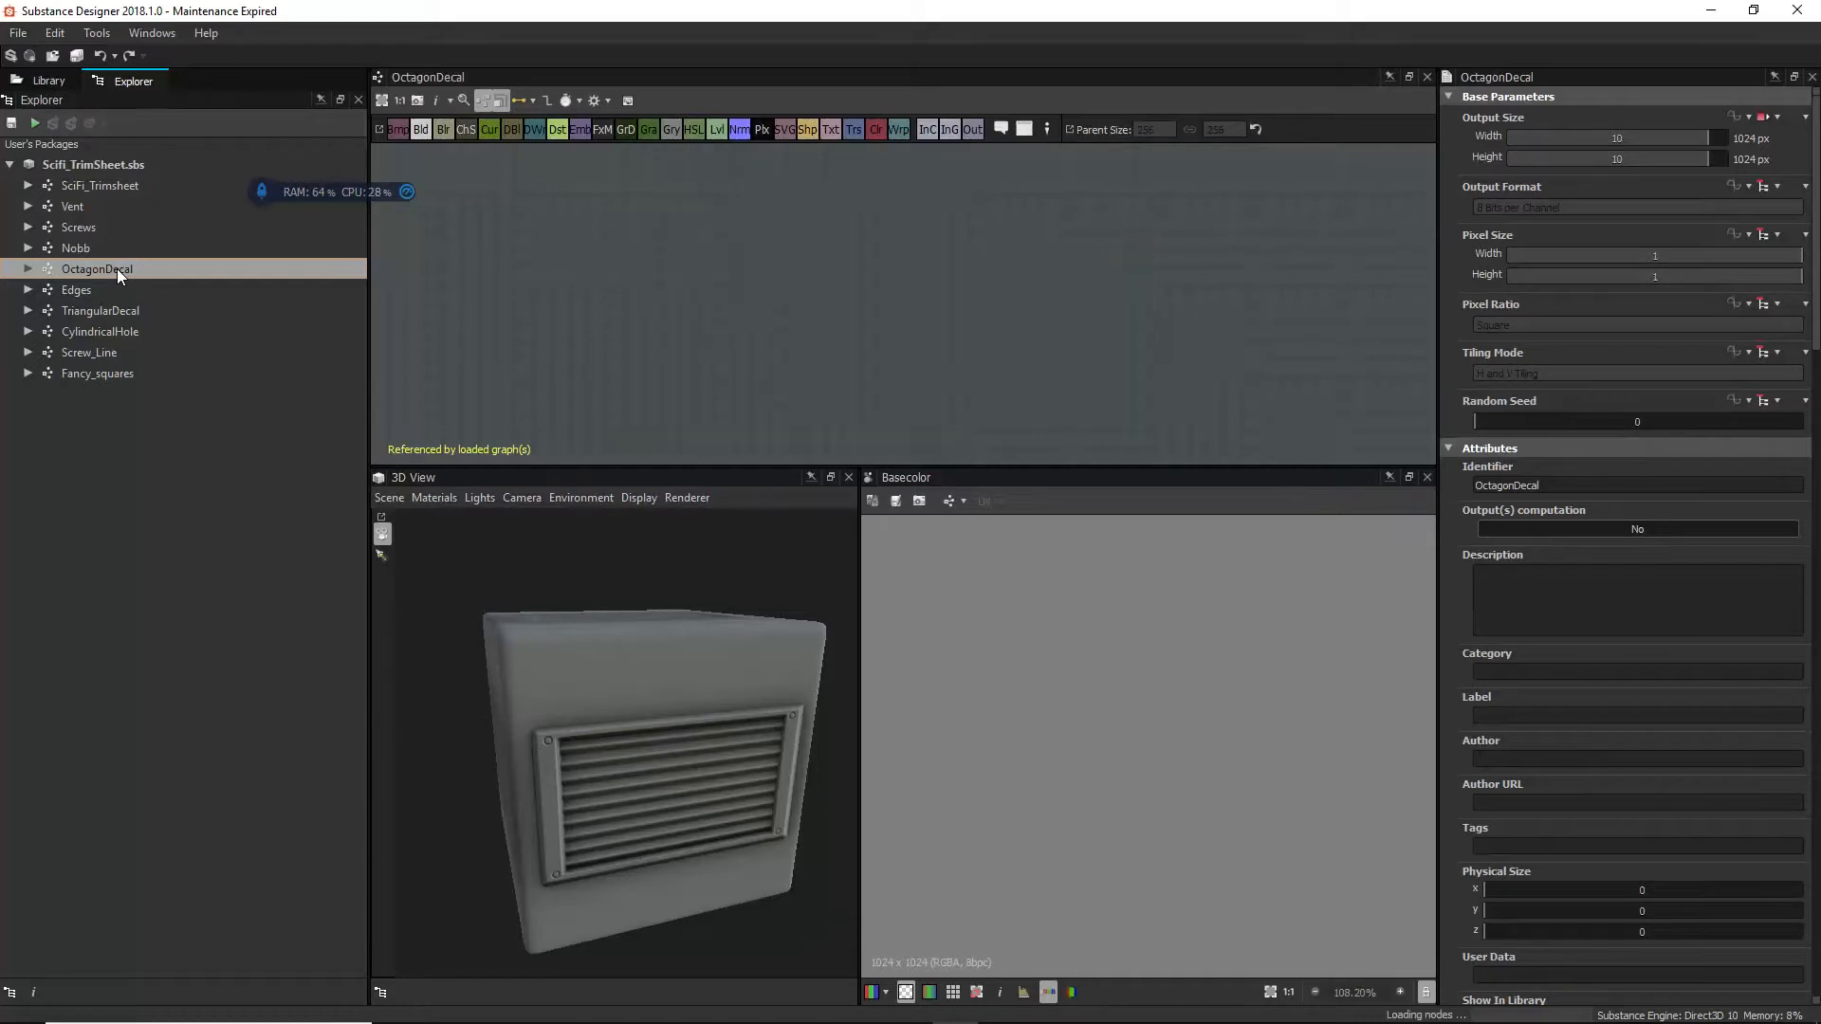
left_click_drag(557, 580, 704, 671)
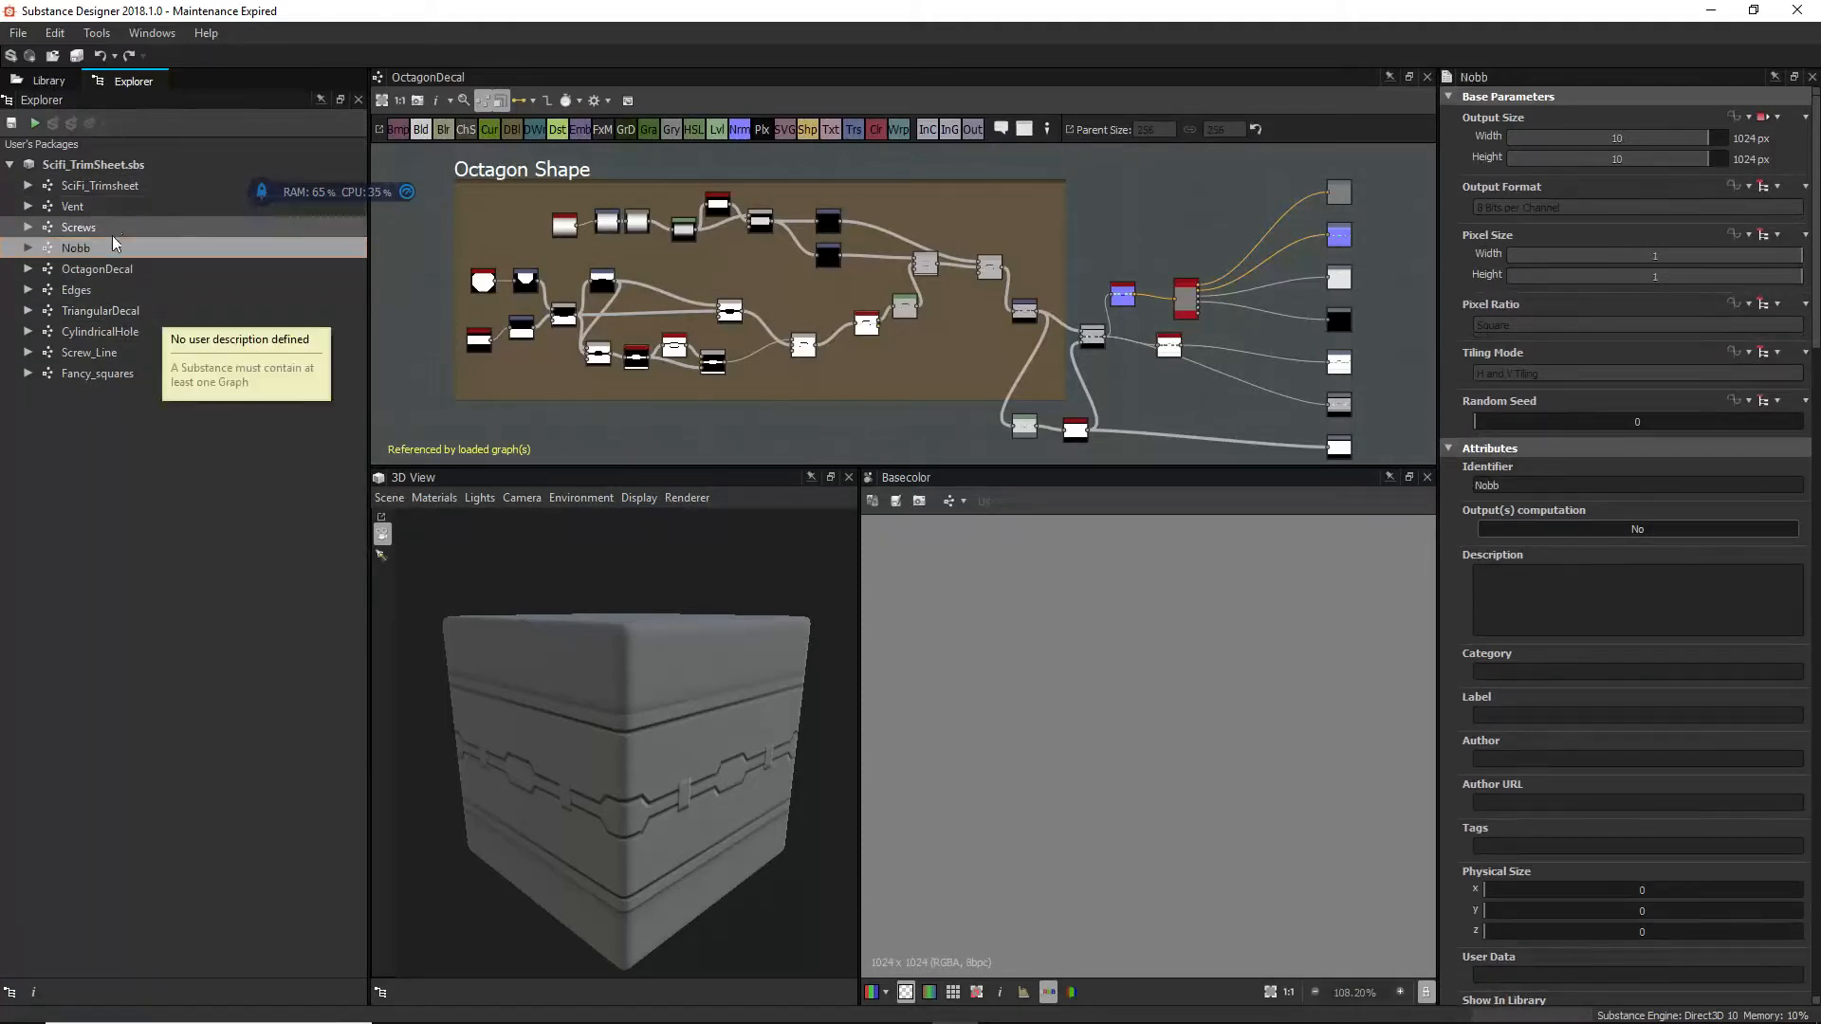
Step: Open the Nobb graph and inspect its circular shape on the front of the 3D cube
left_click(100, 269)
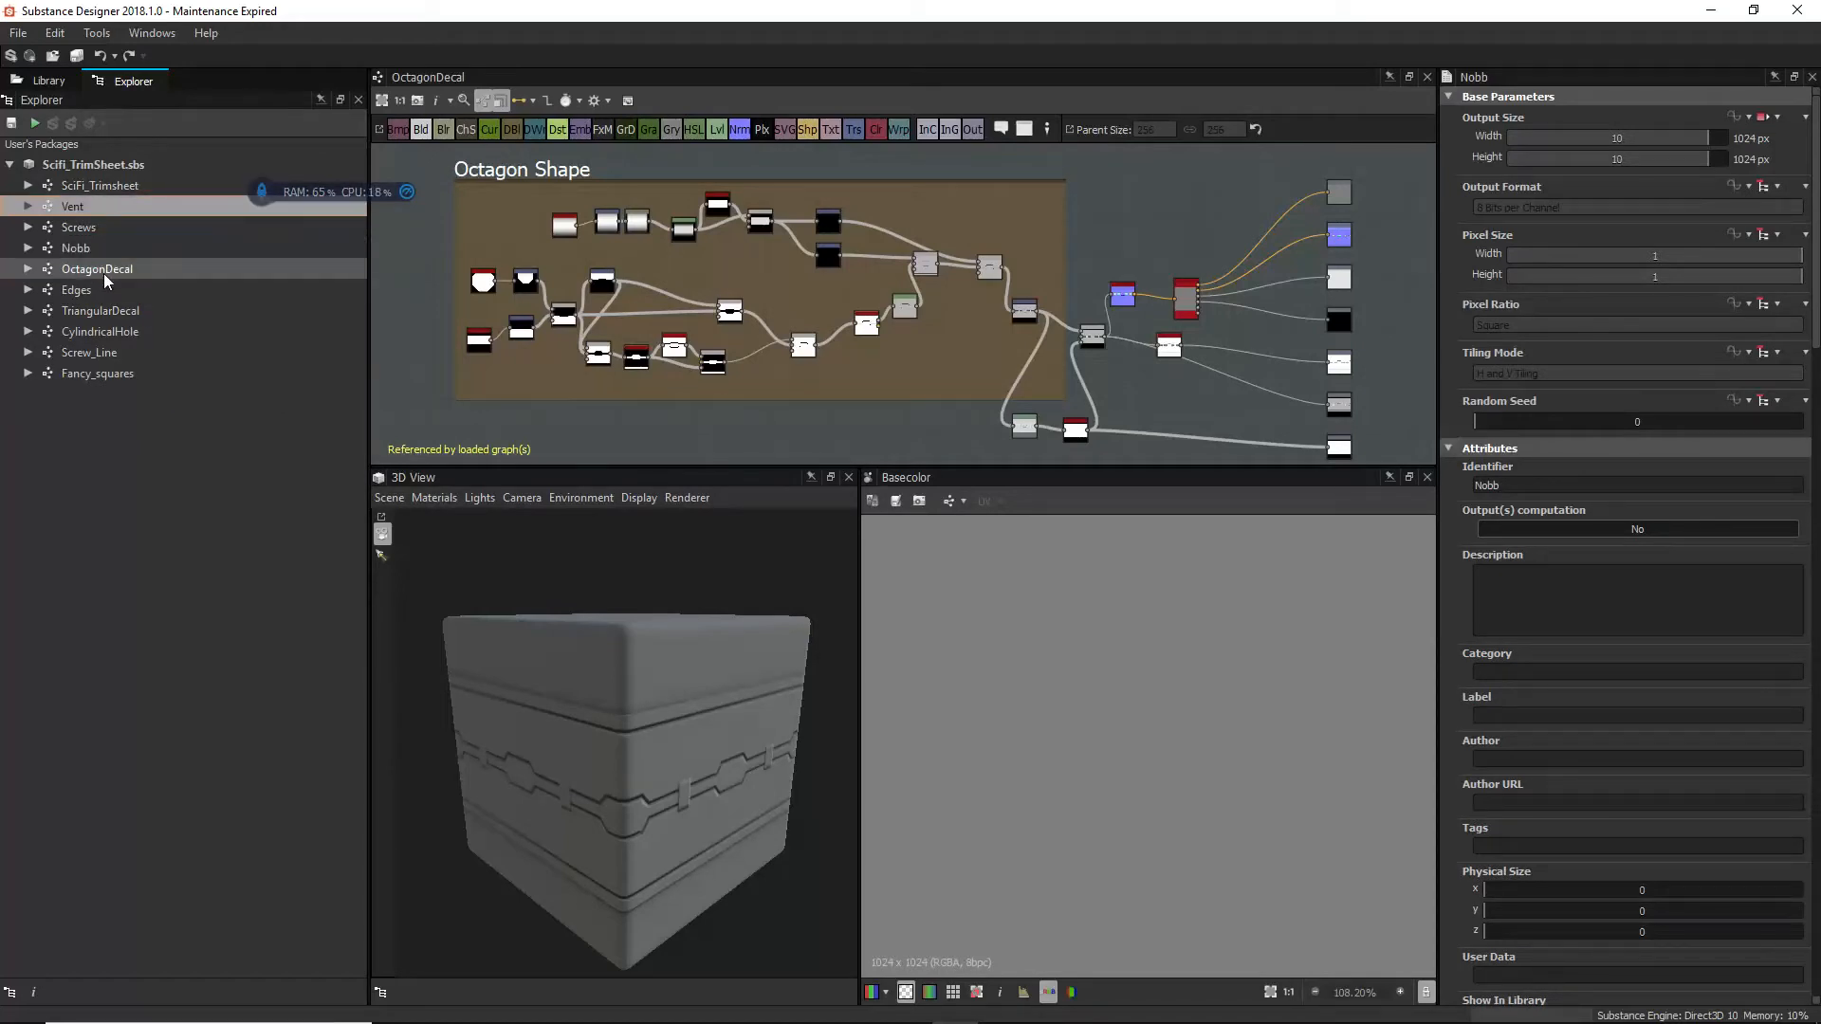
left_click(108, 311)
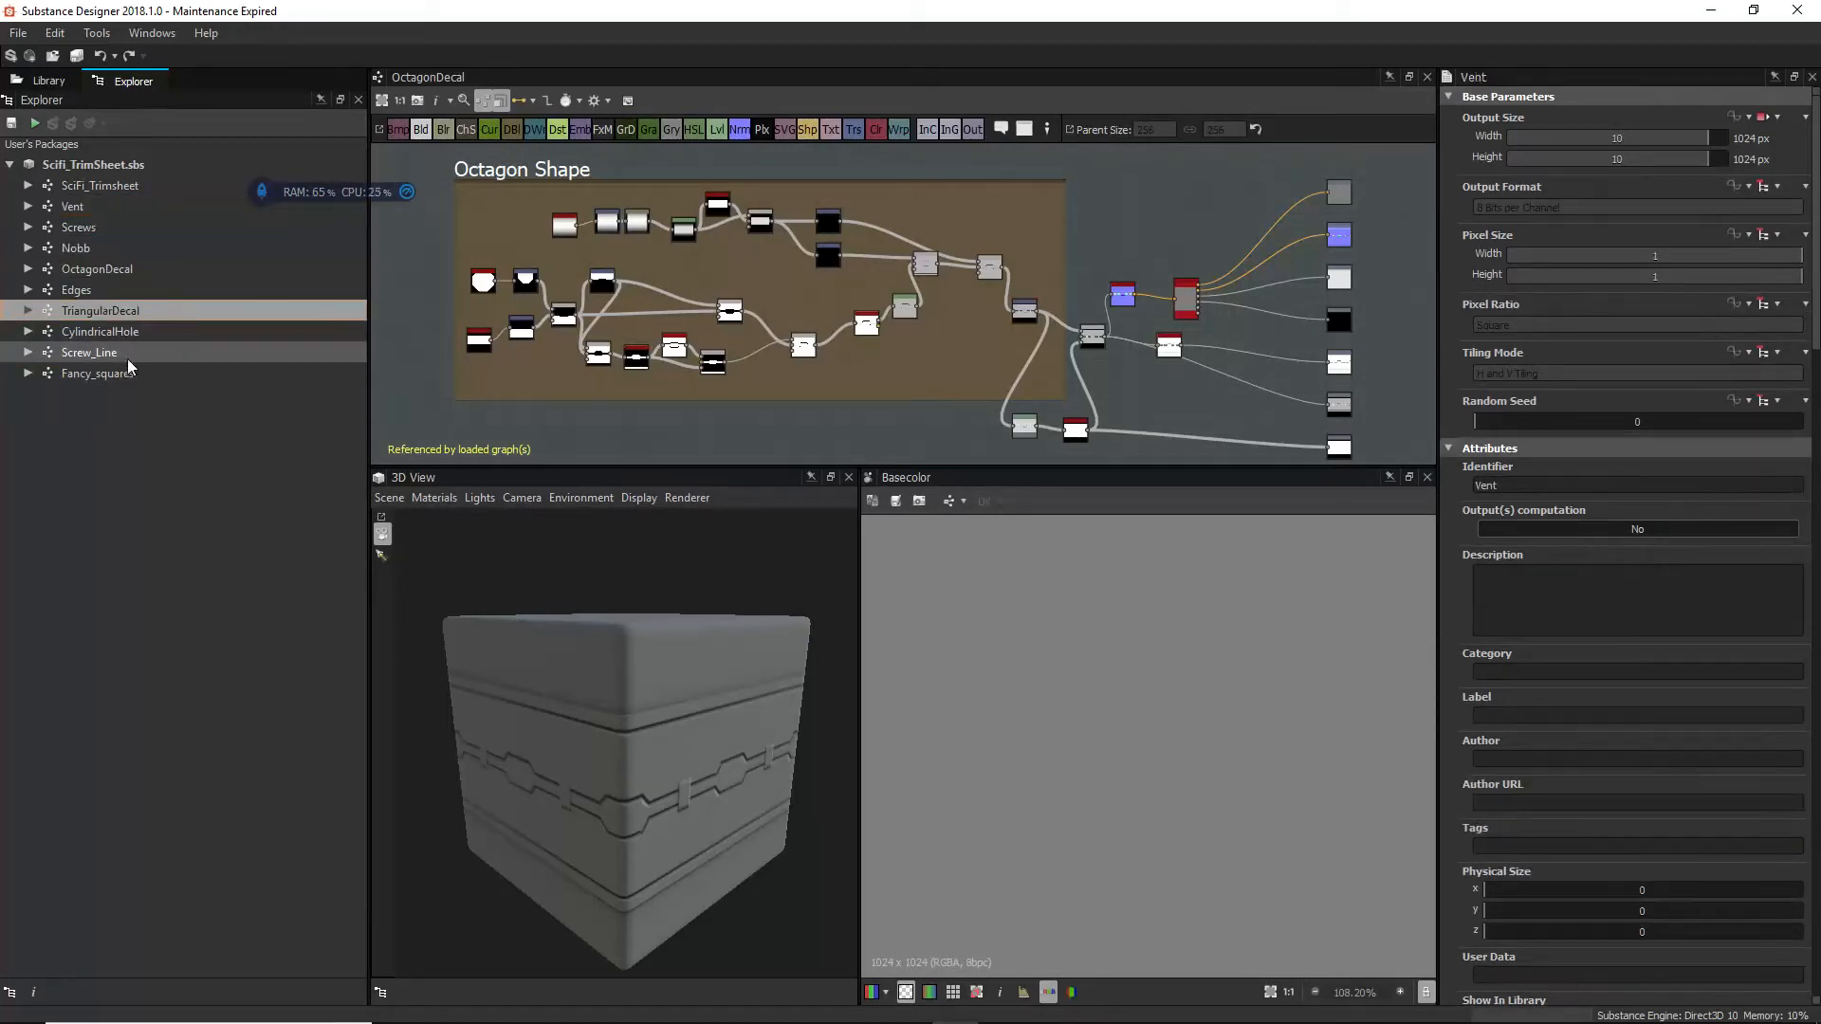
left_click(129, 231)
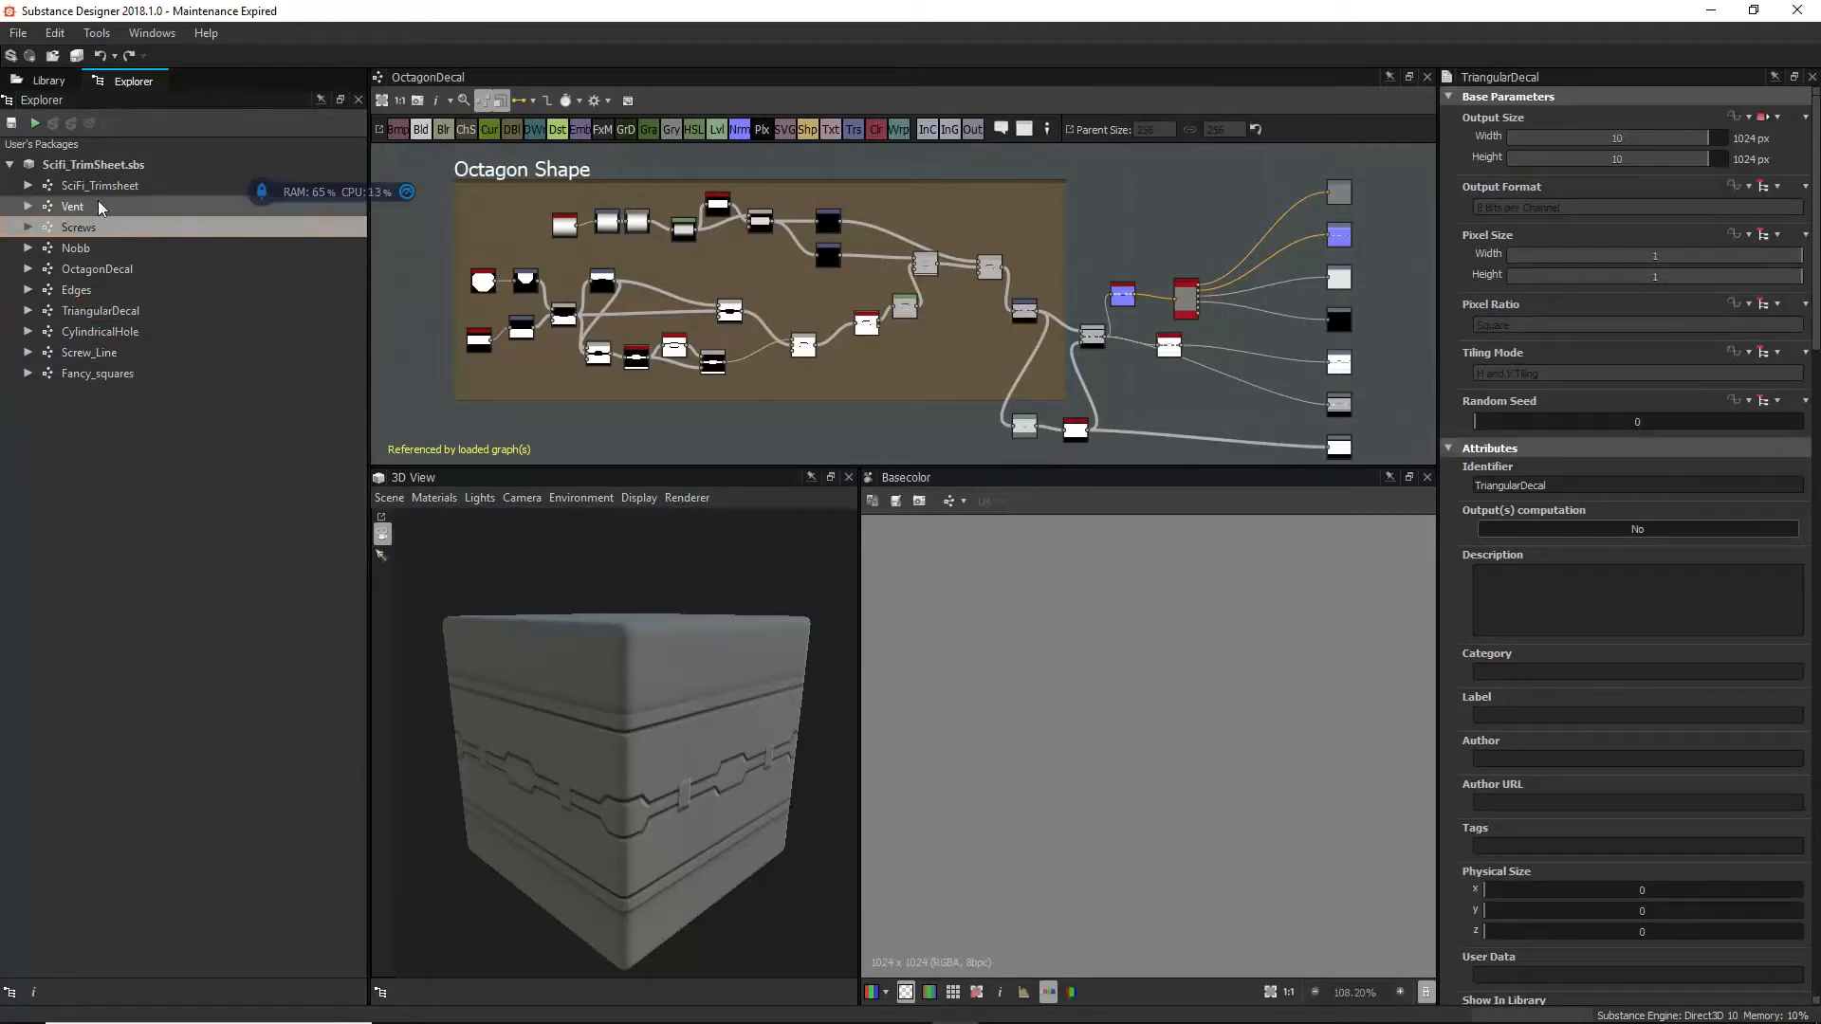
left_click(93, 254)
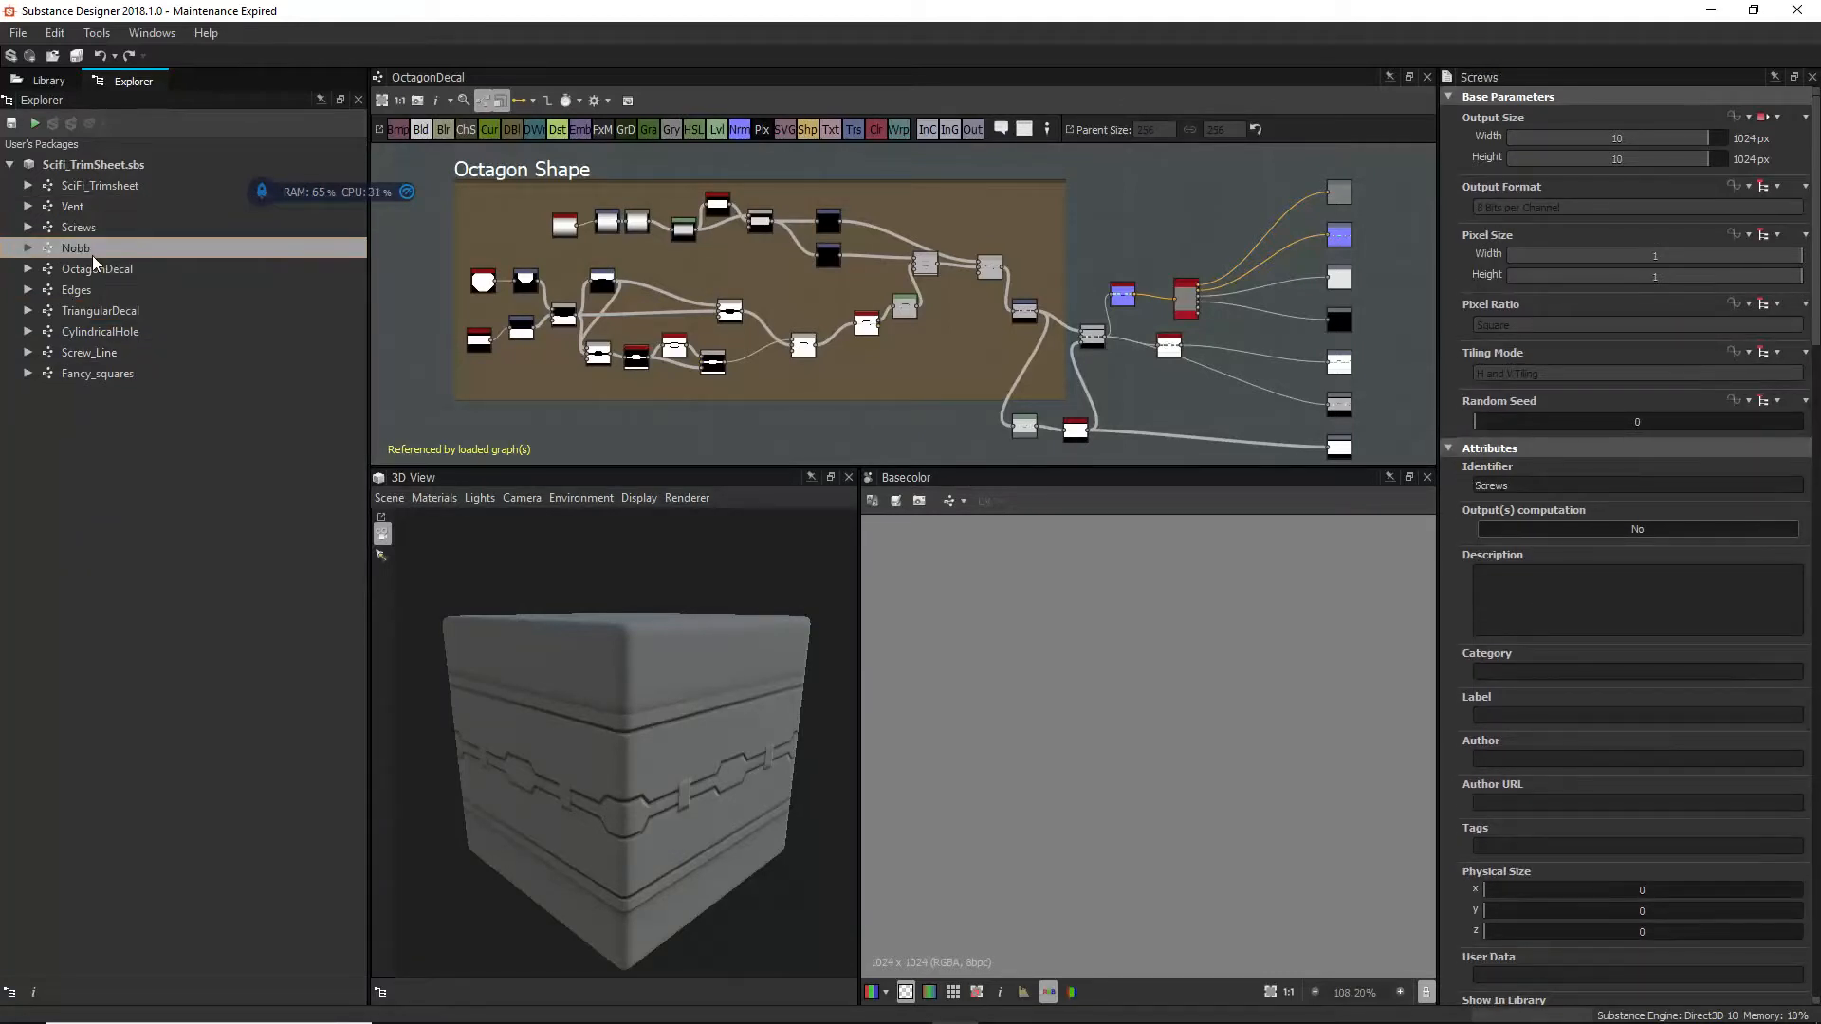
double_click(93, 256)
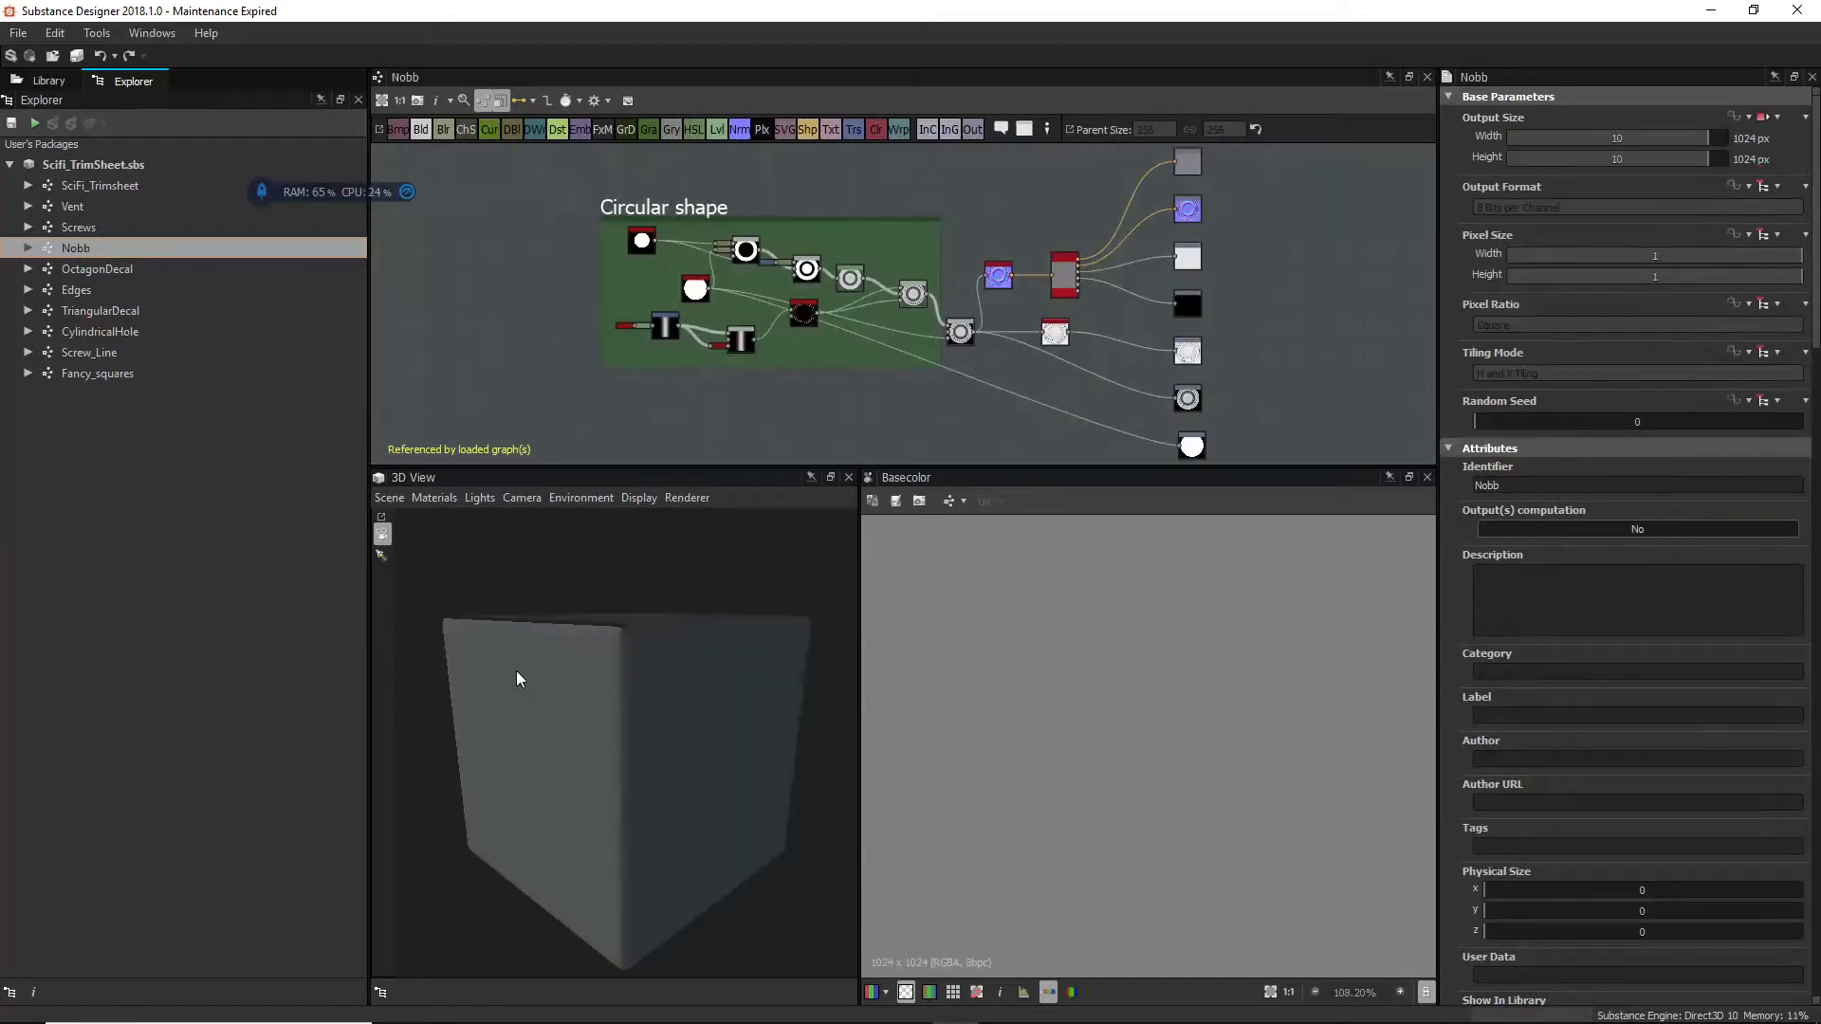
left_click_drag(590, 693, 647, 744)
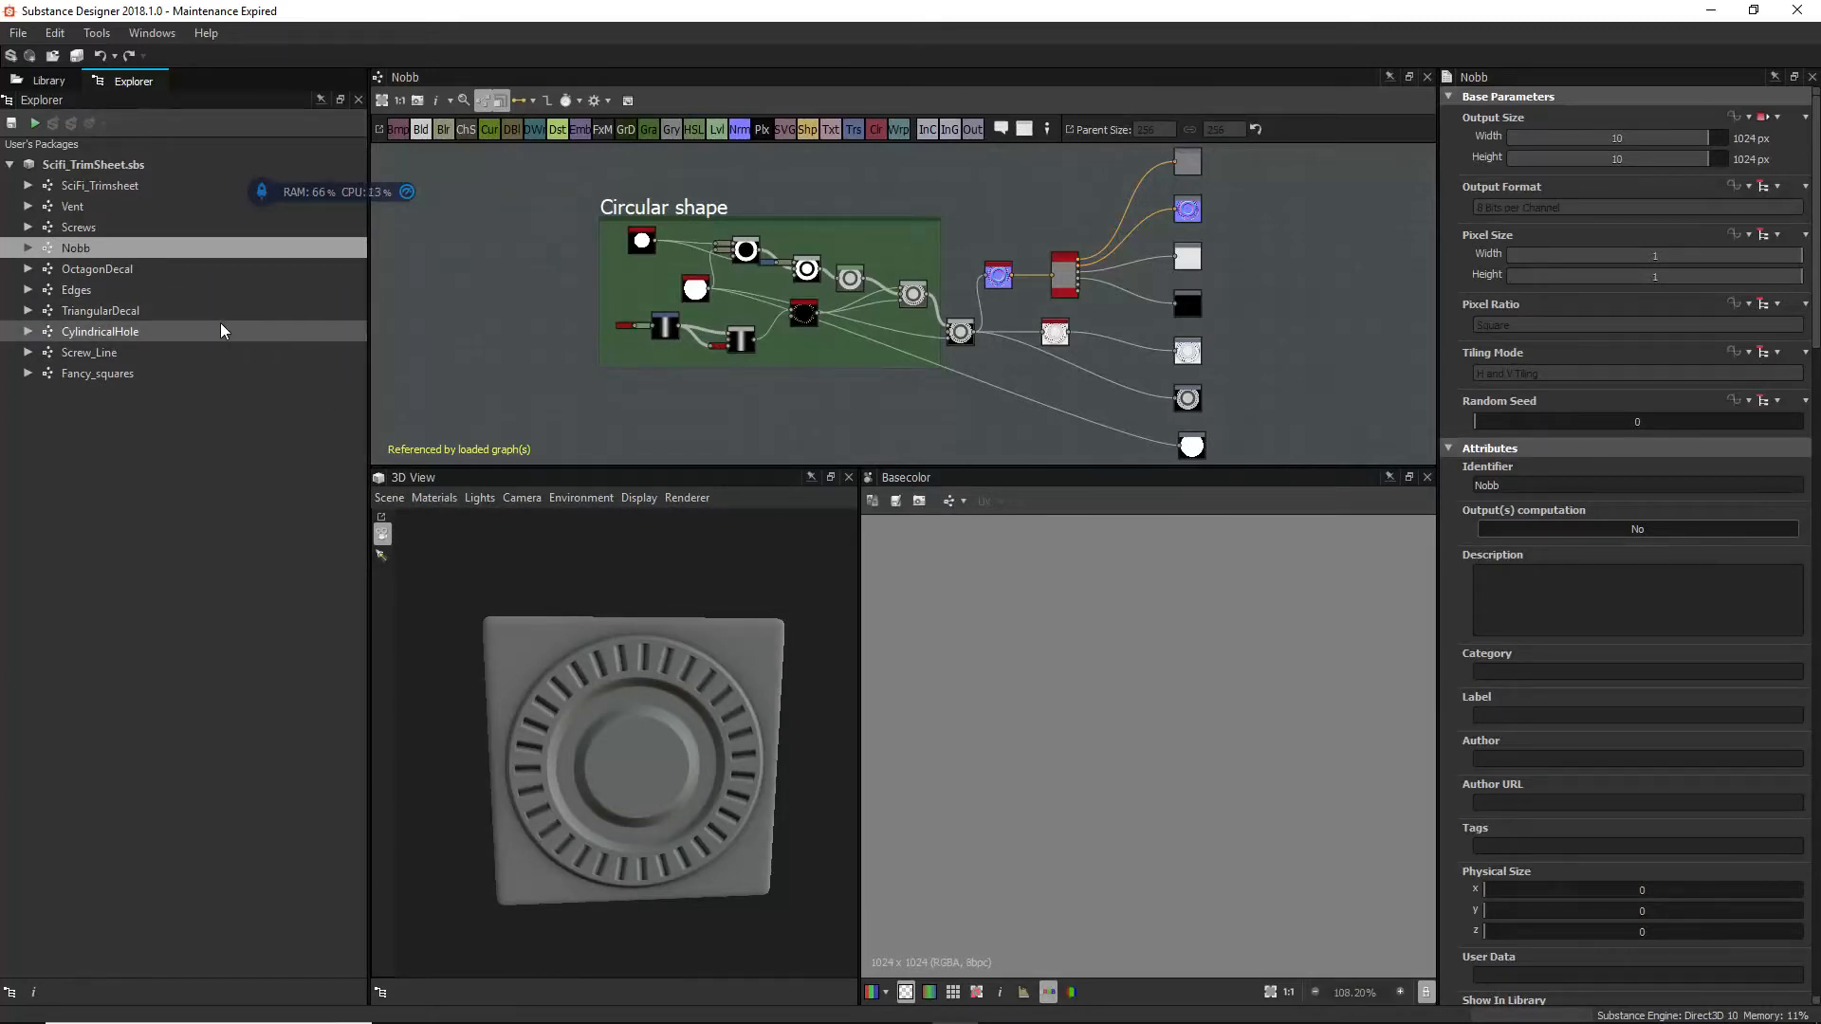
Step: Open the Screws graph and enlarge the graph area to show more of its nodes
double_click(101, 185)
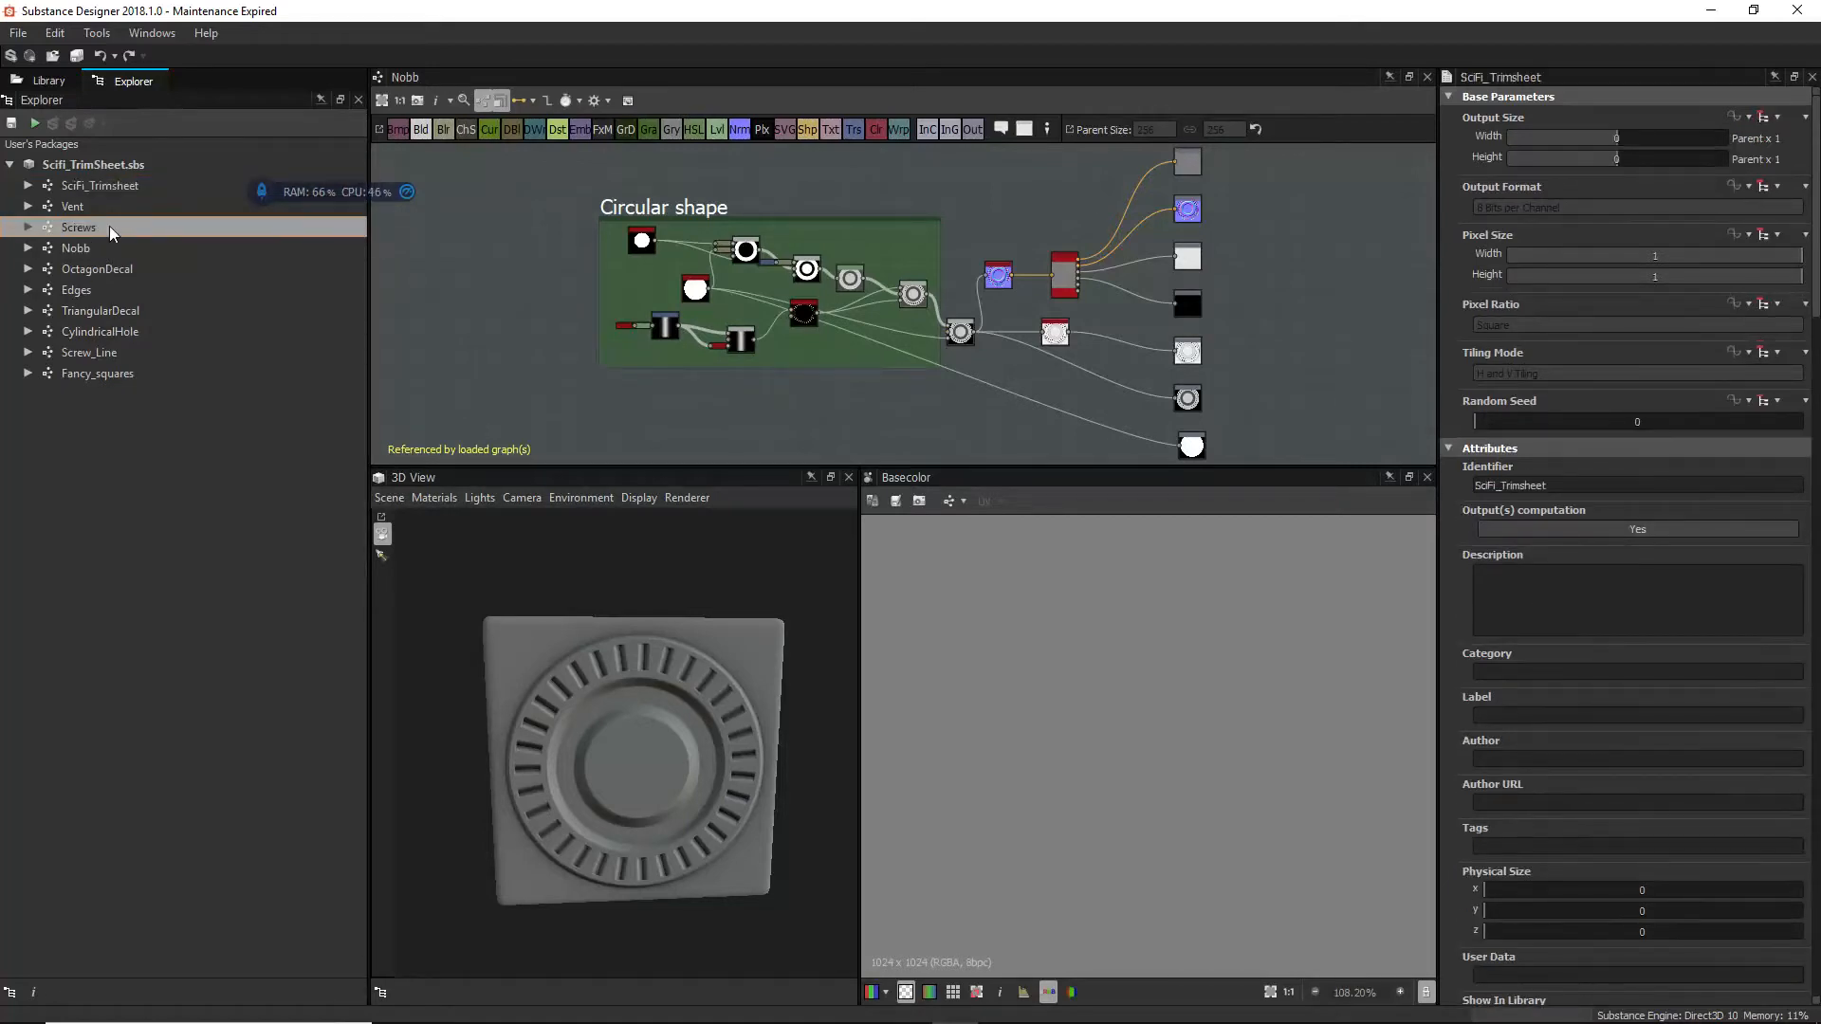
double_click(110, 229)
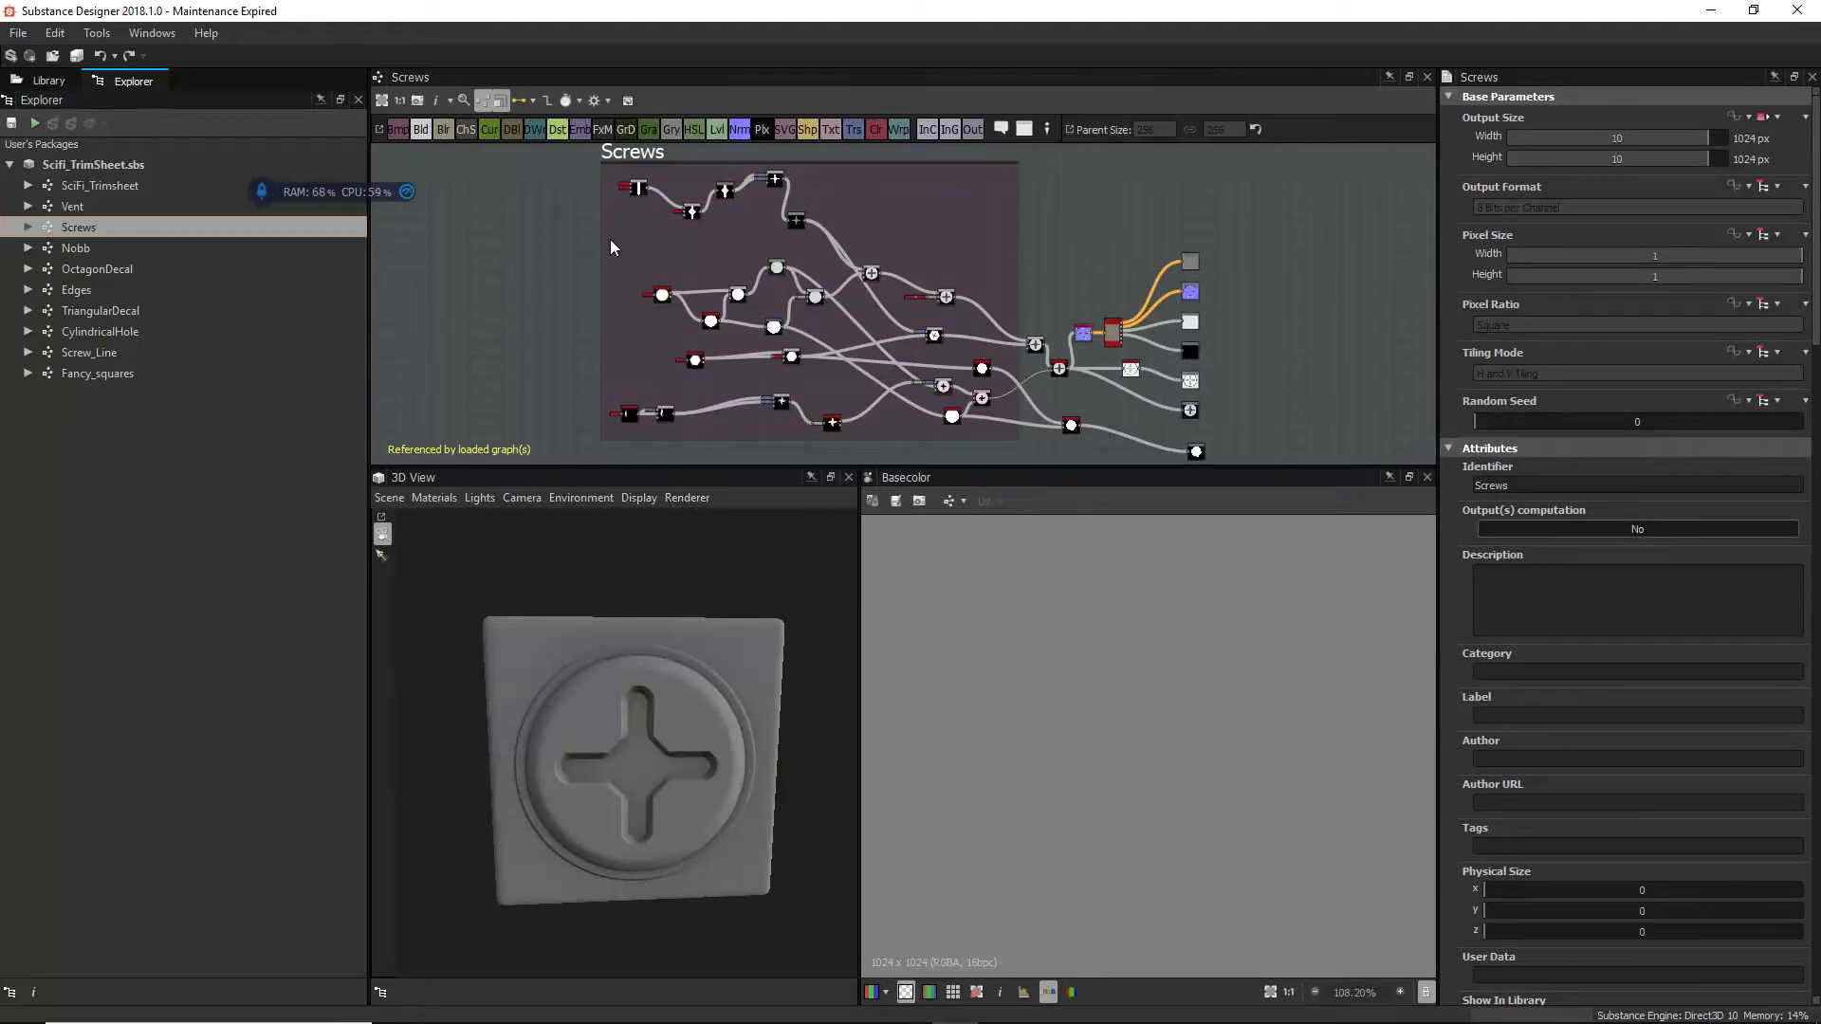
scroll(709, 294, "up", 5)
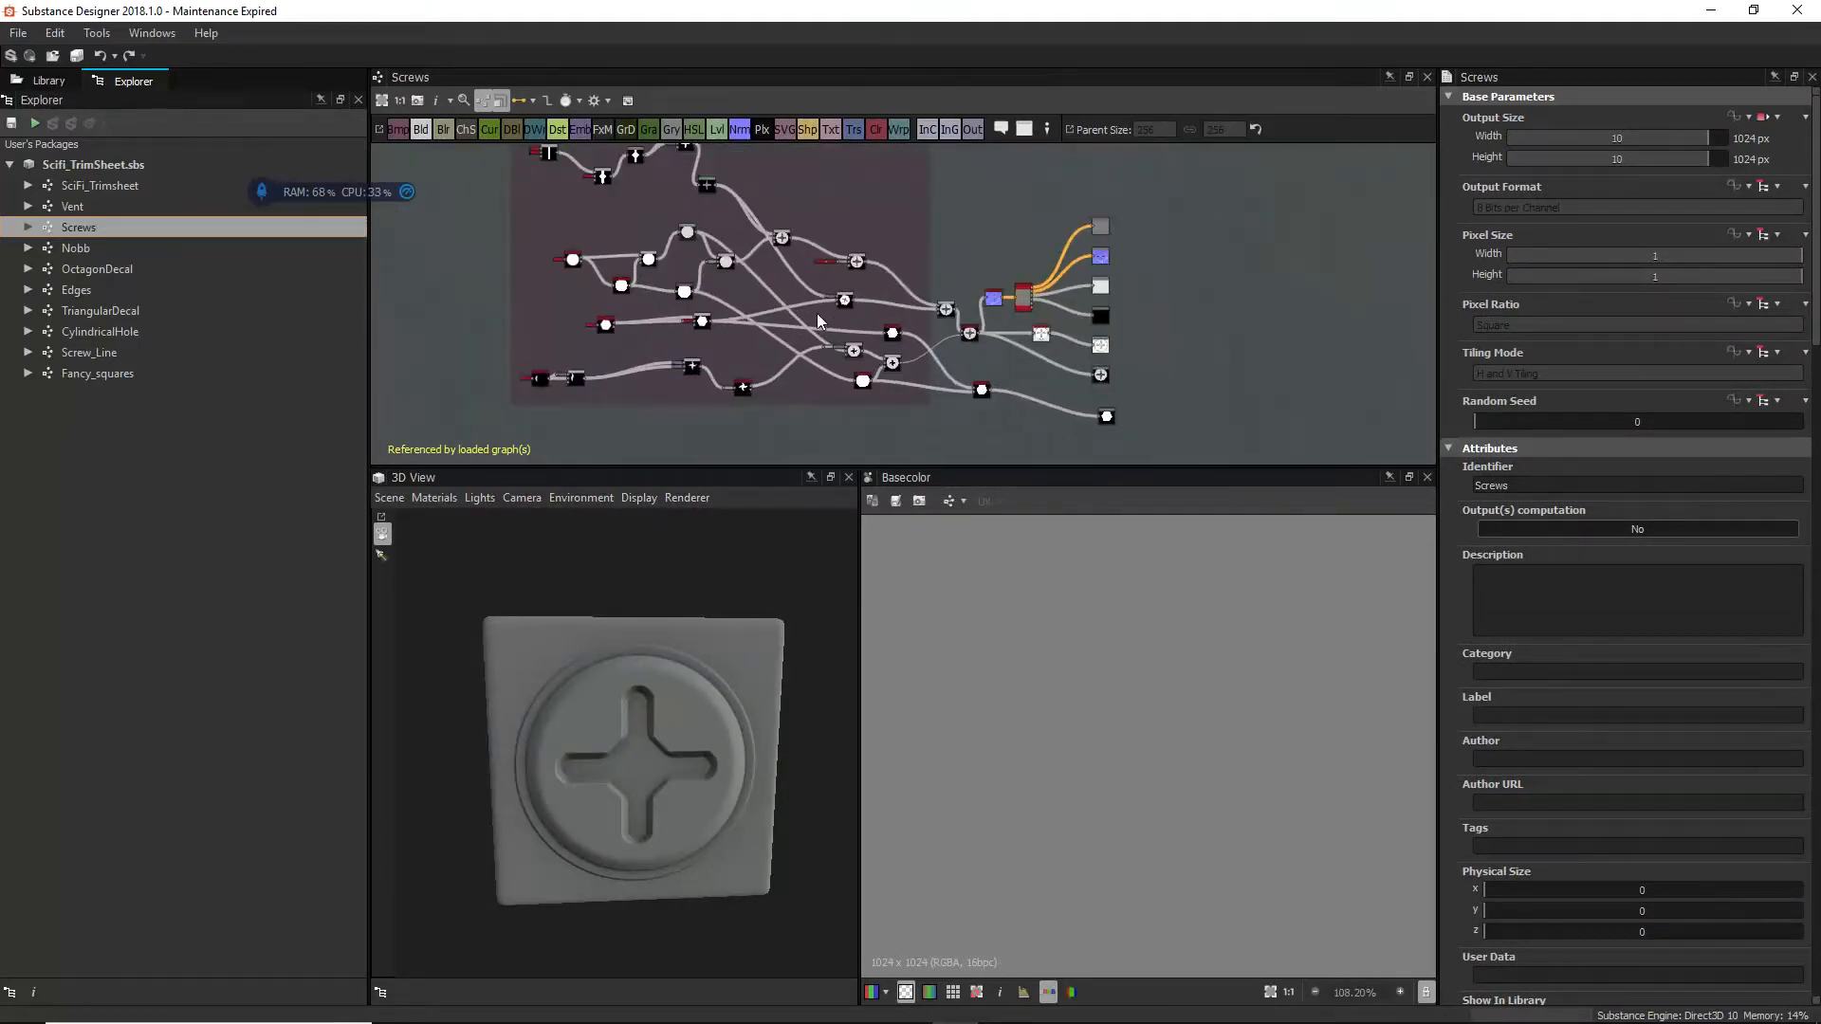
scroll(657, 241, "up", 3)
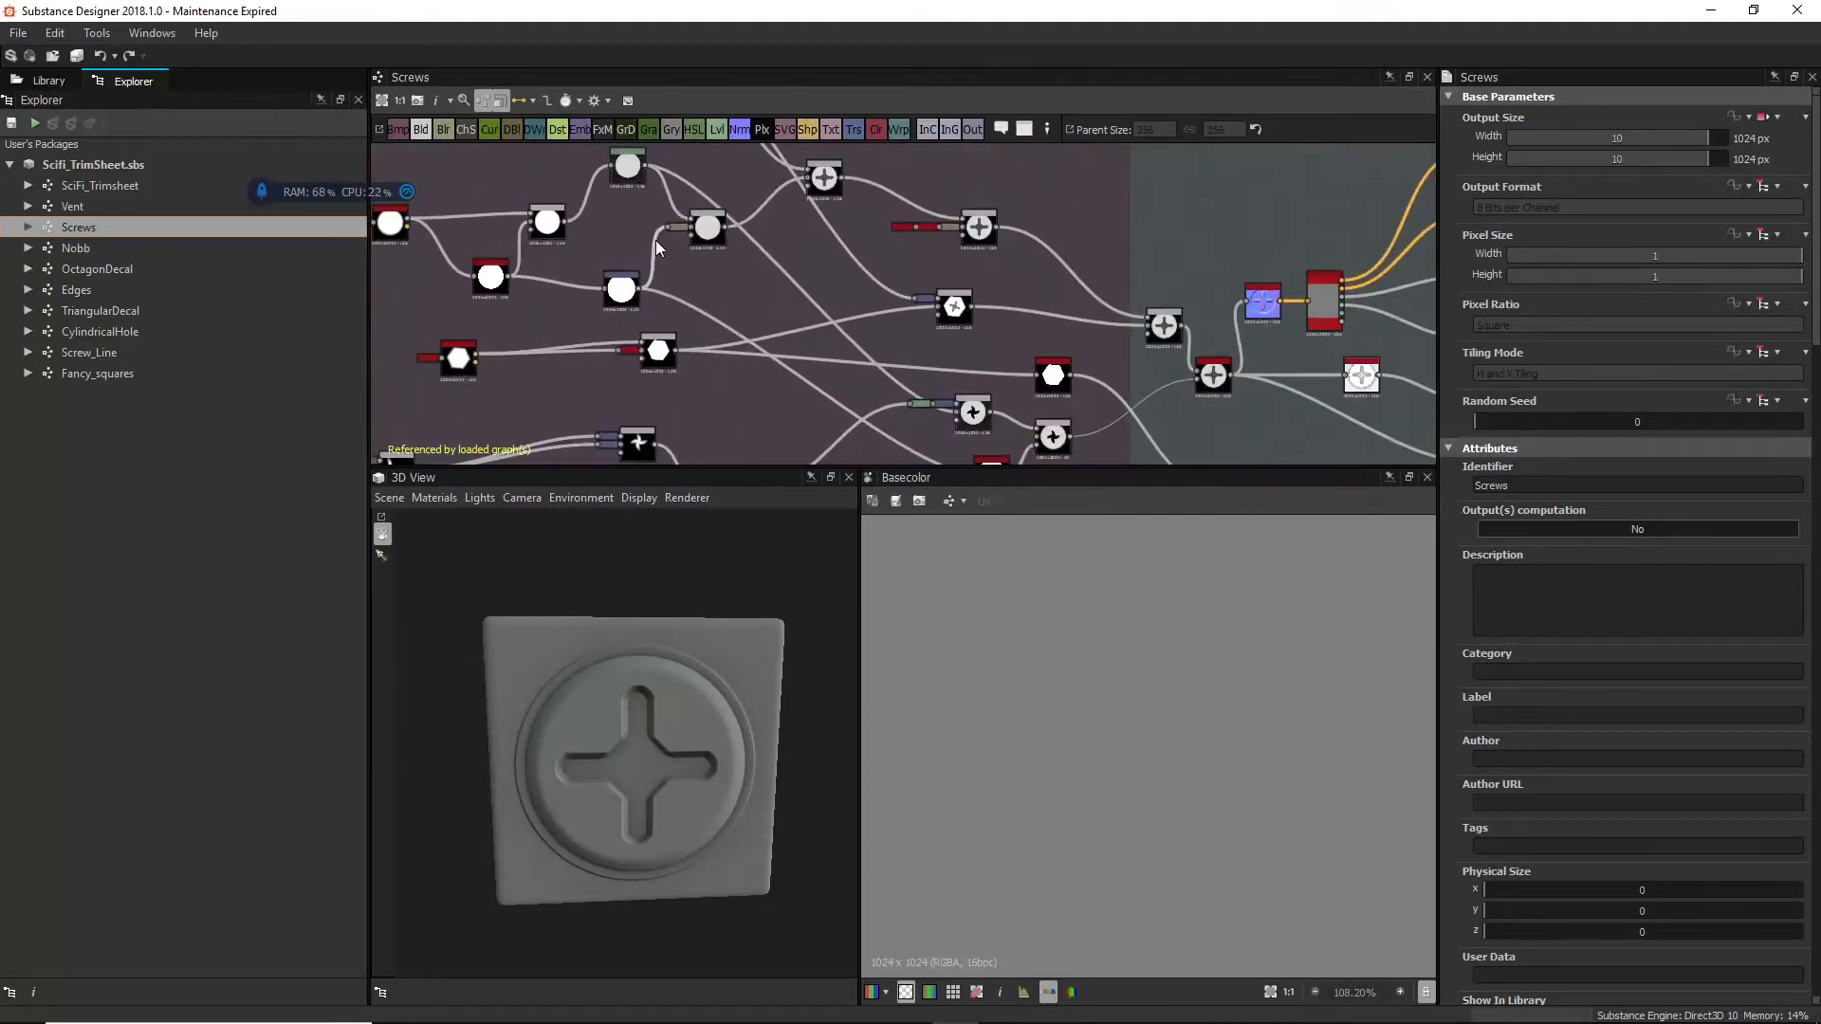
middle_click_drag(770, 260, 1007, 332)
left_click_drag(821, 464, 815, 742)
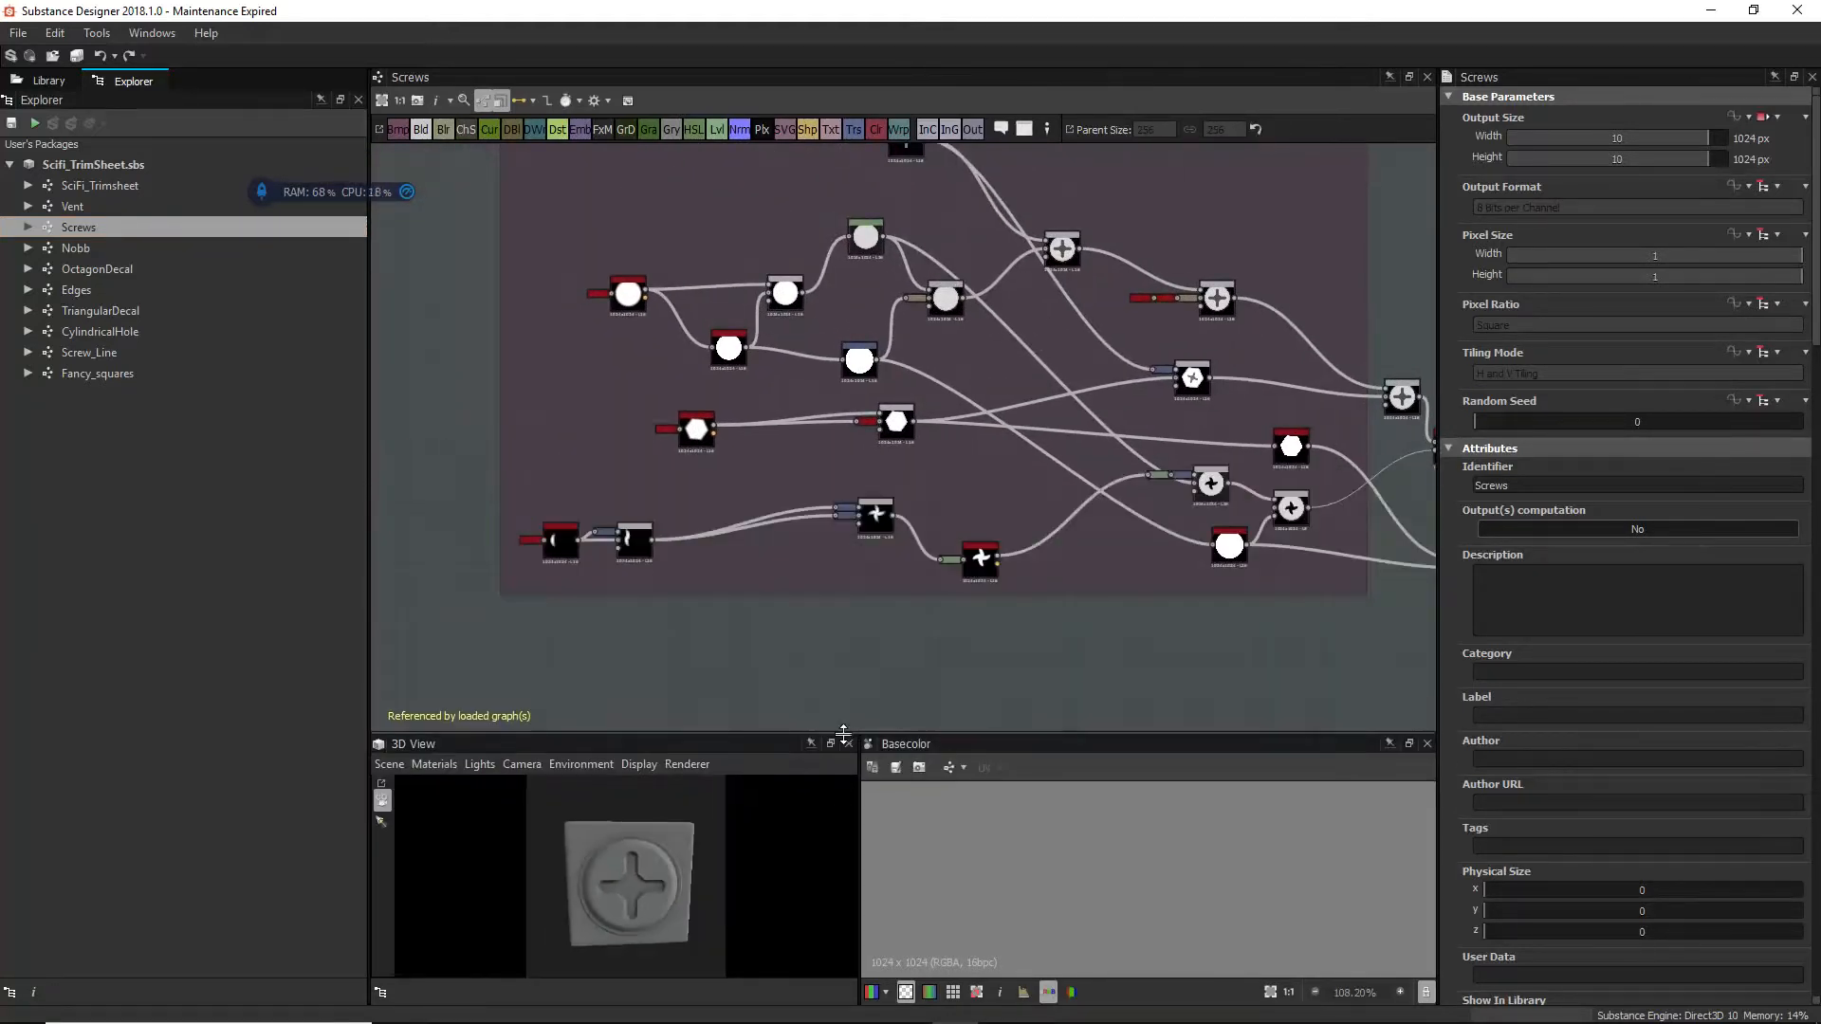
Step: Examine the node branches inside the Screws frame and the cross-slot screw on the 3D cube
scroll(721, 519, "up", 3)
scroll(666, 440, "down", 3)
middle_click_drag(737, 451, 795, 585)
scroll(681, 349, "up", 4)
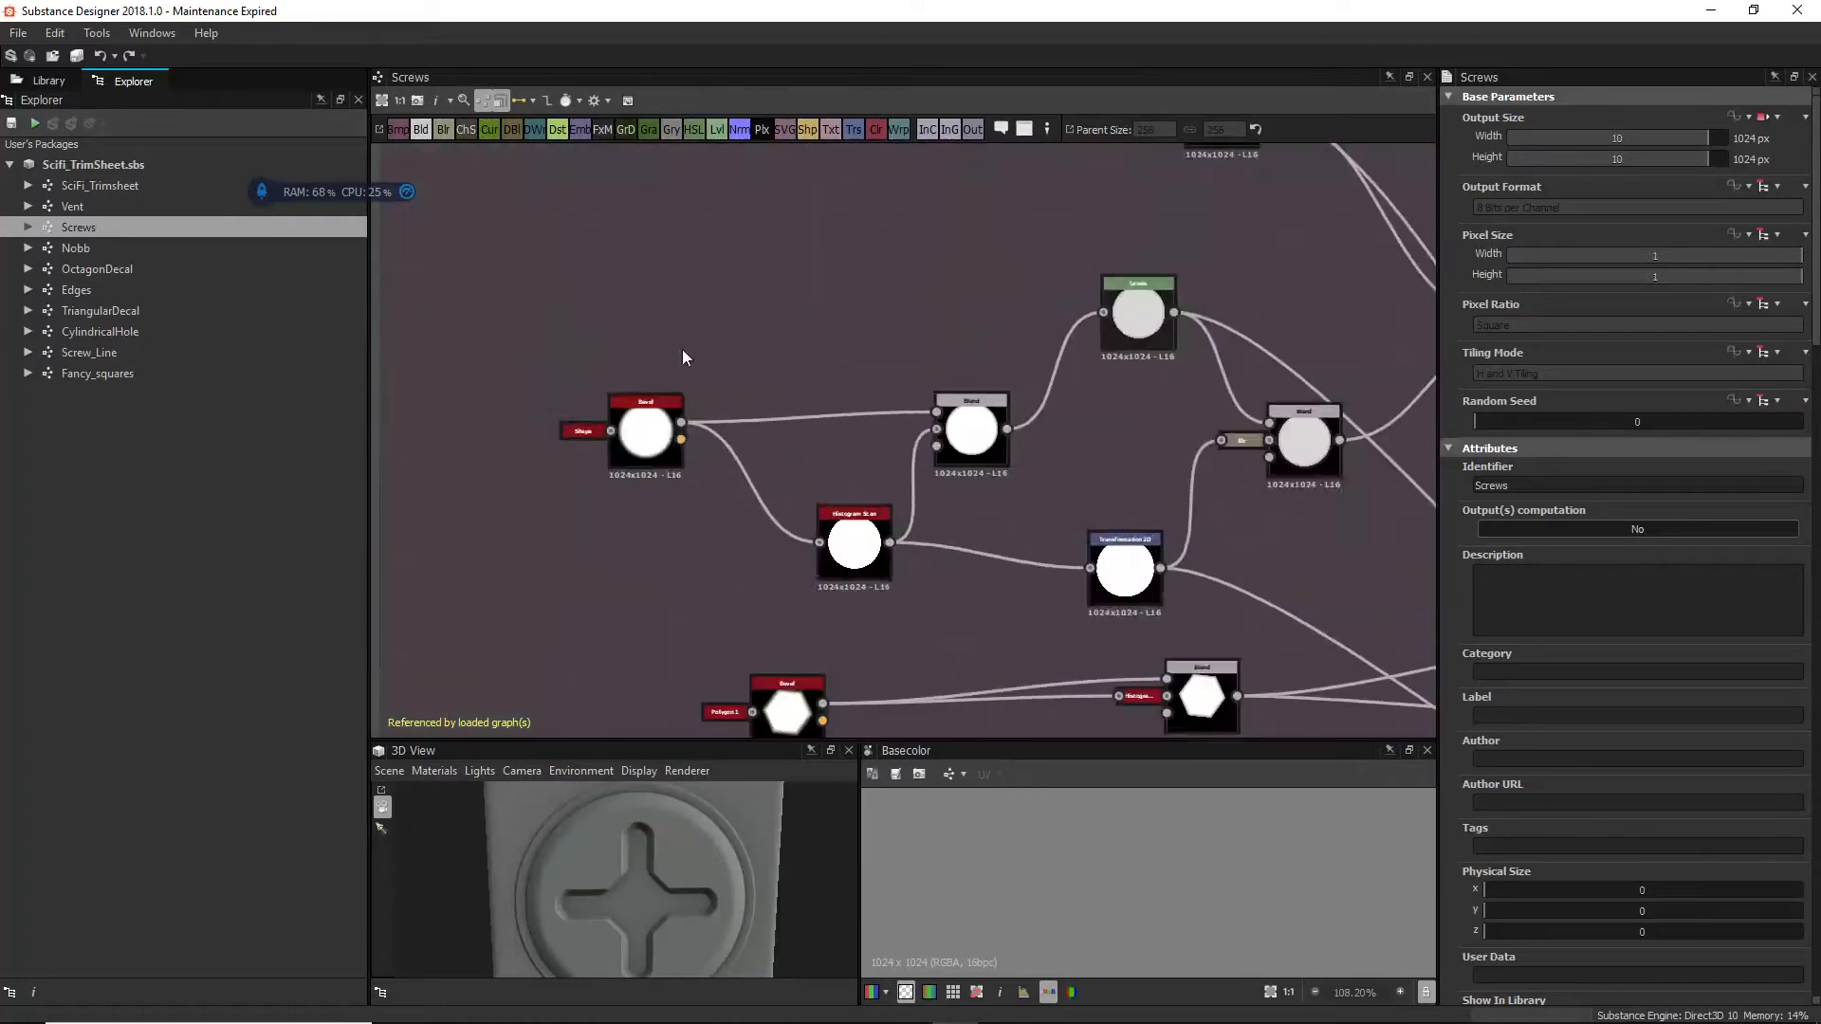
scroll(681, 349, "down", 1)
middle_click_drag(681, 349, 785, 568)
middle_click_drag(750, 324, 752, 325)
scroll(853, 488, "down", 4)
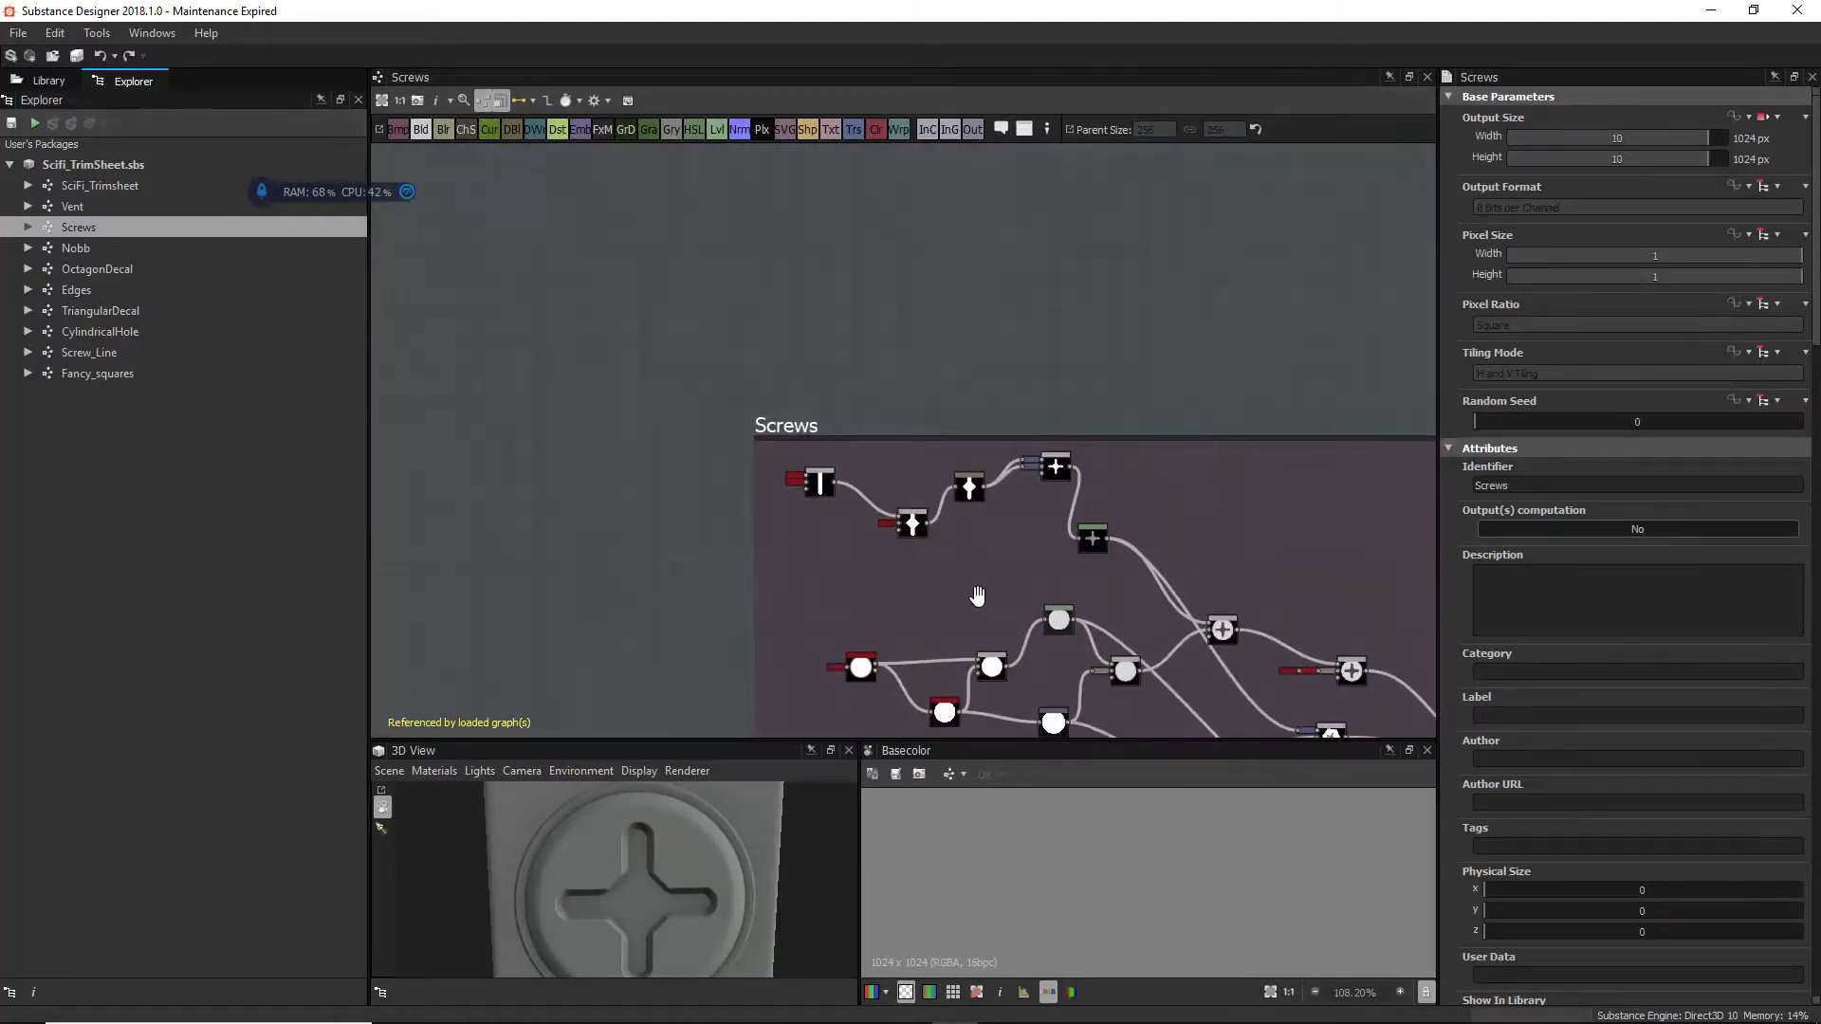
middle_click_drag(808, 420, 667, 182)
scroll(713, 840, "down", 3)
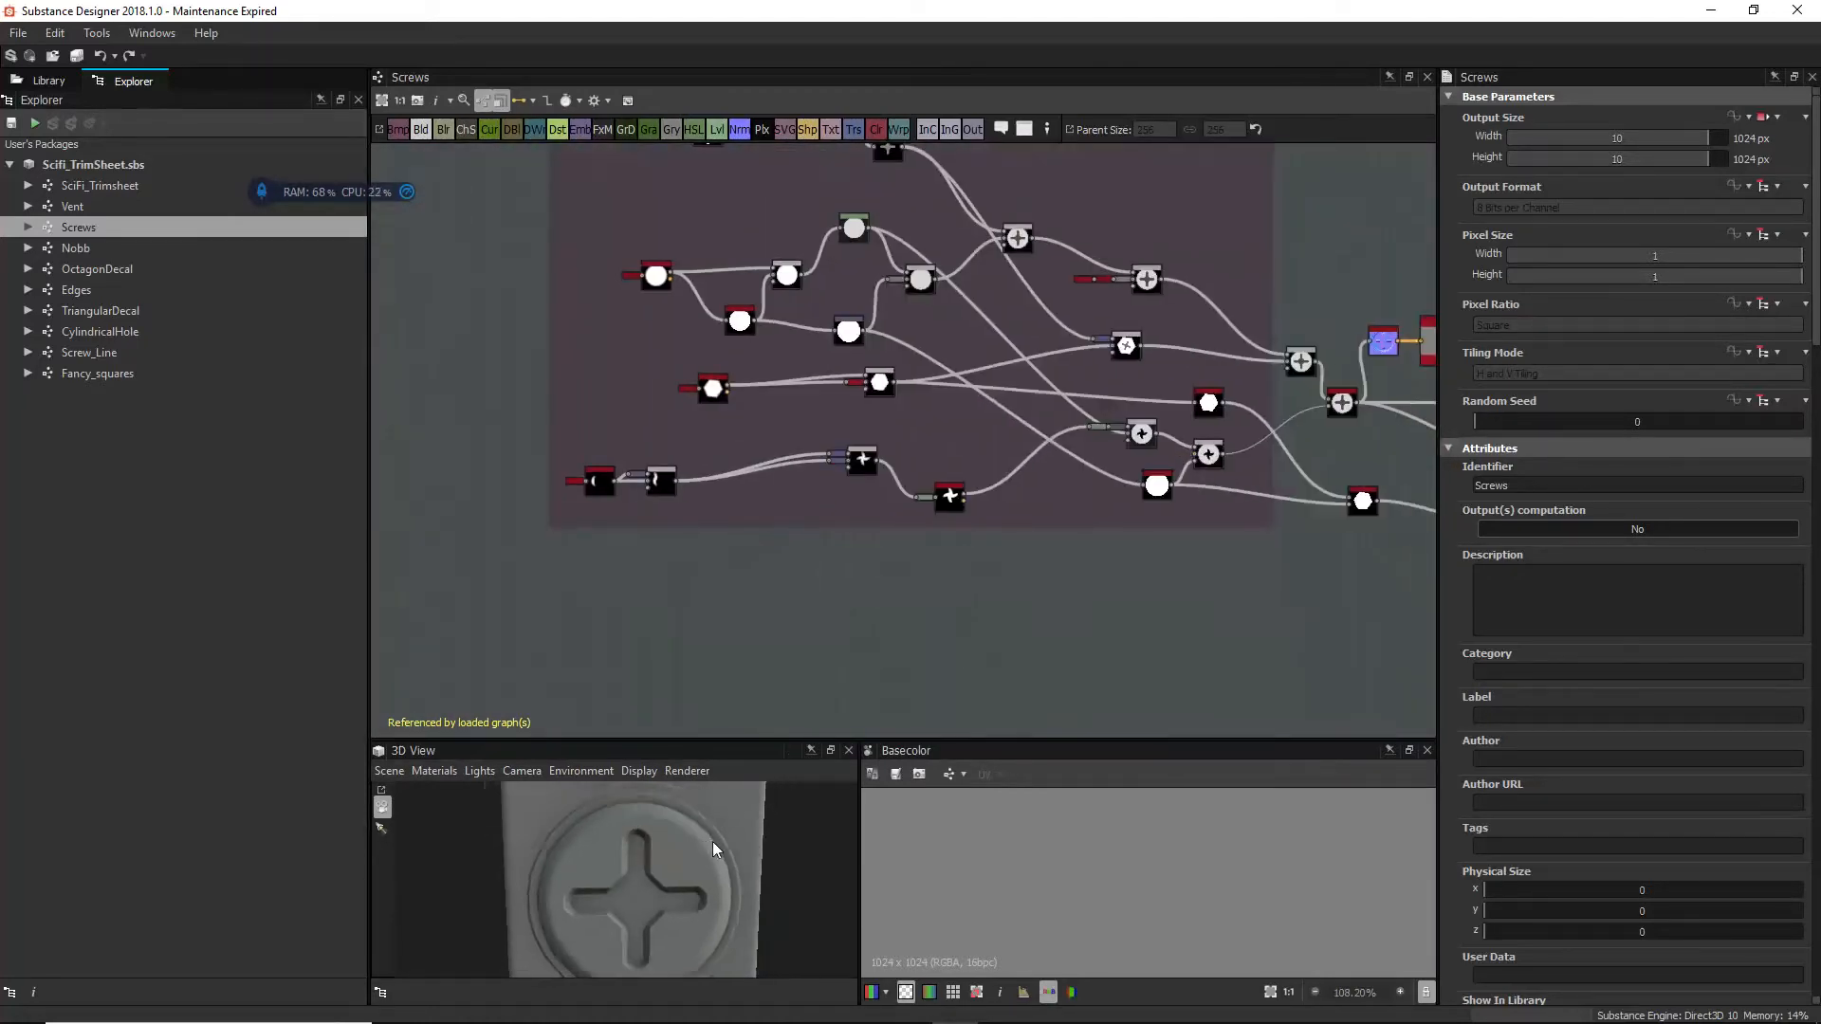
left_click_drag(829, 736, 827, 672)
left_click_drag(702, 845, 749, 842)
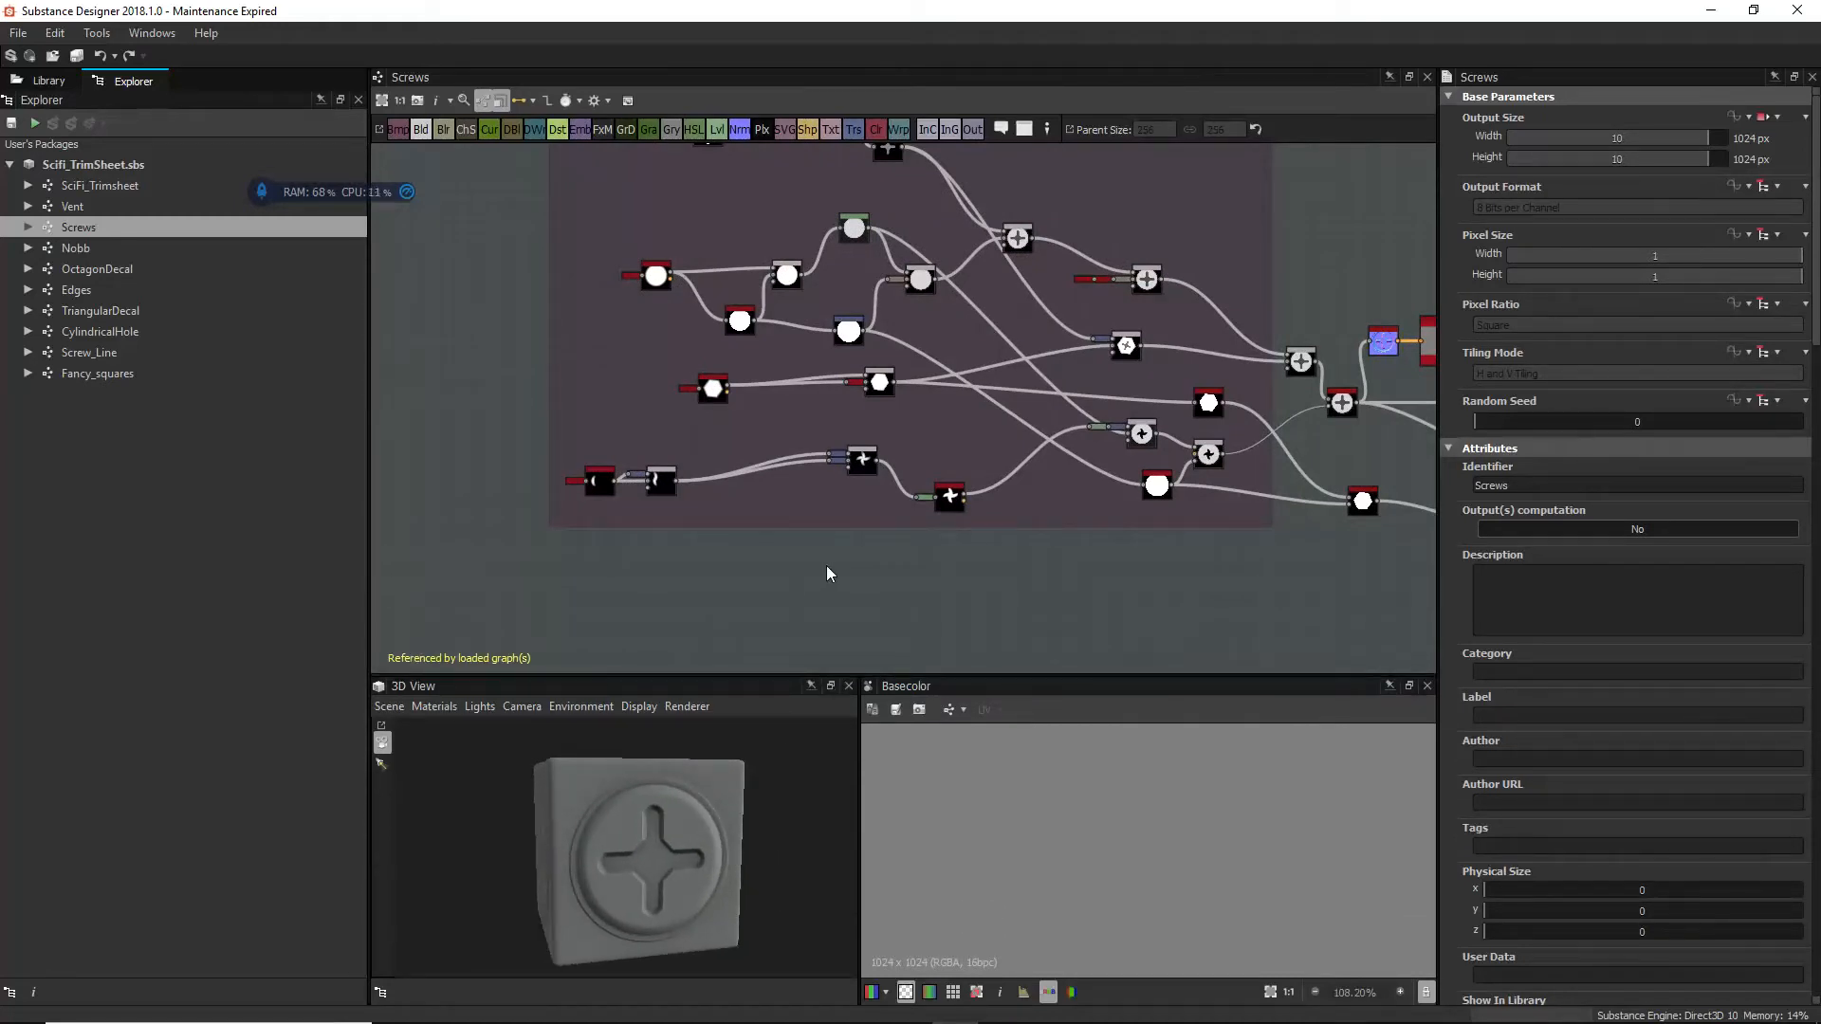
Step: Preview the Screws graph's input parameters with SwitchMask_Switch set to False and ScrewMesh_Switch1 set to 0
scroll(1810, 786, "down", 5)
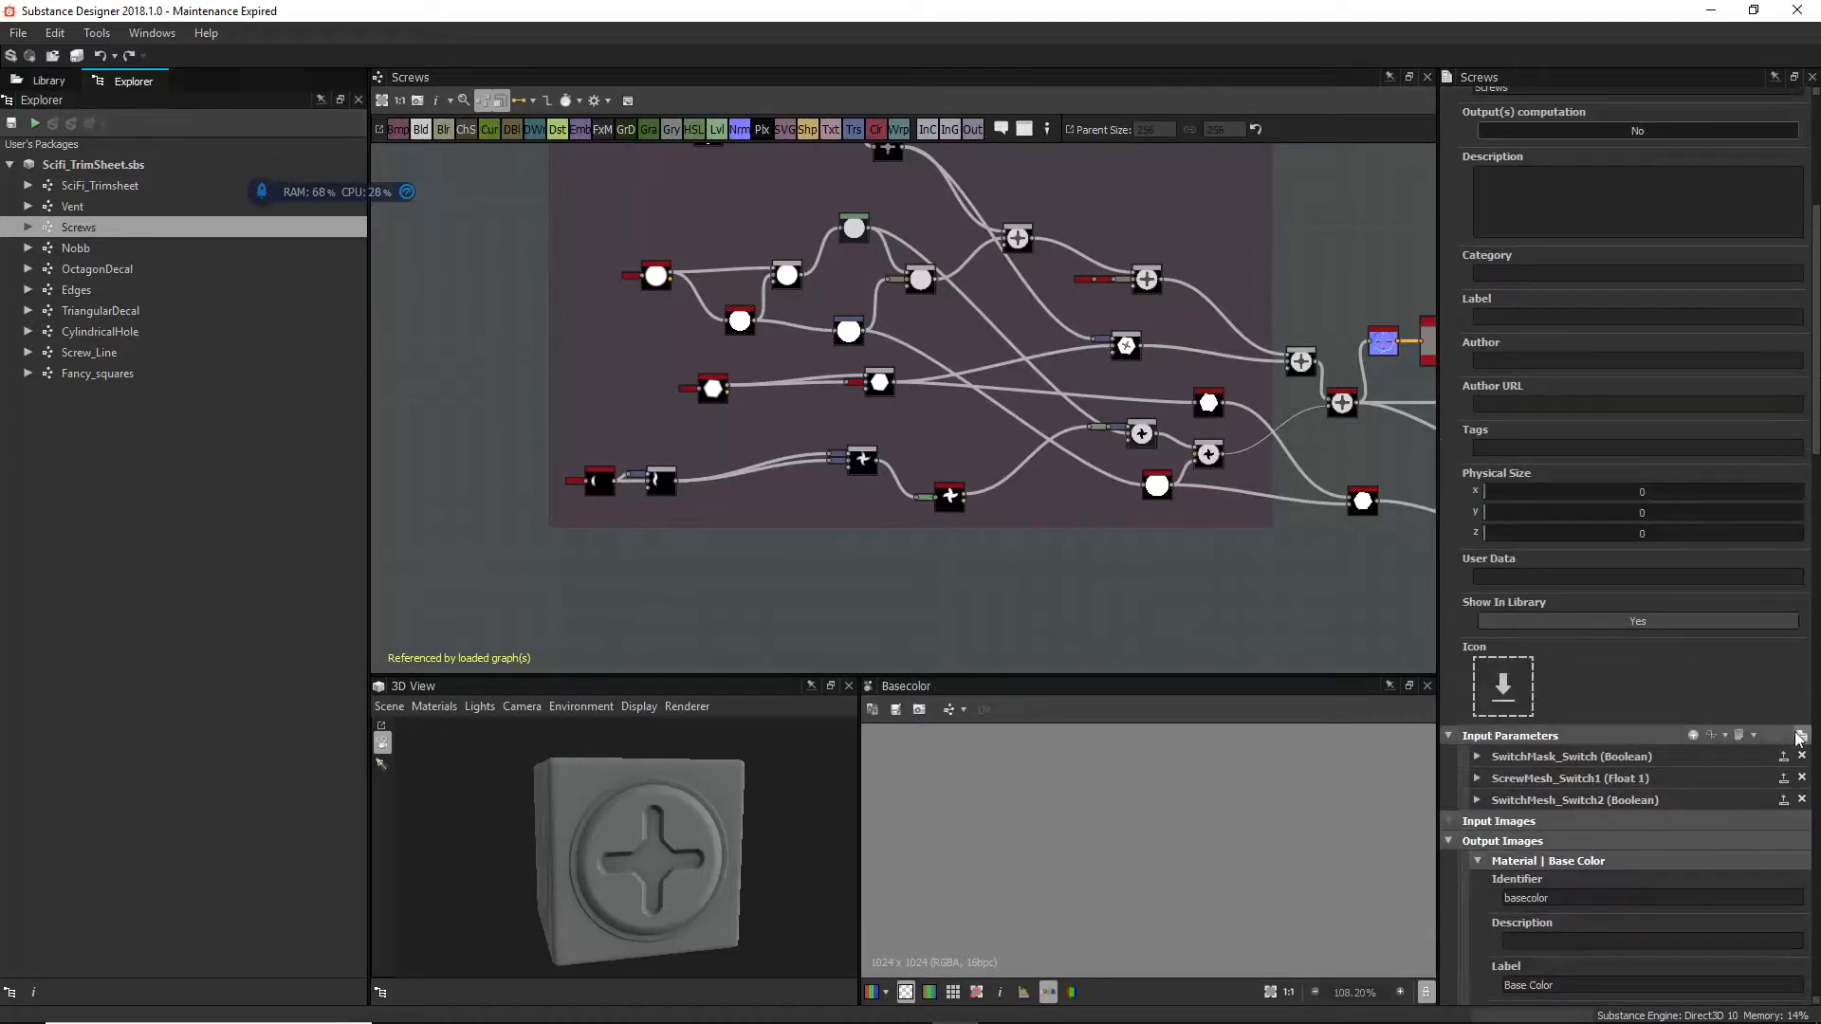
scroll(1624, 804, "down", 1)
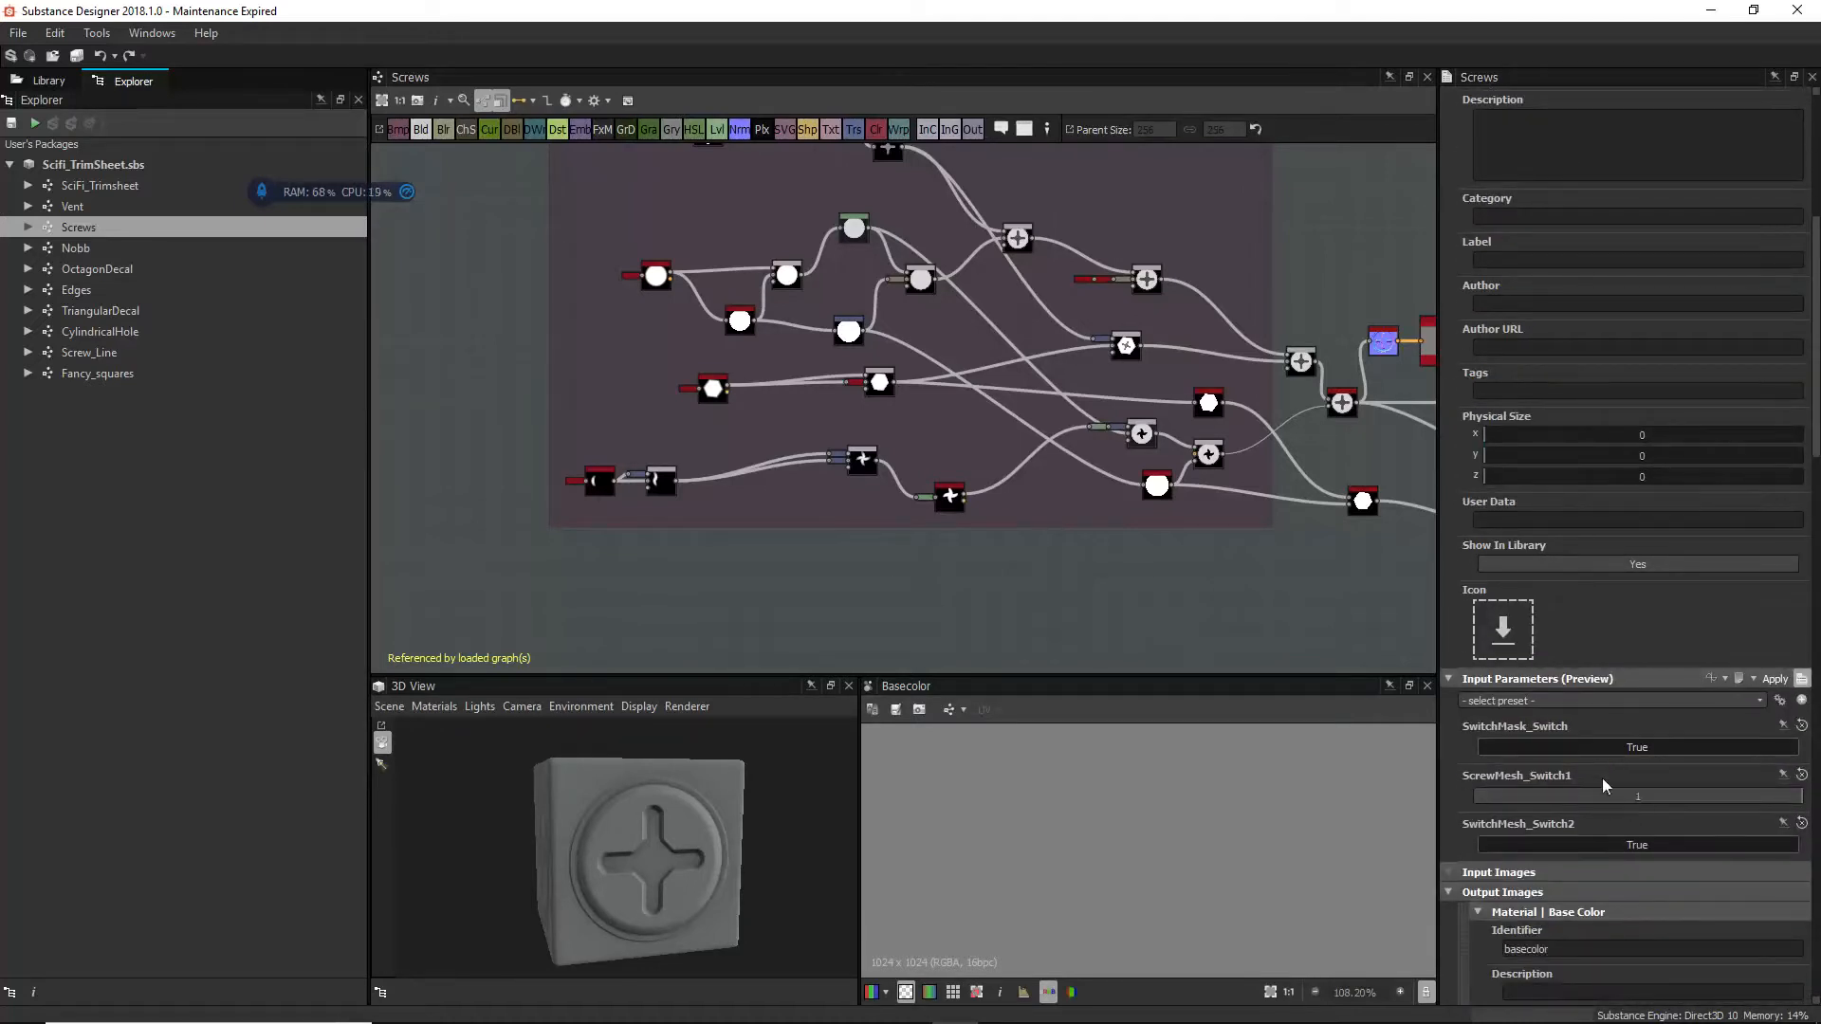
left_click(1616, 745)
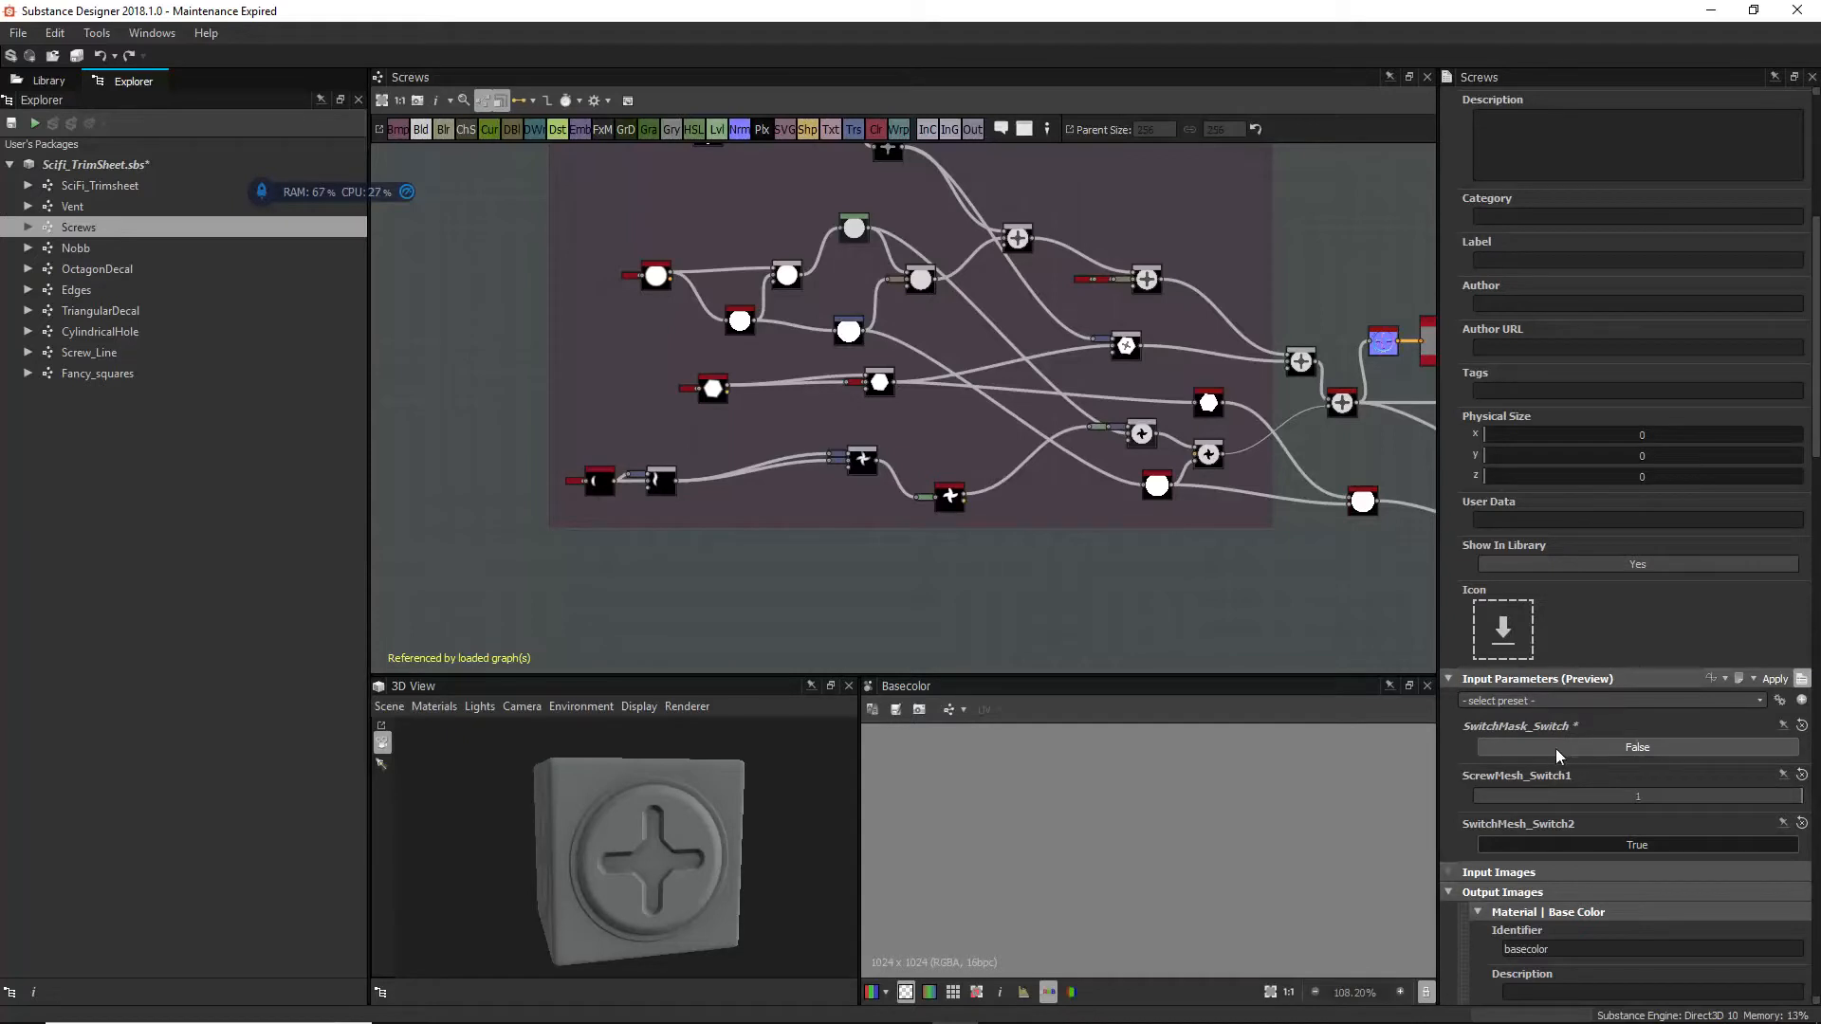
left_click_drag(1746, 793, 1436, 808)
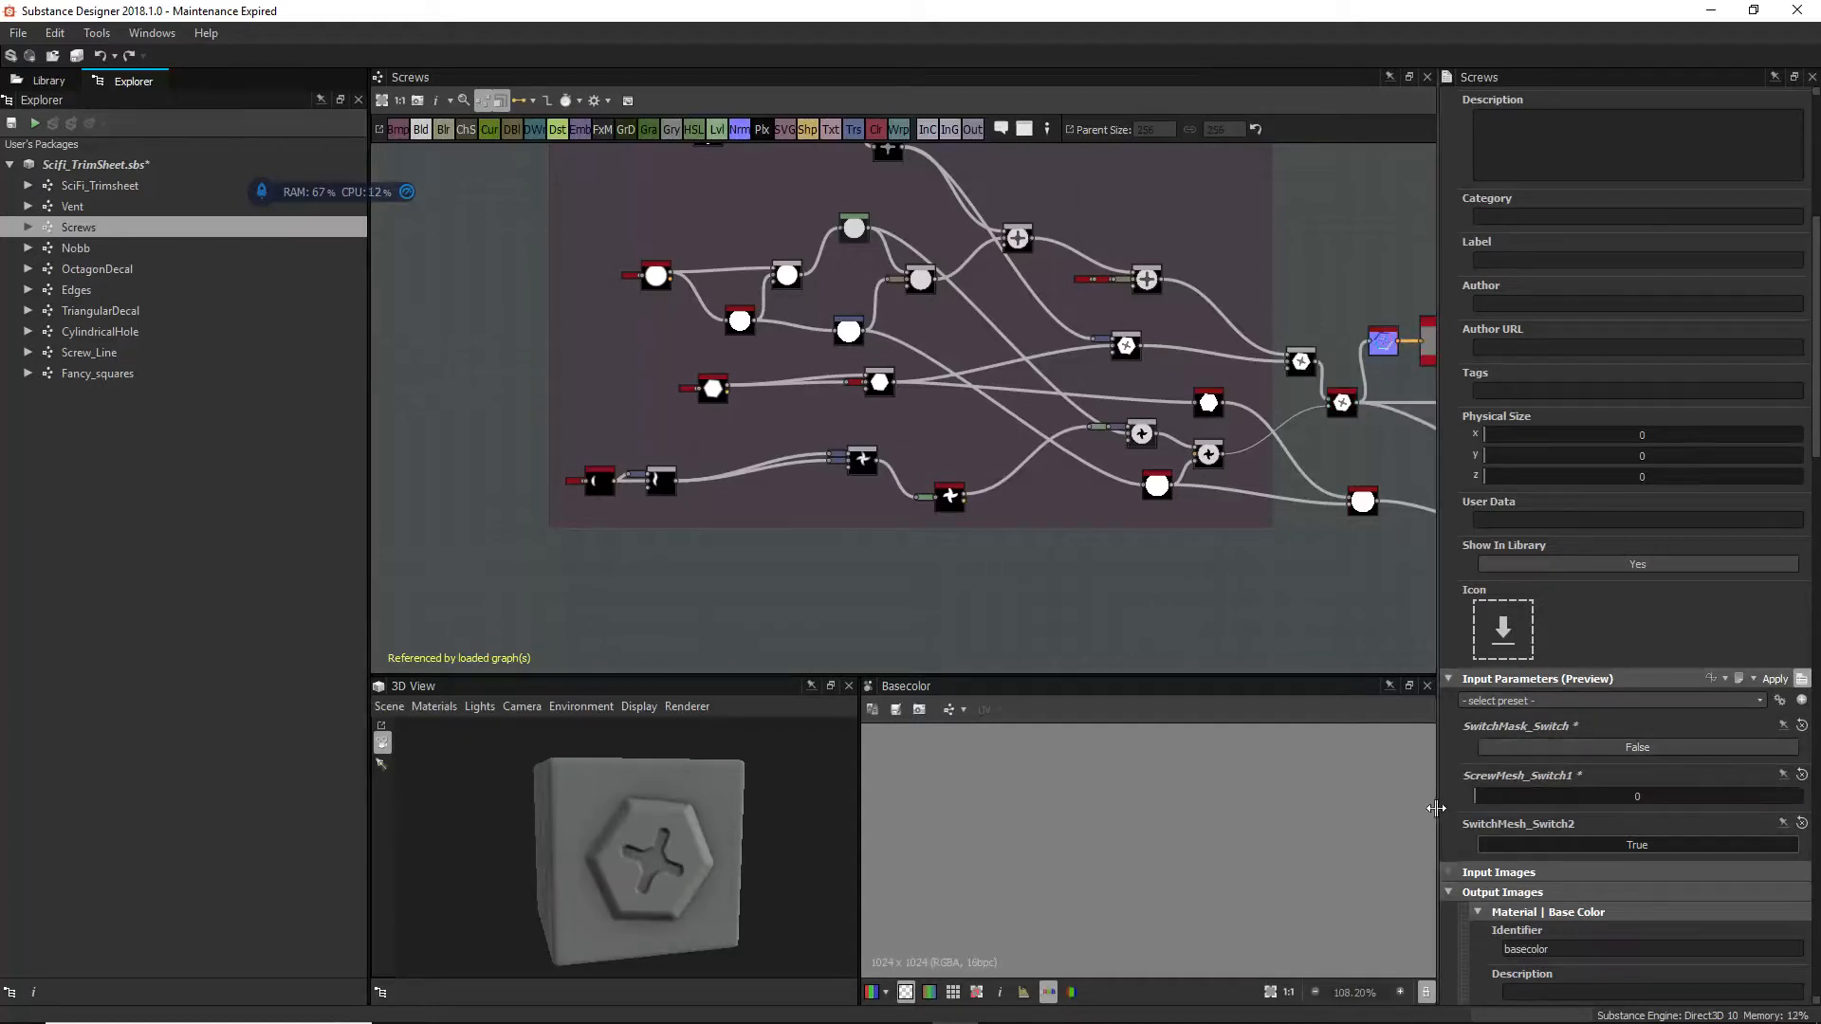
left_click_drag(672, 840, 649, 899)
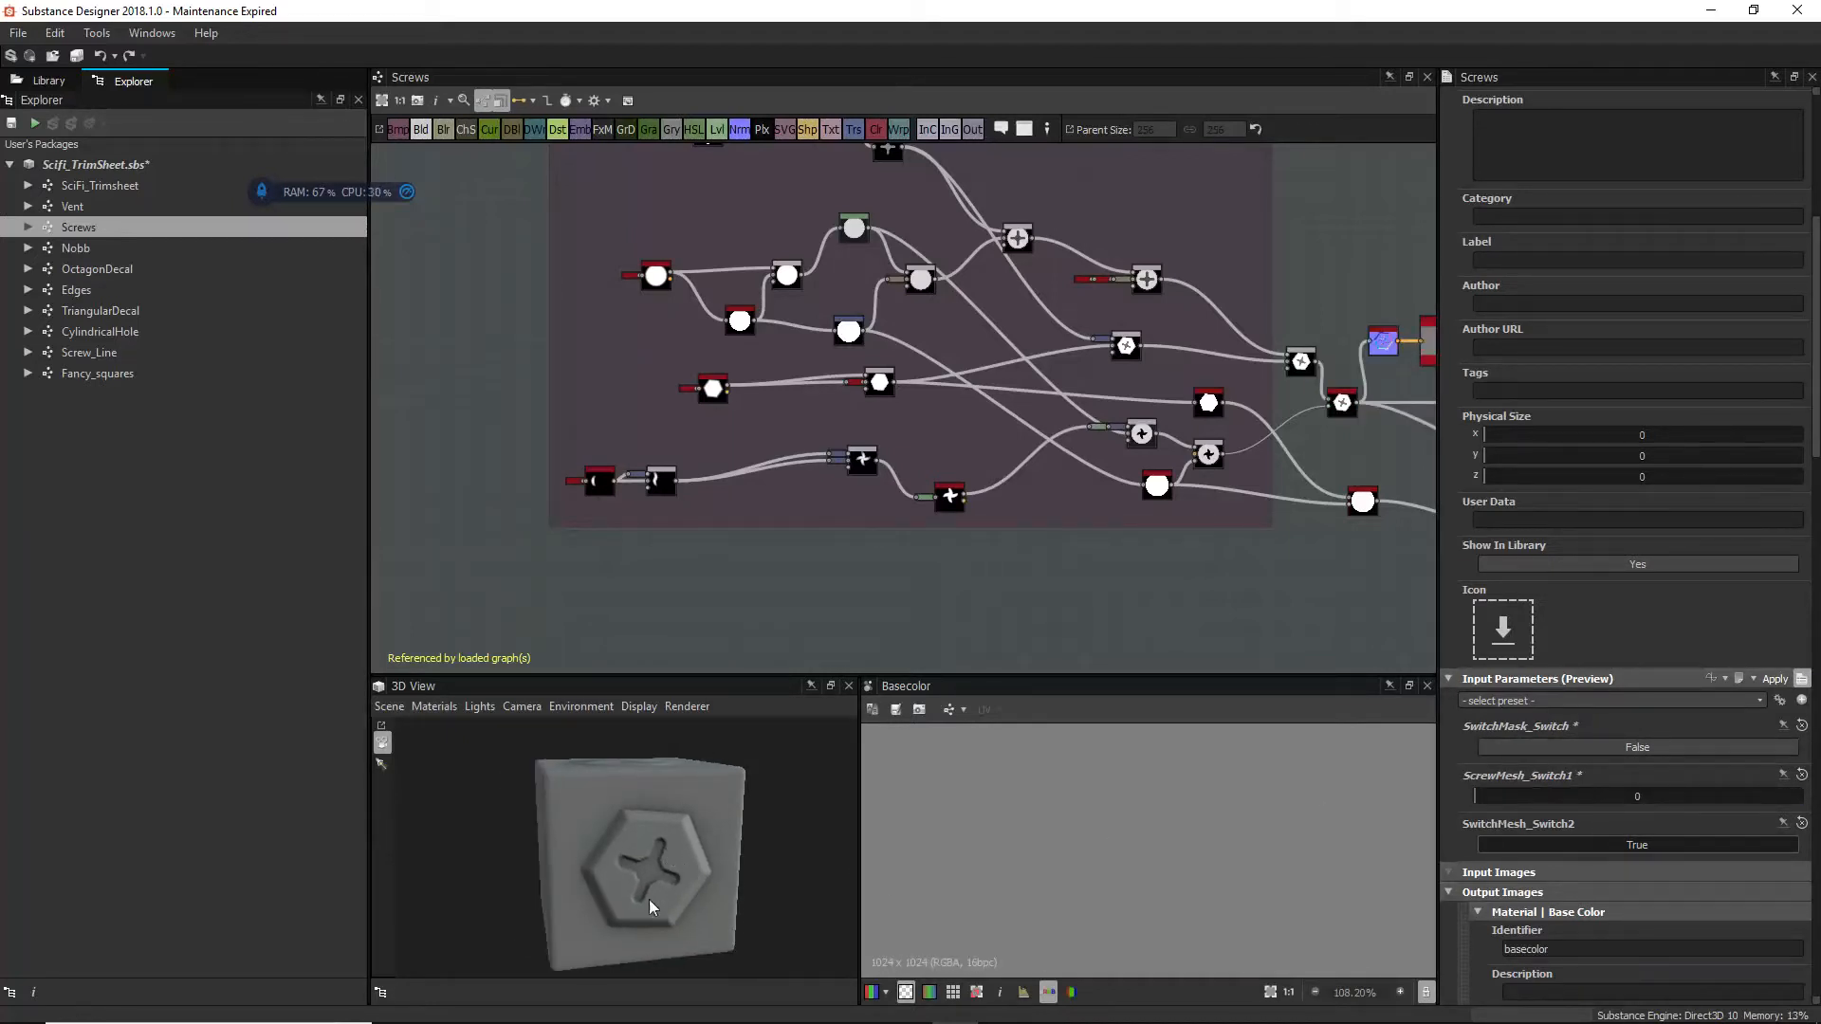
Step: Restore ScrewMesh_Switch1 to 1 and SwitchMask_Switch to True, and set SwitchMesh_Switch2 to False
left_click(1565, 799)
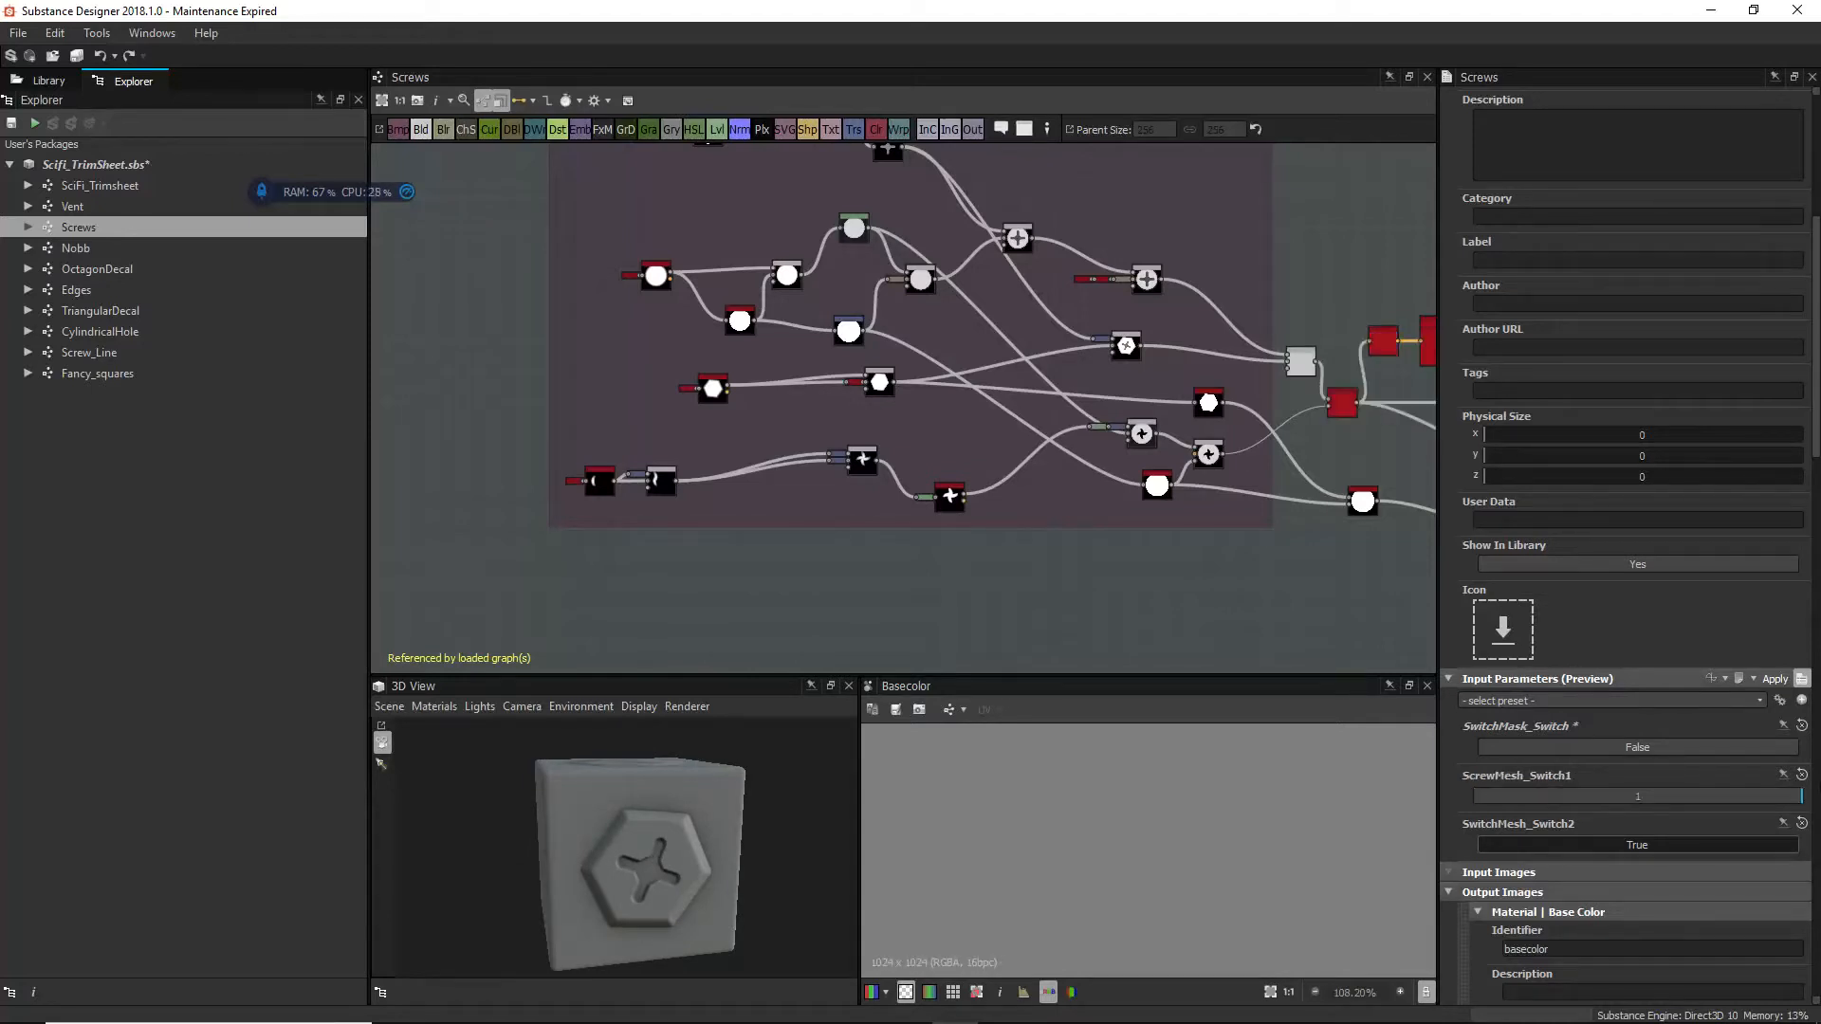
left_click(1602, 749)
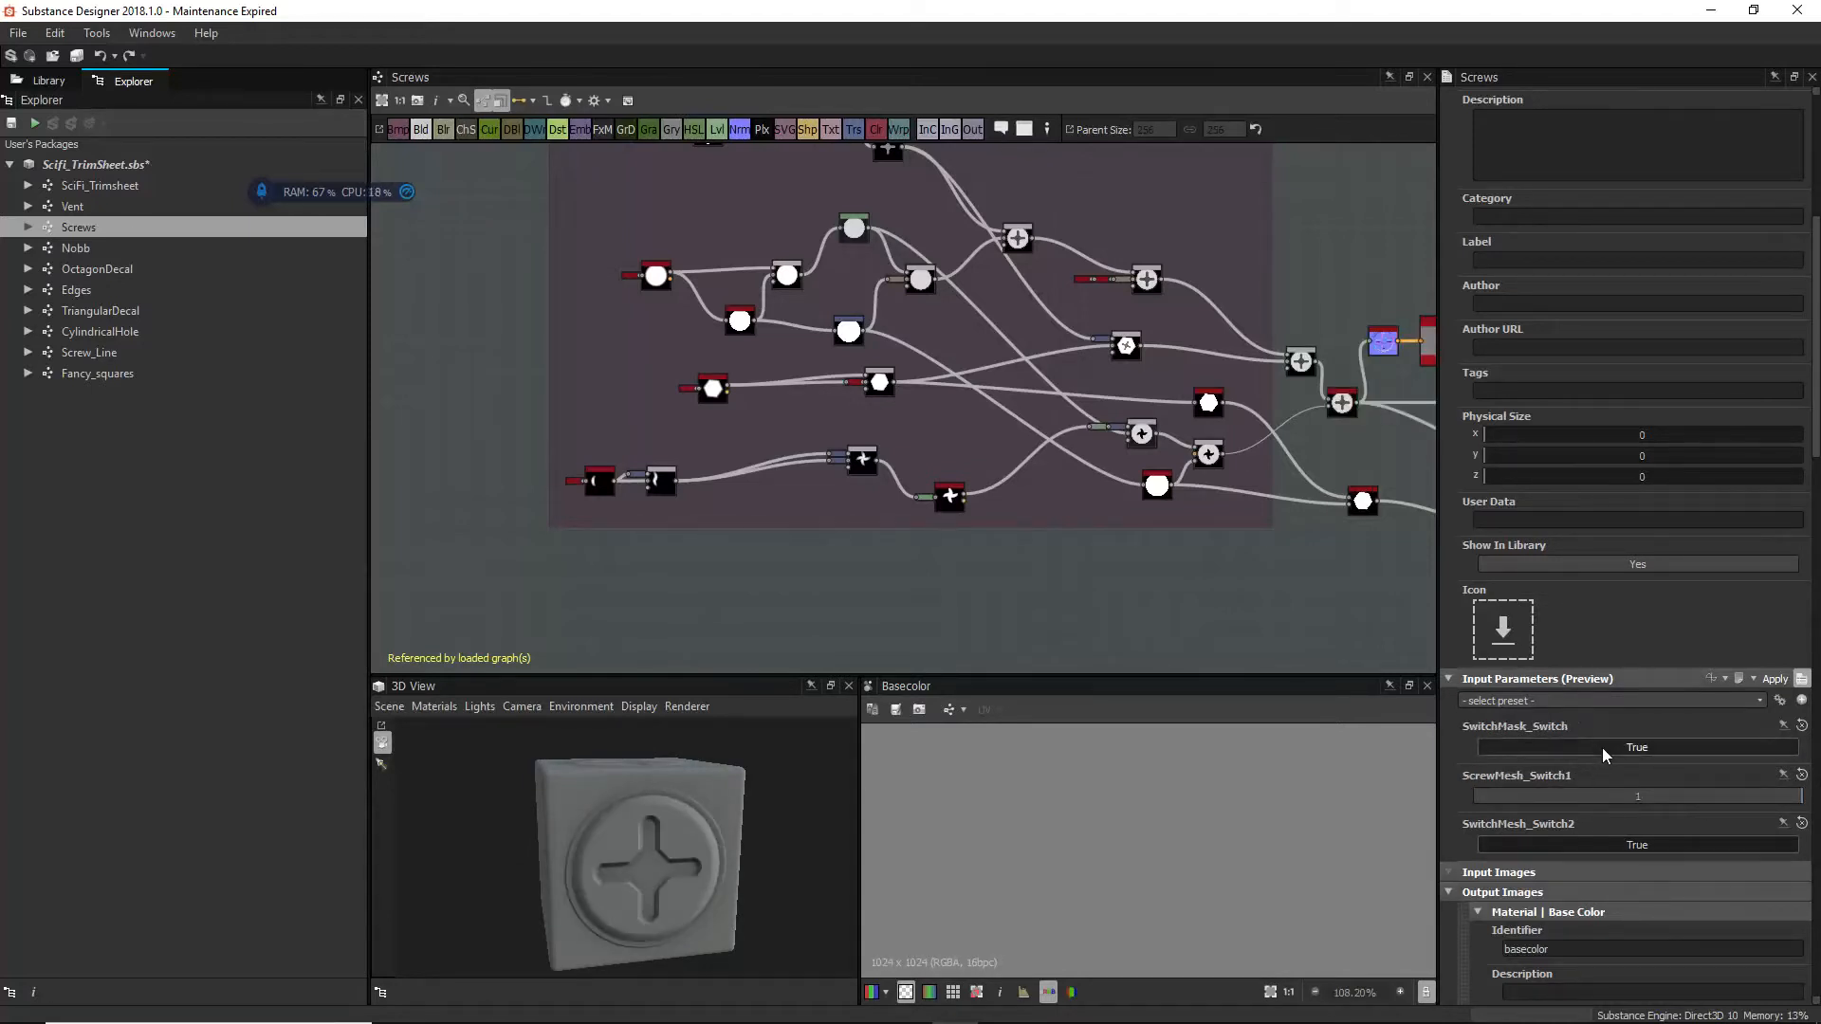
left_click(1557, 845)
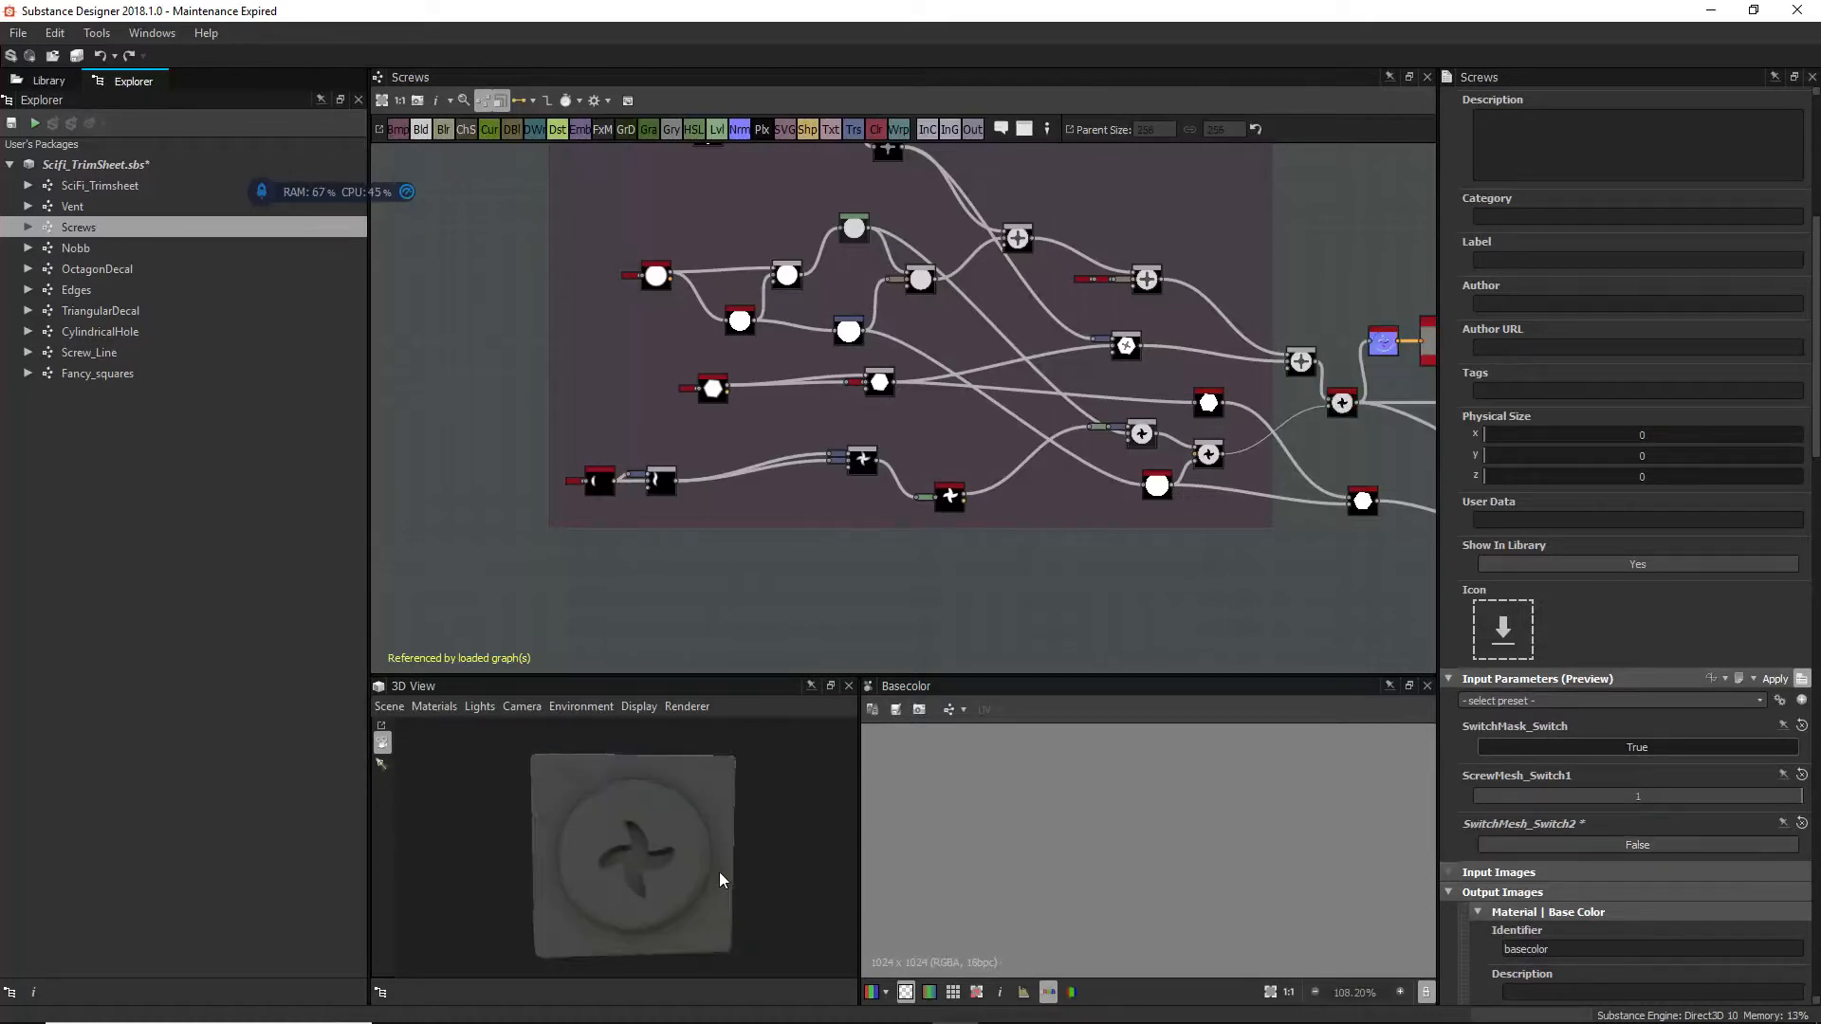
Step: Set SwitchMesh_Switch2 to True and view the screw shape on the 3D cube from an angle
left_click_drag(719, 873, 603, 888)
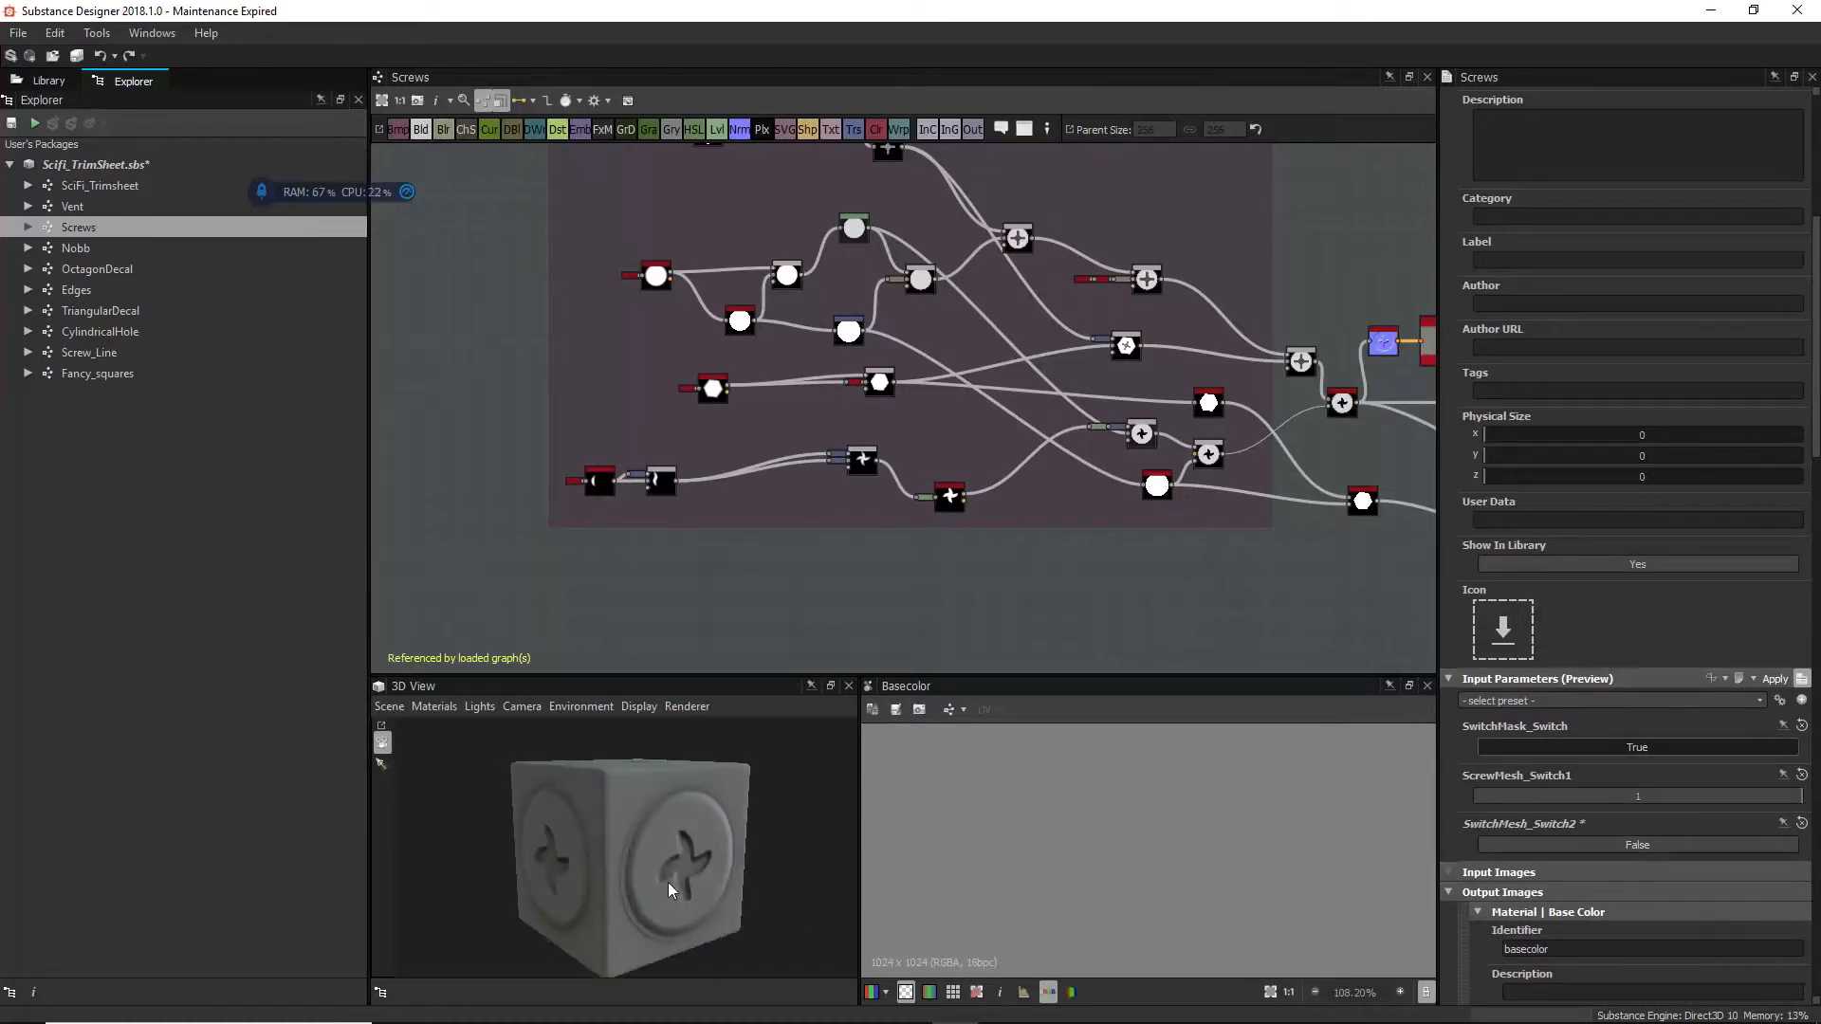
left_click(1555, 845)
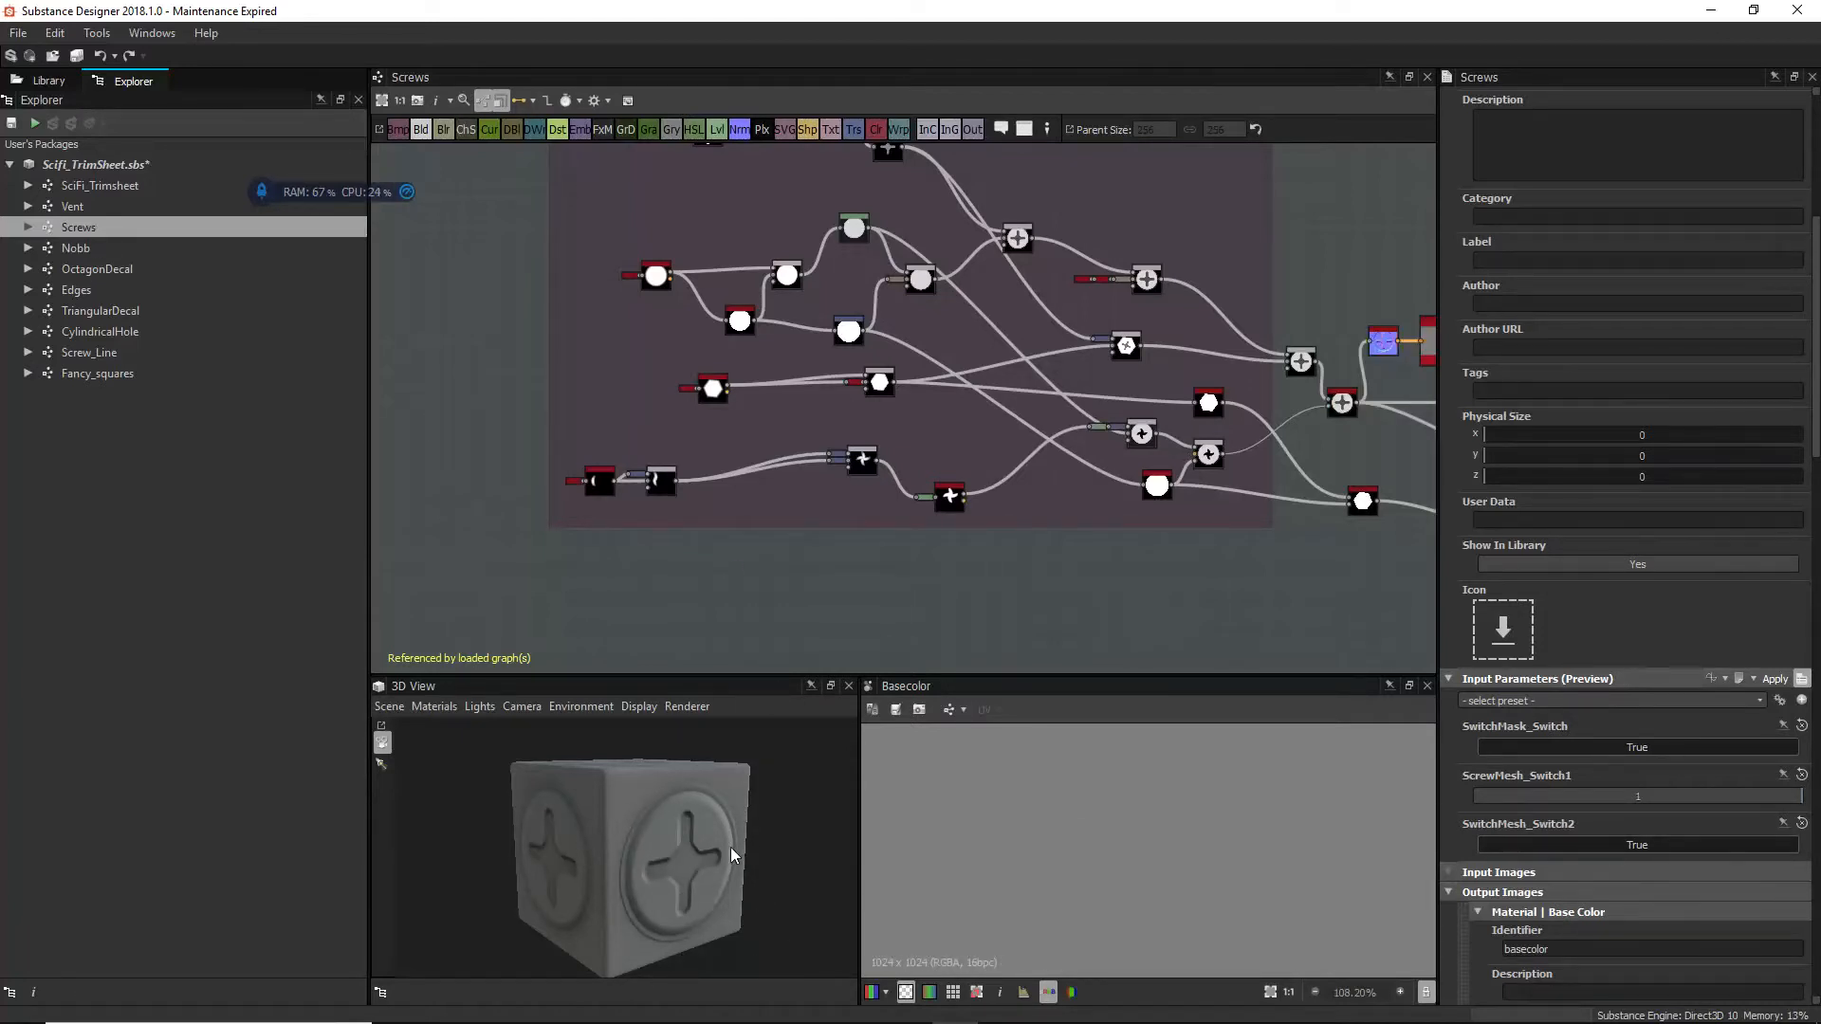
left_click_drag(731, 846, 680, 875)
Step: Preview the Bevel node of the disc branch and the first Blend node of the cross branch in the Screws frame
key("f")
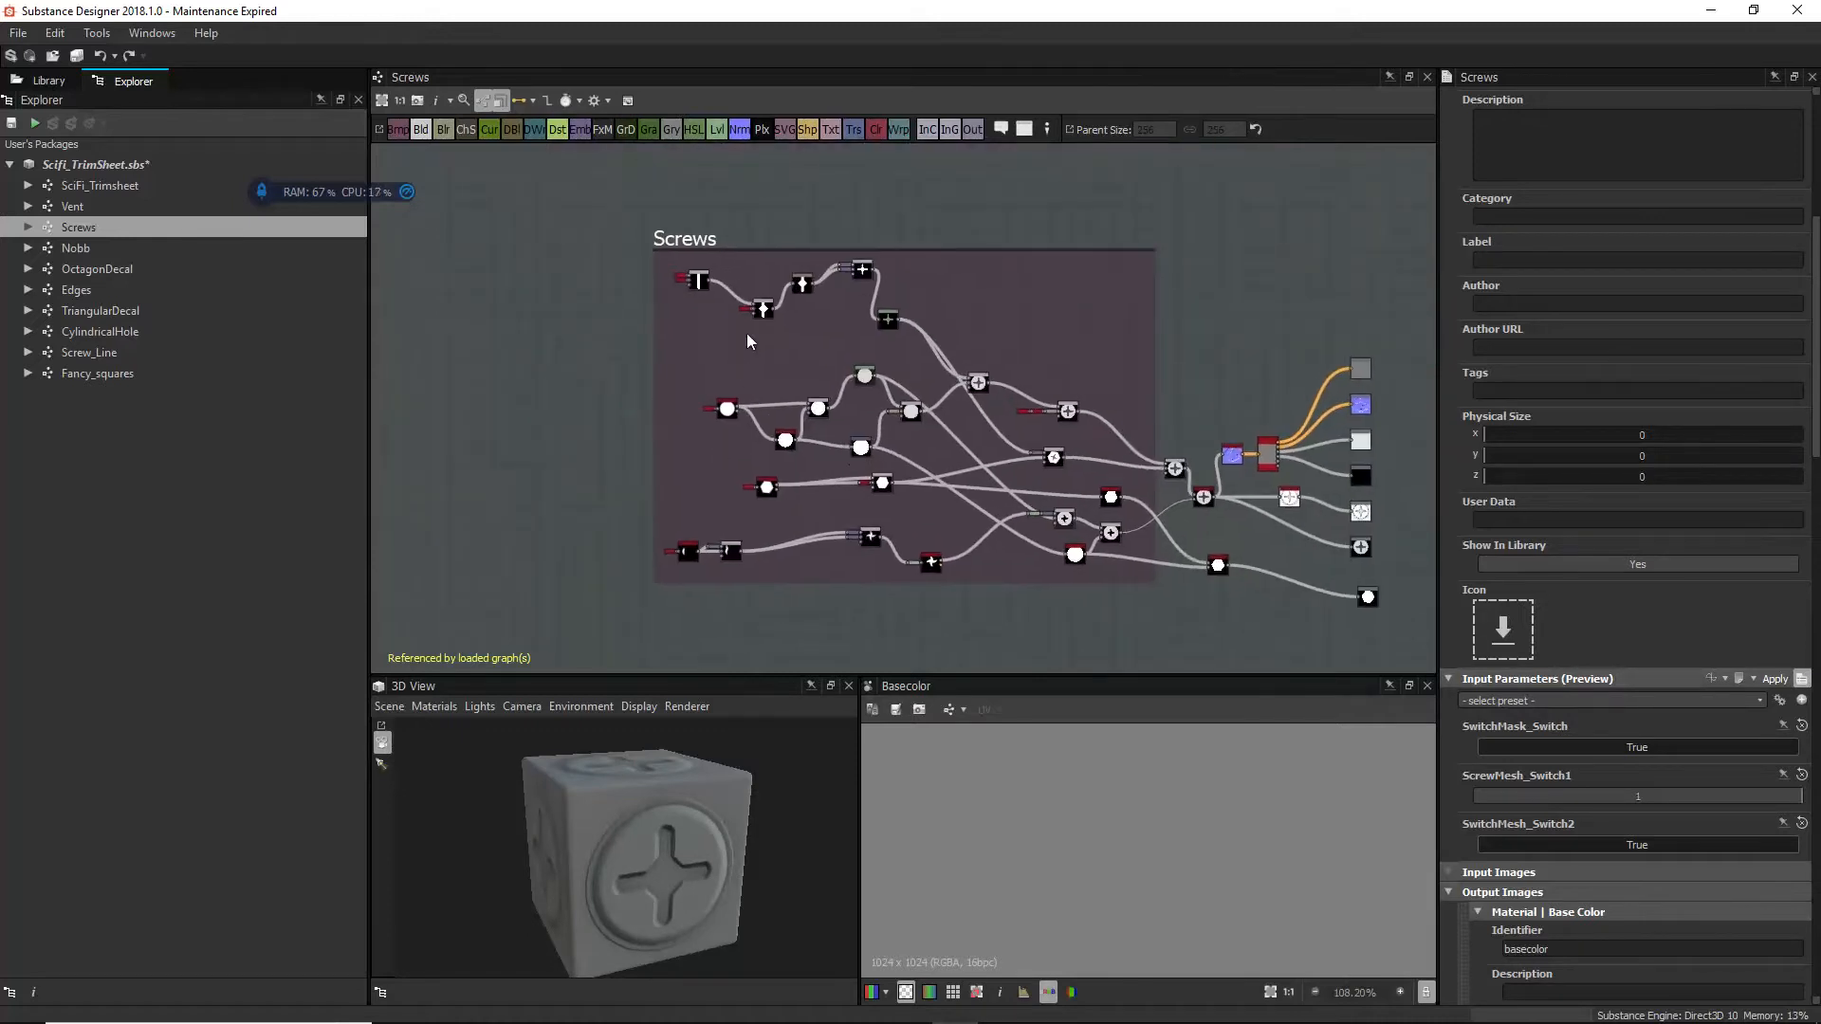
scroll(748, 340, "up", 3)
scroll(806, 588, "down", 1)
middle_click_drag(787, 352, 662, 254)
left_click(628, 429)
double_click(630, 432)
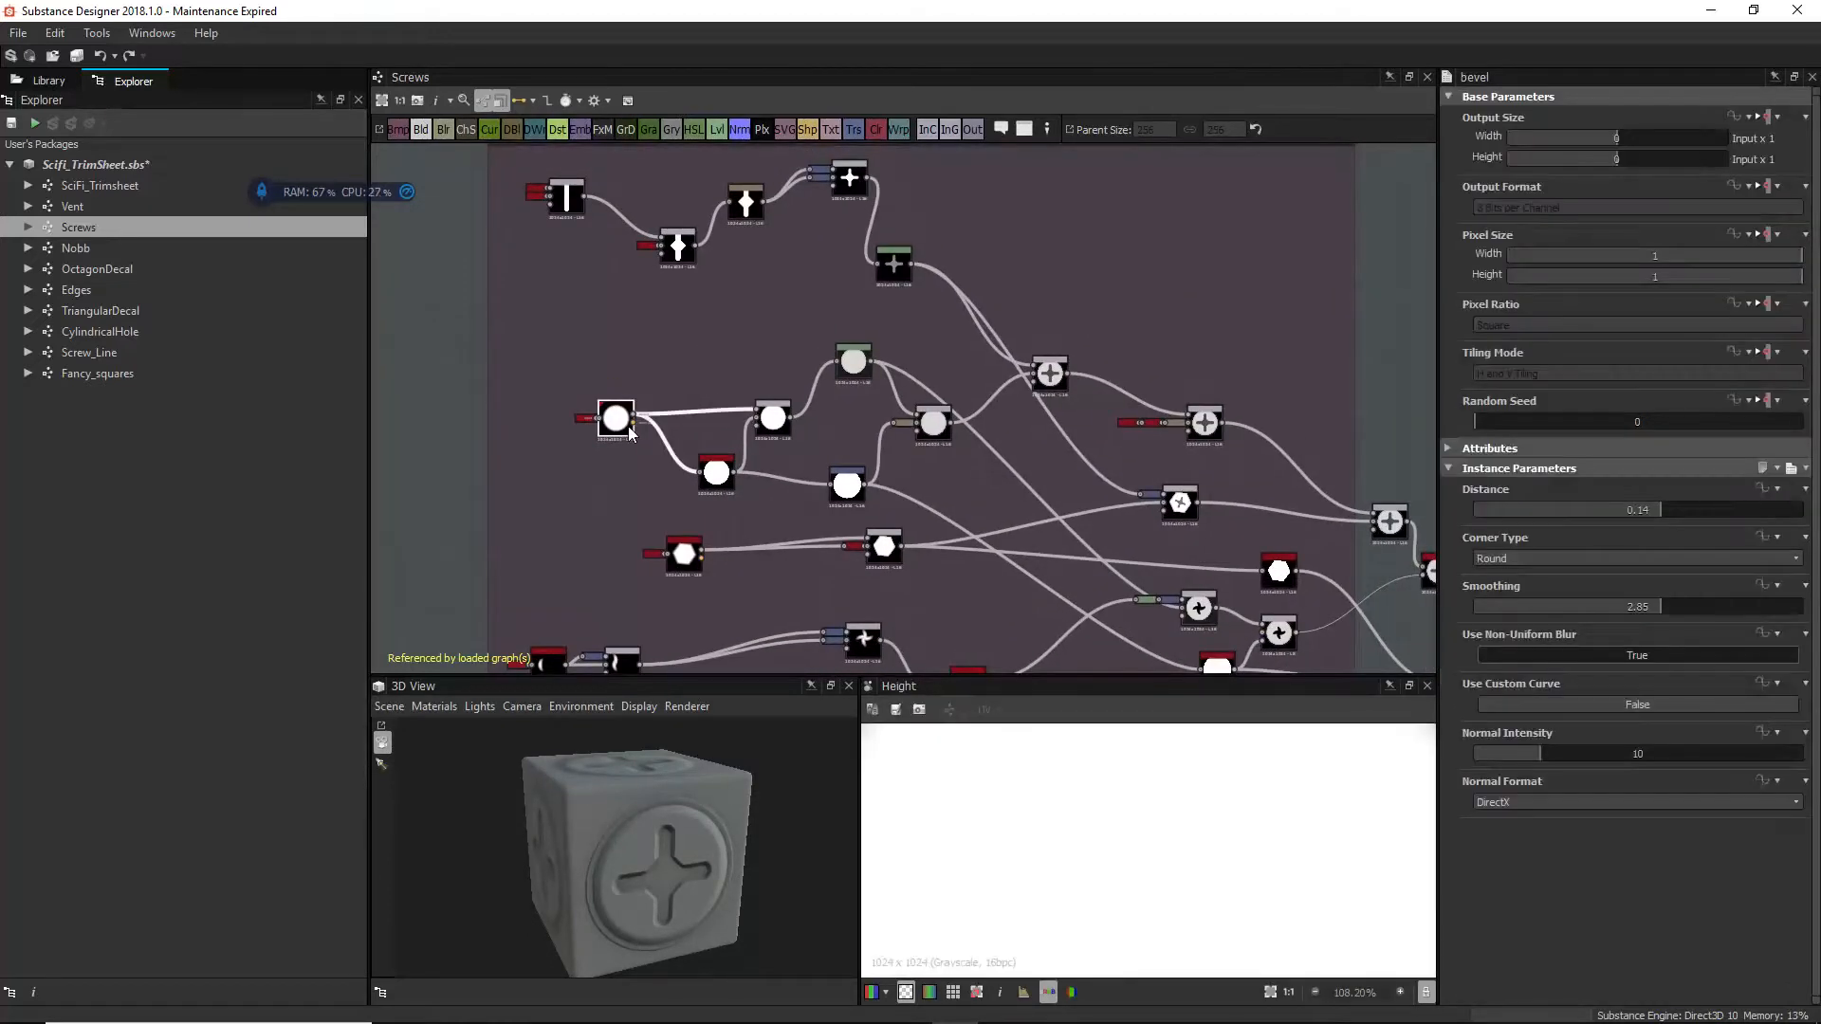
left_click(564, 199)
double_click(565, 200)
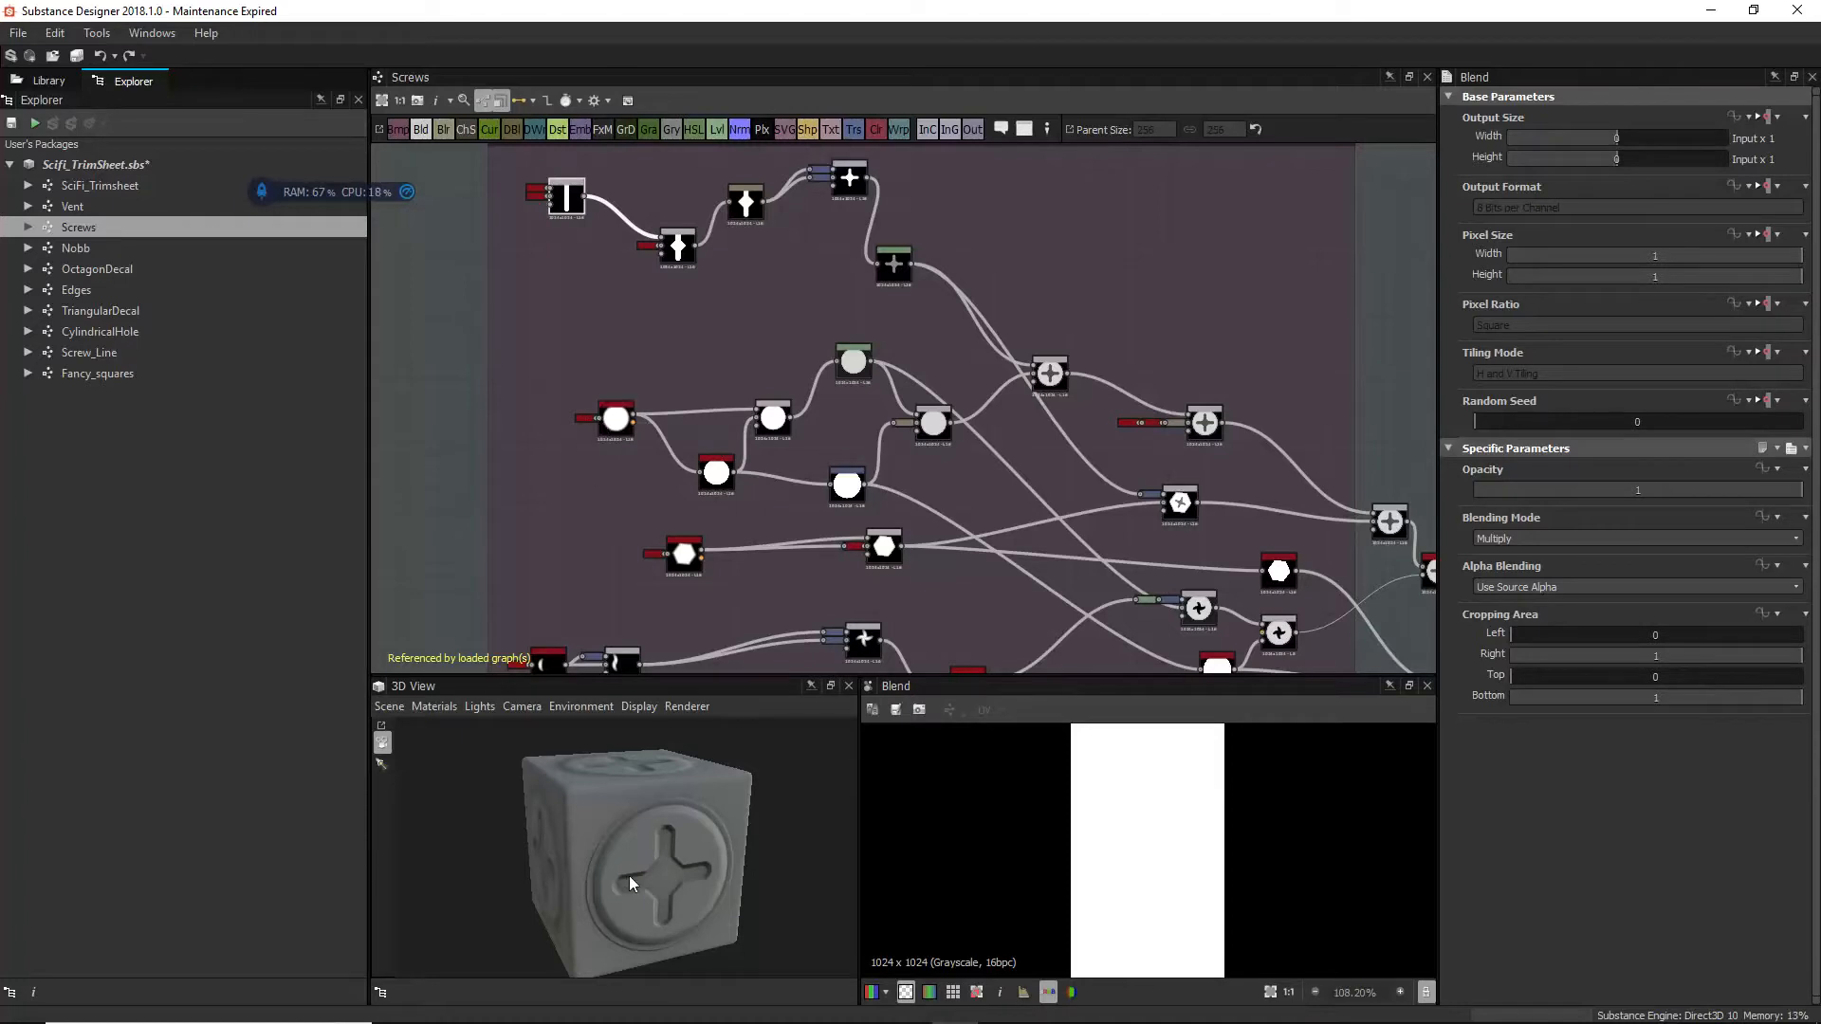
Step: Undock the square and disc Shape nodes from the first Blend node and place them apart in front of it
middle_click_drag(669, 327, 764, 469)
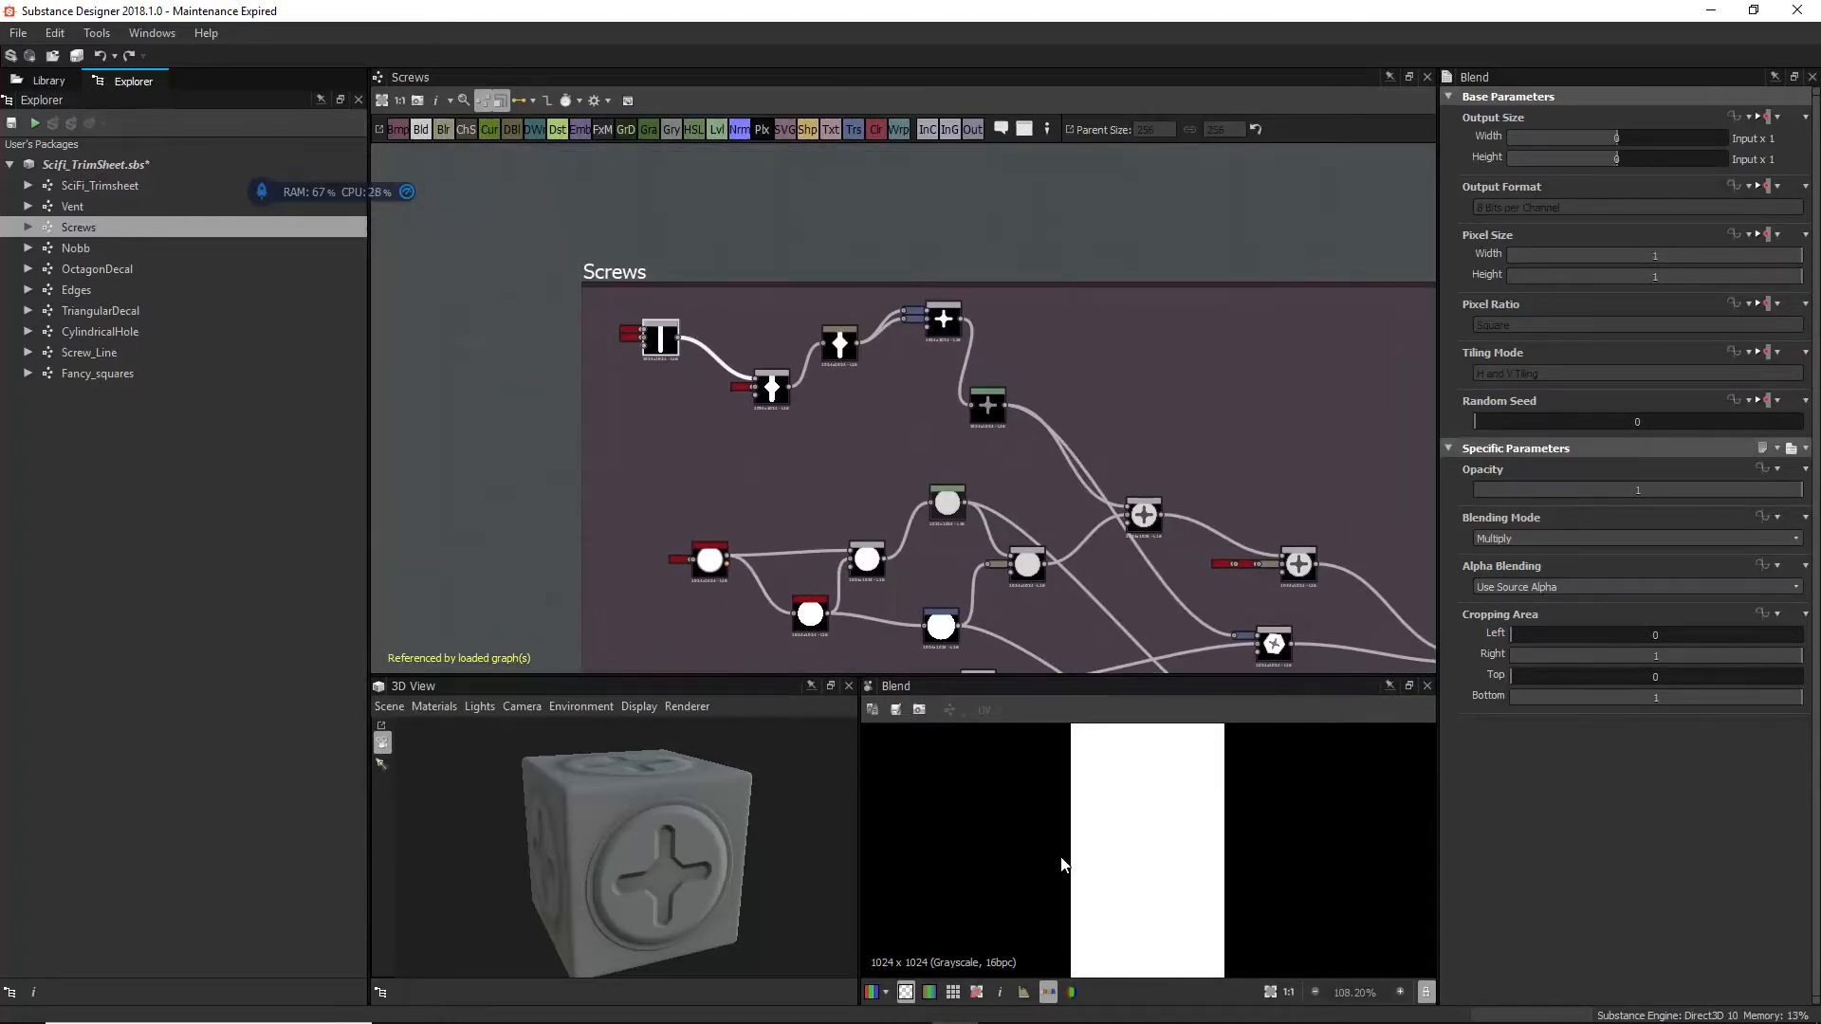
scroll(1063, 865, "down", 5)
scroll(600, 353, "up", 4)
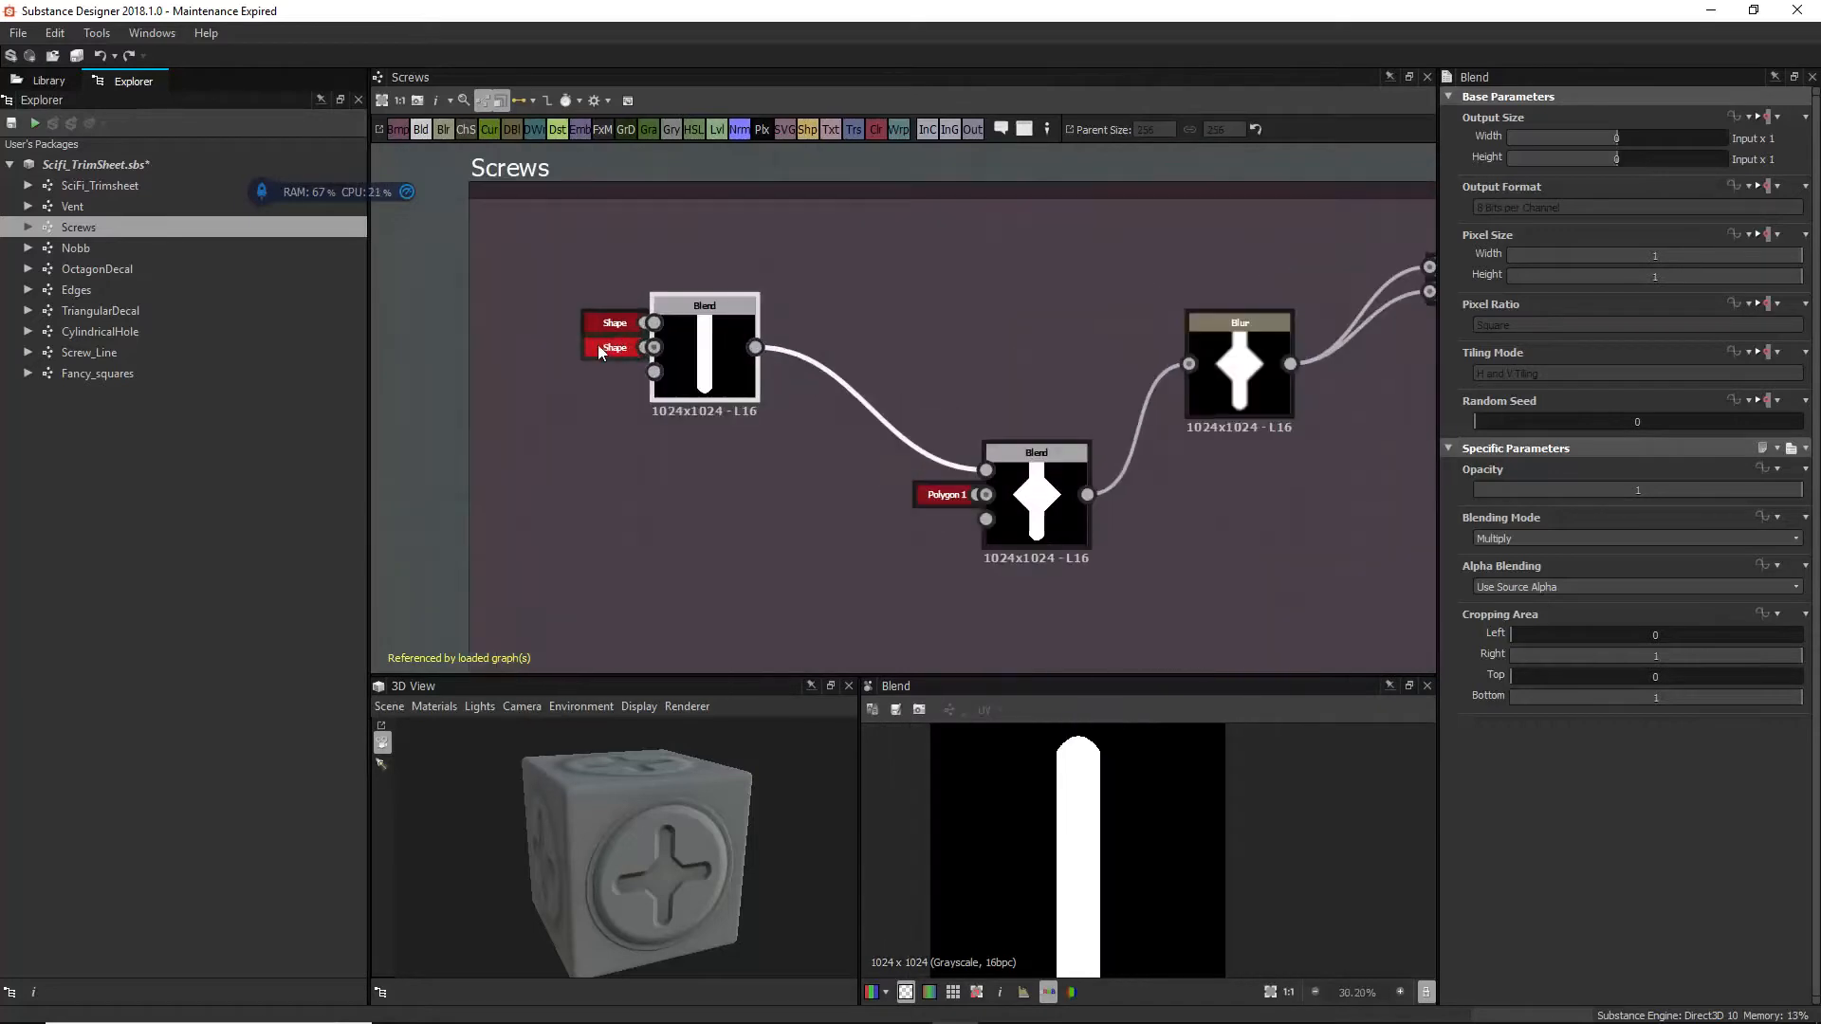
scroll(600, 353, "up", 2)
left_click(607, 353)
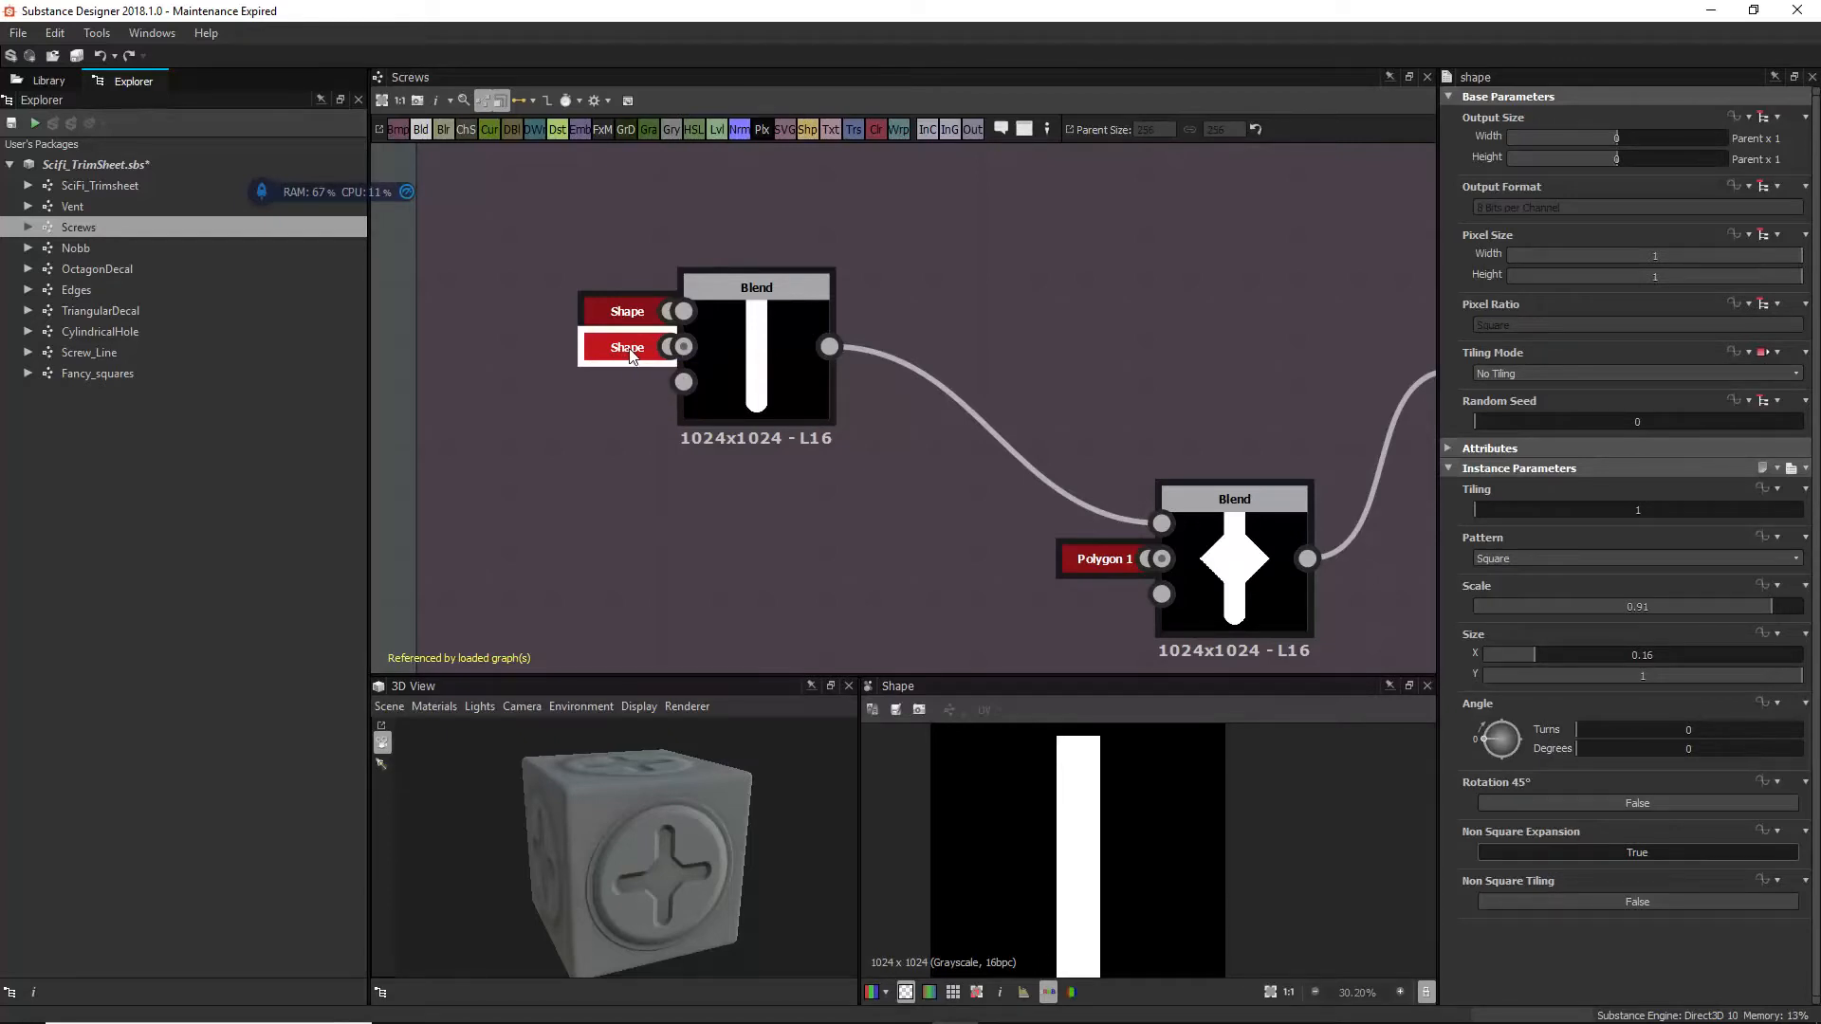
key("d")
left_click(612, 321)
key("d")
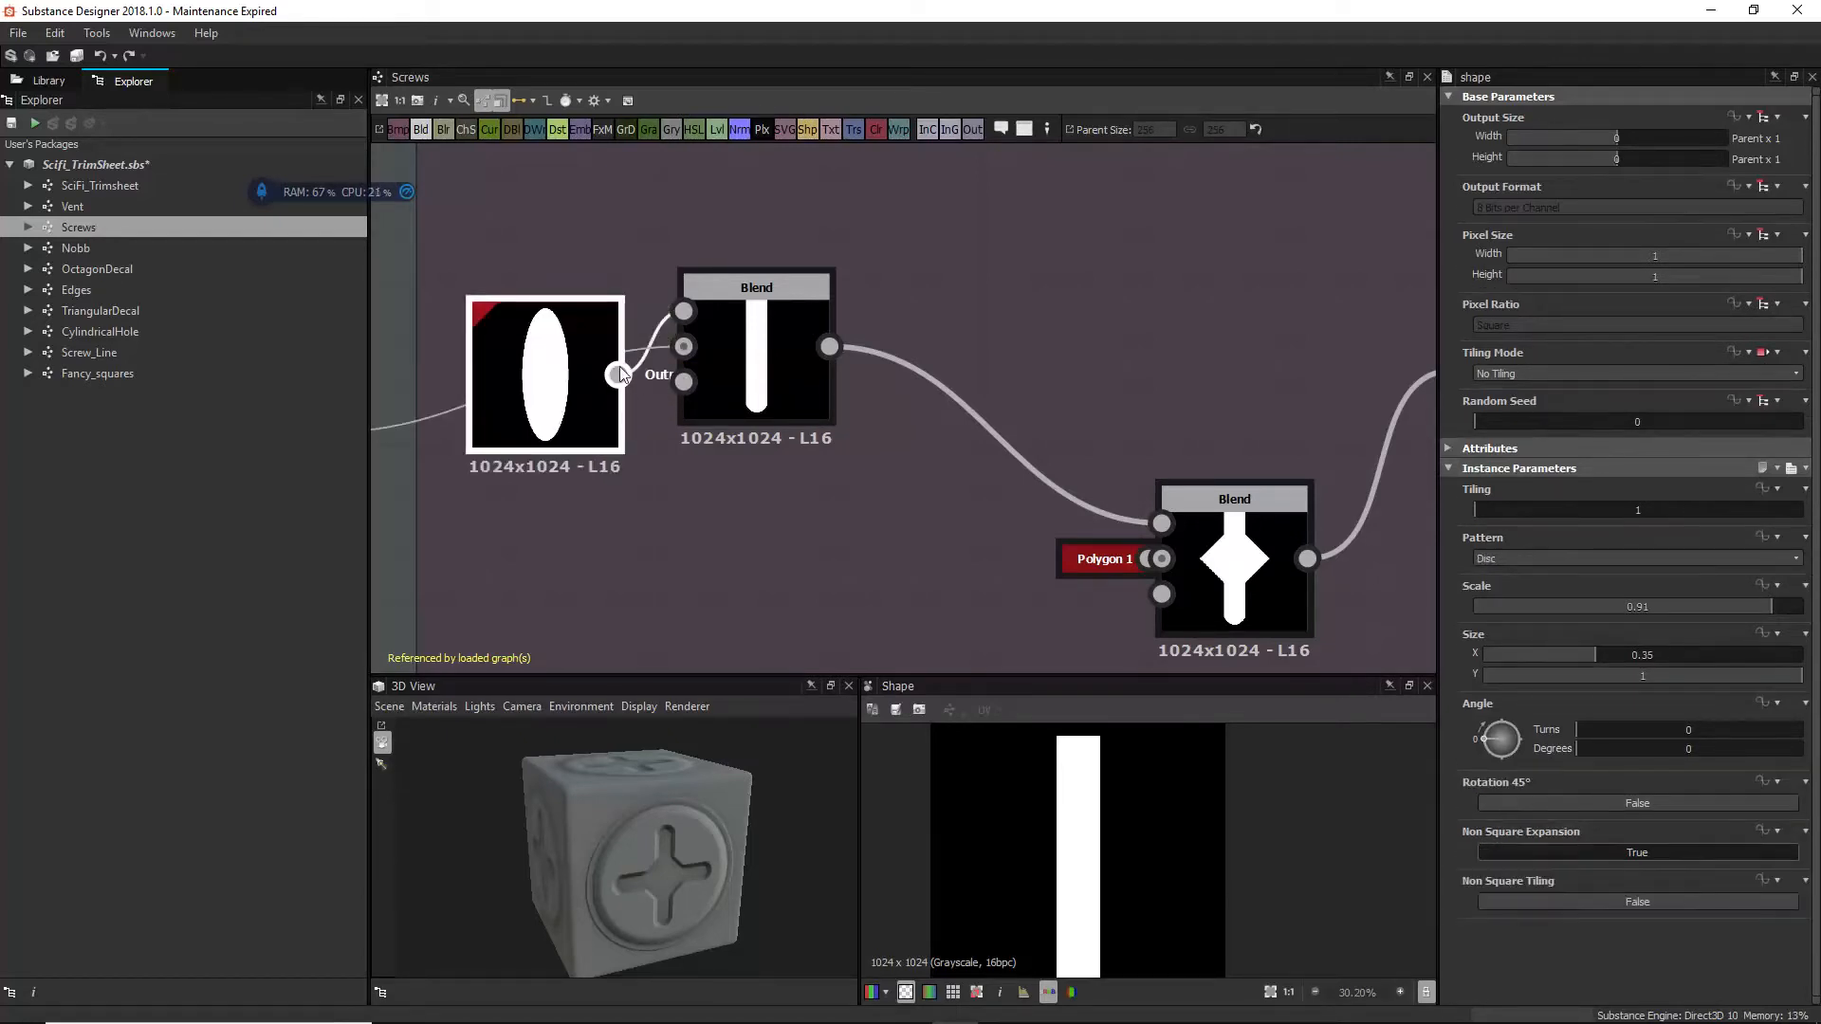
middle_click_drag(703, 433, 909, 454)
left_click_drag(776, 453, 601, 286)
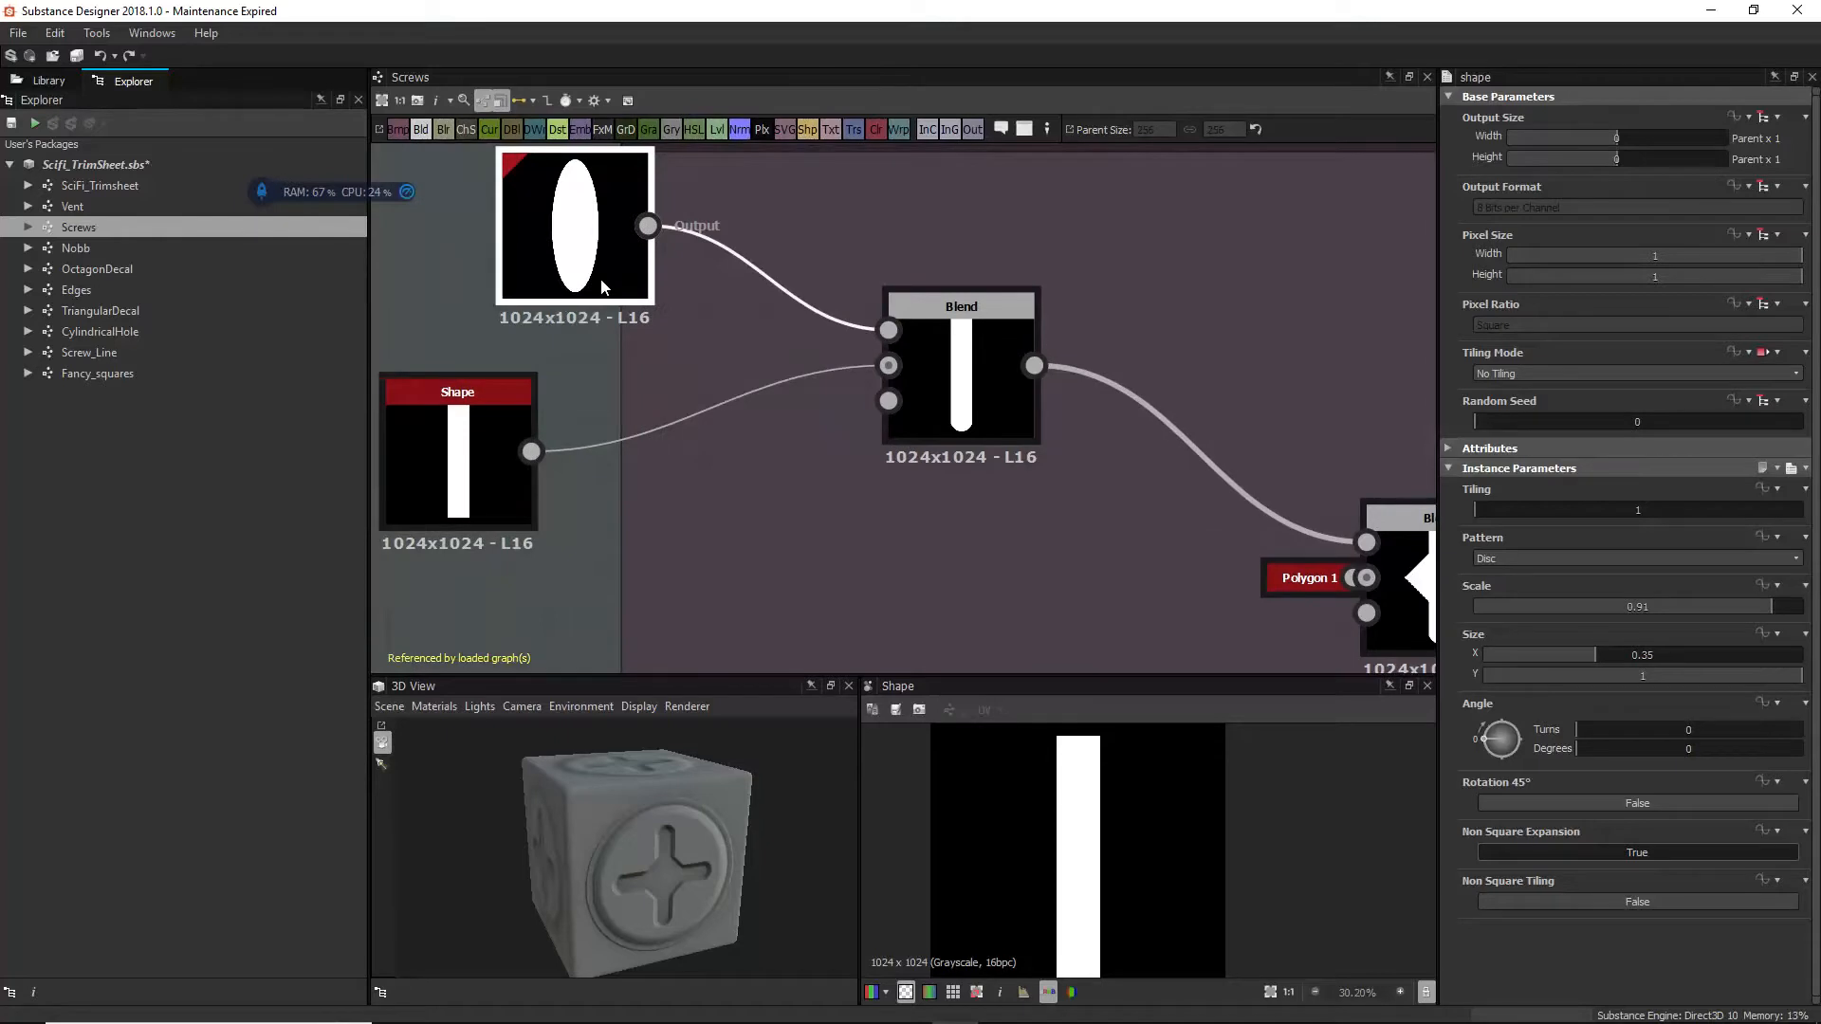
Step: Examine the parameters and output of the disc Shape, the square Shape and the Blend node that combines them
double_click(602, 287)
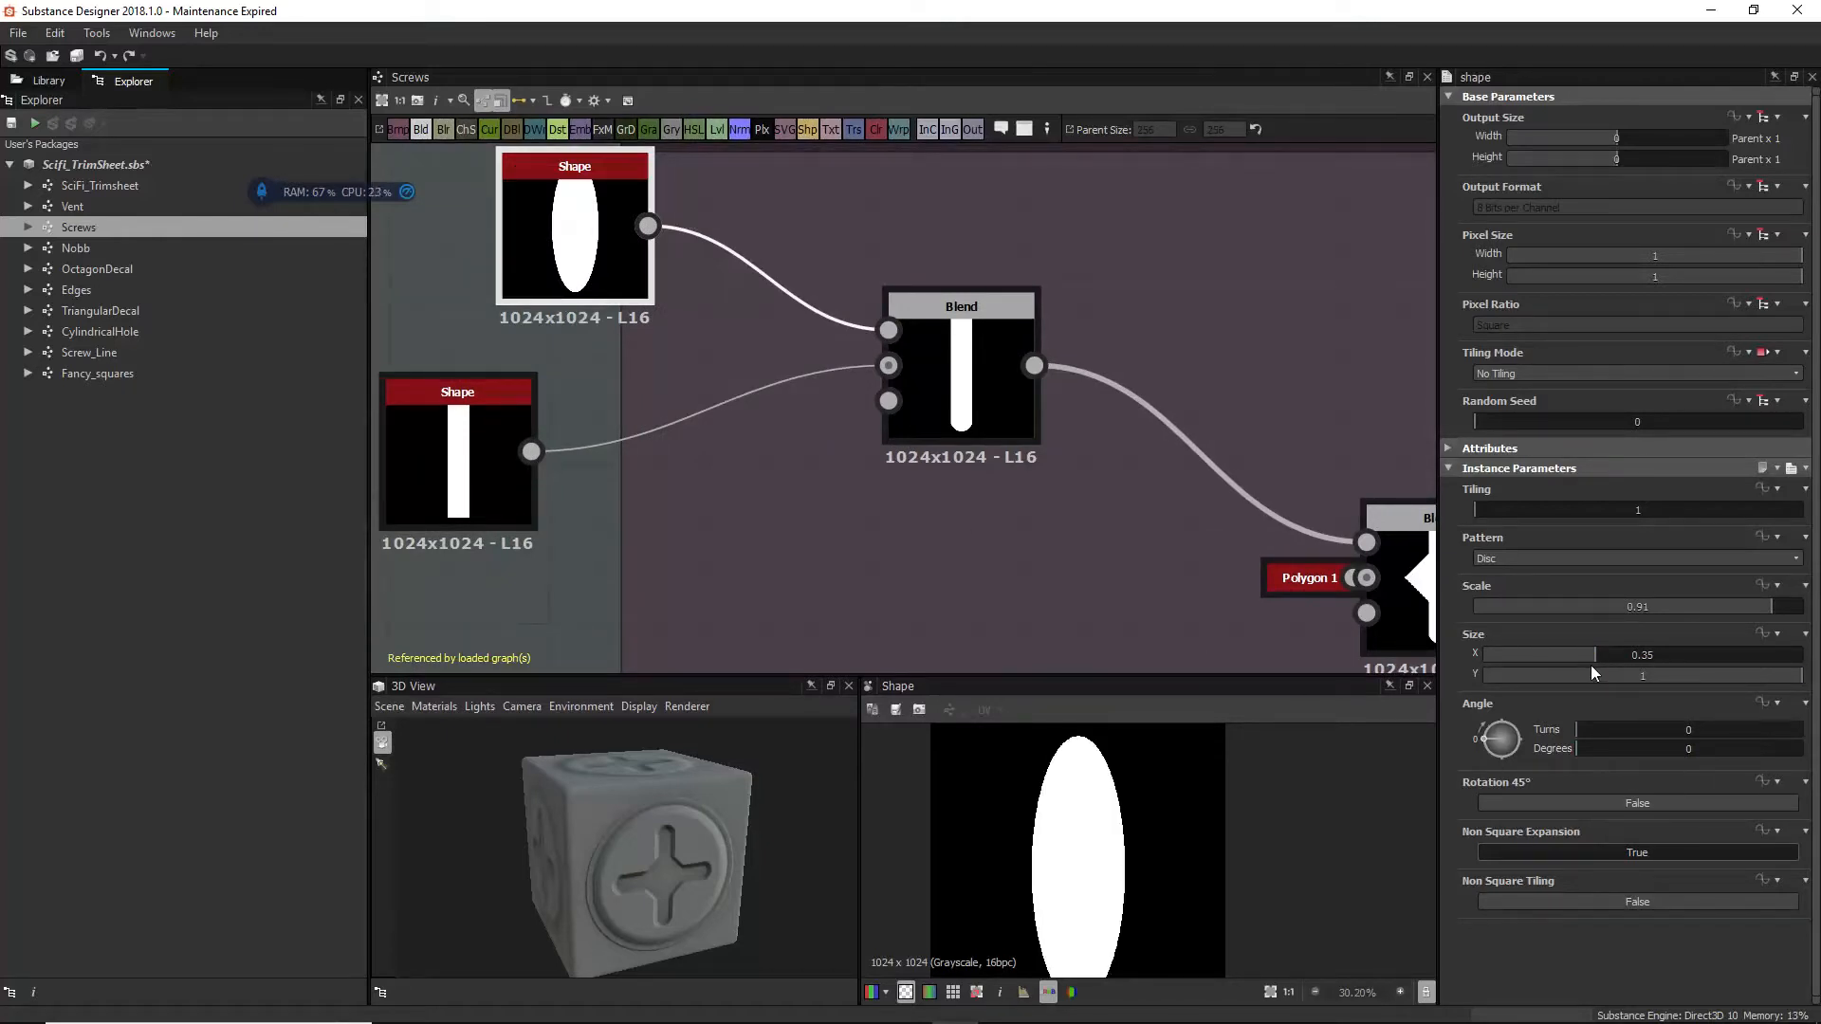
double_click(450, 474)
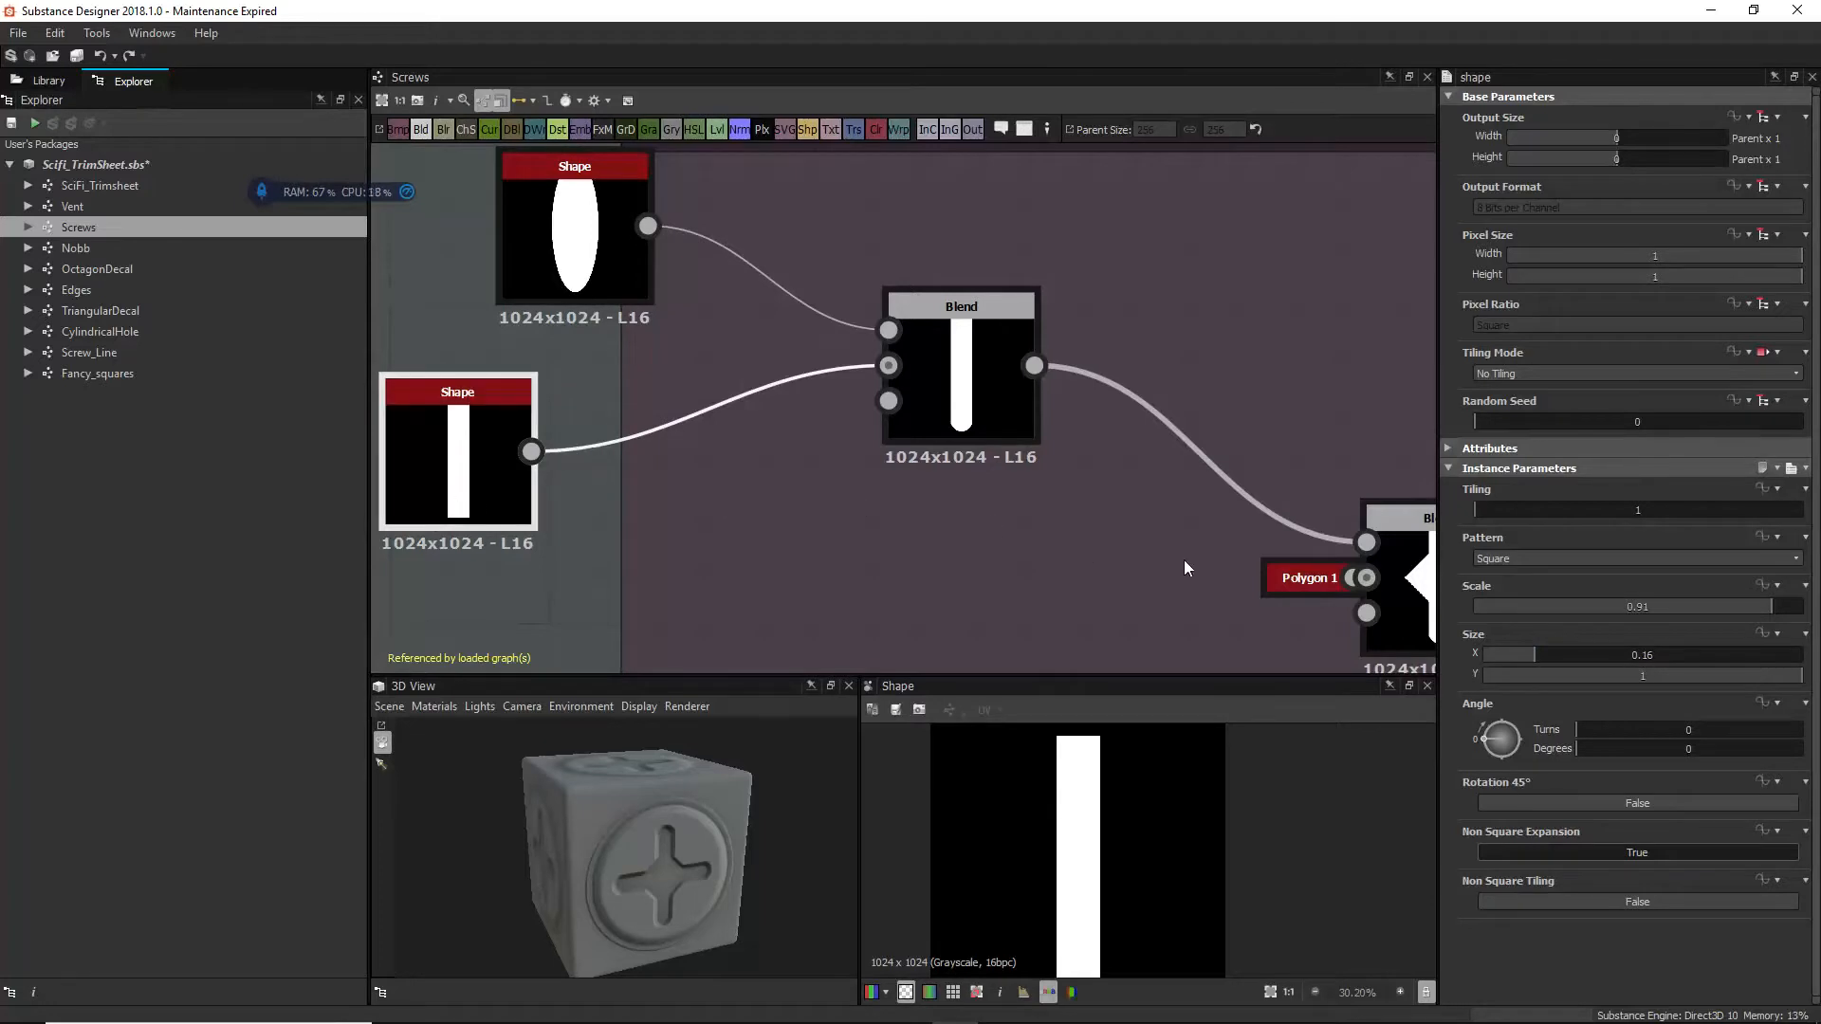
double_click(931, 407)
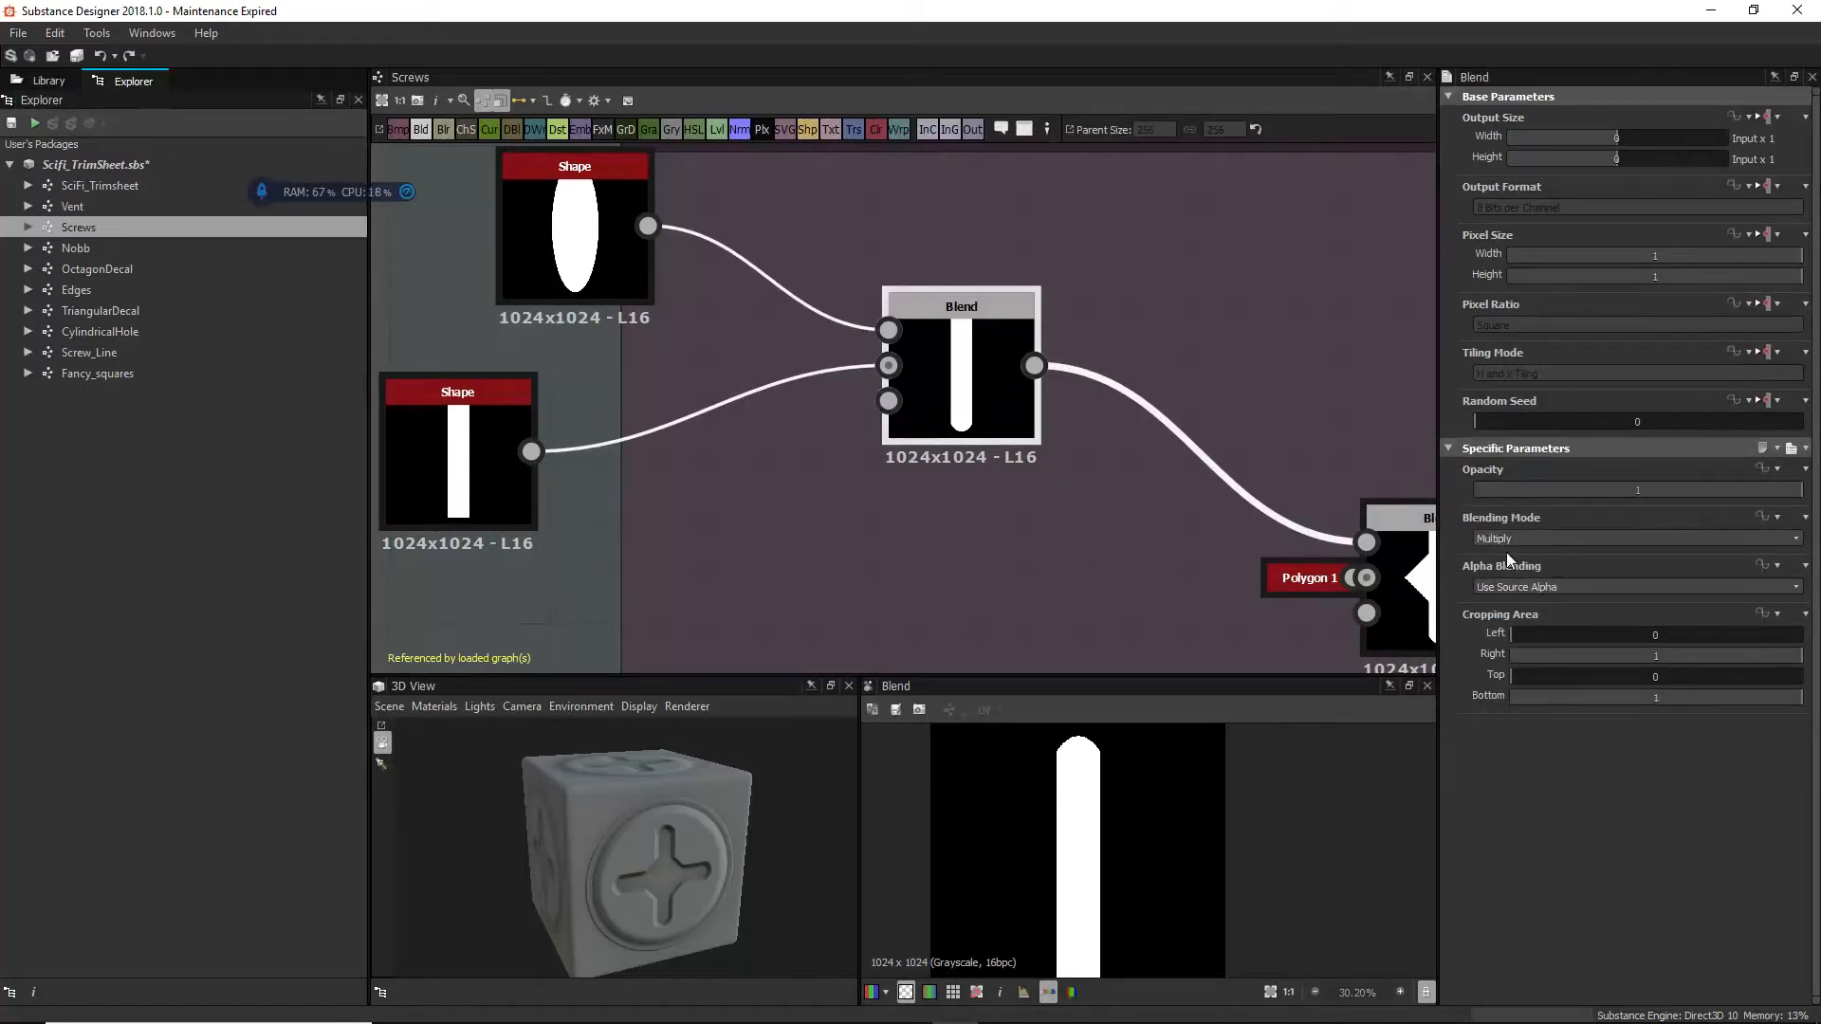
Step: Examine the Polygon 1 node and the settings of the Blend node that adds it to the rounded bar
scroll(1066, 496, "down", 3)
middle_click_drag(1066, 495, 856, 470)
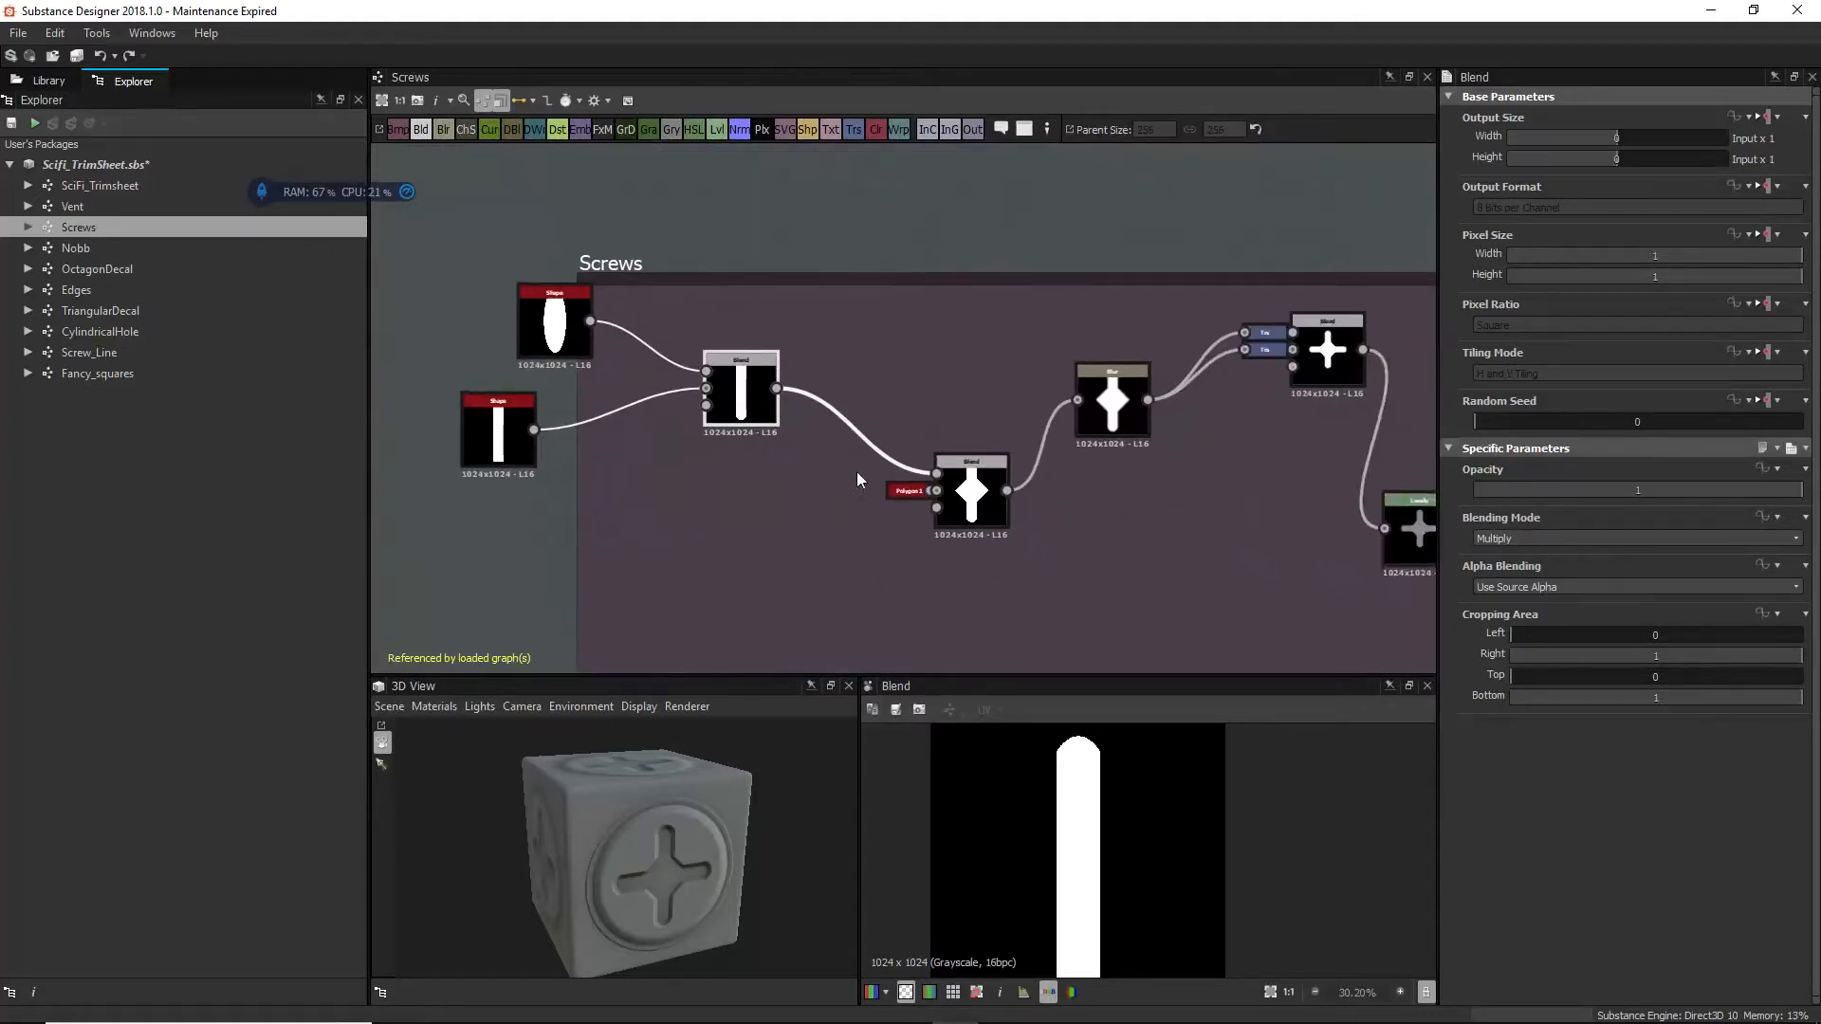
scroll(856, 471, "up", 4)
middle_click_drag(1046, 510, 1027, 475)
left_click(880, 475)
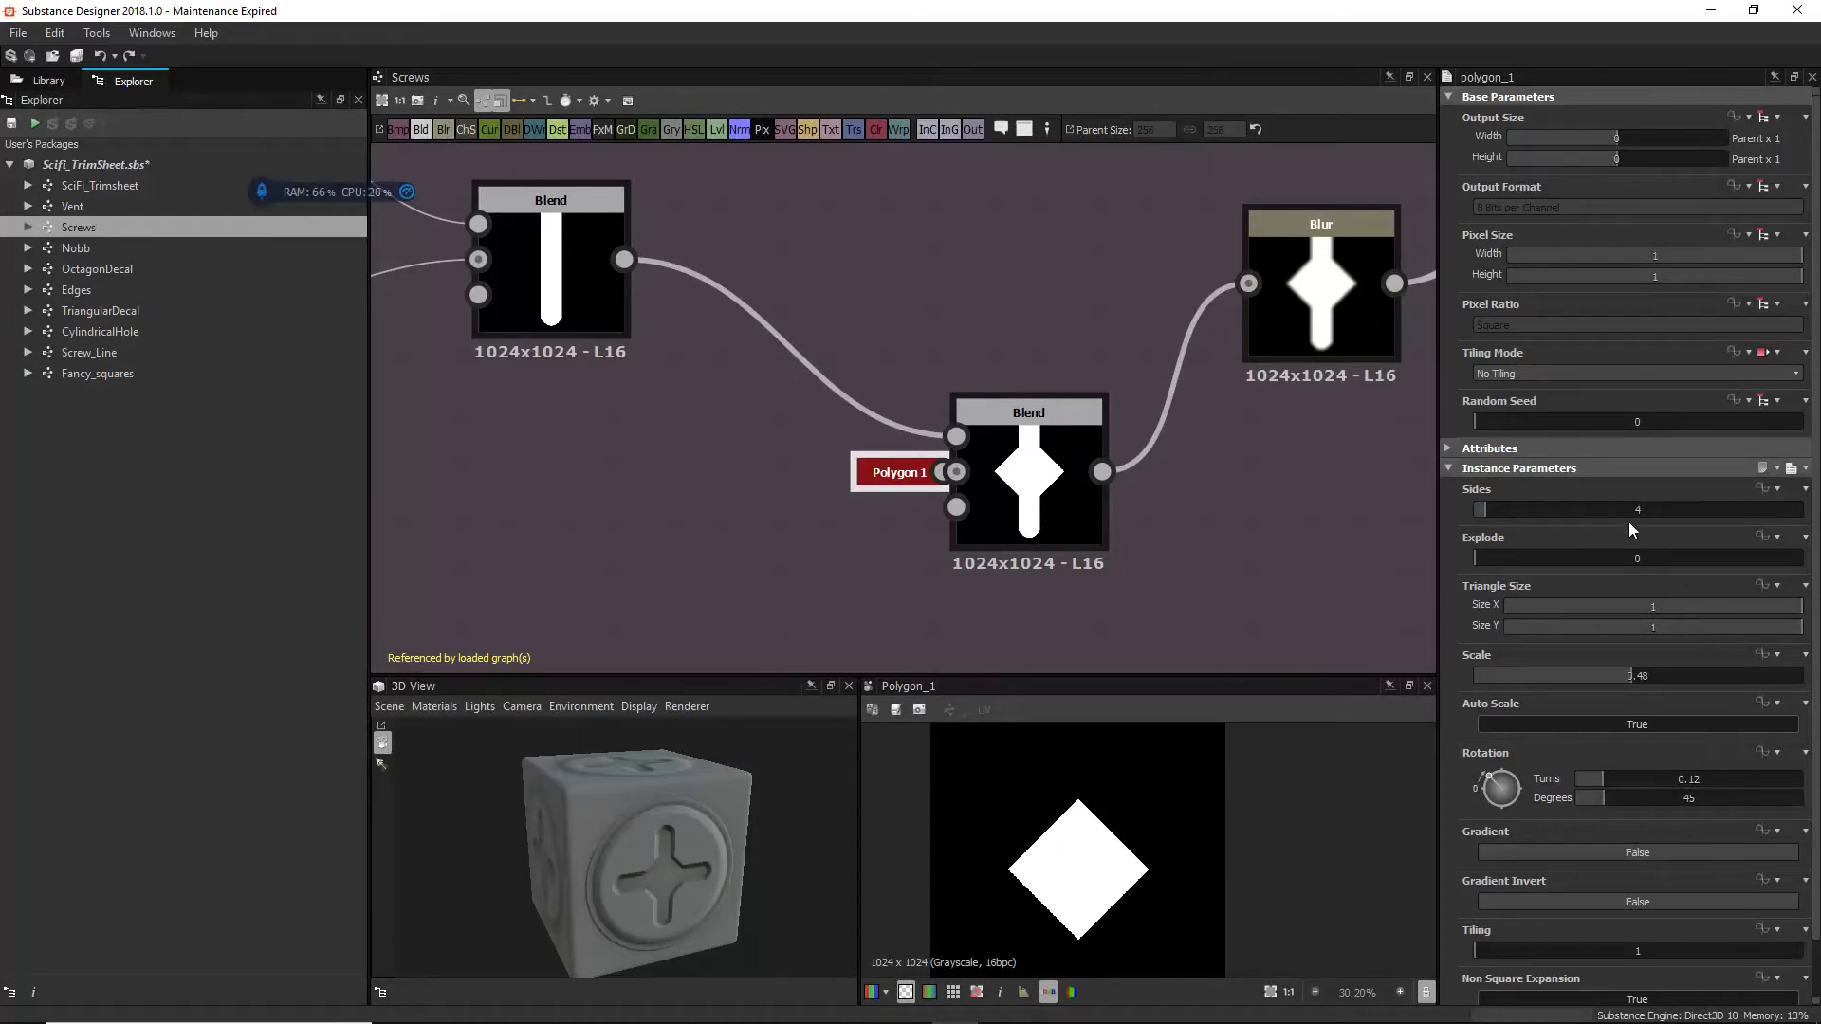
double_click(1044, 444)
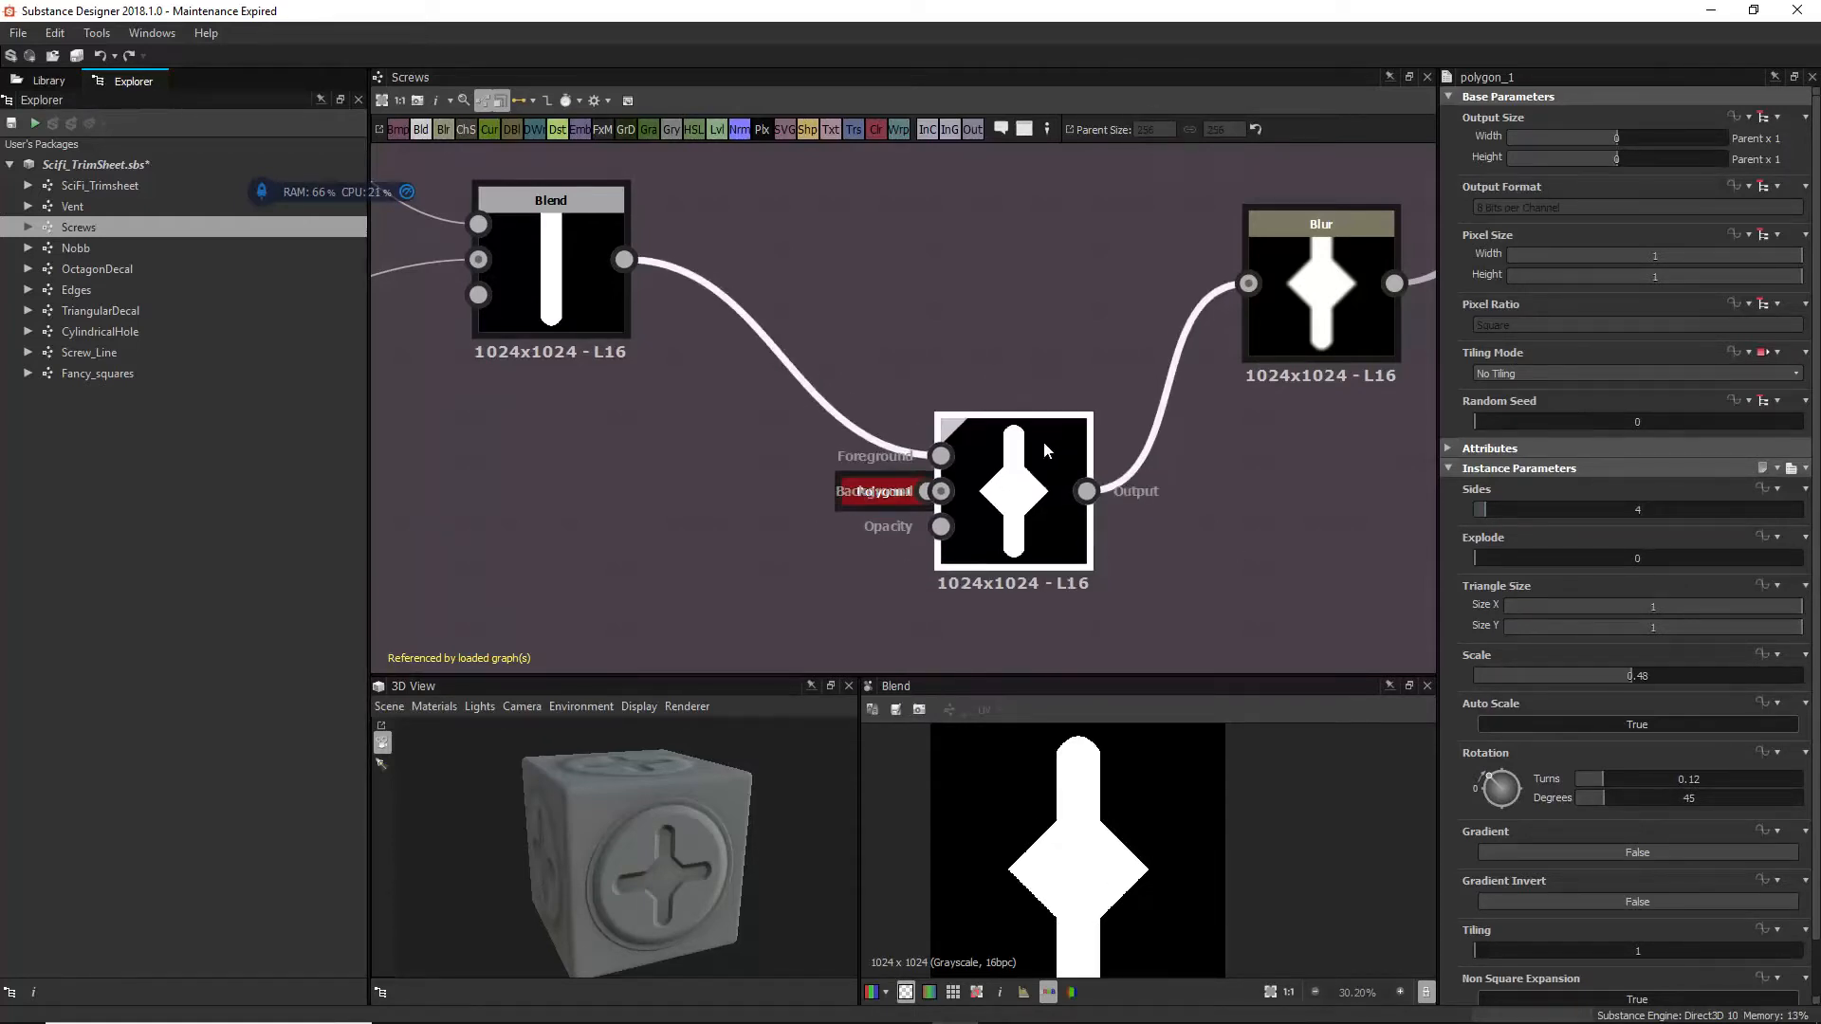
middle_click_drag(1040, 490, 1016, 432)
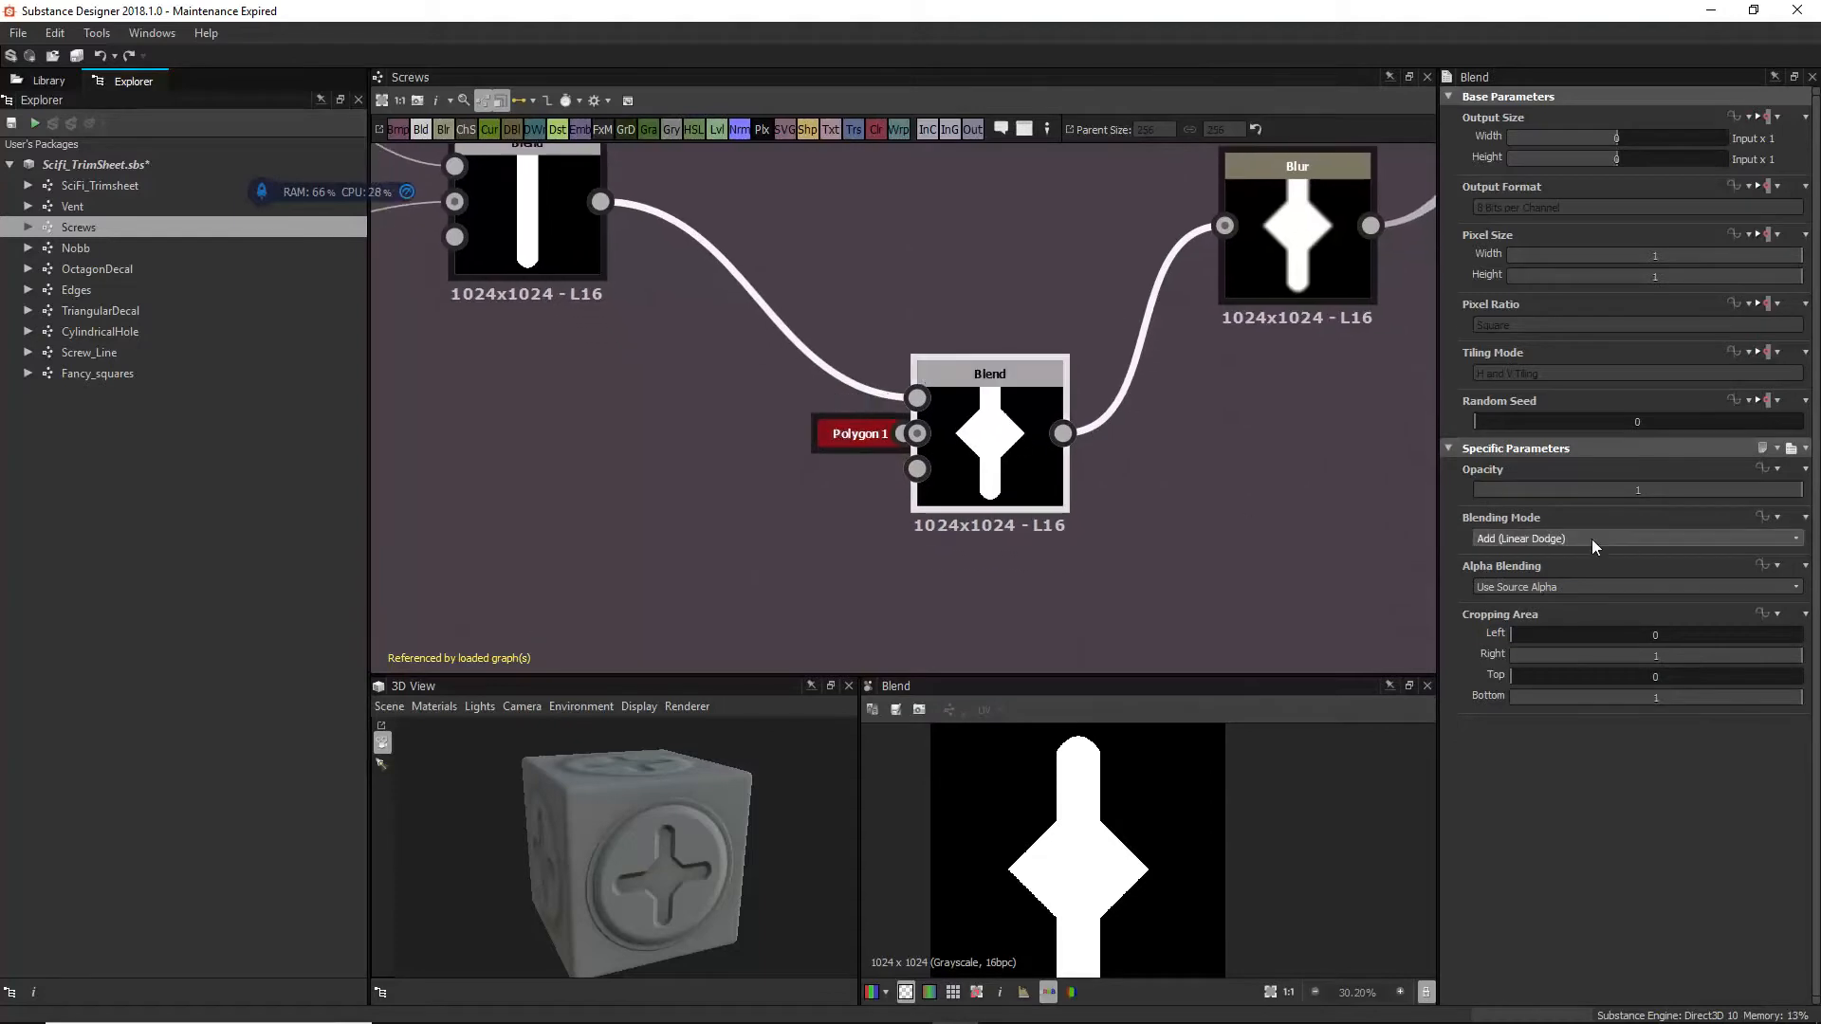
Step: Preview the Blur node, the first Transformation 2D node after it and the Blend node that forms the cross
scroll(1044, 582, "down", 1)
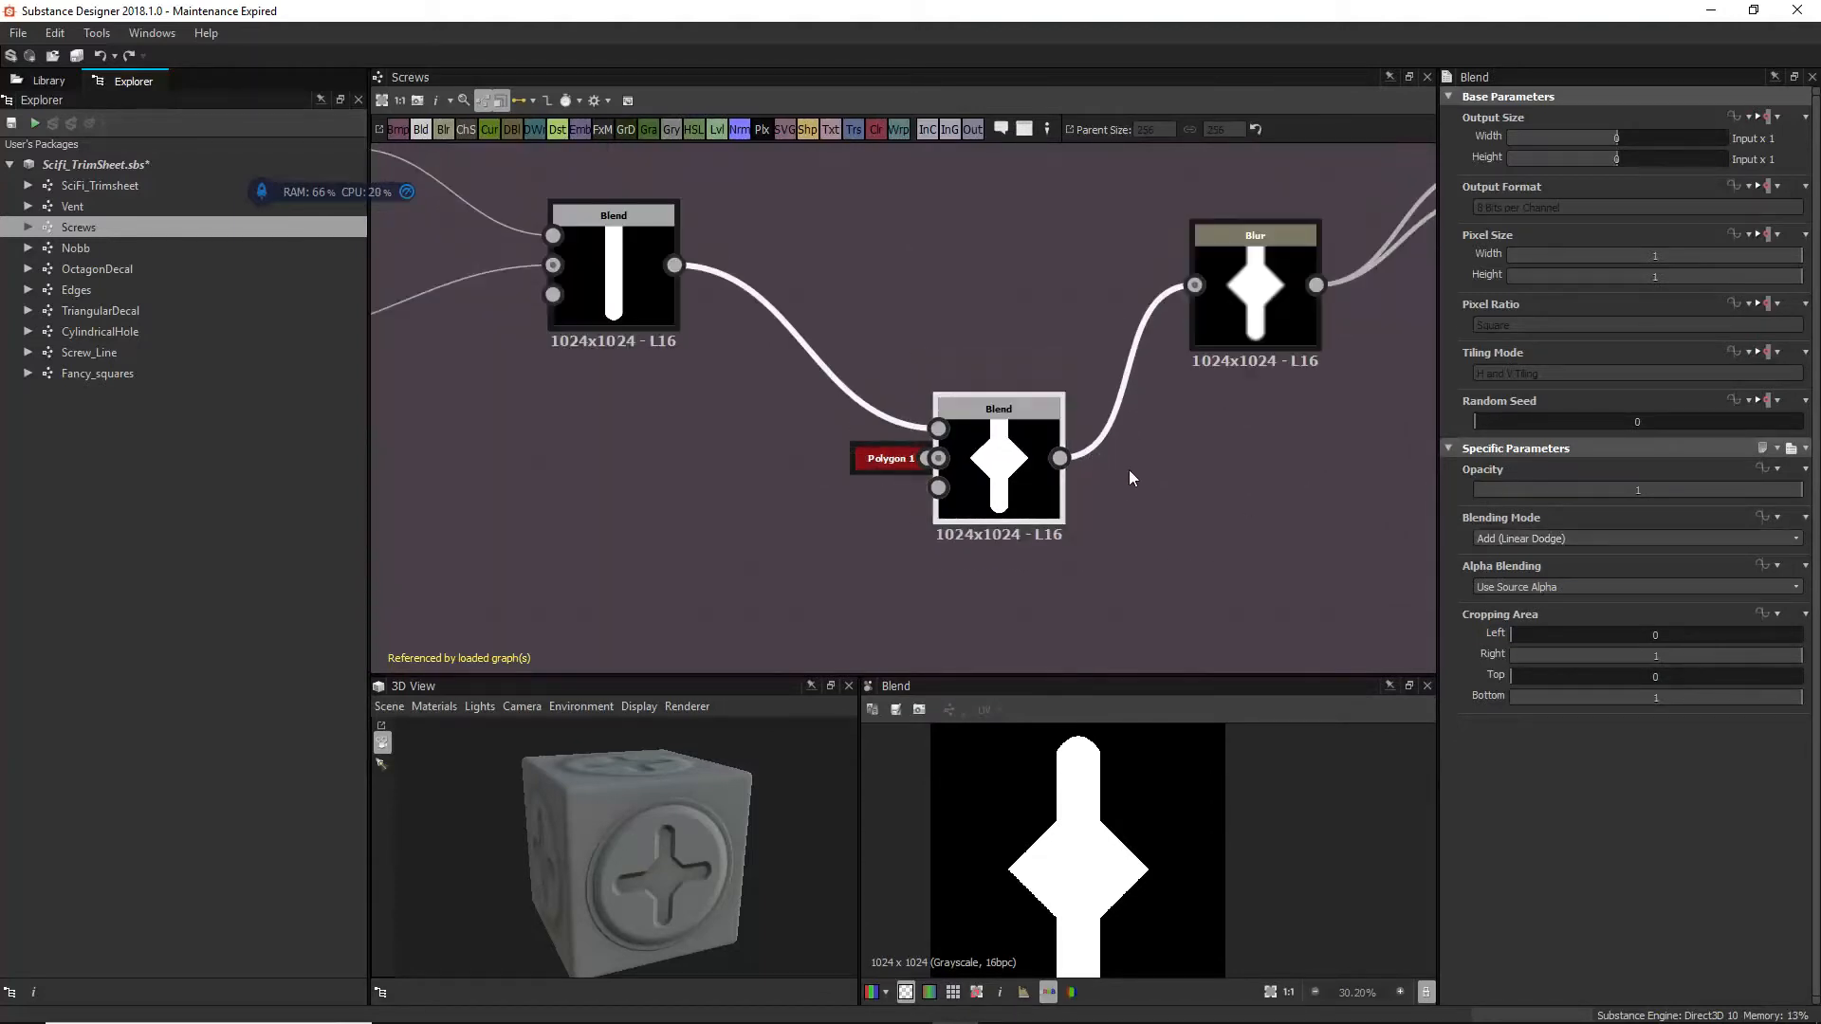
middle_click_drag(1130, 477, 1037, 440)
double_click(1109, 332)
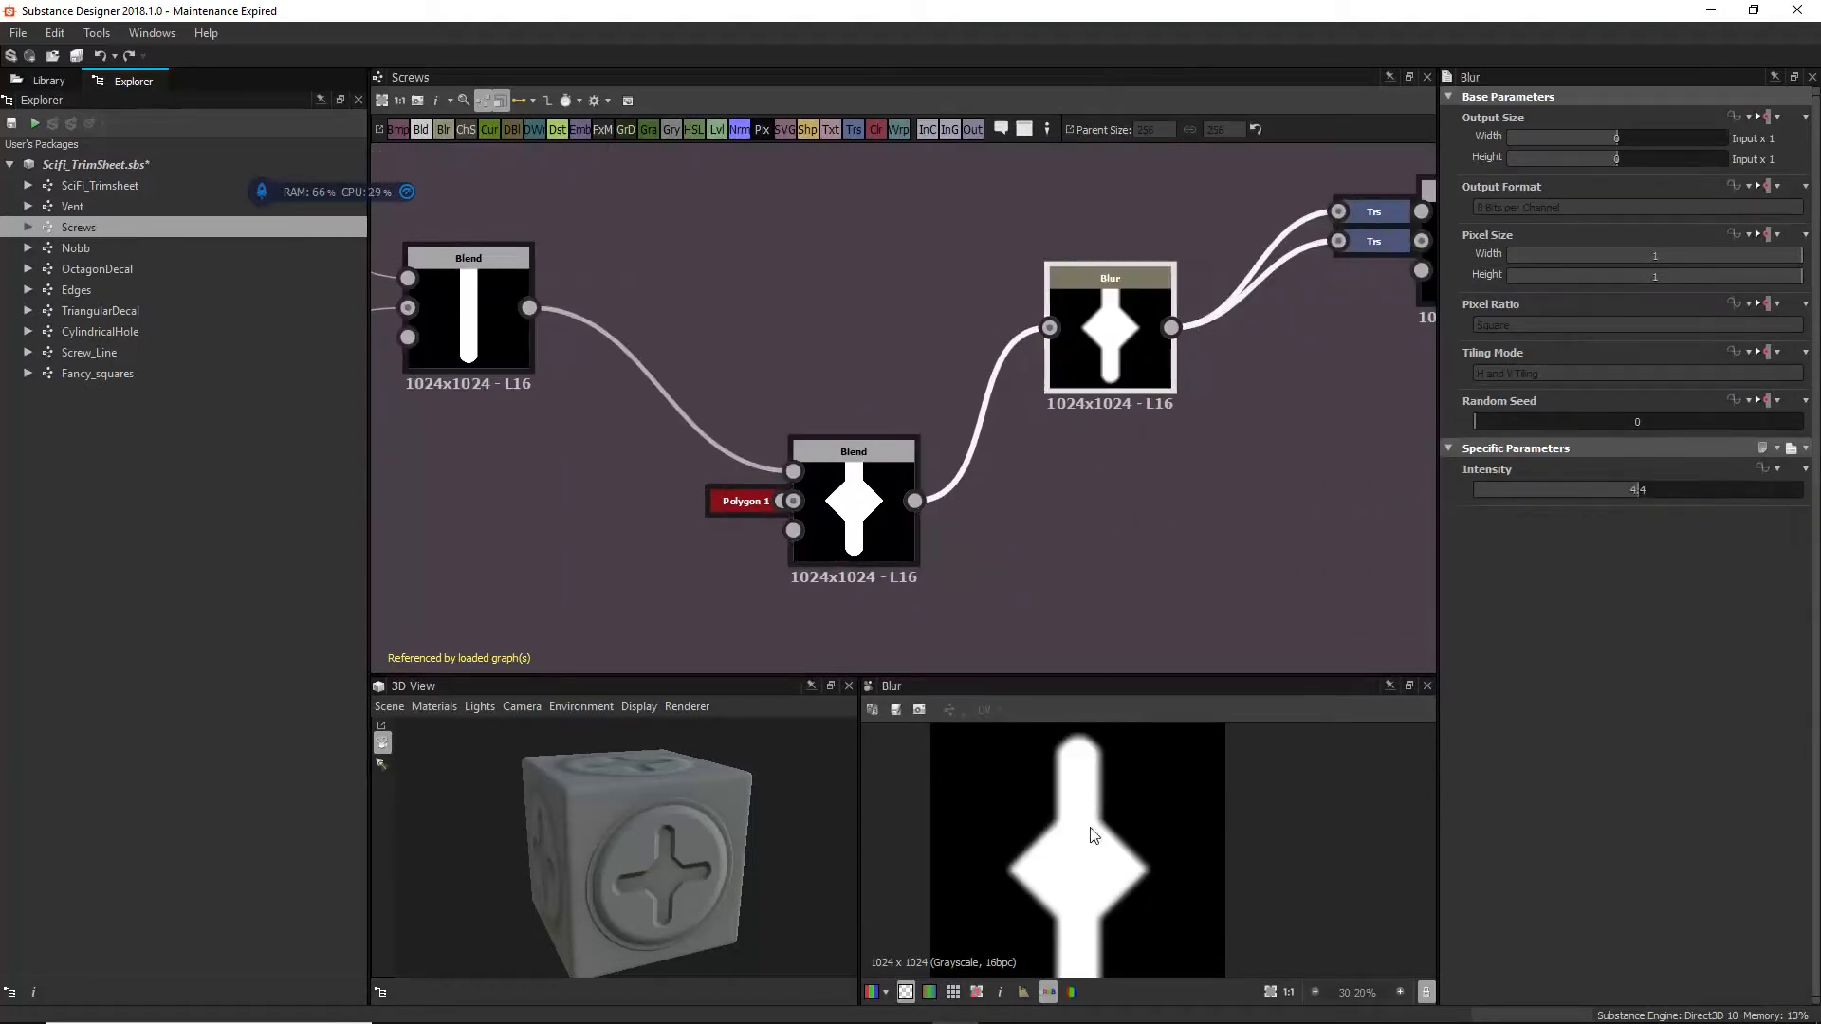
scroll(1115, 853, "down", 1)
scroll(1108, 510, "down", 2)
middle_click_drag(1107, 510, 869, 483)
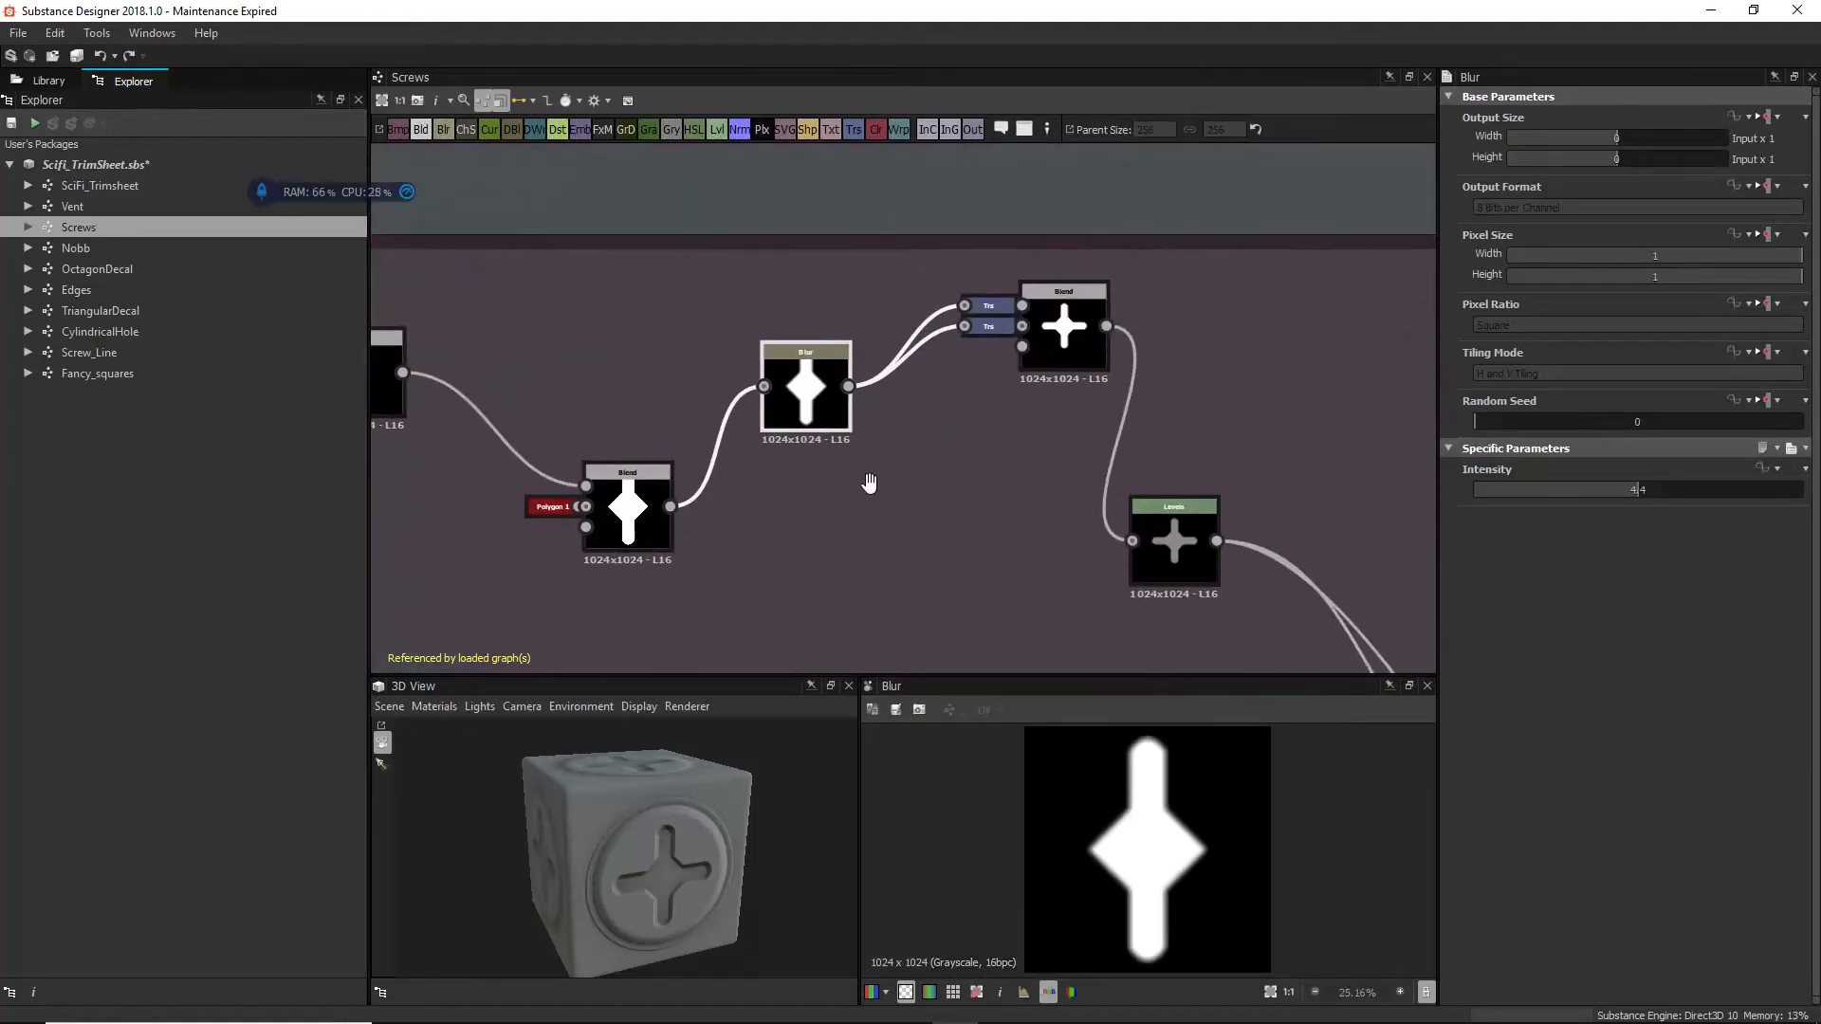
double_click(977, 299)
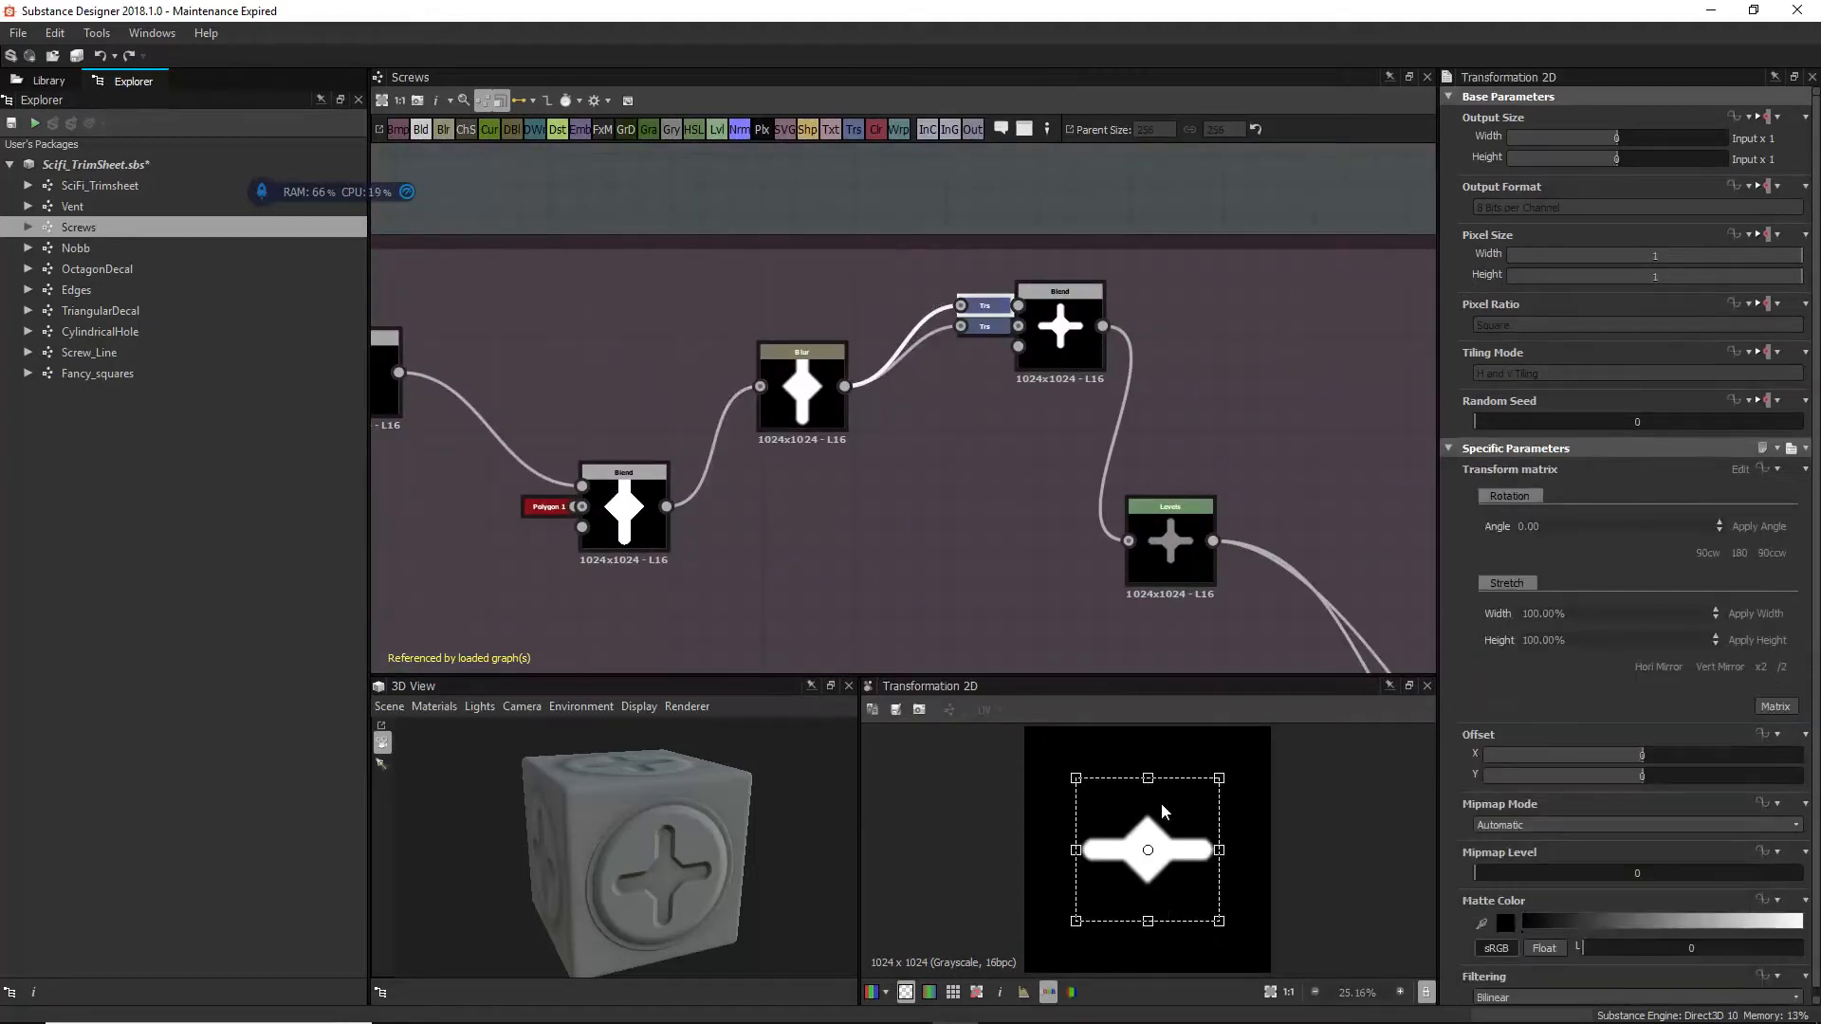
double_click(1055, 340)
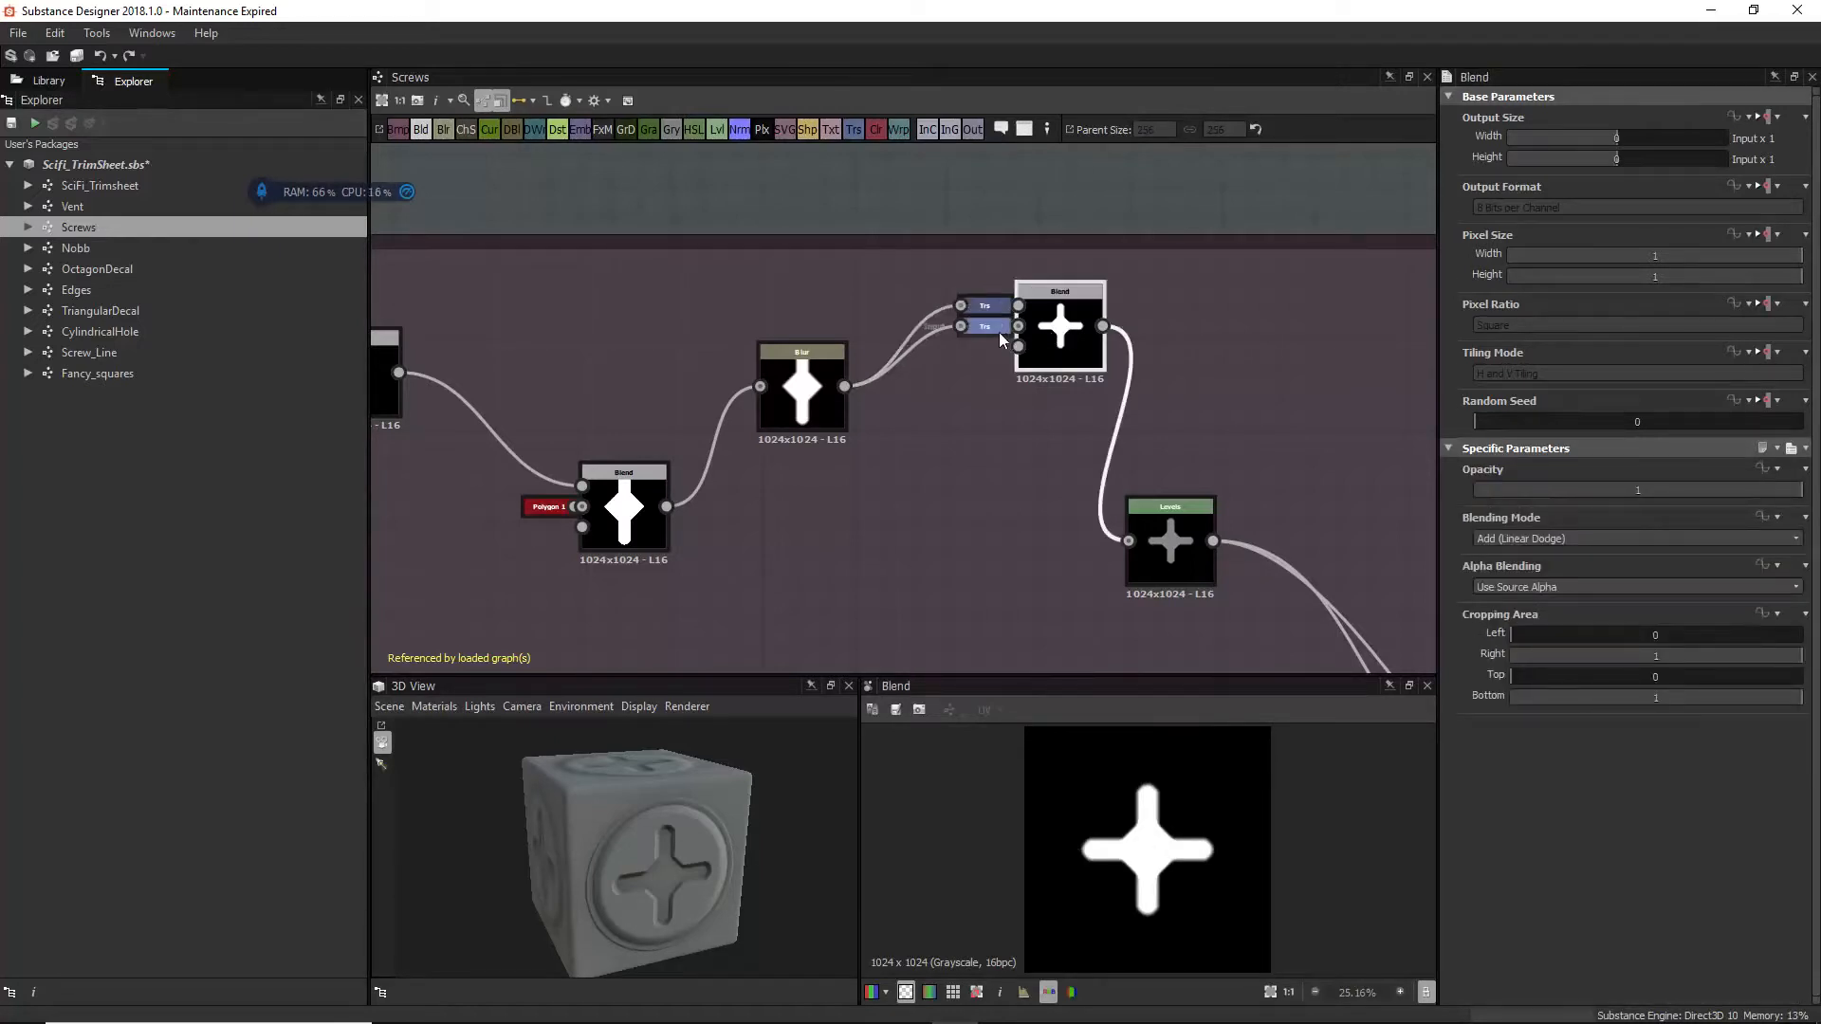
Step: Preview the second Transformation 2D node and undock it from the cross Blend node
scroll(980, 332, "up", 5)
double_click(983, 329)
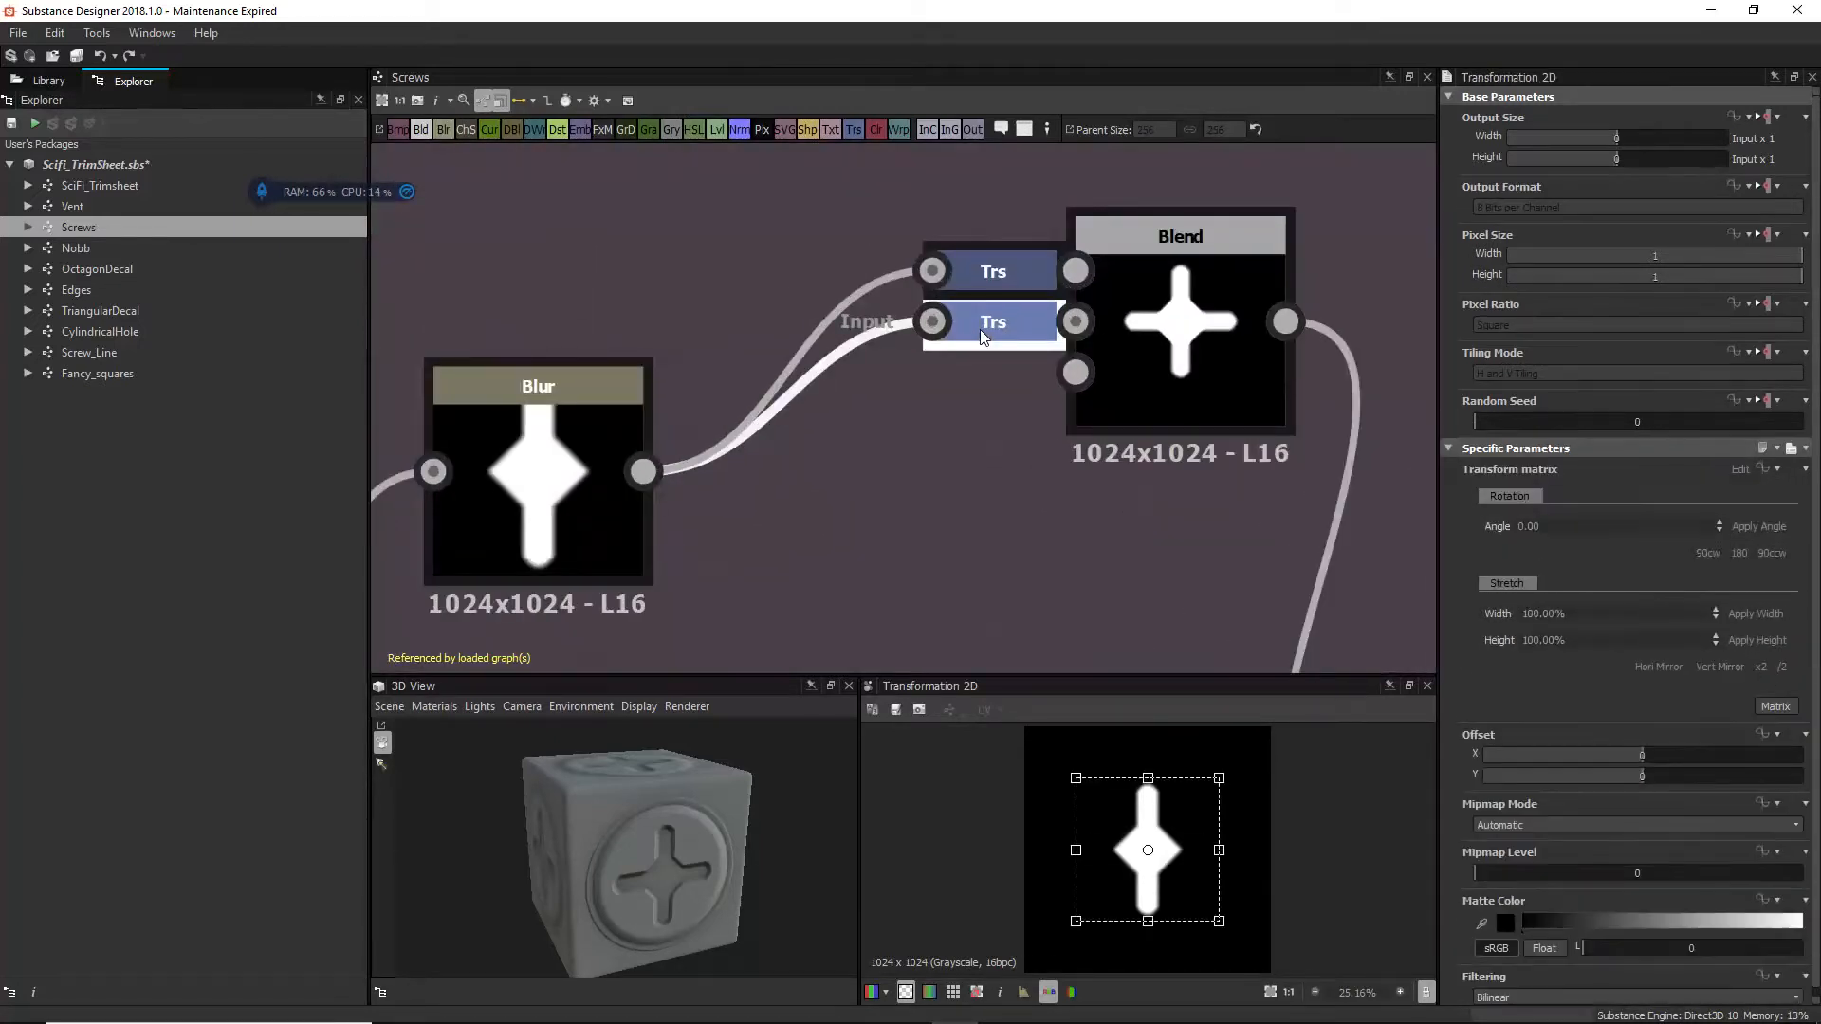
key("d")
scroll(986, 380, "down", 5)
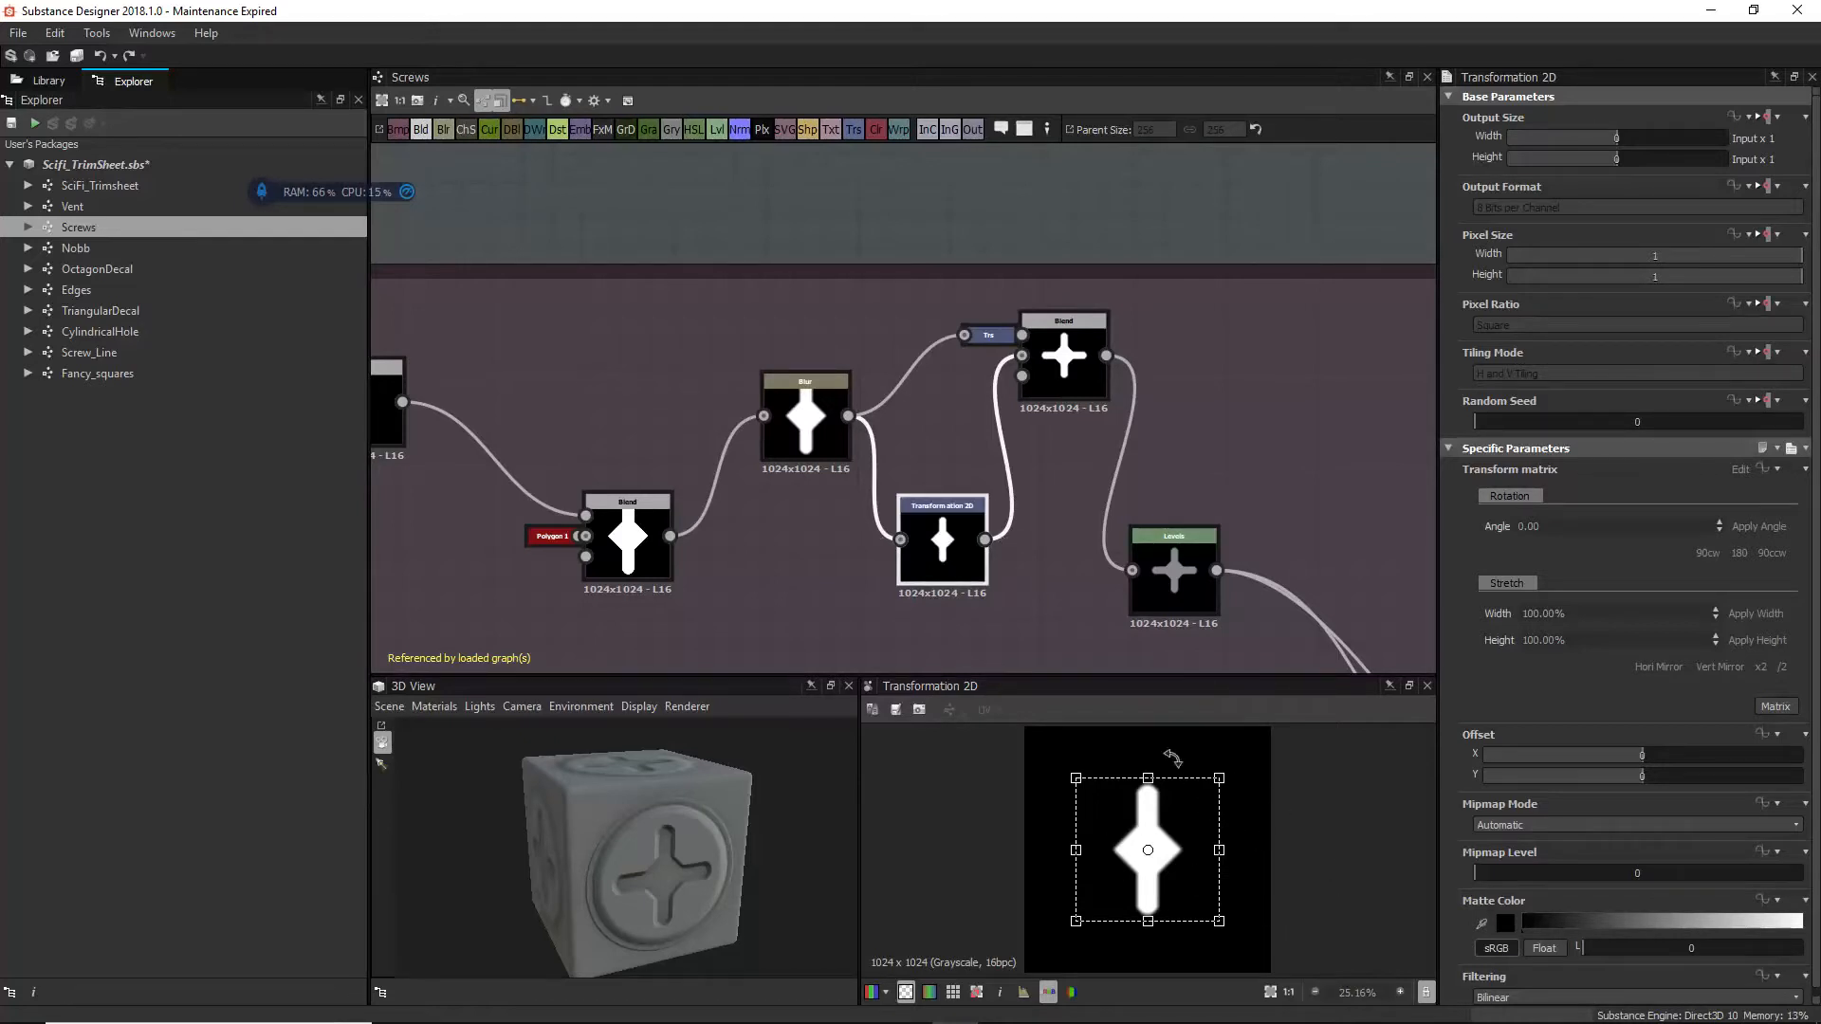
Step: Compare the Blur output with the cross Blend output and dock the second Transformation 2D node again
left_click(978, 344)
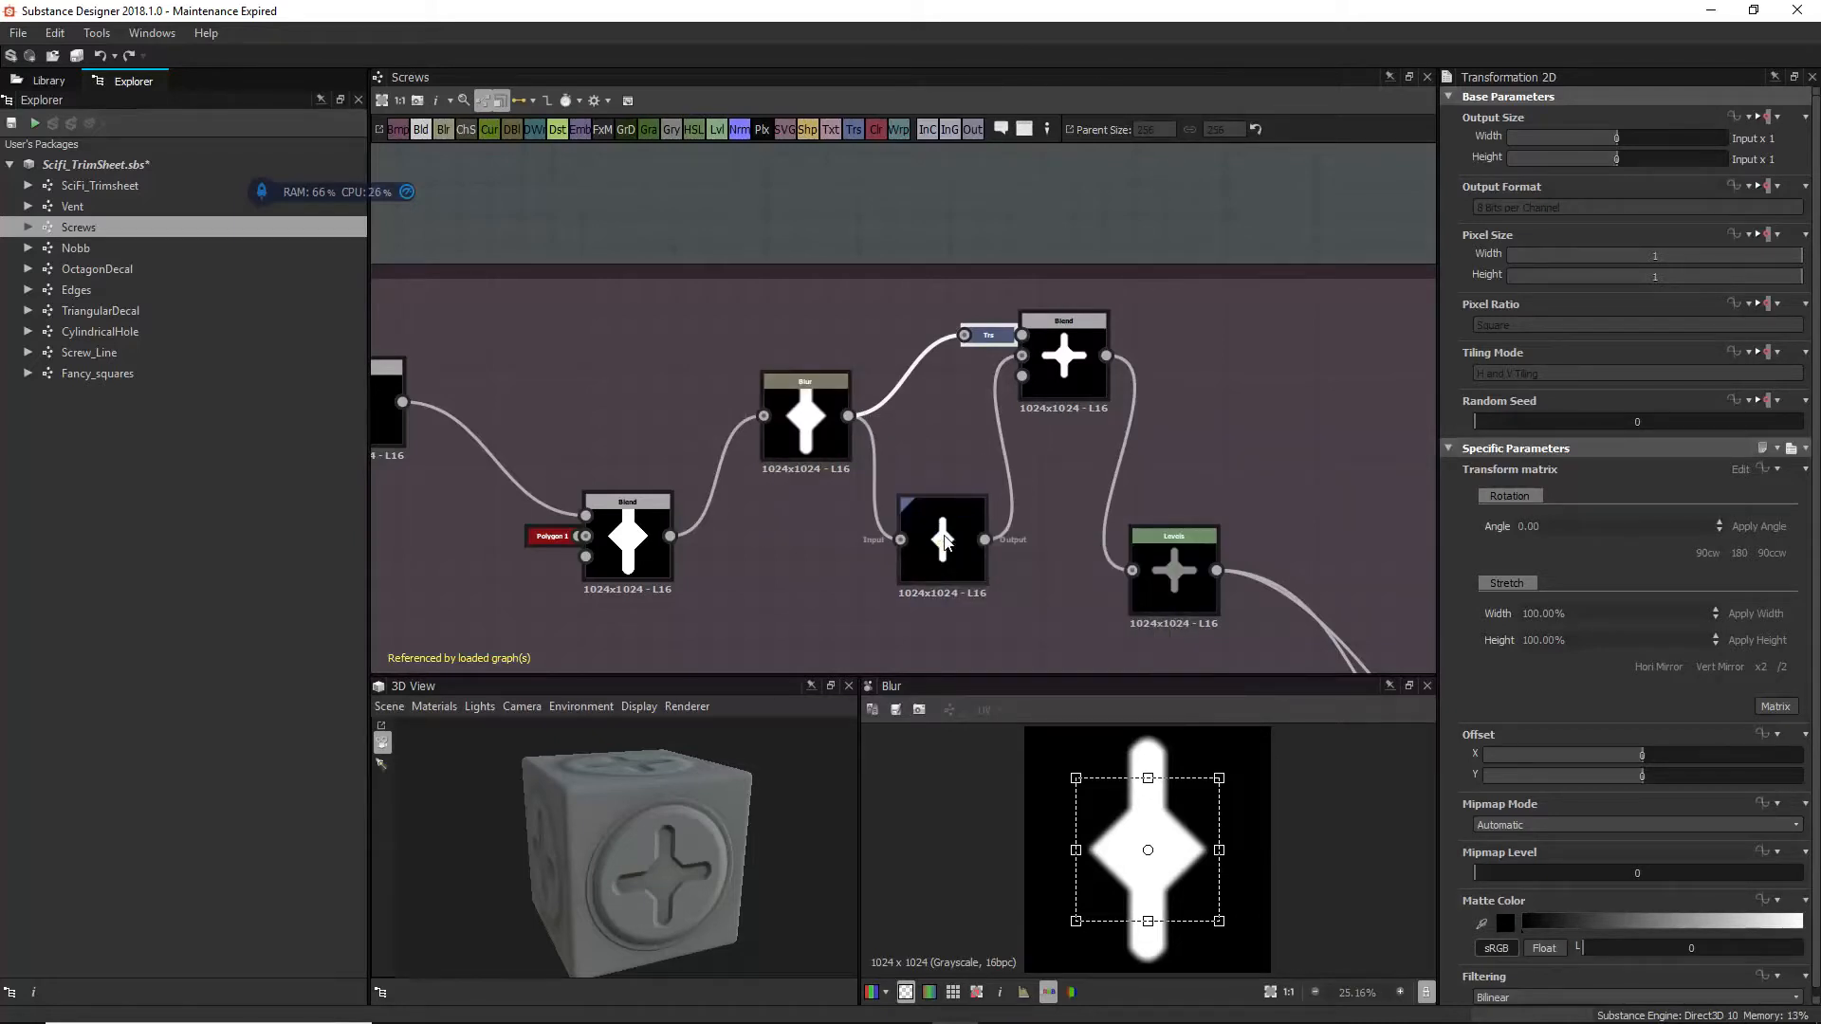
left_click(805, 418)
left_click(1059, 372)
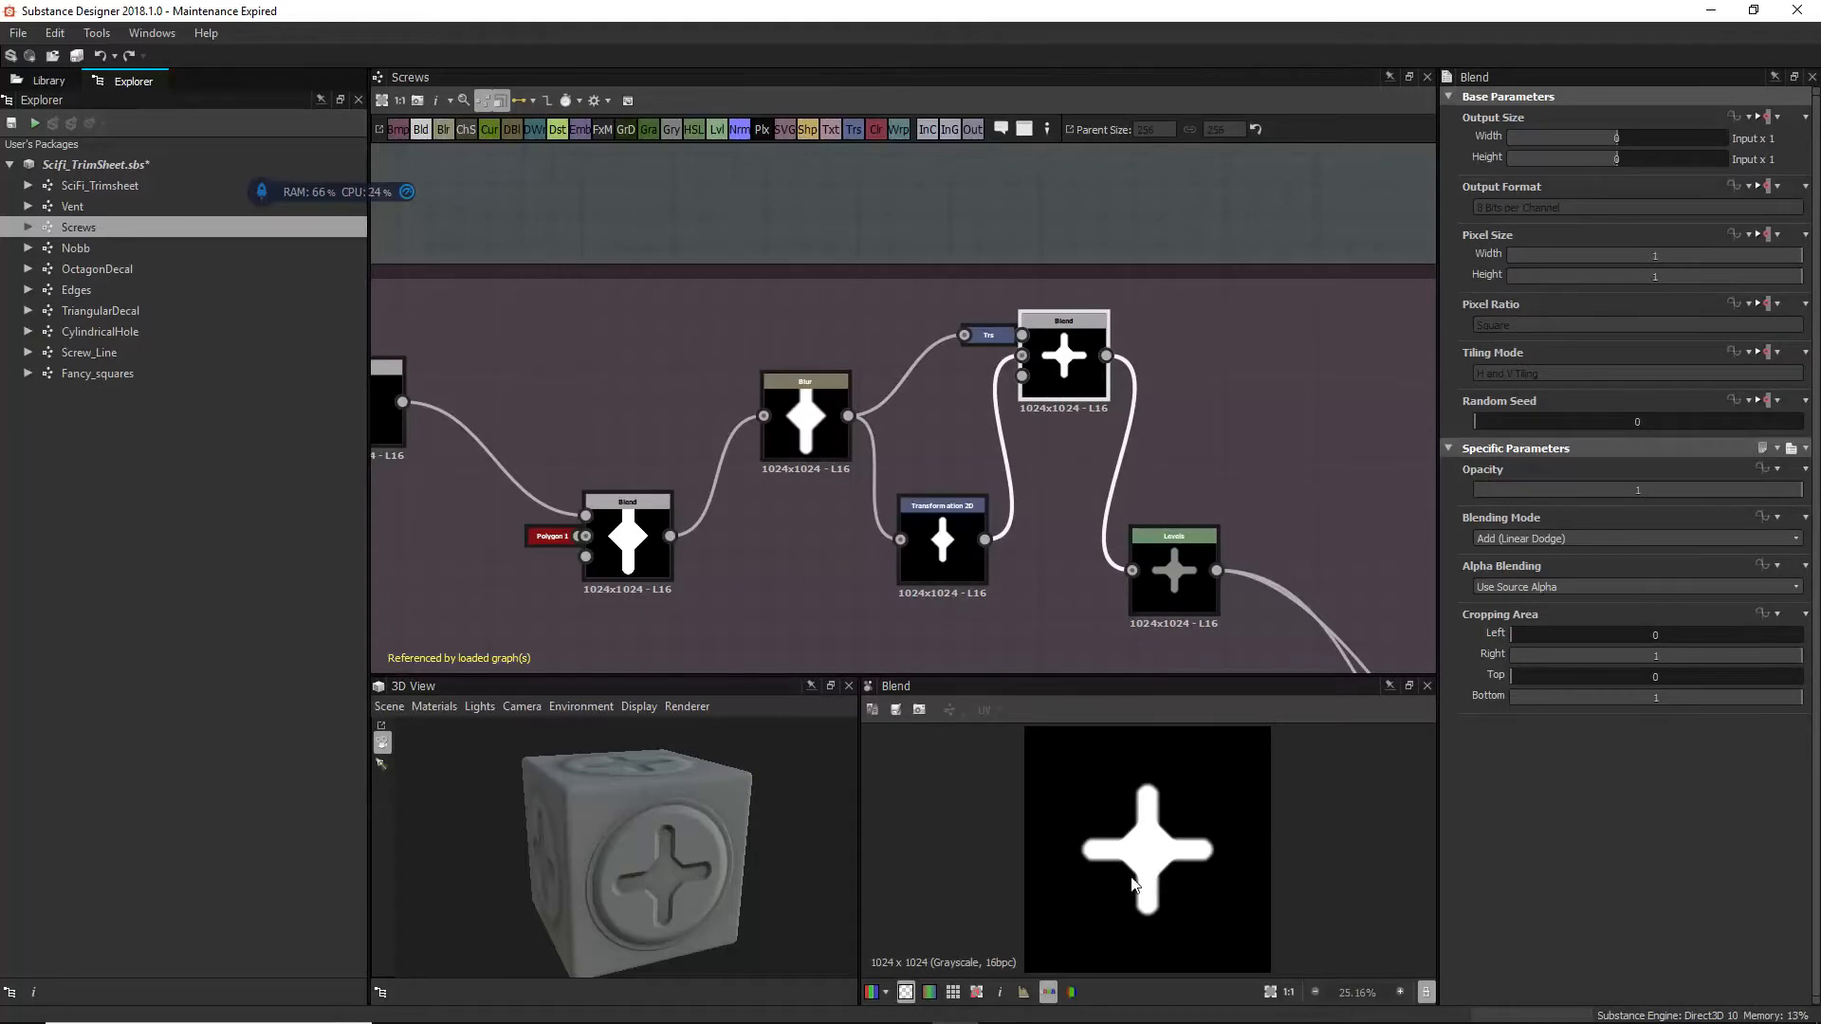
left_click(937, 536)
key("d")
Step: Compare the output of the Levels node with that of the cross Blend node feeding it
middle_click_drag(1175, 469, 949, 340)
scroll(988, 446, "down", 2)
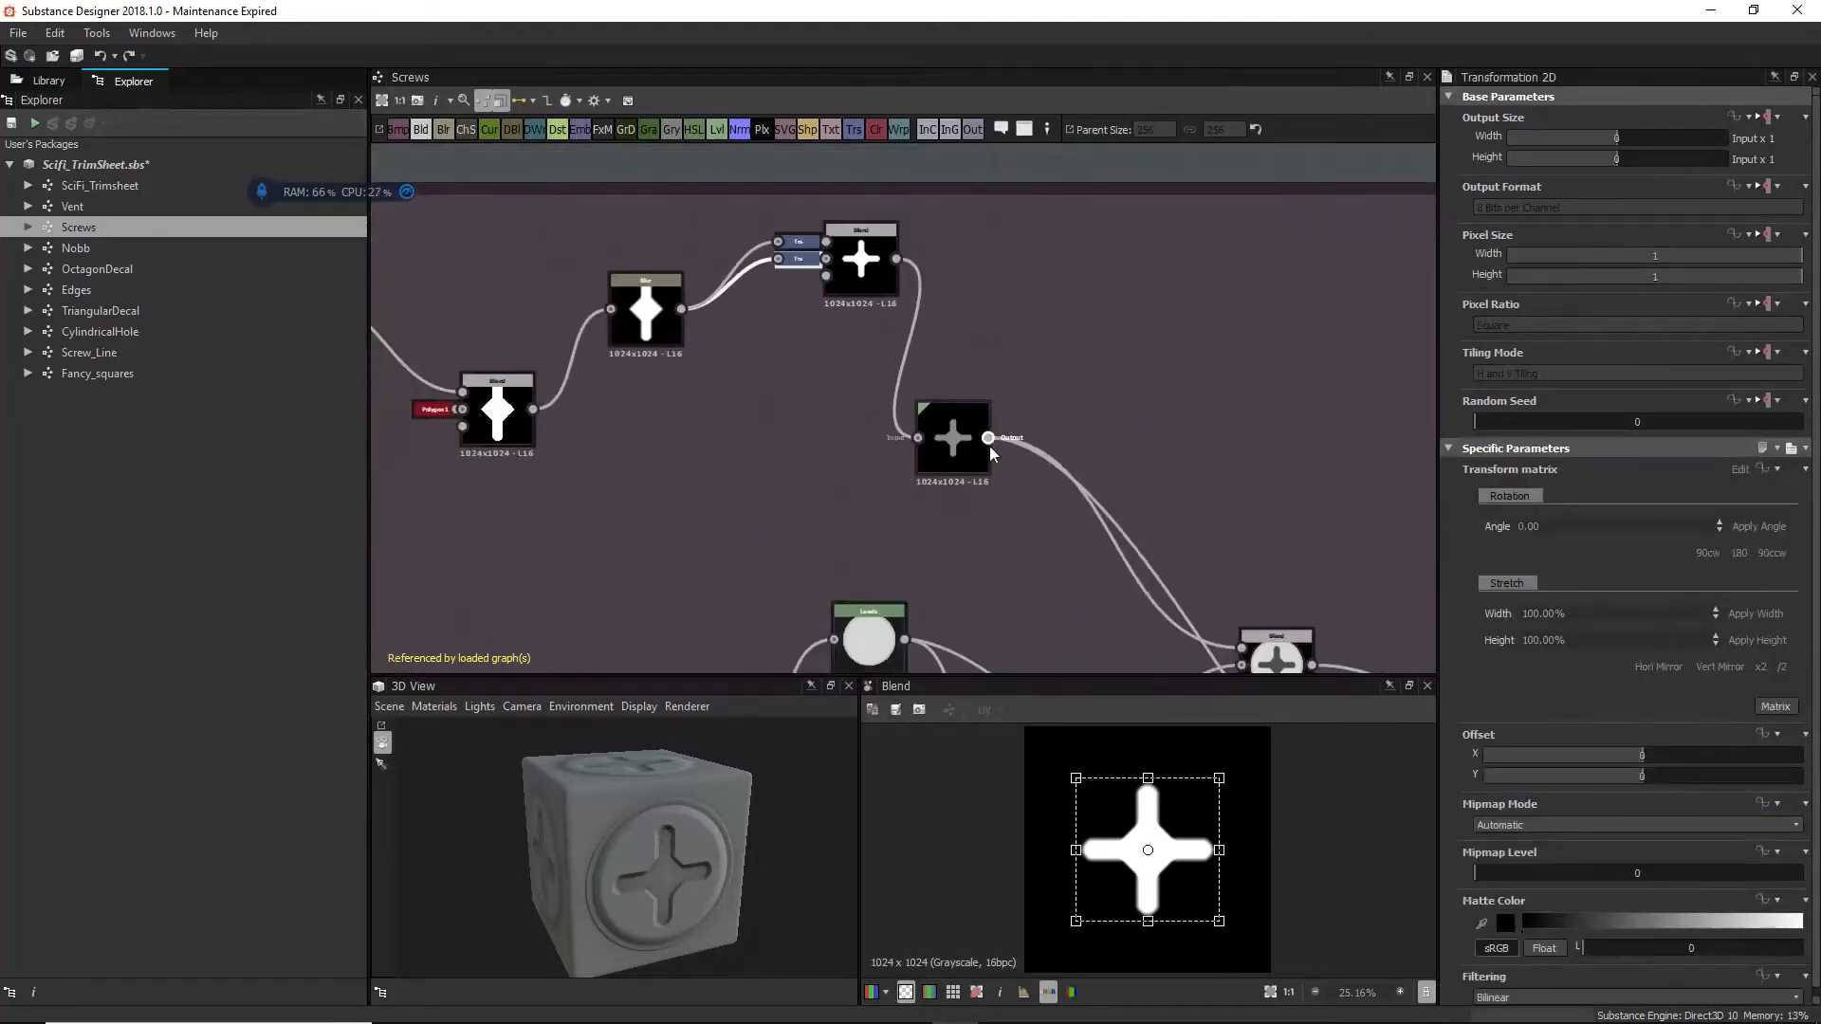
middle_click_drag(939, 483, 846, 402)
double_click(861, 344)
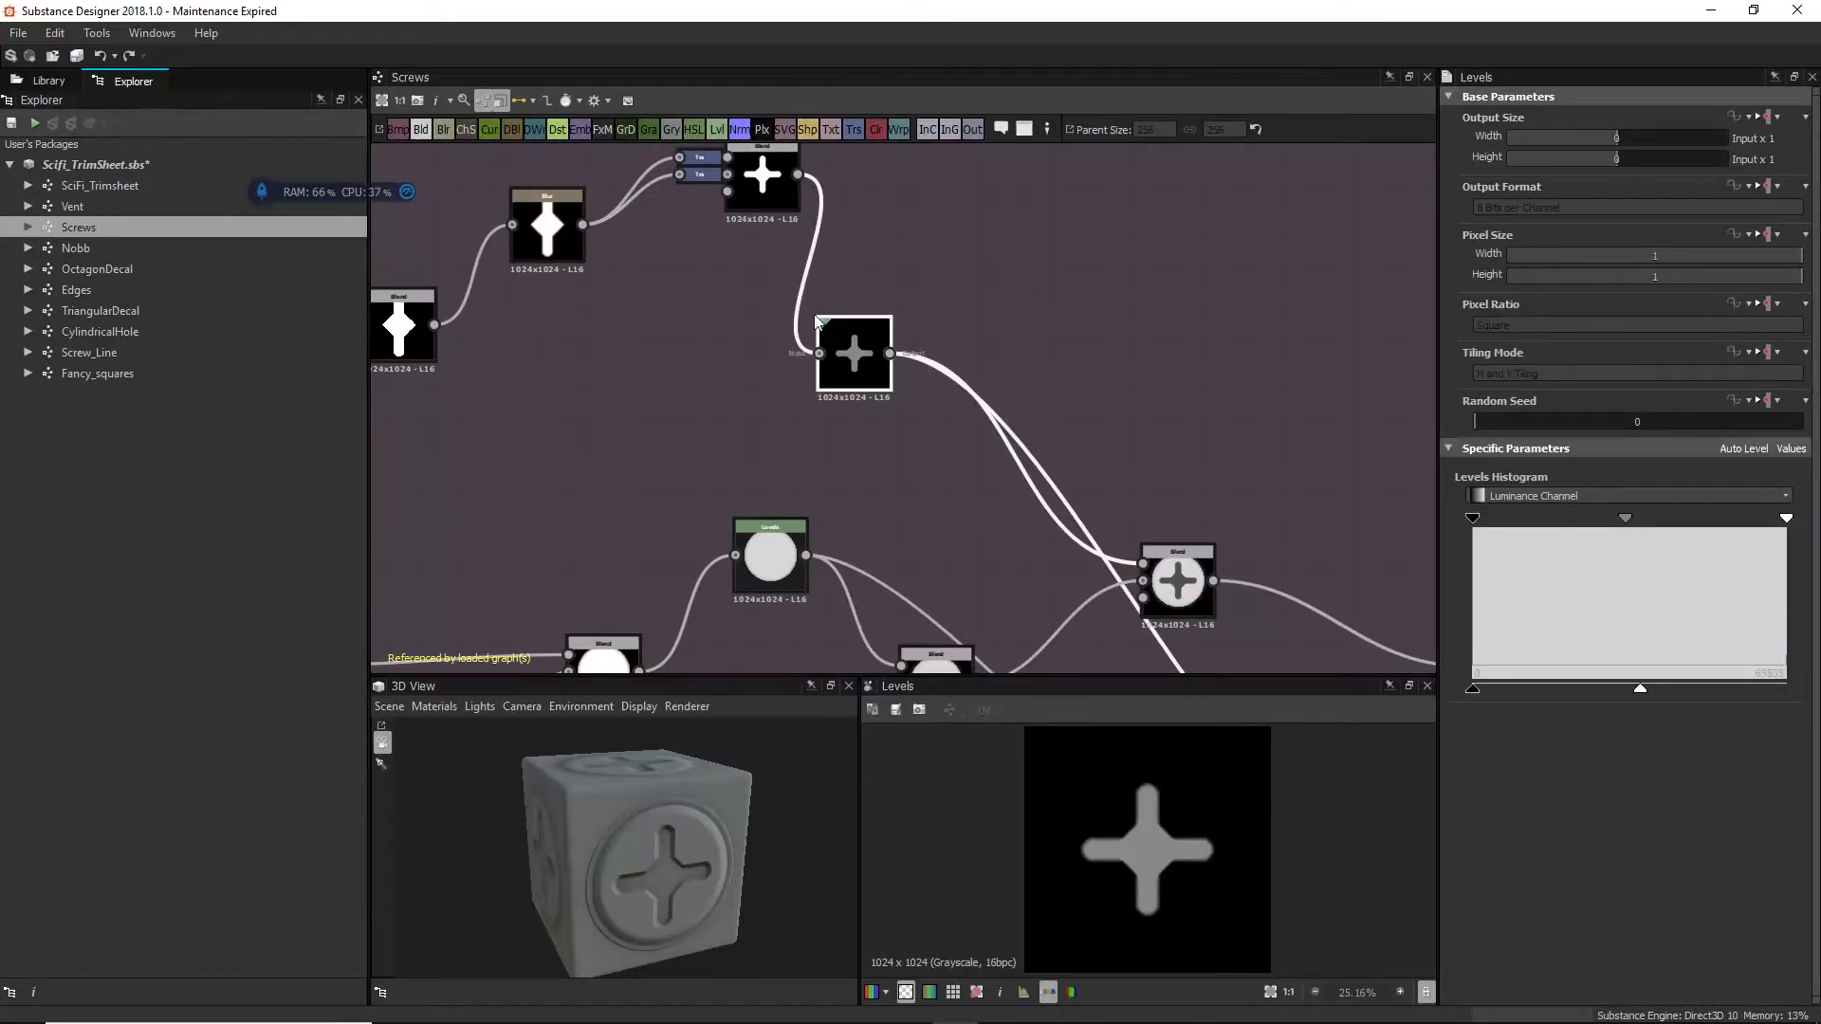
double_click(752, 199)
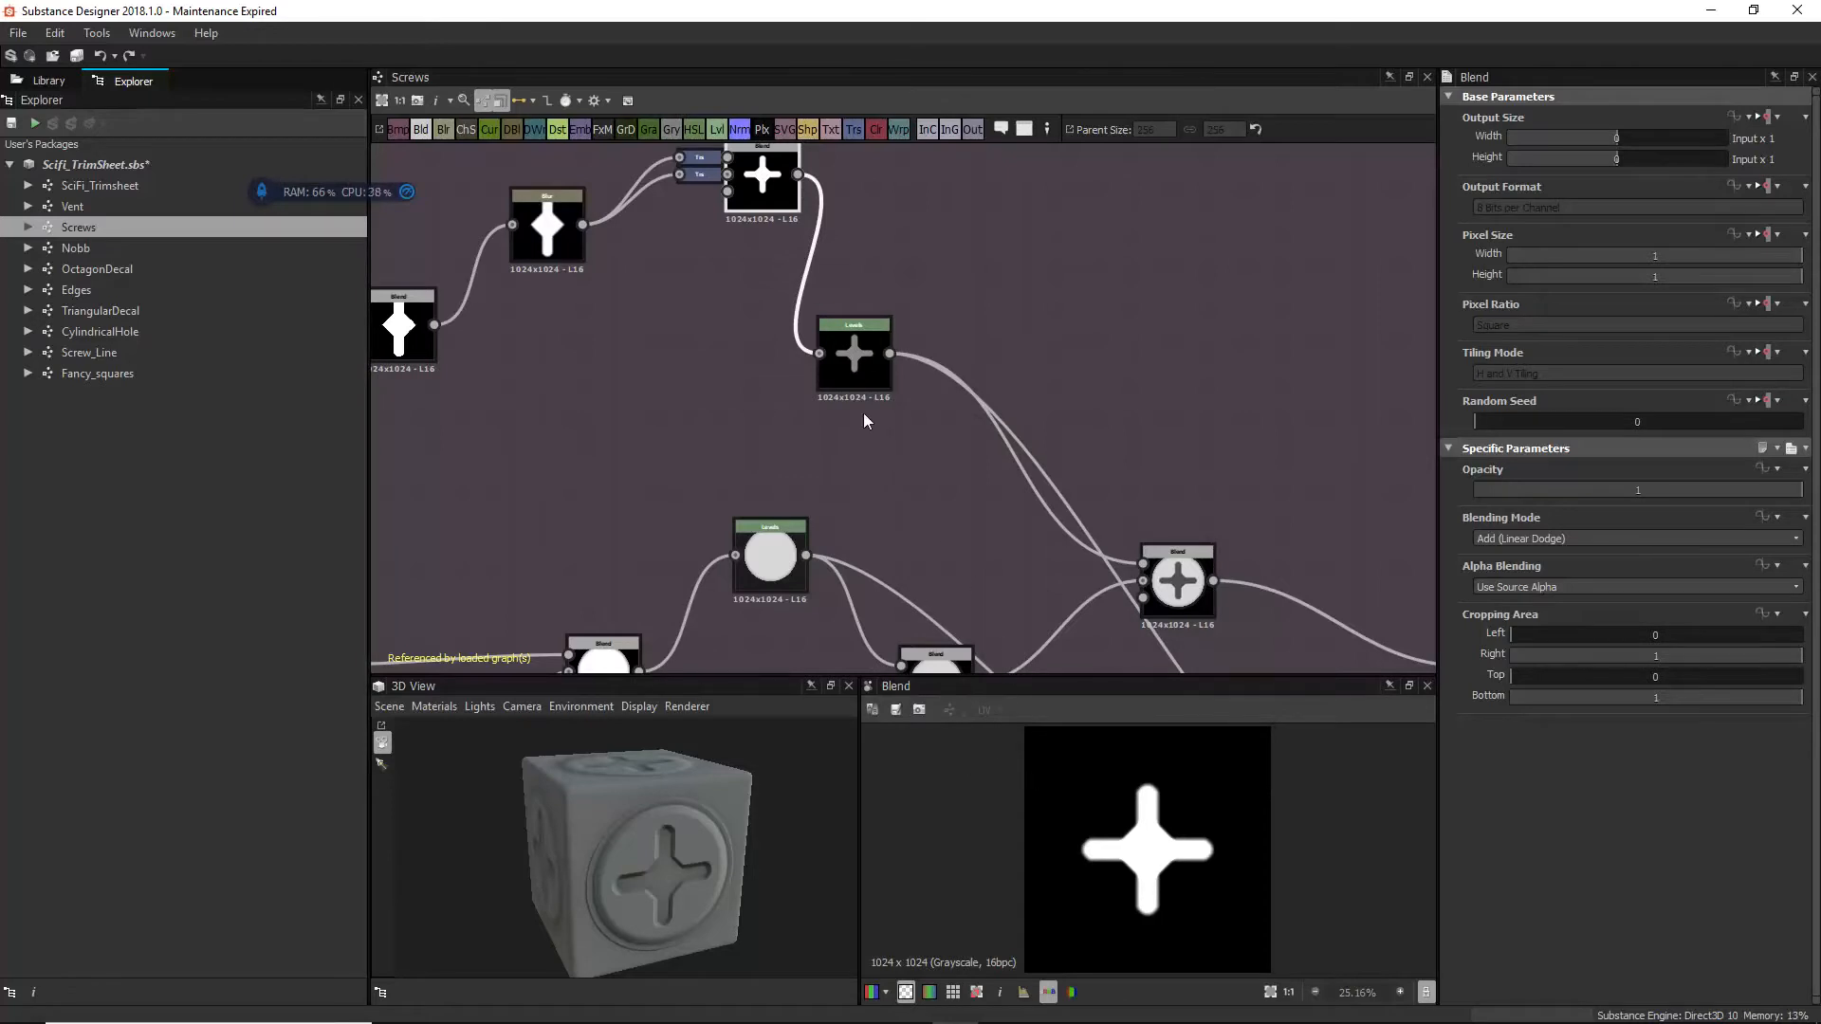
scroll(876, 406, "up", 3)
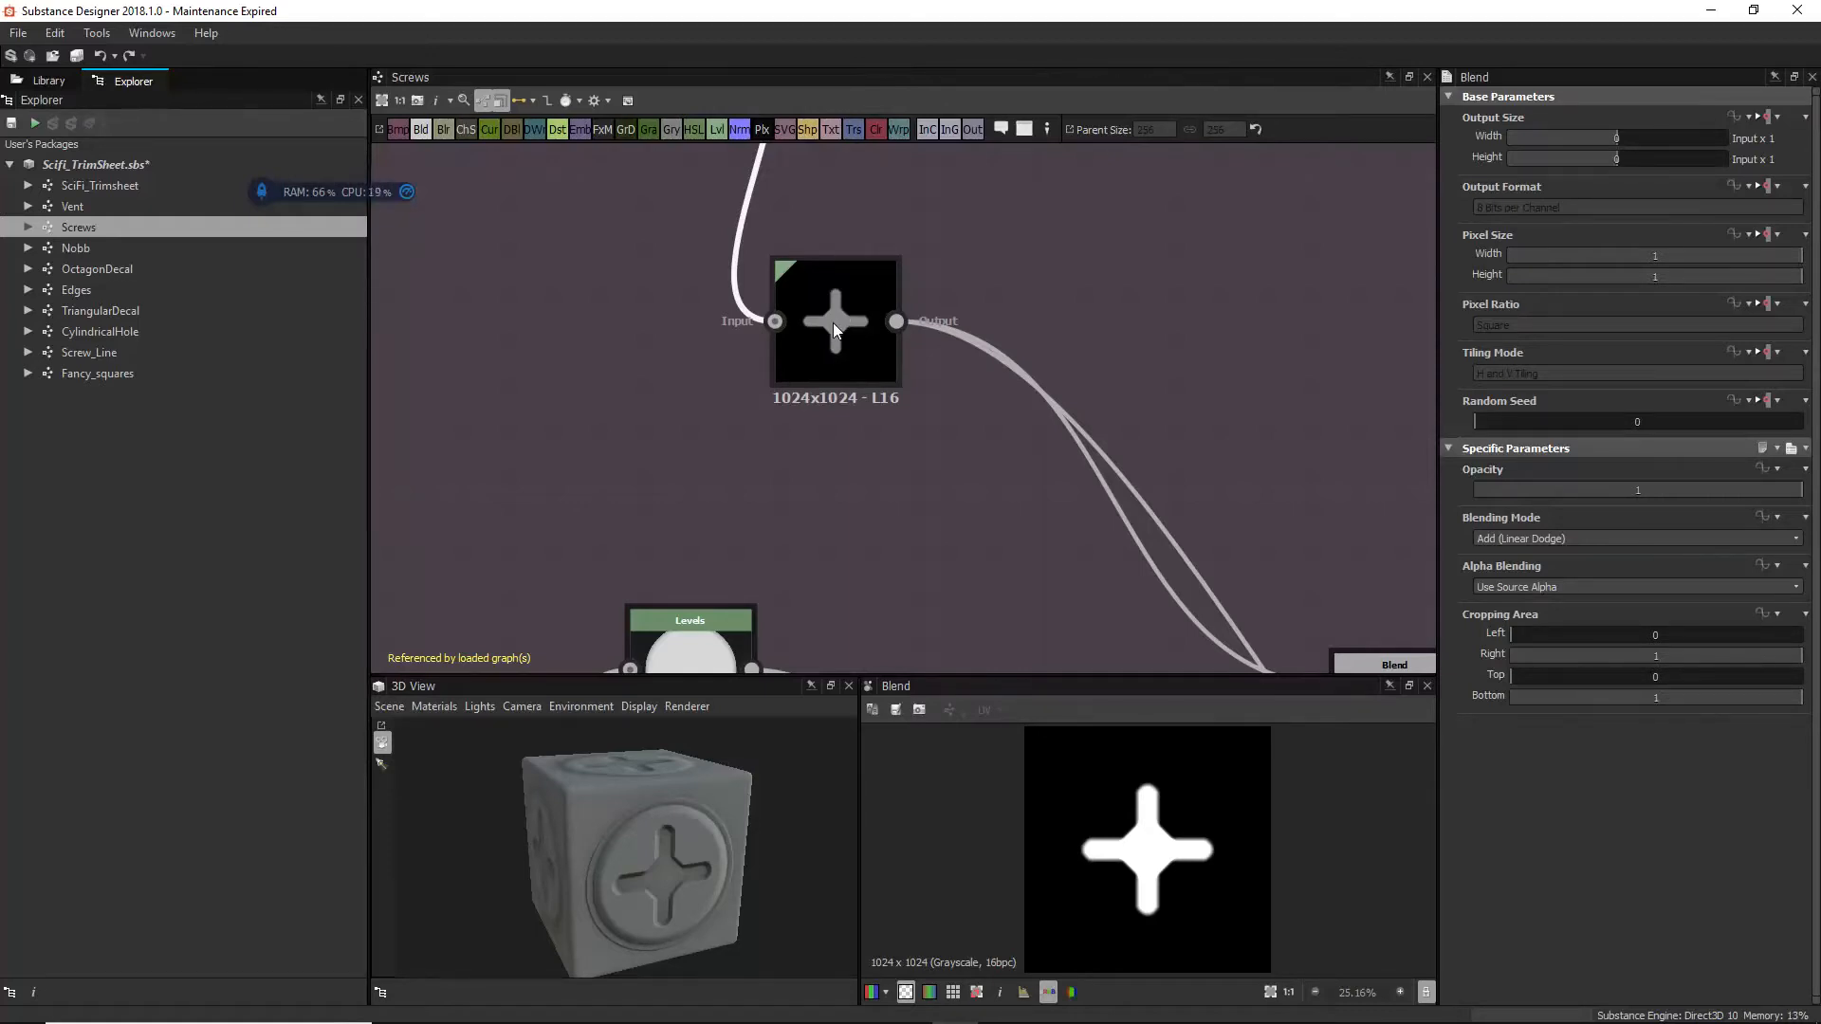
scroll(826, 328, "up", 2)
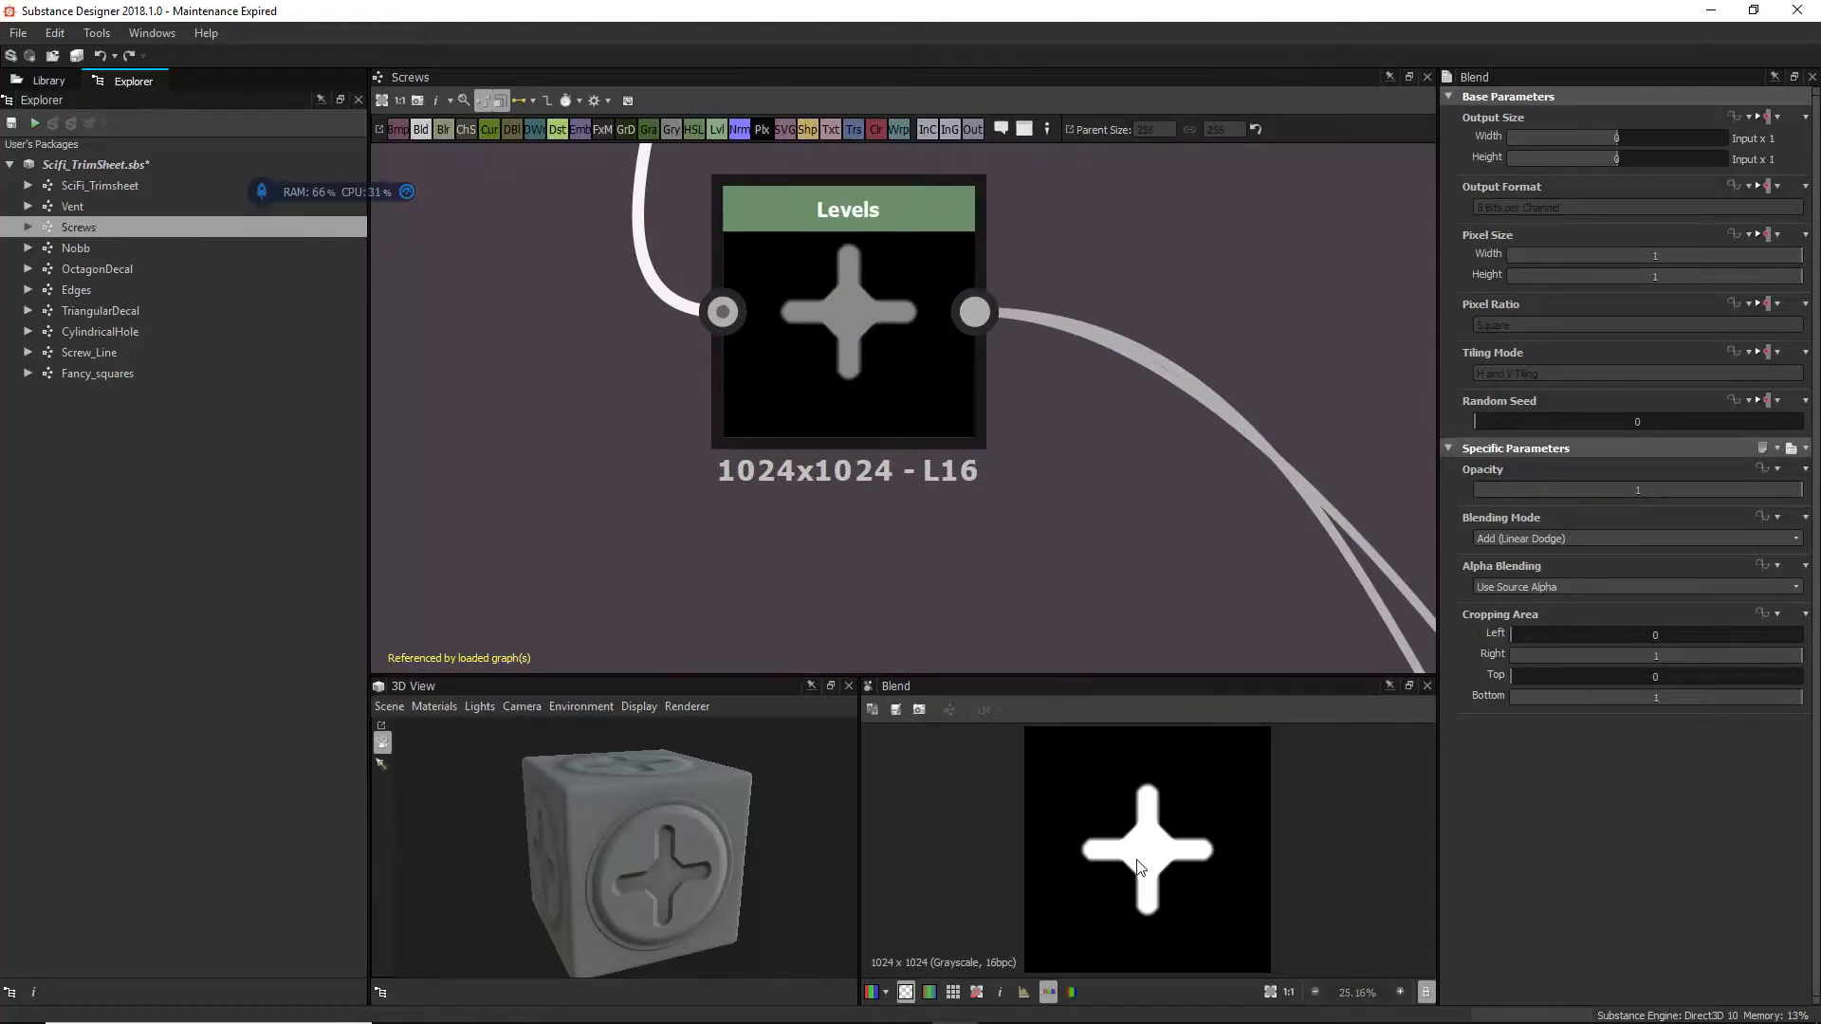
Step: Follow the Levels output to the Blend node joining cross and disc, and inspect the screw's slot closely in 3D
scroll(1077, 501, "down", 3)
middle_click_drag(1146, 567, 952, 394)
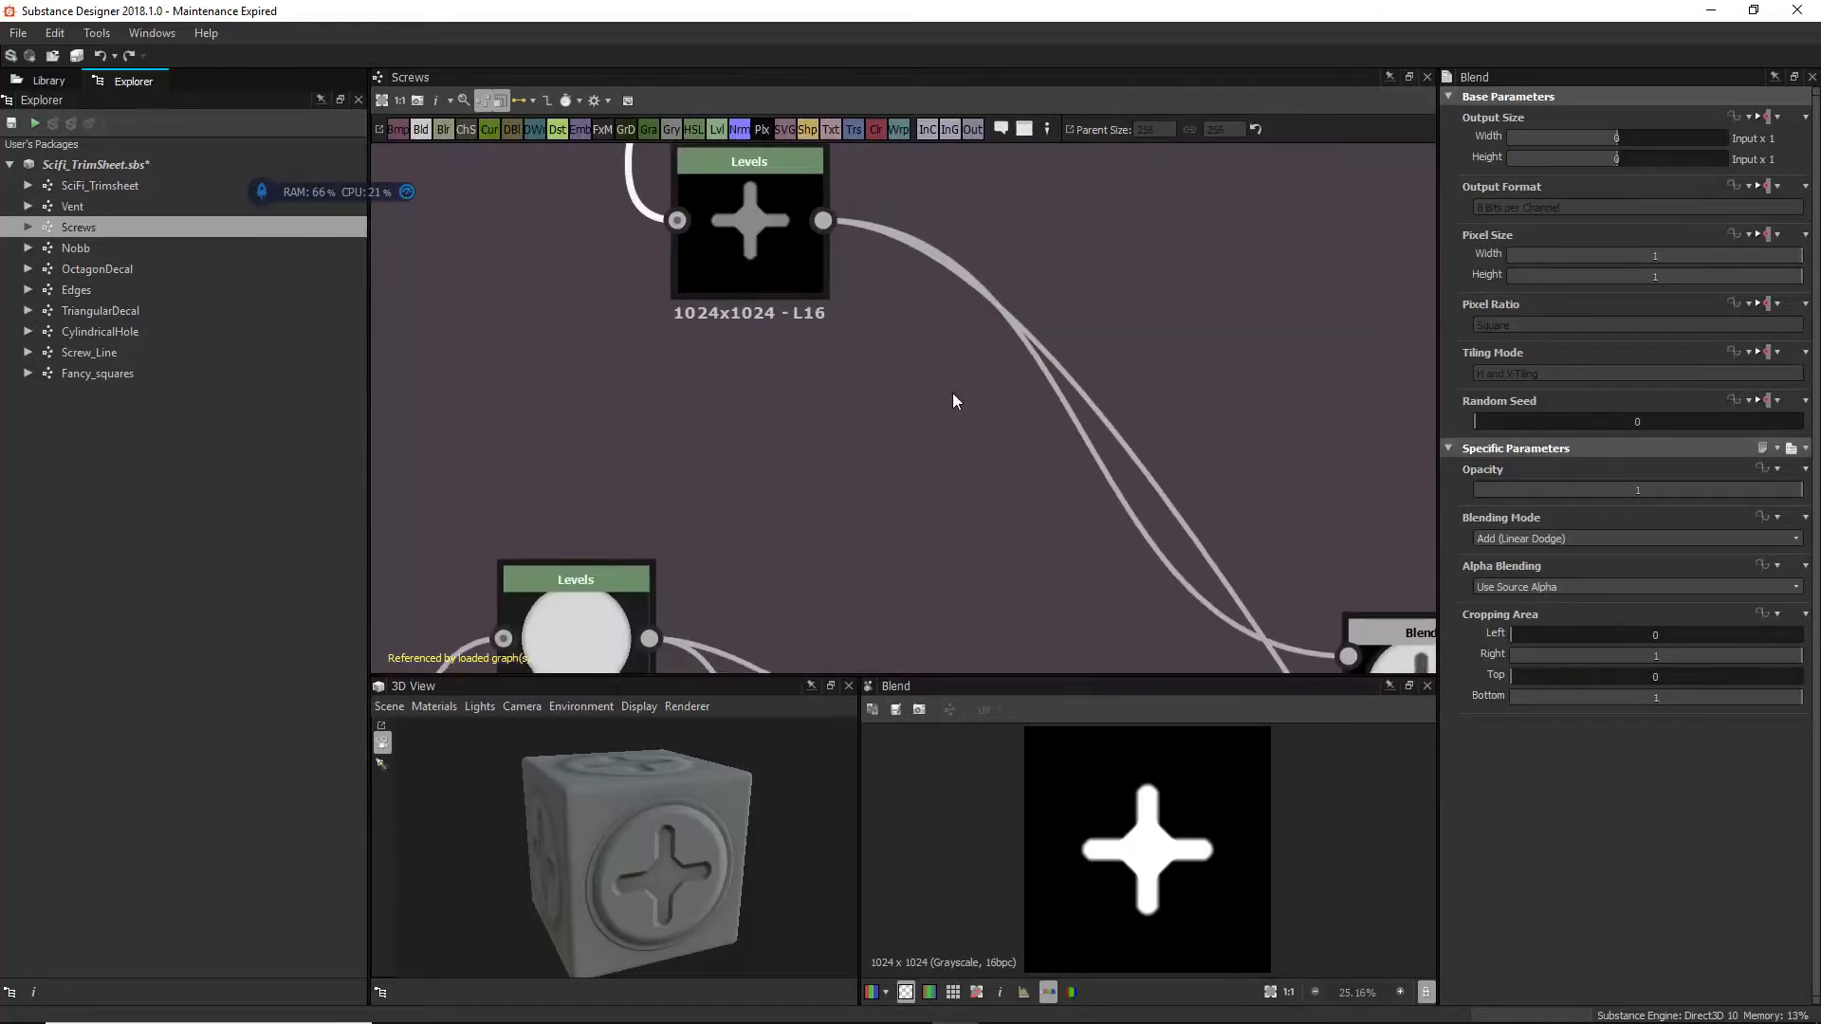
middle_click_drag(1086, 522, 1018, 407)
middle_click_drag(1303, 559, 1123, 486)
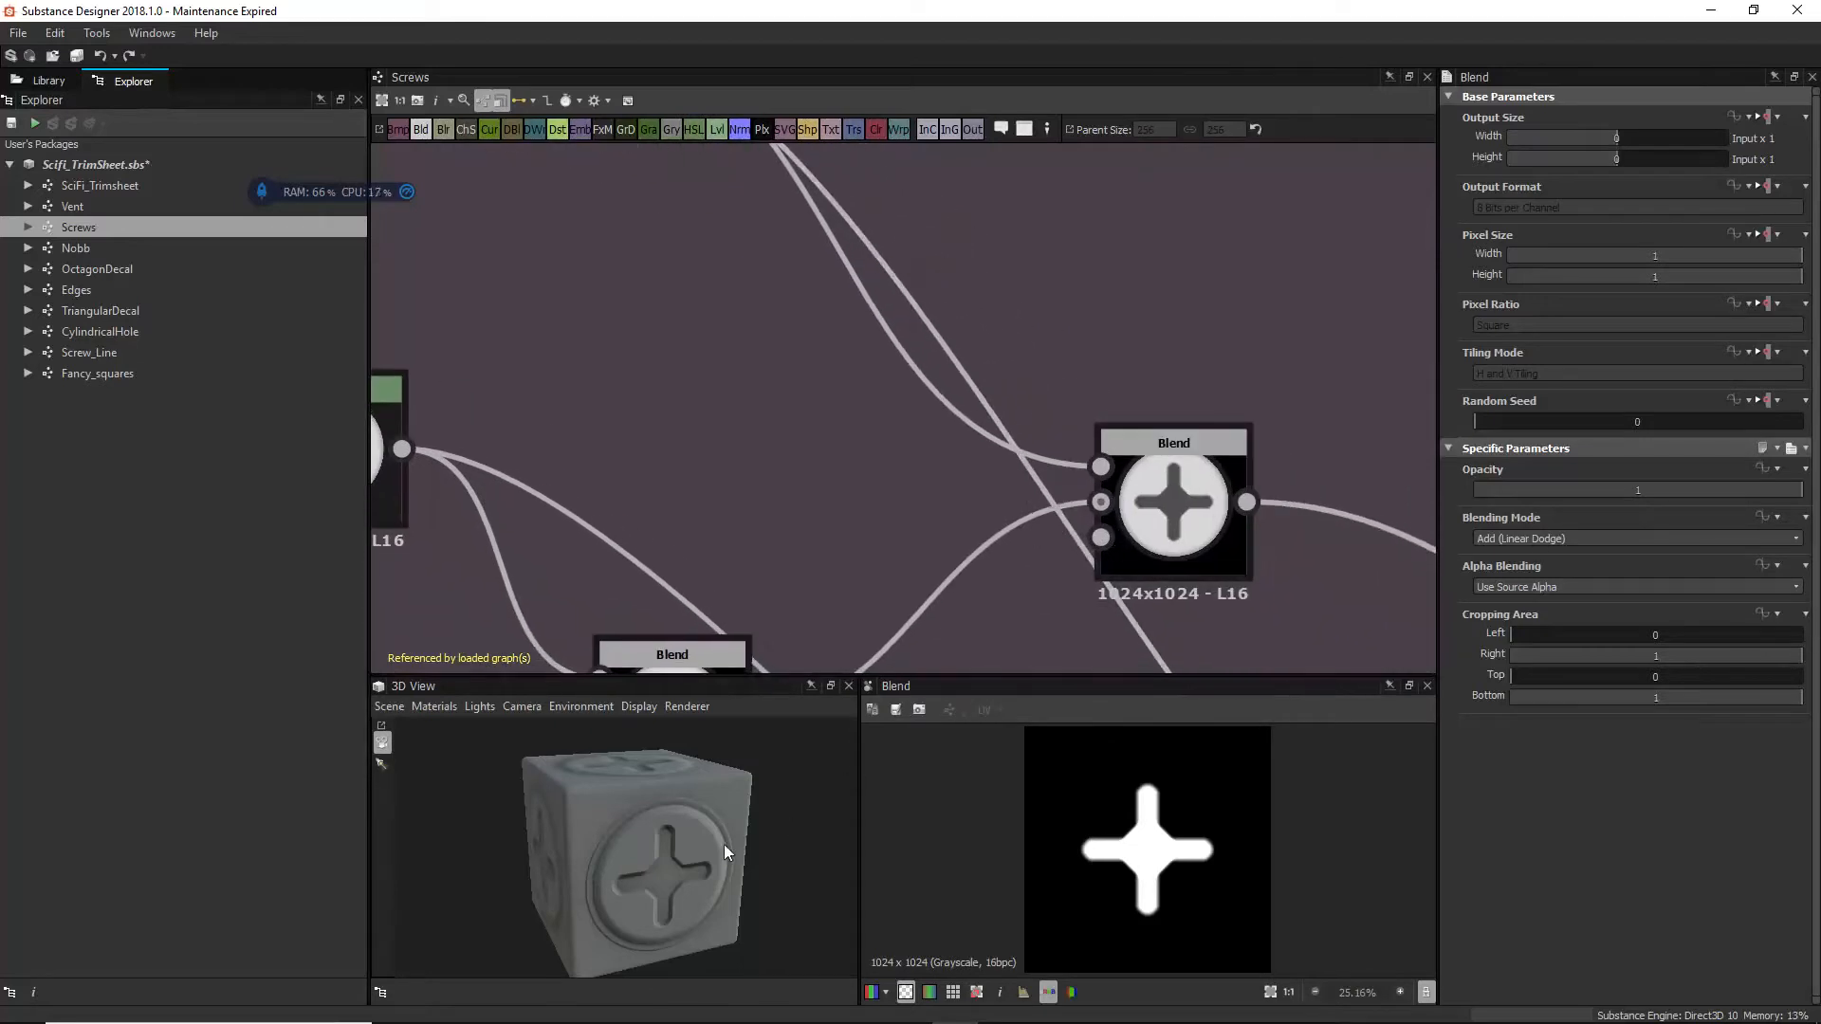
scroll(725, 844, "up", 5)
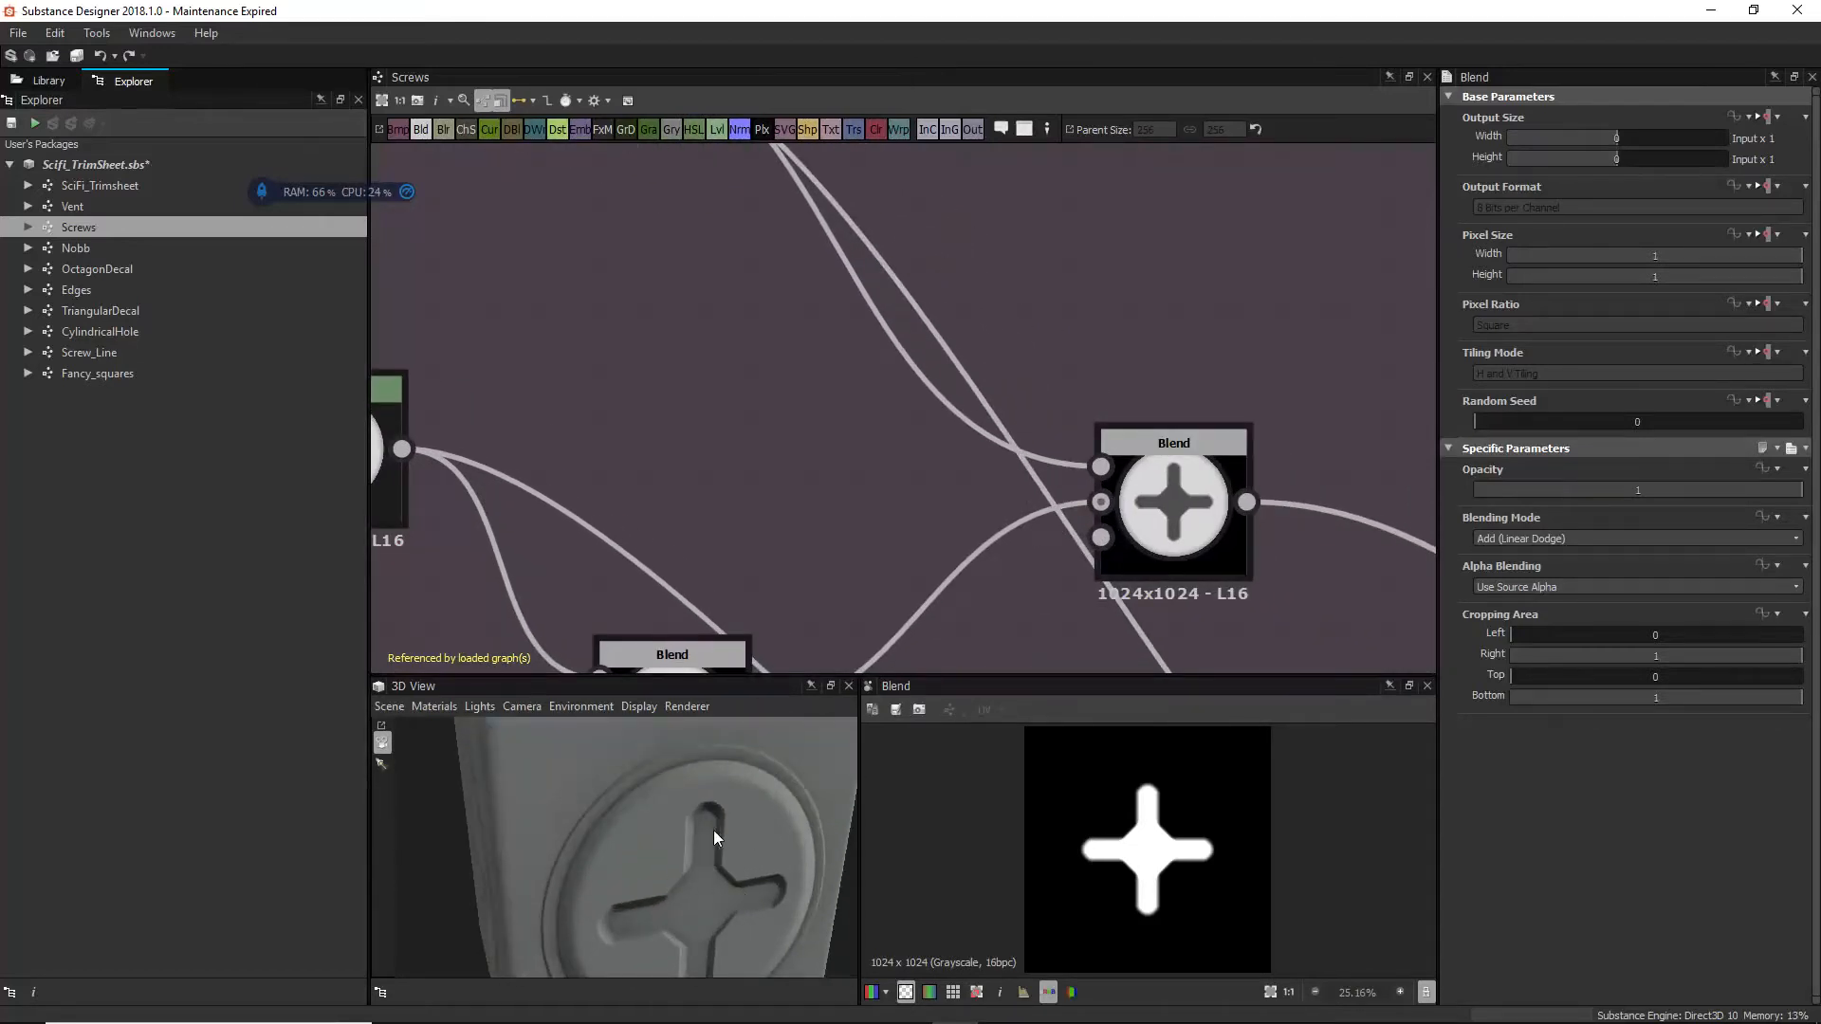
scroll(664, 303, "down", 3)
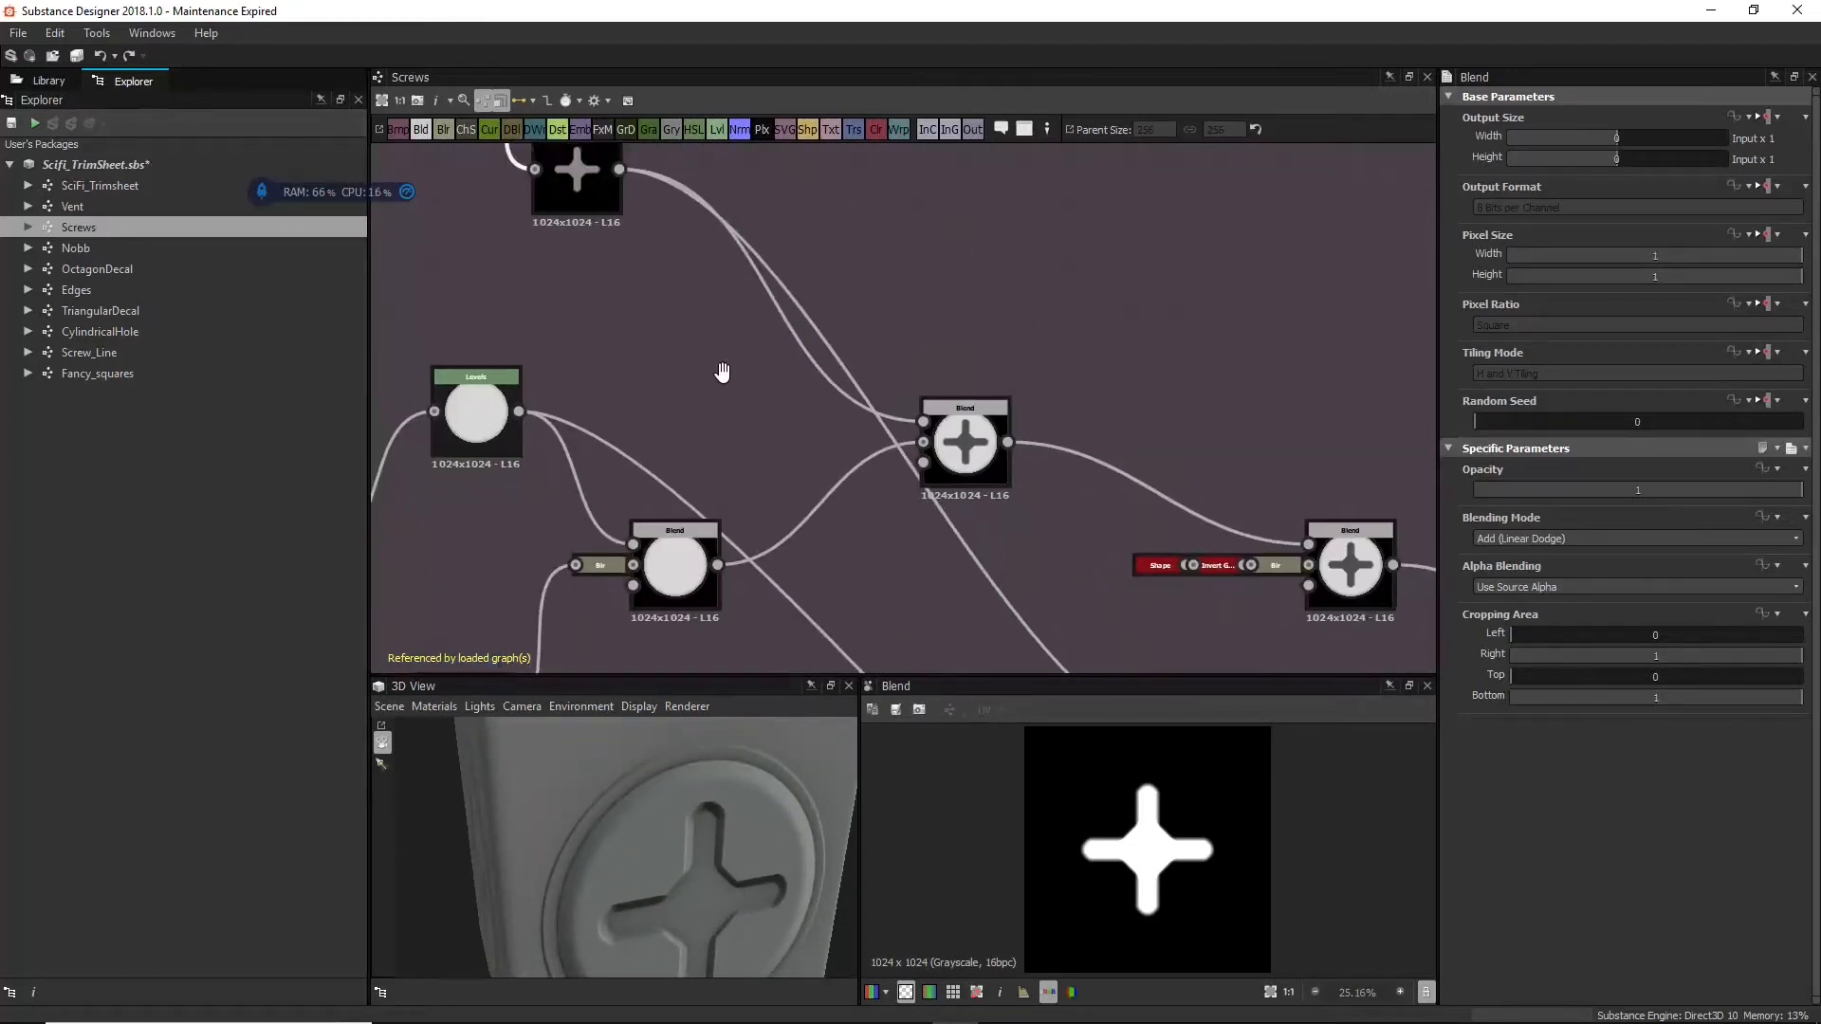
Step: Move the cross Levels node down closer to the disc branch and preview the Blend node that subtracts the cross from the disc
middle_click_drag(586, 187, 622, 338)
left_click_drag(622, 338, 613, 471)
middle_click_drag(726, 508, 731, 306)
left_click_drag(633, 285, 649, 270)
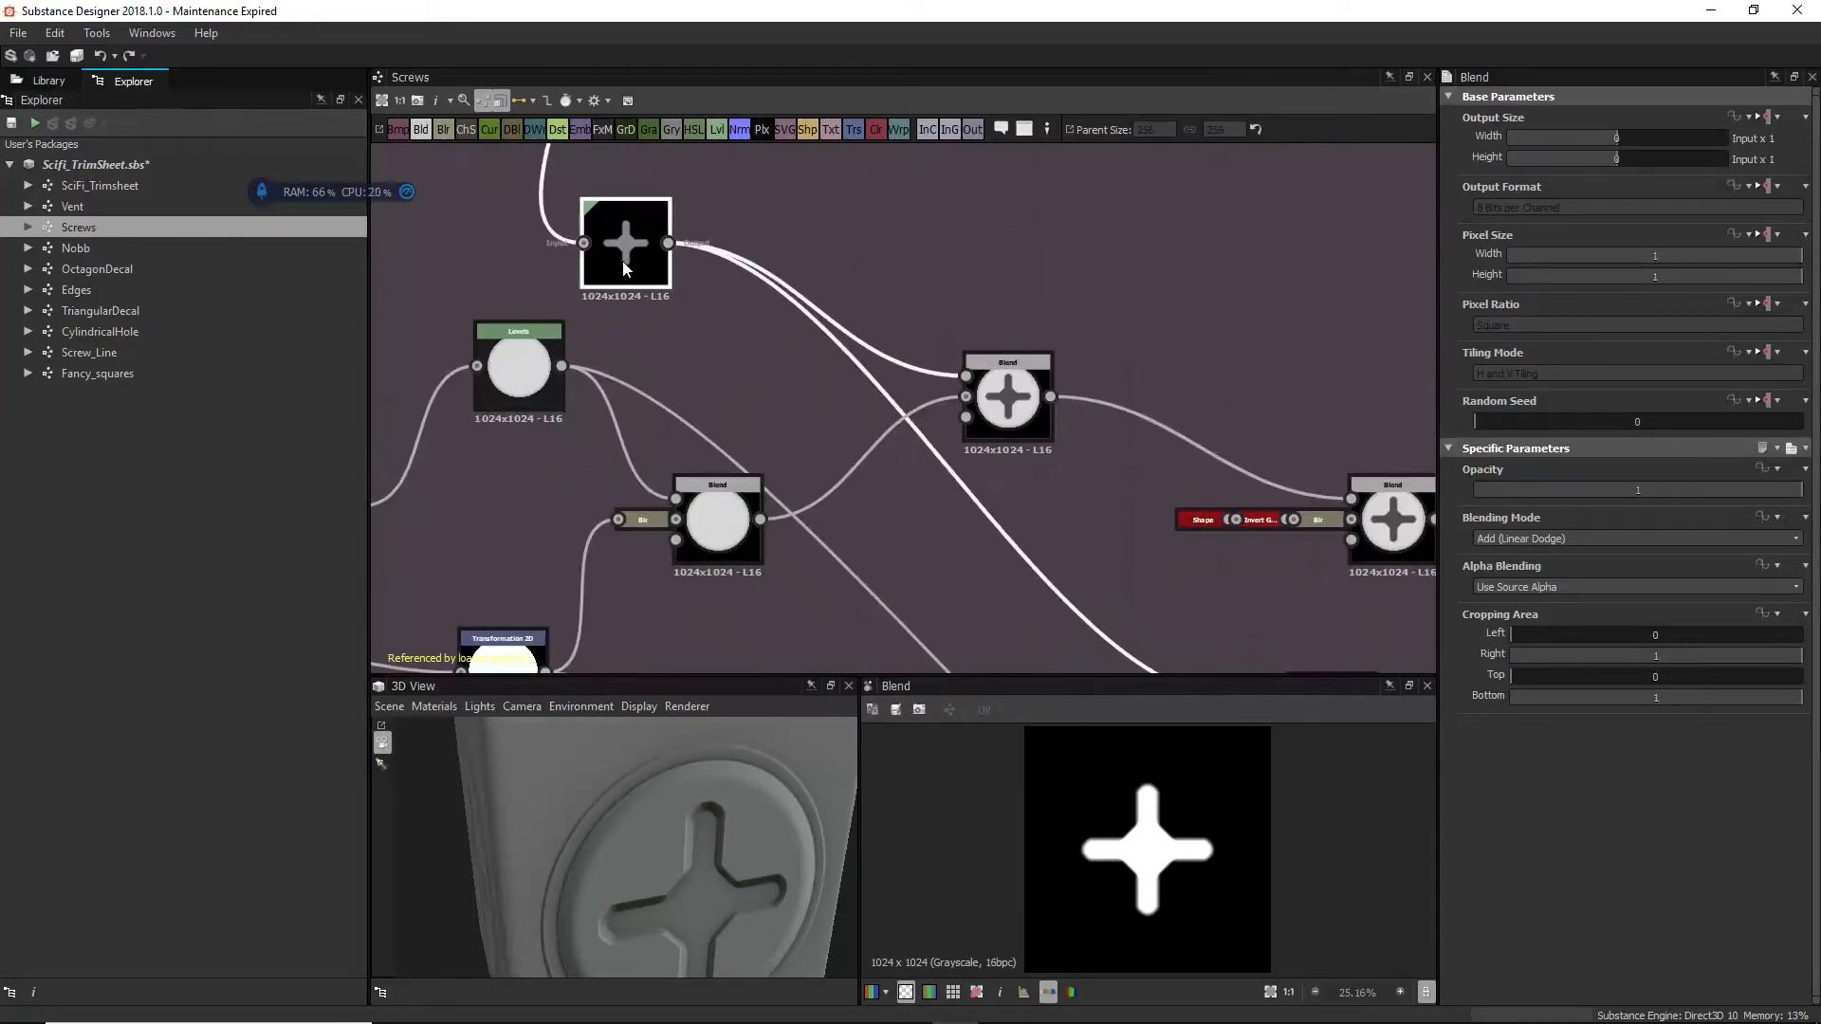
left_click(636, 263)
left_click(994, 390)
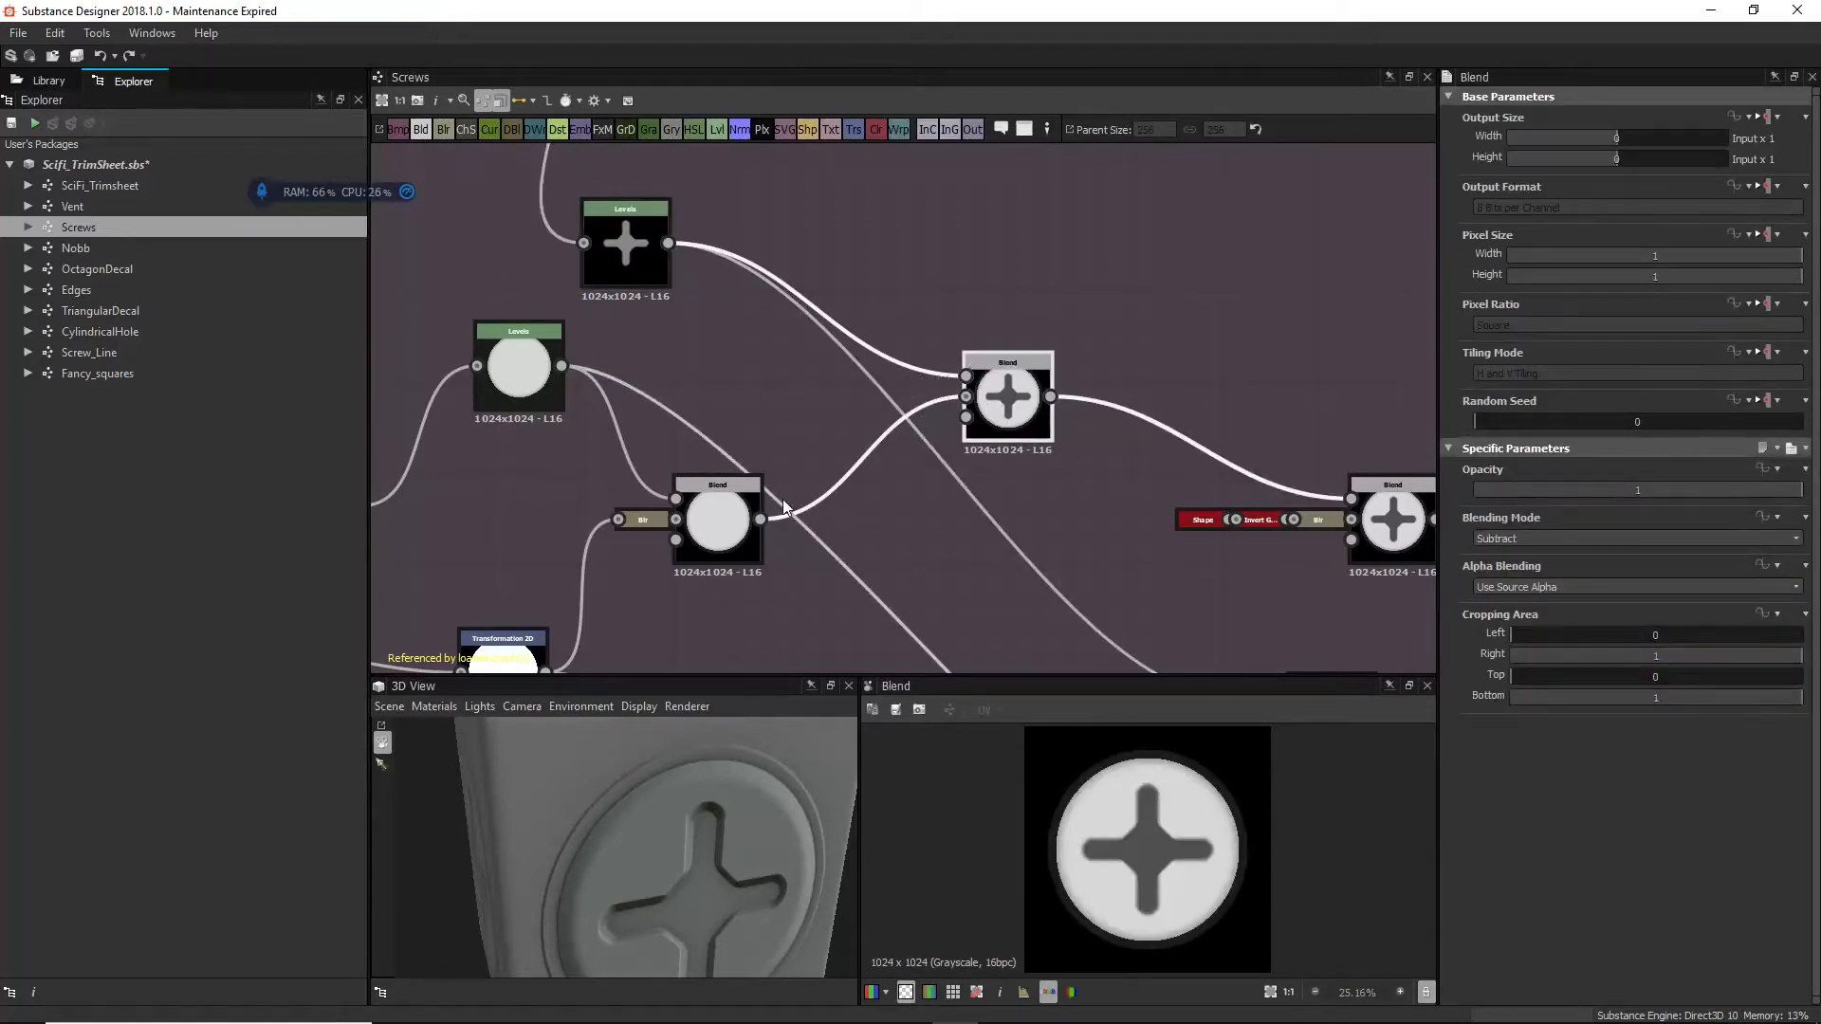
Step: Preview the disc branch's Bevel node and the Disc Shape node feeding it, and bring back the Bevel's parameters
scroll(782, 499, "down", 3)
scroll(783, 498, "up", 1)
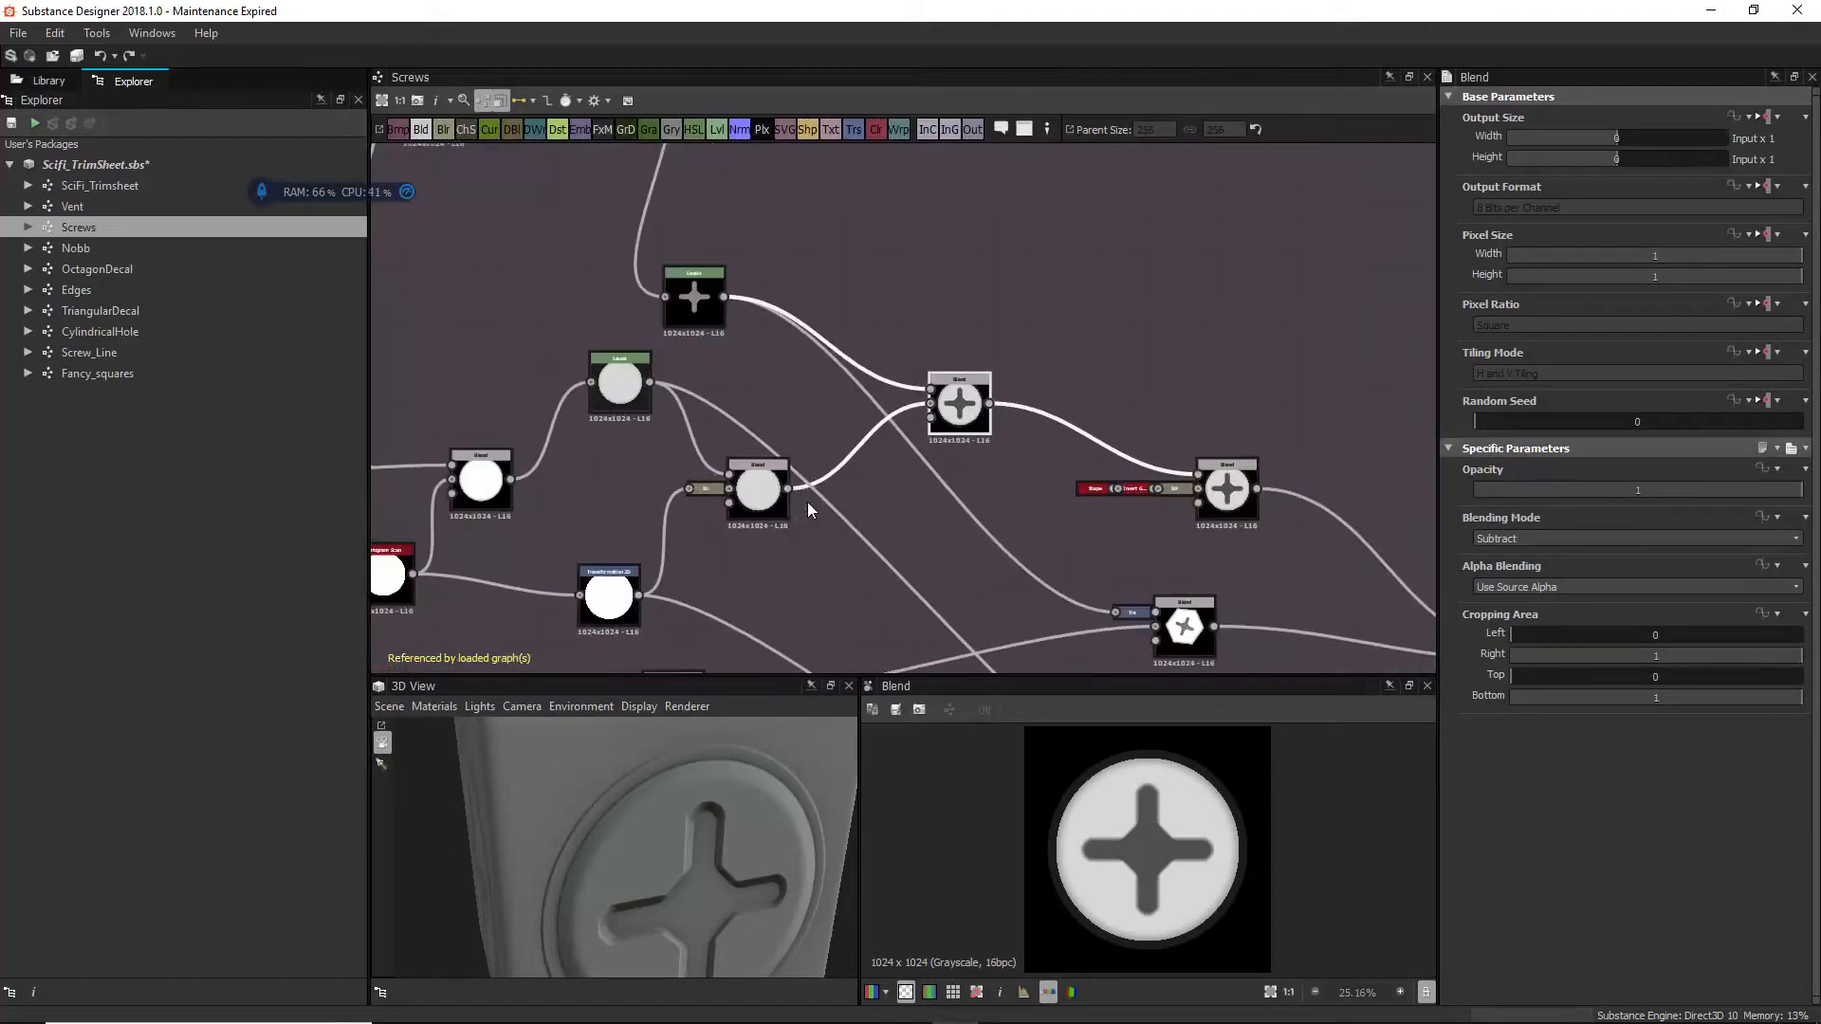
middle_click_drag(806, 503, 1015, 442)
scroll(873, 497, "down", 2)
middle_click_drag(873, 497, 844, 372)
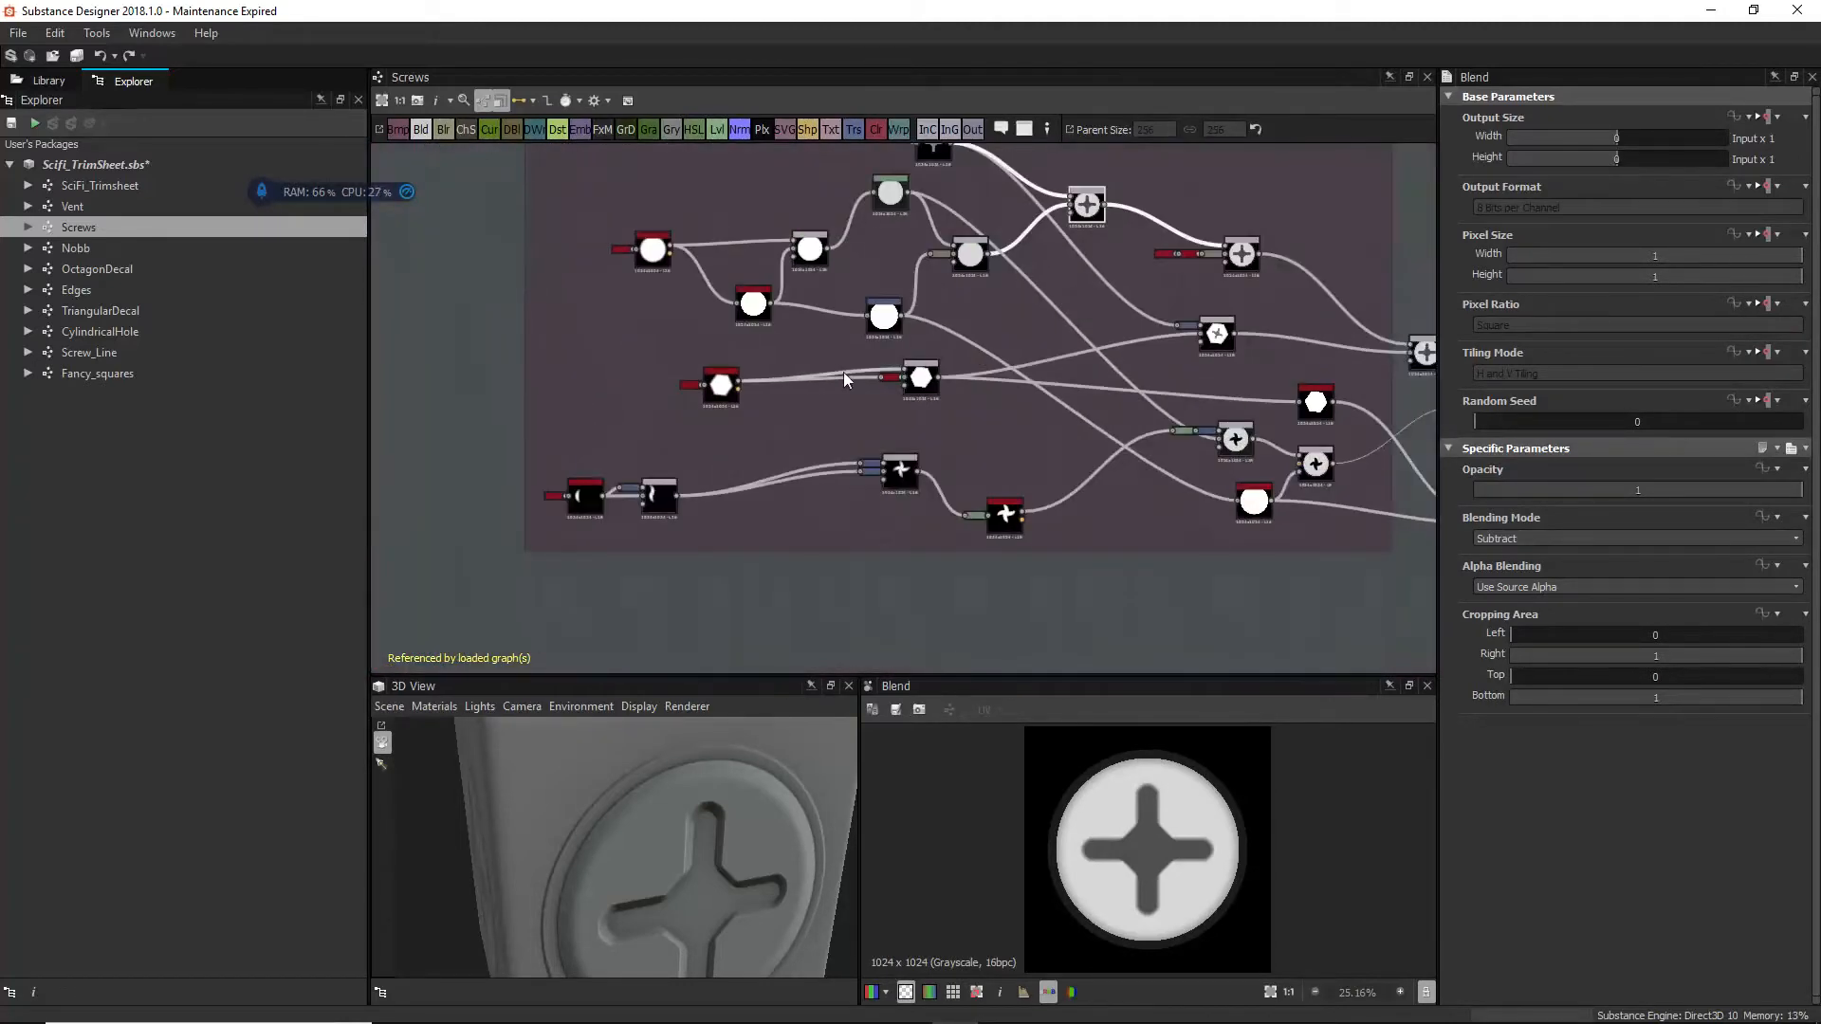
scroll(942, 358, "up", 4)
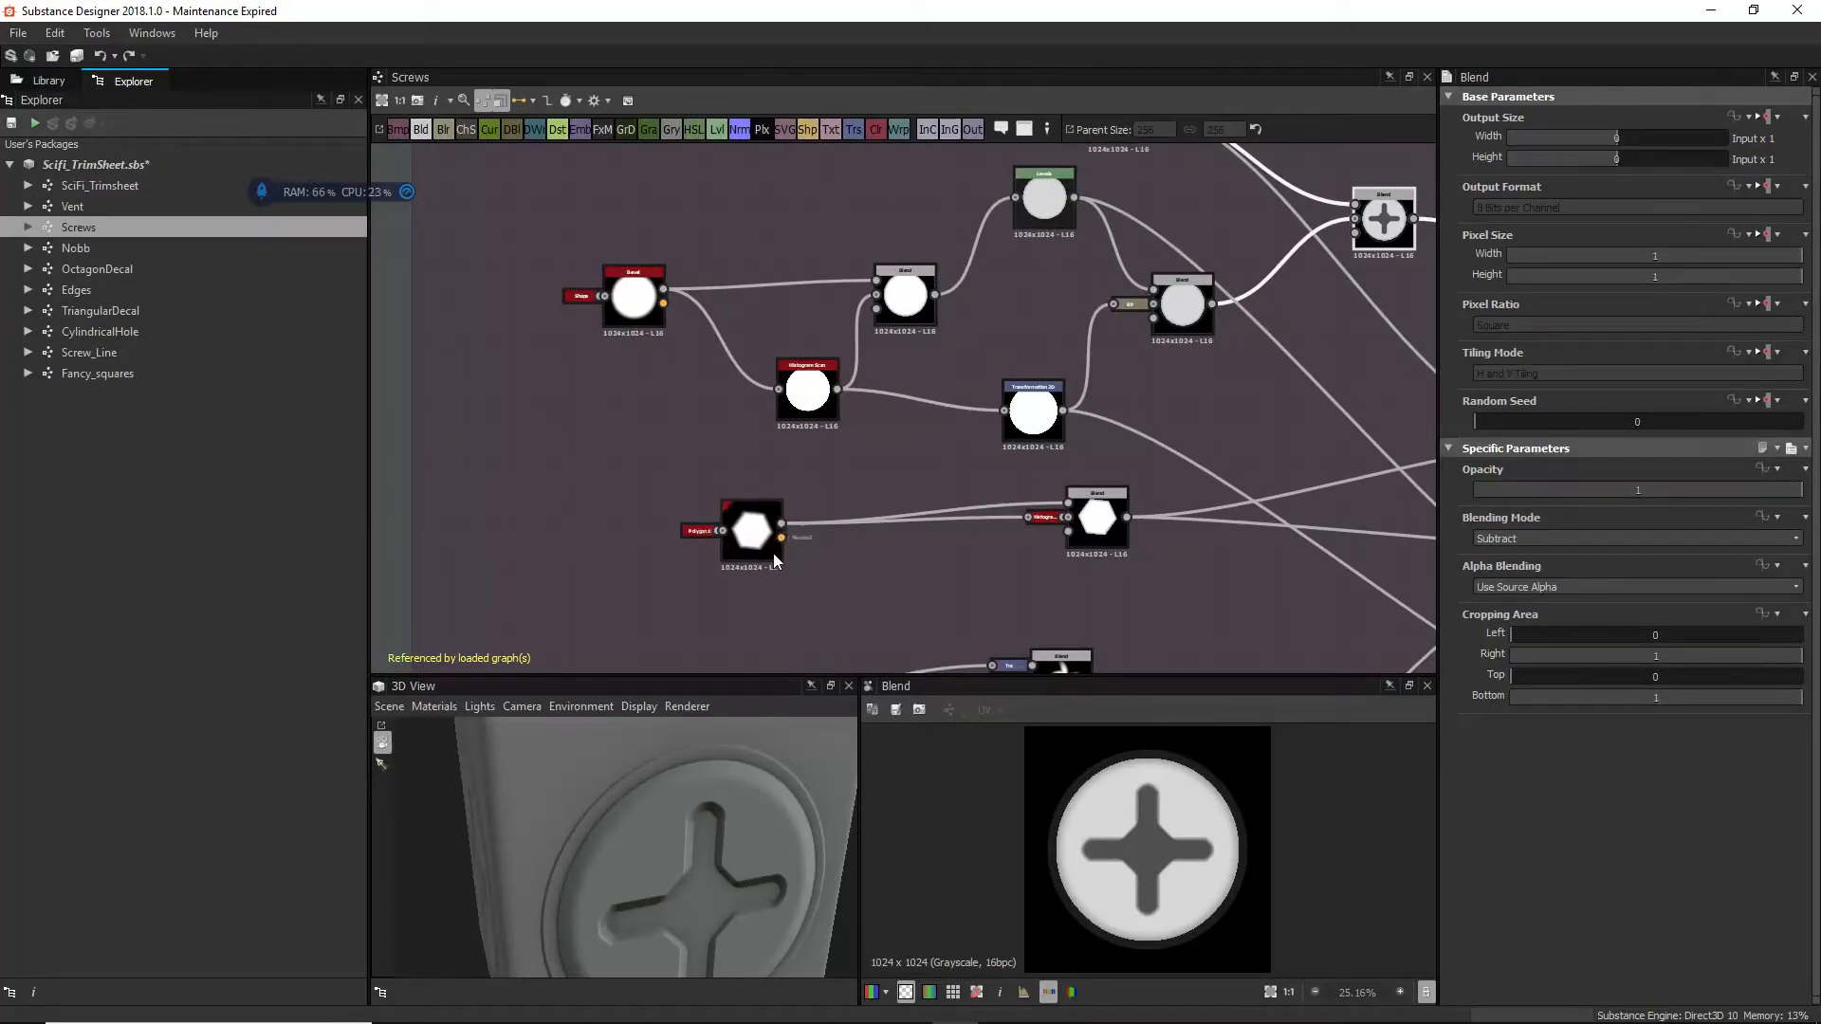
double_click(630, 296)
scroll(626, 308, "up", 3)
scroll(624, 308, "up", 2)
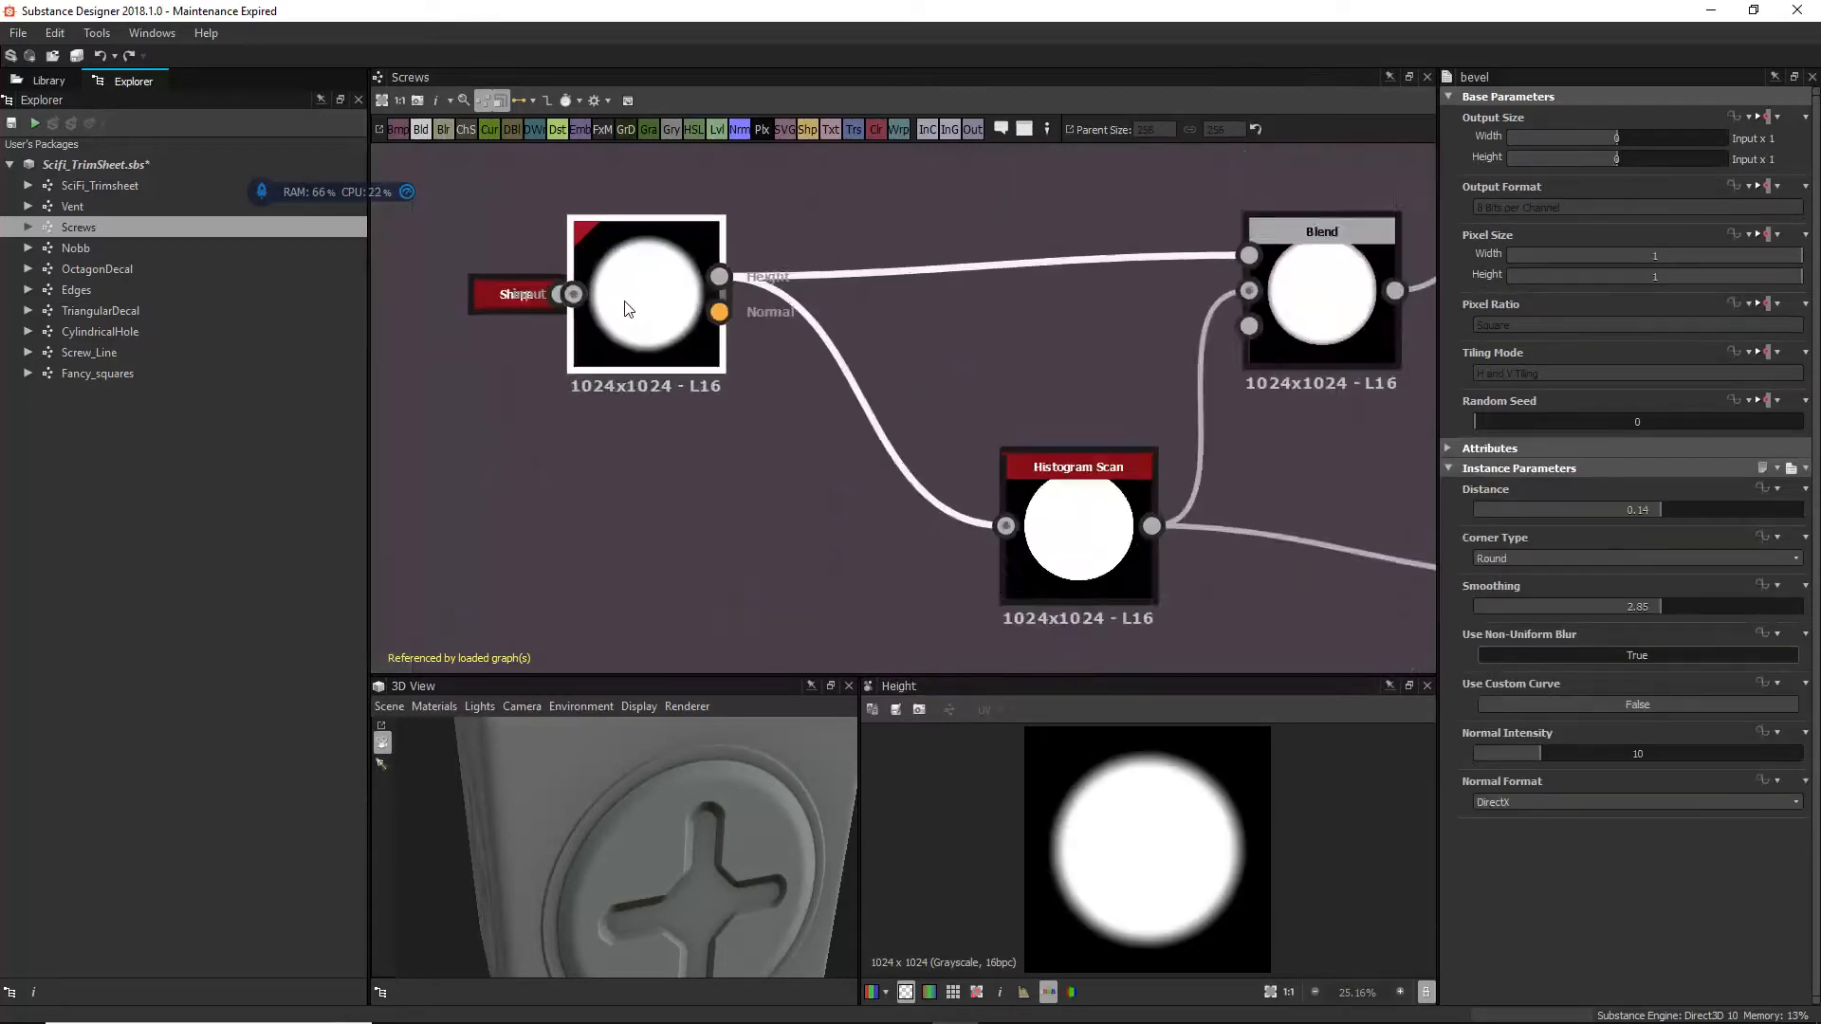
left_click(489, 303)
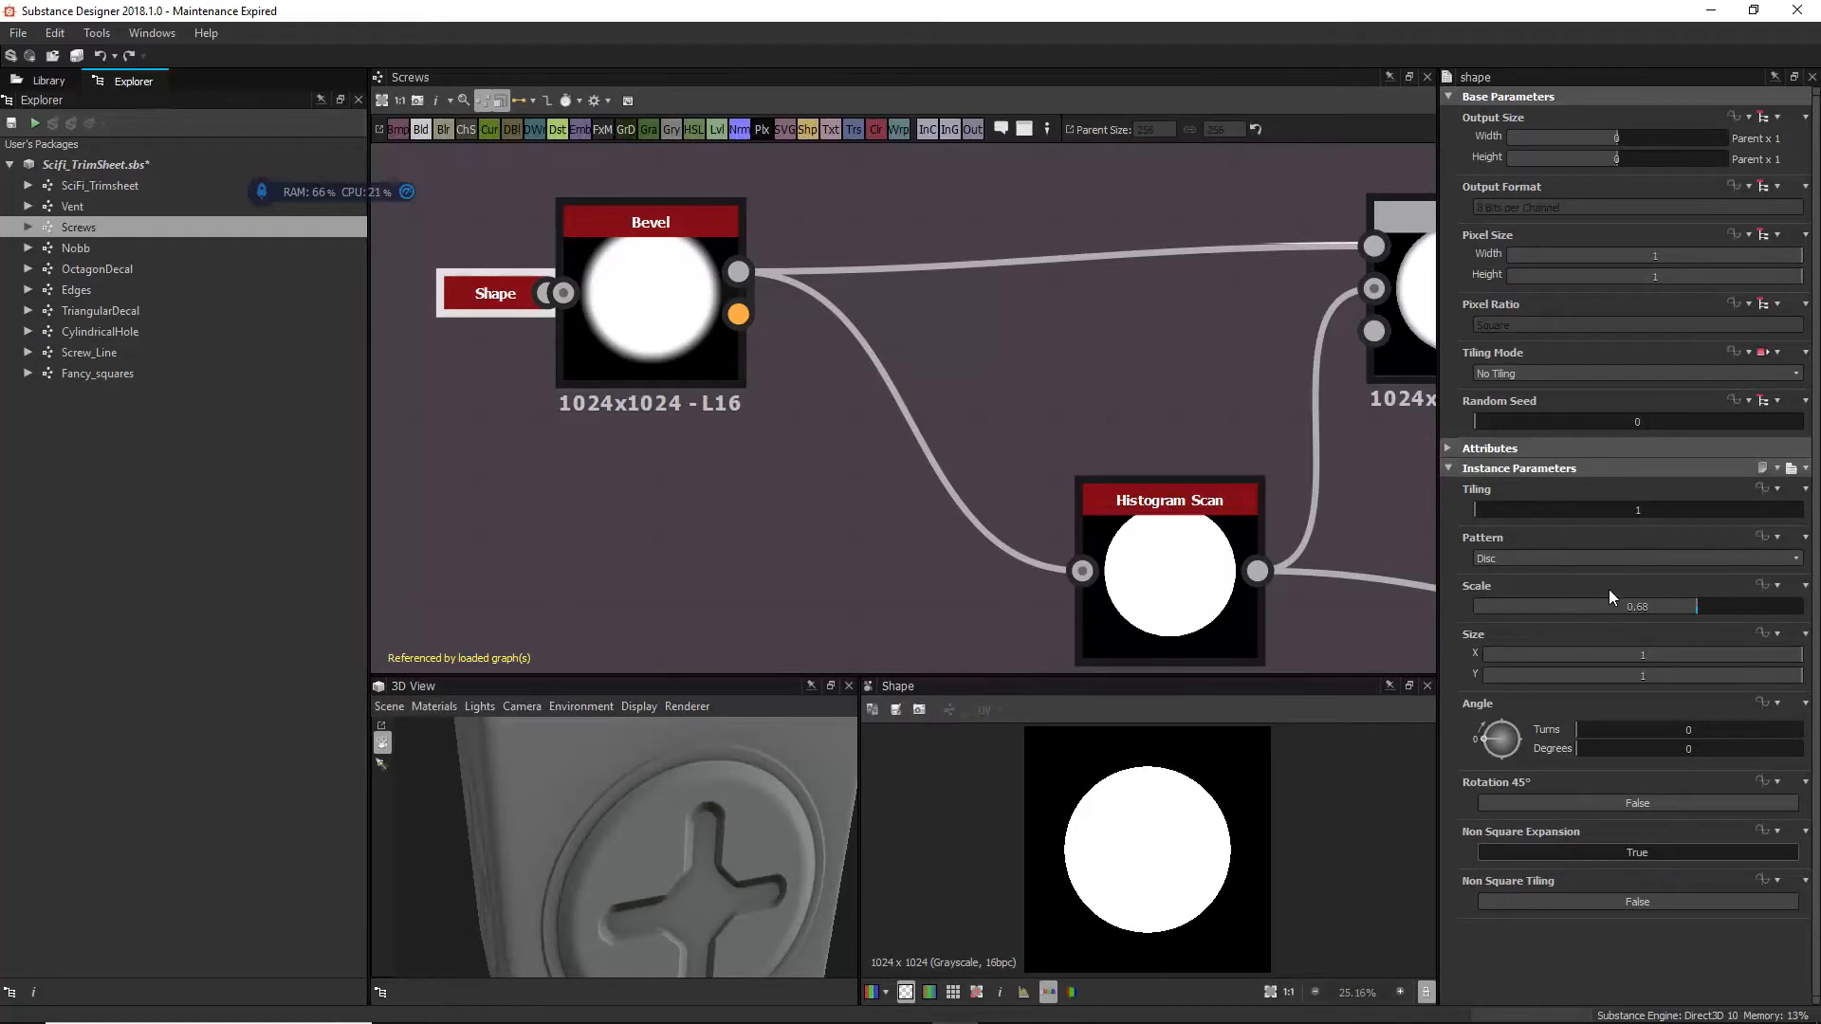
left_click(667, 322)
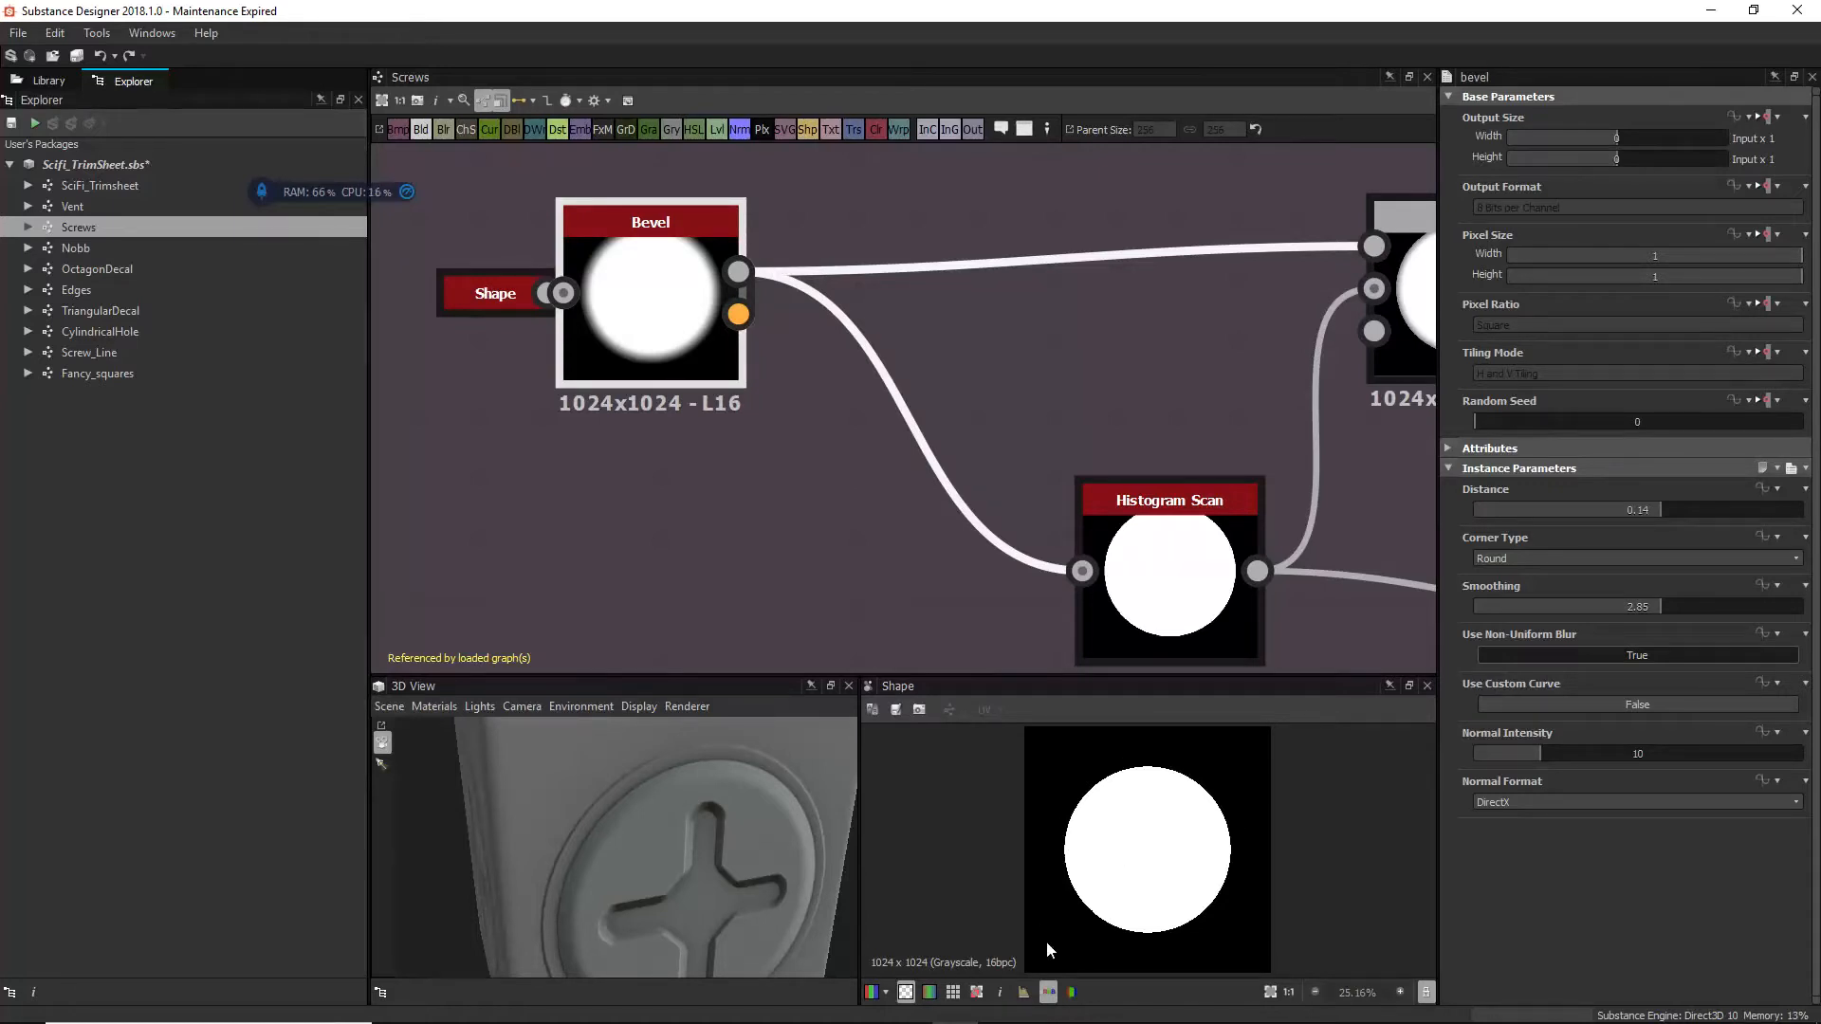
Step: Check the parameters of the cross branch's Square Shape node and turn the 3D screw to face the camera
scroll(581, 369, "down", 6)
middle_click_drag(580, 369, 691, 495)
scroll(691, 383, "down", 1)
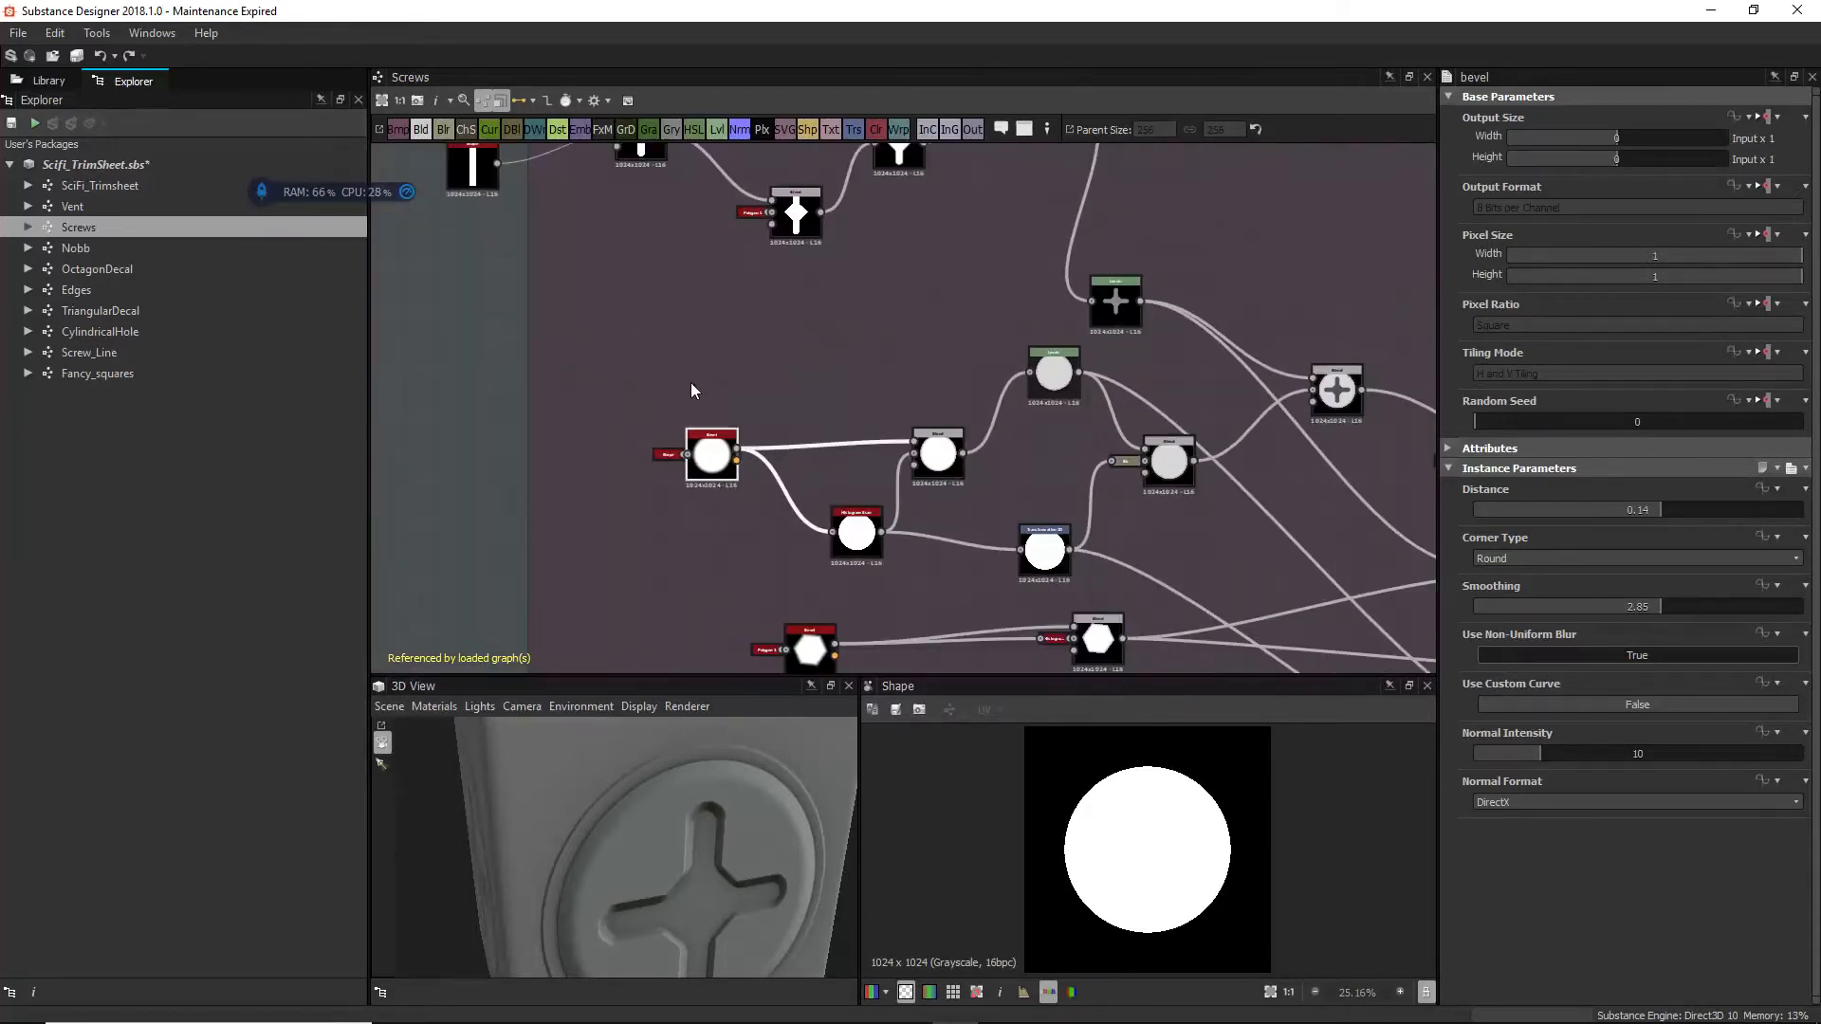
middle_click_drag(690, 389, 769, 487)
left_click(529, 269)
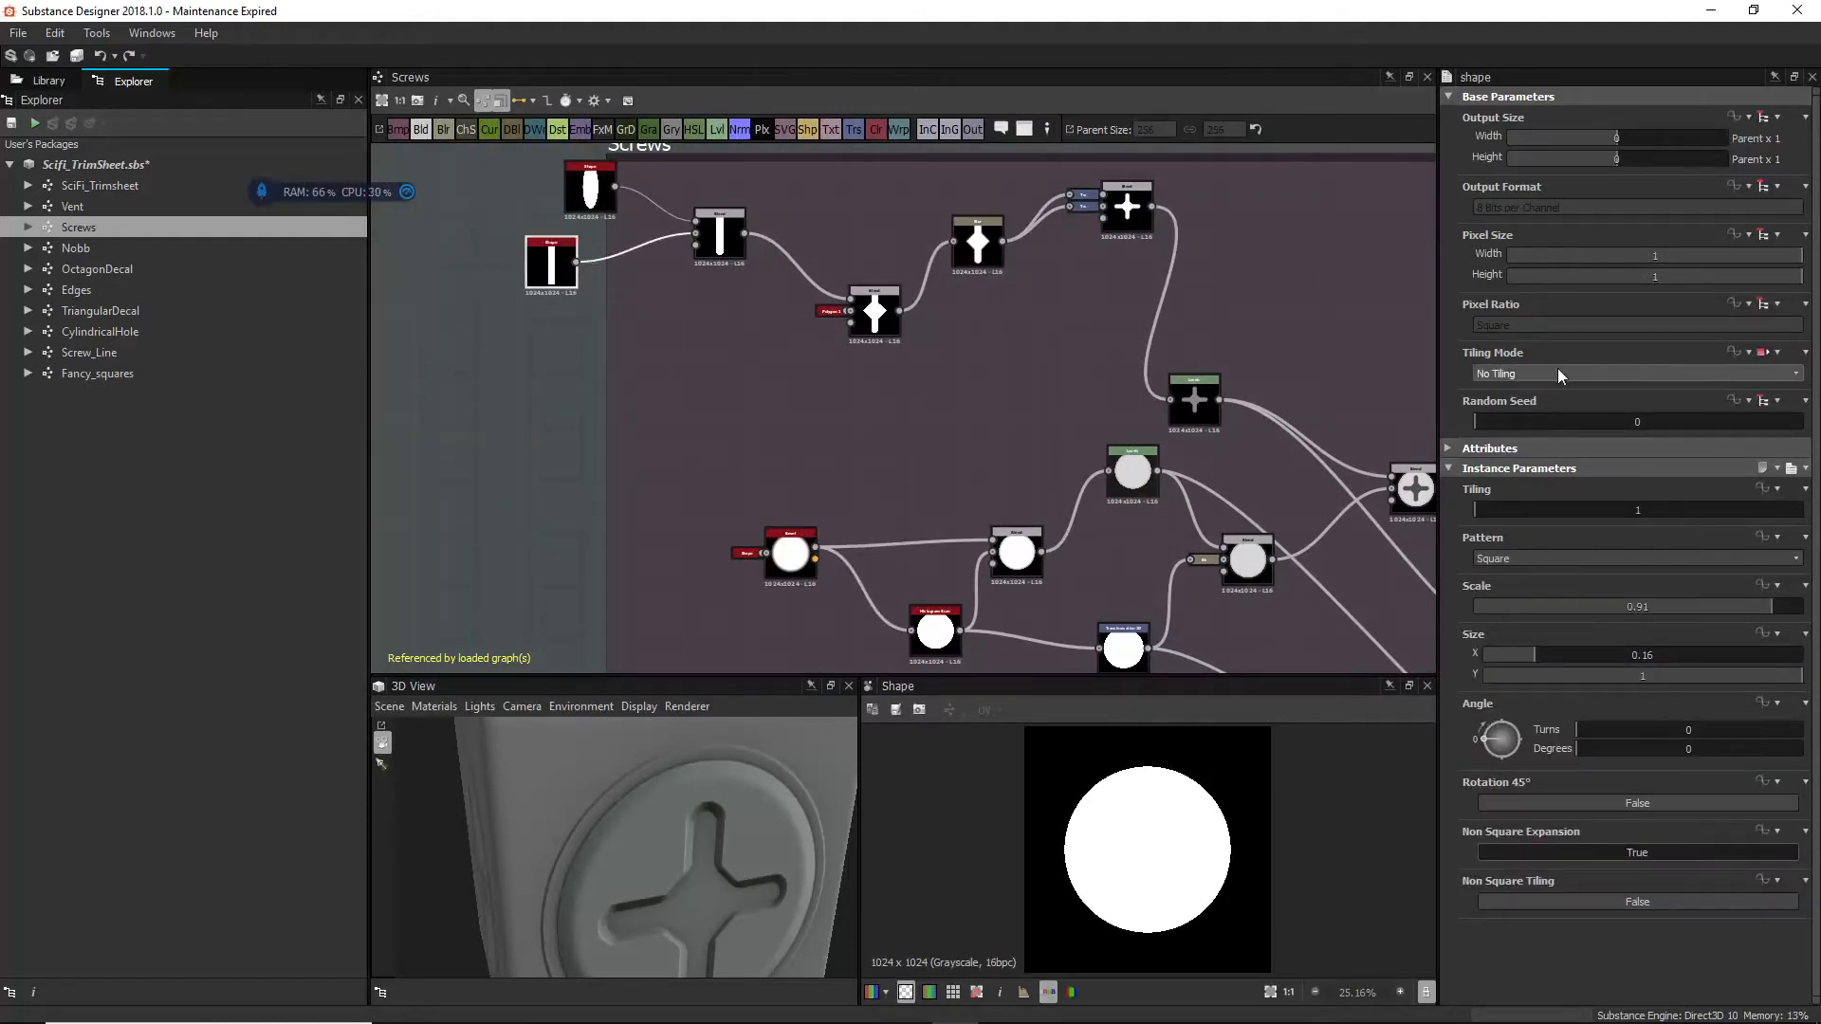
middle_click_drag(946, 473, 849, 418)
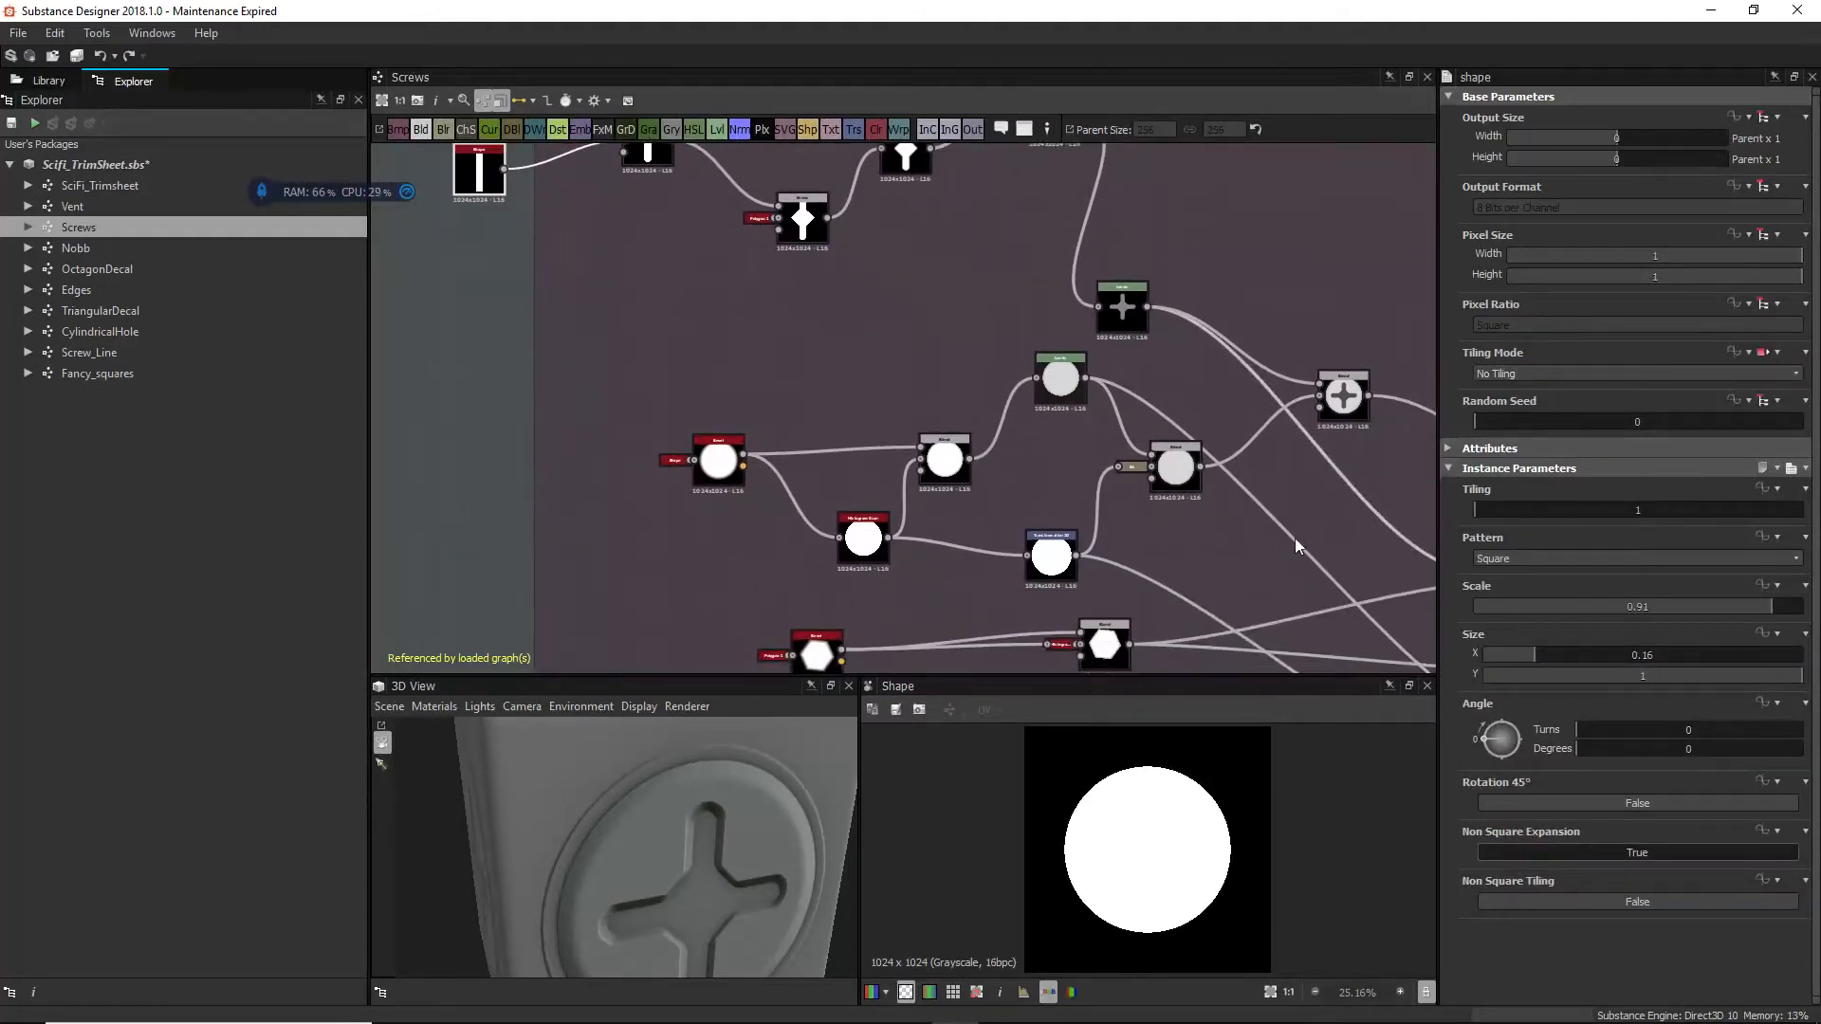
left_click_drag(708, 884, 664, 815)
Step: Compare the disc branch's Histogram Scan output with the Bevel output
left_click(863, 538)
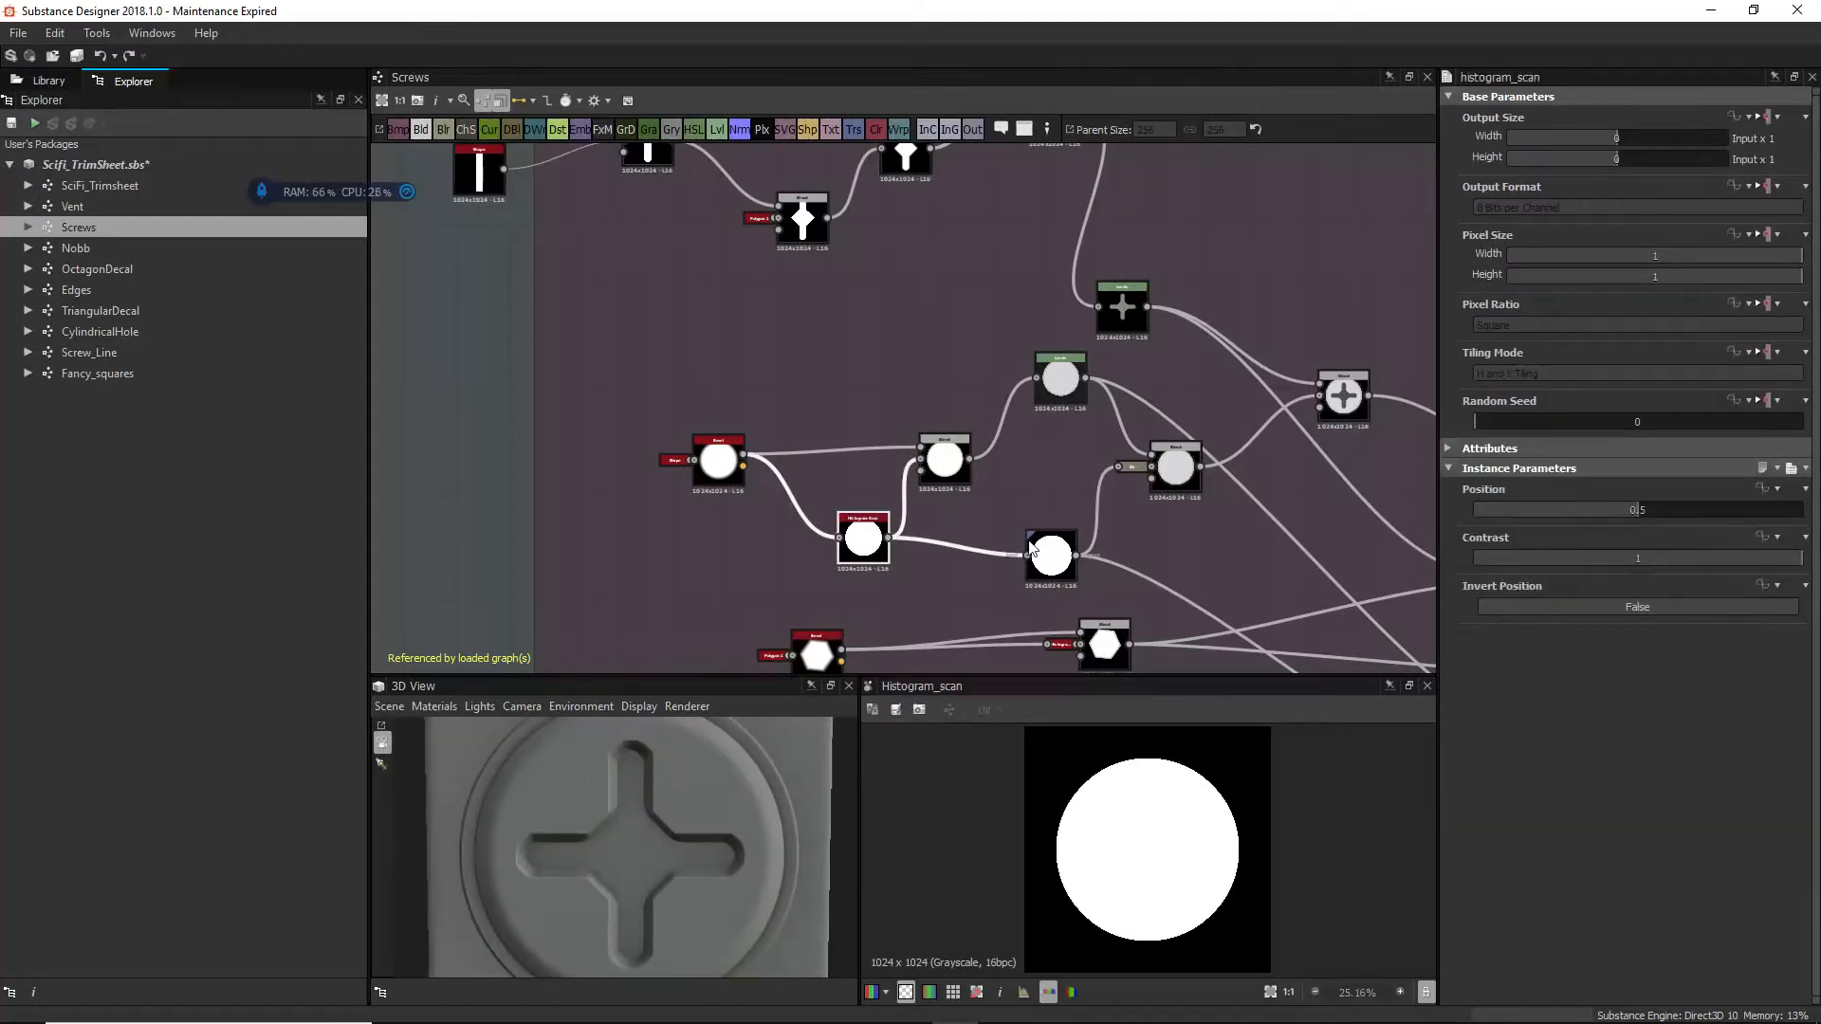
middle_click_drag(1022, 558, 980, 578)
middle_click_drag(1055, 420, 1013, 637)
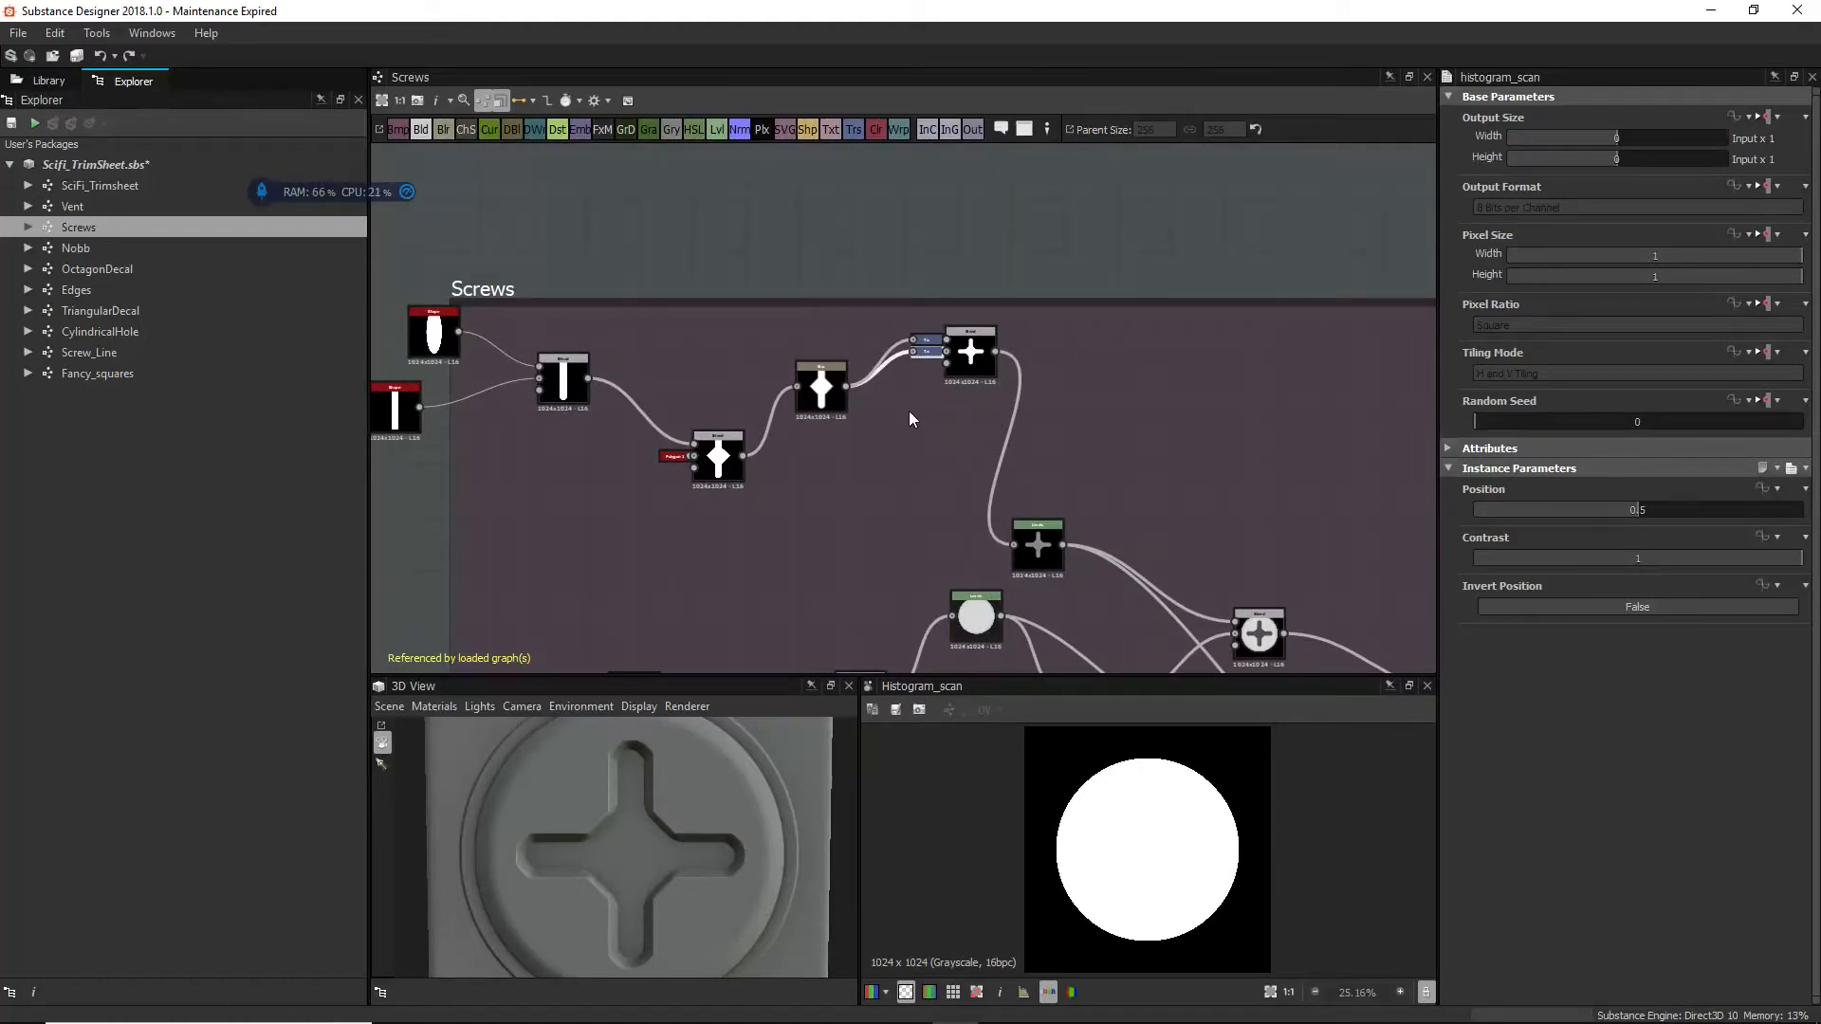
scroll(736, 538, "down", 2)
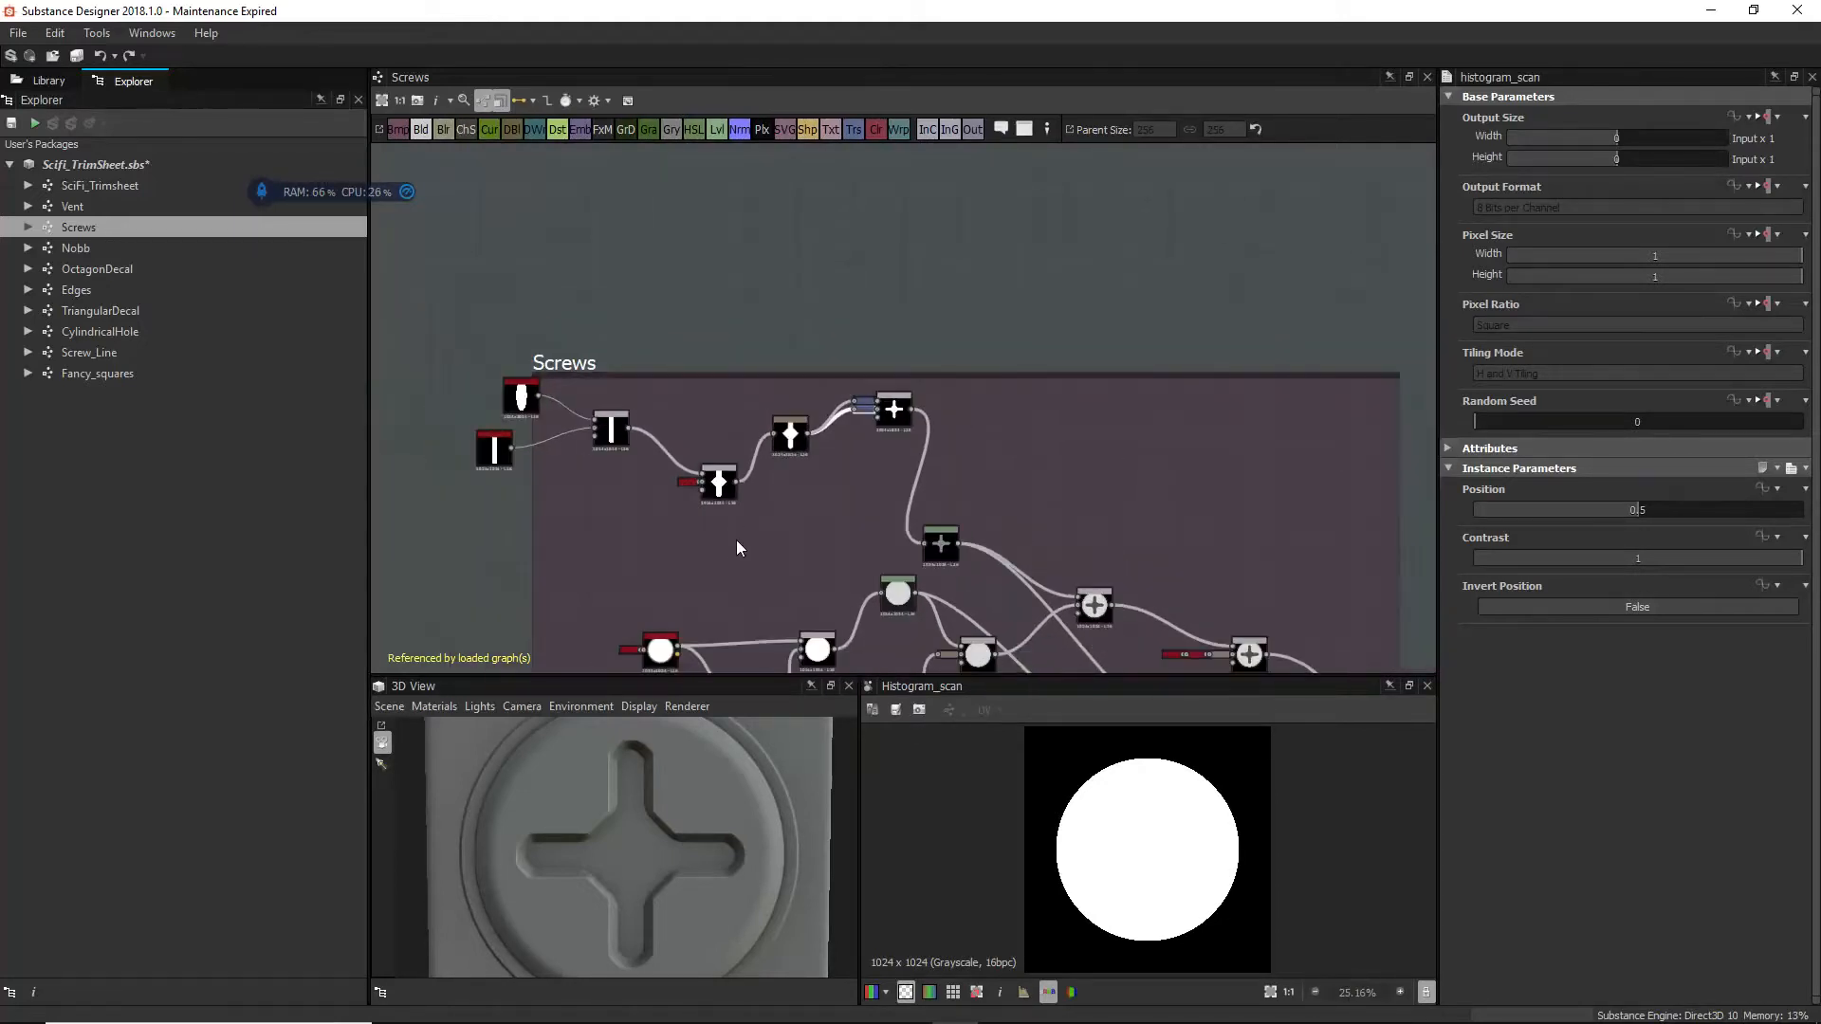
middle_click_drag(675, 661, 764, 455)
scroll(764, 455, "up", 5)
left_click(762, 399)
double_click(762, 396)
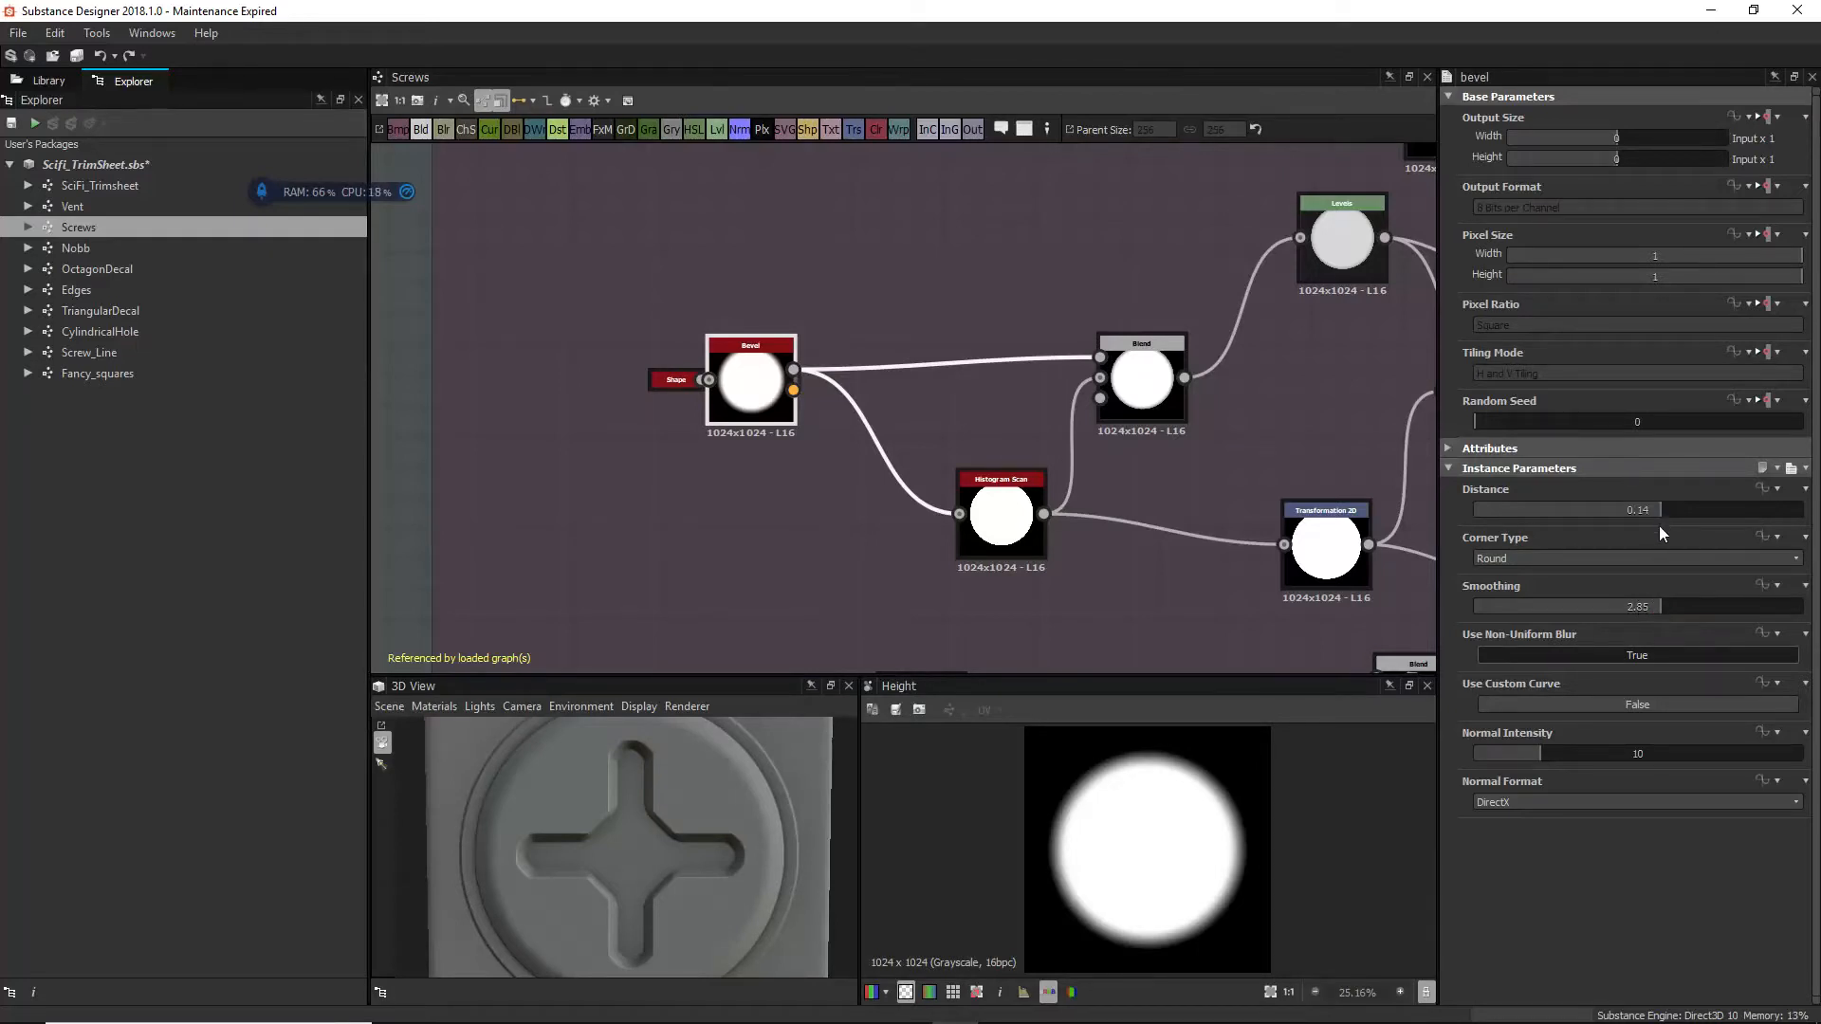
Step: Preview the Histogram Scan again, try out its Position parameter, and check its settings against those of the Bevel node
double_click(1024, 505)
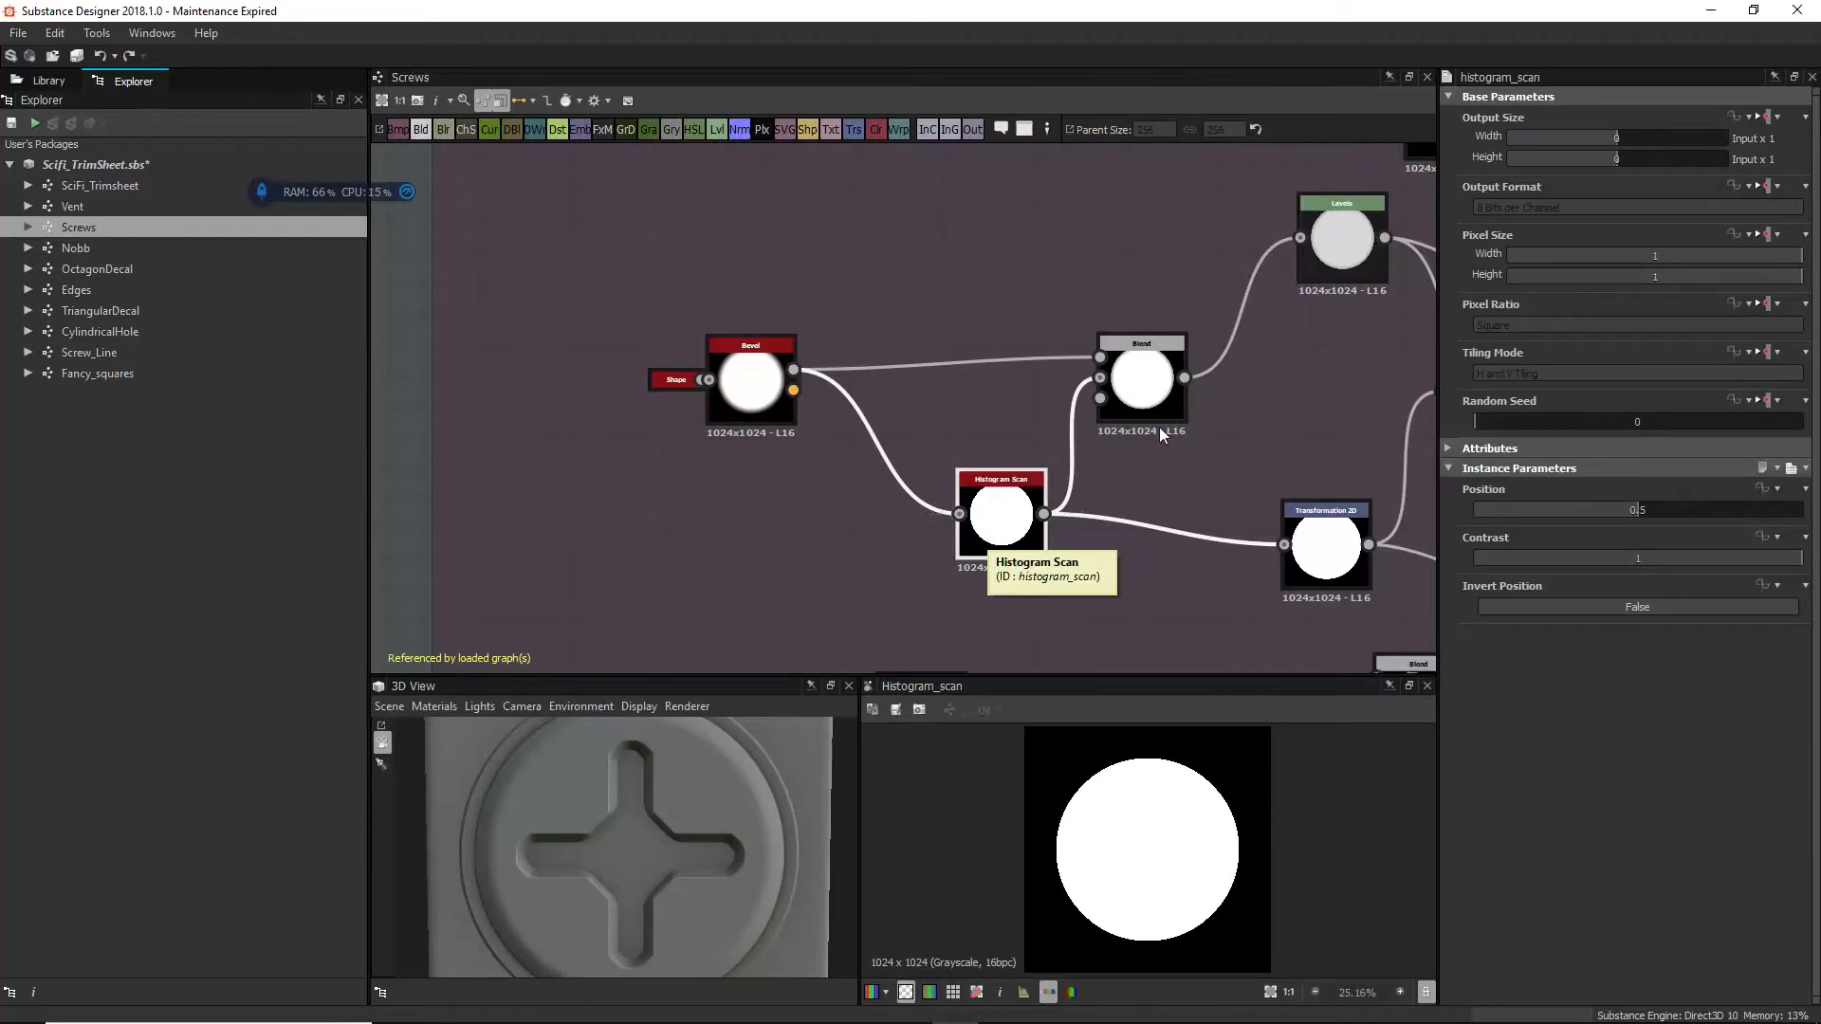
mouse_move(1631, 511)
left_mouse_down()
mouse_move(1696, 509)
mouse_move(1589, 521)
mouse_move(1677, 526)
mouse_move(1637, 532)
left_mouse_up()
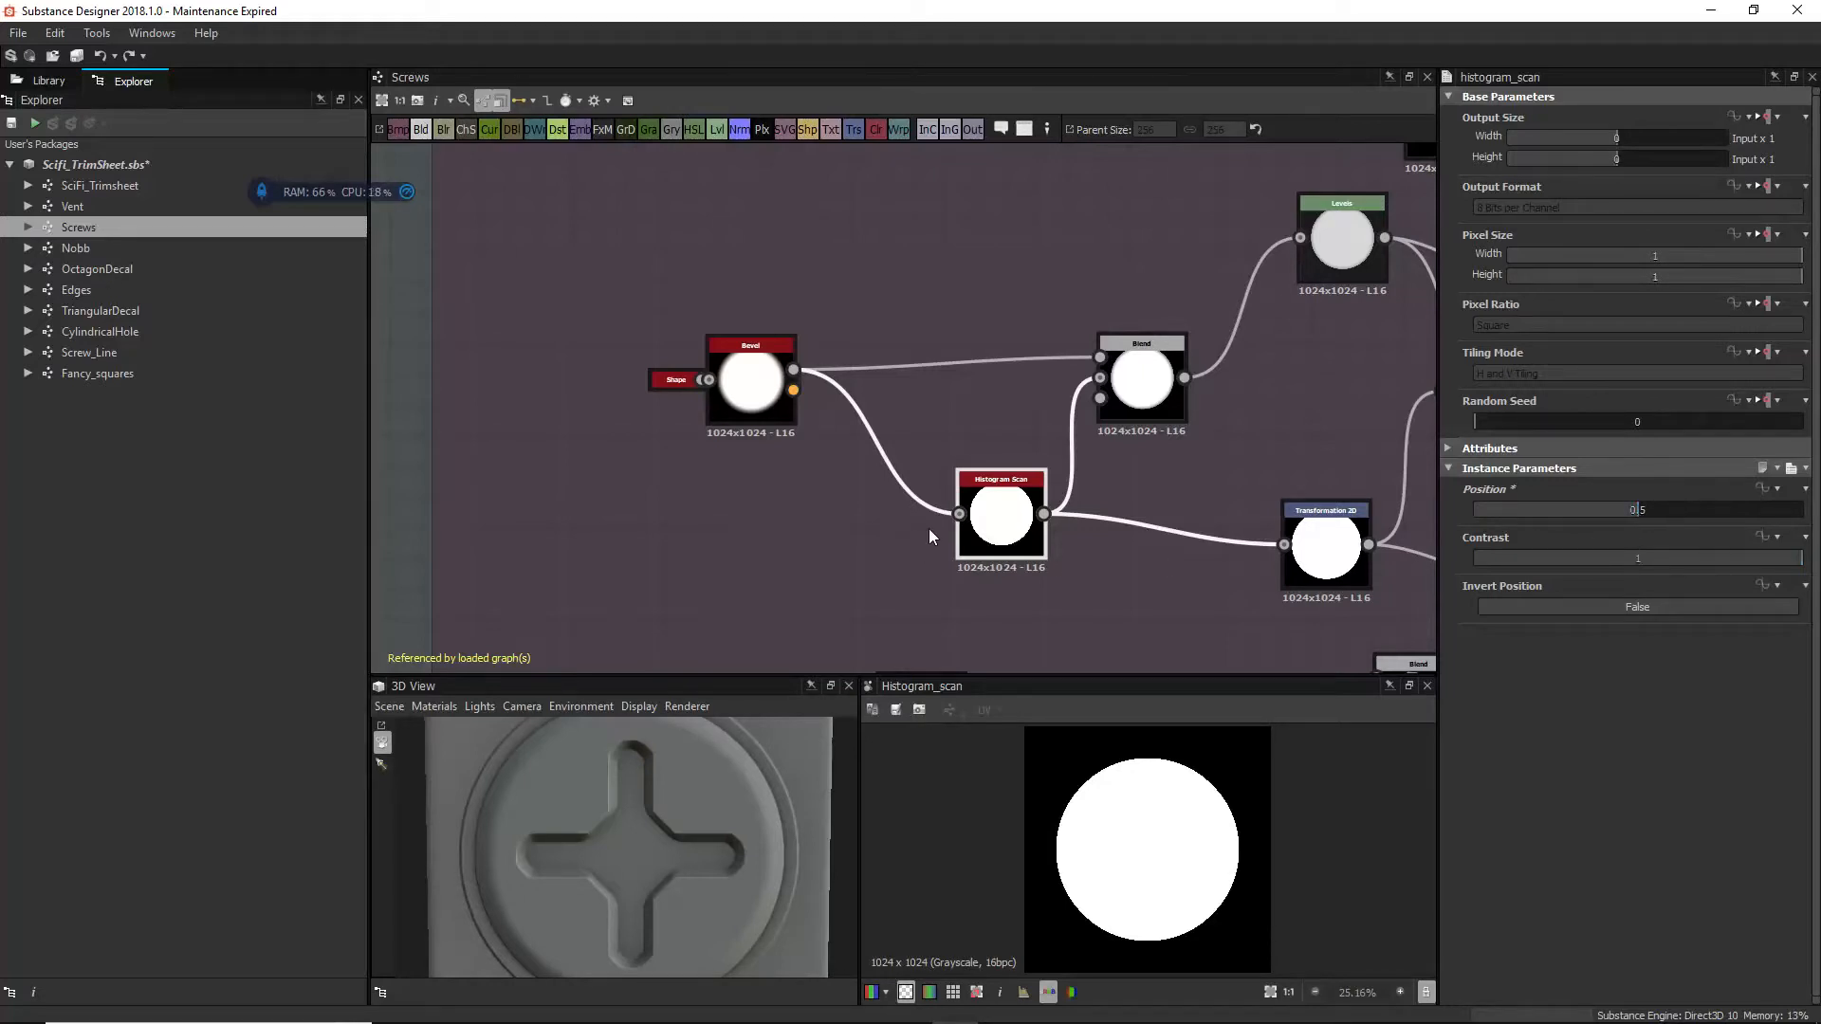
left_click(748, 398)
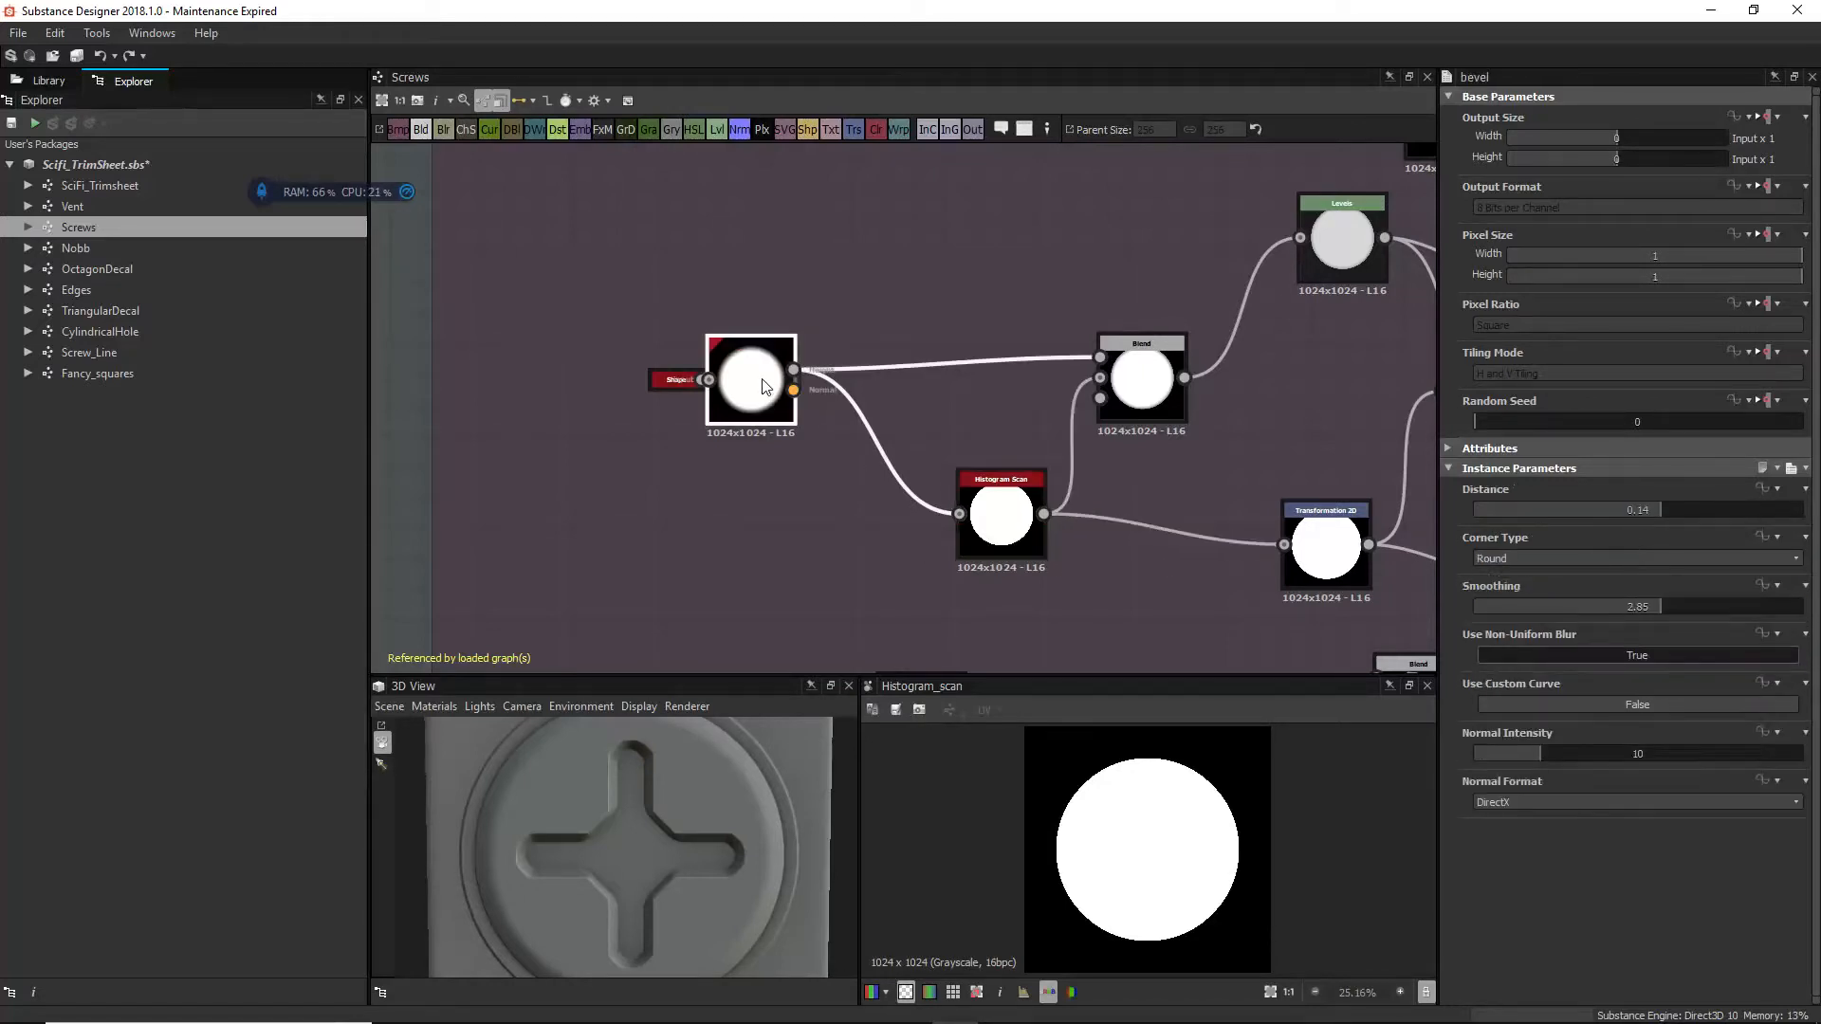
left_click(1022, 533)
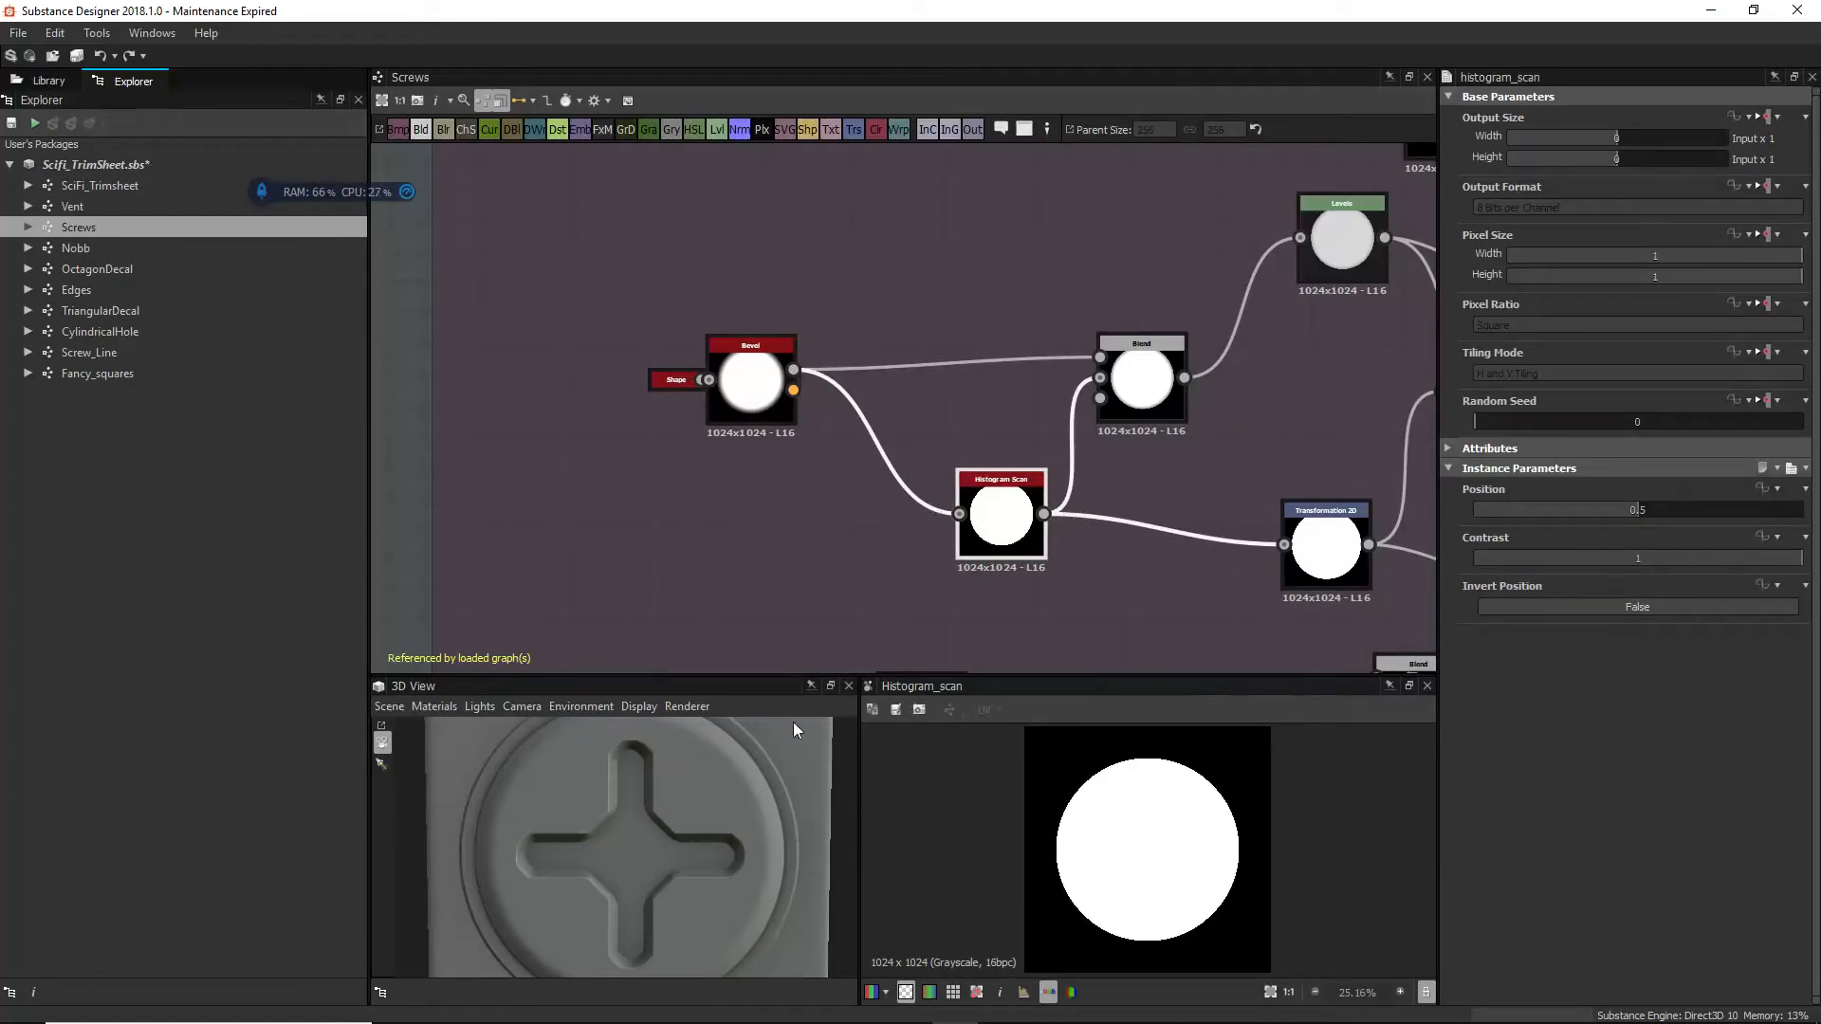
Step: Preview the Multiply Blend node joining Bevel and Histogram Scan, and inspect the disc's soft edge closely
left_click(1142, 377)
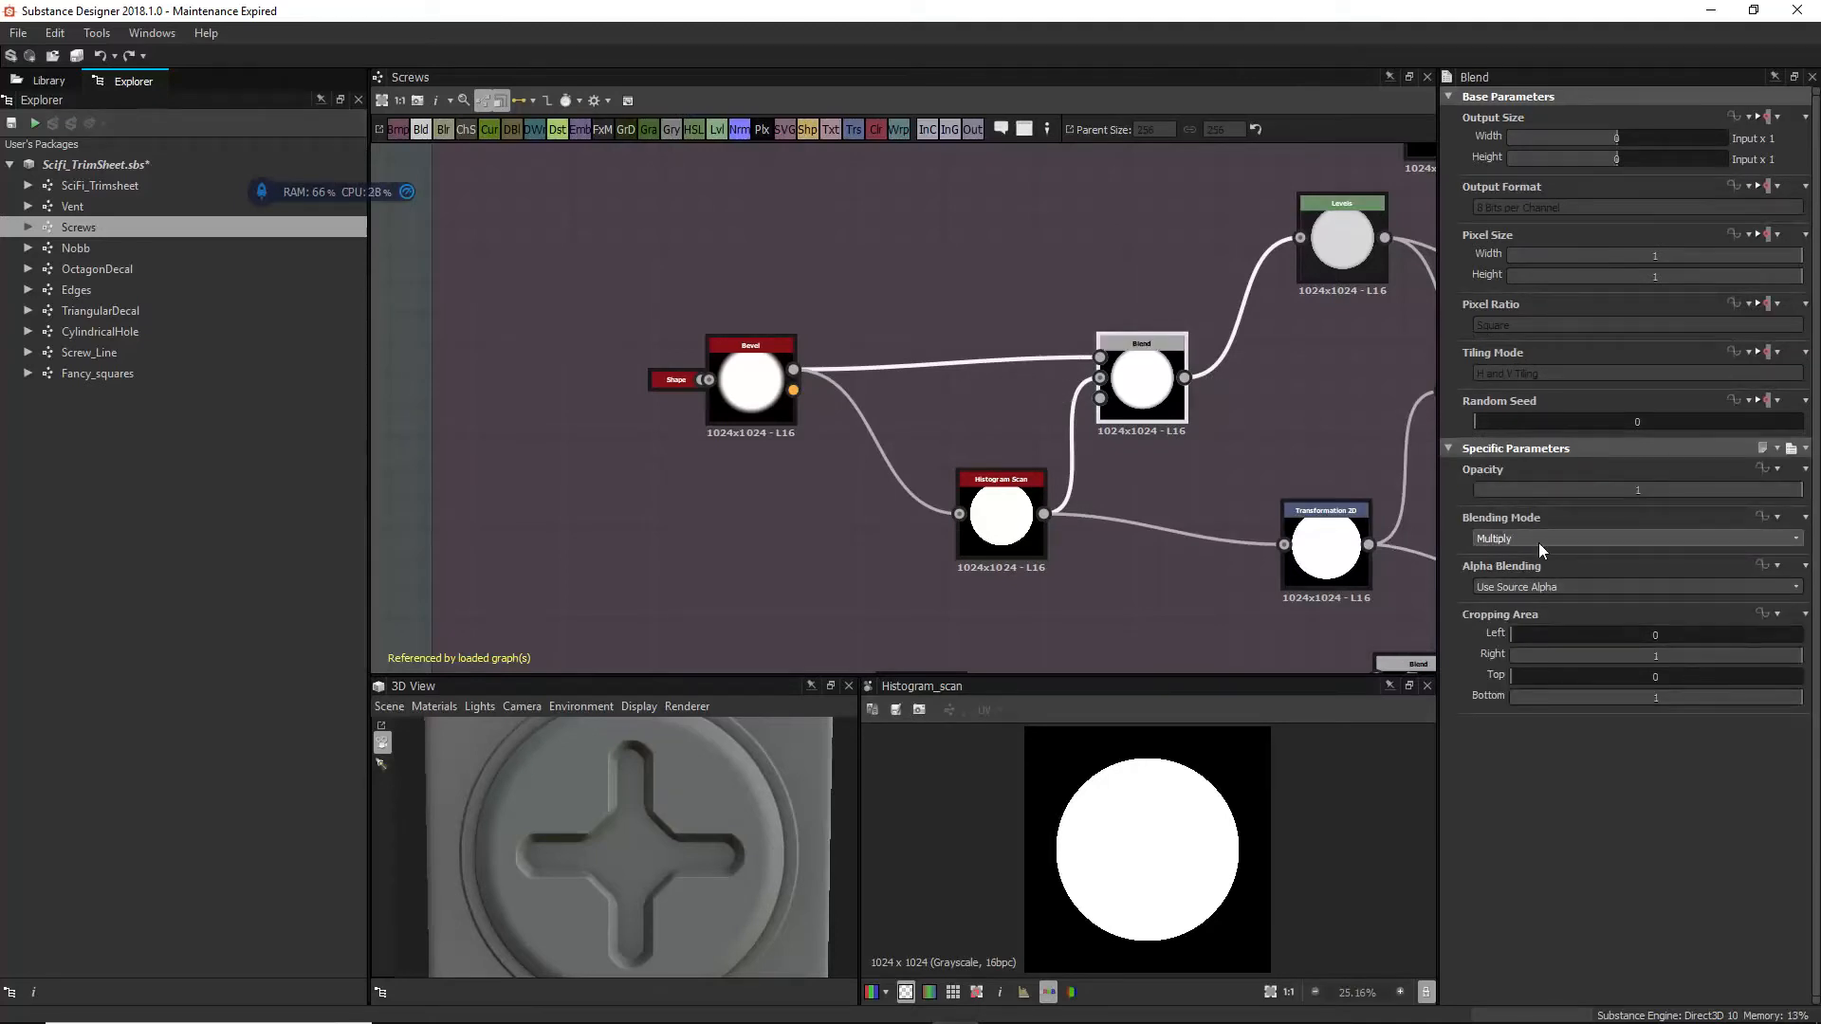
double_click(1142, 379)
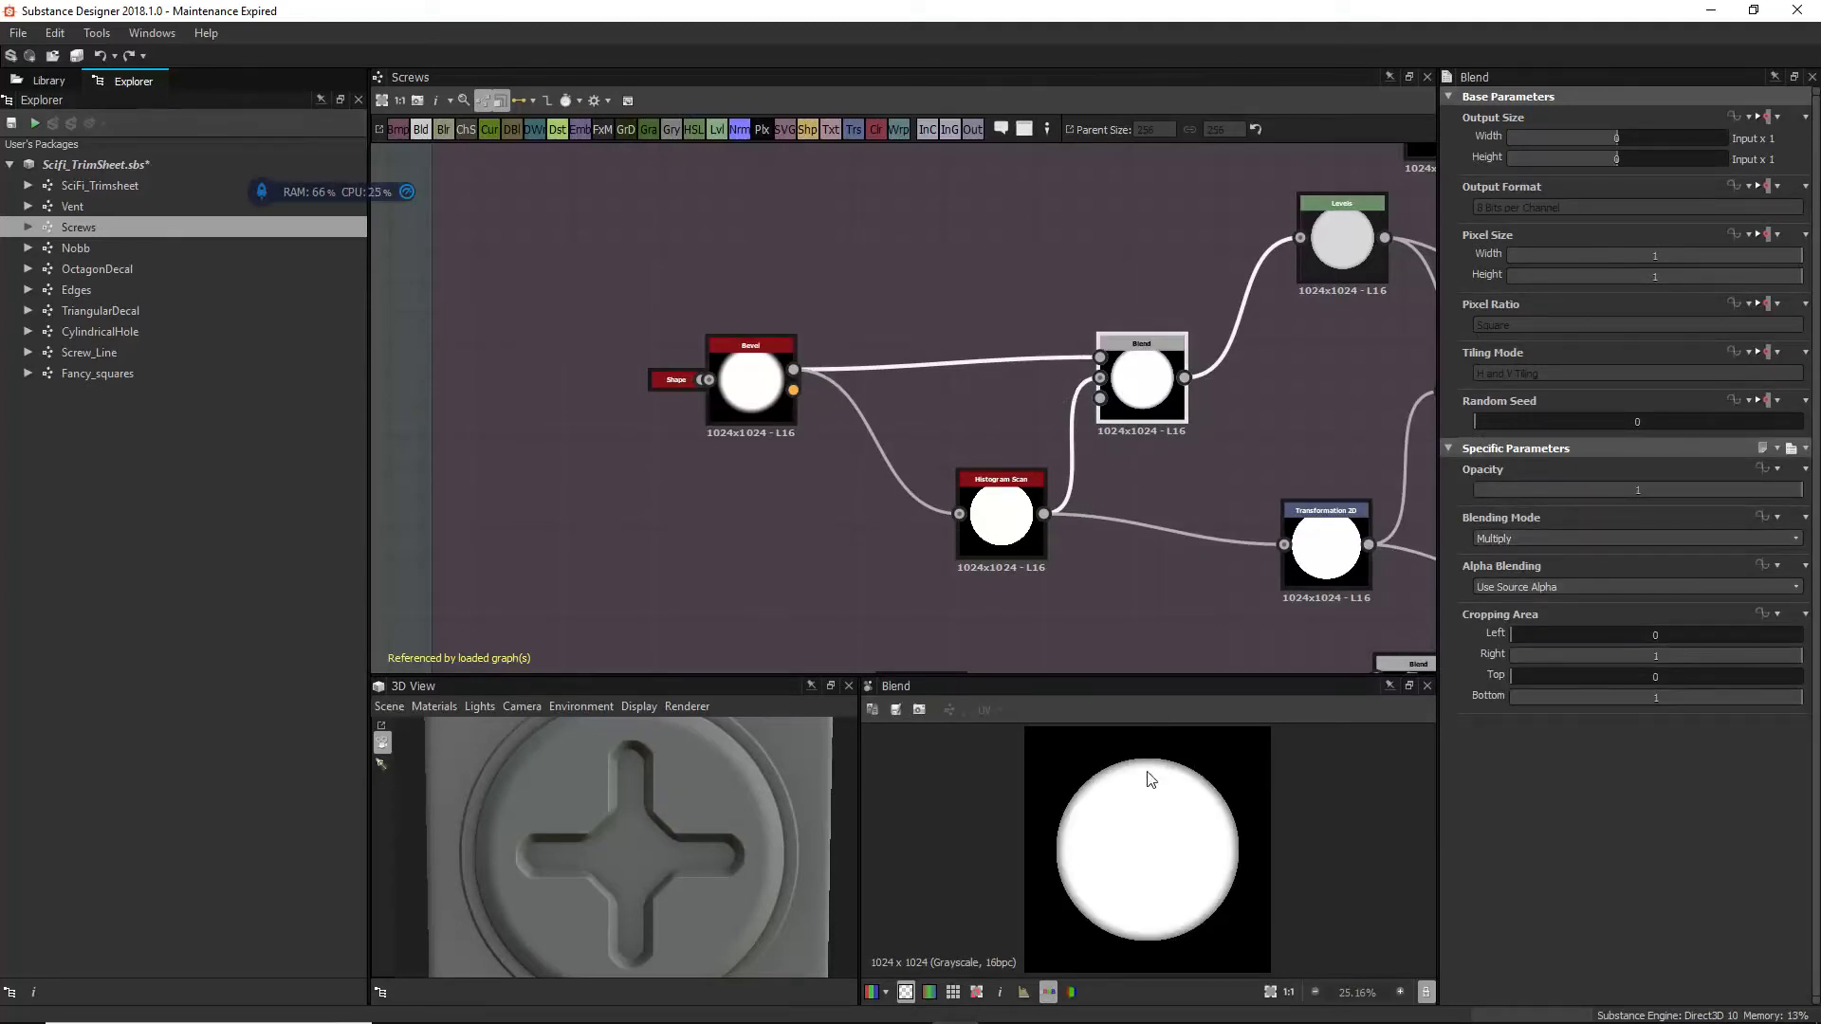
scroll(1151, 779, "up", 3)
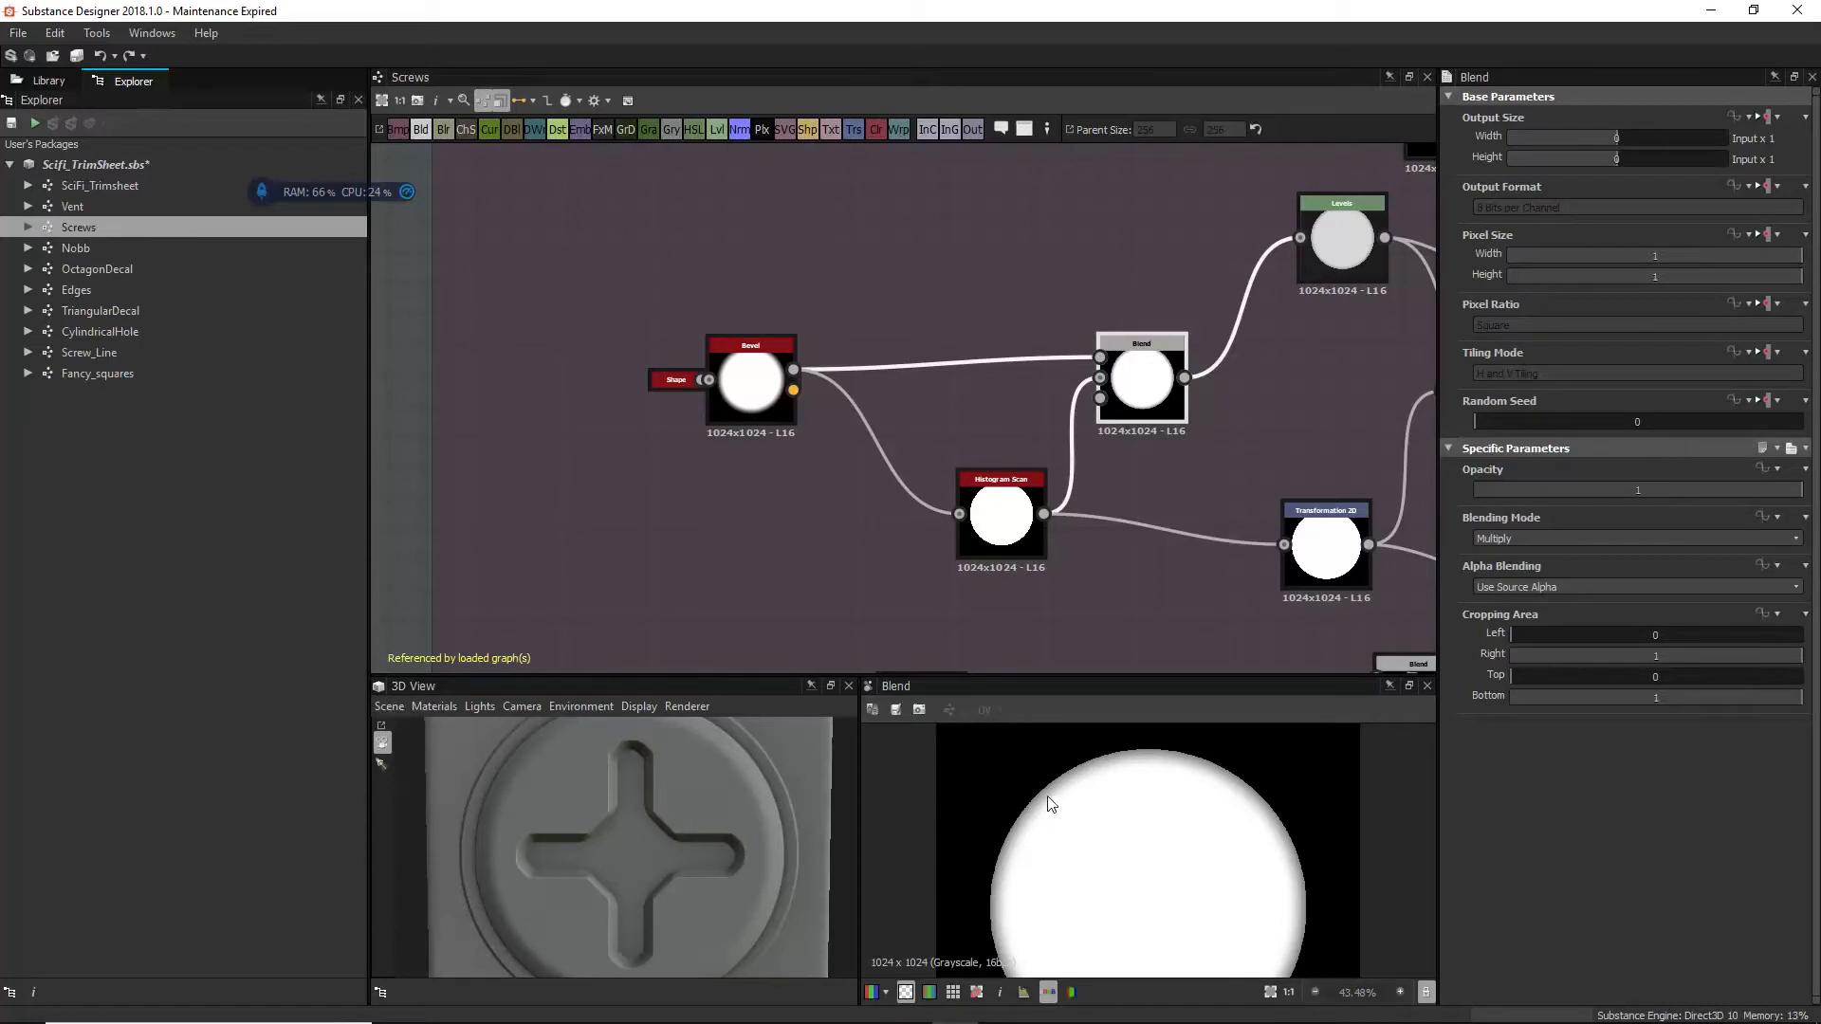
Step: Preview the disc's Levels node and inspect the screw's rim from the side in 3D
middle_click_drag(1284, 497, 1055, 553)
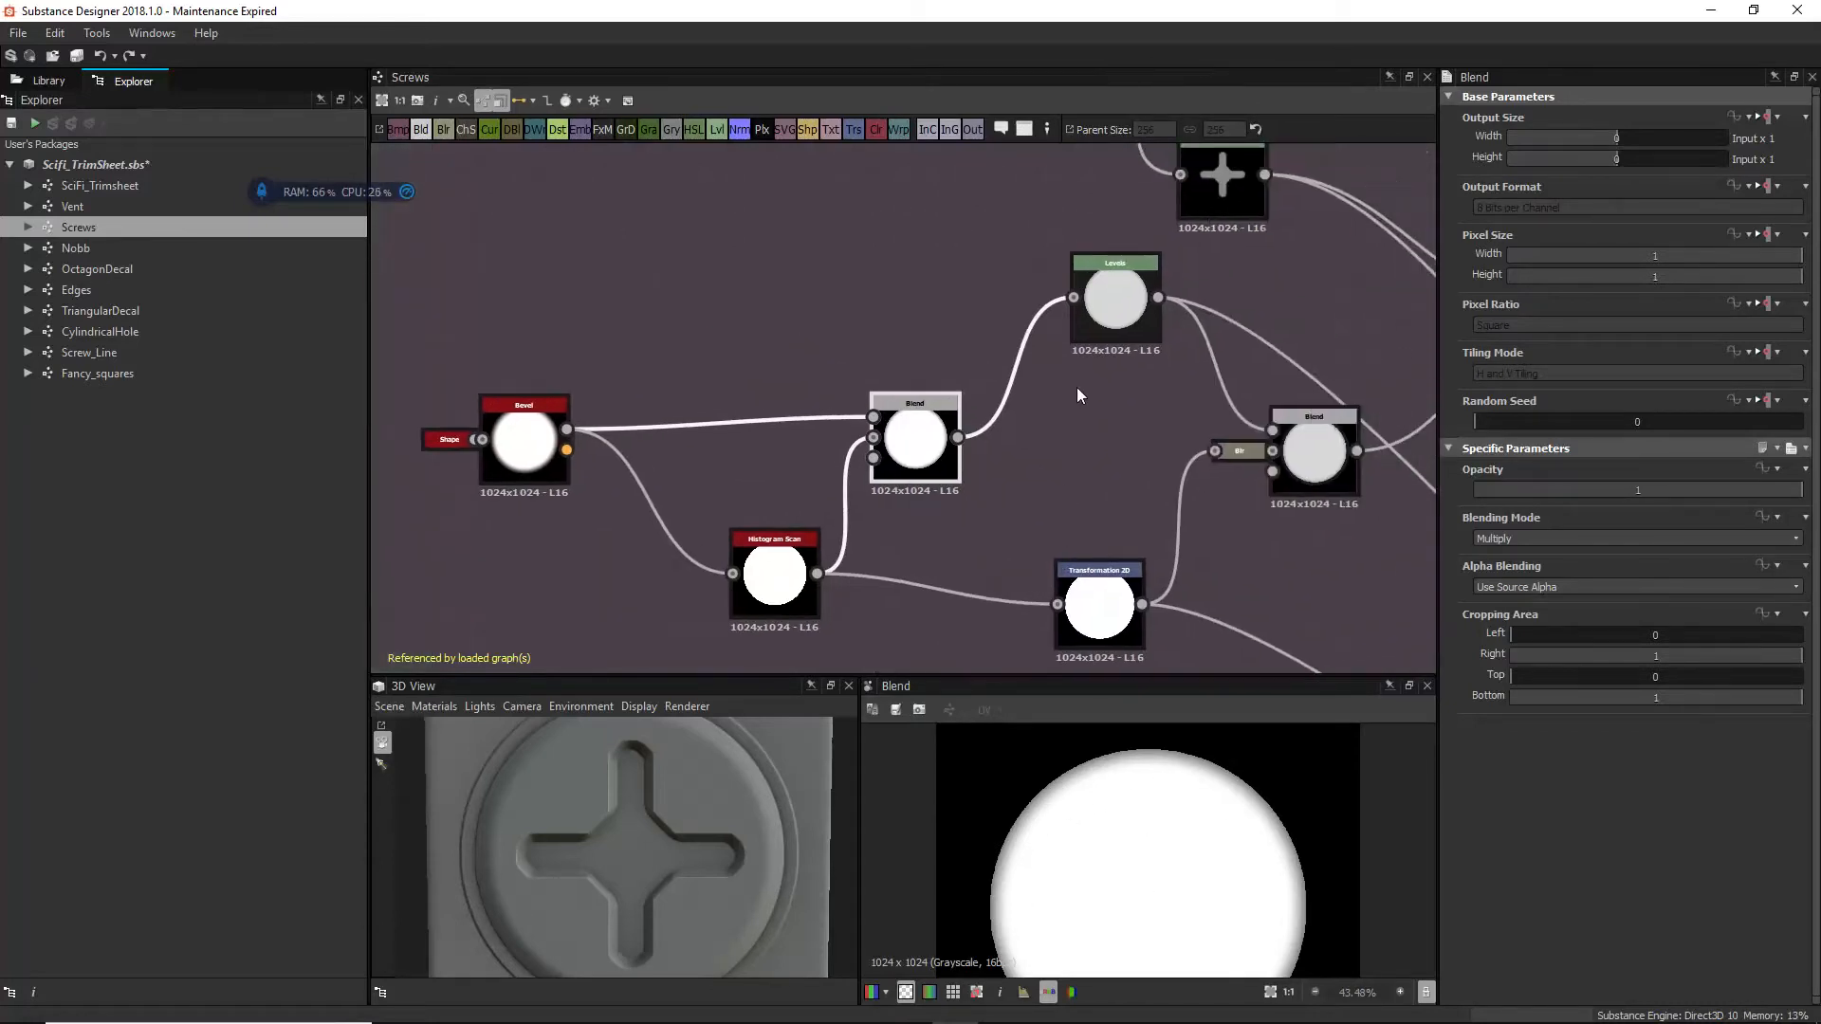
scroll(1089, 463, "down", 1)
middle_click_drag(1096, 461, 1085, 450)
left_click(1093, 344)
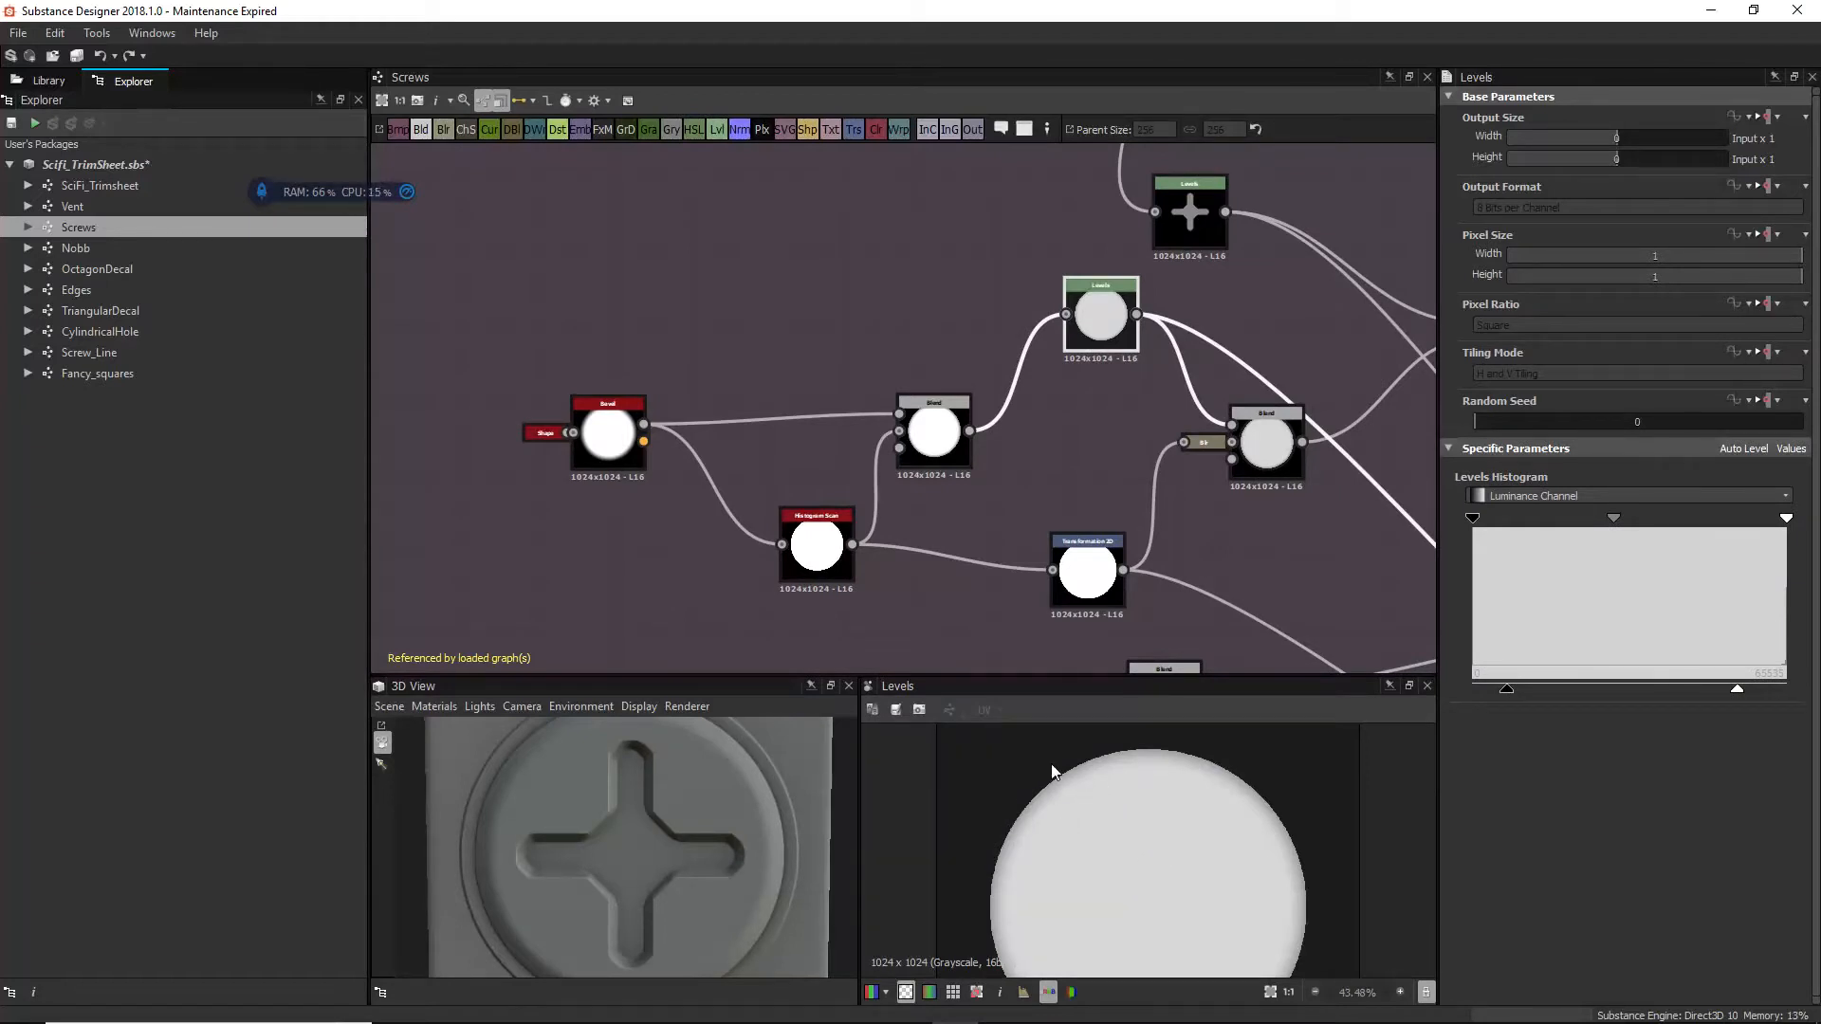
left_click_drag(785, 859, 634, 889)
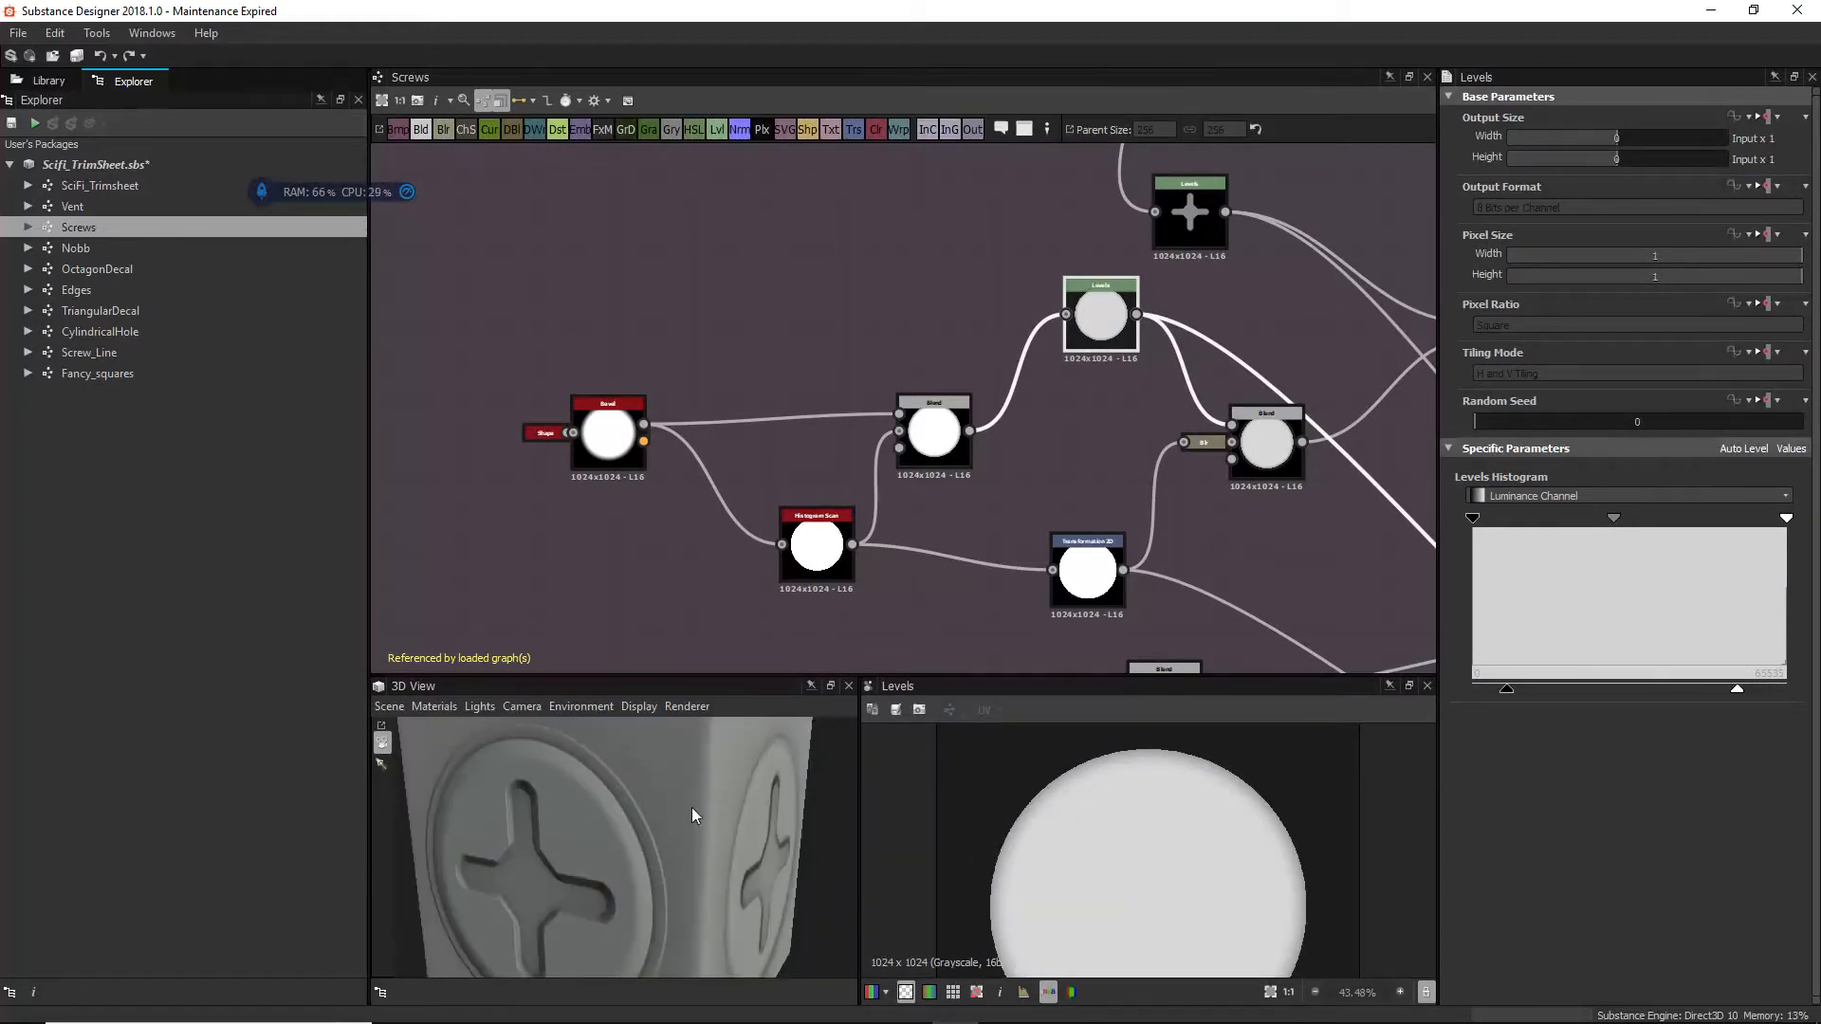
Step: Preview the Transformation 2D and Blur nodes that feed the second disc Blend, examining the blurred disc's edge up close
middle_click_drag(1333, 534, 1202, 560)
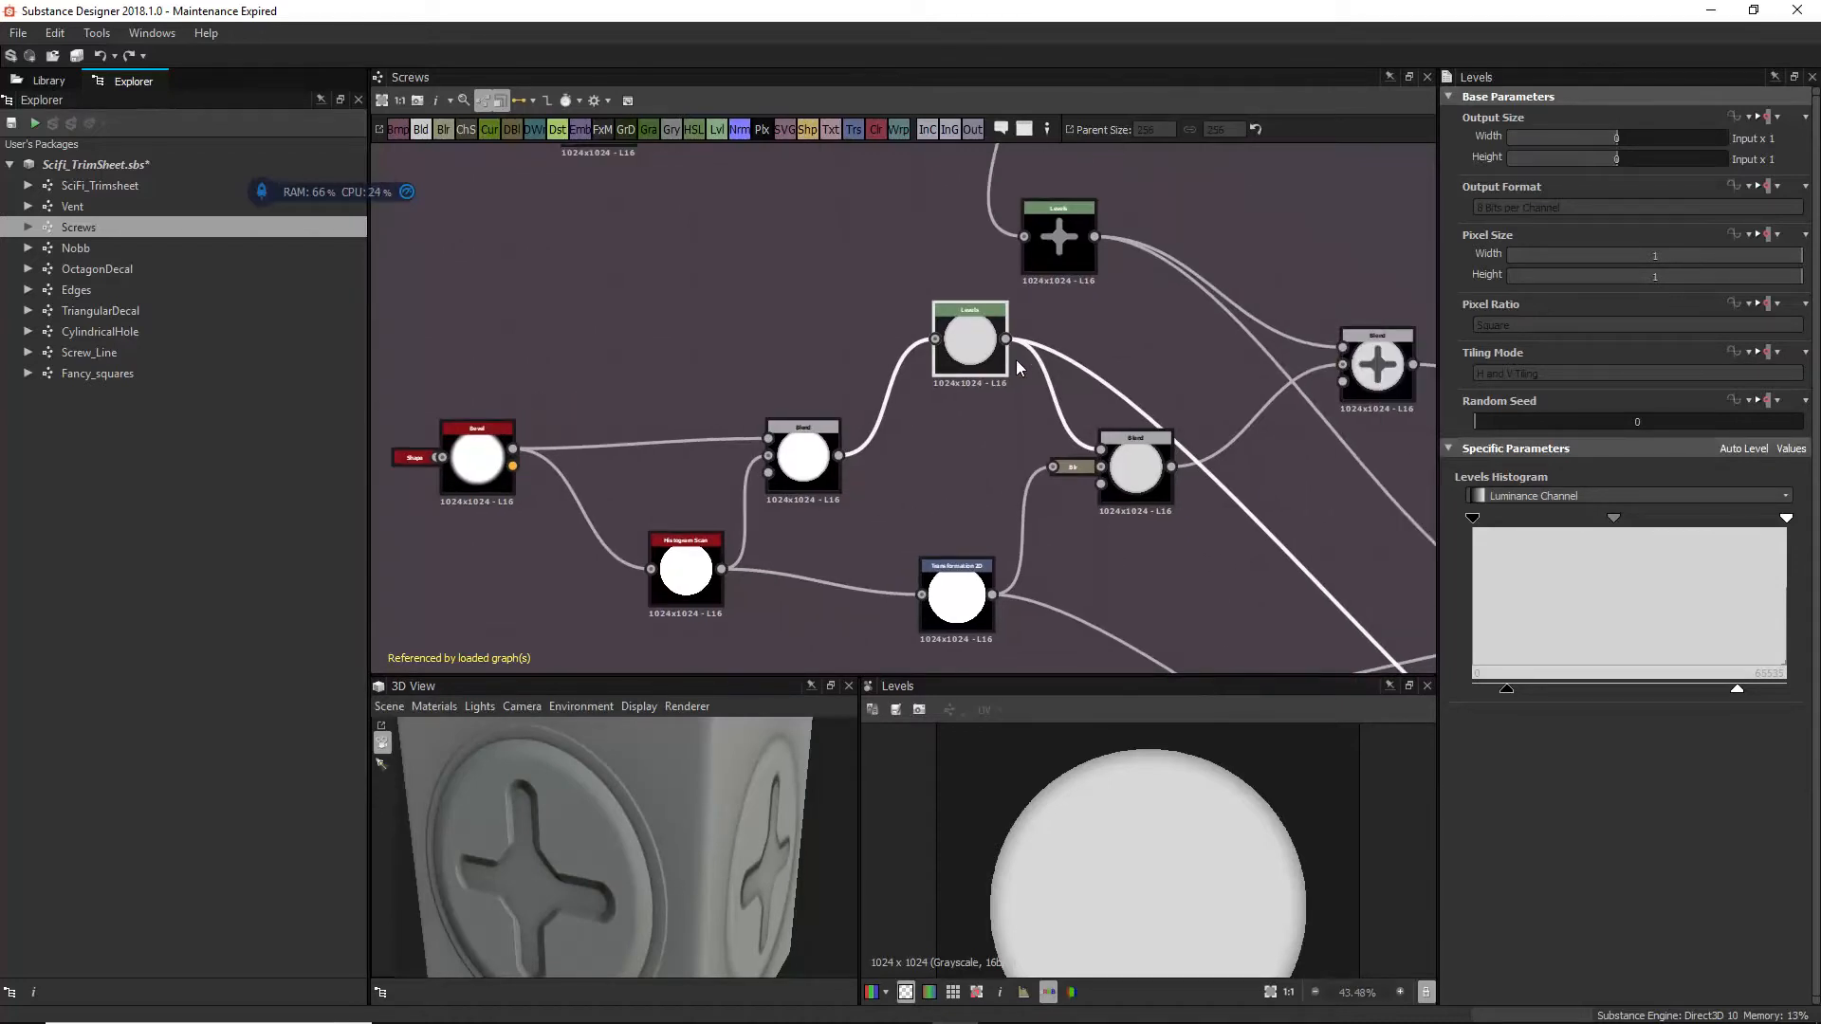
left_click(1135, 455)
left_click(980, 597)
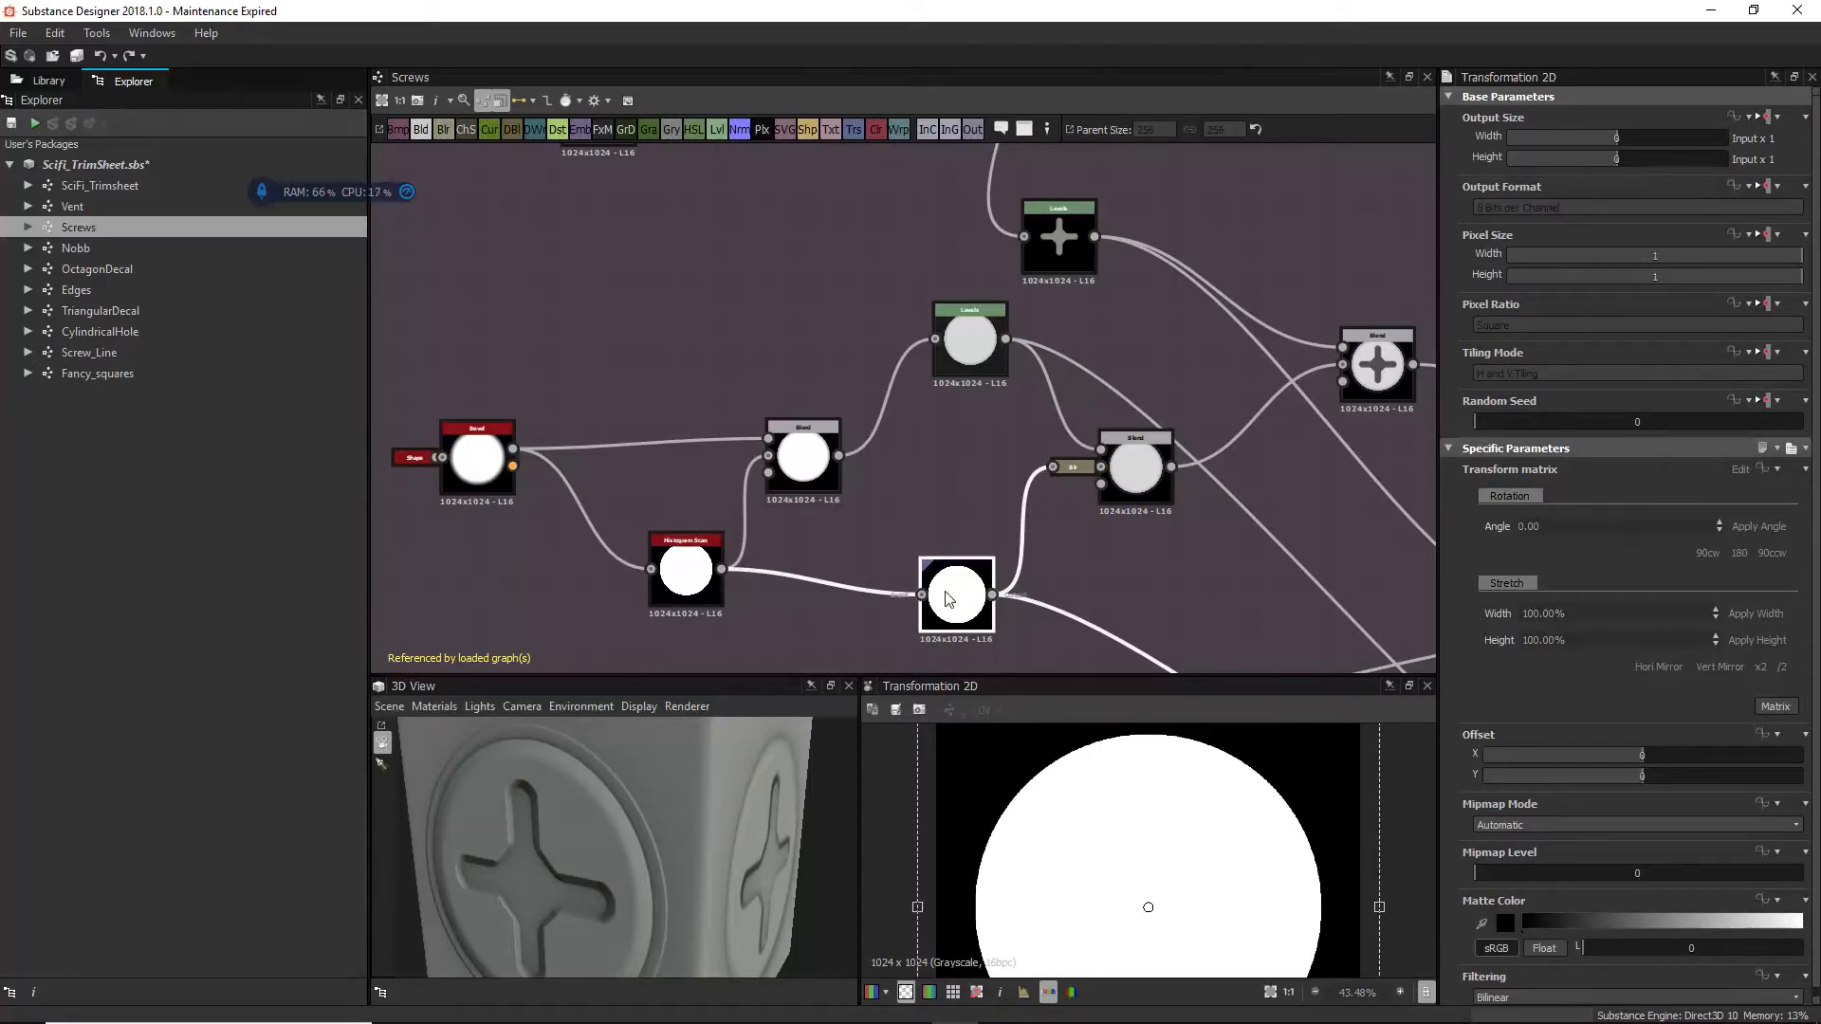
left_click(1078, 467)
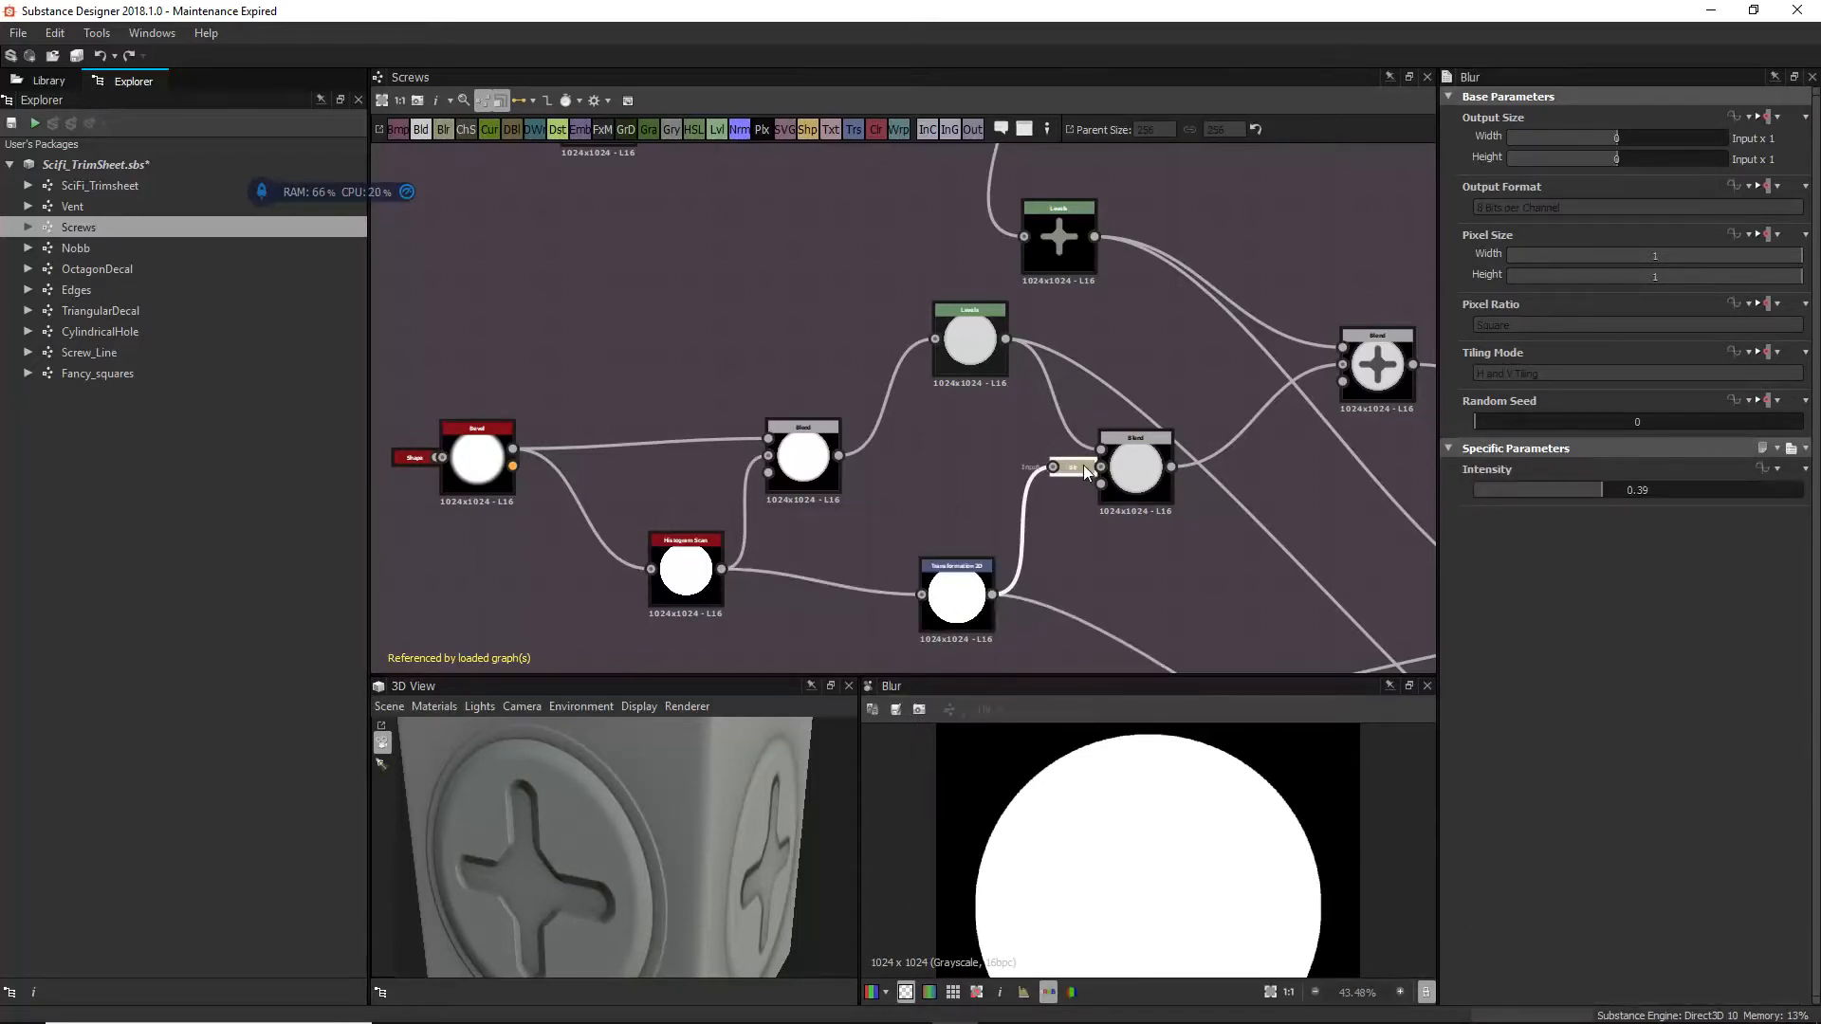
scroll(1190, 801, "down", 2)
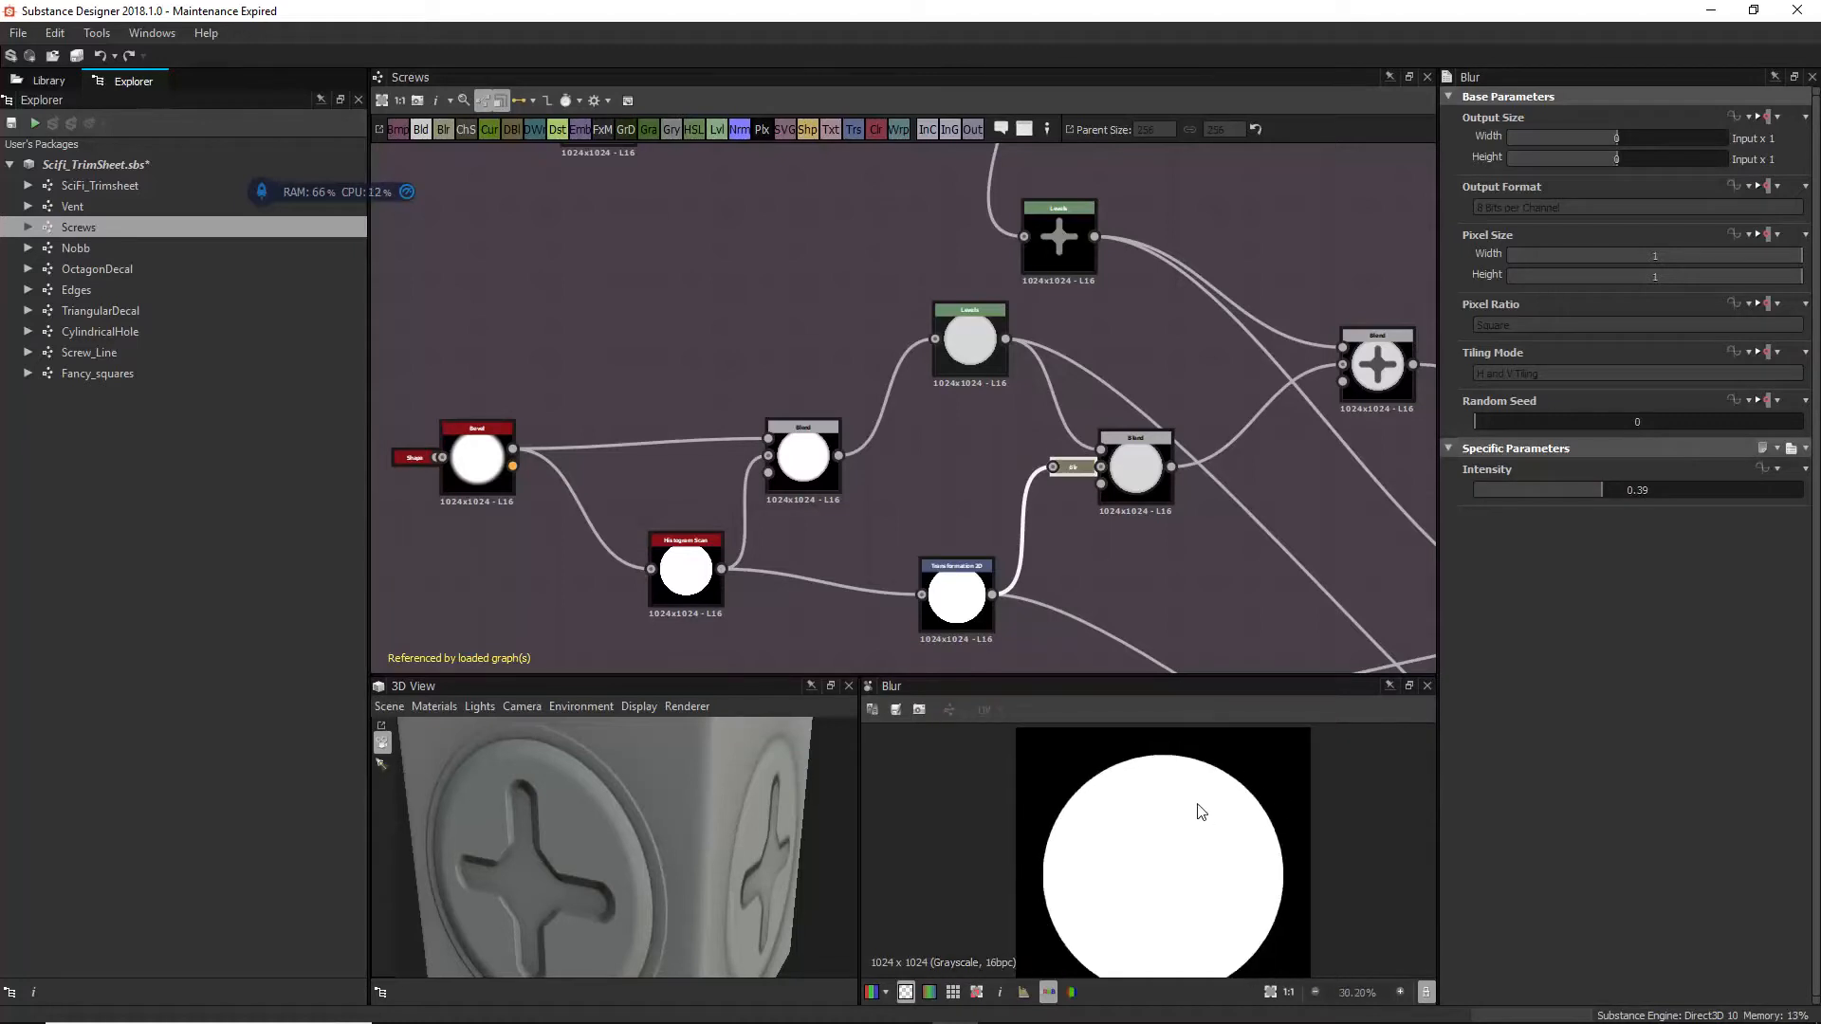
scroll(1190, 801, "up", 4)
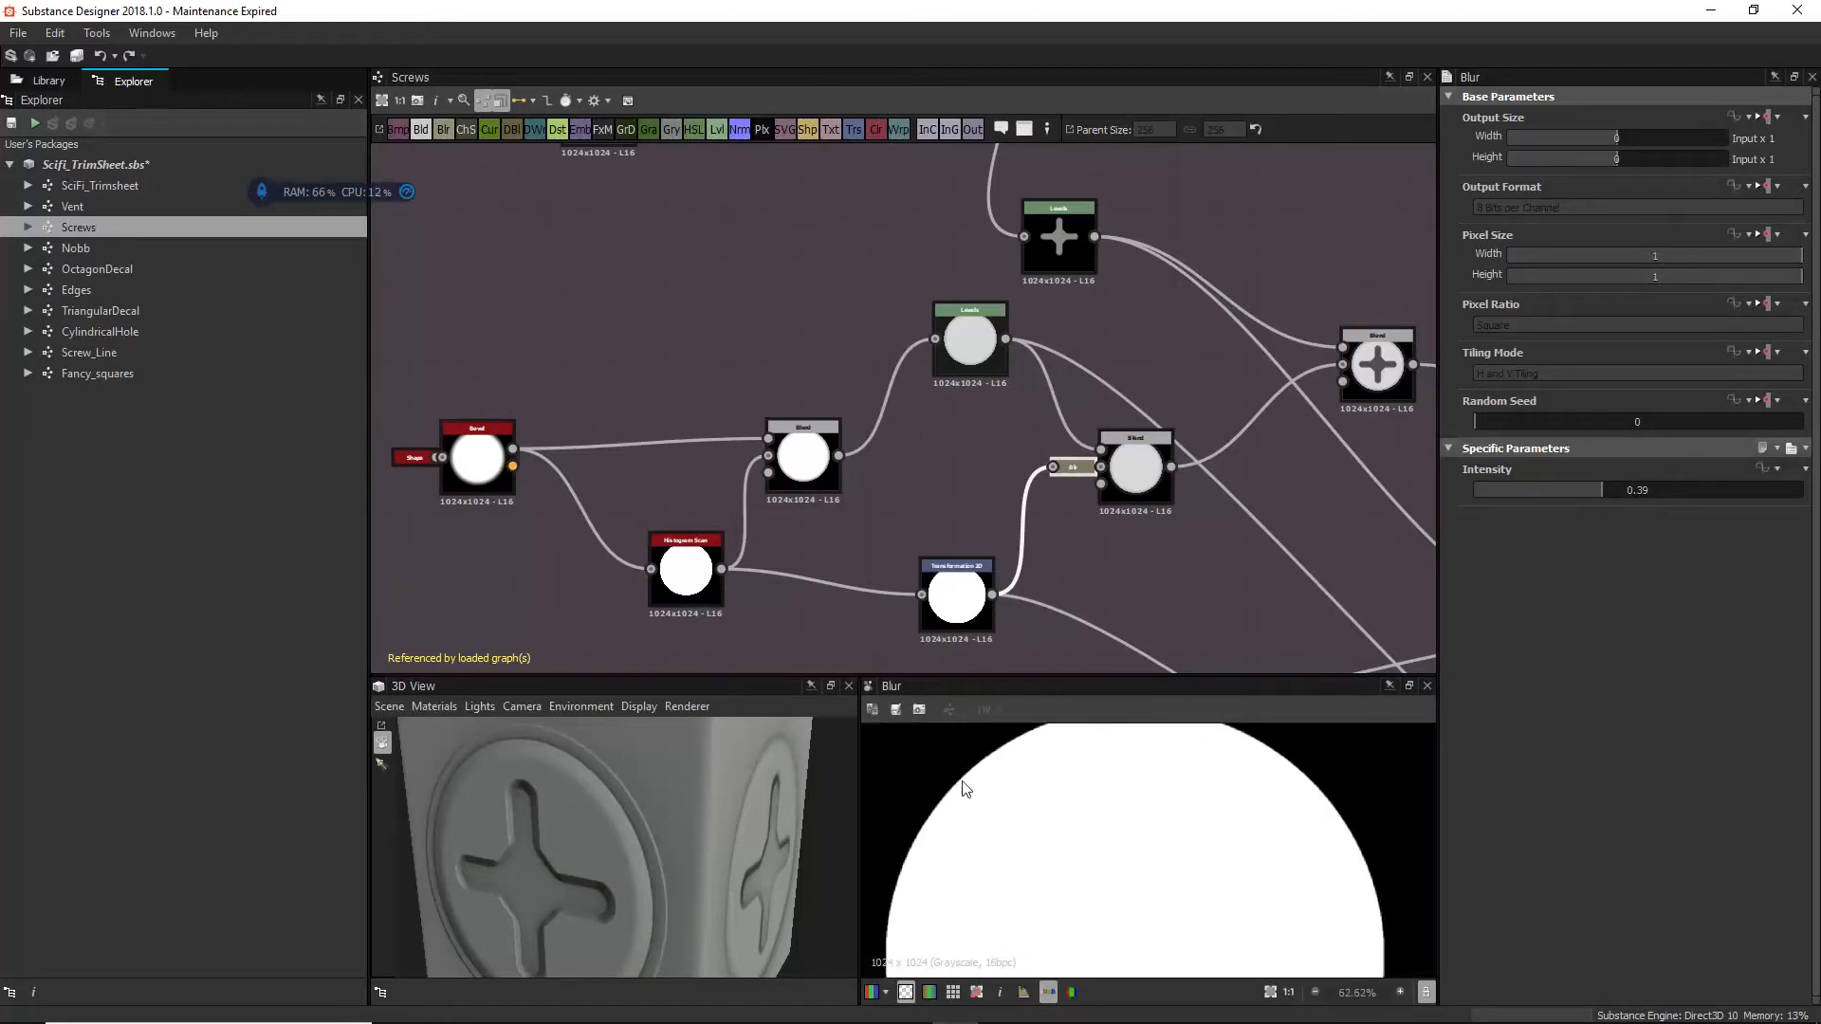
Step: Compare the second disc Blend's output with that of the first disc Blend, looking closely at the rim
left_click(1139, 451)
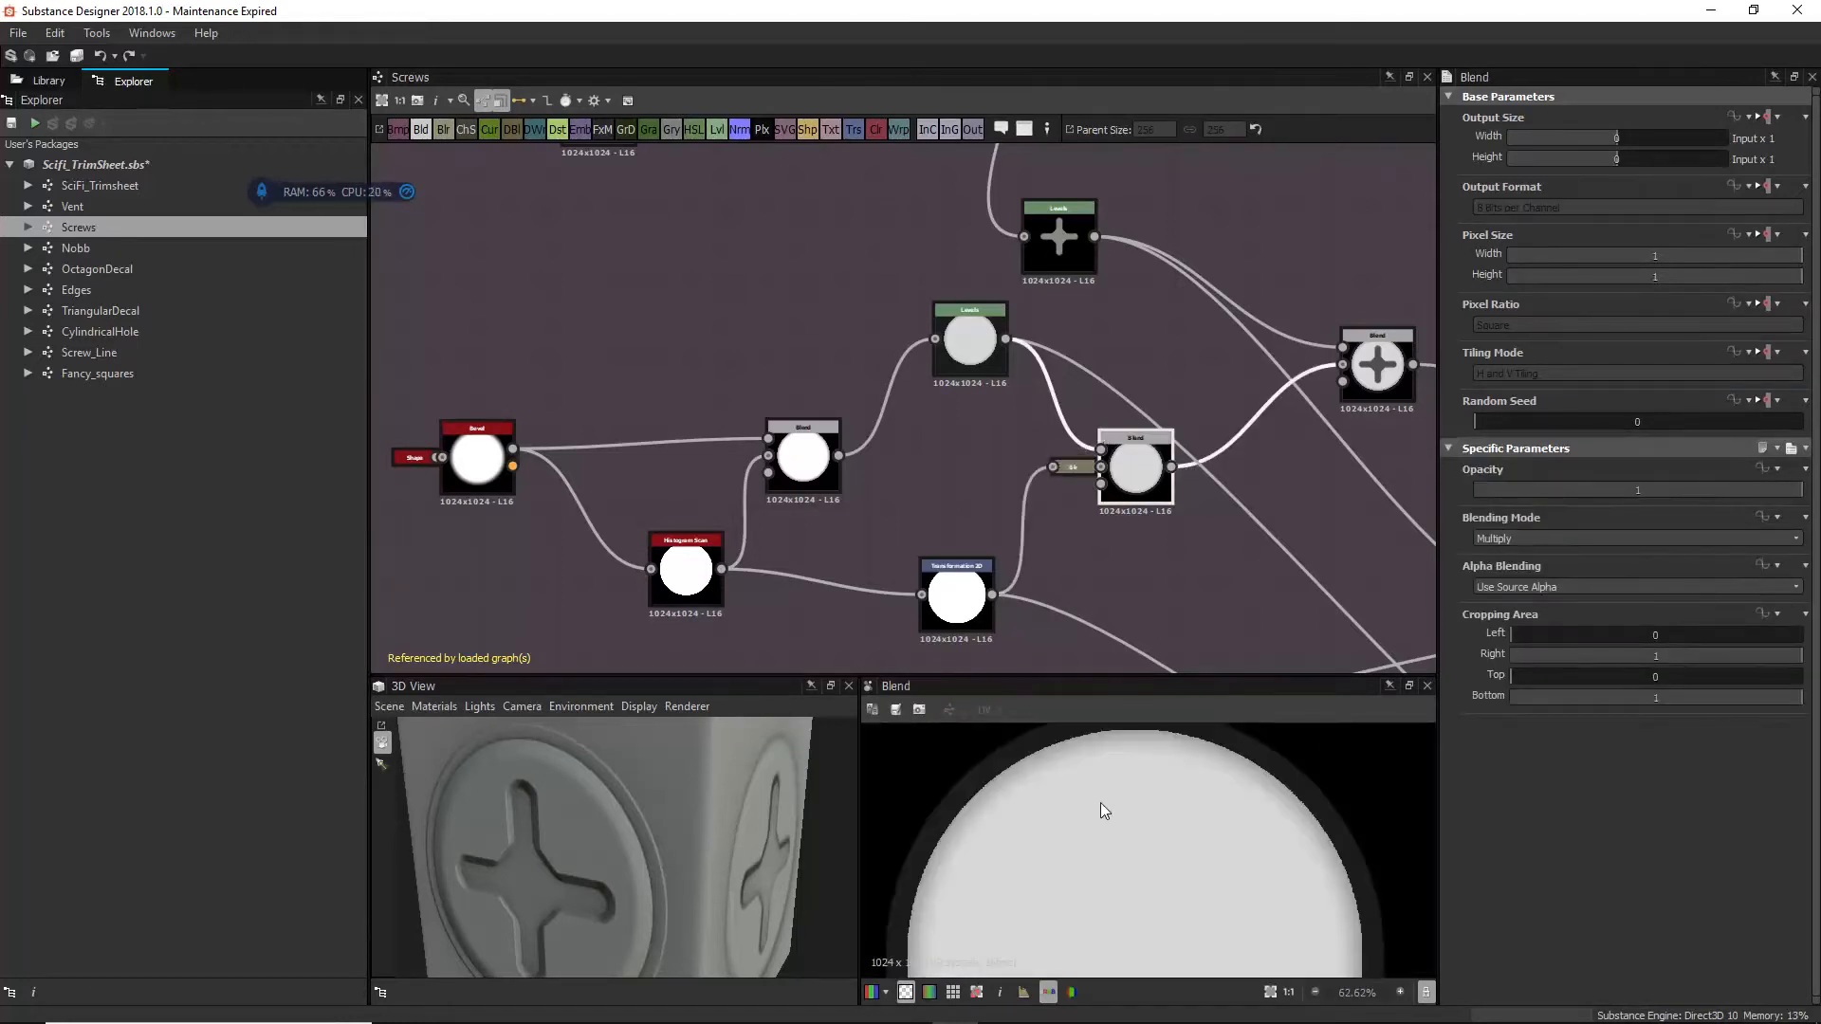
scroll(1091, 804, "down", 1)
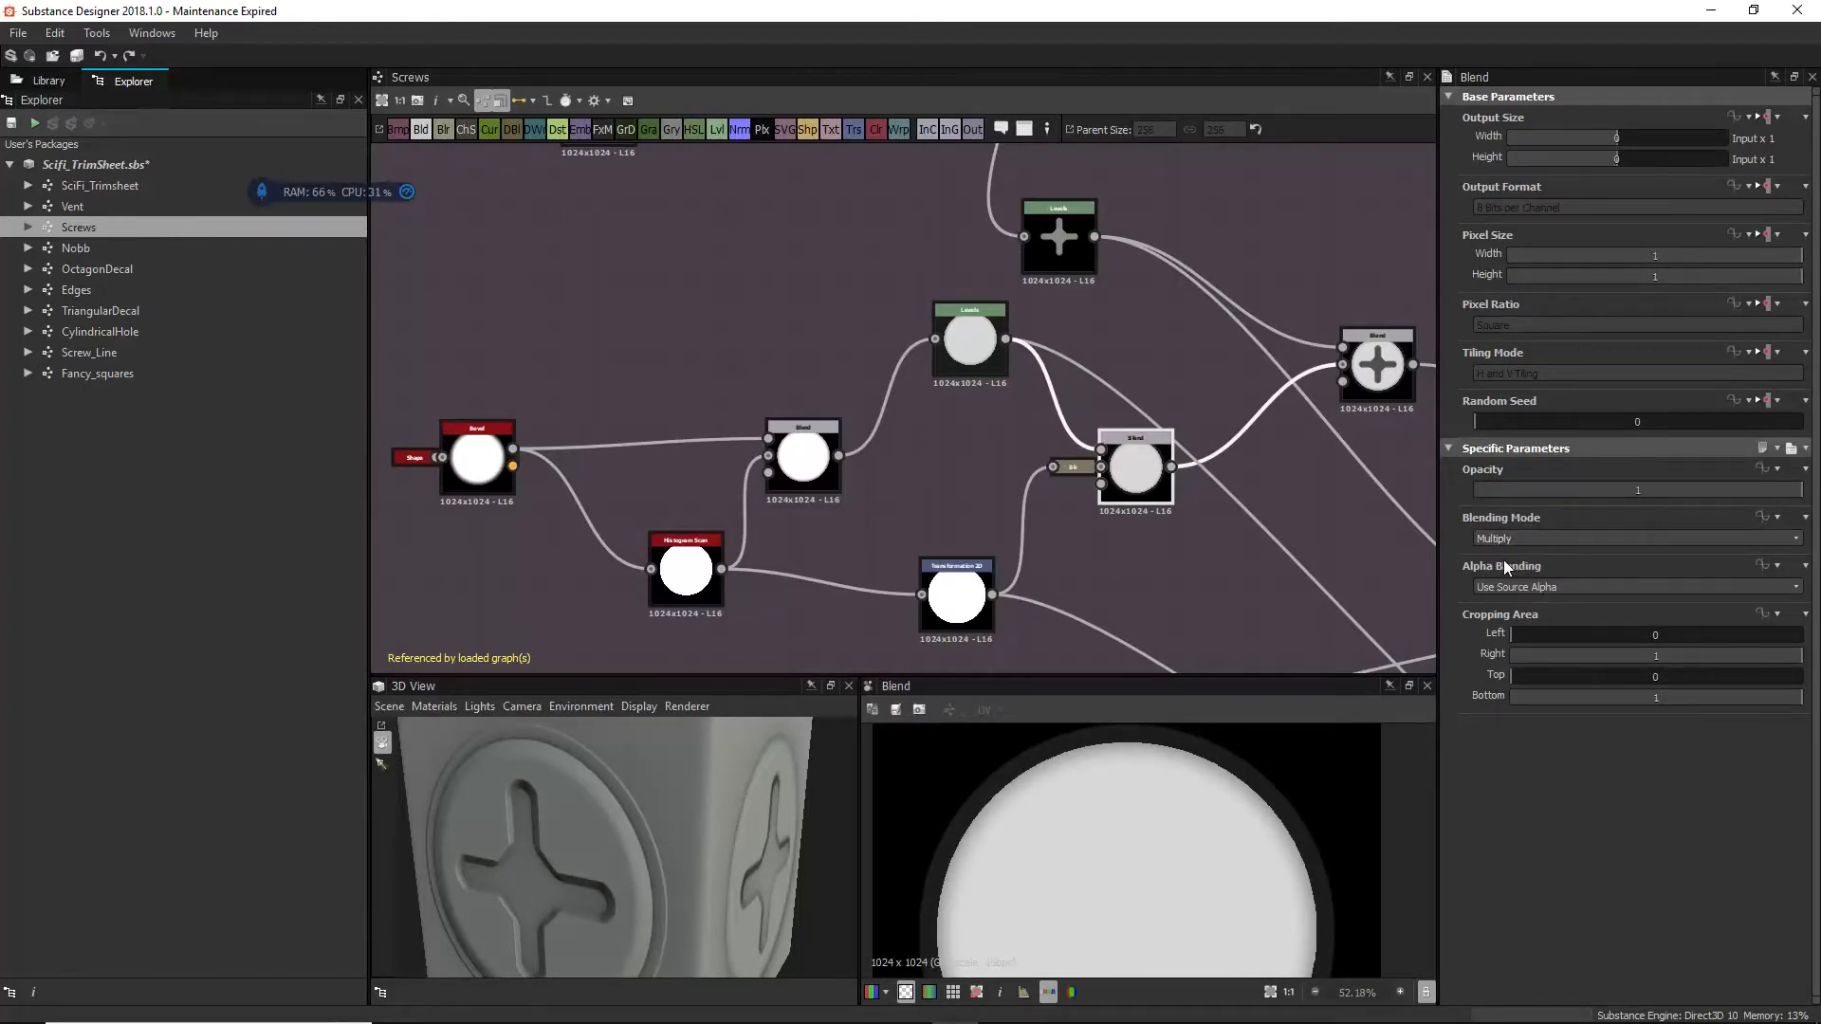
double_click(803, 455)
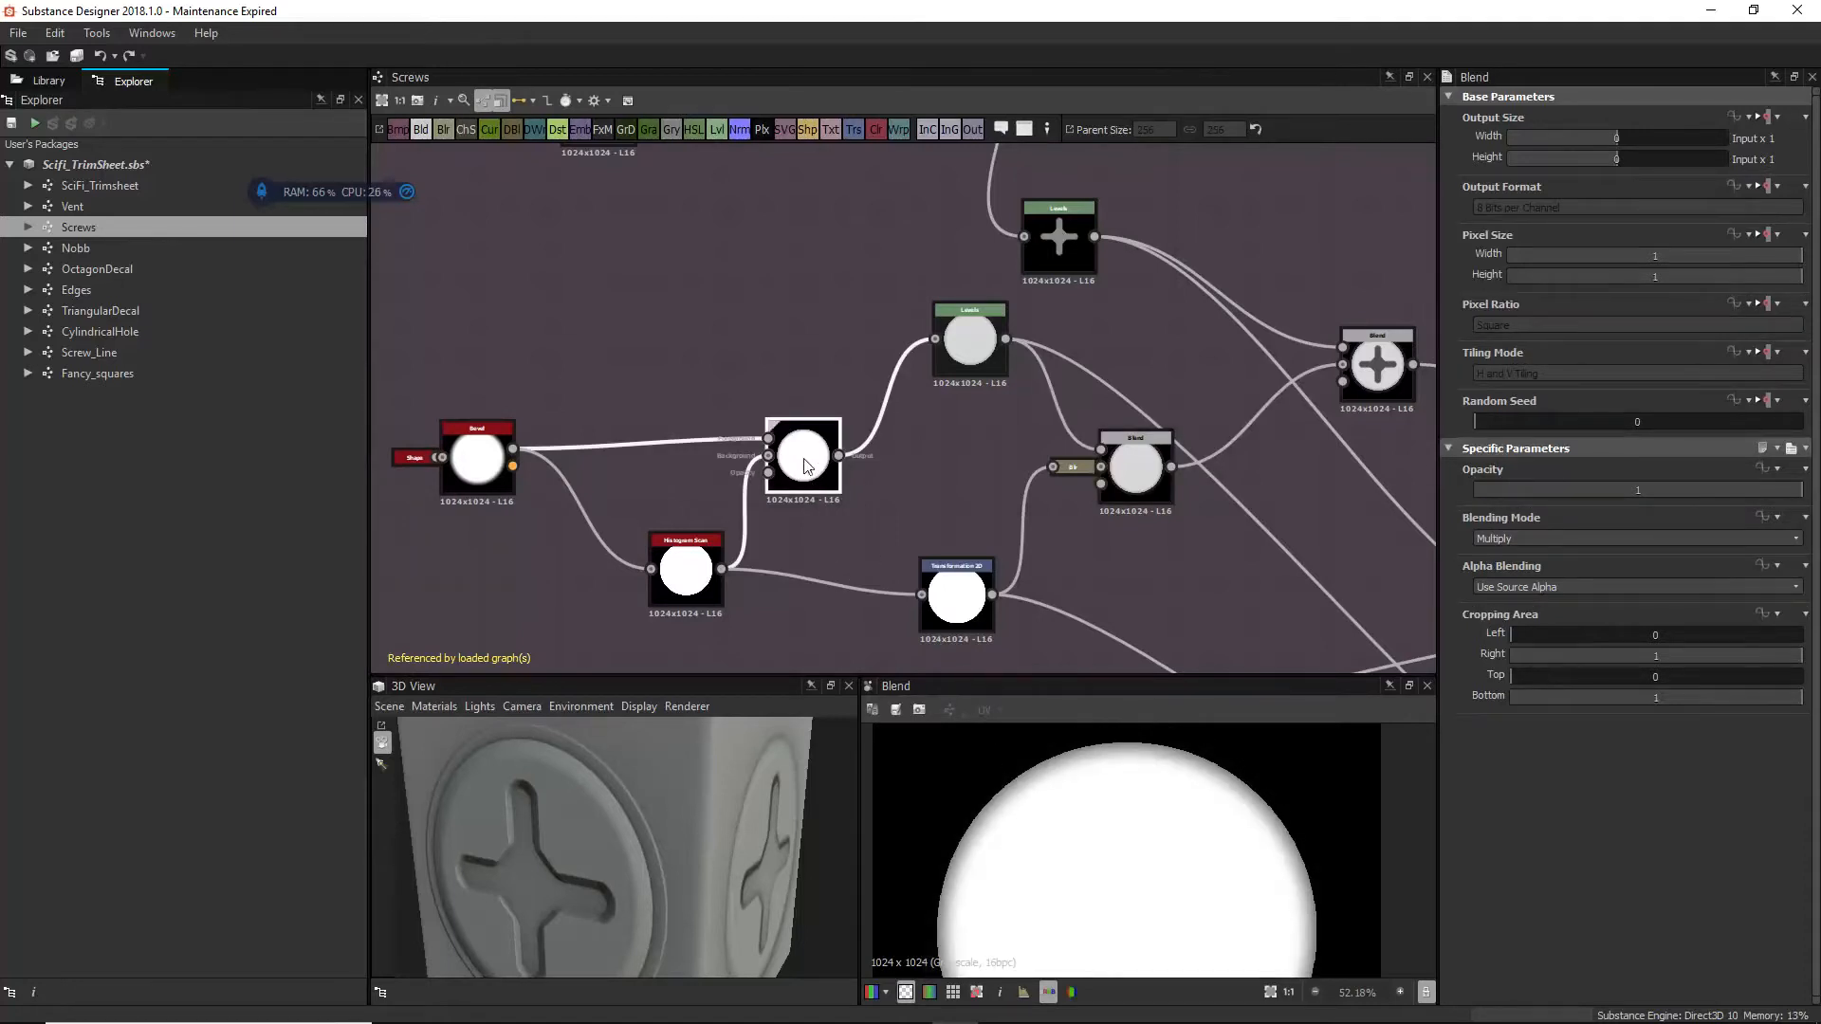
double_click(1117, 451)
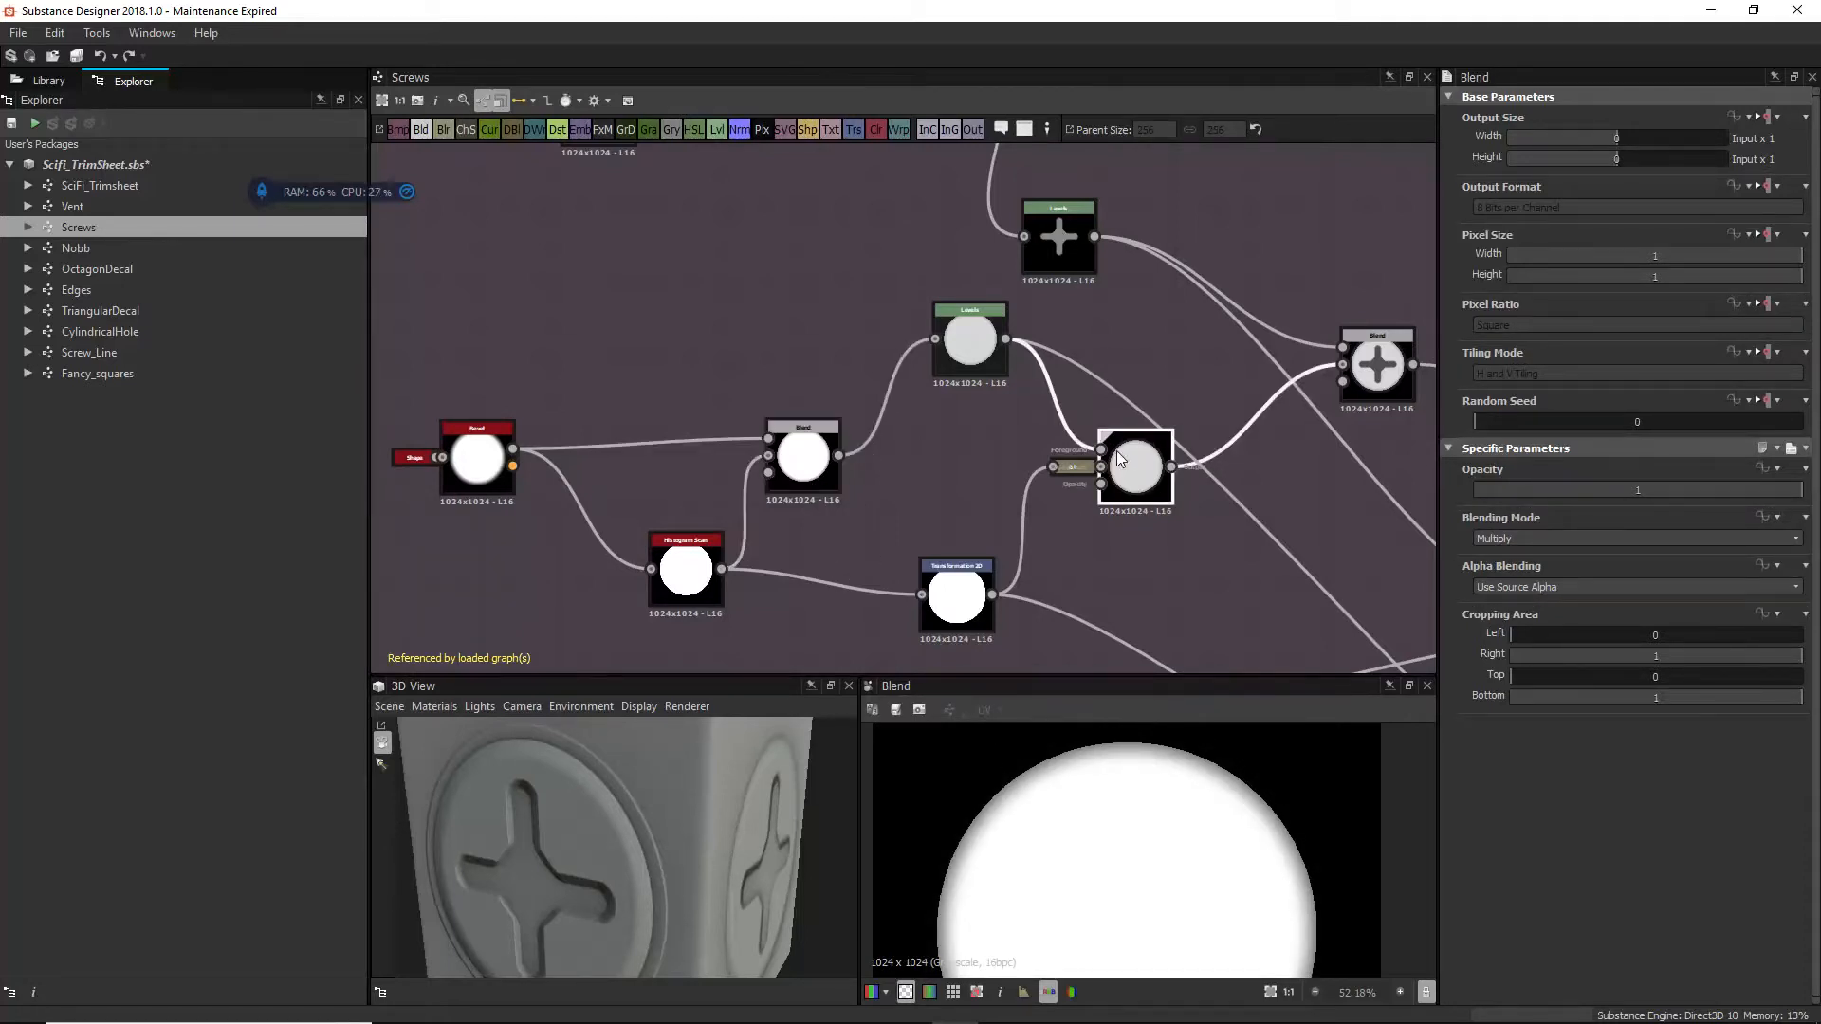
scroll(1009, 783, "up", 3)
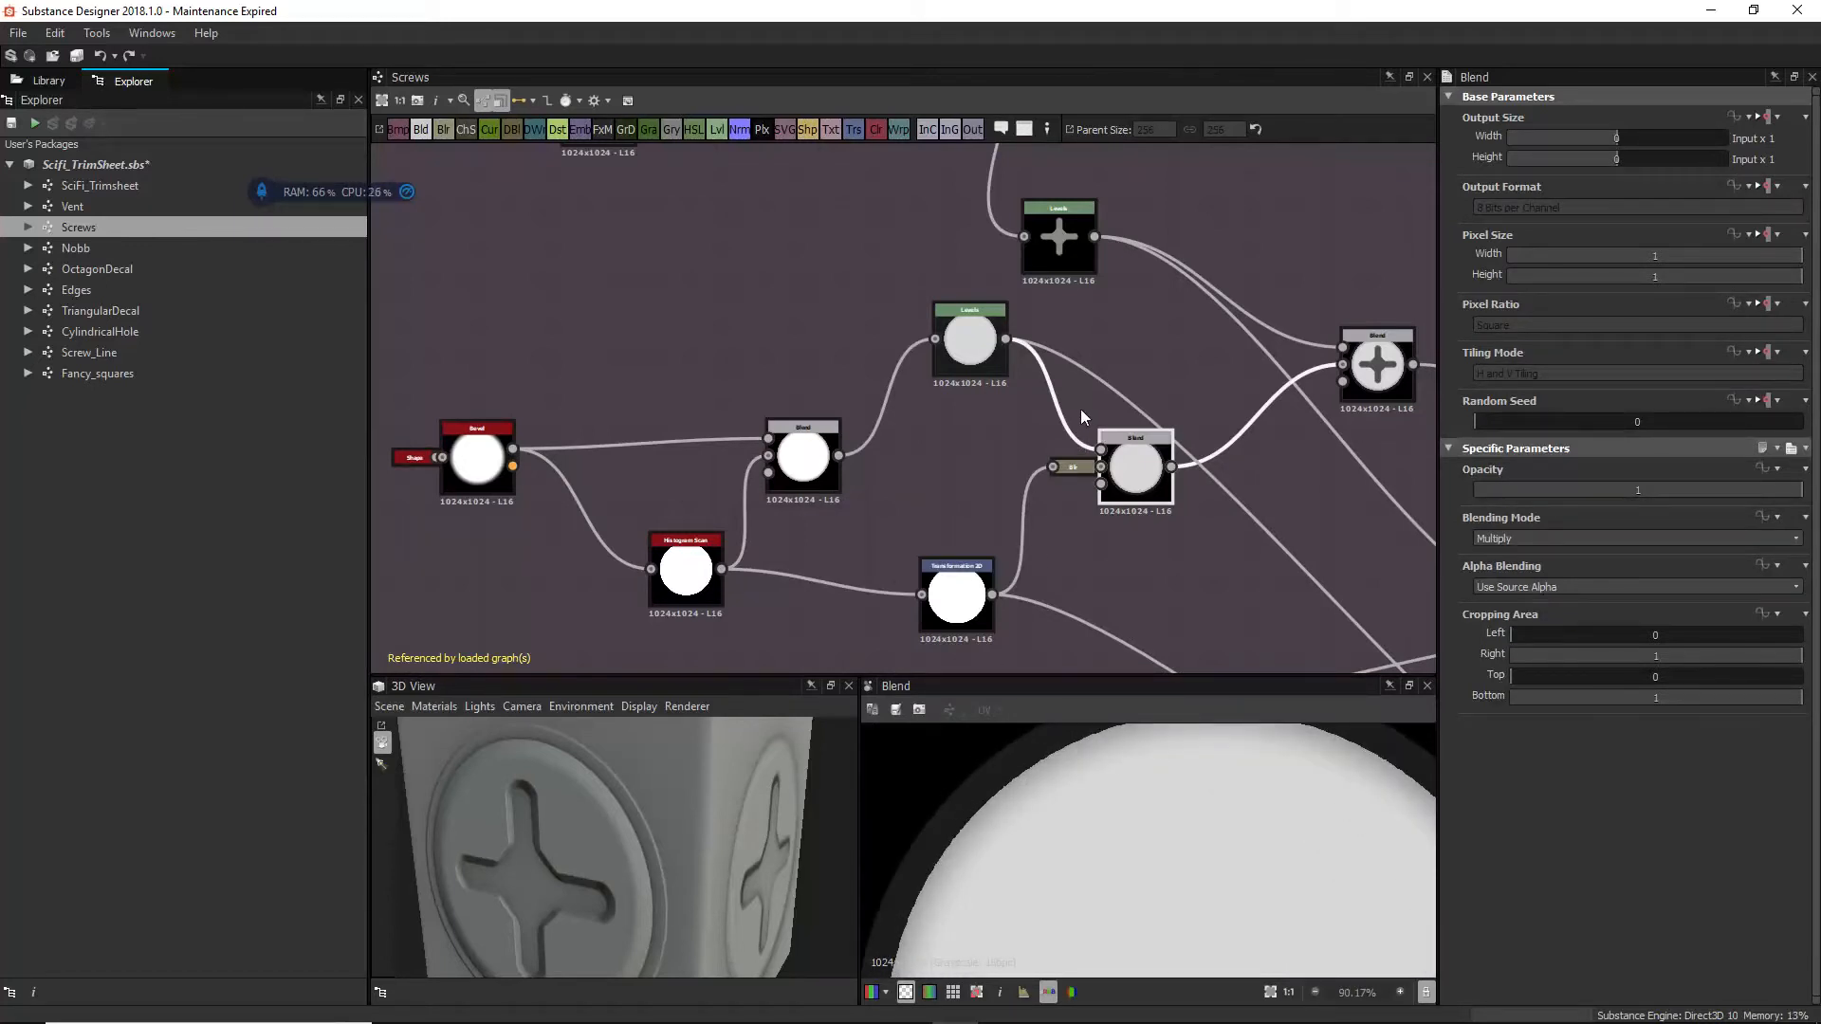
Step: Compare the disc's Levels output with the second disc Blend, and inspect the screw head from the front in 3D
double_click(991, 368)
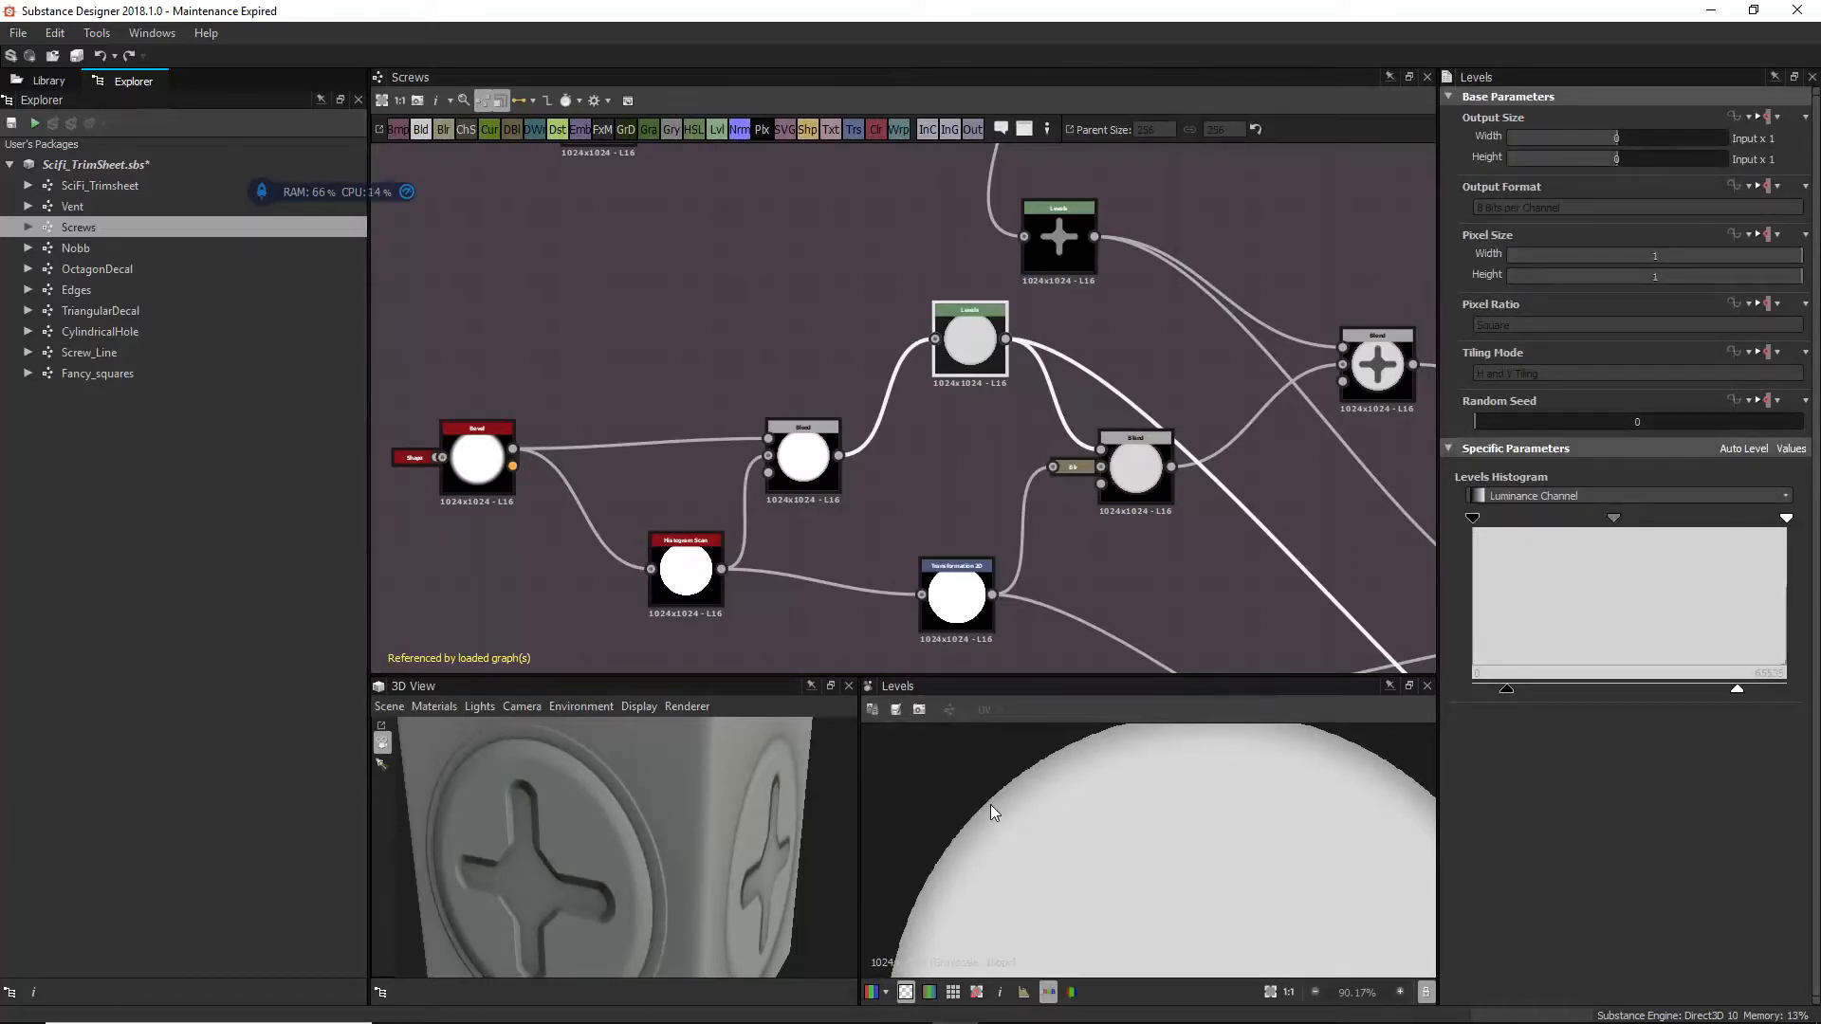
left_click(1114, 457)
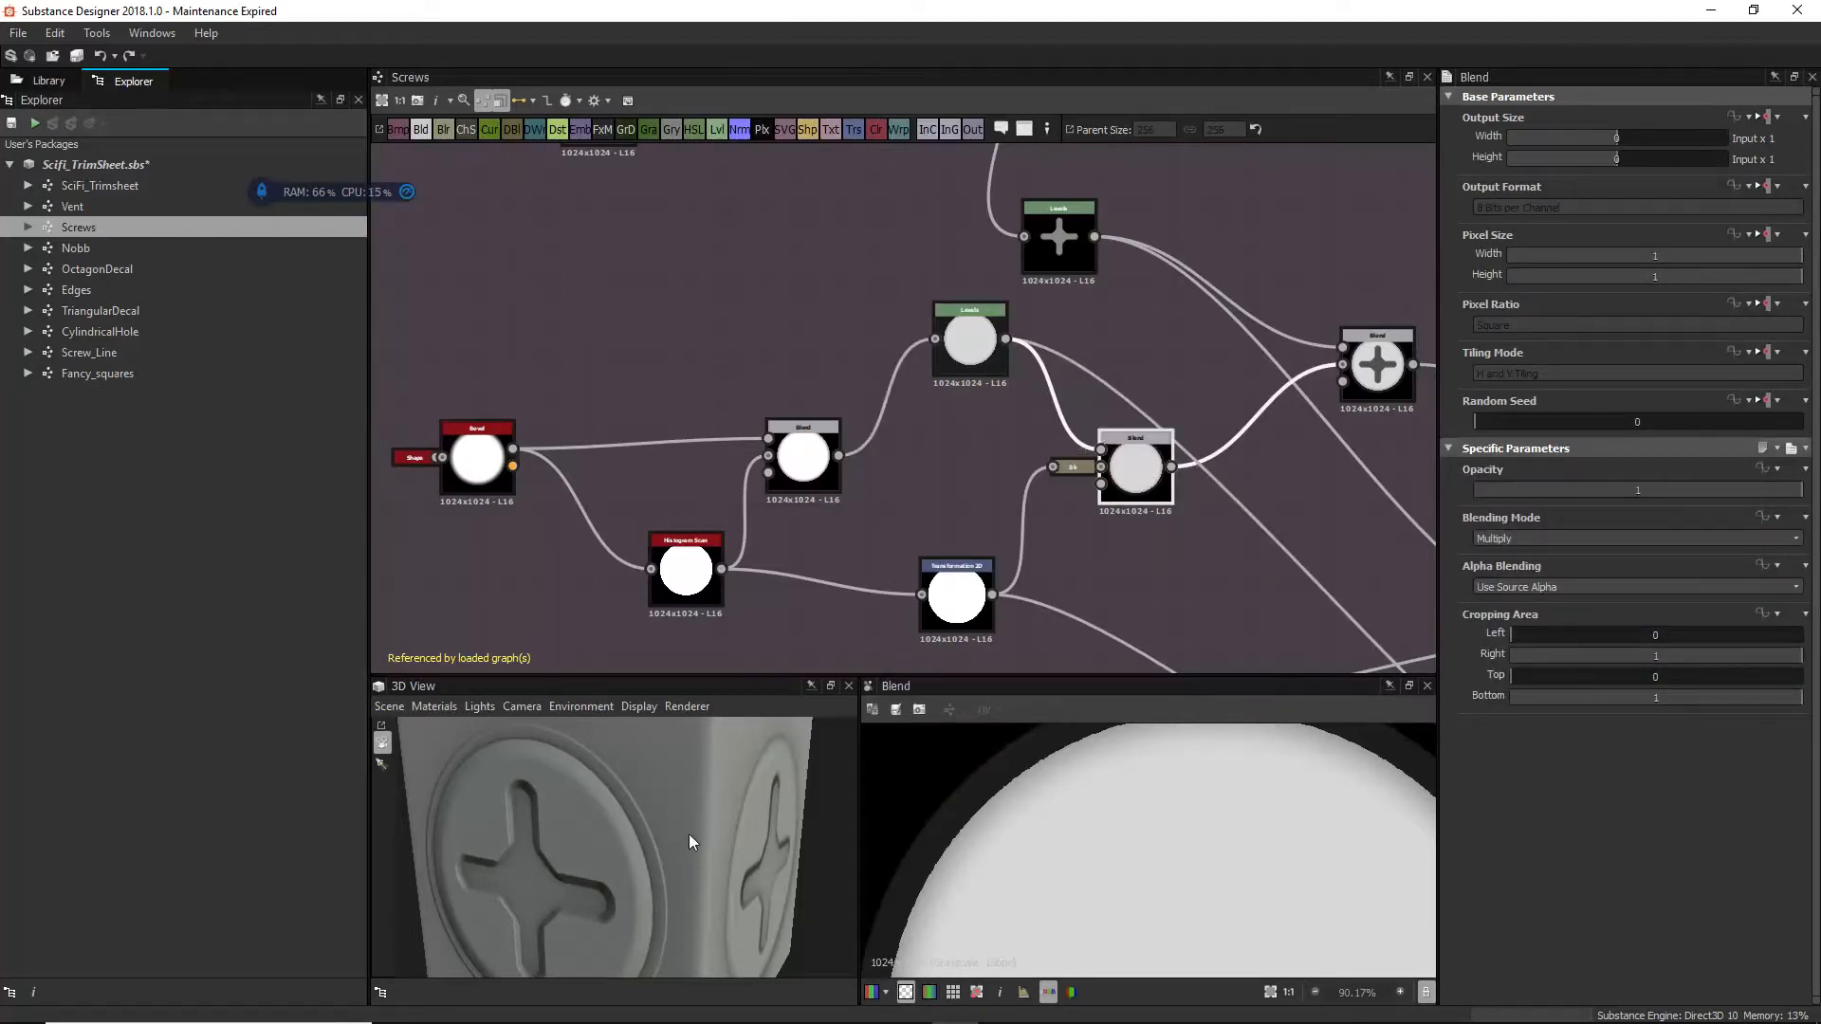
left_click_drag(692, 834, 721, 782)
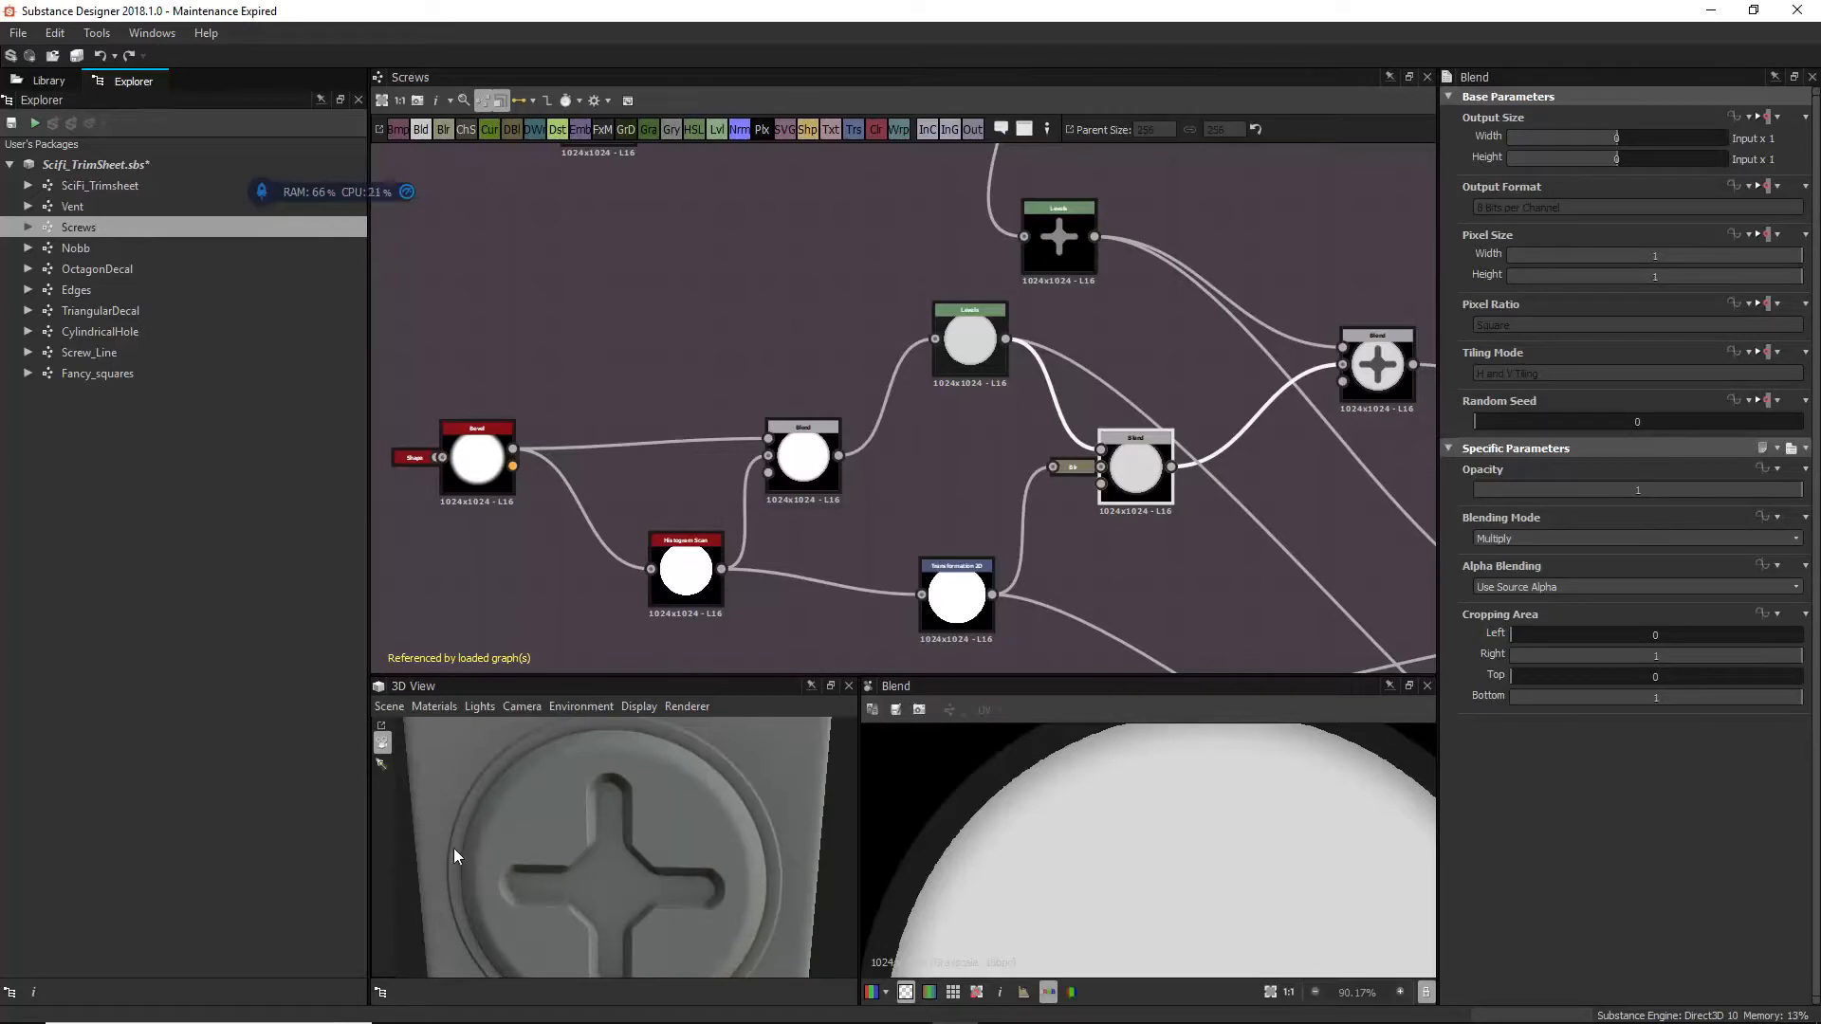
Step: Preview the Subtract Blend node that cuts the cross slot out of the disc, showing more of the screw head
middle_click_drag(1328, 441, 1159, 459)
left_click(1197, 417)
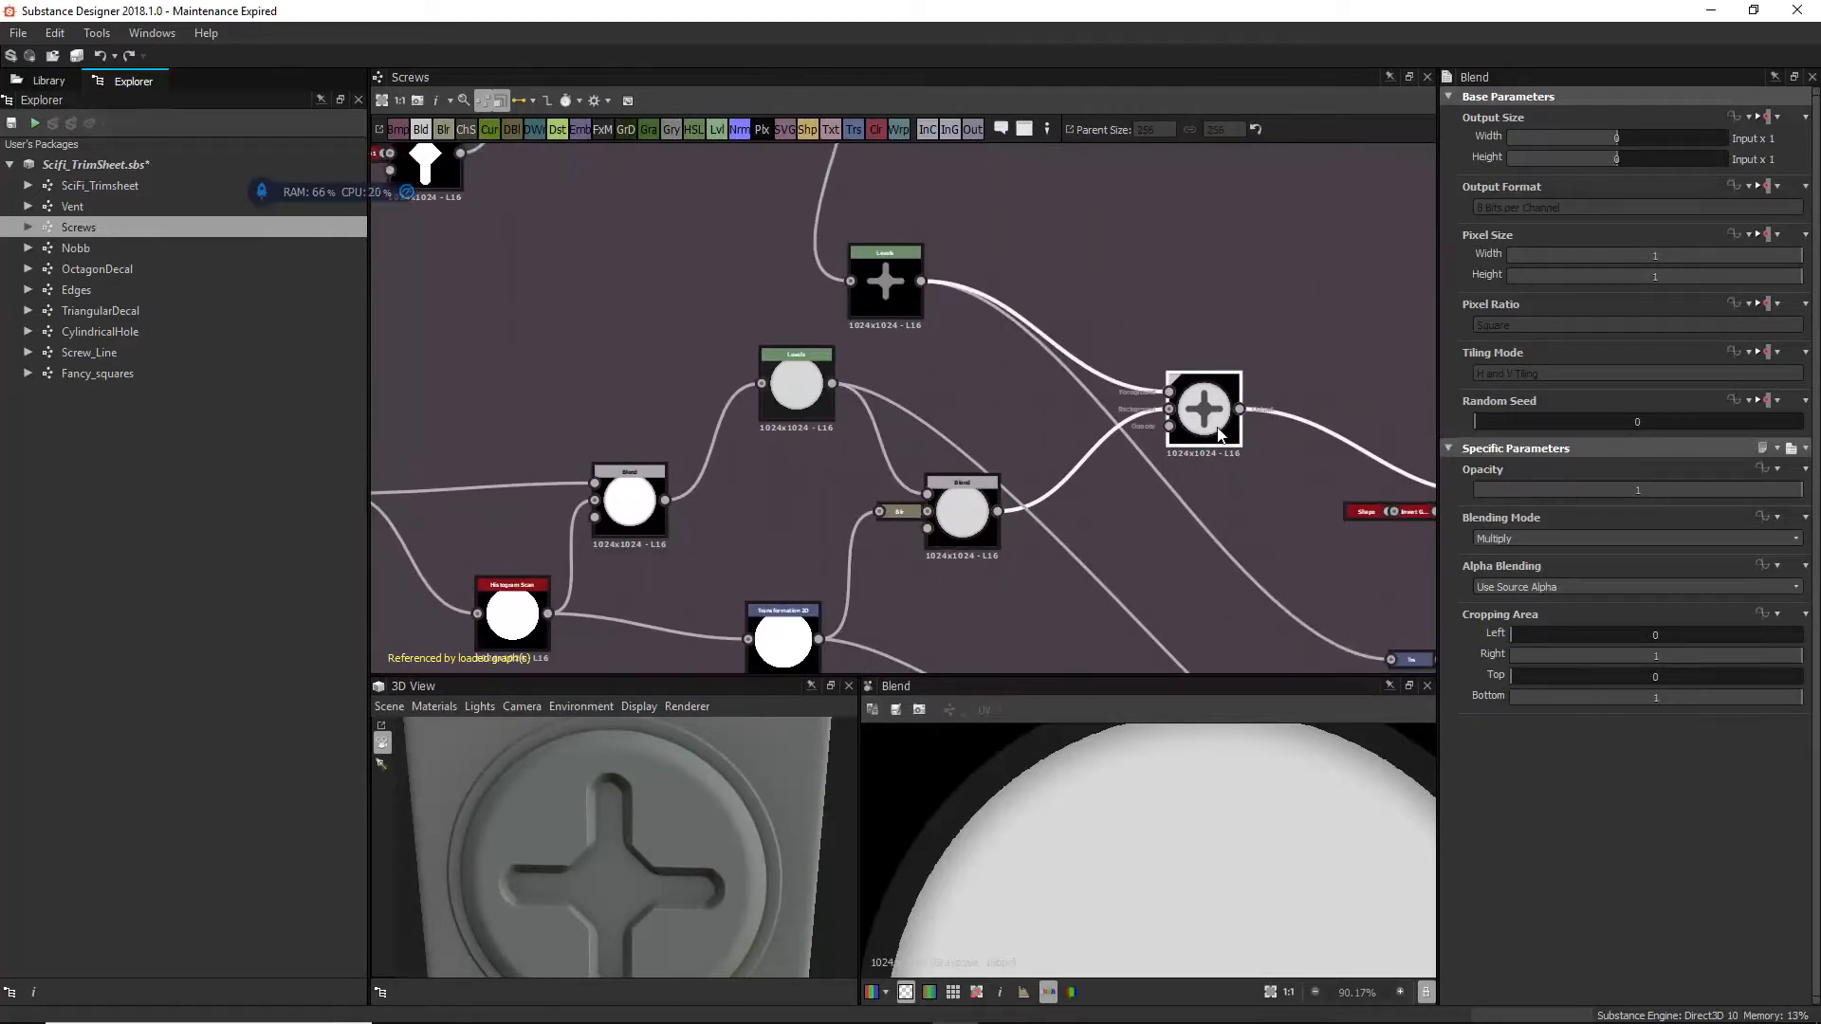
scroll(1127, 848, "down", 4)
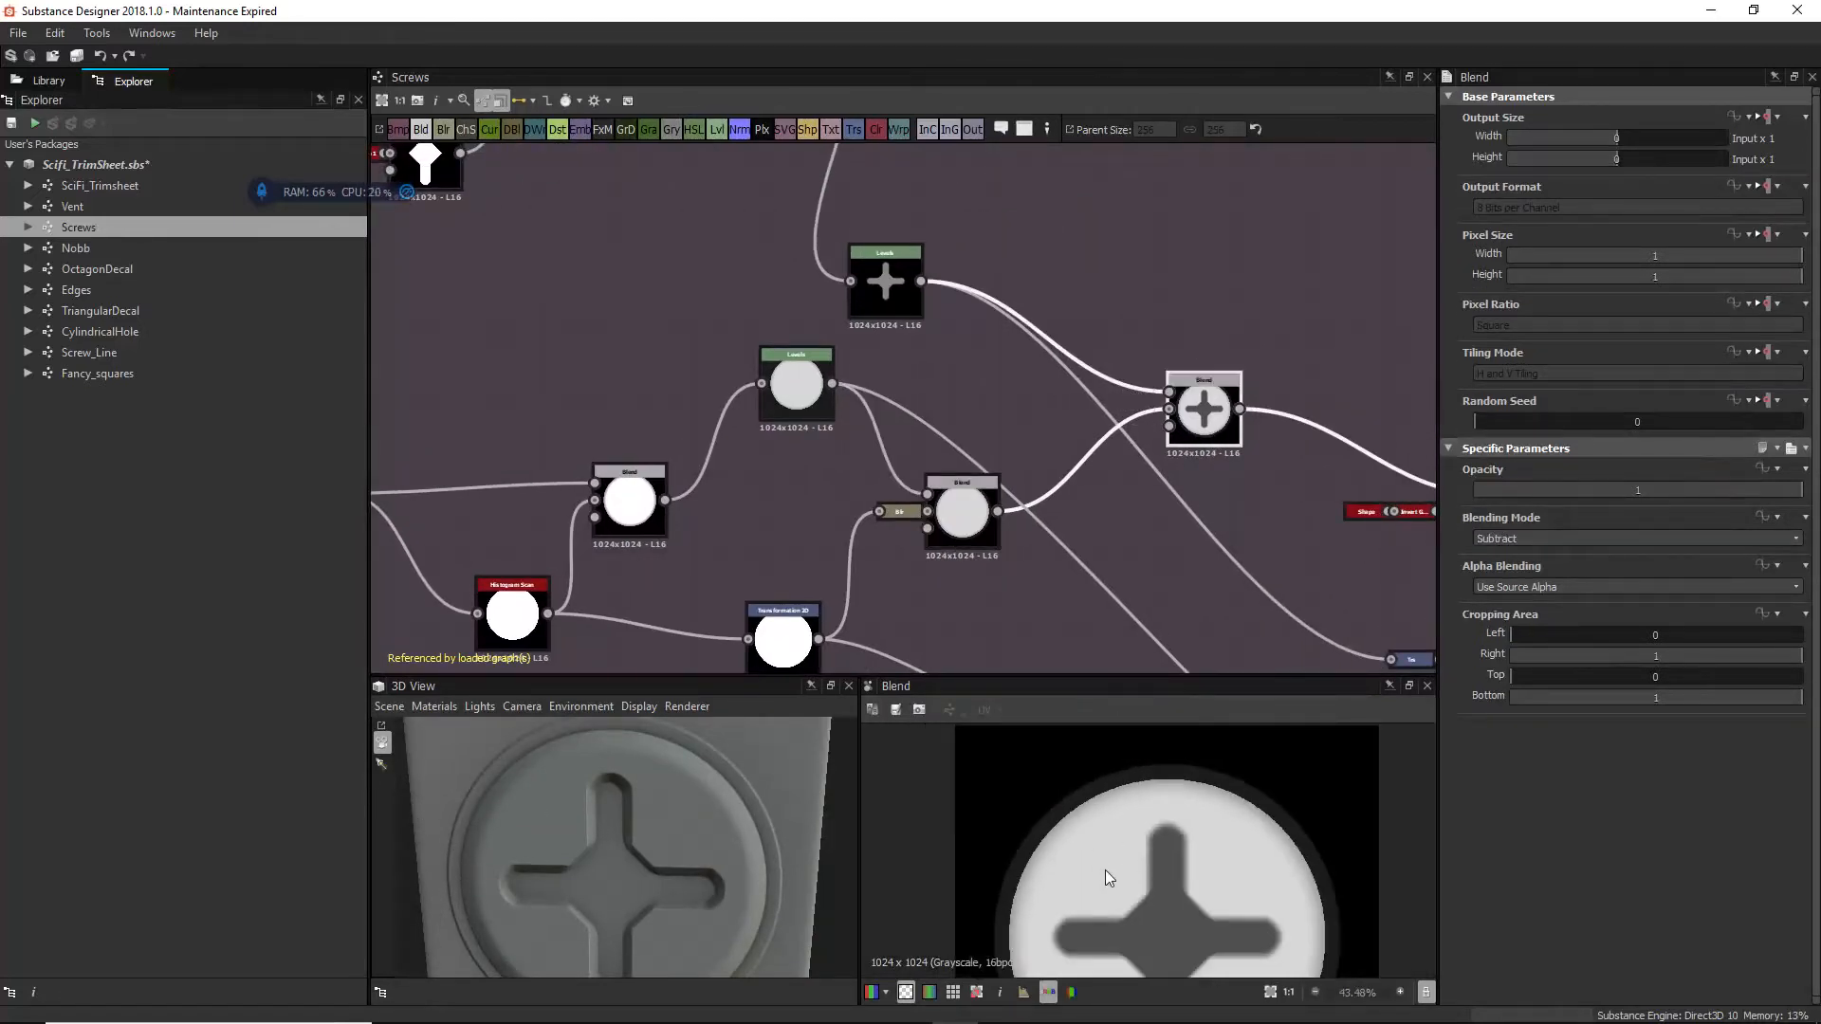
middle_click_drag(1229, 491, 1142, 397)
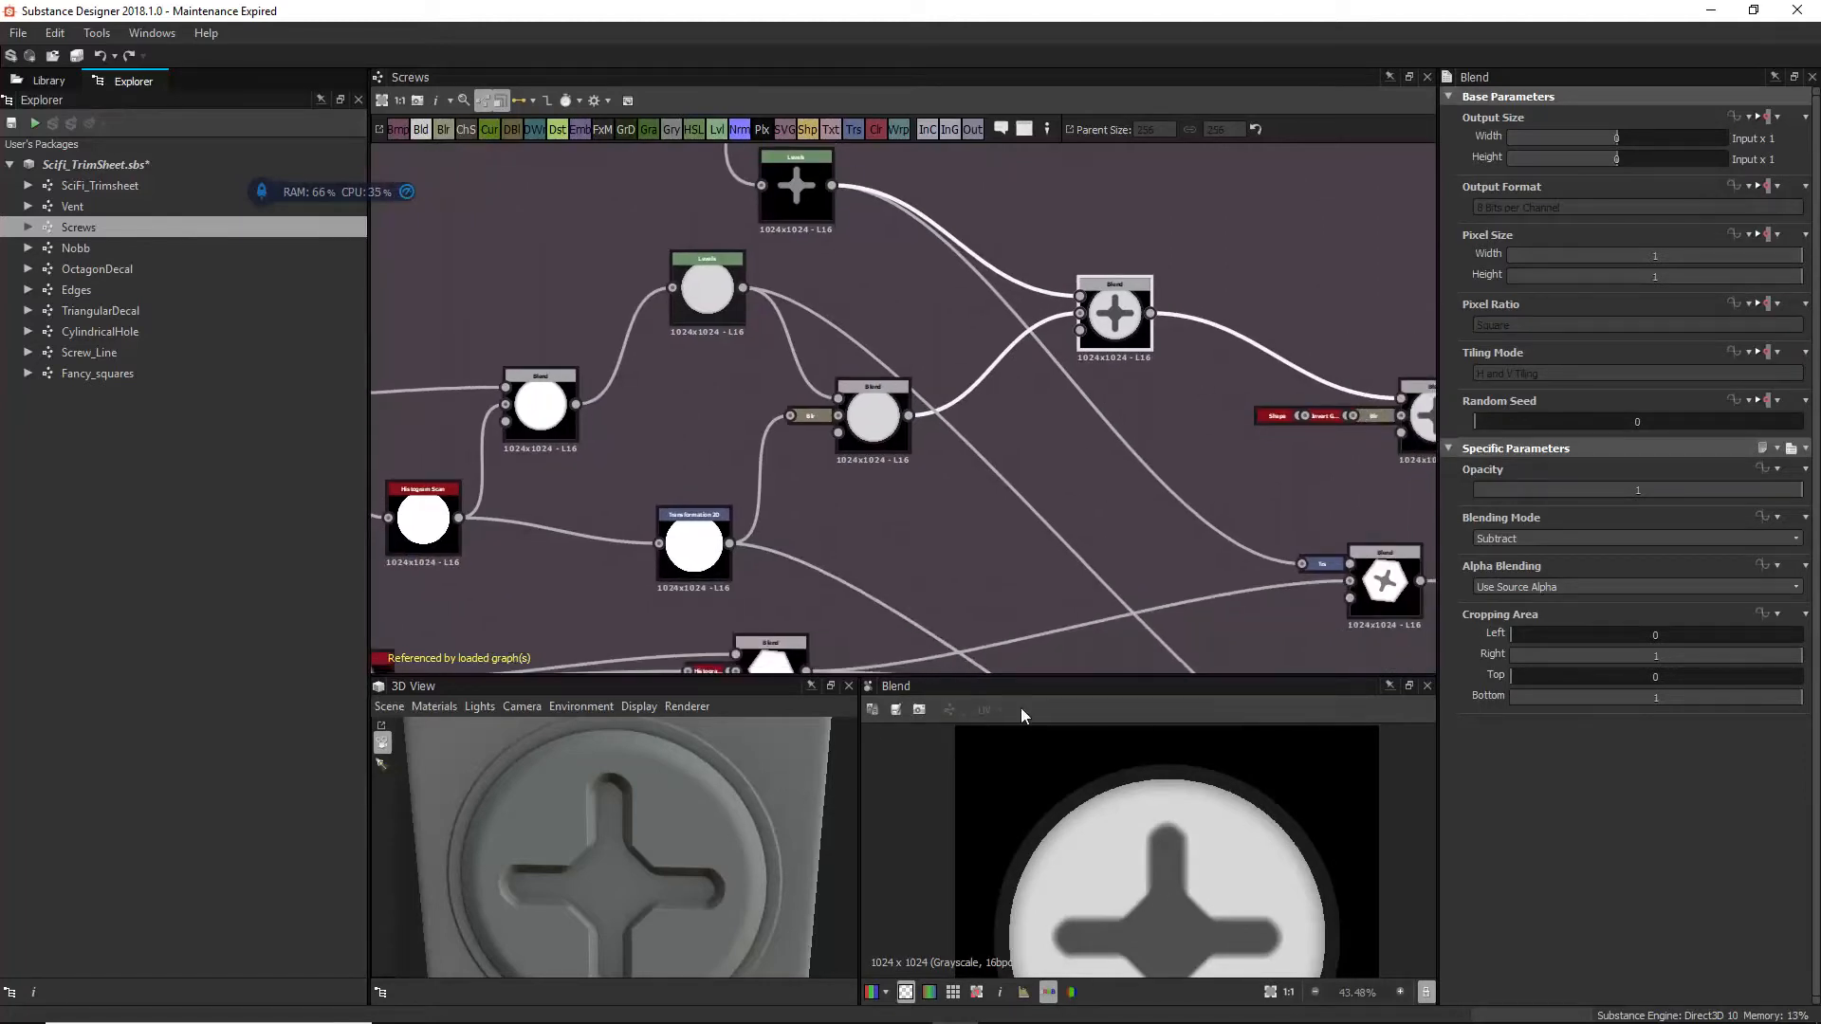
Step: Examine the cross's Levels histogram and the slot's depth in the 2D and 3D previews, and return to the Subtract Blend node
middle_click_drag(1019, 386, 1029, 491)
left_click(823, 324)
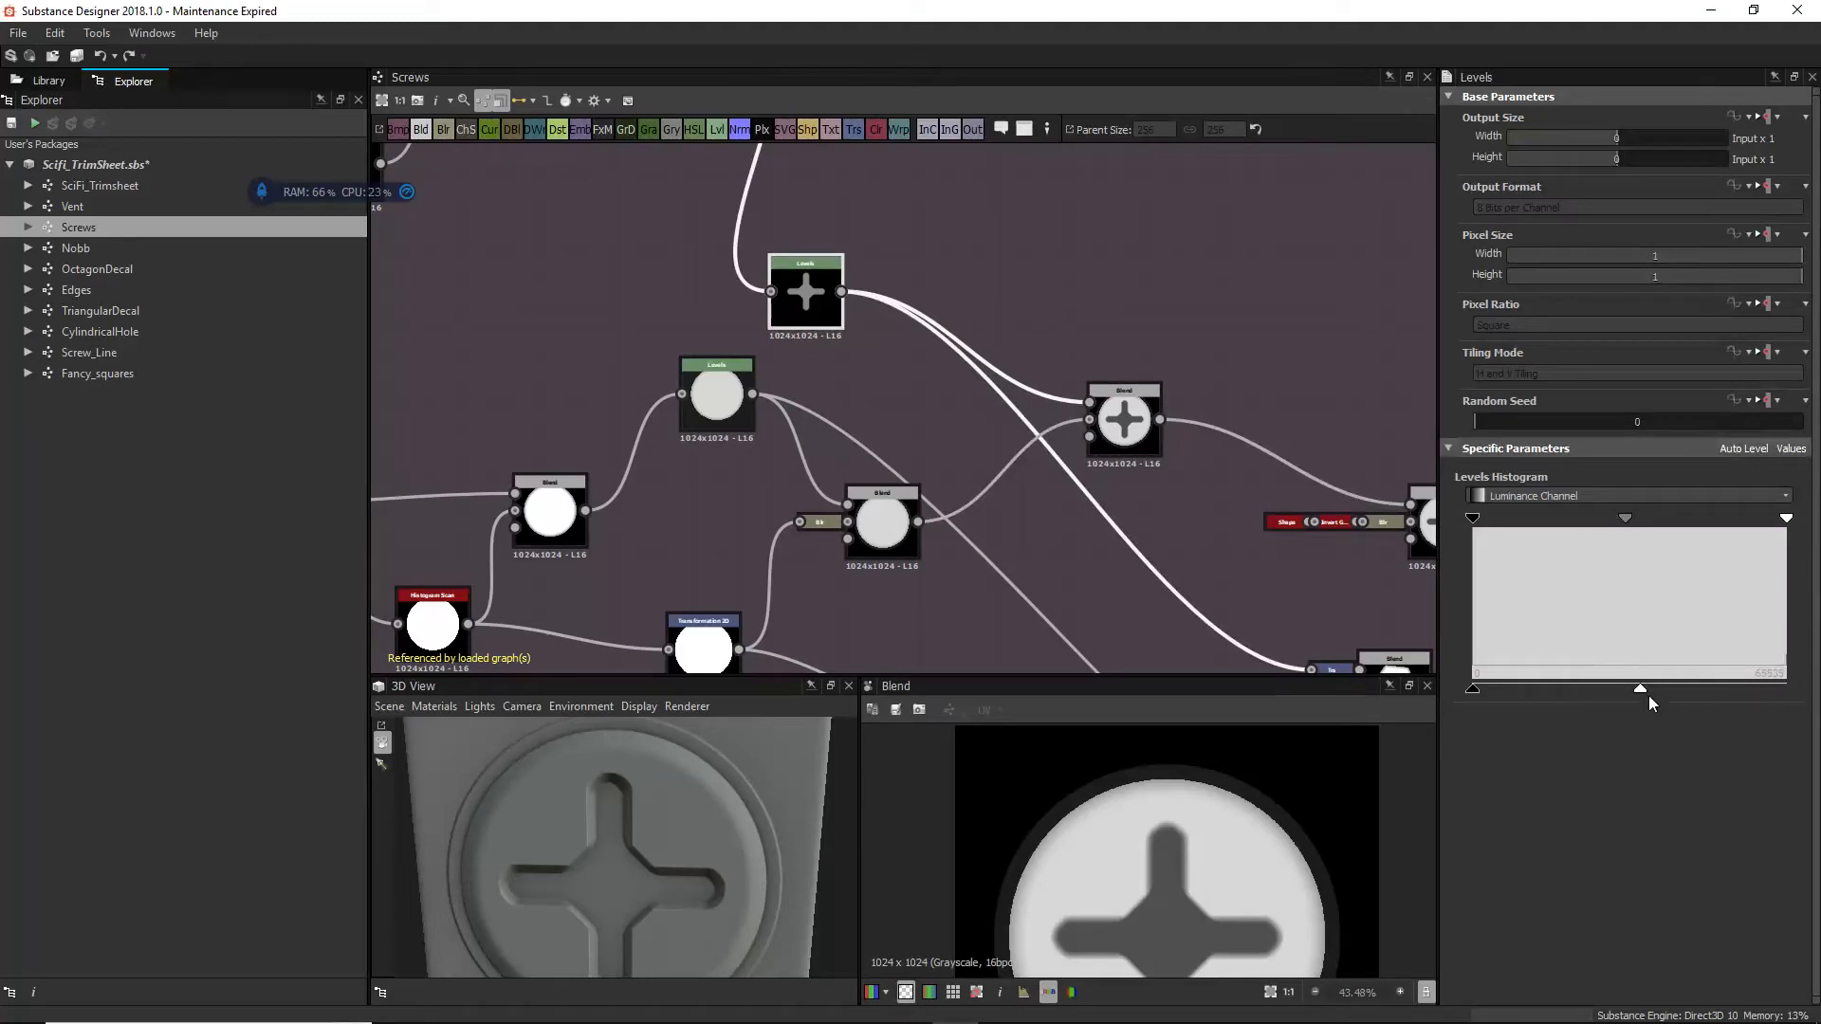
scroll(1164, 874, "up", 2)
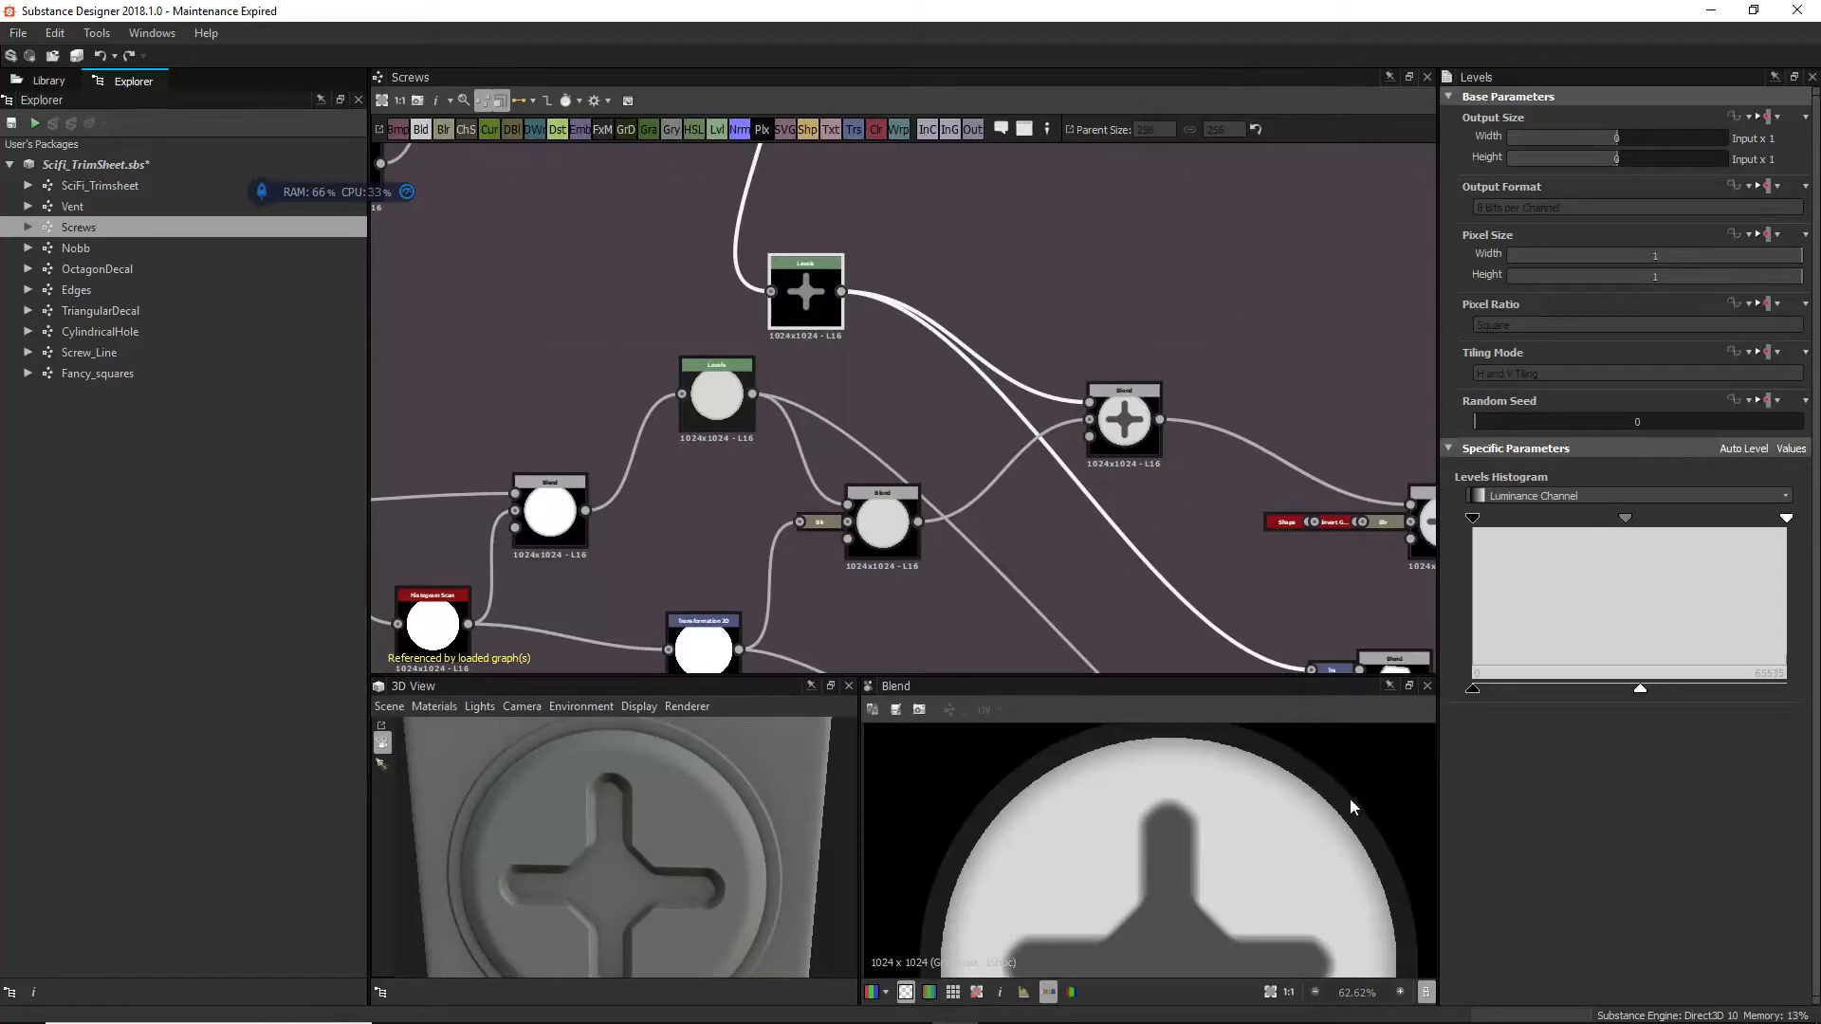
scroll(1001, 475, "down", 3)
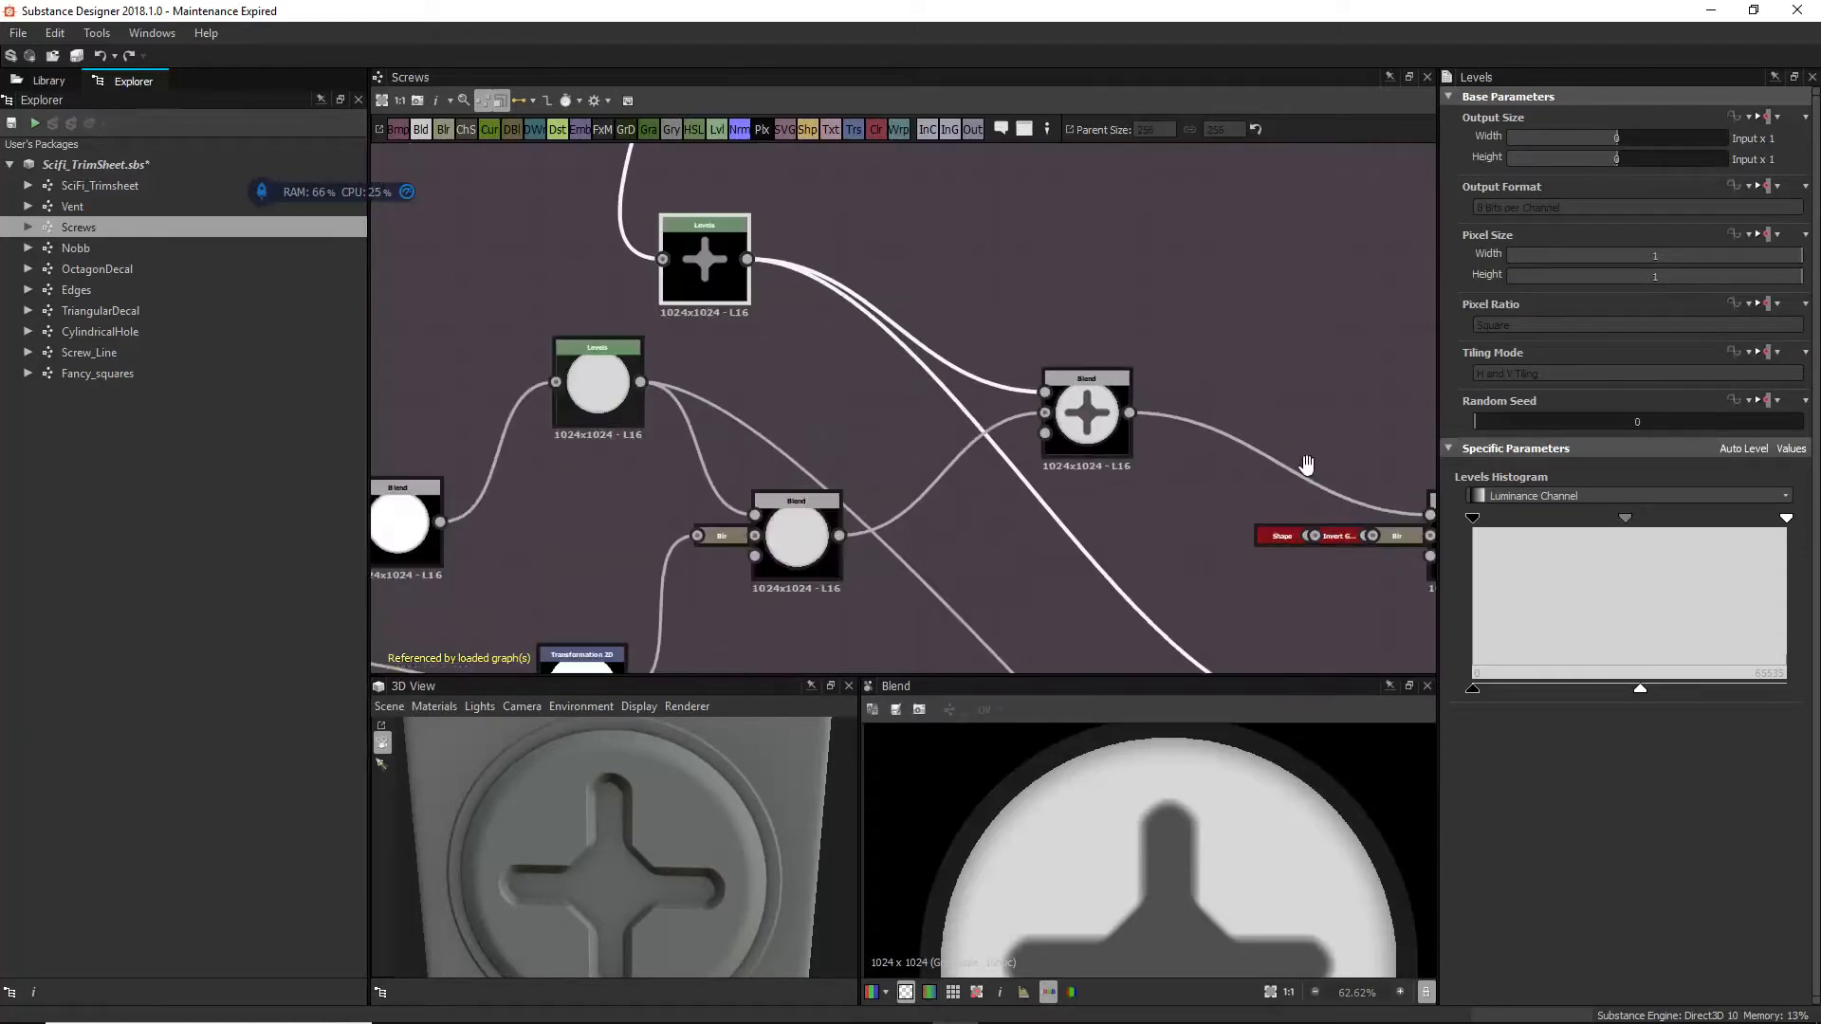
left_click_drag(790, 814, 736, 833)
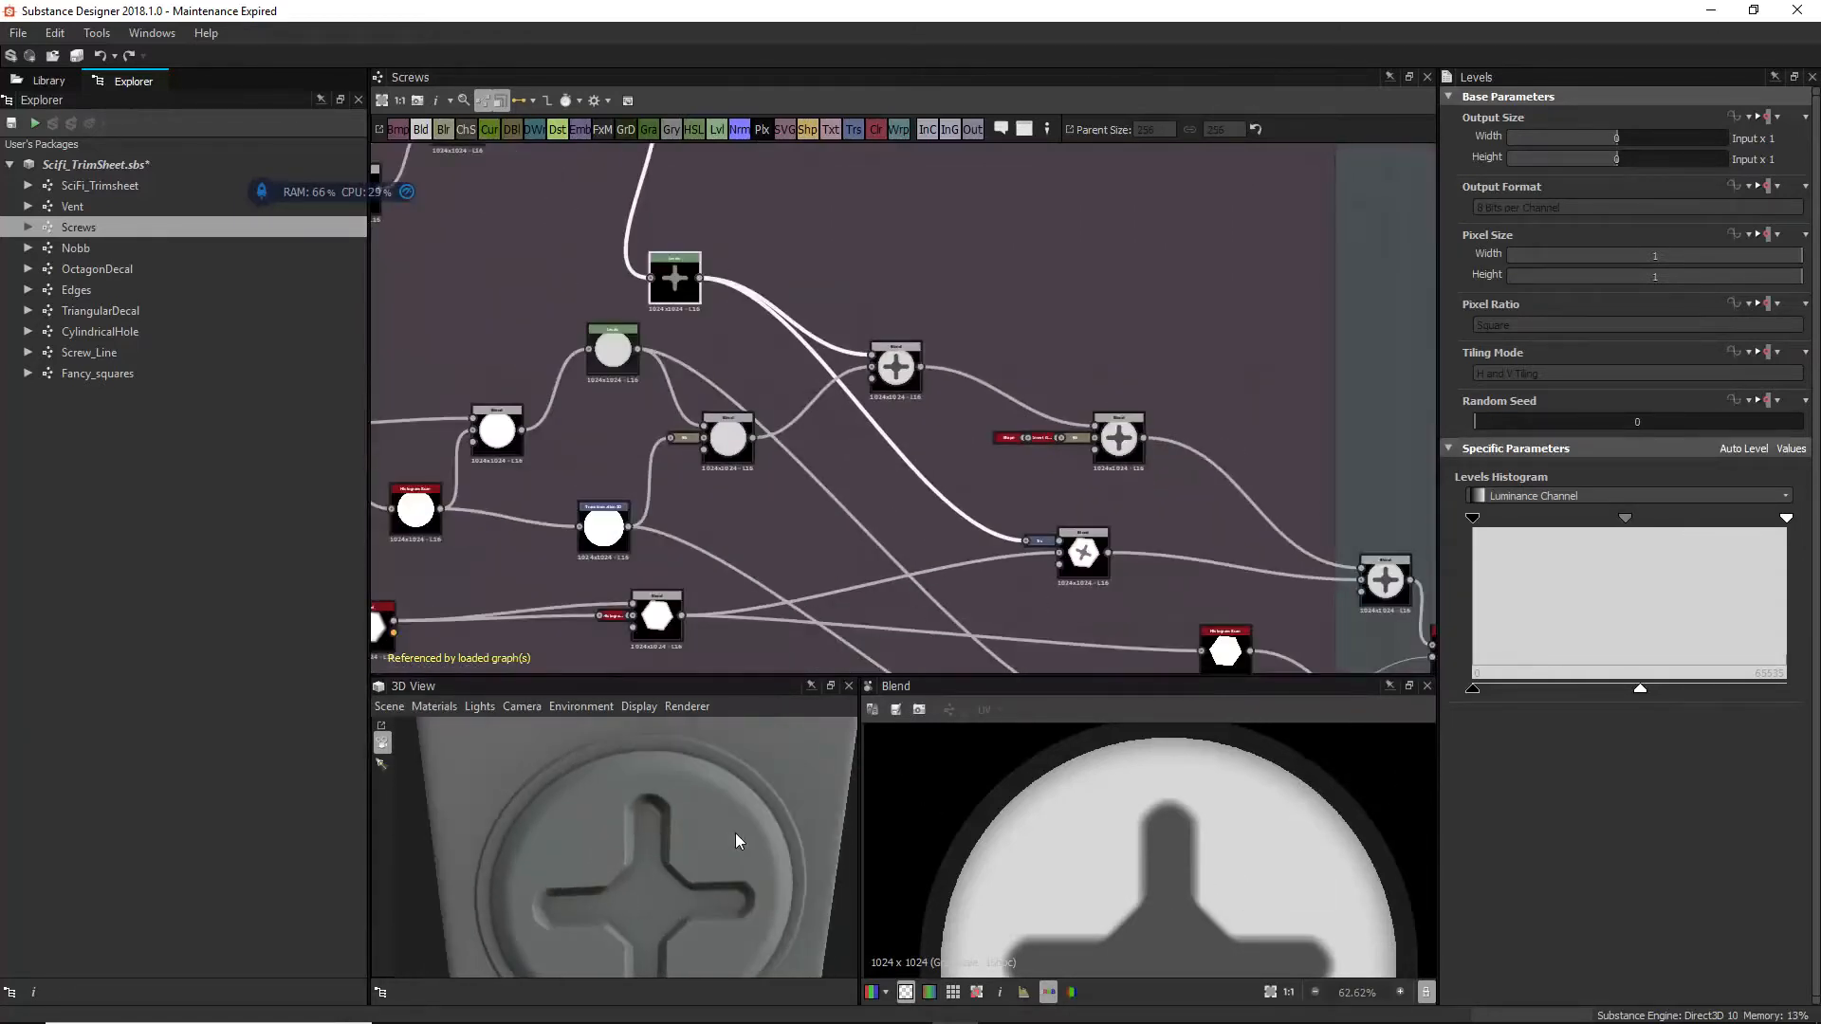
middle_click_drag(1152, 369, 1111, 263)
left_click(853, 280)
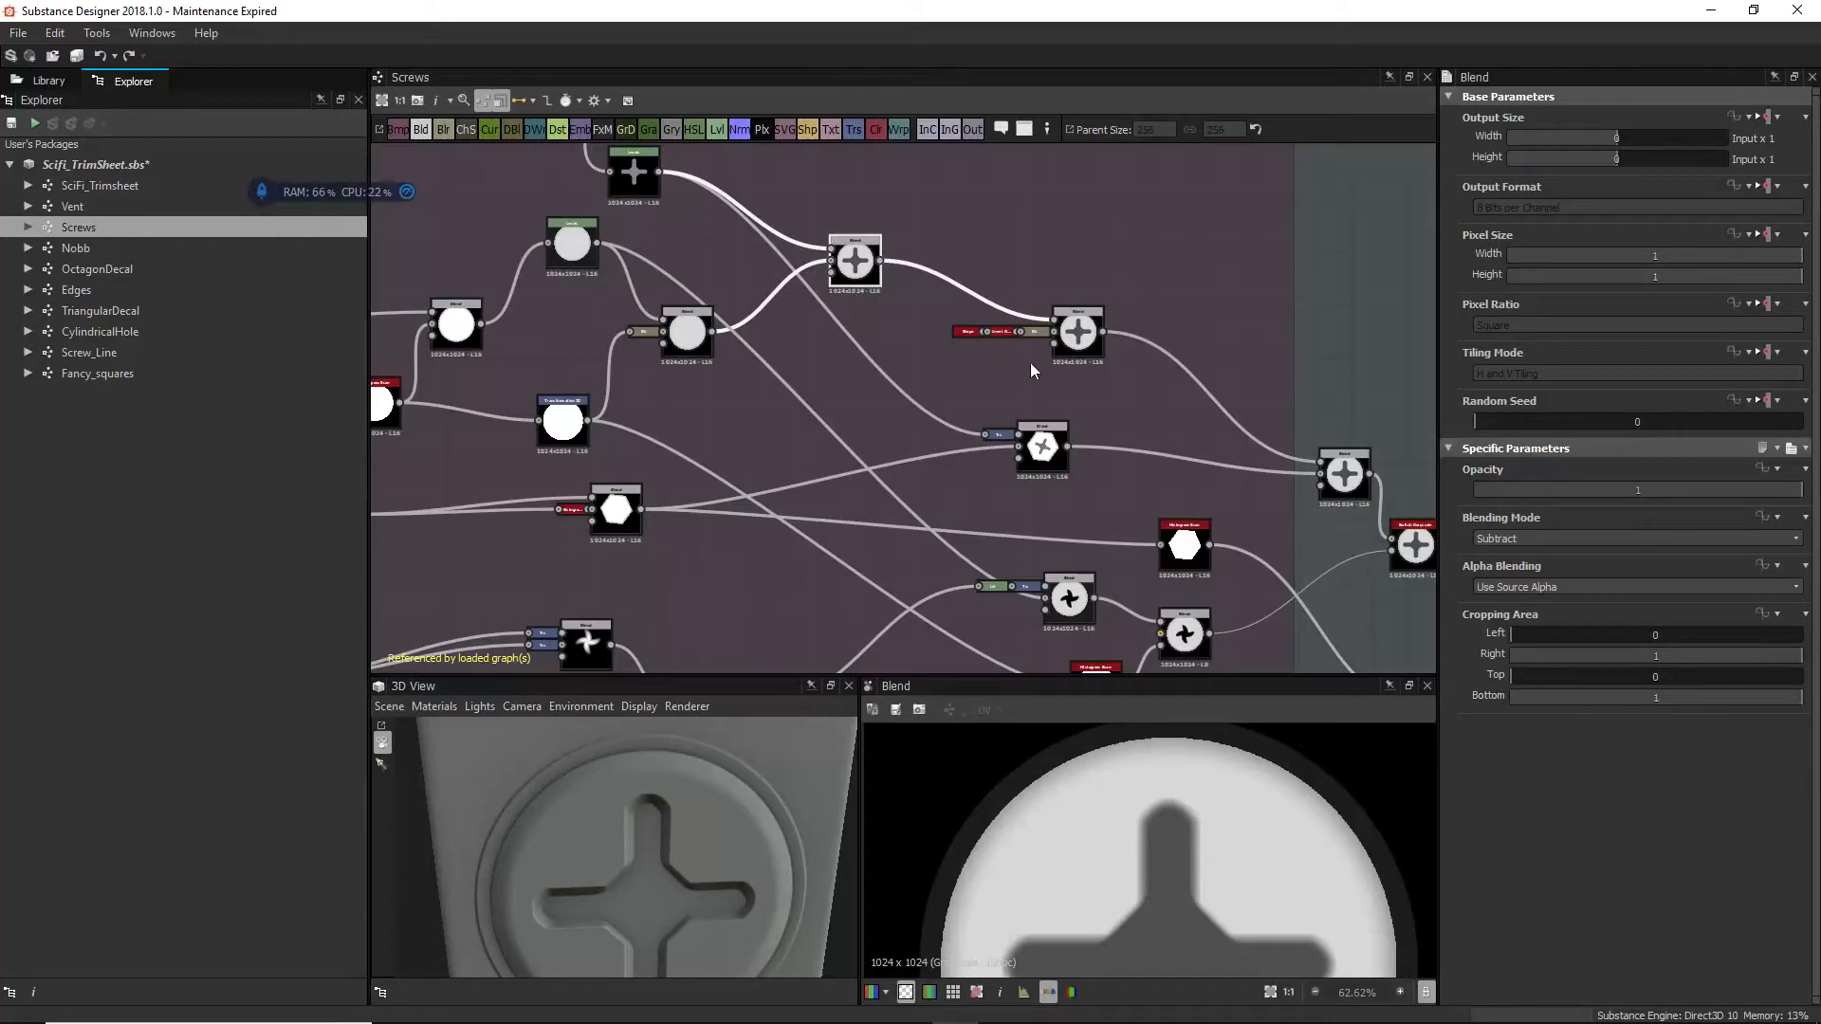
Step: Preview the hexagon's Bevel node and the Polygon 1 node feeding it, examining the polygon parameters with the whole hexagon in view
middle_click_drag(1082, 397, 1155, 340)
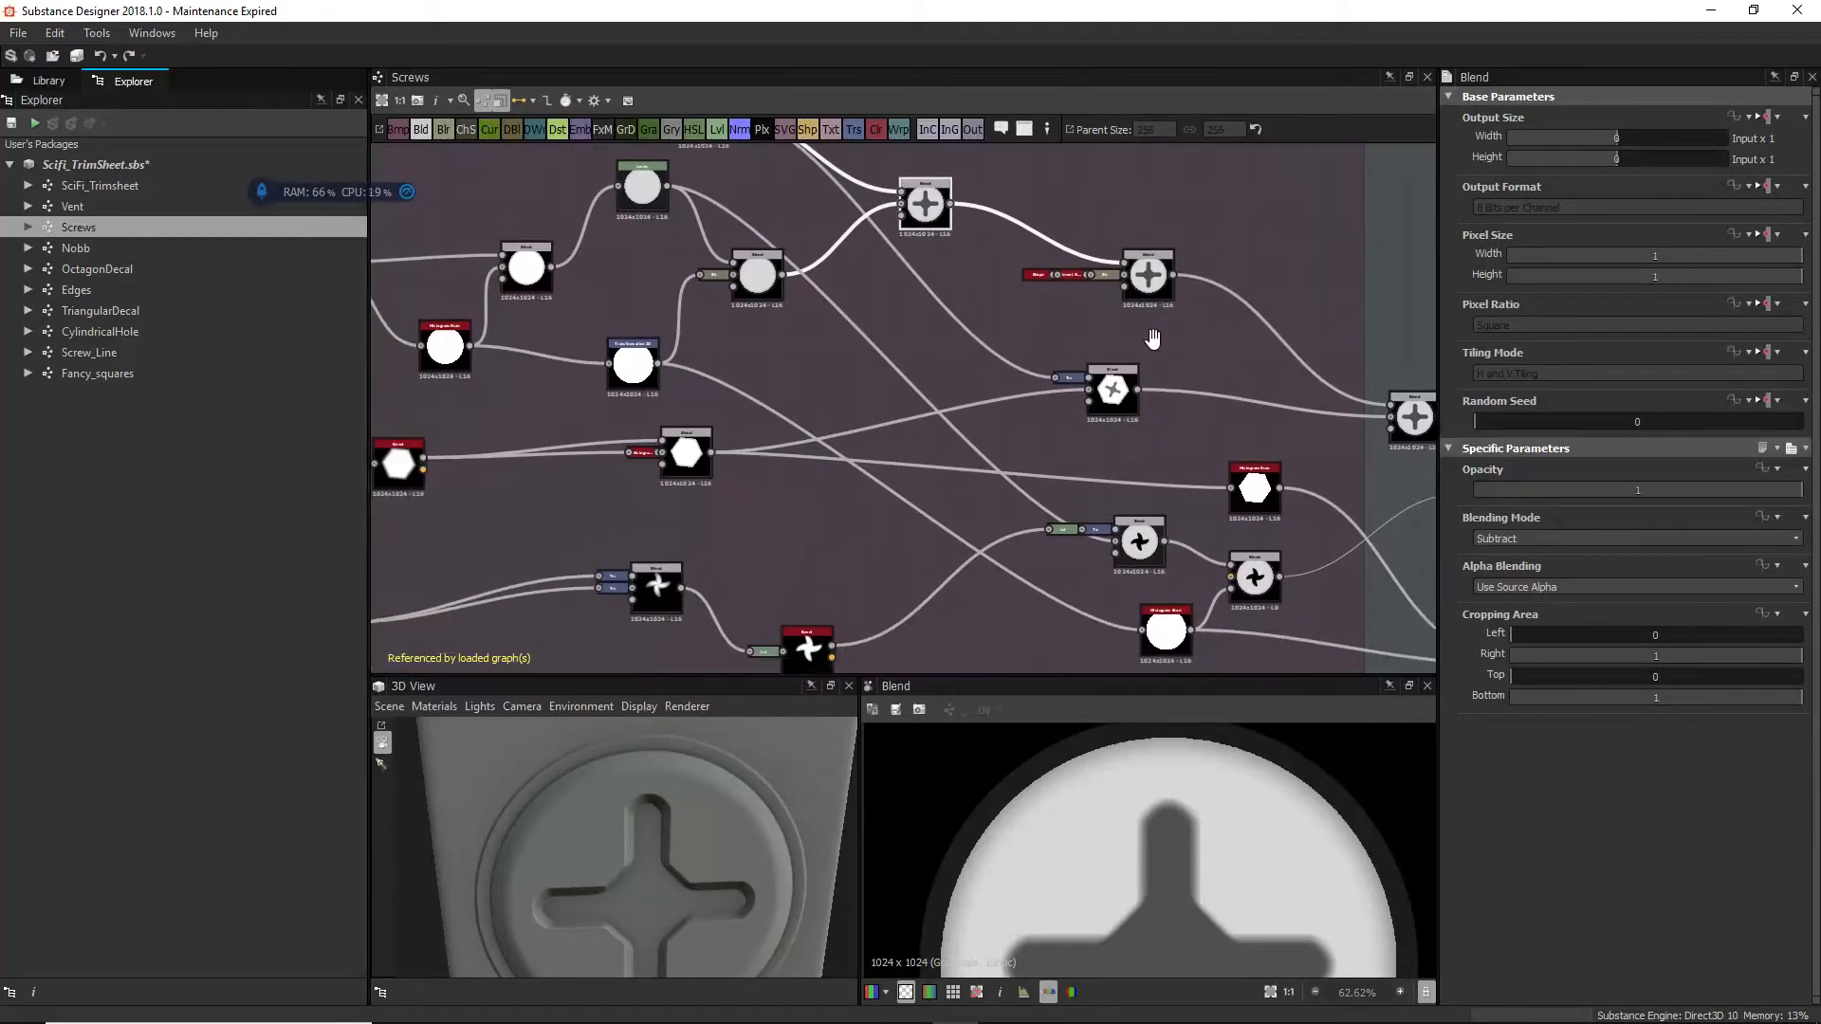
middle_click_drag(901, 394, 1077, 387)
double_click(587, 453)
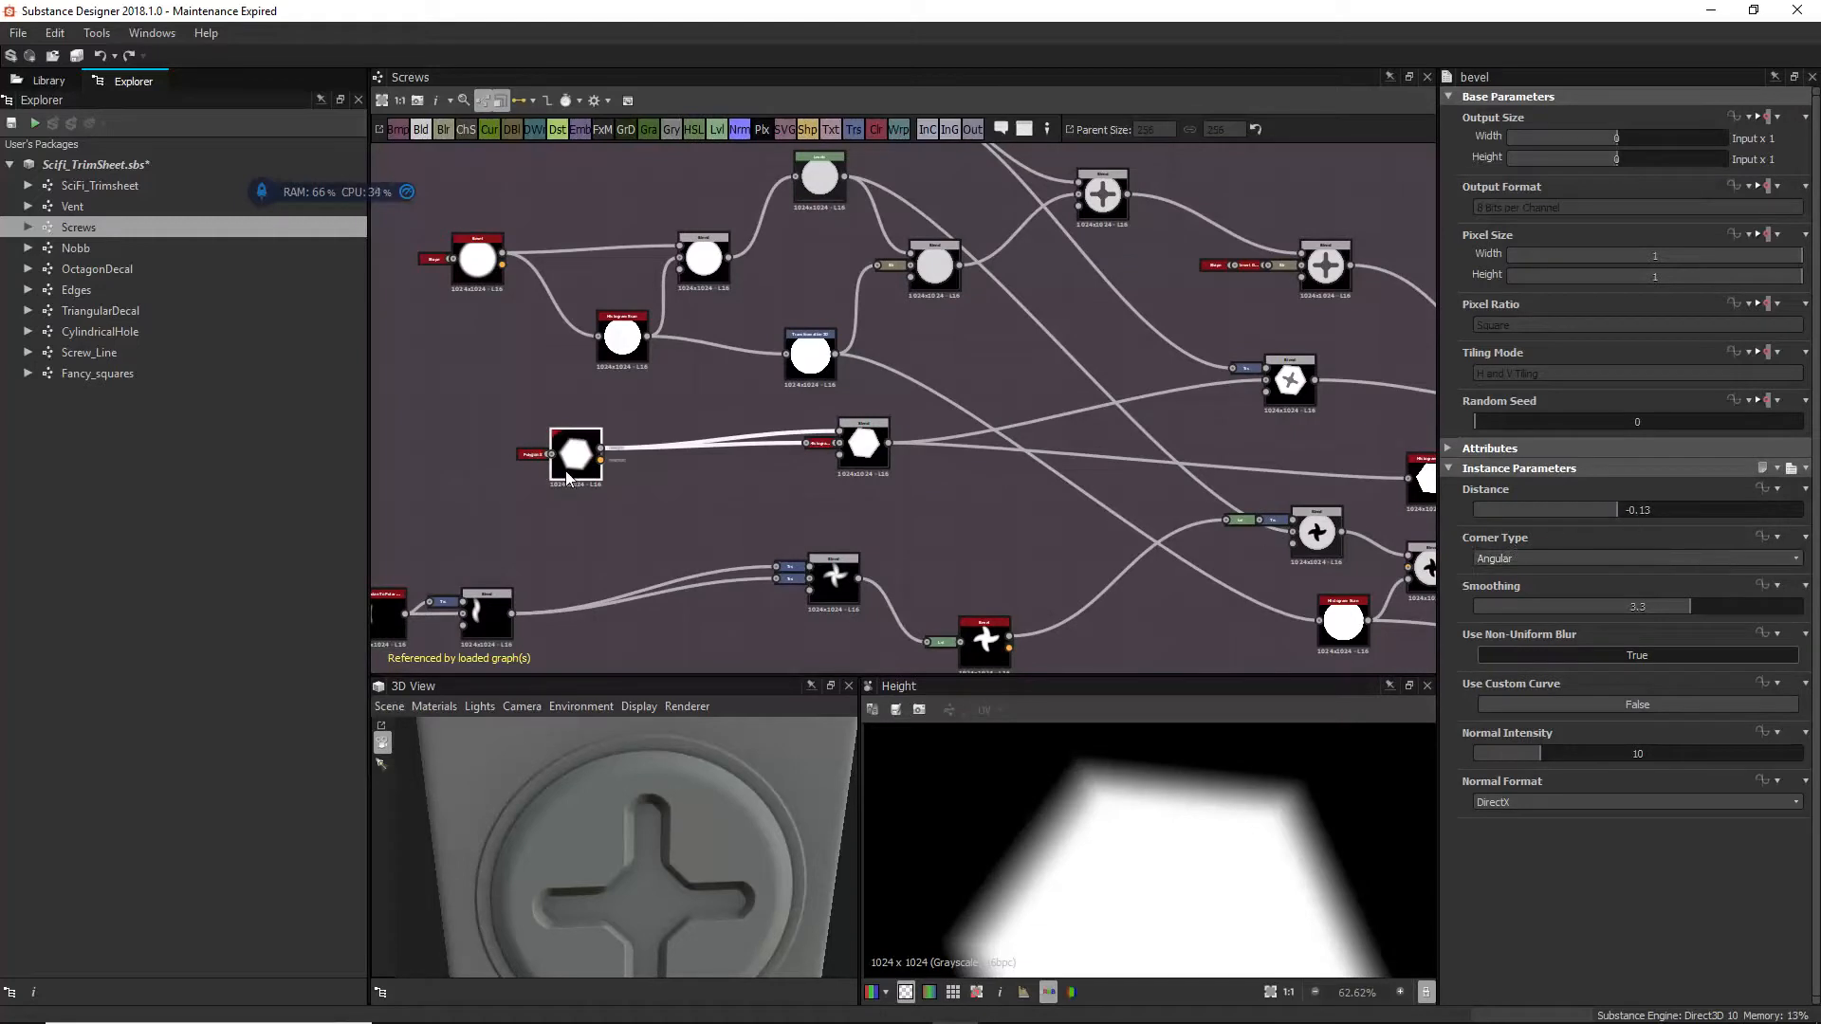
left_click(531, 457)
double_click(531, 459)
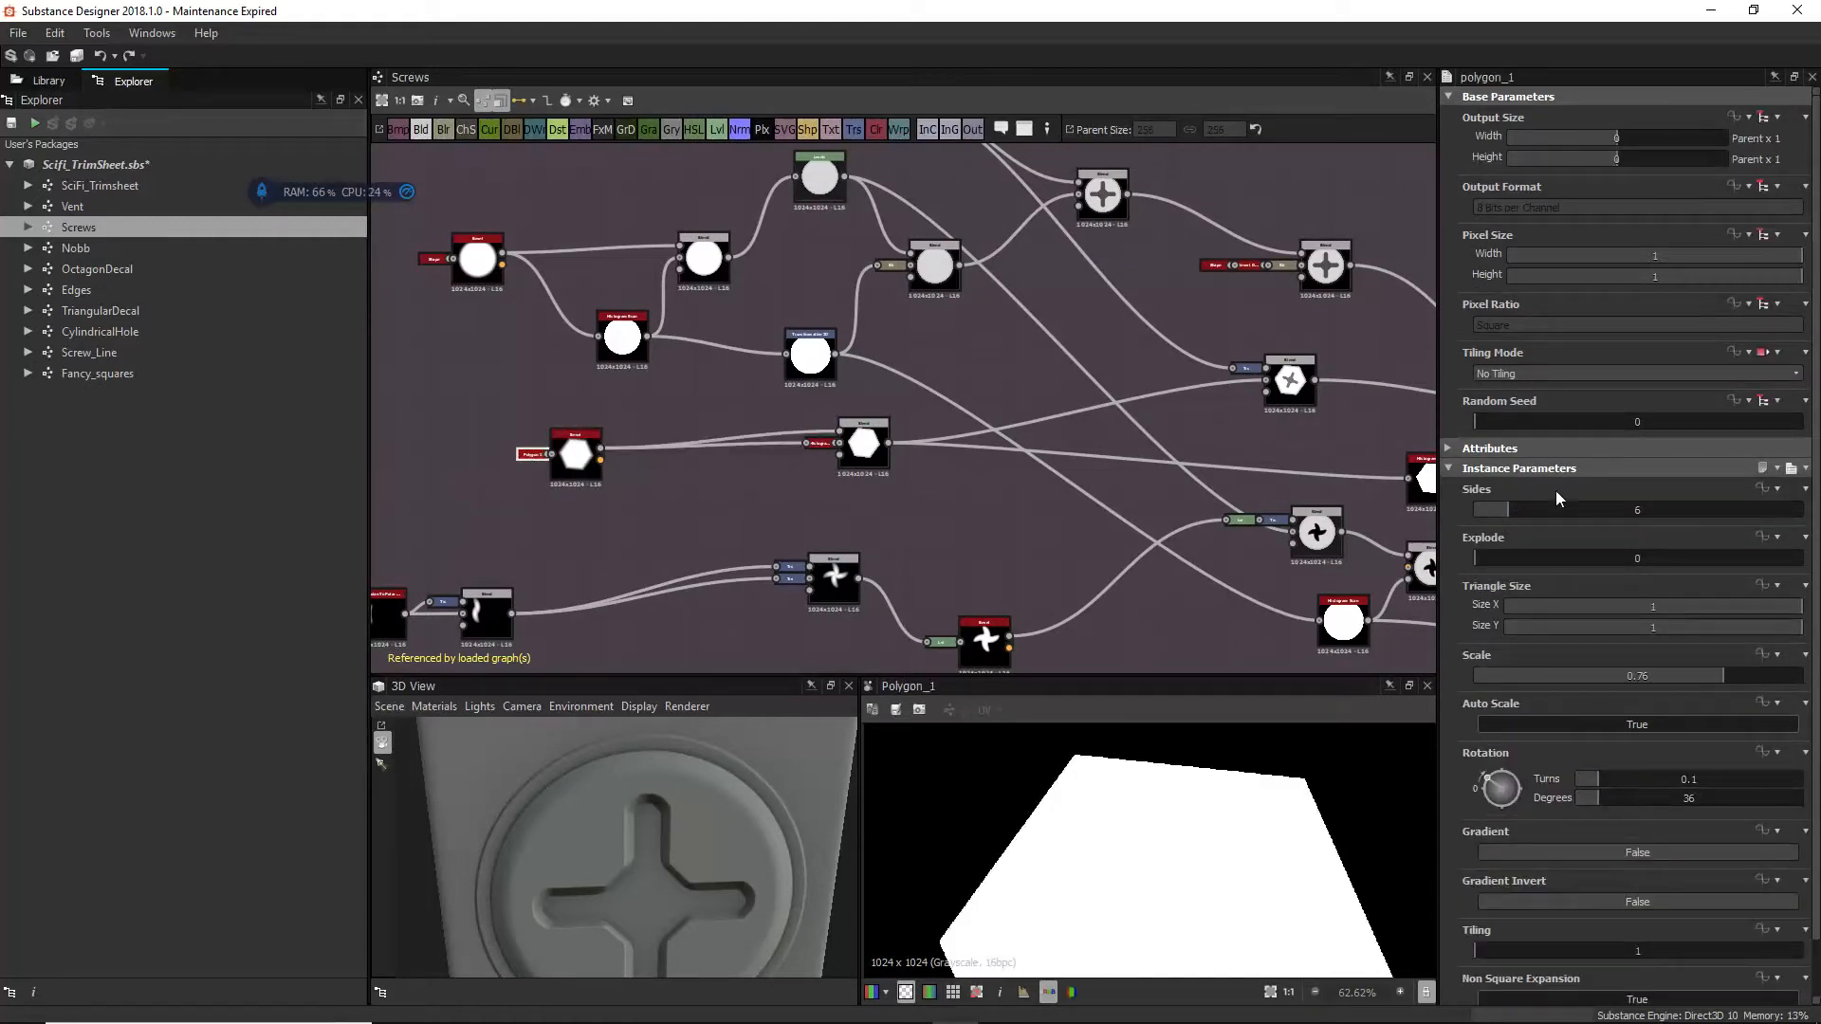
scroll(1162, 868, "down", 2)
middle_click_drag(1176, 831, 1175, 825)
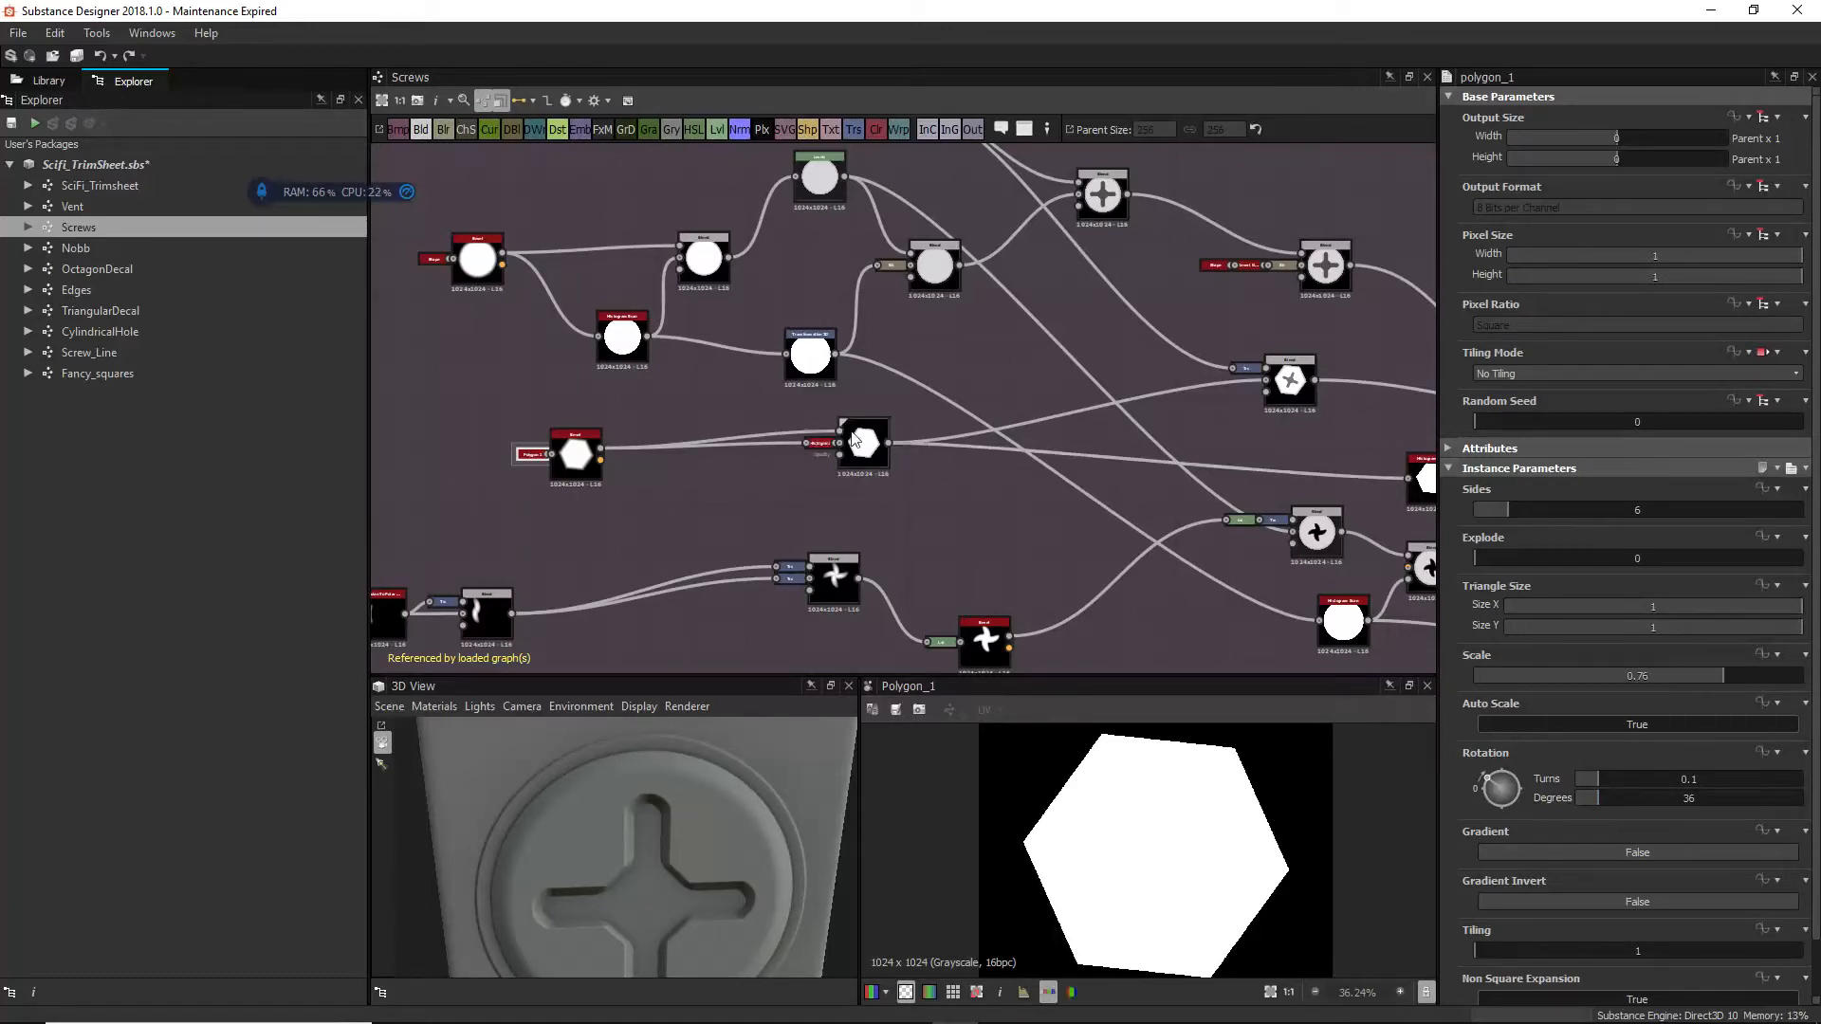
Step: Preview the hexagon's Bevel, Histogram Scan and Multiply Blend nodes one after another to compare their edges
double_click(576, 456)
scroll(604, 459, "up", 1)
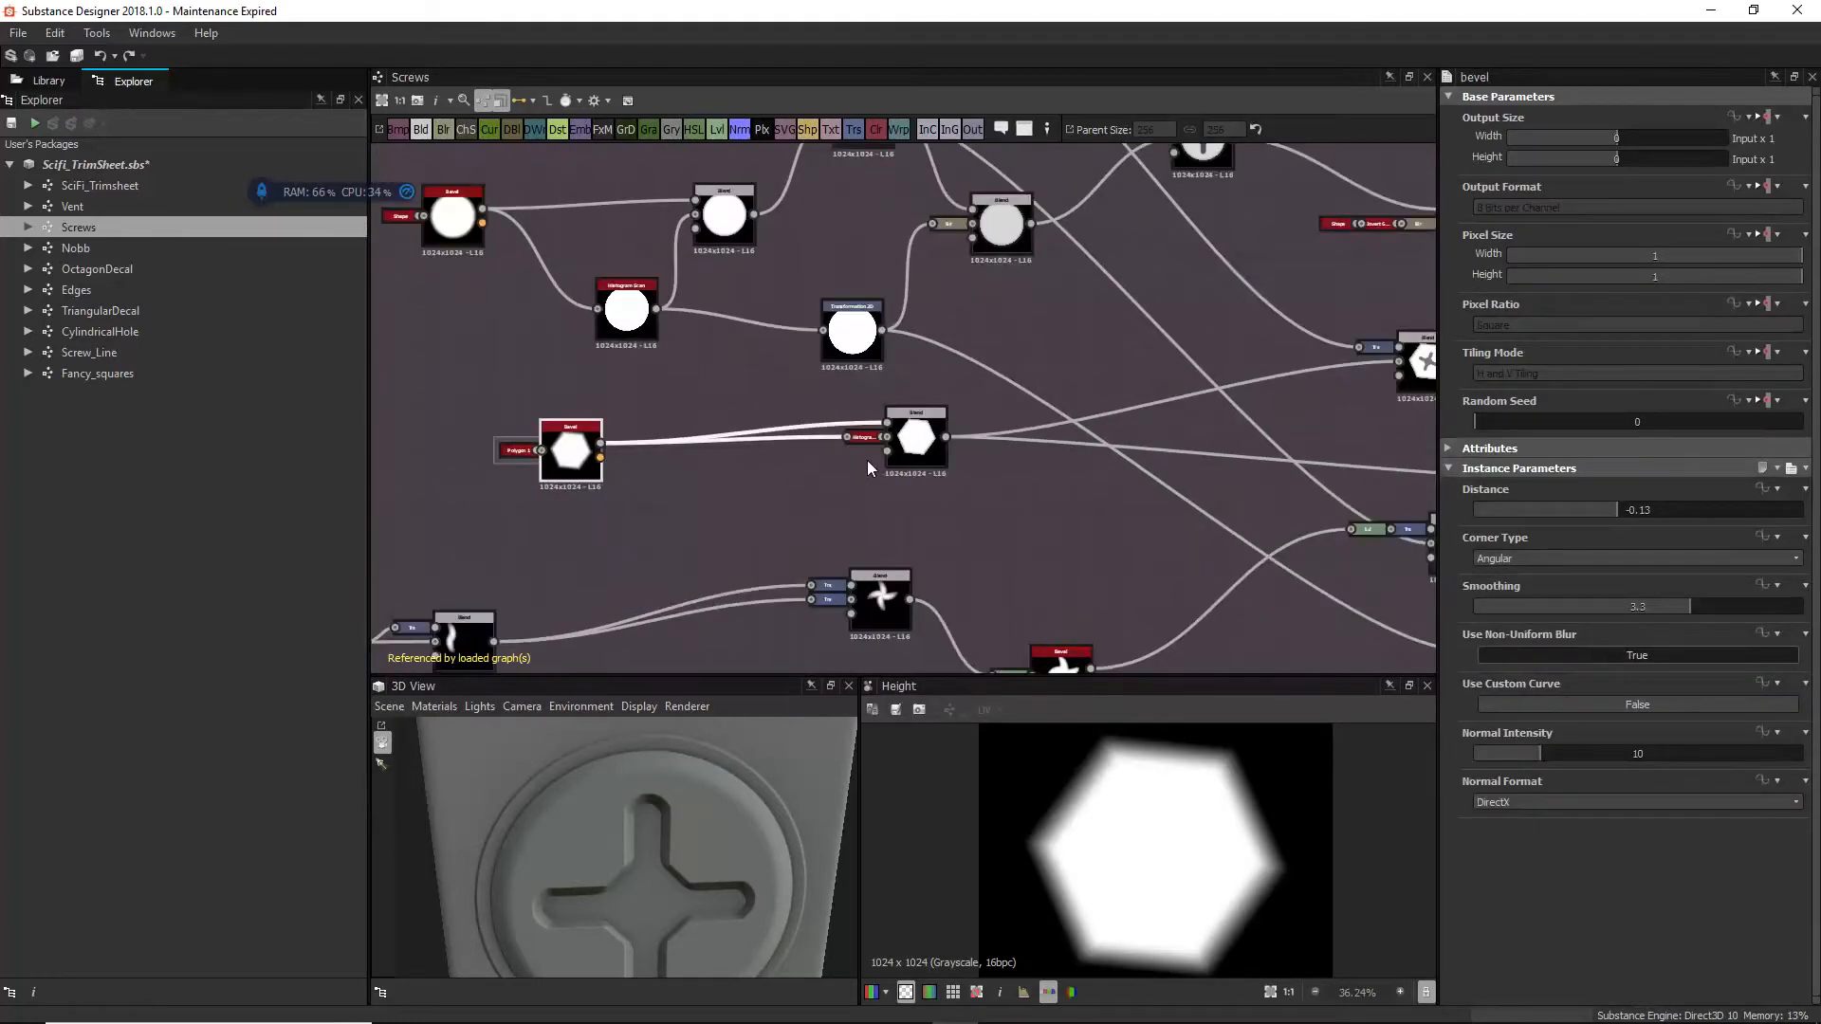
scroll(867, 459, "up", 2)
double_click(857, 429)
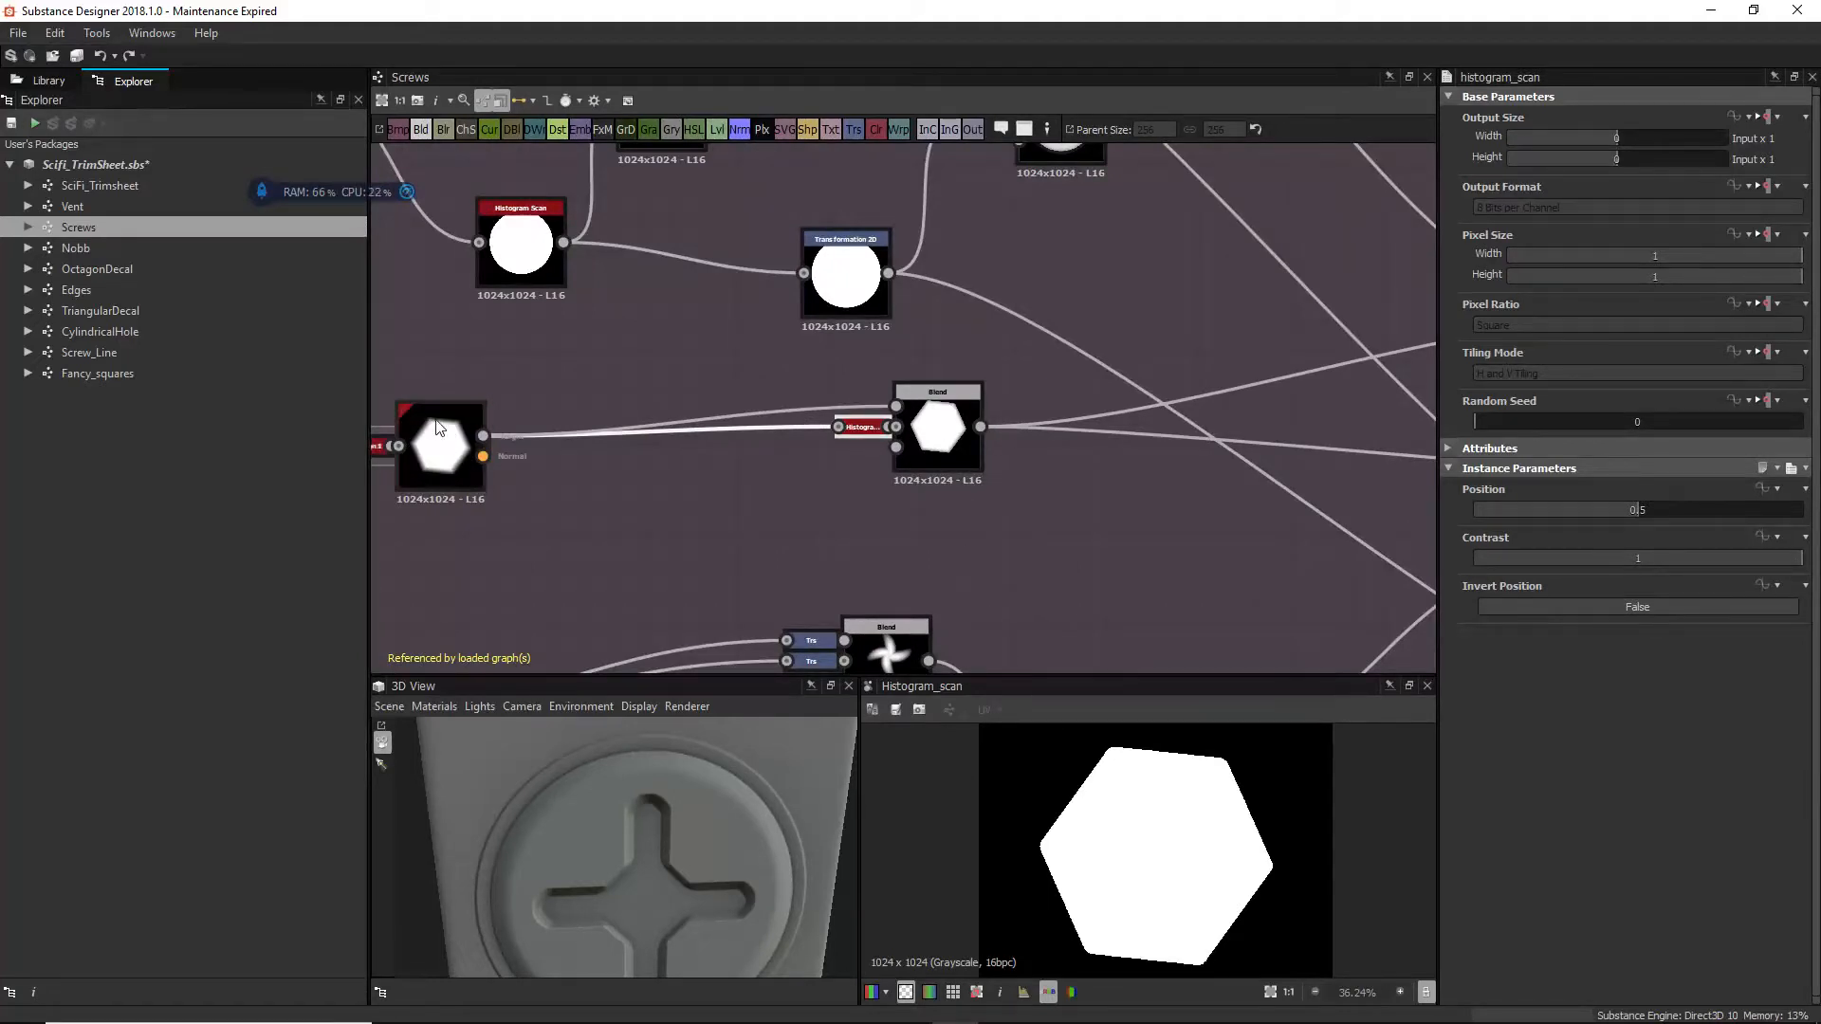
scroll(921, 438, "up", 2)
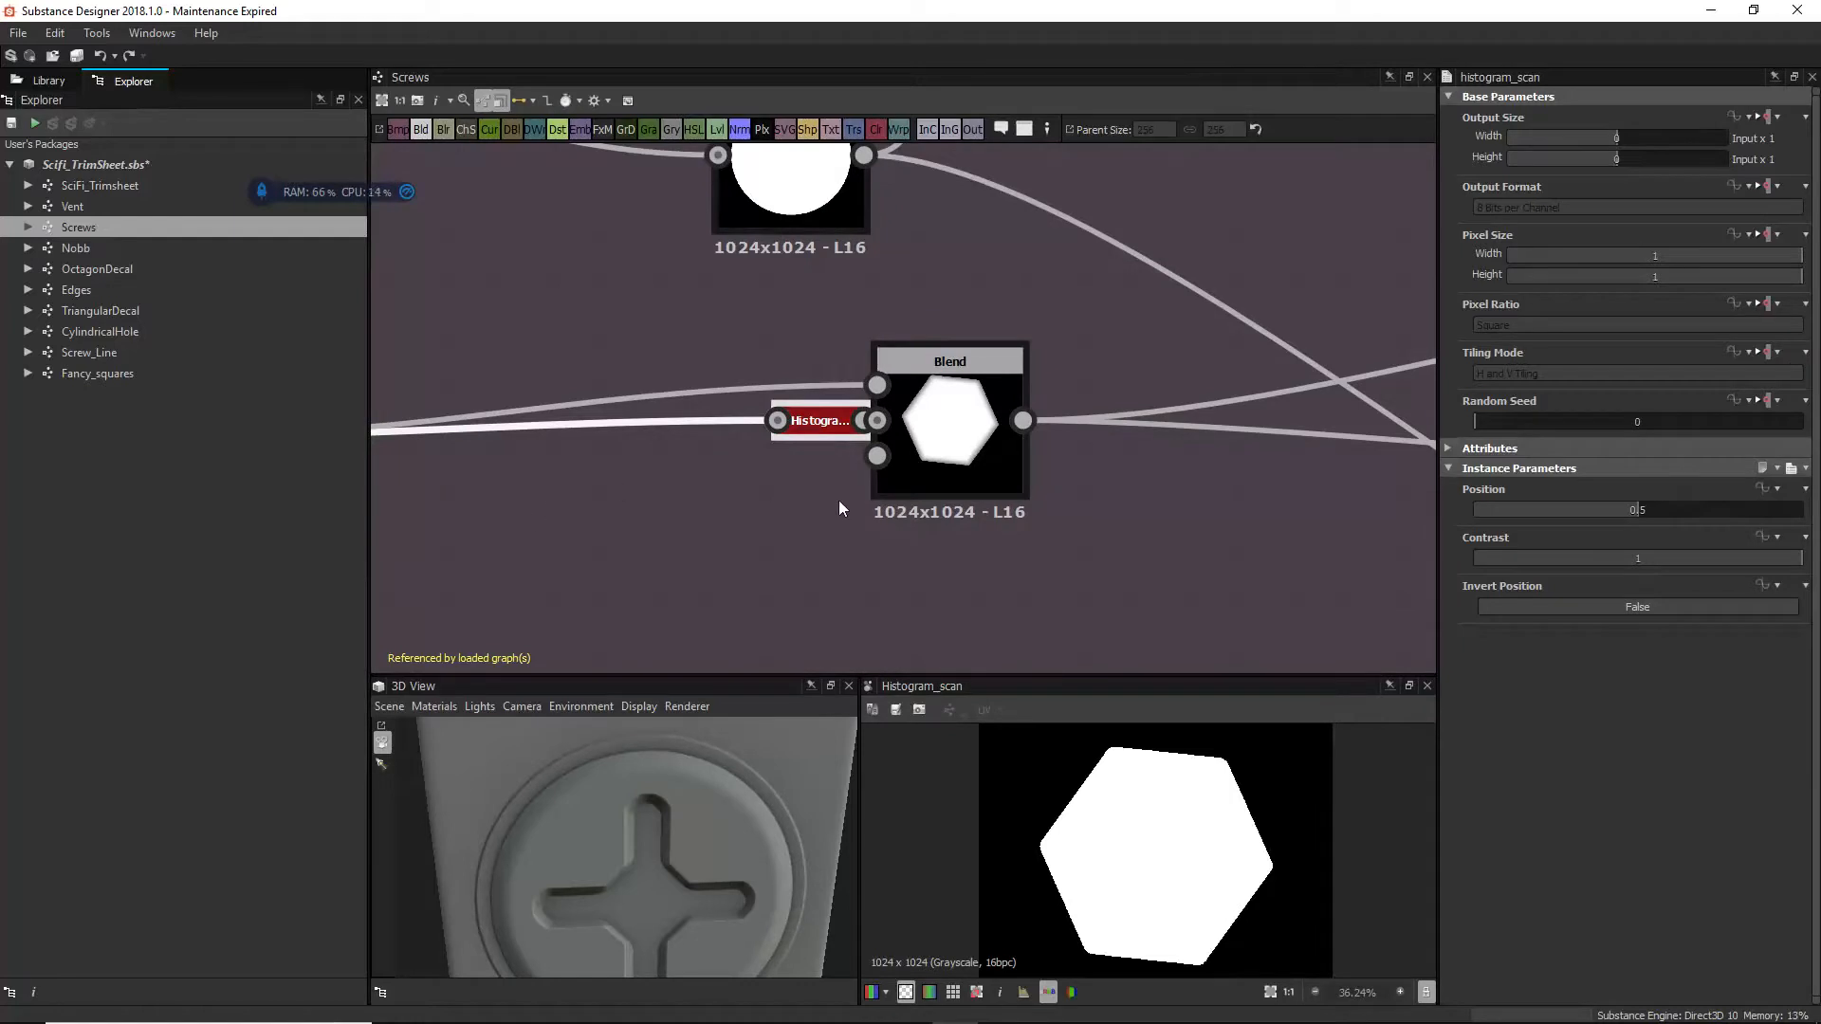
left_click(932, 460)
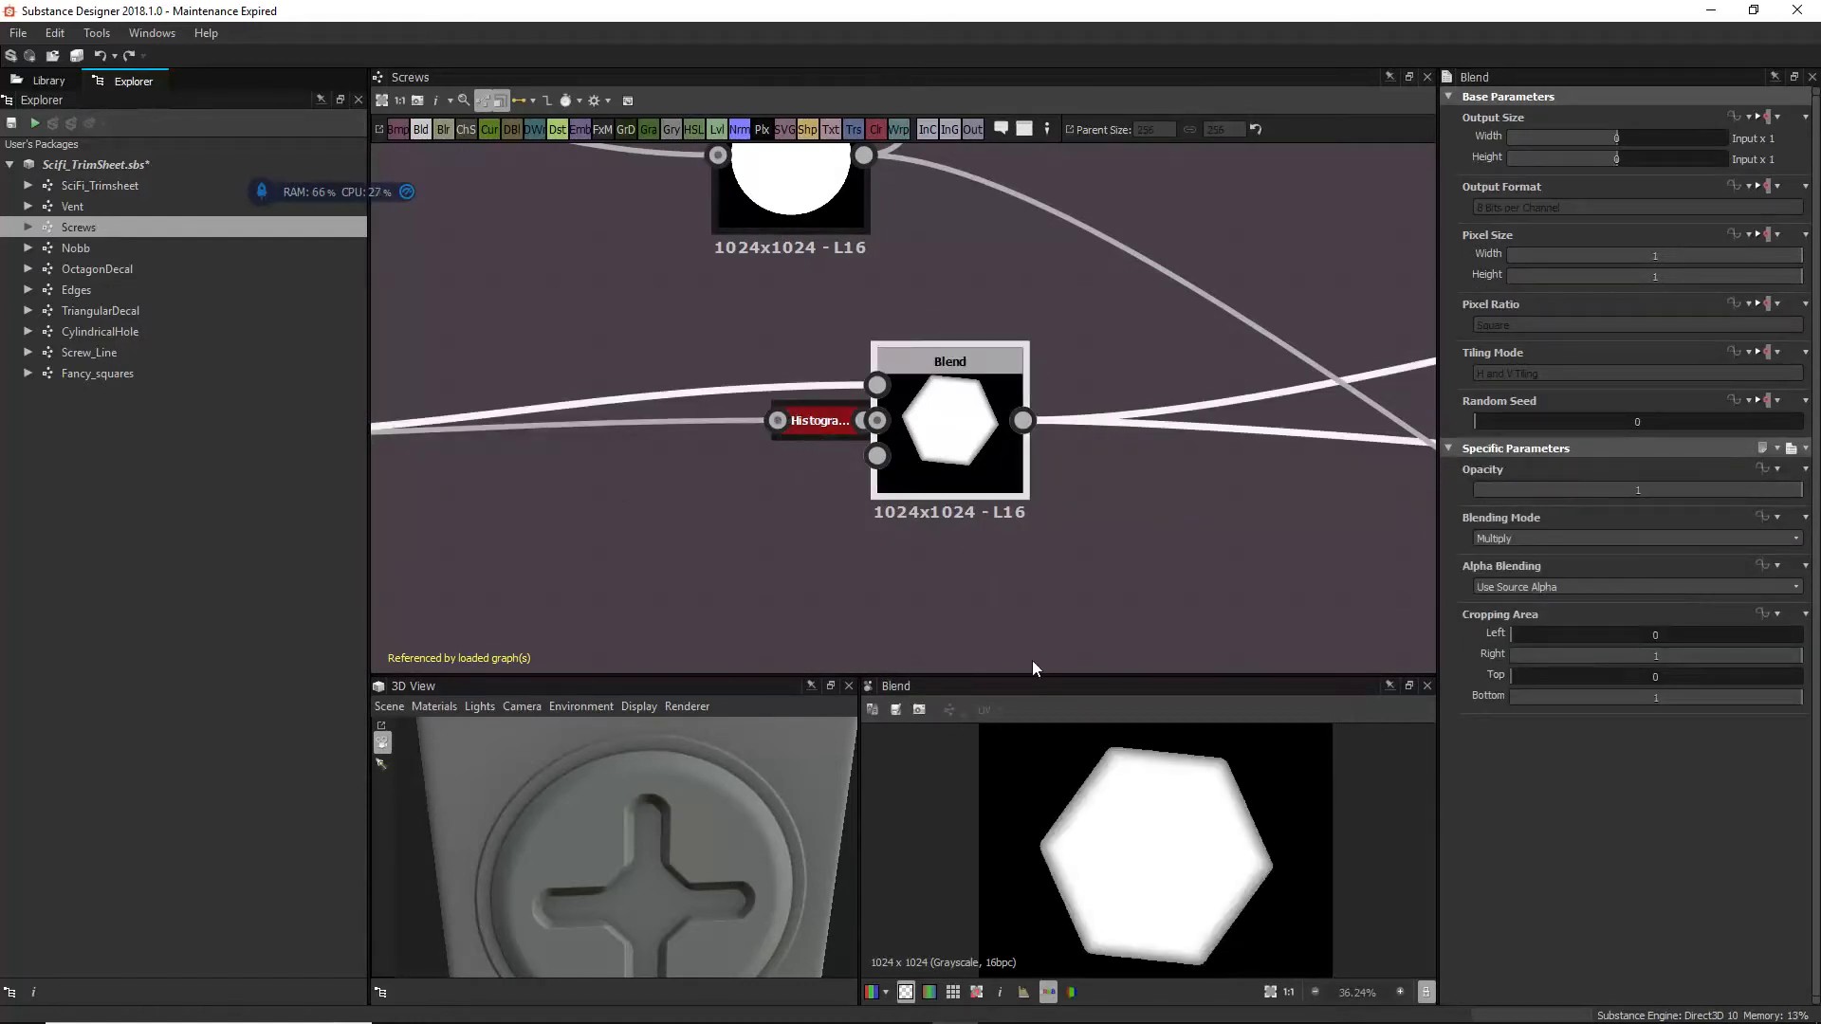
scroll(1032, 660, "down", 3)
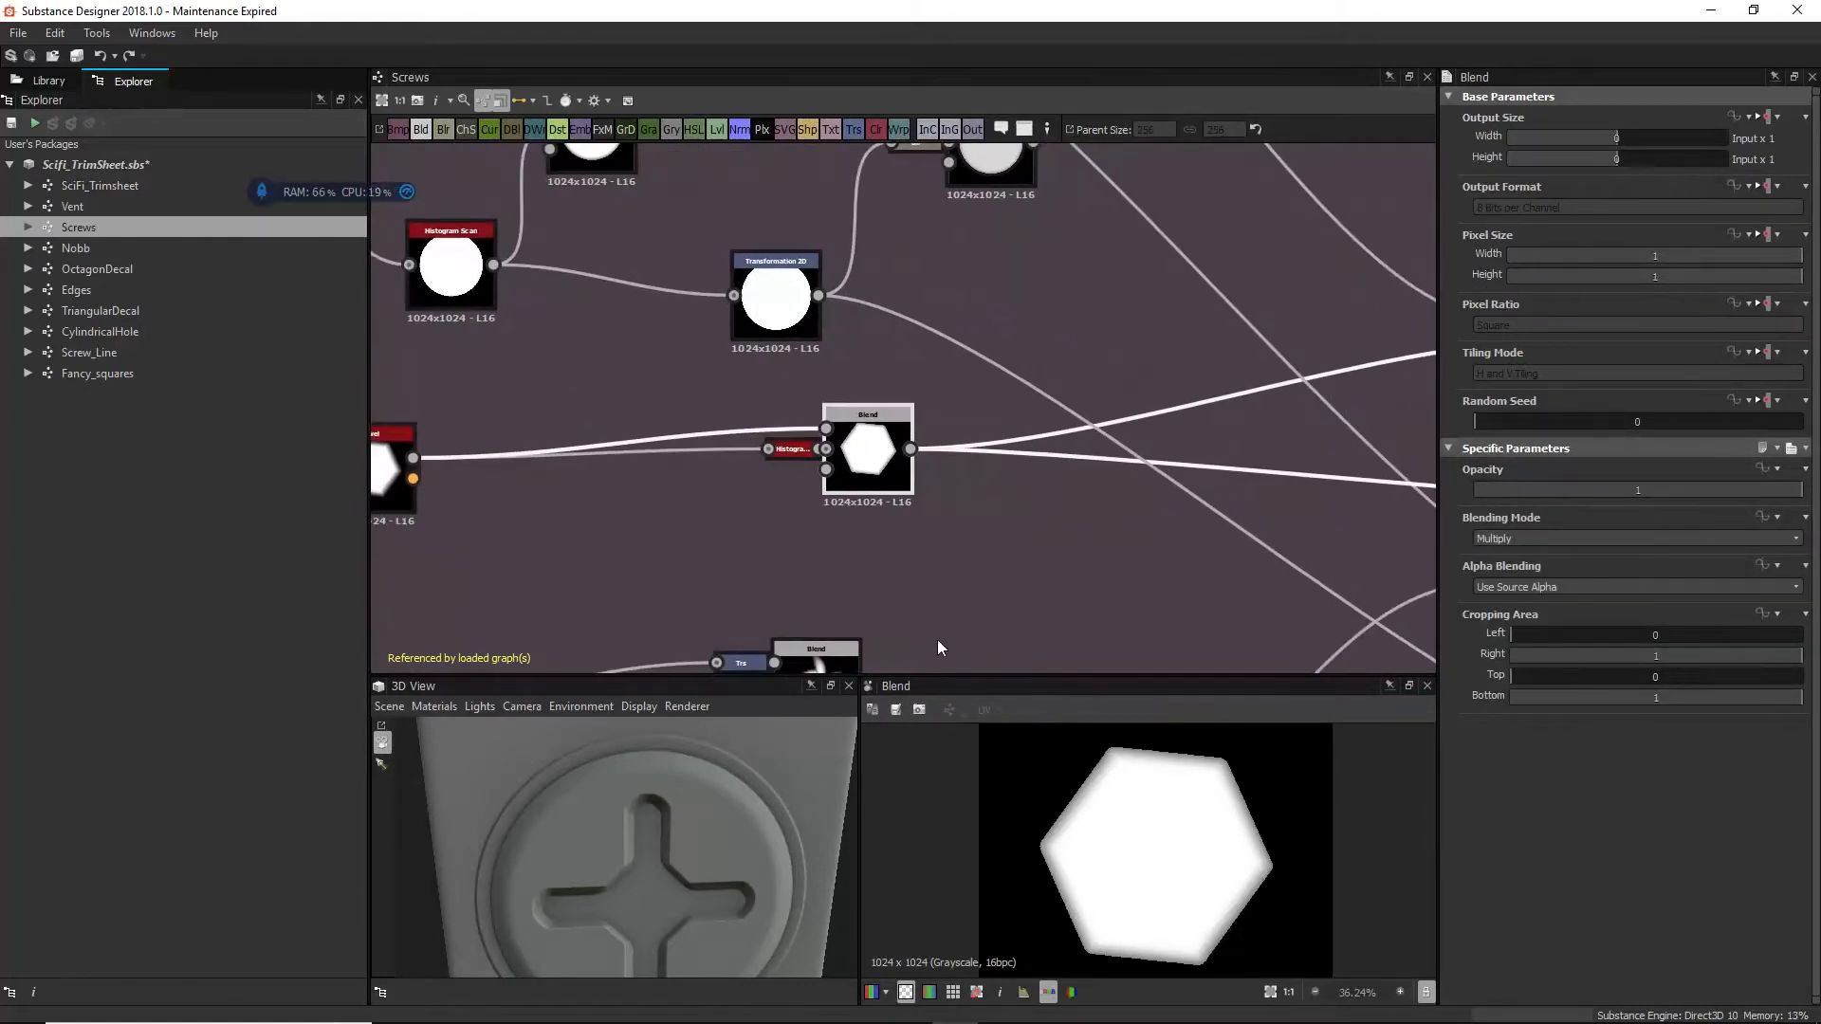
Step: Preview the Subtract Blend that cuts the cross out of the hexagon, trace its cross input, and select the transformation node feeding it
middle_click_drag(1188, 605, 978, 596)
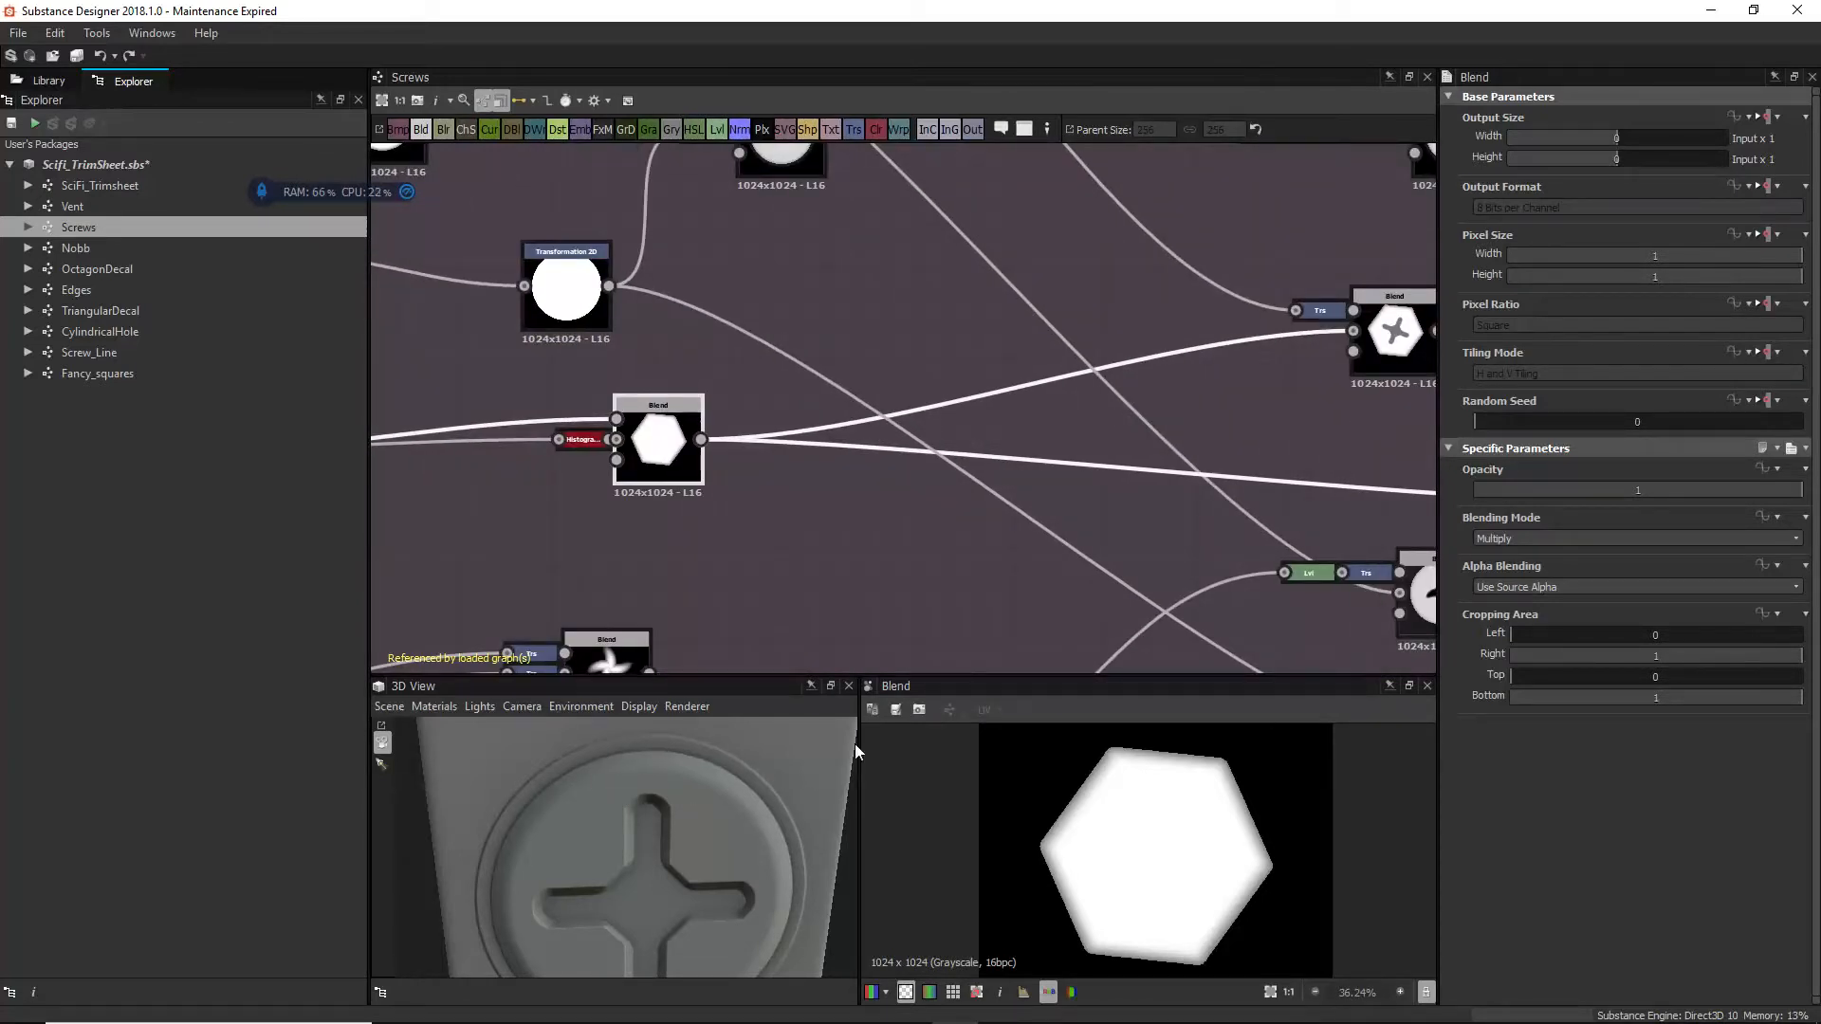
double_click(1366, 359)
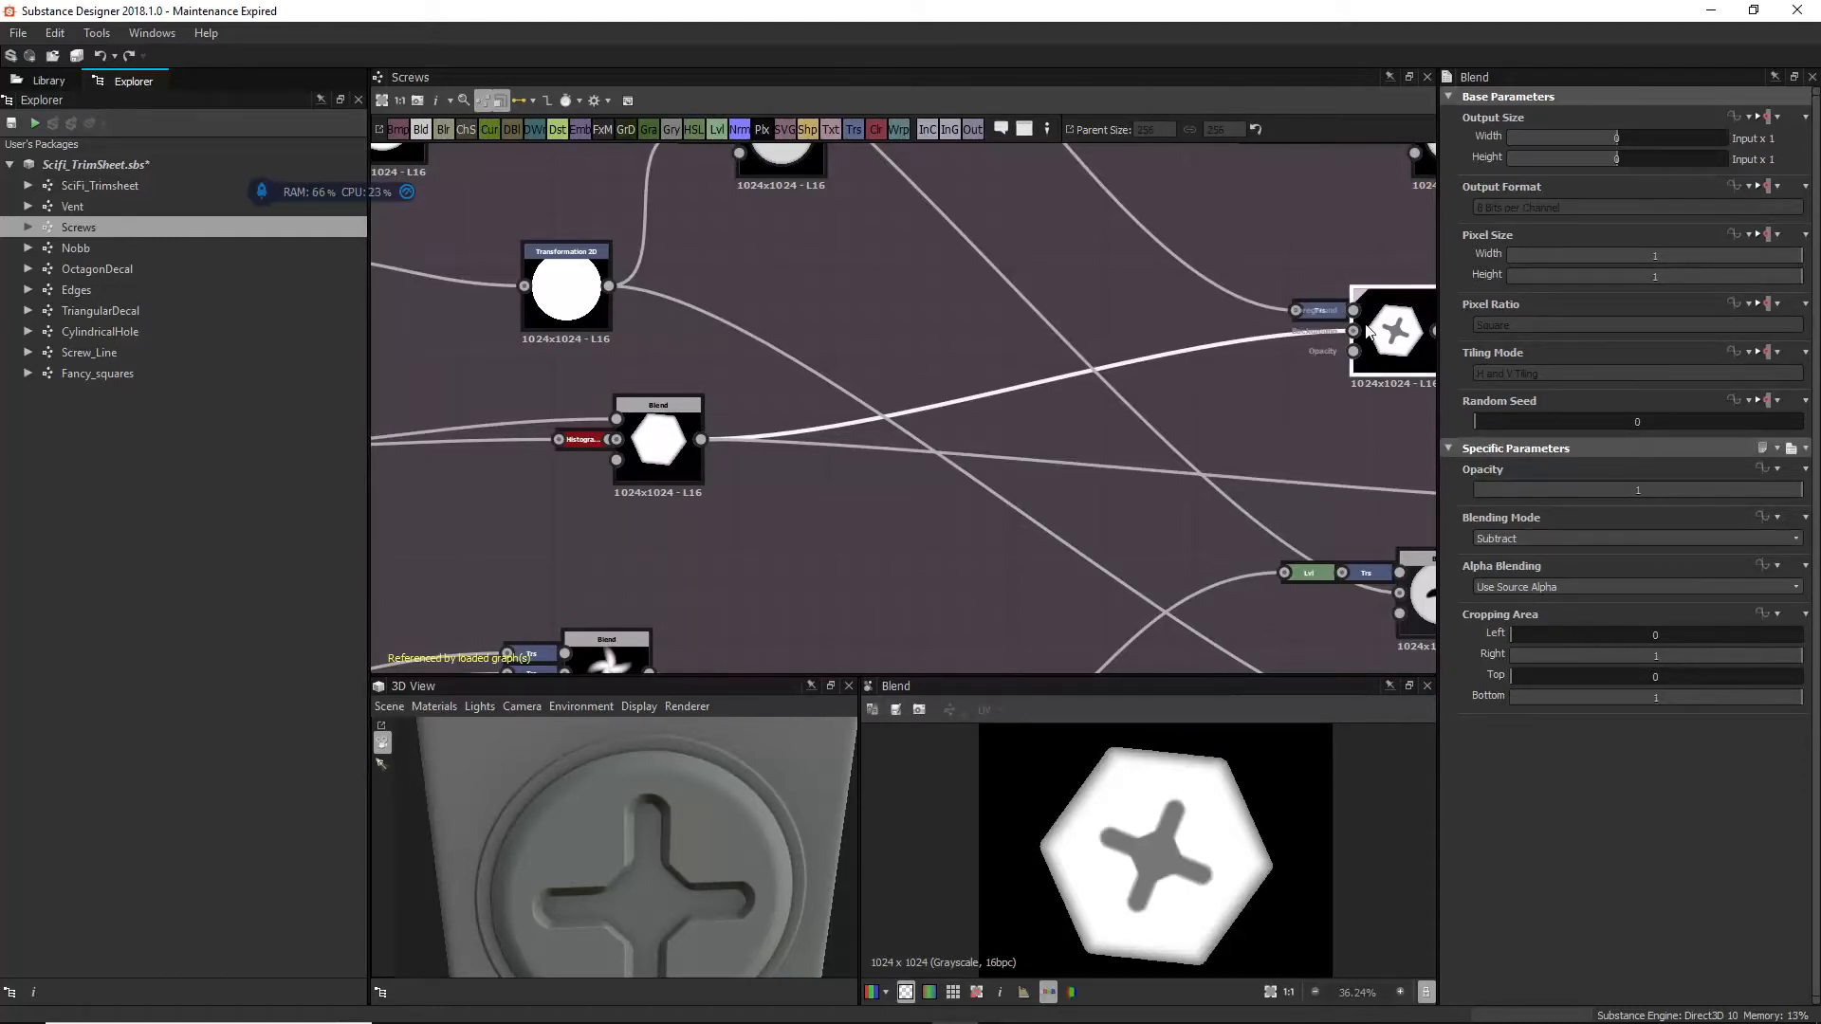
middle_click_drag(1363, 327, 1185, 389)
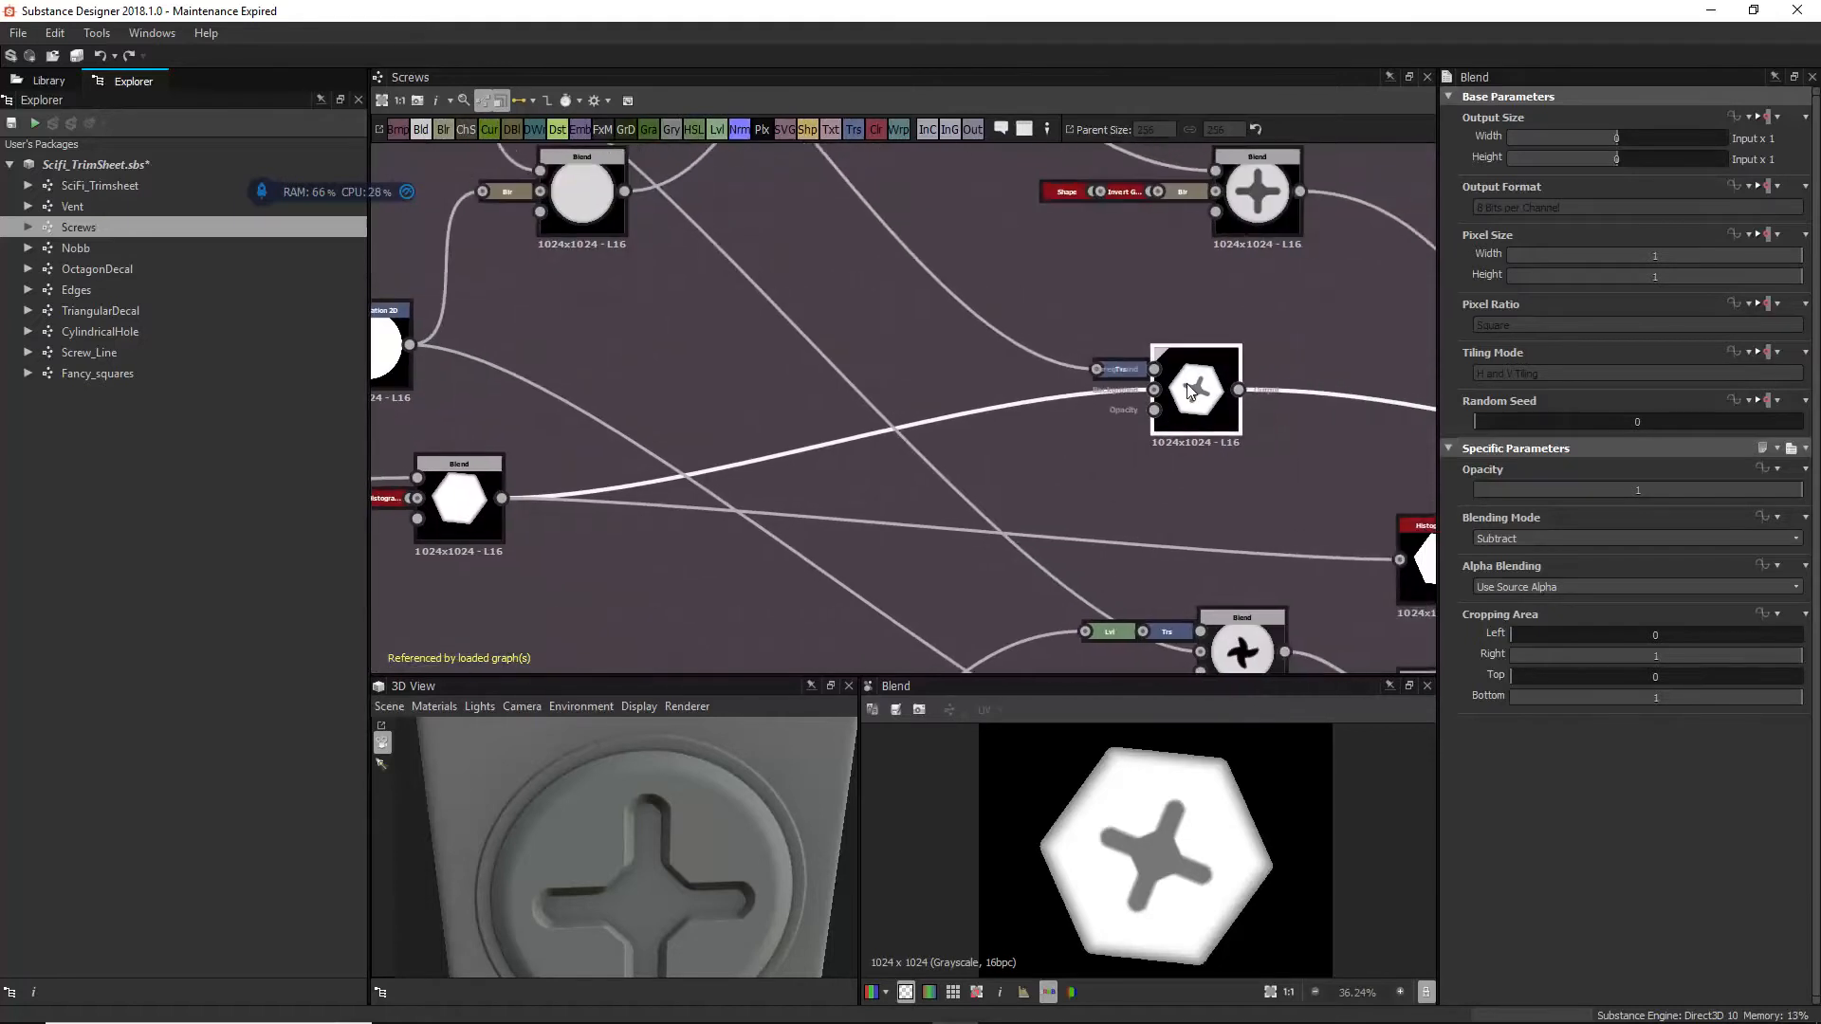
middle_click_drag(1293, 435, 1072, 494)
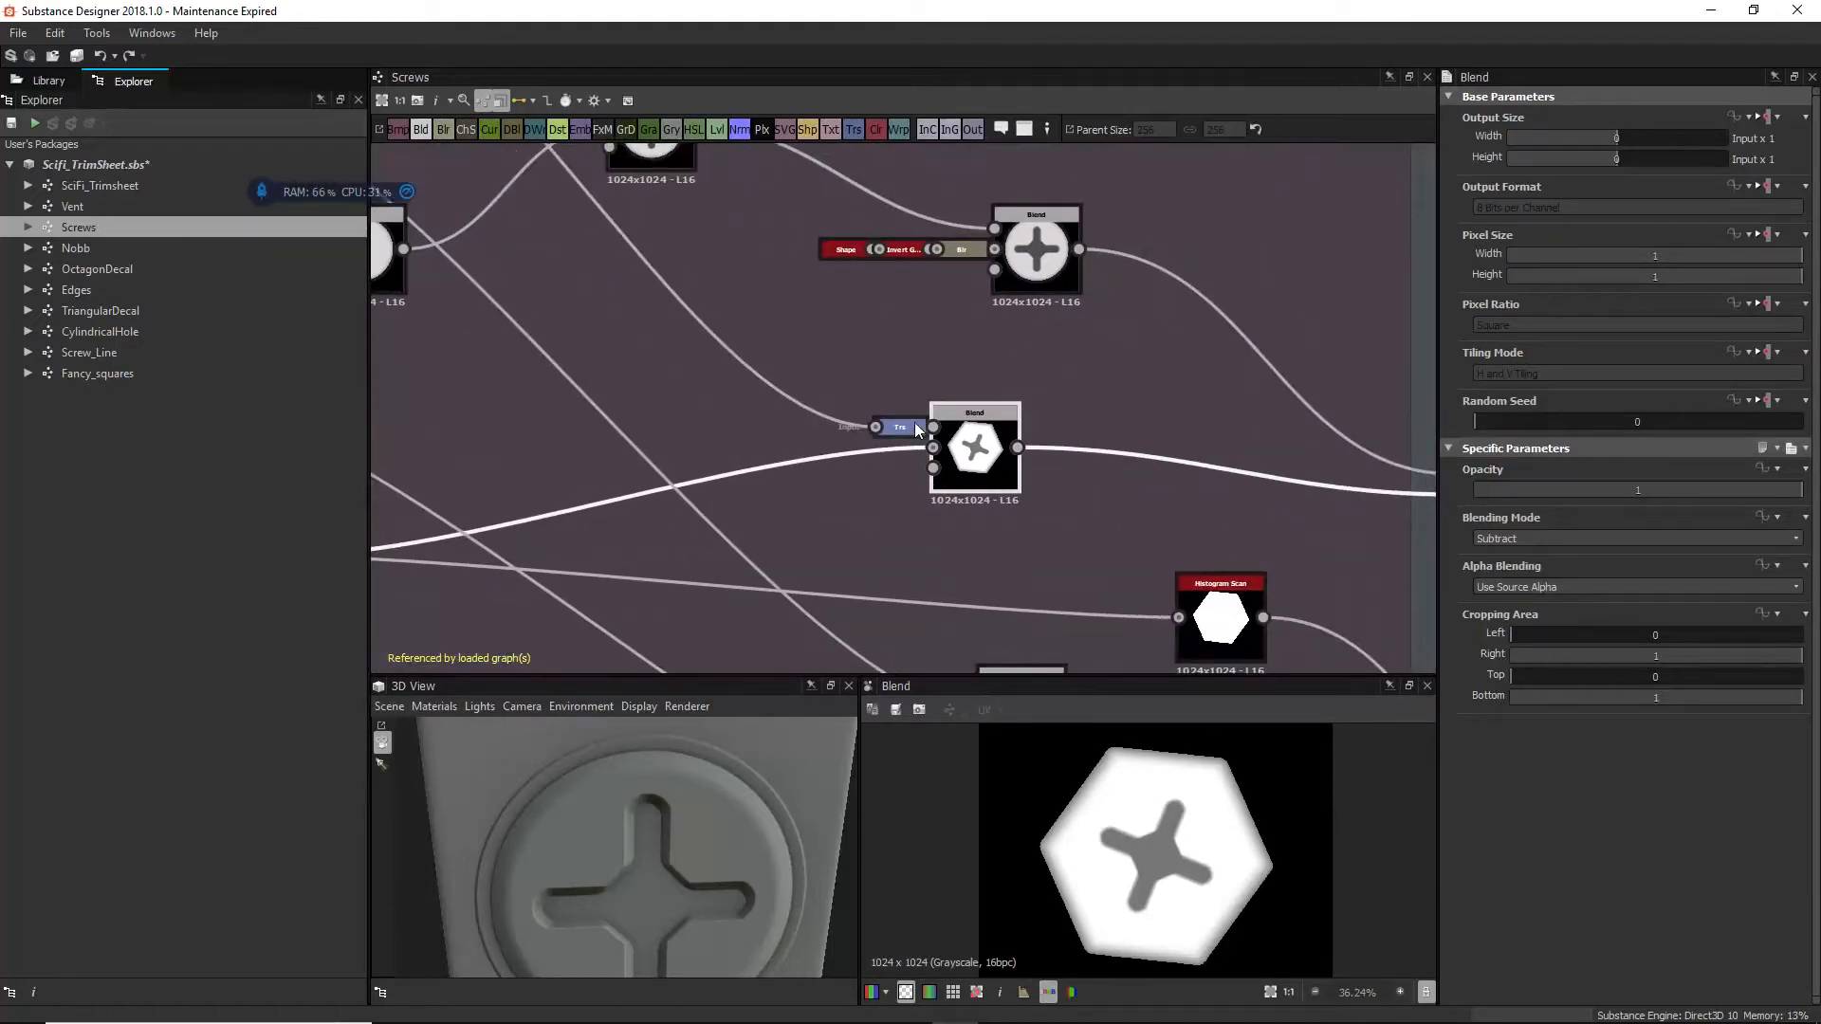
scroll(910, 446, "down", 5)
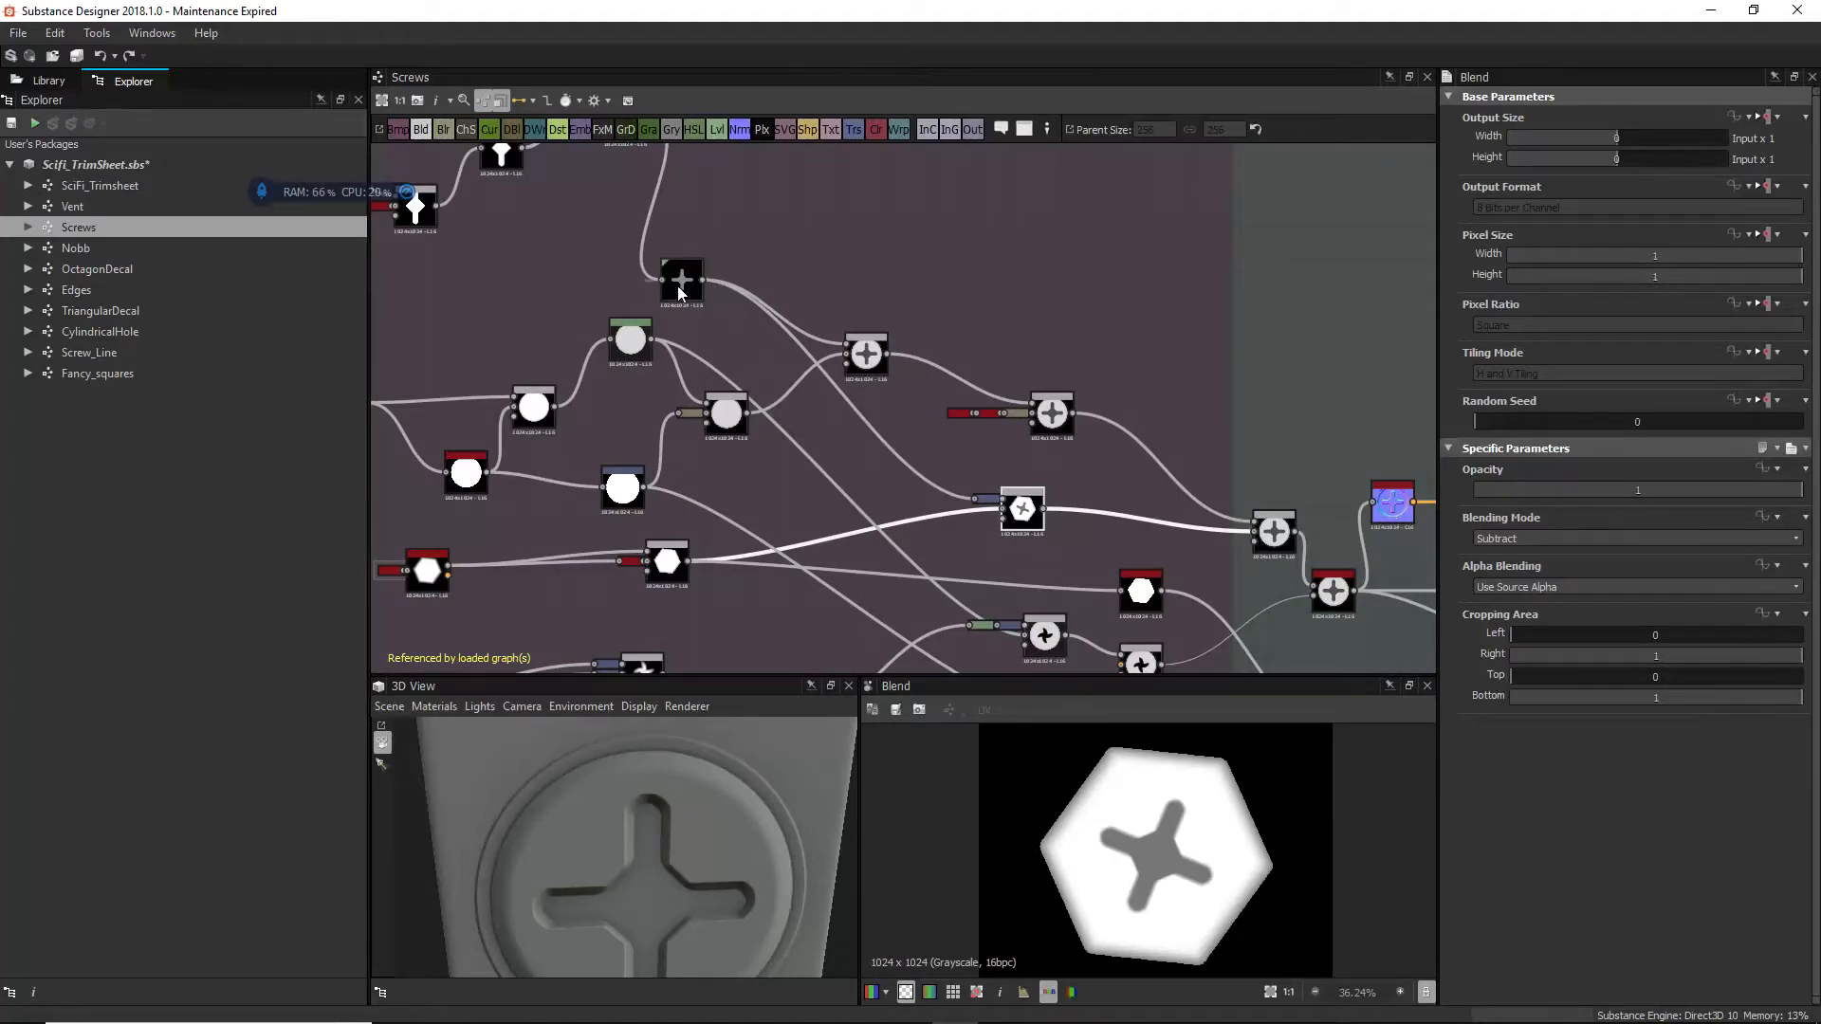
scroll(1017, 510, "up", 4)
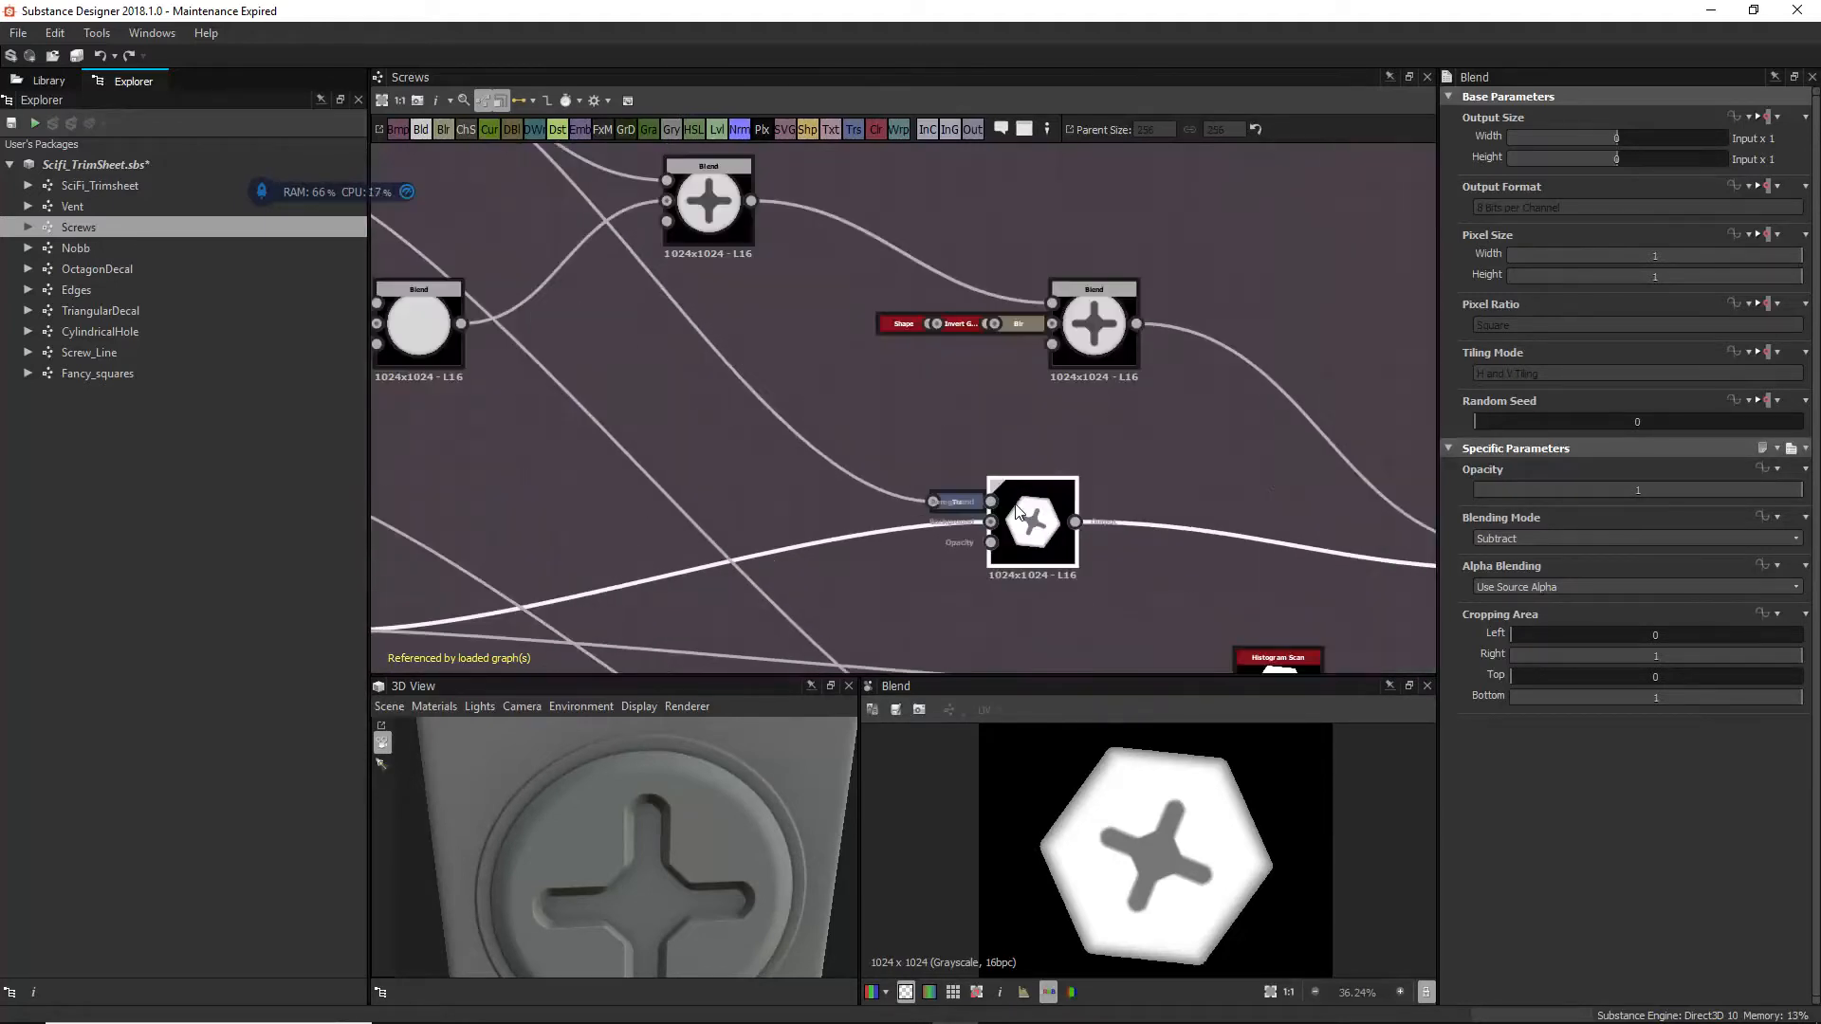
left_click(968, 510)
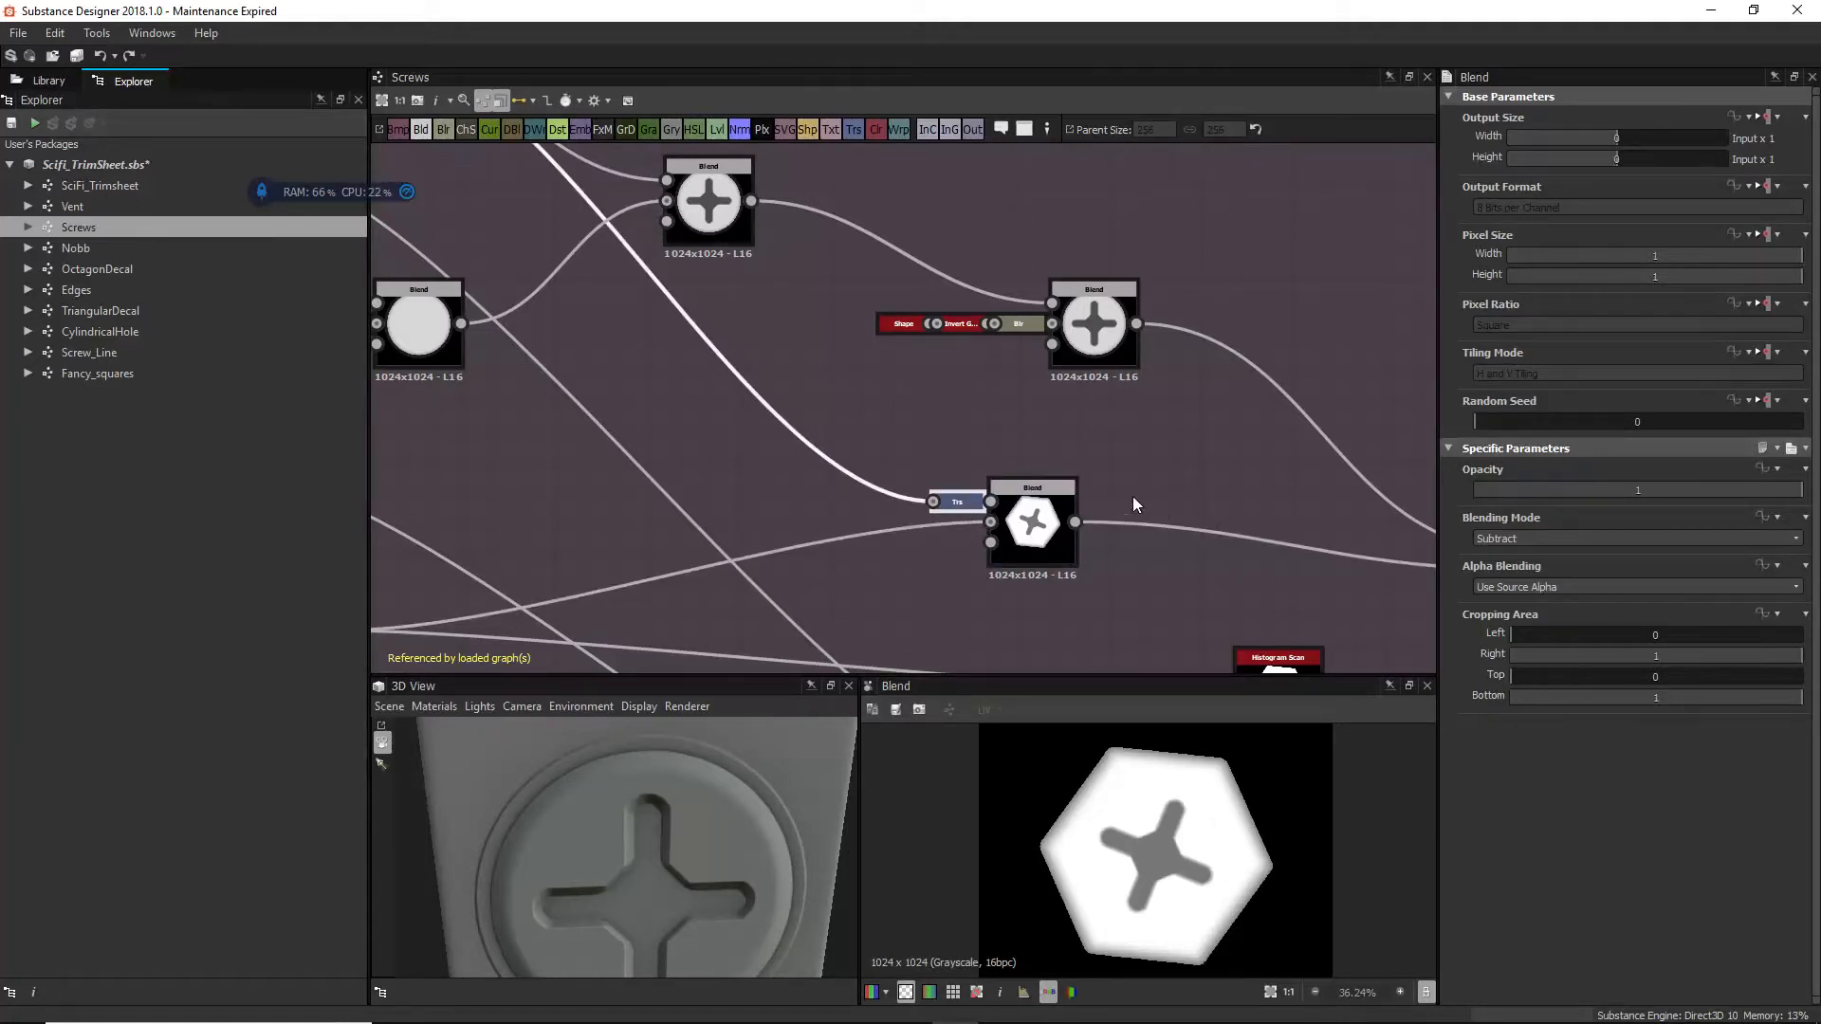
Step: Find the start of the curved four-armed slot branch below the hexagon nodes and preview its Cartesian To Polar node
middle_click_drag(1199, 506, 986, 464)
scroll(986, 466, "down", 2)
middle_click_drag(1138, 510, 972, 459)
middle_click_drag(1003, 554, 1242, 421)
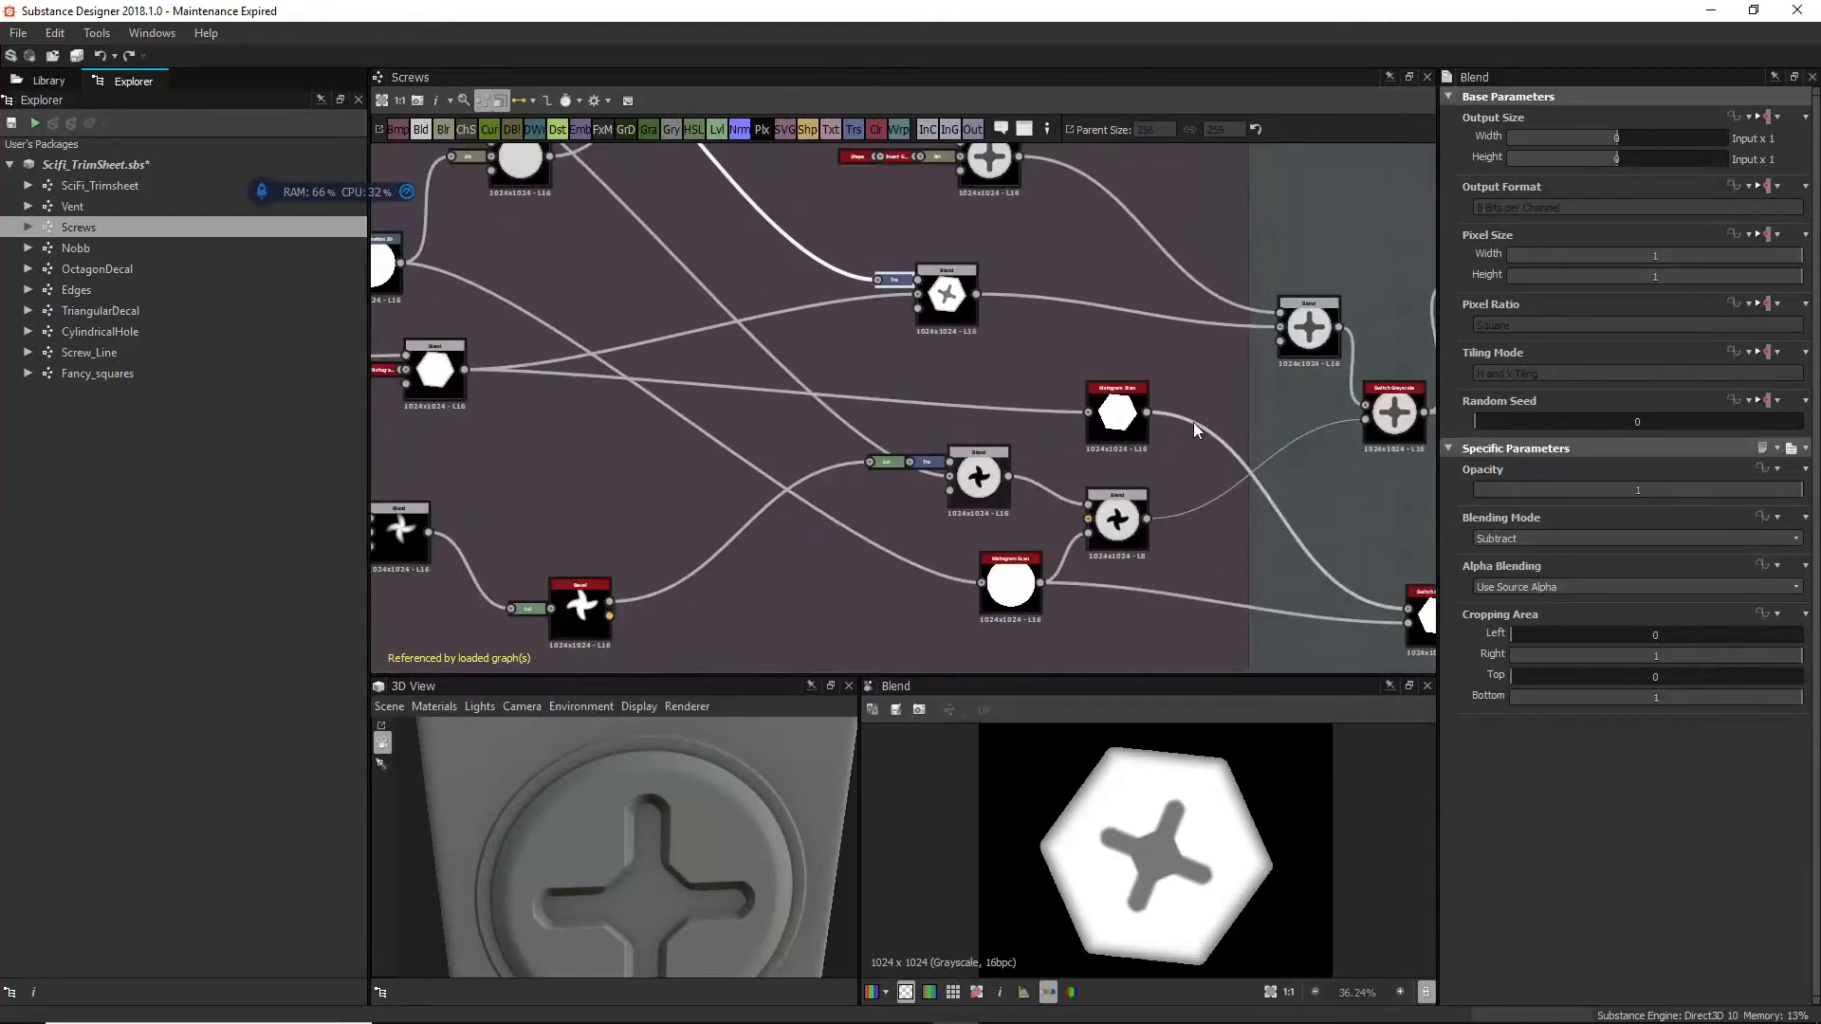
middle_click_drag(1047, 444, 1341, 399)
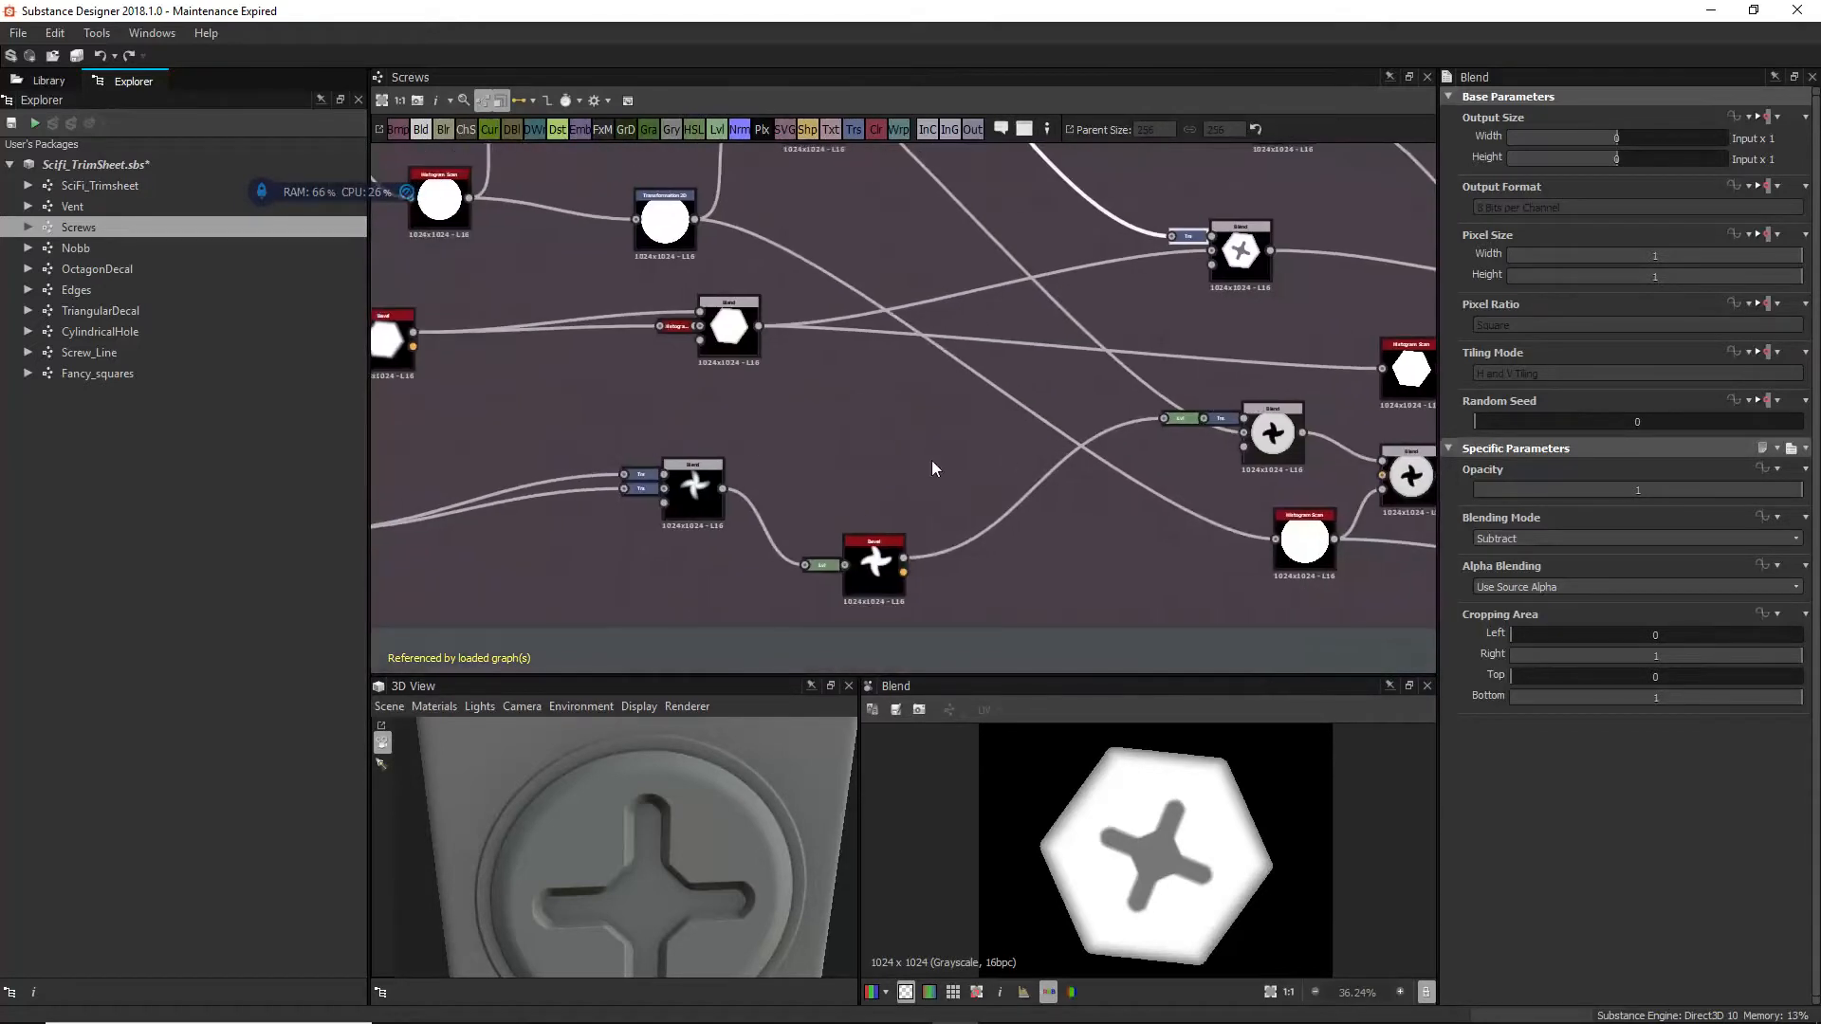
middle_click_drag(930, 468, 1099, 431)
middle_click_drag(822, 496, 1088, 496)
scroll(778, 523, "up", 3)
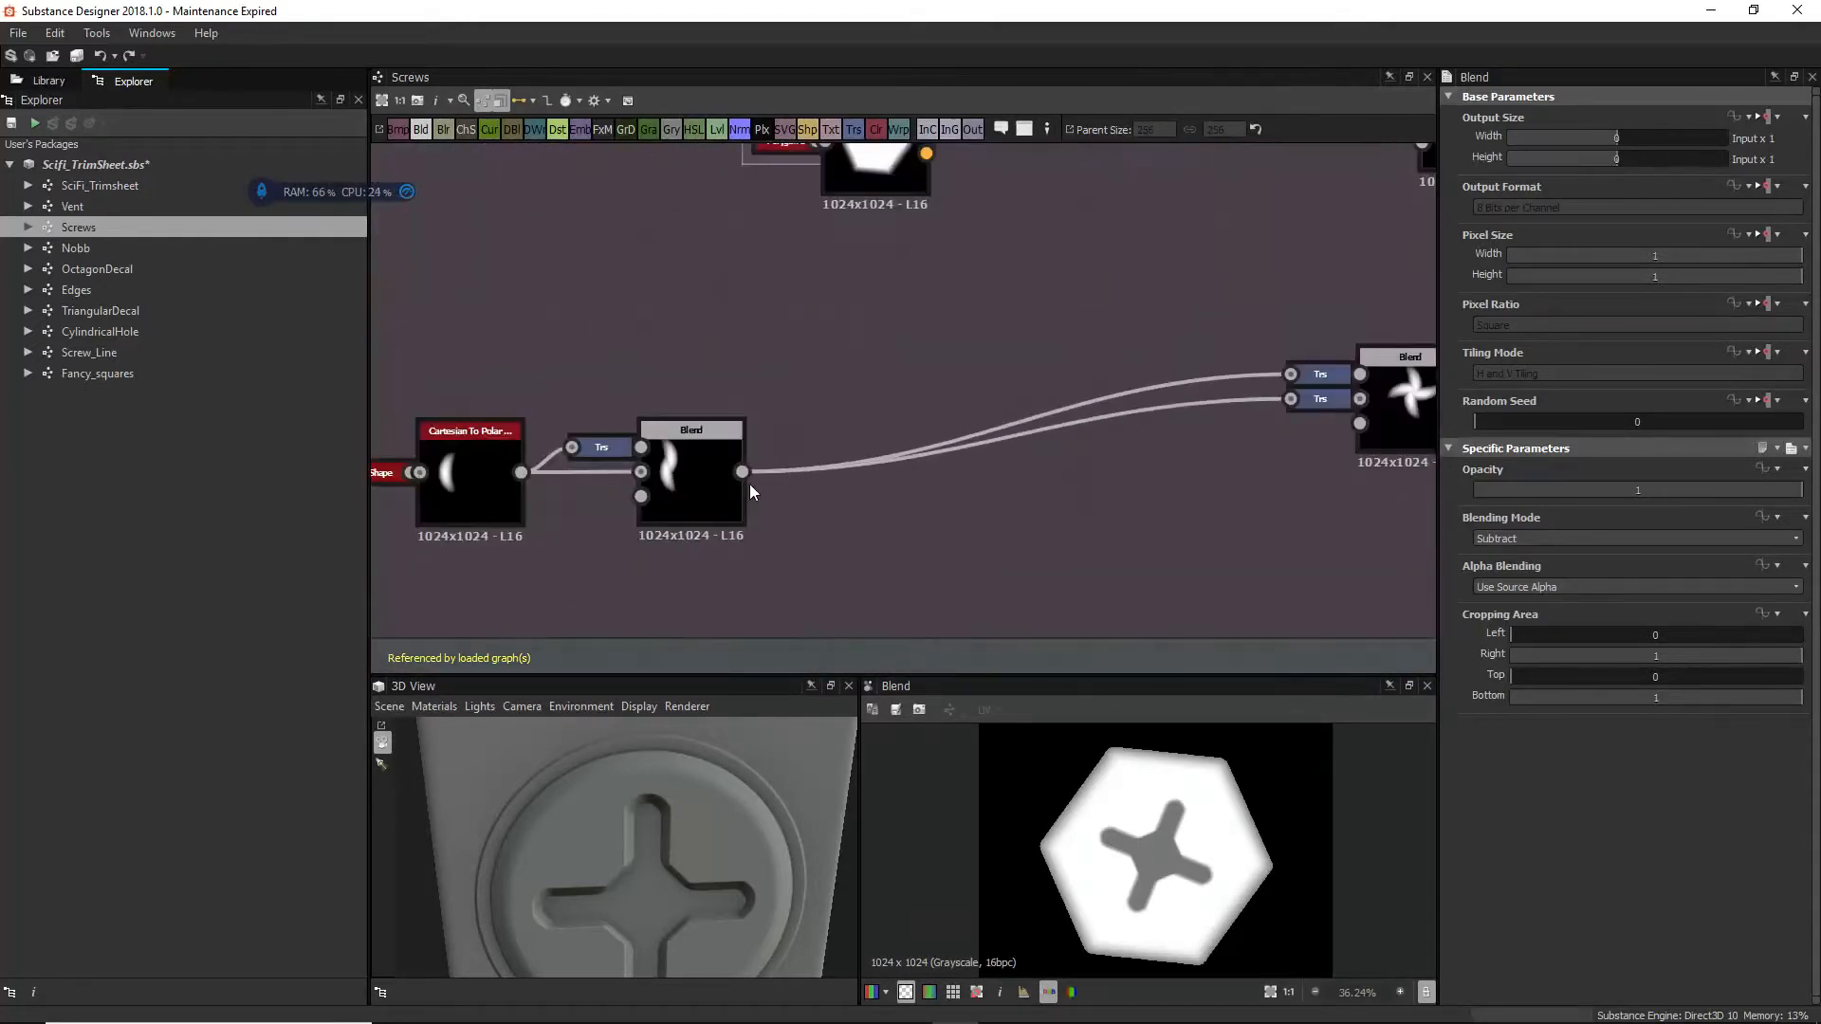
scroll(751, 488, "down", 2)
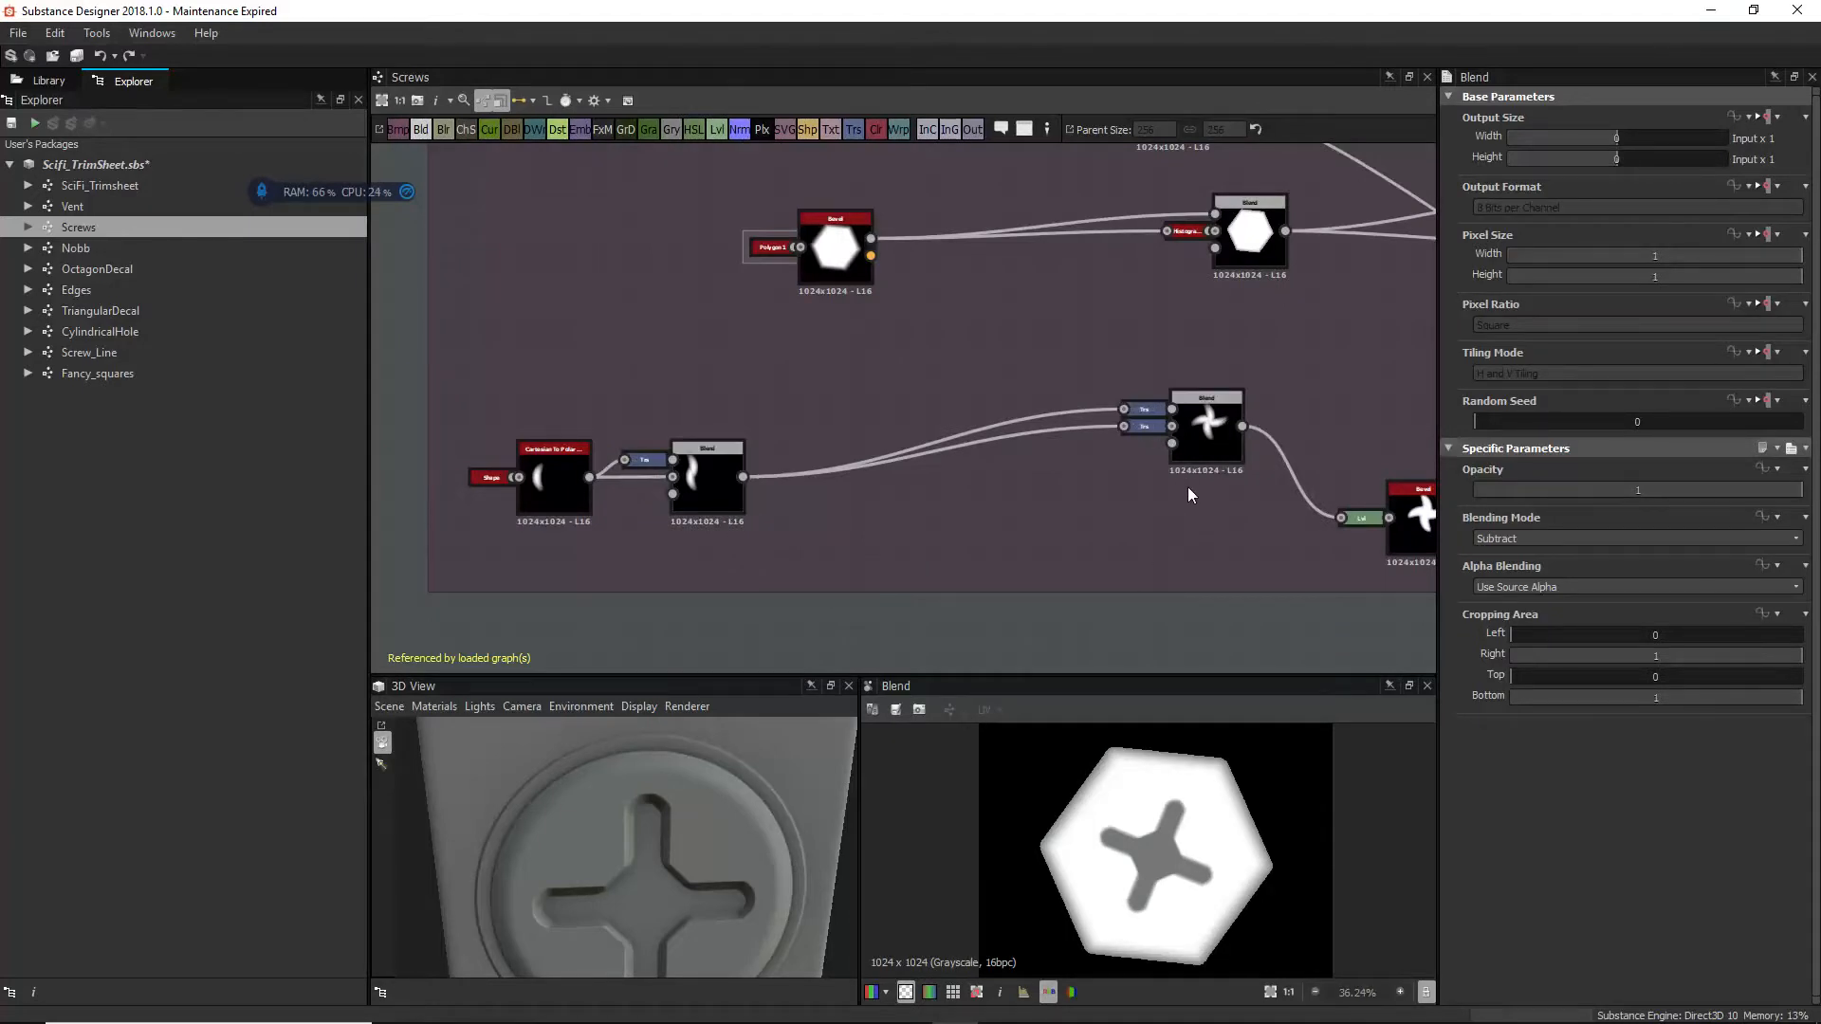
left_click(565, 454)
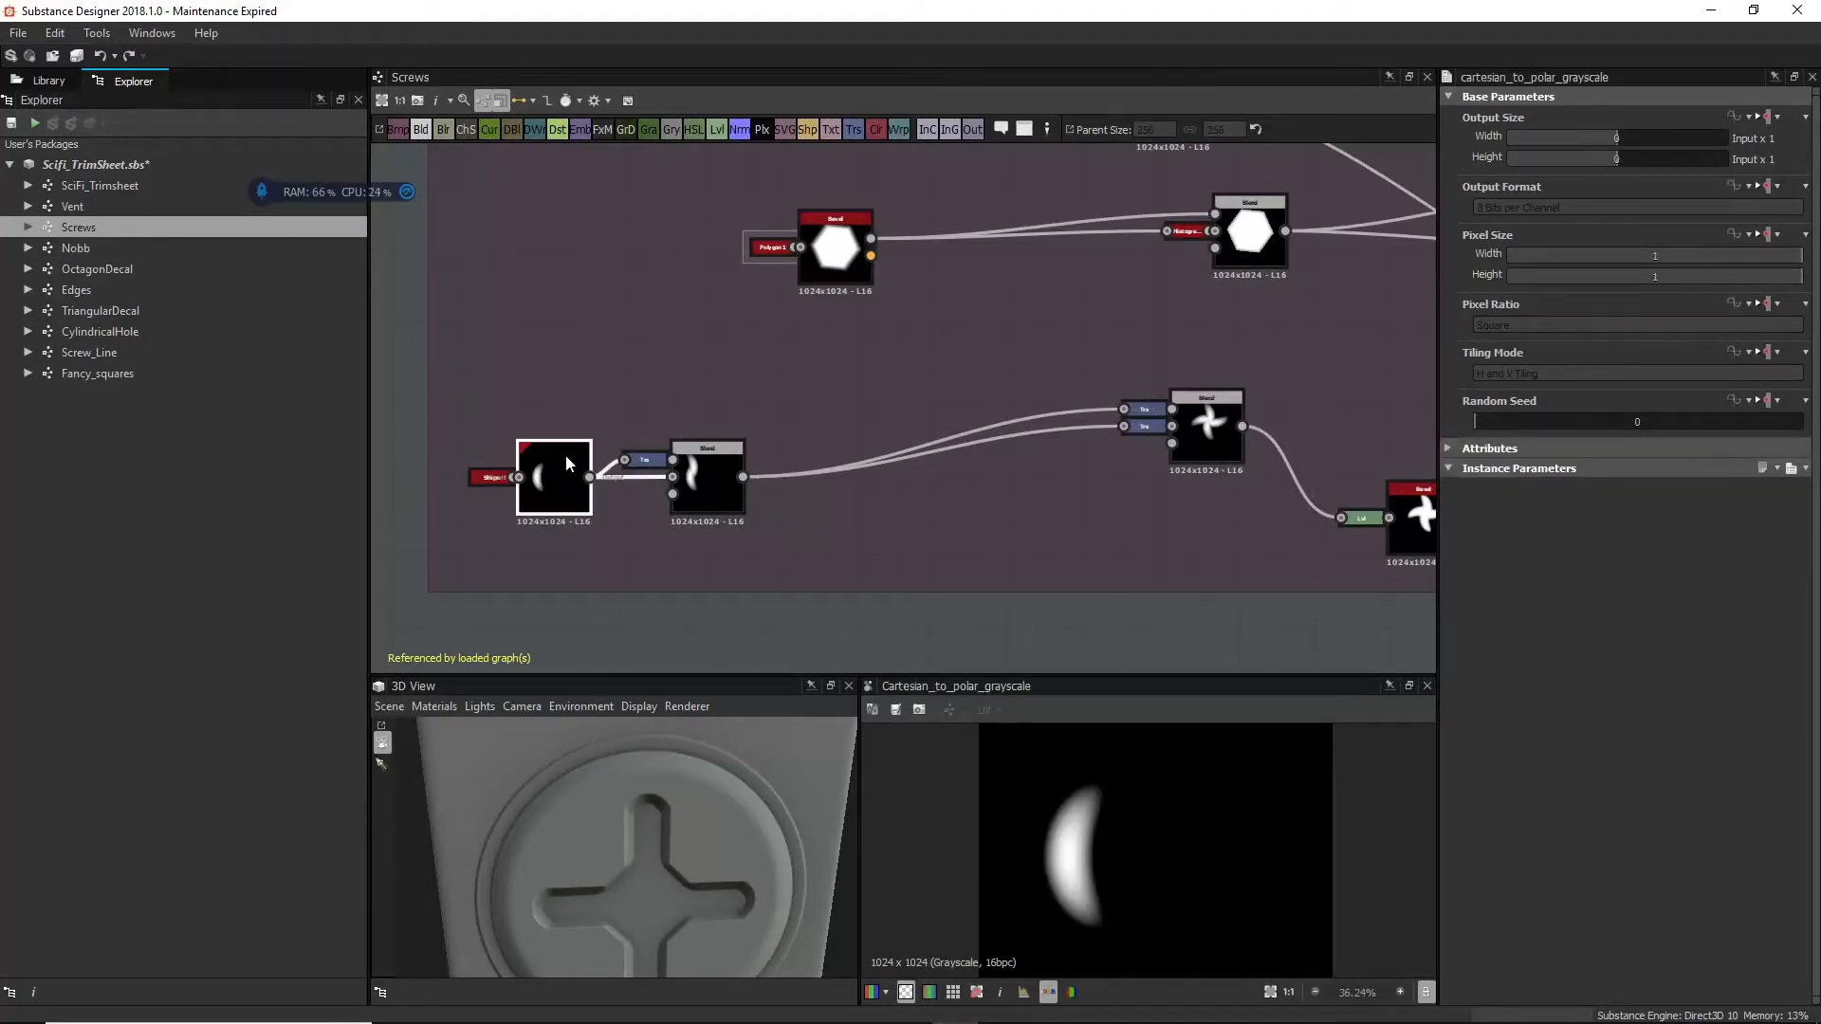
Step: Preview the Paraboloid Shape node feeding Cartesian To Polar, and compare it with the crescent output of the polar conversion
middle_click_drag(566, 459, 896, 423)
scroll(896, 423, "up", 4)
left_click(668, 470)
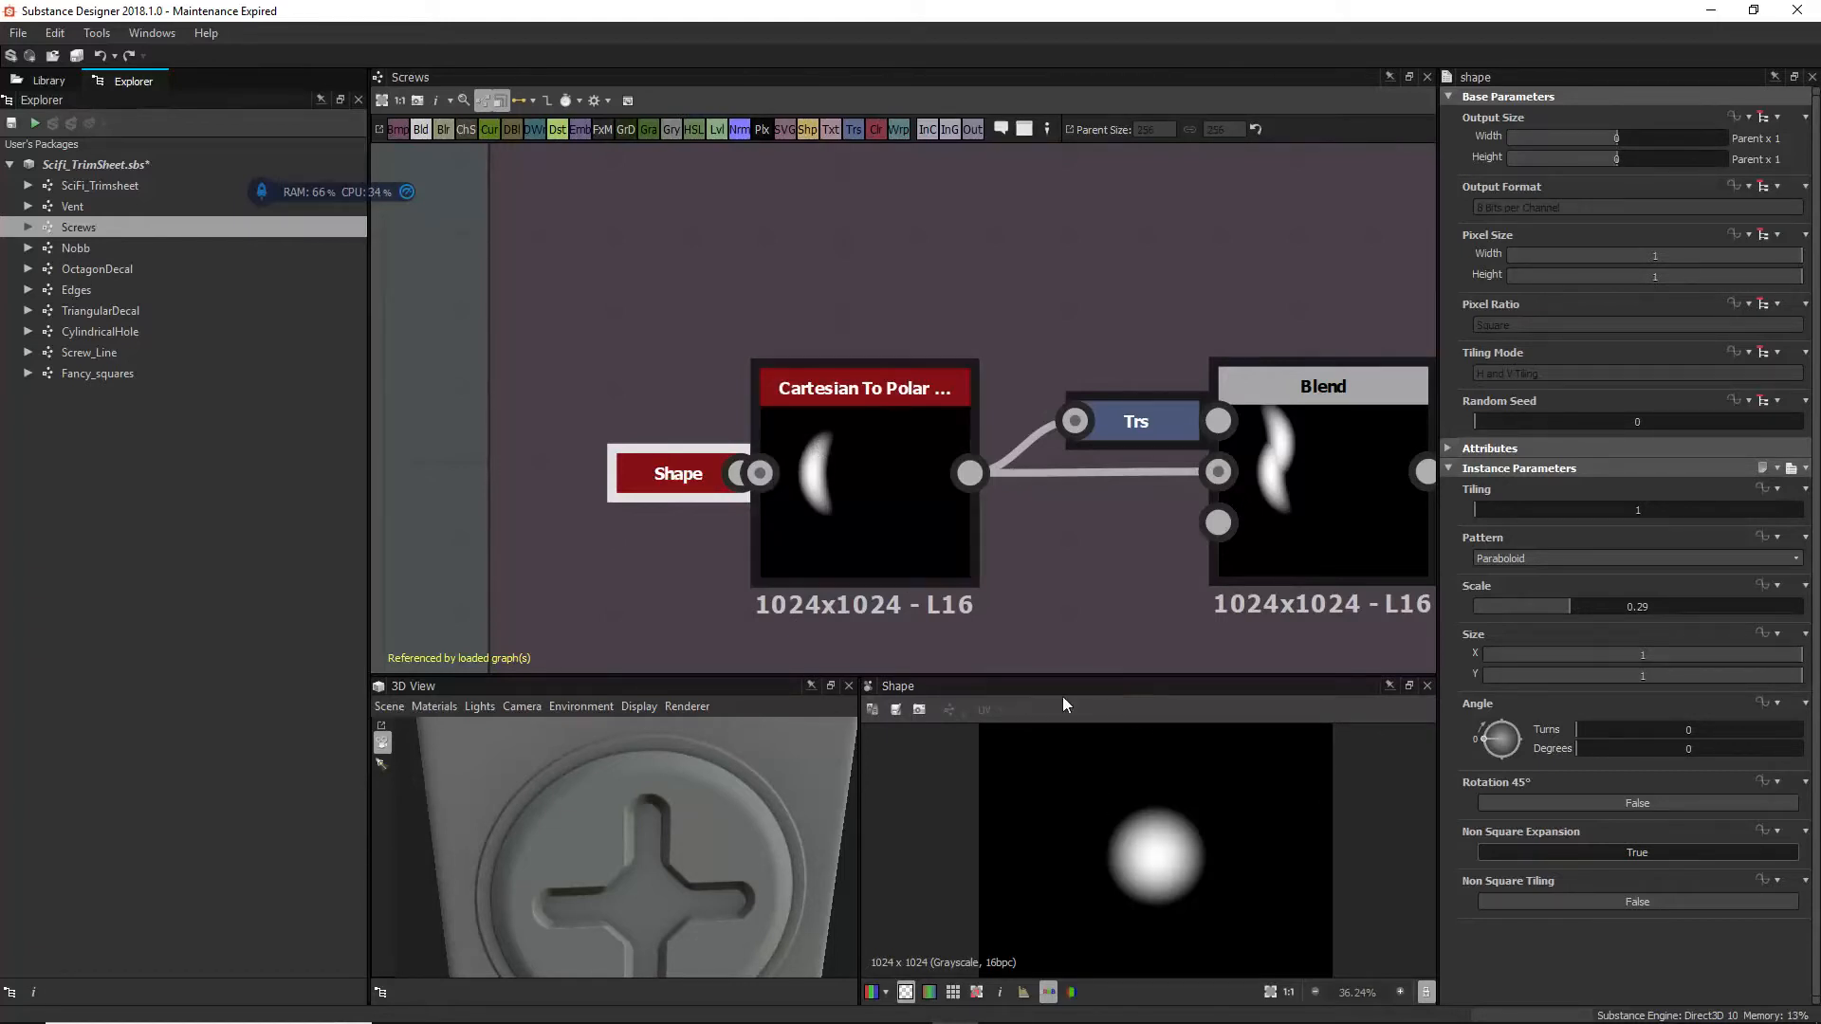
left_click(868, 487)
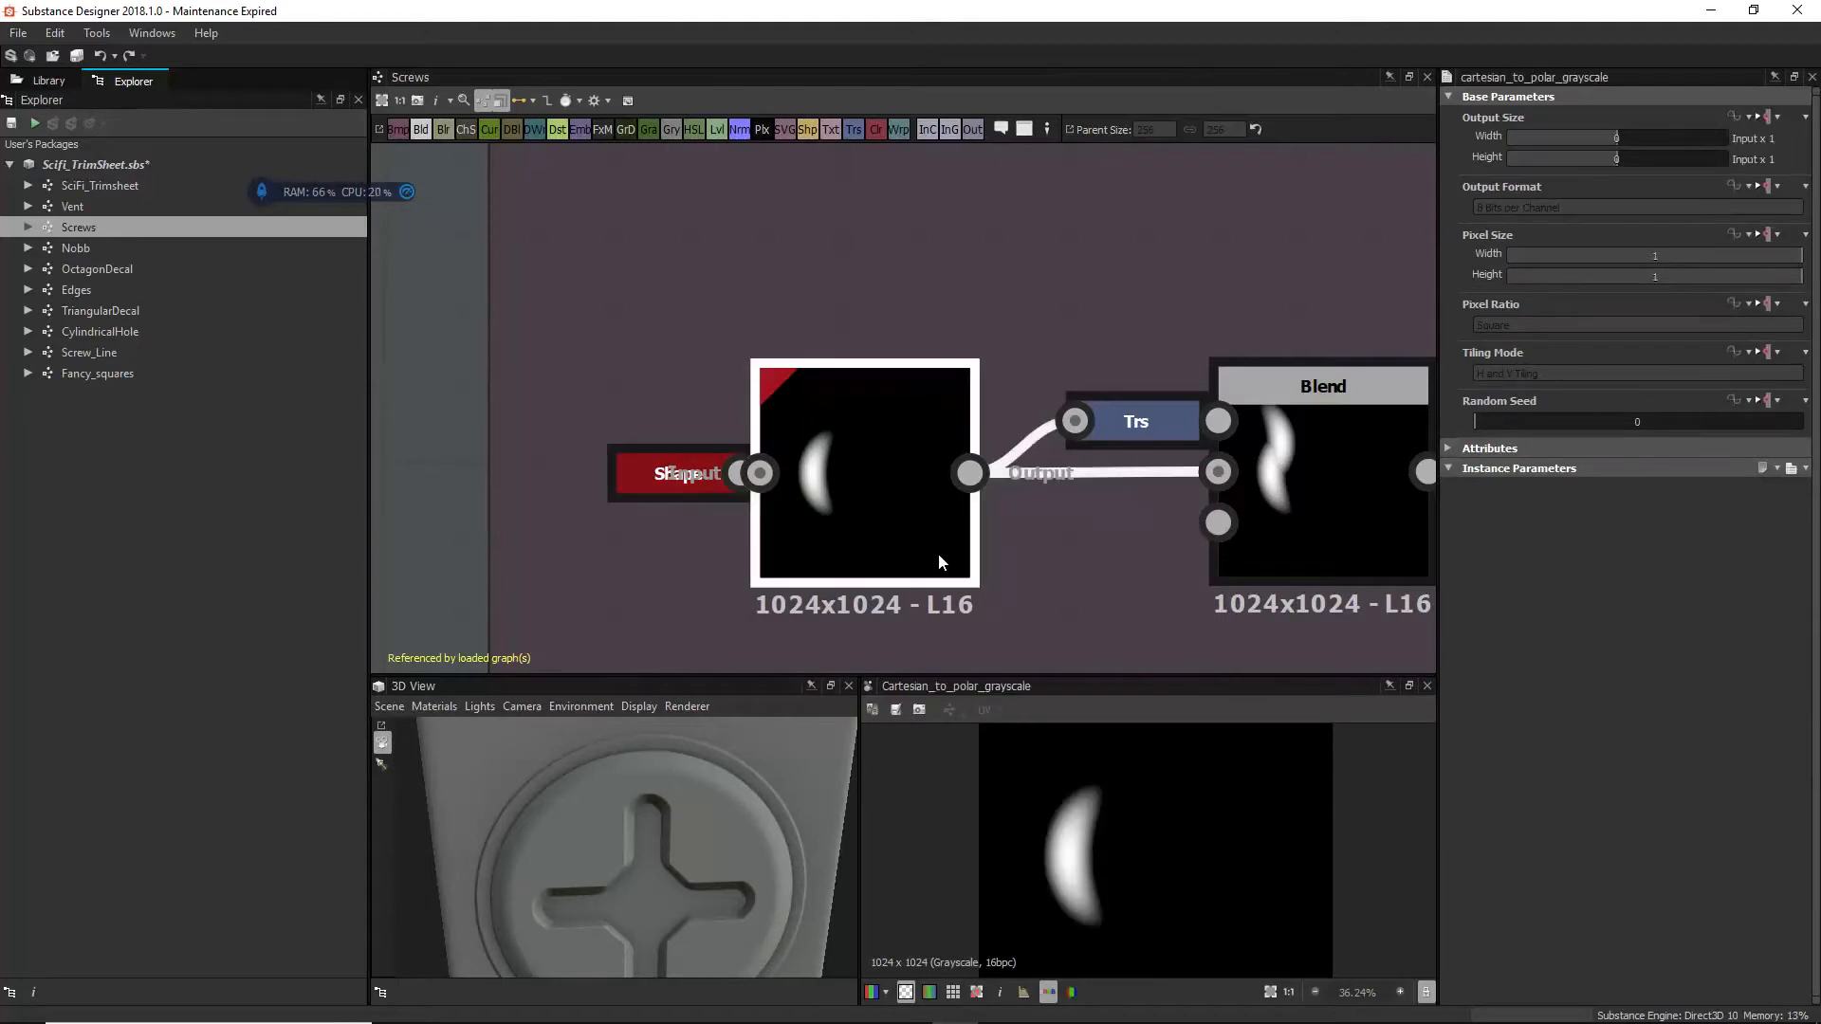
middle_click_drag(937, 554, 850, 434)
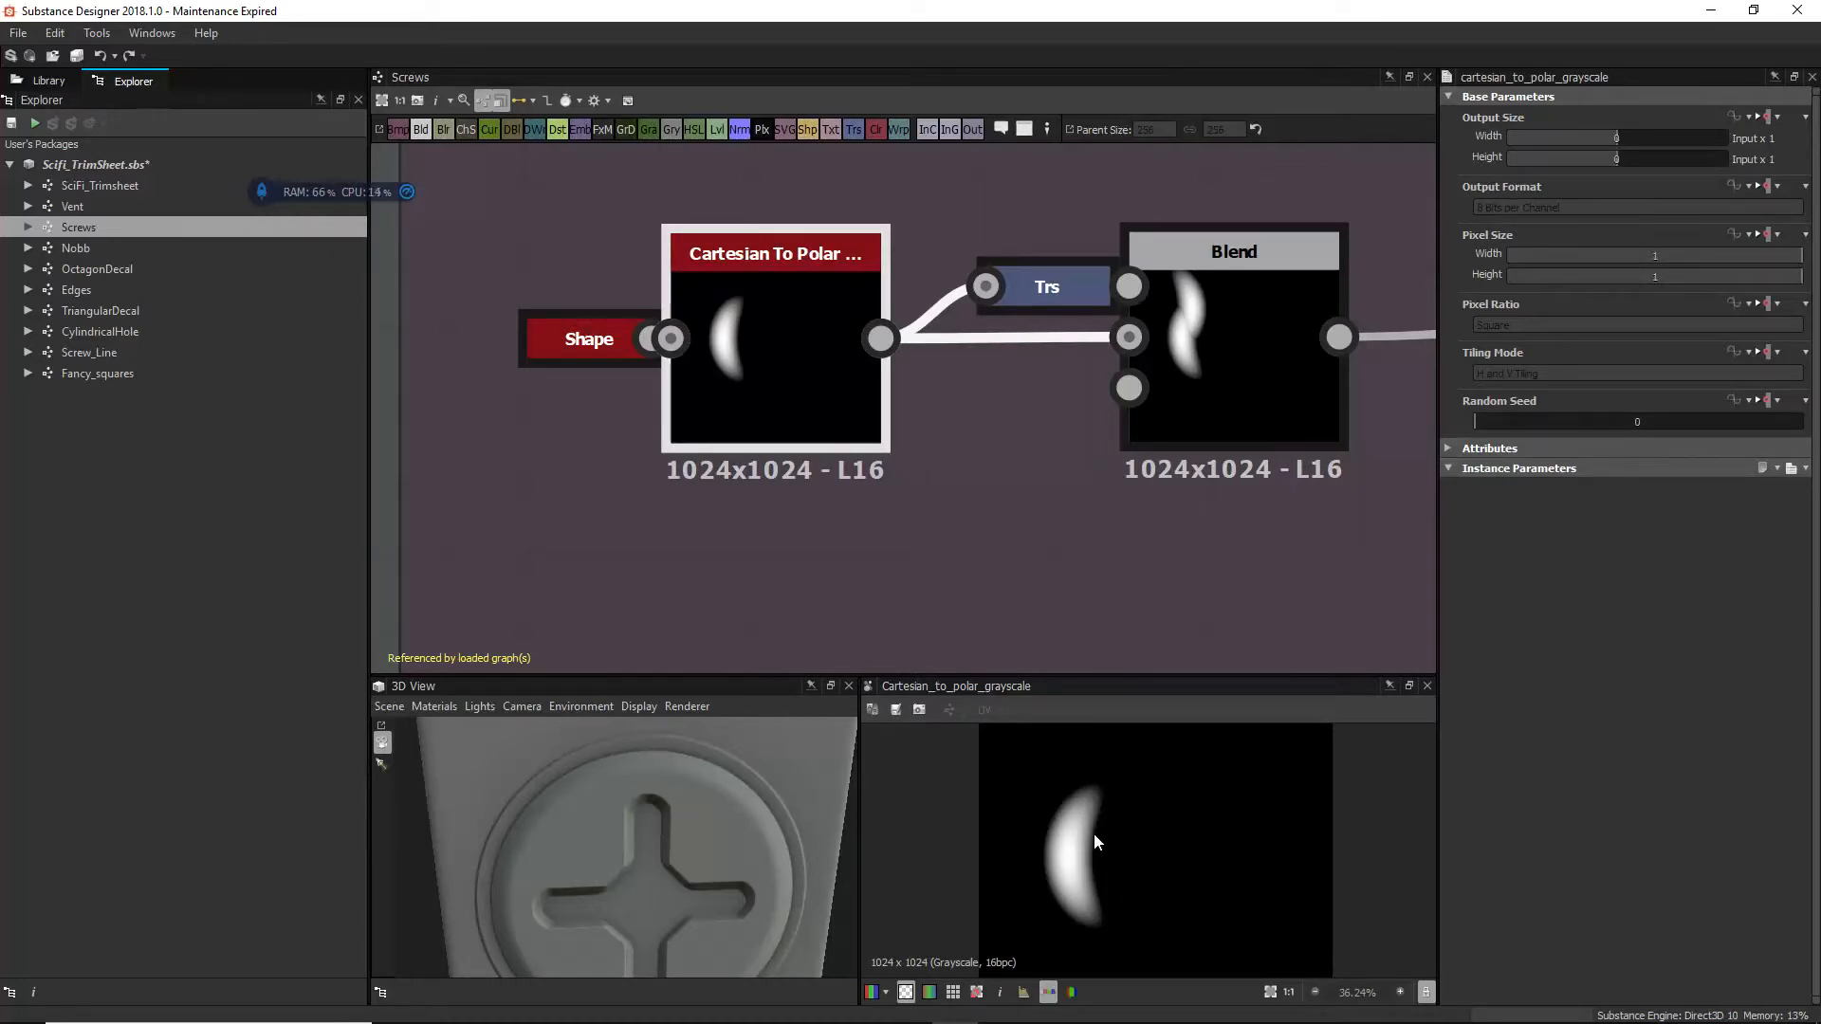
Step: Preview the Transformation 2D node that offsets the crescent, and the Max (Lighten) Blend that joins both crescents into an S shape
left_click(1040, 288)
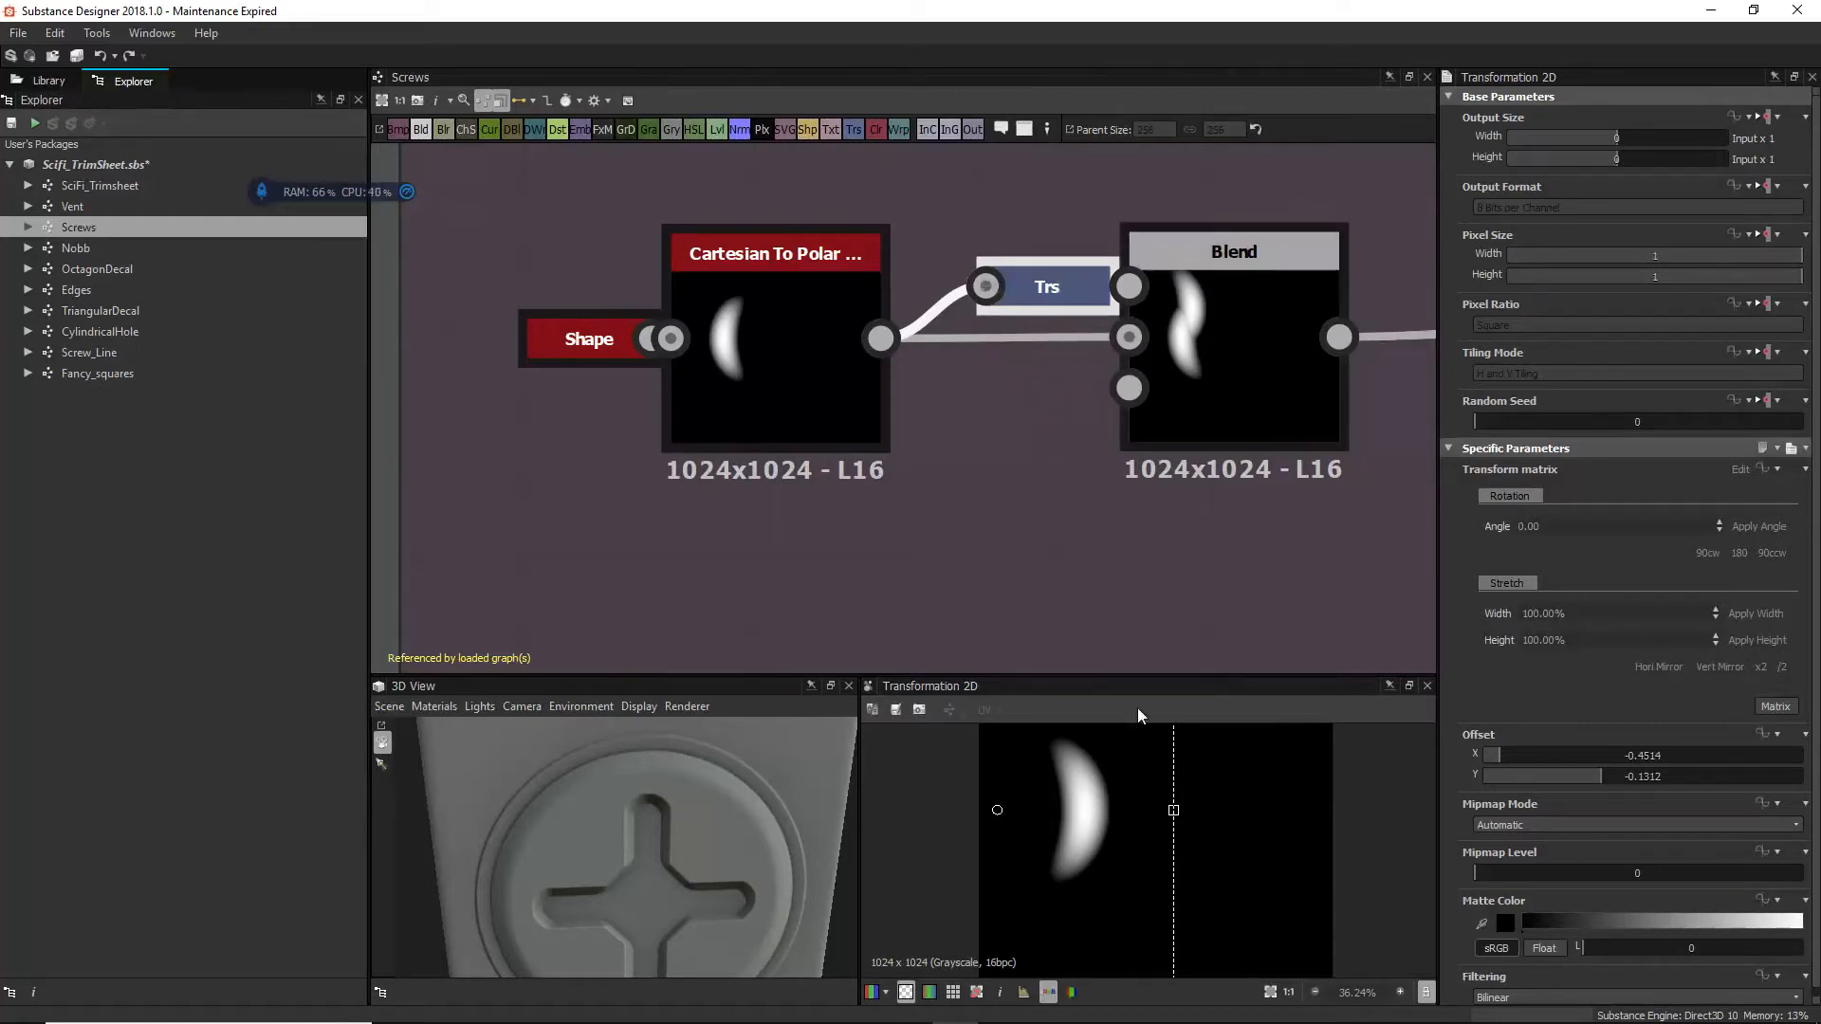
left_click(1261, 361)
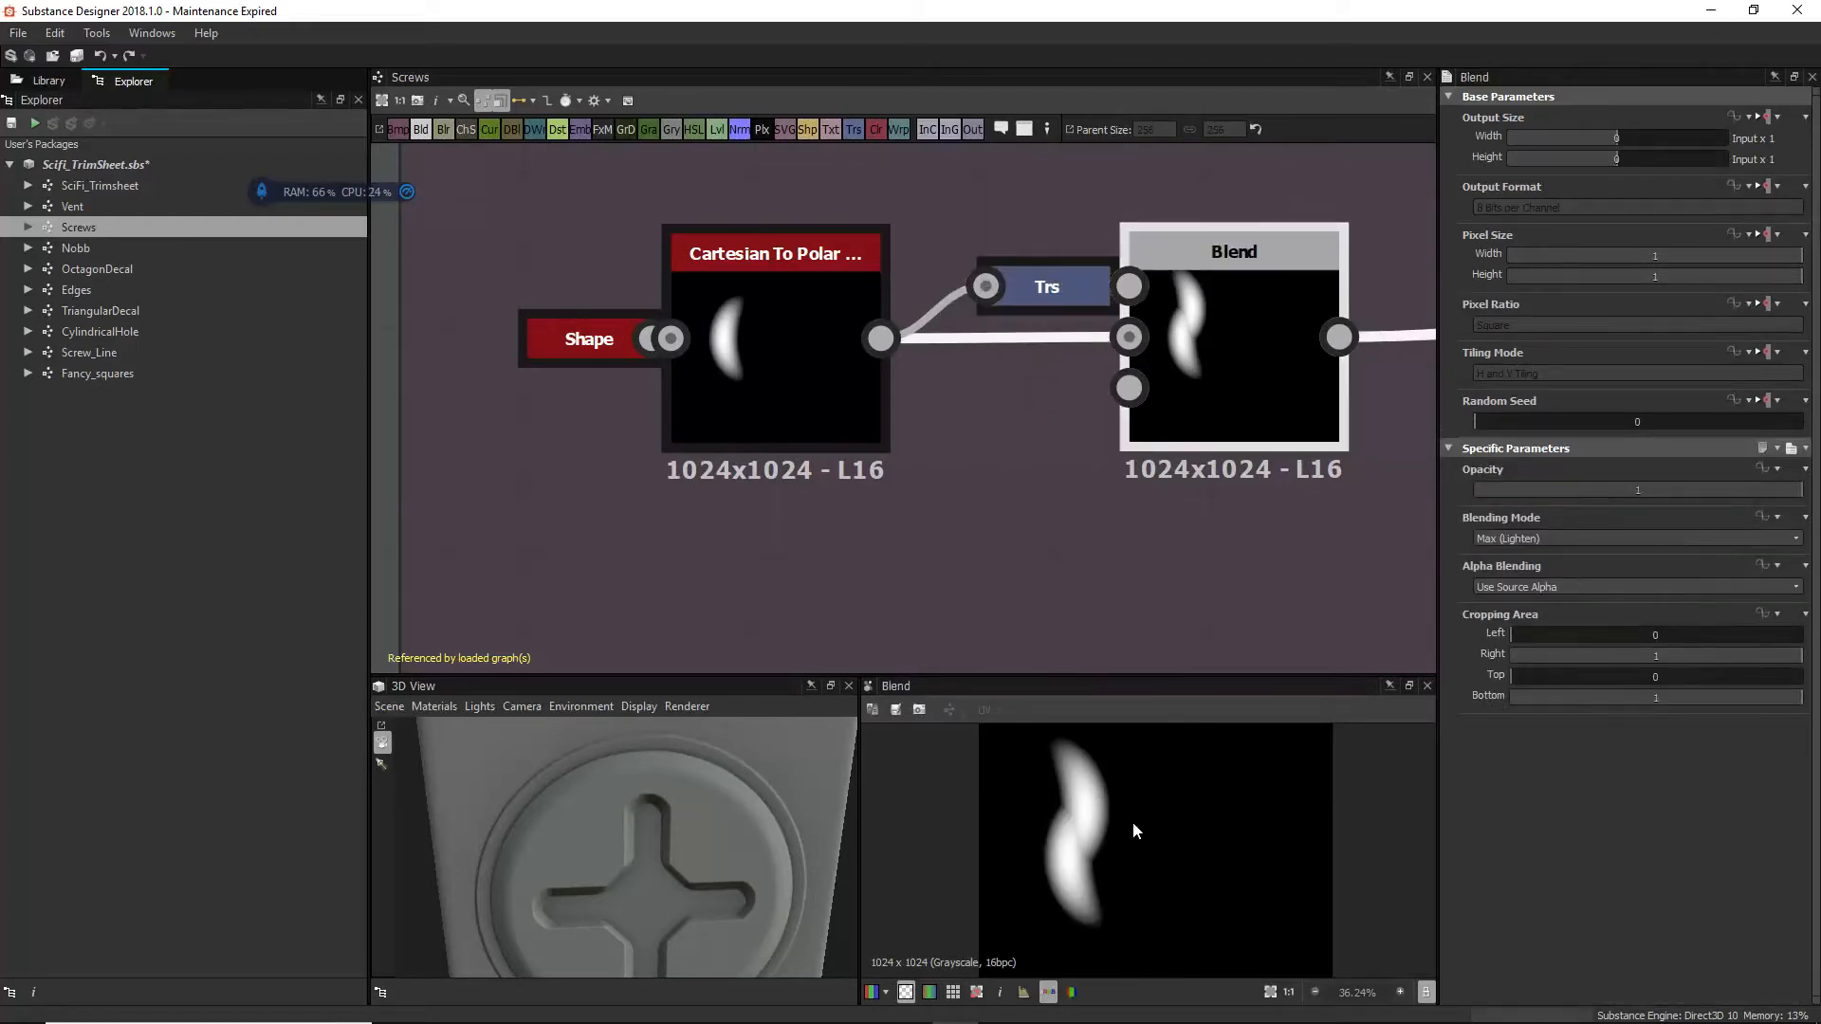
scroll(996, 630, "down", 3)
scroll(1113, 857, "down", 2)
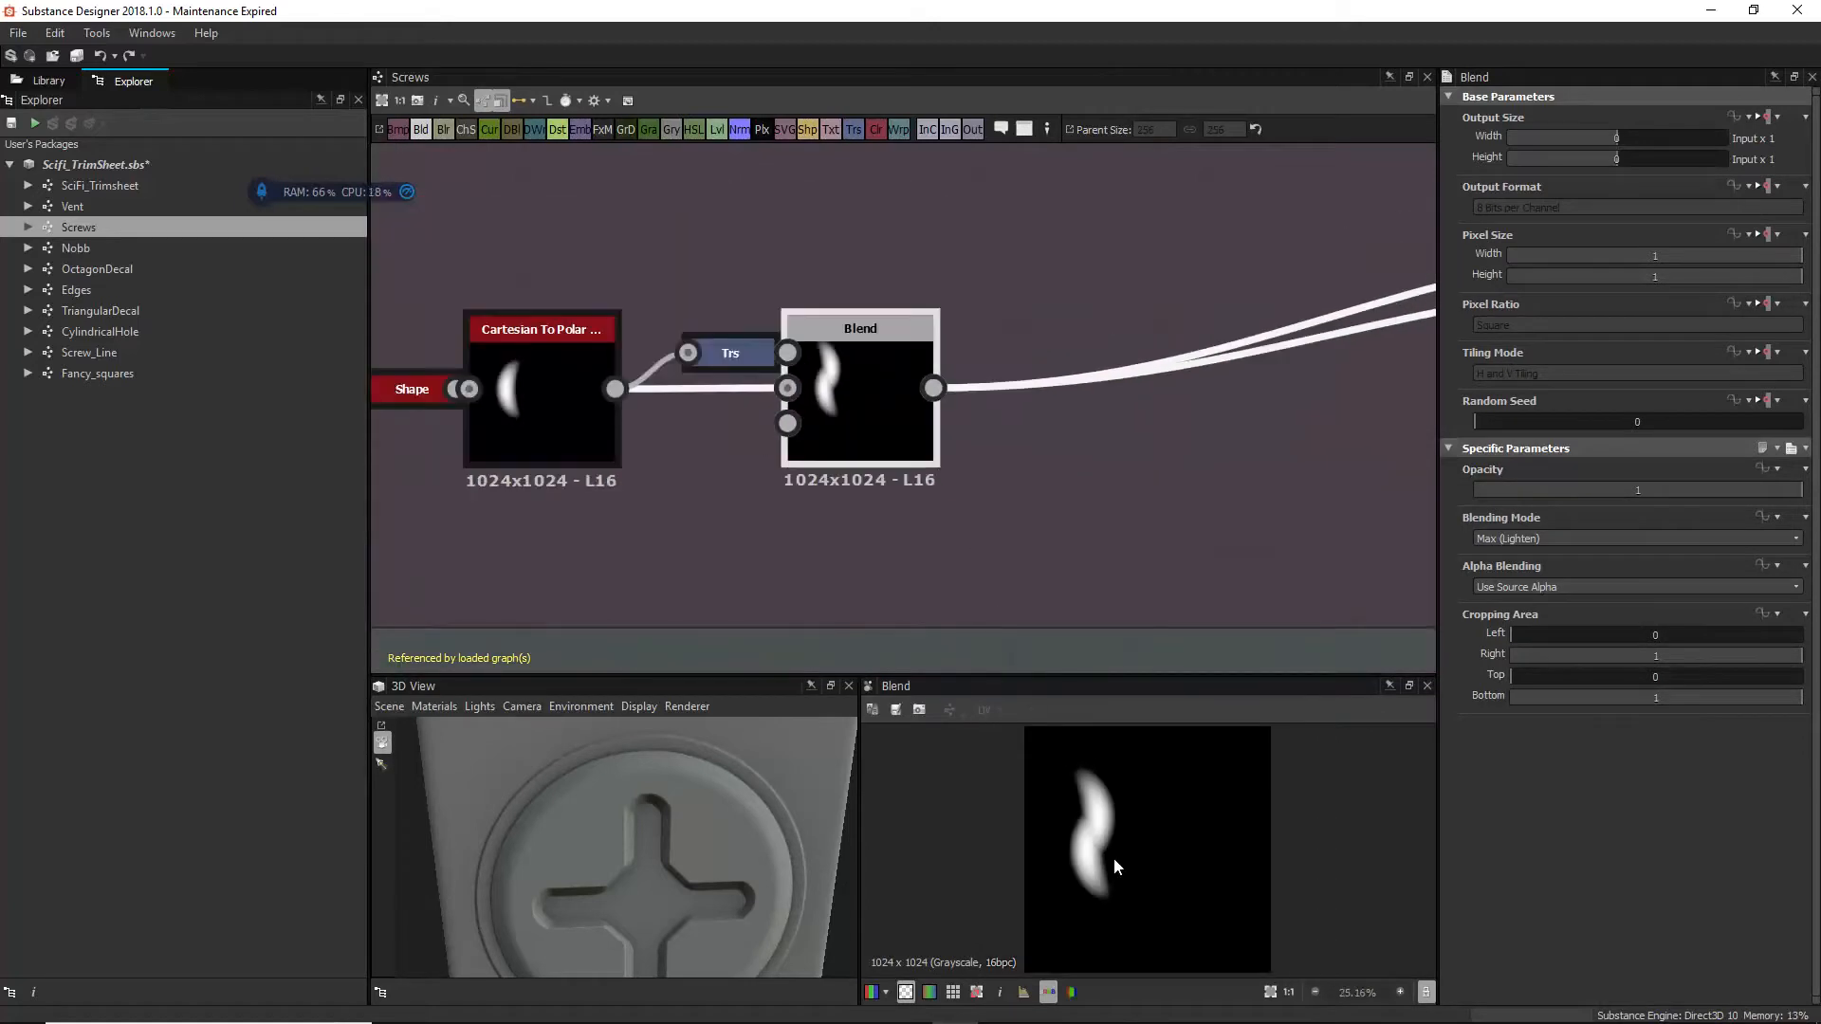
Step: Follow the S shape's output to its two transformation nodes and preview the Blend that combines them into a four-armed shape
scroll(1119, 851, "down", 2)
middle_click_drag(1080, 428, 664, 469)
scroll(1051, 380, "down", 3)
middle_click_drag(1165, 361, 1001, 402)
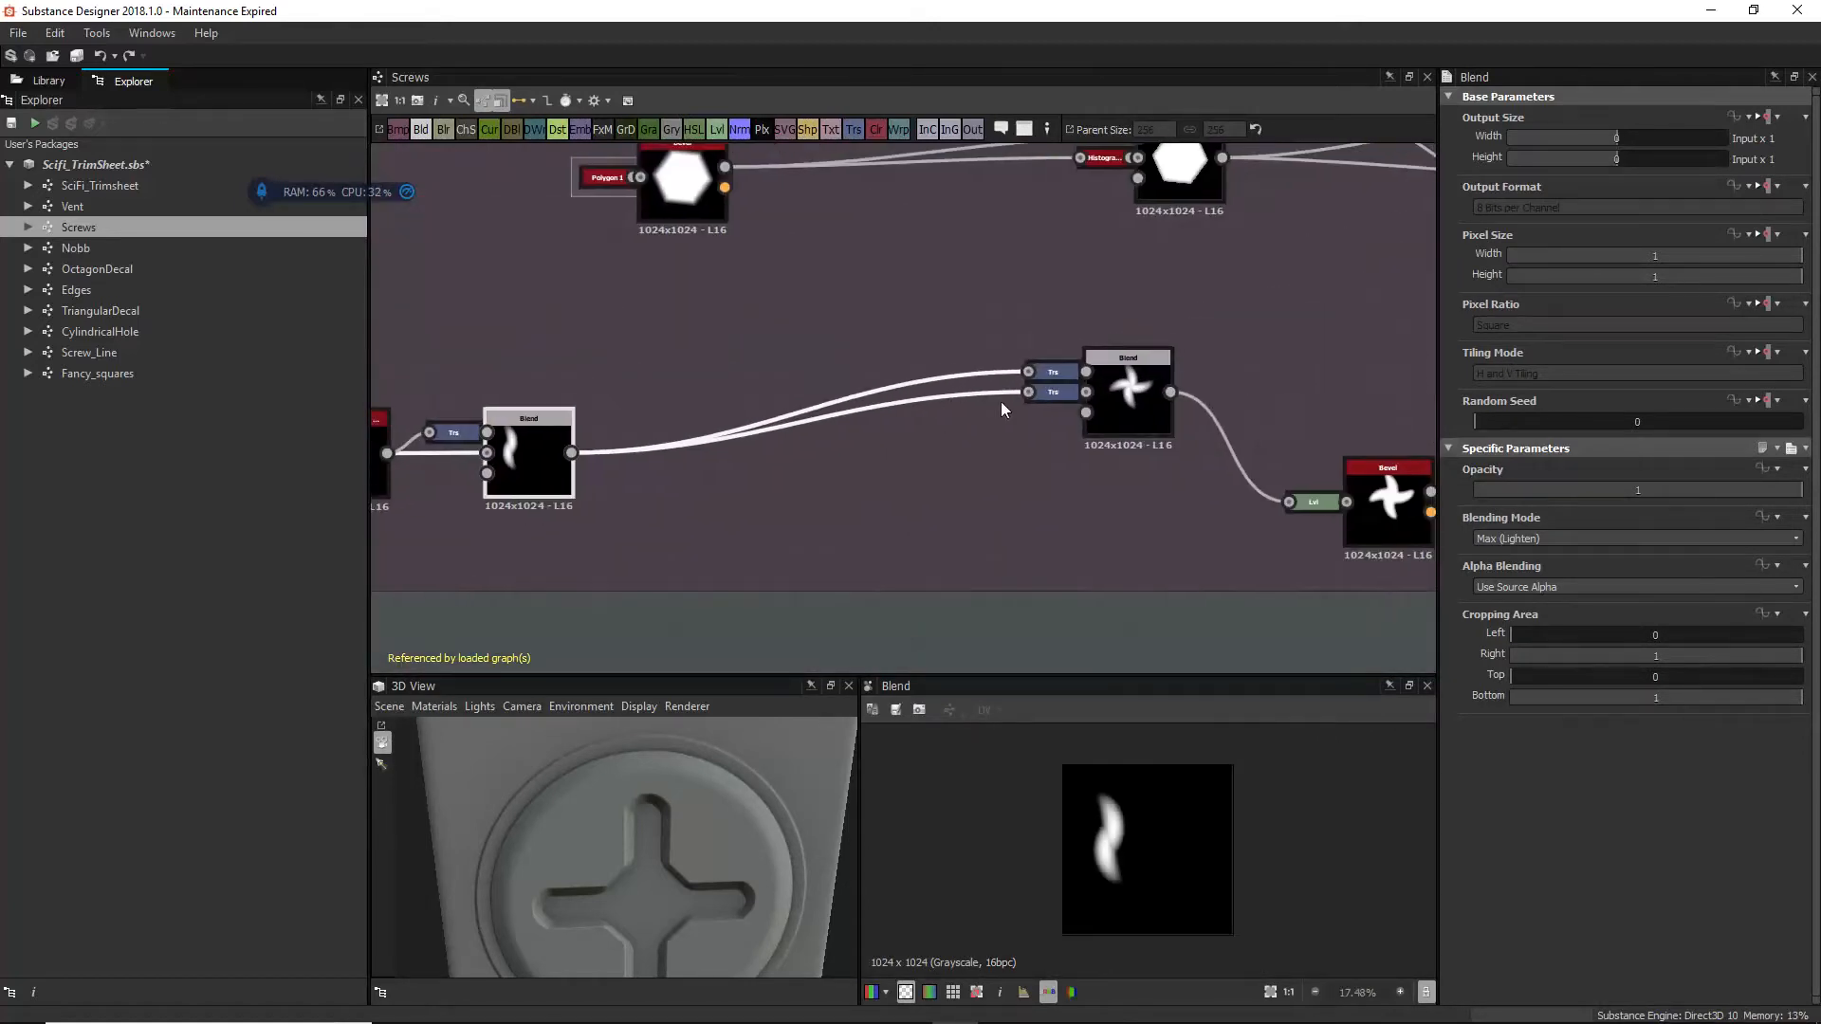
scroll(1129, 394, "up", 4)
left_click(1156, 318)
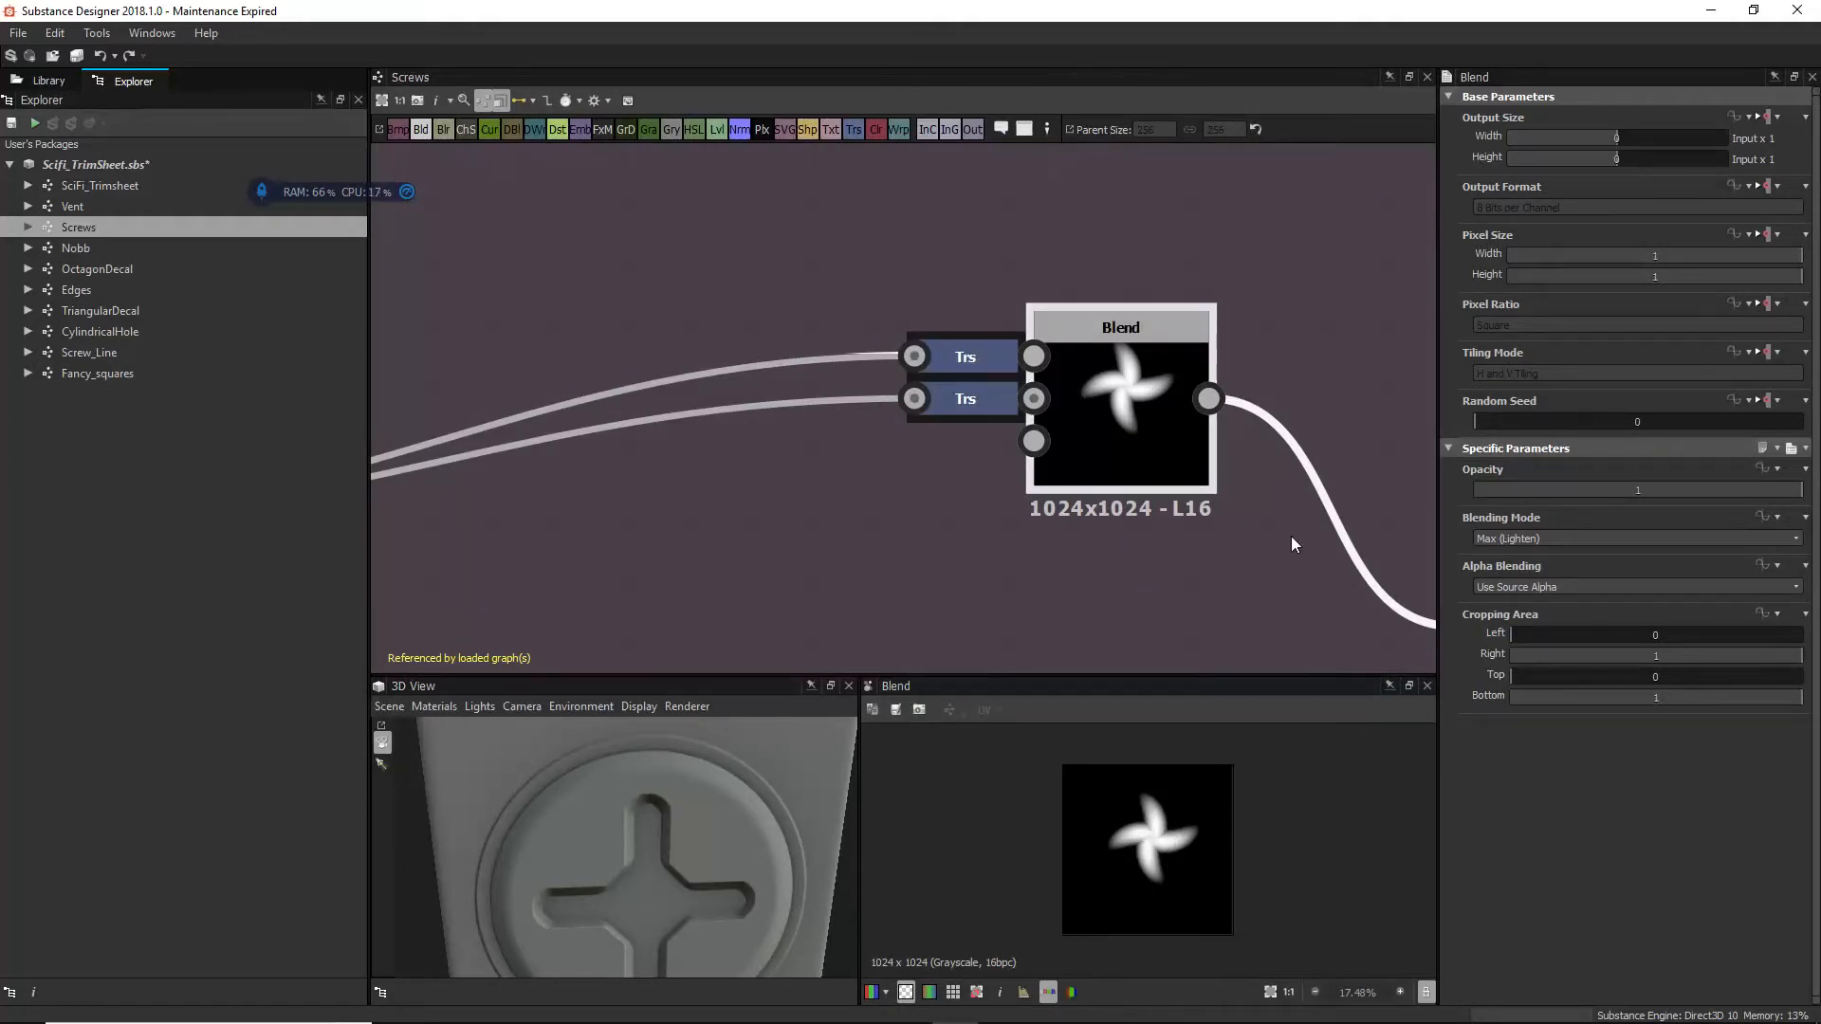
Step: Preview the Bevel node after the four-armed Blend and compare its arms with the Blend's thumbnail
scroll(1290, 537, "down", 2)
middle_click_drag(1248, 572, 987, 542)
double_click(1226, 543)
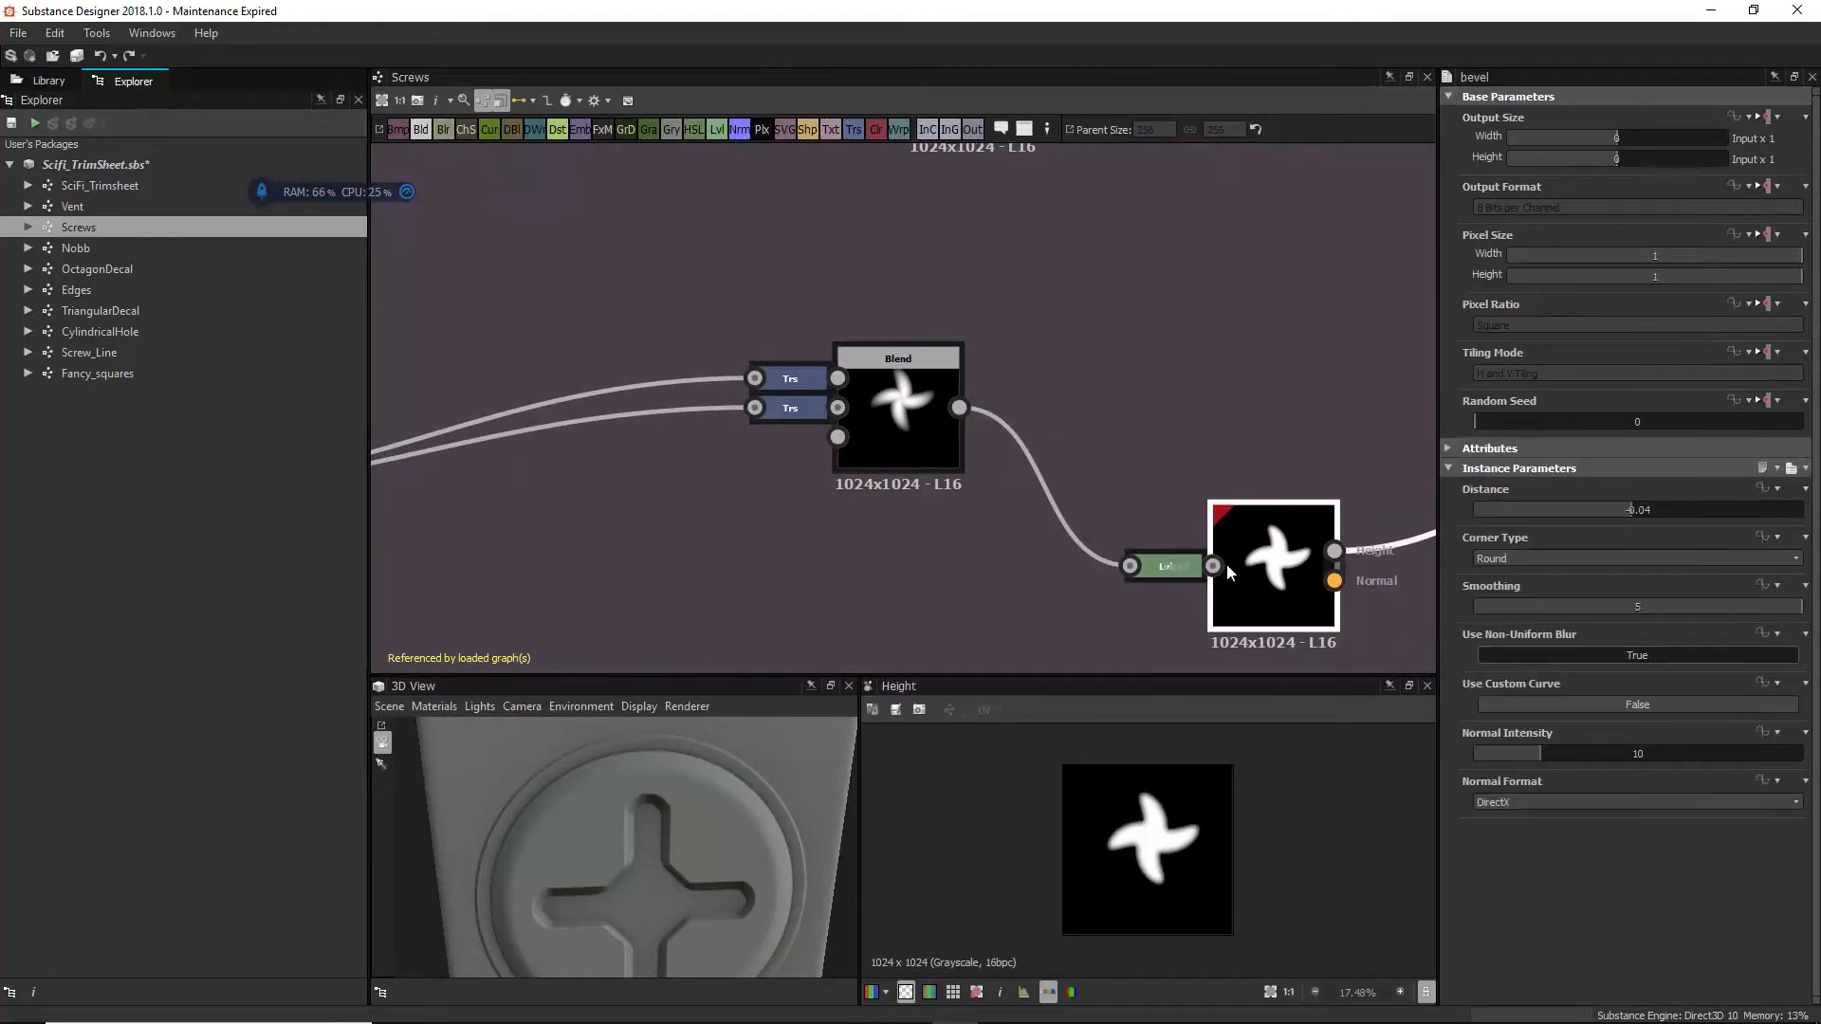
scroll(1226, 566, "down", 1)
middle_click_drag(1227, 567, 1084, 346)
scroll(1084, 347, "up", 4)
middle_click_drag(1012, 428, 1190, 679)
scroll(751, 363, "up", 2)
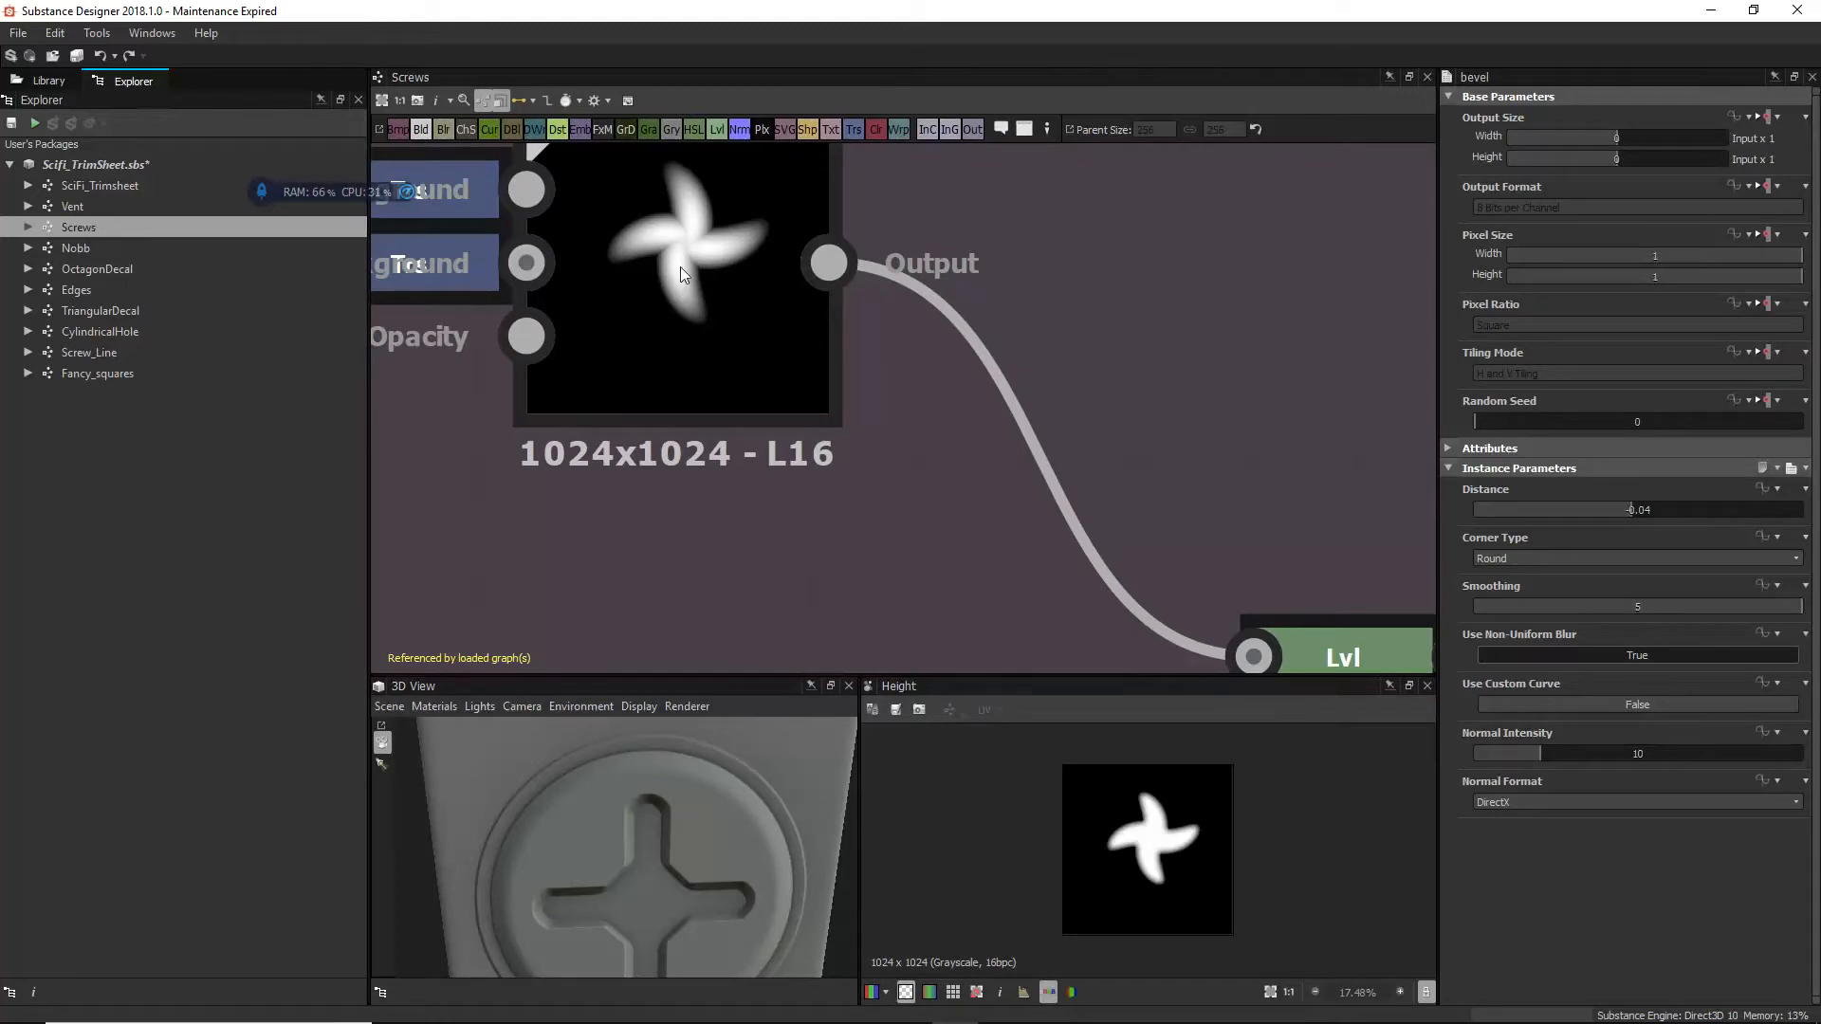
scroll(679, 354, "down", 4)
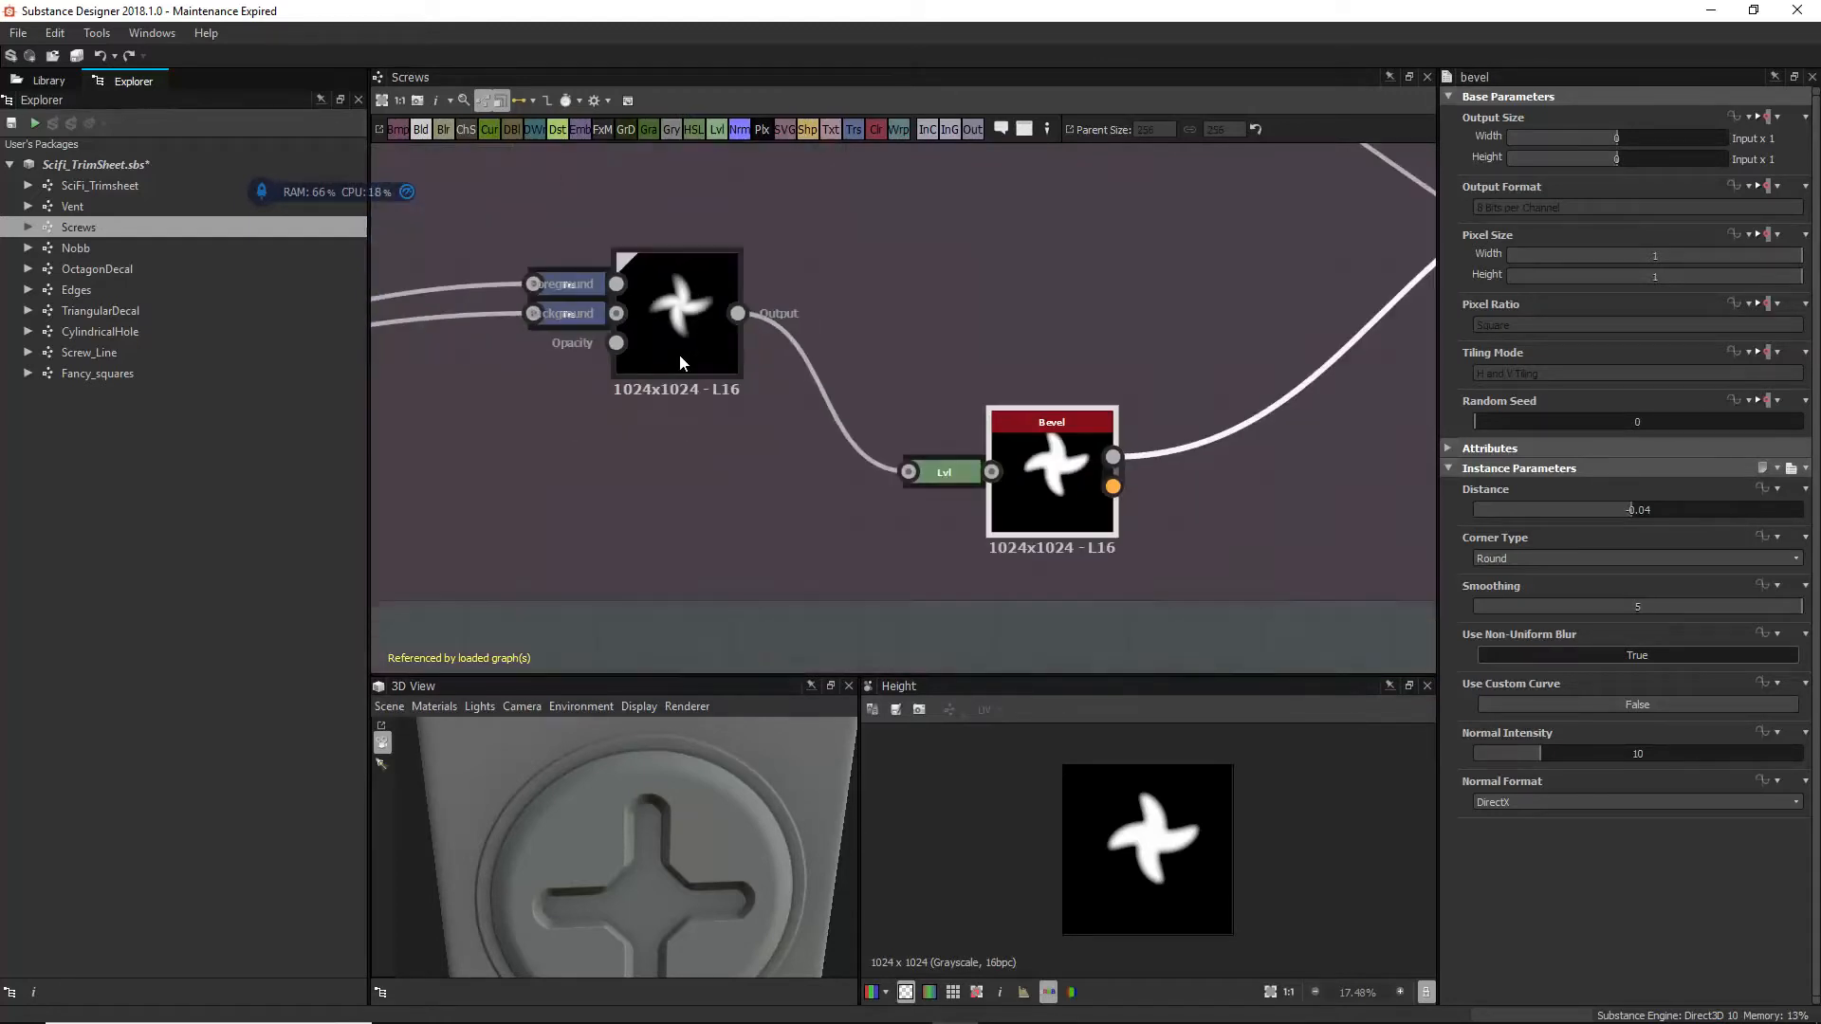
Step: Go back to the S-shaped Blend, preview it enlarged, and examine its blending mode and the overlap of the two crescents
middle_click_drag(679, 355, 951, 371)
middle_click_drag(379, 397, 869, 396)
left_click(588, 433)
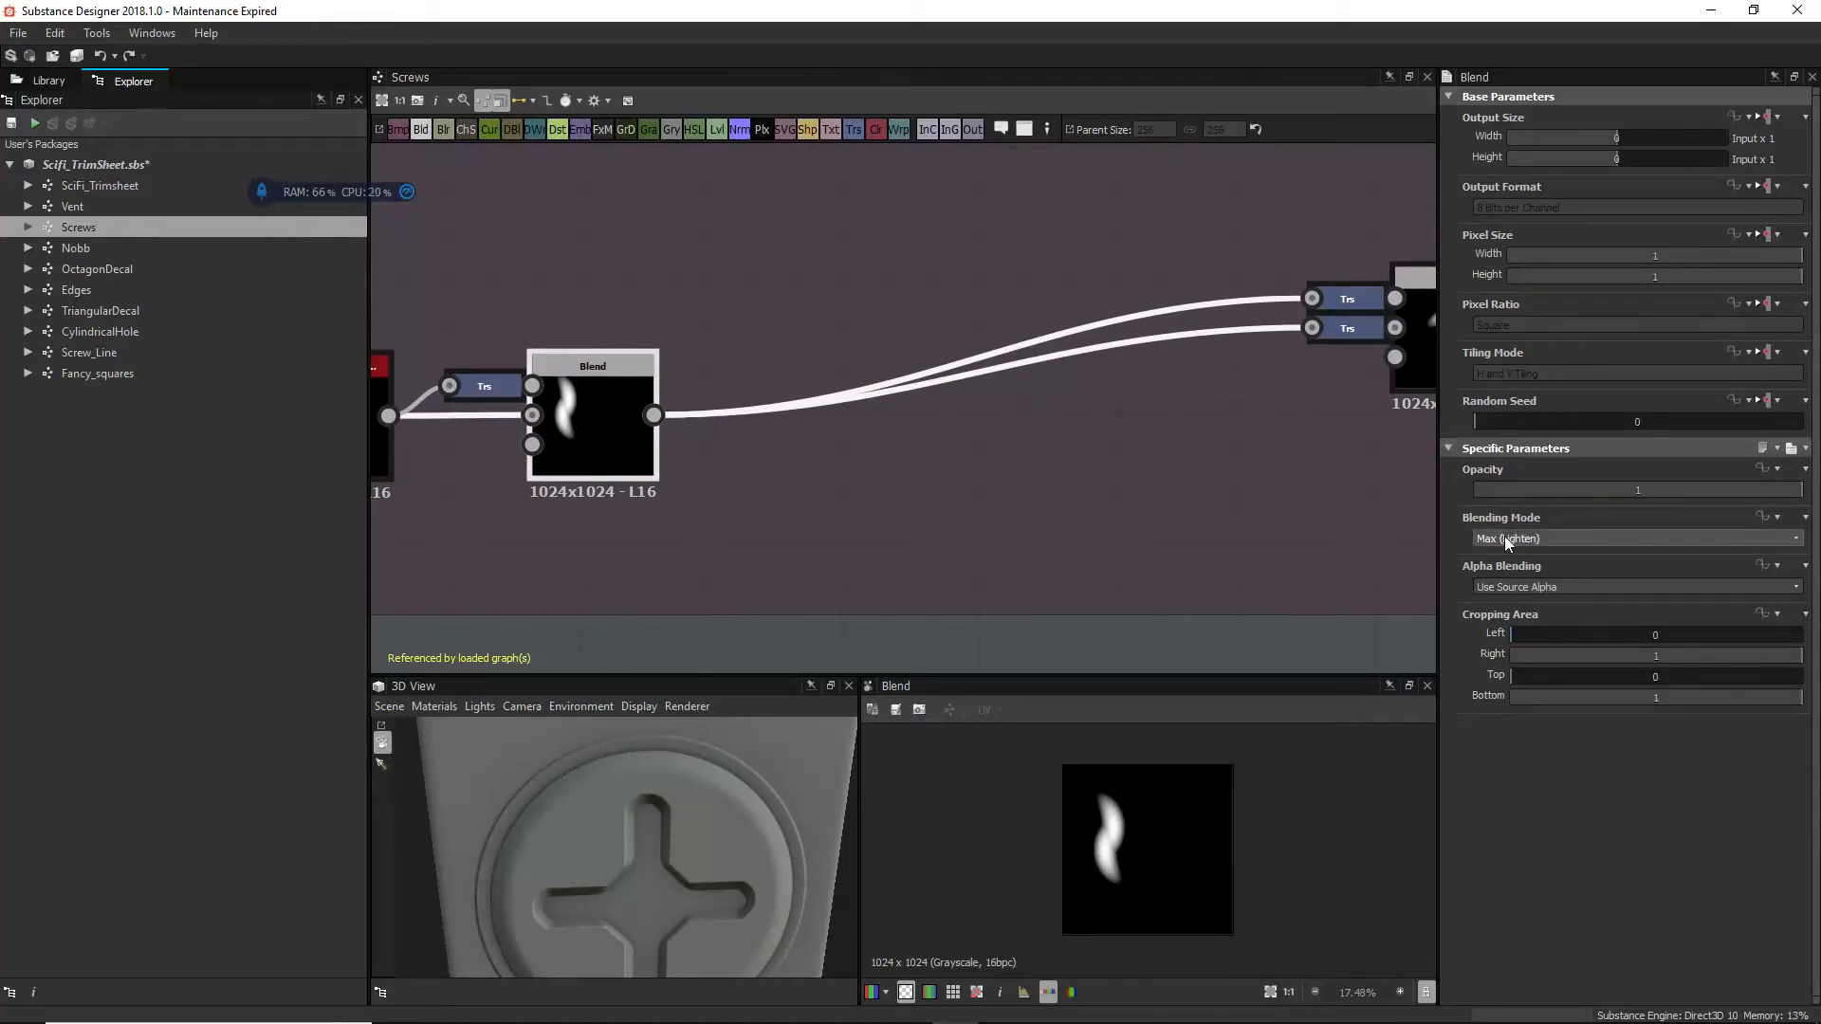
scroll(1096, 827, "up", 3)
scroll(1095, 828, "up", 1)
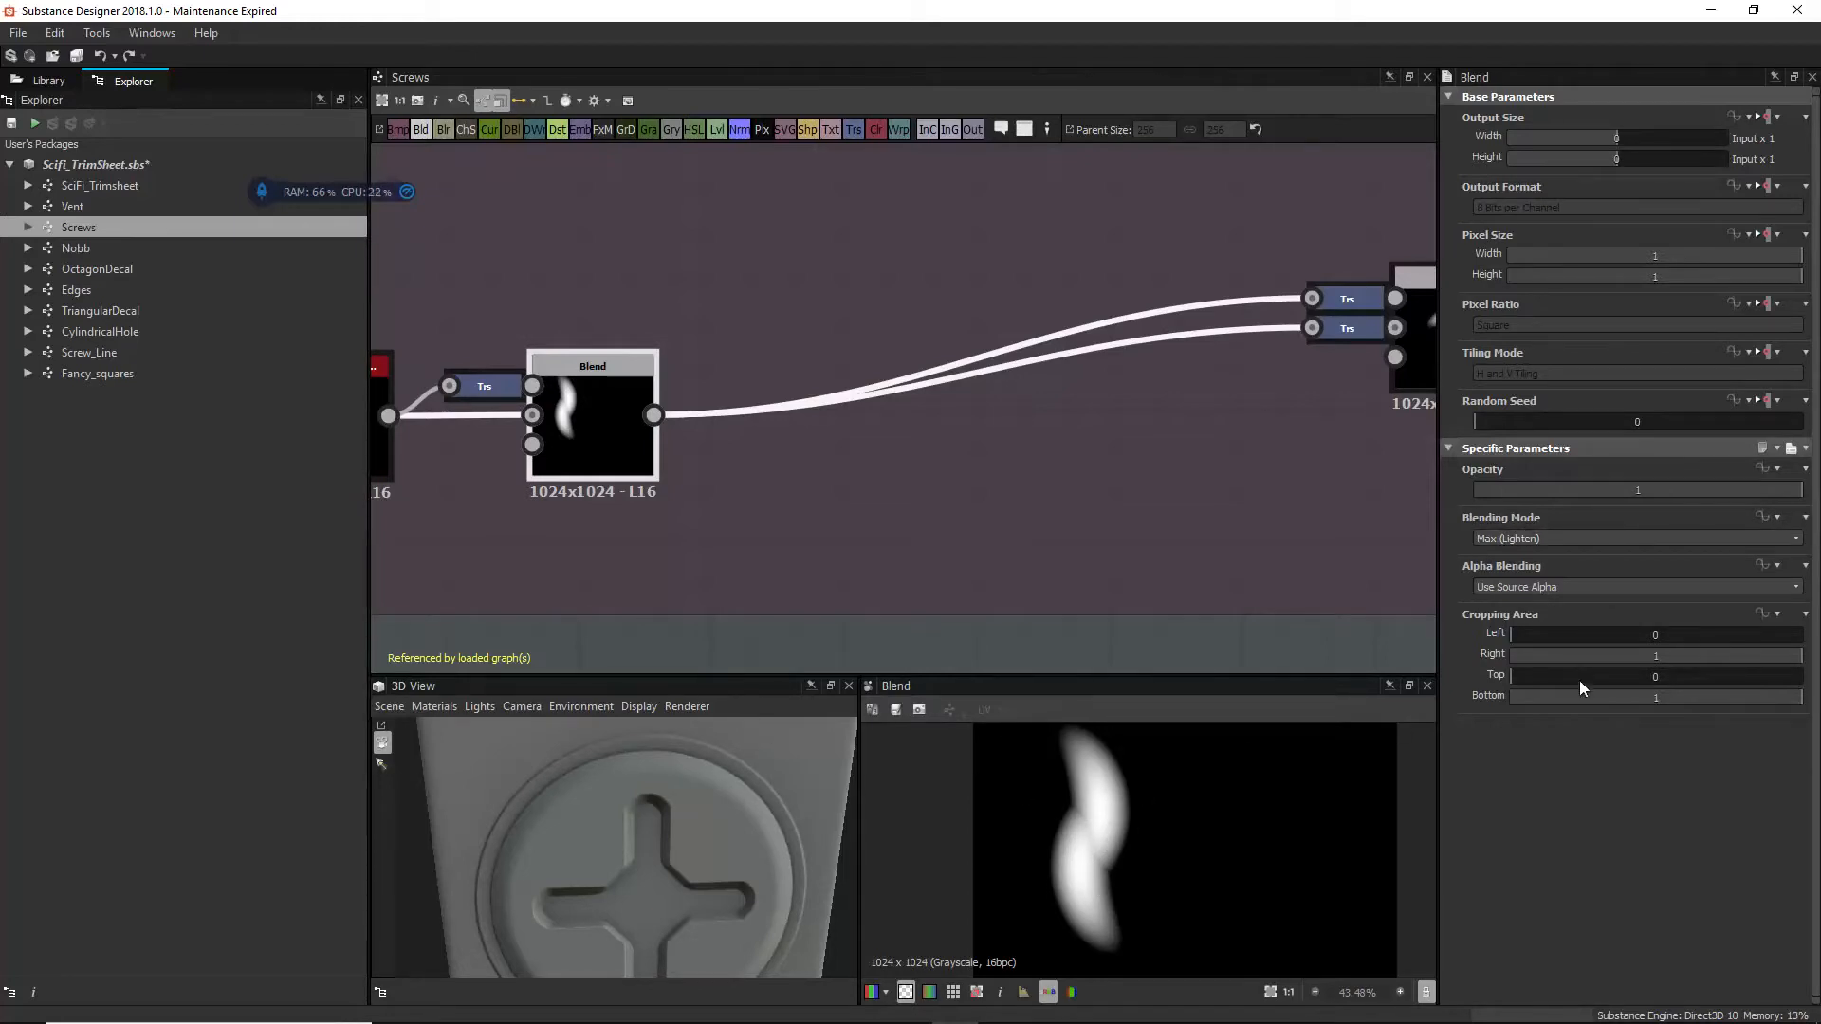
Step: Try the Add (Linear Dodge) blending mode on the S-shaped Blend, and restore Max (Lighten)
left_click(1565, 539)
left_click(1533, 568)
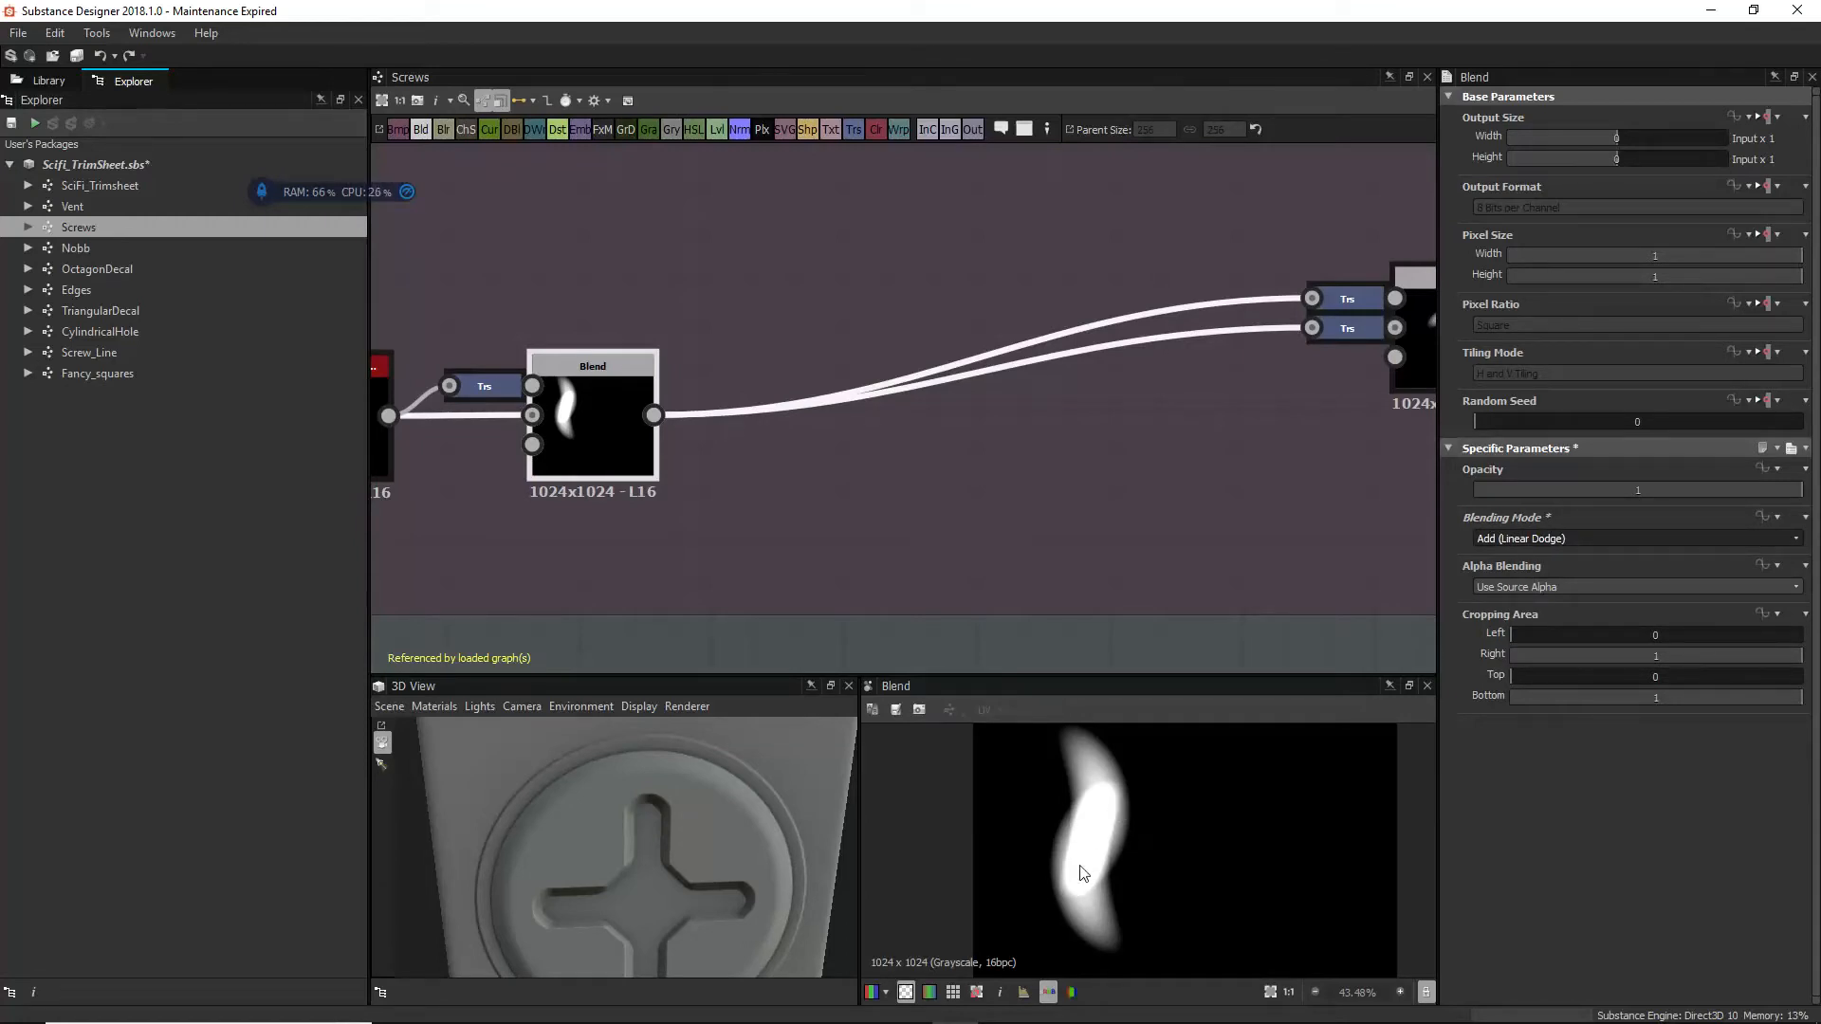
left_click(1584, 538)
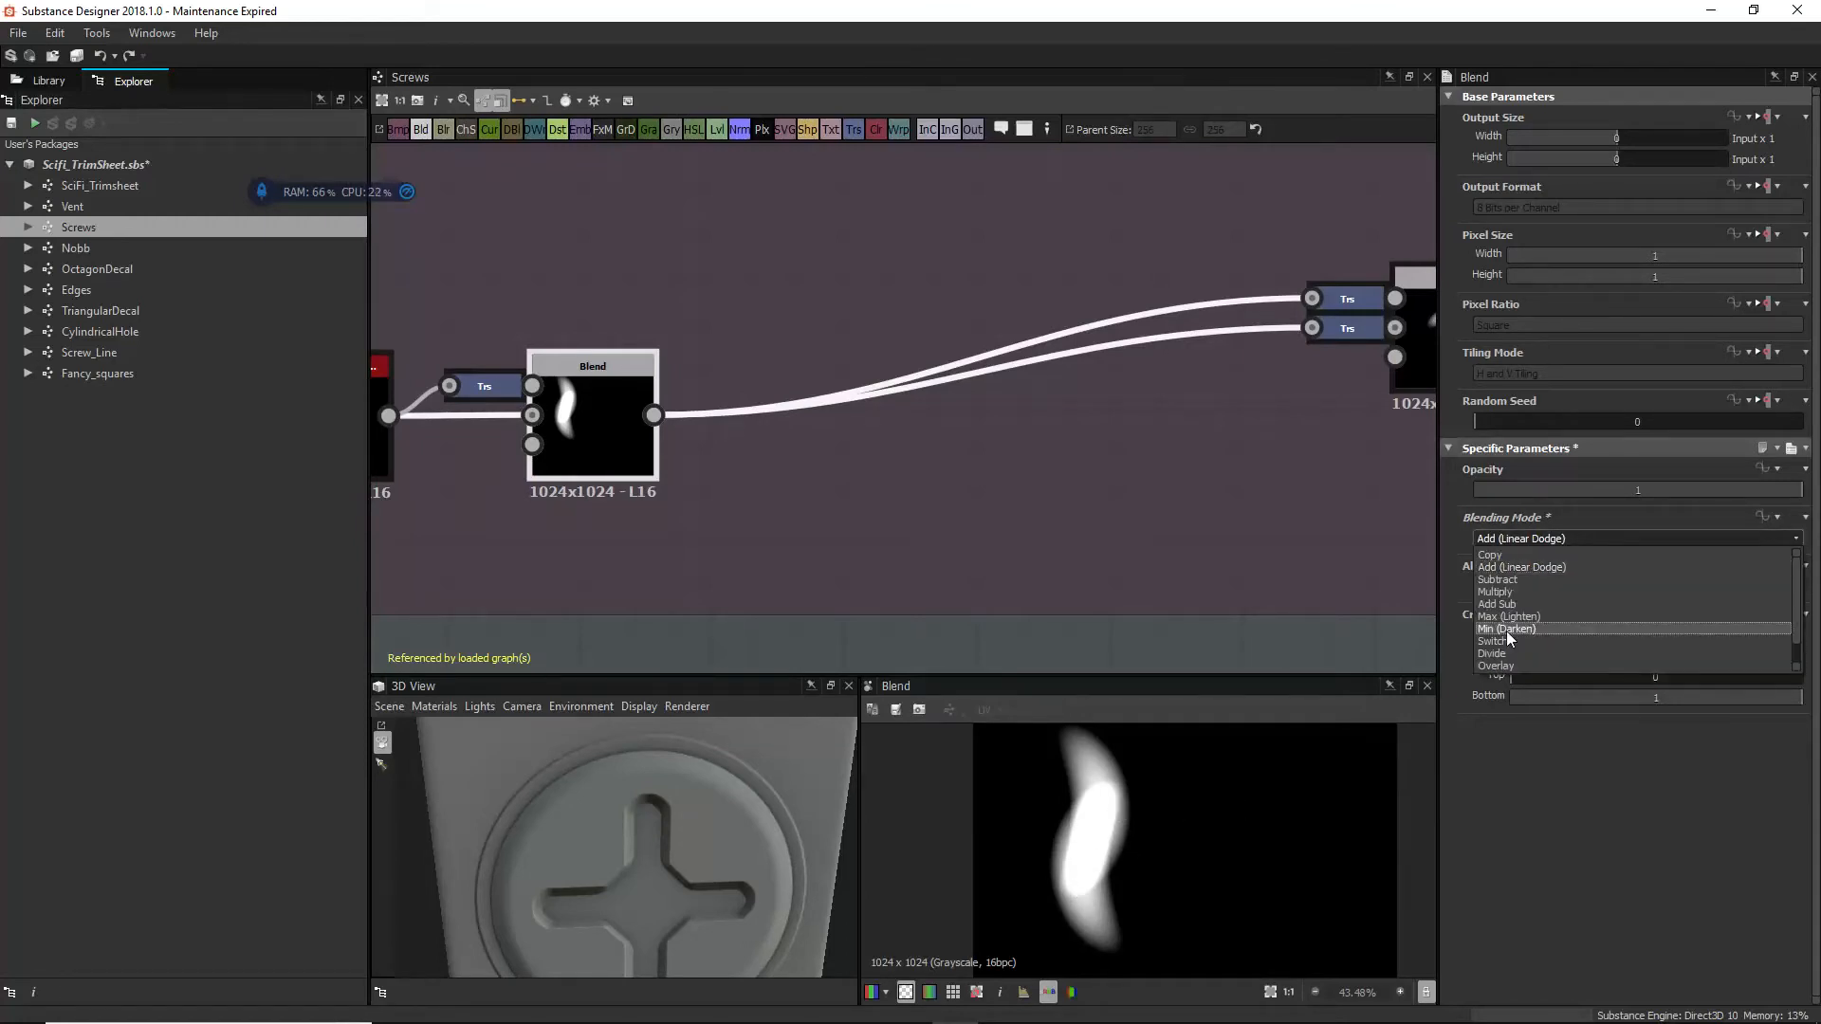
left_click(1508, 628)
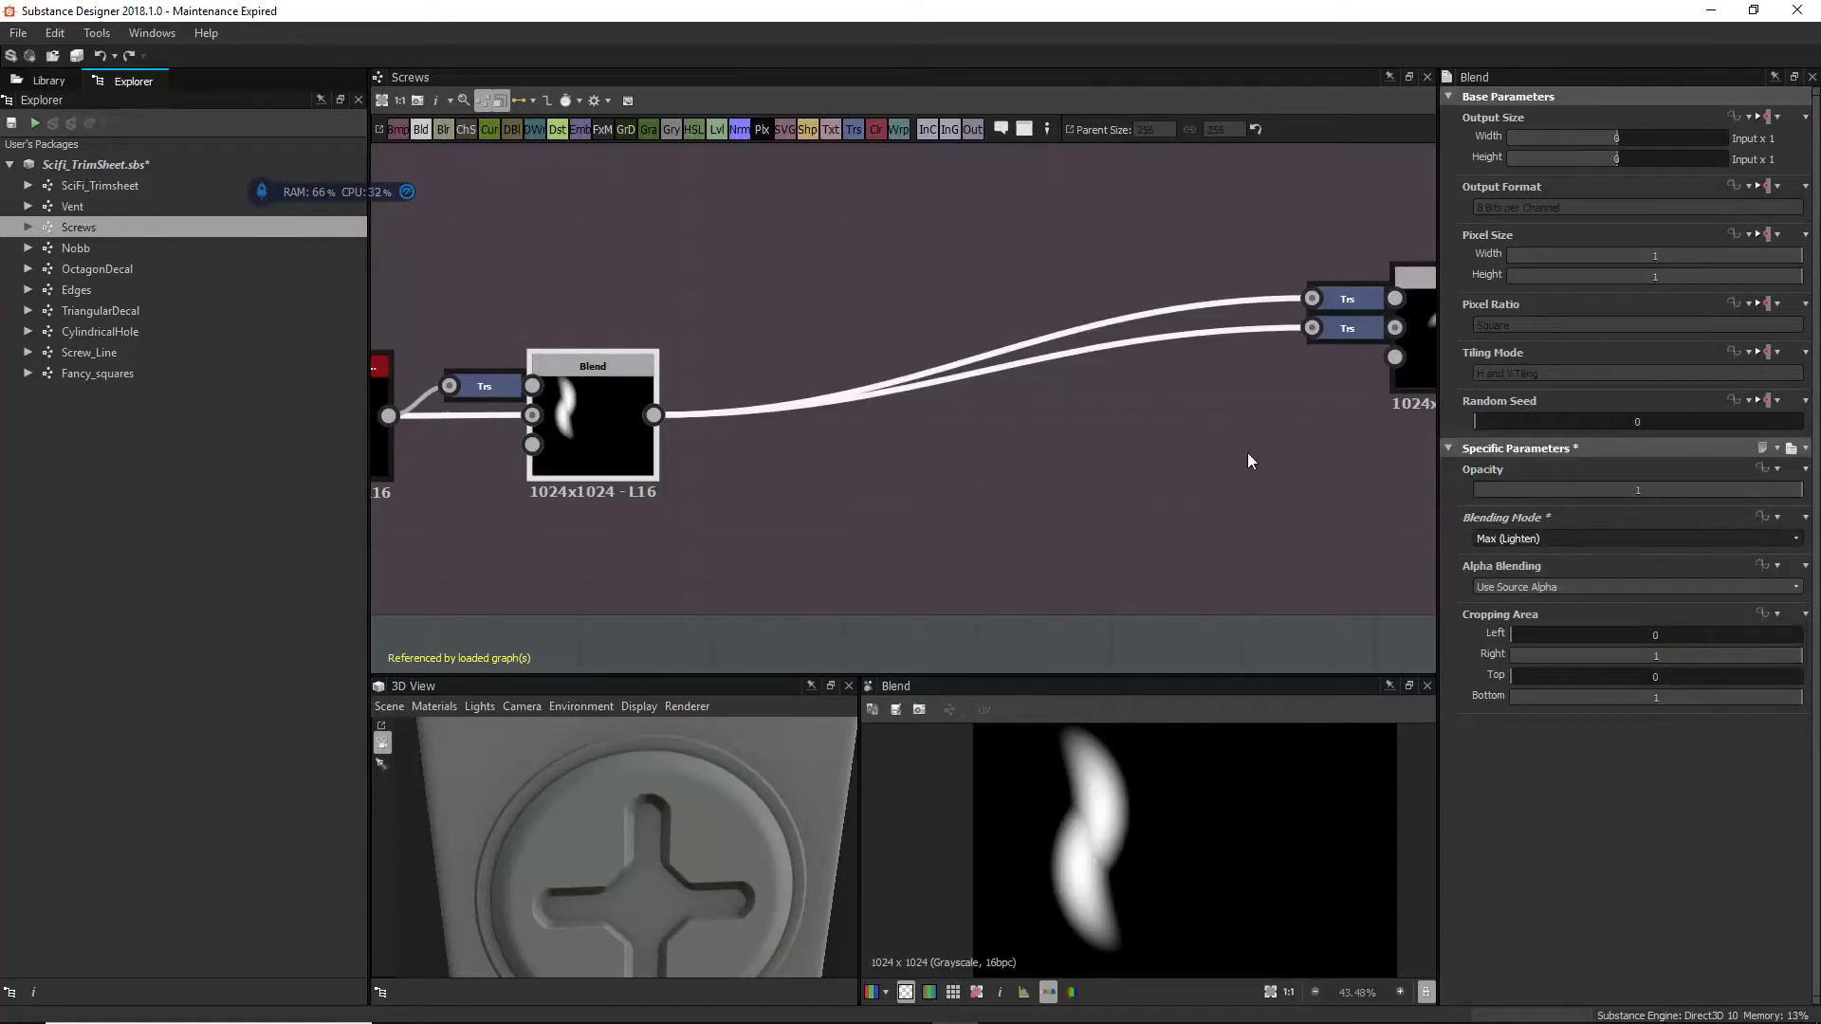
Step: Preview the four-armed Blend, its Levels node and its Bevel node in turn to compare their edges
middle_click_drag(1248, 462, 956, 408)
left_click(1003, 374)
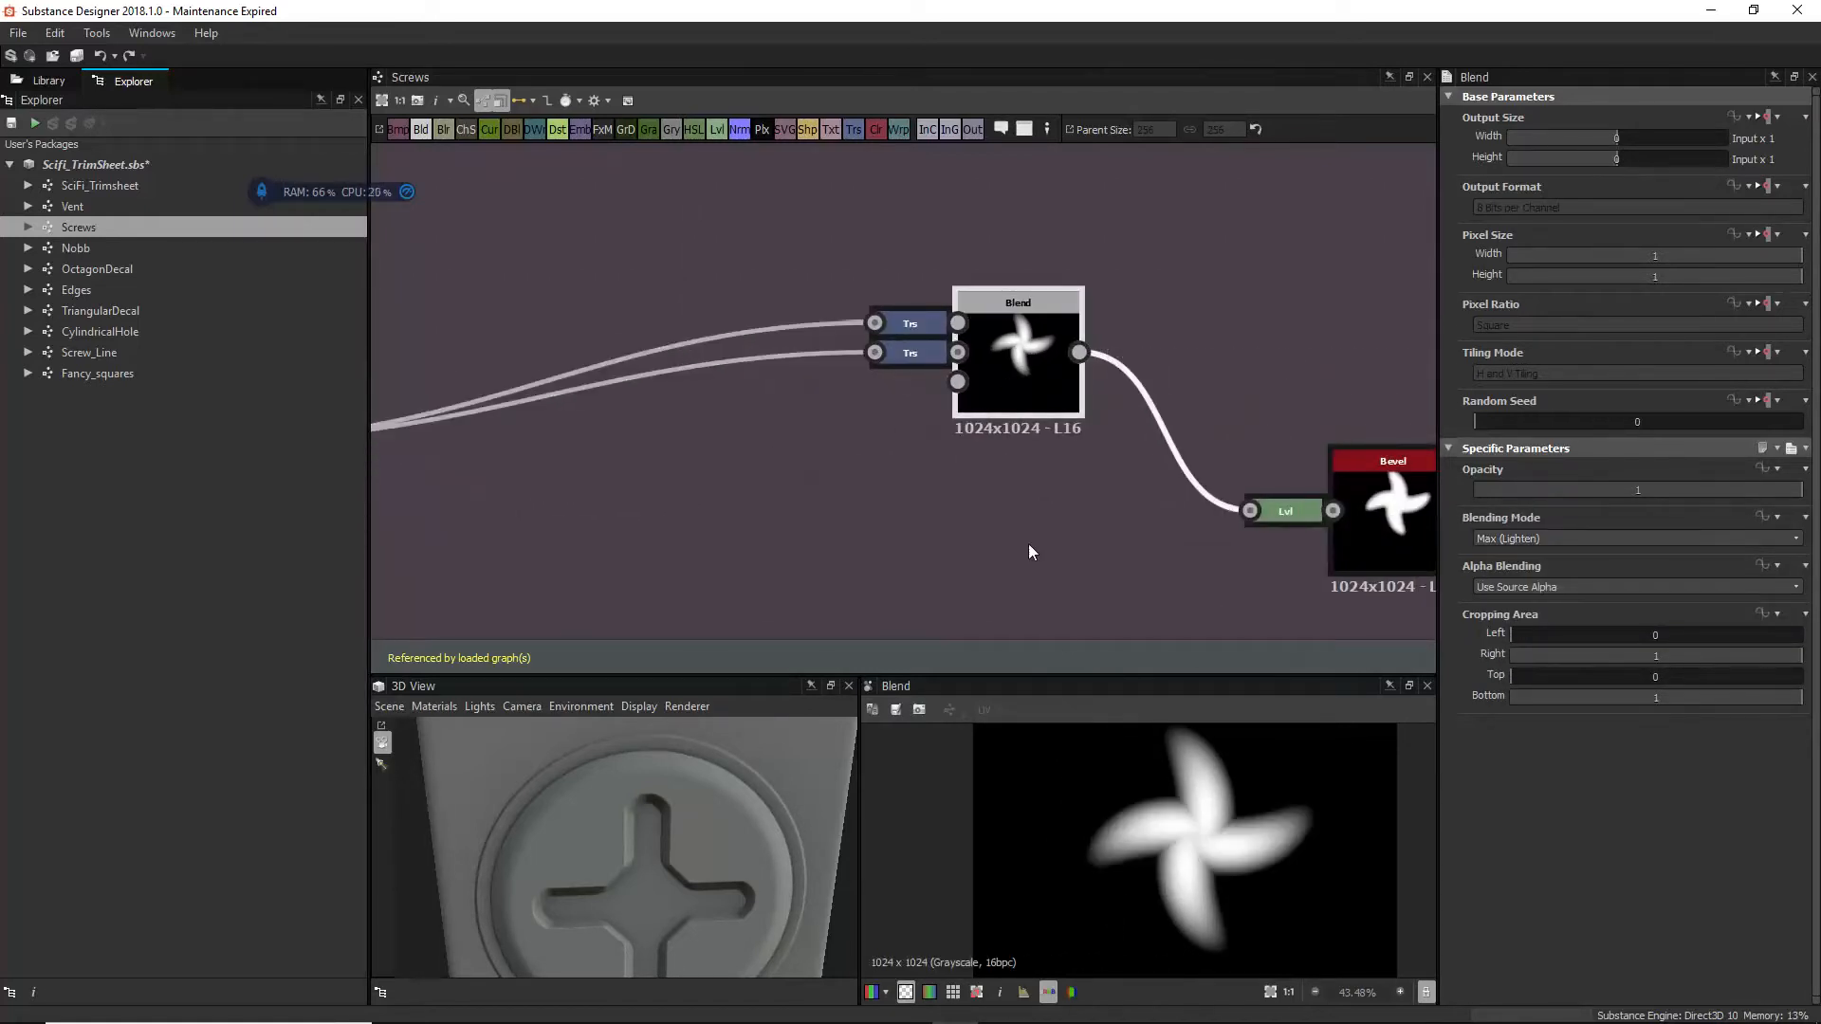
middle_click_drag(1283, 521, 988, 399)
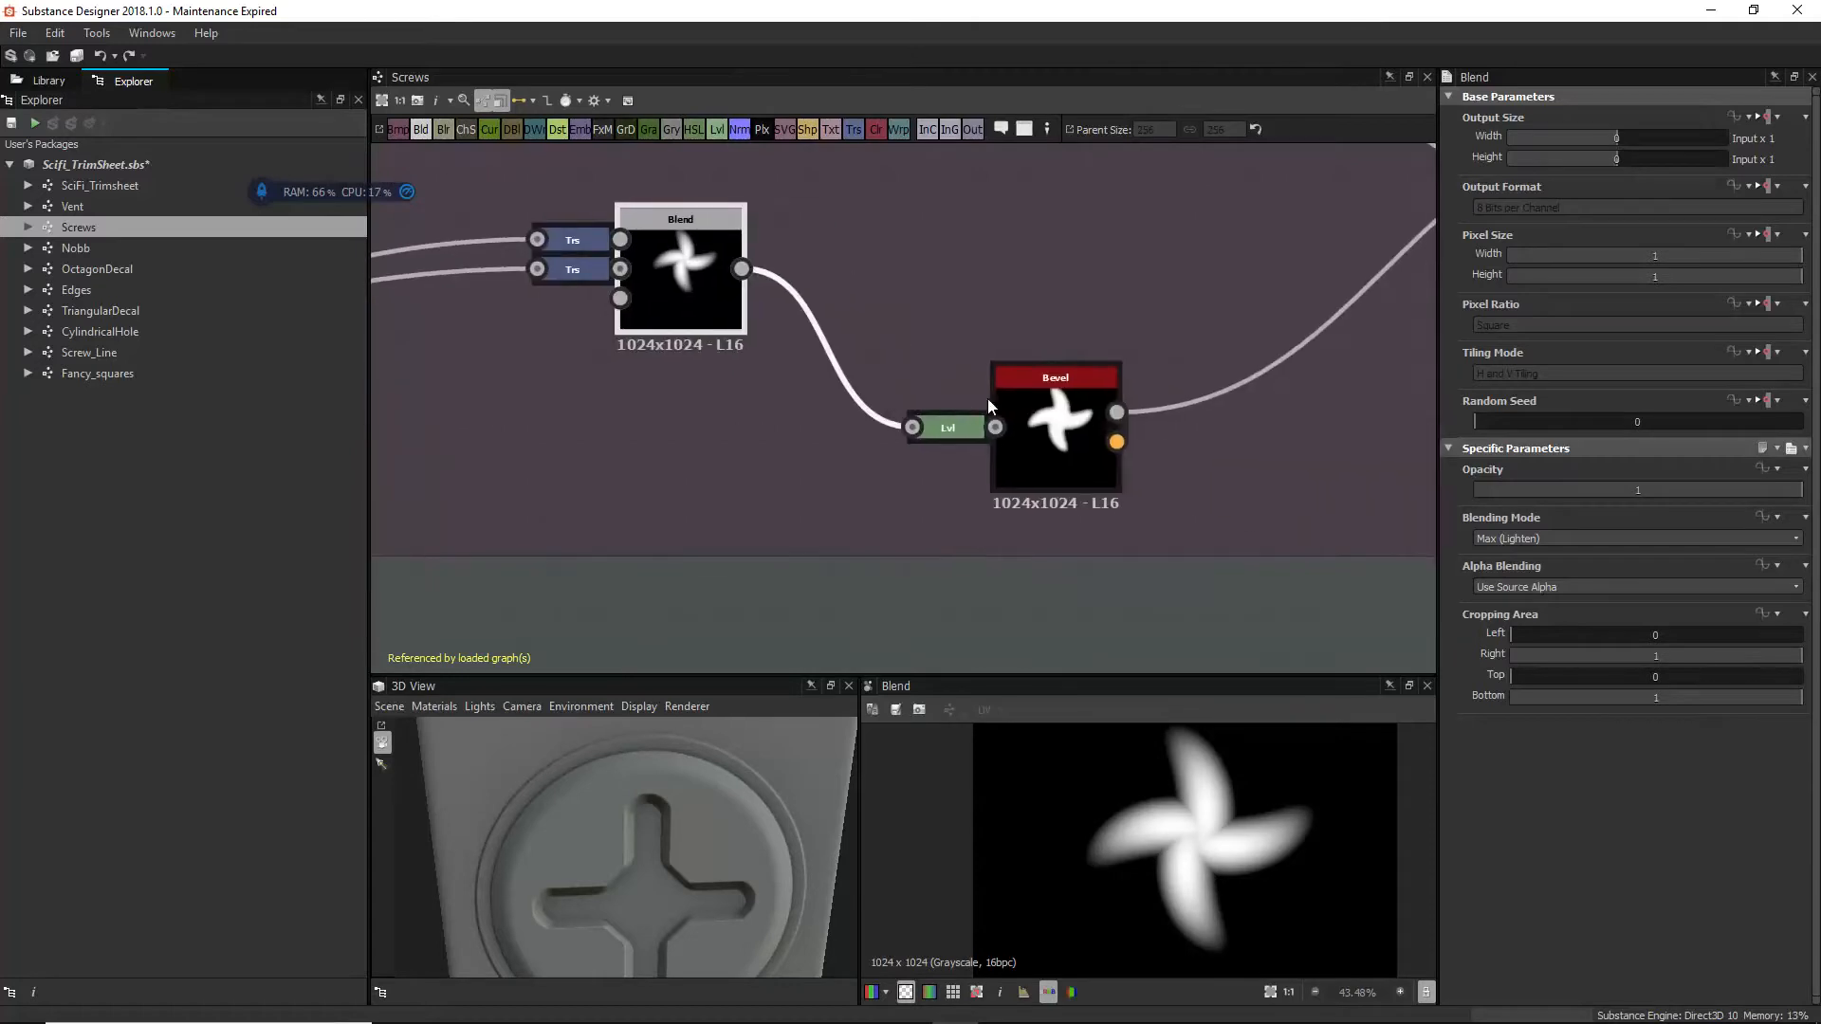
left_click(1047, 401)
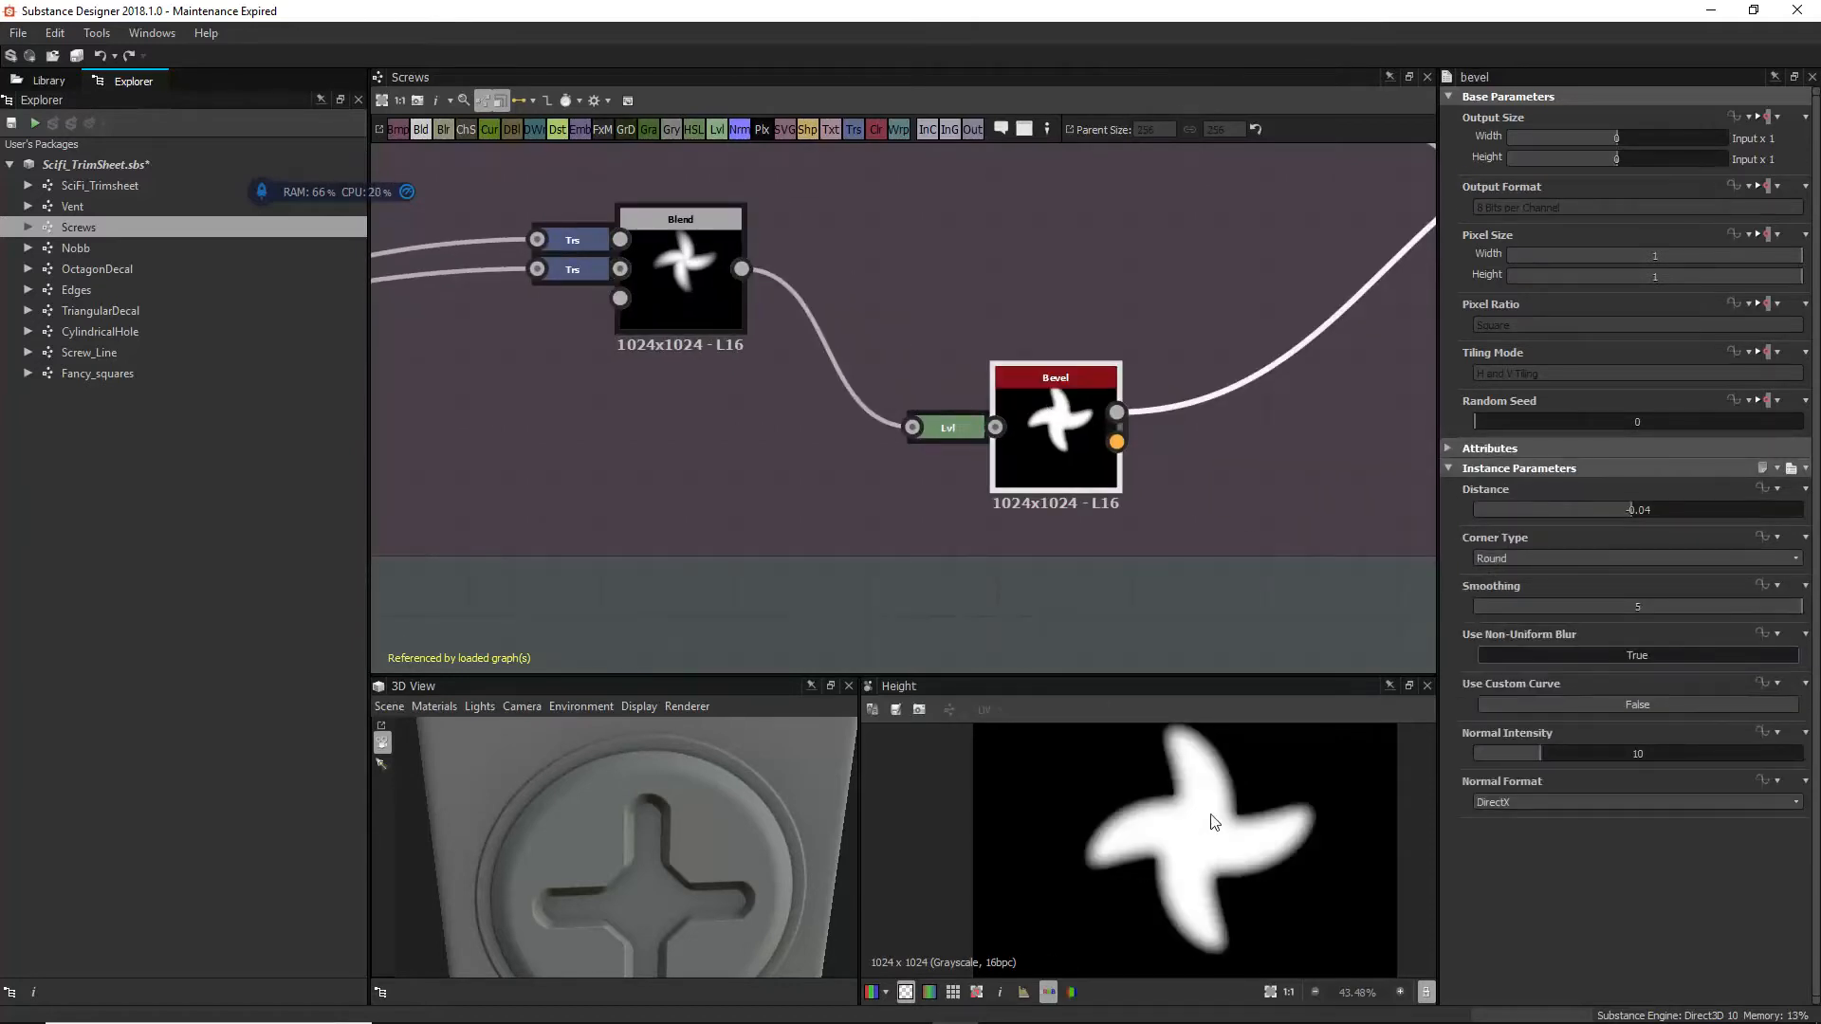
left_click(937, 421)
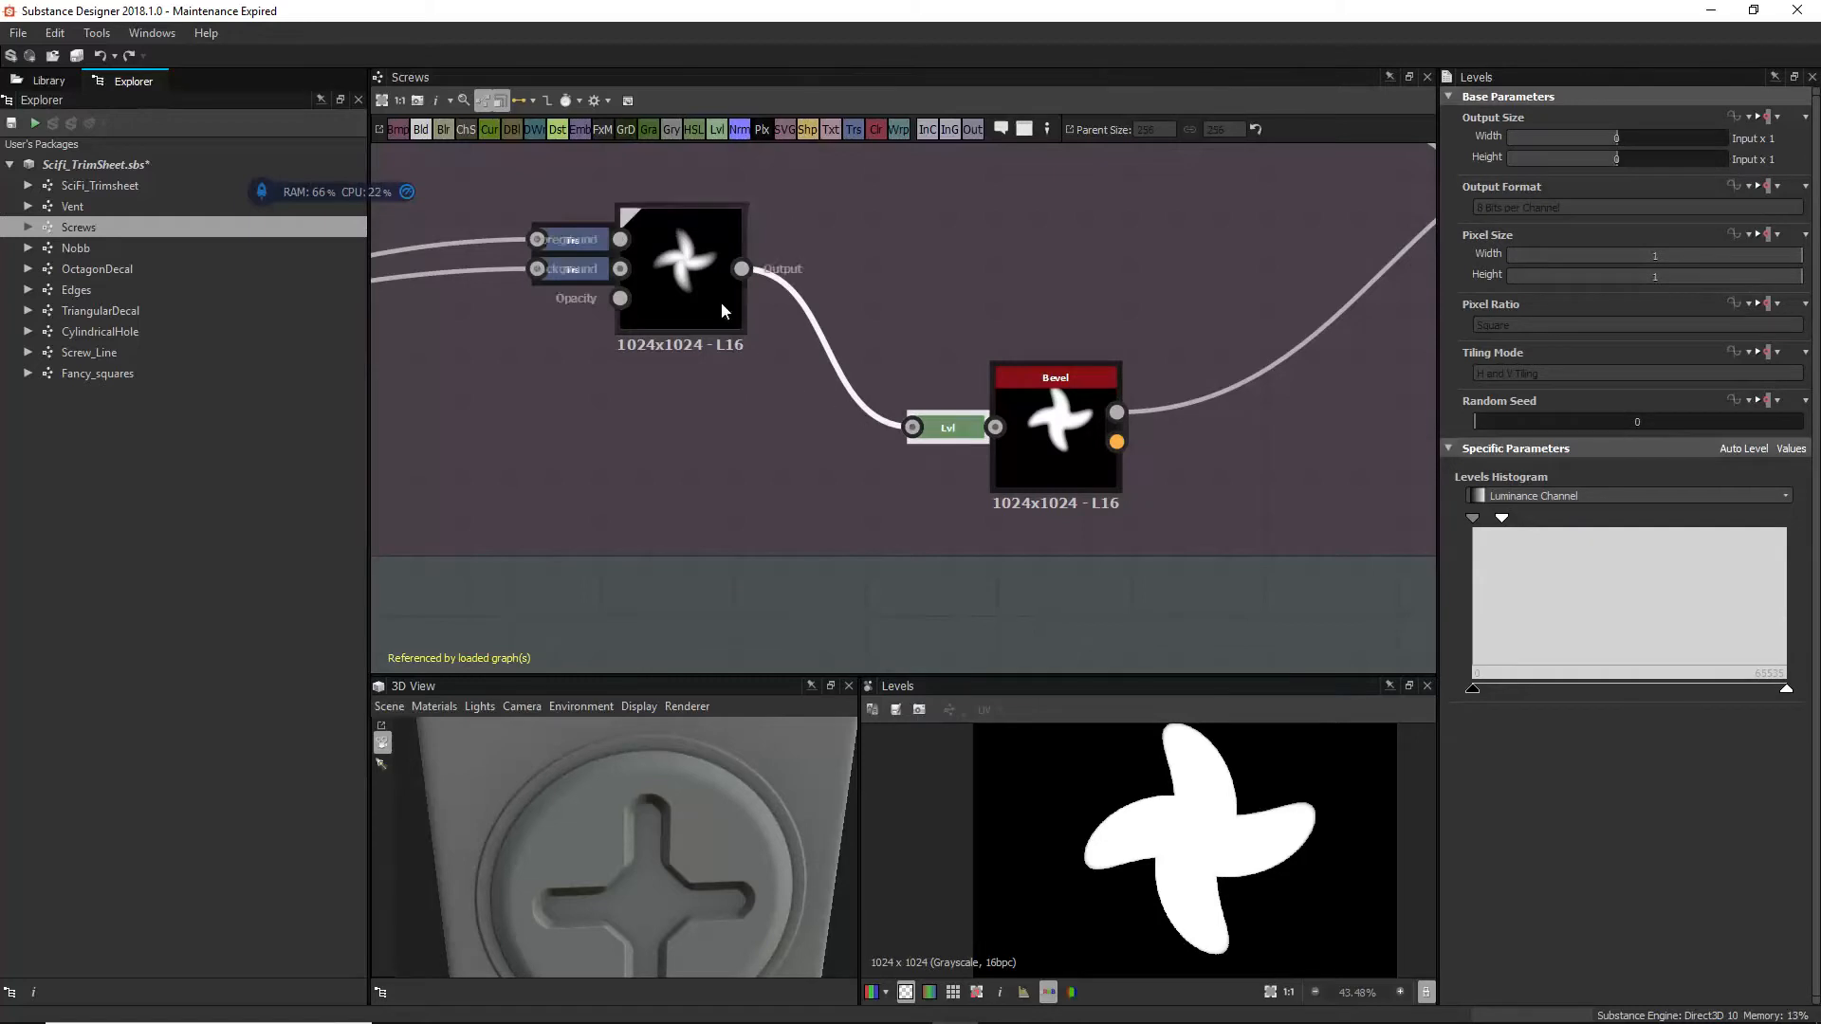
scroll(702, 284, "up", 2)
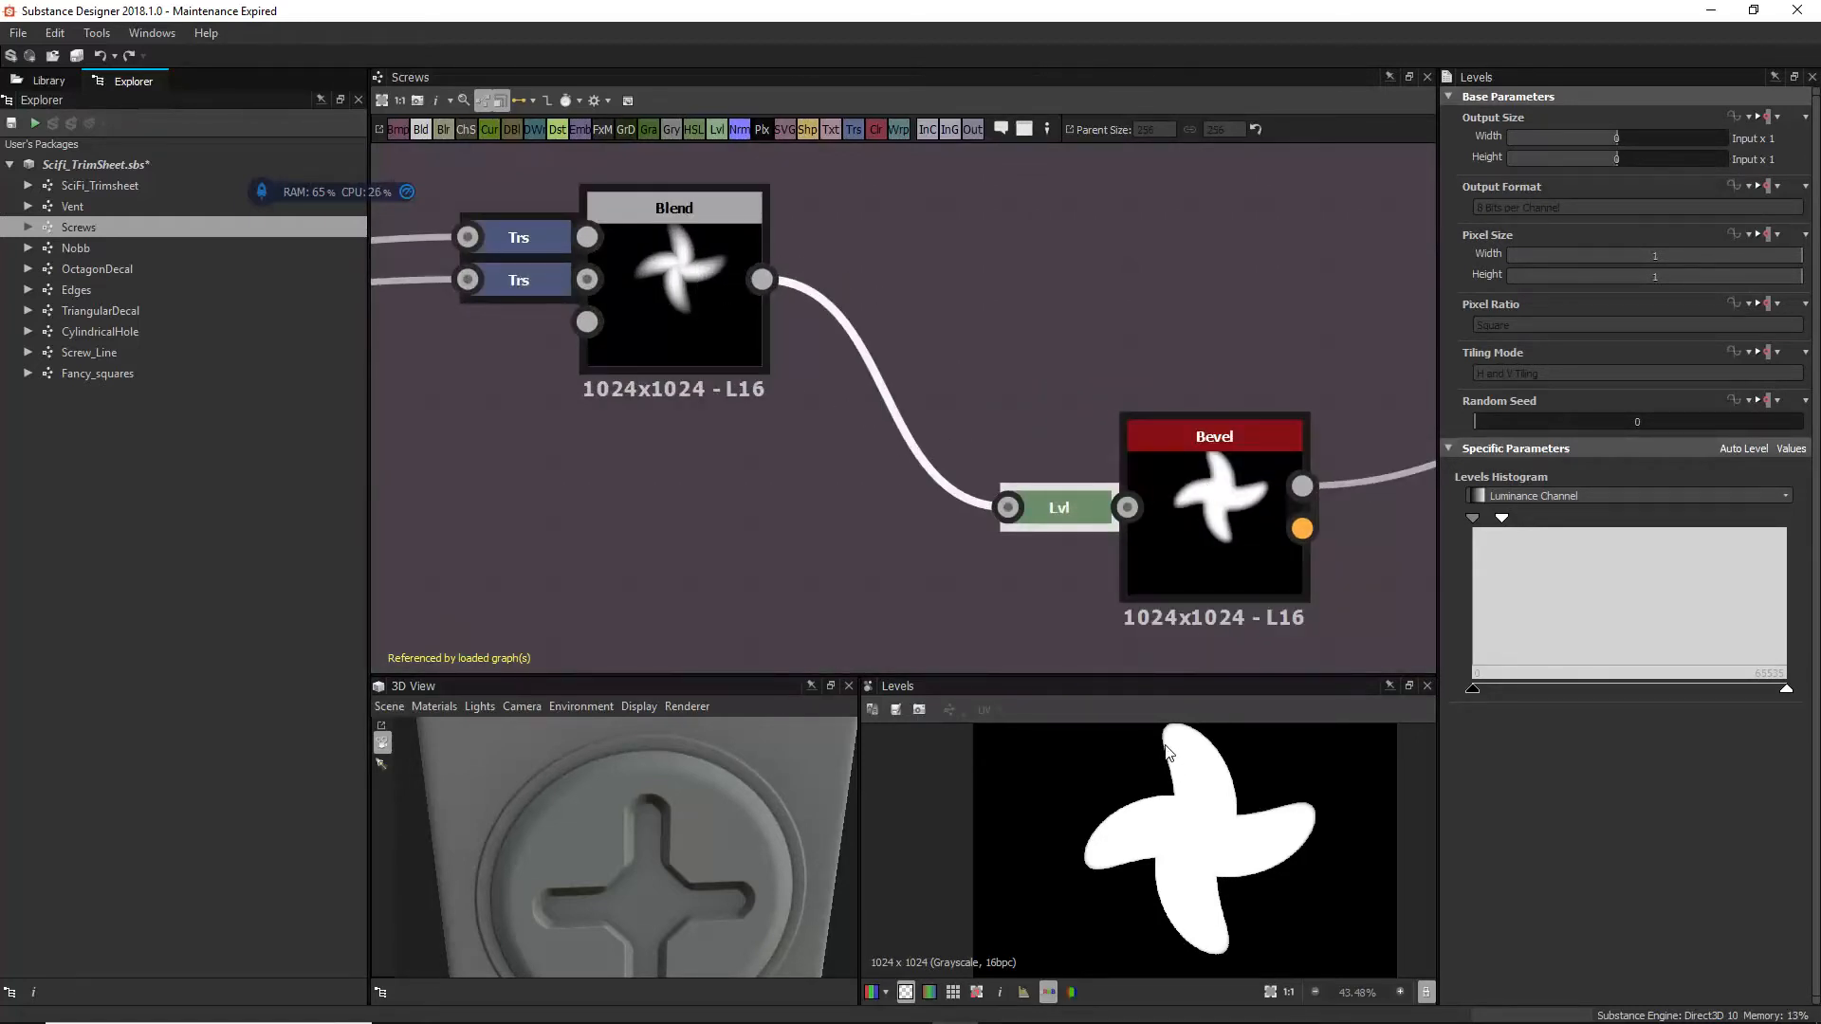
left_click(1211, 537)
Step: Follow the Bevel output to the Subtract Blend that cuts the curved slot out of the disc, and preview it
middle_click_drag(1016, 358, 578, 275)
scroll(835, 327, "down", 2)
middle_click_drag(1015, 188, 999, 350)
scroll(1007, 389, "down", 2)
middle_click_drag(1026, 447, 845, 462)
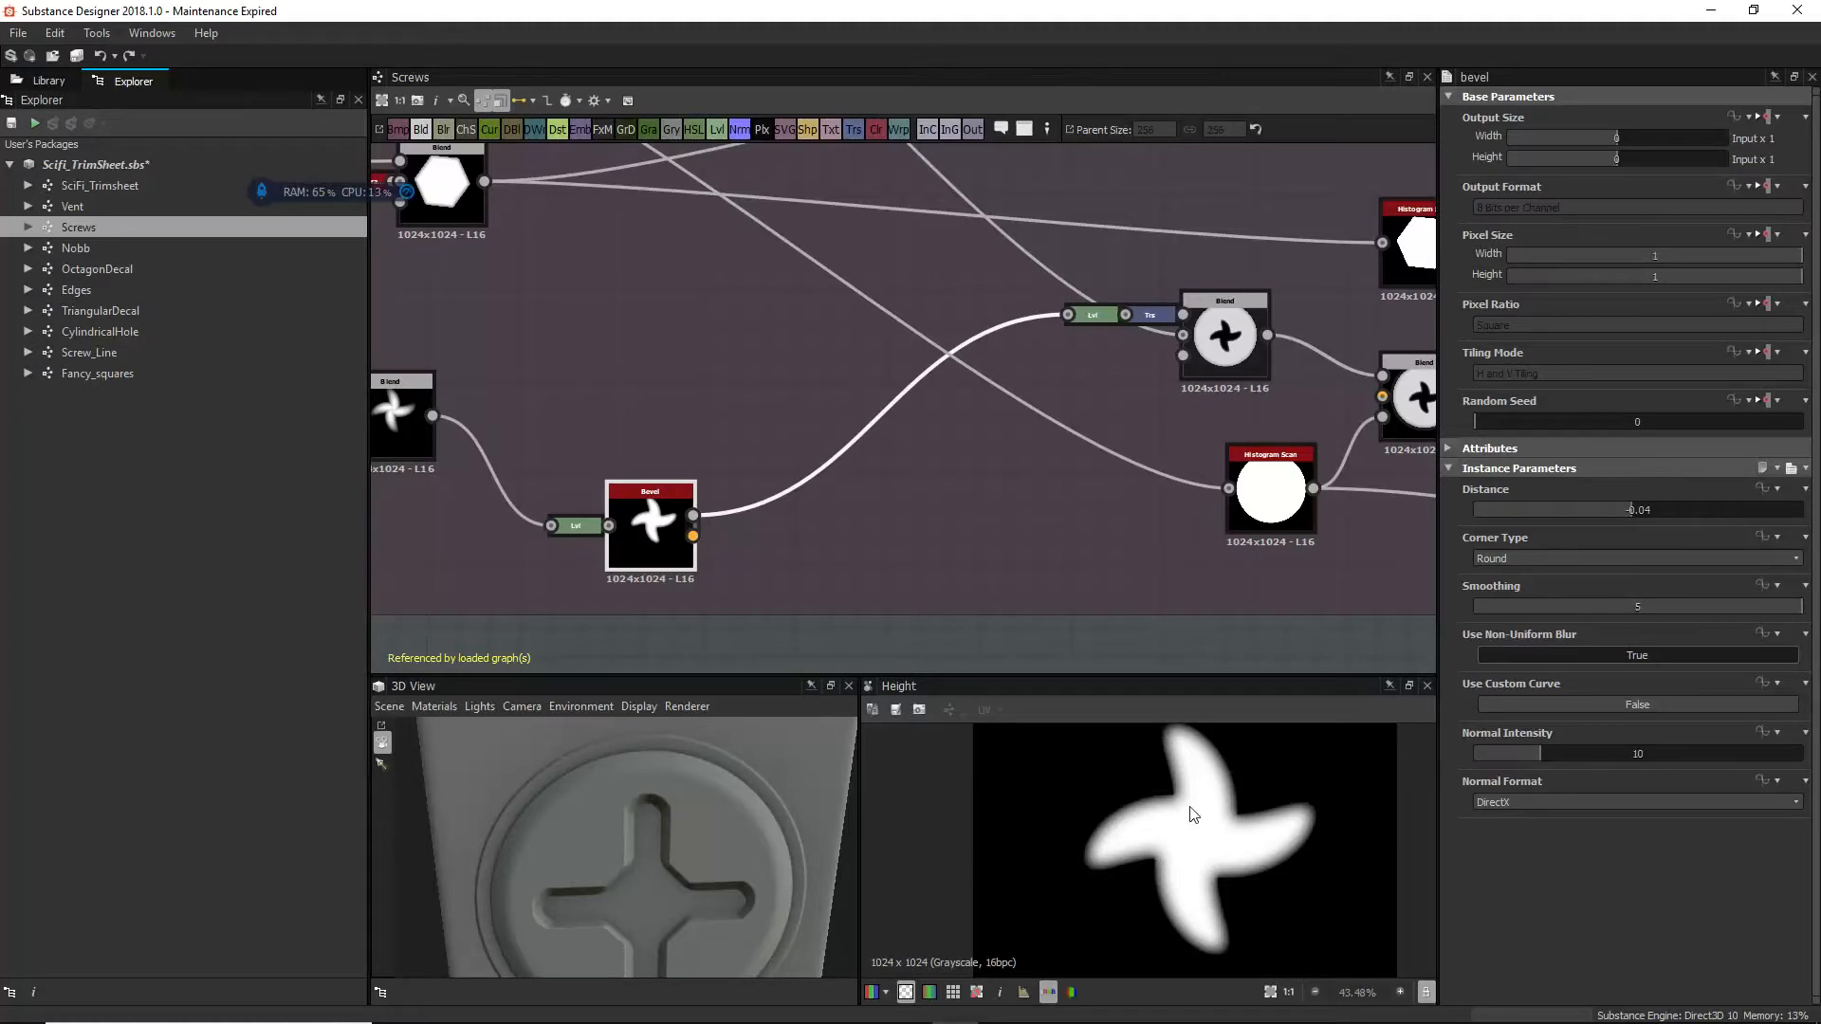
left_click(1193, 332)
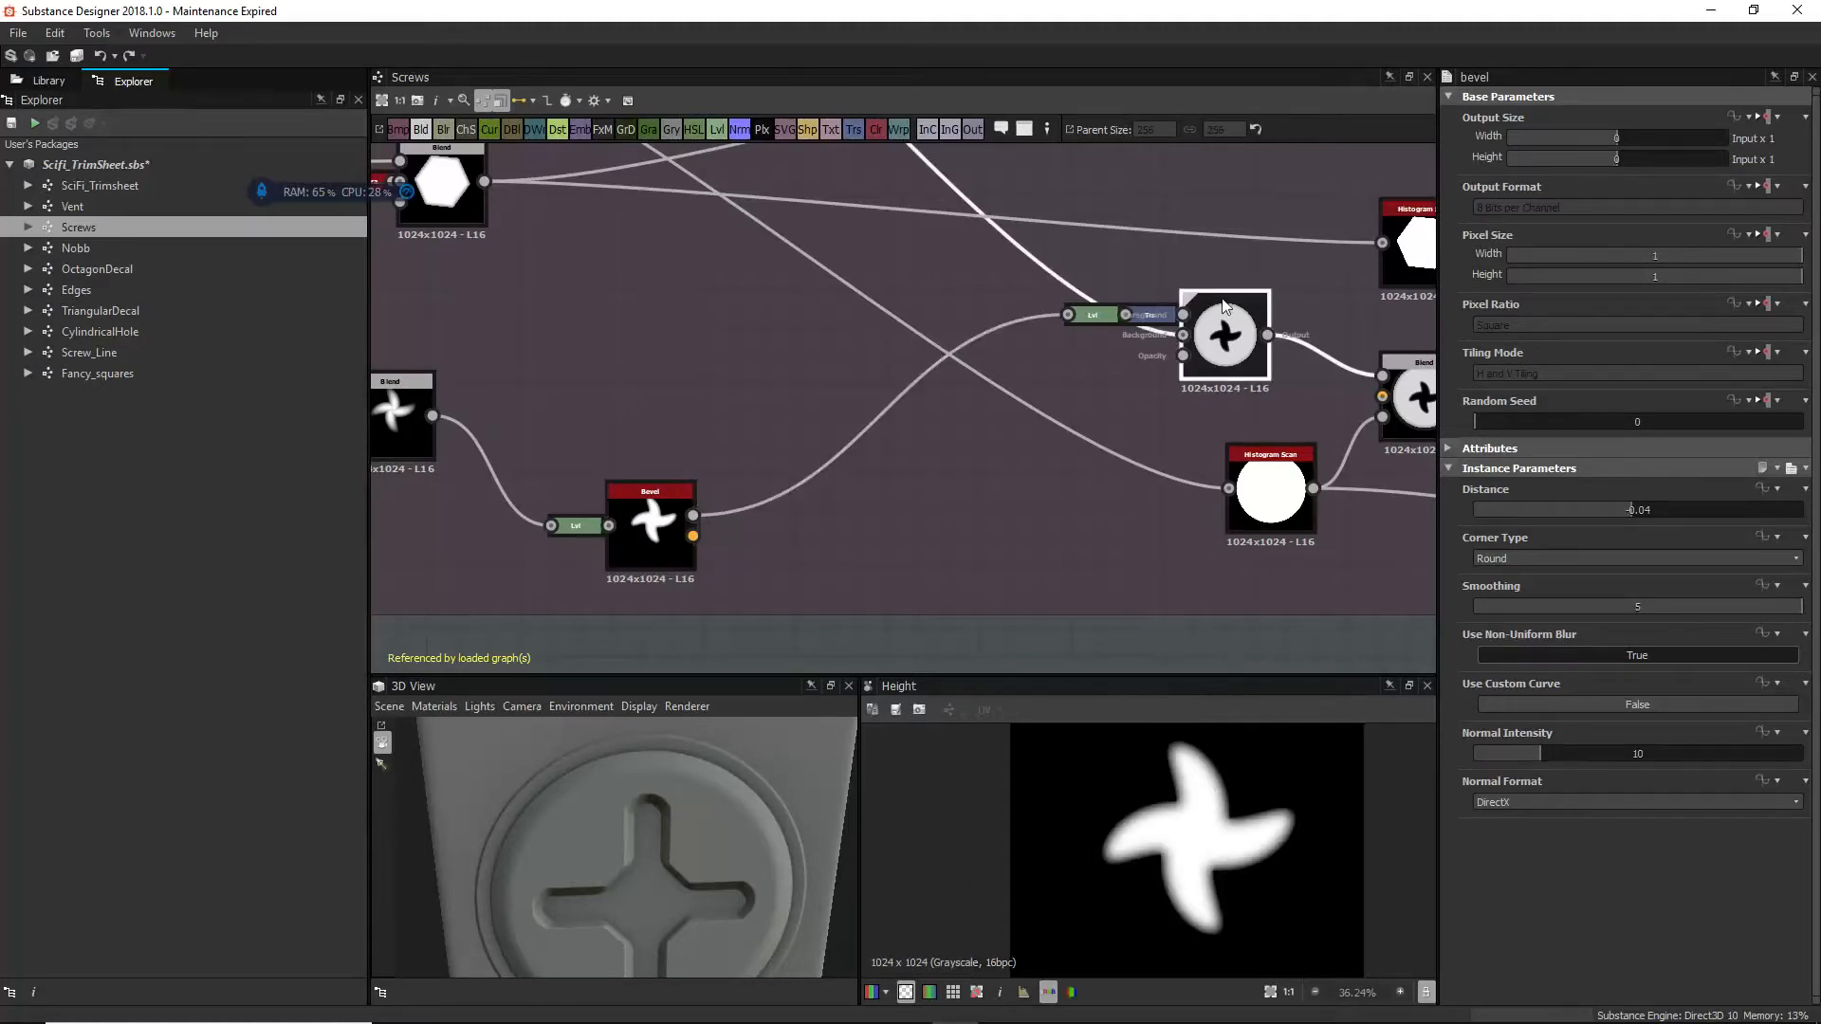
Step: Trace the Subtract Blend's disc input back to its Levels node, preview that disc, and preview the Subtract Blend again
middle_click_drag(1099, 175, 1107, 356)
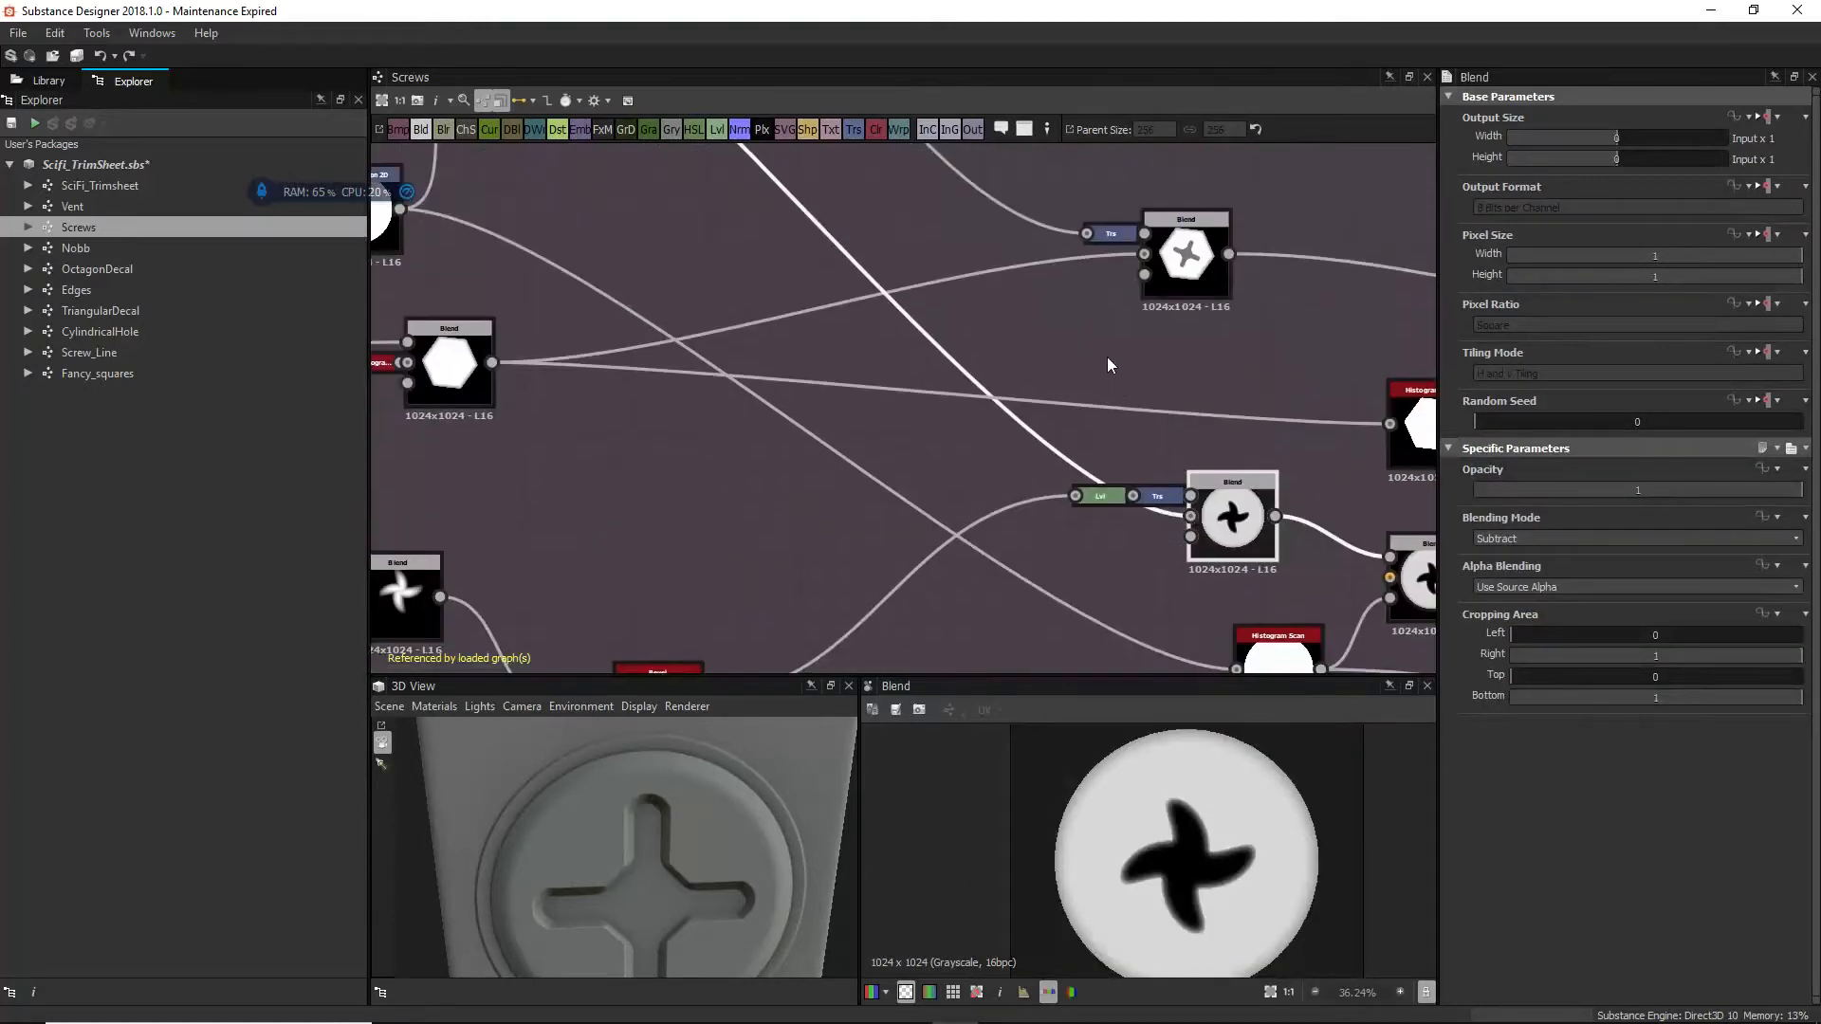
middle_click_drag(895, 241, 901, 385)
scroll(807, 346, "down", 5)
left_click(592, 198)
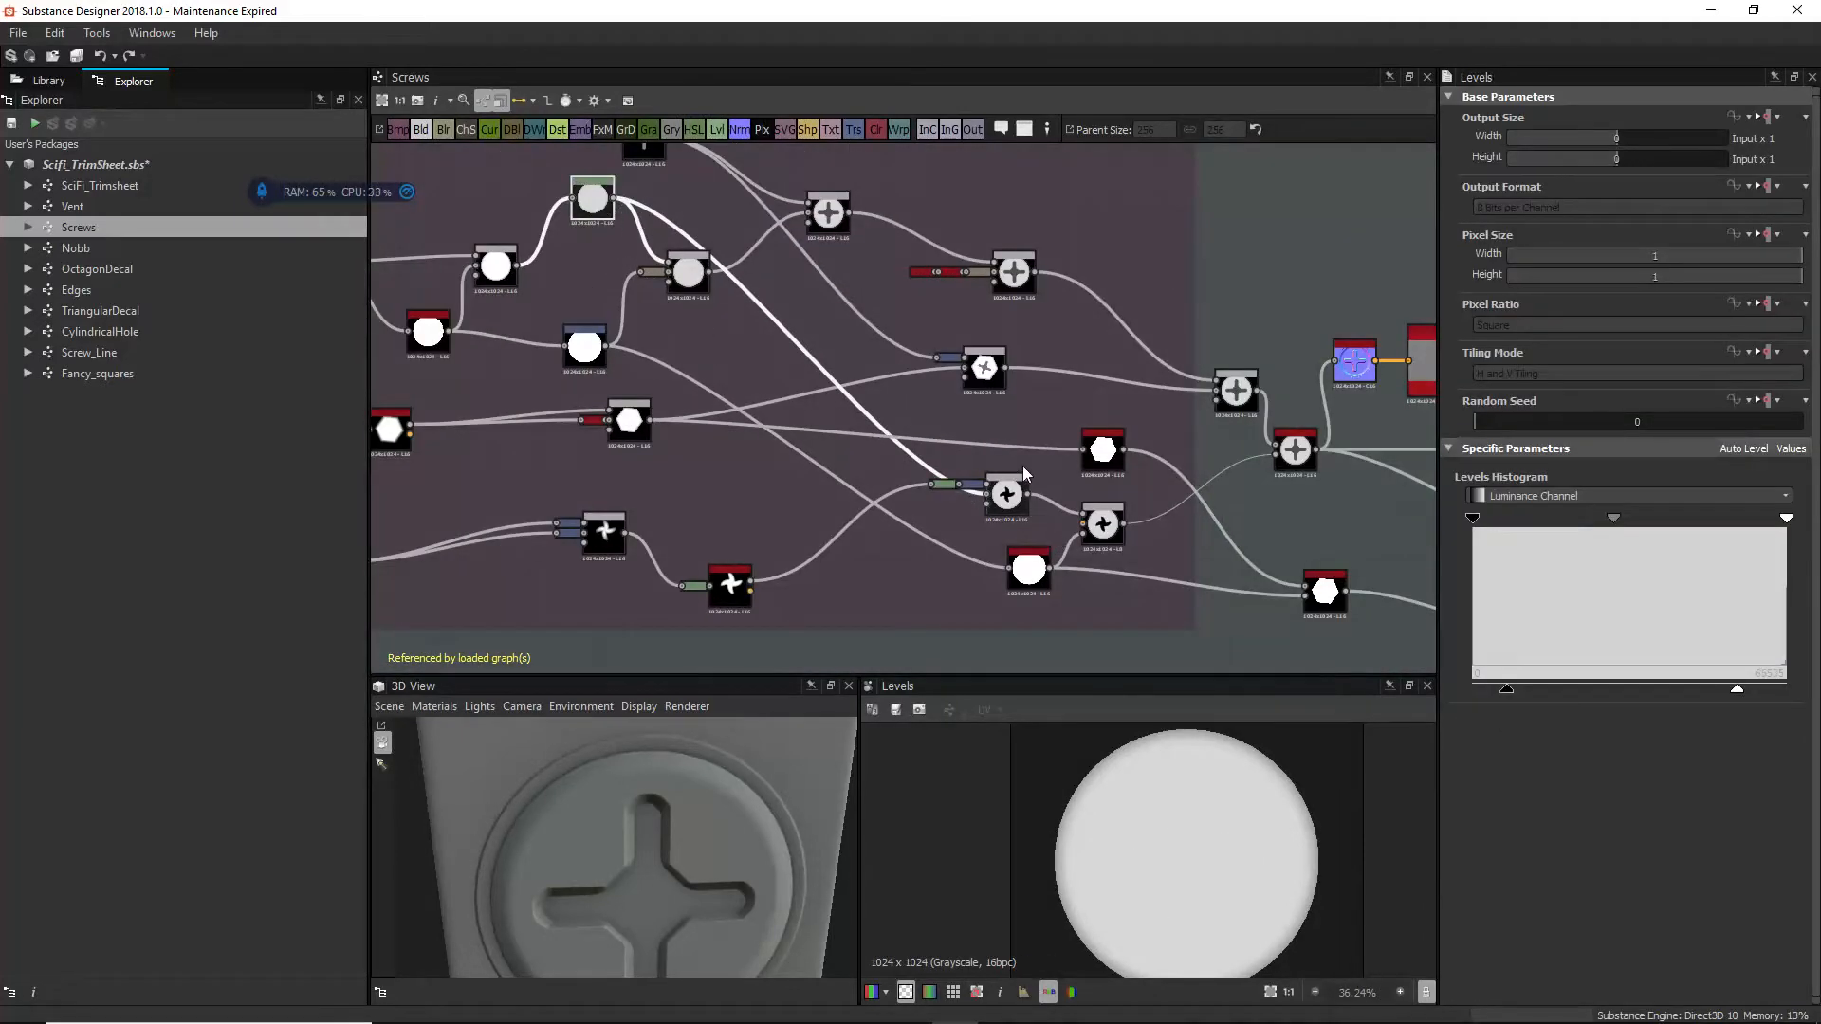
scroll(1024, 475, "up", 8)
double_click(937, 268)
Step: Preview the disc's Histogram Scan and the Blend it masks, and move the Histogram Scan node closer to the curved-slot Blend nodes
left_click(1000, 508)
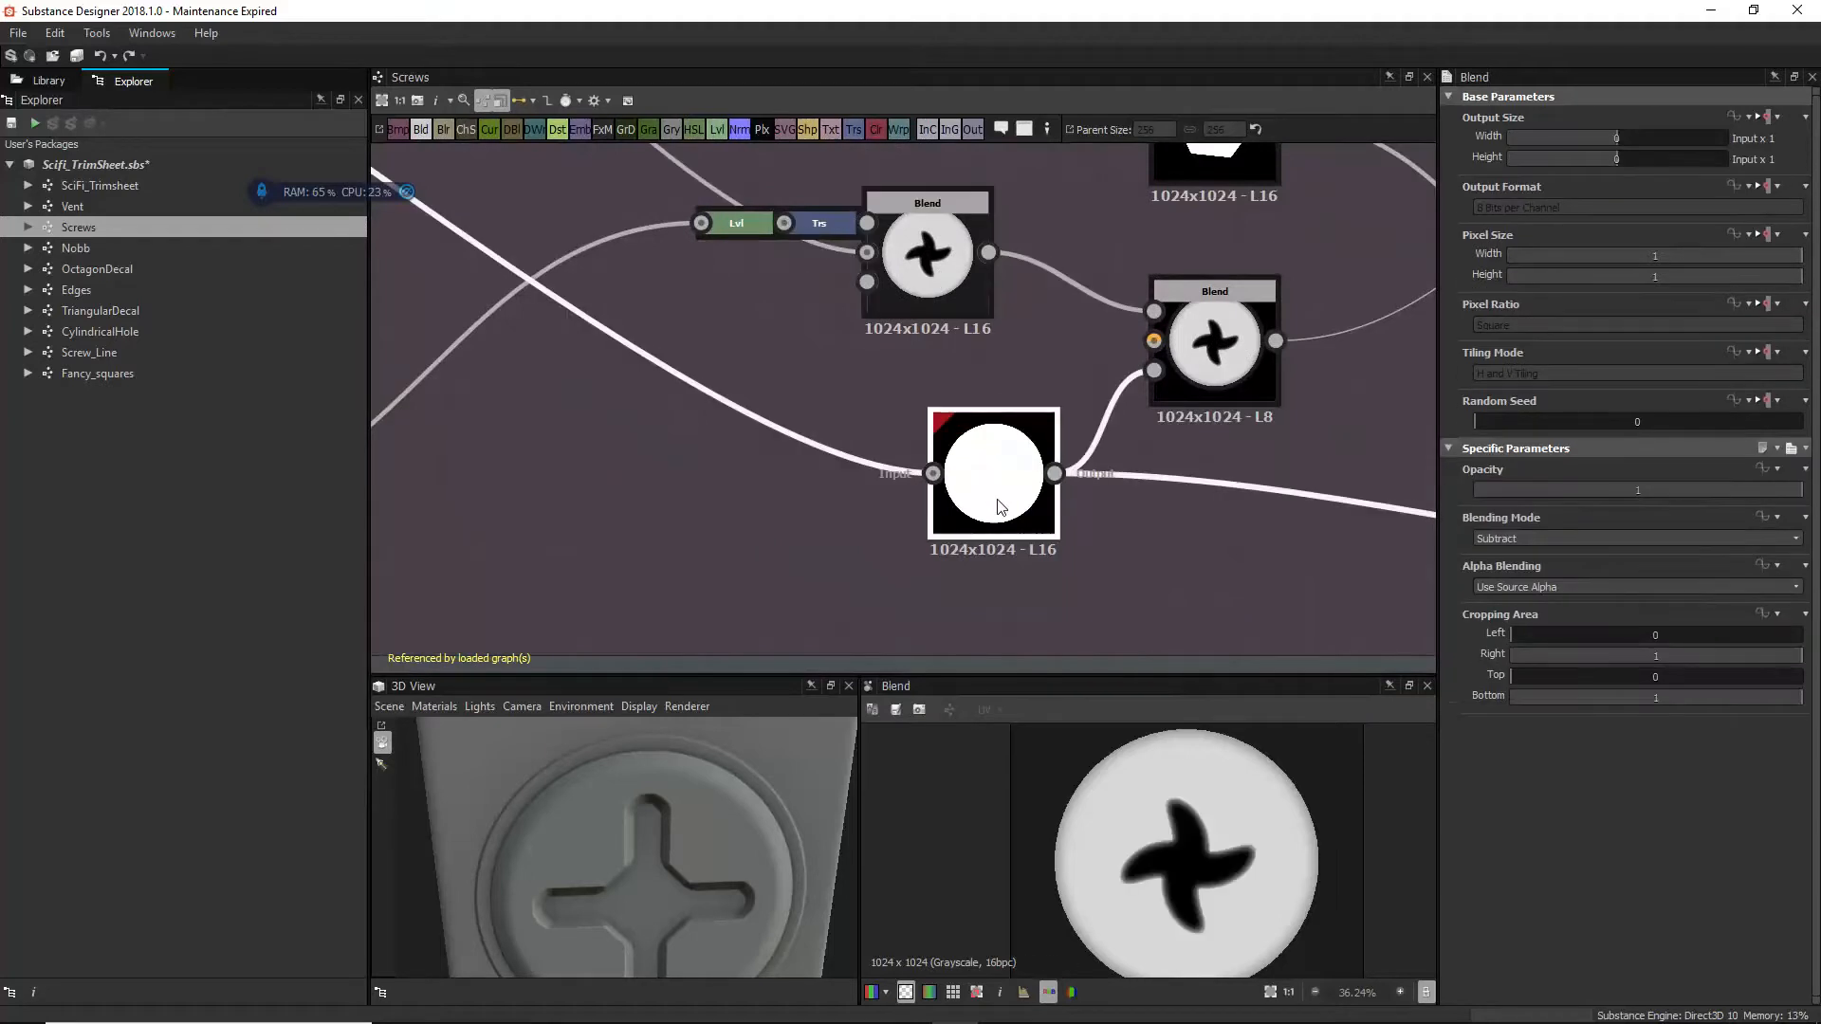
double_click(1001, 507)
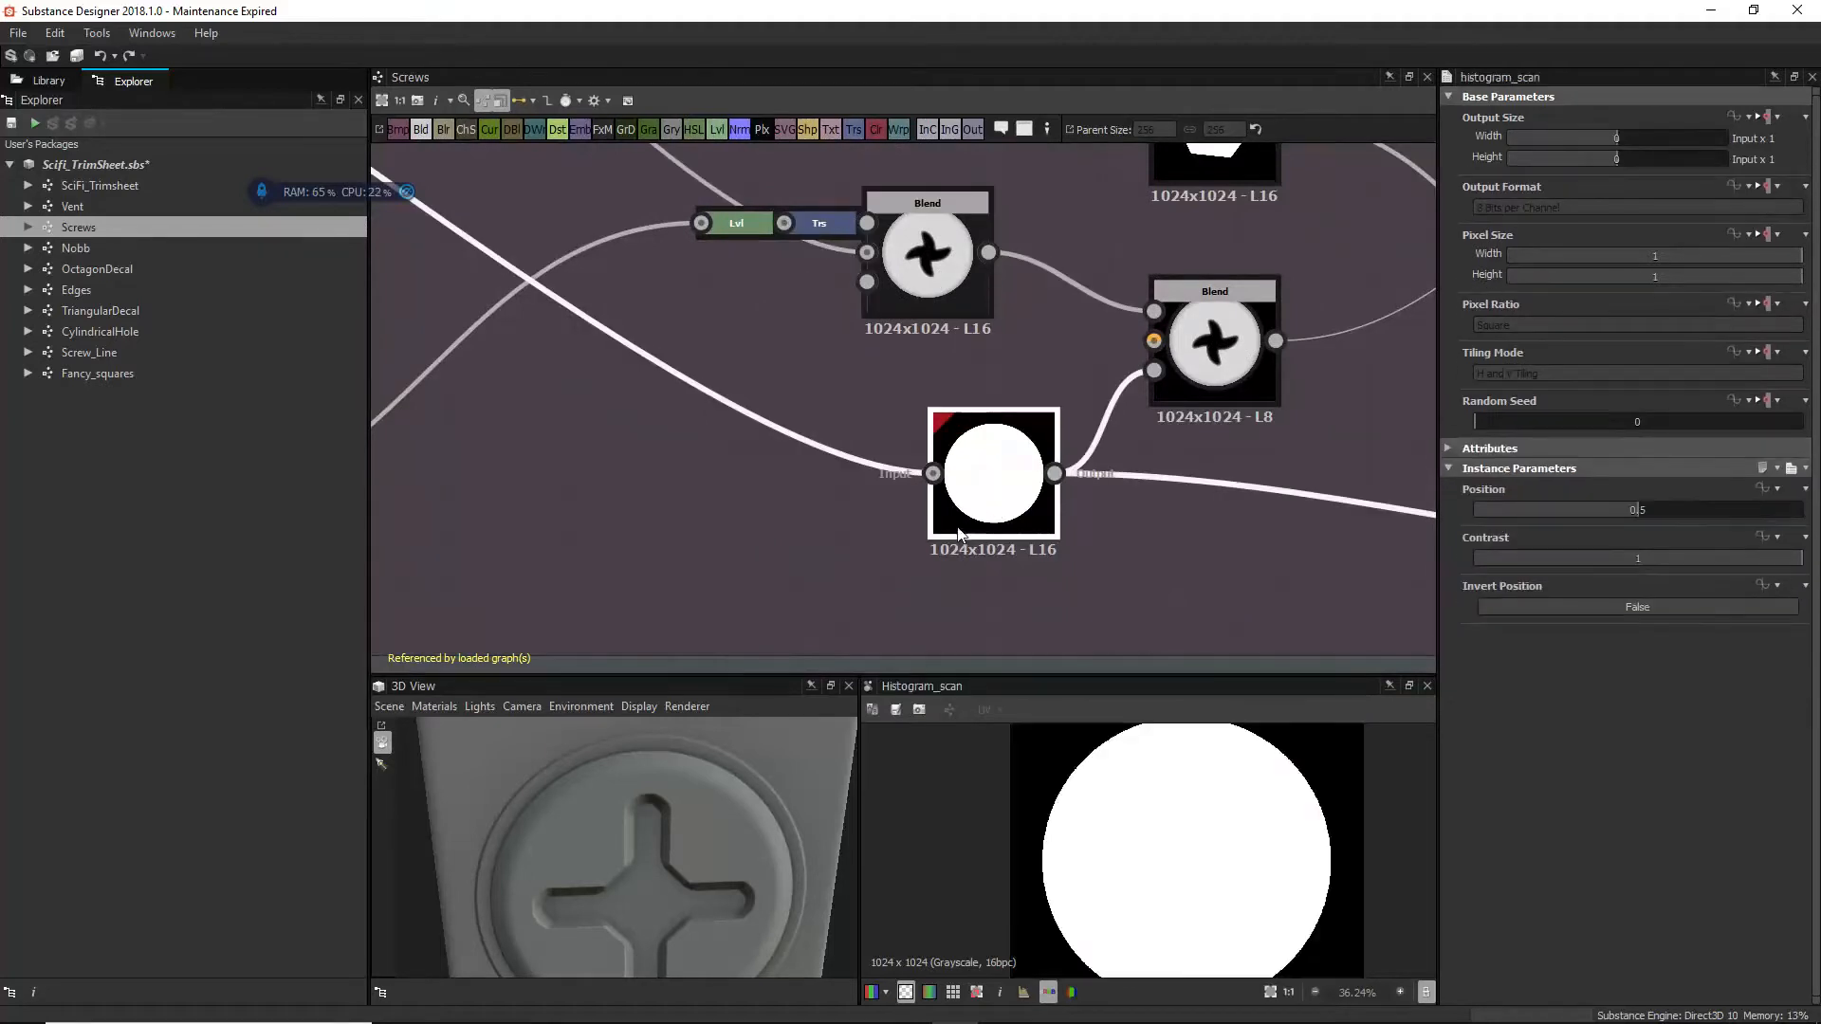
double_click(1228, 385)
left_click_drag(1034, 501, 981, 449)
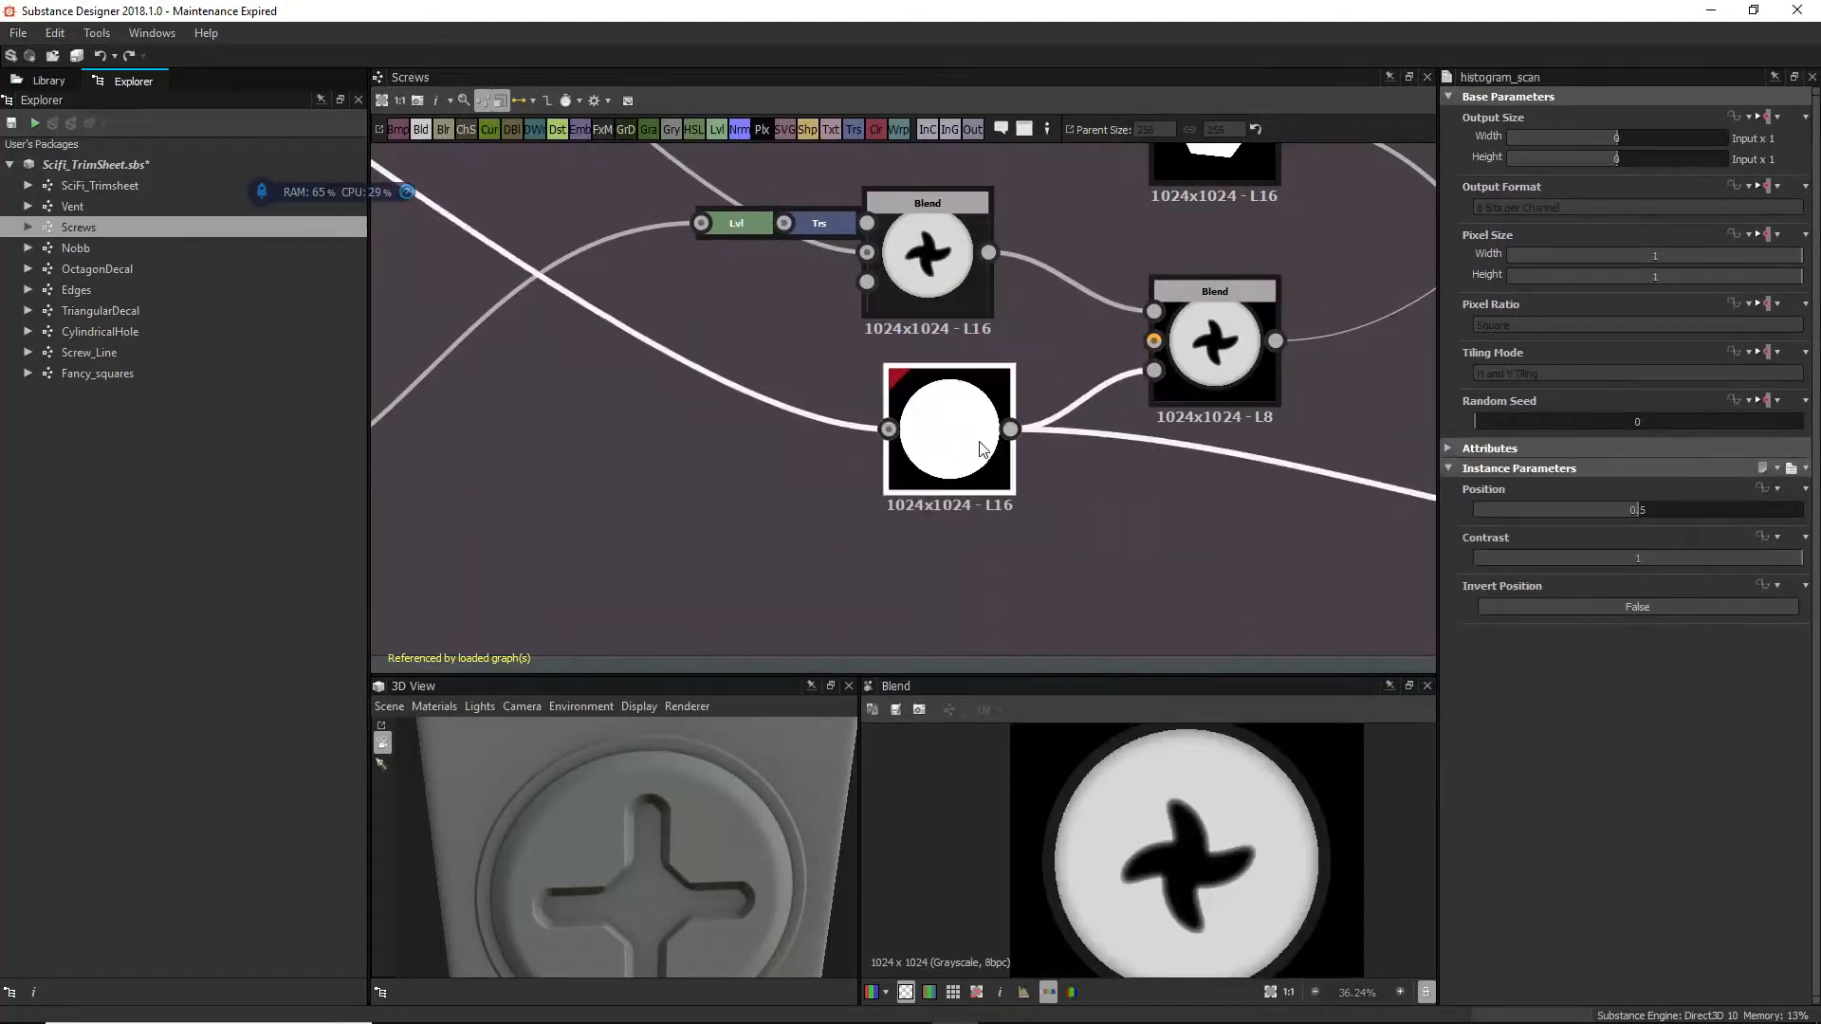
Step: Follow the masked curved-slot Blend to the Switch Grayscale node ahead of the outputs and preview that switch
scroll(1039, 390, "down", 4)
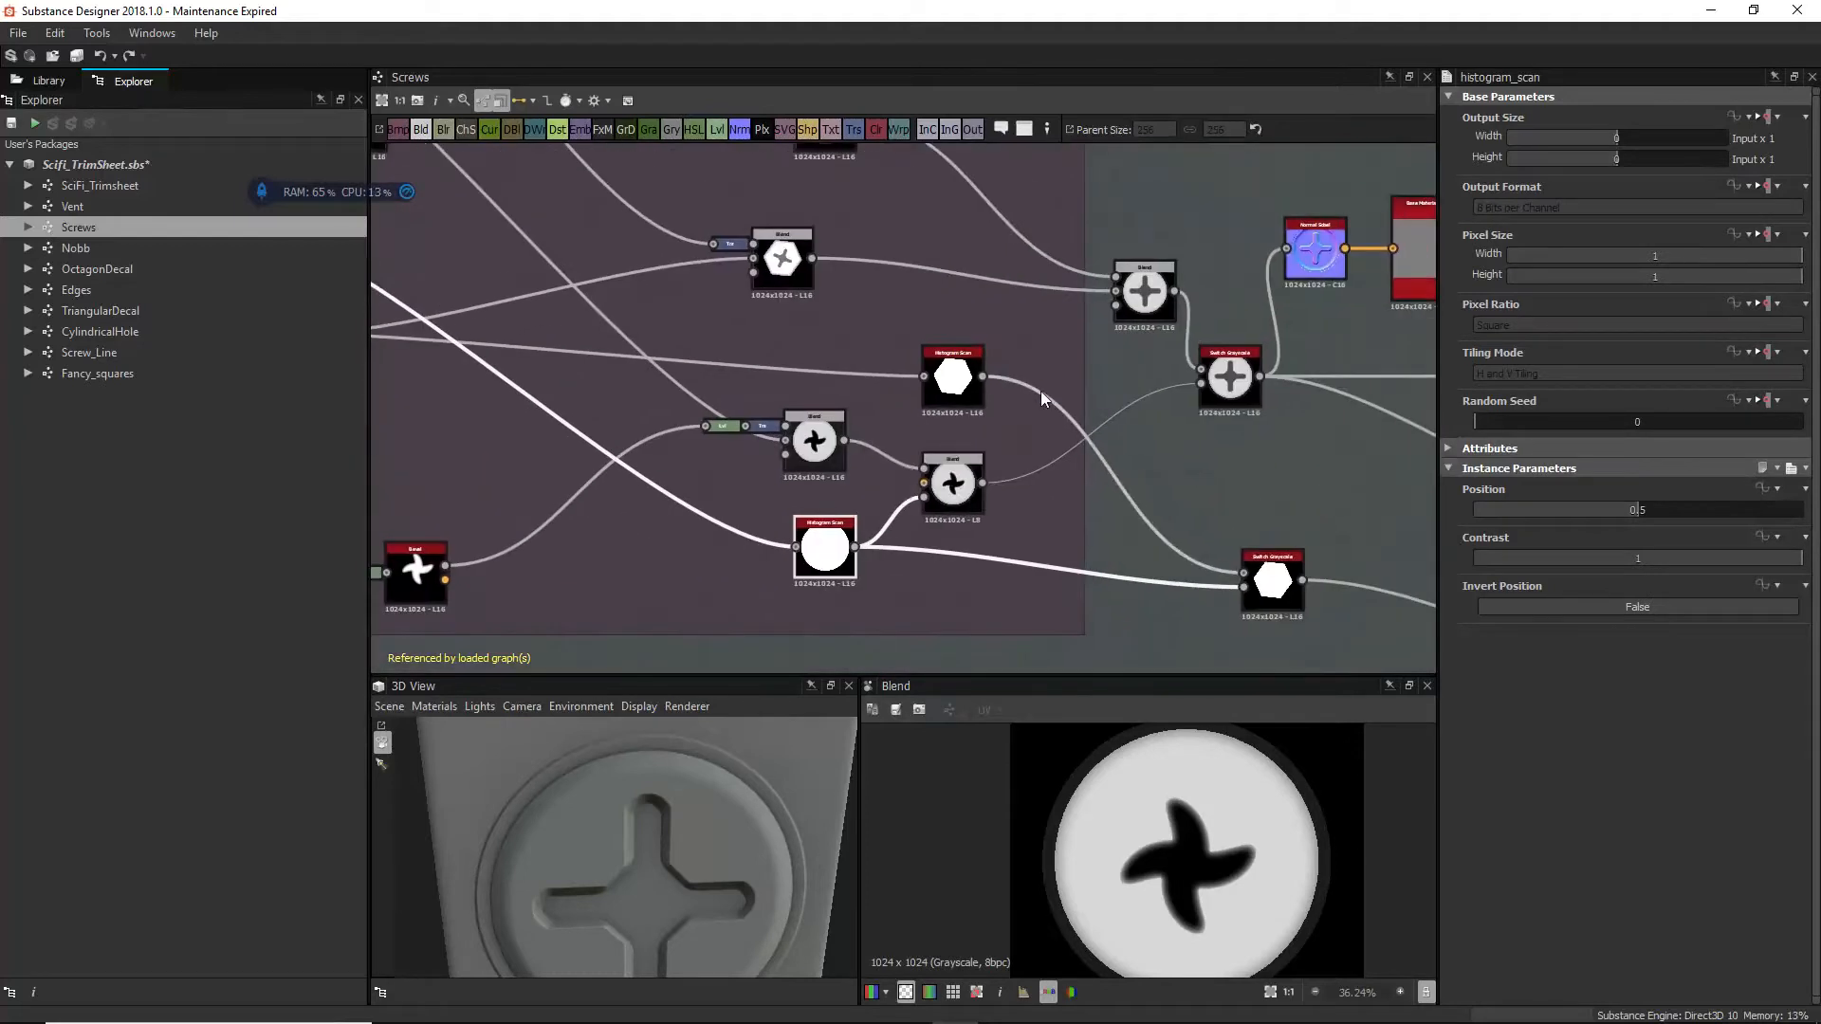
middle_click_drag(1213, 481, 998, 476)
left_click(997, 476)
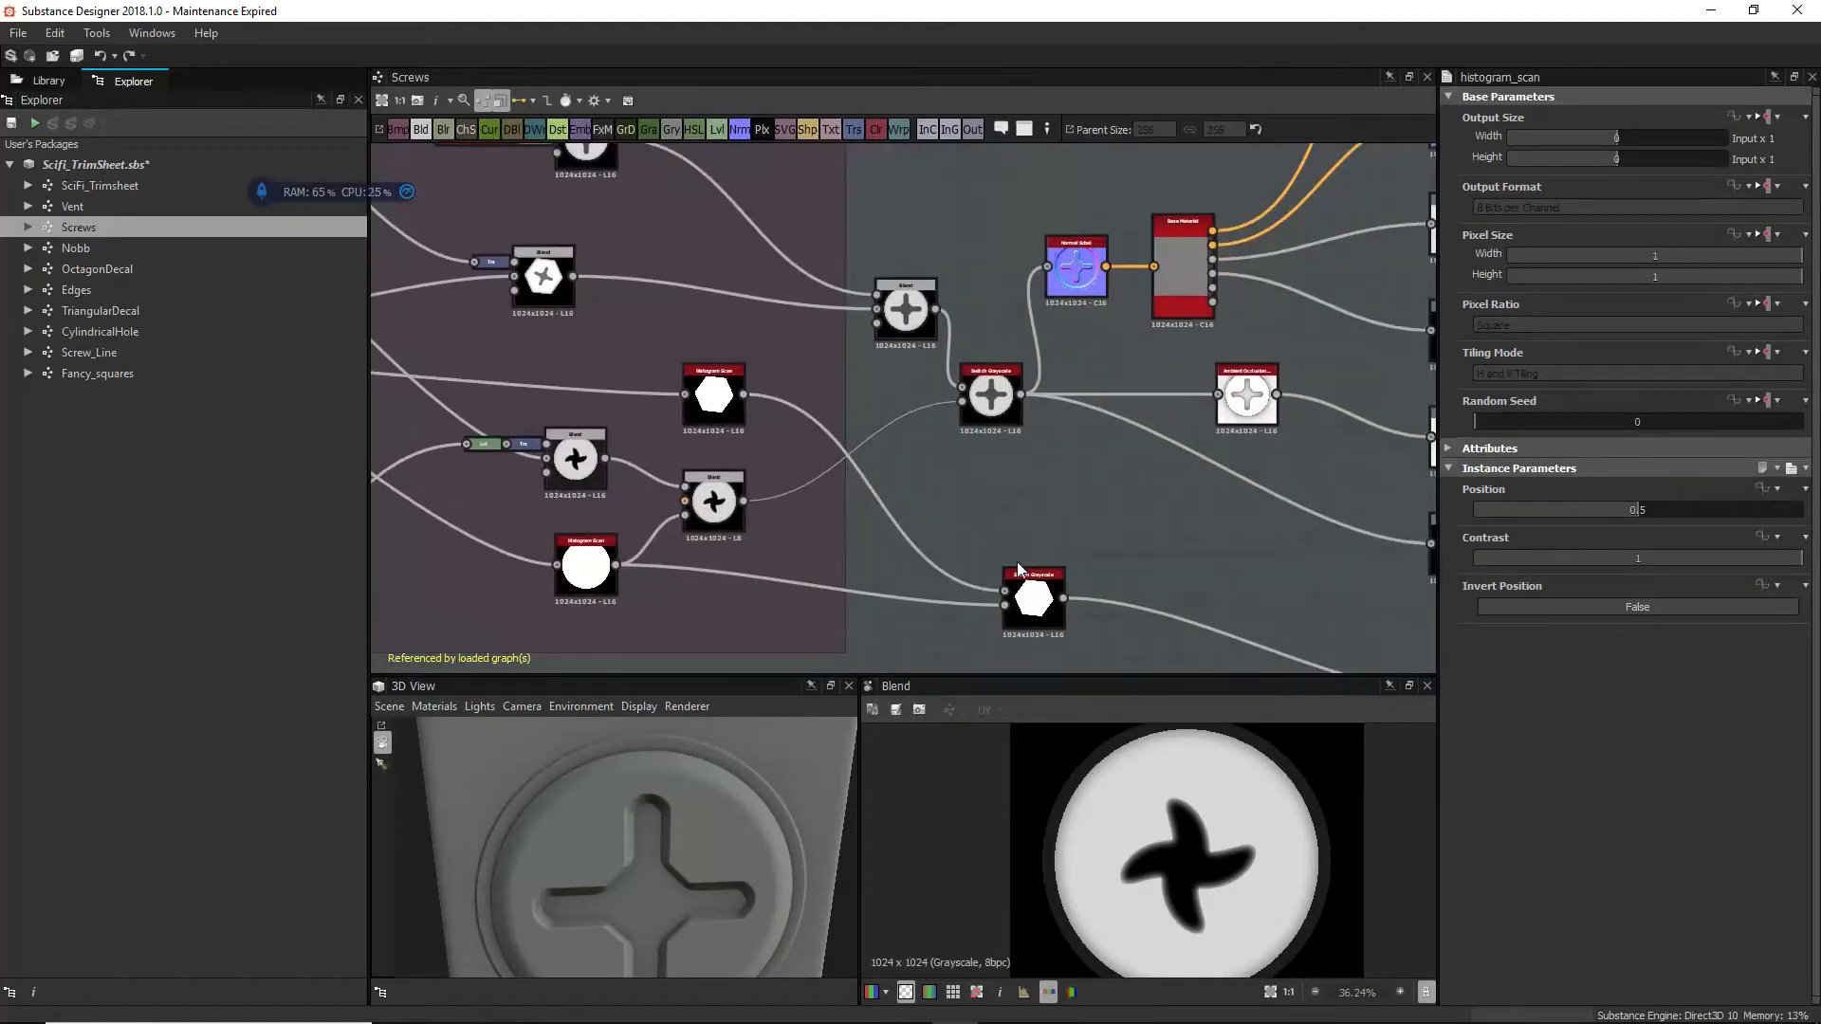
scroll(1032, 412, "down", 2)
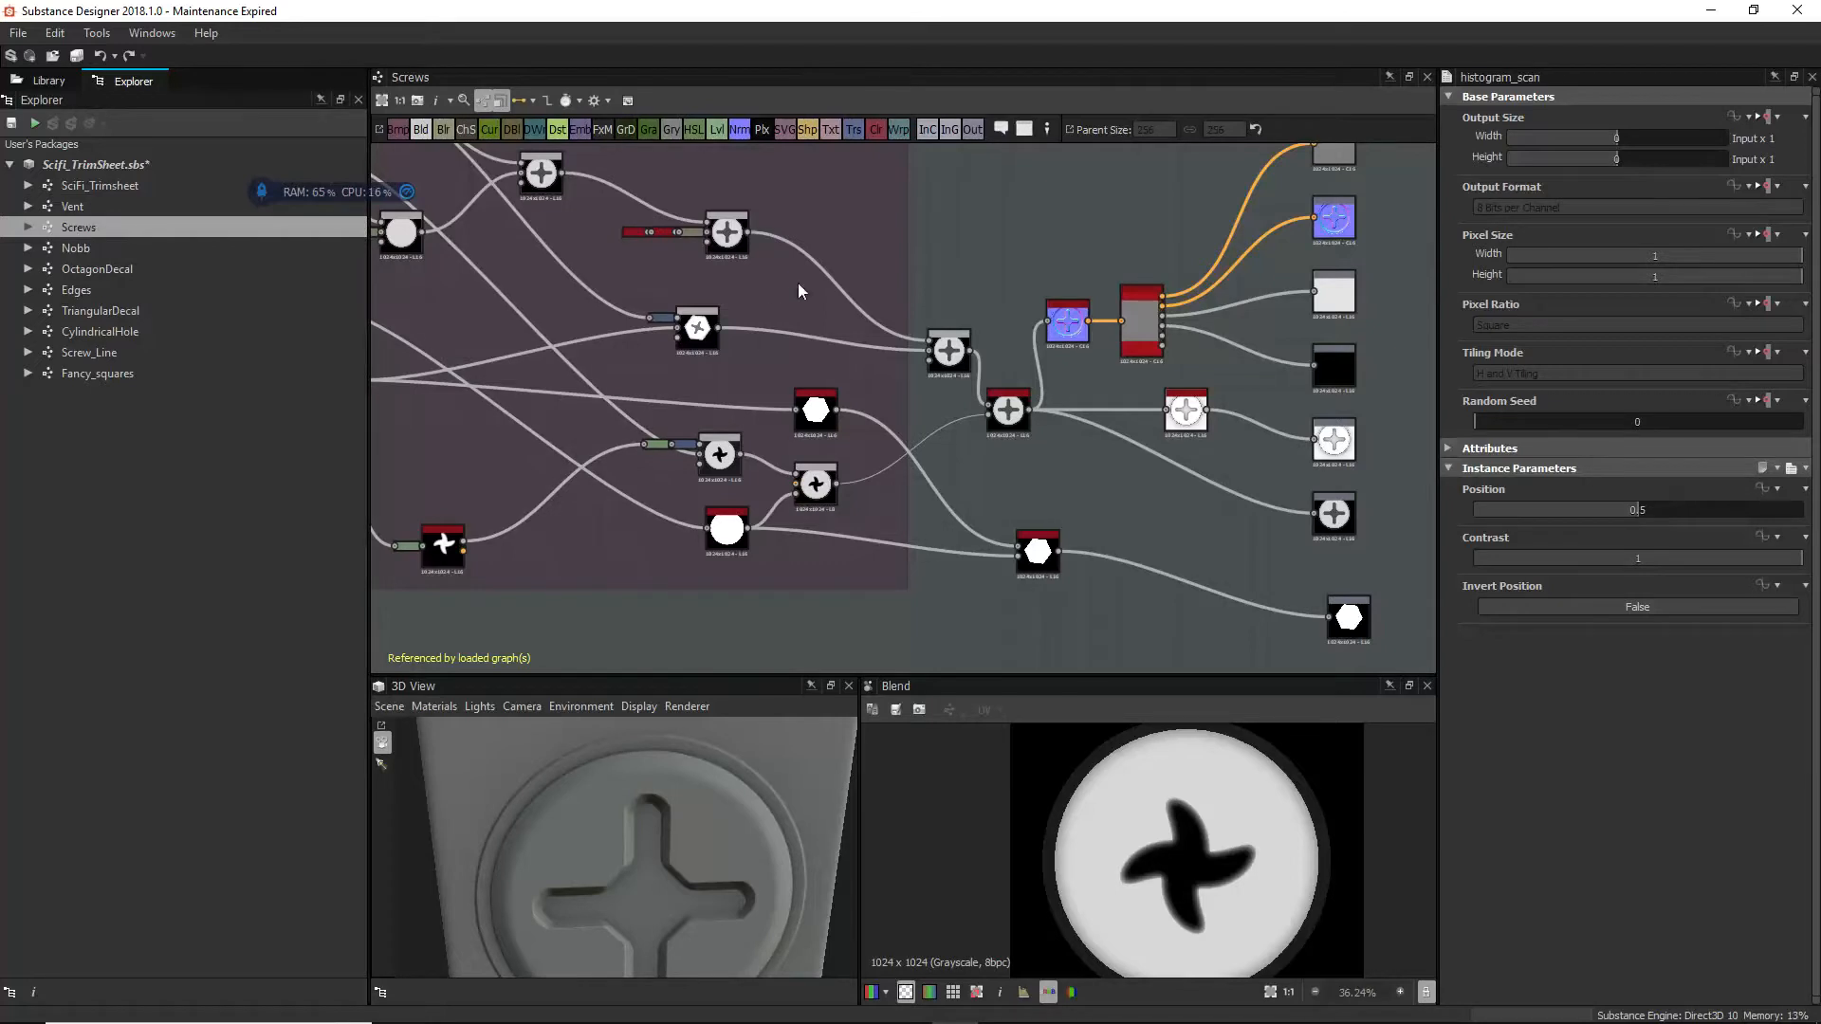
scroll(822, 412, "up", 4)
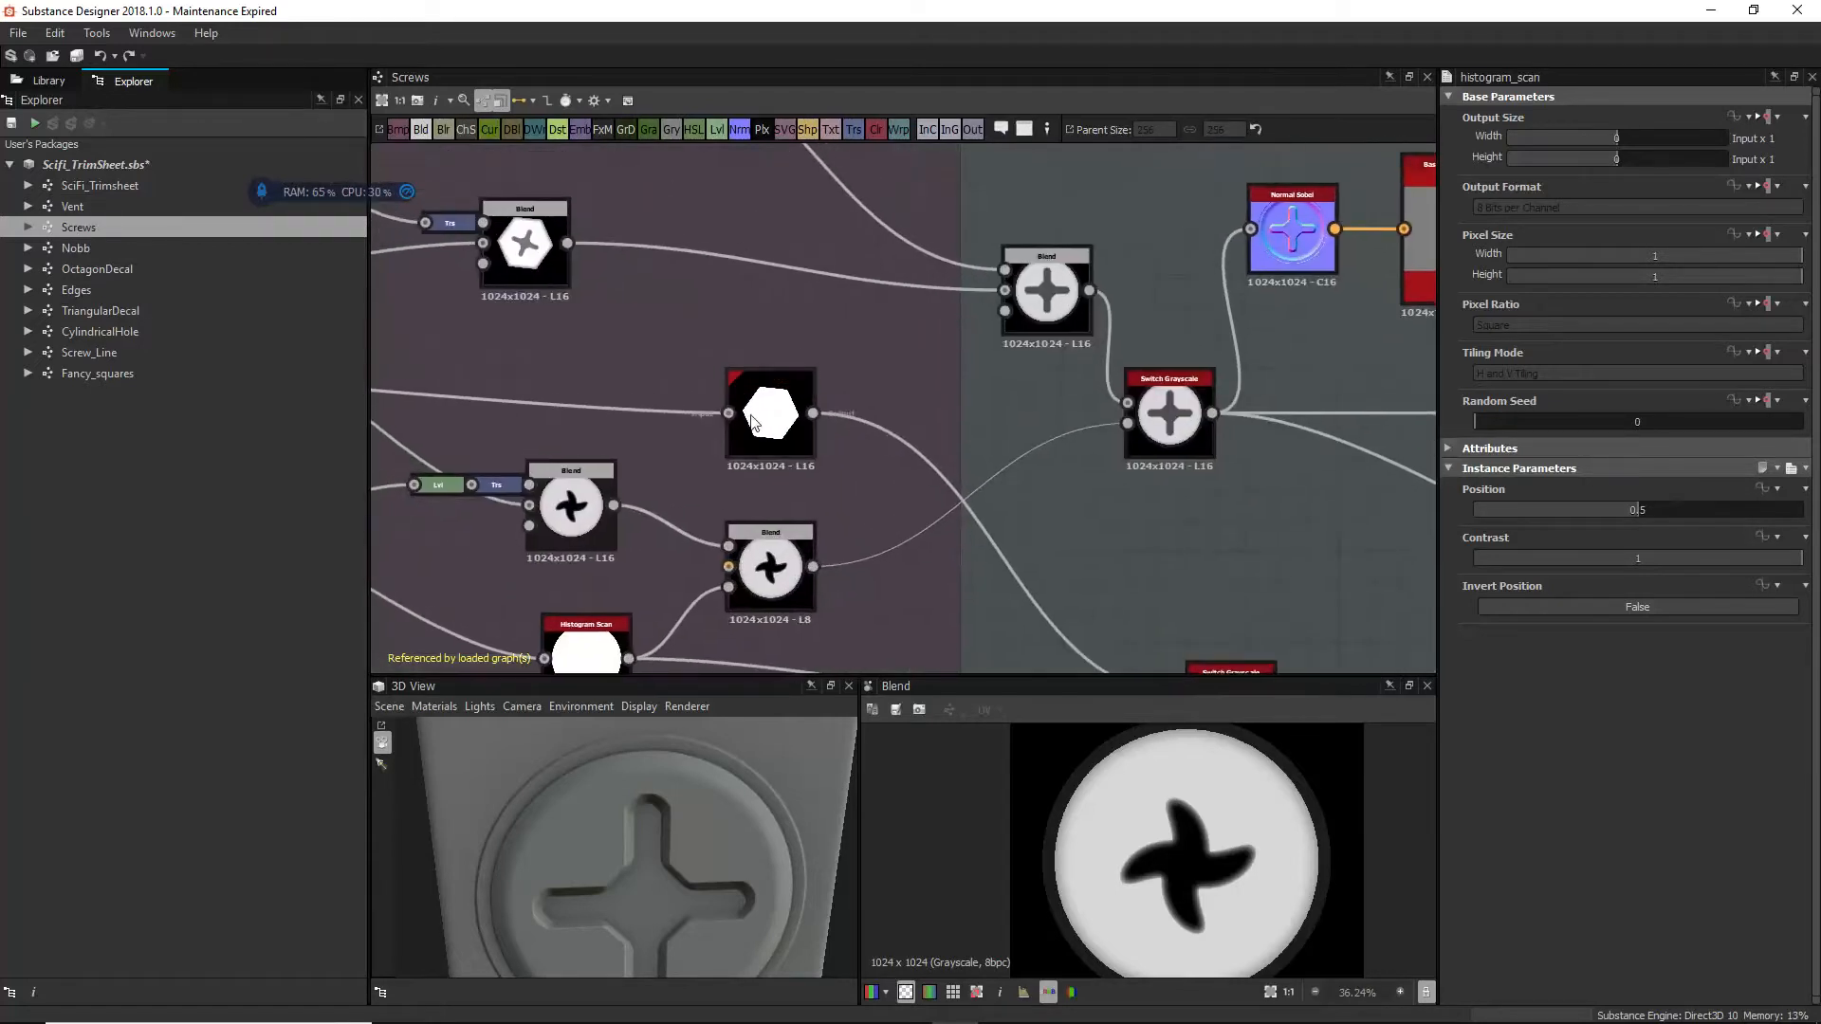
middle_click_drag(1003, 414, 843, 475)
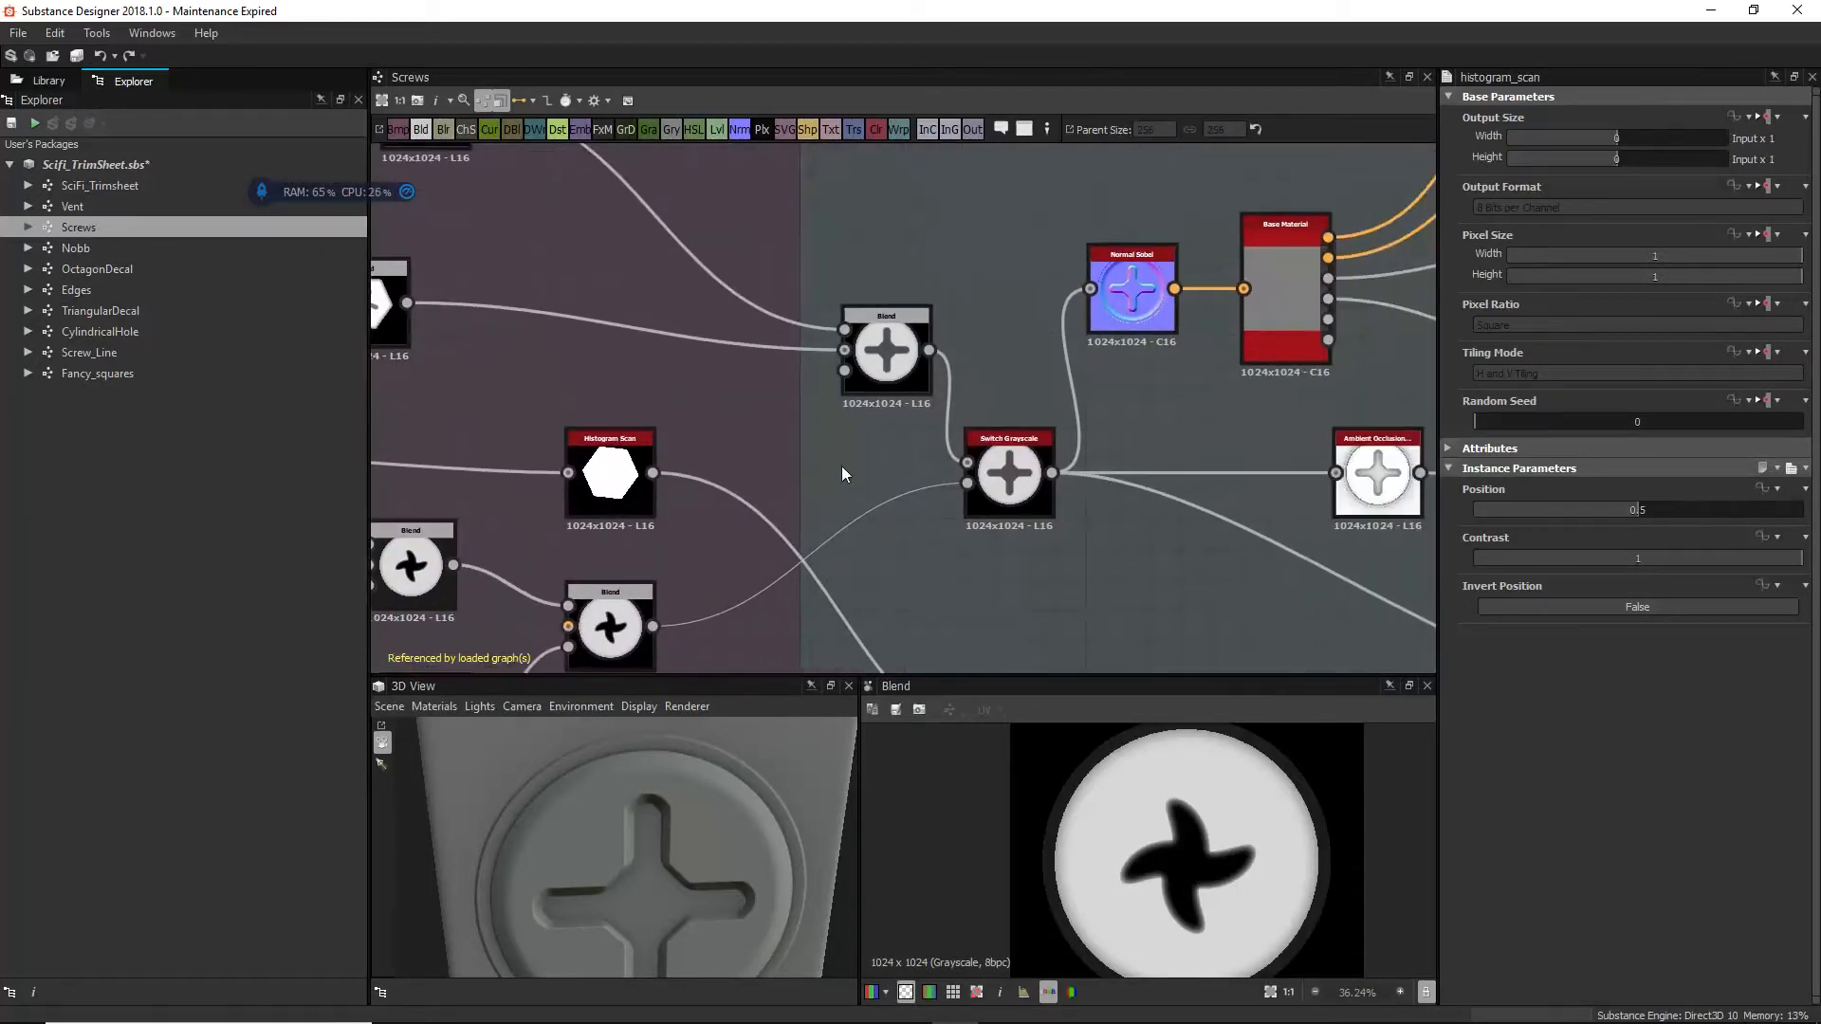
left_click(977, 457)
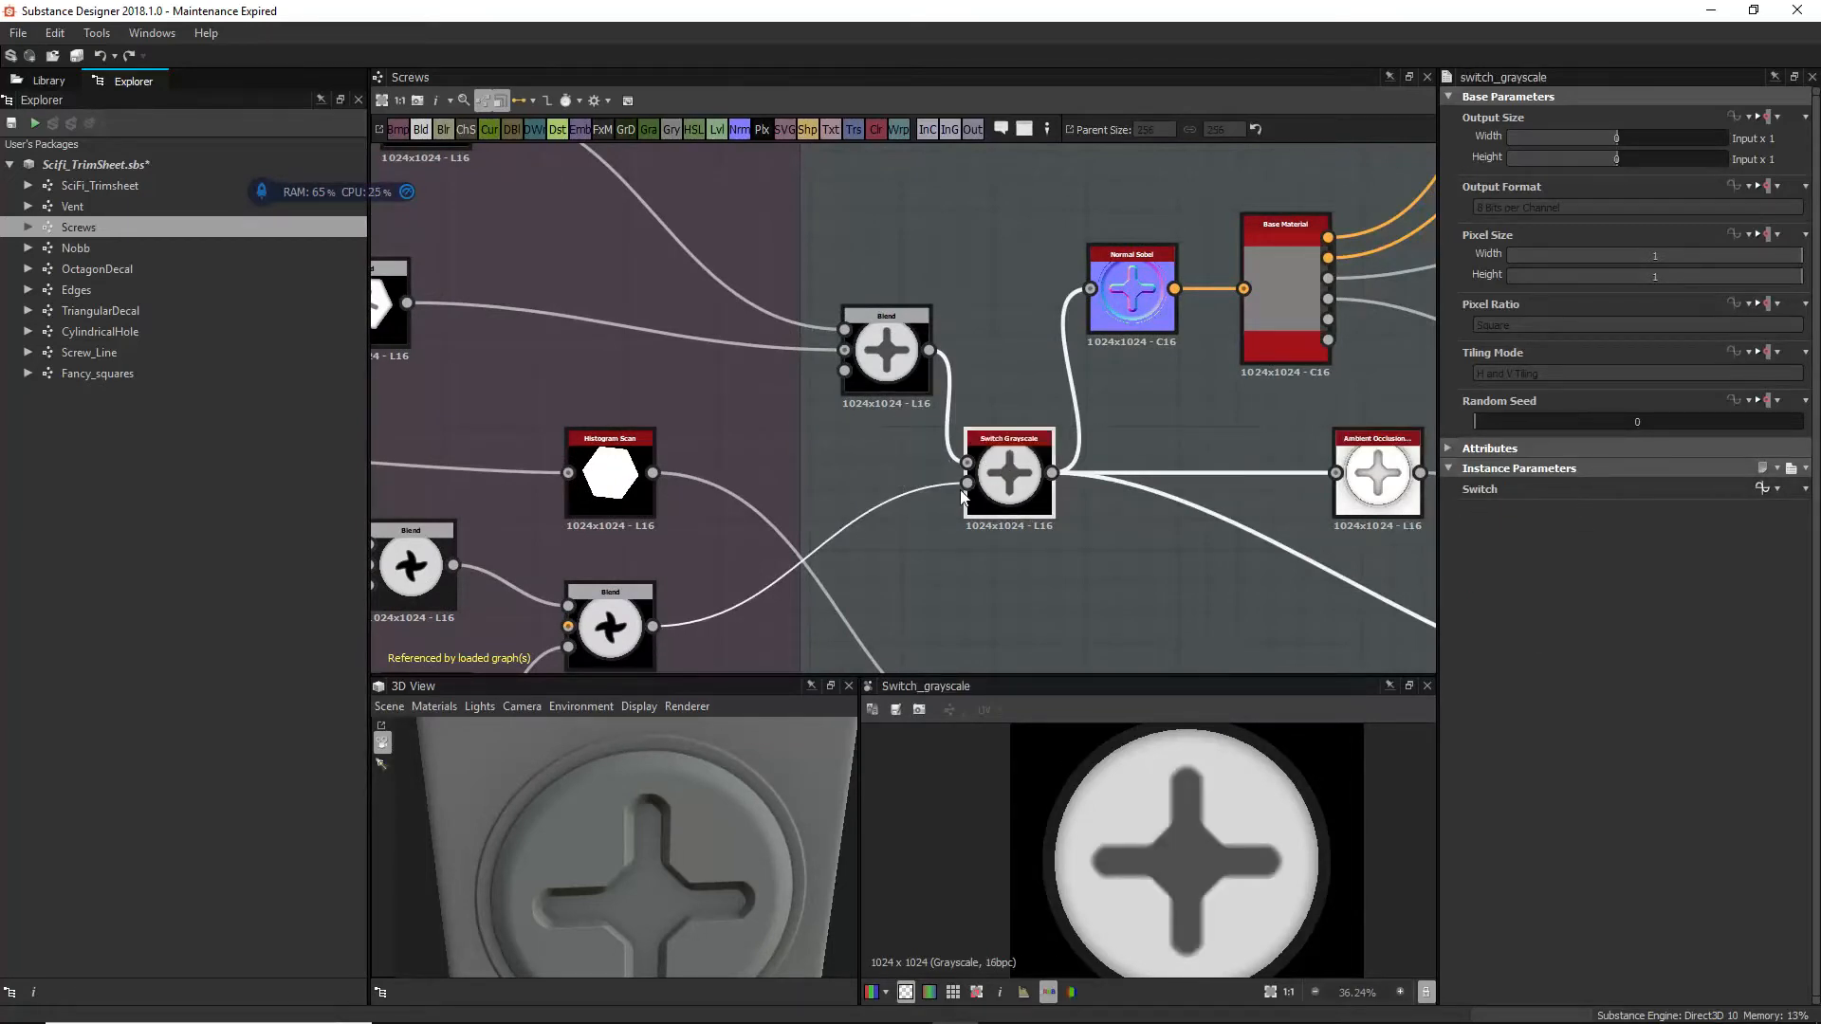
Step: Inspect the curved-slot Blend and the Copy Blend feeding Switch Grayscale, and trace the Copy Blend back to its disc and hexagon inputs
mouse_move(929, 349)
left_mouse_down()
mouse_move(1004, 467)
mouse_move(845, 470)
mouse_move(895, 341)
left_mouse_up()
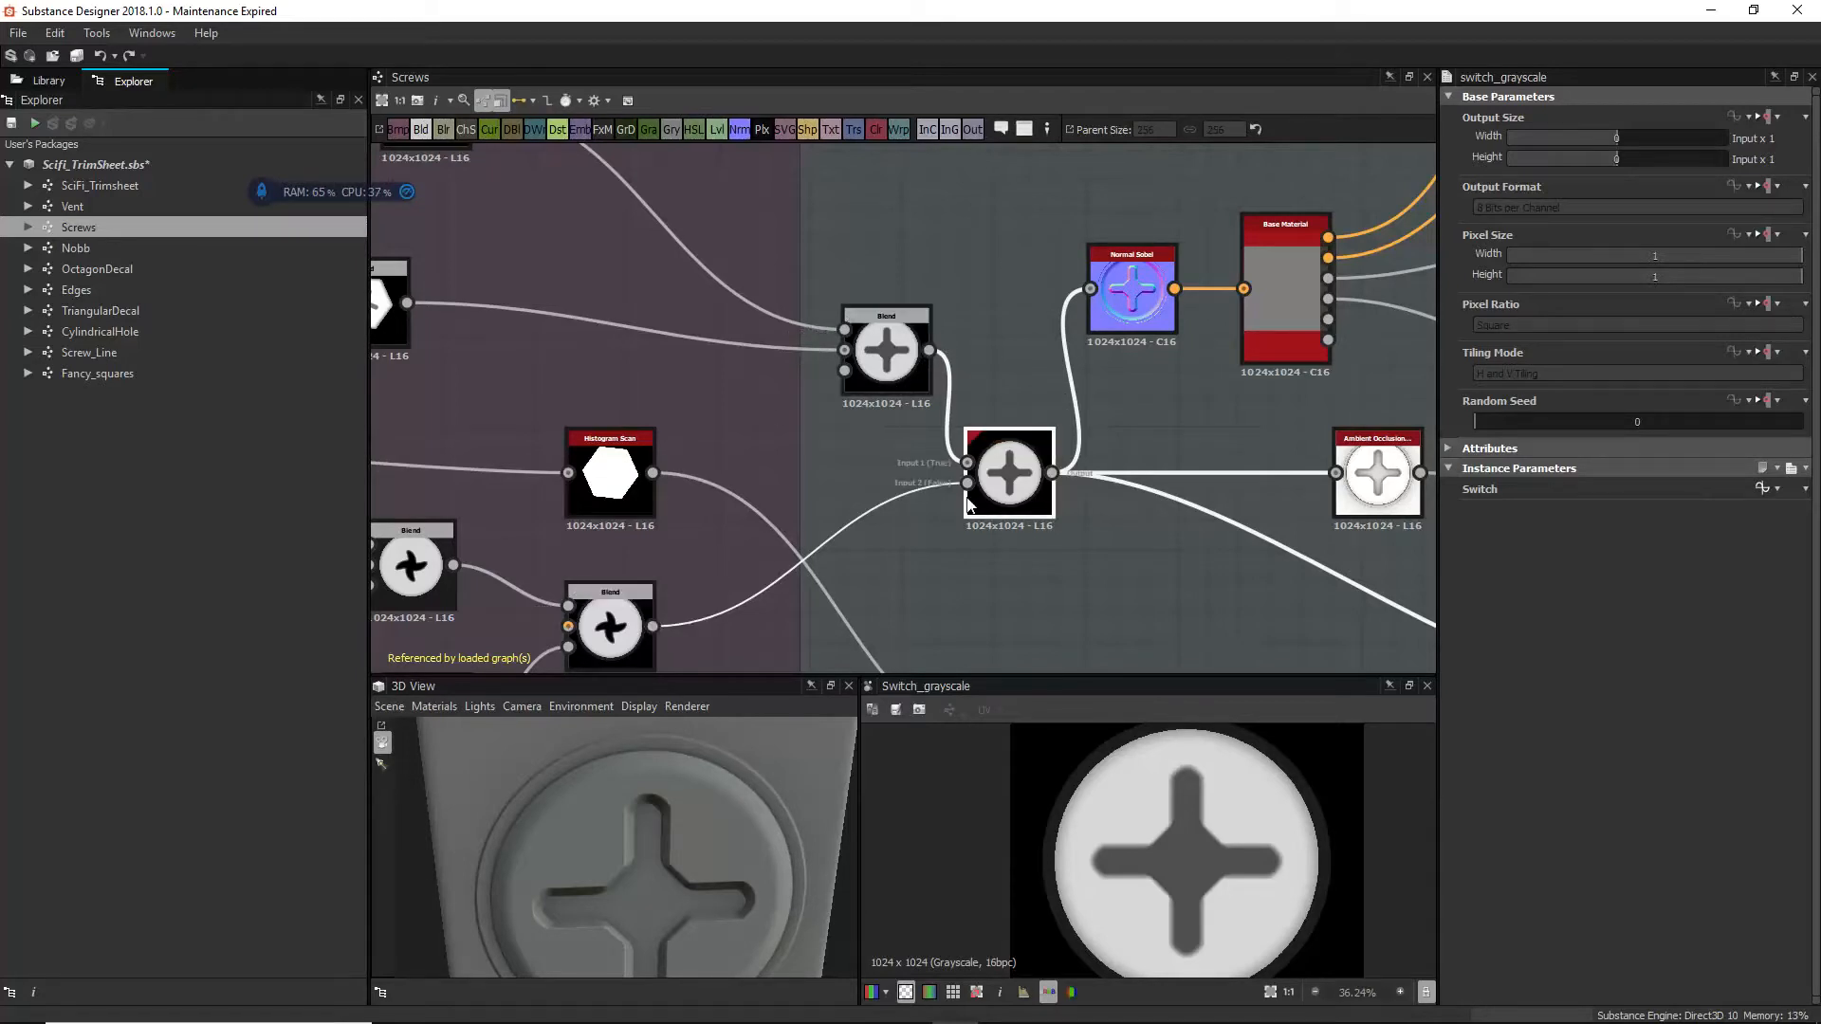
left_click(611, 597)
left_click(879, 336)
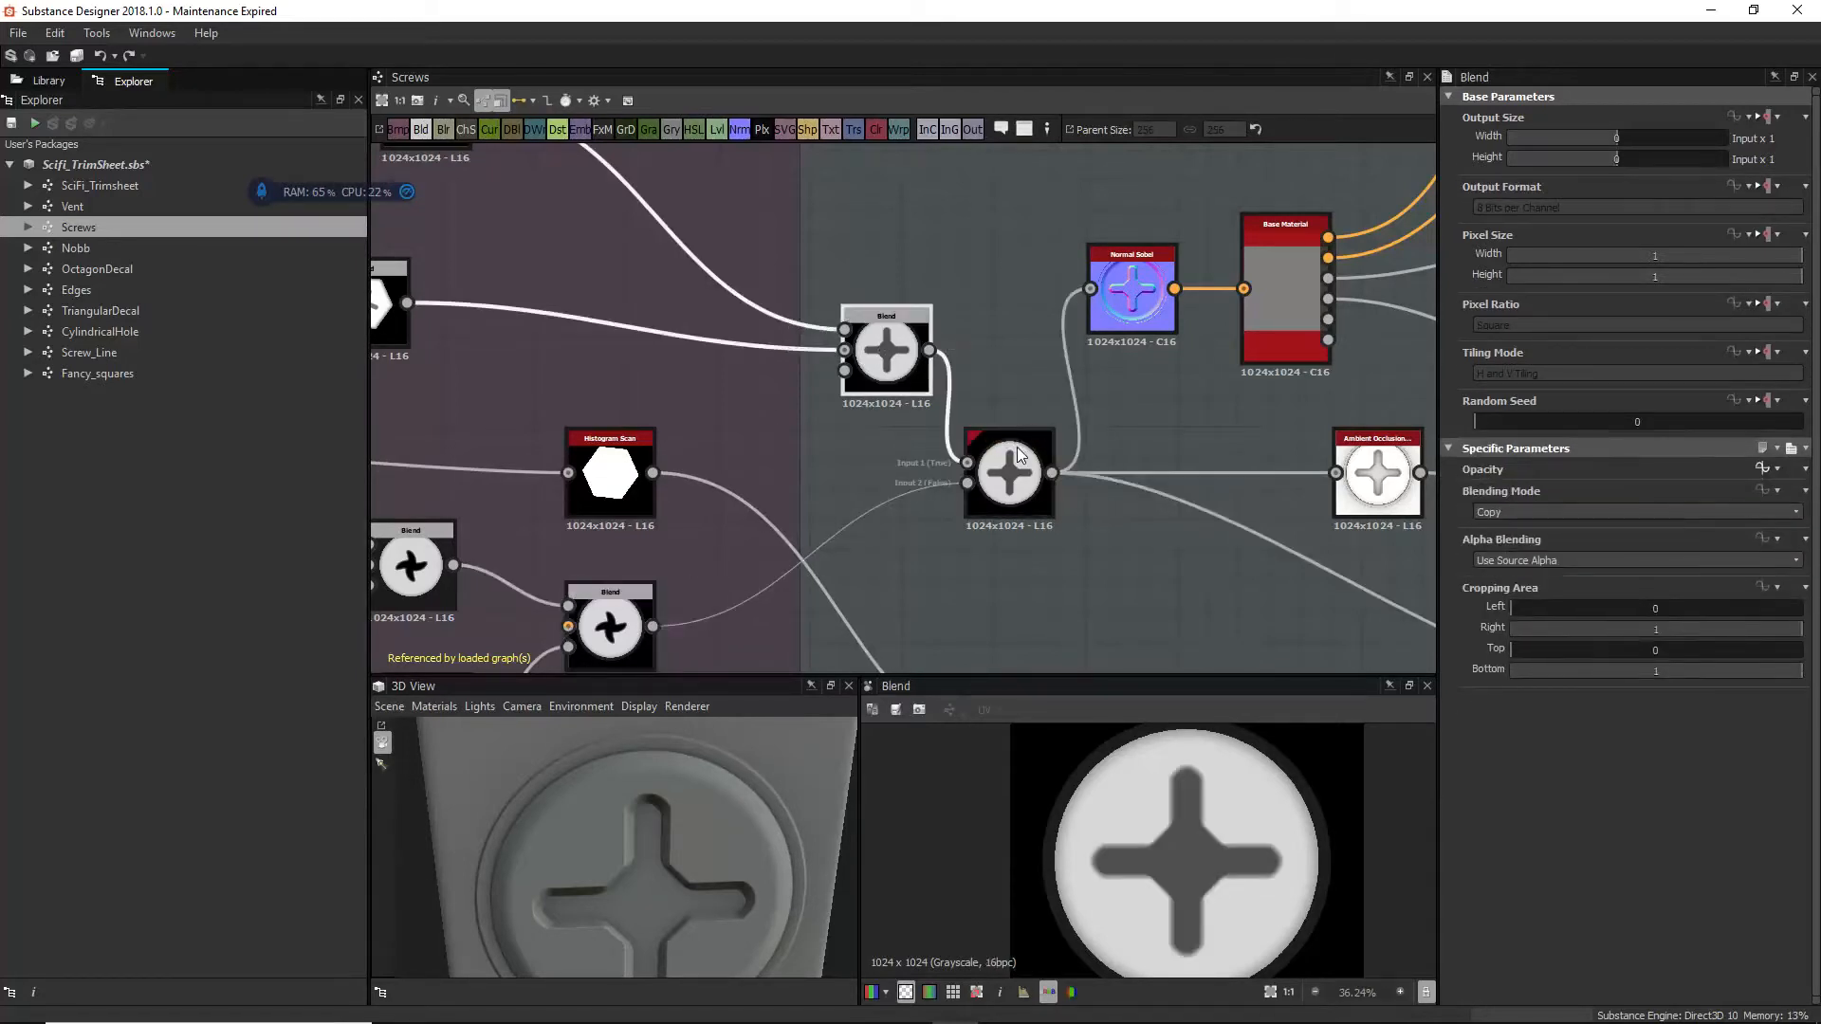
middle_click_drag(1095, 515, 942, 474)
scroll(913, 568, "down", 3)
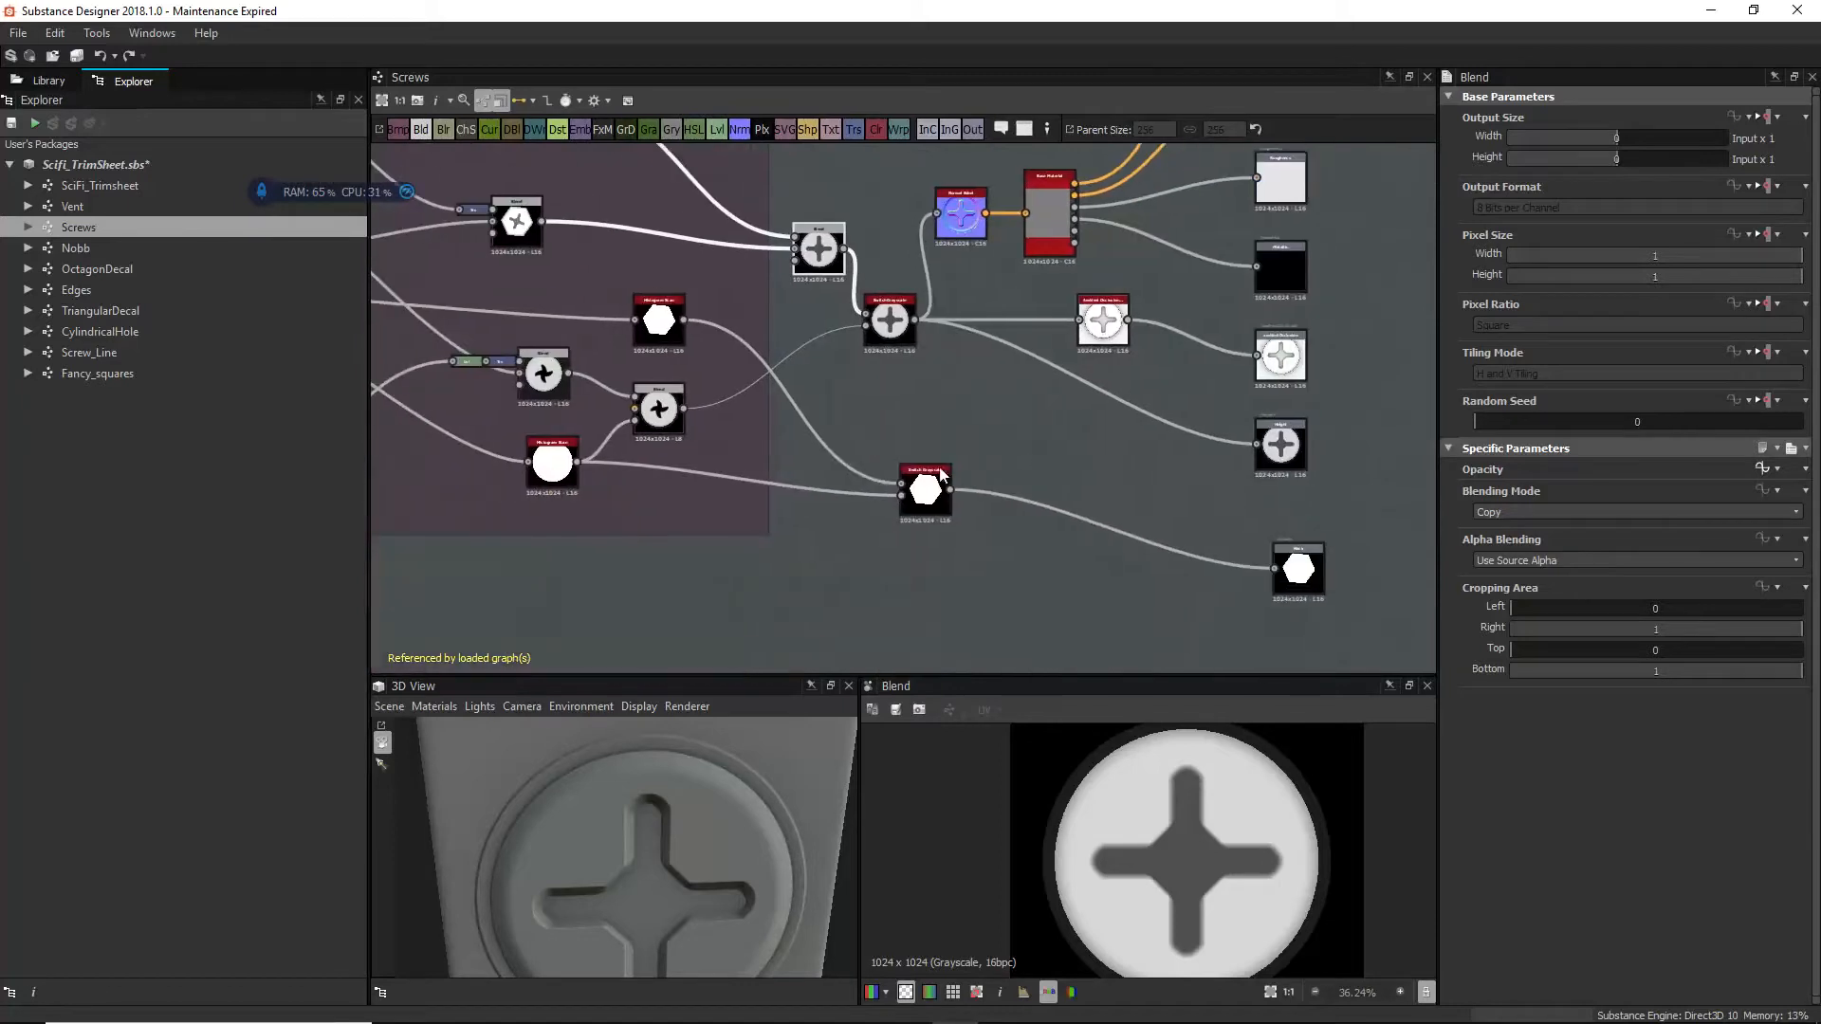
middle_click_drag(954, 402, 1033, 532)
middle_click_drag(784, 372, 942, 454)
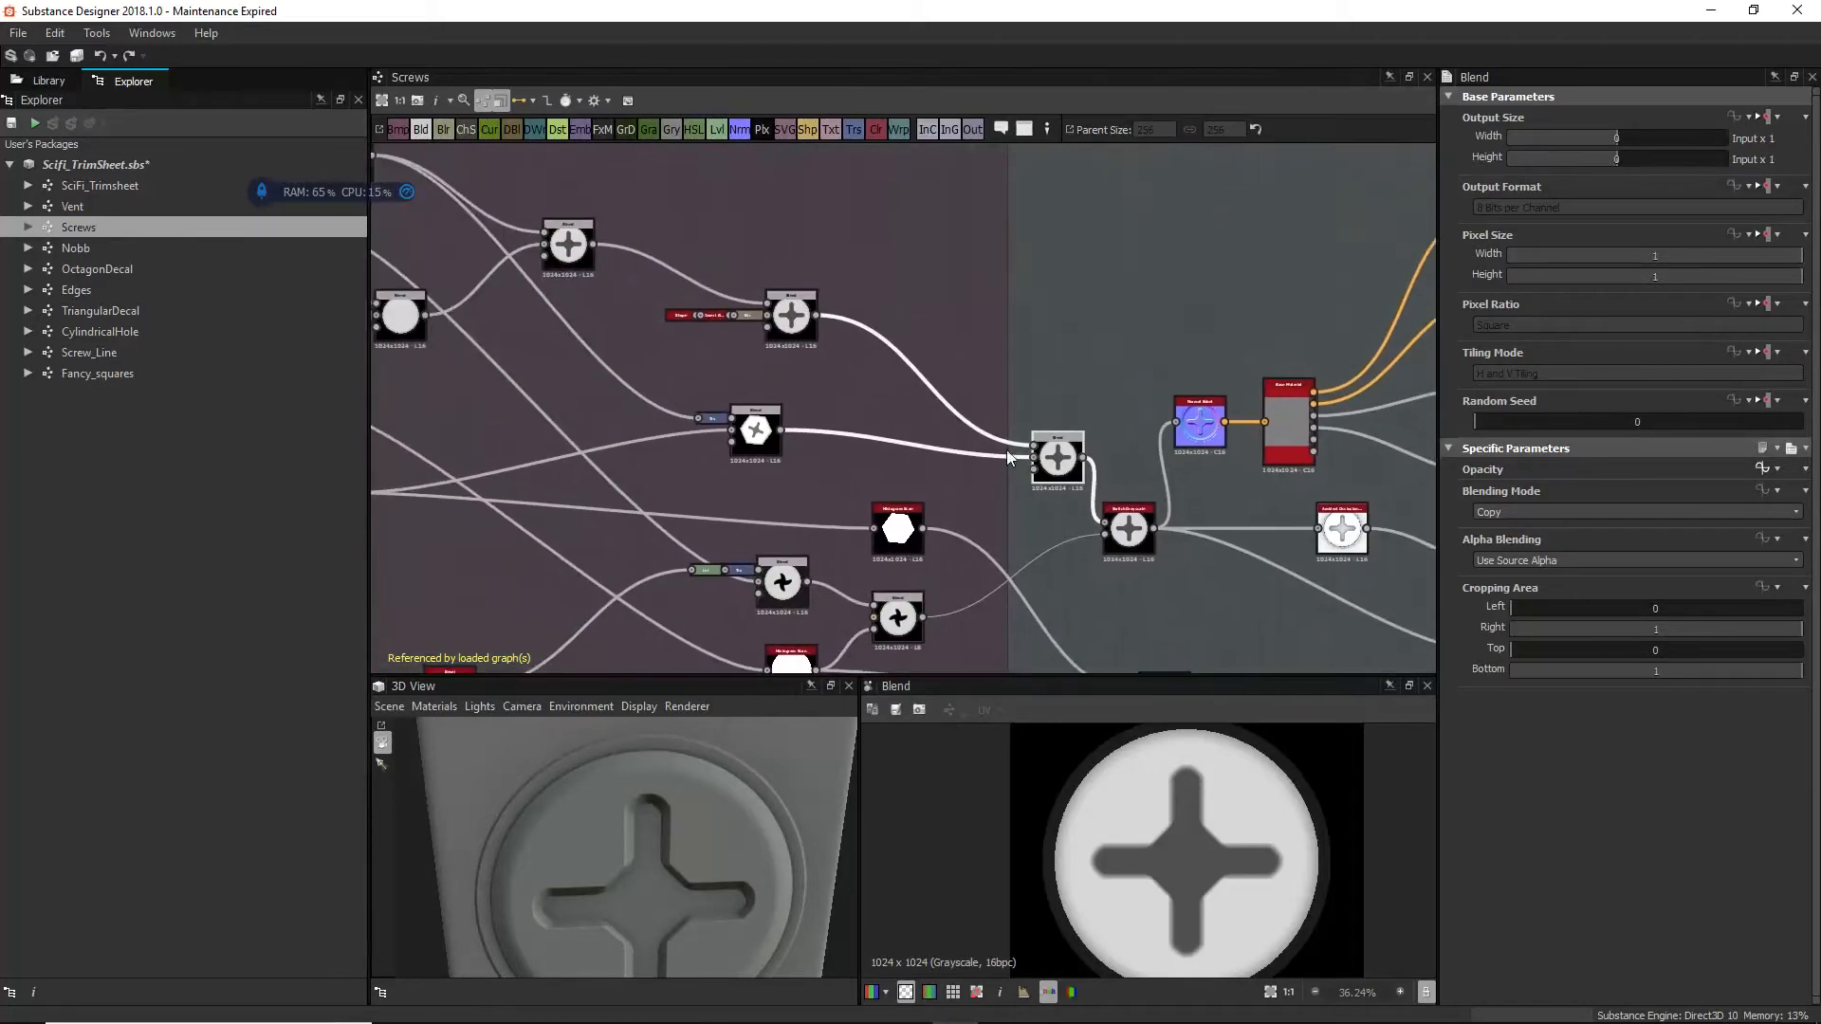
Step: Compare the disc and hexagon cross-slot Blend nodes with the Copy Blend that switches between them, checking its Opacity parameter
scroll(1042, 457, "up", 3)
middle_click_drag(1049, 520, 1079, 339)
middle_click_drag(868, 222, 1019, 429)
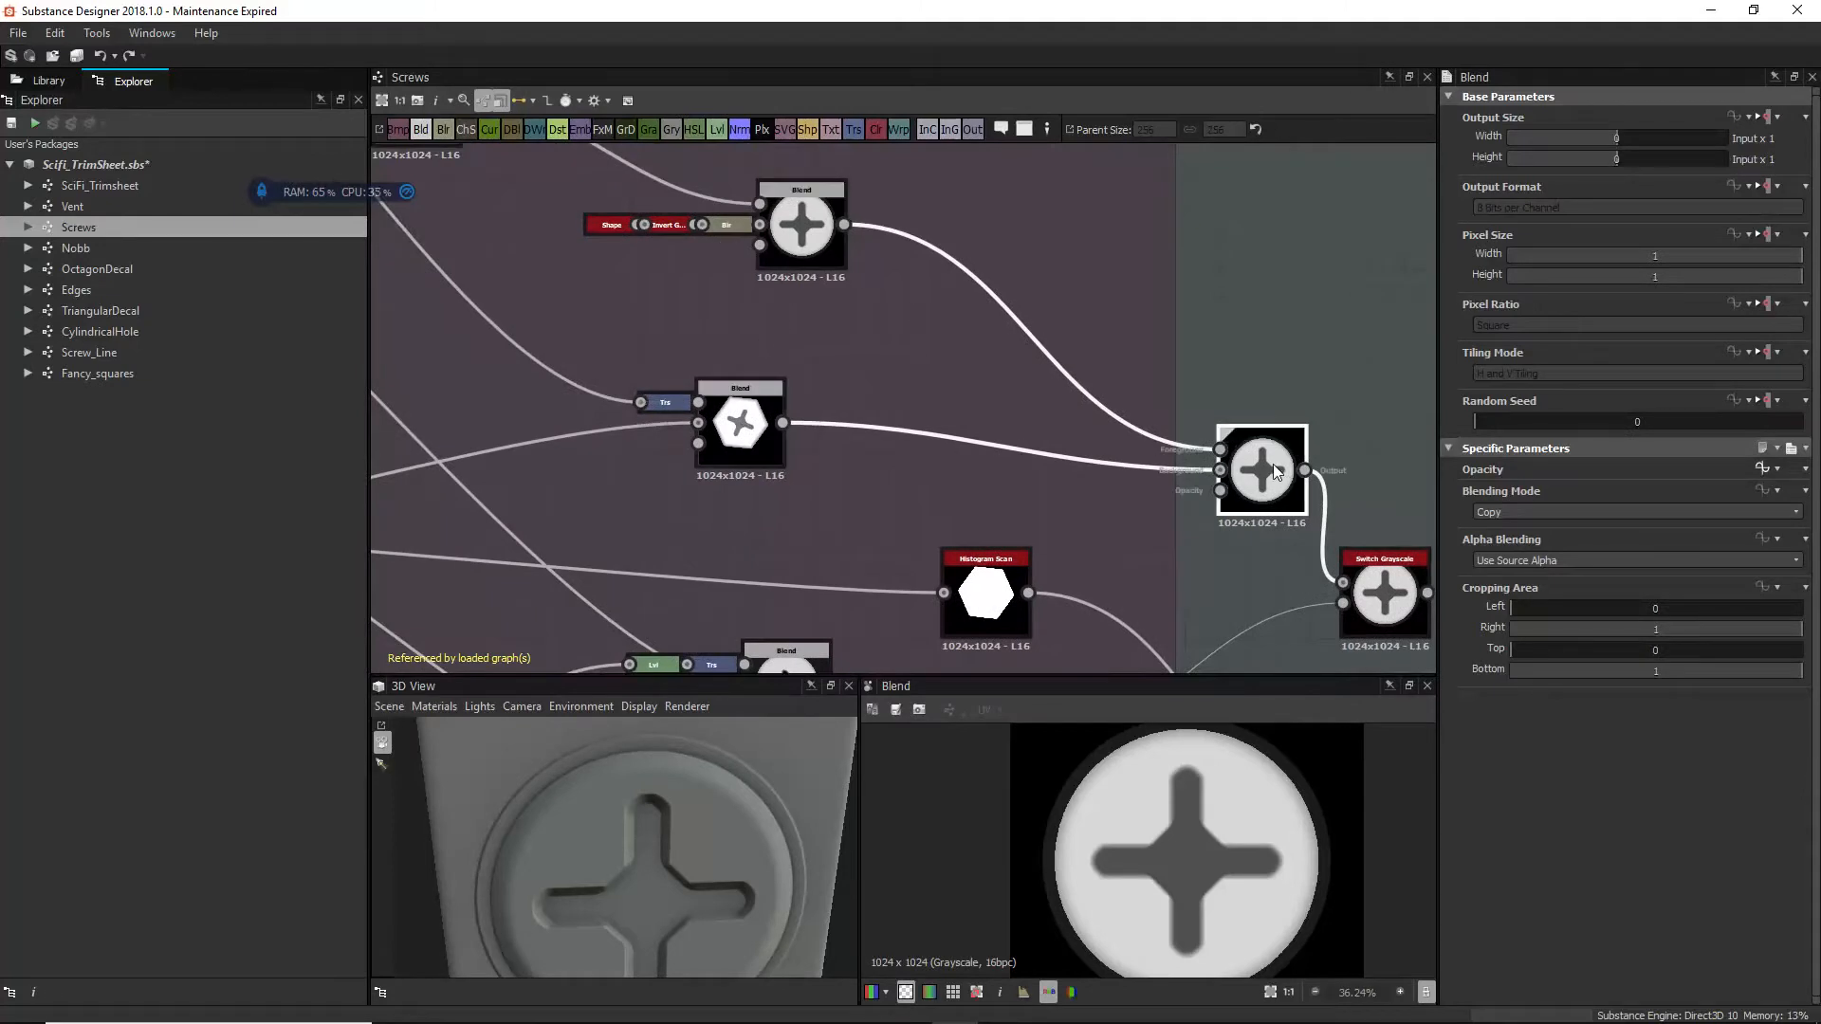
left_click(804, 220)
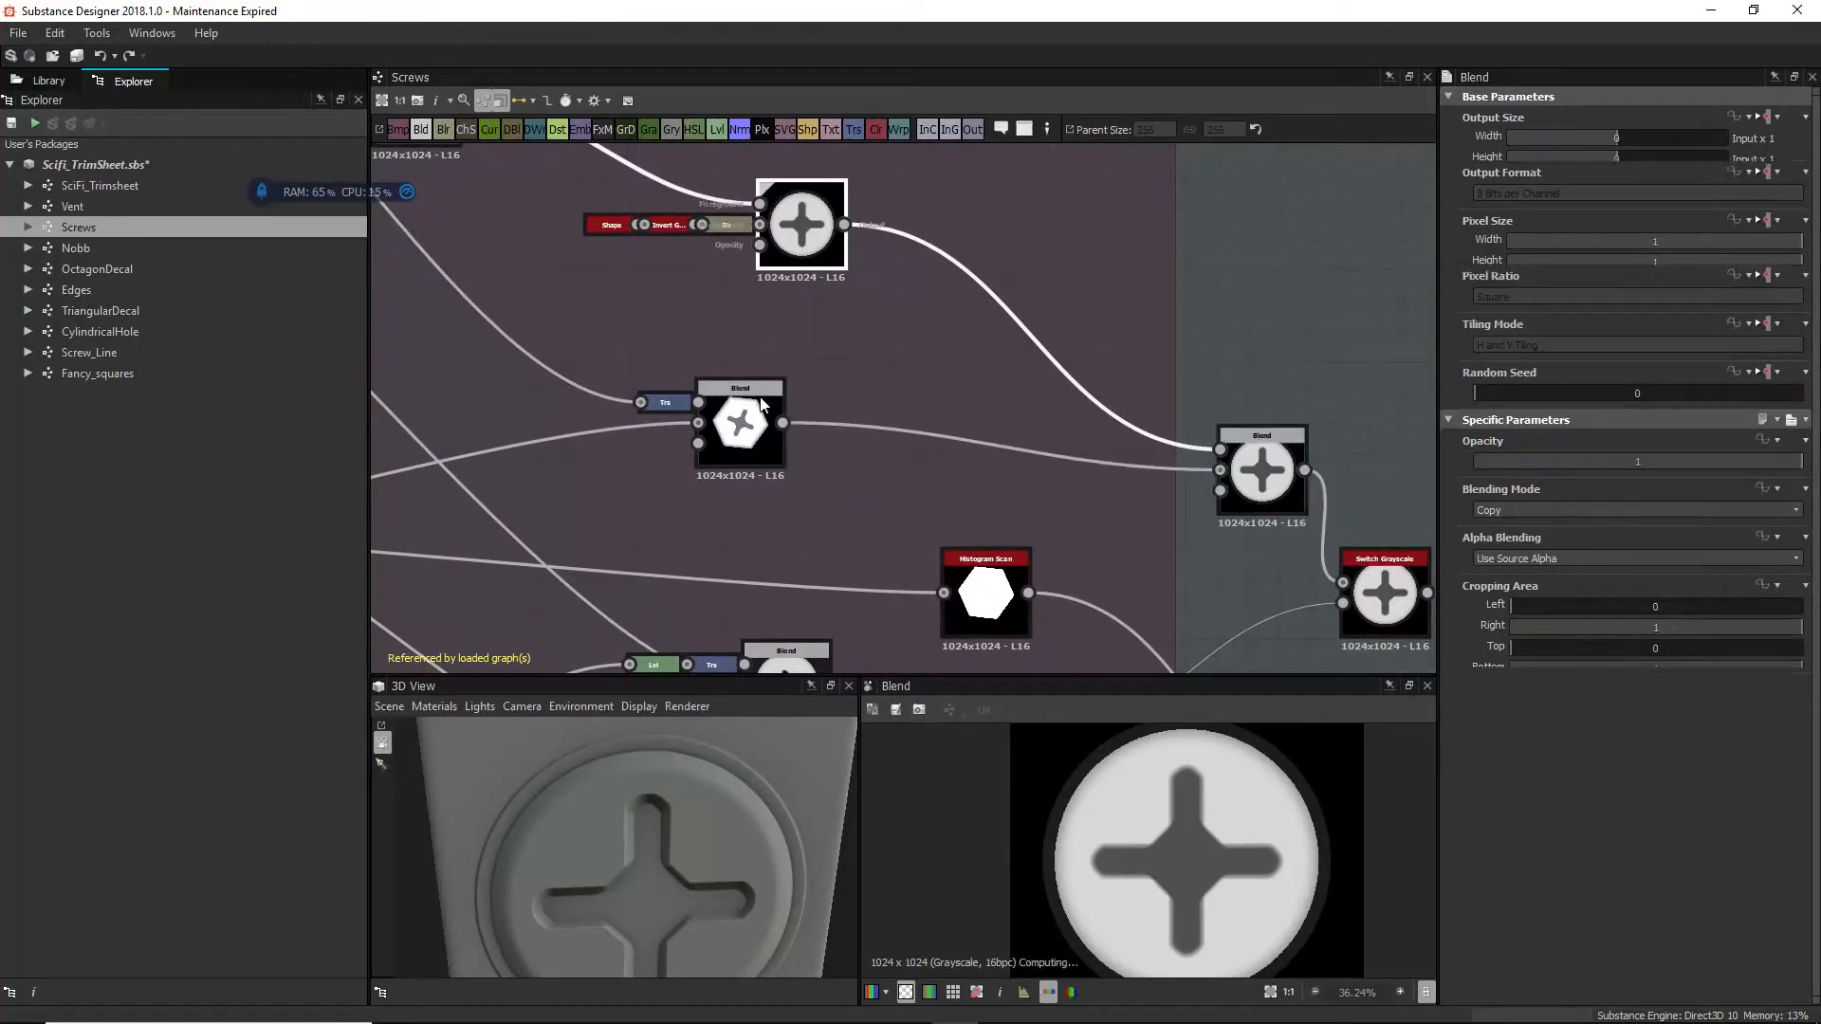
left_click(758, 417)
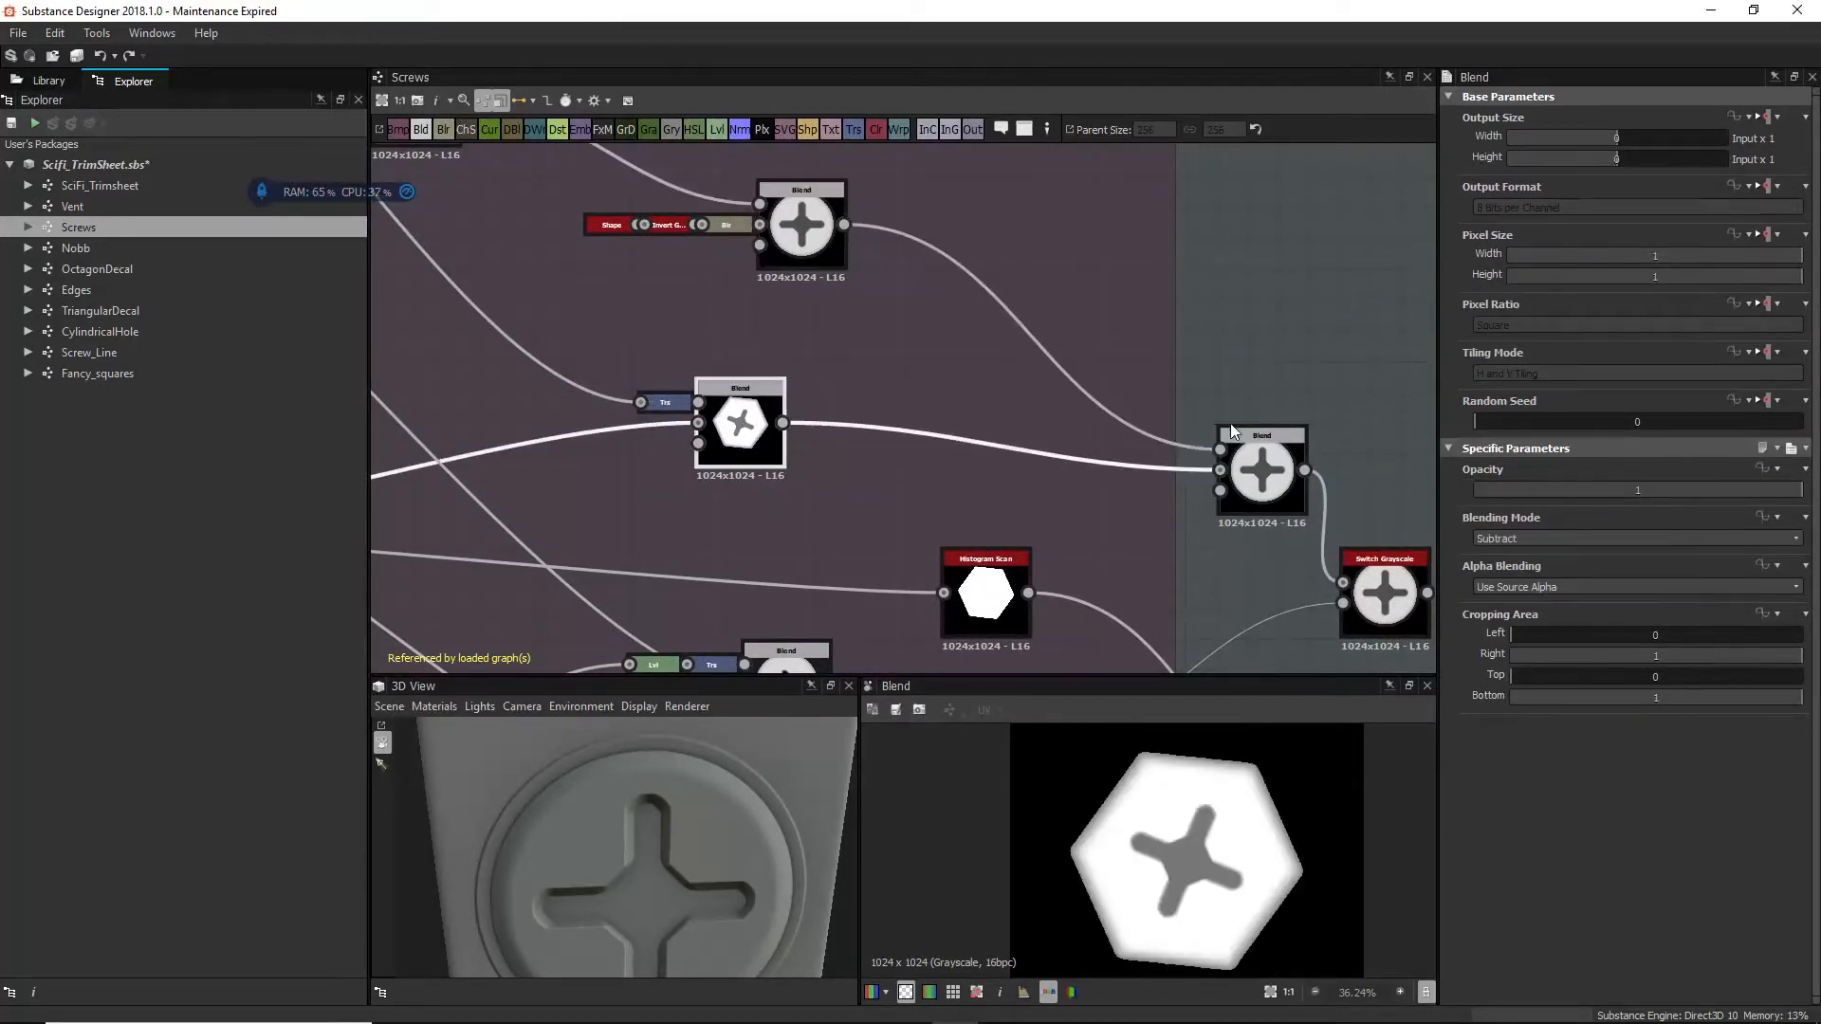
left_click(1233, 430)
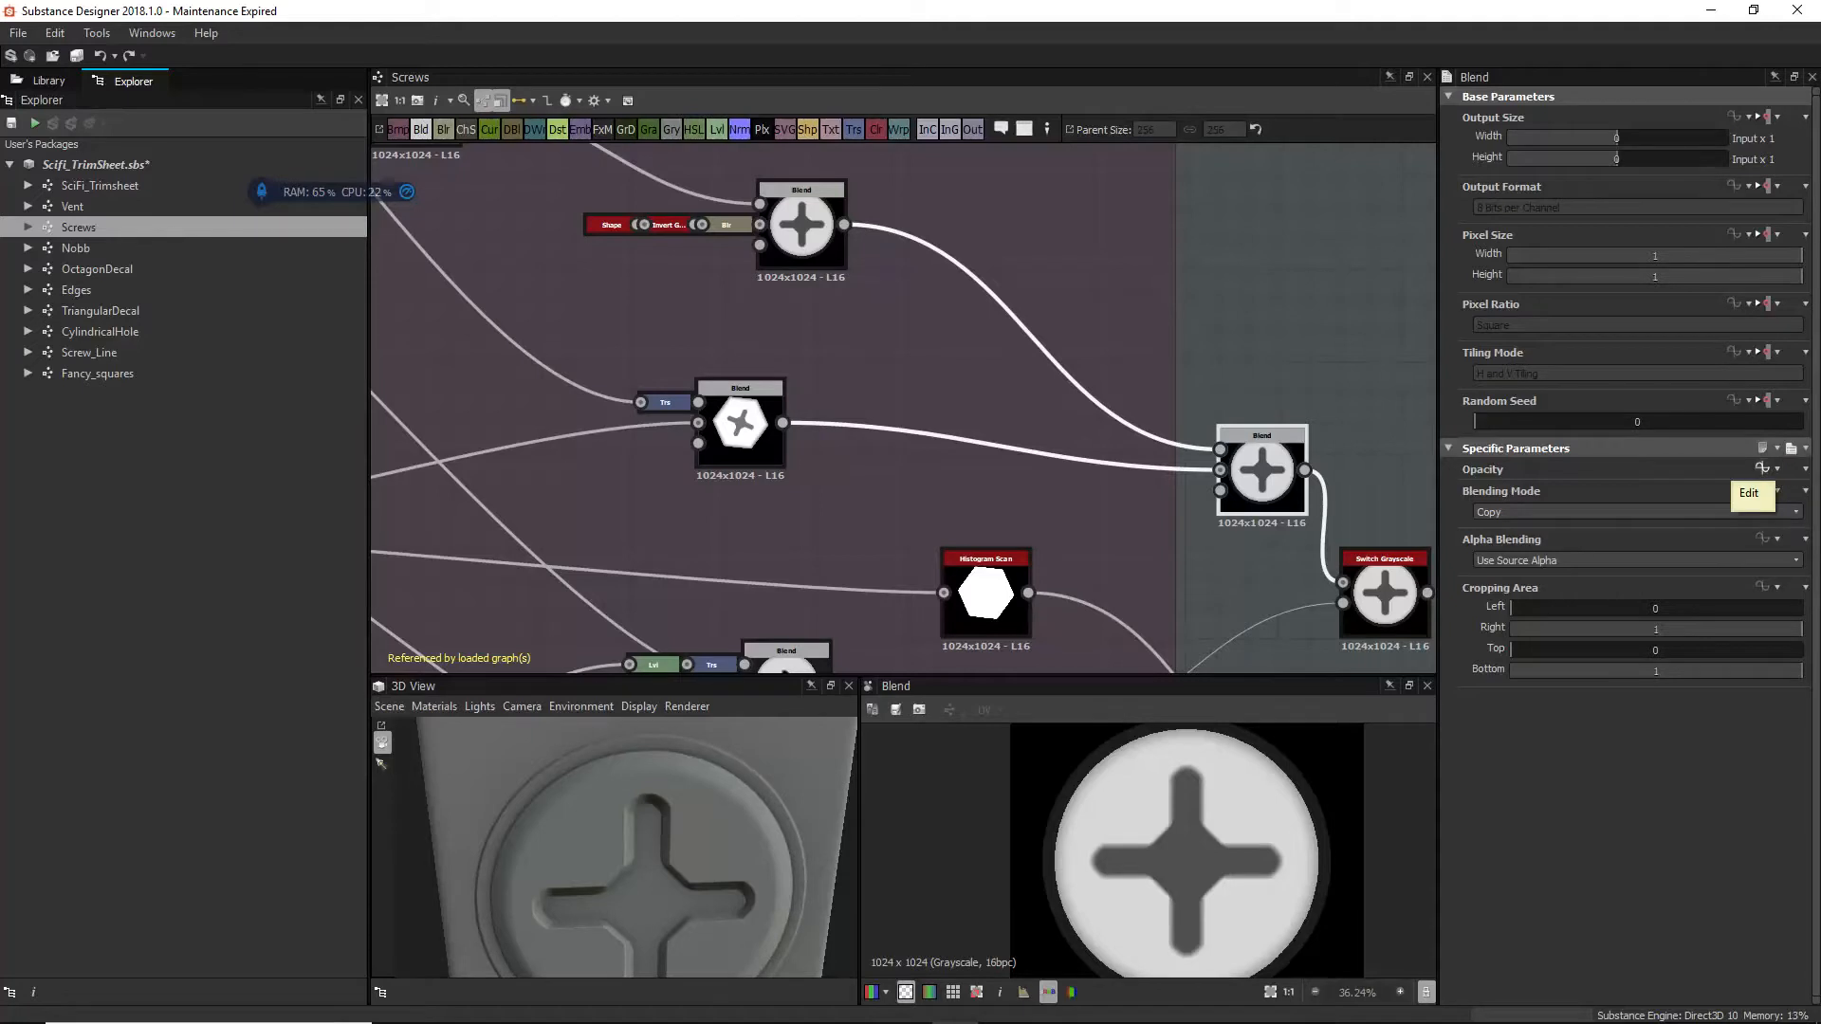
left_click(844, 250)
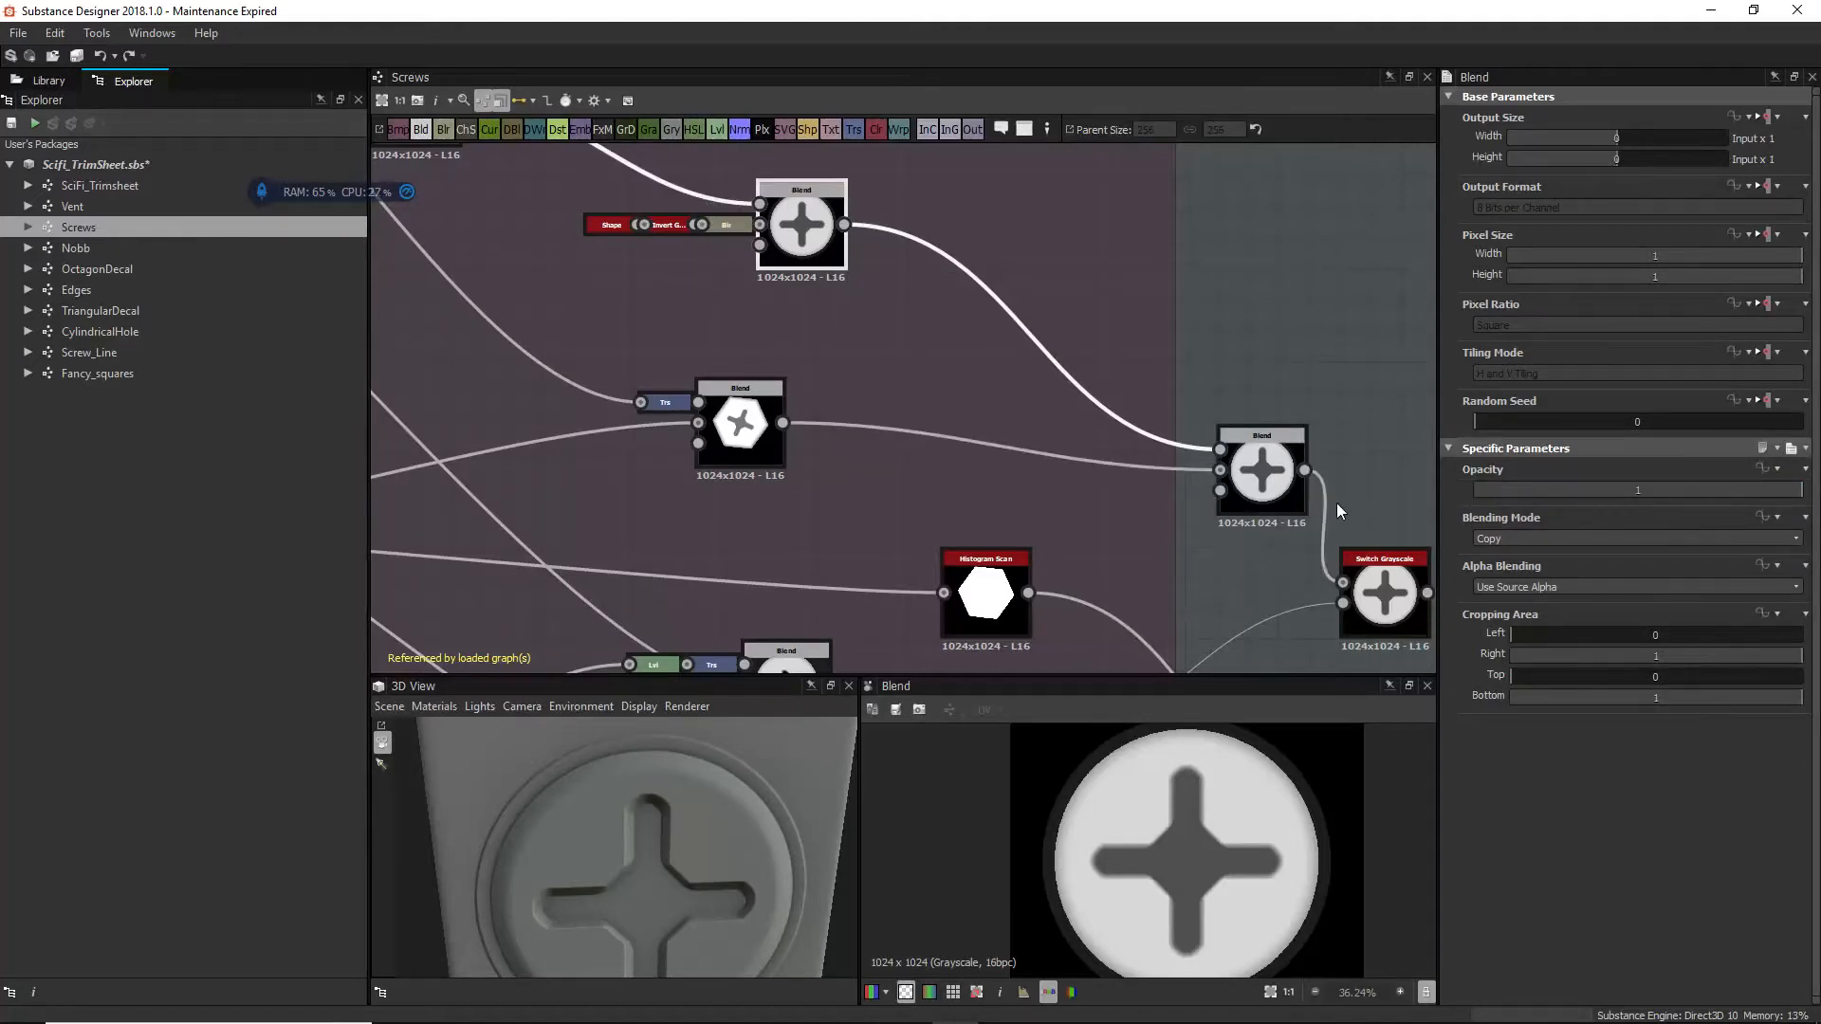
left_click(744, 425)
left_click(1250, 463)
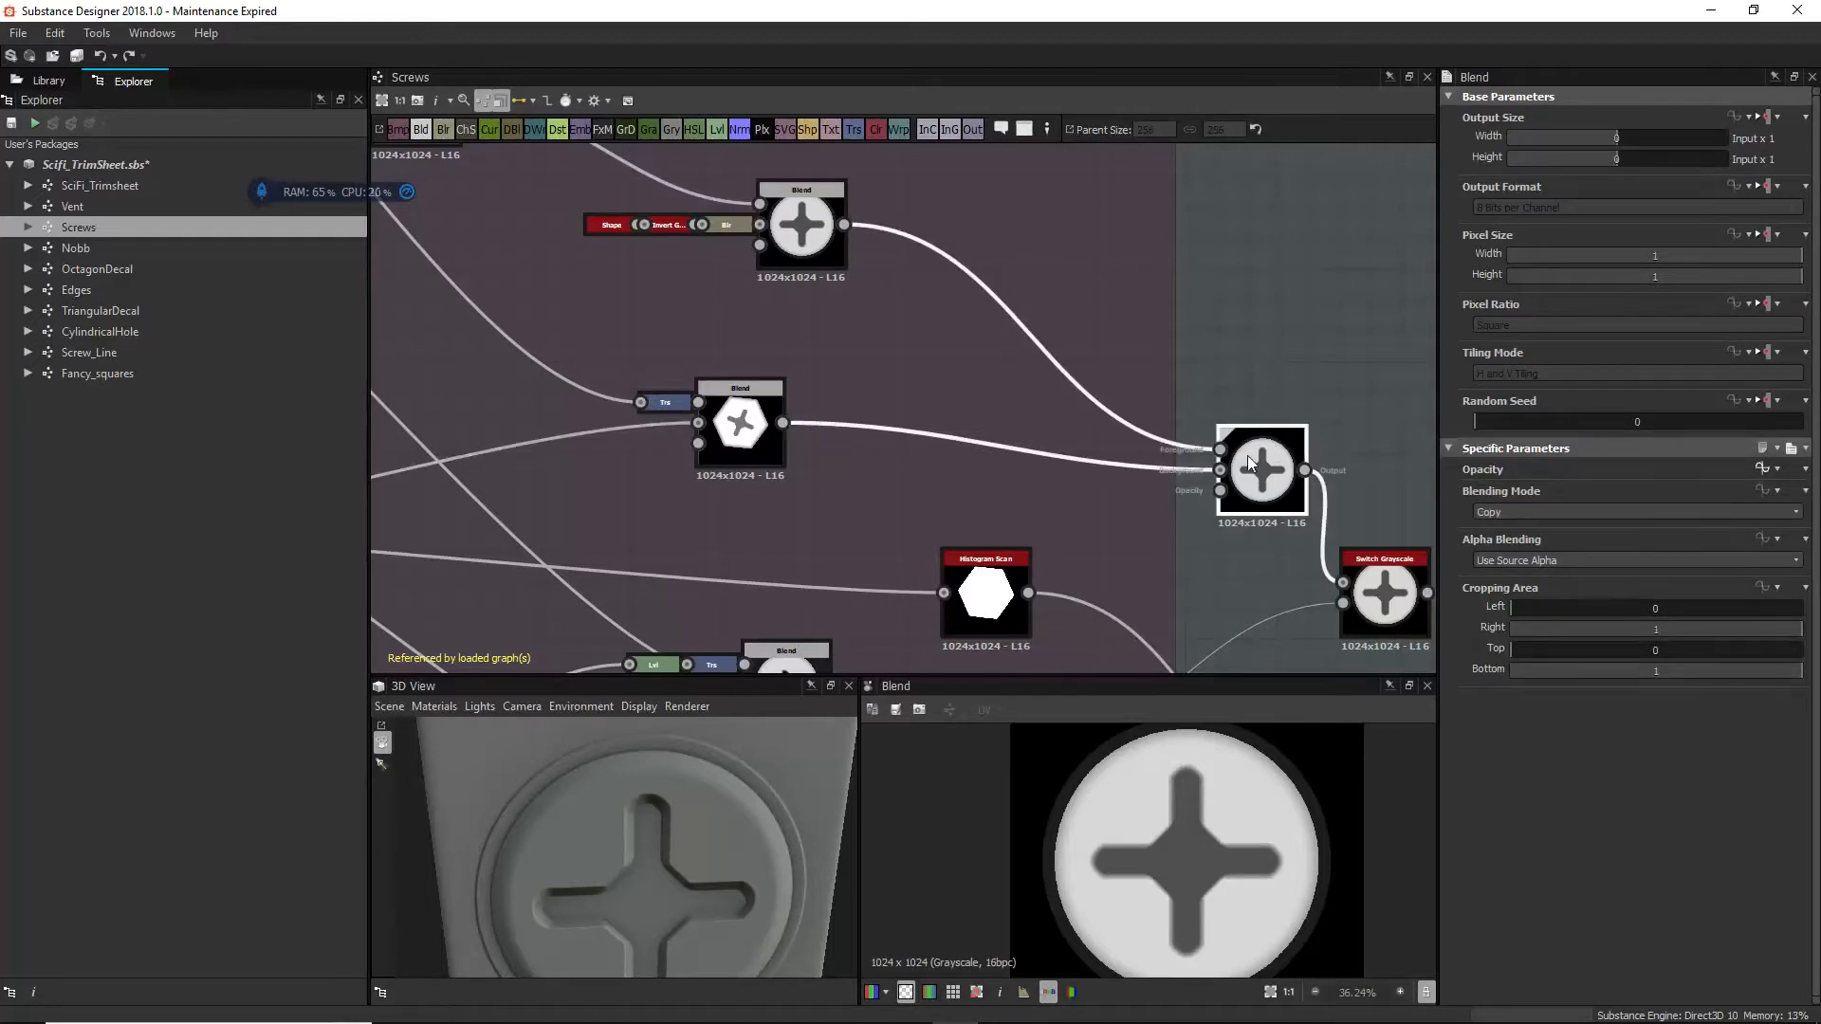
Step: Follow the Copy Blend to the Switch Grayscale node and inspect it and the masked curved-slot Blend feeding its second input
middle_click_drag(1288, 517, 1190, 467)
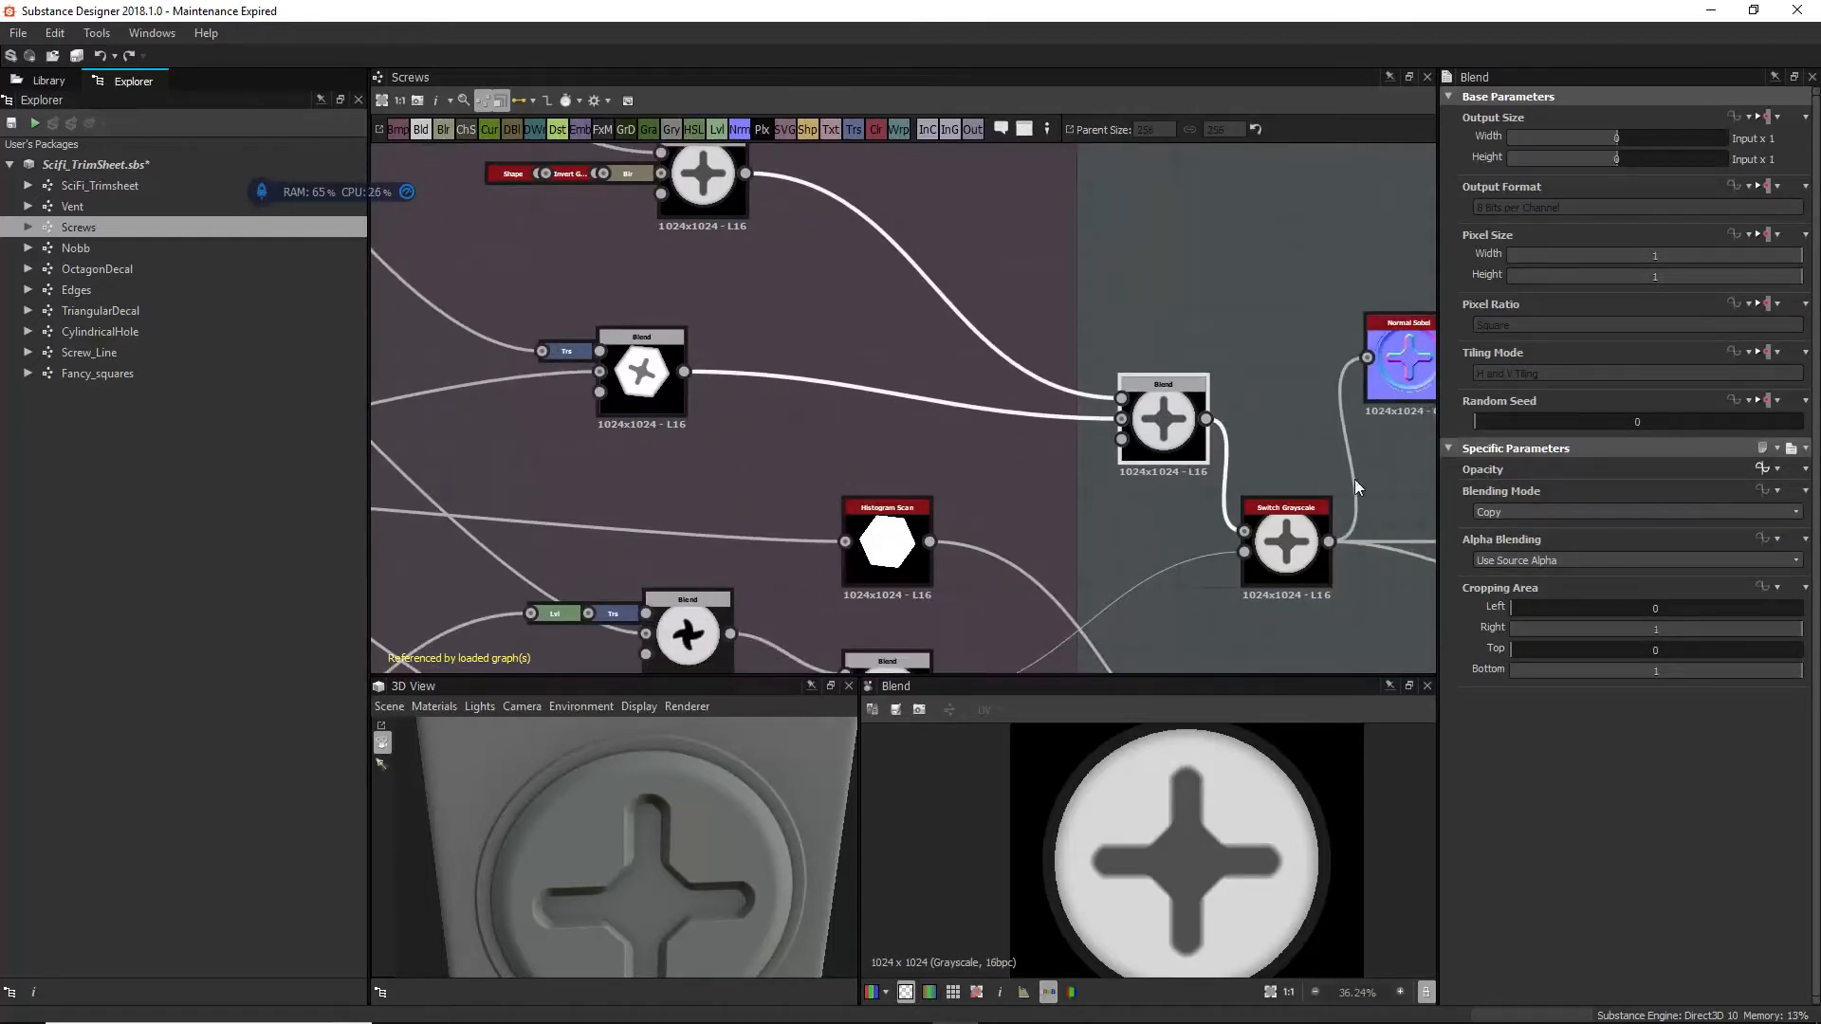
middle_click_drag(1144, 406, 986, 197)
left_click(1117, 324)
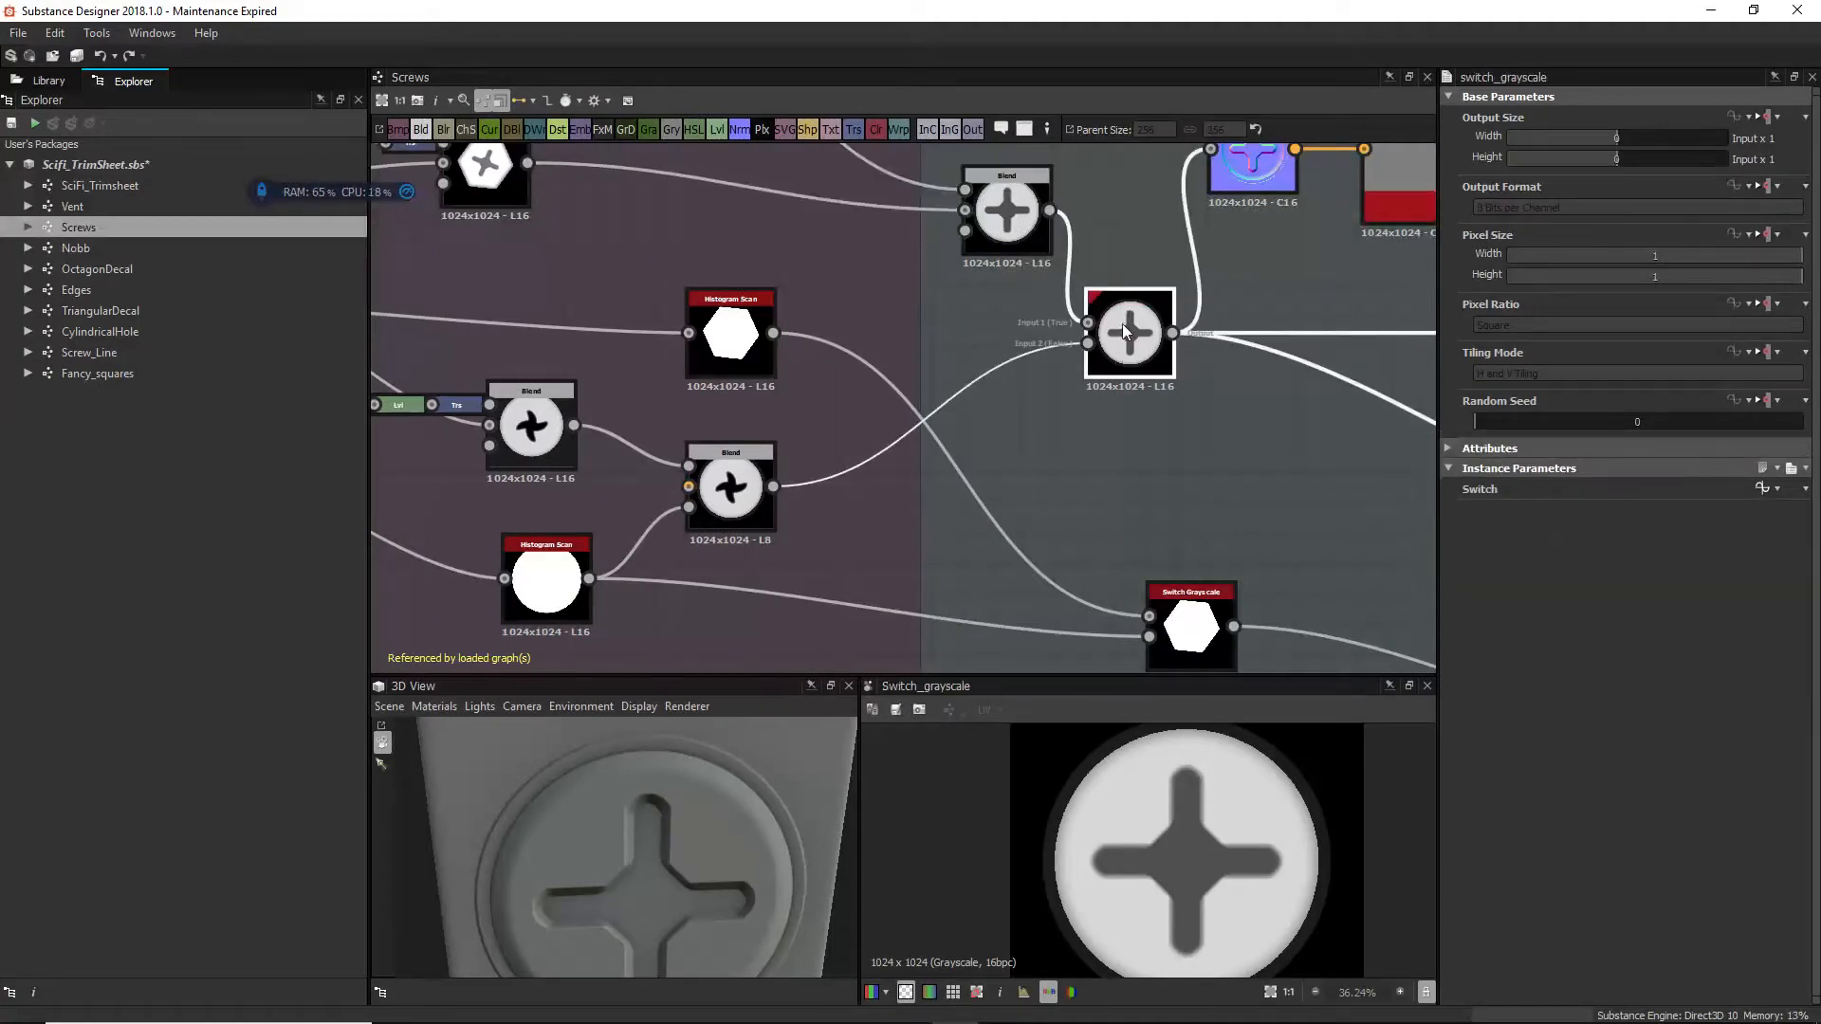
left_click(731, 474)
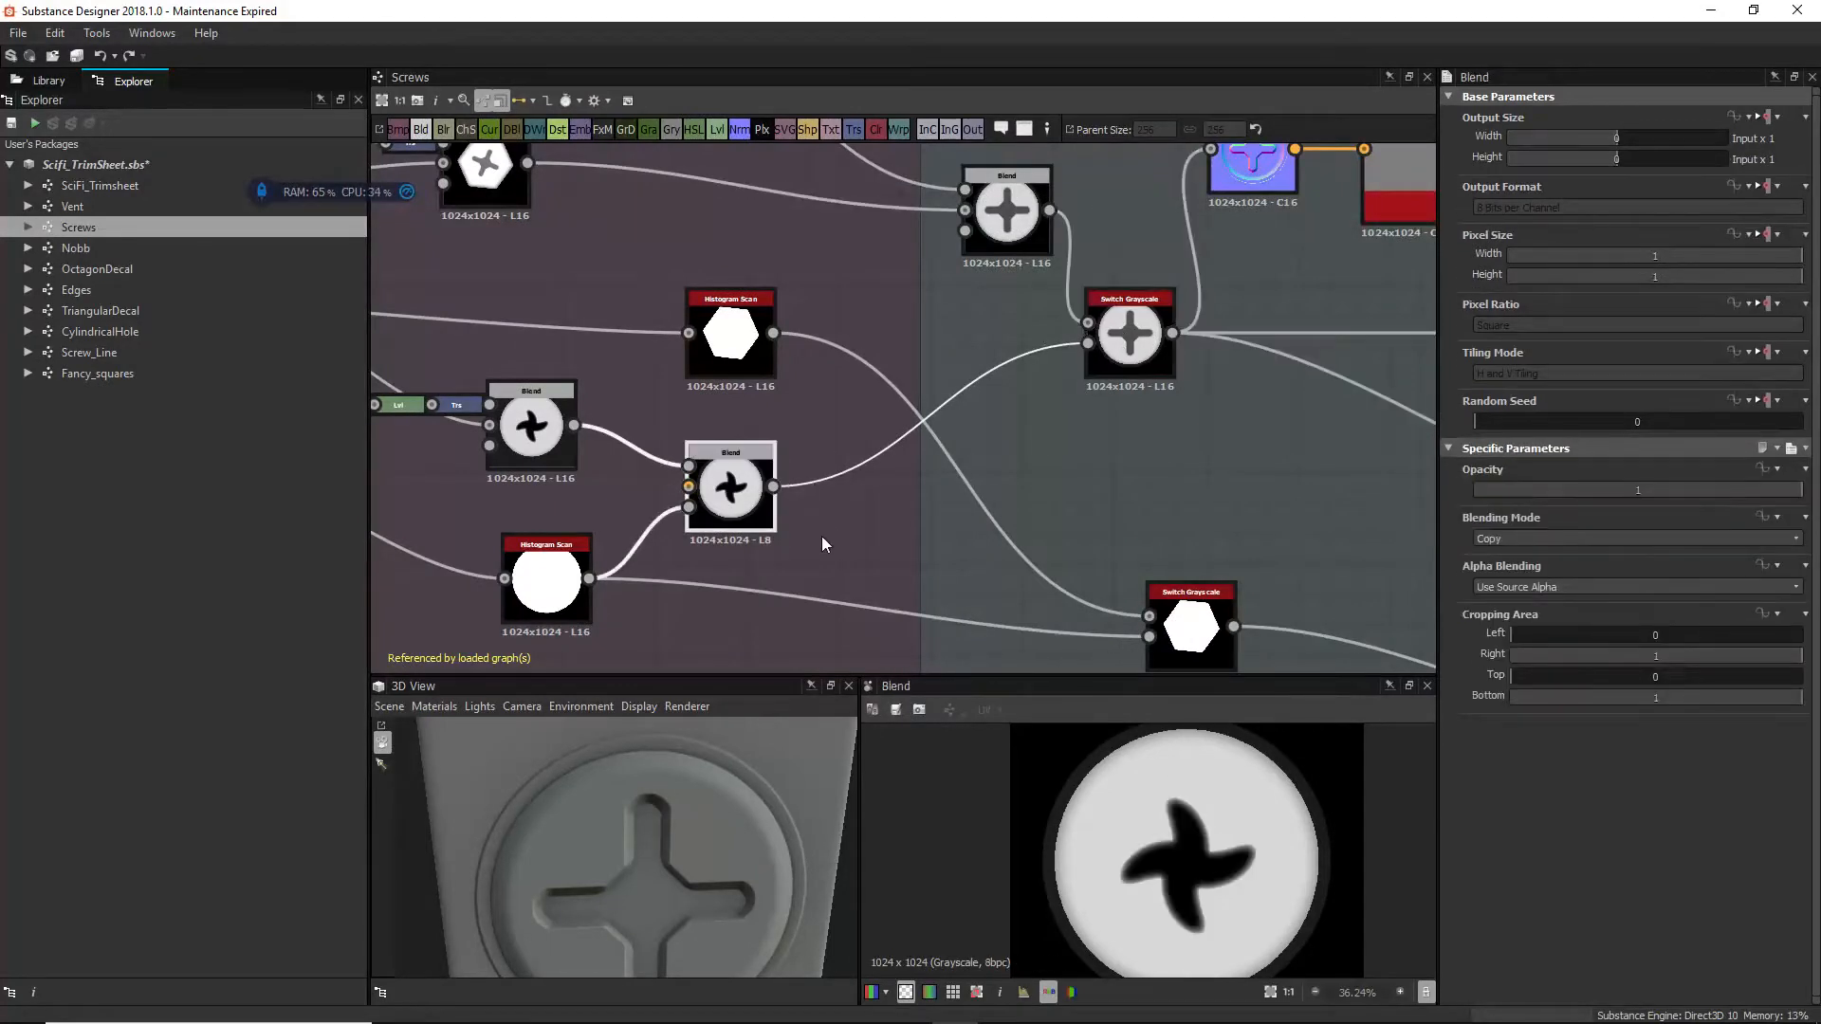
Step: Trace the screw variants back to the Subtract Blend, the cross-slot shape and the Bevel node of the curved slot
scroll(943, 517, "down", 5)
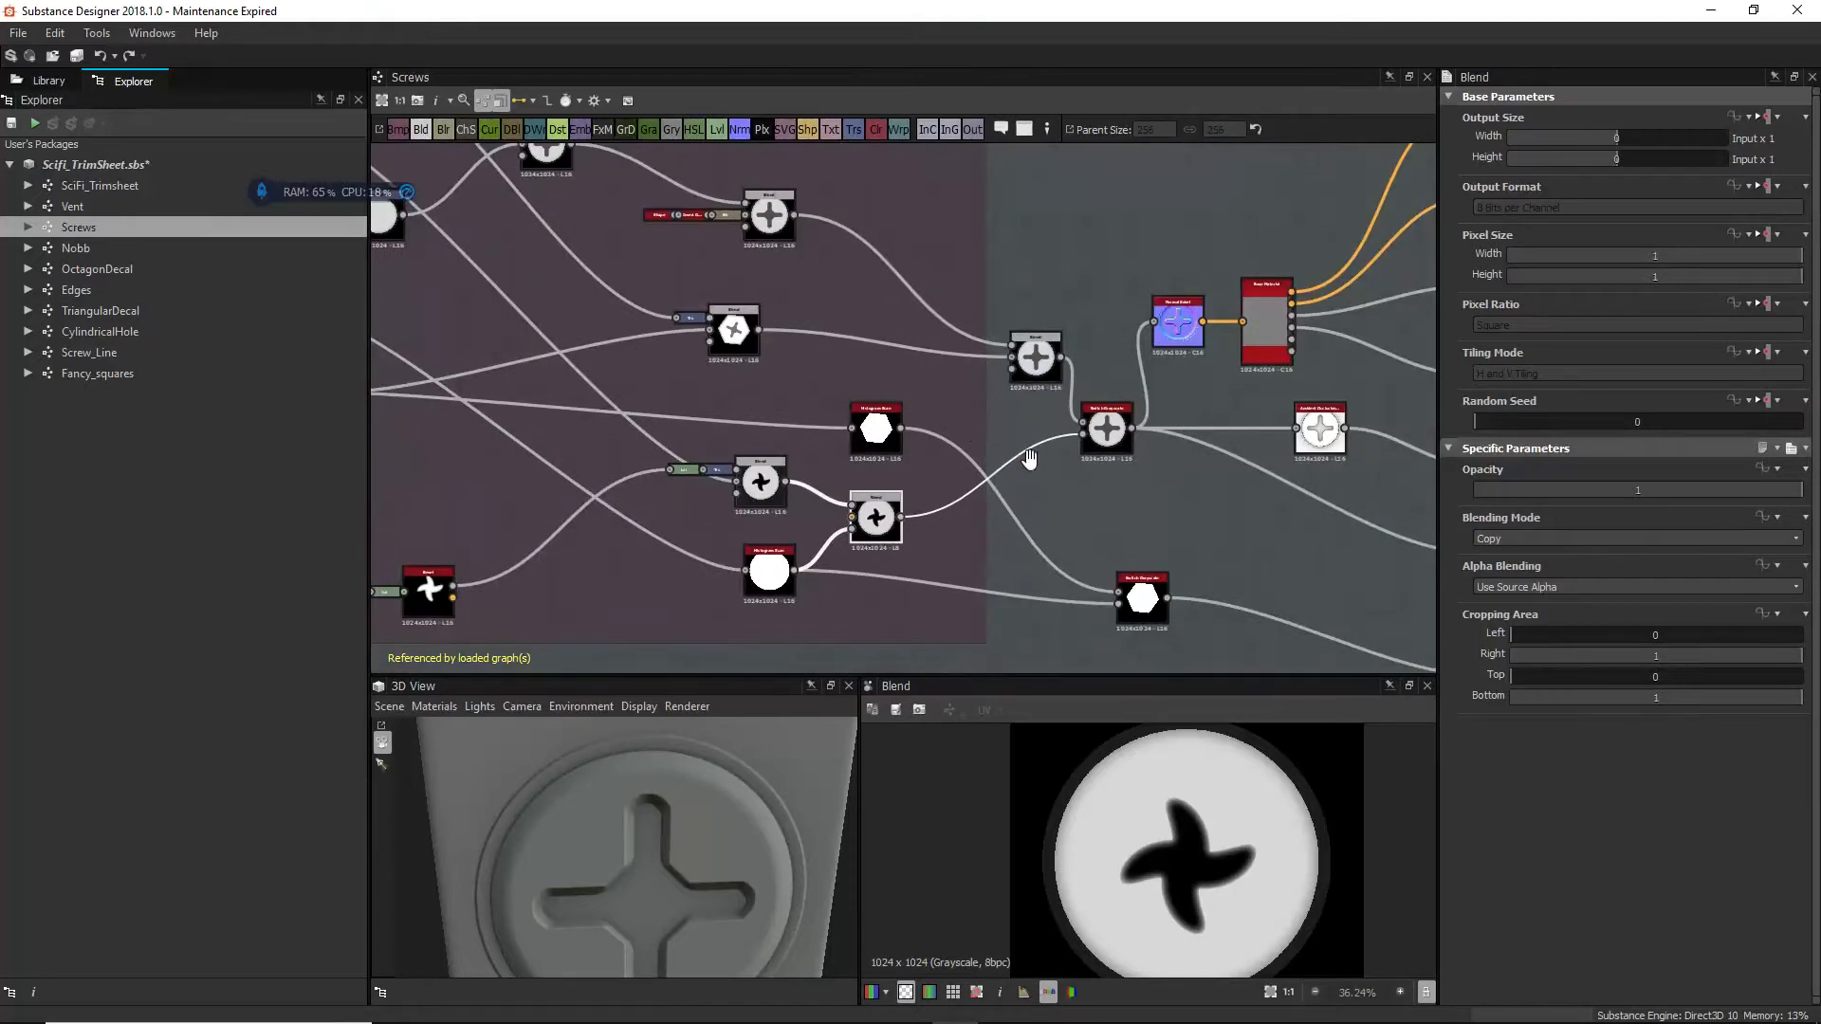
left_click(690, 228)
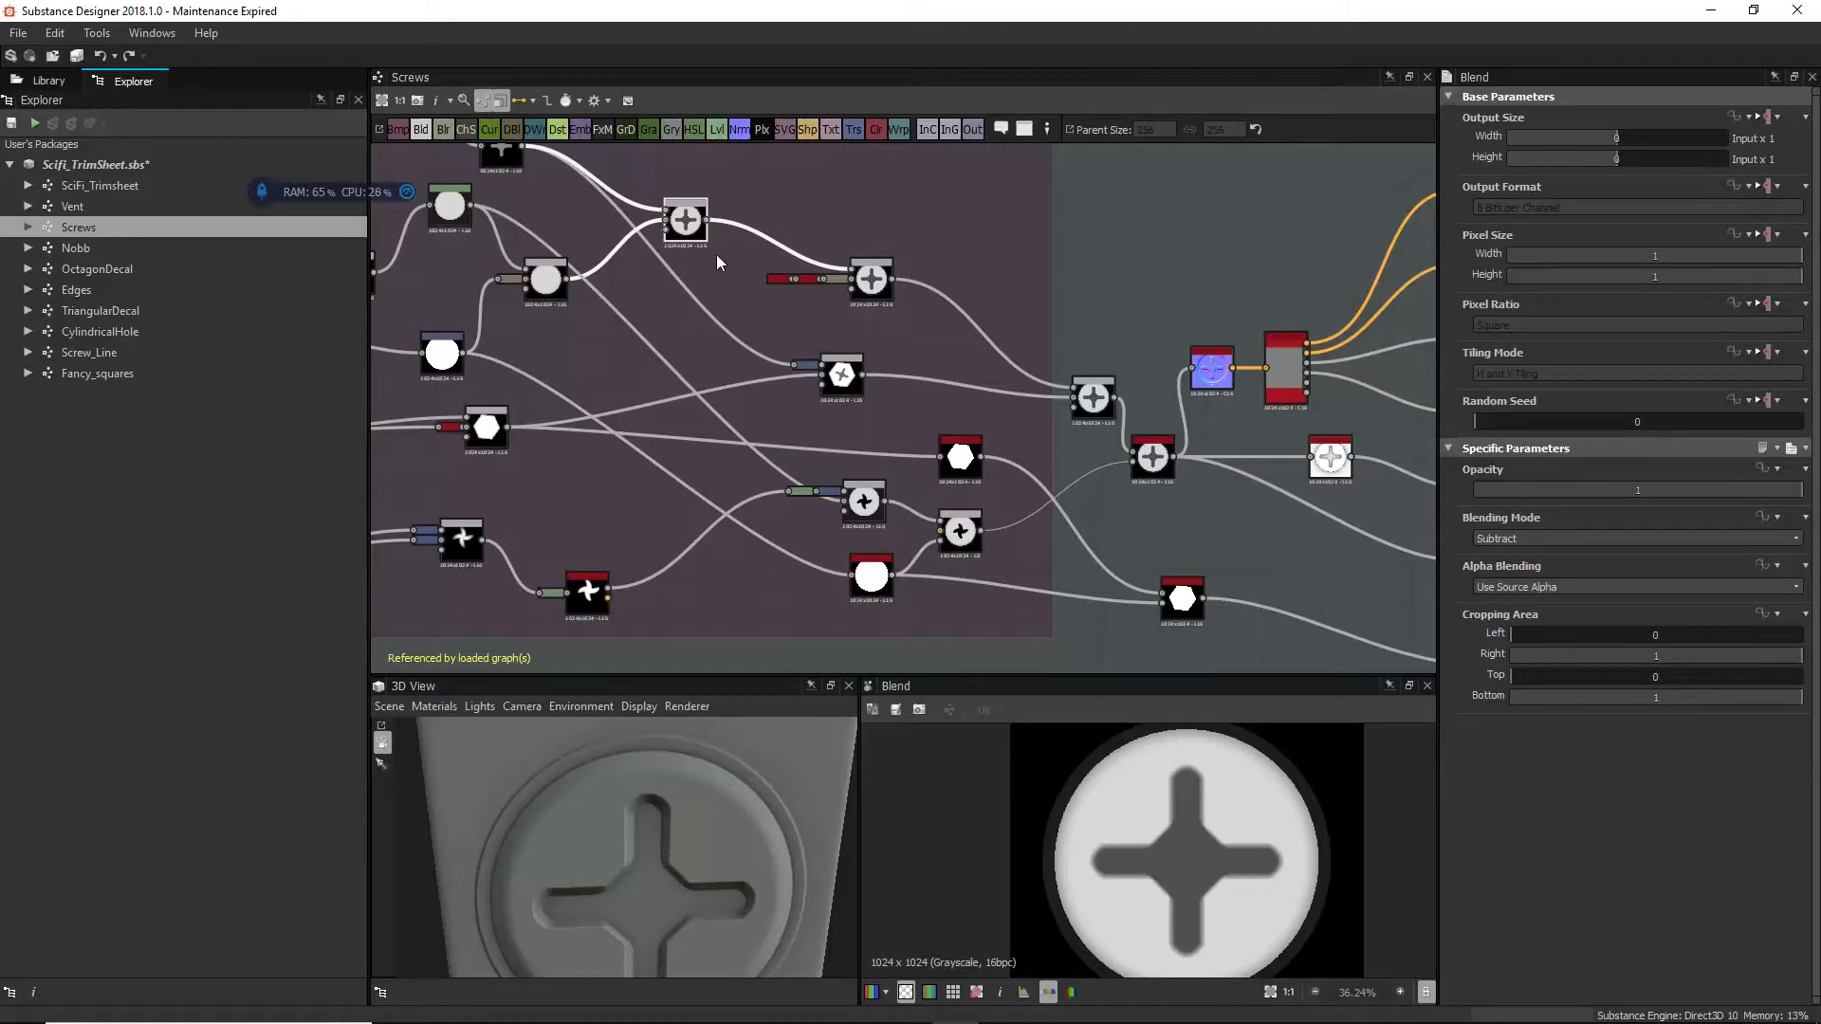
middle_click_drag(498, 167, 556, 230)
double_click(558, 224)
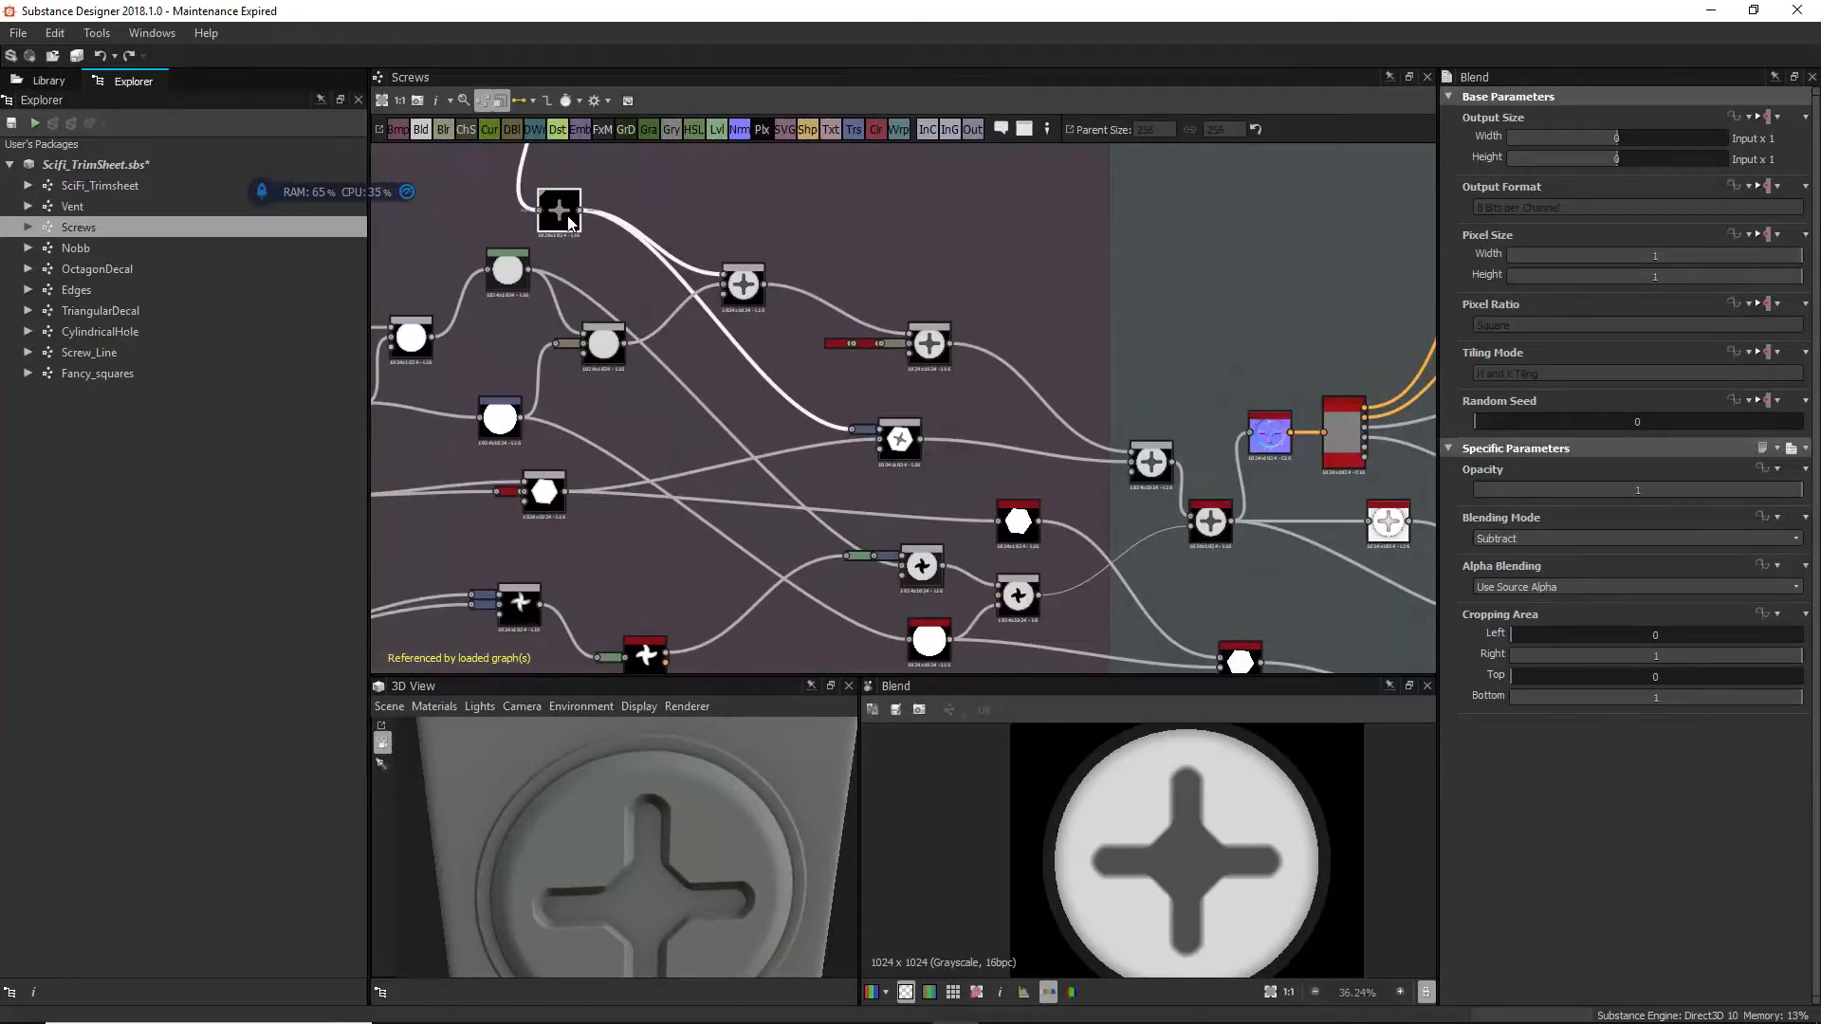
middle_click_drag(614, 509, 623, 342)
left_click(657, 498)
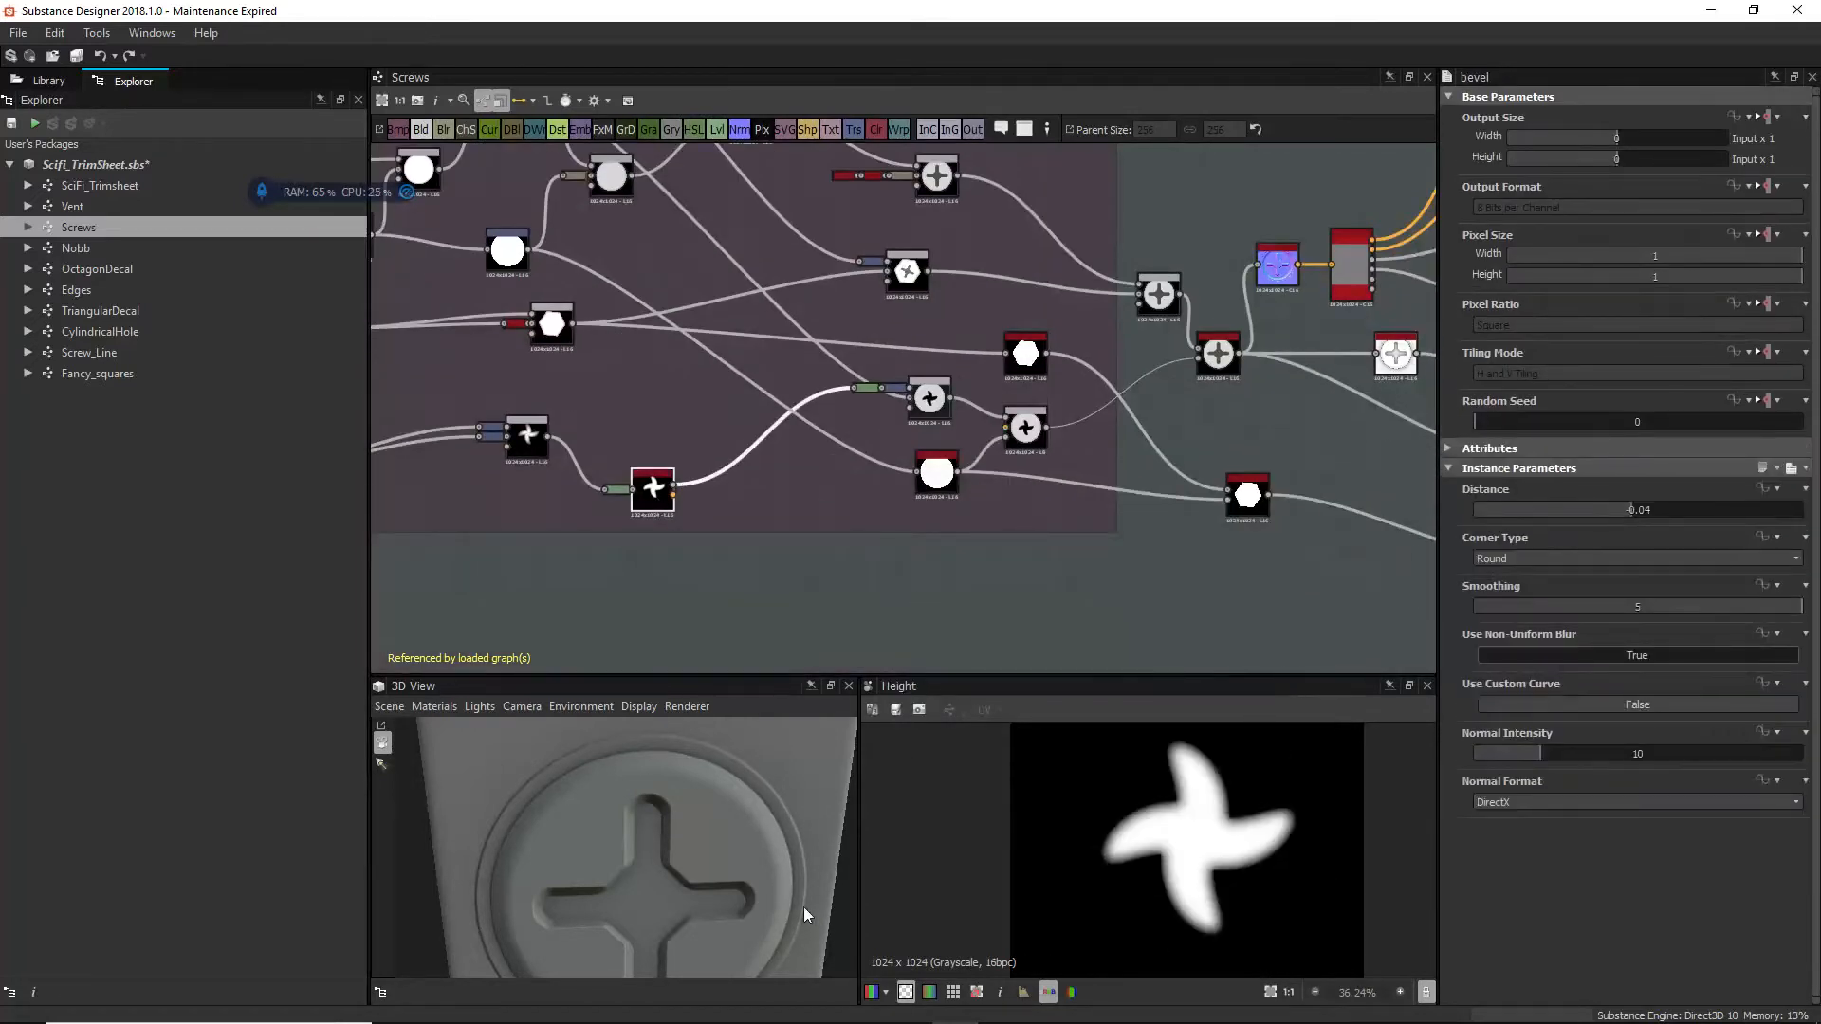
Step: Preview the masked curved-slot Blend and the Switch Grayscale node it feeds
scroll(1017, 413, "up", 3)
double_click(1034, 443)
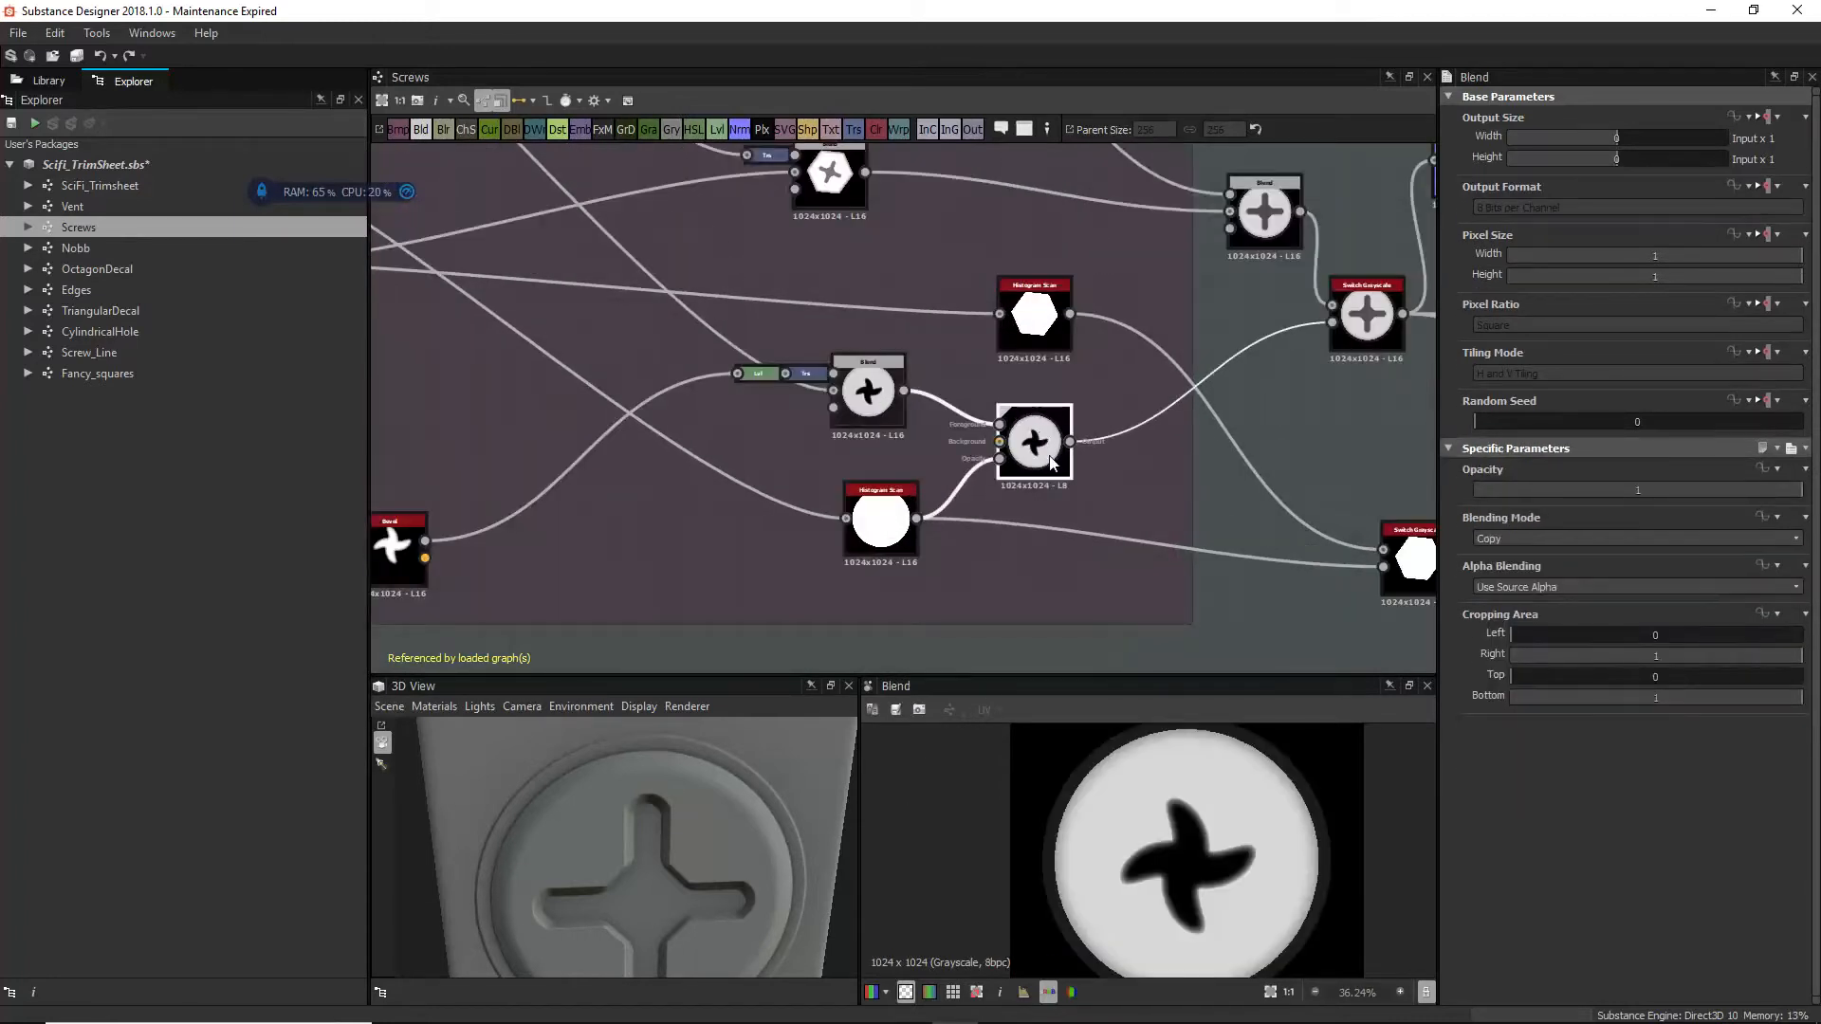
scroll(1169, 808, "up", 2)
middle_click_drag(1173, 333, 1015, 450)
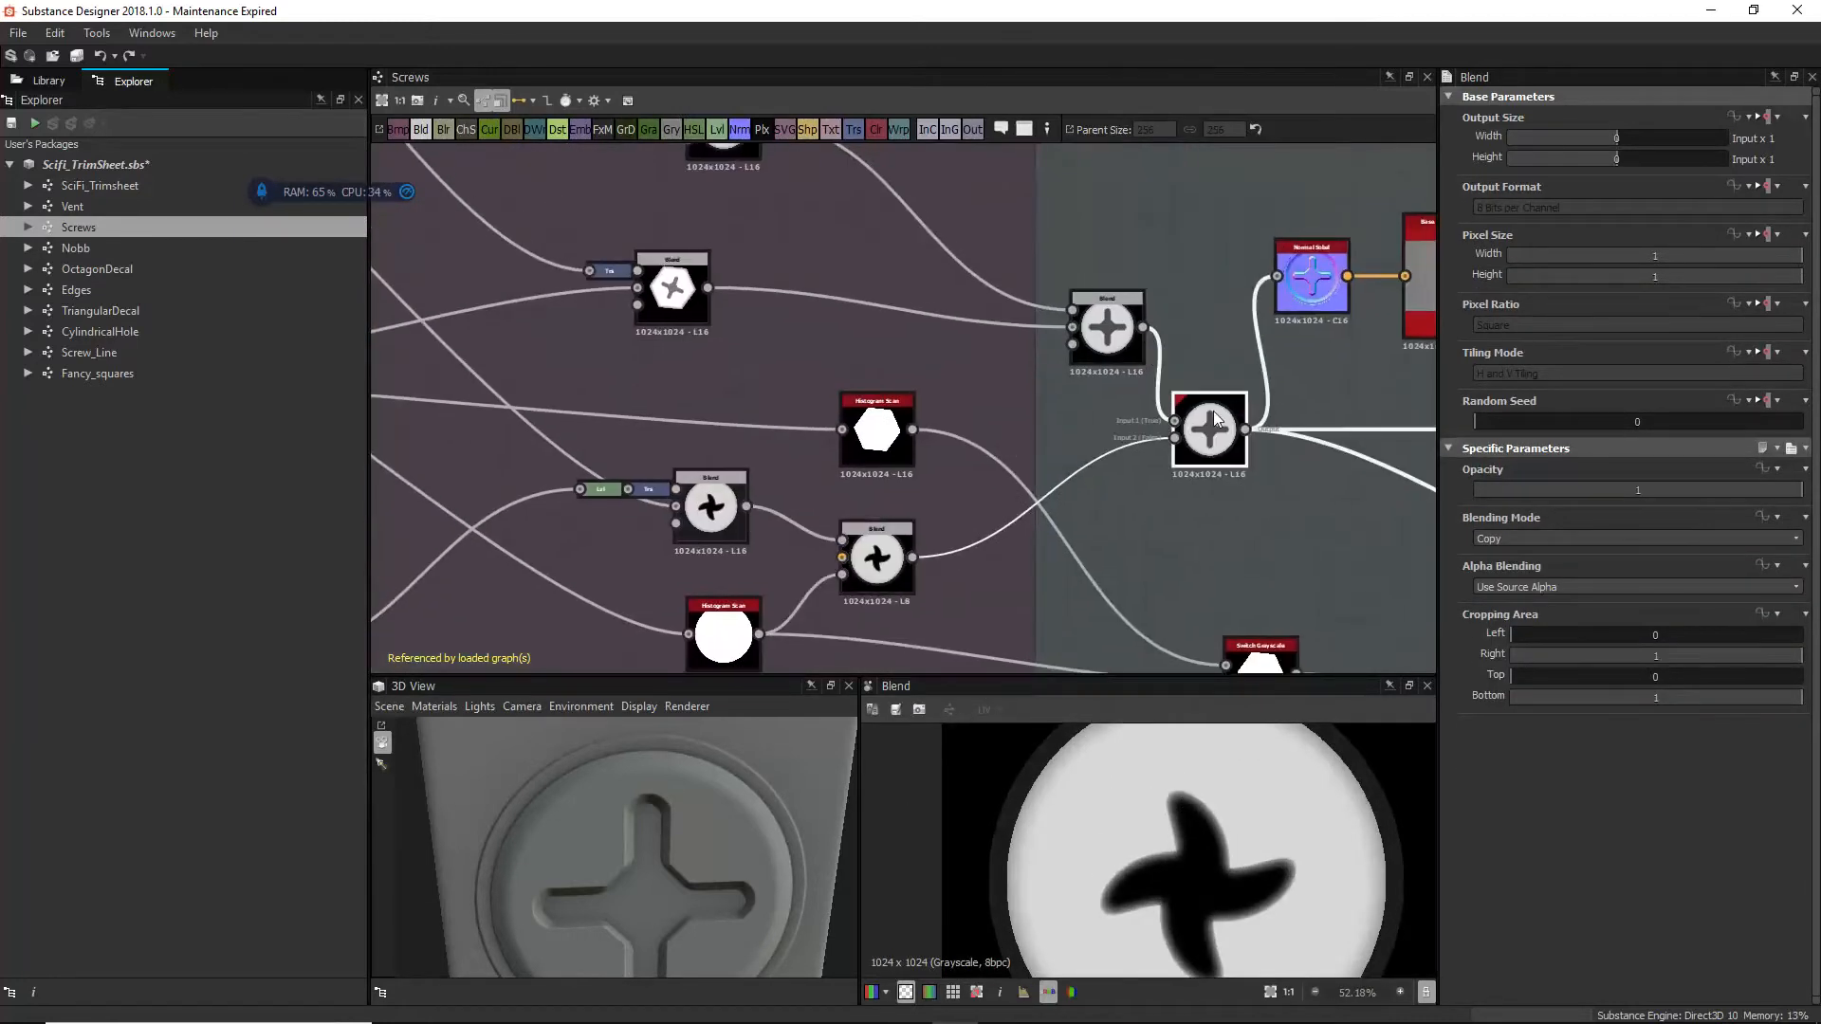
double_click(1214, 412)
Step: Preview the masked curved-slot Blend again and follow its link into the Switch Grayscale node
scroll(1180, 481, "down", 2)
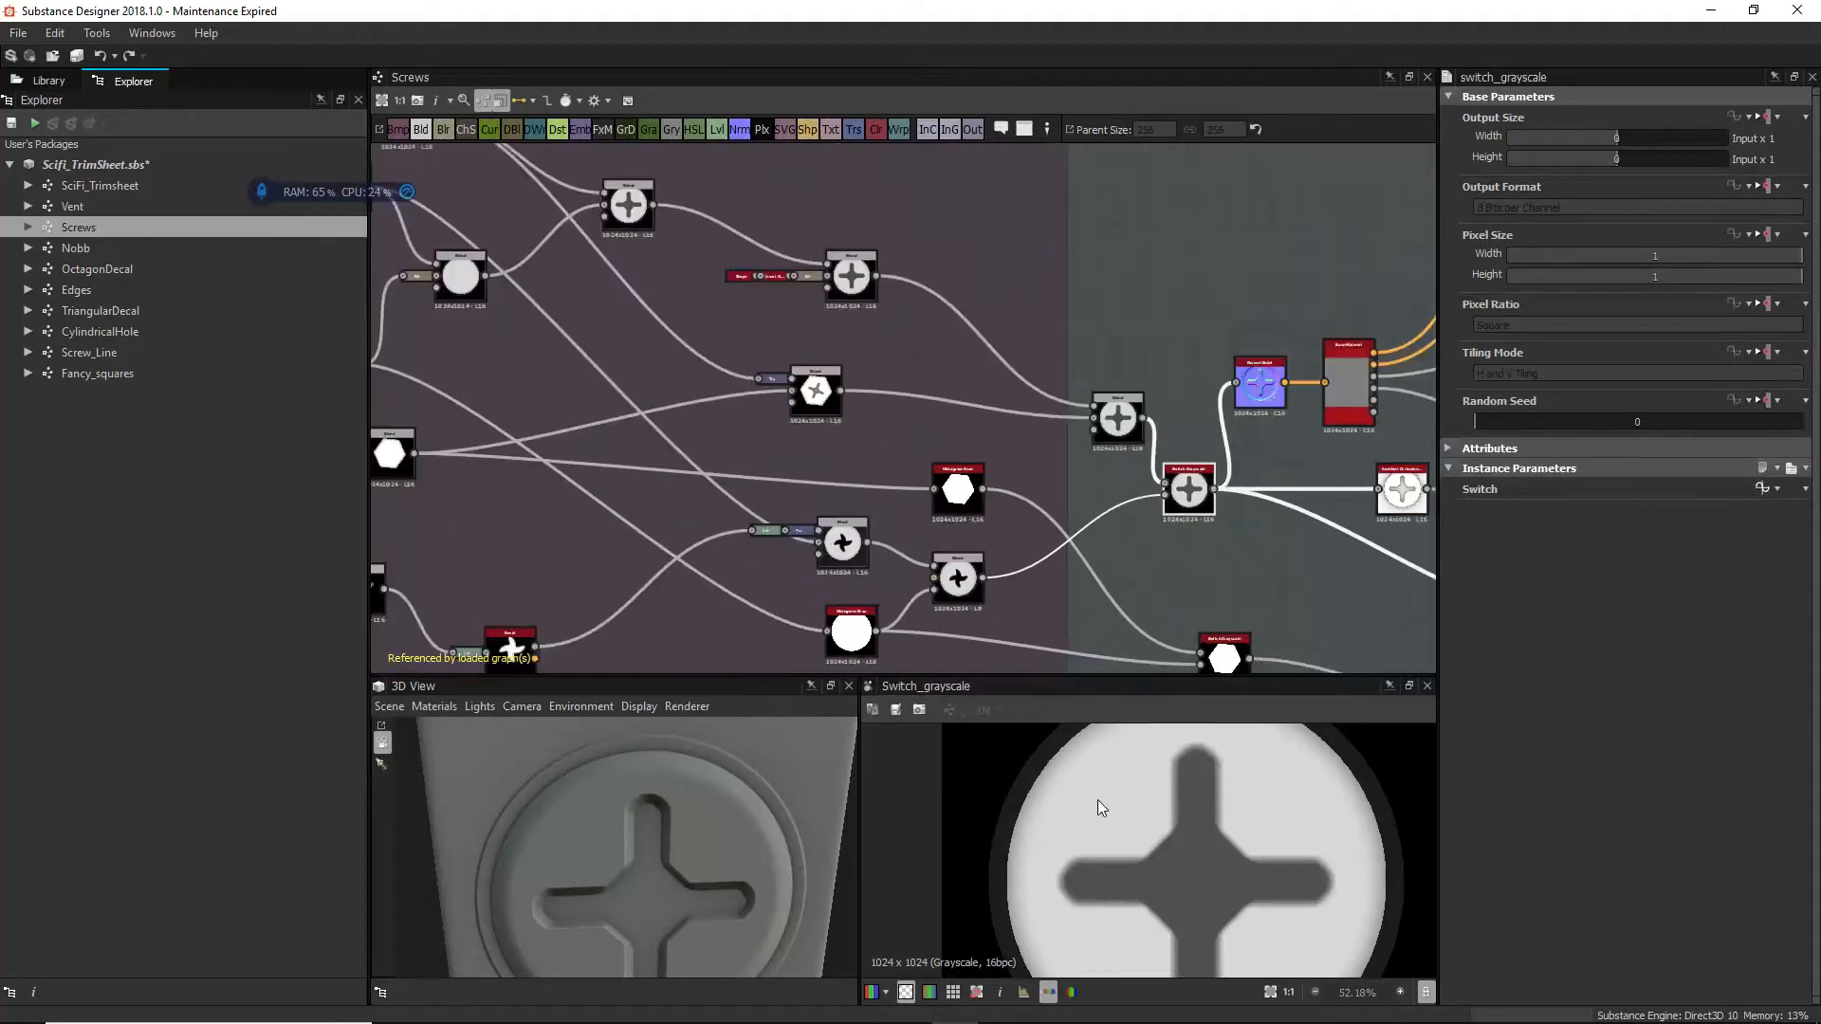
middle_click_drag(982, 503, 916, 412)
scroll(873, 499, "up", 3)
double_click(882, 485)
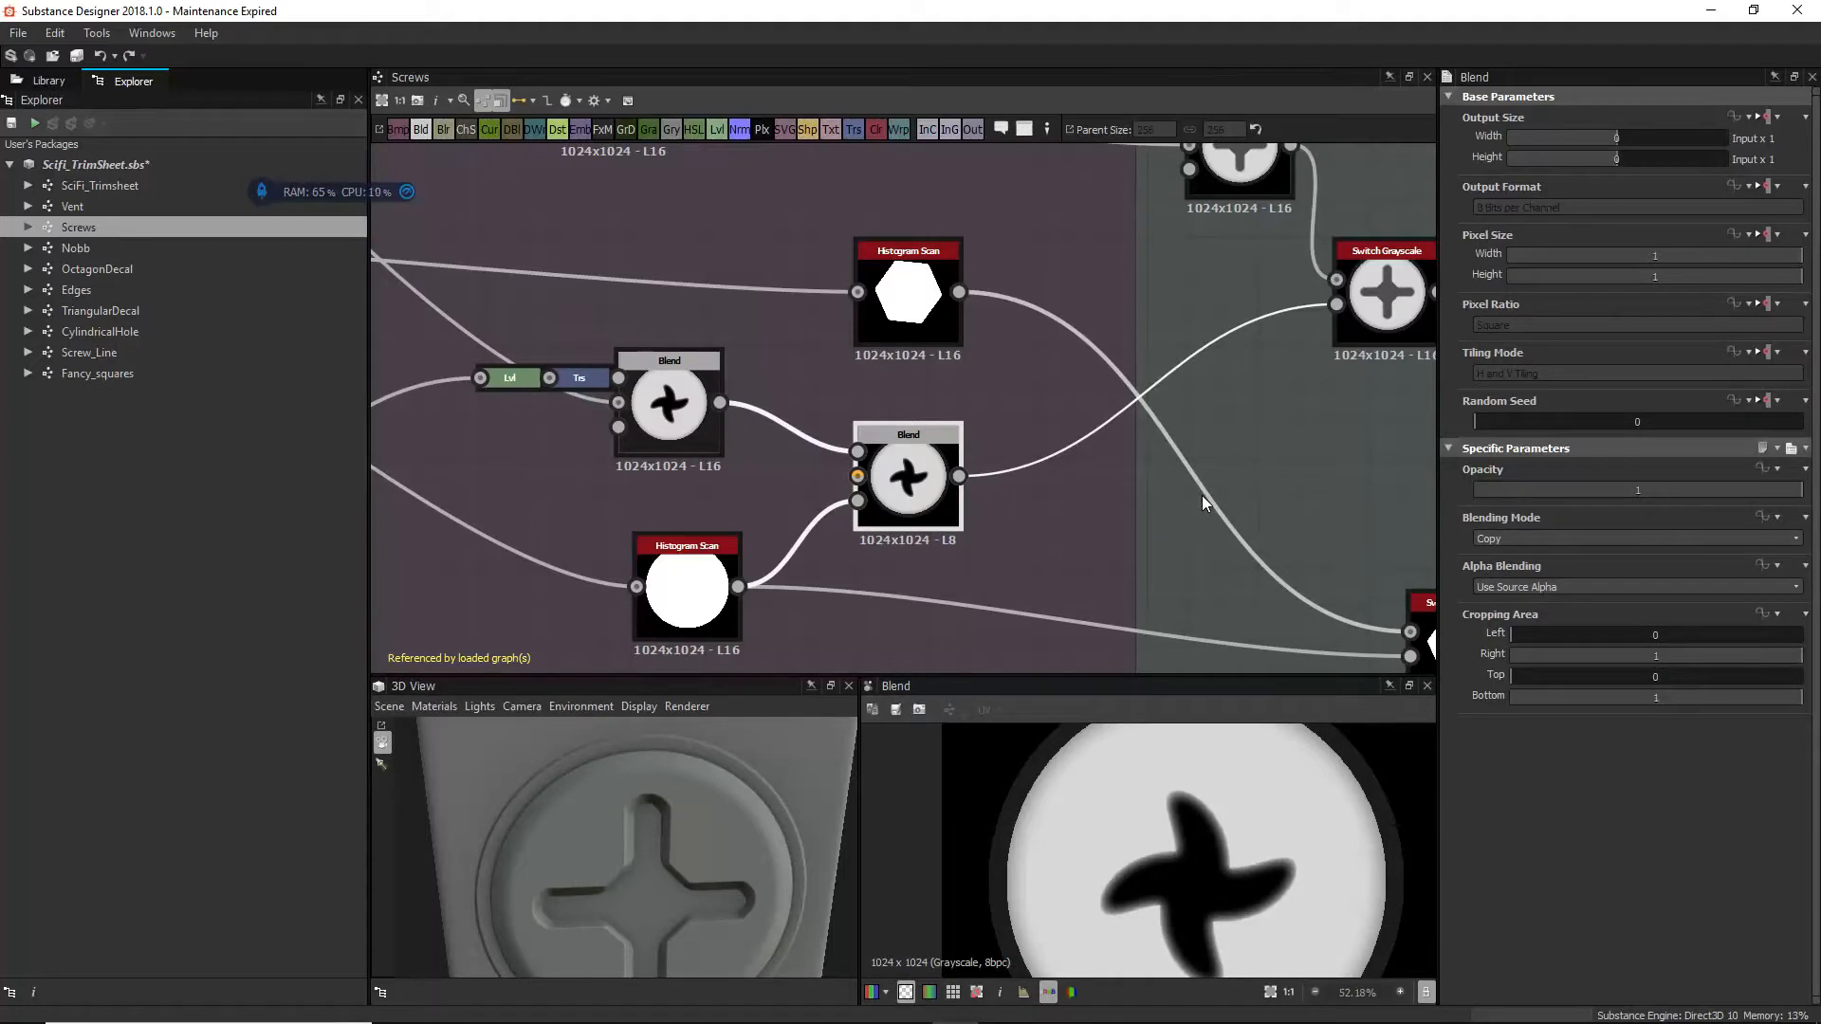
middle_click_drag(1229, 421, 1026, 545)
scroll(1237, 389, "down", 2)
middle_click_drag(1132, 520, 944, 550)
left_click(942, 550)
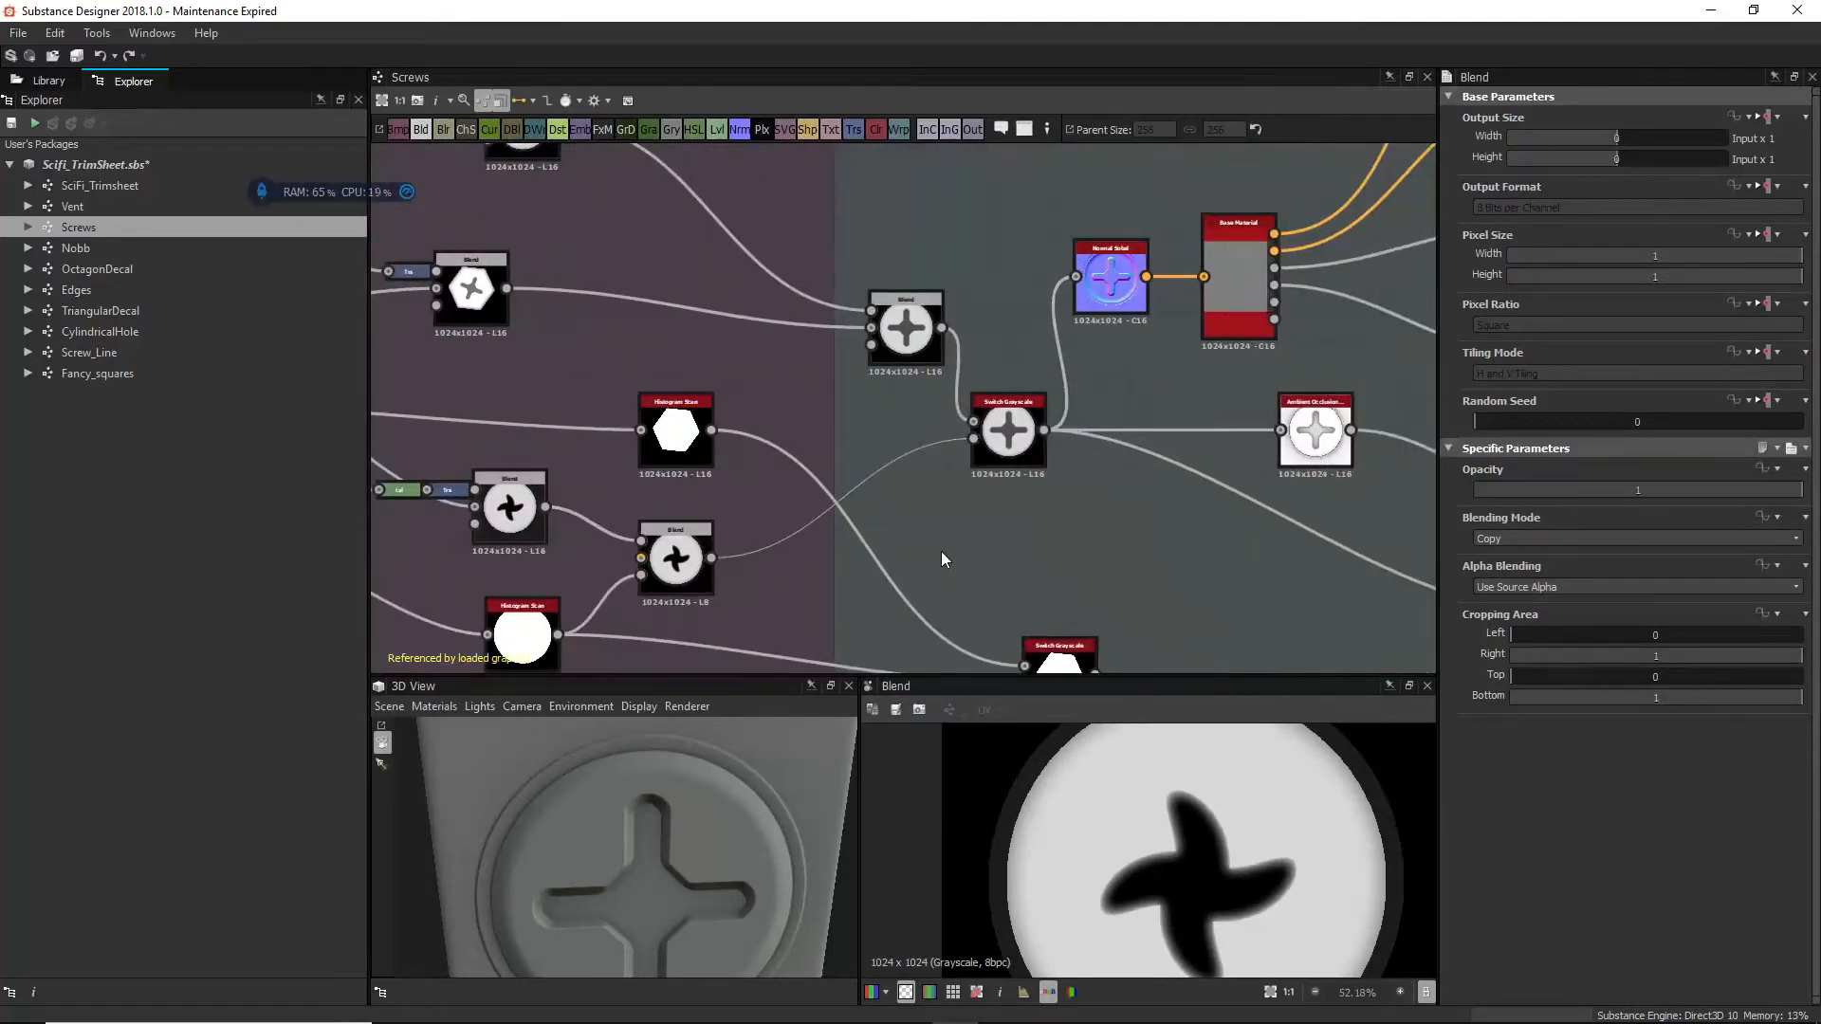
left_click(1031, 448)
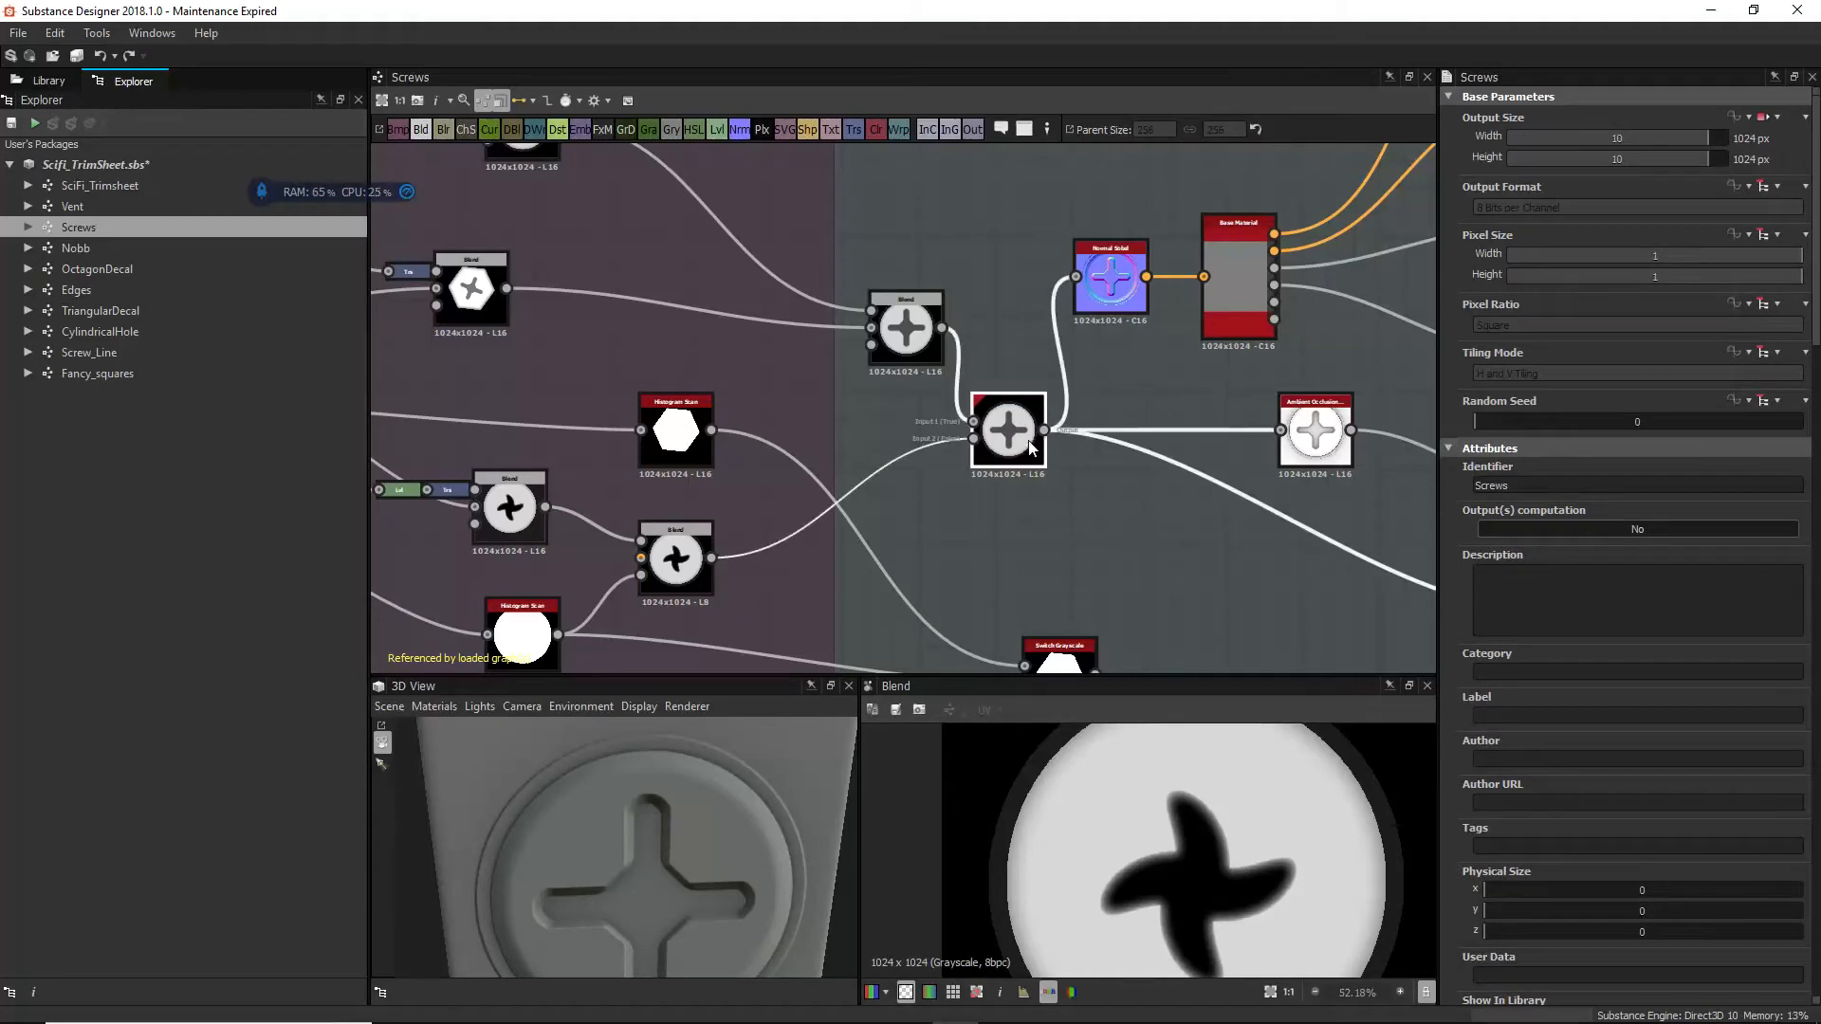
Step: Show the Screws graph's input parameters in preview mode, then return to the parameter definitions list
left_click(1020, 553)
scroll(1546, 774, "down", 5)
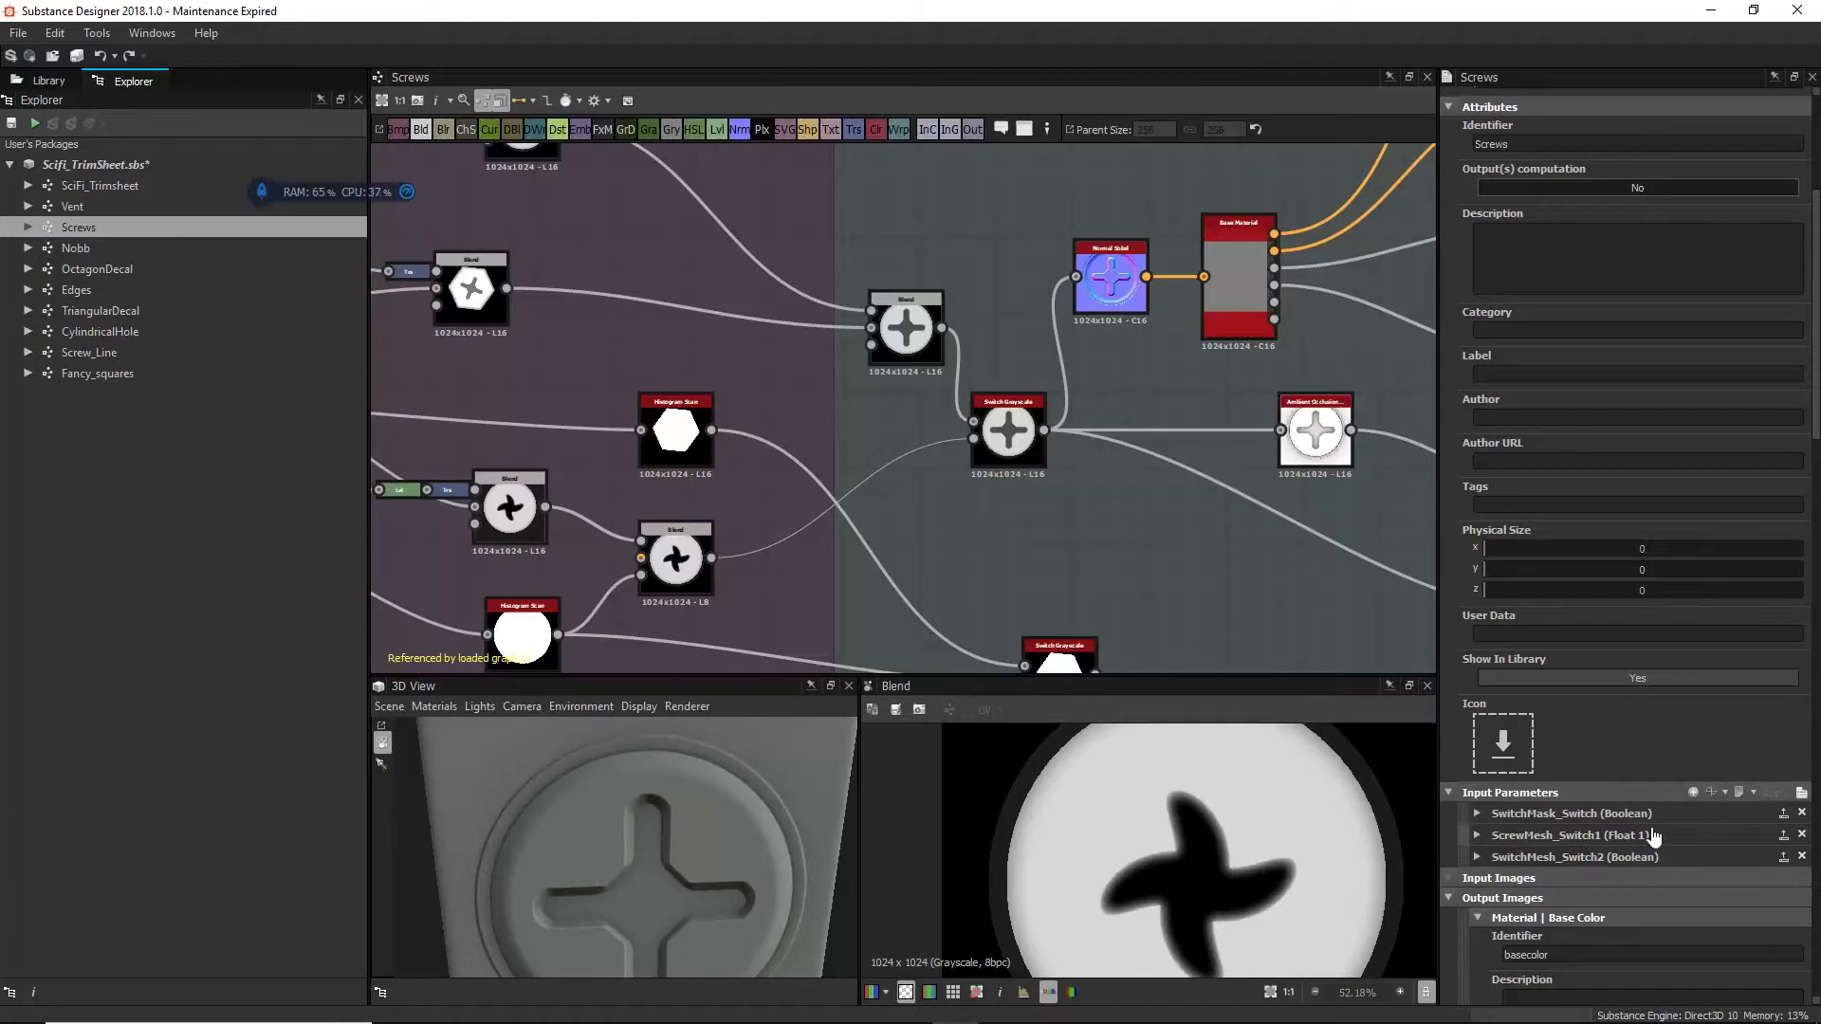
left_click(1802, 793)
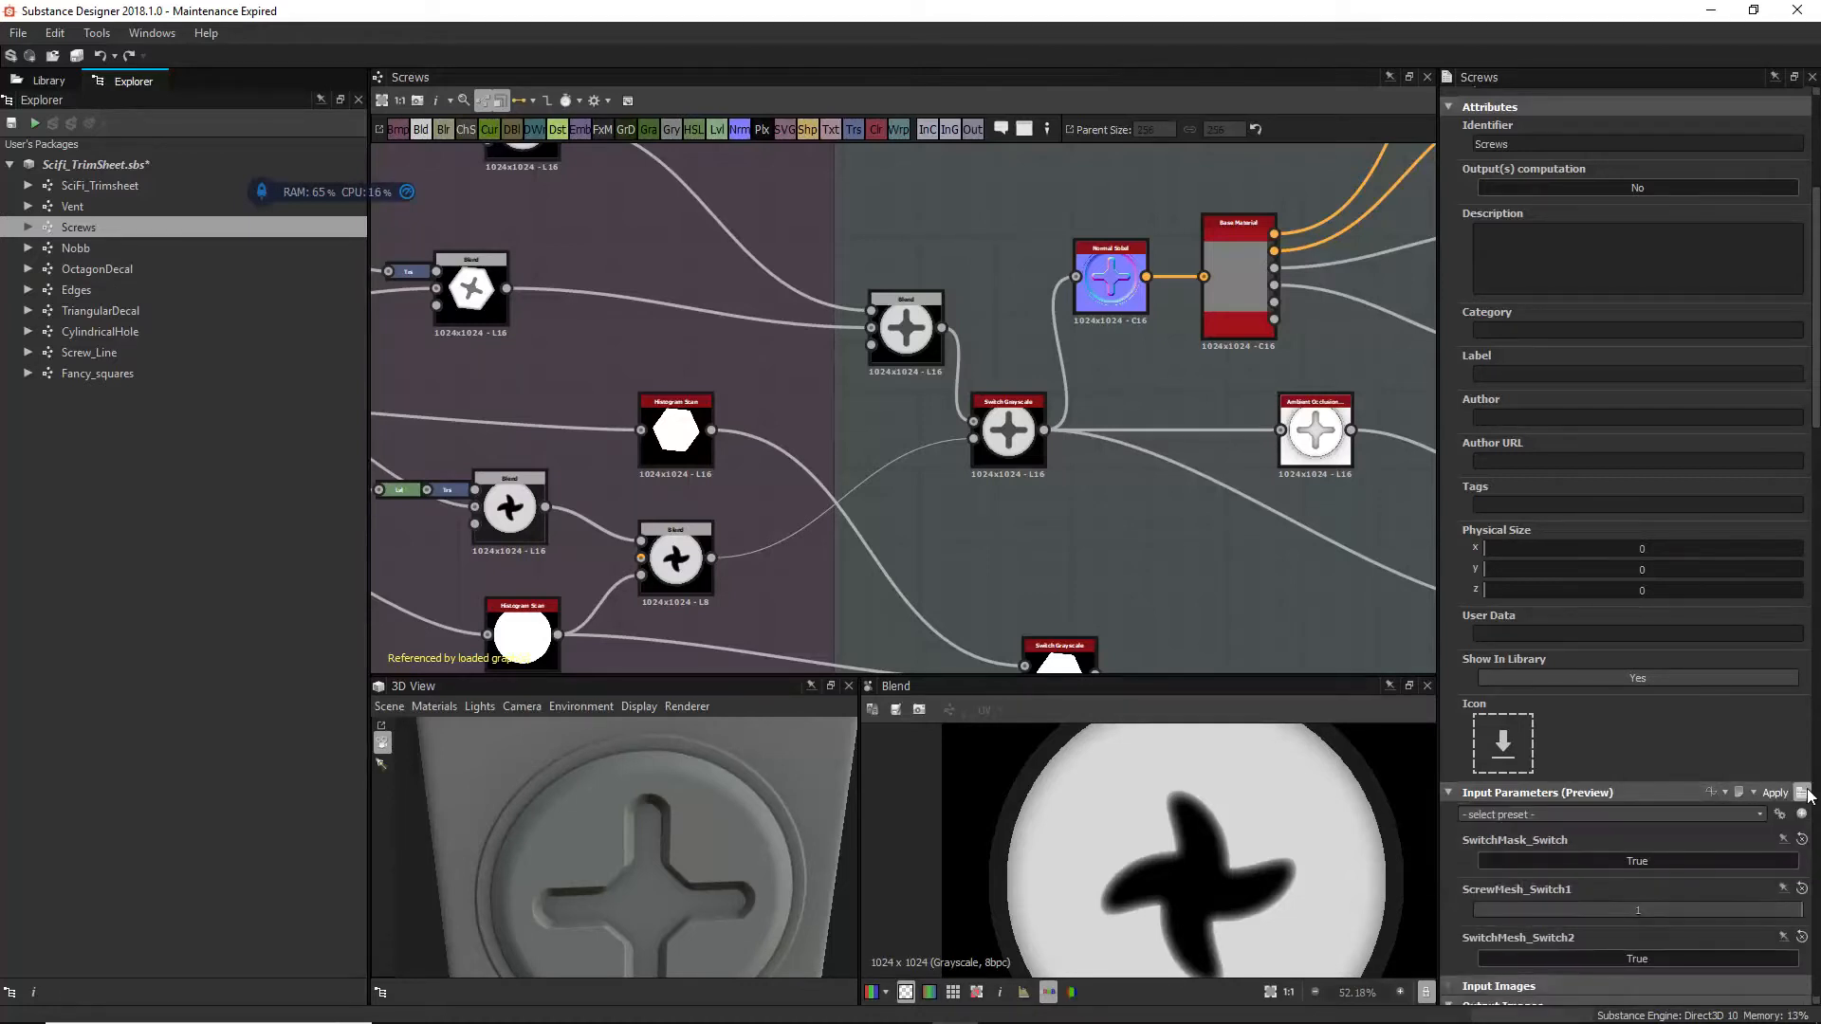
scroll(1622, 796, "down", 2)
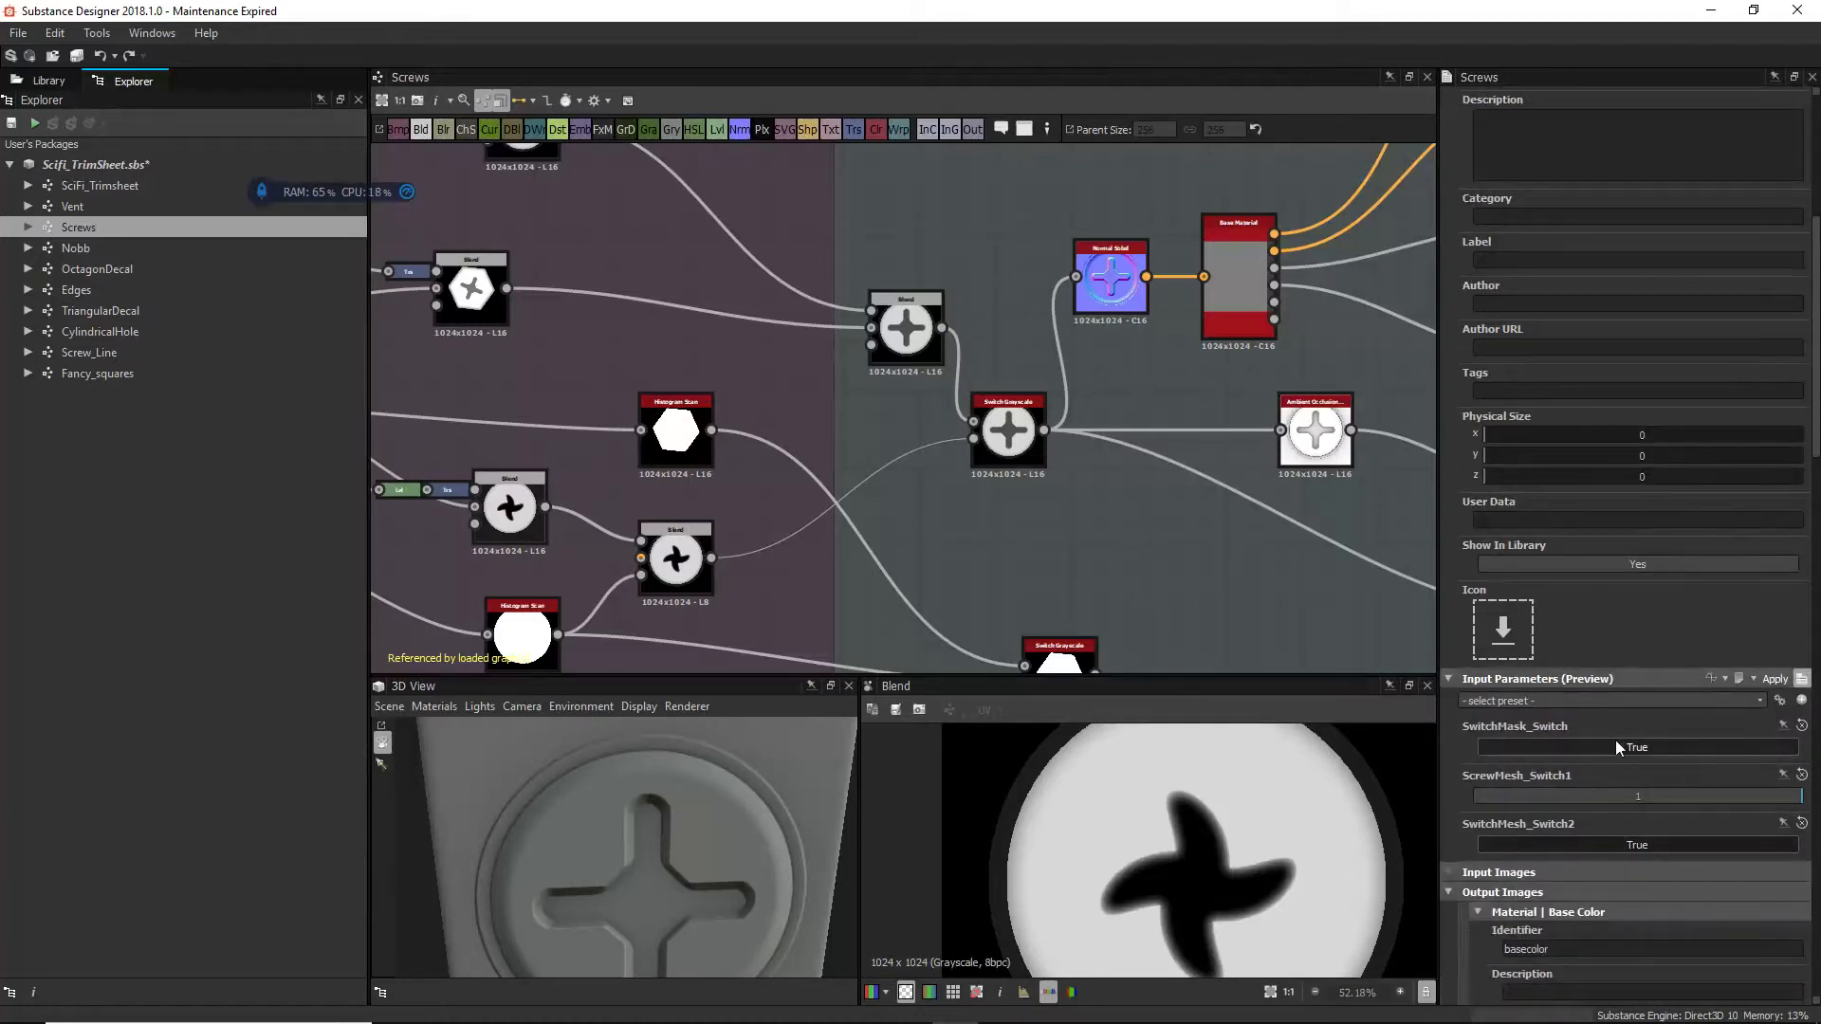
left_click(1802, 679)
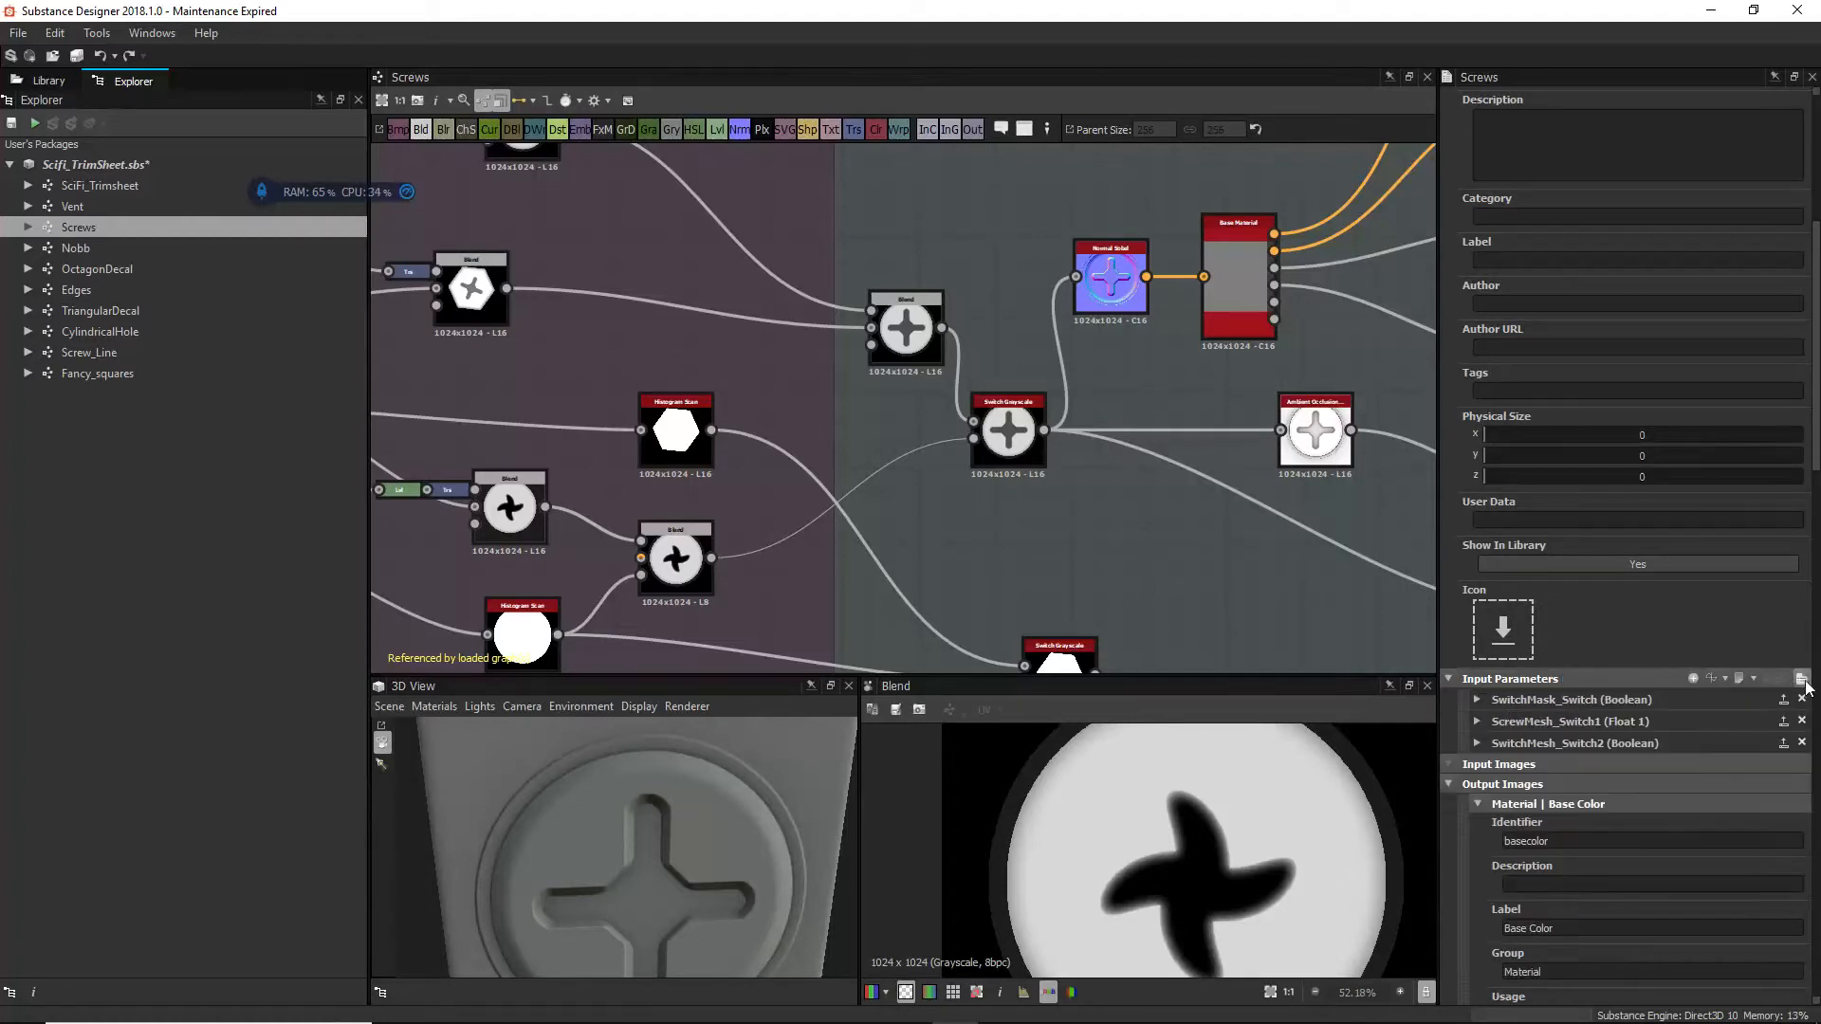
Step: Preview the Normal Sobel node, the Height output and the Ambient Occlusion node fed by Switch Grayscale
double_click(1087, 251)
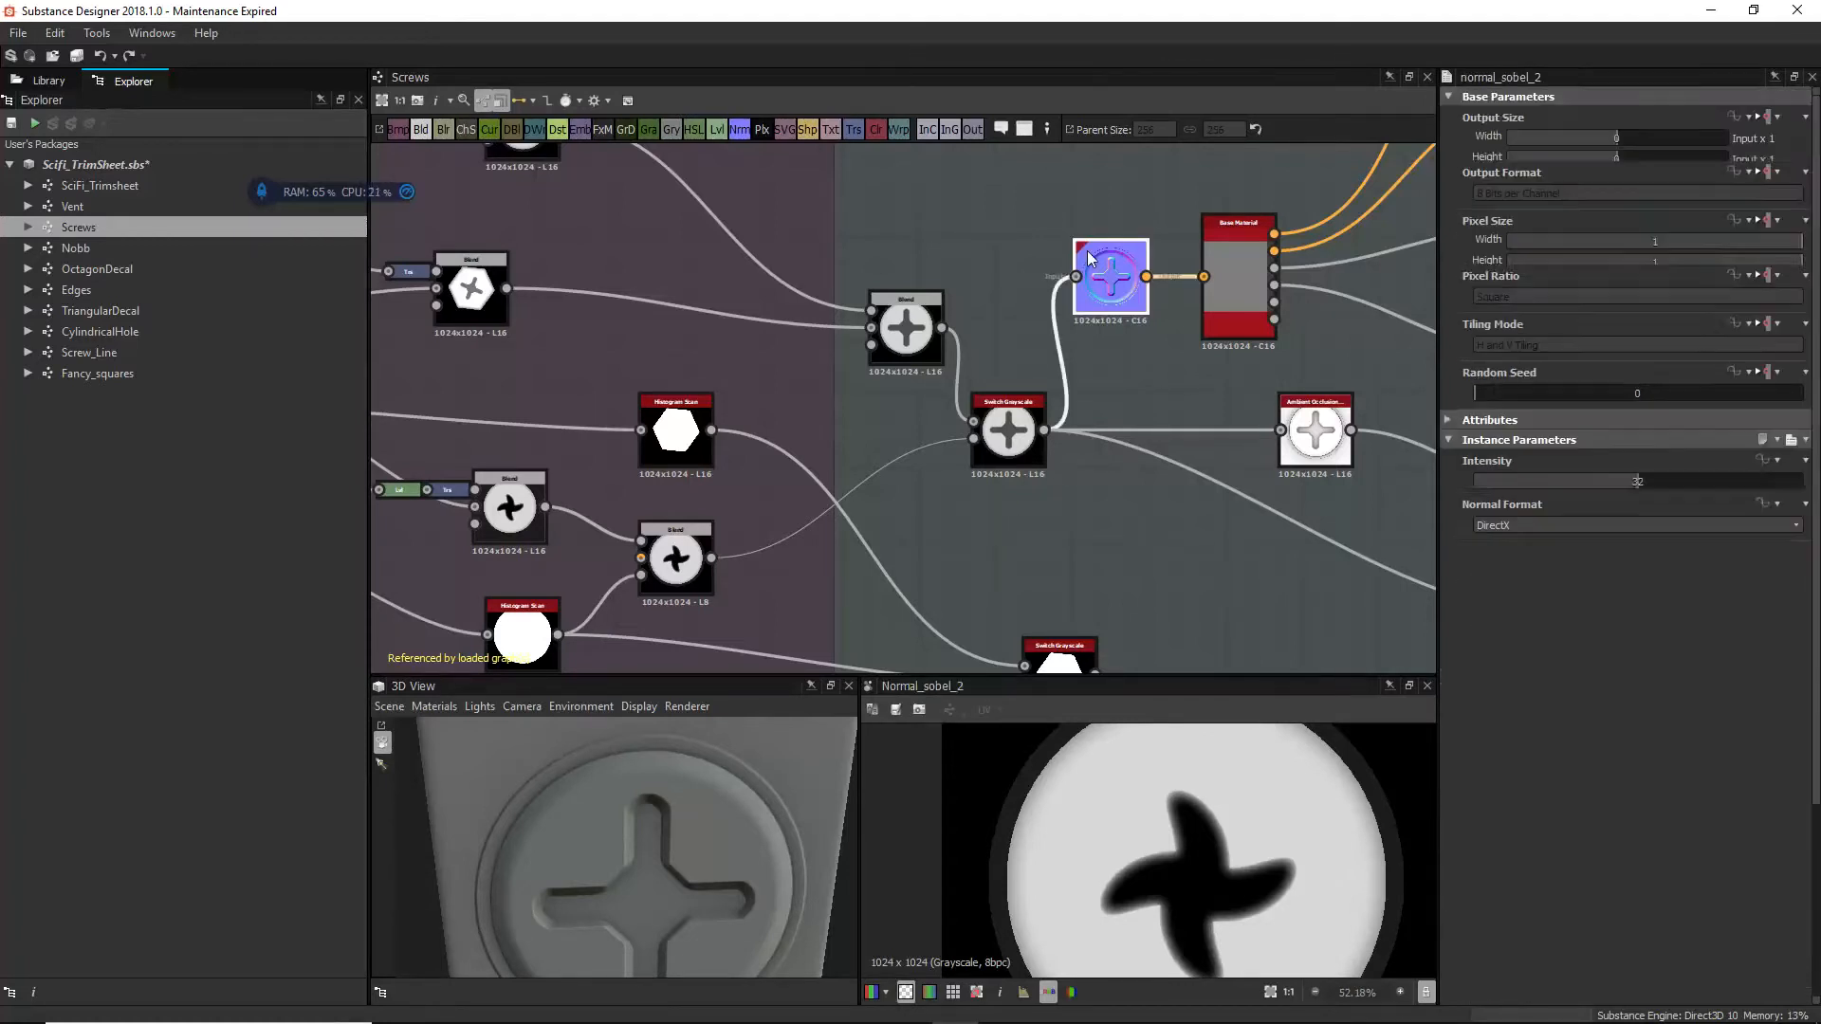
middle_click_drag(1095, 426, 811, 329)
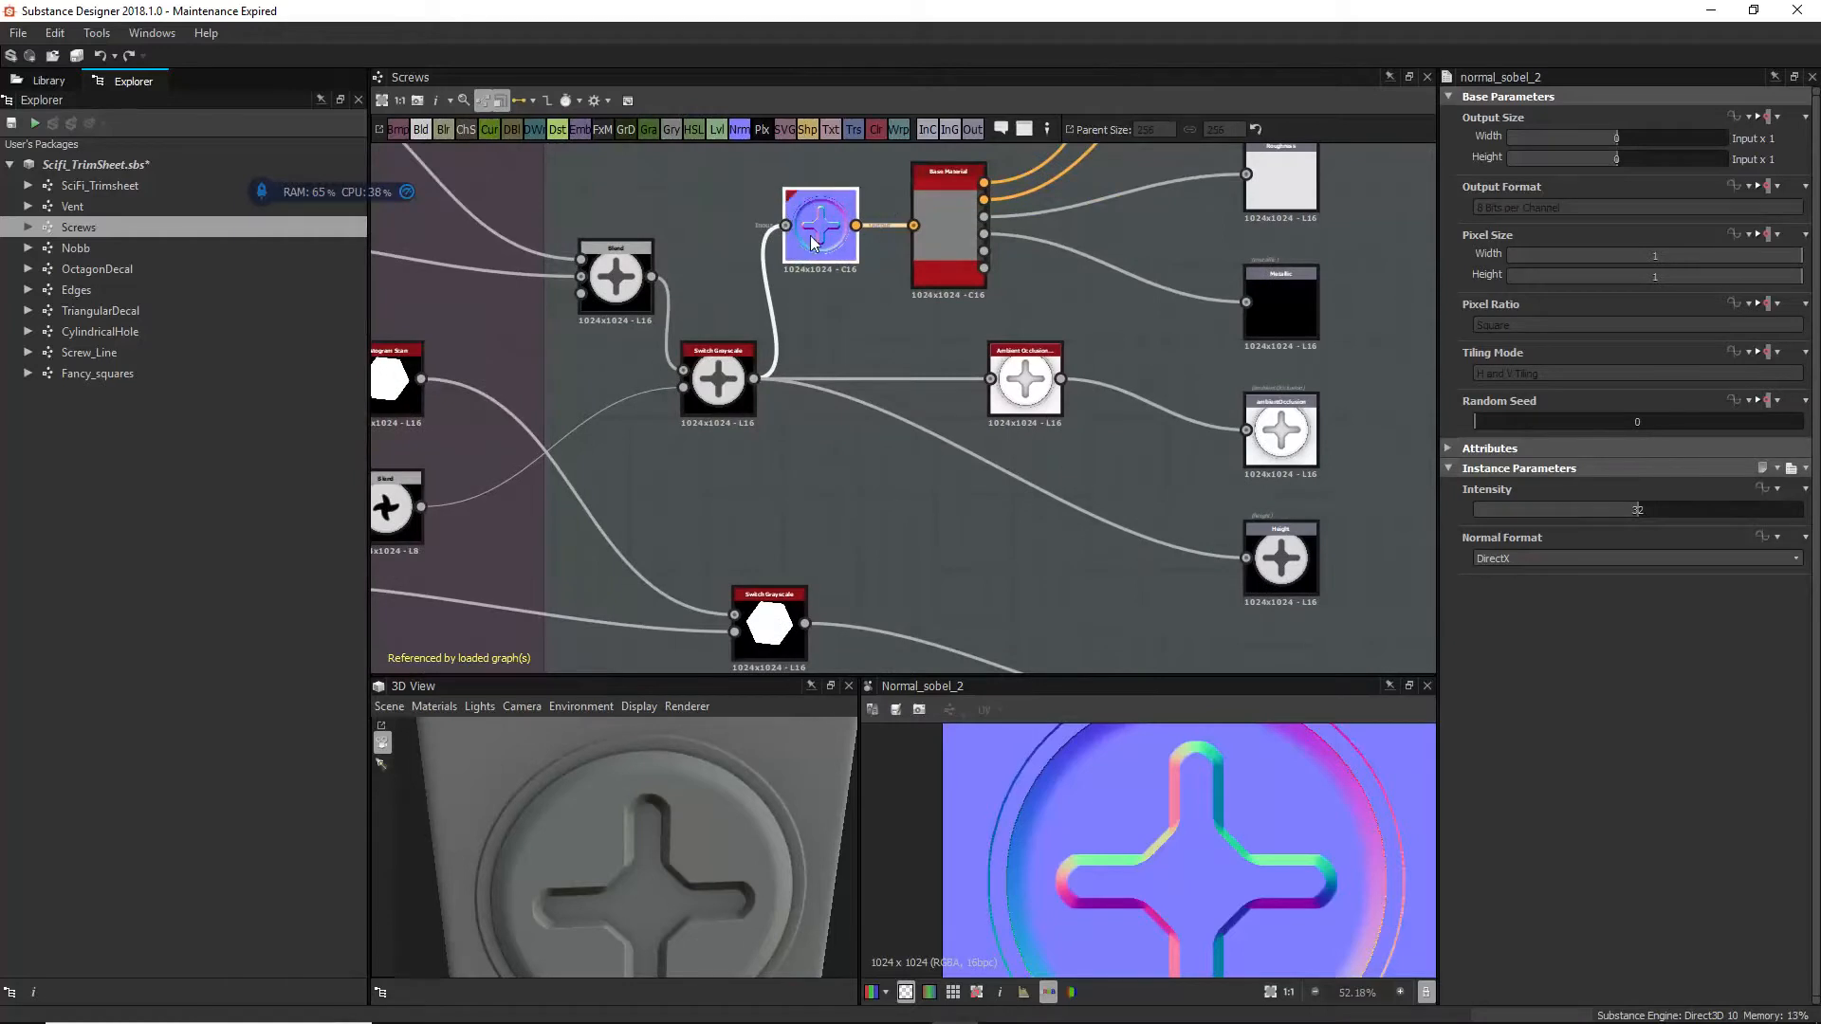
double_click(1280, 567)
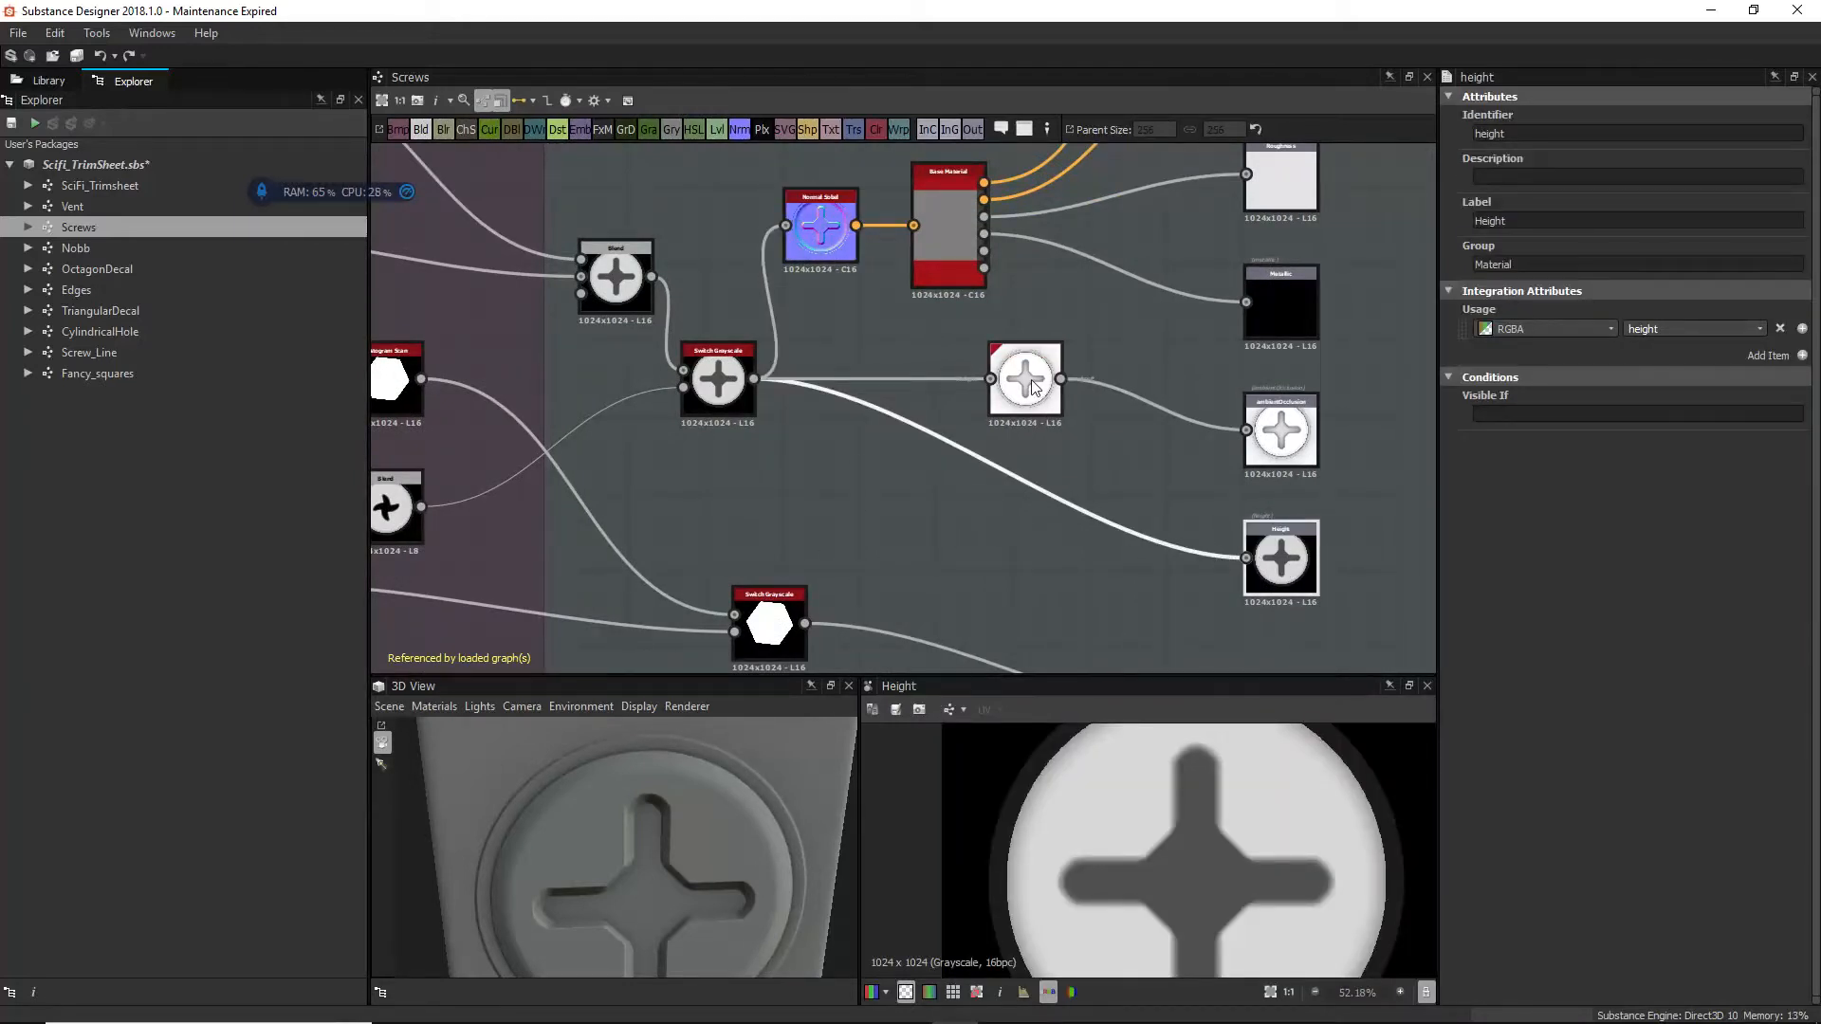
double_click(998, 394)
scroll(1174, 835, "down", 2)
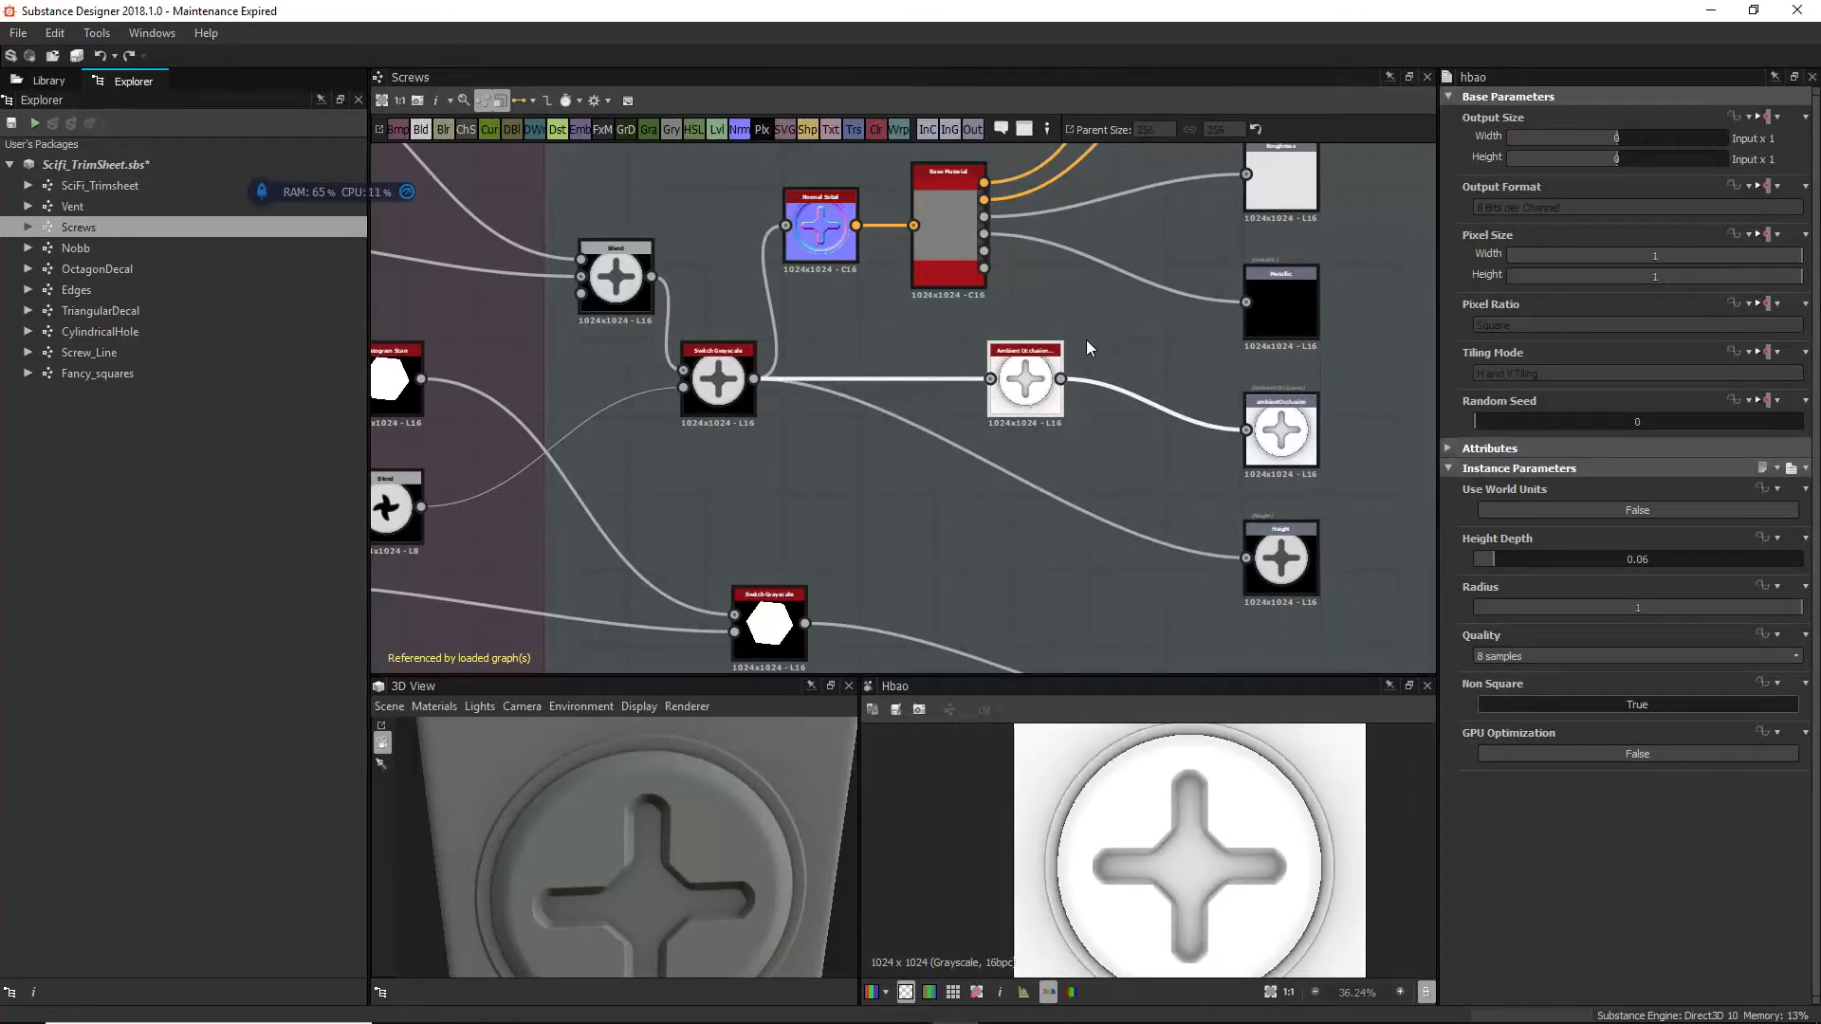
Step: Search the node list for "ao" to locate the Ambient Occlusion node
scroll(1085, 347, "up", 1)
scroll(725, 398, "up", 2)
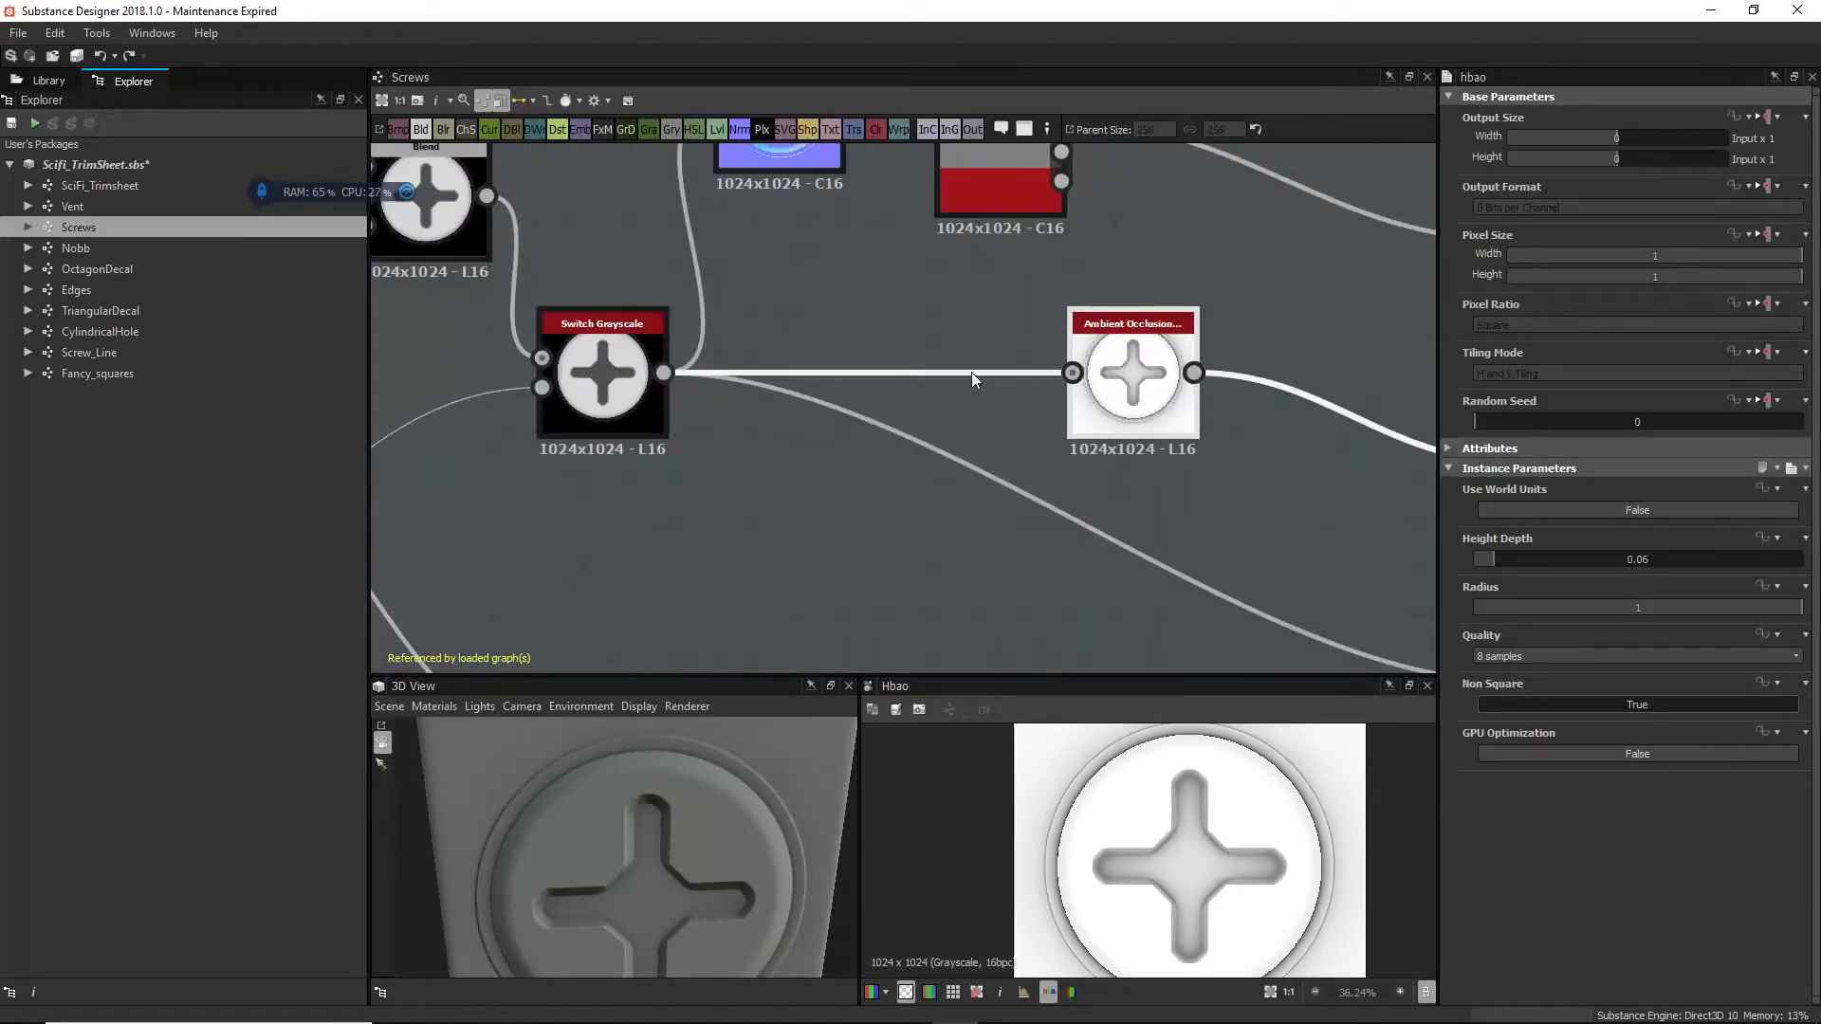
left_click(1002, 474)
key("space")
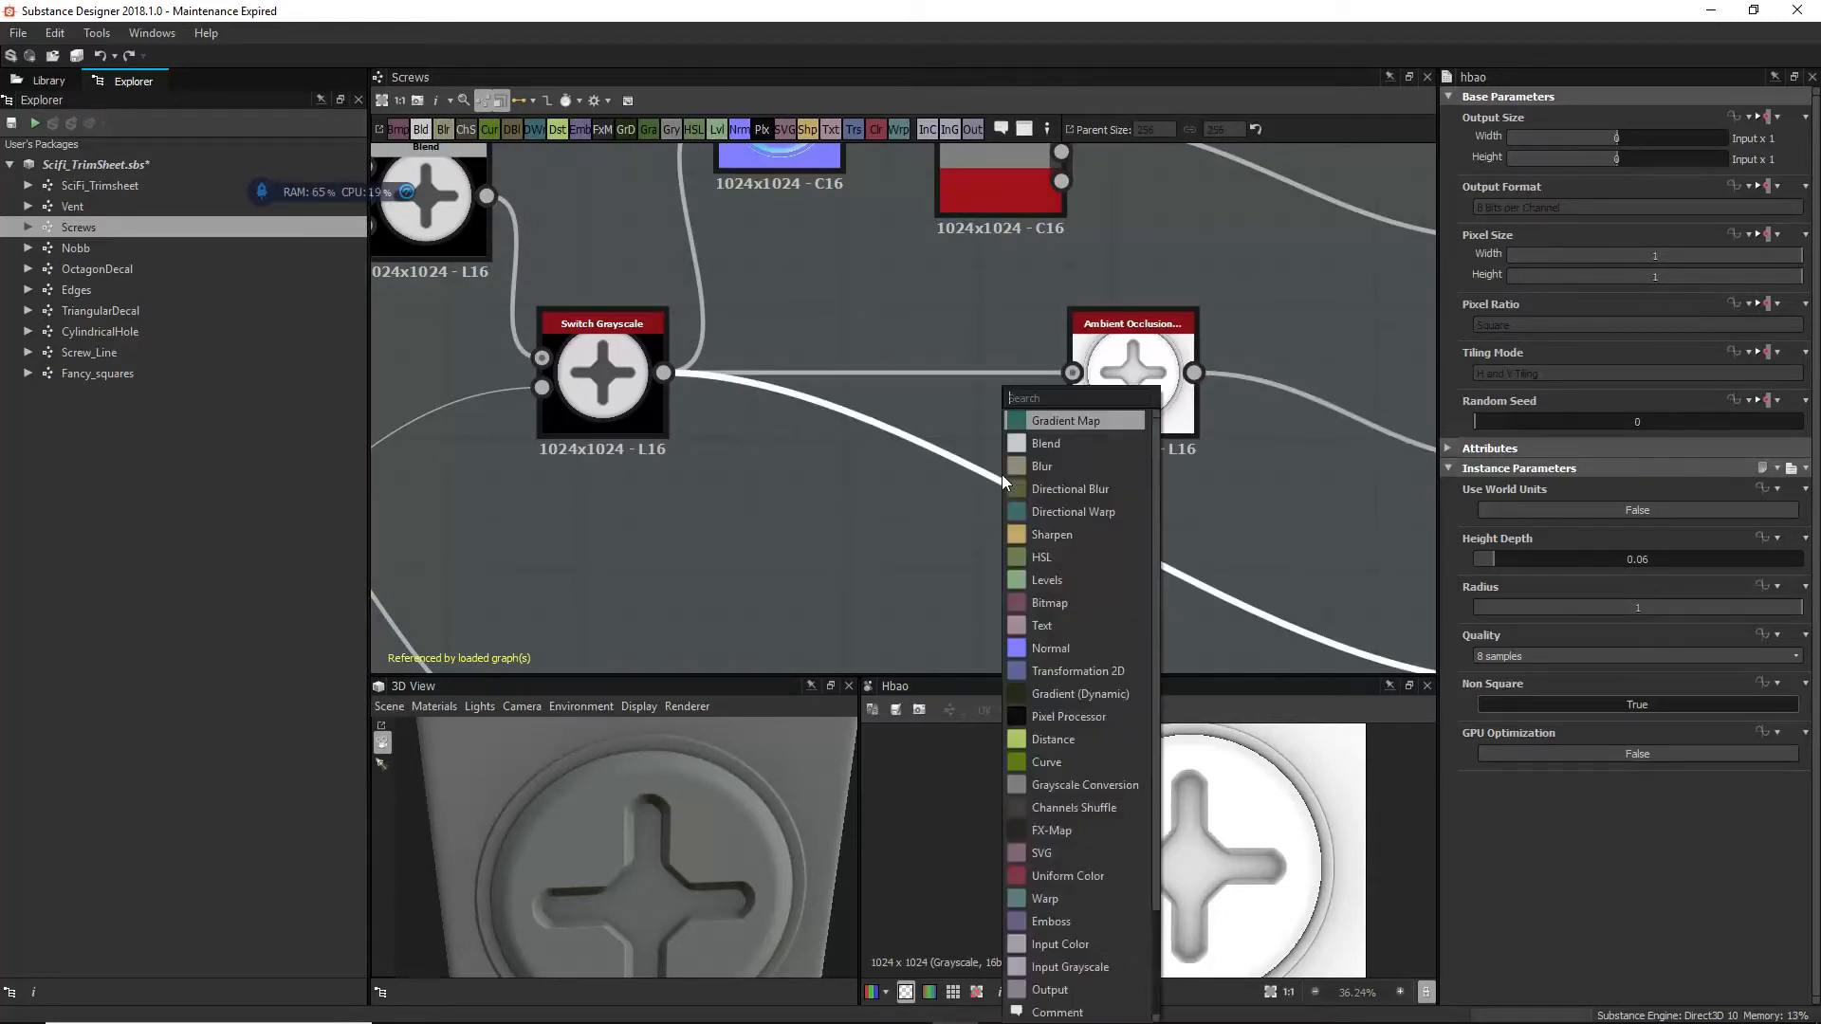
type("ao")
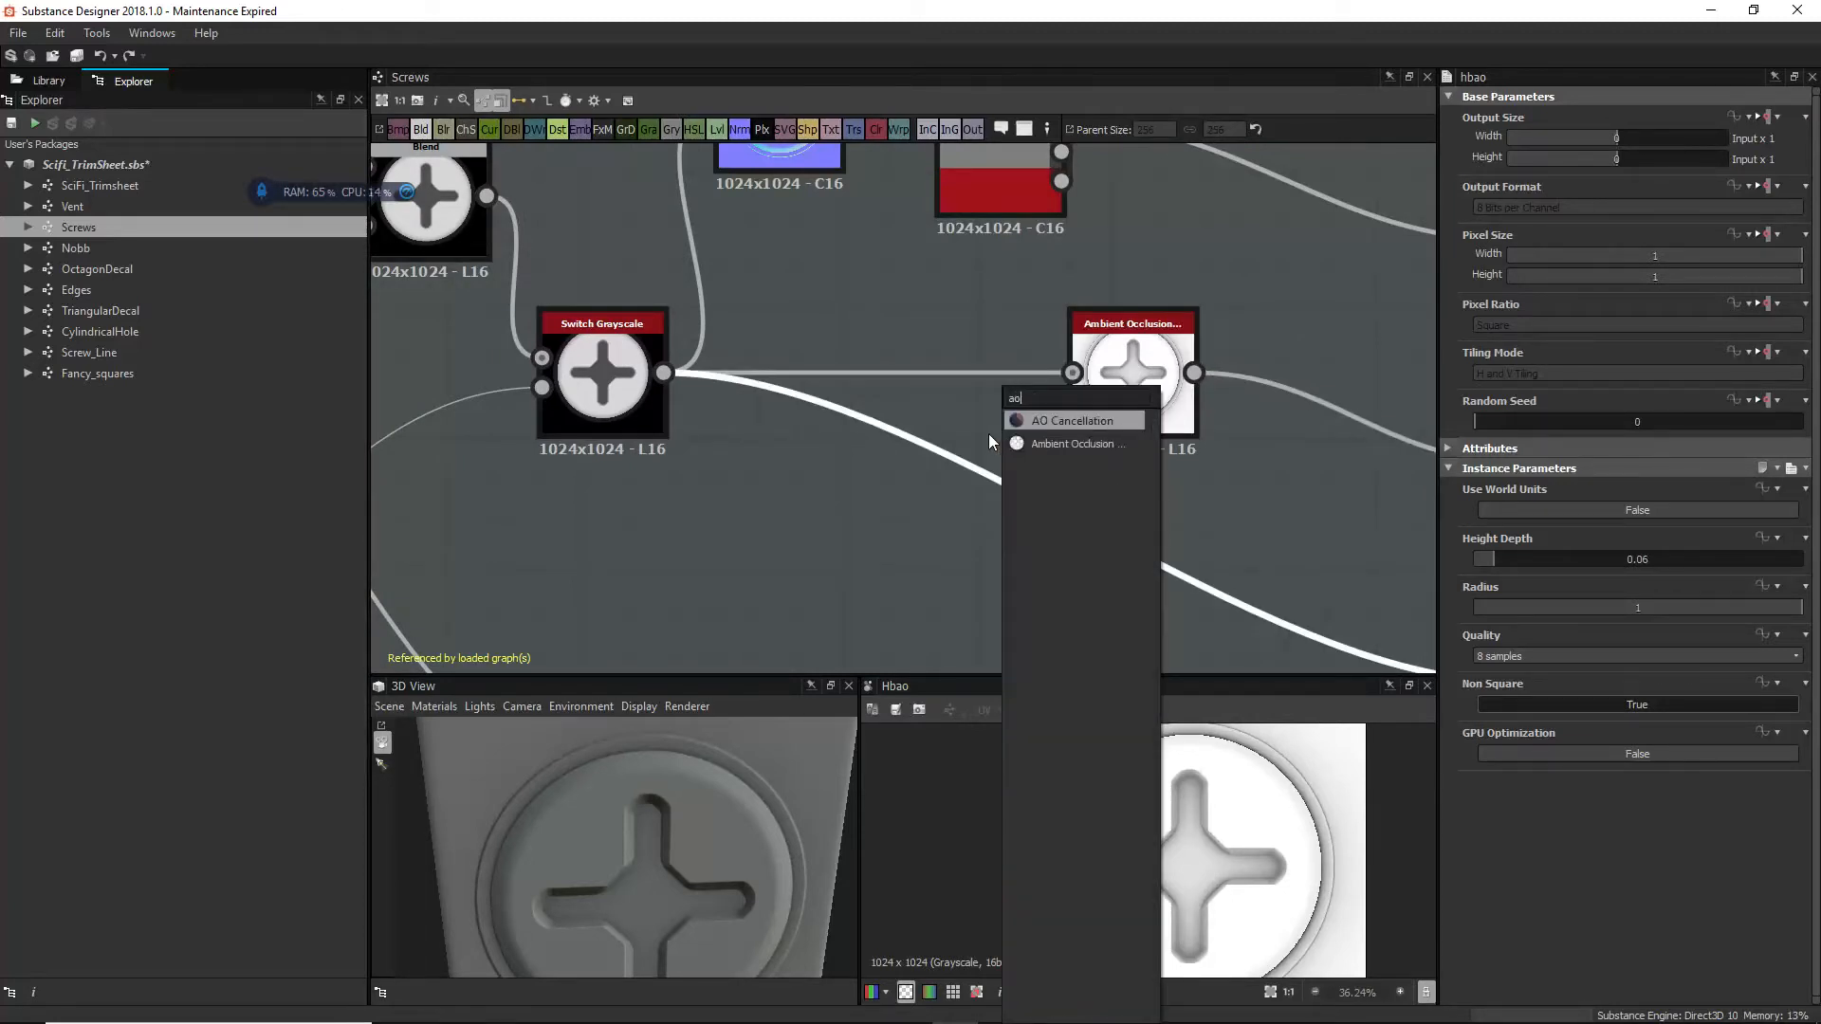
left_click(1056, 442)
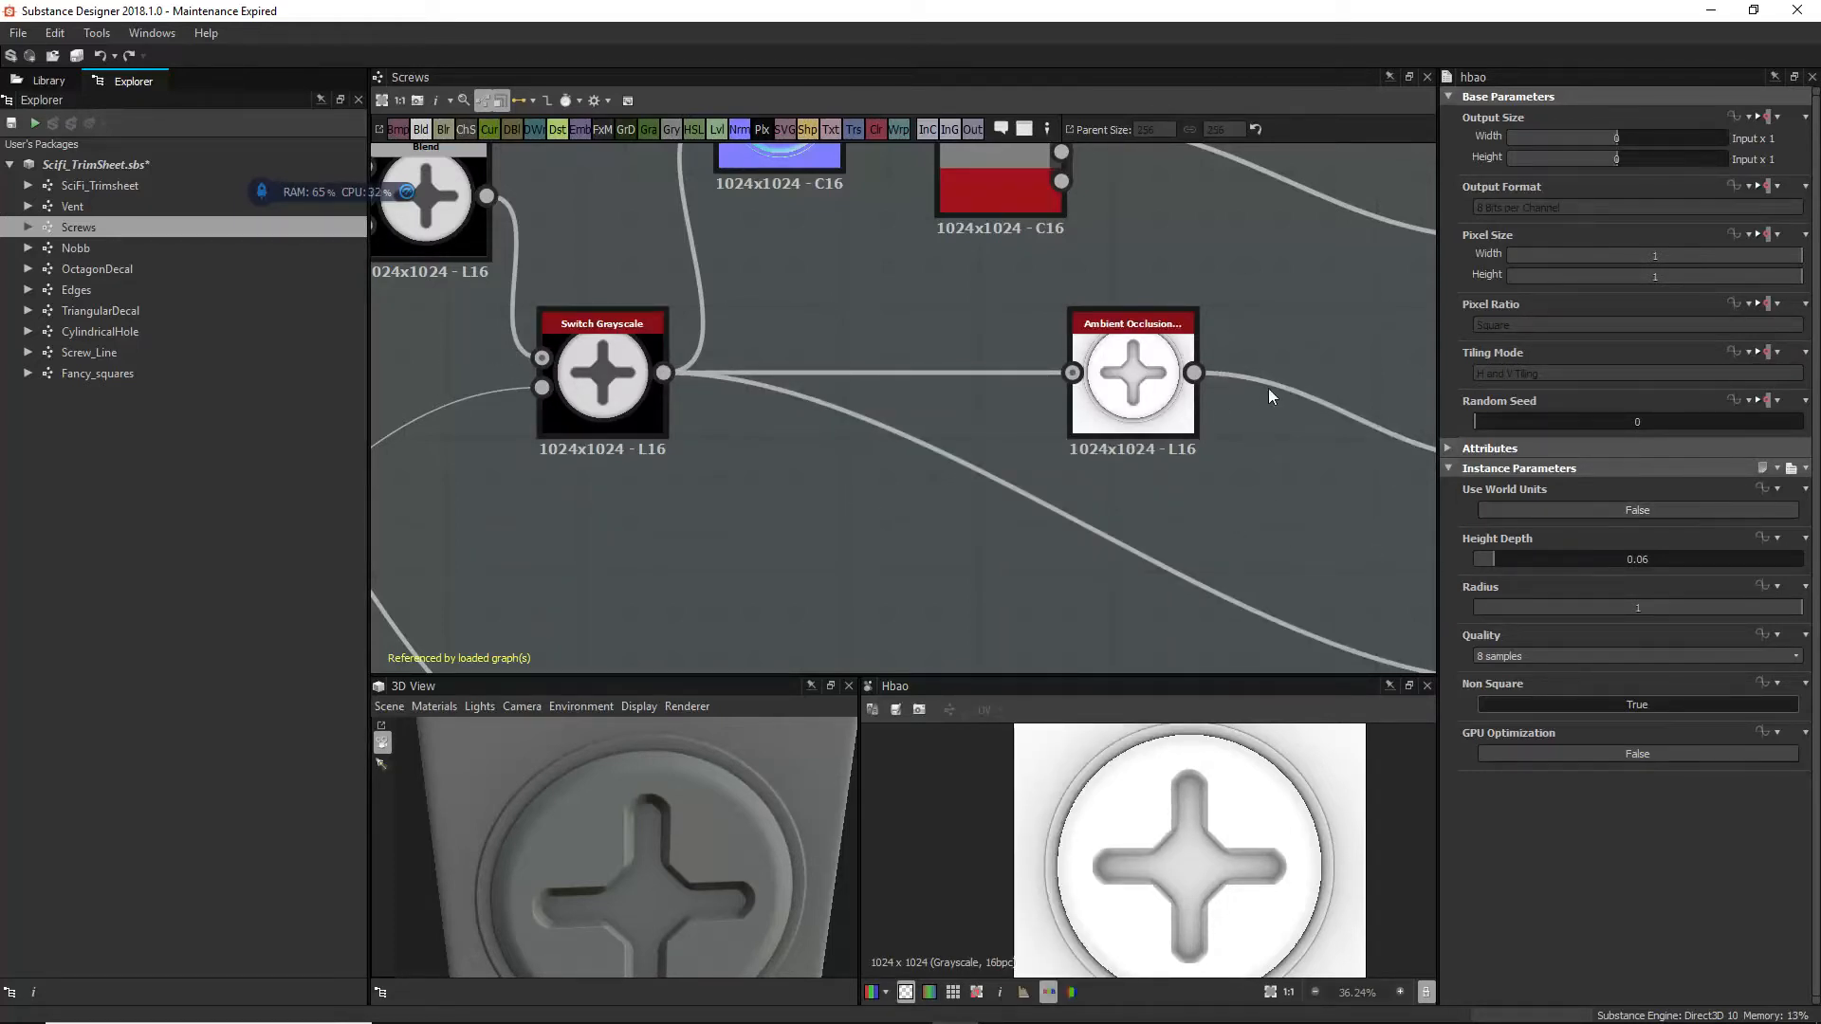
Step: Preview the Ambient Occlusion output and follow the mask's Switch Grayscale to the Mask output
middle_click_drag(1263, 414, 888, 455)
double_click(1203, 502)
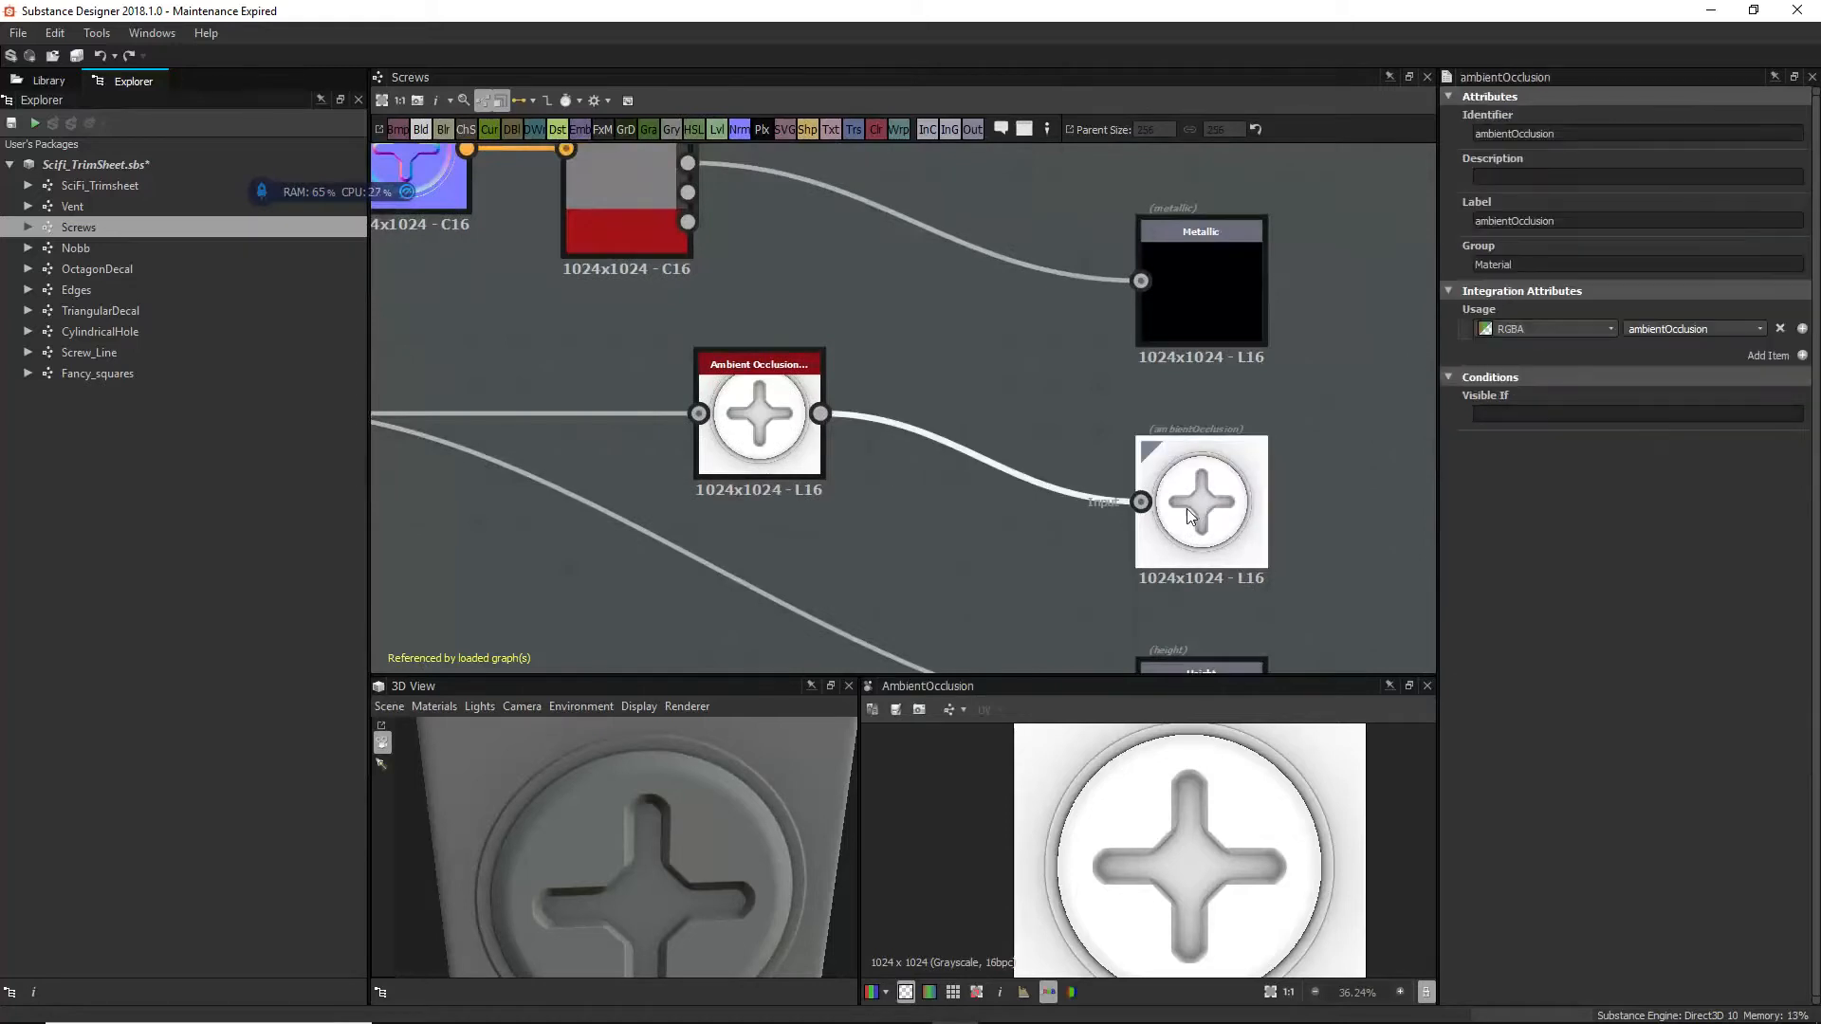
scroll(1187, 510, "down", 3)
middle_click_drag(1054, 513, 1108, 286)
middle_click_drag(919, 426, 1008, 409)
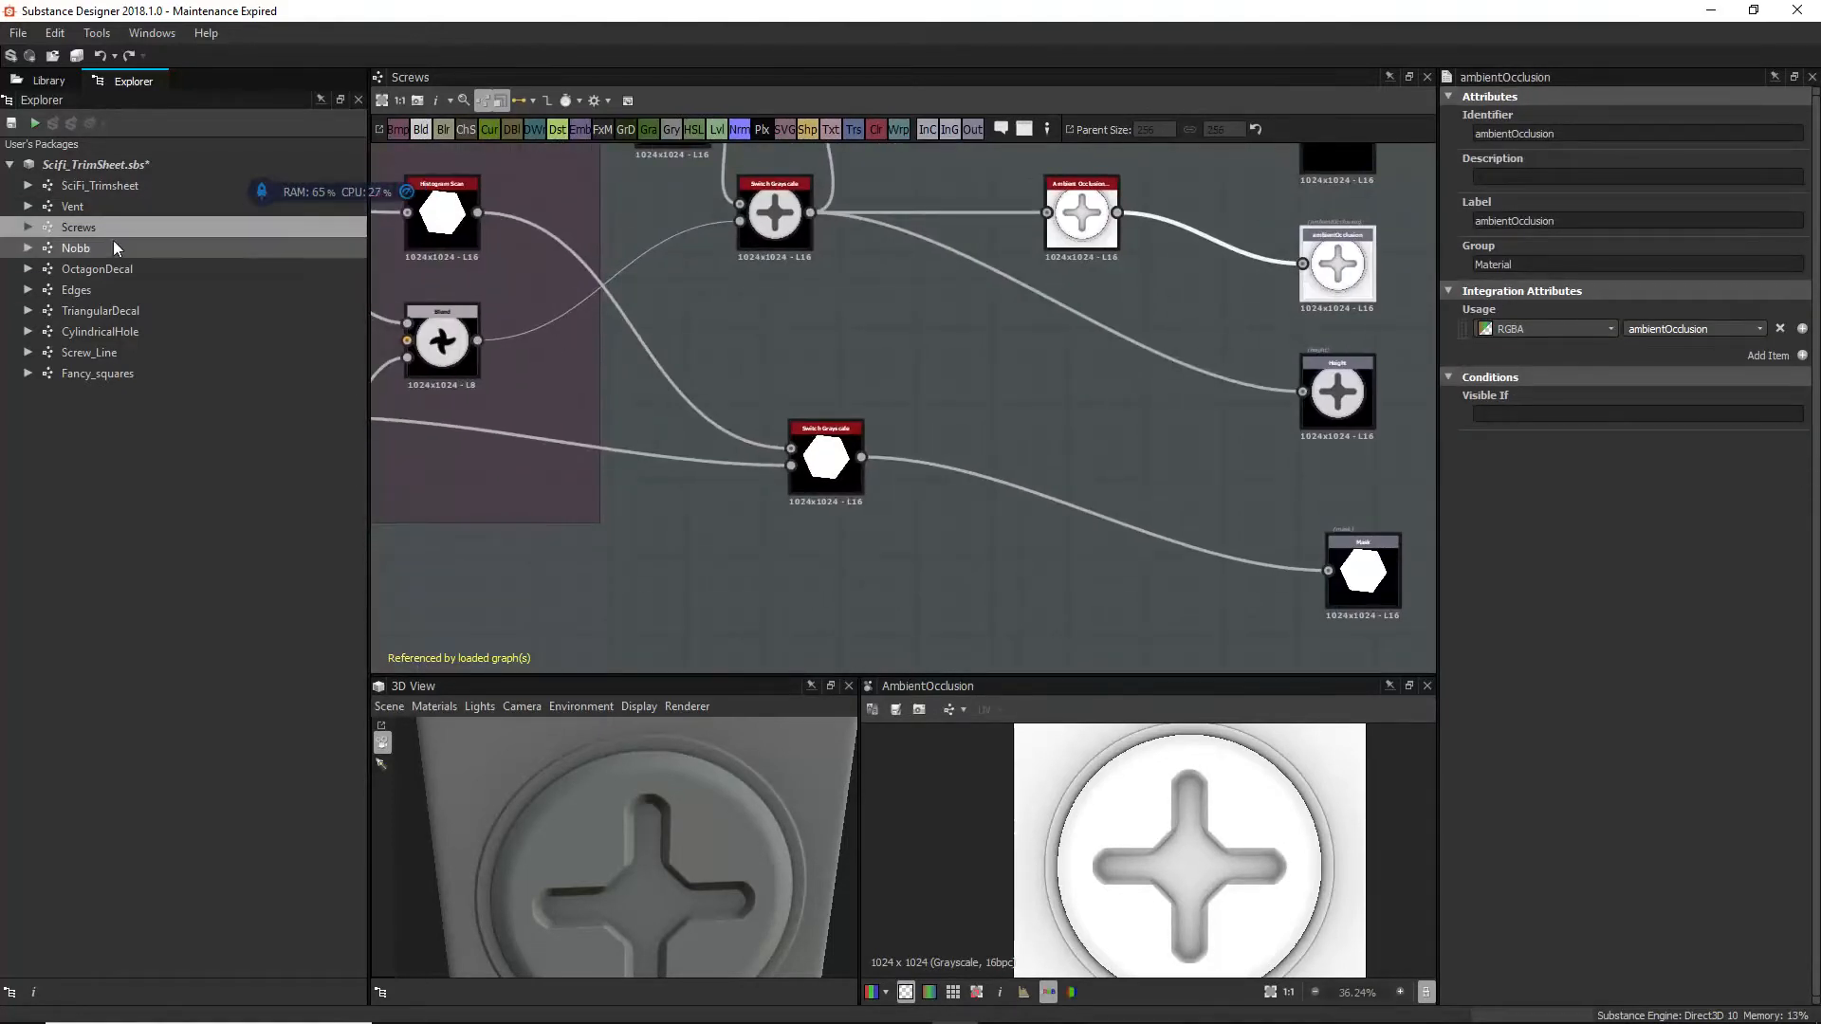
Step: Open the Edges graph from the package and rotate the 3D preview to examine its edge strip
left_click(140, 298)
double_click(141, 298)
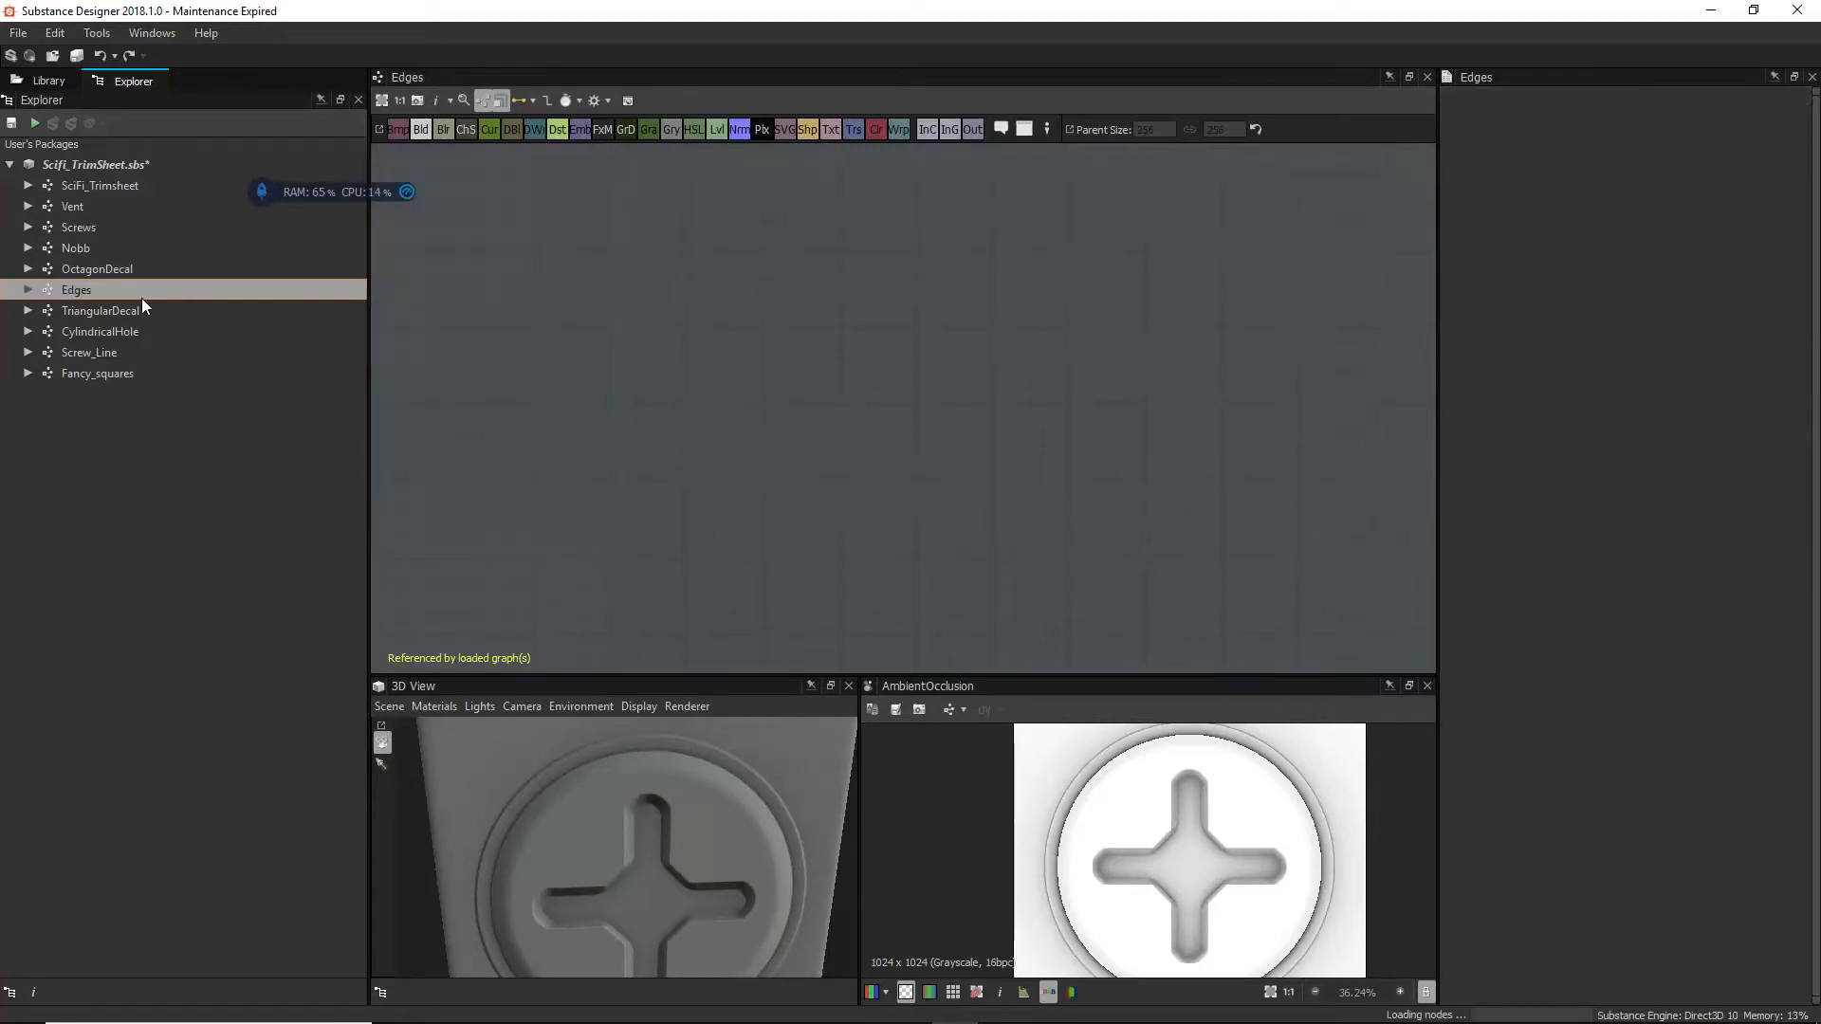
left_click_drag(708, 888, 563, 865)
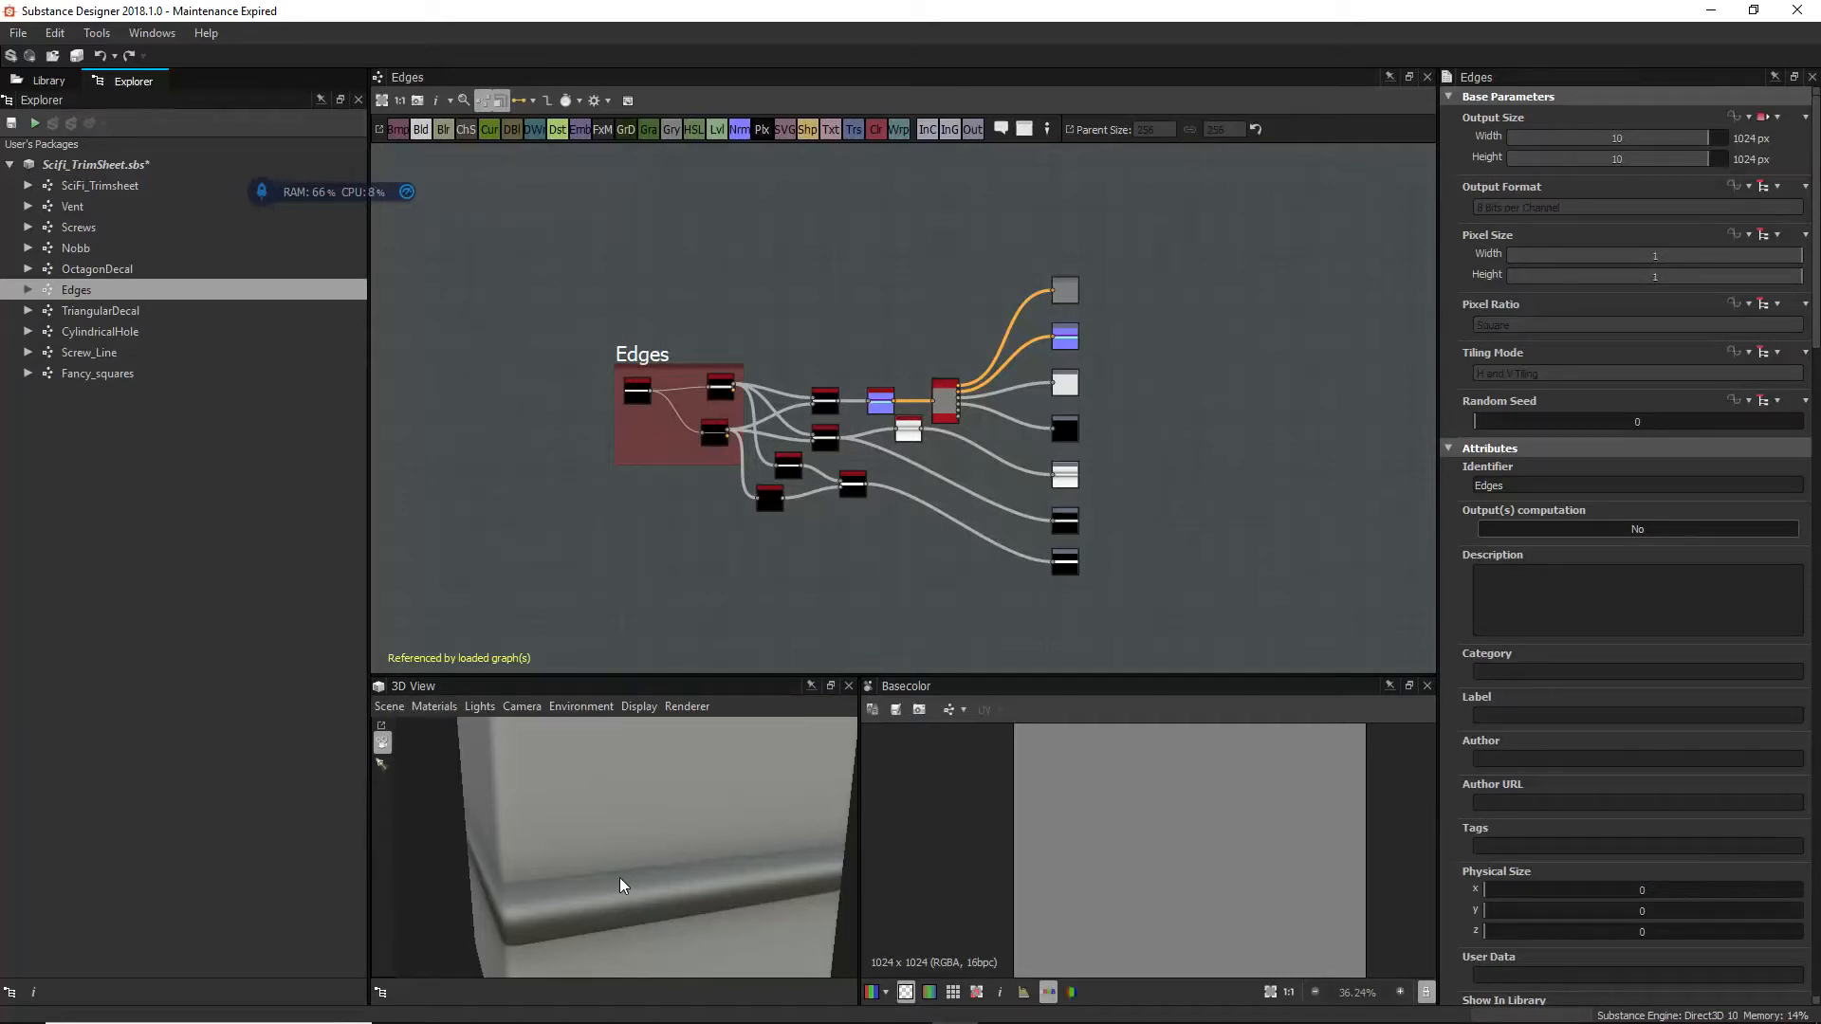
Step: Preview the Shape node in the Edges frame and the two Bevel variants it feeds
scroll(559, 390, "up", 3)
scroll(607, 376, "up", 2)
left_click(646, 365)
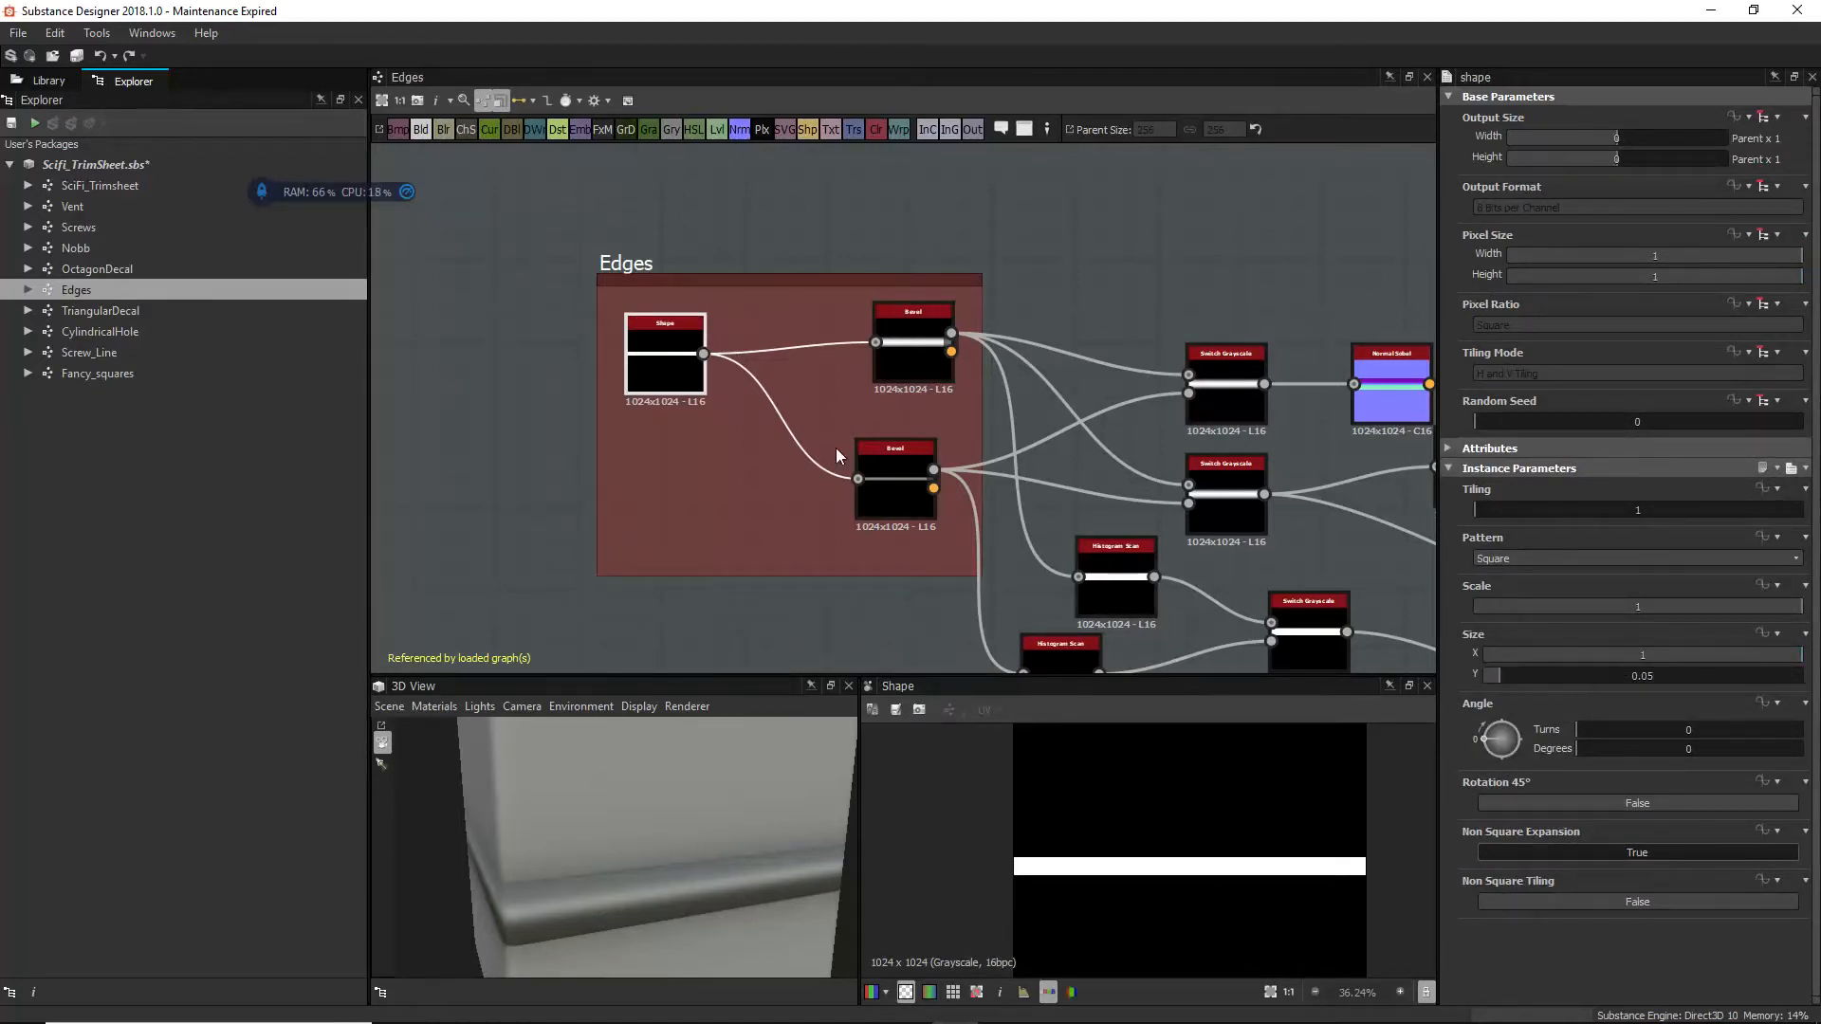
left_click(912, 327)
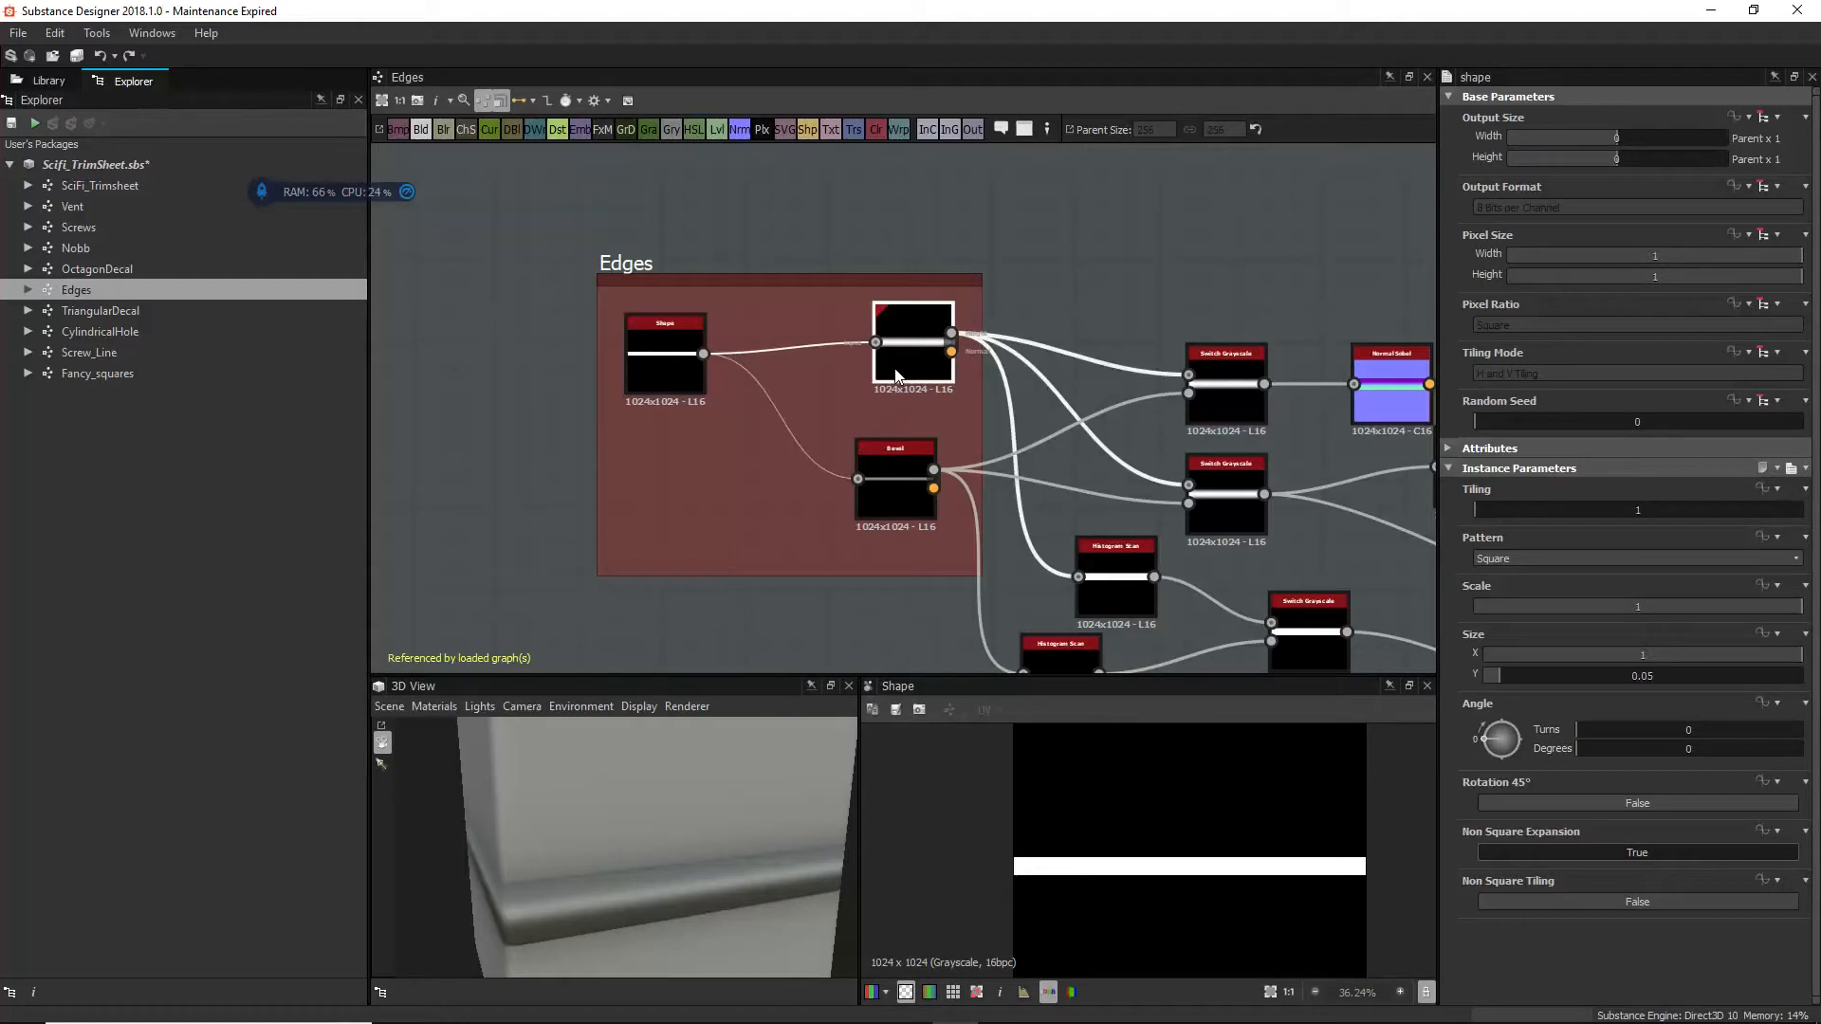
left_click(890, 503)
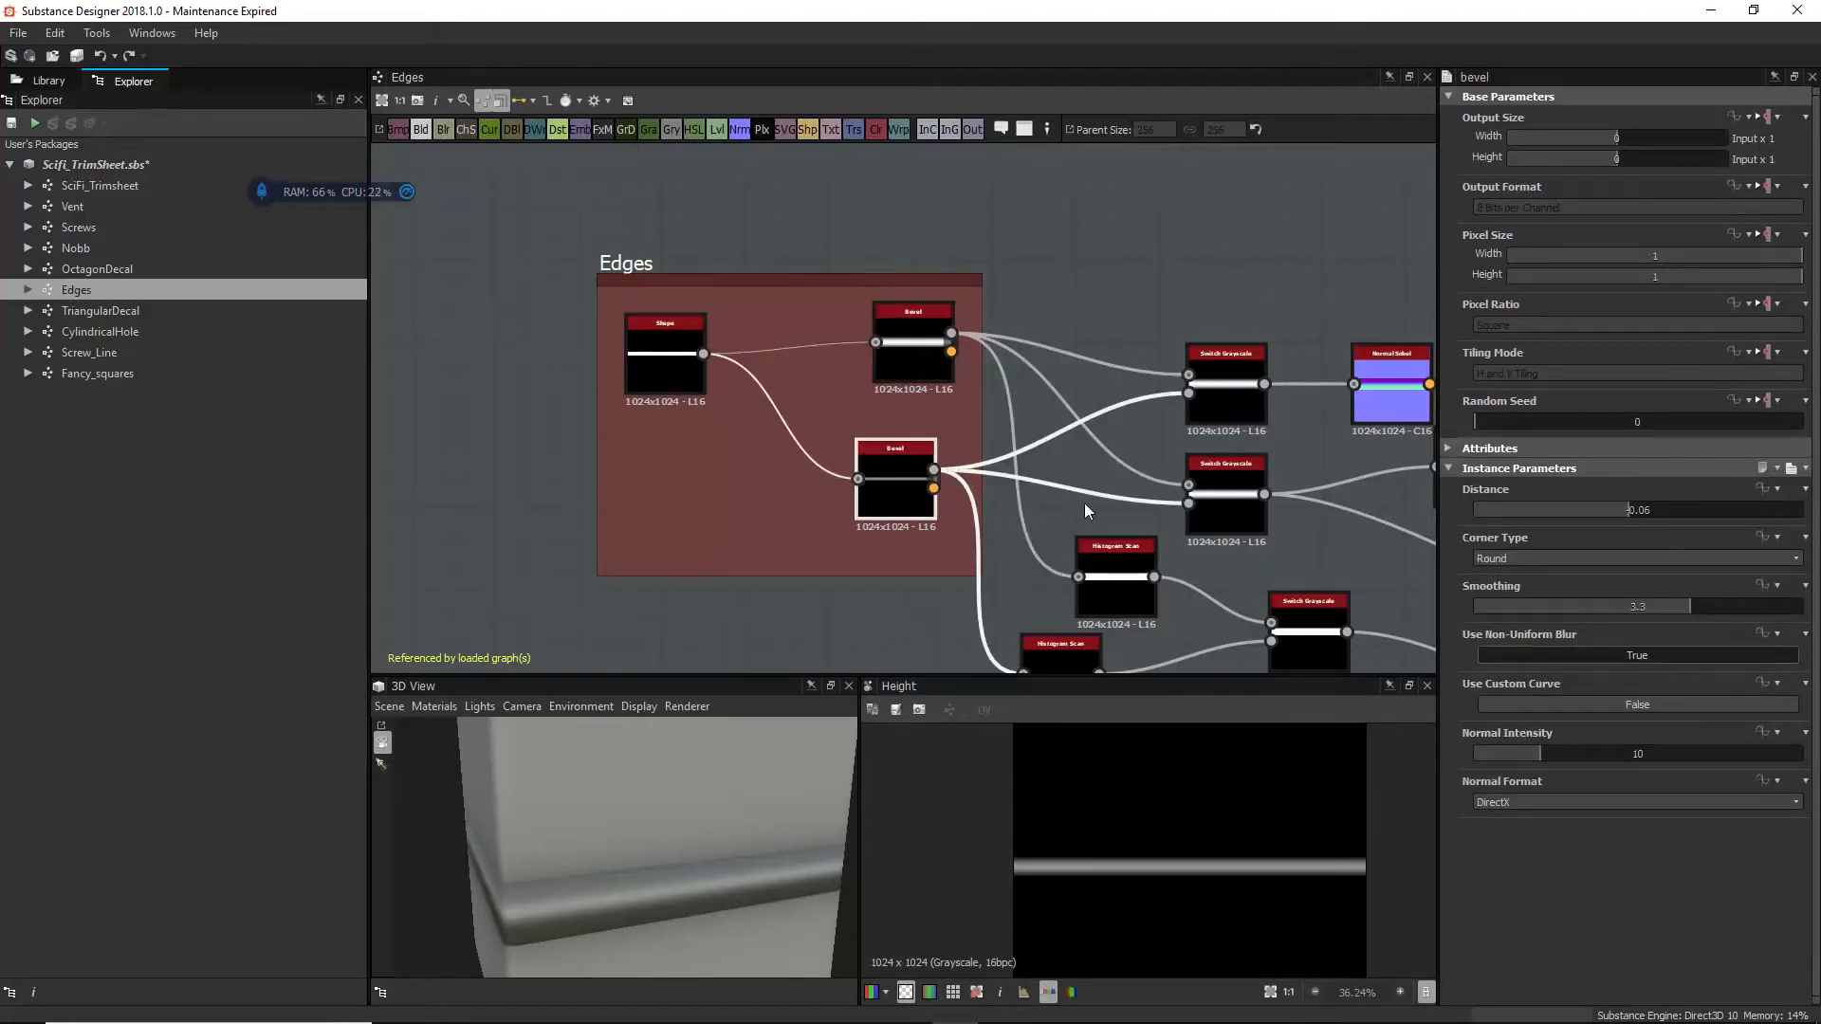
Step: Preview the two Histogram Scan nodes fed by the Bevels and follow their Switch Grayscale to the Mask output
middle_click_drag(1219, 497, 1041, 431)
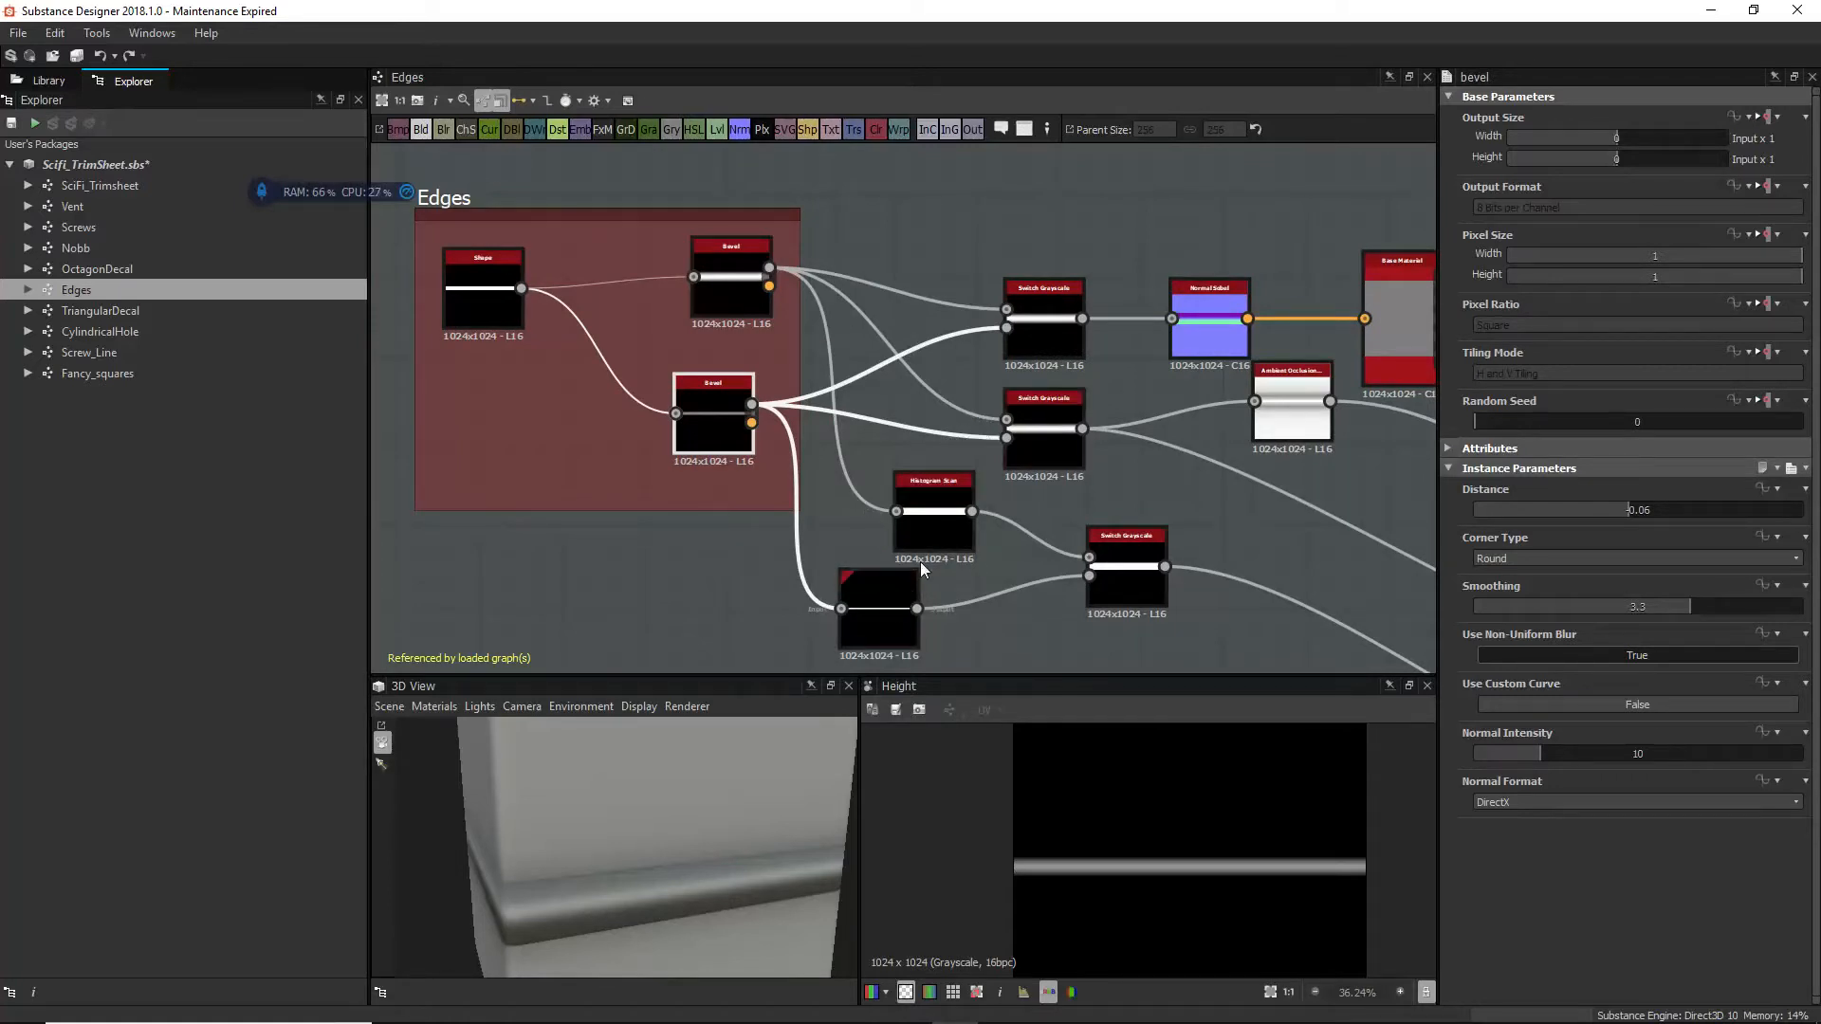
left_click(934, 513)
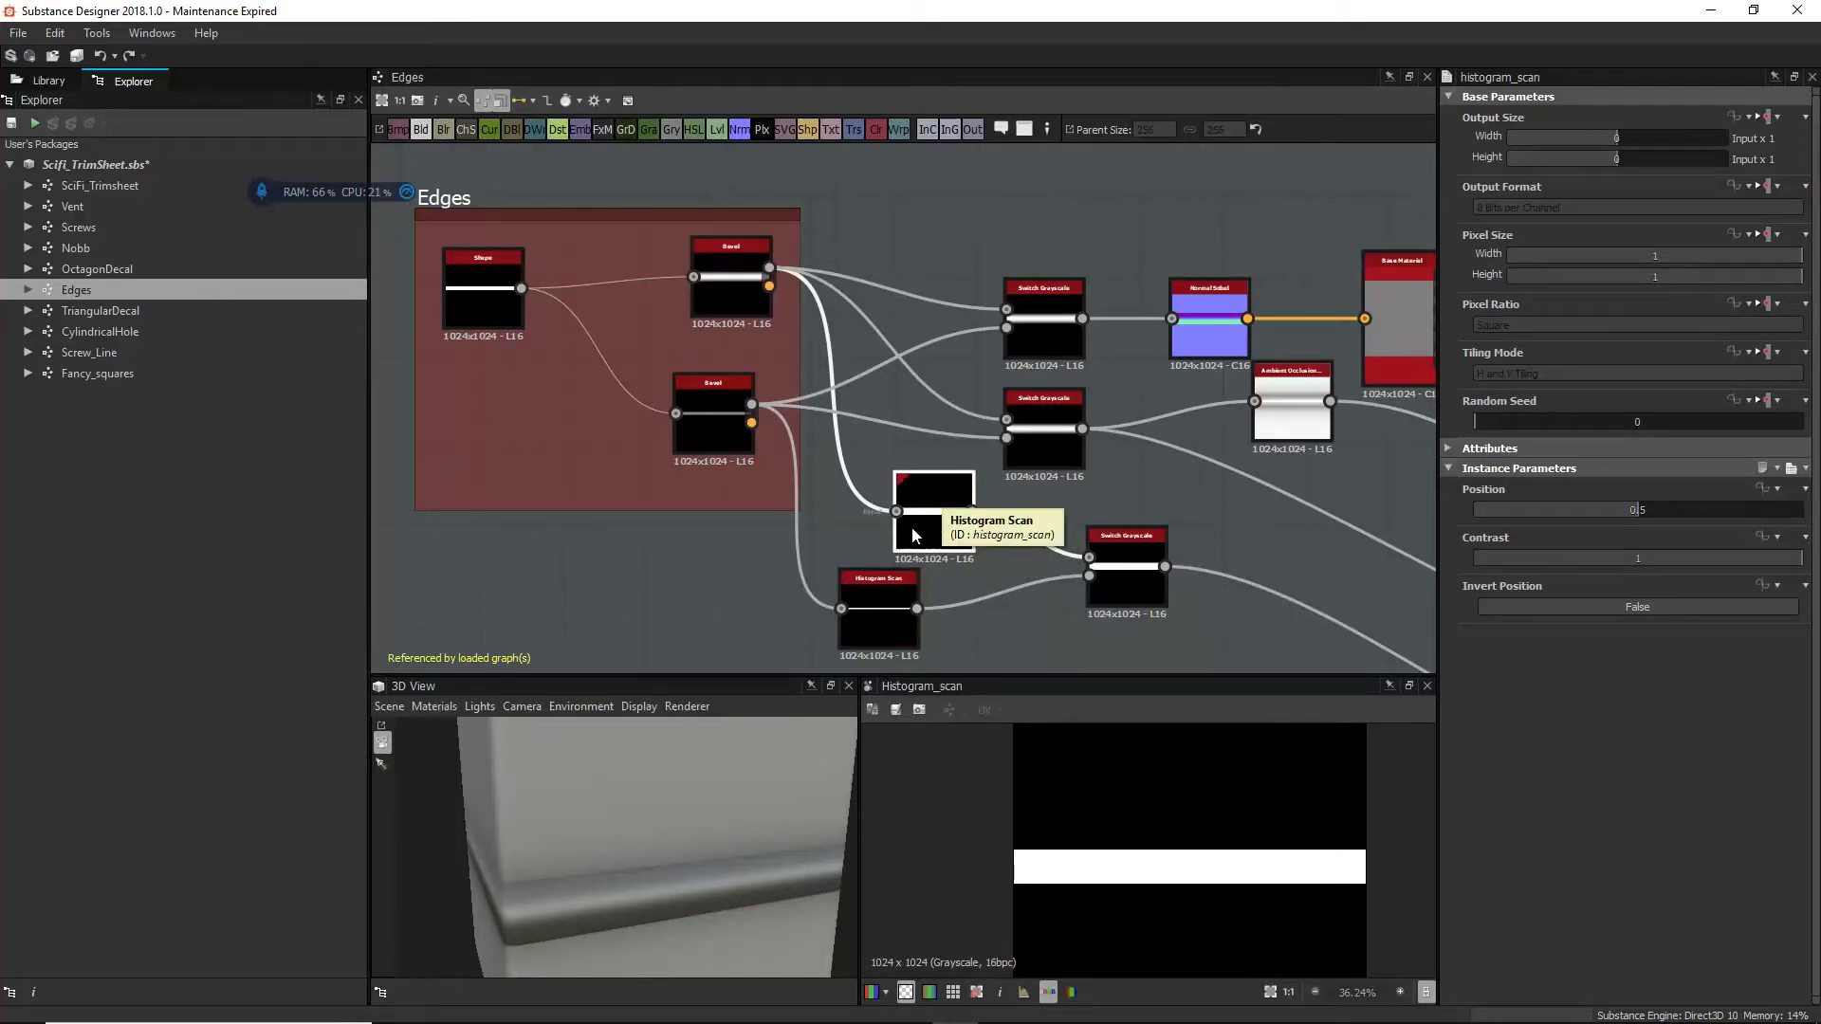
left_click(887, 593)
middle_click_drag(1174, 579, 965, 447)
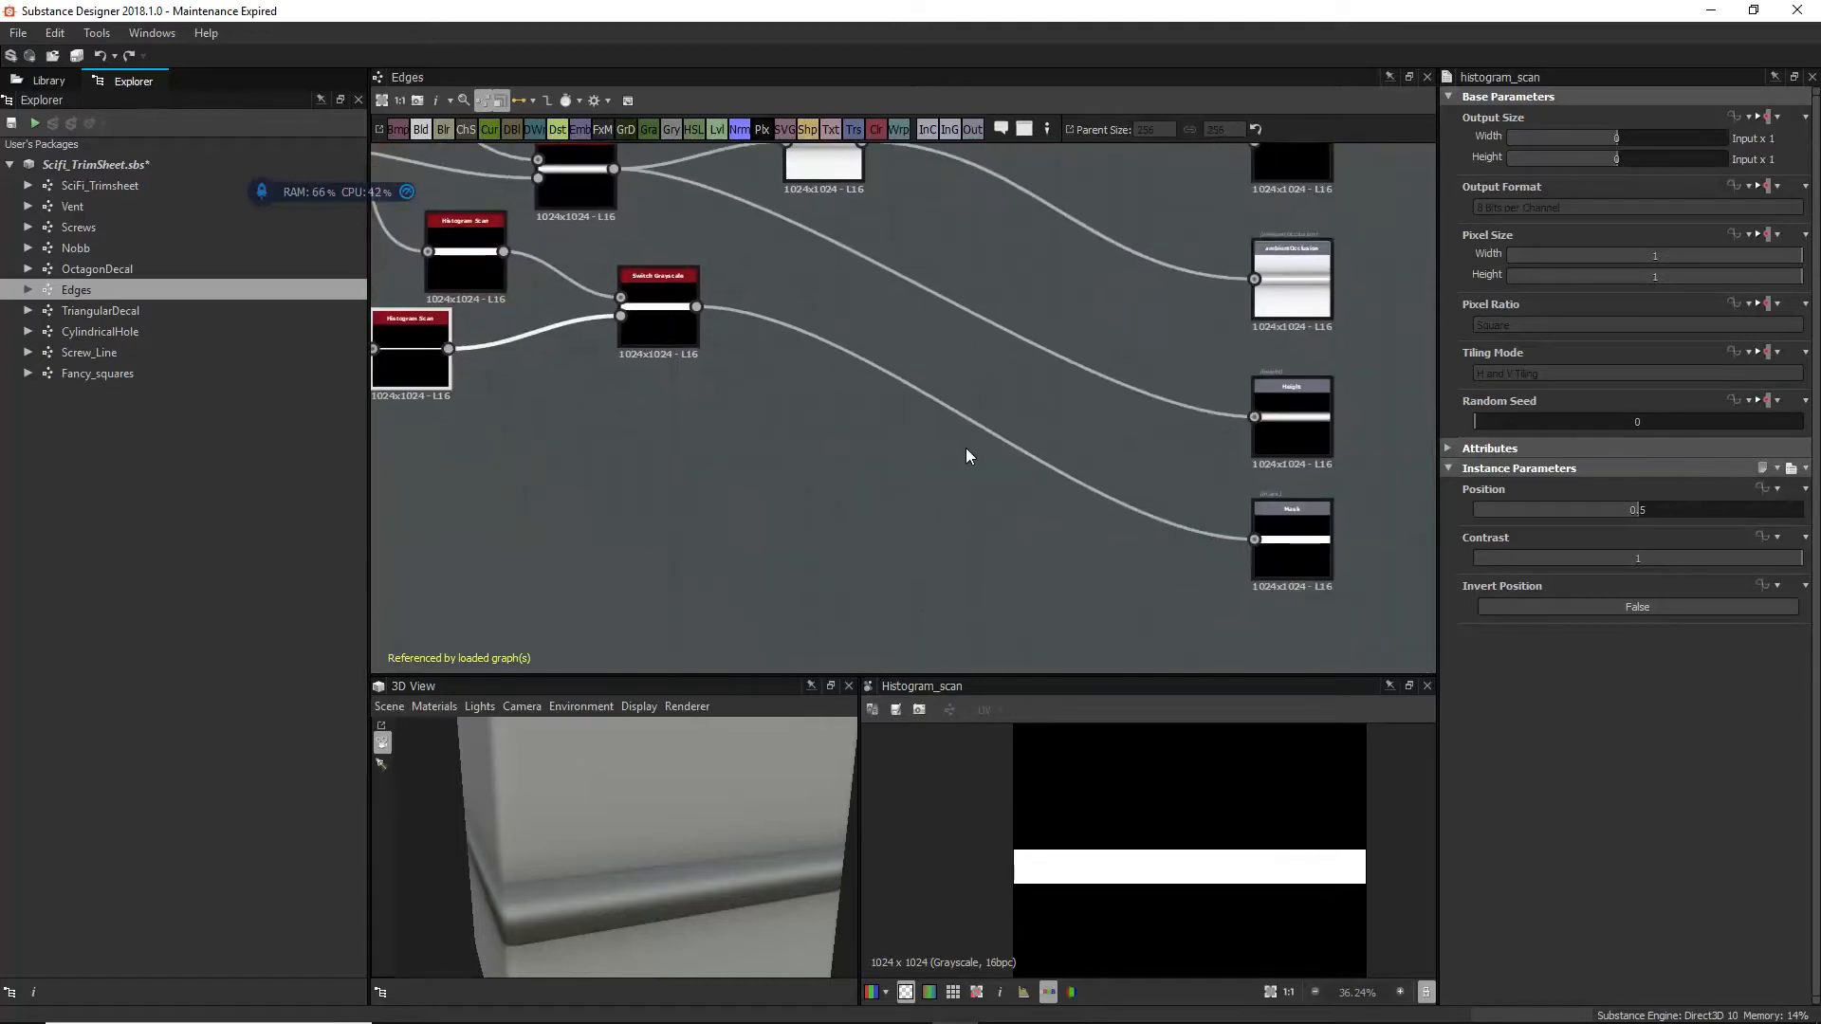
left_click(1307, 550)
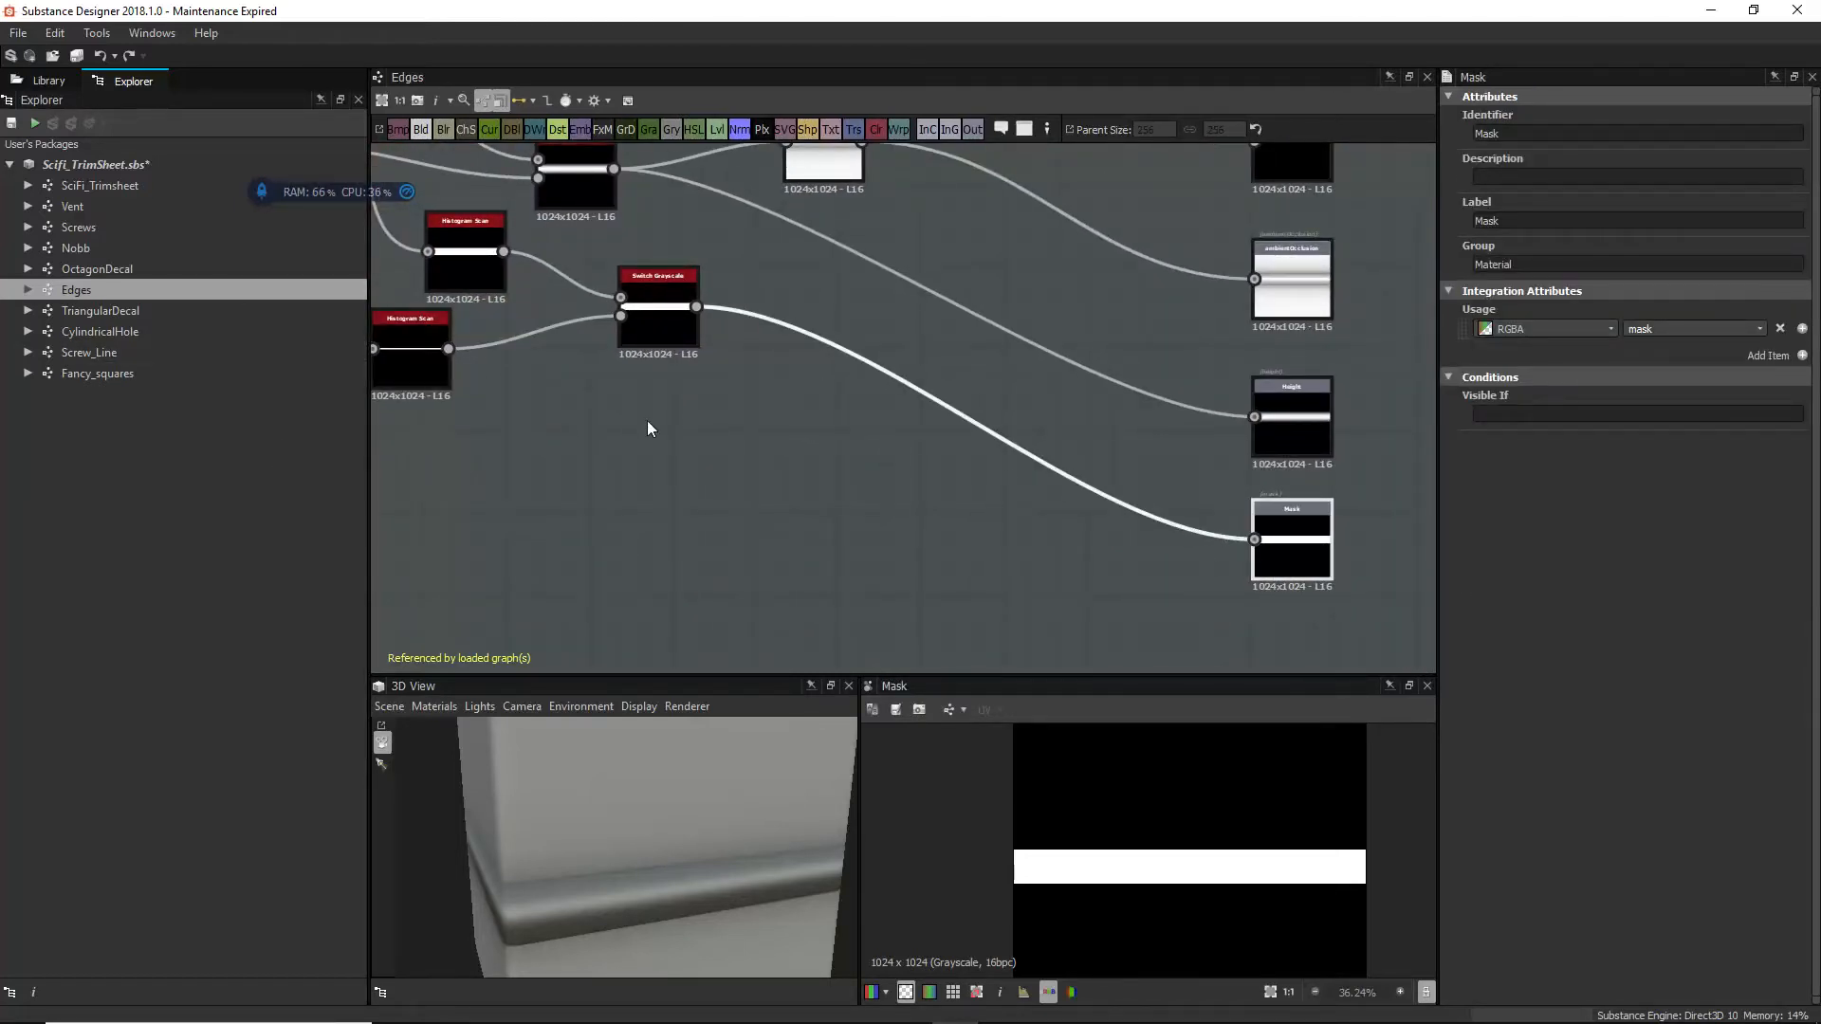
middle_click_drag(642, 418, 711, 476)
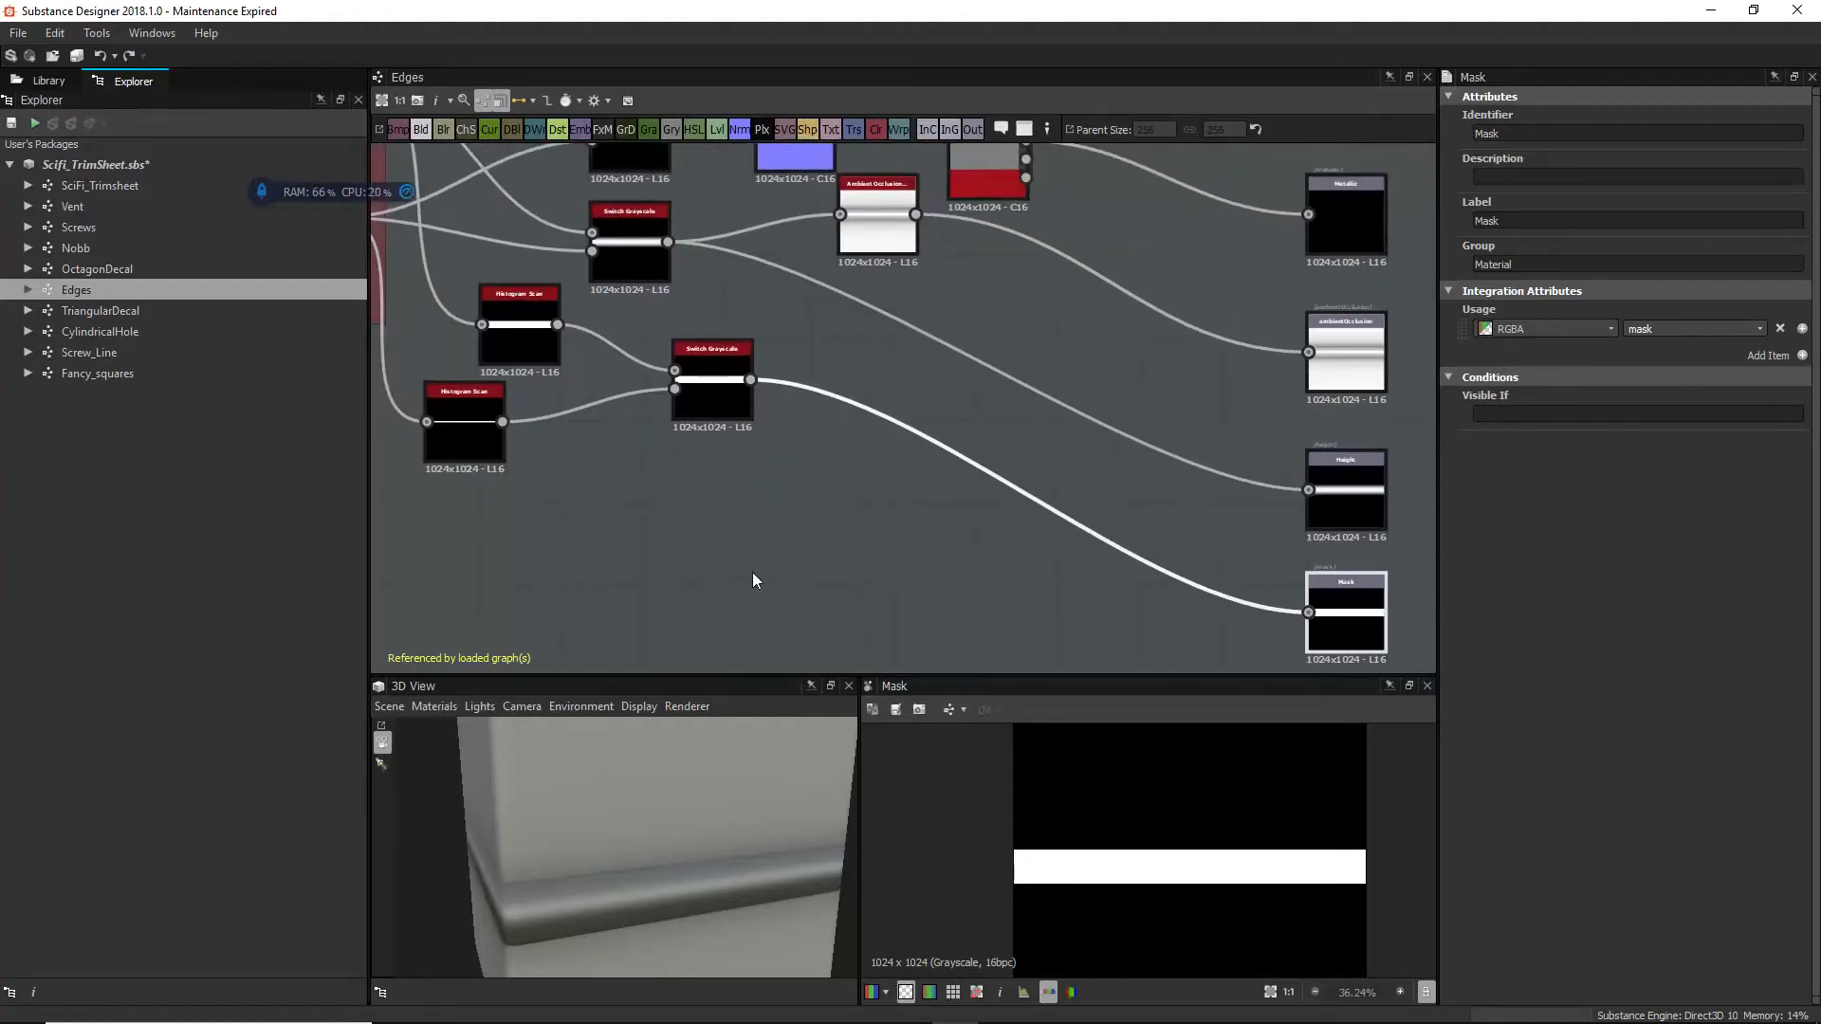
right_click(897, 578)
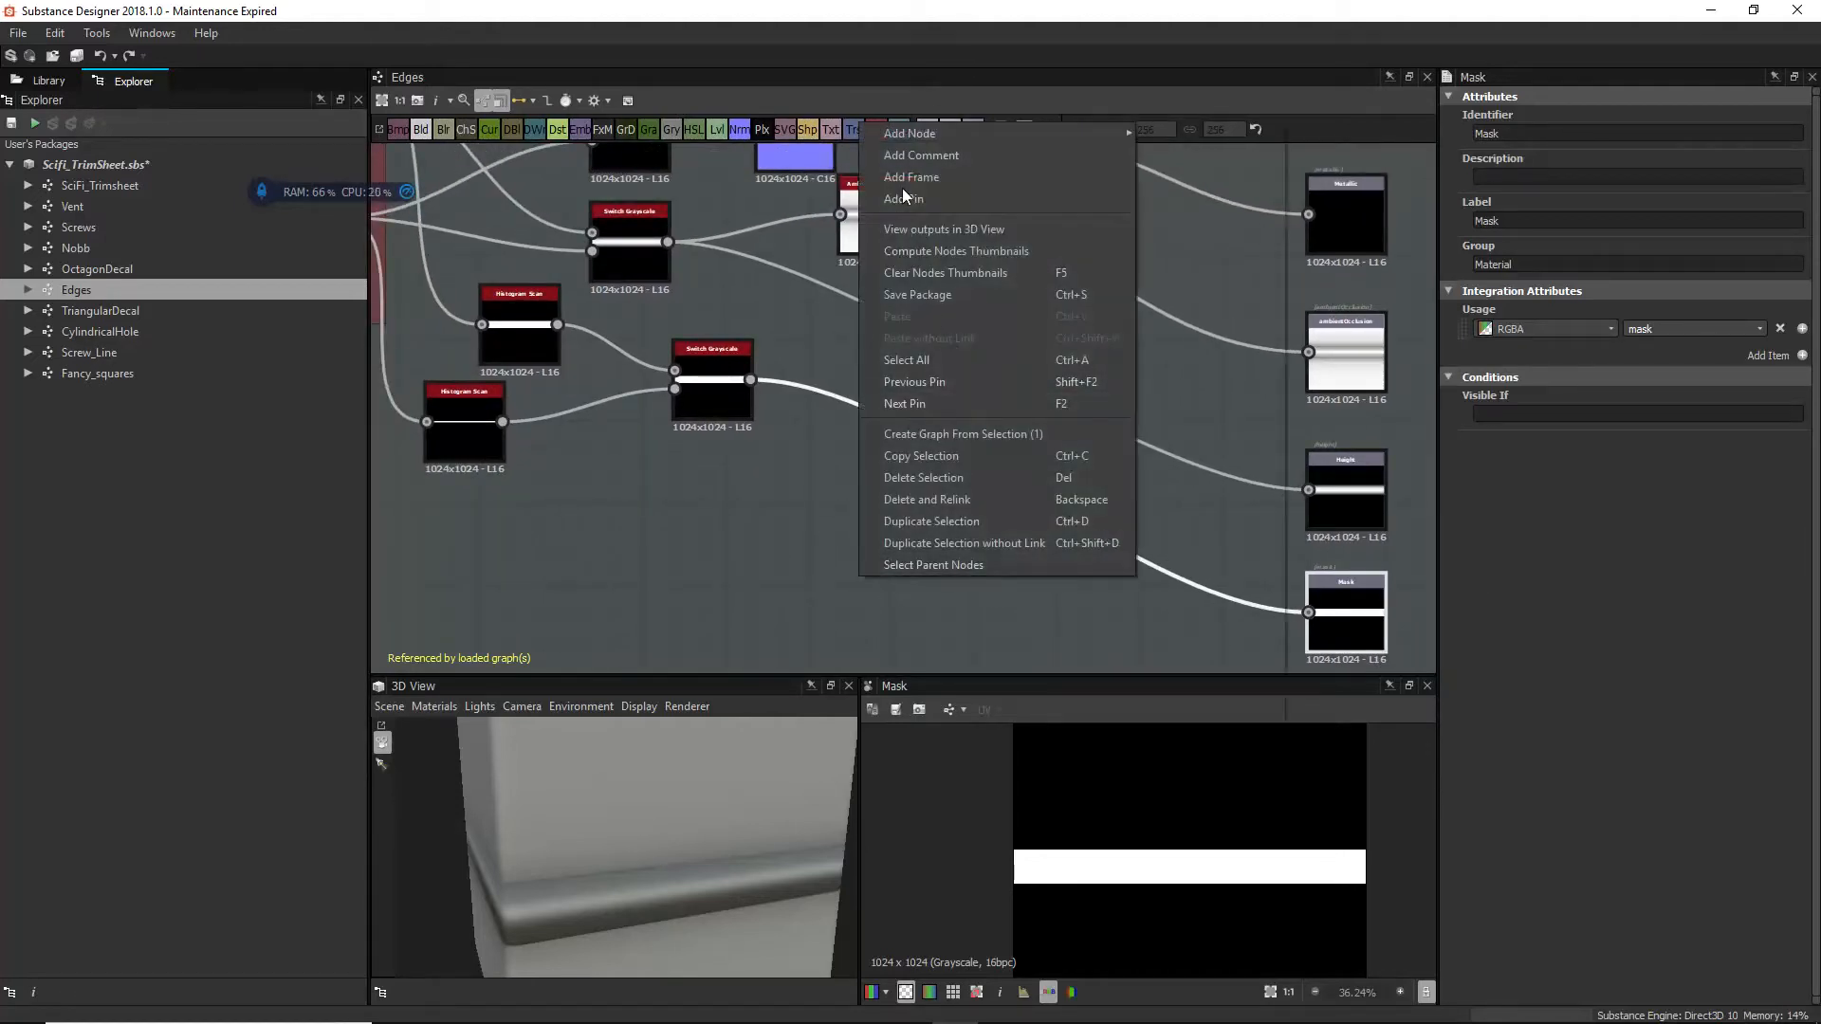
left_click(816, 566)
key("space")
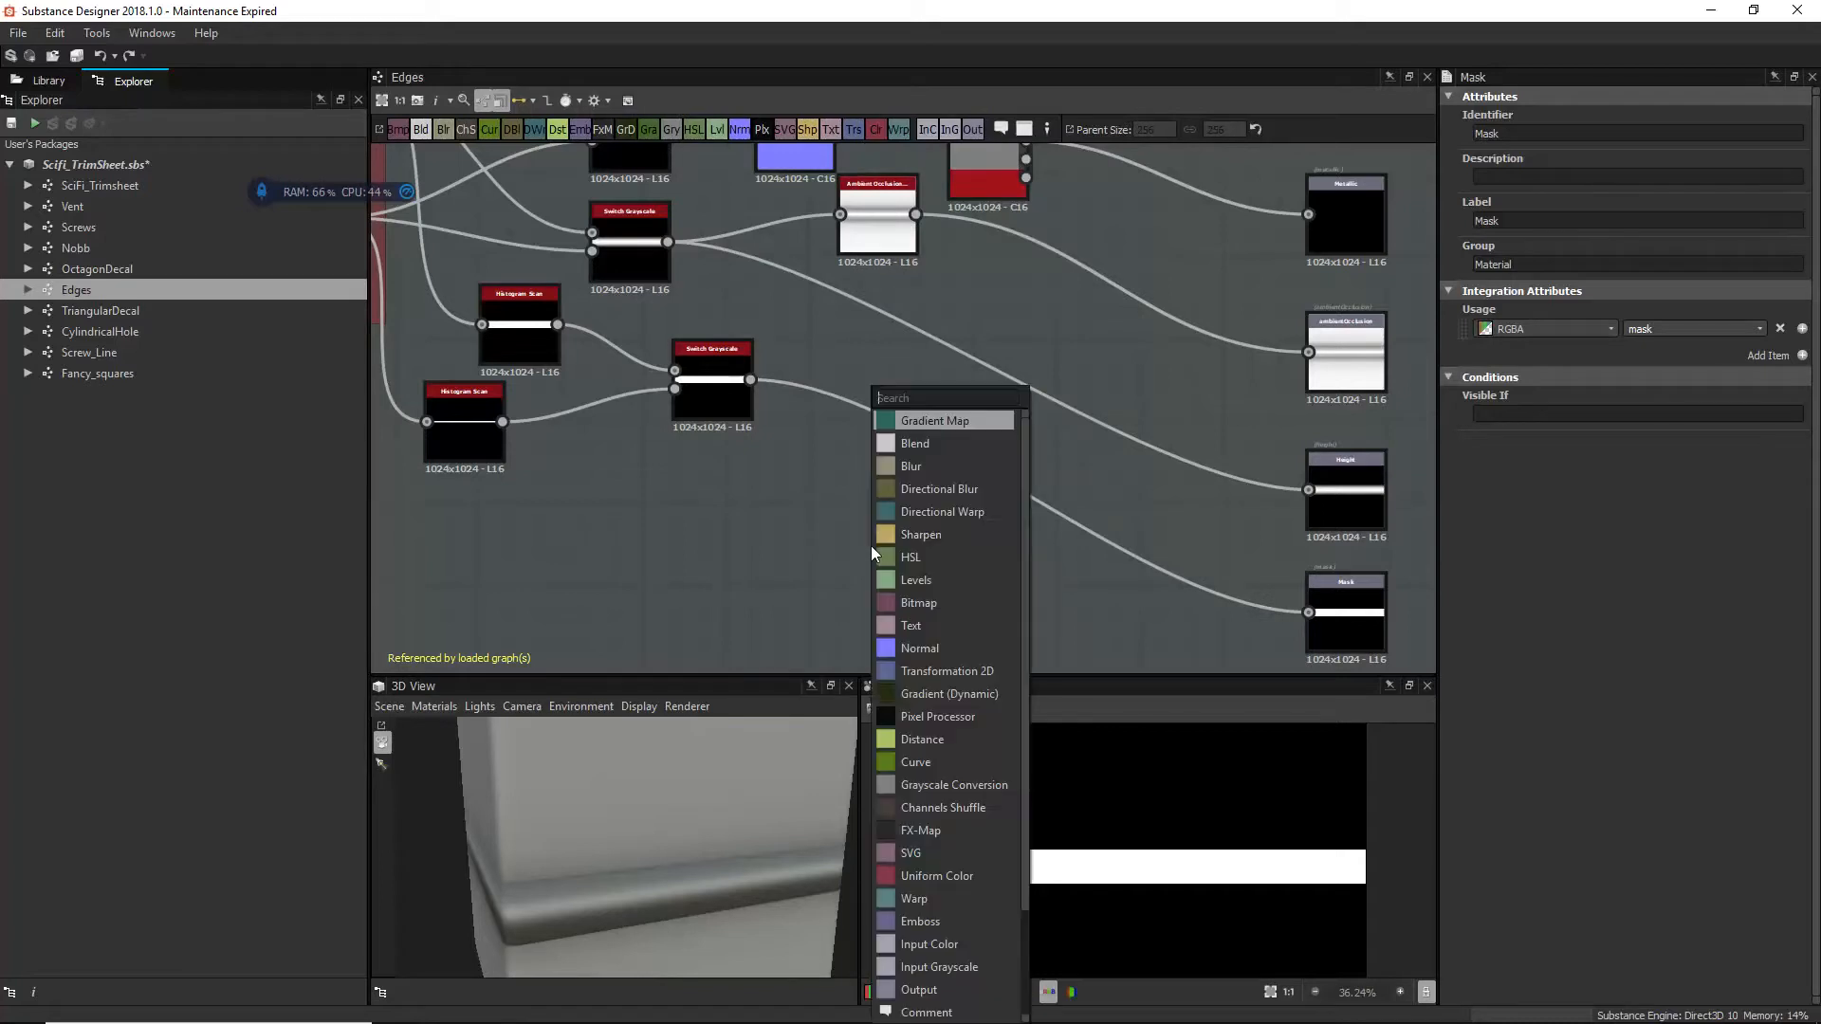
key("Escape")
Step: Select the Mask output node and examine the usage options available for it
left_click(1343, 607)
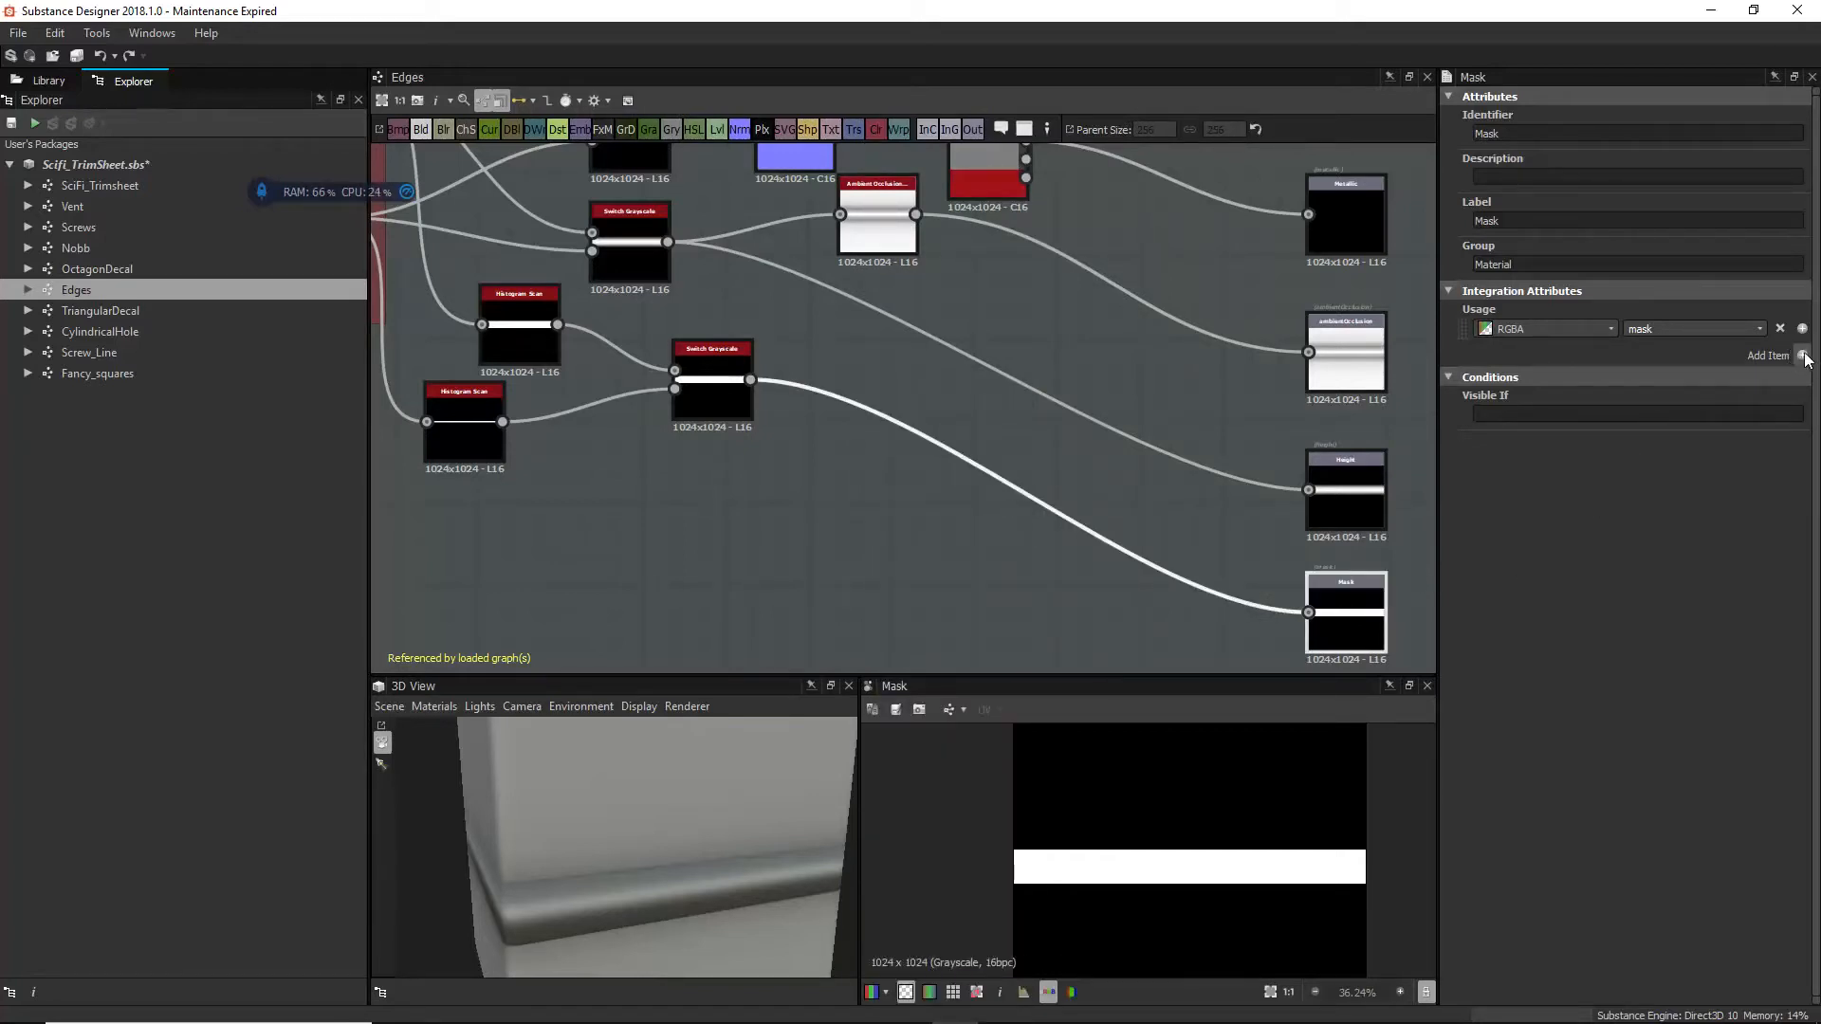
left_click(1759, 330)
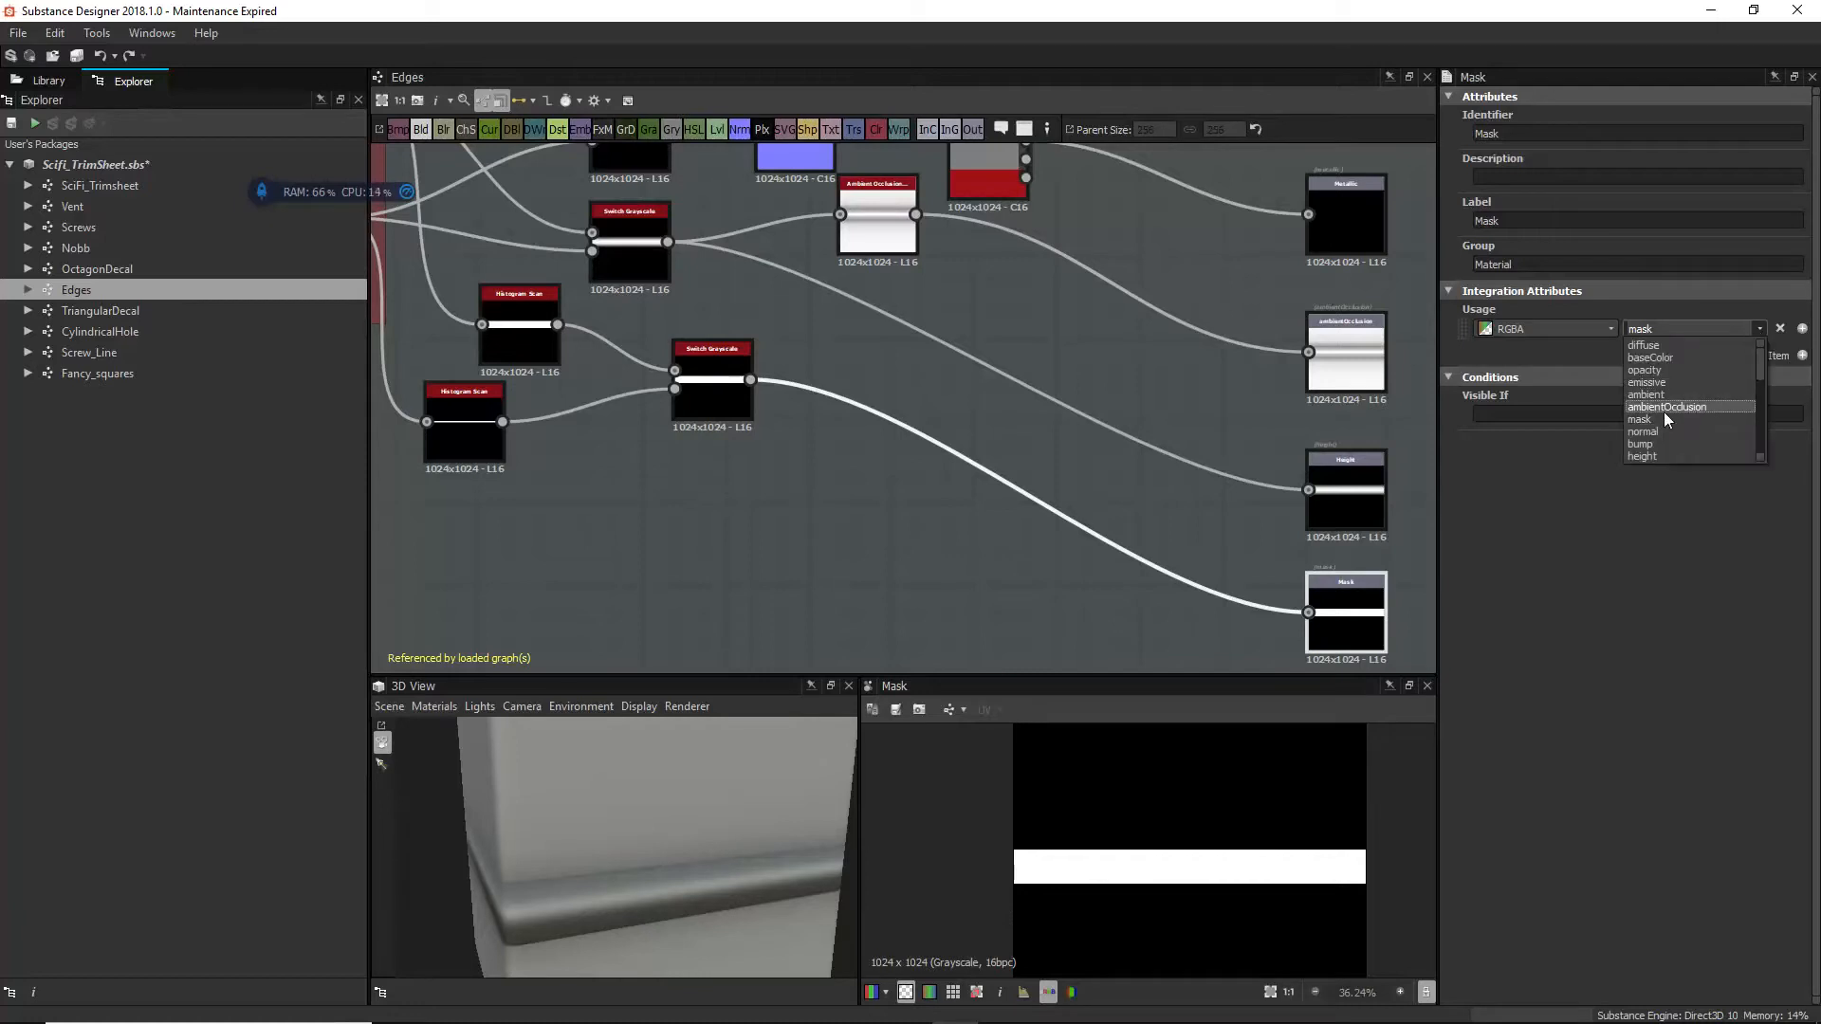
left_click(1503, 567)
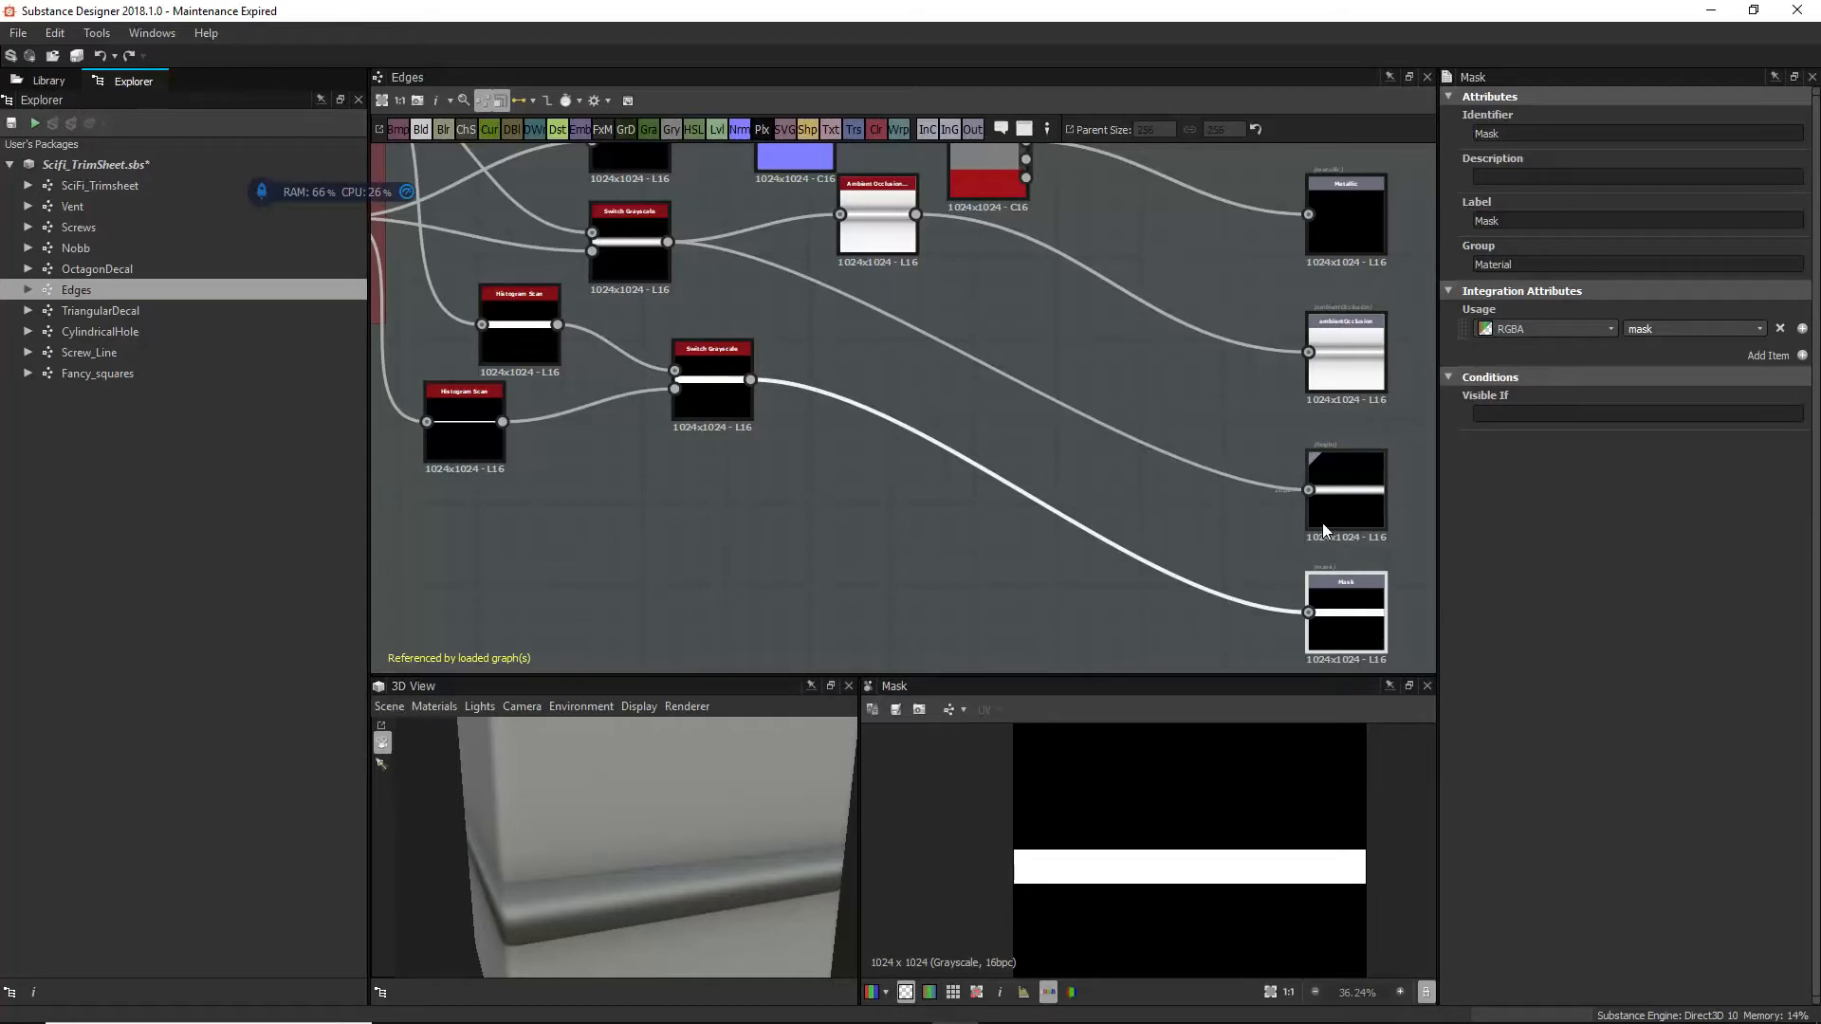
Step: Check the mask's Switch Grayscale parameters and the Edges graph's EdgeSwitch input parameter
middle_click_drag(1328, 536, 1113, 506)
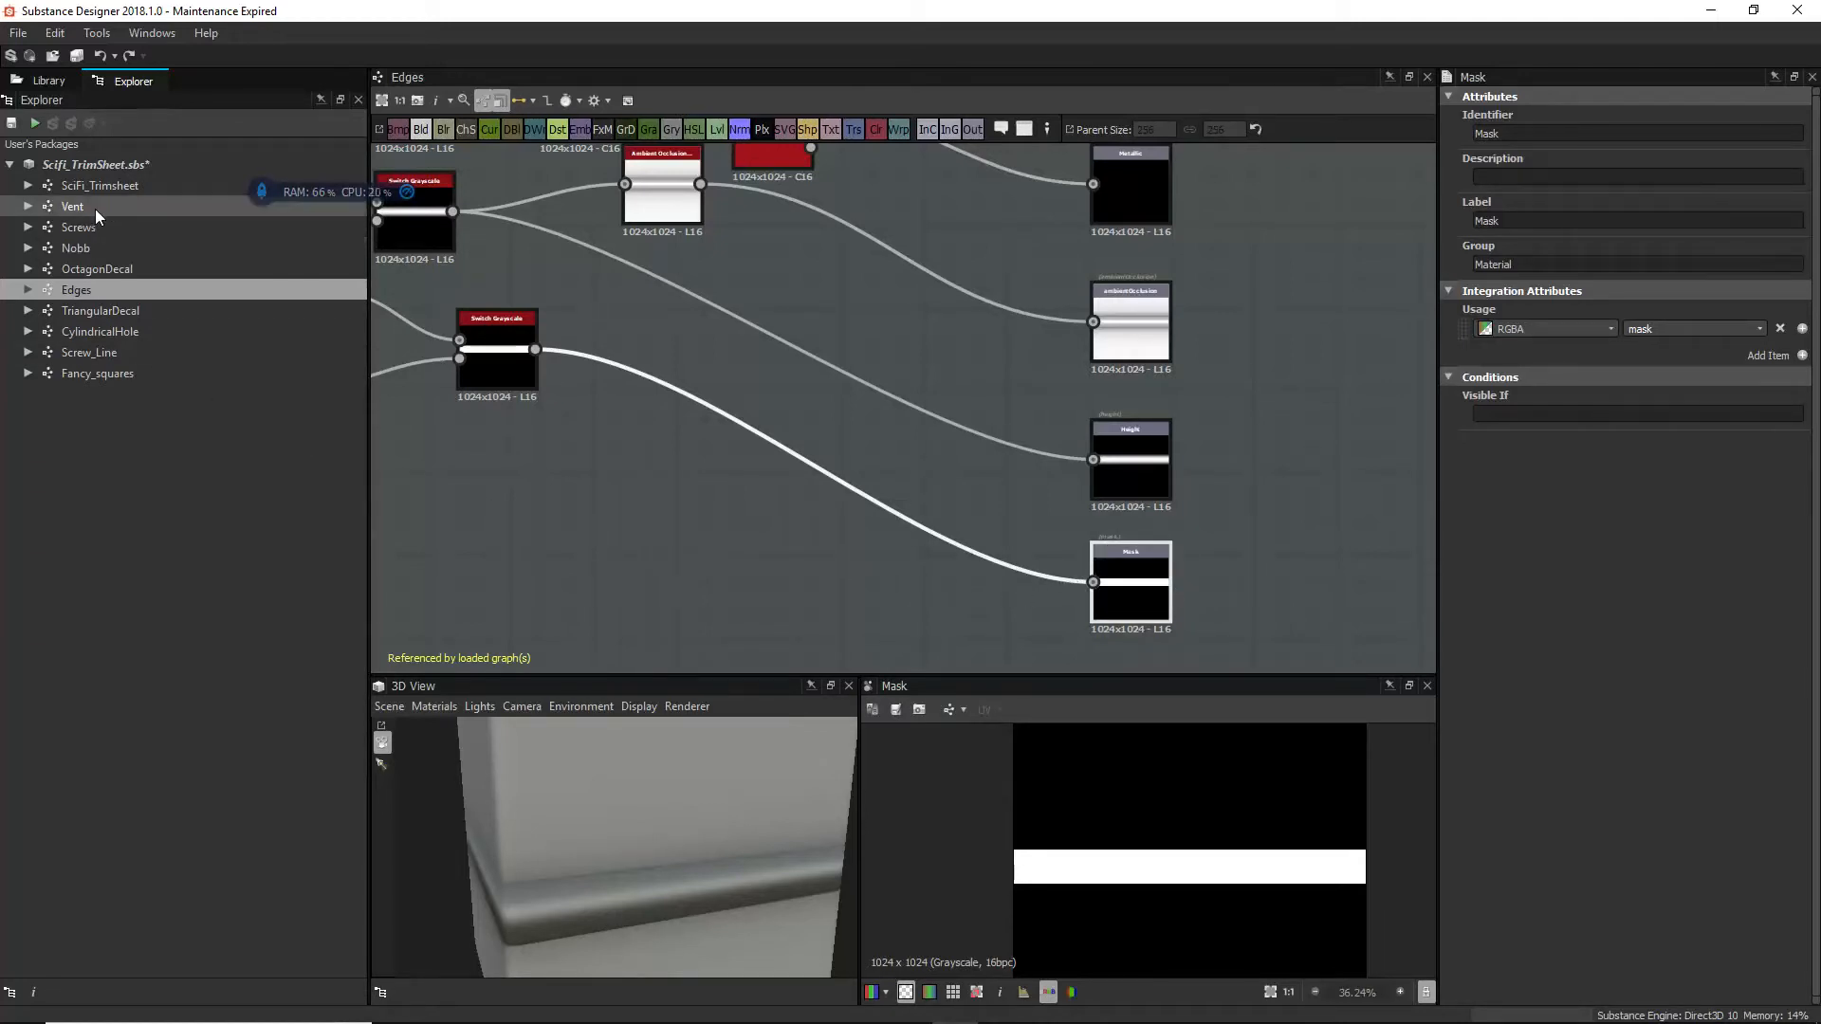
middle_click_drag(969, 463, 1079, 575)
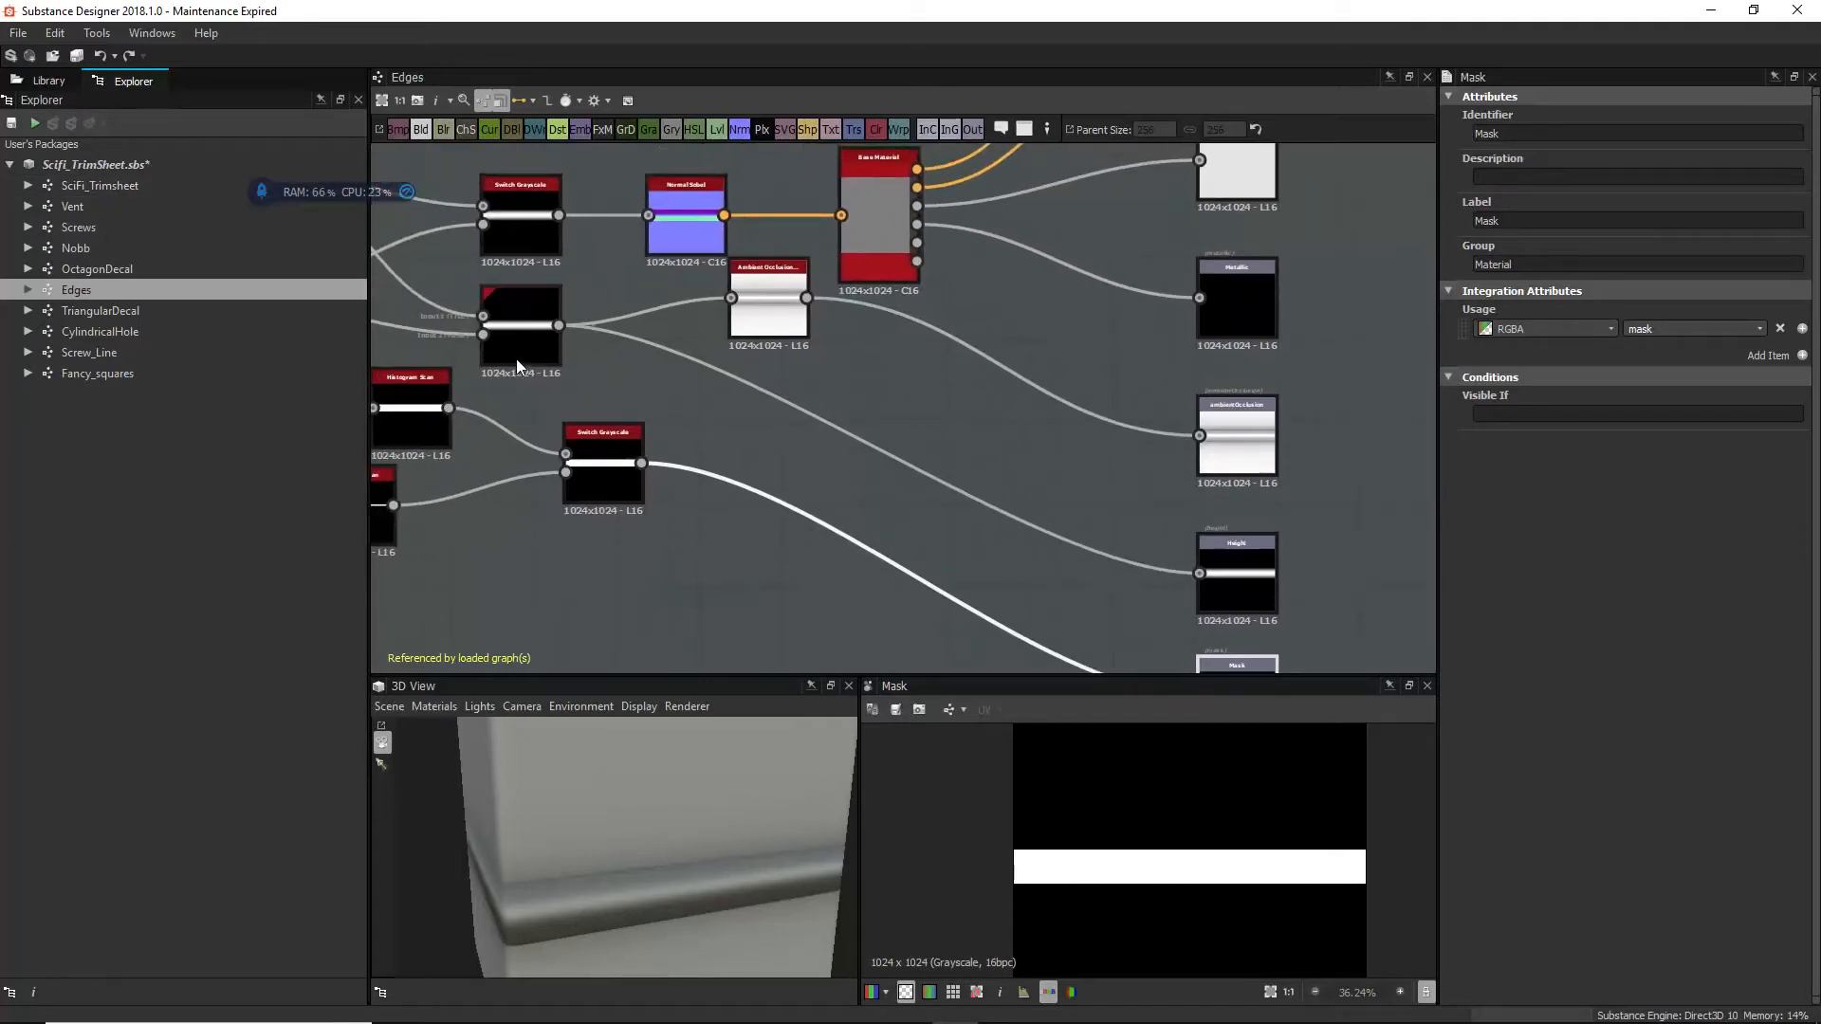
middle_click_drag(517, 361, 625, 427)
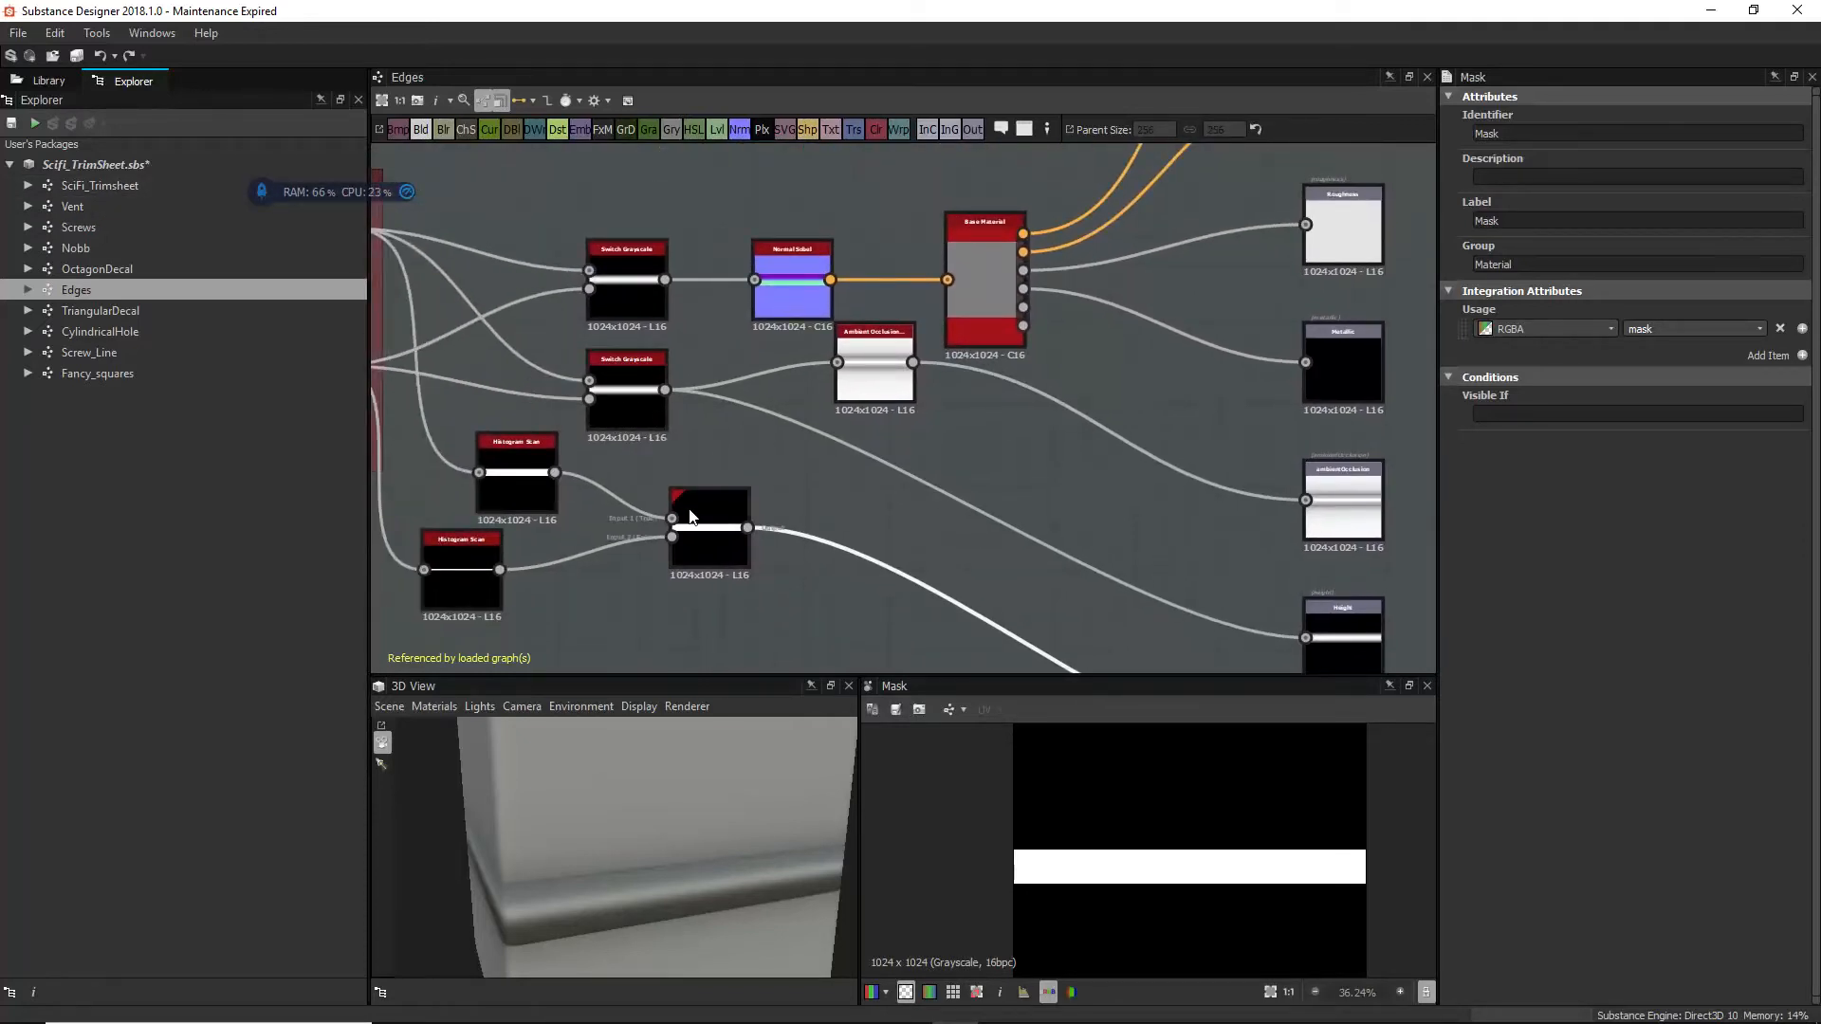
left_click(727, 555)
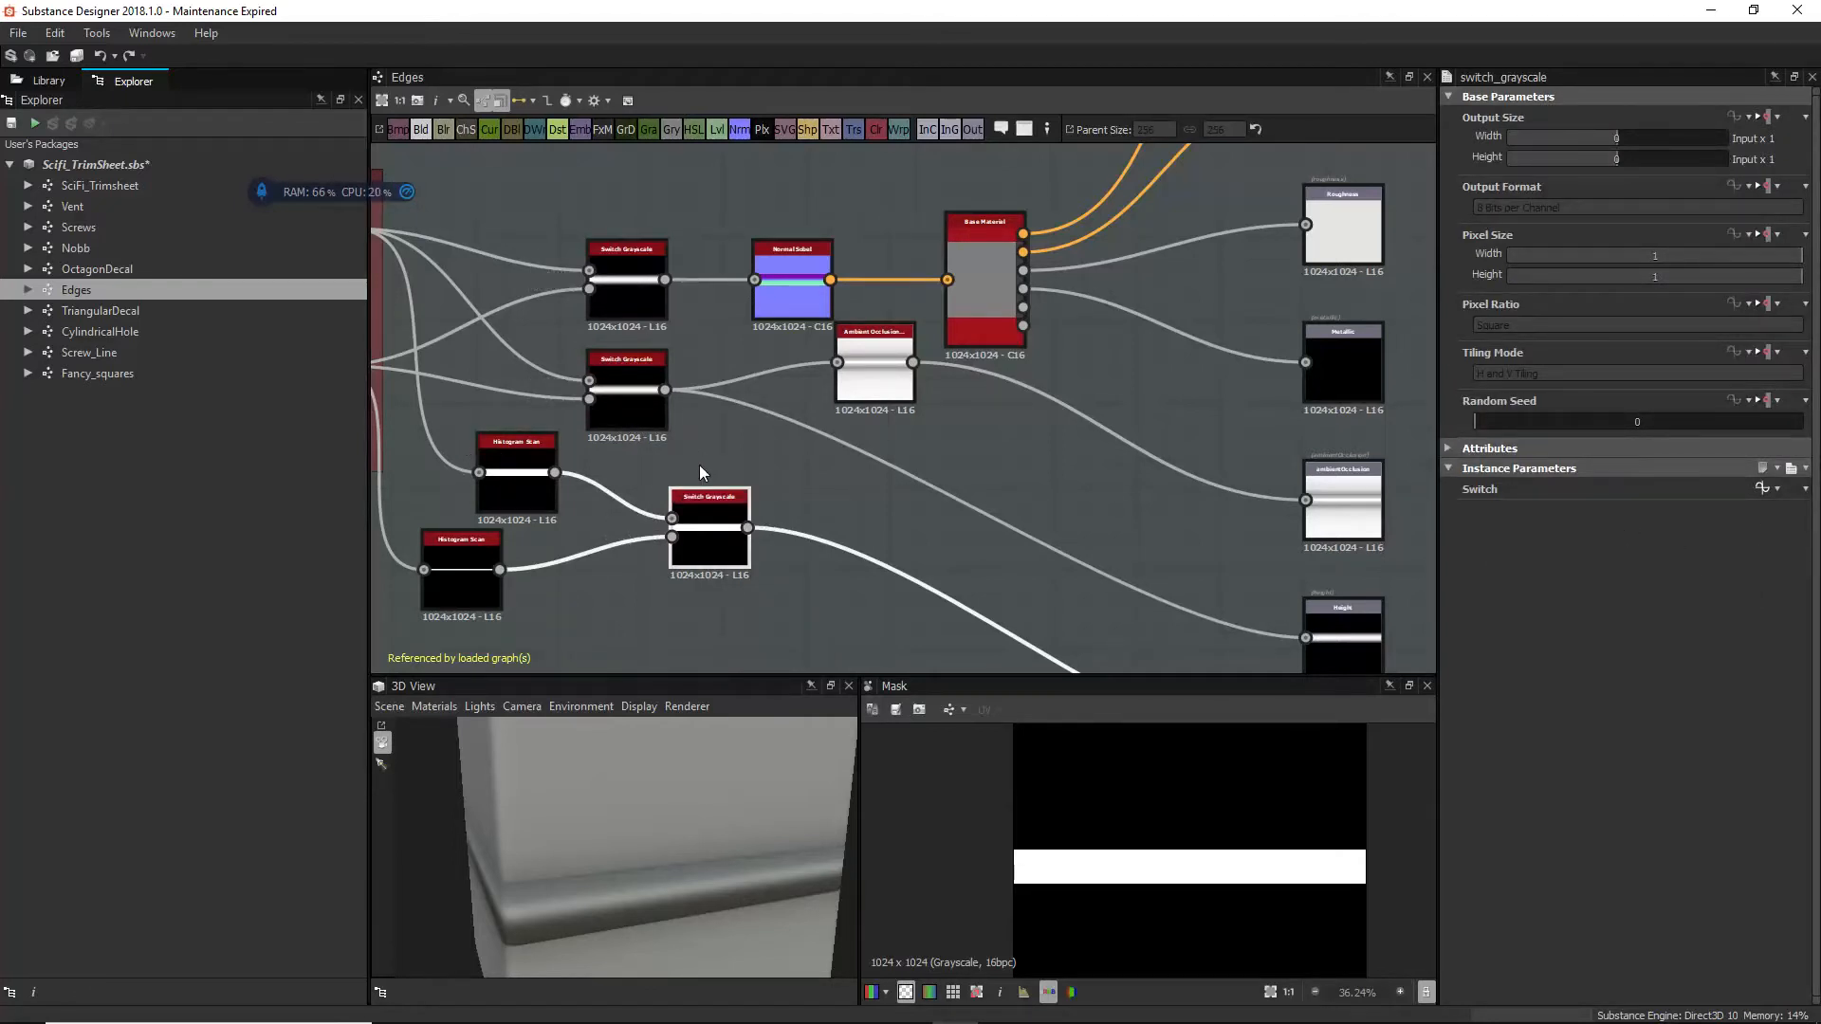
left_click(755, 453)
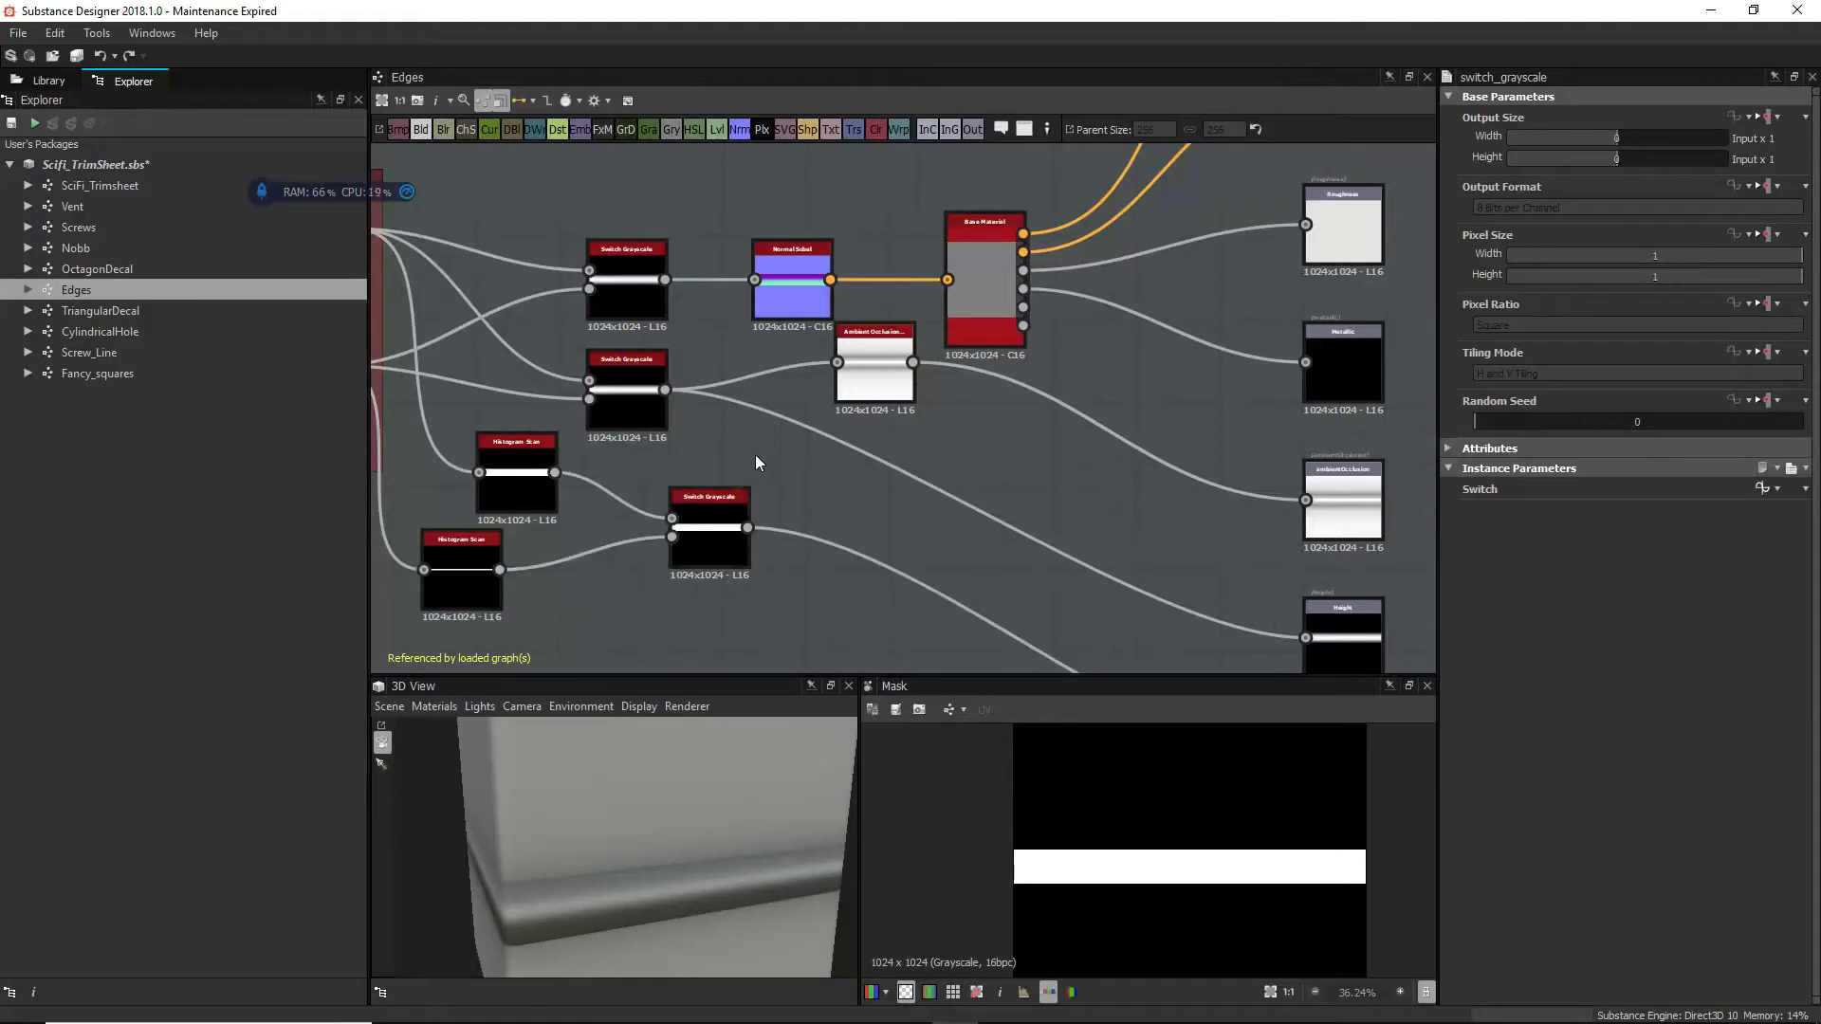
scroll(1646, 743, "down", 5)
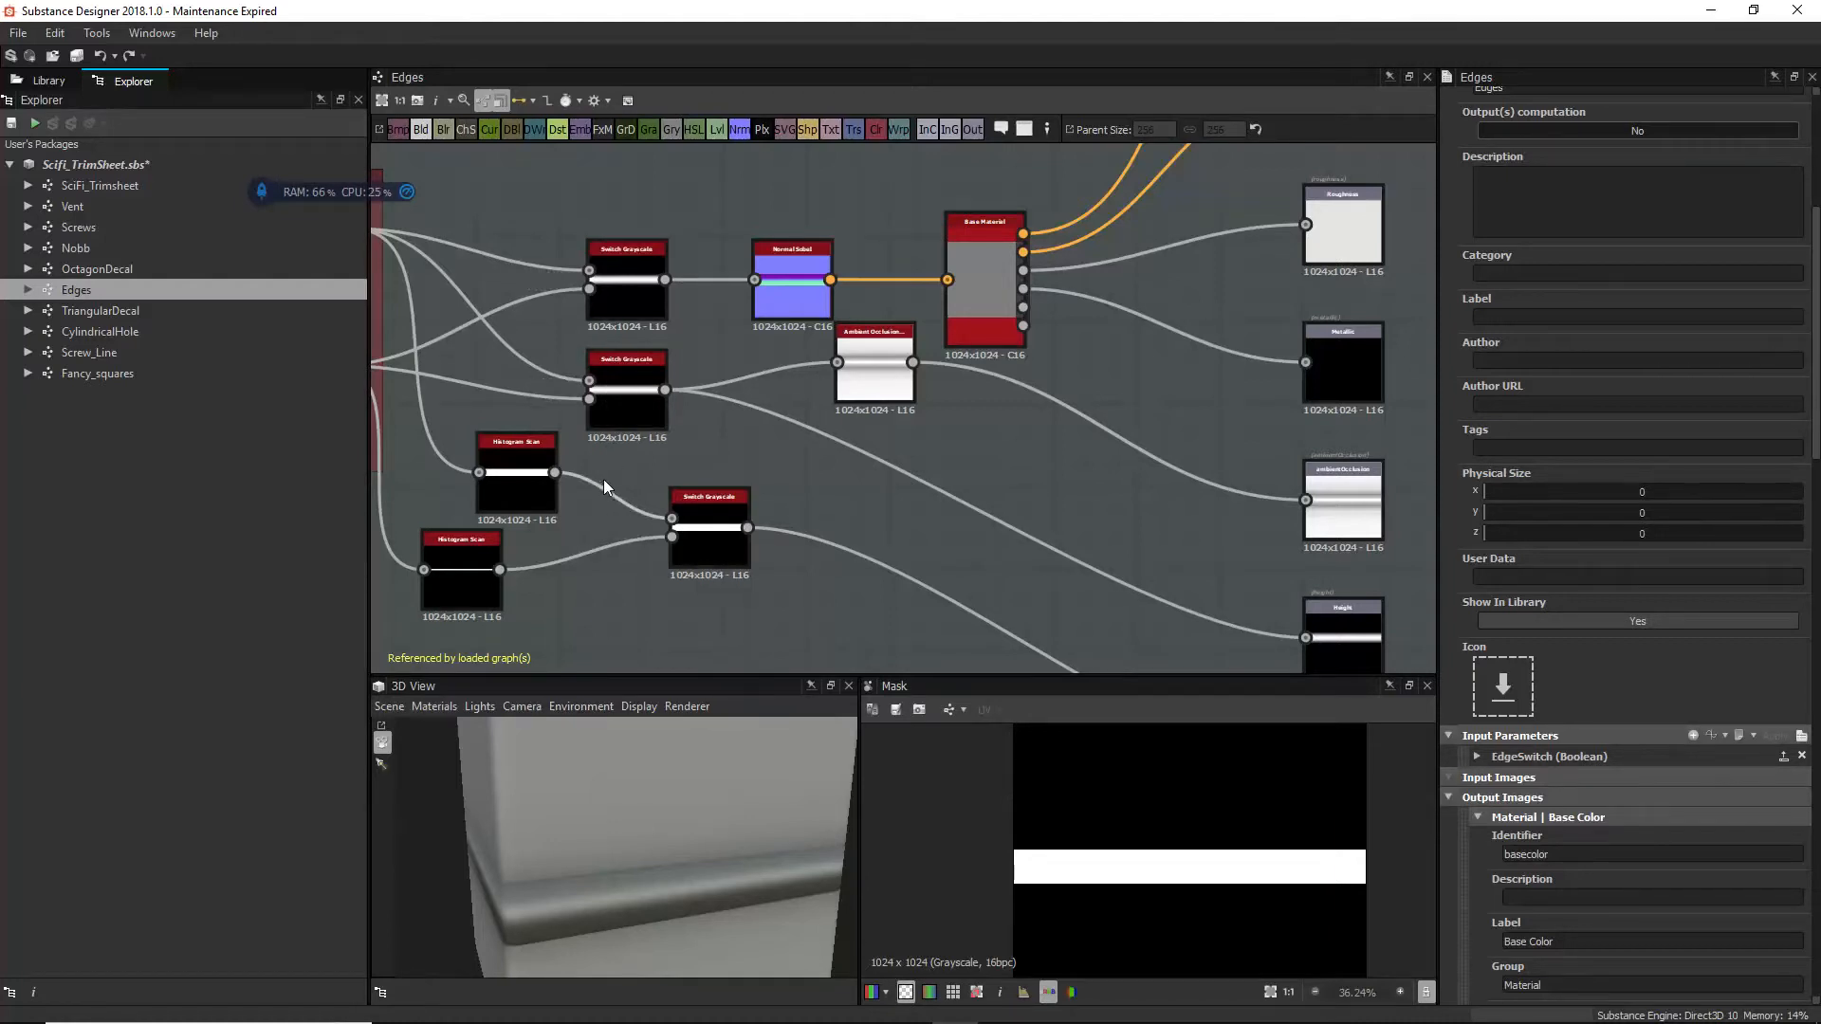
Step: Preview the Ambient Occlusion node and the Height output of the Edges graph
middle_click_drag(634, 445, 793, 540)
left_click(1038, 465)
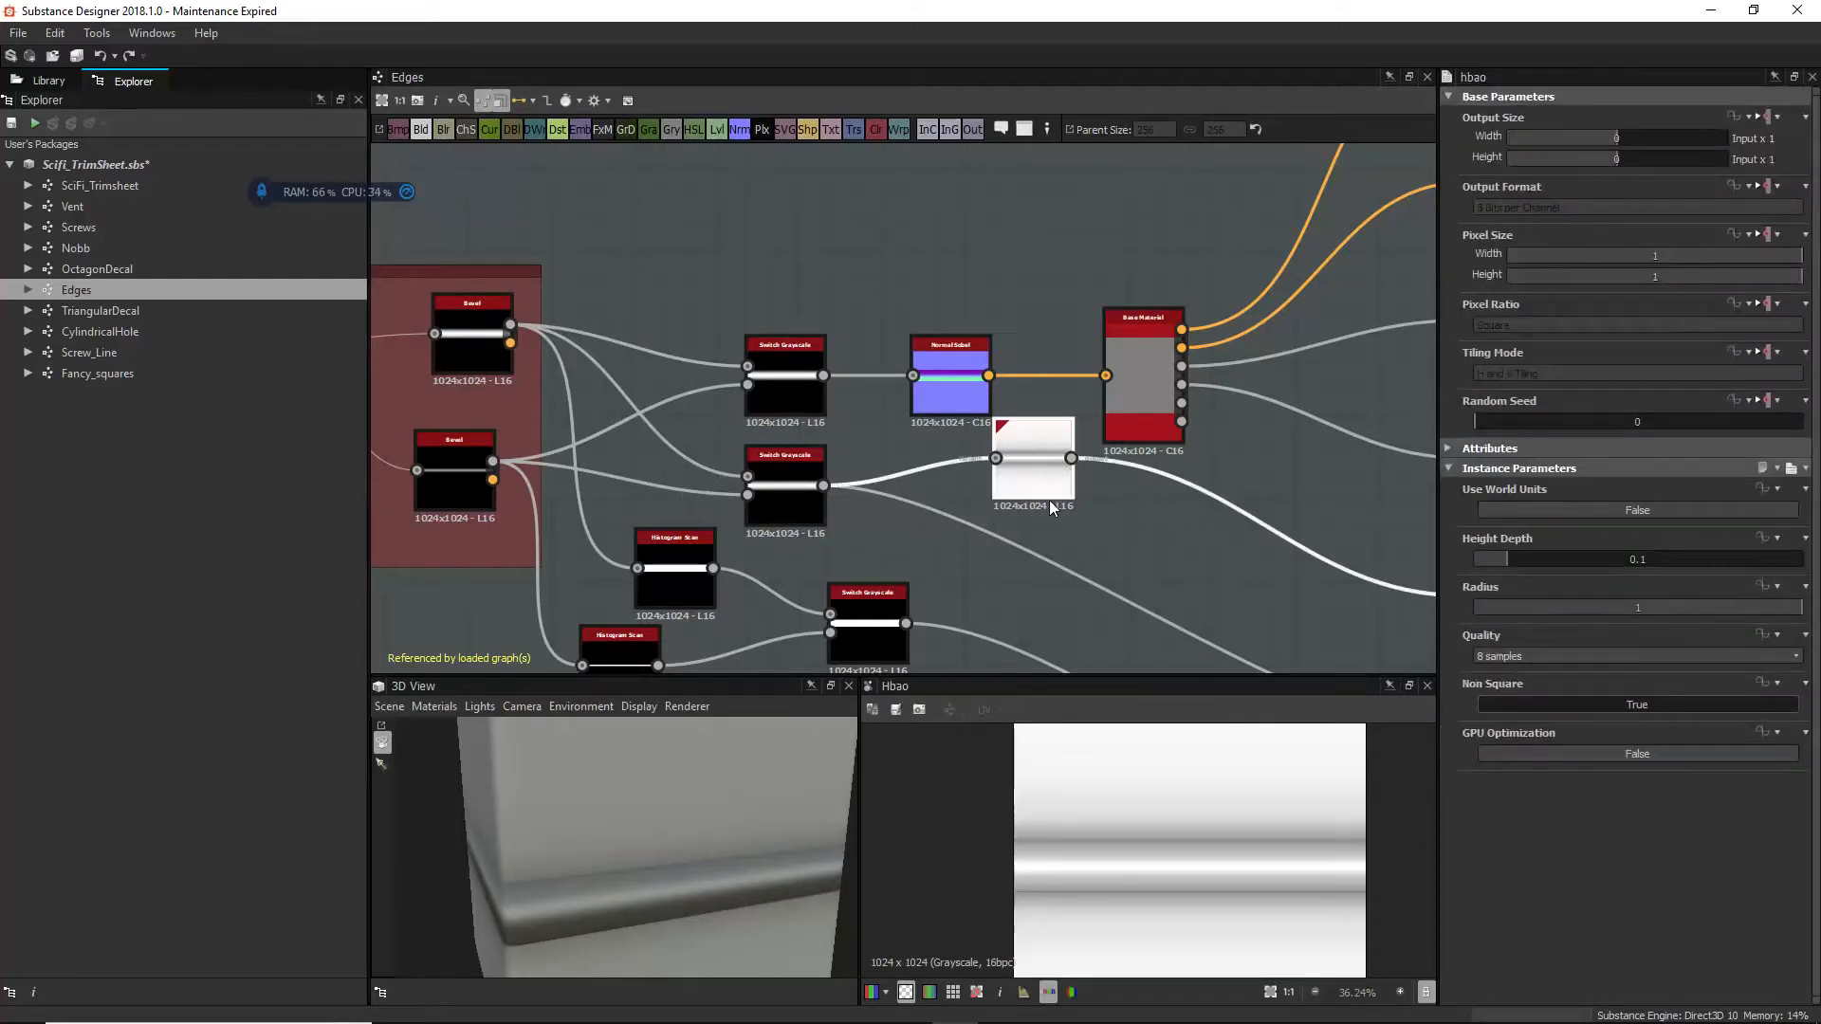
middle_click_drag(1116, 580, 995, 460)
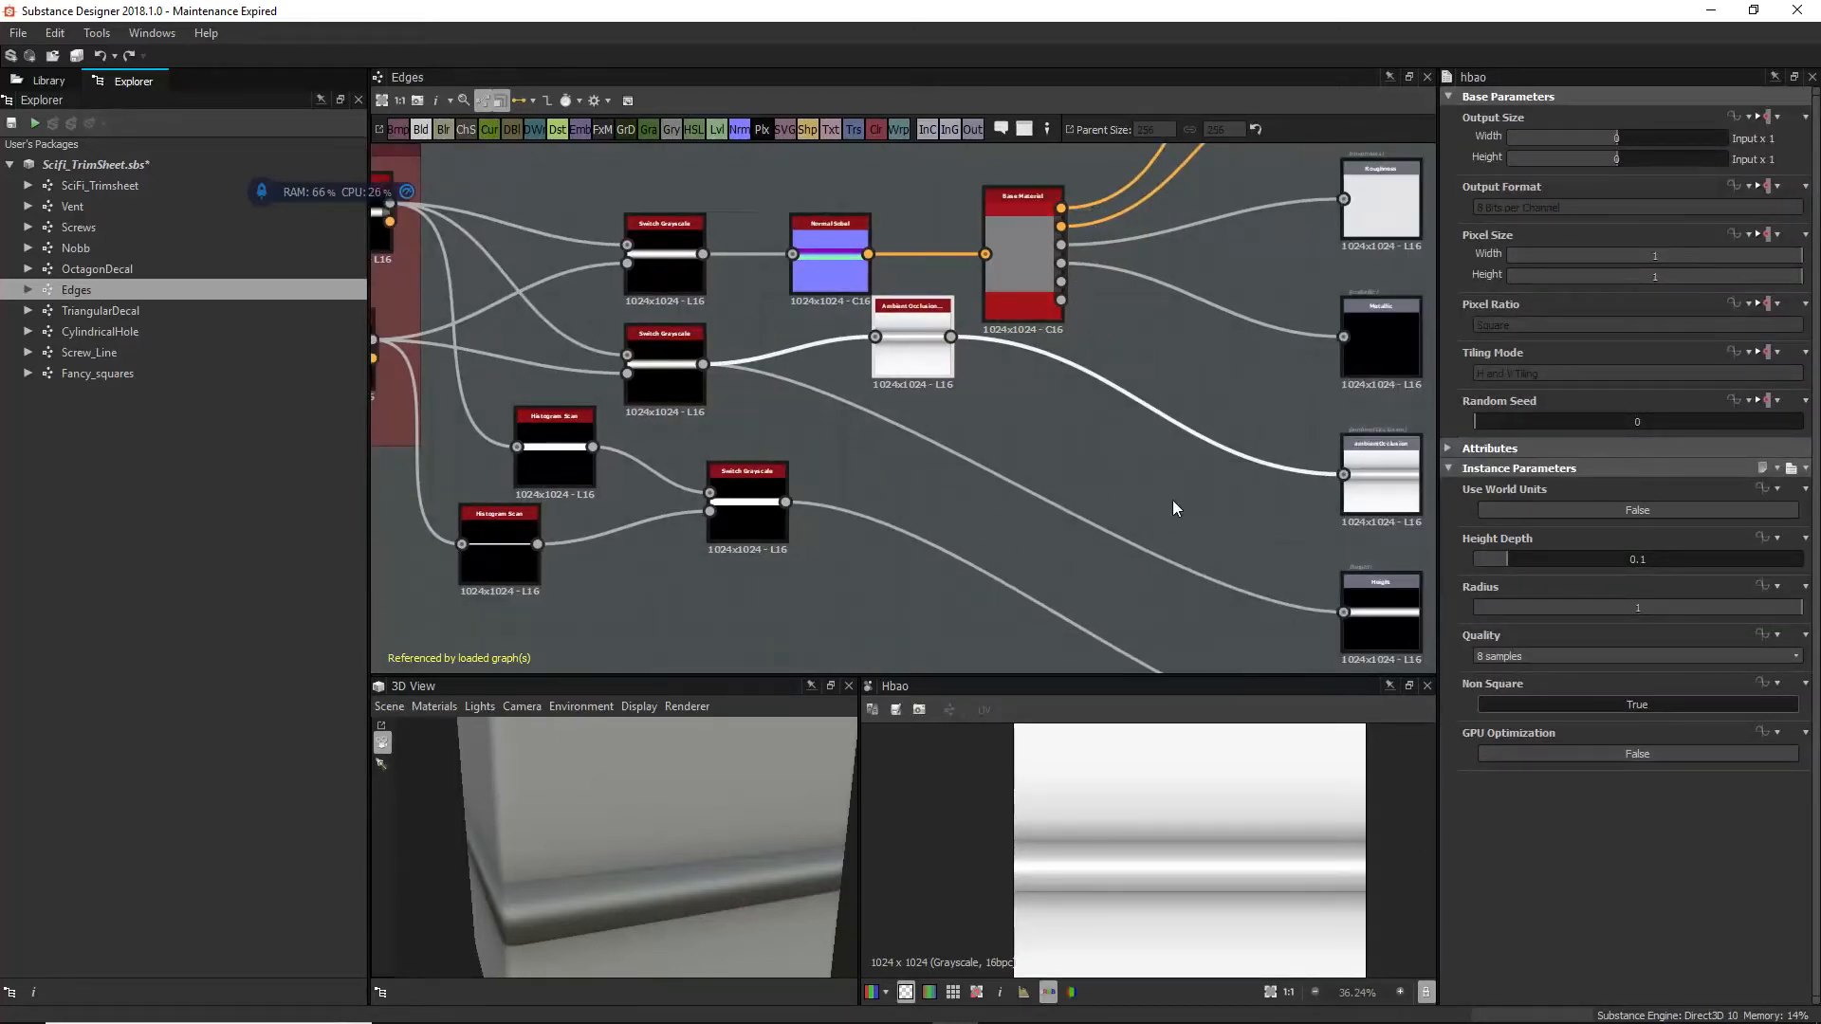
scroll(1176, 501, "down", 3)
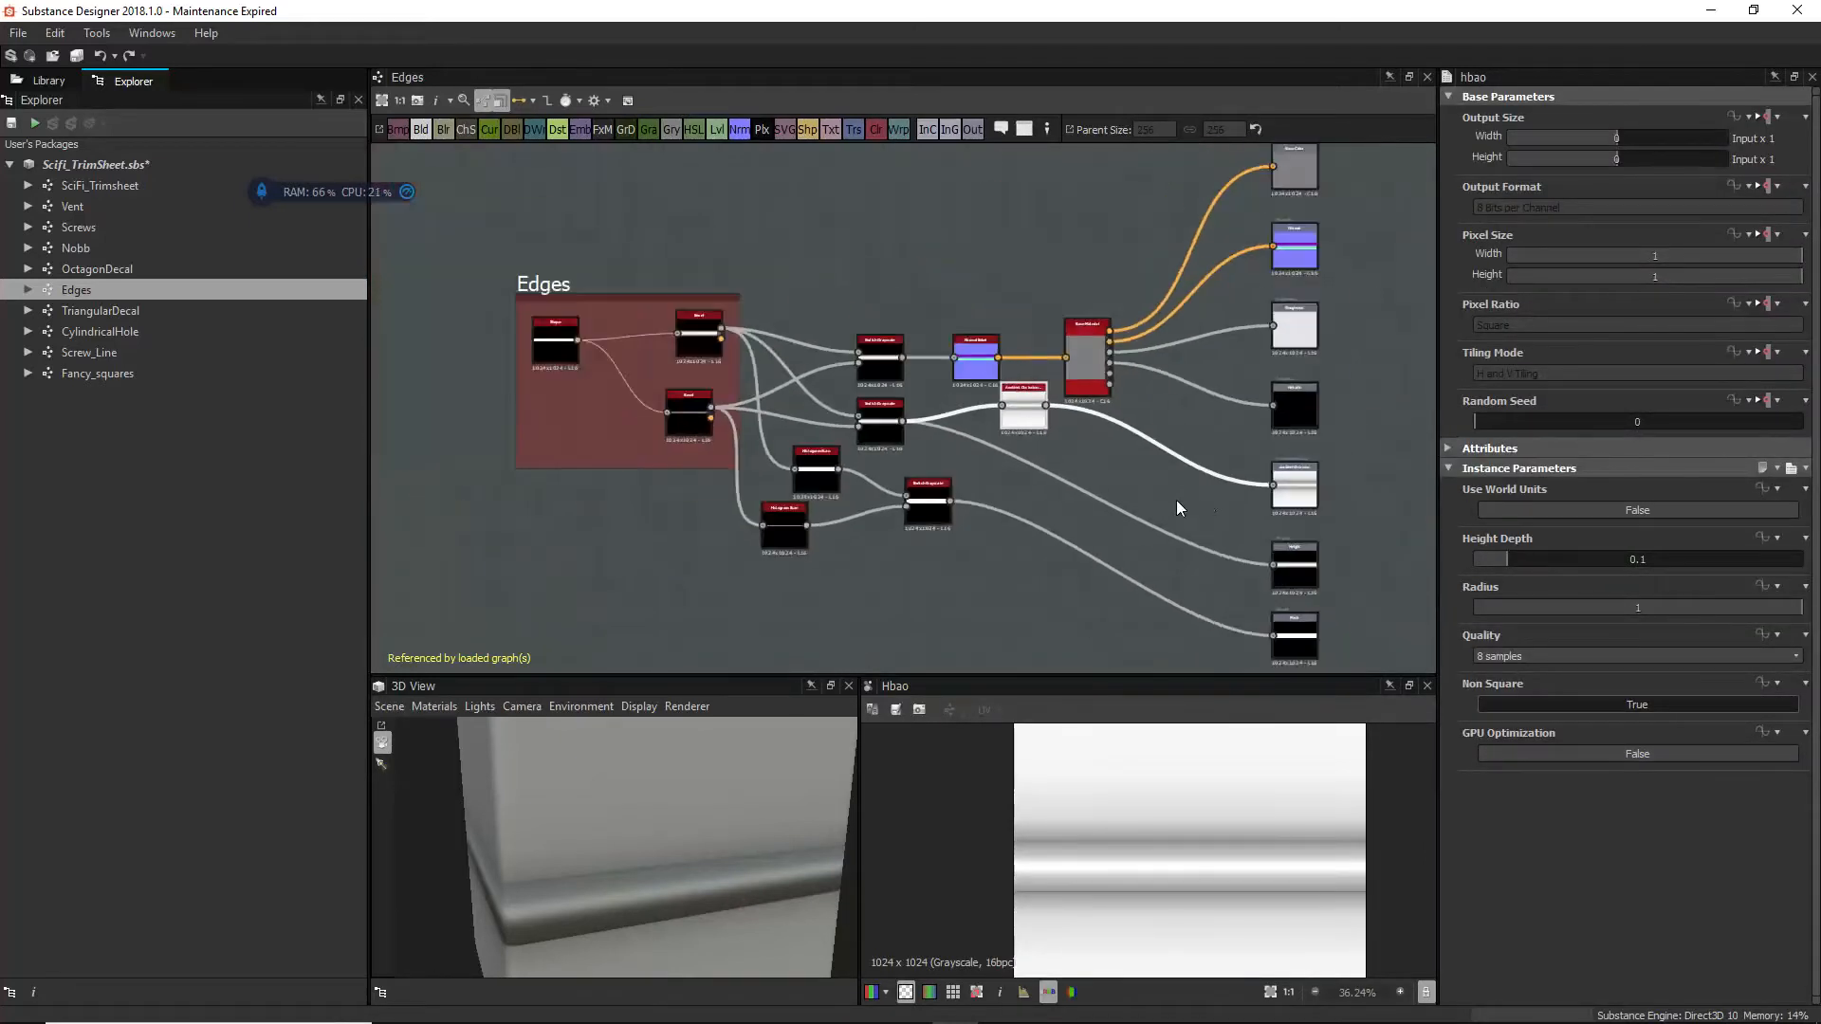
left_click(1293, 560)
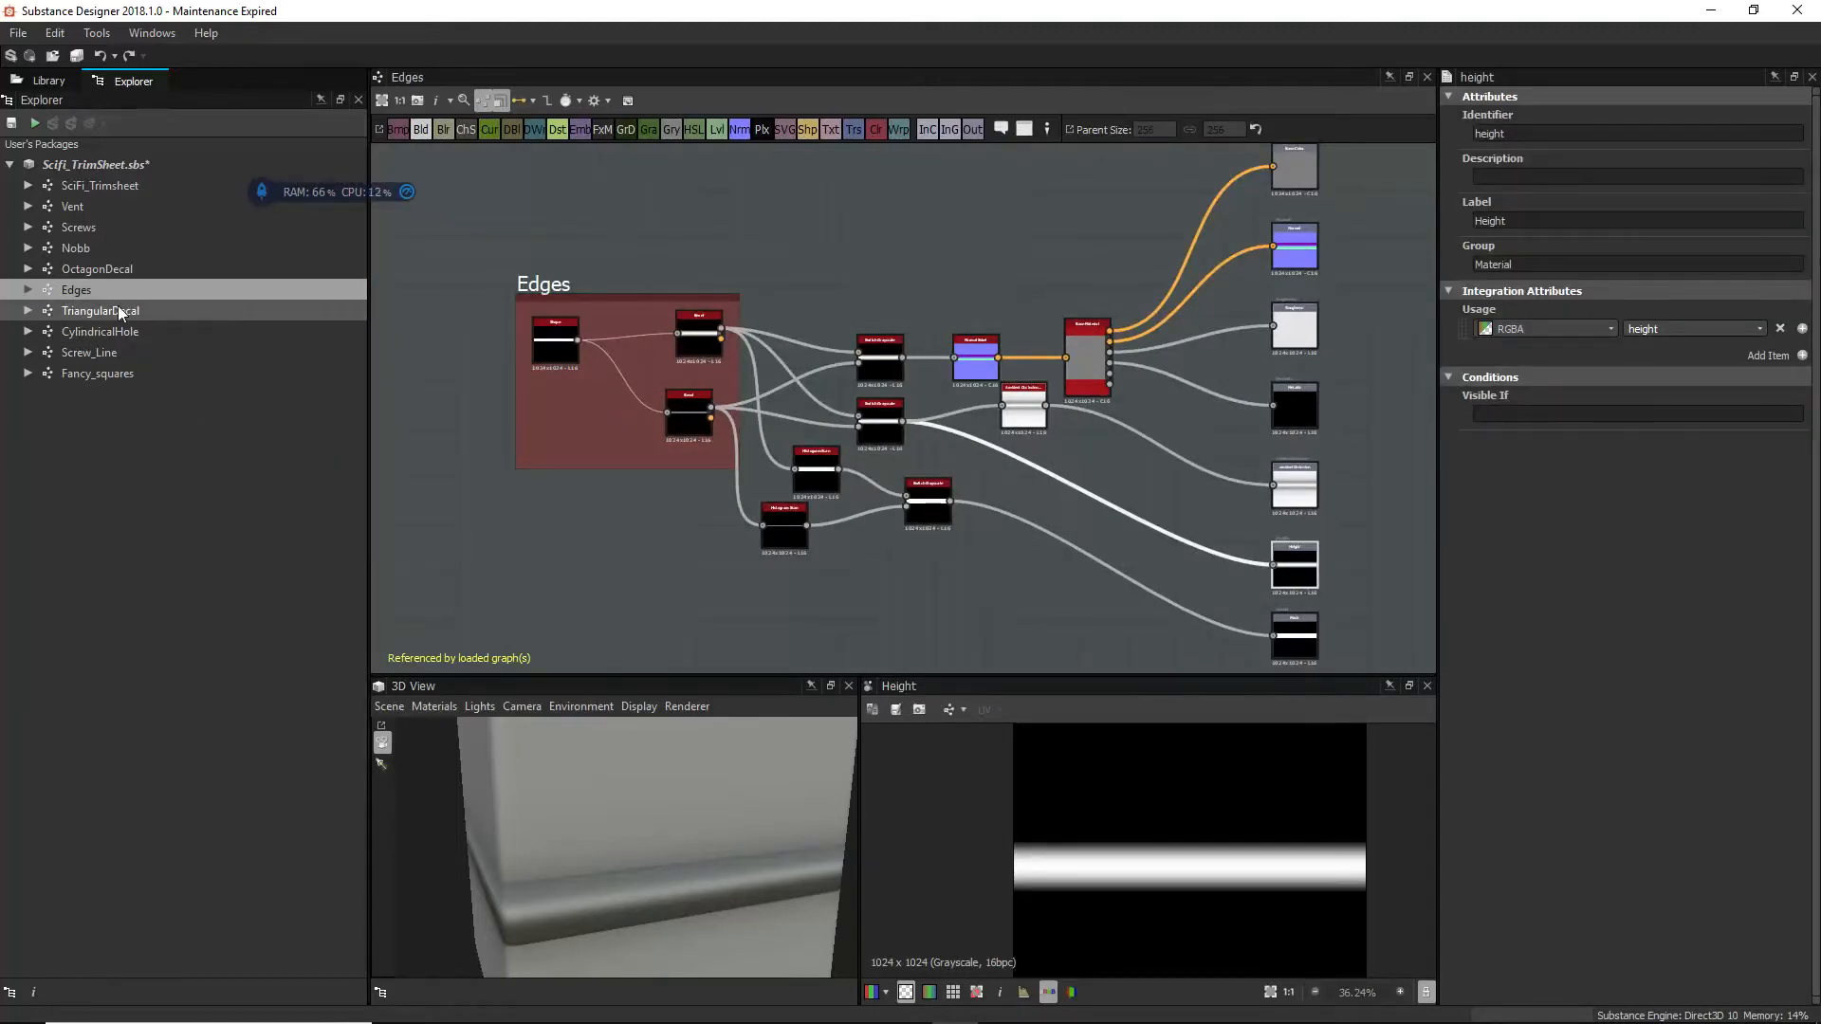
Step: Open the TriangularDecal graph from the package and rotate the 3D preview to examine its triangle band
left_click(121, 311)
double_click(119, 308)
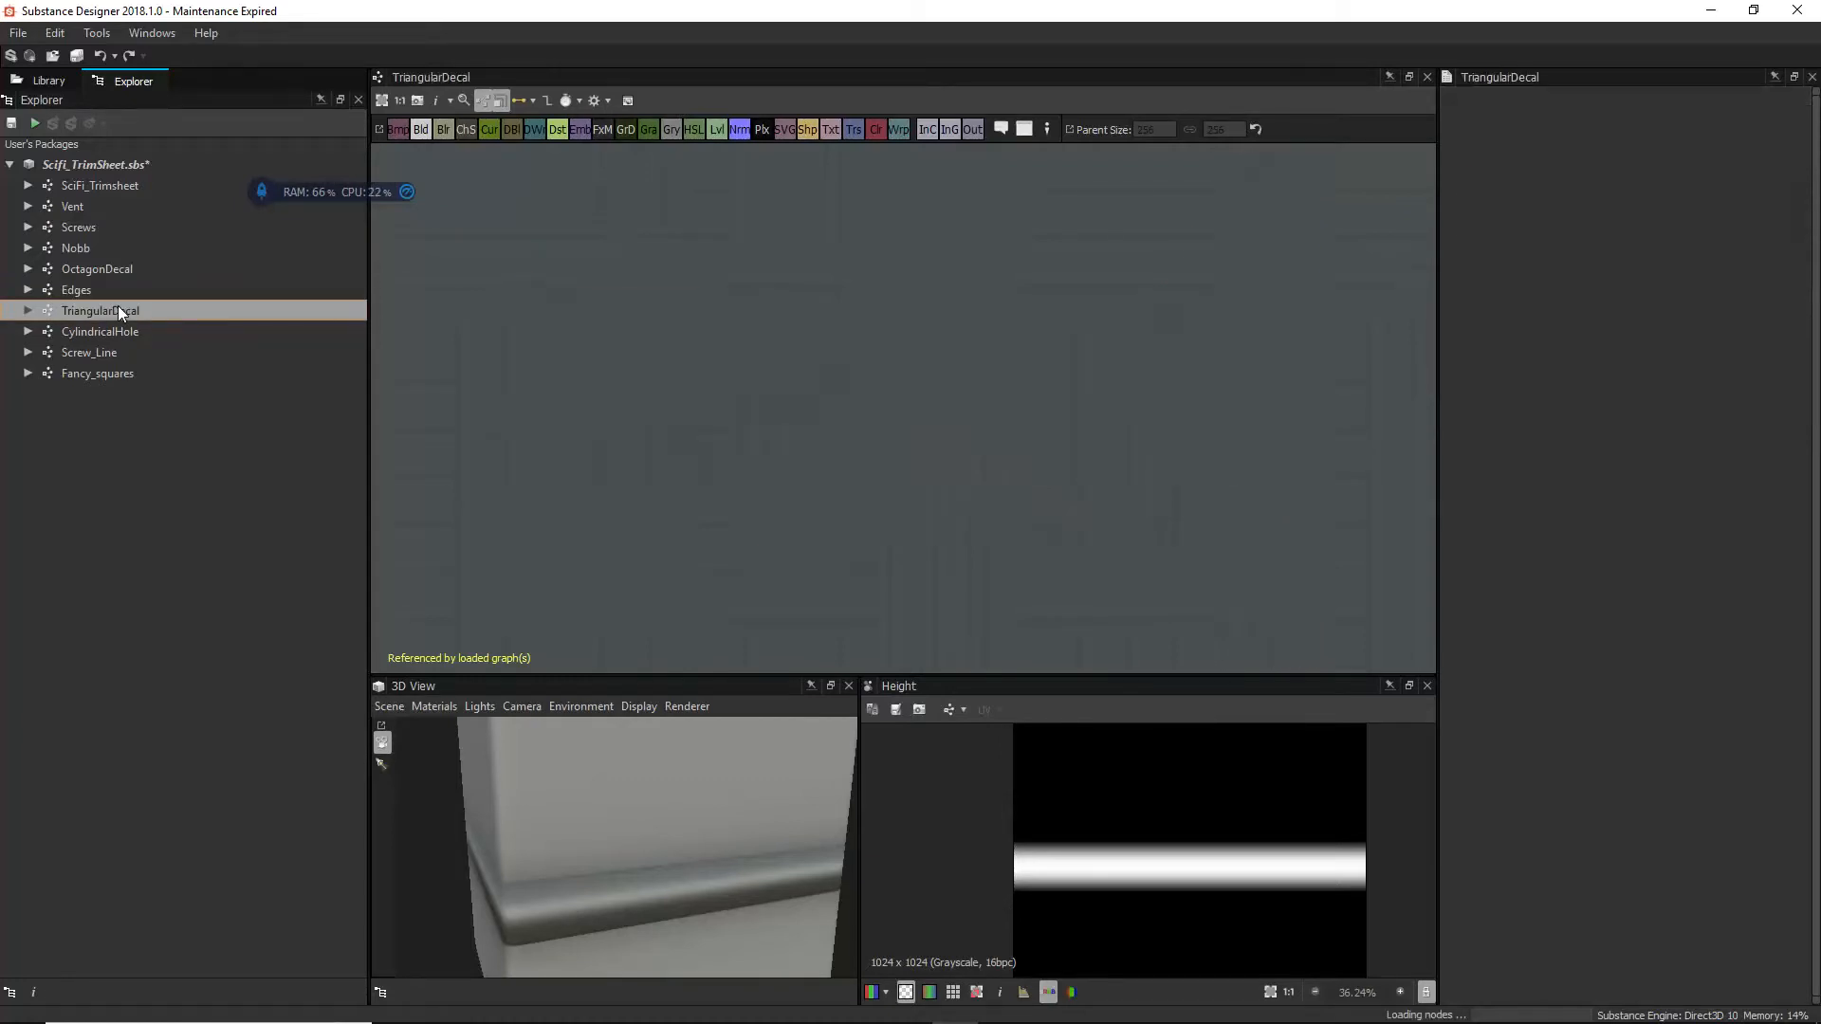
left_click_drag(695, 871, 812, 861)
scroll(789, 845, "up", 2)
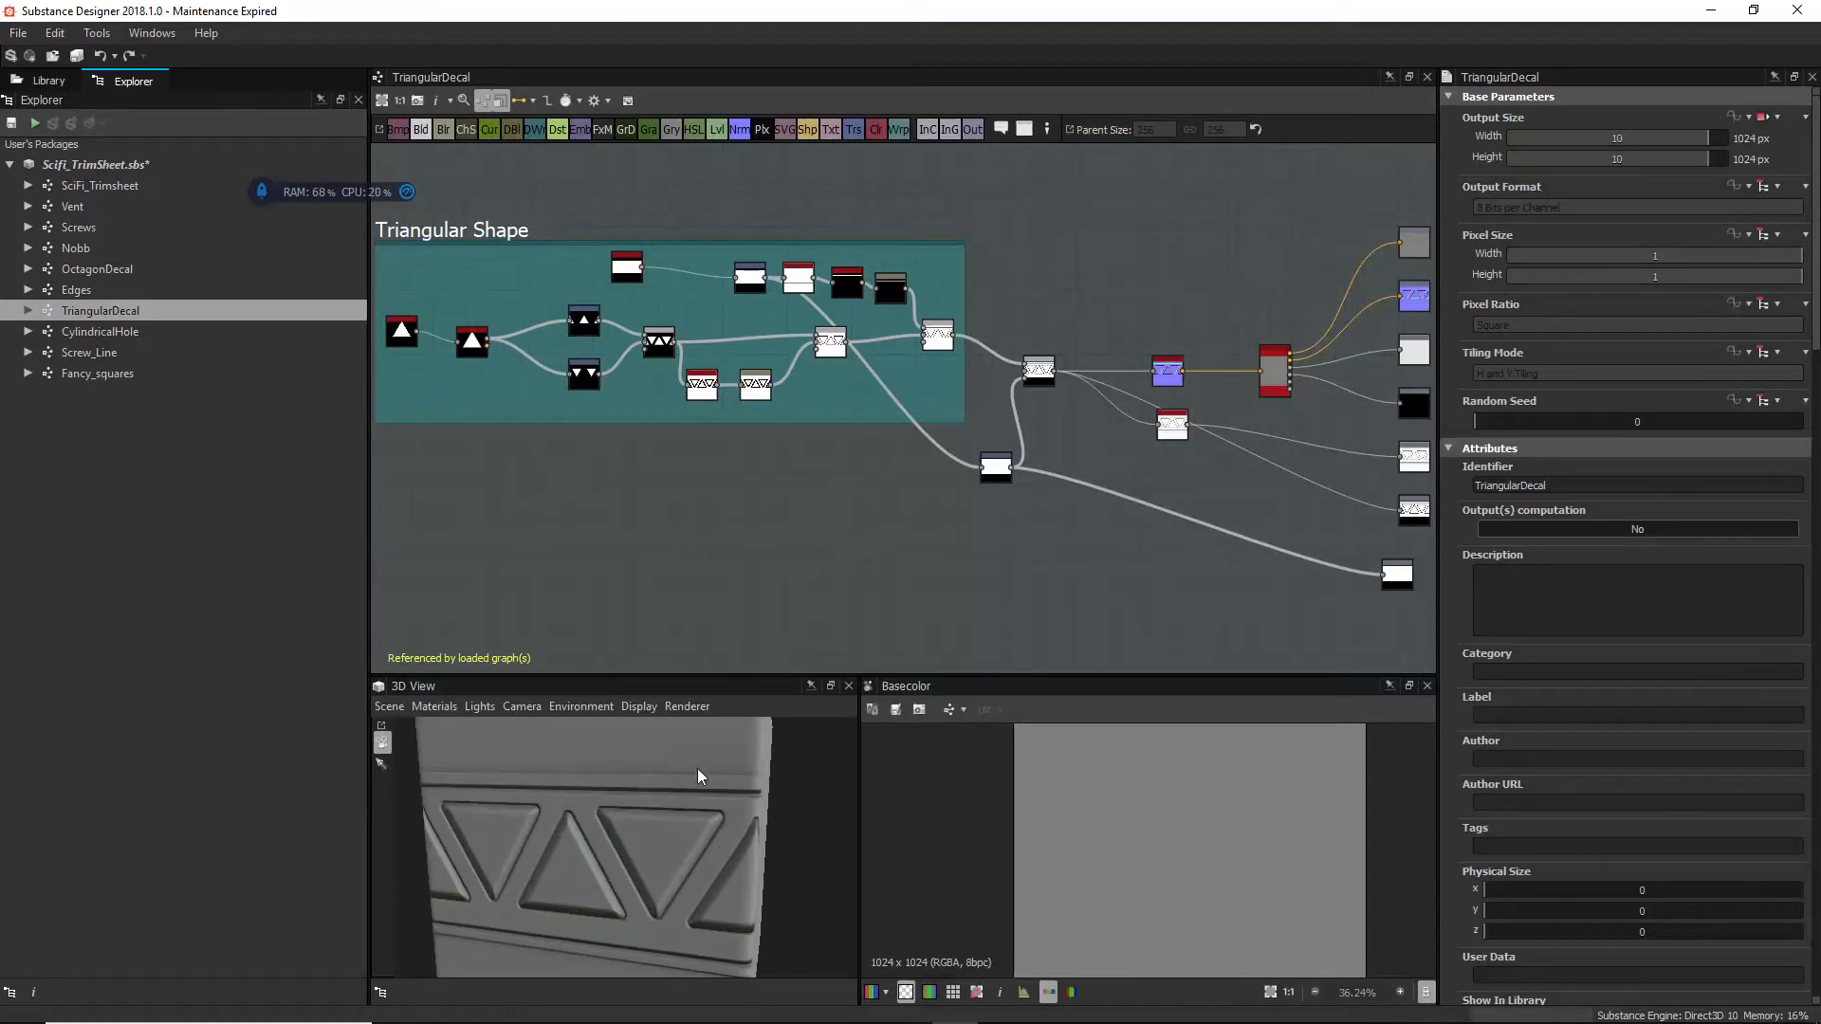
scroll(717, 433, "up", 1)
middle_click_drag(717, 434, 1099, 484)
left_click_drag(681, 853, 575, 863)
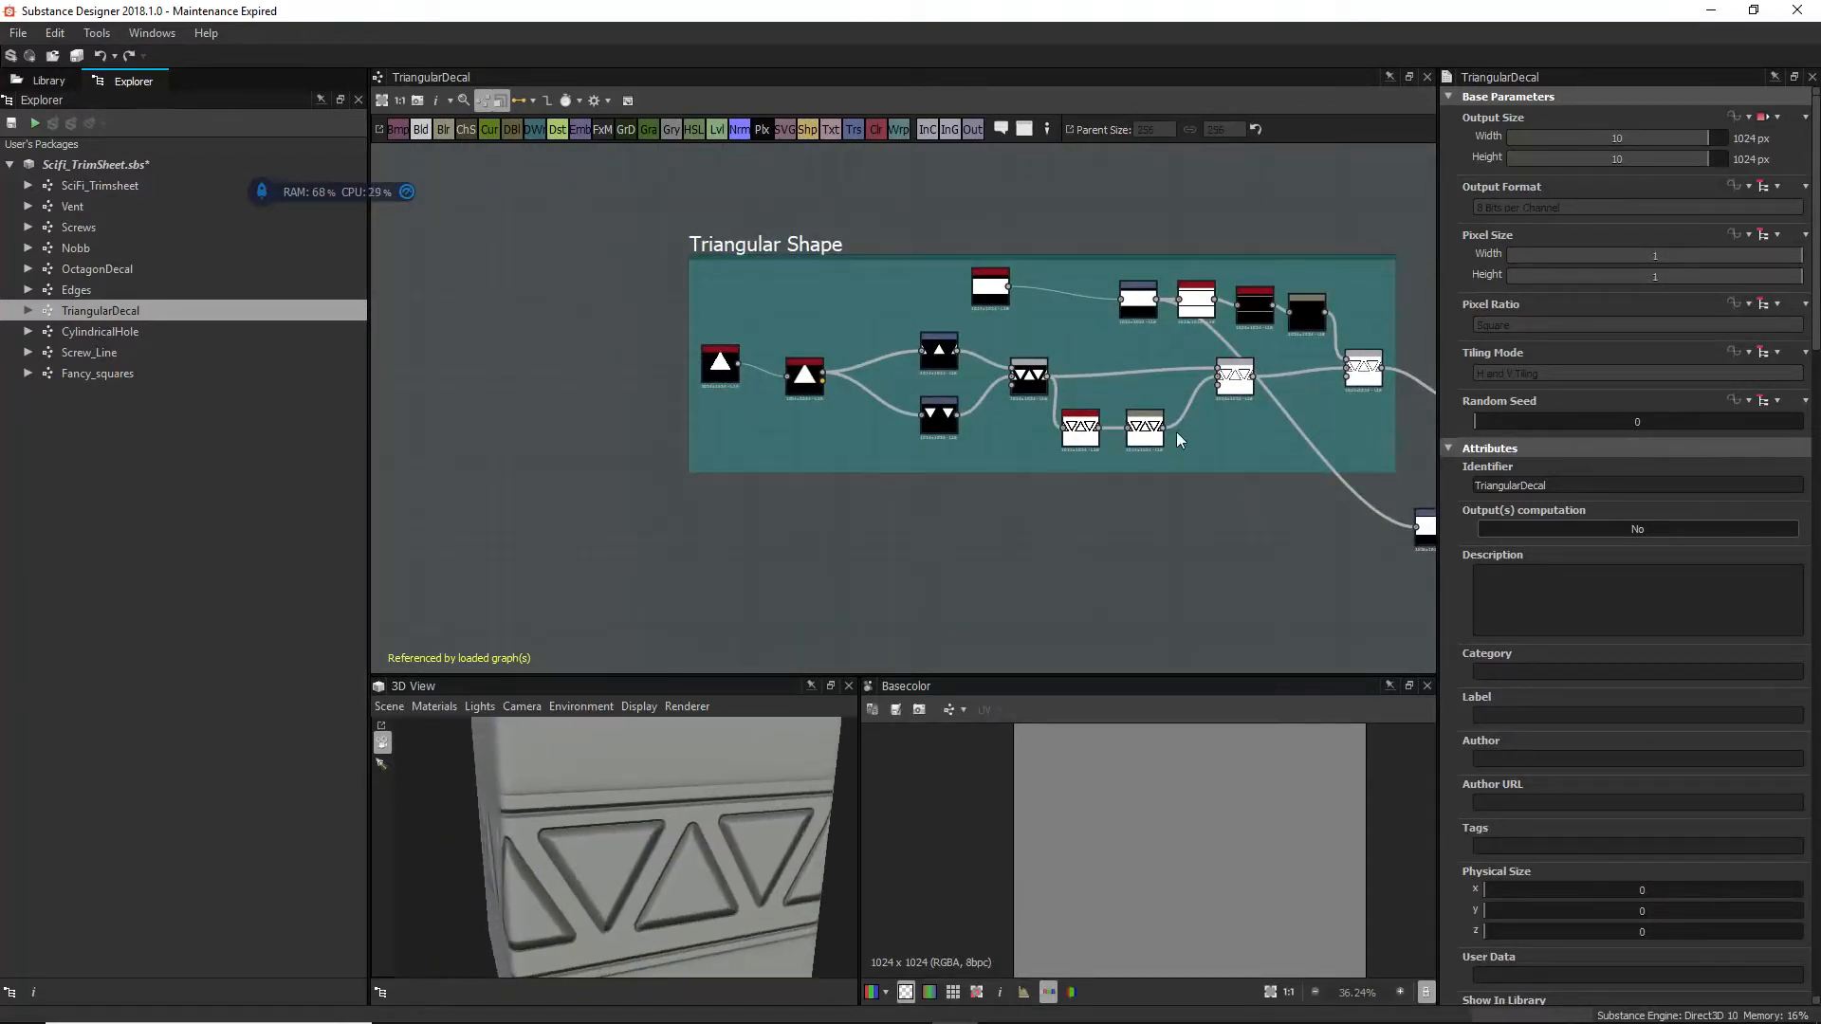
Step: Review the whole TriangularDecal node network and view the decal around the box's corner in the 3D preview
middle_click_drag(1176, 439, 853, 472)
scroll(825, 473, "down", 2)
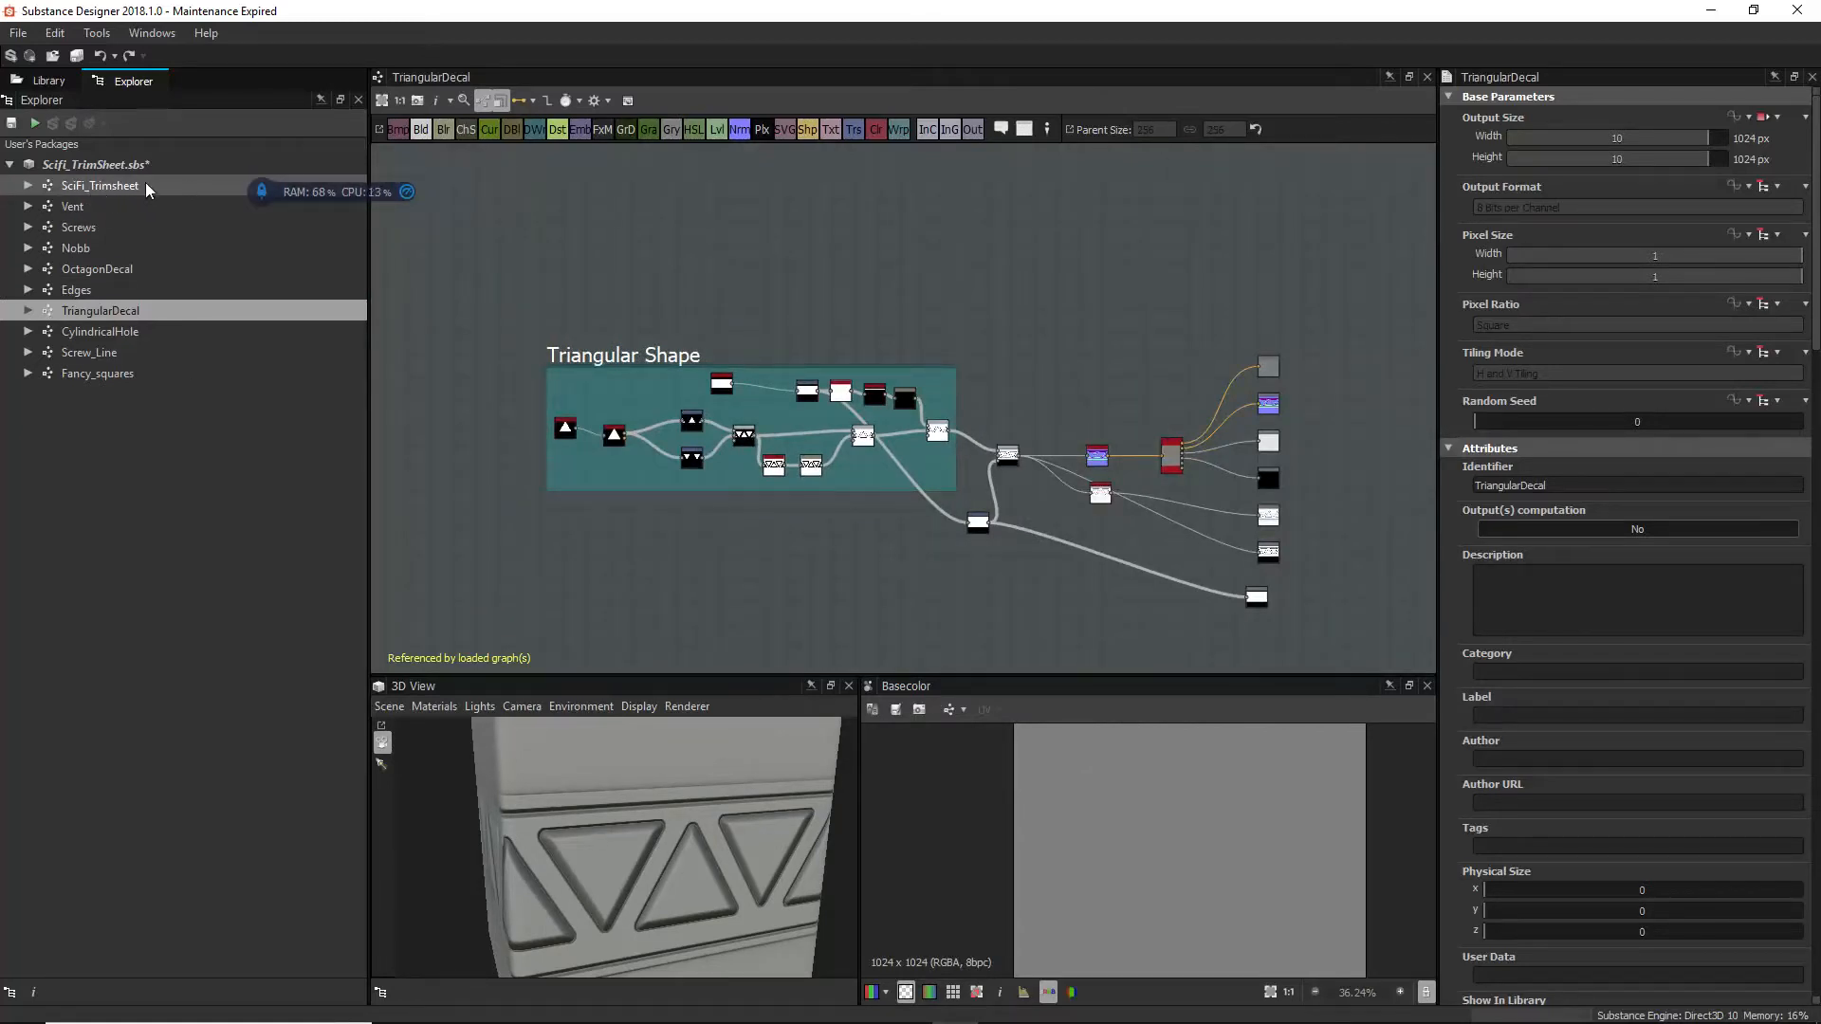
mouse_move(783, 823)
left_mouse_down()
mouse_move(674, 839)
mouse_move(767, 816)
left_mouse_up()
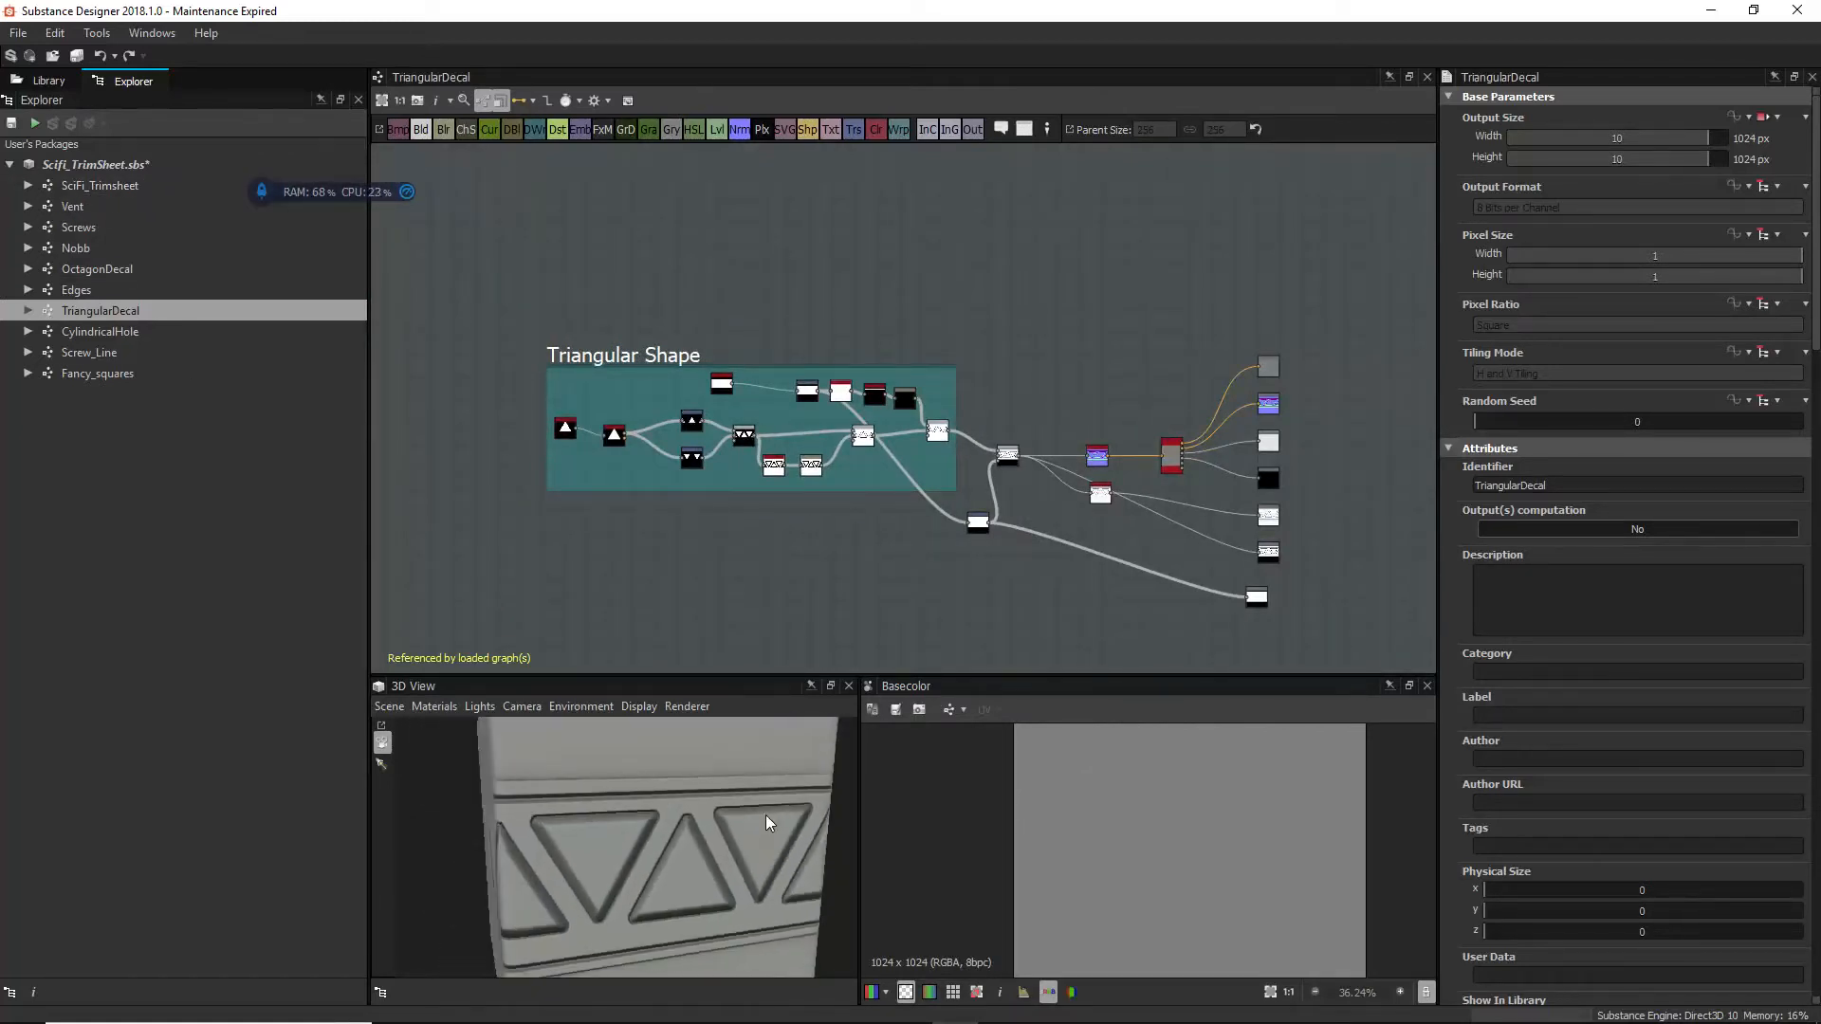
middle_click_drag(709, 452, 858, 458)
scroll(742, 436, "up", 3)
left_click_drag(672, 932, 689, 862)
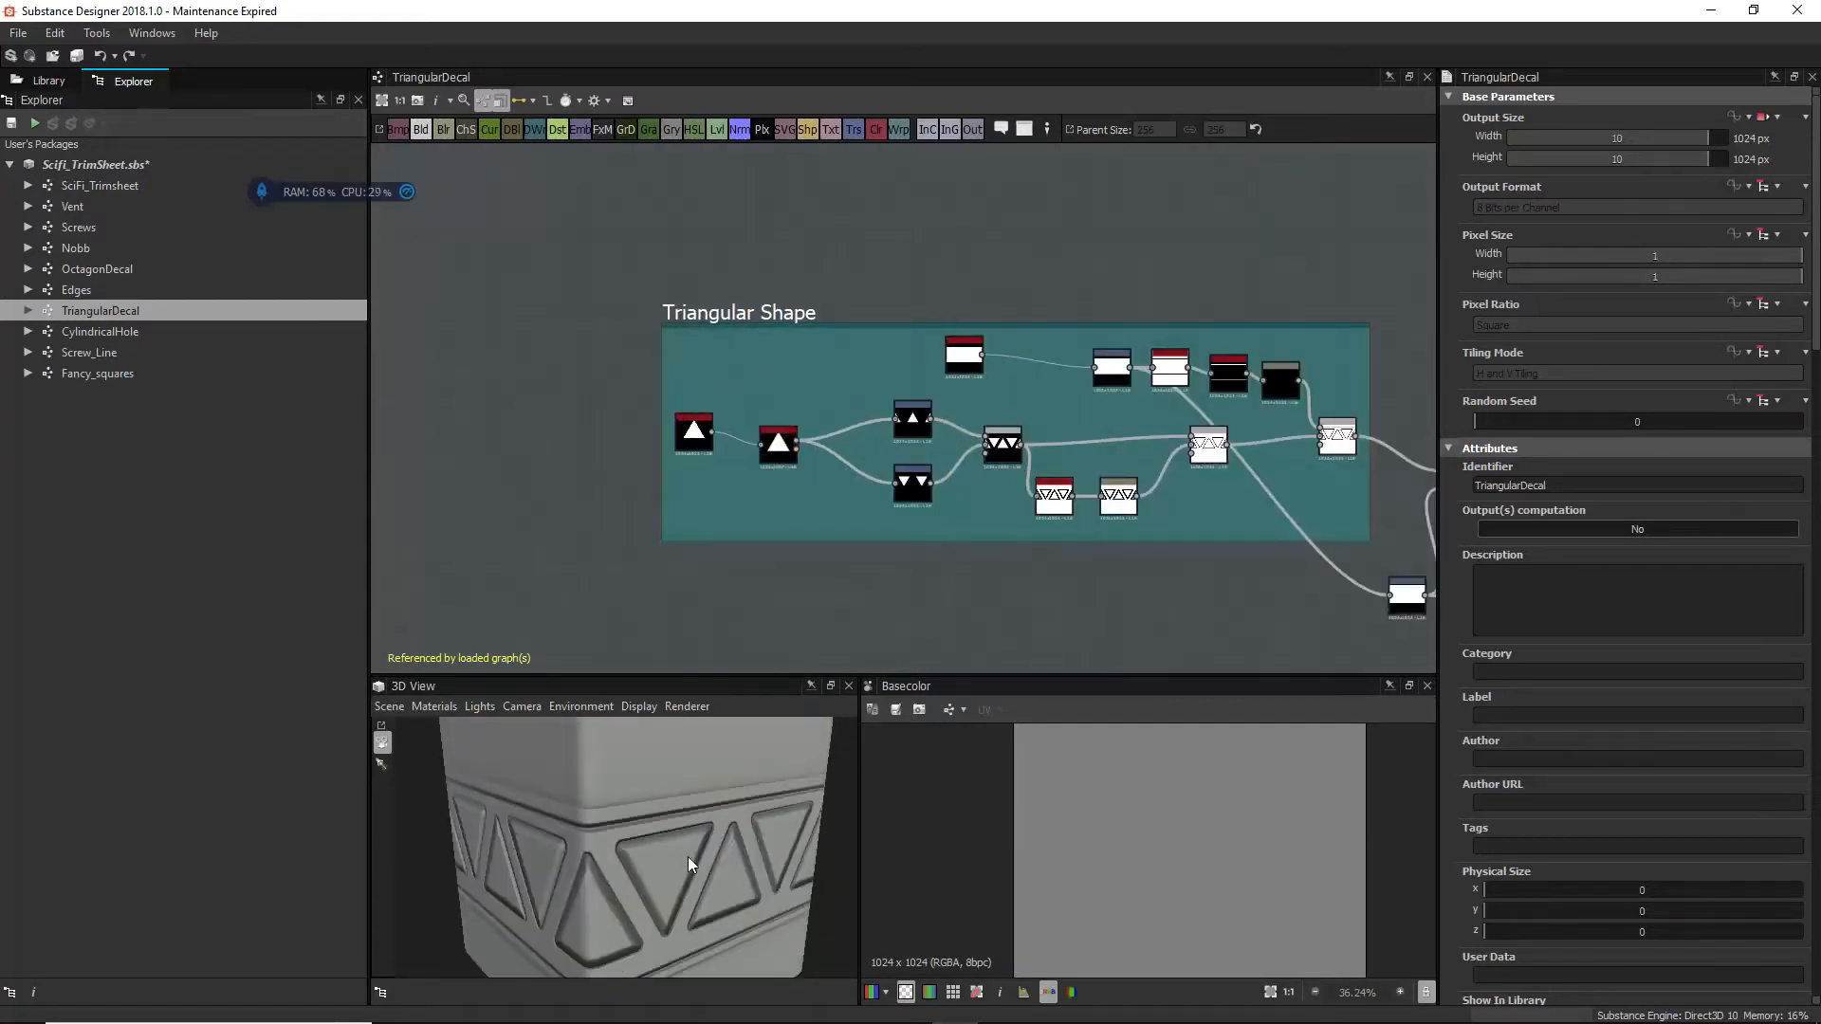
Step: Set the Sides of the Polygon 1 node to 4 and inspect the resulting pattern in the 3D preview
scroll(691, 427, "up", 3)
double_click(676, 434)
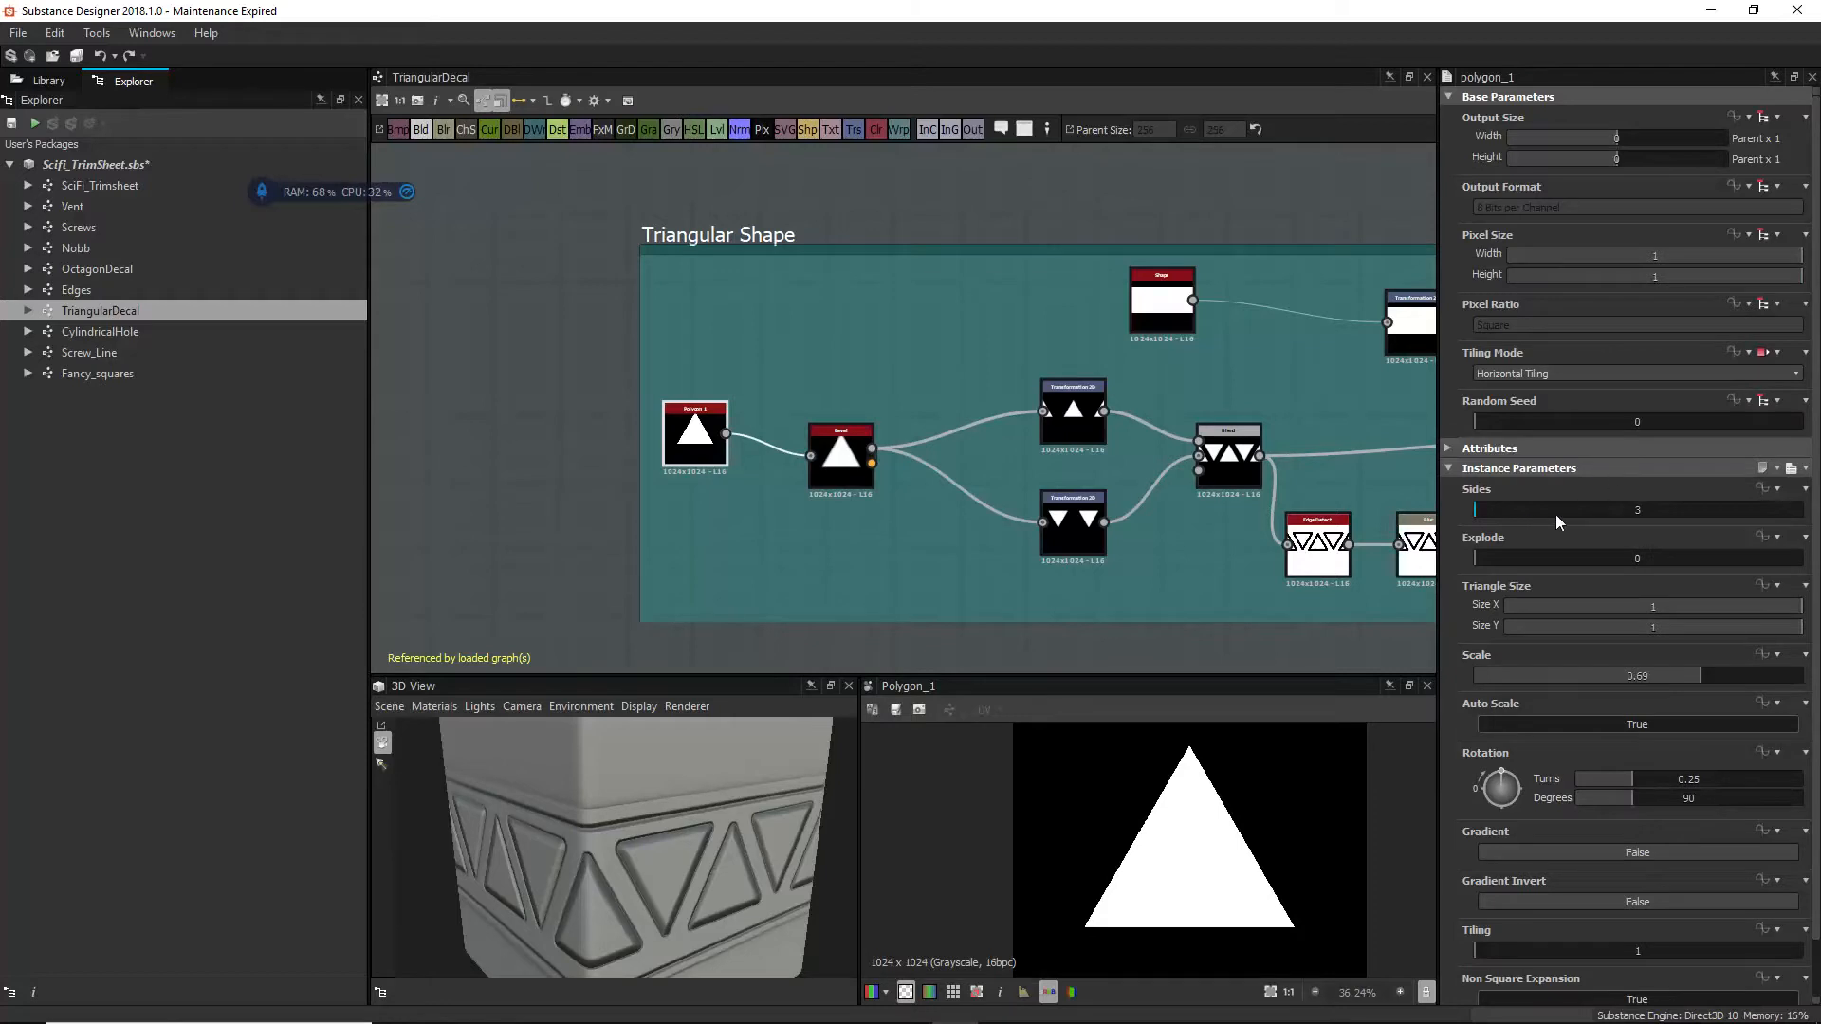
left_click_drag(1474, 510, 1486, 510)
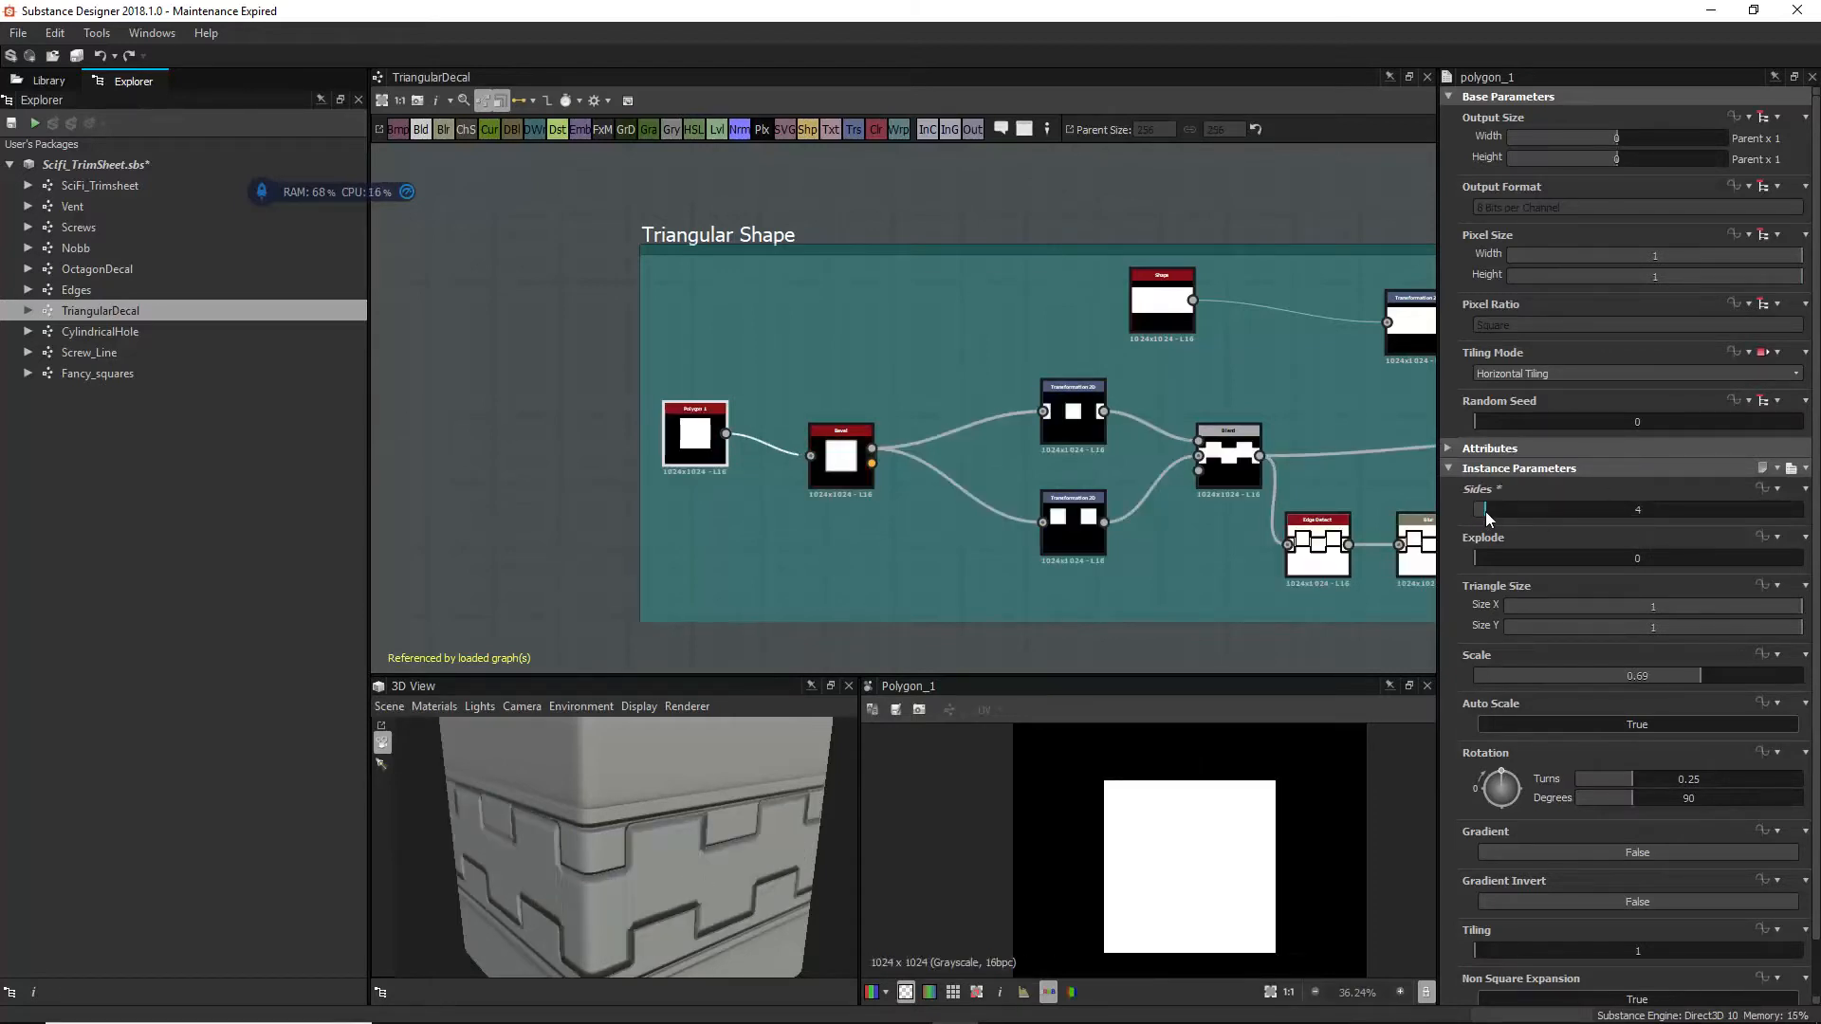
left_click_drag(802, 842, 701, 844)
scroll(715, 846, "up", 3)
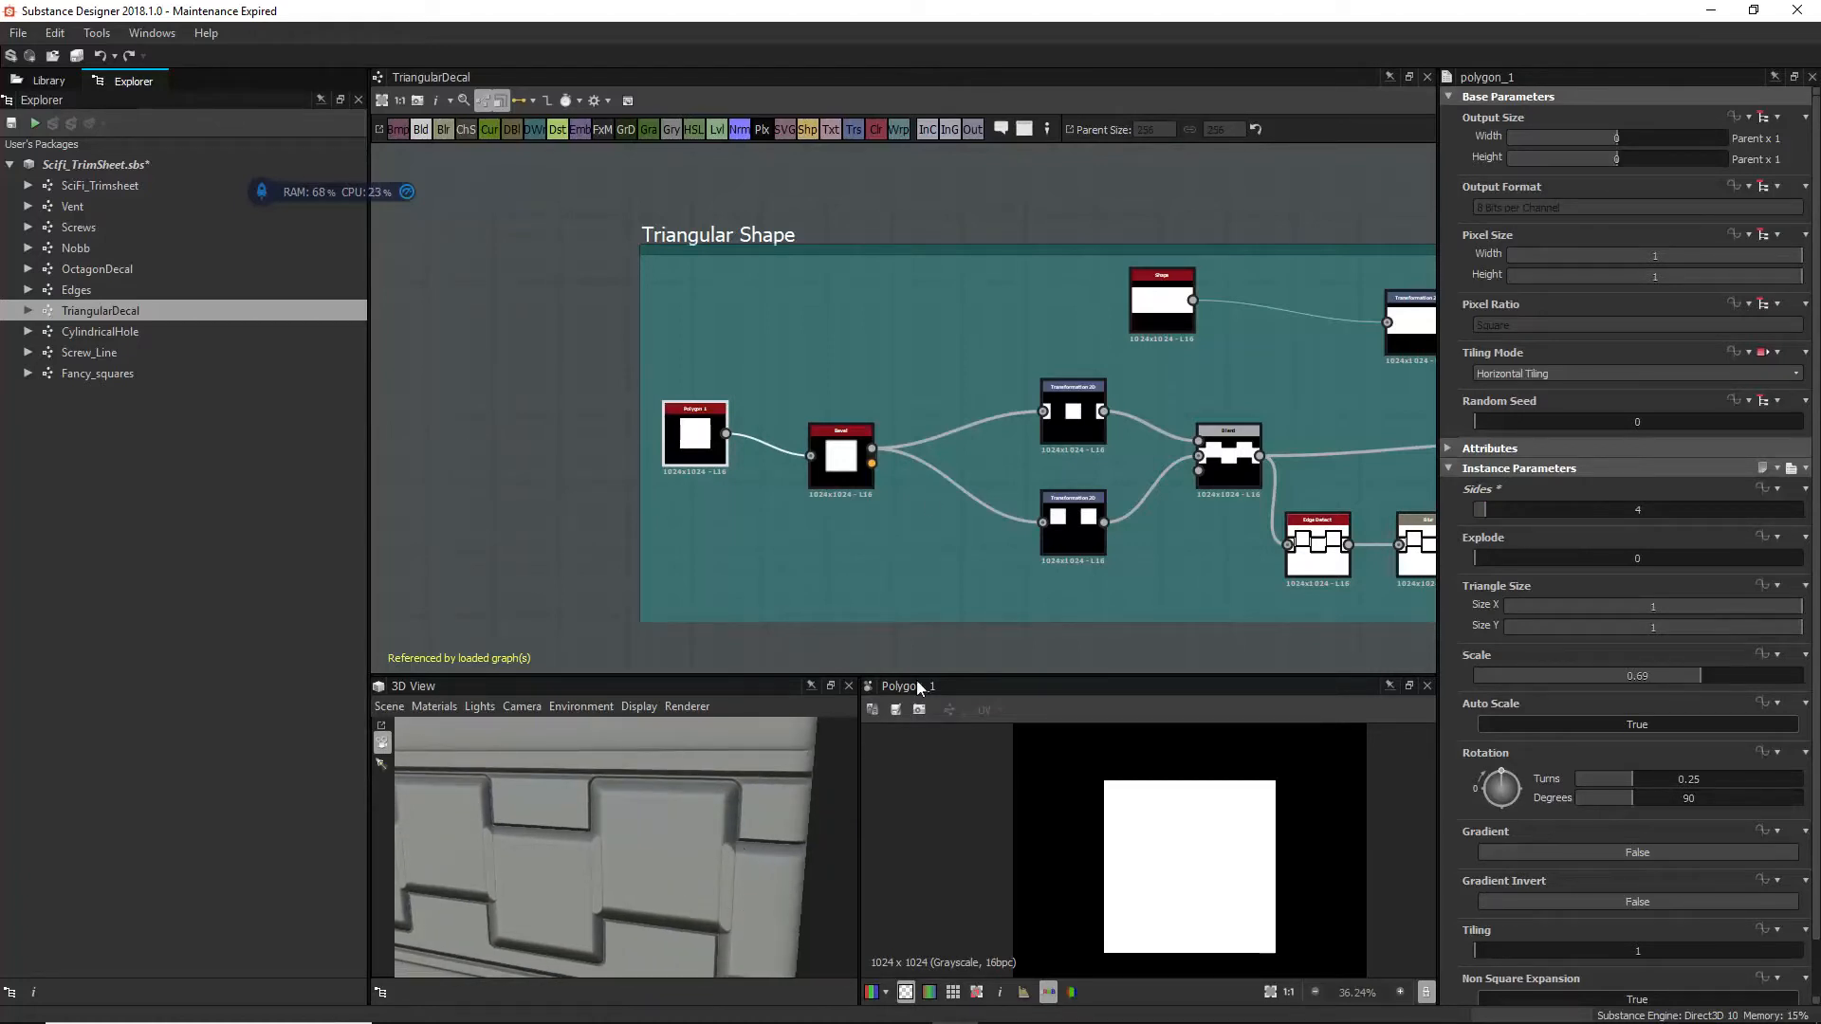
Step: Change the blending mode of the Blend node joining the two Transformation 2D nodes to Max (Lighten)
middle_click_drag(1232, 457, 1125, 475)
left_click(1125, 475)
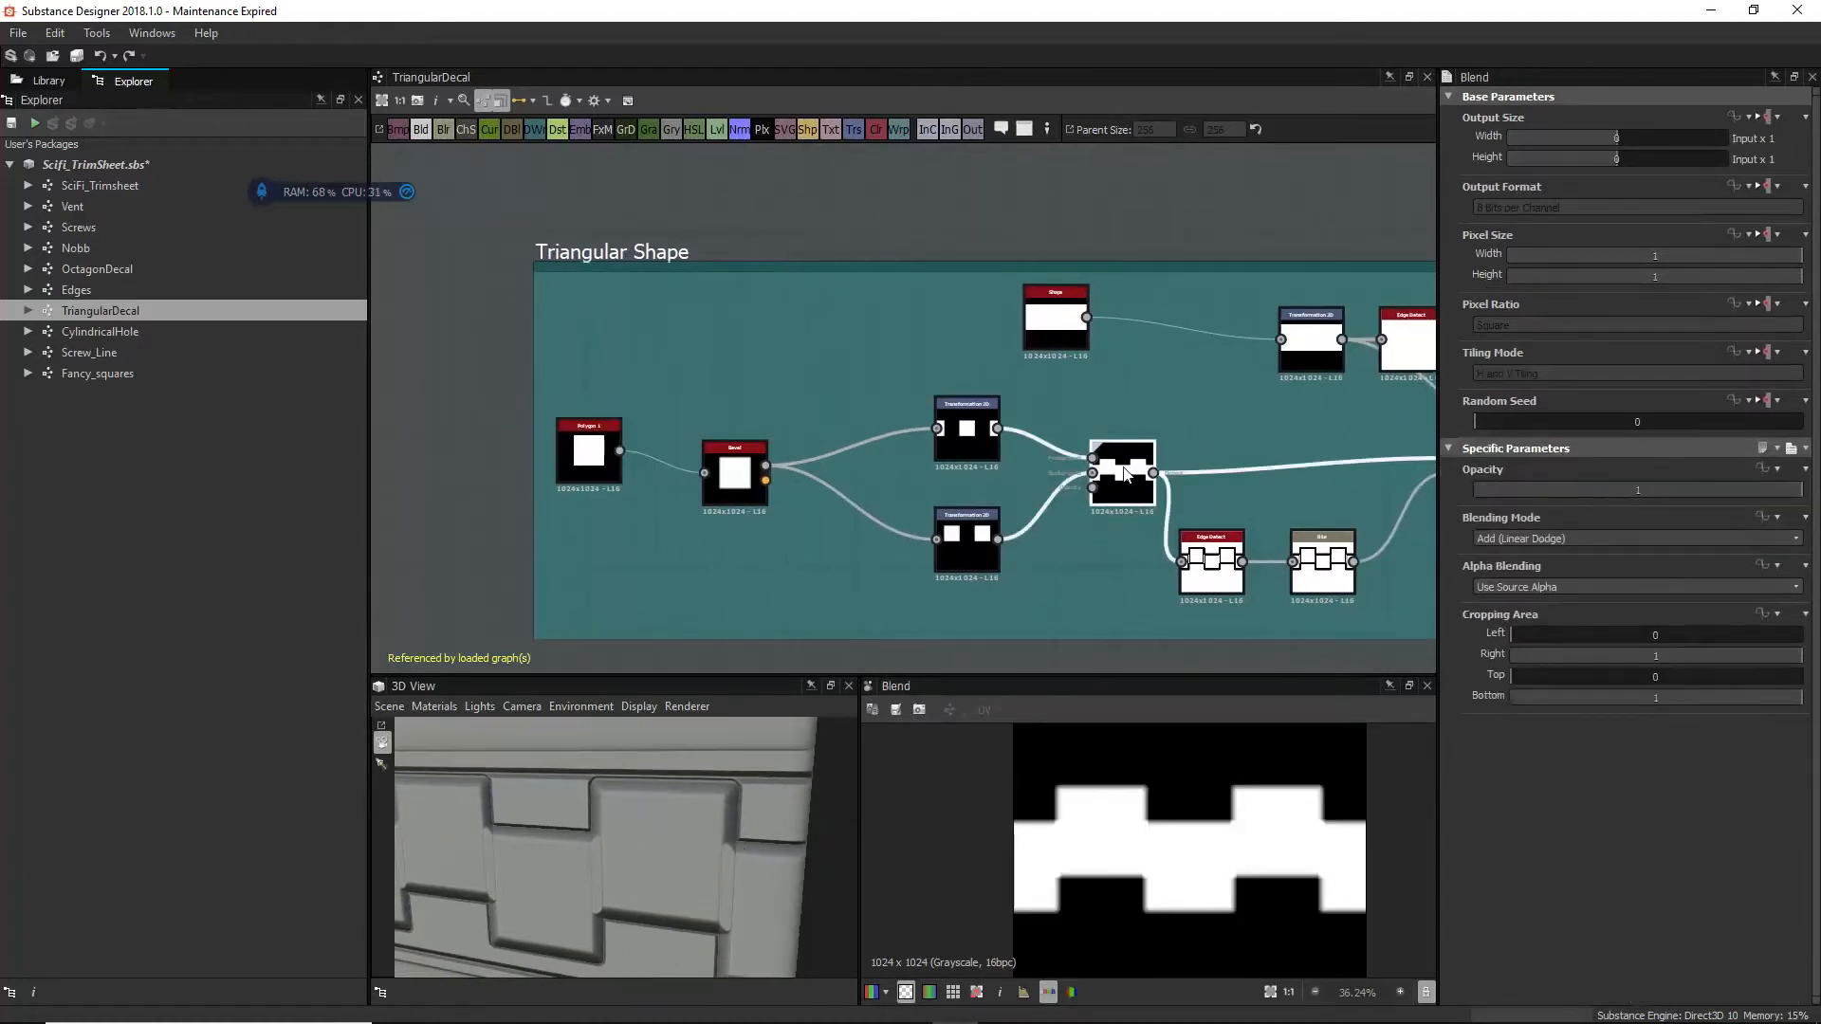
scroll(1125, 897, "up", 2)
scroll(1244, 778, "up", 3)
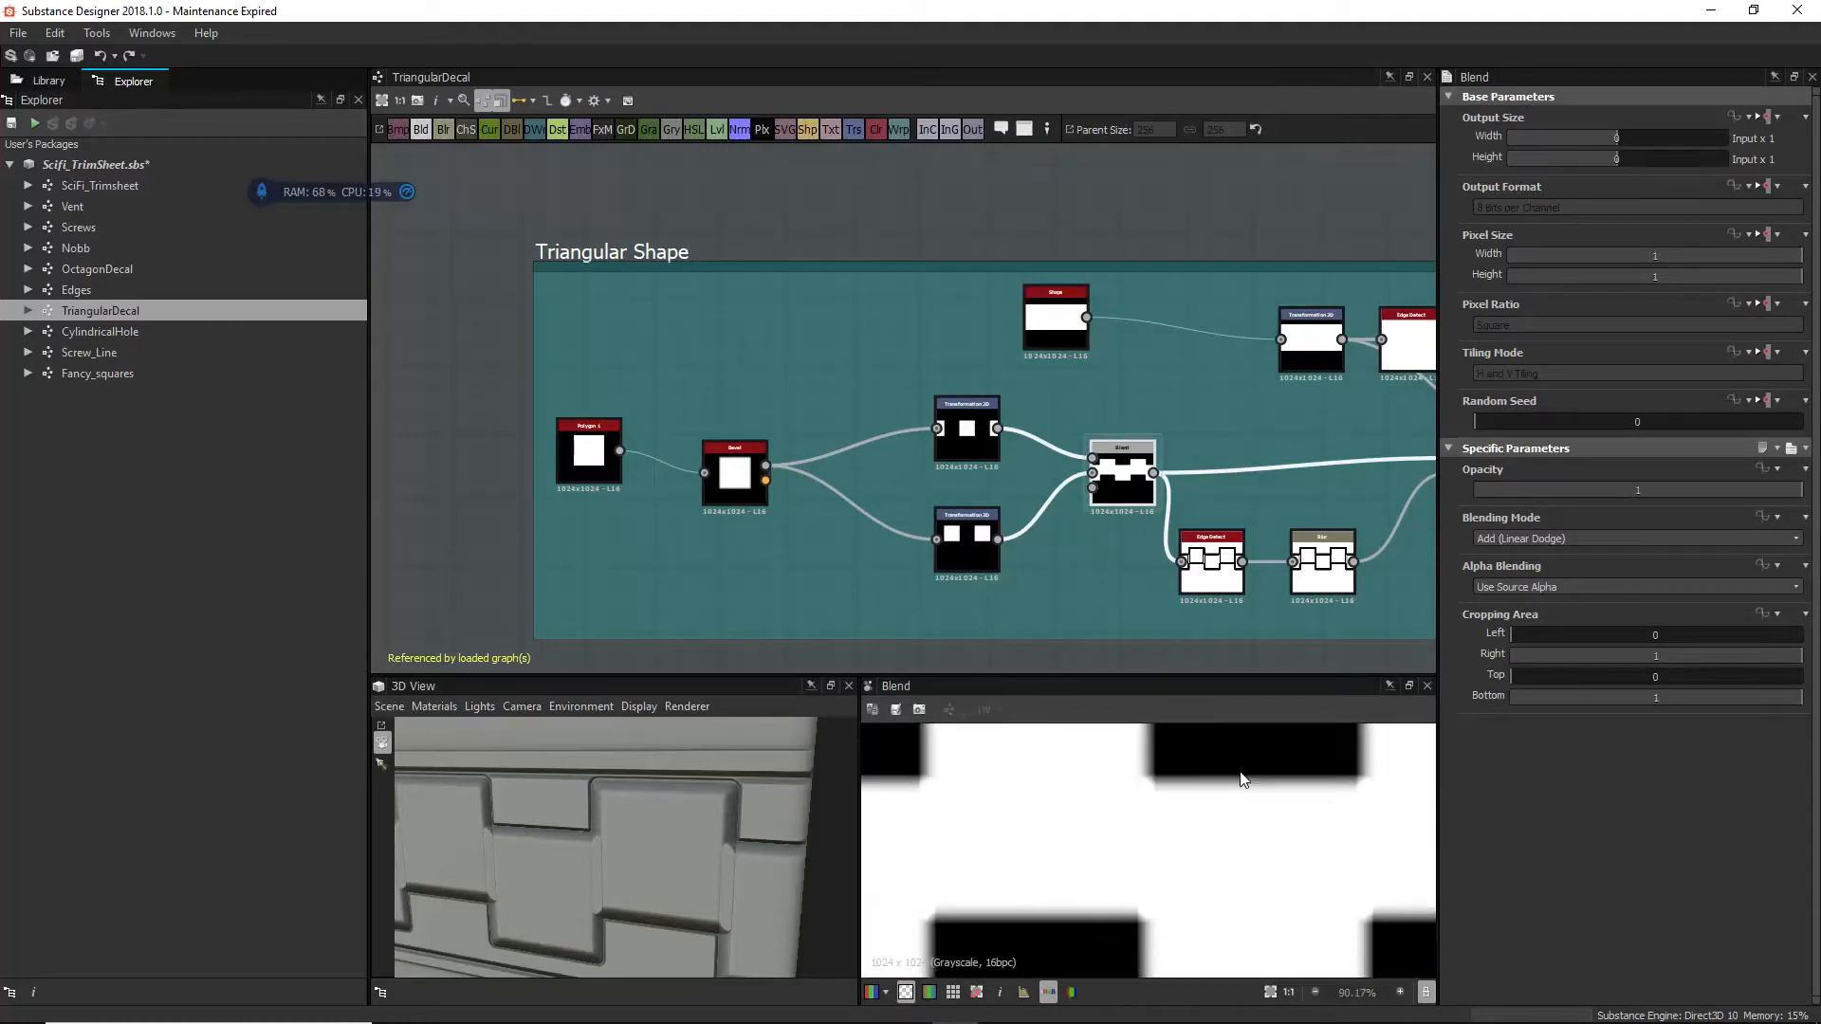
left_click(1518, 539)
left_click(1513, 613)
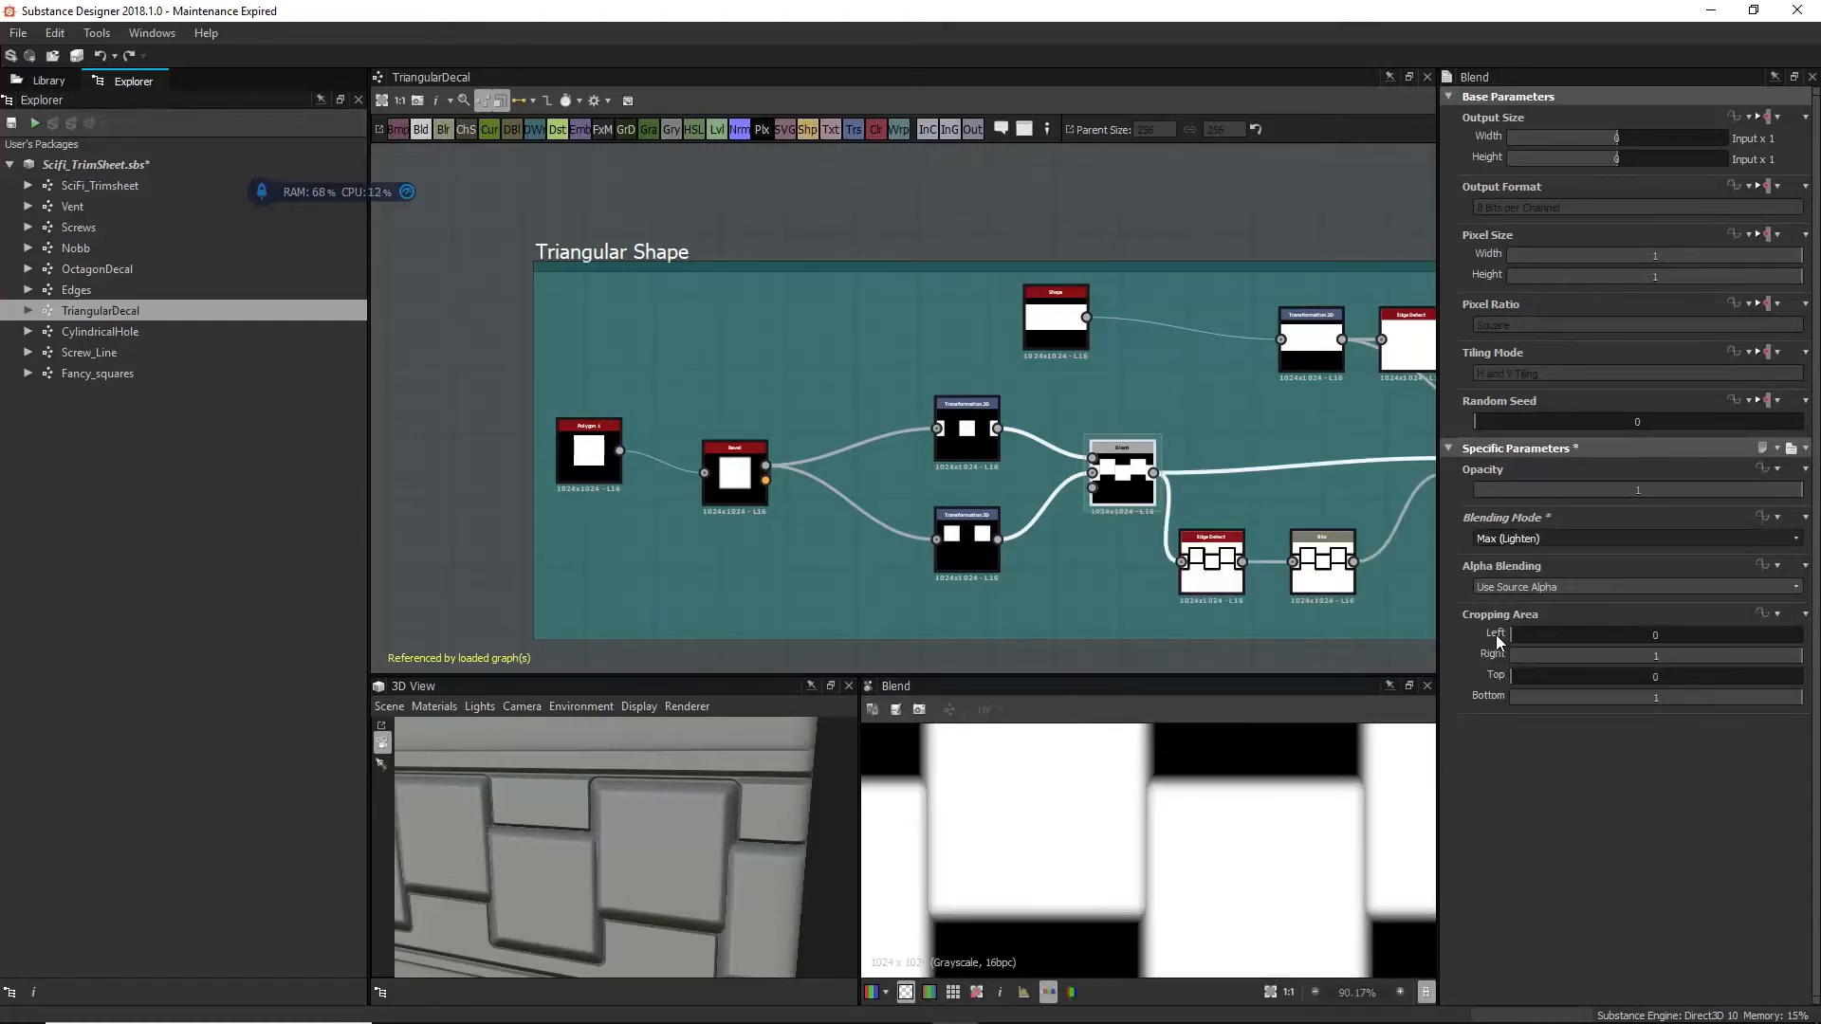
Step: Set the Sides of the Polygon 1 node to 3 and view the pattern around the box's corner in the 3D preview
left_click_drag(575, 854, 702, 861)
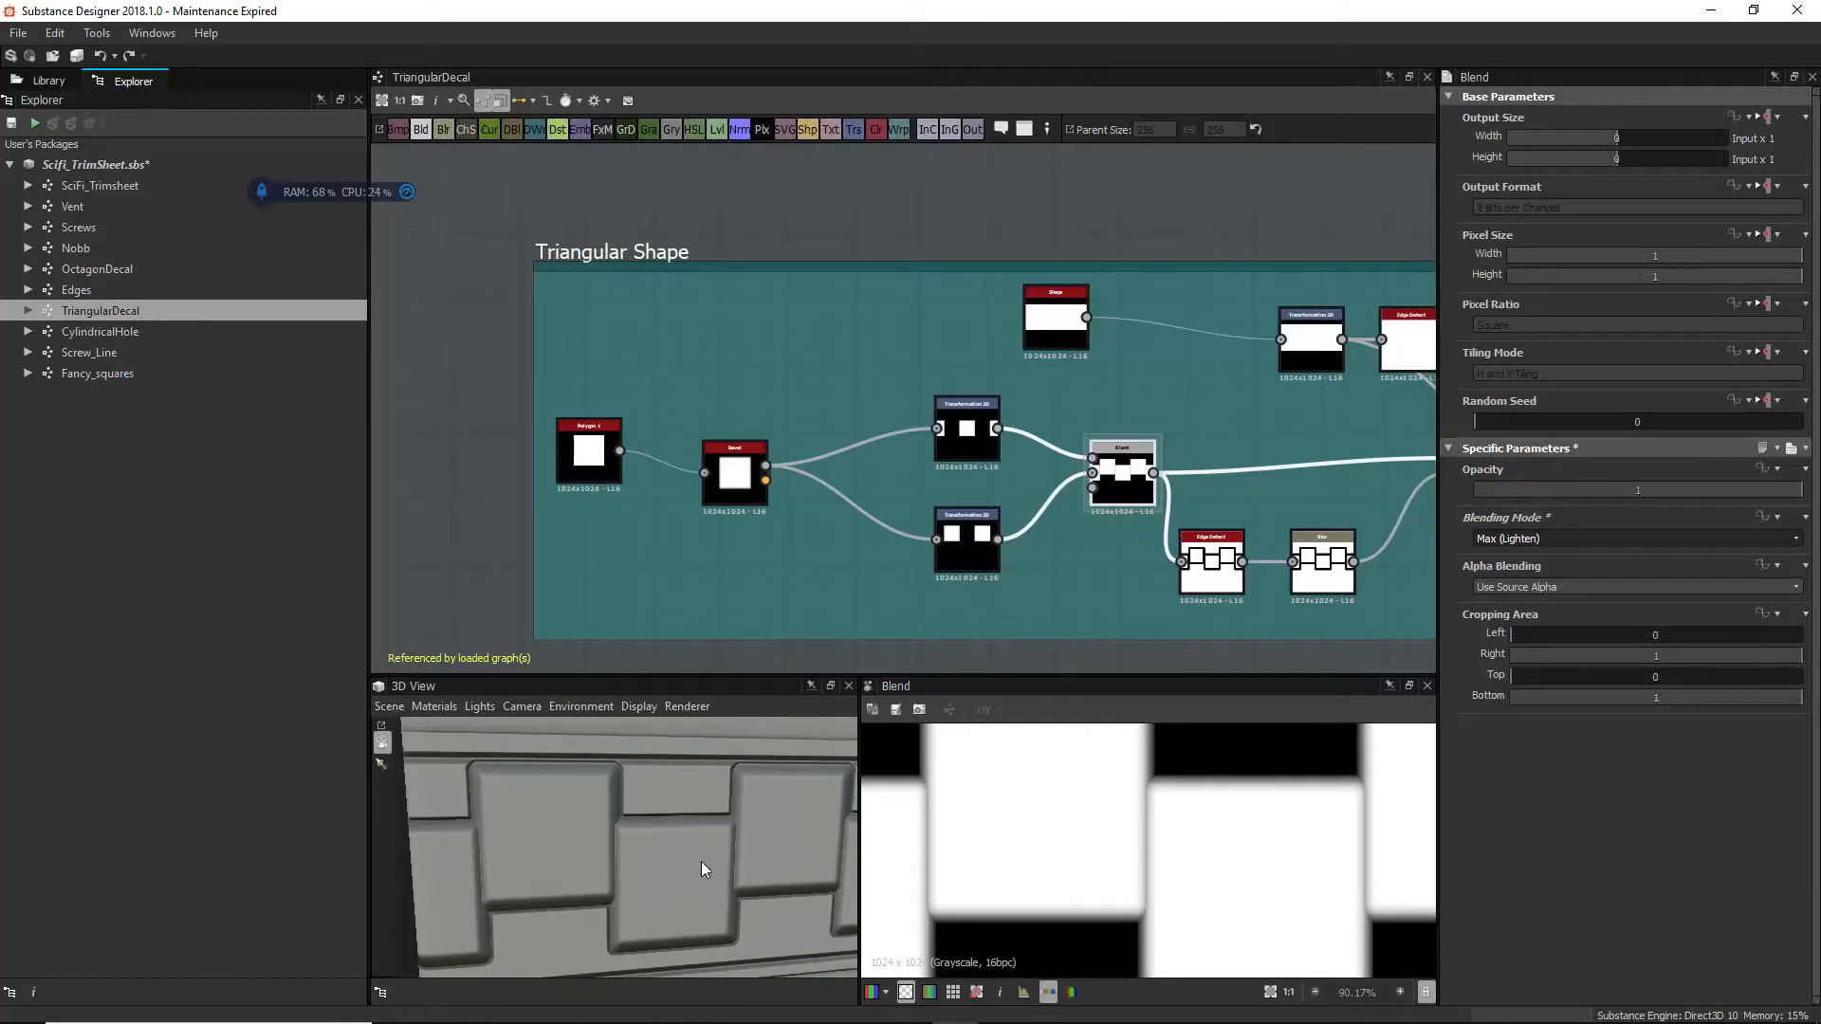
left_click(573, 462)
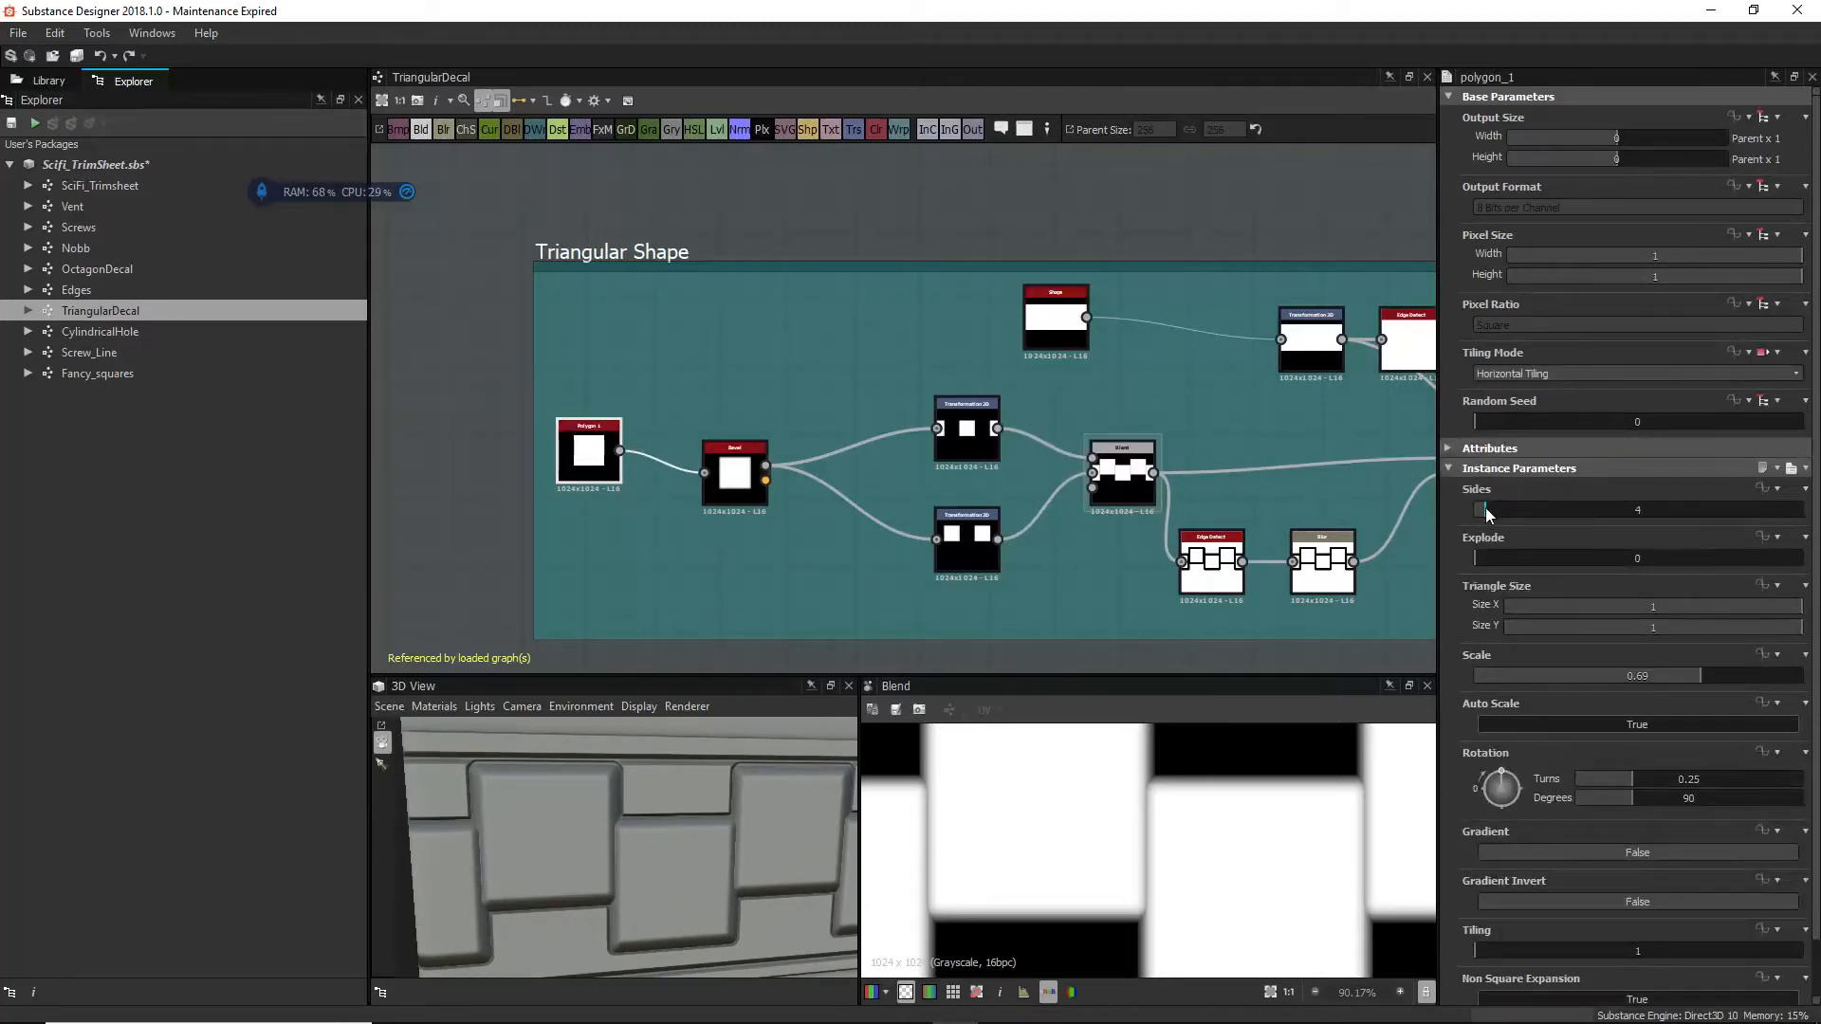
left_click_drag(1485, 508, 1480, 512)
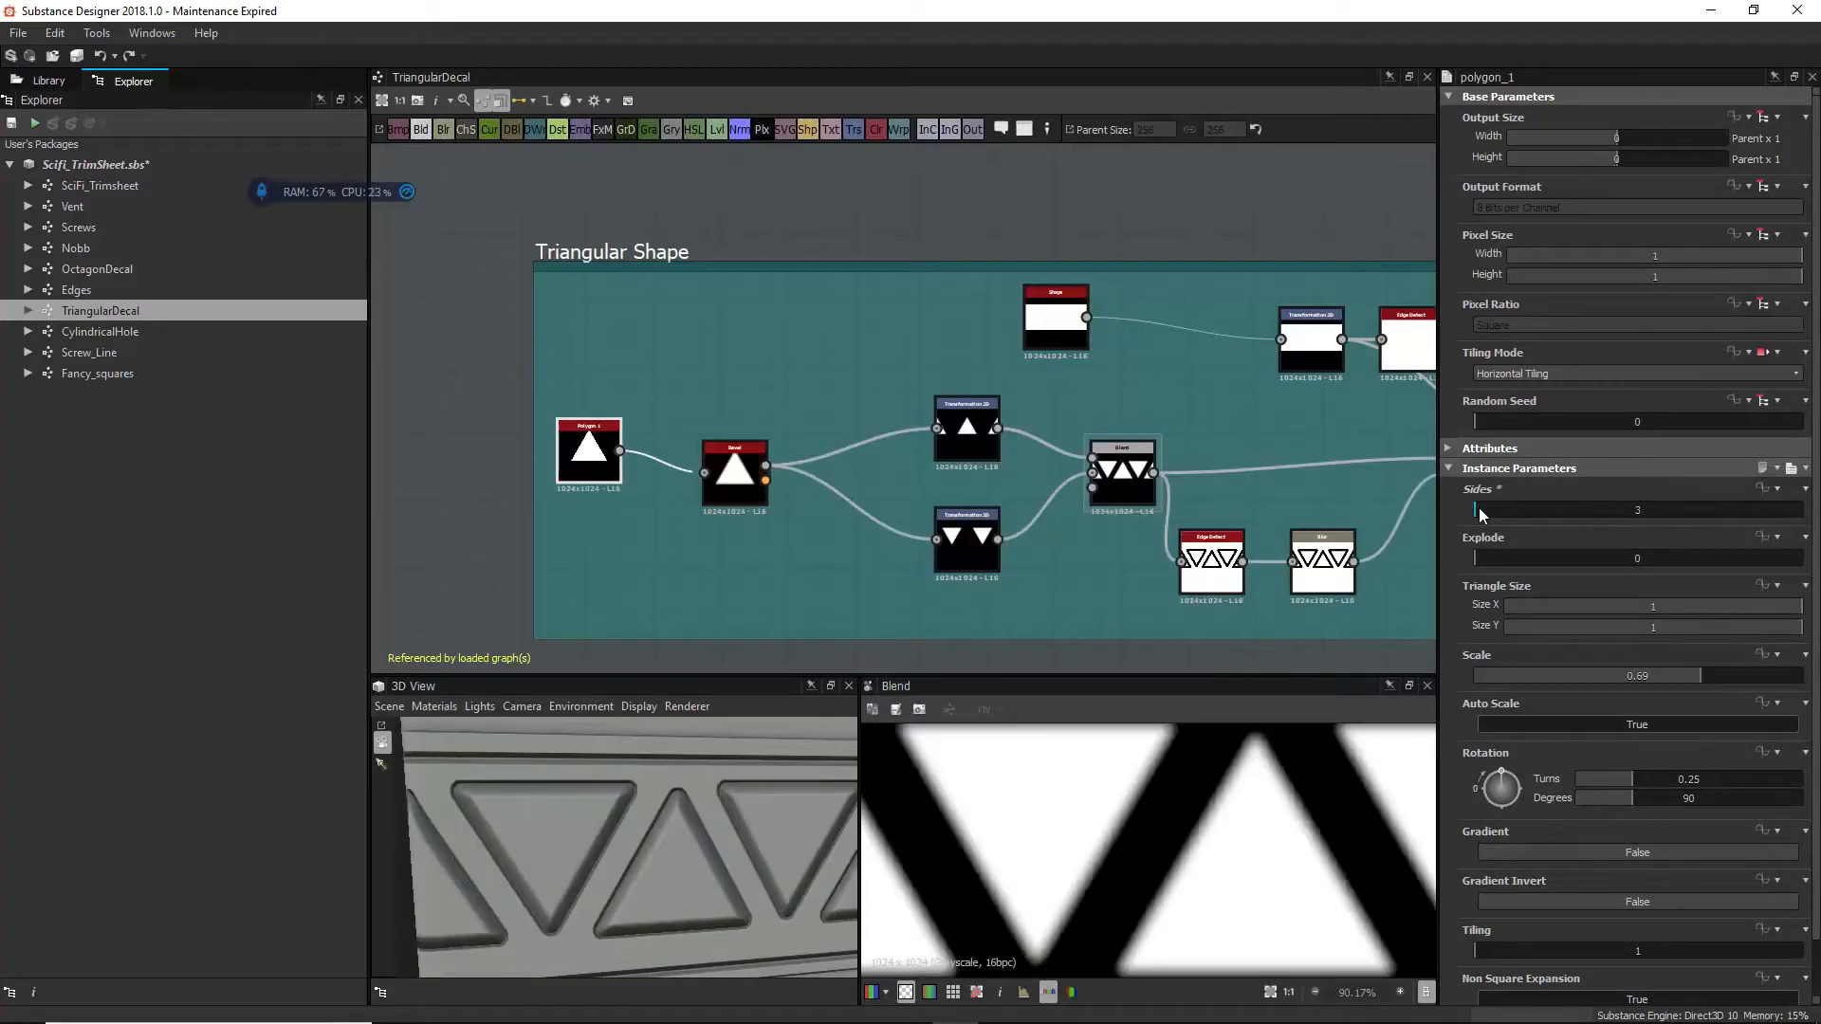
left_click_drag(725, 800, 616, 804)
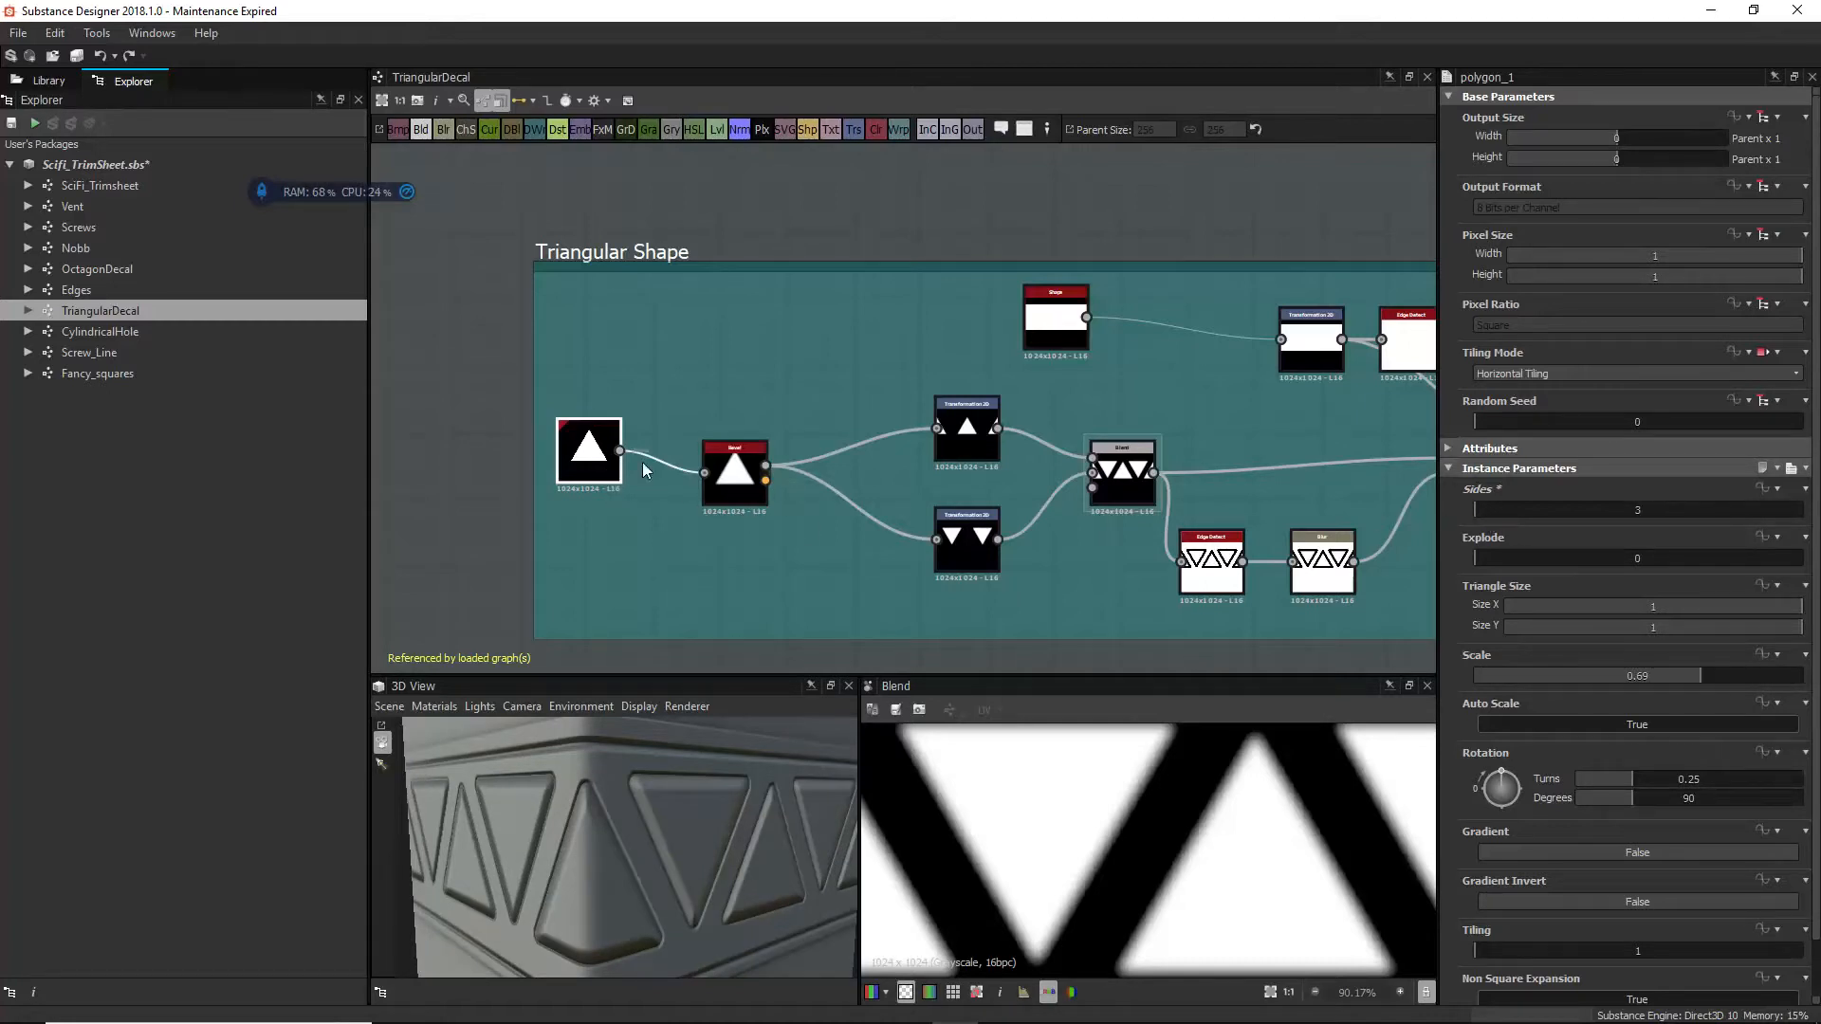
Step: Try 7 and 4 Sides on the Polygon 1 node, viewing the decal in the 3D preview, and return Sides to 3
left_click_drag(1478, 511, 1514, 512)
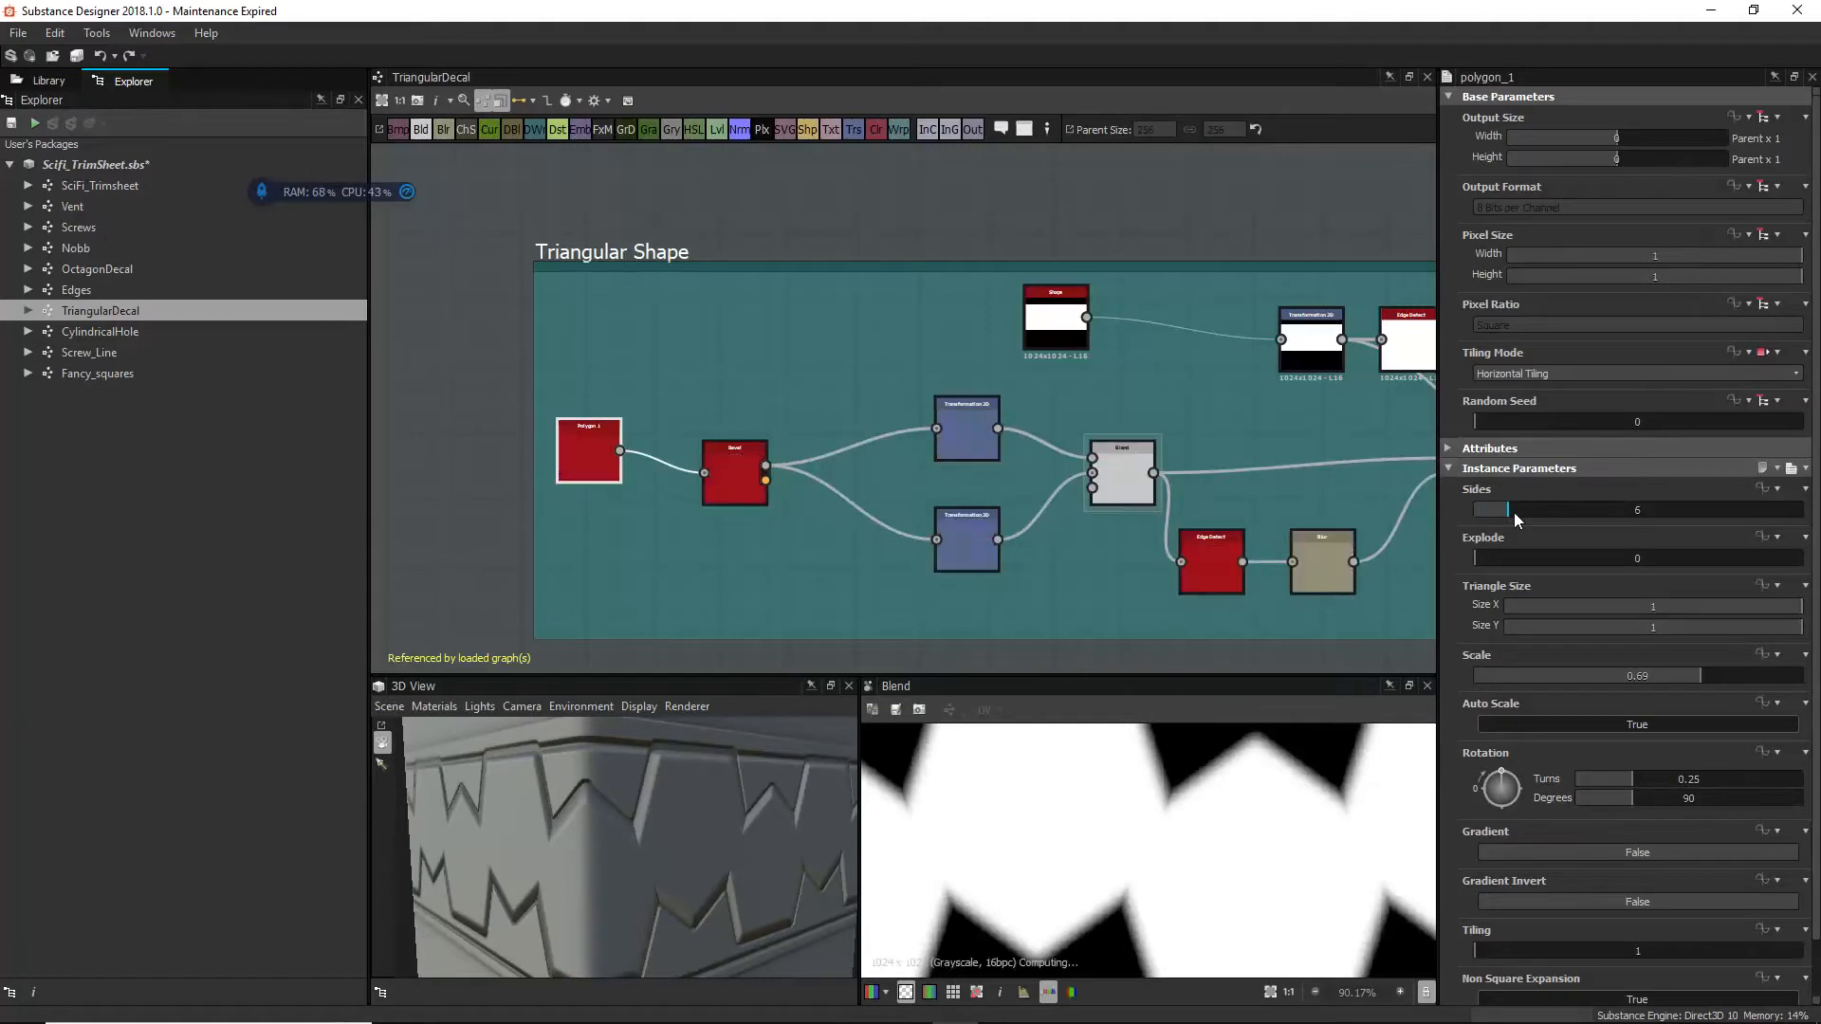
left_click_drag(731, 815, 980, 824)
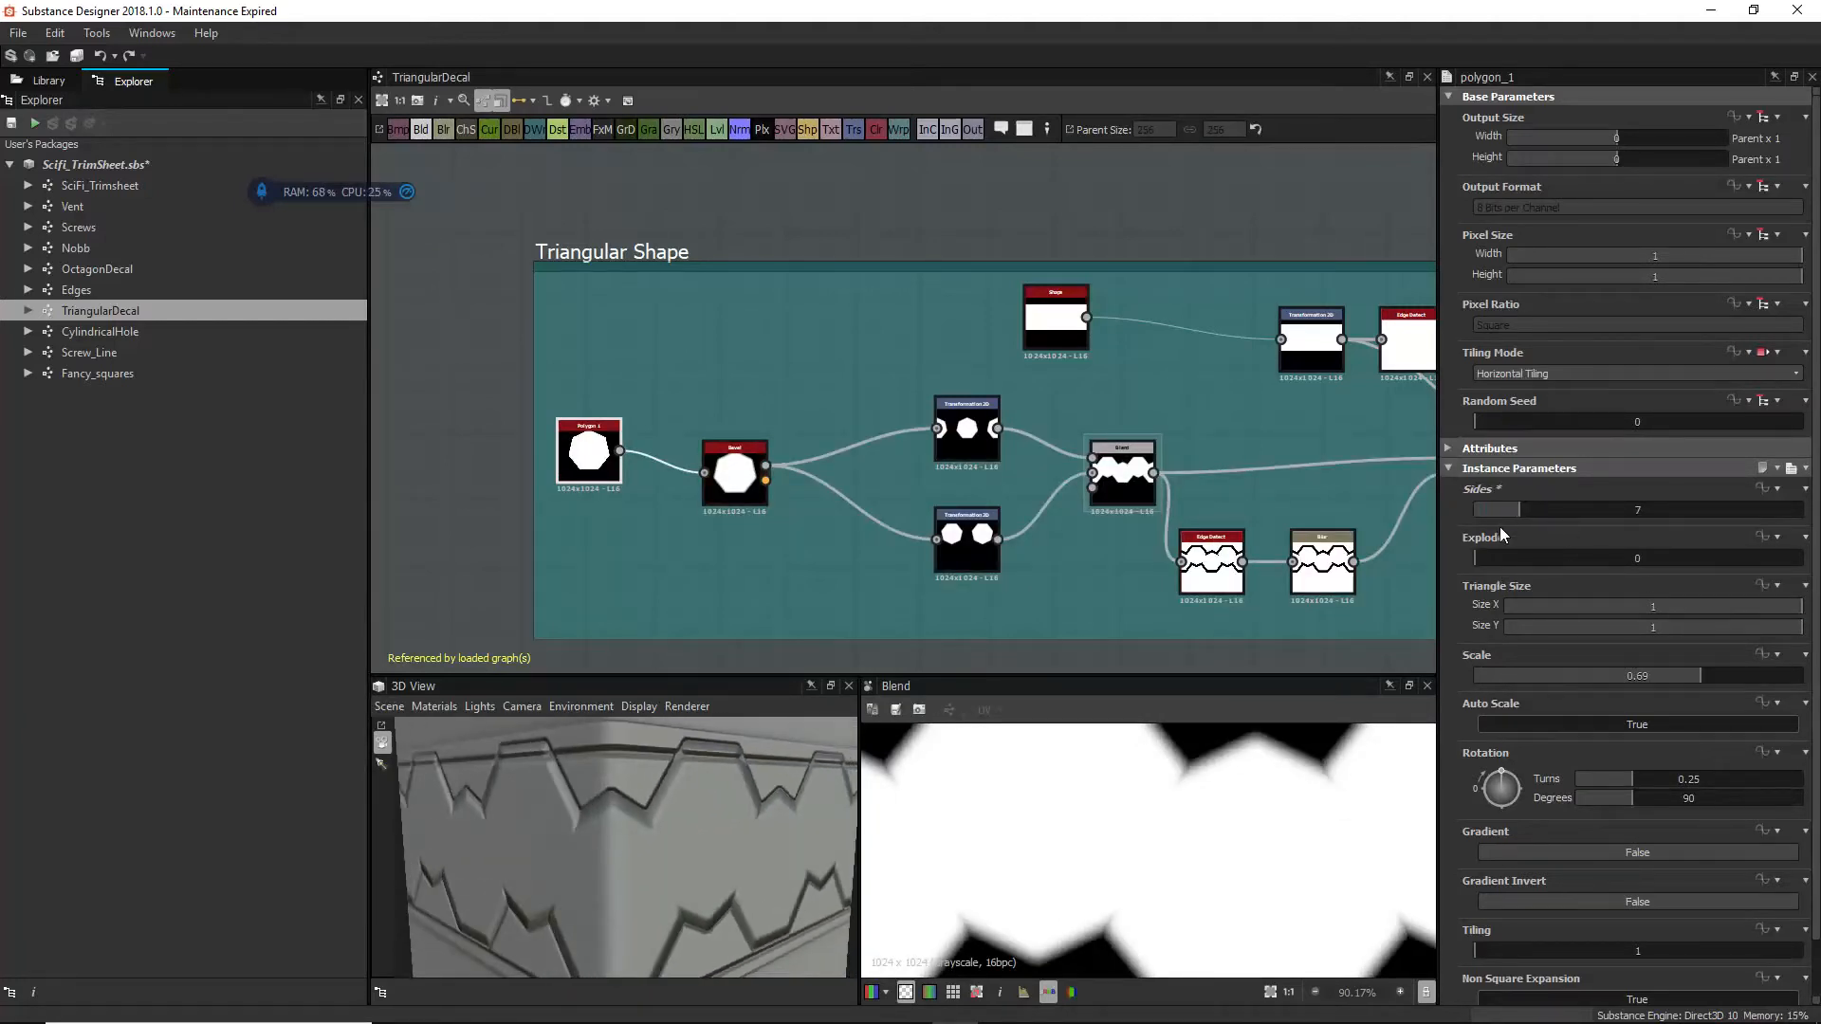
left_click_drag(1514, 510, 1480, 521)
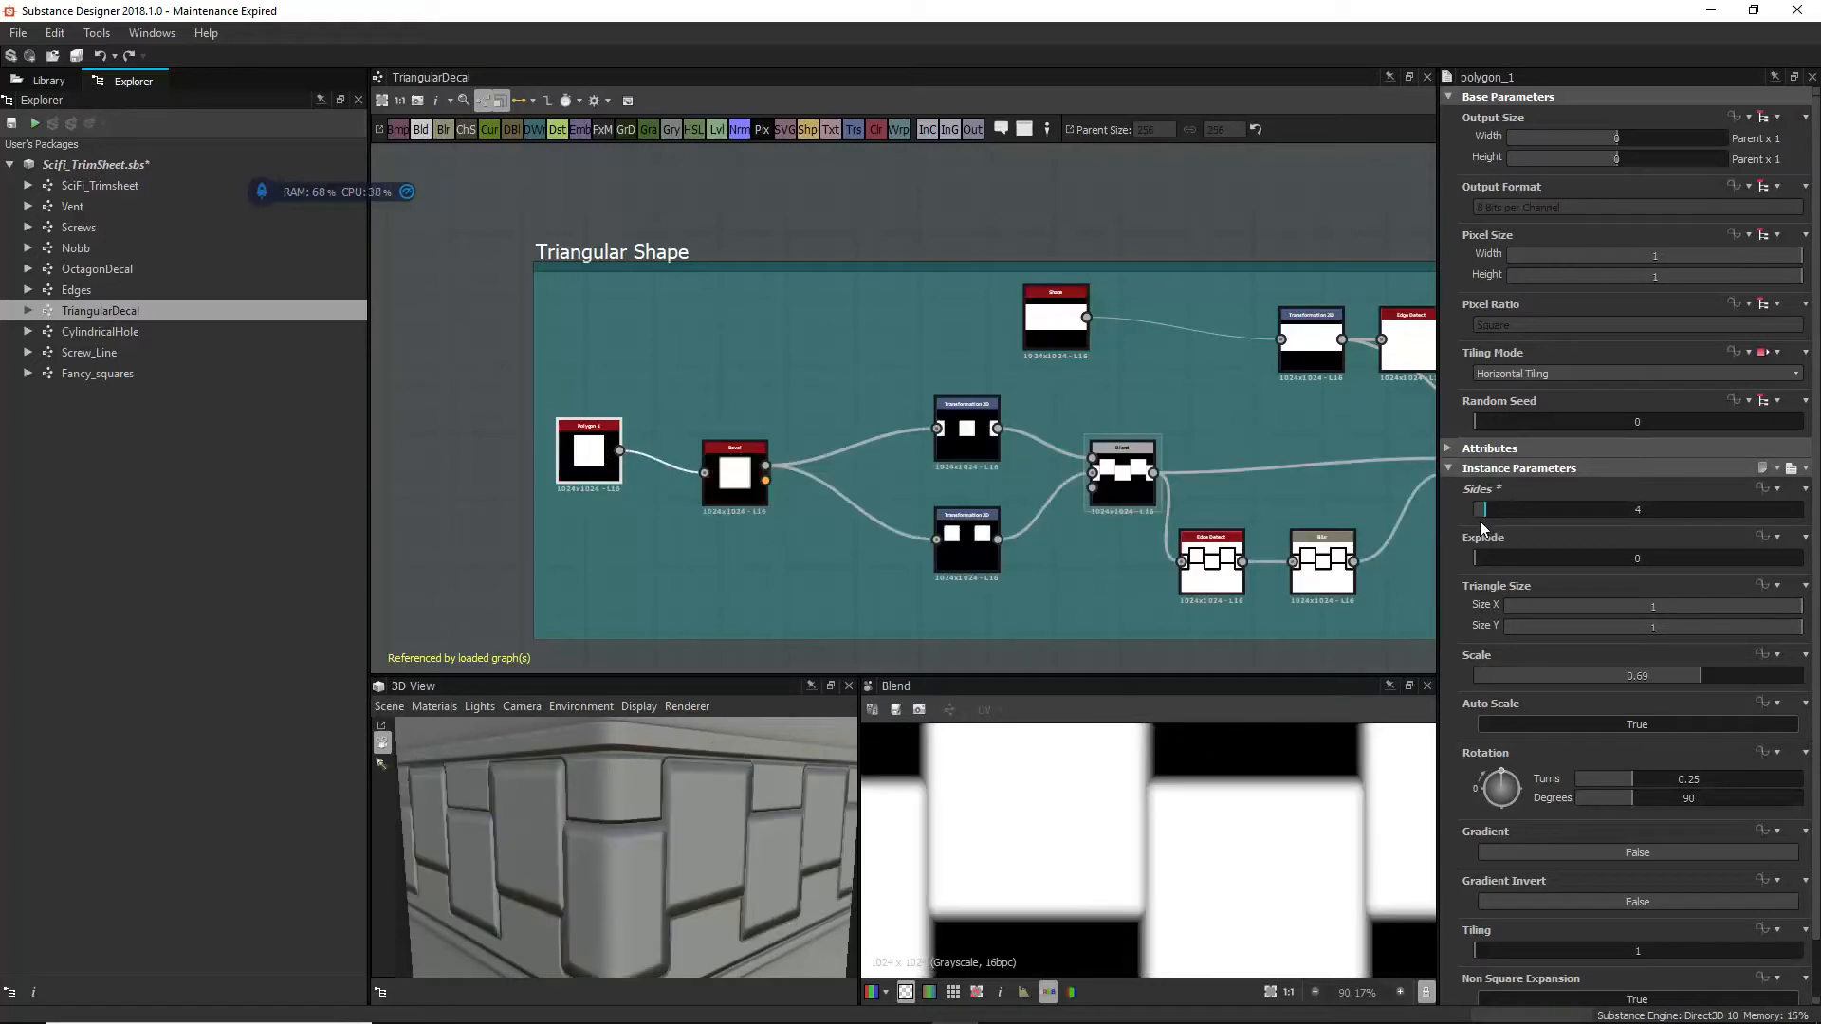
left_mouse_down(0, 0)
left_click_drag(778, 835, 673, 857)
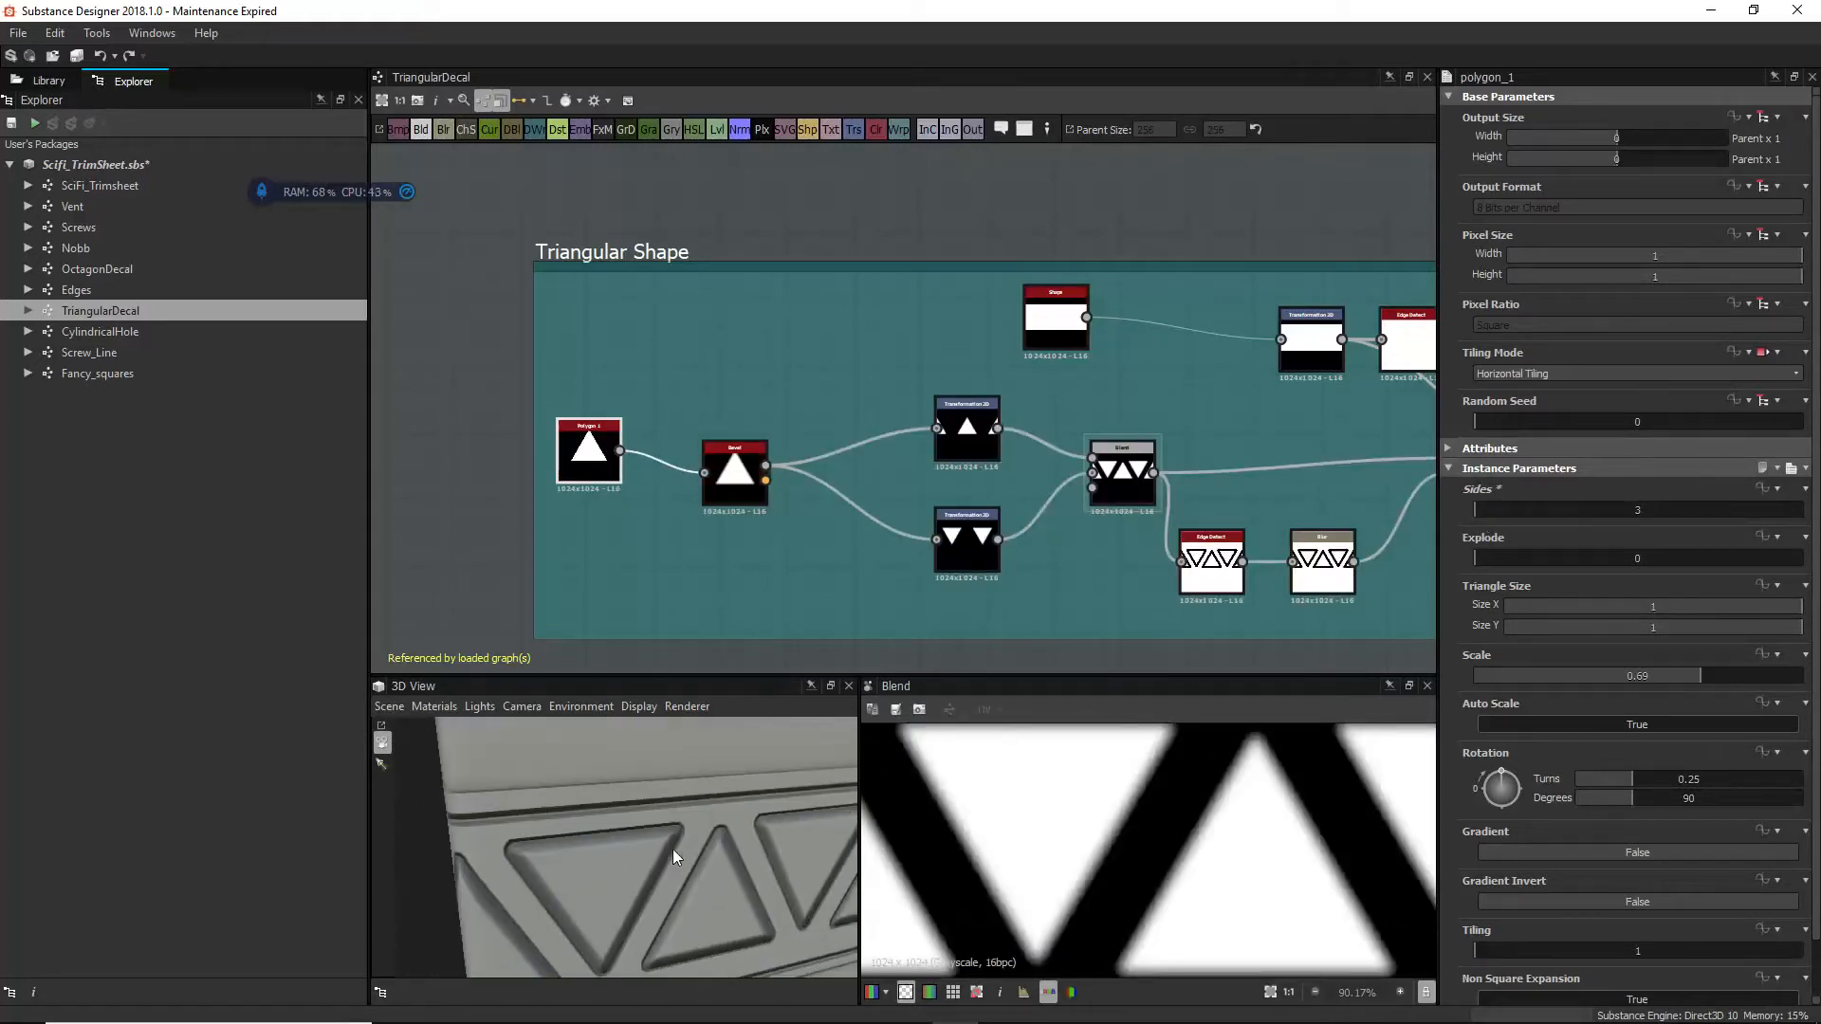
Step: Examine the outputs of the Polygon 1, Bevel and upward-triangle Transformation 2D nodes in the 2D view
double_click(605, 469)
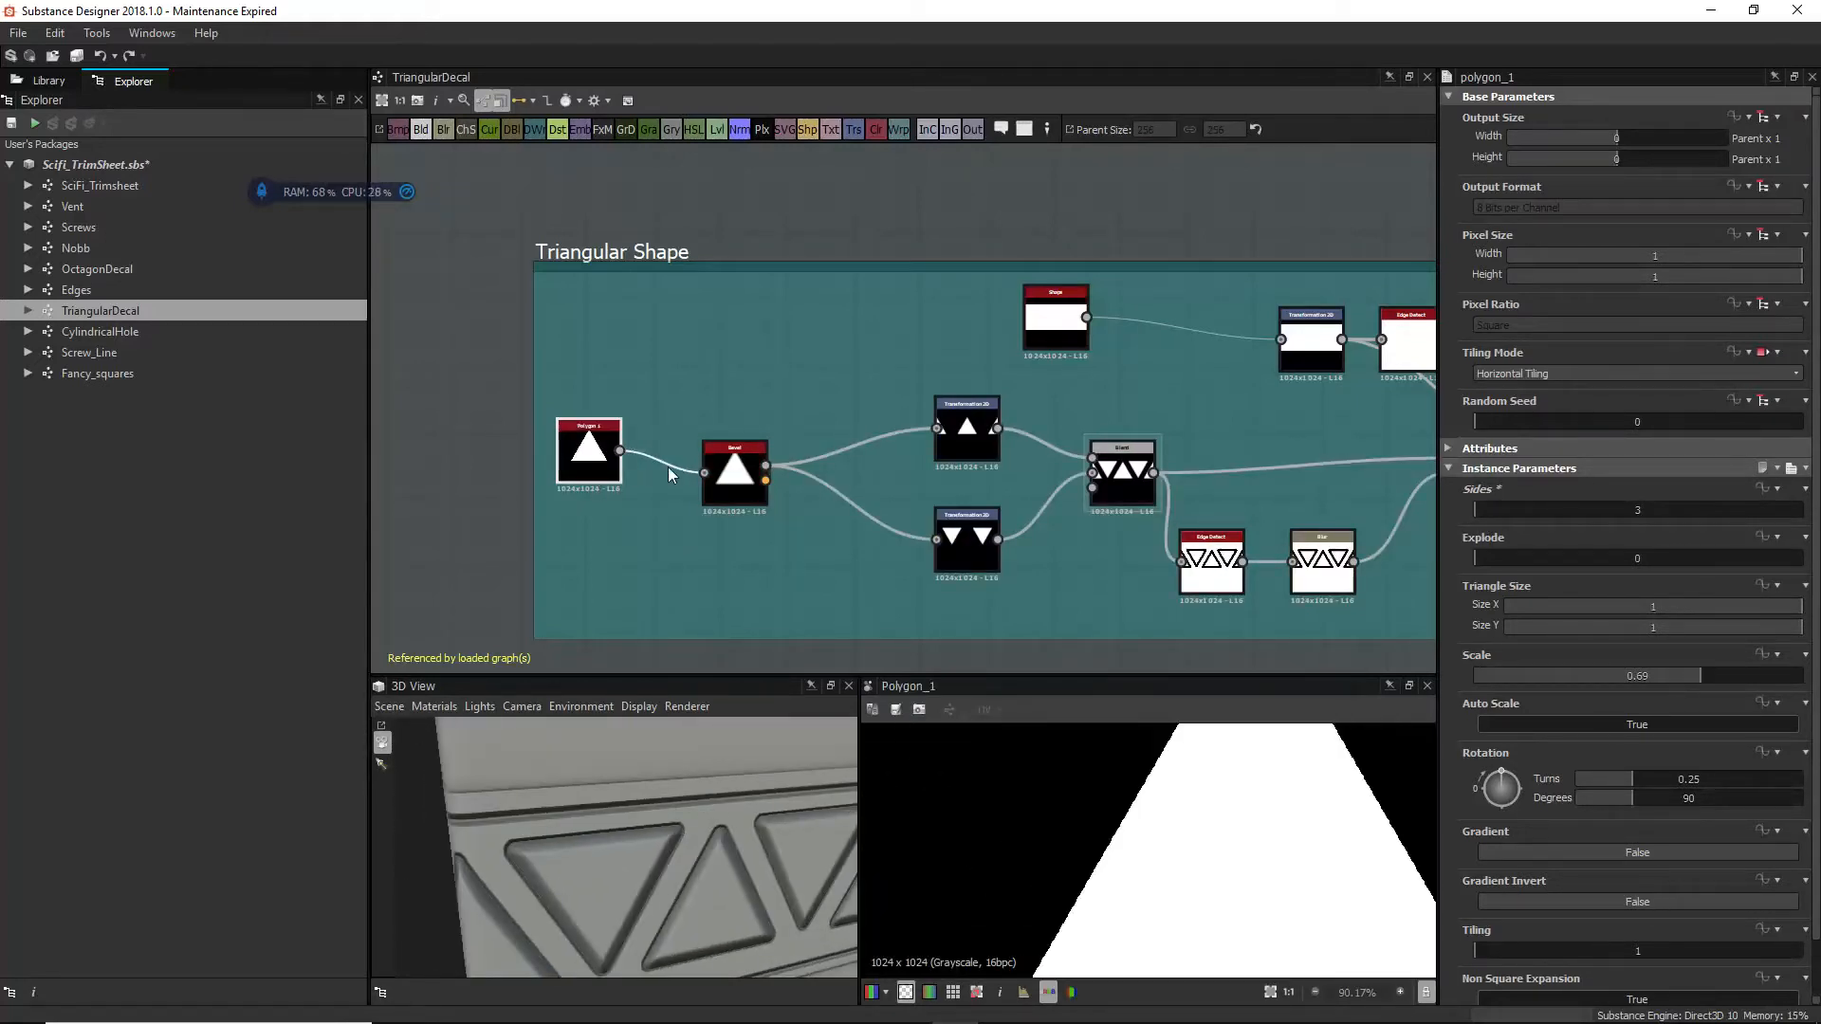
double_click(749, 453)
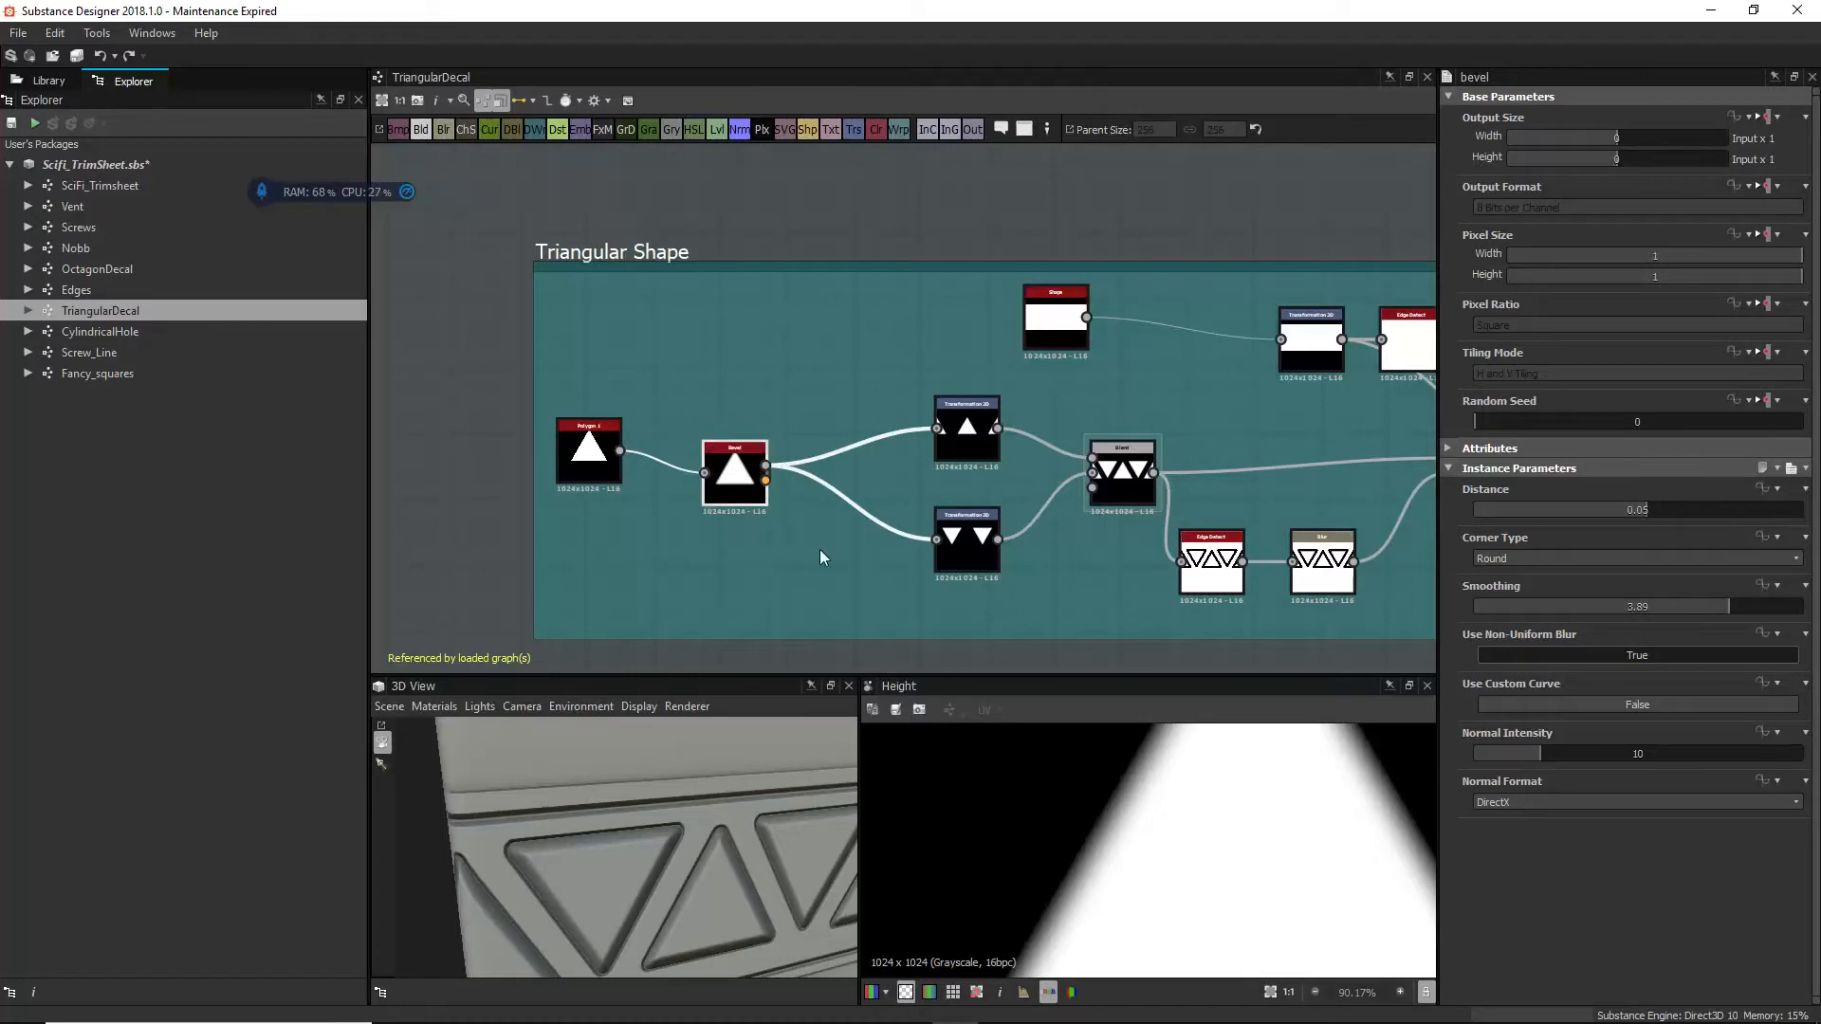
left_click(964, 420)
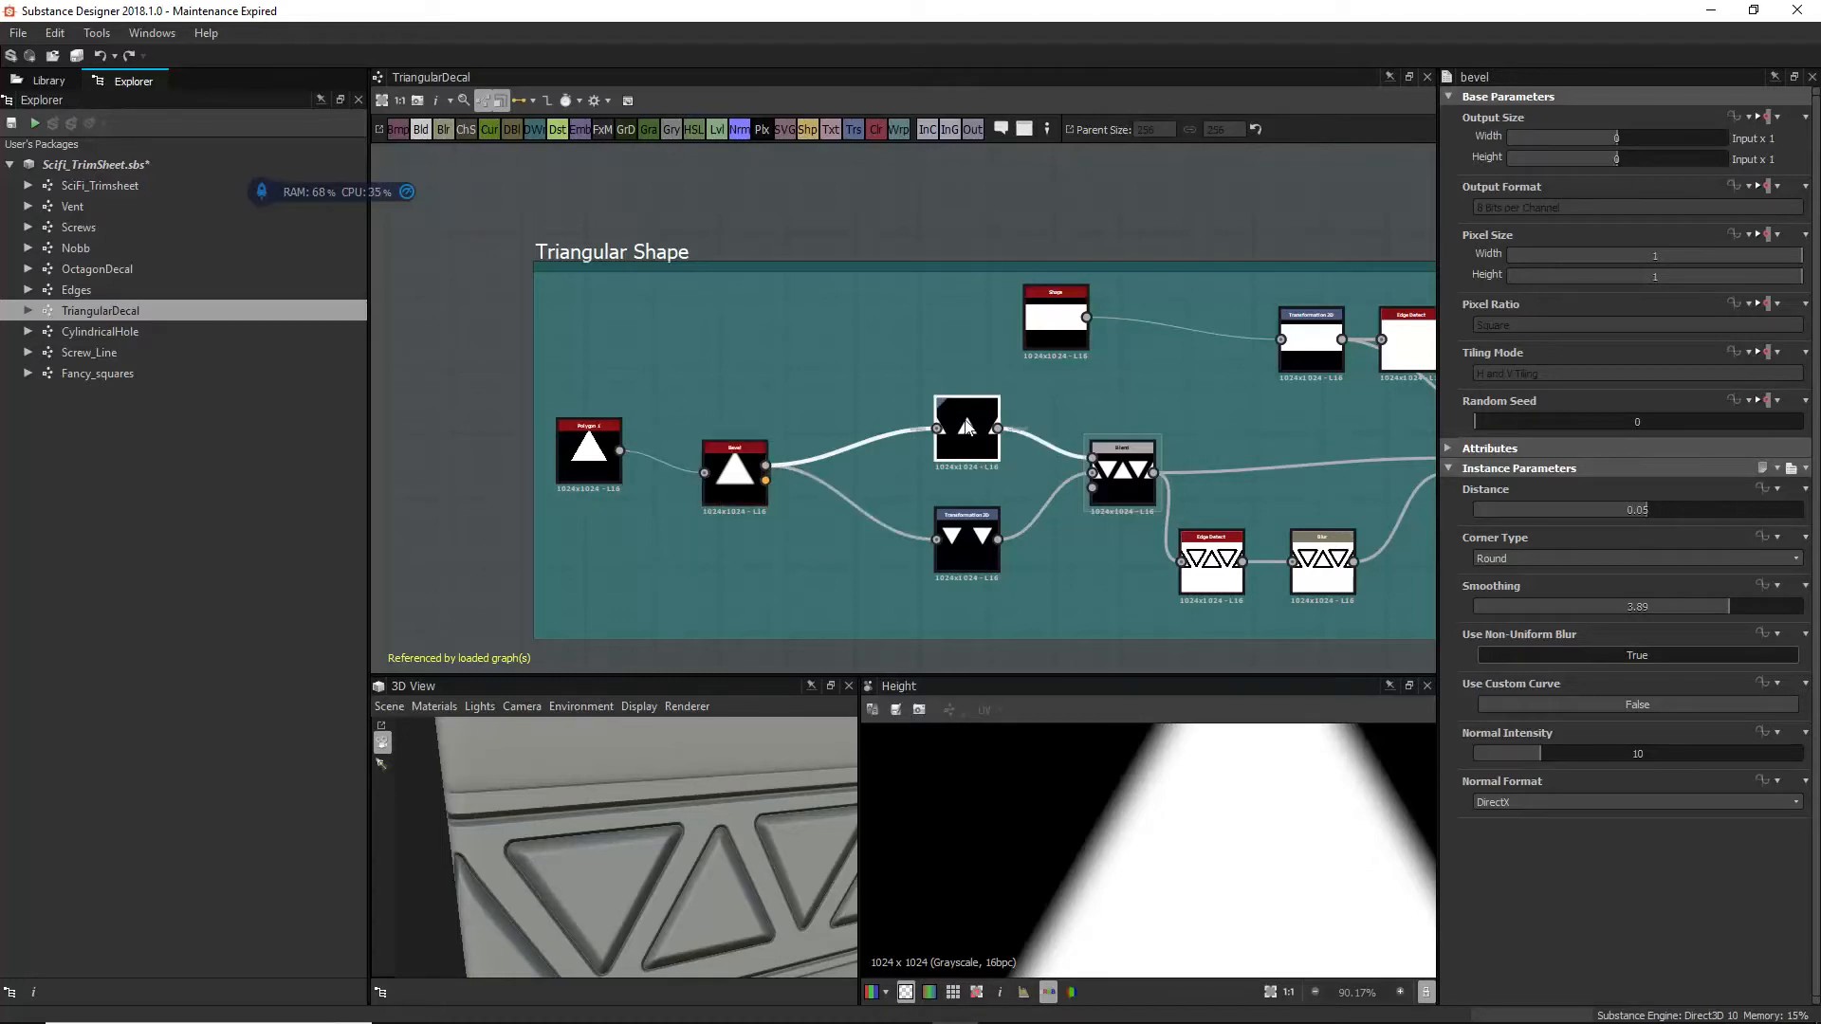
double_click(966, 426)
scroll(806, 512, "down", 3)
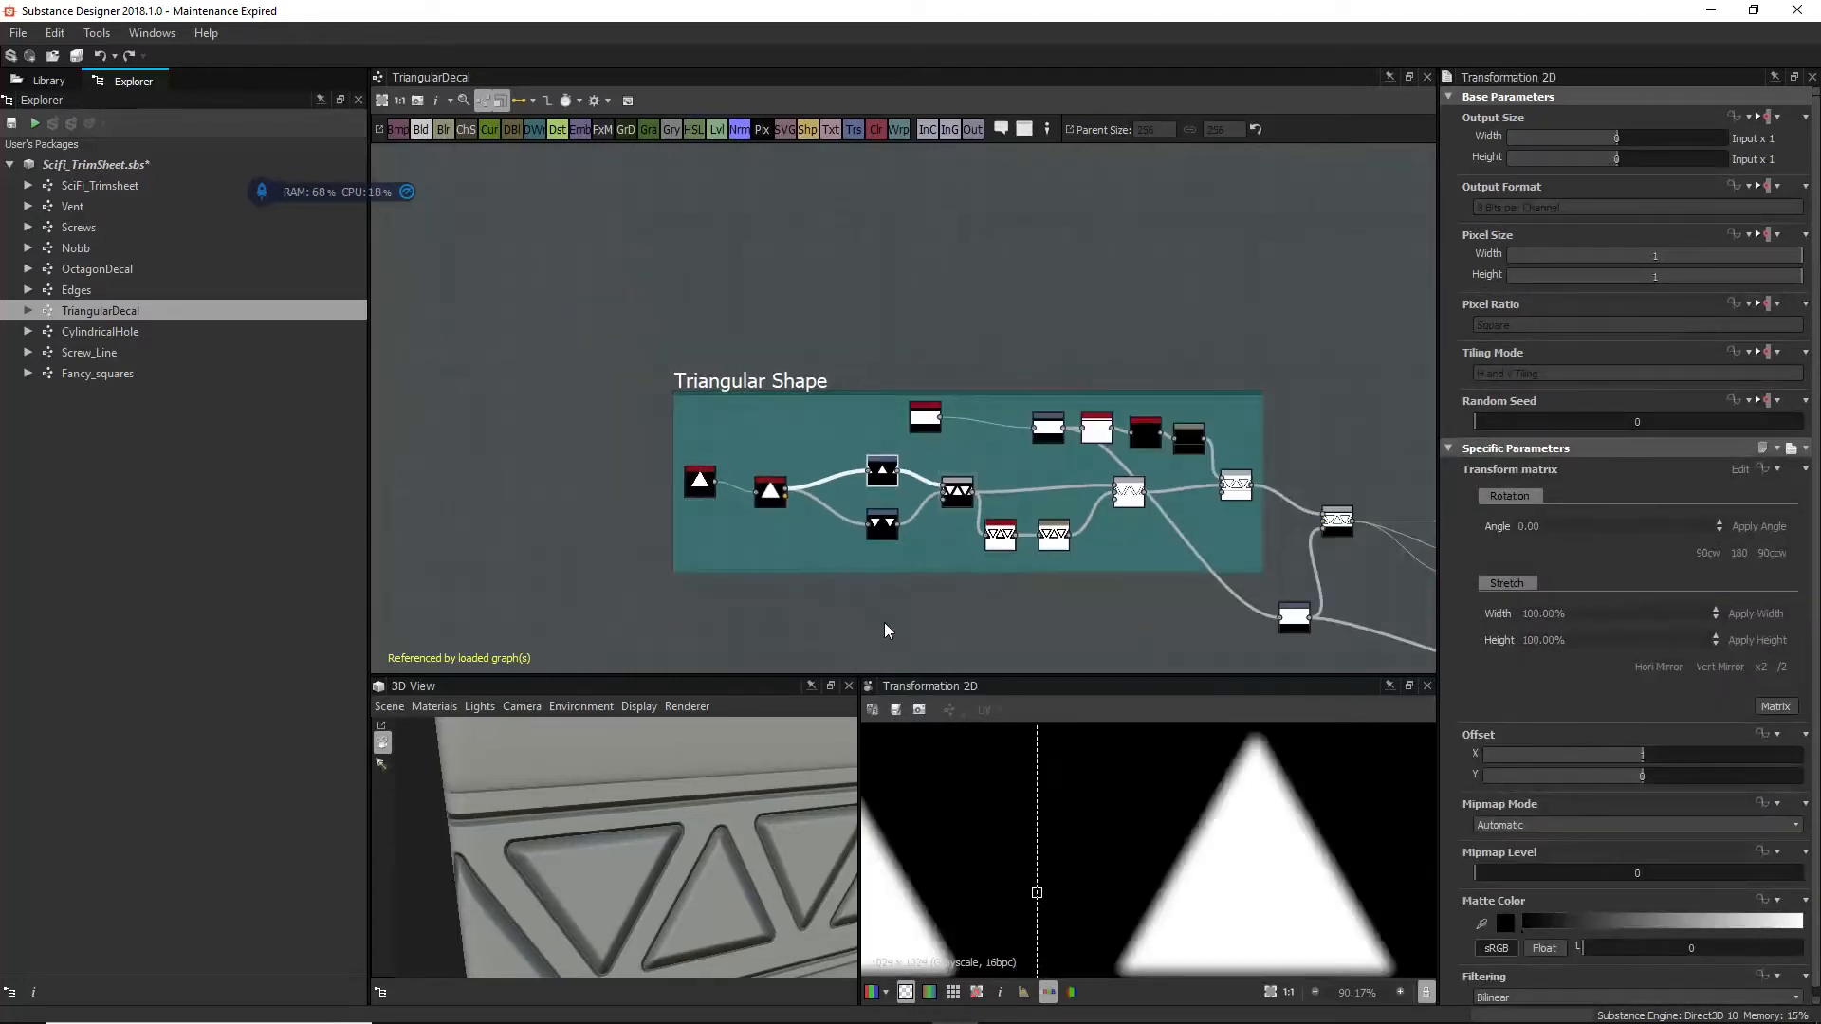
scroll(892, 512, "up", 3)
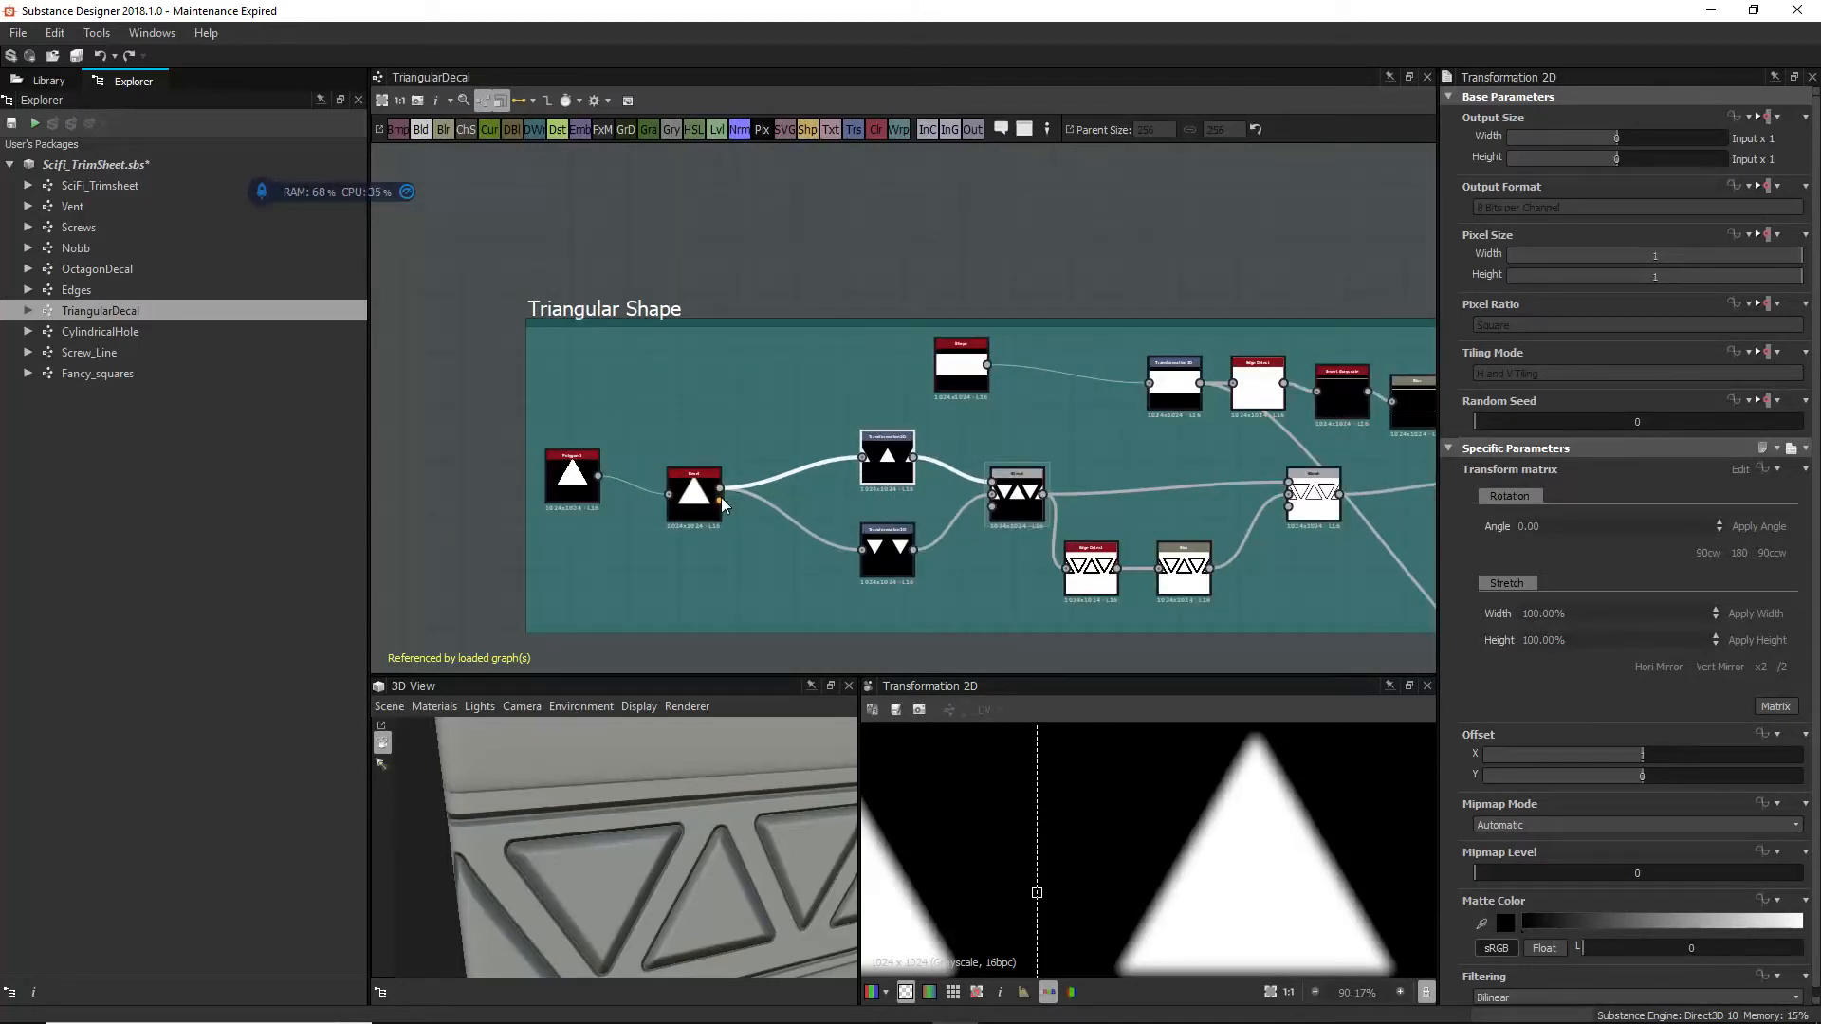
Step: Compare the Offset settings and 2D outputs of the upward-triangle and inverted-triangle Transformation 2D nodes
double_click(884, 462)
scroll(1174, 842, "down", 2)
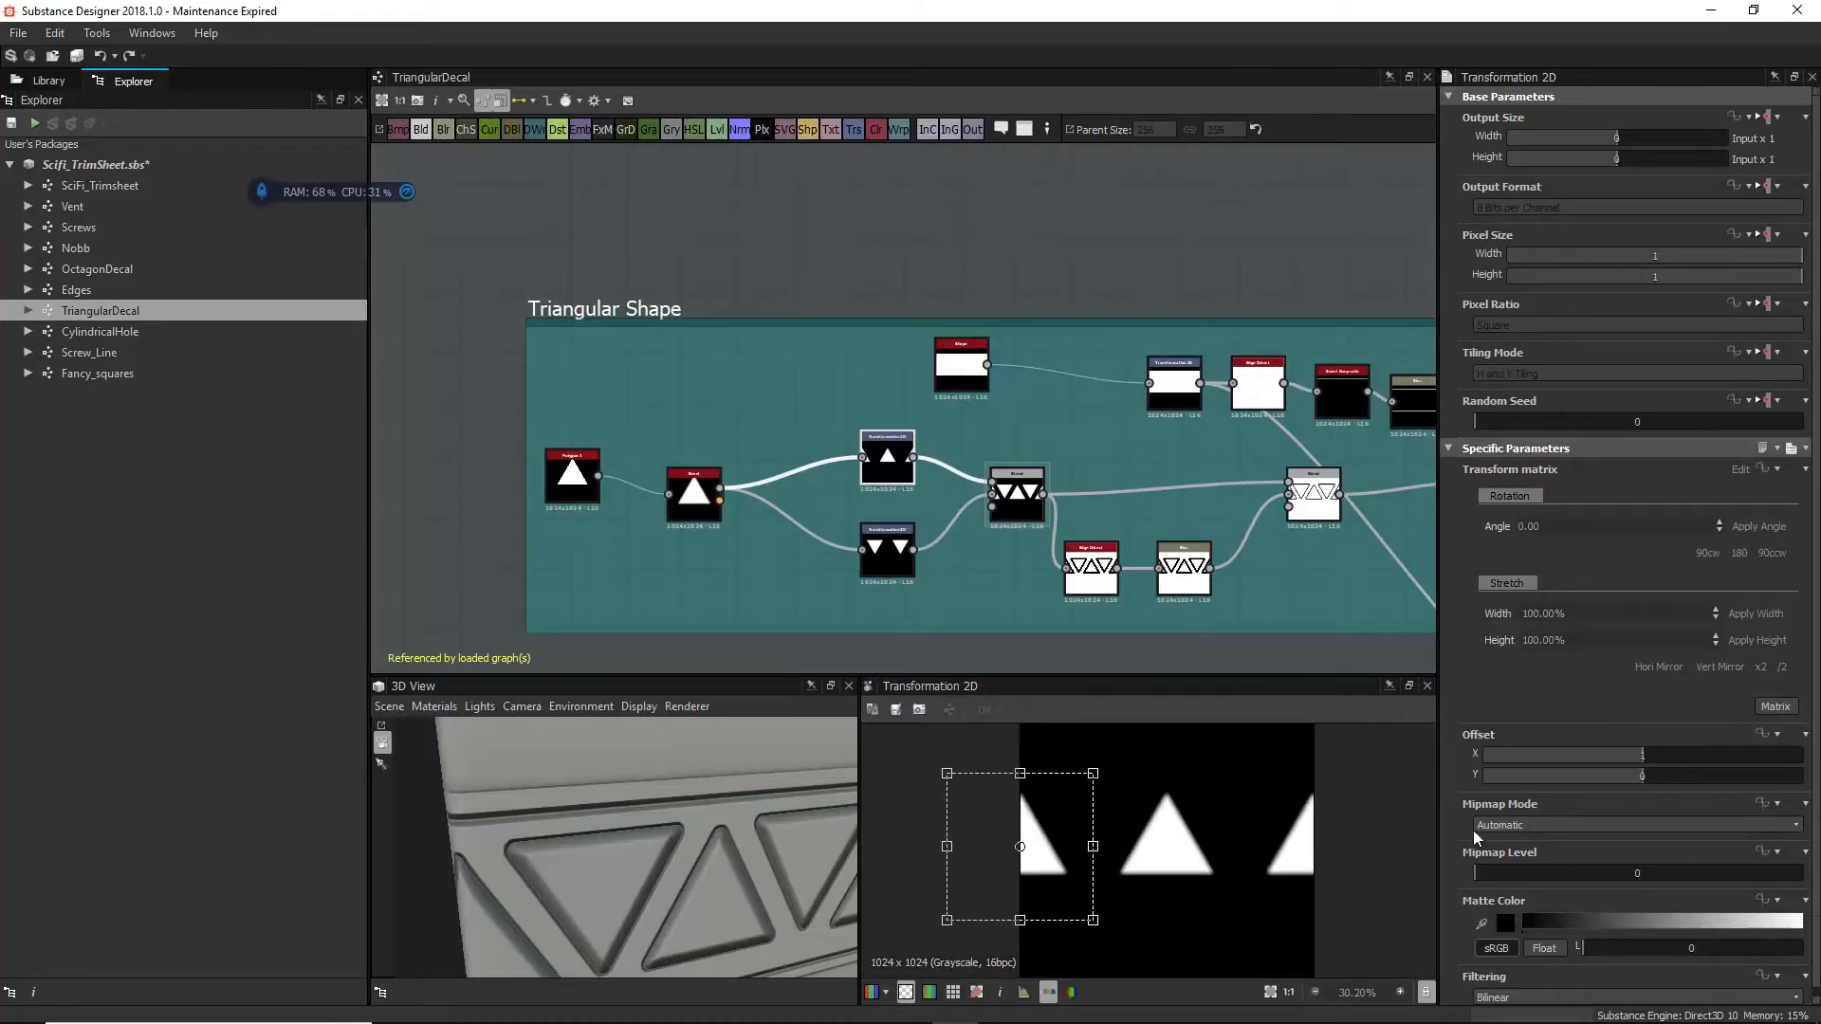
scroll(1644, 750, "down", 1)
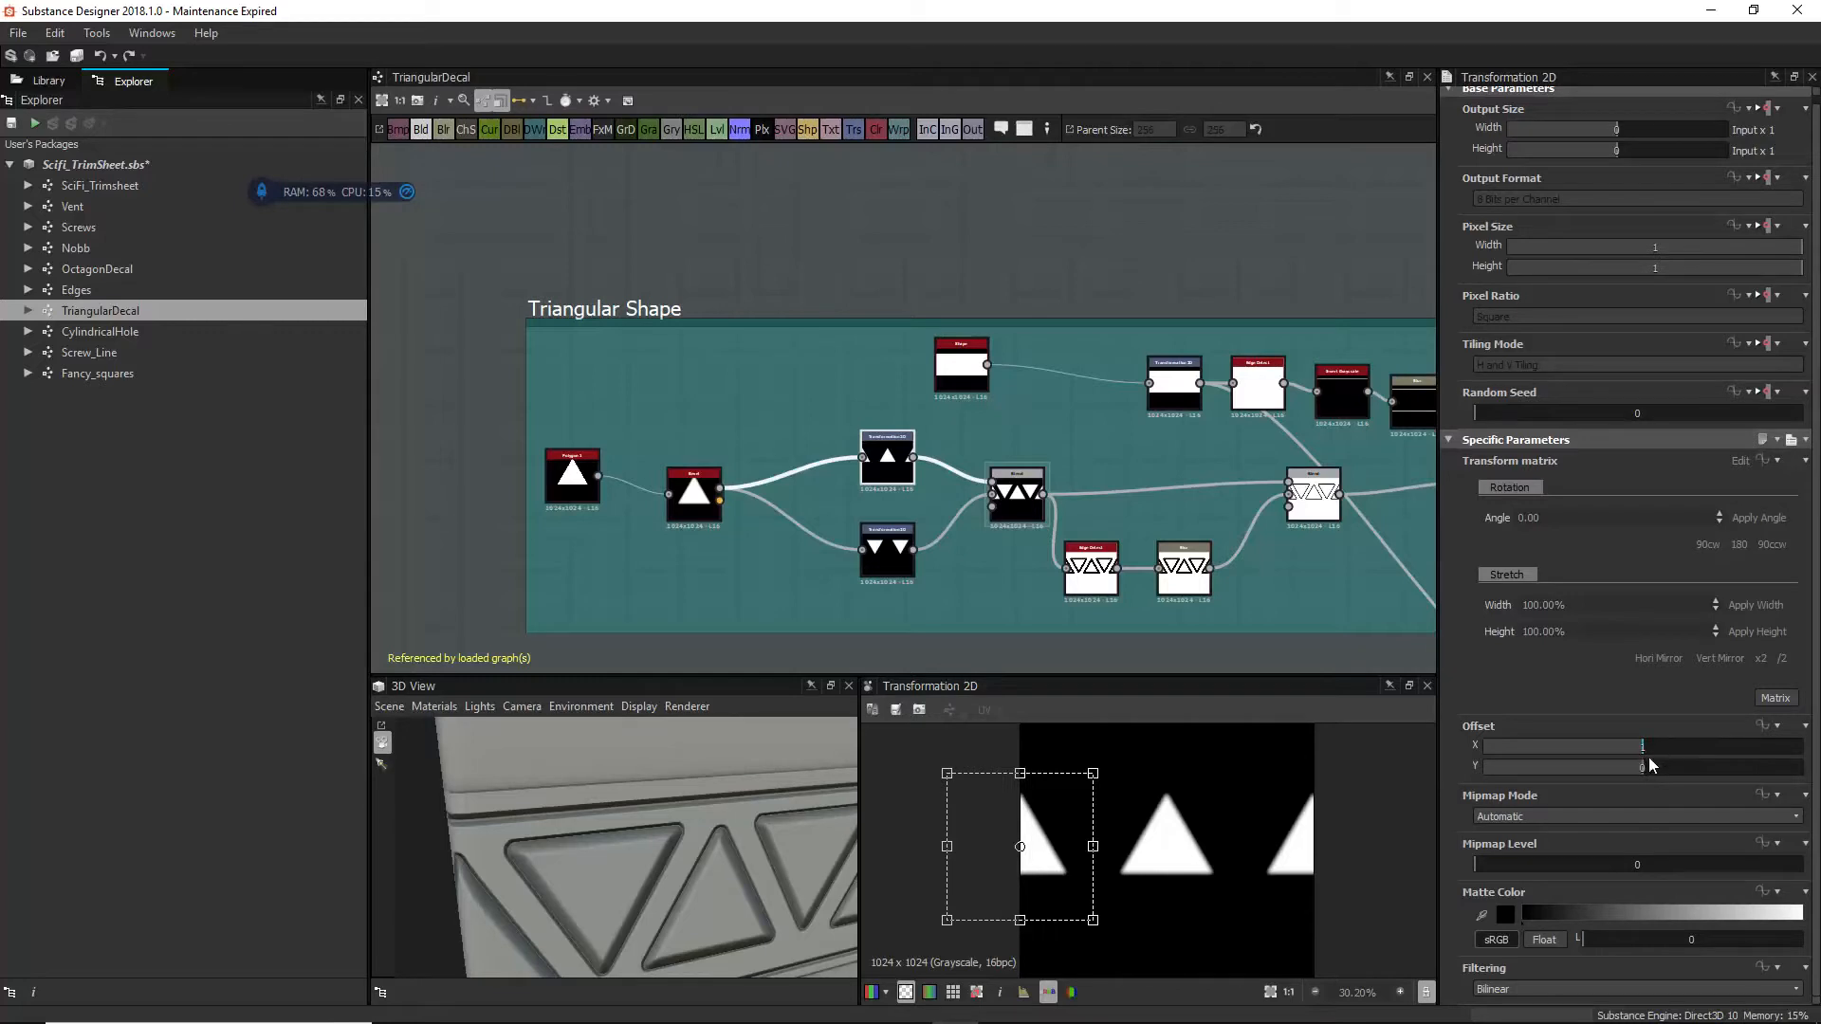
left_click(887, 548)
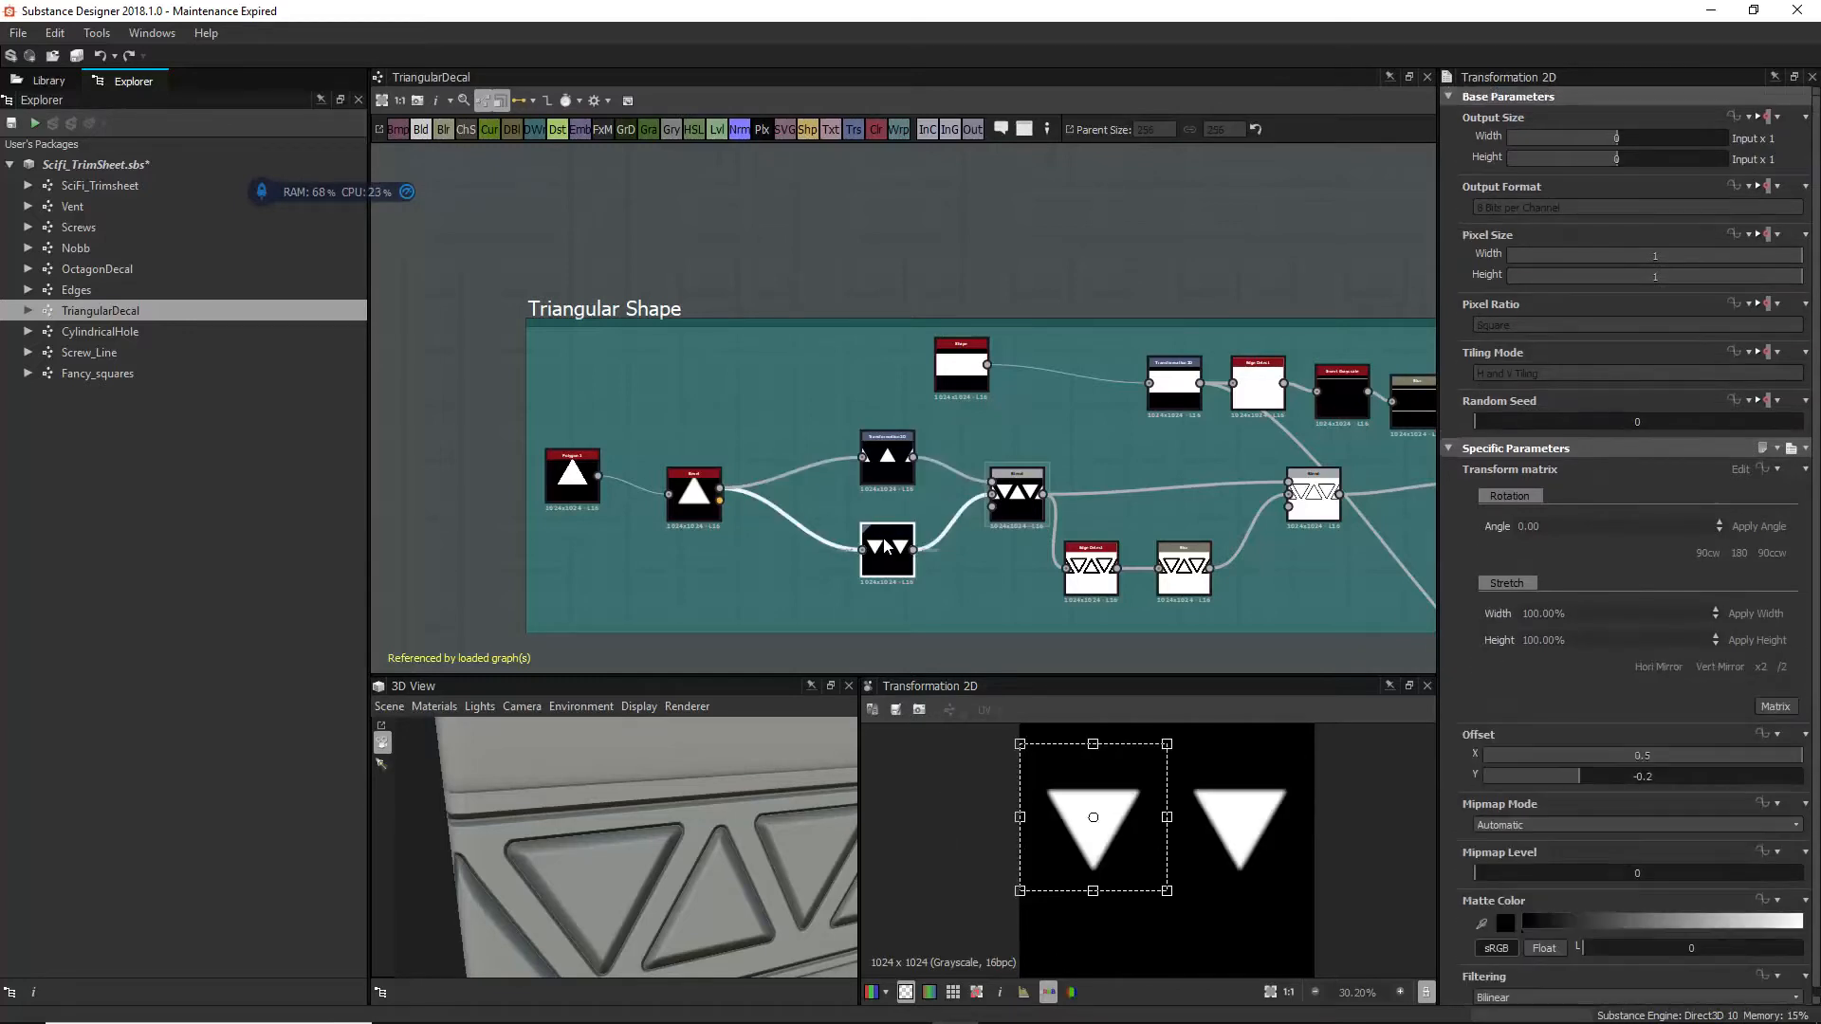
left_click(866, 465)
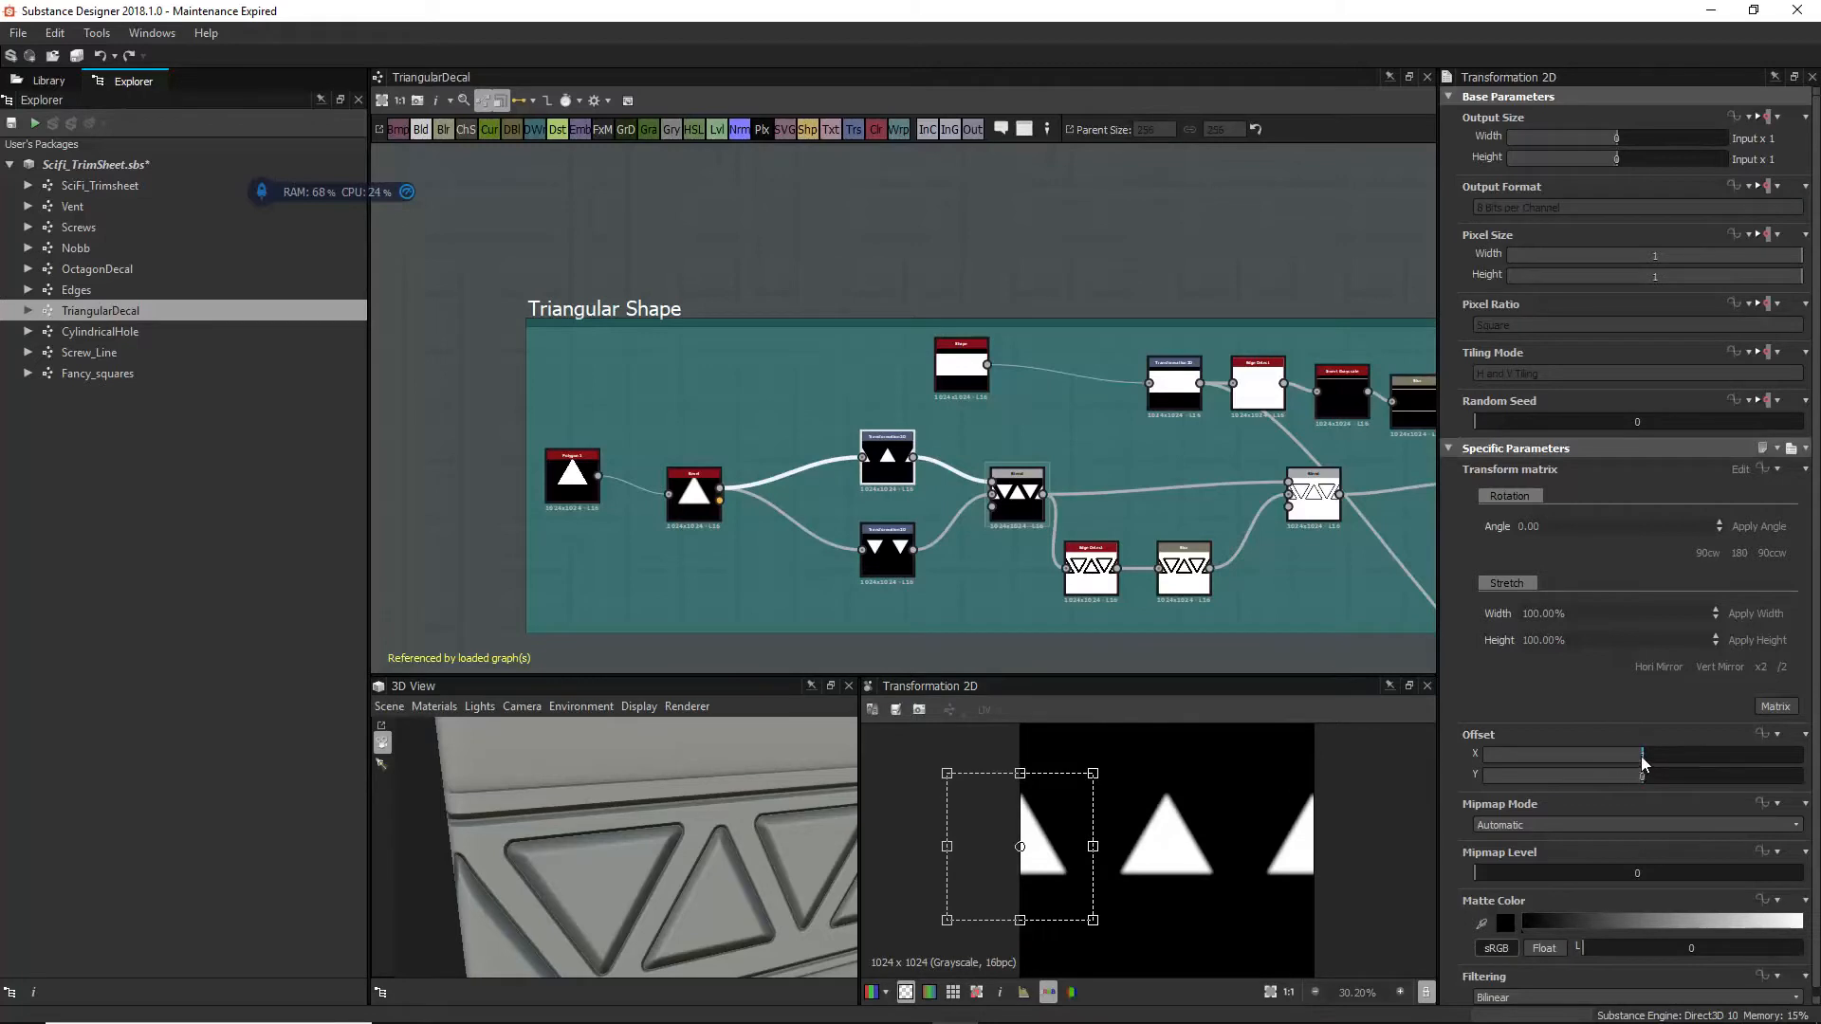
left_click_drag(1641, 756, 1640, 763)
left_click(867, 563)
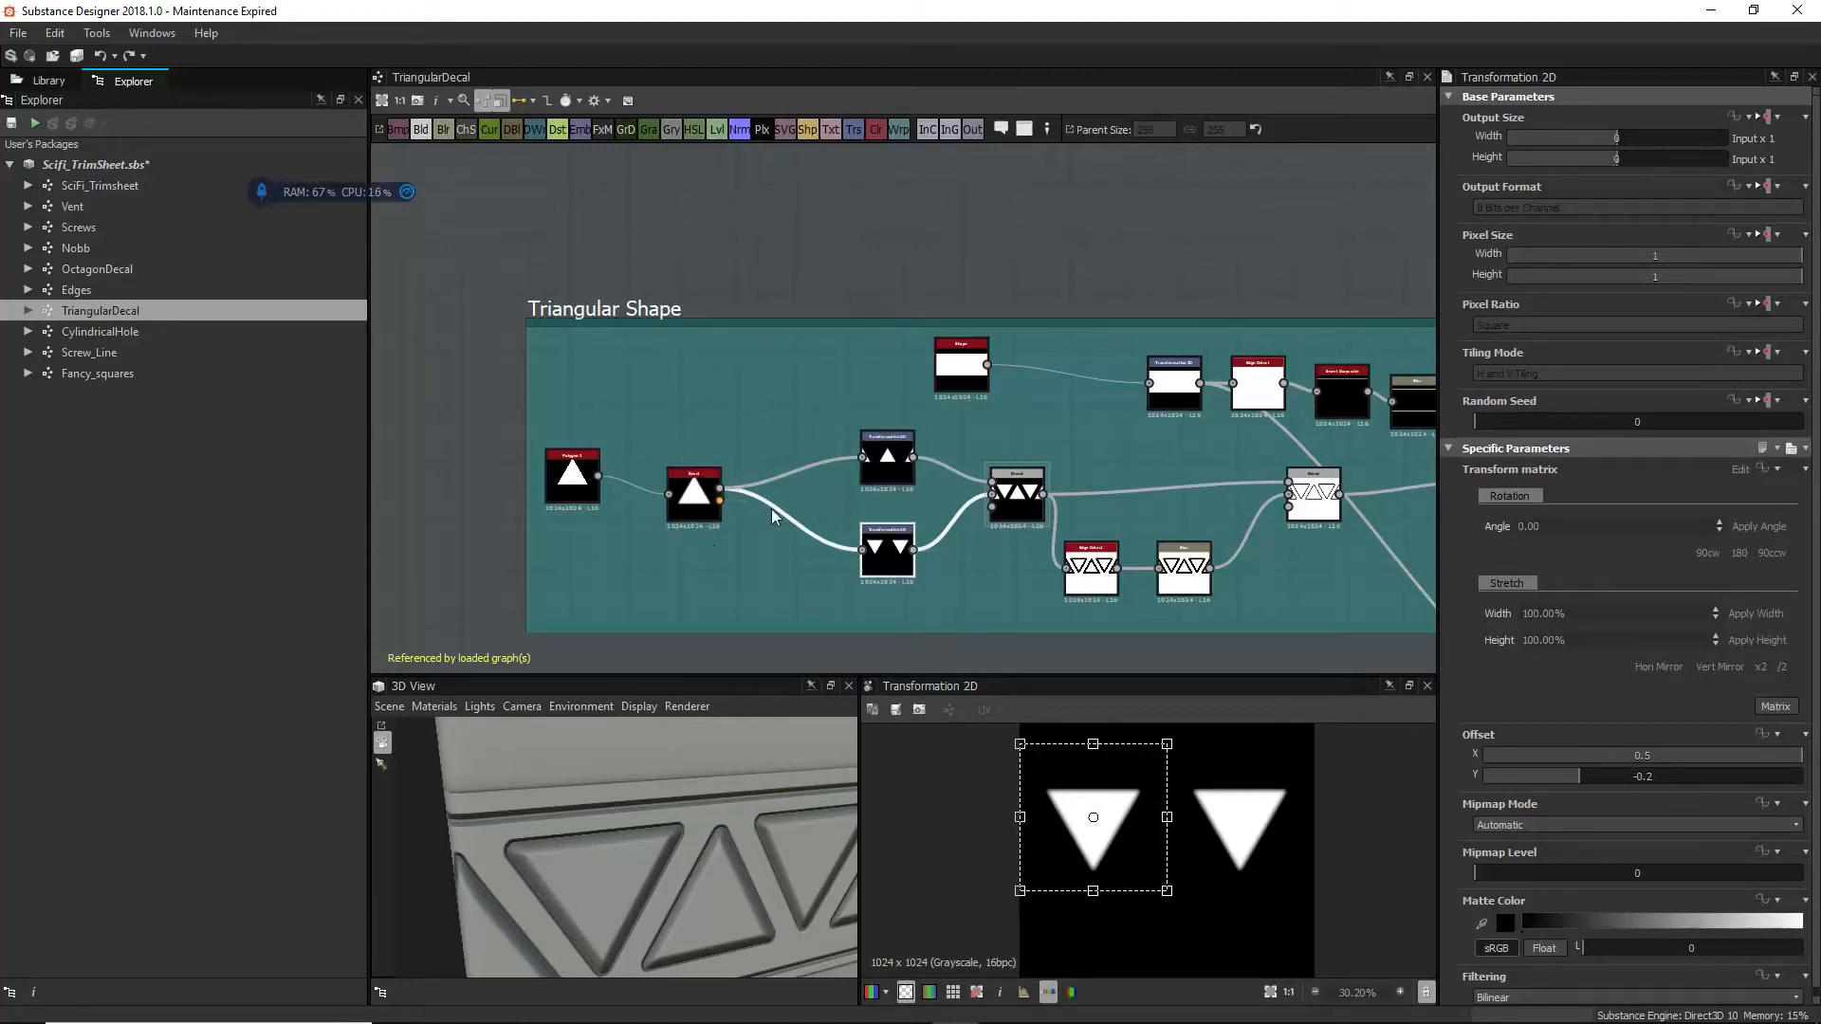
Step: Set the Offset Y of the inverted-triangle Transformation 2D node to -0.18
scroll(811, 515, "up", 2)
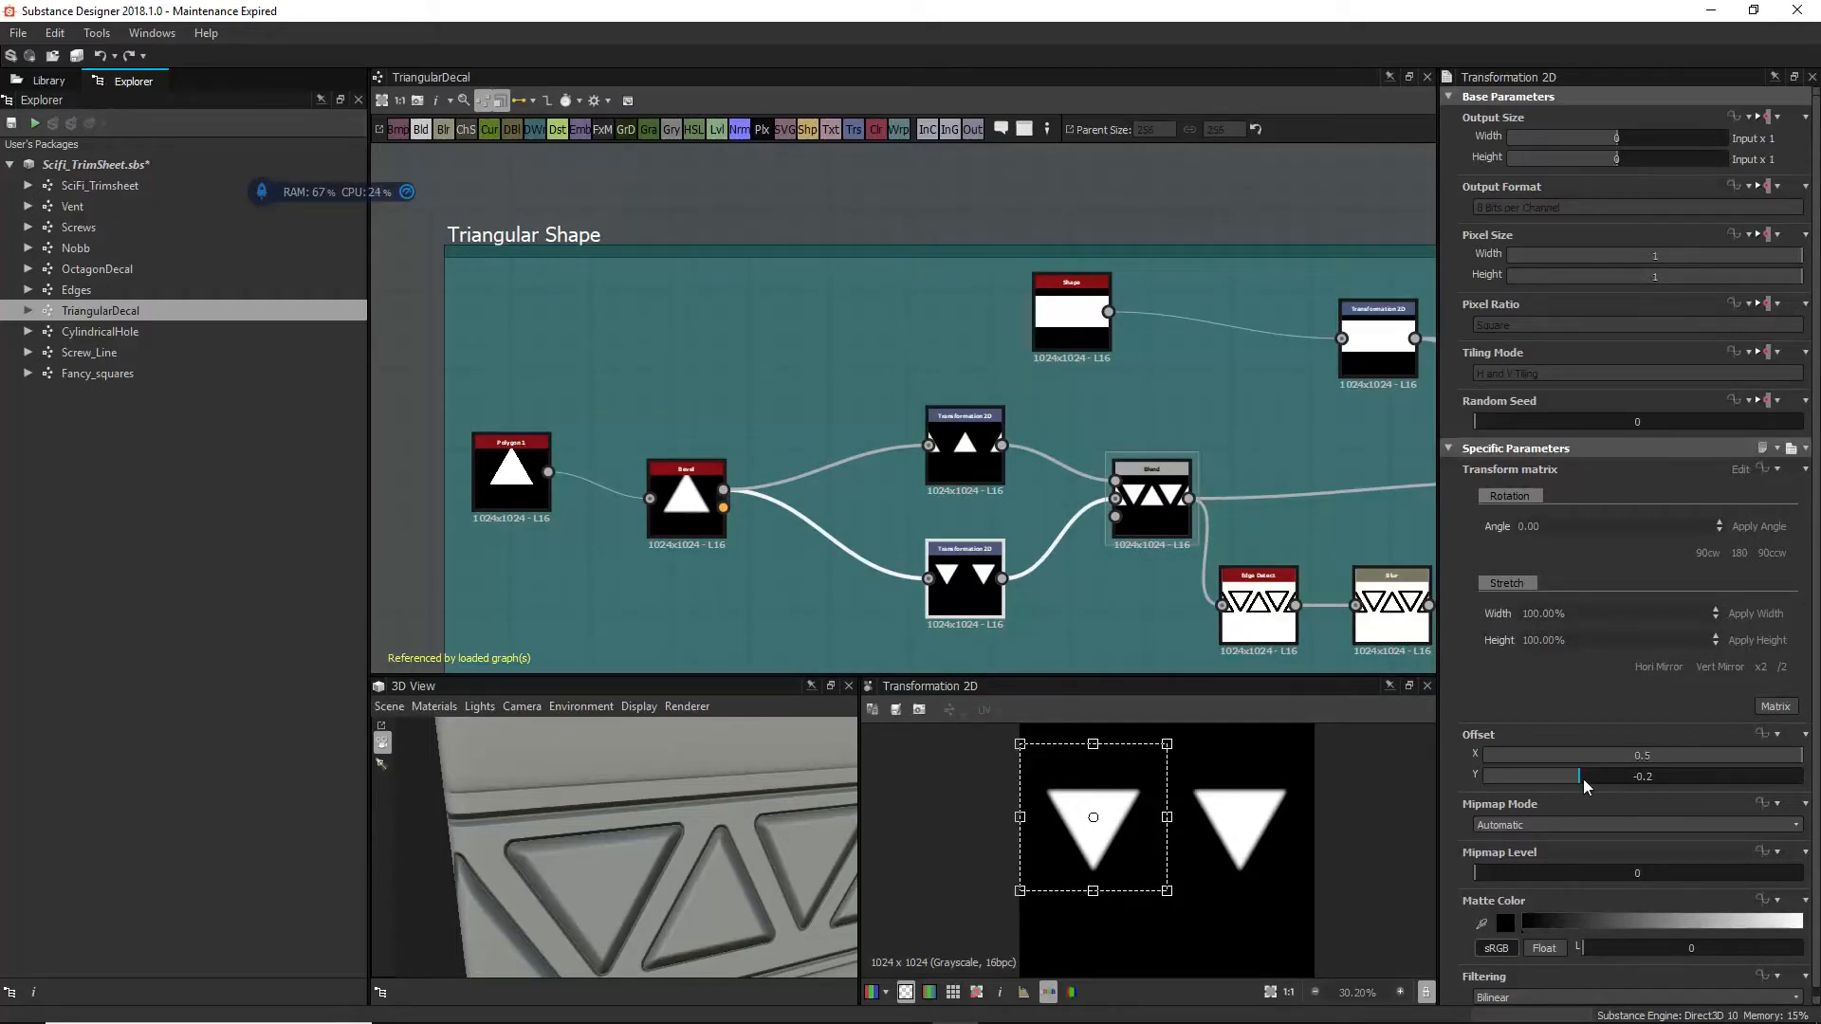
mouse_move(1581, 780)
left_mouse_down()
mouse_move(1609, 775)
mouse_move(1576, 778)
left_mouse_up()
left_click_drag(1580, 773, 1585, 782)
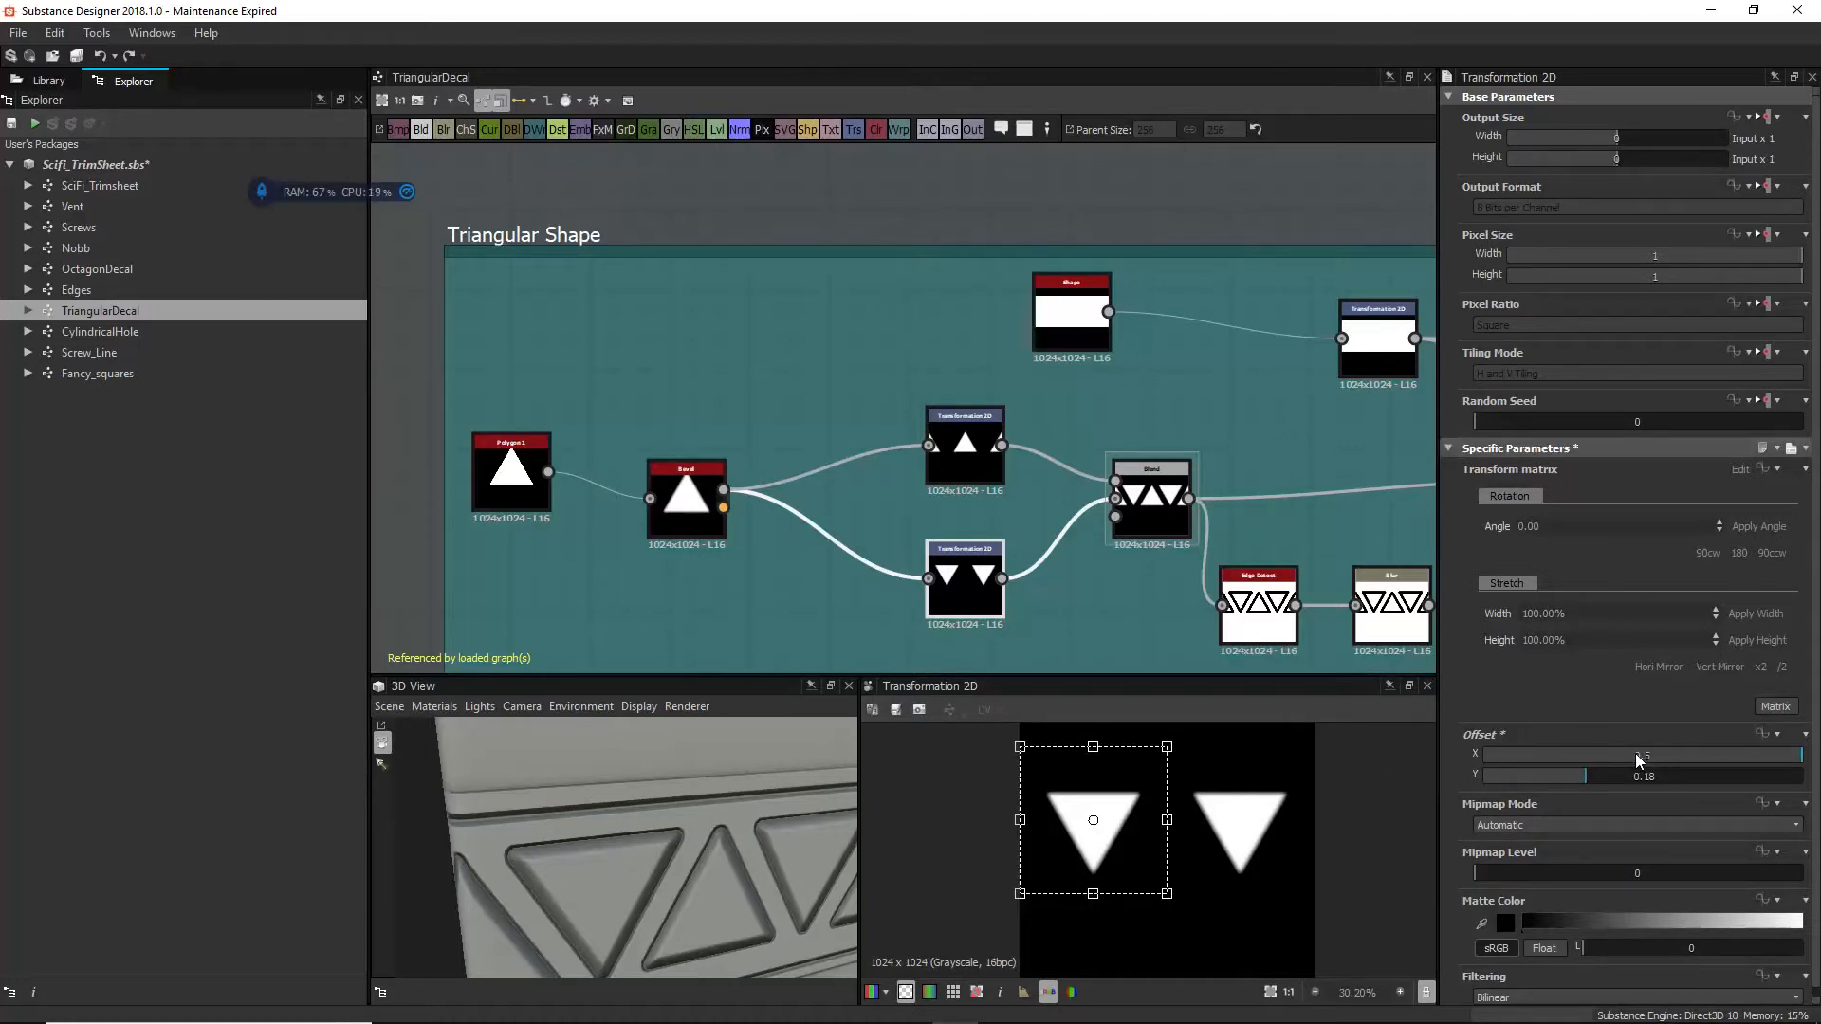
Step: Try an Offset X of 1 on the inverted-triangle Transformation 2D node and view the overlapping shapes in the 3D preview
left_click(947, 428)
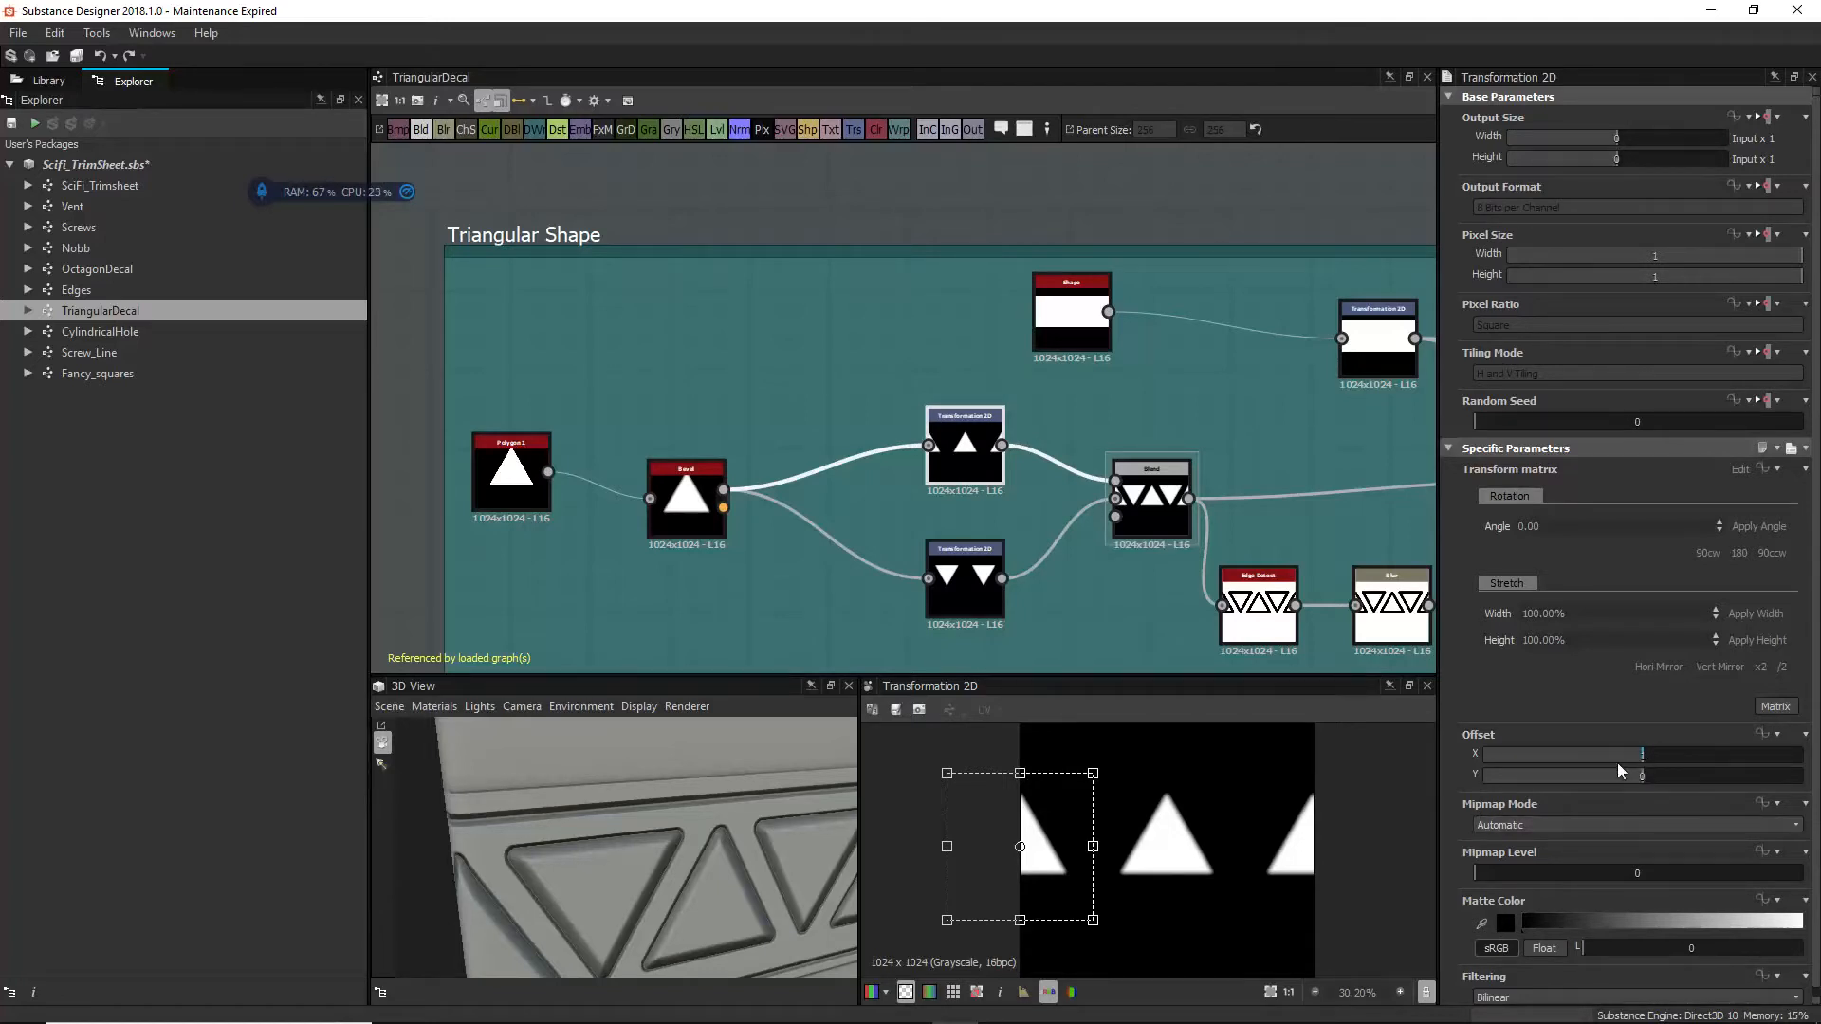
left_click(958, 569)
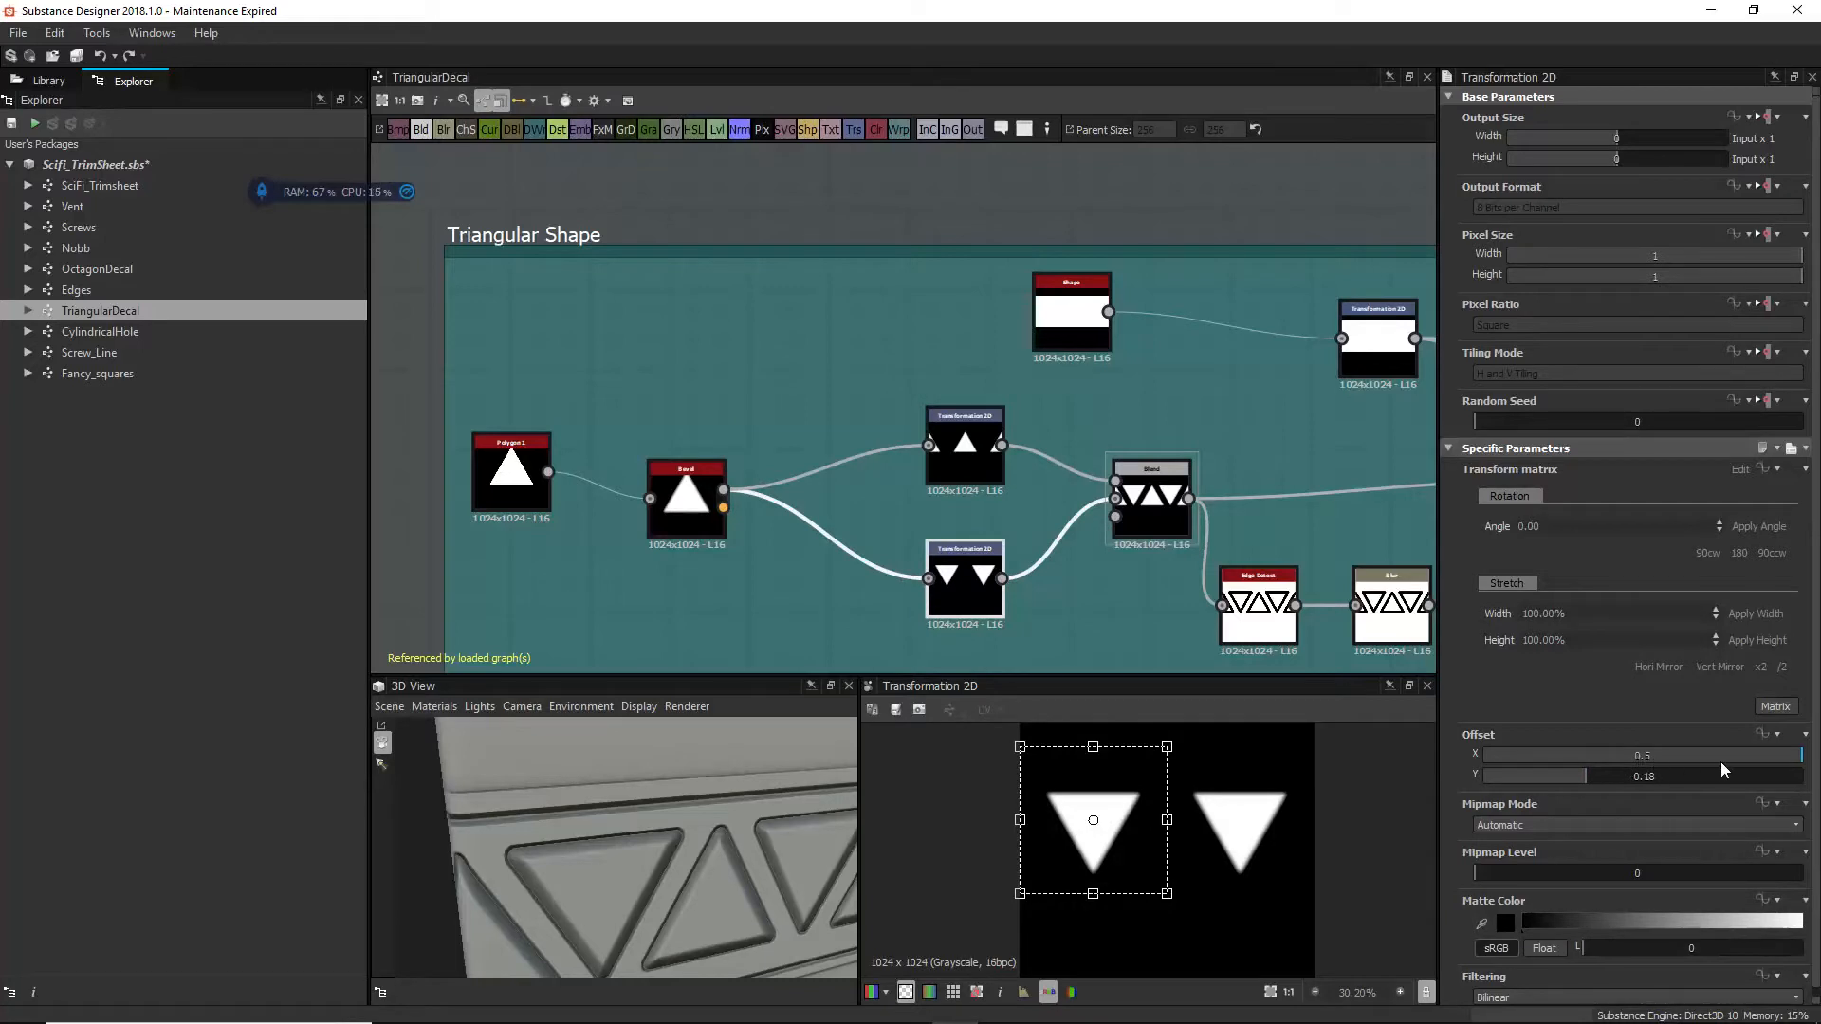
mouse_move(1720, 761)
left_mouse_down()
mouse_move(1671, 760)
mouse_move(1715, 755)
left_mouse_up()
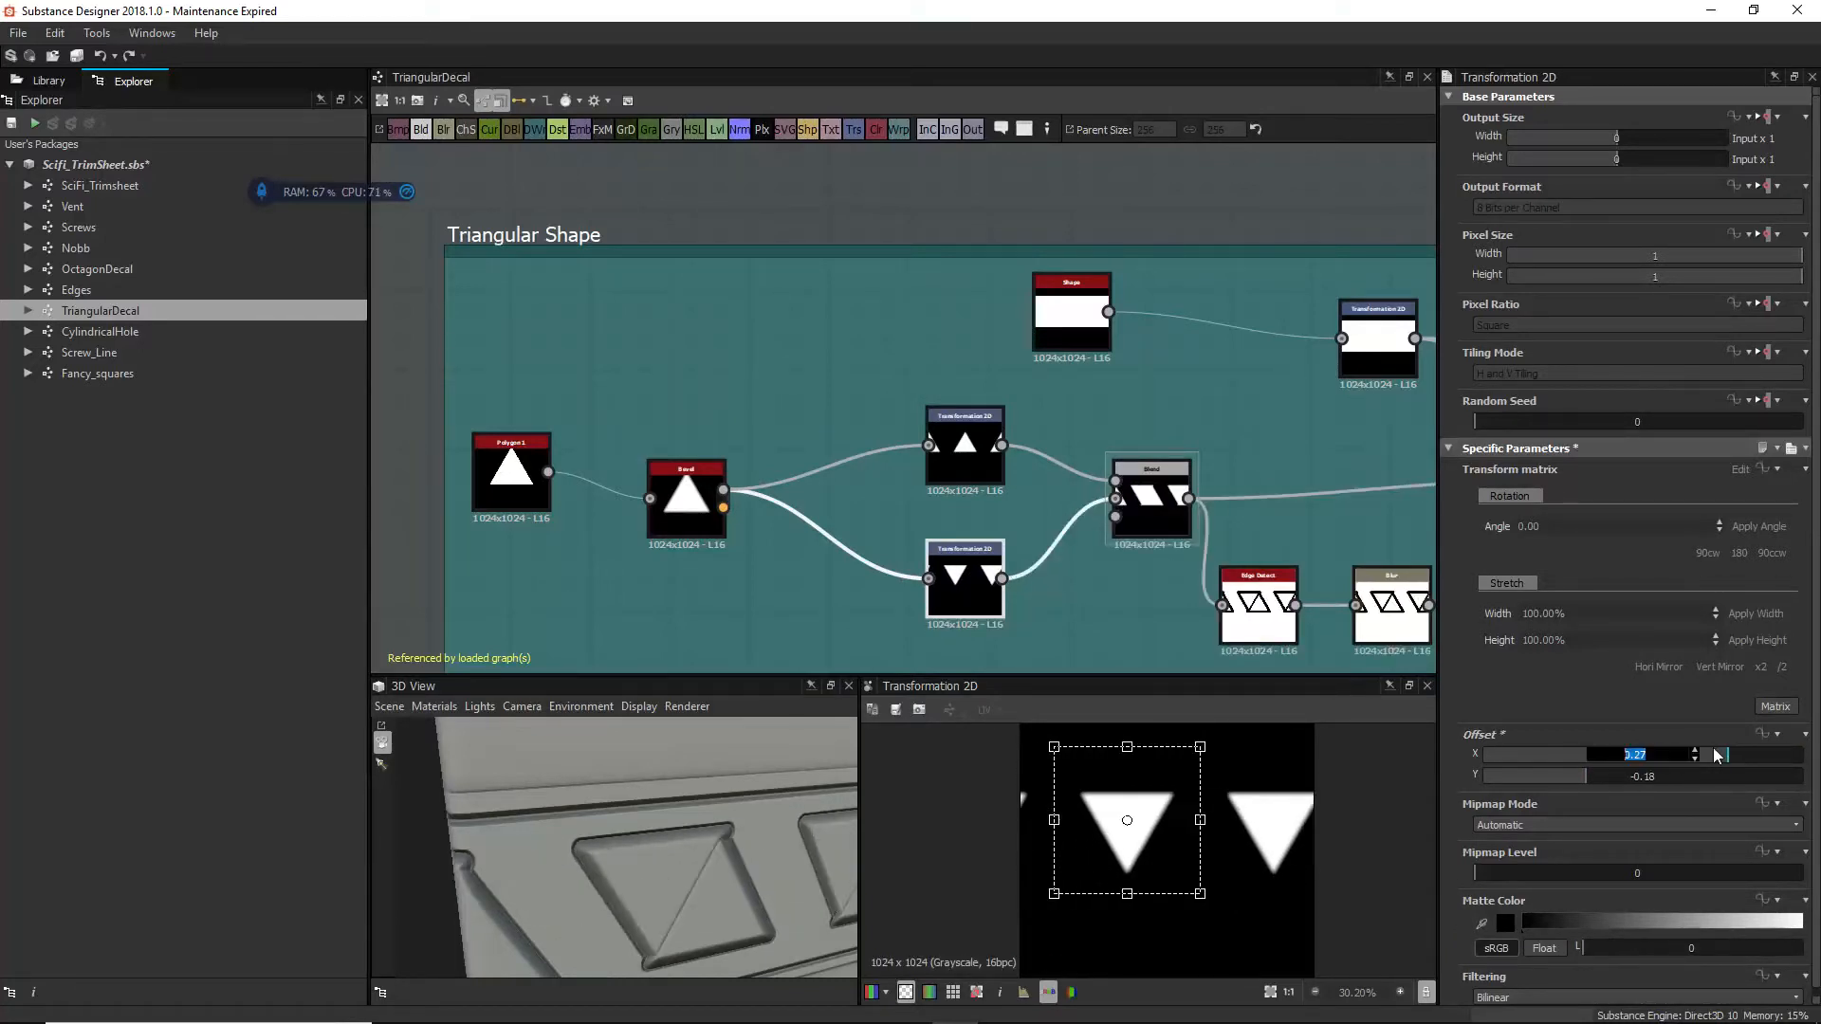
type("1")
key("Return")
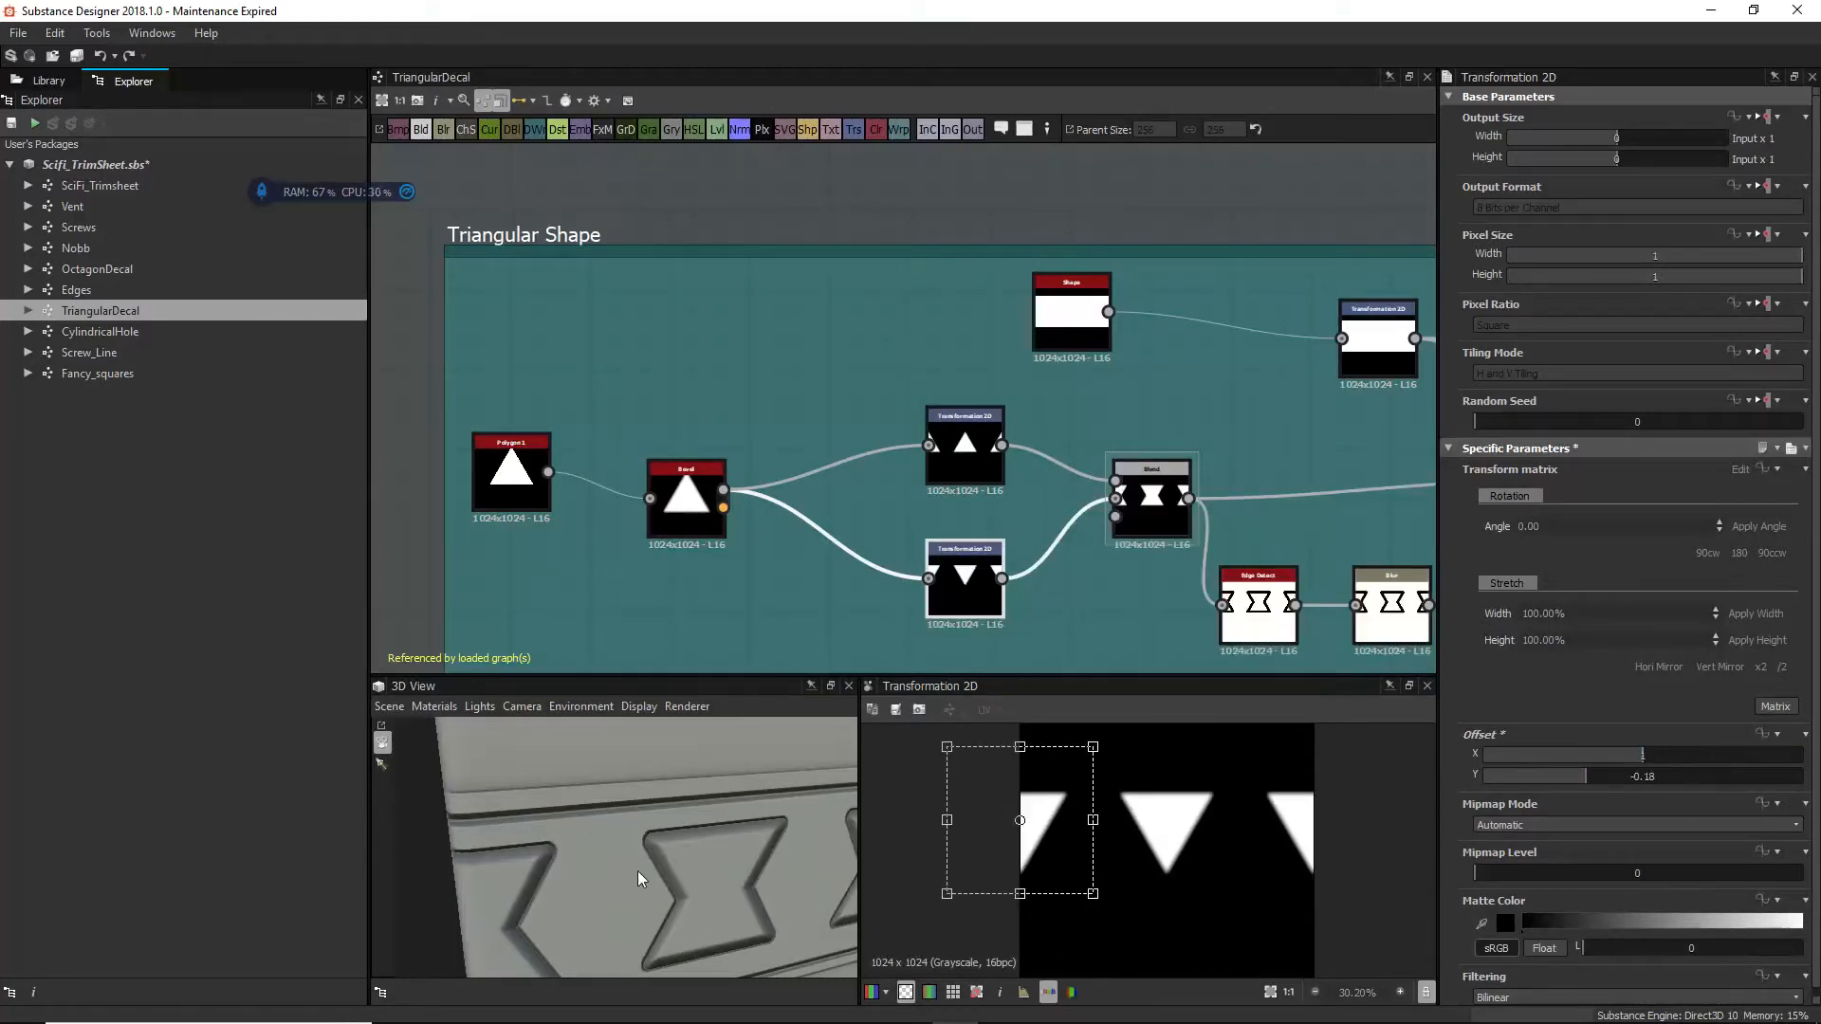
mouse_move(637, 871)
left_mouse_down()
mouse_move(673, 929)
mouse_move(652, 884)
left_mouse_up()
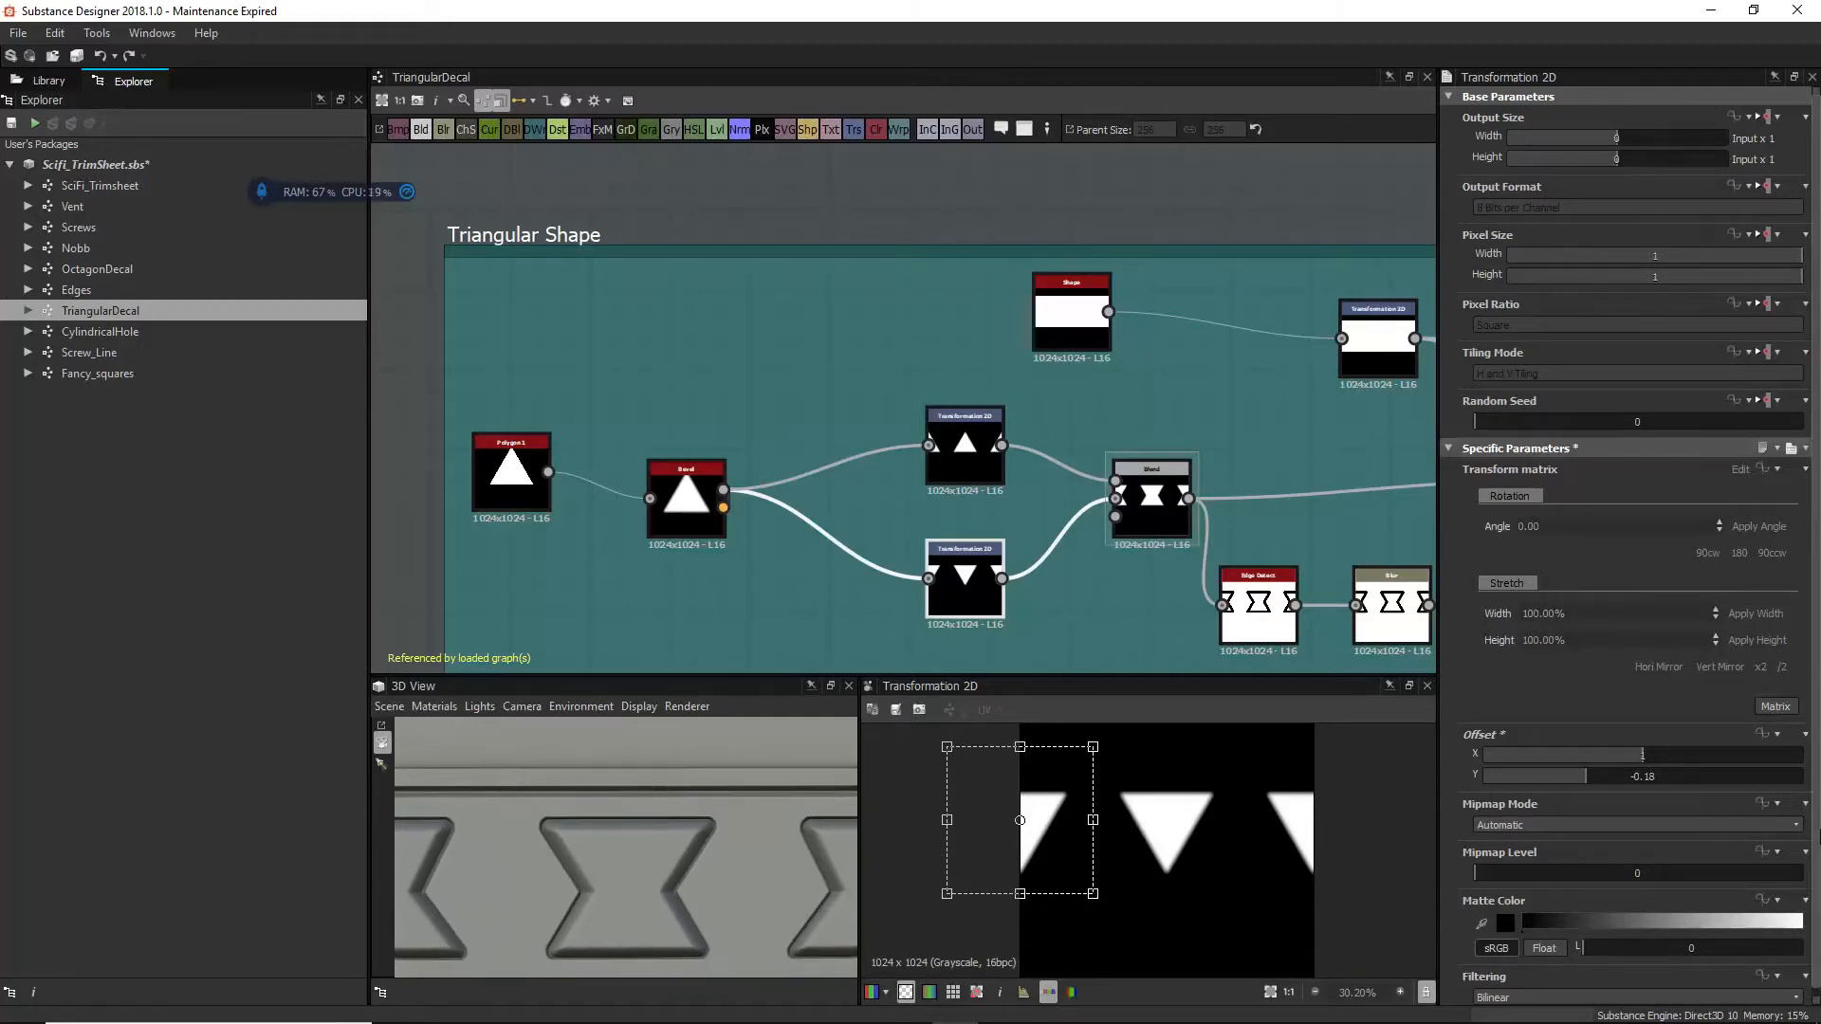
Step: Switch the inverted-triangle Transformation 2D node's Offset X to 0.5 and back to 1 to compare the patterns
double_click(1640, 756)
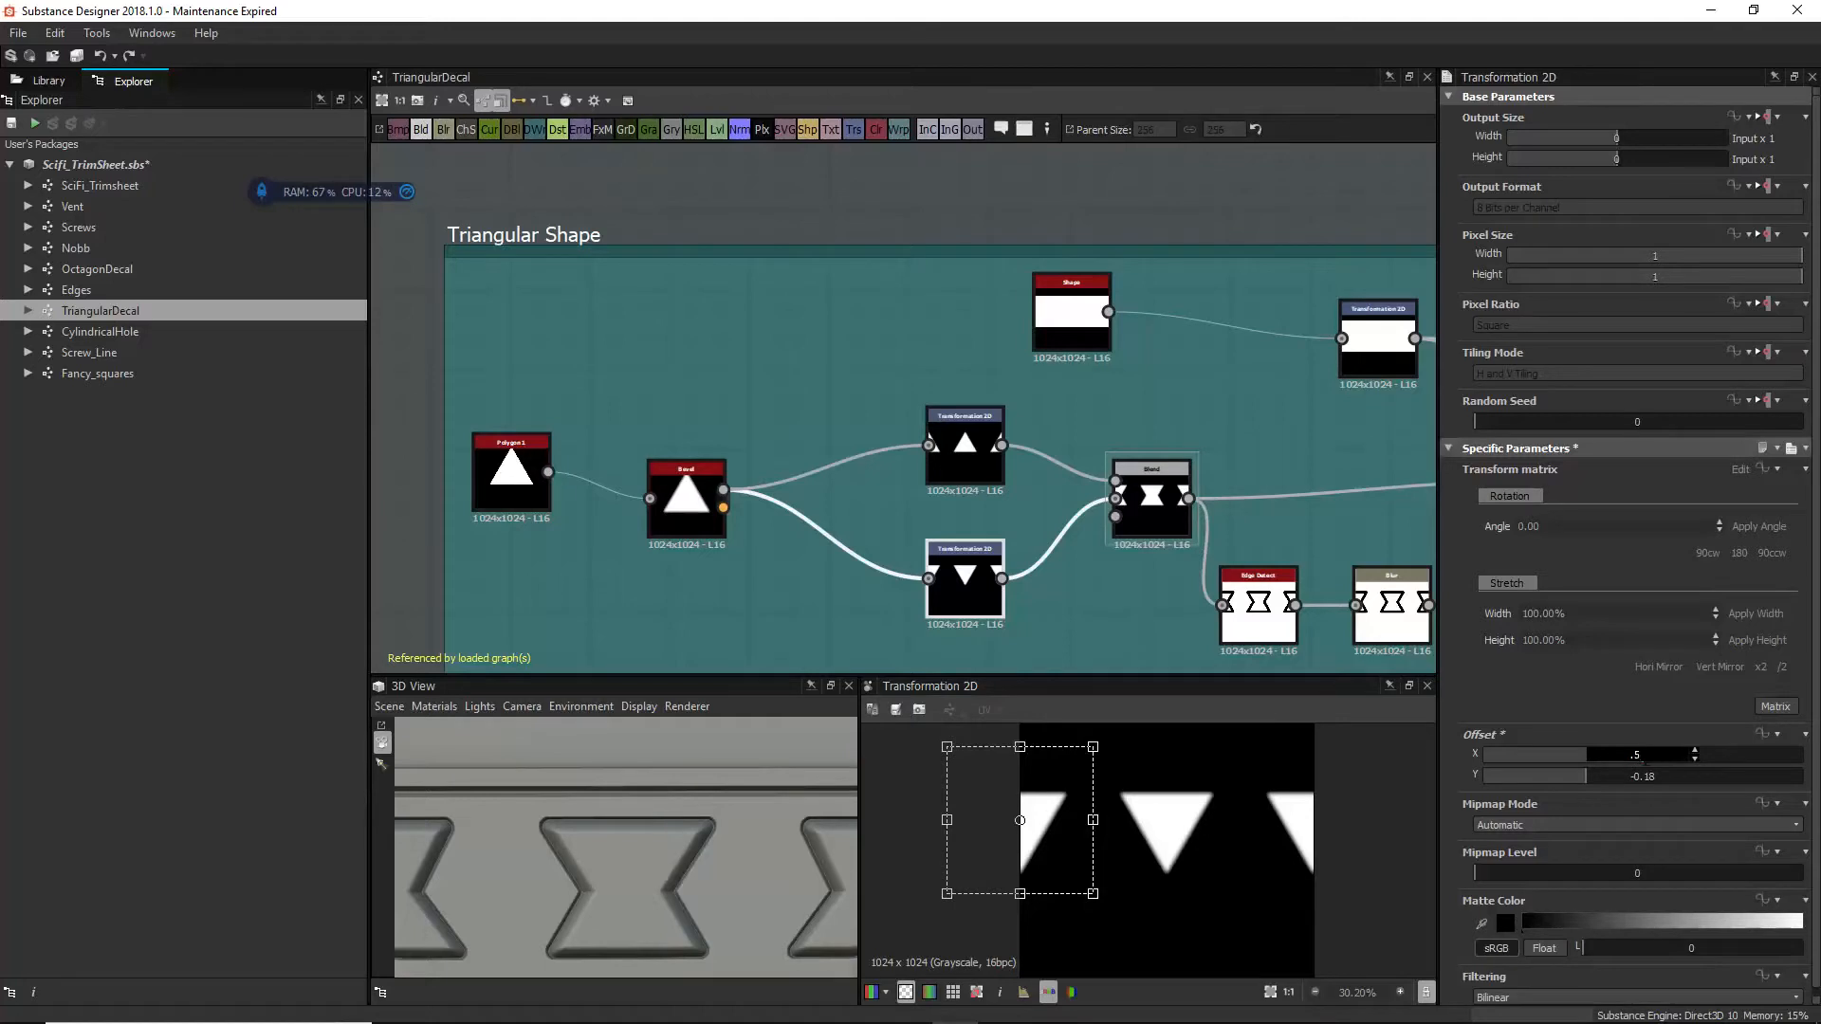
key("Return")
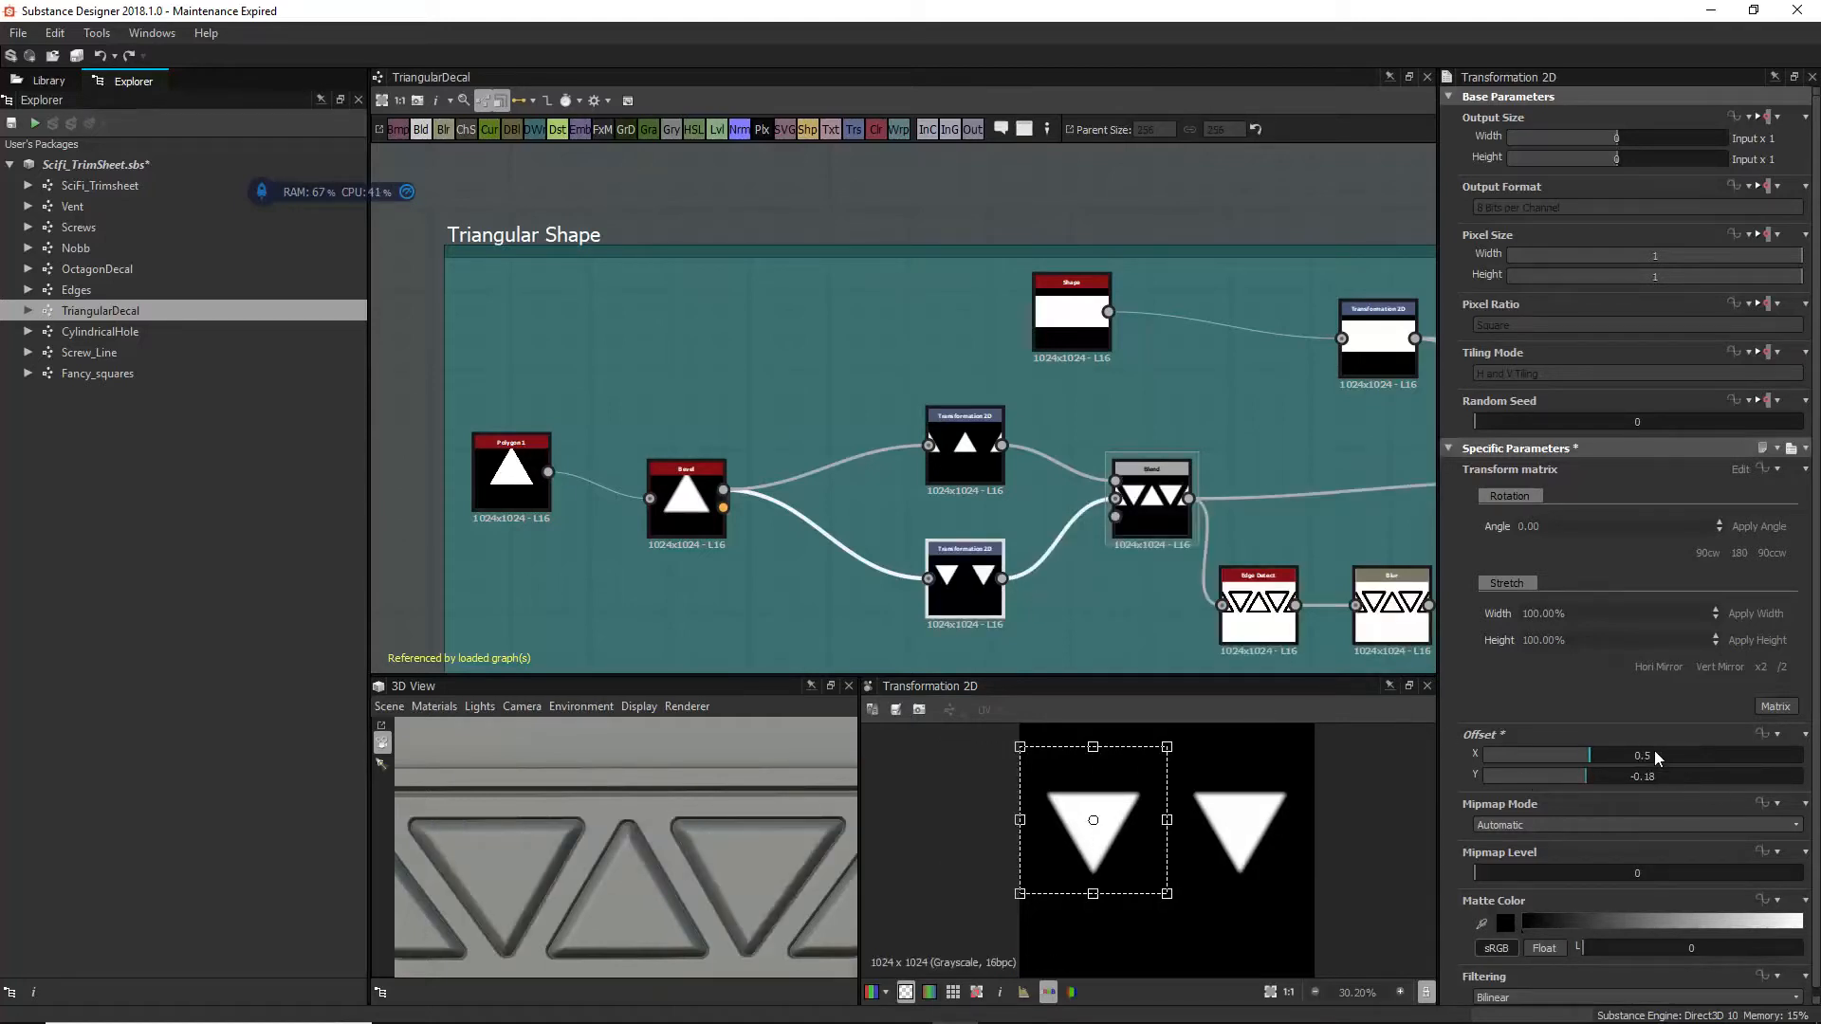
double_click(1658, 756)
type("1")
key("Return")
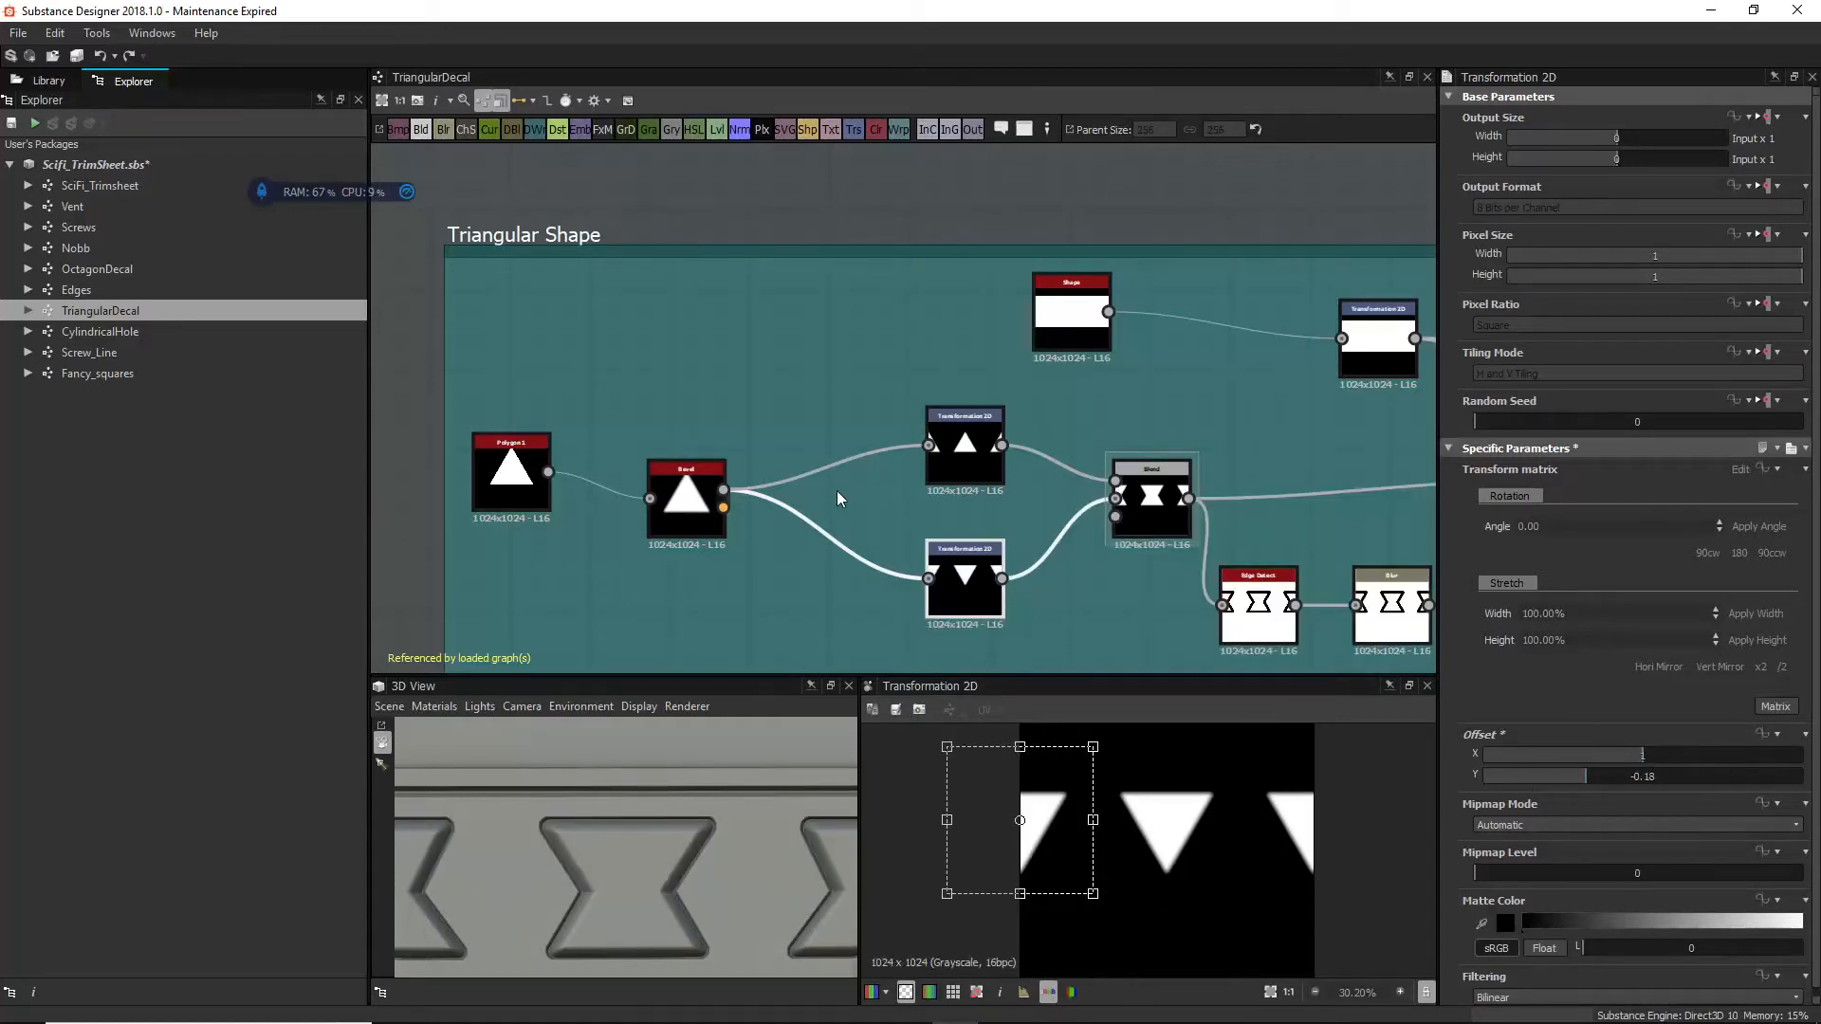
Step: Try Offset X values of 1.1 and 2 on the upward-triangle Transformation 2D node
left_click(952, 465)
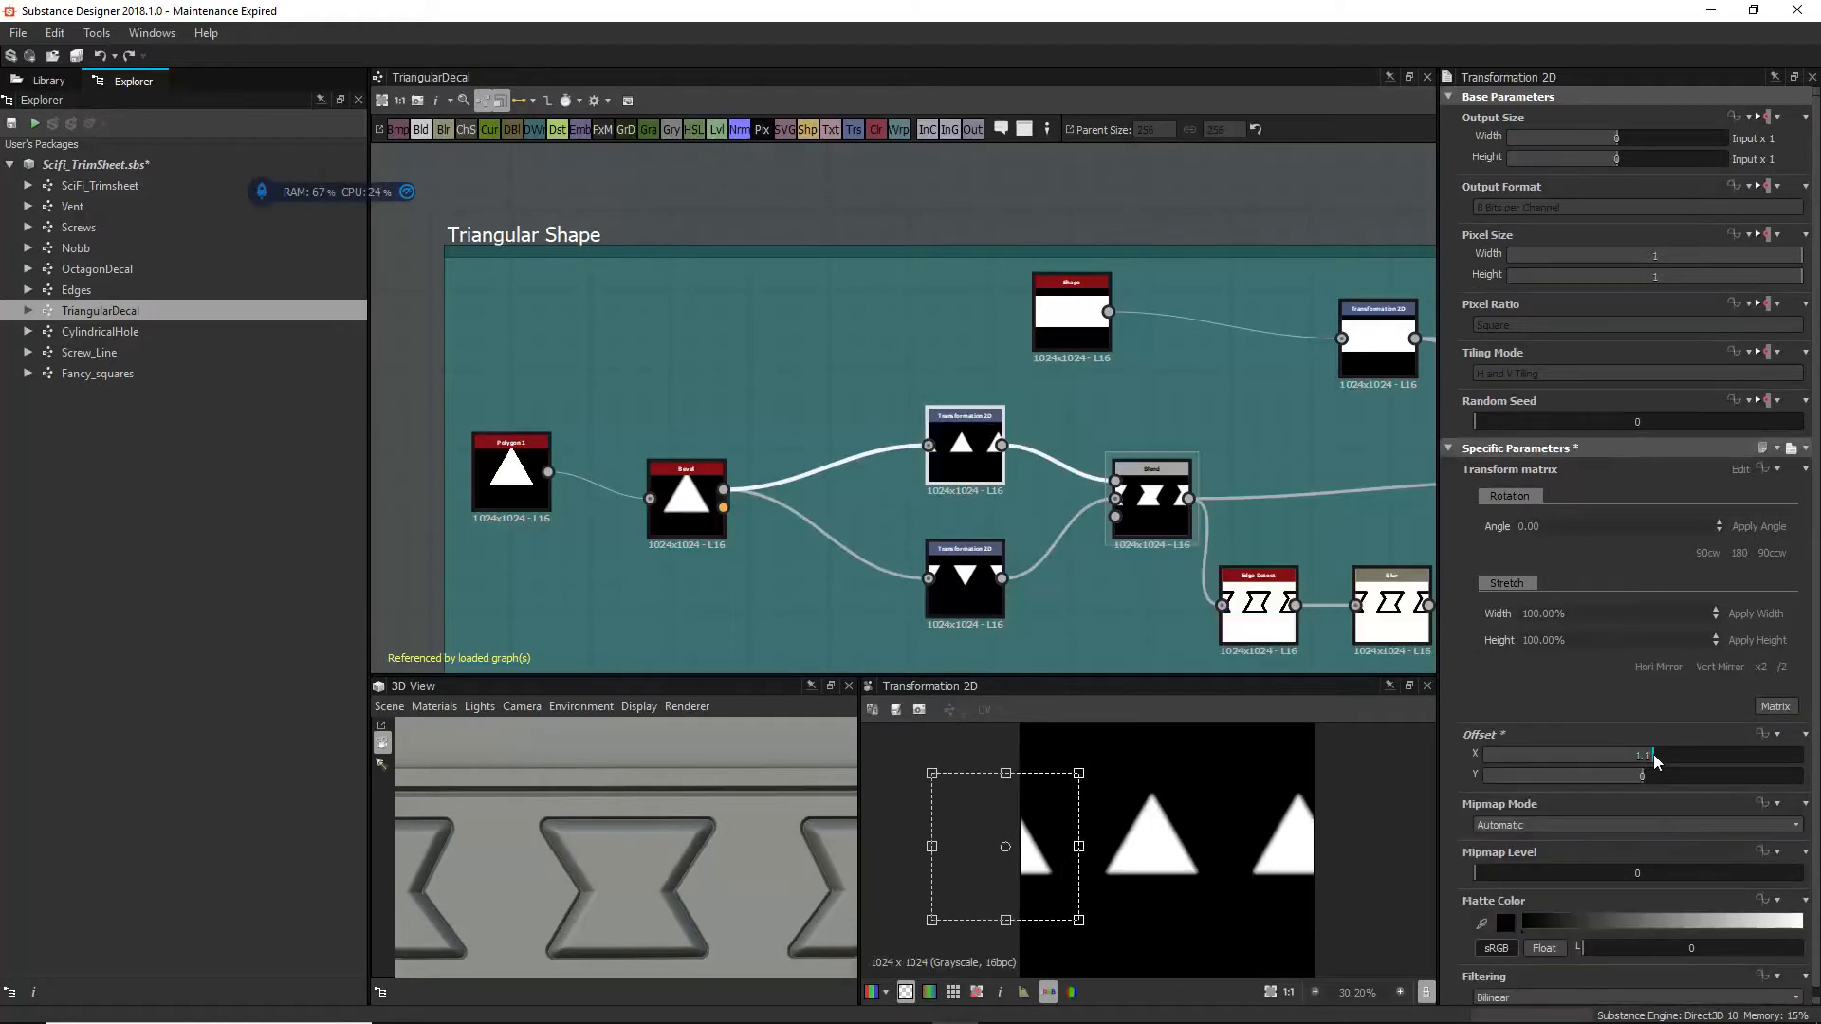
double_click(1650, 756)
type("1.1")
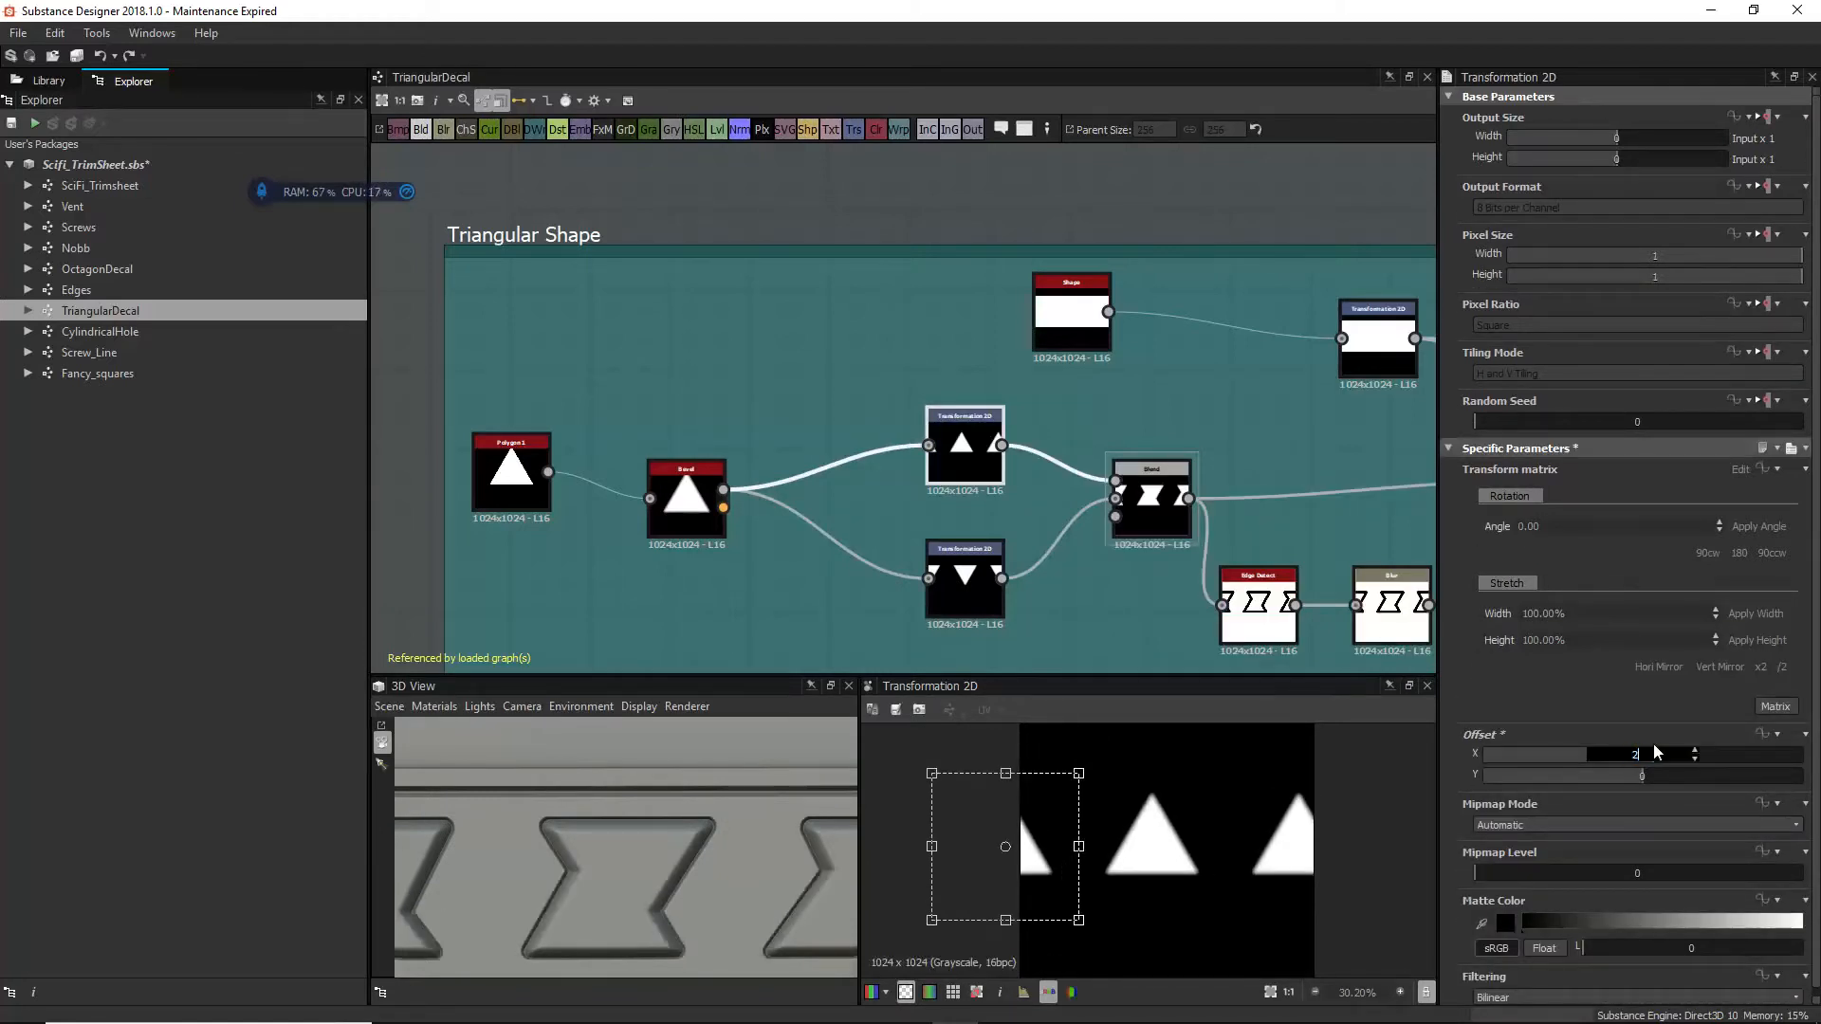
key("Return")
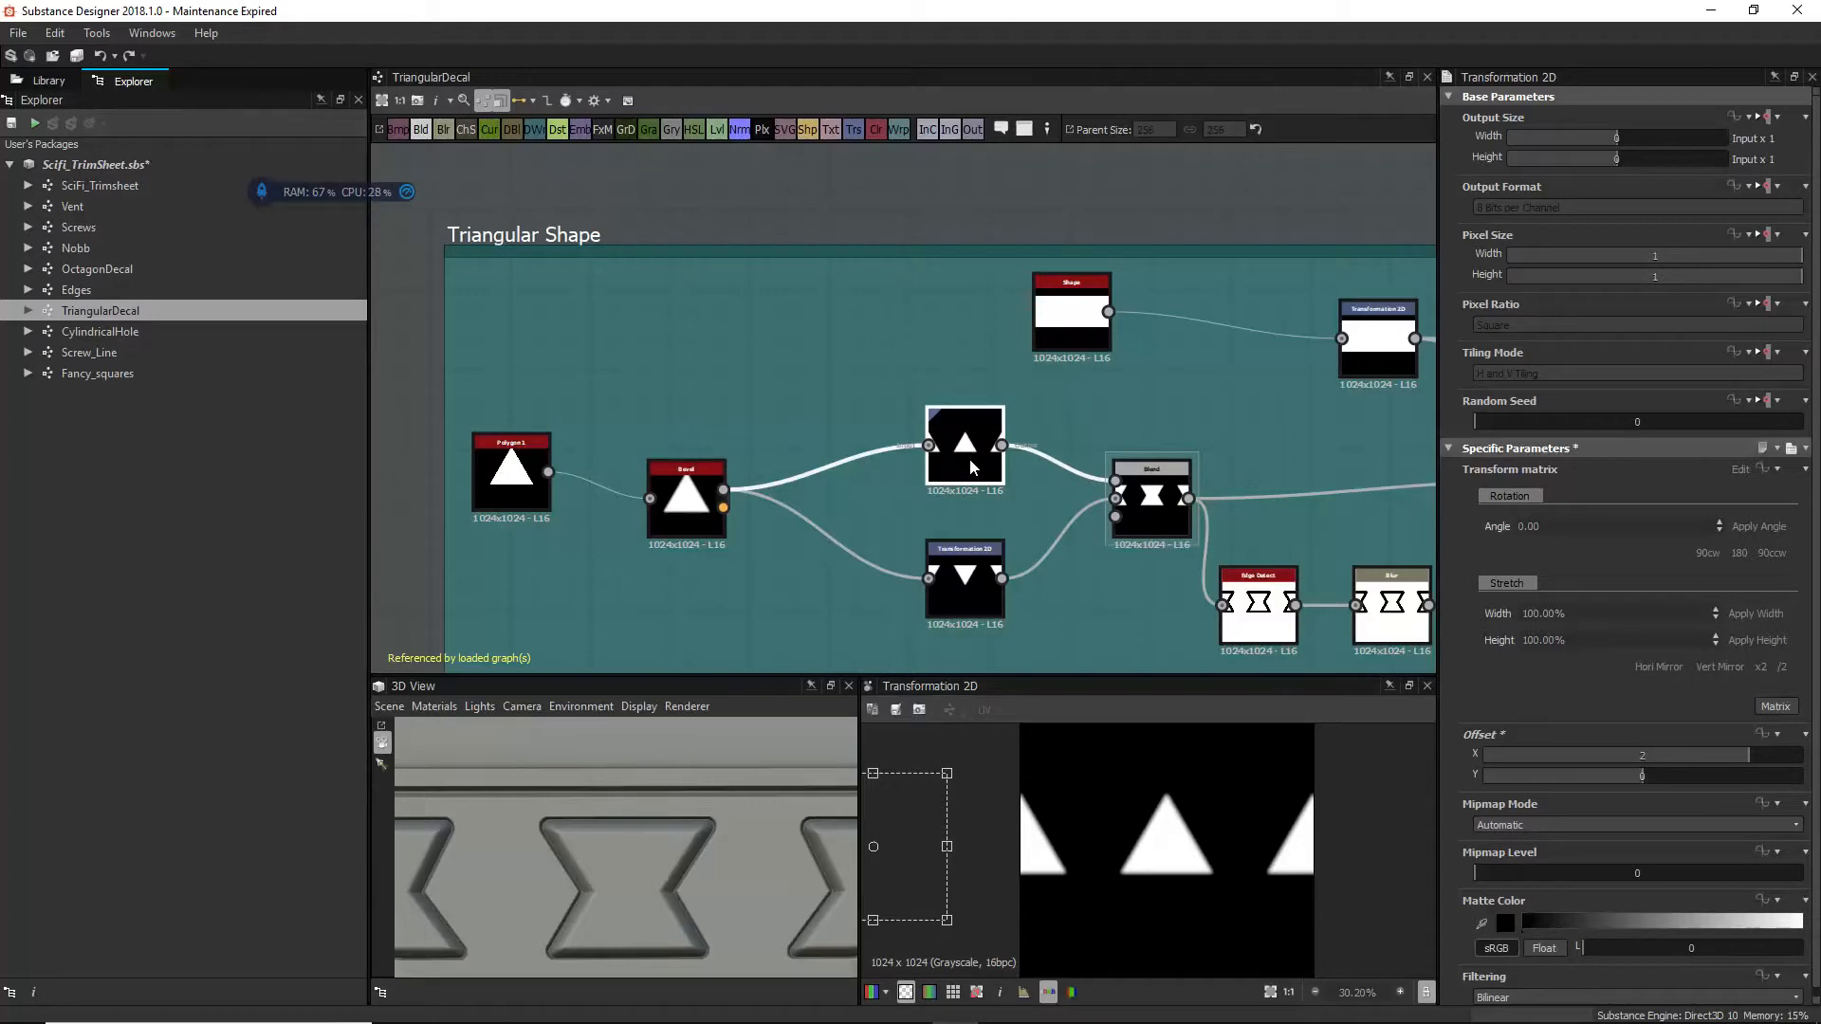
Step: Undo the Offset X experiments on both Transformation 2D nodes and check the inverted-triangle node's parameters
key("ctrl+z")
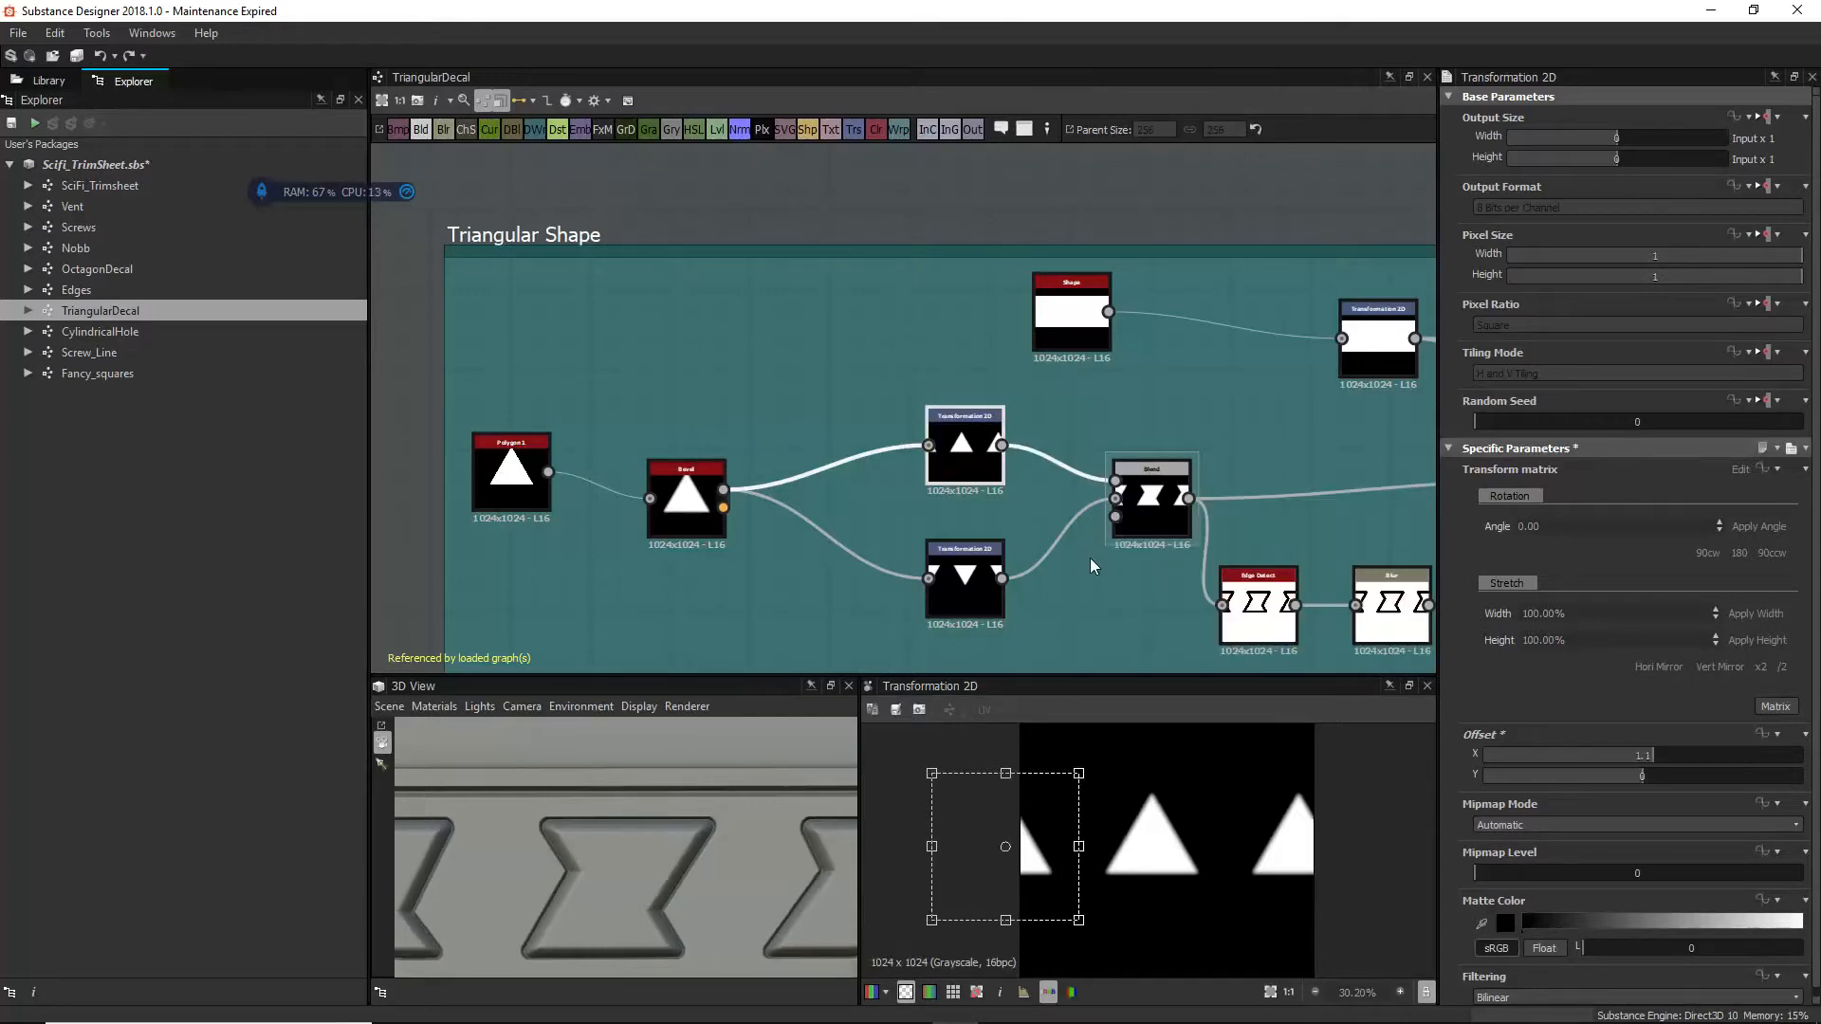
key("ctrl+z")
key("ctrl+z")
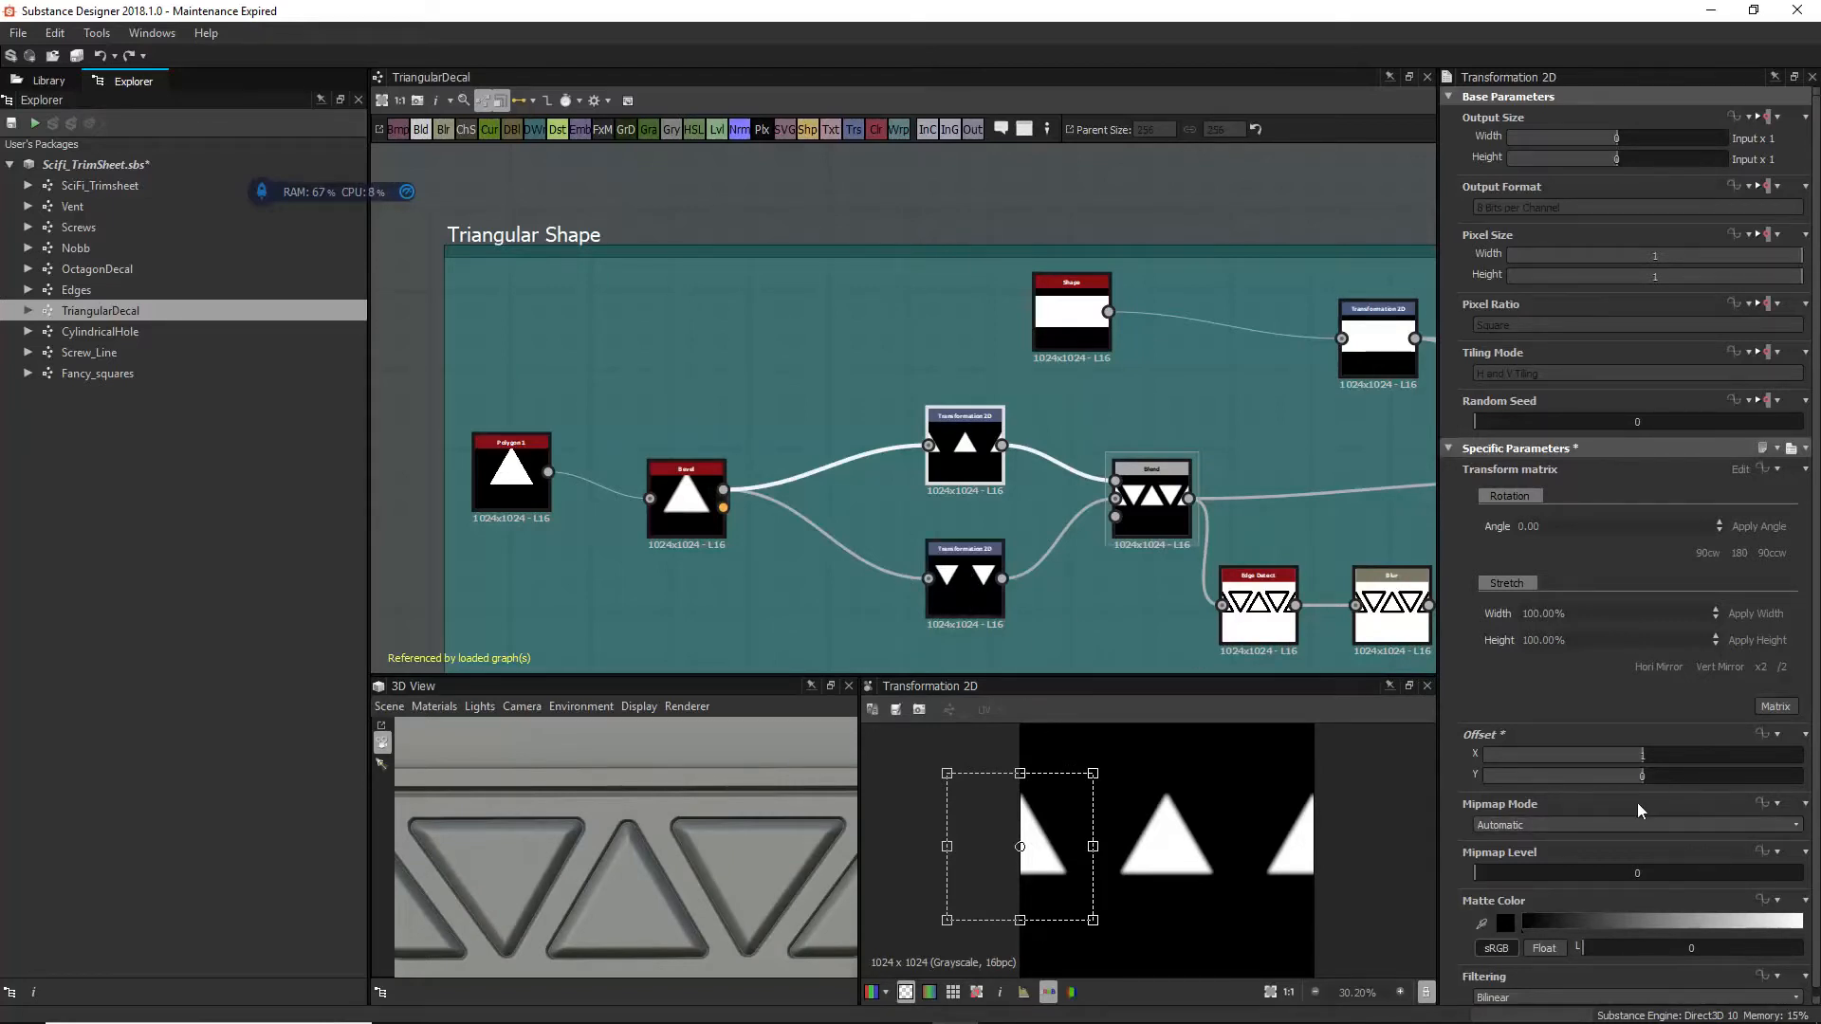
left_click(988, 570)
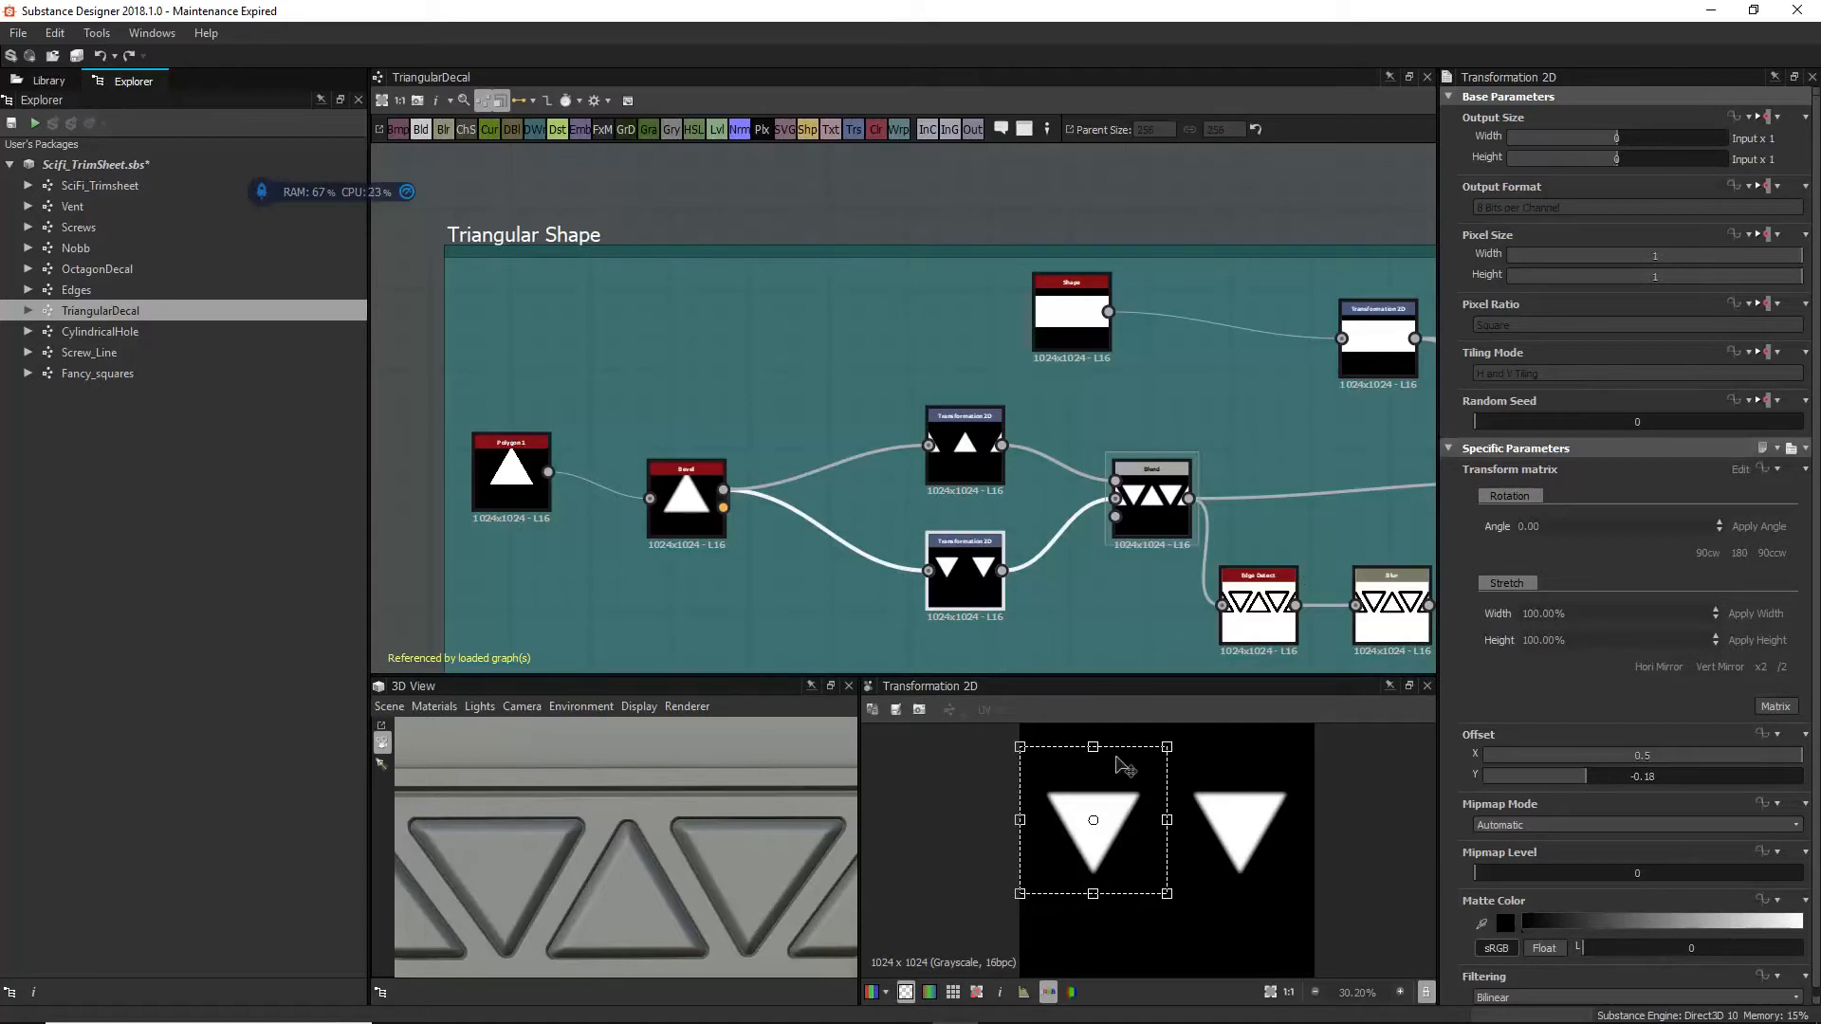
middle_click_drag(1381, 649, 1202, 608)
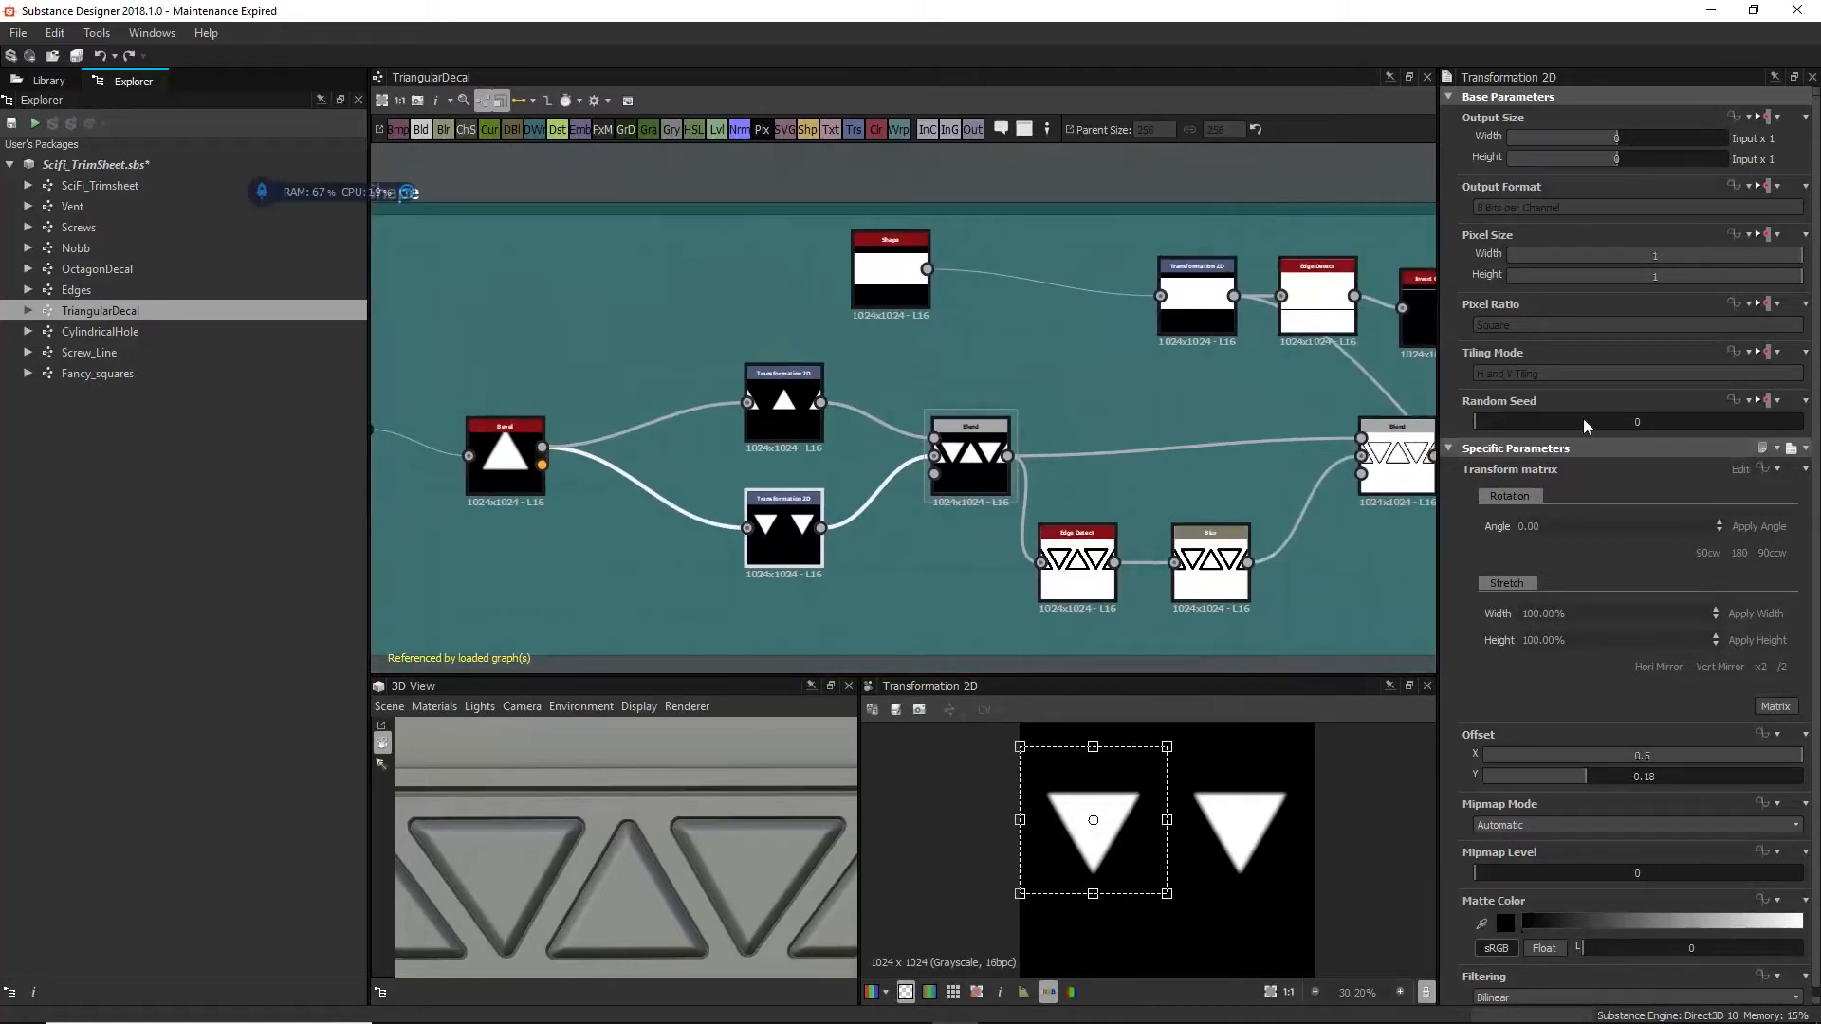
Step: Preview the Bevel, triangle Blend, Edge Detect and Polygon 1 nodes in turn and view the whole triangle band on the 3D model
double_click(502, 433)
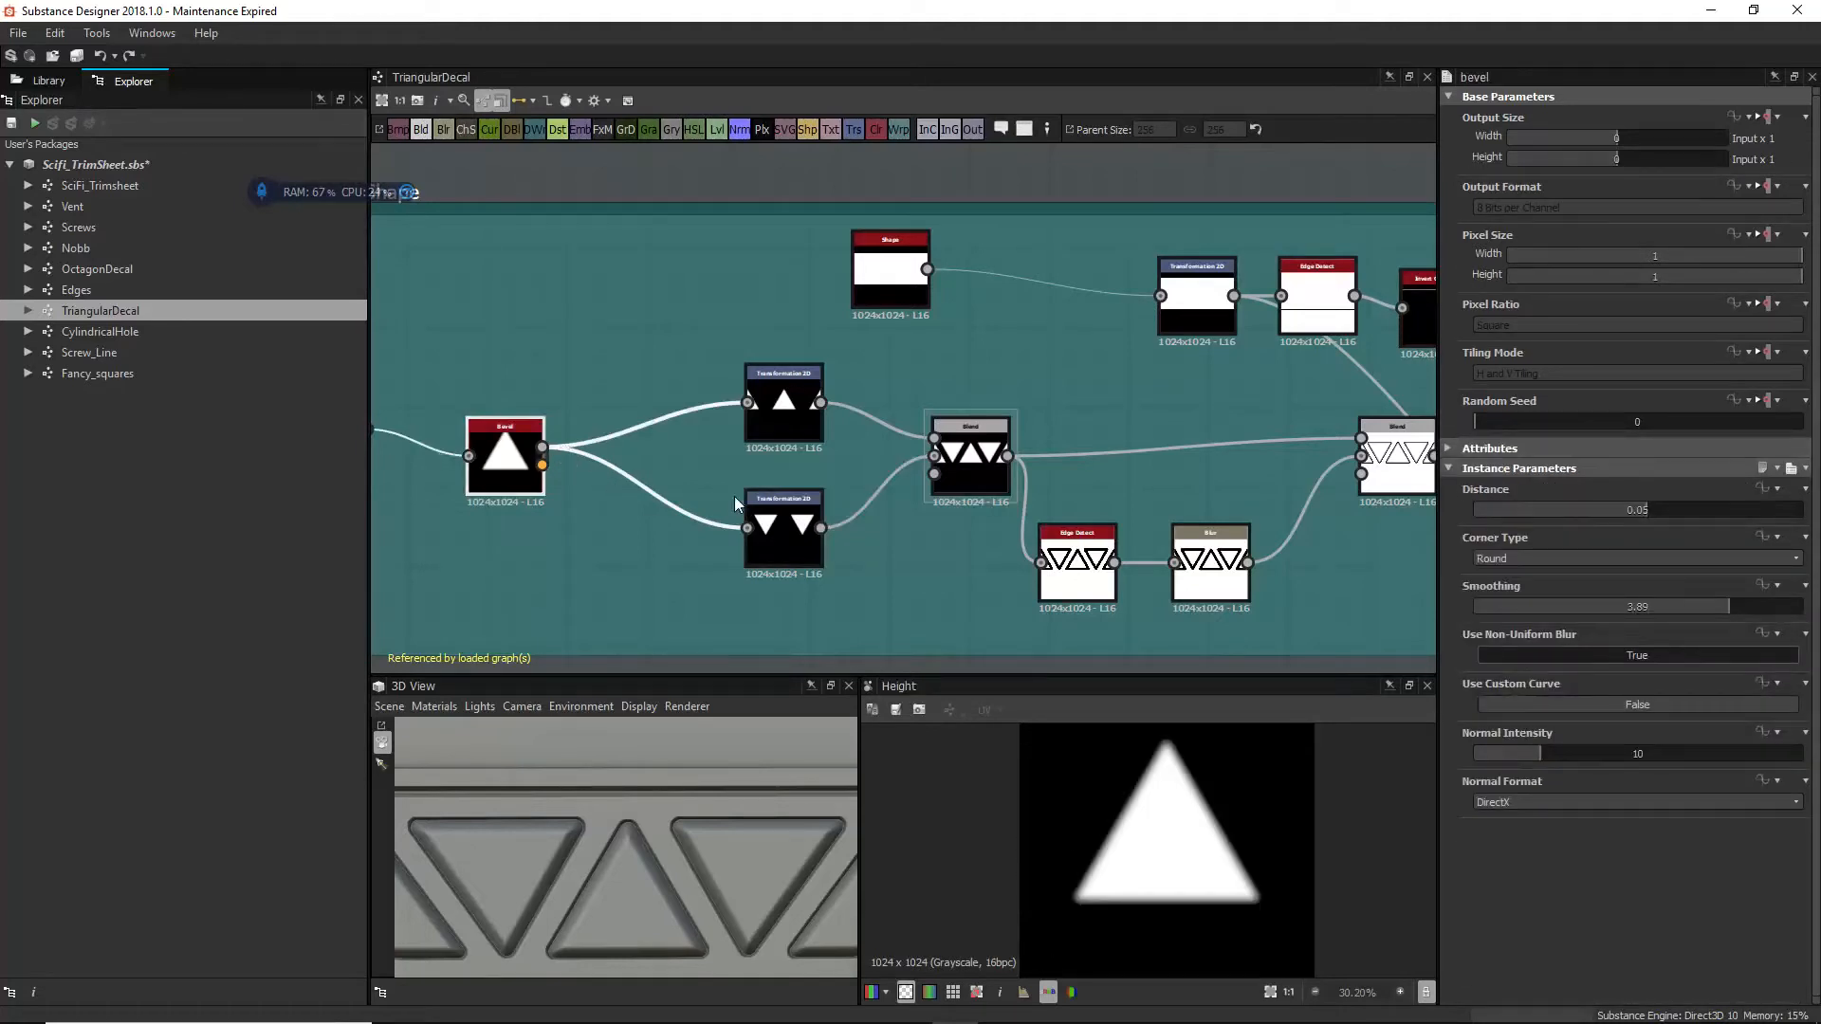
double_click(960, 475)
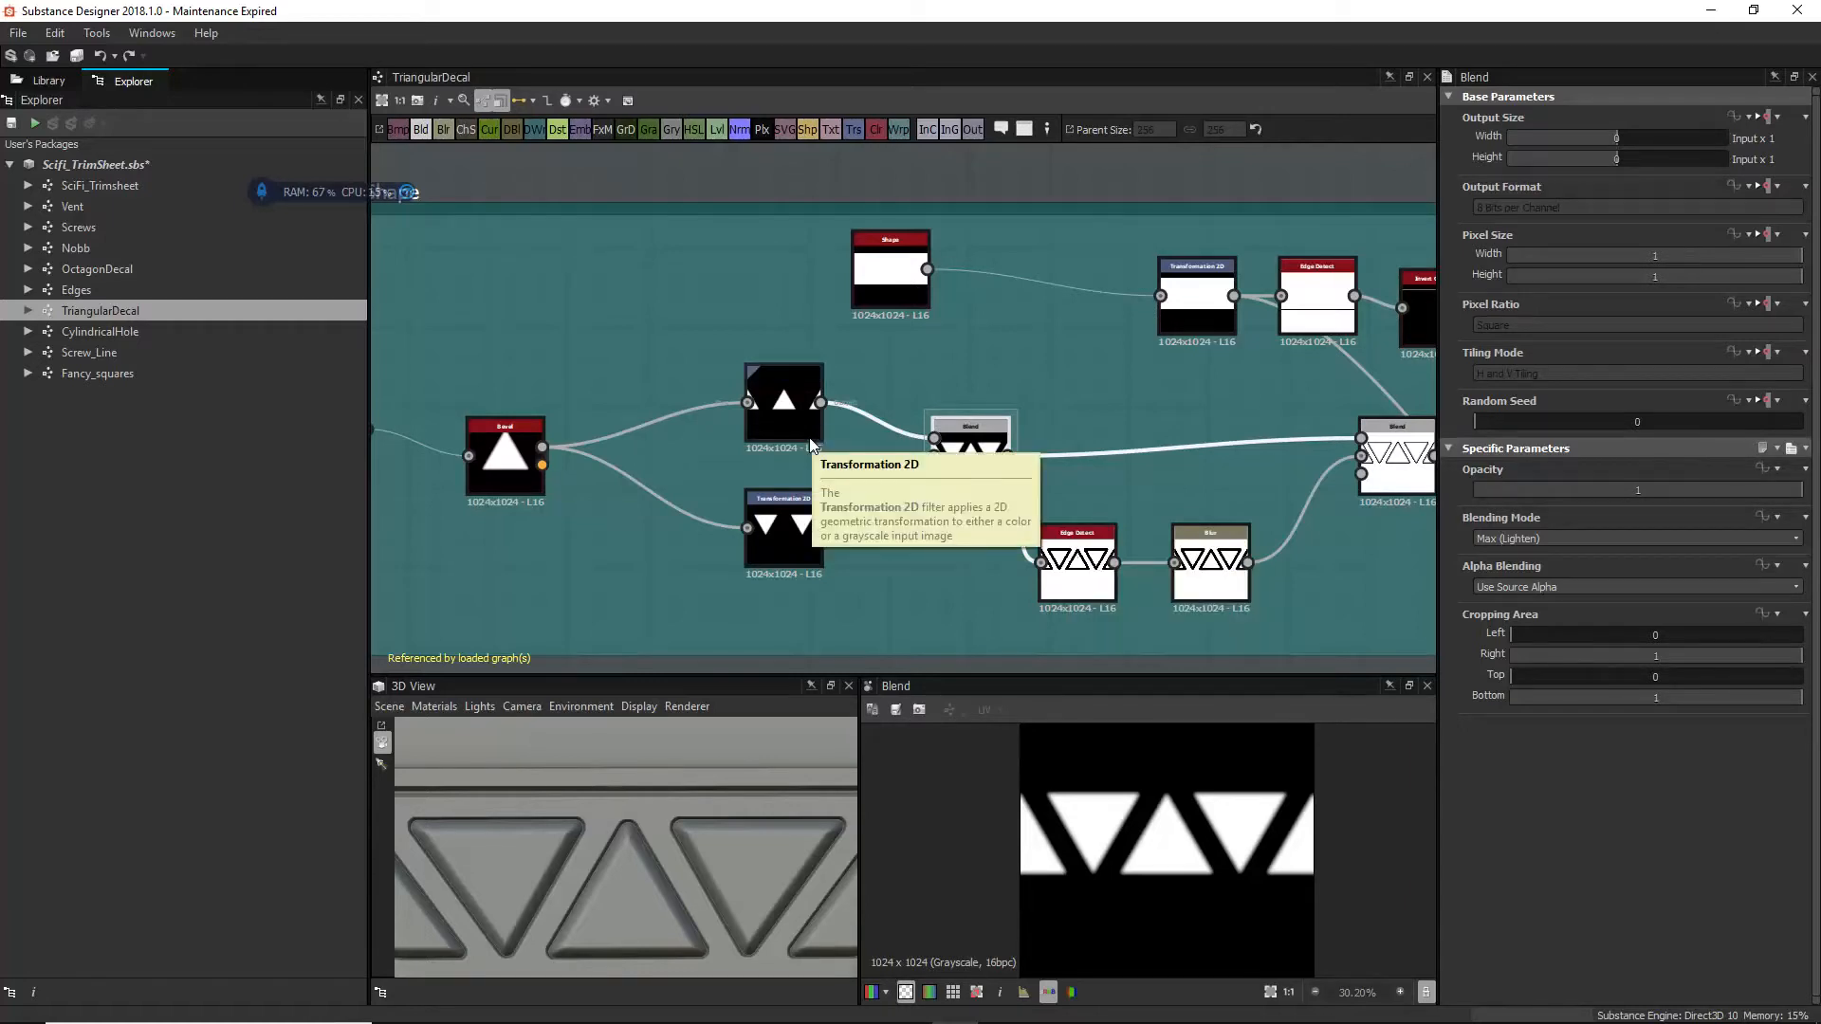
double_click(1076, 564)
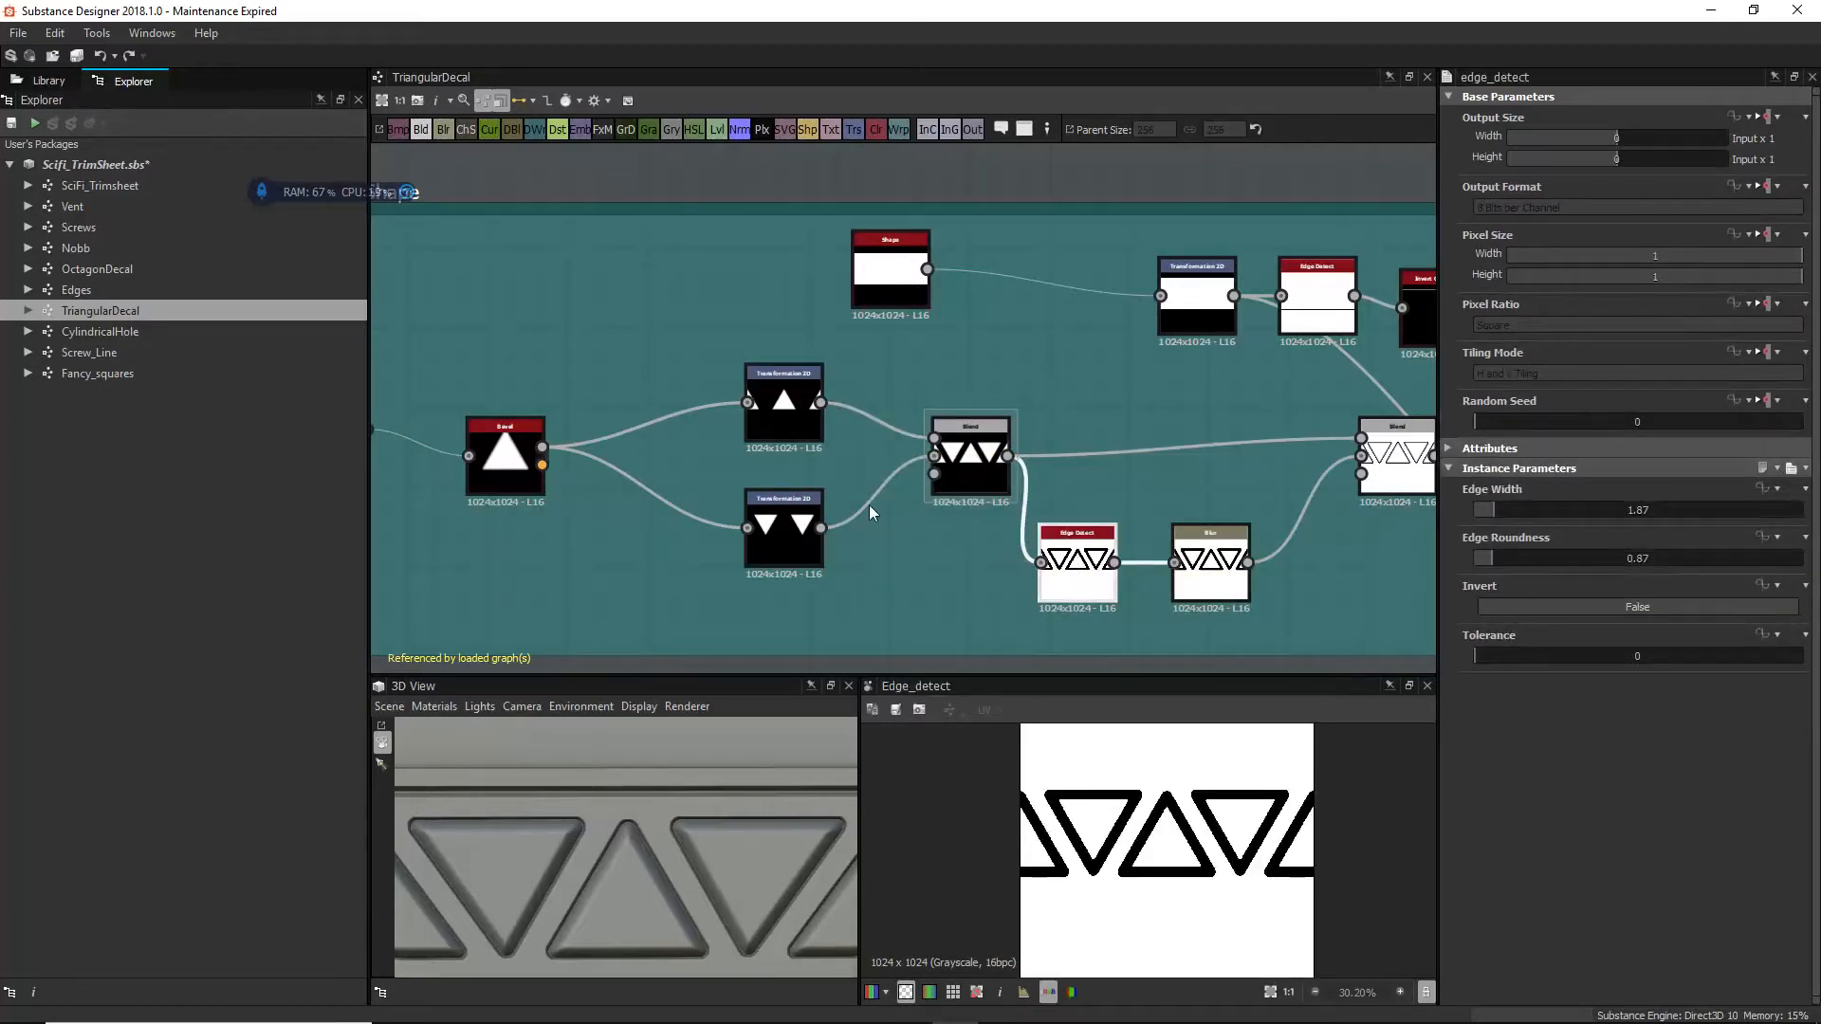
middle_click_drag(739, 469, 981, 492)
double_click(573, 466)
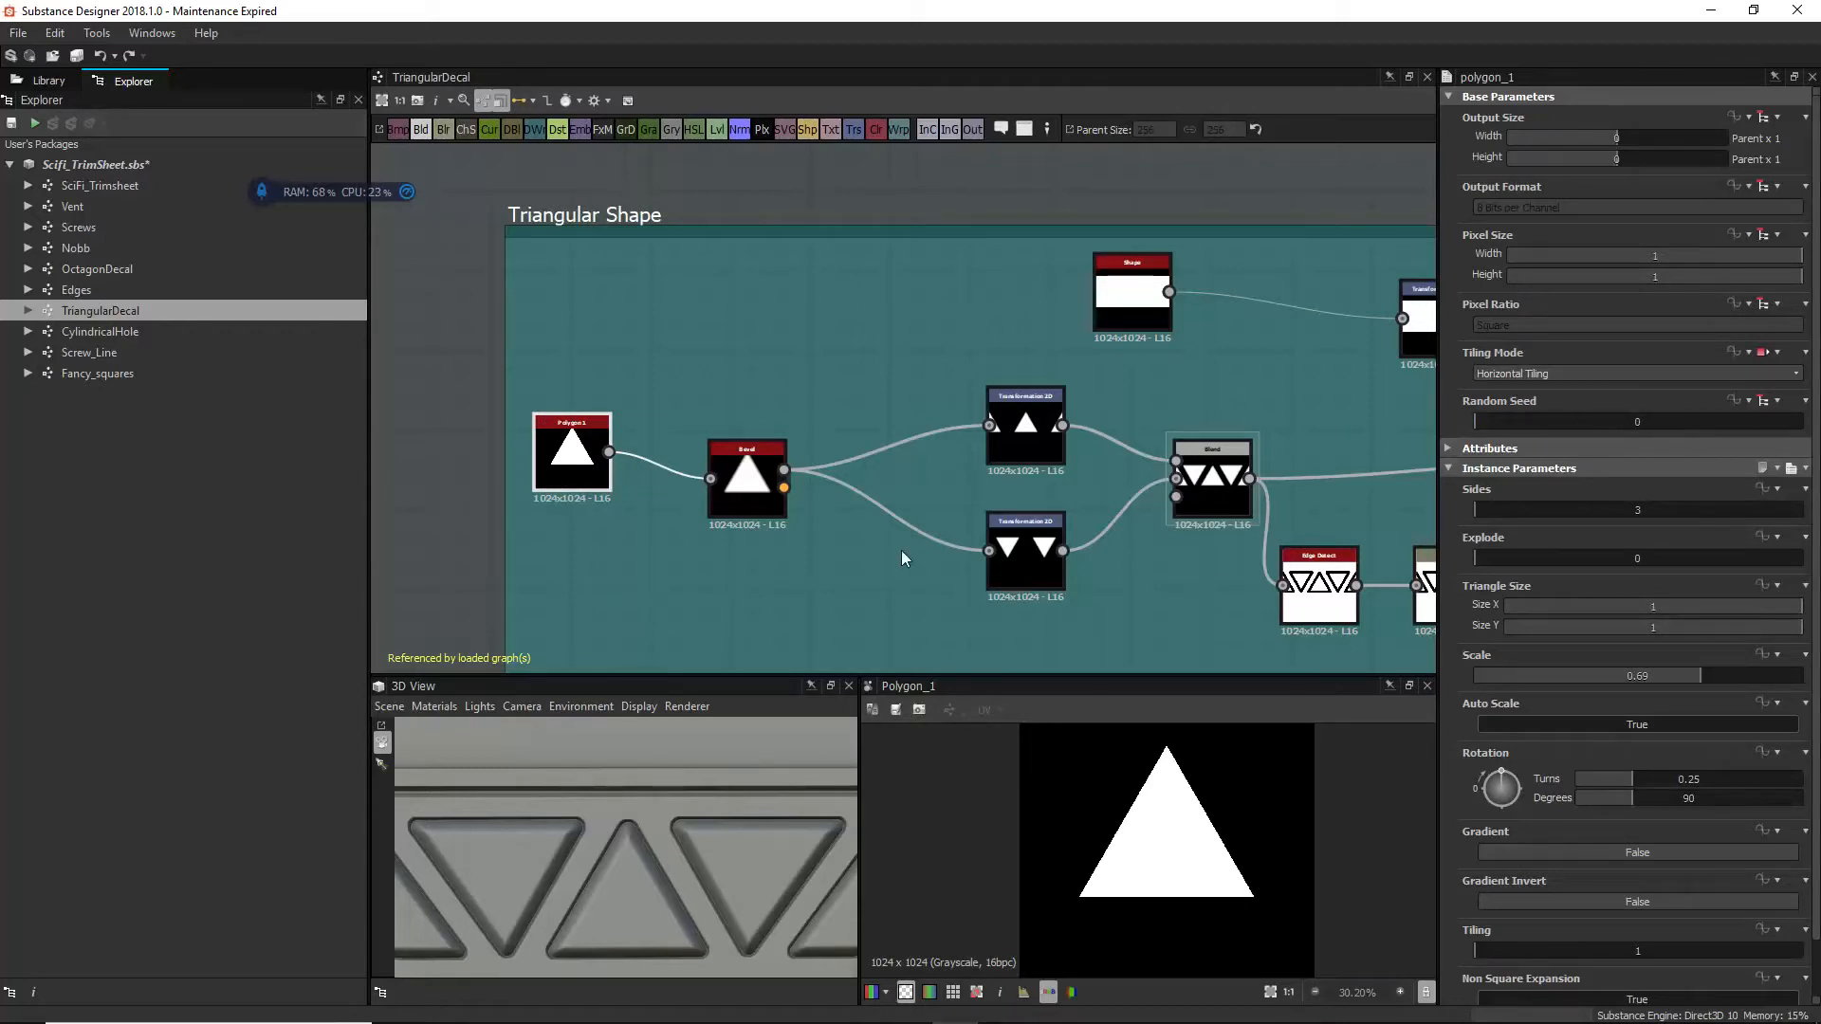
scroll(616, 809, "down", 5)
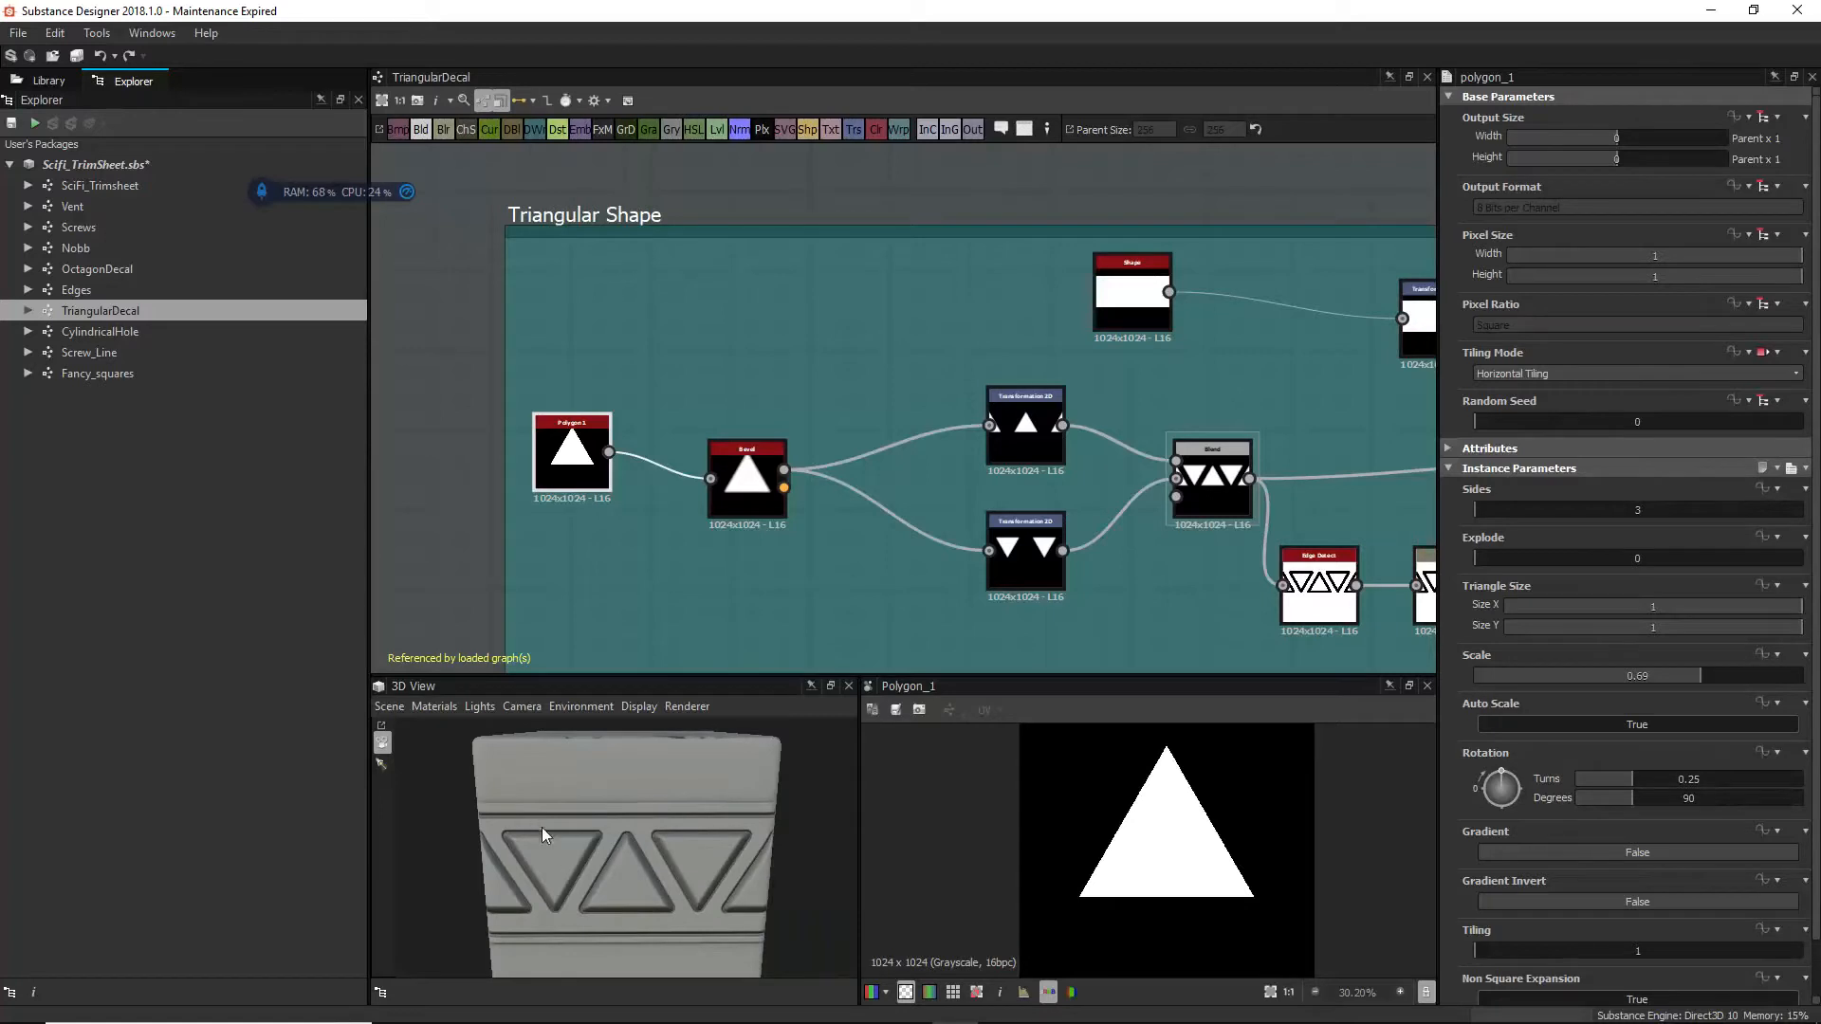
Step: Preview the Blend node combining both triangle directions and the Edge Detect node it feeds, checking the edge width and roundness parameters
left_click(1210, 484)
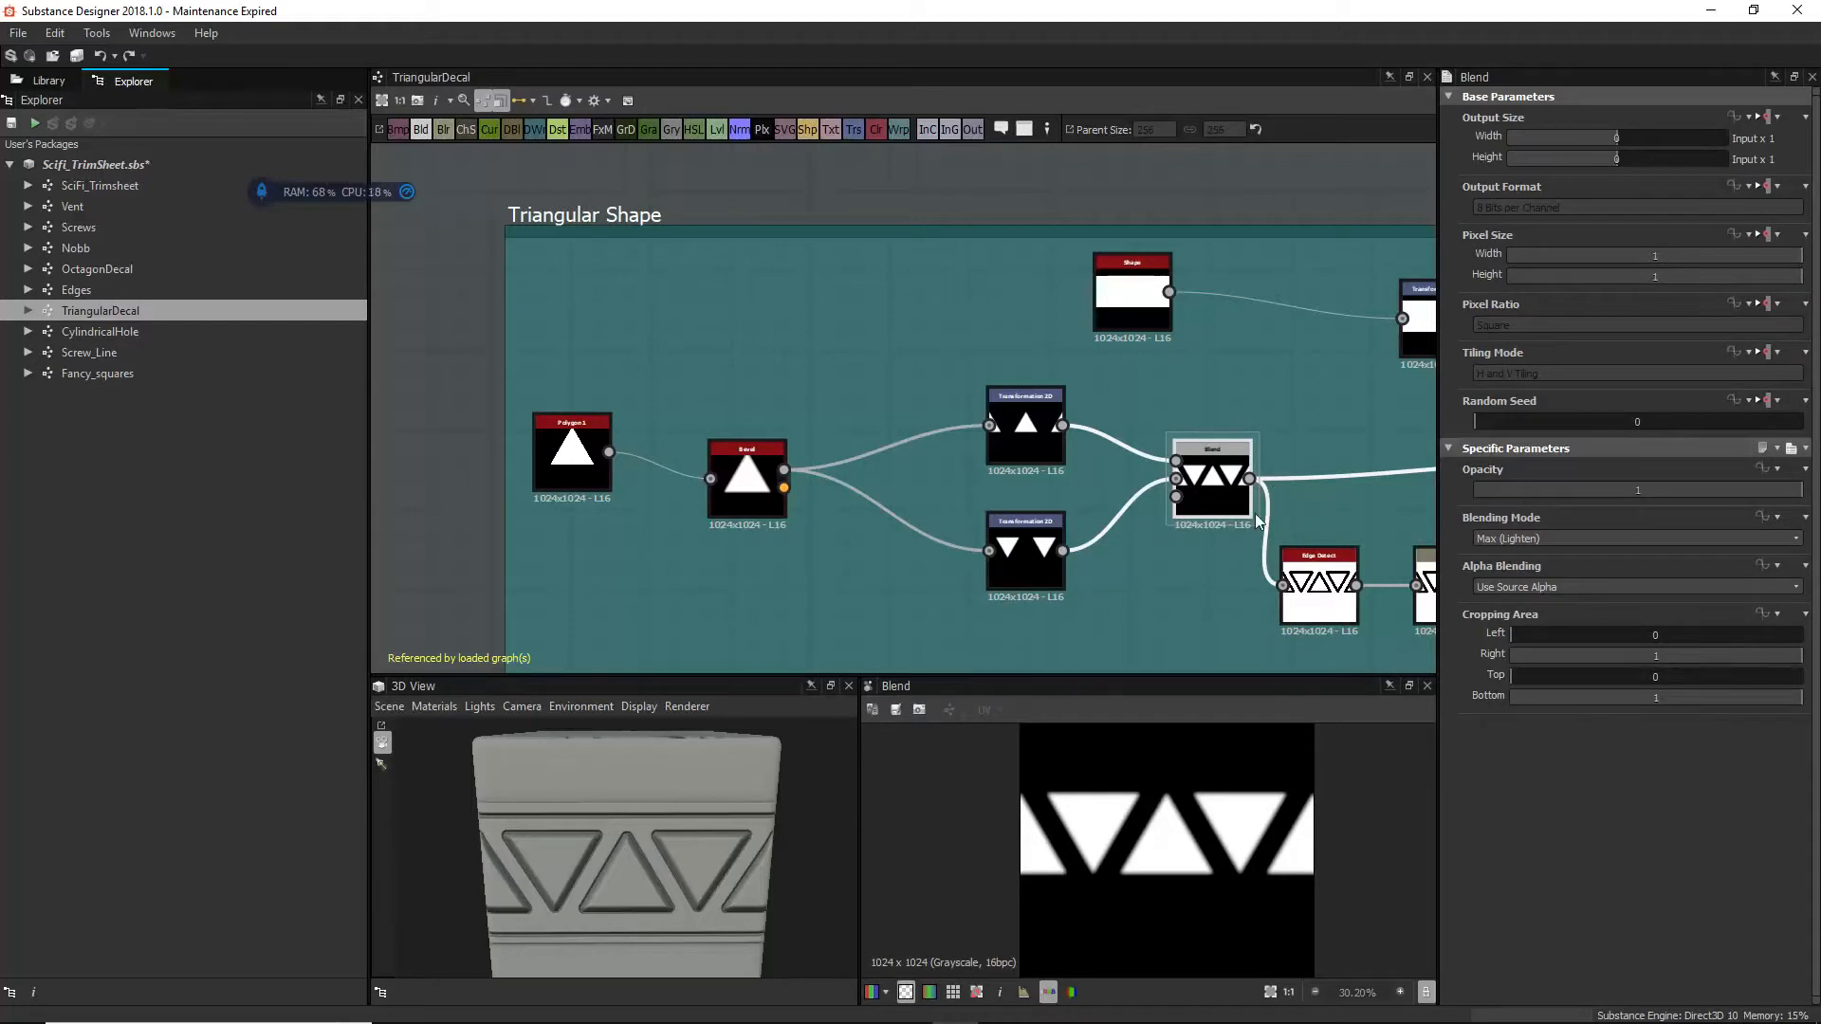
middle_click_drag(1229, 466, 1050, 404)
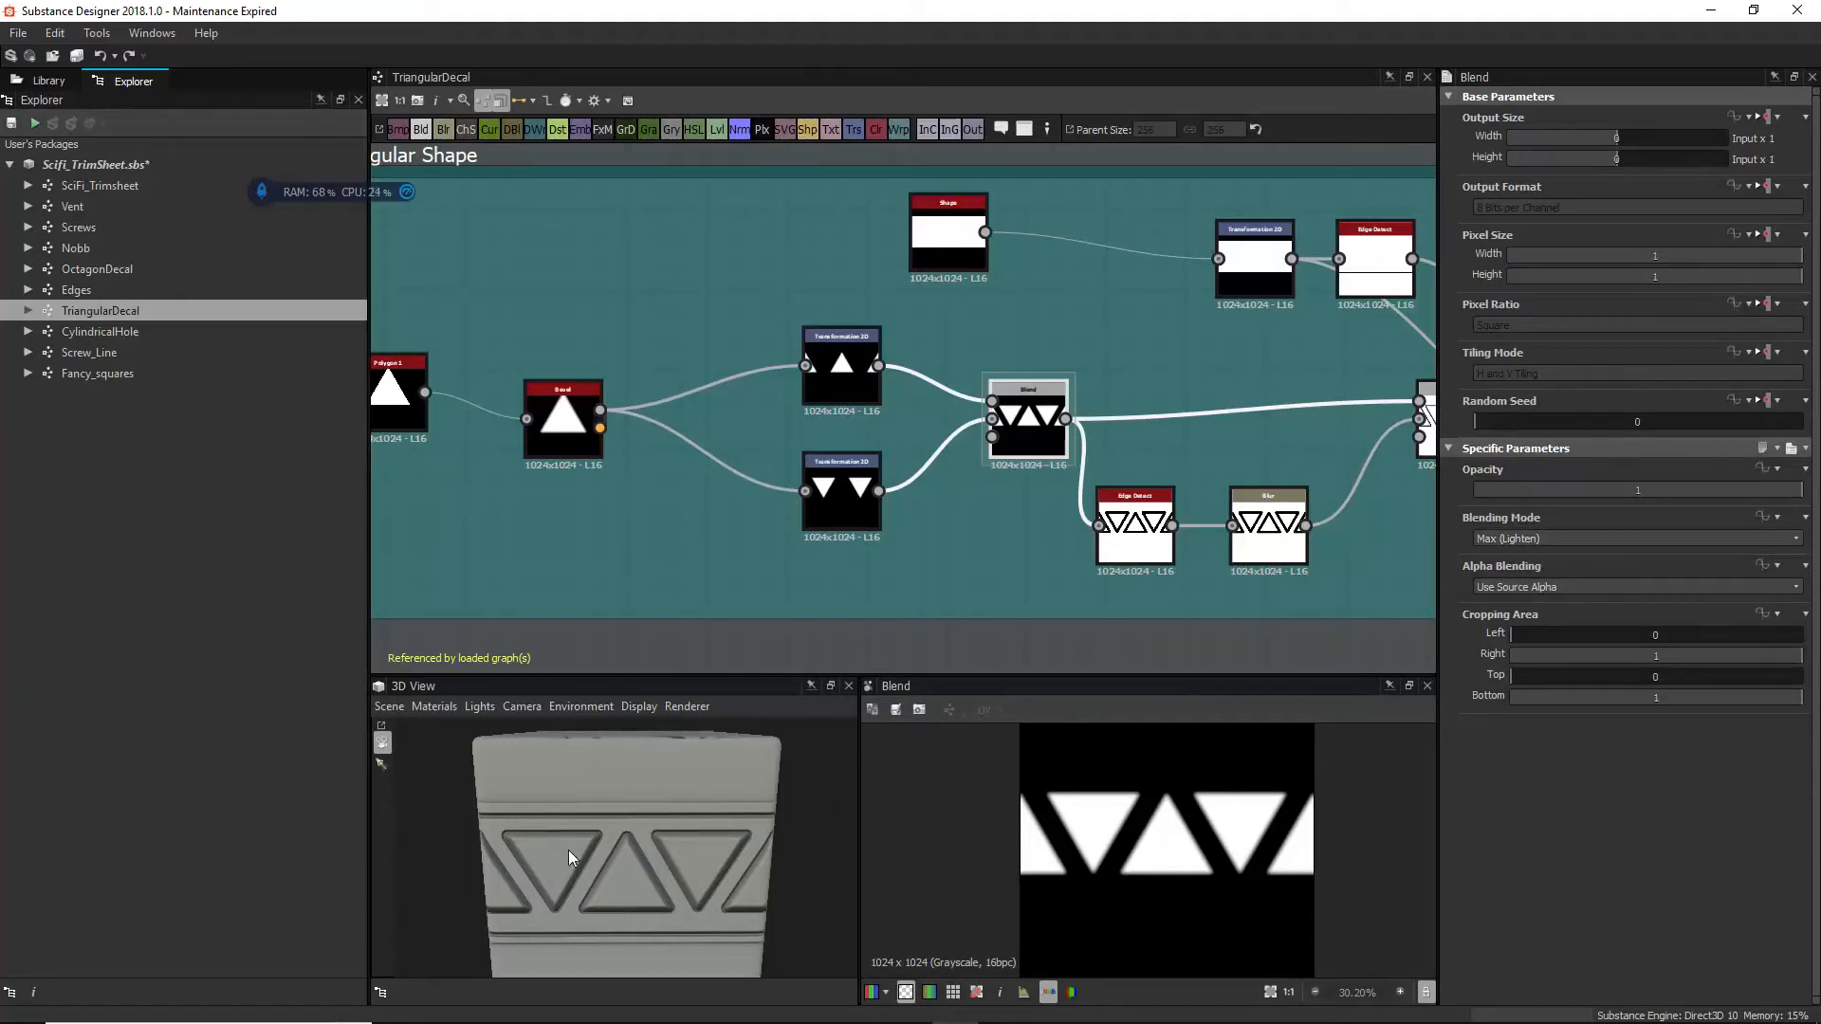
middle_click_drag(1163, 557, 1119, 560)
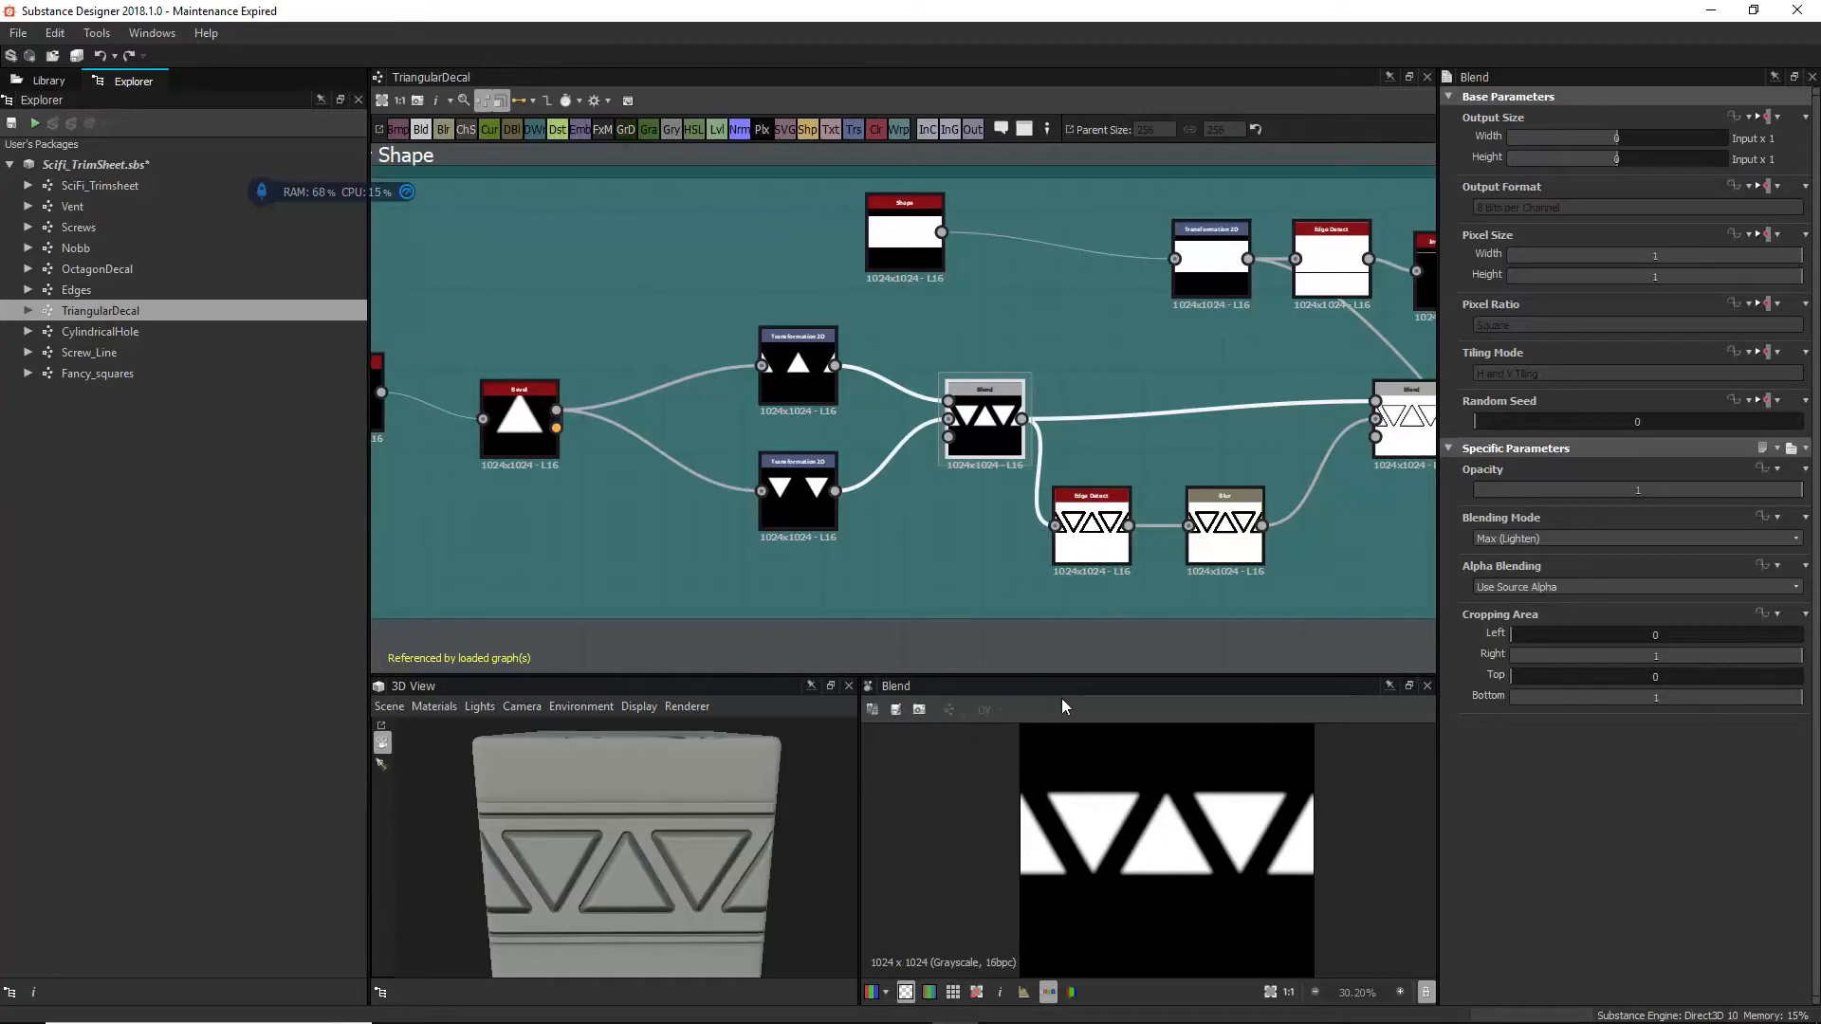
left_click(1096, 521)
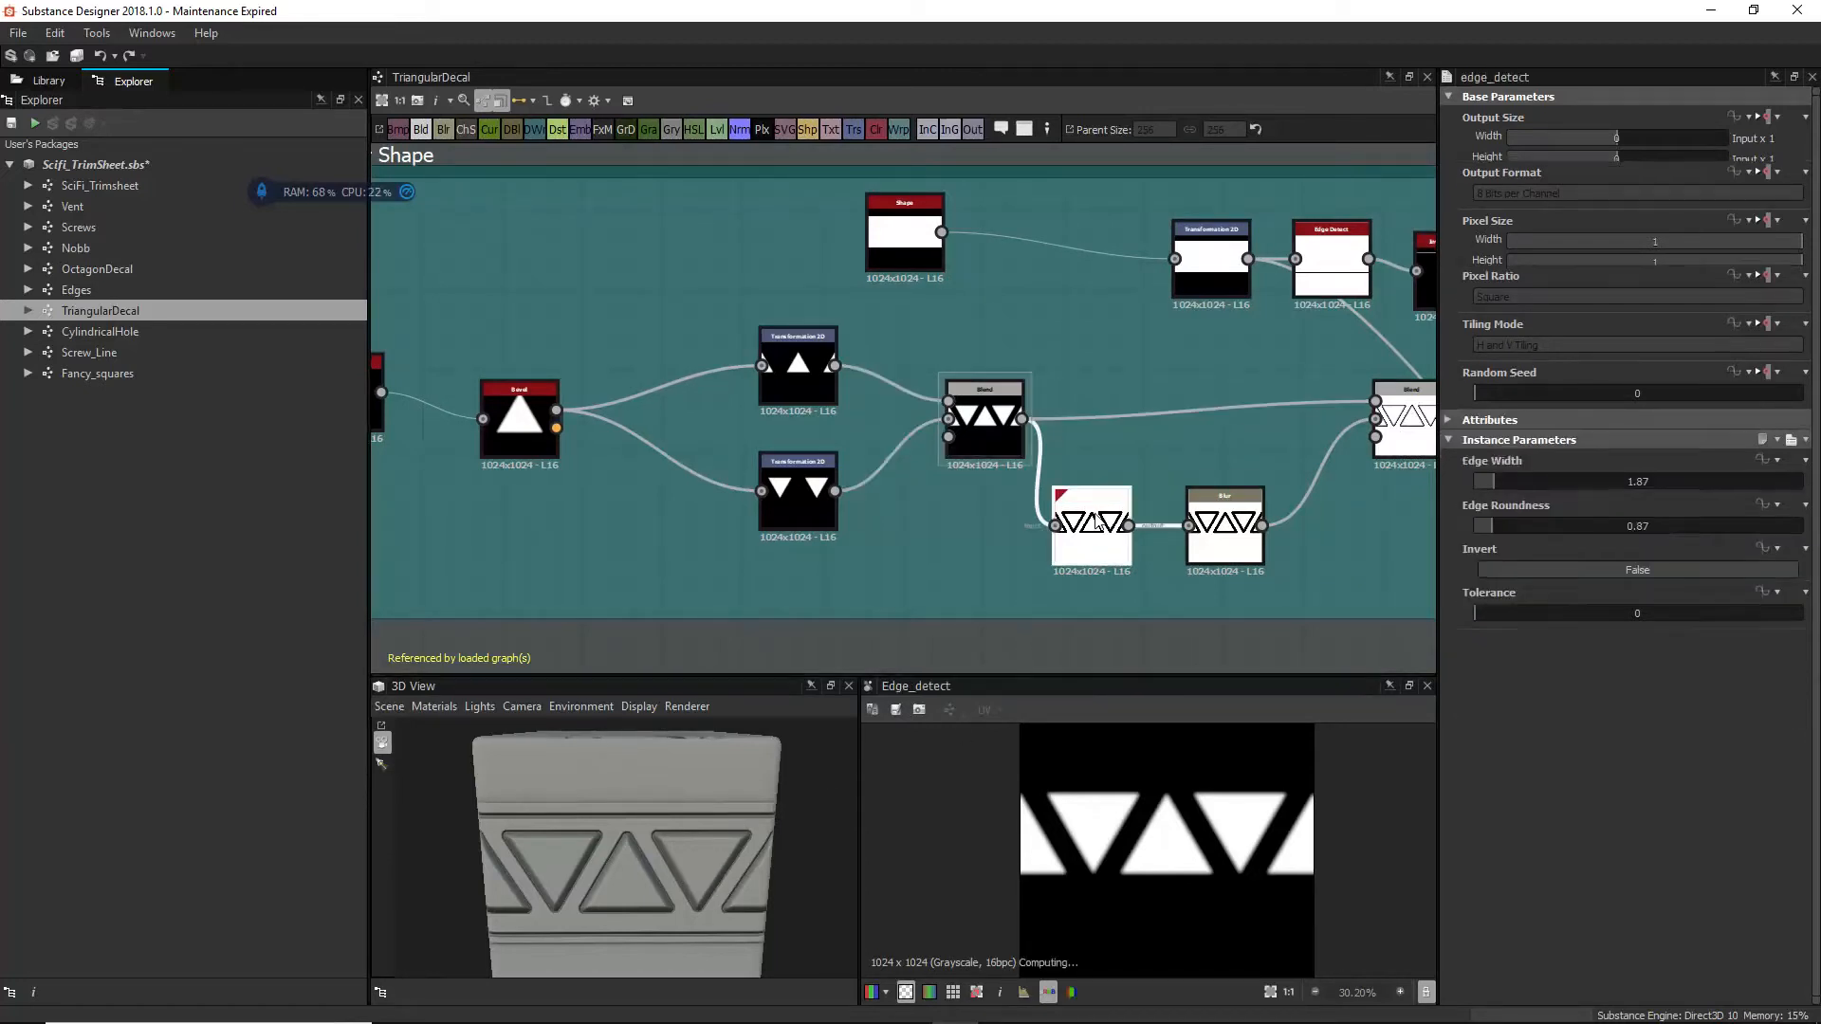
middle_click_drag(1161, 581, 1150, 575)
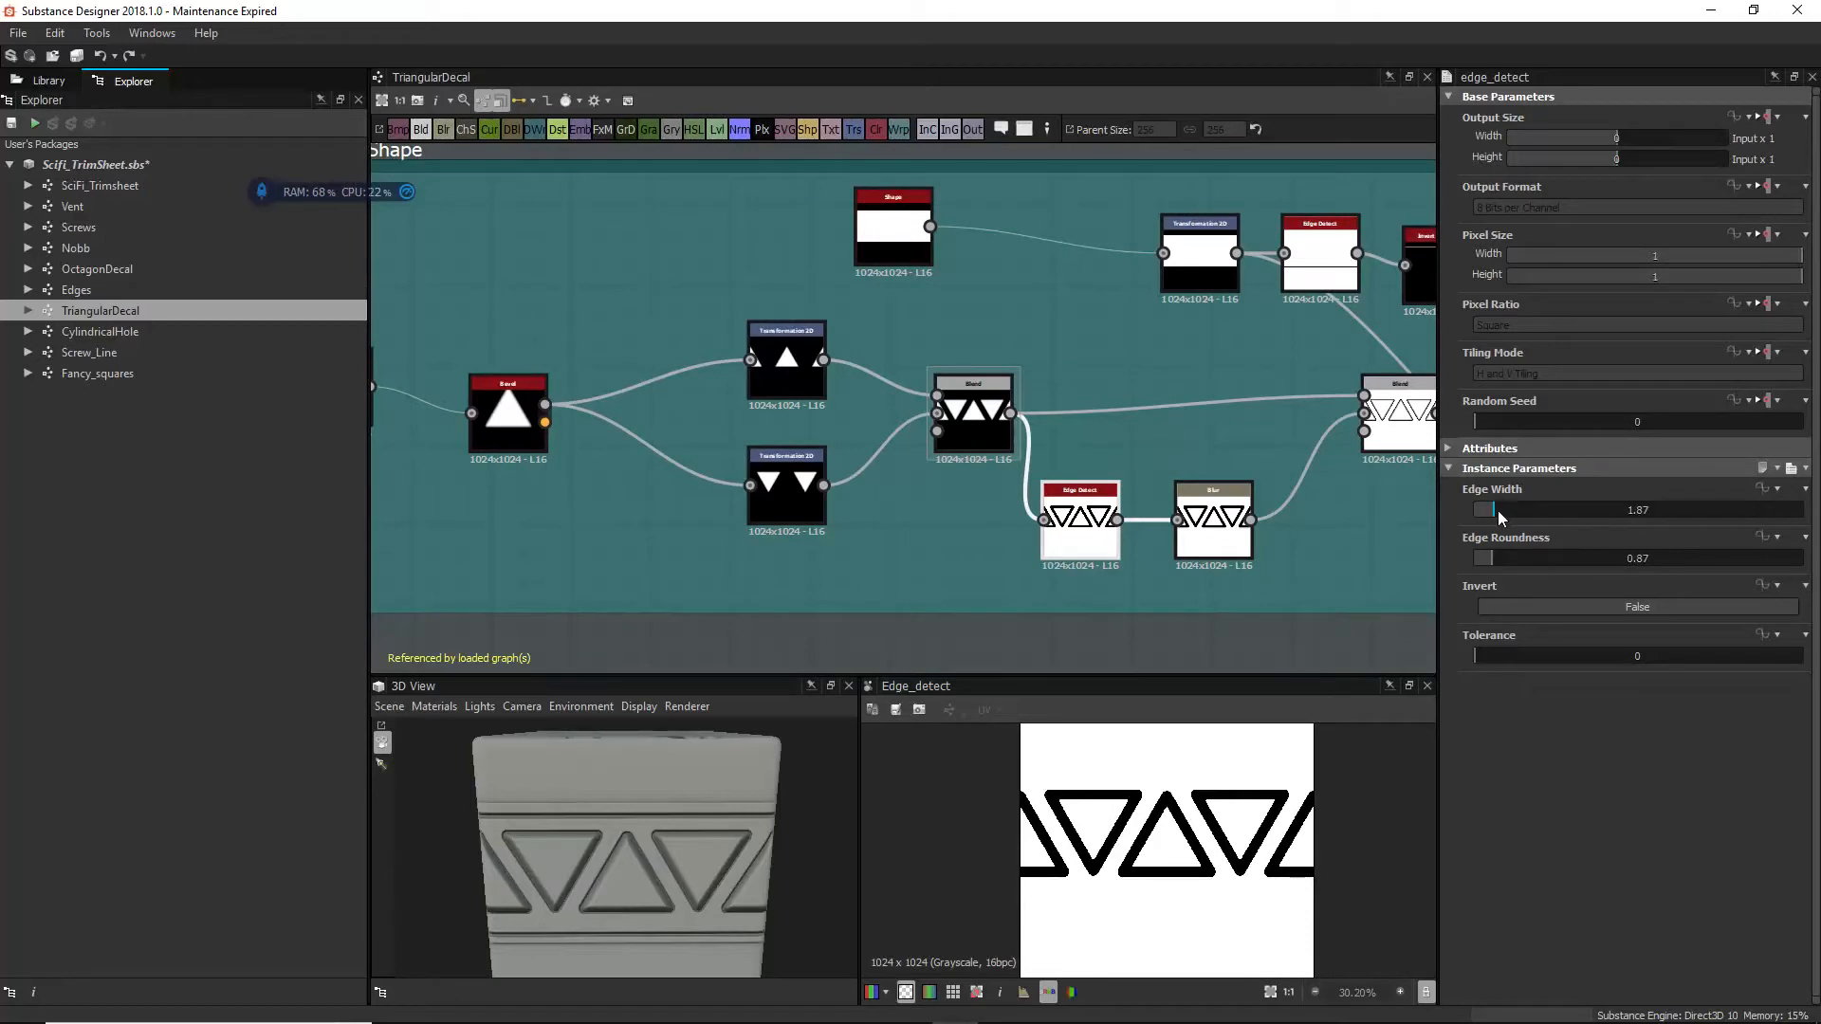
Step: Compare the triangle outlines of the Edge Detect node with those of the Blur node in a close-up 2D preview
scroll(1157, 486, "up", 3)
left_click(1240, 520)
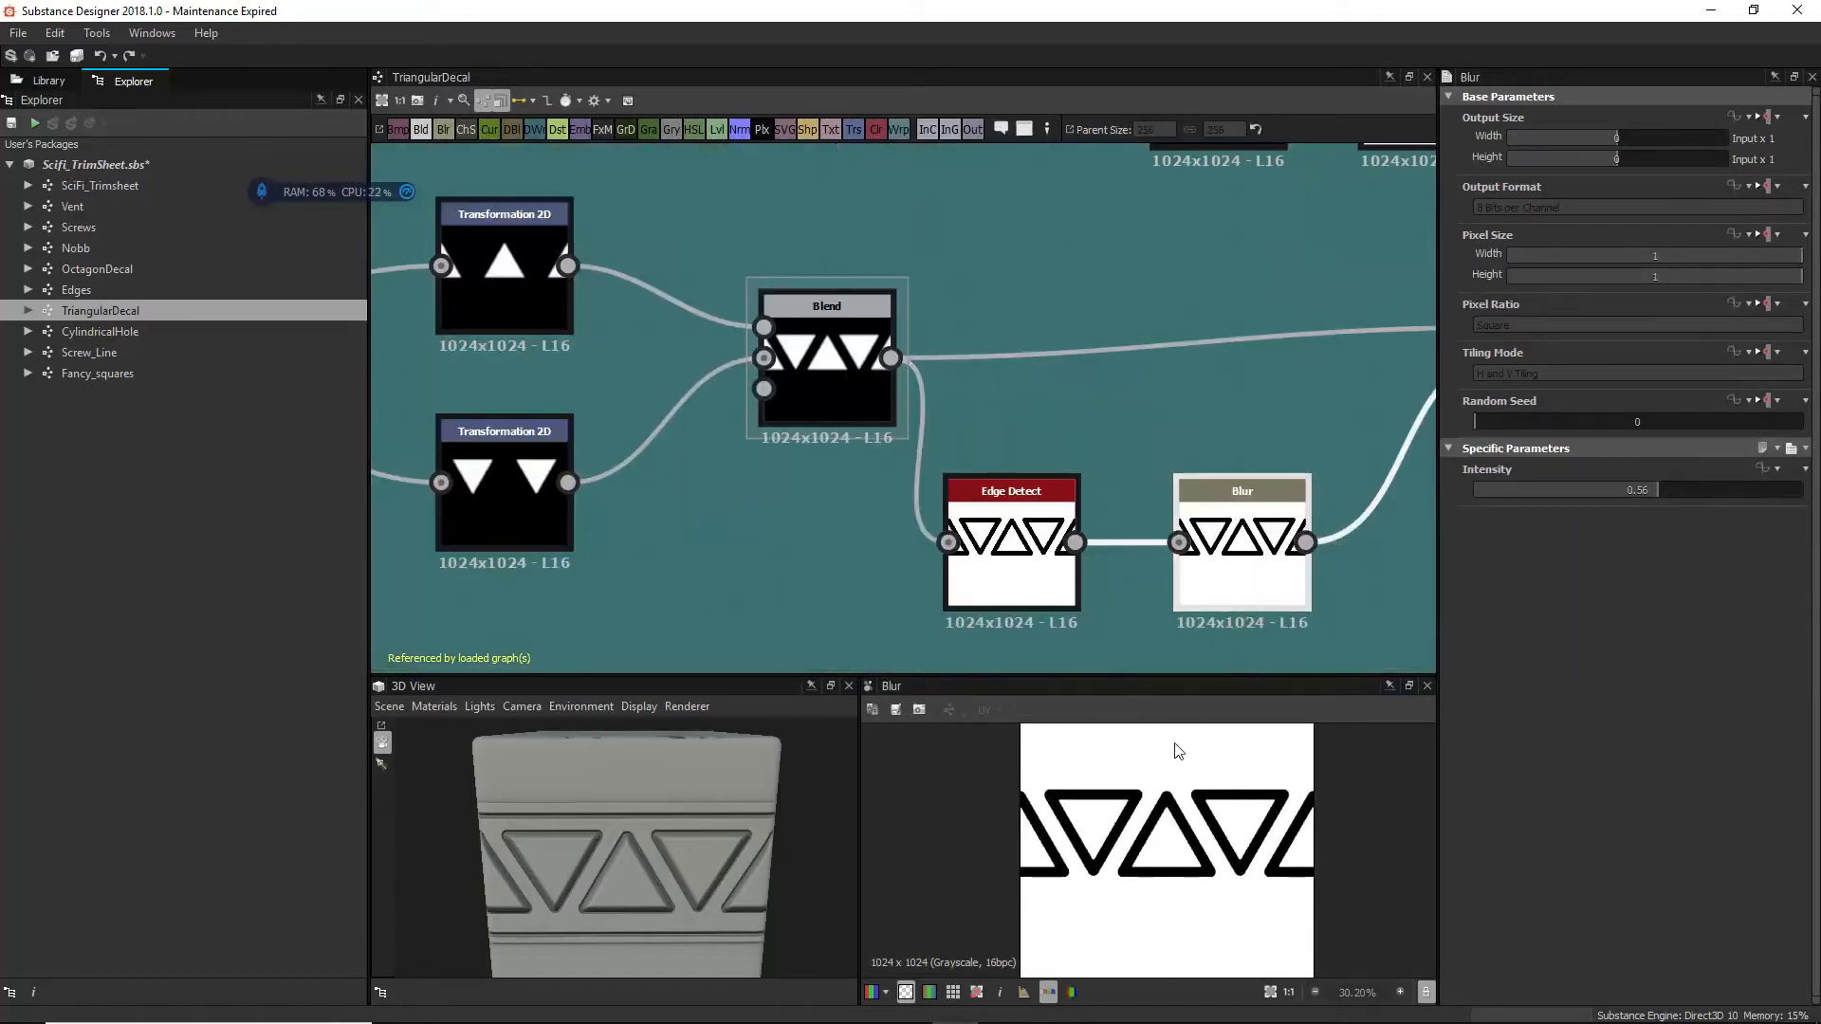
scroll(1141, 844, "up", 3)
double_click(1064, 566)
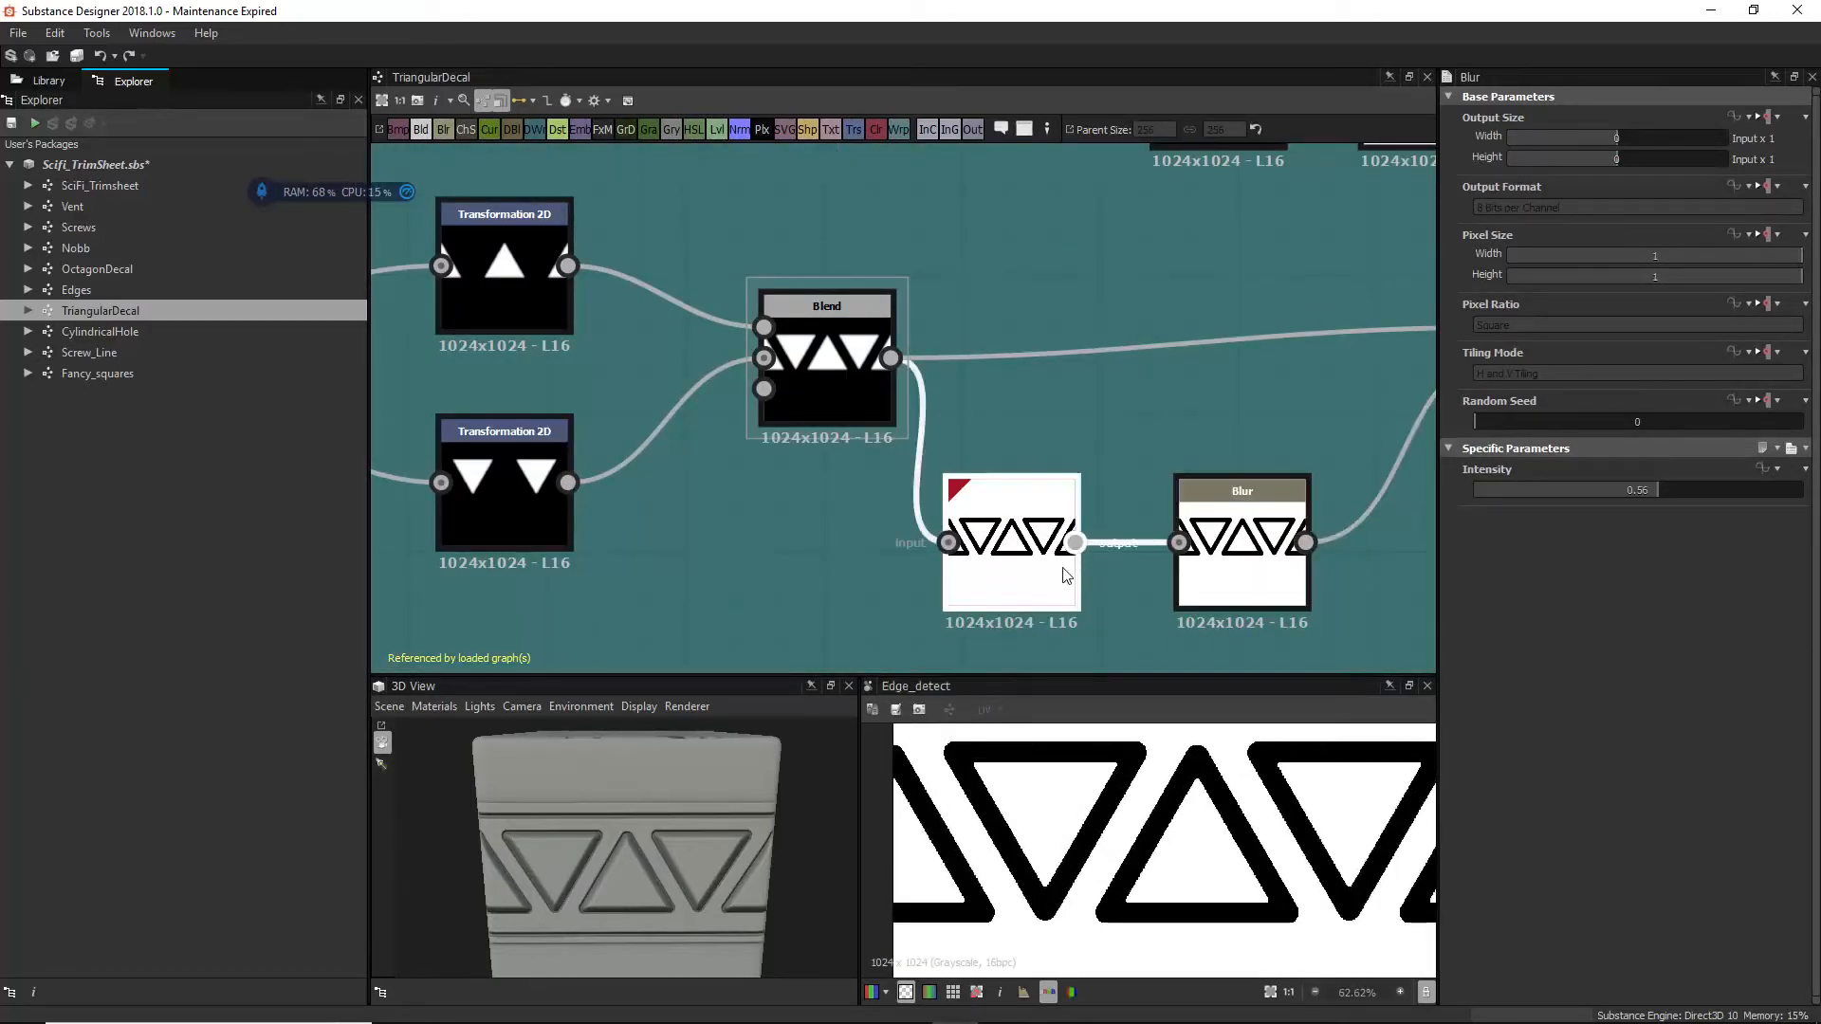
double_click(1214, 554)
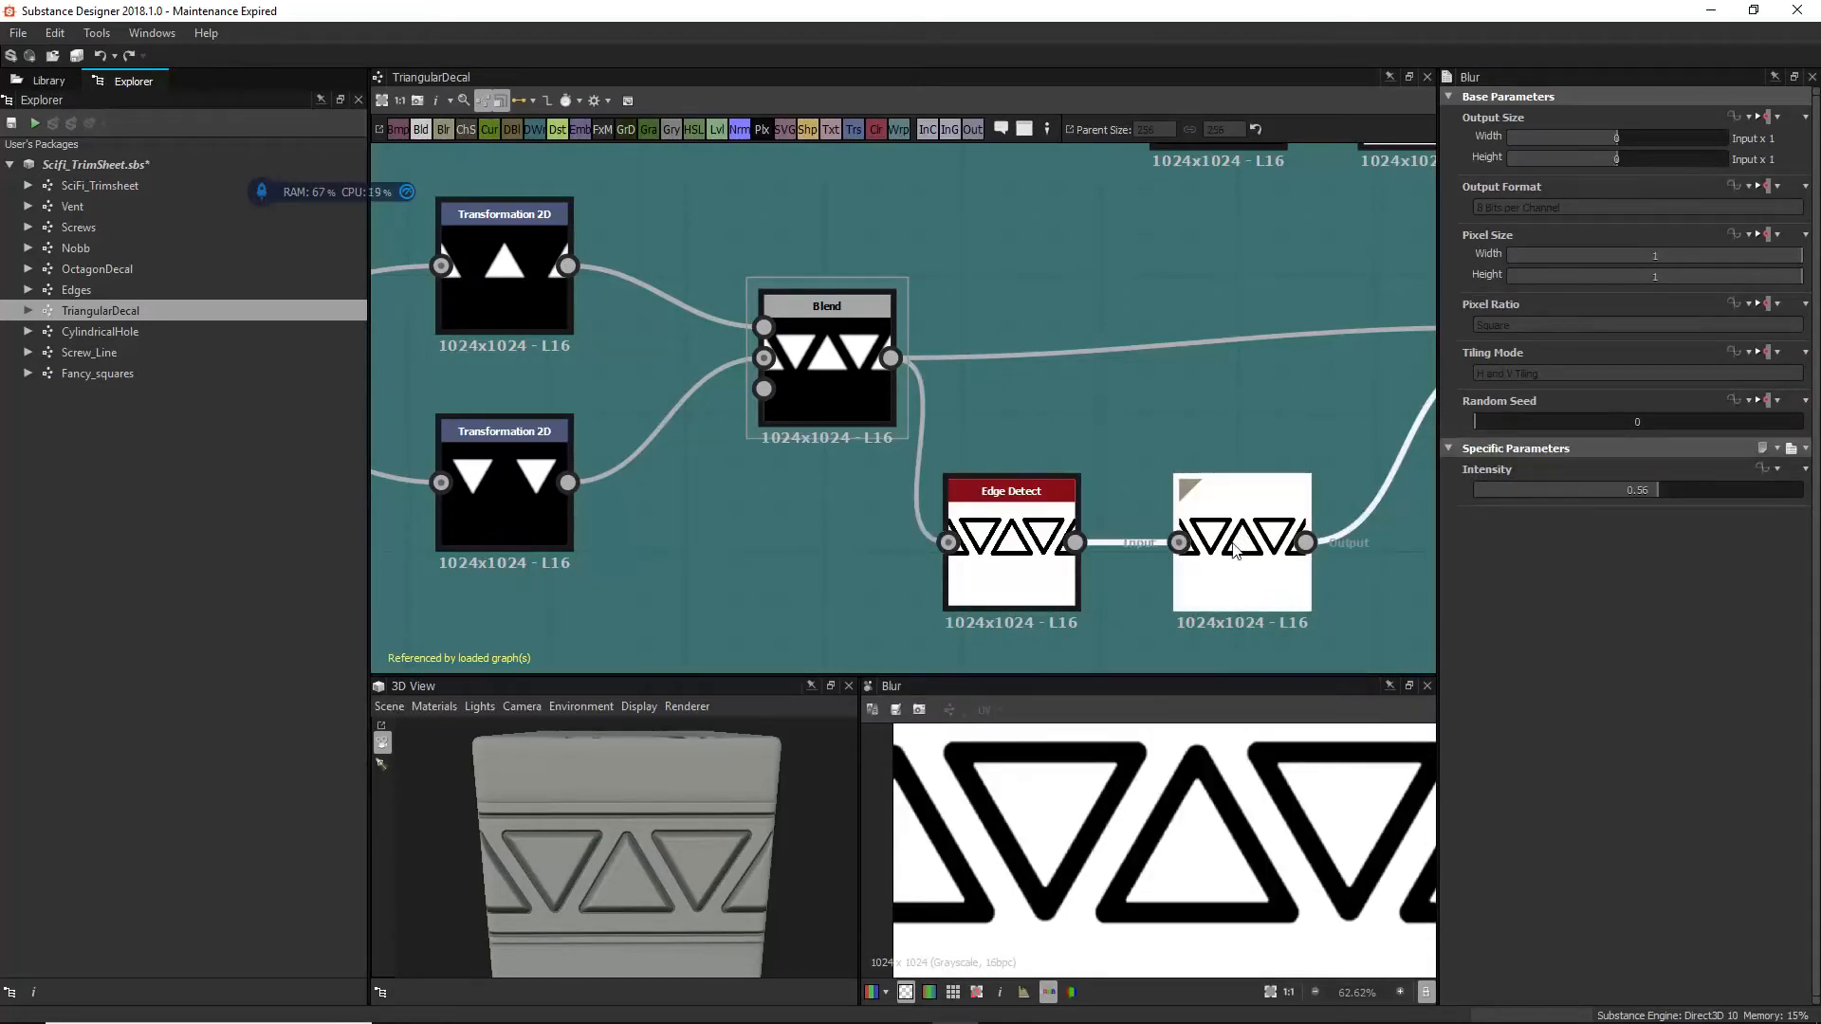
Step: Preview the Add (Linear Dodge) Blend node and compare its softened triangle edges with the bevels in the 3D view
scroll(1237, 565, "down", 2)
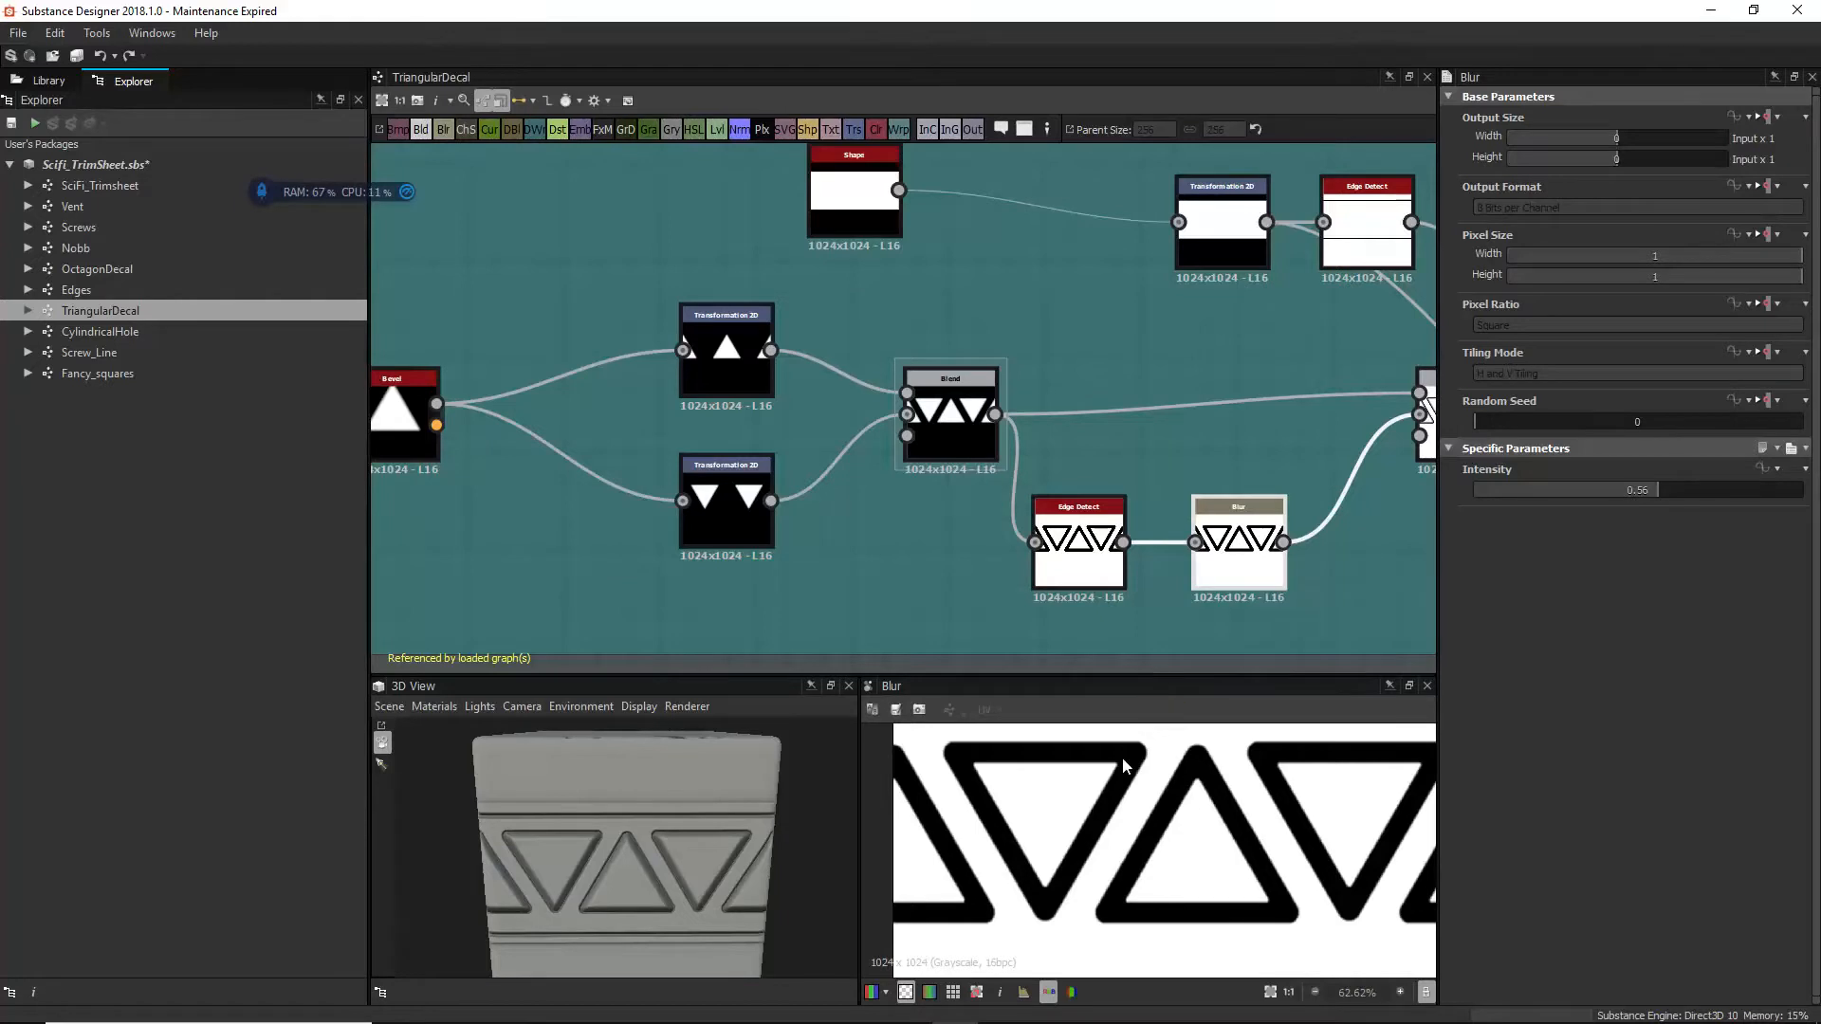
middle_click_drag(1153, 464, 994, 526)
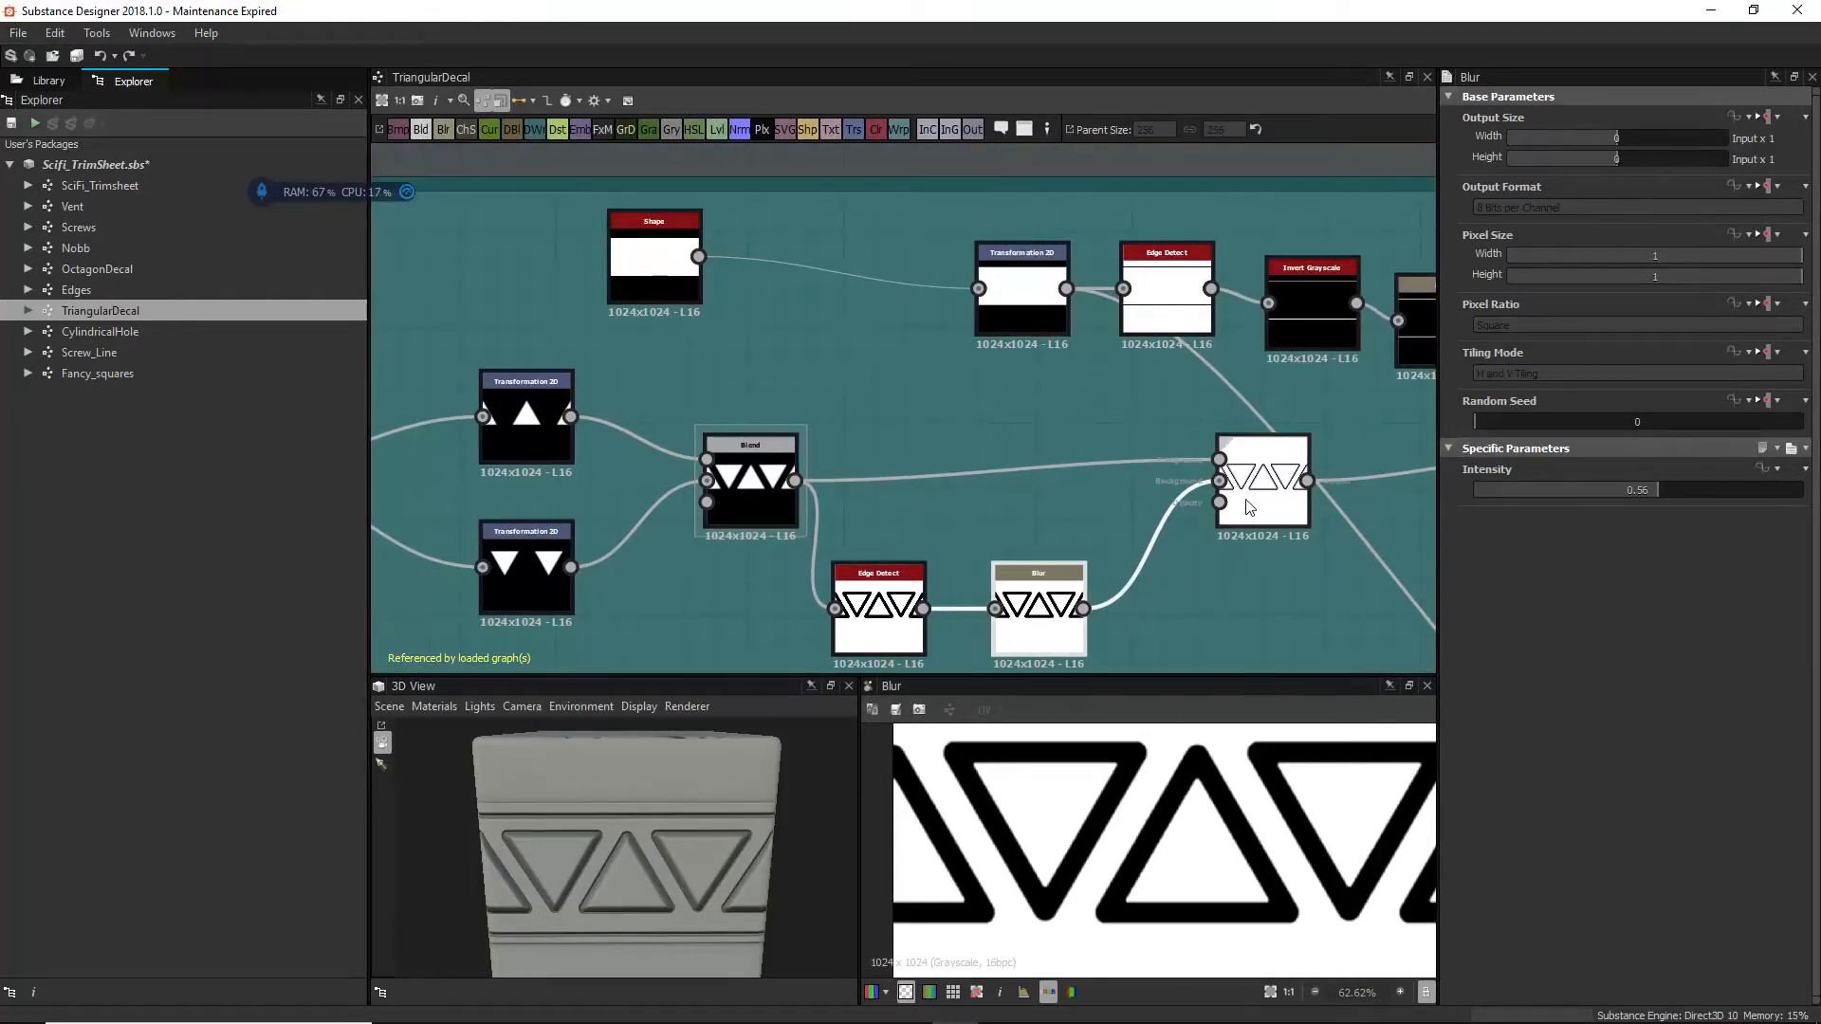
double_click(1252, 474)
scroll(1201, 806, "up", 3)
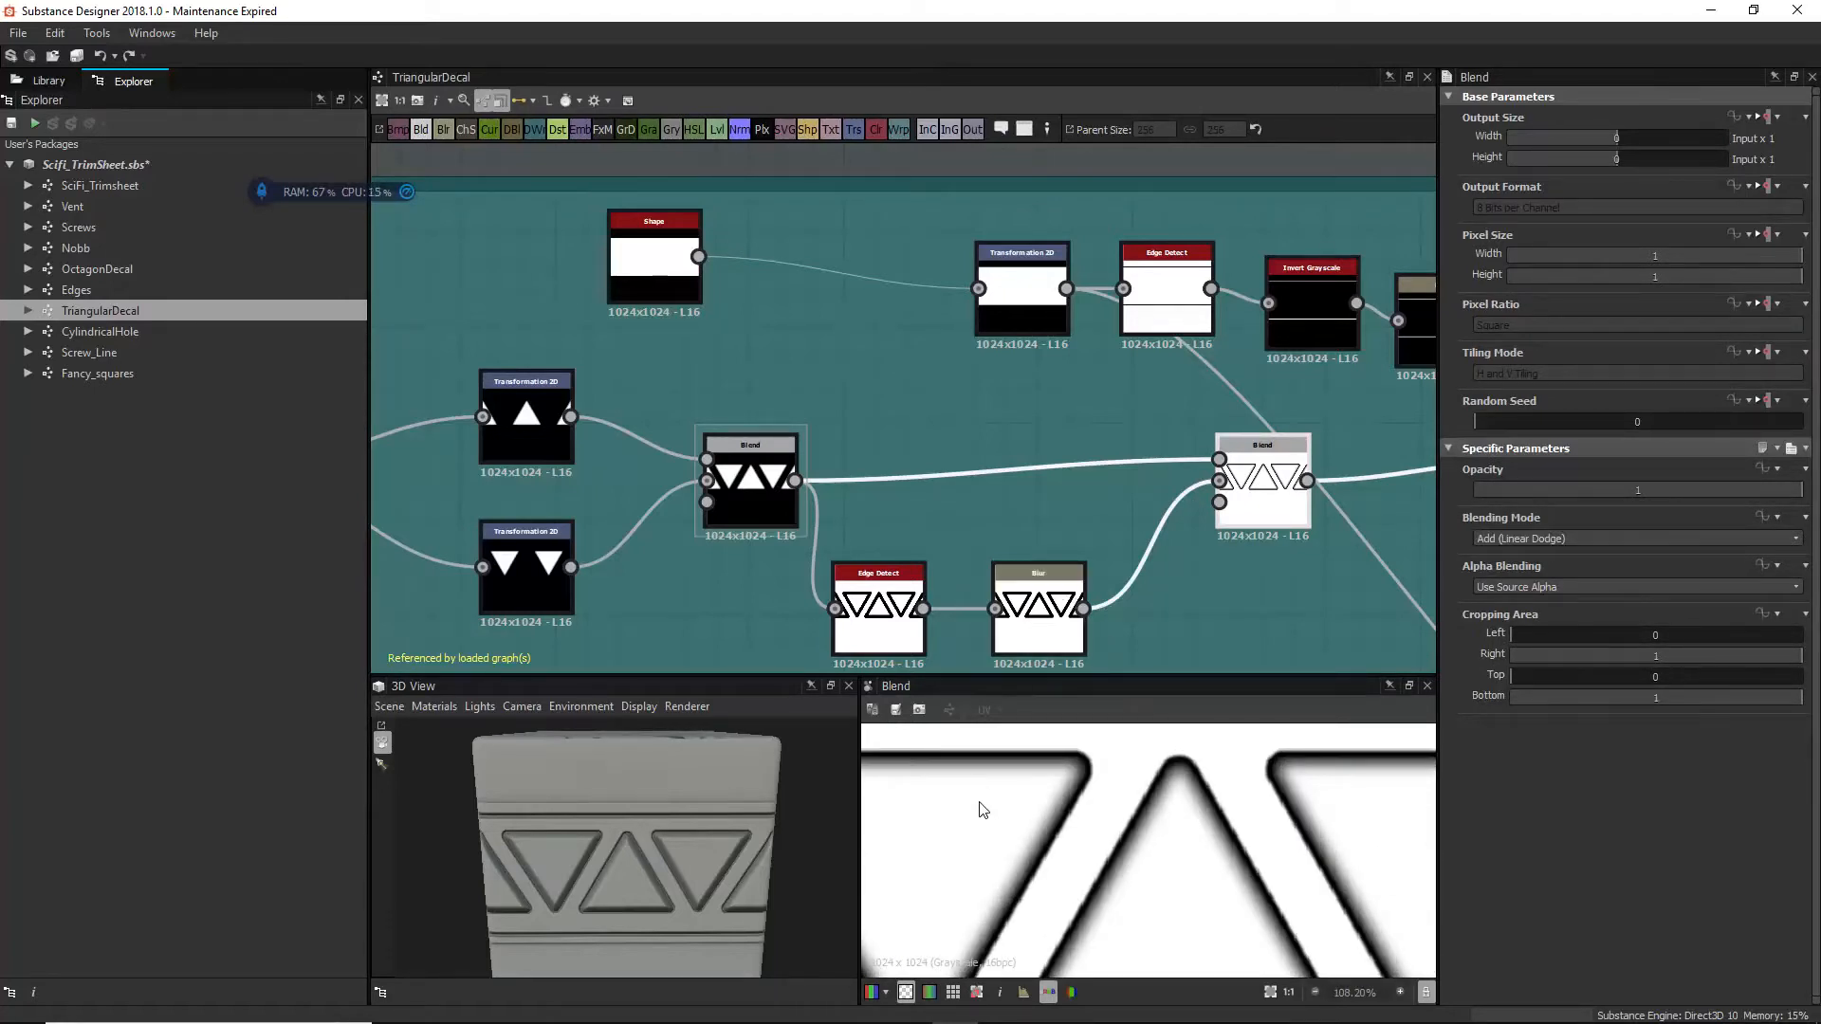
scroll(715, 812, "up", 5)
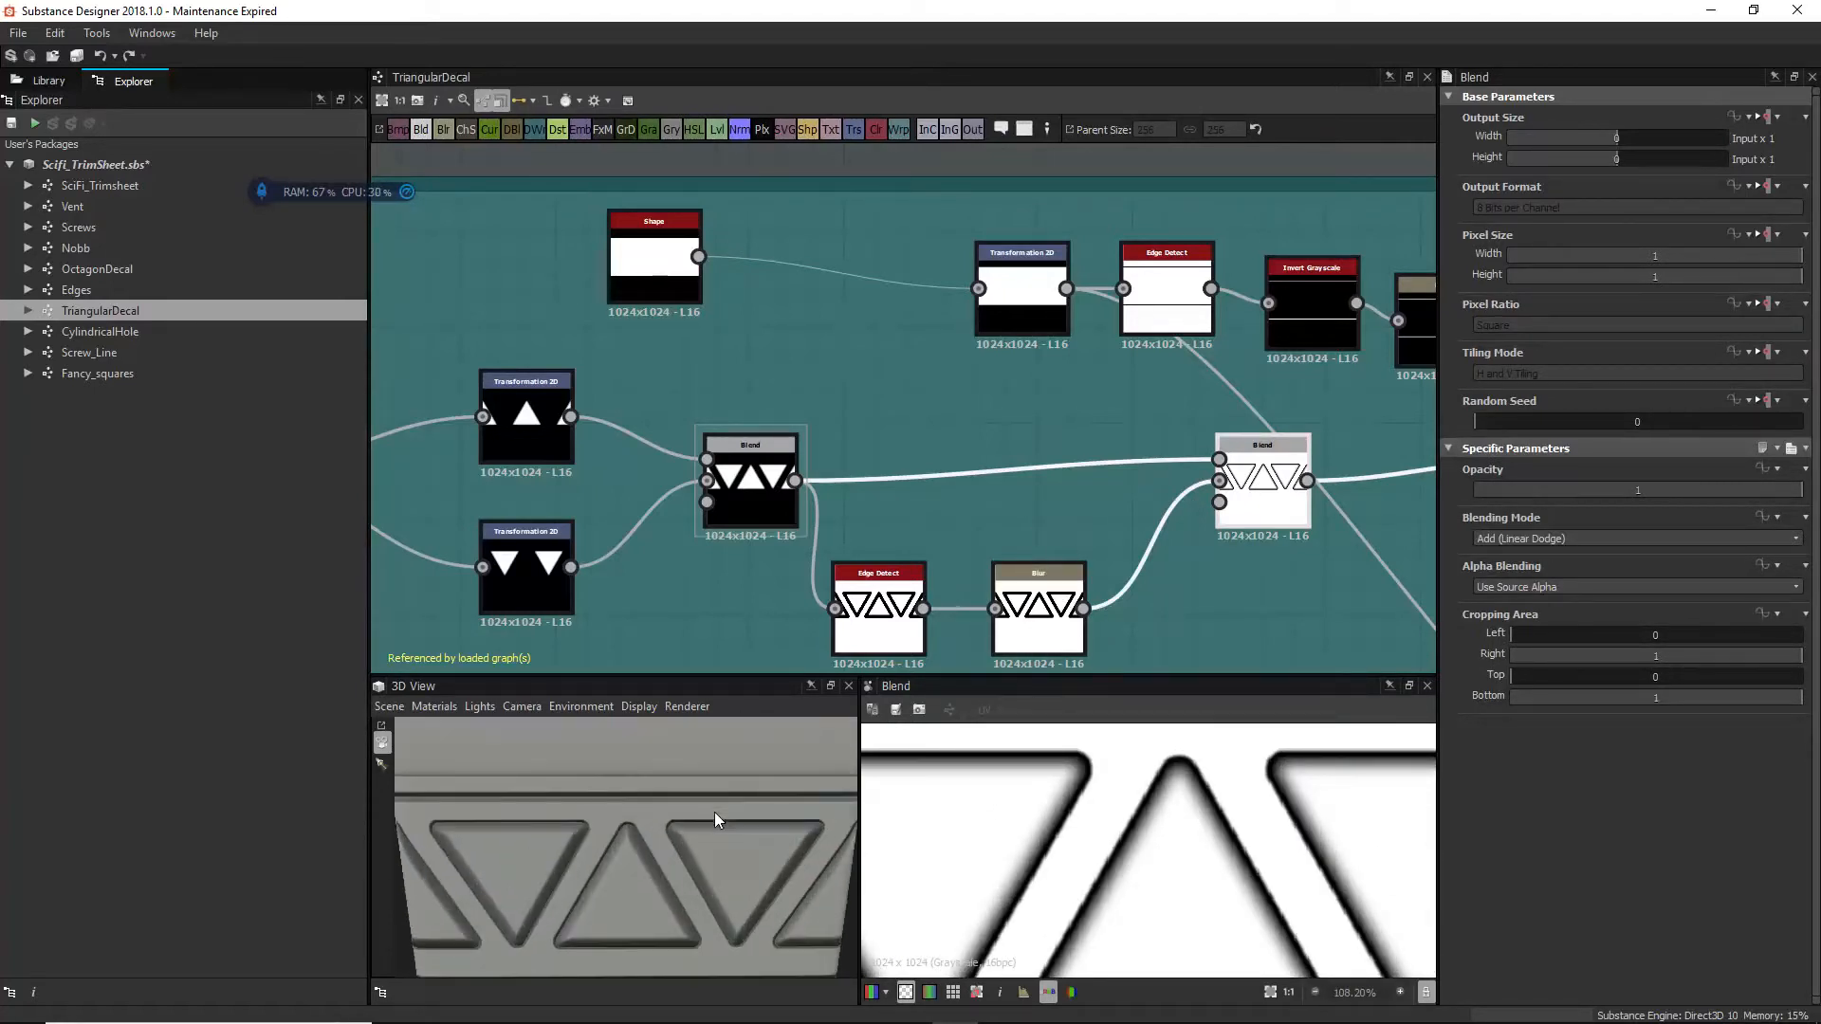
scroll(1129, 846, "down", 2)
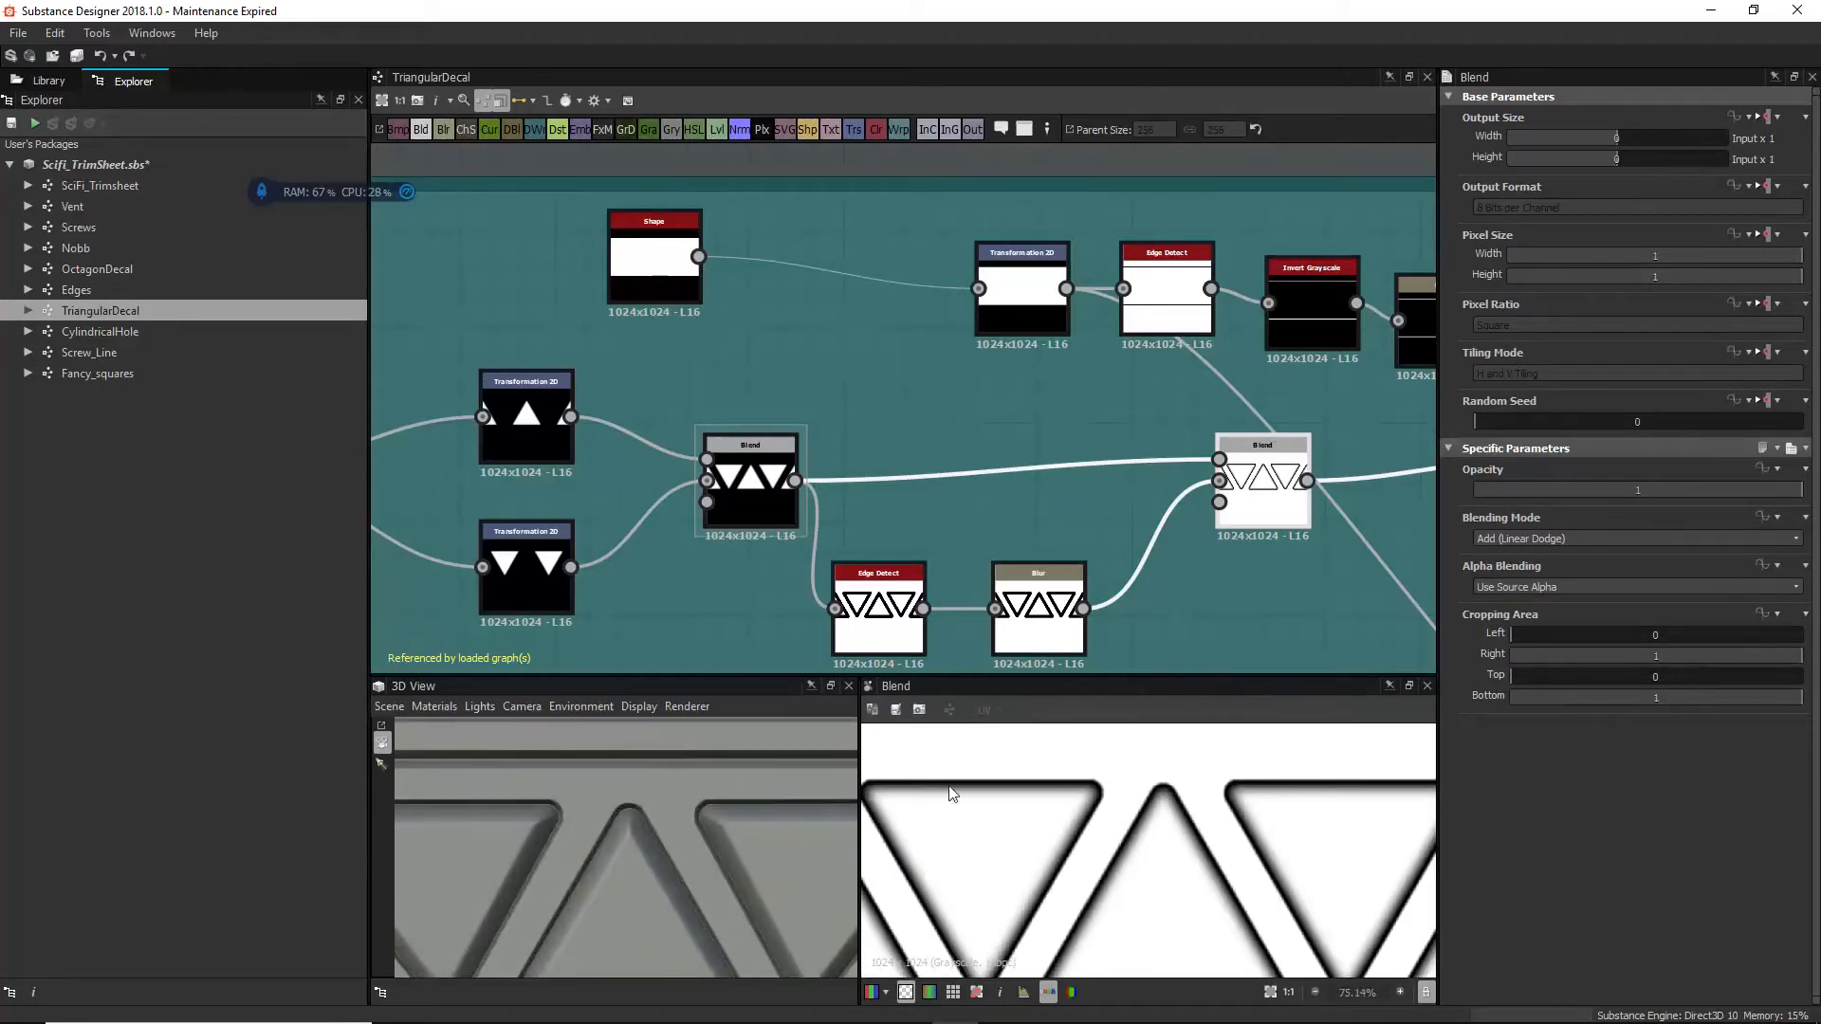
scroll(1009, 356, "down", 4)
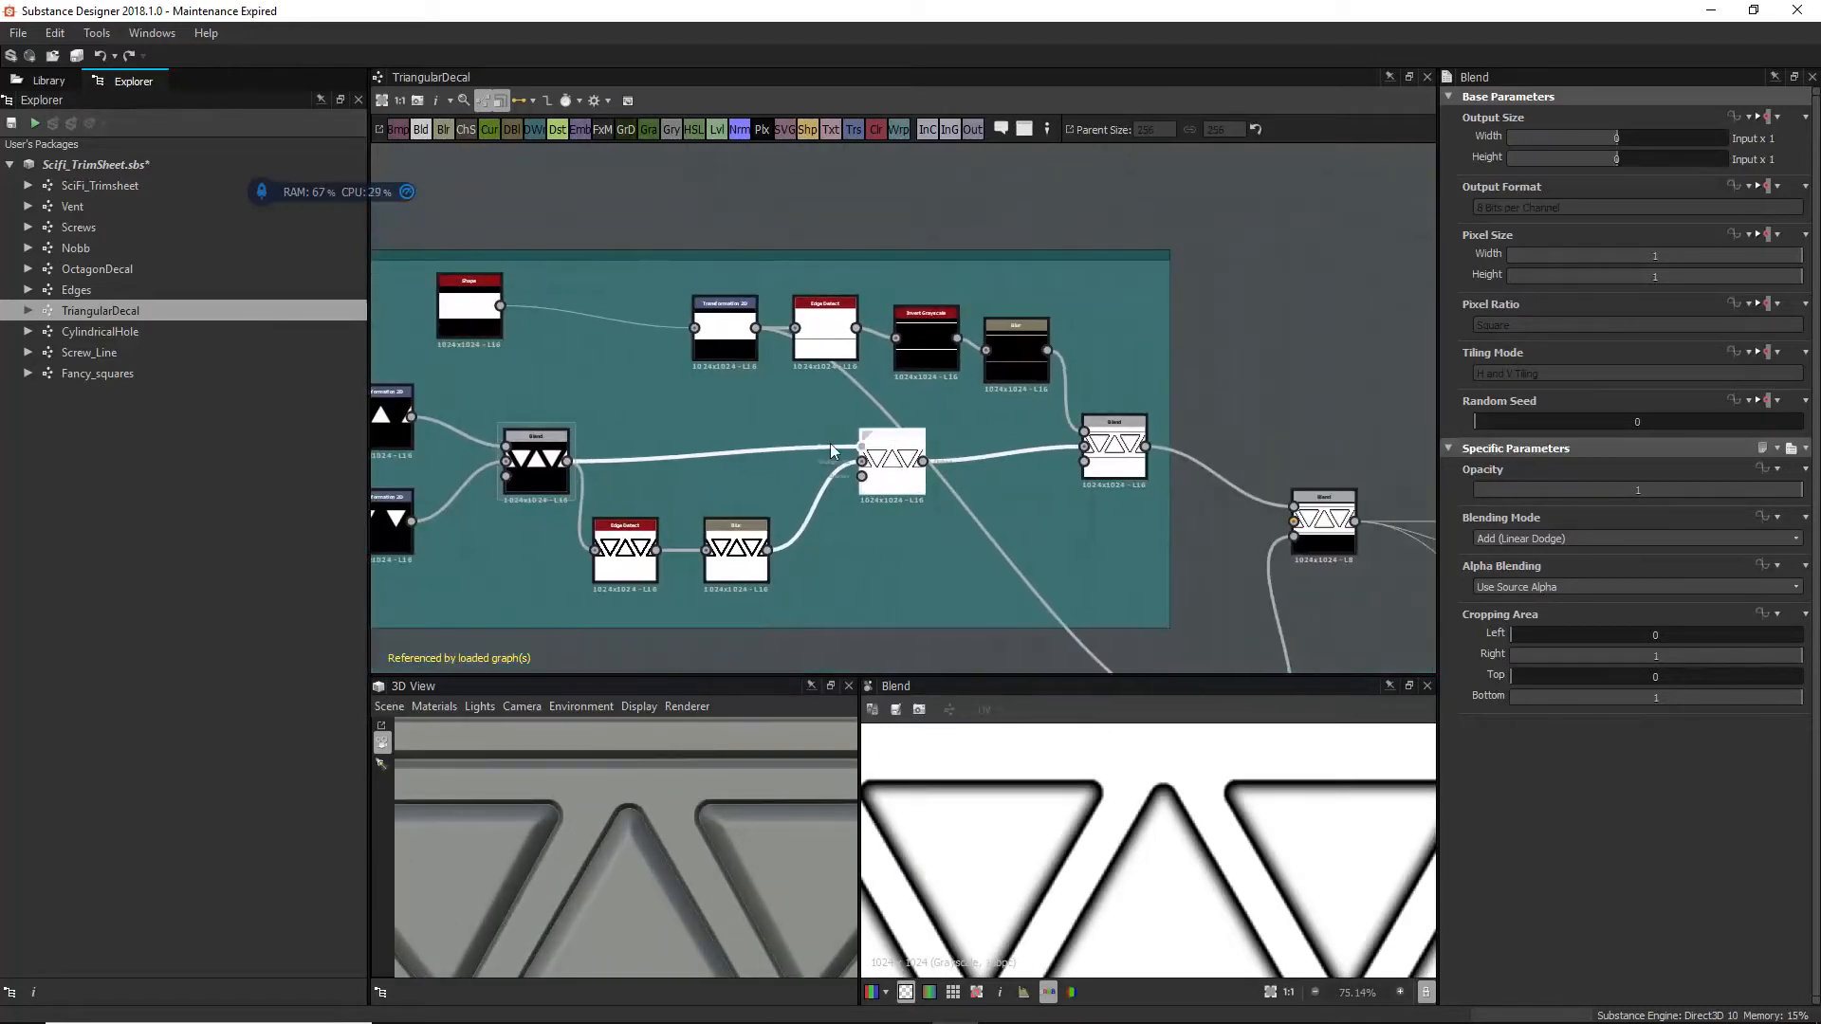
Step: Inspect the Shape node behind the horizontal band, the triangle Blend and the Transformation 2D node that shifts the band
middle_click_drag(677, 421, 823, 456)
scroll(623, 367, "up", 3)
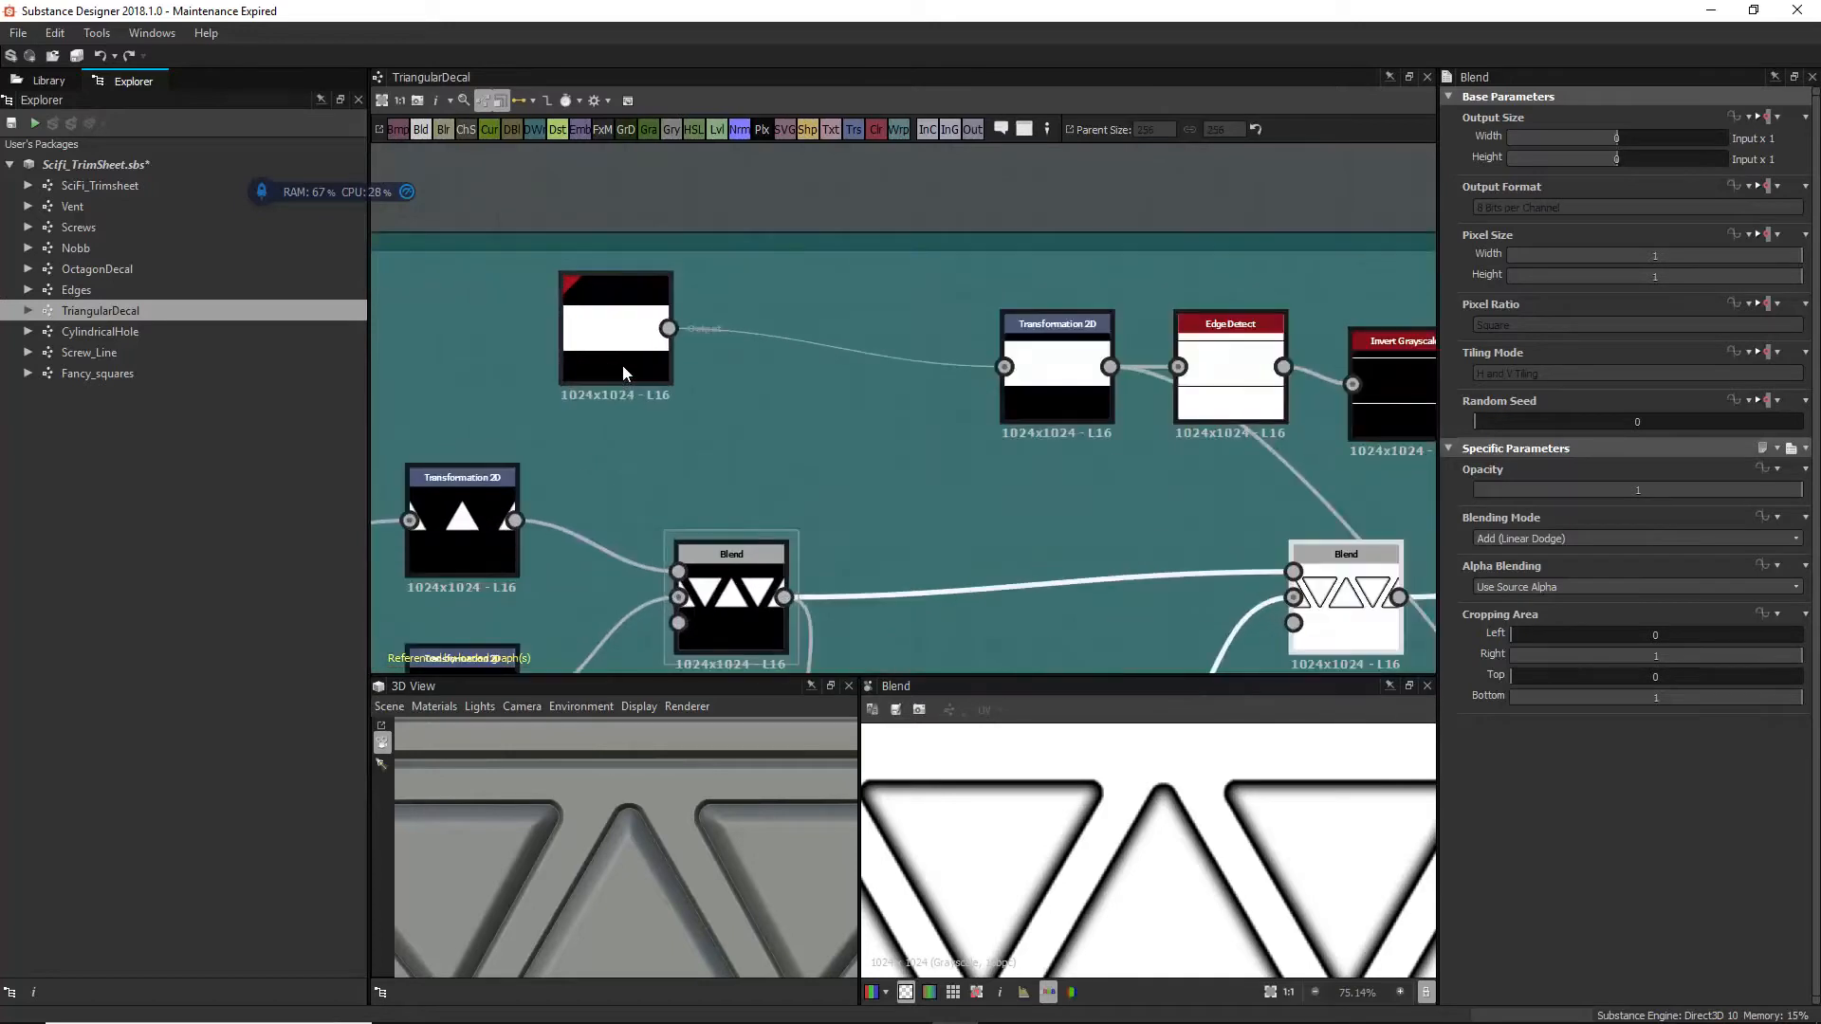
left_click(617, 345)
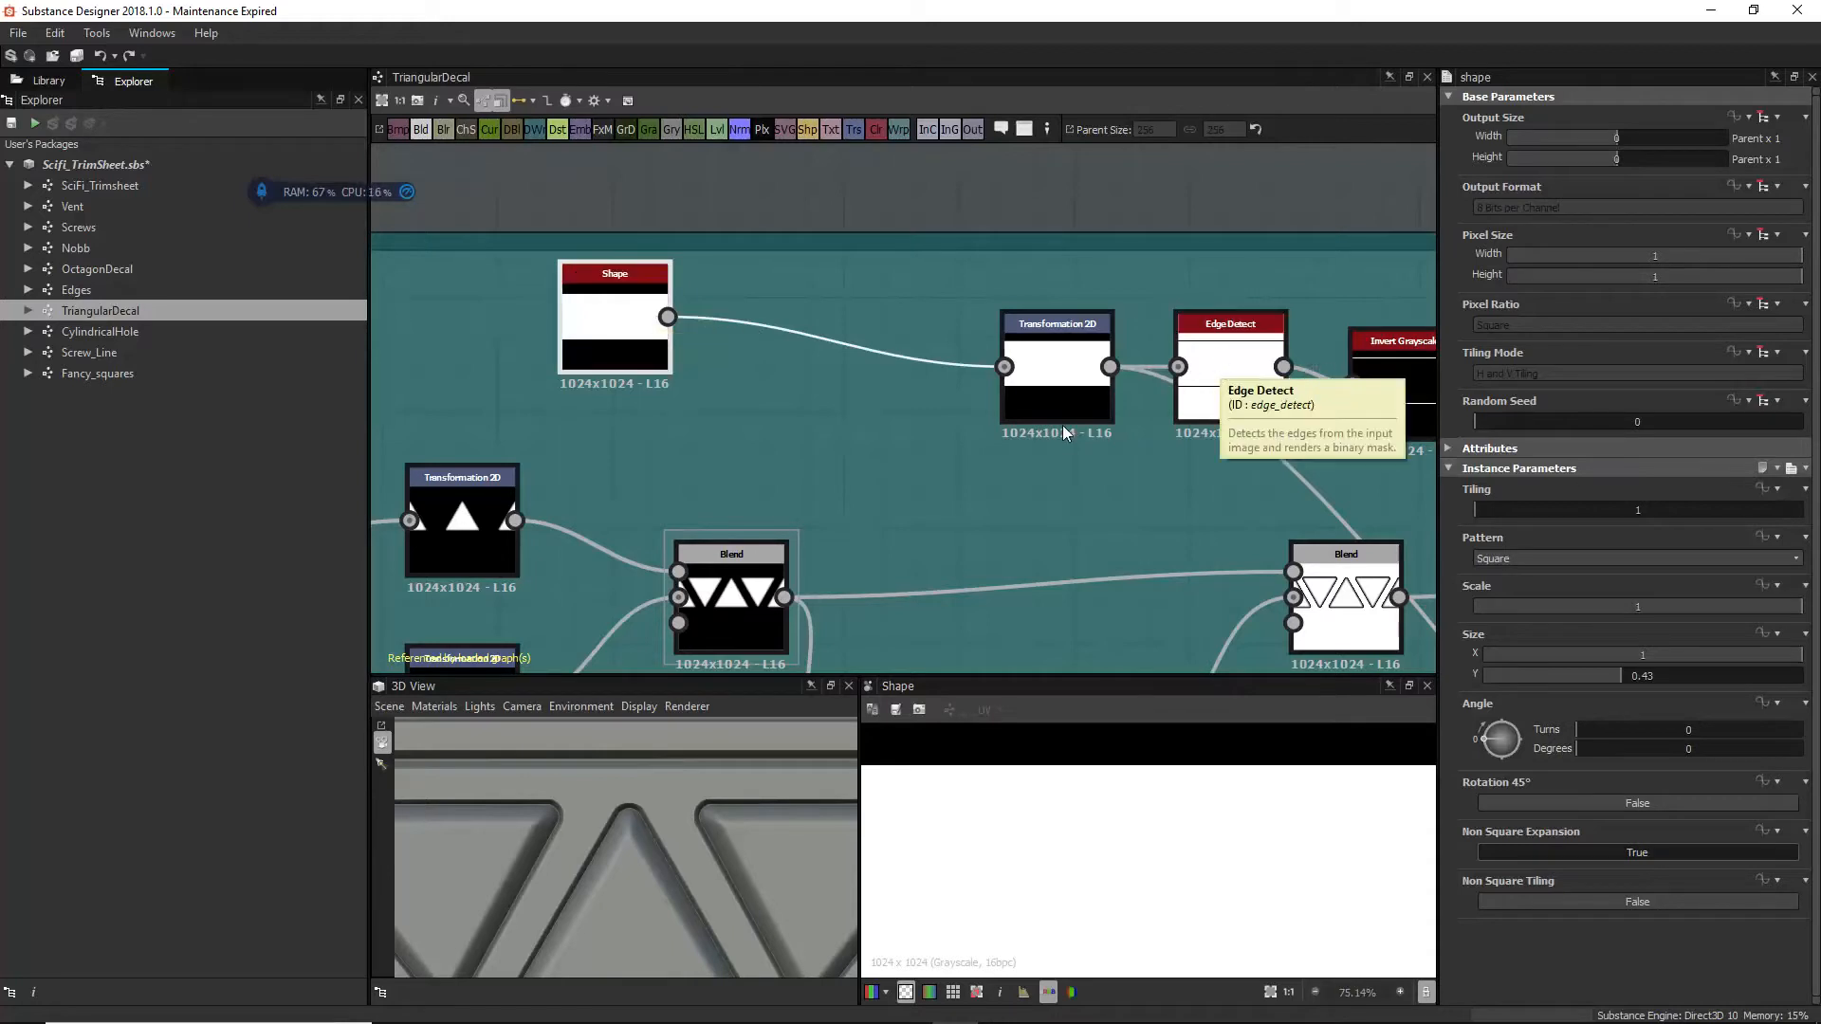
scroll(660, 892, "down", 3)
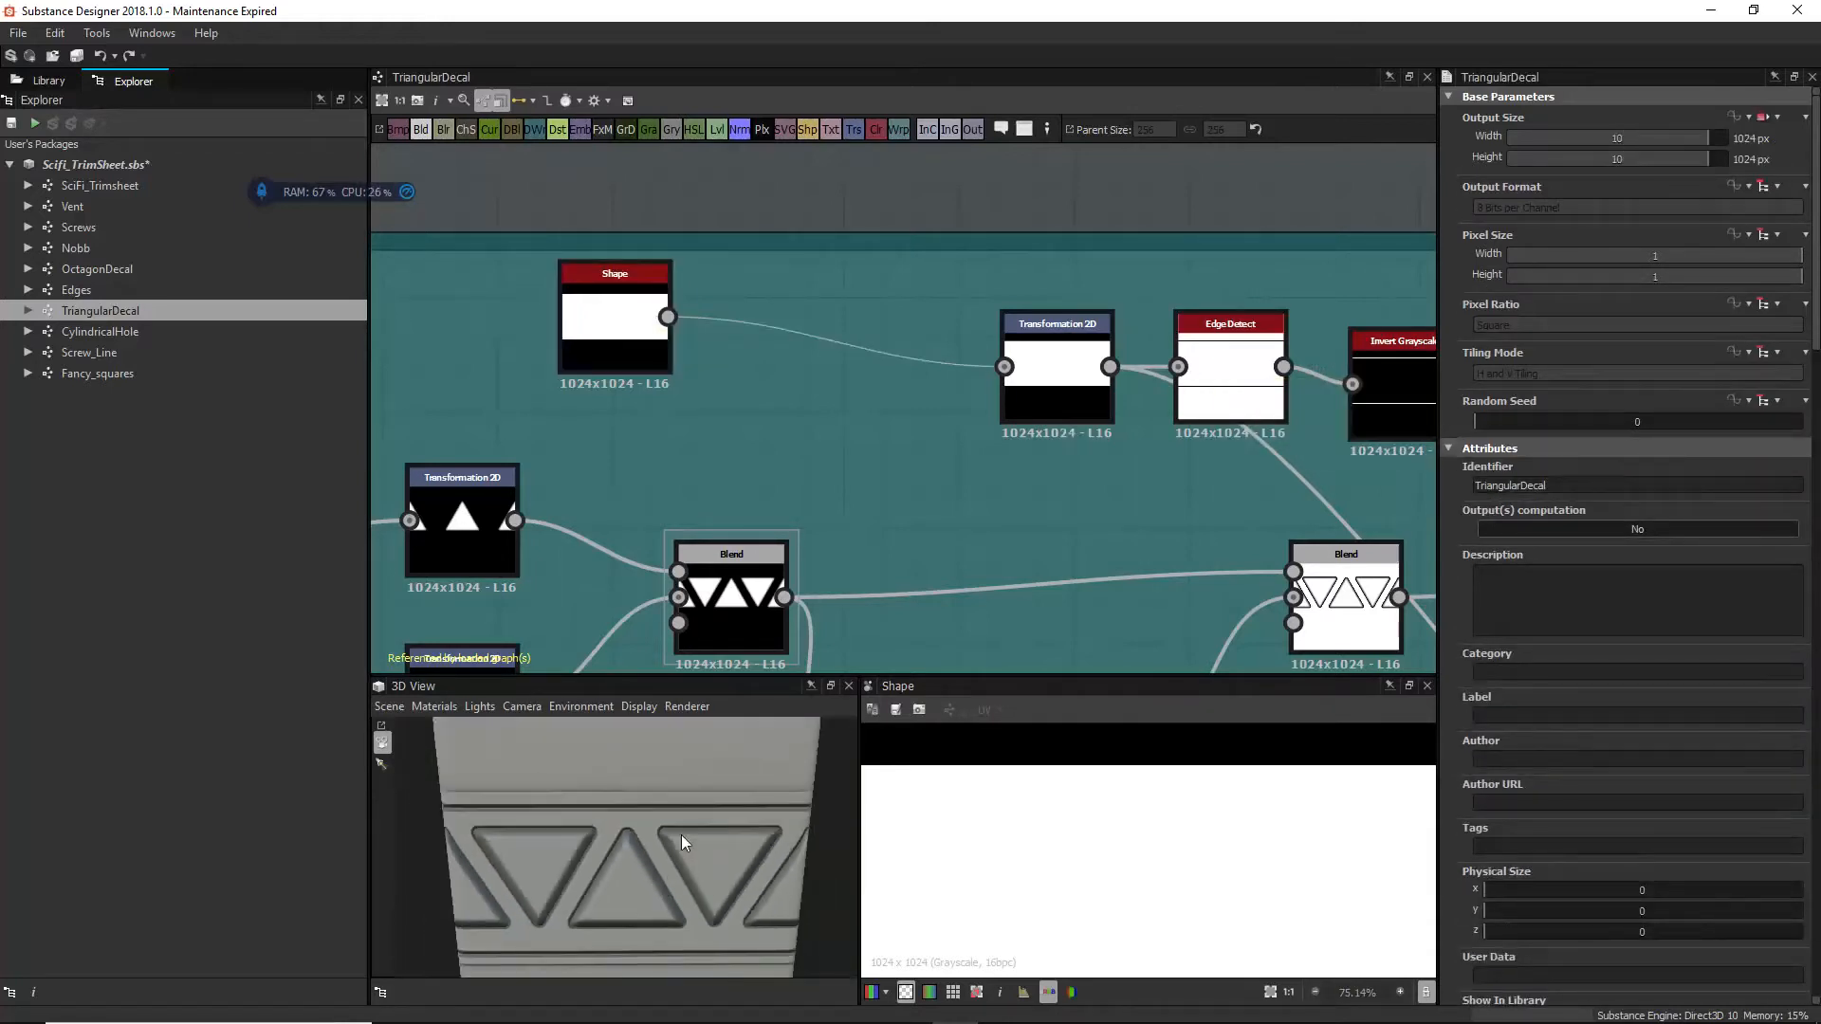
double_click(721, 618)
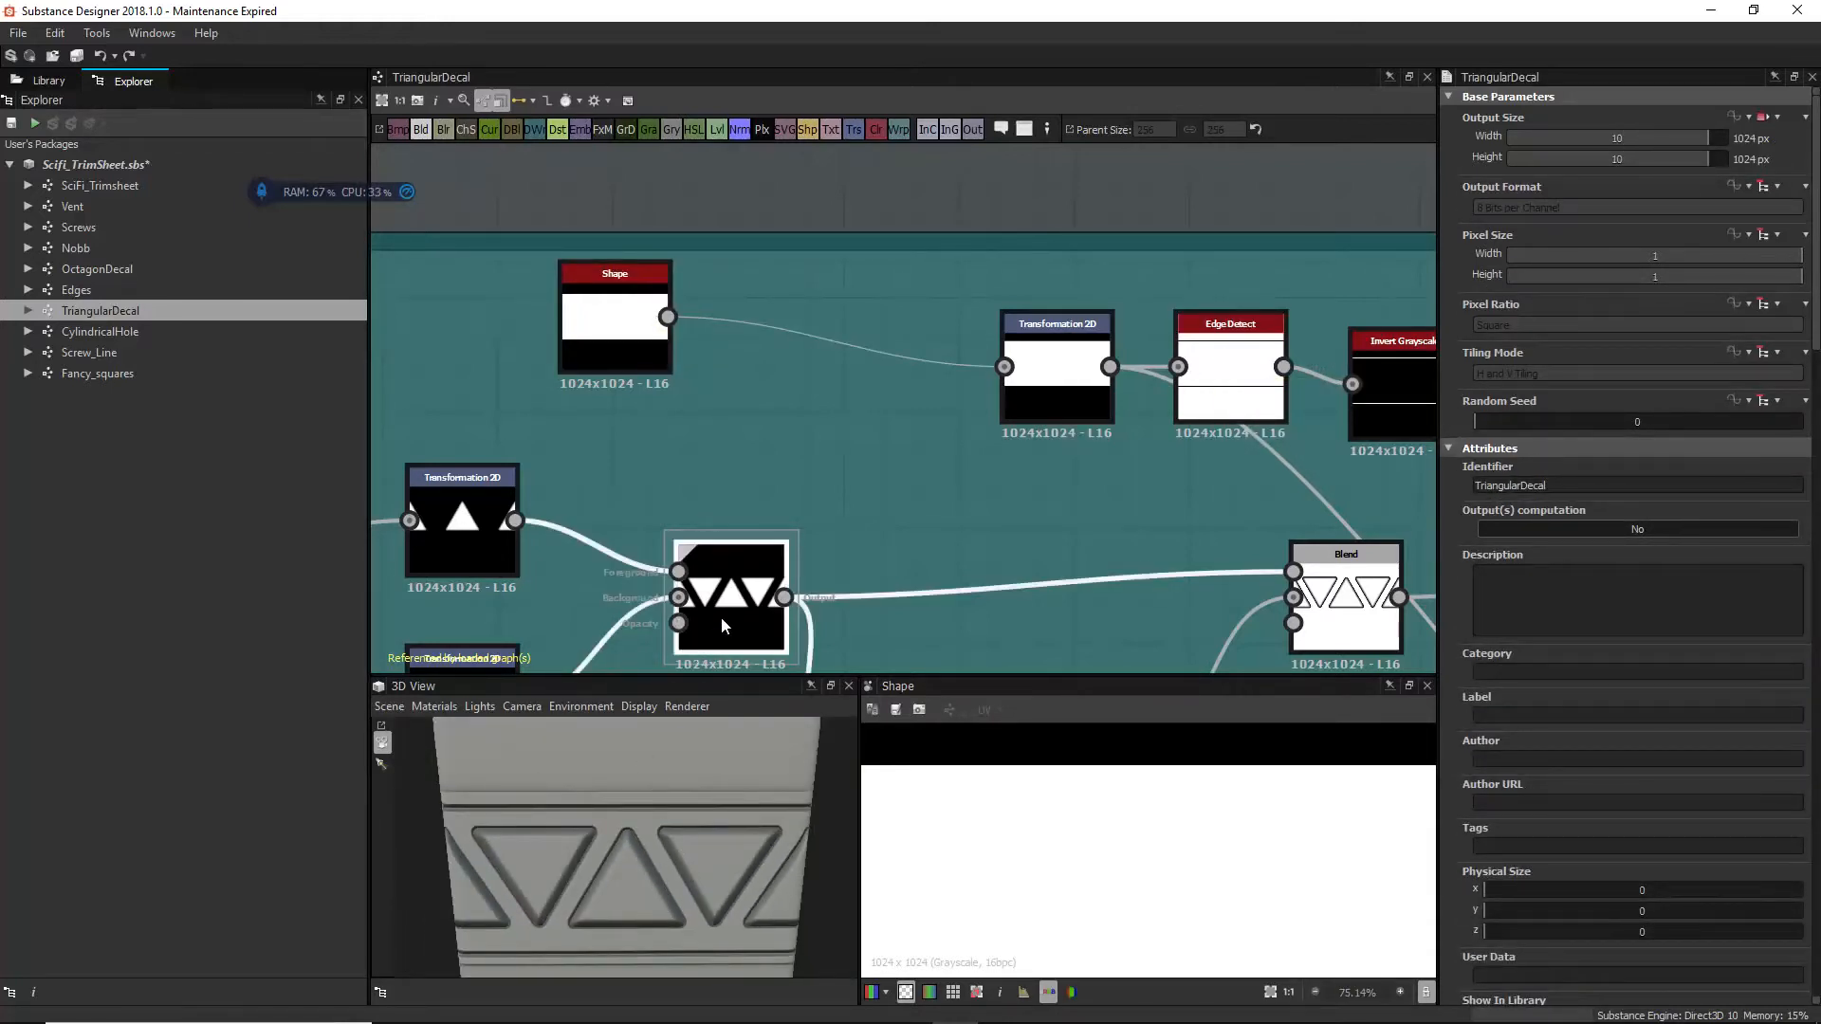
double_click(1078, 387)
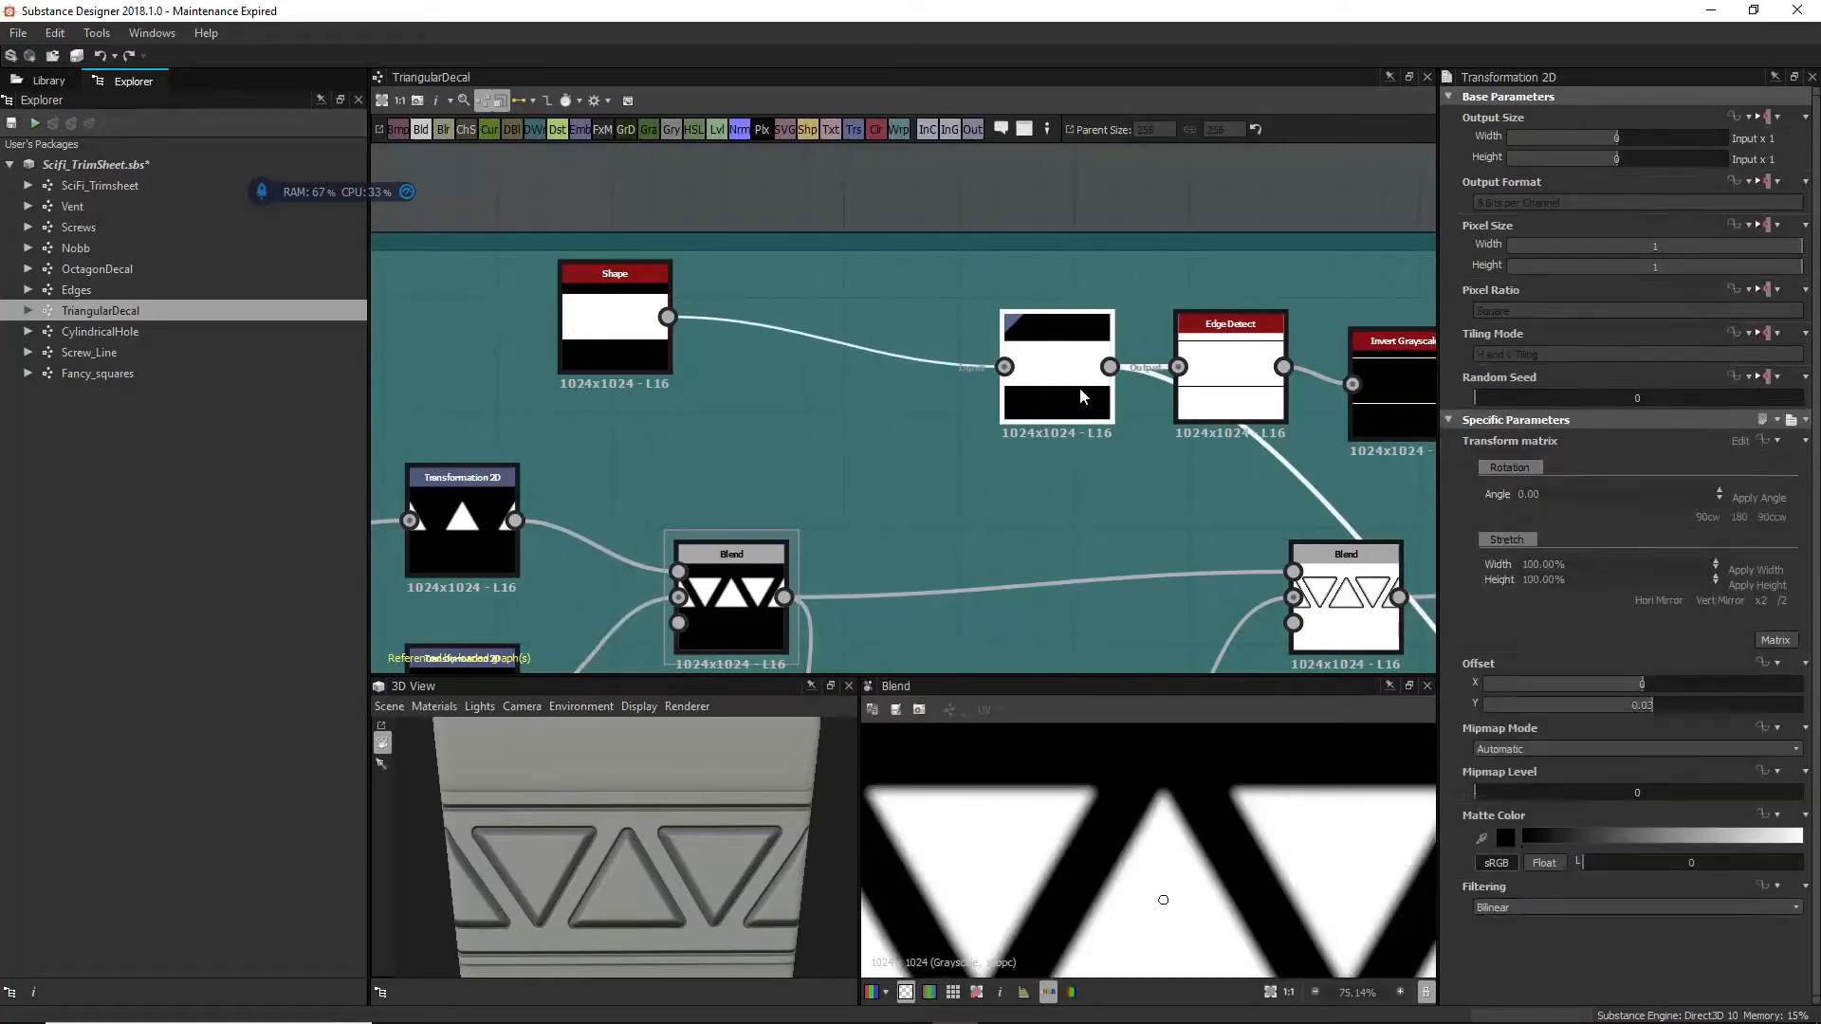
Step: Move the band's Edge Detect node above its Transformation 2D node and view its horizontal border lines in the 2D preview
double_click(1217, 400)
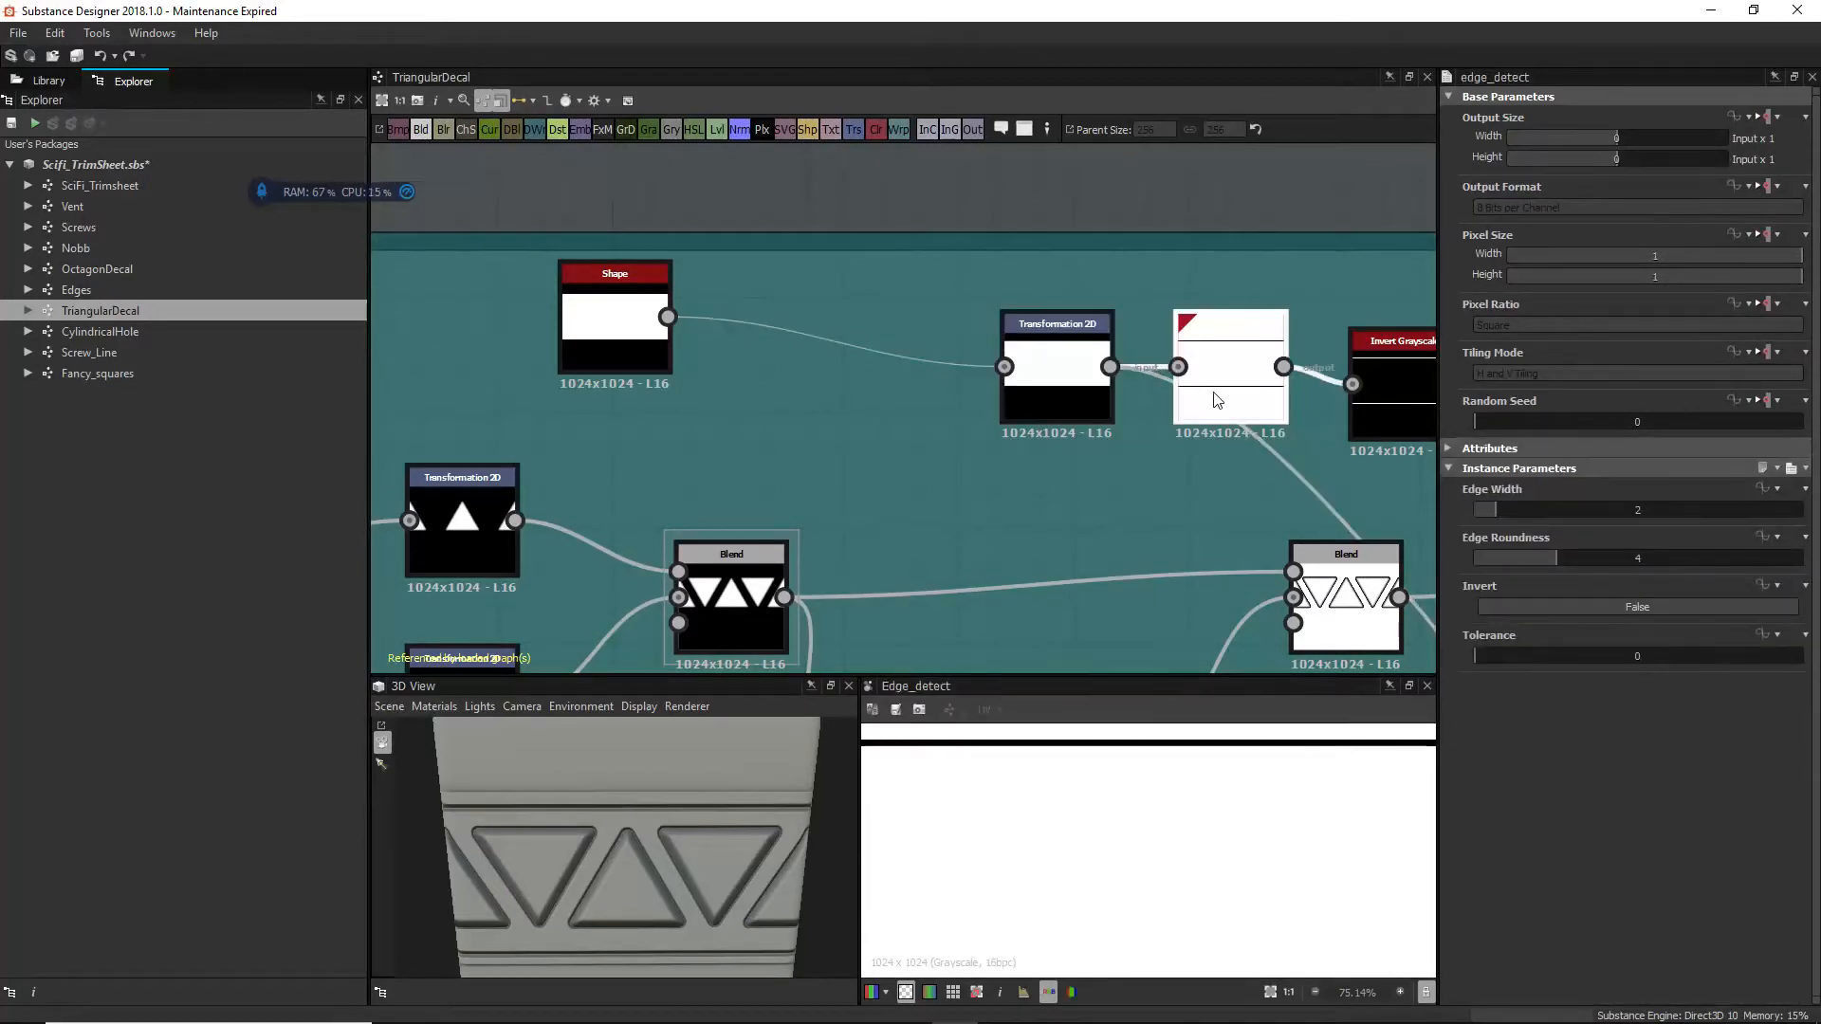
left_click_drag(1218, 398, 1240, 286)
scroll(967, 878, "down", 3)
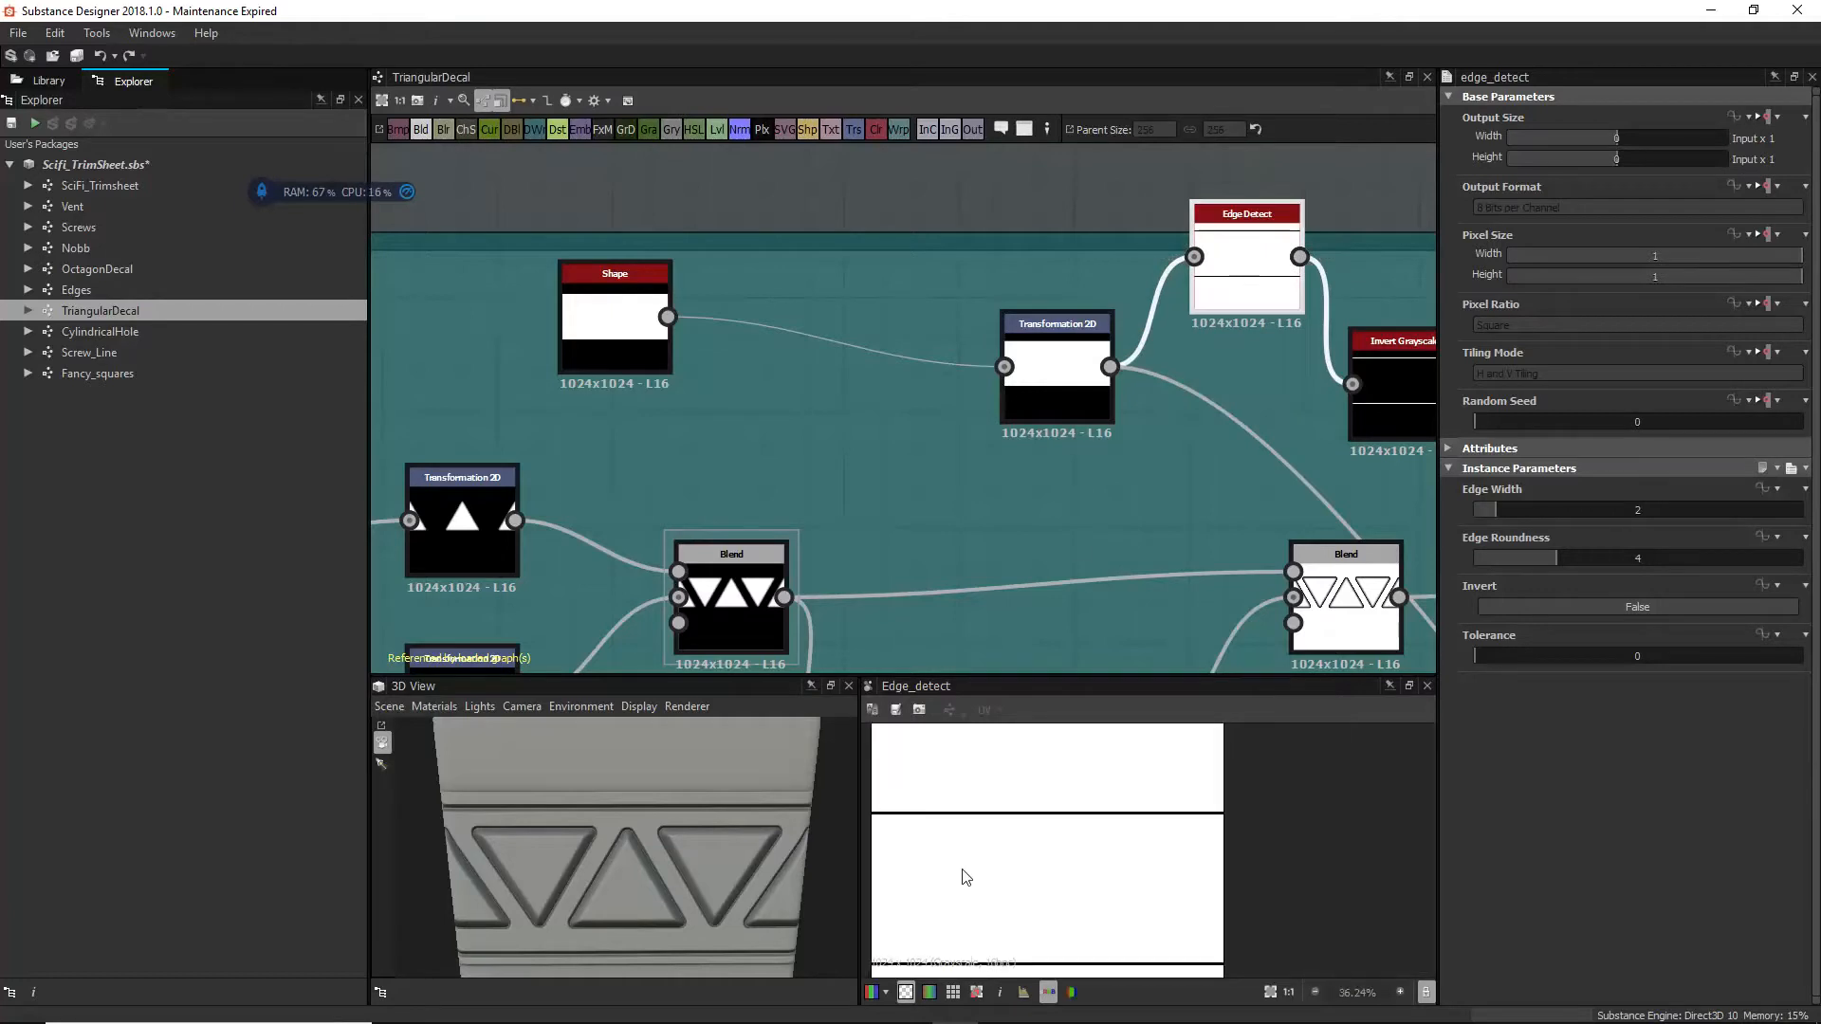
middle_click_drag(1020, 939, 1022, 900)
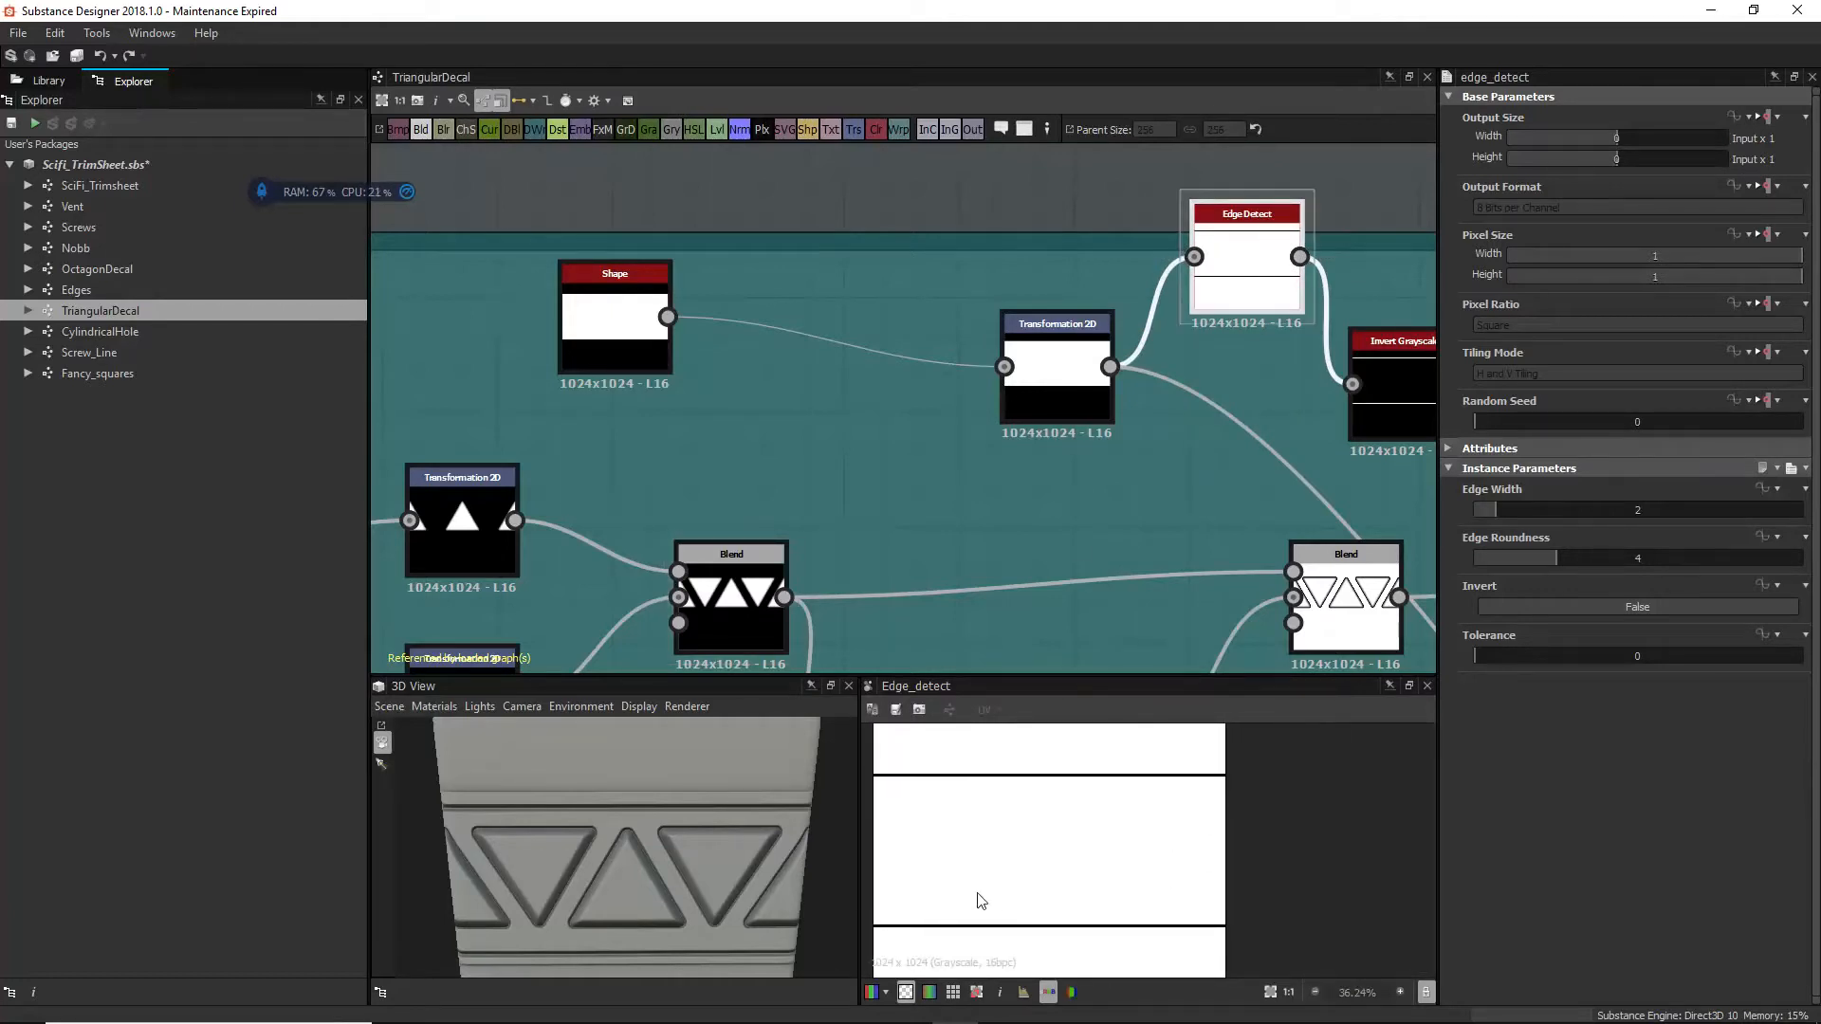
Step: Follow the border lines through the Invert Grayscale and Blur nodes to the Subtract Blend that joins them with the triangles
middle_click_drag(1143, 439, 908, 456)
double_click(1157, 379)
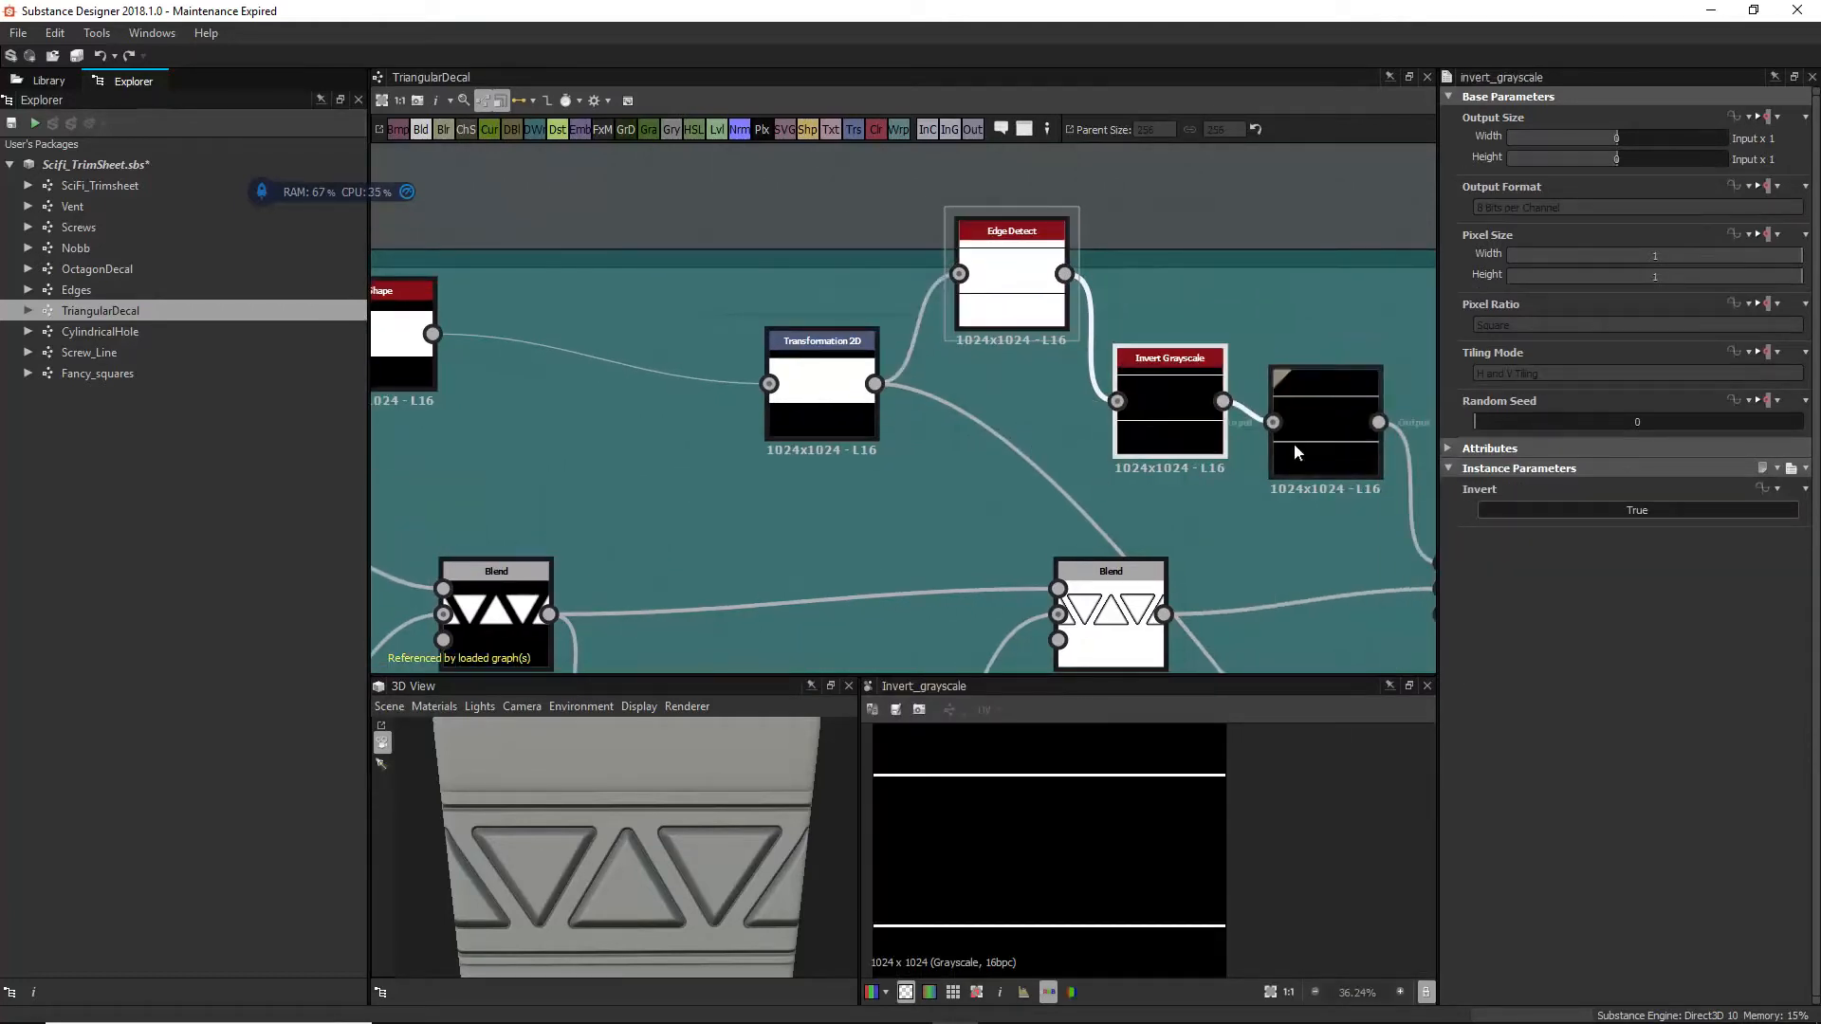
double_click(1307, 415)
middle_click_drag(1316, 522, 1052, 419)
double_click(1231, 498)
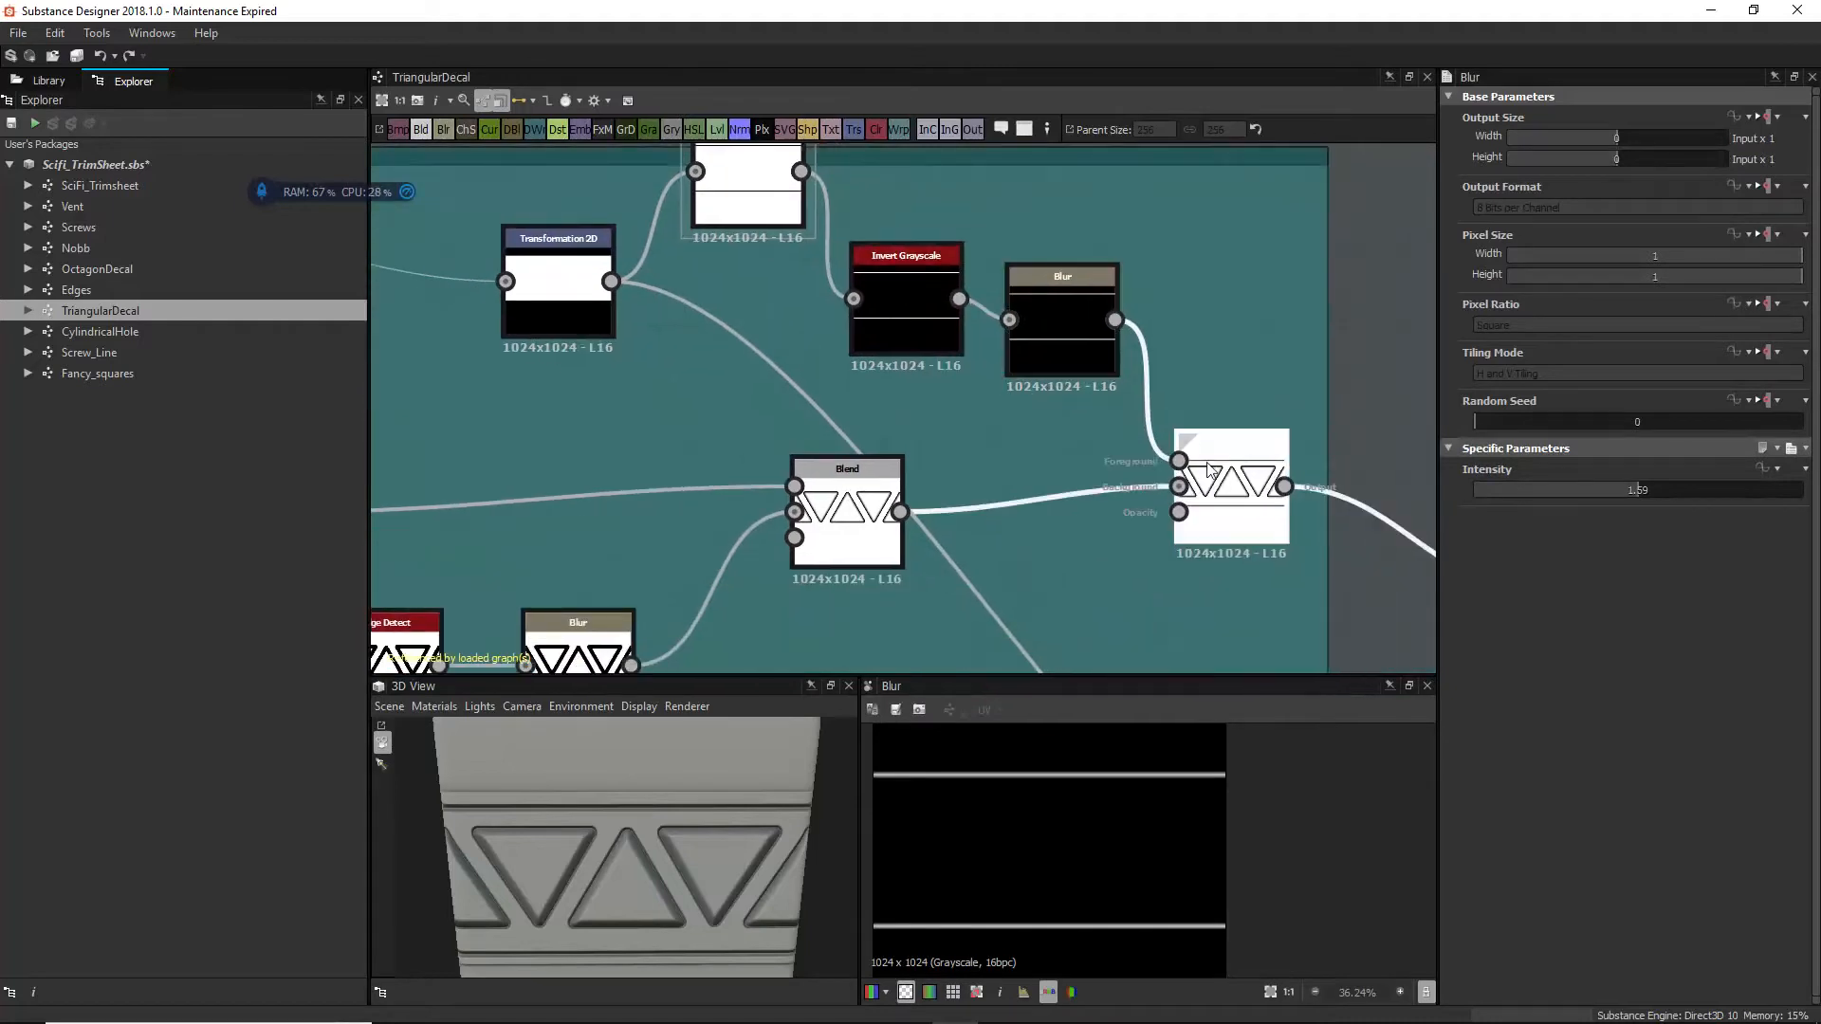
middle_click_drag(1243, 533, 914, 415)
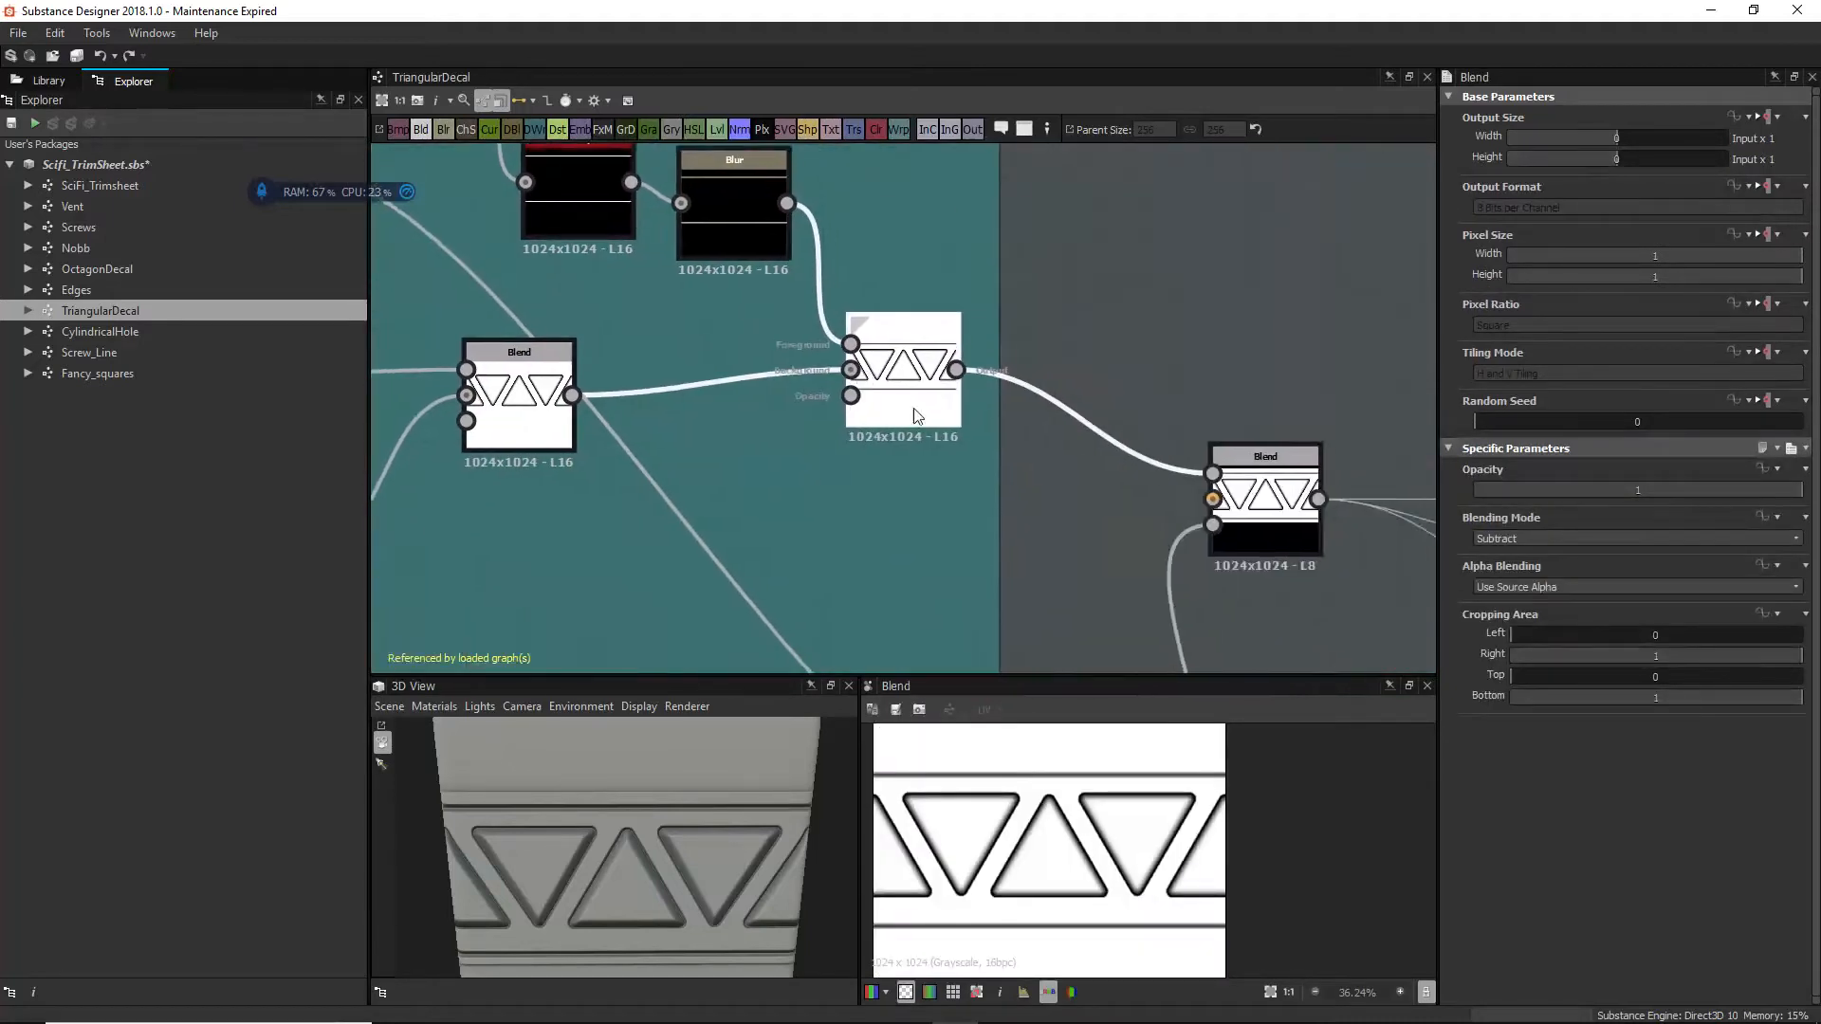
Step: Preview the Transformation 2D node below the Triangular Shape frame and trace its band mask to the lowest output node
scroll(1053, 455, "down", 2)
middle_click_drag(1144, 503, 1130, 306)
middle_click_drag(1001, 427, 1065, 528)
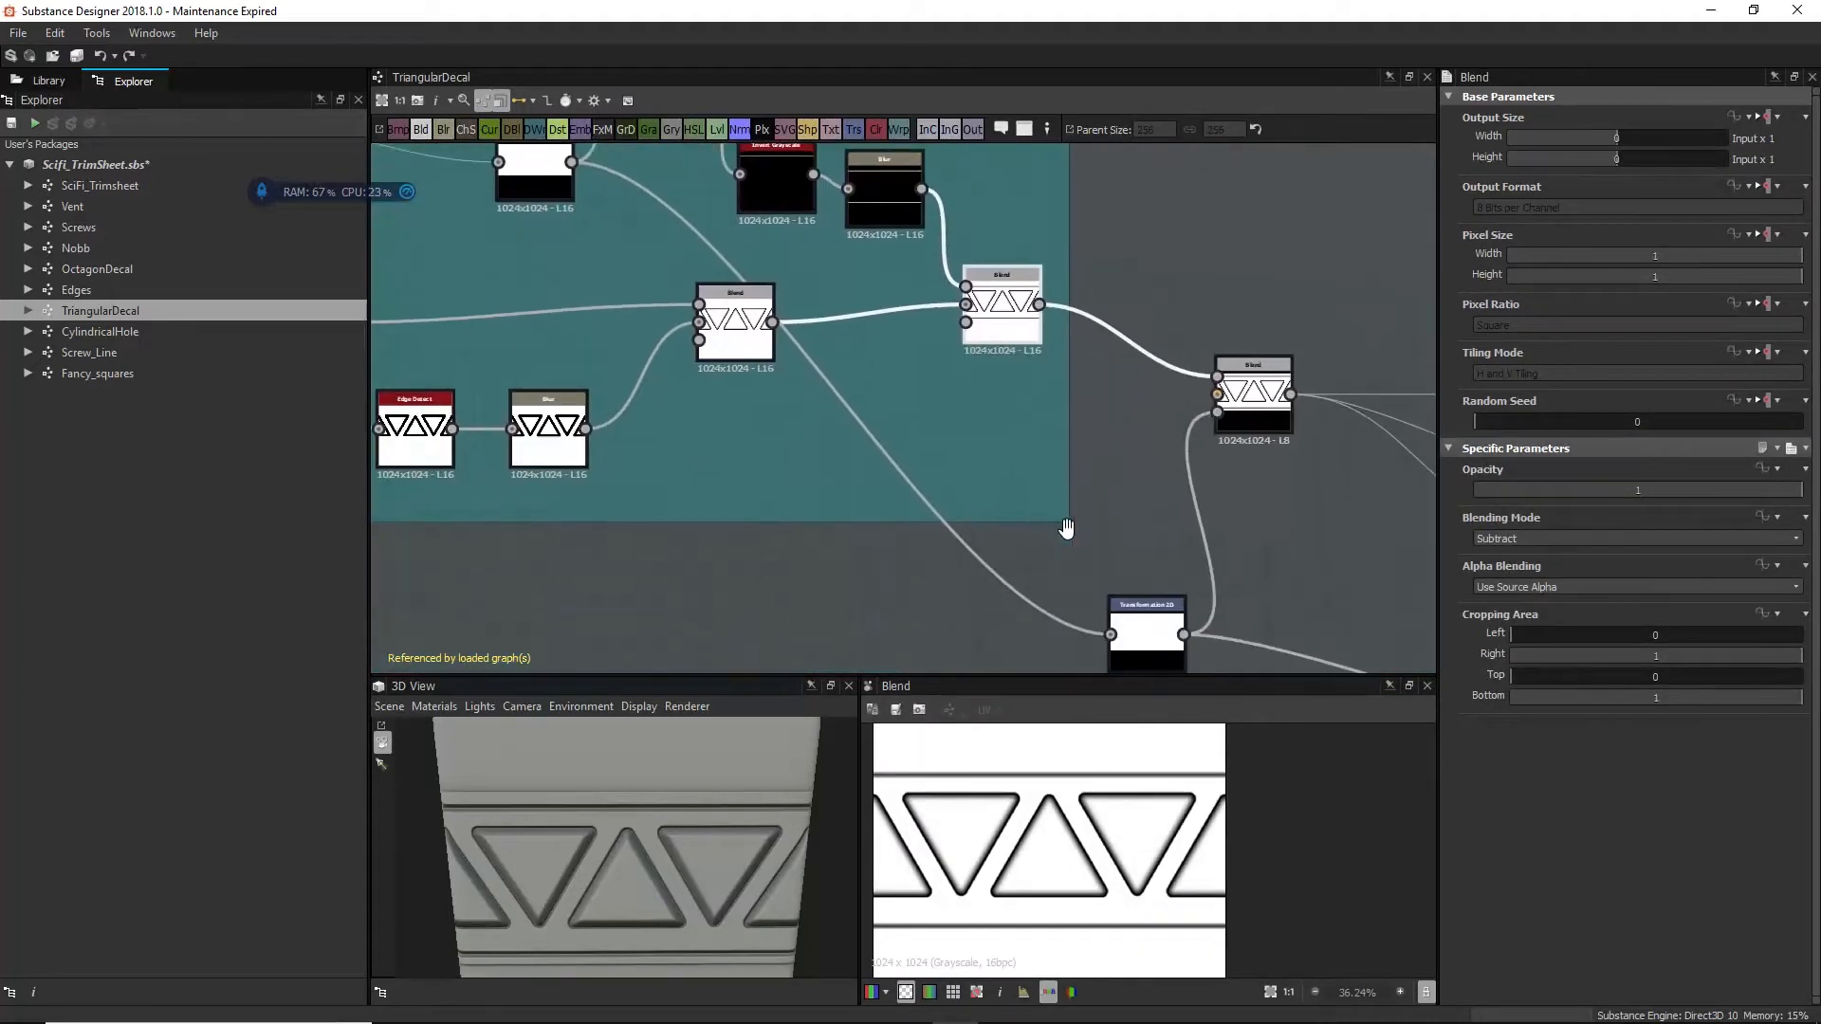
scroll(1057, 521, "down", 3)
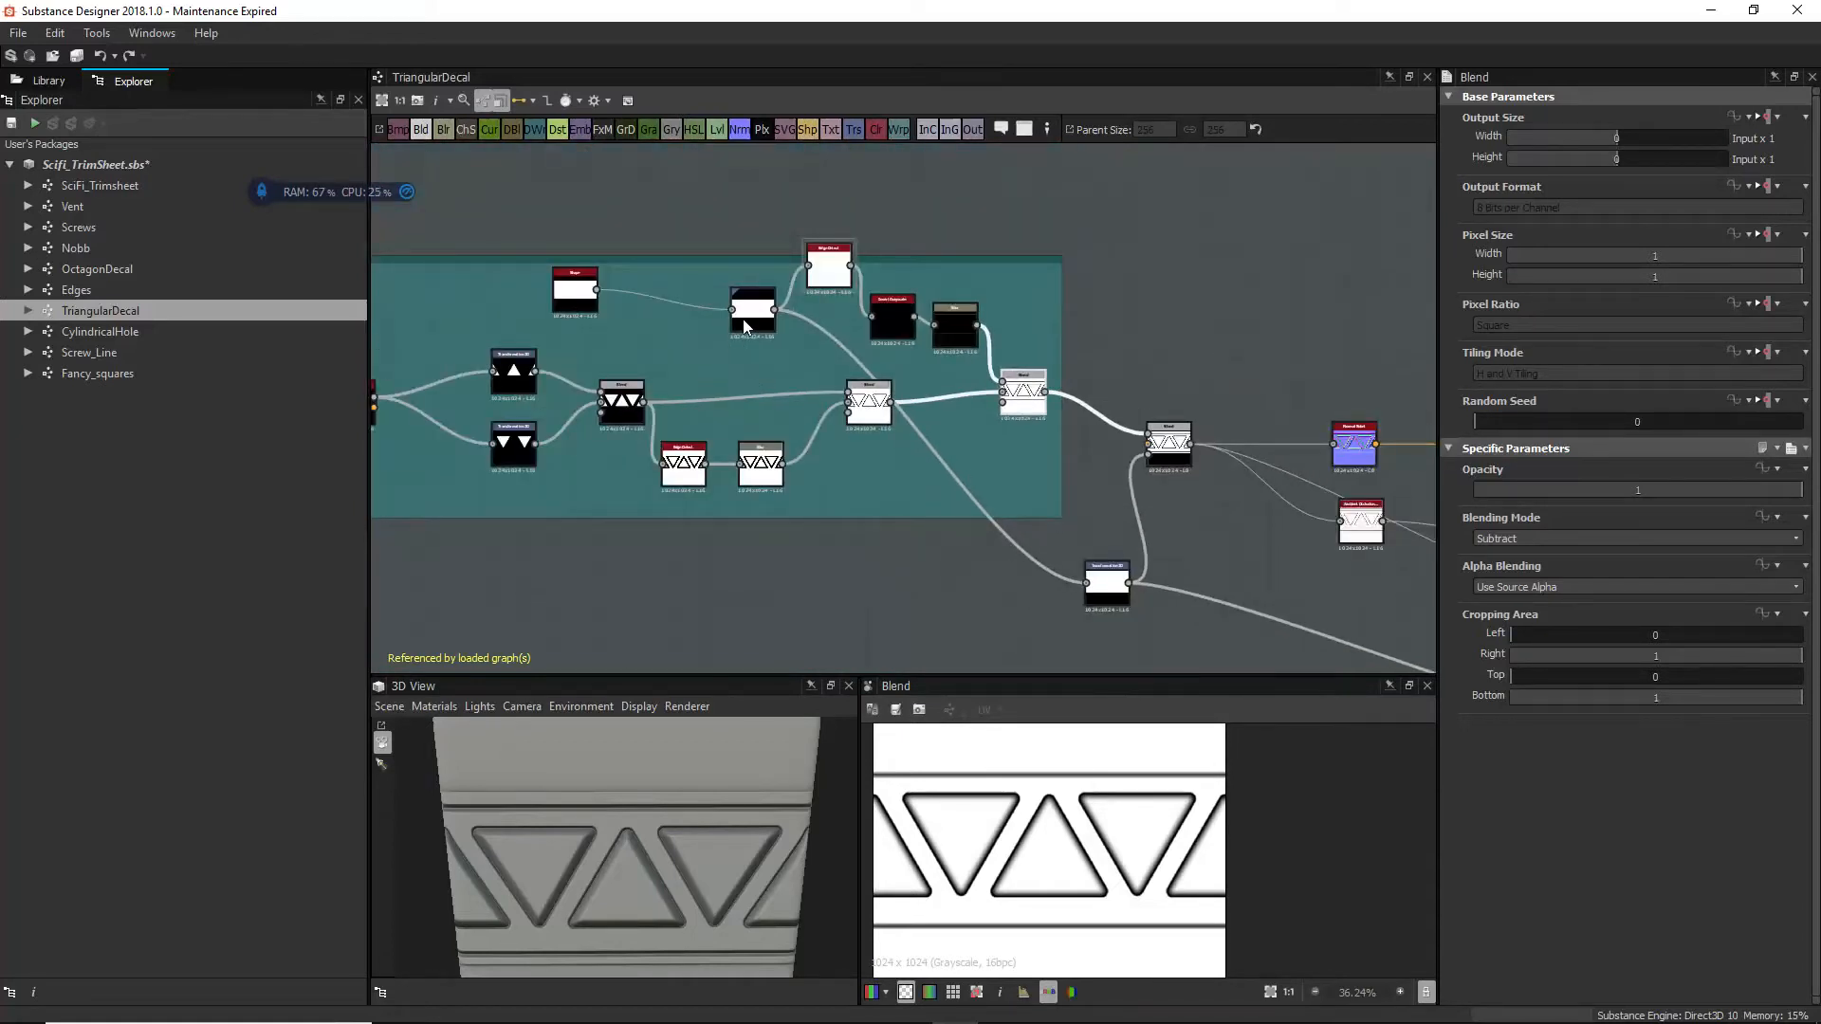
left_click(745, 326)
left_click(1108, 580)
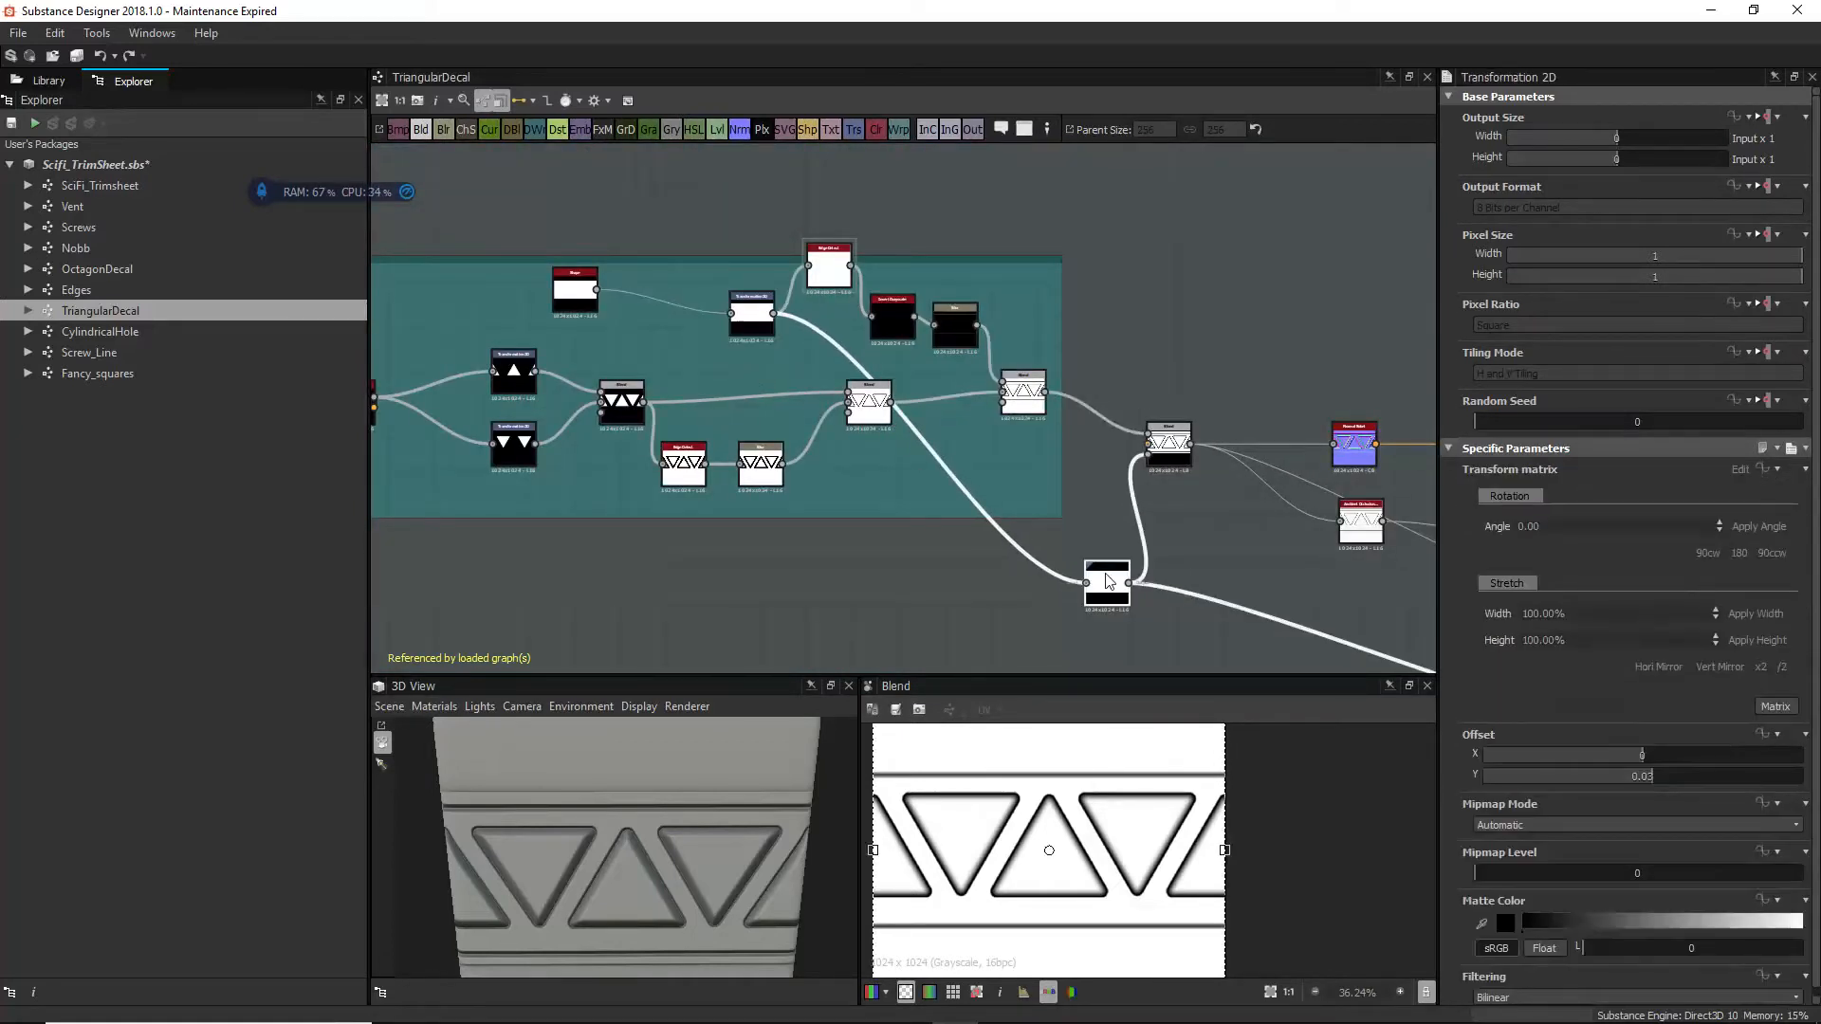
double_click(1108, 581)
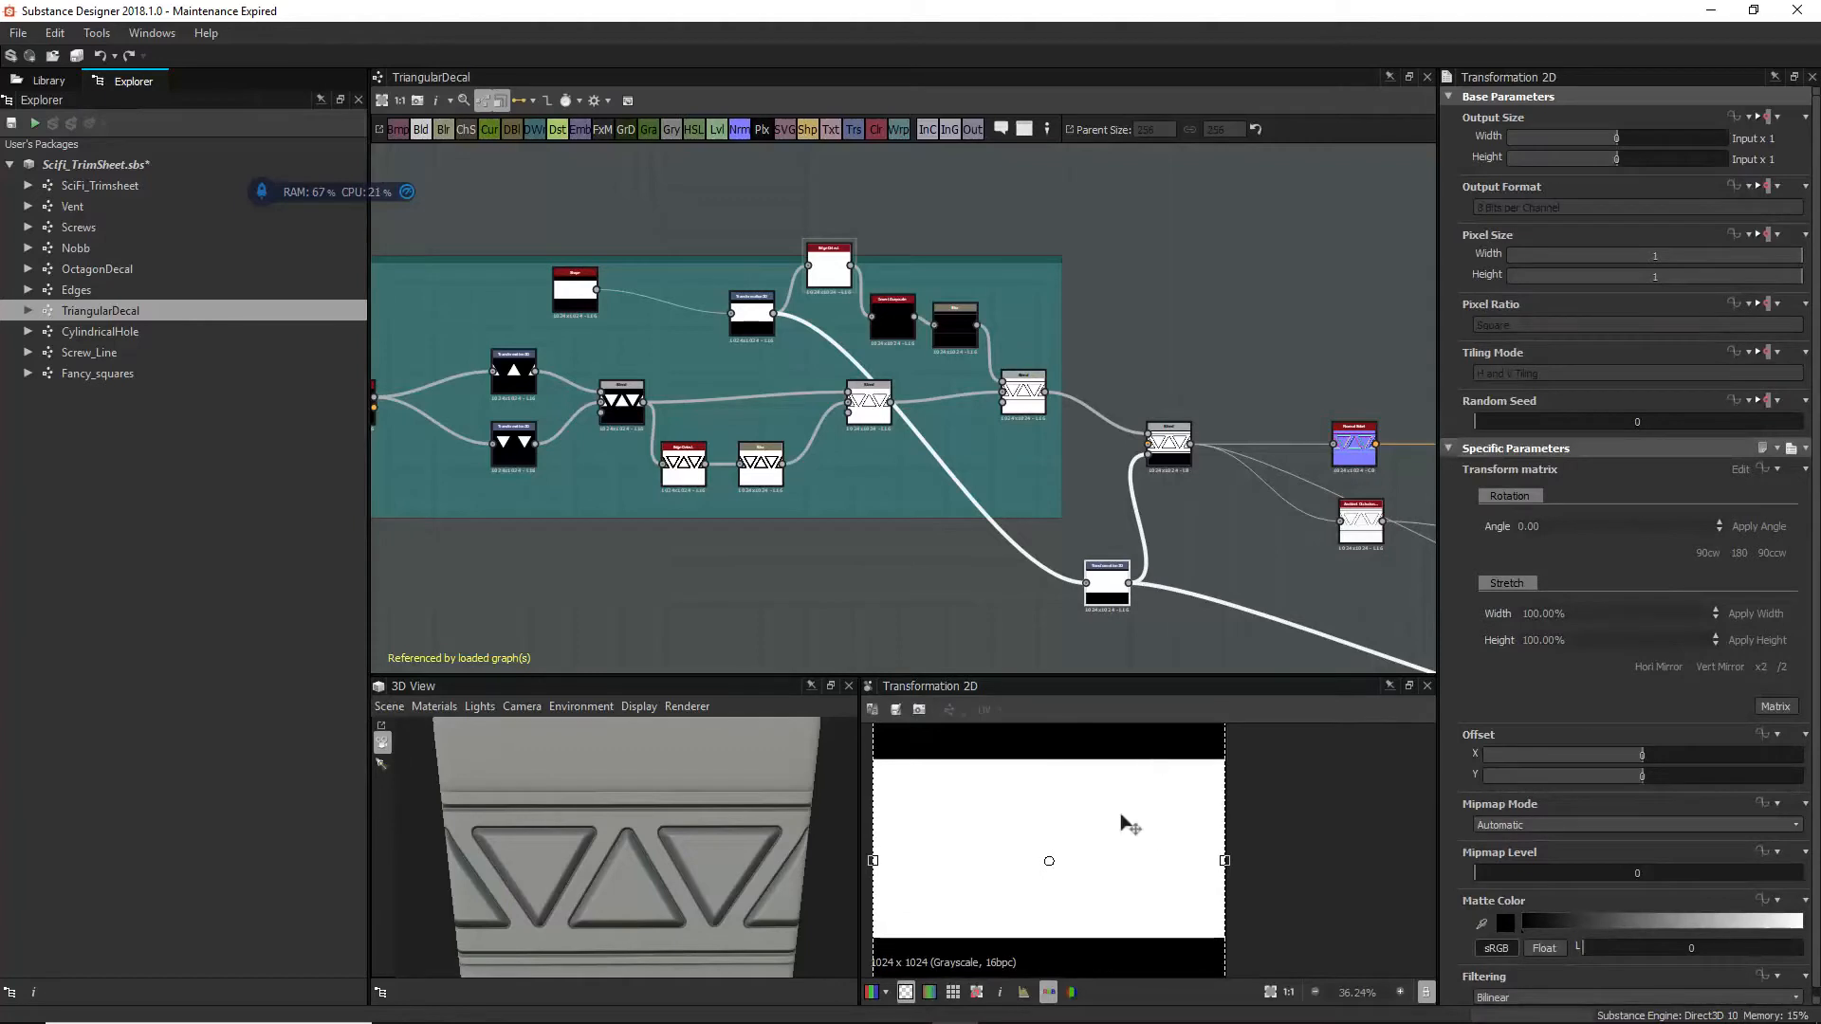
middle_click_drag(1328, 621, 908, 389)
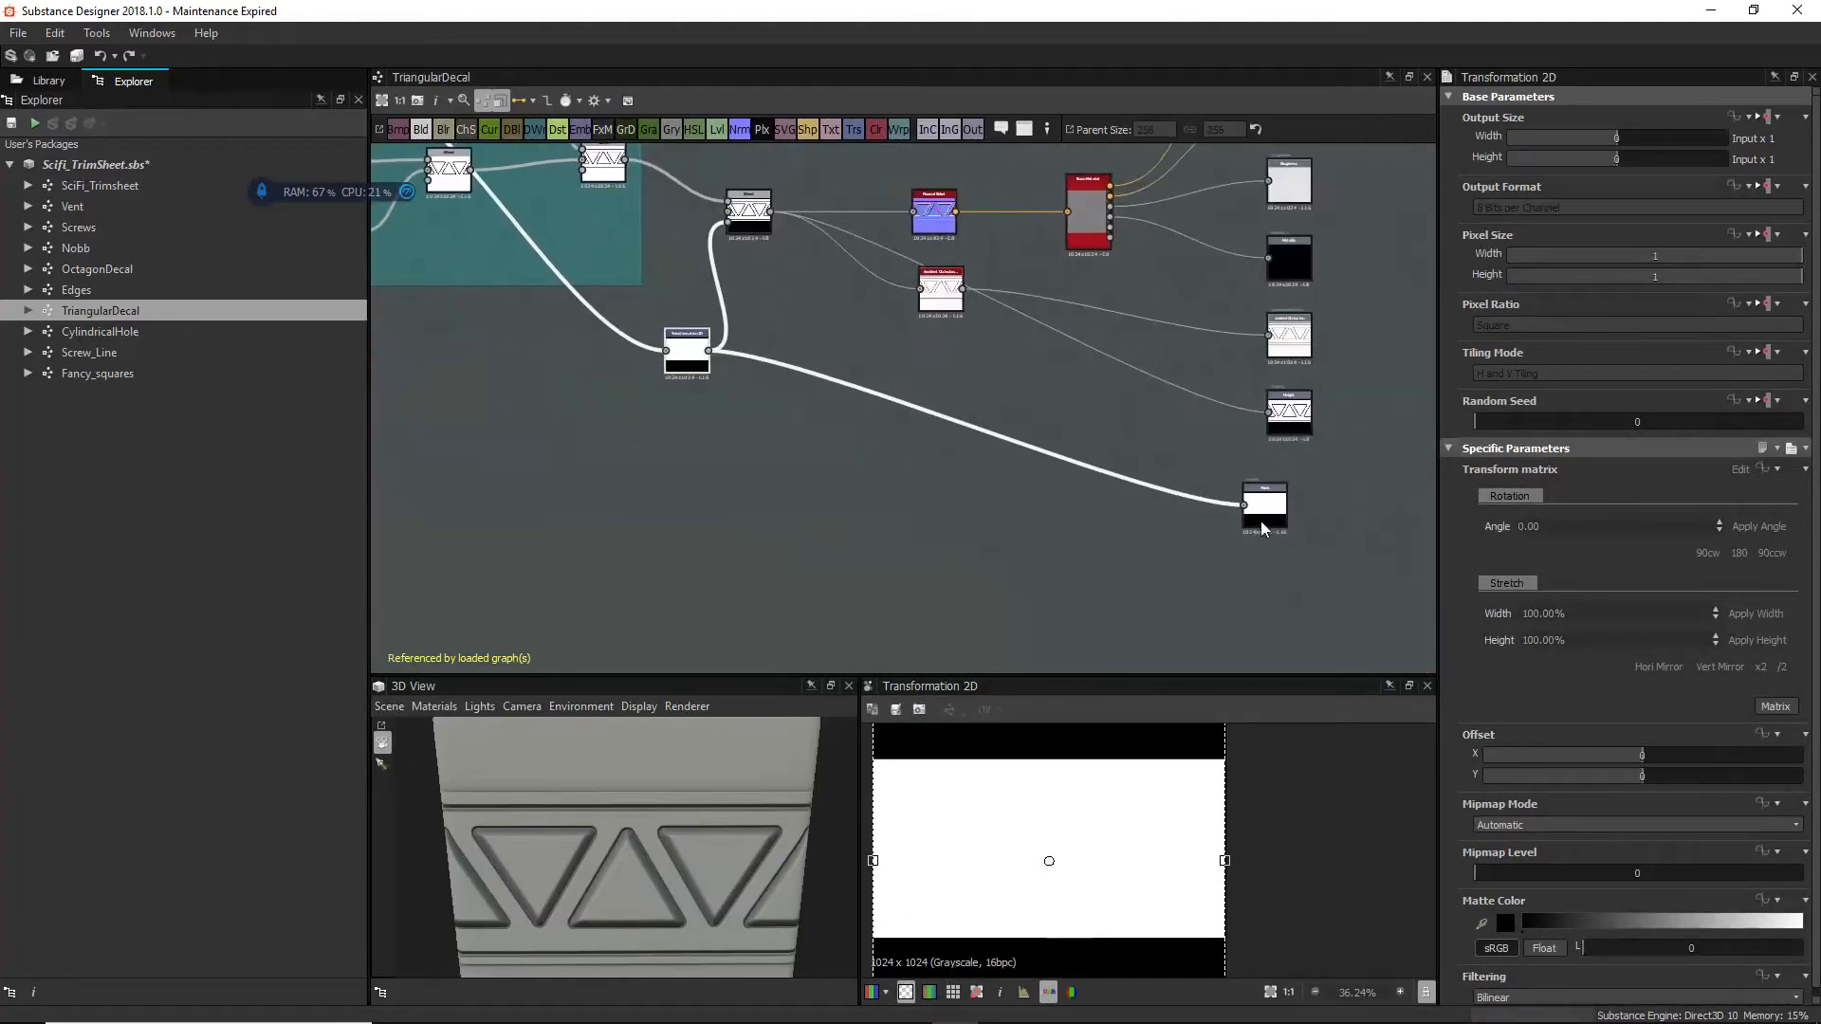
Step: Preview the Mask output node in the 2D view
double_click(1271, 510)
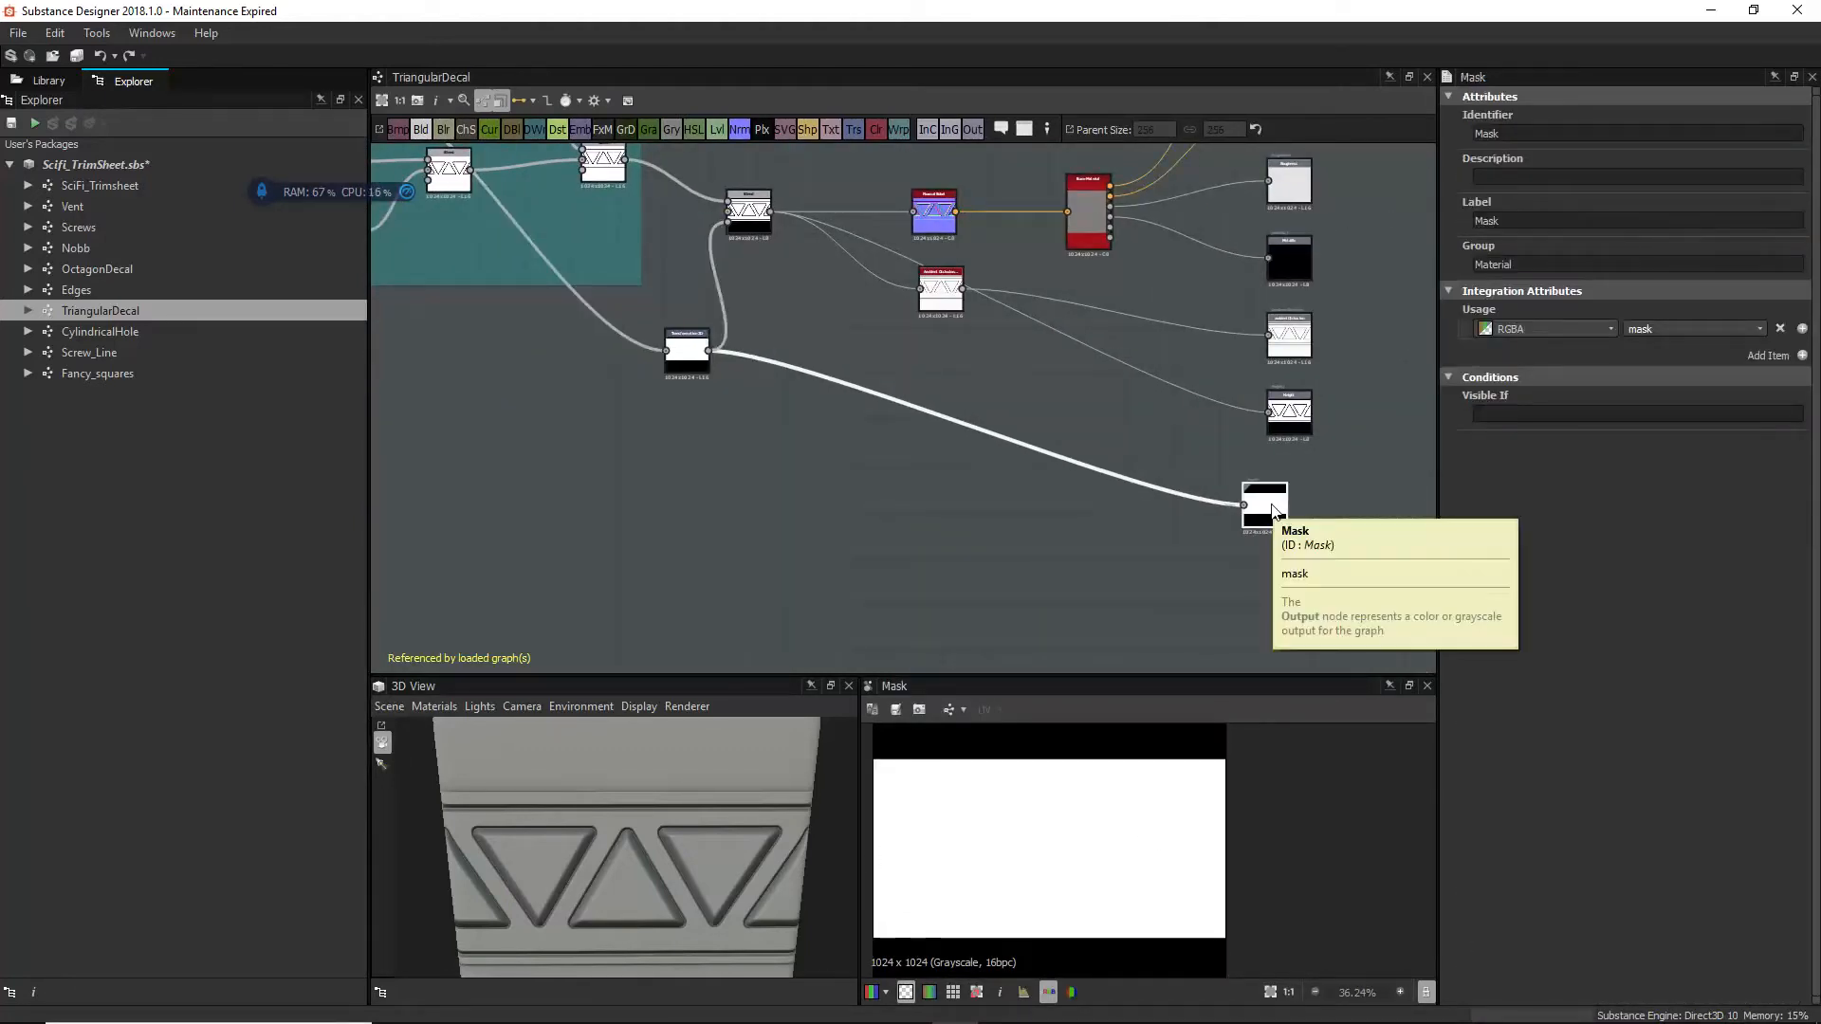
middle_click_drag(1129, 490, 1141, 492)
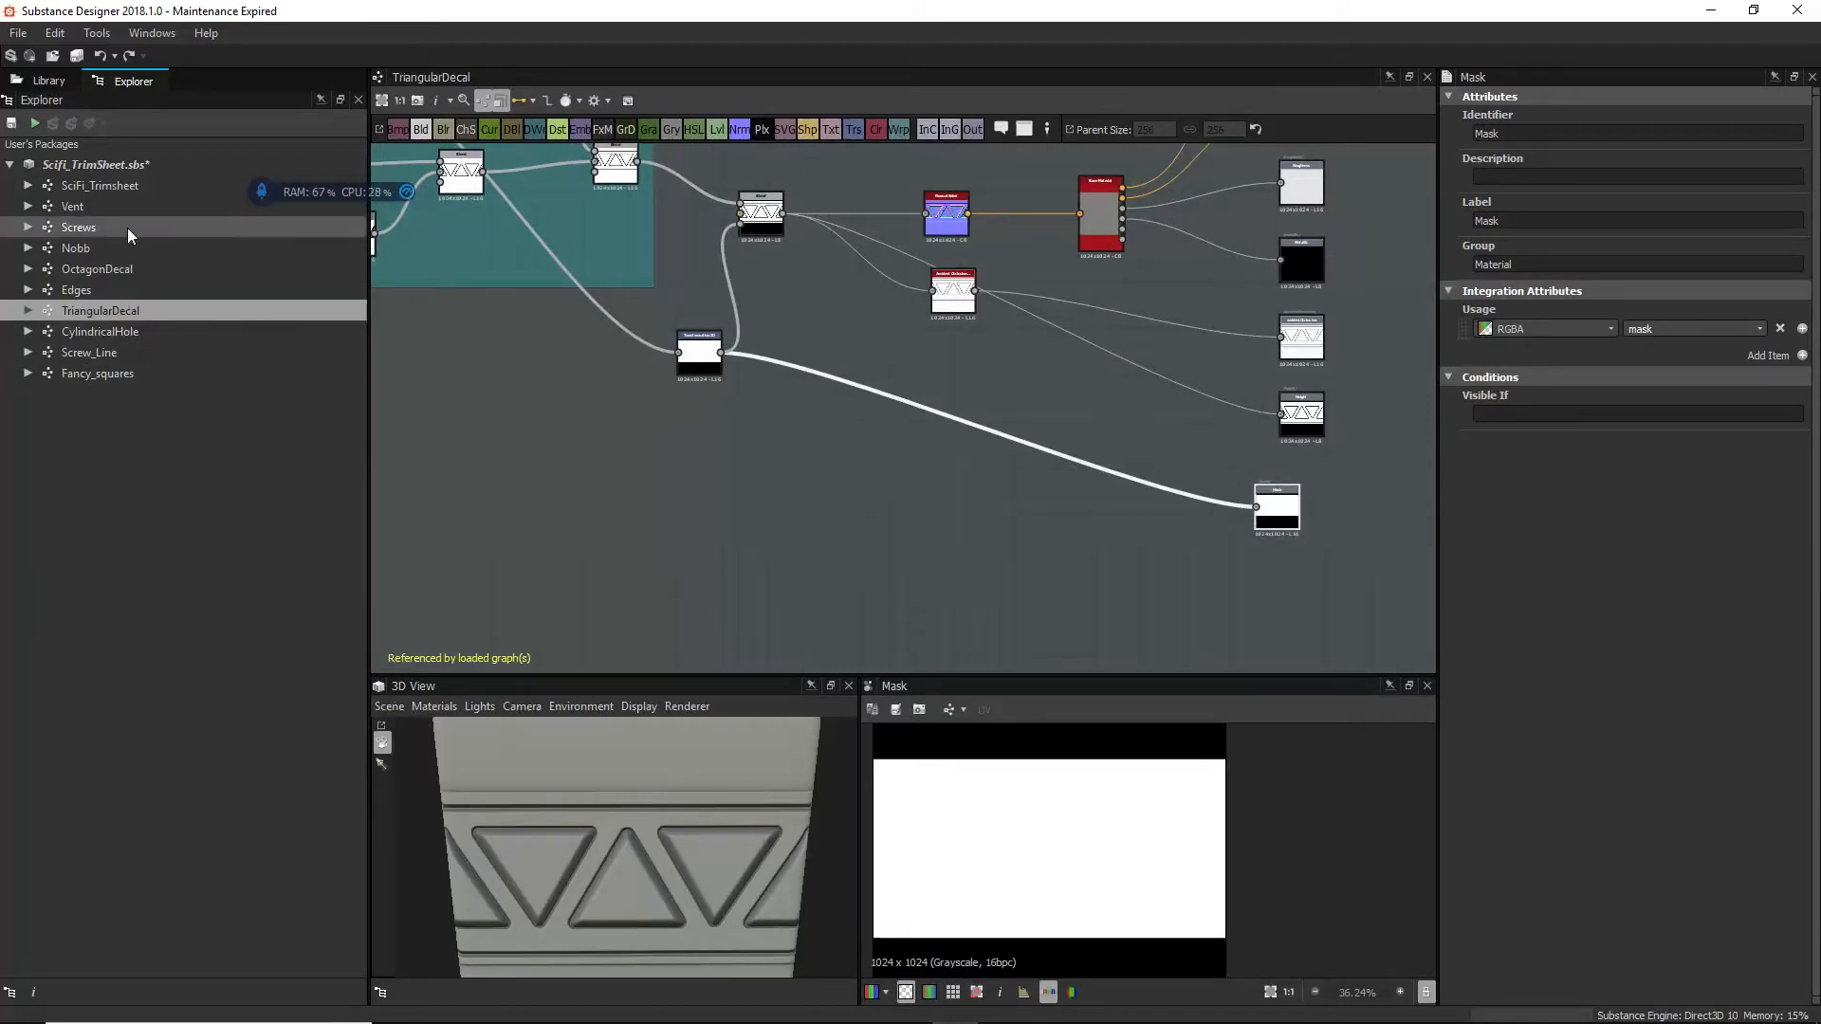
middle_click_drag(749, 379, 851, 524)
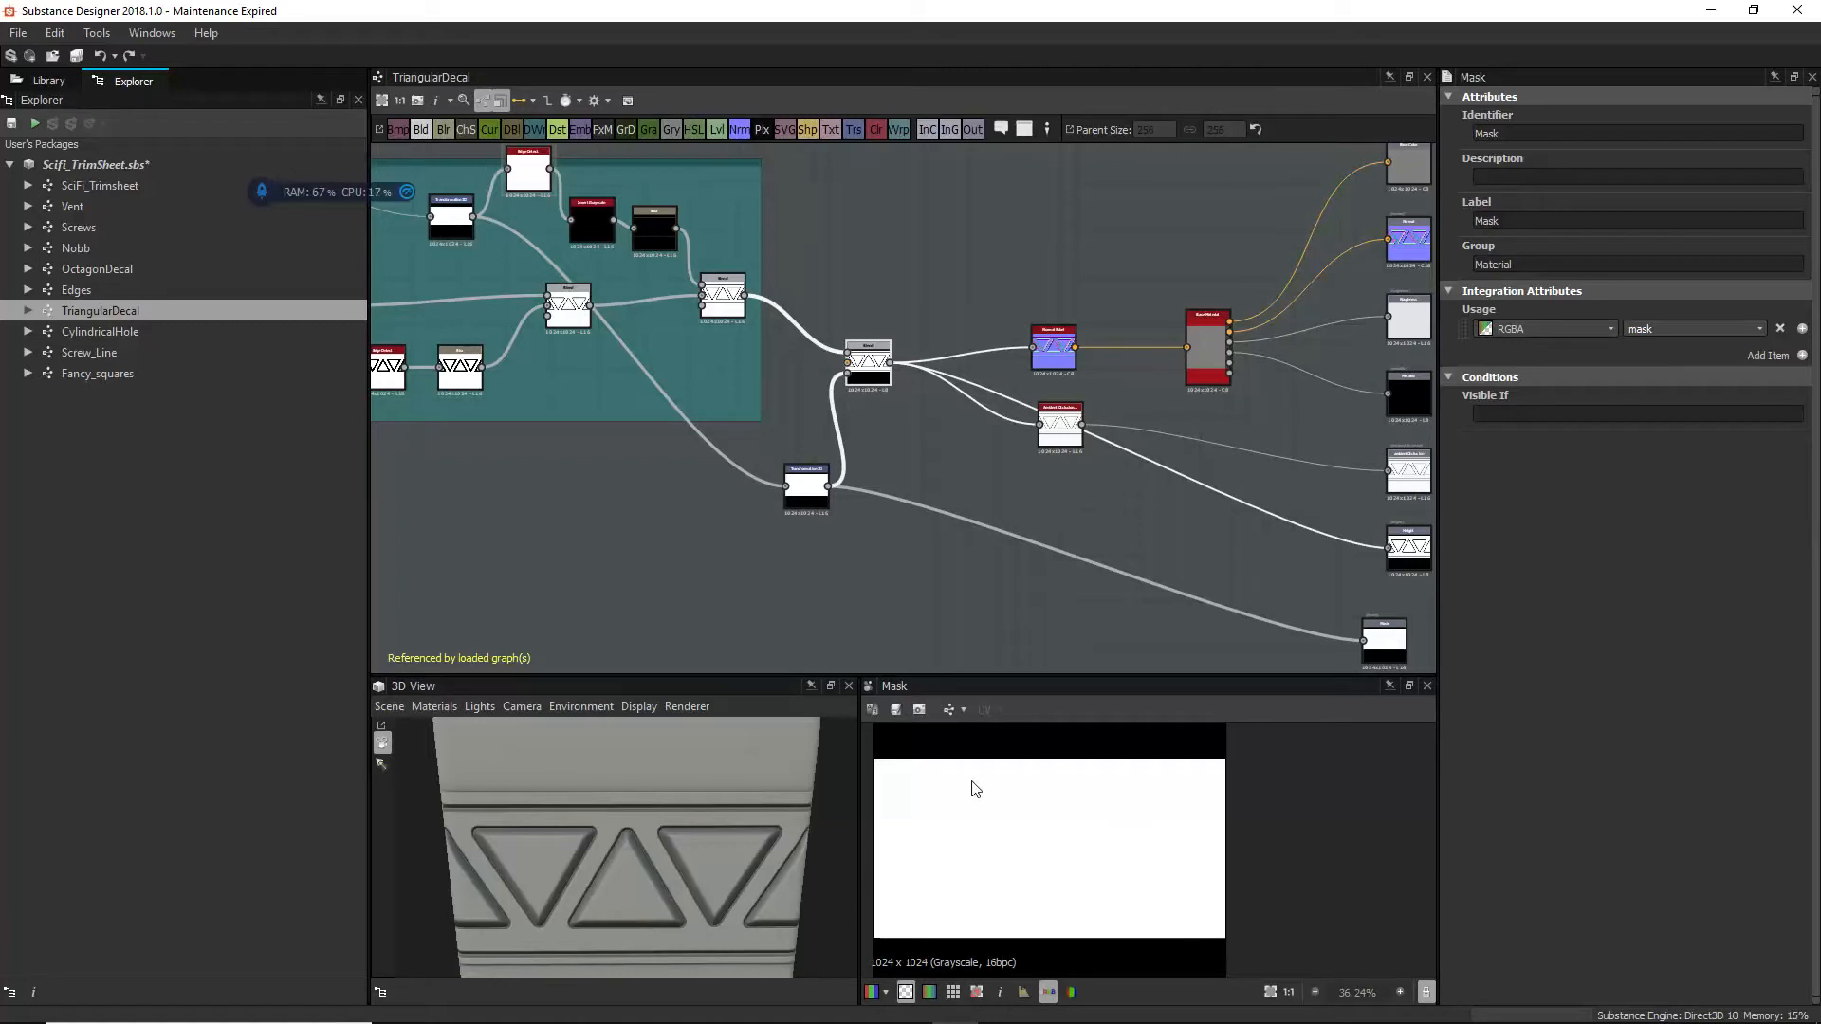
Step: Preview the Ambient Occlusion node and follow its result from the final Blend to the ambientOcclusion output
left_click(1060, 412)
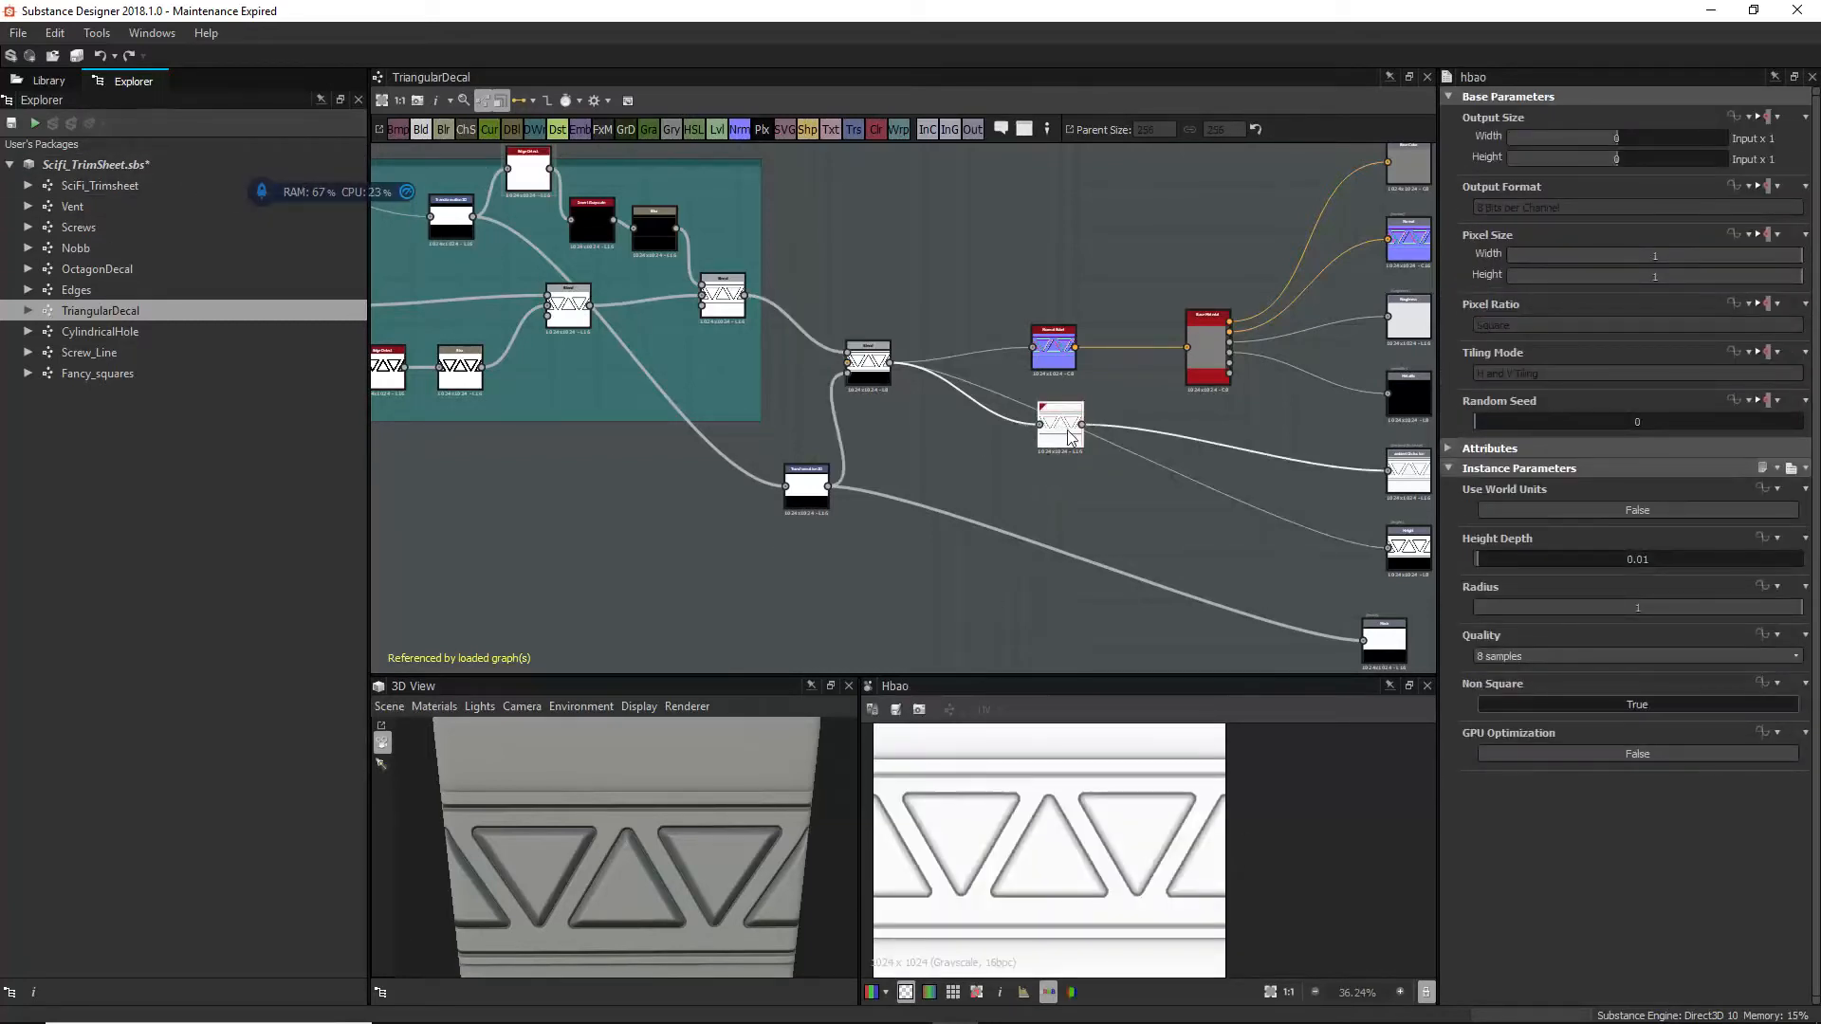
middle_click_drag(1064, 437, 996, 498)
scroll(995, 498, "up", 4)
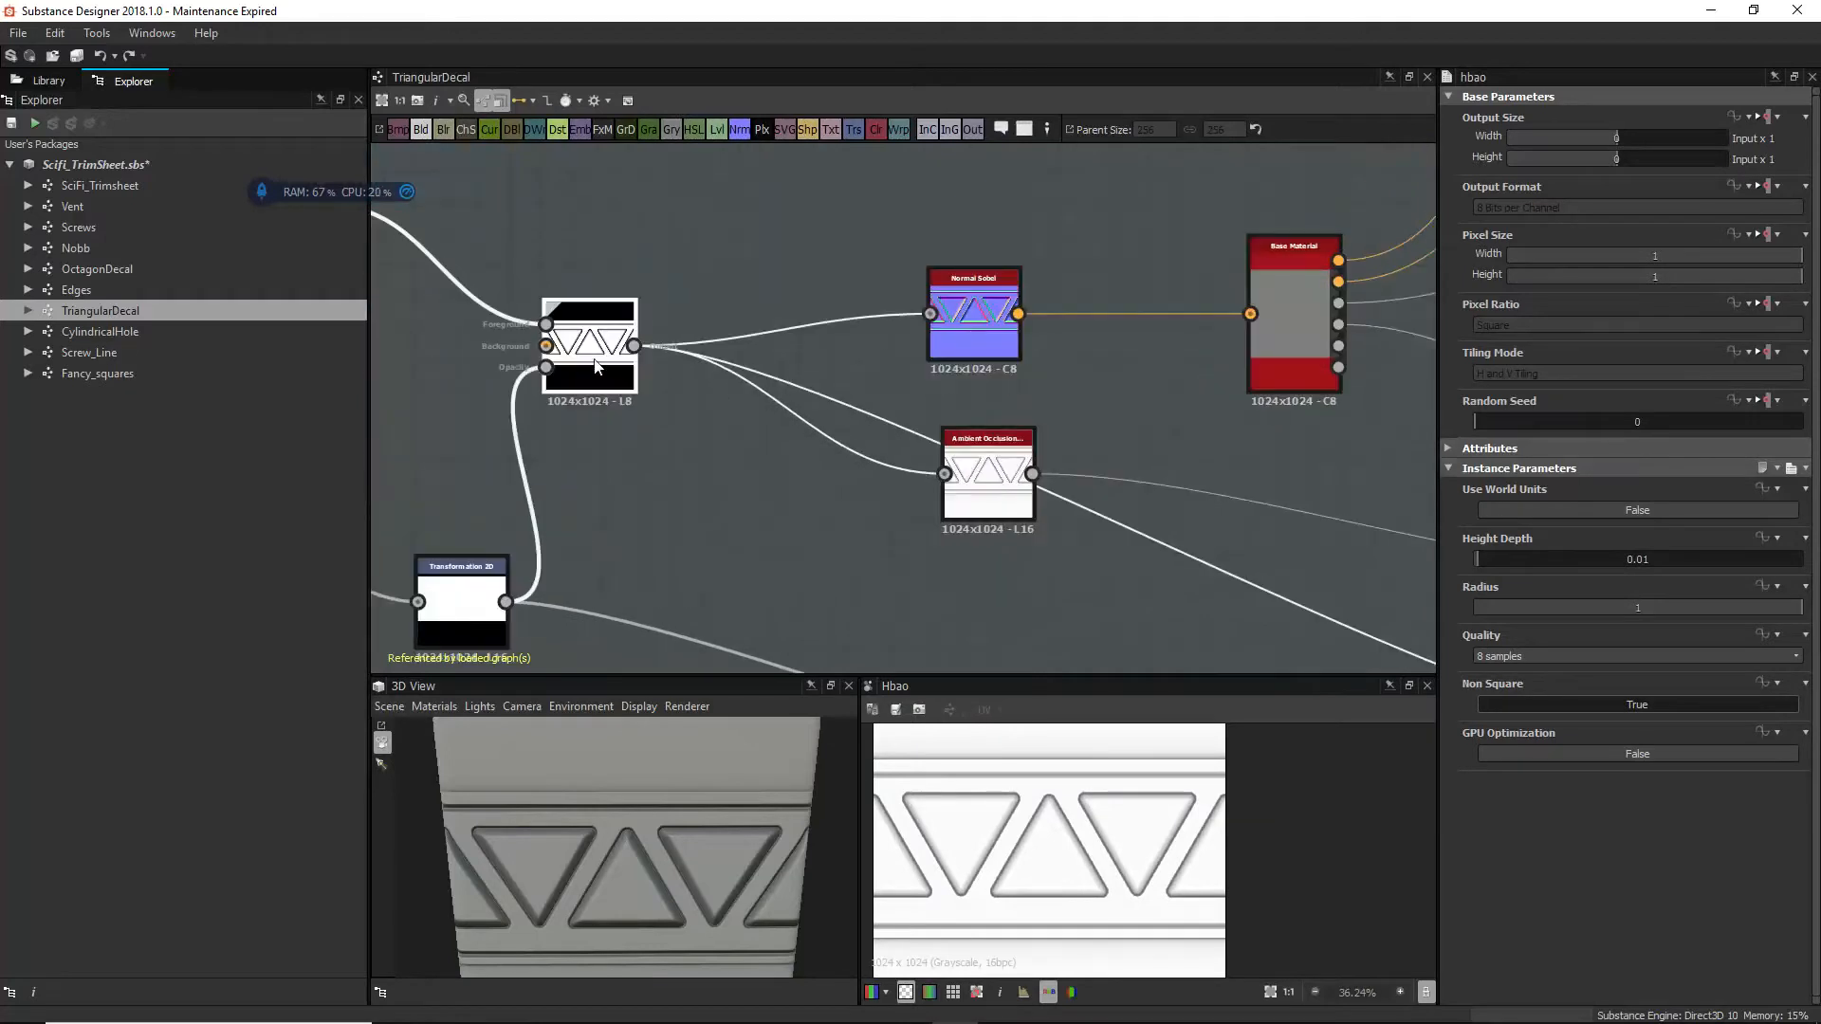
left_click(593, 353)
left_click(986, 470)
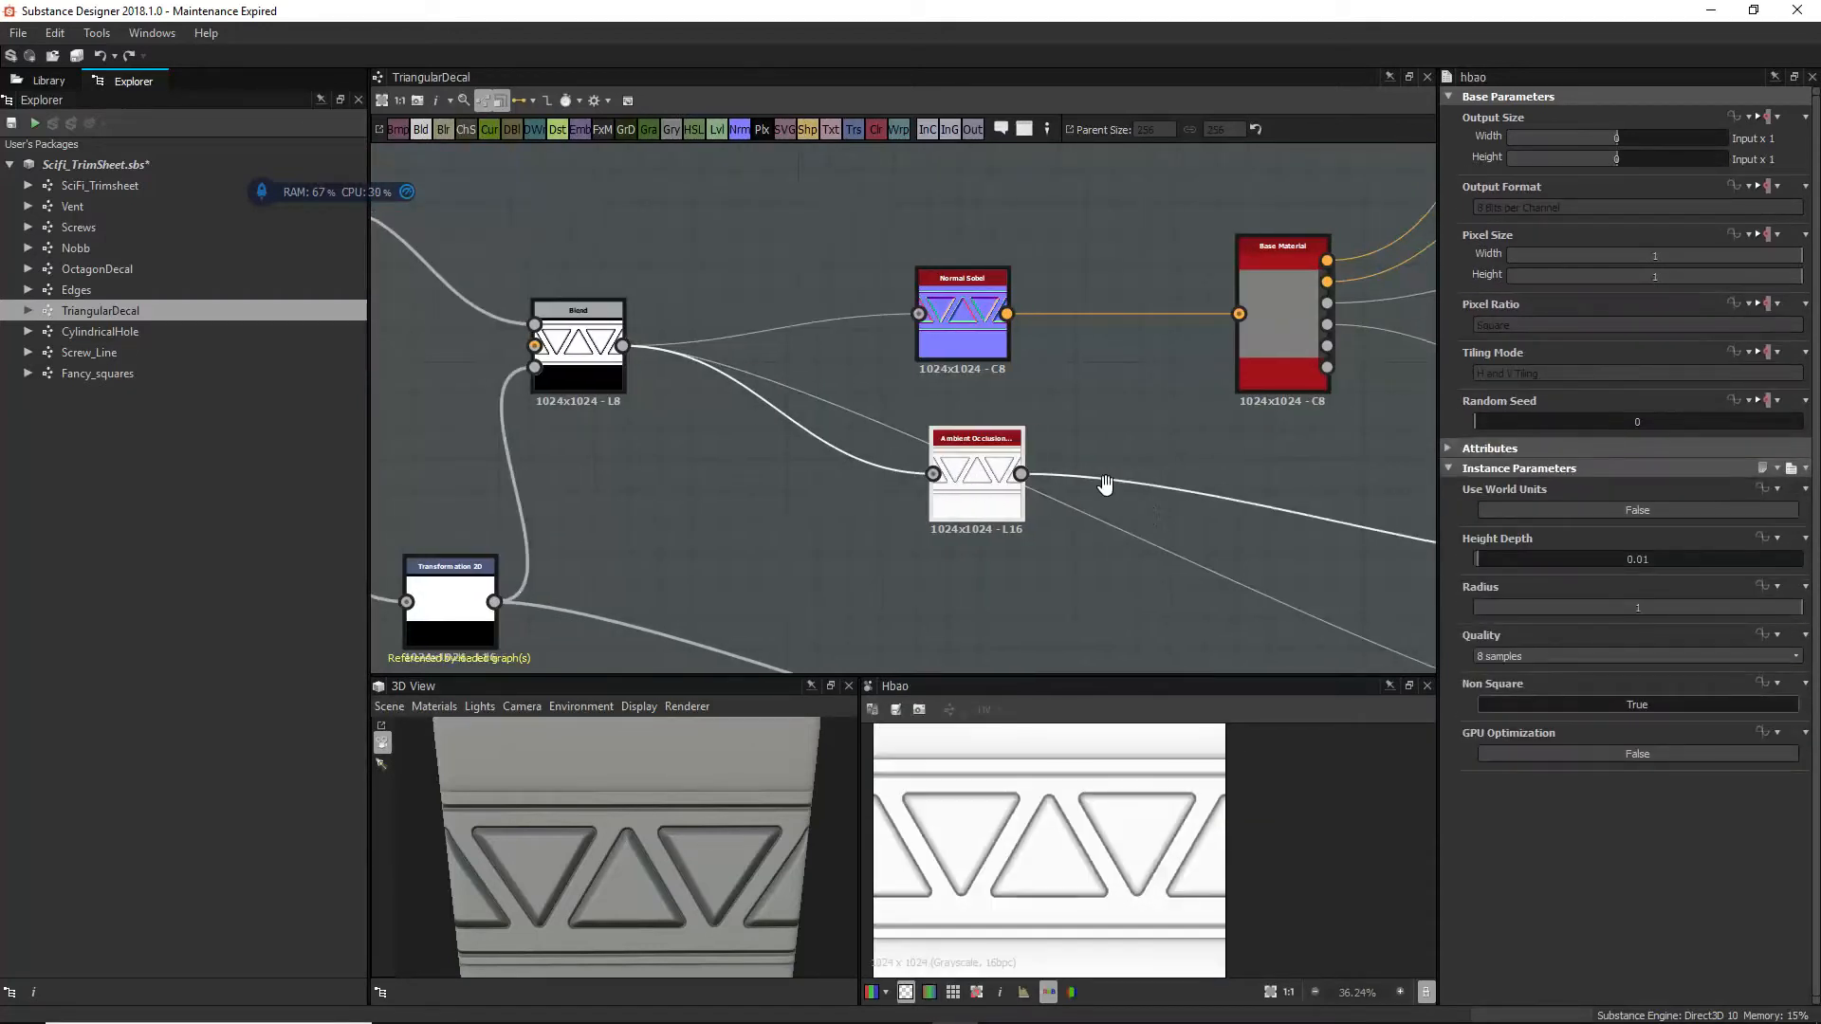
middle_click_drag(1328, 538, 1141, 432)
scroll(1090, 433, "down", 3)
left_click(1174, 441)
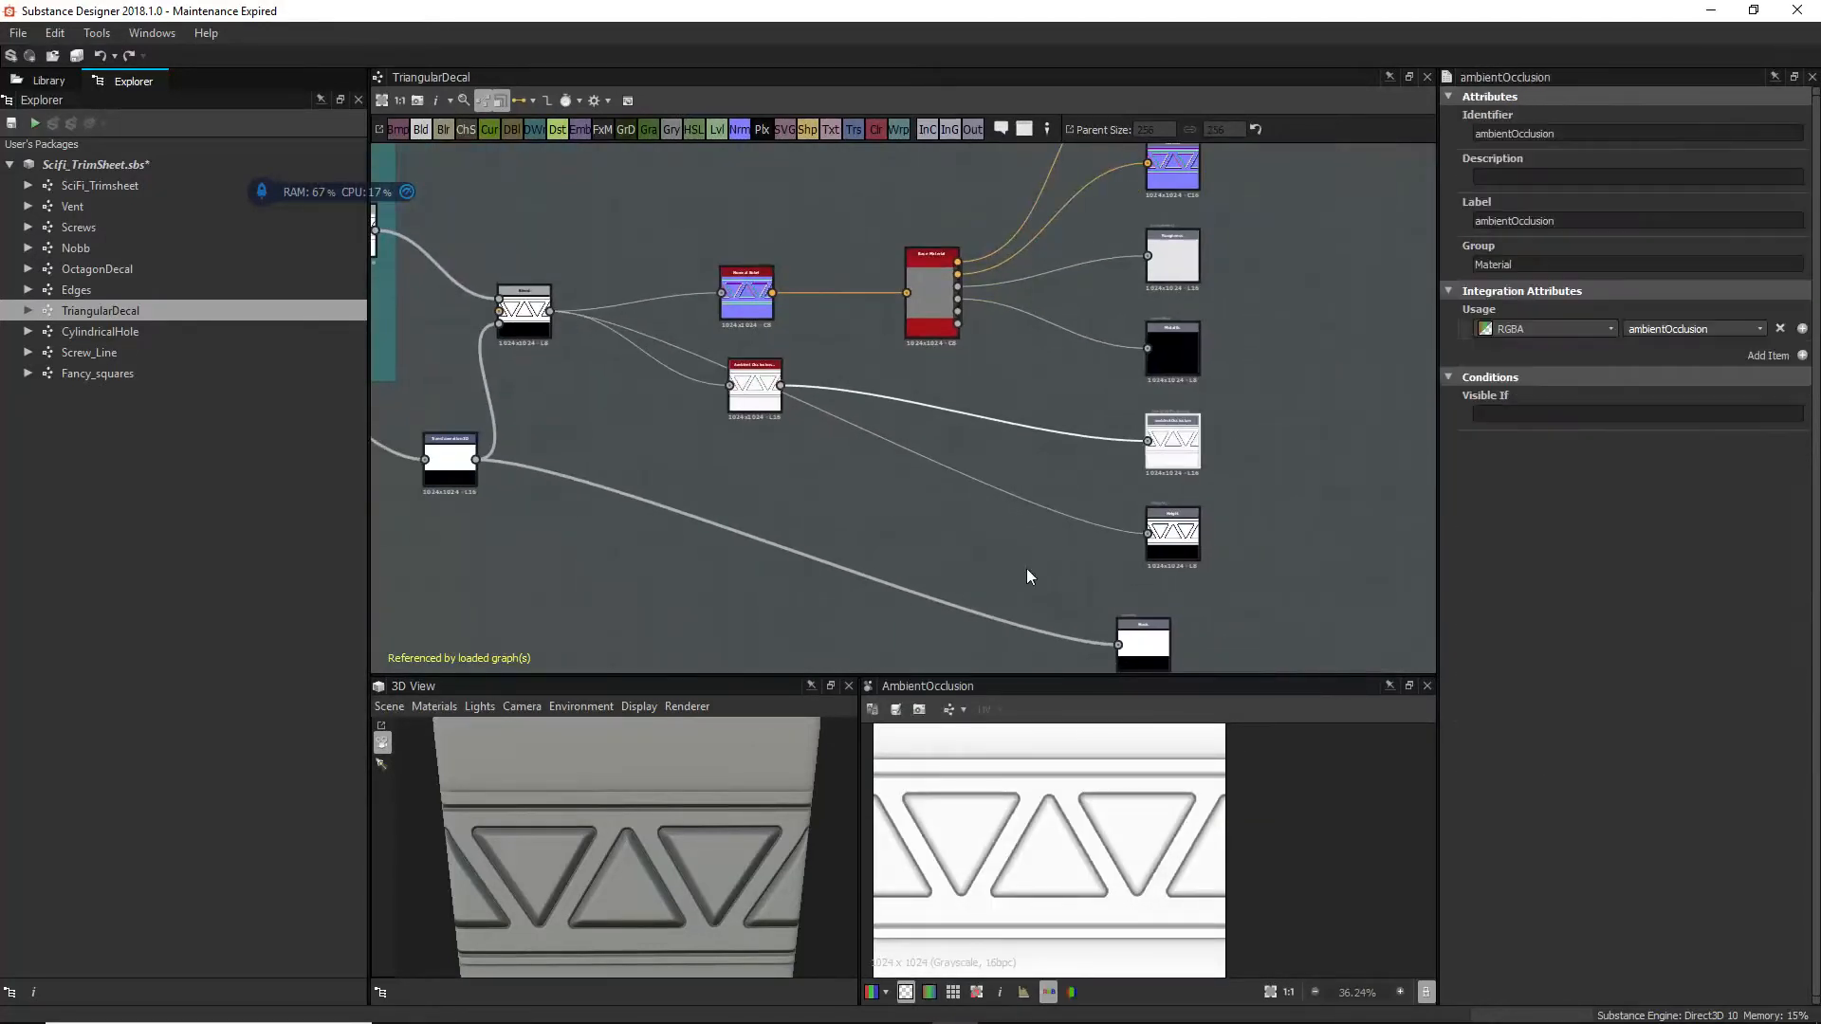
middle_click_drag(1021, 533, 1001, 497)
Step: Insert a Blend node after the Ambient Occlusion node, with the Transformation 2D band mask connected to its opacity input
mouse_move(740, 347)
left_mouse_down()
mouse_move(745, 381)
mouse_move(751, 347)
left_mouse_up()
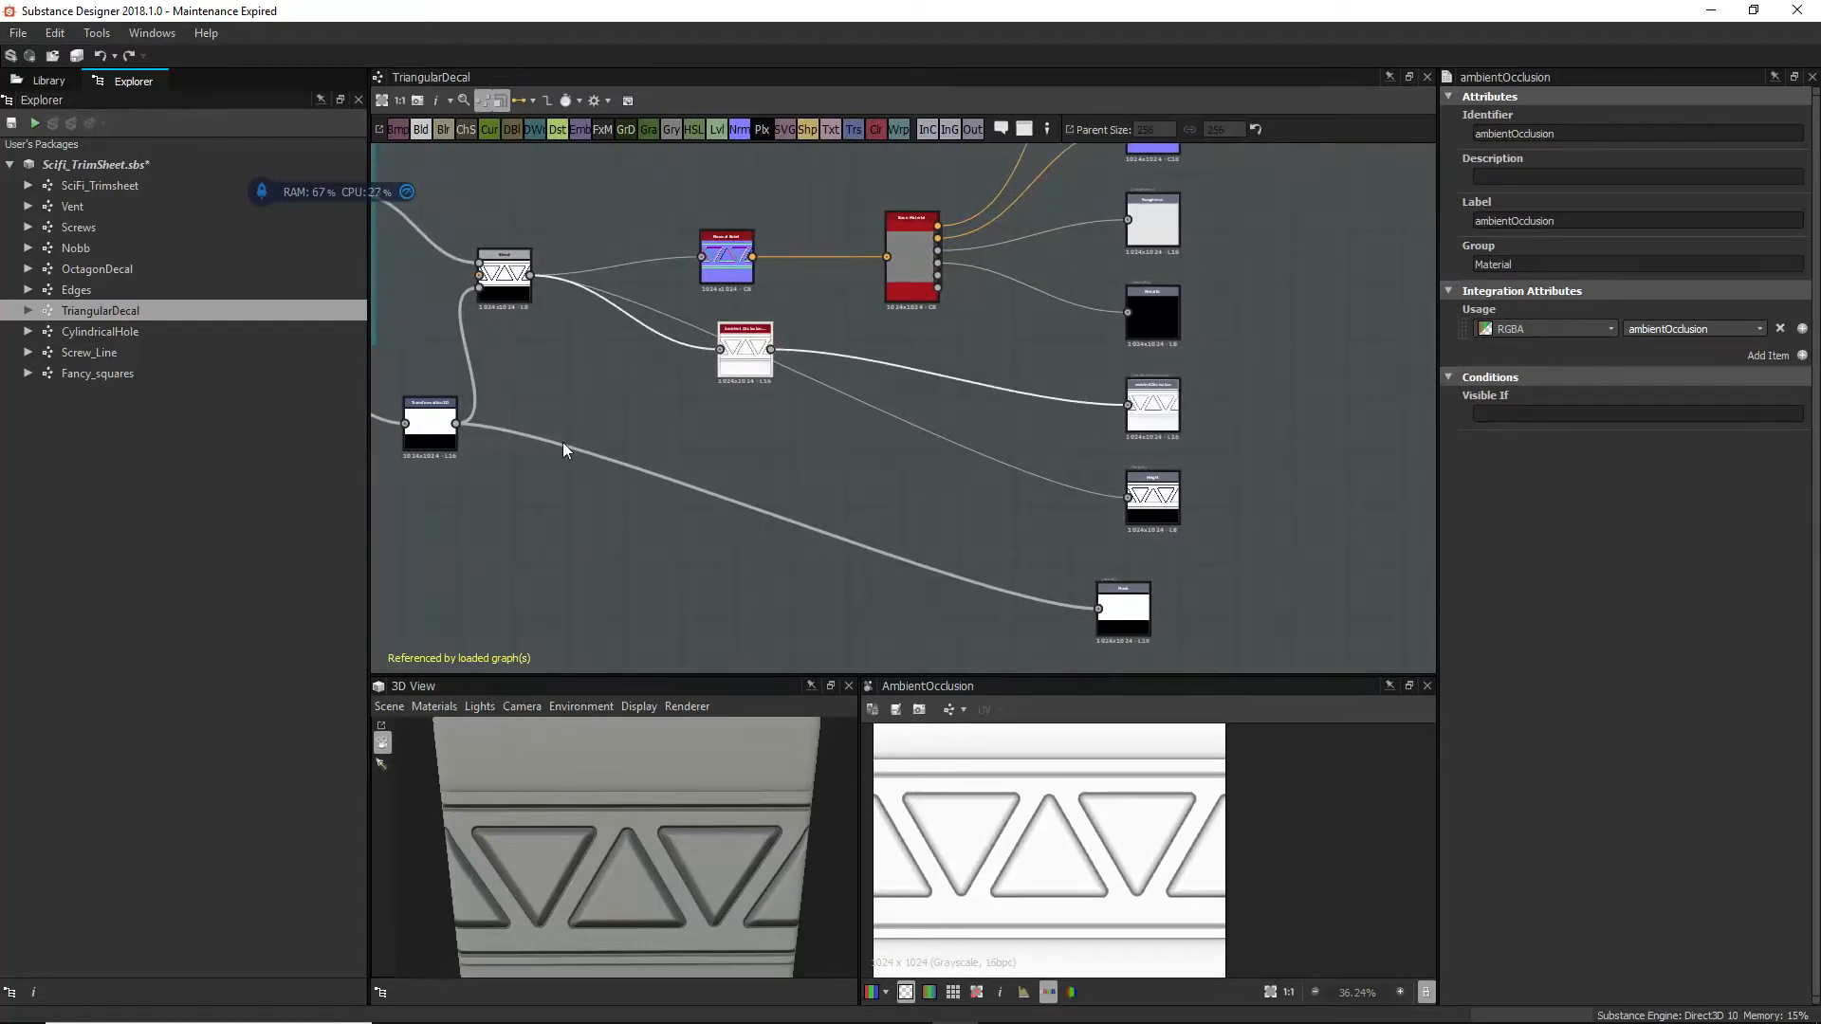
left_click(423, 129)
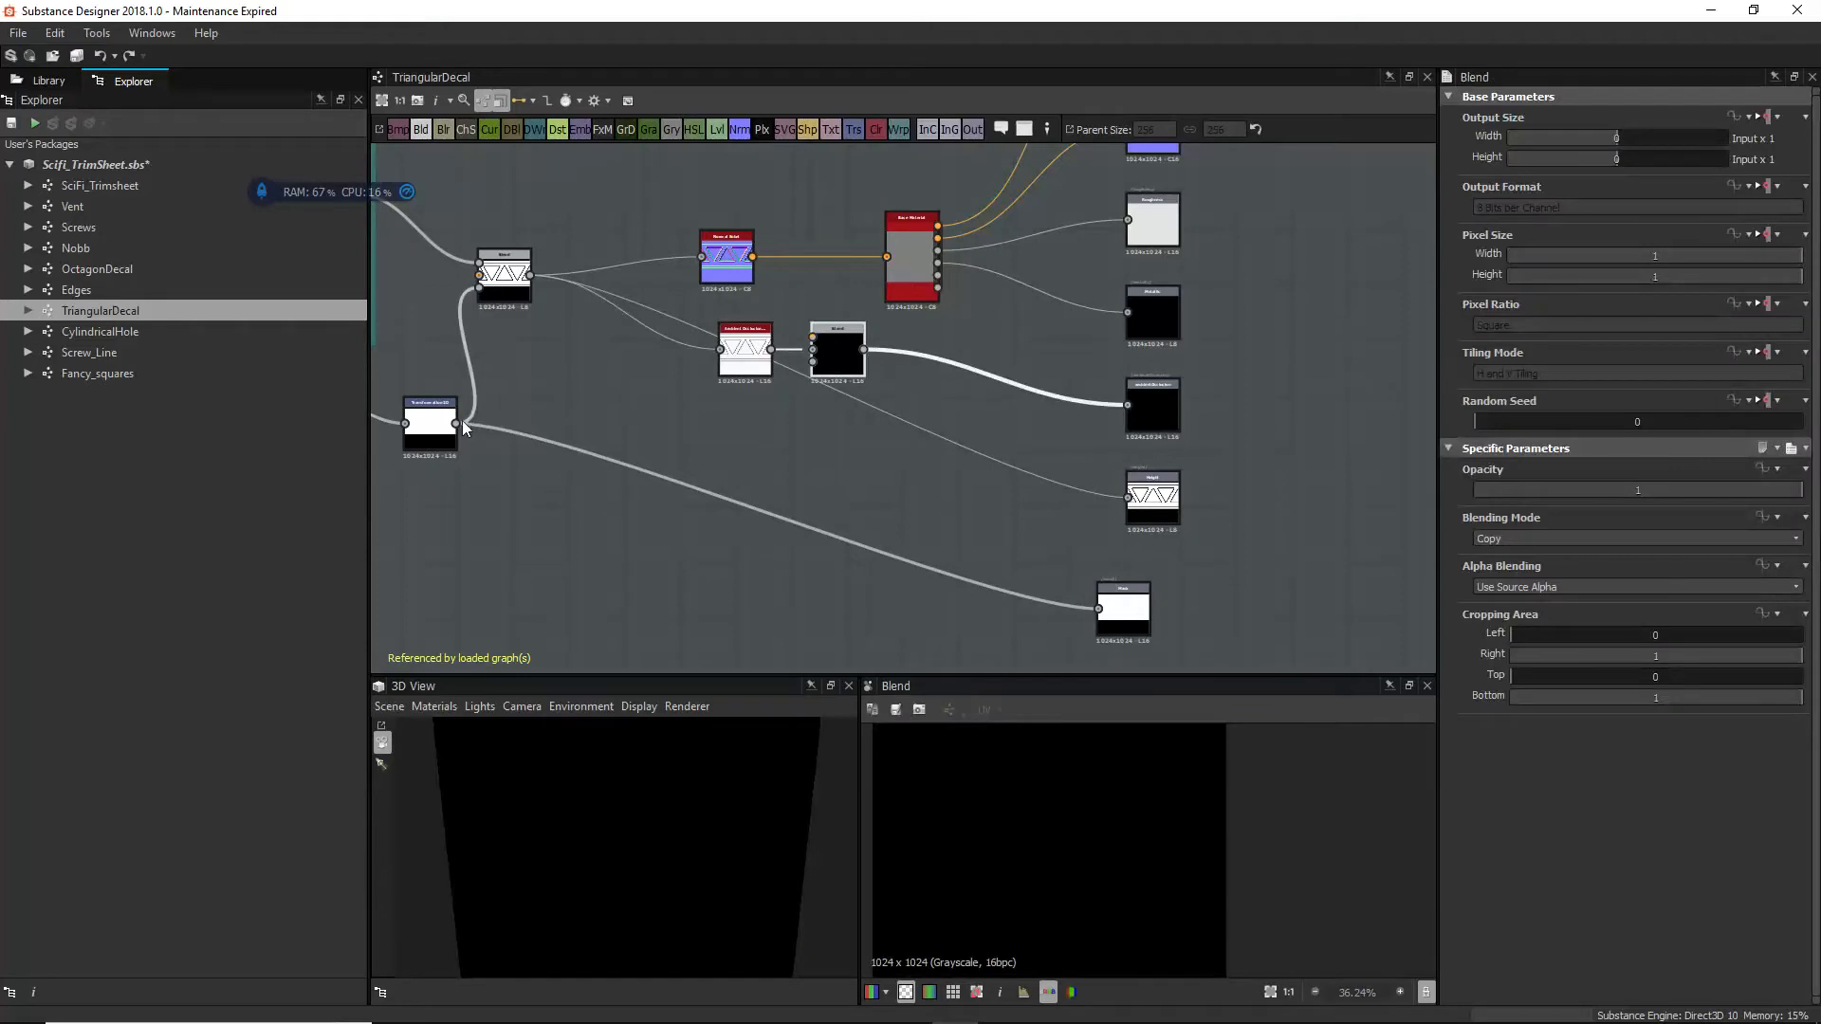
left_click_drag(456, 424, 813, 338)
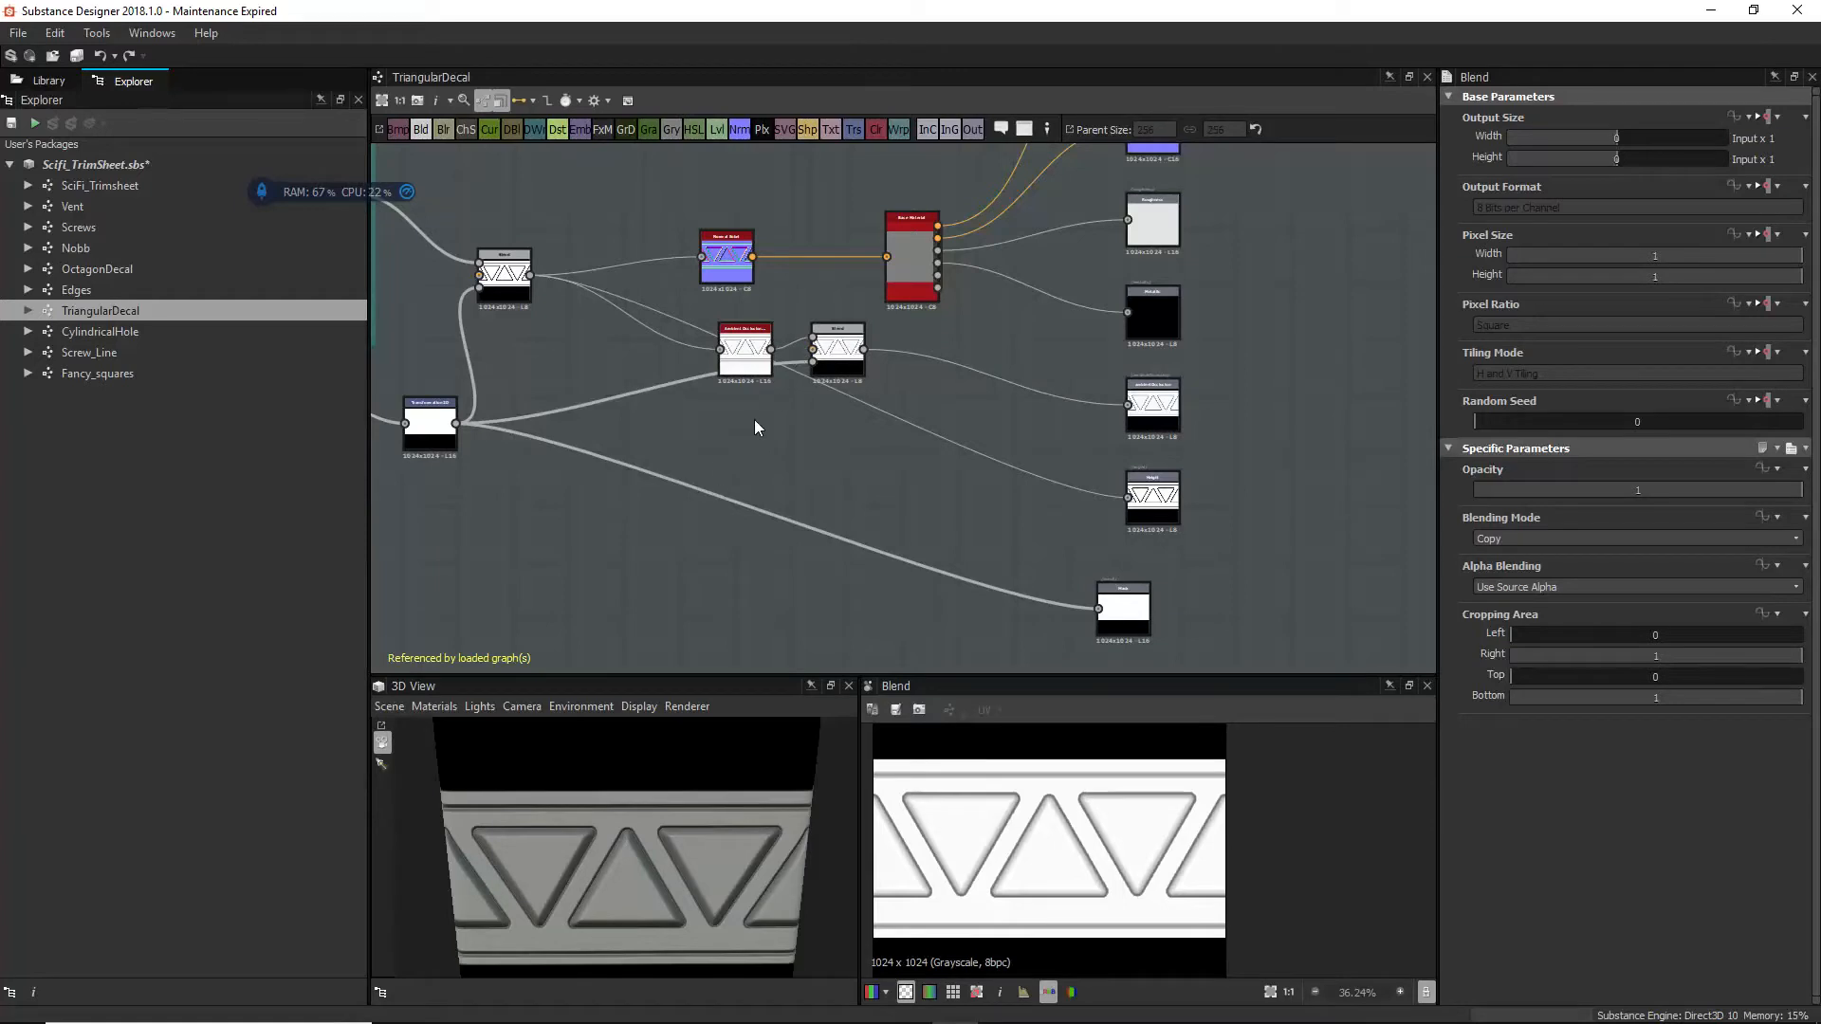
left_click_drag(710, 862, 569, 865)
left_click_drag(739, 366, 756, 329)
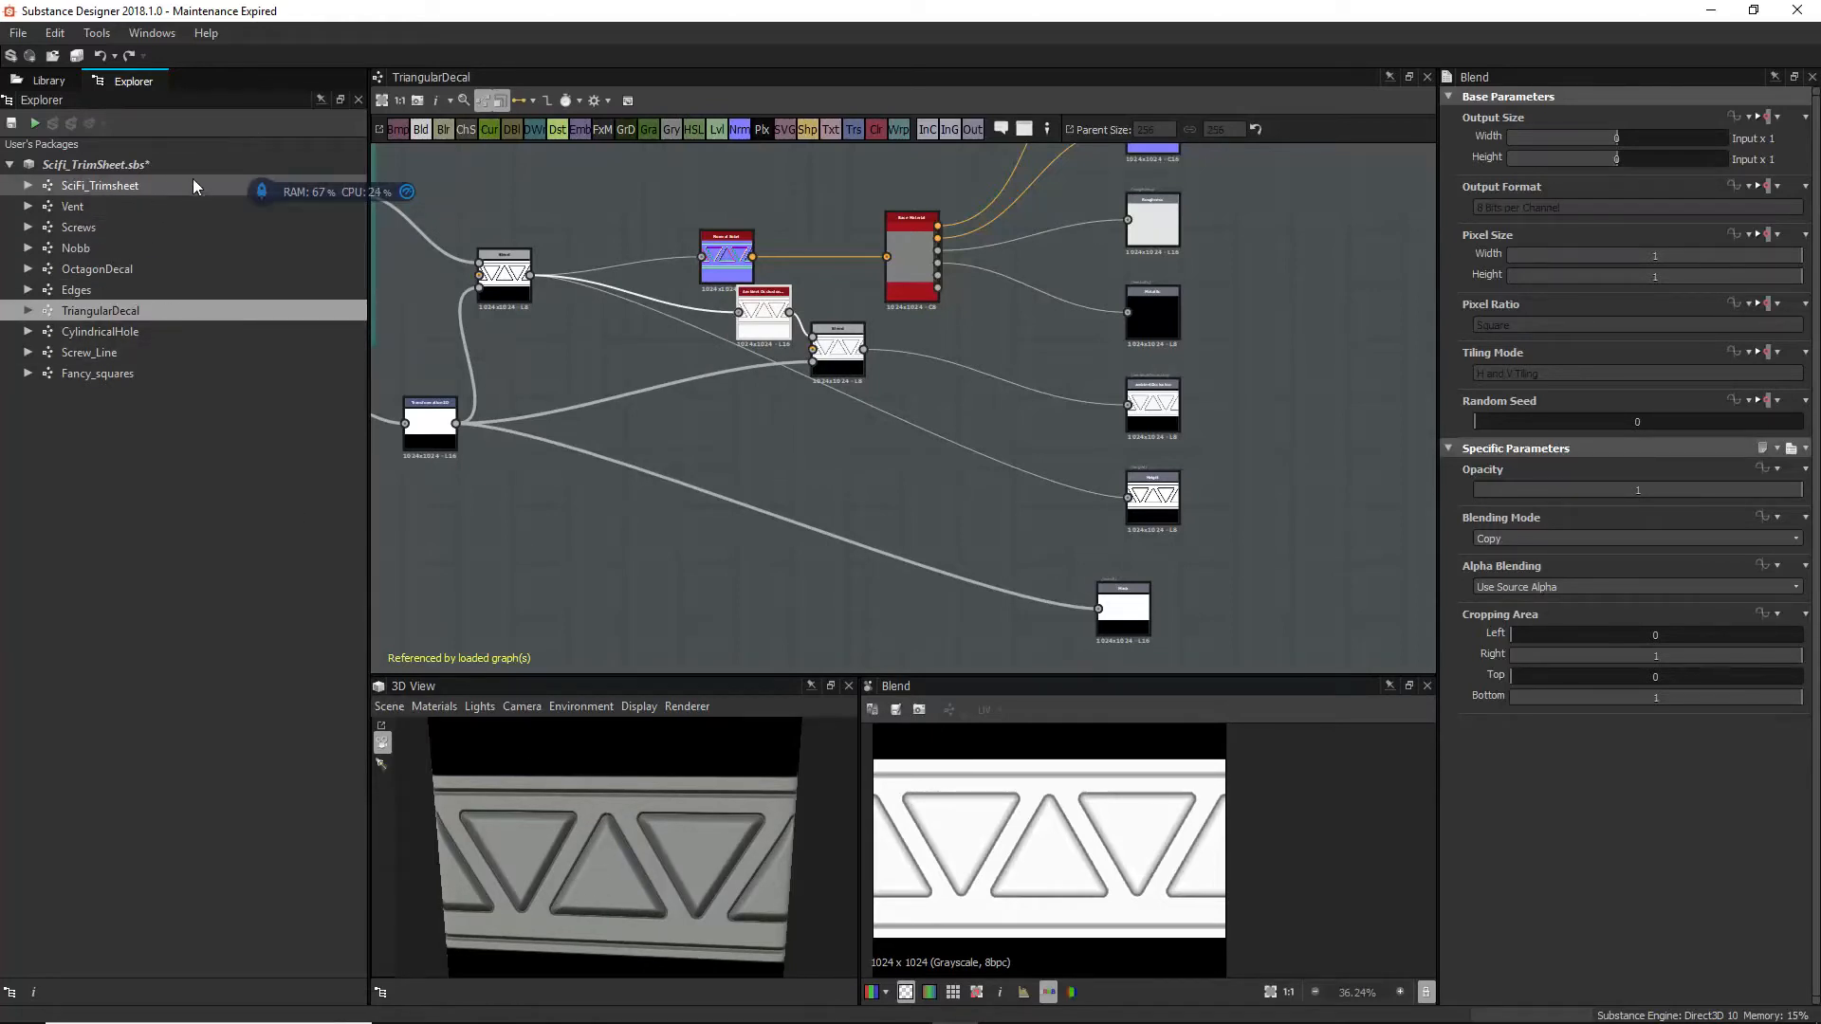
left_click(837, 352)
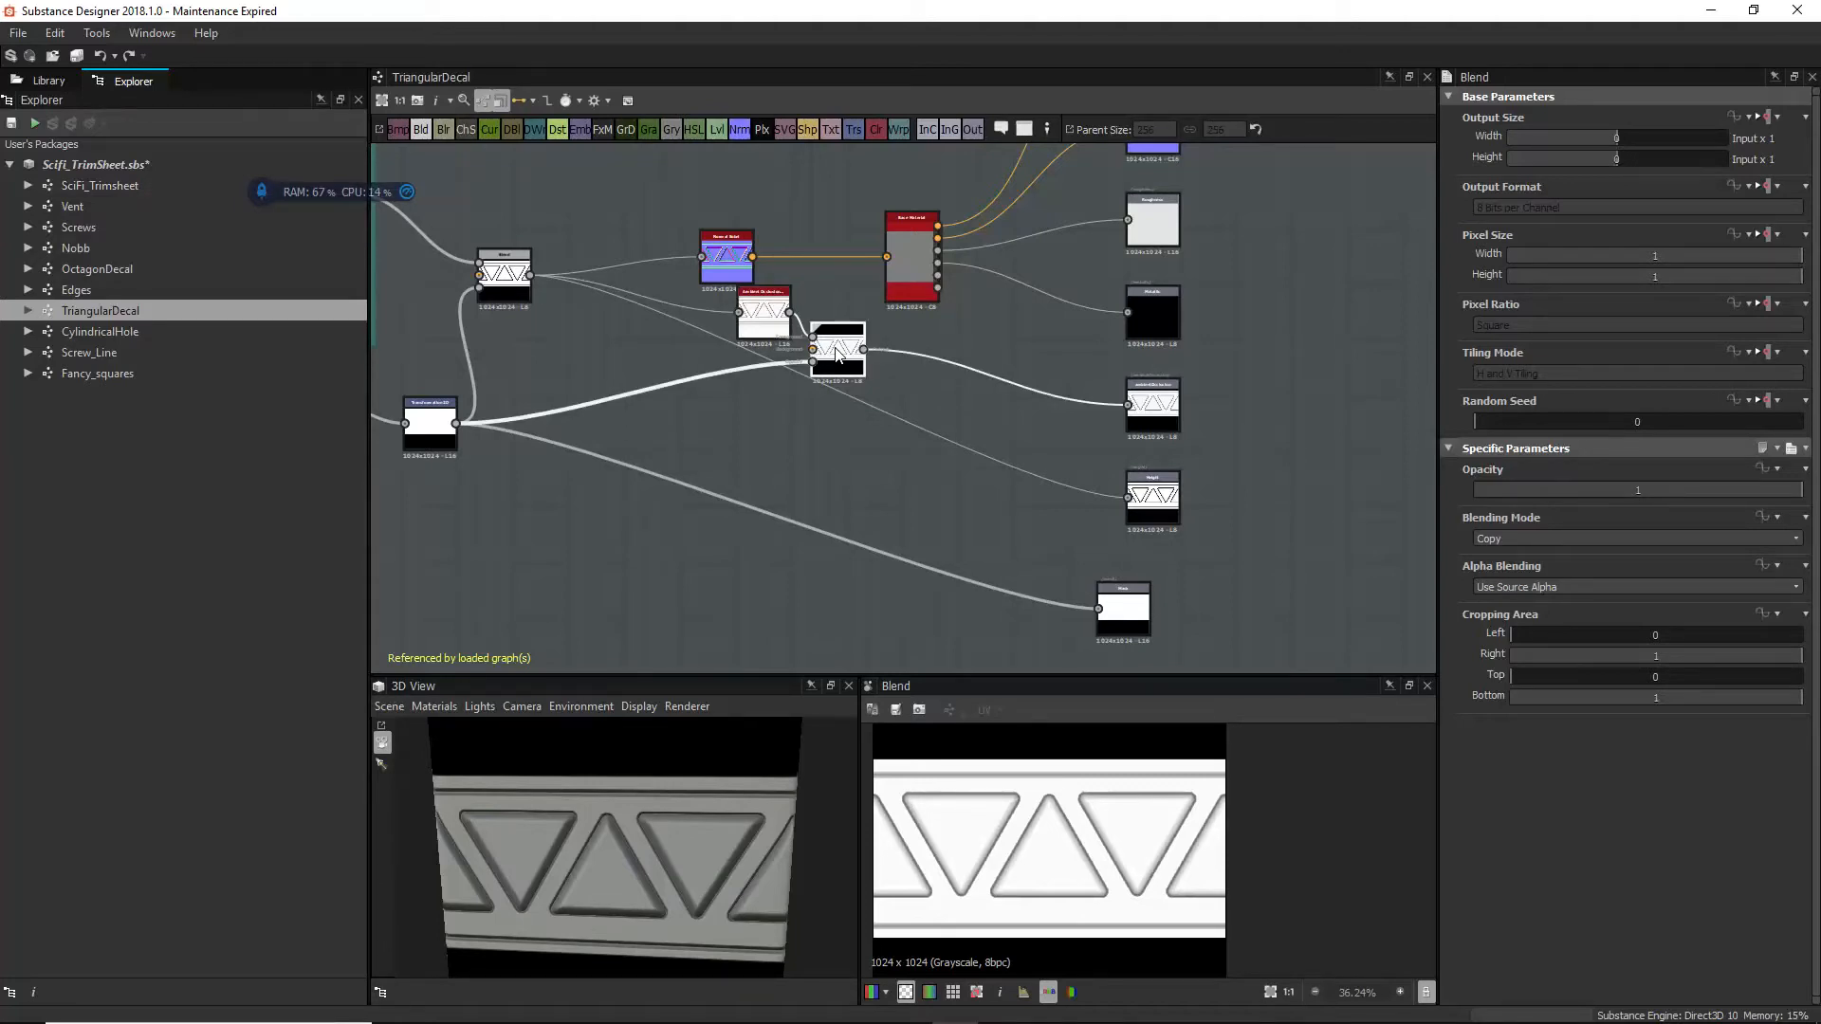
left_click(93, 188)
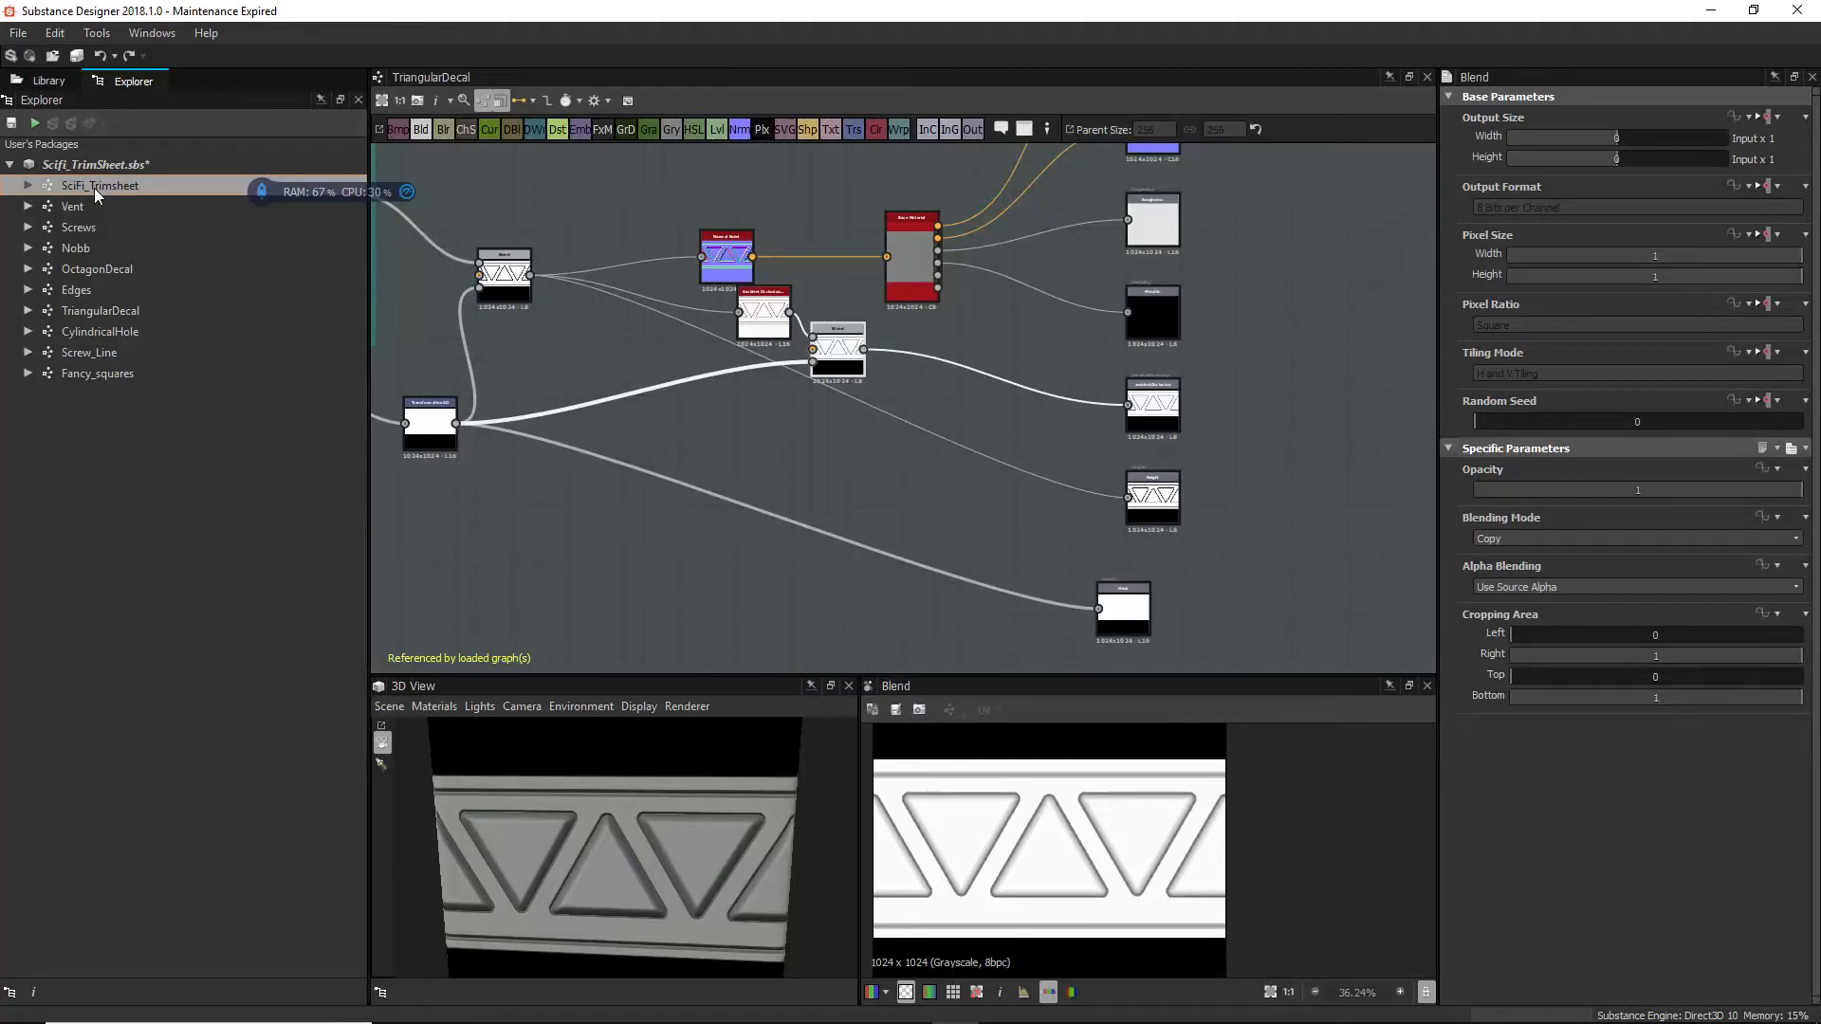
left_click(130, 314)
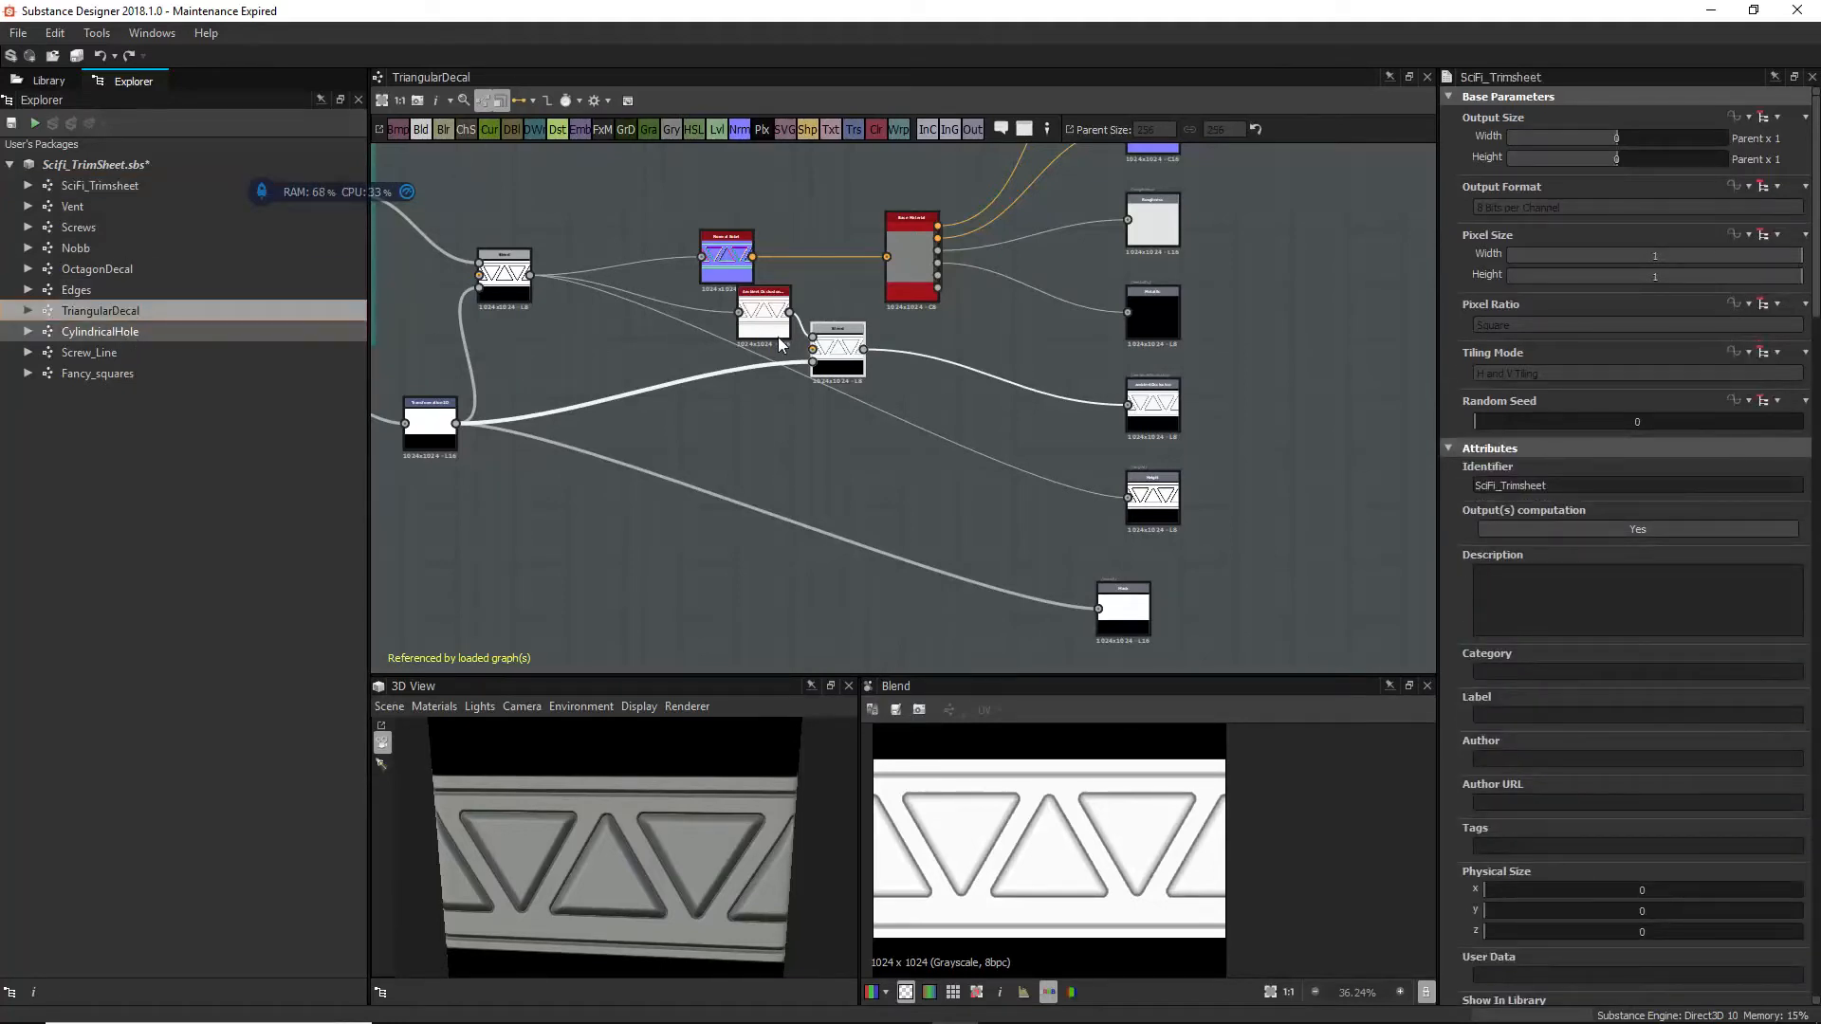
left_click(124, 330)
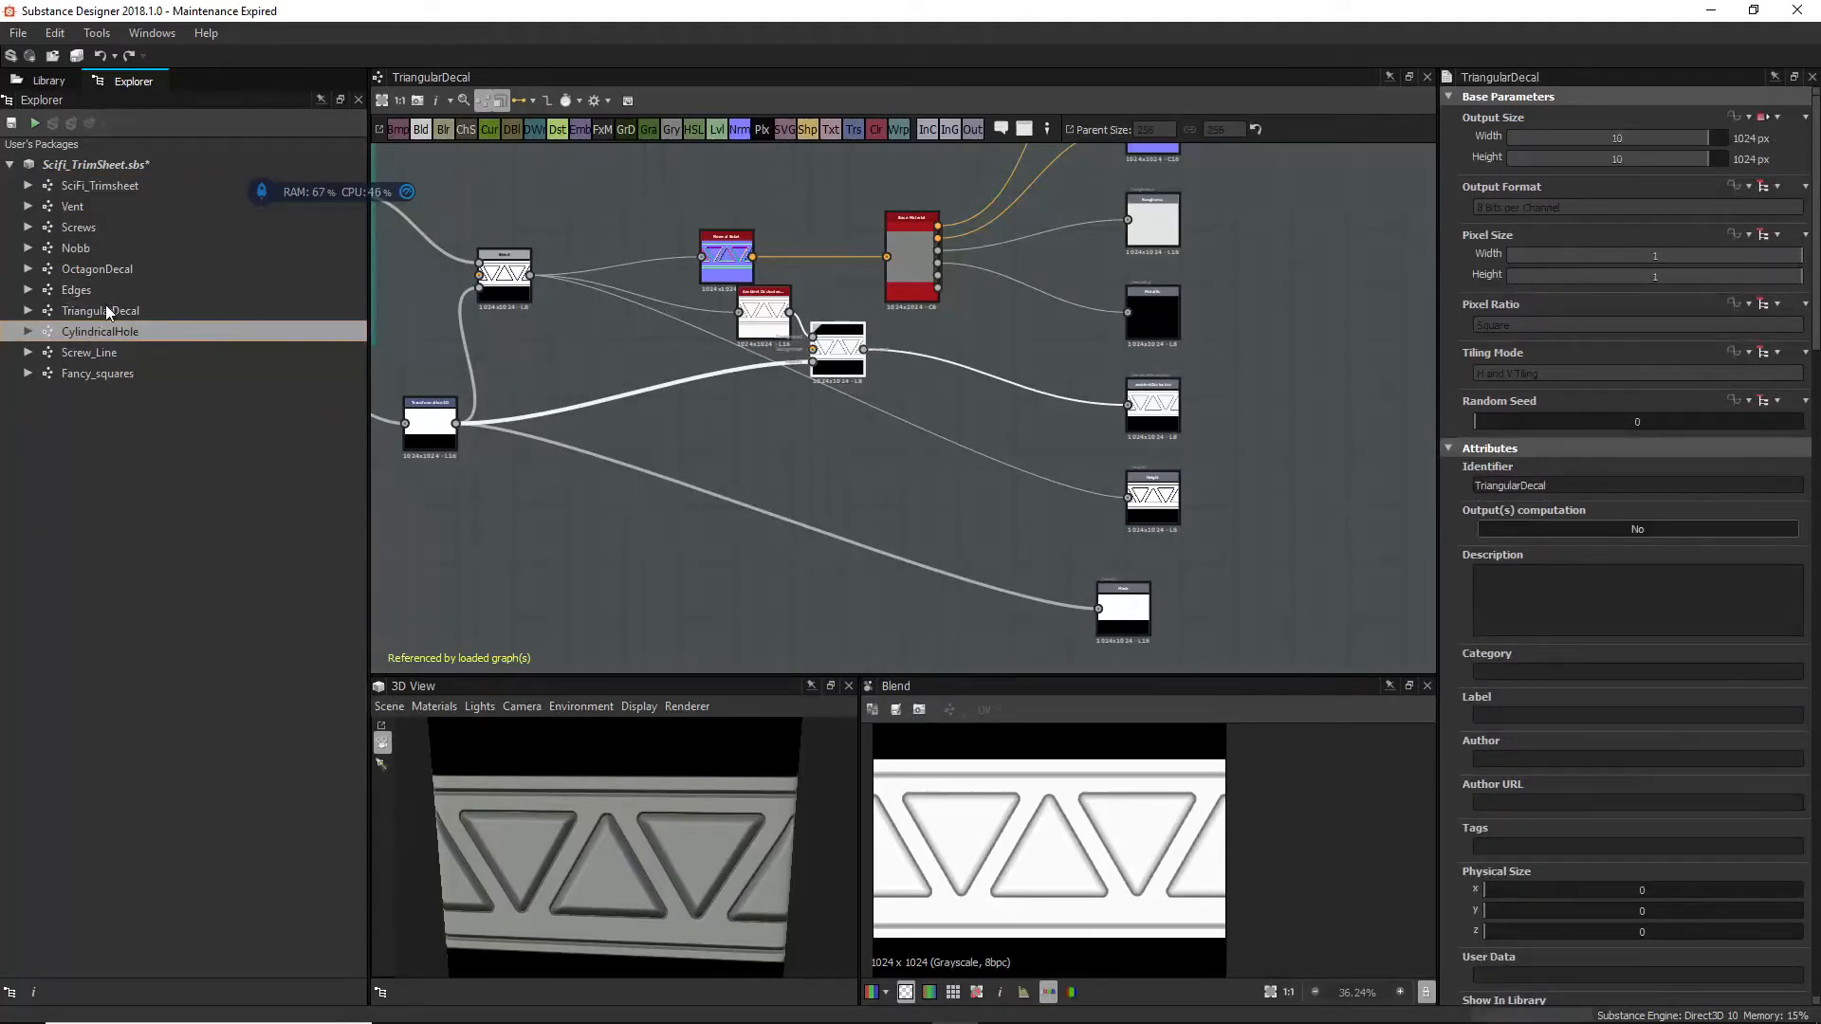
left_click(107, 305)
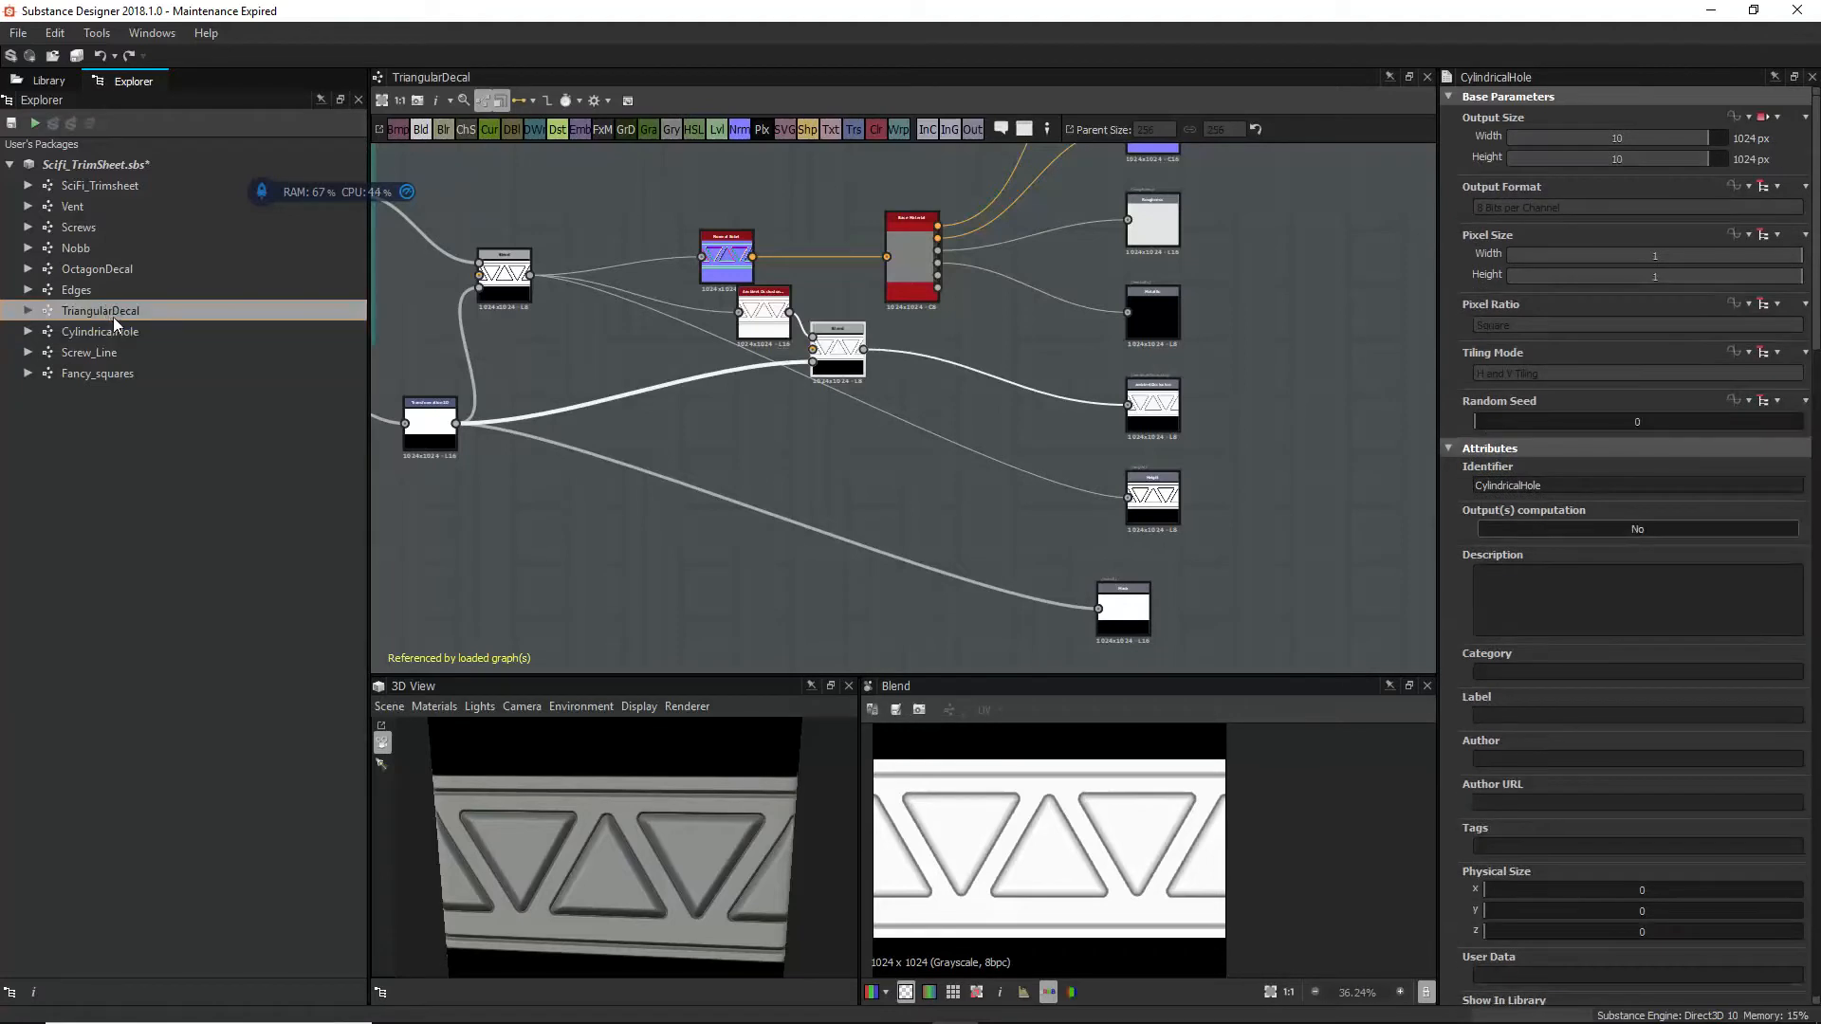
Step: Delete the Blend node after Ambient Occlusion and reconnect Ambient Occlusion directly to the ambientOcclusion output
left_click(840, 341)
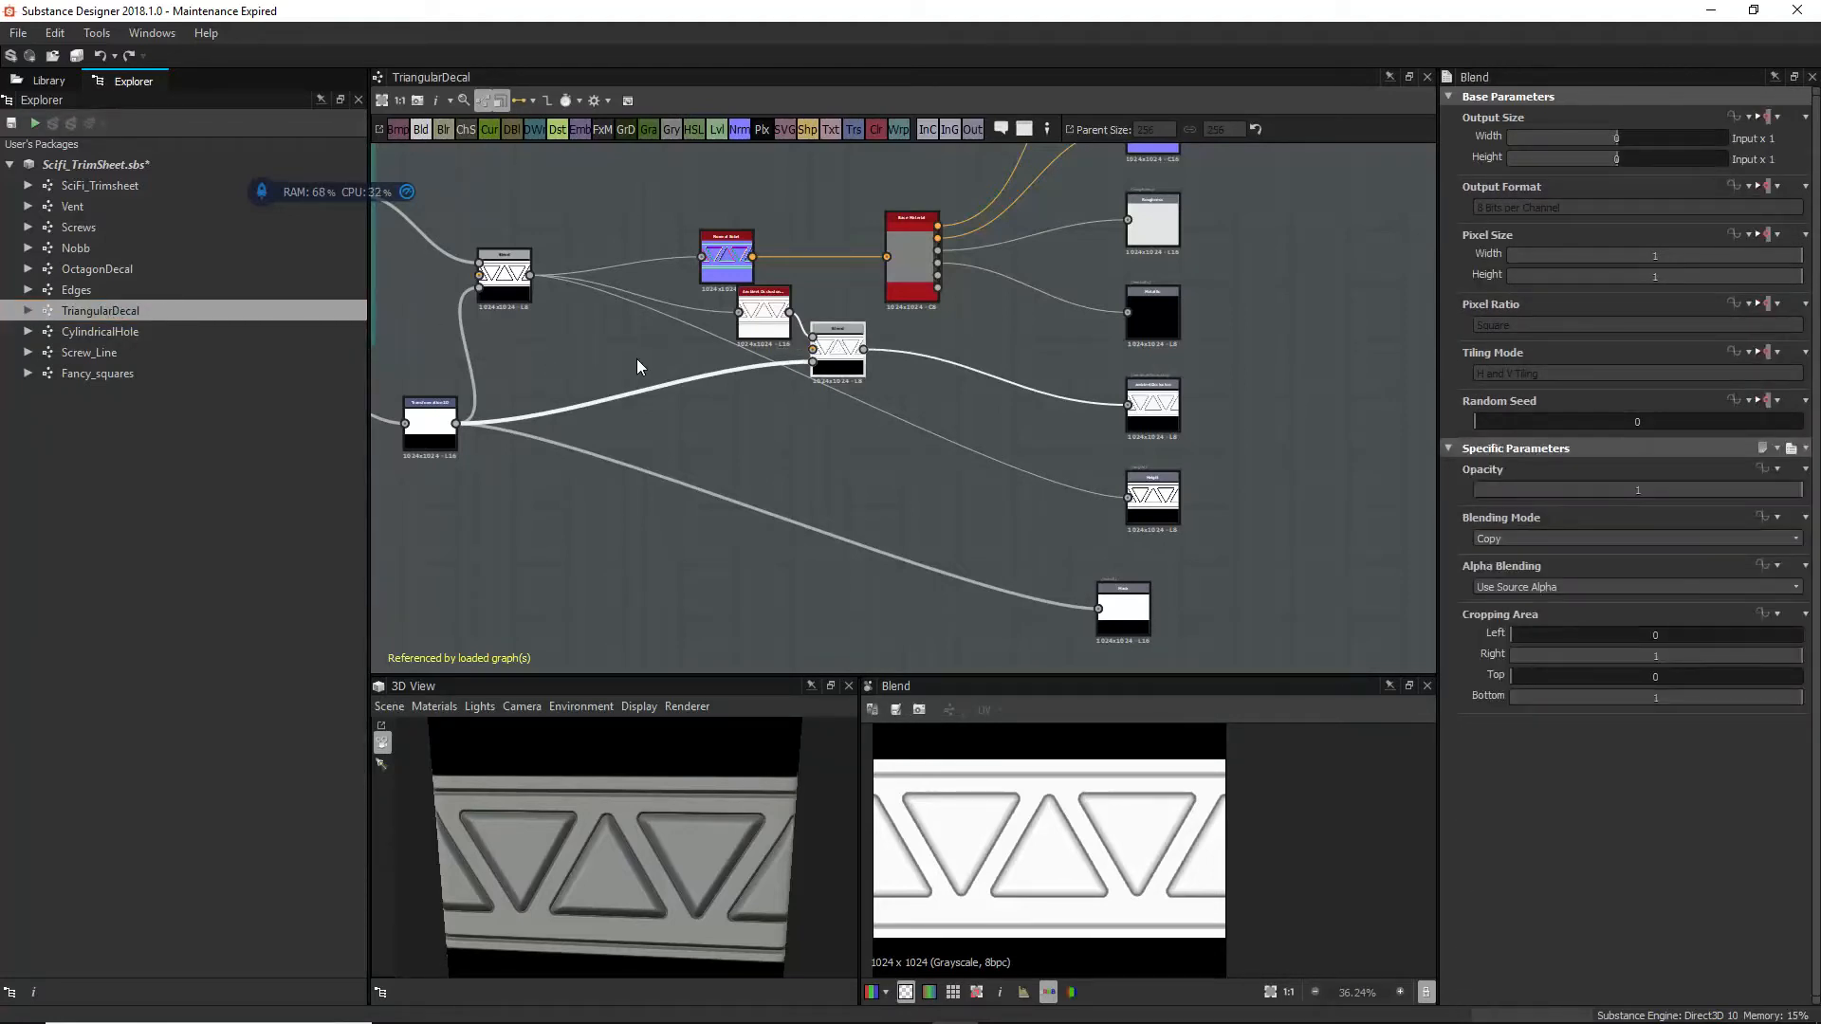
key("Delete")
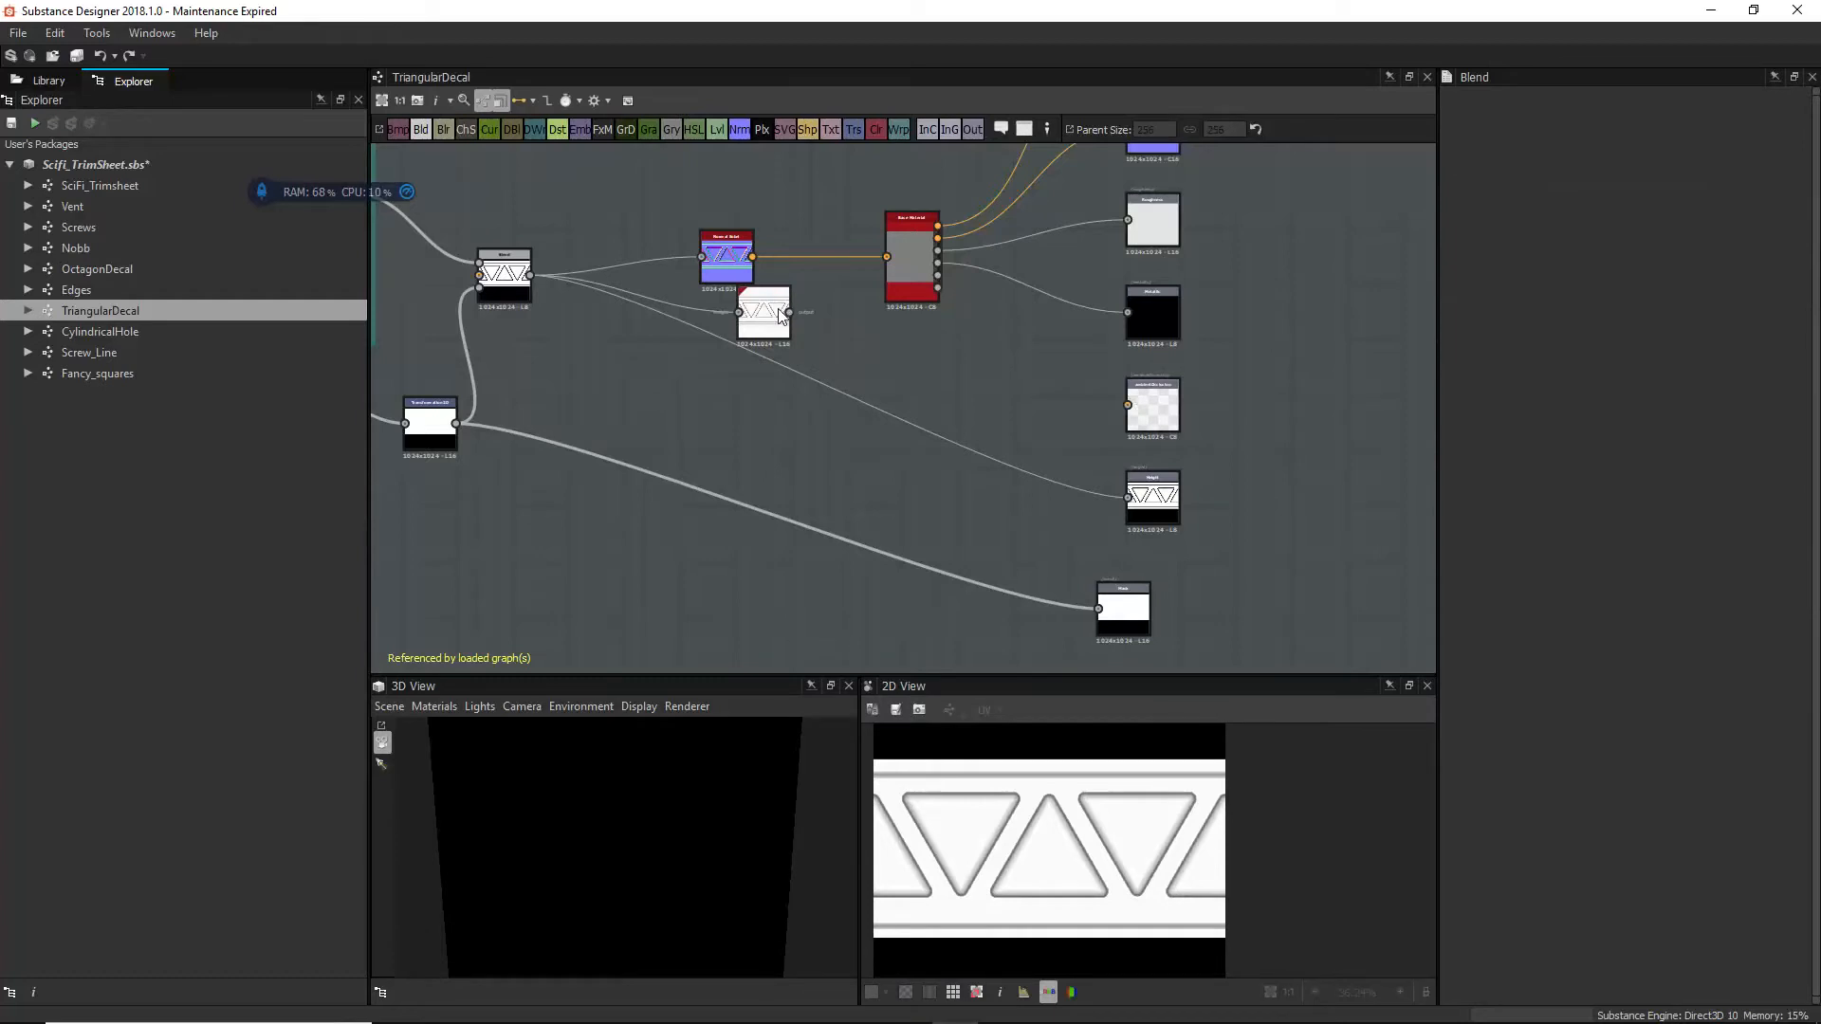
left_click_drag(789, 312, 1128, 405)
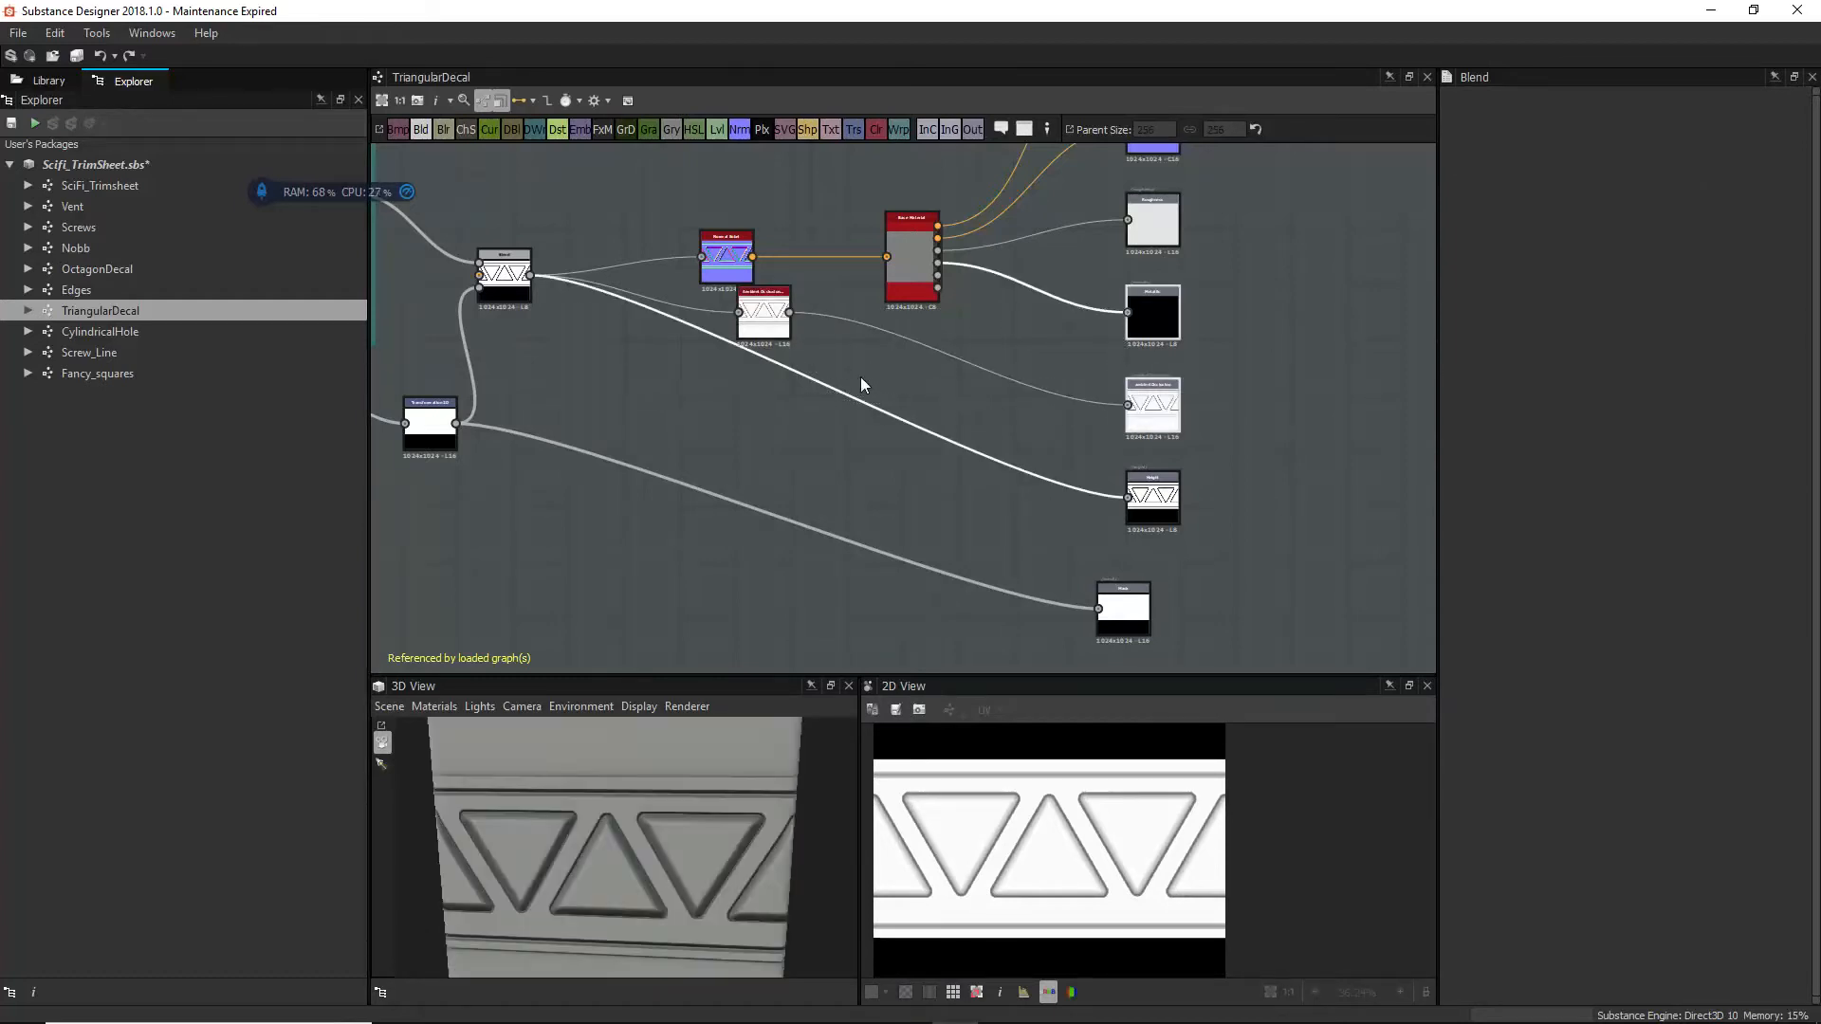
Step: Preview the Normal Sobel node and the final Blend, and move the Ambient Occlusion node clear below the Normal Sobel node
double_click(720, 264)
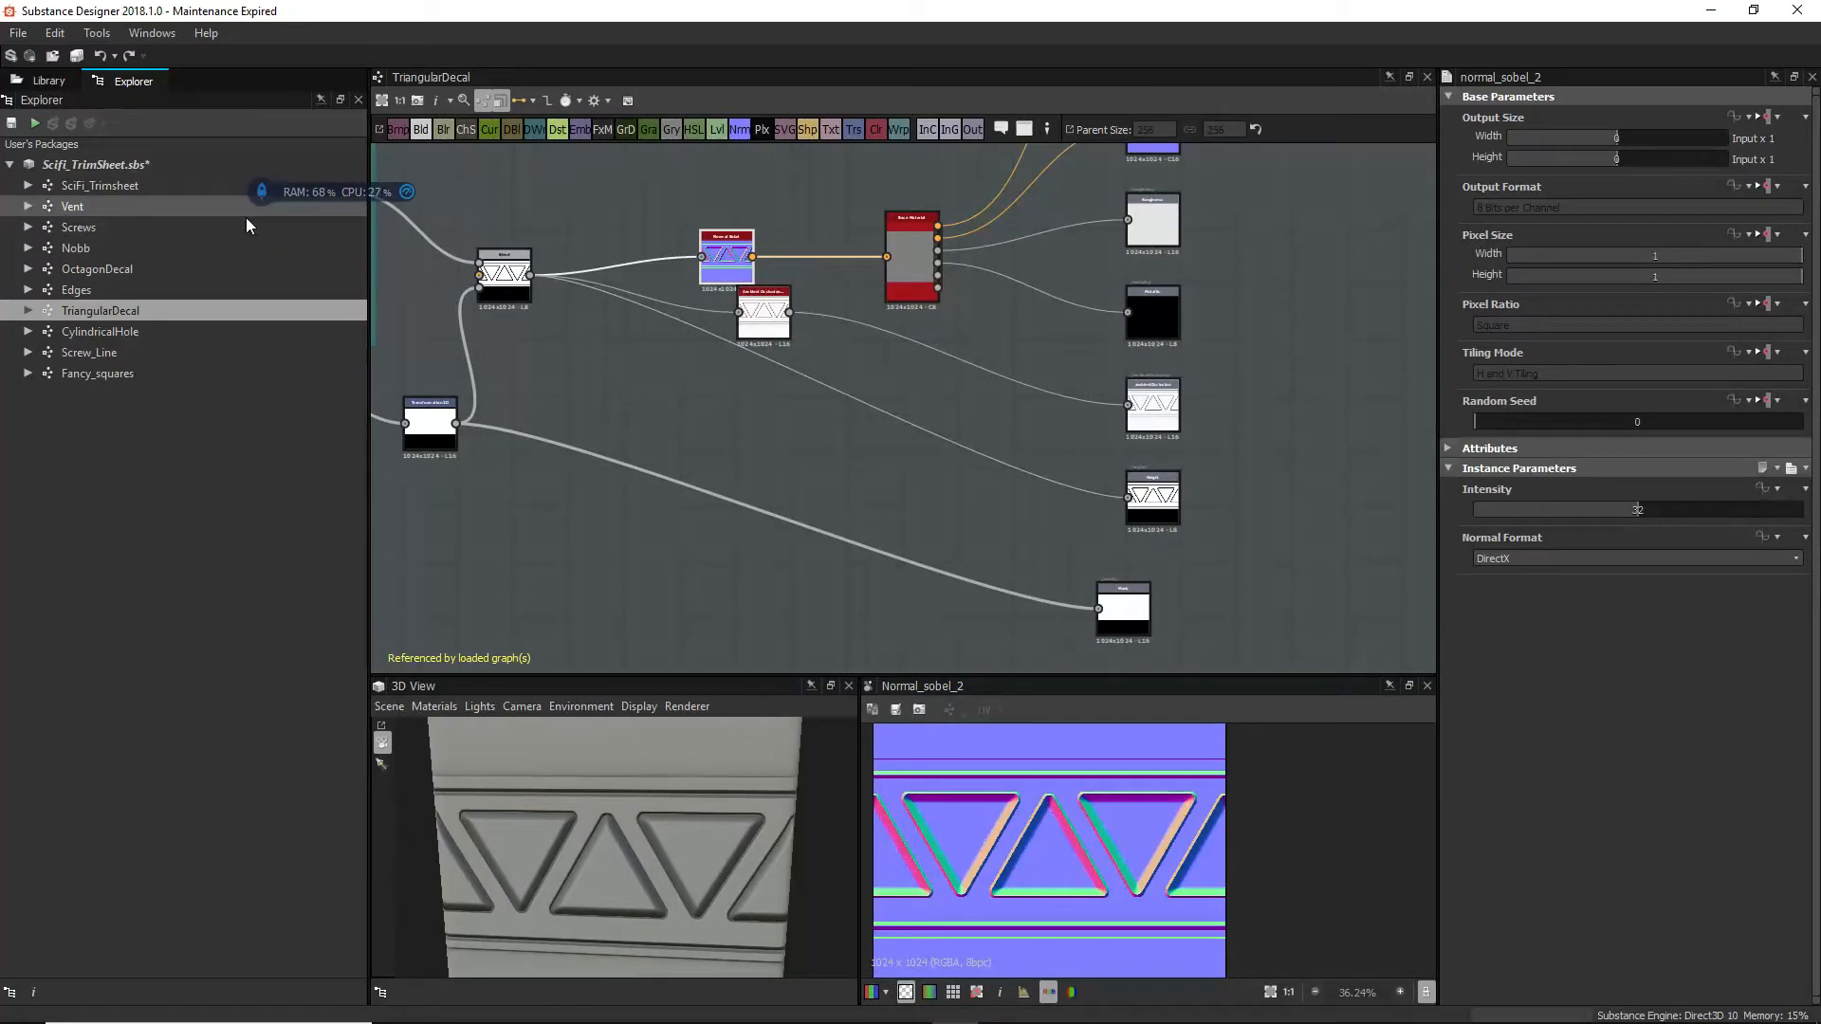
left_click_drag(754, 302, 680, 349)
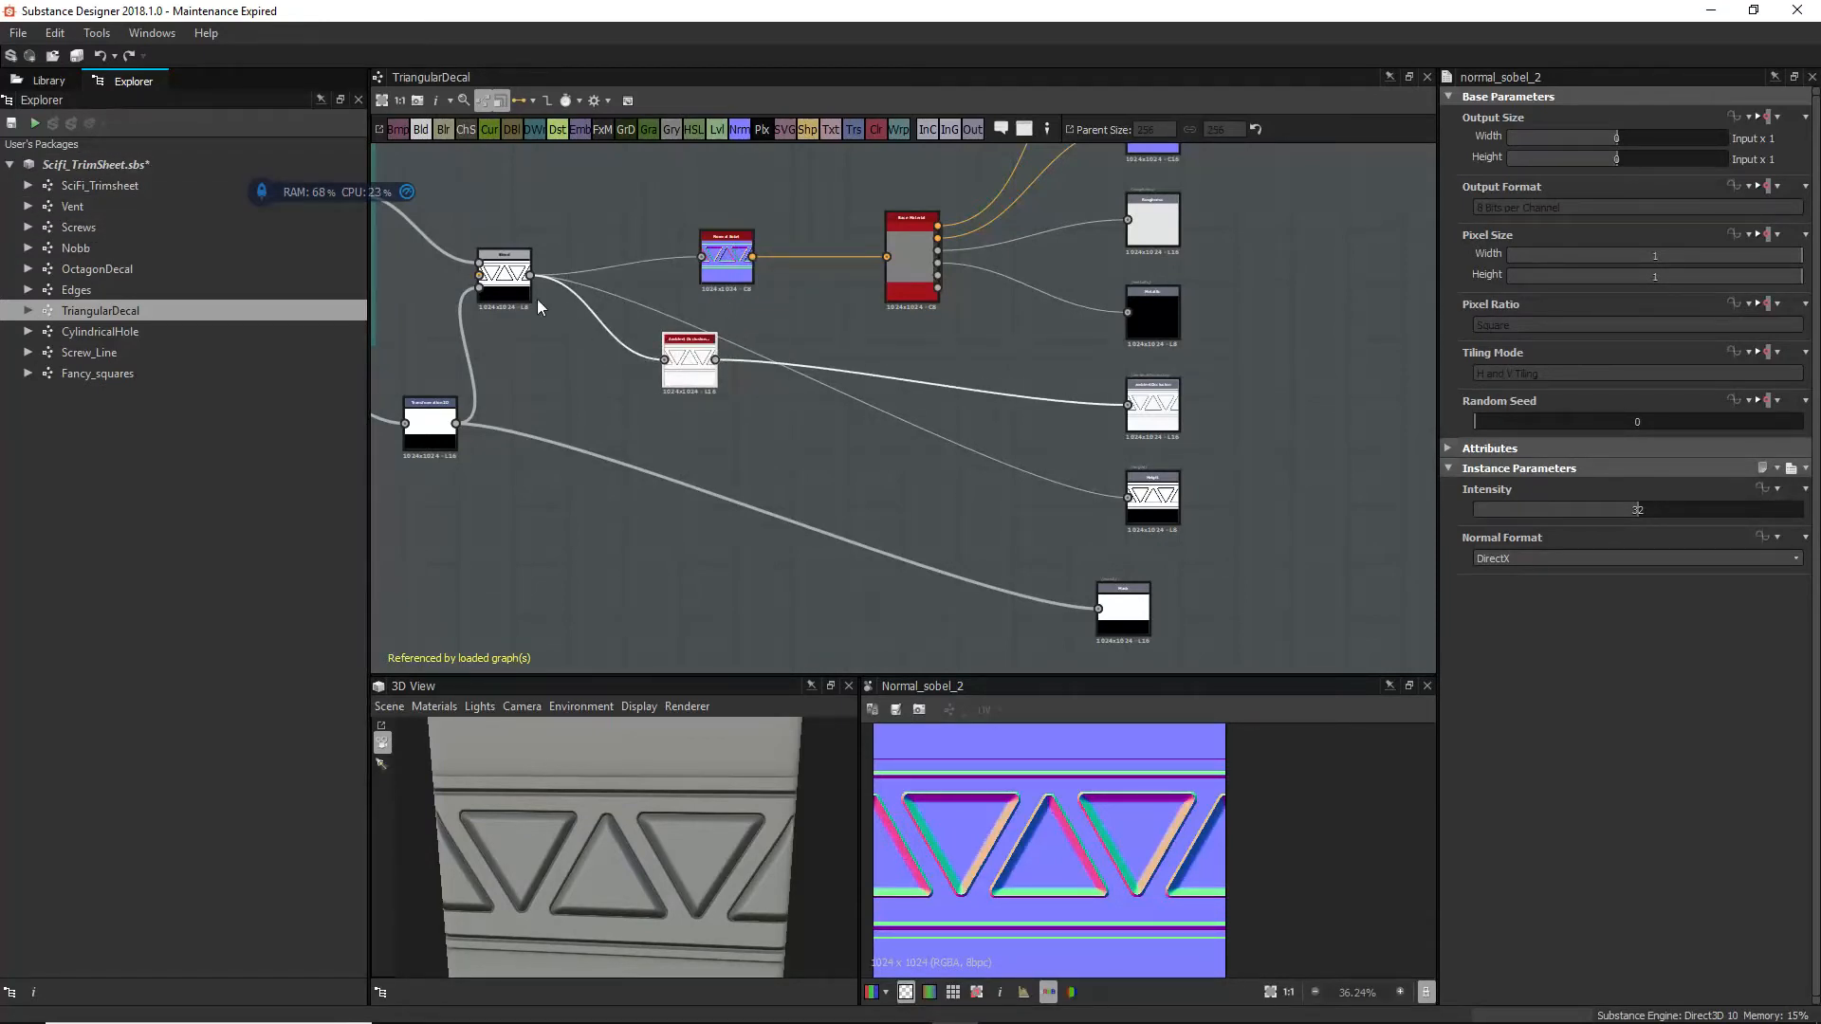
double_click(504, 273)
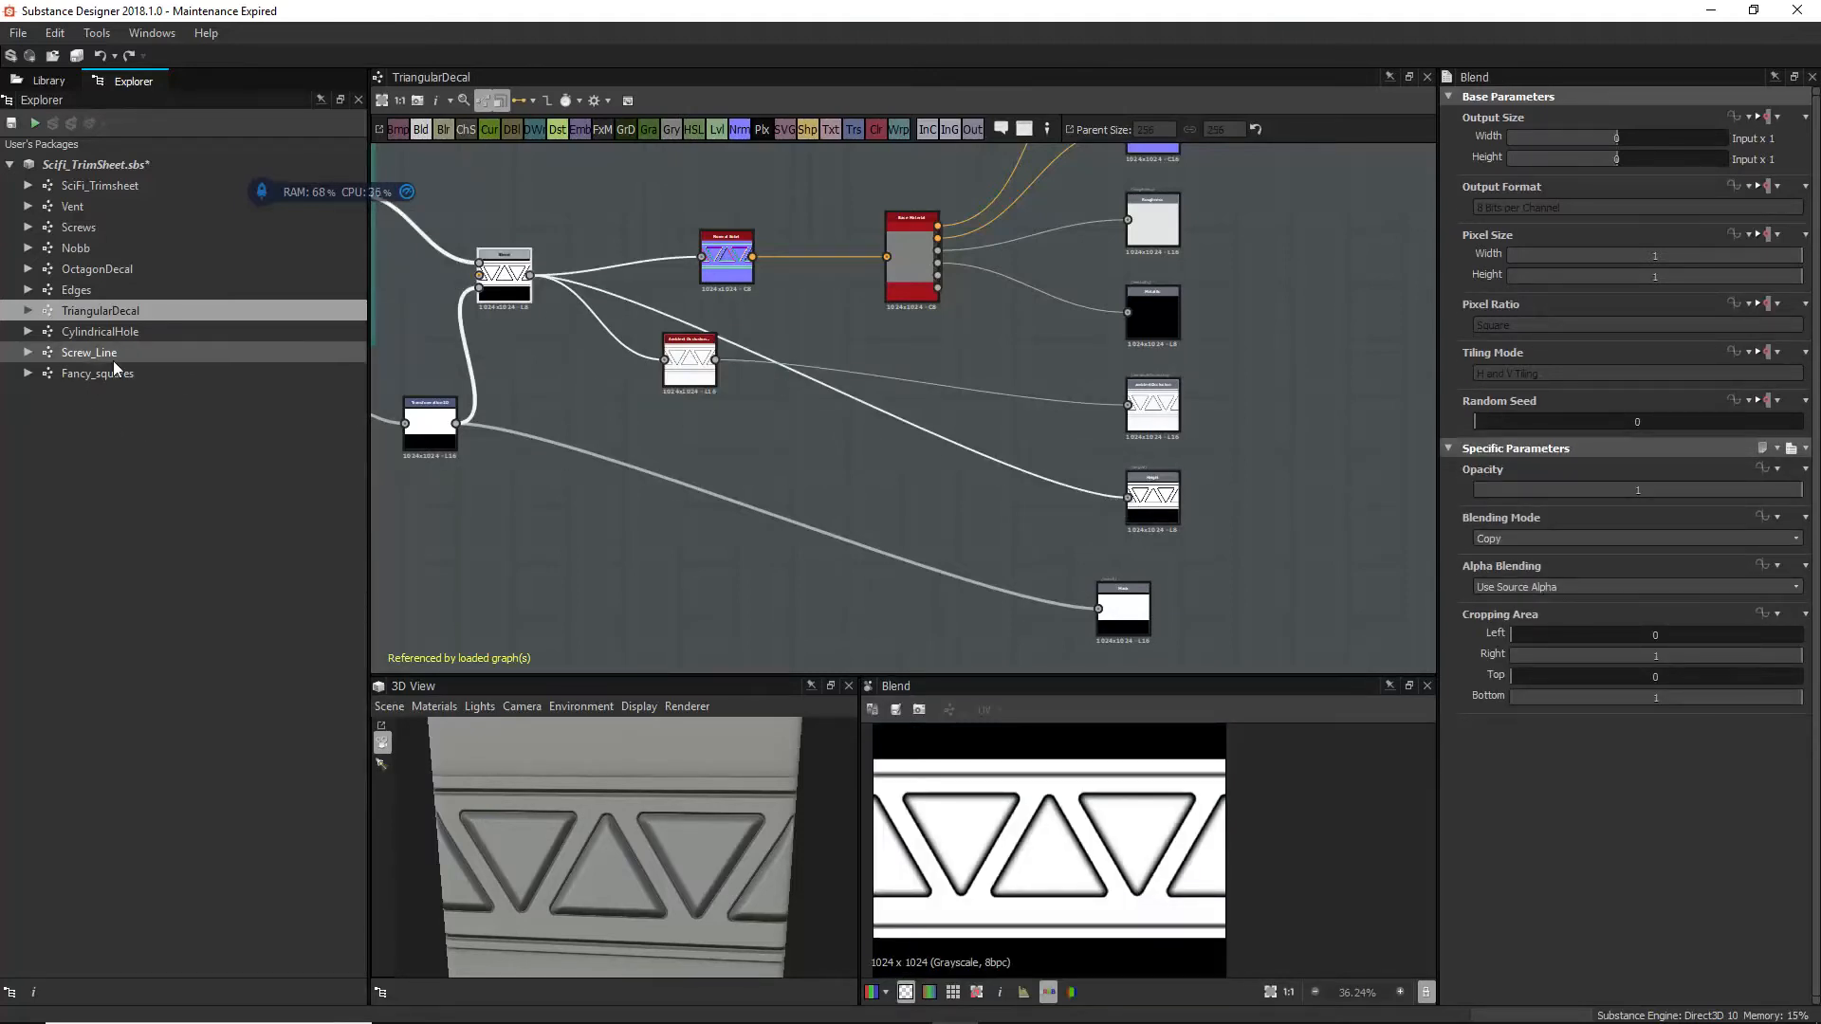
Step: Open the Screw_Line graph and look over its node network and the screw strip in the 3D preview
left_click(118, 329)
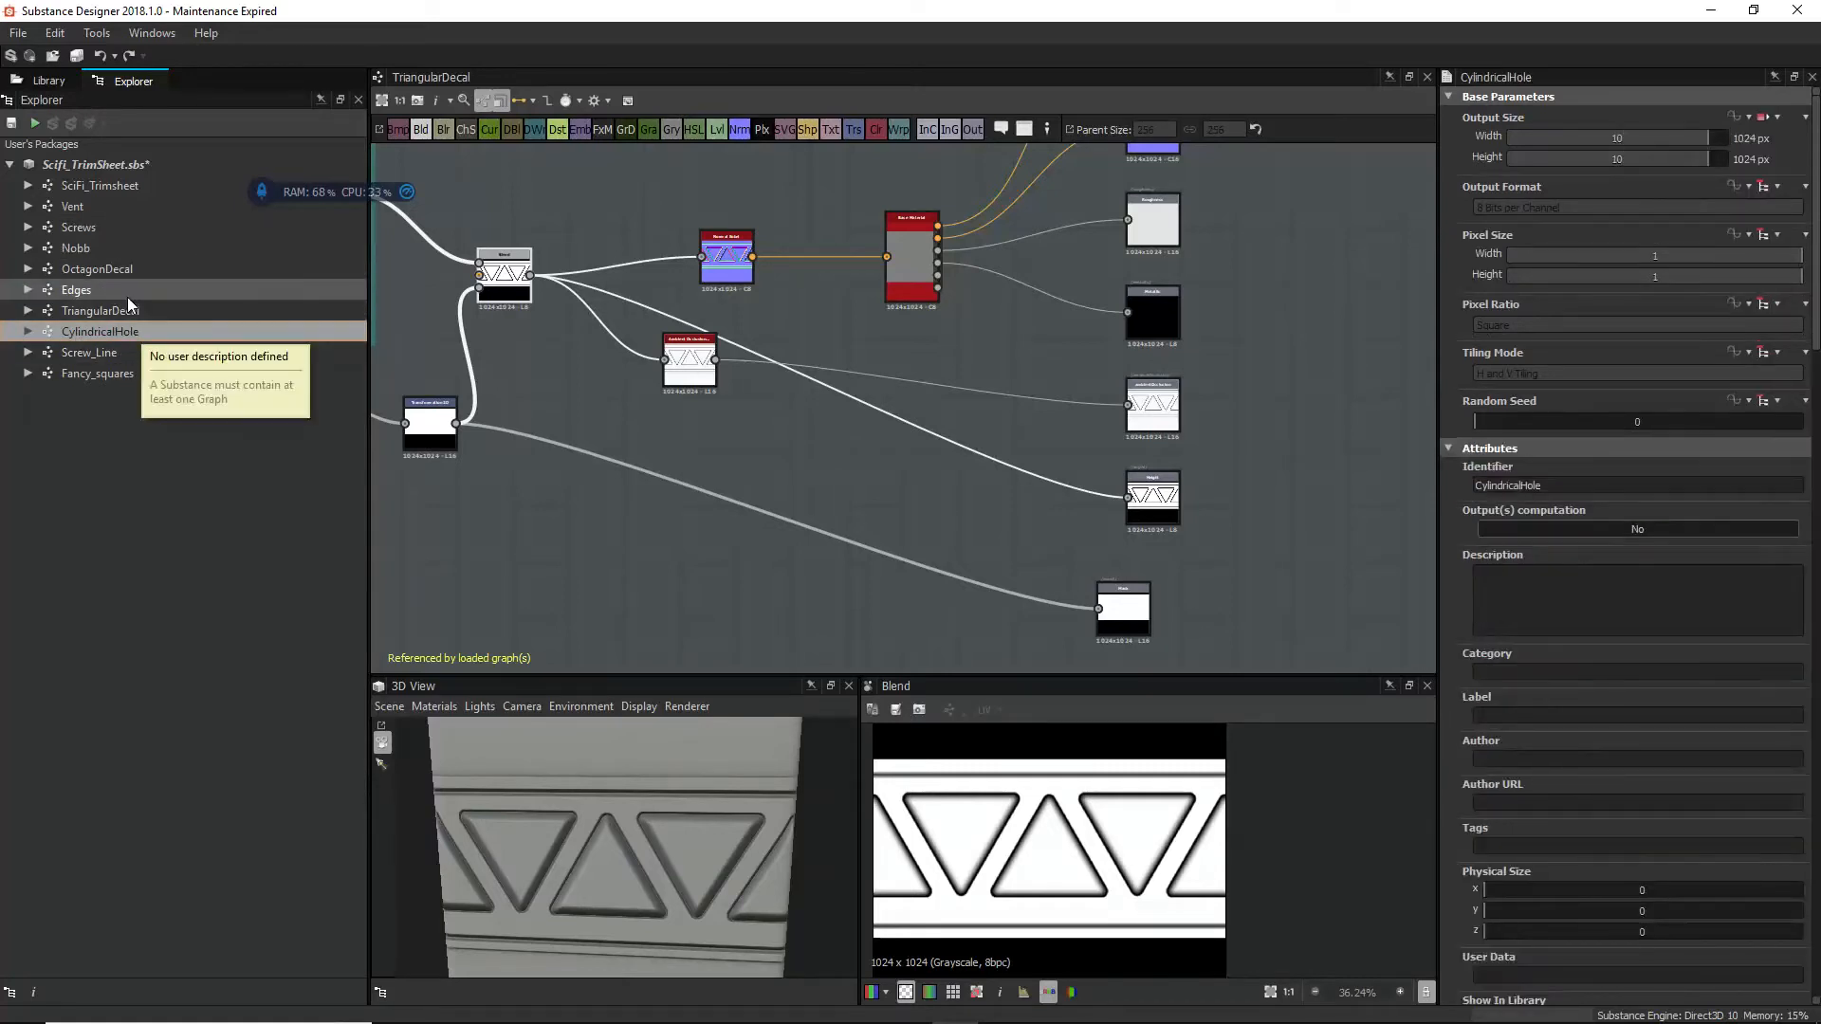
left_click(116, 355)
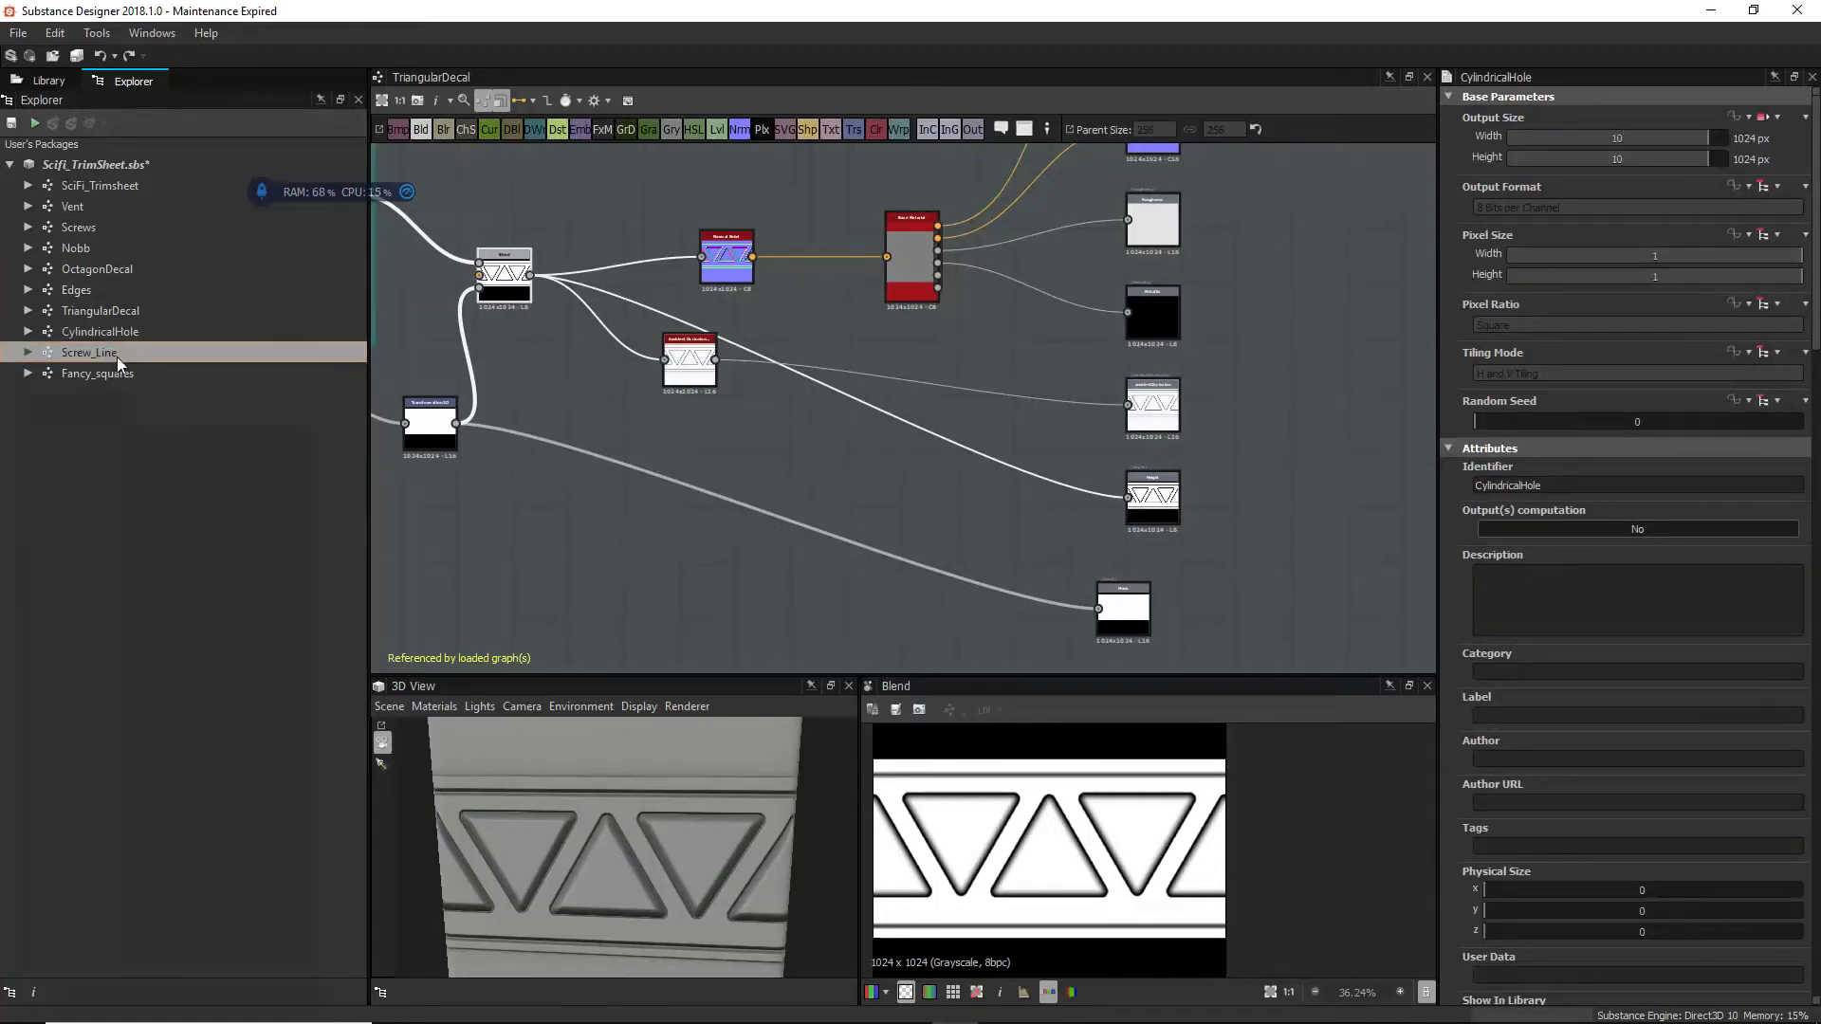
double_click(117, 355)
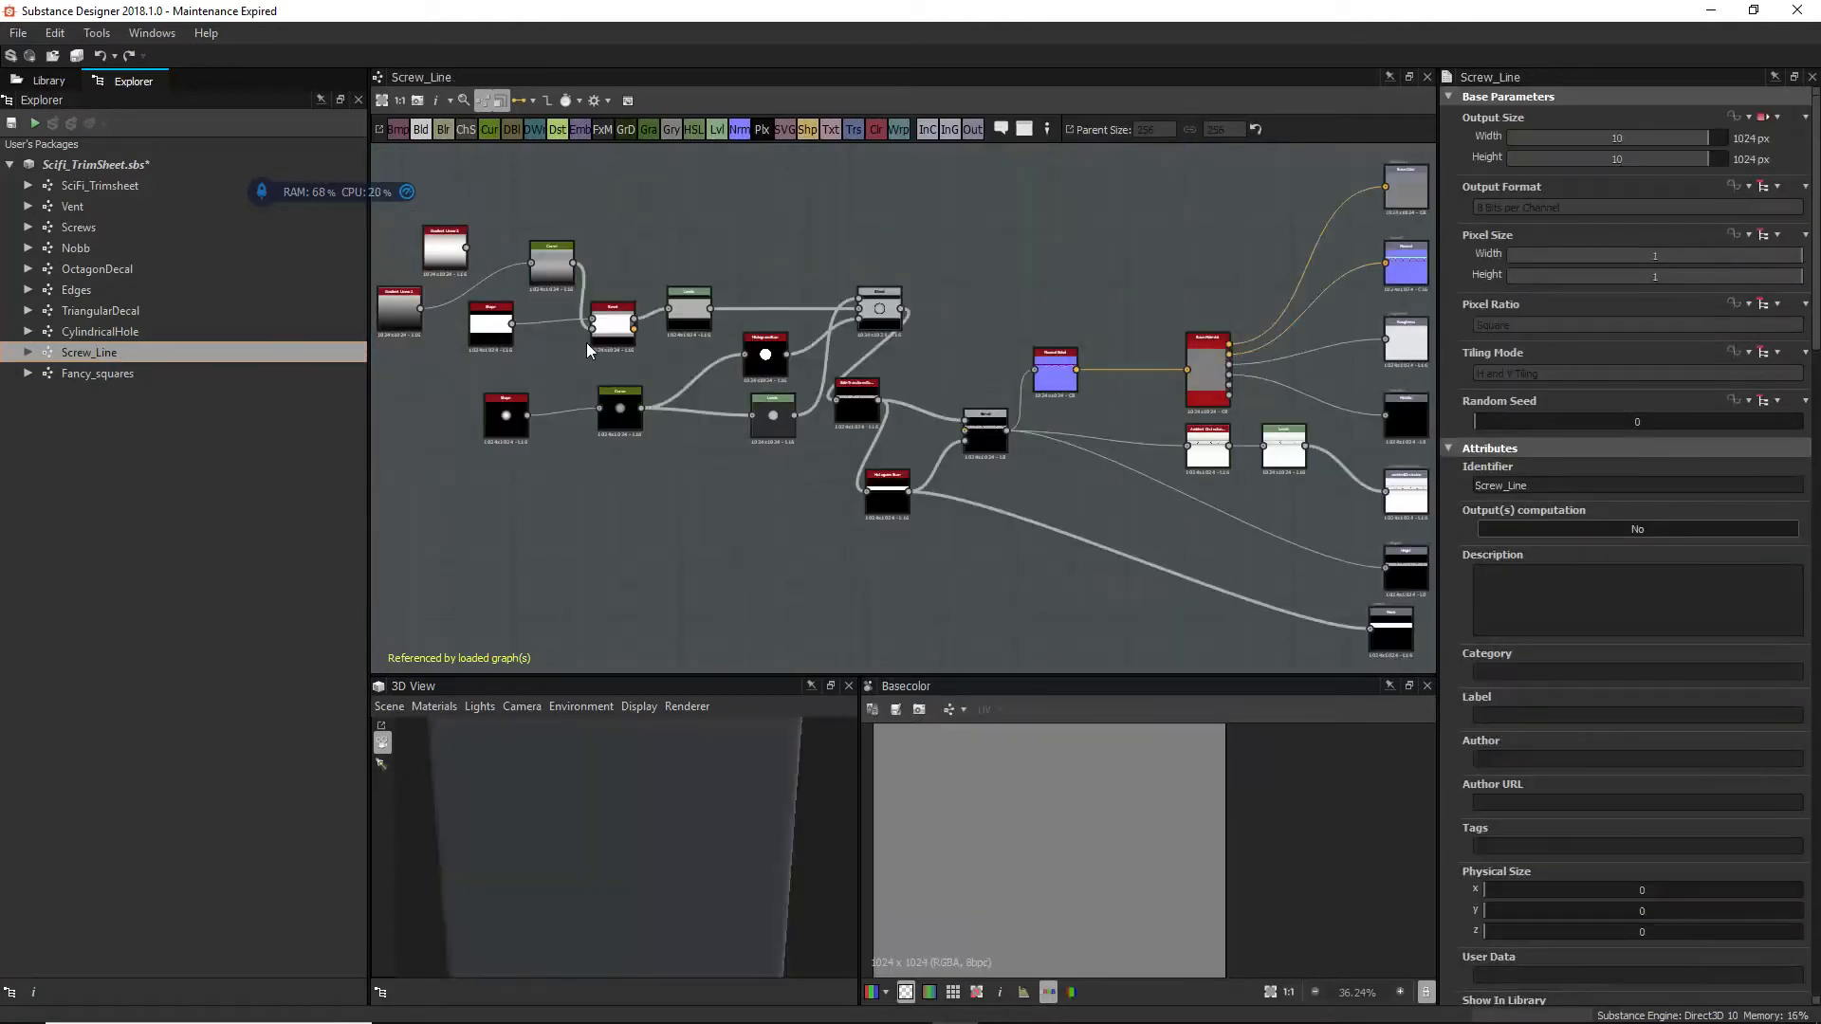
mouse_move(622, 751)
left_mouse_down()
mouse_move(675, 759)
mouse_move(639, 753)
left_mouse_up()
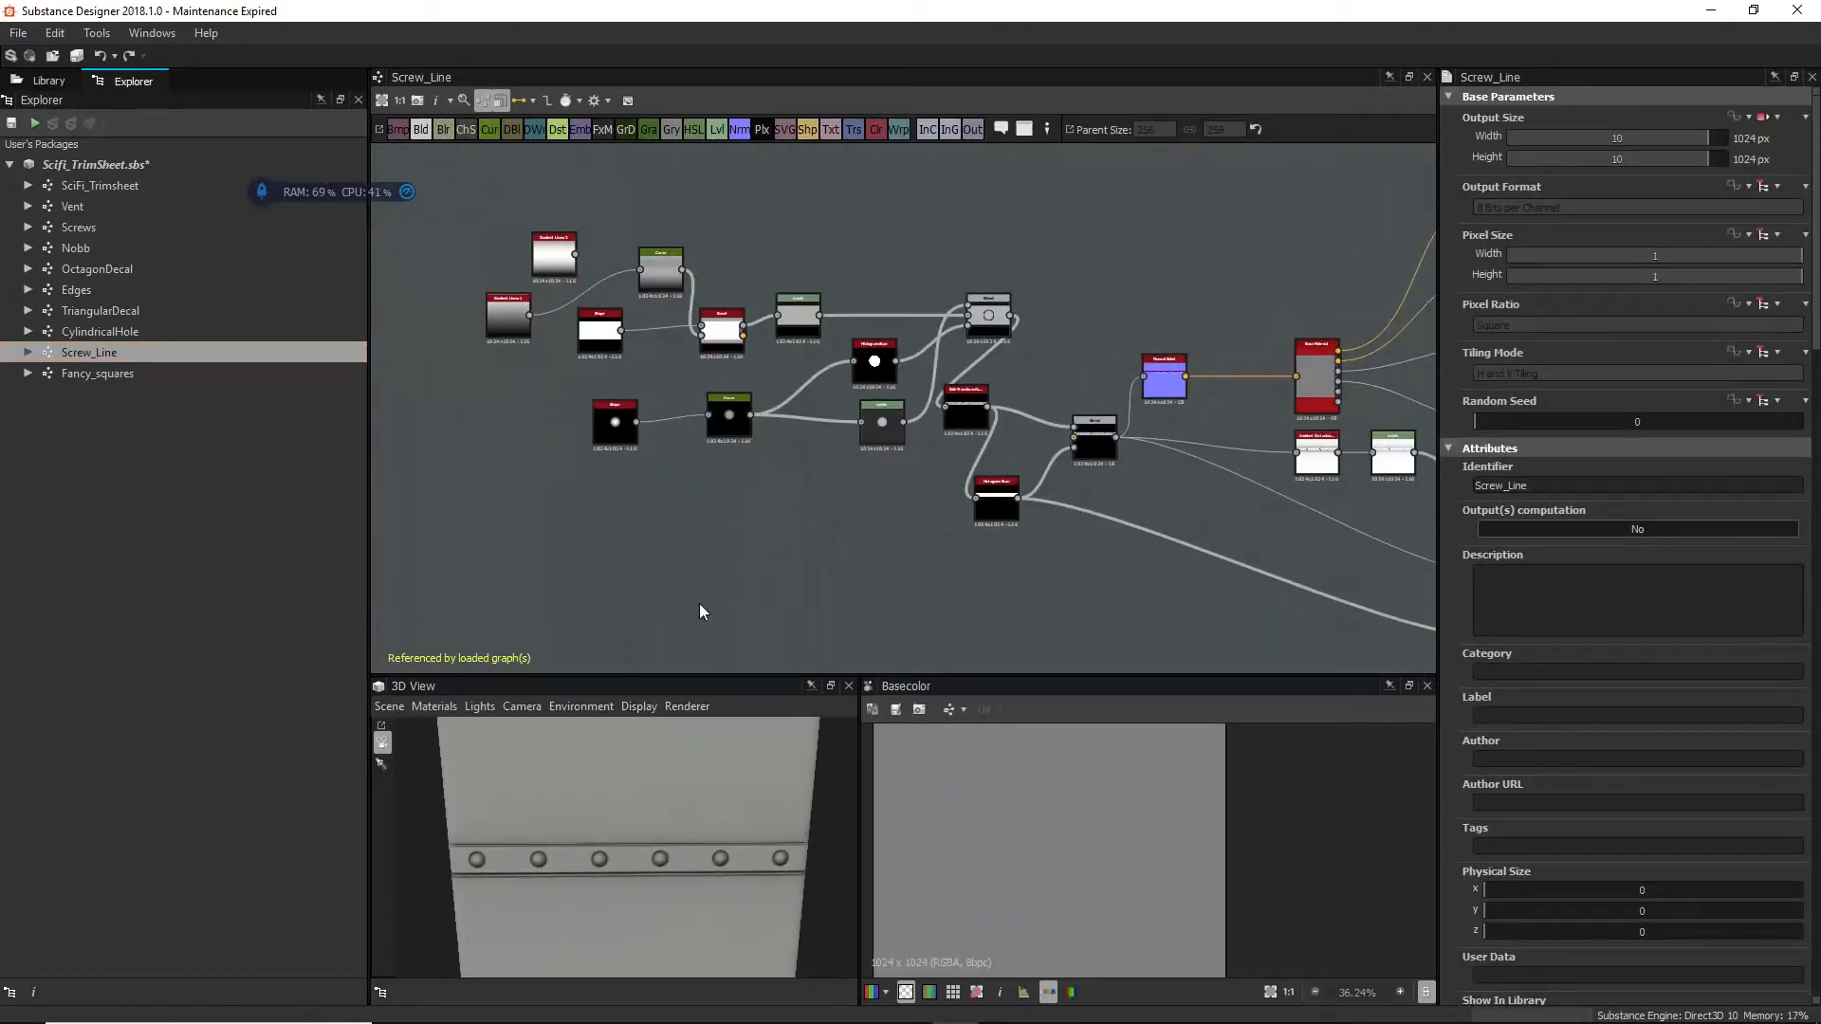
scroll(664, 412, "down", 2)
scroll(633, 387, "up", 2)
mouse_move(756, 260)
middle_mouse_down()
mouse_move(715, 323)
mouse_move(716, 289)
mouse_move(790, 309)
mouse_move(754, 249)
middle_mouse_up()
scroll(790, 310, "down", 3)
scroll(774, 357, "up", 5)
scroll(772, 349, "up", 1)
Step: Preview the Gradient Linear 1 node with the whole image fitted in the 2D view
double_click(520, 302)
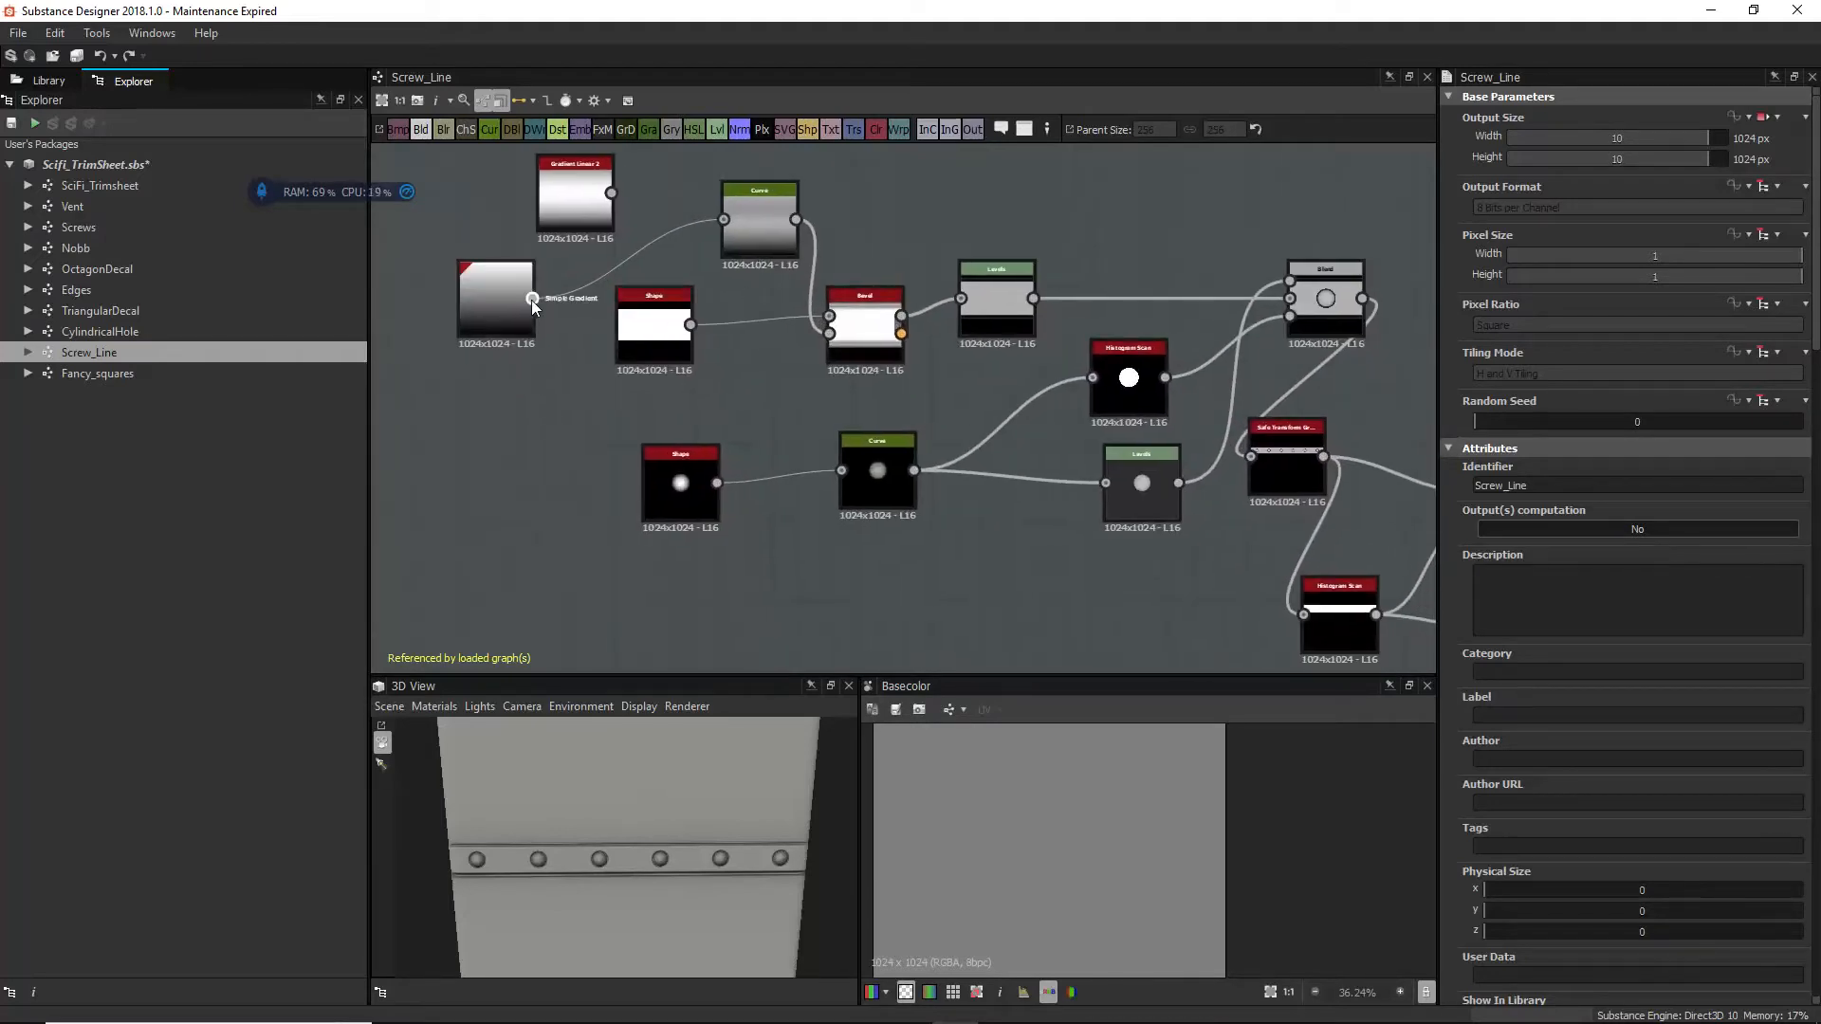
key("f")
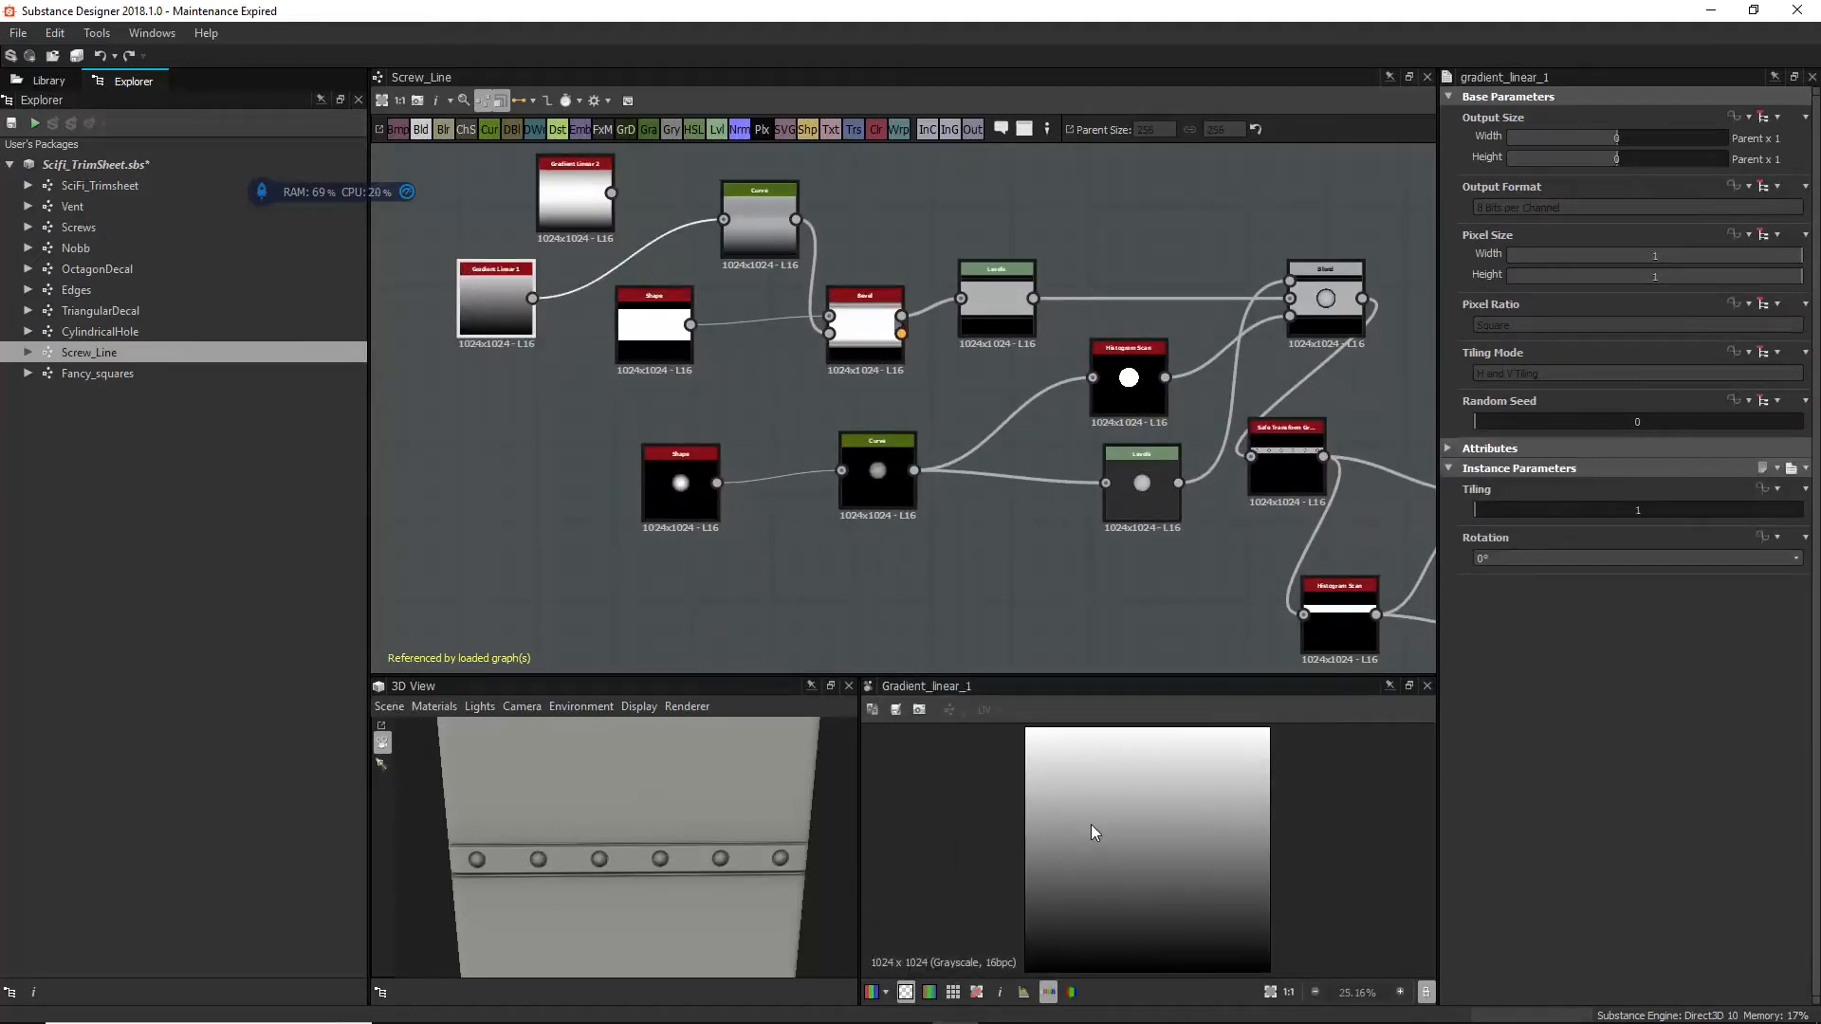
scroll(869, 420, "down", 1)
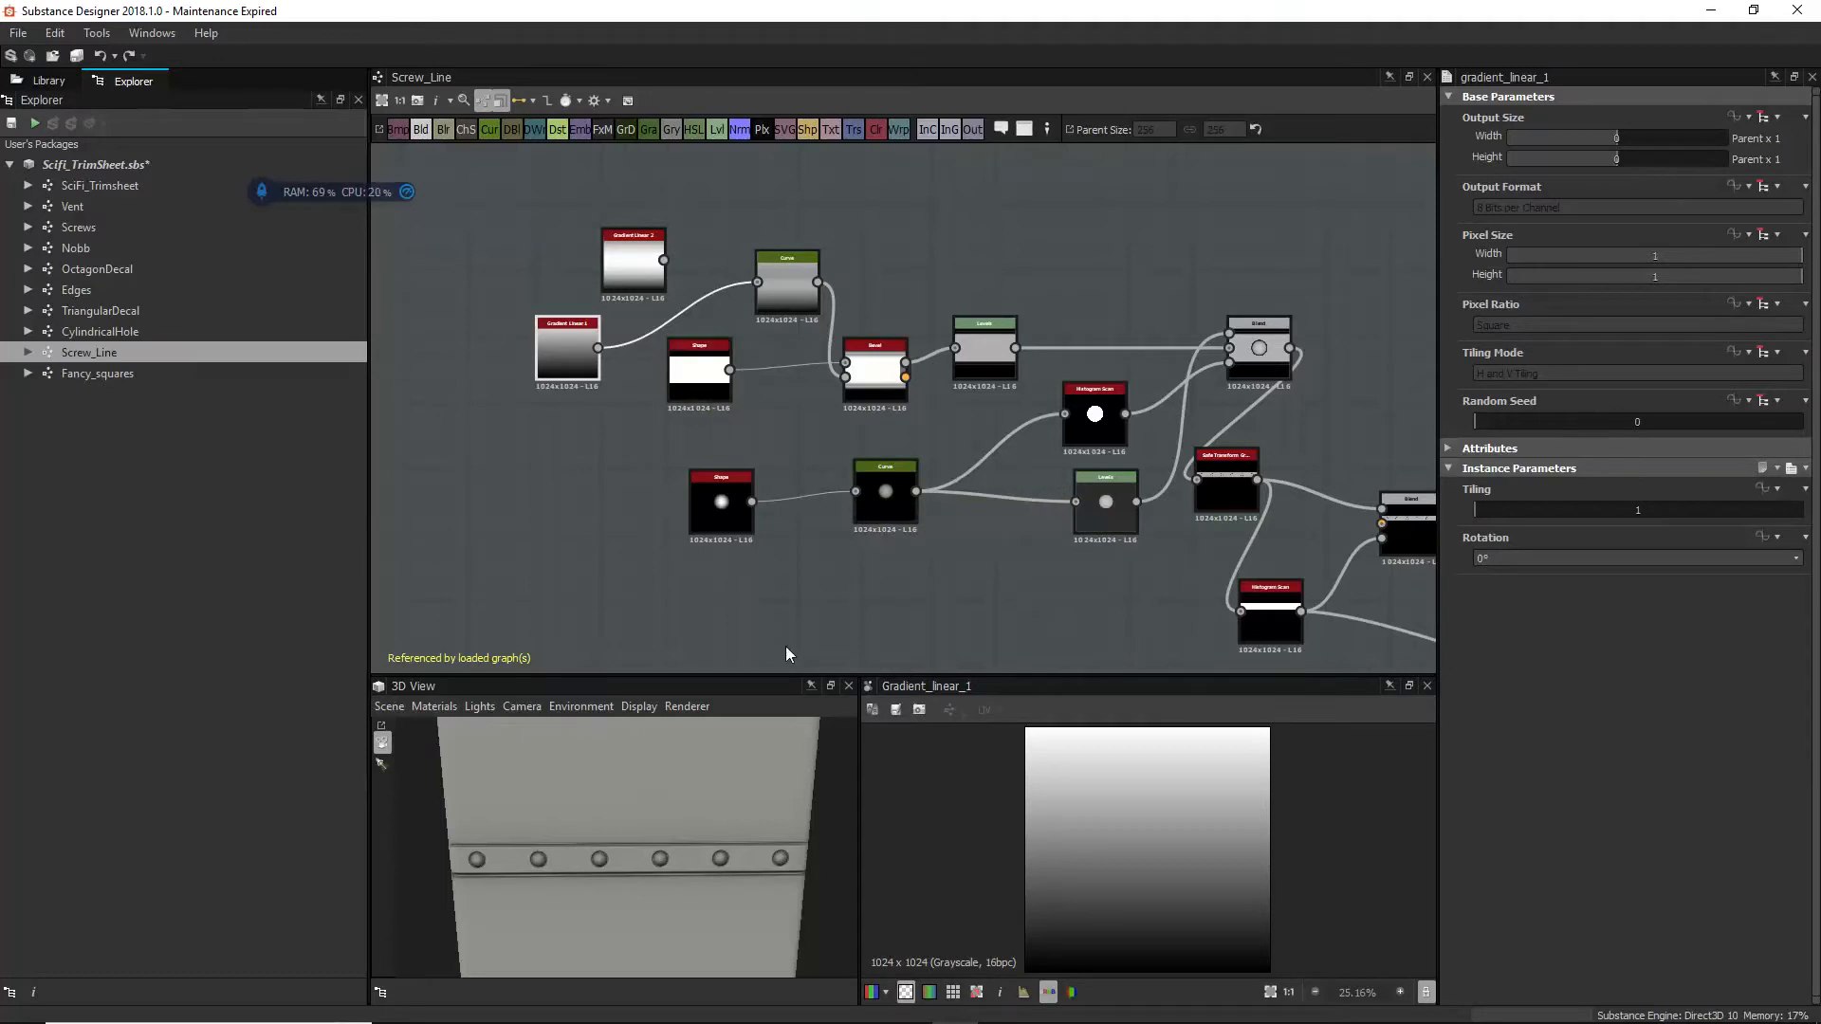
Step: Delete the unconnected Gradient Linear 2 node and move Gradient Linear 1 into its place beside the Curve node
left_click_drag(626, 243, 538, 254)
double_click(540, 256)
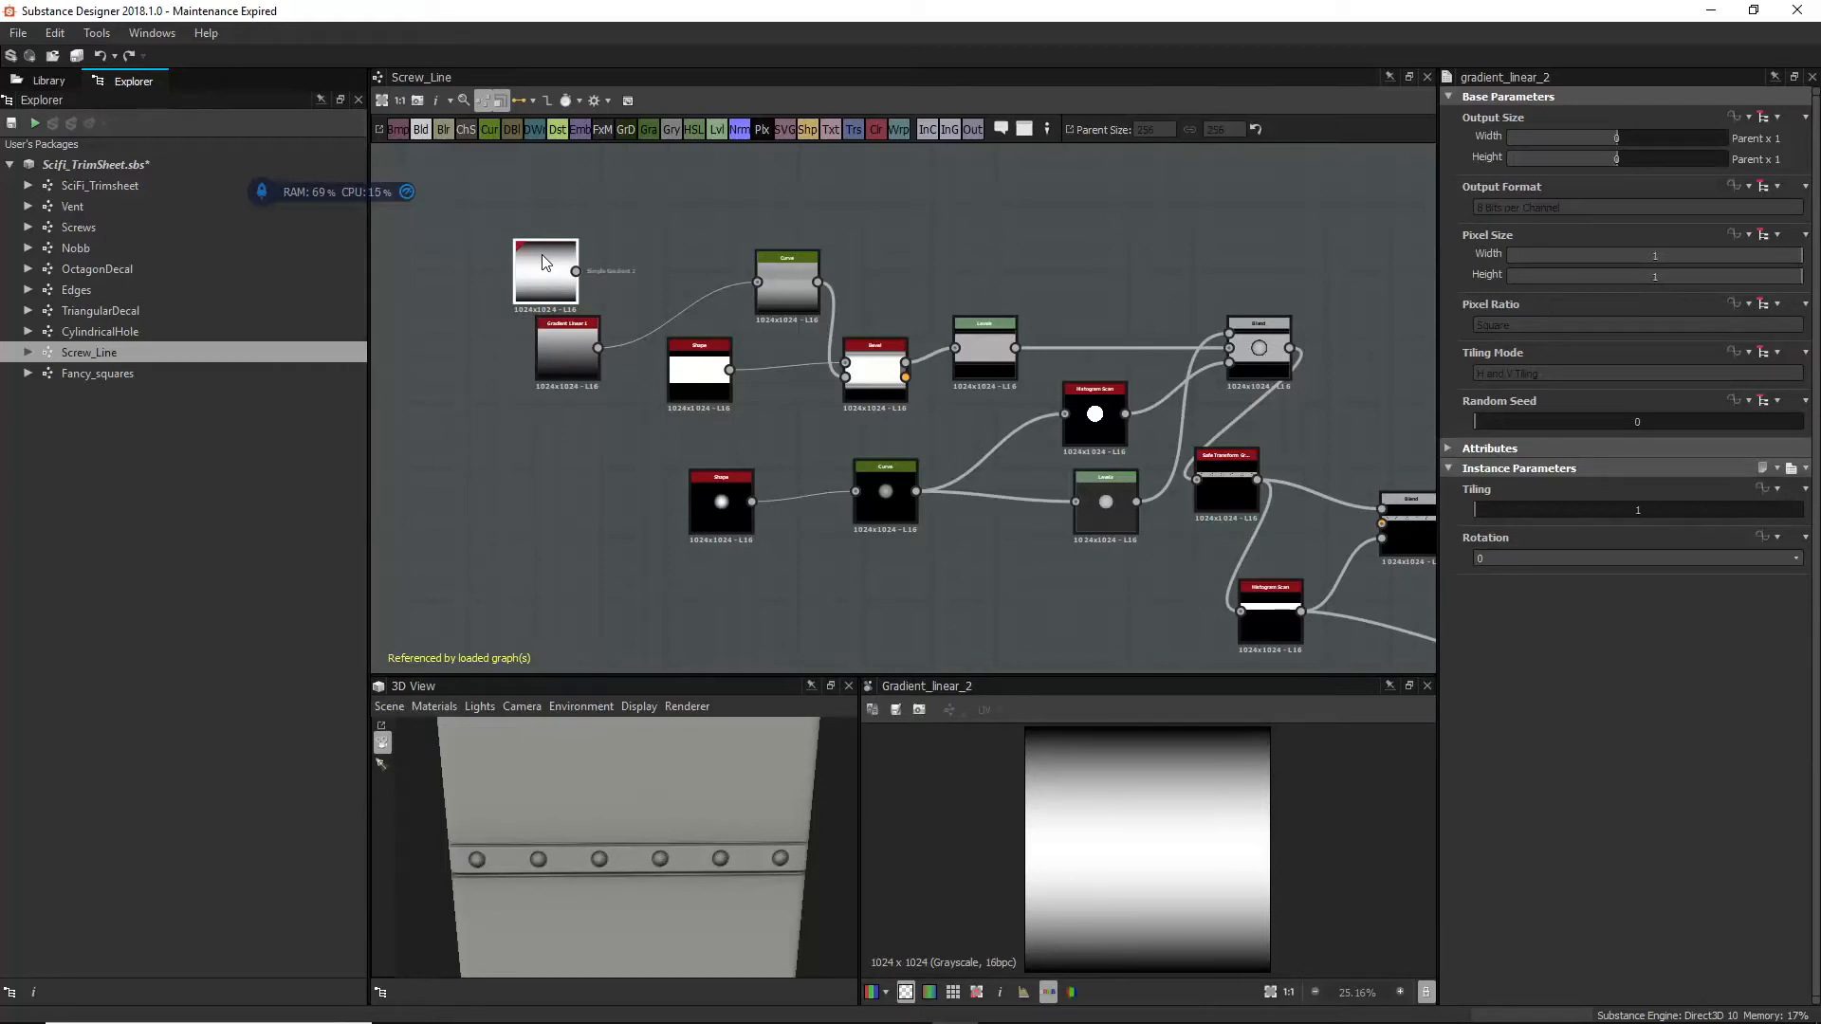
key("Delete")
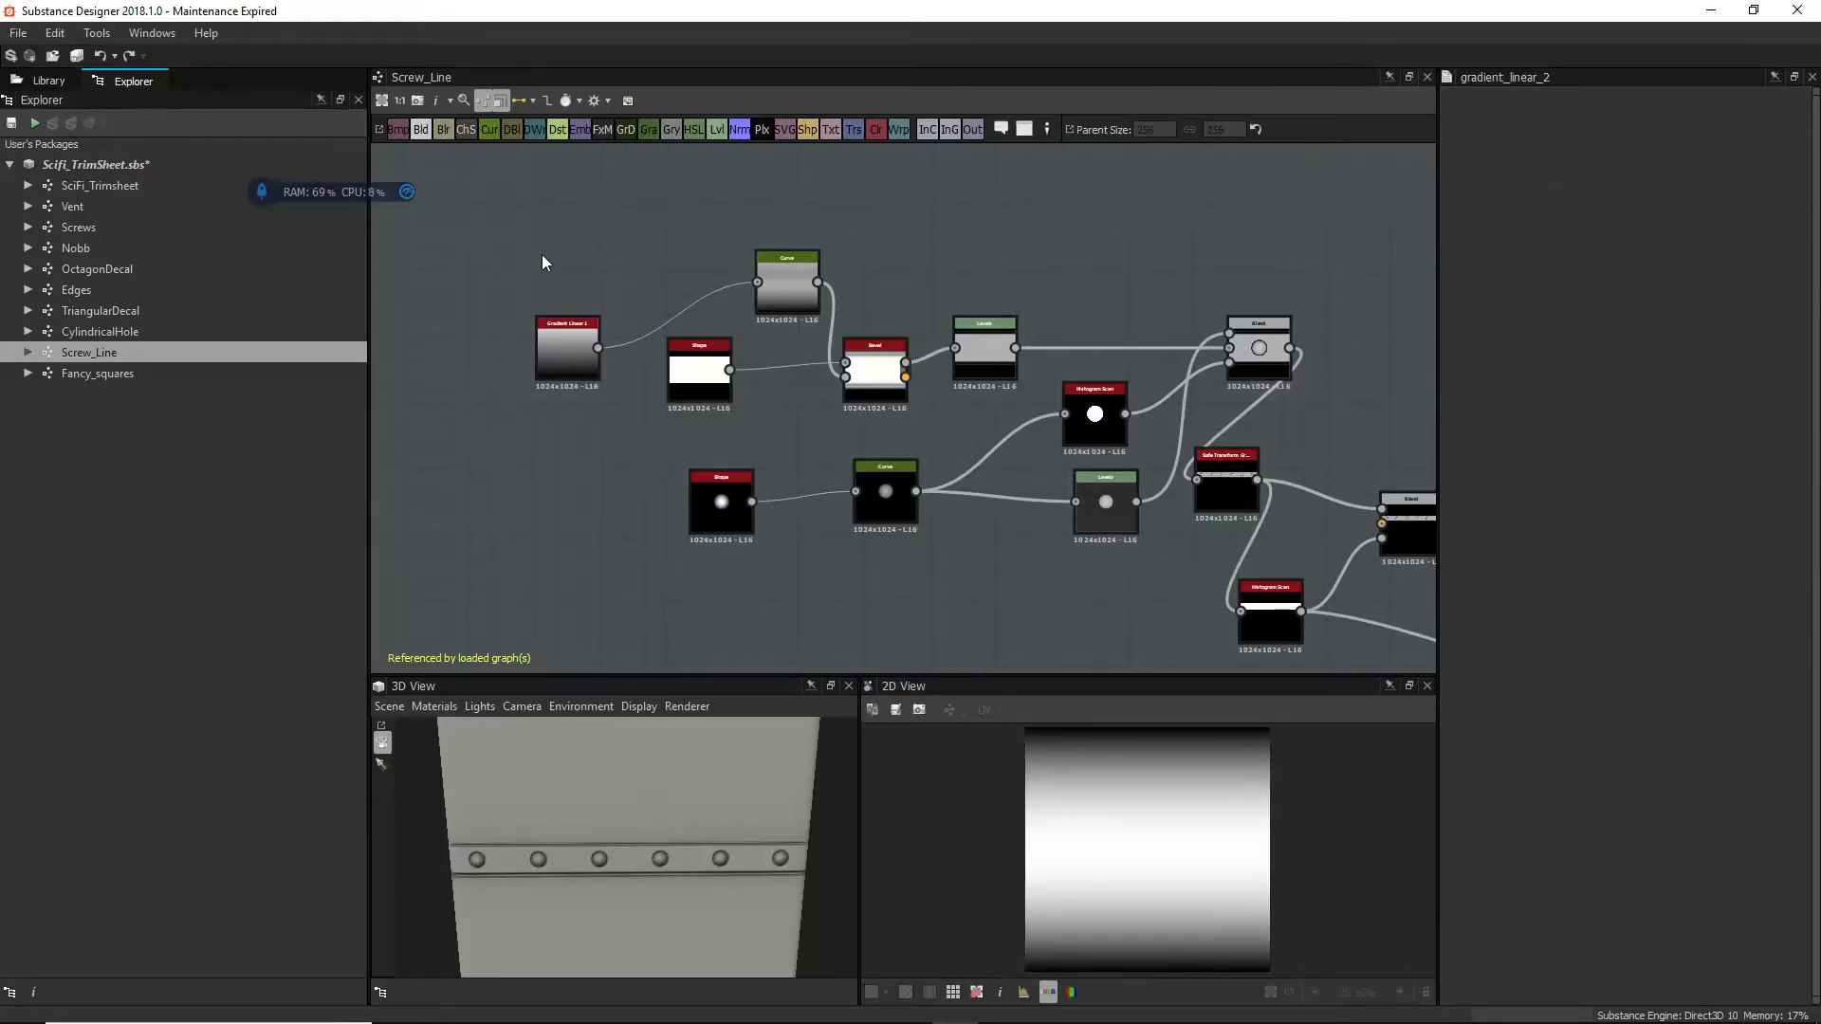
left_click_drag(586, 364, 644, 237)
double_click(615, 323)
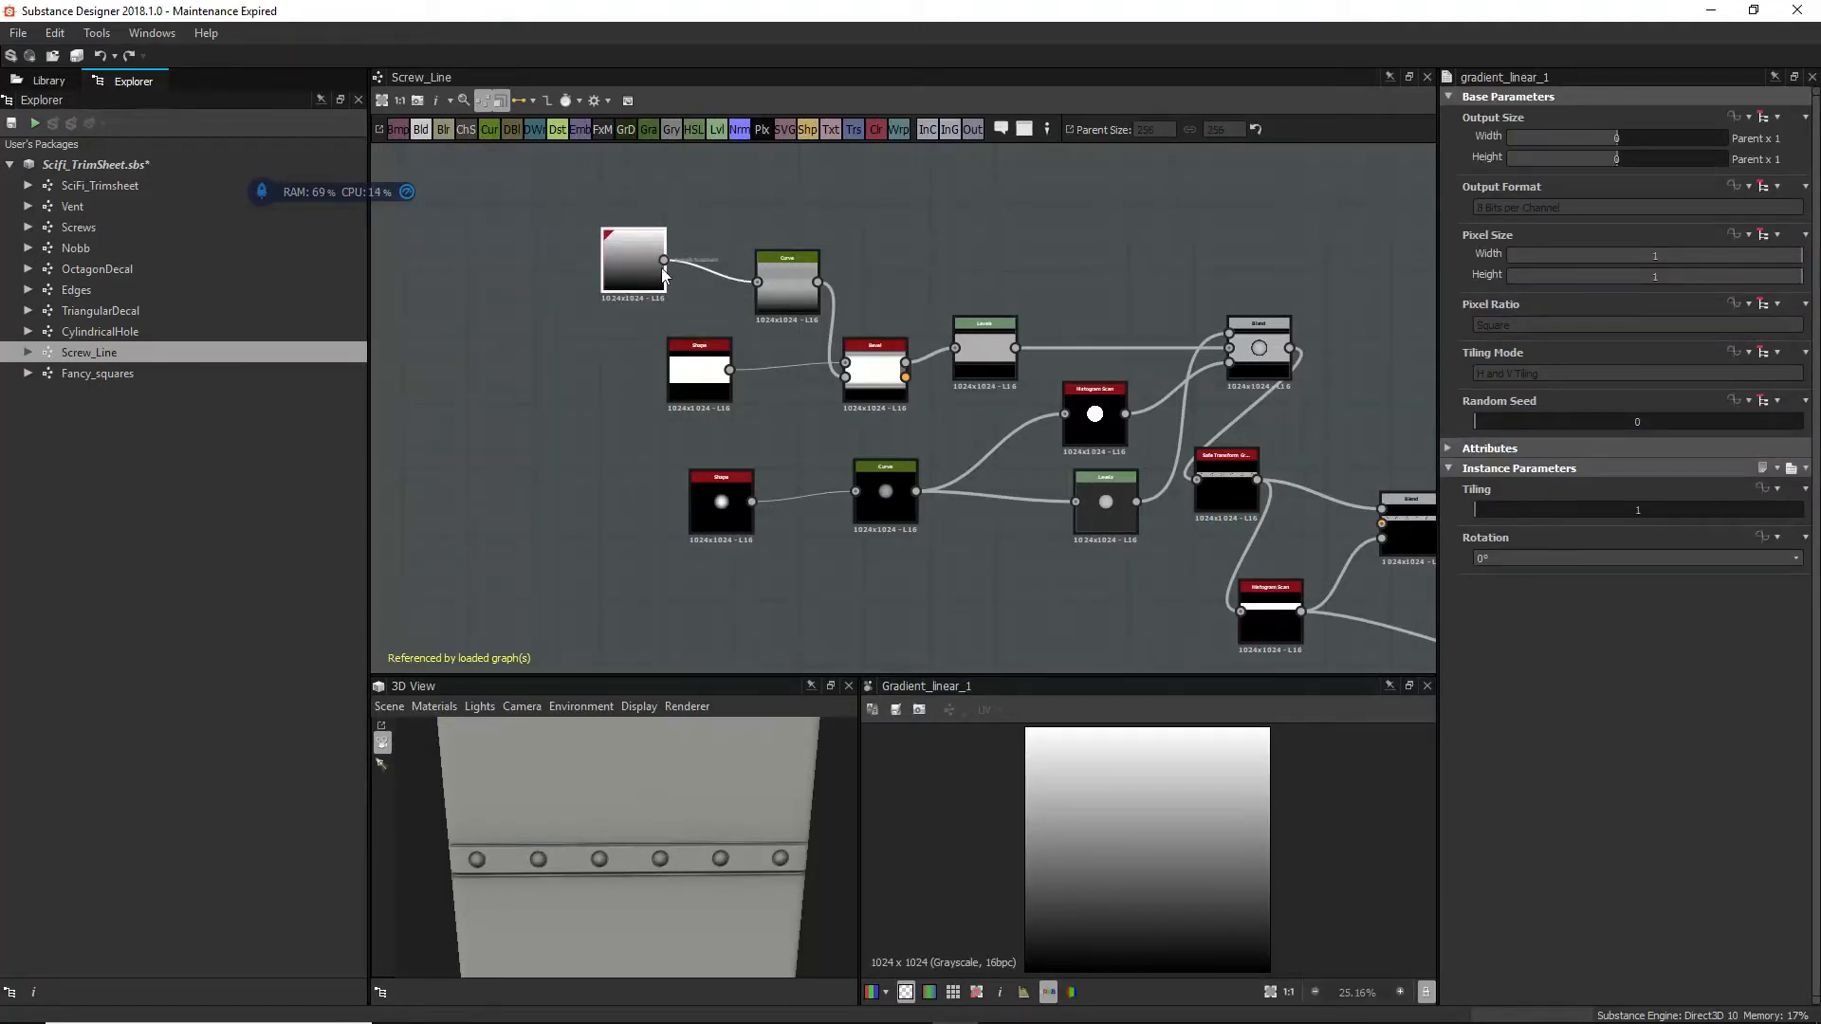
Step: Level the tangent of the middle point in the gradient's Curve node, moving its handle end to about 0.79, 0.67
left_click(776, 294)
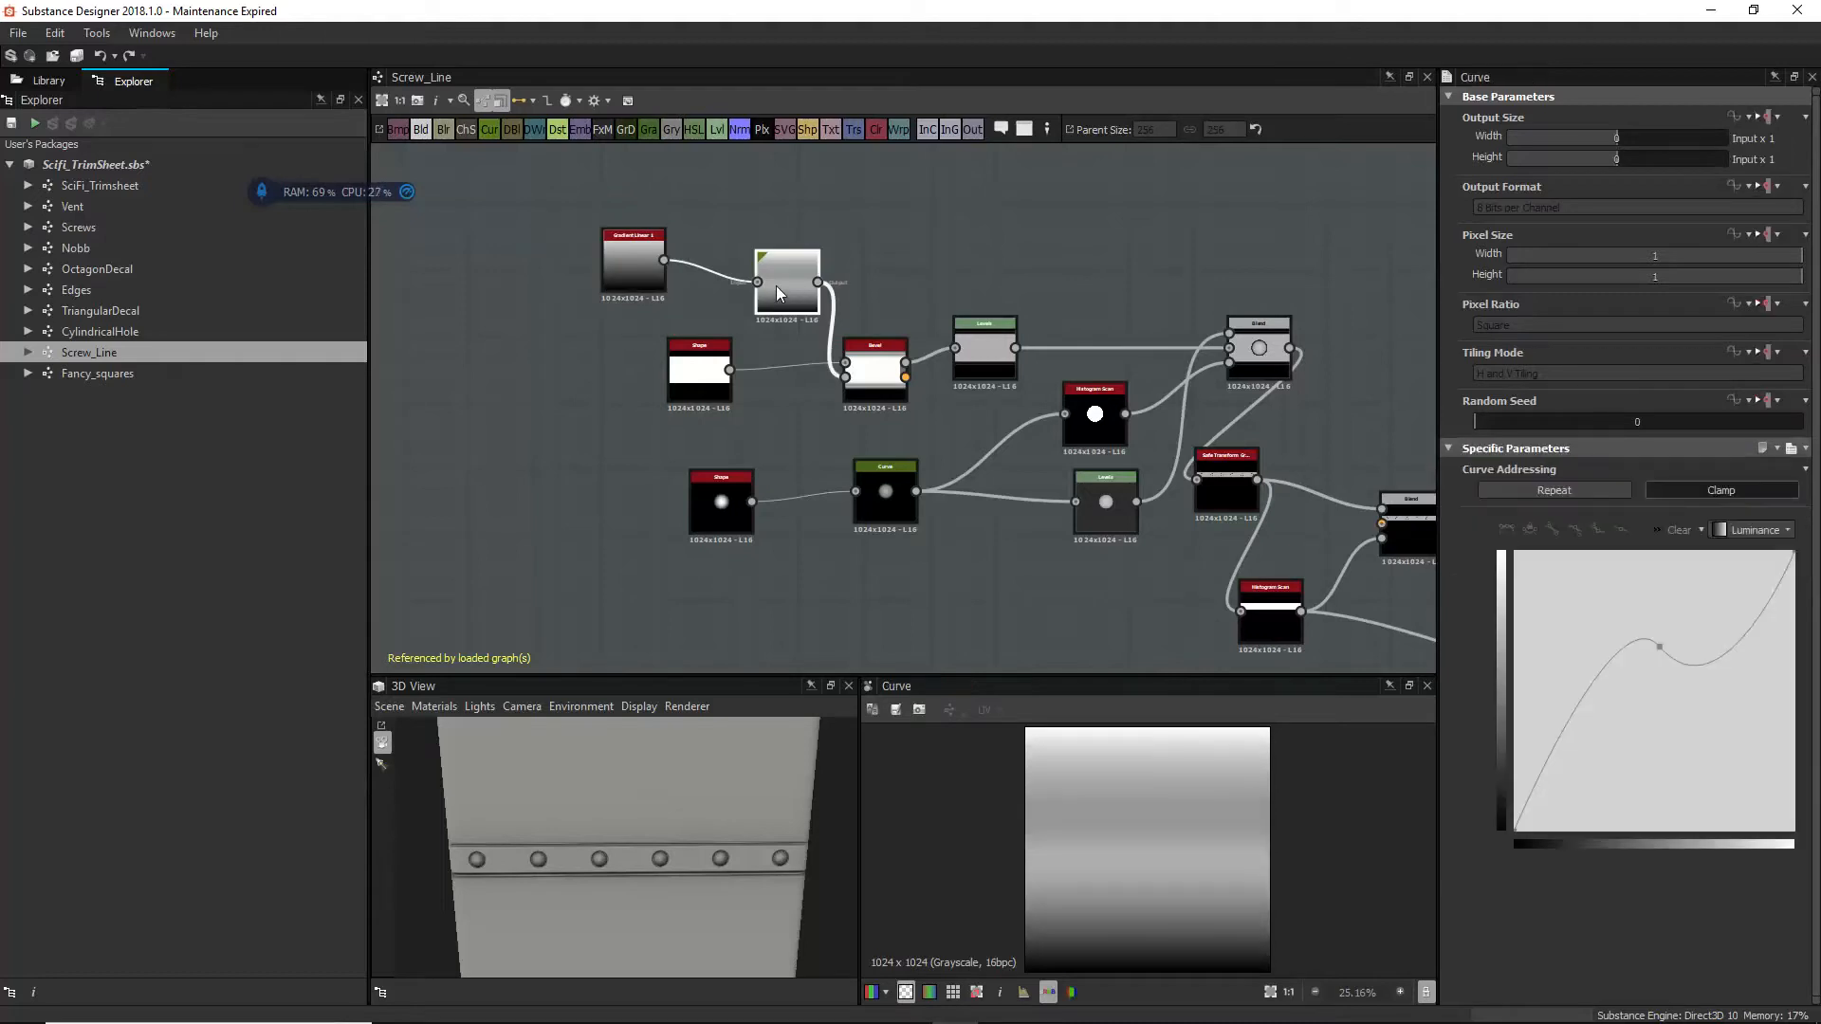
left_click(1659, 650)
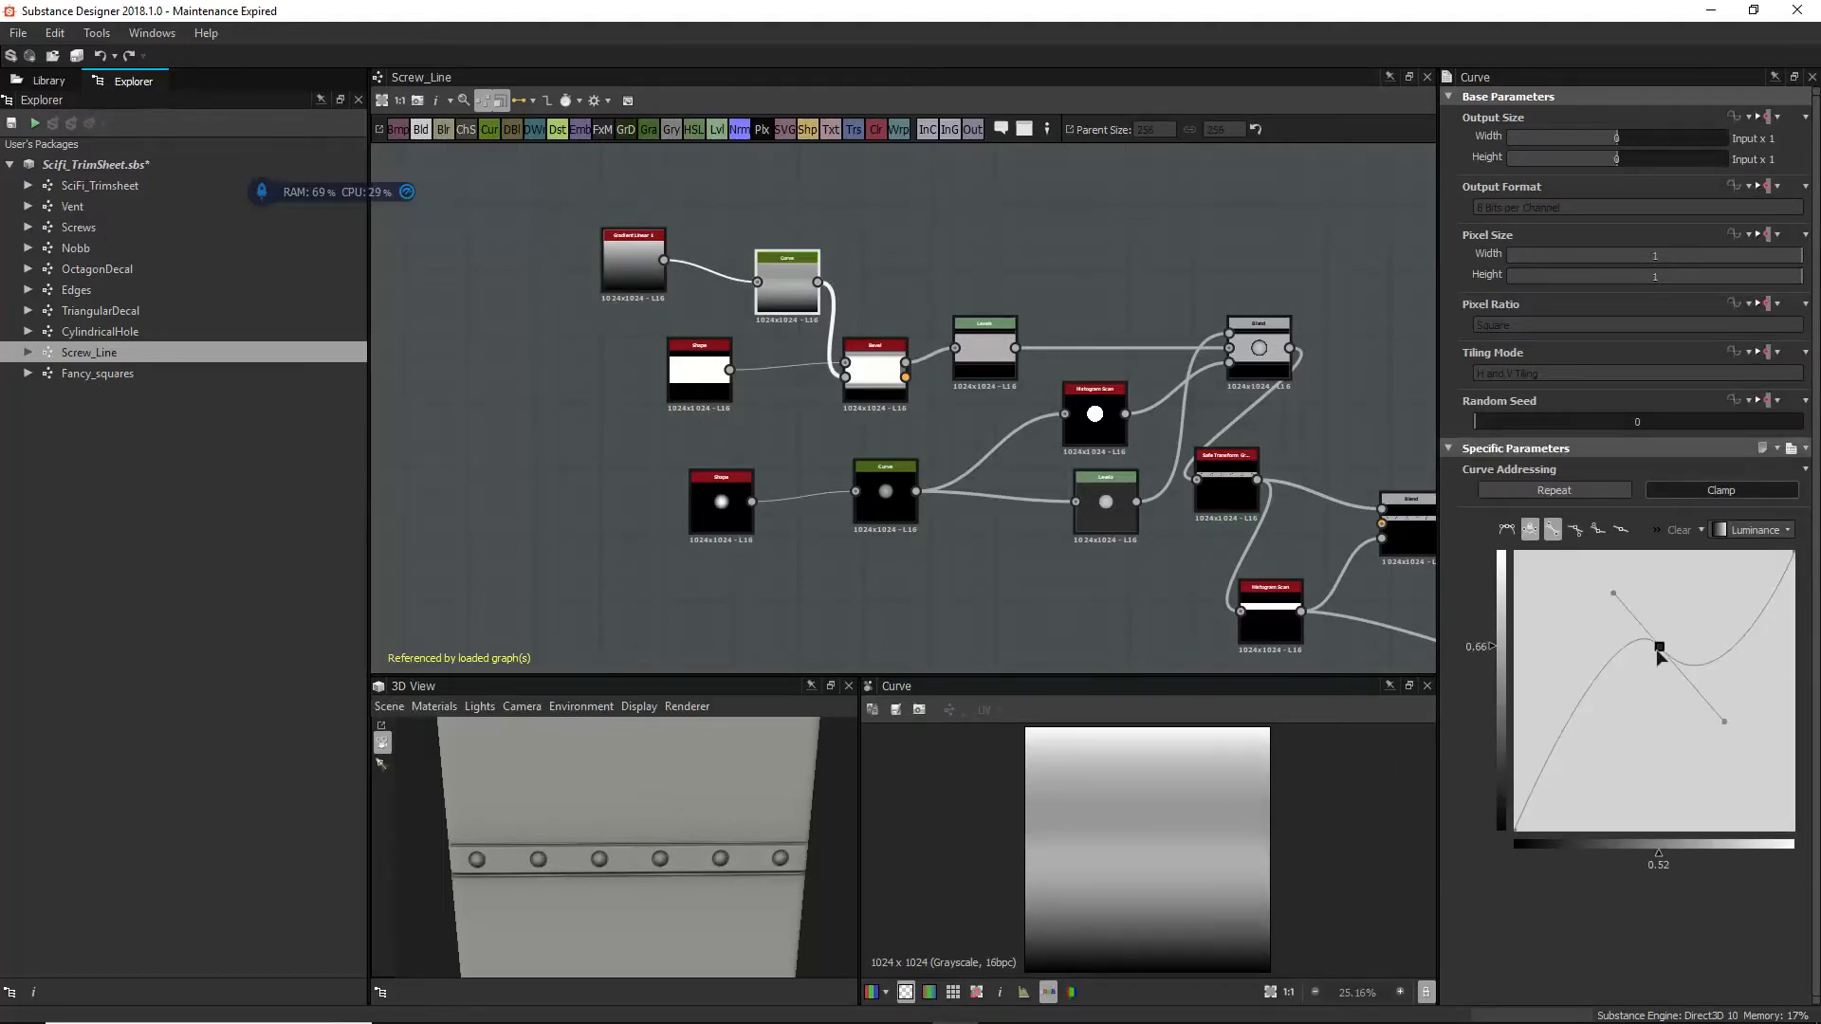
left_click_drag(1726, 721, 1737, 641)
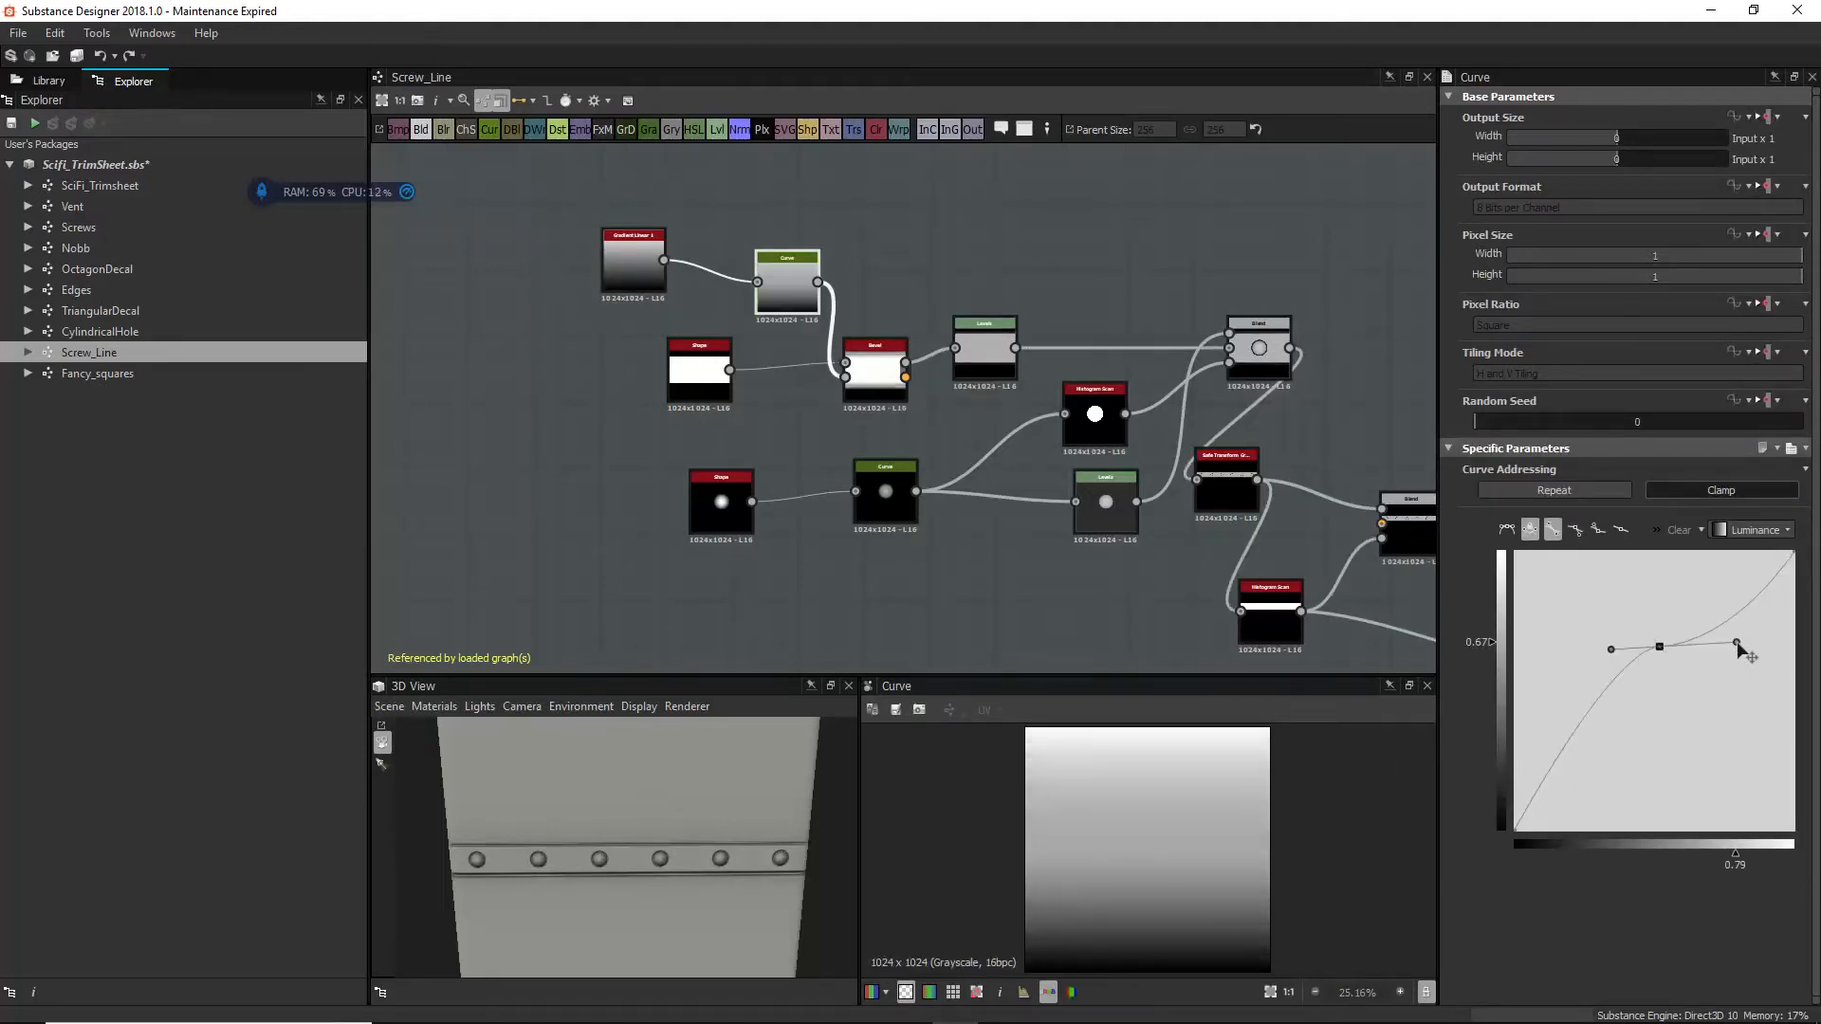
Step: Try steep and reversed tangents on the Curve's middle point and a move to about 0.39, 0.87, undoing the changes
left_click(1576, 529)
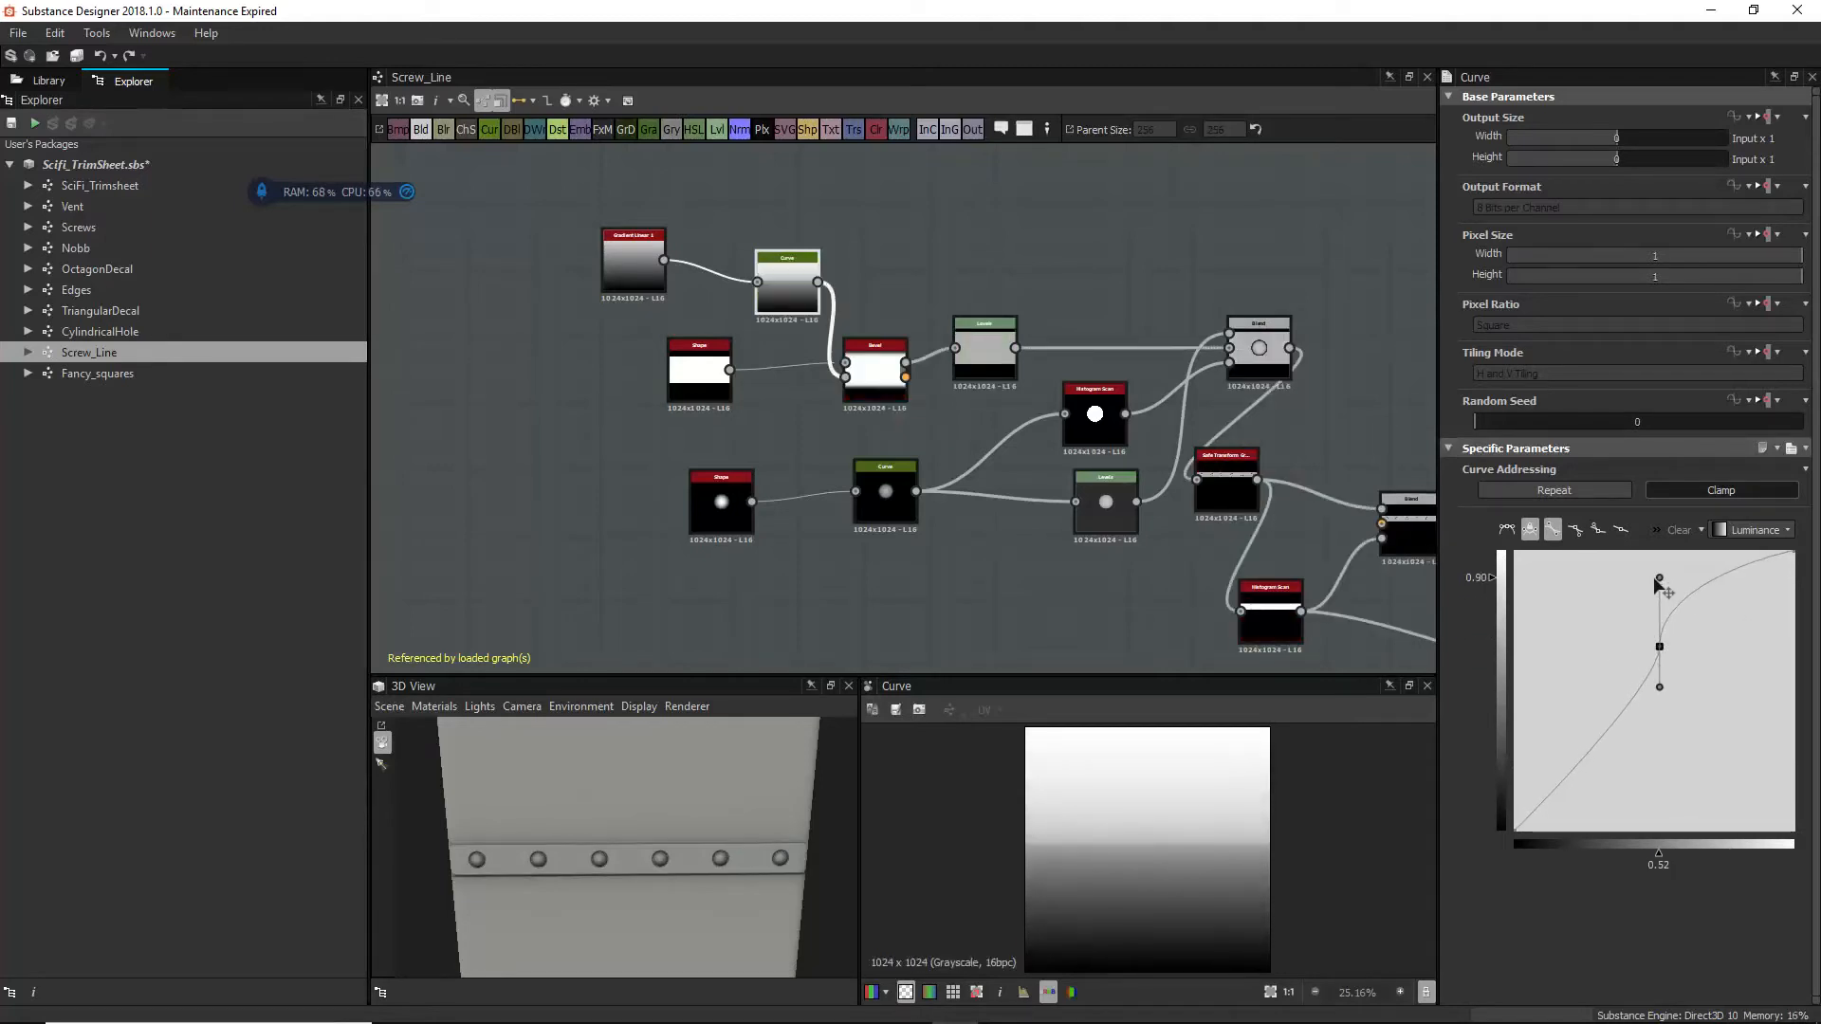
left_click_drag(1573, 653, 1795, 797)
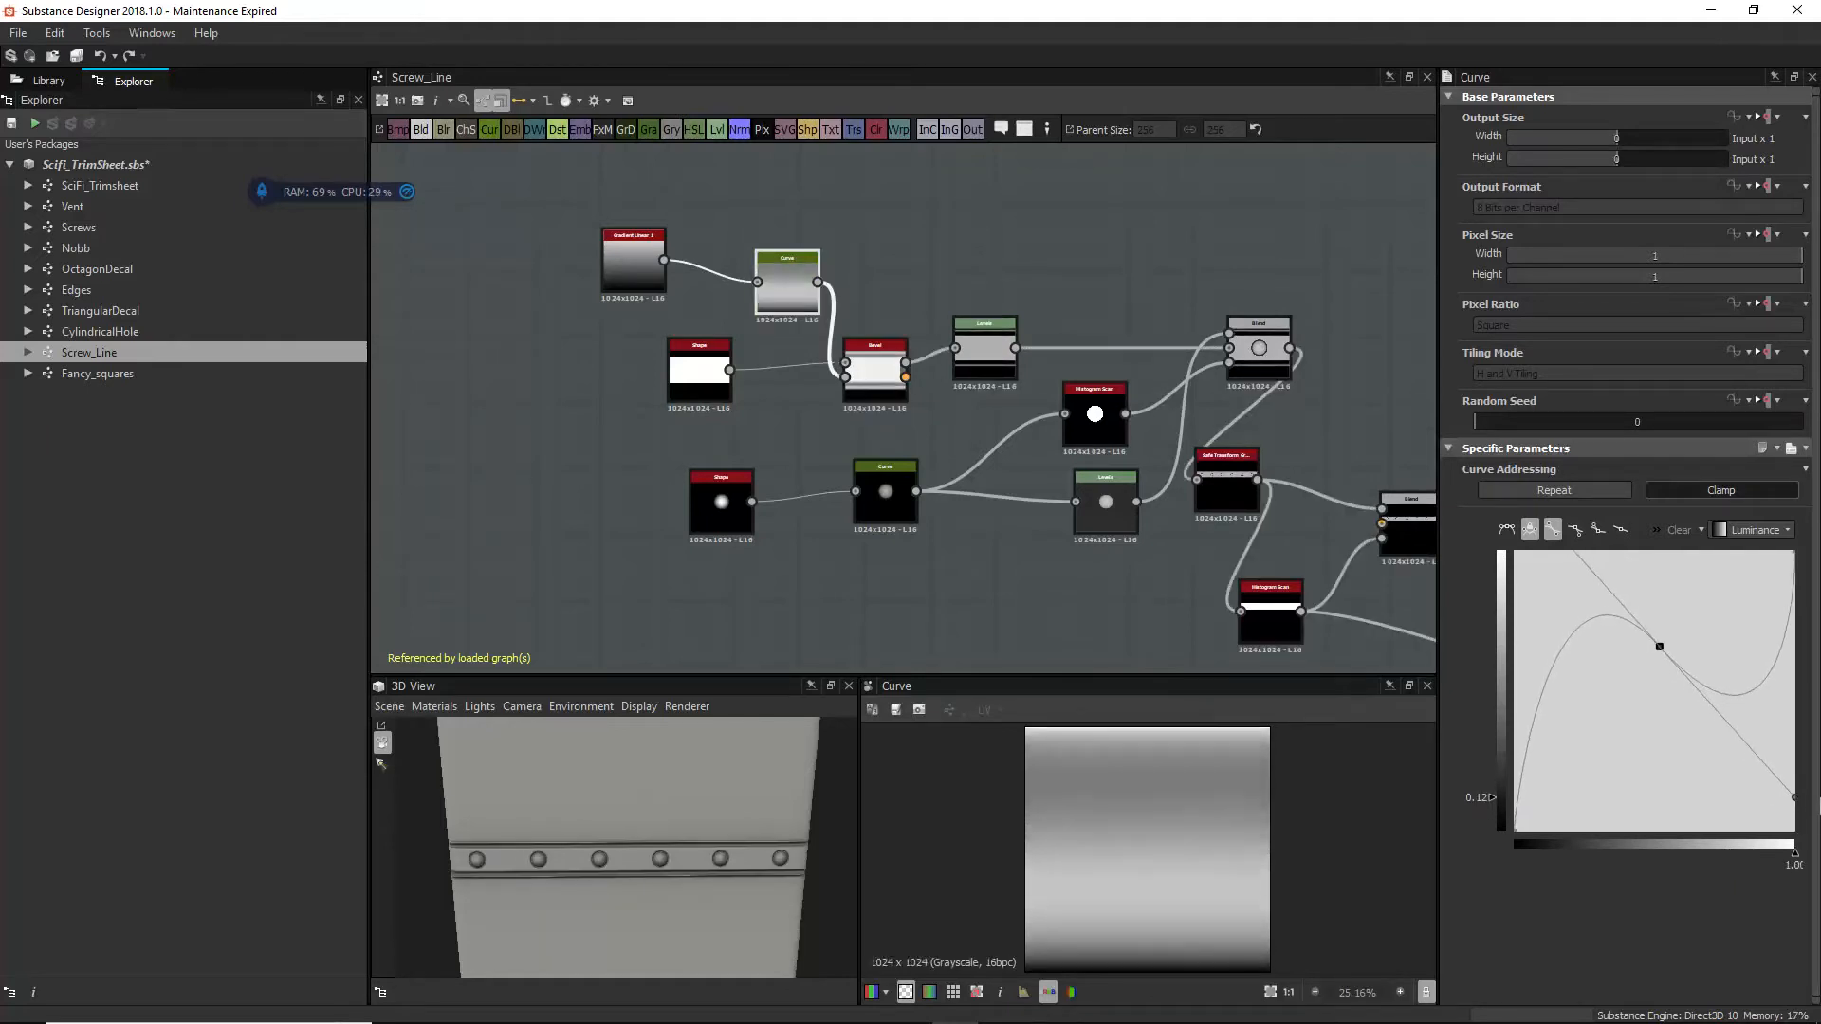
left_click_drag(1659, 653, 1625, 591)
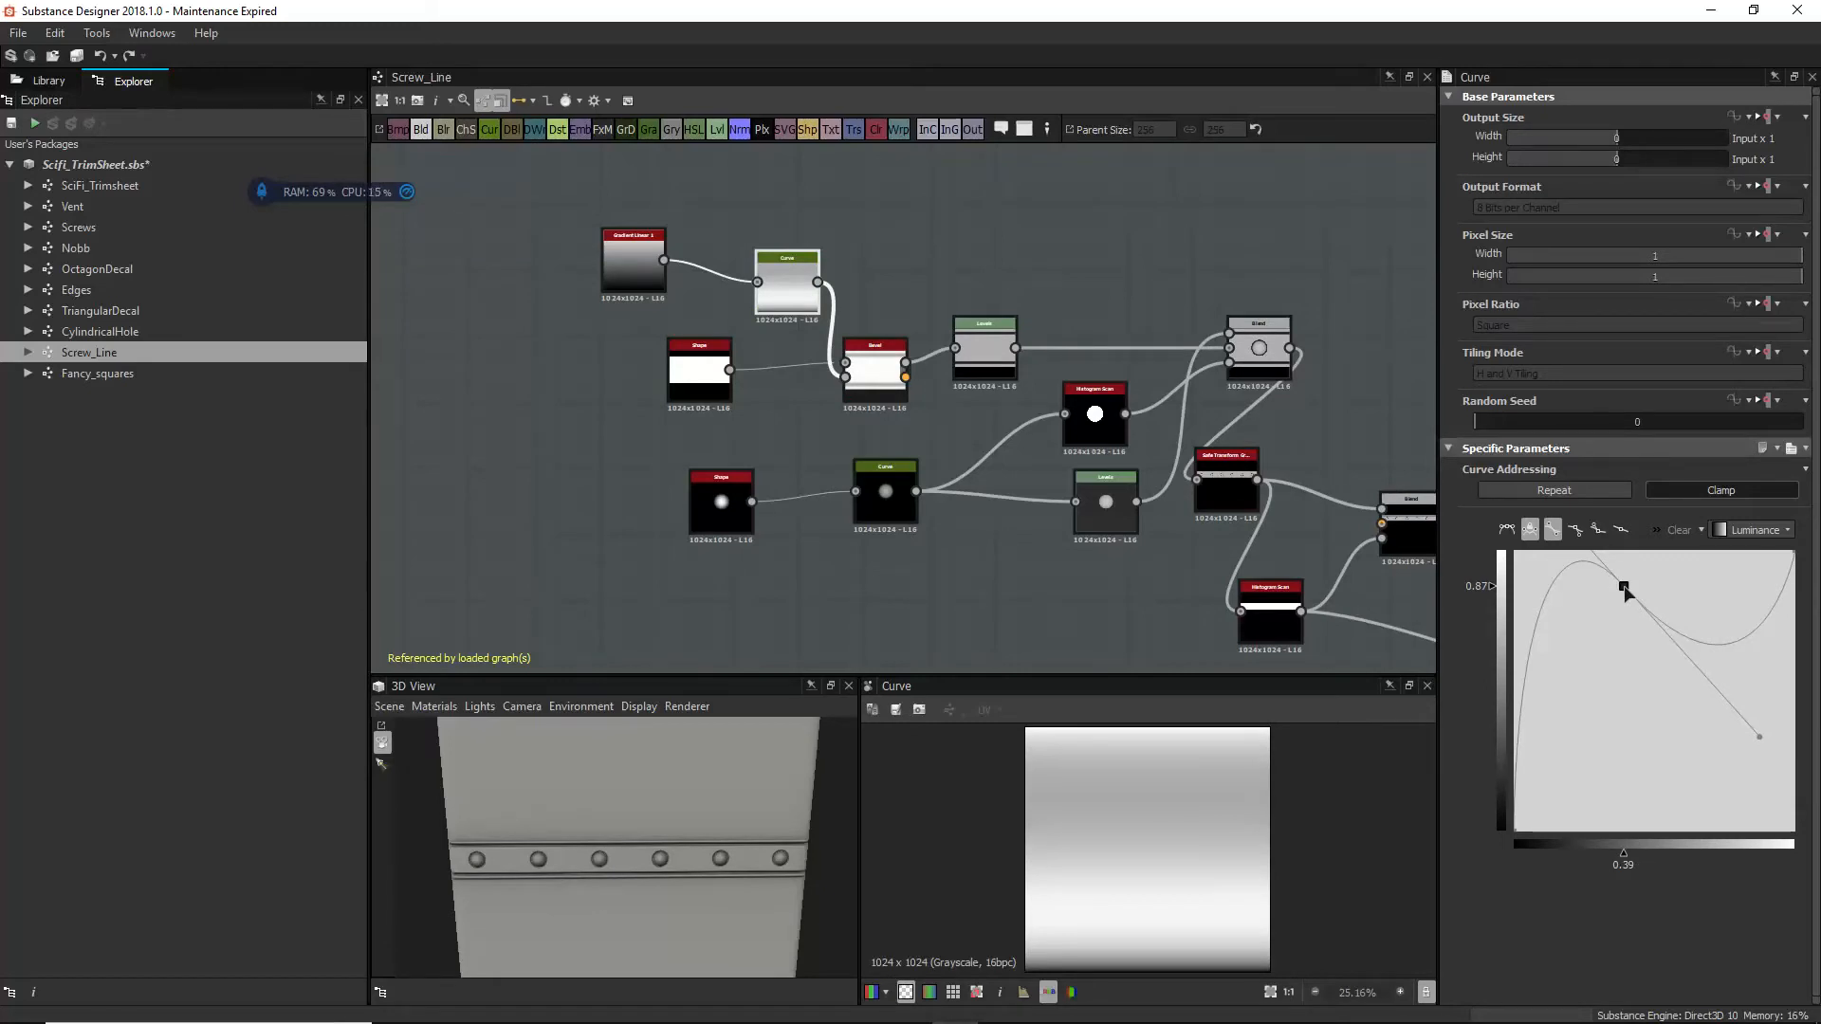
key("ctrl+z")
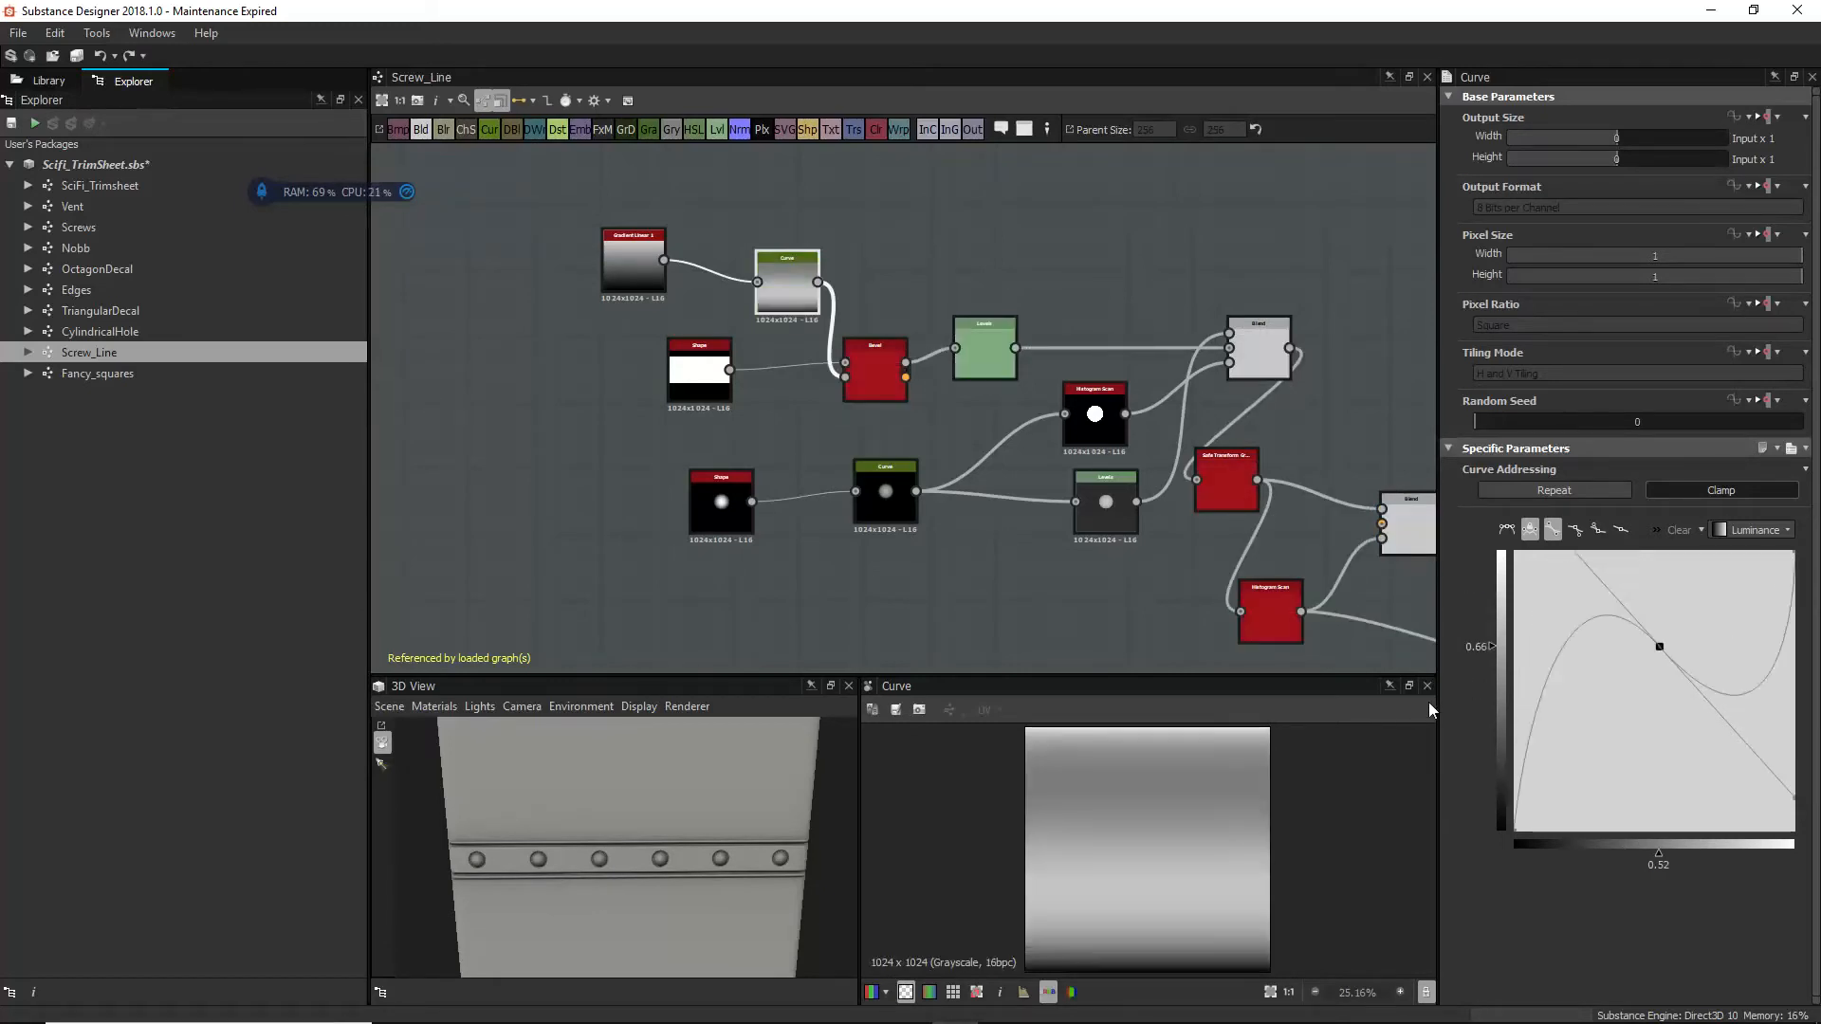
key("ctrl+z")
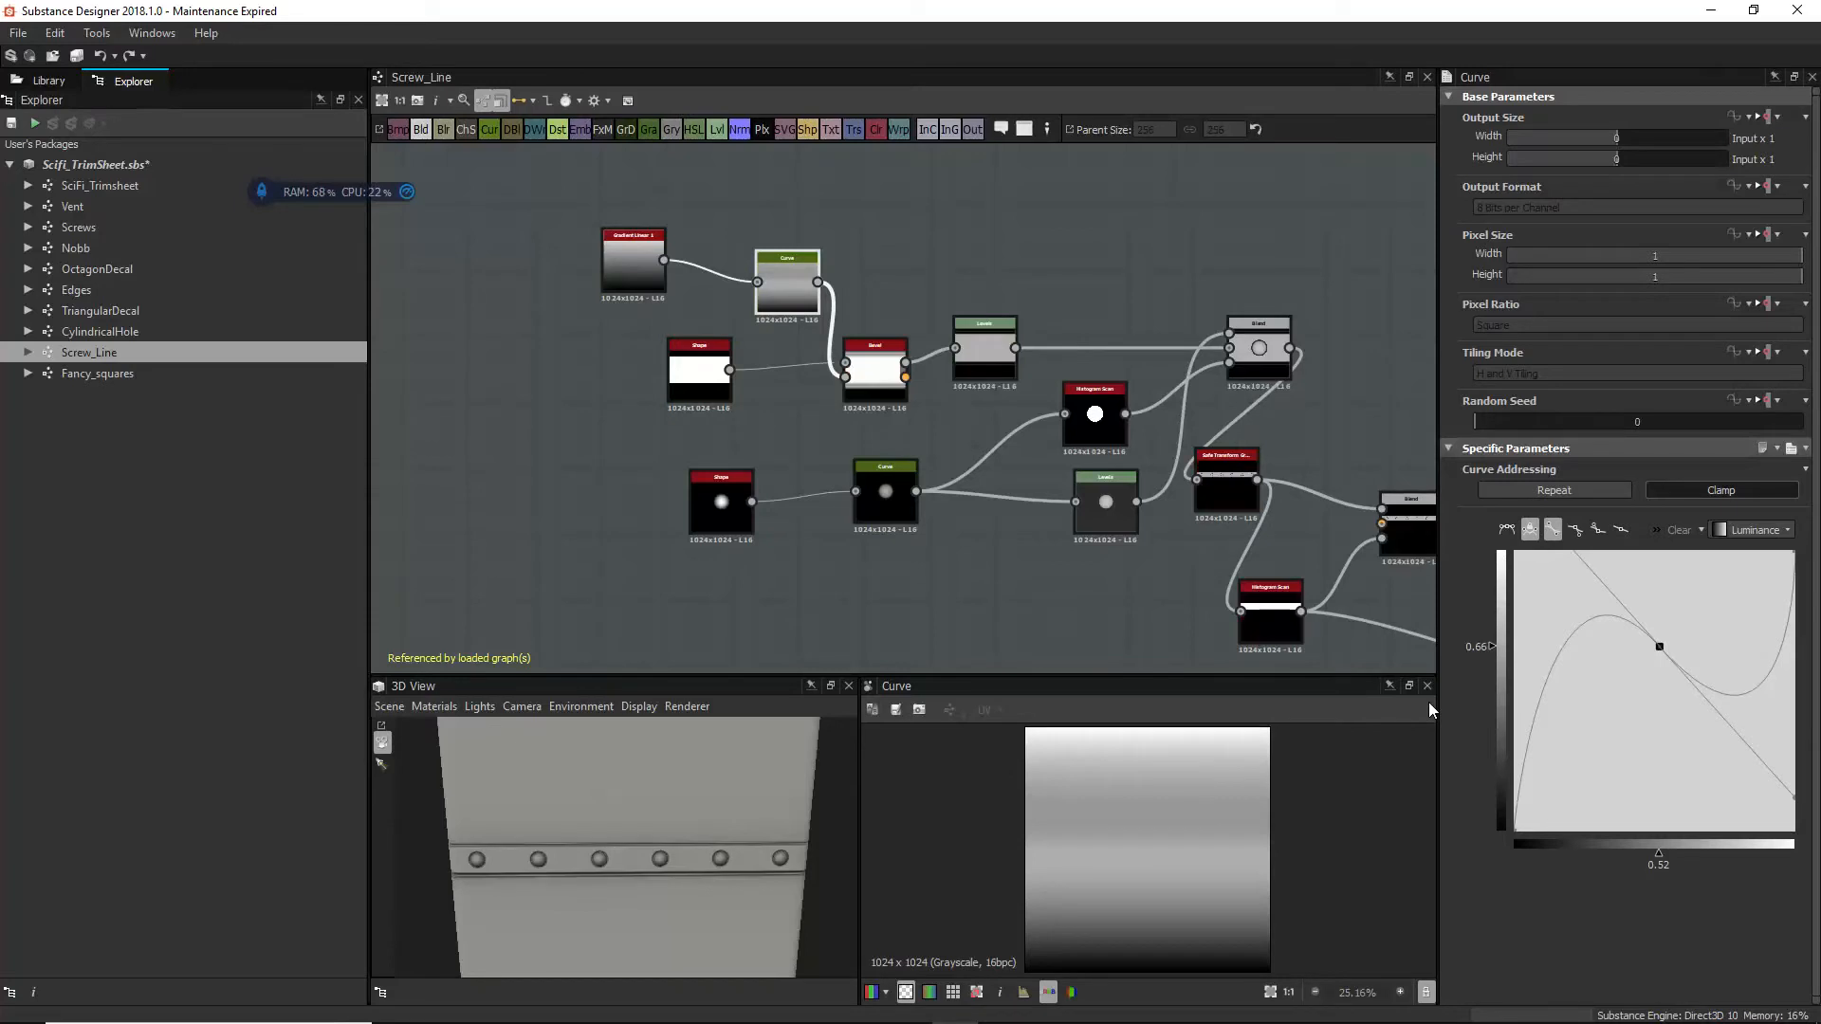
Step: Rearrange the Bevel's input nodes, placing the Shape above and Gradient Linear 1 and its Curve in a row below it
mouse_move(694, 908)
left_mouse_down()
mouse_move(640, 840)
mouse_move(673, 925)
left_mouse_up()
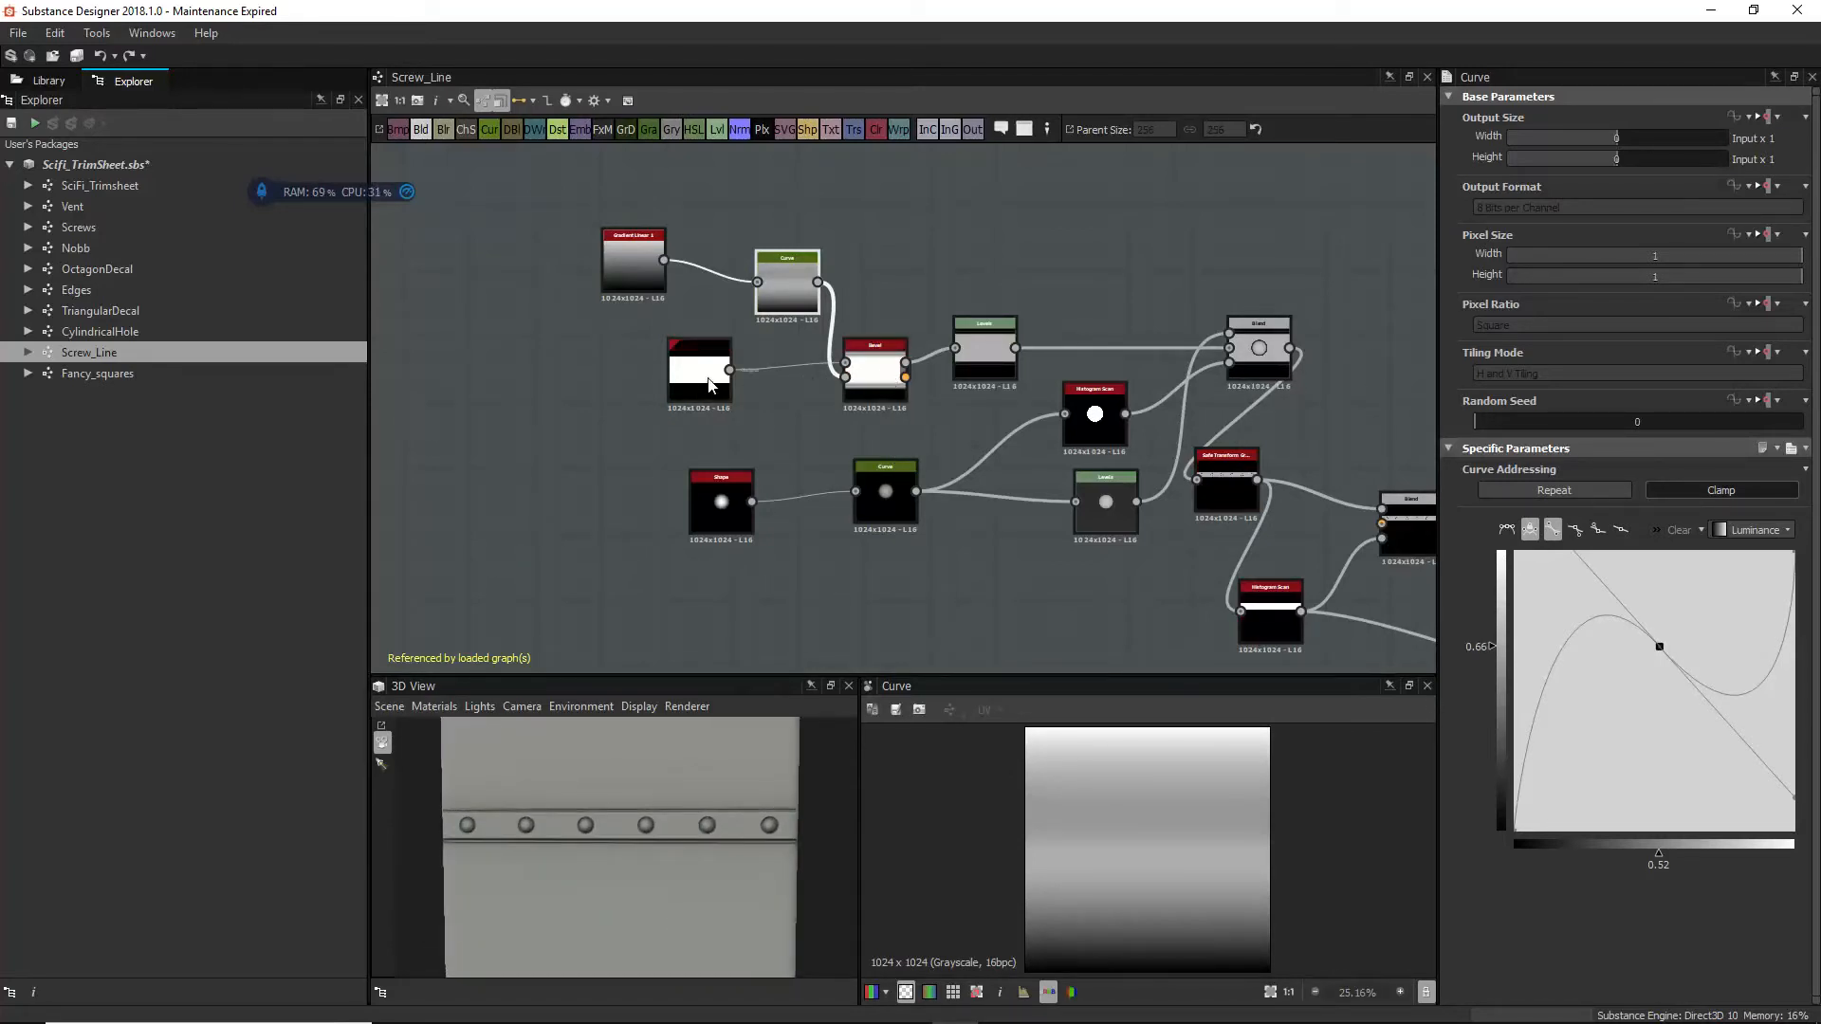
left_click_drag(781, 302, 781, 435)
left_click_drag(633, 264, 576, 394)
left_click_drag(697, 365, 690, 258)
left_click_drag(785, 437, 764, 416)
Step: Preview the square Shape and the Bevel node it feeds, comparing their outputs and parameters
double_click(683, 264)
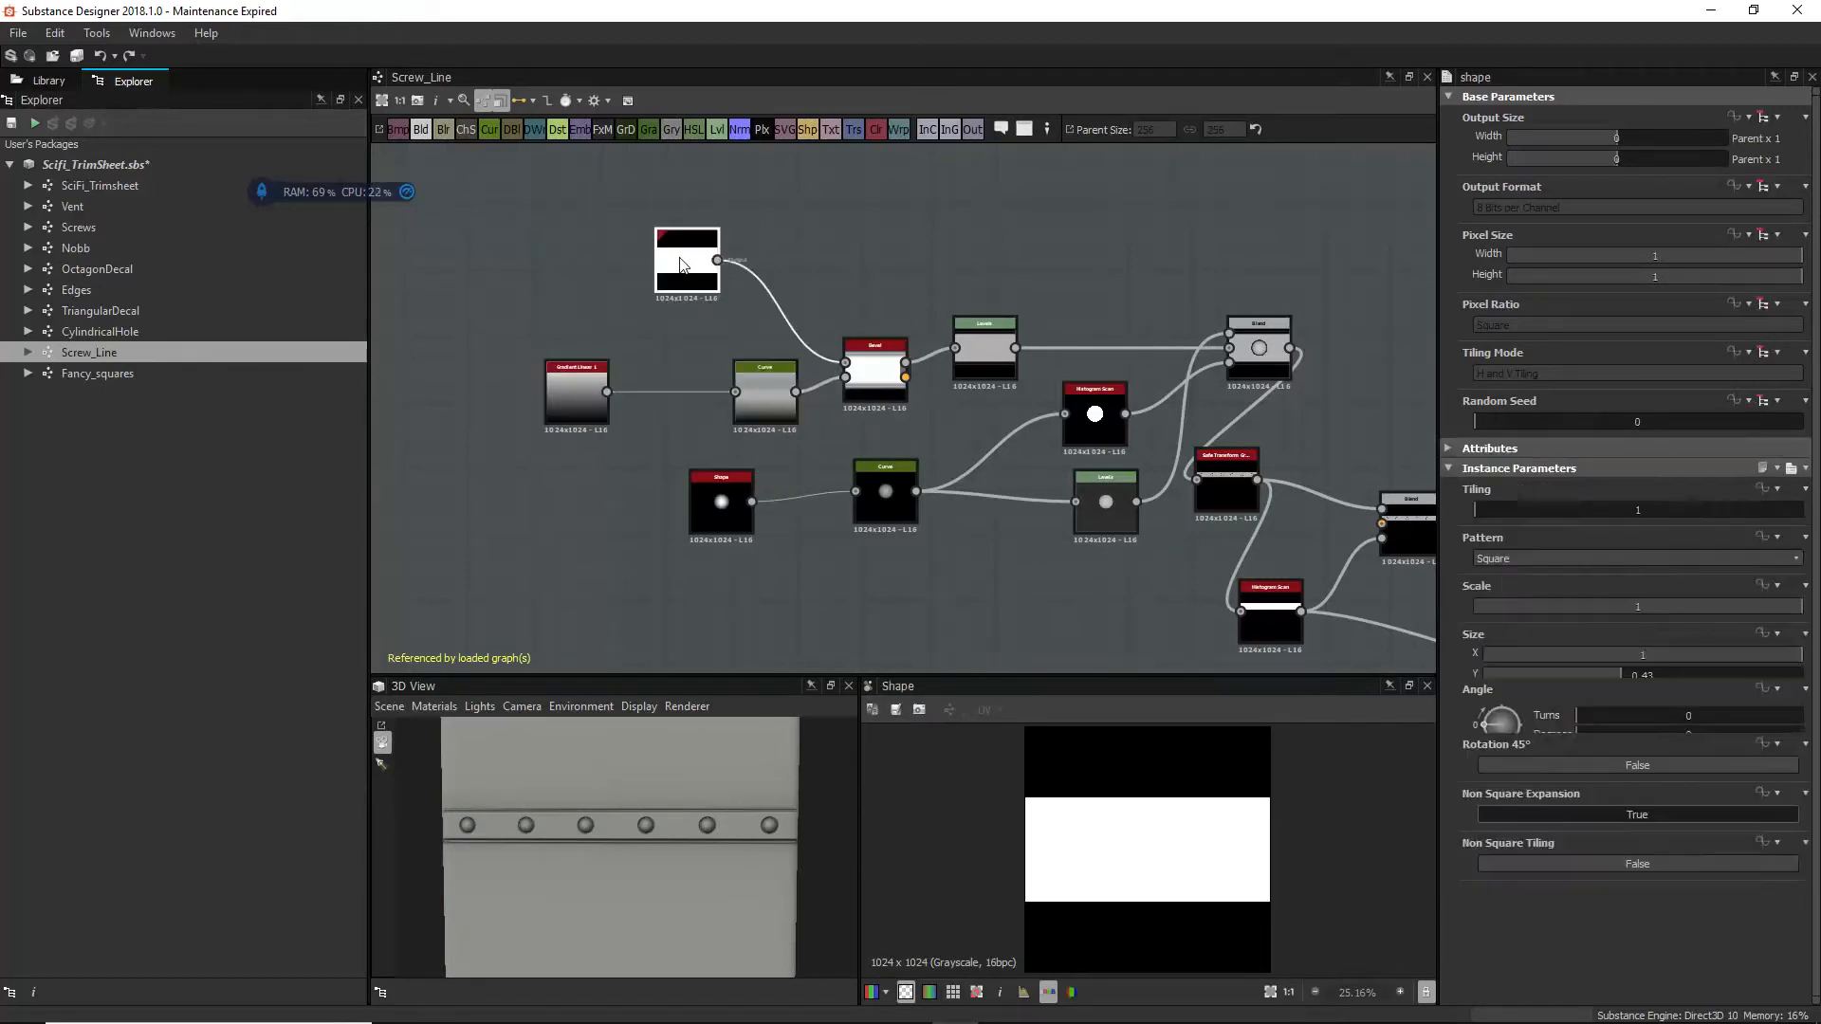
double_click(863, 368)
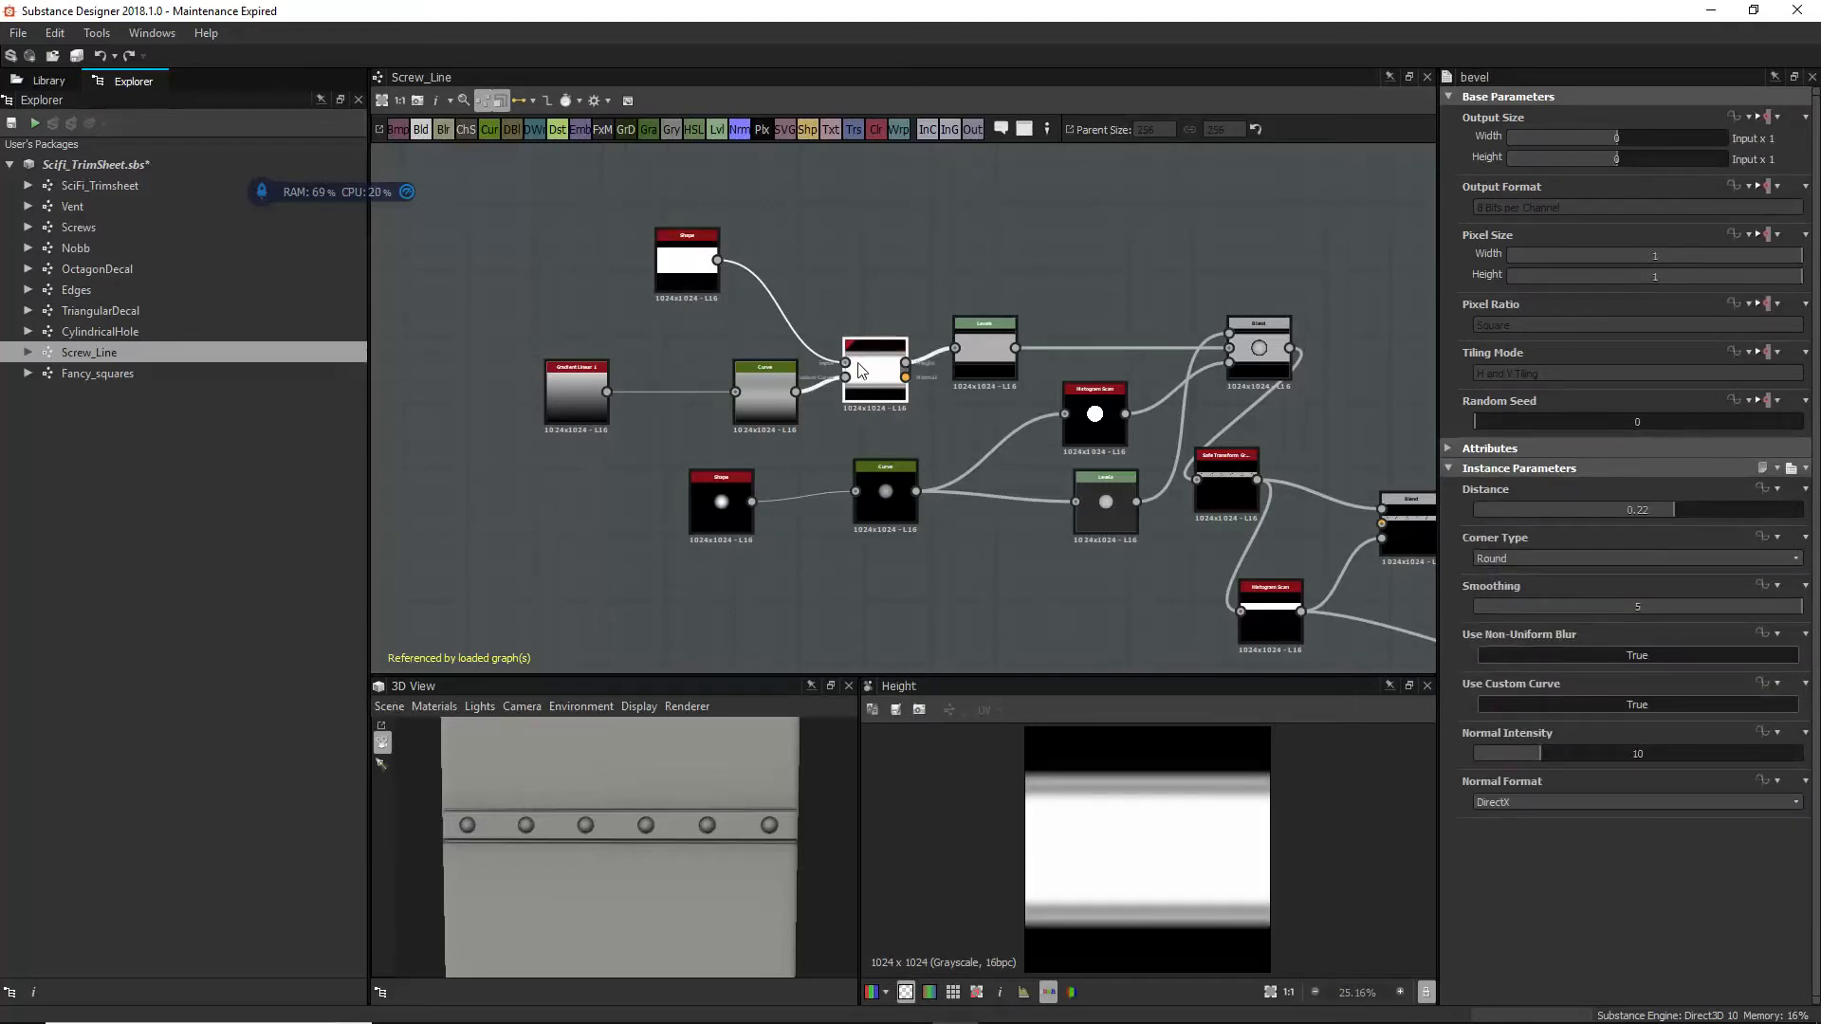
scroll(829, 402, "up", 5)
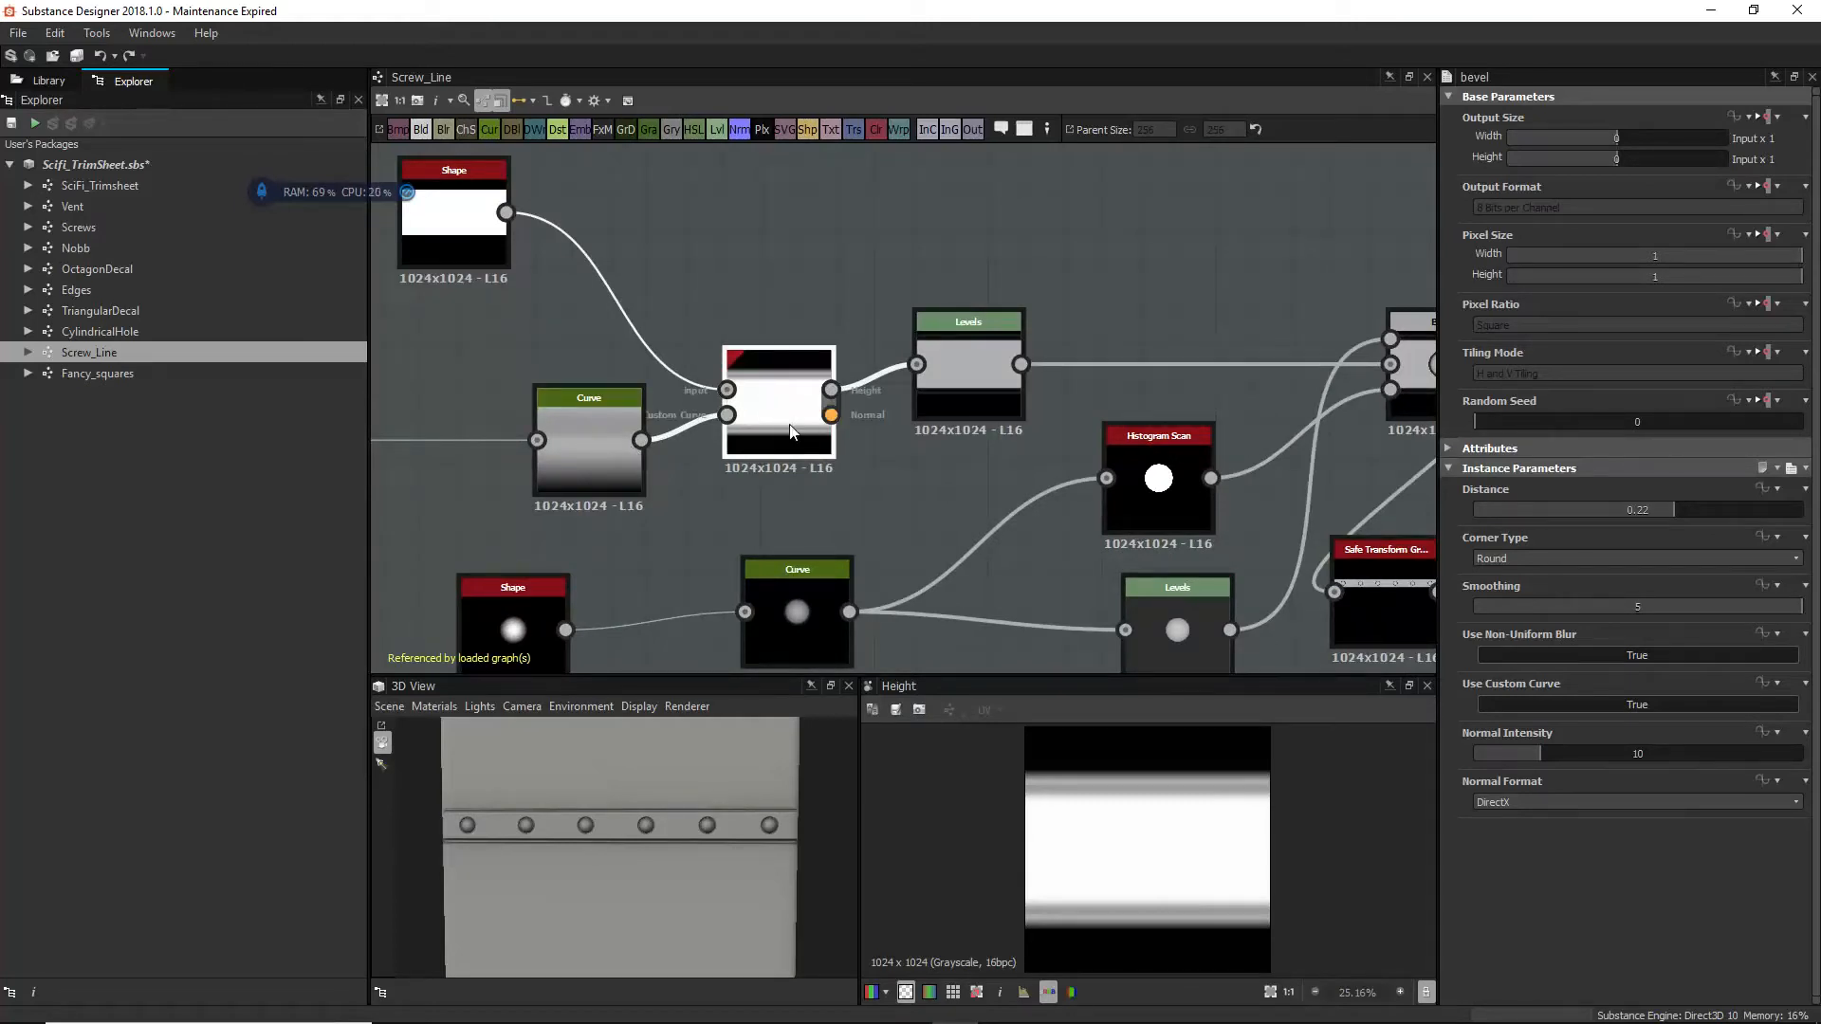
middle_click_drag(690, 292, 805, 286)
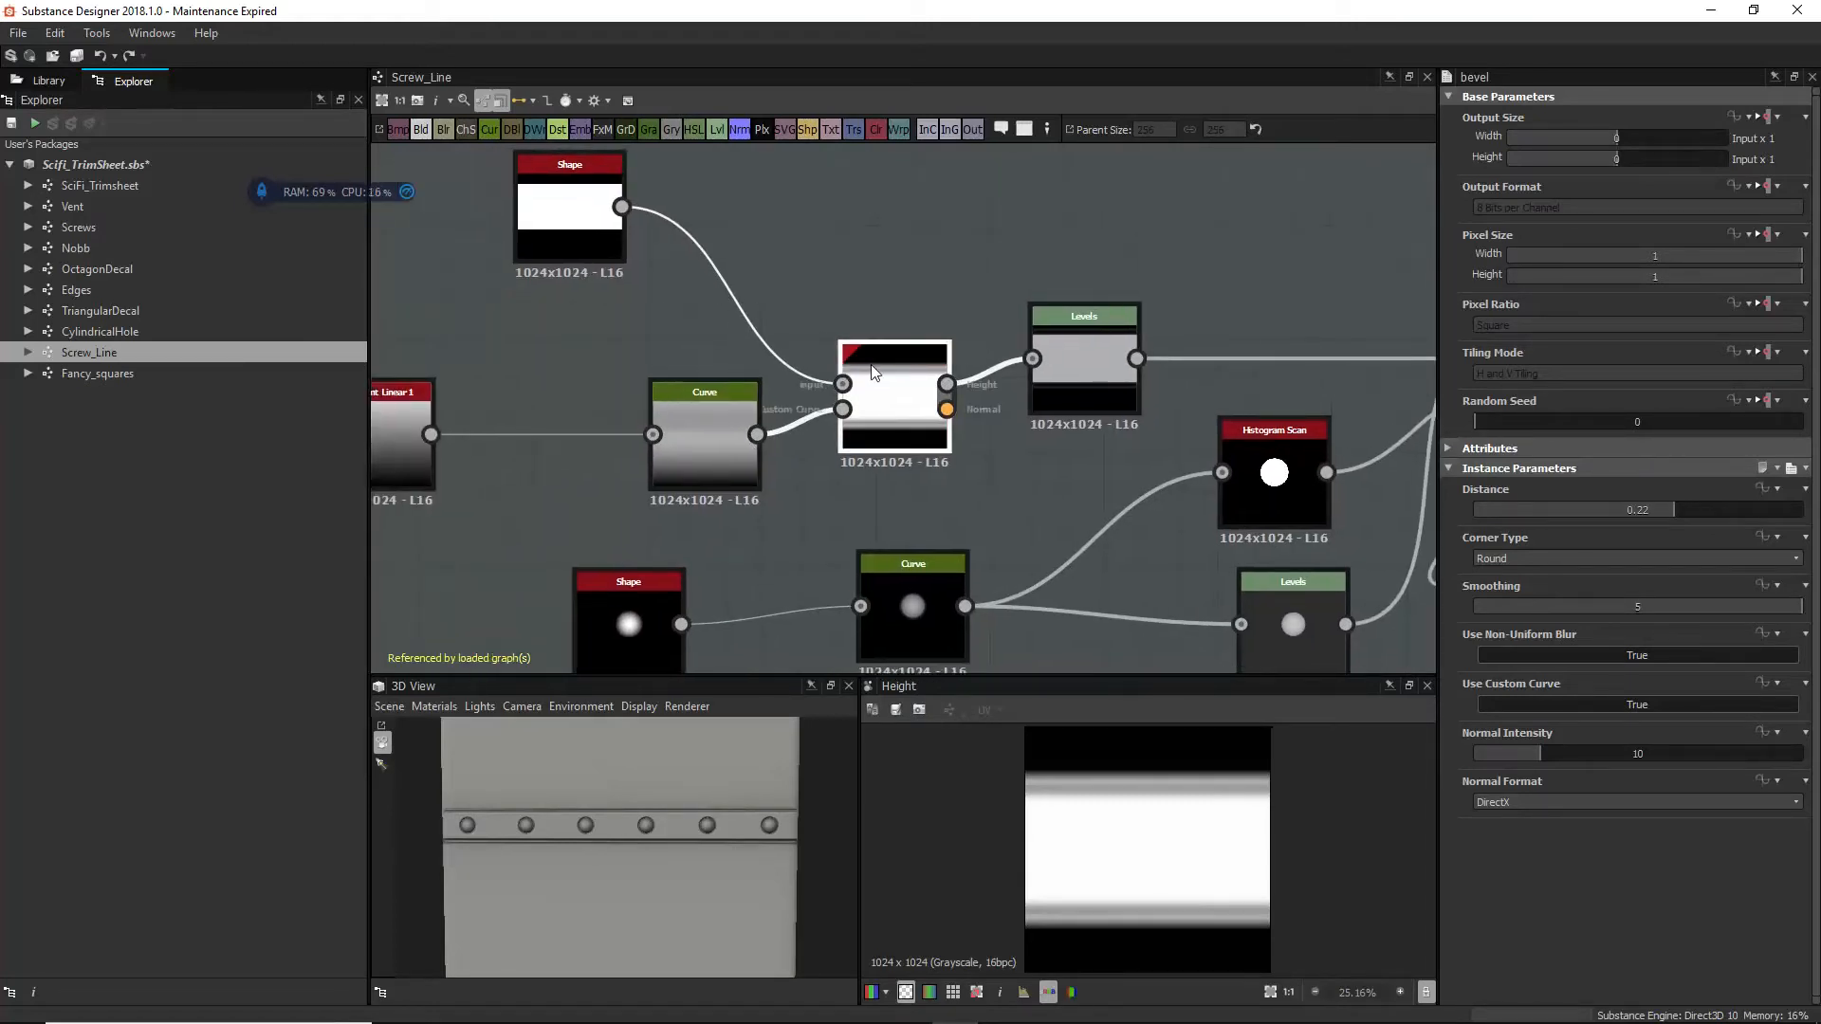
double_click(583, 235)
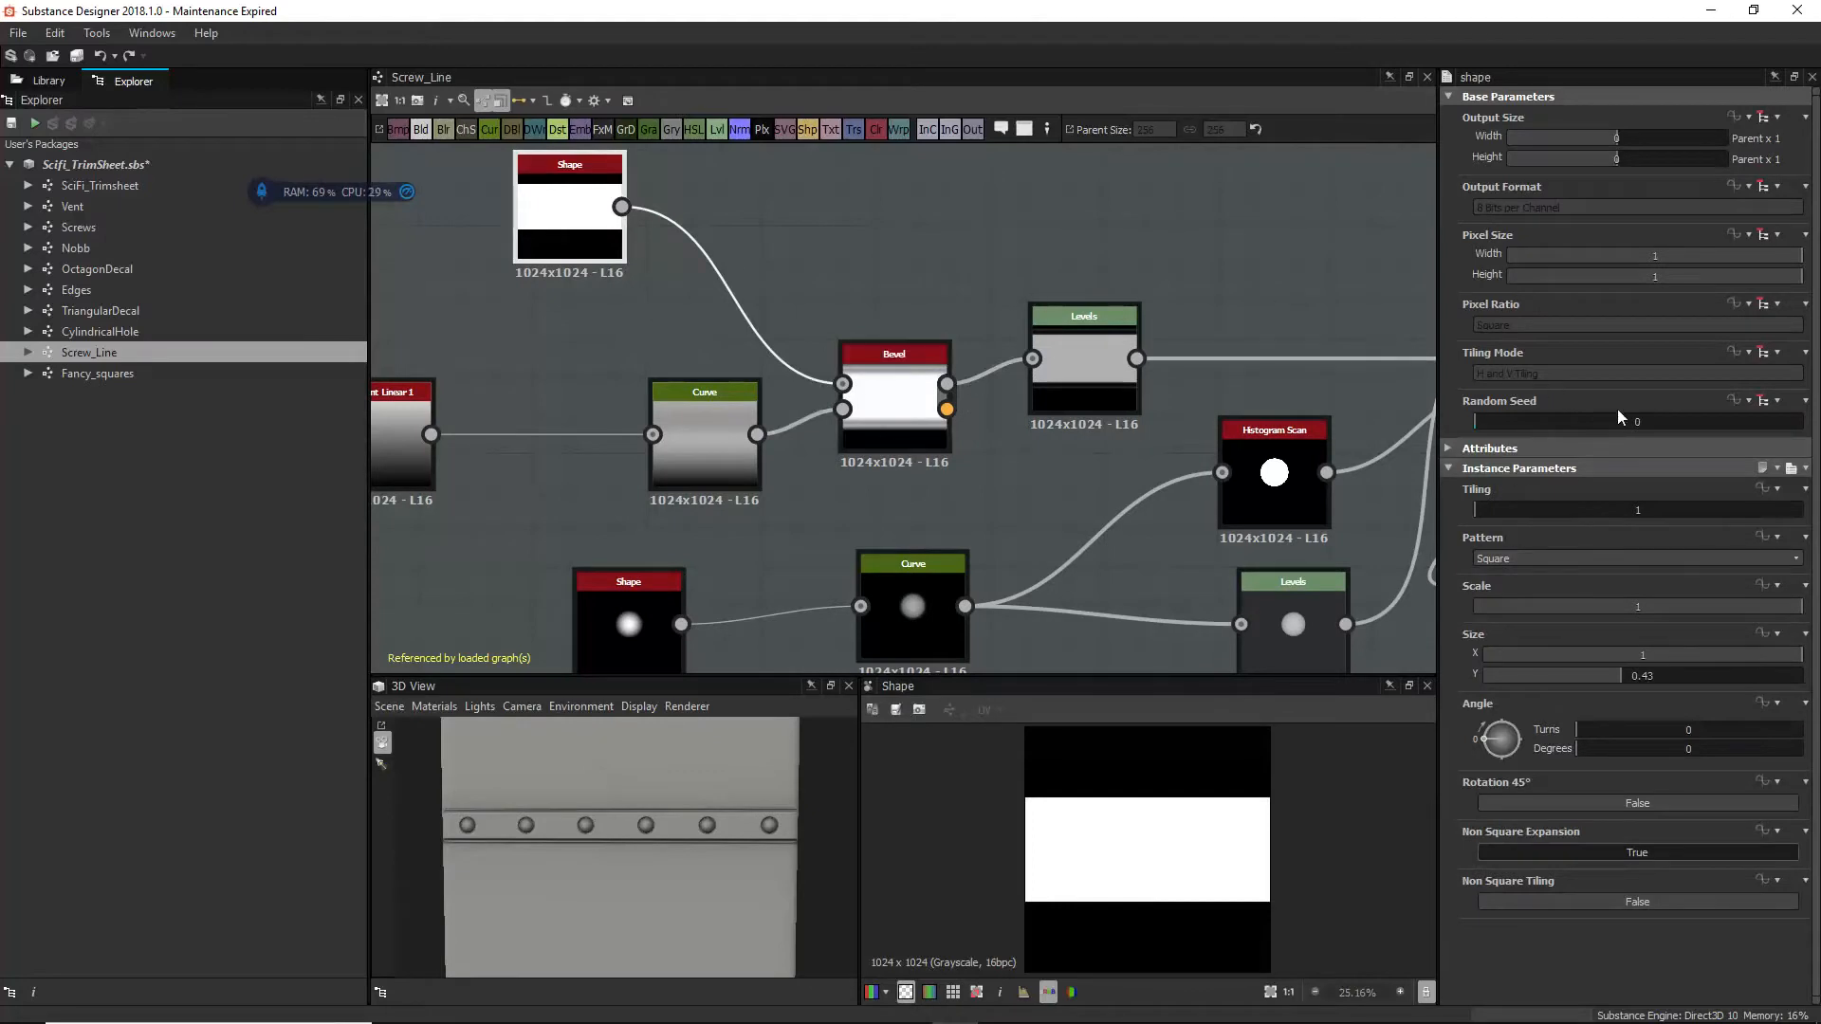
double_click(936, 399)
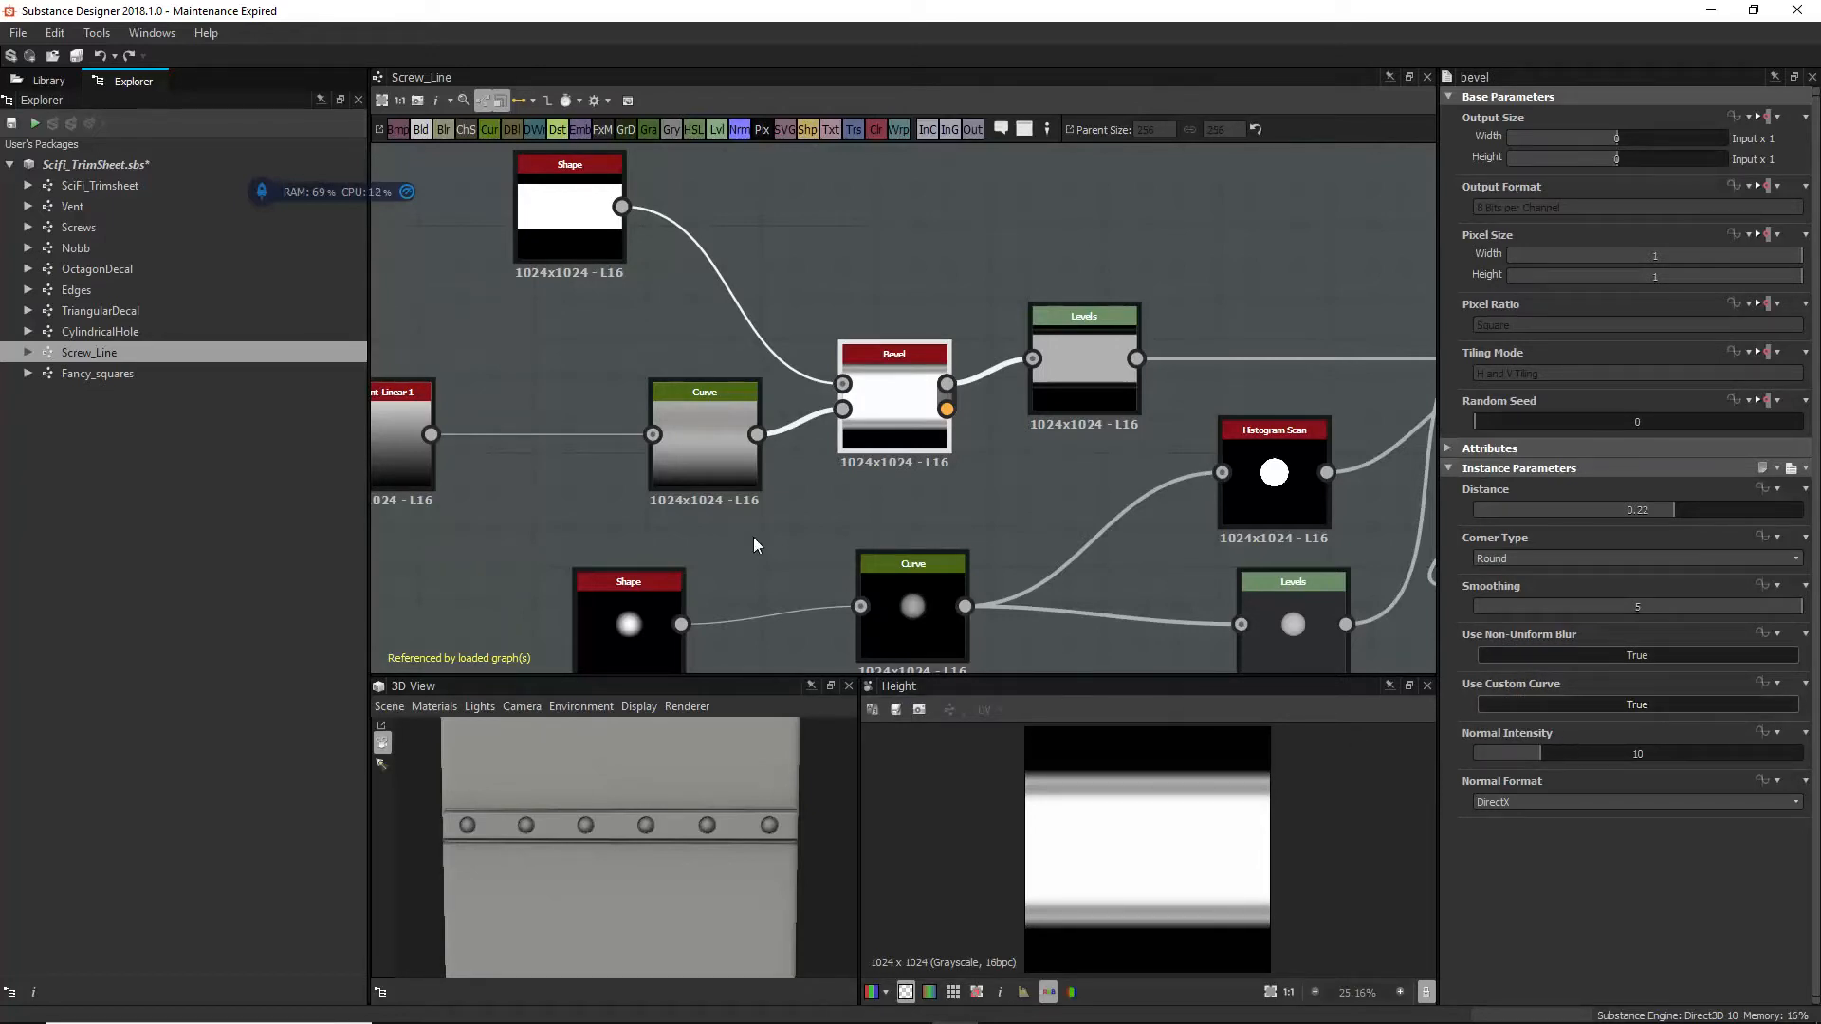
Step: Try a Bevel distance of 0.32 and undo it
left_click_drag(756, 434, 835, 459)
mouse_move(1663, 514)
left_mouse_down()
mouse_move(1642, 514)
mouse_move(1688, 514)
left_mouse_up()
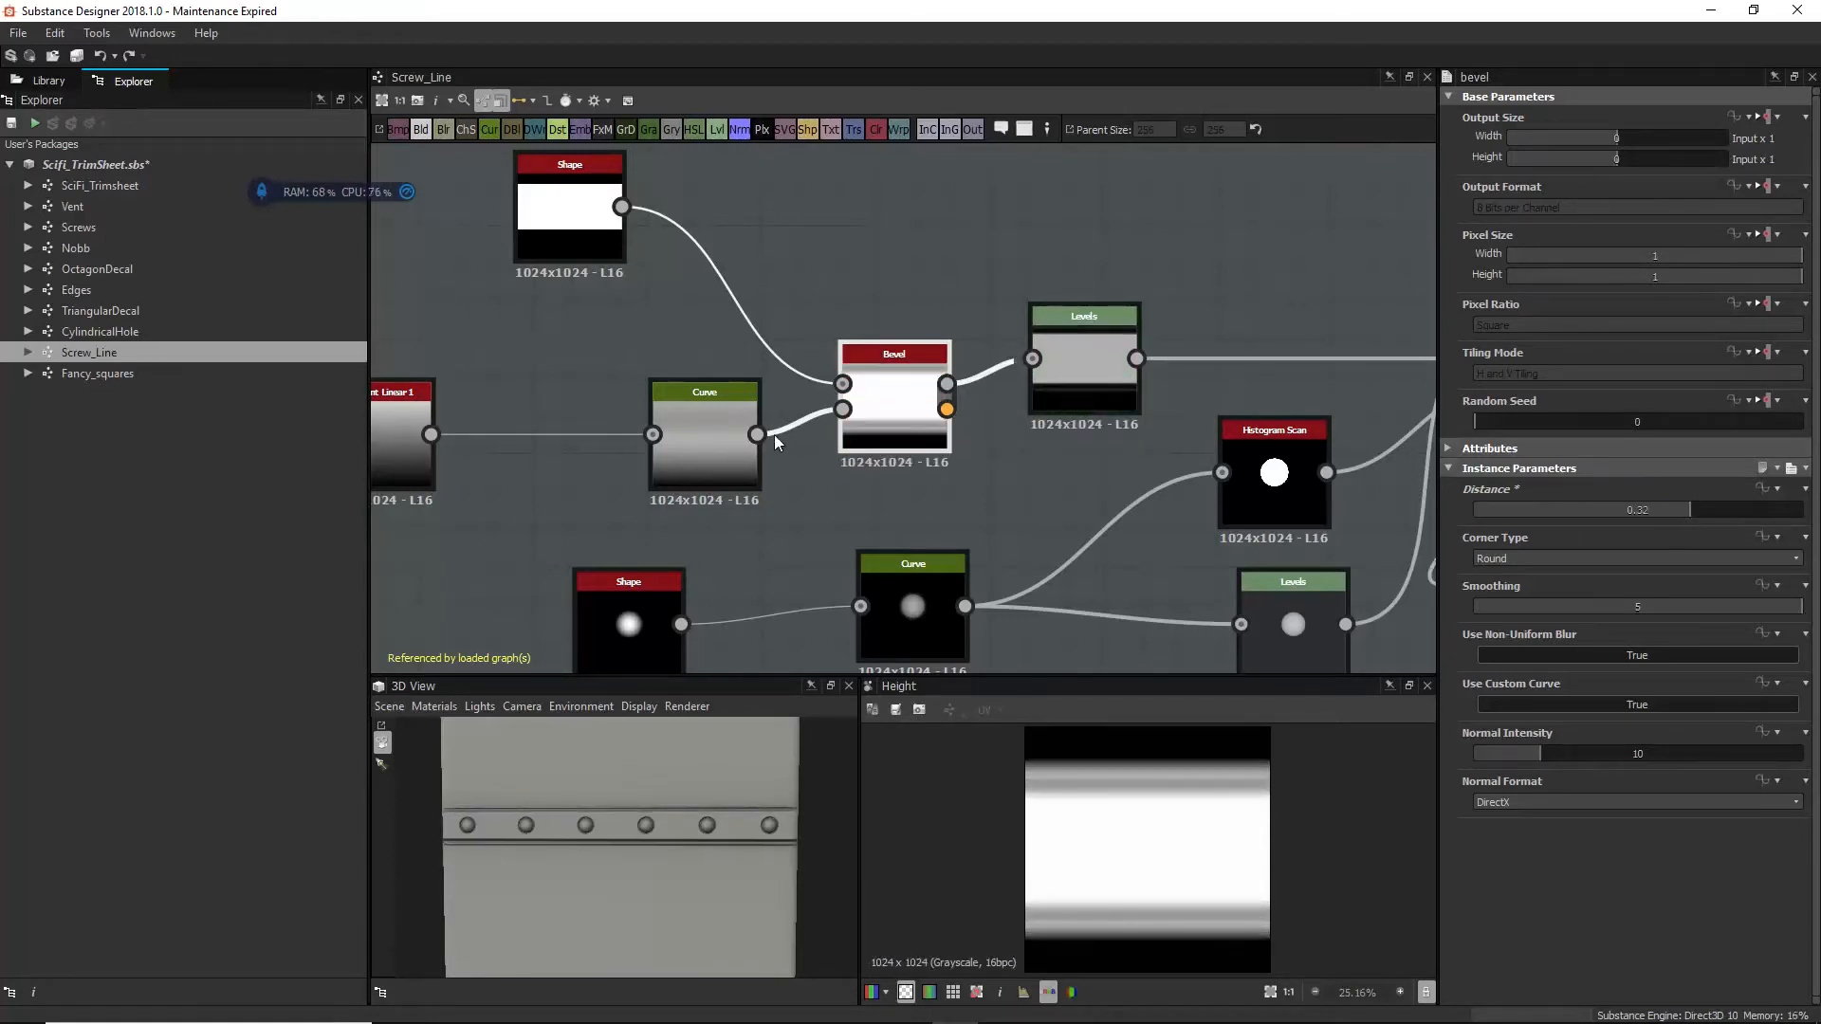
key("ctrl+z")
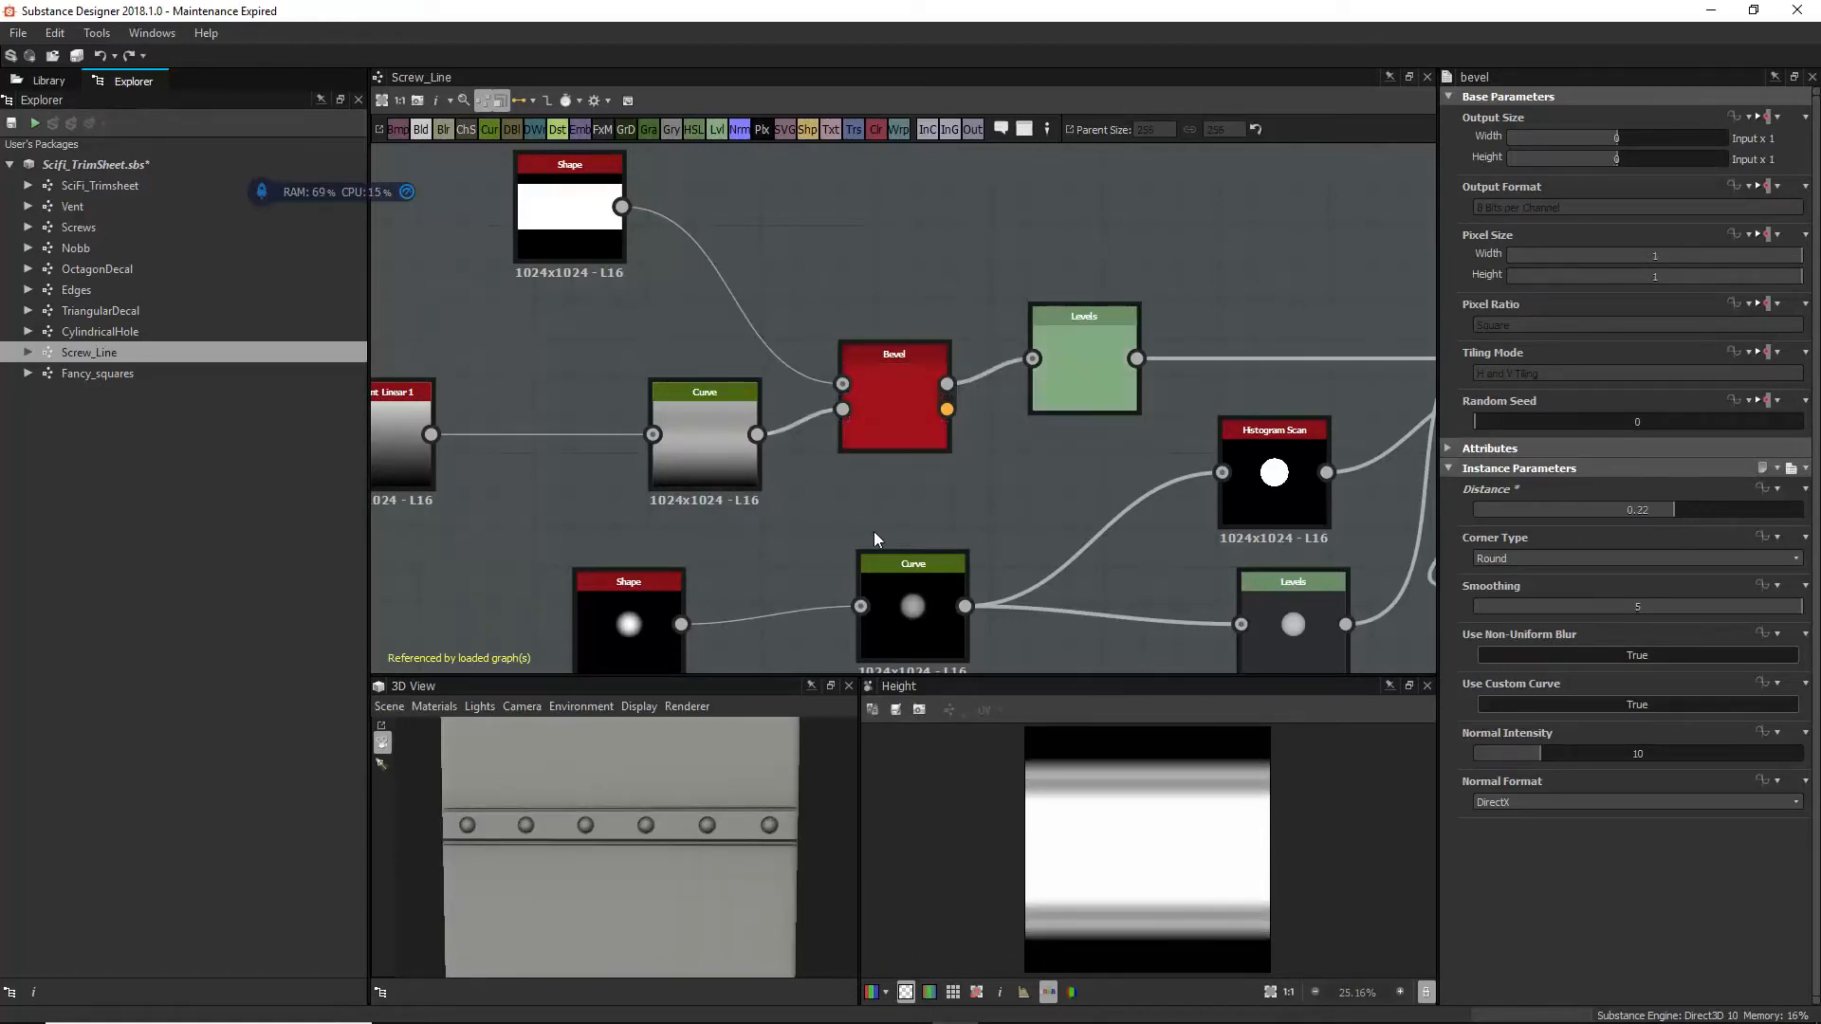
Step: Inspect the settings of the Levels node after the Bevel and examine the screw strip close up in the 3D preview
left_click(1073, 351)
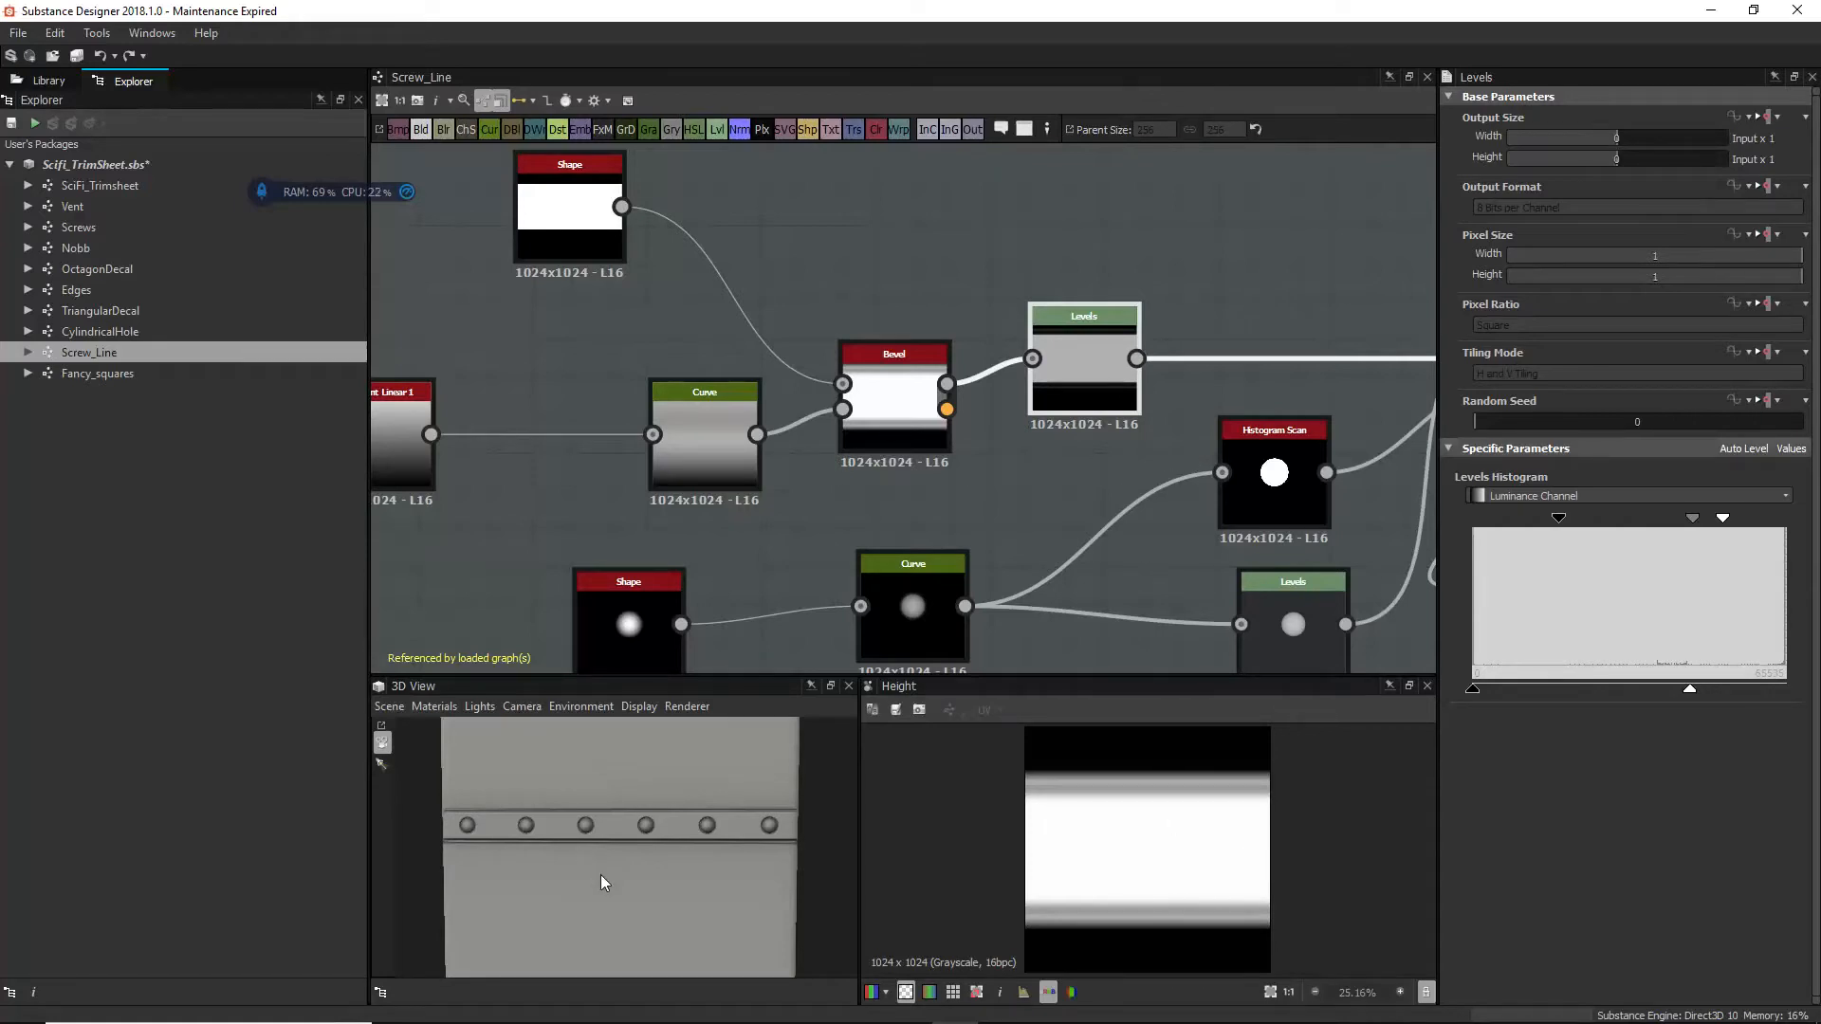
scroll(797, 830, "up", 5)
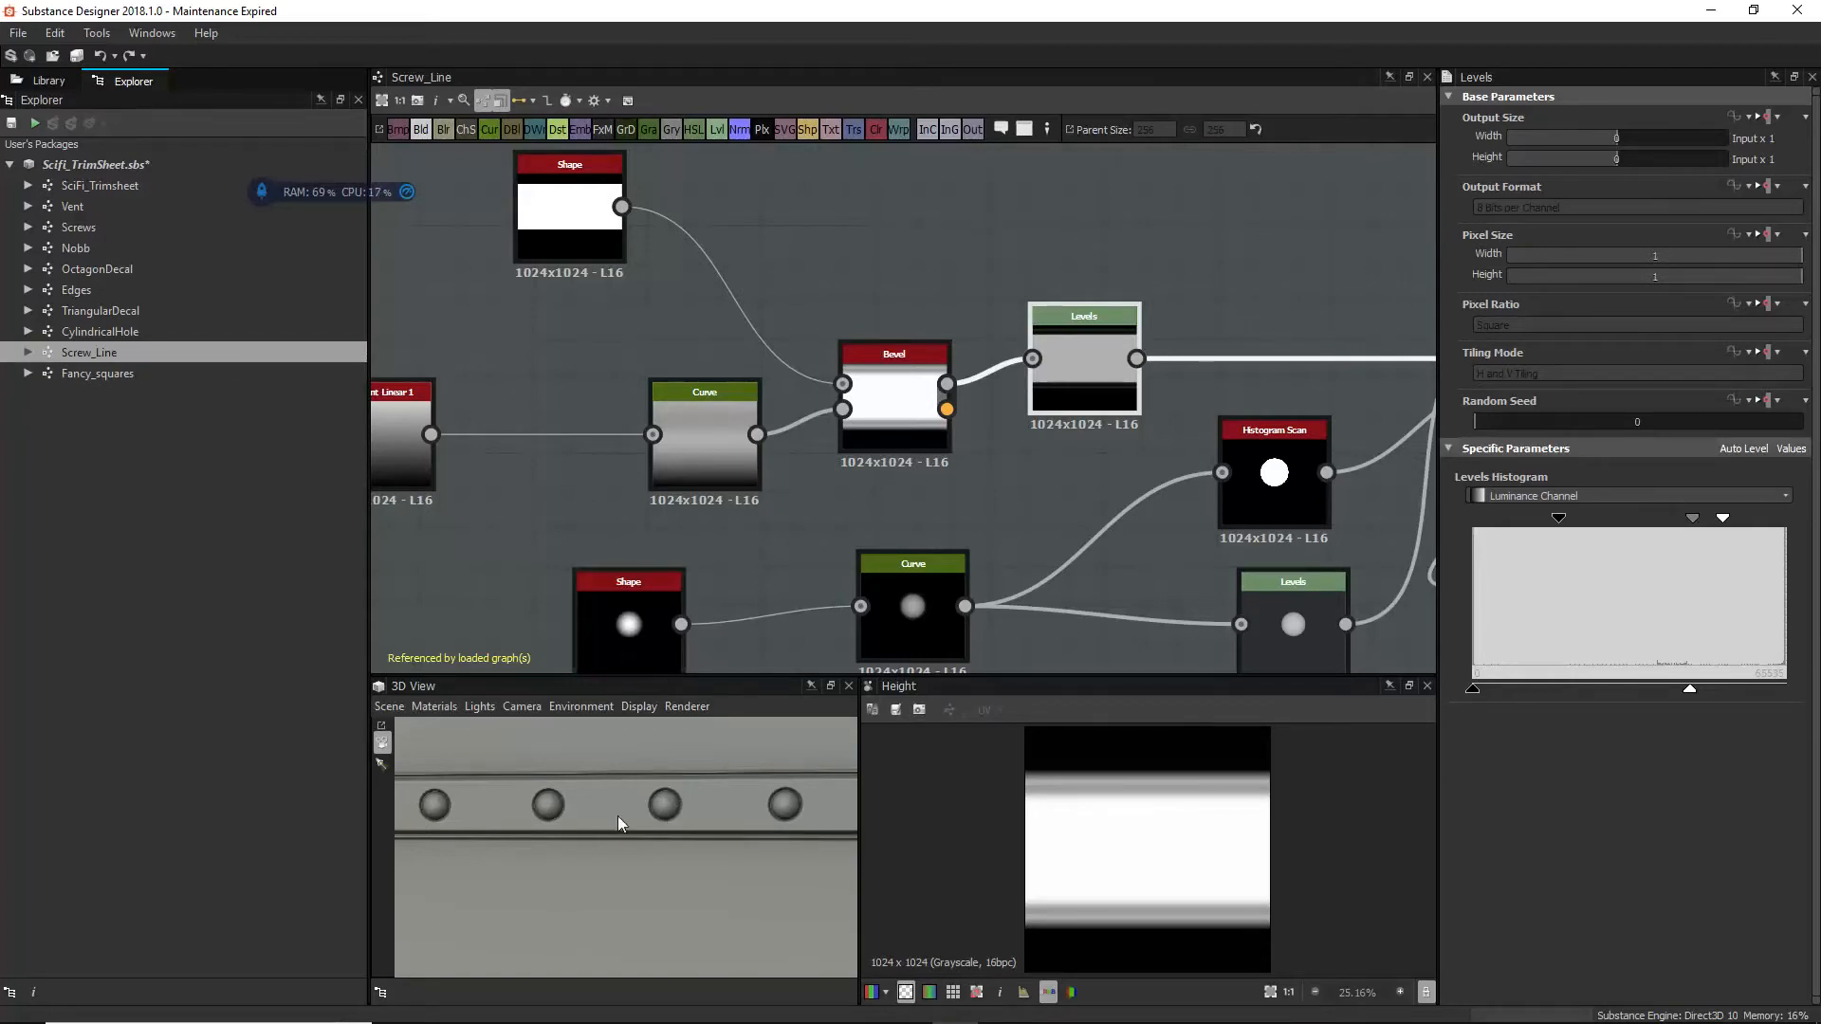
scroll(886, 406, "down", 4)
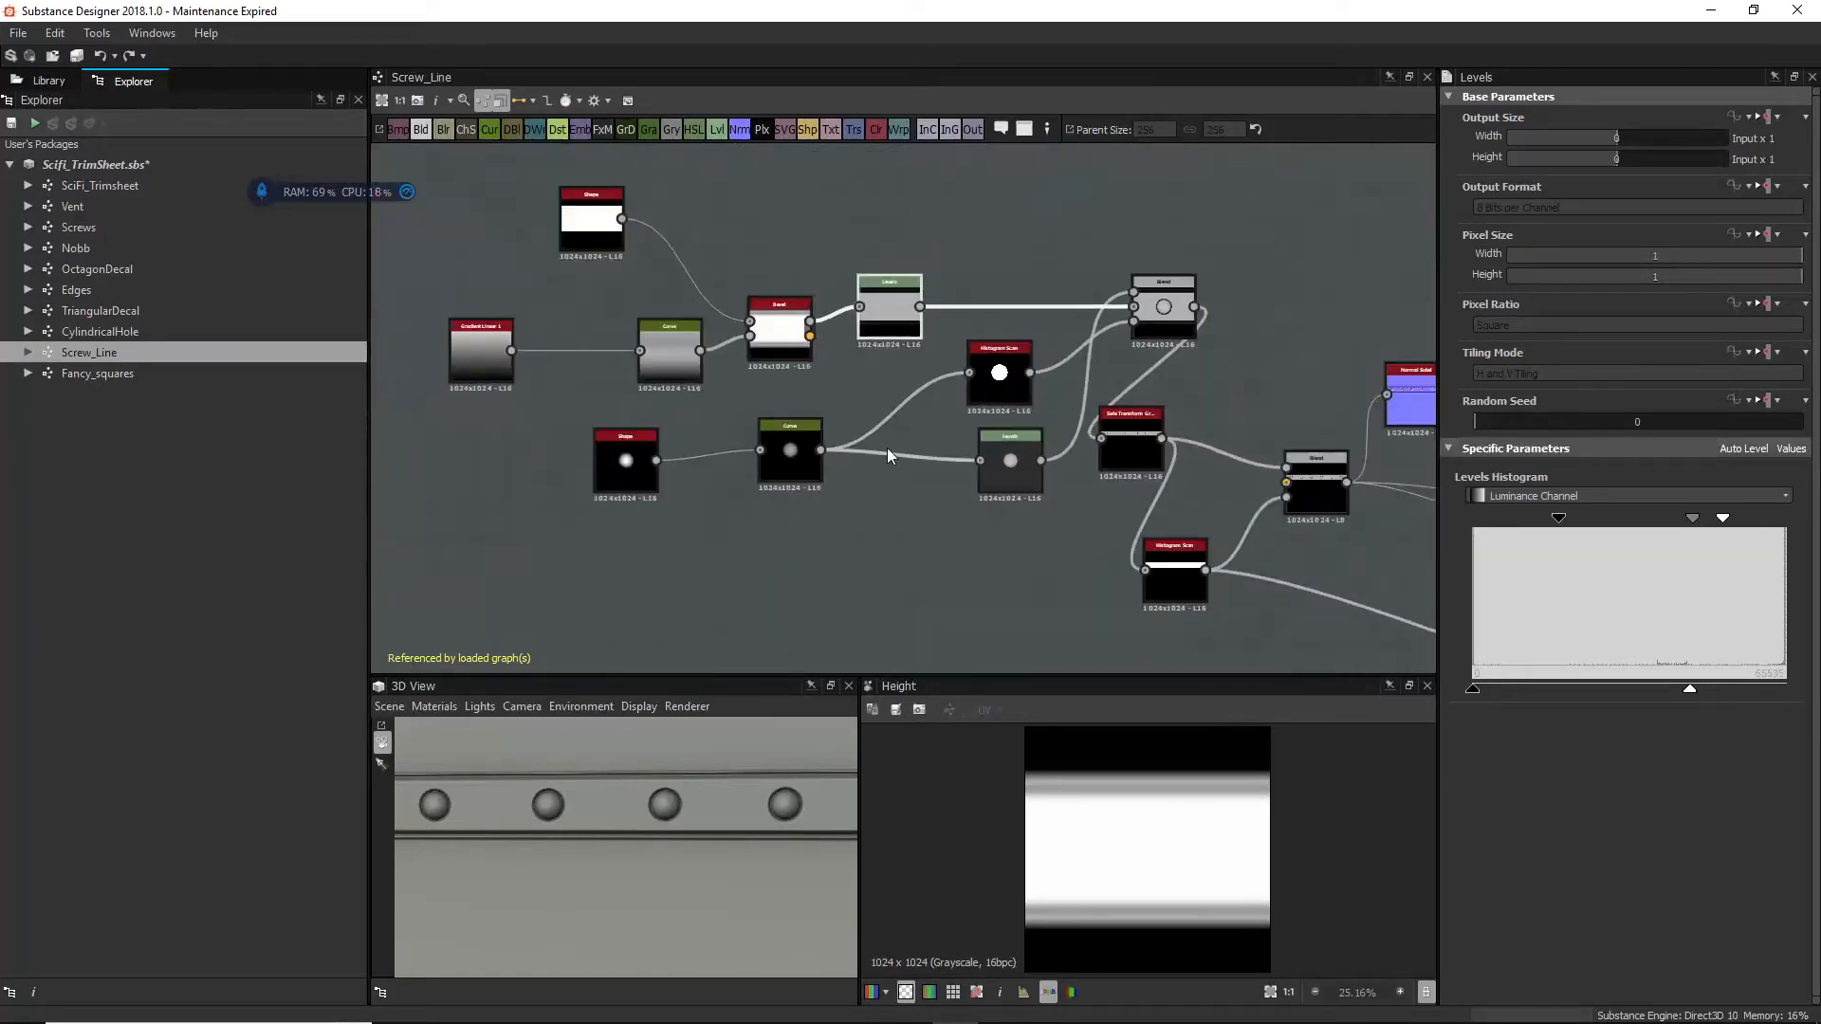
Step: Preview the paraboloid Shape and its Curve node enlarged, comparing the profile with the screw heads in the 3D preview
left_click(628, 476)
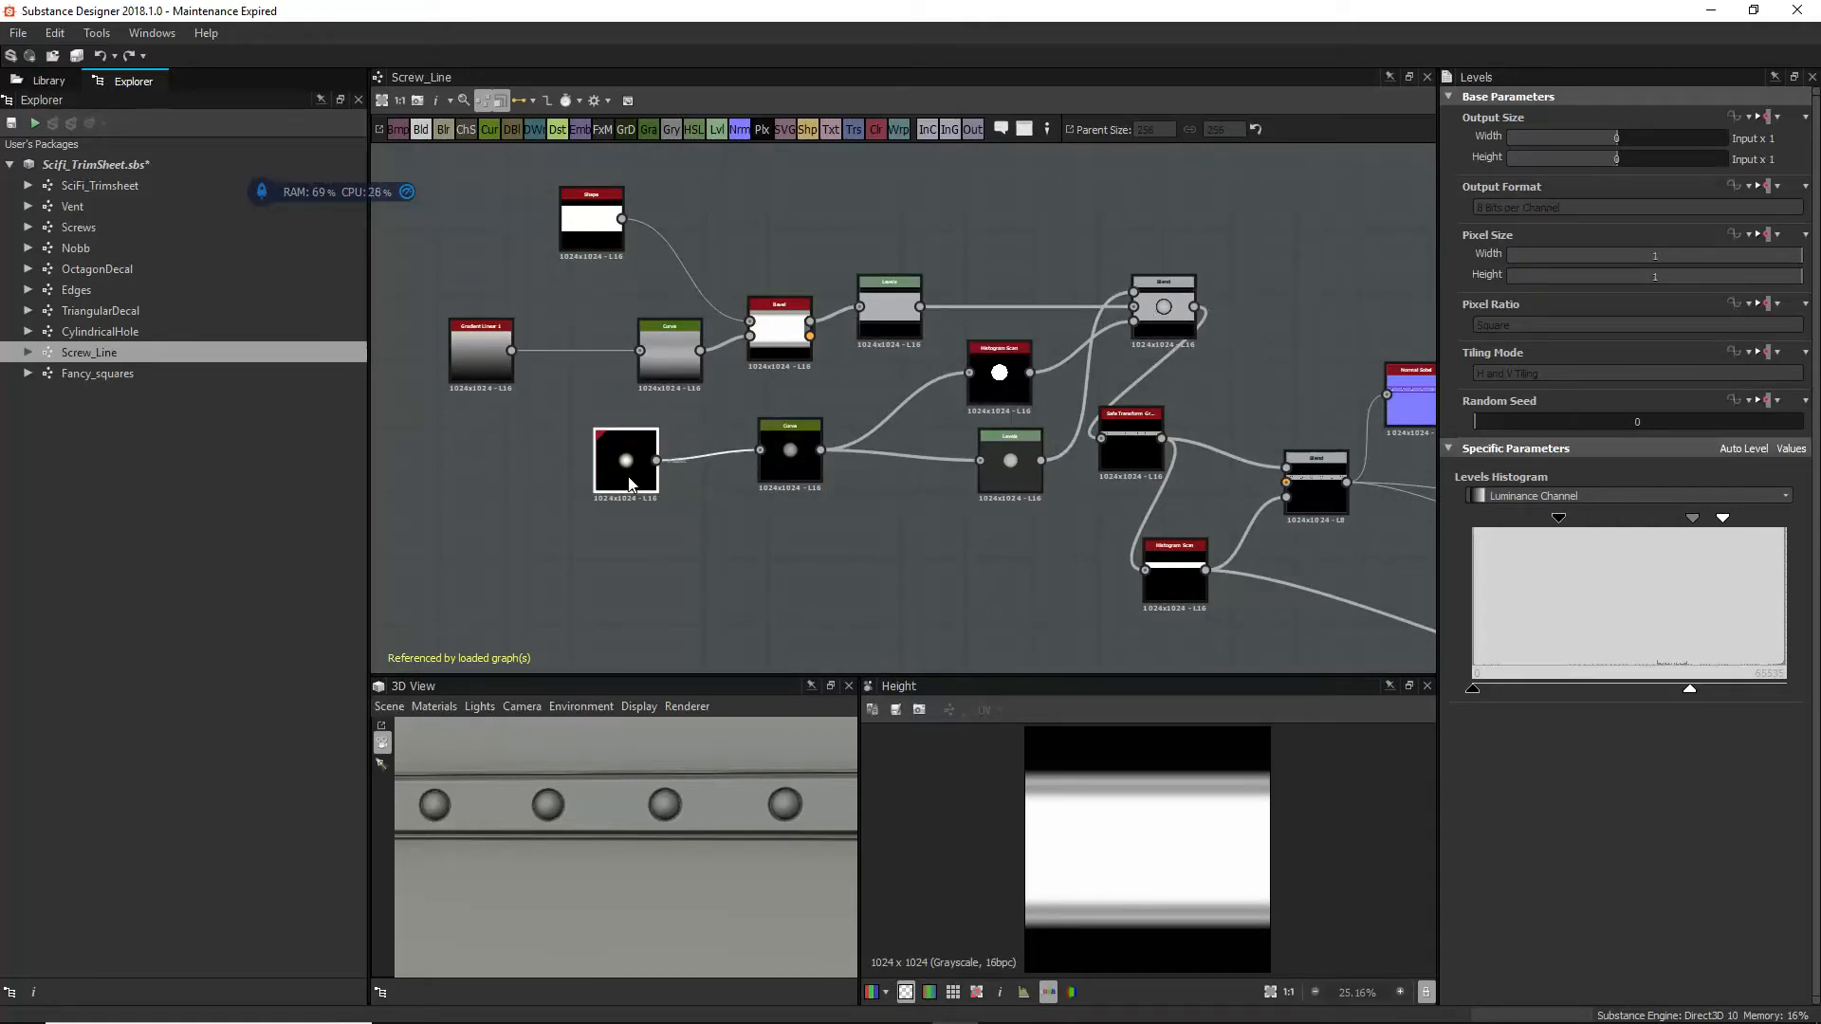
scroll(1180, 887, "up", 2)
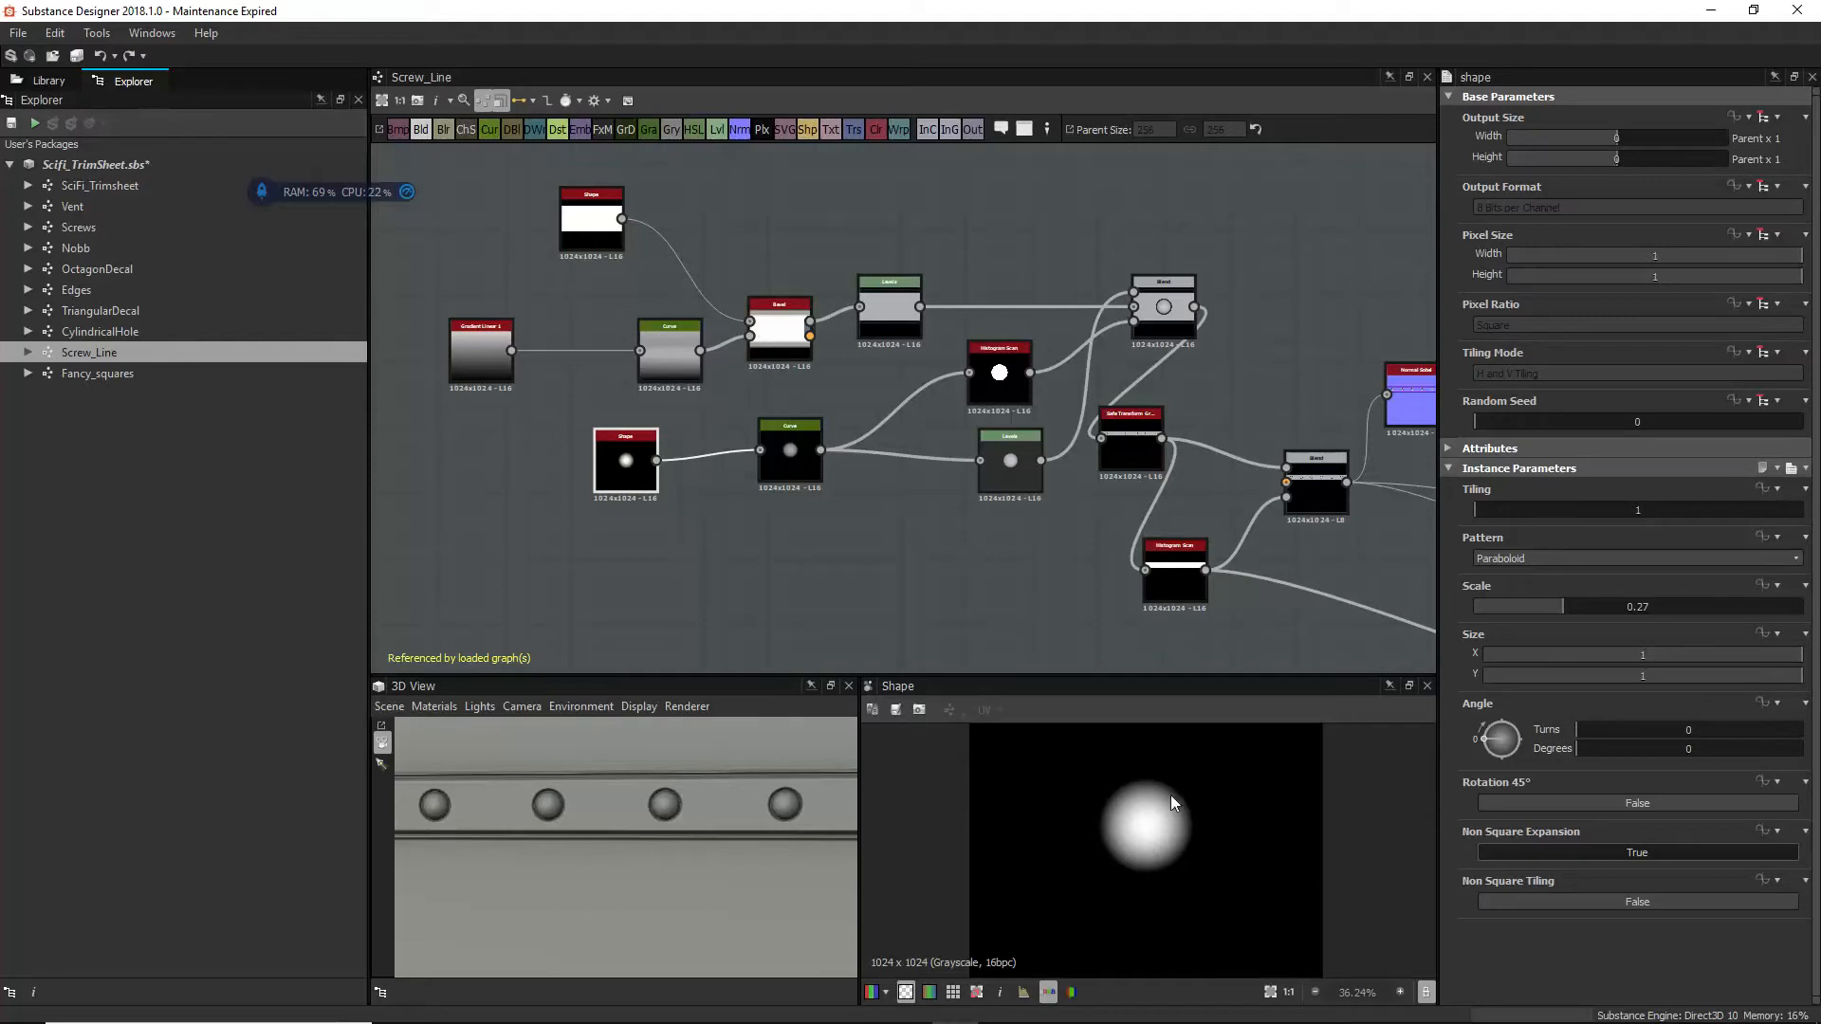
left_click(806, 451)
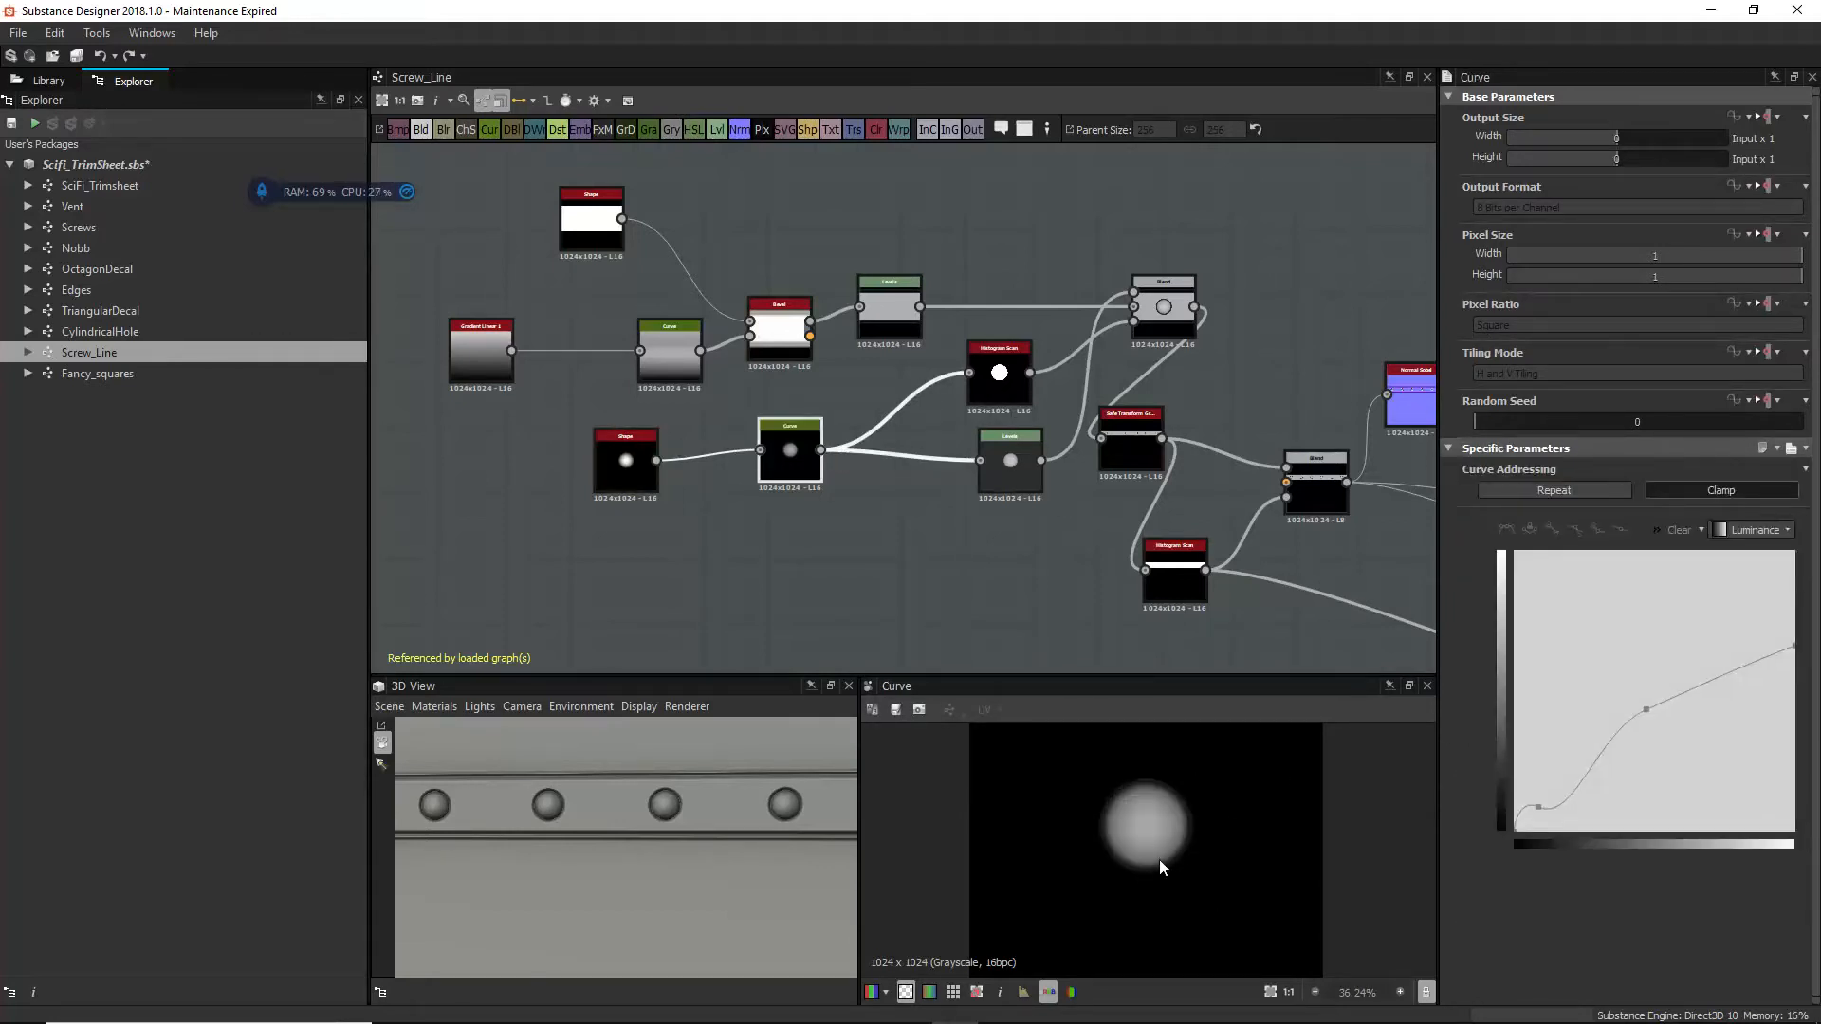
scroll(1162, 822, "up", 3)
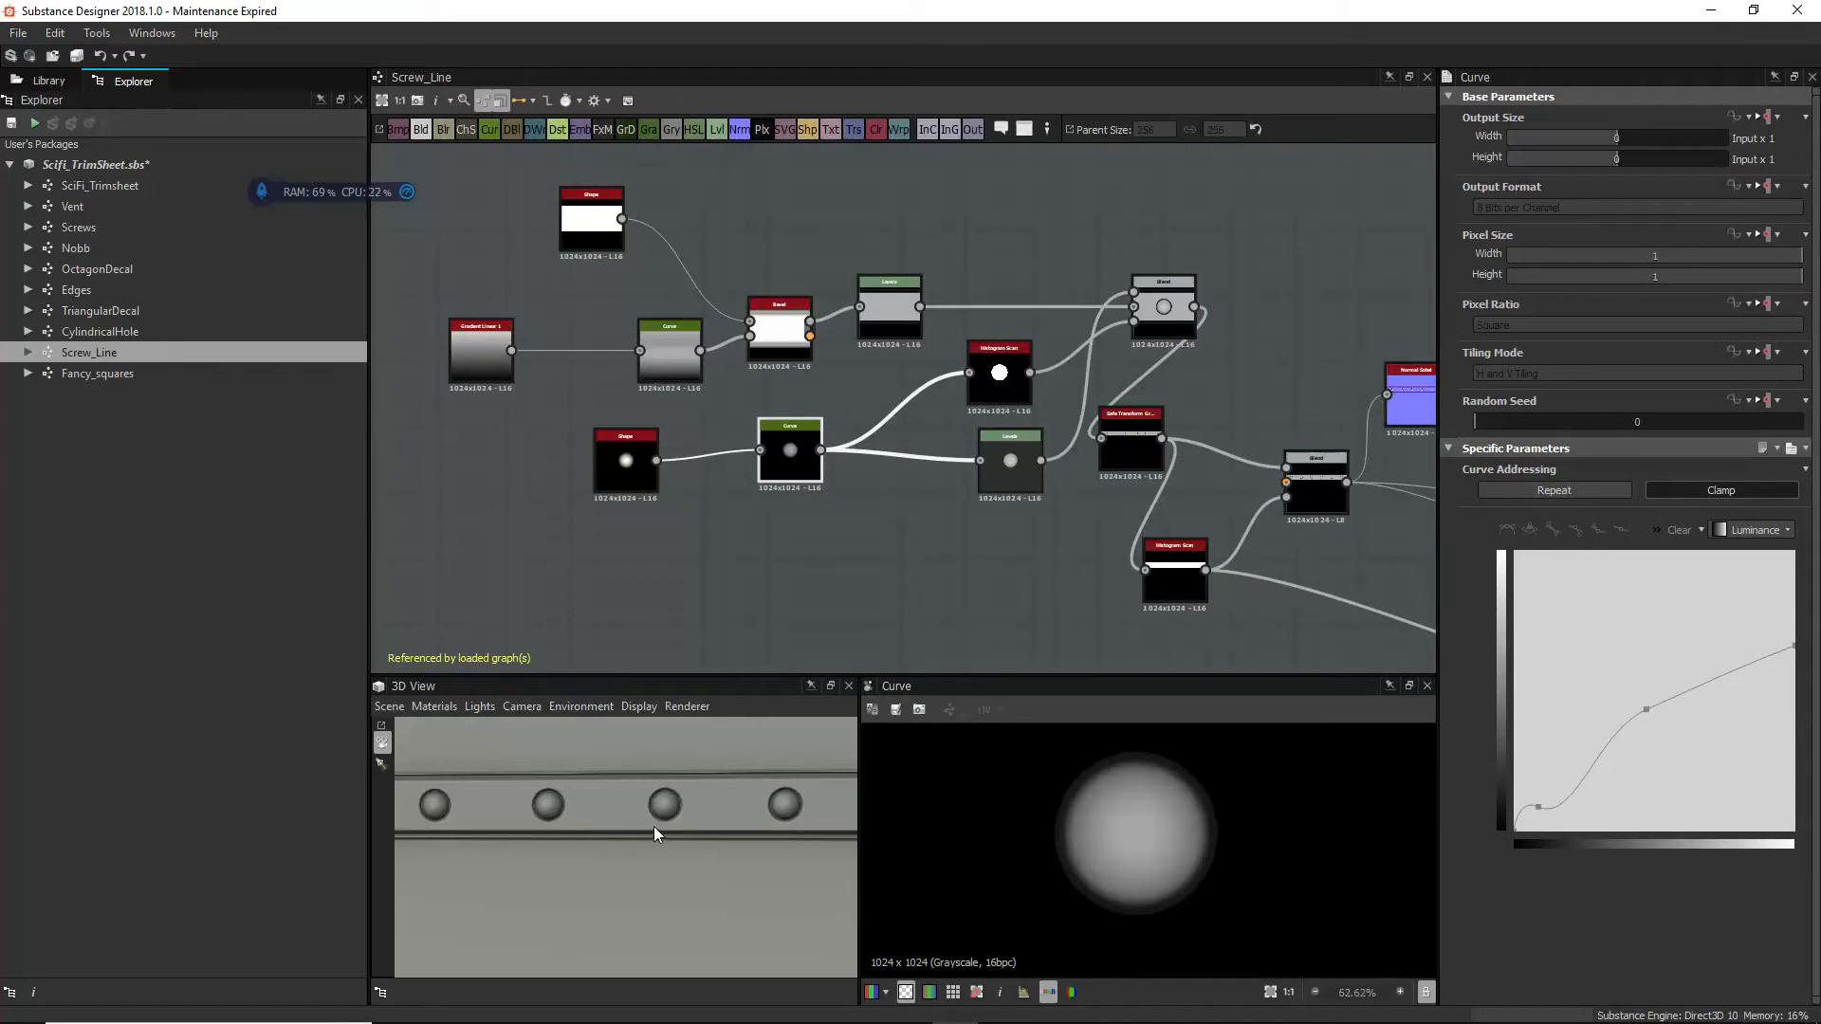
scroll(652, 827, "up", 2)
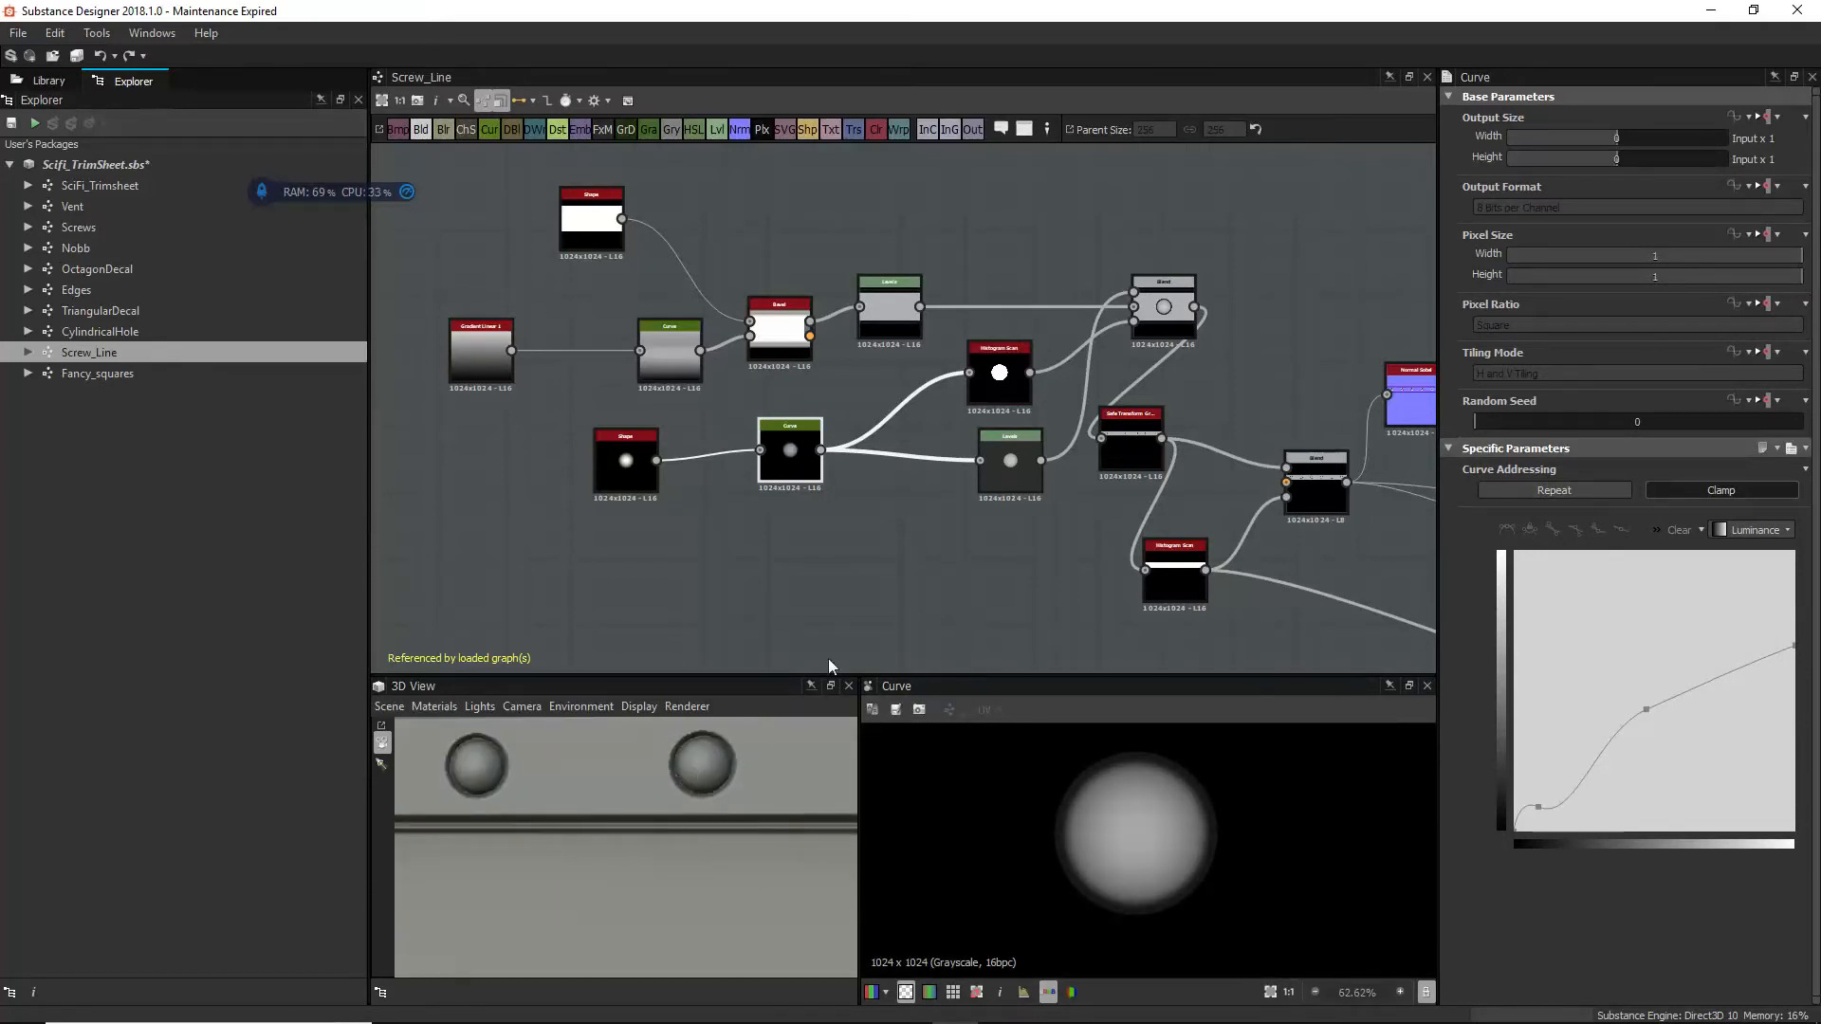
Step: Preview the screw's Histogram Scan mask, its Levels node and the Blend that combines them with the strip
left_click(1004, 383)
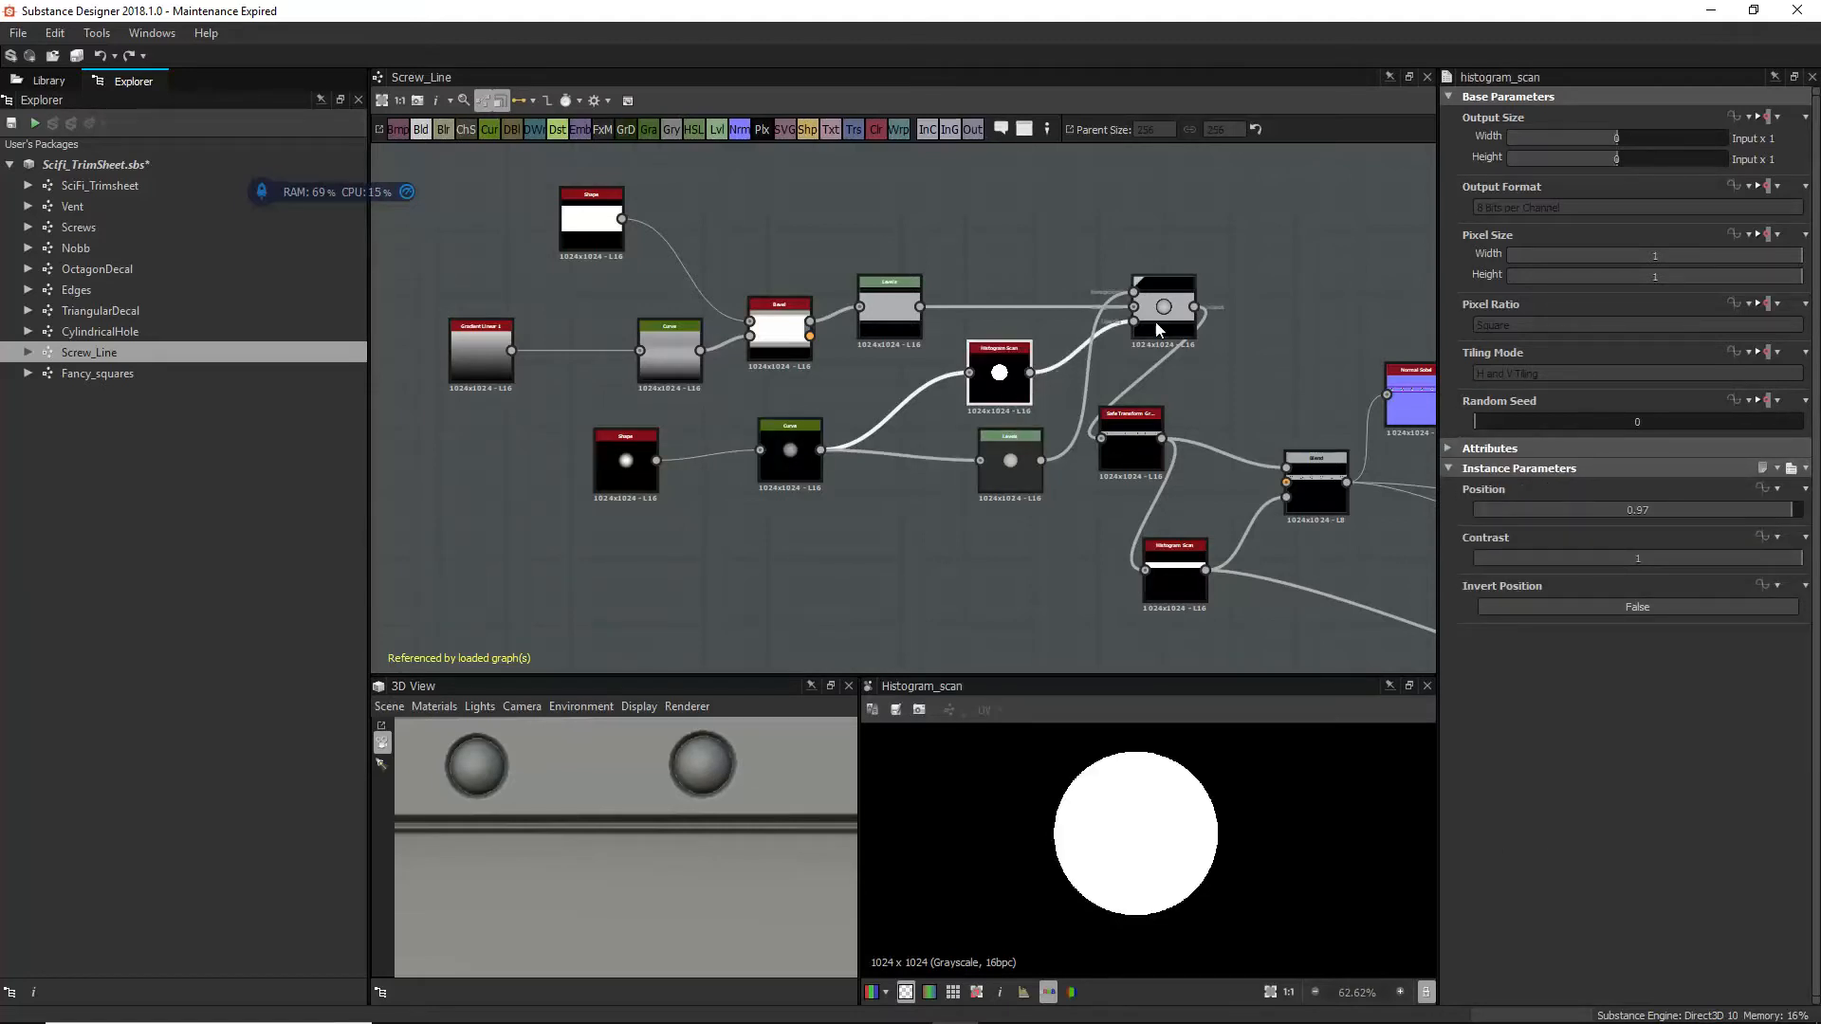
scroll(1141, 327, "up", 2)
middle_click_drag(955, 549, 835, 561)
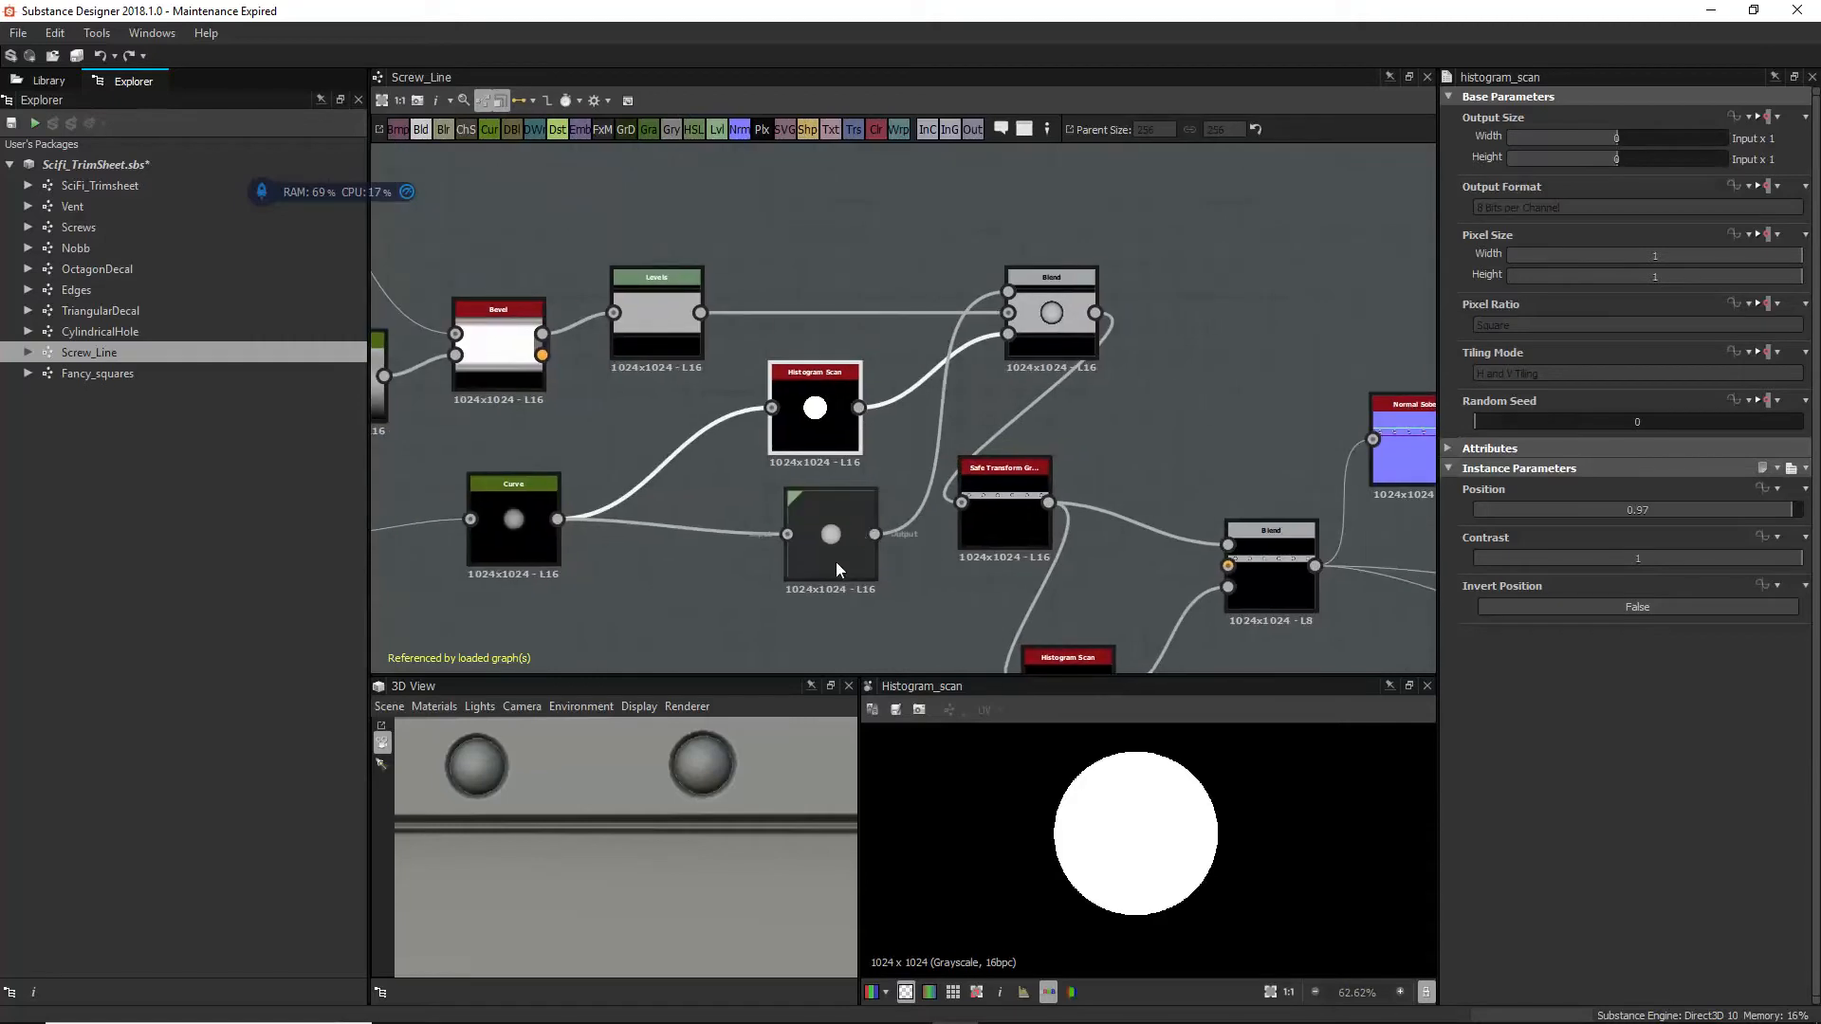
left_click(841, 555)
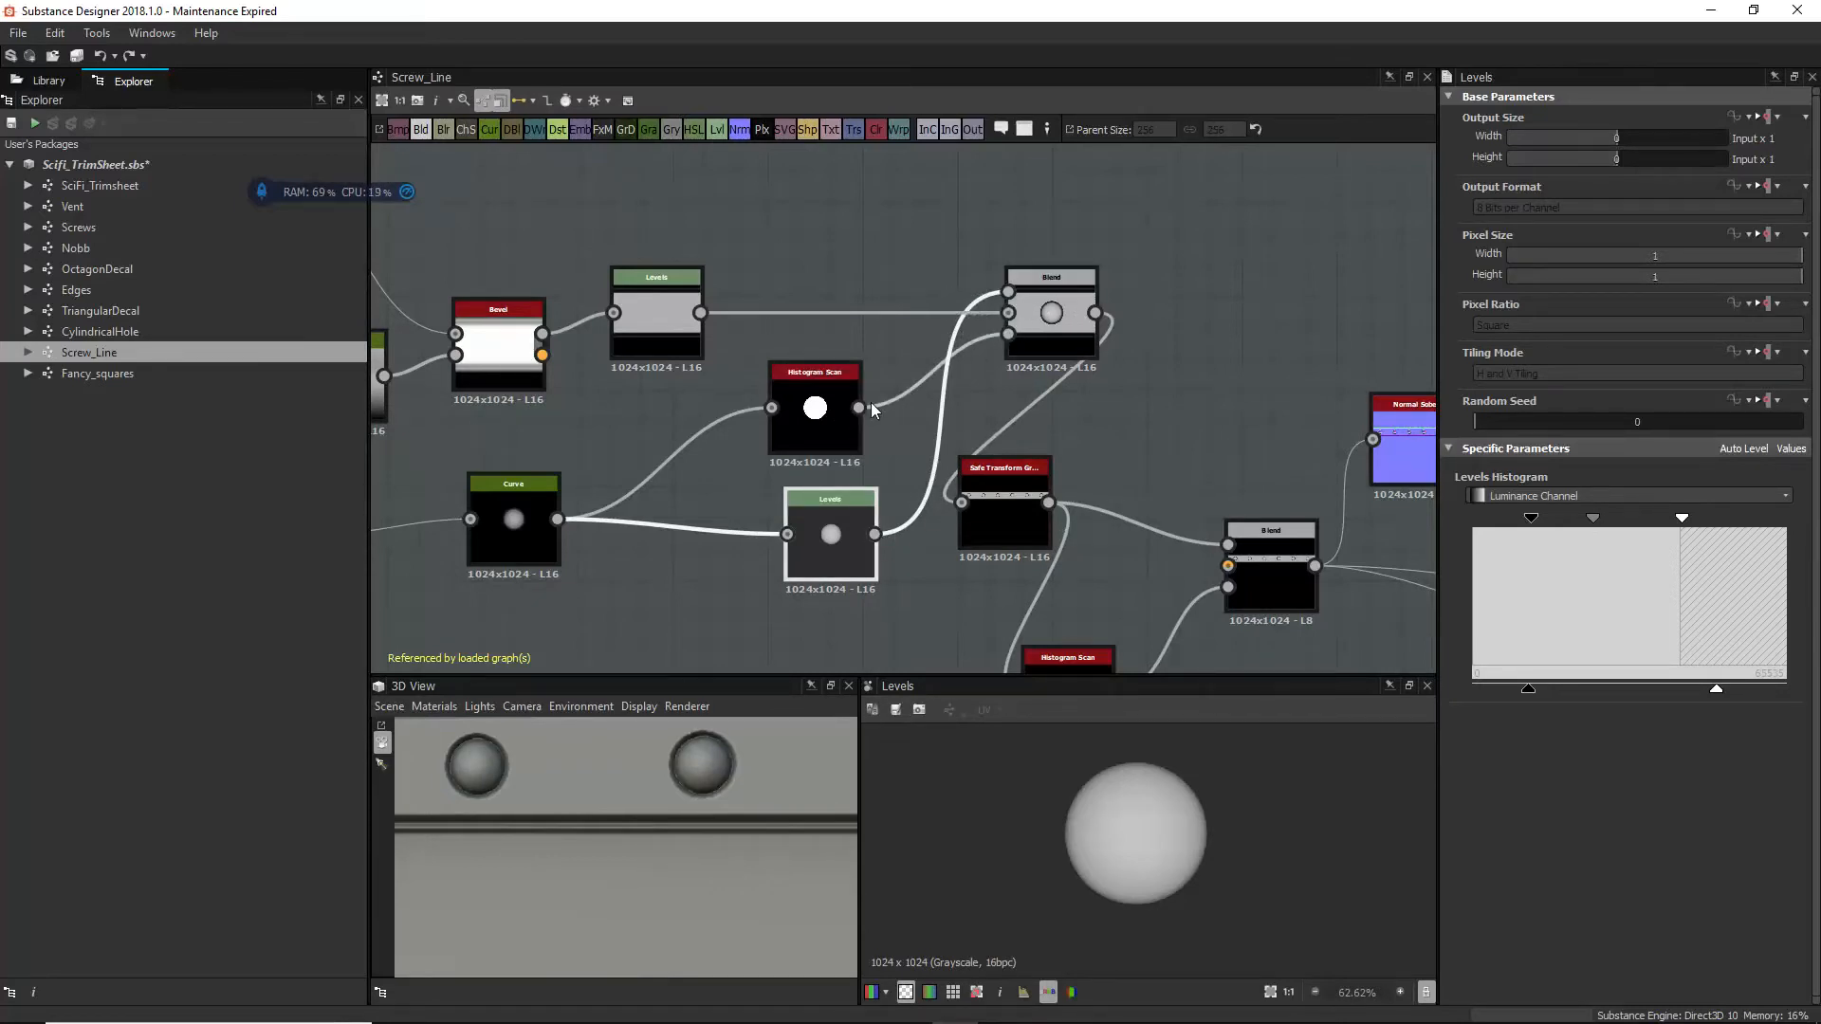
left_click(1055, 301)
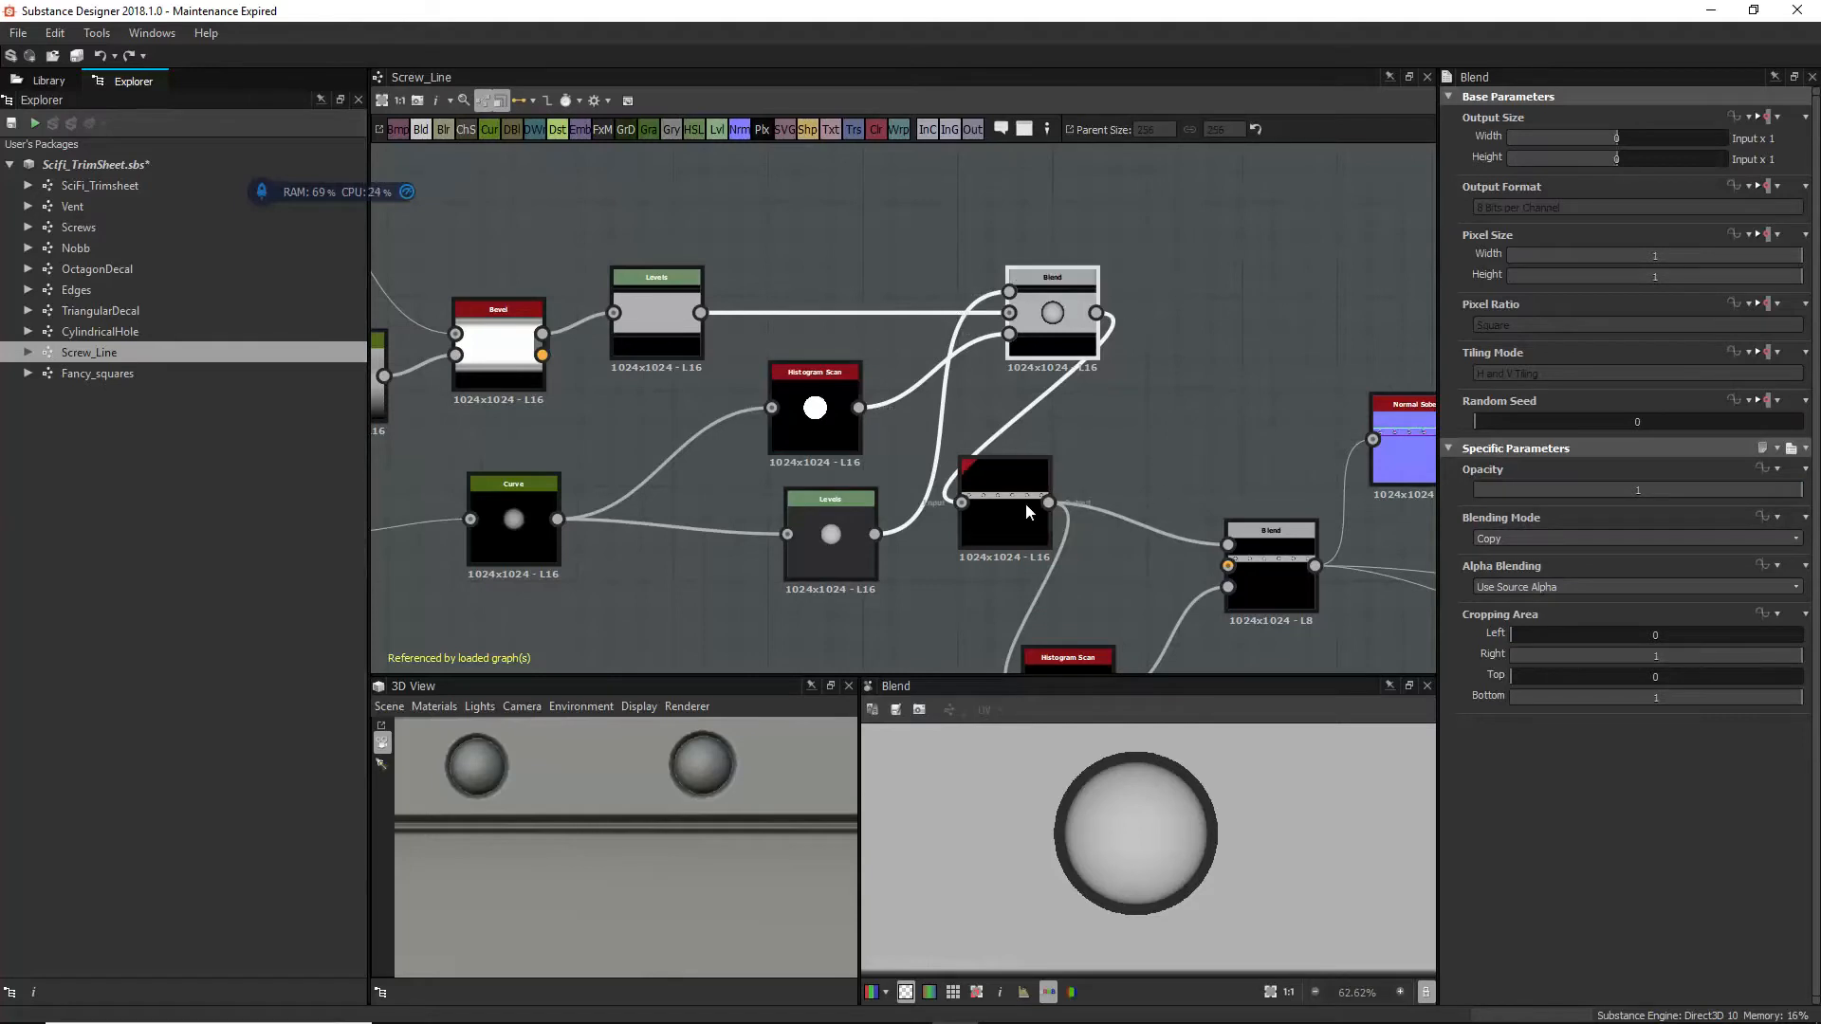
Step: Reposition the Safe Transform Grayscale node between the two Blend nodes and display its output and tiling parameters
scroll(1134, 776, "down", 6)
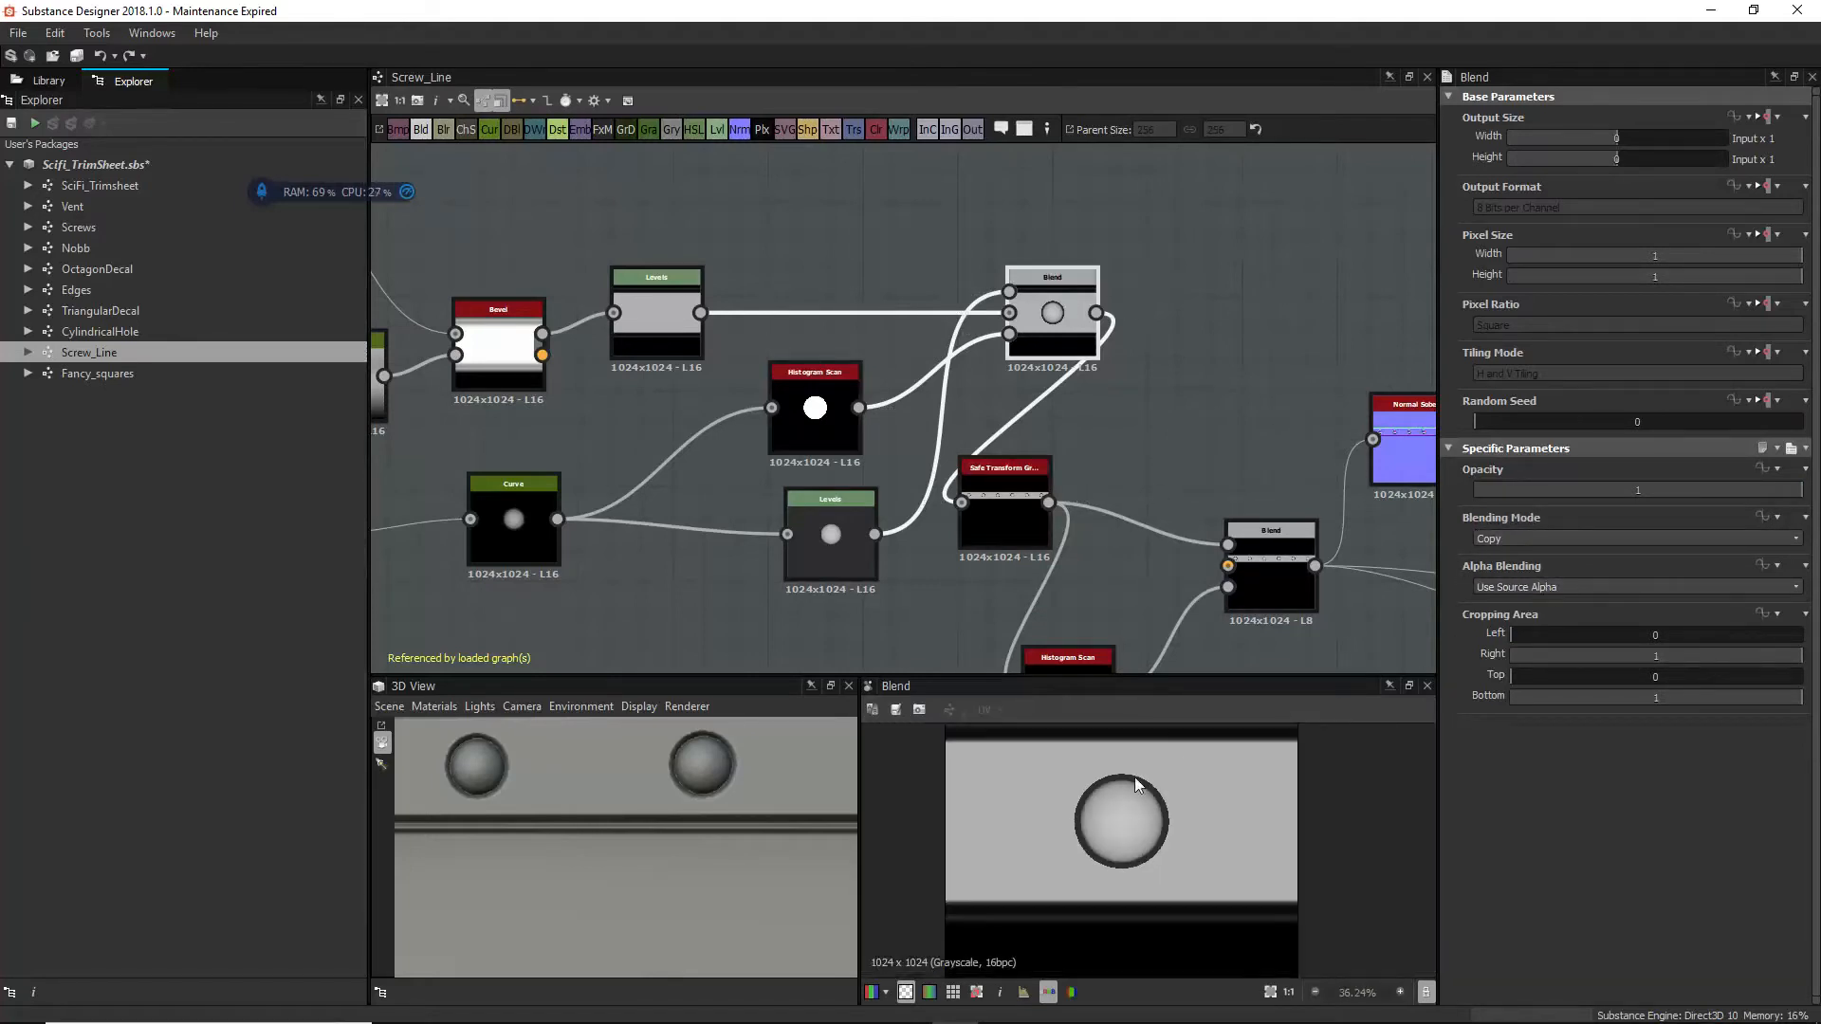
left_click_drag(969, 509, 1117, 467)
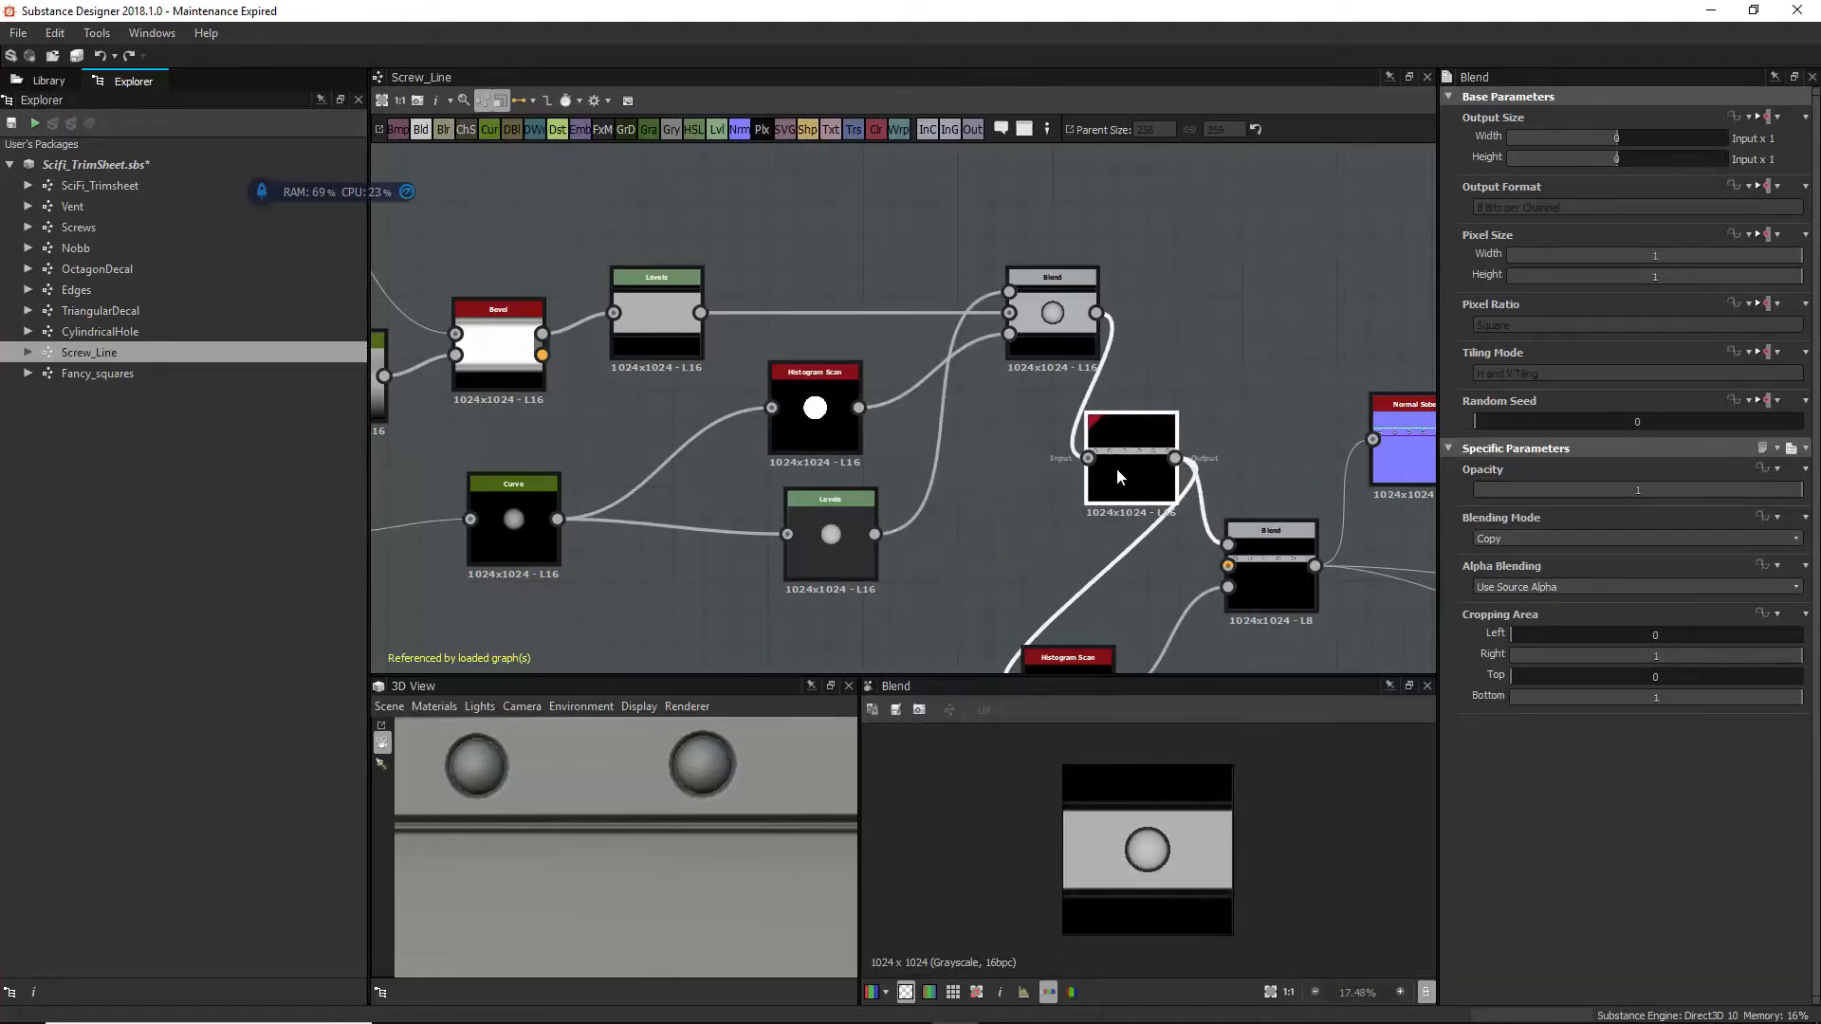
double_click(1117, 467)
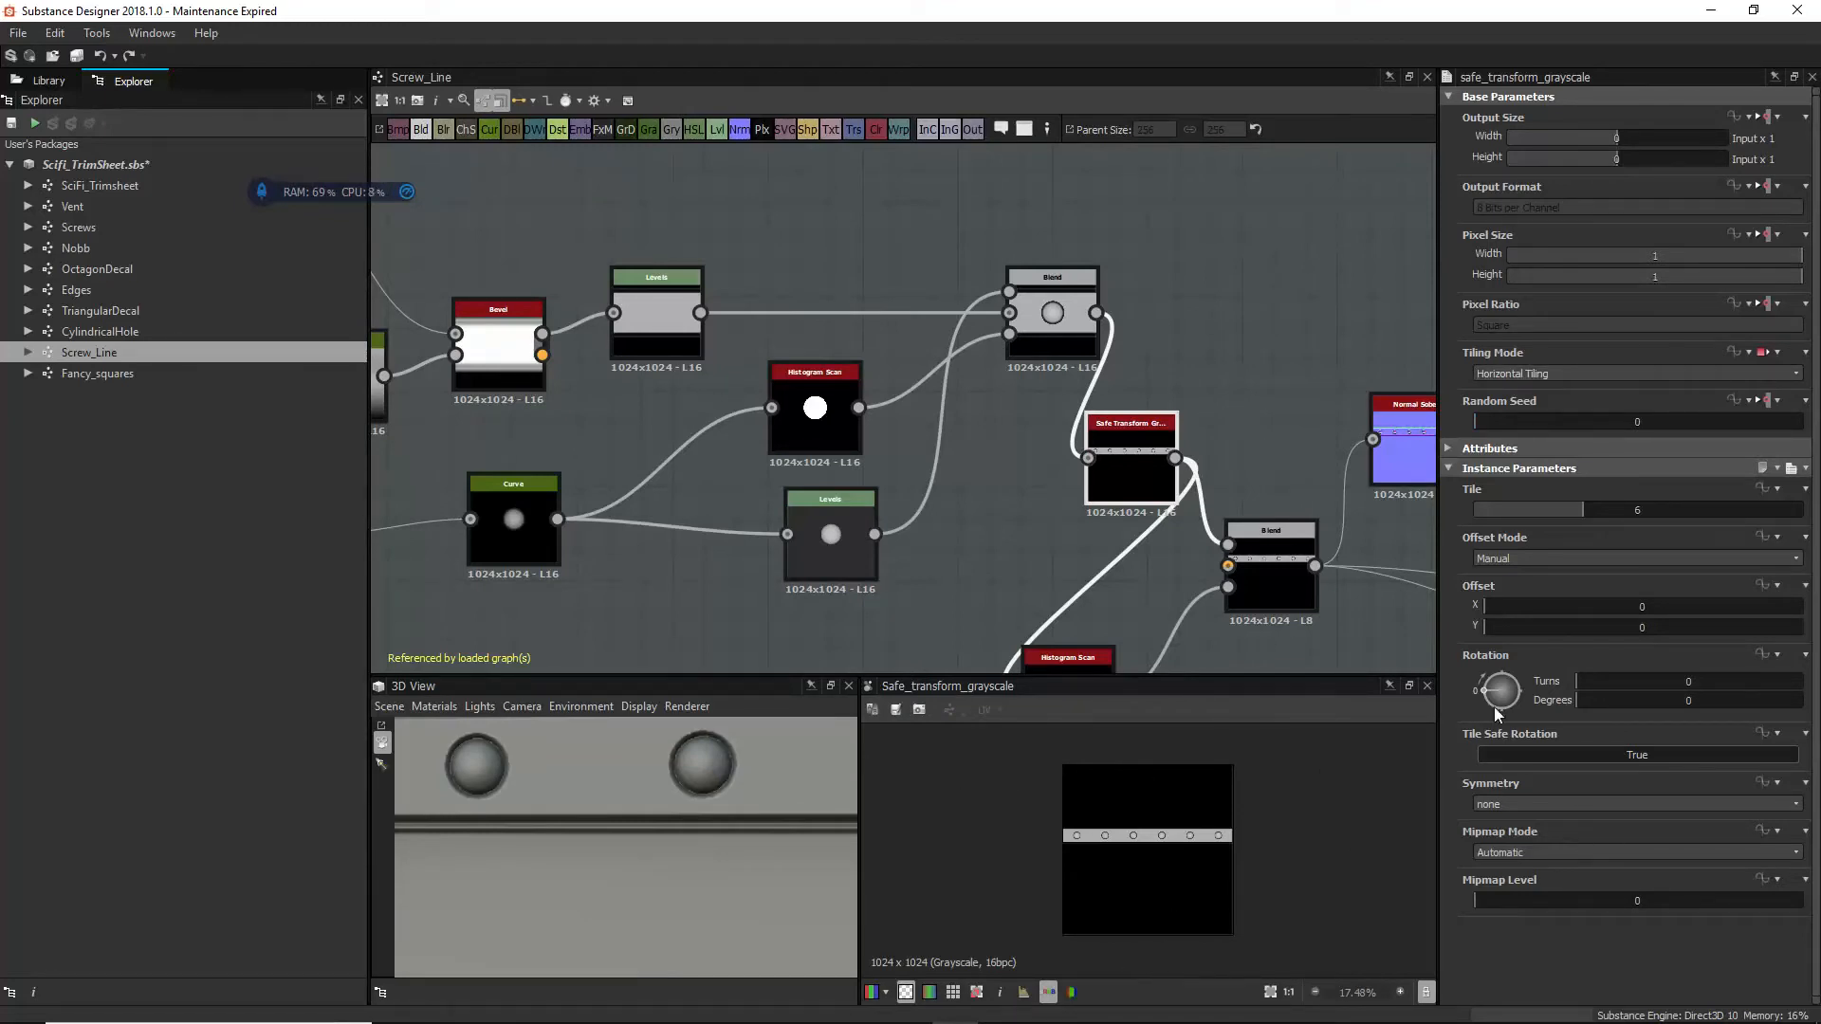
middle_click_drag(1062, 516, 954, 381)
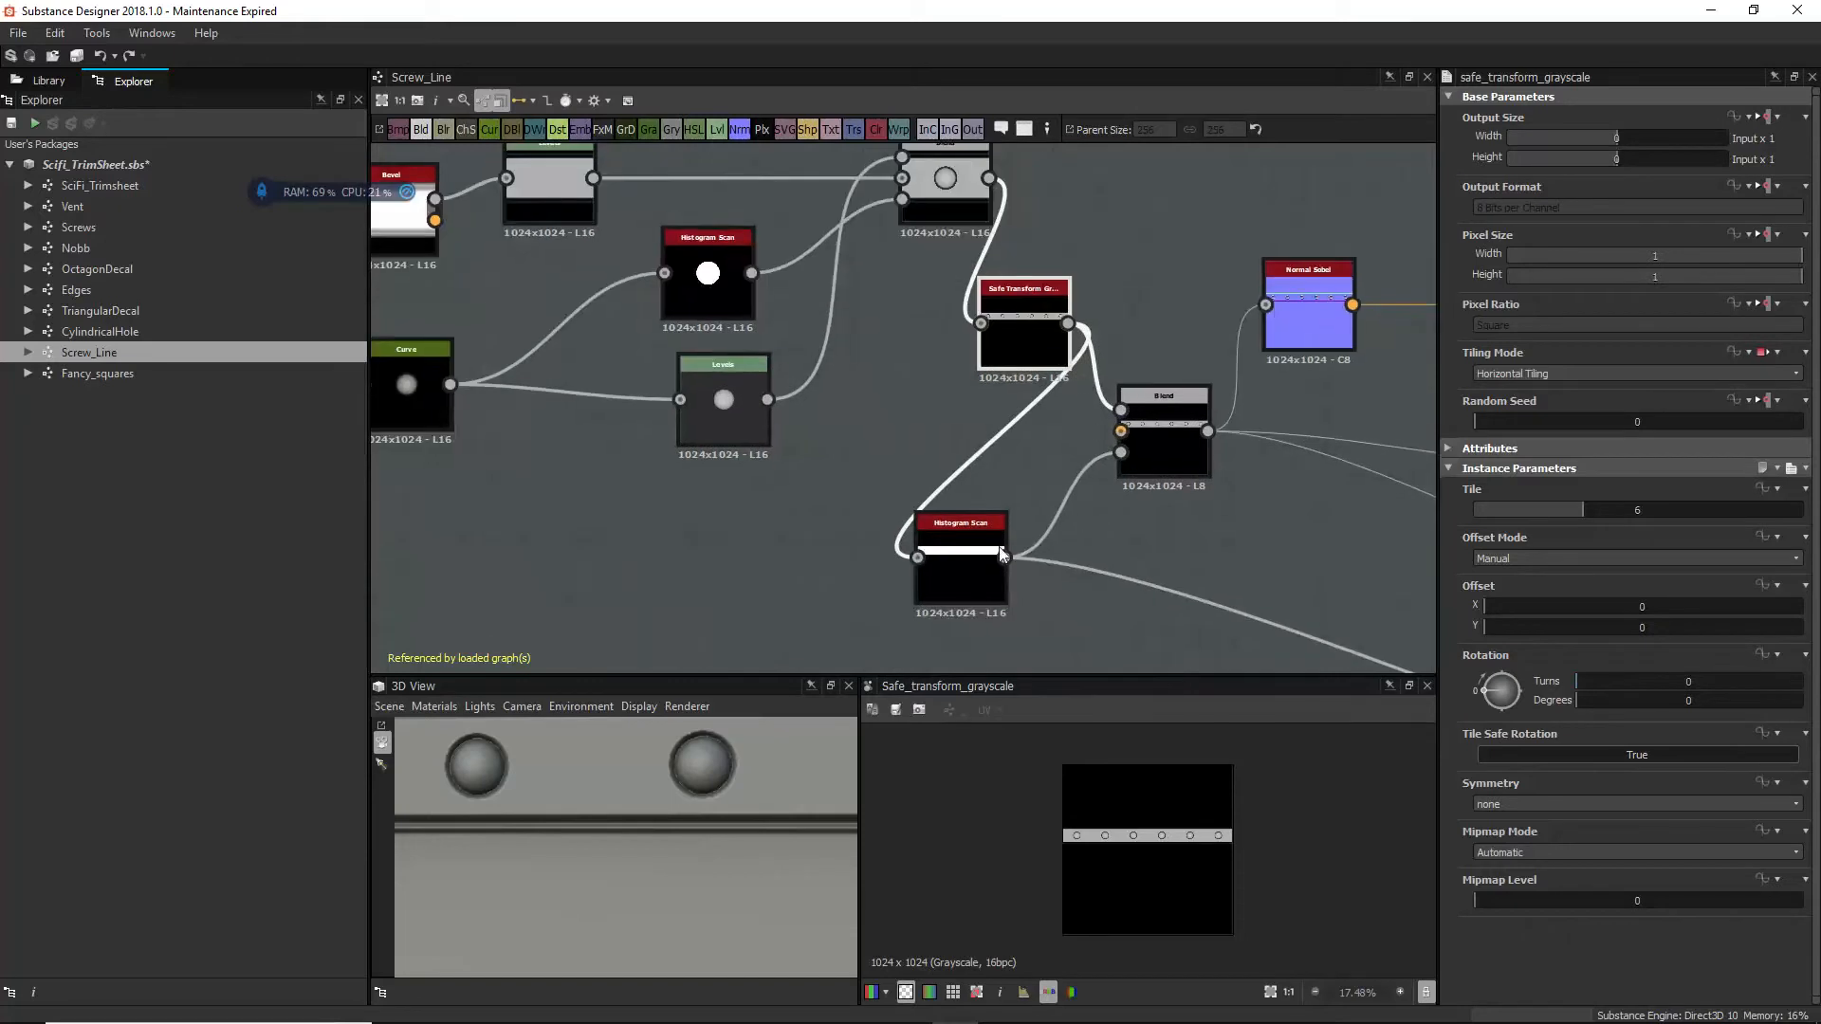
left_click_drag(1022, 355, 927, 384)
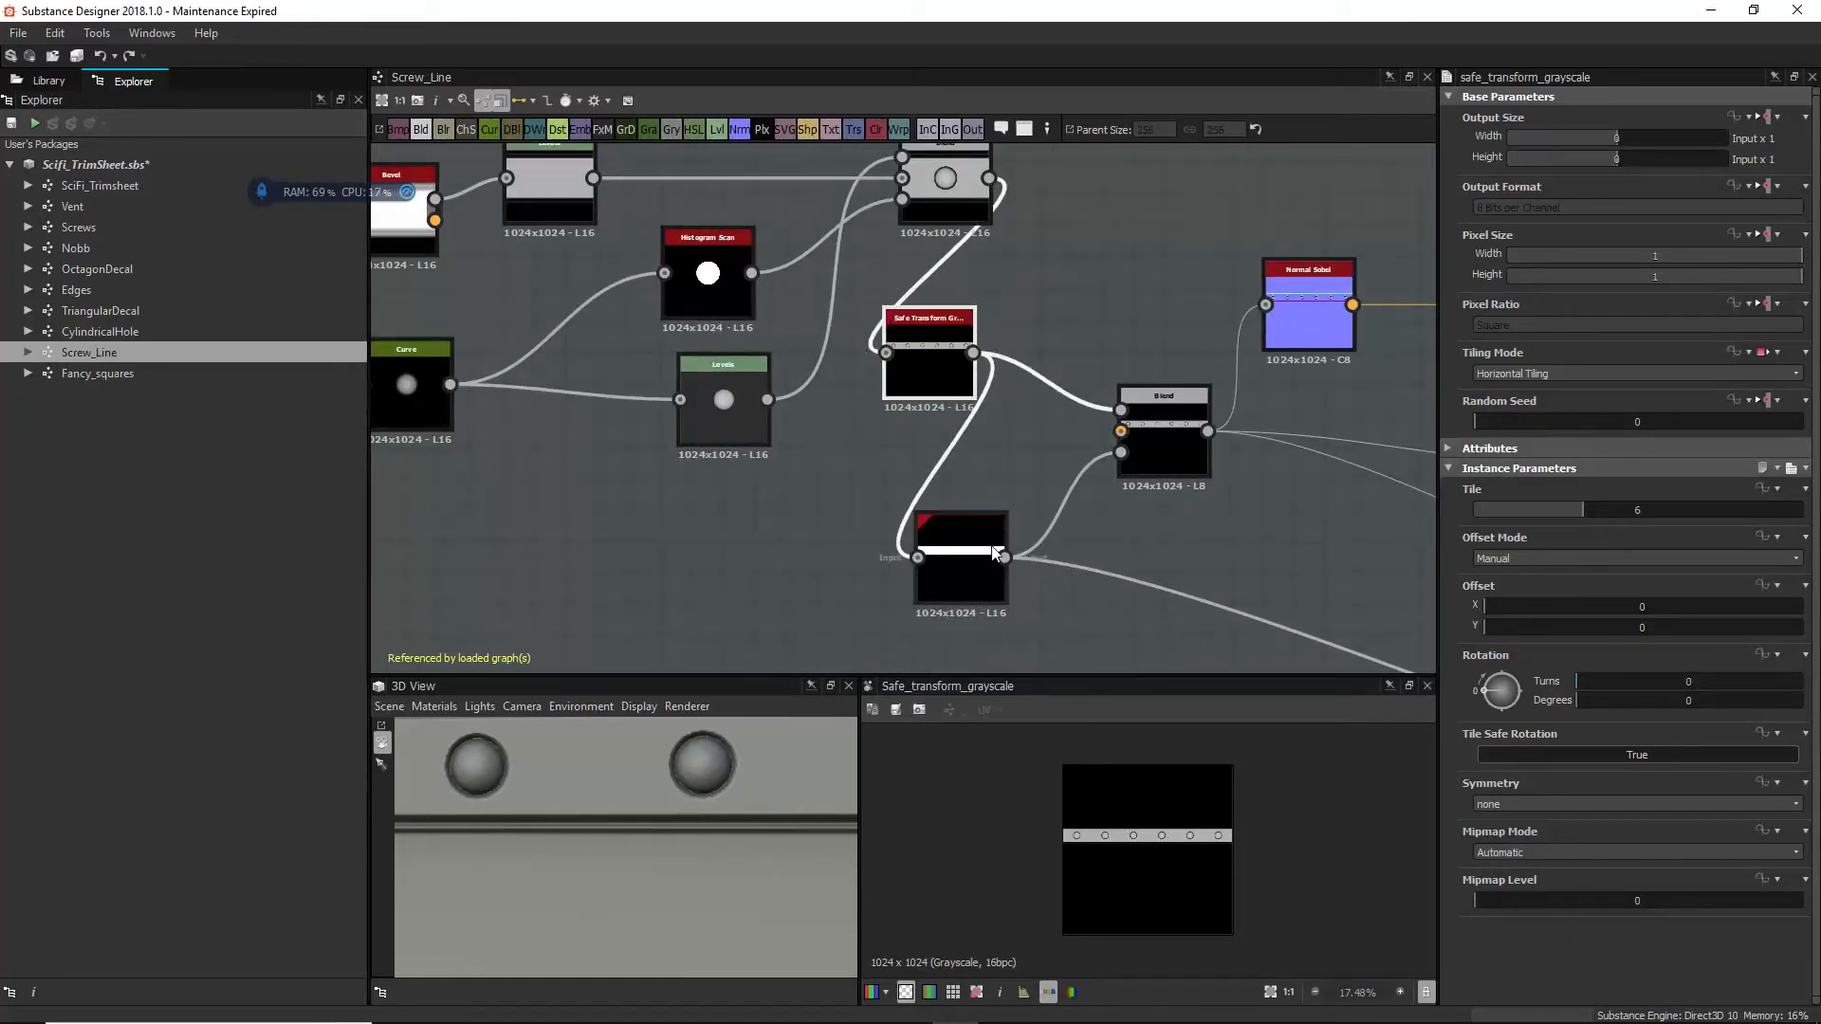
Step: Examine the Histogram Scan strip mask, the Blend node it masks, and their connections to the height and mask outputs
left_click(973, 582)
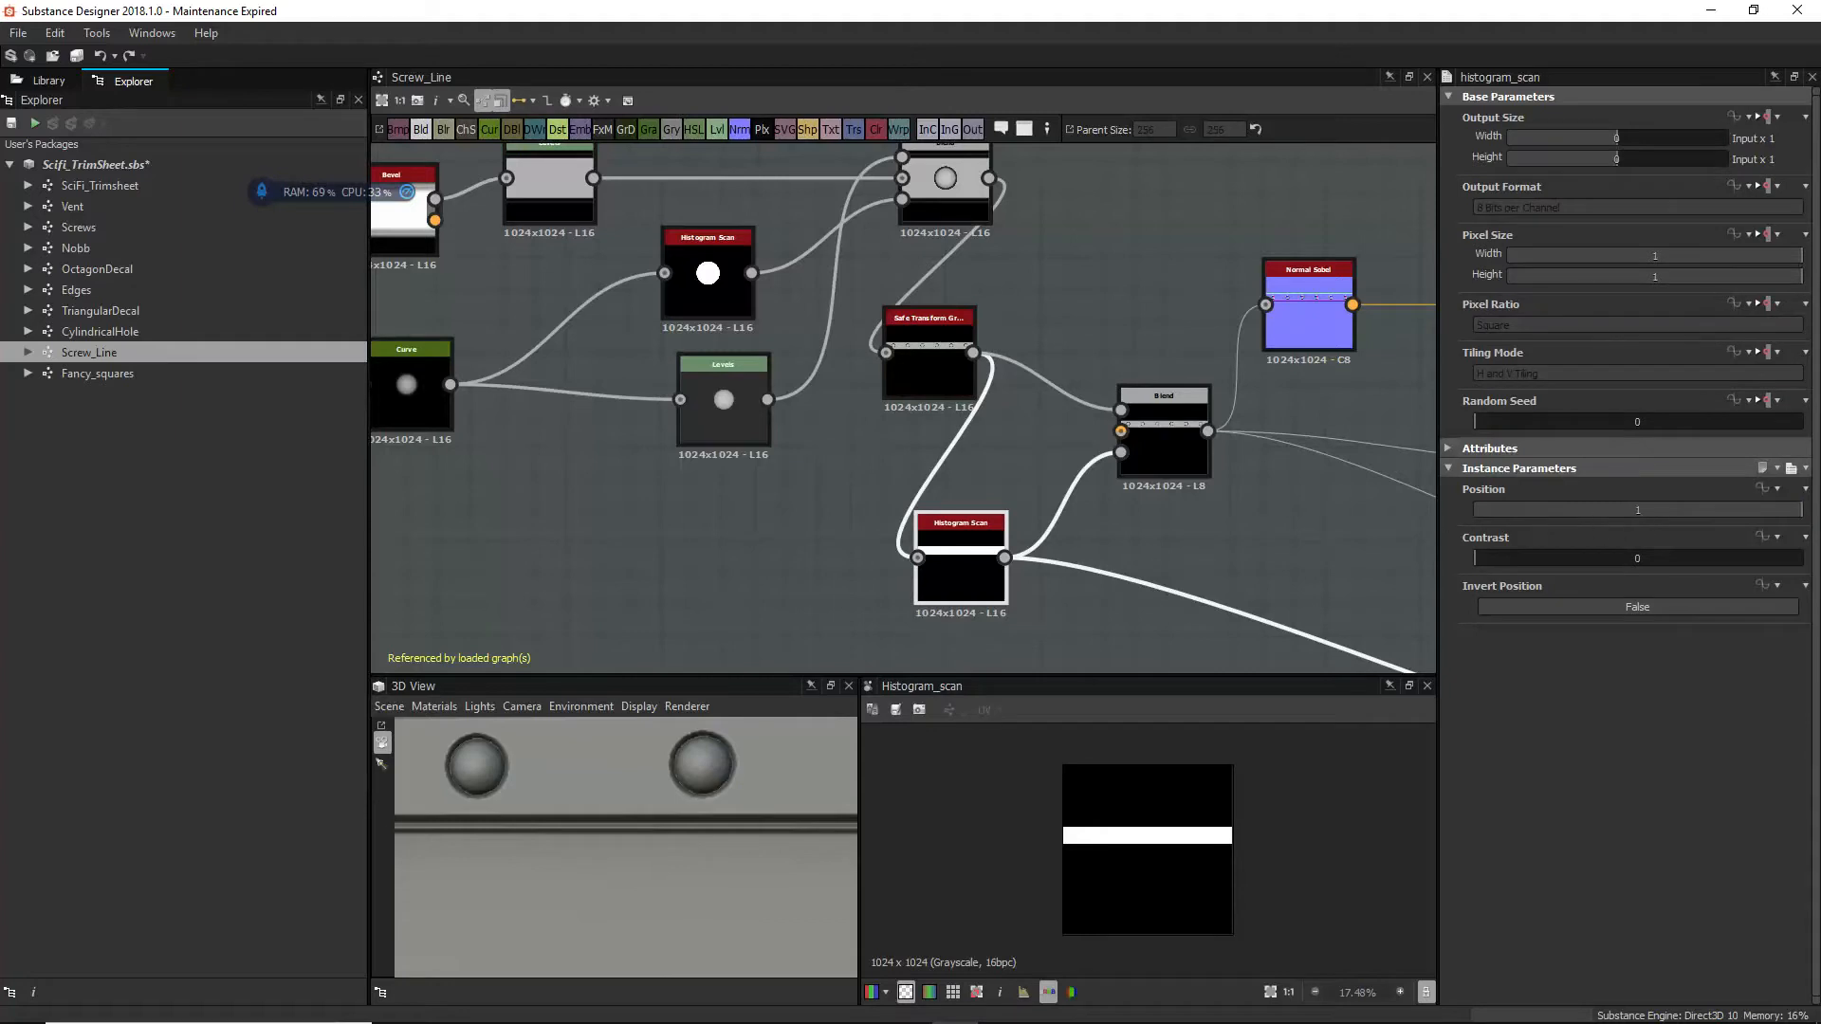
scroll(1015, 537, "up", 4)
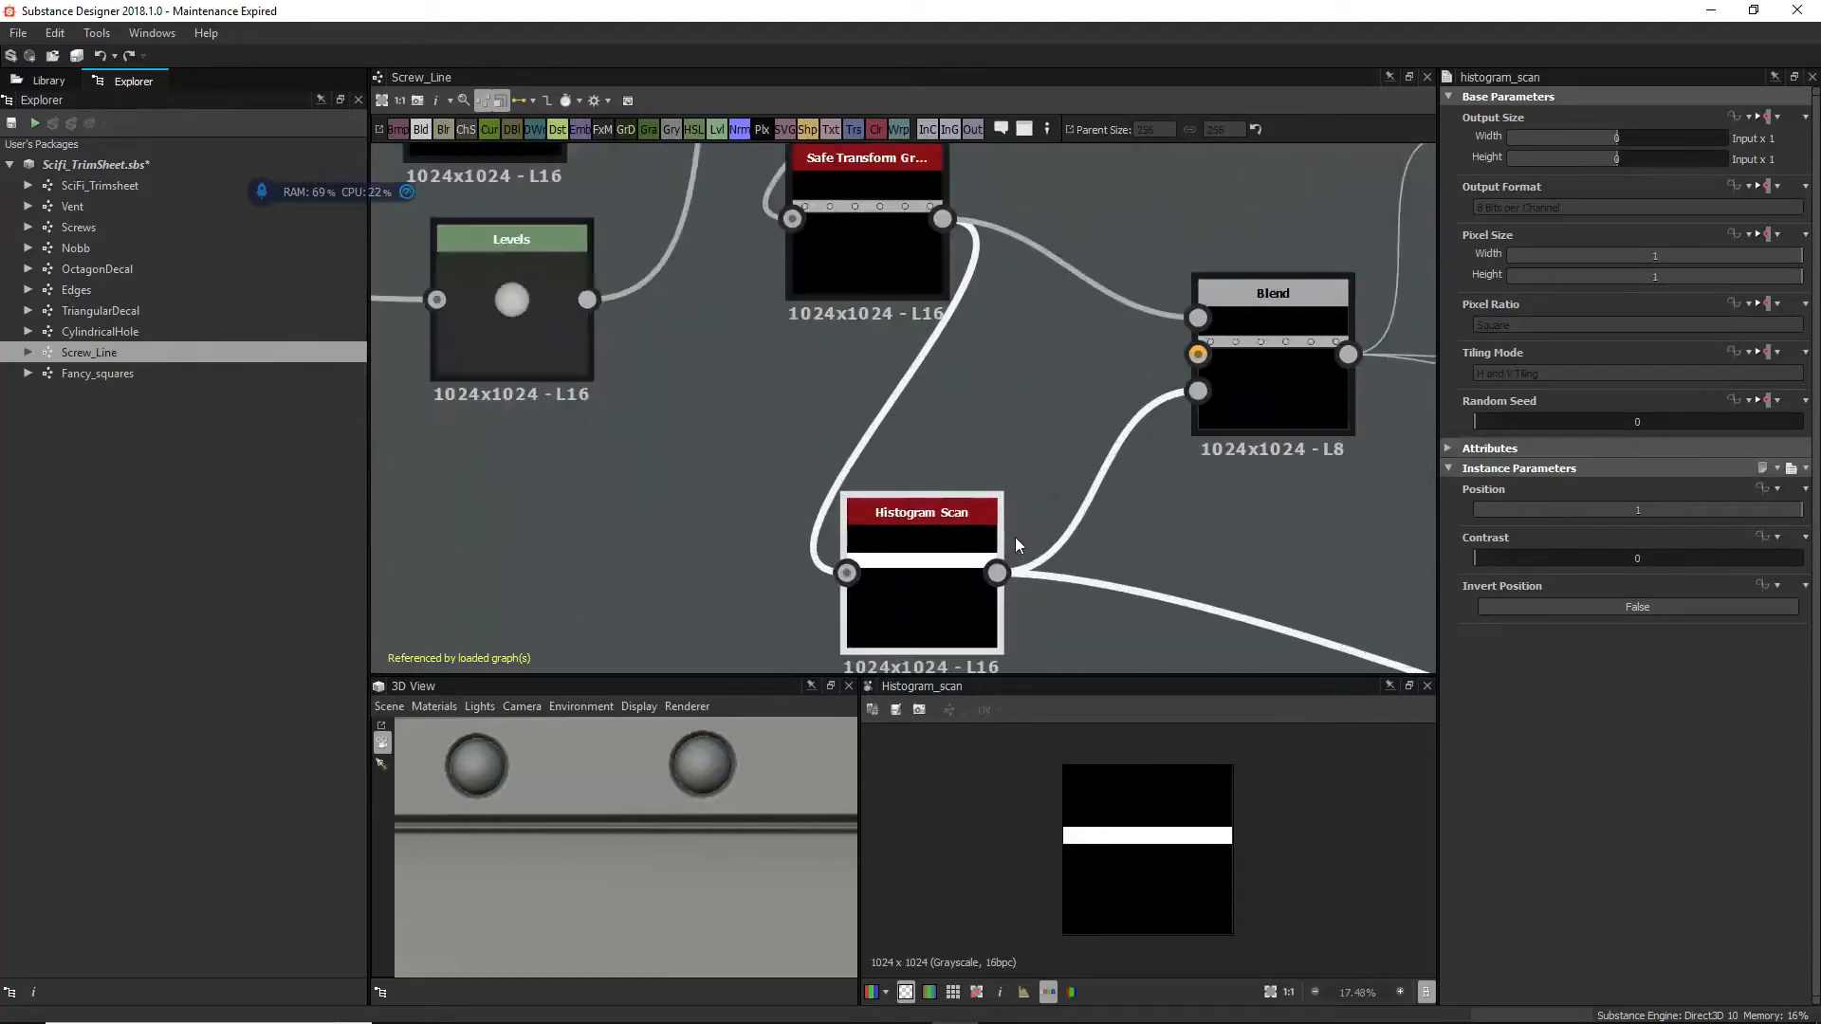
left_click_drag(1221, 446, 1202, 446)
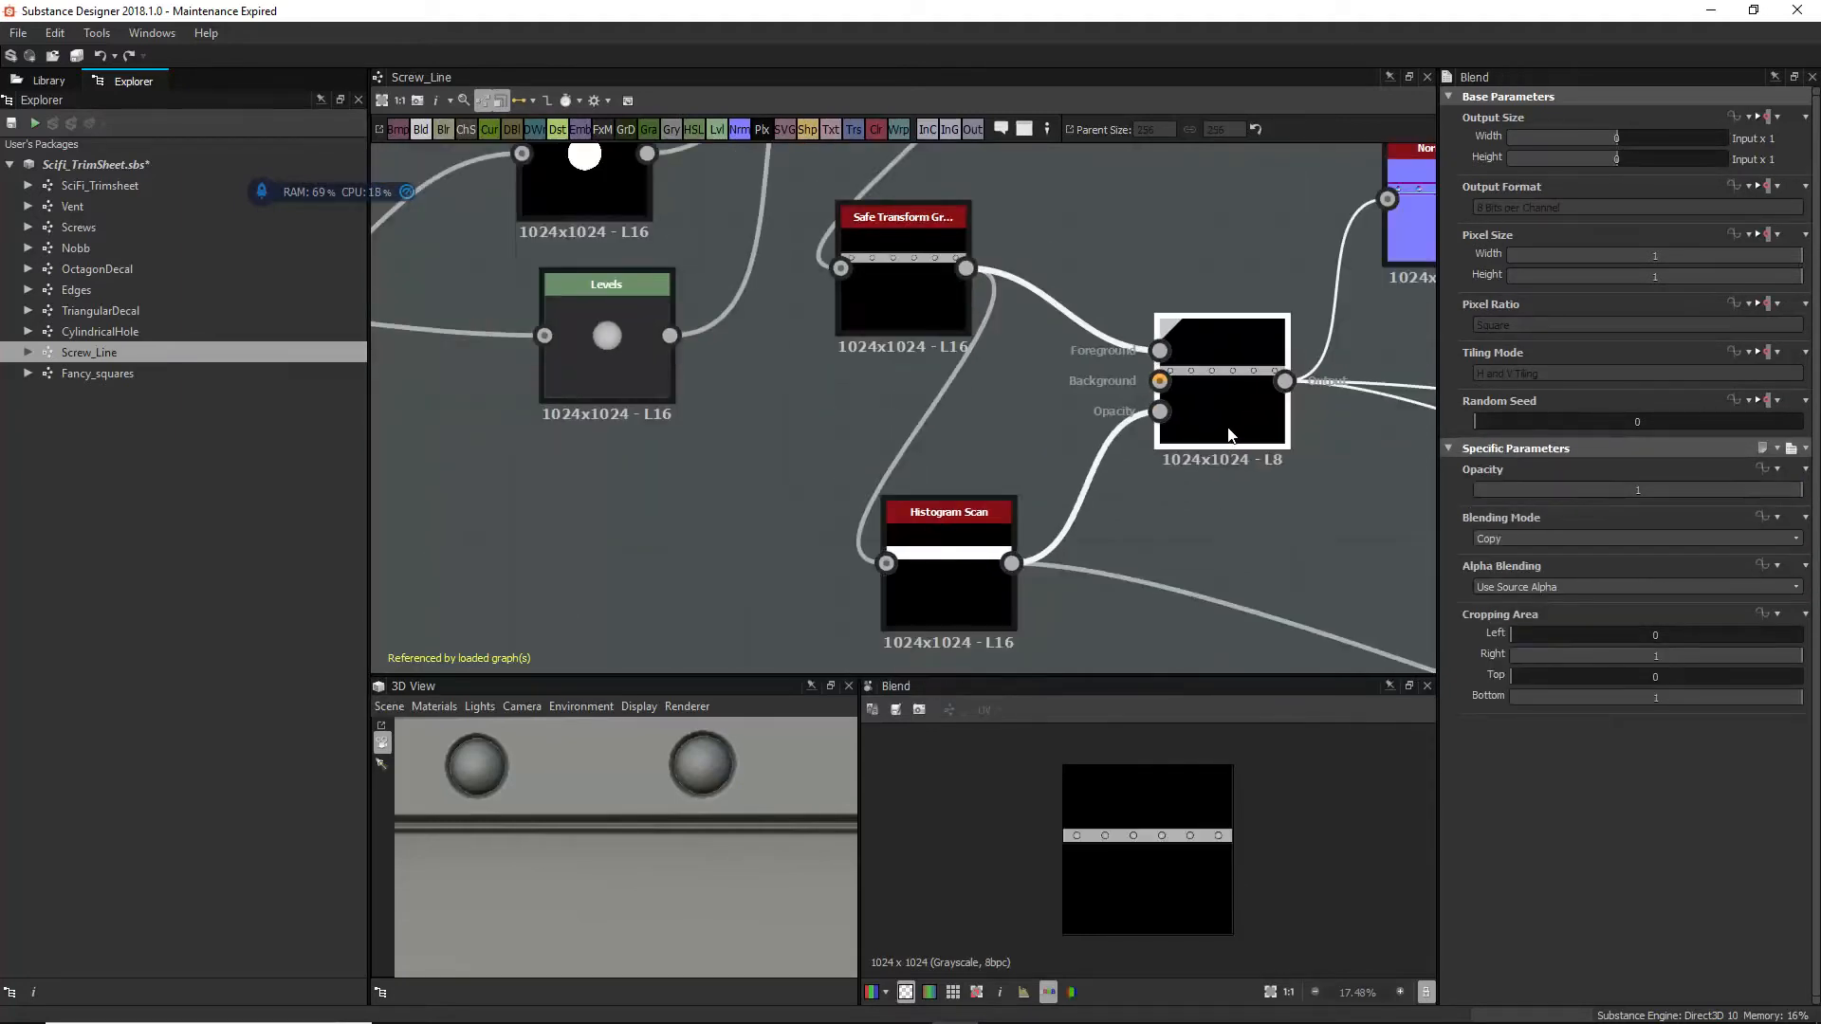
middle_click_drag(1298, 417, 1093, 505)
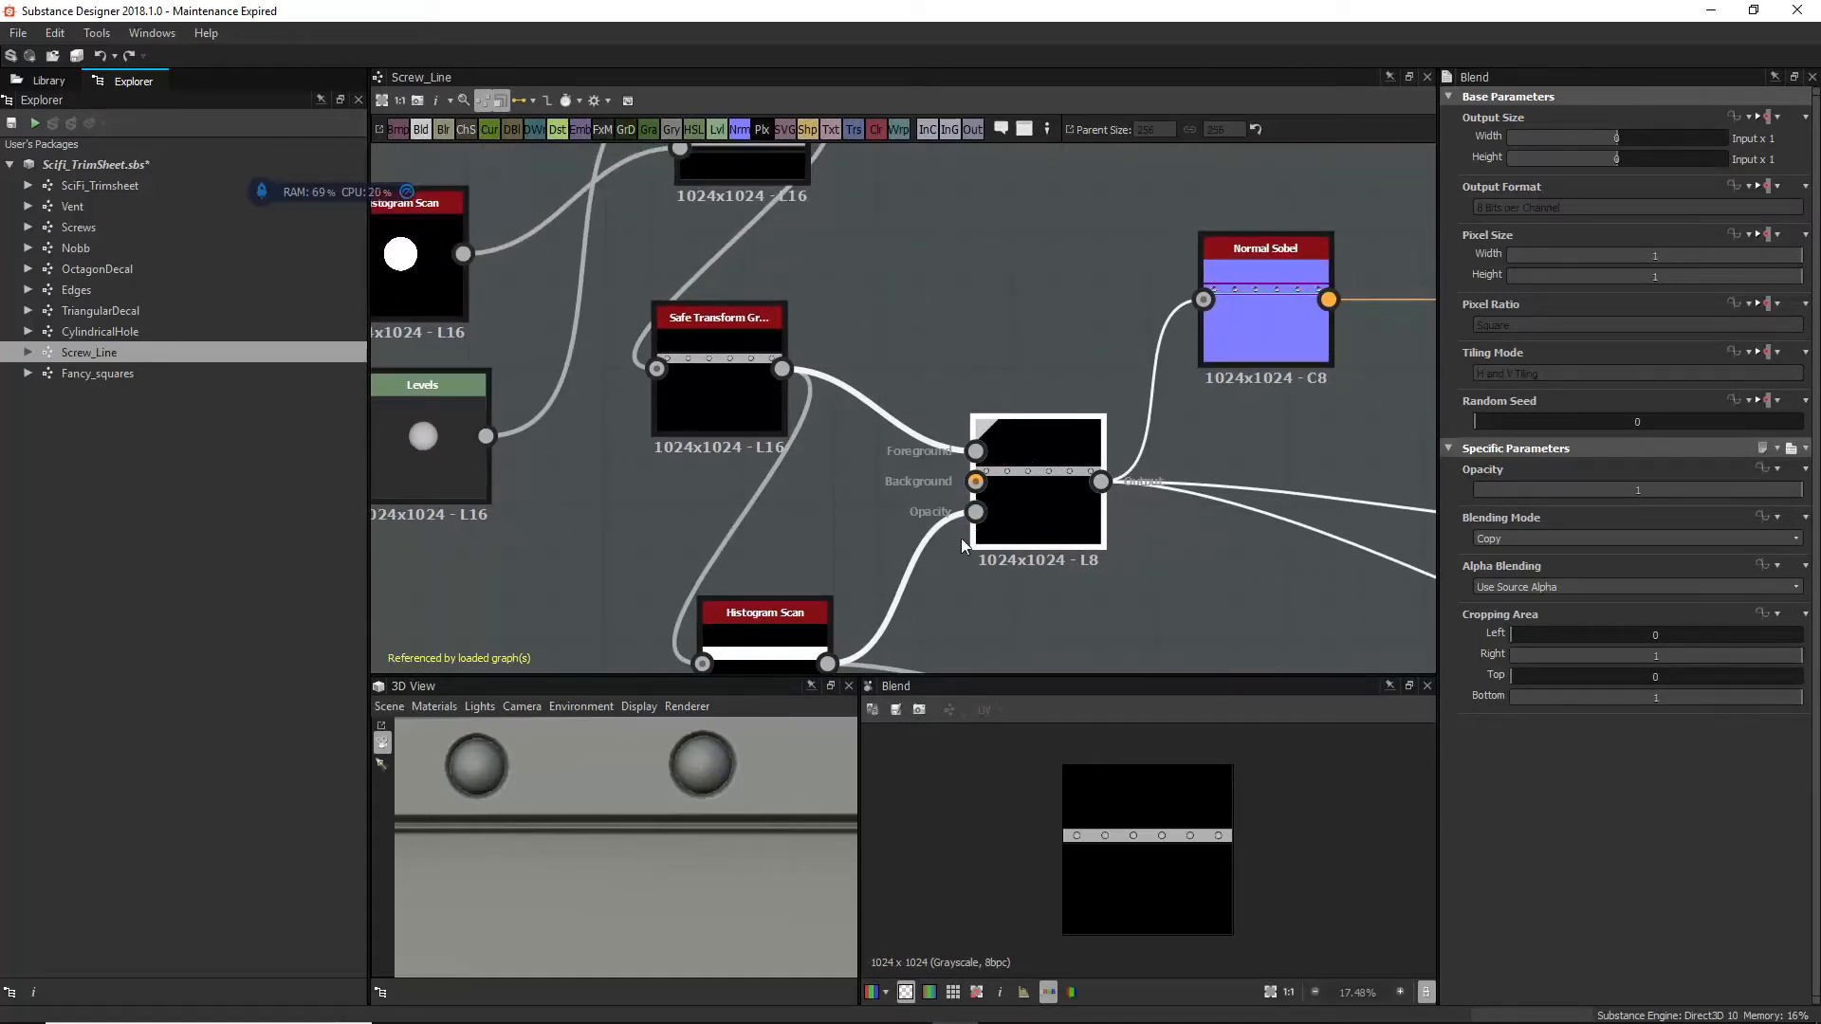
scroll(1123, 520, "down", 1)
middle_click_drag(1170, 532, 839, 357)
scroll(1137, 460, "down", 1)
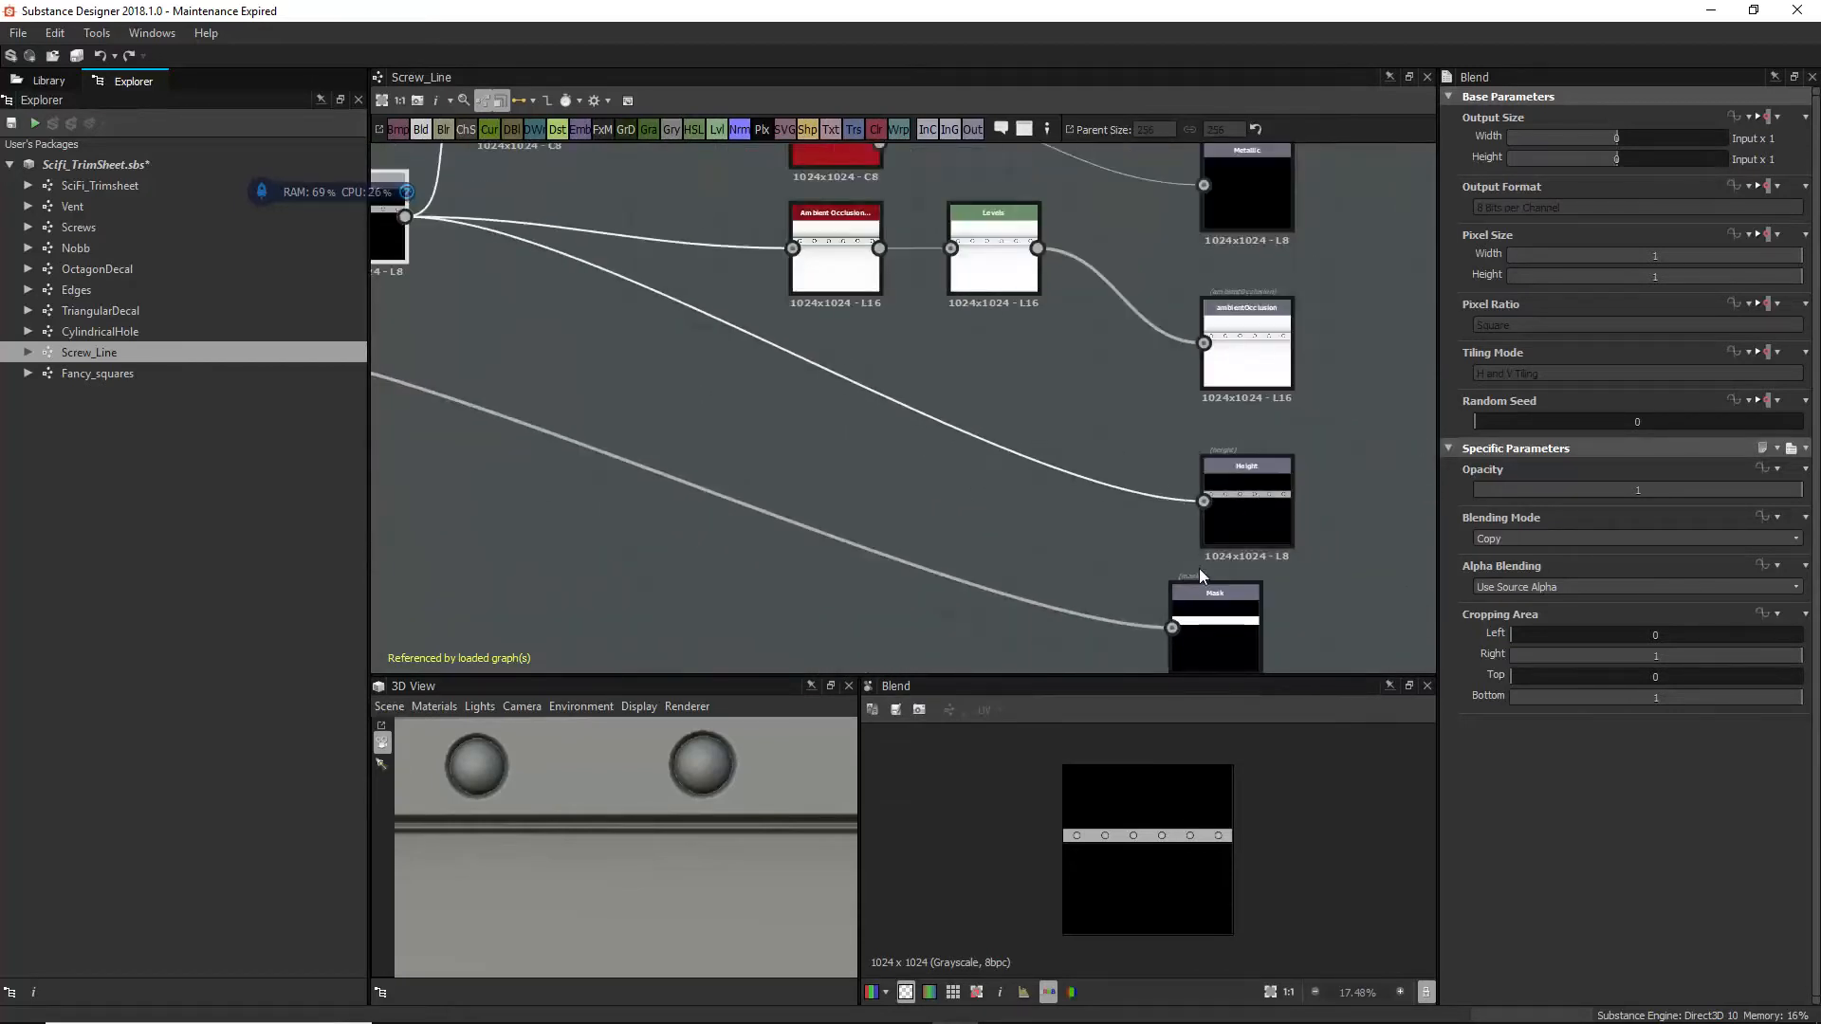
middle_click_drag(972, 514, 1210, 555)
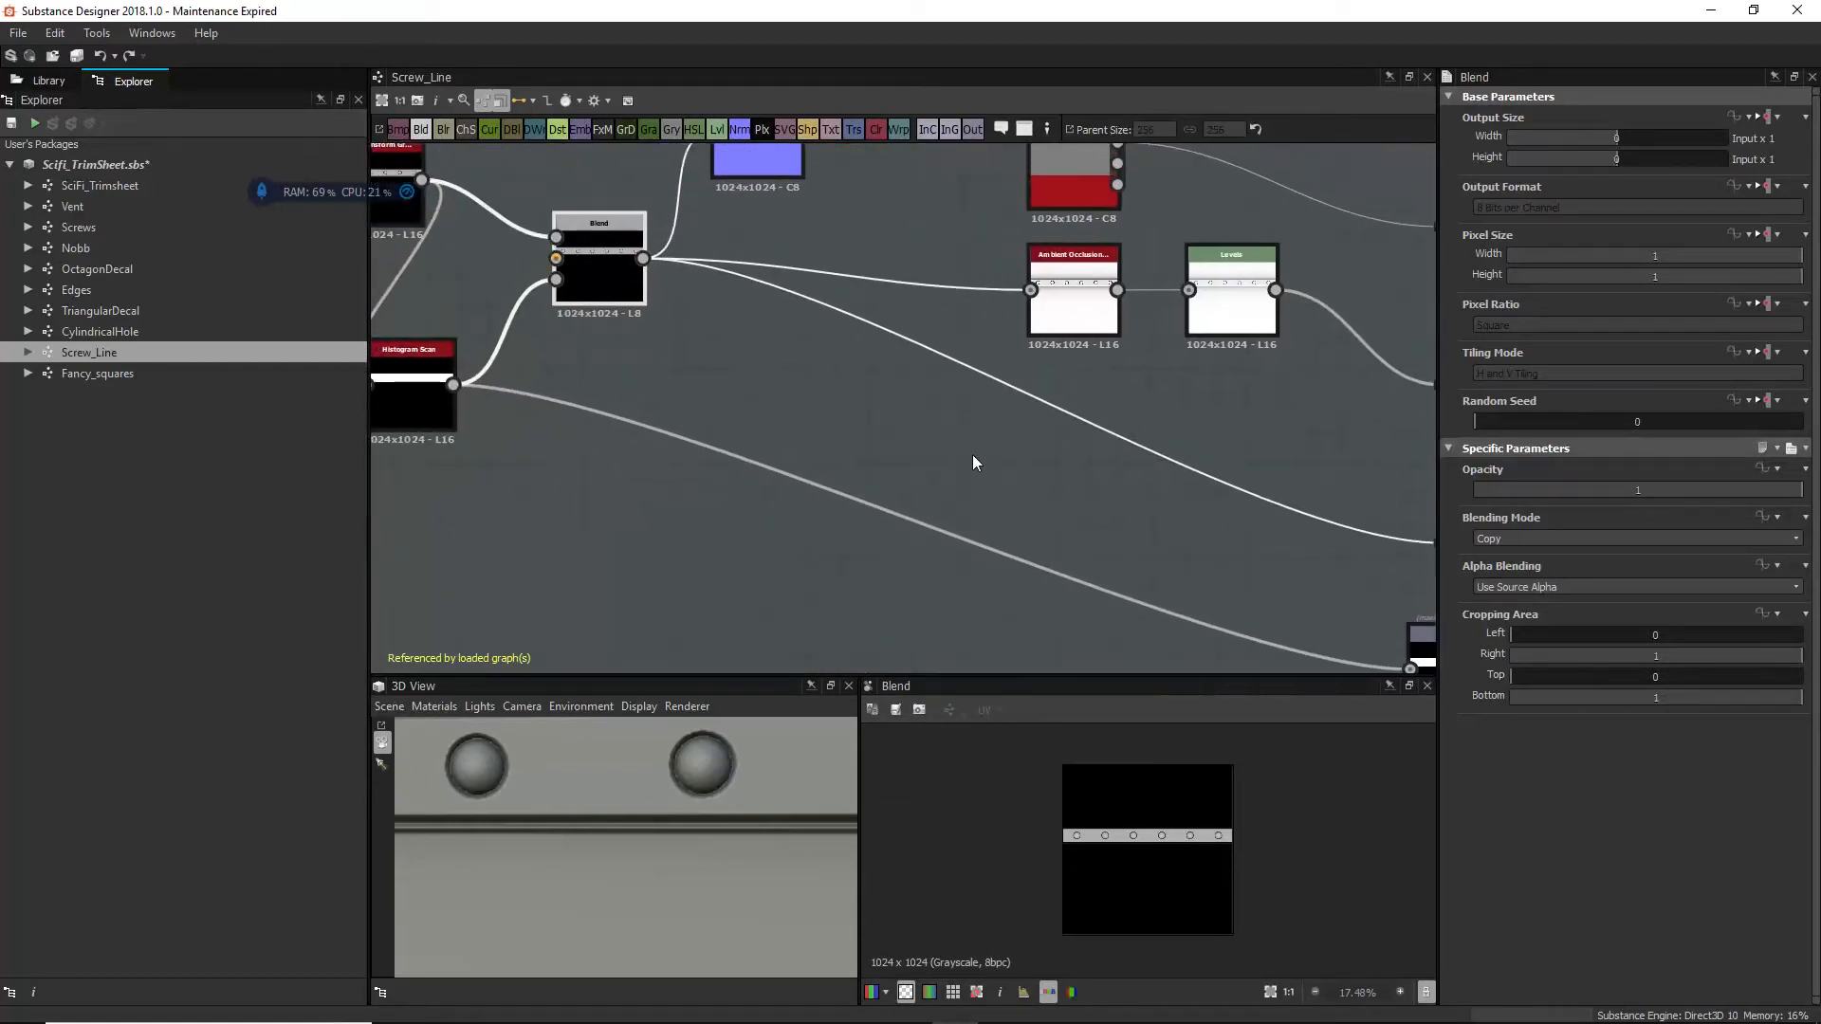
Step: Preview the Ambient Occlusion branch and examine the histogram of its Levels node
middle_click_drag(847, 349, 920, 503)
double_click(1123, 465)
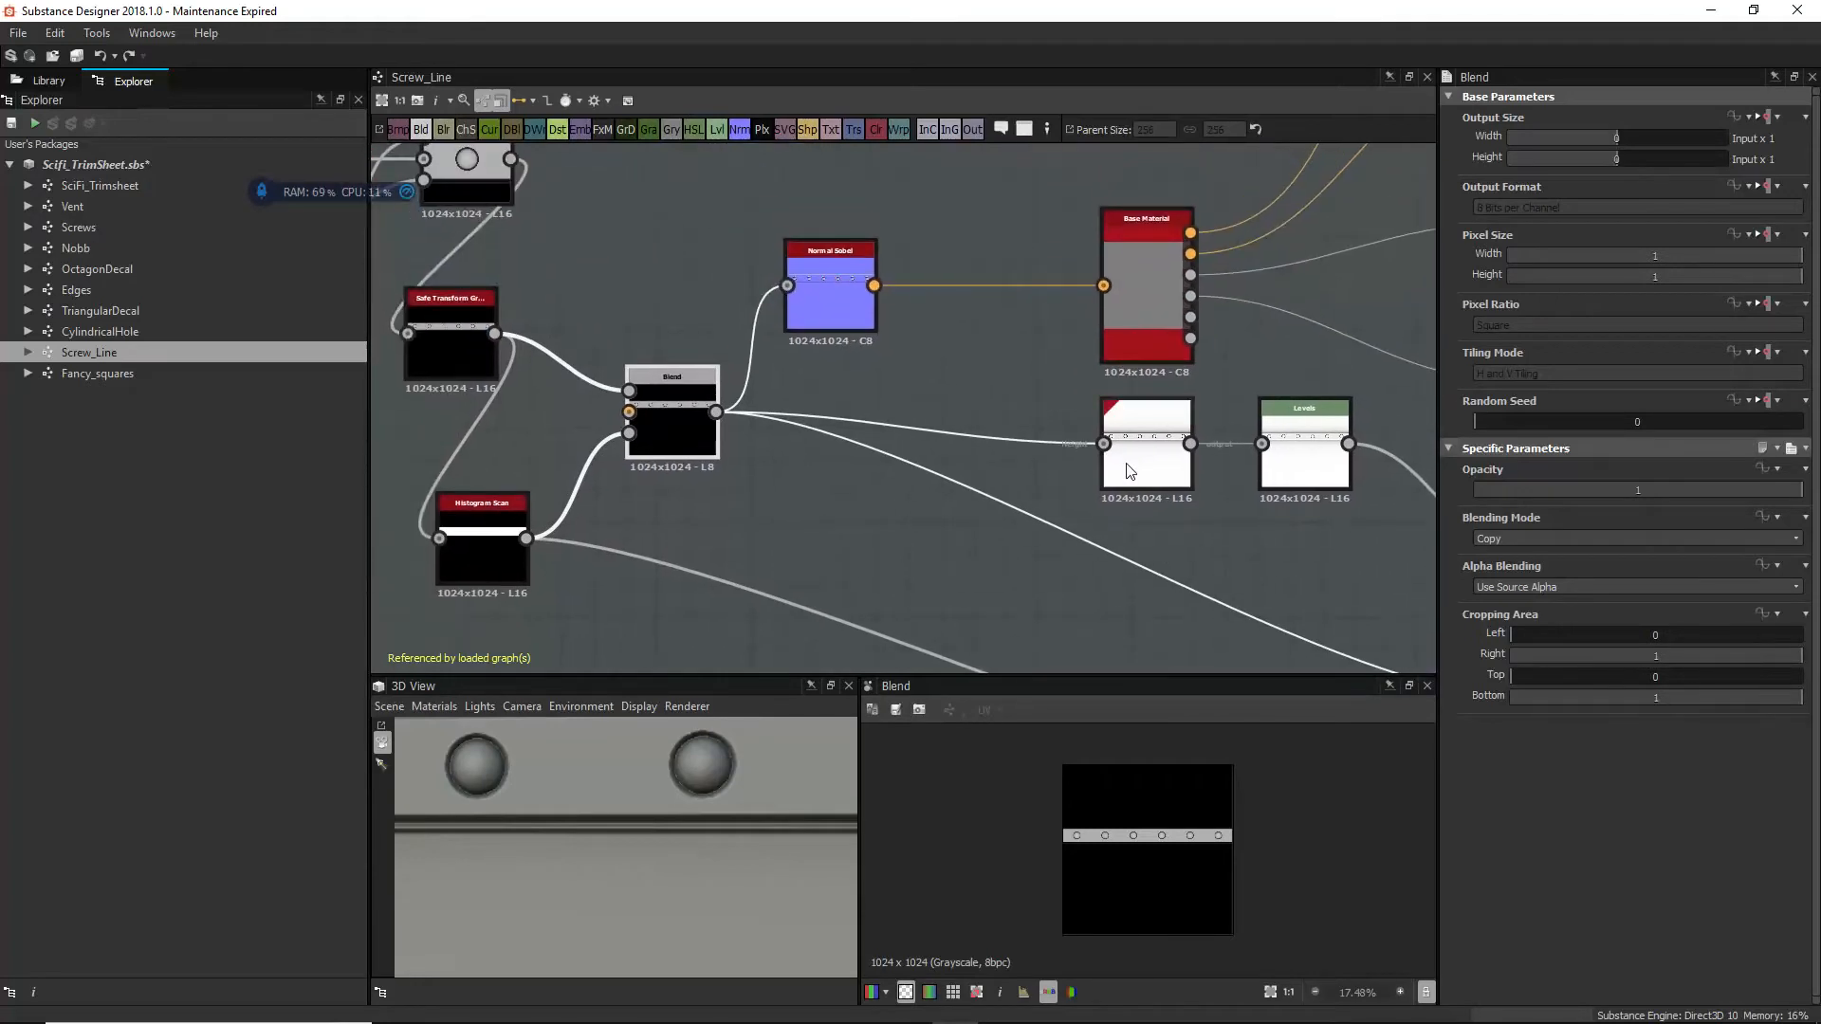
double_click(1309, 477)
middle_click_drag(1313, 532, 1187, 445)
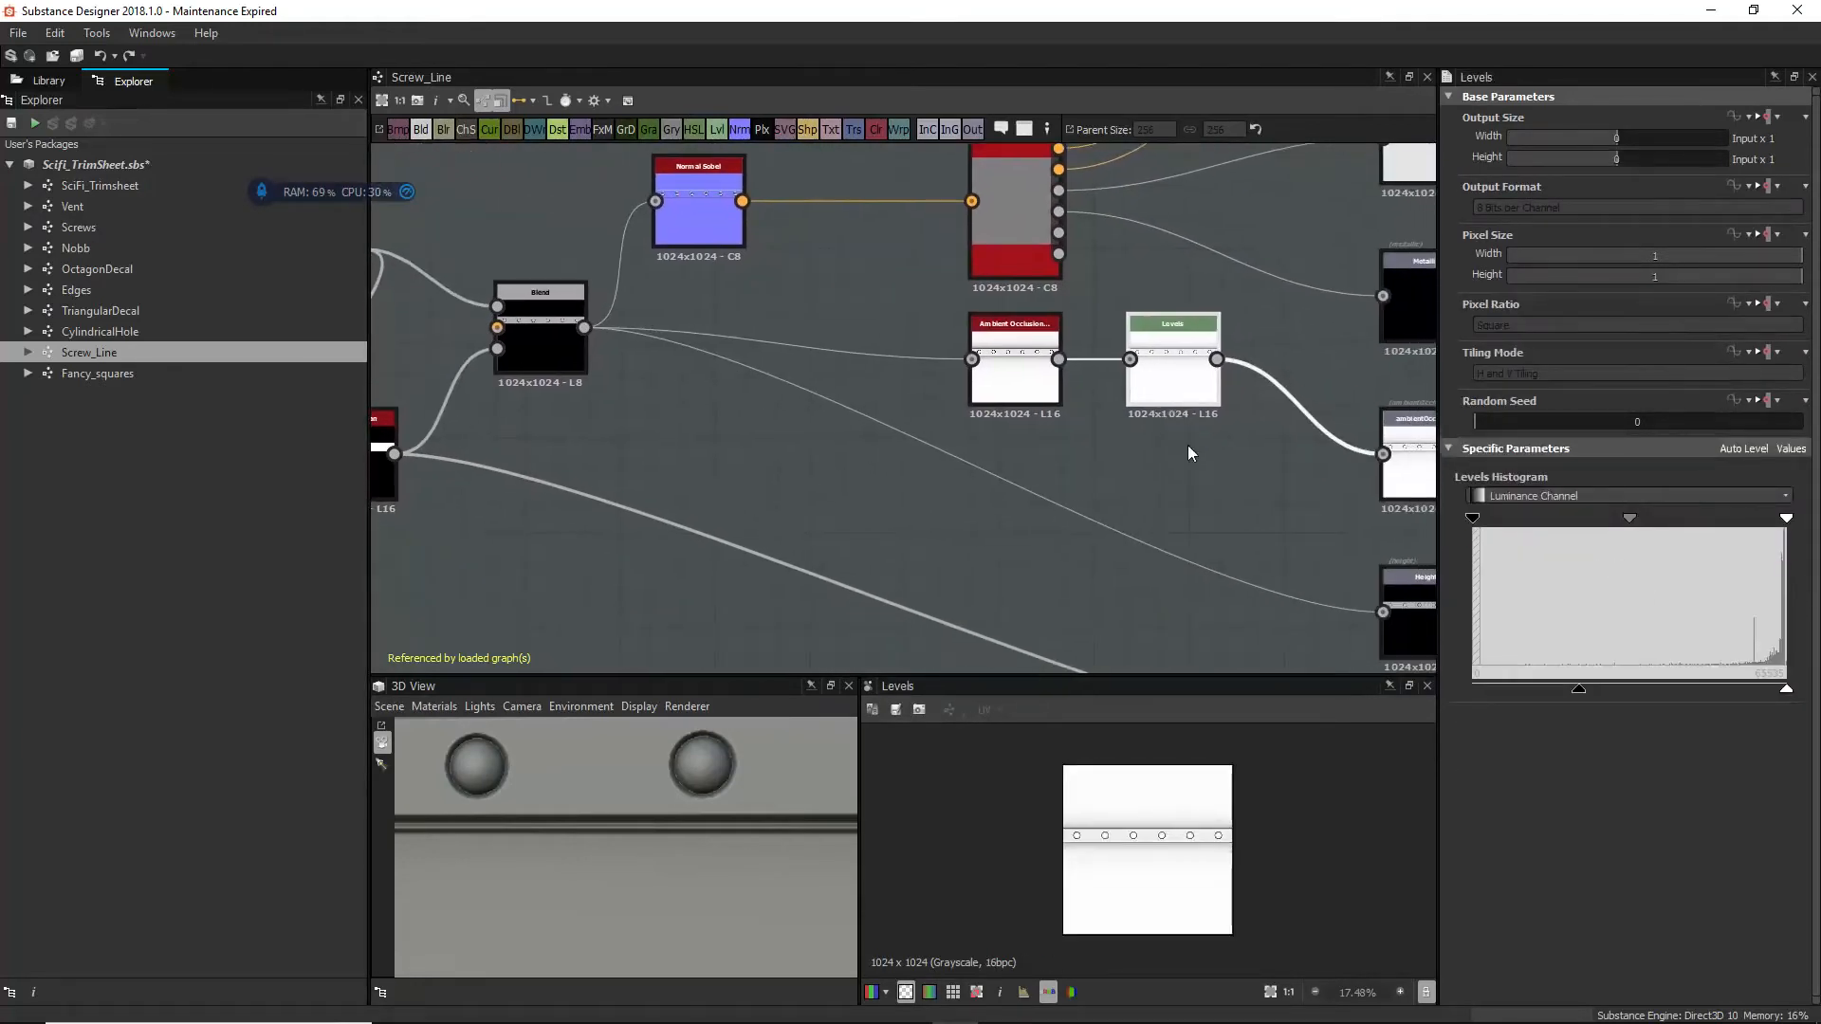
scroll(1010, 410, "down", 1)
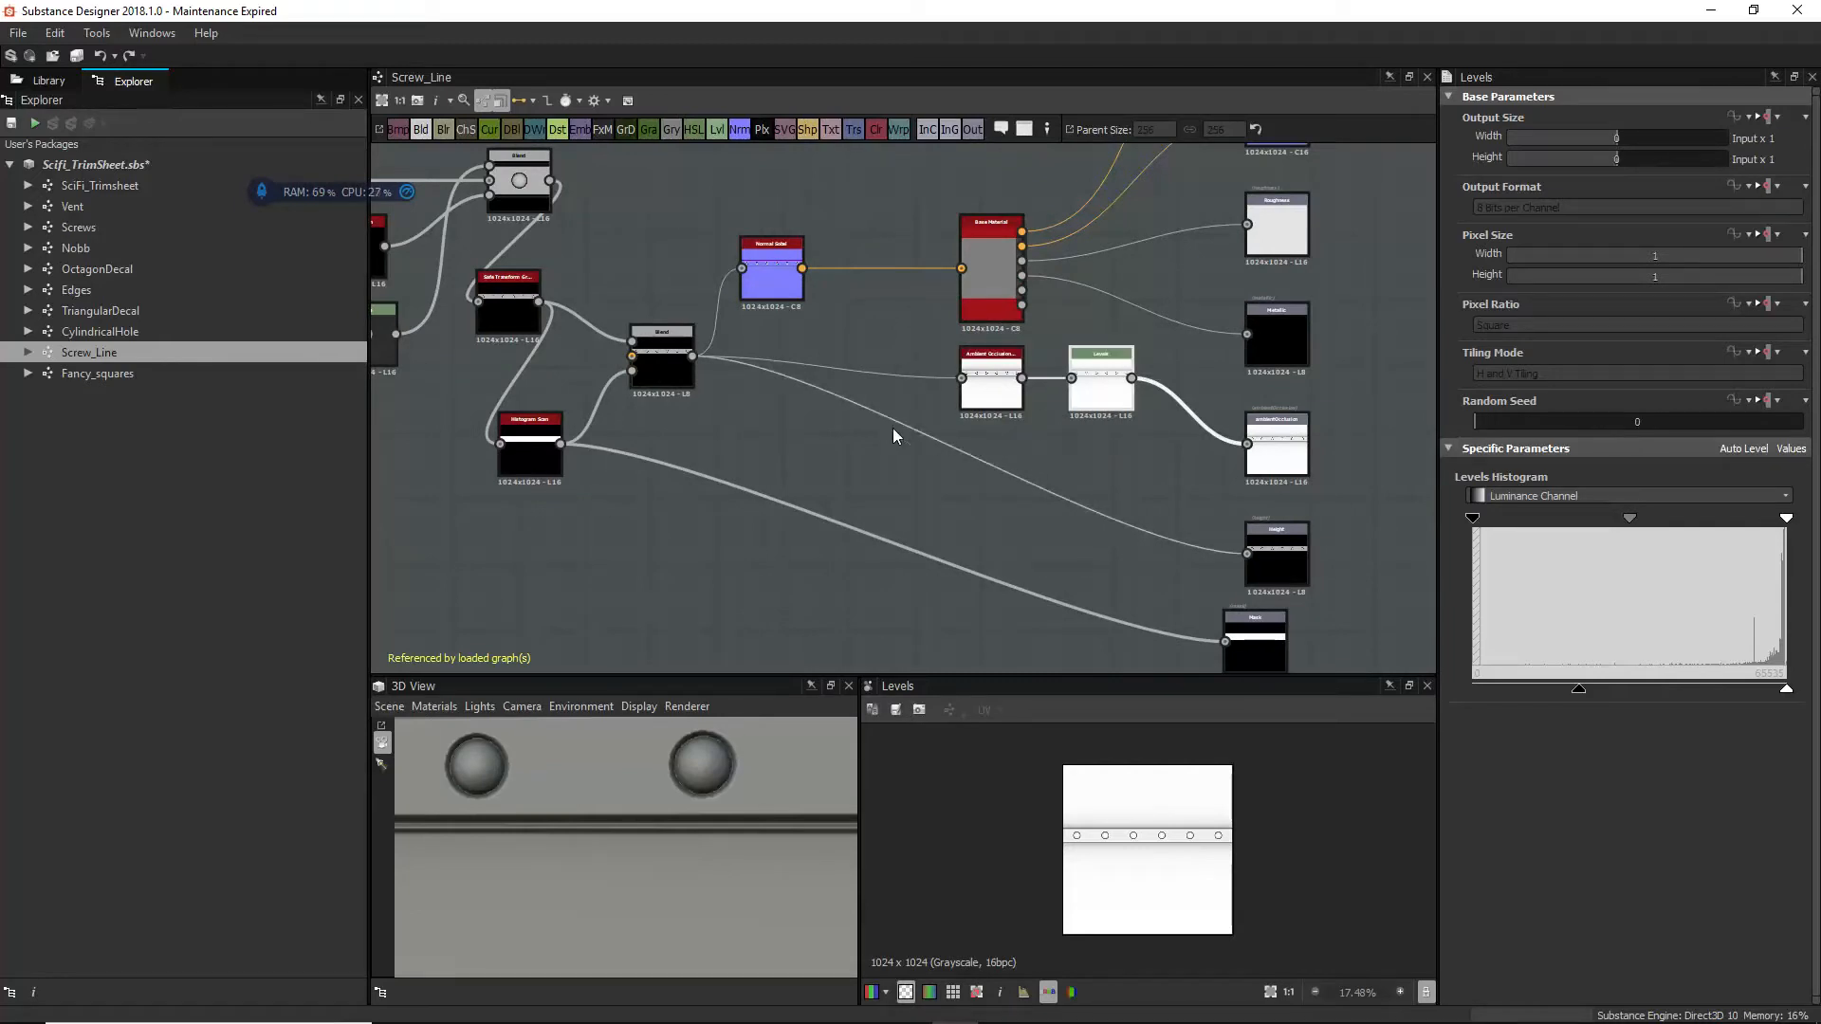
Step: Preview the final Blend of the screw line and the Normal Sobel node it feeds
double_click(660, 362)
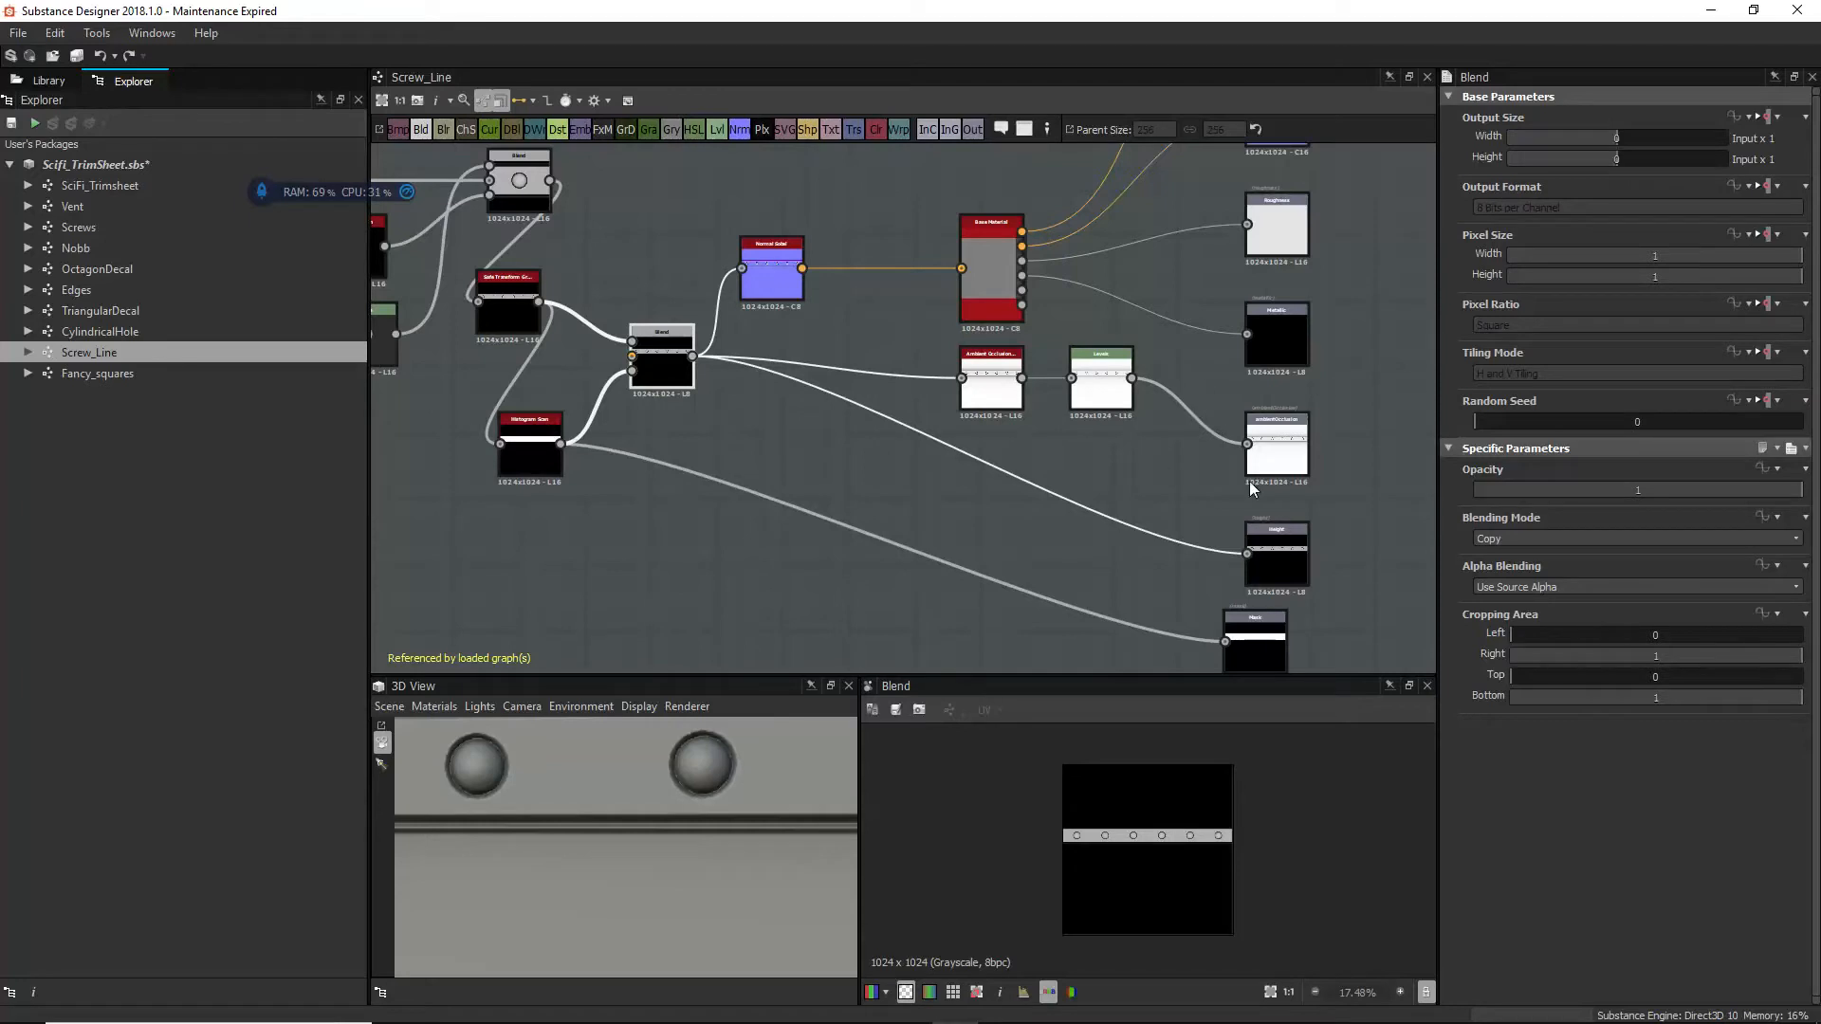
middle_click_drag(1021, 415, 1017, 366)
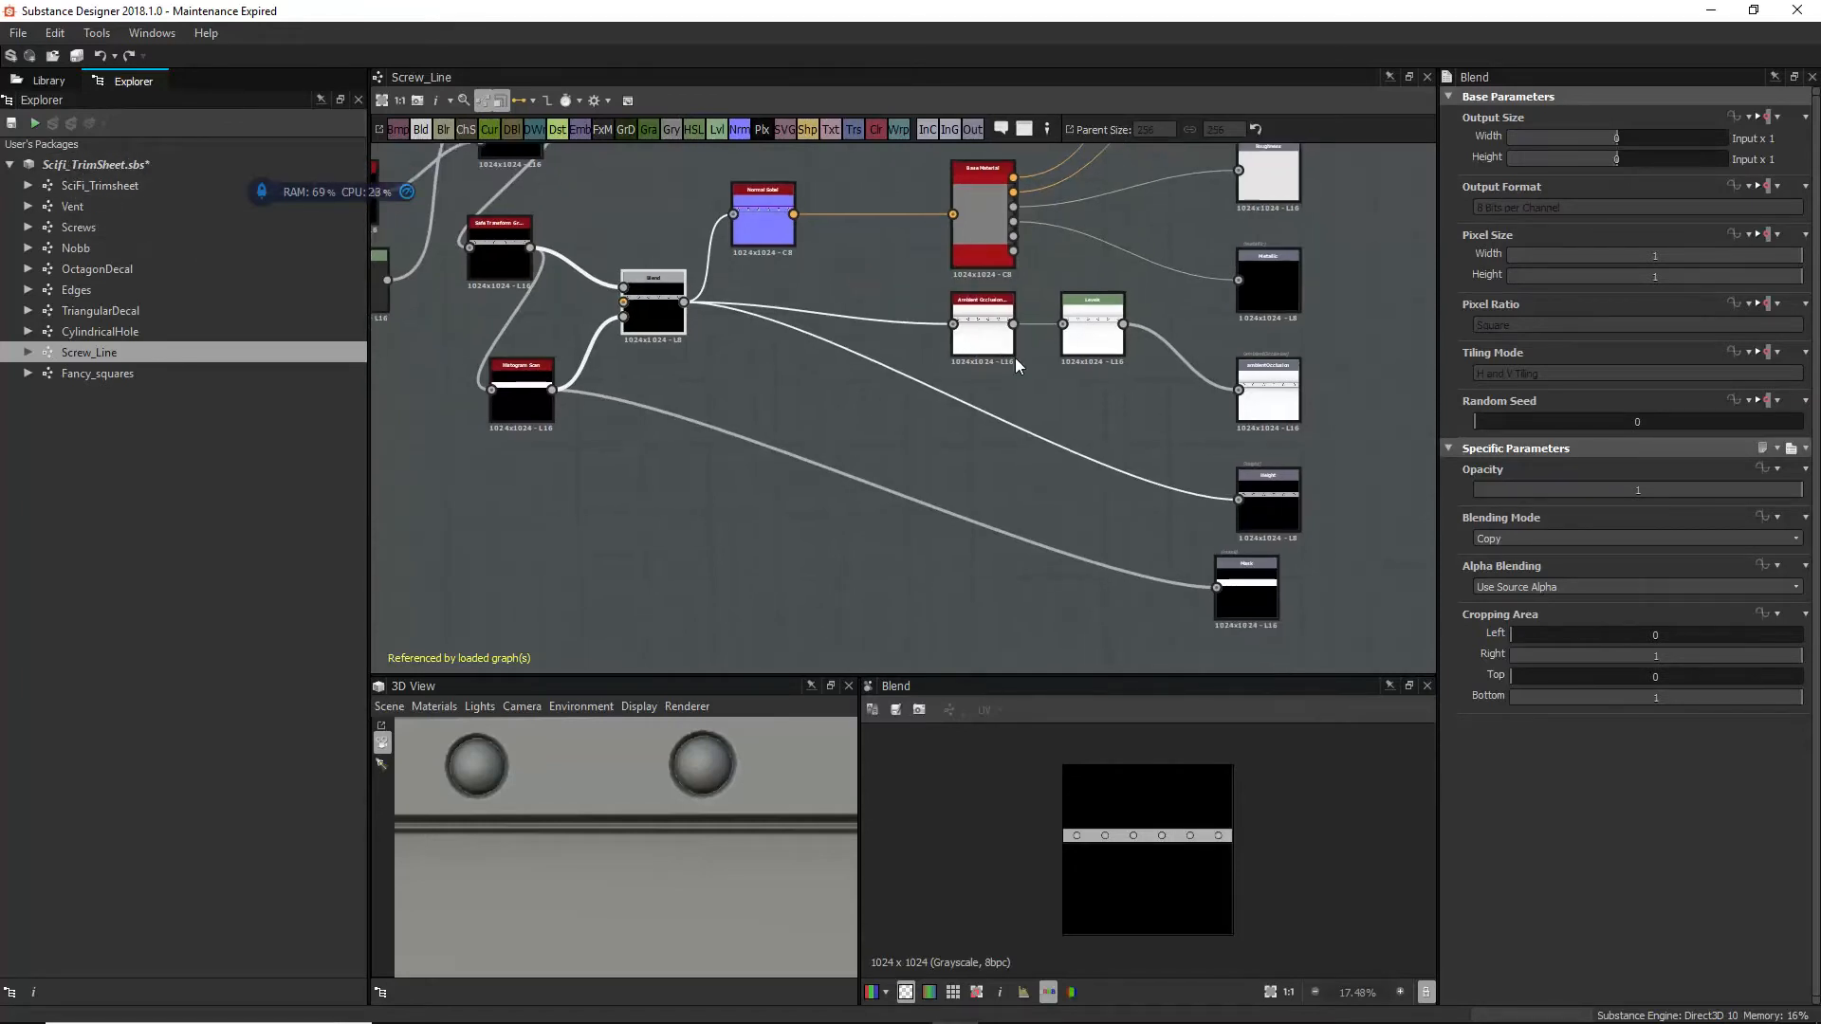
scroll(917, 372, "down", 2)
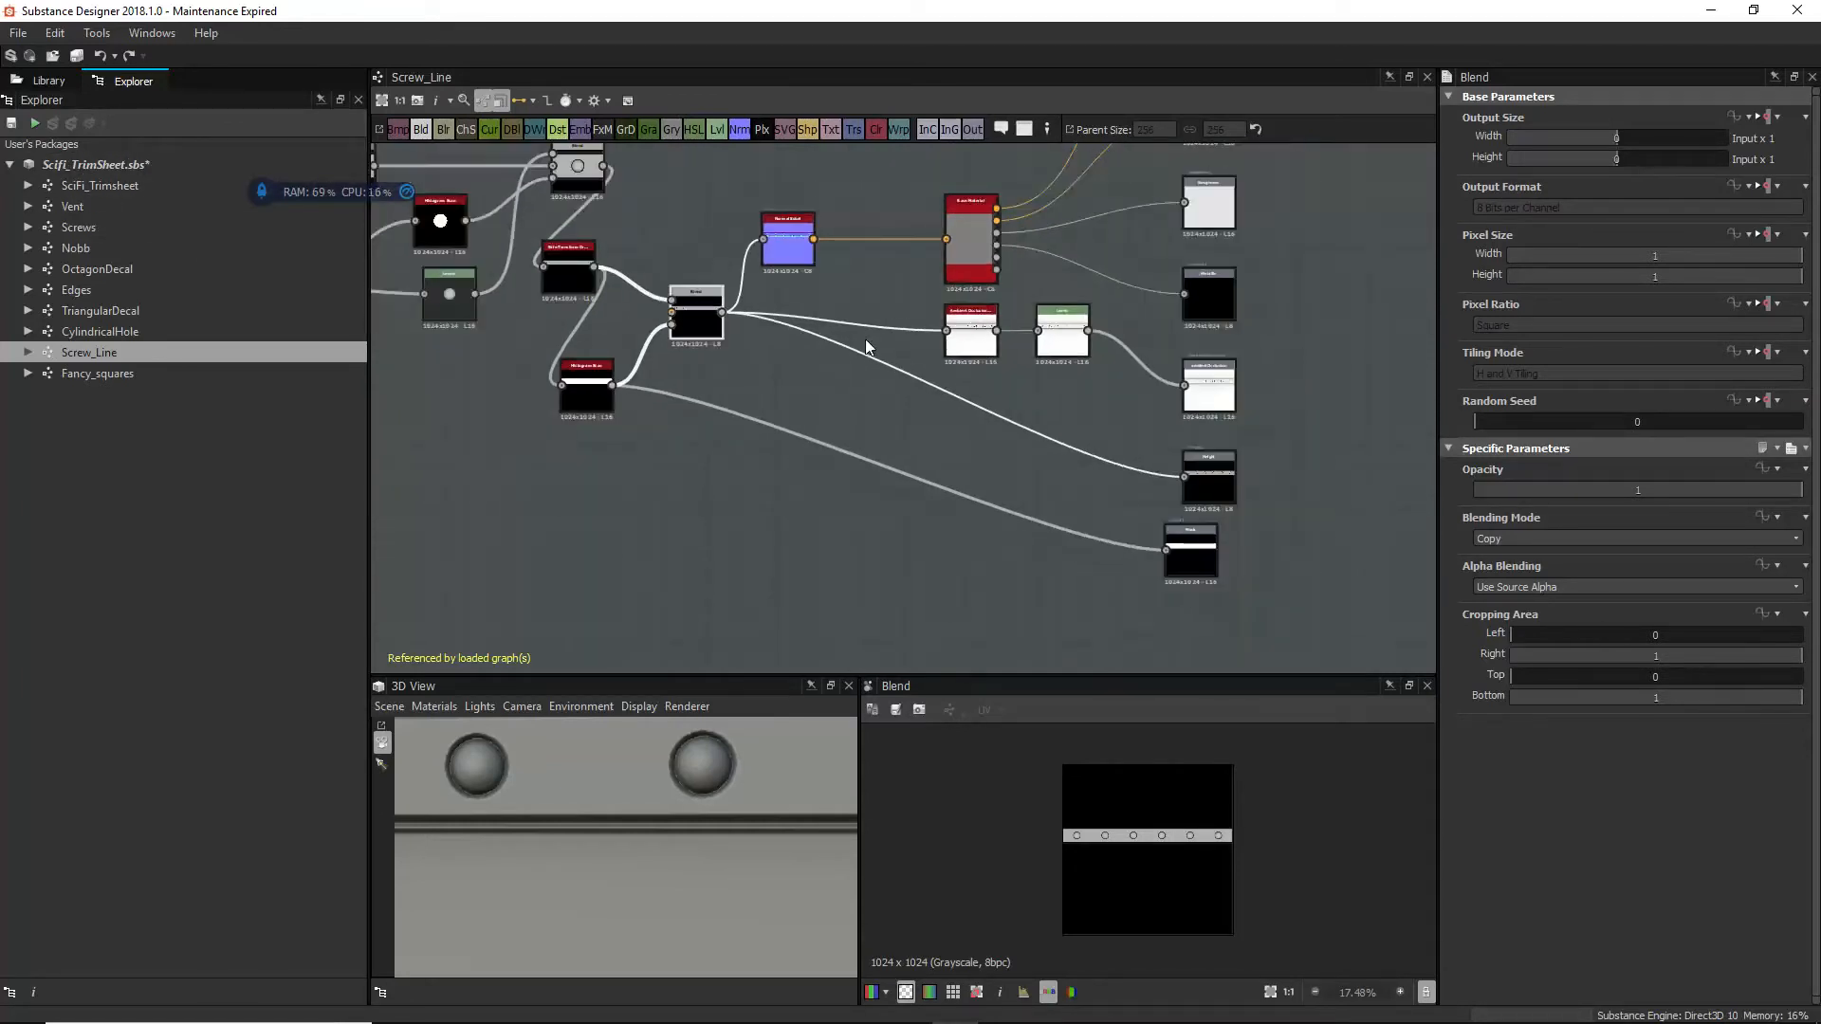
double_click(785, 250)
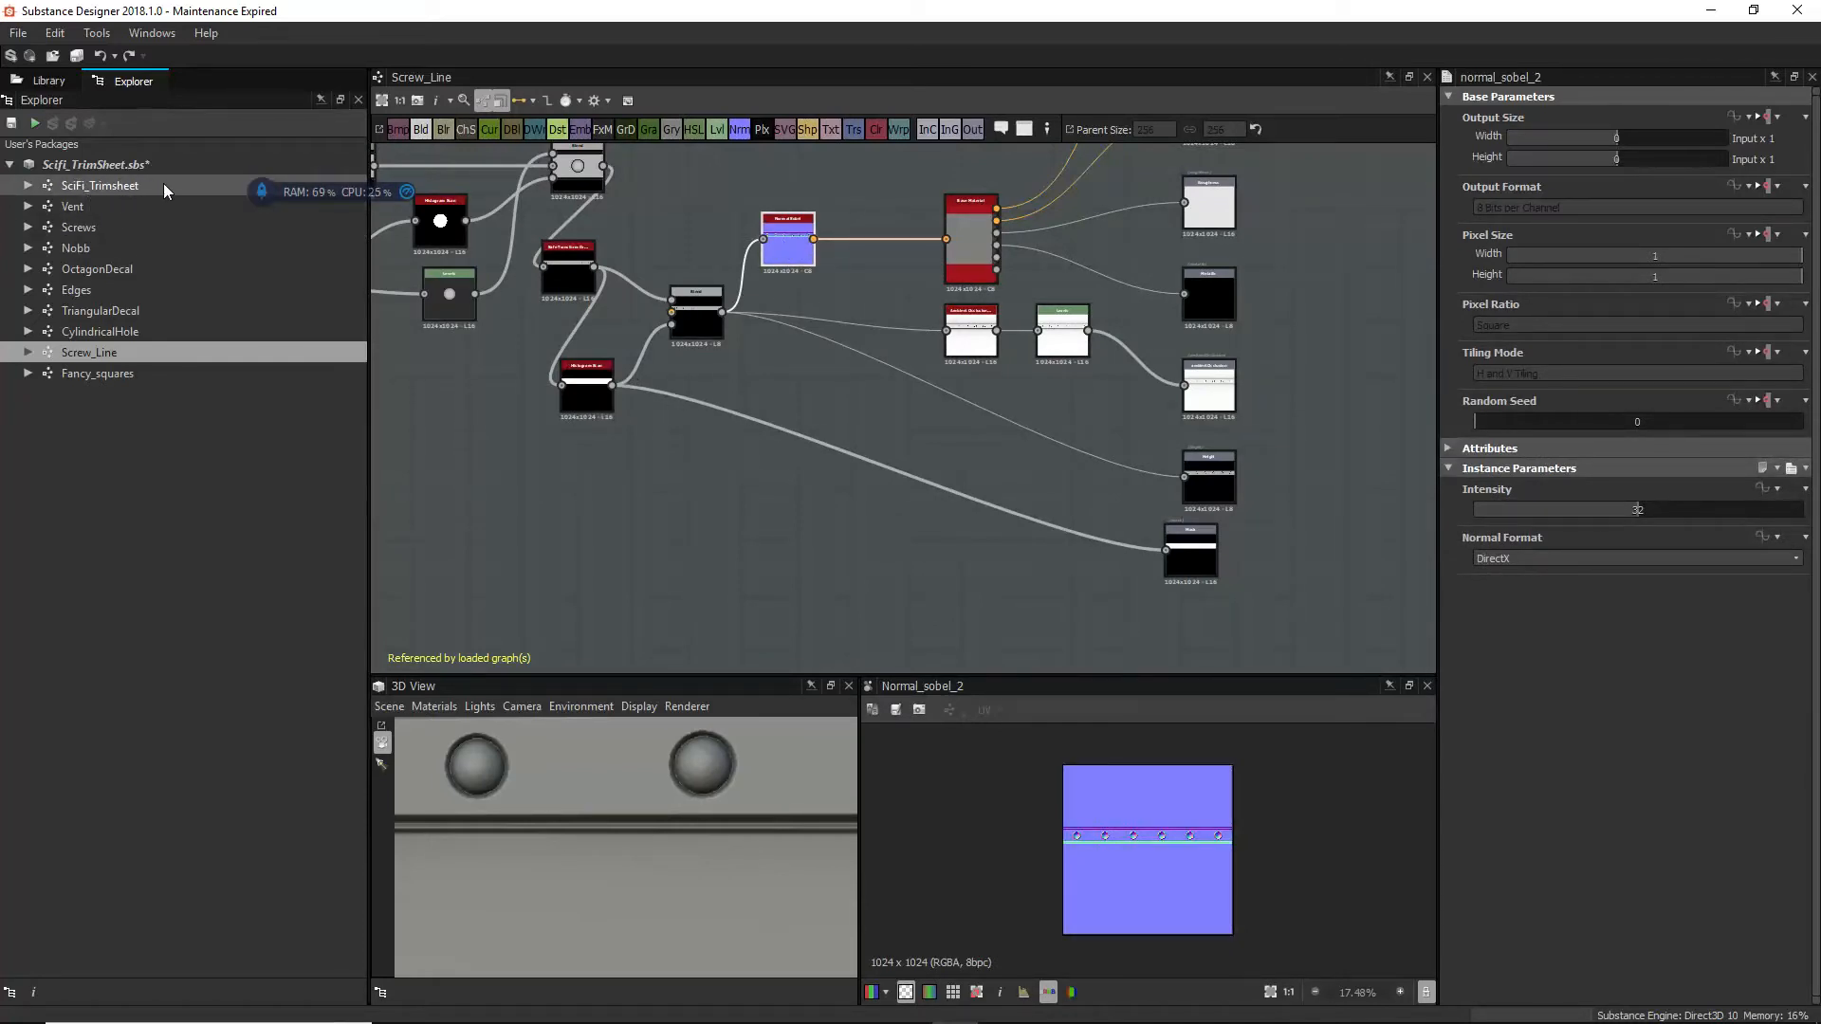
Step: Open the Fancy_squares graph and frame the whole decal on the cube in the 3D view
left_click(84, 371)
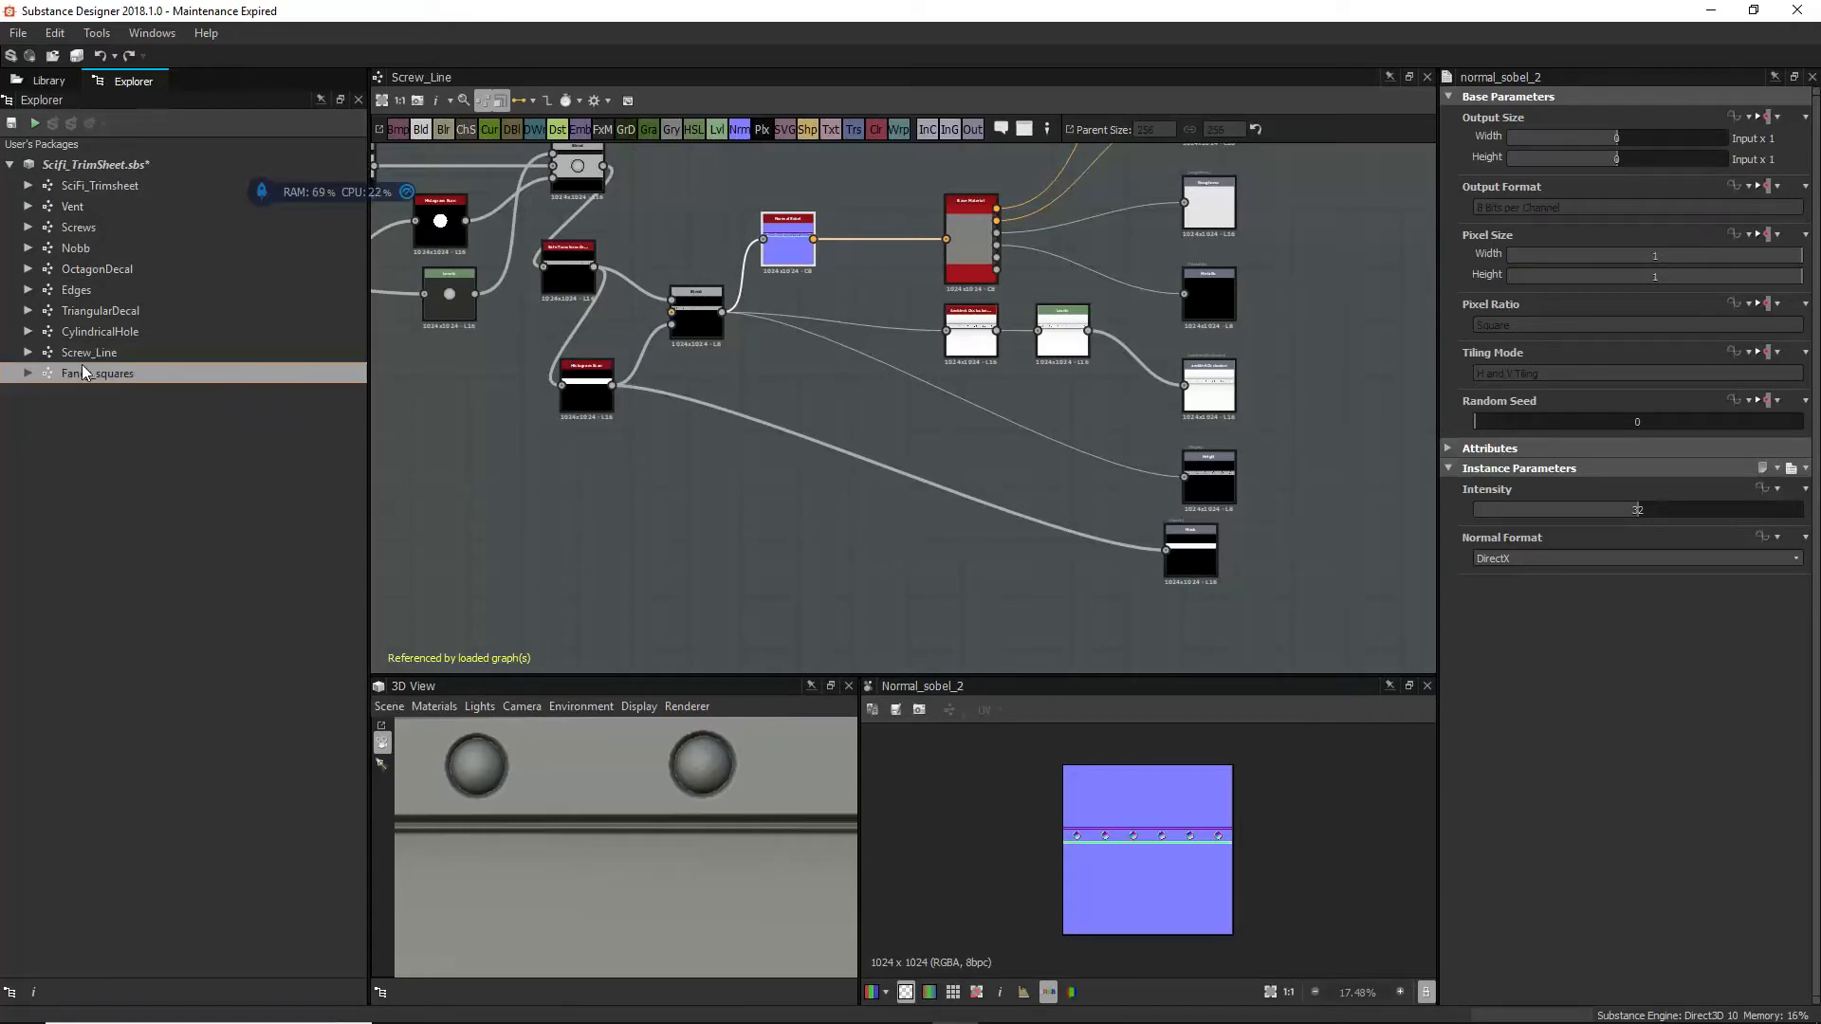
double_click(117, 376)
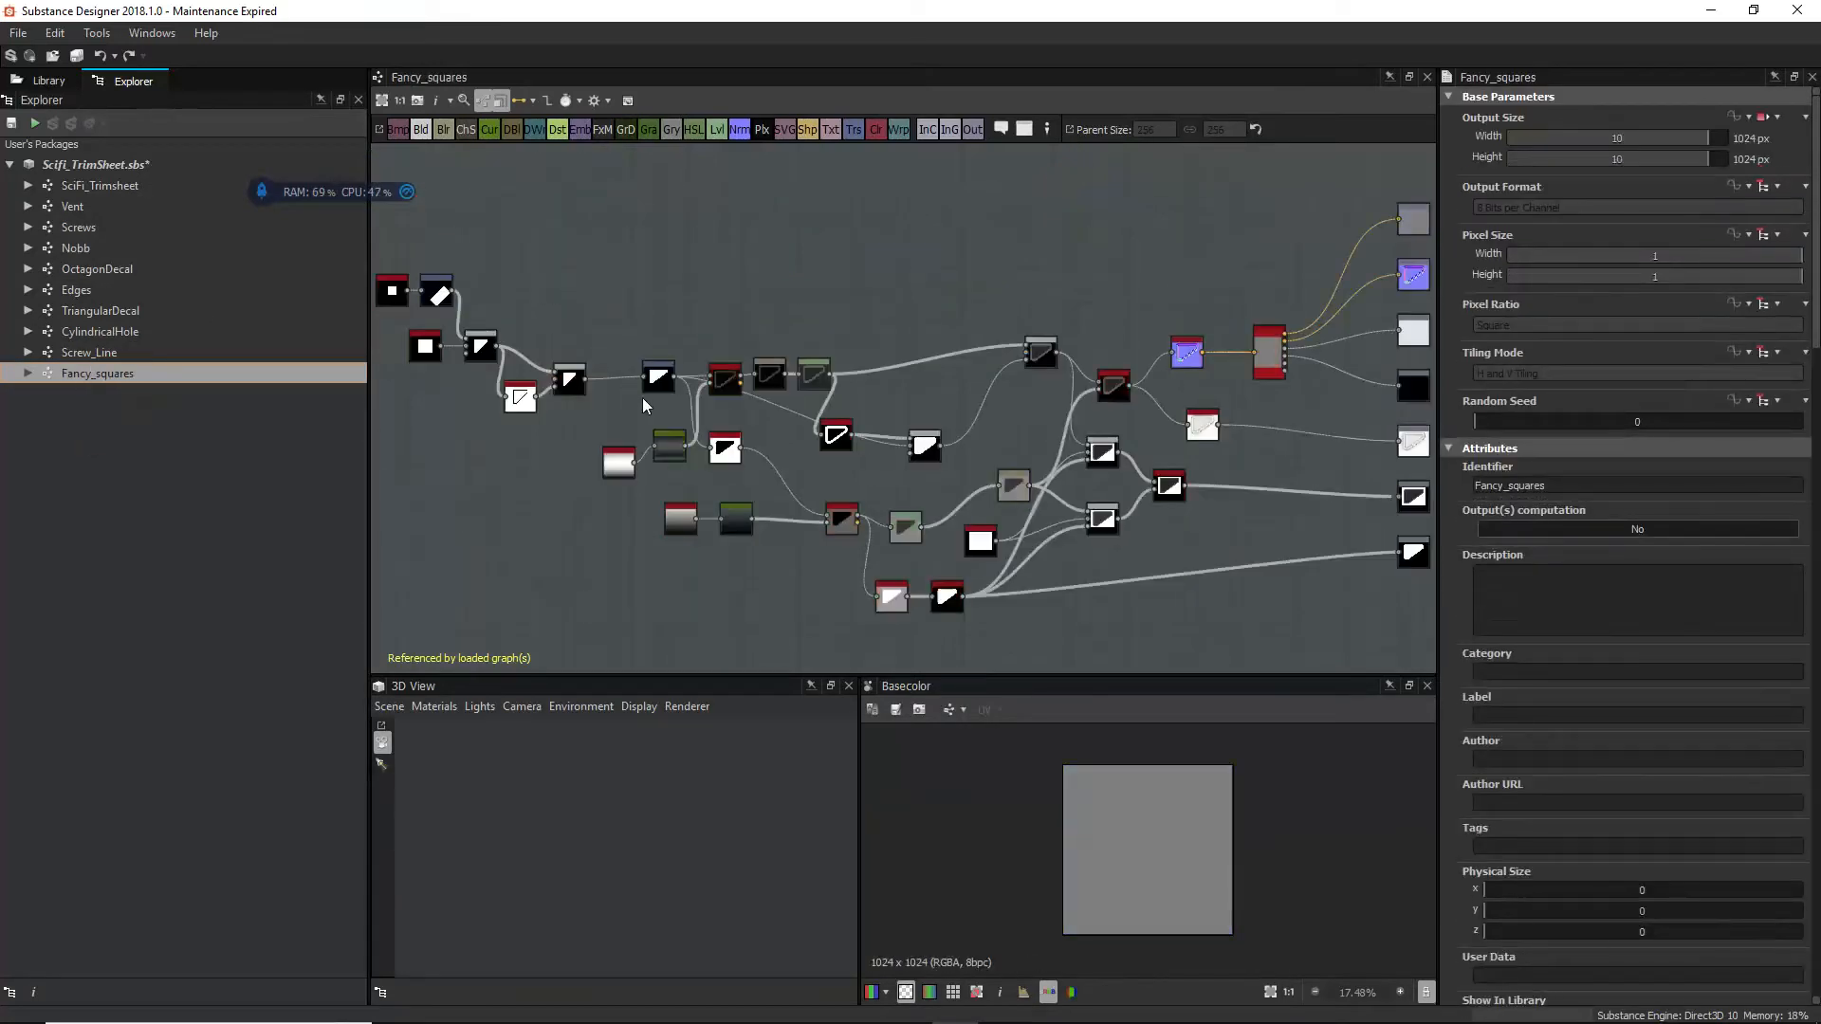
scroll(668, 800, "down", 8)
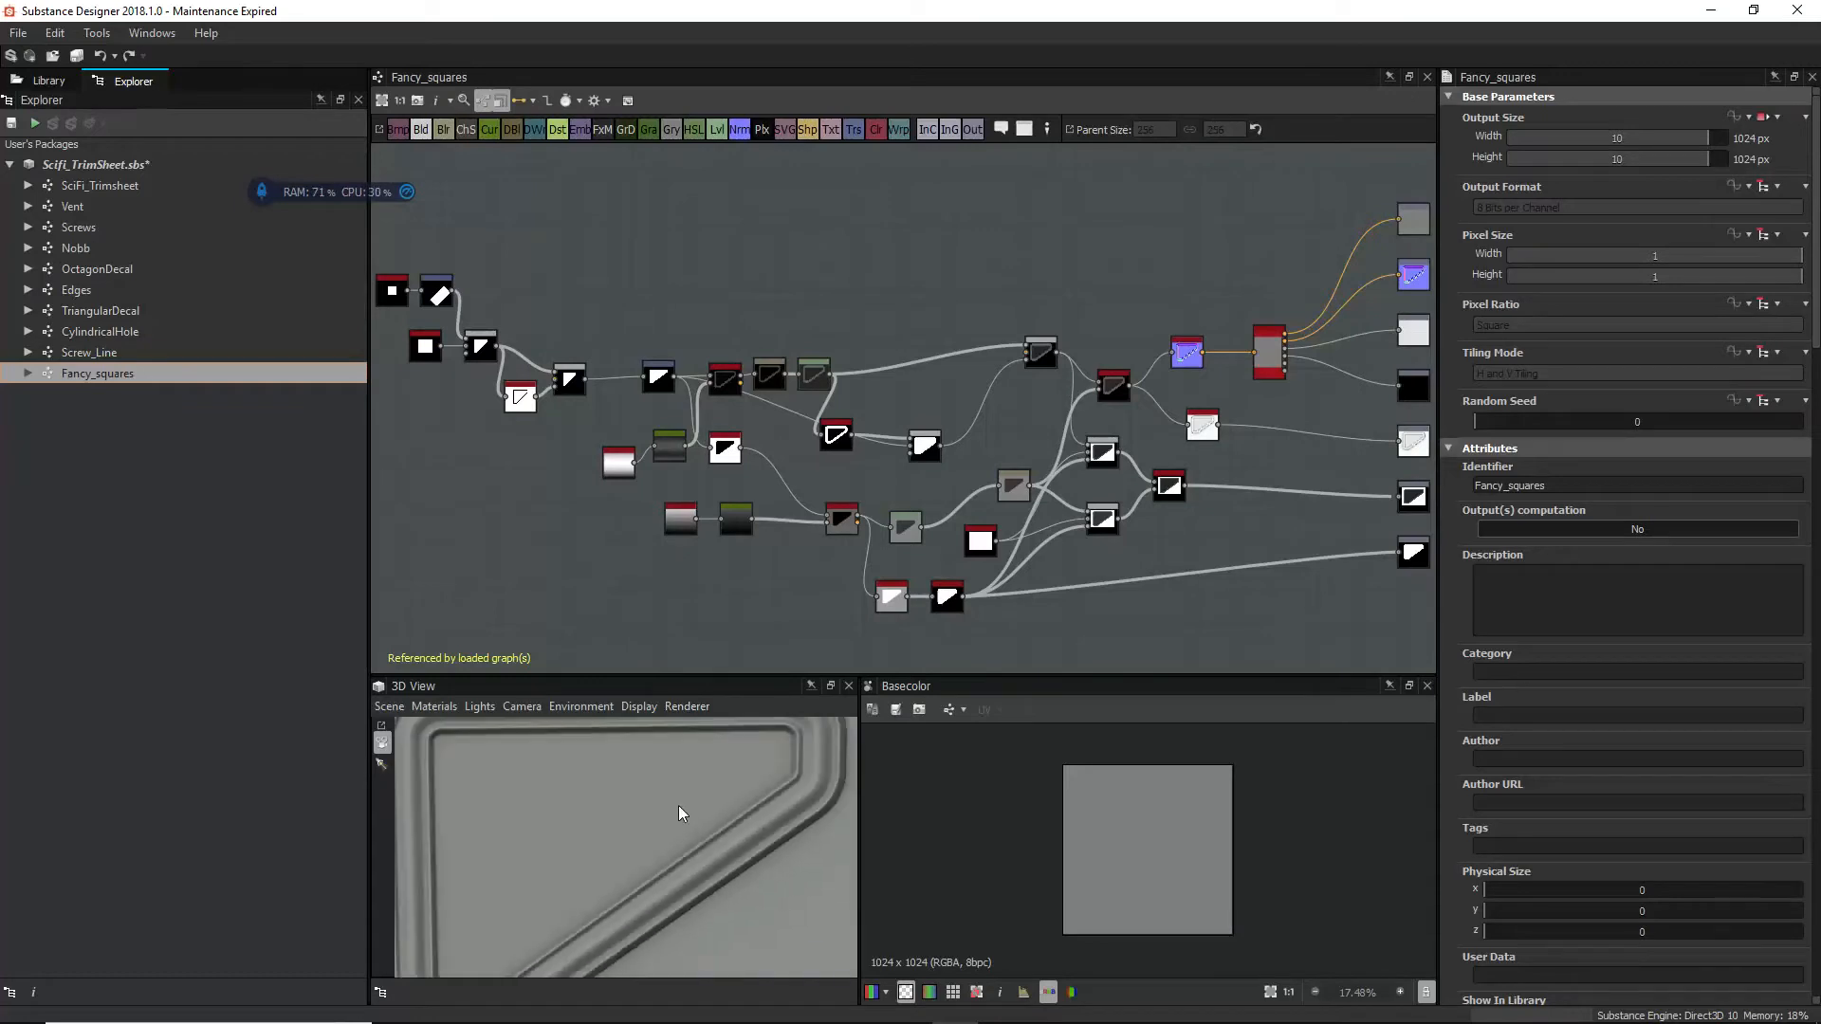
mouse_move(651, 802)
left_mouse_down()
mouse_move(693, 796)
mouse_move(584, 854)
mouse_move(658, 837)
left_mouse_up()
scroll(629, 484, "down", 1)
Step: Preview the Polygon node, its Transformation 2D, and the Blend that subtracts the rotated rectangle
middle_click_drag(501, 417, 785, 354)
scroll(785, 355, "up", 5)
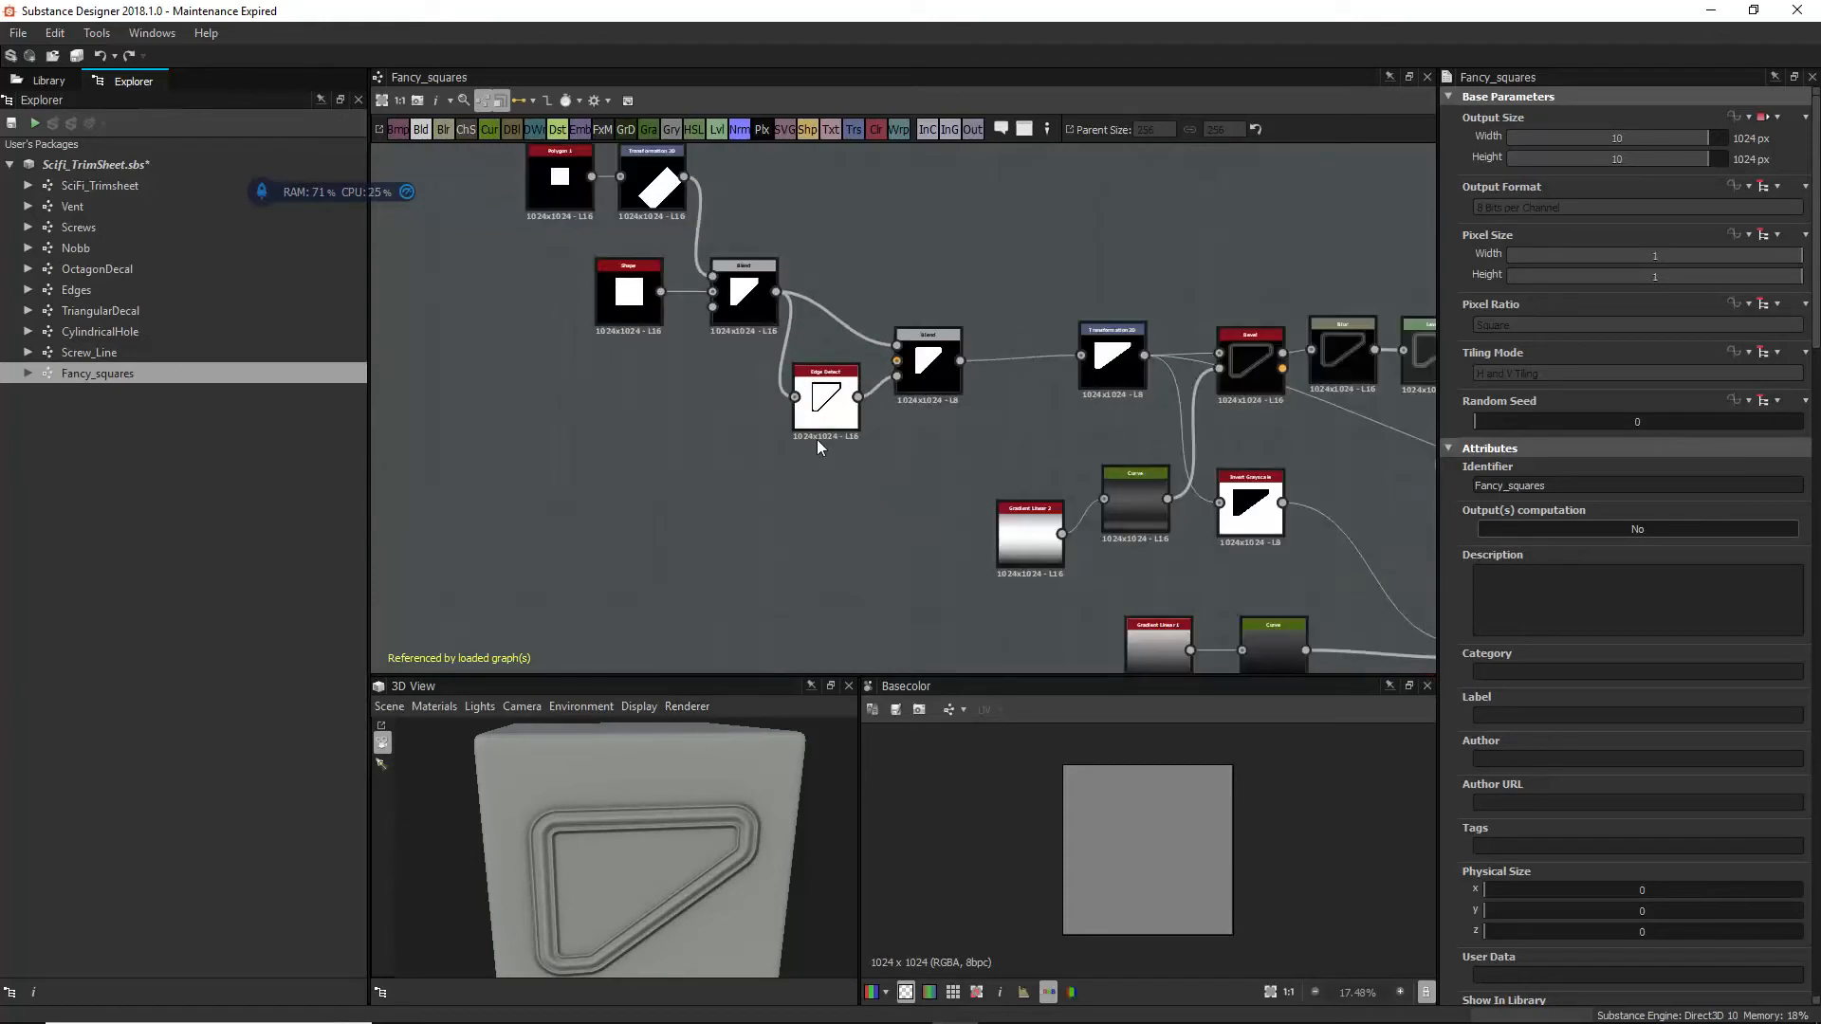
middle_click_drag(819, 446, 726, 445)
double_click(462, 190)
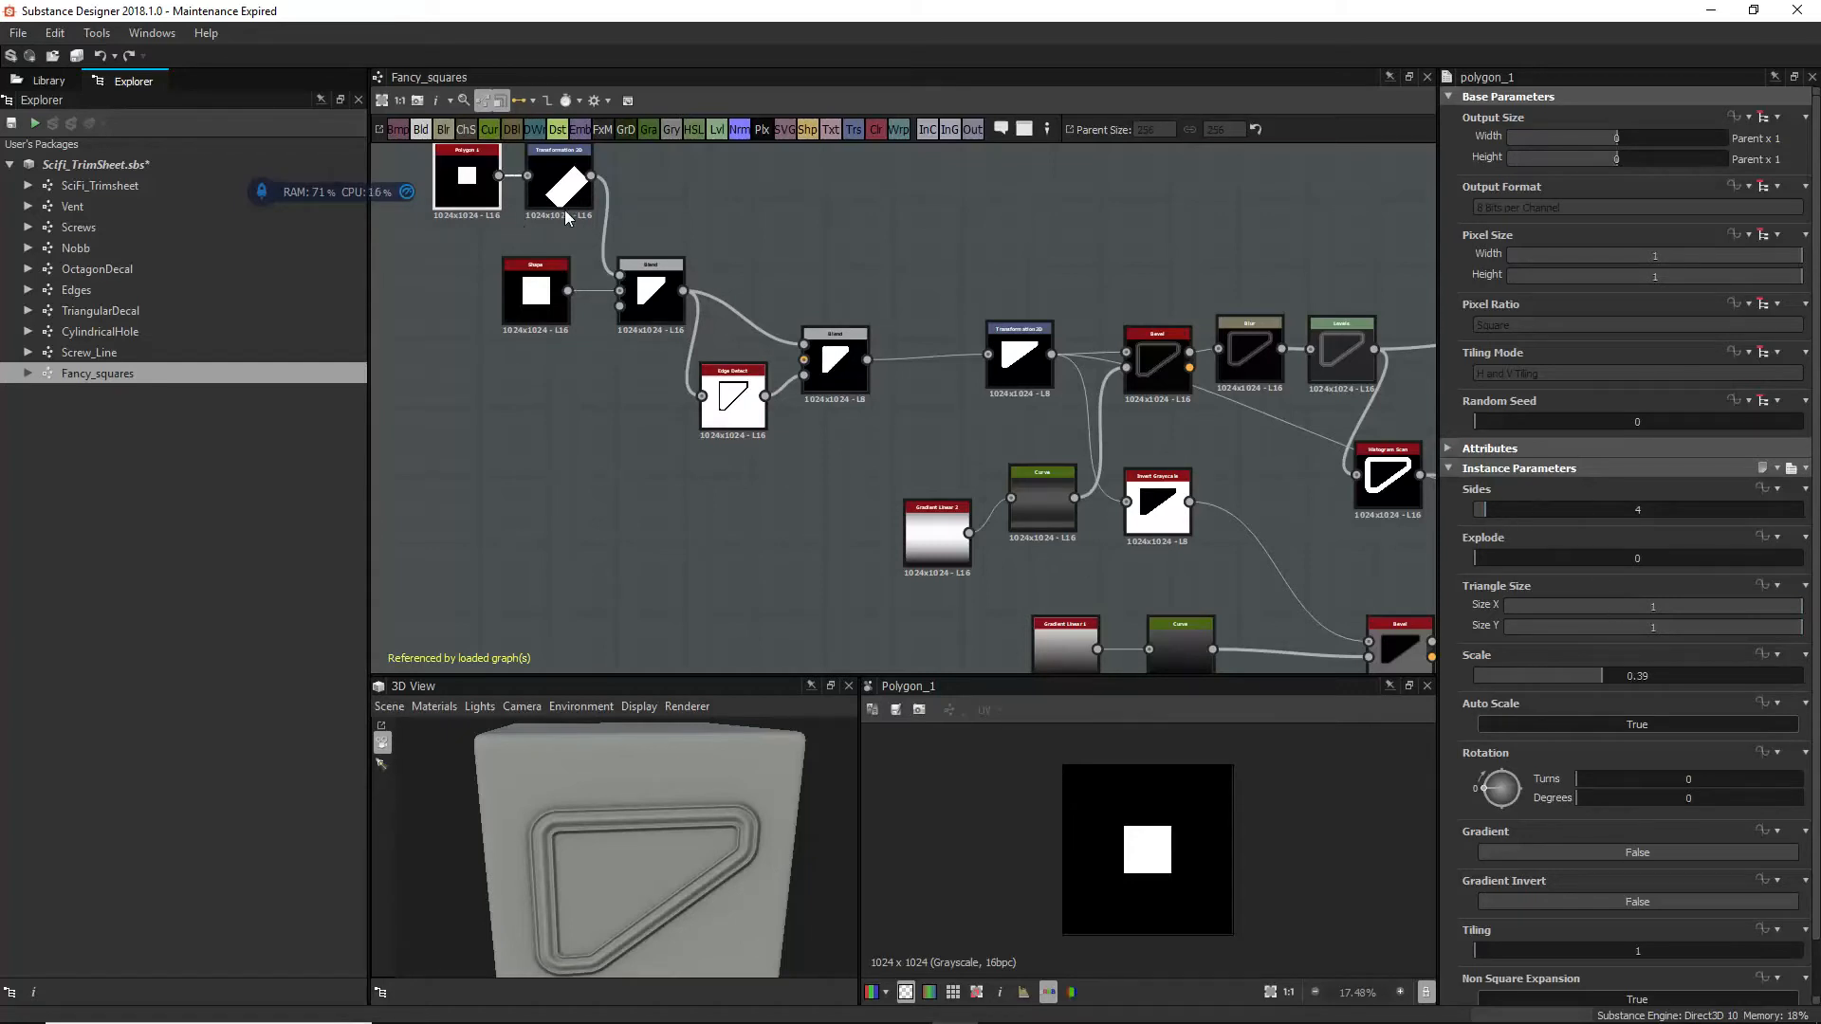
double_click(578, 175)
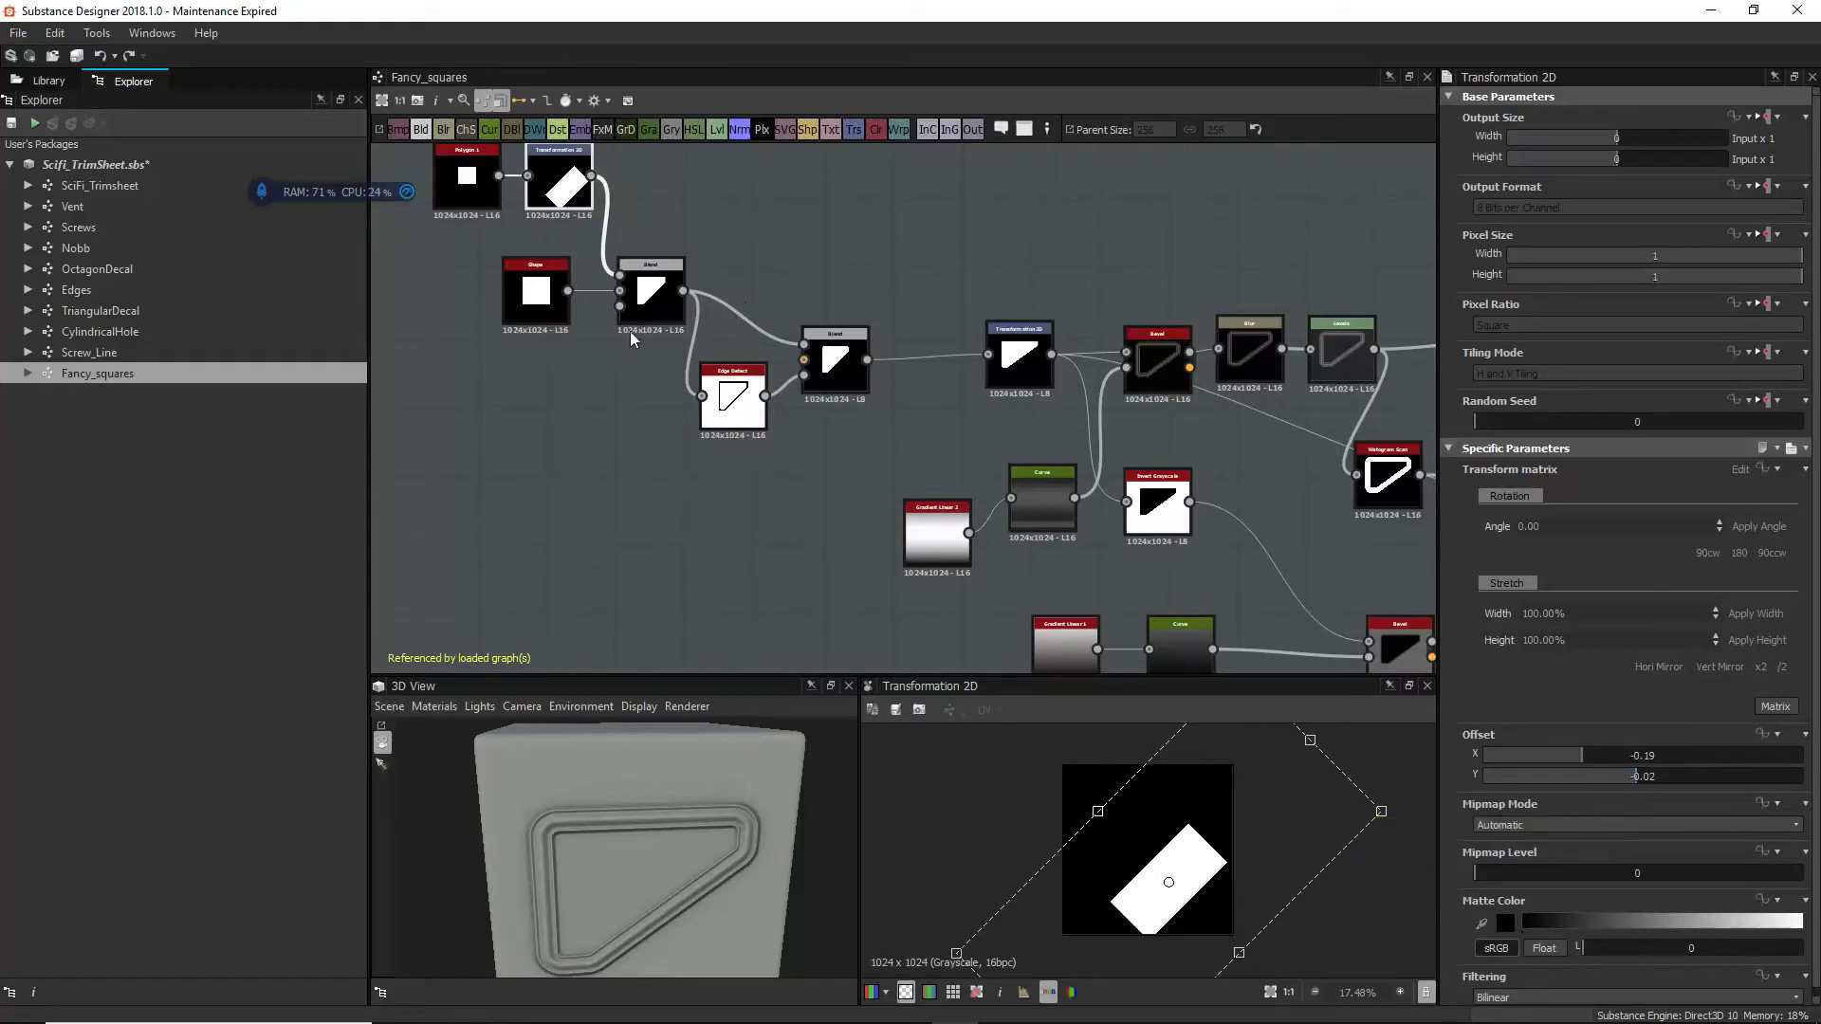
double_click(645, 301)
Step: Move the Shape node slightly away from the subtracting Blend and examine both nodes' settings
left_click_drag(519, 312, 495, 348)
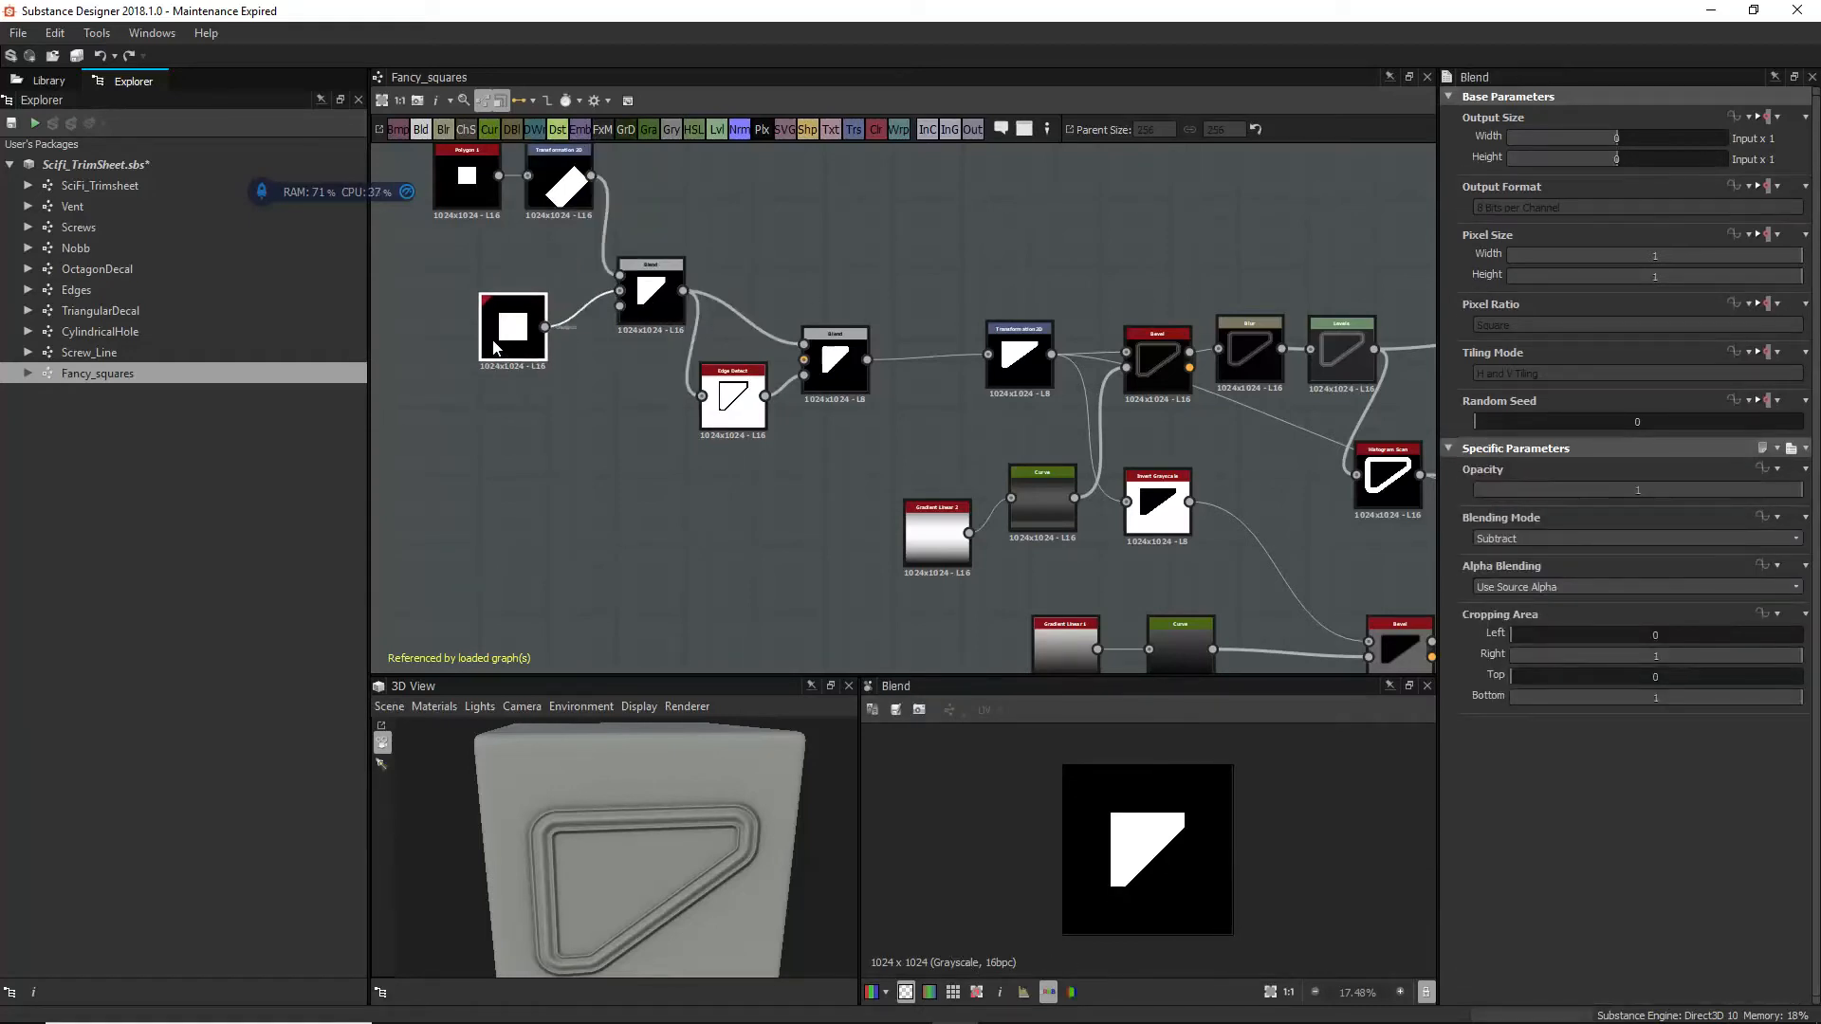
left_click(512, 332)
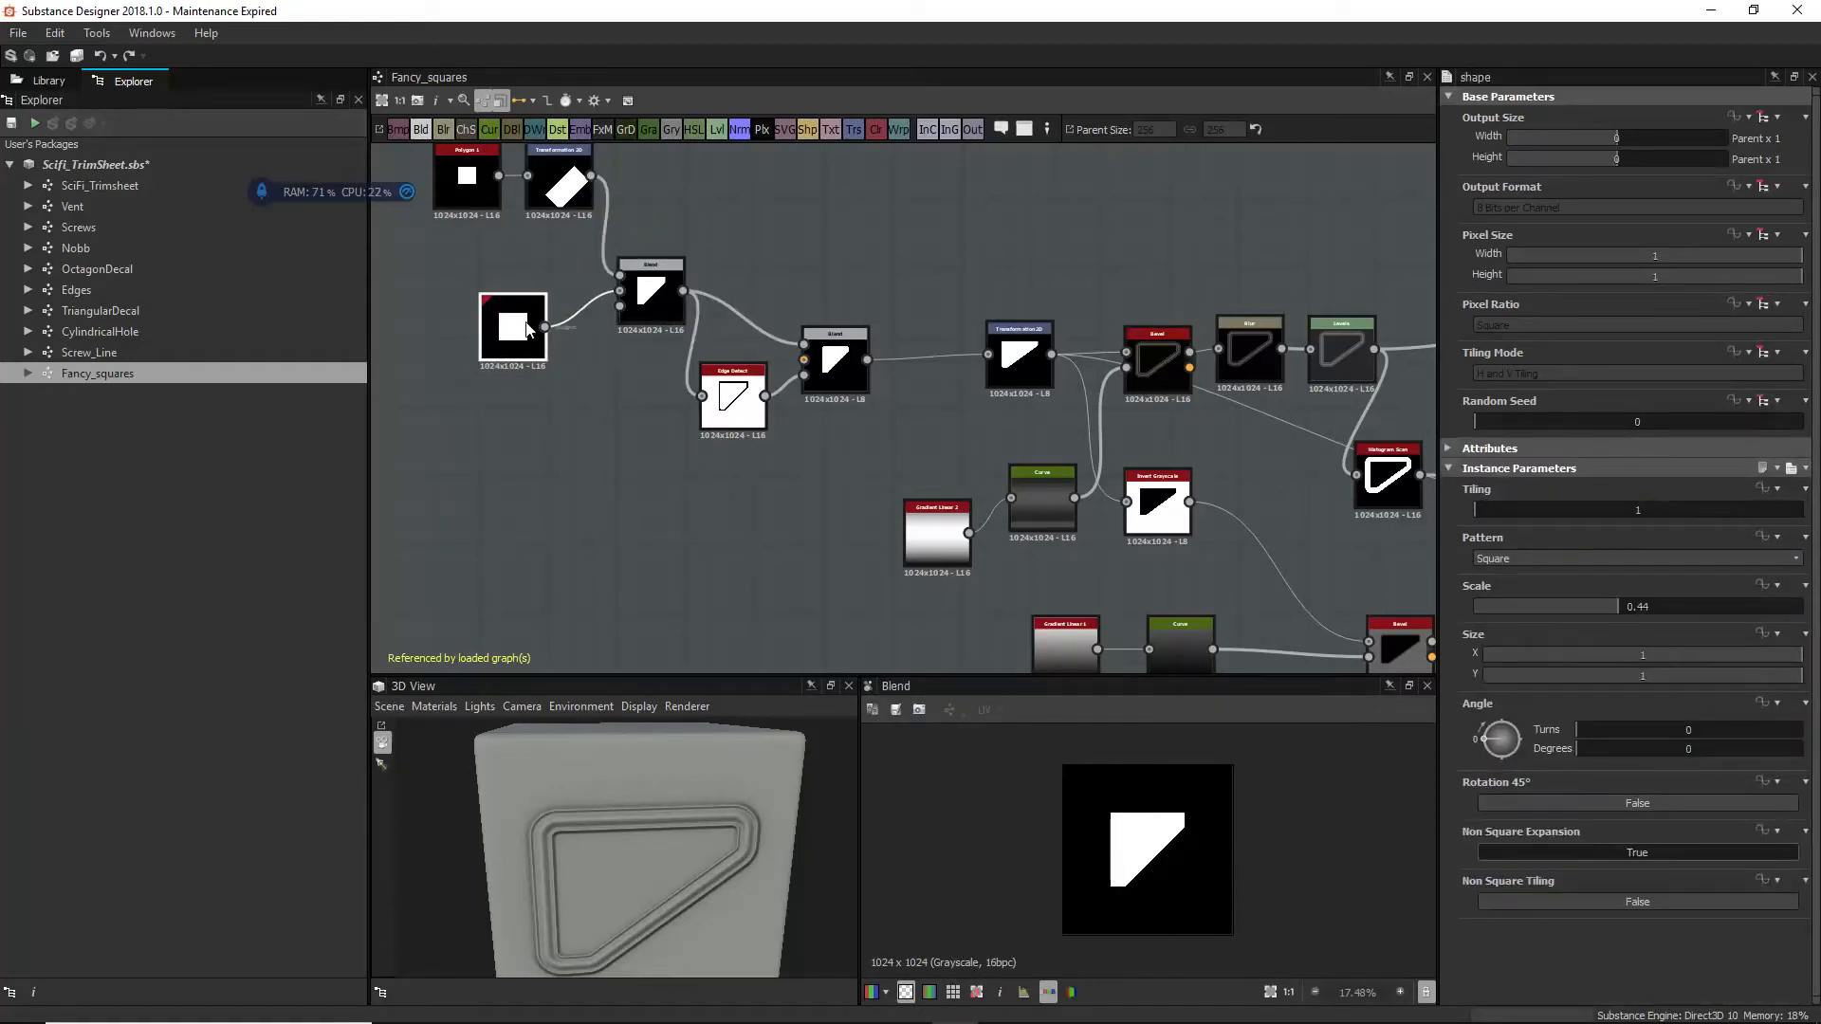
double_click(529, 329)
double_click(650, 302)
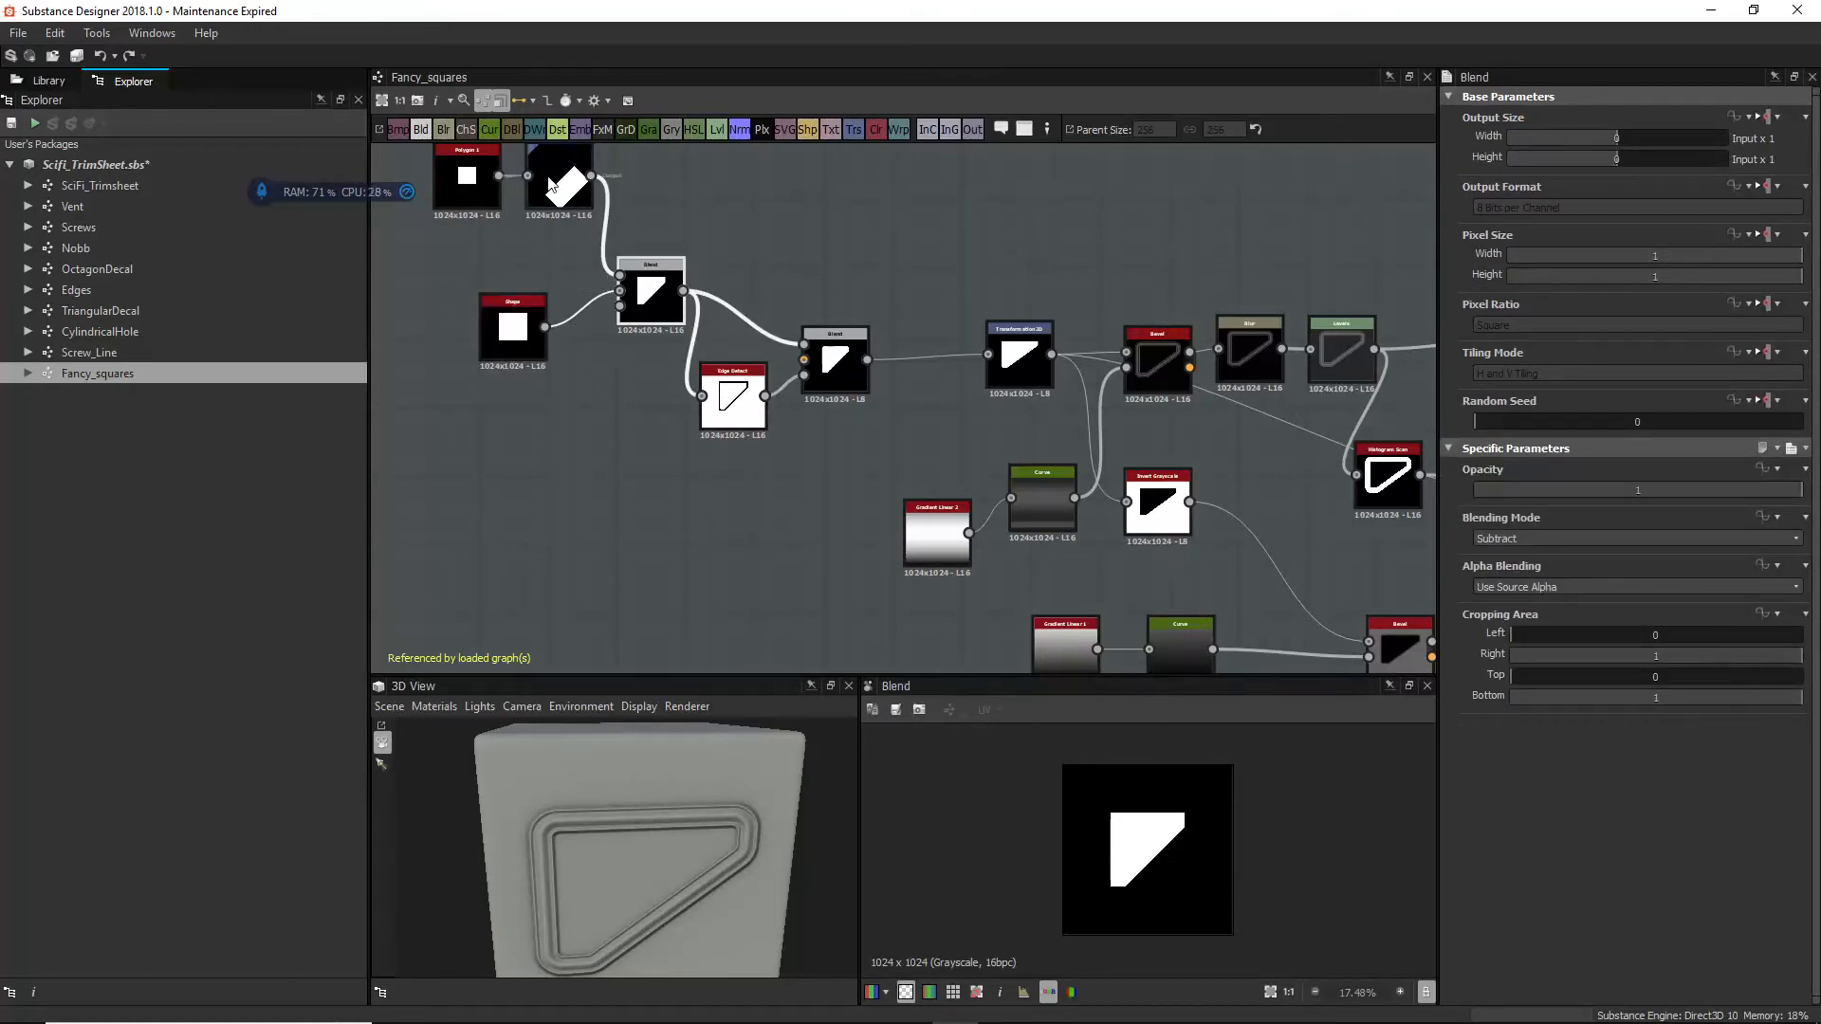
Step: Compare the cut shape's corners before and after the Edge Detect blend, and preview the following Transformation 2D node
double_click(728, 389)
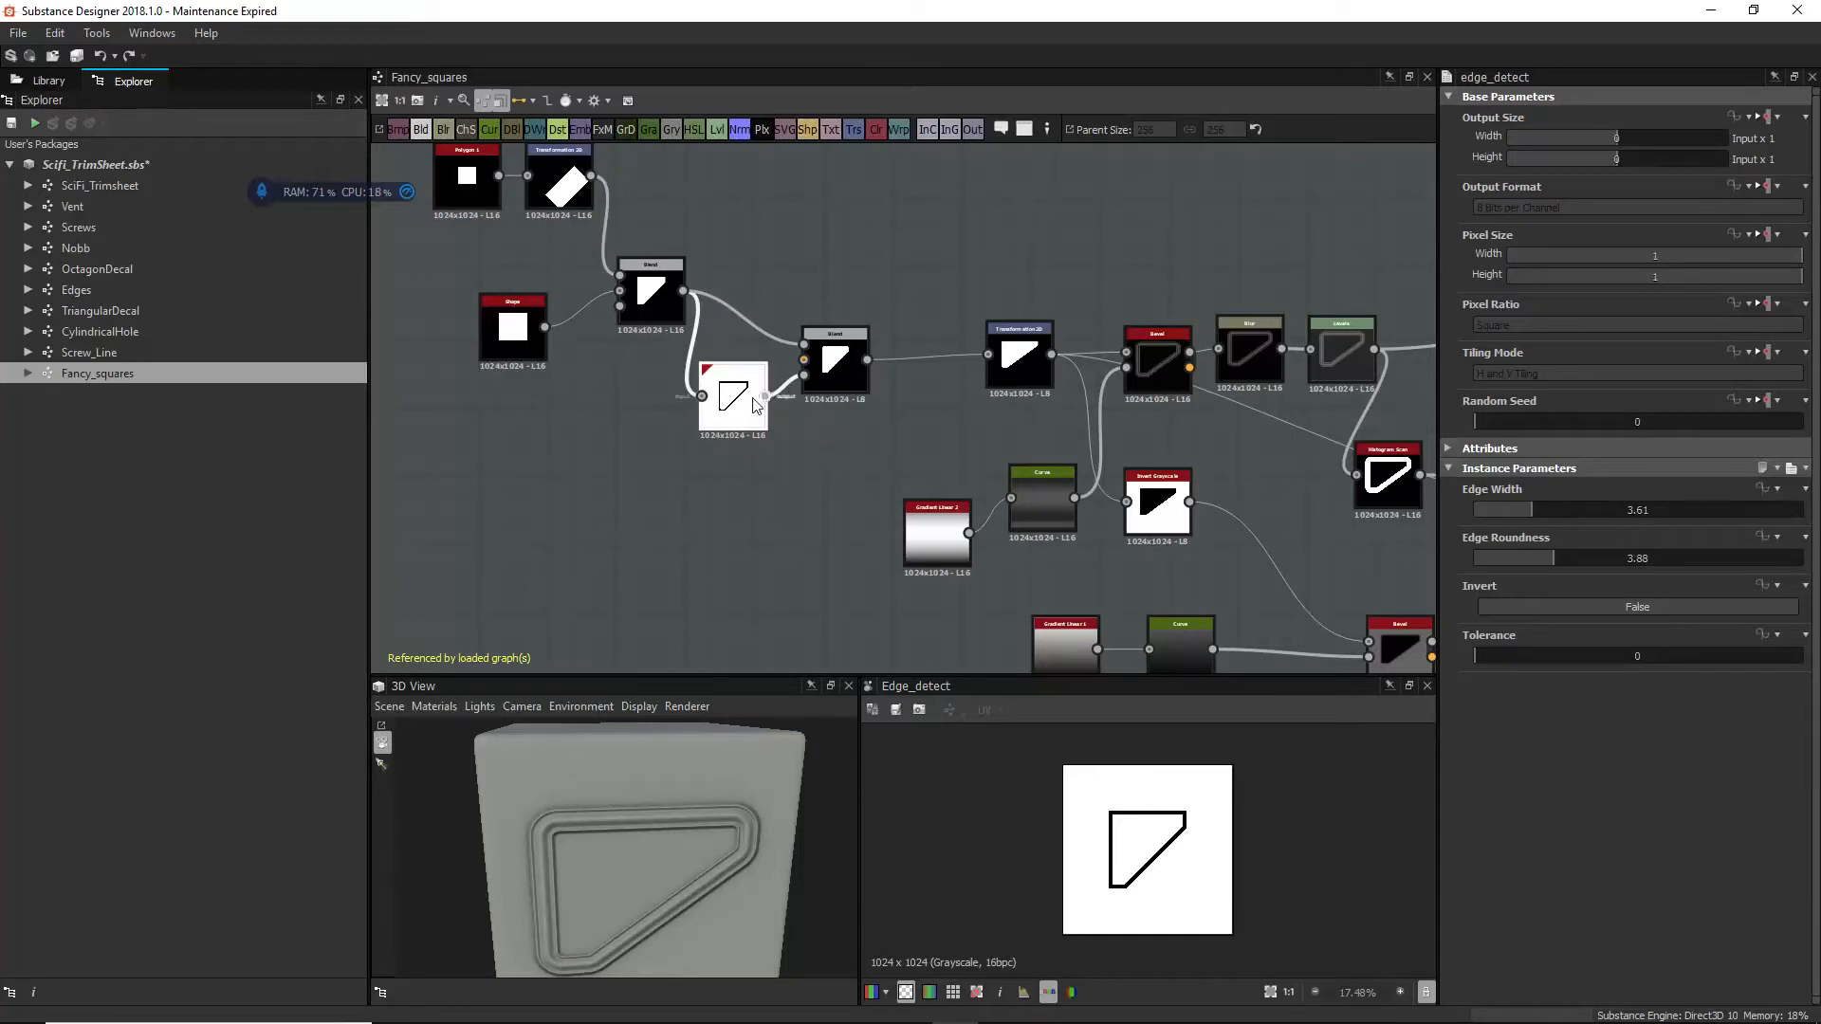
double_click(835, 375)
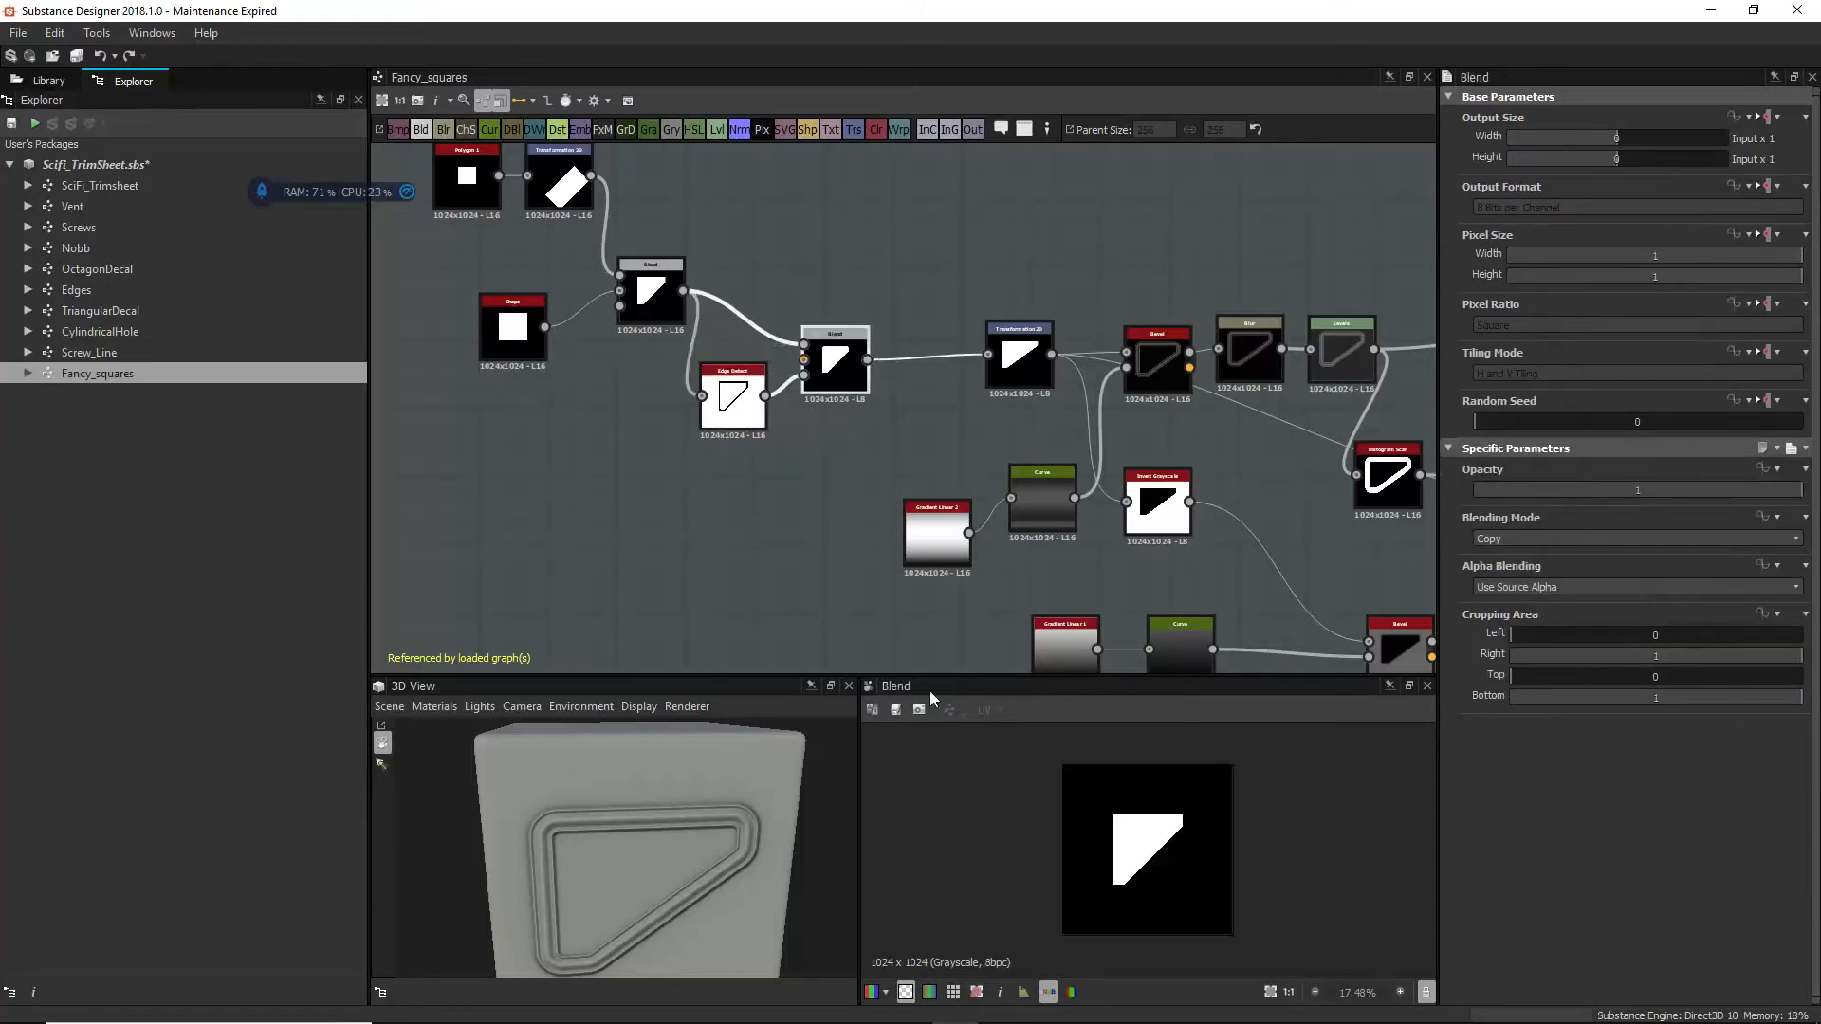
scroll(1189, 844, "up", 4)
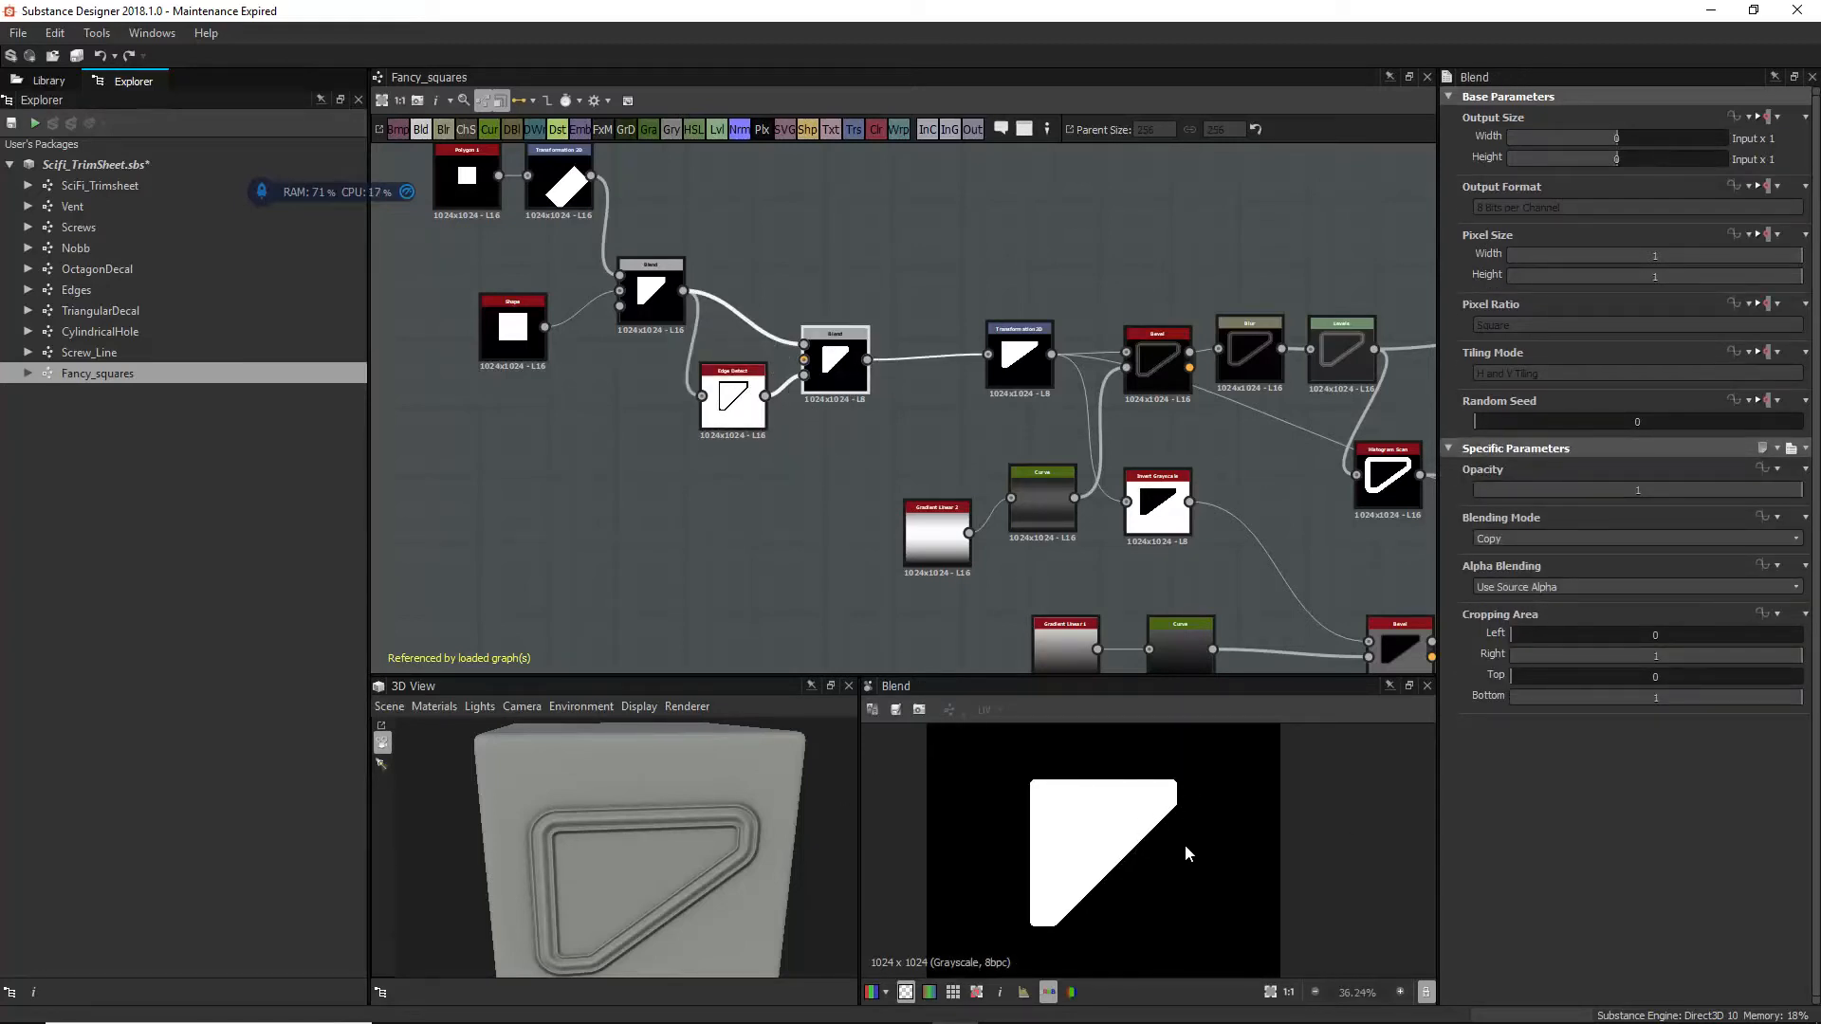
double_click(651, 289)
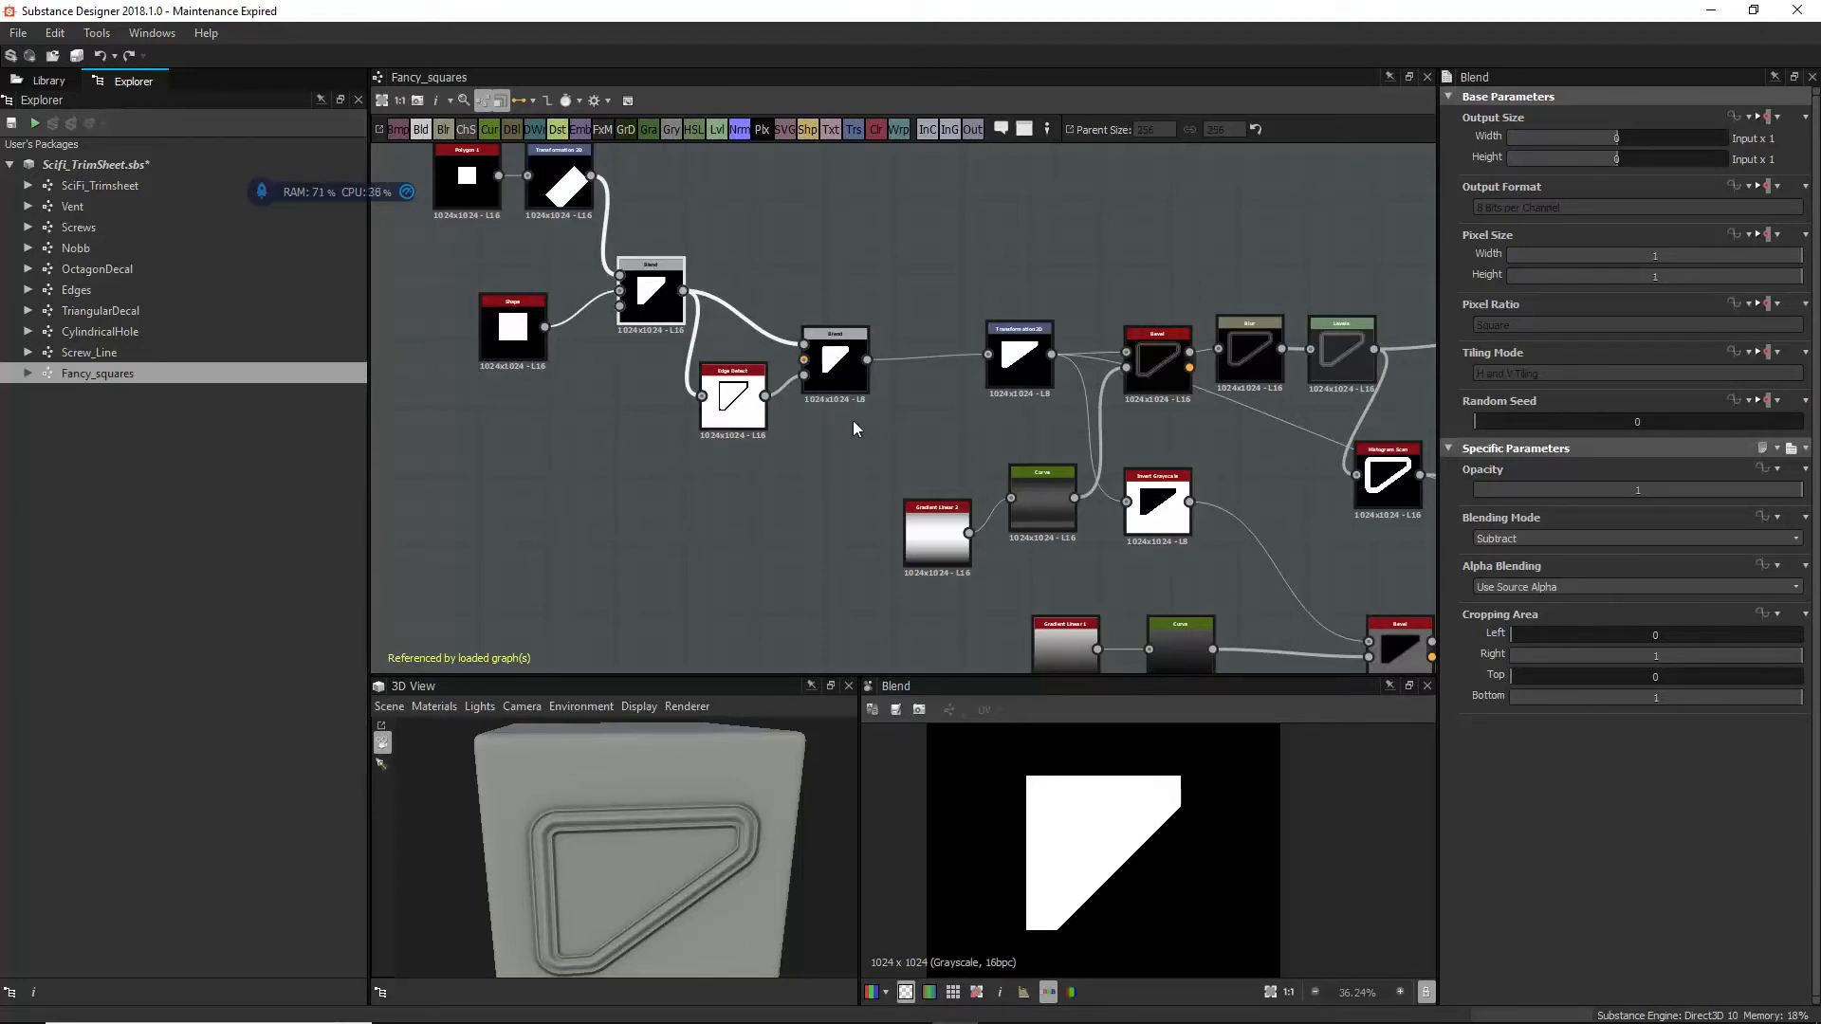
double_click(842, 367)
scroll(1167, 786, "up", 4)
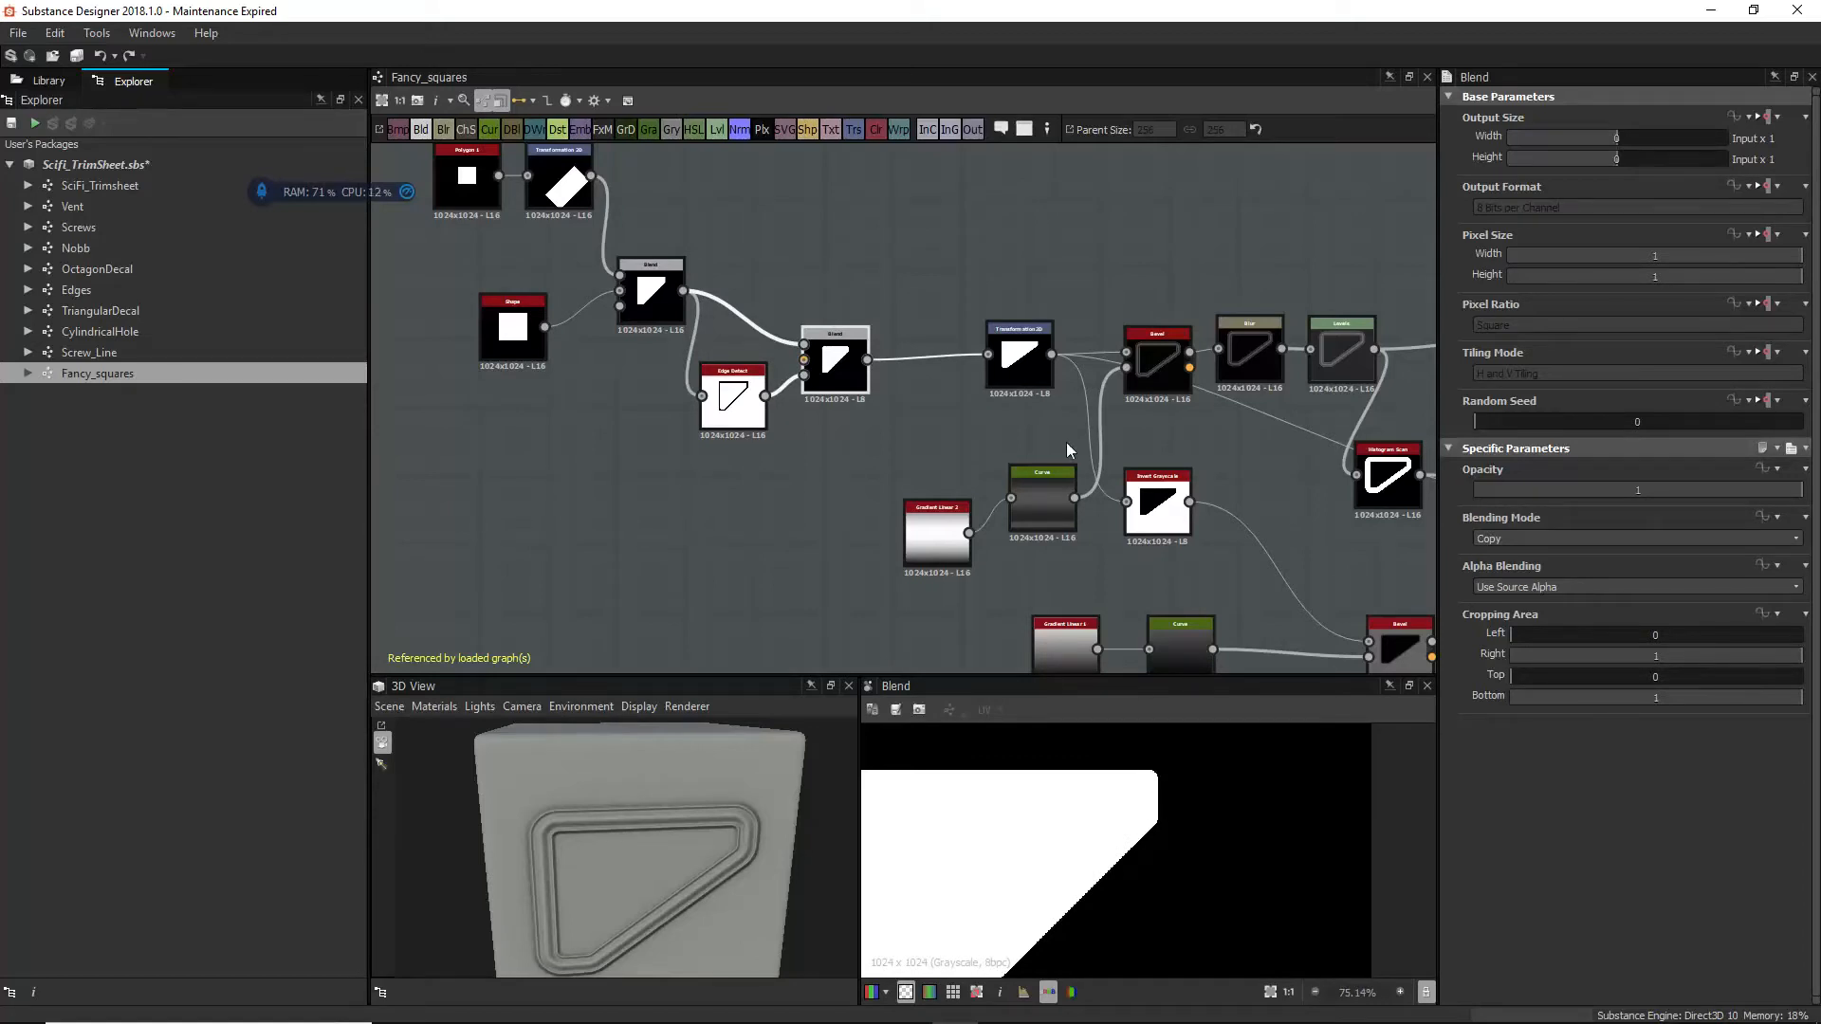
double_click(1019, 356)
scroll(1089, 824, "down", 4)
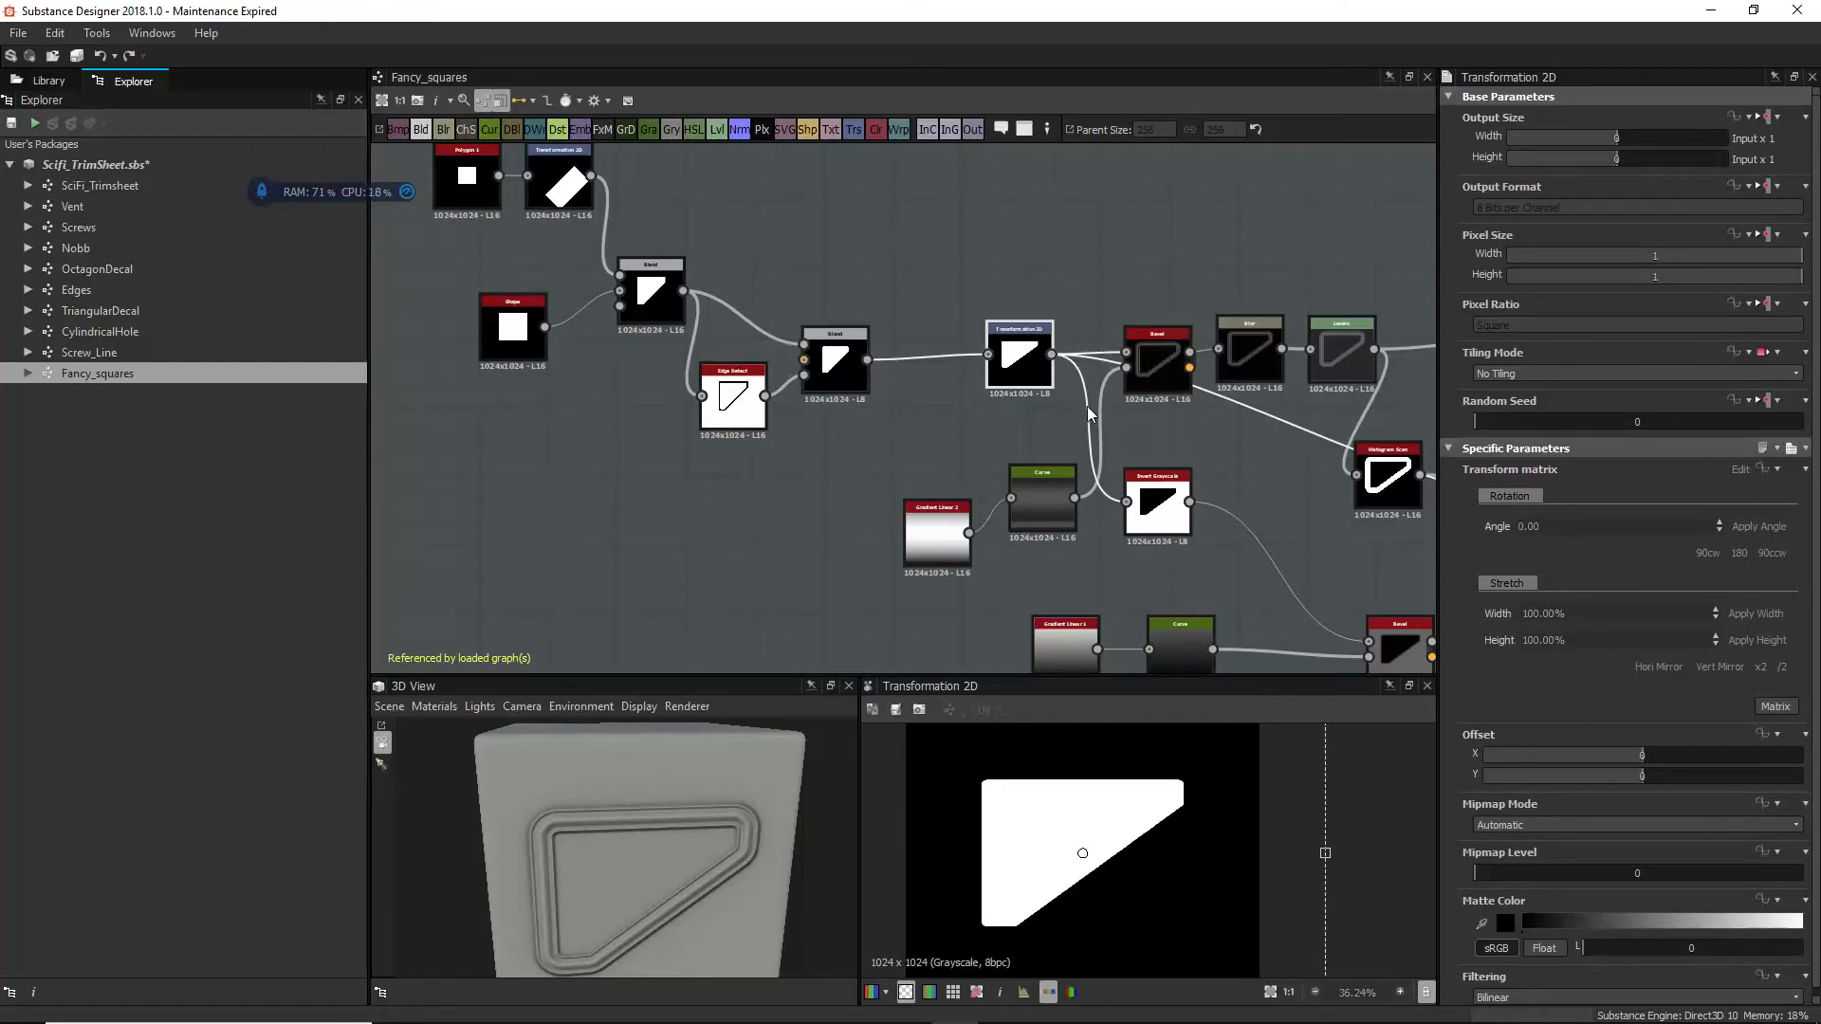
Step: Move the Gradient Linear node away from its Curve node and examine the gradient and the curve profile
middle_click_drag(1089, 414, 1026, 332)
left_click_drag(862, 475, 782, 473)
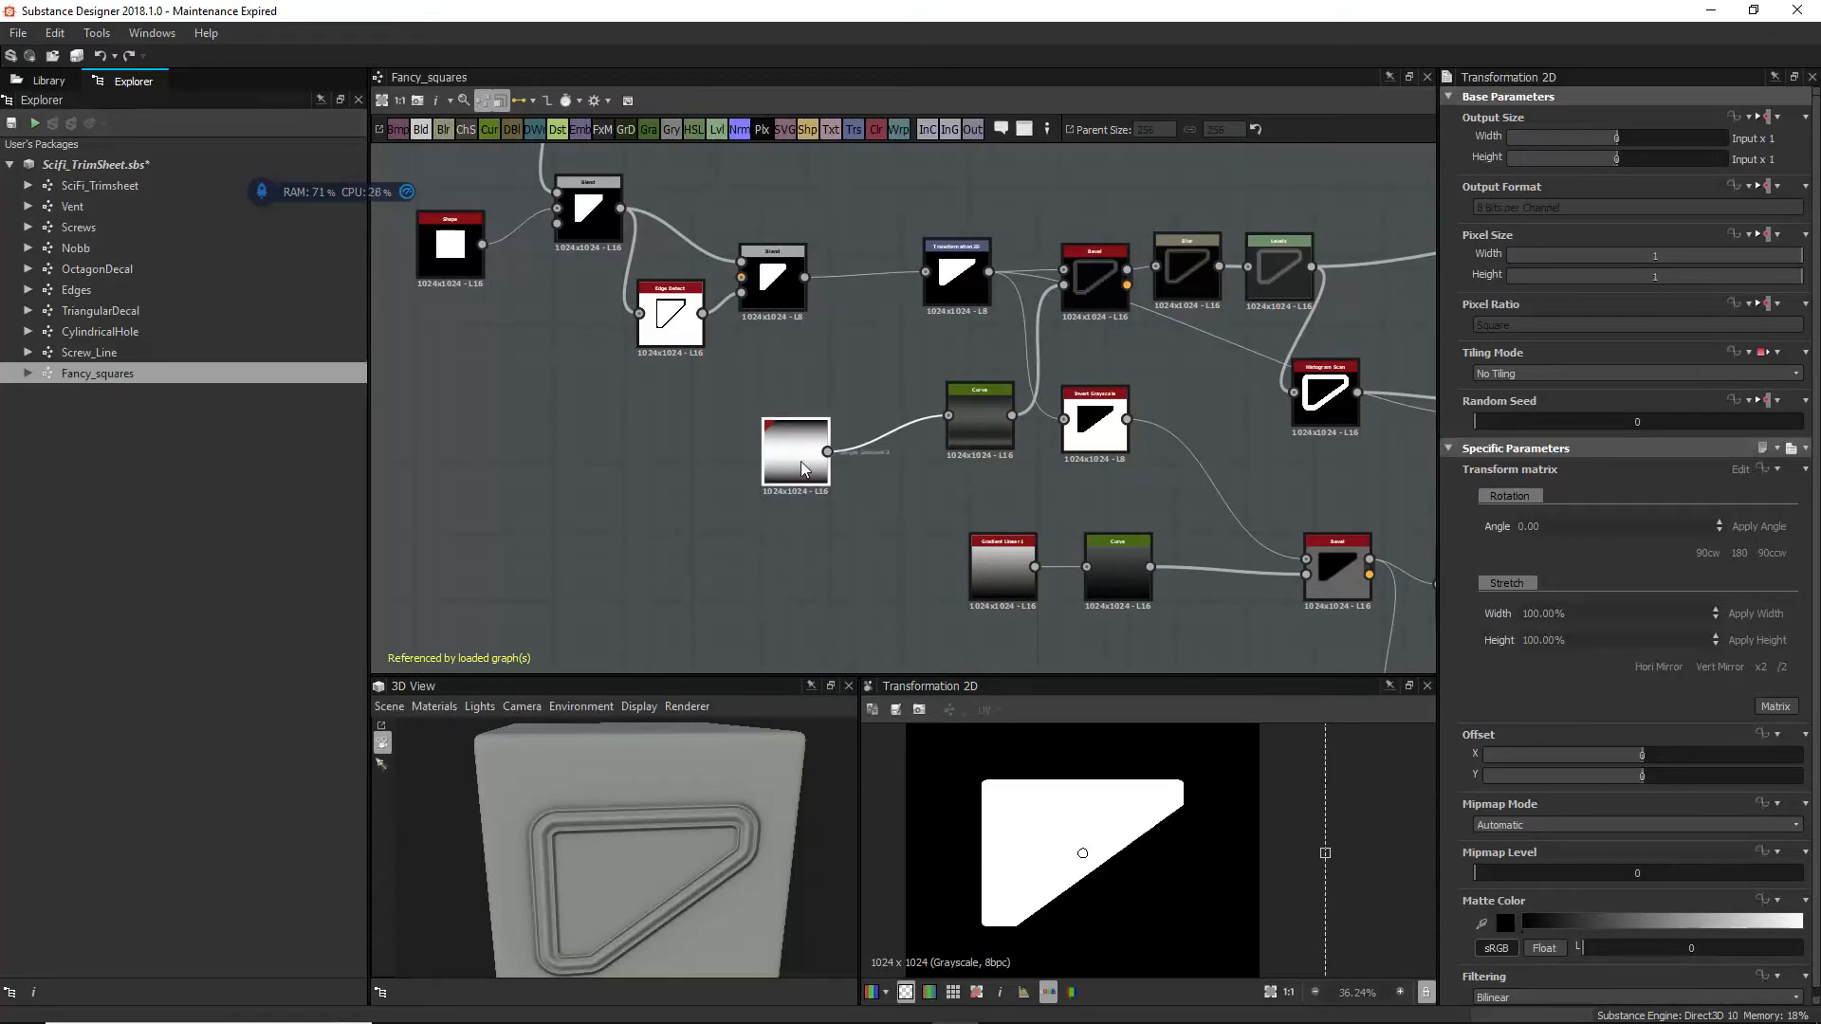
double_click(801, 461)
double_click(977, 429)
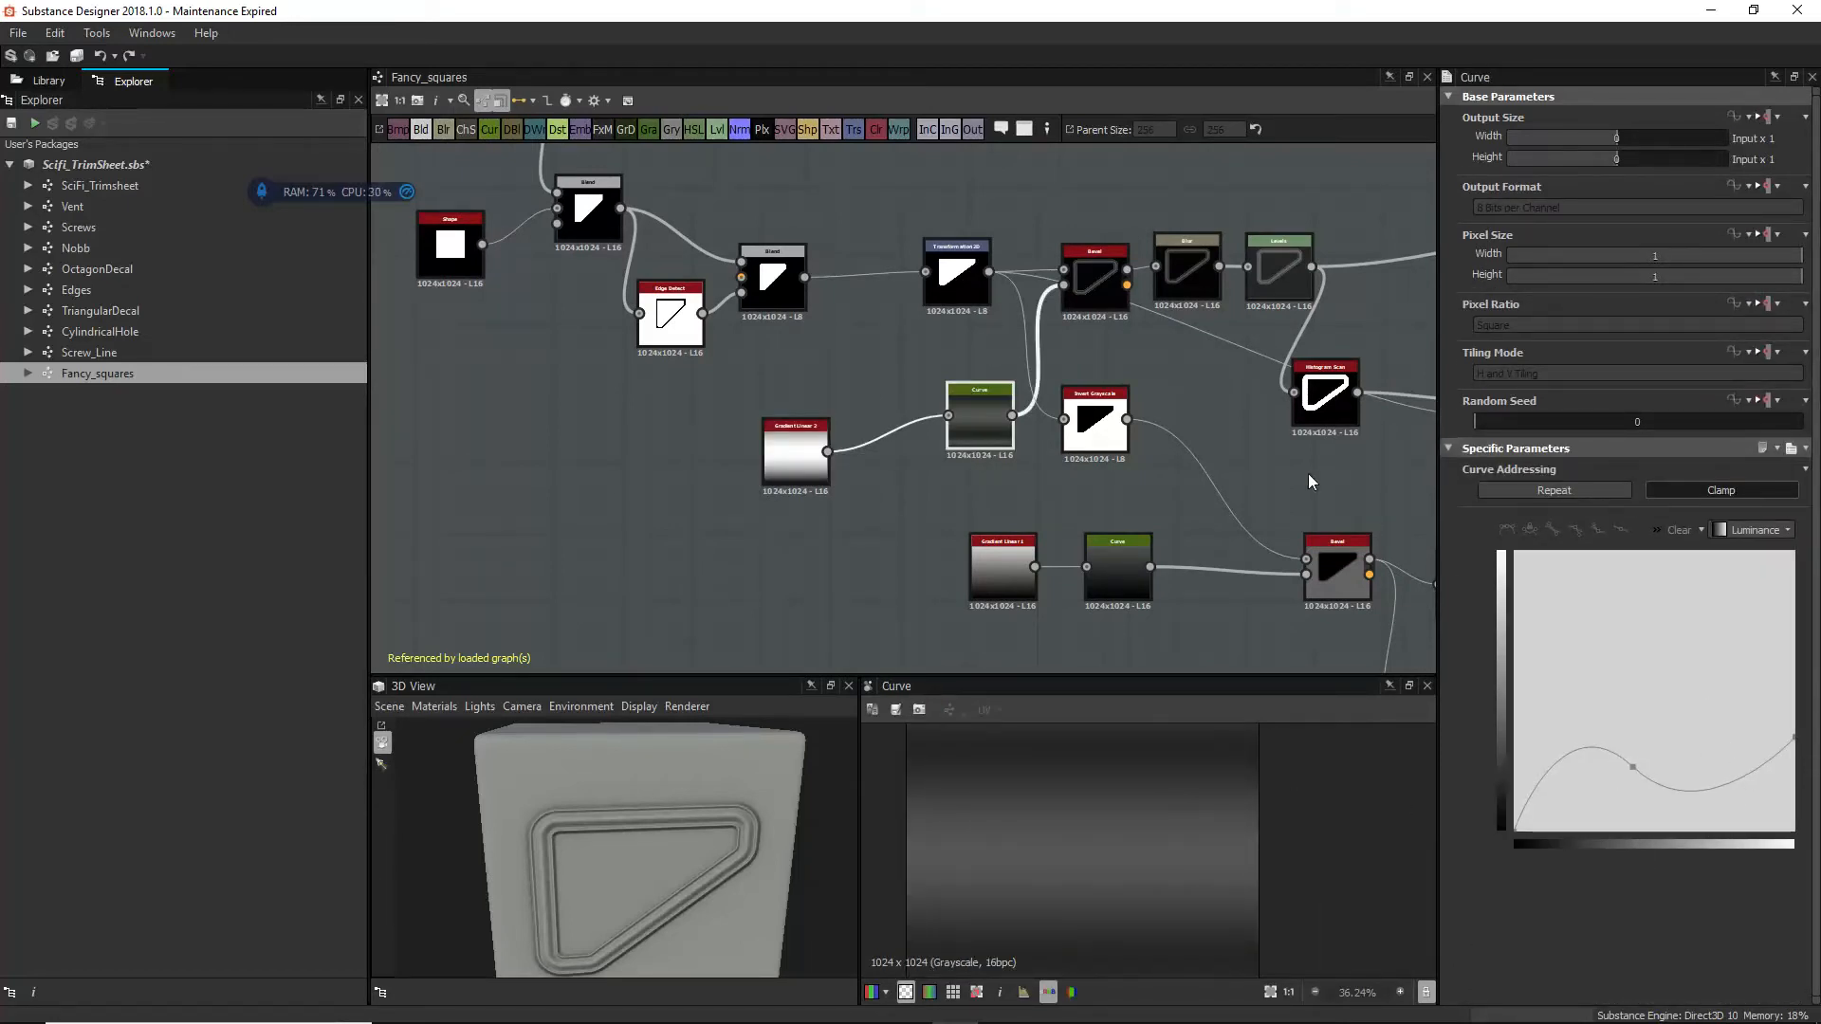
Step: Reposition the upper Bevel node above and closer to the Transformation 2D node, and preview its height output
mouse_move(1082, 273)
left_mouse_down()
mouse_move(1090, 219)
mouse_move(1084, 237)
left_mouse_up()
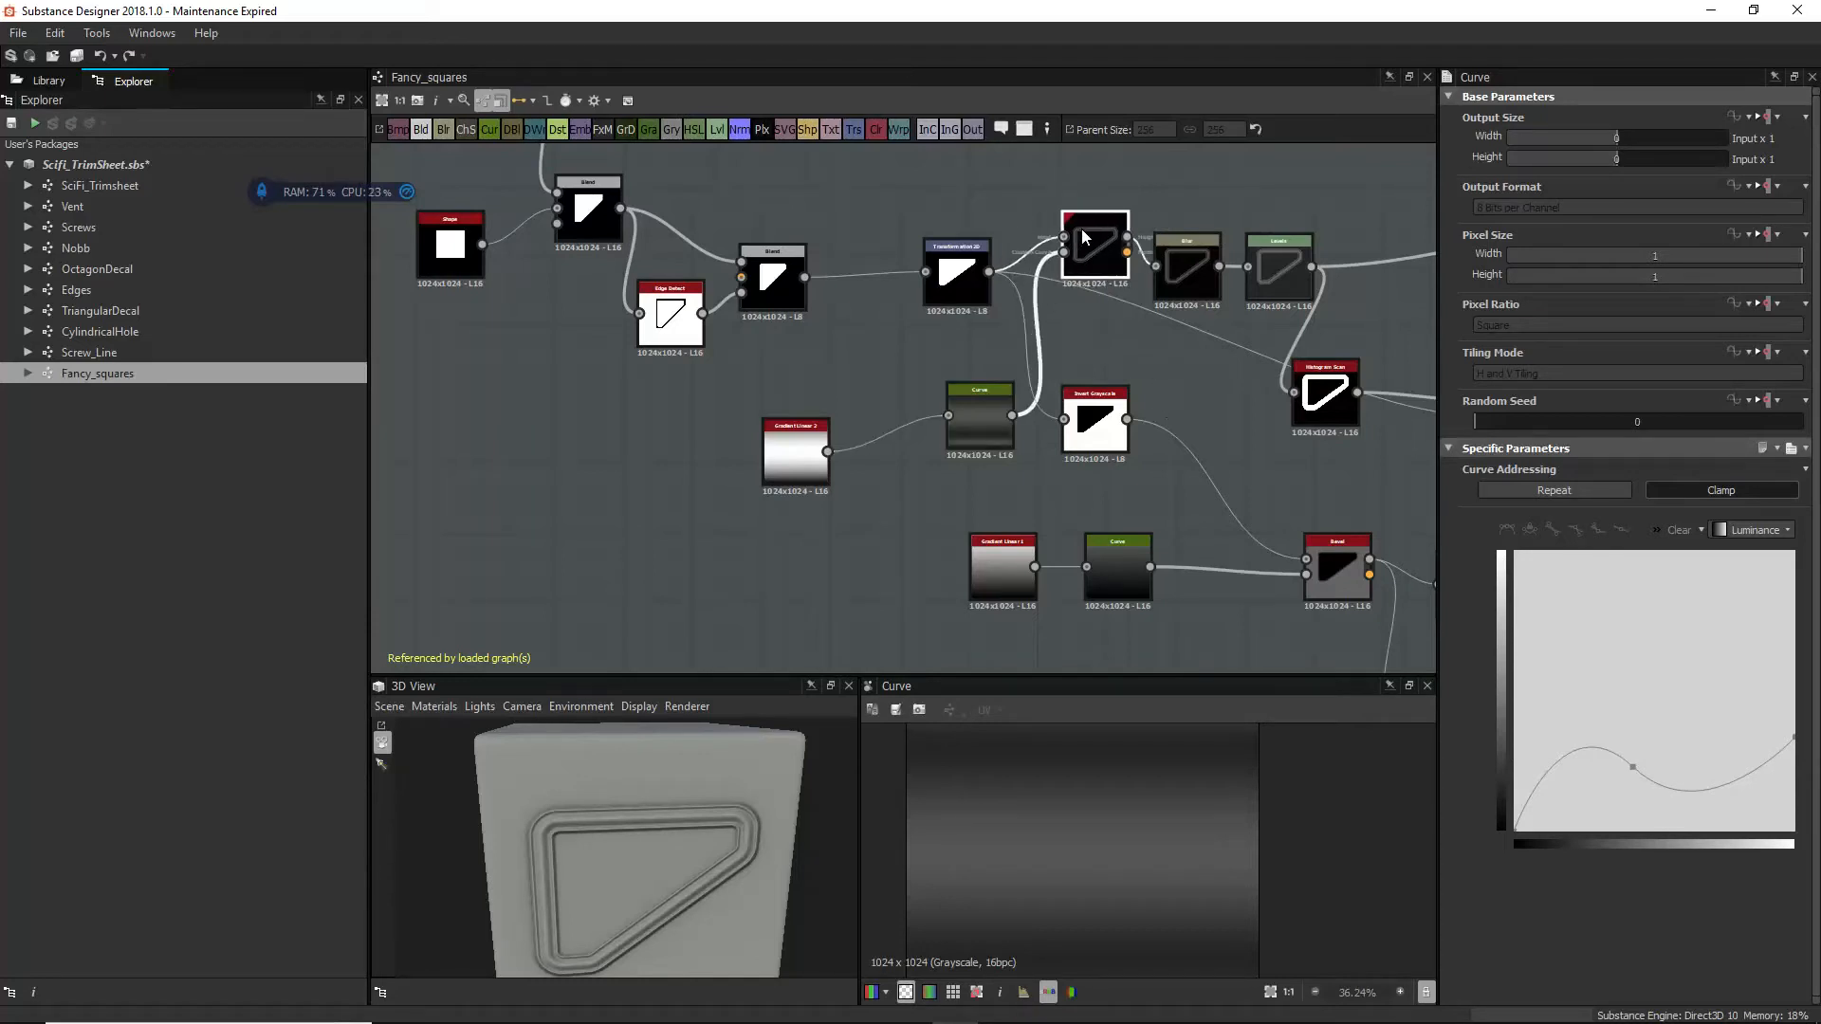
double_click(1084, 237)
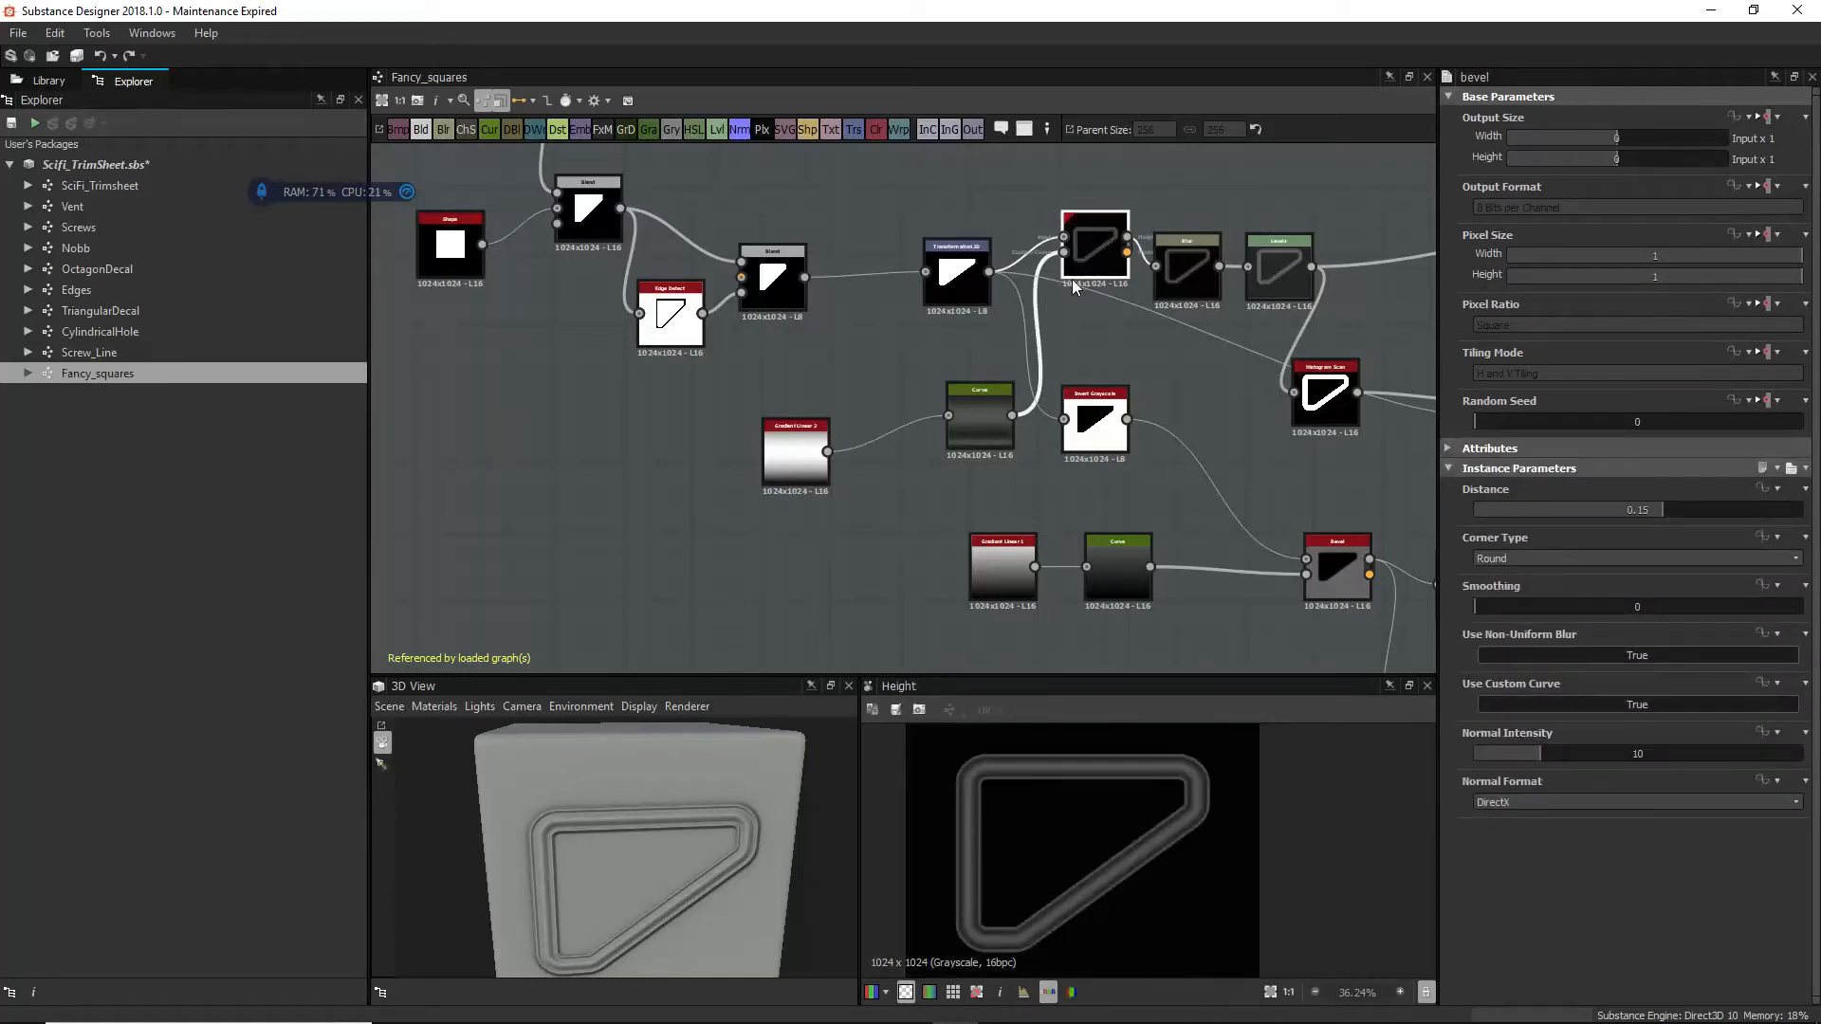
mouse_move(1108, 255)
left_mouse_down()
mouse_move(1105, 327)
mouse_move(1084, 255)
left_mouse_up()
Step: Compare the upper Bevel's height output with the Blur node that follows it, viewing the outline up close
double_click(1201, 262)
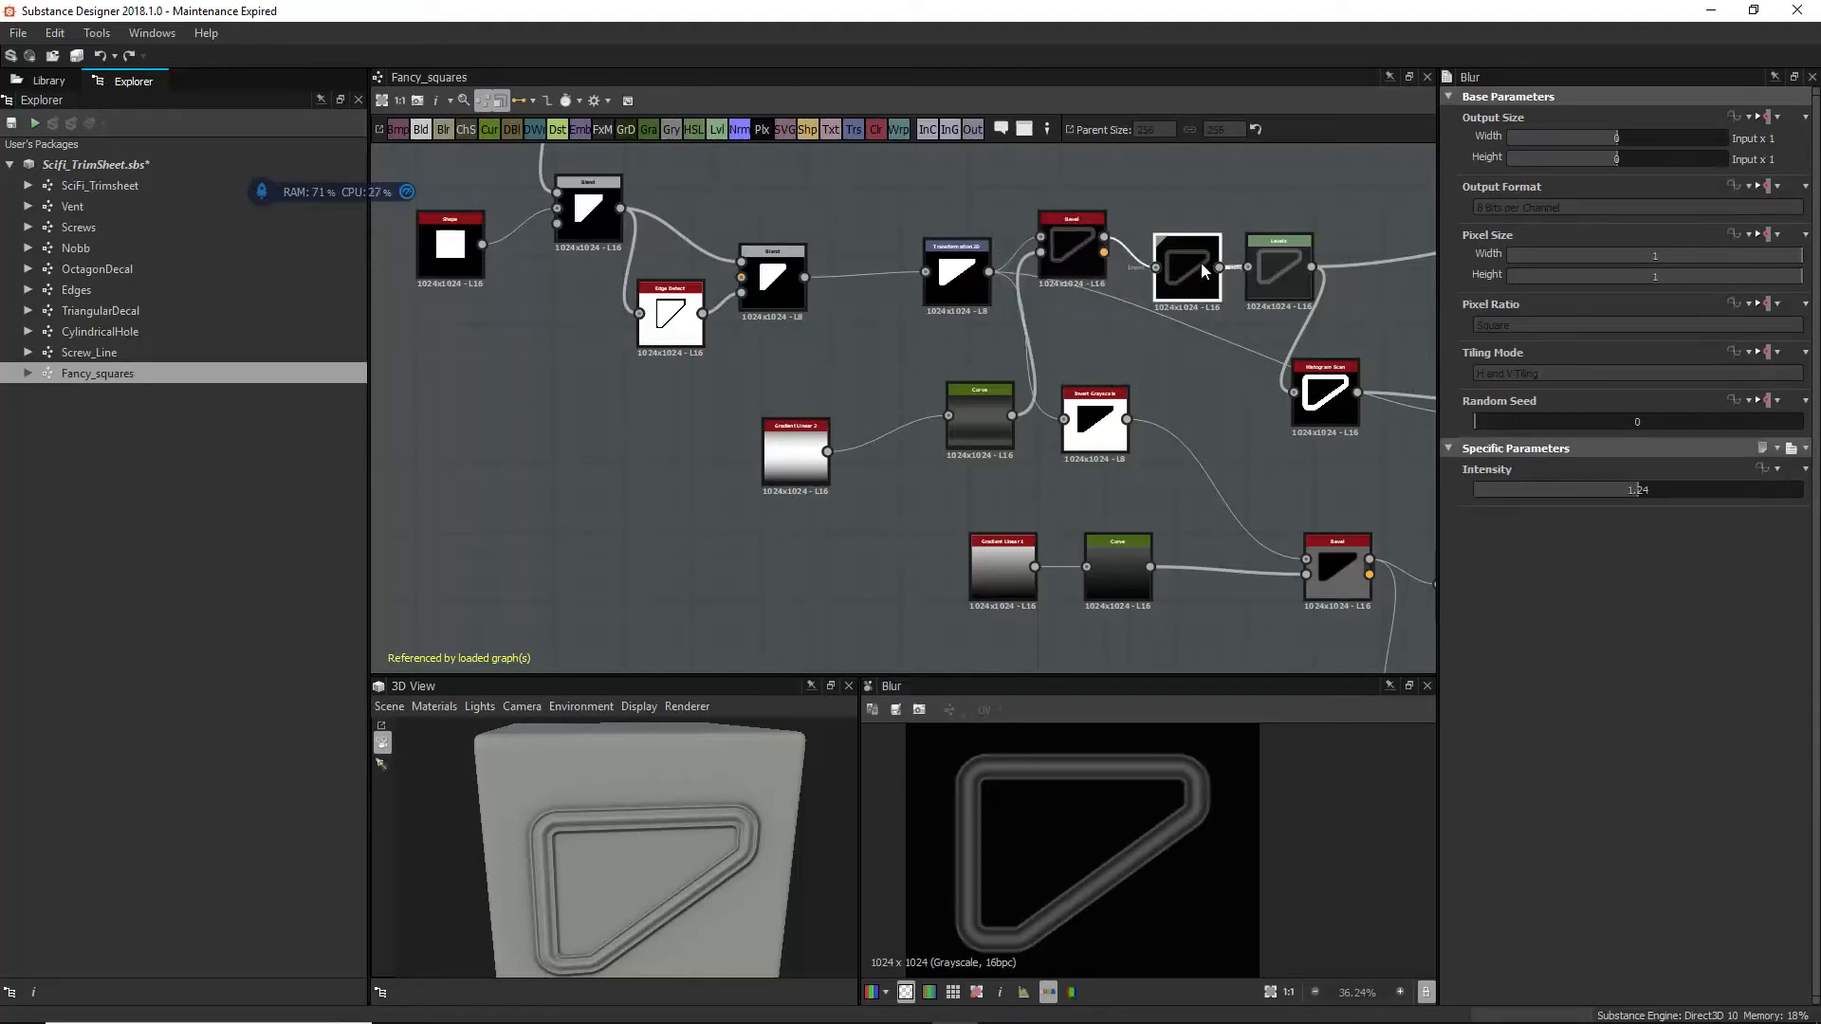
double_click(1069, 260)
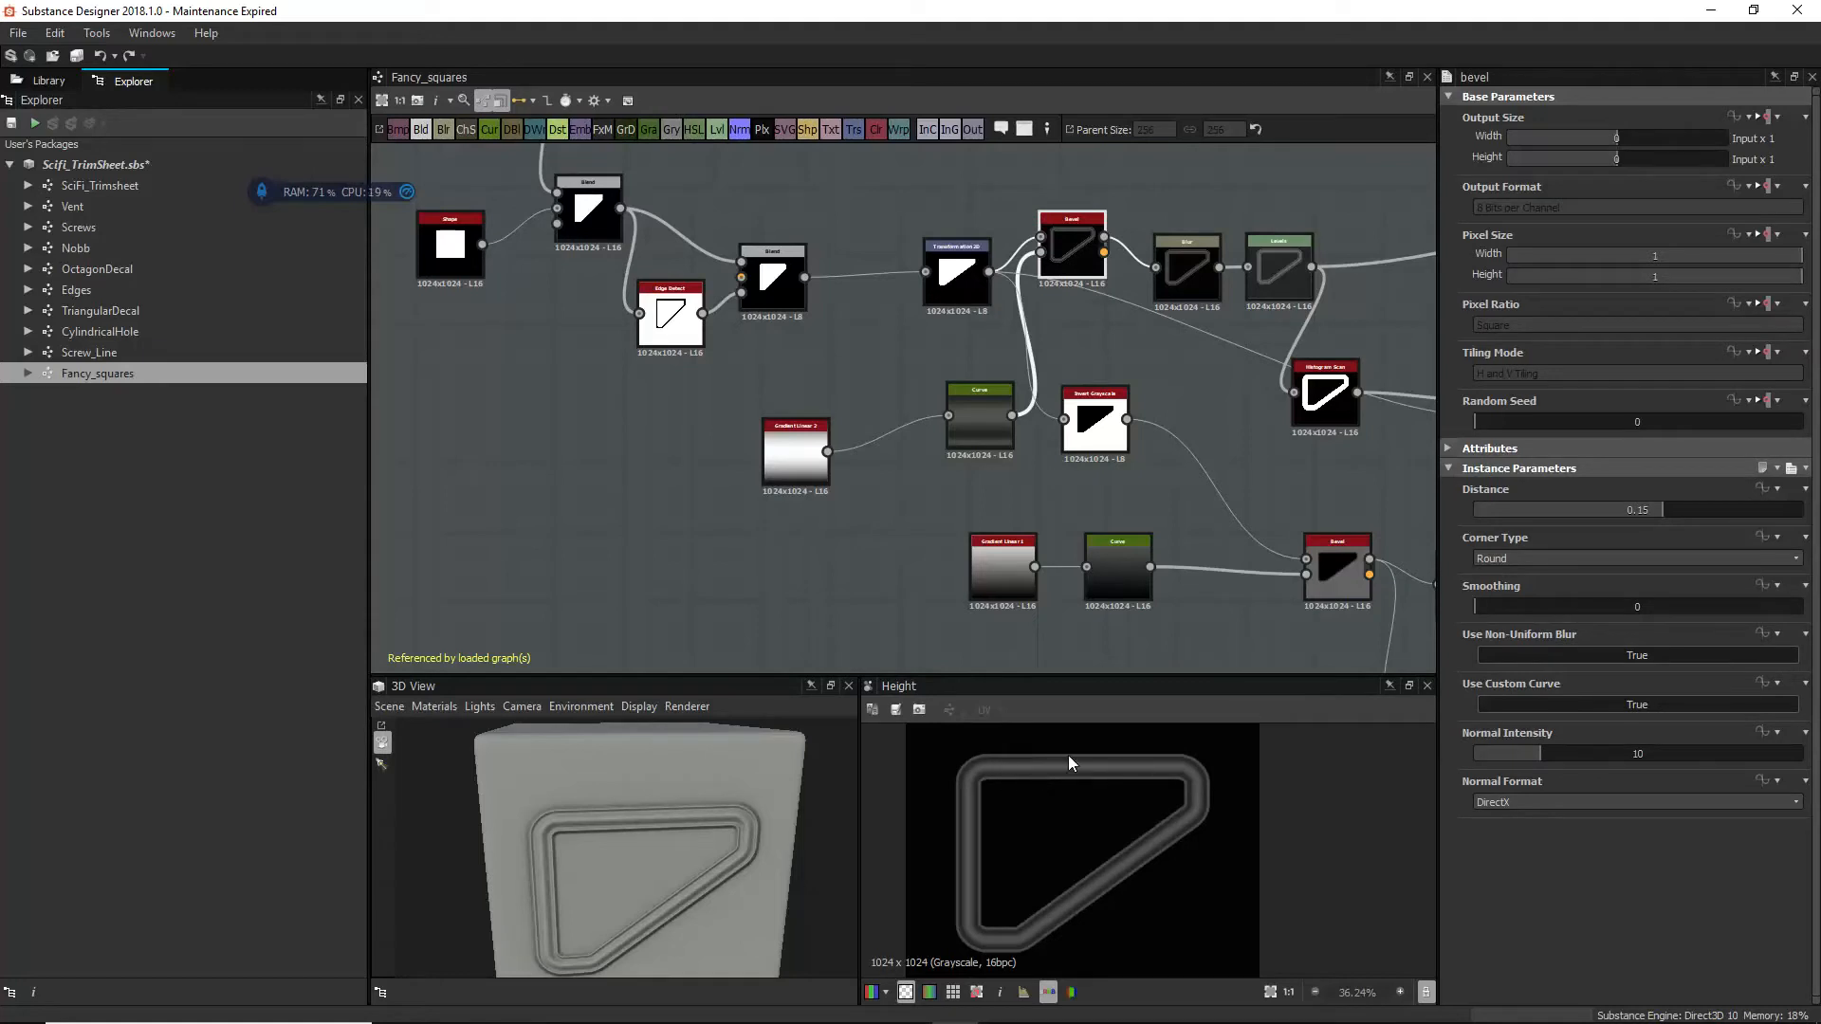
scroll(1068, 755, "up", 2)
double_click(1188, 268)
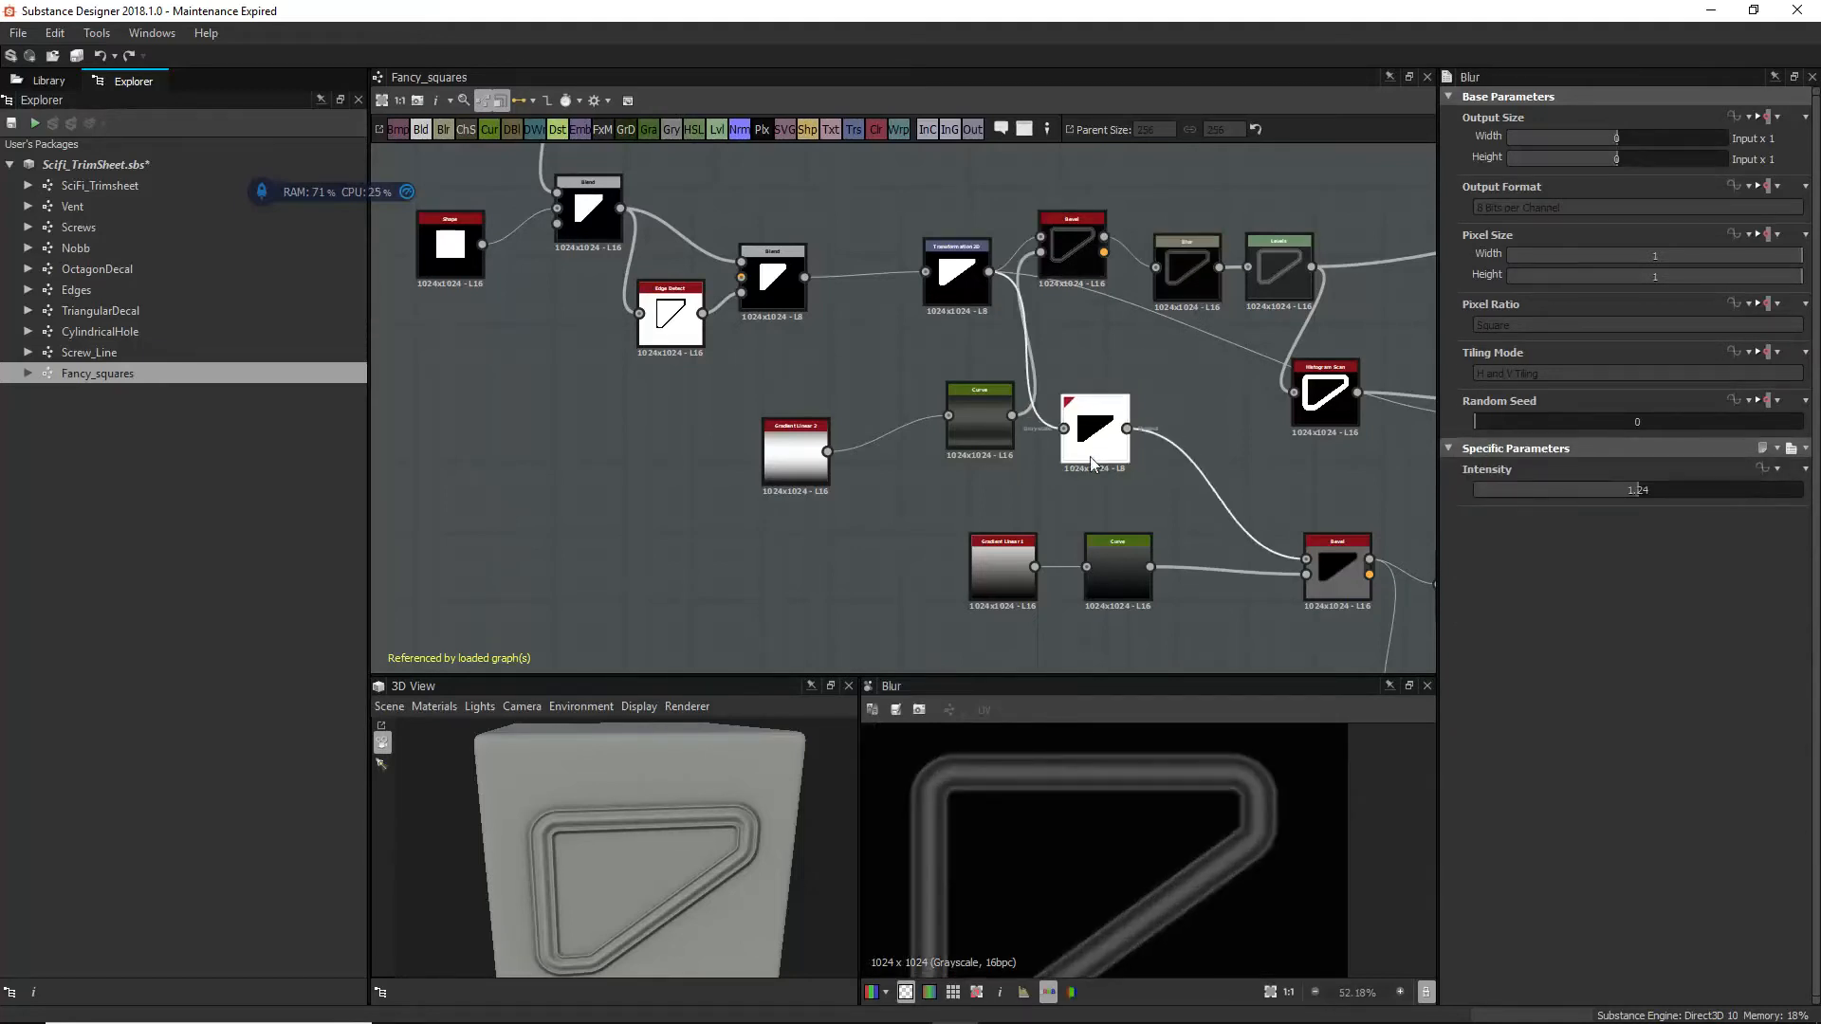
Step: Move the Invert Grayscale node slightly, and preview its output and the Bevel it feeds
left_click_drag(1092, 463, 1101, 464)
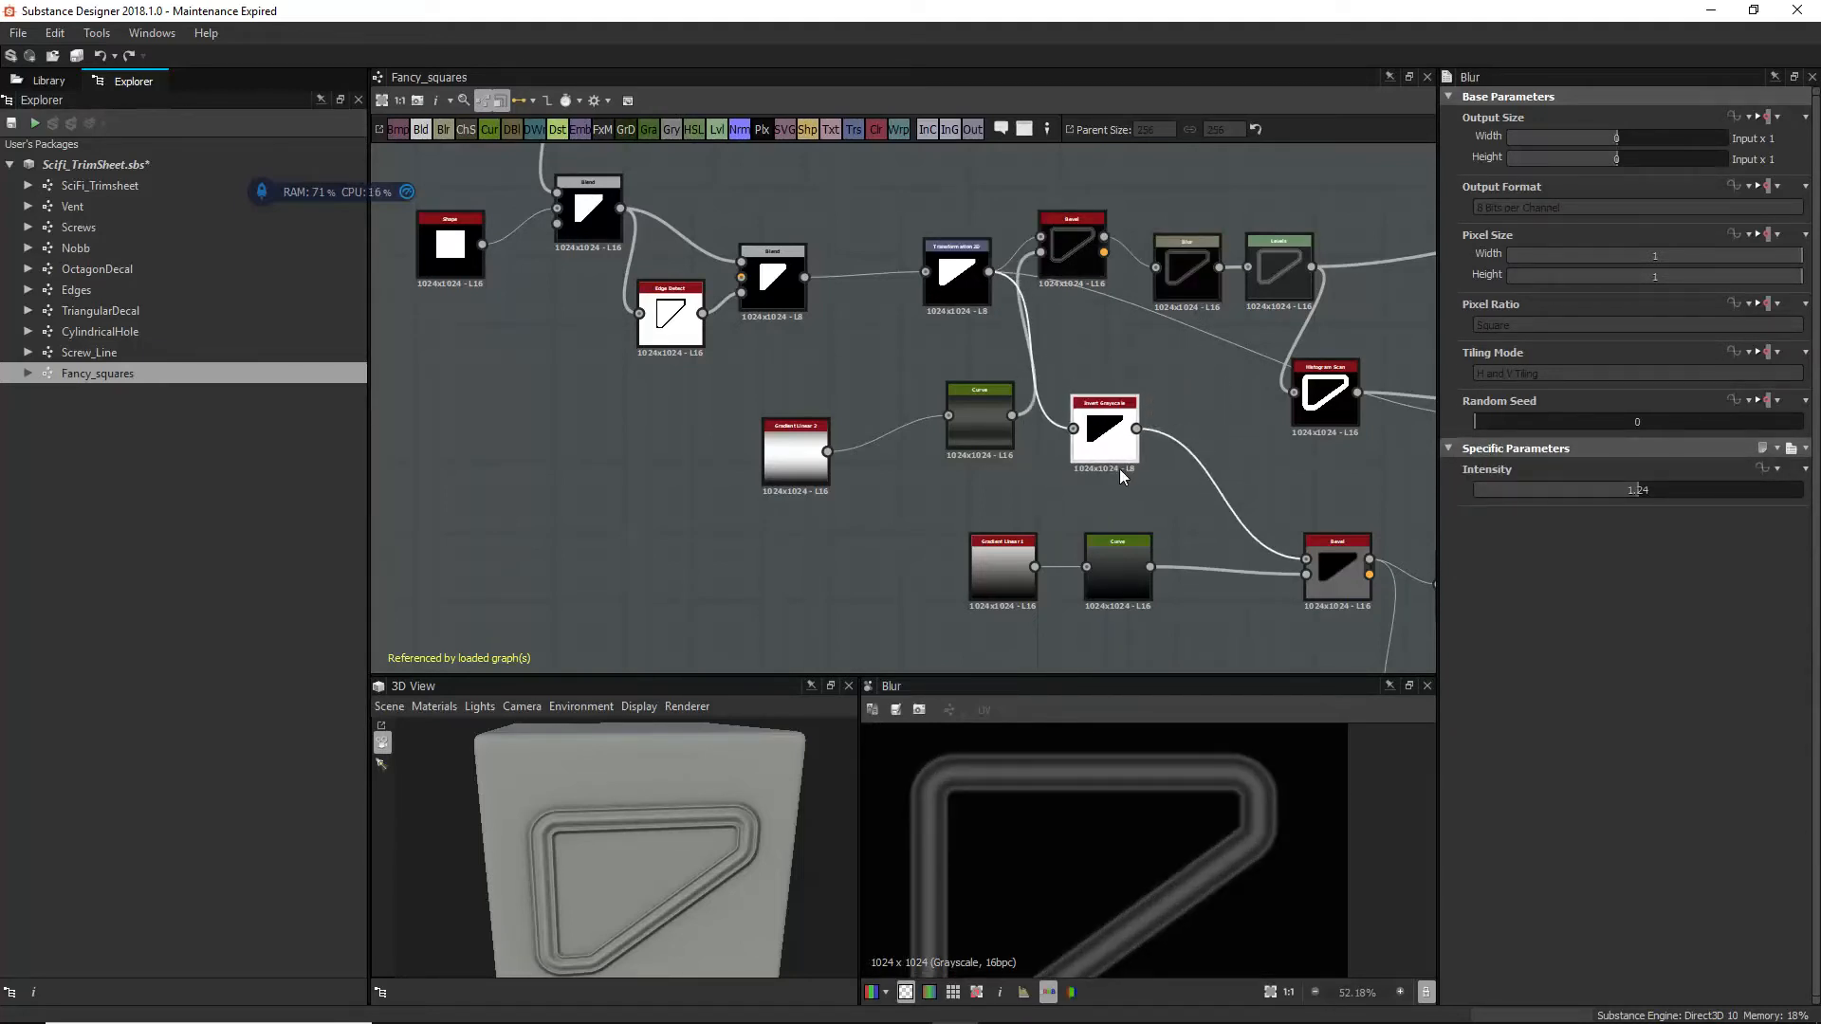
double_click(1084, 430)
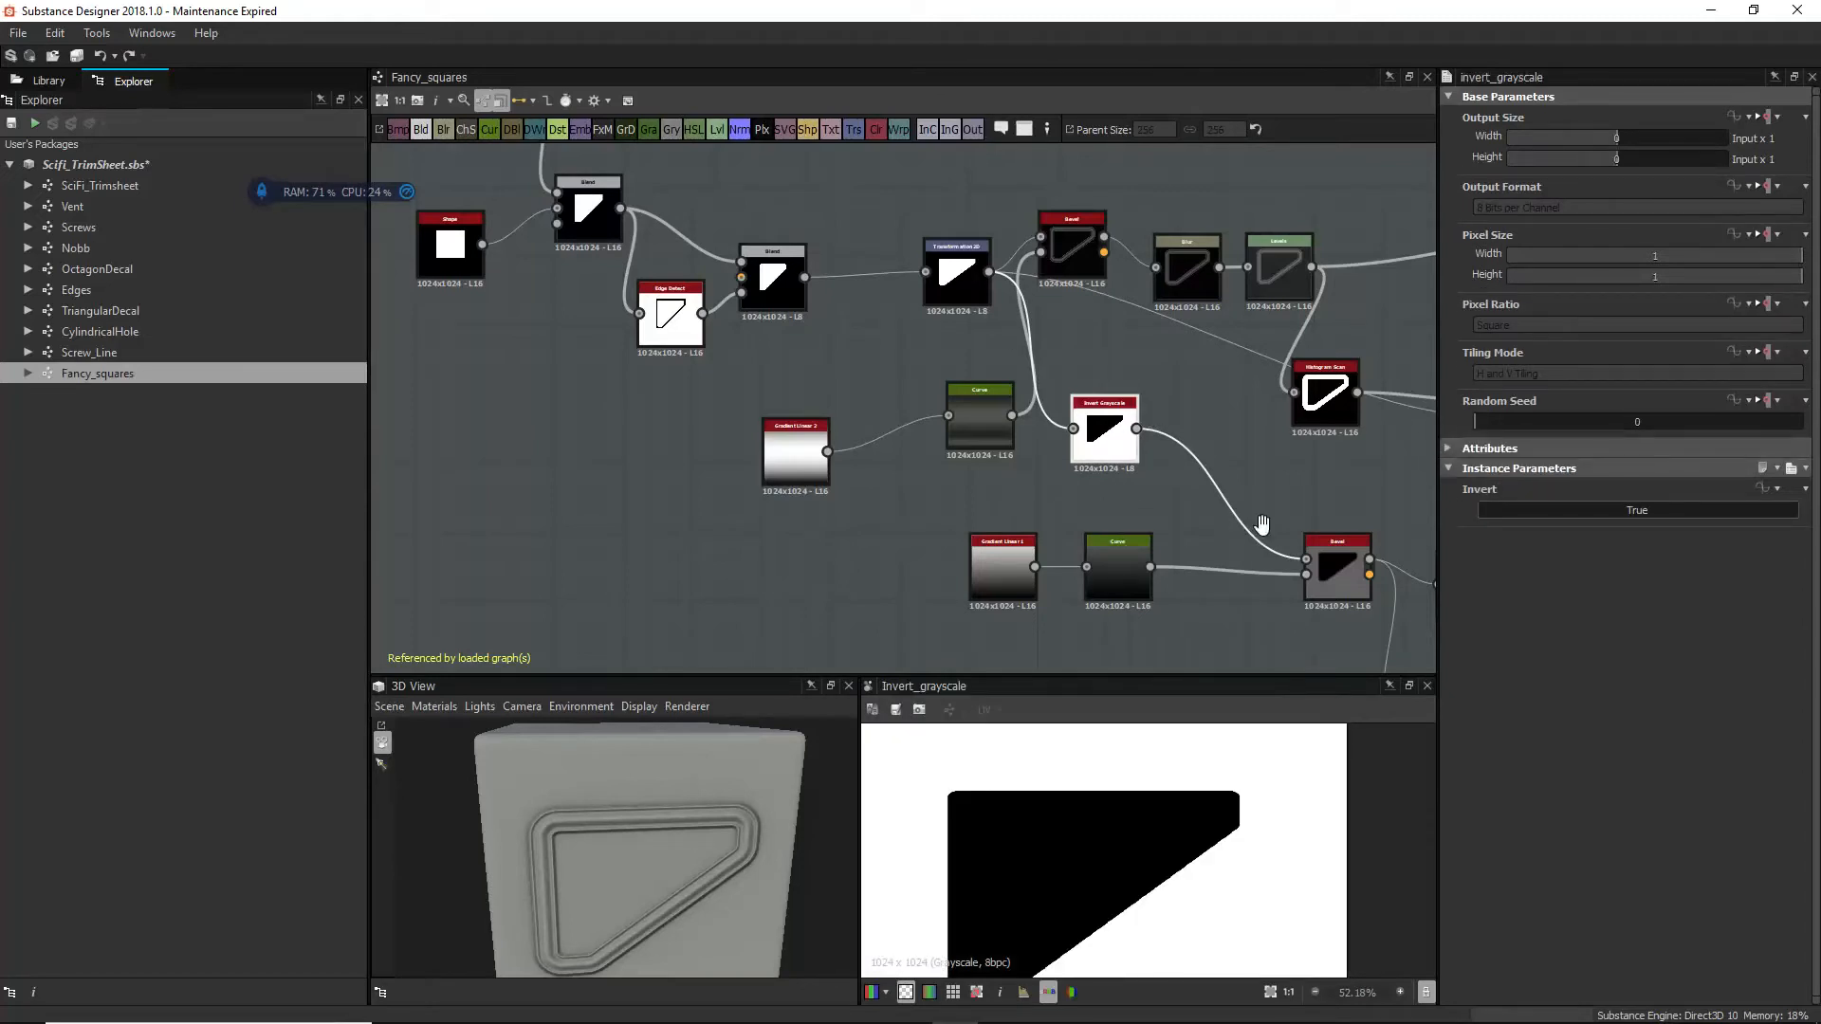
middle_click_drag(1262, 525, 1089, 487)
double_click(1138, 516)
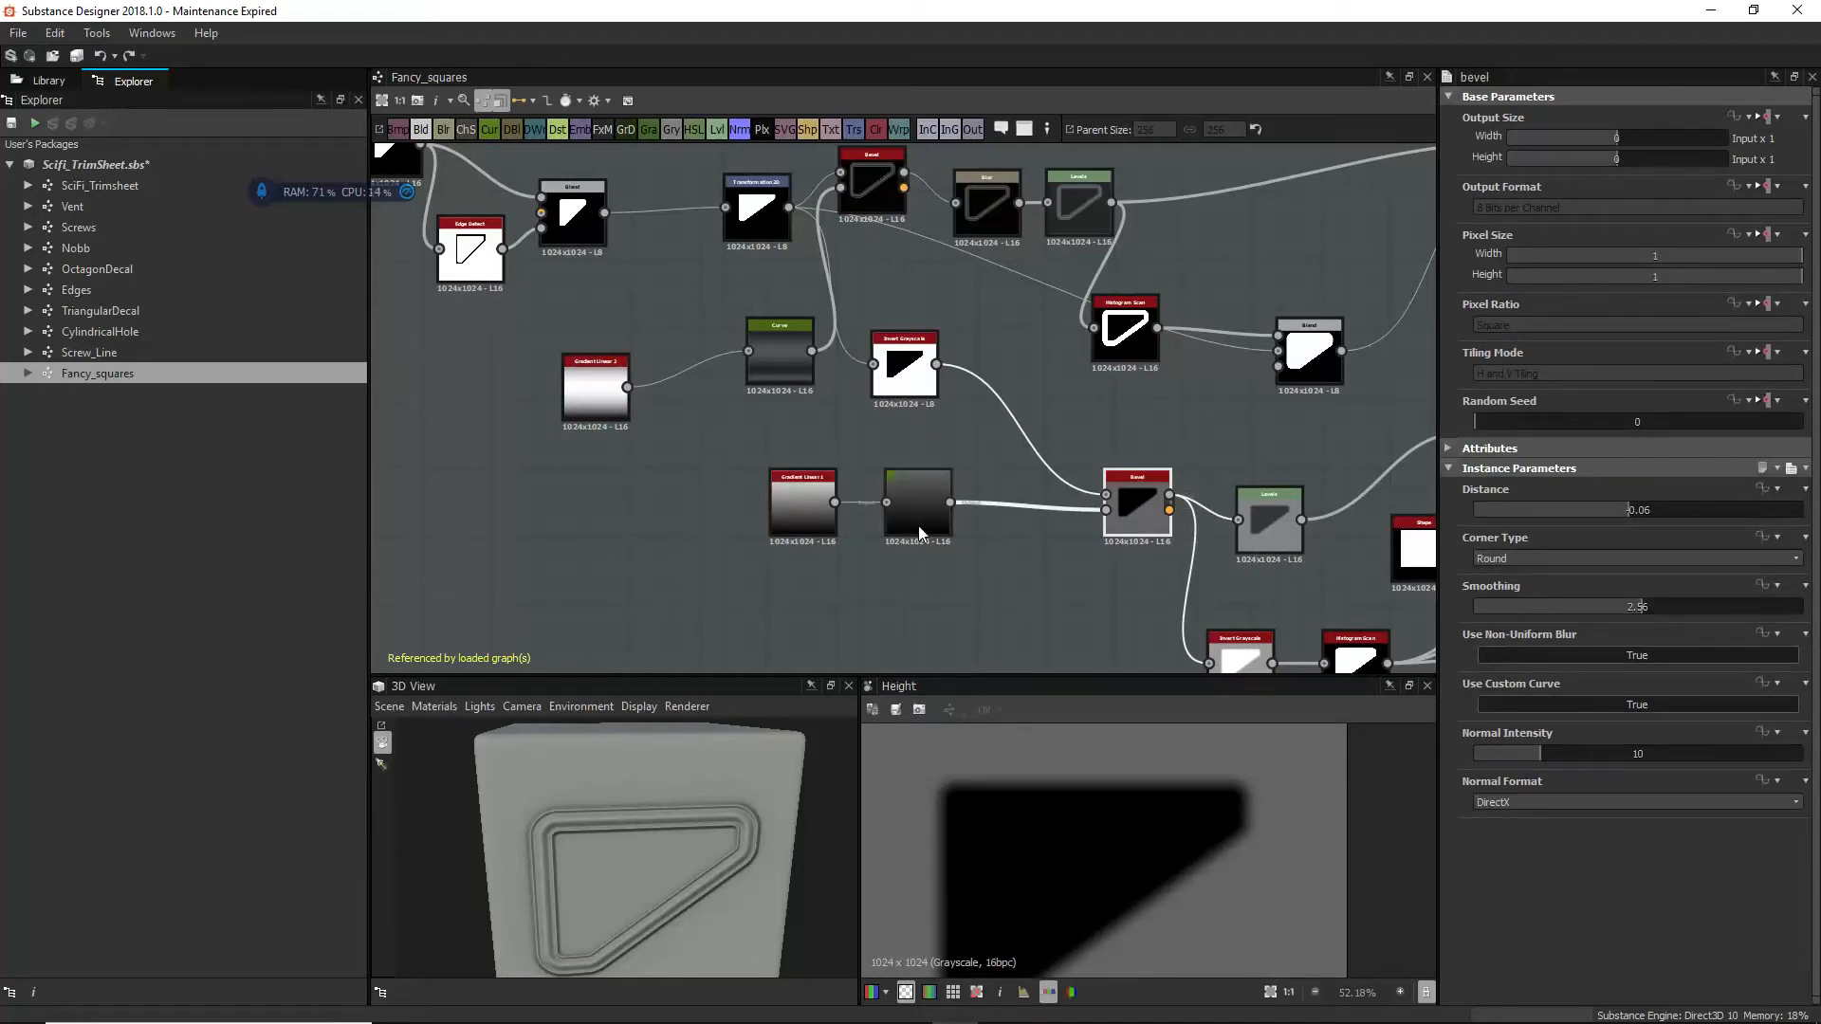
Step: Preview the Levels node after the upper Blur and examine its histogram and the whole outline
middle_click_drag(1122, 341, 955, 453)
middle_click_drag(1192, 497, 1117, 470)
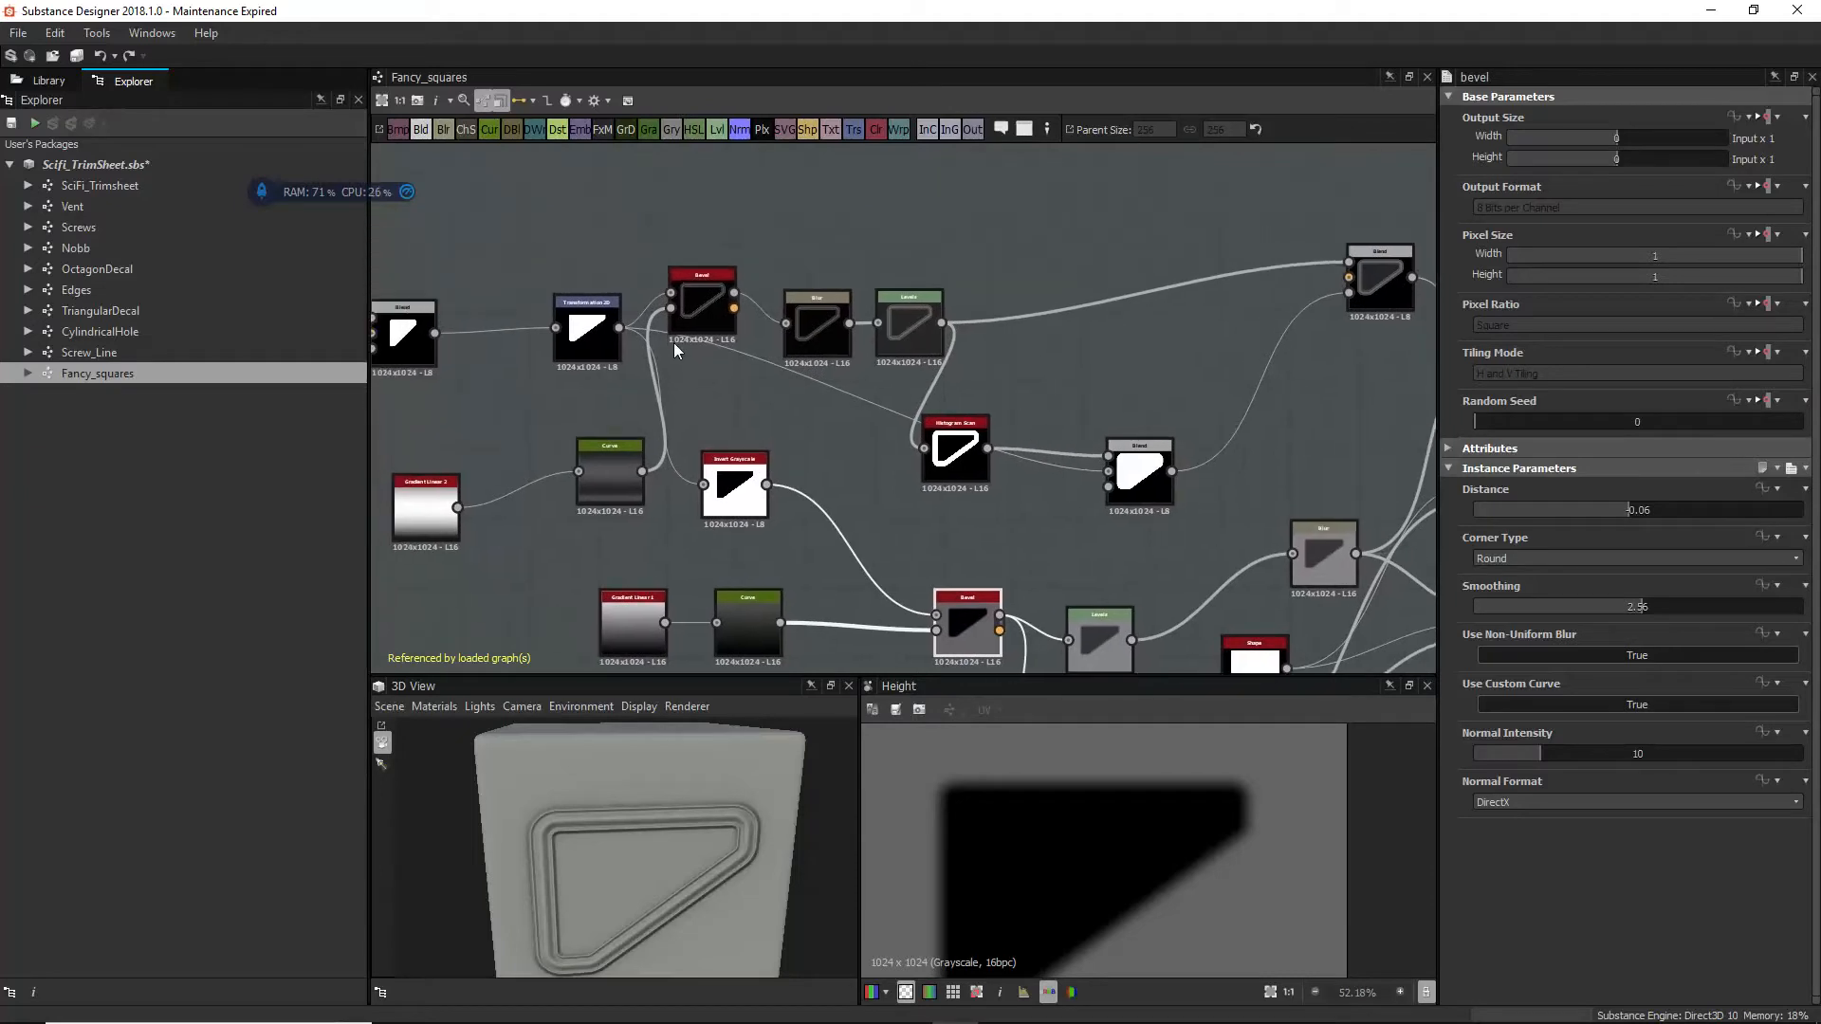
left_click(806, 337)
left_click(896, 325)
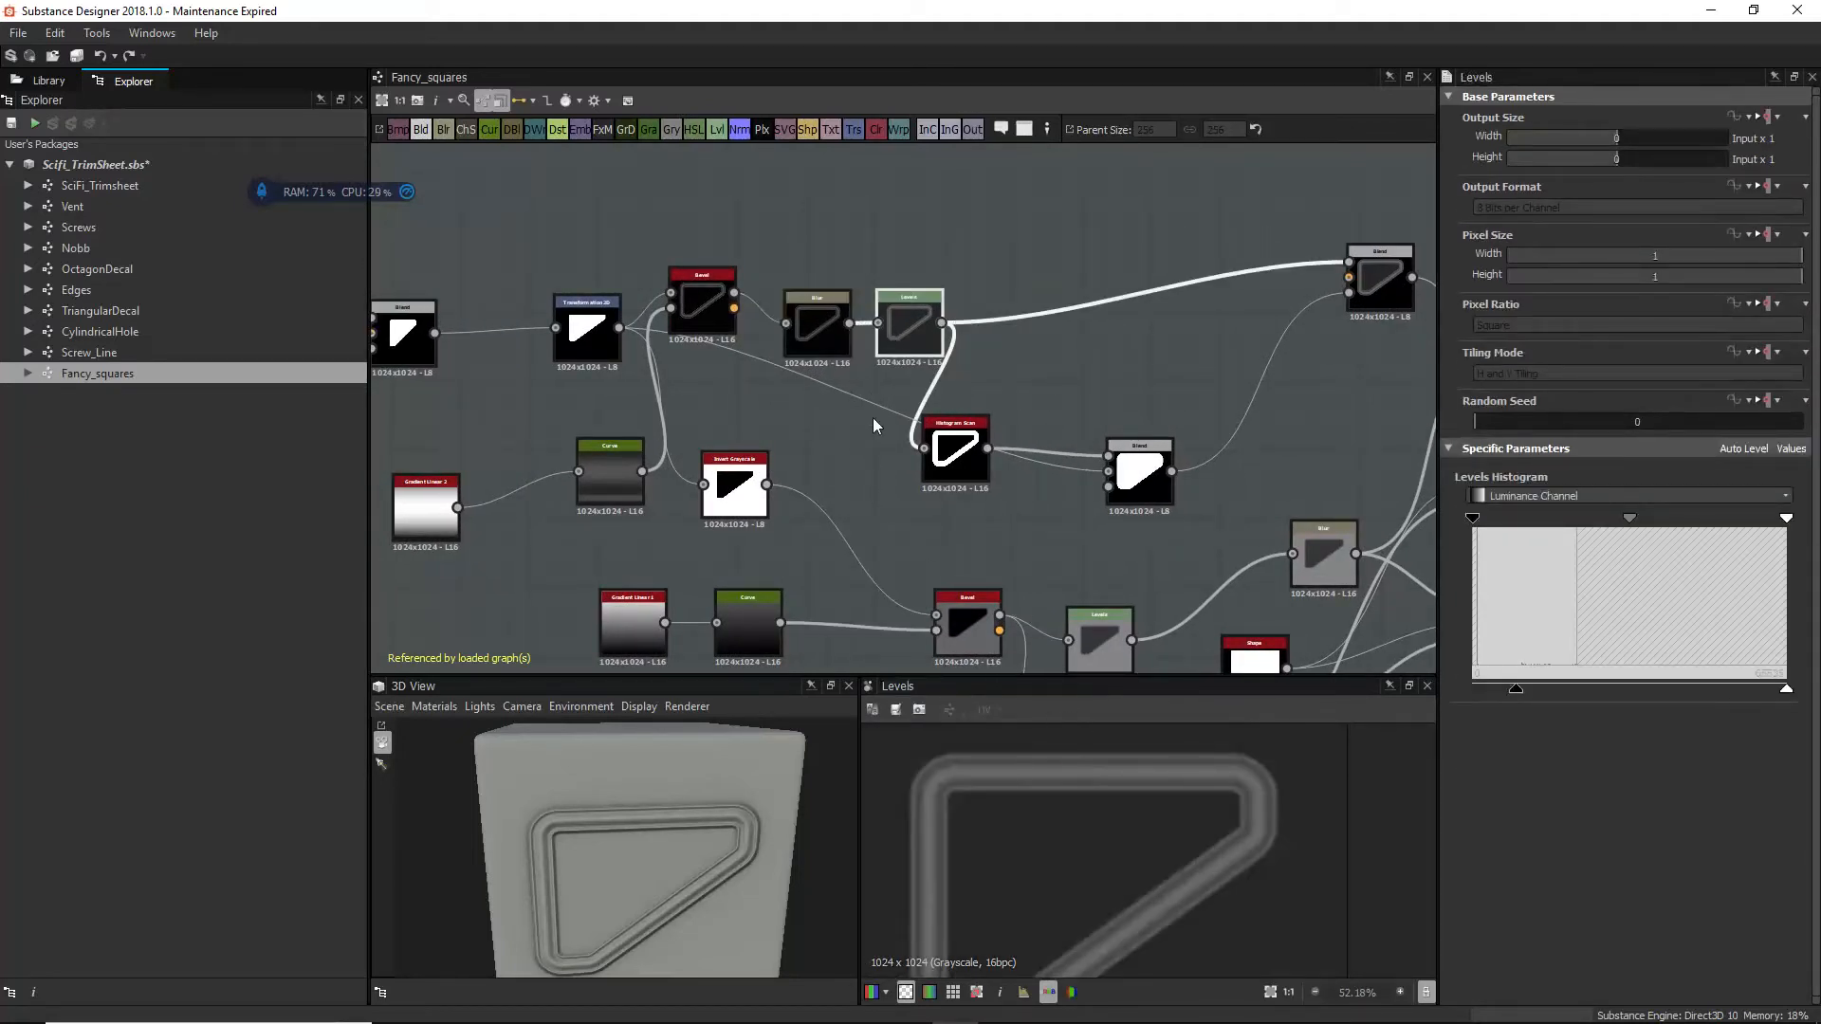
scroll(1077, 867, "down", 2)
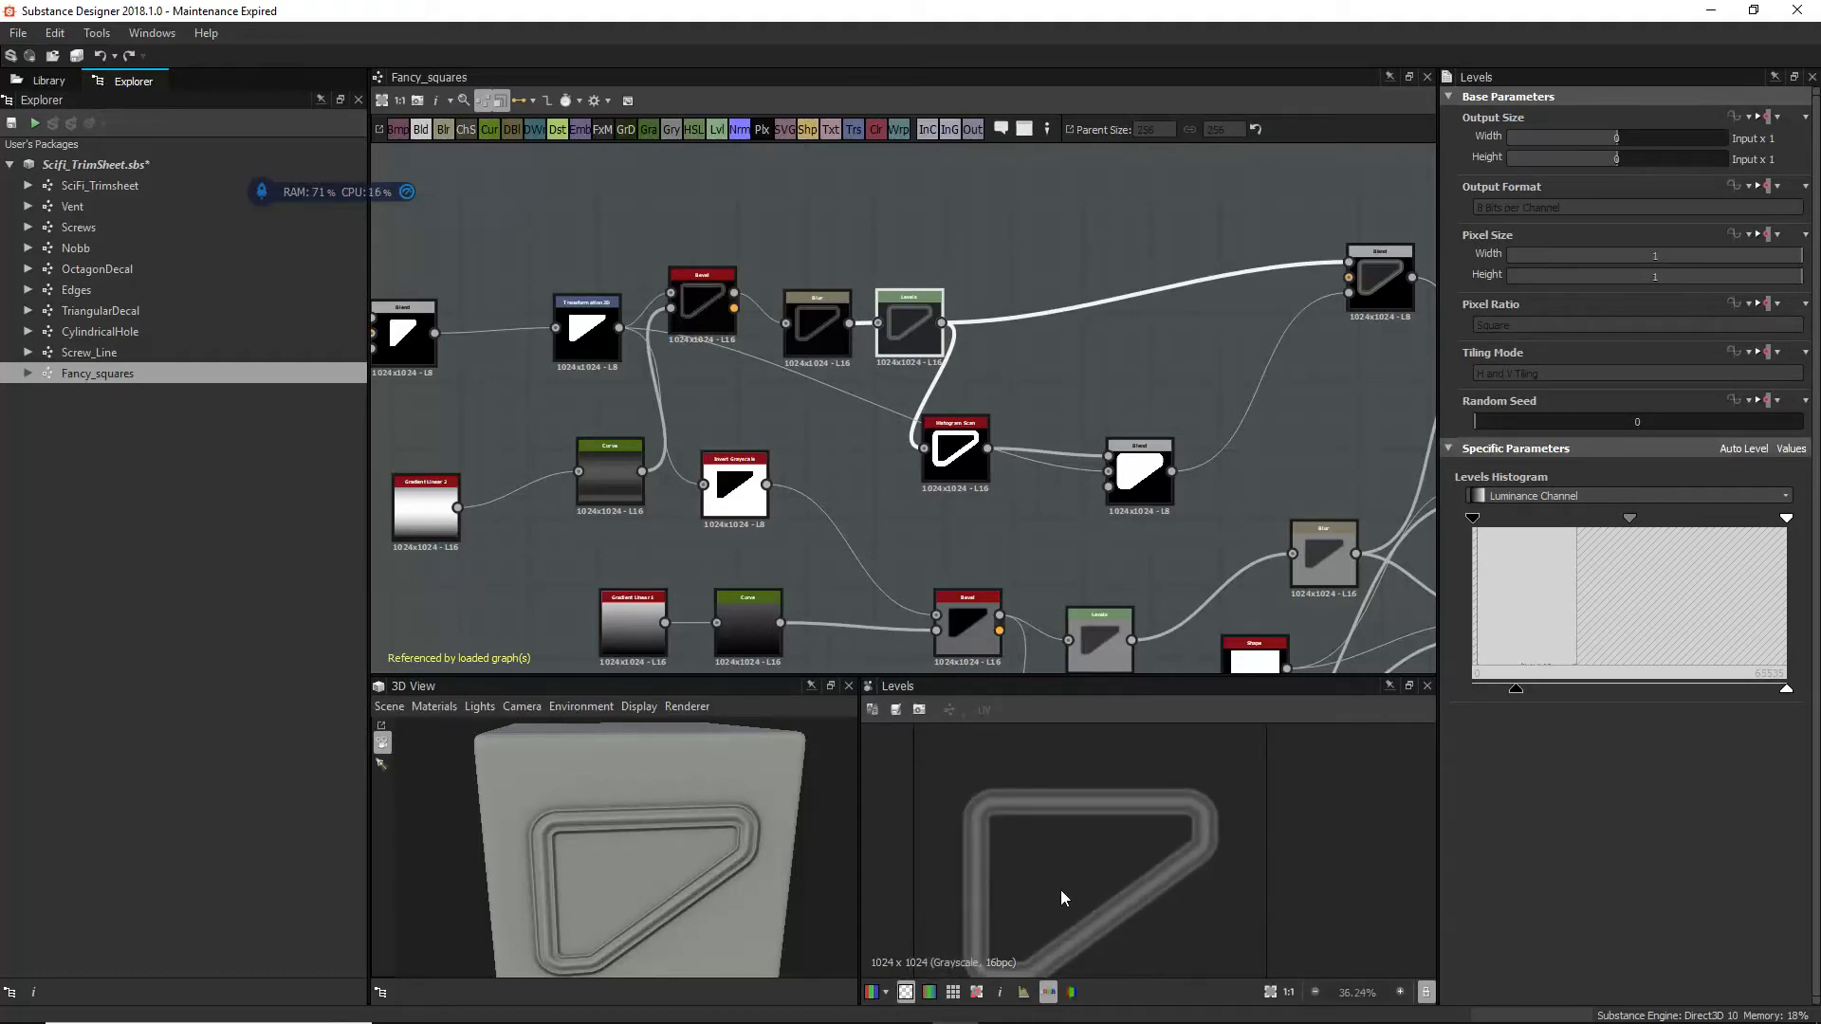
Step: Preview the Histogram Scan node and move it up and away from the Levels and Blend nodes
left_click(956, 457)
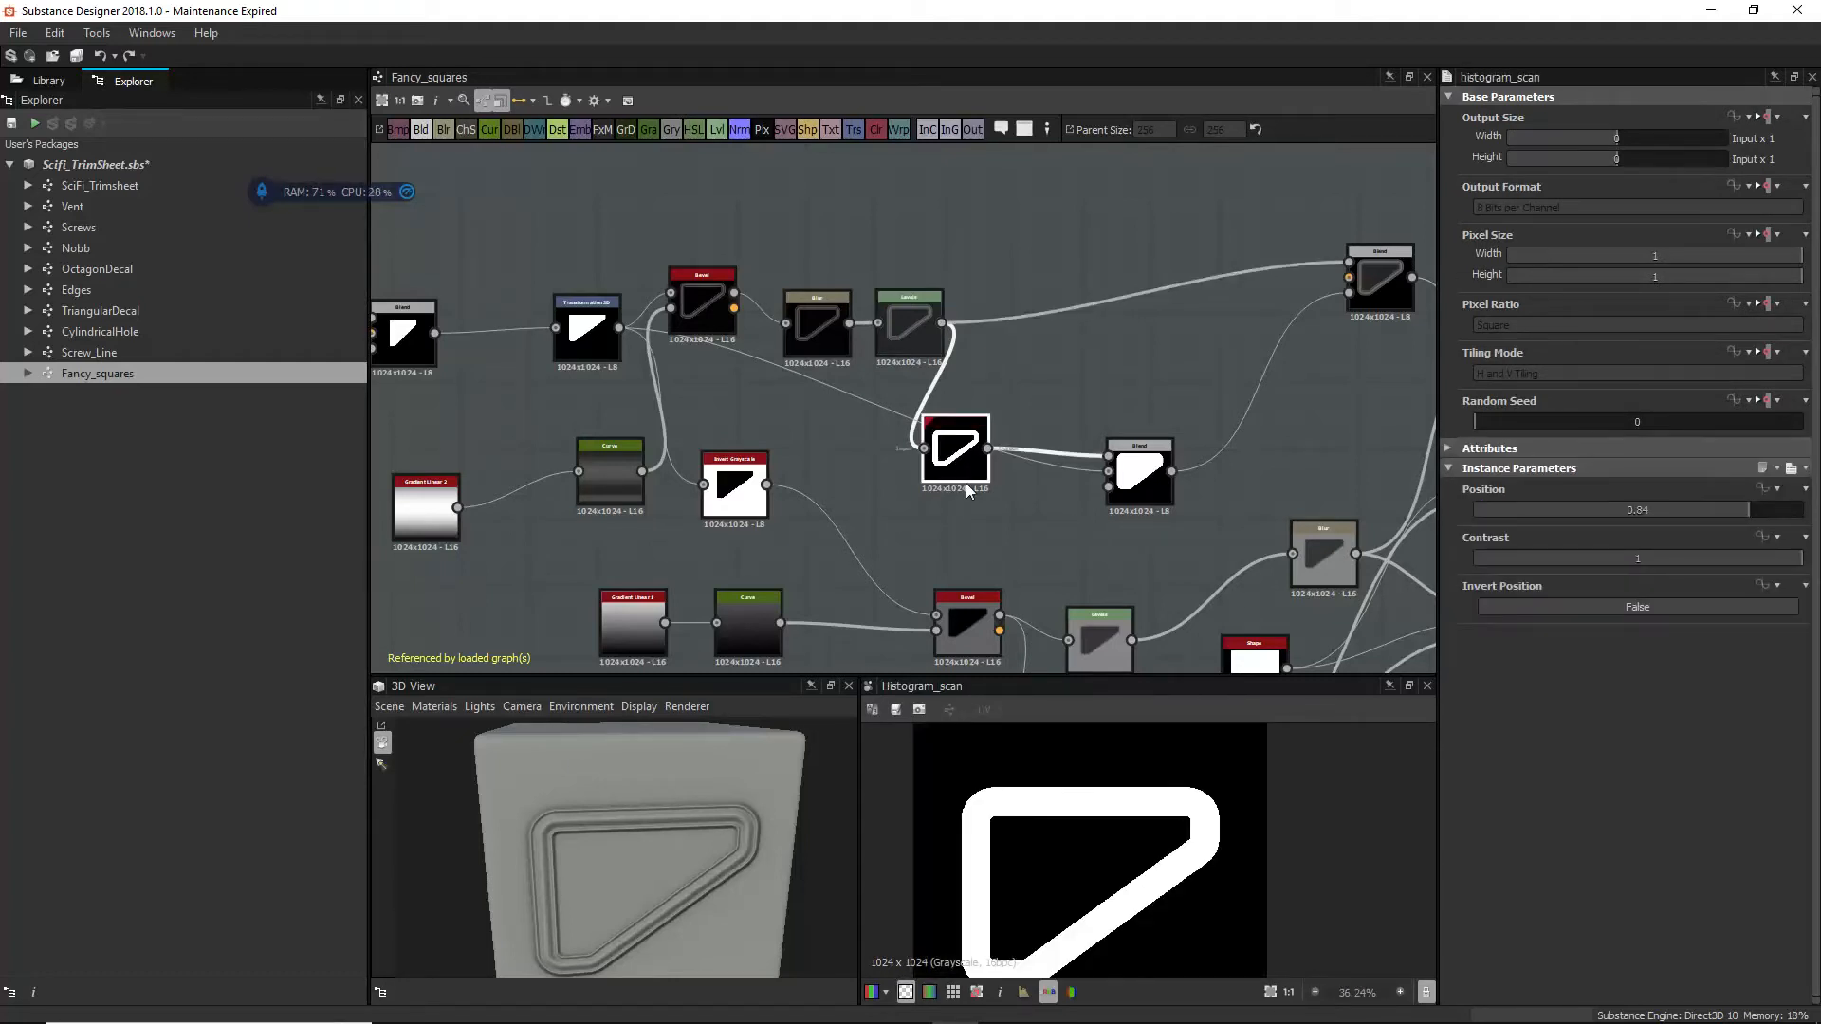
left_click_drag(971, 451, 971, 463)
left_click_drag(987, 446, 1032, 401)
Step: Preview the Add (Linear Dodge) Blend and trace its foreground and background inputs from the Histogram Scan and Transformation 2D
left_click(1148, 471)
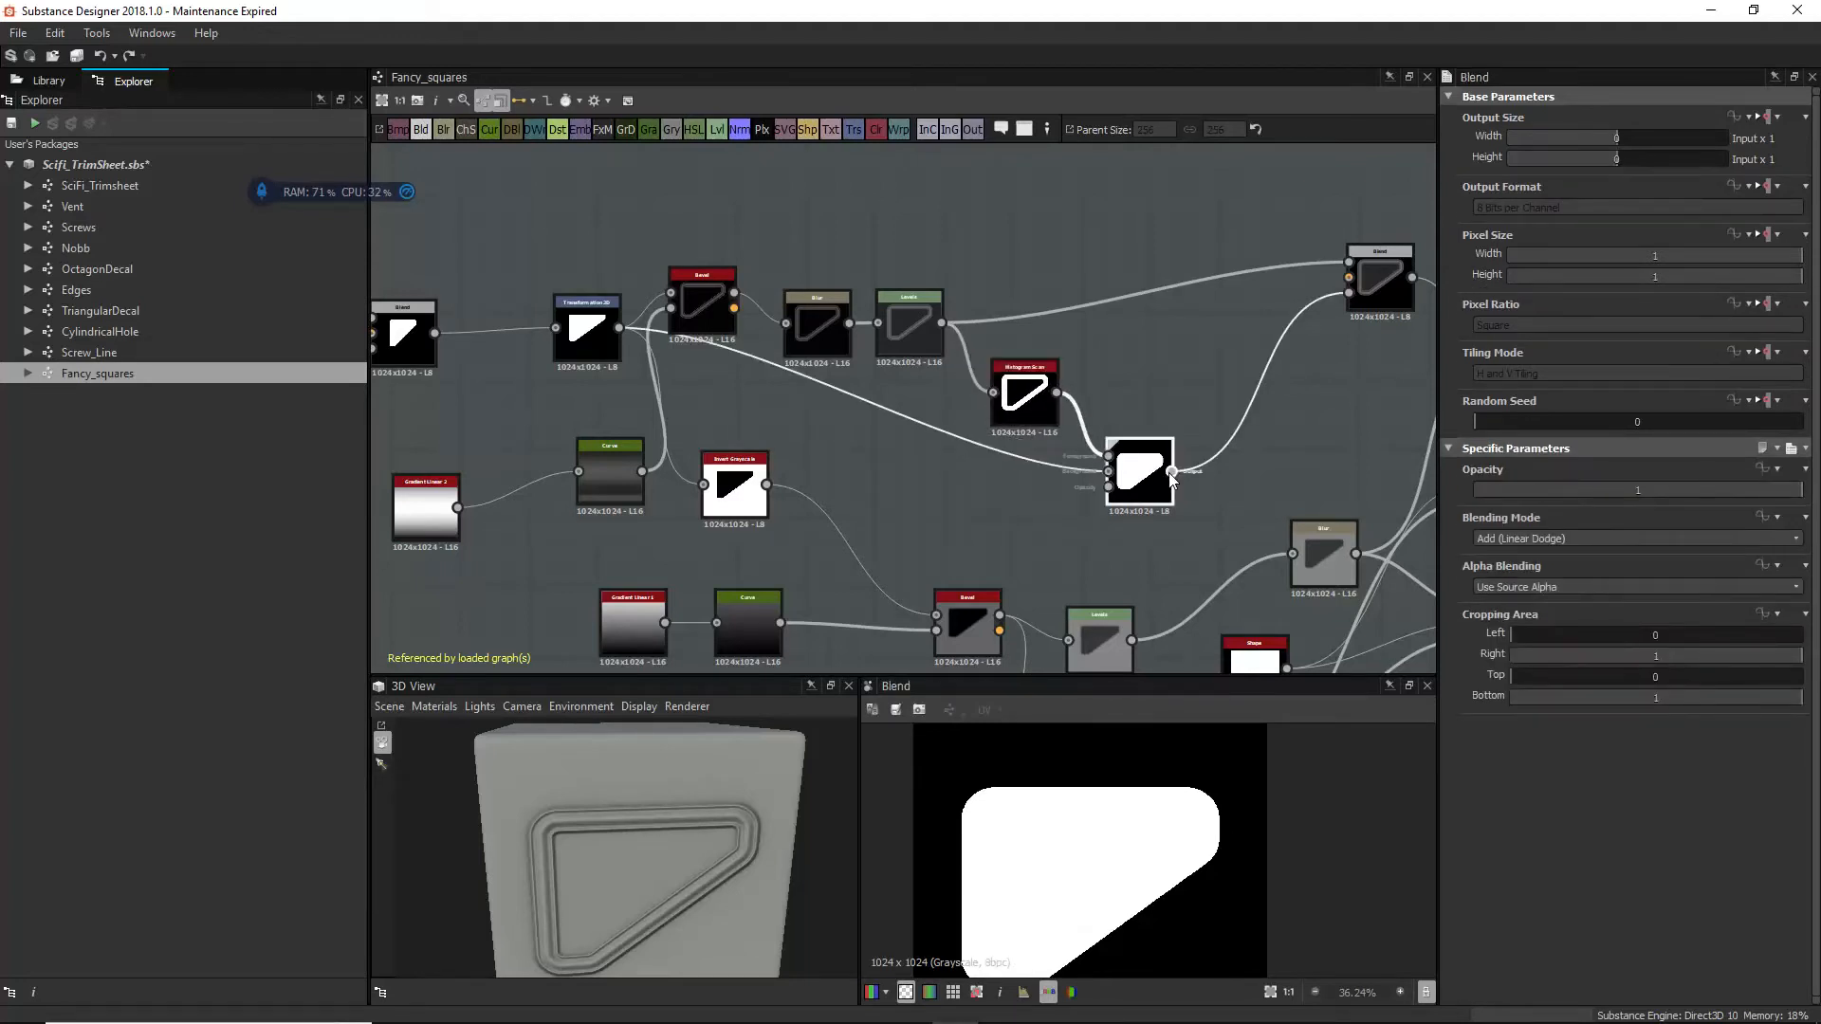
middle_click_drag(1168, 412, 1092, 412)
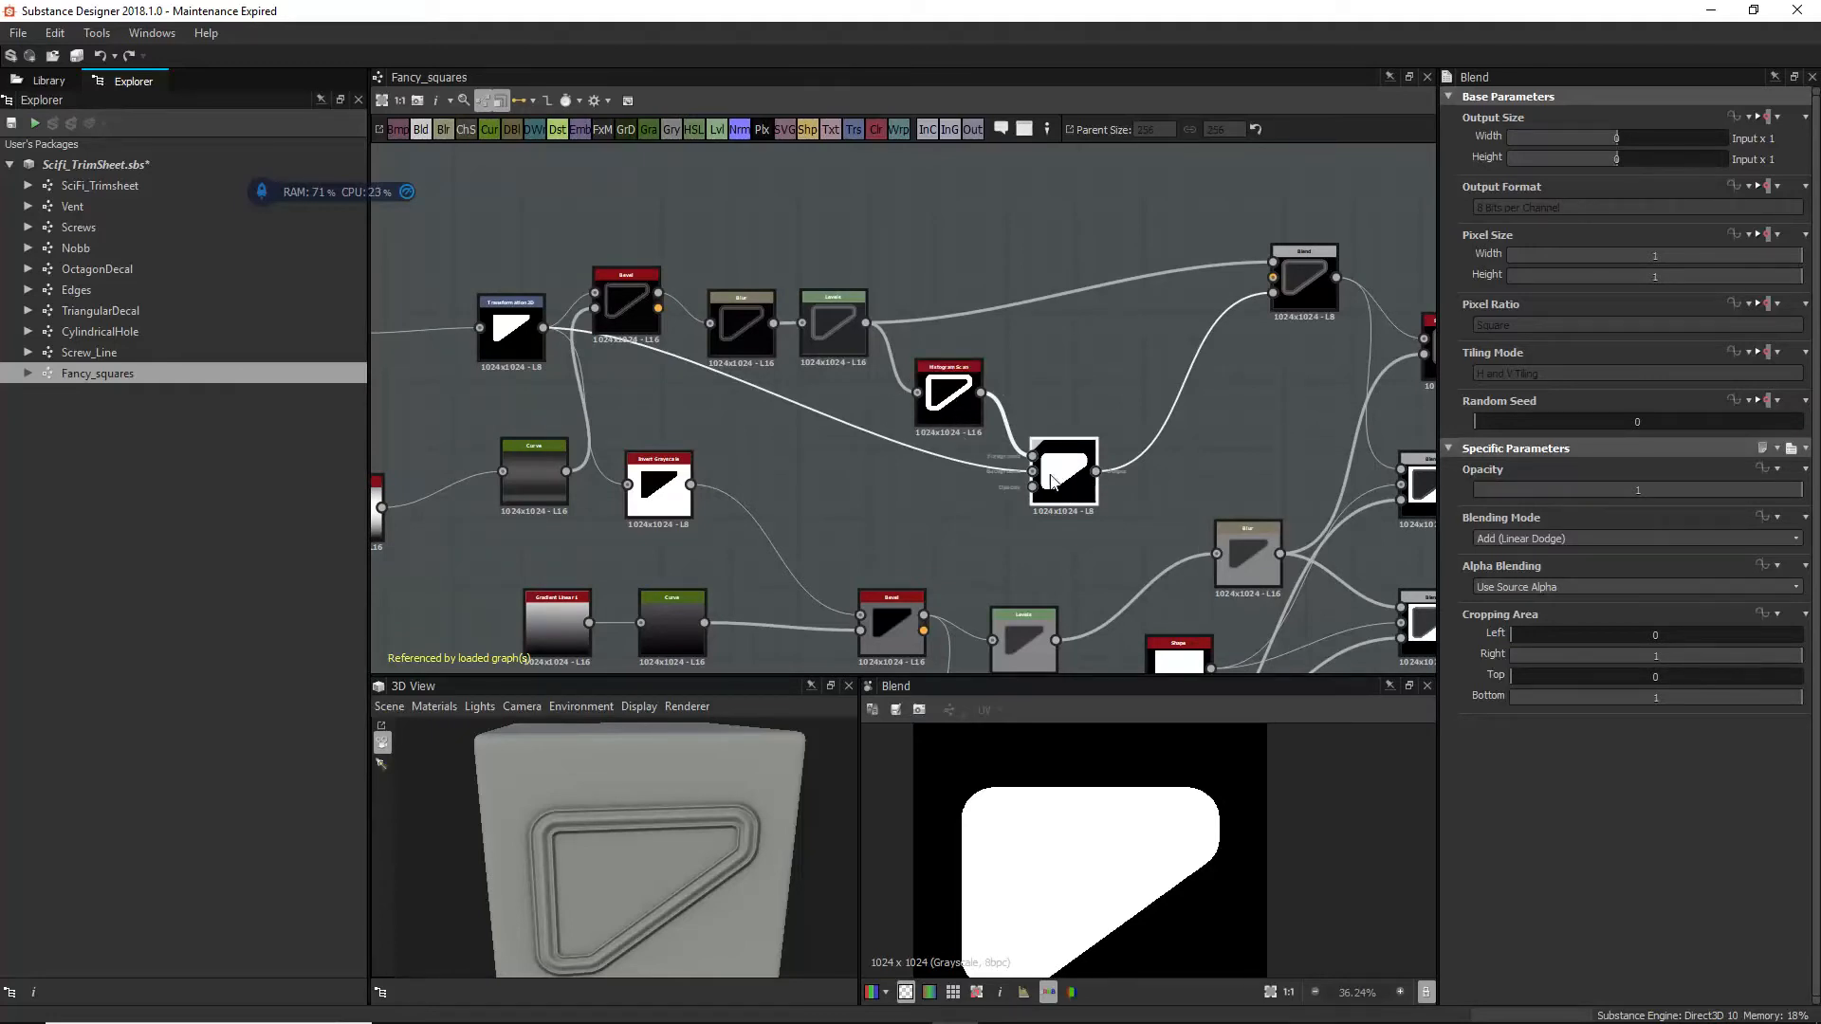
scroll(951, 391, "up", 1)
scroll(1128, 551, "up", 1)
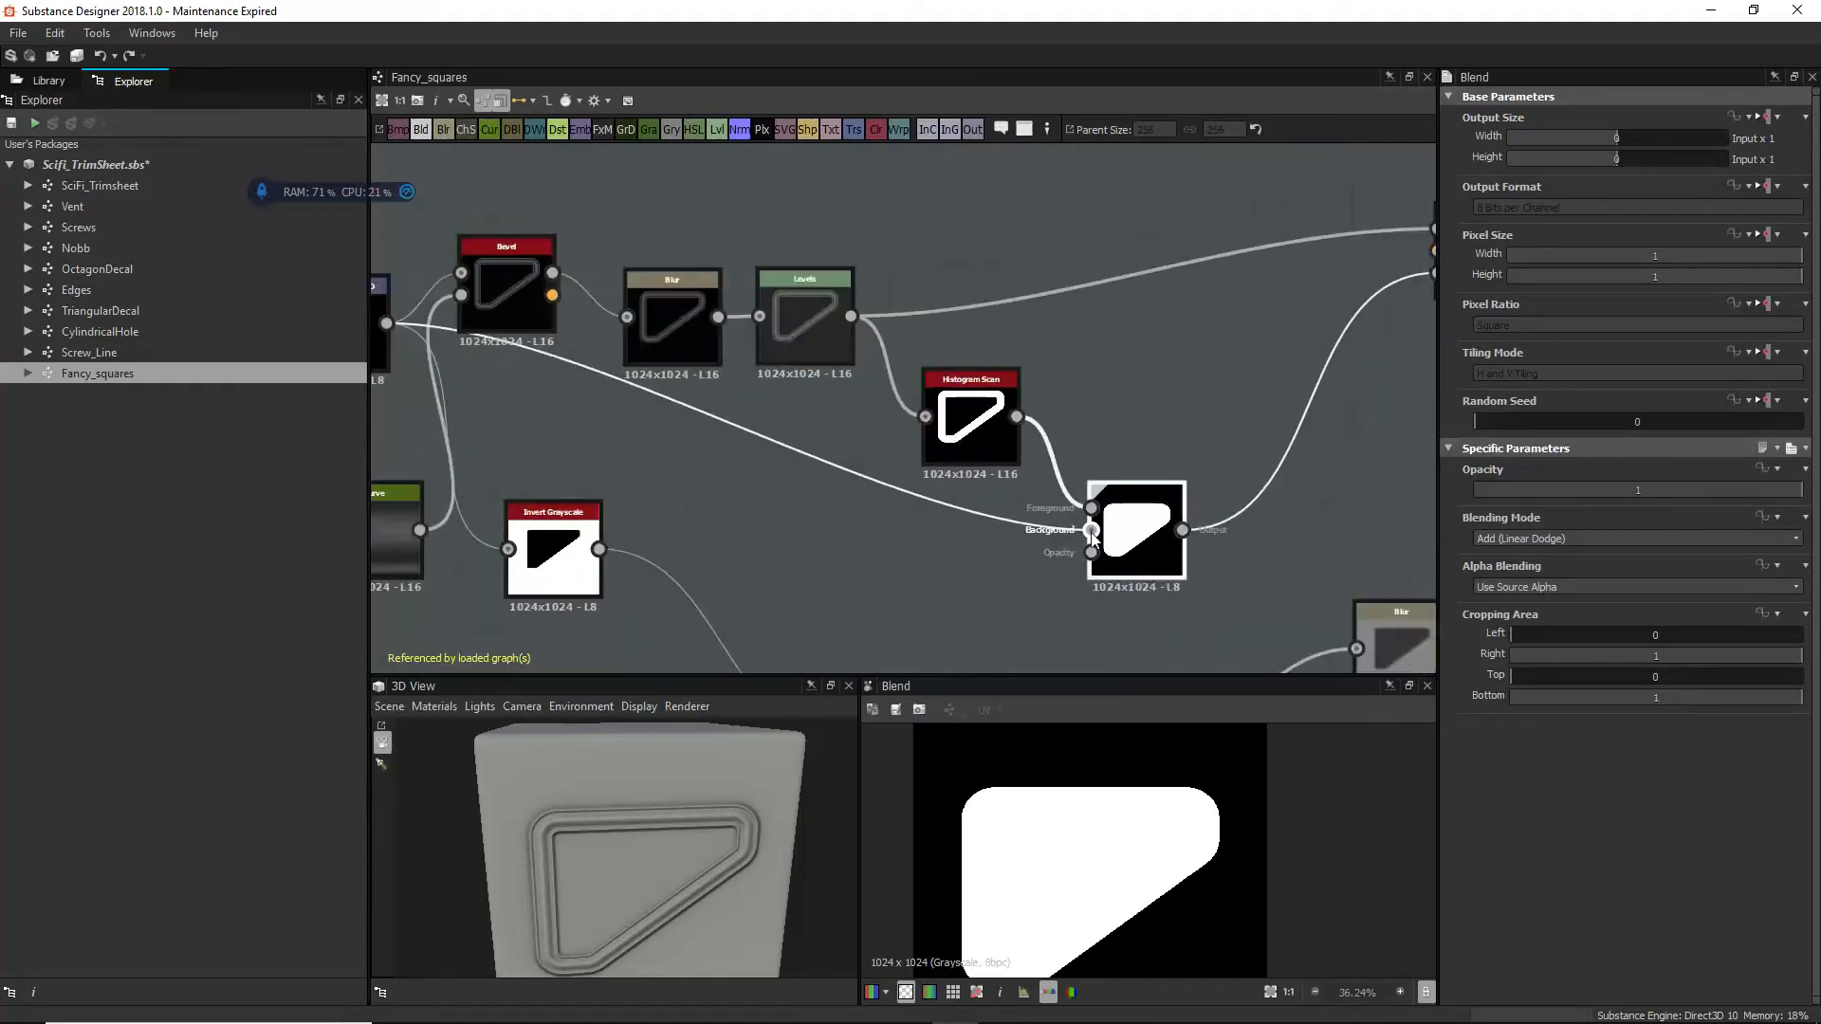
middle_click_drag(1147, 485, 879, 535)
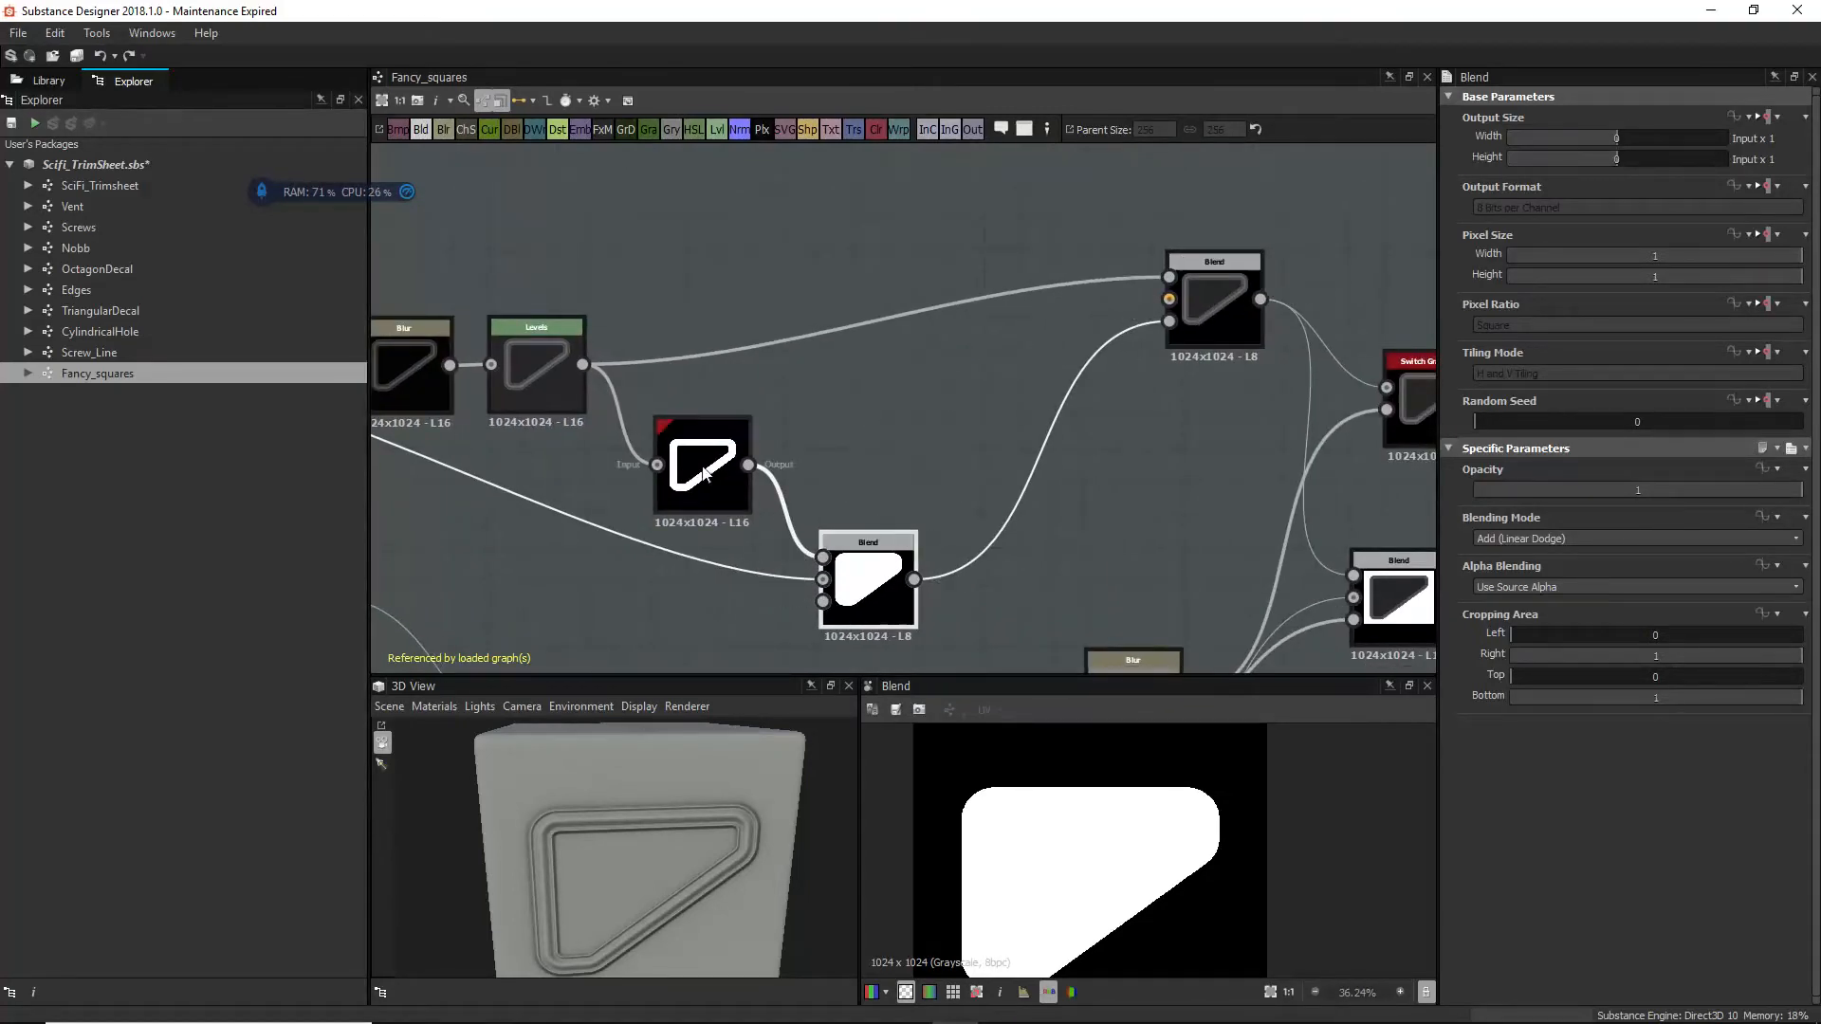
Step: Preview the Copy Blend and trace its foreground from the Levels node and its opacity mask from the Add Blend
left_click(1213, 290)
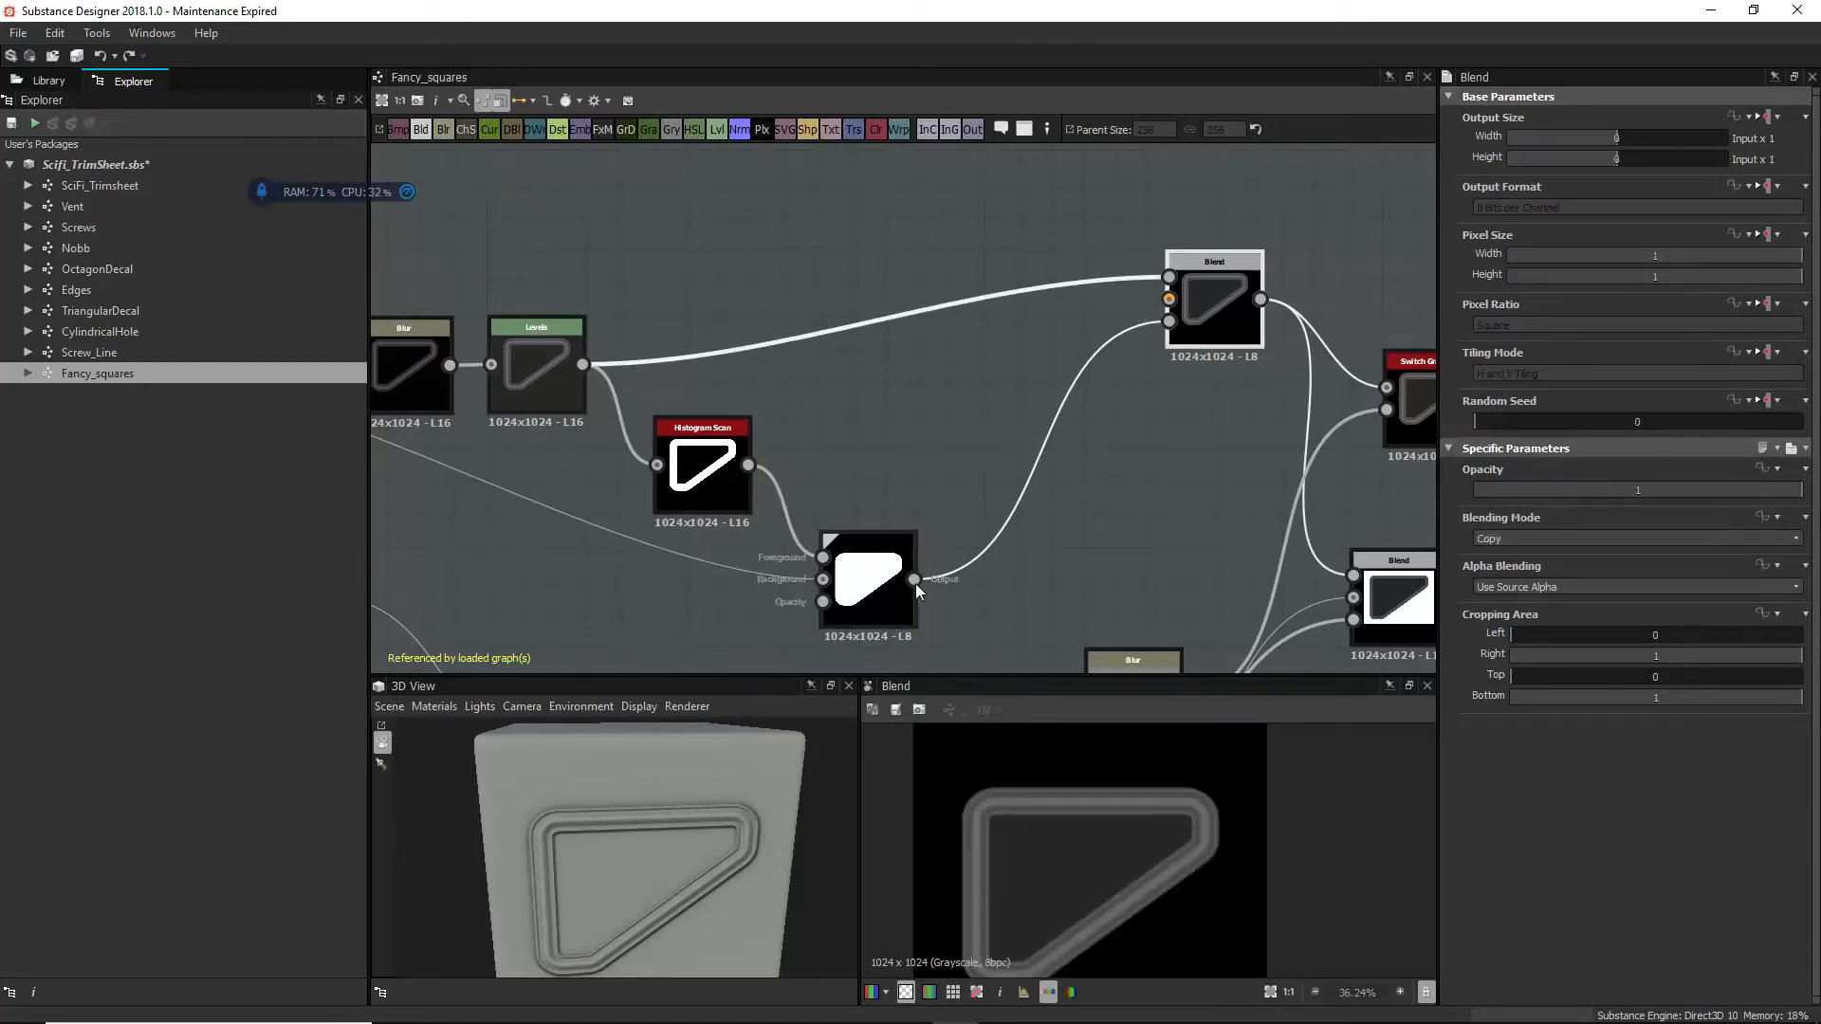
scroll(523, 378, "up", 3)
scroll(522, 375, "up", 2)
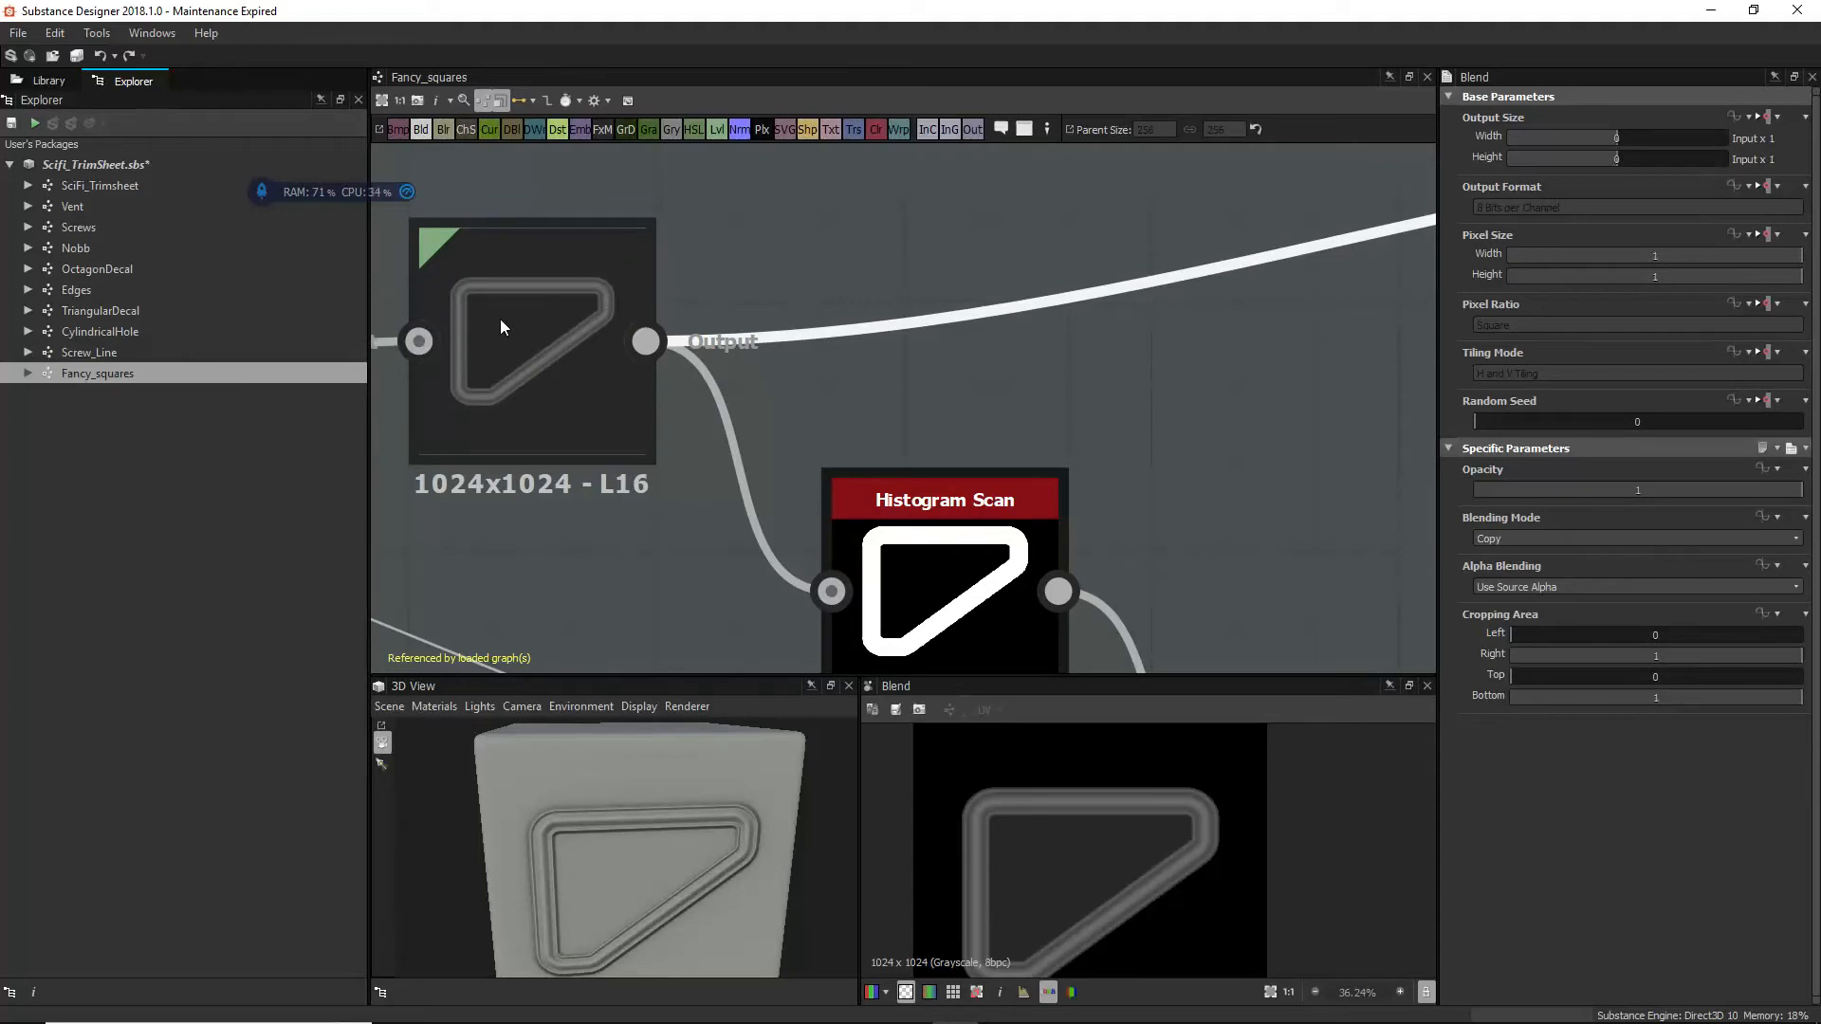
scroll(1228, 340, "down", 2)
scroll(1307, 355, "down", 2)
middle_click_drag(1308, 355, 966, 356)
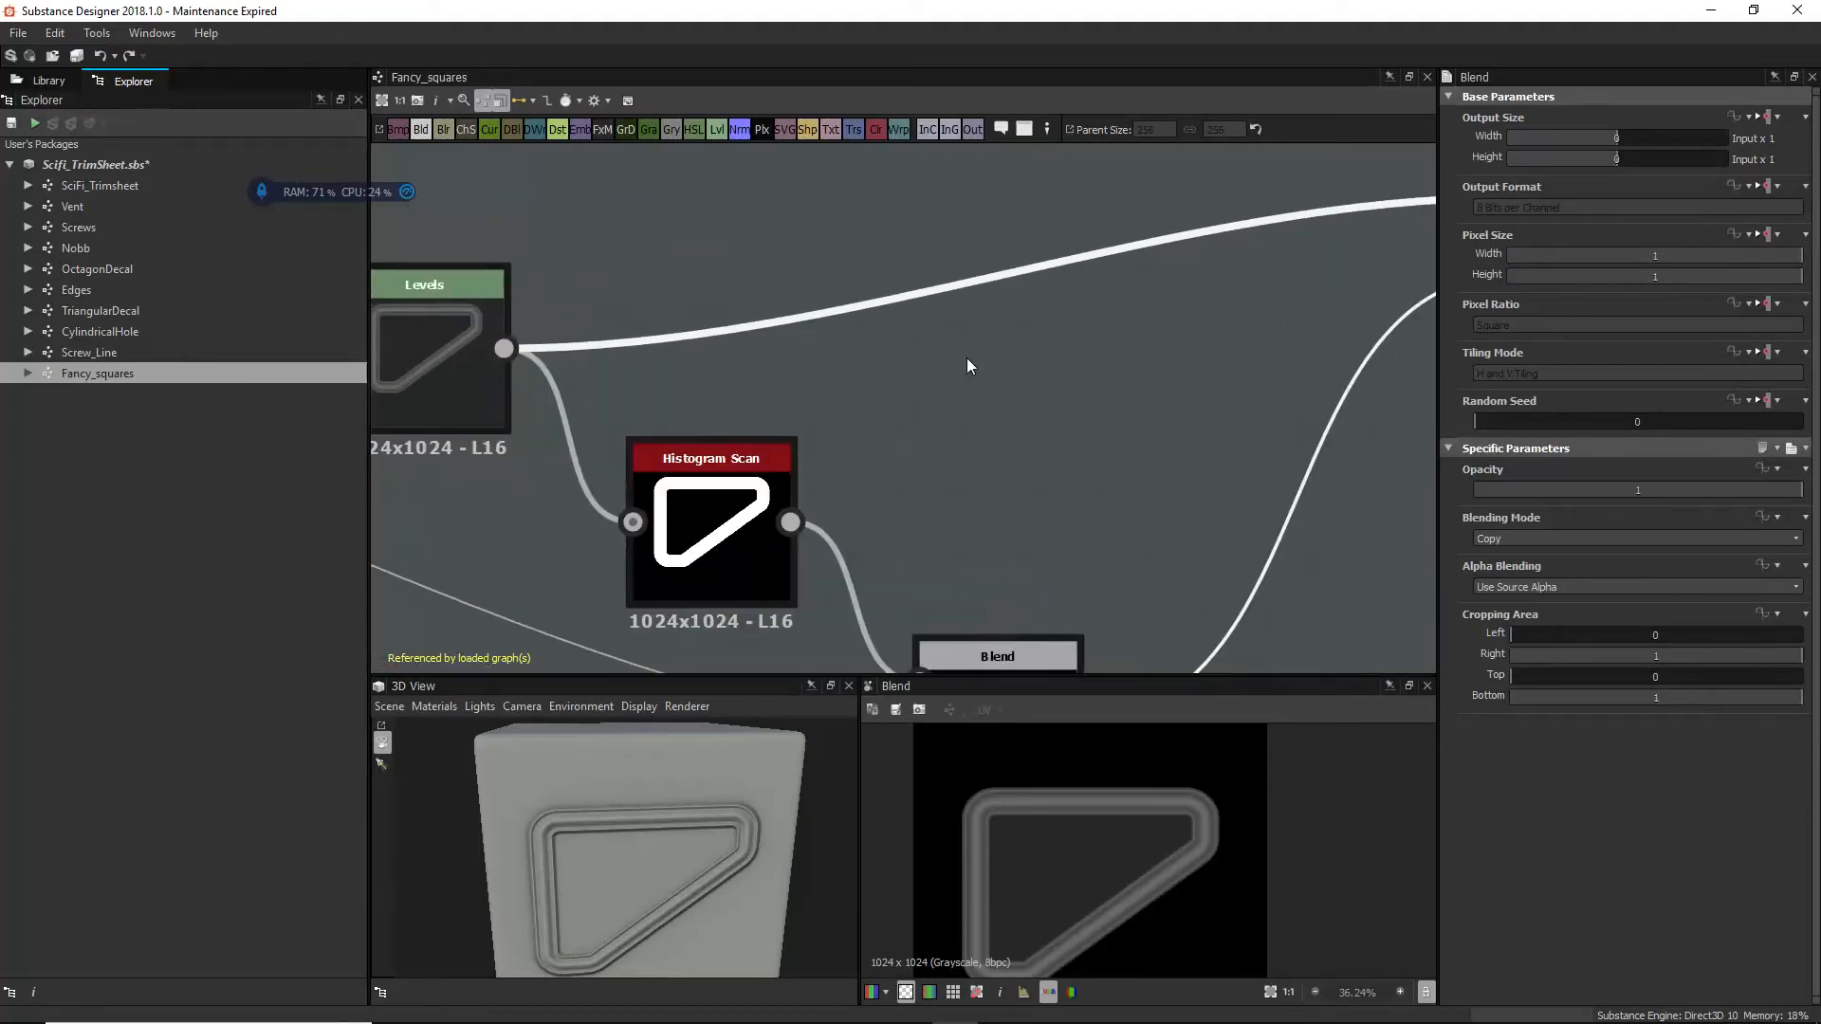
scroll(1101, 386, "down", 2)
middle_click_drag(1102, 385, 1054, 378)
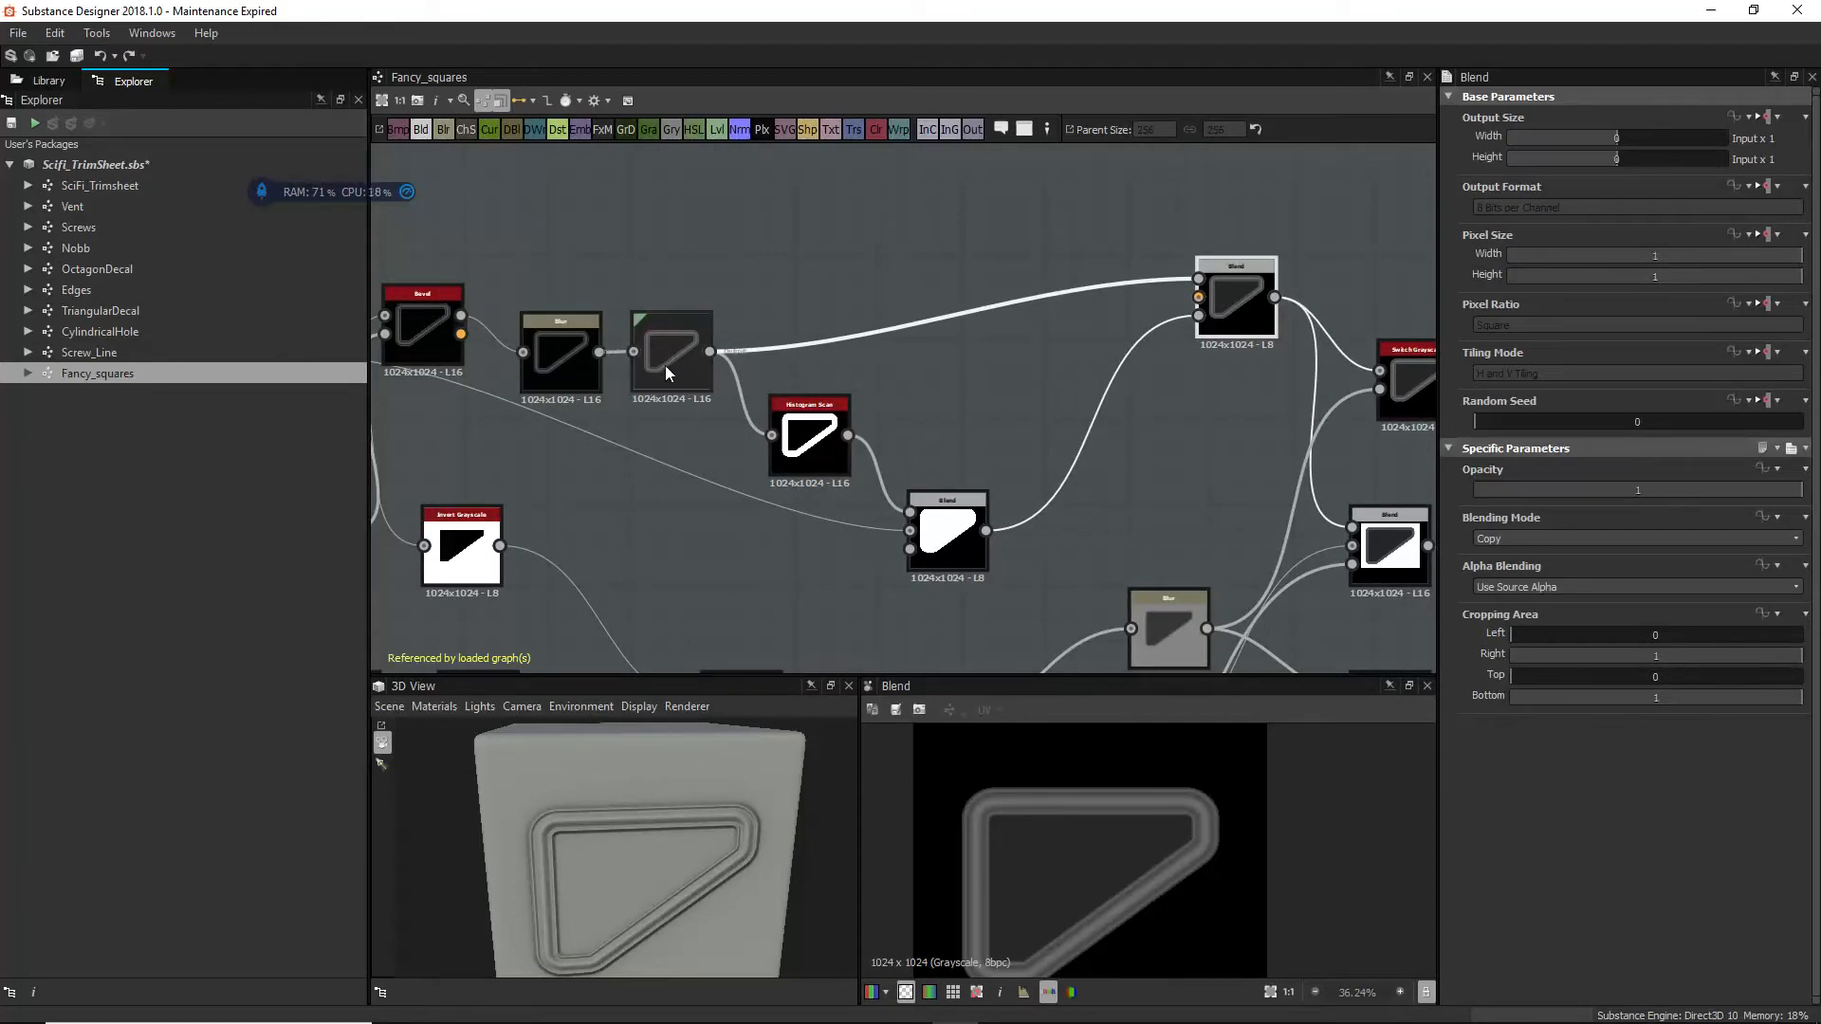
scroll(669, 368, "up", 3)
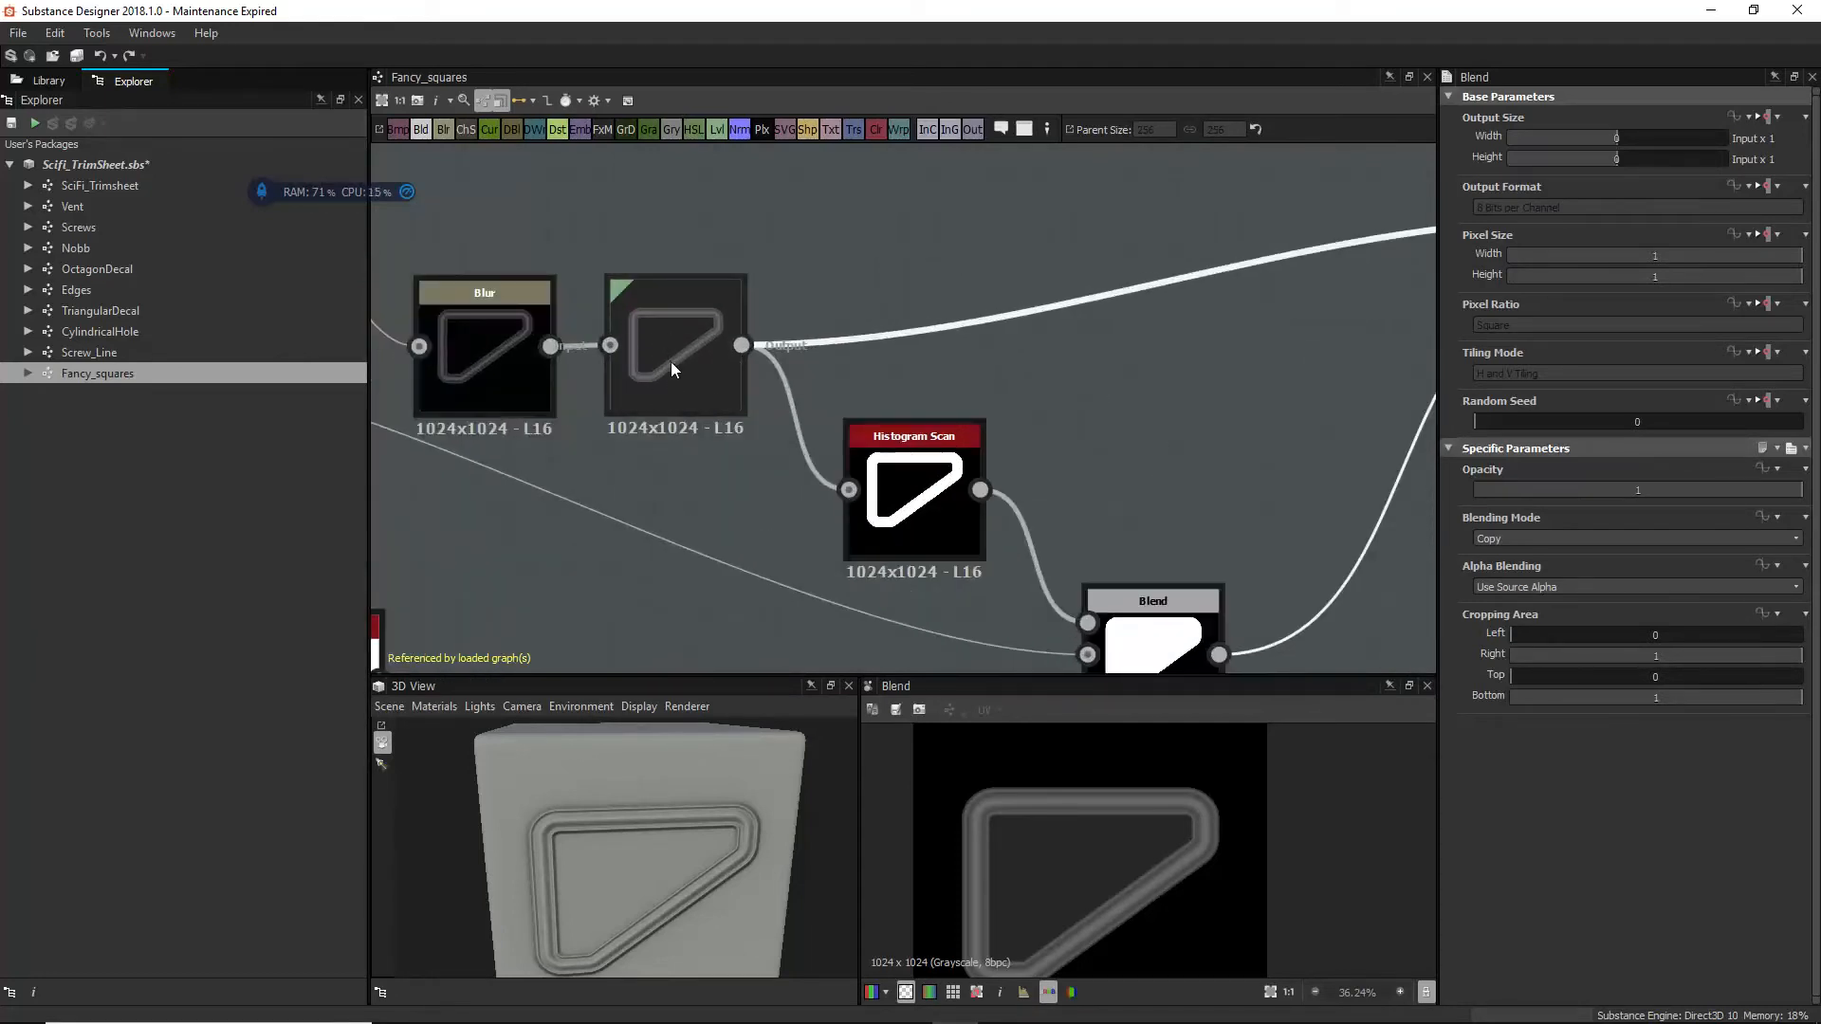
middle_click_drag(1312, 376, 882, 333)
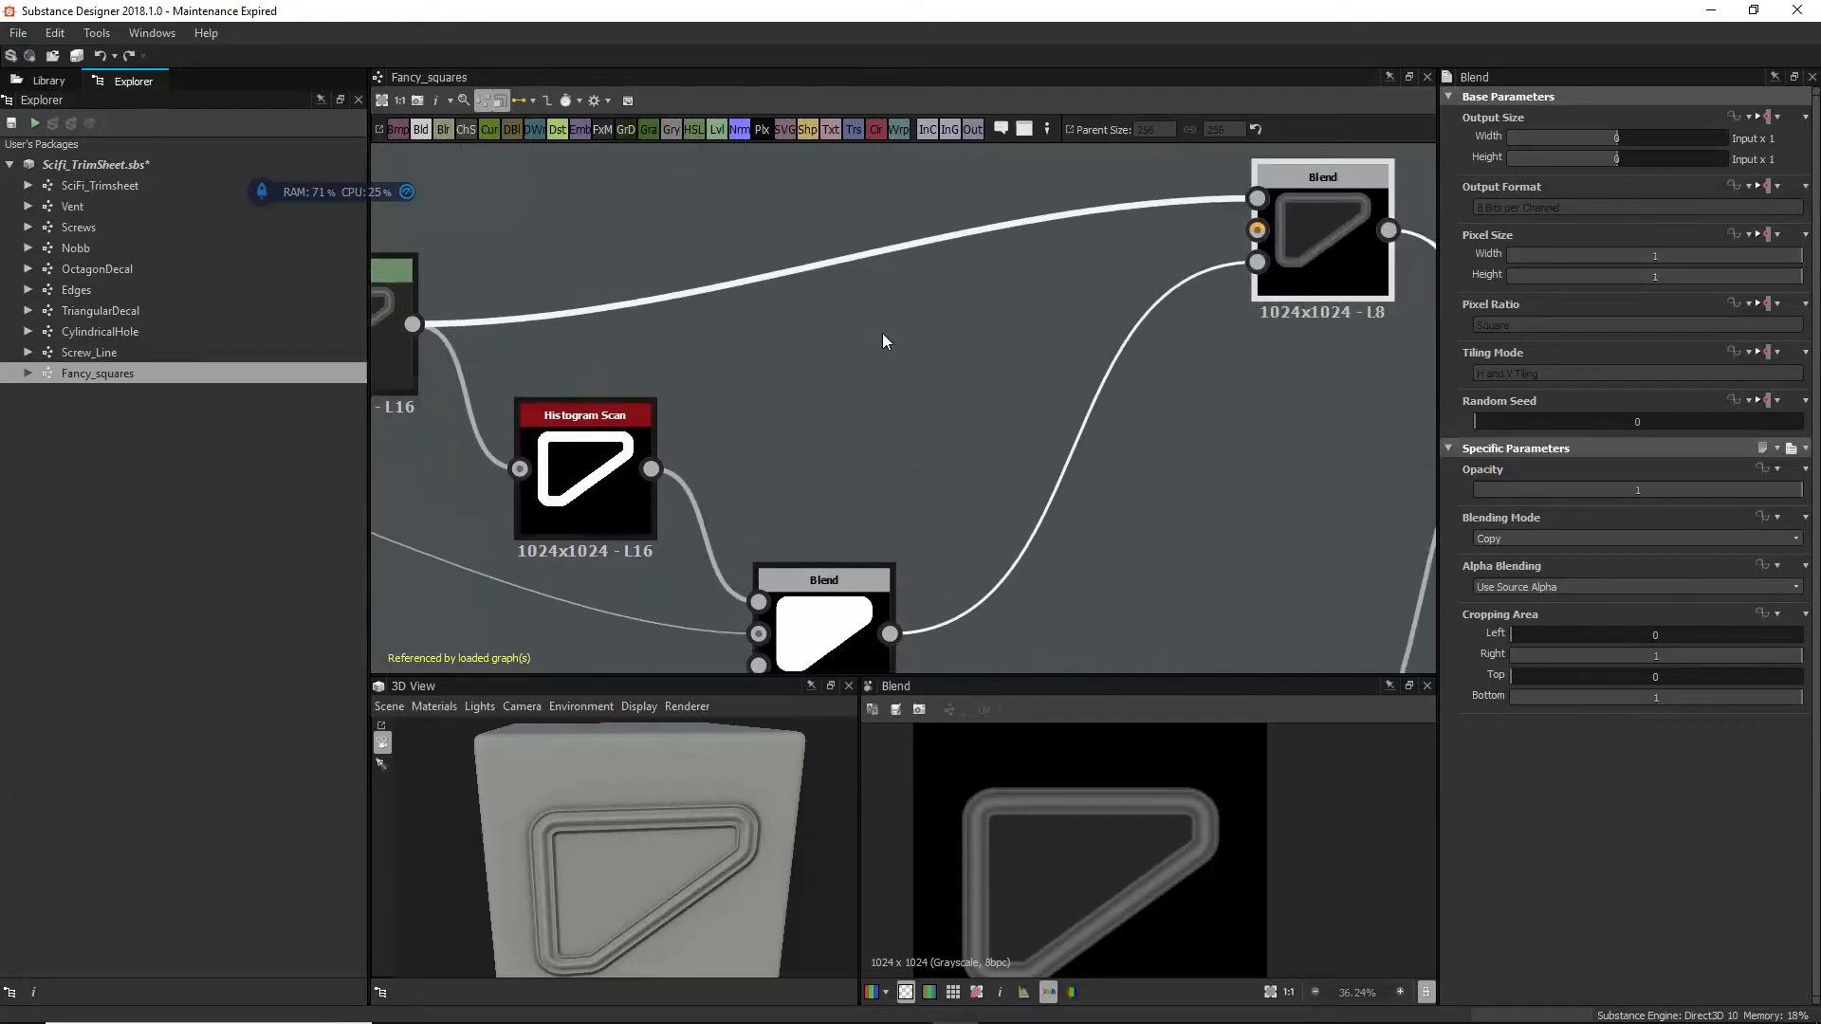
scroll(1116, 328, "down", 3)
middle_click_drag(1116, 328, 1053, 294)
middle_click_drag(1293, 430, 1176, 336)
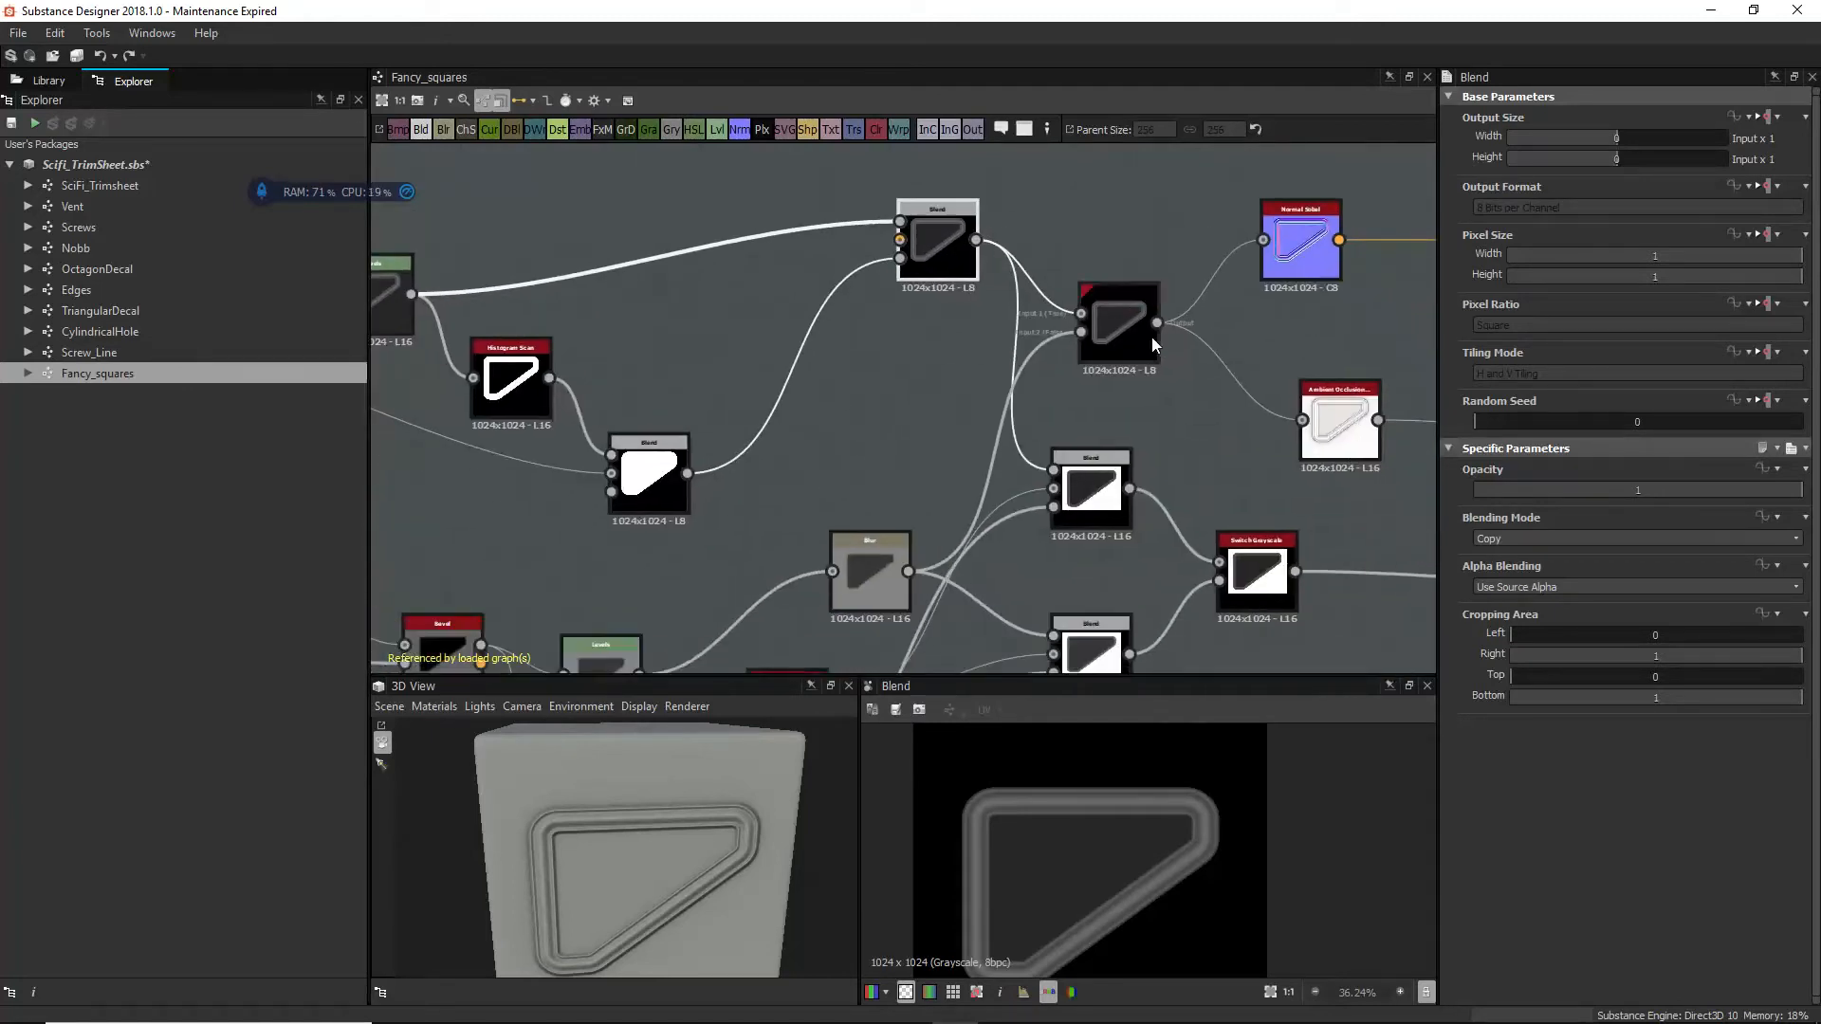
Step: Preview the Switch Grayscale node before the normal output and trace its second input back through the lower Bevel branch
left_click(1105, 327)
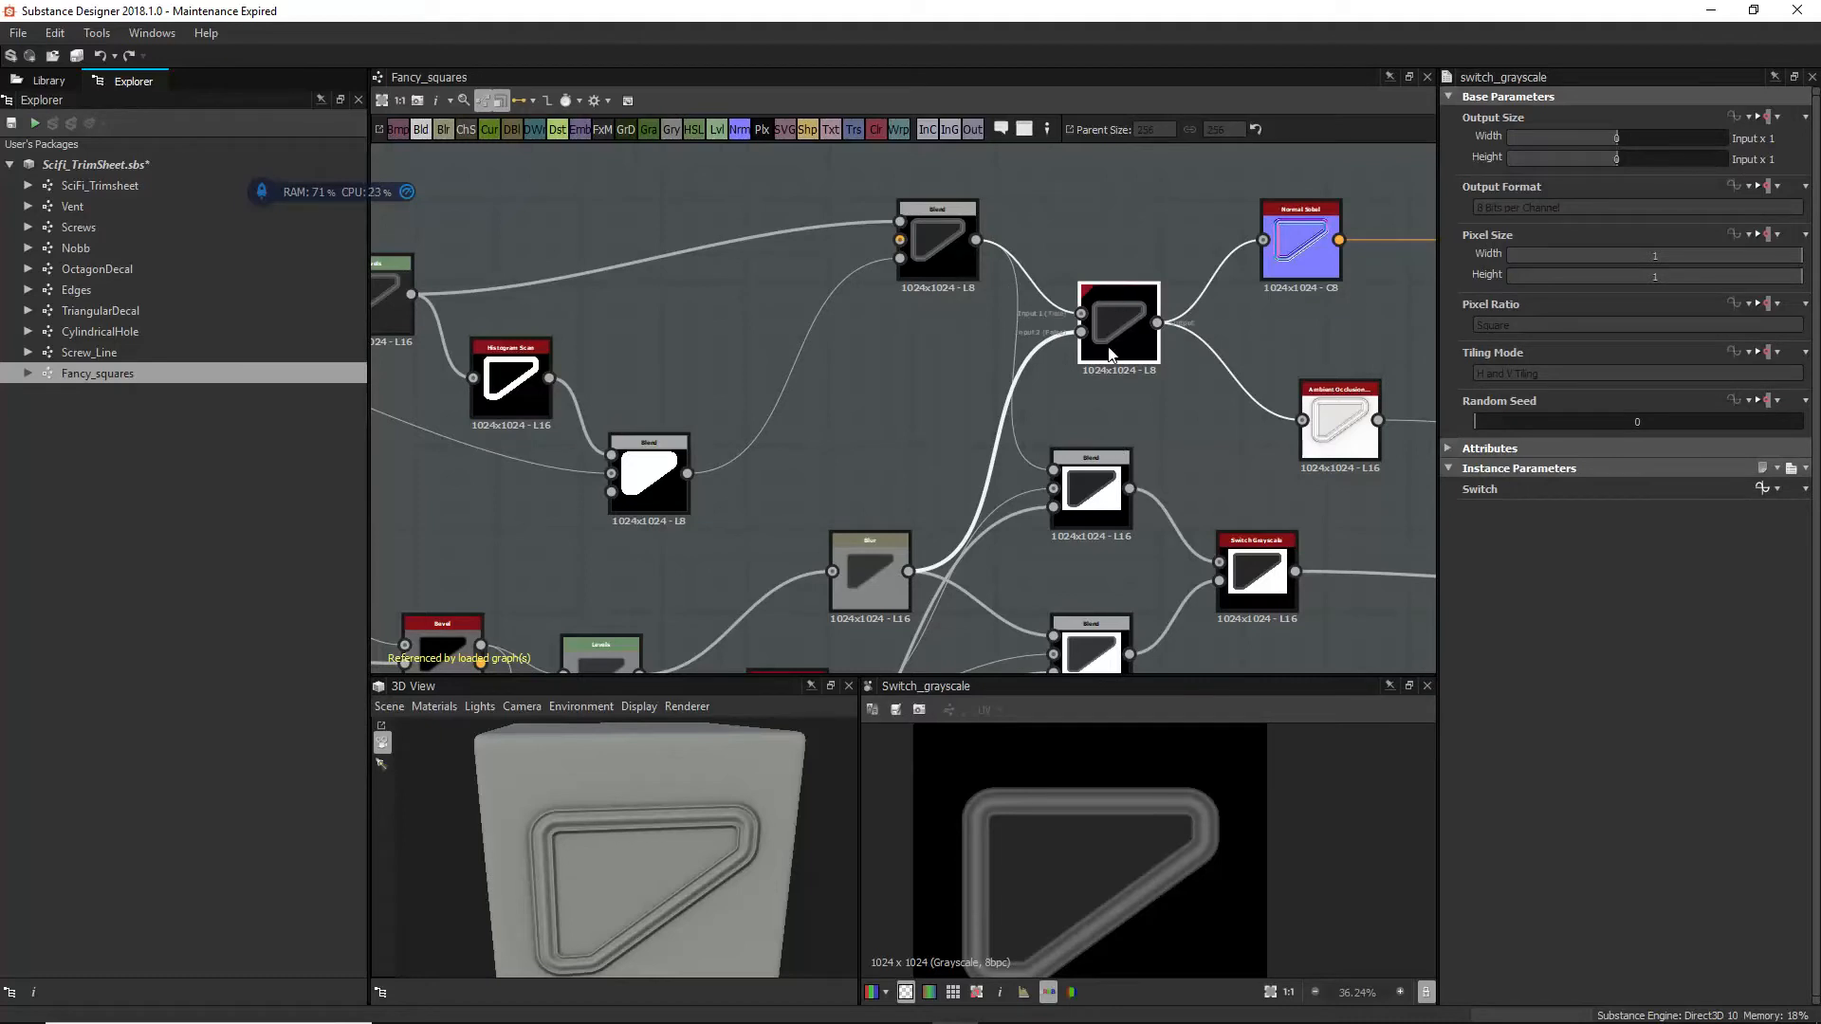
scroll(1095, 251, "down", 1)
middle_click_drag(1095, 251, 1189, 63)
scroll(957, 360, "up", 1)
middle_click_drag(957, 359, 1012, 475)
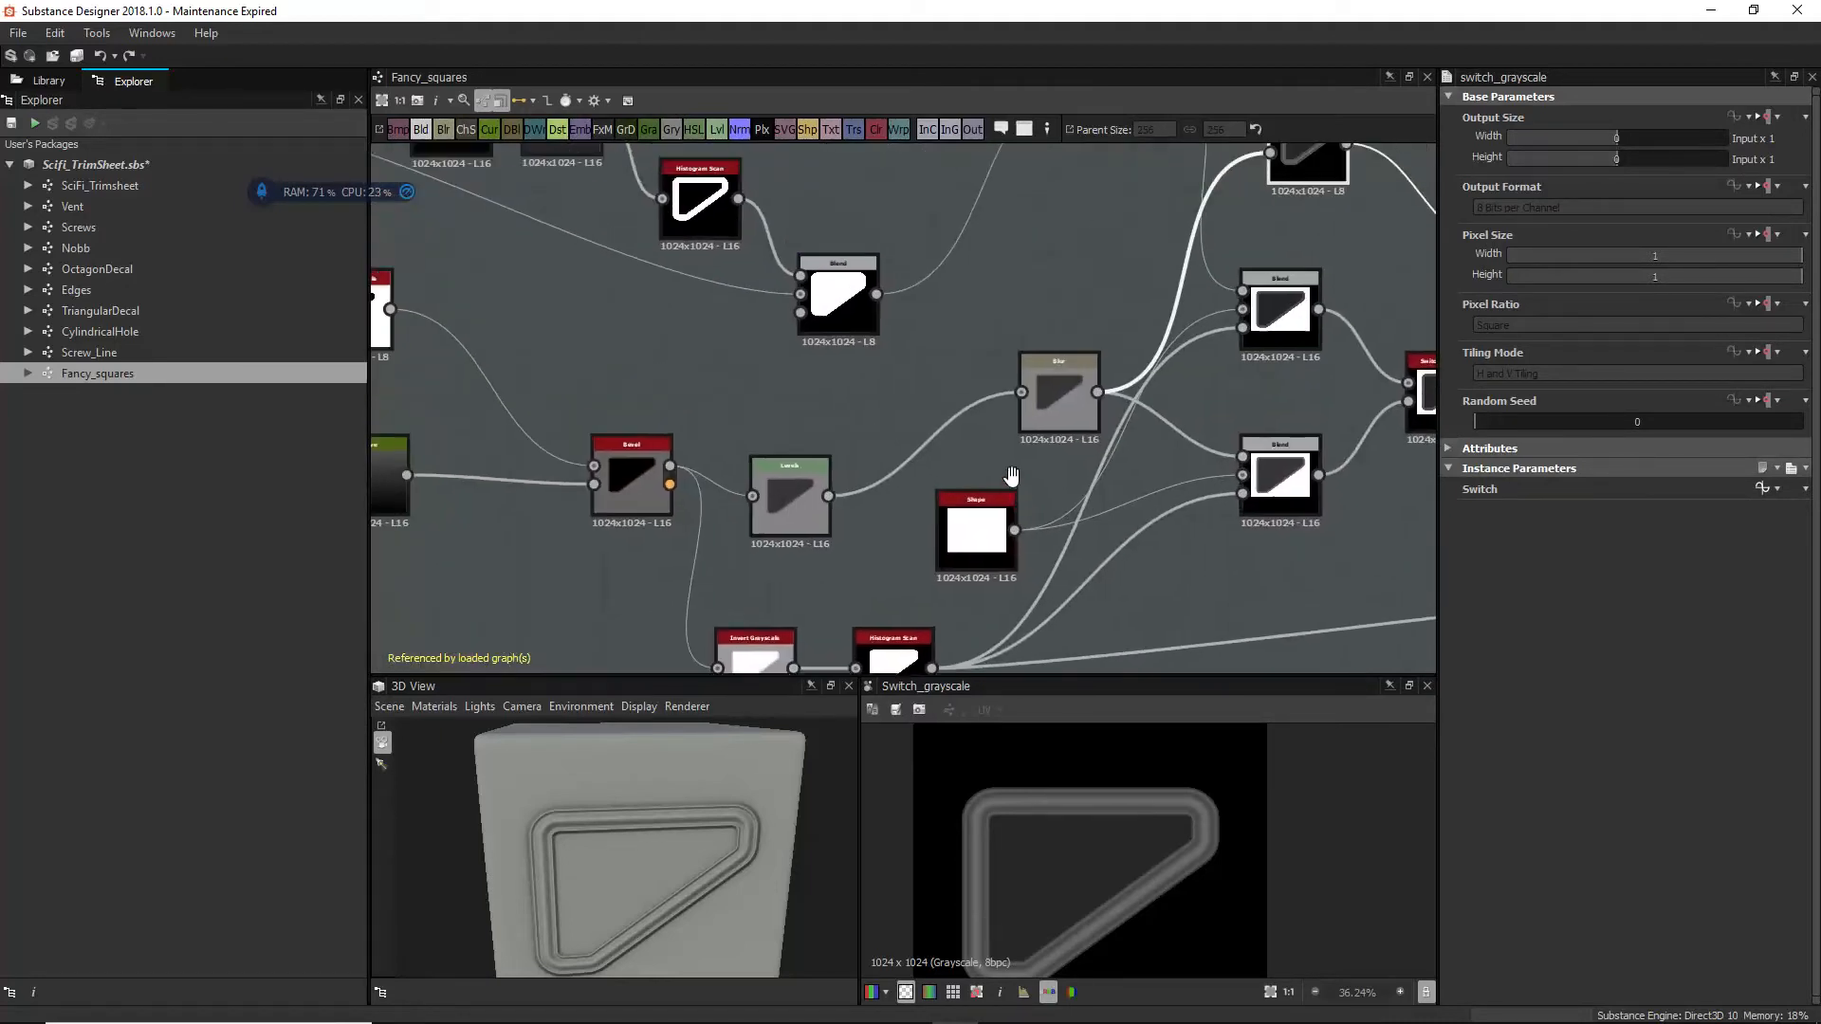
scroll(712, 390, "down", 2)
middle_click_drag(713, 389, 914, 369)
middle_click_drag(734, 369, 790, 362)
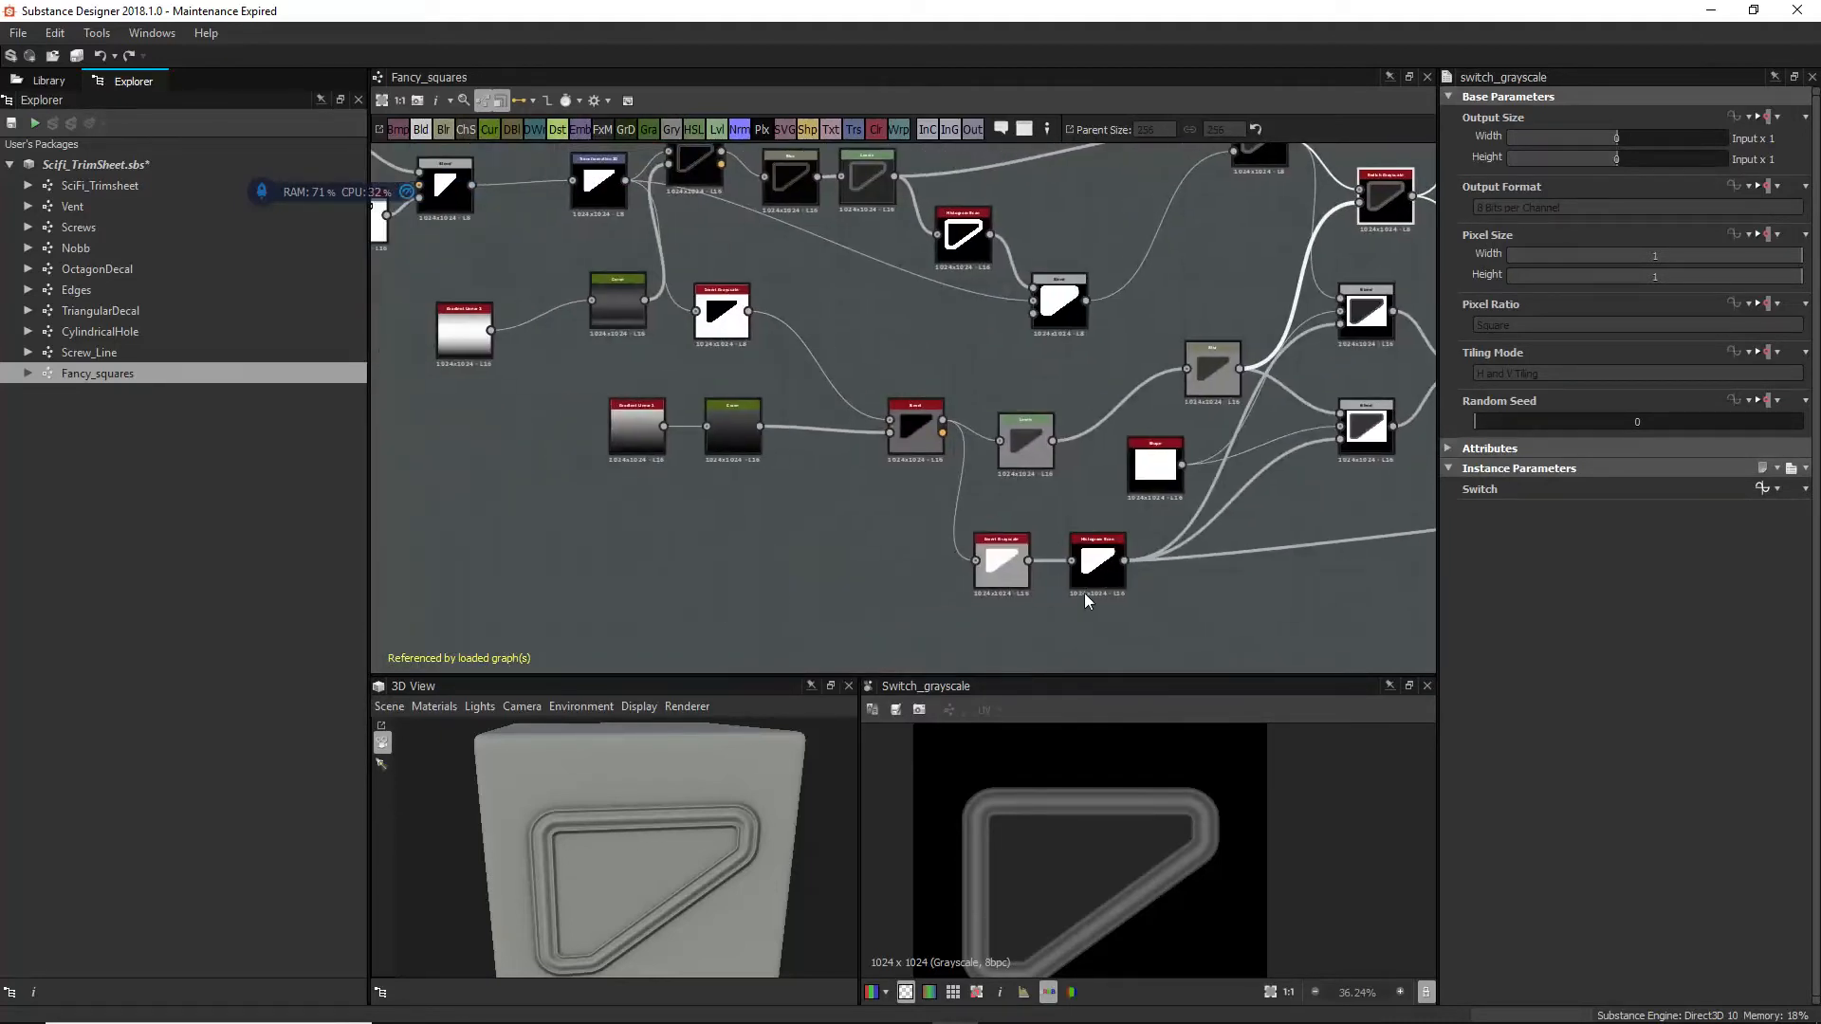
middle_click_drag(1254, 428, 965, 483)
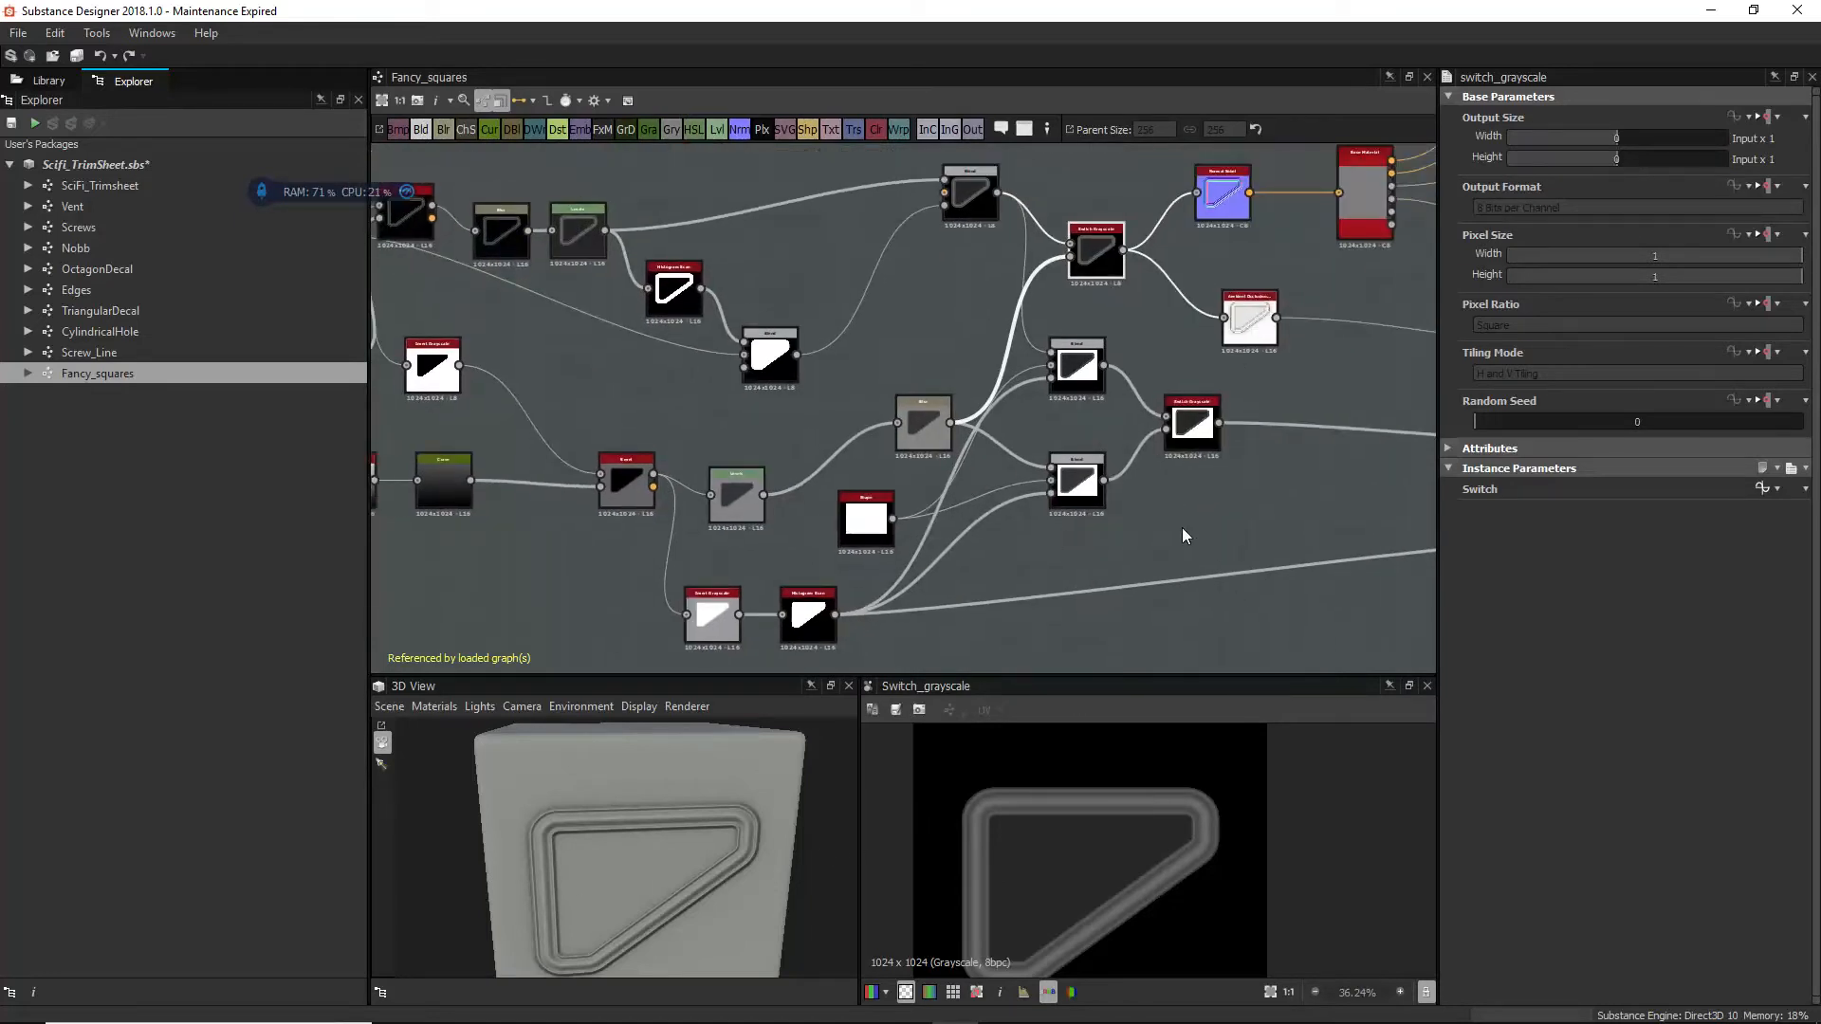
Step: Expand the Switch input parameter in the graph's properties and show the input parameters in preview mode
left_click(1148, 507)
scroll(1514, 725, "down", 4)
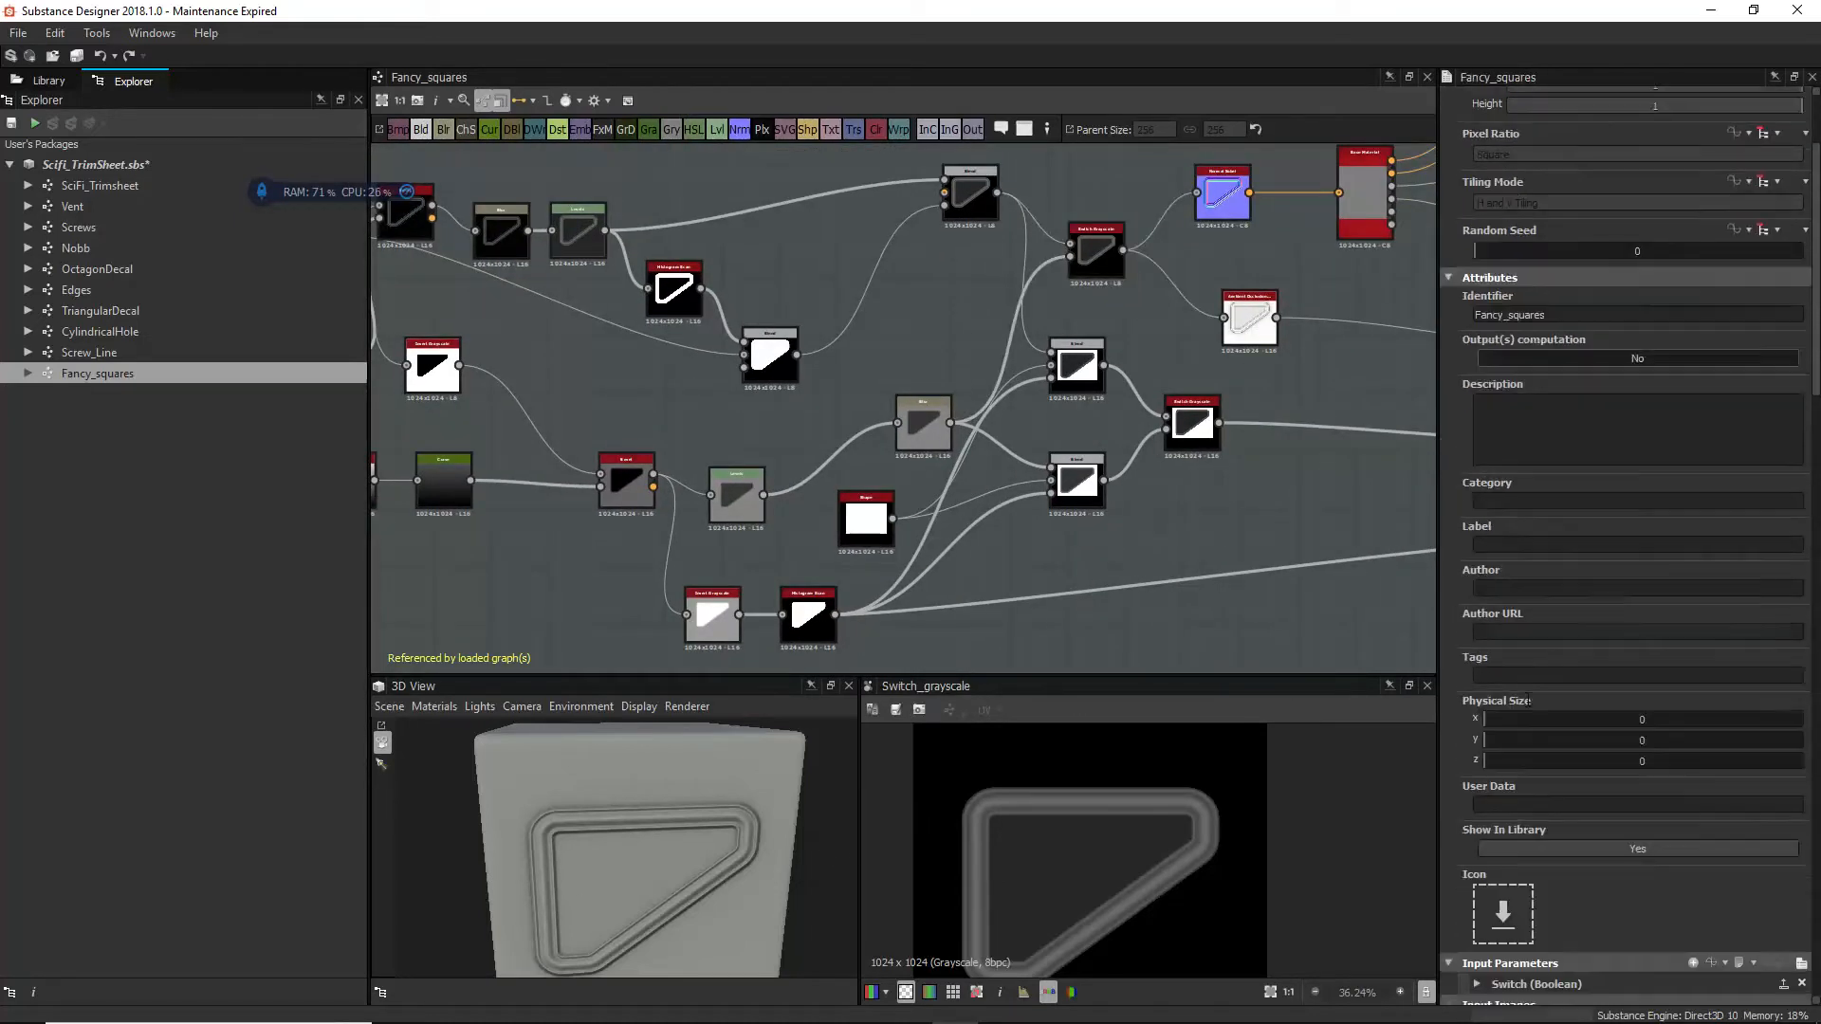
left_click(1512, 873)
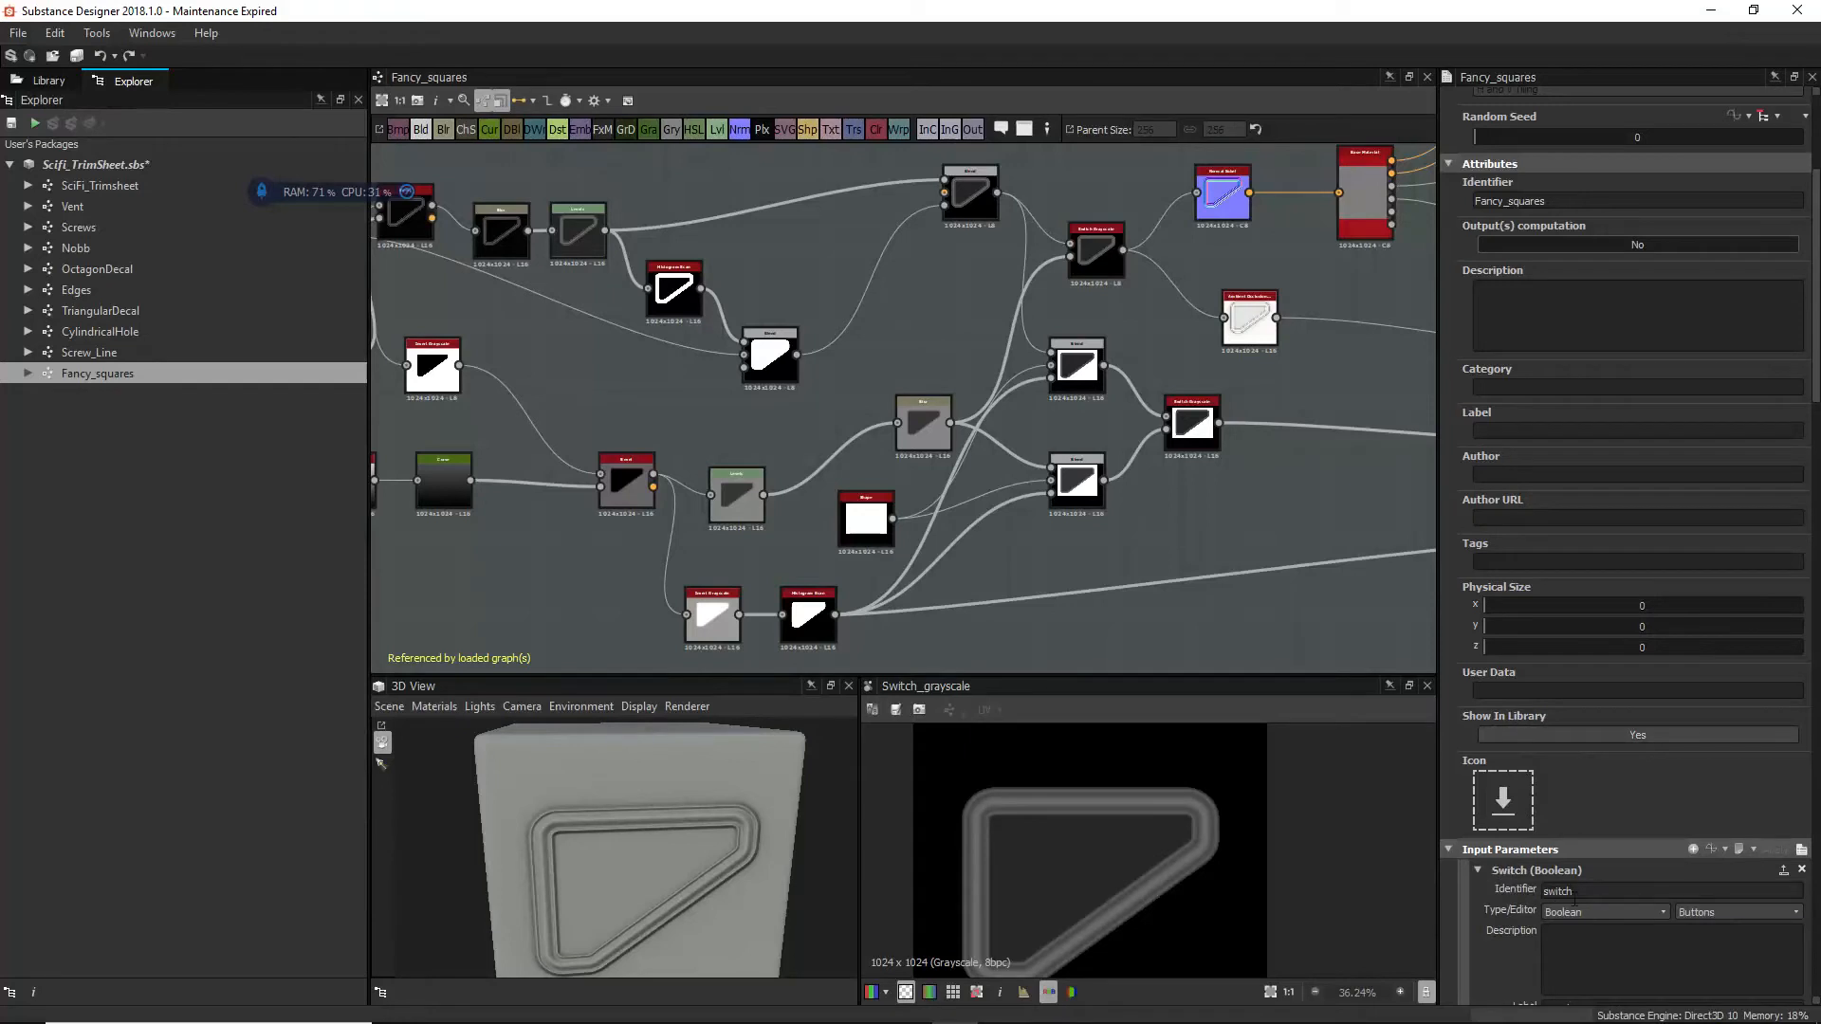
left_click(1801, 849)
Step: Preview the decal on the 3D cube with Switch set to False, and restore Switch to True
left_click(1612, 917)
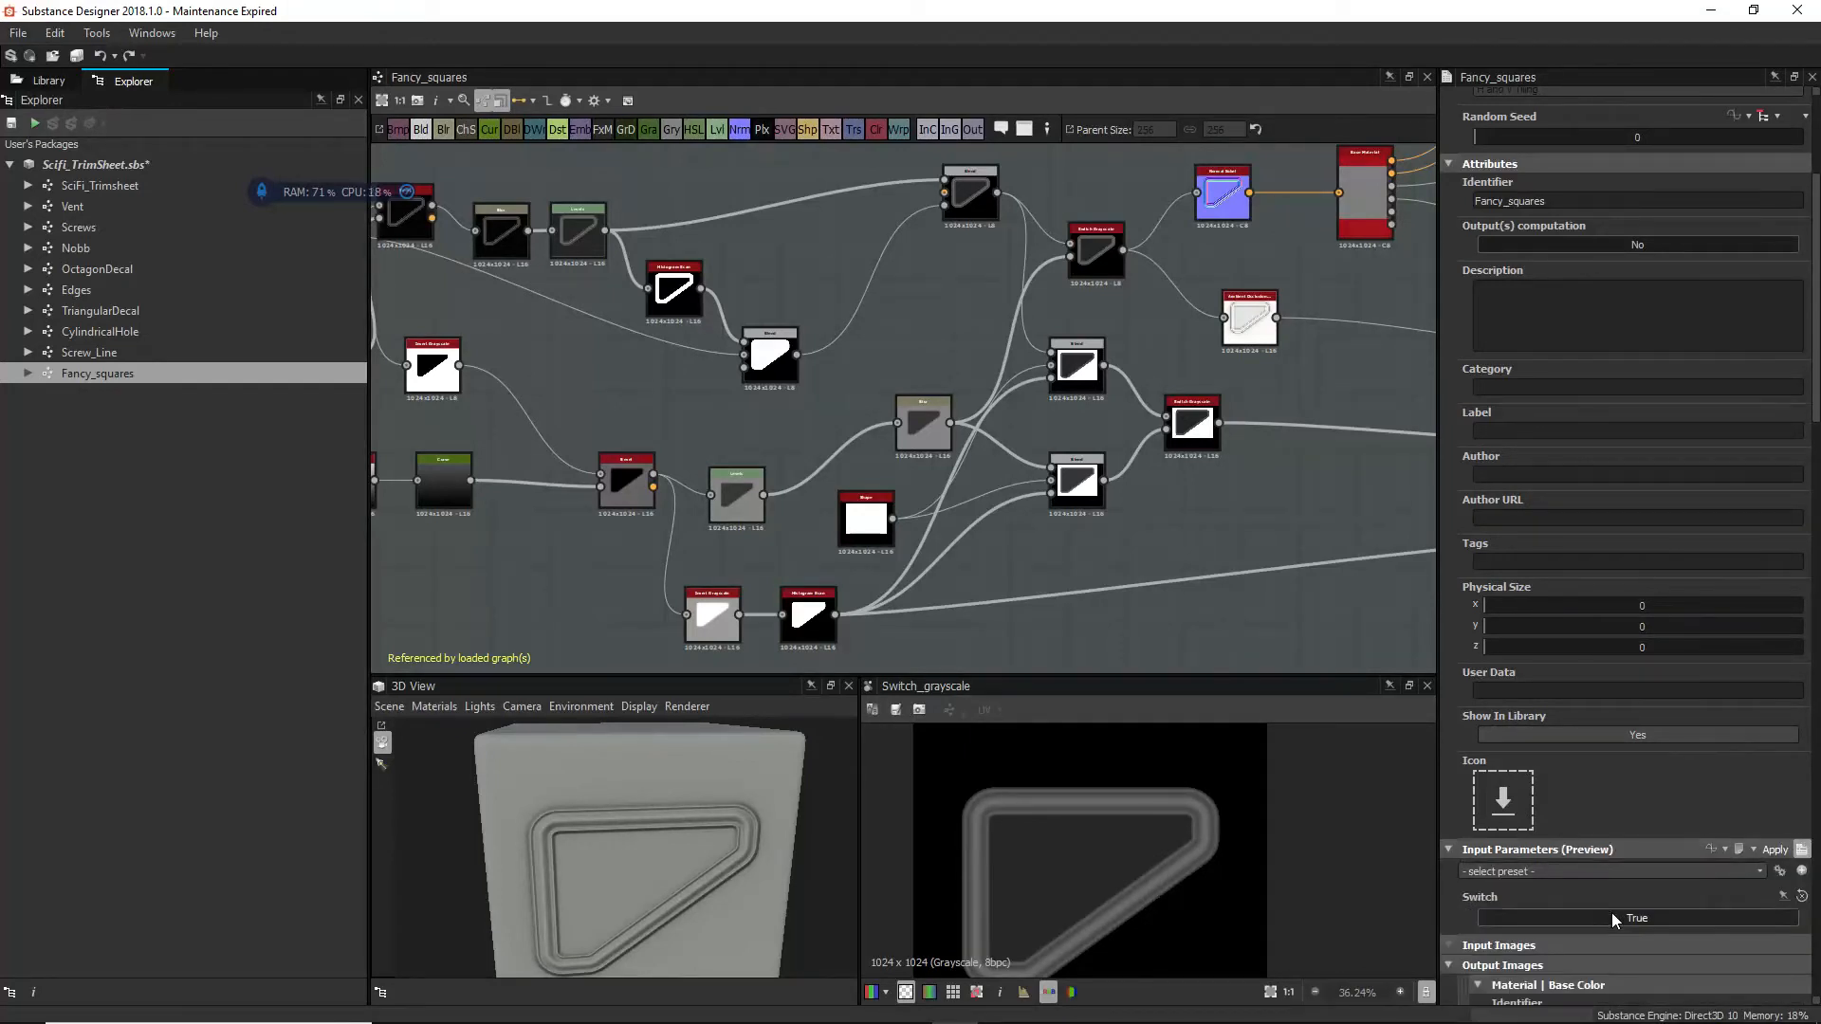
left_click_drag(578, 884, 656, 862)
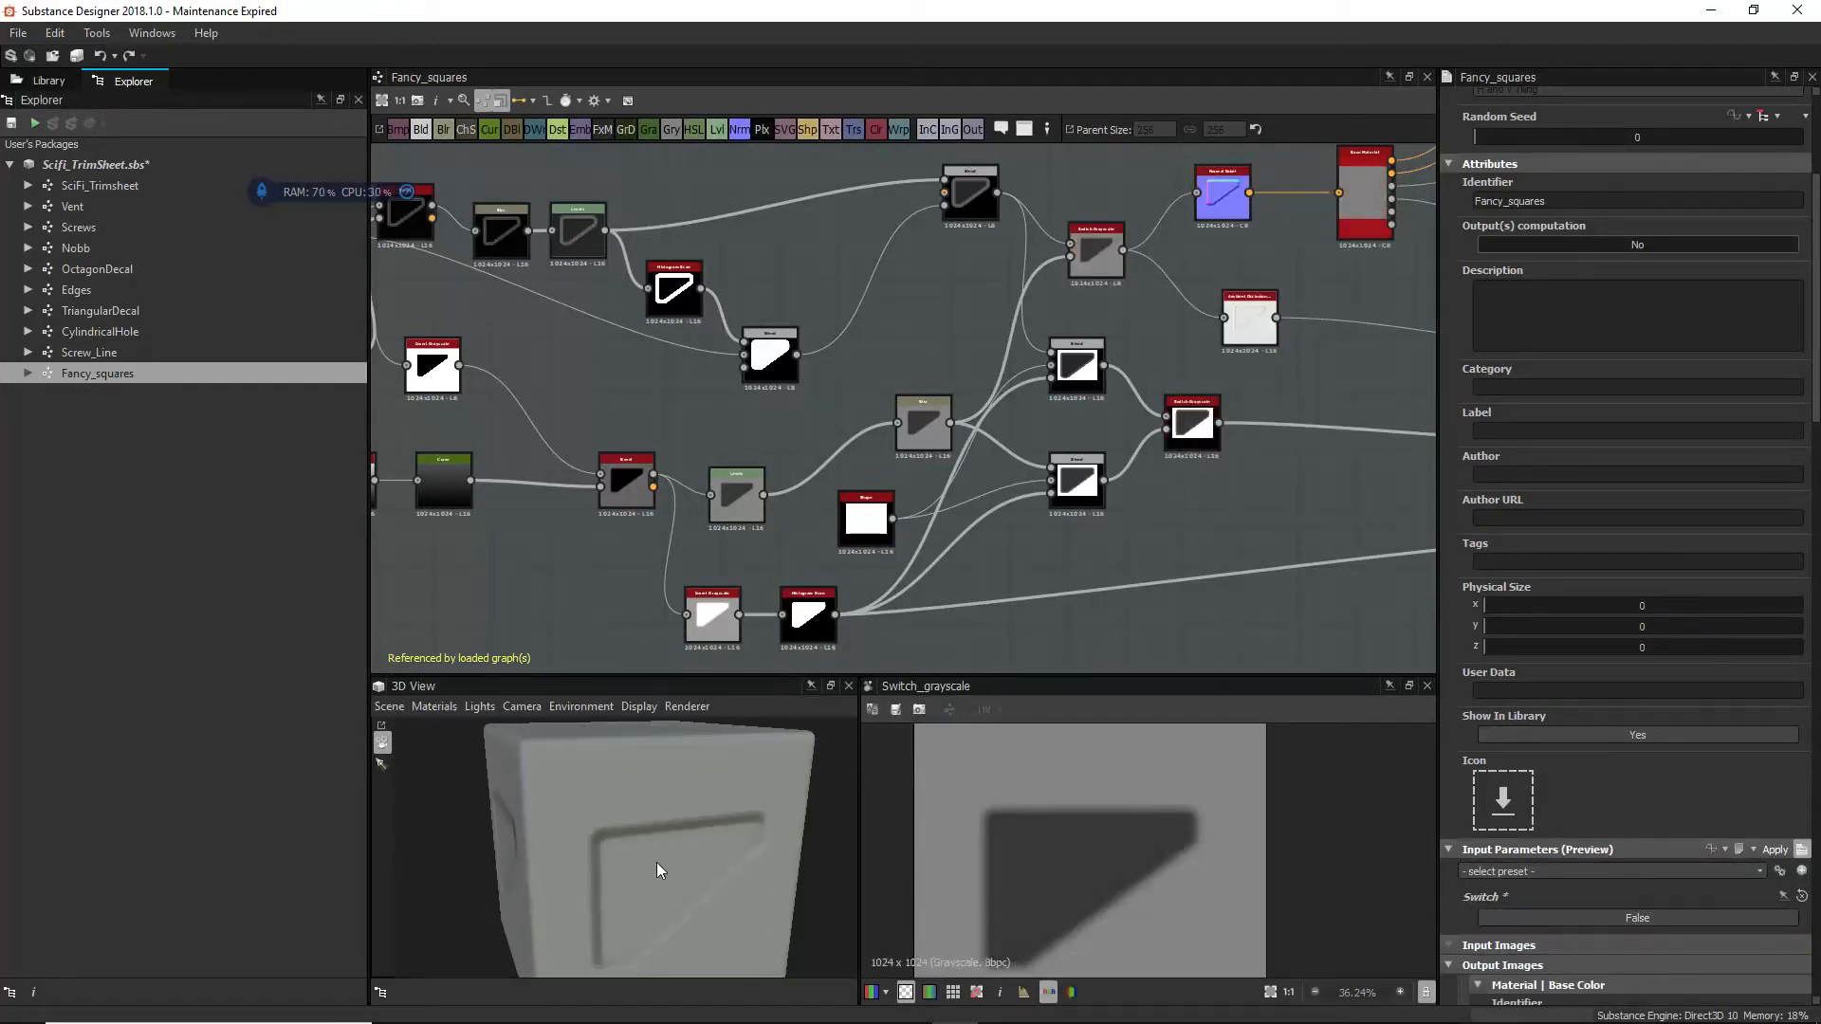
left_click(1624, 918)
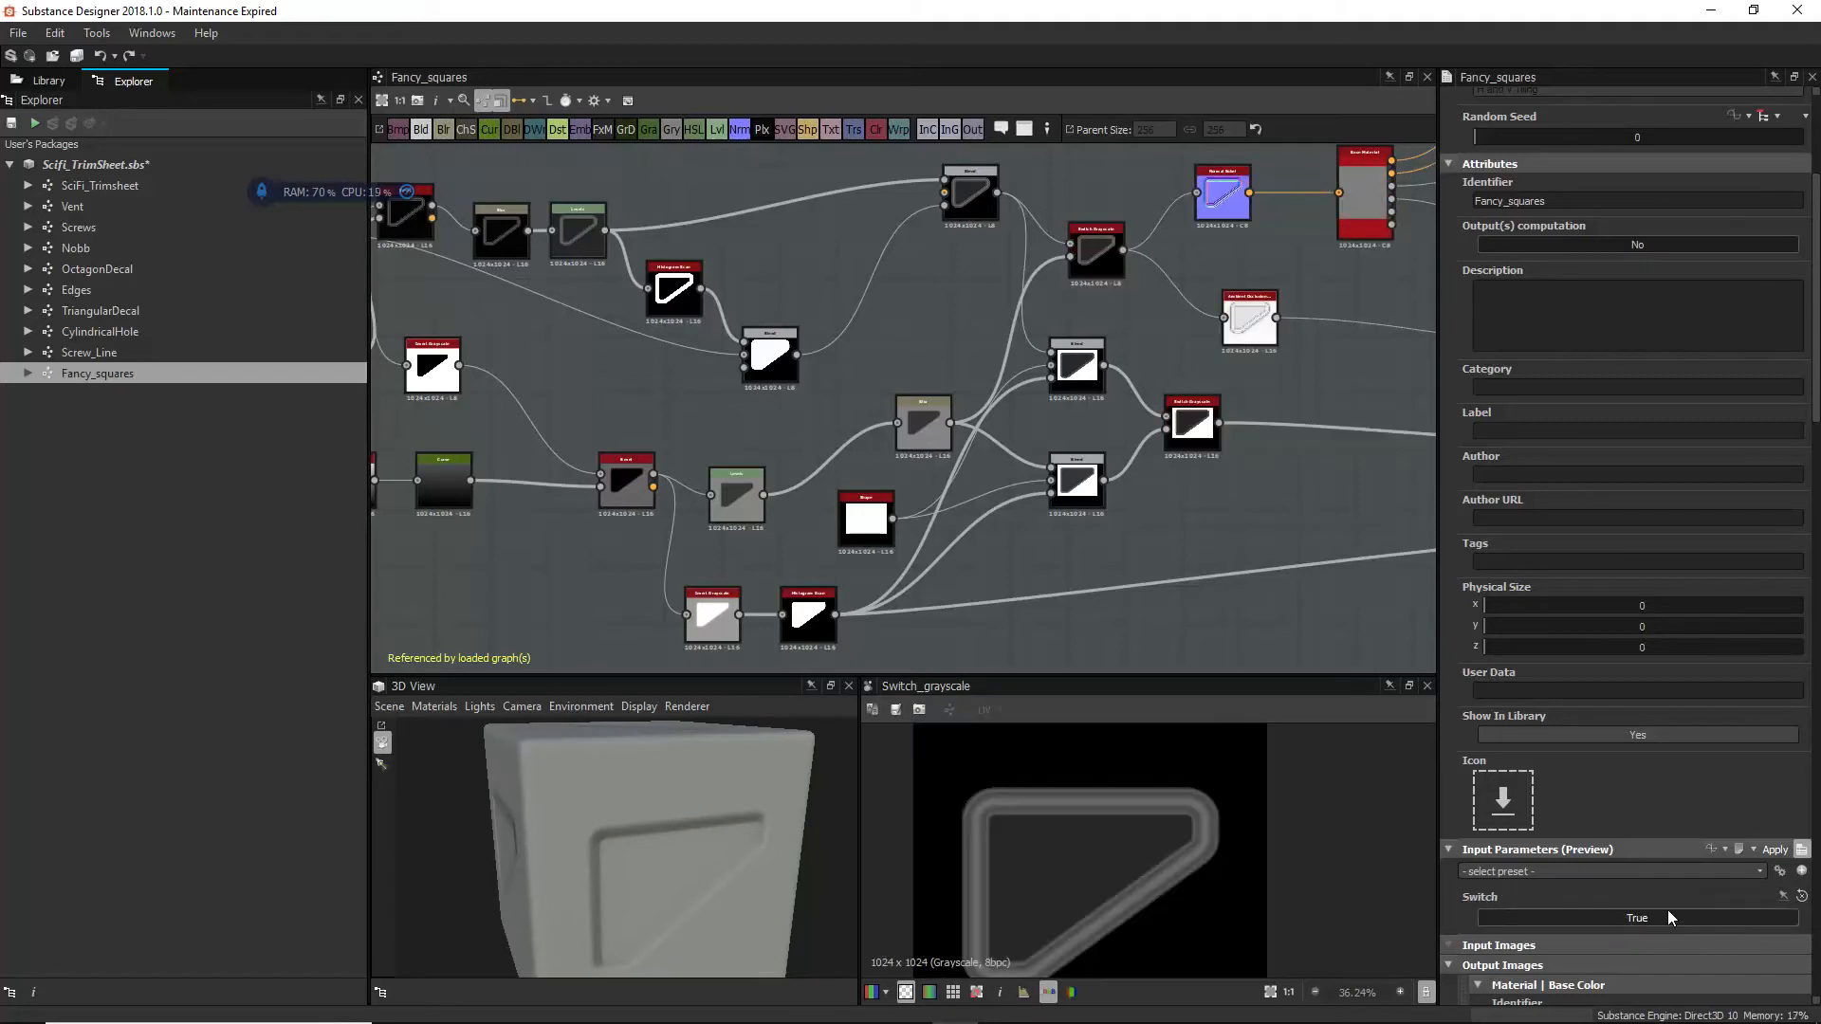
left_click(1801, 850)
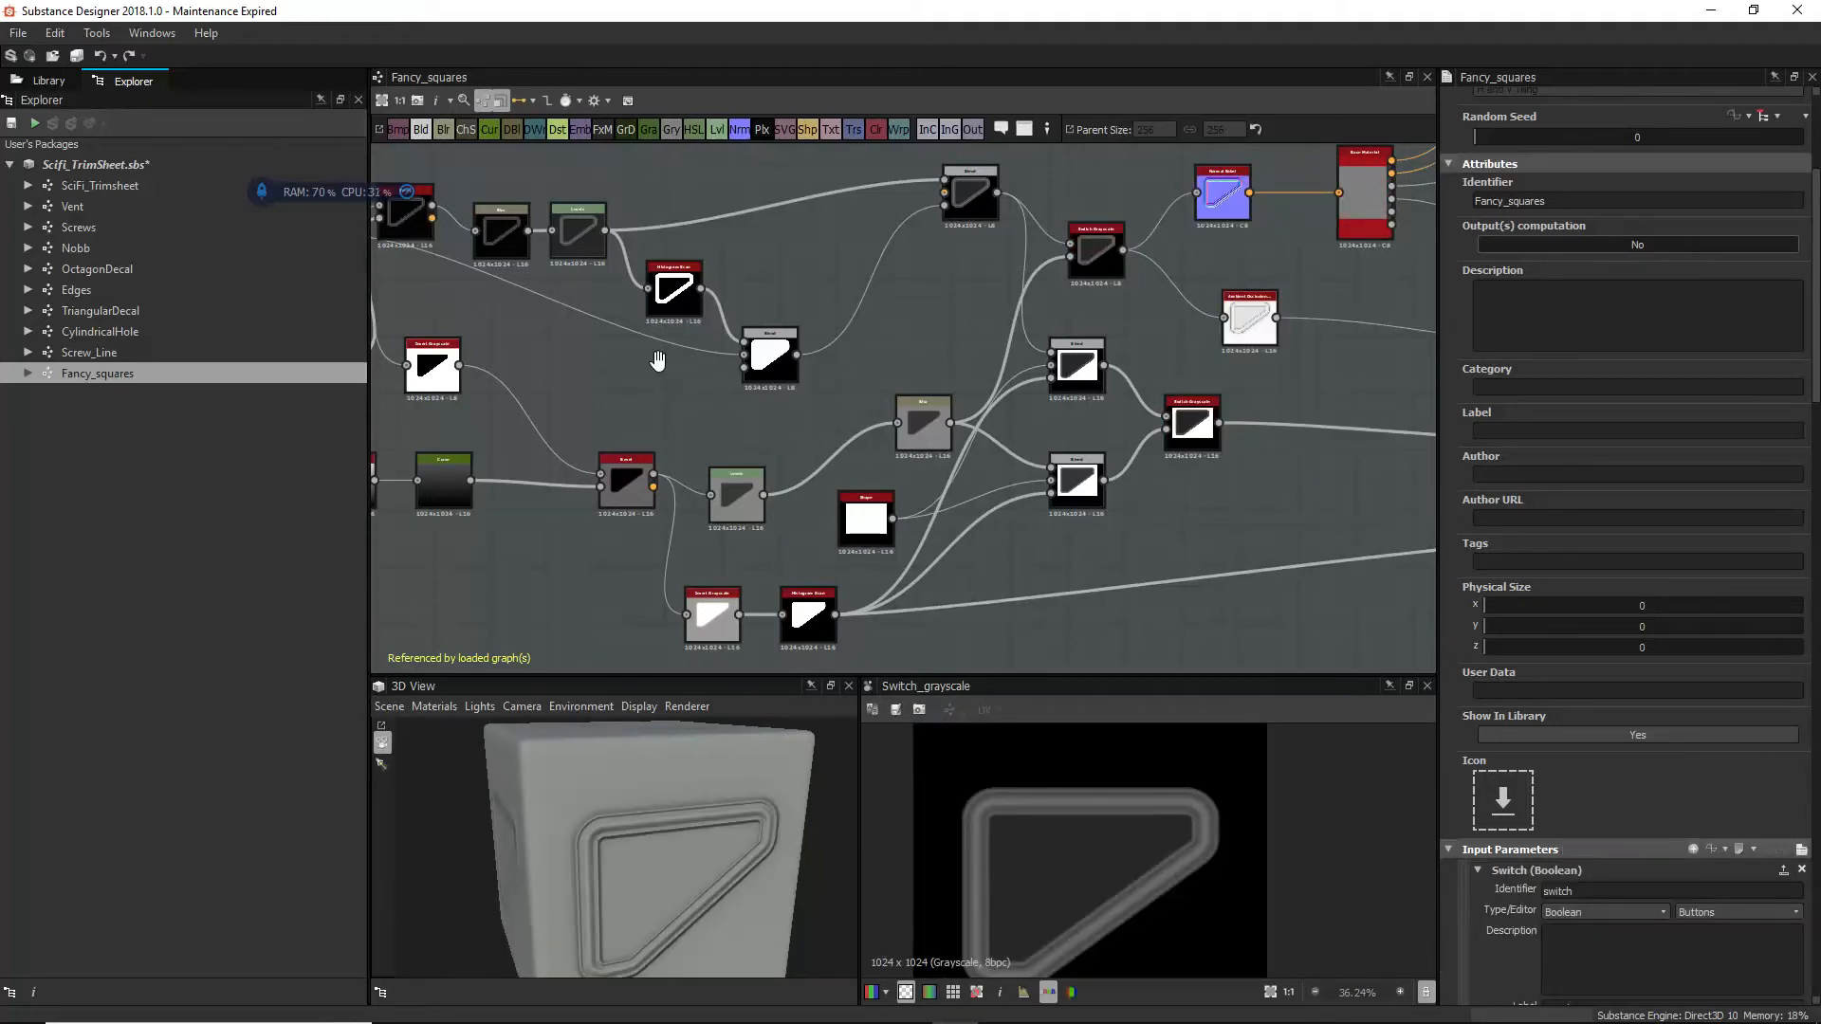
Step: Move the Invert Grayscale node slightly away from the Curve node and select the Transformation 2D node feeding it
middle_click_drag(658, 362, 914, 434)
middle_click_drag(844, 511, 881, 451)
left_click_drag(740, 401, 785, 389)
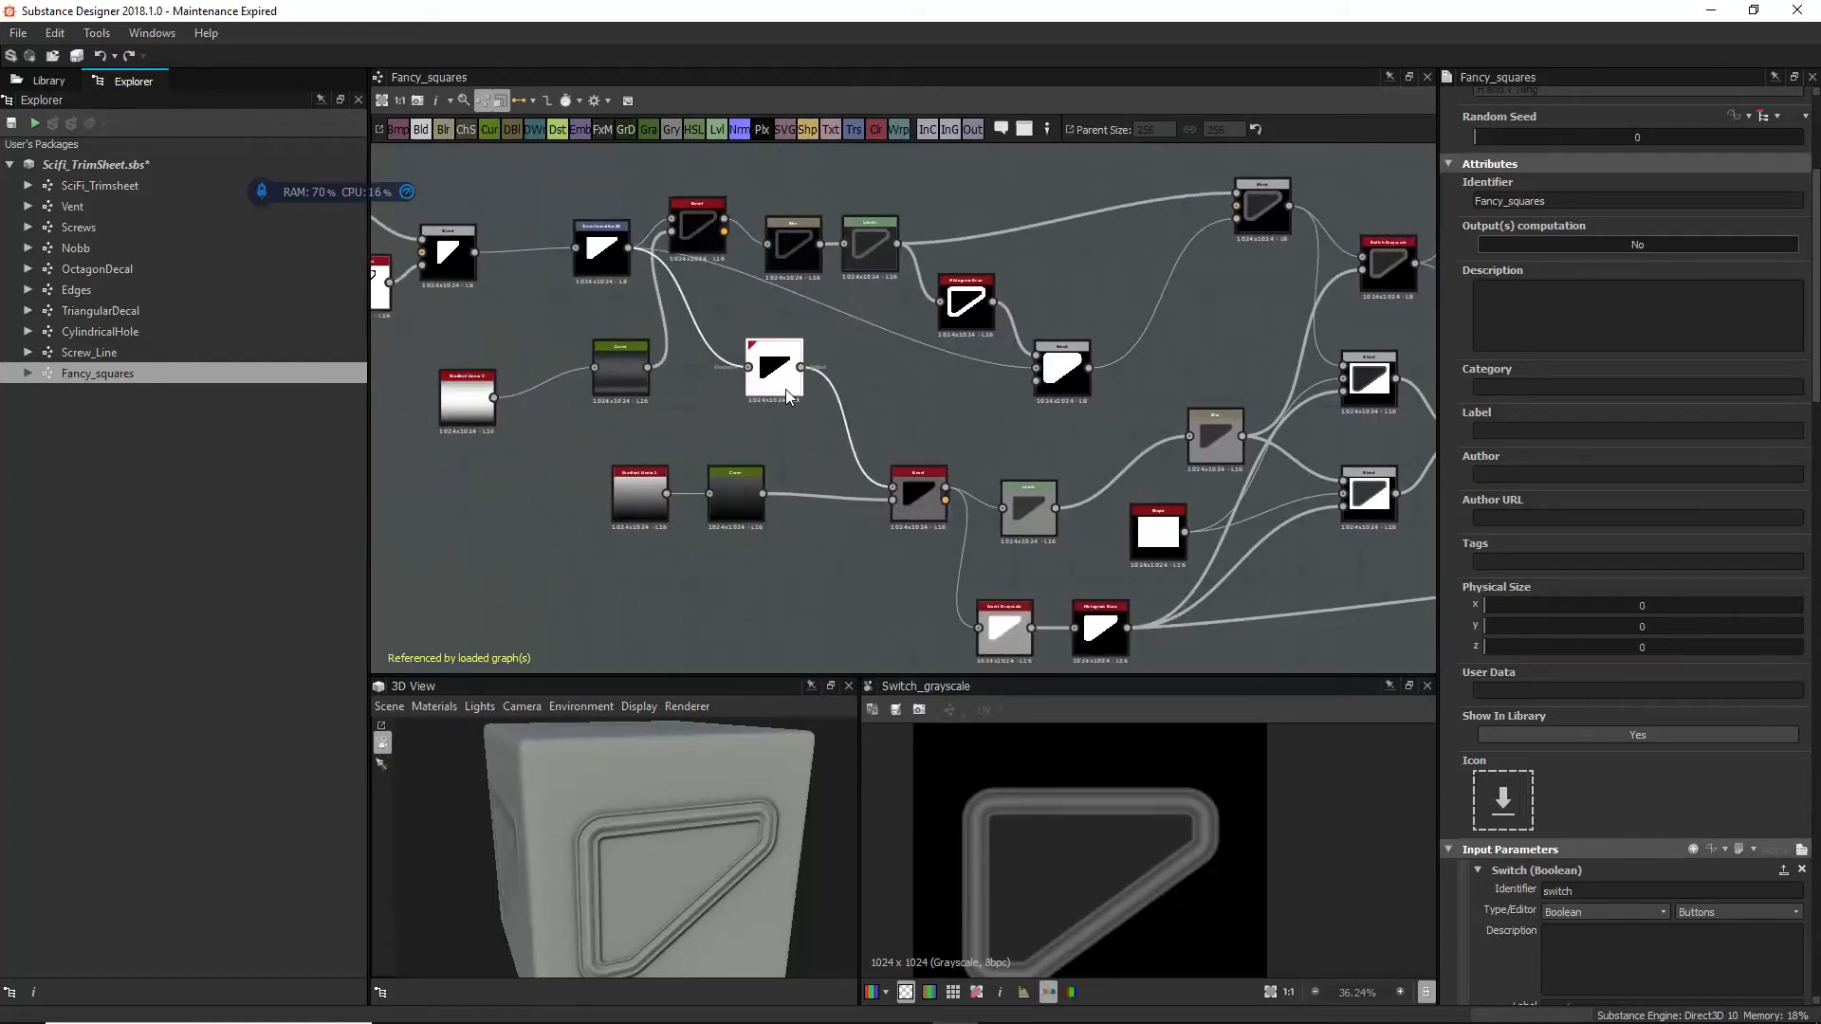
left_click(602, 251)
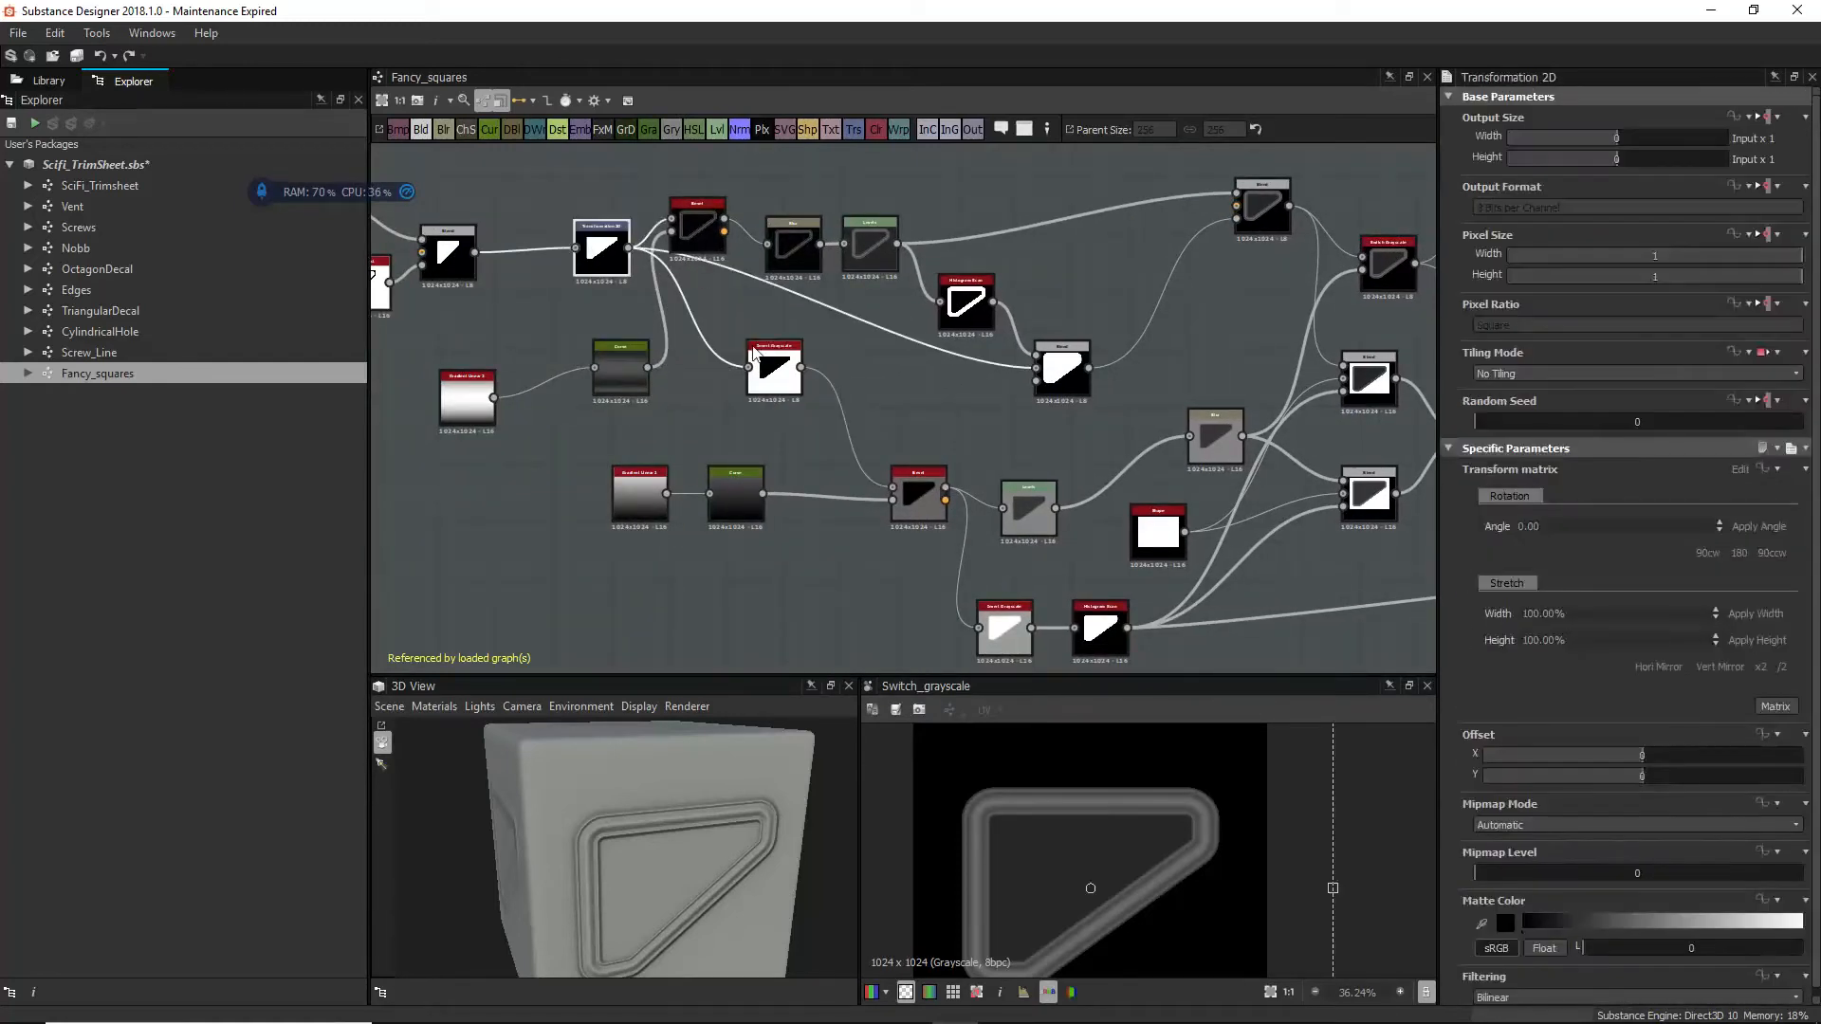
Step: Preview the lower branch's Bevel, the Invert Grayscale feeding it, and the Levels and Invert Grayscale nodes that follow it
left_click(748, 499)
double_click(937, 487)
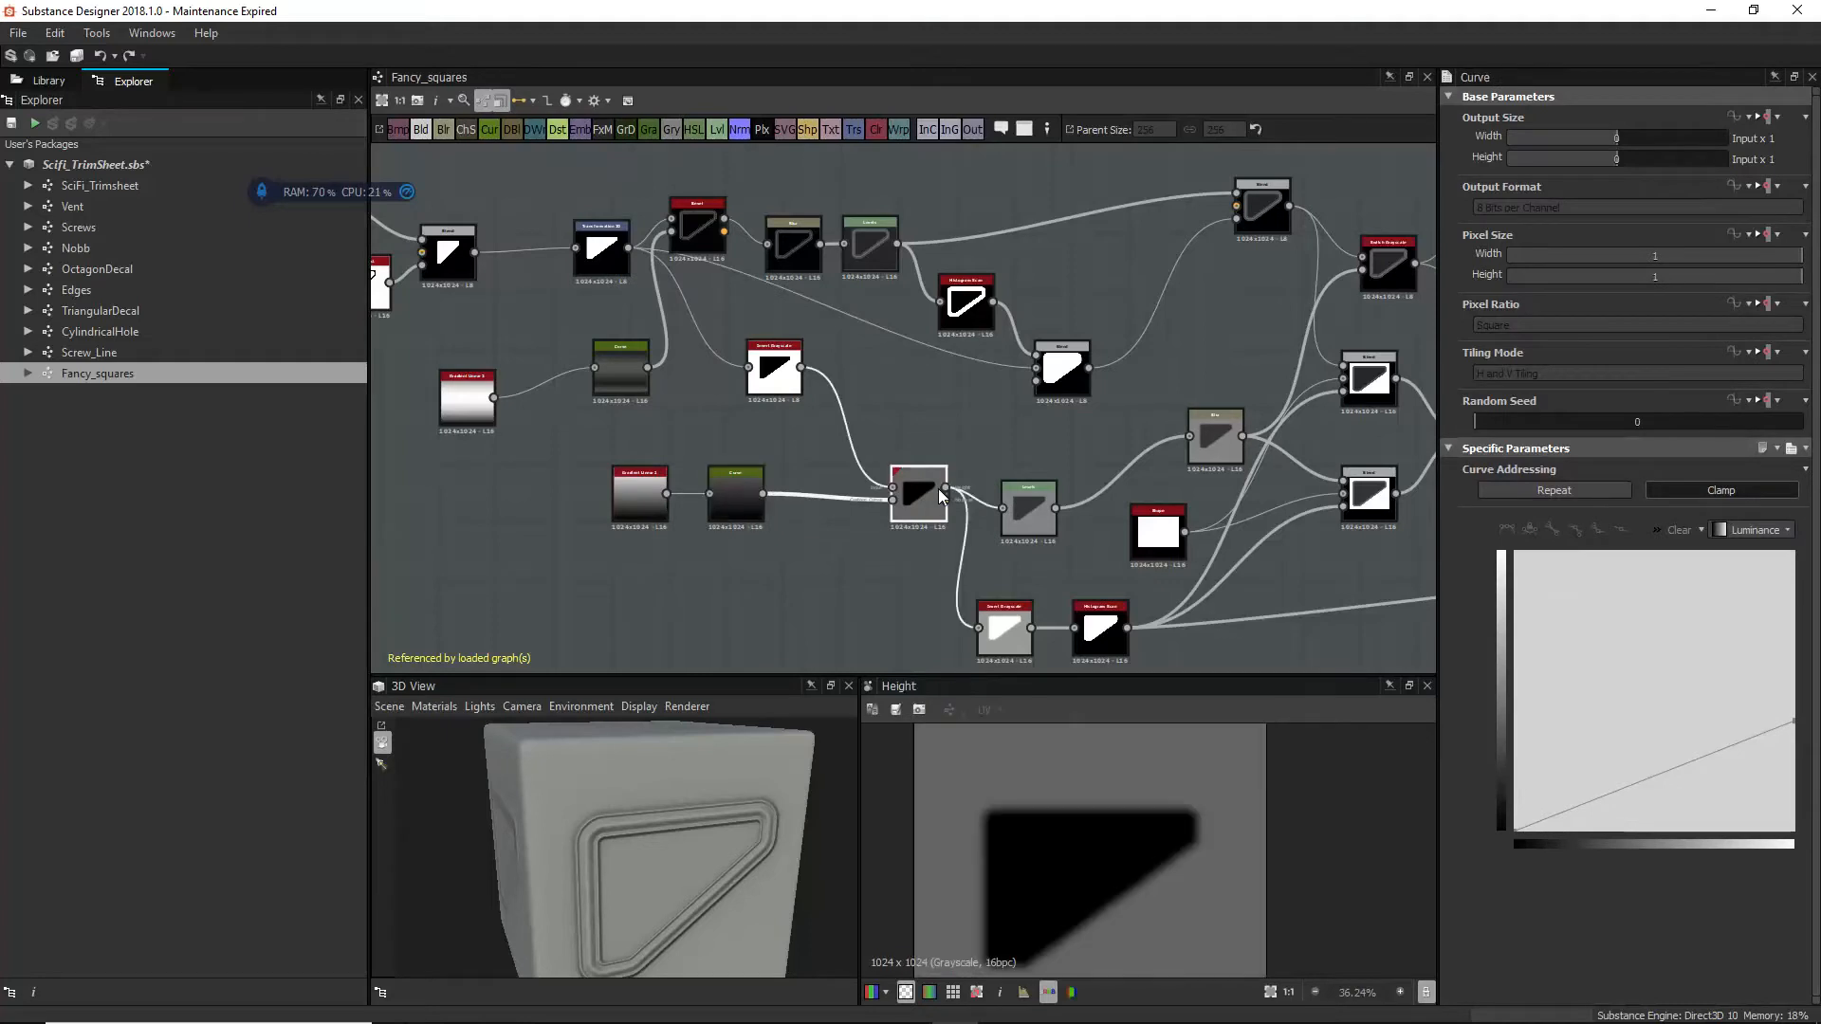
double_click(756, 379)
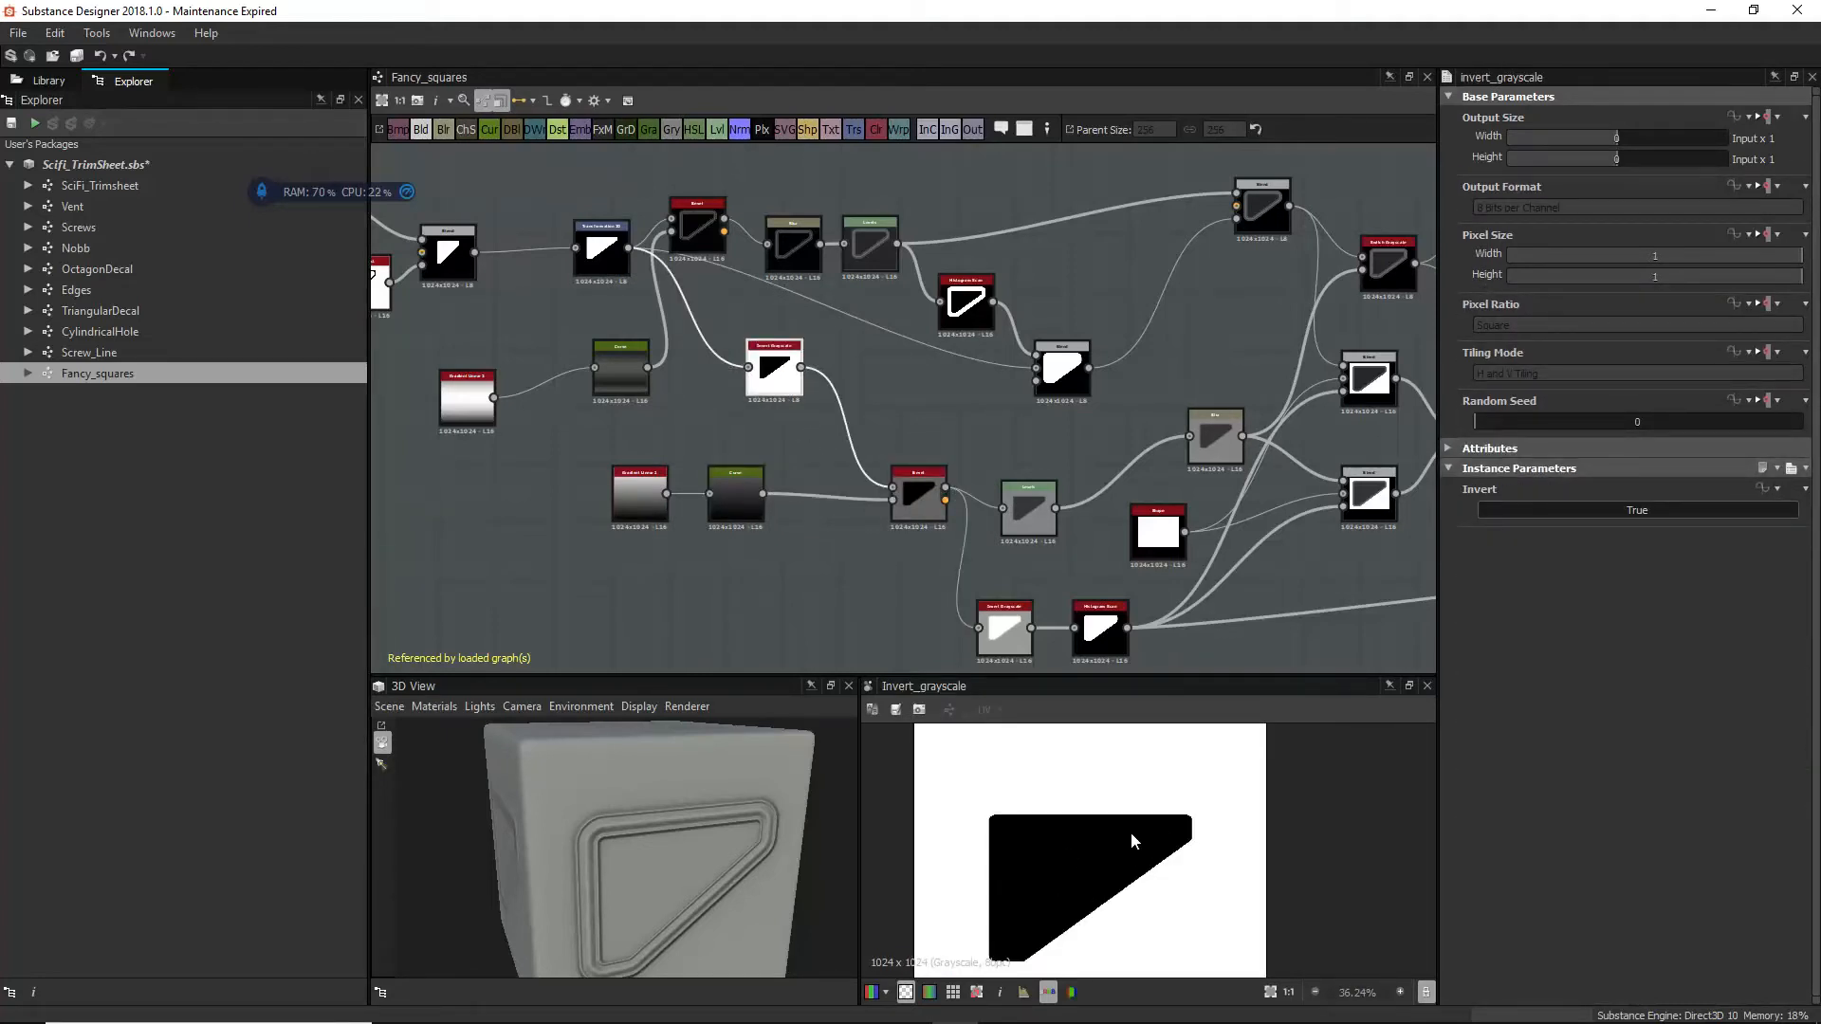
double_click(1022, 523)
middle_click_drag(1069, 565, 965, 452)
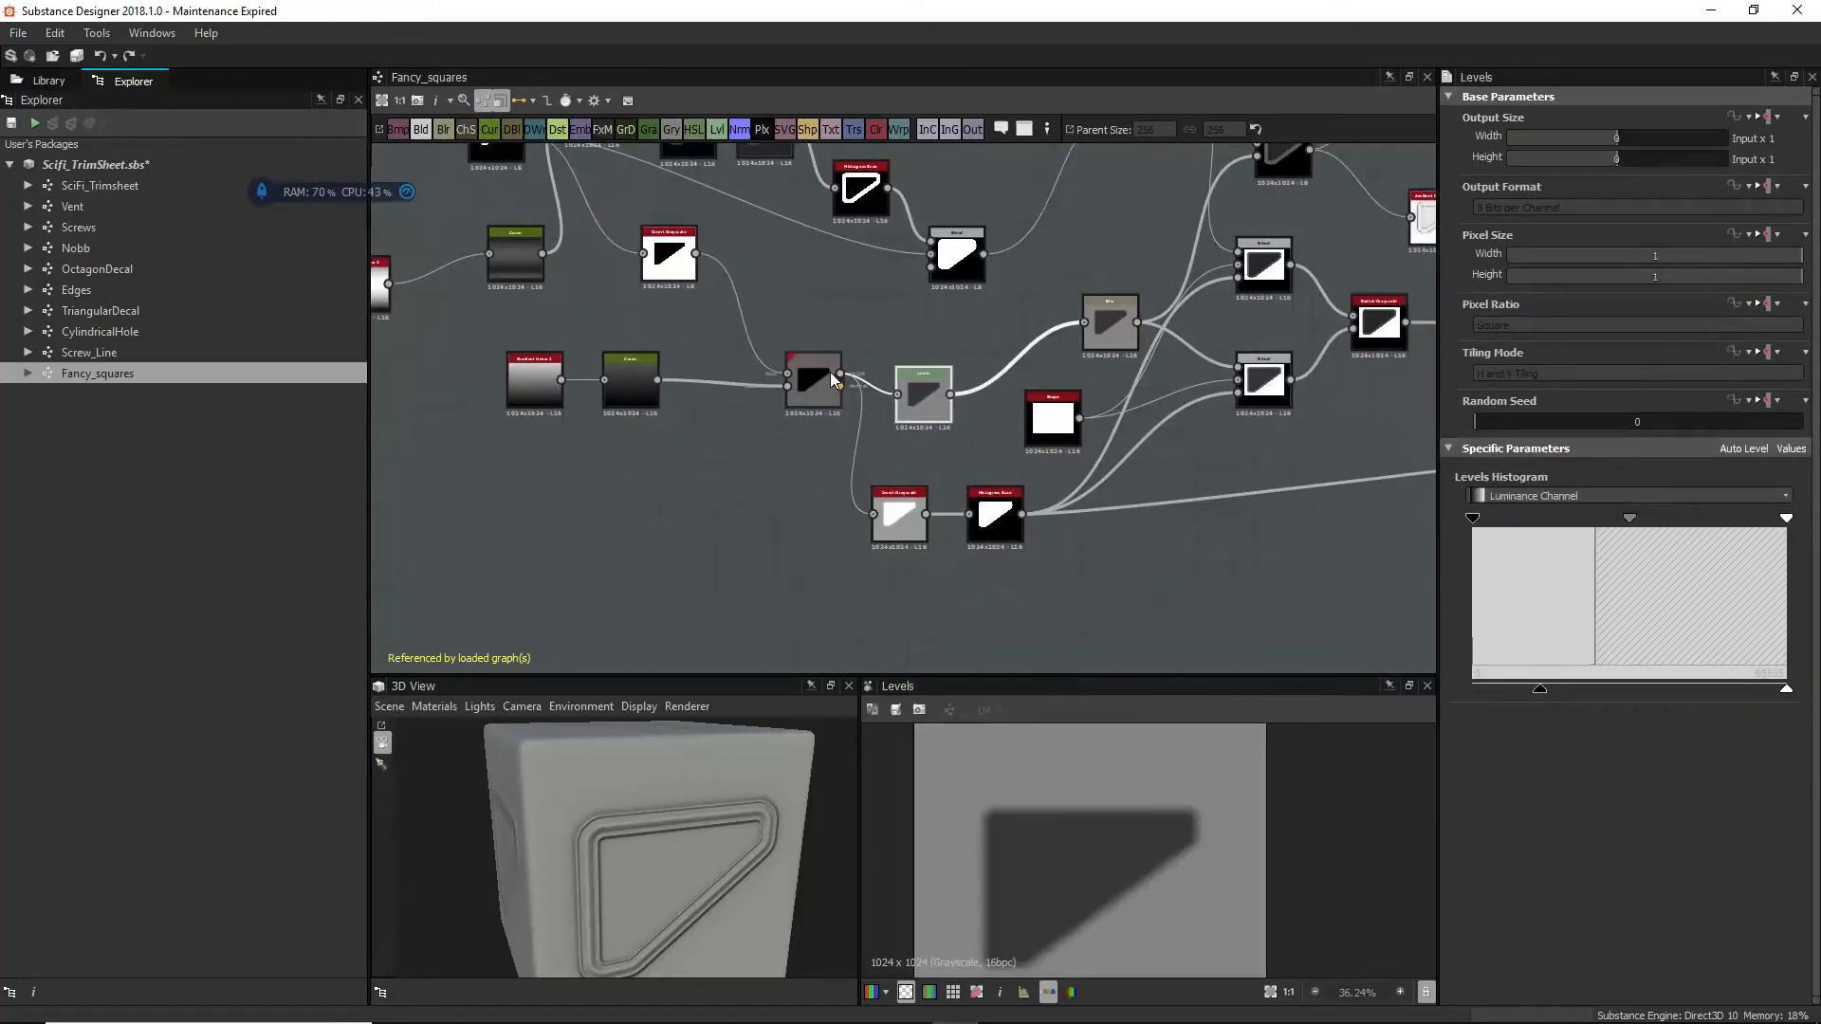
double_click(890, 516)
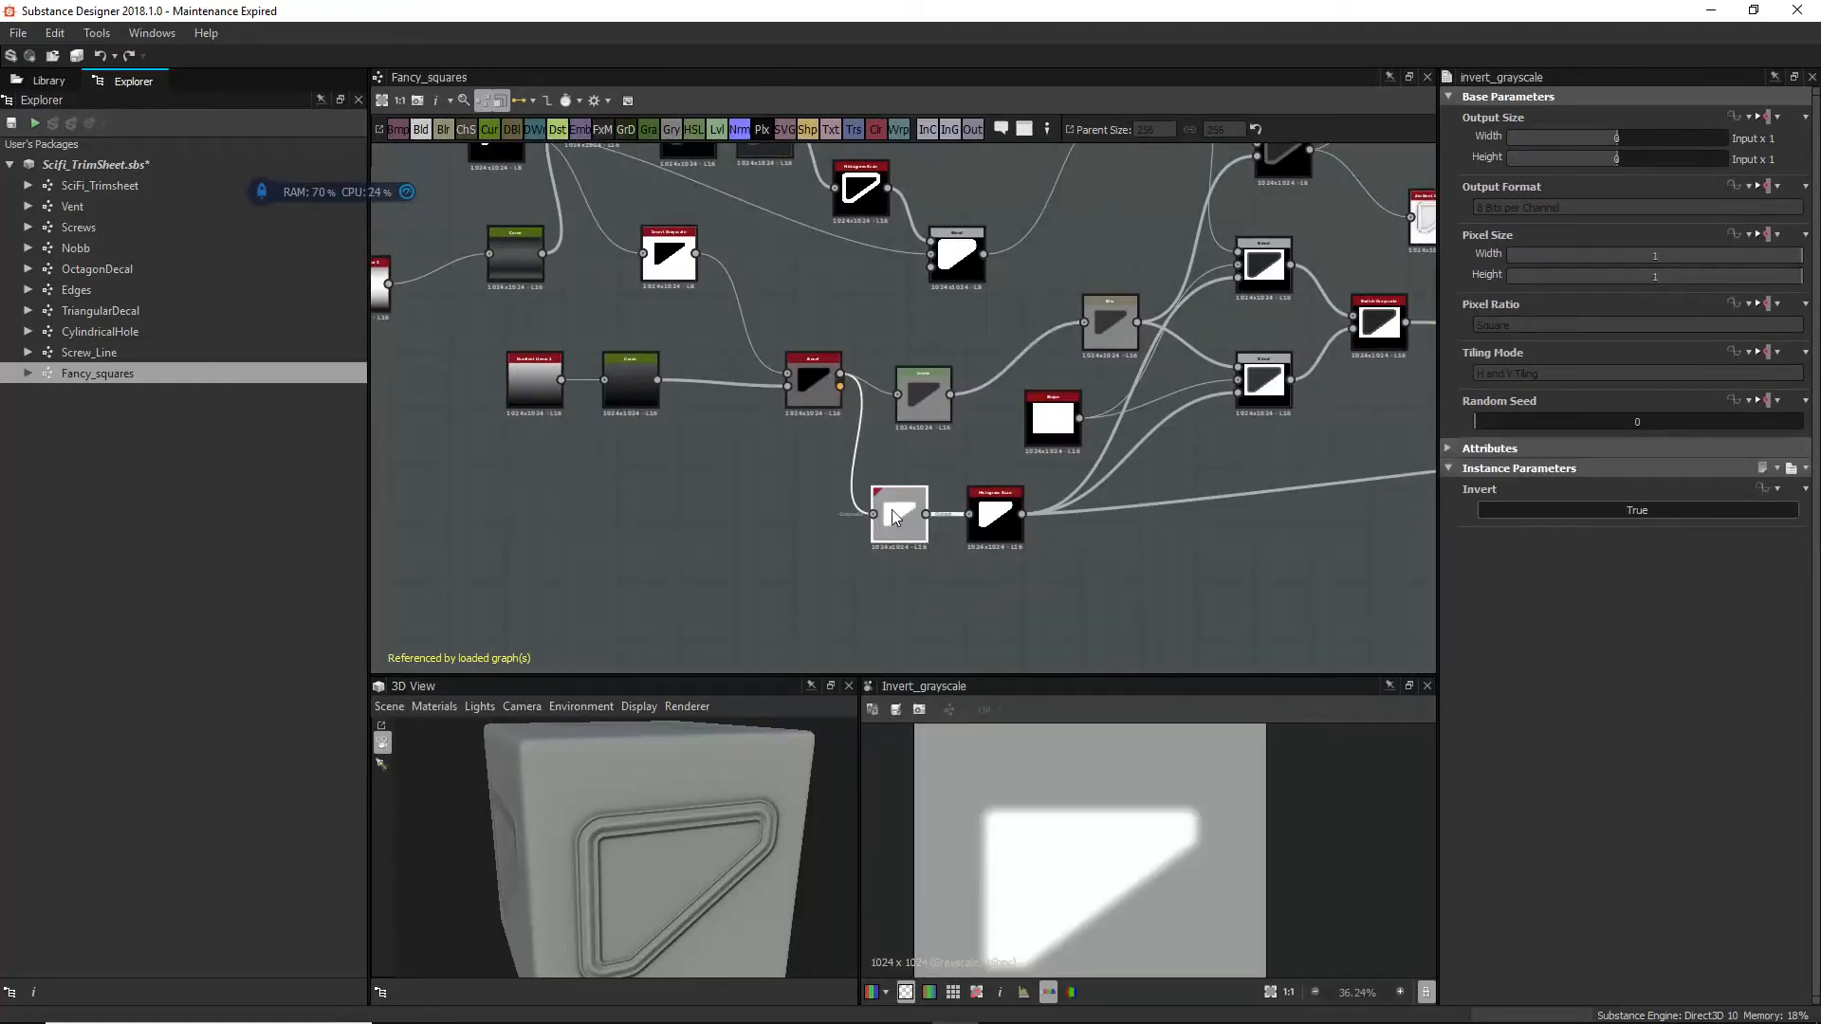
Step: Move the Histogram Scan node farther from the lower Invert Grayscale node to space out the branch
left_click_drag(996, 517, 1083, 510)
middle_click_drag(1123, 512, 578, 545)
middle_click_drag(895, 505, 1031, 512)
left_click_drag(652, 545, 662, 555)
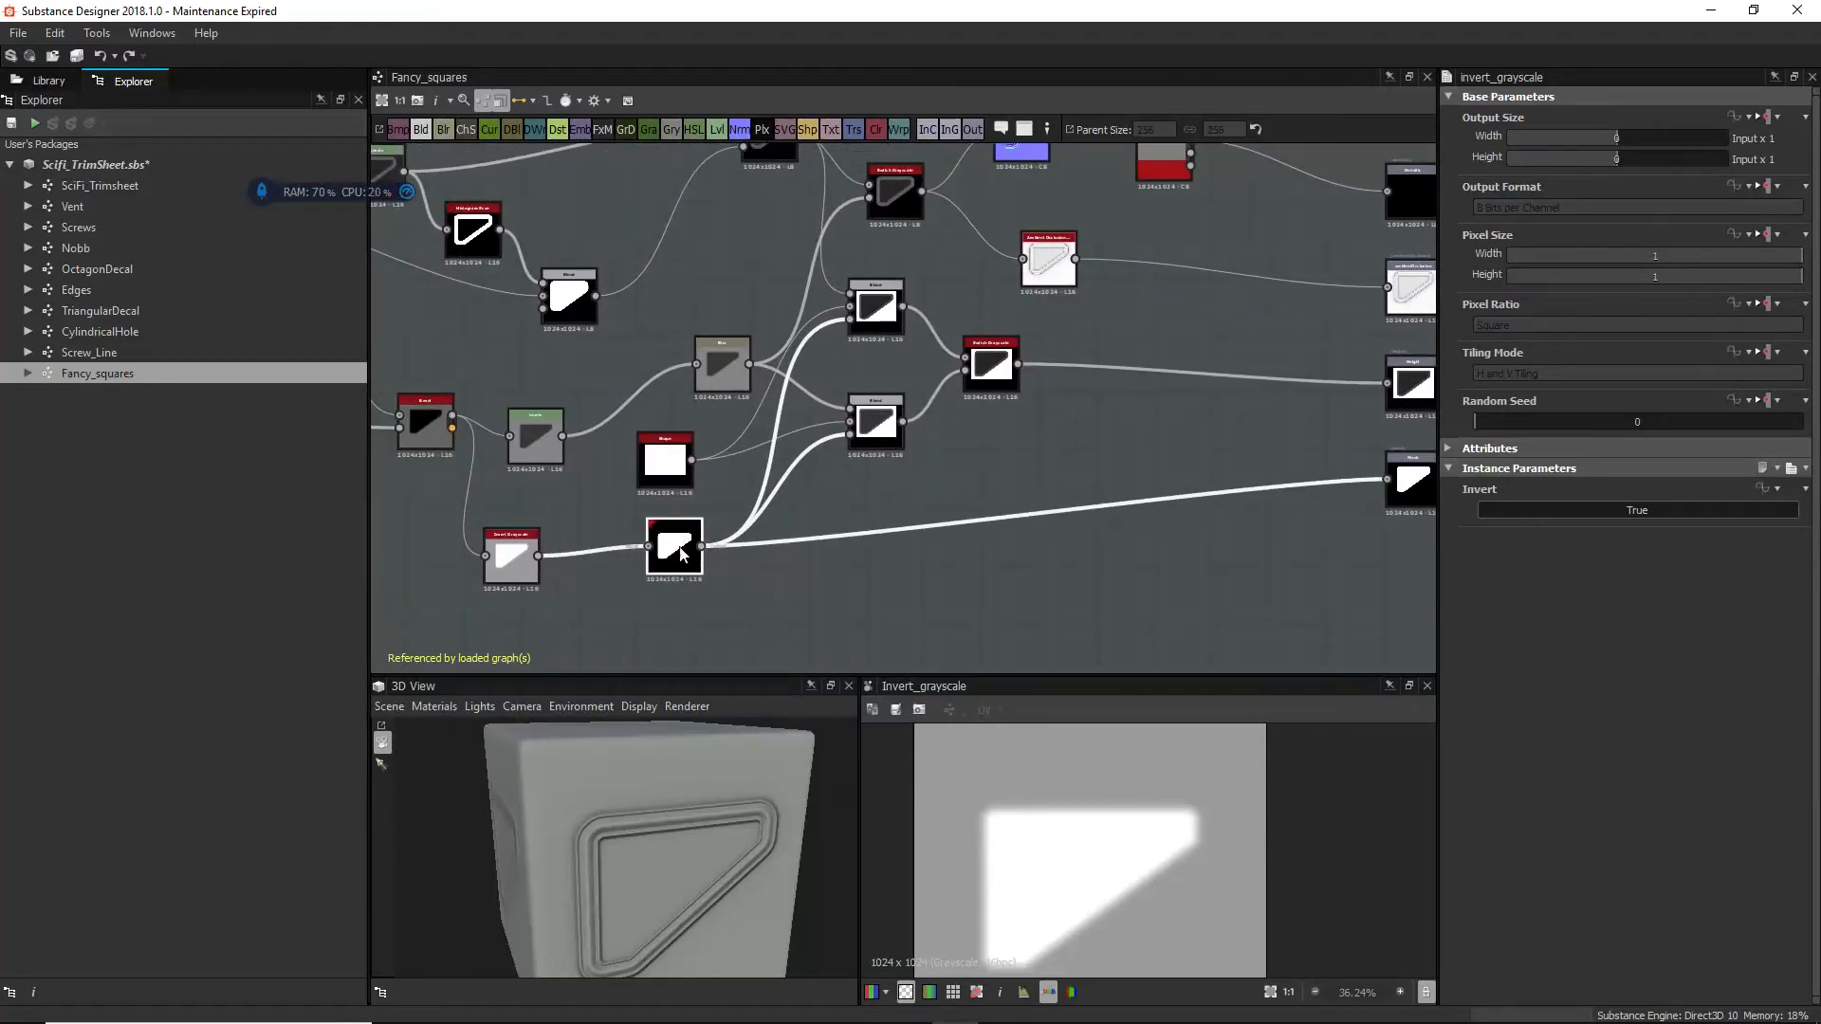
middle_click_drag(691, 510, 783, 538)
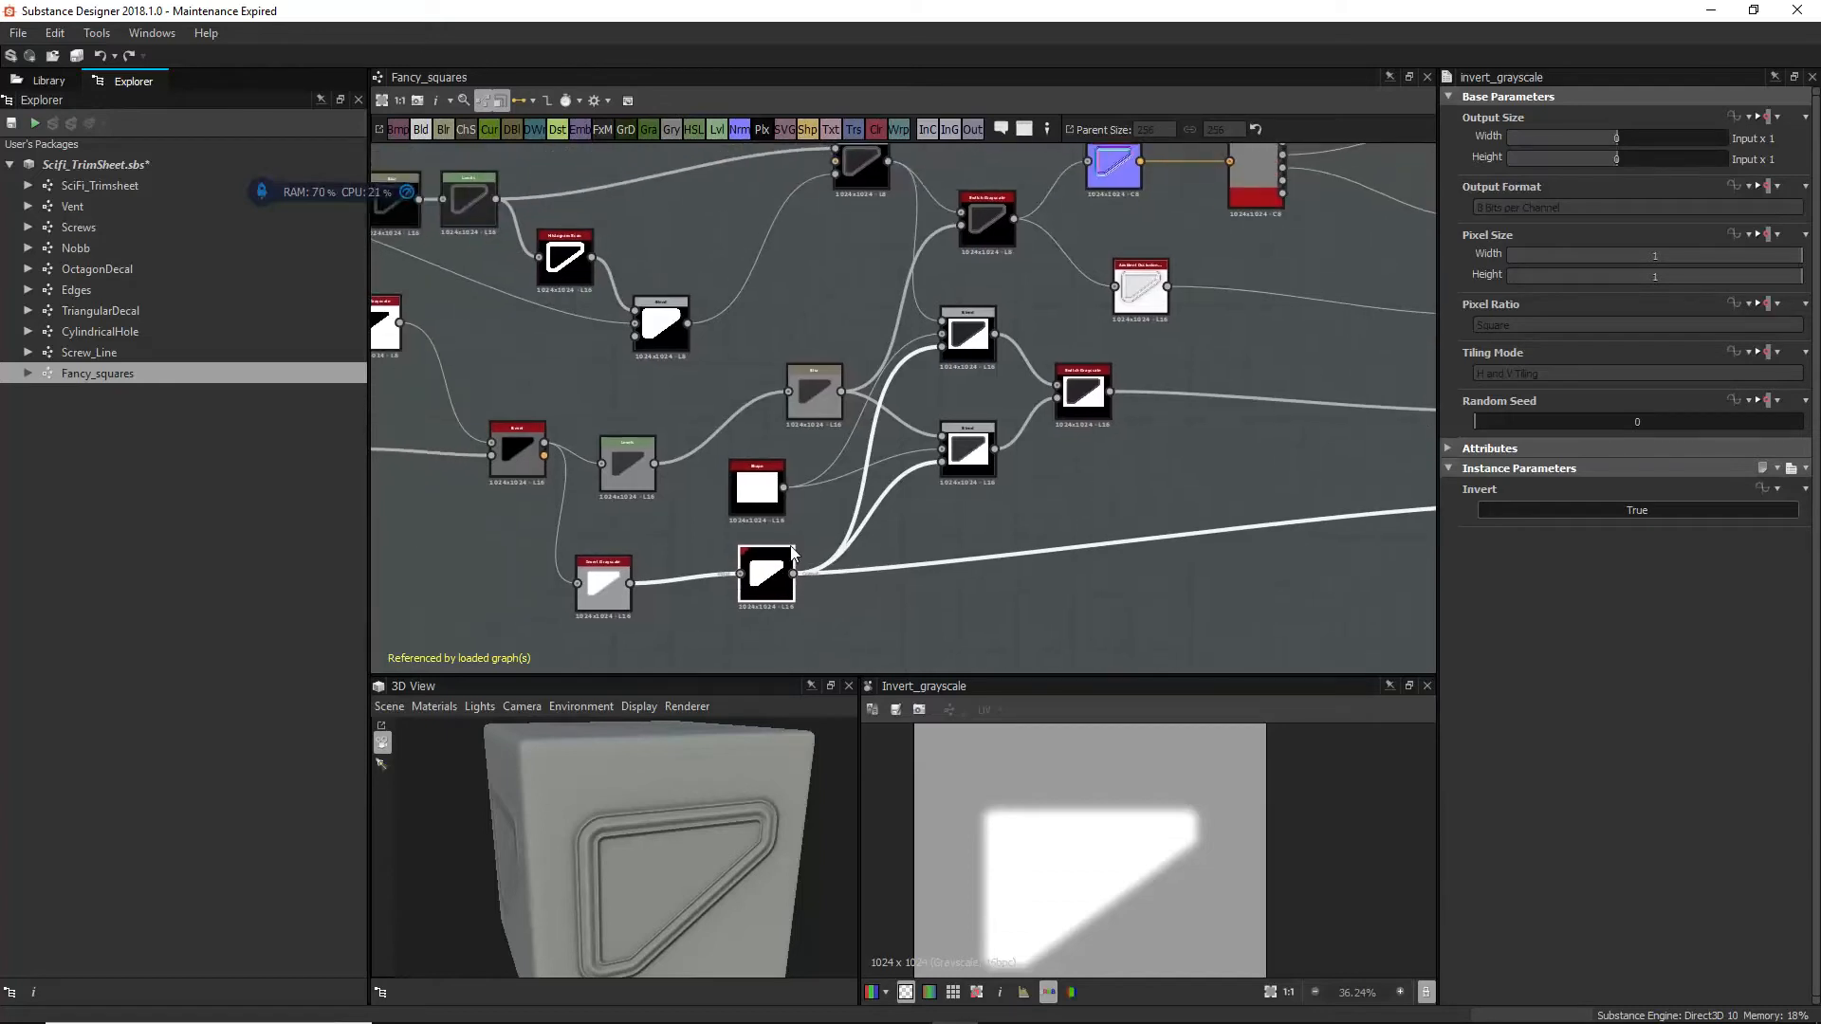
Step: Preview the Histogram Scan node and compare it with the lower Bevel and the inverted result feeding the scan
left_click(588, 588)
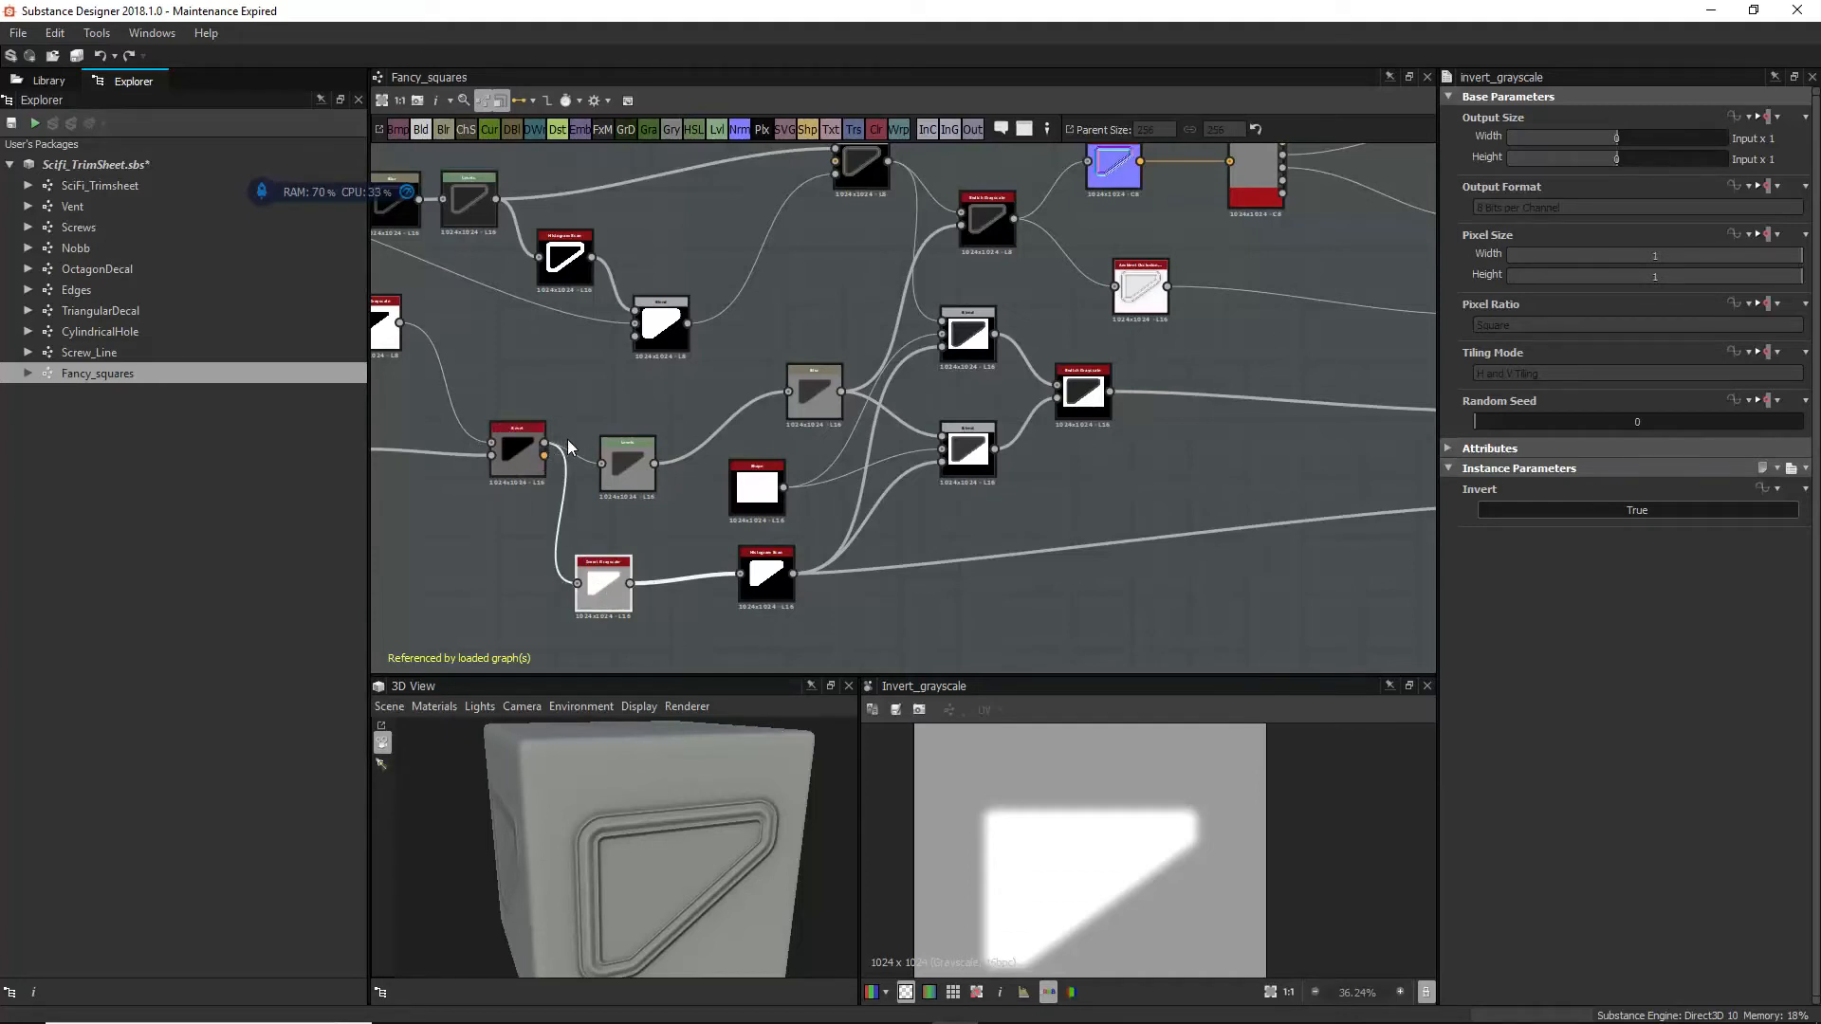
double_click(766, 575)
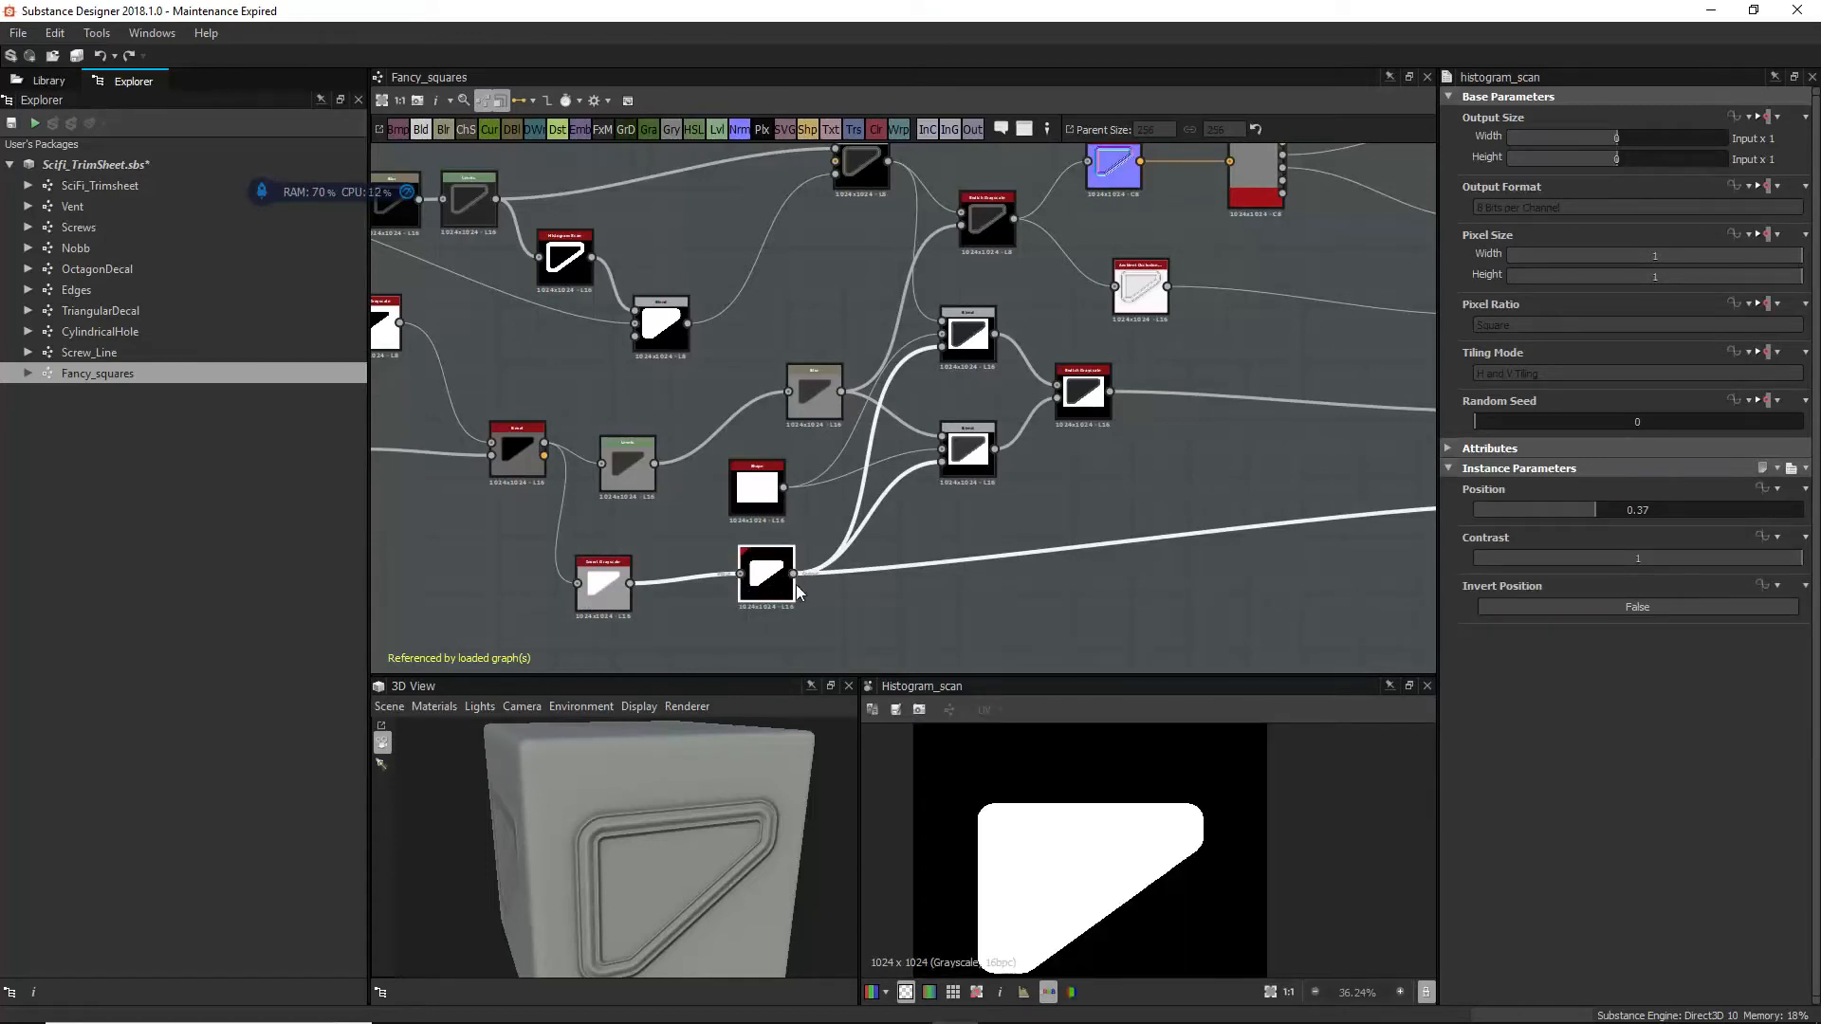
middle_click_drag(792, 563, 939, 545)
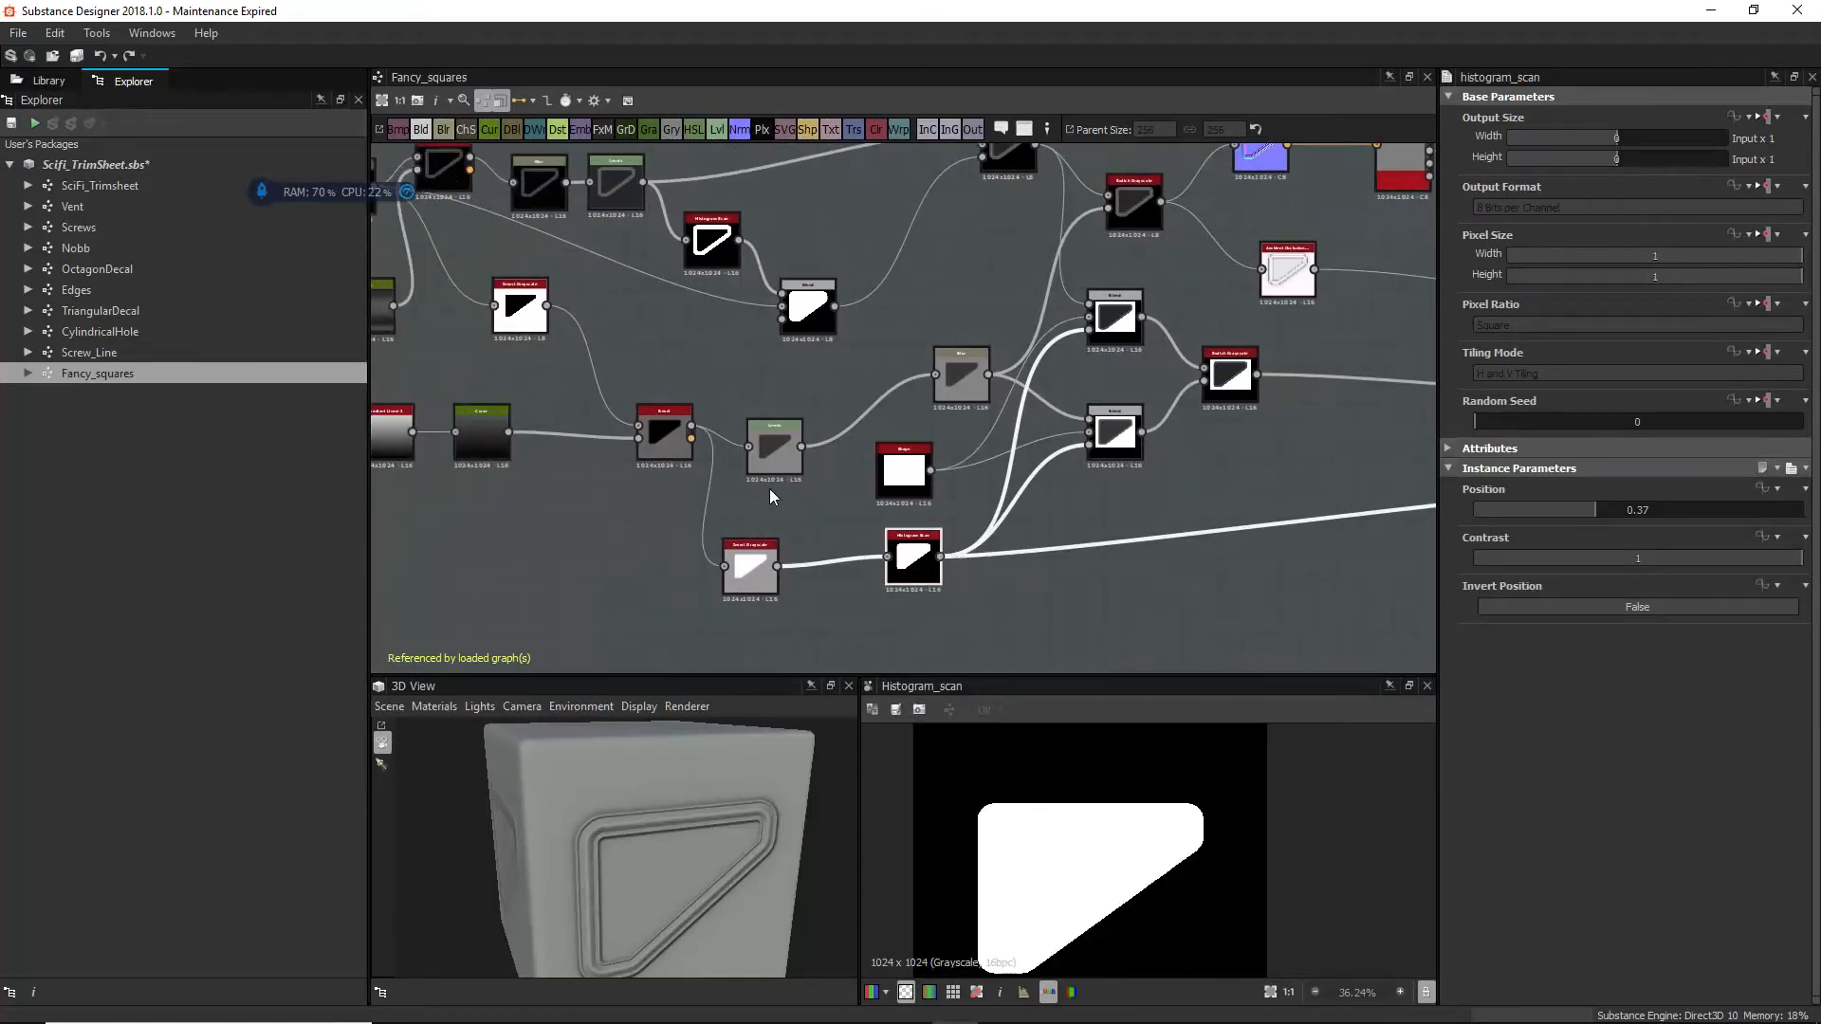
double_click(657, 429)
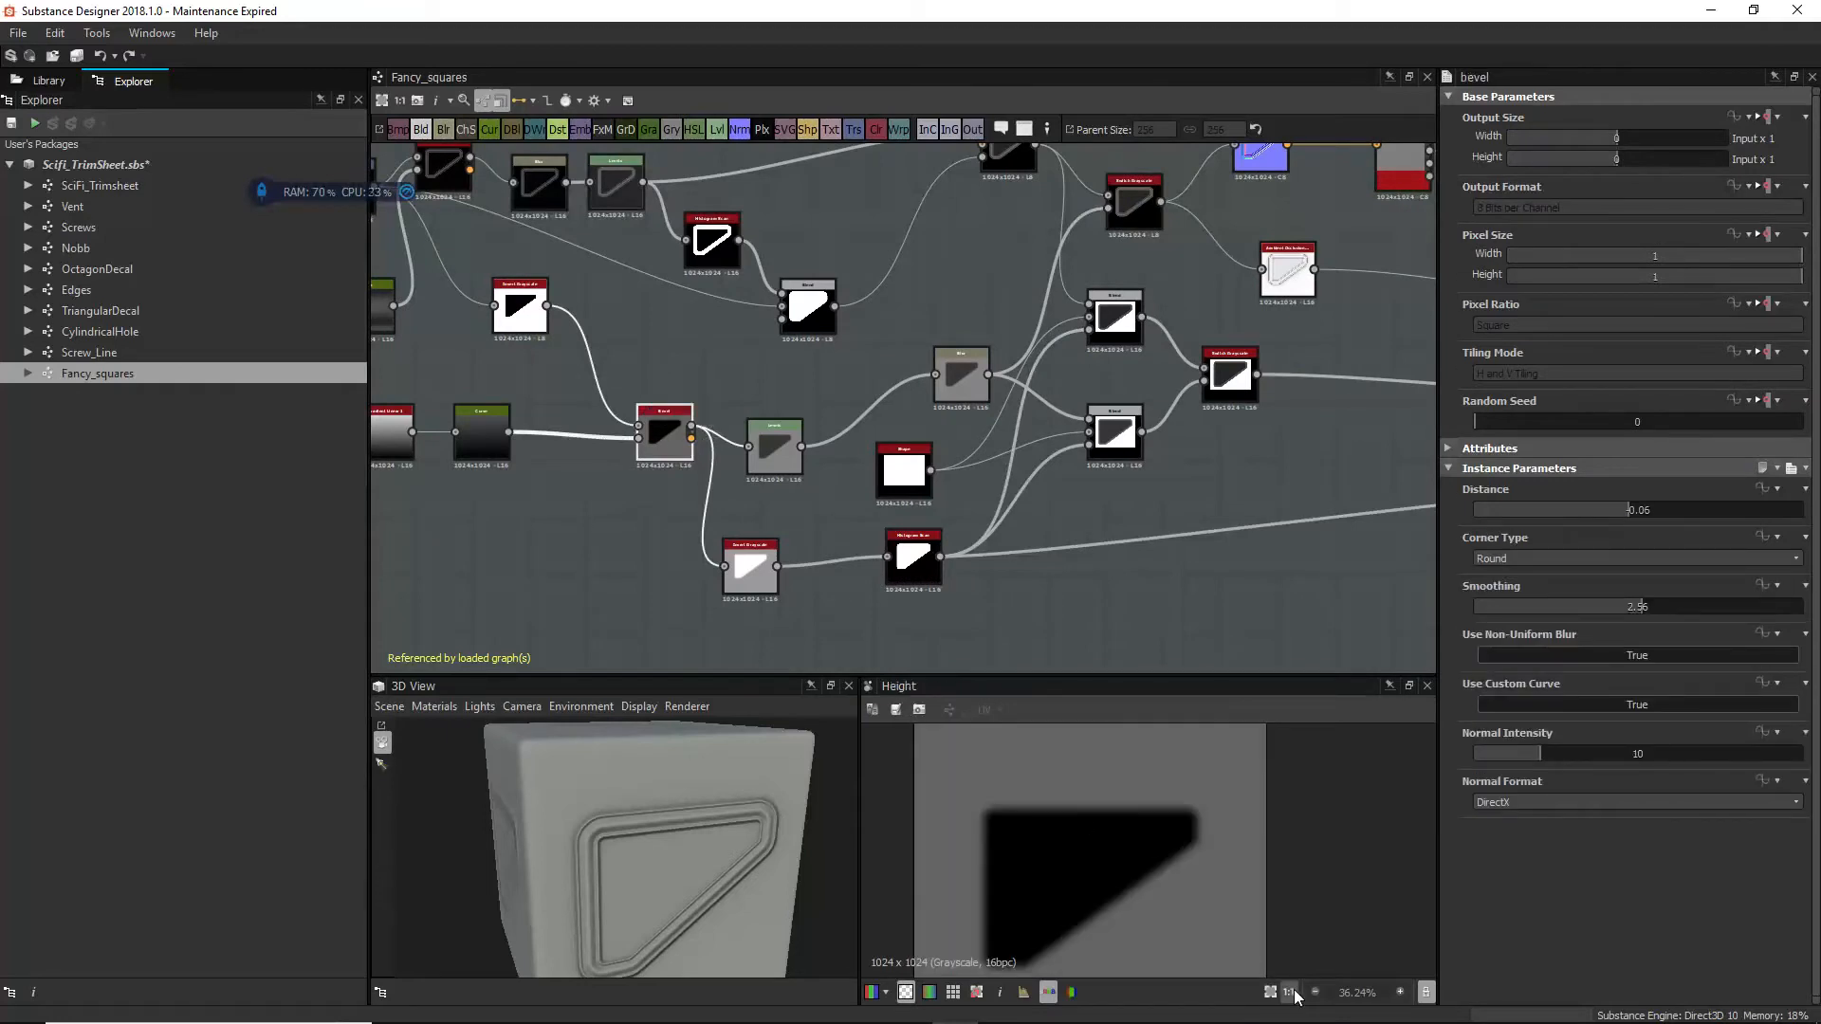
scroll(1033, 801, "up", 3)
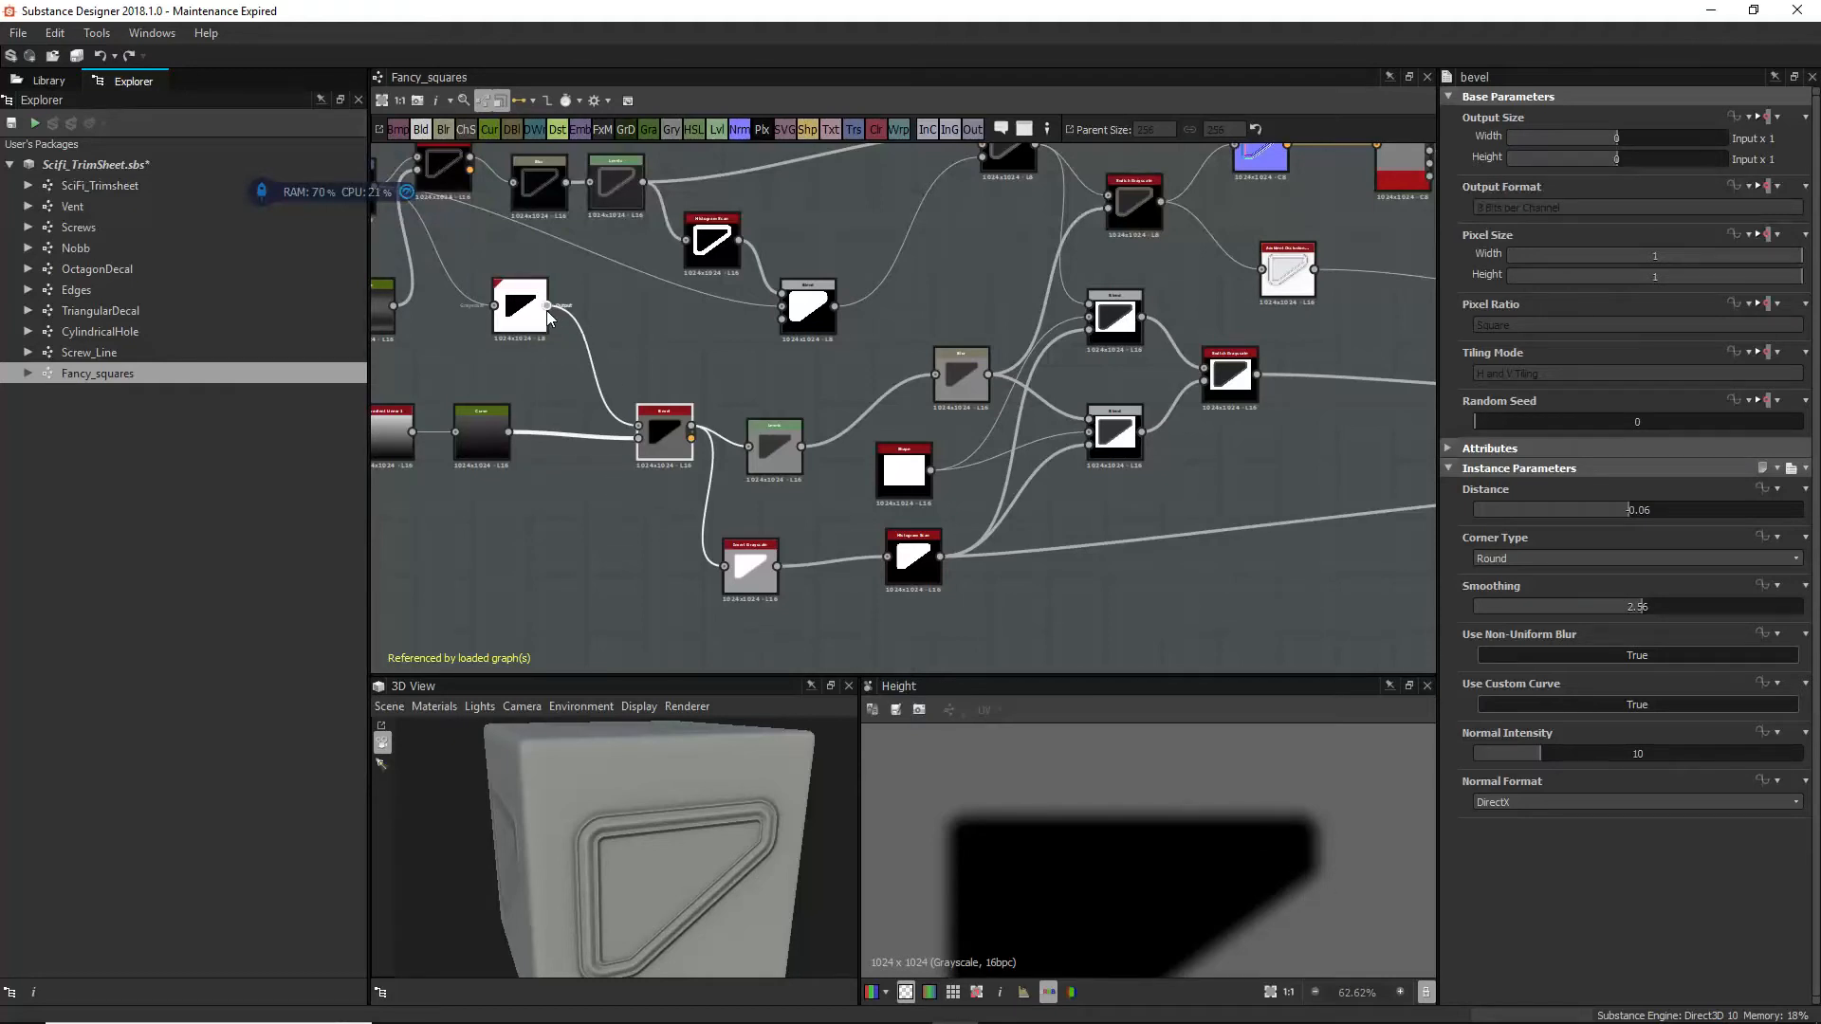
left_click(770, 596)
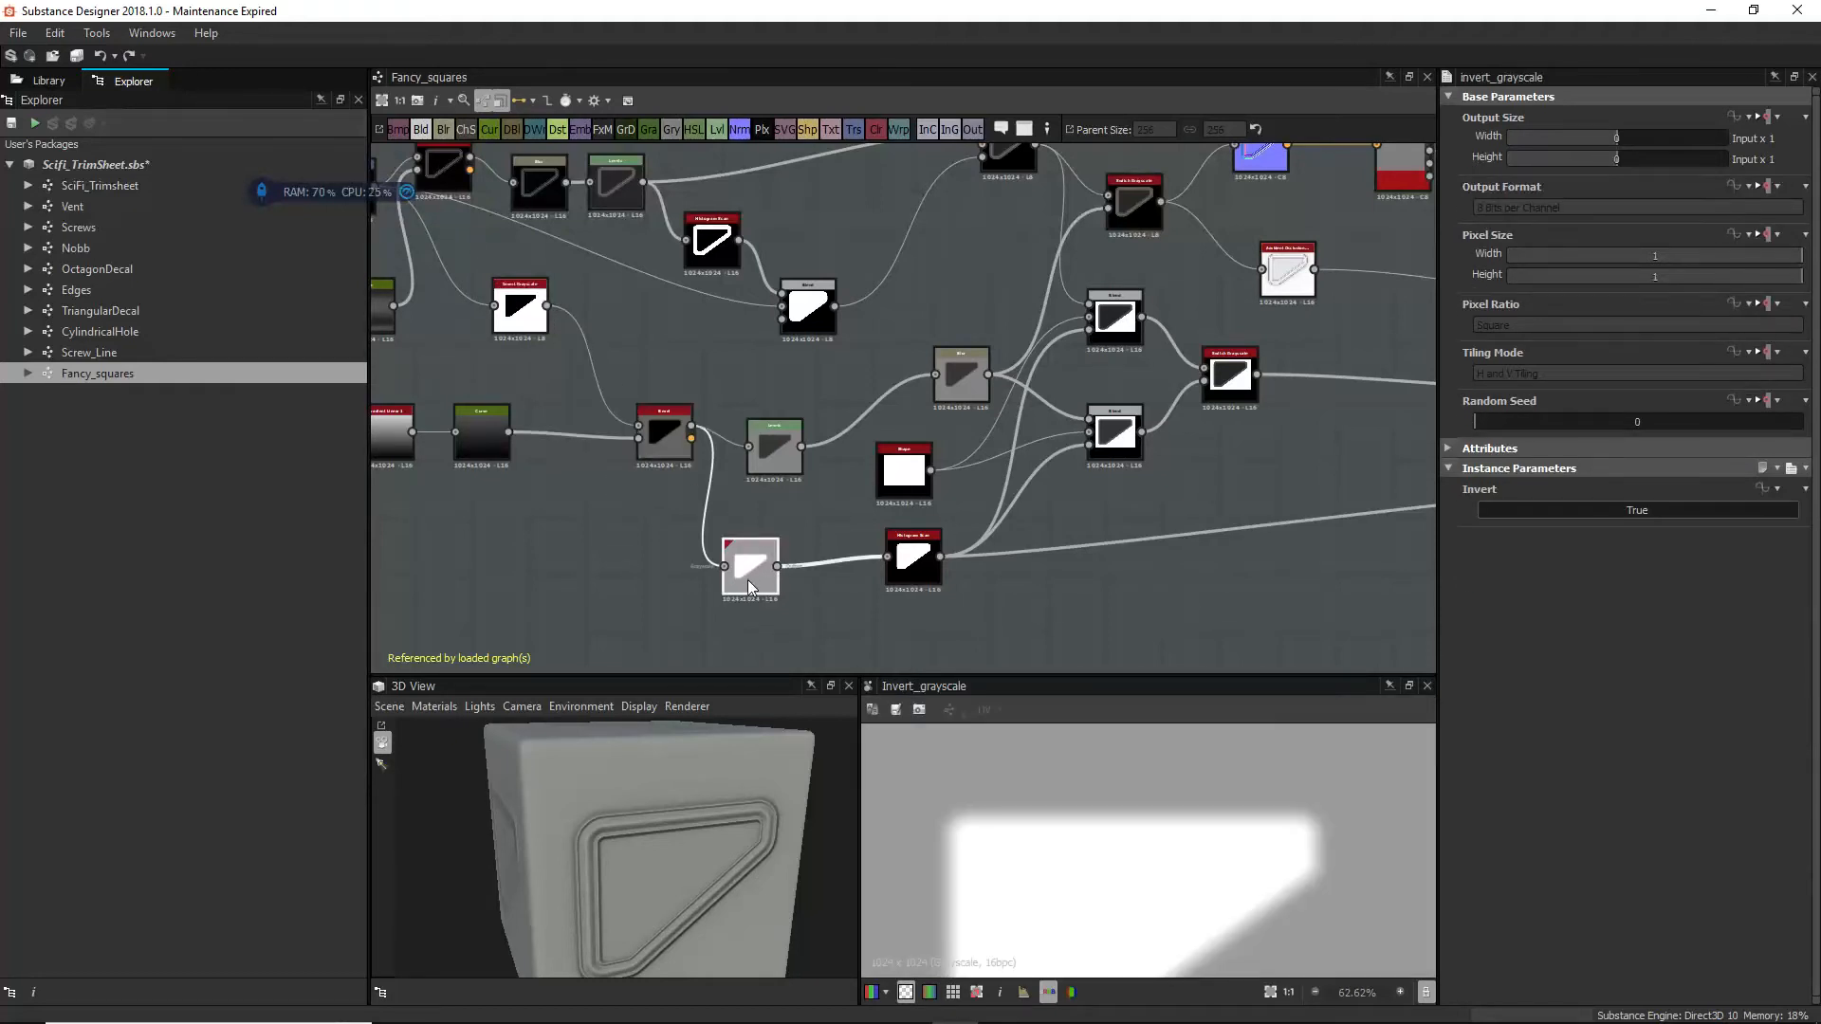
Step: Preview the square Shape node and the lower Blend node that combines it with the blurred bevel
double_click(904, 472)
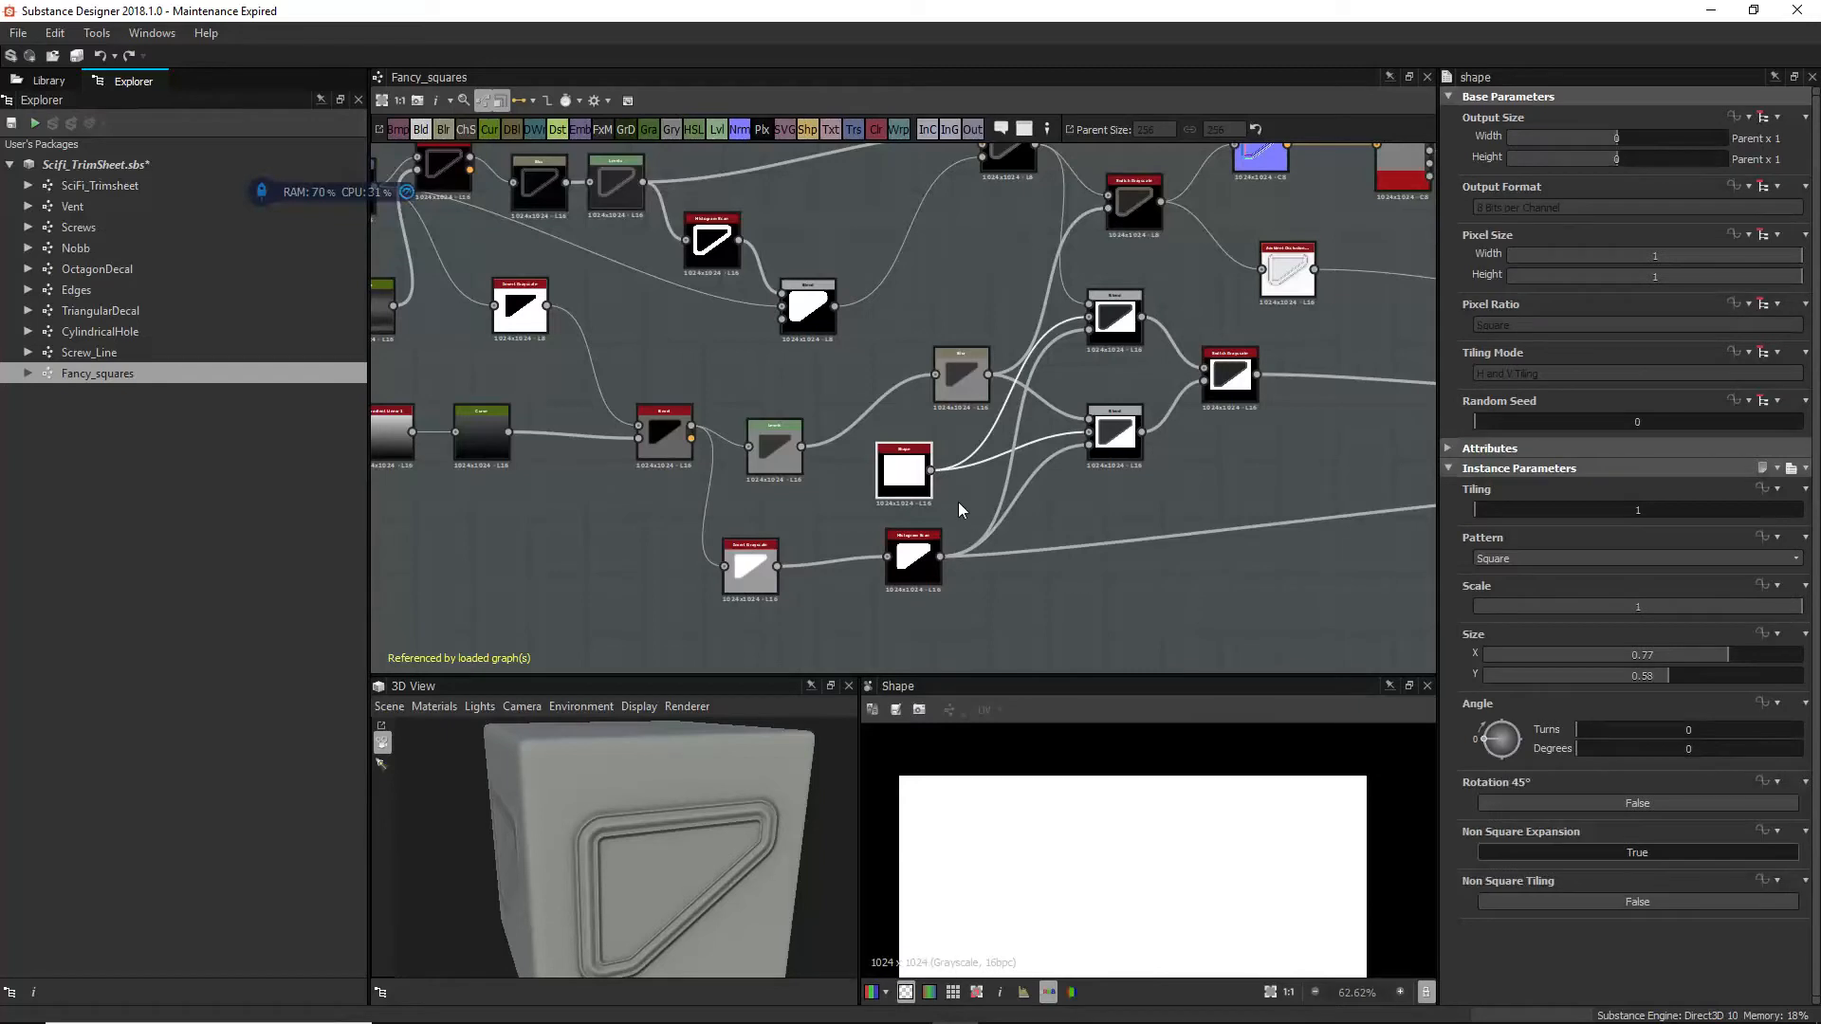
scroll(939, 475, "up", 3)
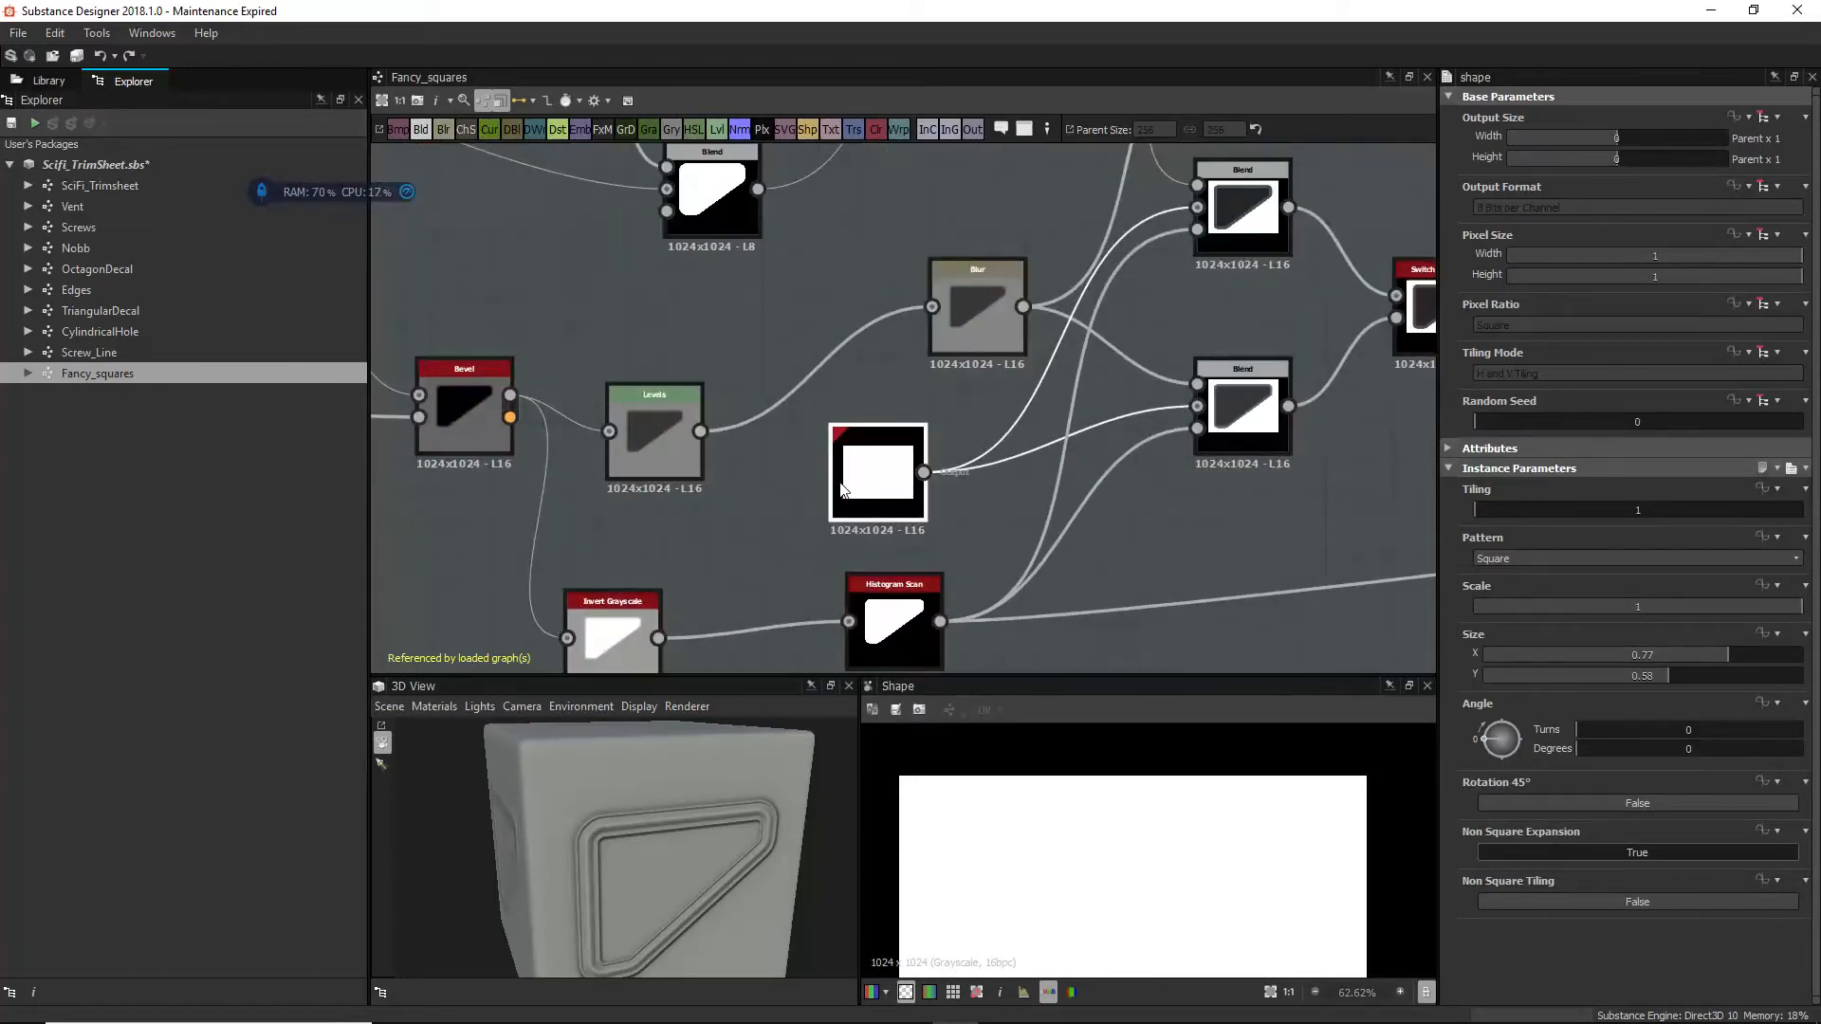
middle_click_drag(1097, 481, 1003, 521)
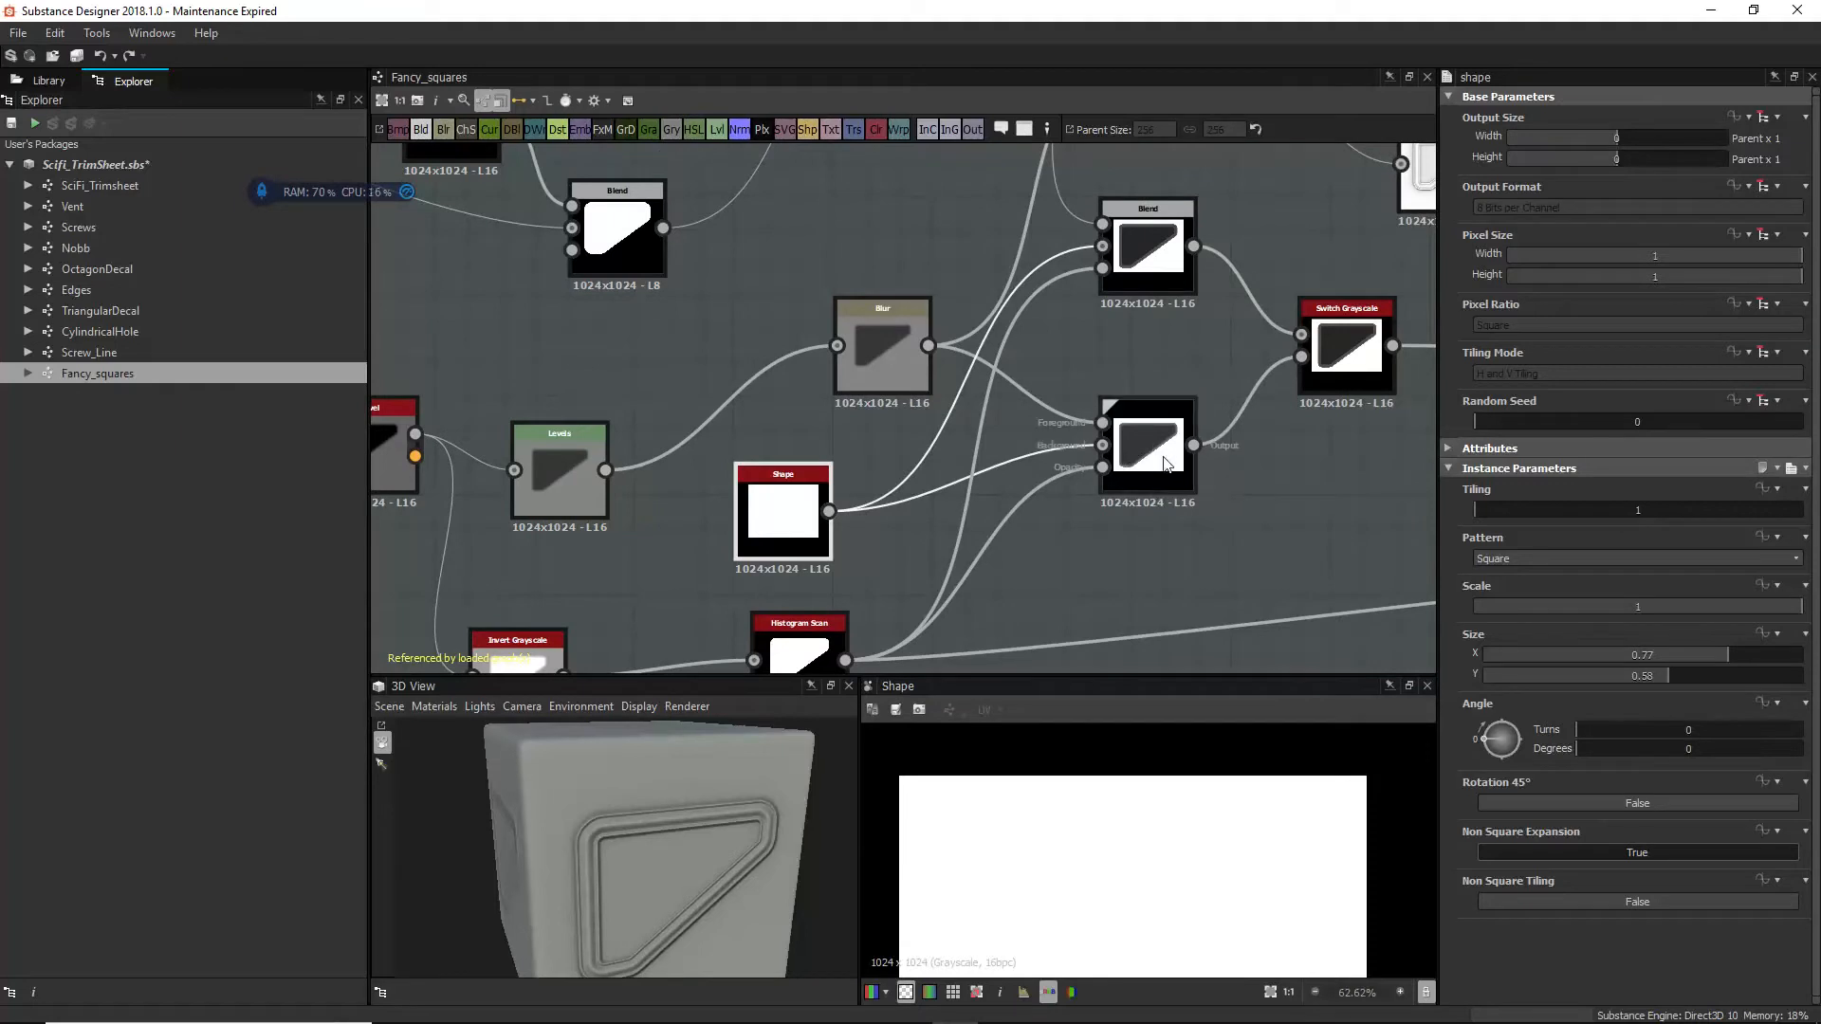
left_click(1166, 463)
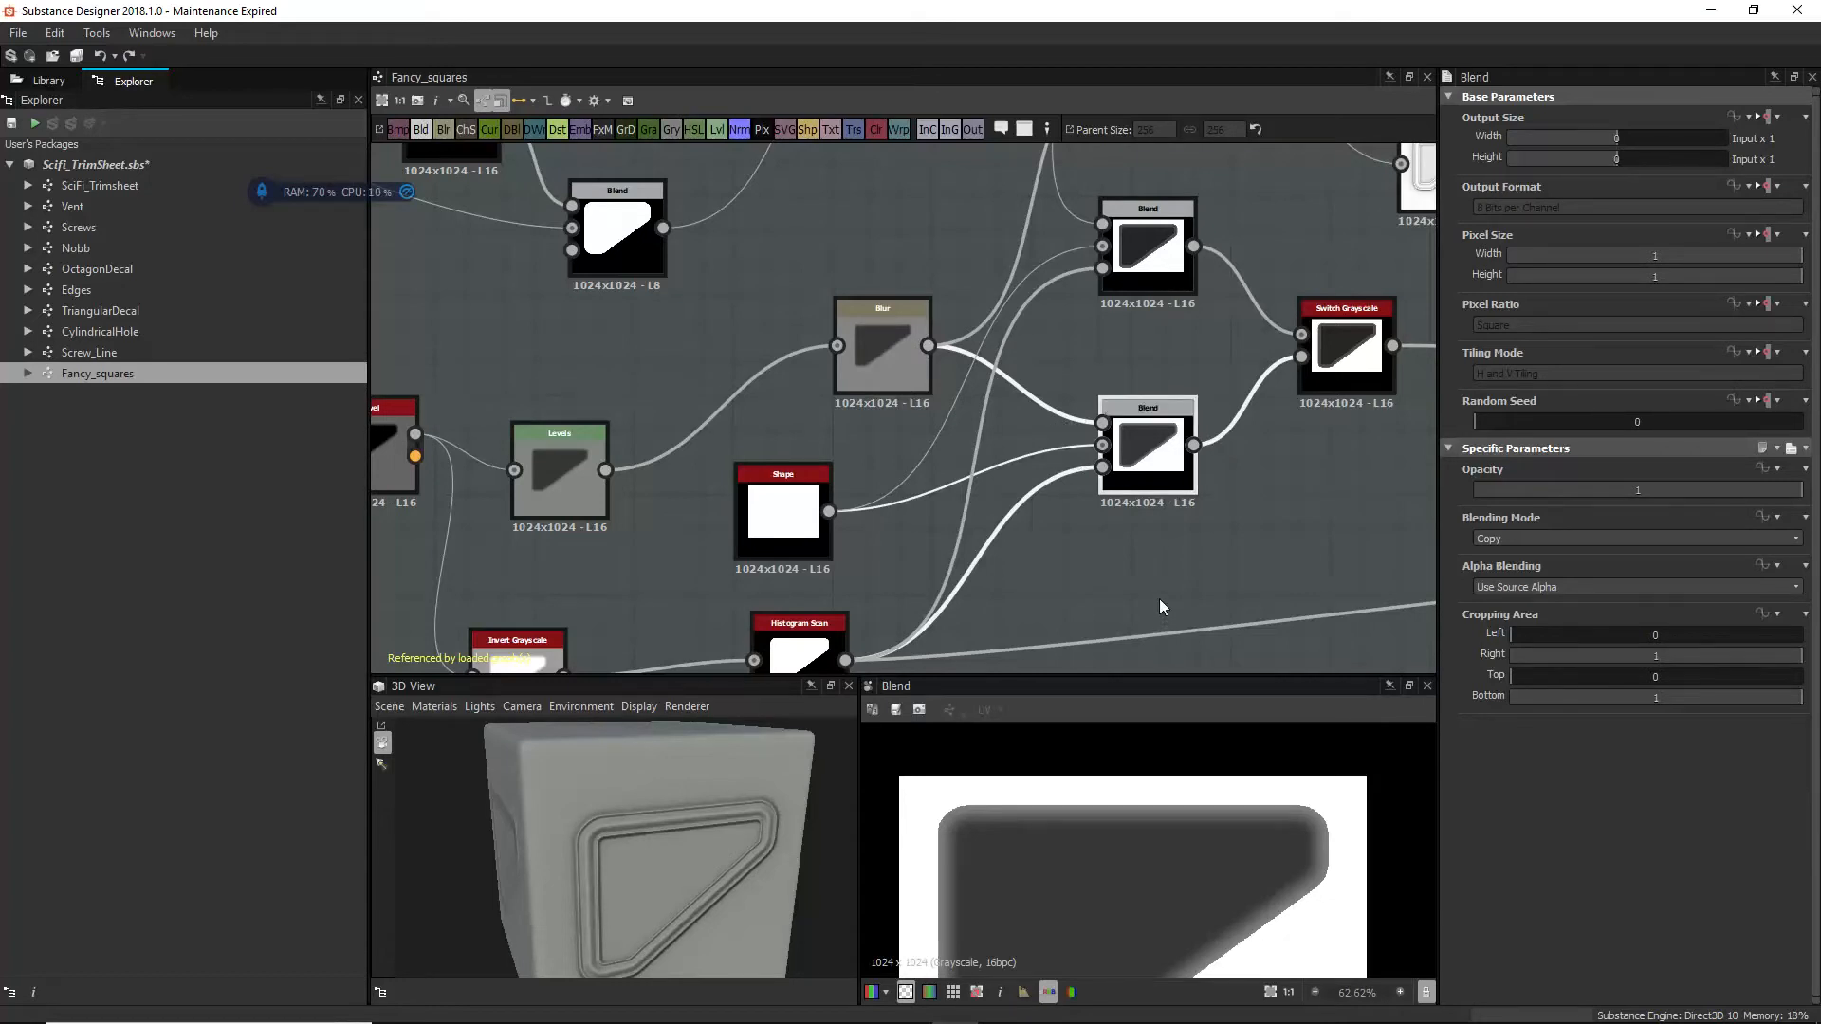
Step: Follow the links to the output nodes and preview the Mask output driven by the Histogram Scan
scroll(1212, 529, "down", 3)
scroll(1229, 518, "up", 1)
middle_click_drag(1230, 518, 918, 440)
scroll(1020, 444, "down", 3)
scroll(958, 453, "up", 1)
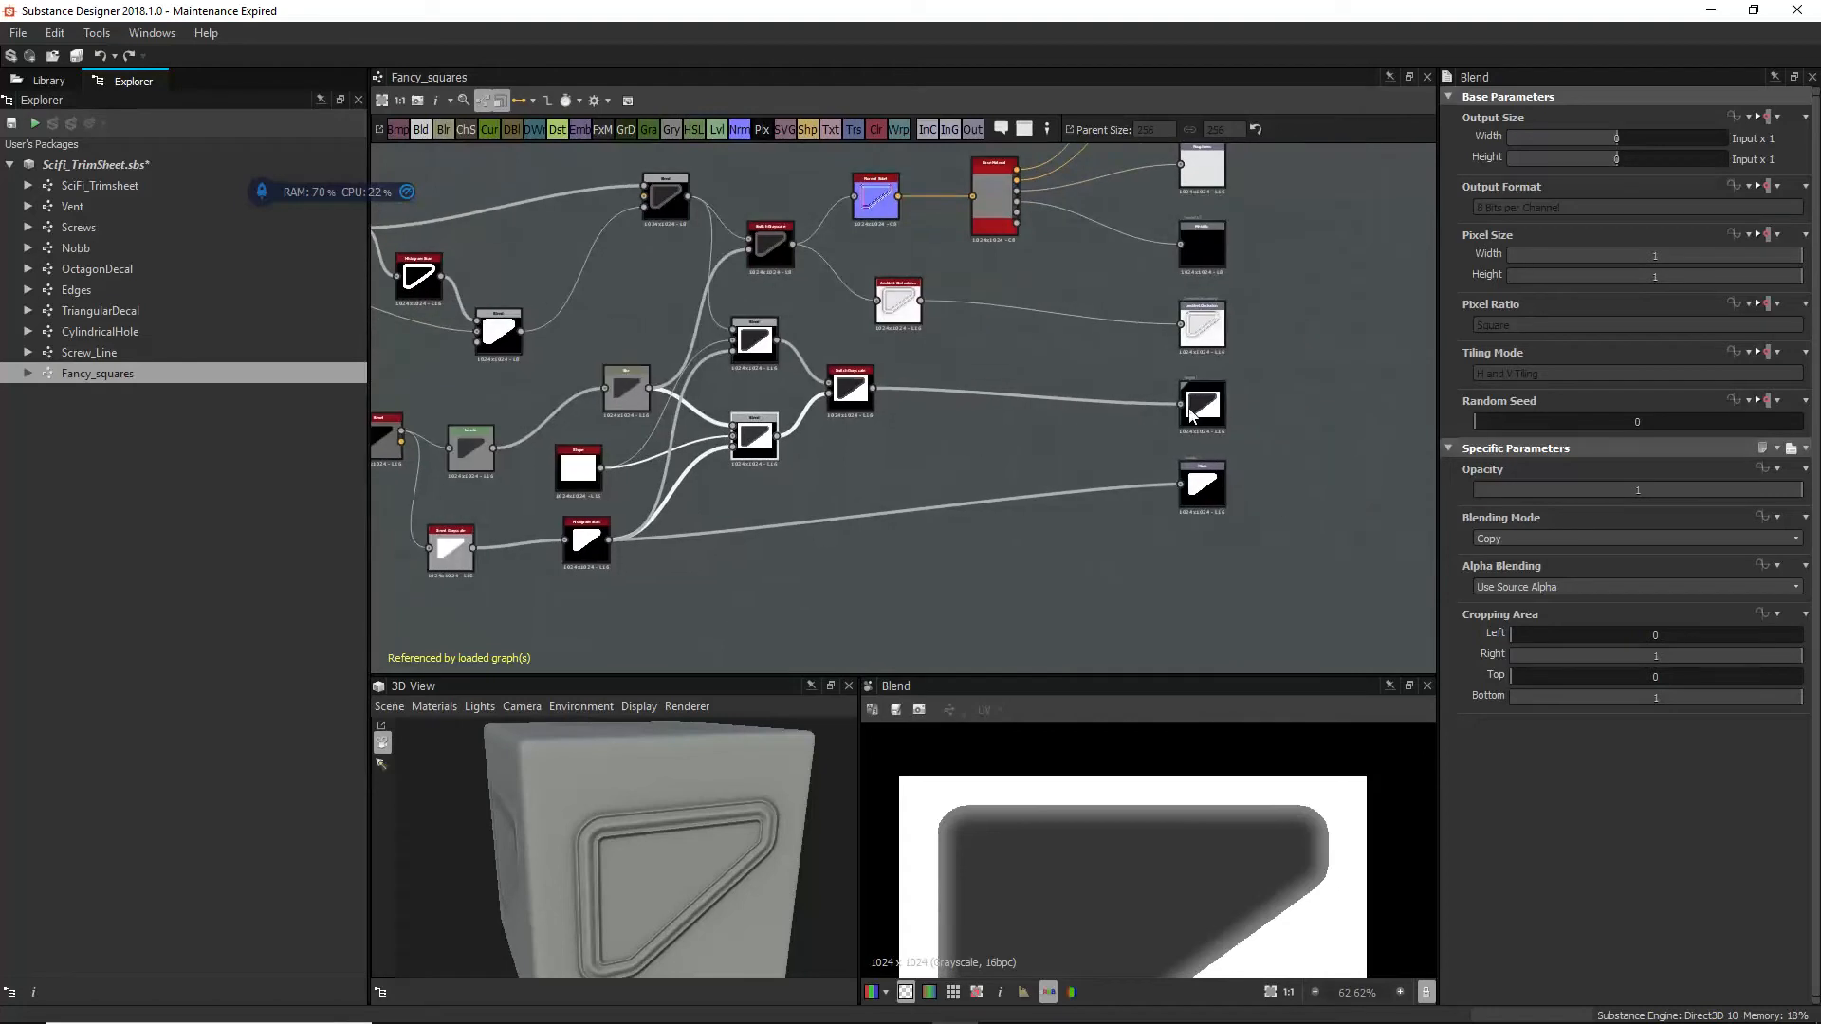
left_click(1200, 486)
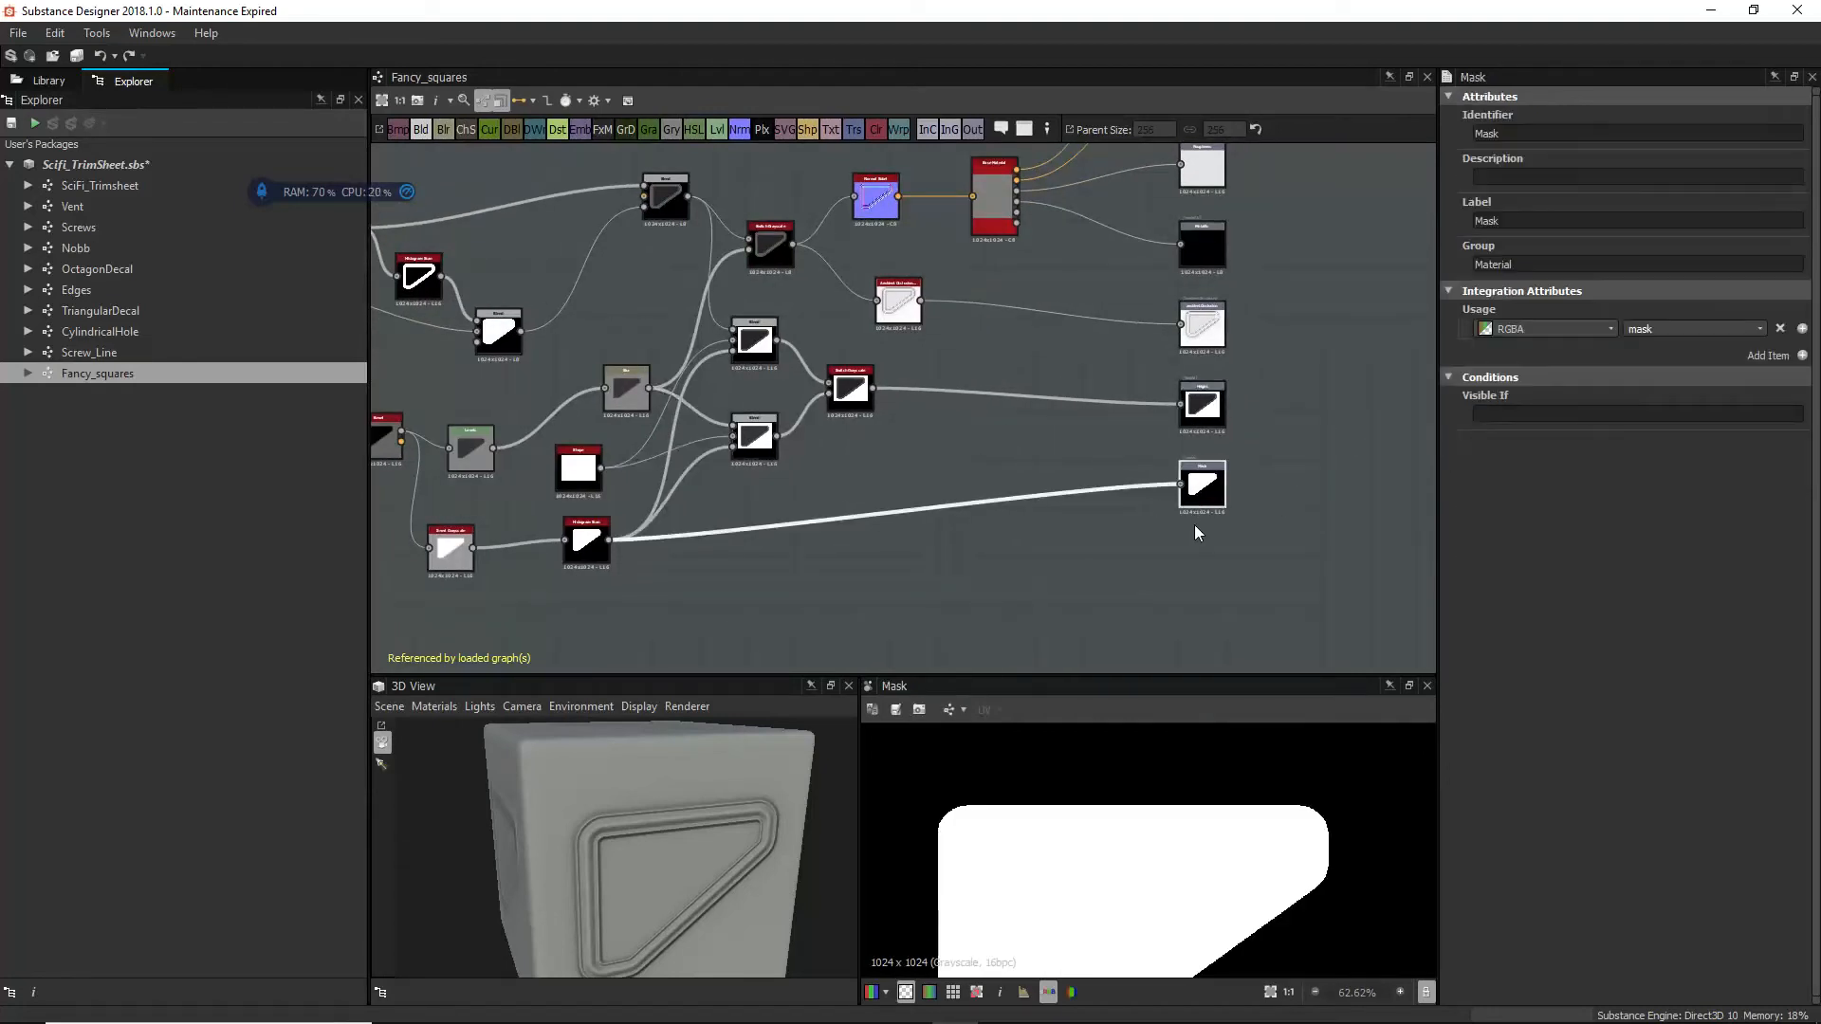
scroll(1135, 827, "down", 3)
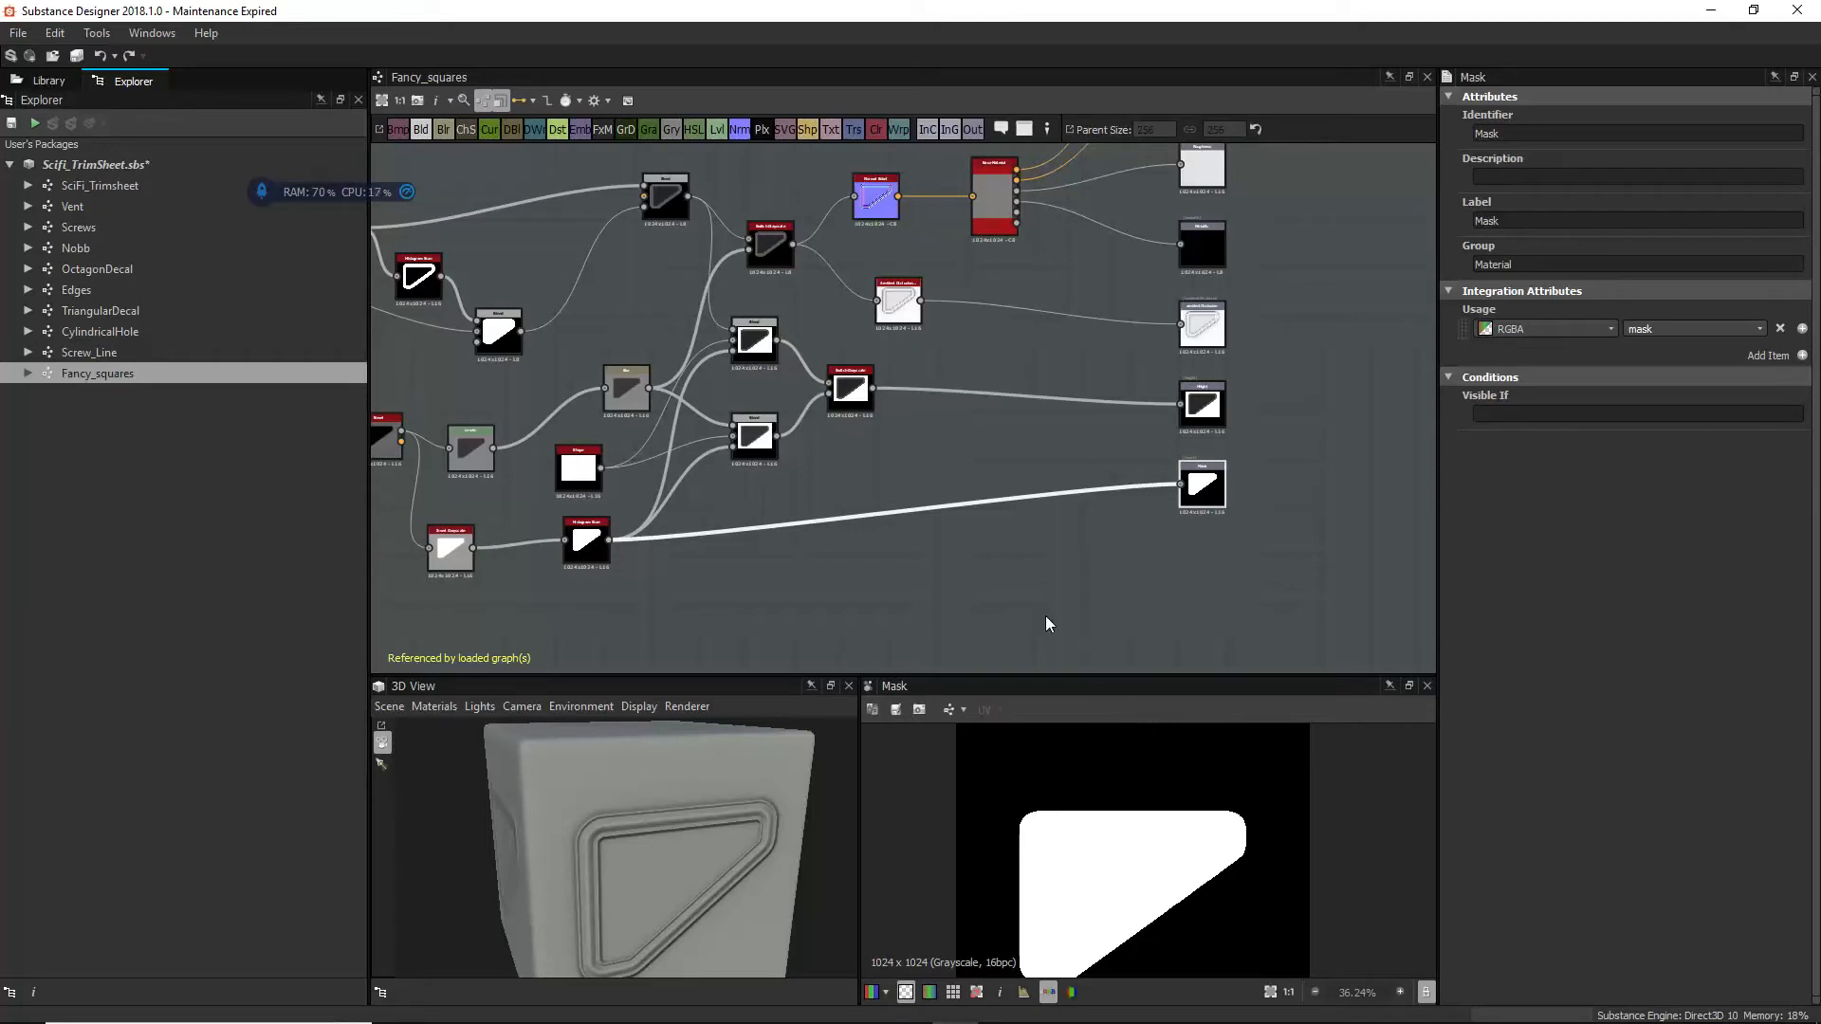
scroll(986, 583, "up", 1)
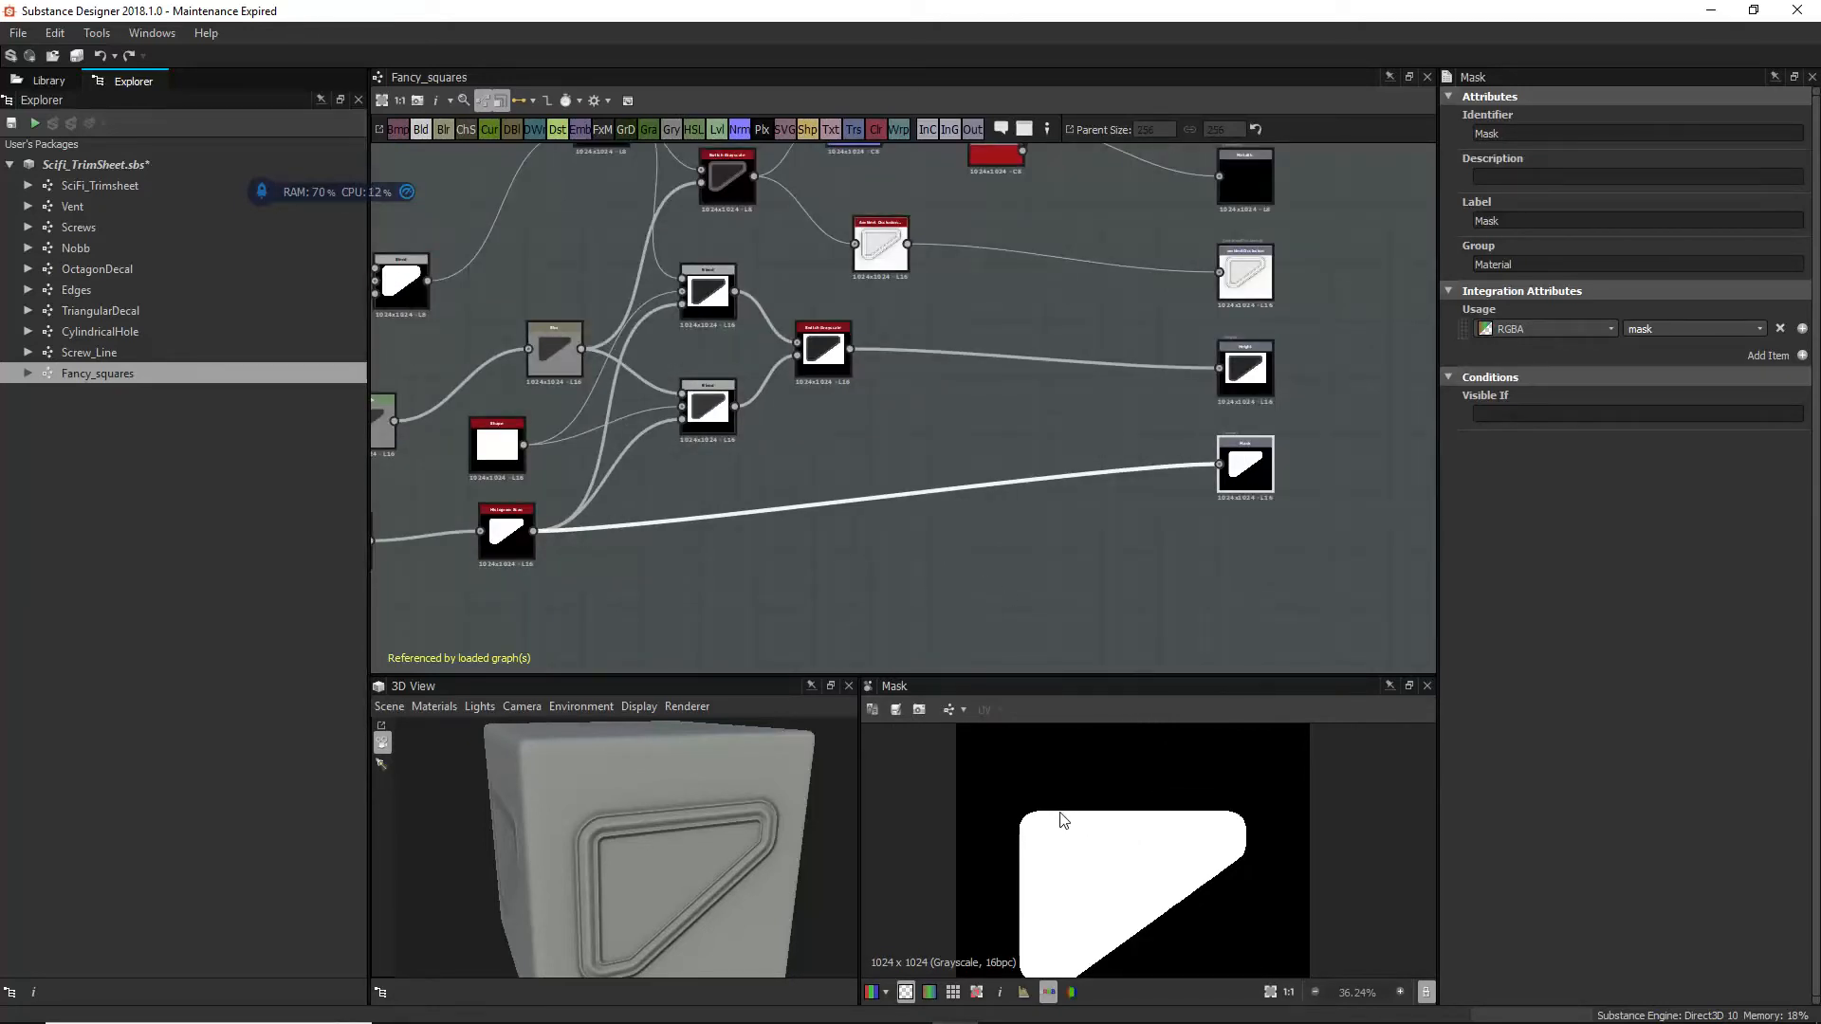
Step: Preview the Switch Grayscale node fed by the two lower Blend nodes and review the whole Fancy_squares graph
left_click(824, 361)
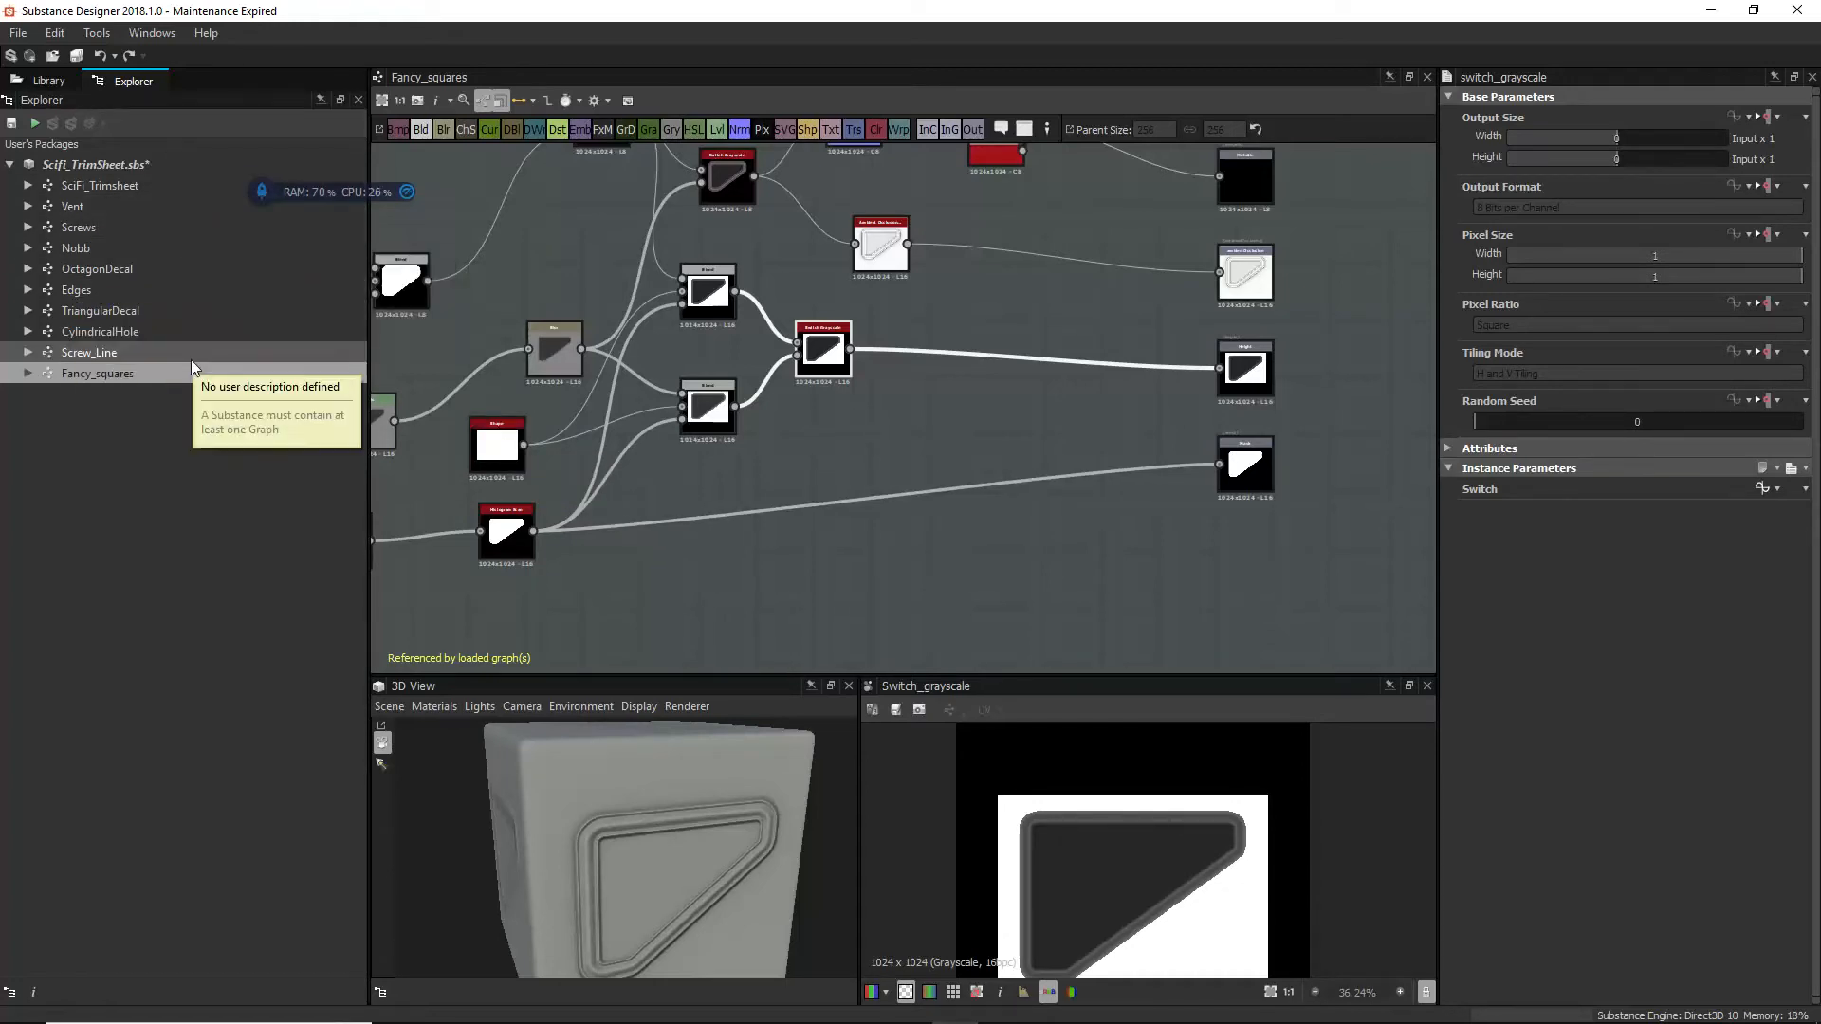
right_click(984, 433)
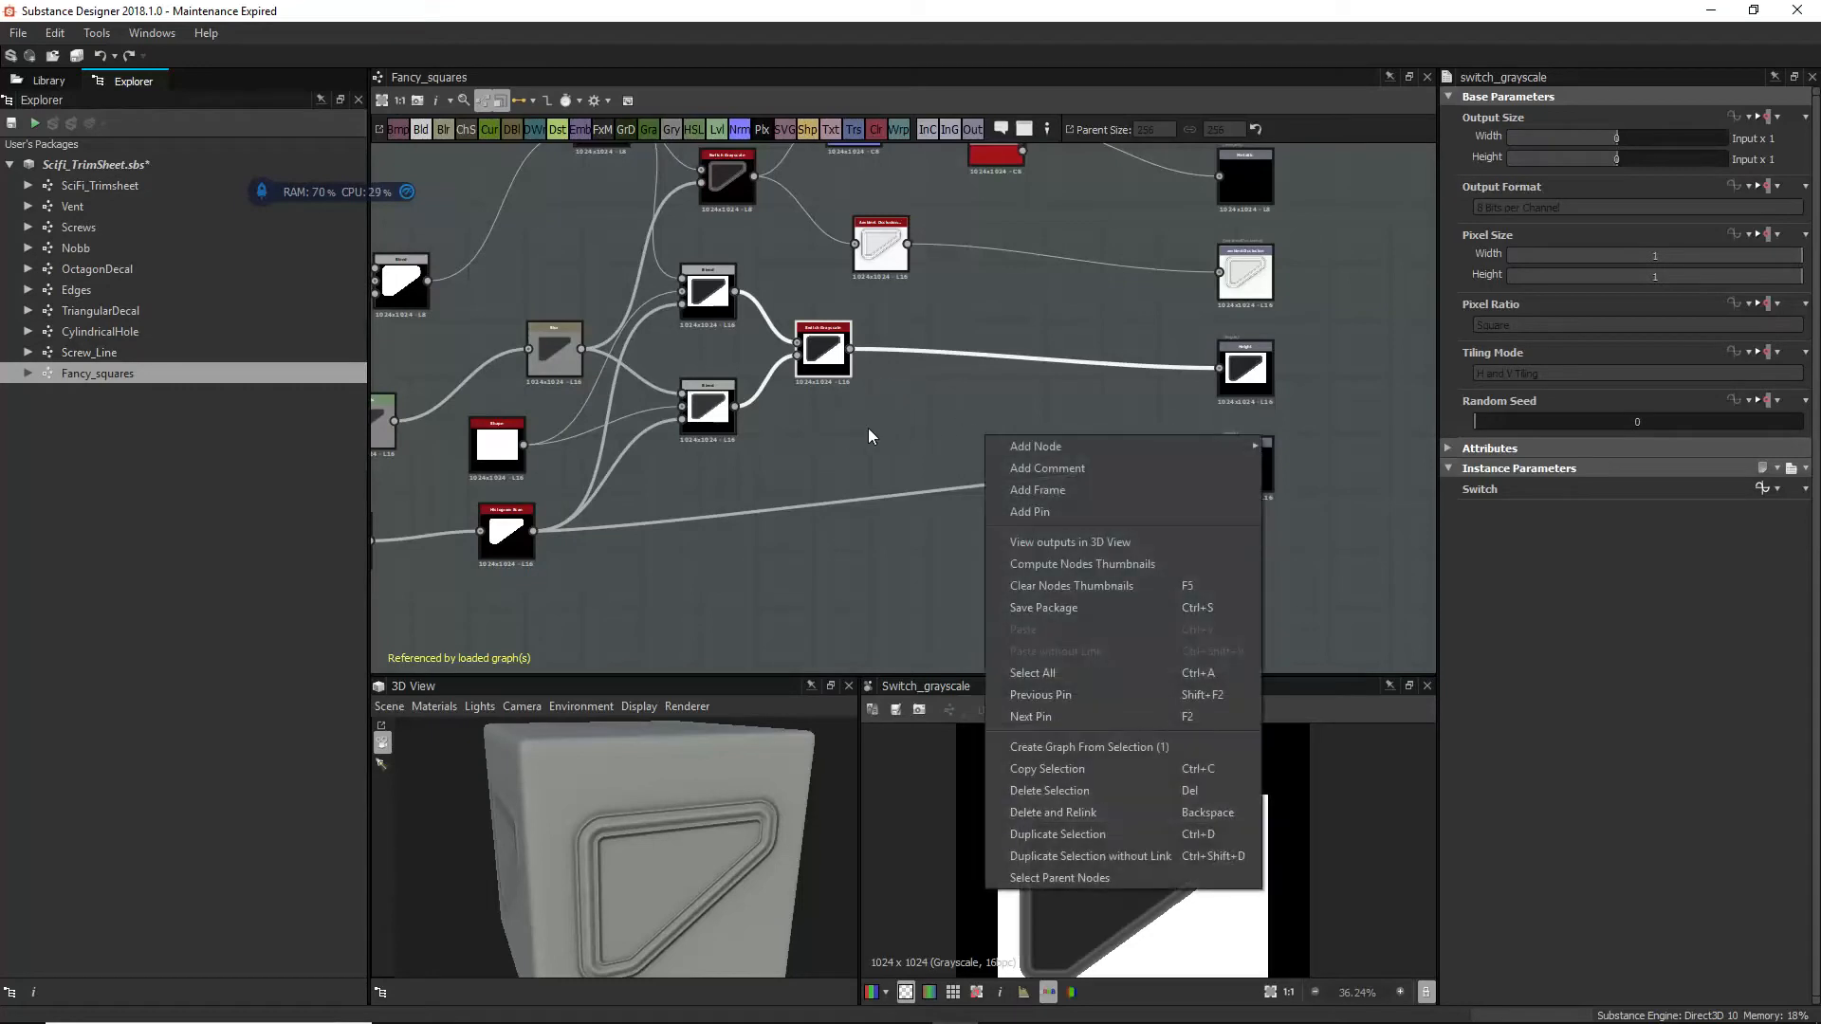
left_click(867, 428)
middle_click_drag(862, 417, 1005, 452)
scroll(1005, 452, "down", 4)
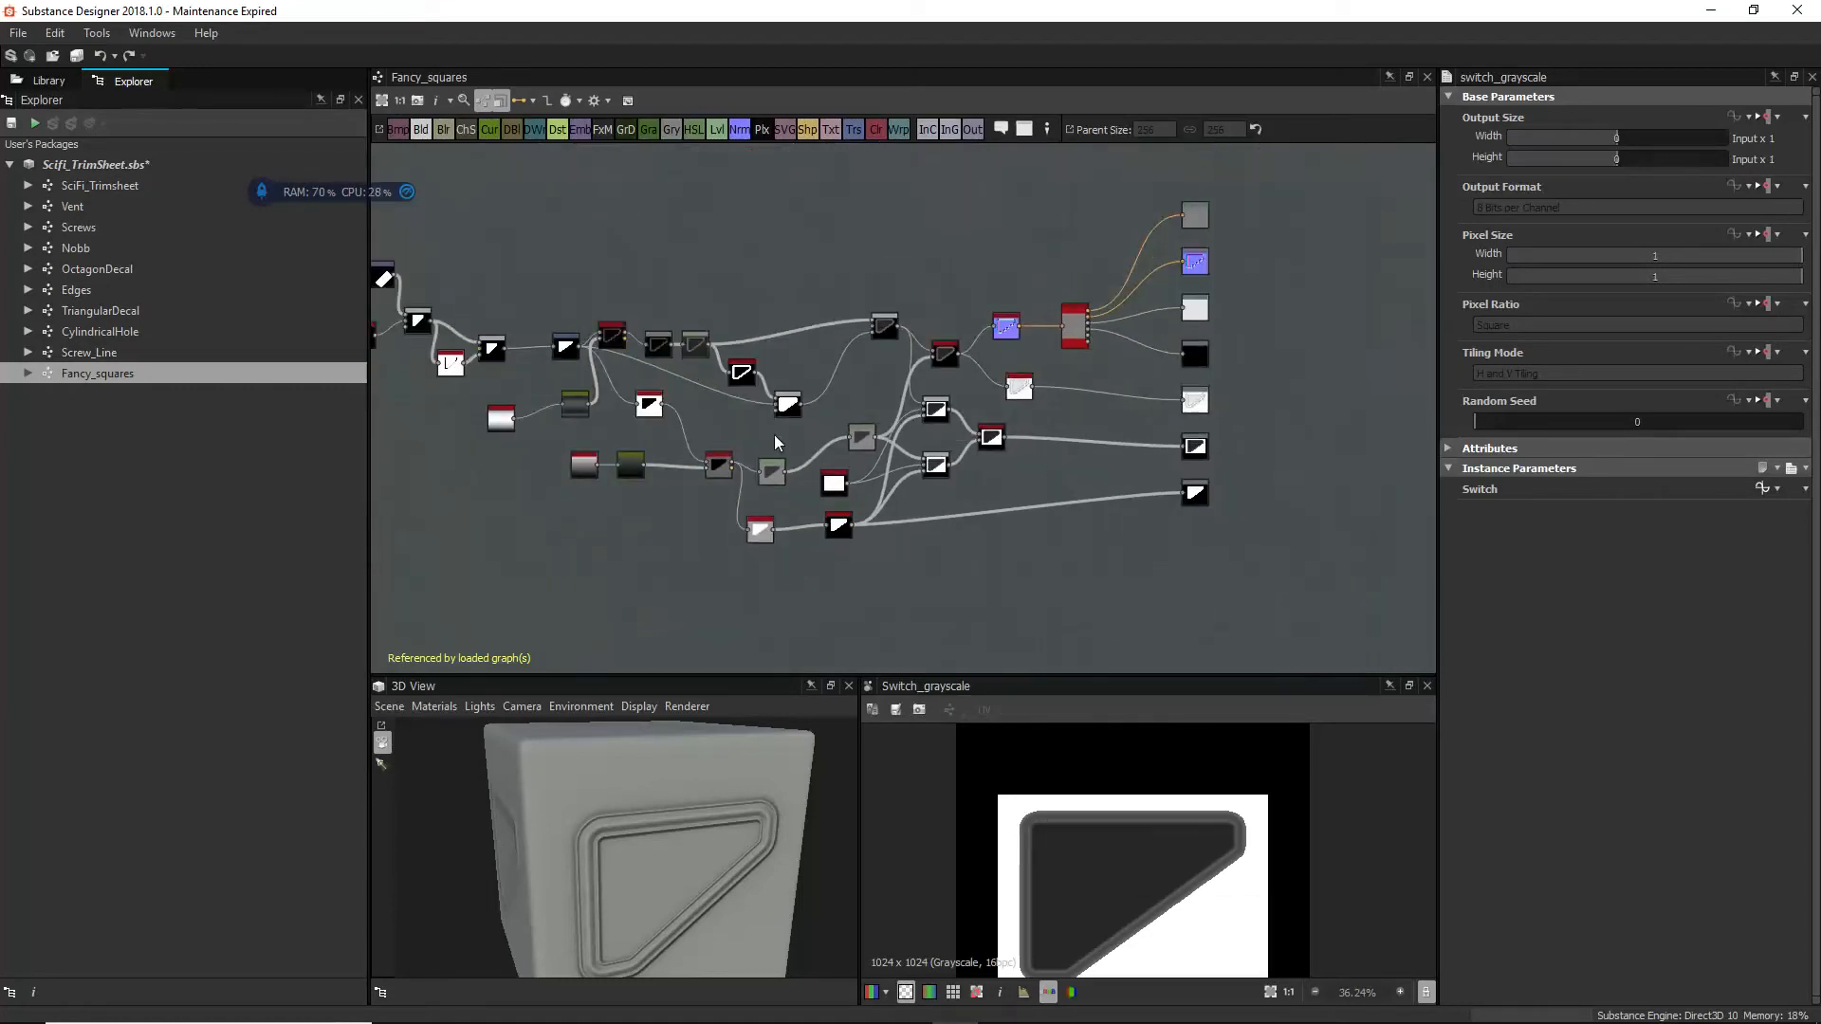
middle_click_drag(598, 430, 774, 458)
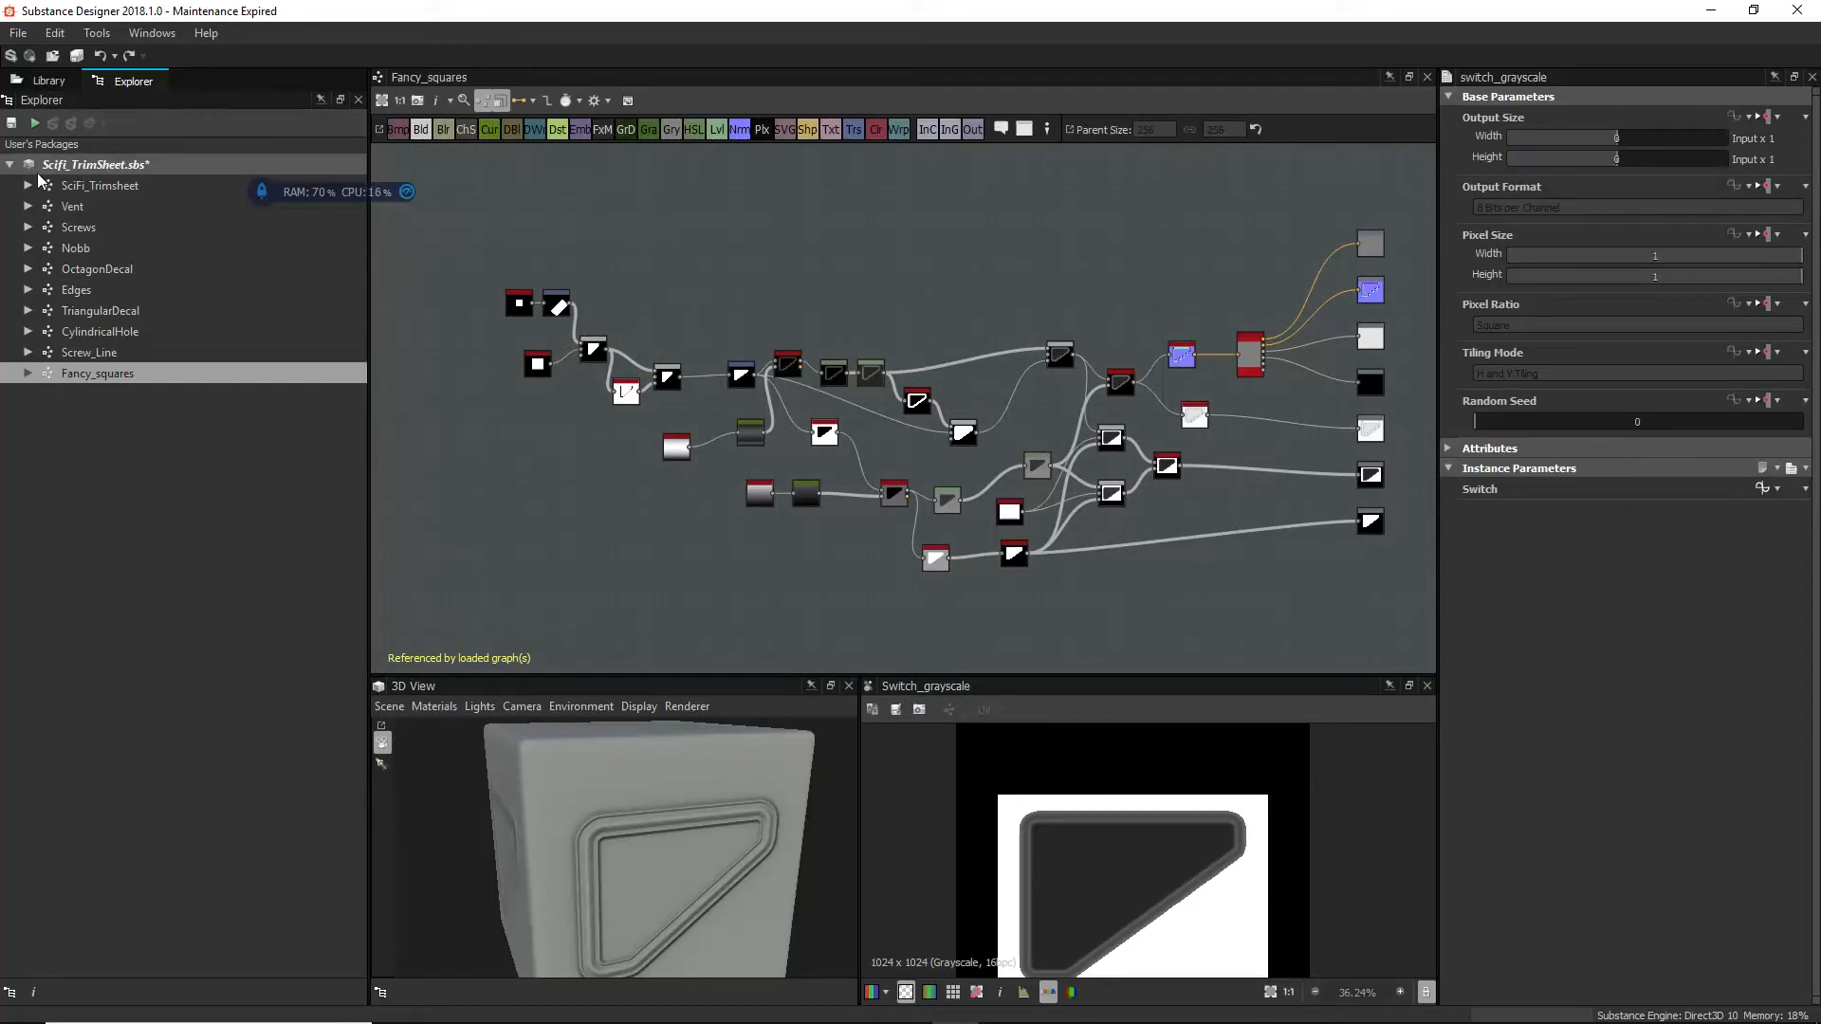
Step: Open the SciFi_Trimsheet graph and switch to the CylindricalHole graph, bringing its Cylindrical shapes frame into view
left_click(78, 190)
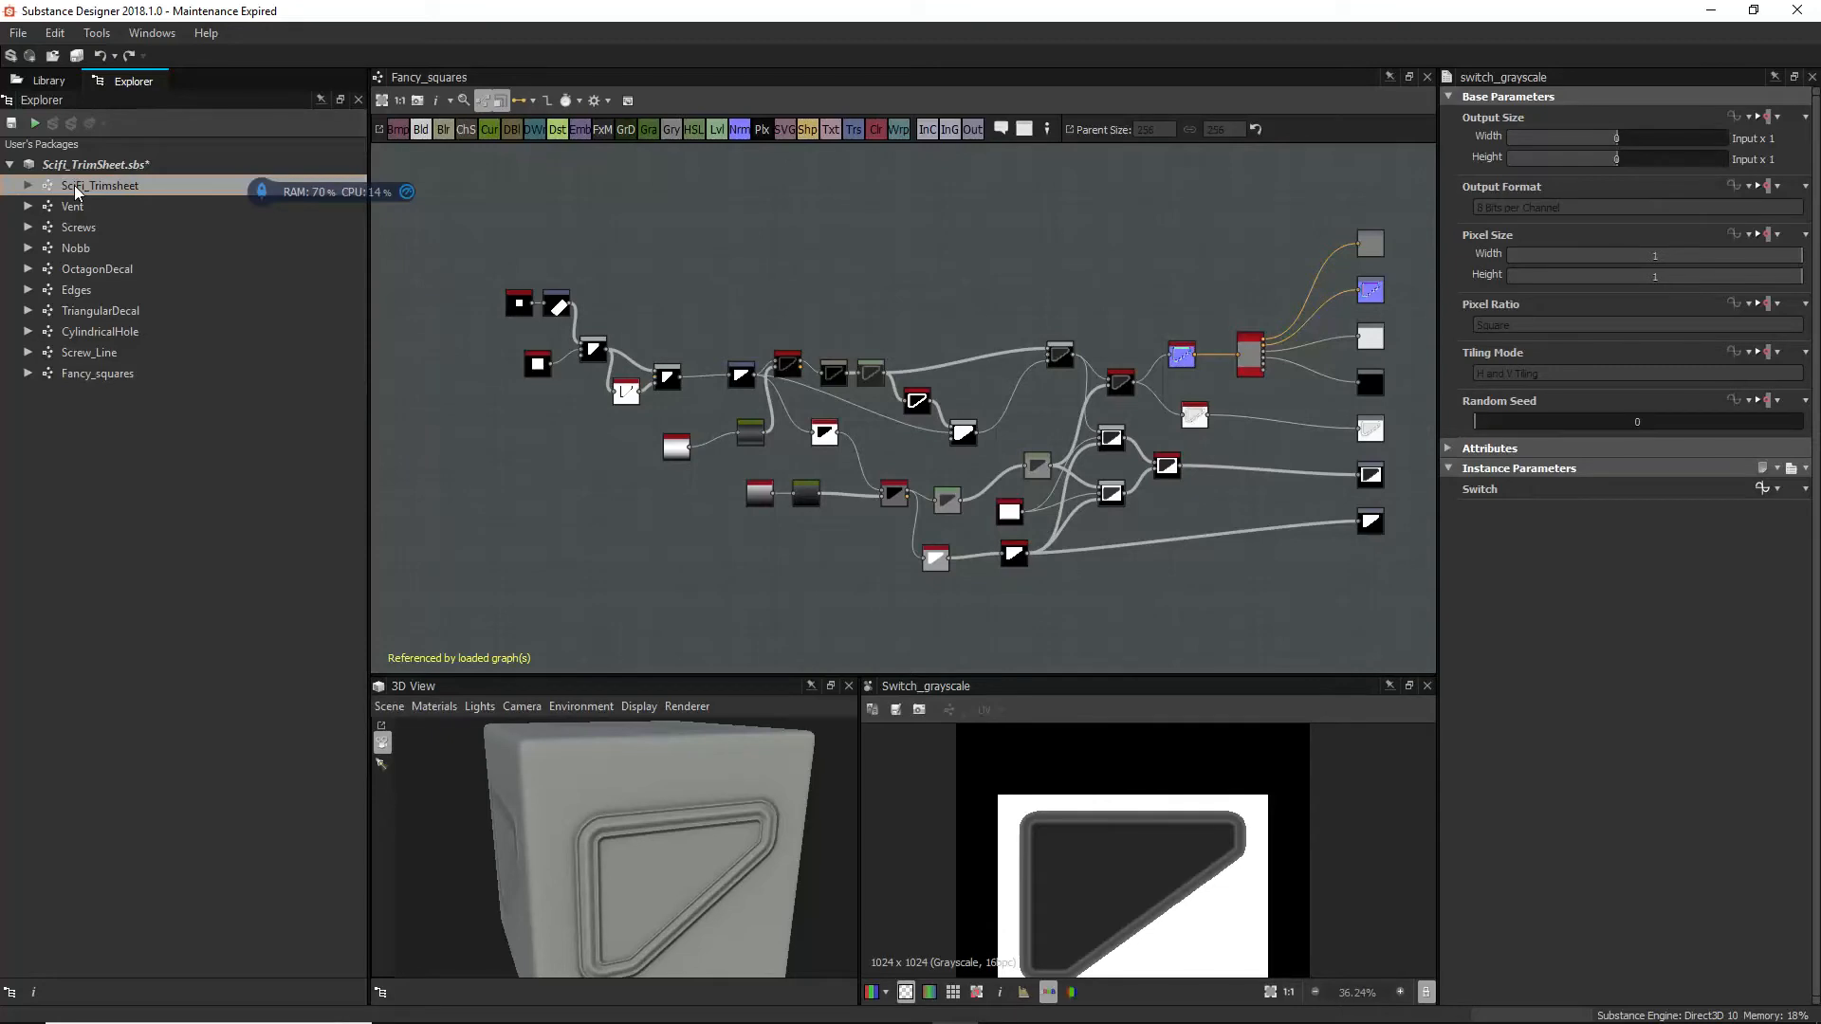
double_click(76, 187)
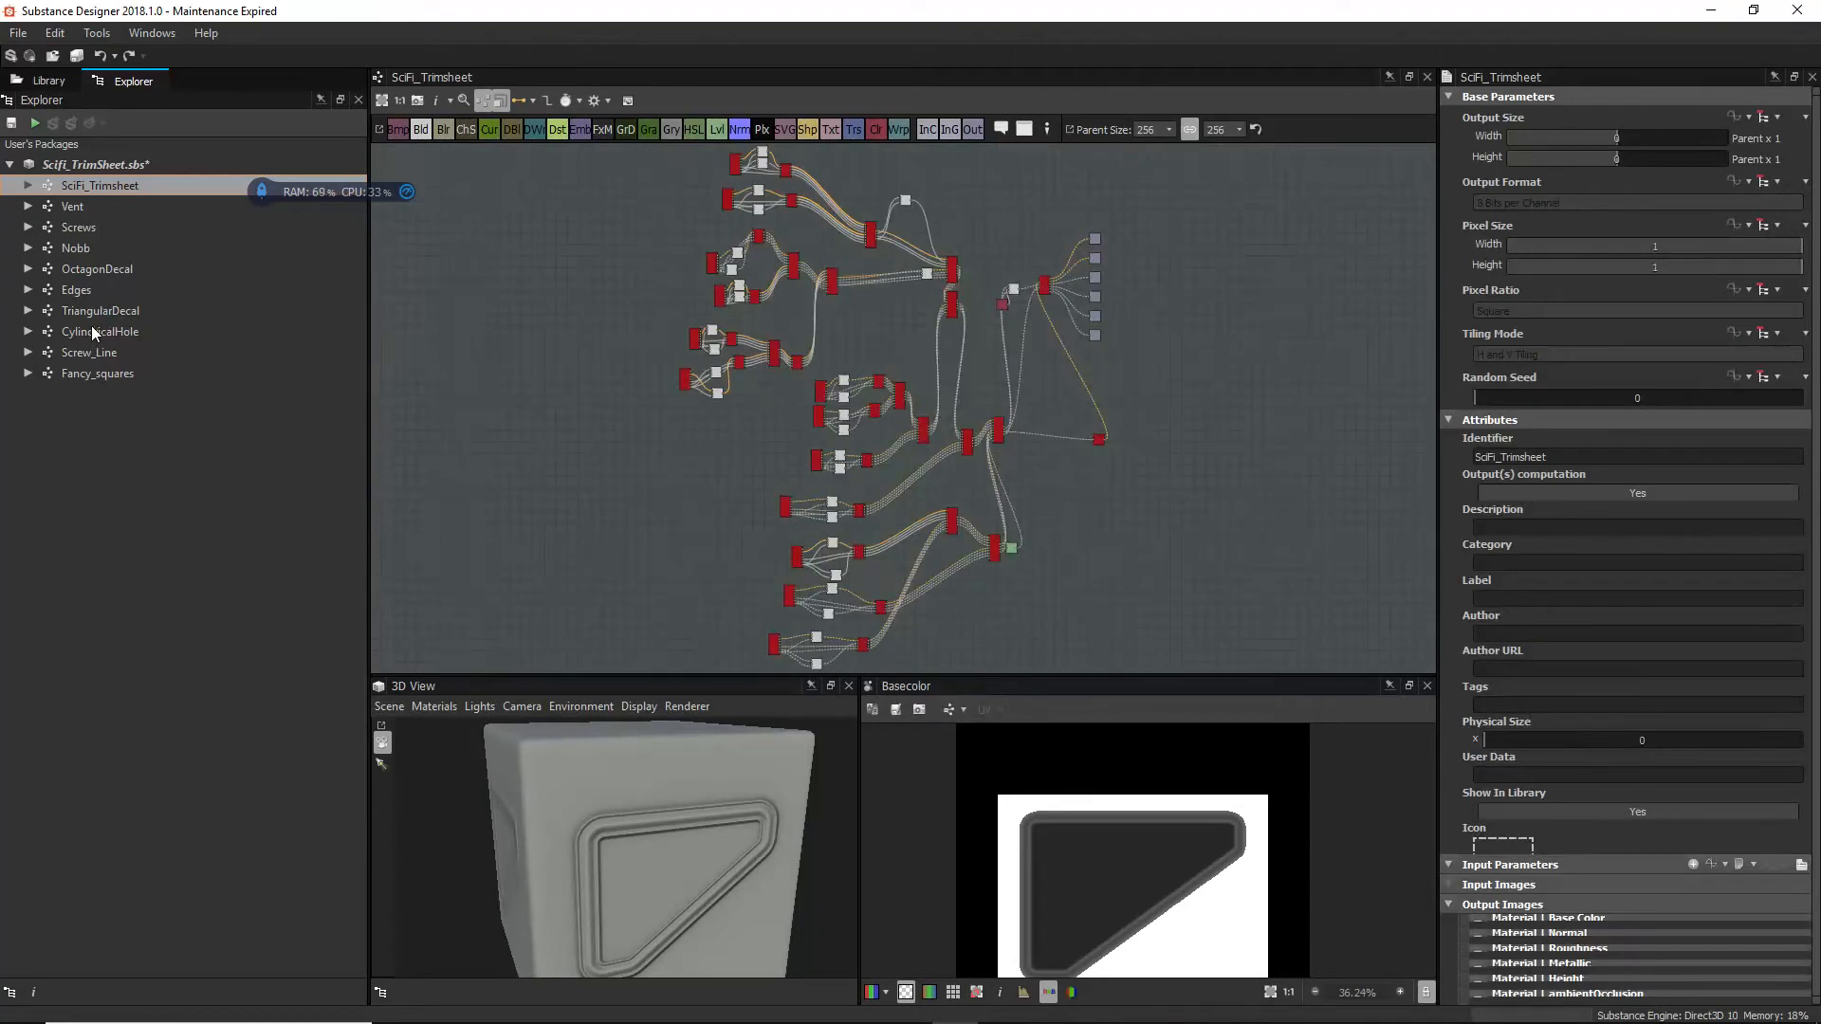
left_click(112, 331)
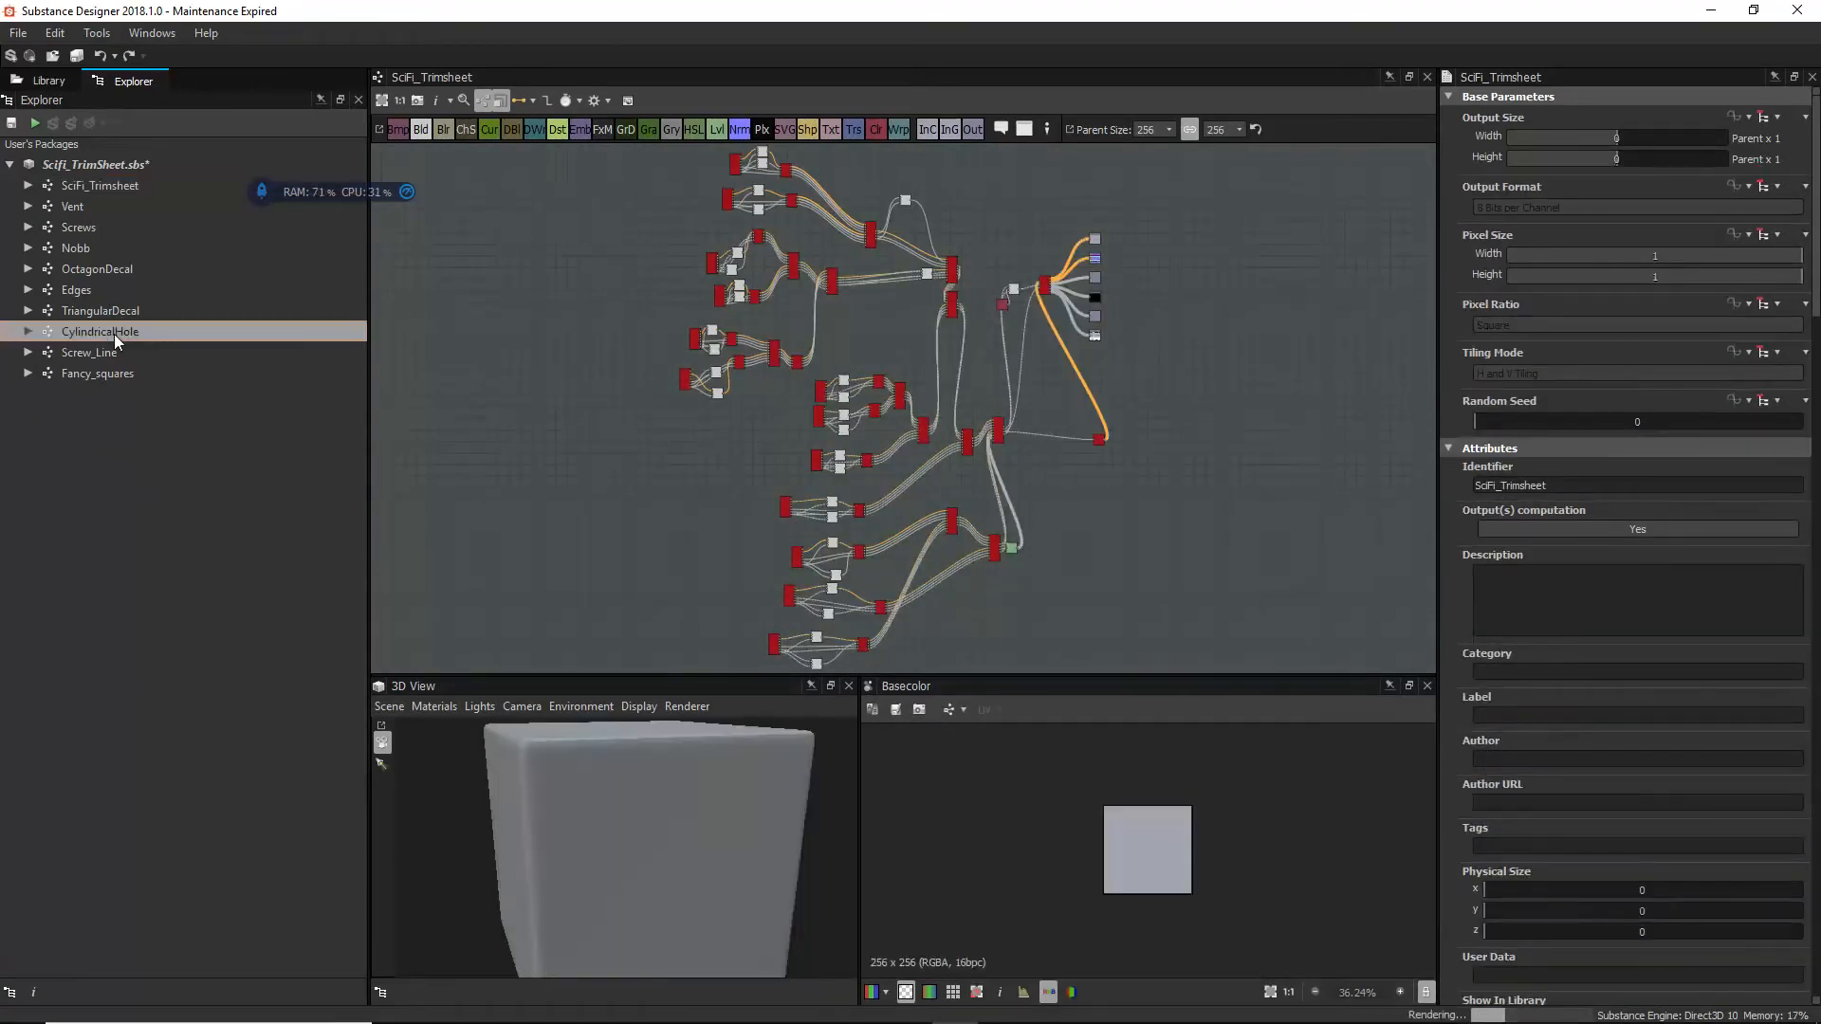
double_click(117, 331)
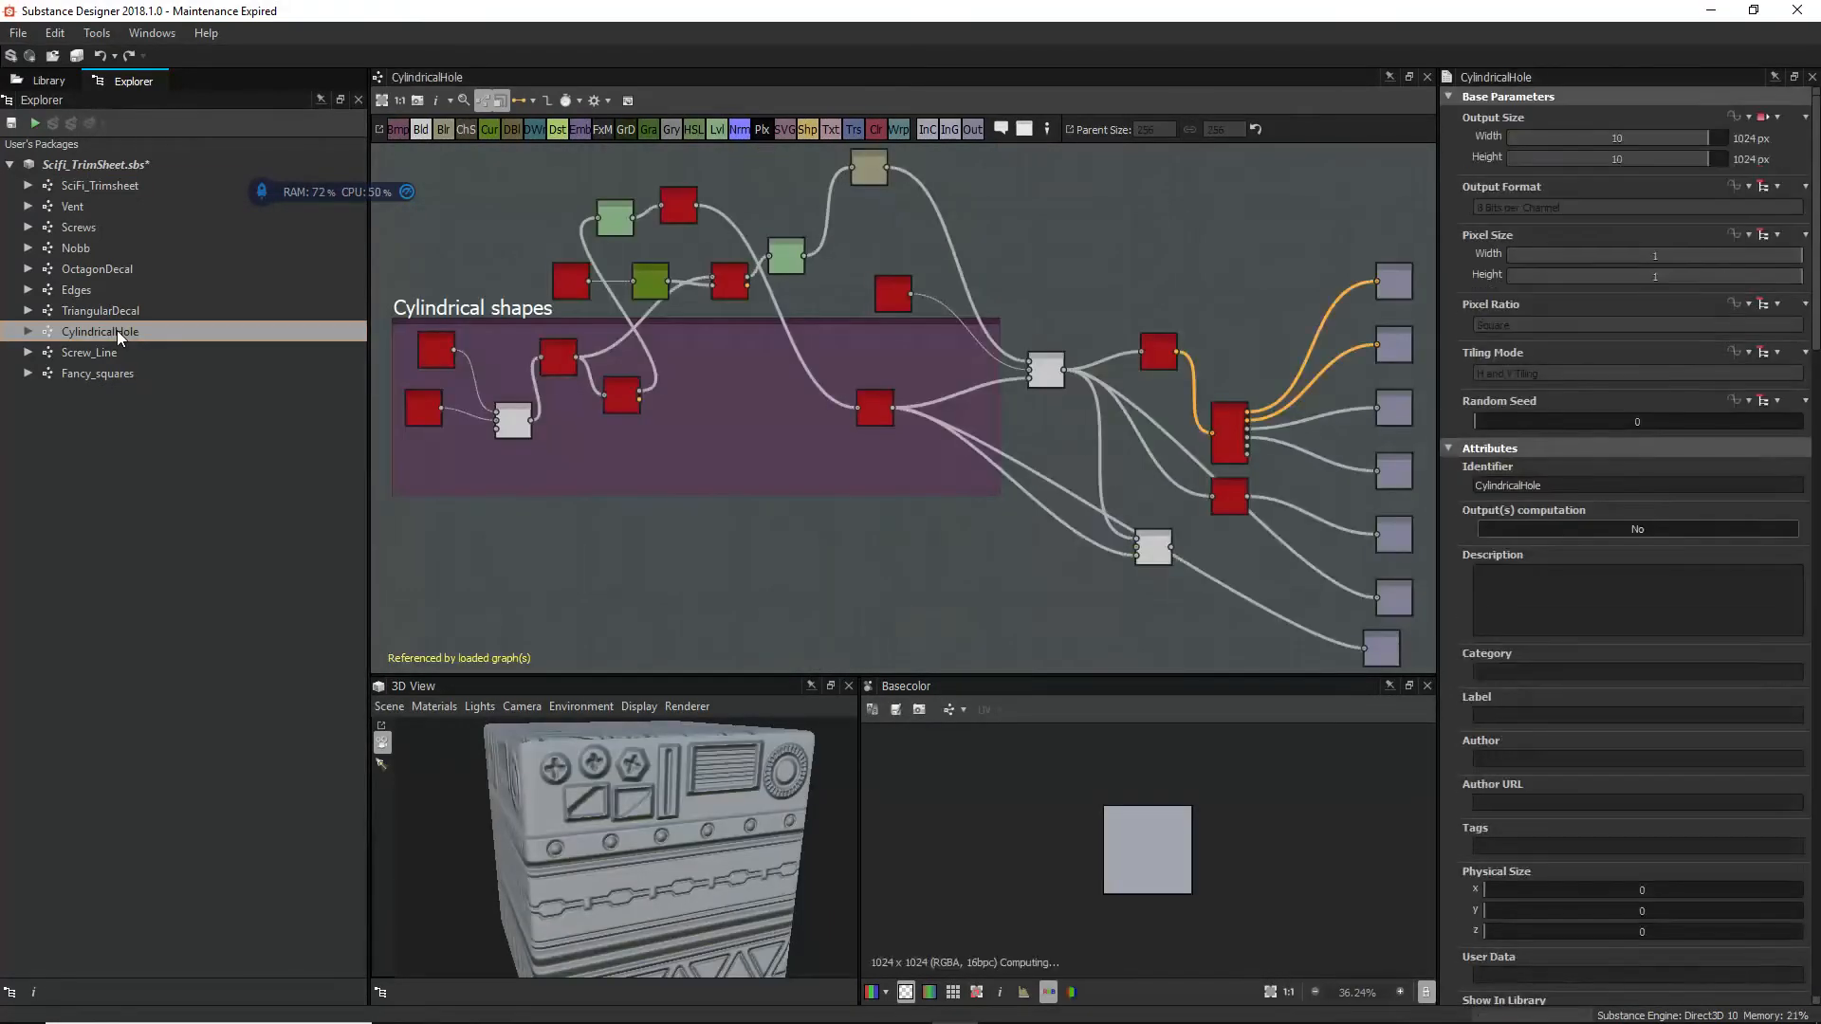
middle_click_drag(507, 373, 665, 414)
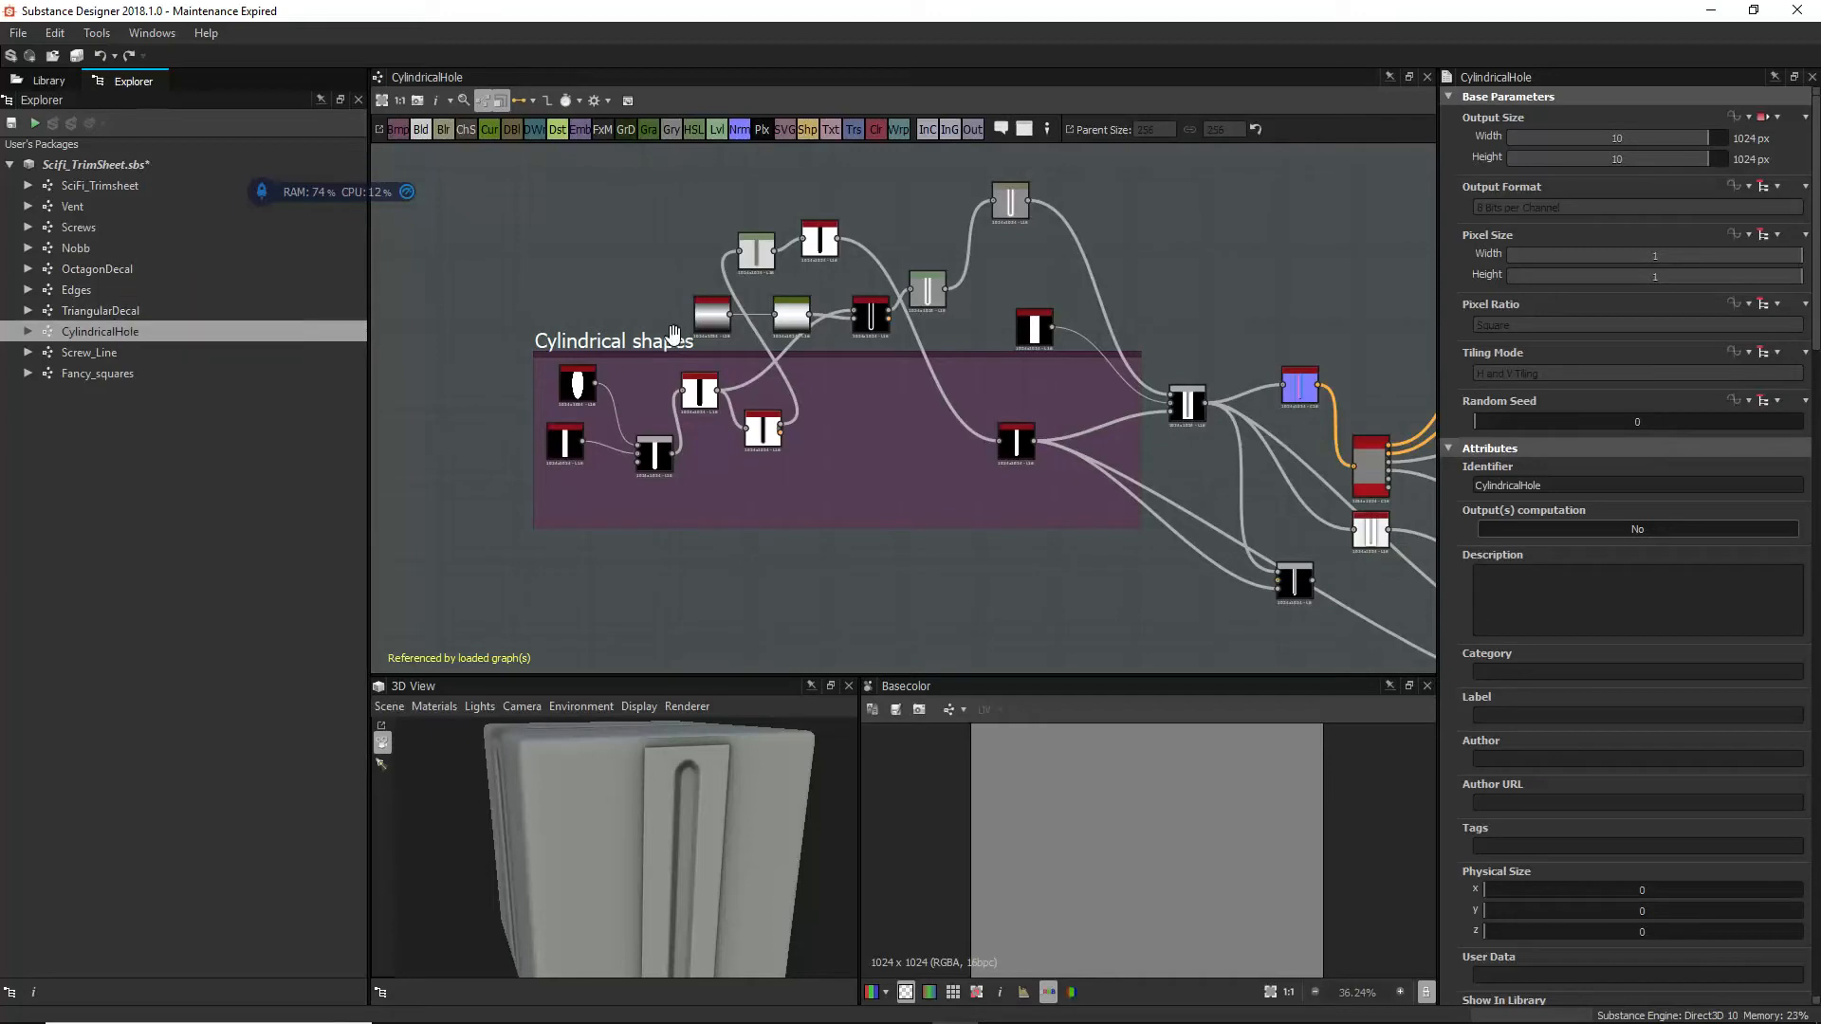
Step: Preview the Invert Grayscale node in the Cylindrical shapes frame and examine the Gradient Linear 3, Curve and Bevel chain it connects to
left_click(579, 383)
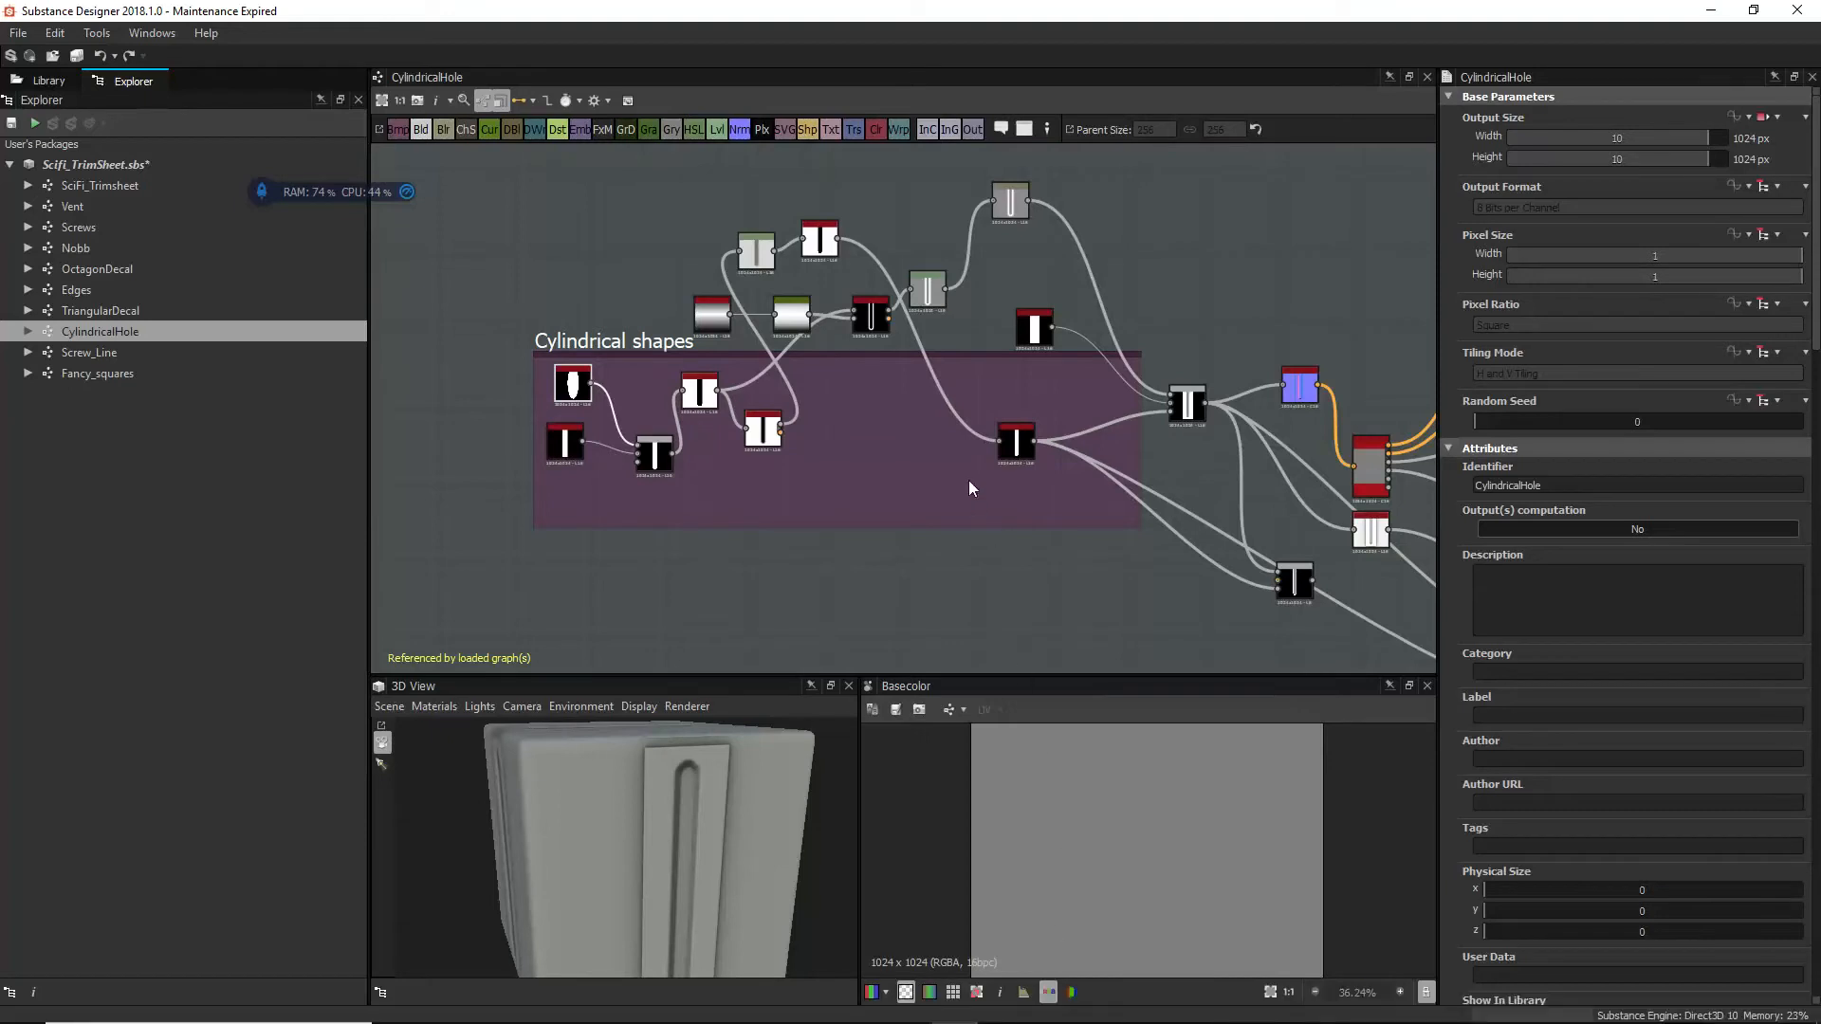
double_click(700, 390)
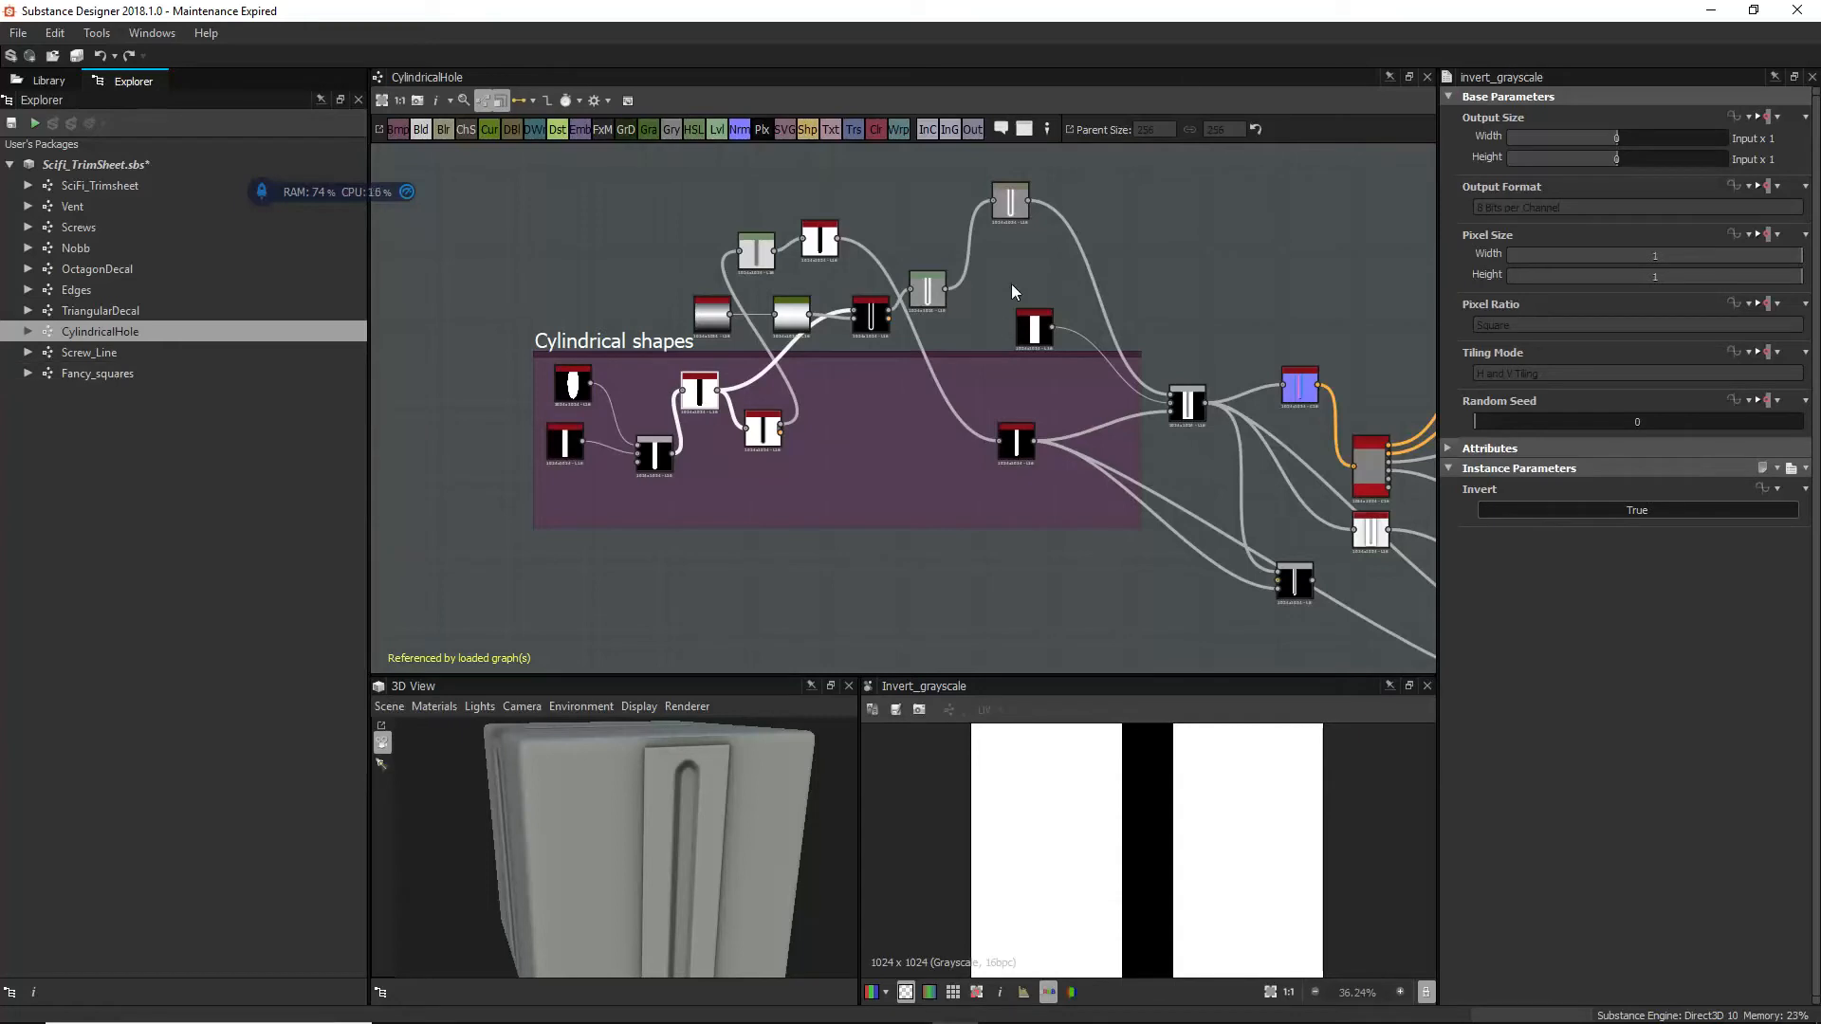
scroll(742, 366, "up", 2)
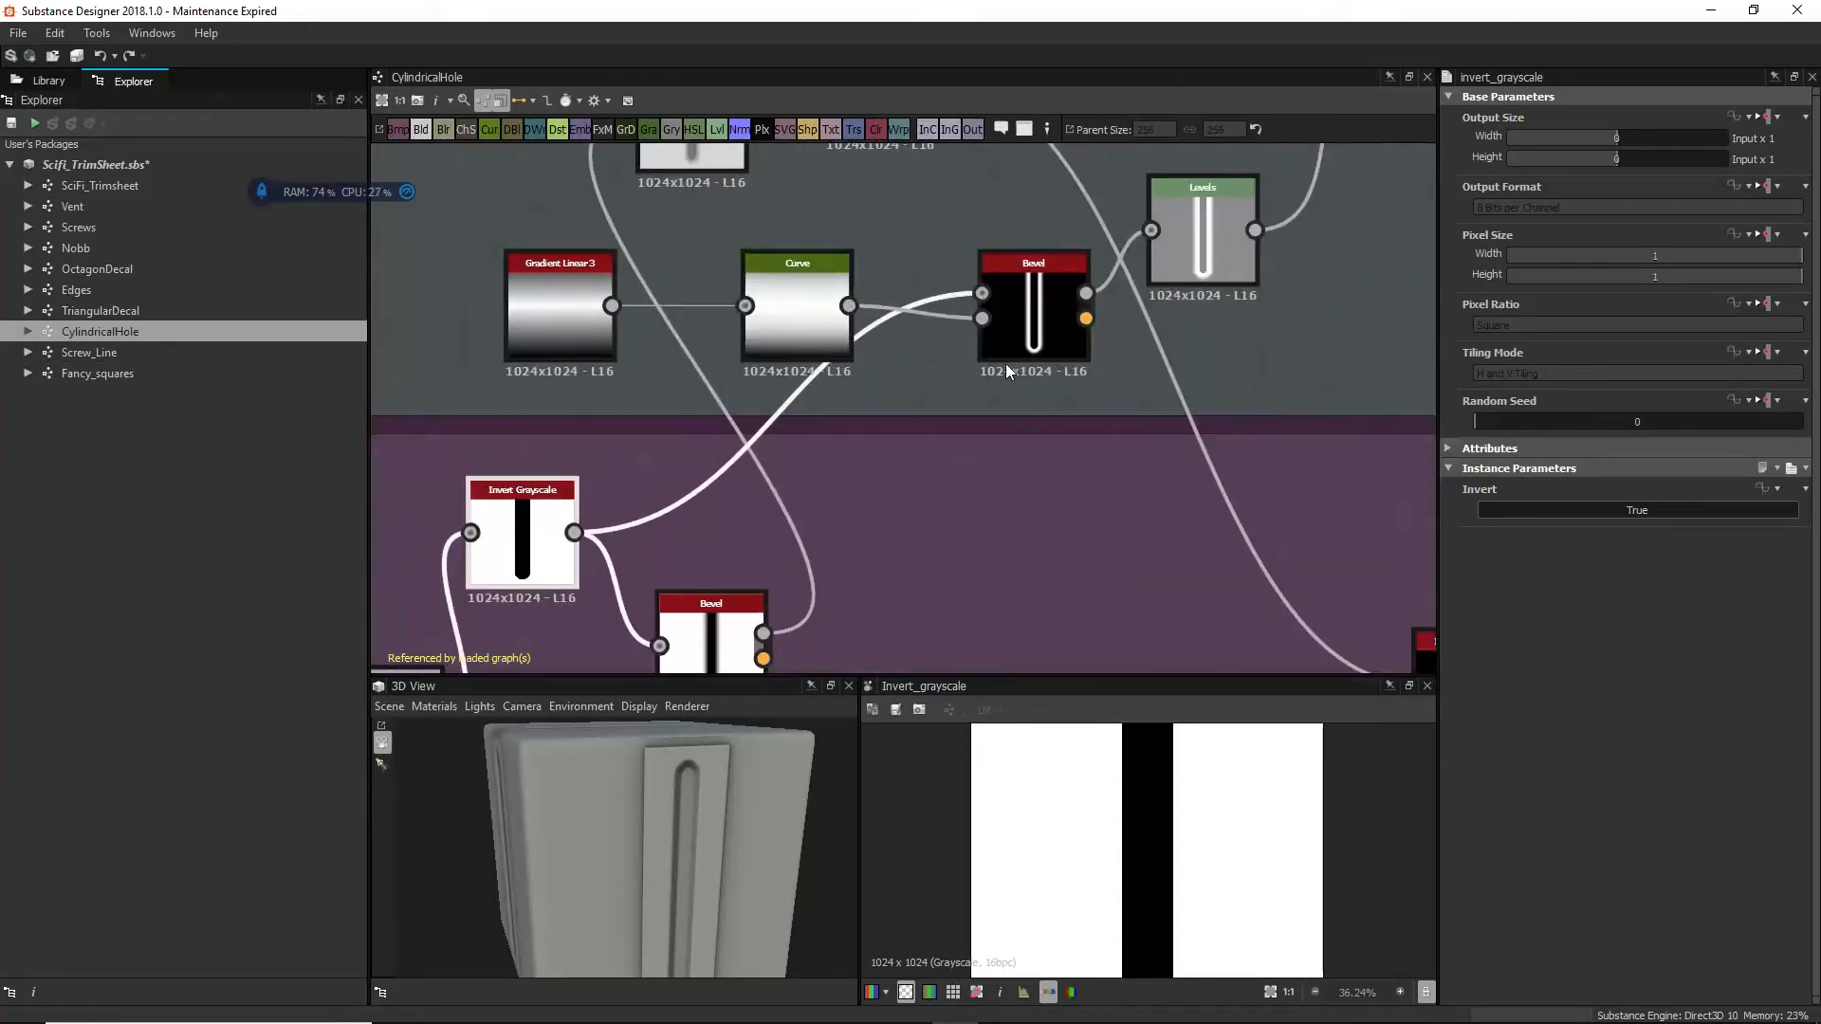
middle_click_drag(1006, 362, 765, 430)
scroll(766, 429, "down", 3)
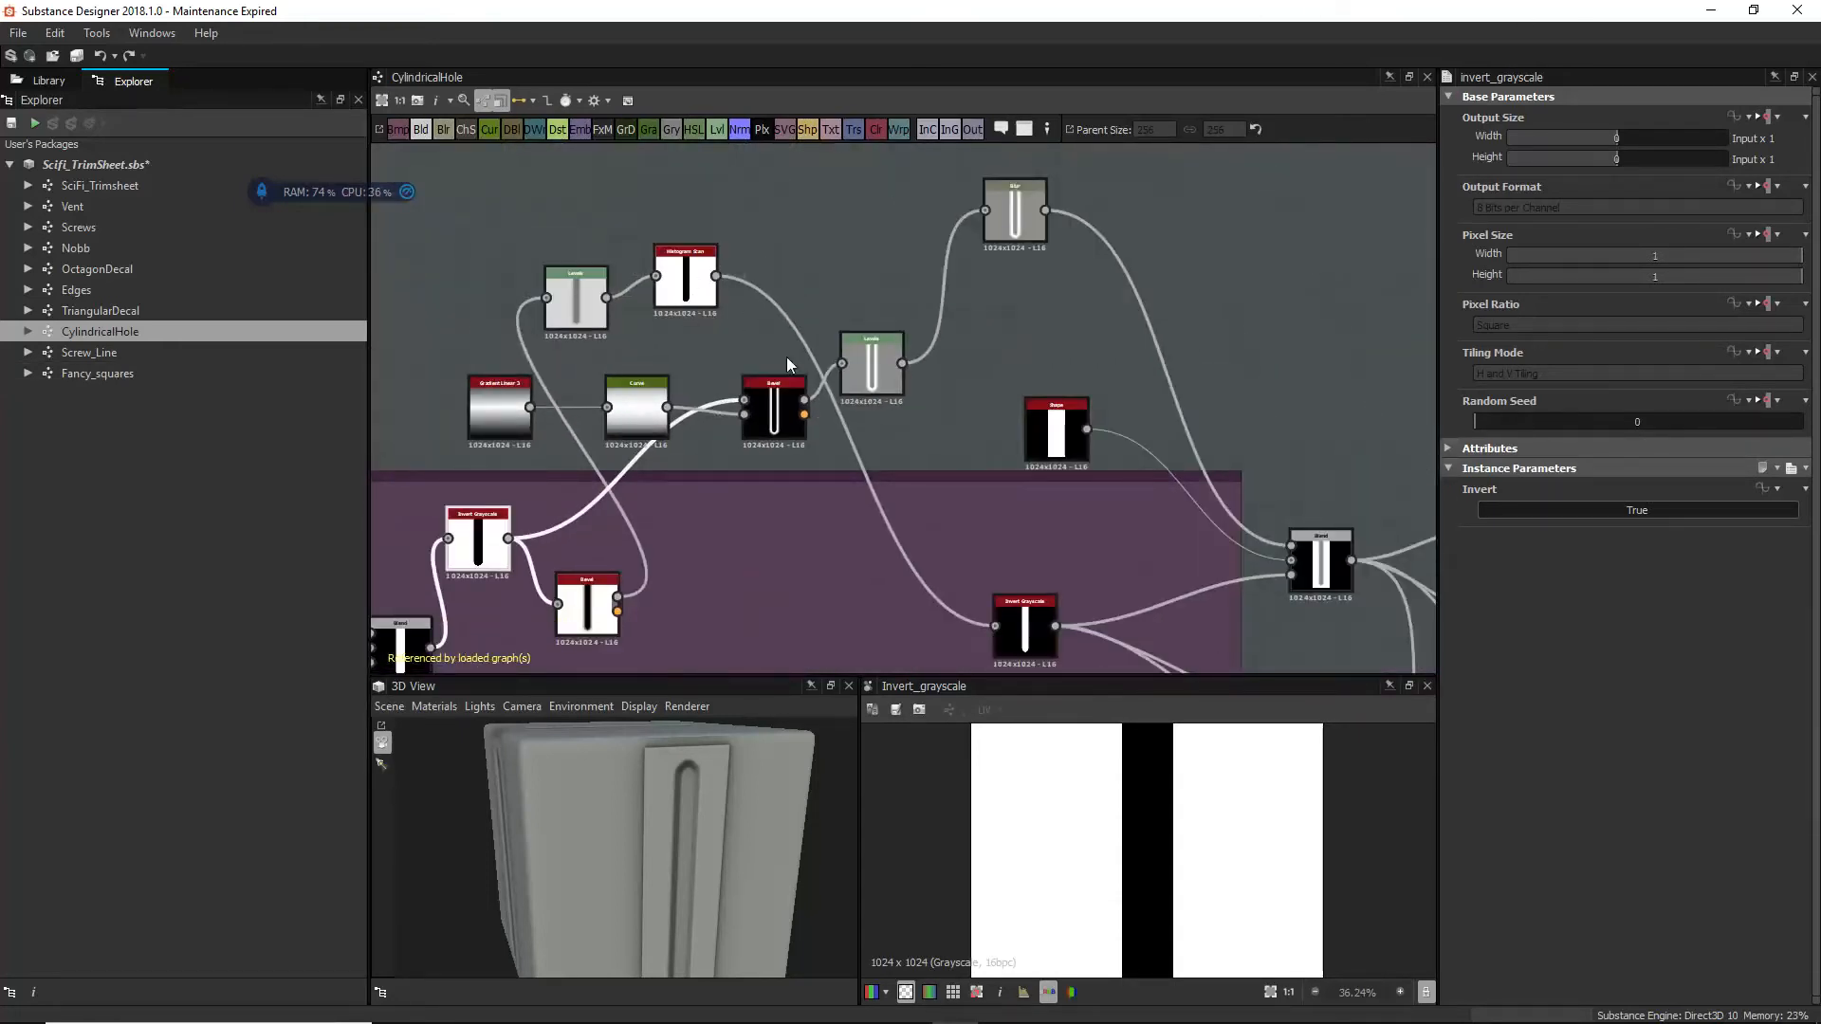
Step: Preview the Blend node that combines the Shape with the bevelled slot and follow its links to the output nodes
middle_click_drag(1079, 442, 1005, 326)
left_click(1004, 326)
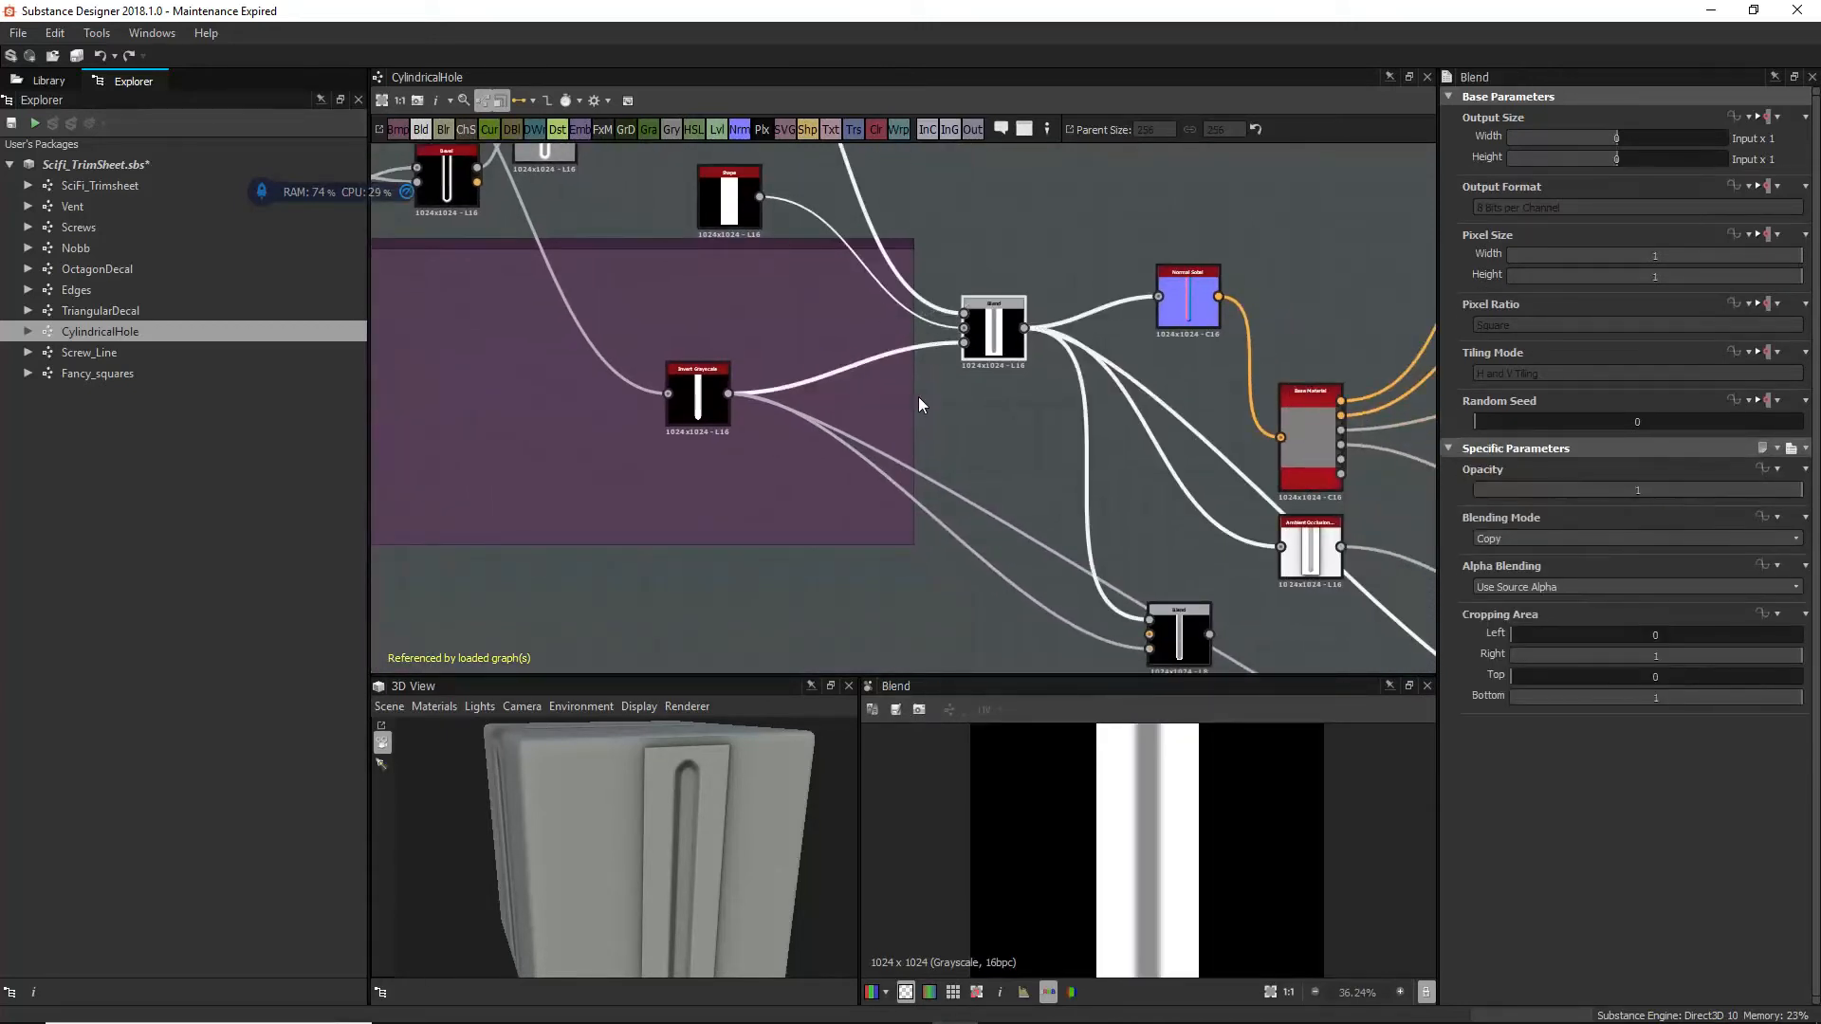
scroll(1376, 597, "down", 1)
middle_click_drag(1375, 598, 1105, 430)
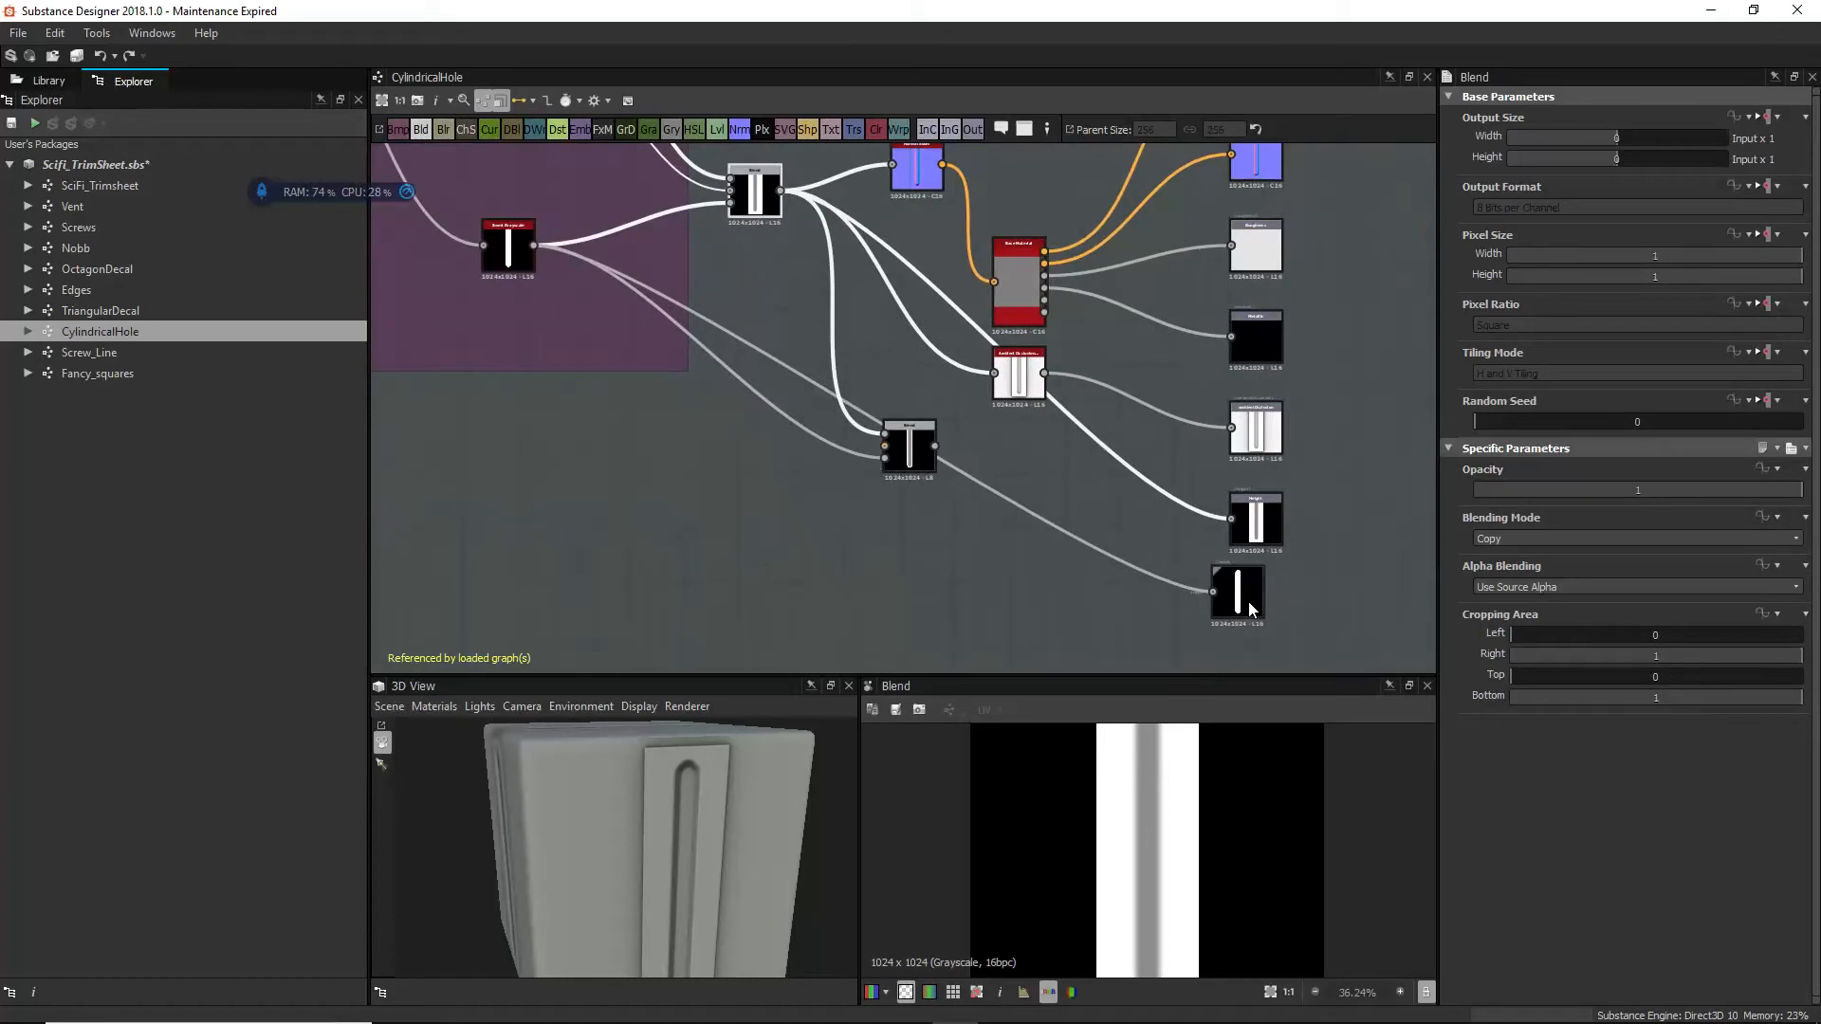
Step: Preview the lower Blend node feeding the mask output and the HBAO node in the CylindricalHole graph, tracing their links to the outputs
double_click(1249, 605)
double_click(910, 459)
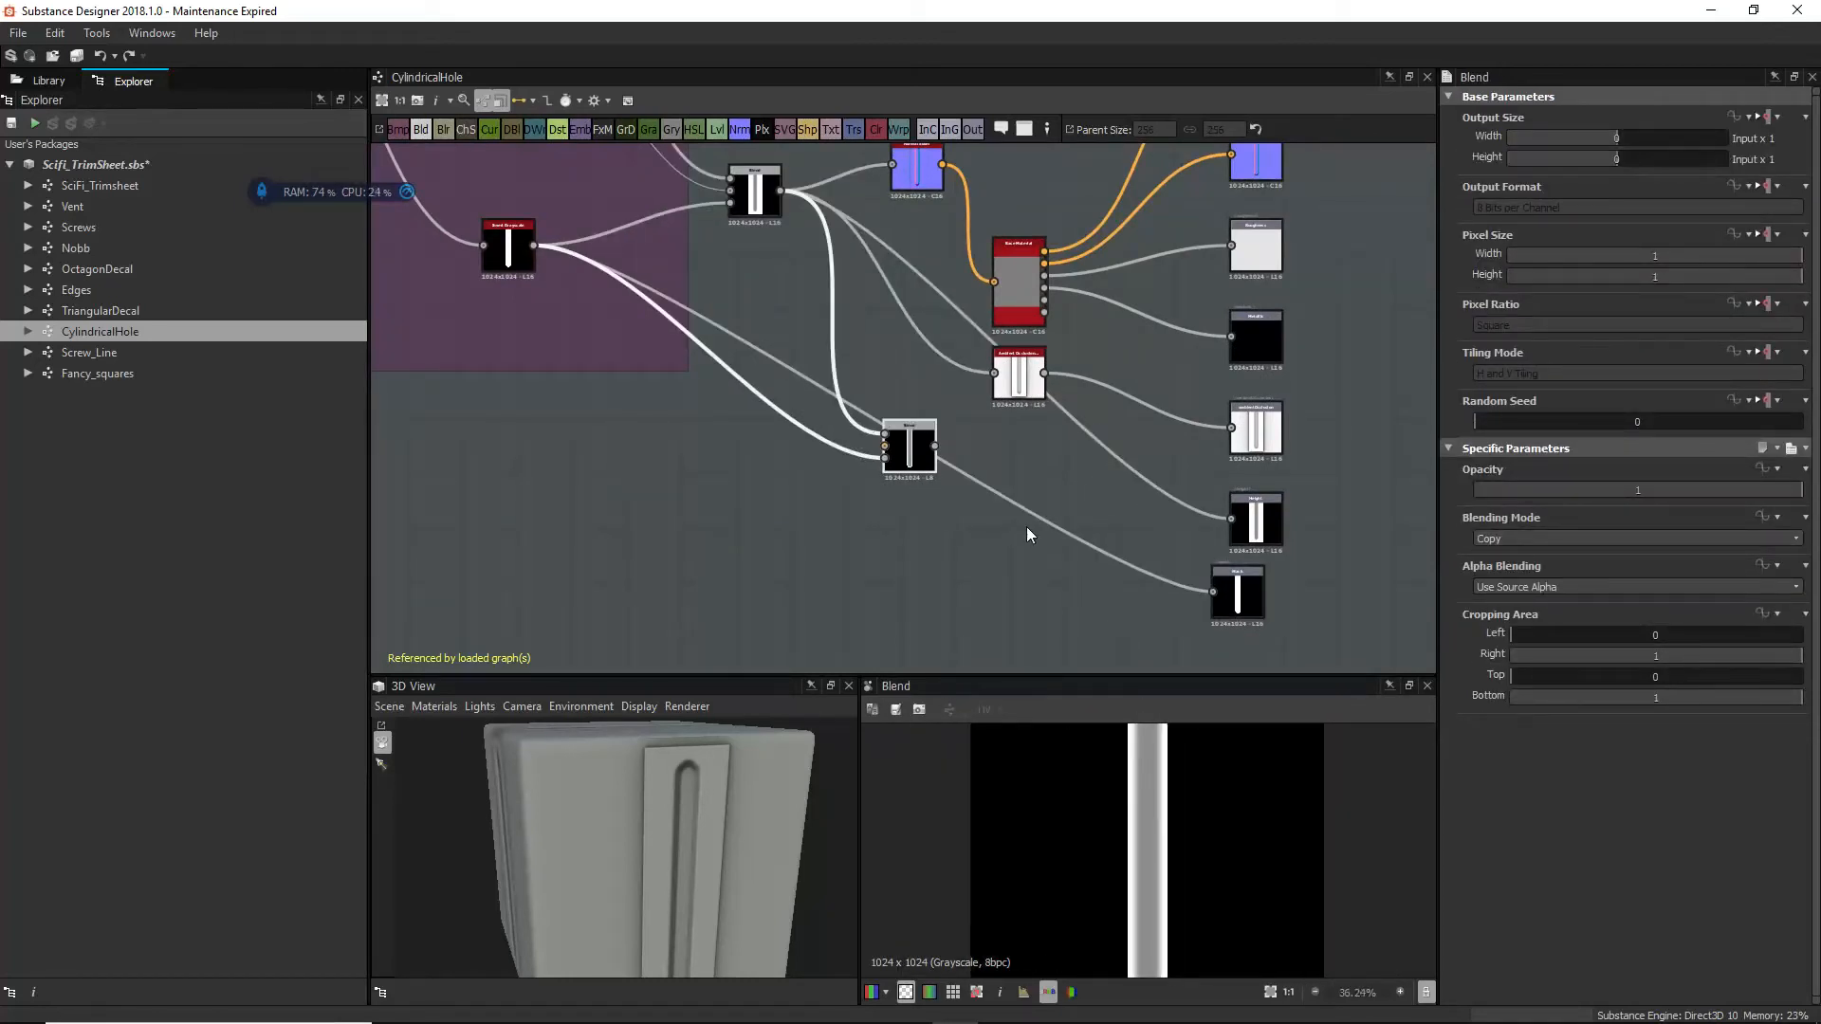
middle_click_drag(888, 369, 923, 436)
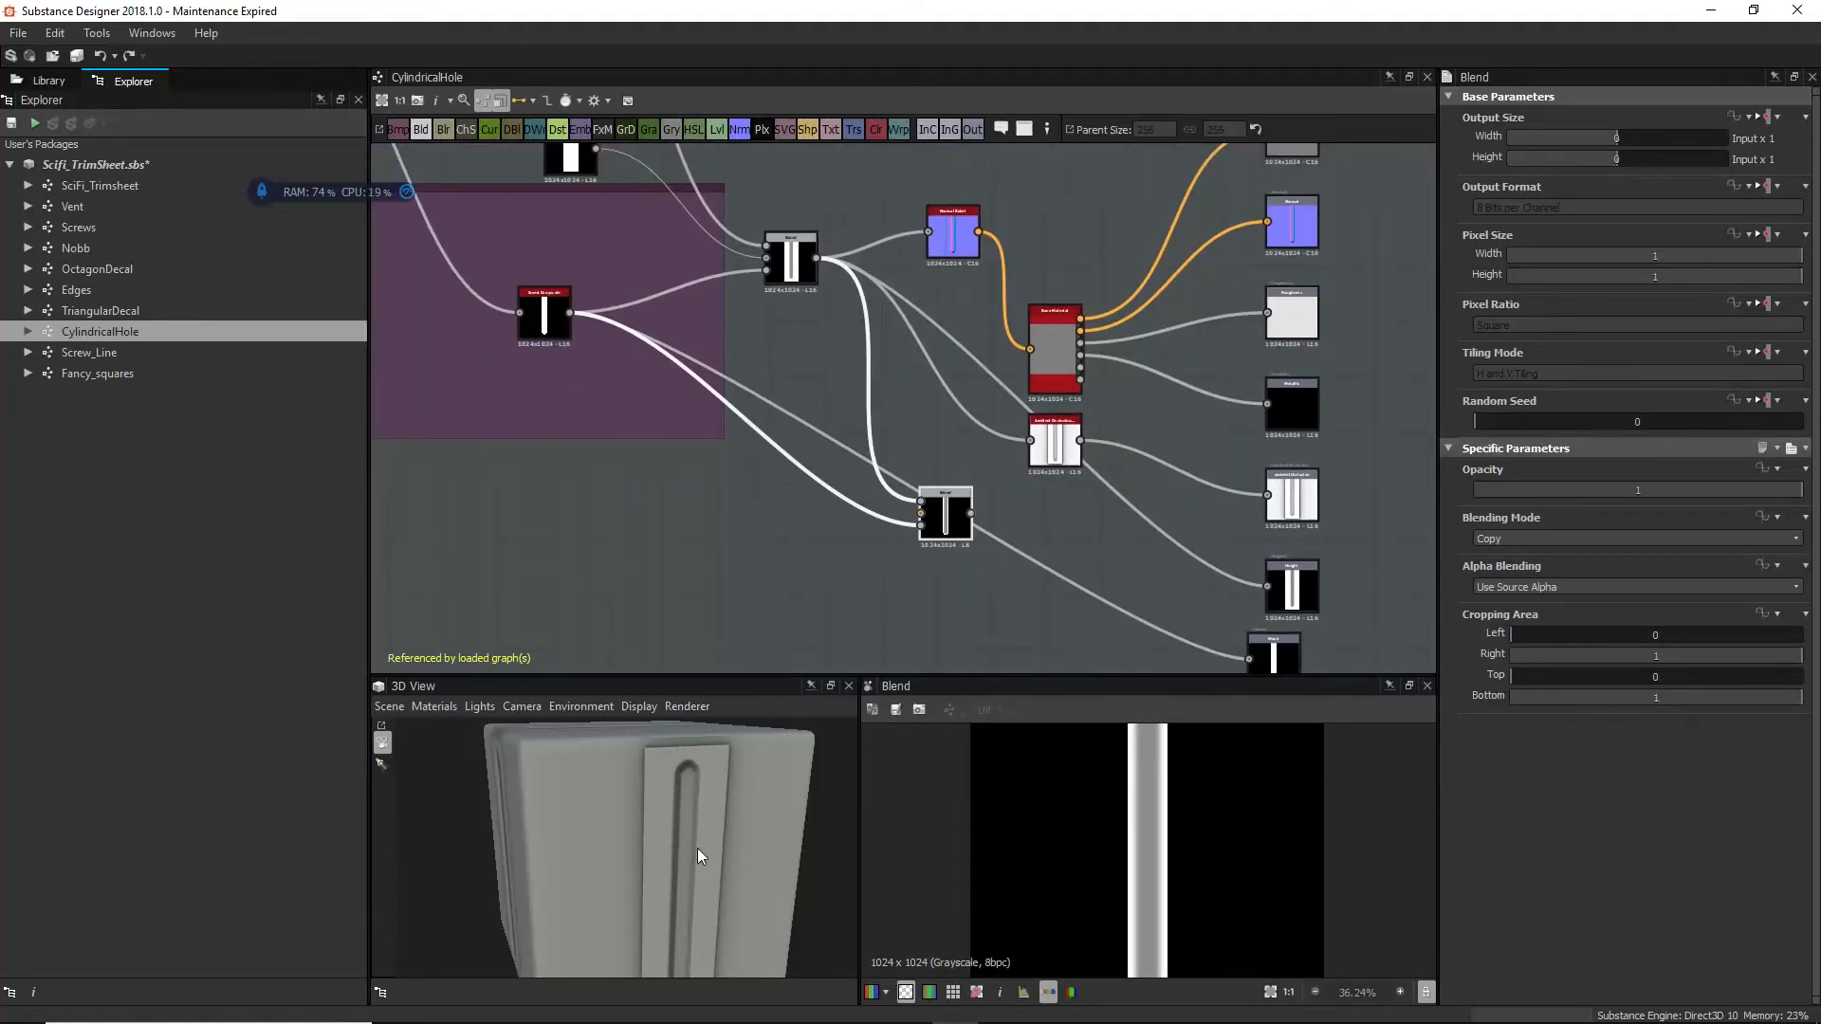
scroll(698, 849, "down", 3)
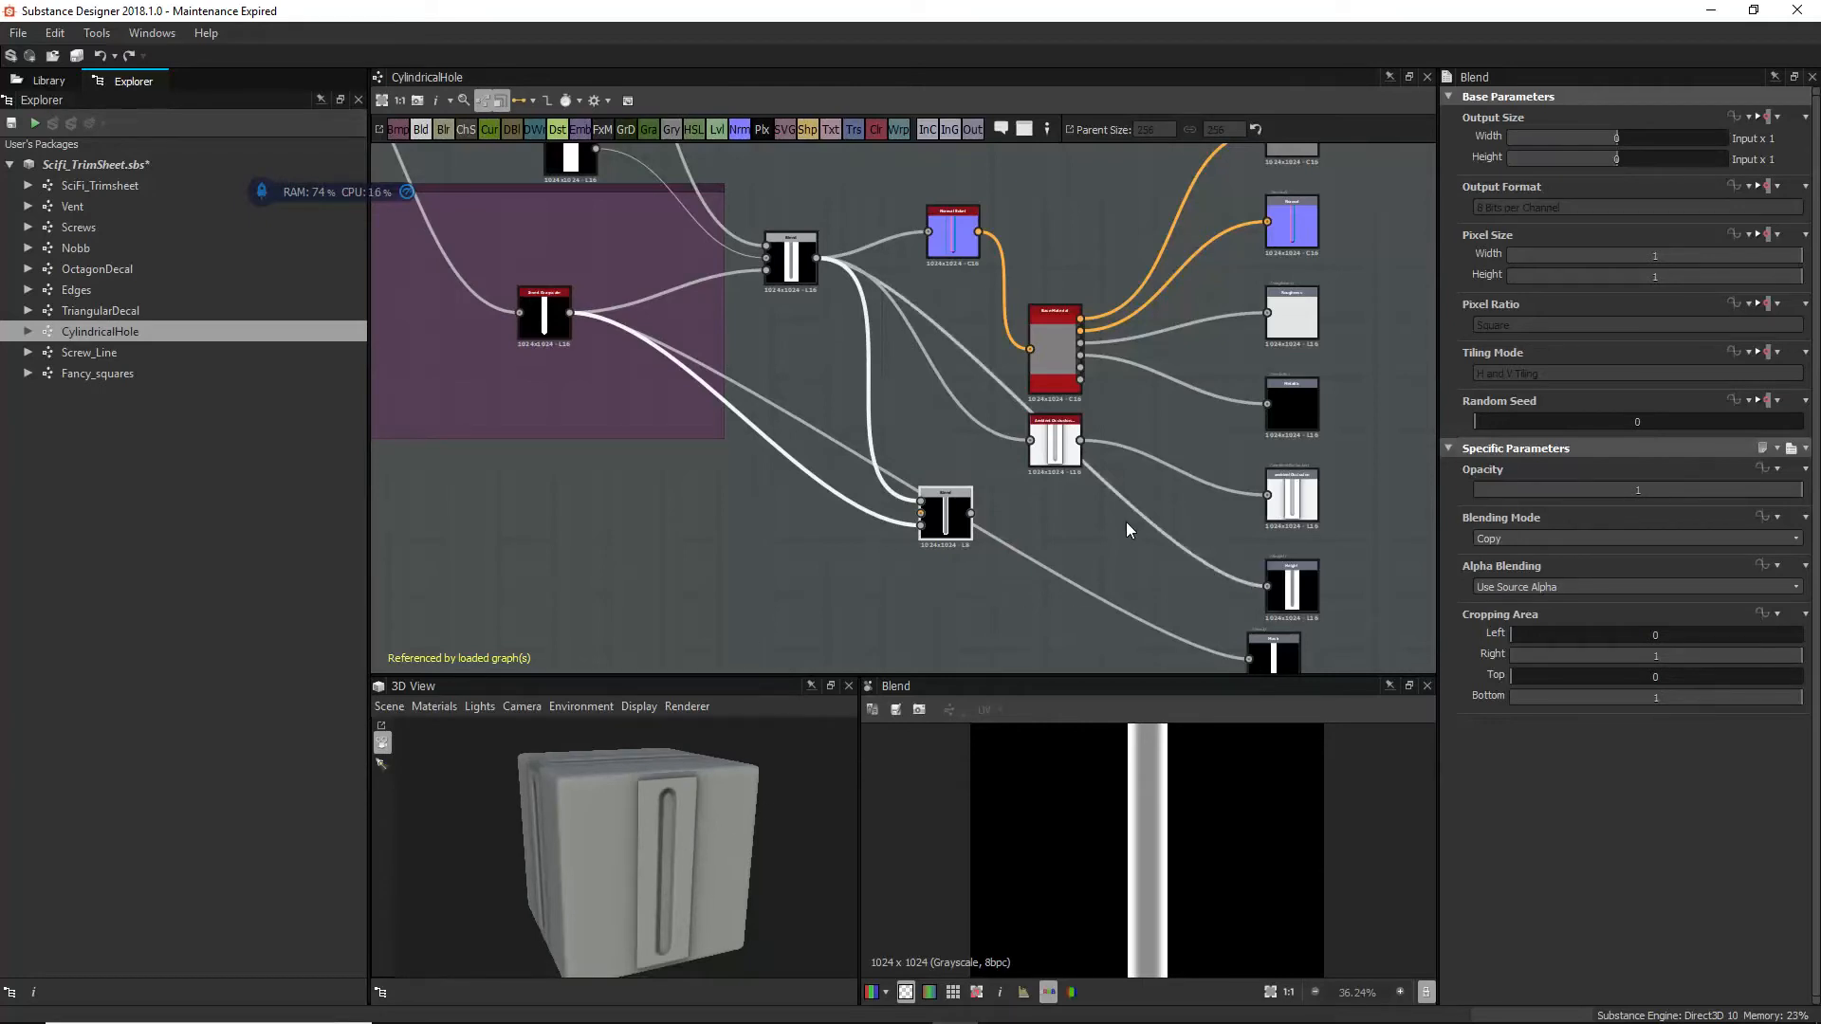
left_click(1065, 467)
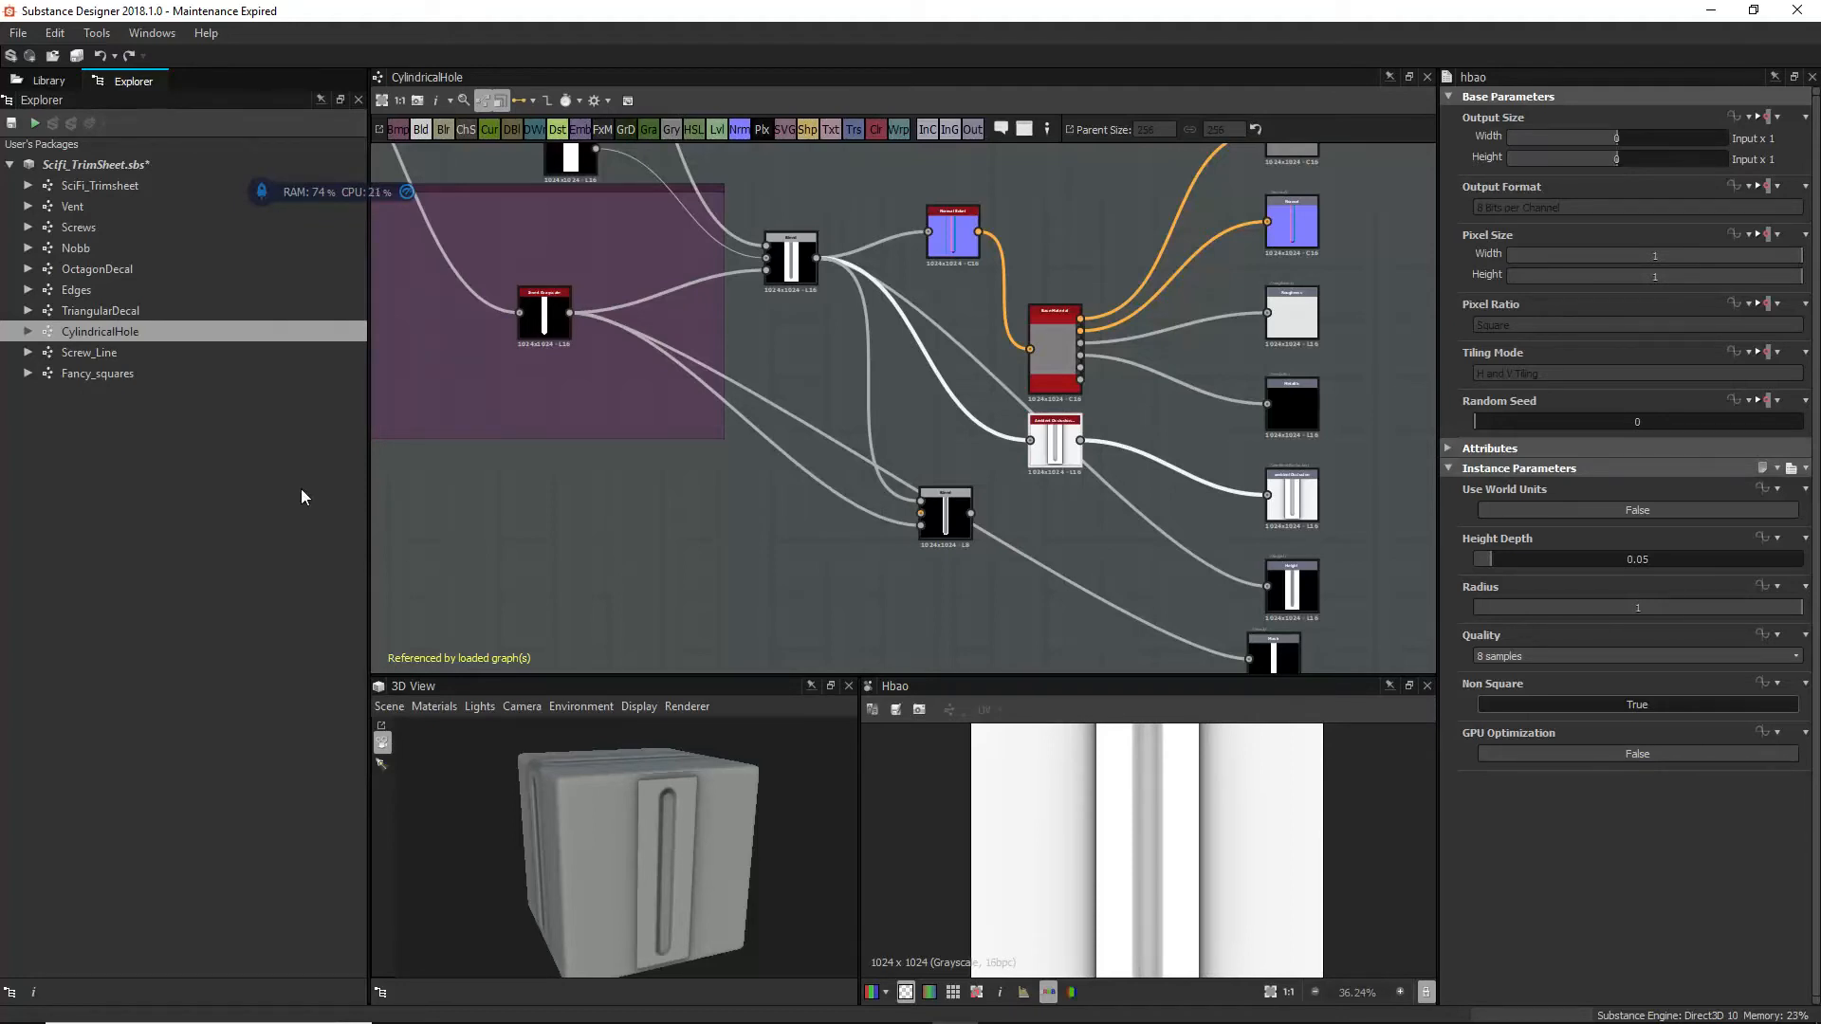
Step: Open the SciFi_Trimsheet graph and turn the 3D preview cube so the trim pattern faces the camera
left_click(183, 186)
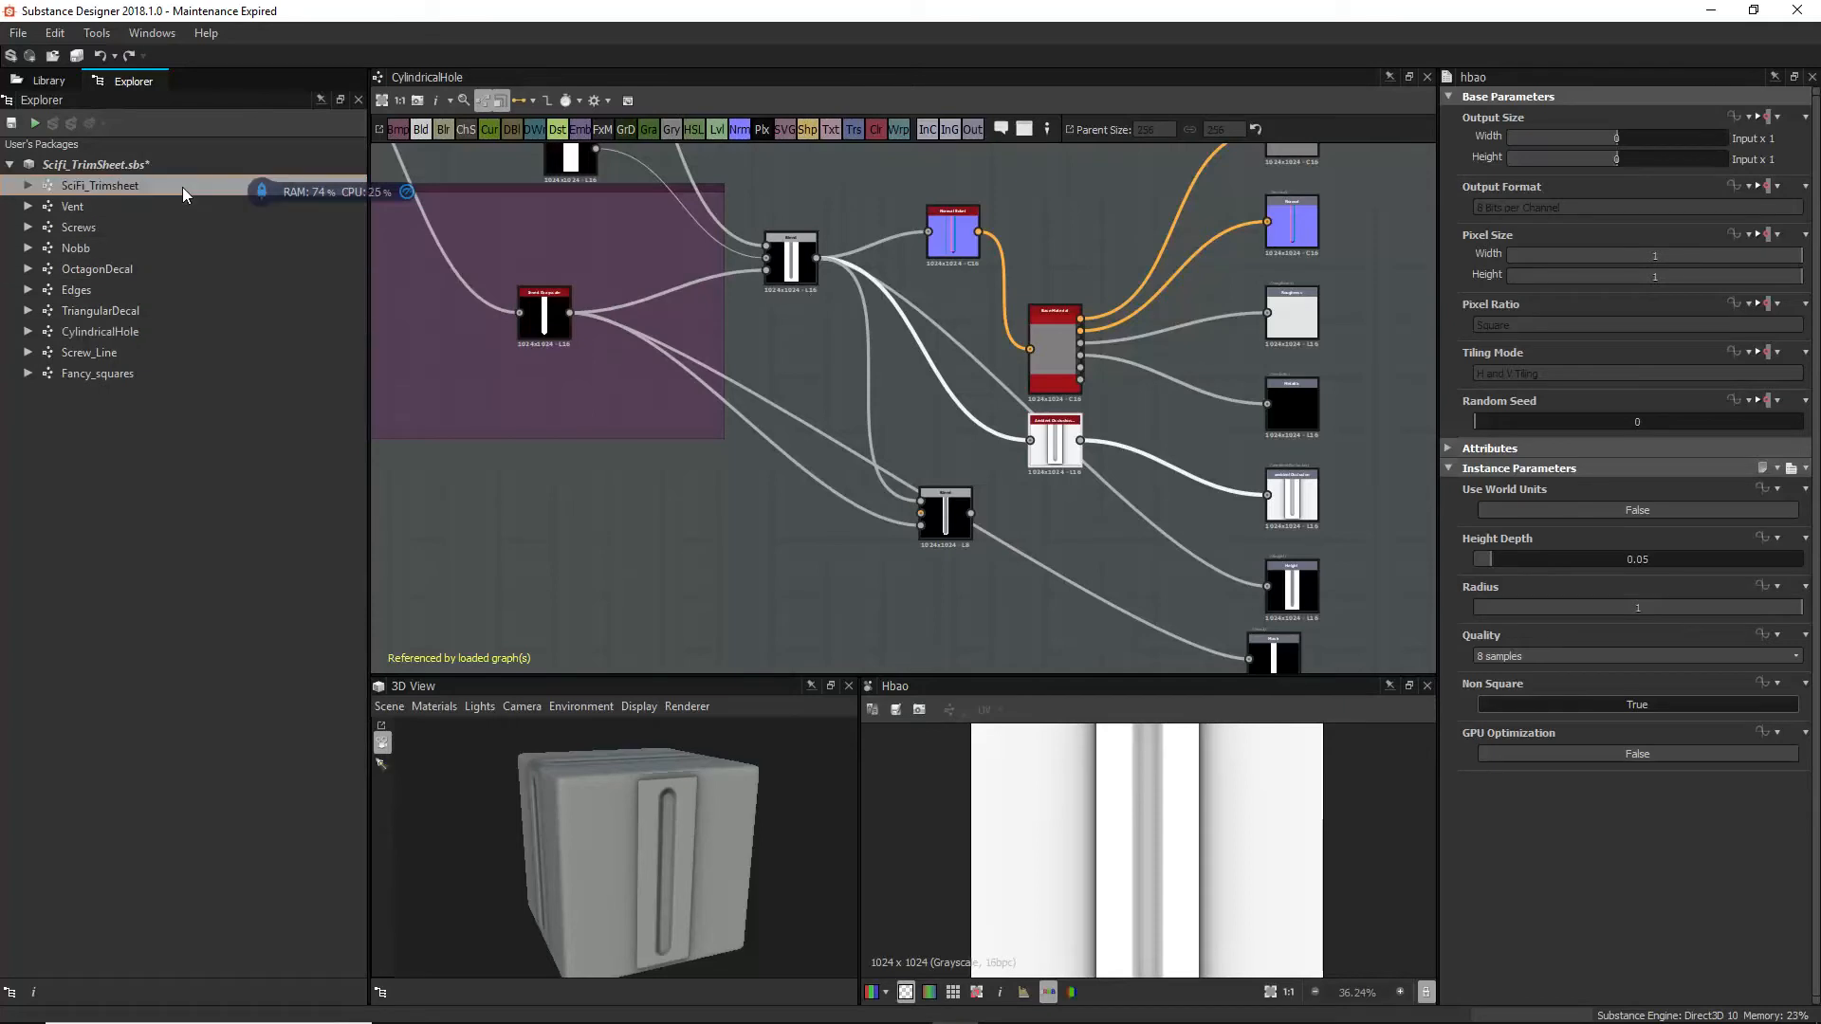
double_click(182, 186)
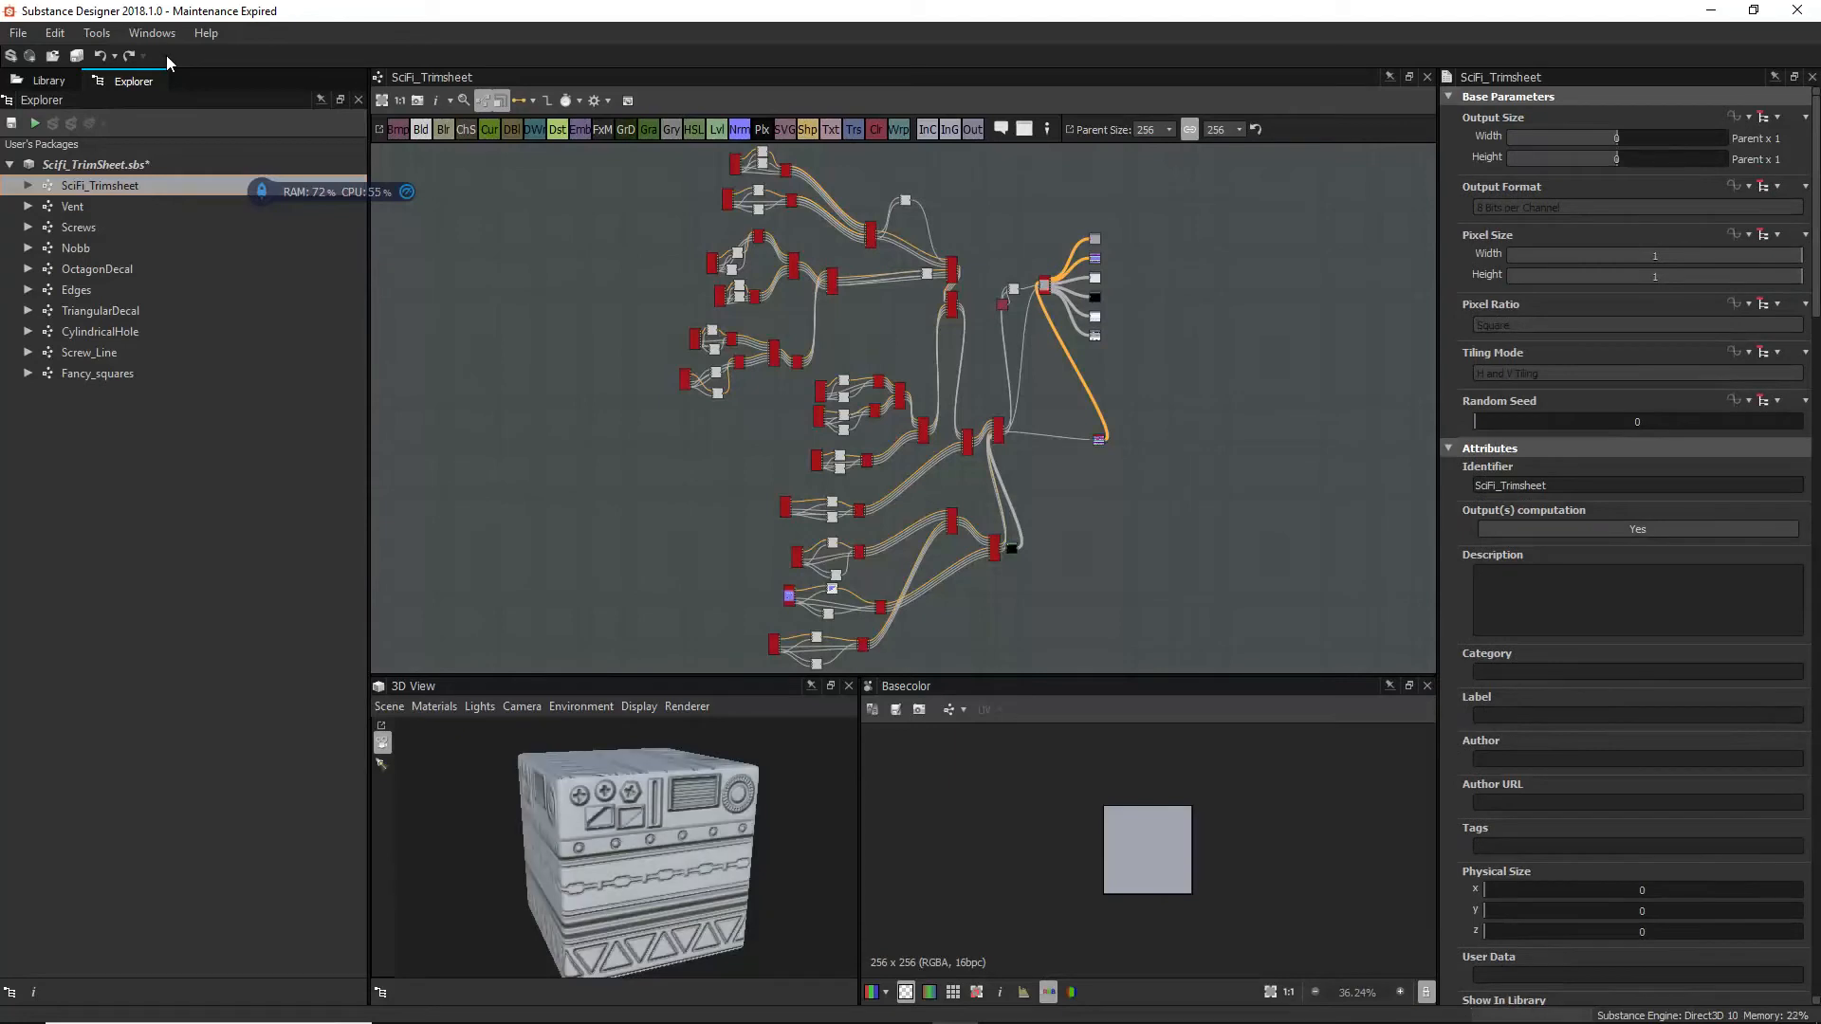
left_click_drag(701, 806, 609, 785)
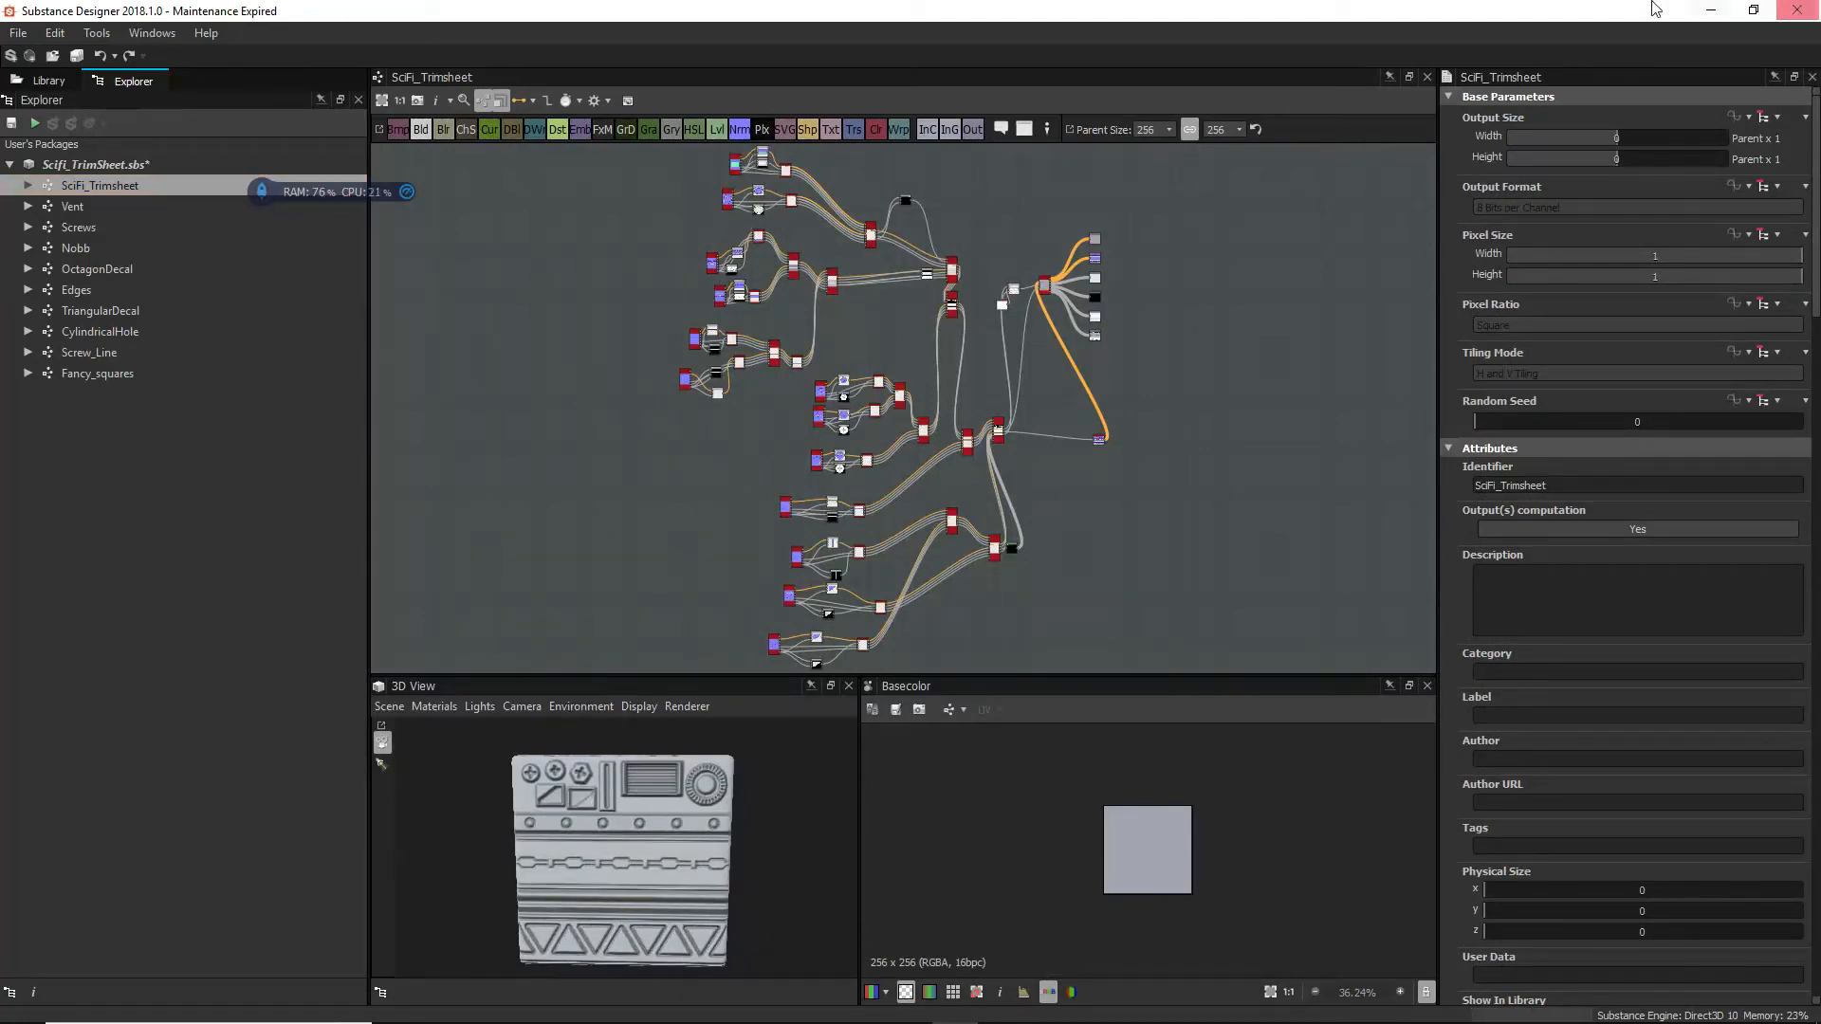
Step: Set the SciFi_Trimsheet graph's output size to 2 (Parent x 4) for both width and height
left_click(1619, 139)
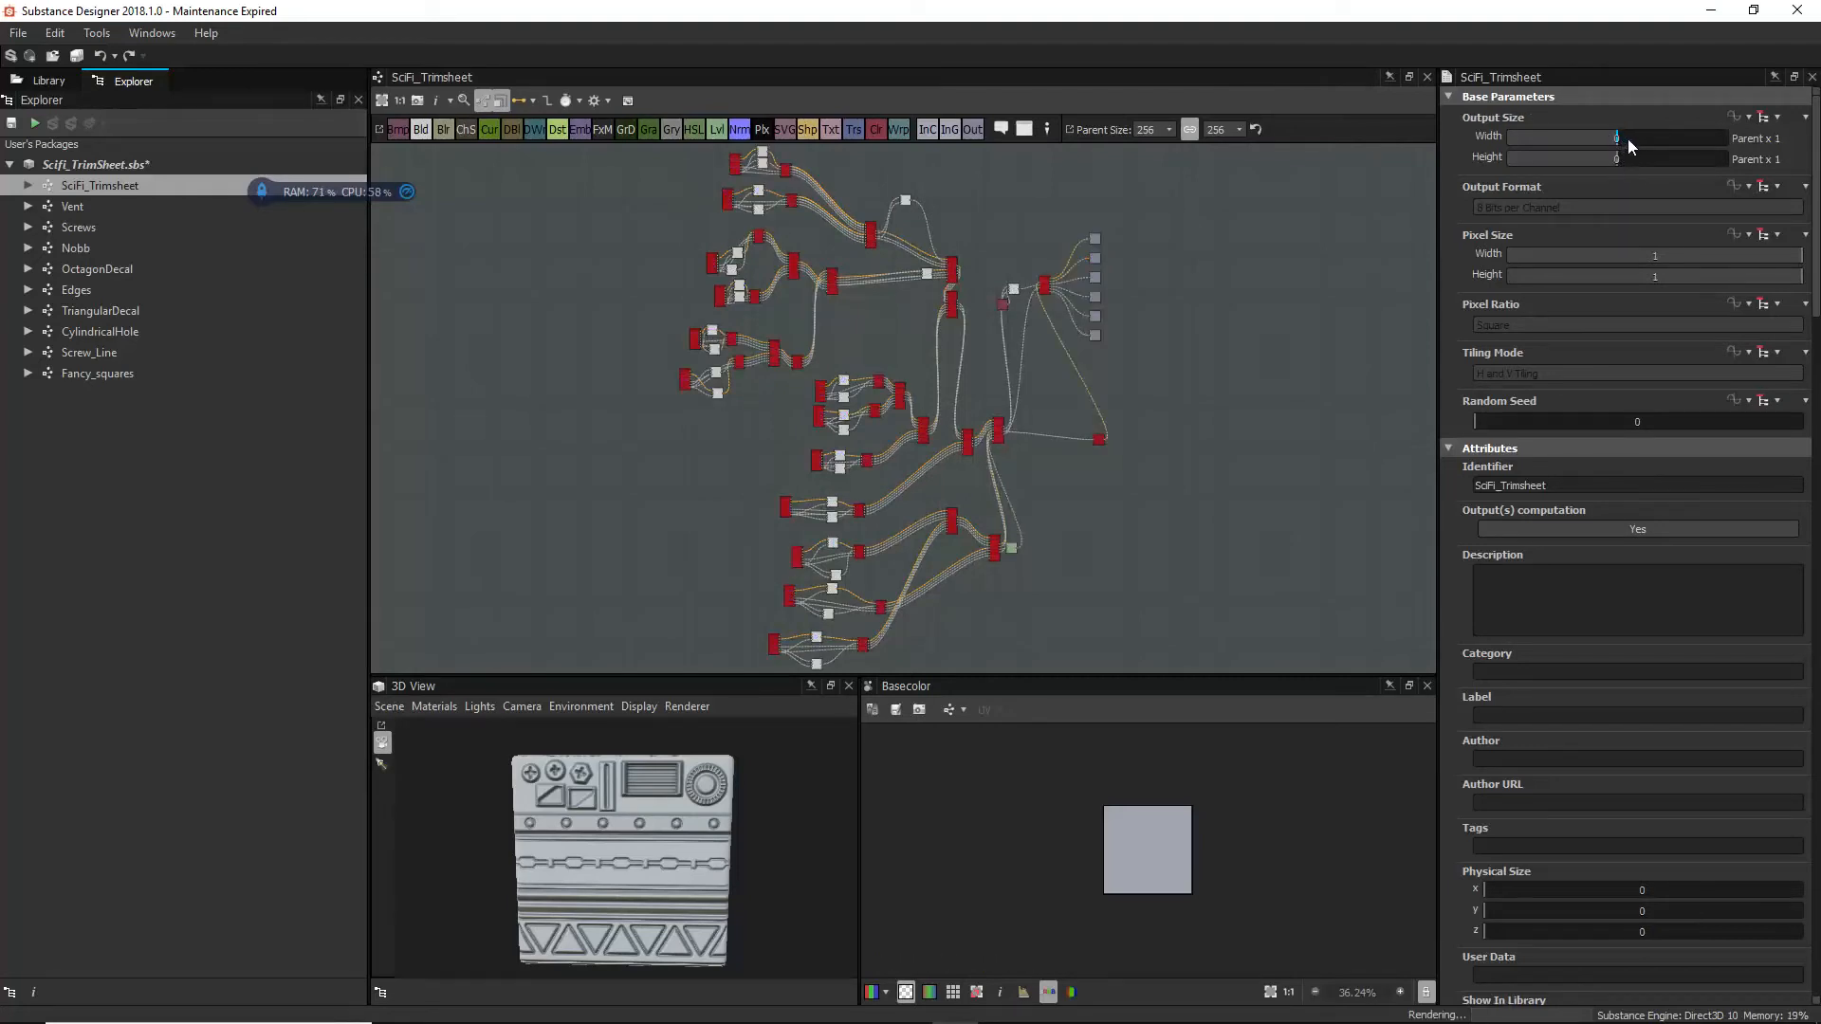
type("1")
key("Return")
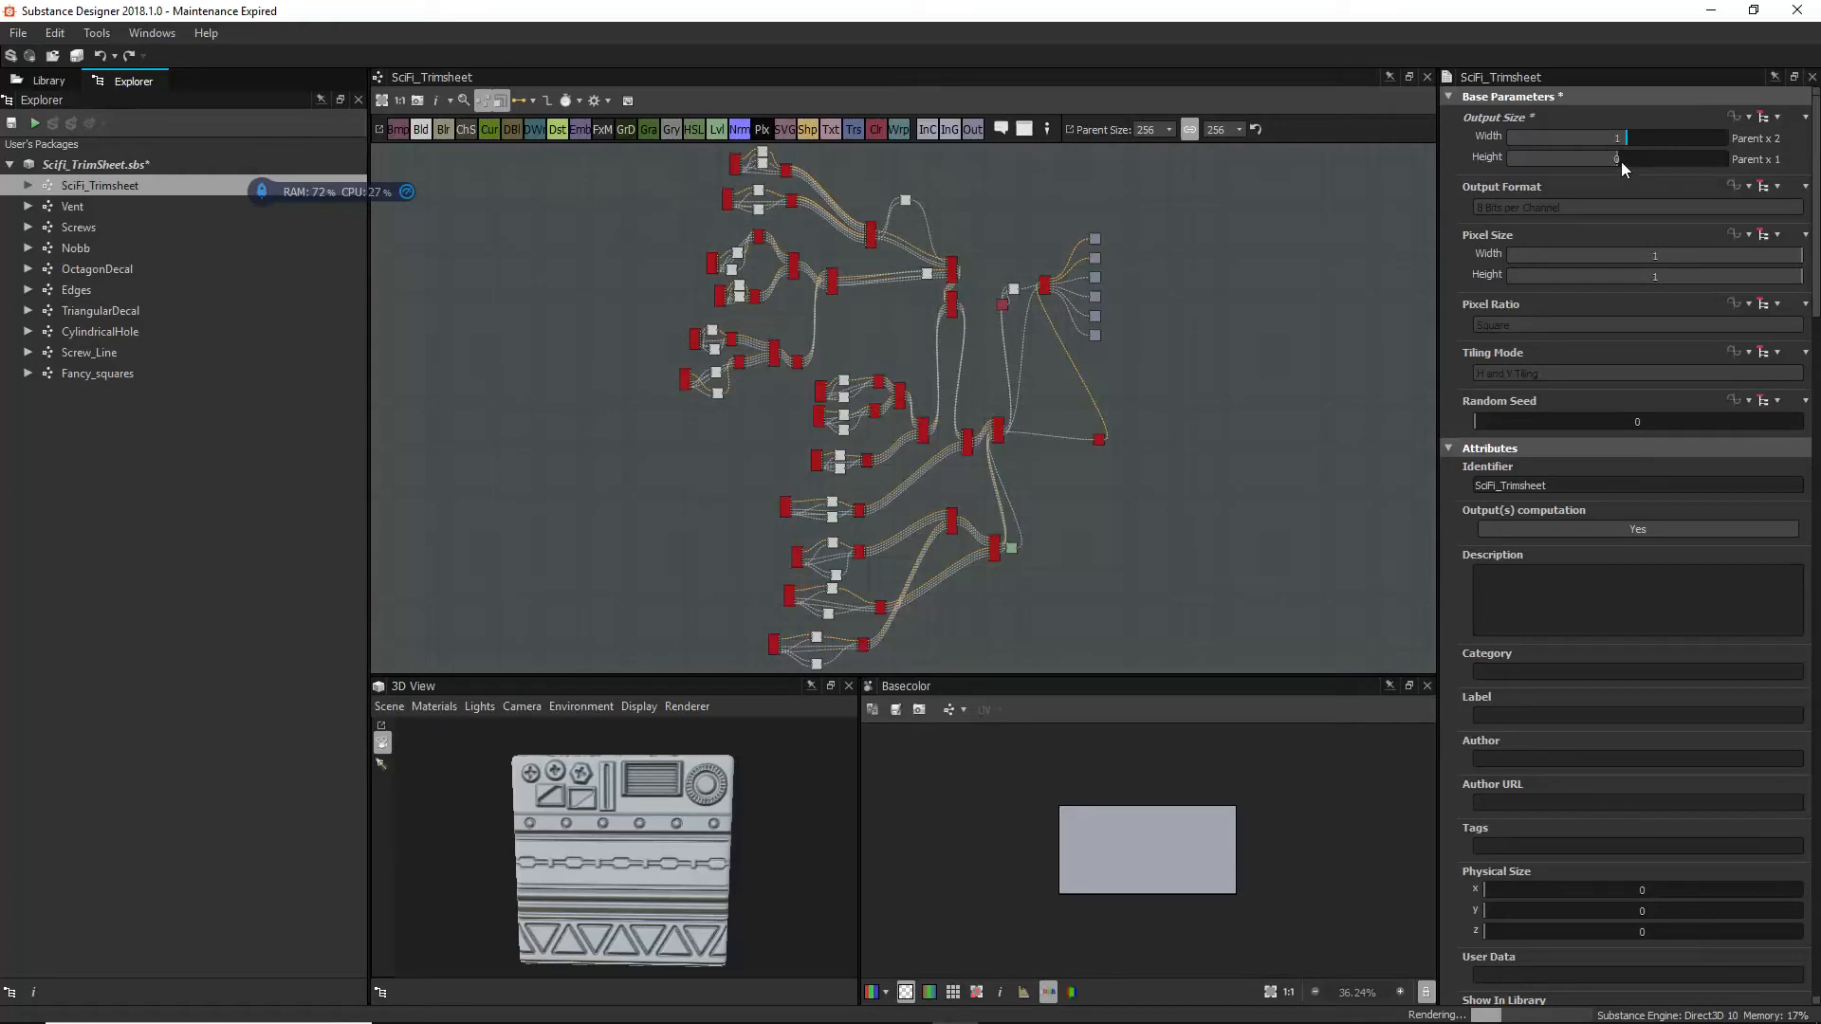
left_click(1626, 158)
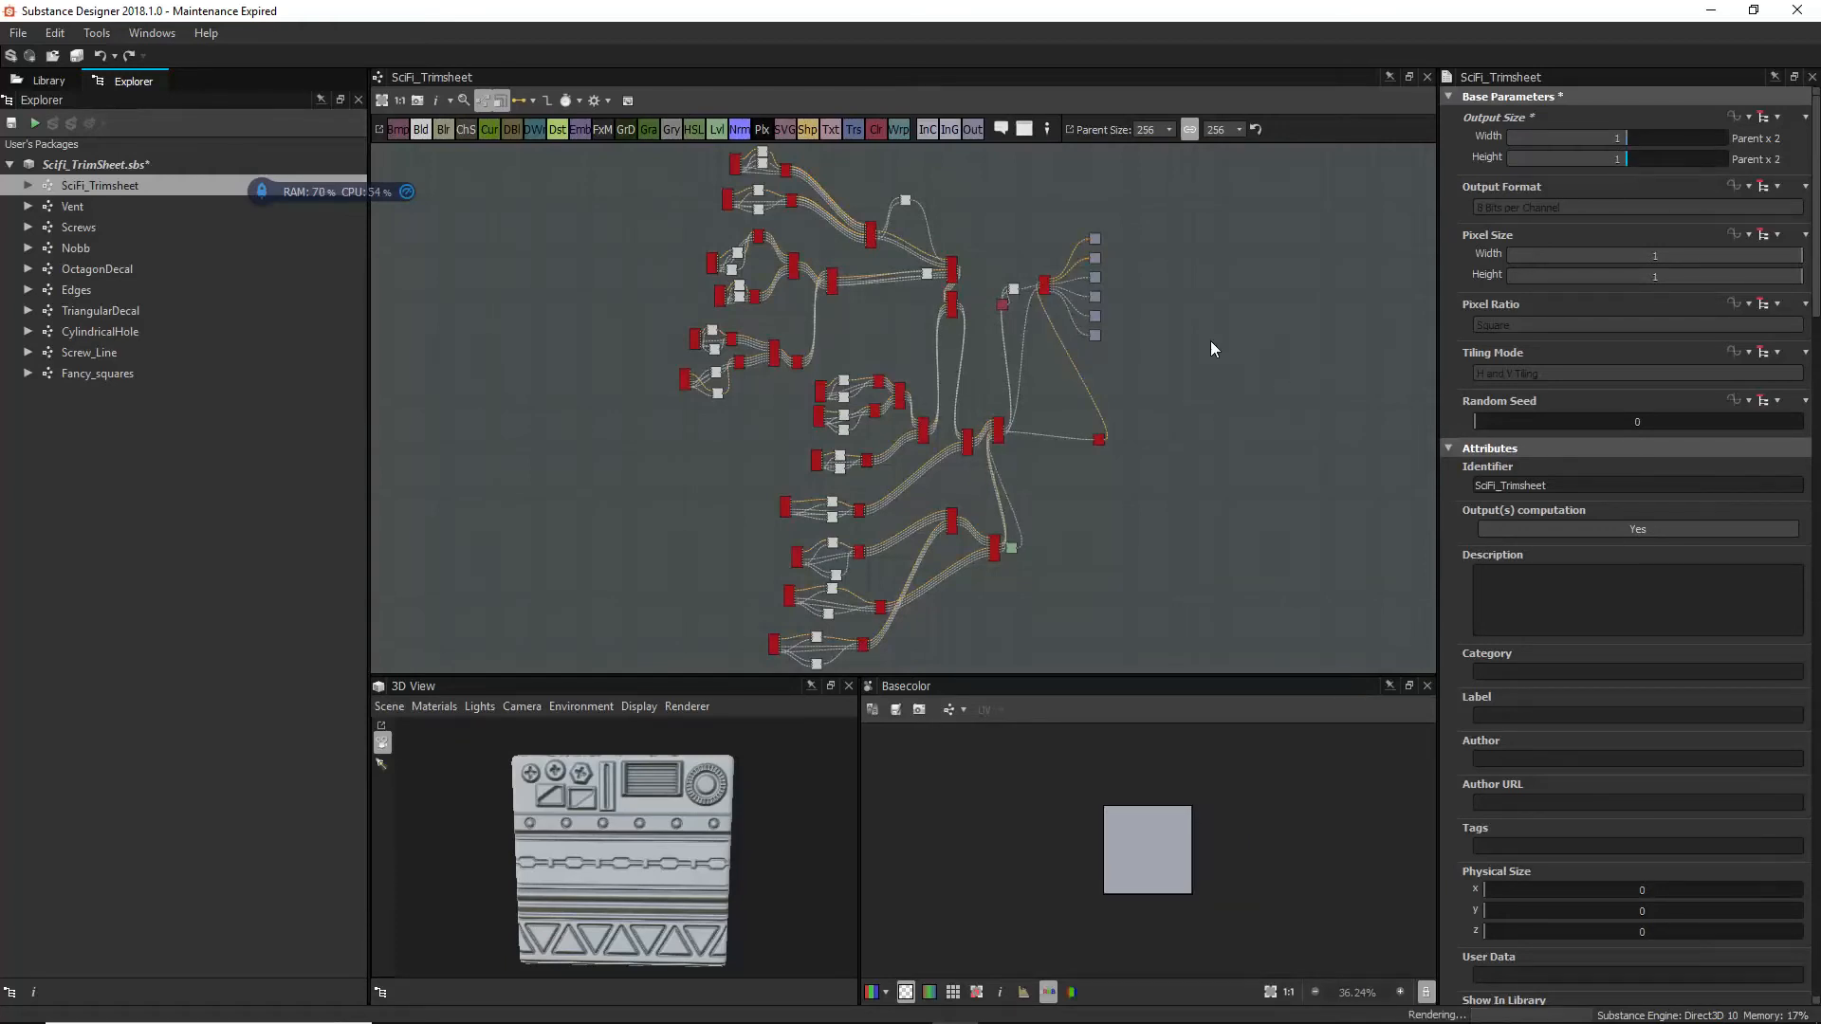
scroll(1143, 316, "up", 1)
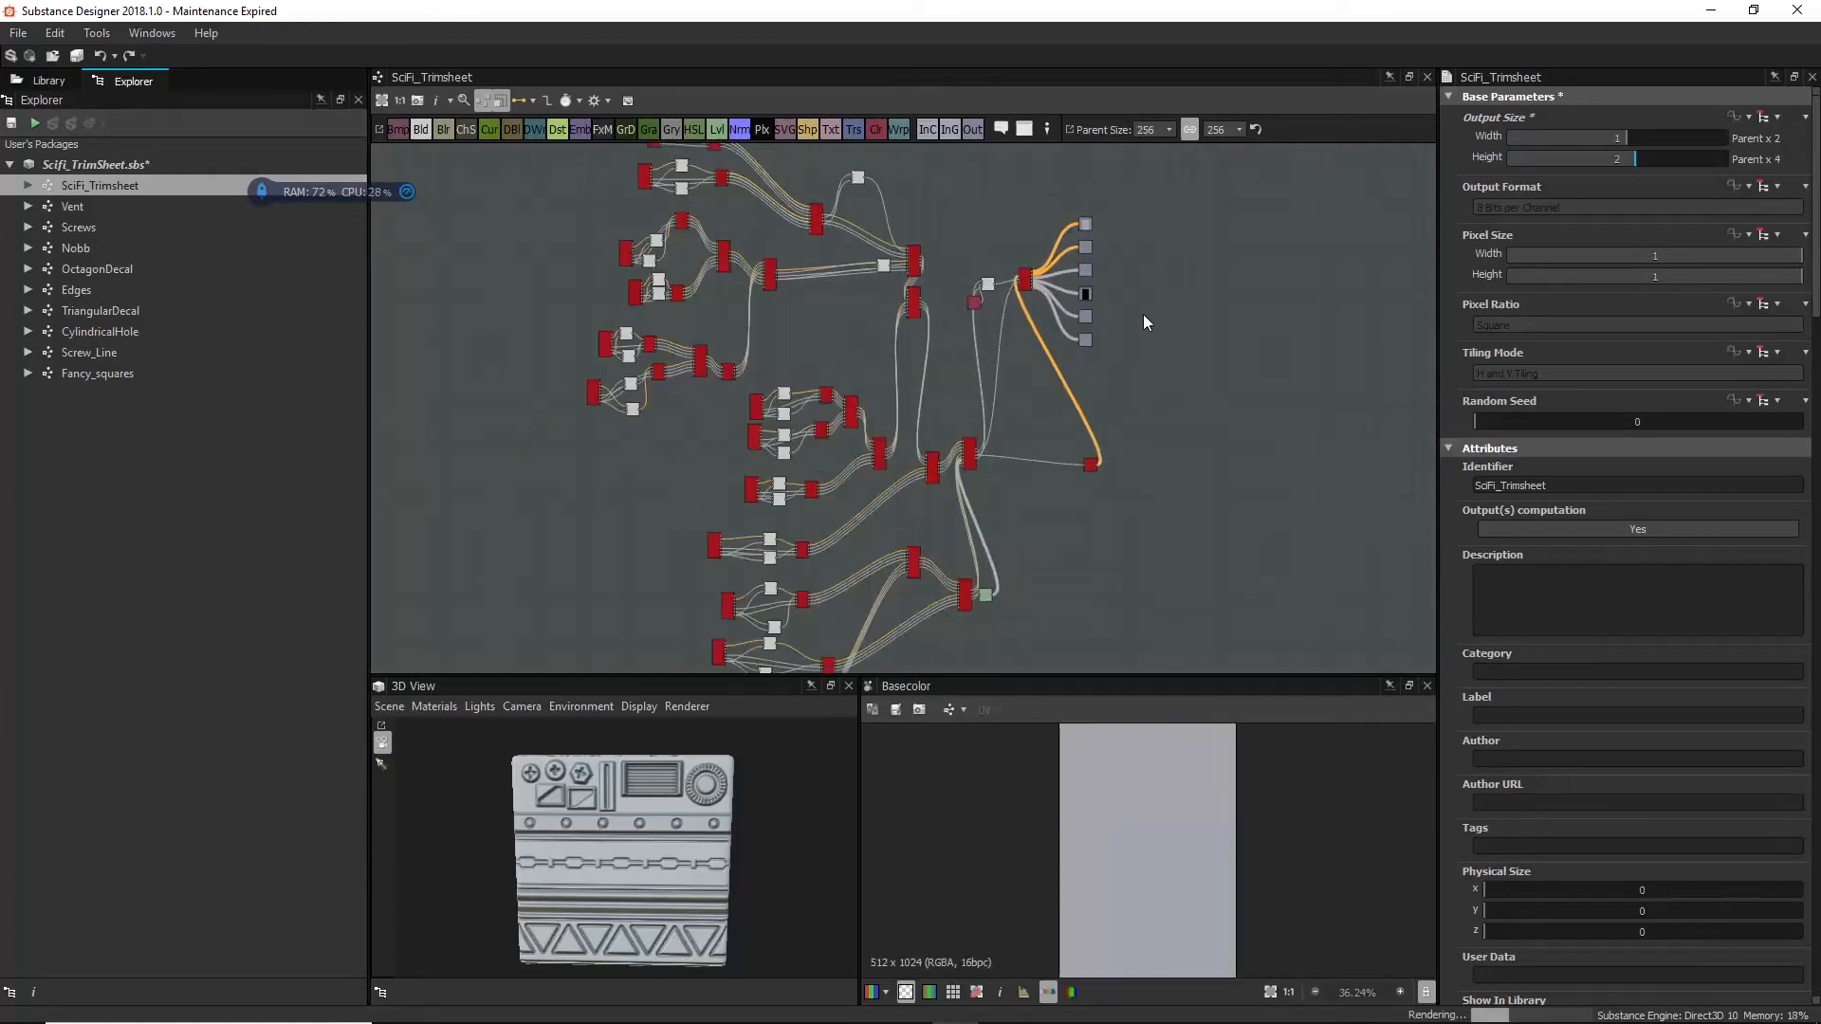
scroll(1142, 315, "up", 10)
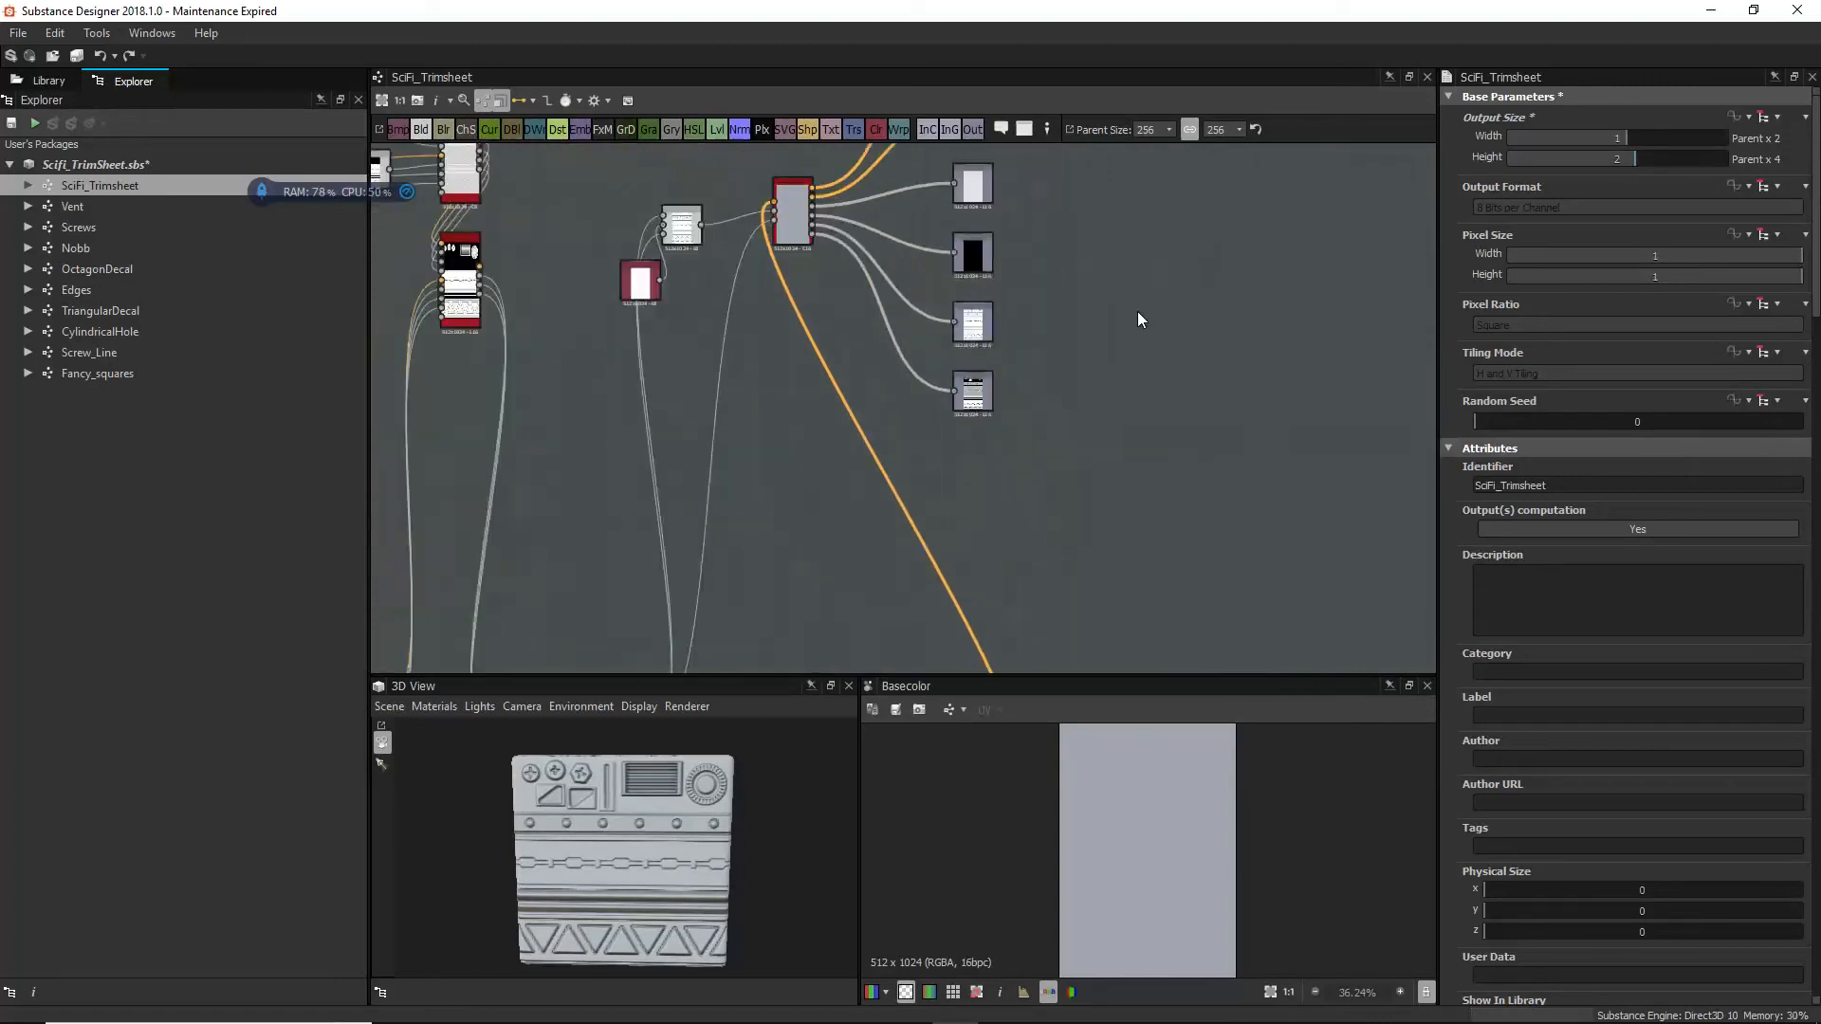
left_click(1634, 134)
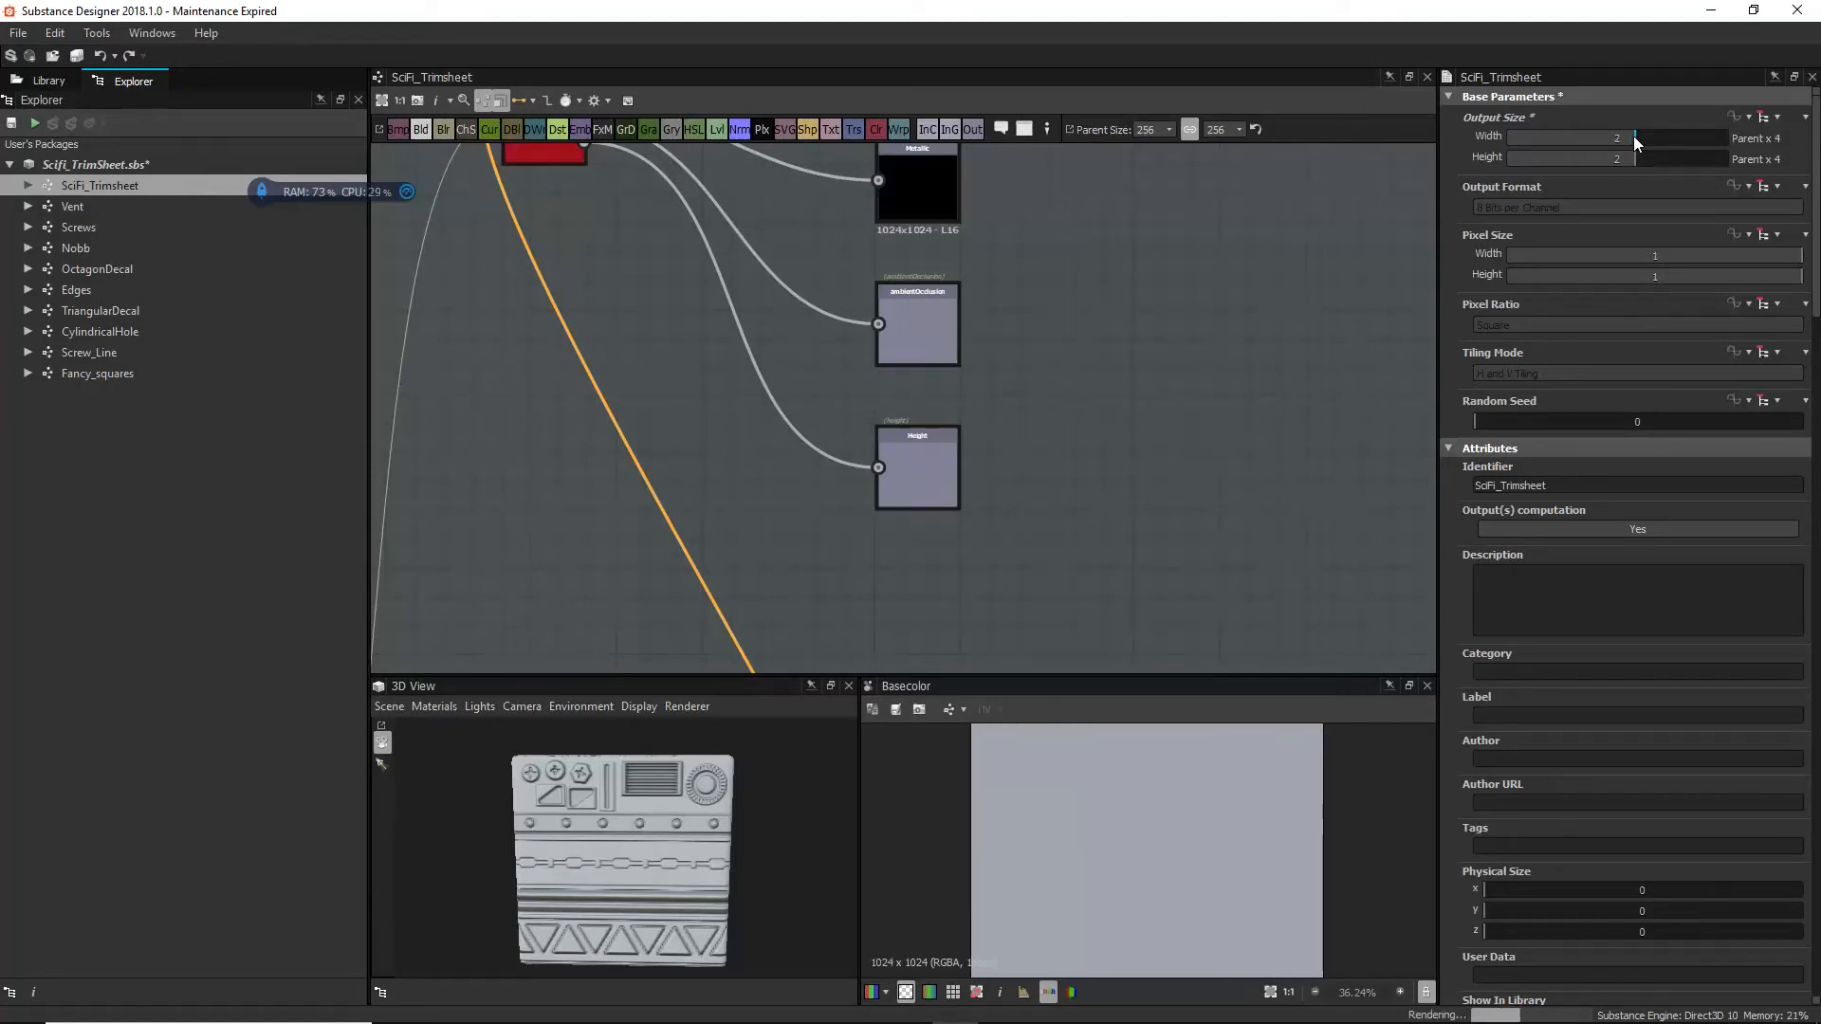
Step: Inspect the trim sheet's screws, decals, rivets and octagon strip up close on the 3D preview cube
scroll(607, 806, "up", 5)
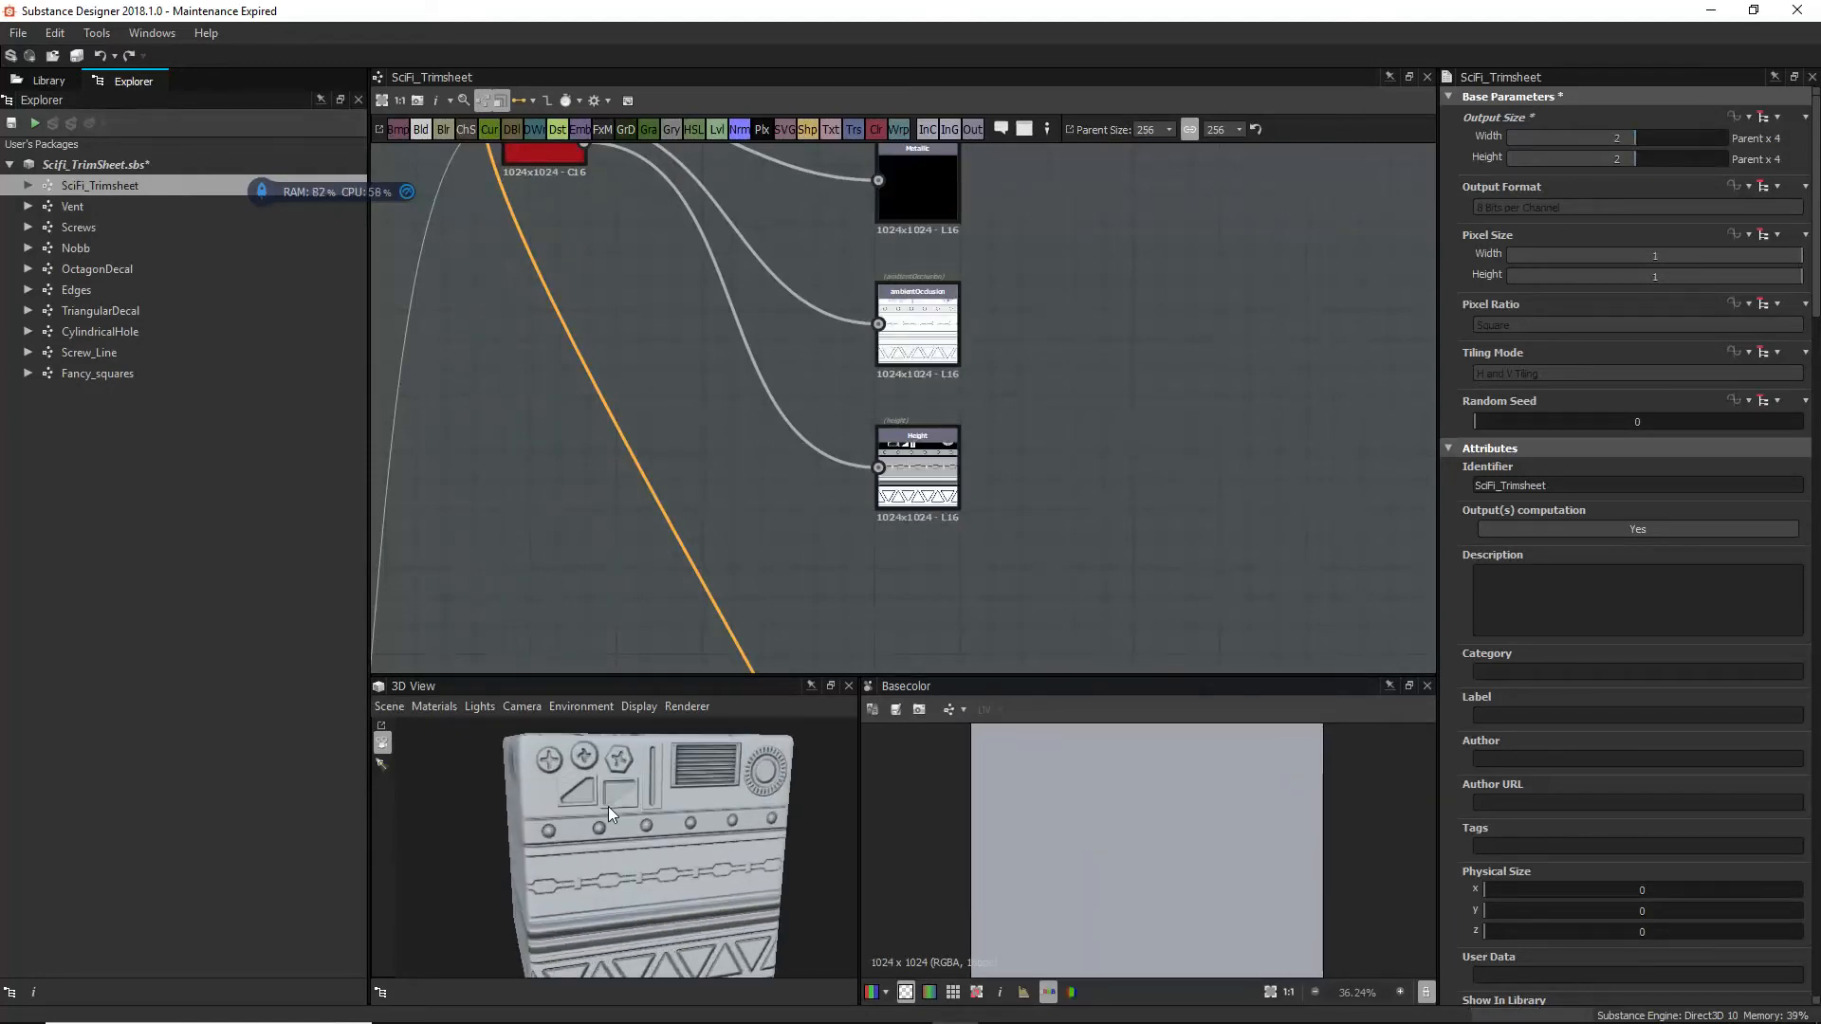
scroll(572, 813, "up", 3)
left_click_drag(565, 802, 617, 820)
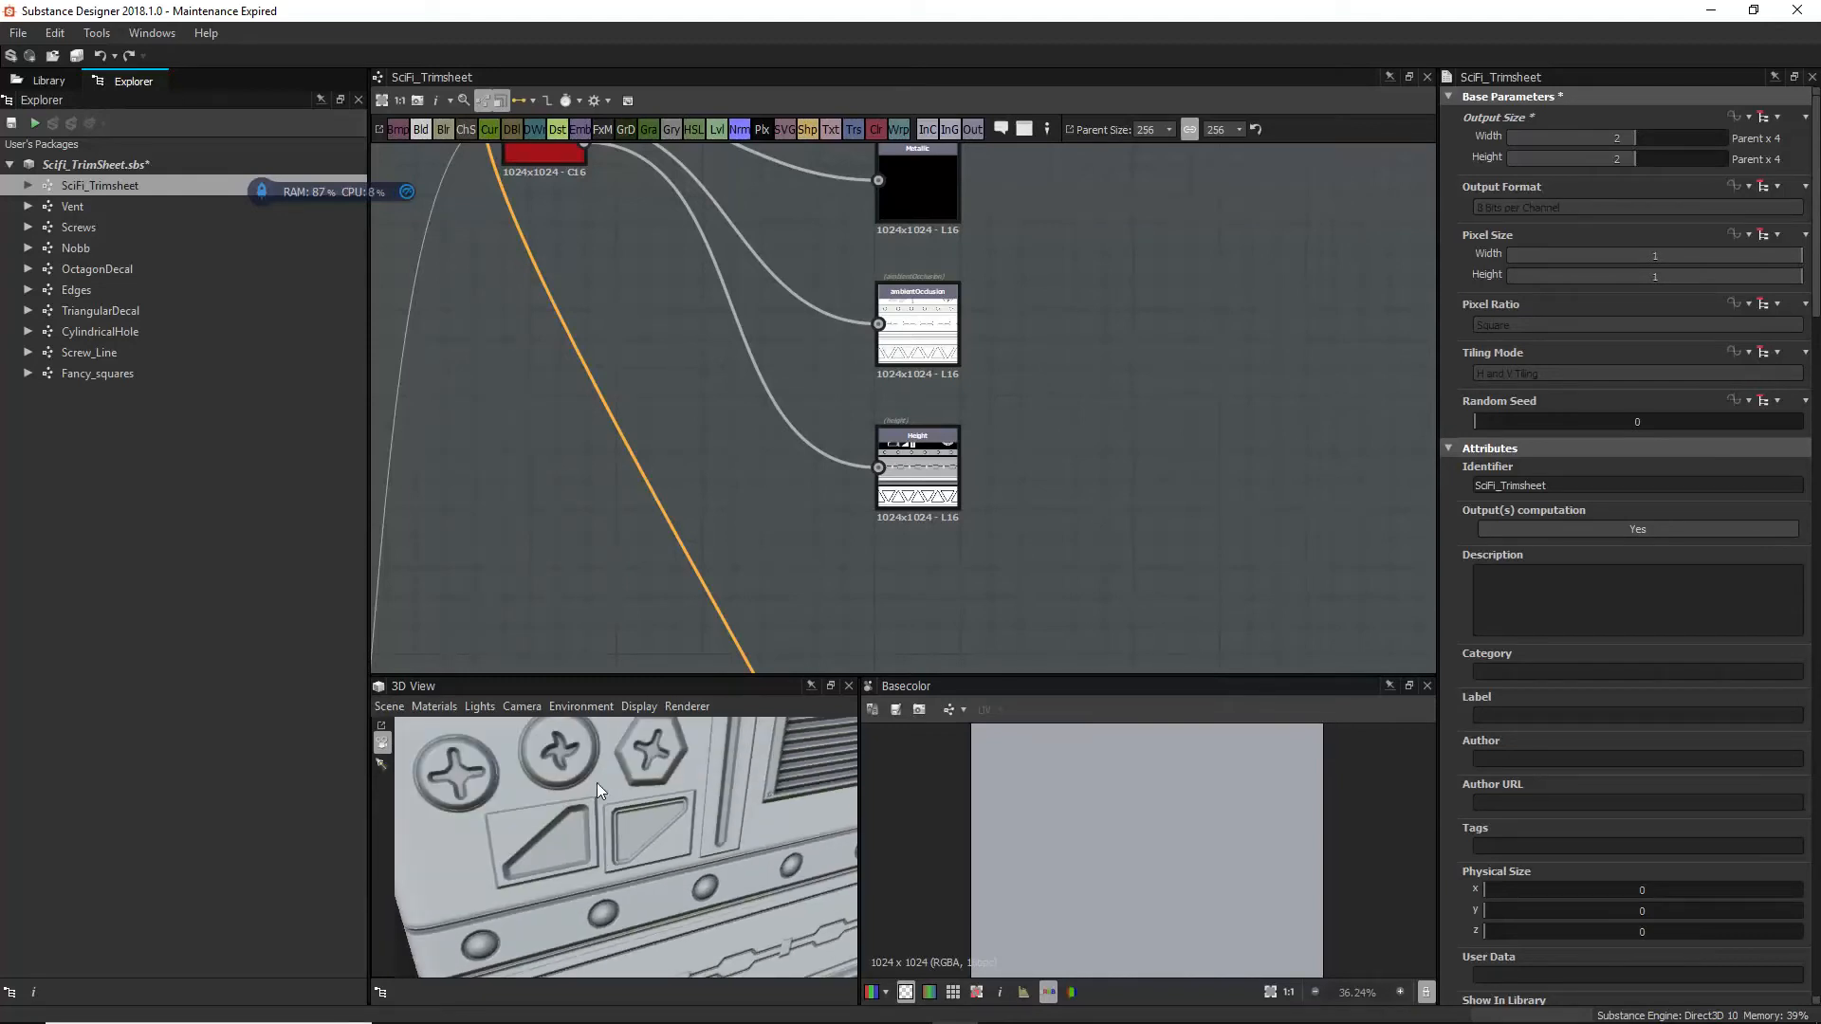
scroll(595, 782, "down", 5)
left_click_drag(700, 863, 664, 808)
scroll(607, 890, "up", 5)
scroll(635, 862, "down", 3)
scroll(644, 857, "up", 4)
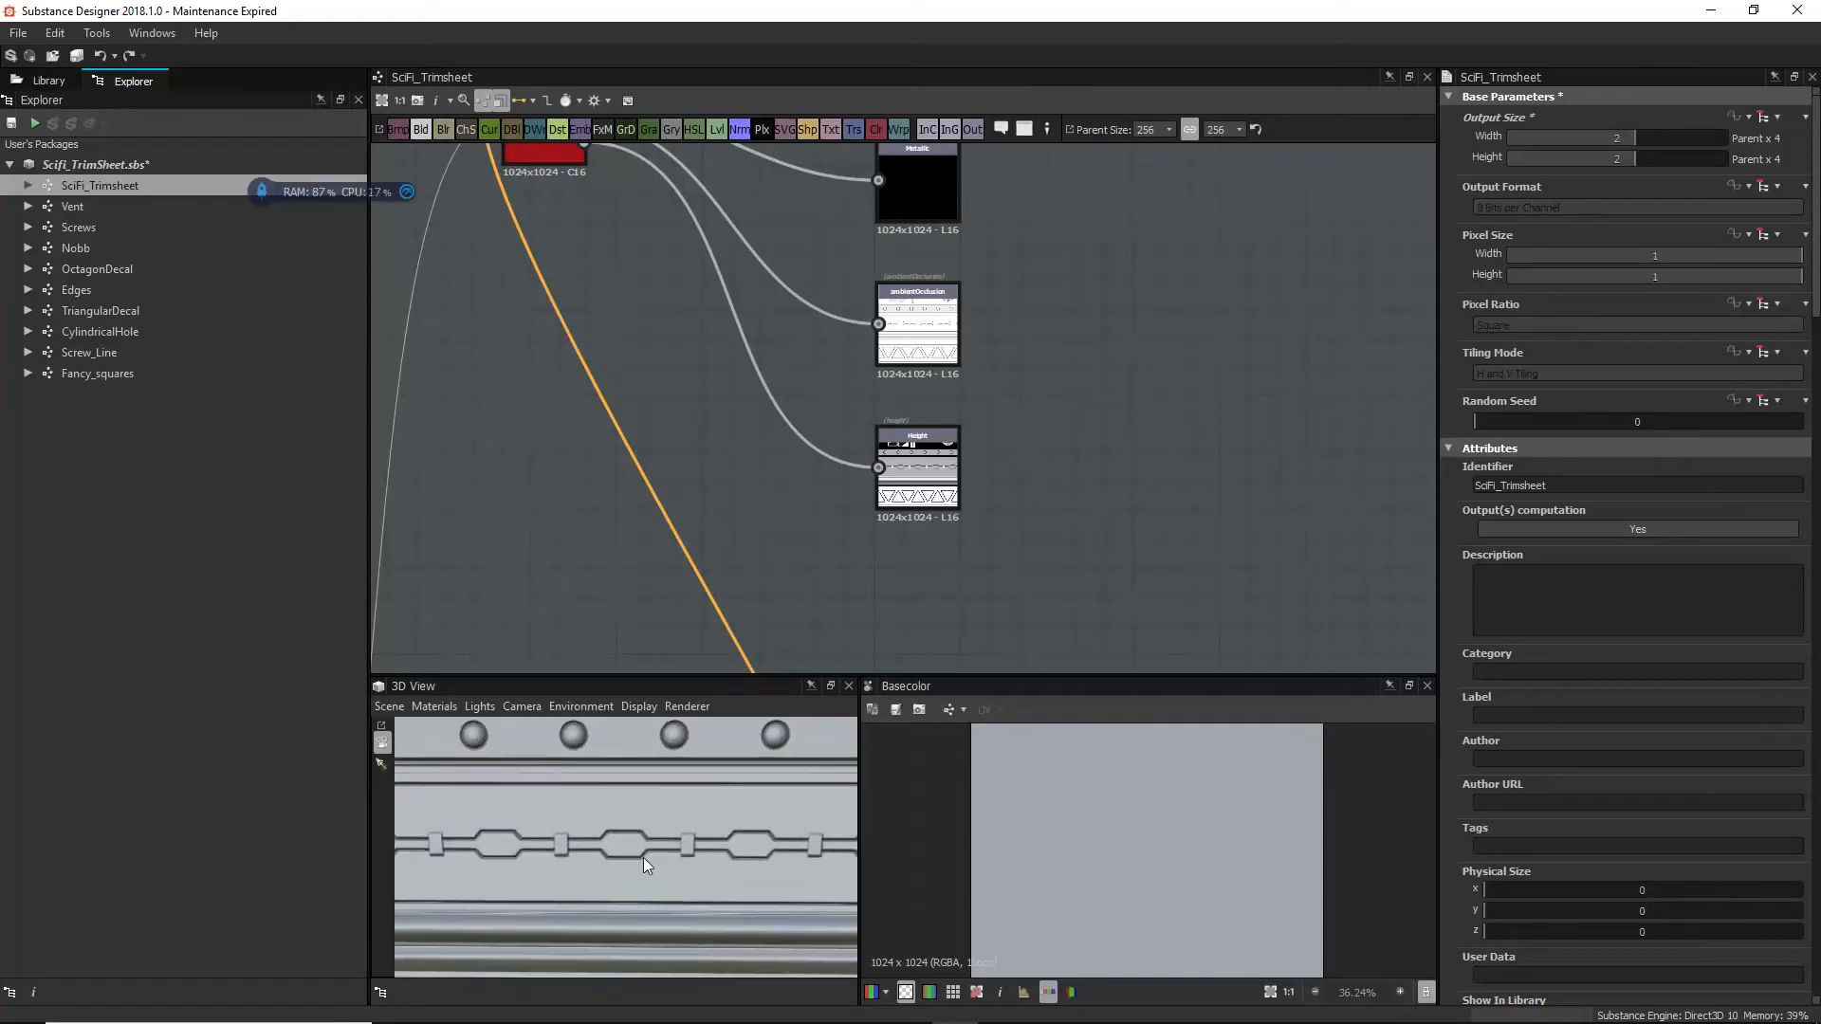
scroll(612, 868, "up", 2)
left_click_drag(613, 869, 554, 886)
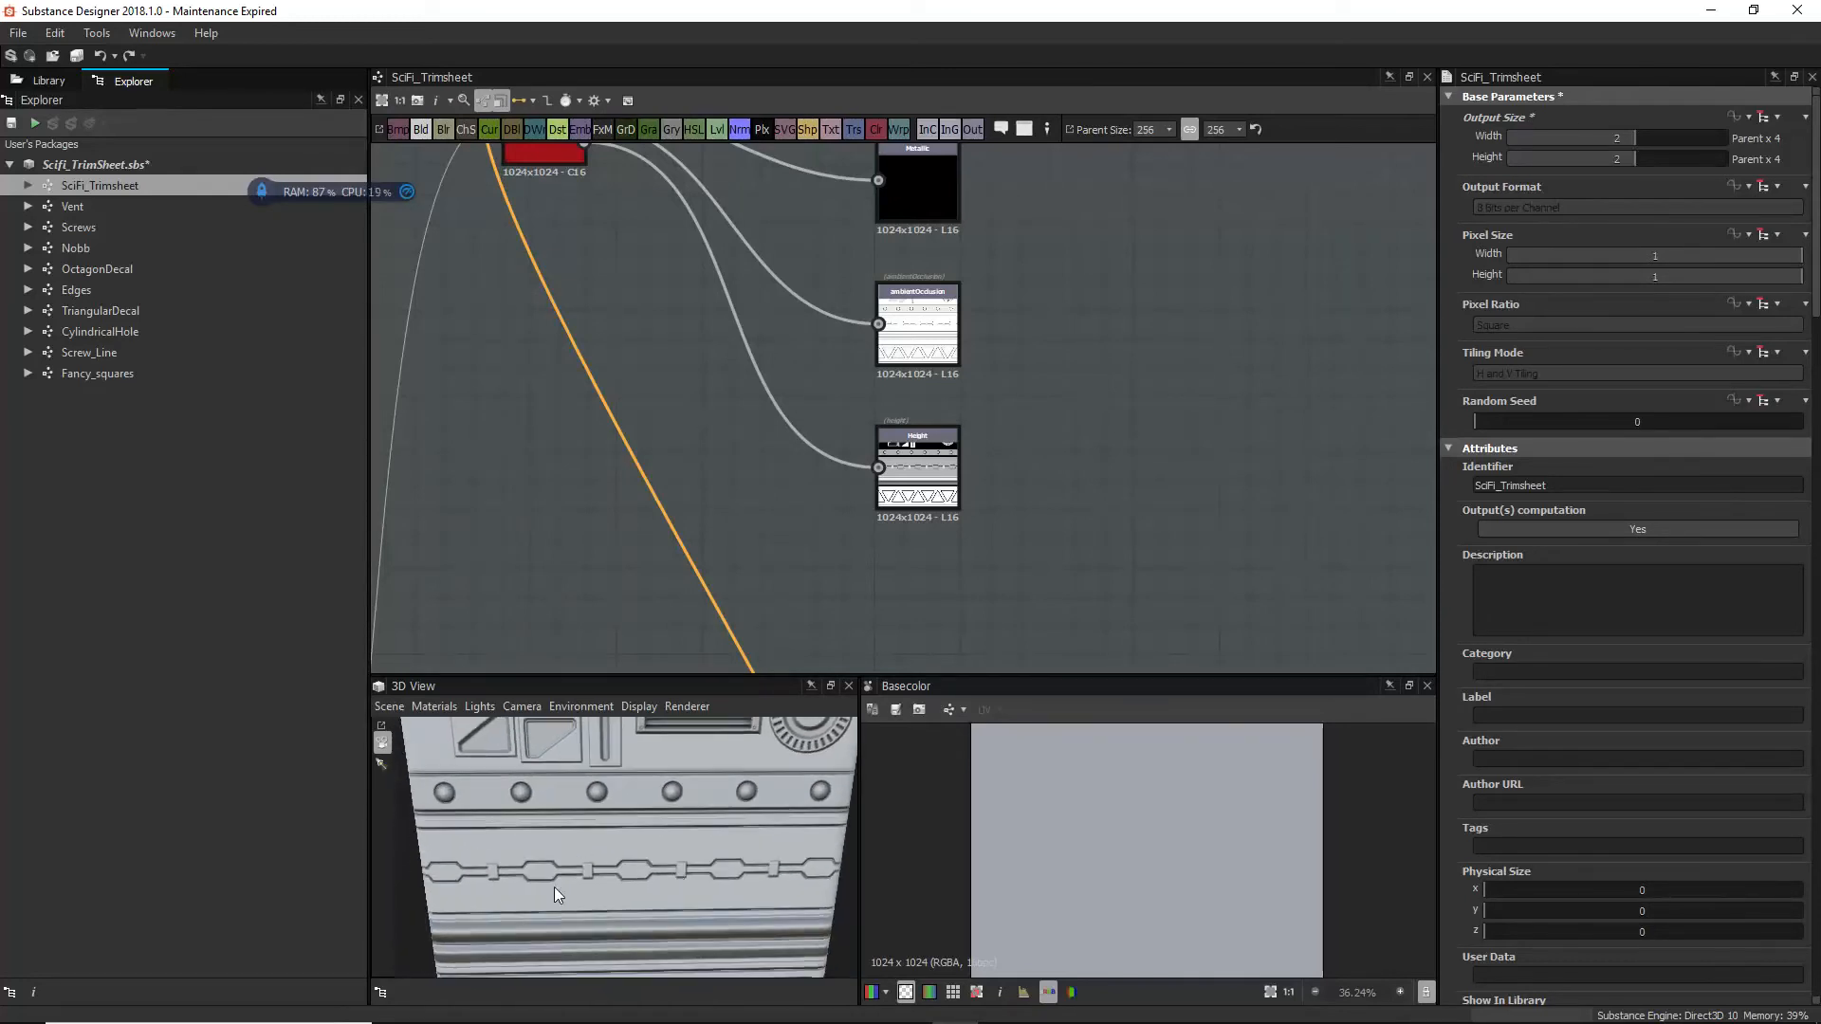
scroll(558, 883, "down", 3)
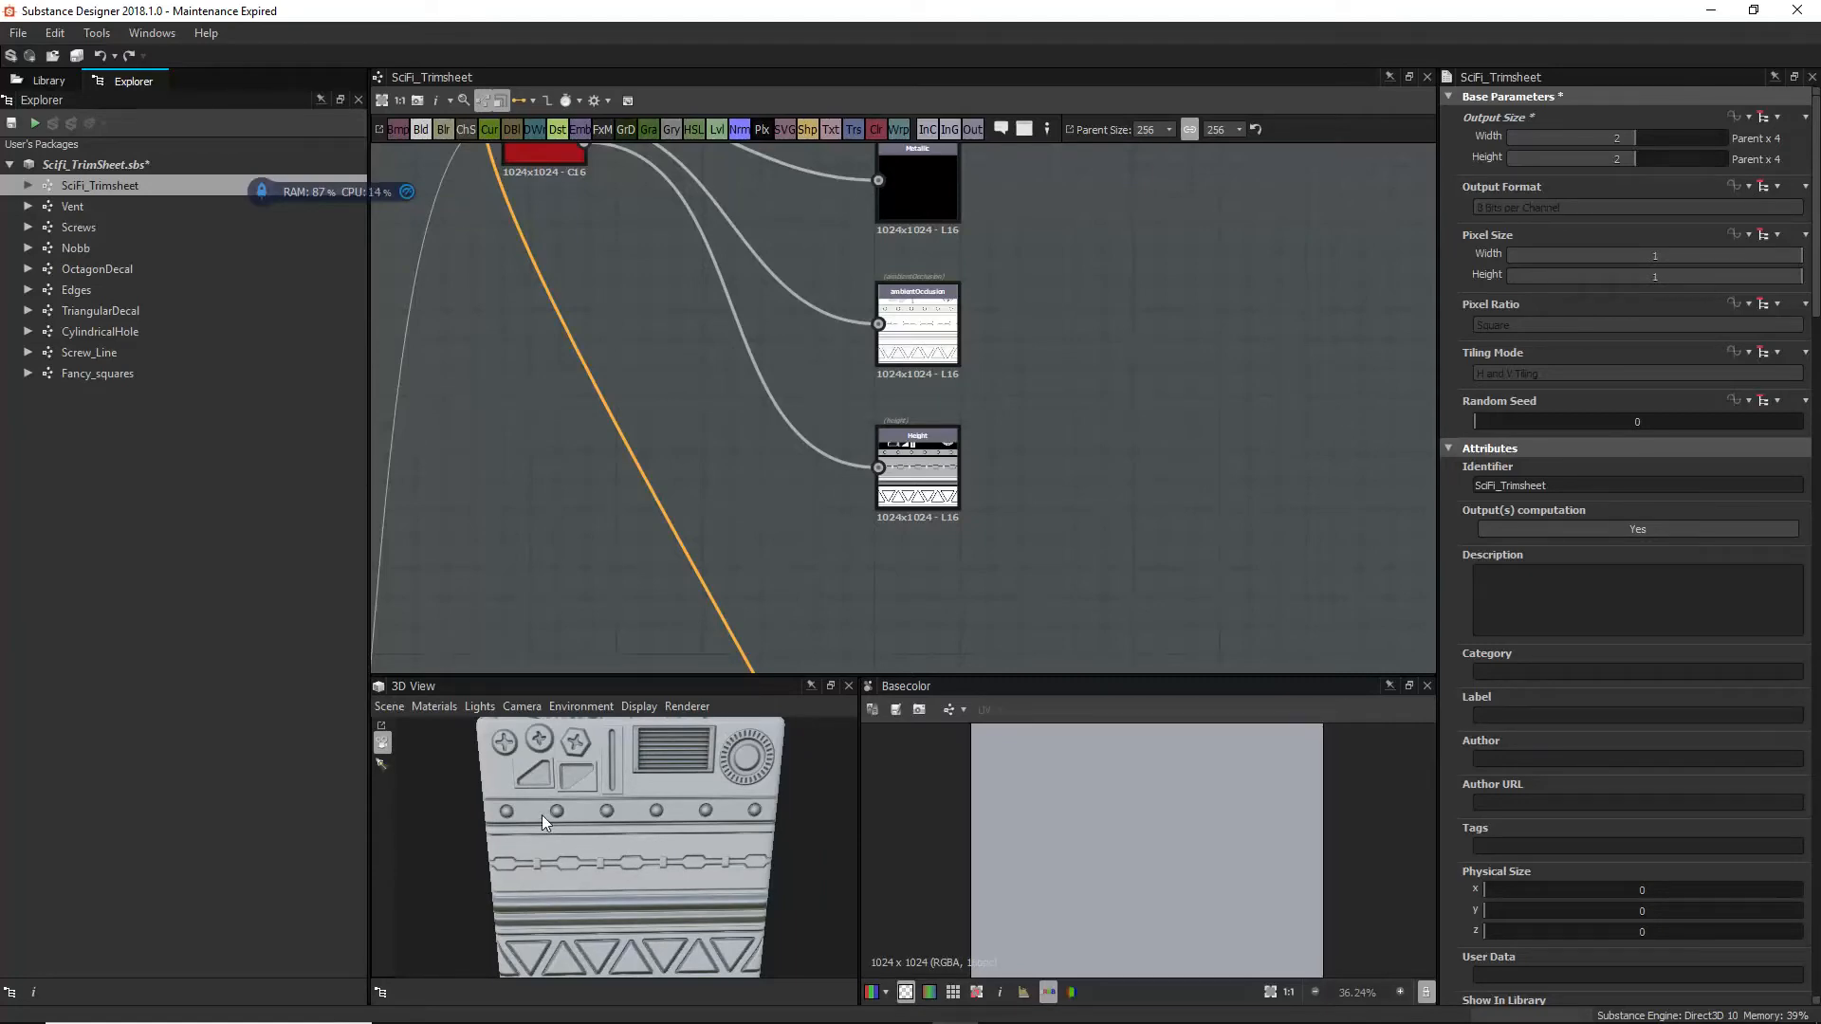
Step: Survey the SciFi_Trimsheet graph's decal instances and how they merge toward the output nodes
scroll(653, 448, "down", 5)
middle_click_drag(618, 334, 1098, 323)
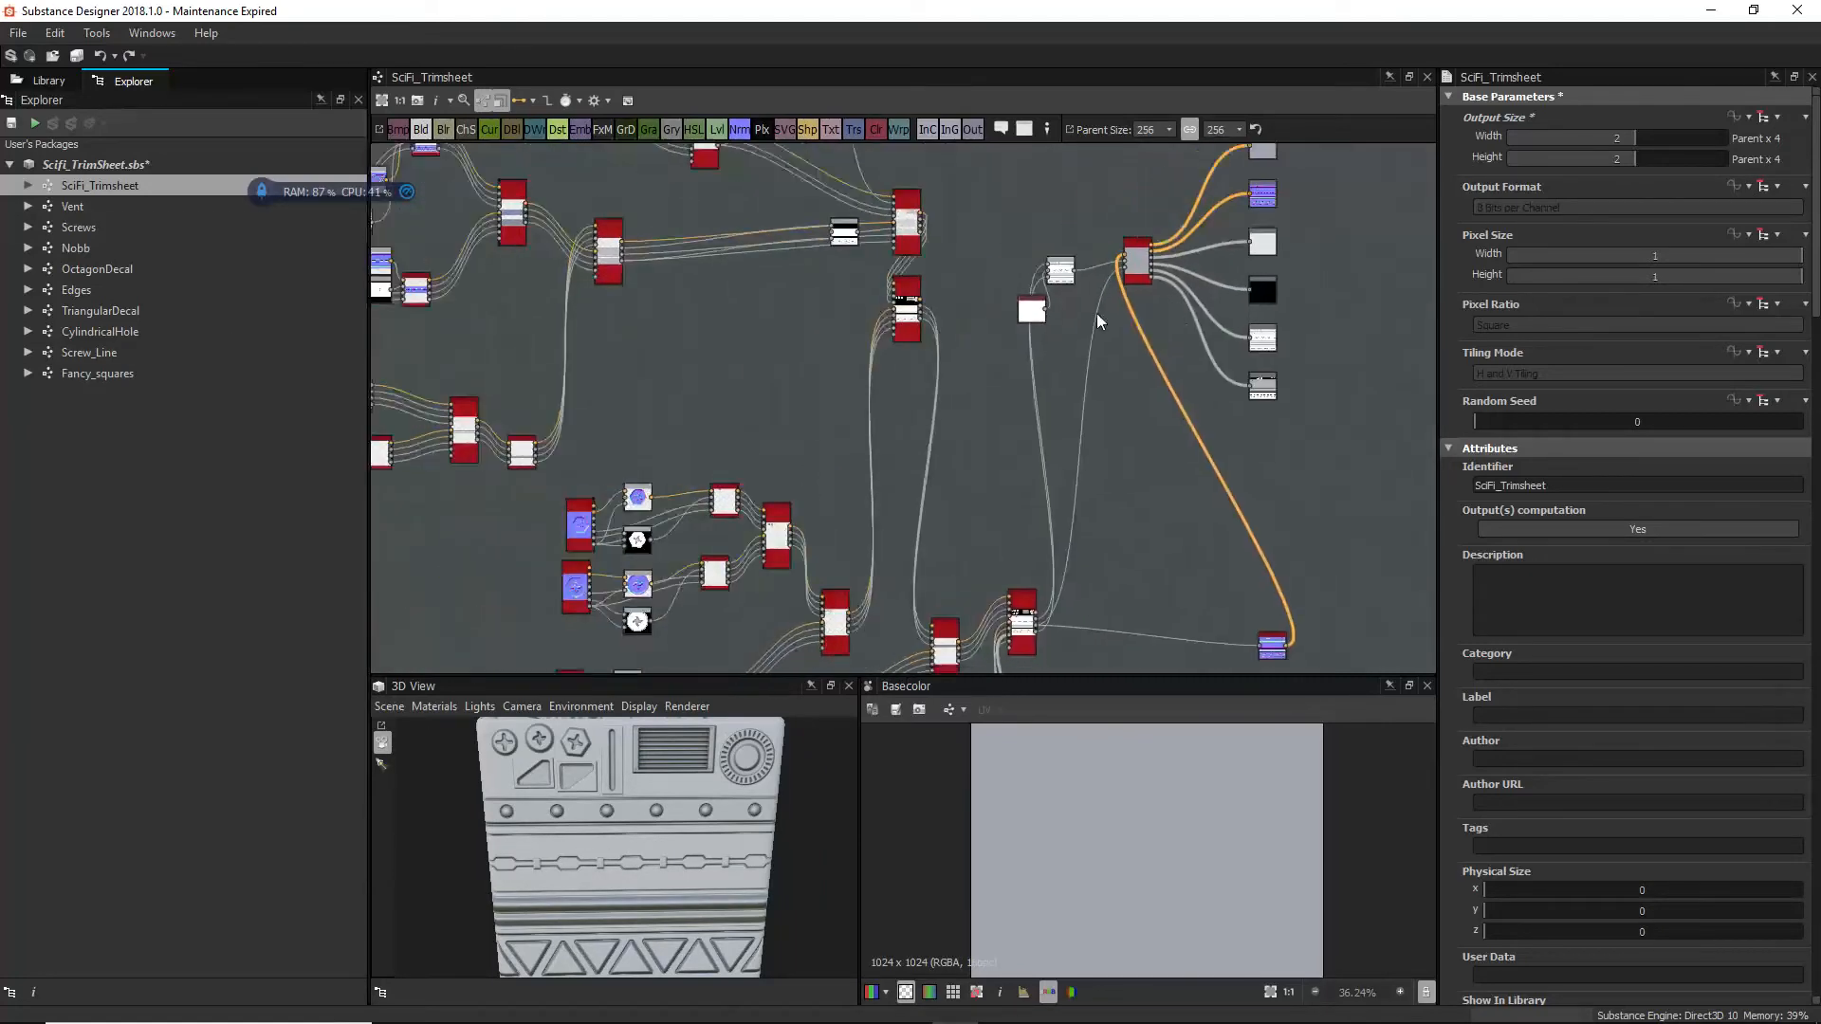
scroll(779, 240, "down", 3)
scroll(895, 339, "up", 3)
middle_click_drag(626, 232, 834, 434)
scroll(857, 301, "down", 2)
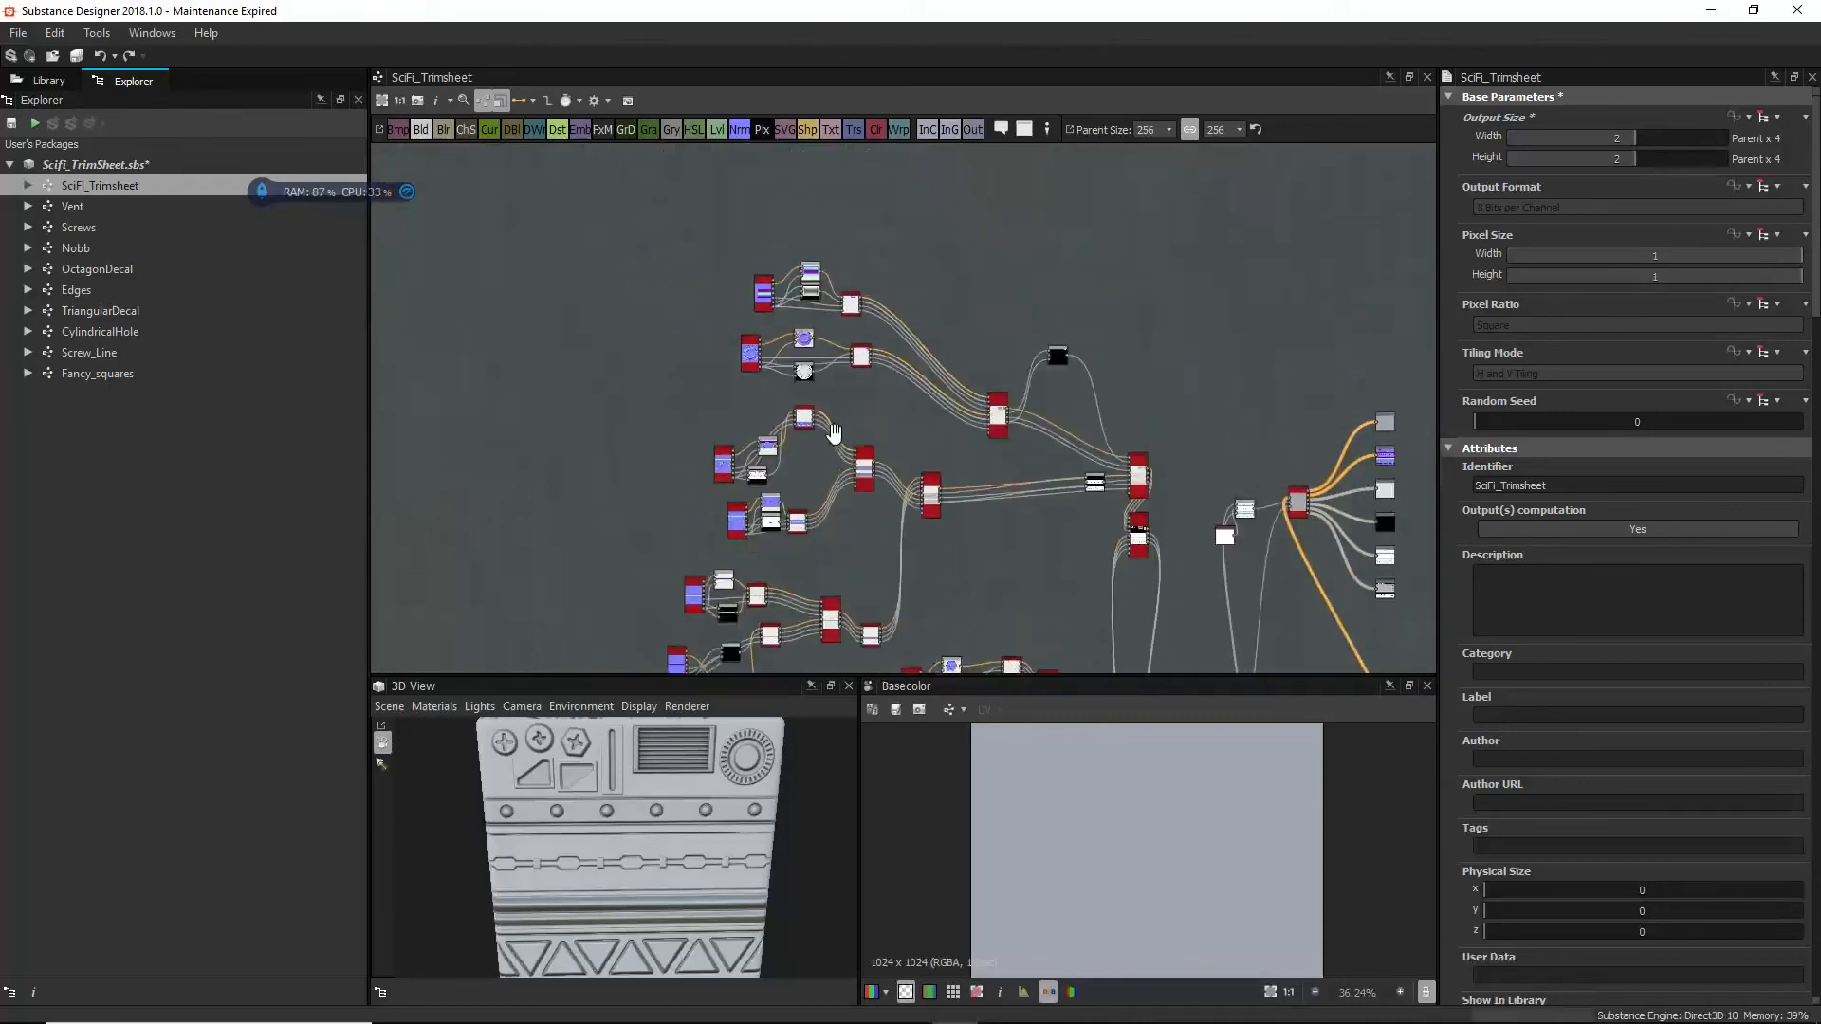
scroll(806, 321, "up", 2)
middle_click_drag(859, 342, 762, 204)
scroll(759, 206, "up", 1)
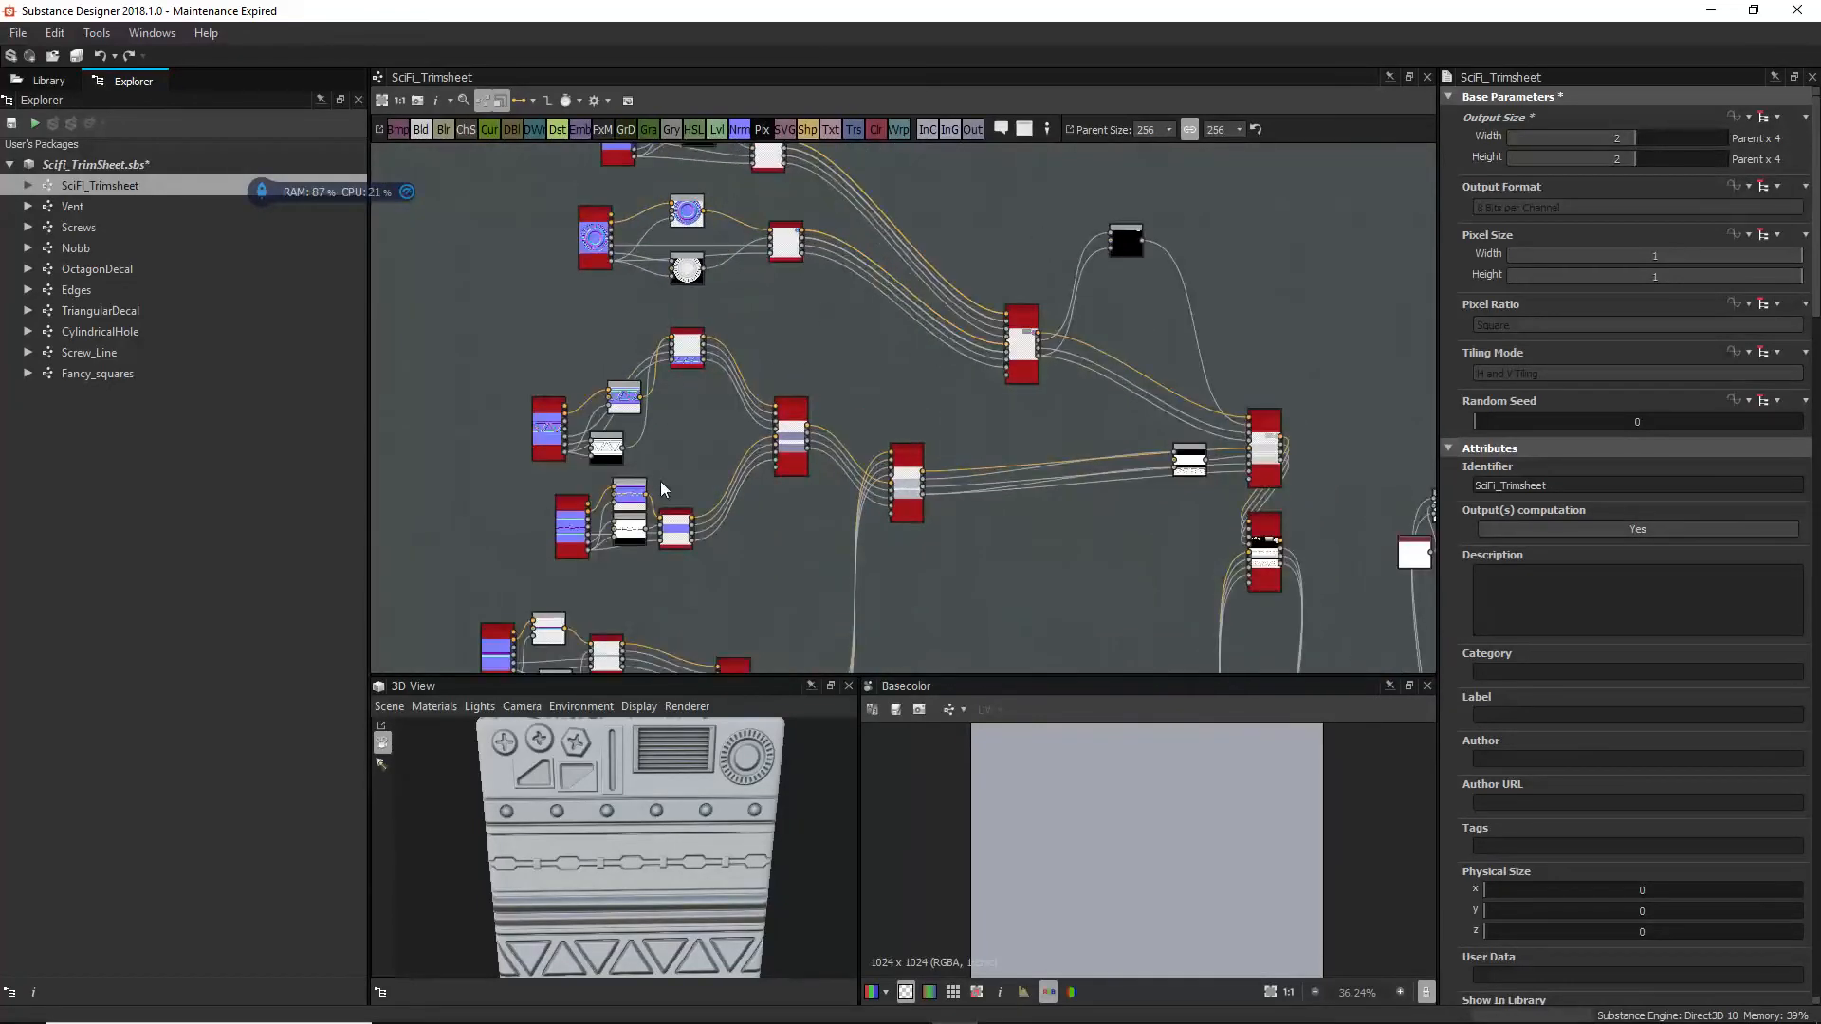
scroll(939, 553, "down", 6)
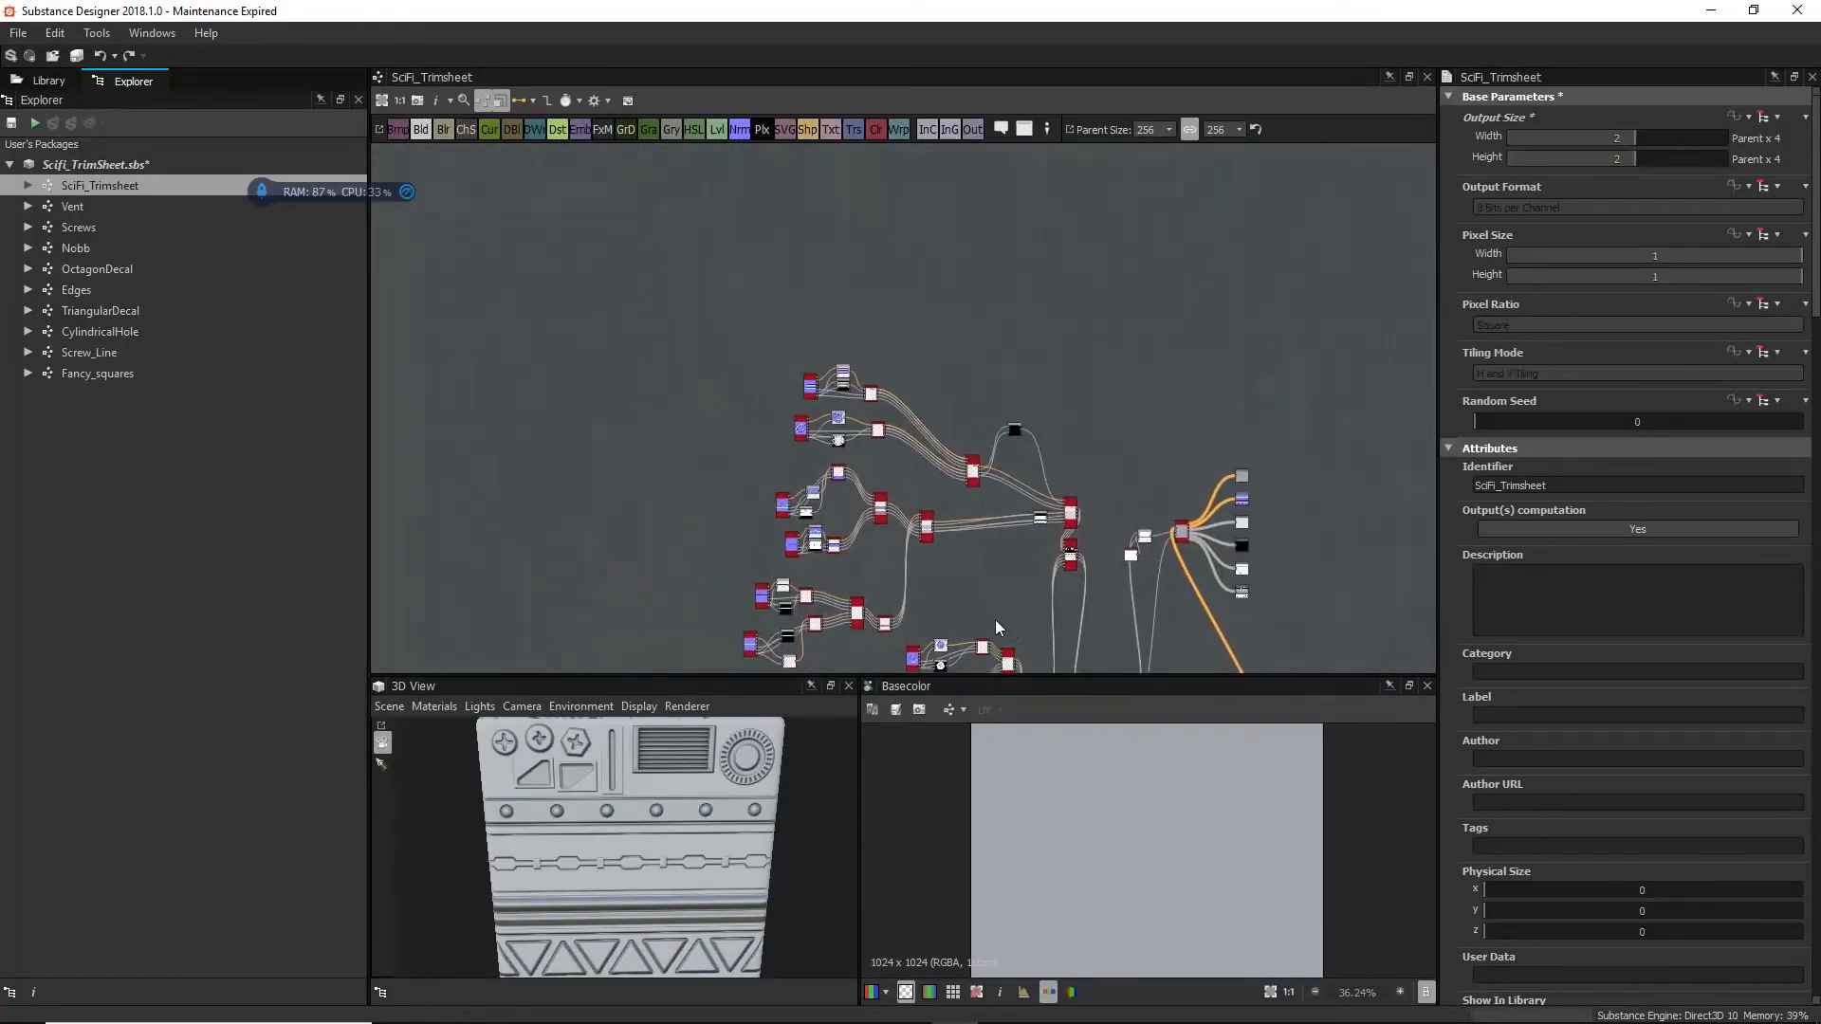
scroll(882, 465, "up", 5)
Step: Move the Vent node up and away from its Blend nodes and preview its normal output
middle_click_drag(780, 294, 820, 472)
left_click_drag(739, 419, 1078, 480)
scroll(648, 375, "up", 2)
left_click(648, 376)
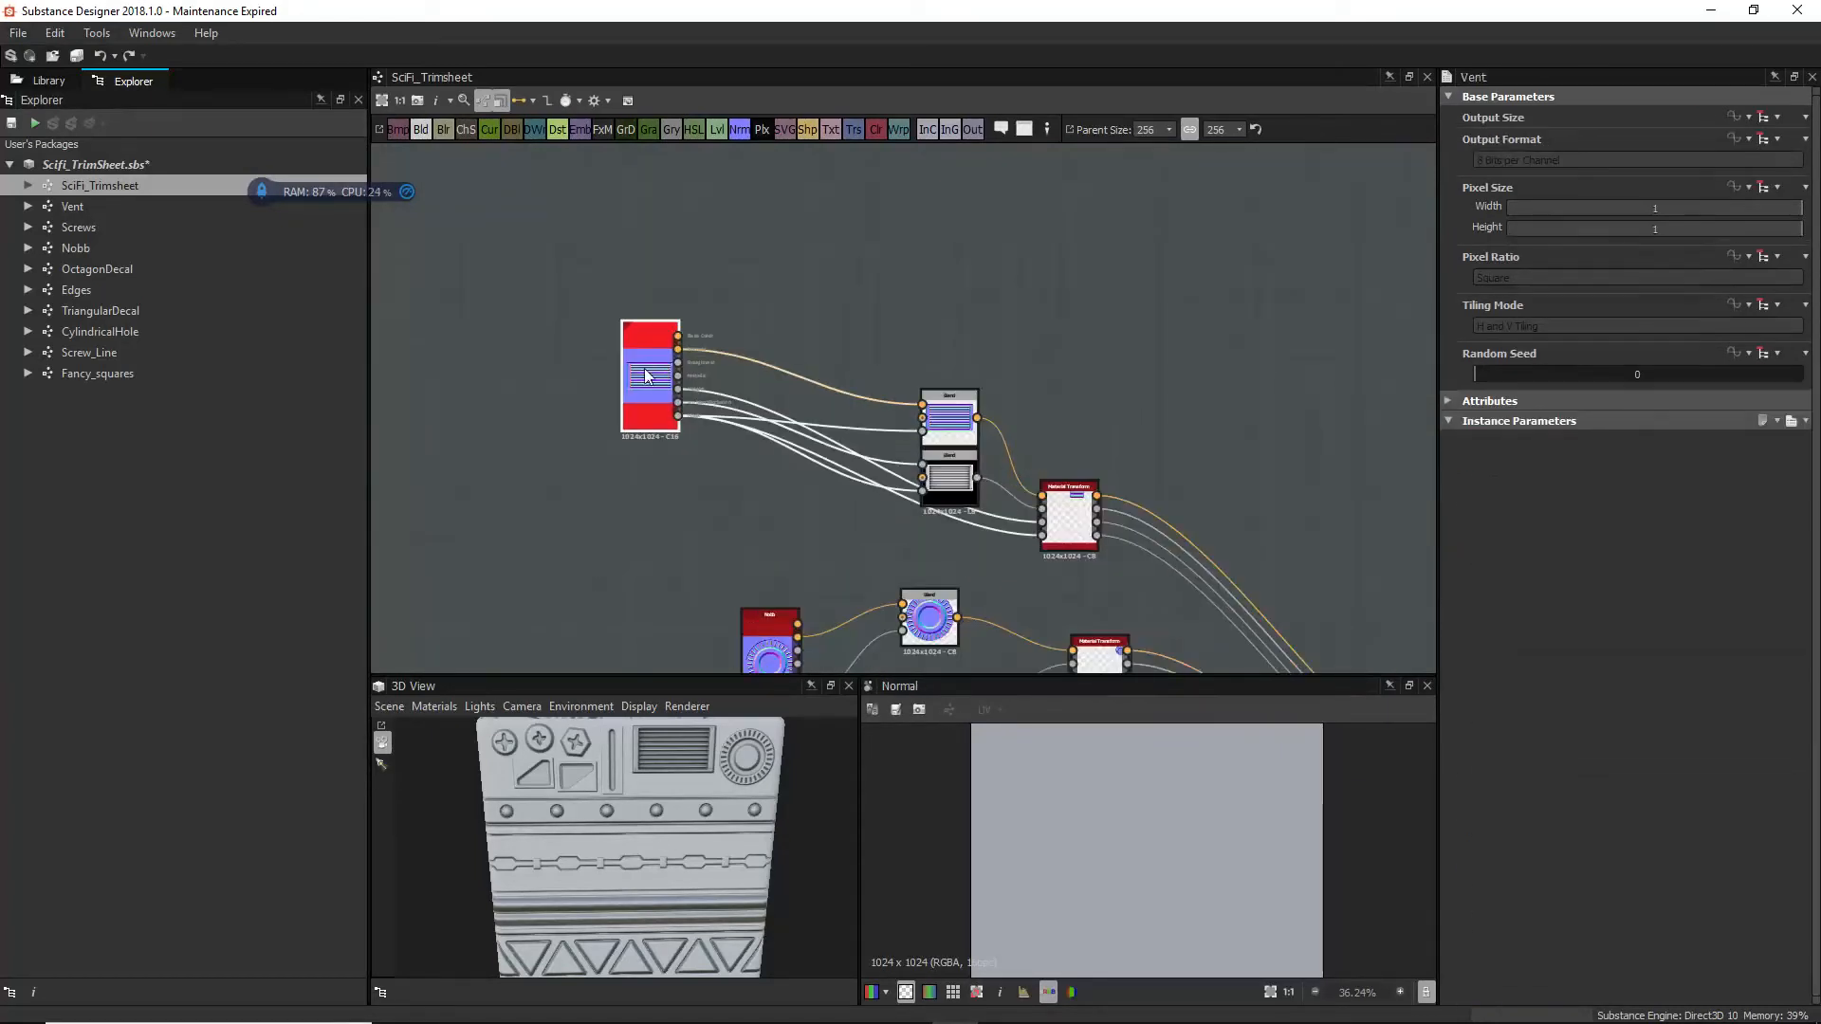
Step: Place the Screws graph as an instance node above the Vent node and delete that instance again
left_click(74, 212)
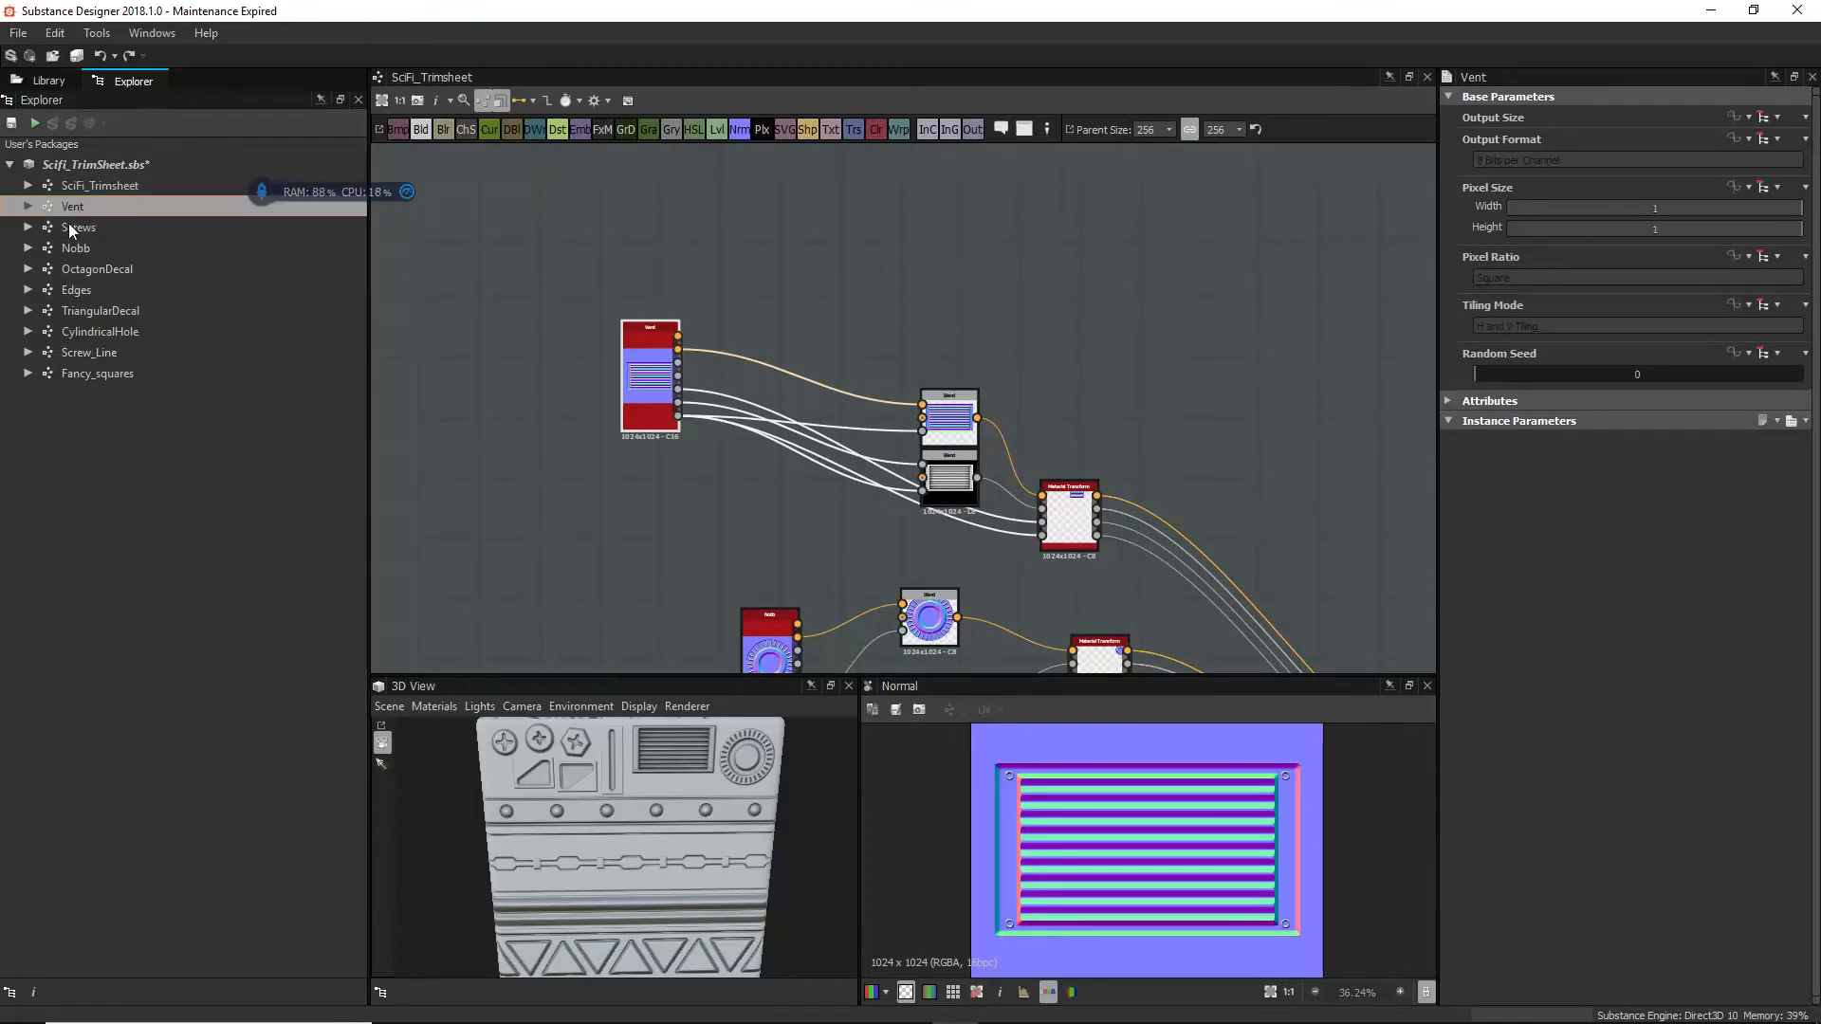
left_click(118, 186)
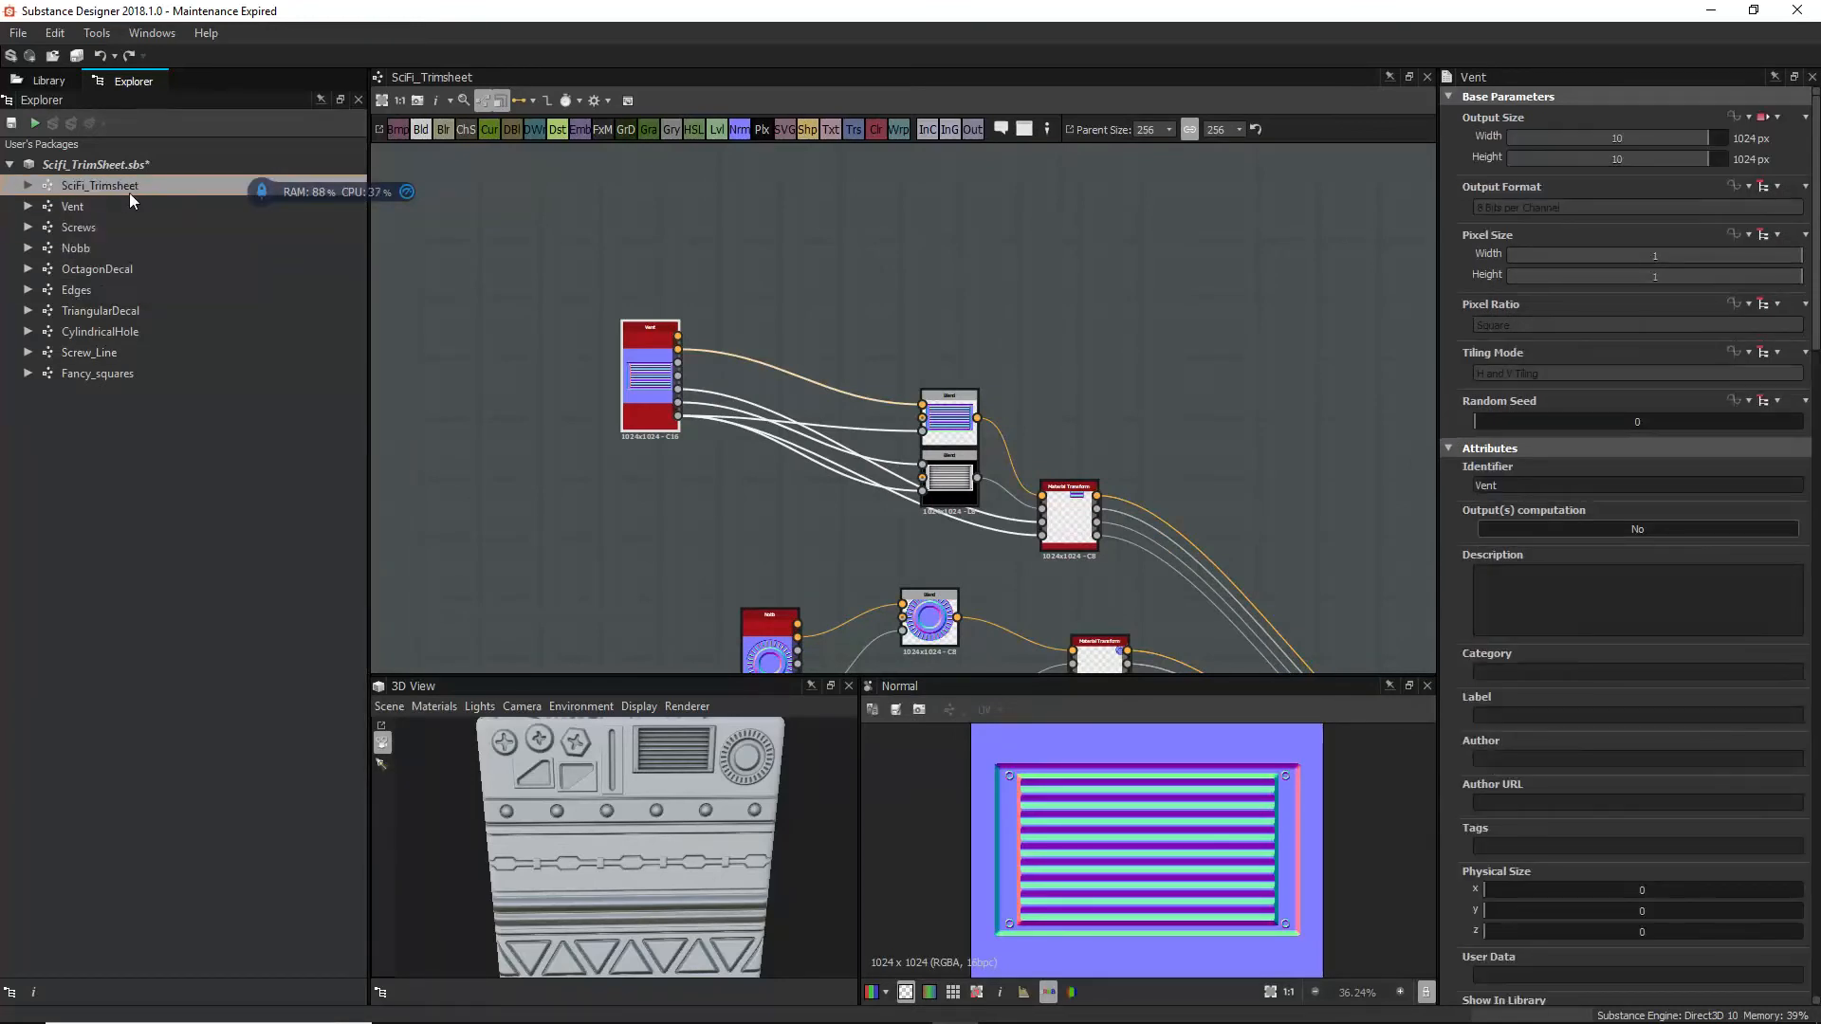
left_click(75, 230)
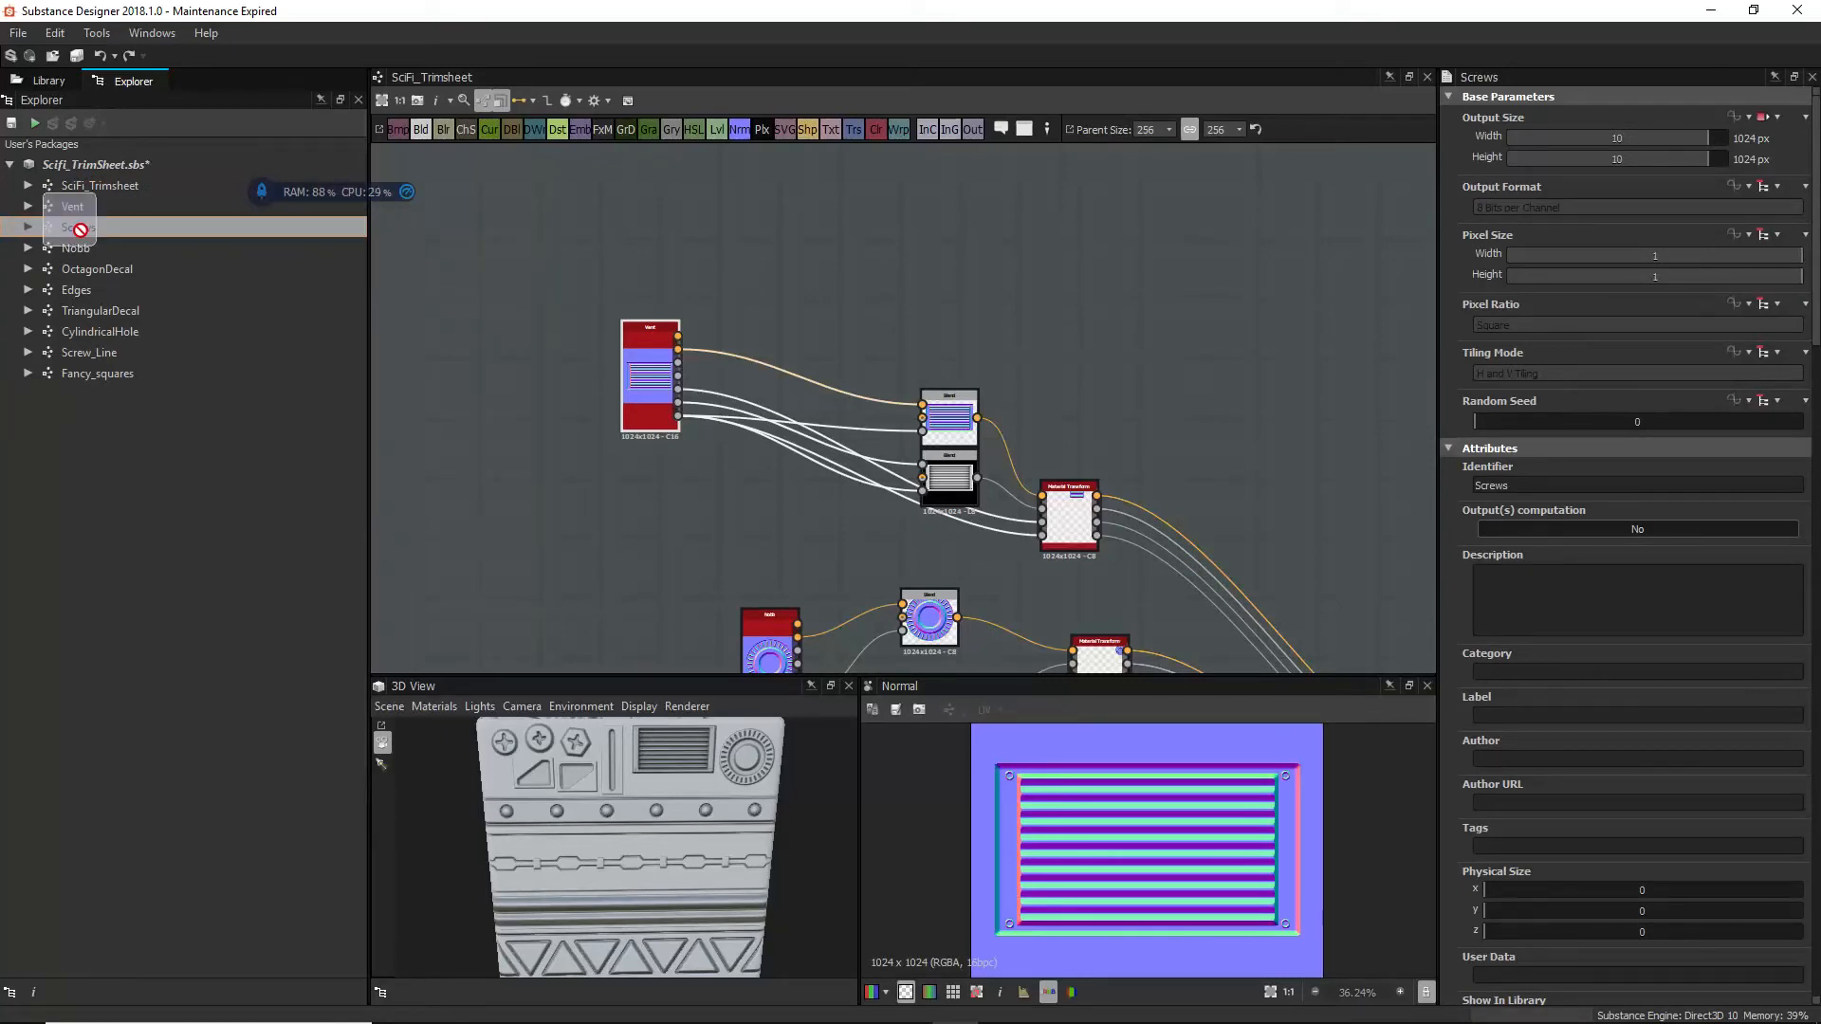
left_click_drag(81, 230, 491, 216)
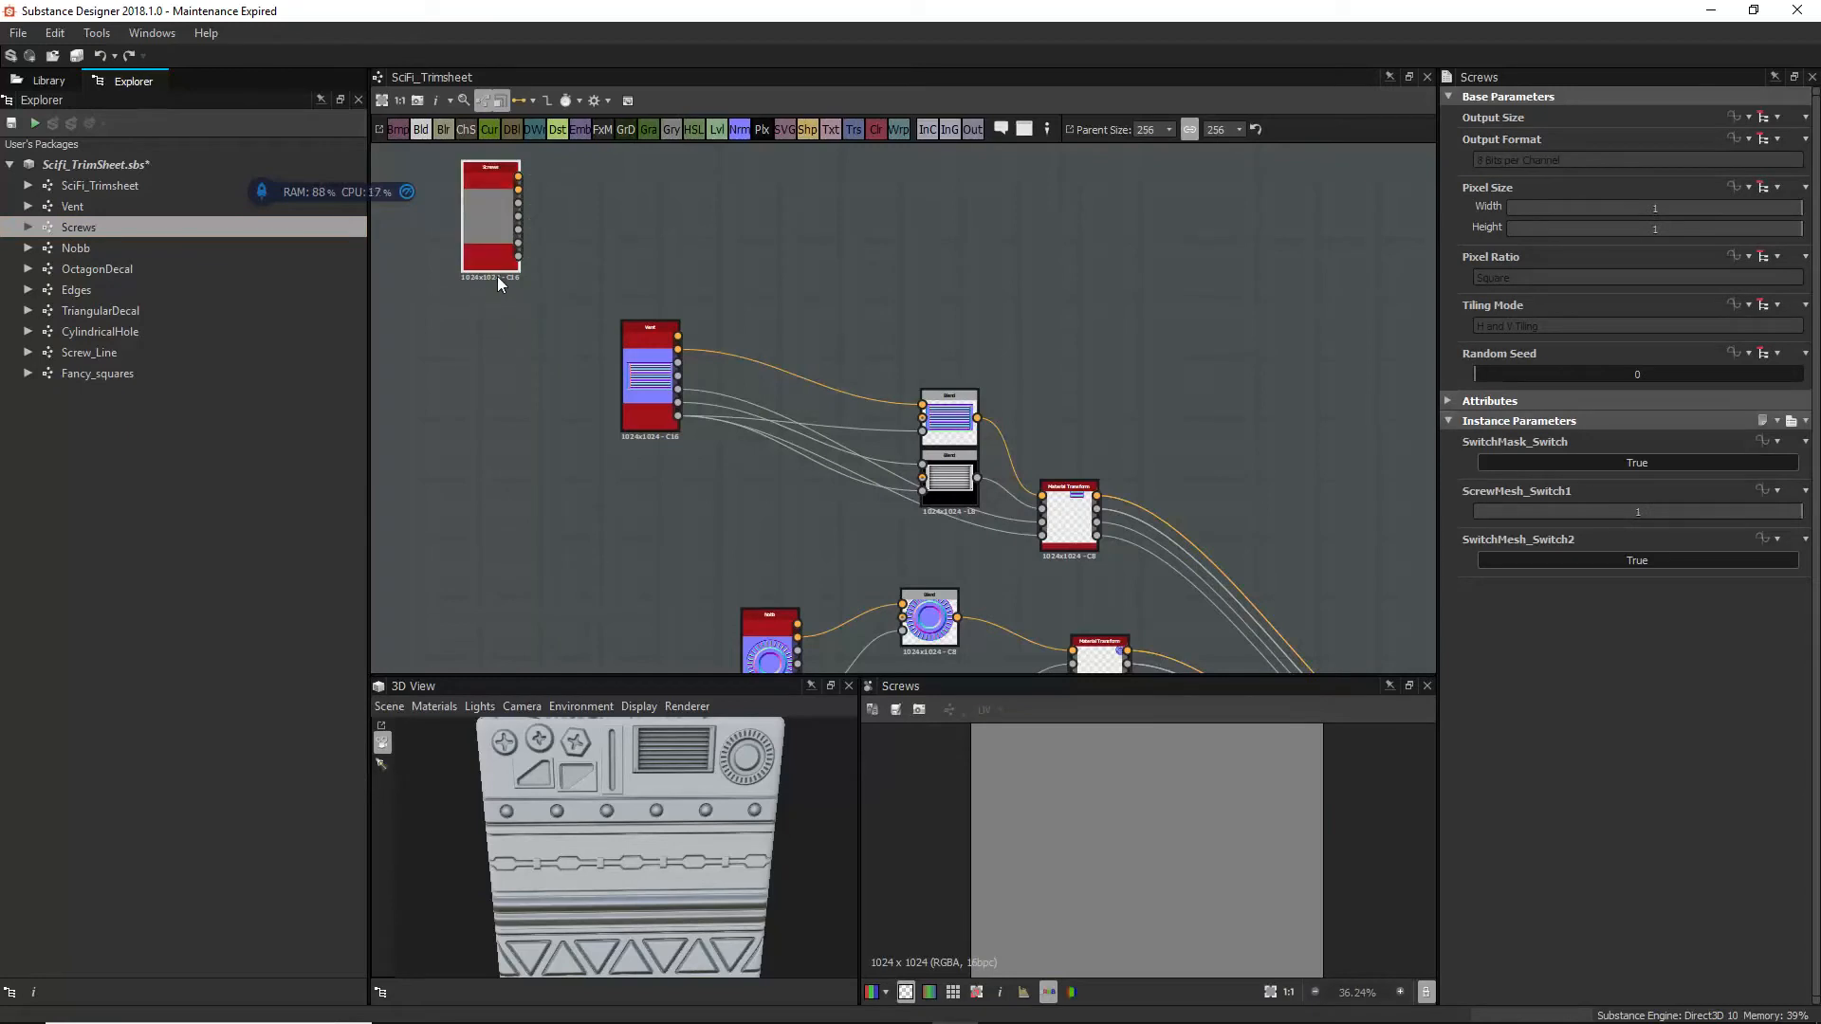
key("Delete")
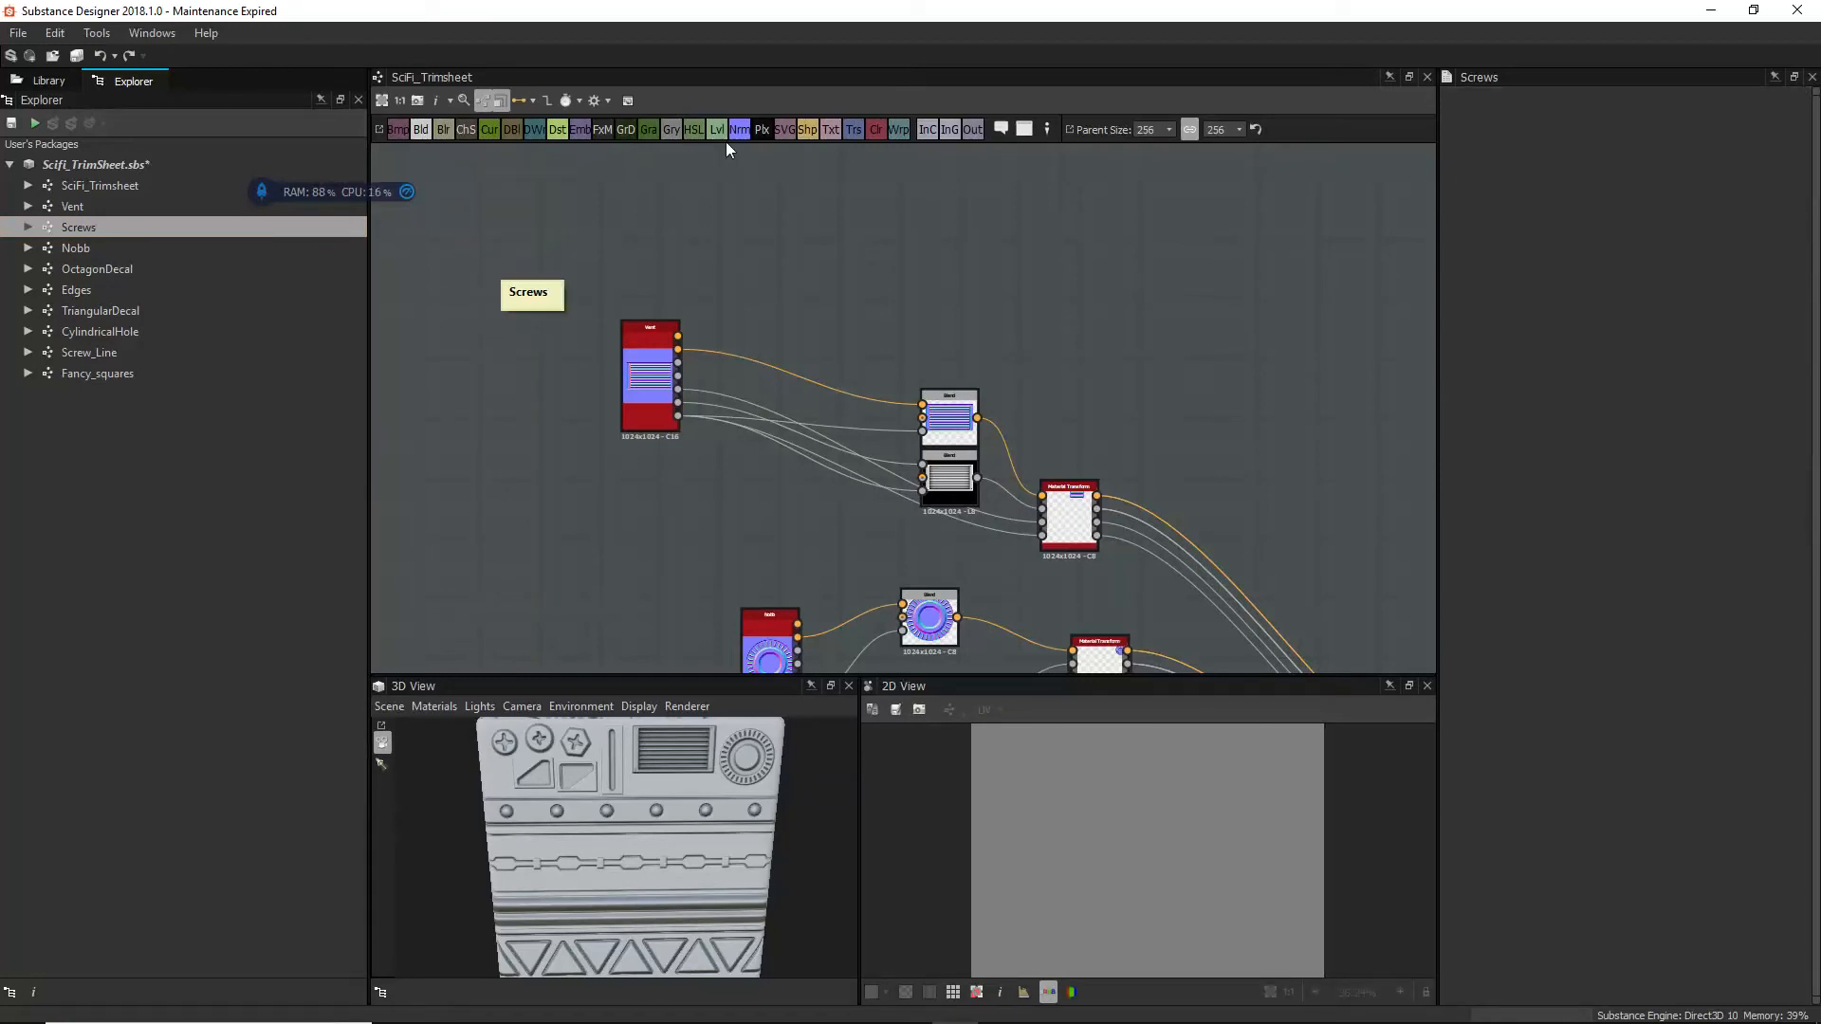
Step: Move the Blend node for the Vent normal up level with the Vent node and preview its masked result
scroll(664, 391, "down", 2)
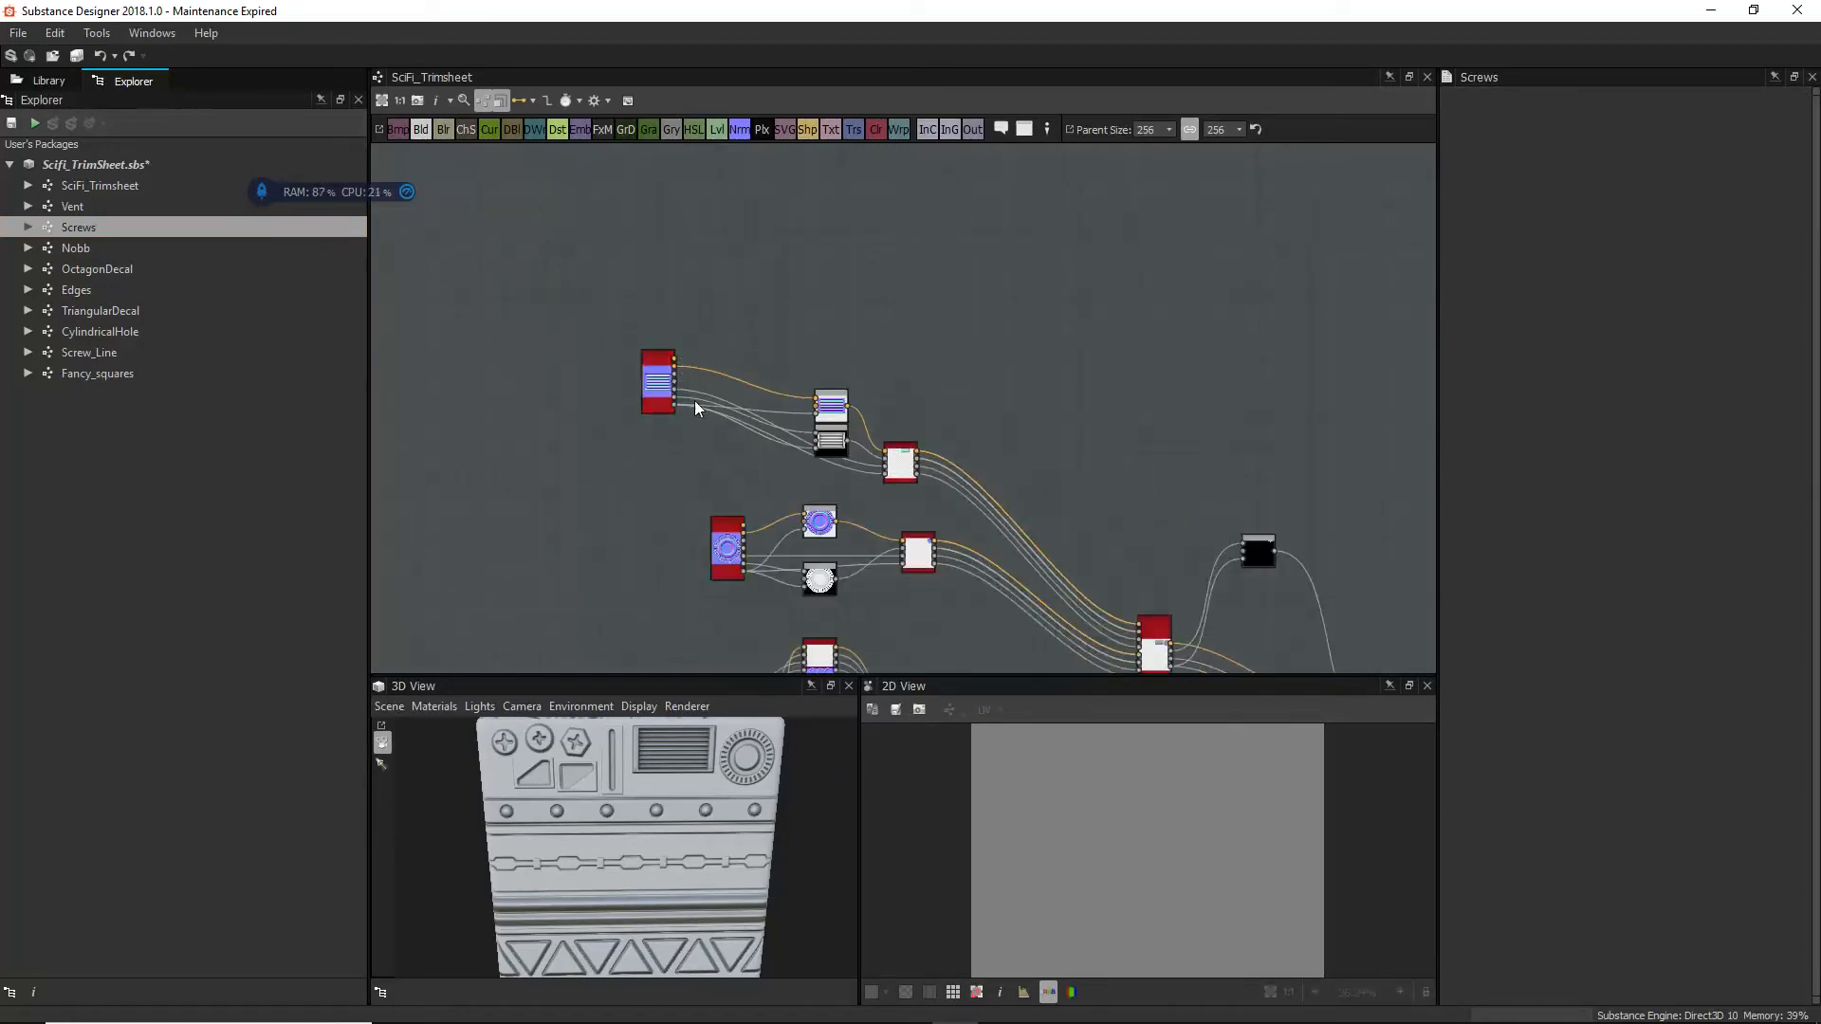
scroll(695, 400, "up", 10)
scroll(537, 449, "down", 8)
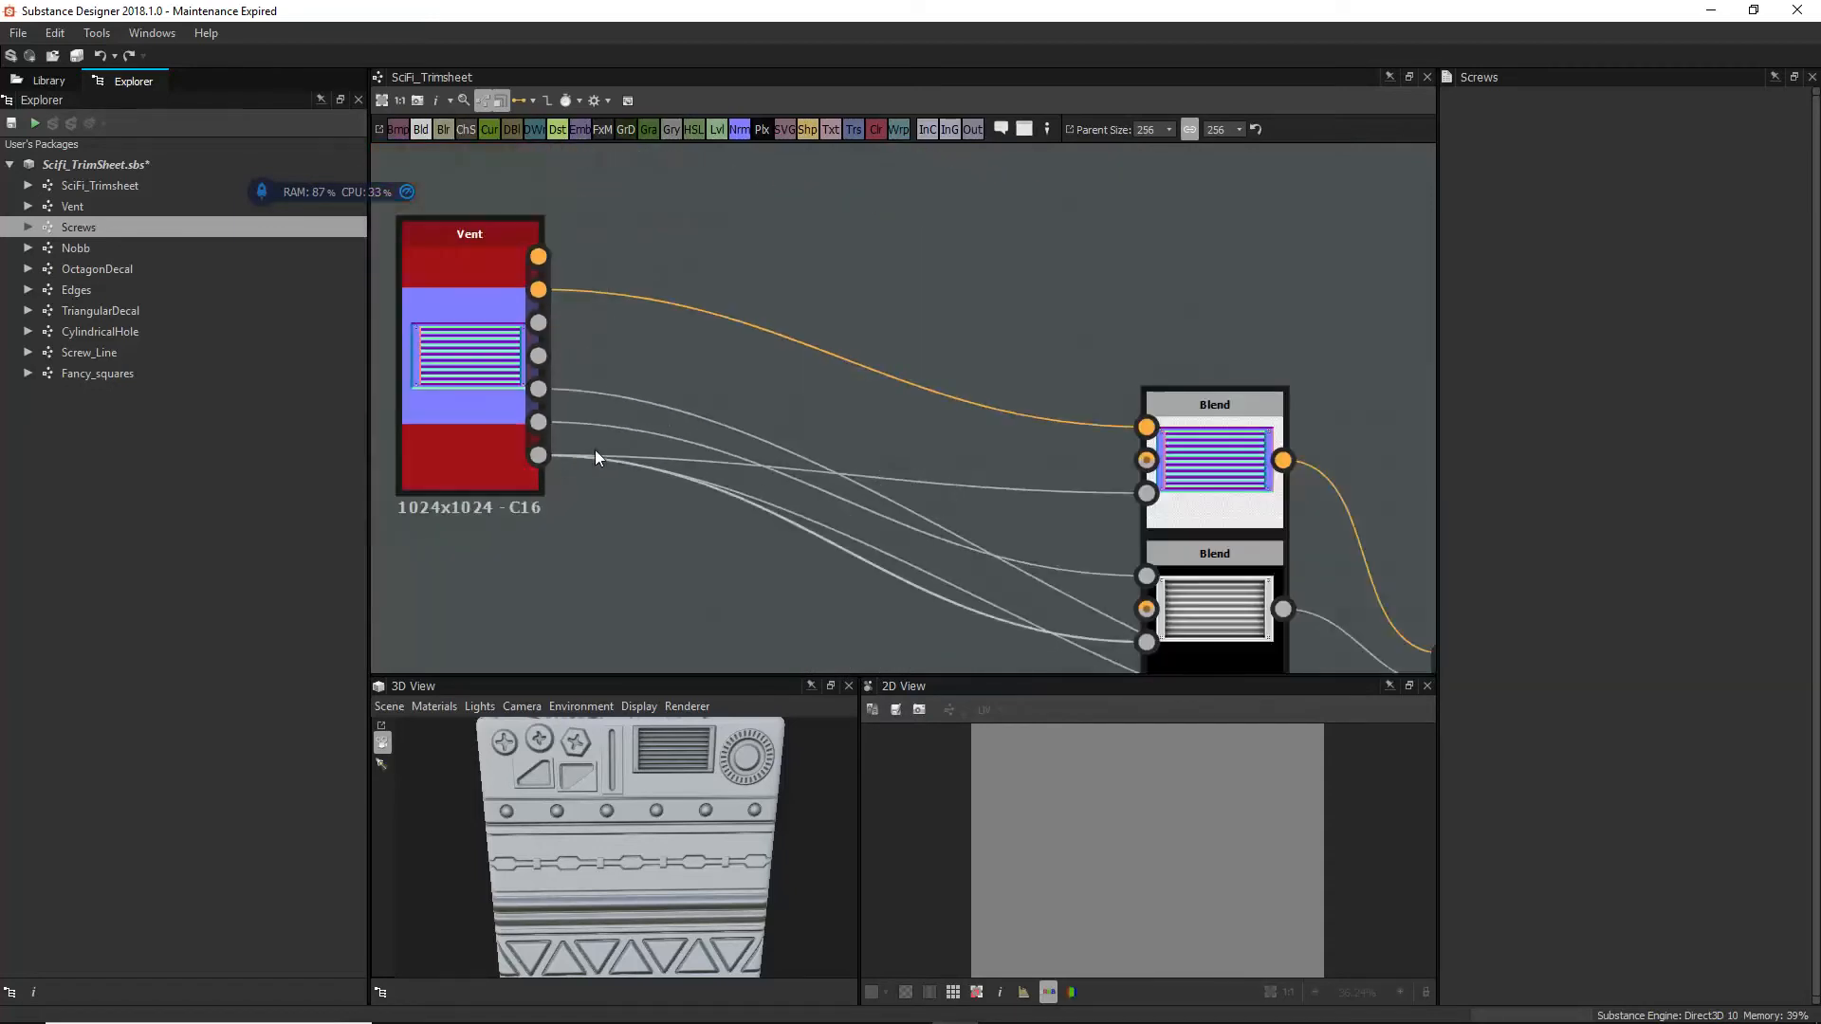
middle_click_drag(772, 378, 910, 256)
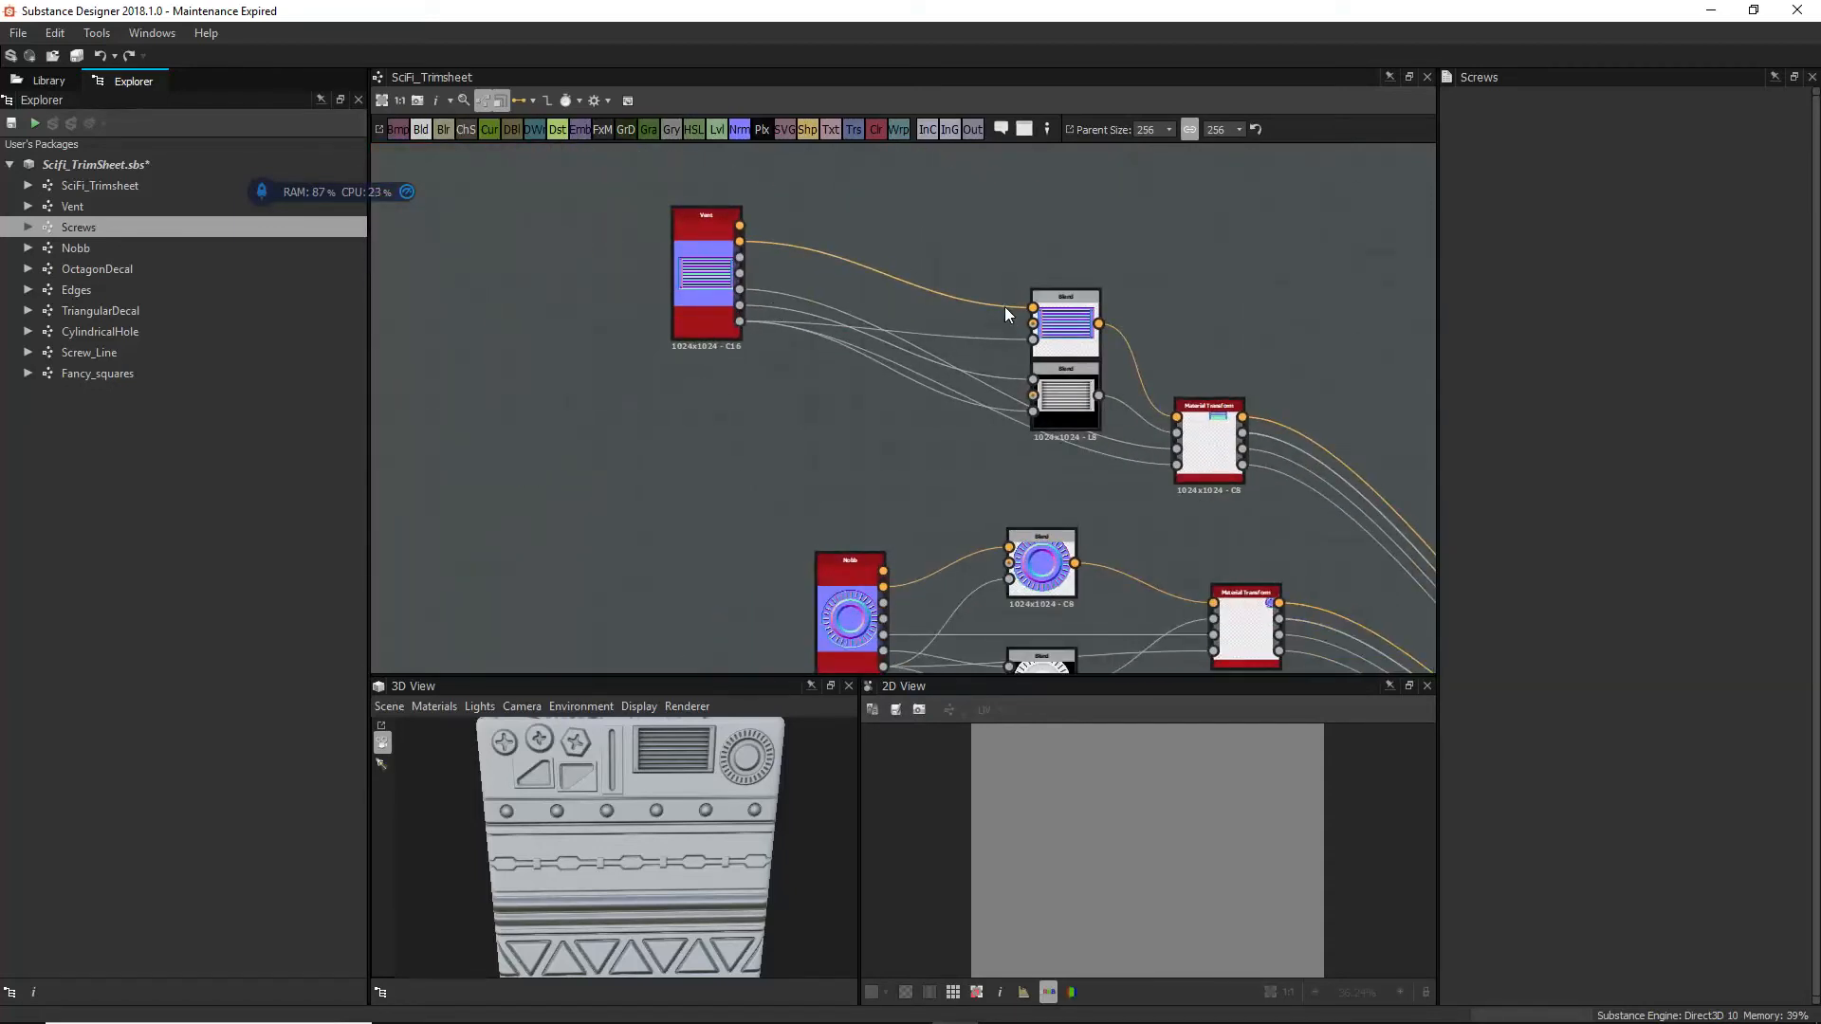
left_click(1069, 346)
left_click_drag(1069, 346, 1045, 267)
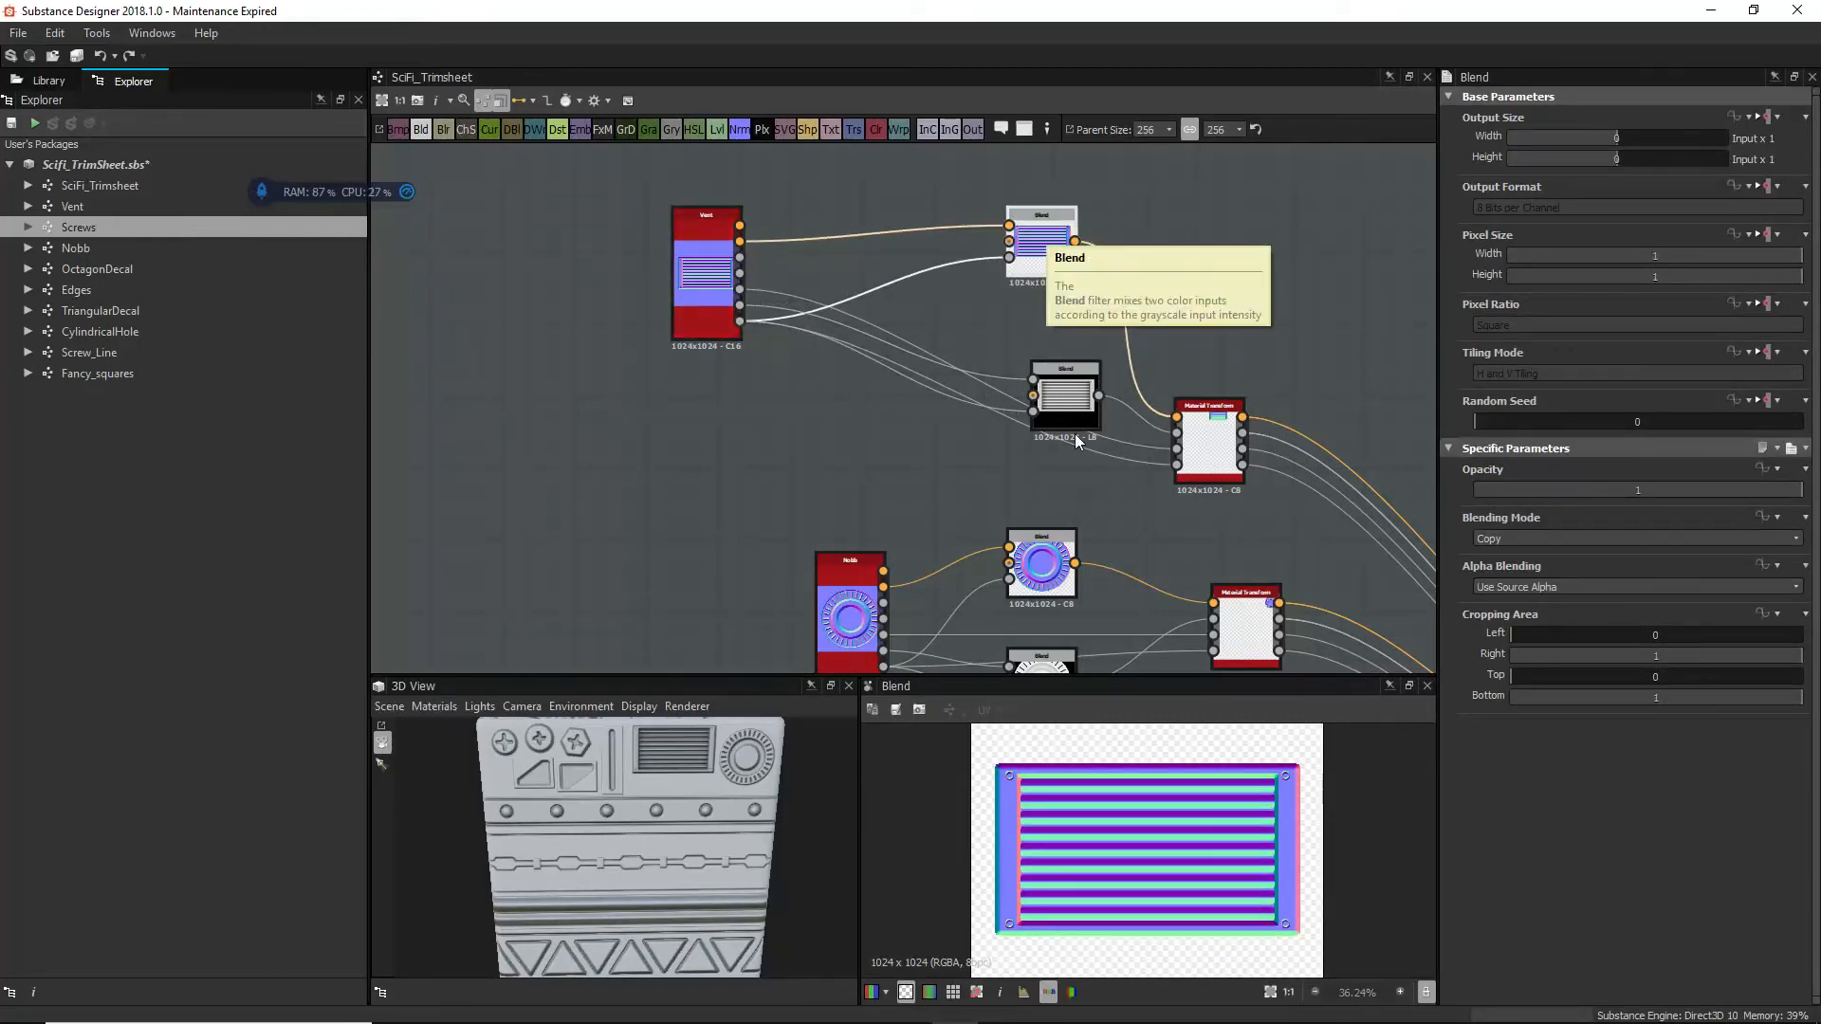
Step: Move the Vent's grayscale Blend node up, closer beneath the normal Blend node
scroll(1043, 265, "up", 2)
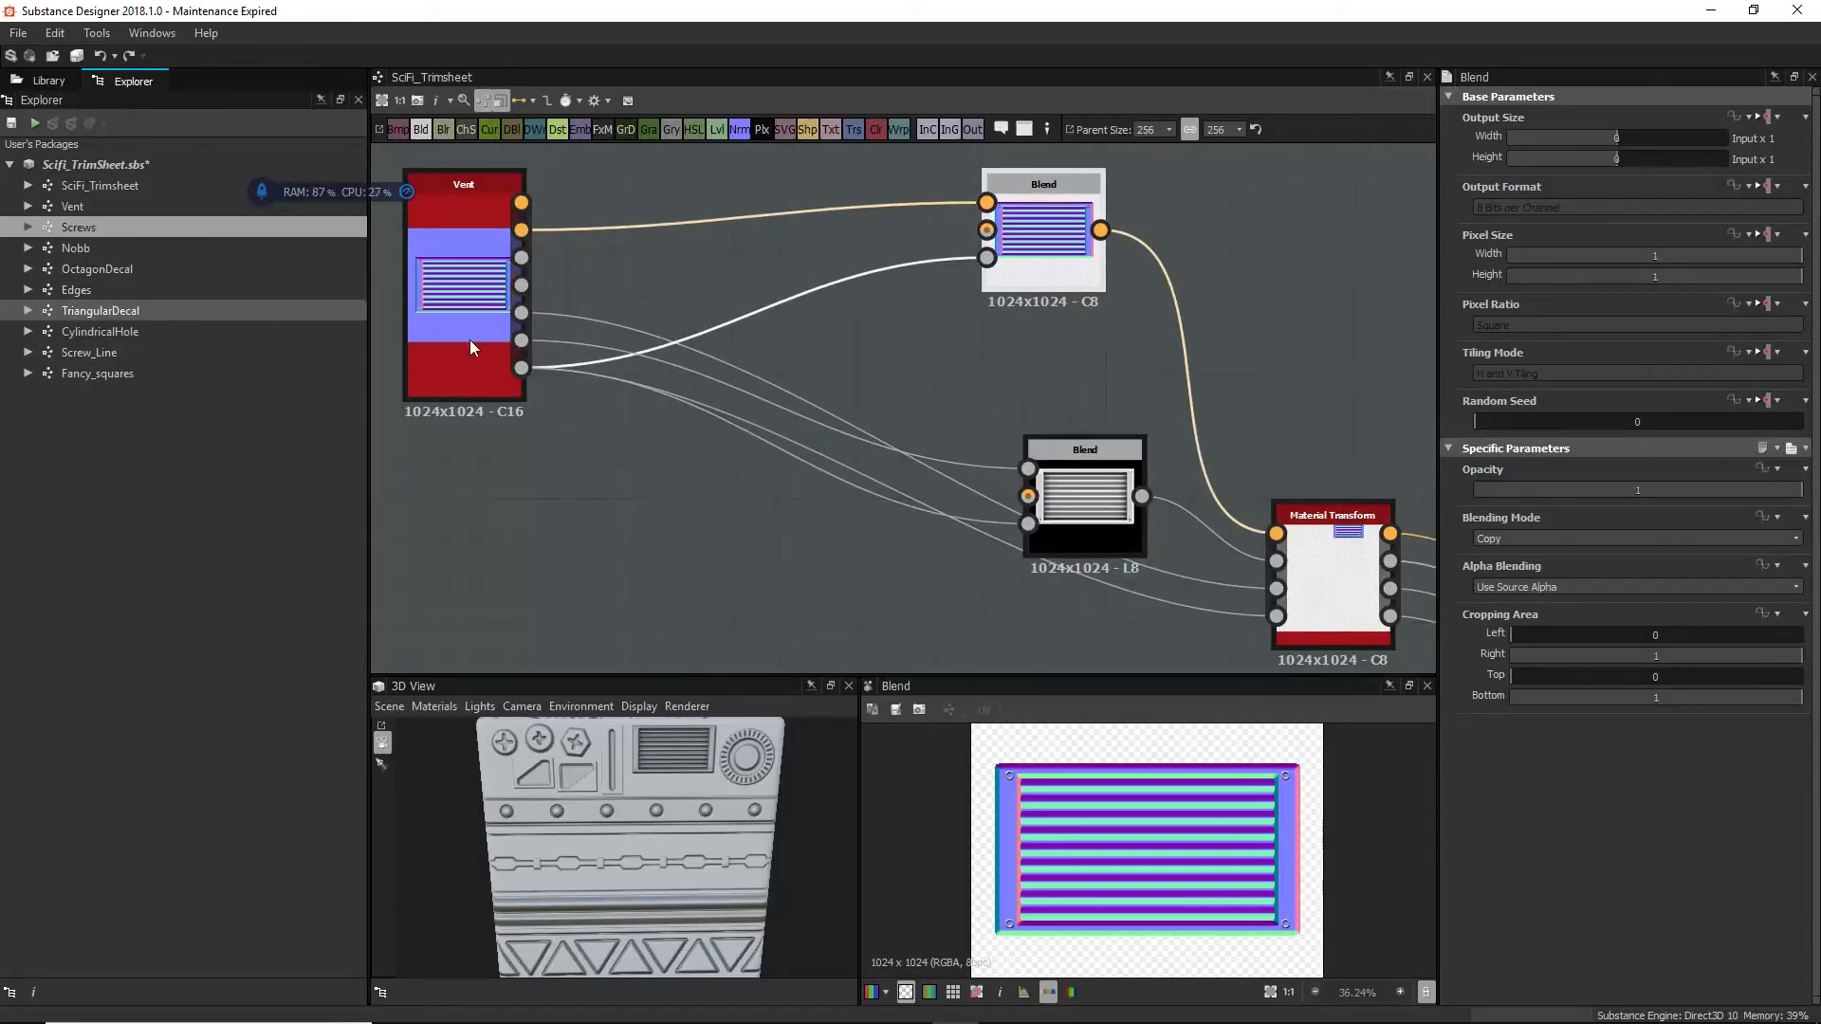
left_click_drag(1097, 471, 1036, 369)
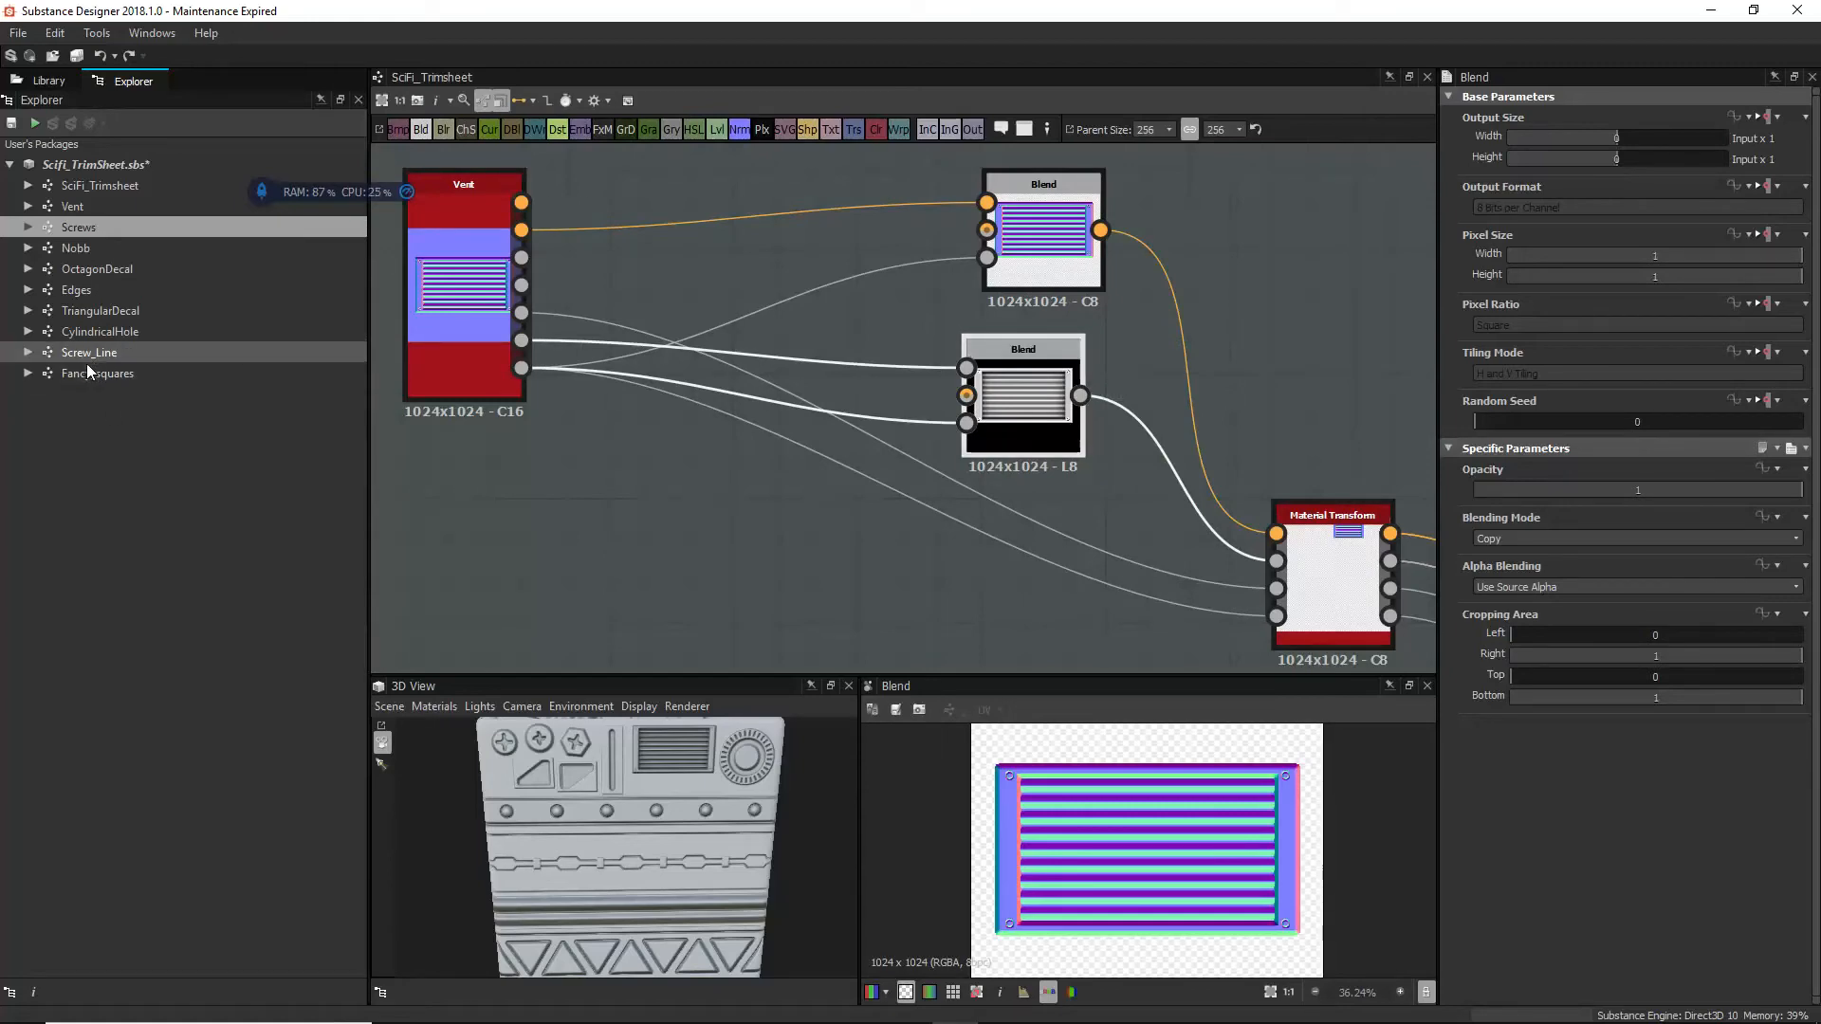
scroll(1010, 287, "down", 3)
middle_click_drag(1010, 288, 1008, 387)
scroll(1008, 398, "down", 1)
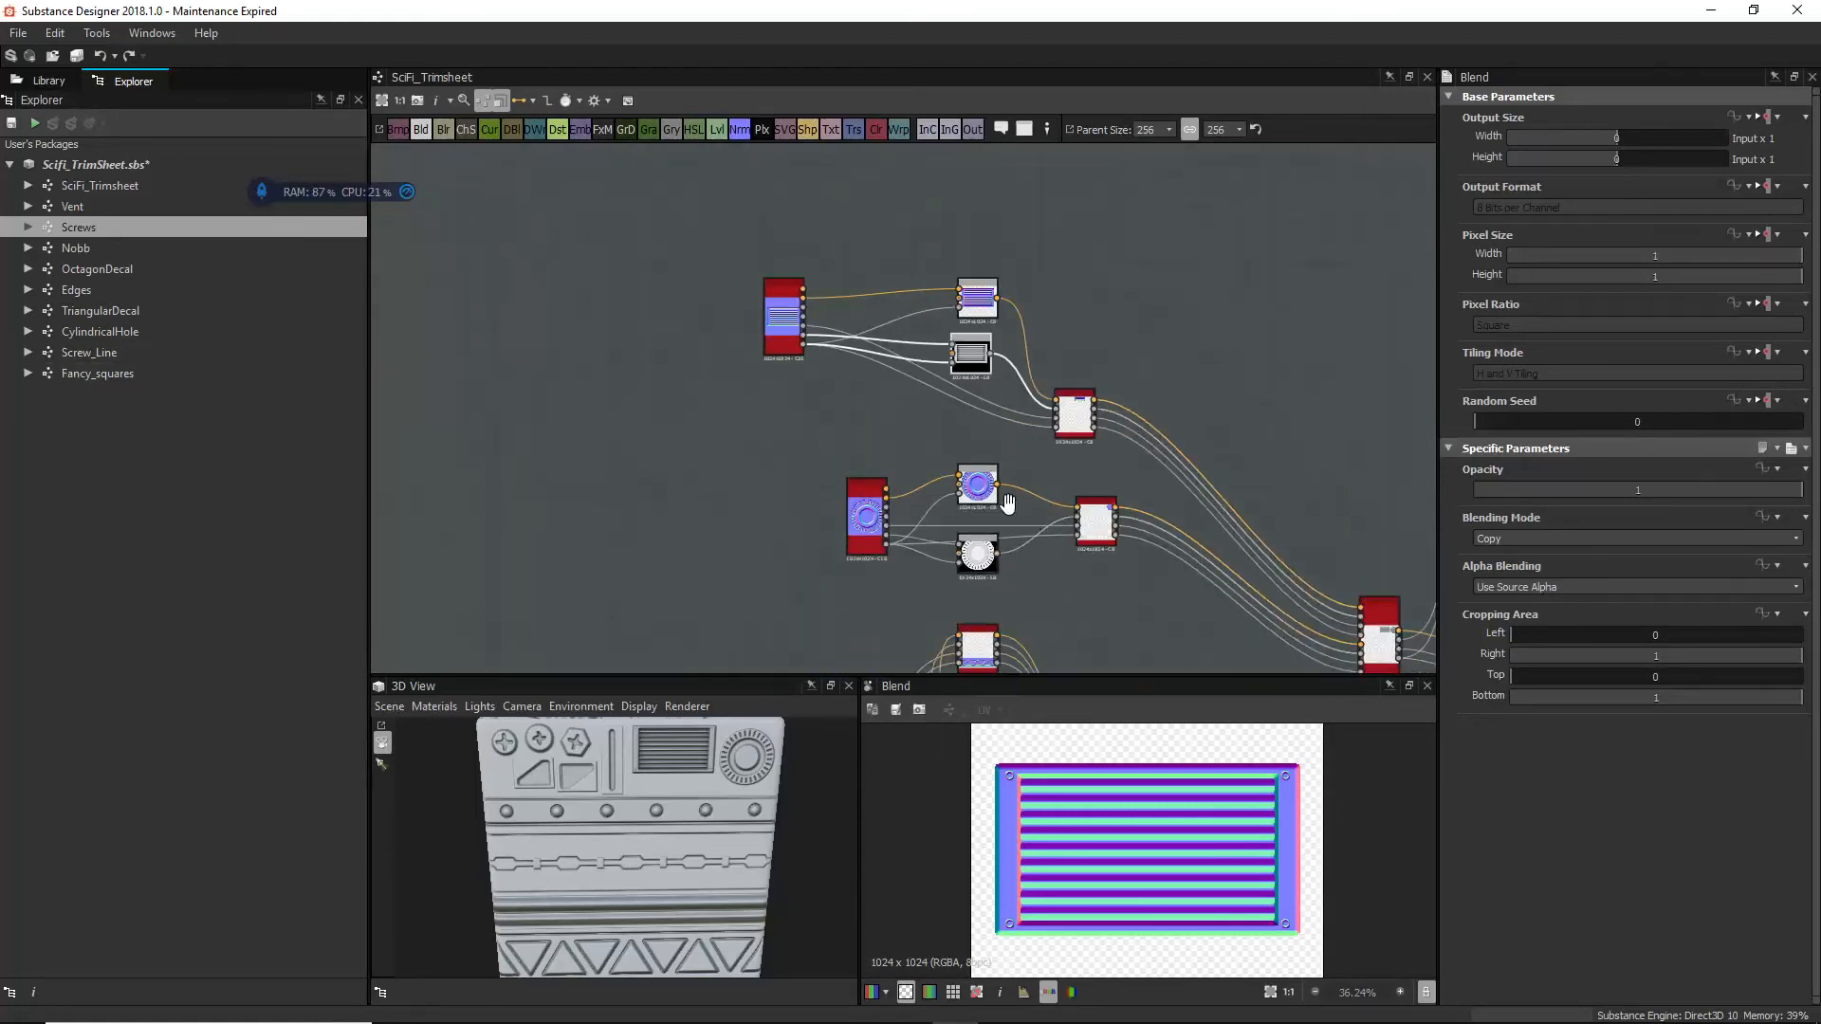
Step: Examine how the decal instances, Blend nodes and Material Transform nodes chain together across the whole graph
middle_click_drag(1009, 504, 990, 381)
scroll(987, 394, "down", 1)
middle_click_drag(969, 607, 937, 401)
middle_click_drag(906, 562, 850, 379)
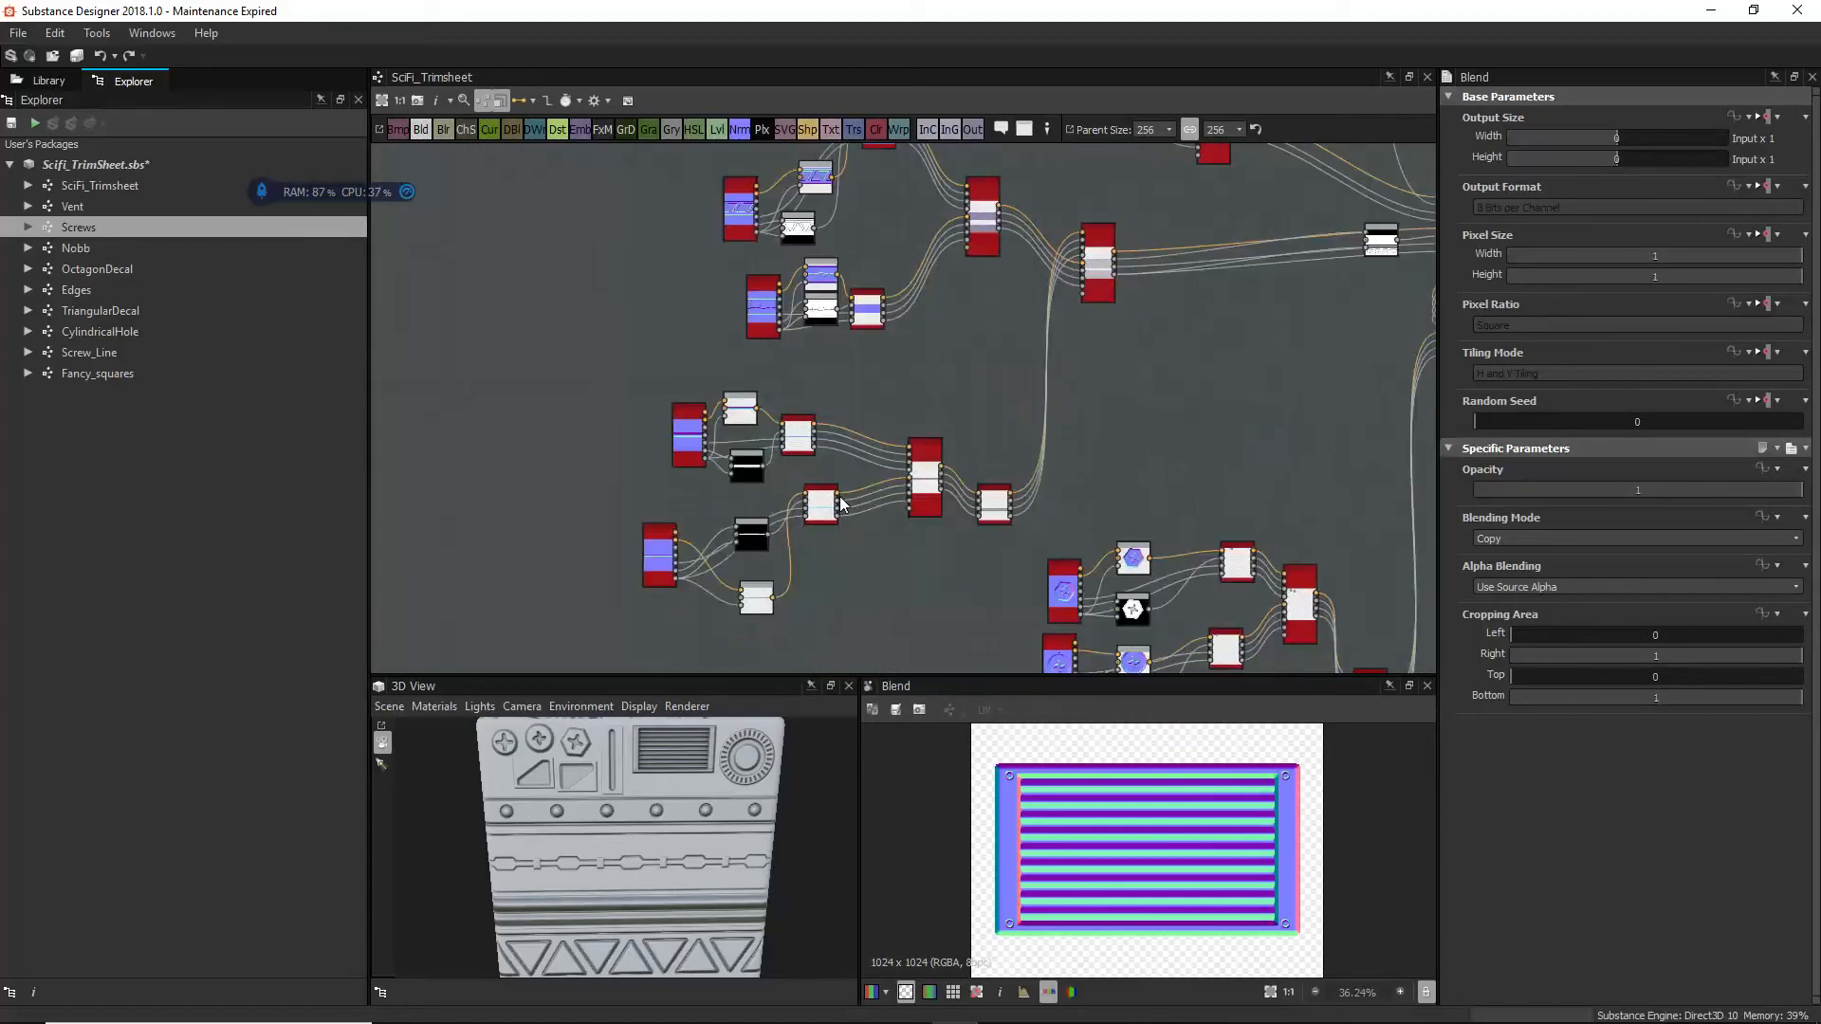
scroll(841, 517, "down", 2)
middle_click_drag(911, 541, 871, 450)
scroll(924, 578, "down", 2)
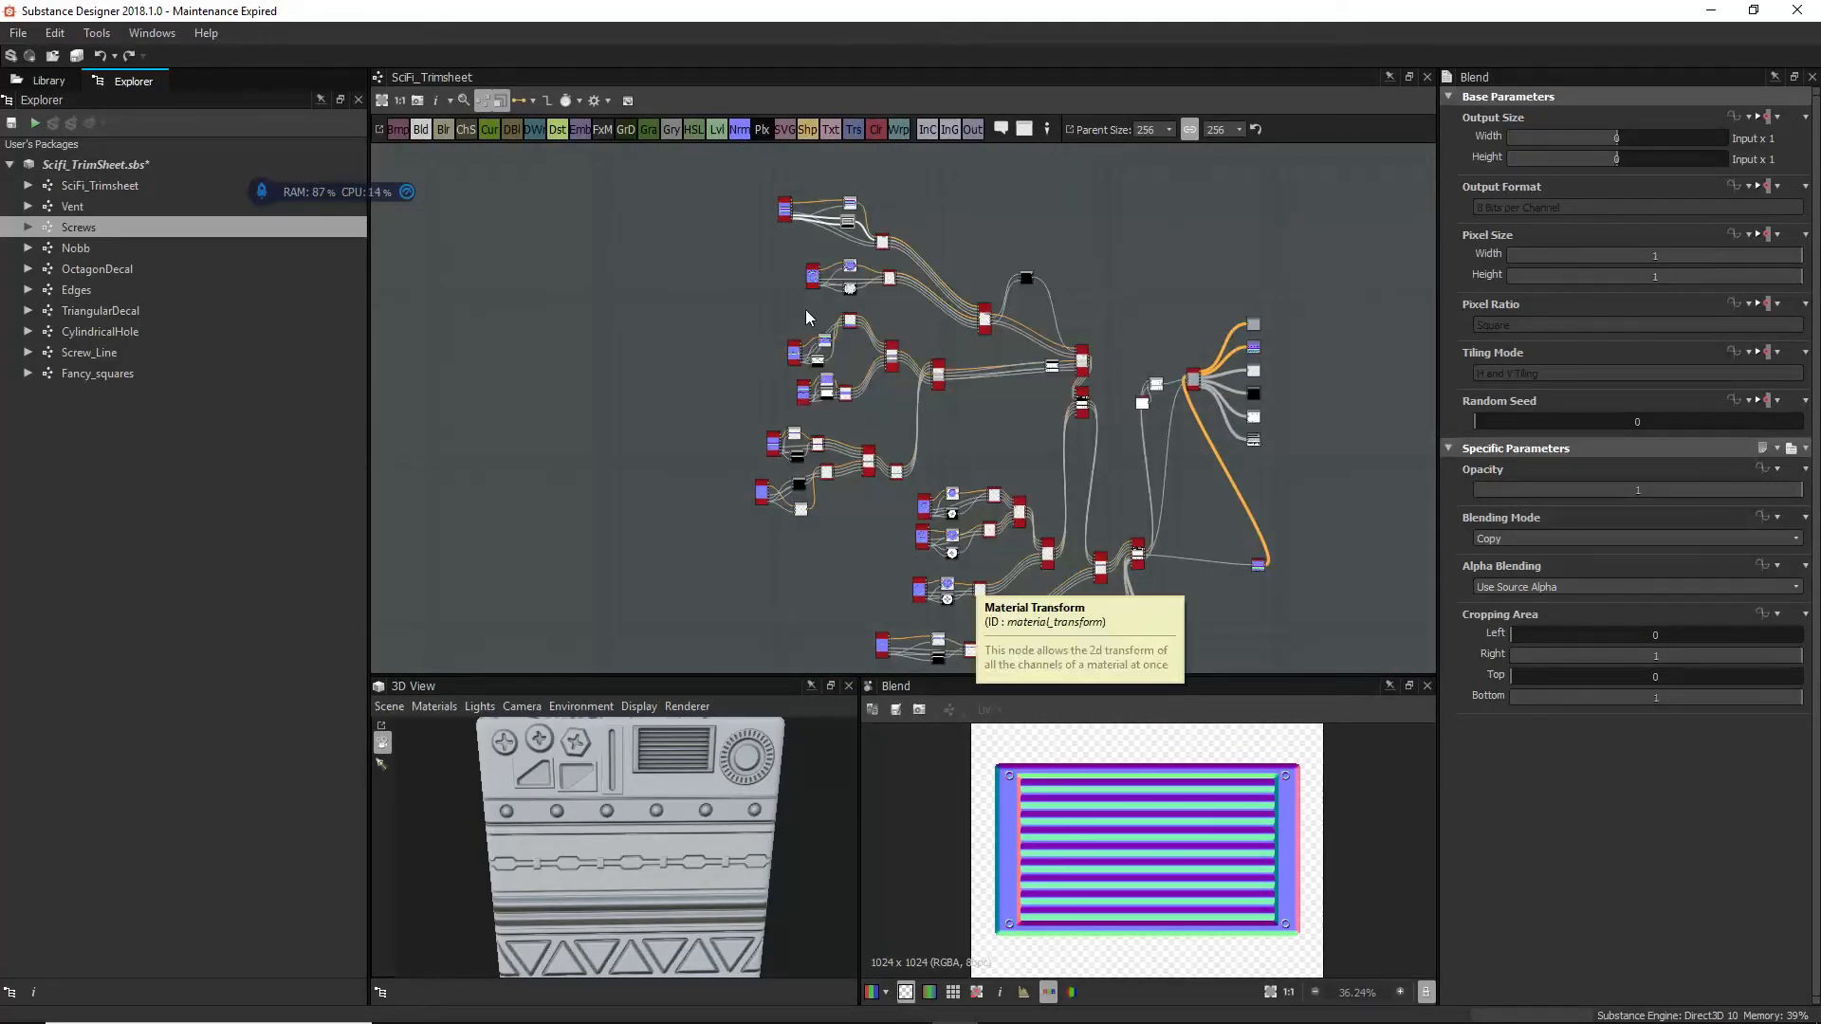
Step: Preview the normal output of the Material Transform node that places the Vent decal
scroll(980, 588, "up", 4)
scroll(843, 575, "up", 3)
middle_click_drag(874, 572, 904, 147)
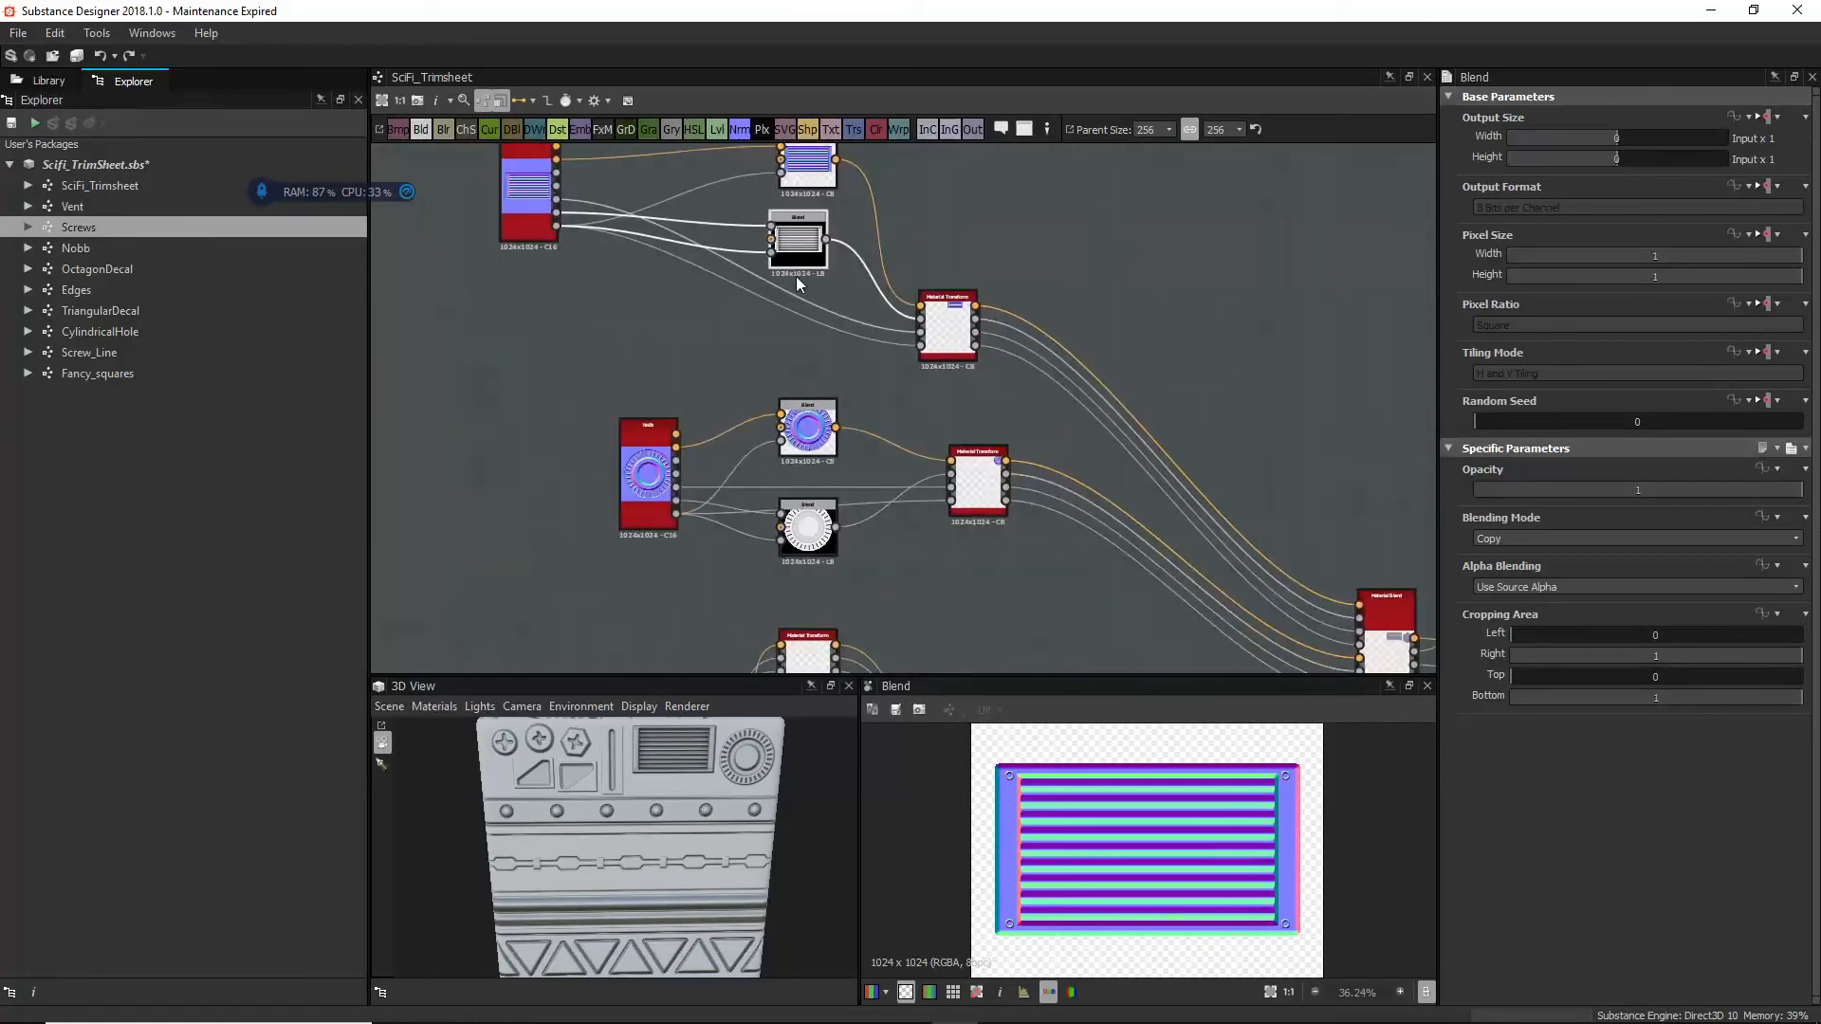
scroll(800, 350, "down", 1)
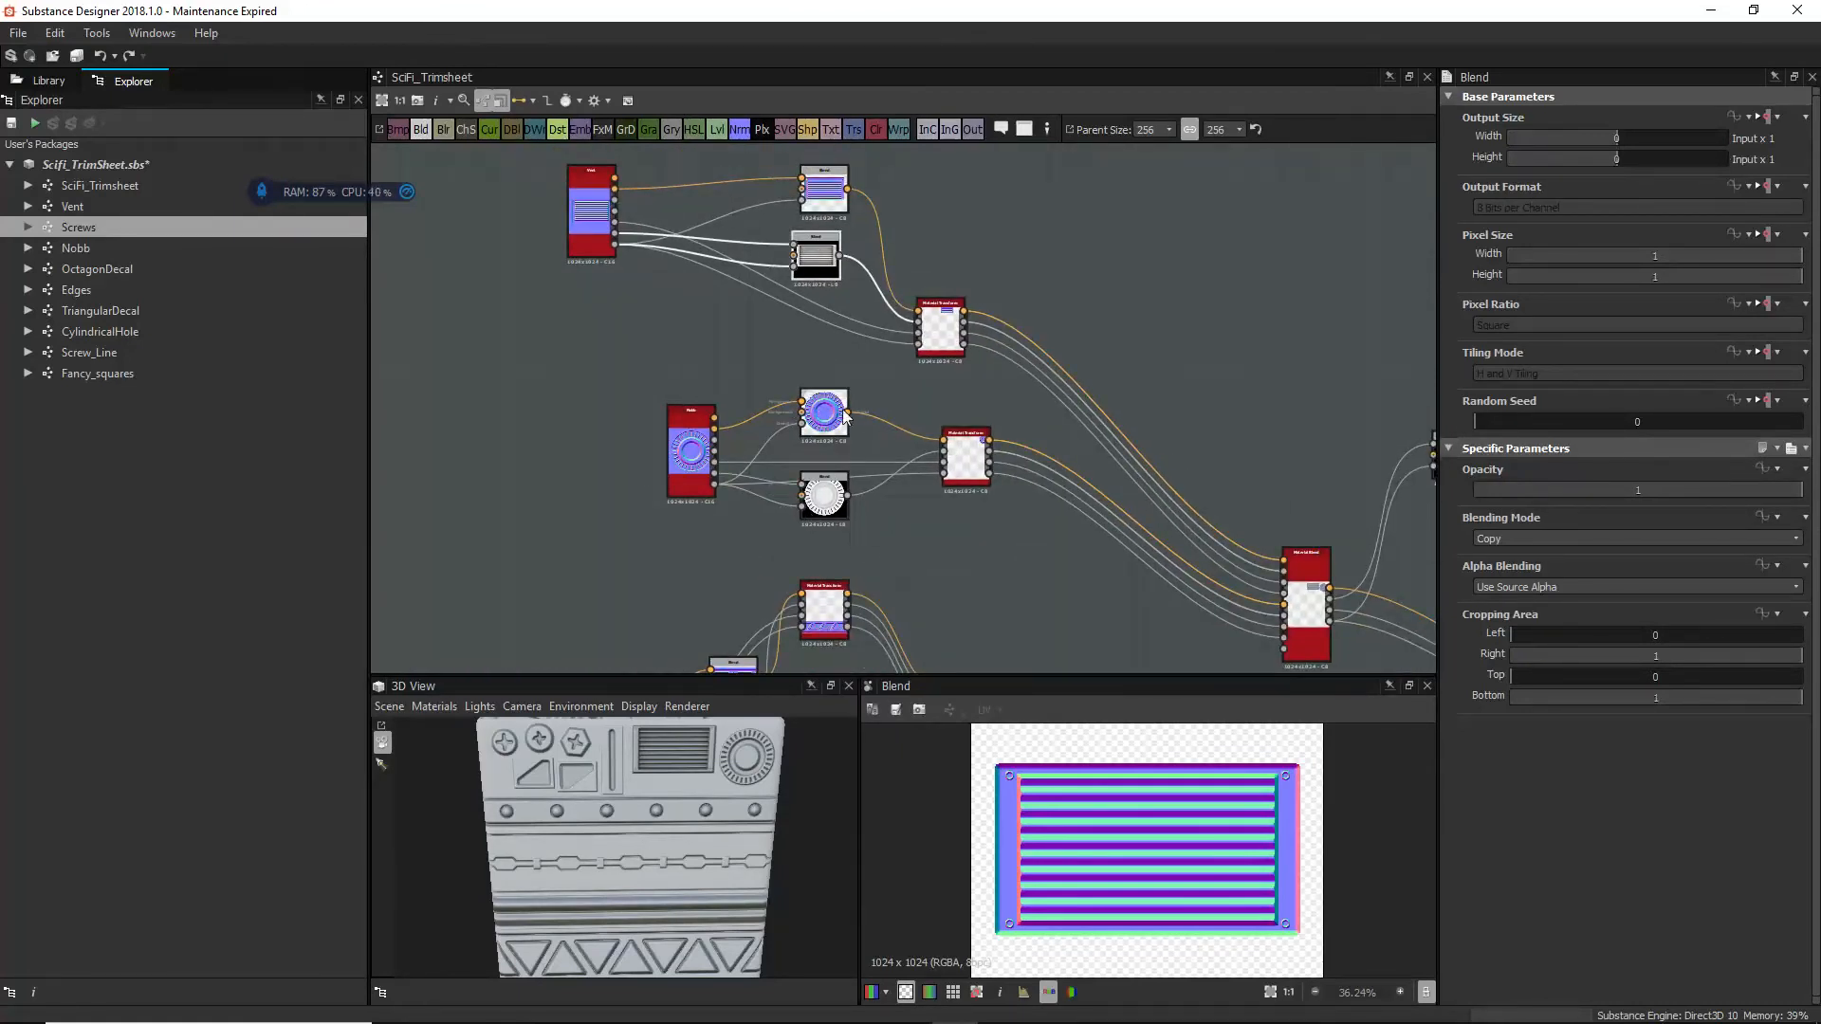
middle_click_drag(980, 354, 927, 342)
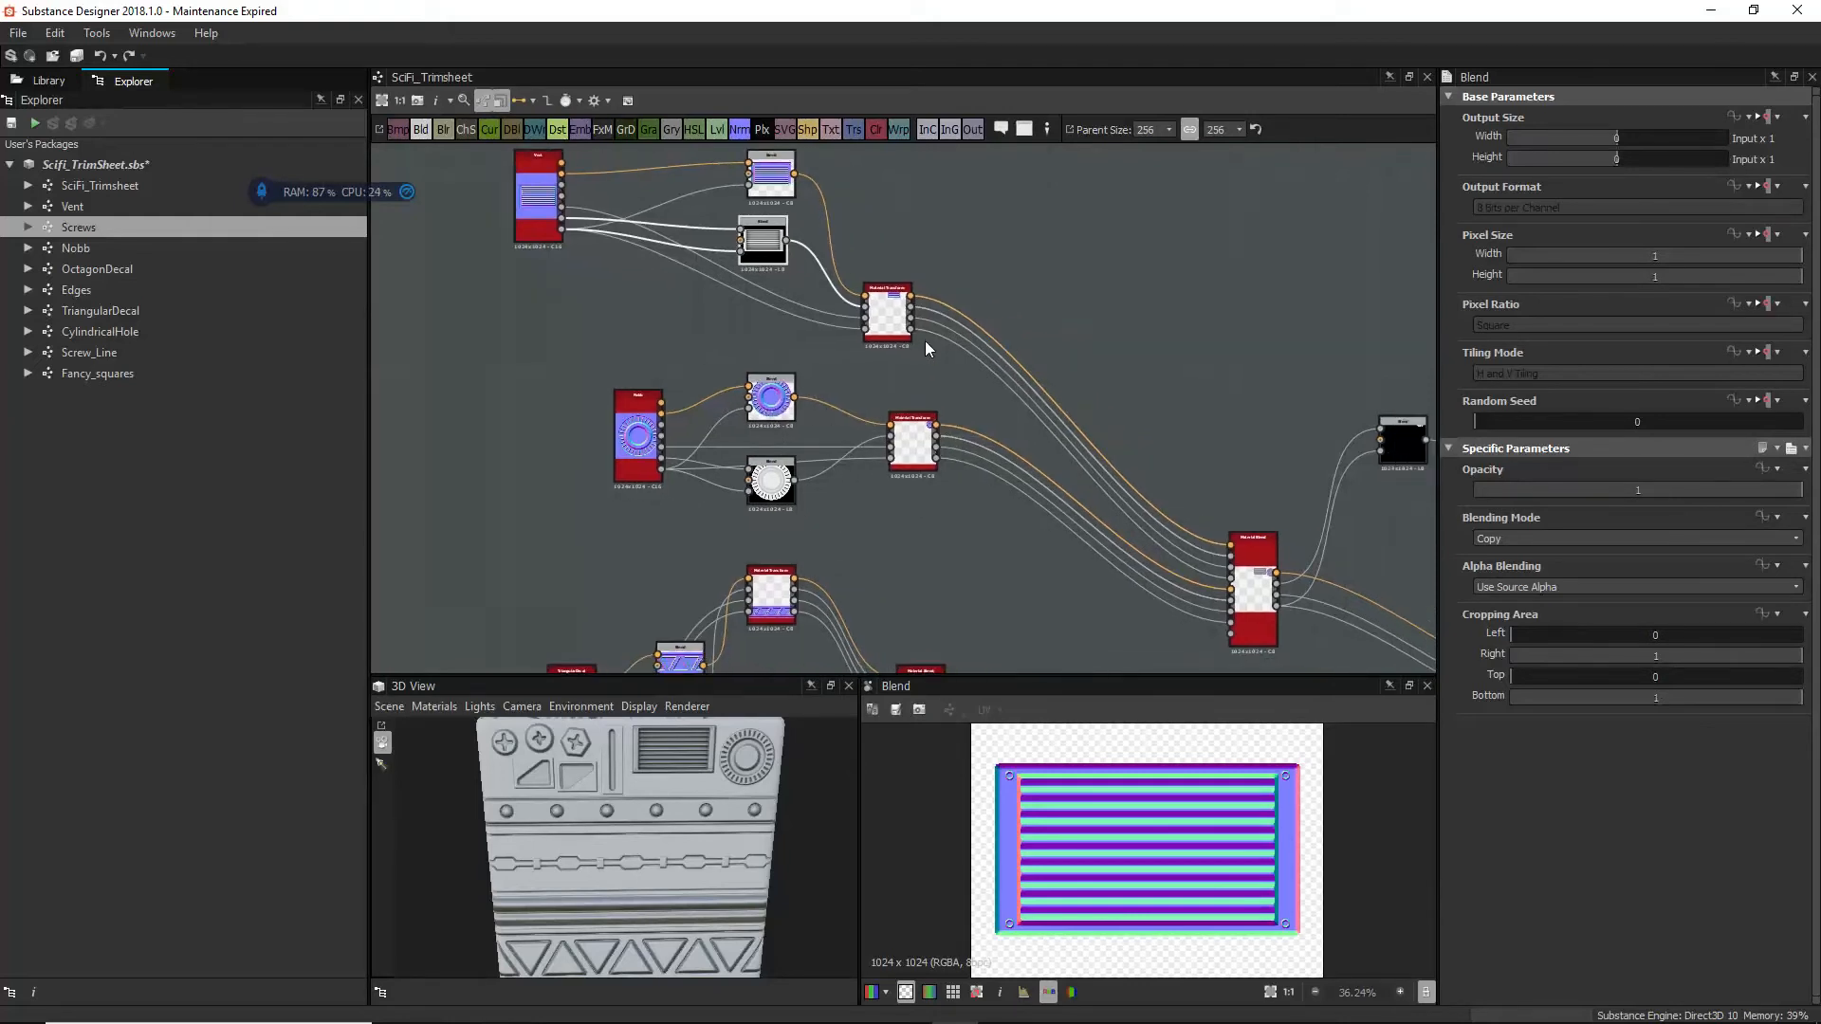
double_click(898, 311)
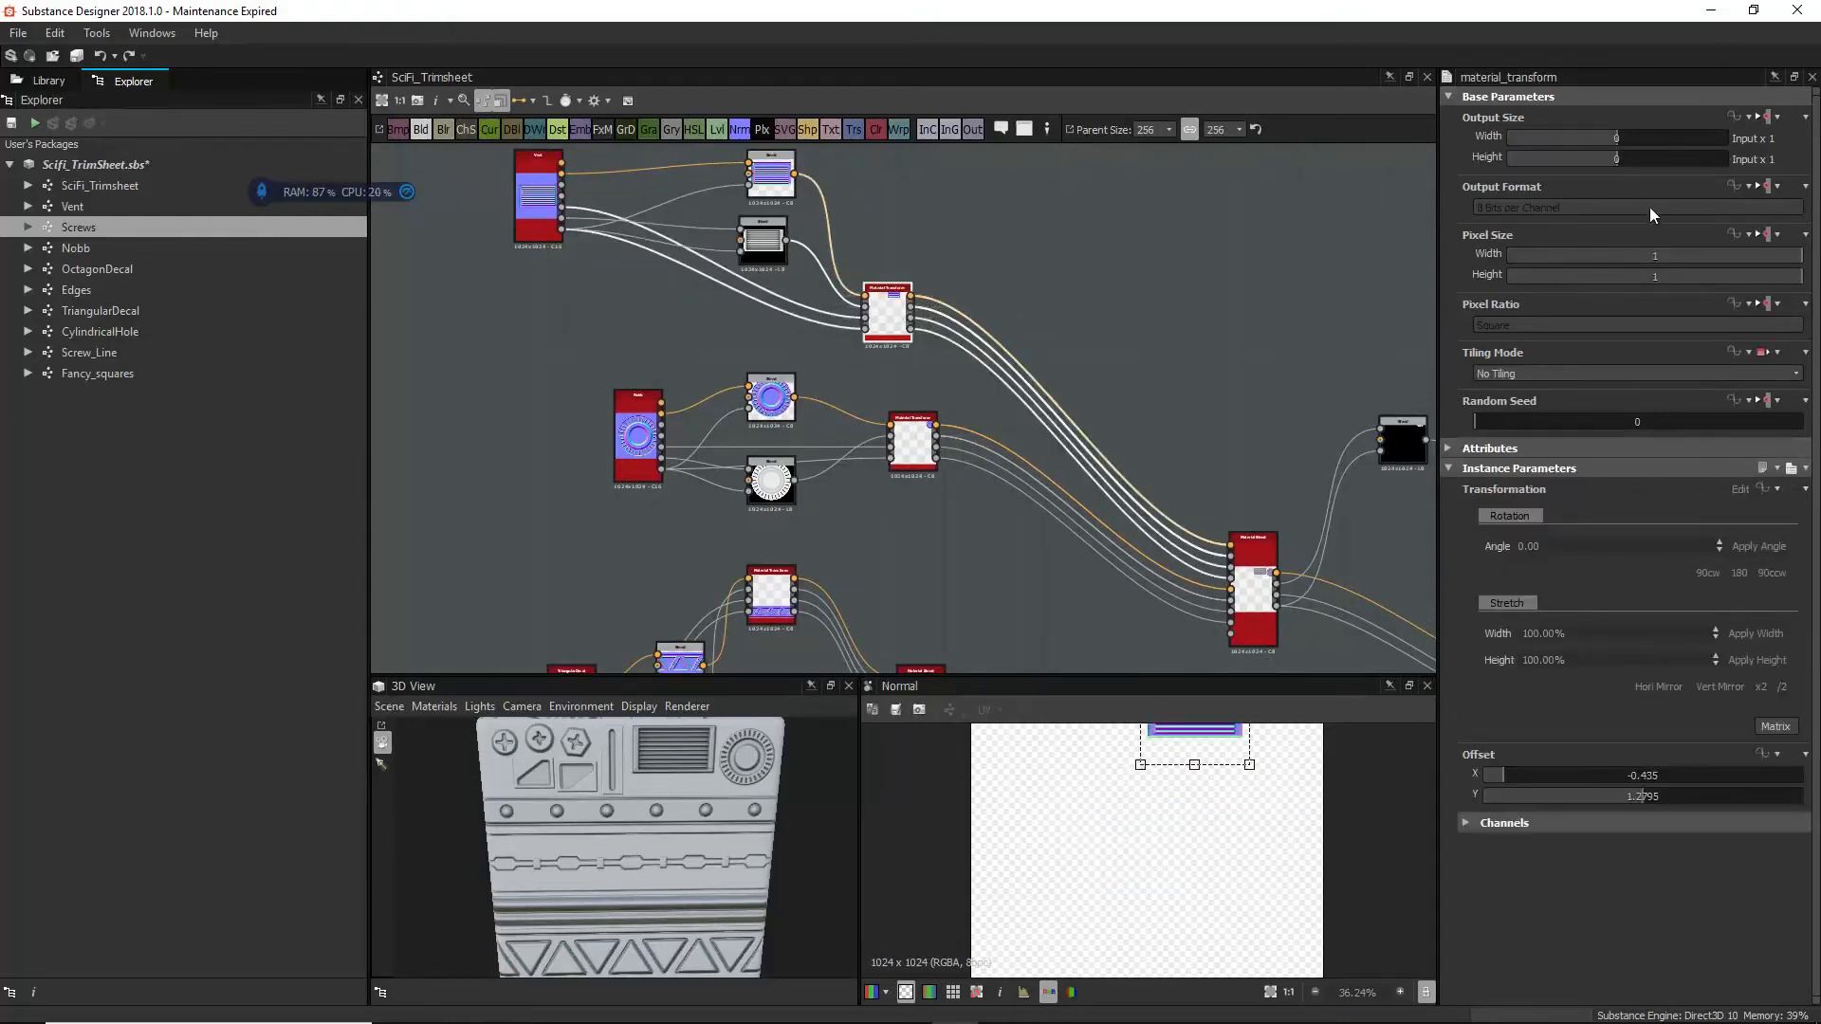
Step: Add a new Material Transform node and place it beneath the Vent's grayscale Blend node
key("space")
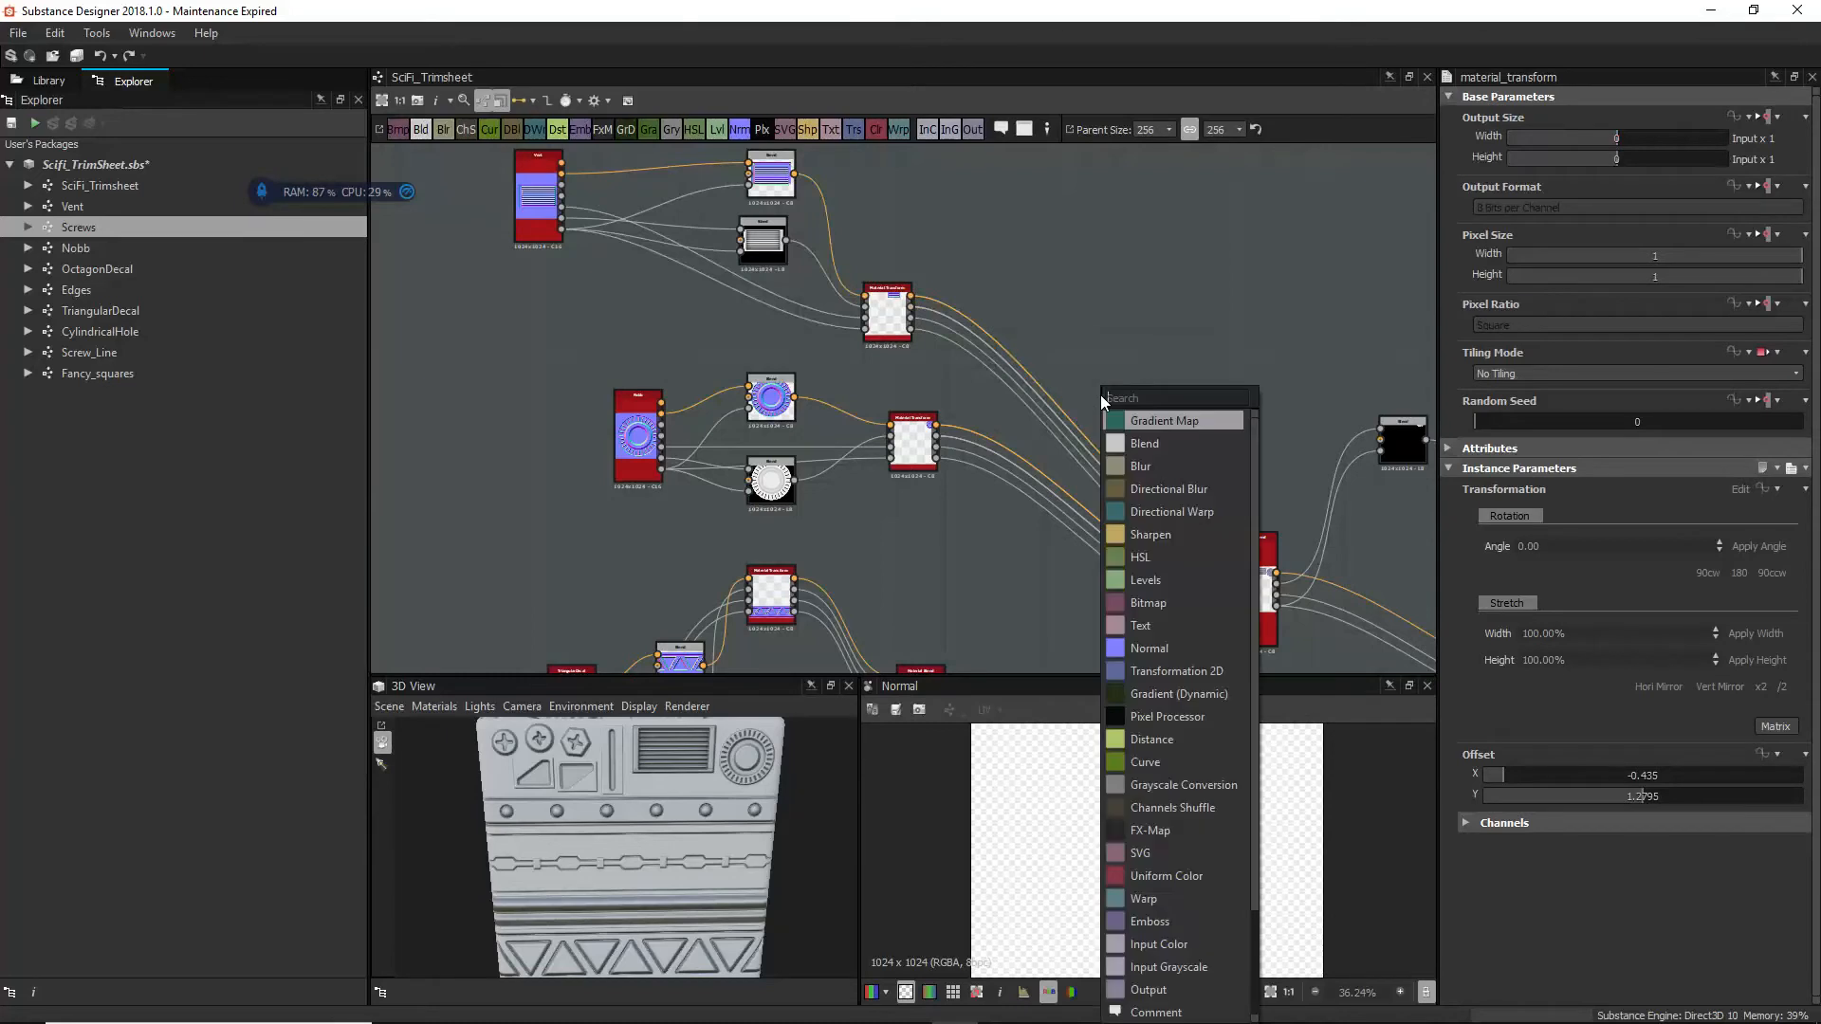
type("ma")
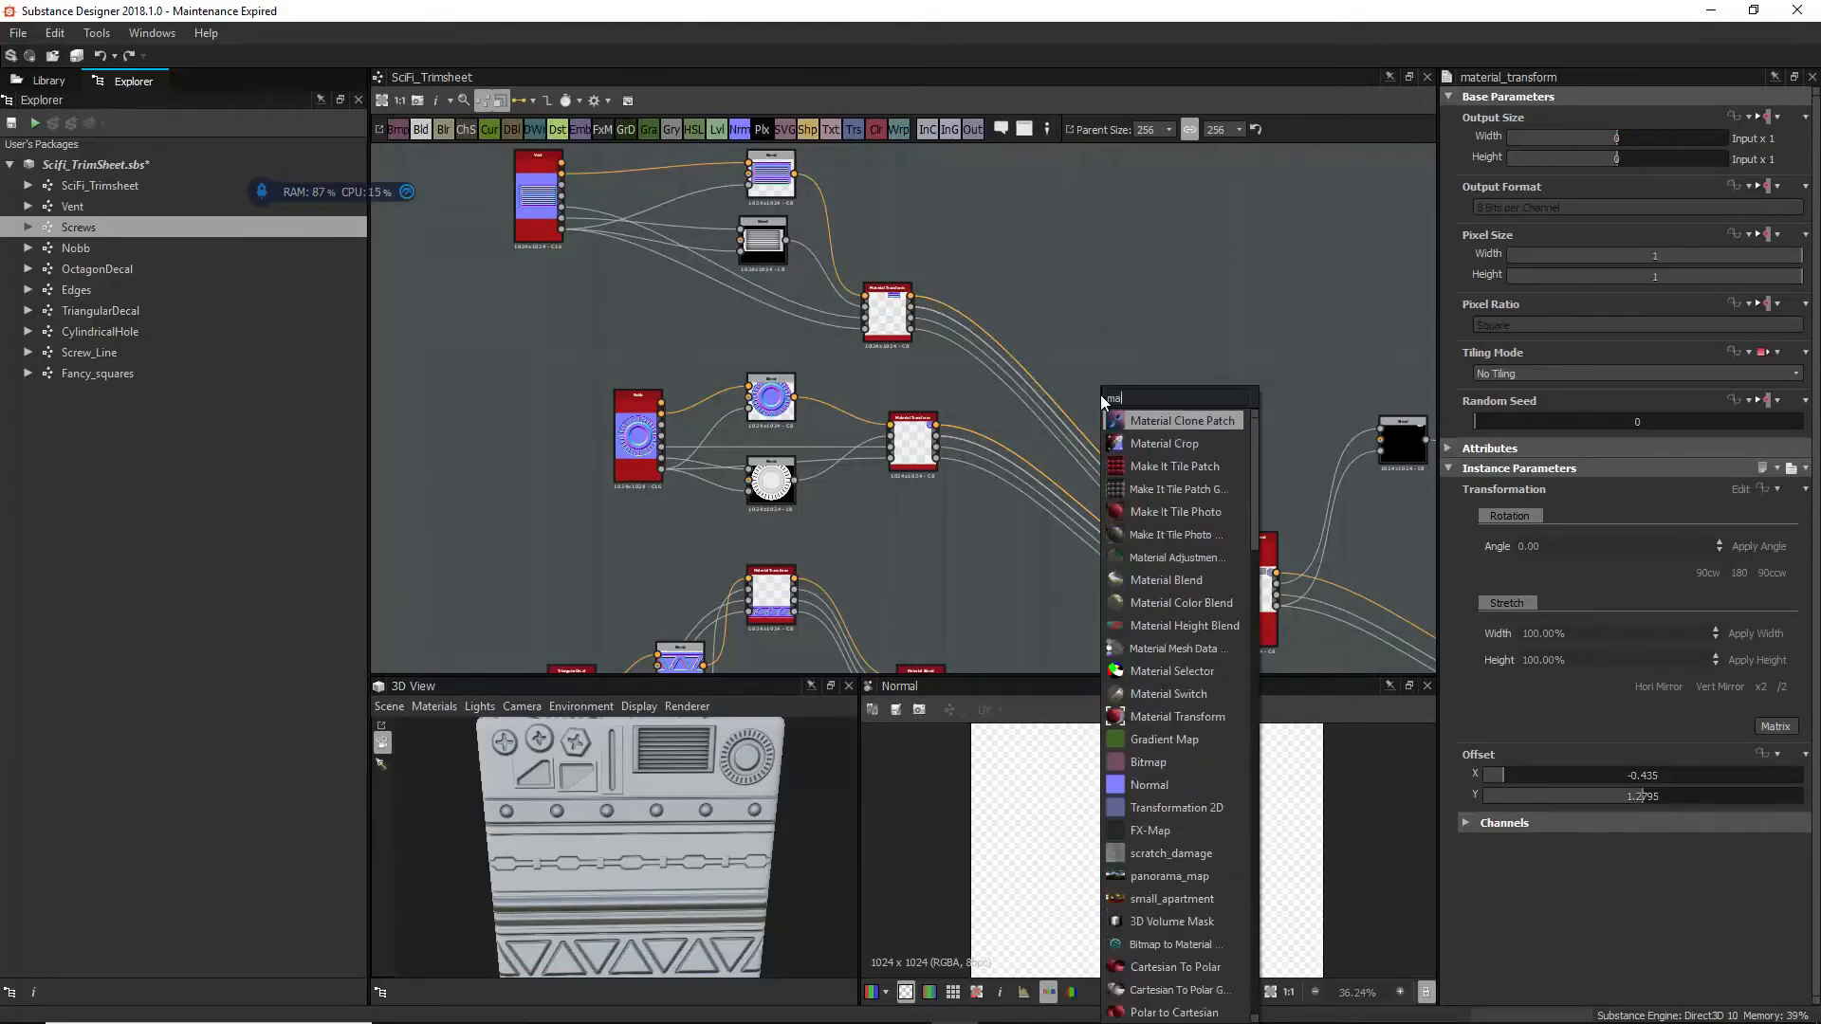
type("ter")
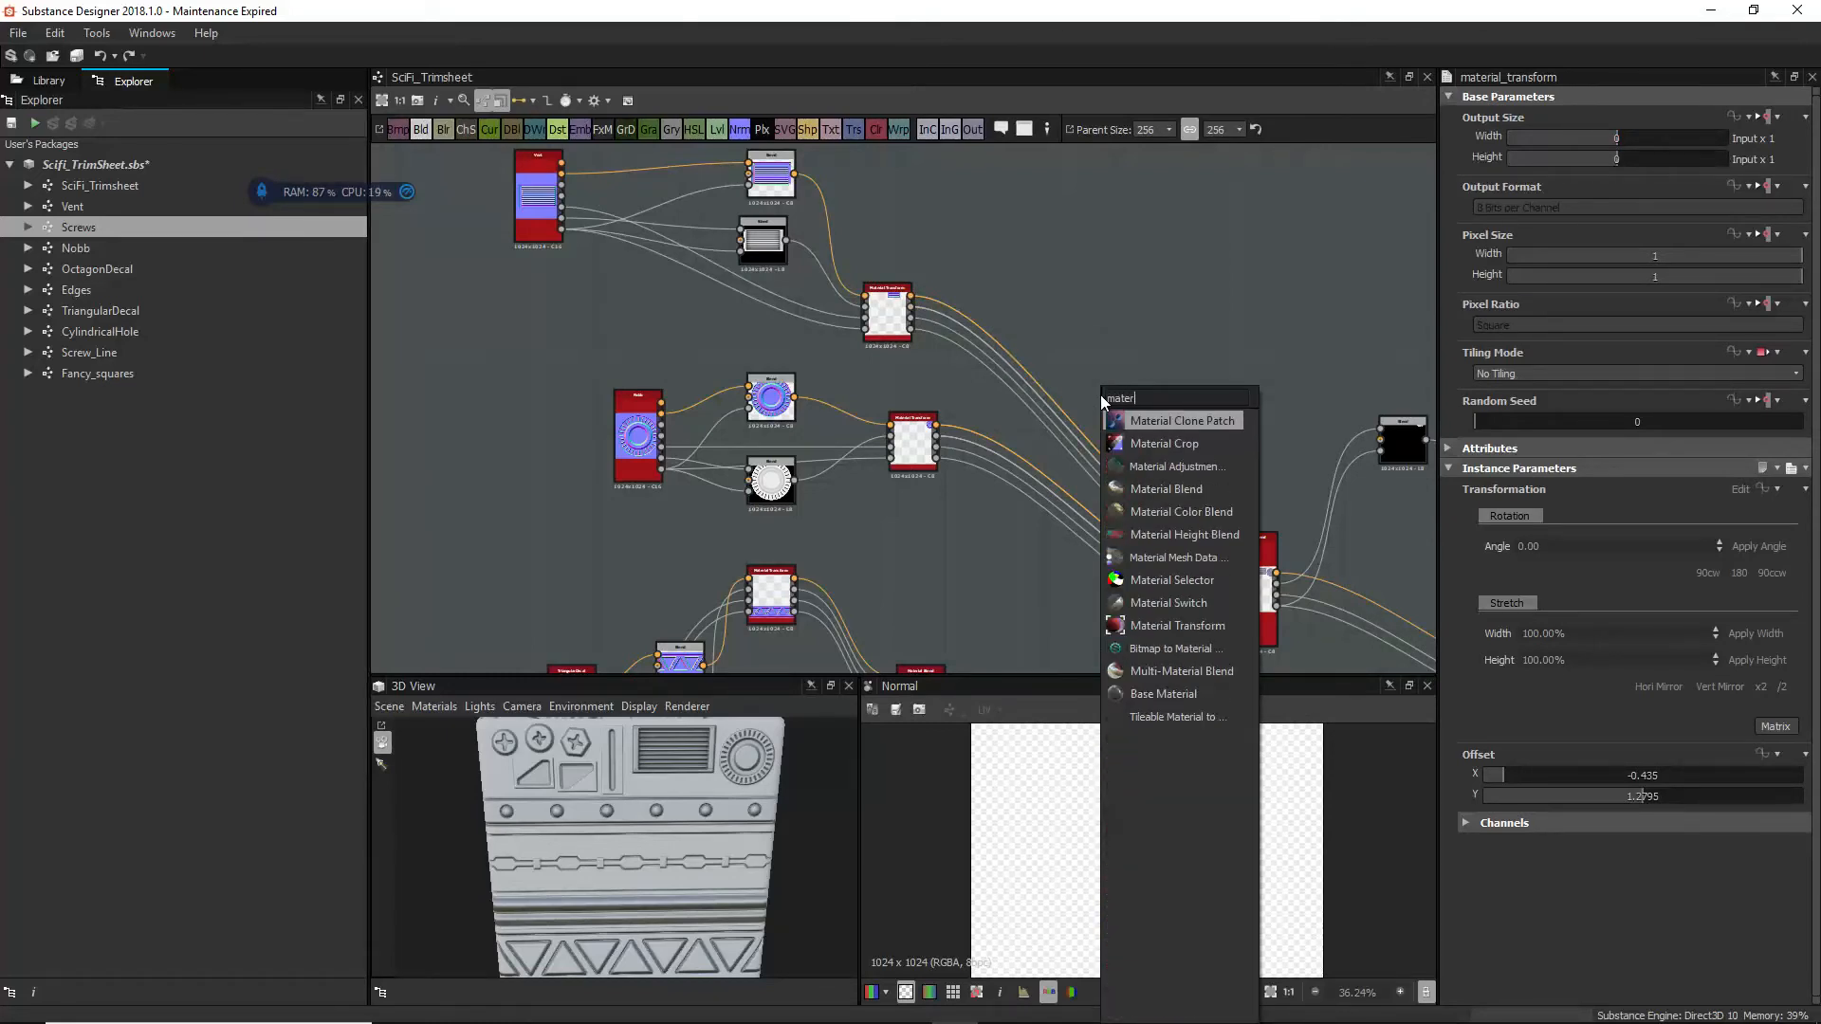
left_click(1185, 626)
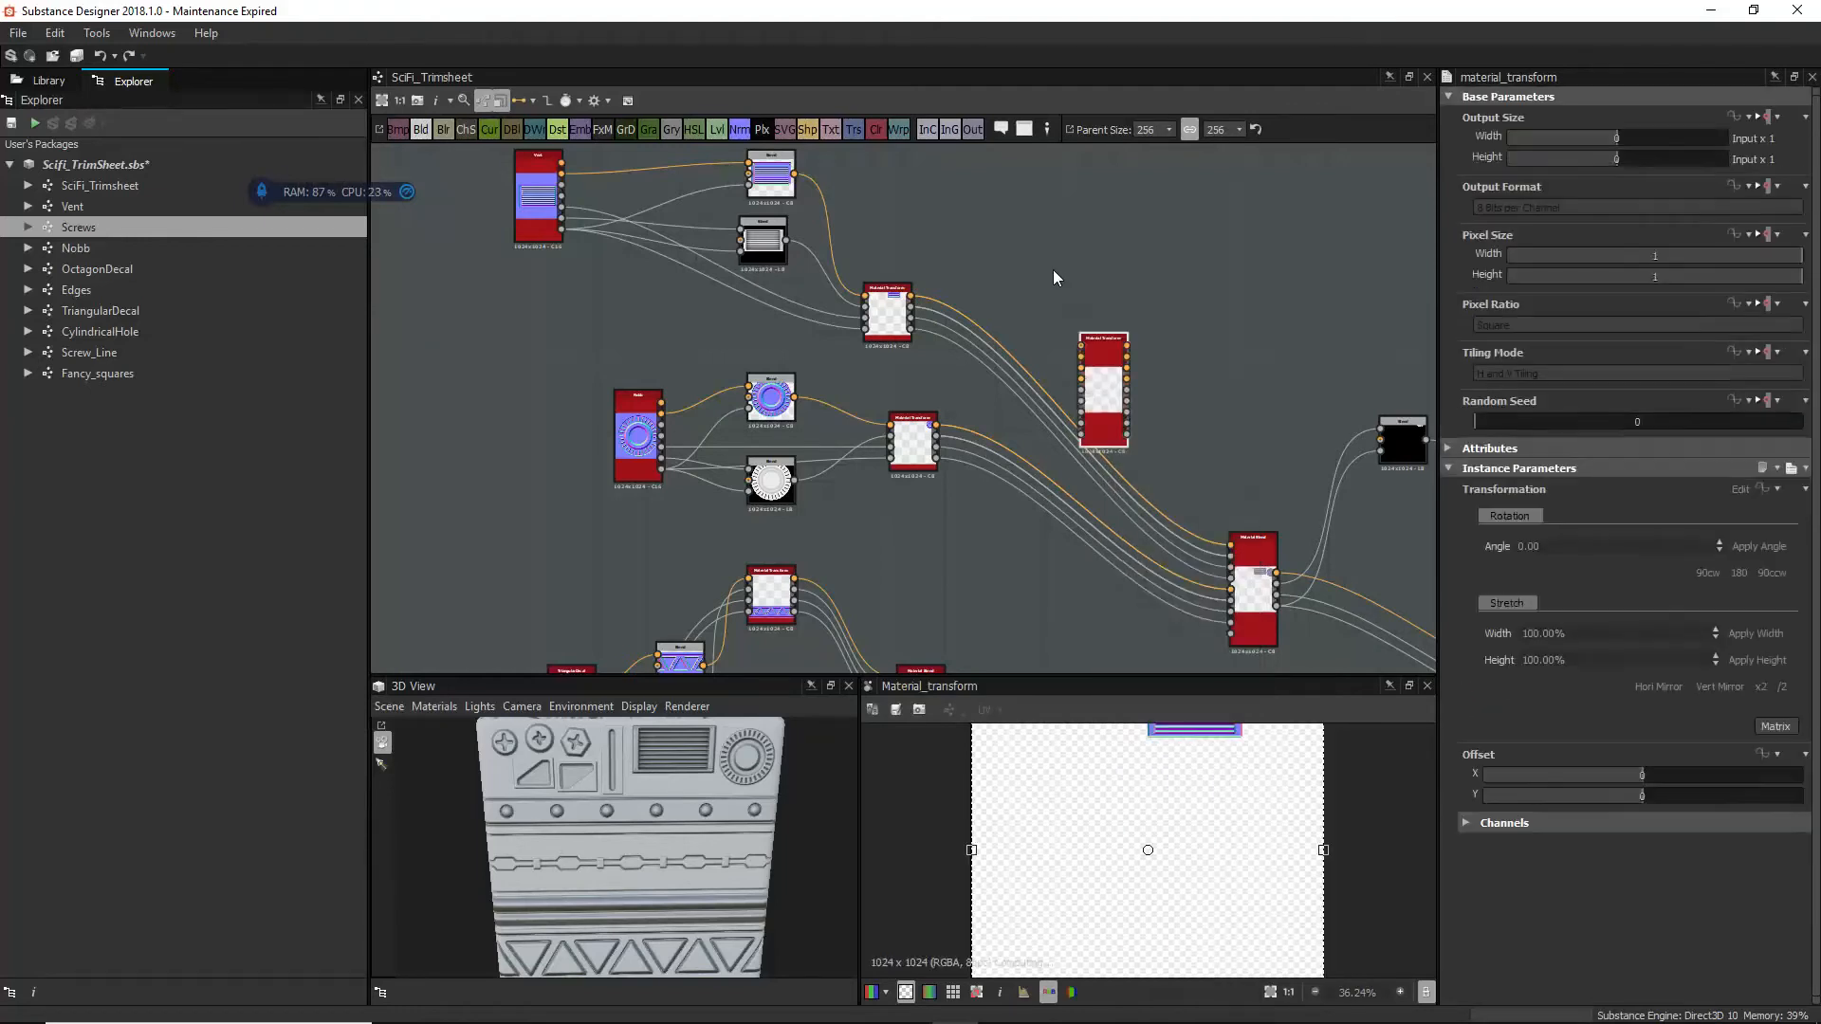
left_click_drag(1084, 360, 765, 305)
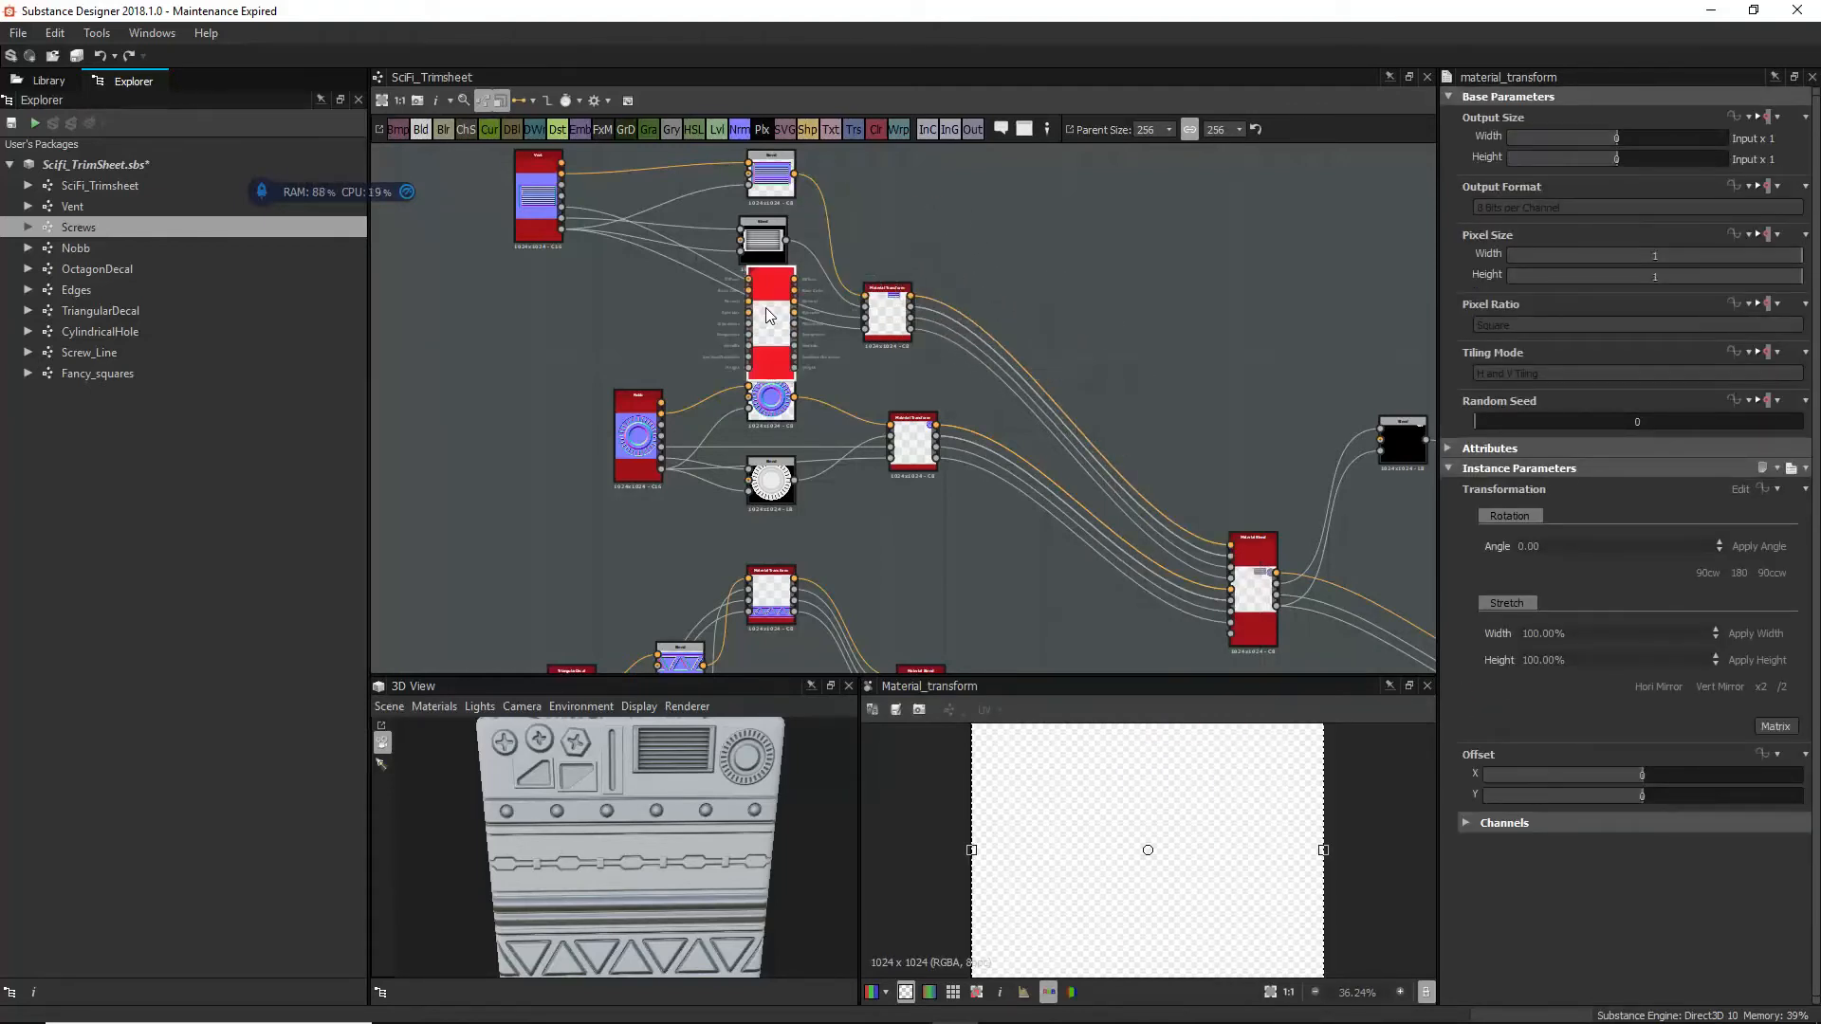
Step: Expand the new Material Transform's Channels settings and review which channels are enabled, down to Opacity
left_click(1466, 823)
scroll(1569, 823, "down", 2)
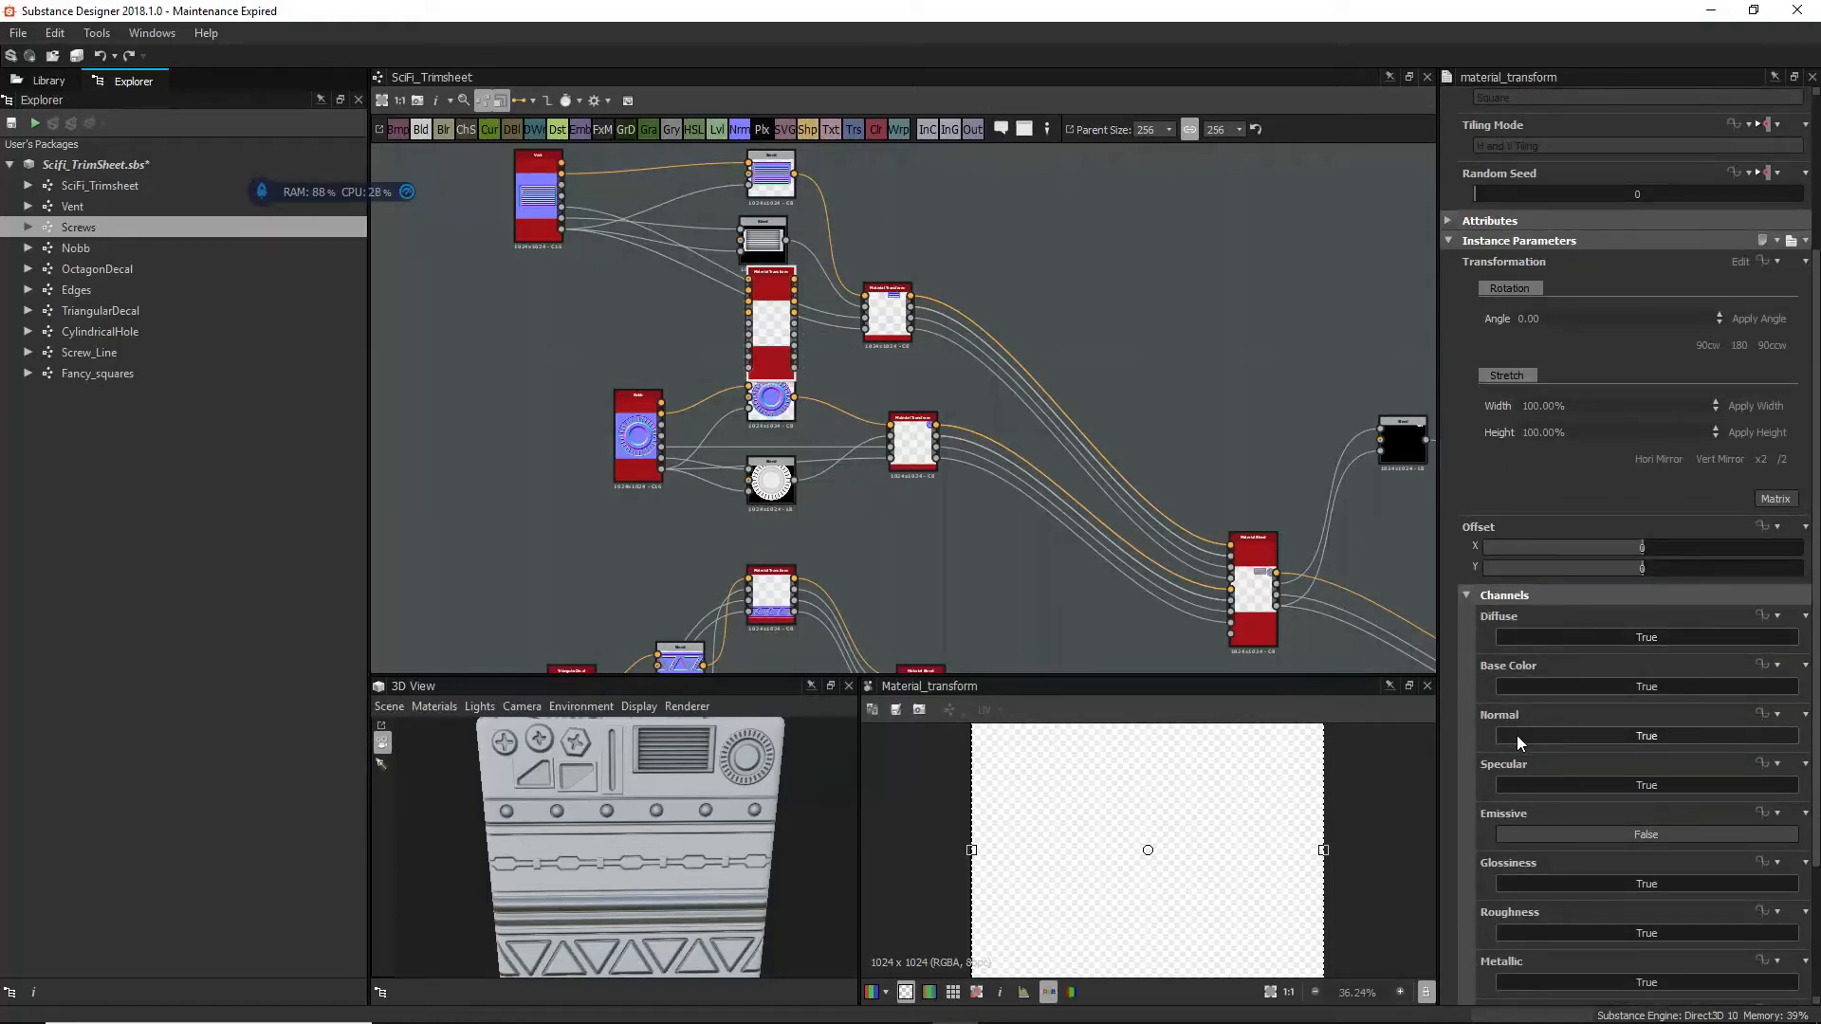
scroll(1540, 790, "down", 1)
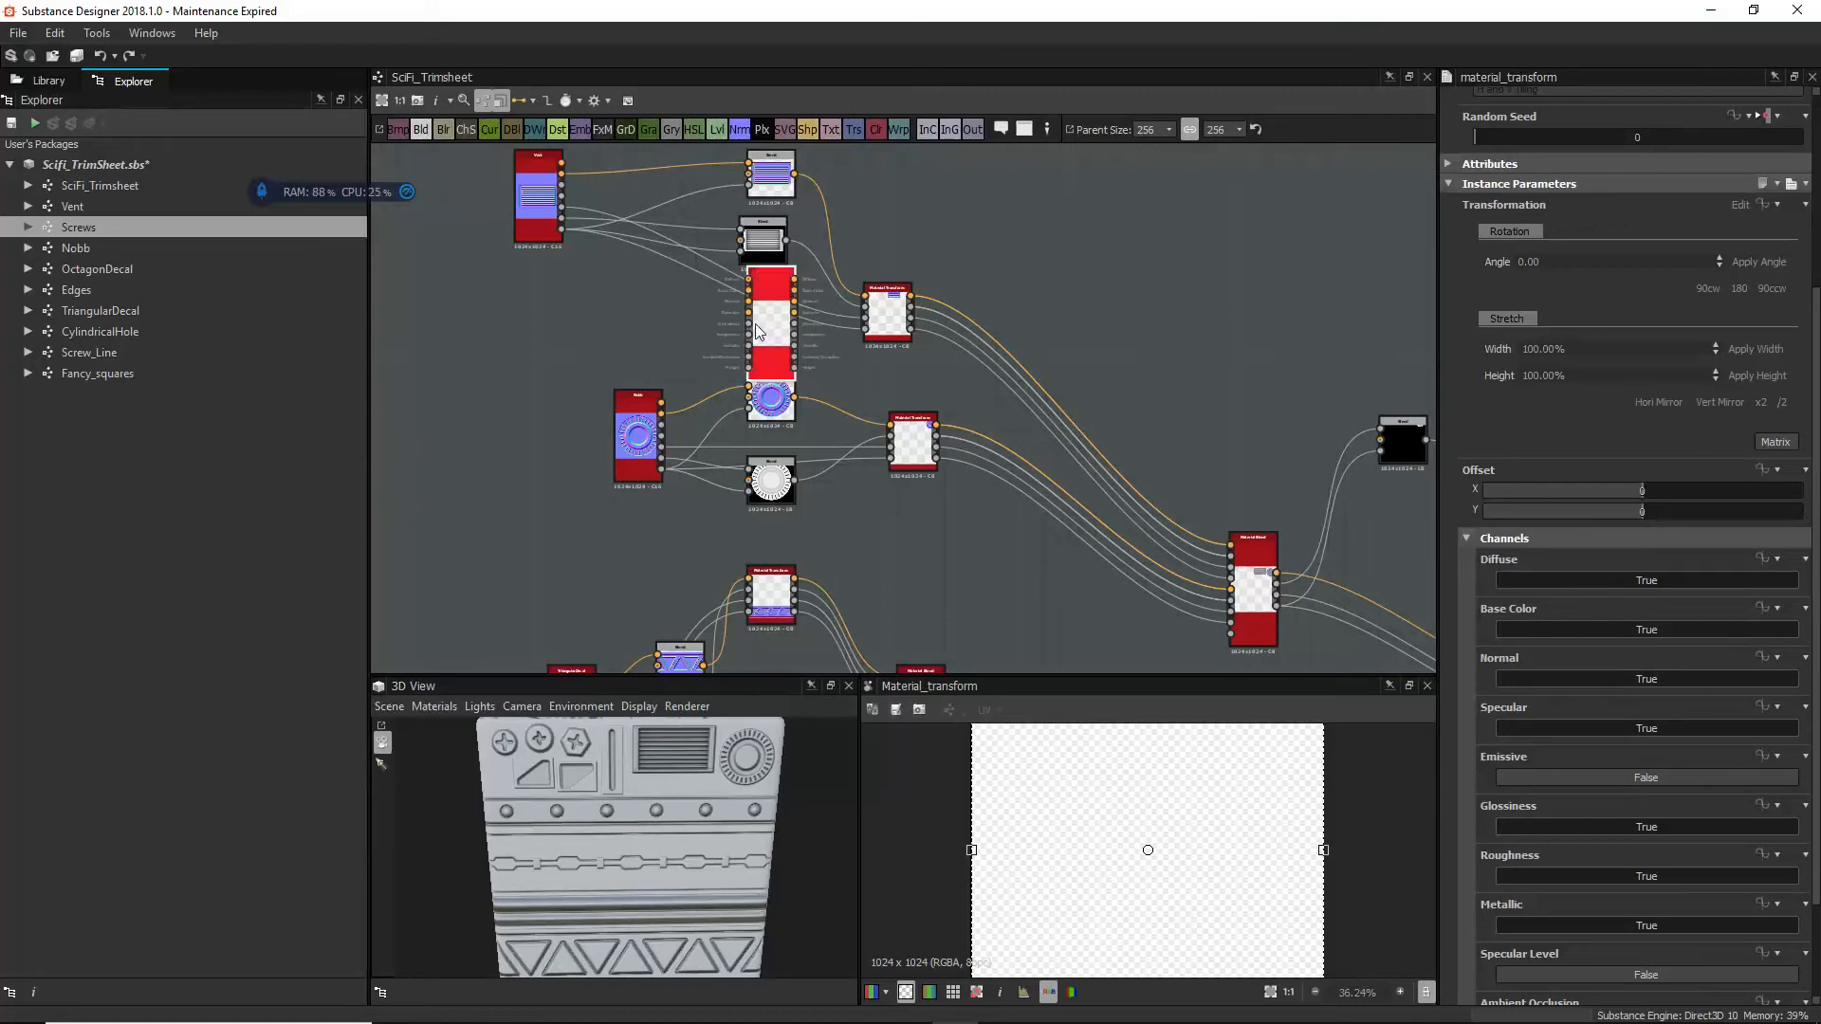
scroll(755, 322, "up", 3)
scroll(1645, 935, "down", 2)
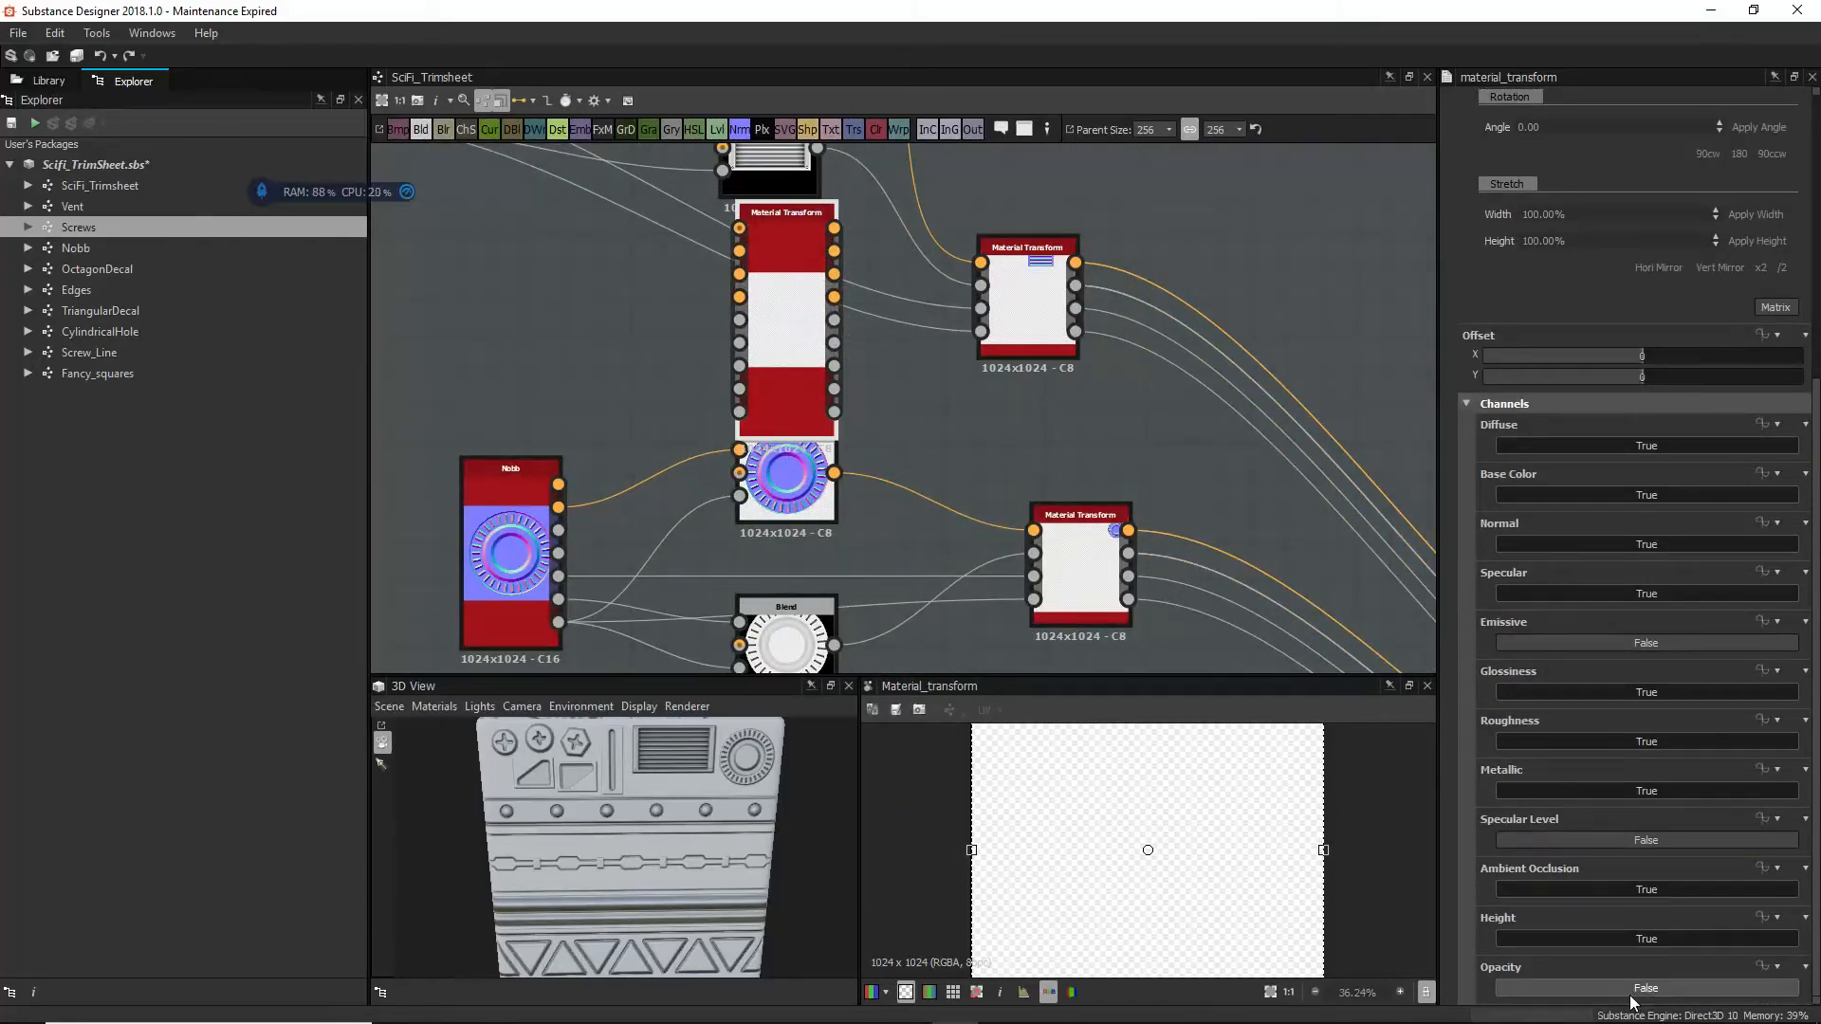
middle_click_drag(713, 444, 974, 653)
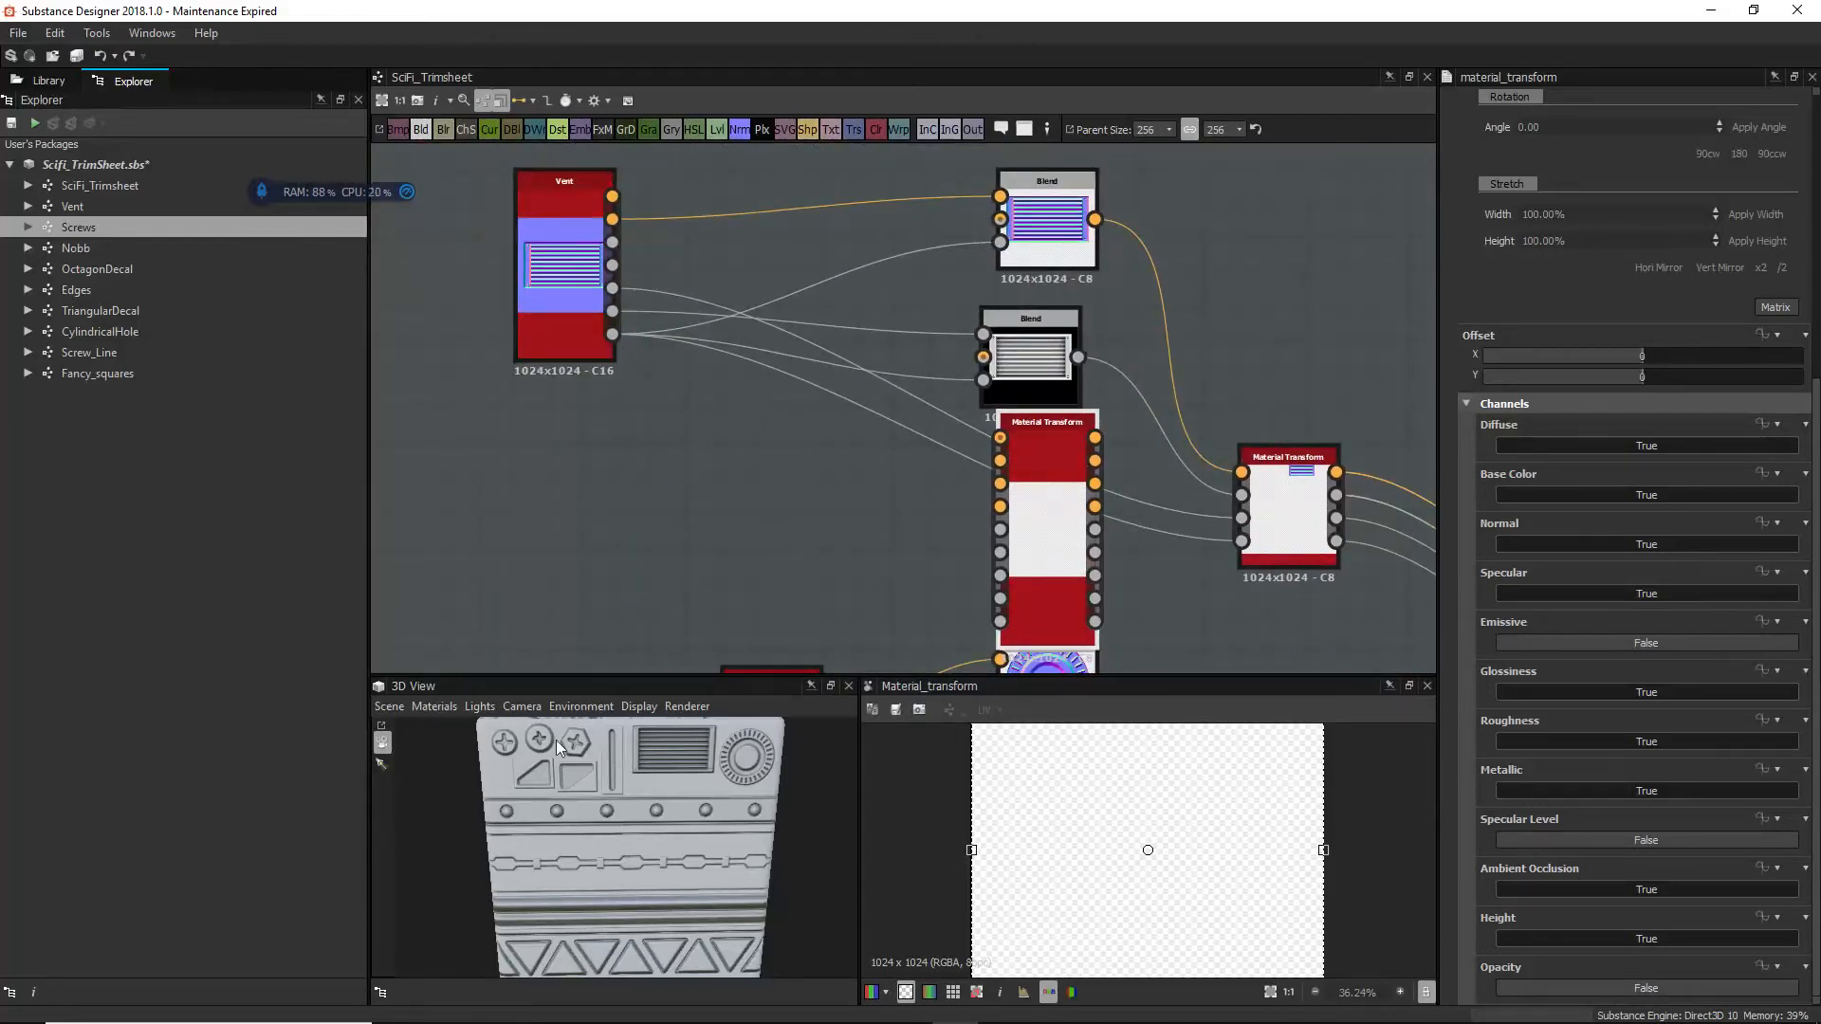
Step: Open the Nobb graph and select its Mask output node to inspect its attributes
left_click(112, 253)
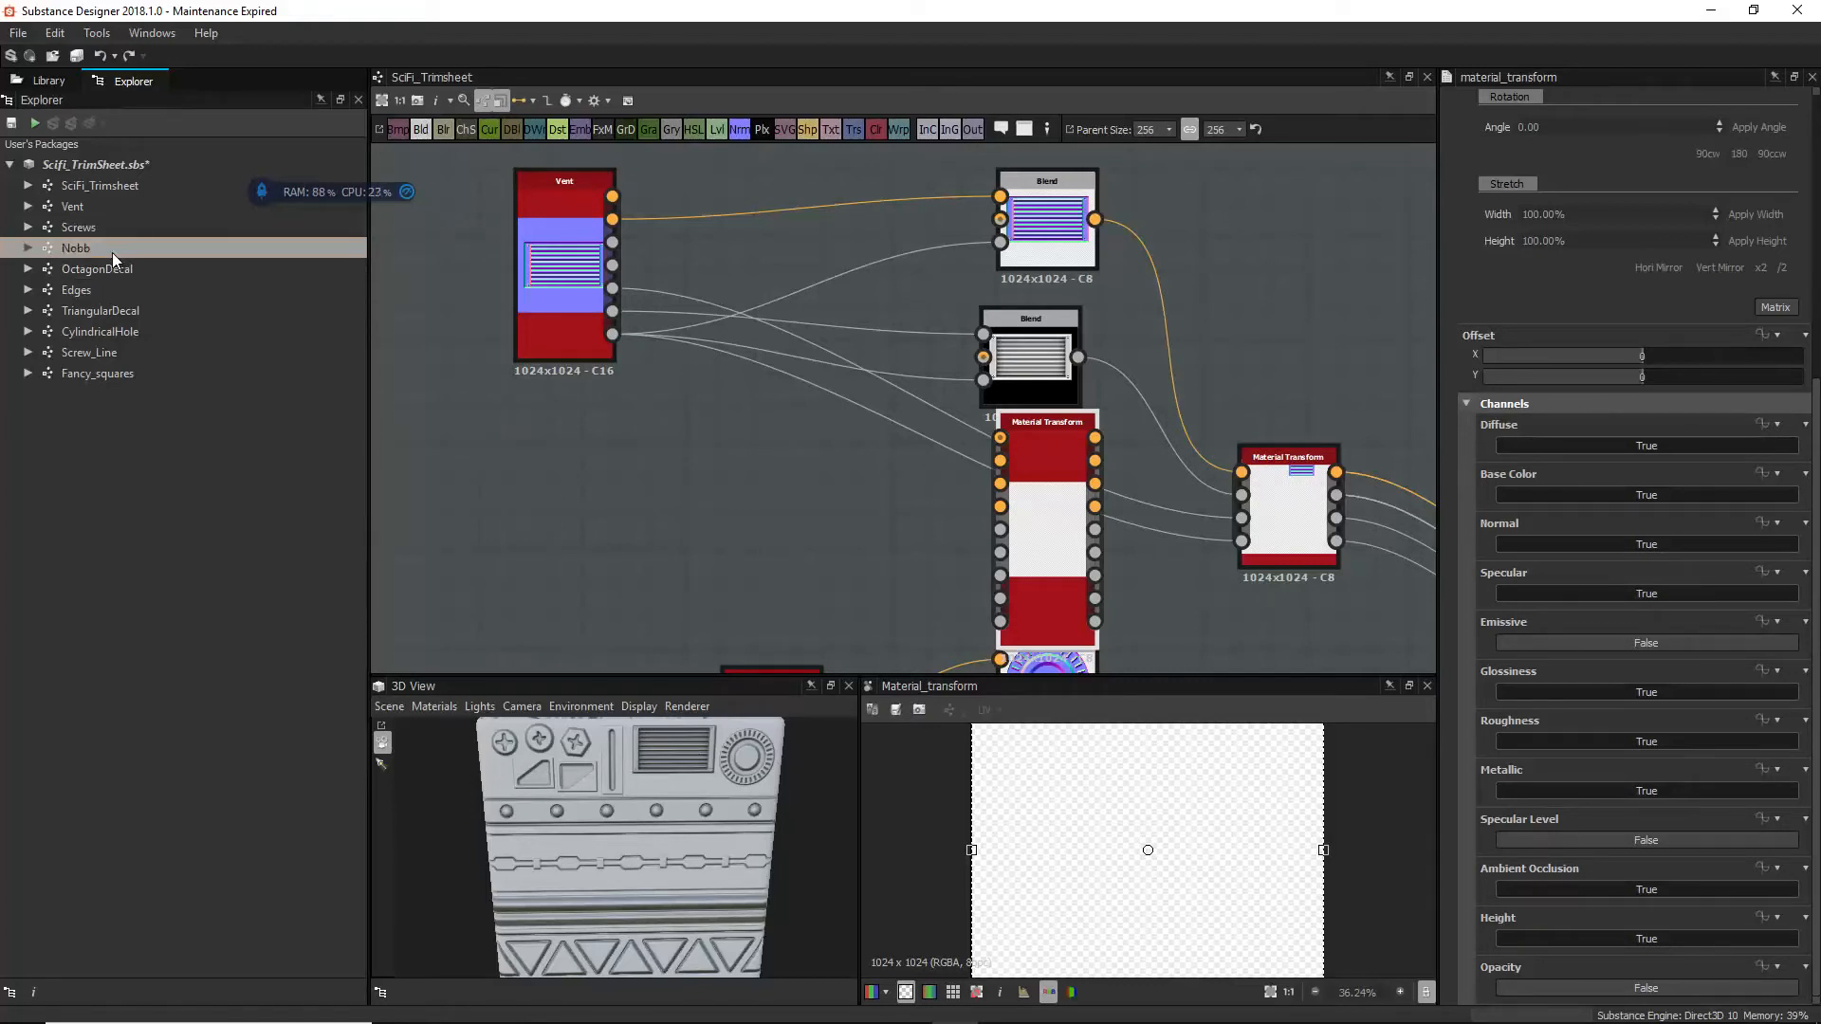
double_click(112, 253)
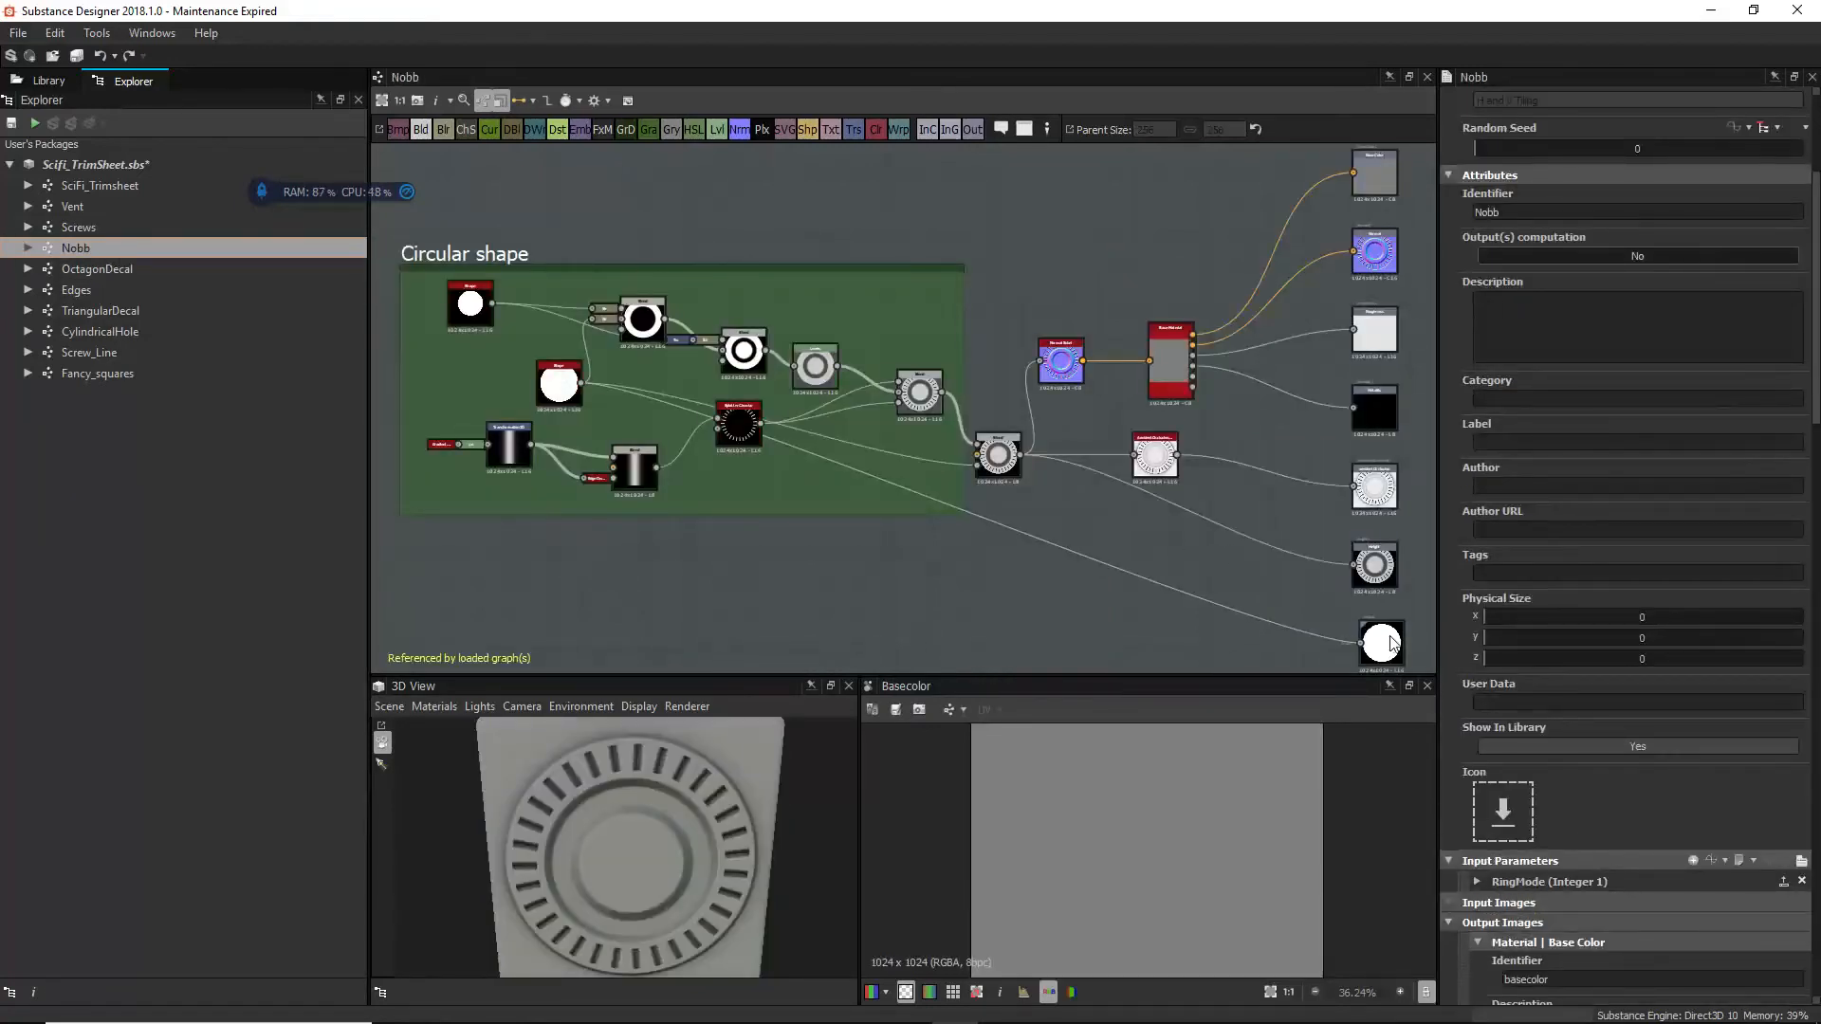
left_click(1391, 643)
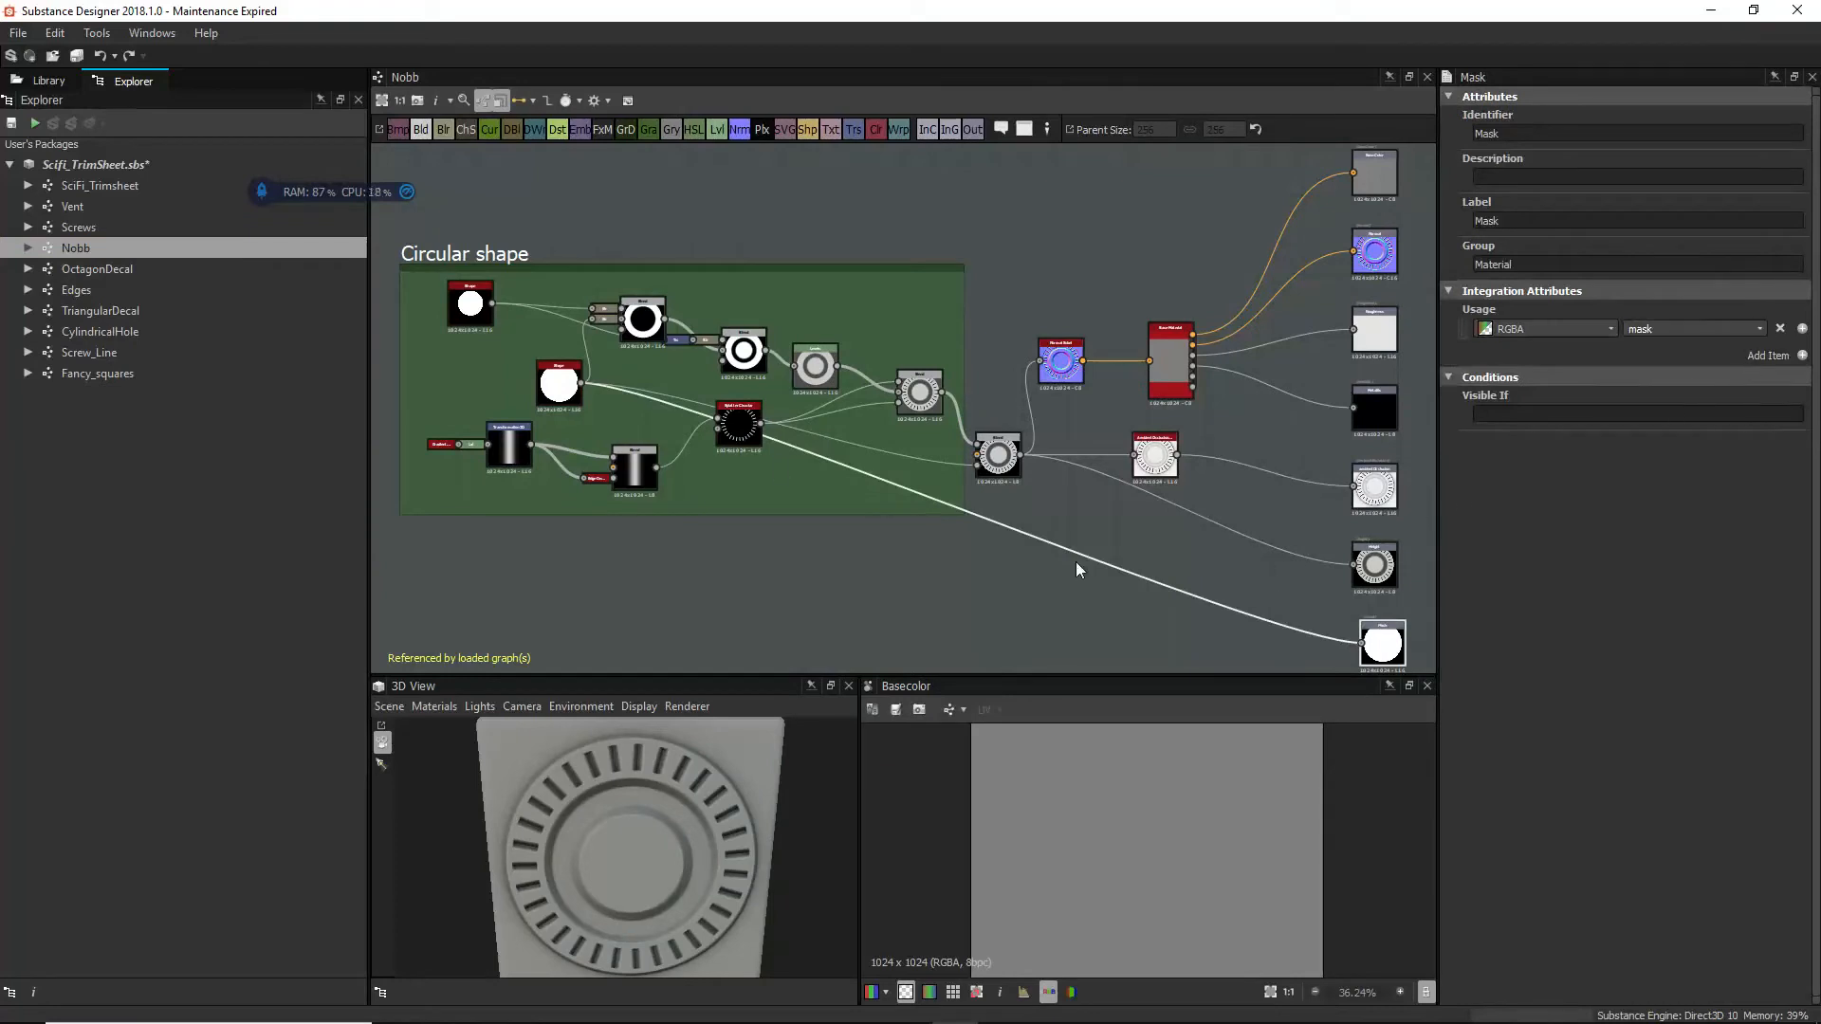
Step: Reopen the SciFi_Trimsheet graph and bring its upper decal branches into view
left_click(81, 190)
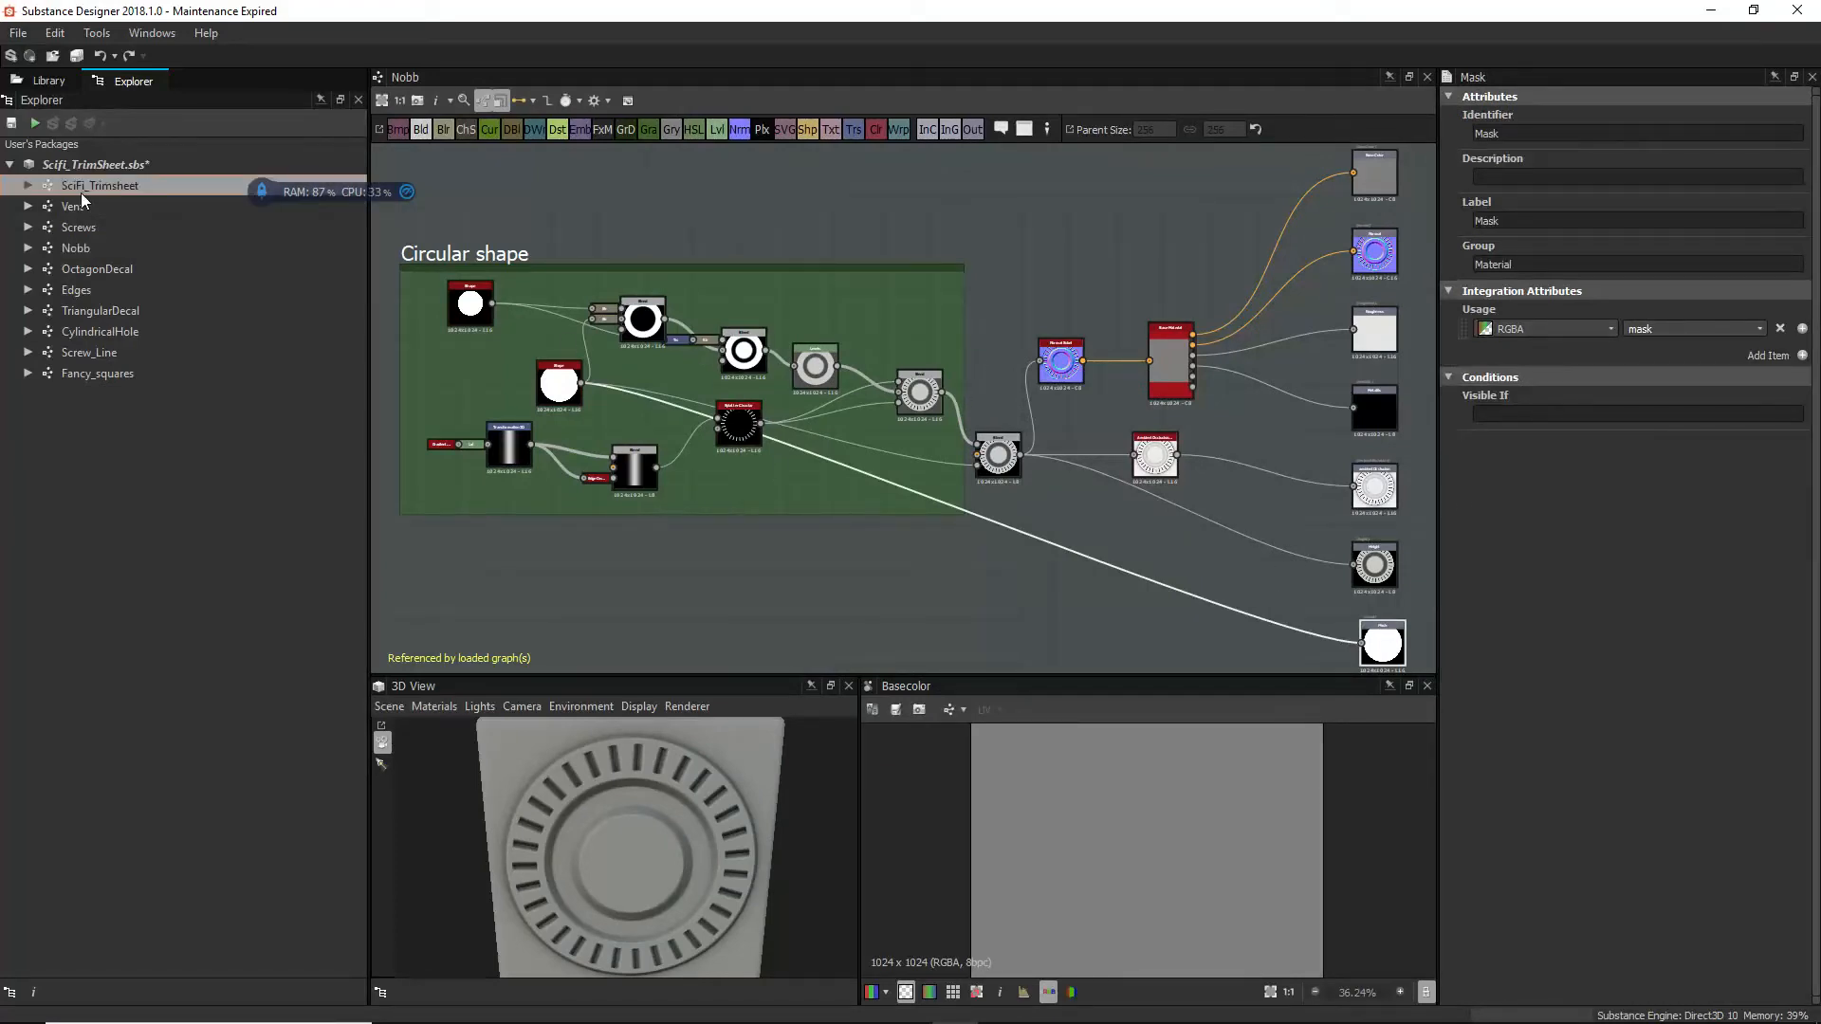
left_click(118, 164)
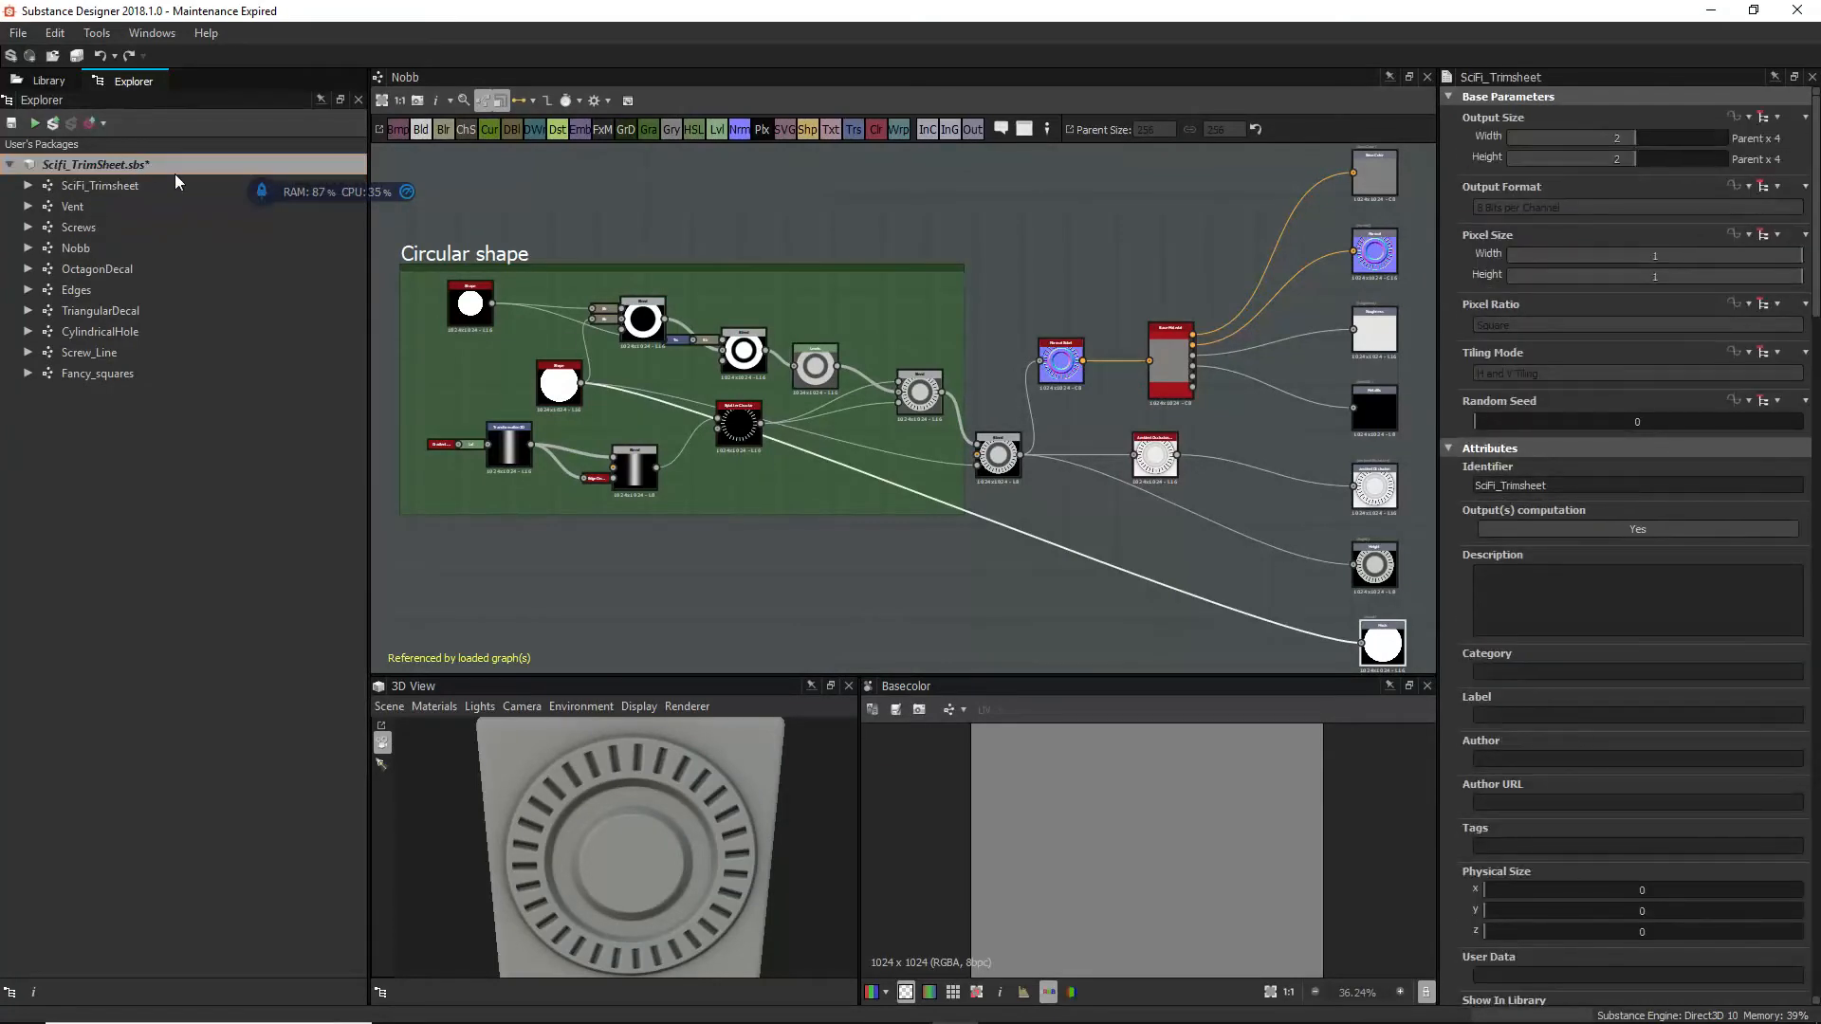
double_click(89, 185)
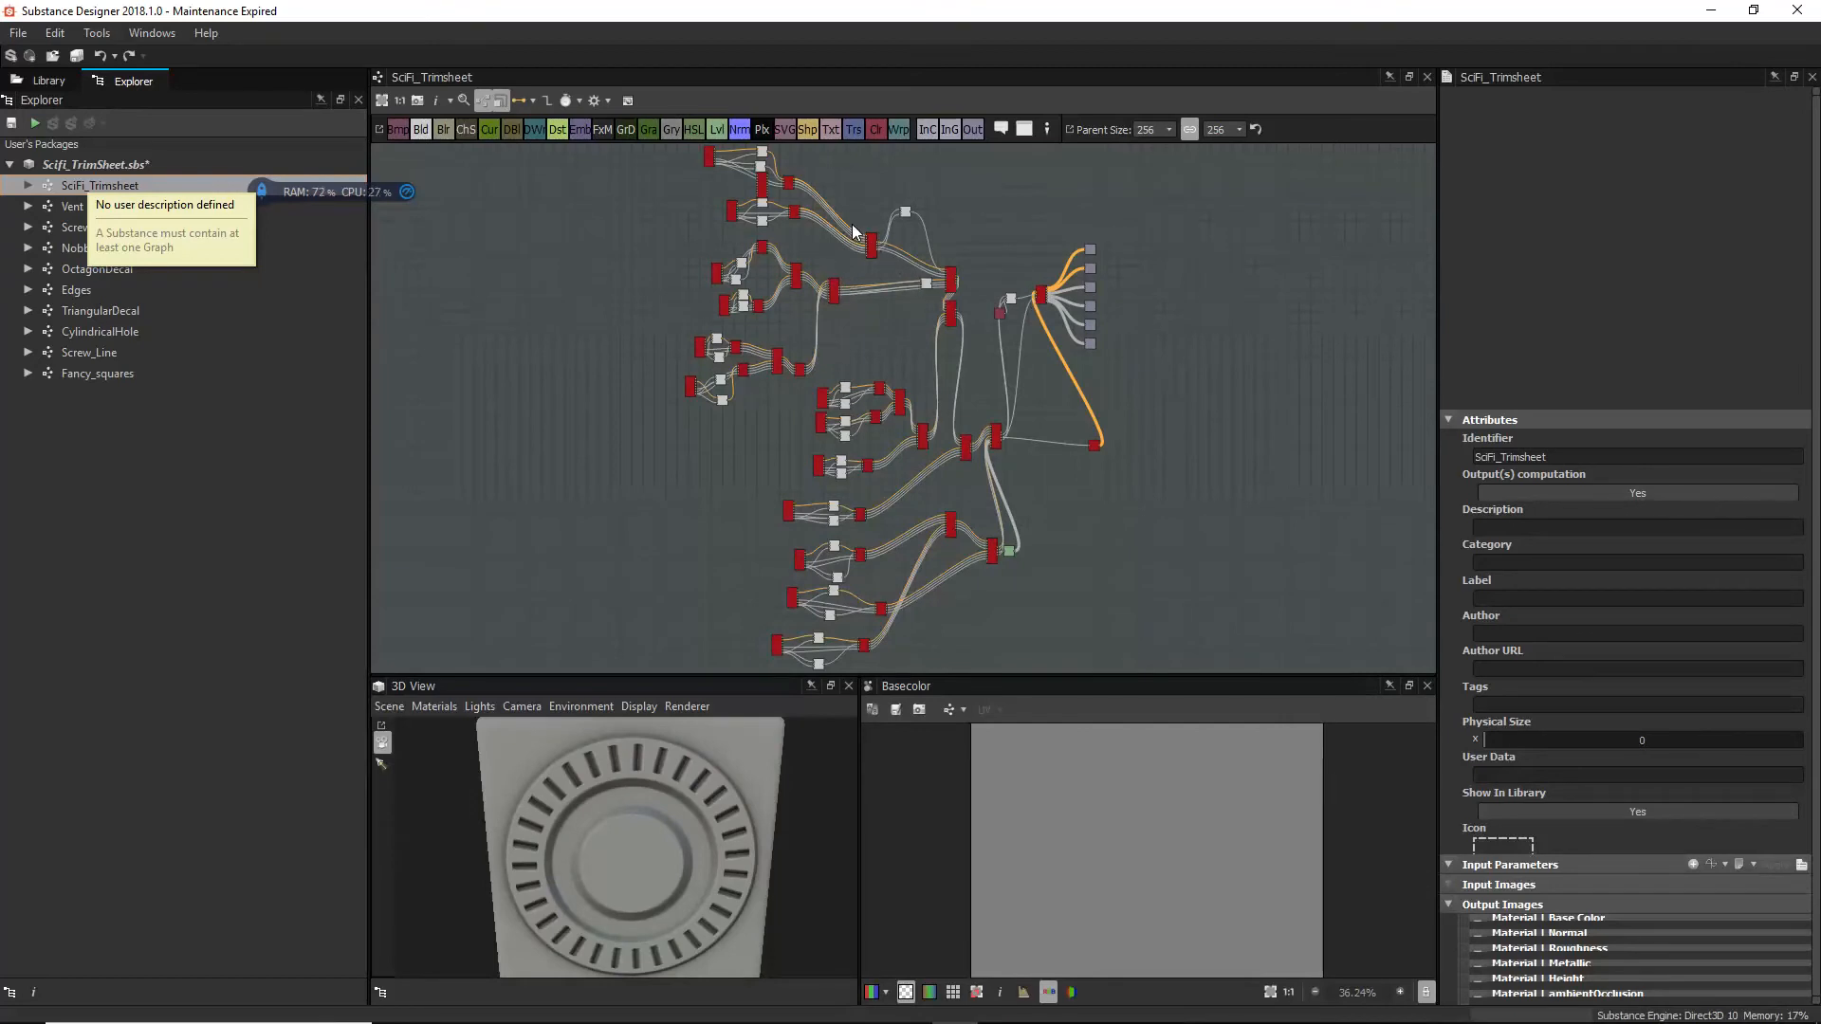
scroll(848, 222, "down", 2)
scroll(825, 220, "up", 4)
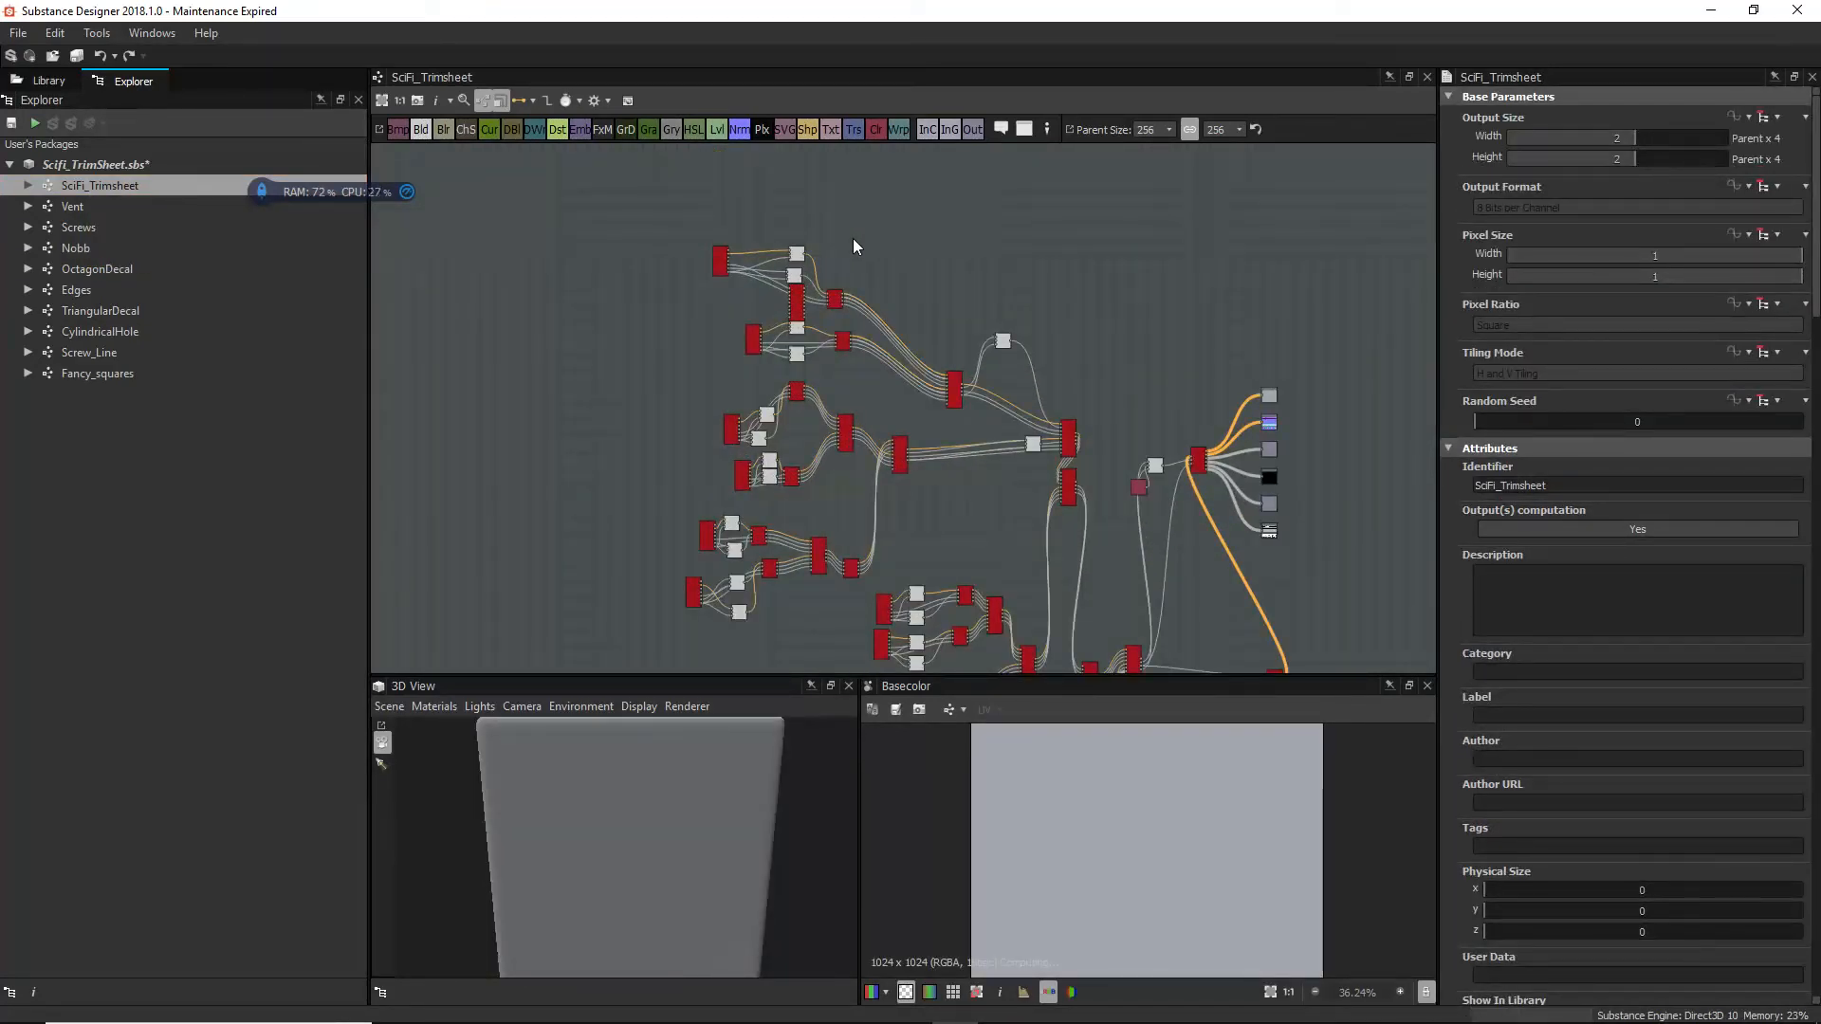
Step: Move the new Material Transform node above the Vent's existing one and link all matching Vent outputs to it as a material connection
scroll(852, 242, "up", 3)
left_click_drag(702, 422, 874, 269)
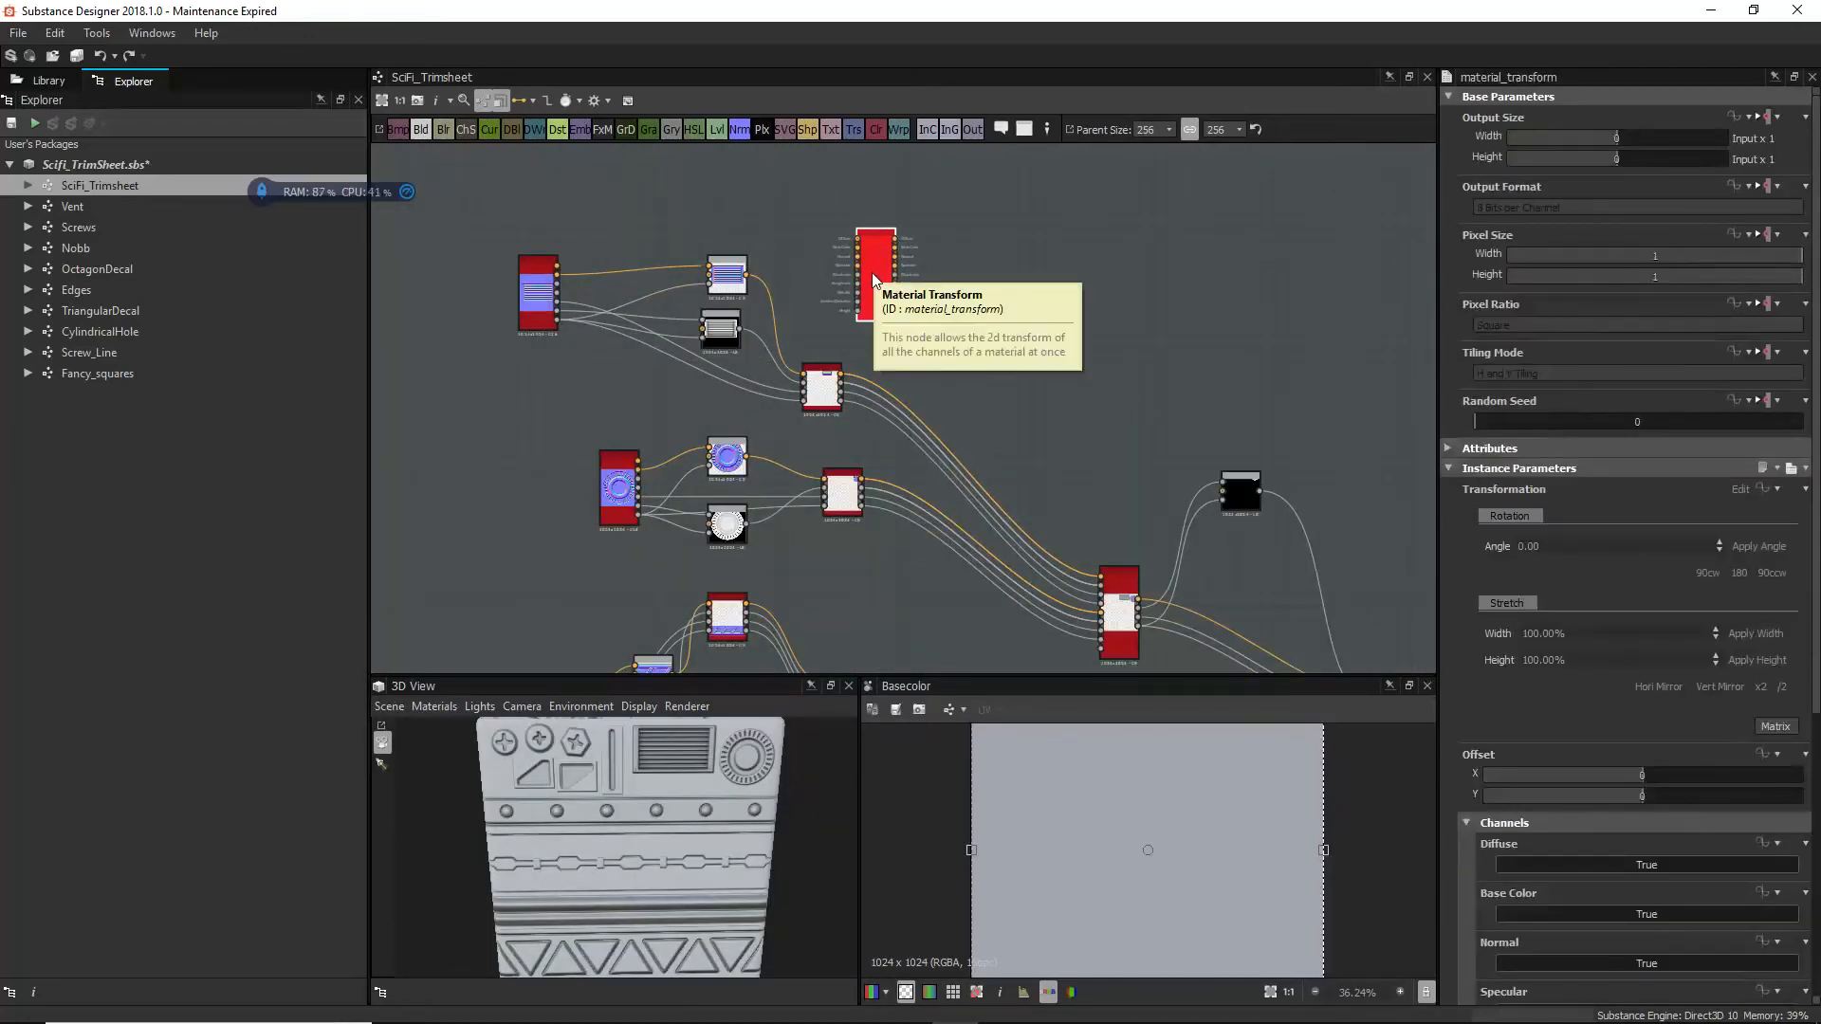
key("3")
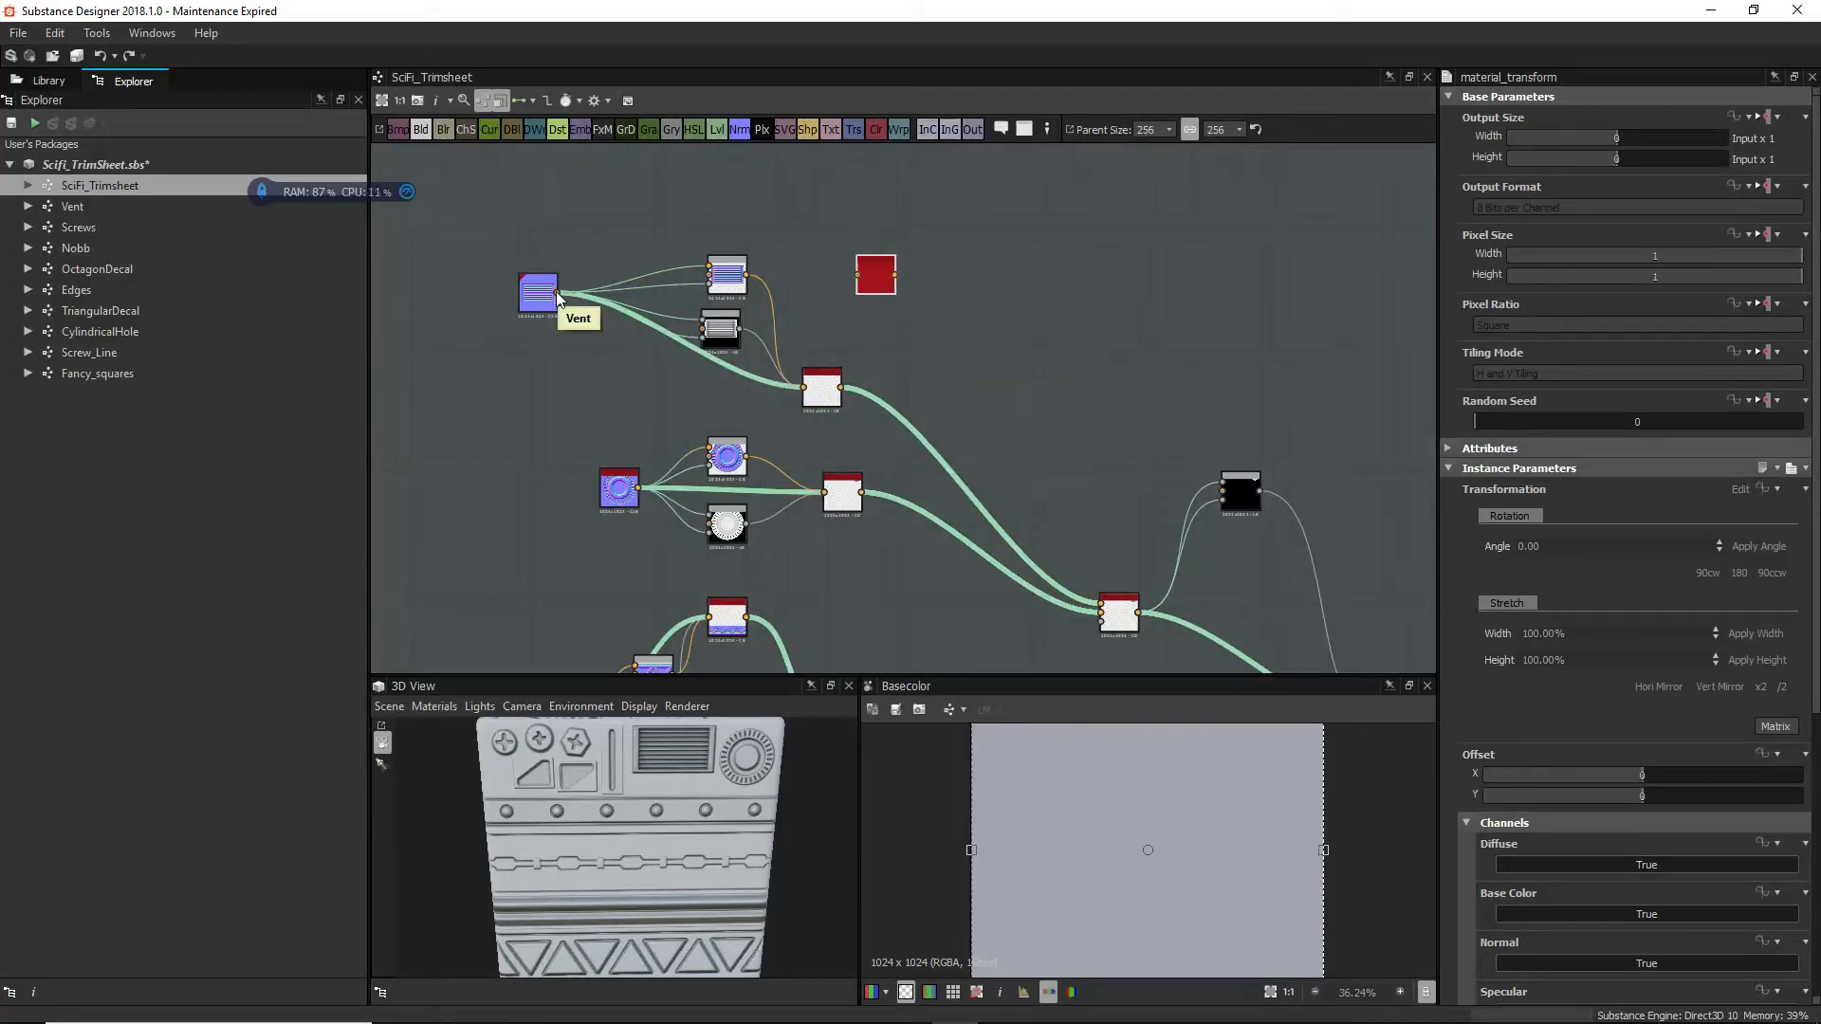
left_click_drag(557, 294, 863, 275)
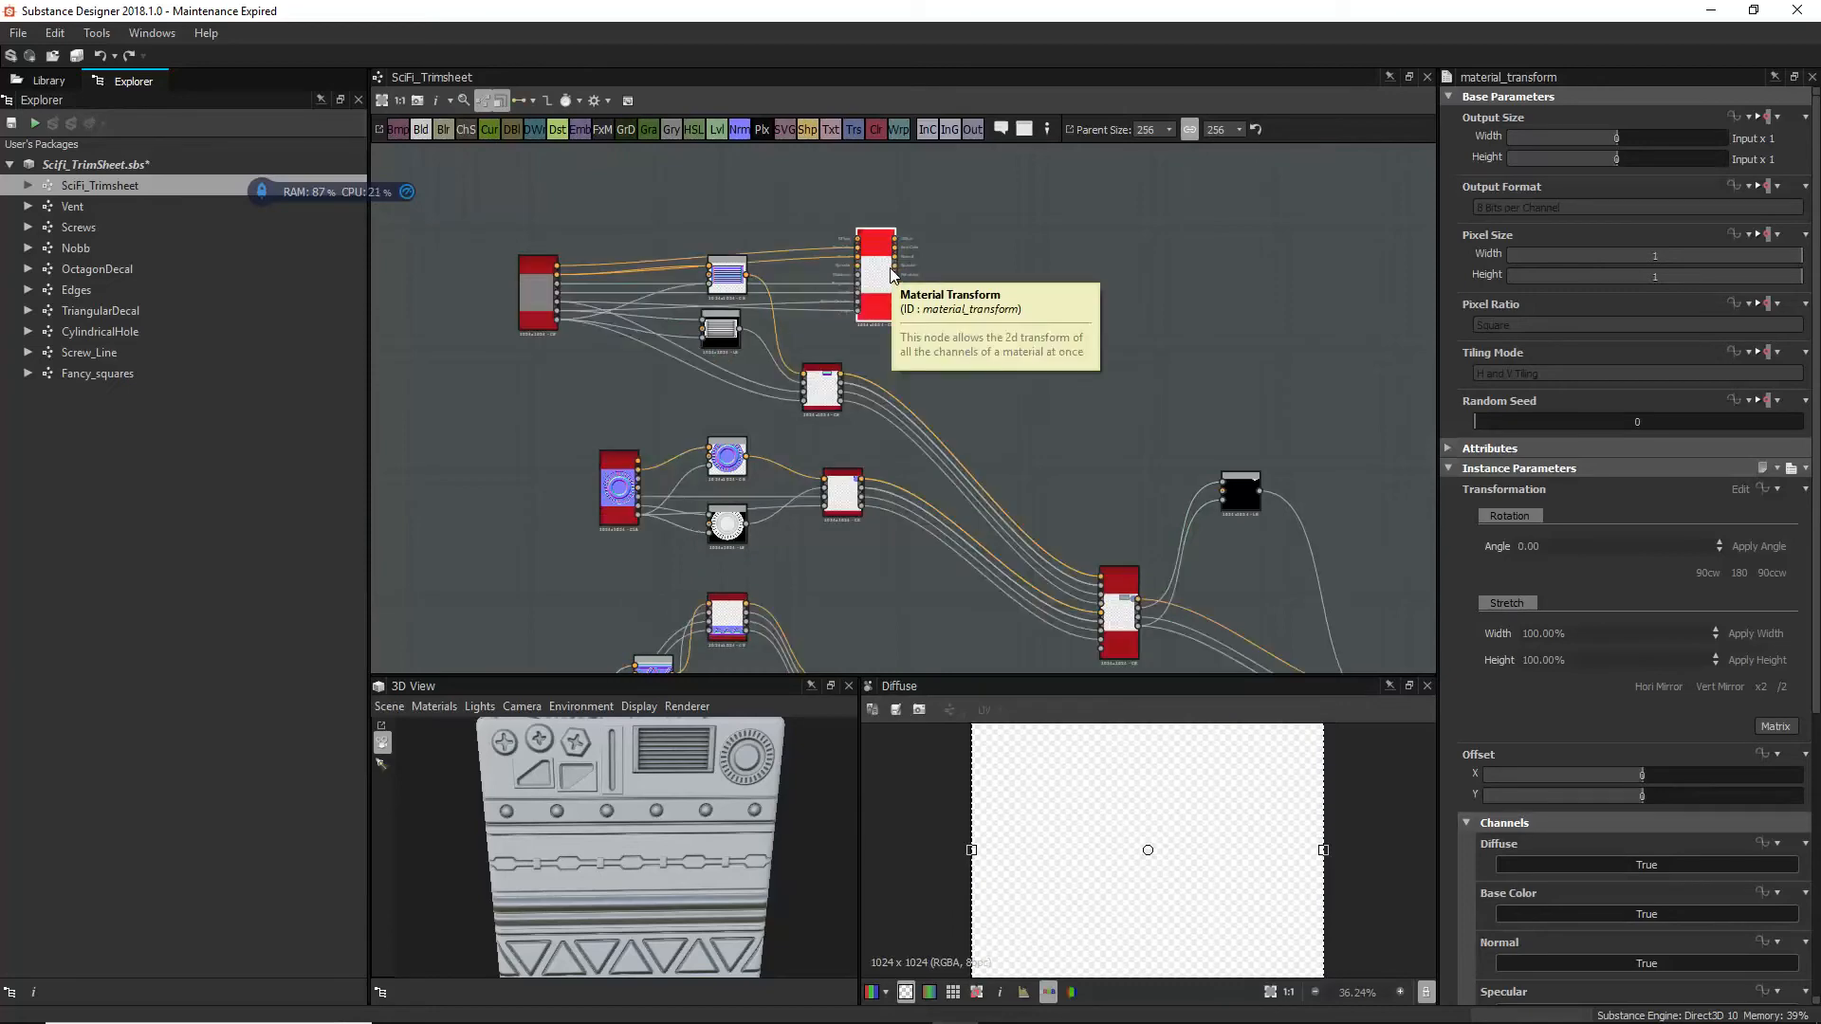
Step: Try to connect the Vent's Mask output to the new Material Transform node, and delete that node
scroll(797, 275, "up", 3)
scroll(817, 277, "down", 2)
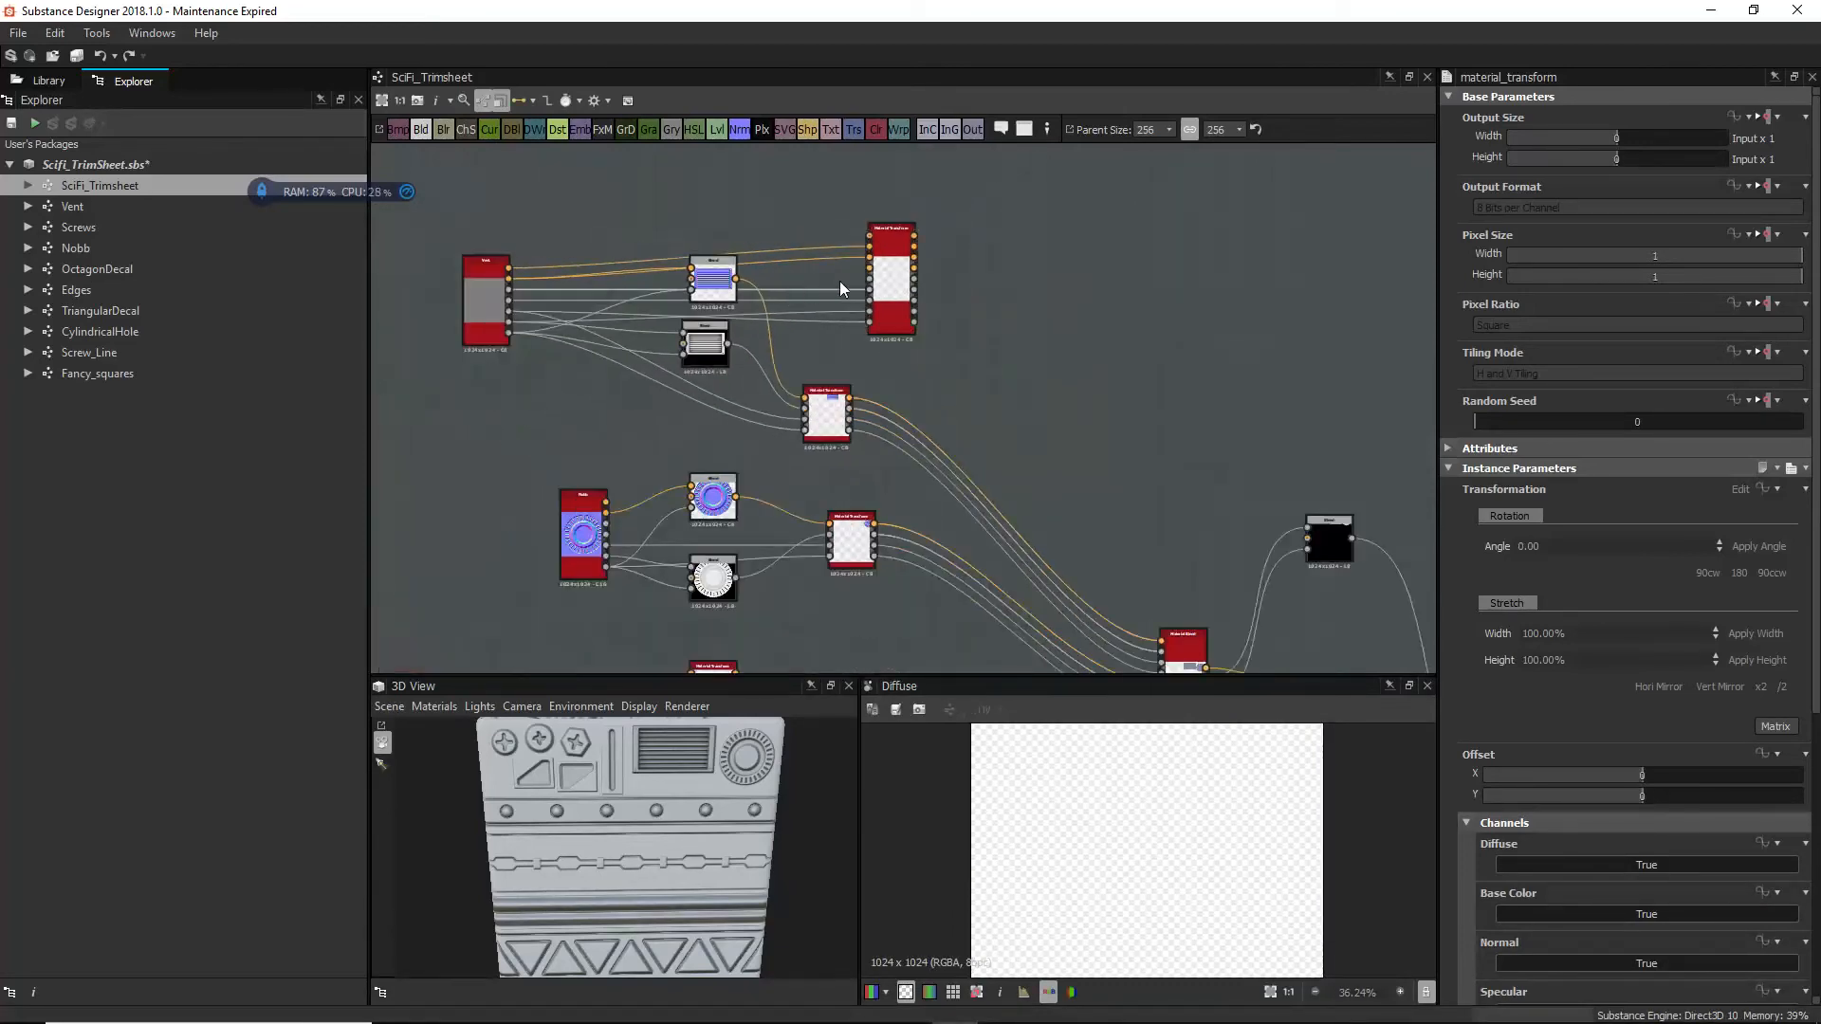
scroll(811, 267, "up", 3)
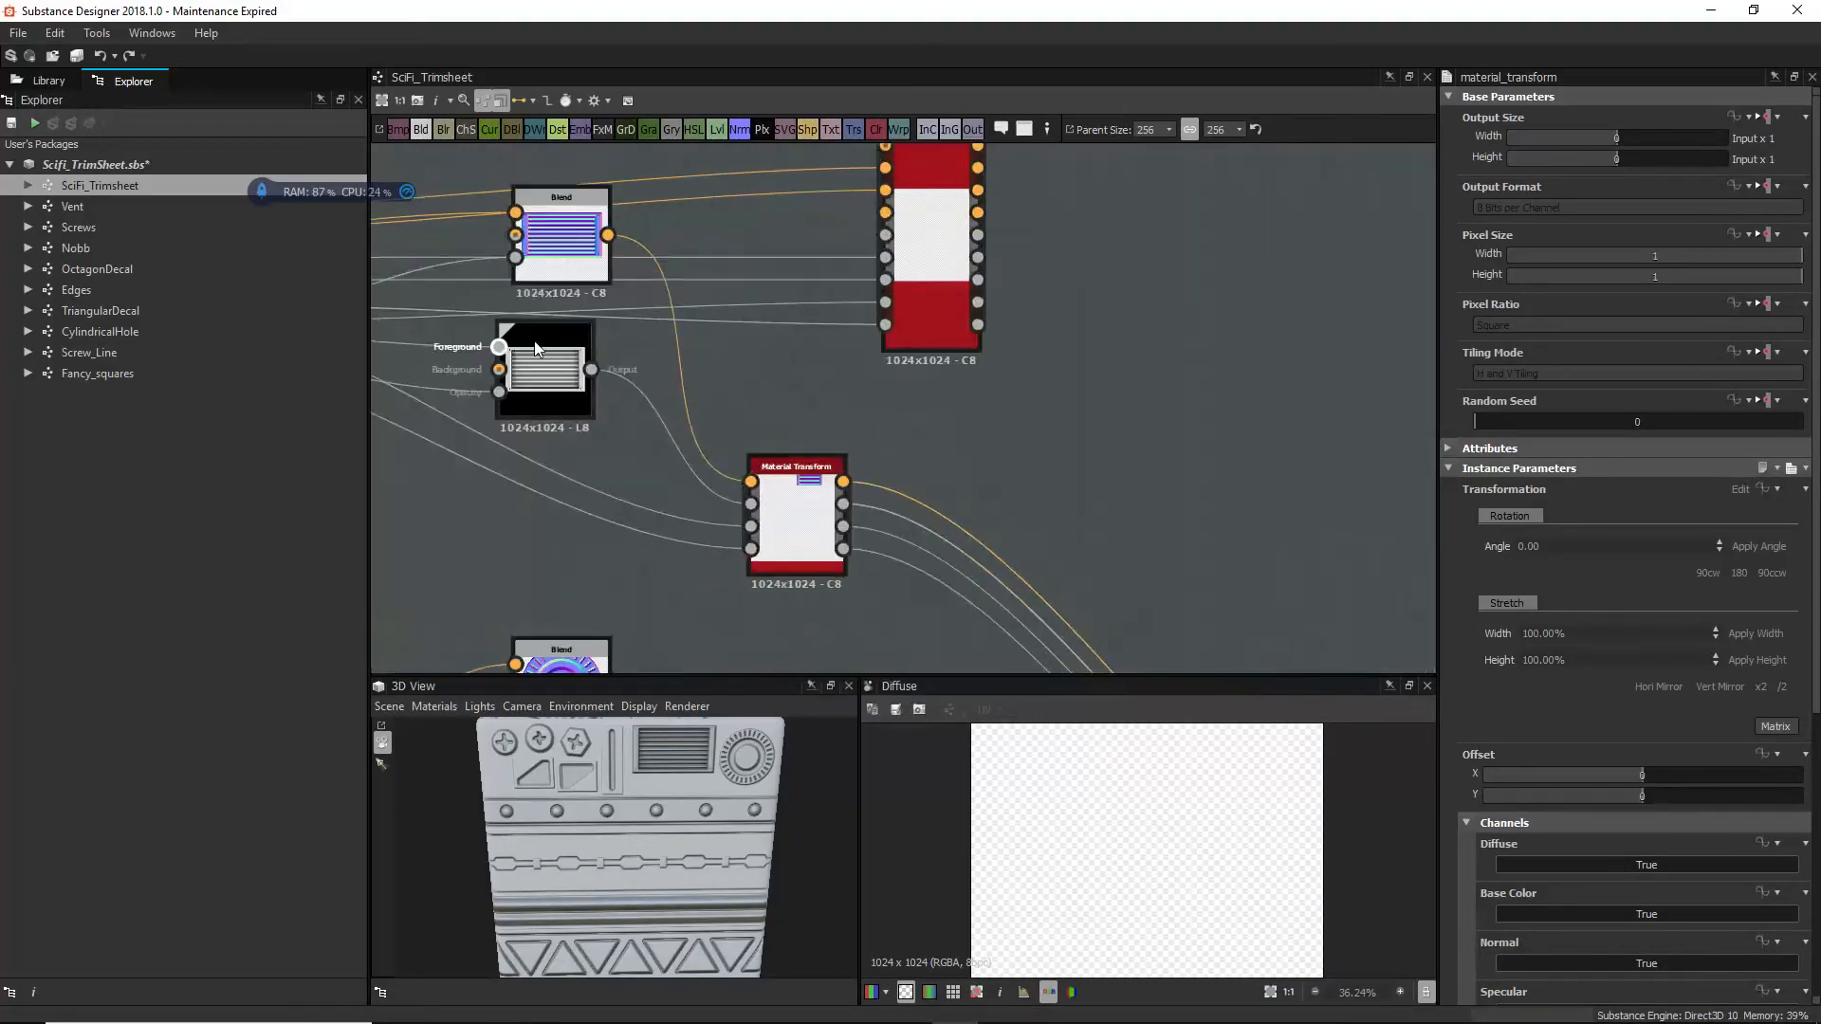
middle_click_drag(474, 335, 600, 324)
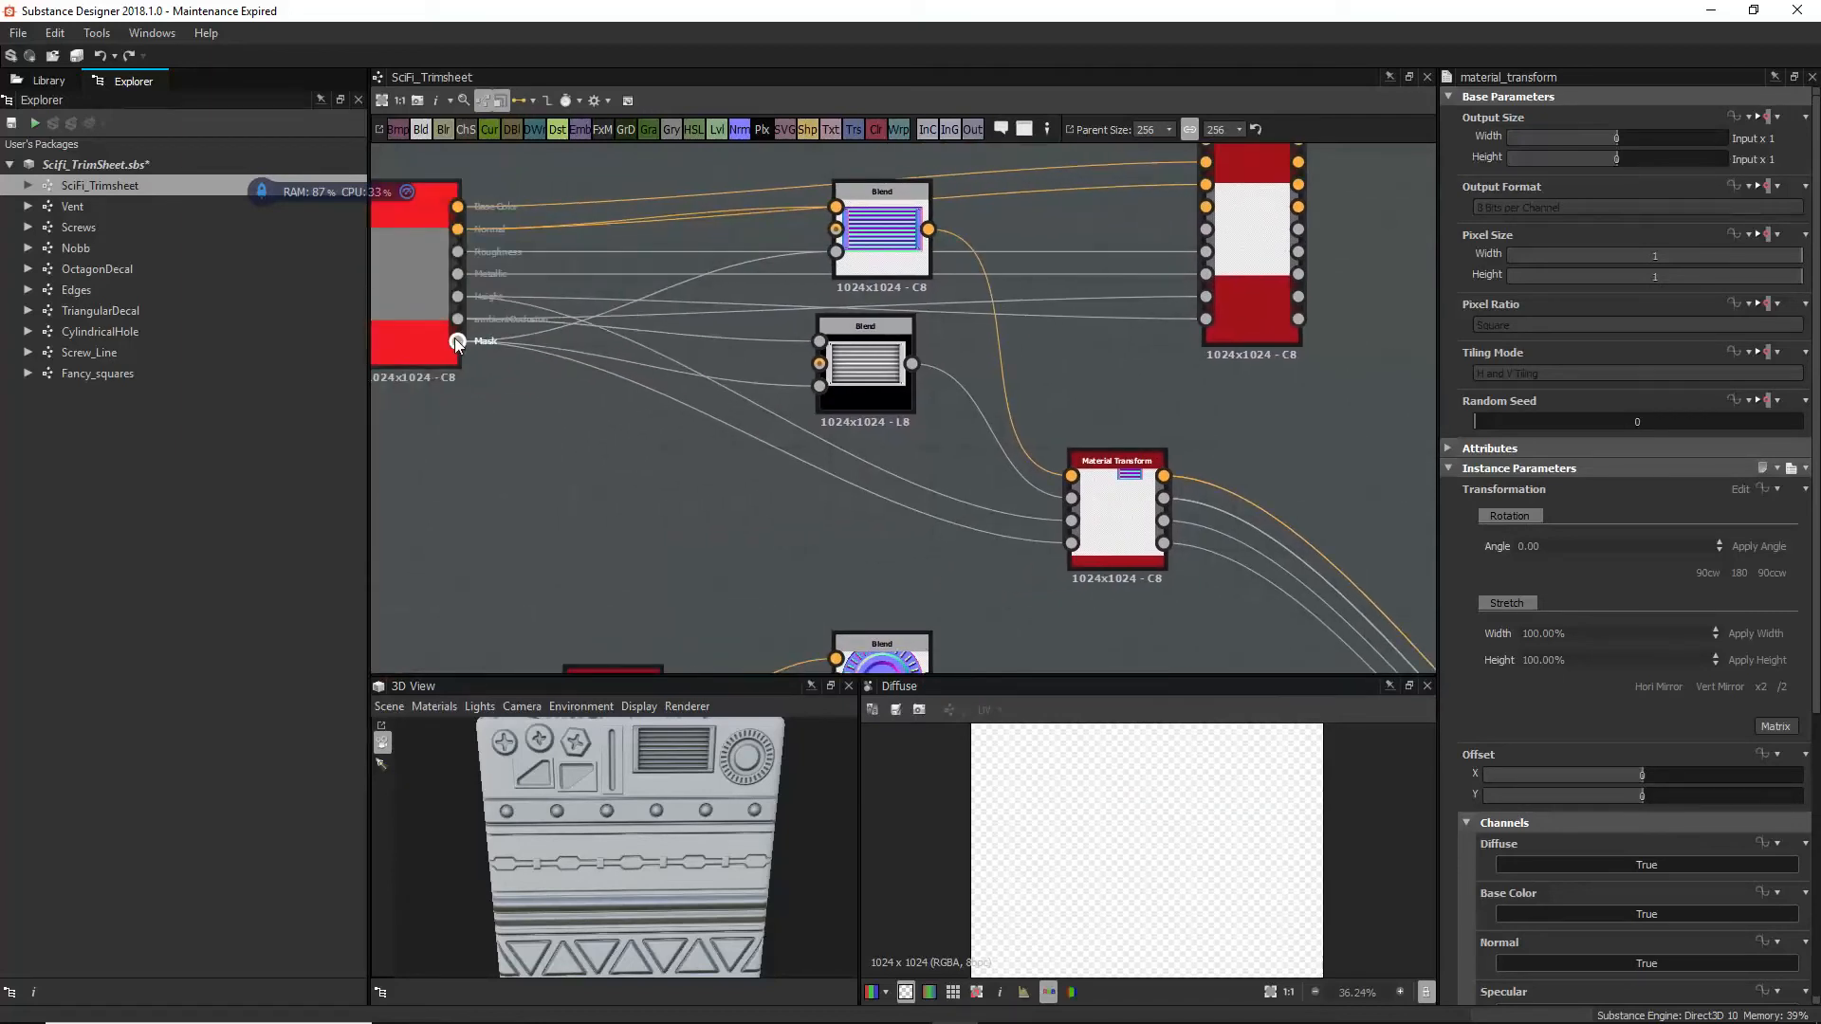
left_click_drag(457, 341, 1208, 320)
left_click(1237, 326)
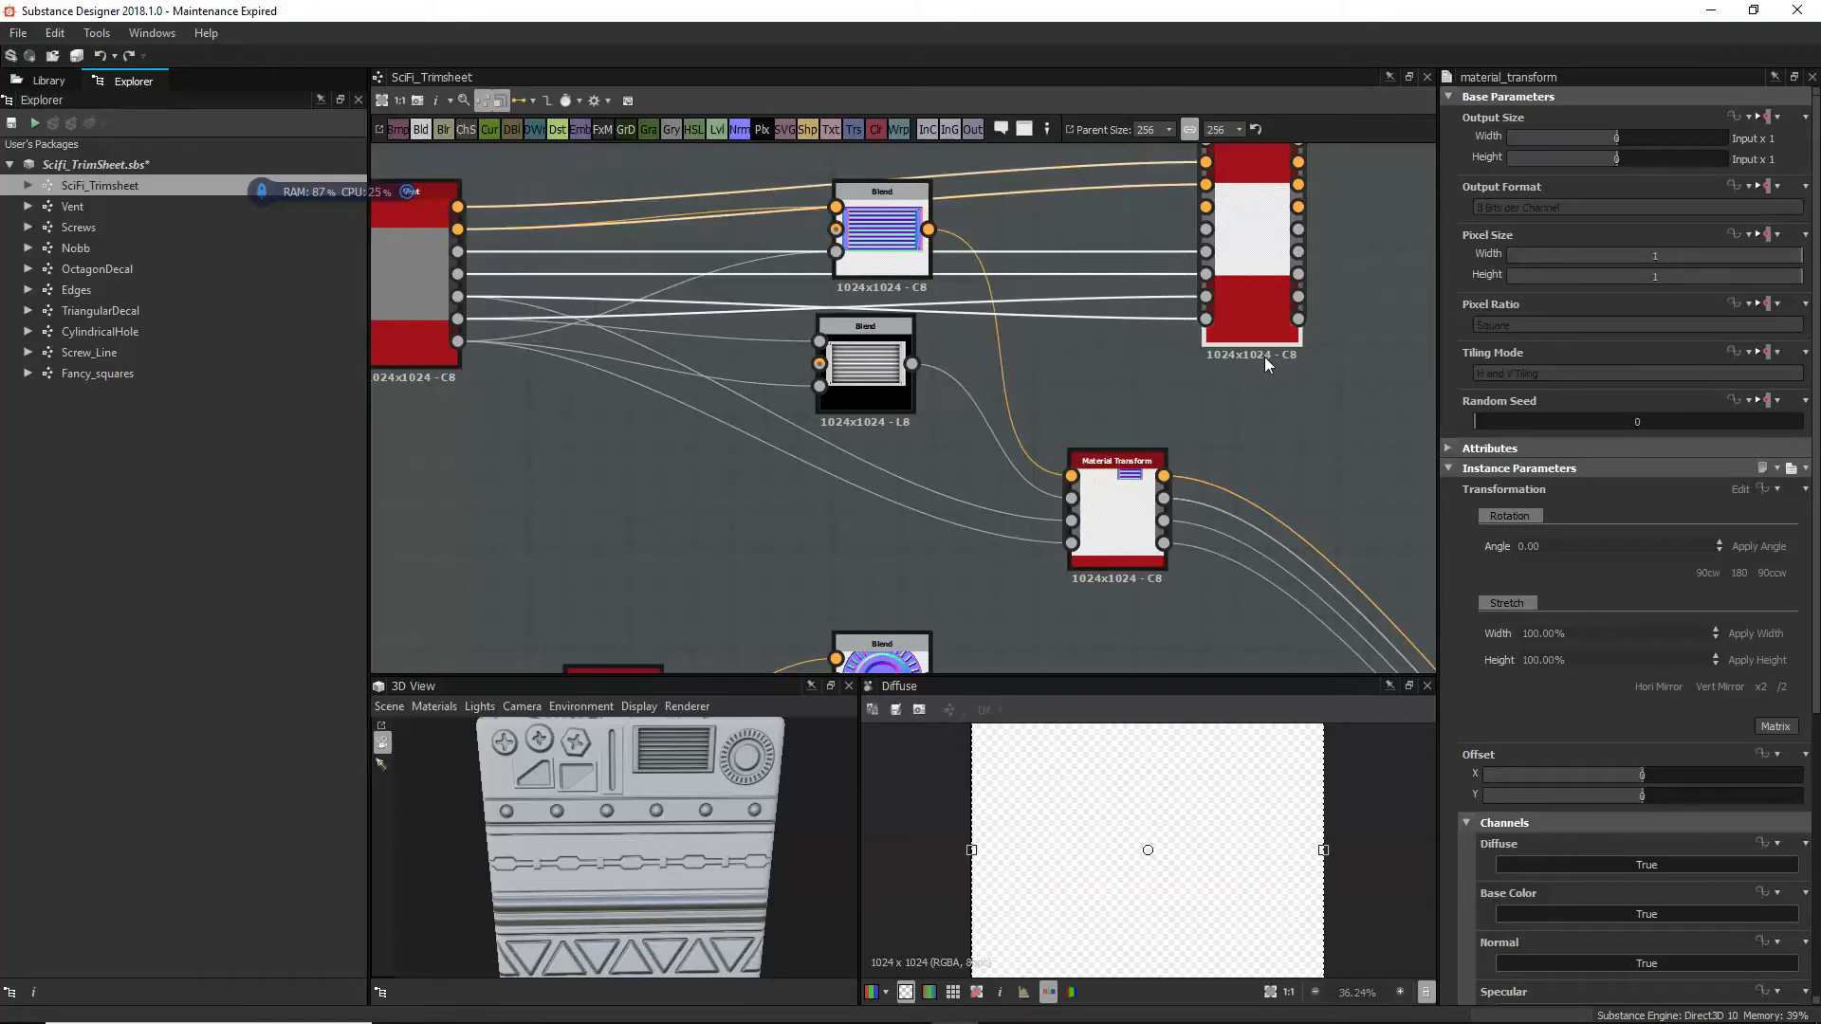
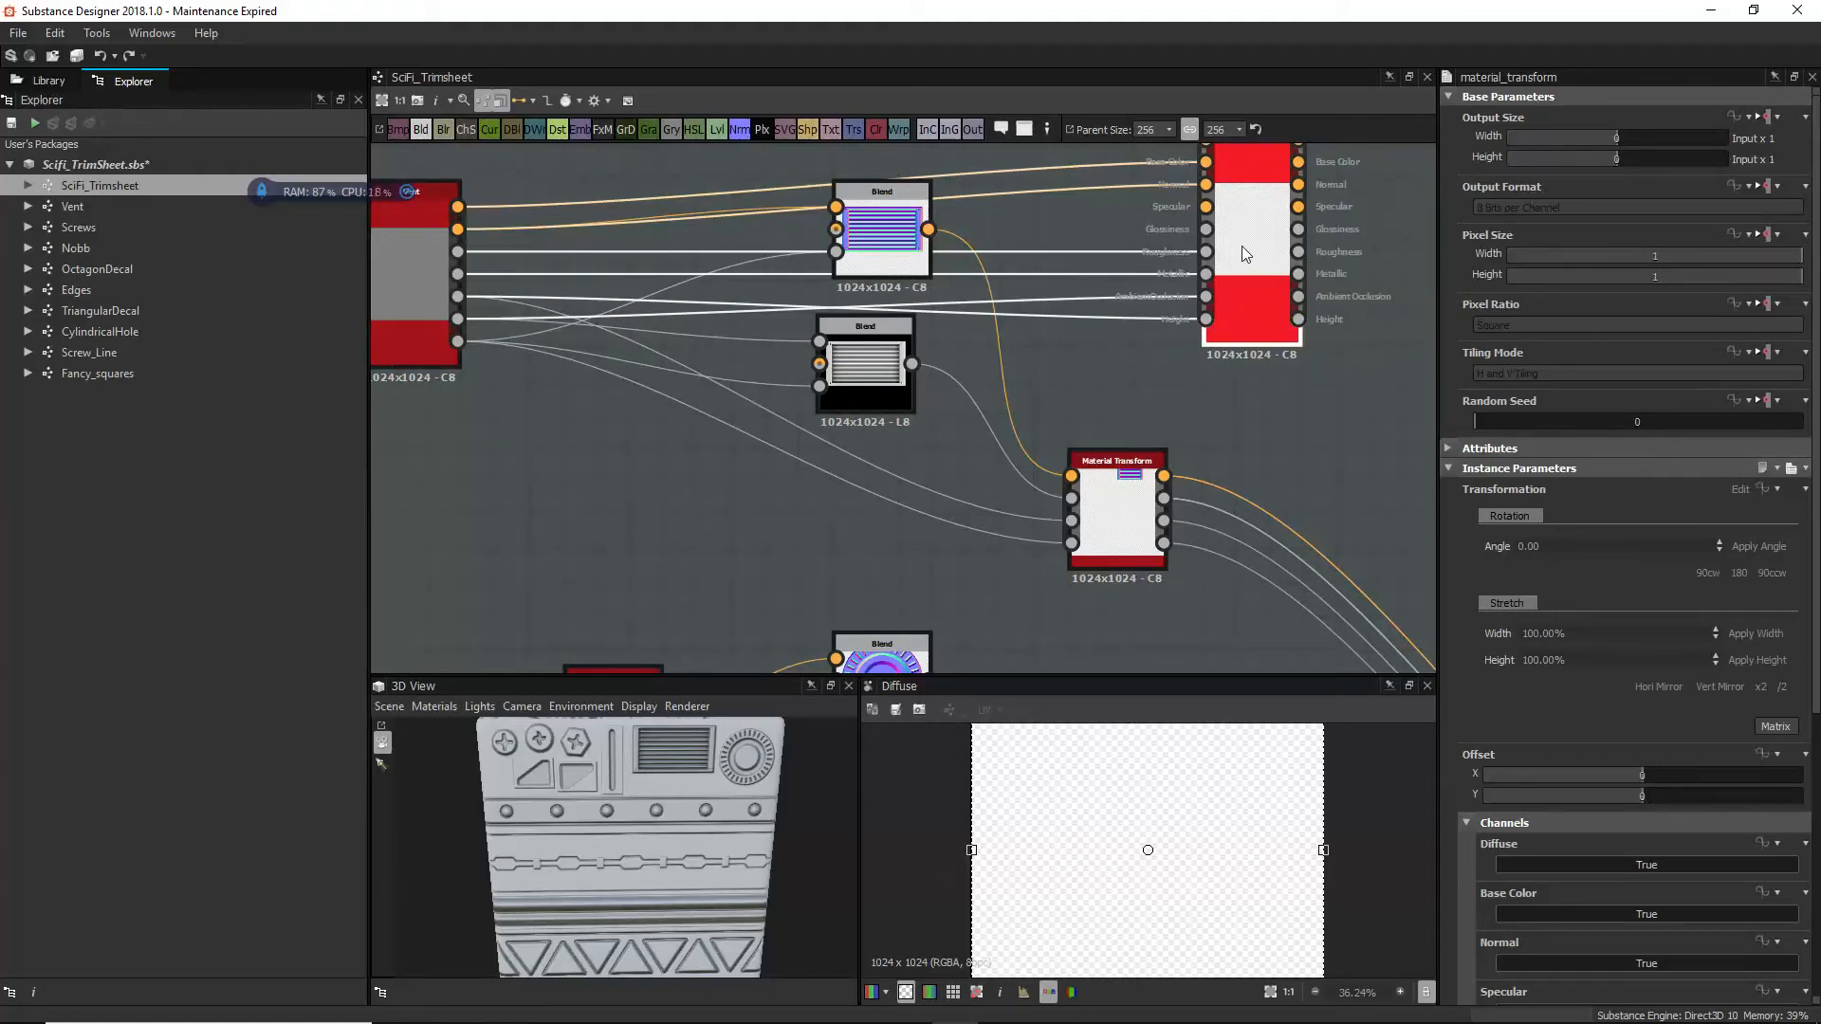
left_click(1266, 266)
key("Delete")
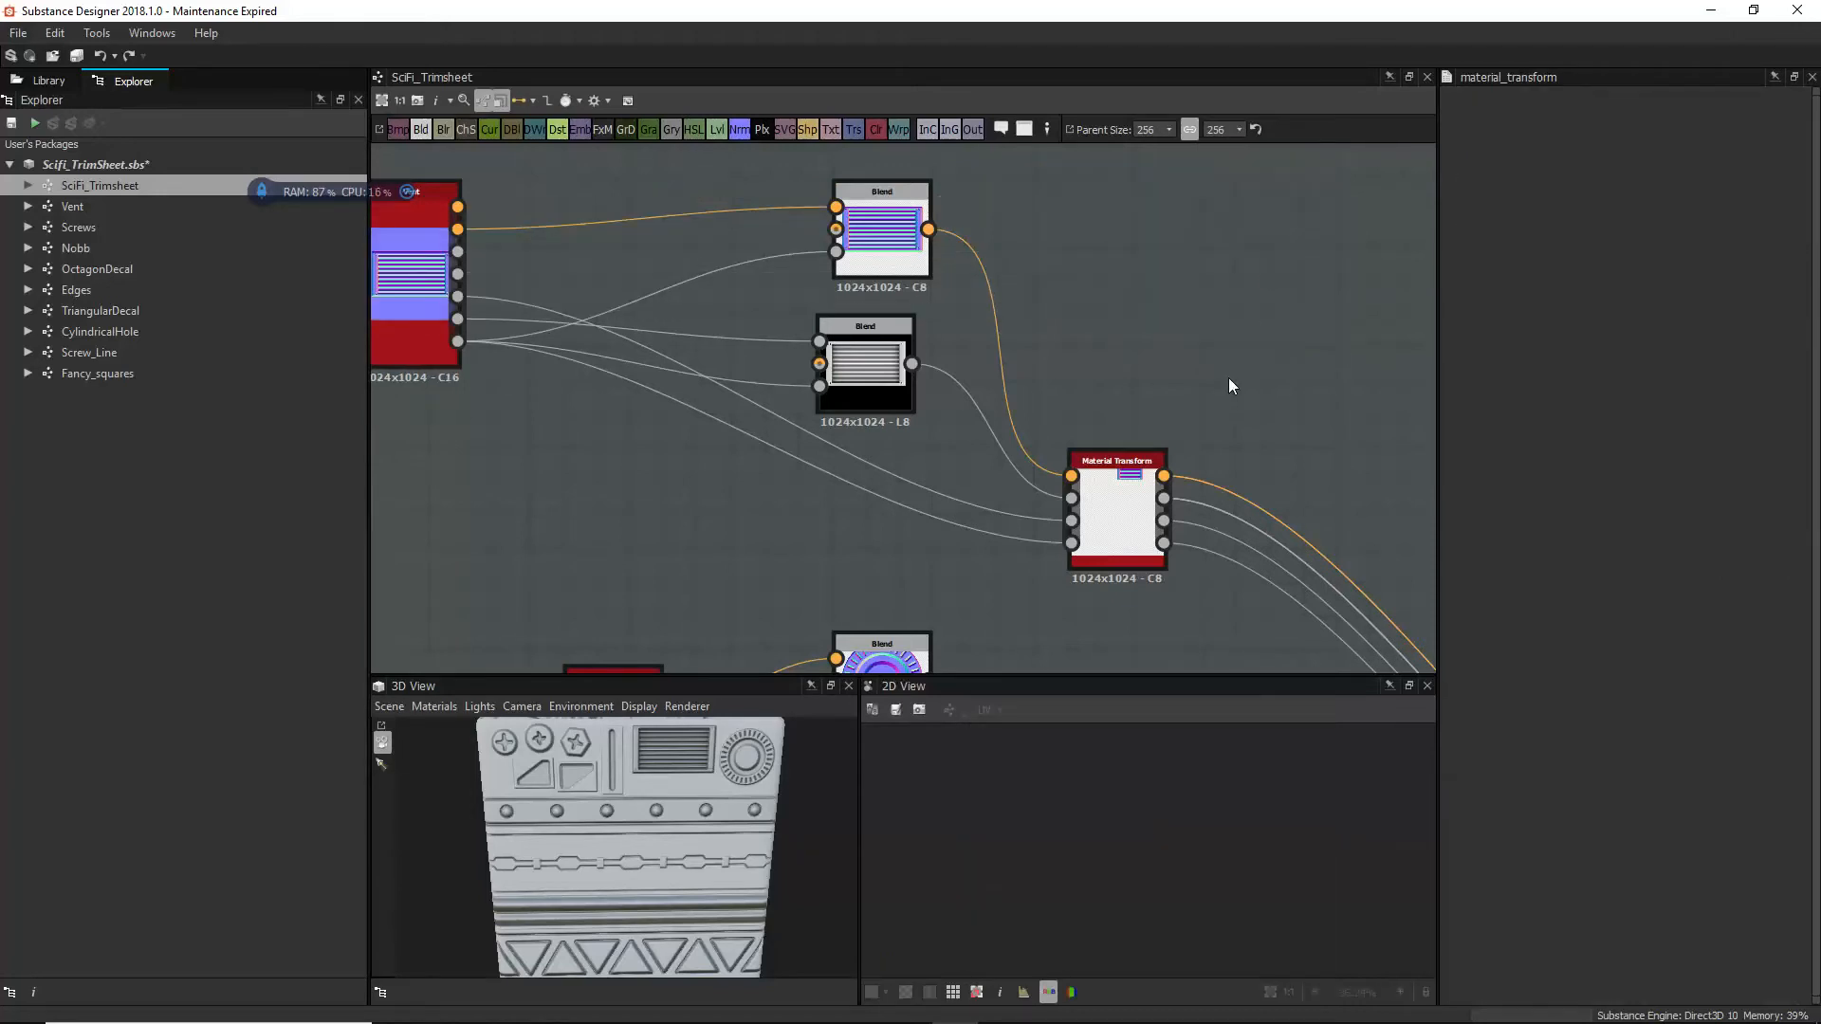
Step: Preview the Vent's Material Transform placement and trace how its outputs and the Nobb's feed the node that combines them
middle_click_drag(1181, 481, 1037, 266)
double_click(994, 271)
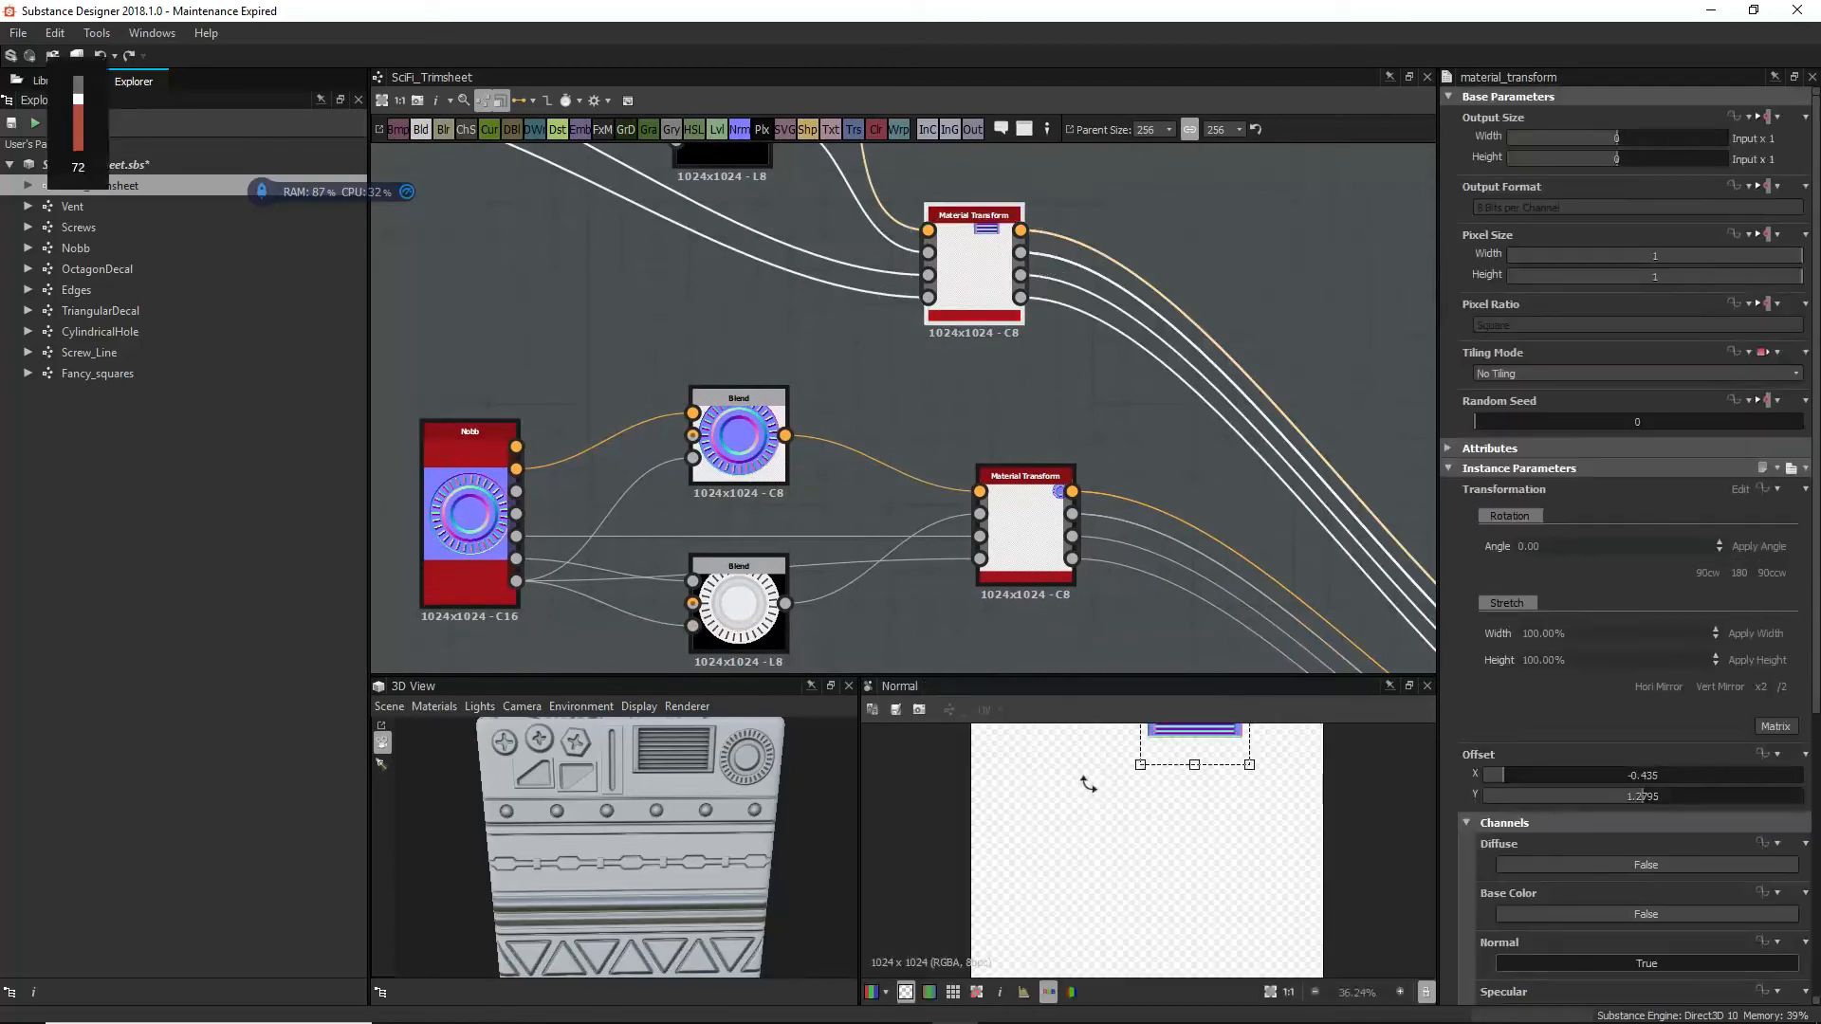
scroll(1135, 816, "down", 2)
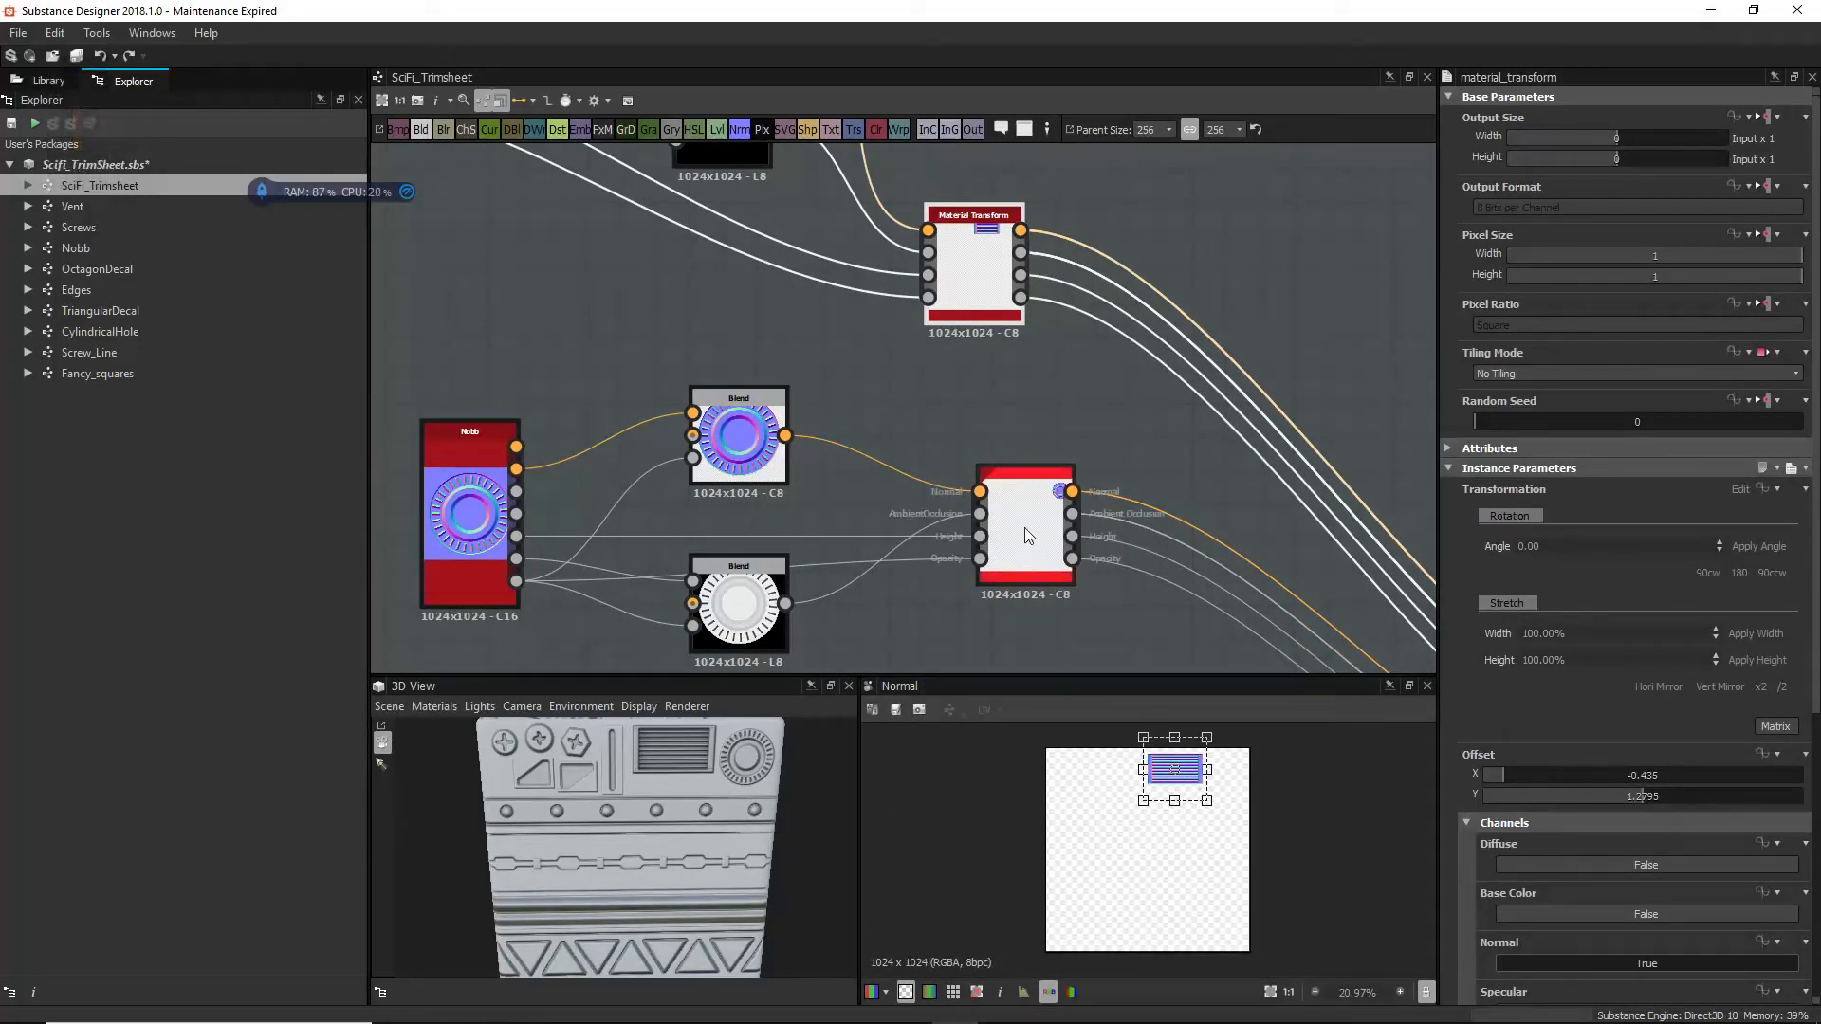
middle_click_drag(1184, 378, 911, 212)
middle_click_drag(1119, 427, 954, 378)
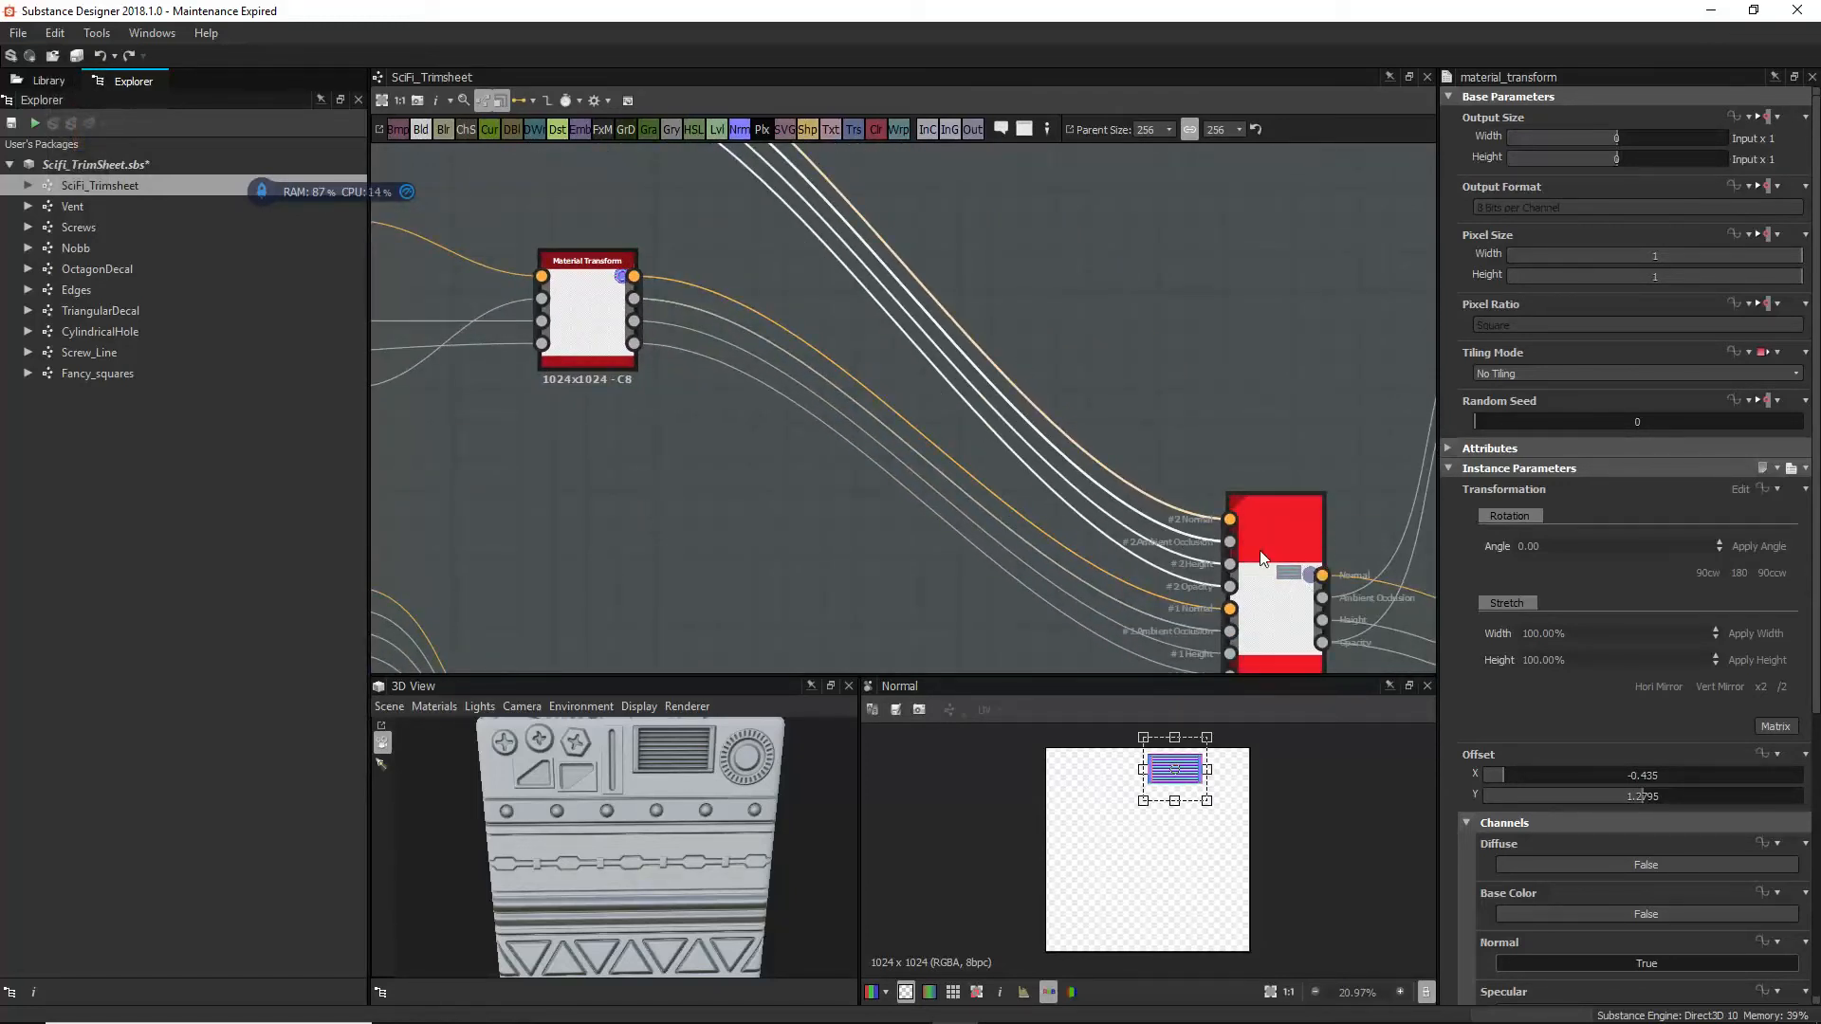
middle_click_drag(1263, 475, 1224, 424)
scroll(1218, 420, "down", 1)
middle_click_drag(829, 350, 1027, 638)
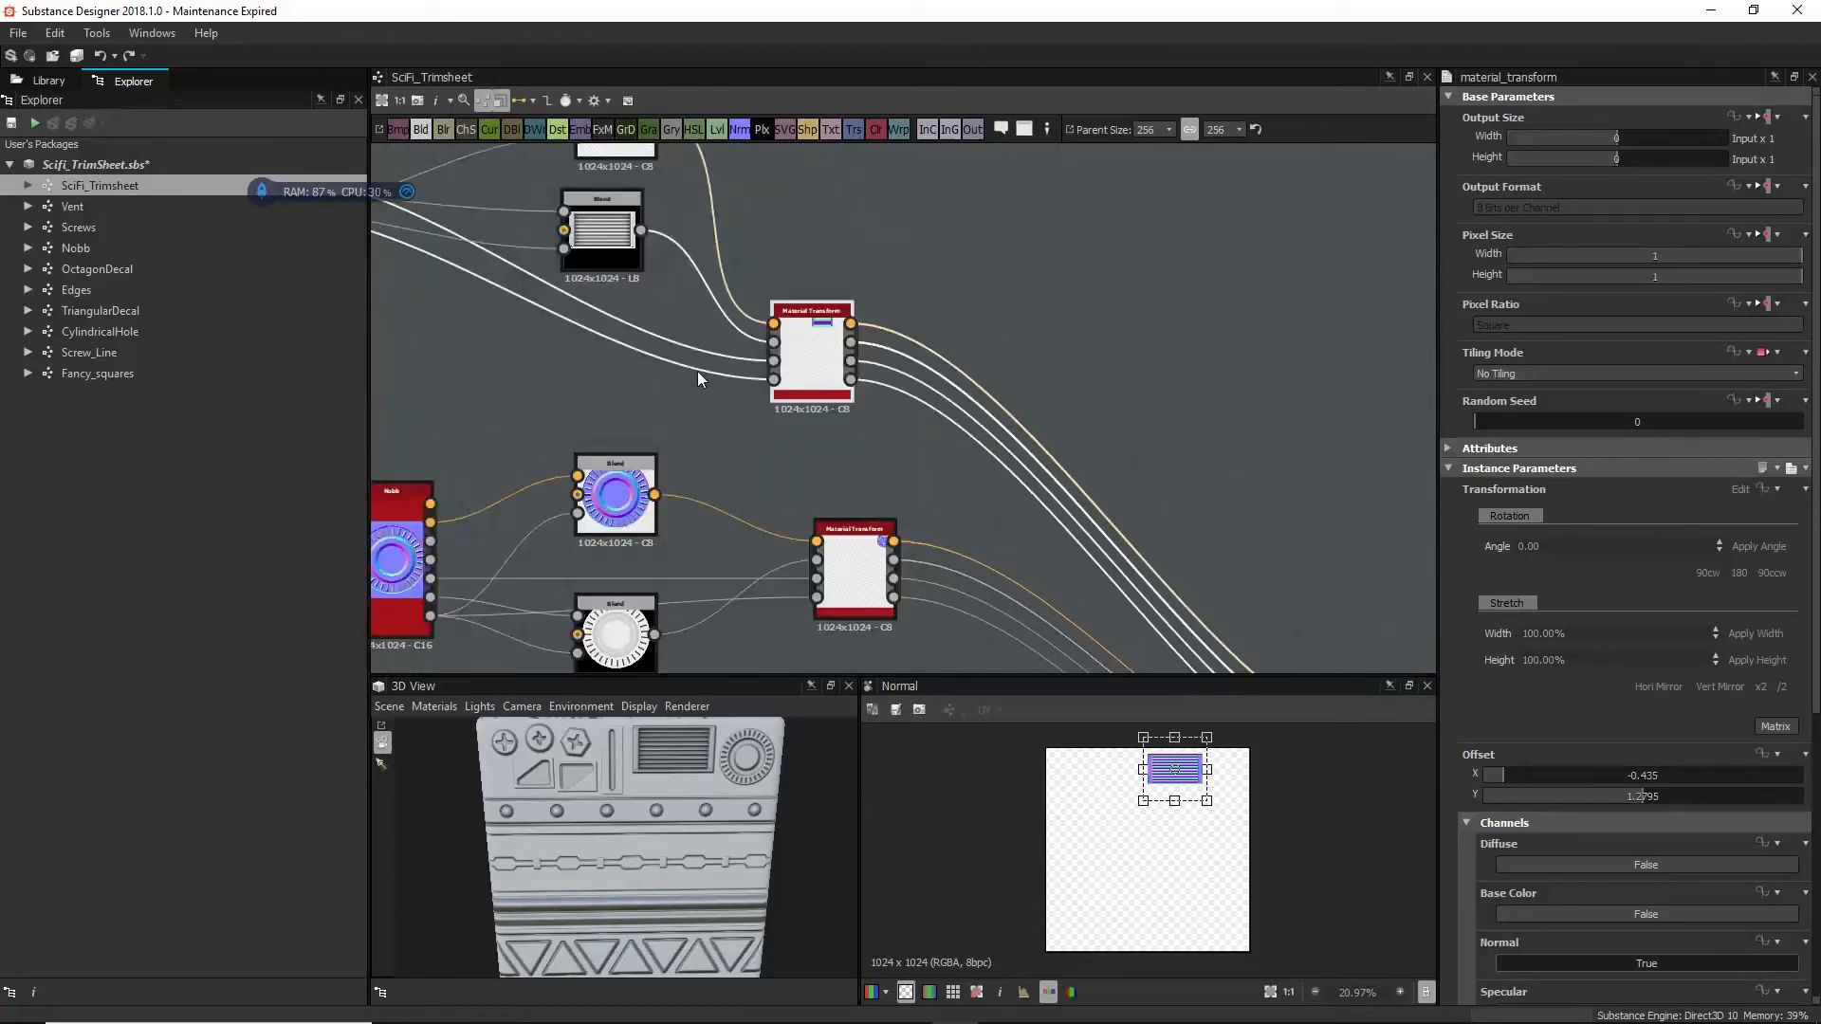
Step: Preview the combined Normal output of the Material Blend node that merges the Vent and Nobb placements
scroll(697, 373, "down", 3)
middle_click_drag(712, 405, 837, 379)
middle_click_drag(959, 474, 785, 332)
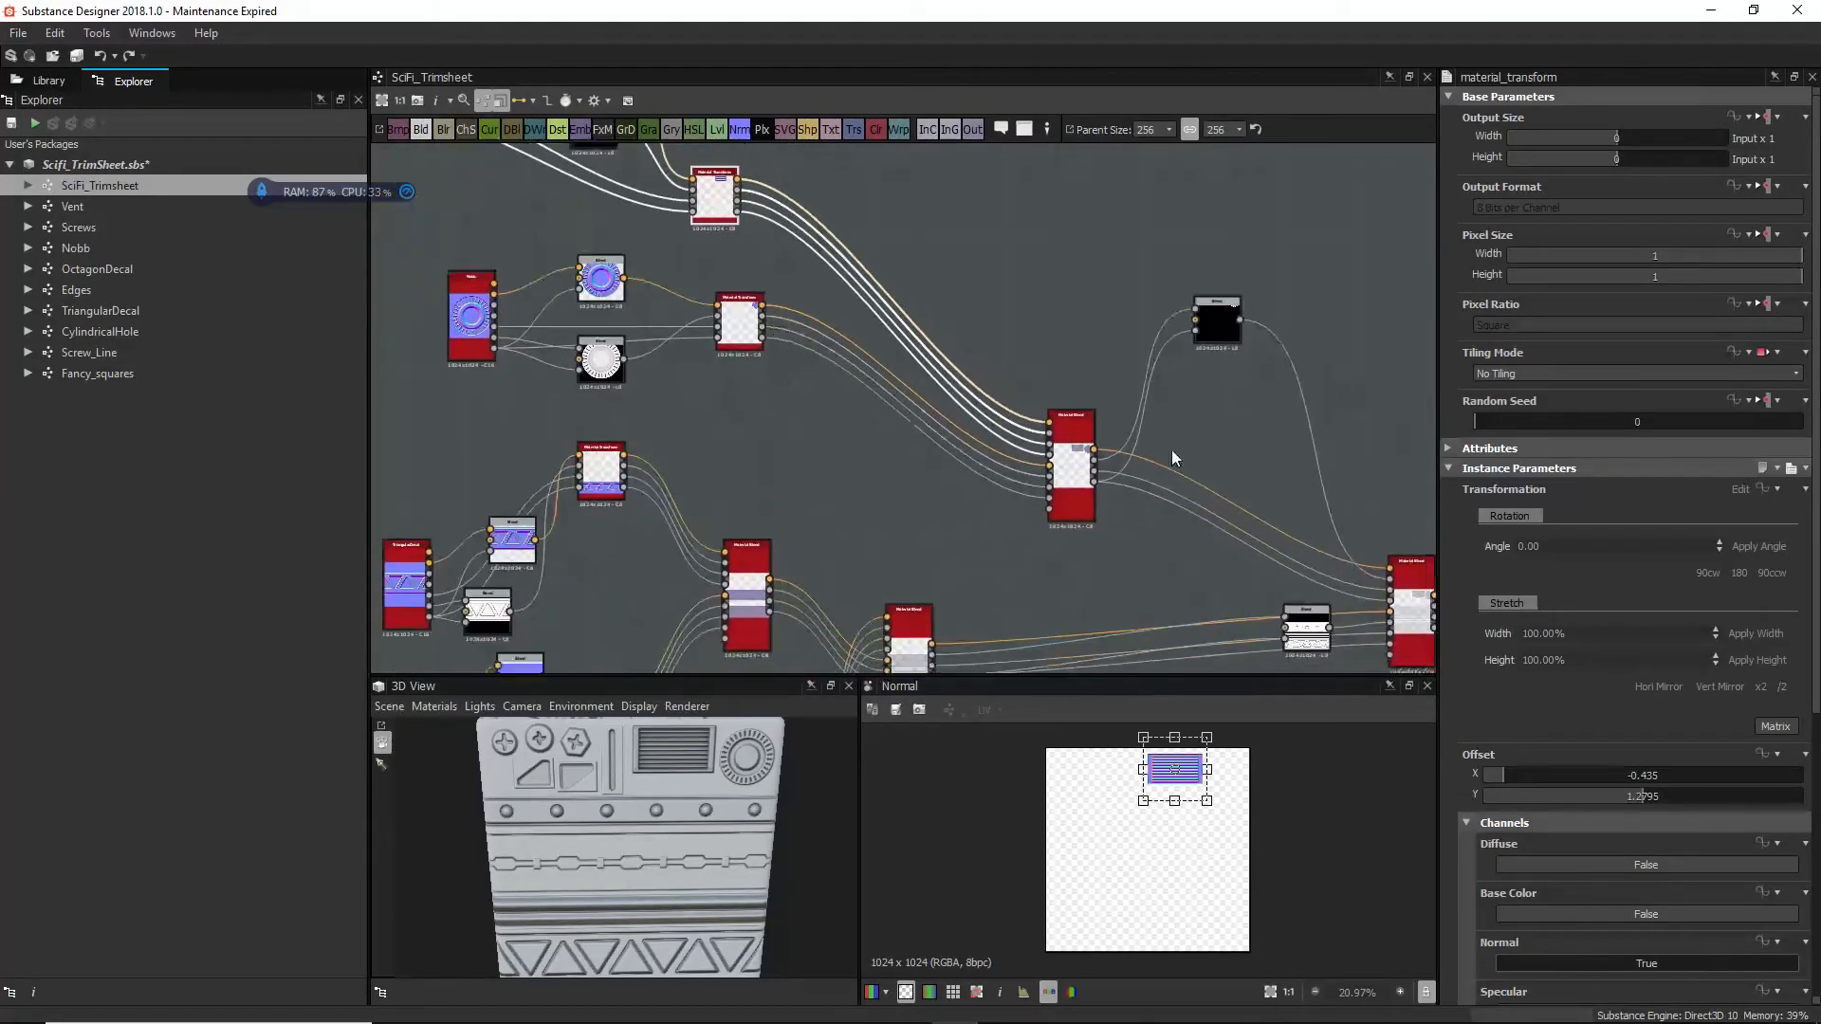
double_click(1086, 441)
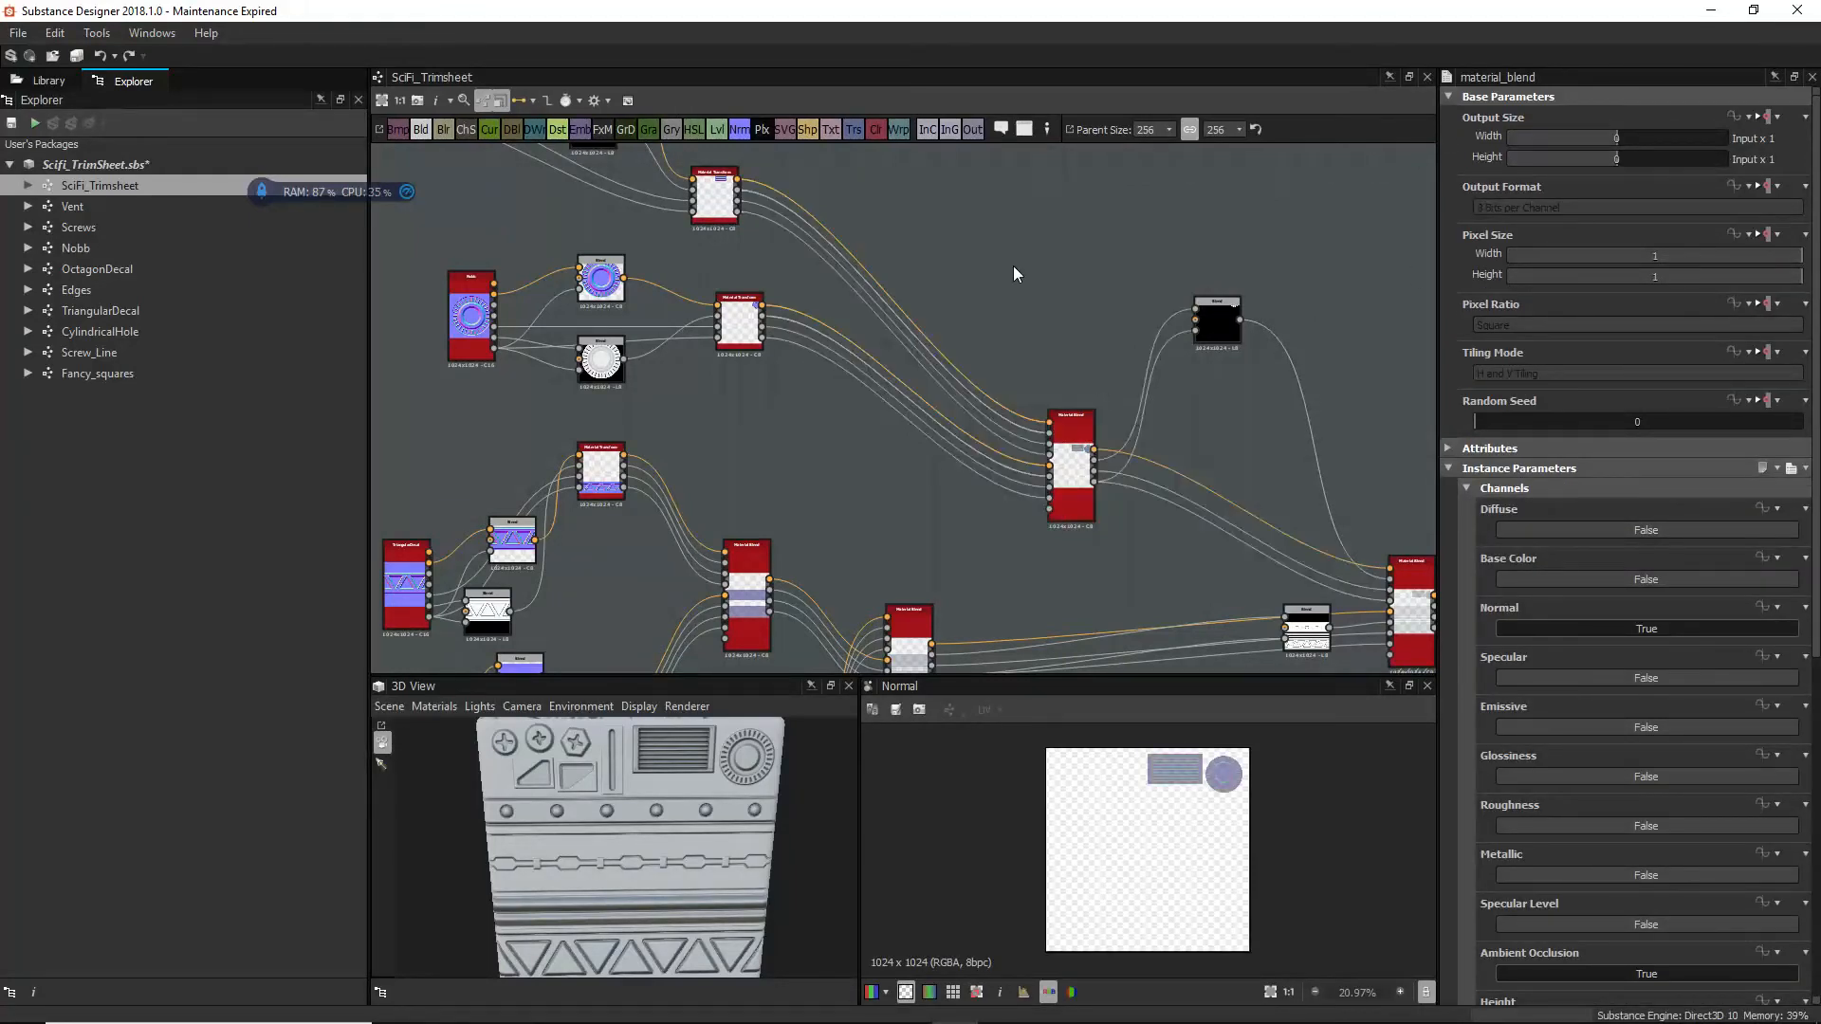
left_click(1086, 453)
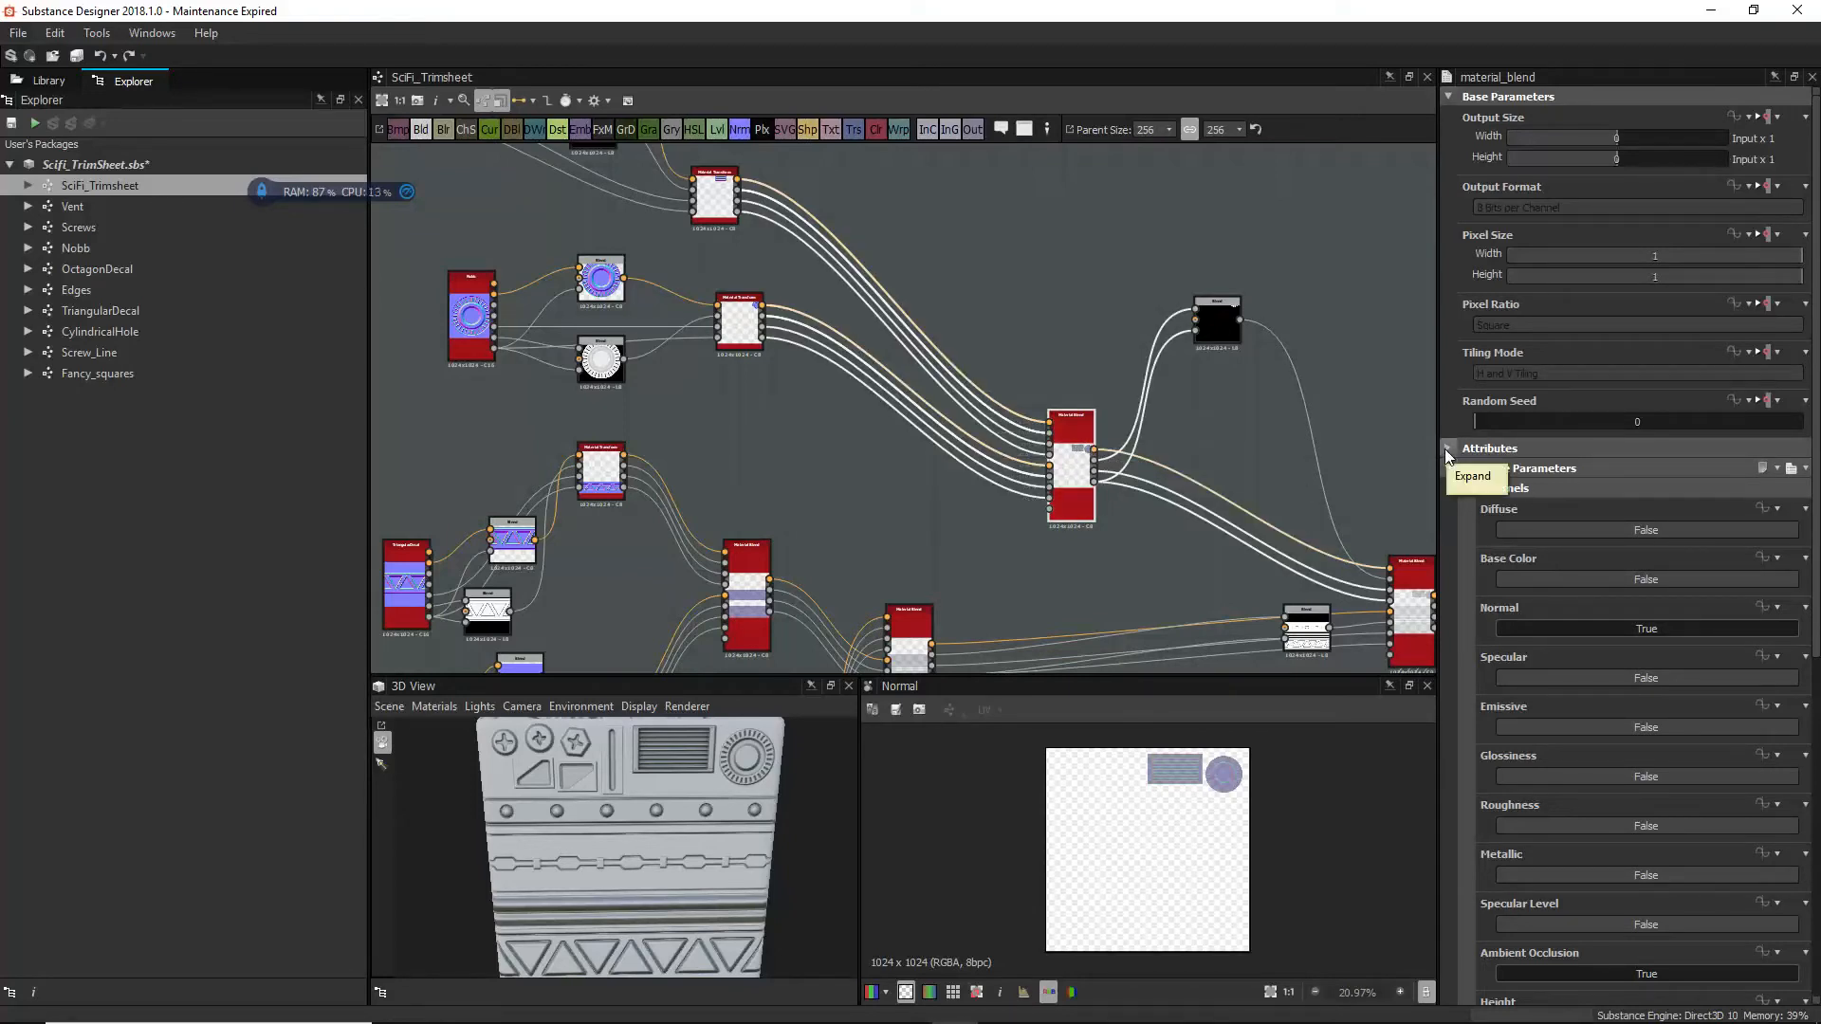
Step: Review the Material Blend's enabled channels, its per-channel opacities and the available blending modes
scroll(1540, 617, "down", 10)
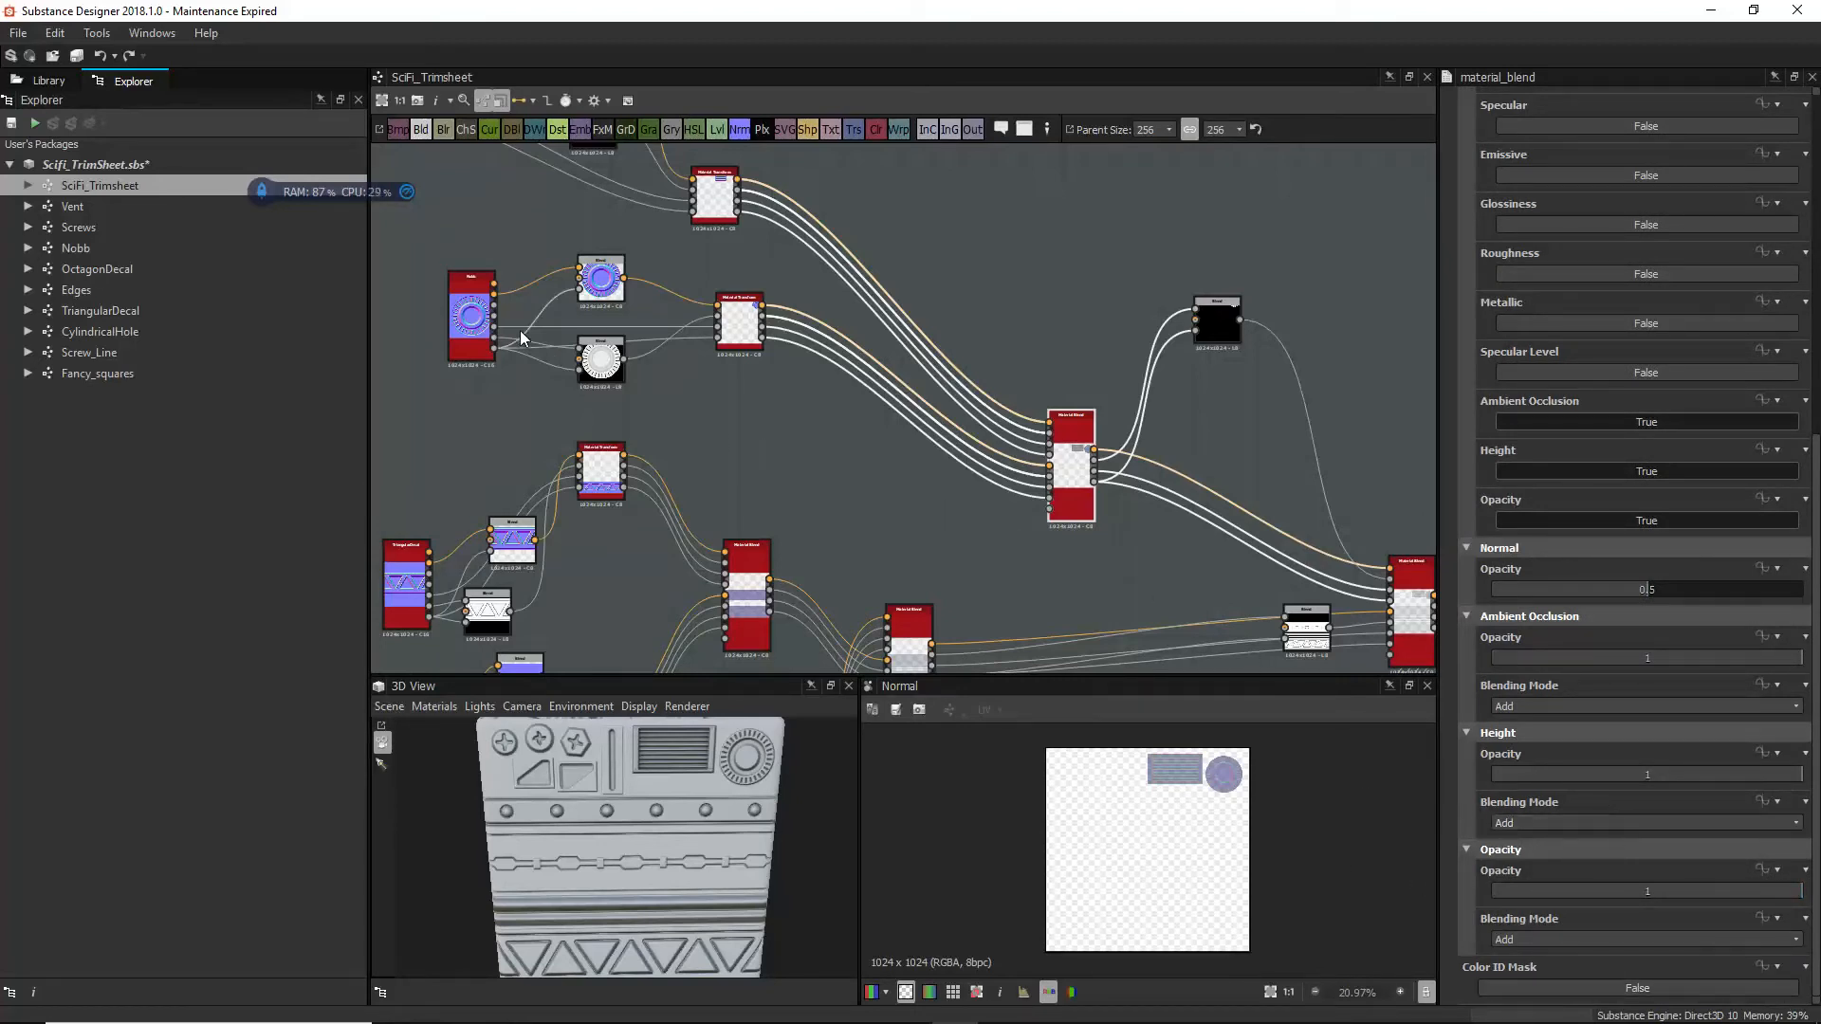
scroll(1719, 458, "up", 1)
scroll(1719, 458, "up", 2)
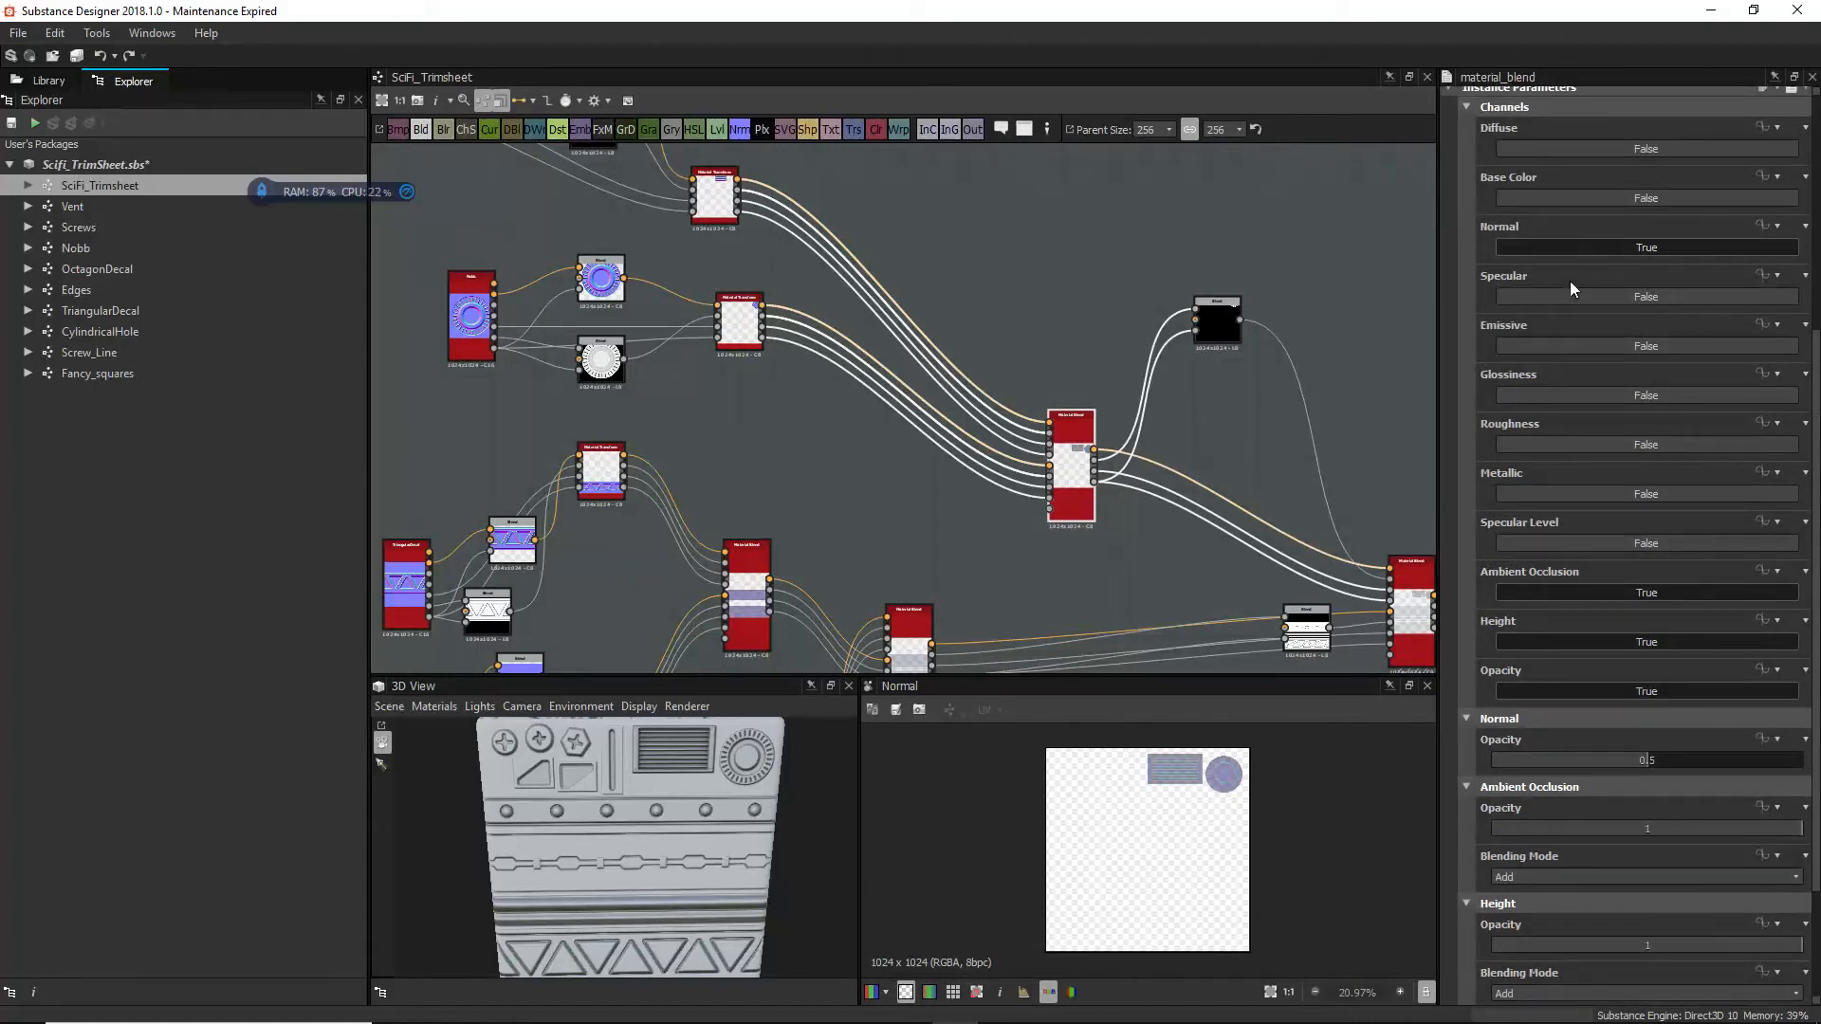
scroll(1587, 464, "down", 3)
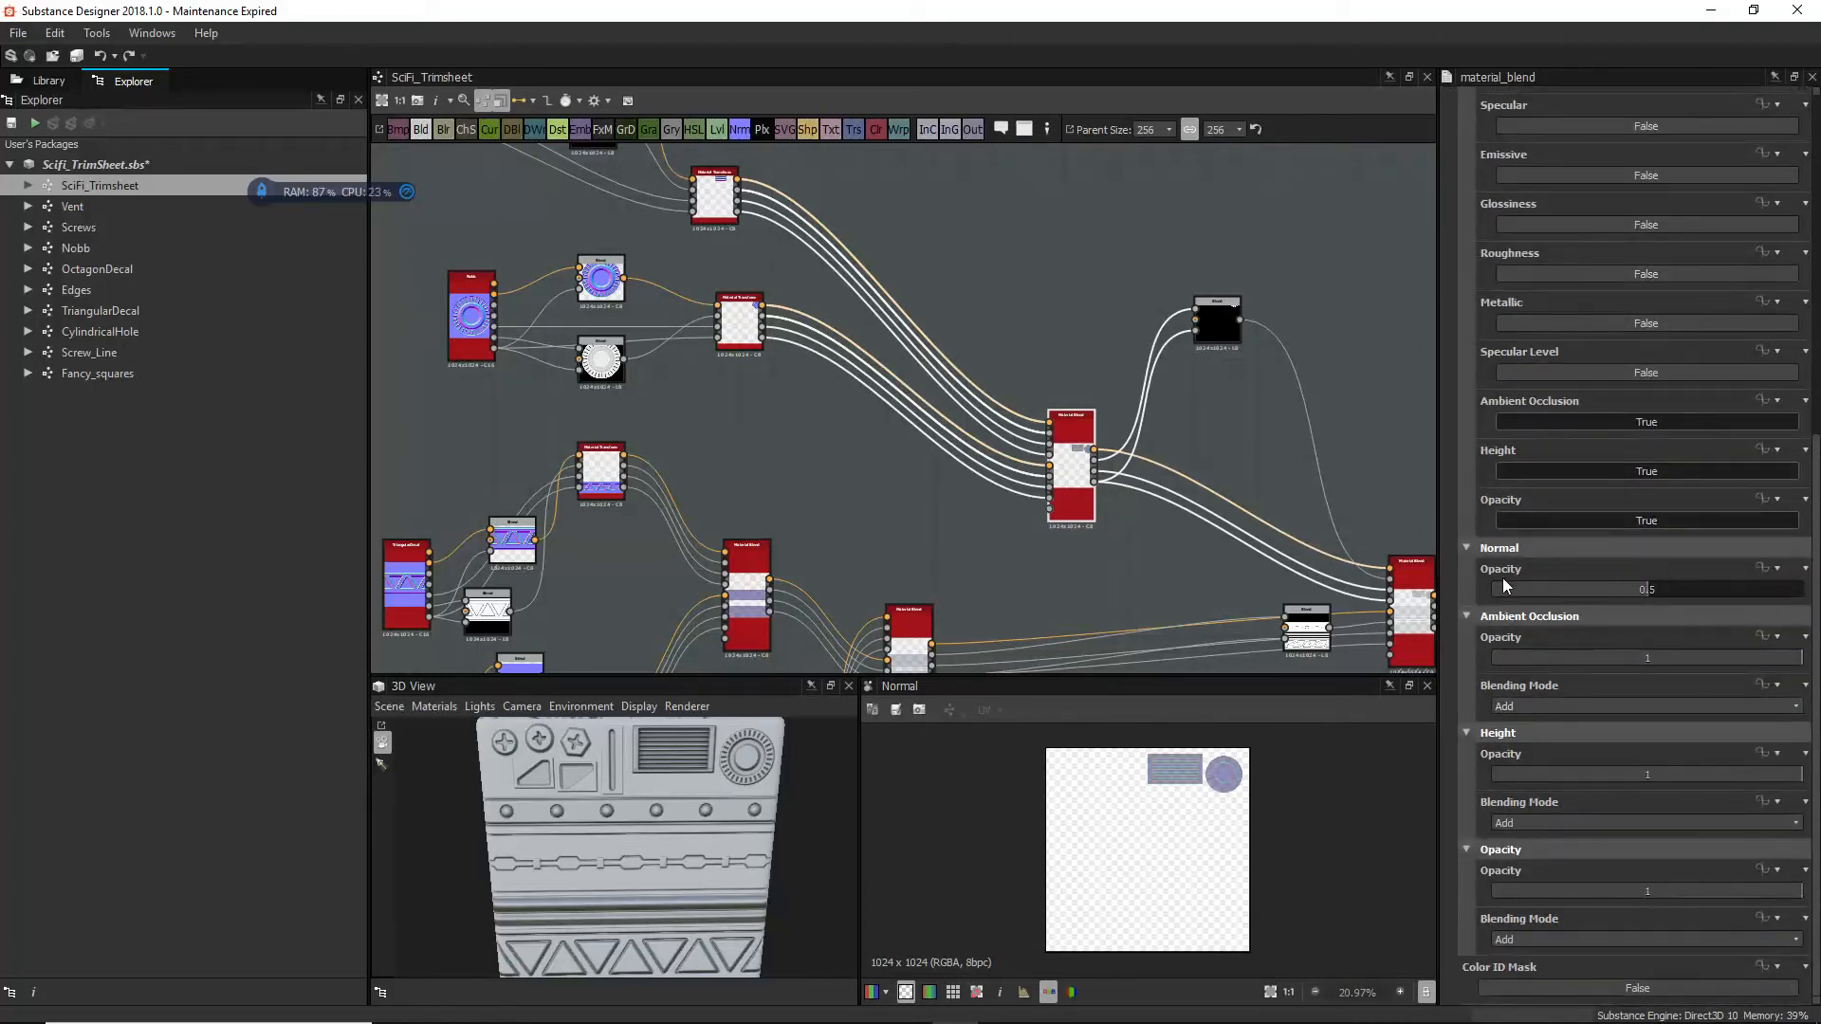
left_click(1523, 943)
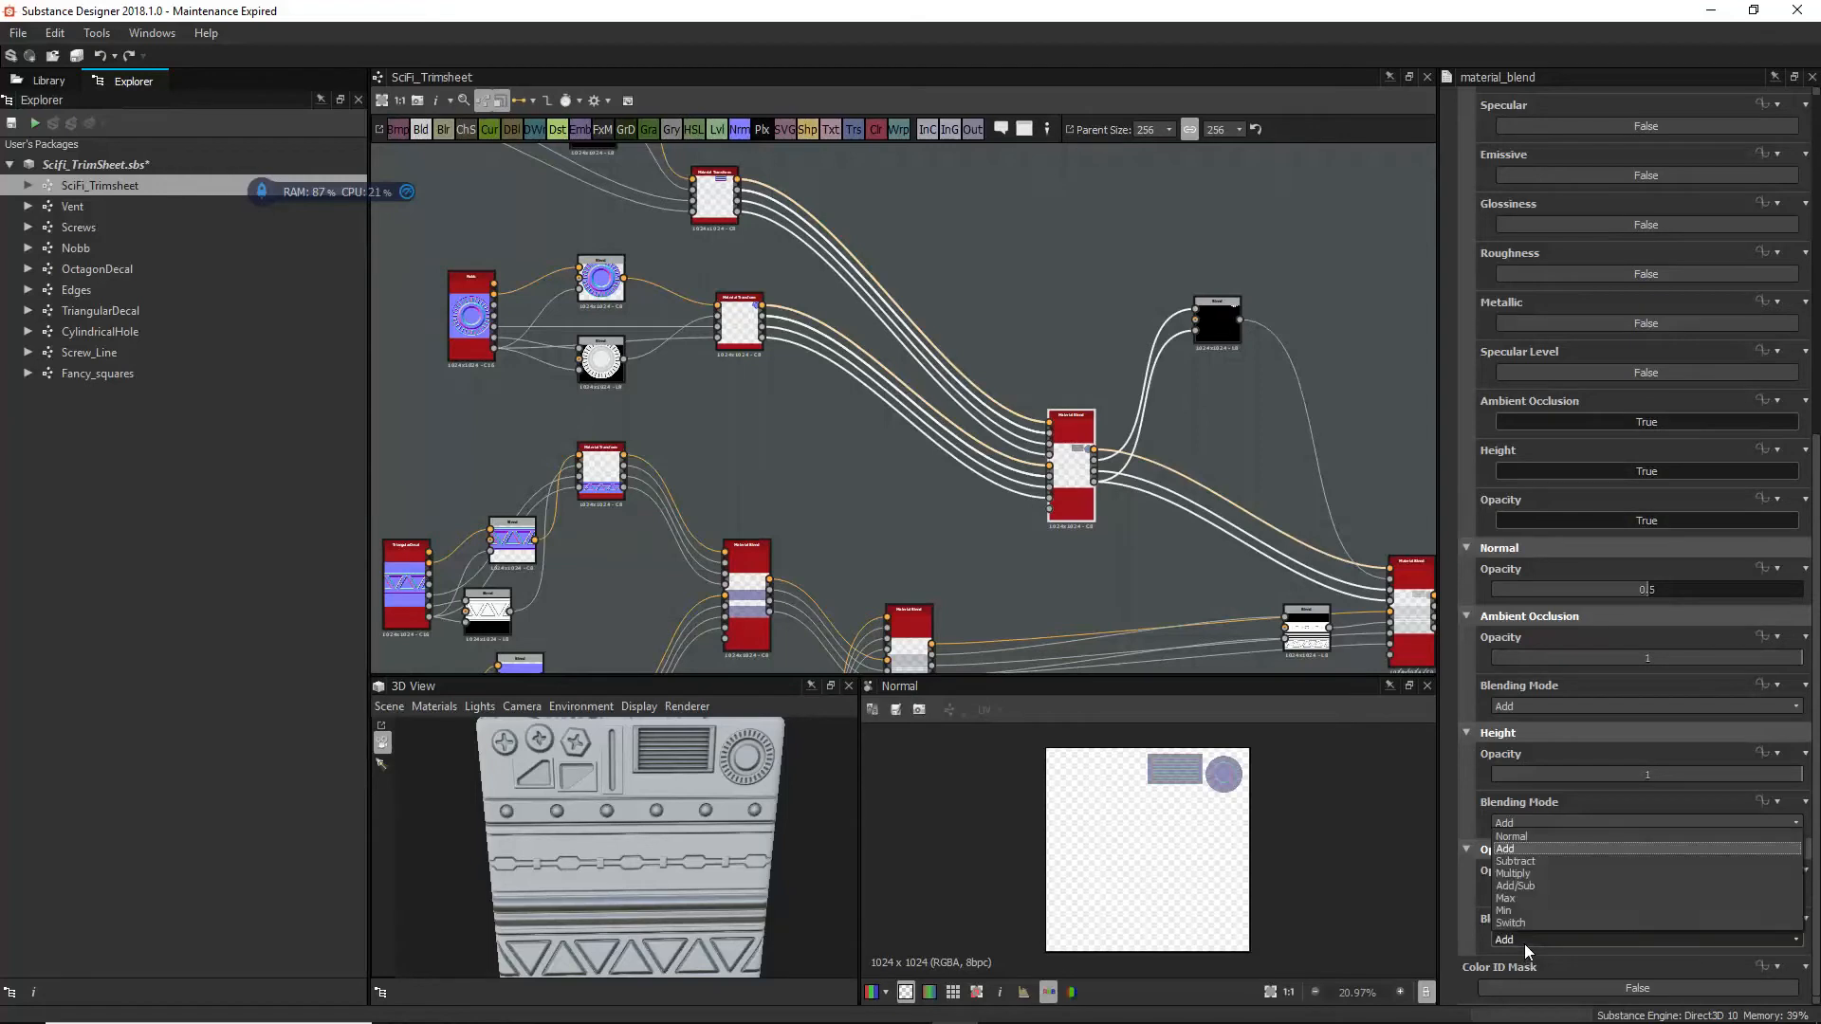
left_click(1523, 943)
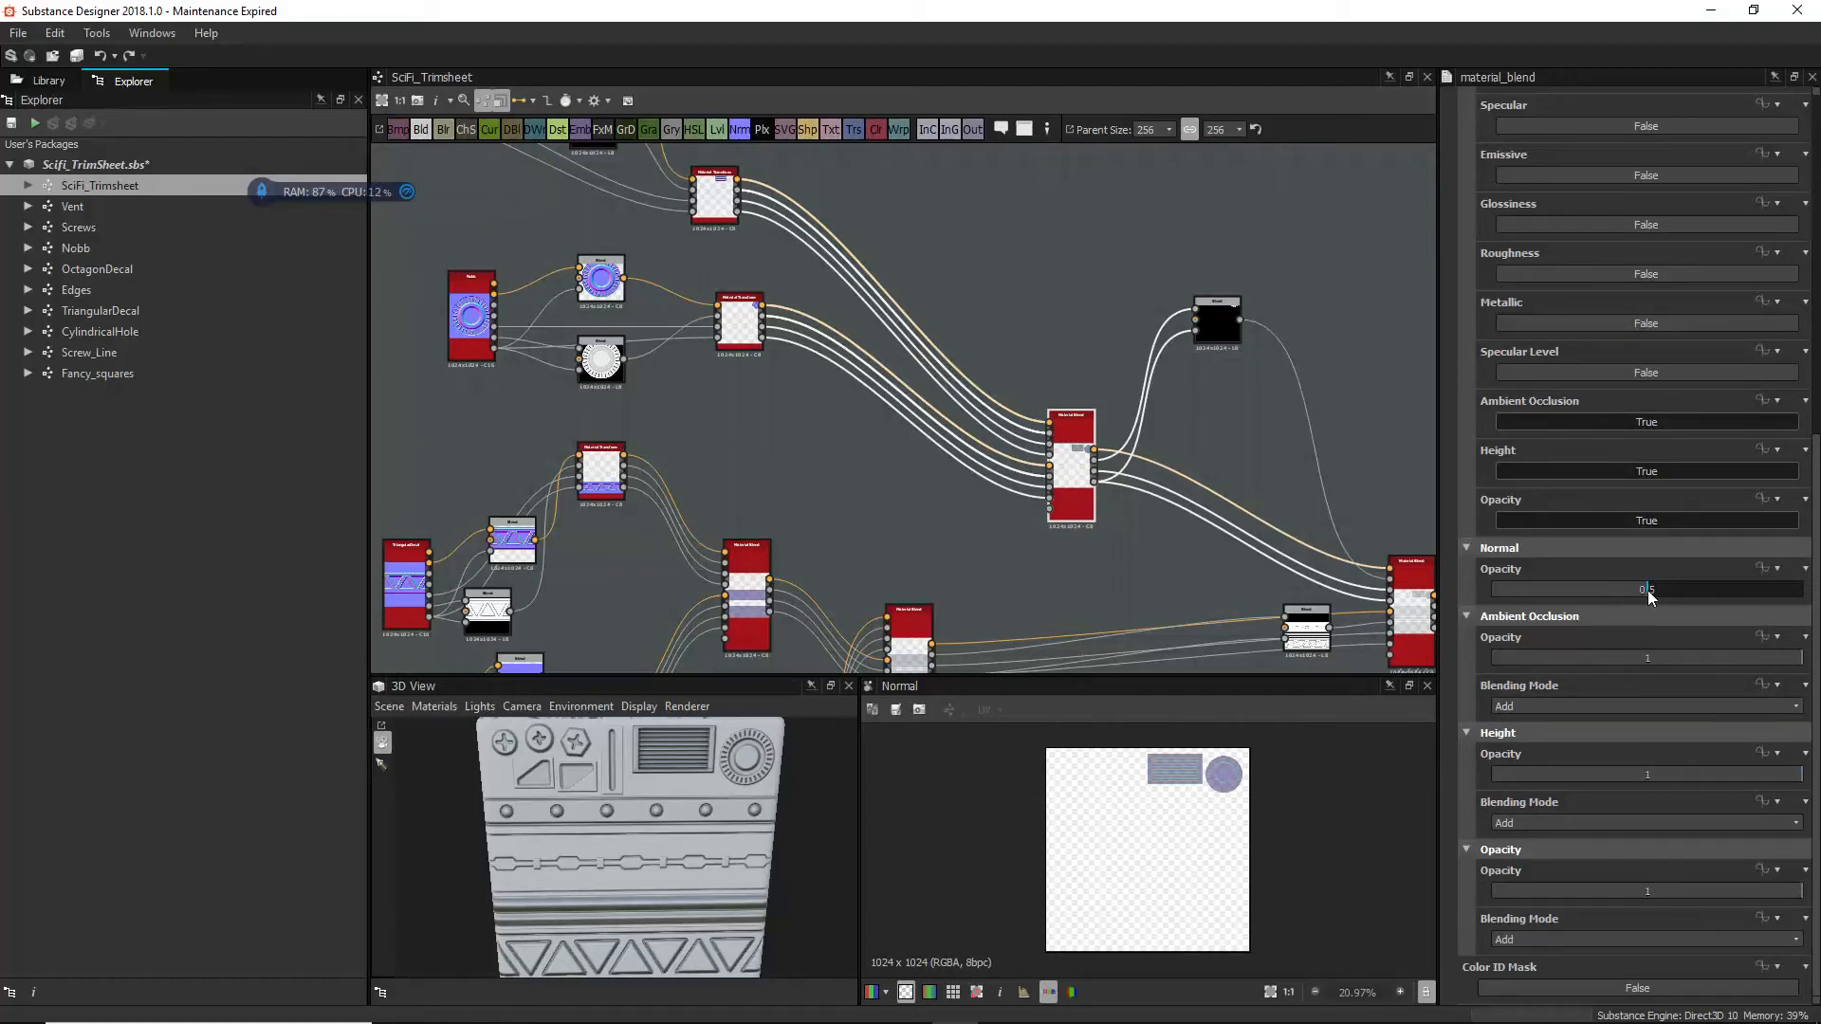
scroll(1651, 595, "up", 3)
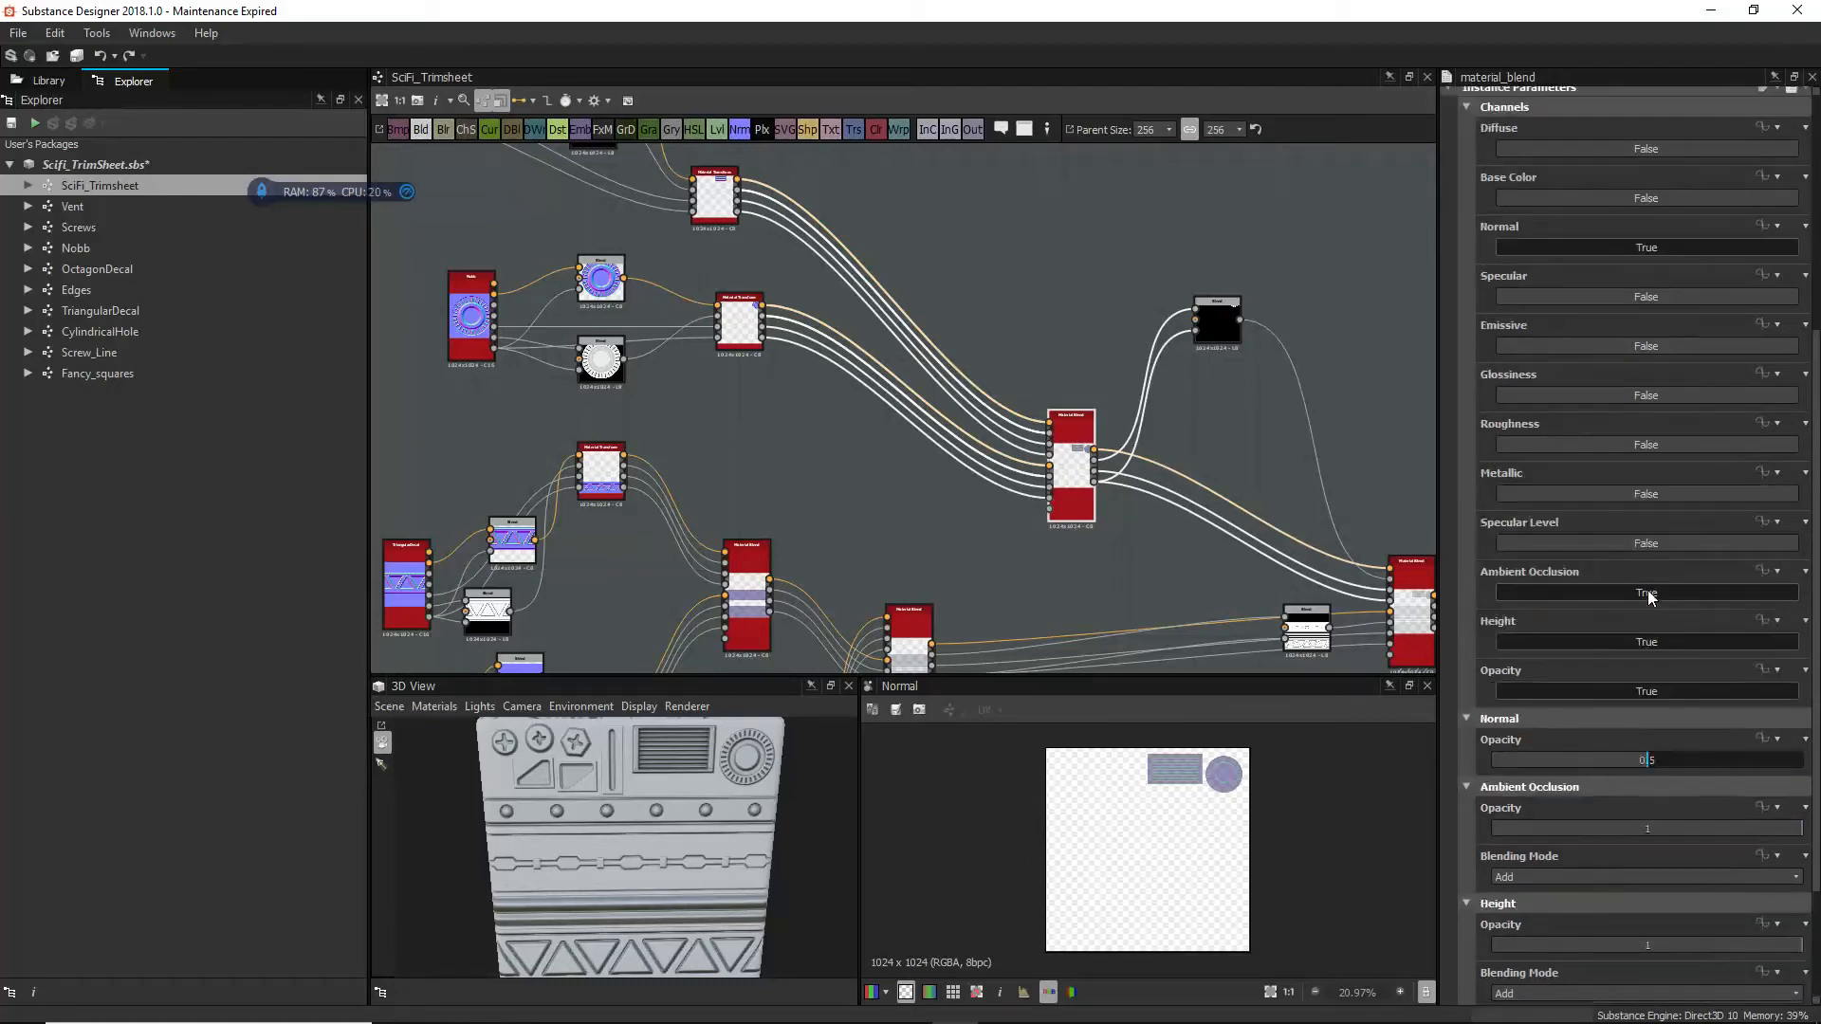
scroll(1650, 607, "down", 3)
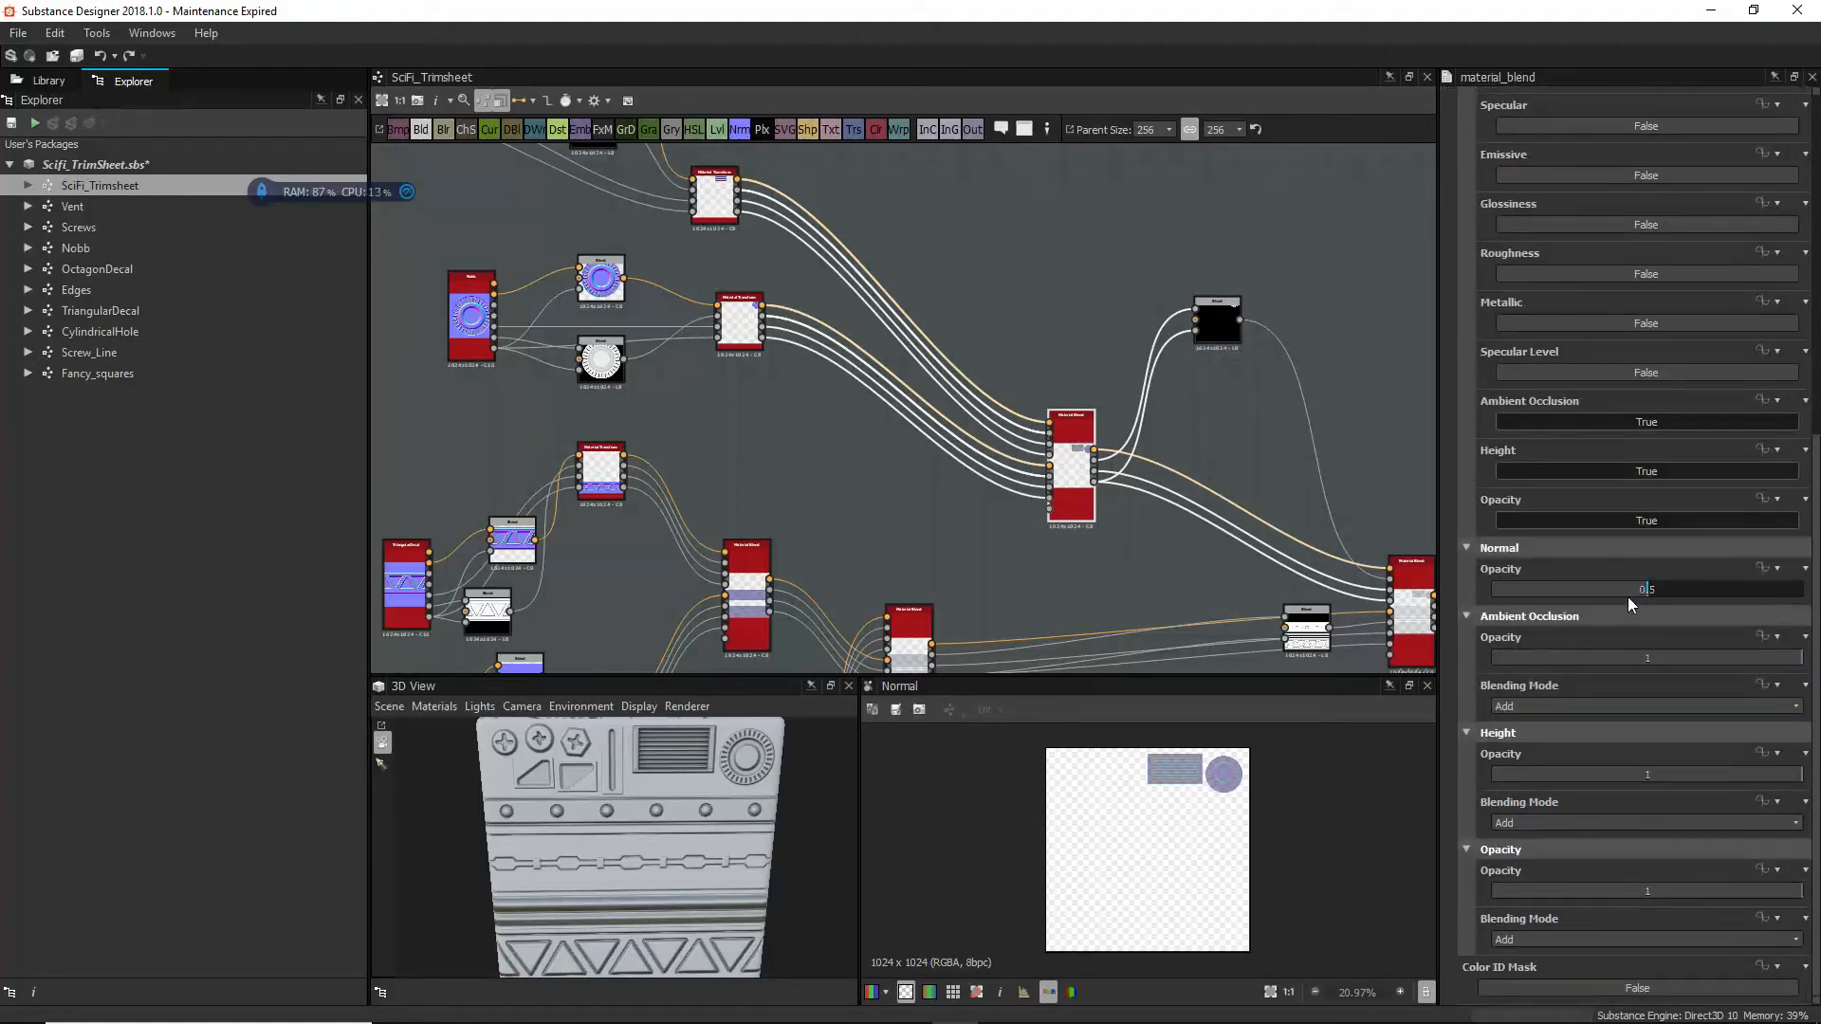
Step: Try the Normal blending mode for the Material Blend's Ambient Occlusion, checking the 3D view and both Material Transform nodes feeding it
left_click(1533, 708)
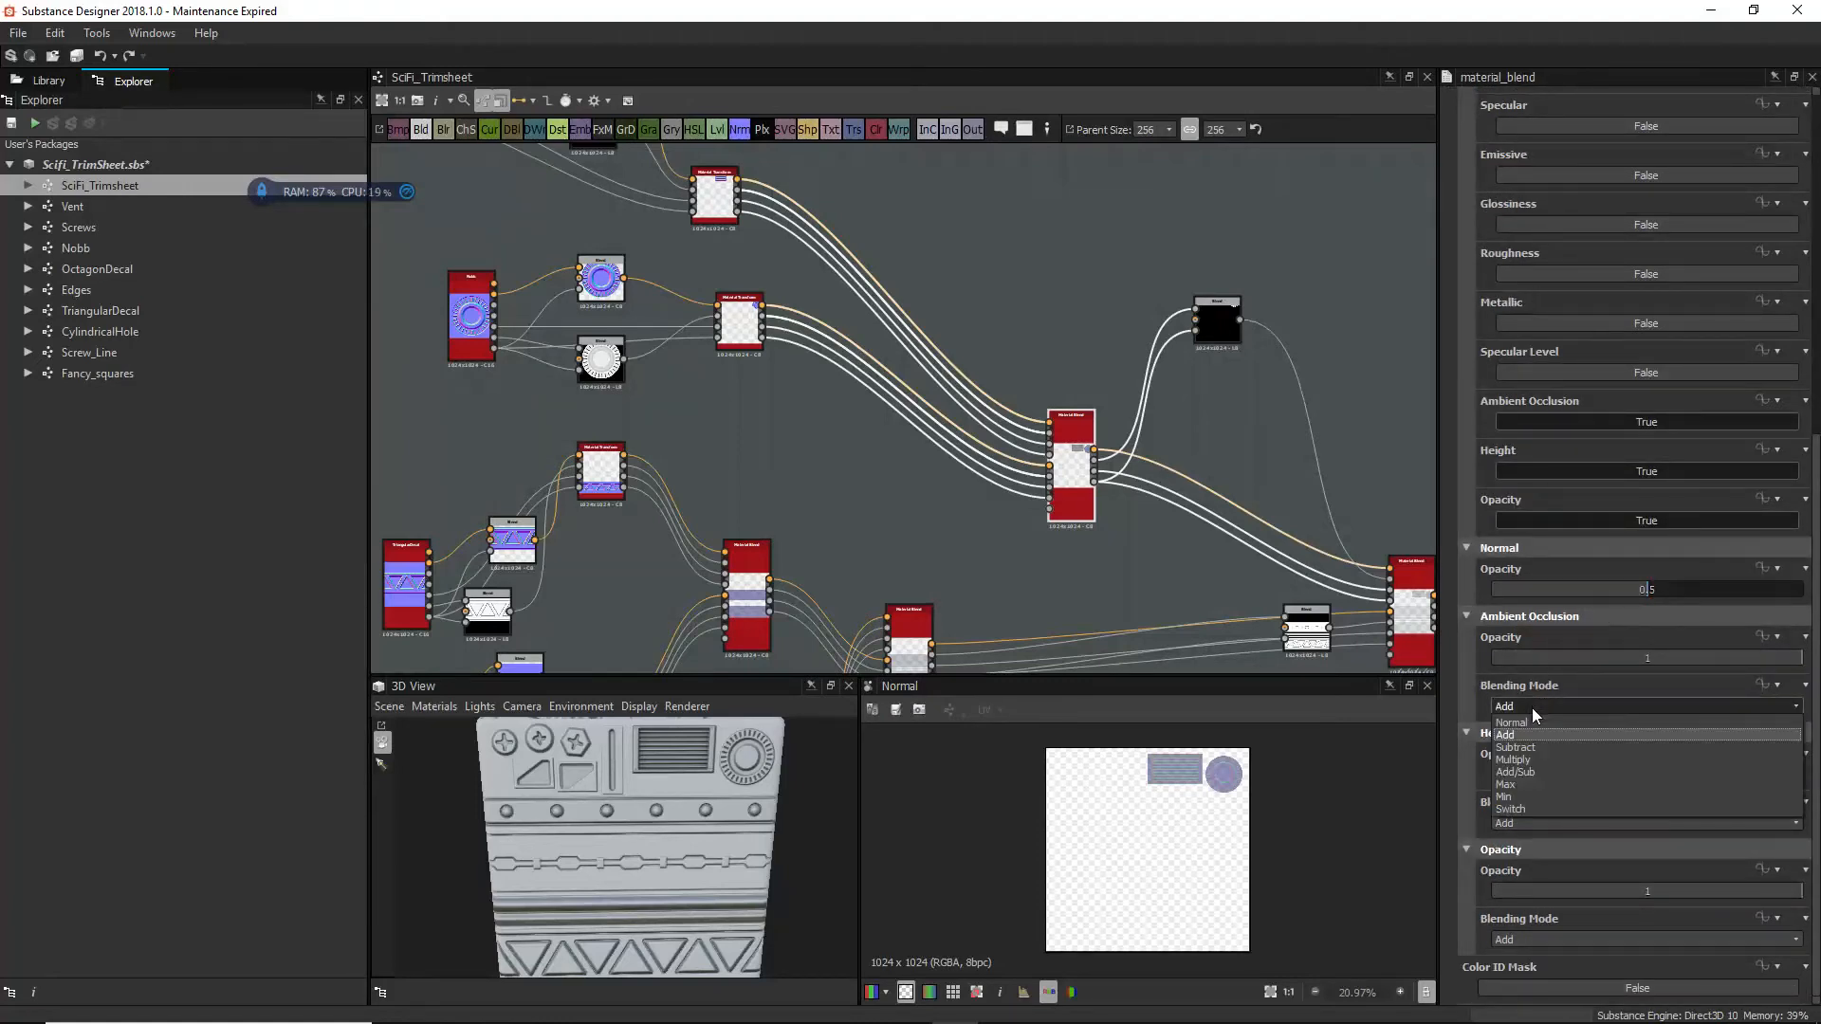
left_click(1525, 722)
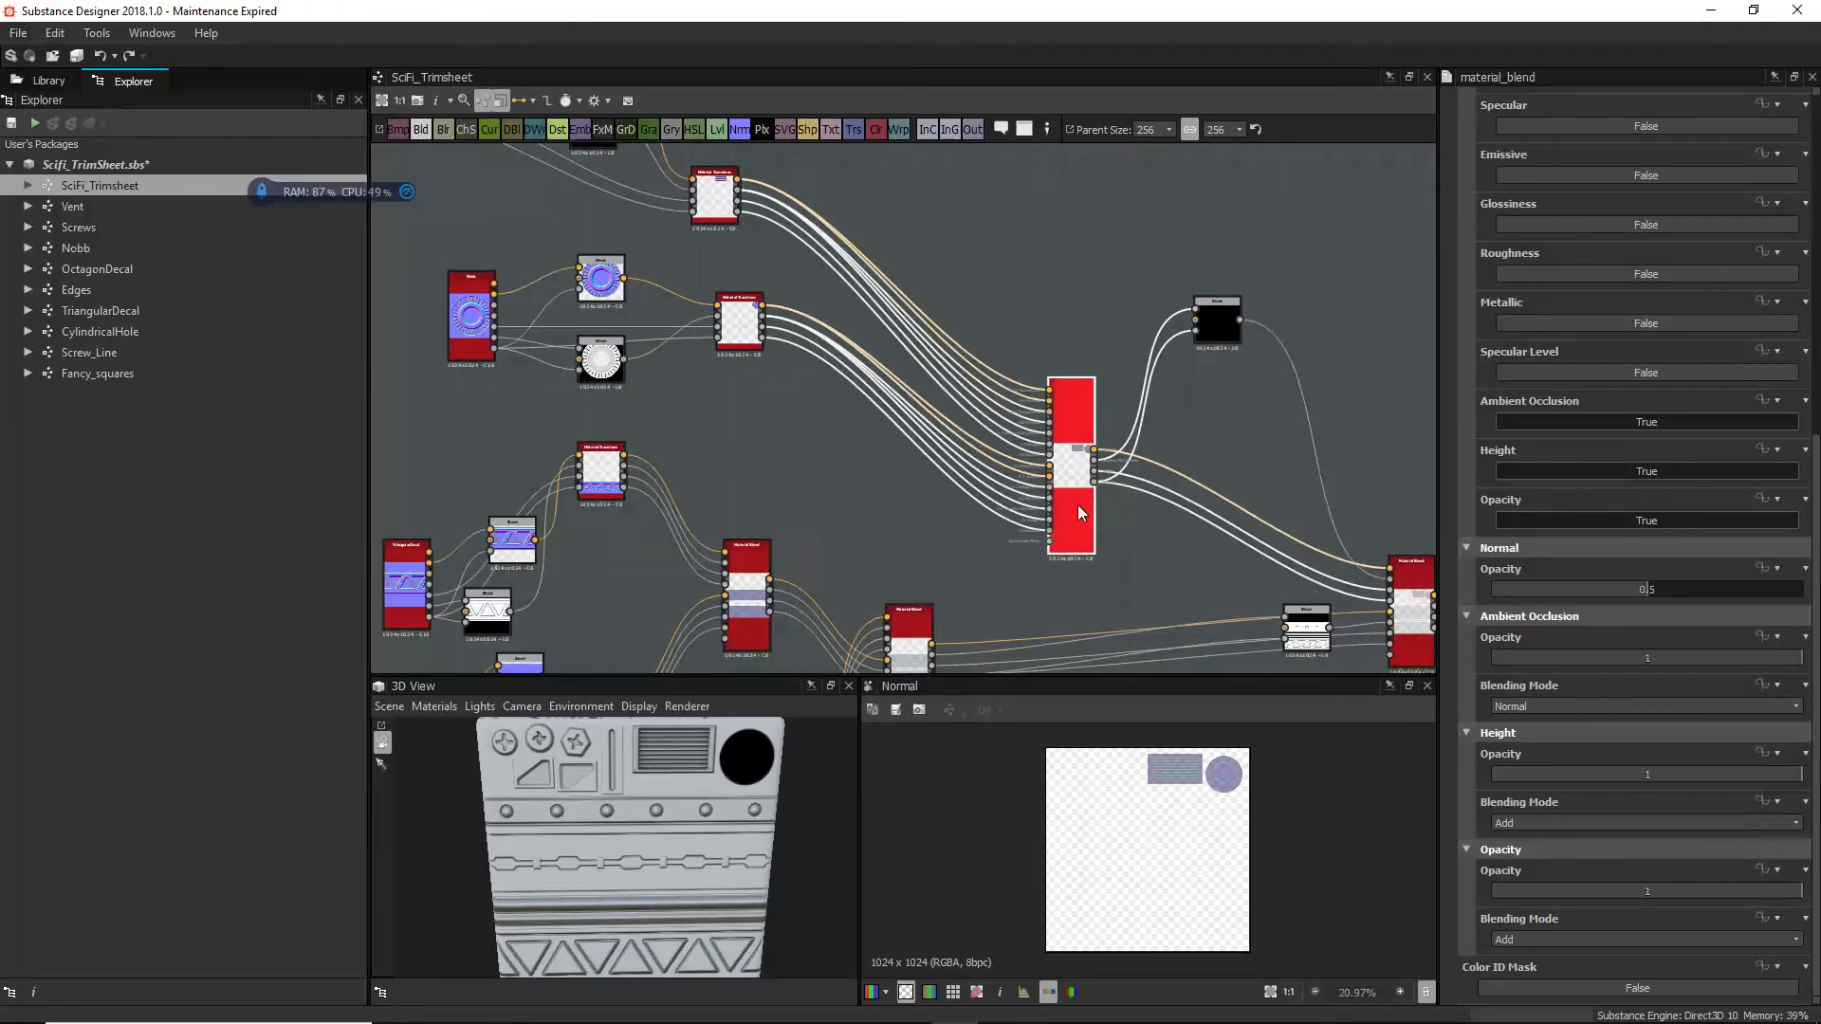
scroll(731, 783, "up", 5)
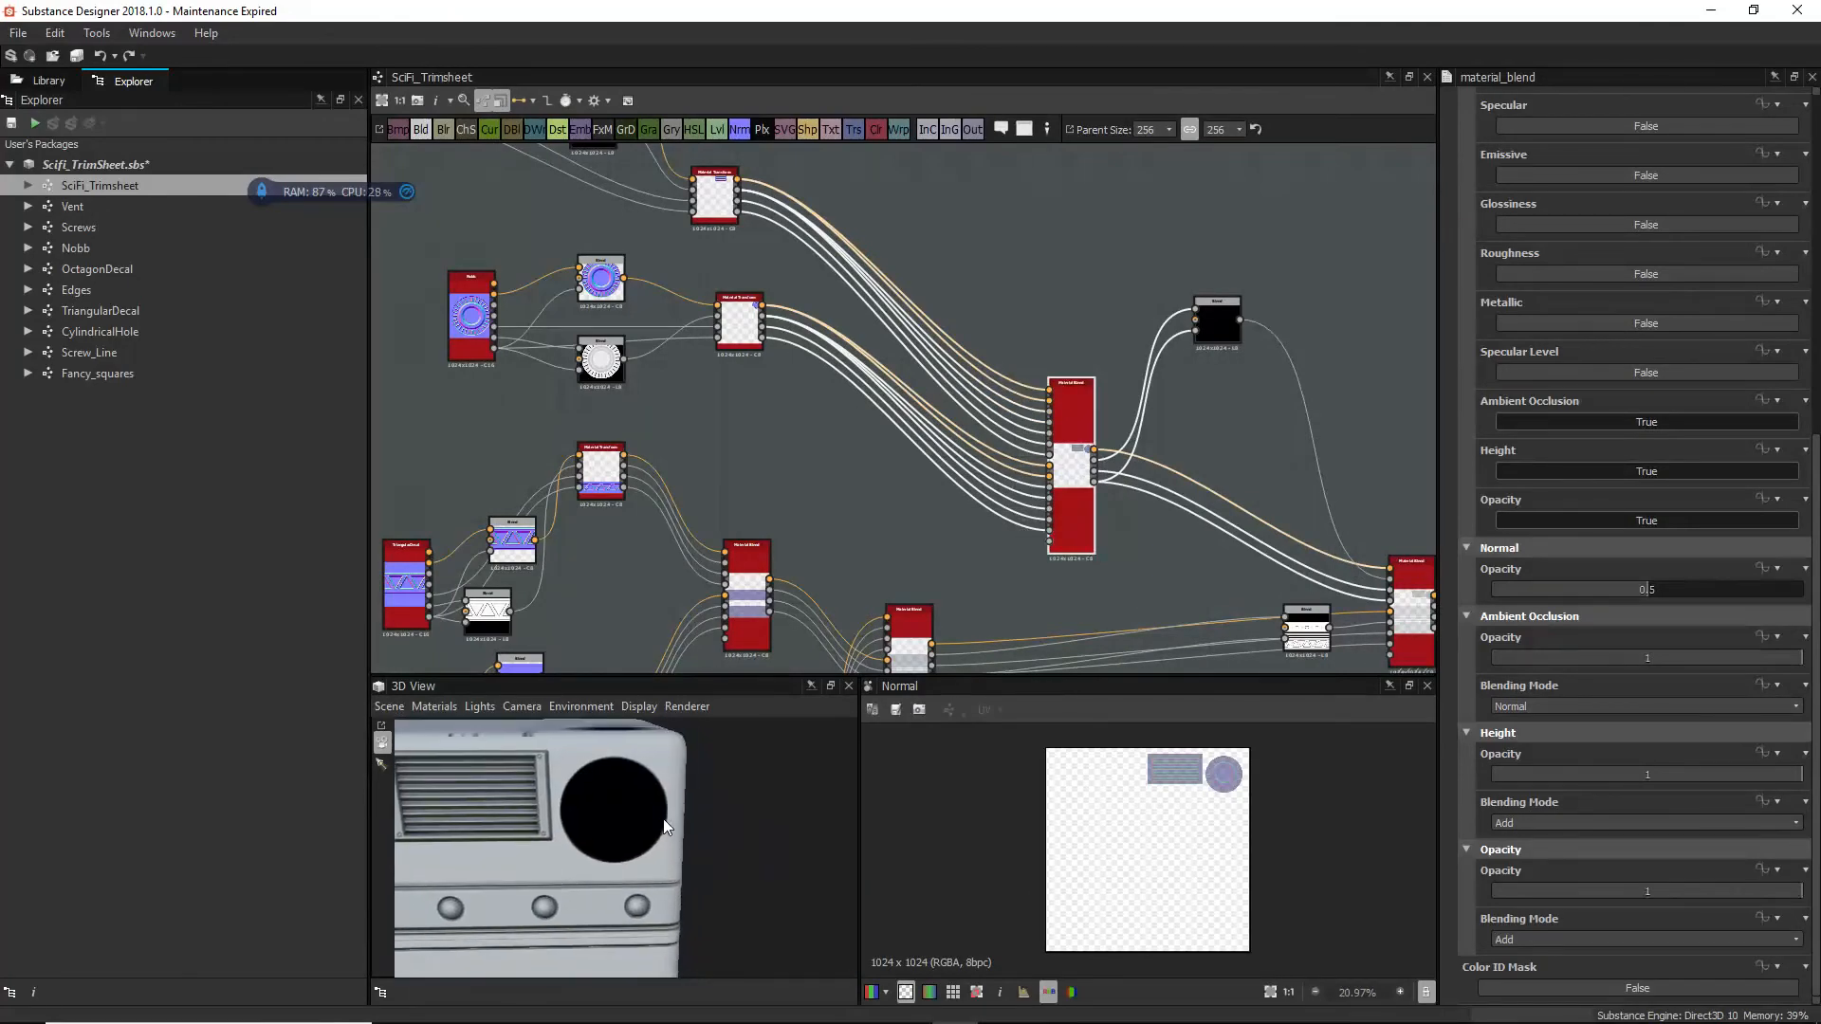
left_click(715, 202)
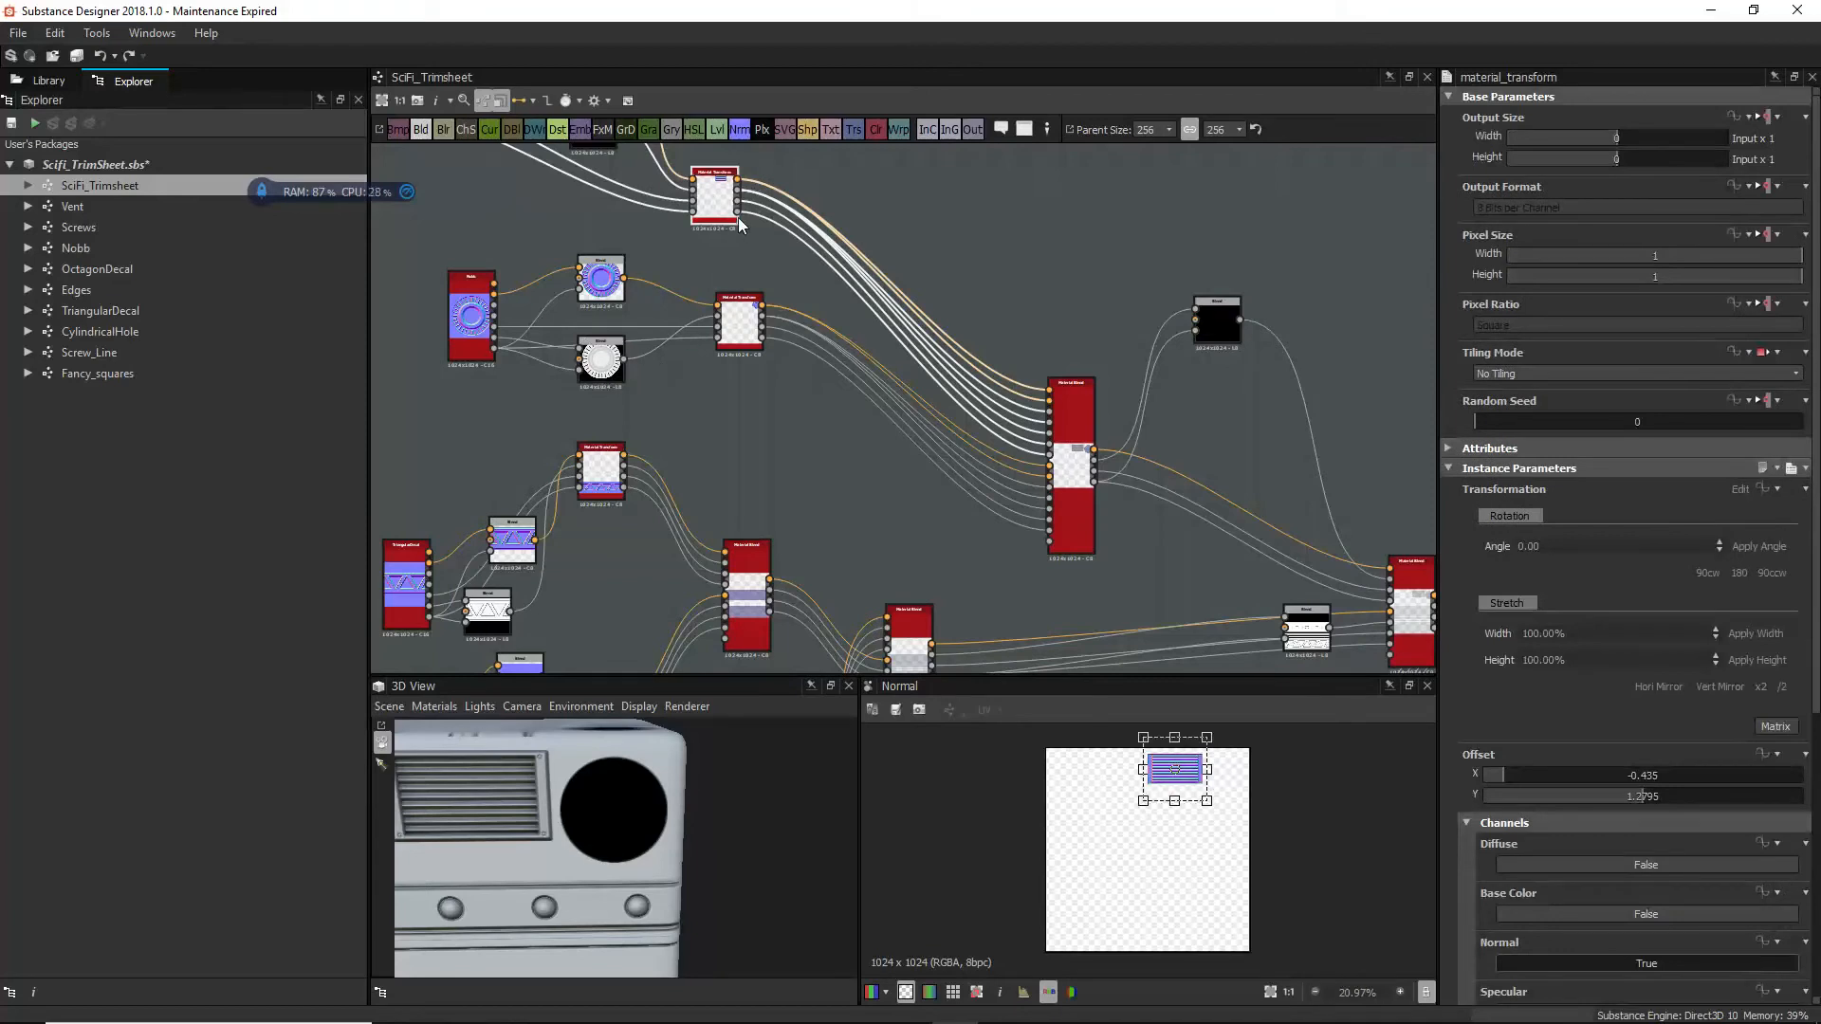
middle_click_drag(738, 218, 748, 259)
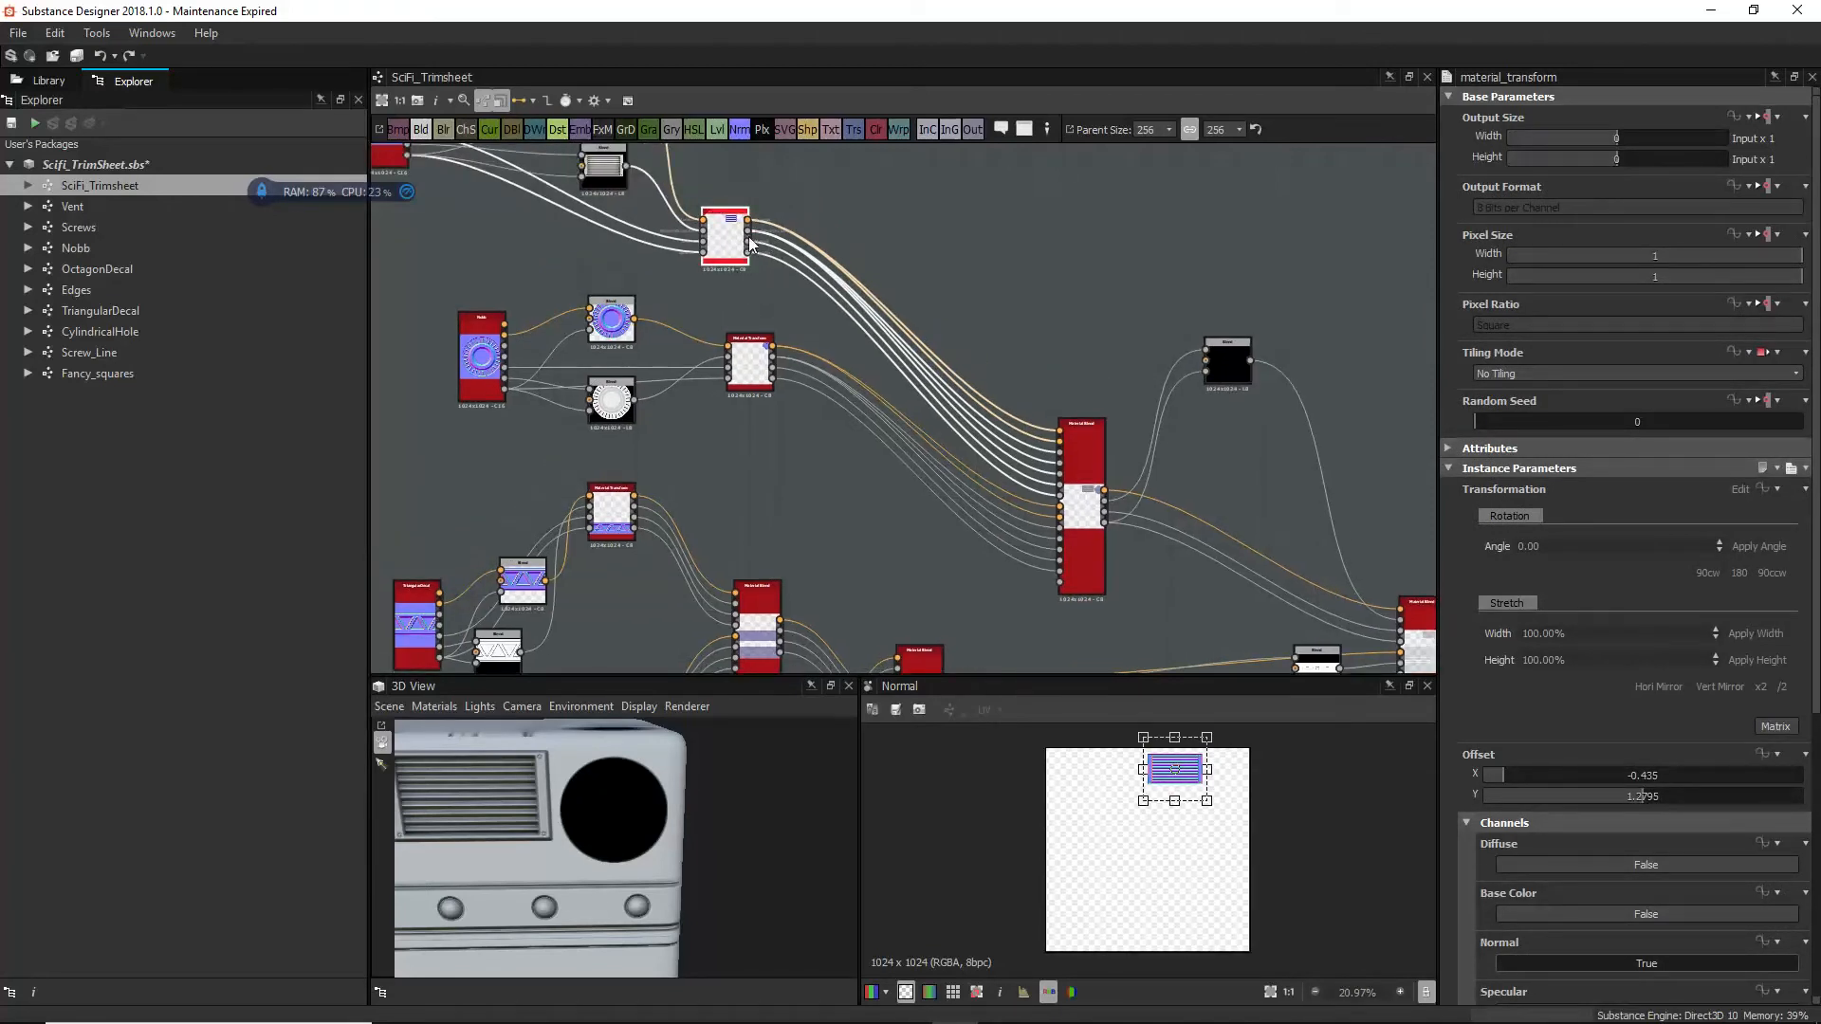
left_click(762, 372)
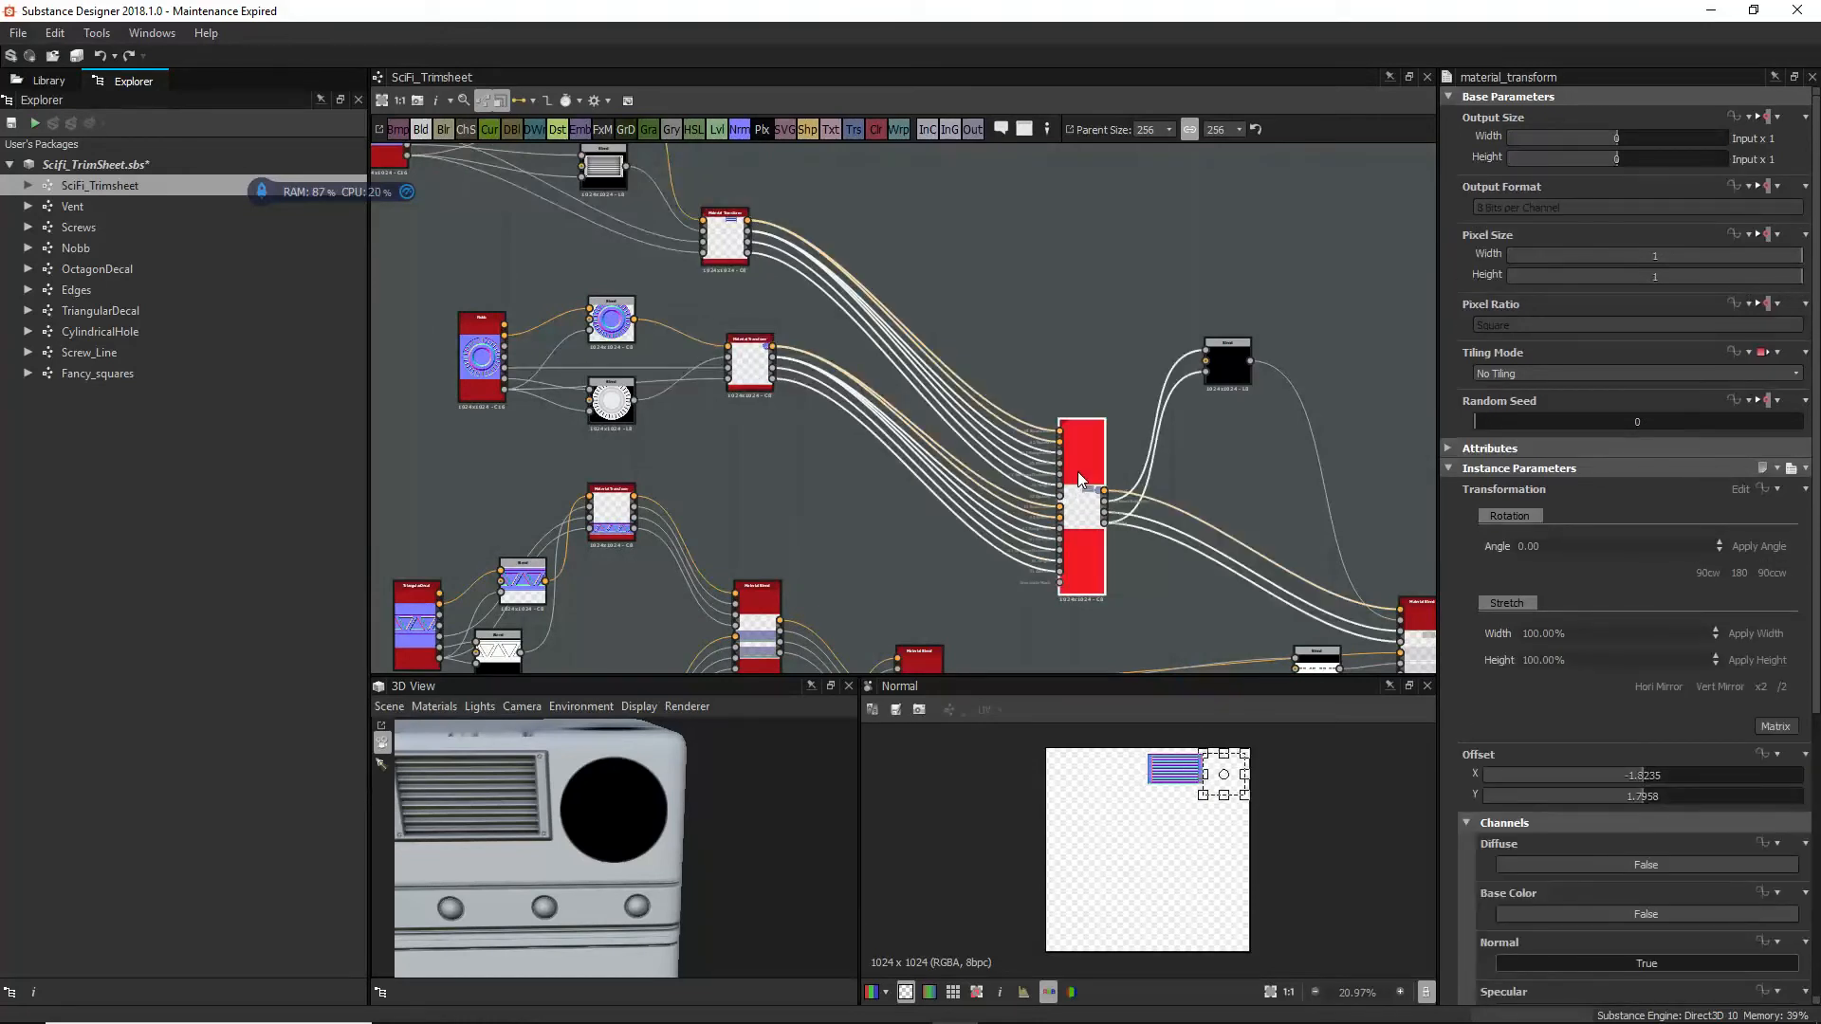
Step: Restore the Material Blend's Ambient Occlusion blending mode to Add and check the Vent and Nobb in the 3D view
left_click(1078, 470)
scroll(1590, 830, "down", 5)
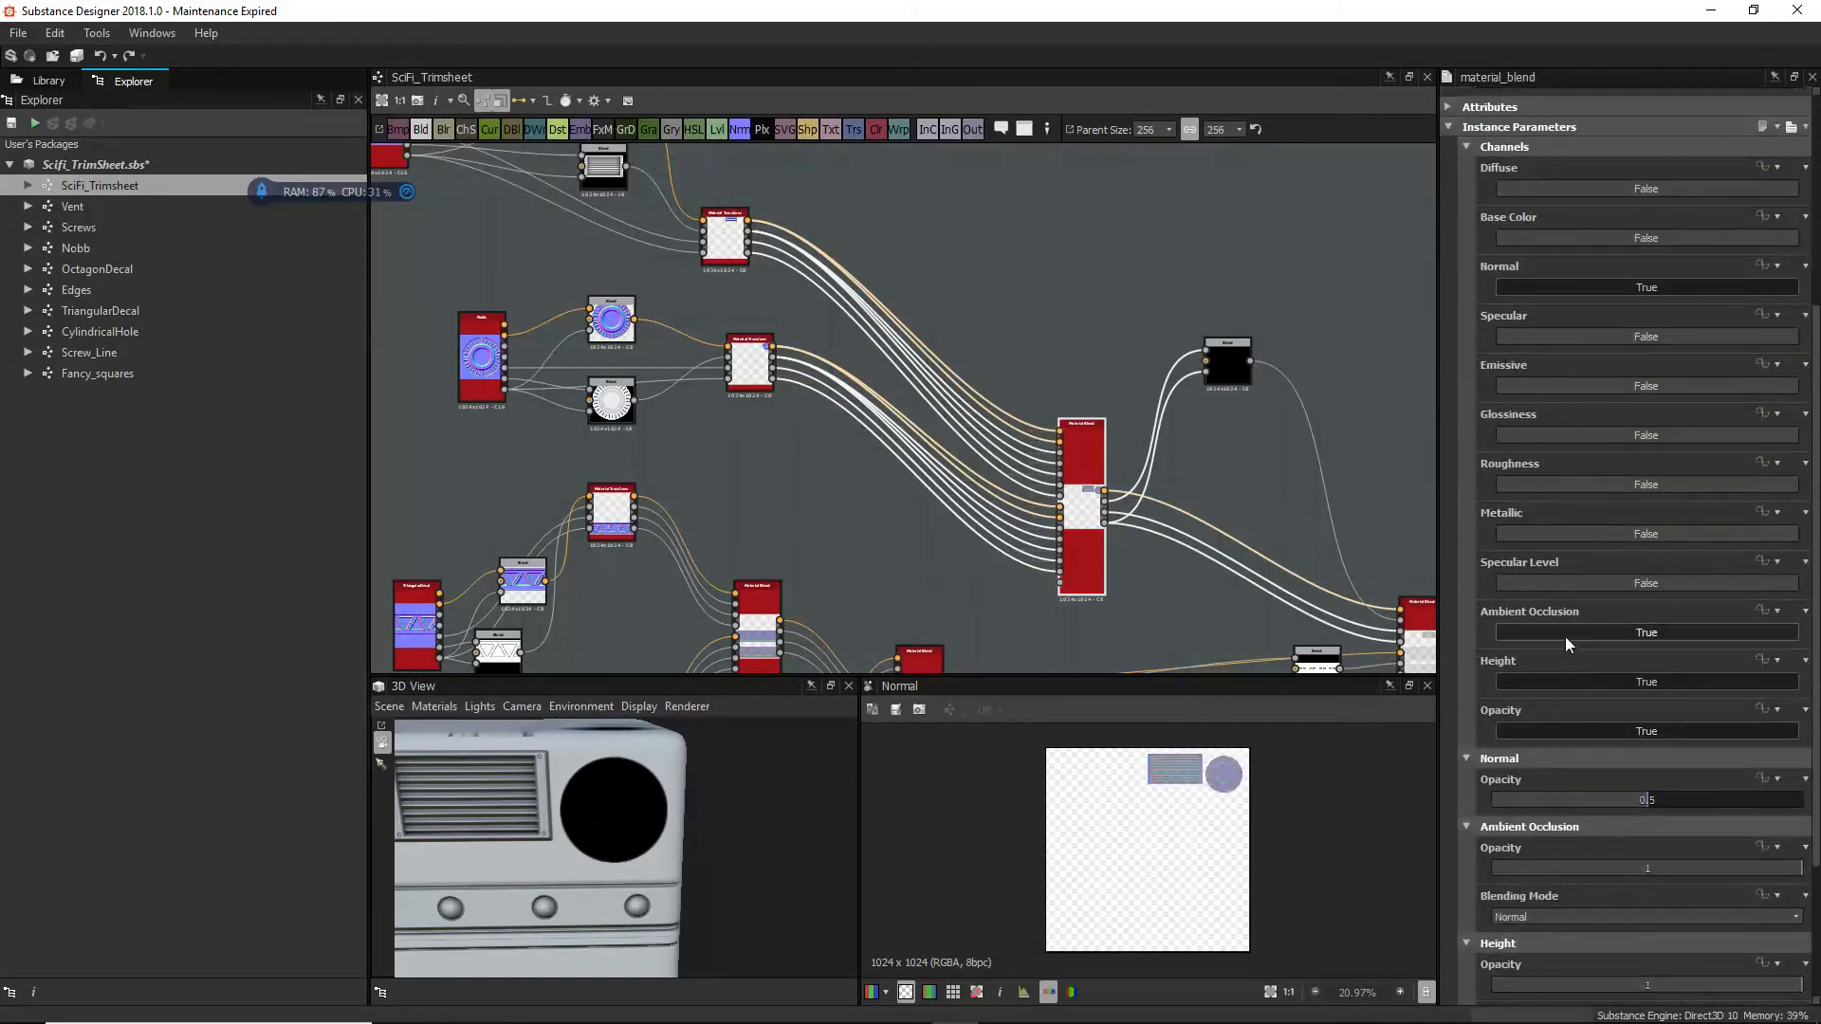
scroll(1564, 772, "down", 4)
left_click(1557, 707)
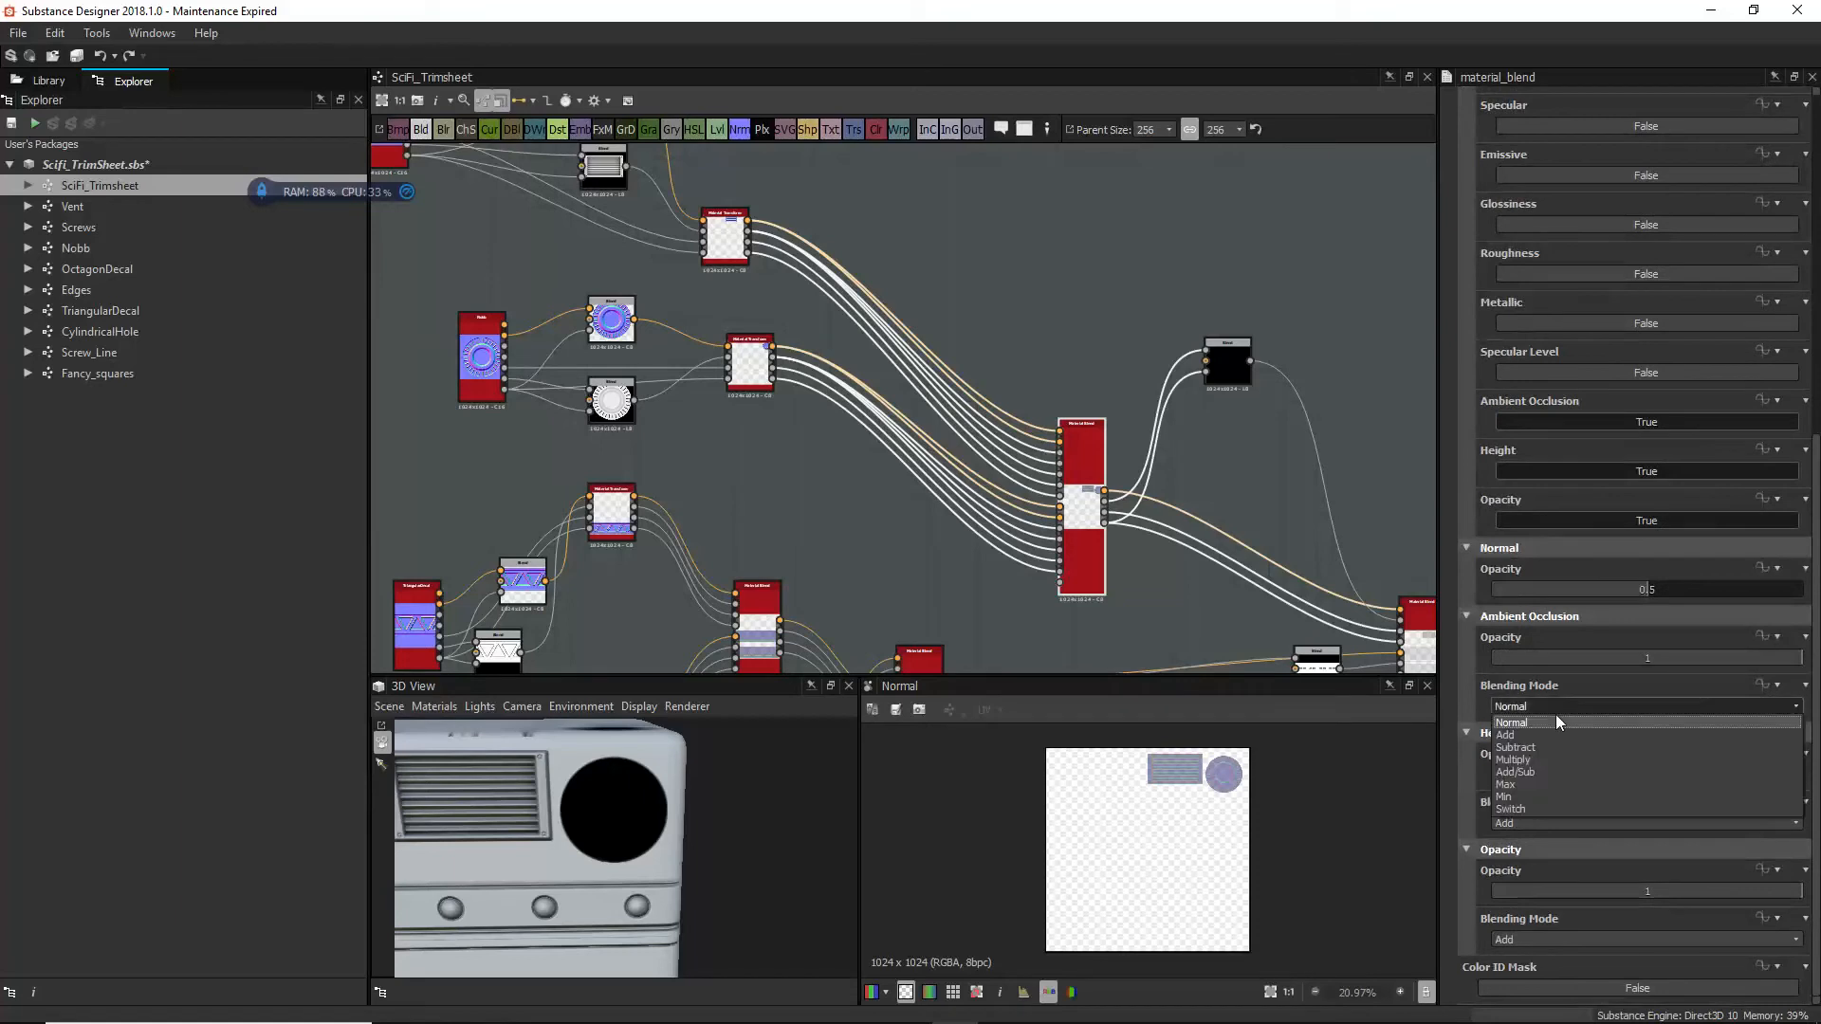
left_click(1545, 733)
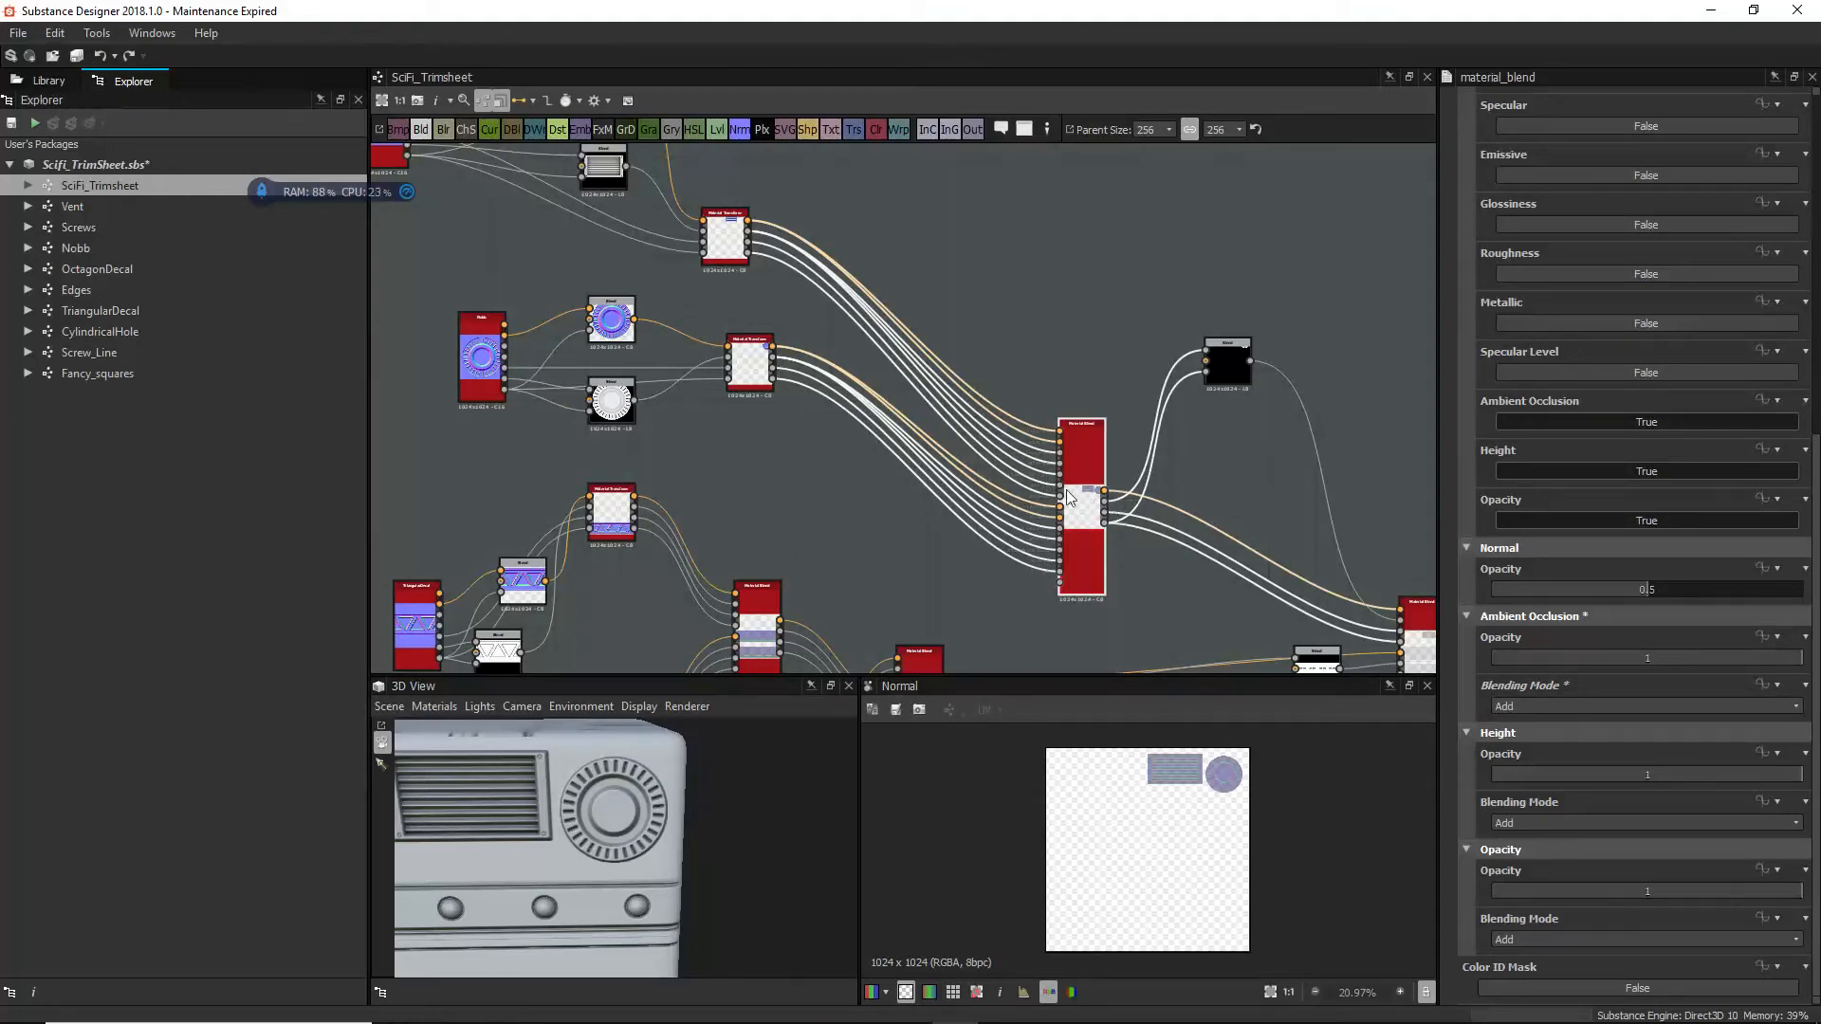
left_click_drag(601, 821, 662, 776)
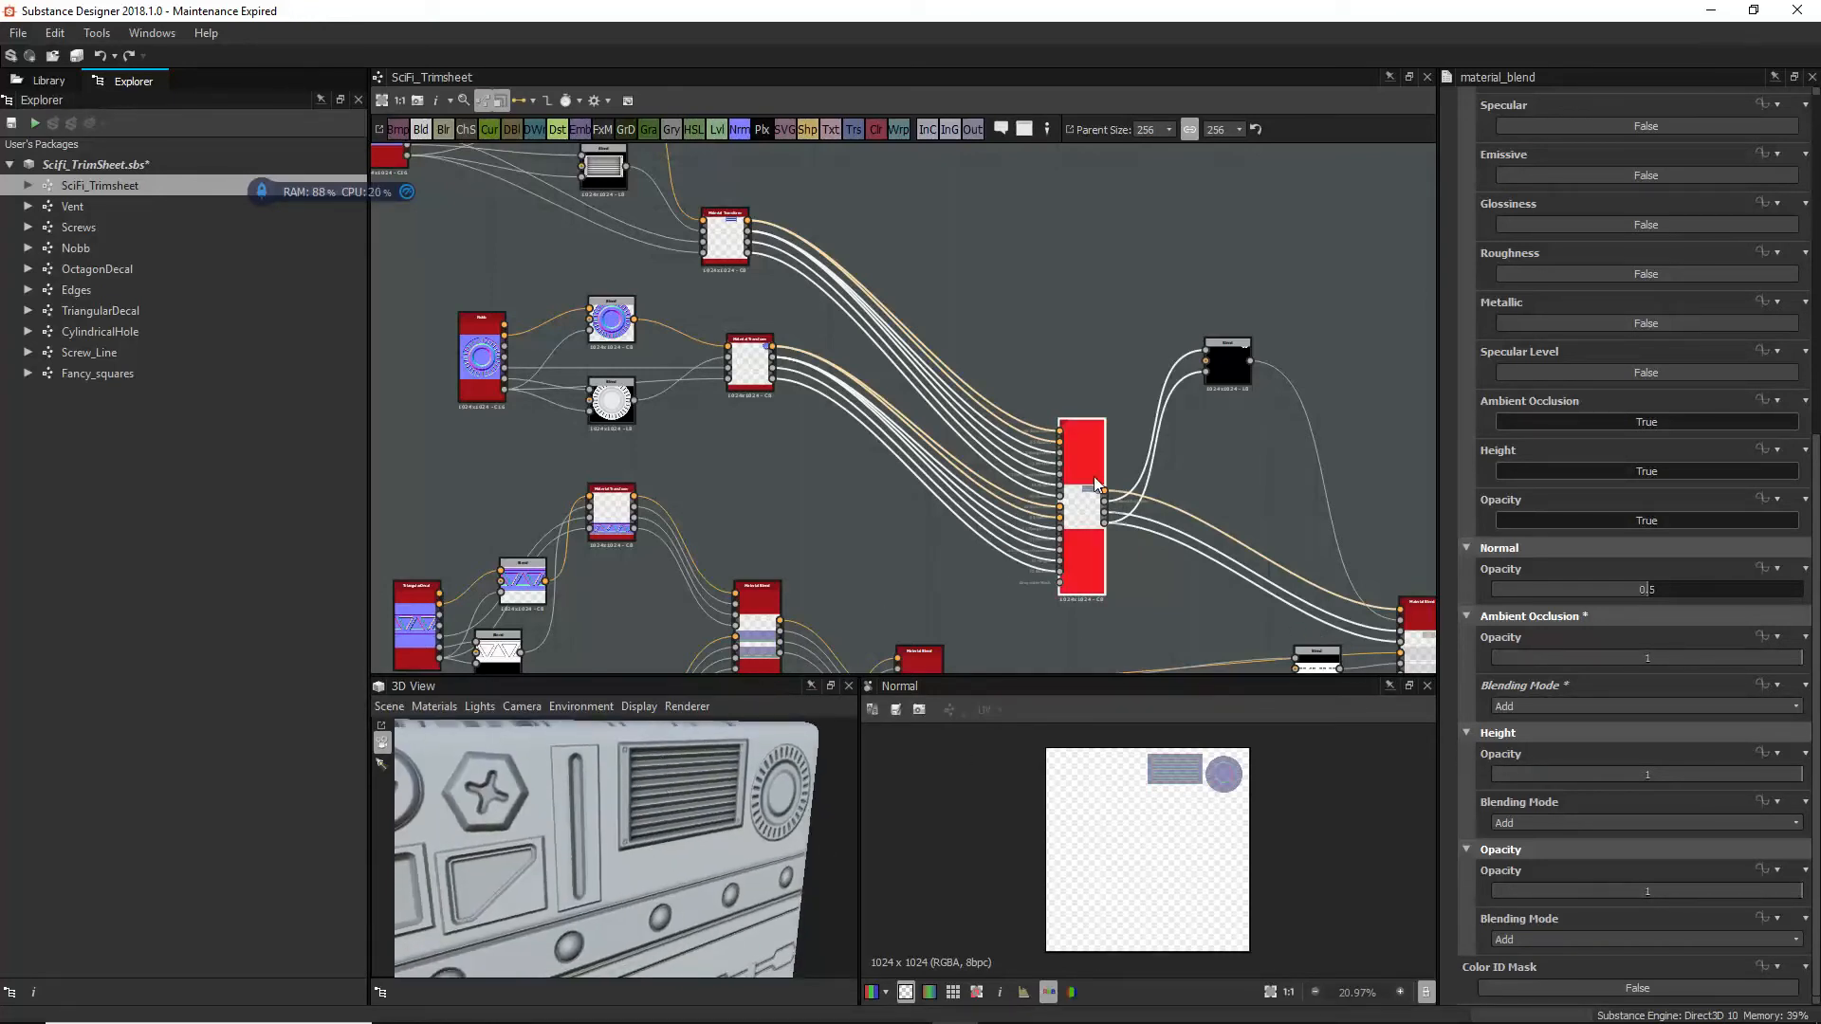
Step: Preview the Blend node fed by the Vent and Nobb Material Blend and trace its output to the next Material Blend
middle_click_drag(1192, 475, 969, 378)
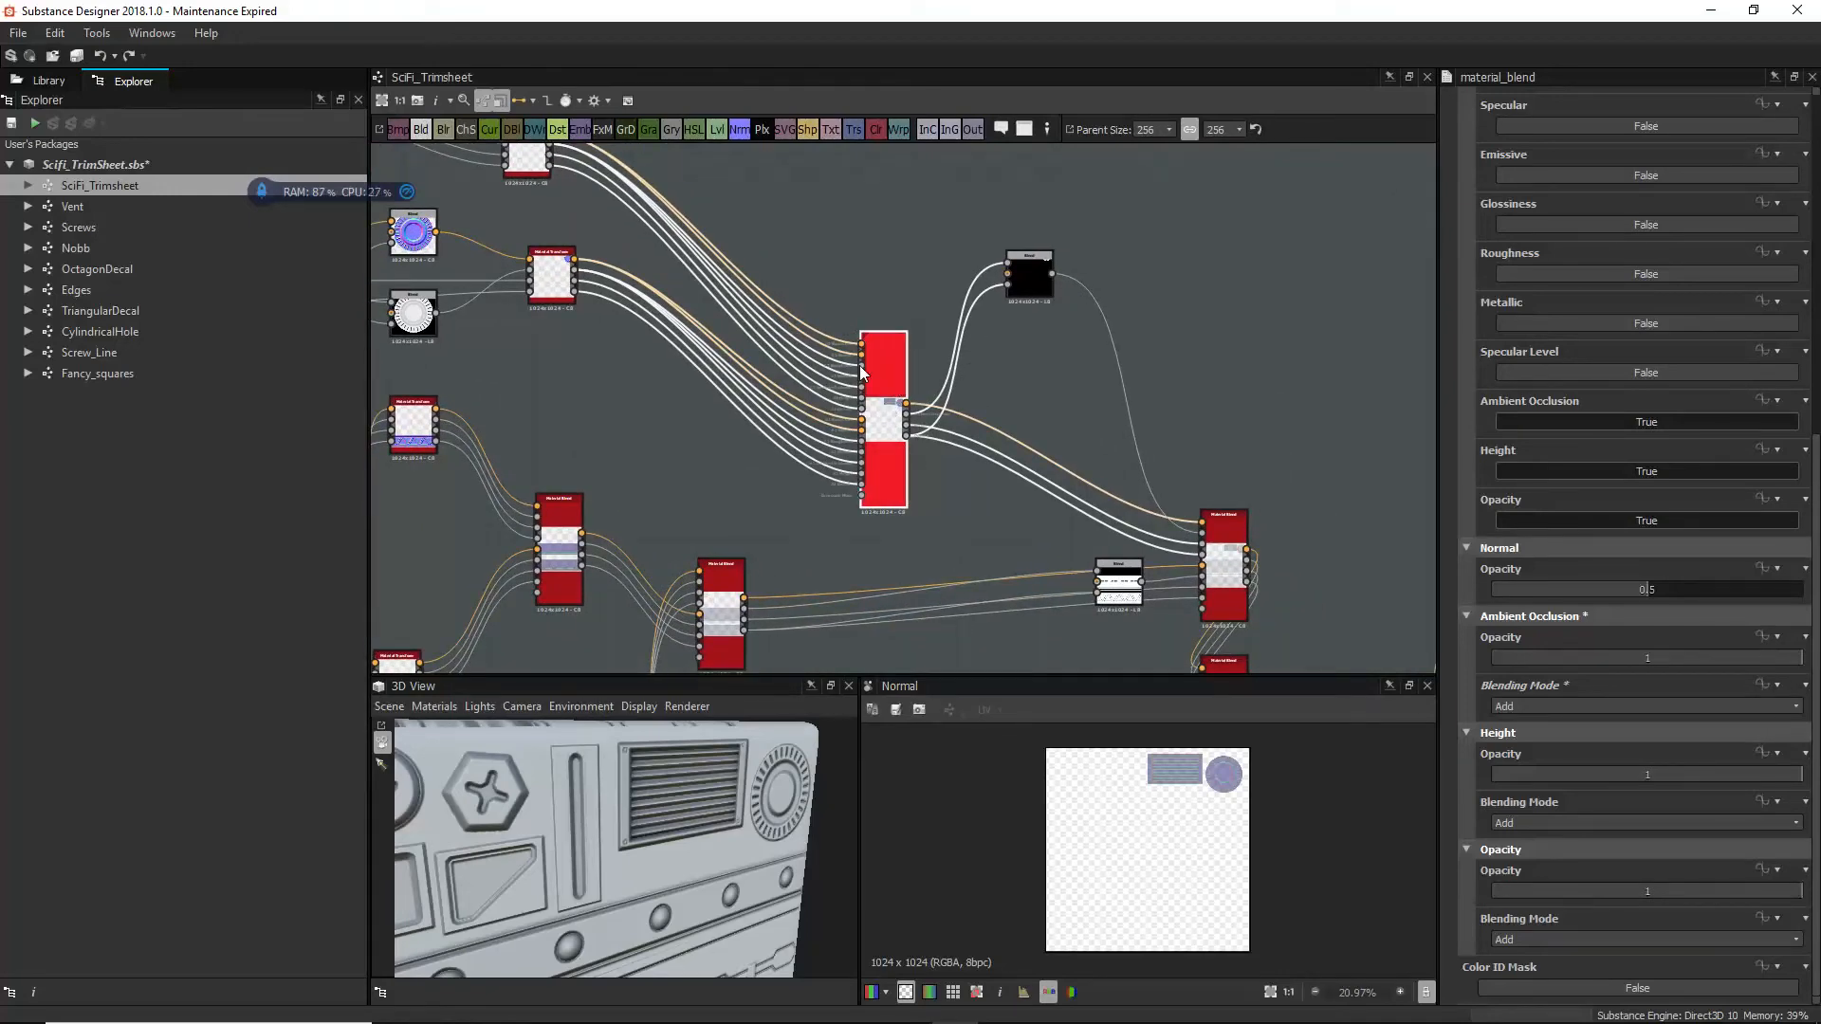
scroll(909, 410, "up", 3)
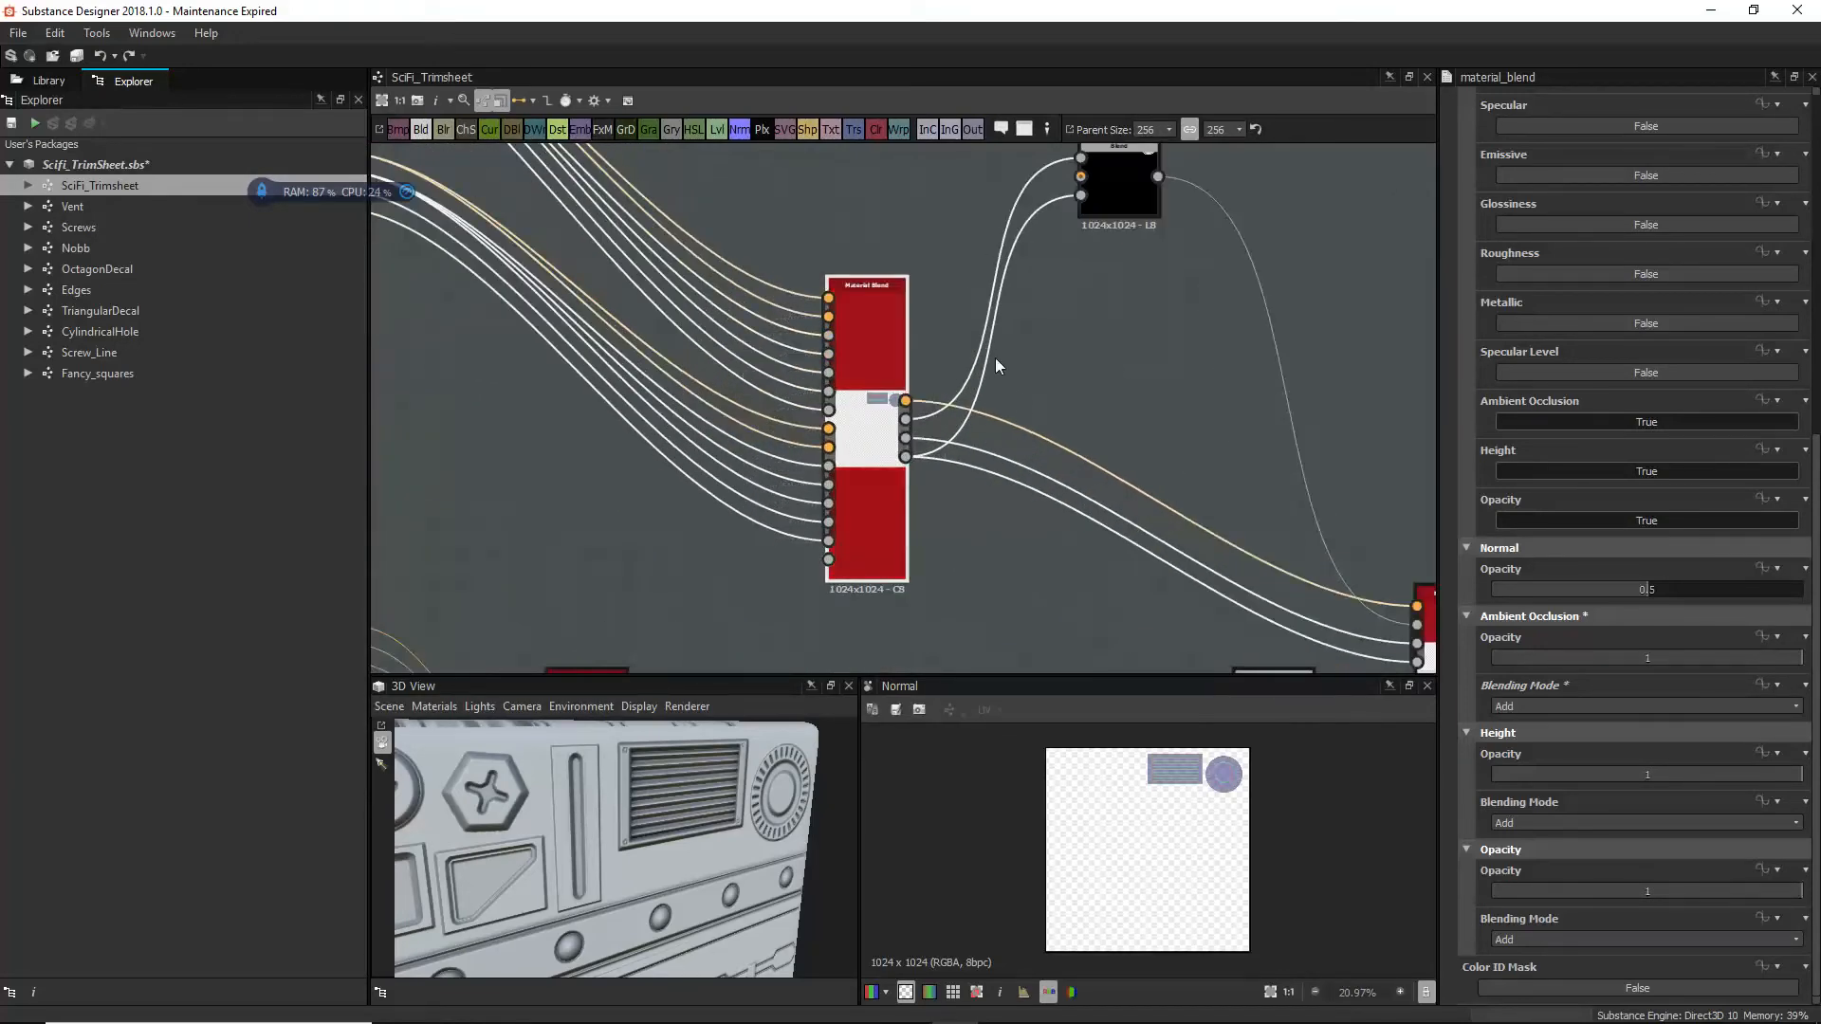
middle_click_drag(1055, 304, 940, 400)
left_click(1005, 252)
left_click_drag(1006, 261, 1003, 299)
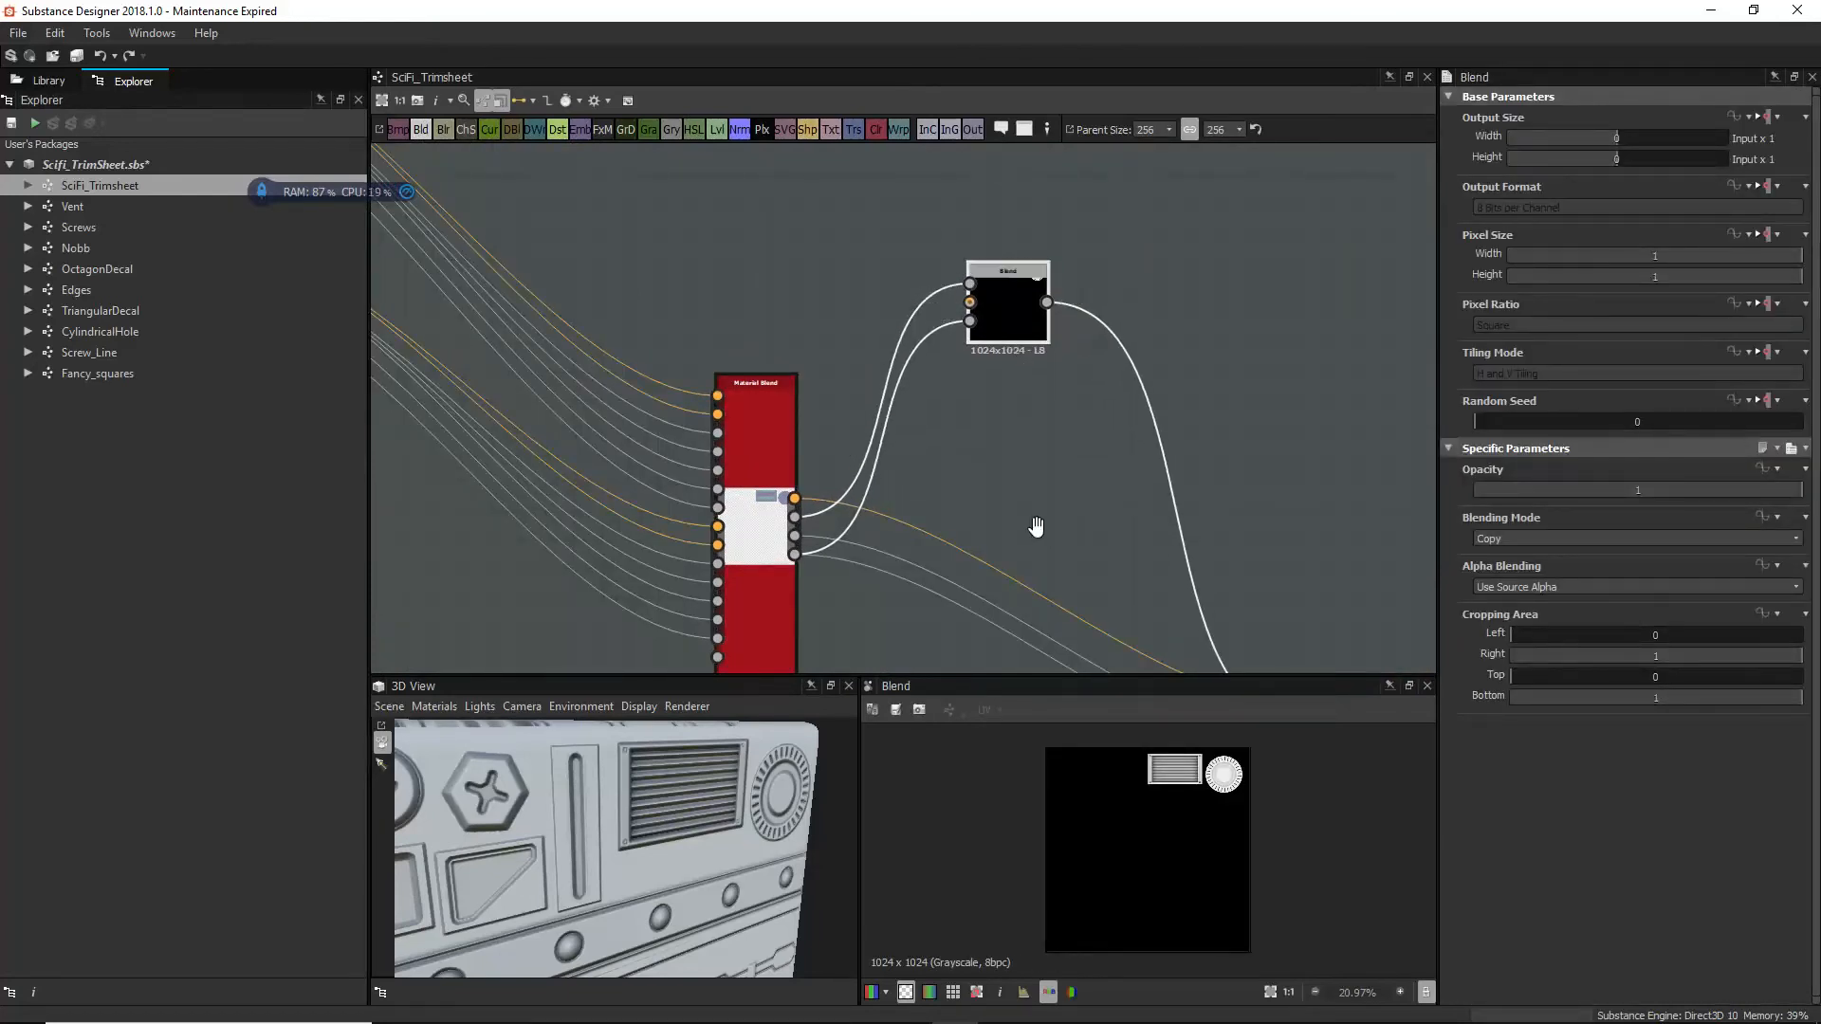
middle_click_drag(1037, 529, 911, 338)
scroll(926, 264, "down", 2)
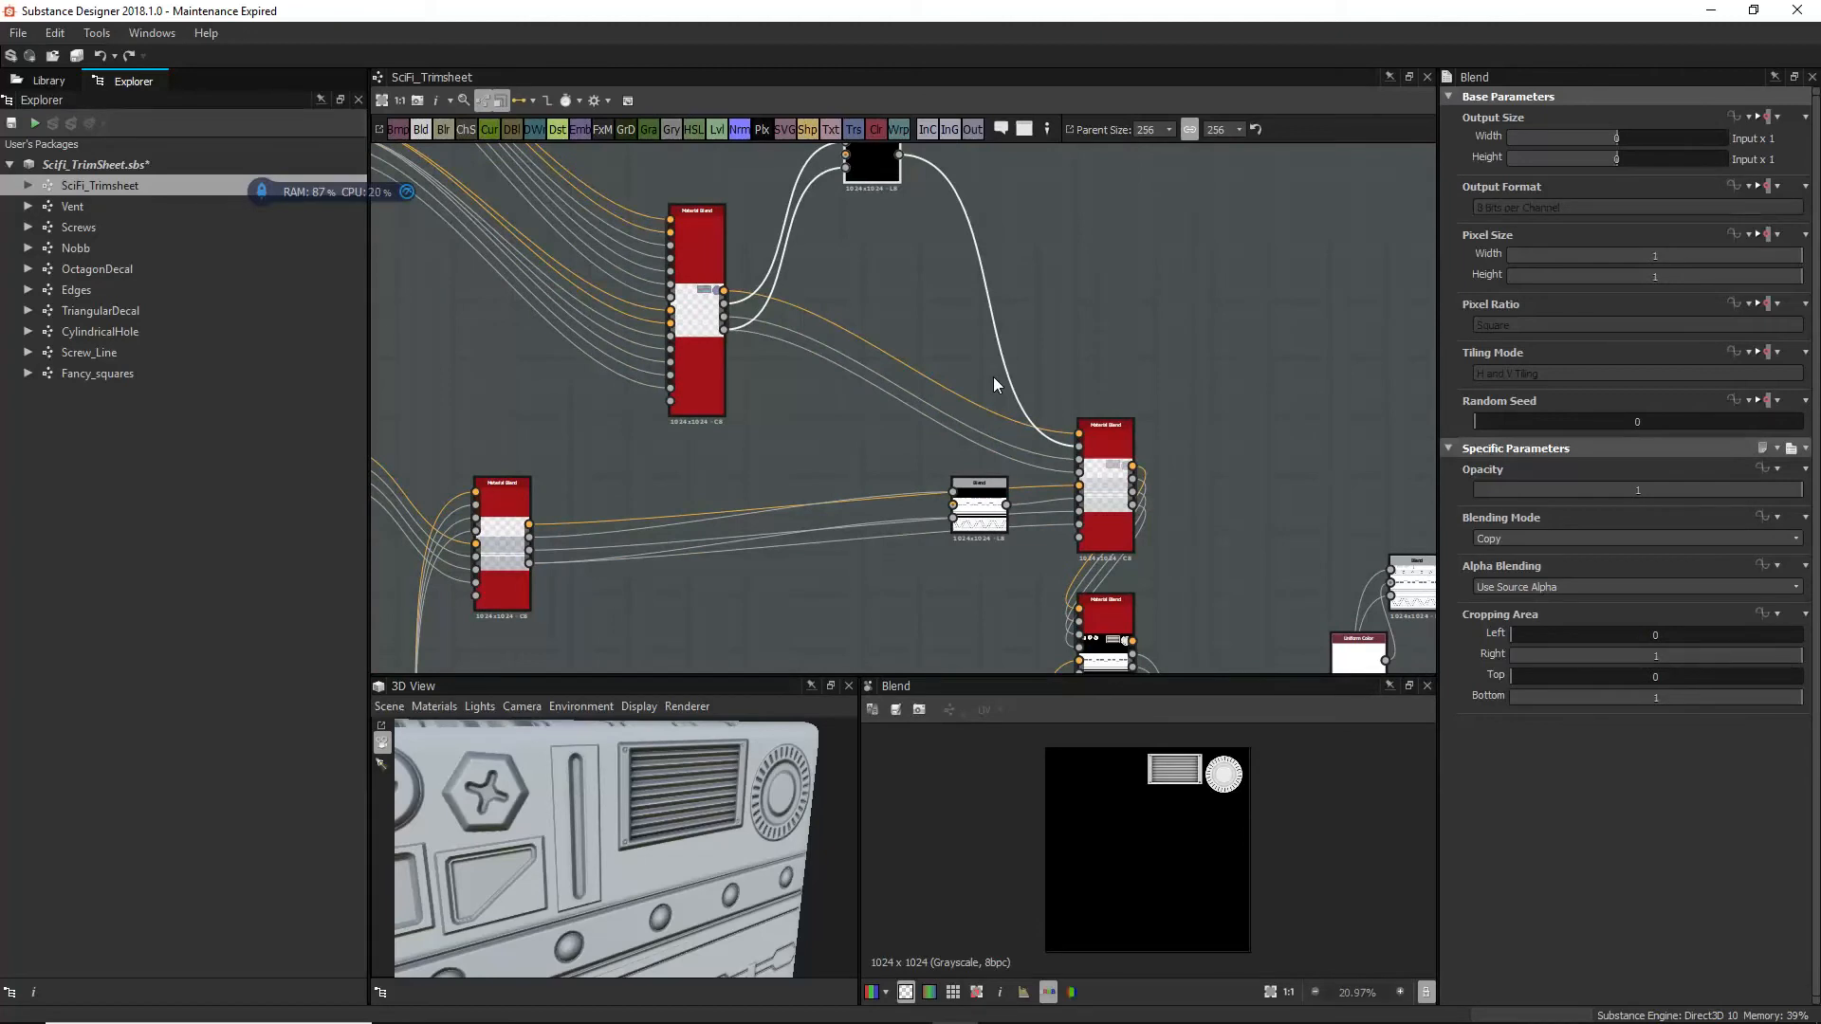
scroll(888, 225, "up", 2)
middle_click_drag(888, 226, 905, 332)
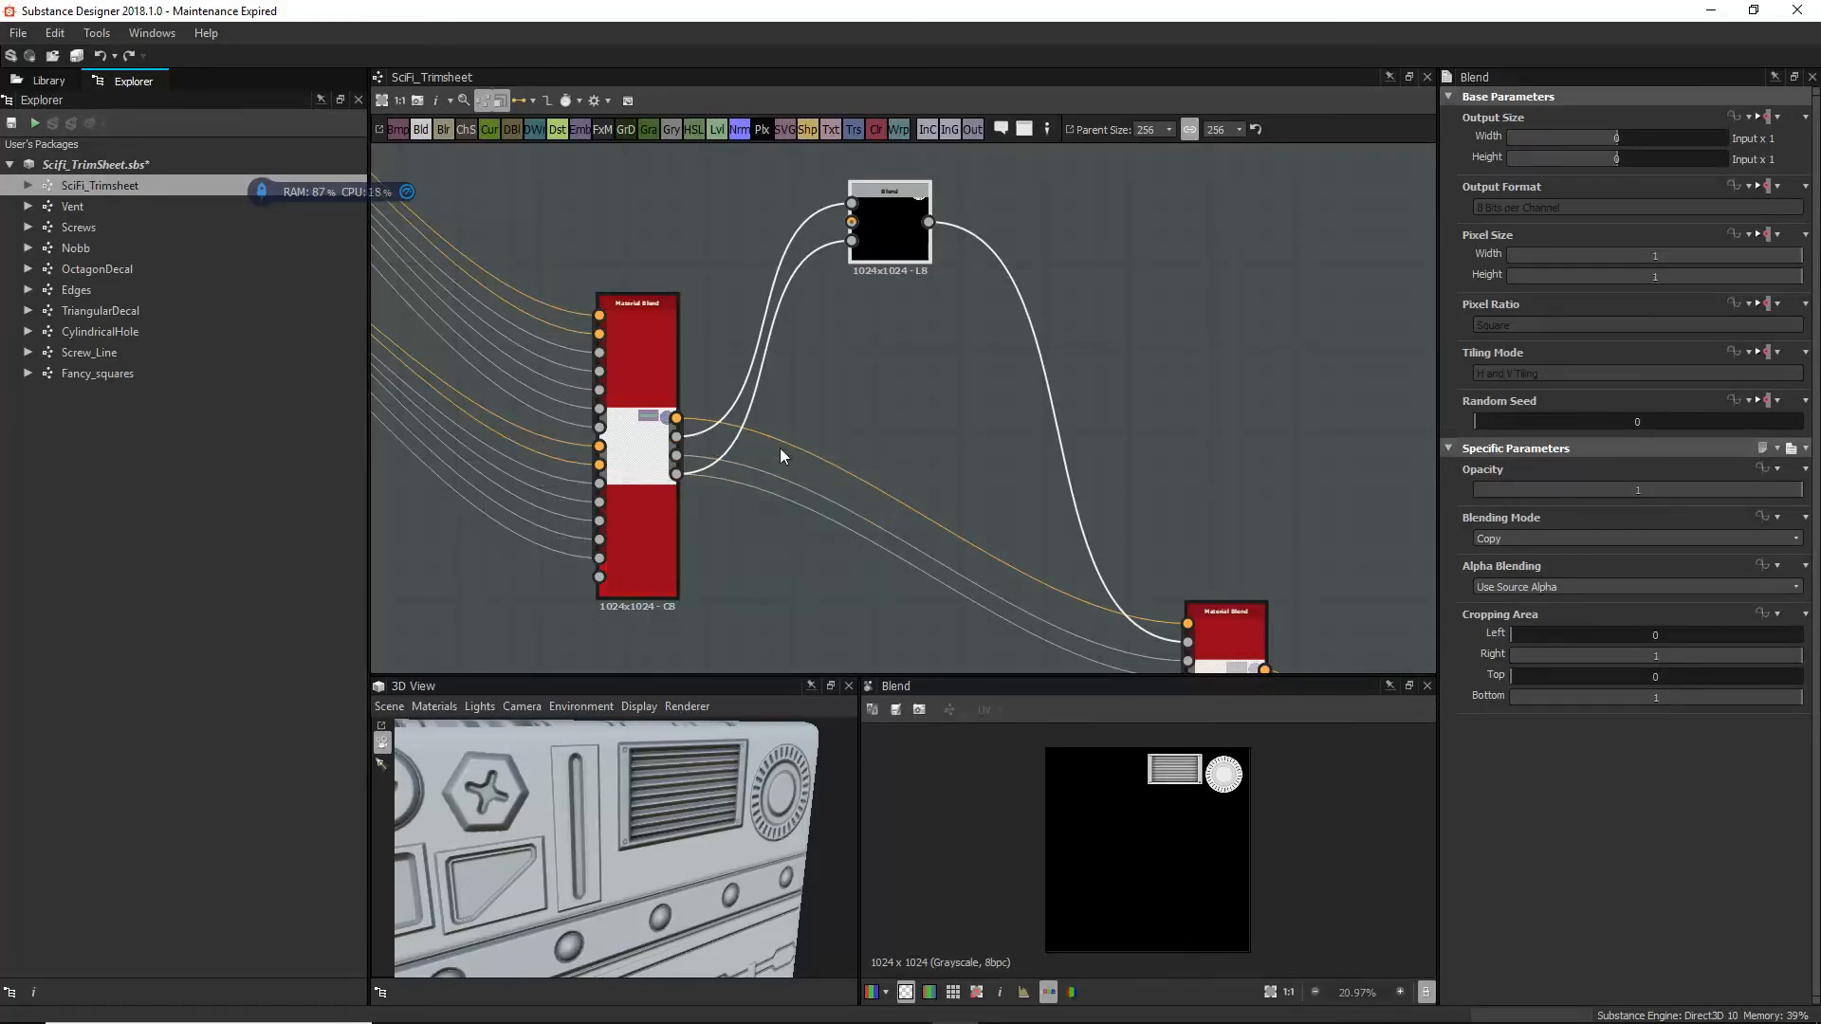
Step: Move the lower Blend node down, clear of the connections between the trim strips' Material Blend and the next one
scroll(970, 456, "down", 5)
middle_click_drag(972, 459, 873, 200)
scroll(942, 403, "down", 1)
middle_click_drag(930, 462, 968, 279)
middle_click_drag(971, 418, 969, 607)
scroll(938, 275, "up", 3)
middle_click_drag(936, 288, 954, 359)
left_click_drag(969, 438, 941, 527)
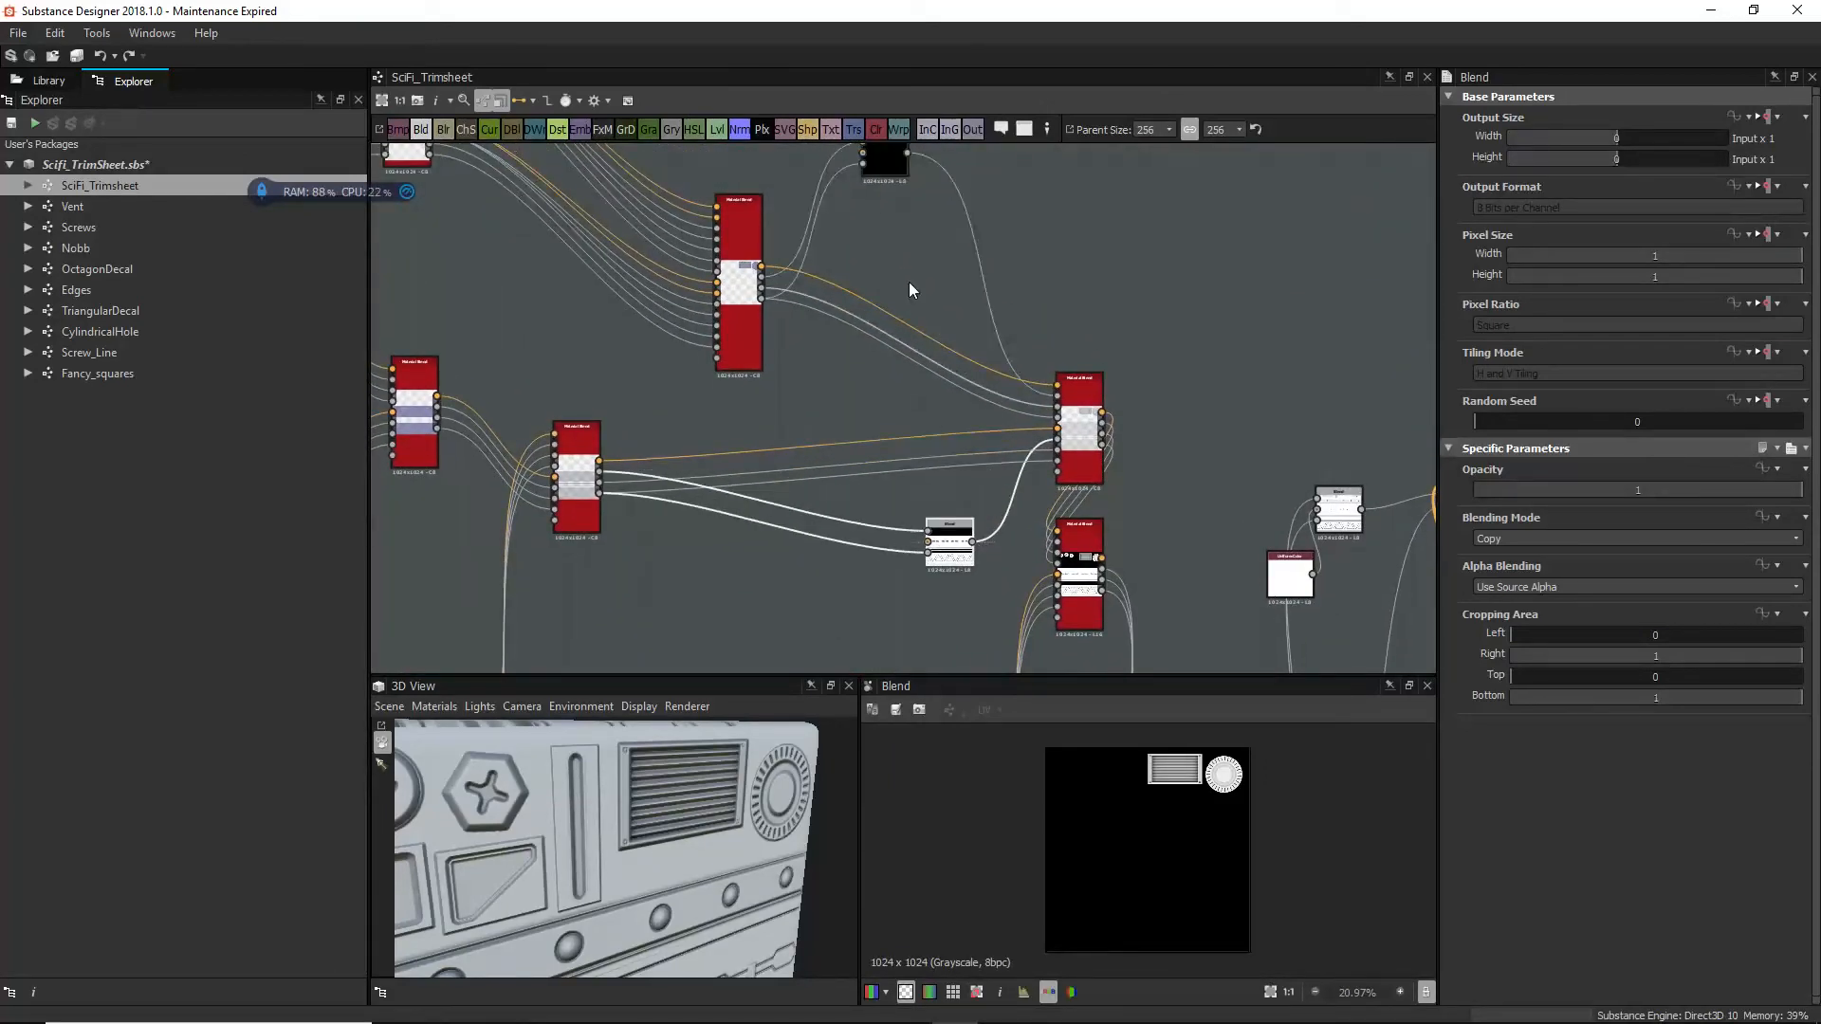
Step: Delete the upper Blend node between the Vent and Nobb Material Blend and the next Material Blend
middle_click_drag(898, 317, 932, 442)
left_click(910, 258)
middle_click_drag(385, 325, 655, 304)
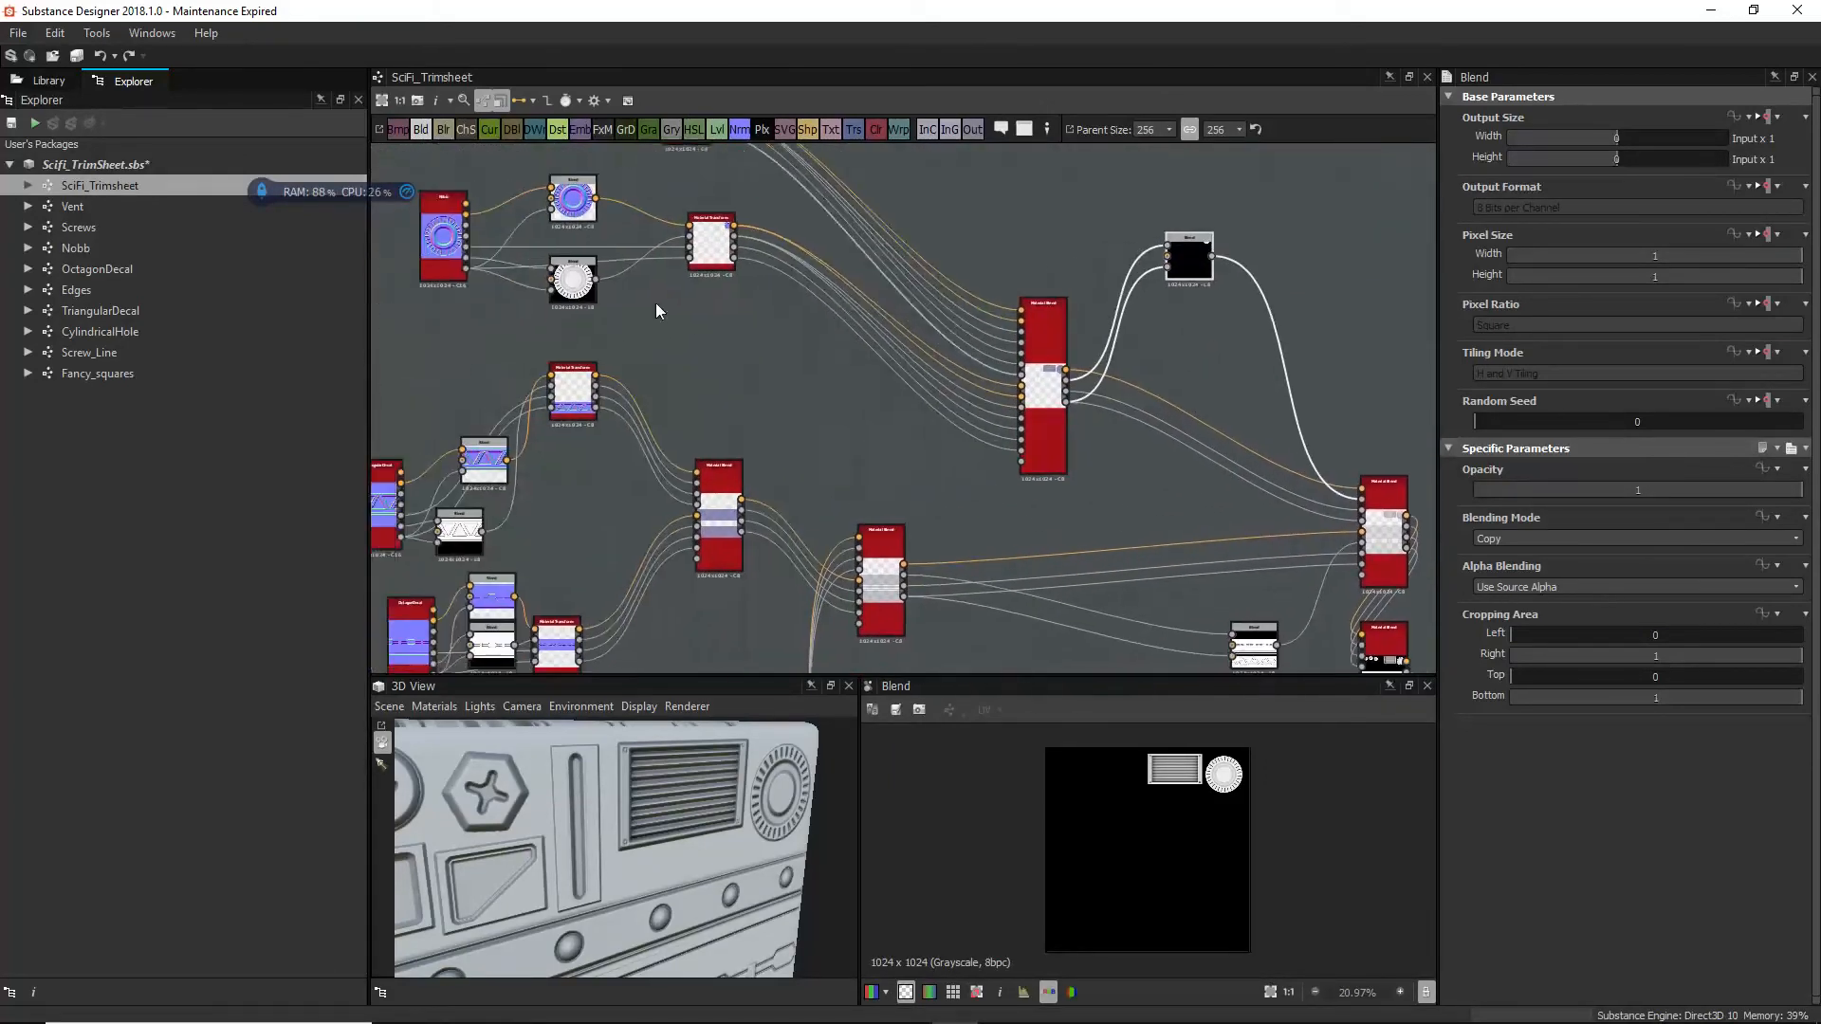
scroll(565, 304, "down", 3)
scroll(573, 308, "down", 1)
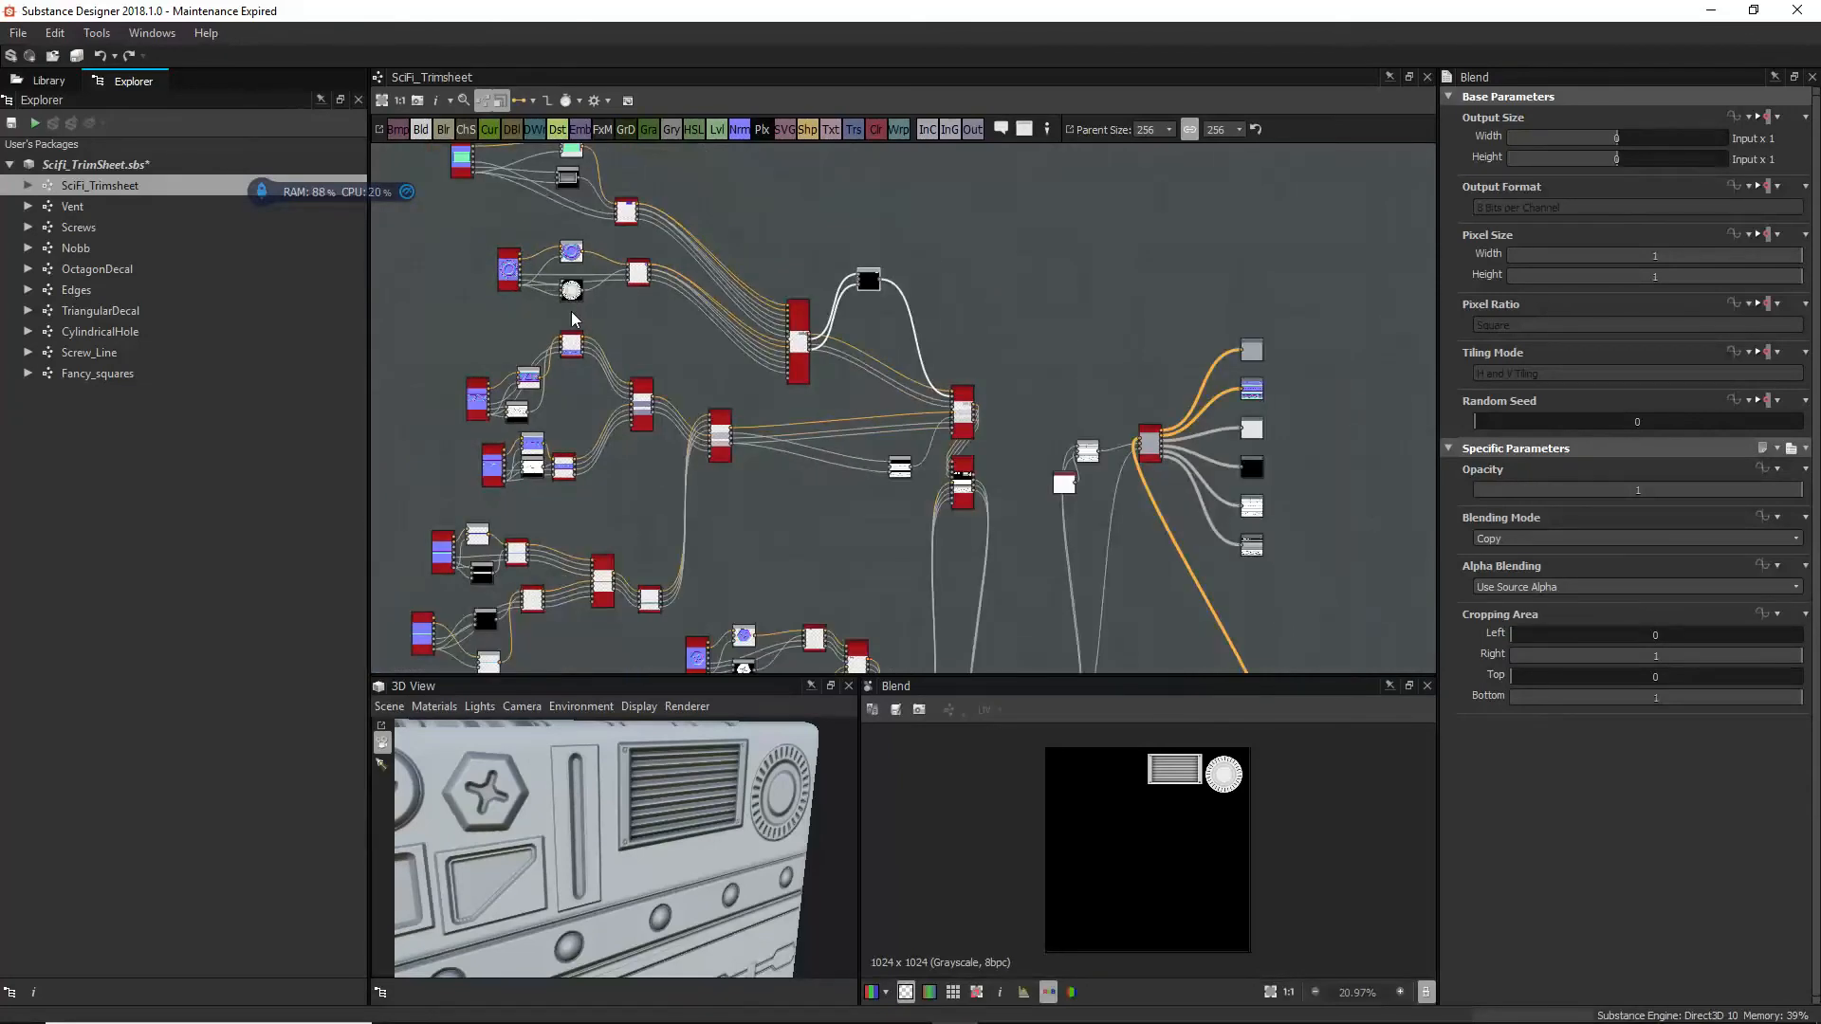
left_click(868, 270)
left_click(872, 284)
scroll(867, 263, "up", 4)
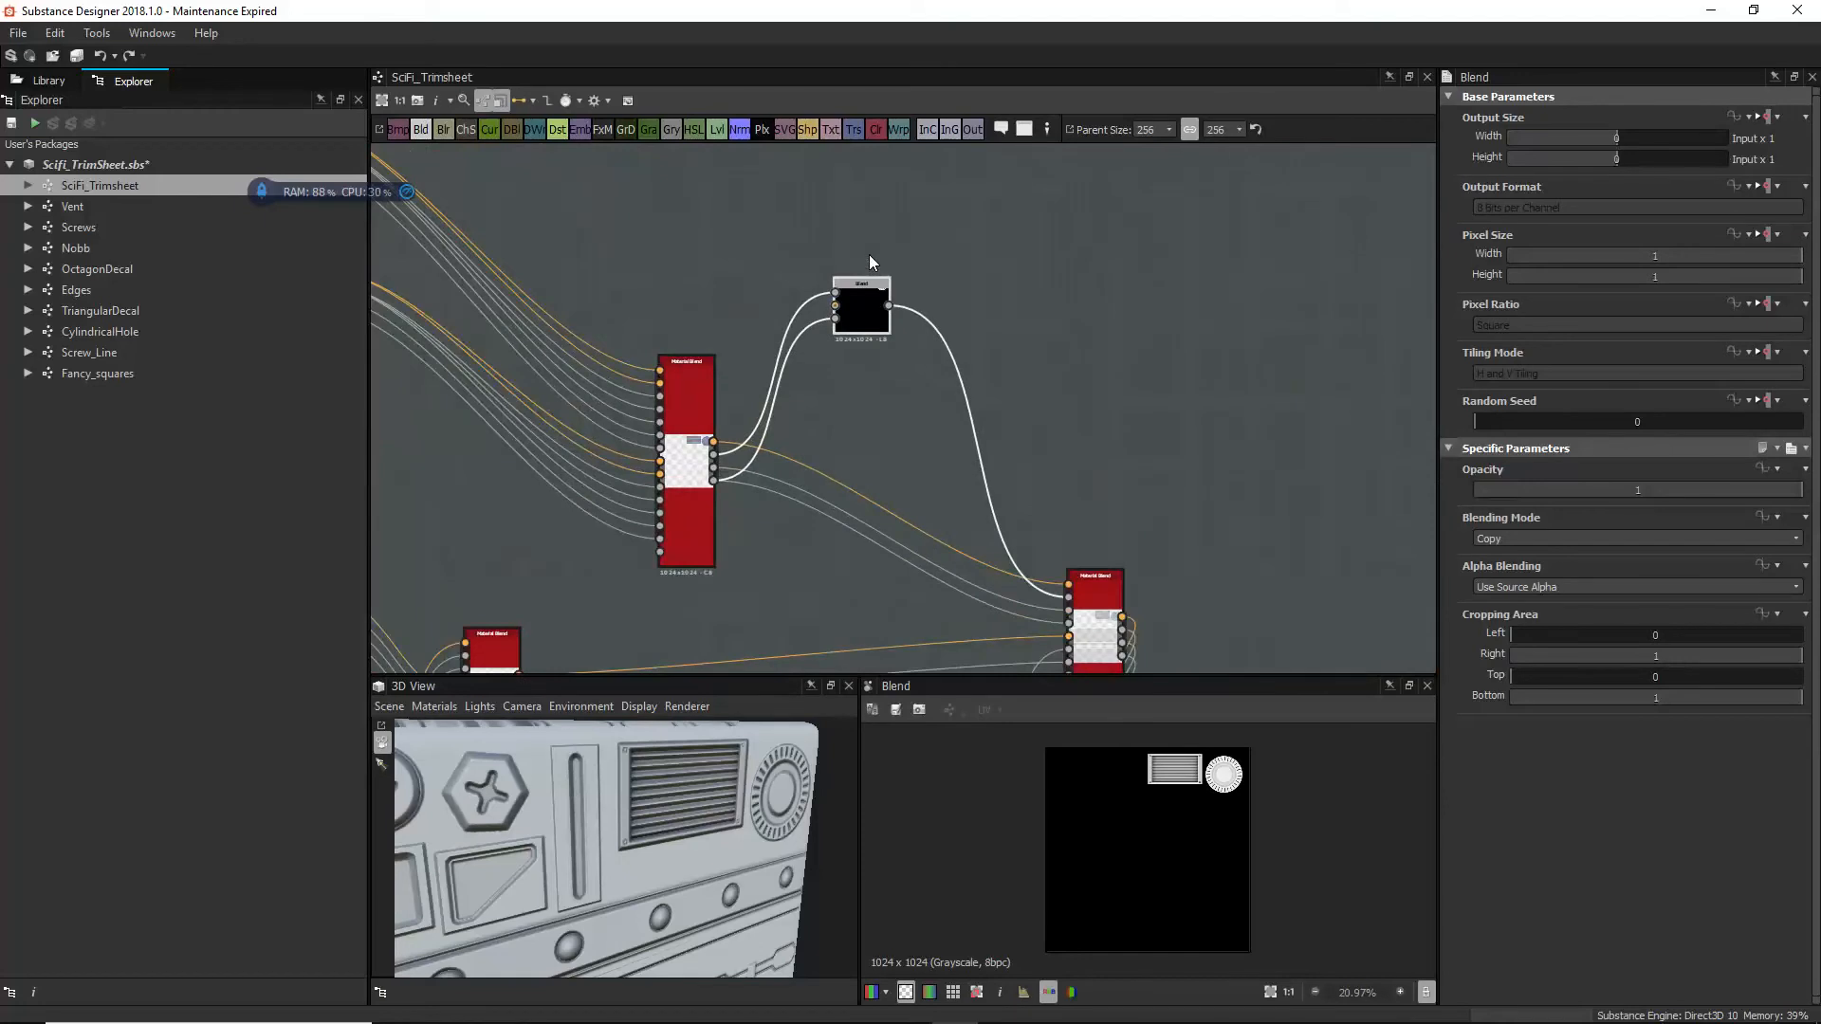
key("Delete")
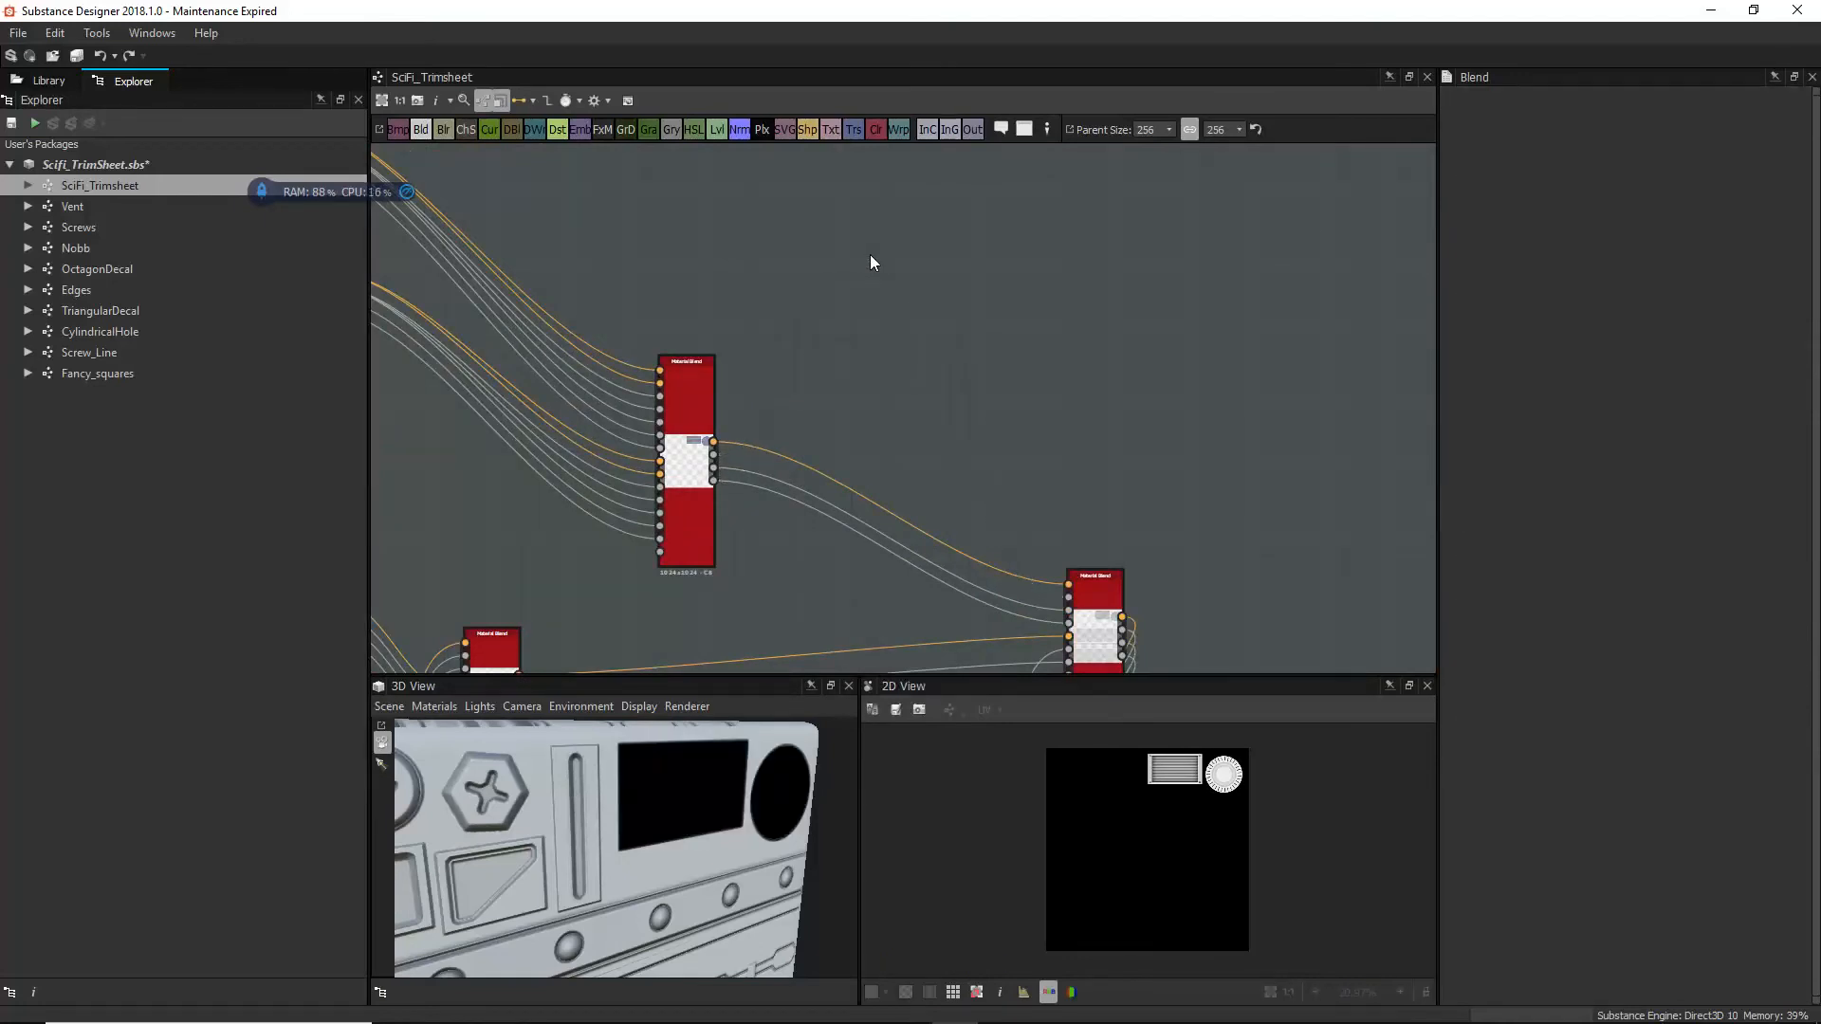
Step: Connect the Vent and Nobb Material Blend's Ambient Occlusion output directly to the matching input of the next Material Blend
middle_click_drag(801, 499, 694, 433)
left_click_drag(605, 389, 960, 533)
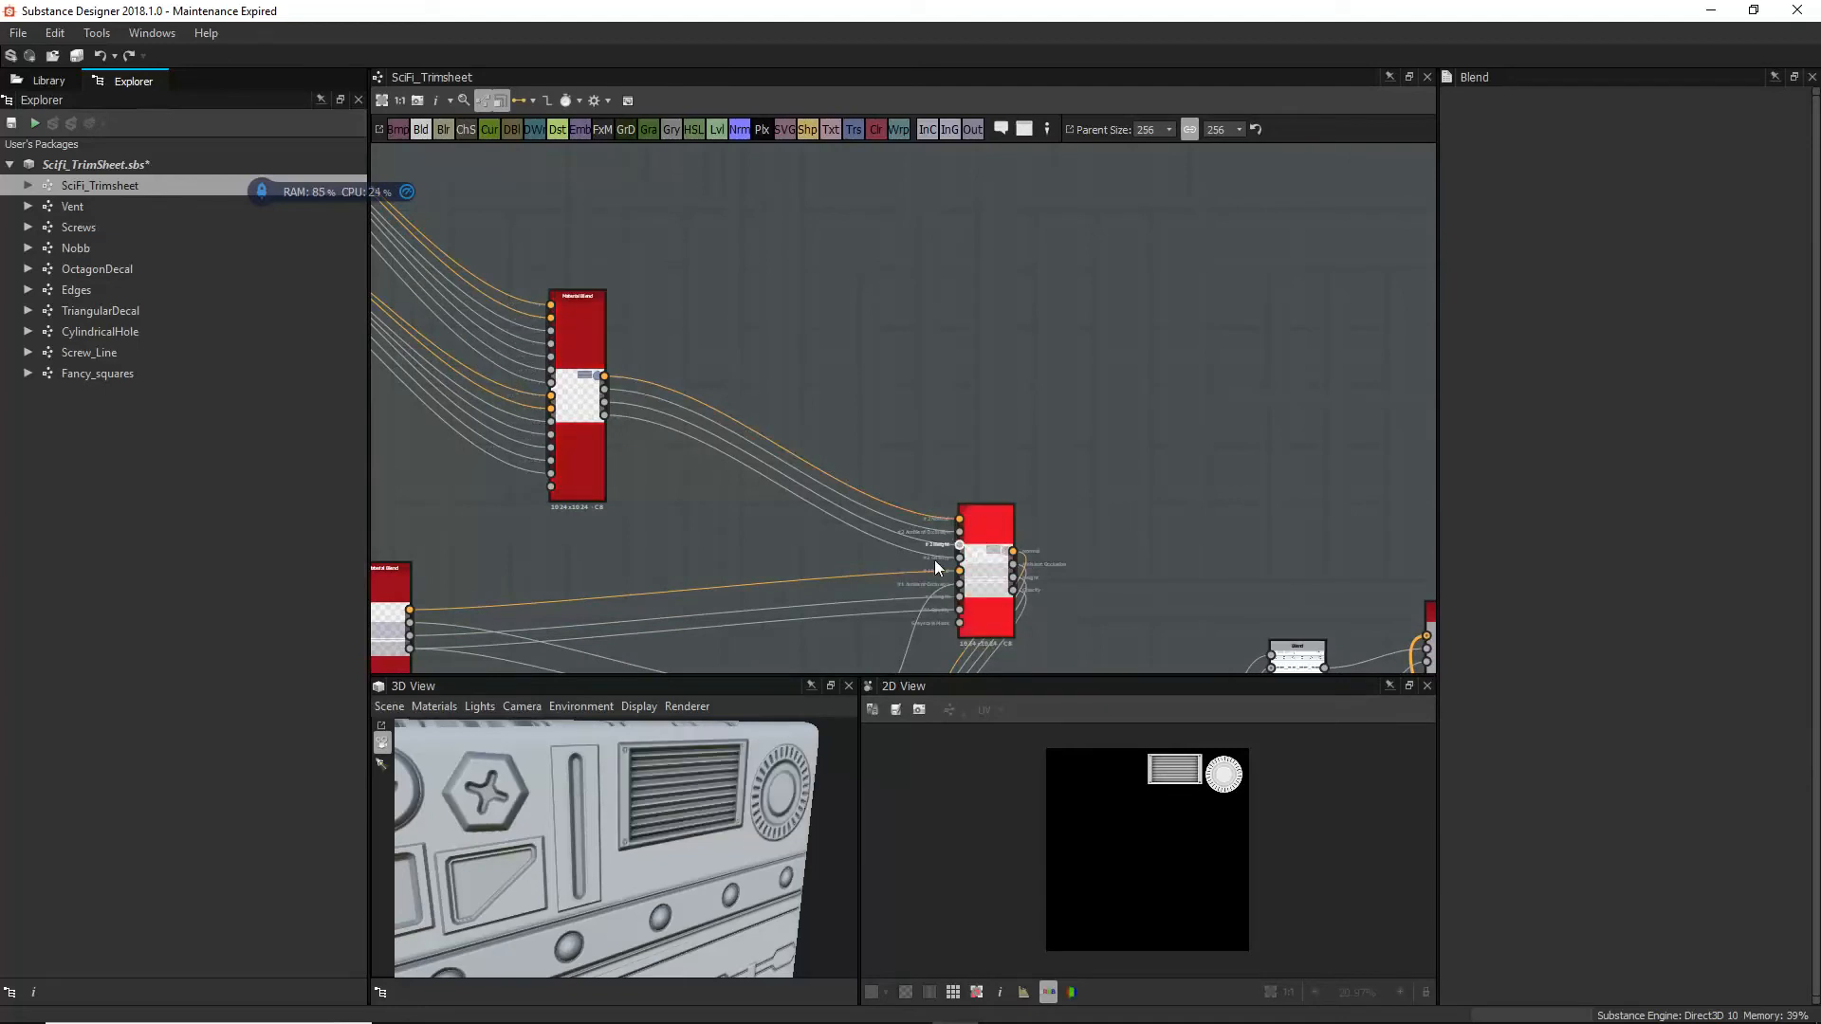
middle_click_drag(612, 389, 893, 370)
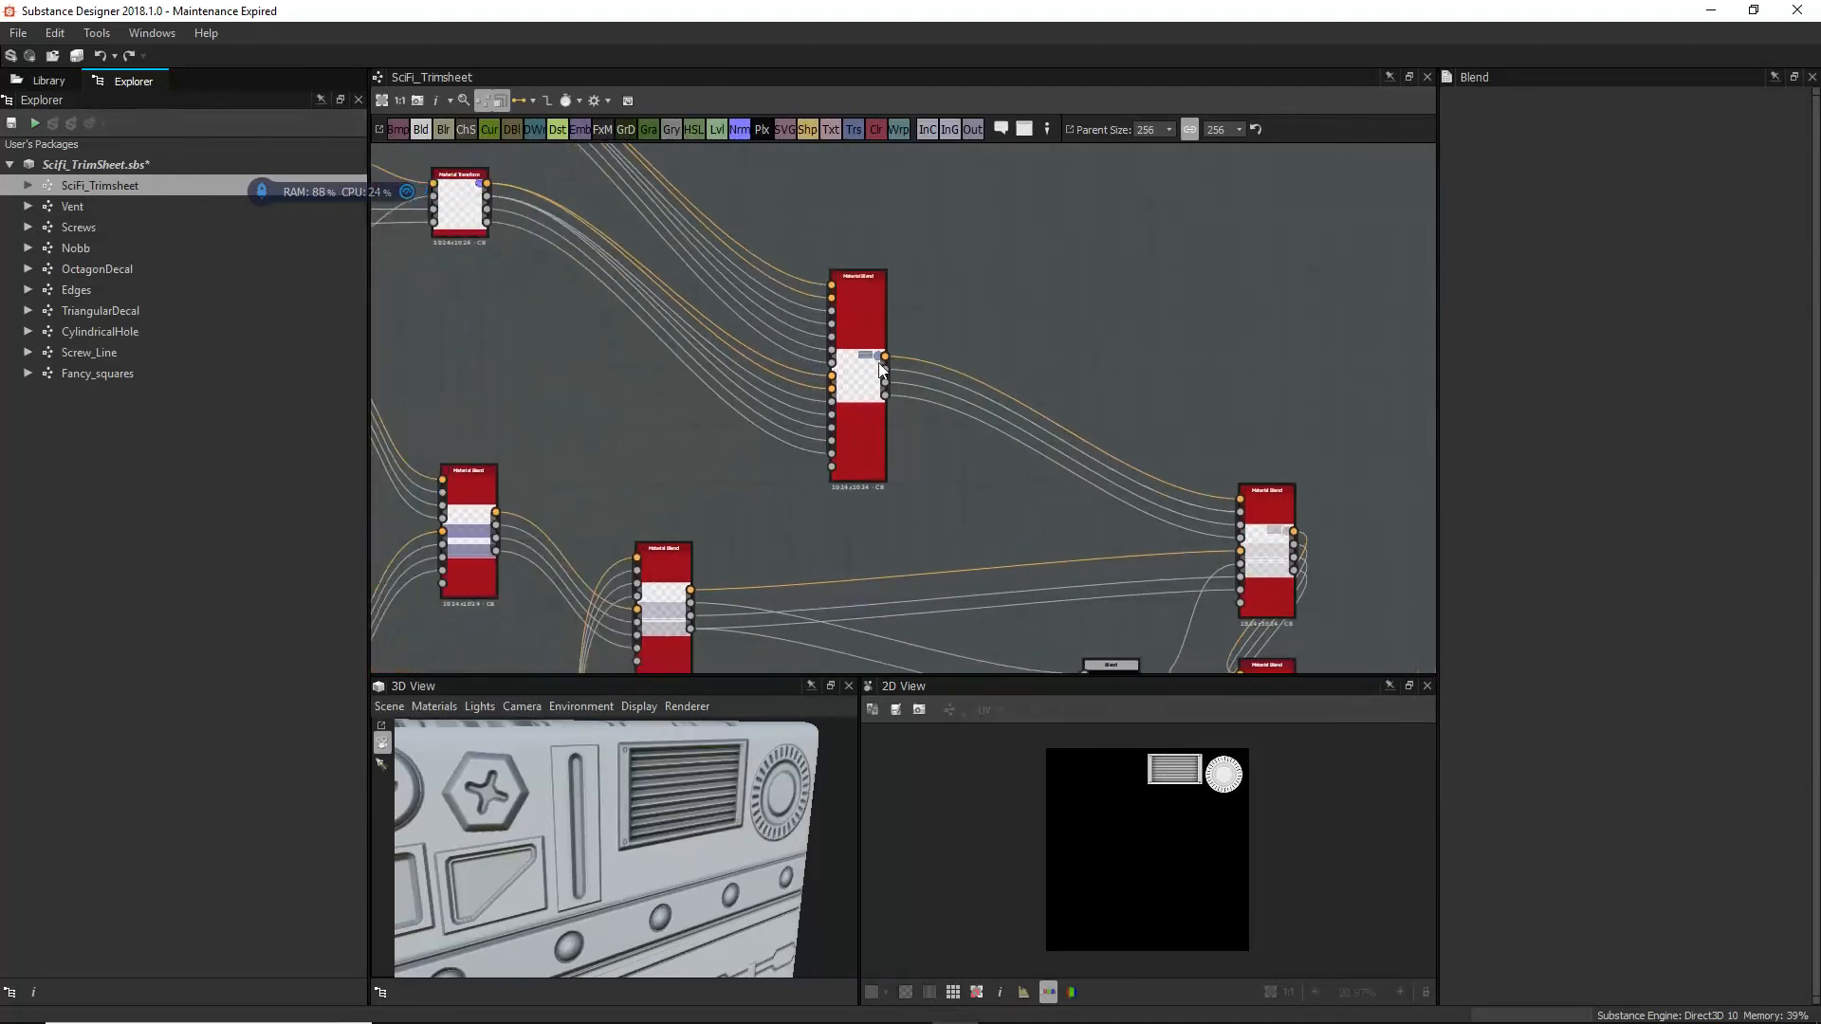
Step: Survey the decal branches of the graph and preview the Blend node on the trim strips' branch
middle_click_drag(389, 242, 584, 311)
scroll(749, 383, "down", 4)
middle_click_drag(858, 416, 769, 298)
scroll(721, 335, "up", 1)
scroll(740, 394, "down", 3)
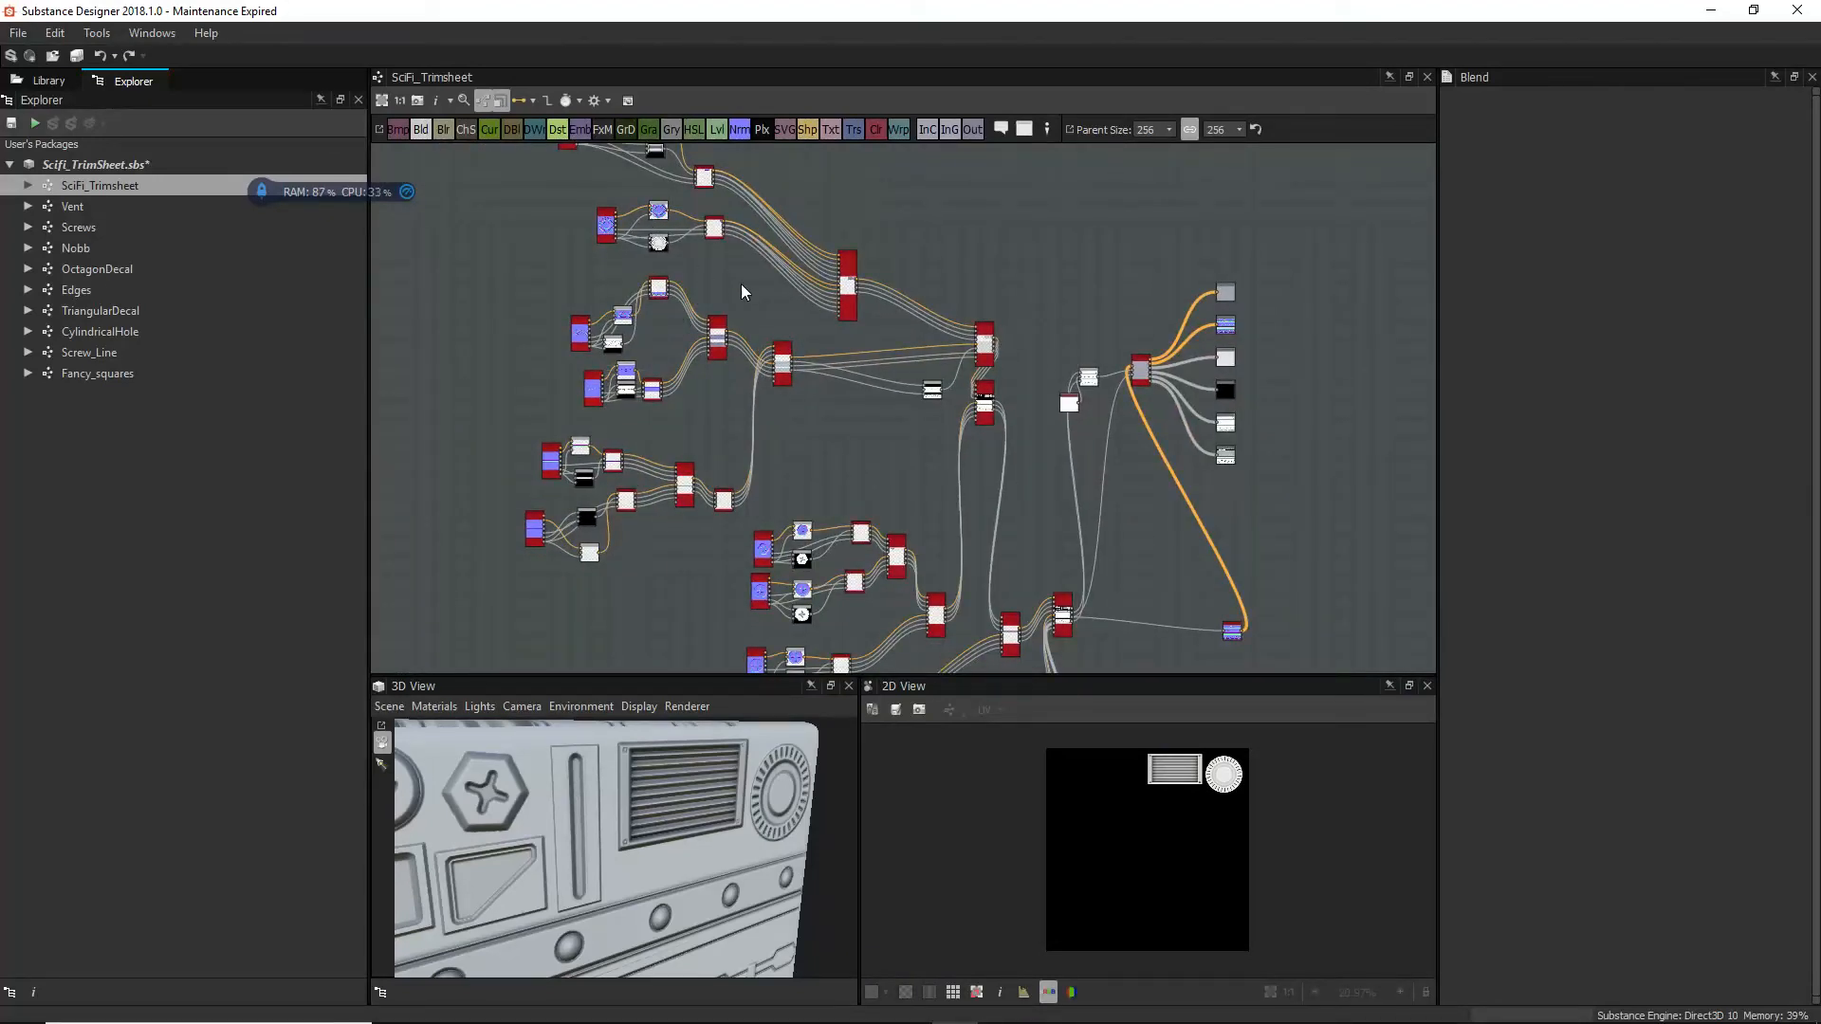
middle_click_drag(761, 354, 791, 505)
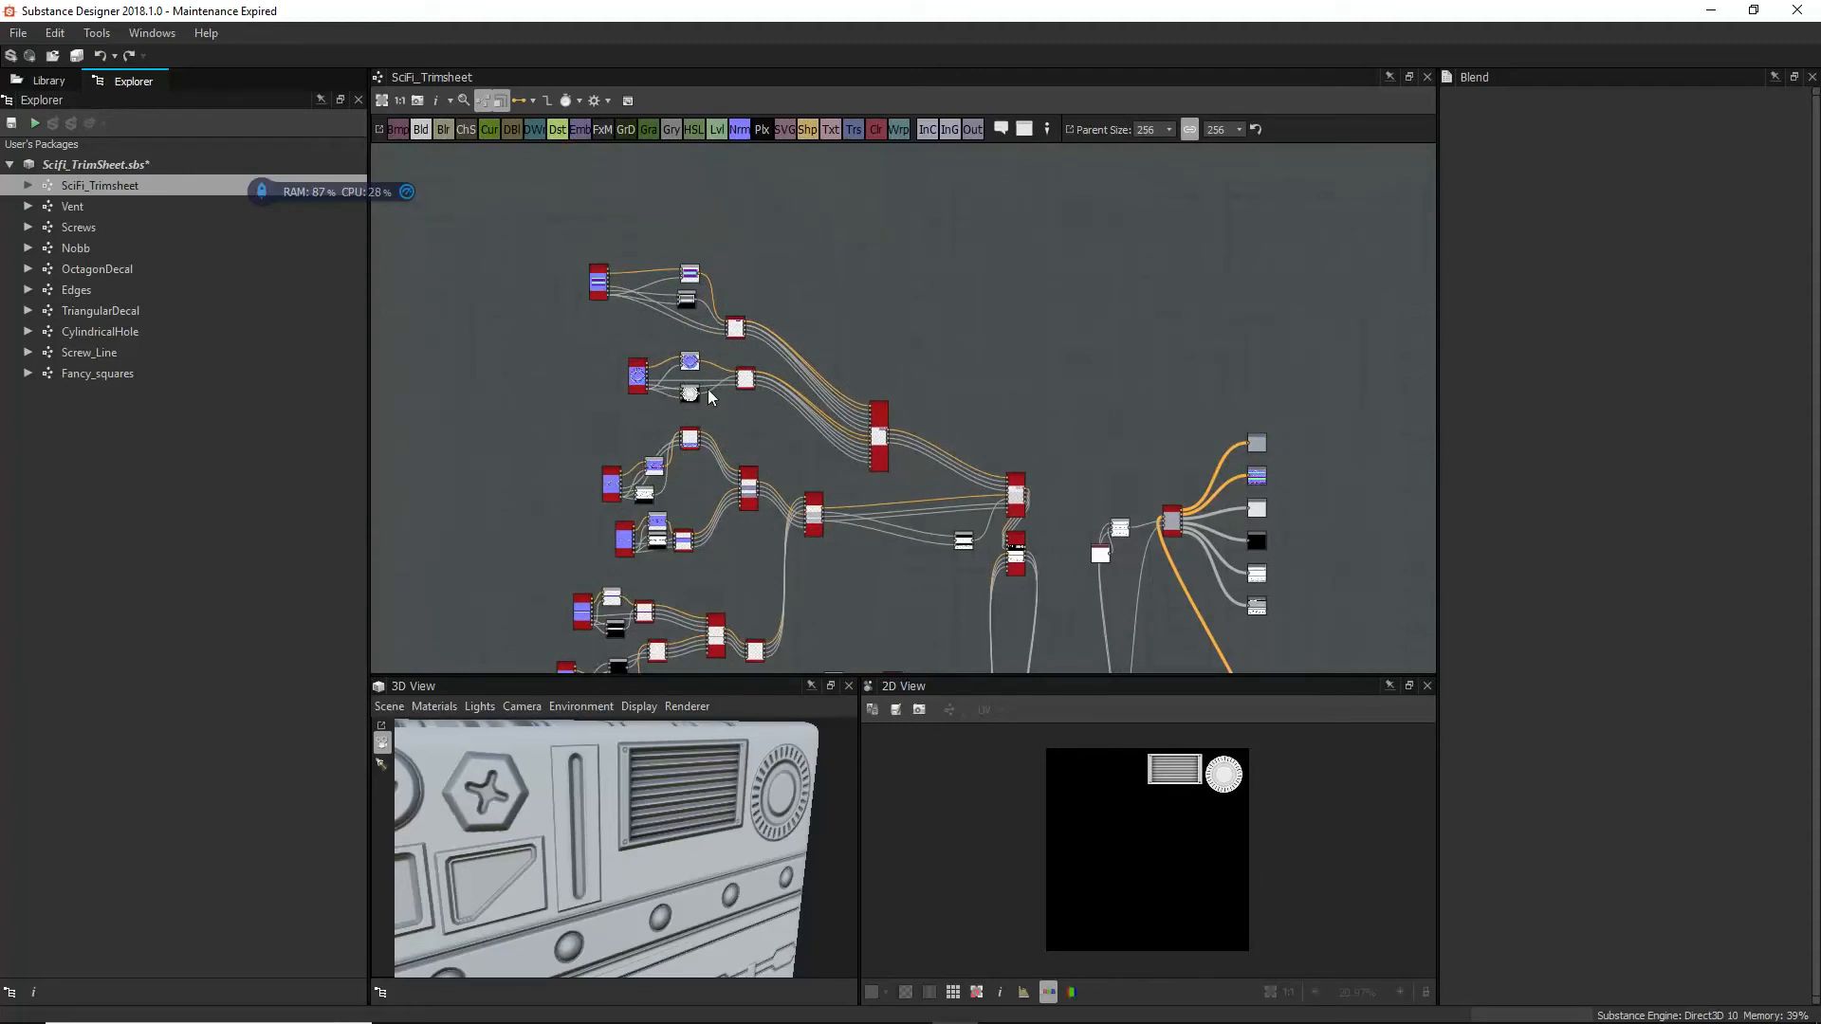
middle_click_drag(892, 438, 731, 366)
double_click(801, 469)
scroll(799, 470, "up", 5)
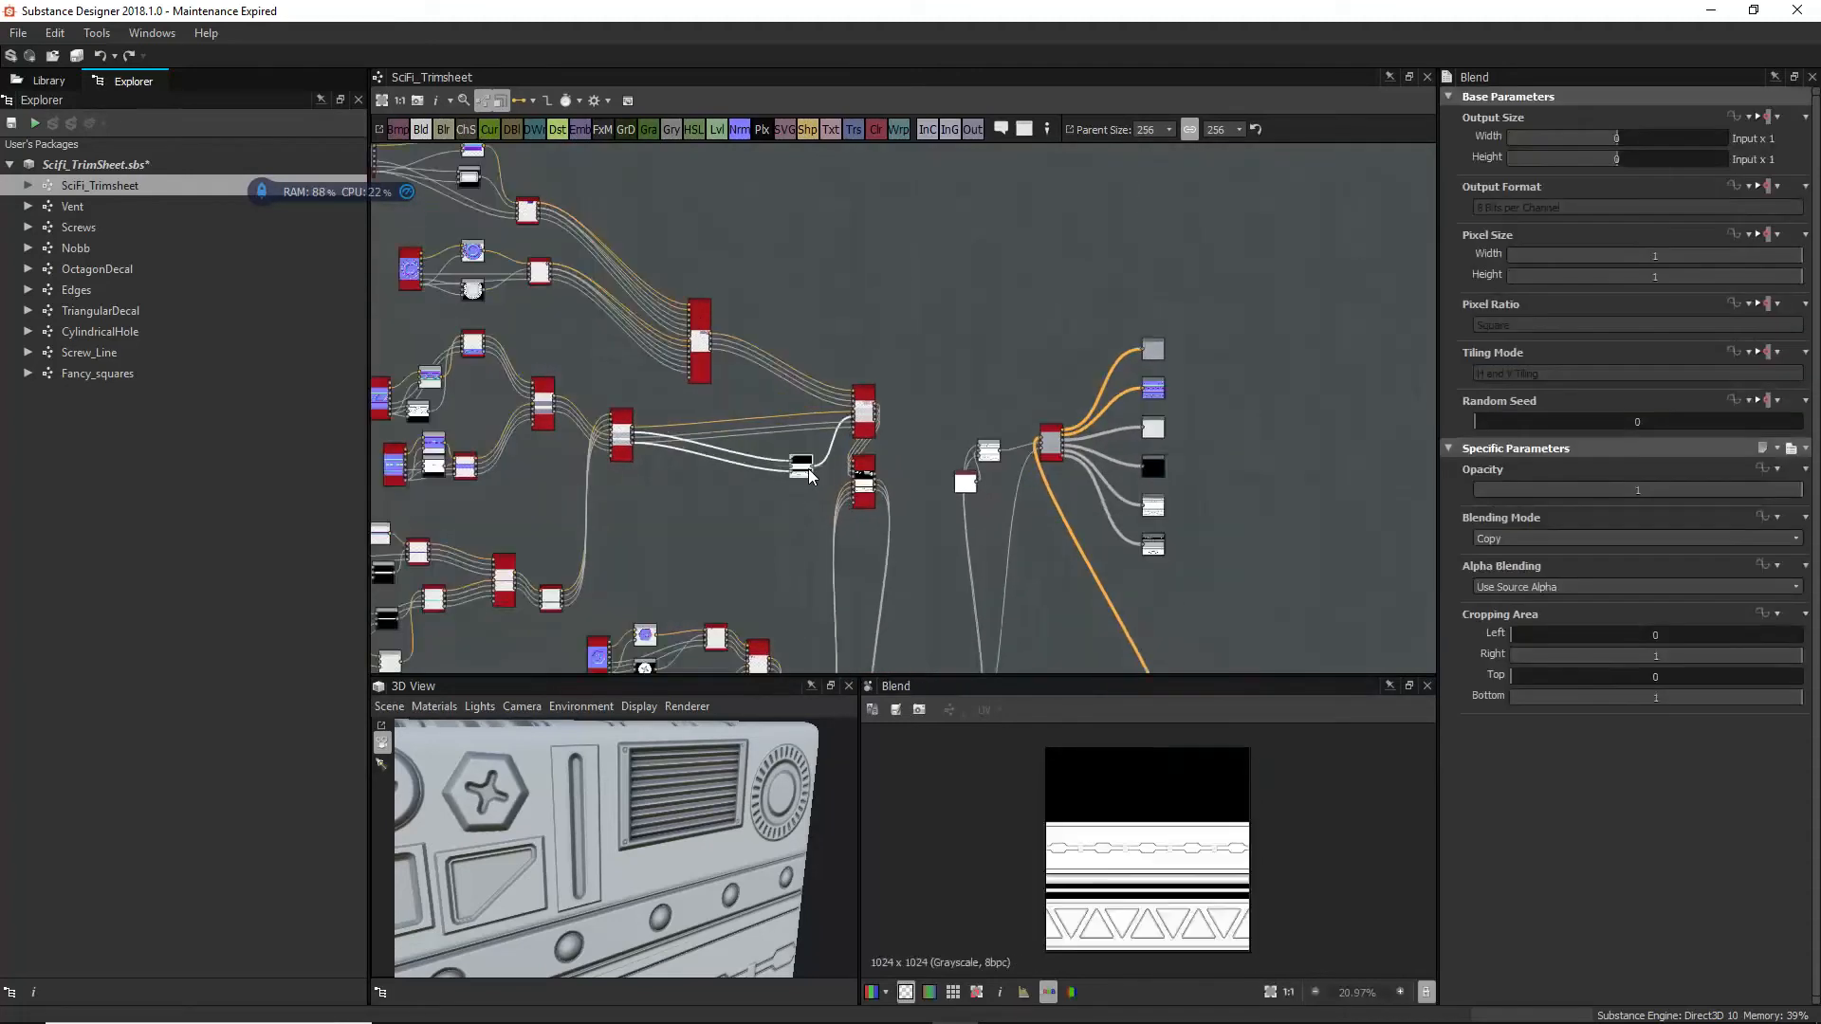
Step: Preview the Normal output of the Vent and Nobb Material Blend and compare the two decals with the 3D model
middle_click_drag(772, 282, 812, 472)
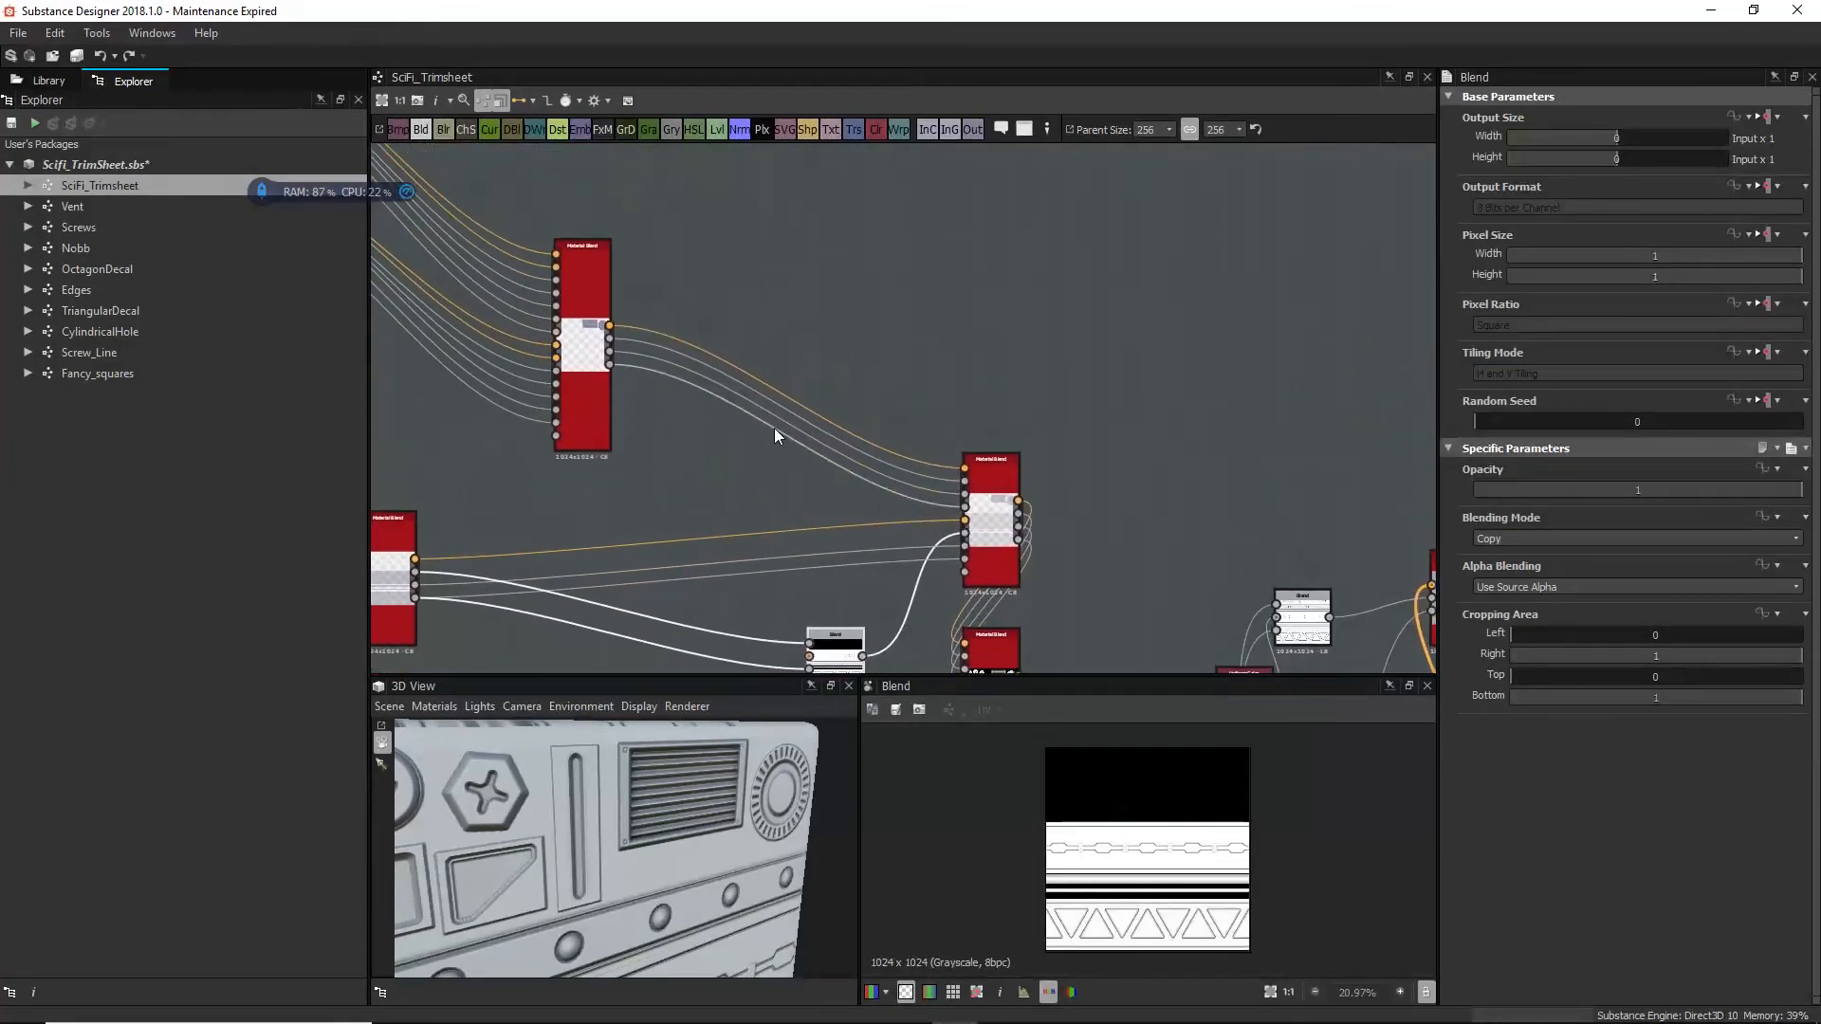
double_click(606, 362)
double_click(590, 392)
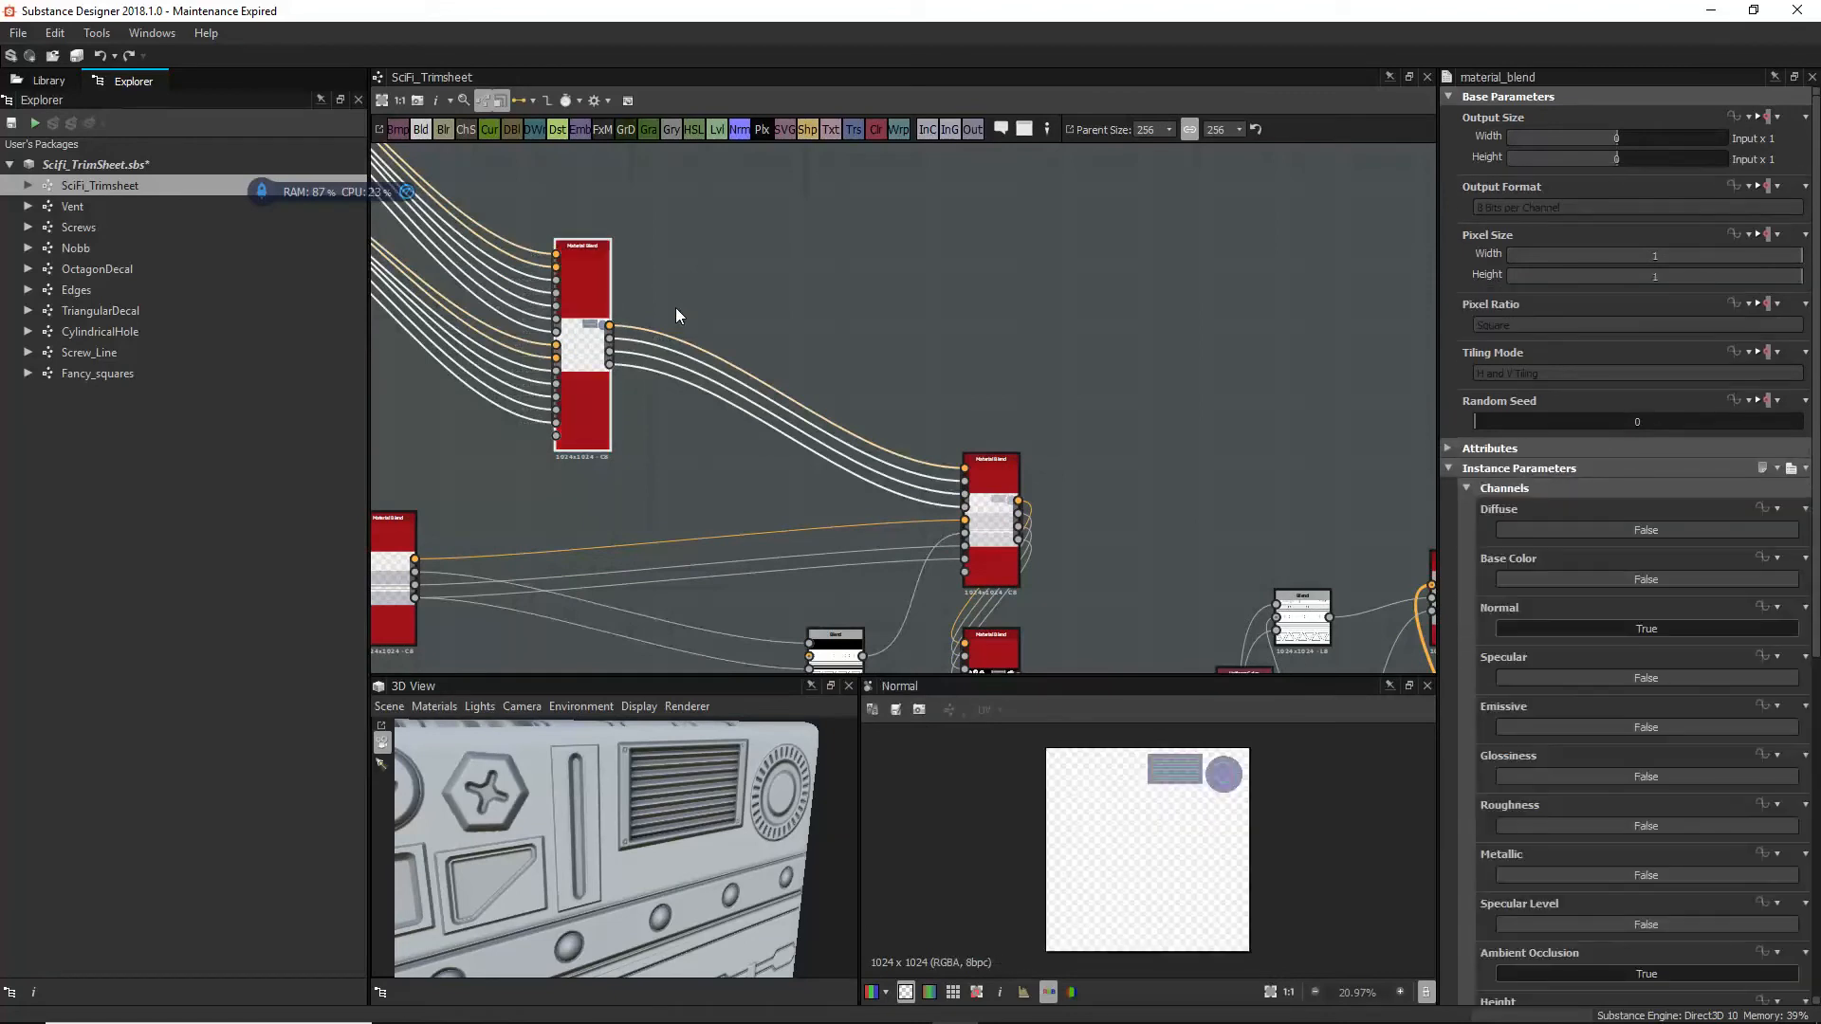
middle_click_drag(745, 256, 851, 222)
scroll(851, 222, "down", 2)
scroll(1223, 774, "up", 2)
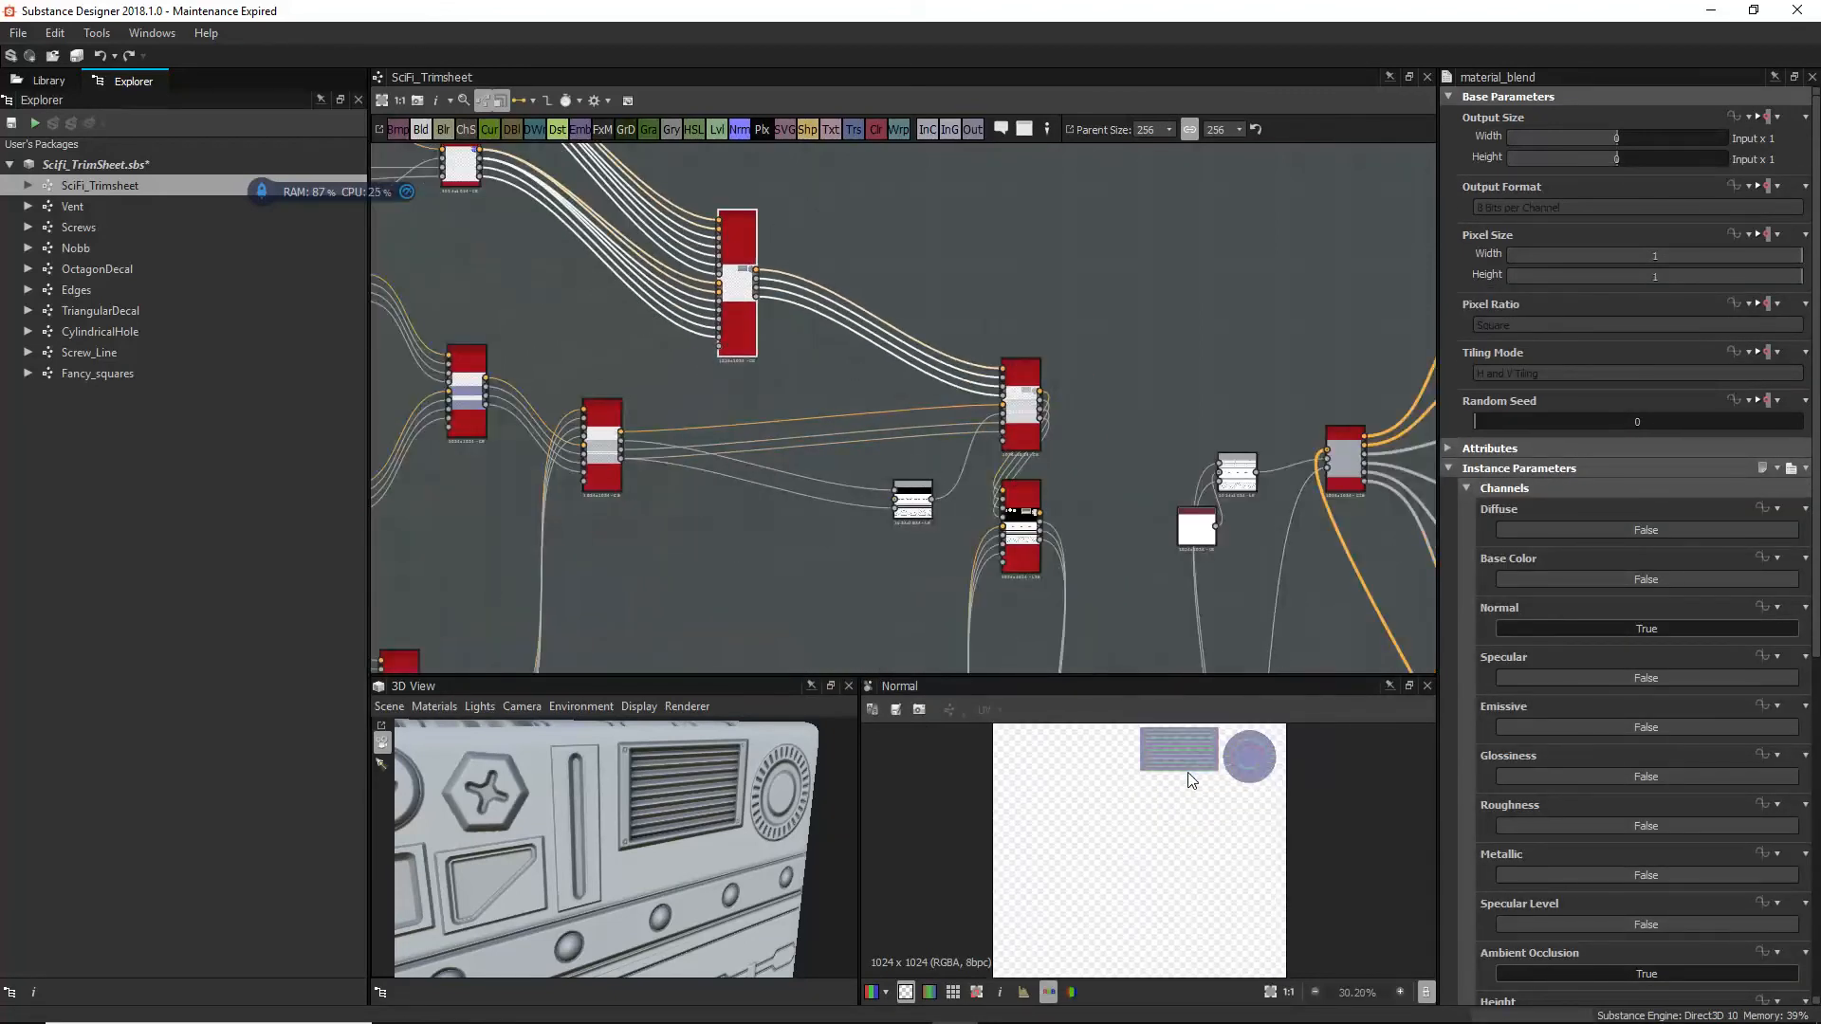
left_click_drag(588, 761, 660, 788)
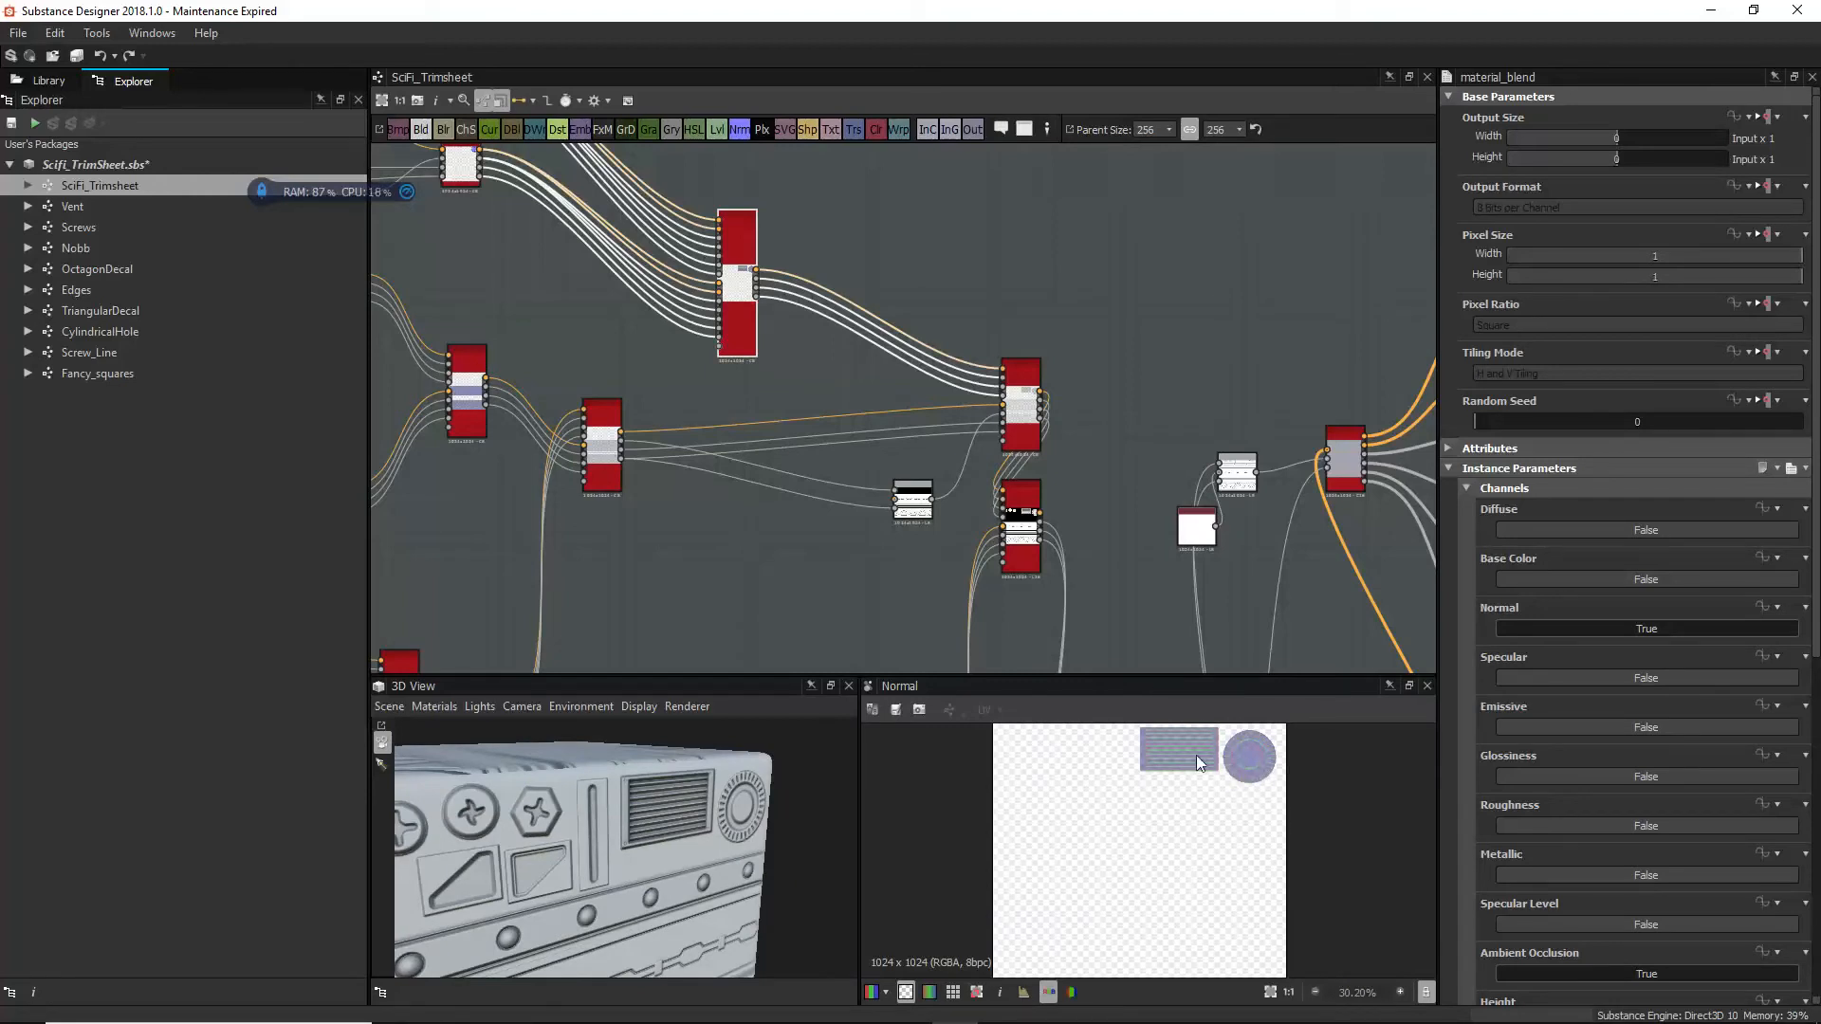
Step: Select the Nobb and Vent Material Transform nodes in turn to examine where each decal is placed on the sheet
right_click(732, 305)
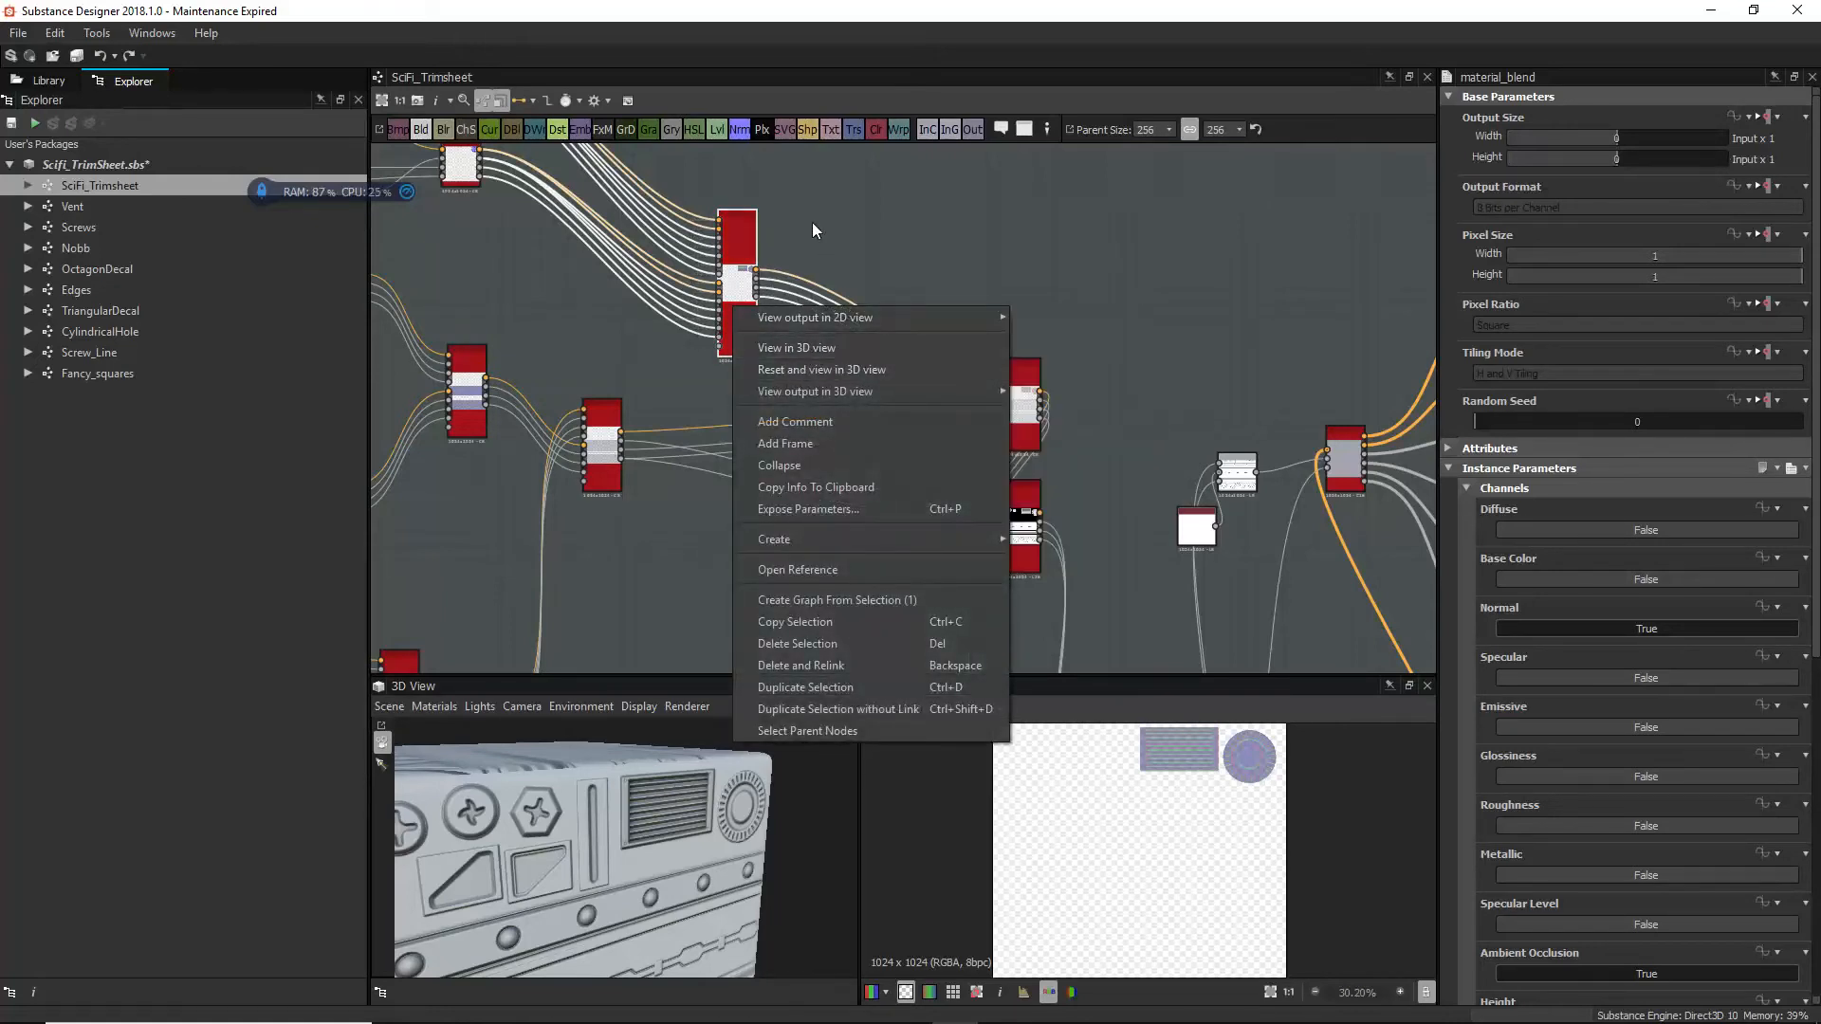
middle_click_drag(815, 224, 1006, 362)
left_click(661, 313)
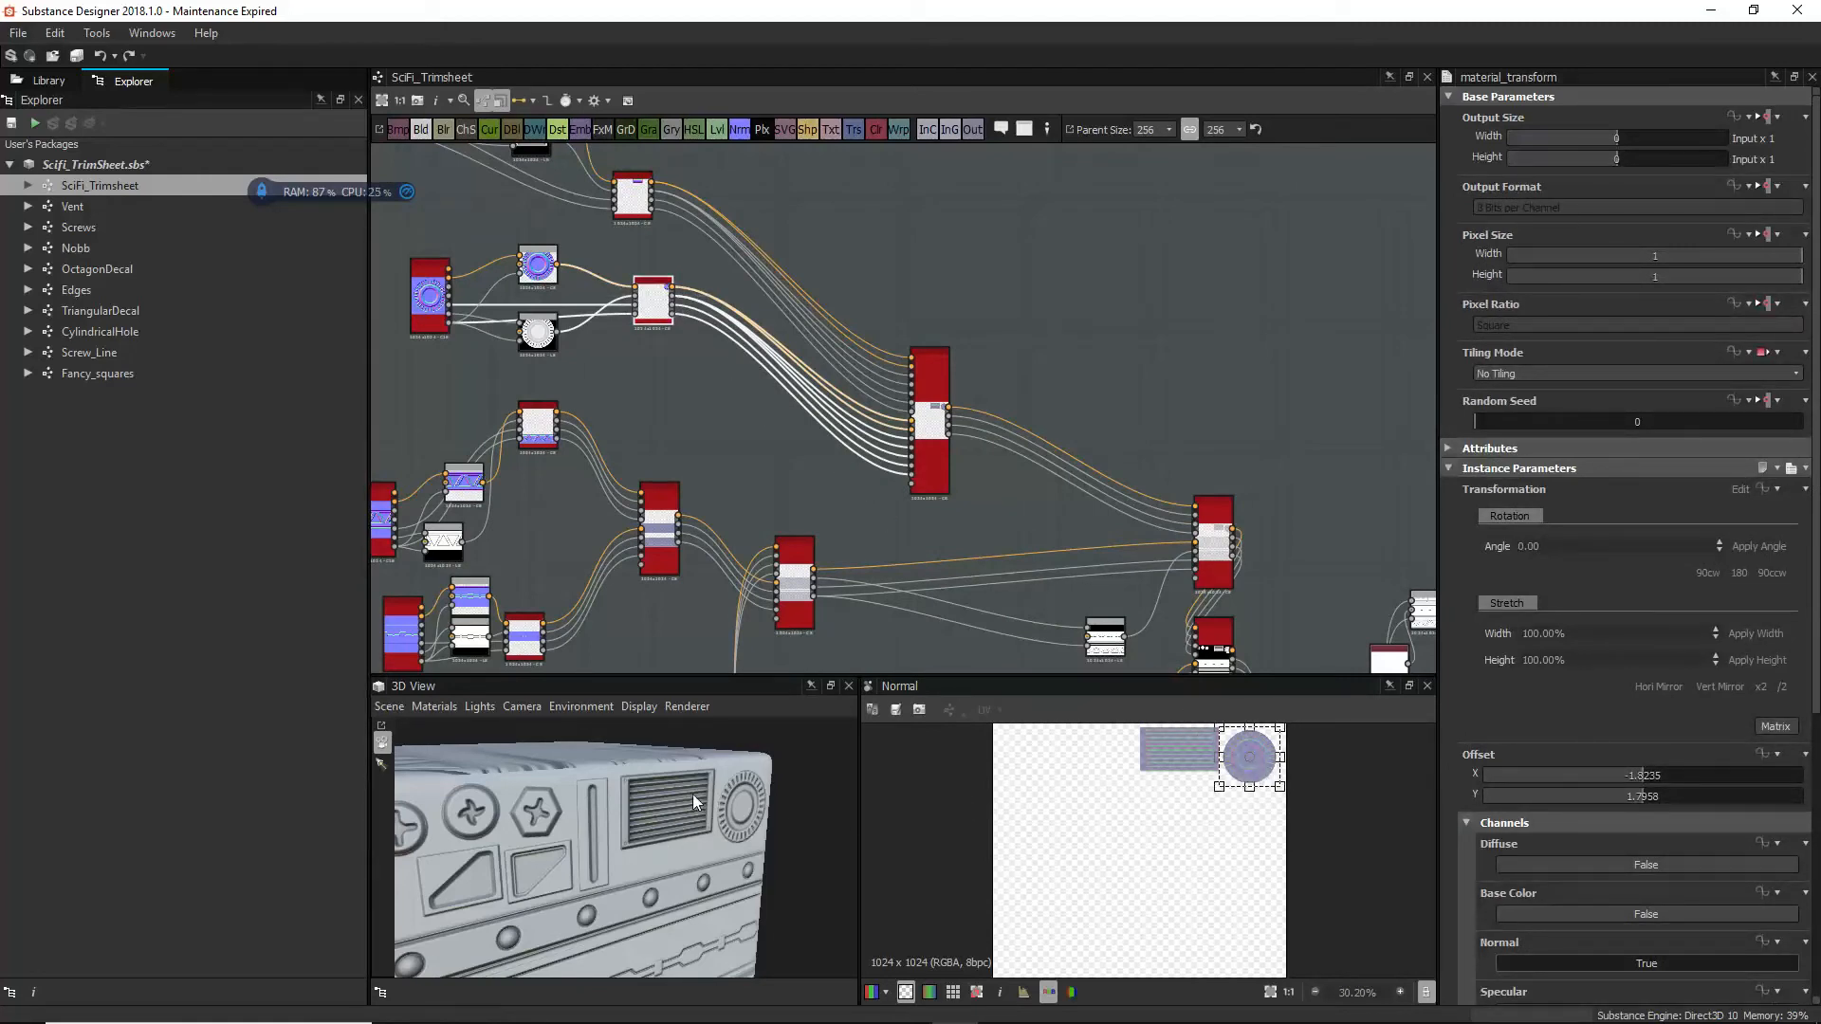
left_click(631, 196)
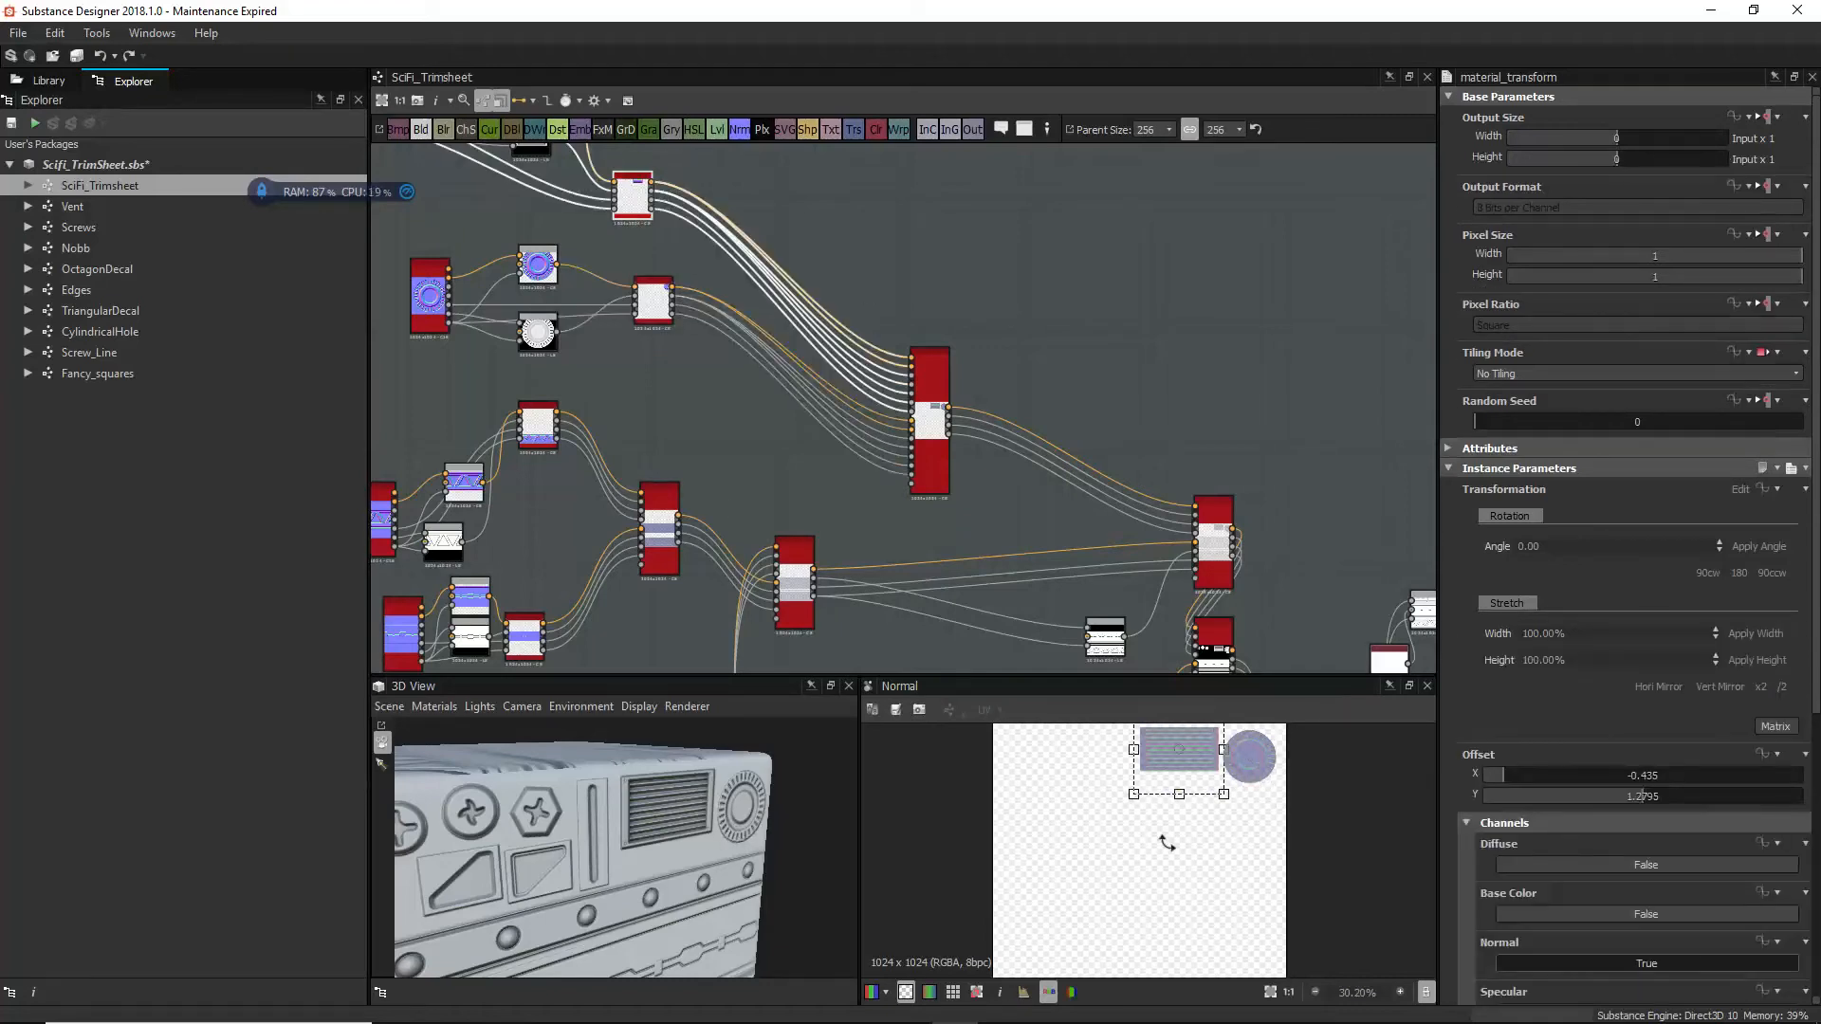
Step: Preview the Normal output of the Material Blend that merges the Vent and Nobb decals with the trim strips
middle_click_drag(1086, 439, 856, 254)
scroll(954, 315, "up", 3)
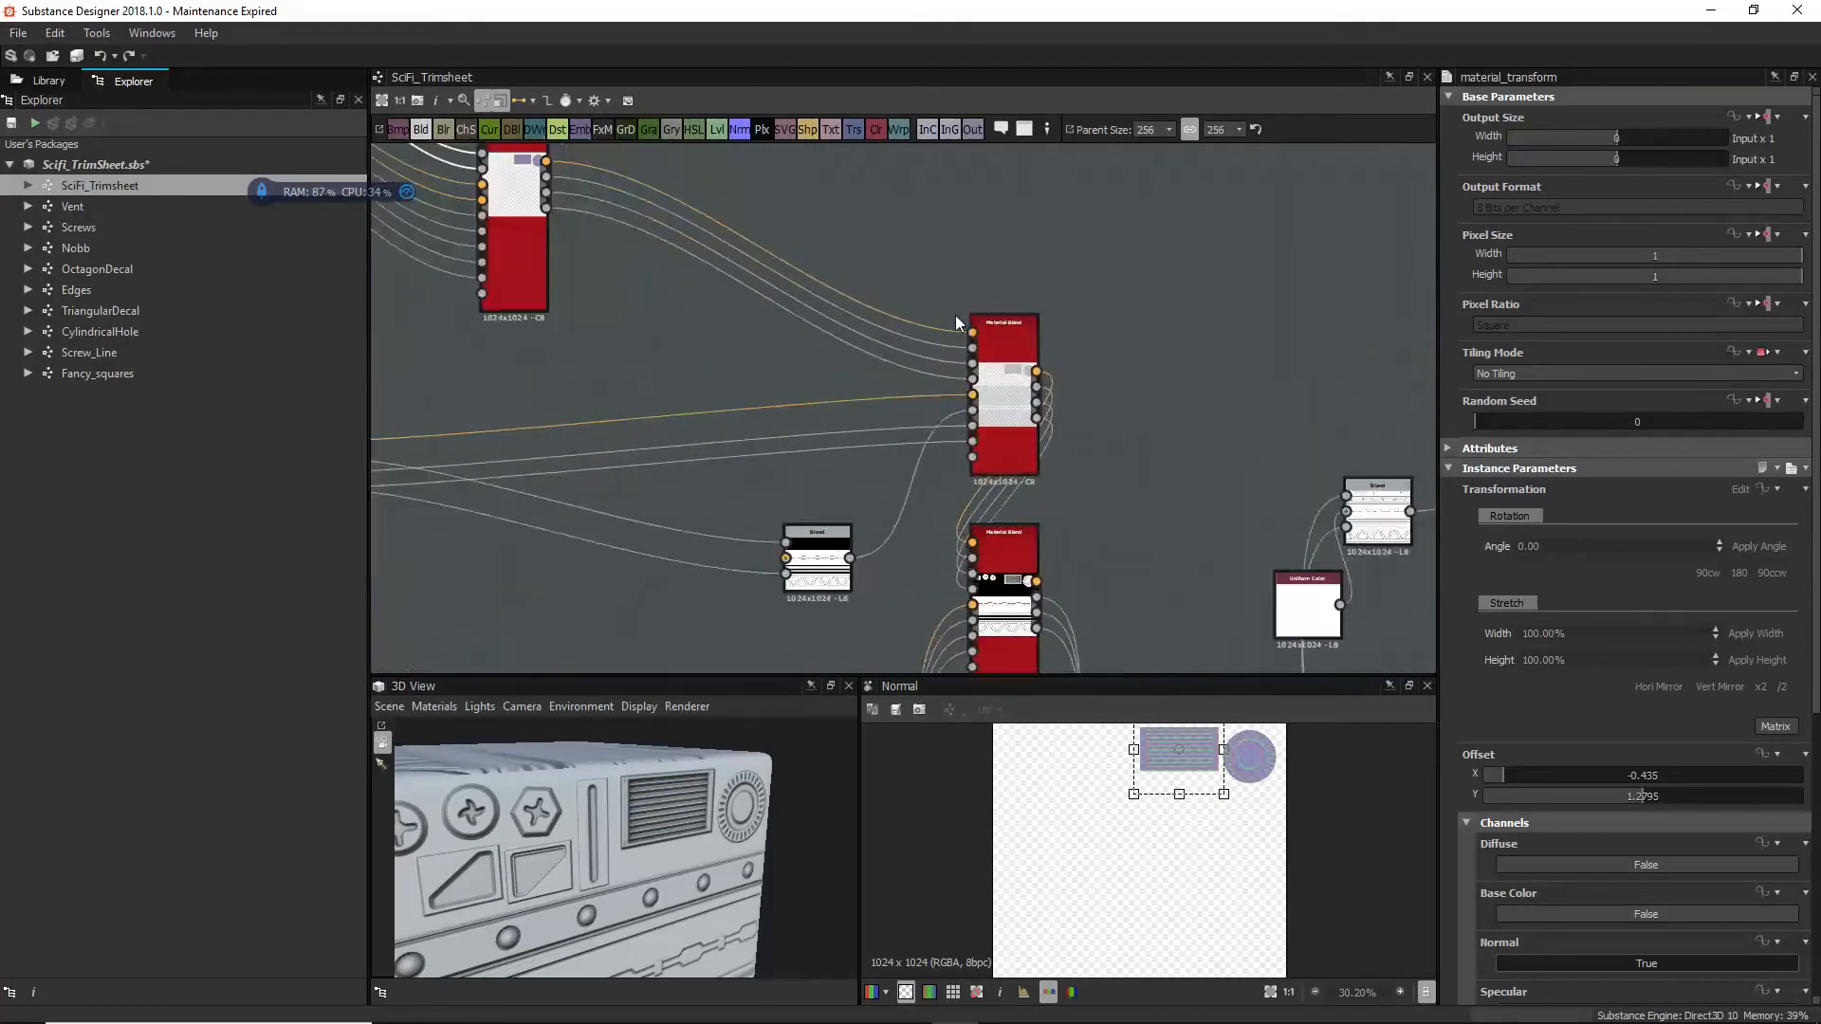
left_click(996, 351)
scroll(1046, 423, "down", 3)
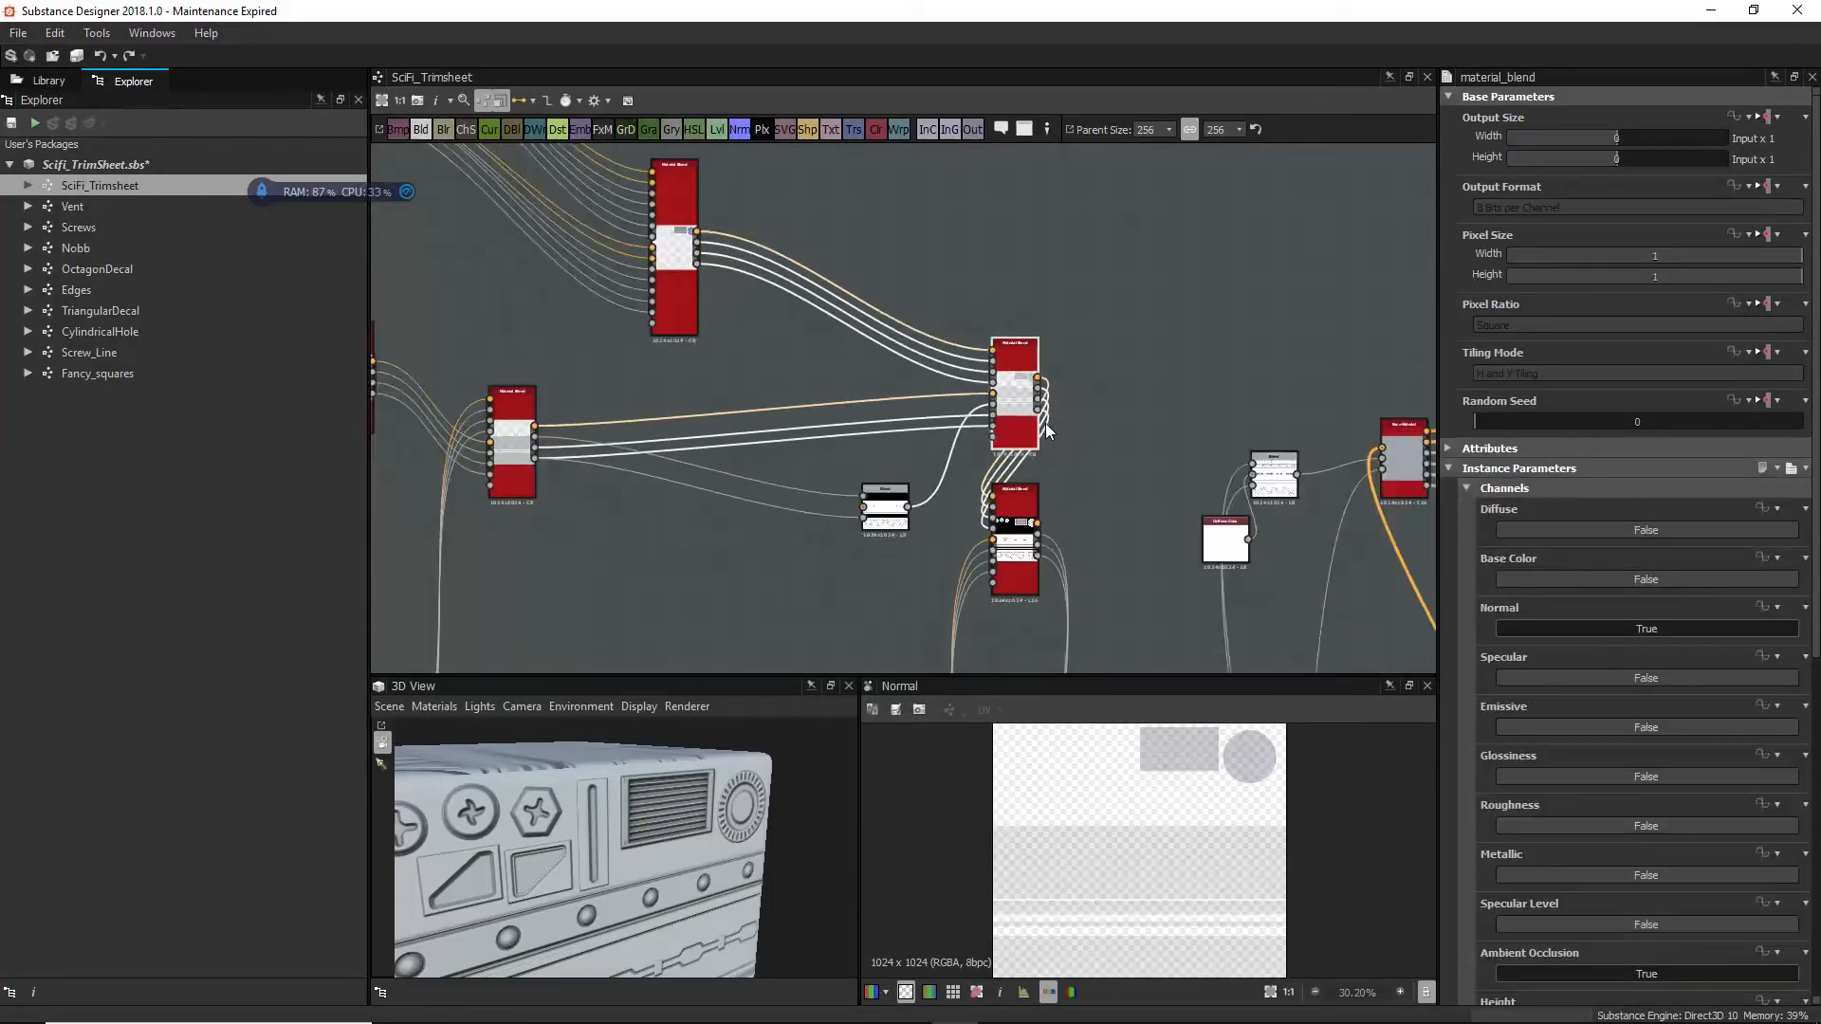
middle_click_drag(1045, 423, 1034, 343)
middle_click_drag(1056, 418, 1161, 368)
Step: Preview the upper Edges instance's Normal output and examine its EdgeSwitch parameter
middle_click_drag(492, 273, 802, 423)
scroll(789, 379, "down", 3)
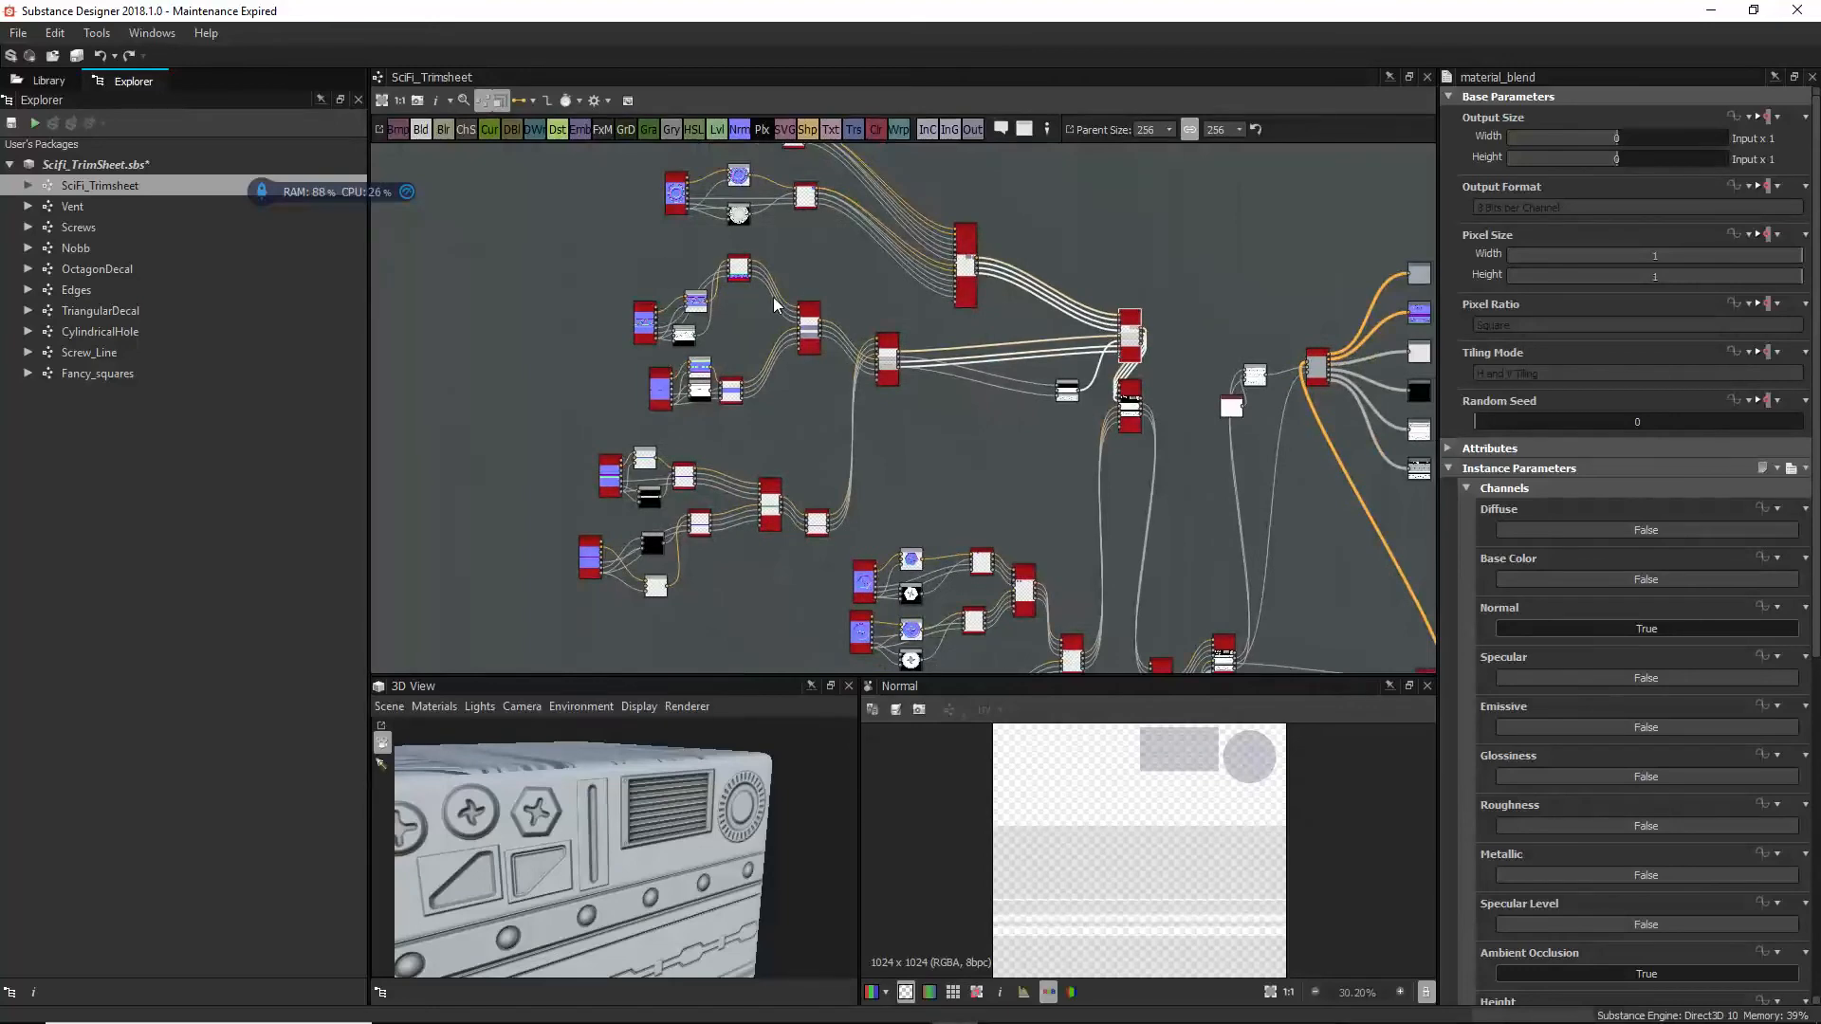
middle_click_drag(770, 499, 693, 344)
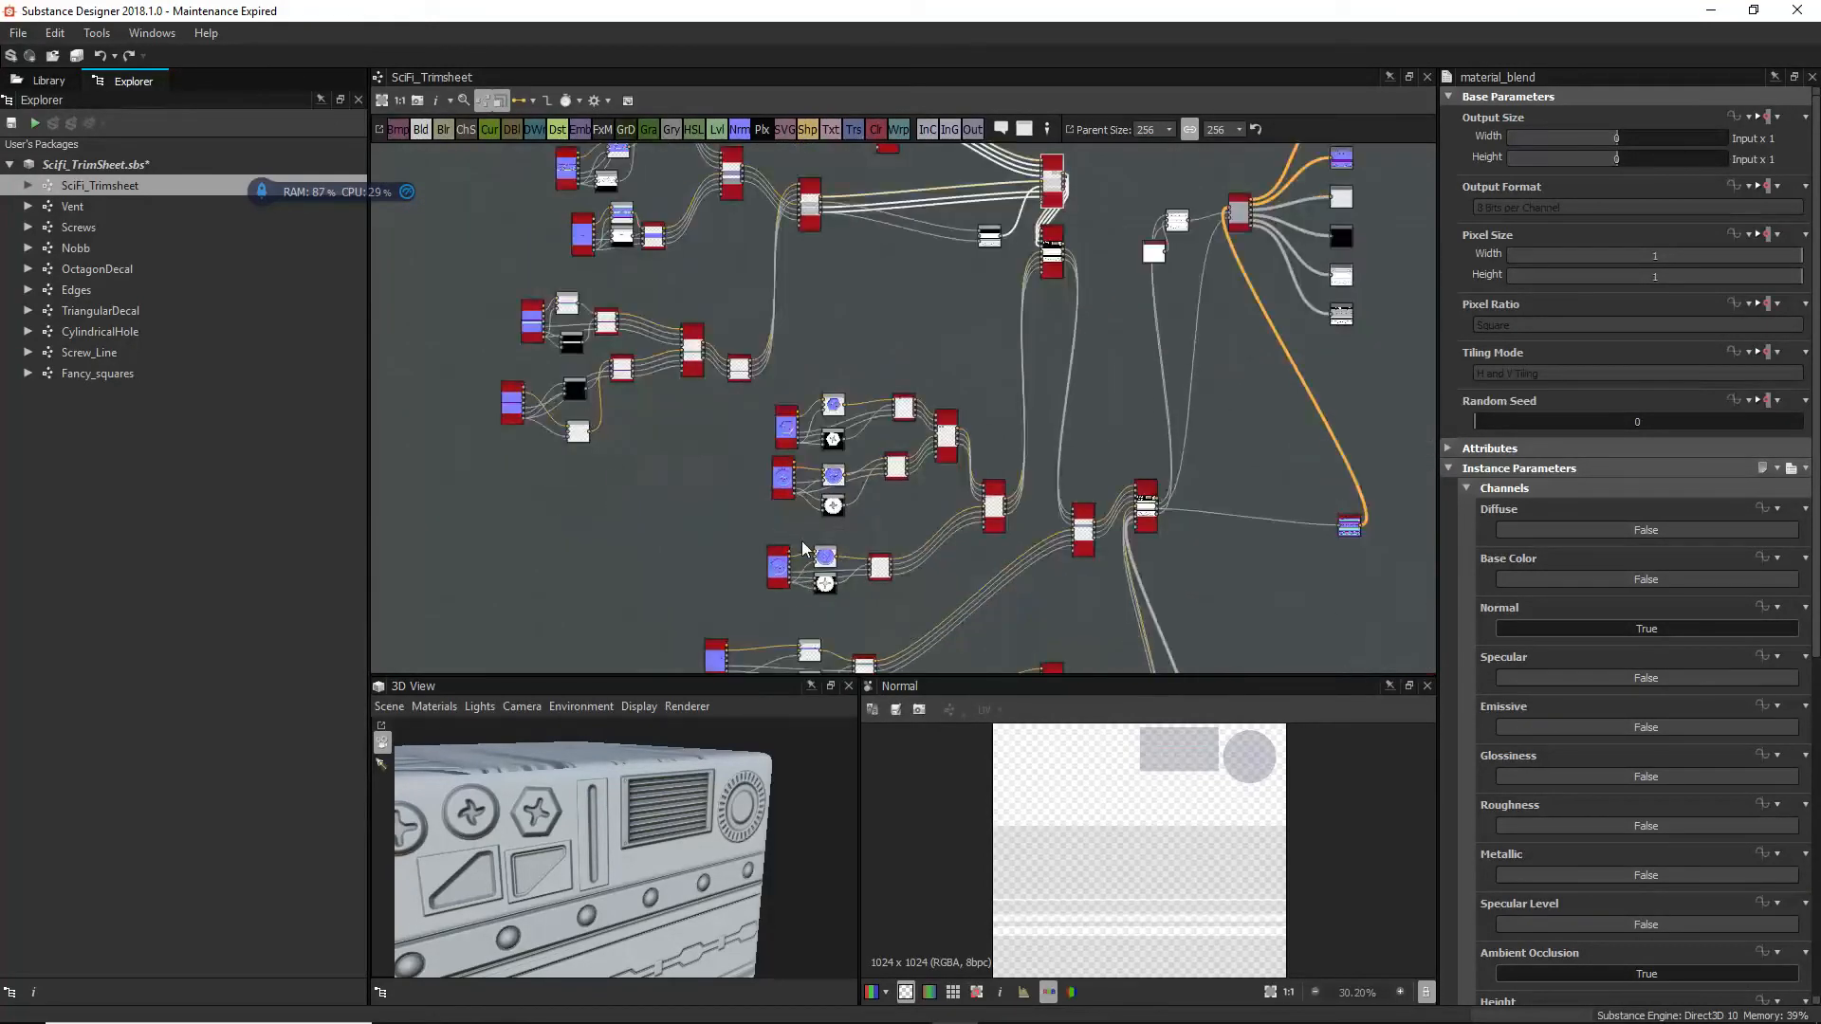
scroll(807, 493, "up", 3)
middle_click_drag(673, 408, 843, 442)
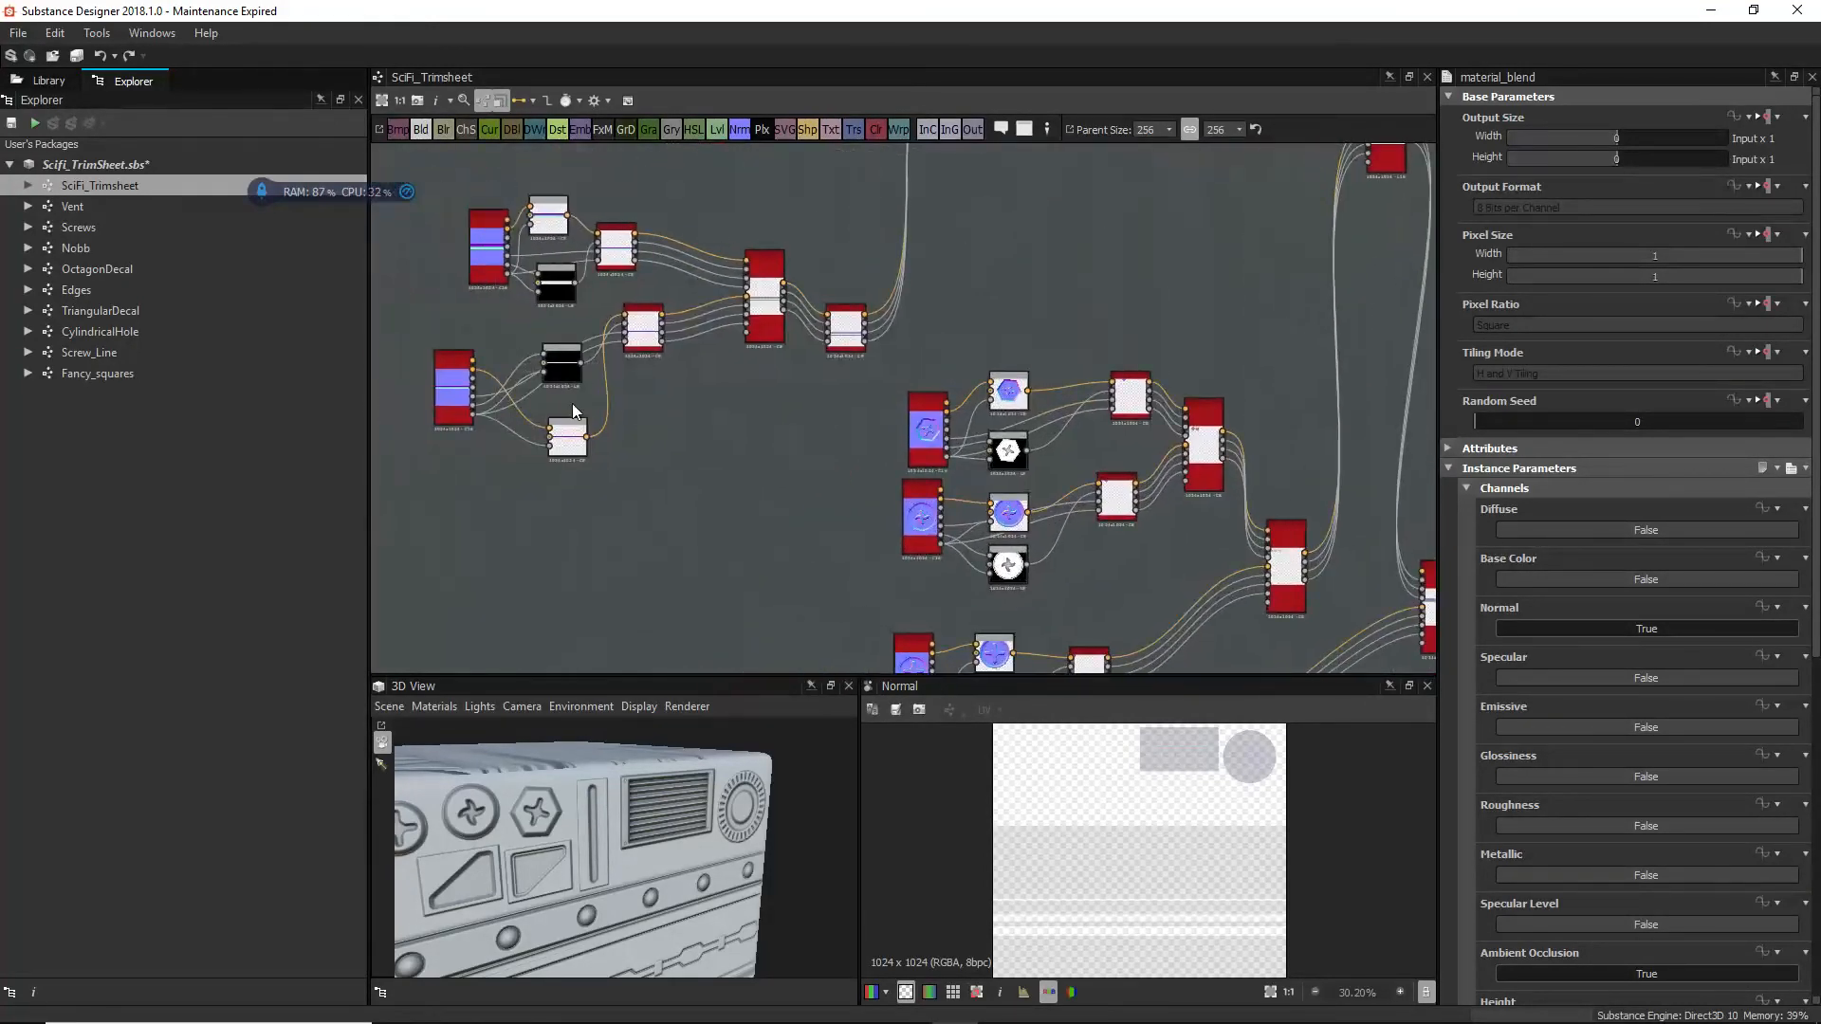
left_click(478, 248)
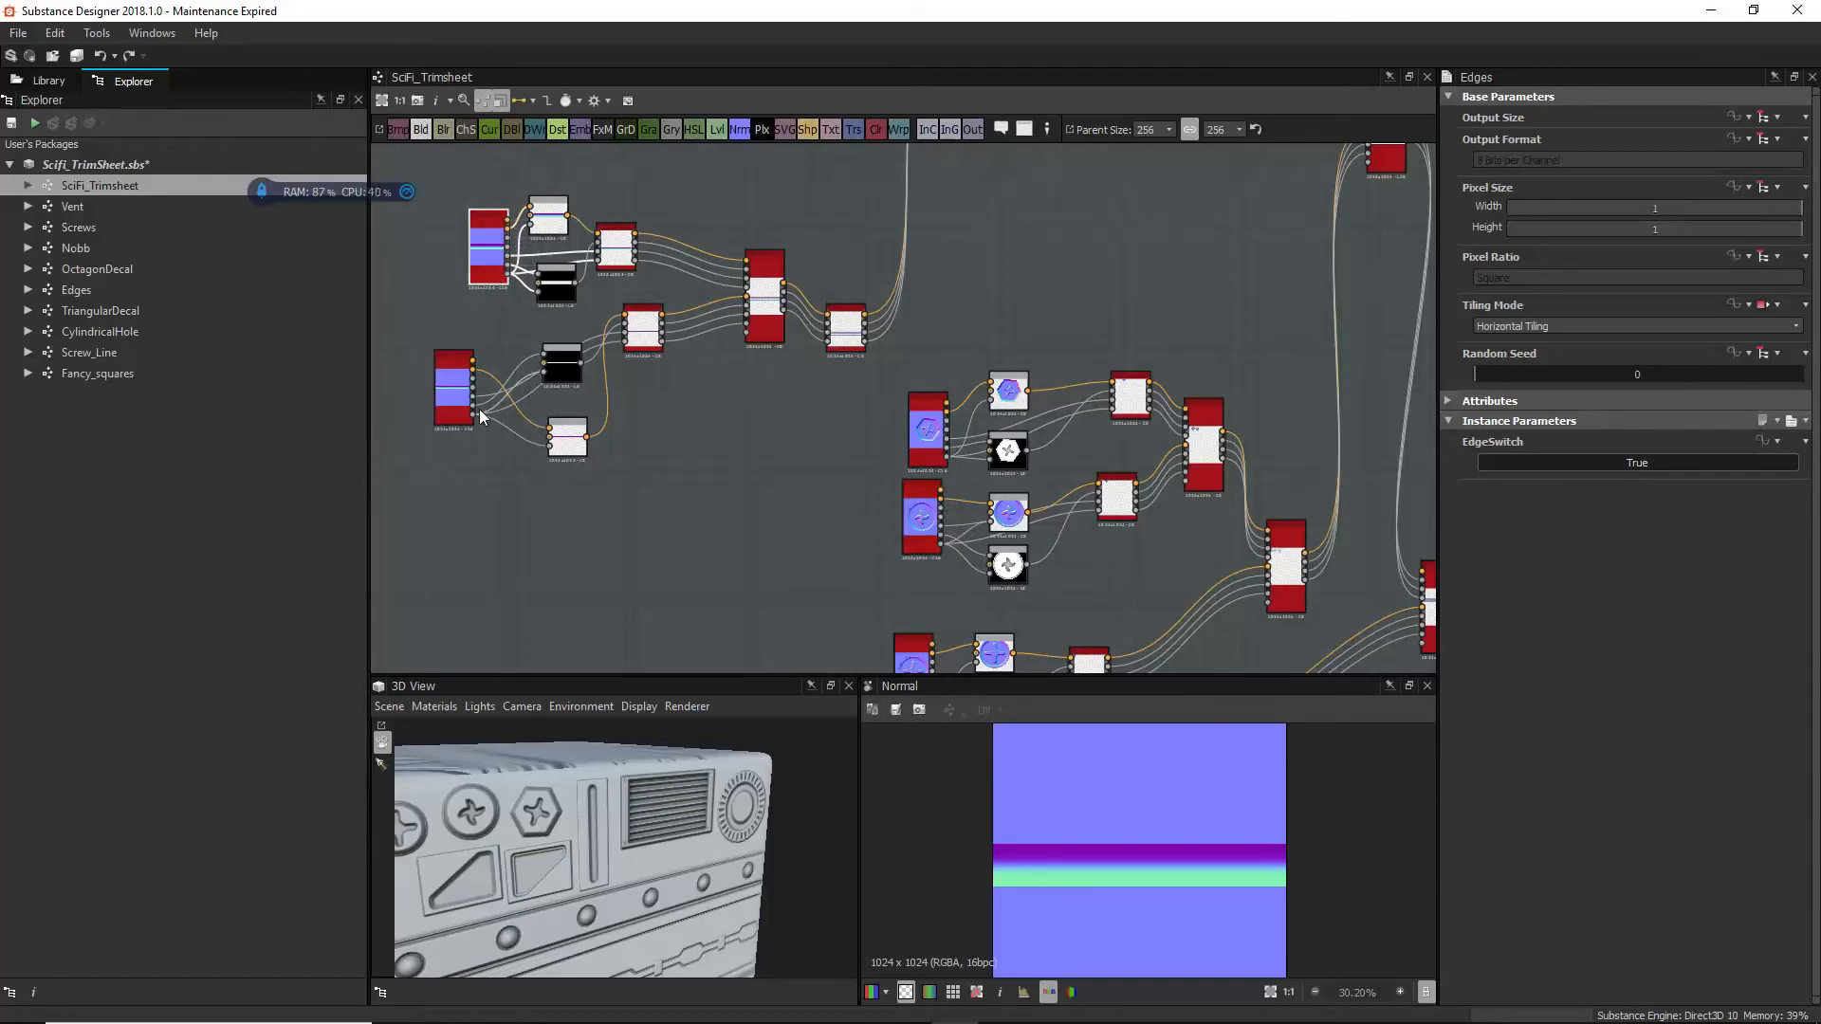
left_click(1508, 462)
middle_click_drag(618, 422, 482, 289)
Step: Preview the hexagonal and the lowest round Screws instances and compare their mask and mesh switch parameters
left_click(793, 299)
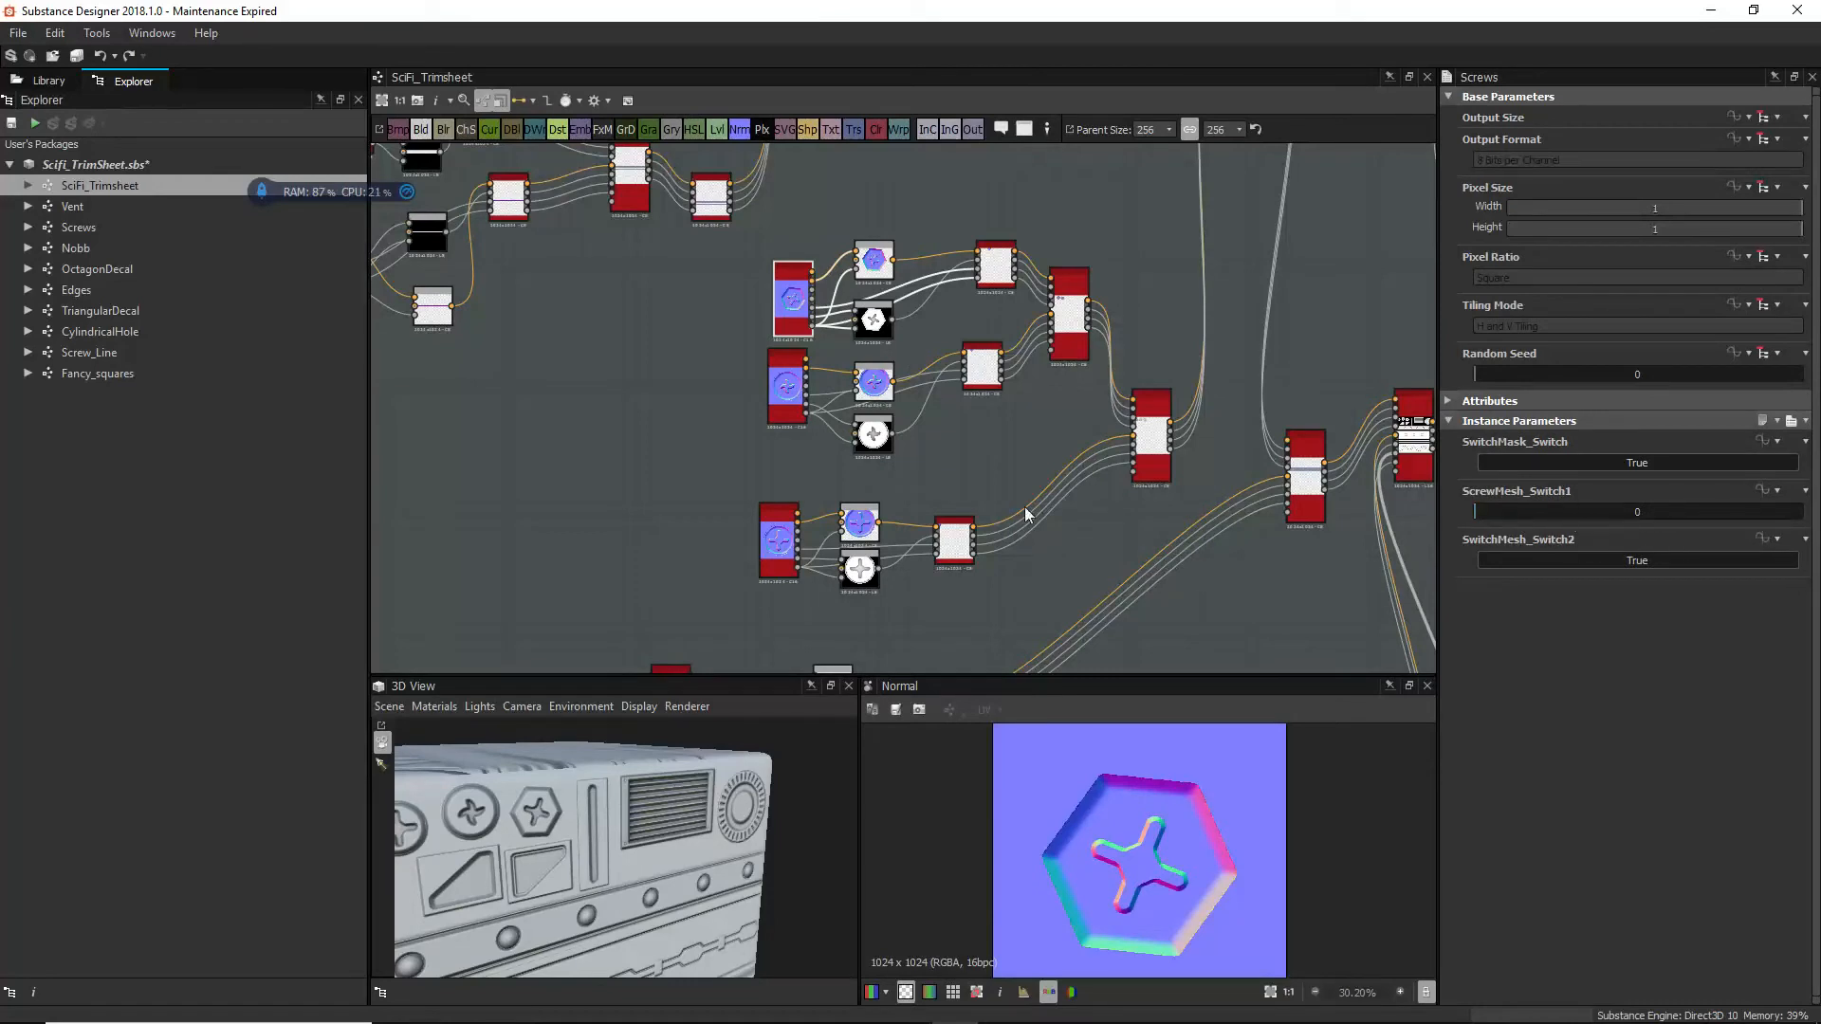
middle_click_drag(878, 488, 822, 361)
scroll(821, 361, "down", 1)
left_click(726, 421)
mouse_move(869, 468)
middle_mouse_down()
mouse_move(831, 275)
mouse_move(854, 486)
middle_mouse_up()
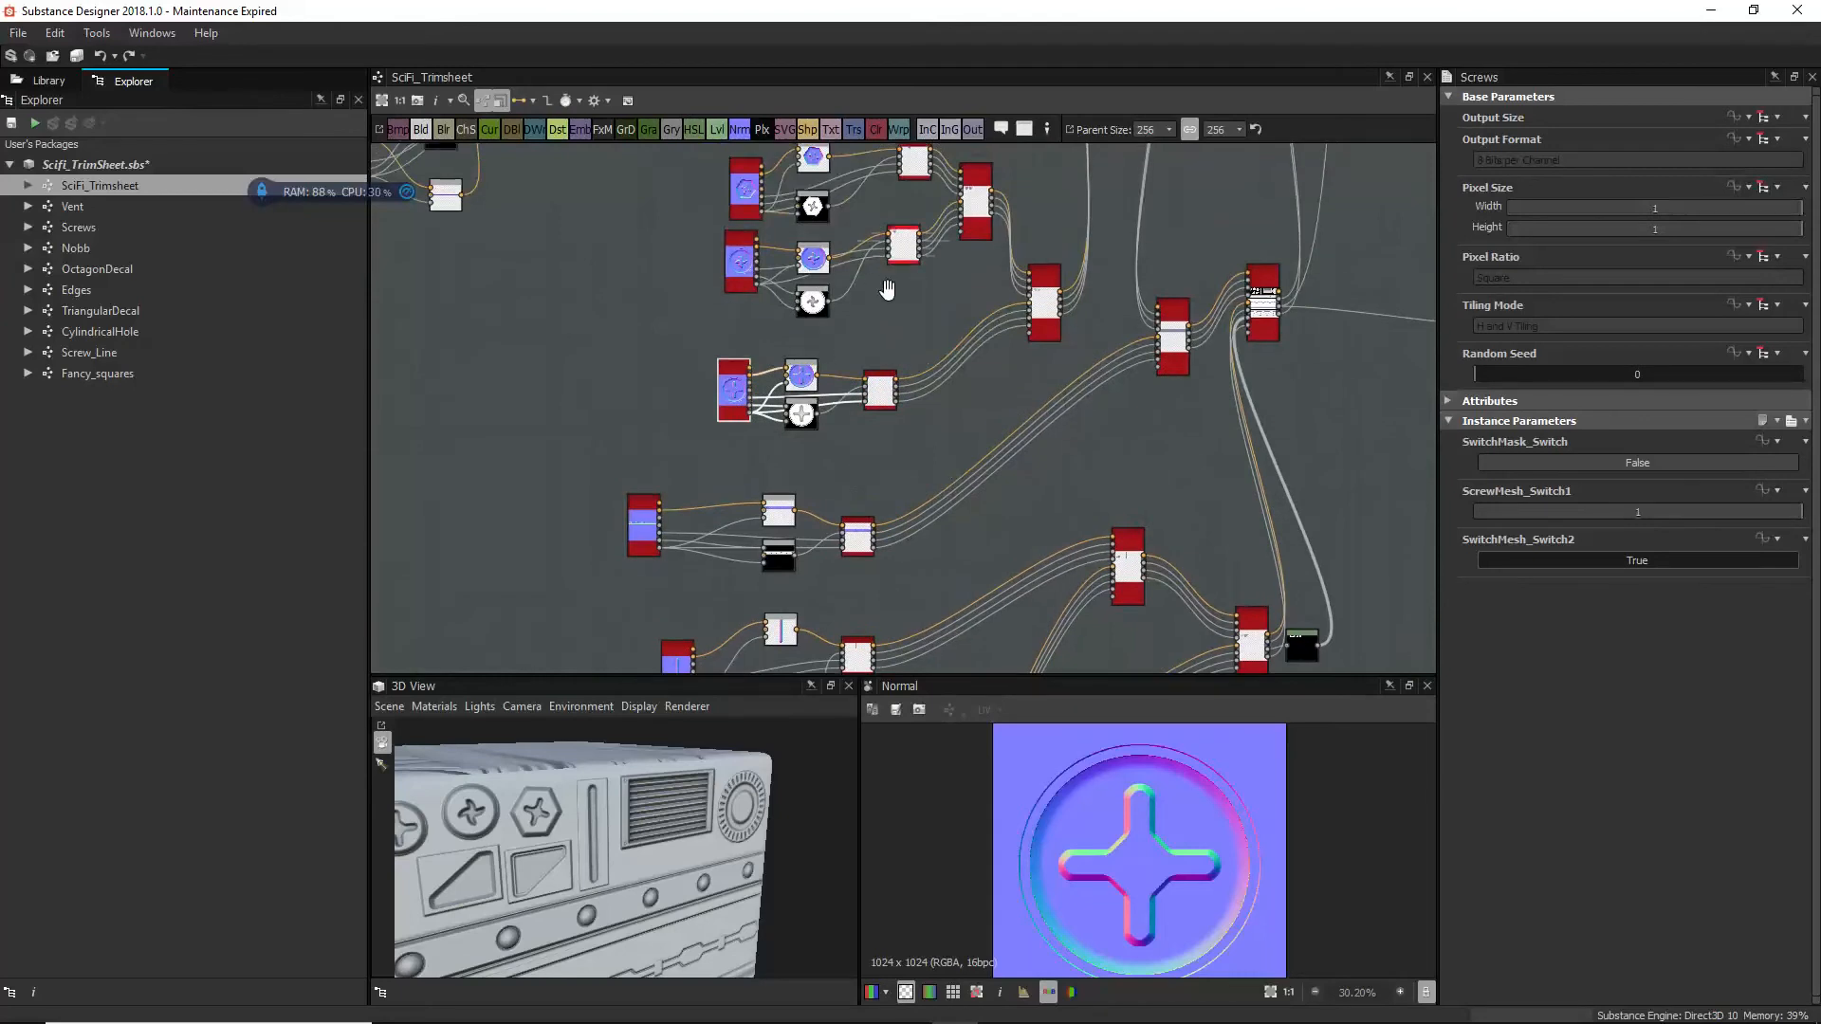
Step: Preview the Ambient Occlusion output of the Material Blend that adds the screws to the trim sheet
middle_click_drag(889, 290, 712, 444)
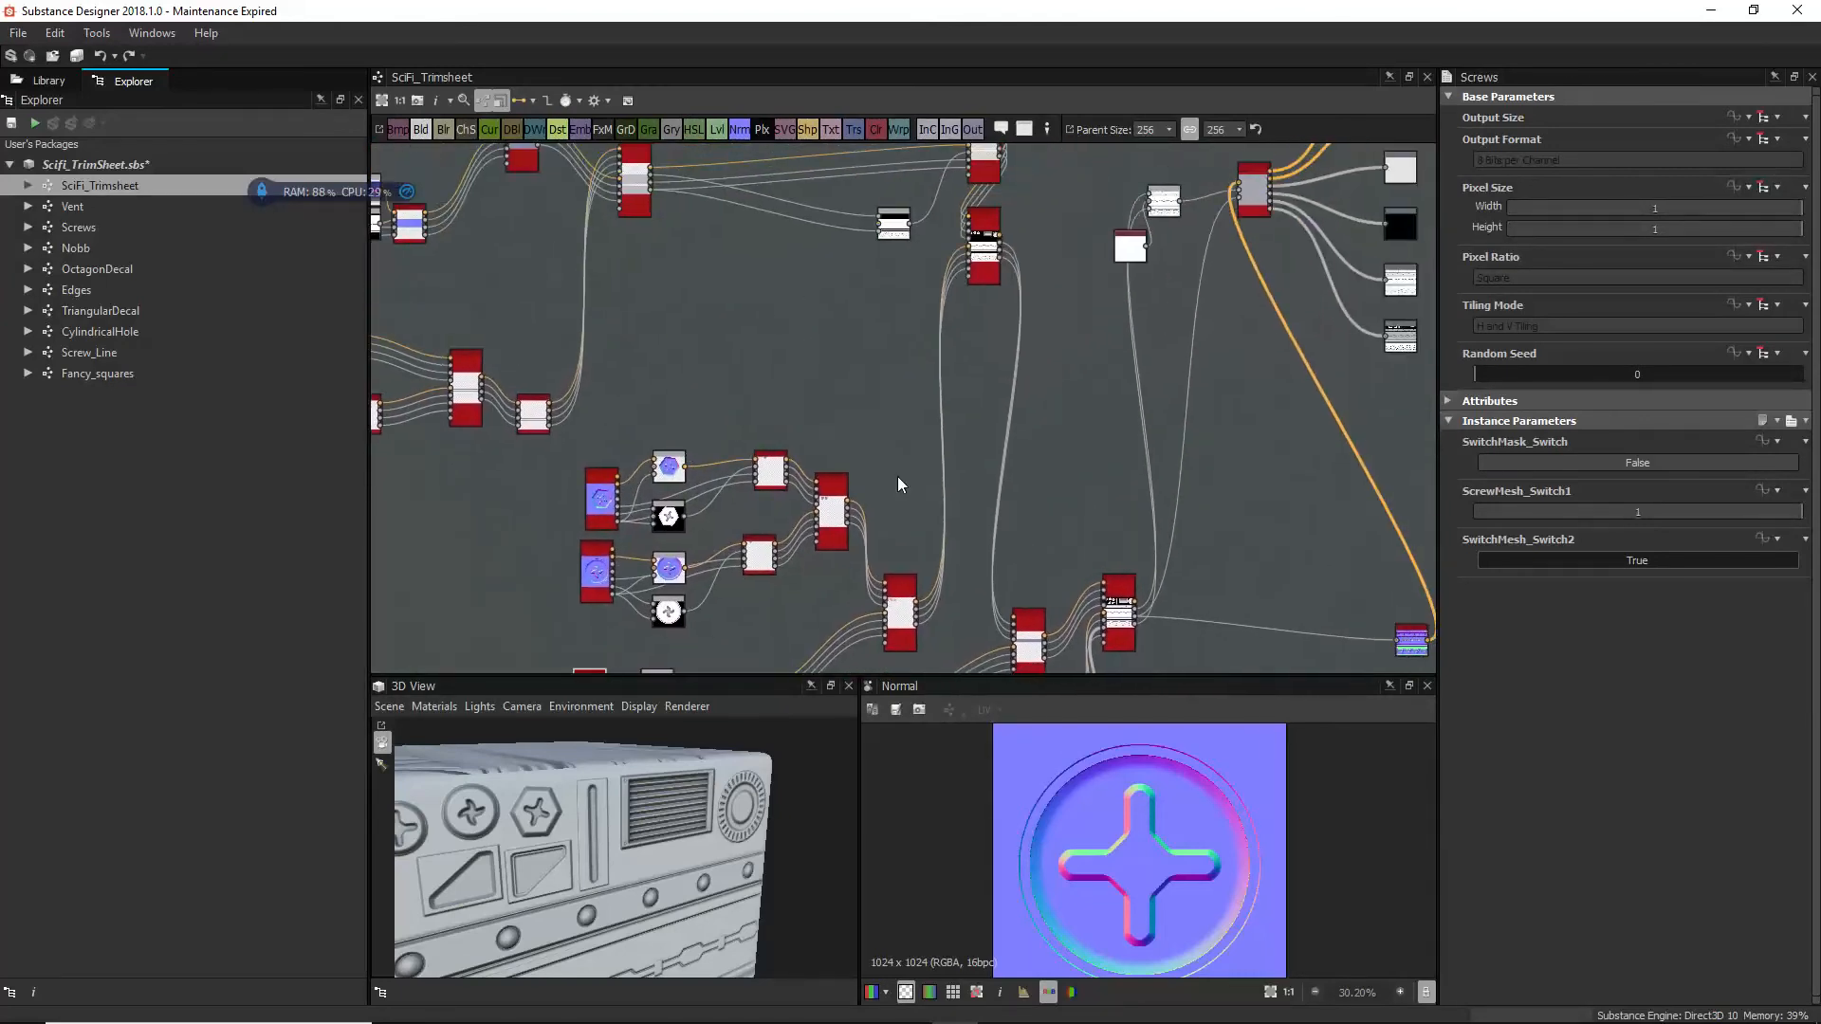
scroll(924, 277, "up", 1)
scroll(924, 277, "down", 2)
middle_click_drag(922, 279, 825, 386)
left_click(879, 370)
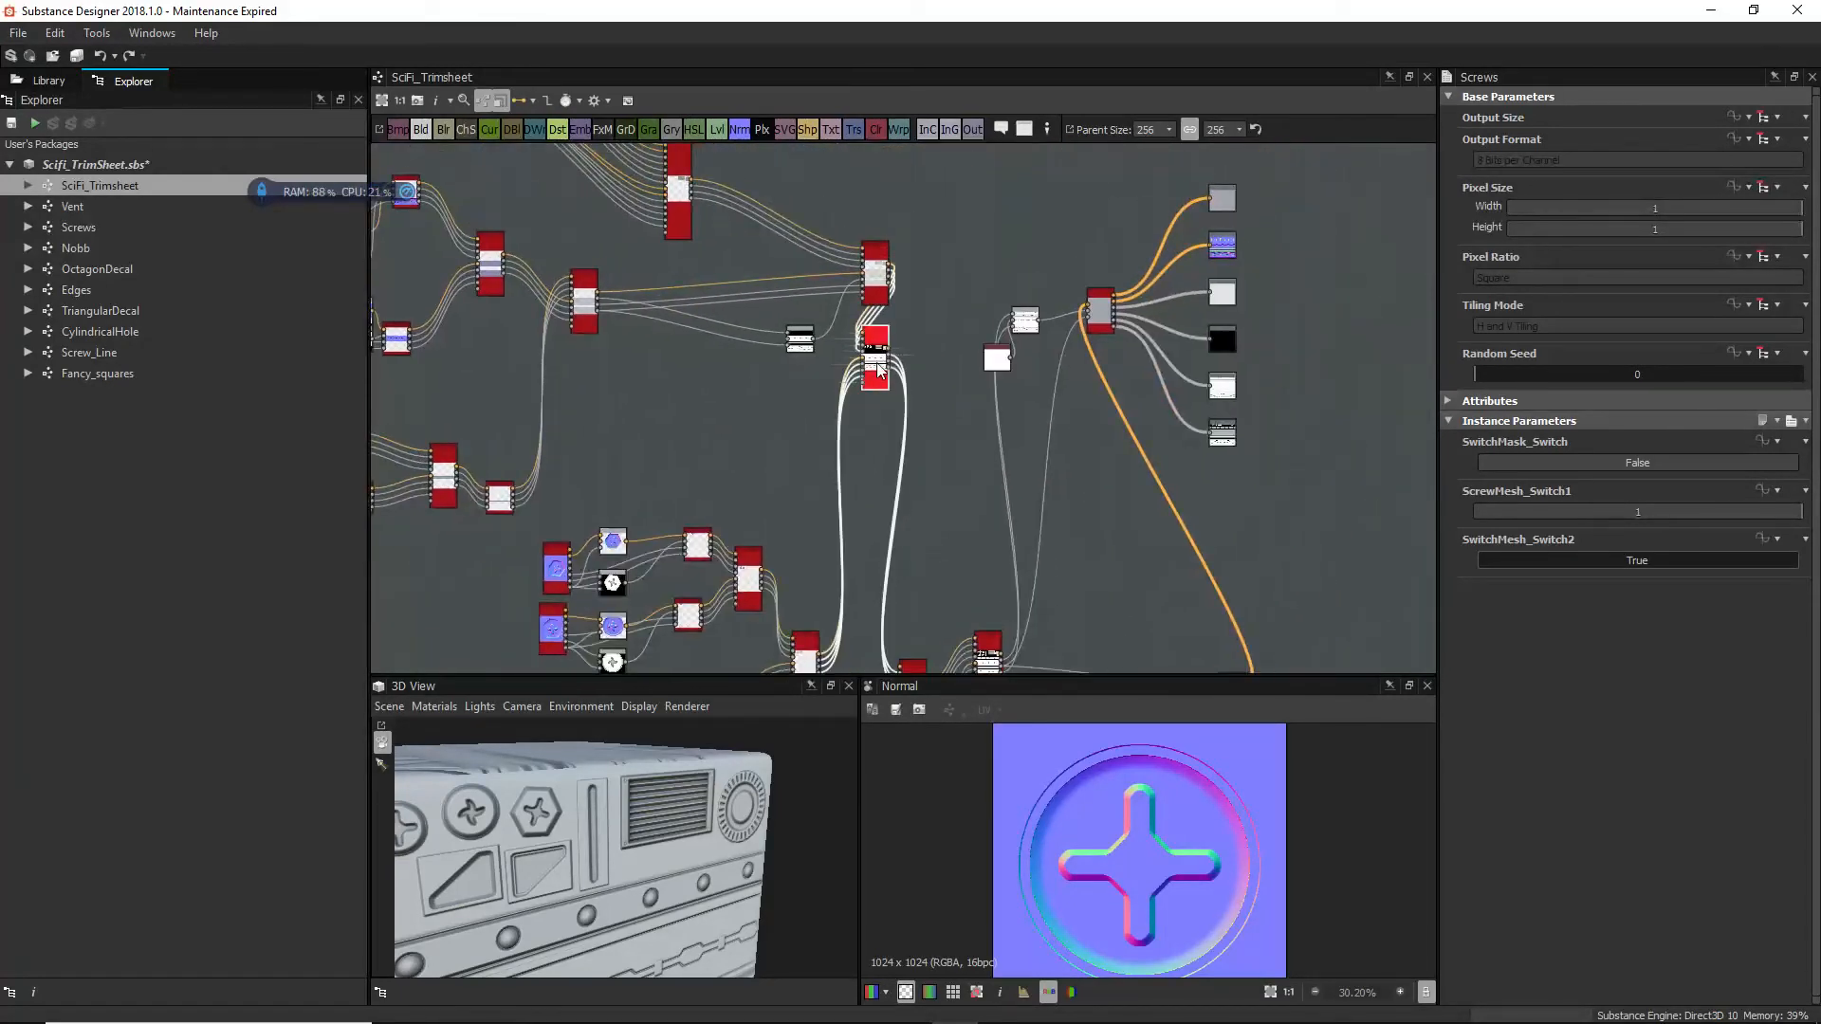
double_click(874, 374)
middle_click_drag(928, 487, 981, 365)
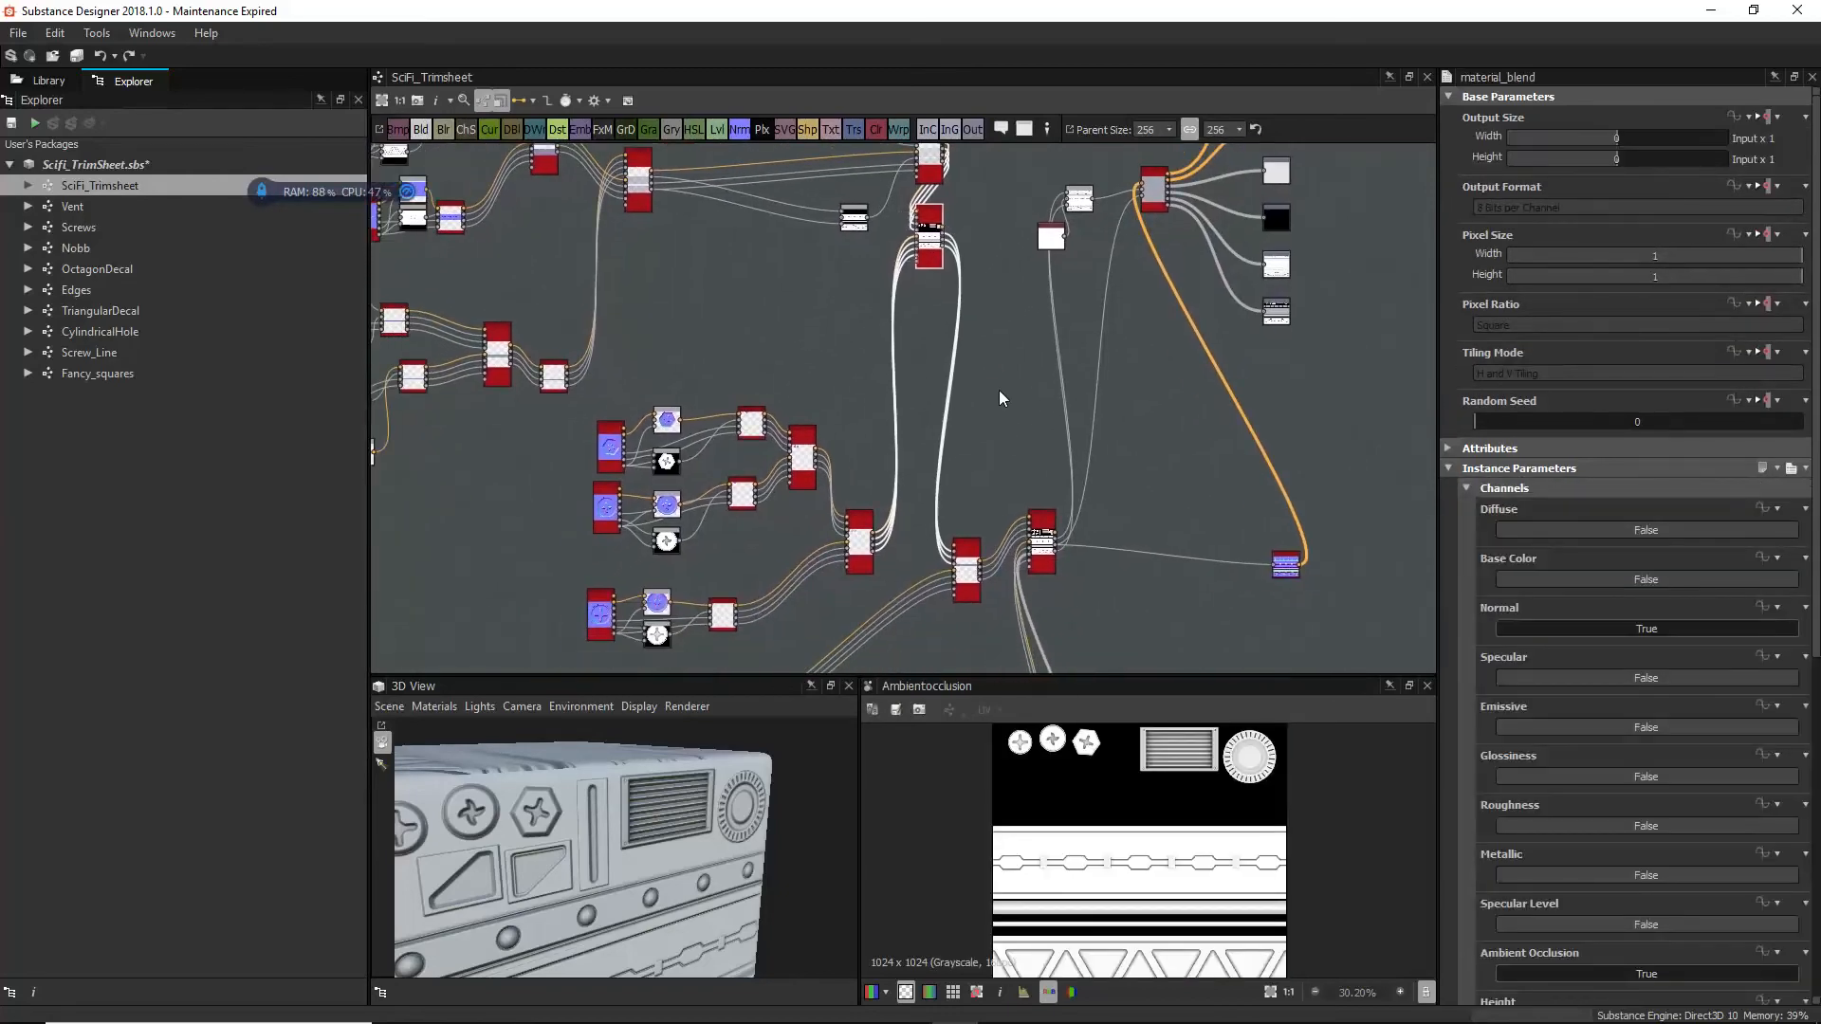
Step: Survey the lower decal branches of the graph and view the whole cube in the 3D view
scroll(987, 548, "down", 1)
middle_click_drag(986, 550, 941, 388)
mouse_move(887, 597)
middle_mouse_down()
mouse_move(903, 532)
mouse_move(873, 459)
middle_mouse_up()
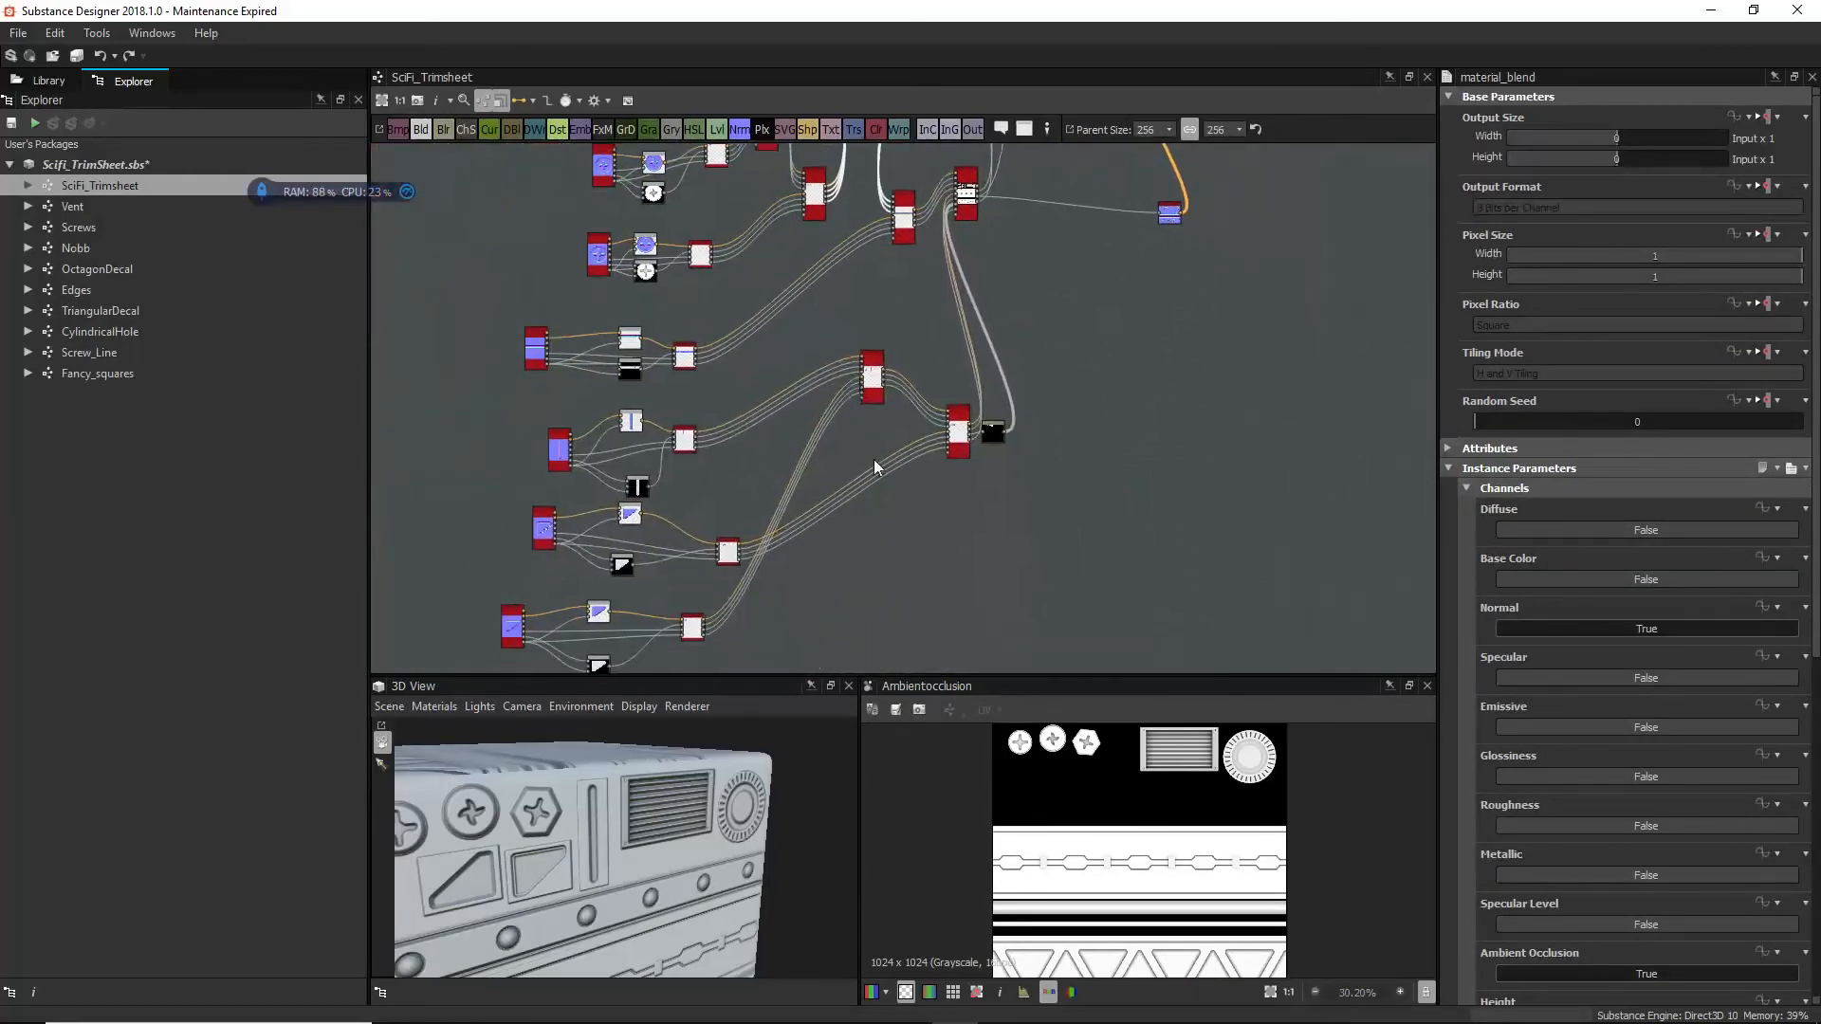
middle_click_drag(664, 425, 739, 349)
scroll(800, 356, "down", 3)
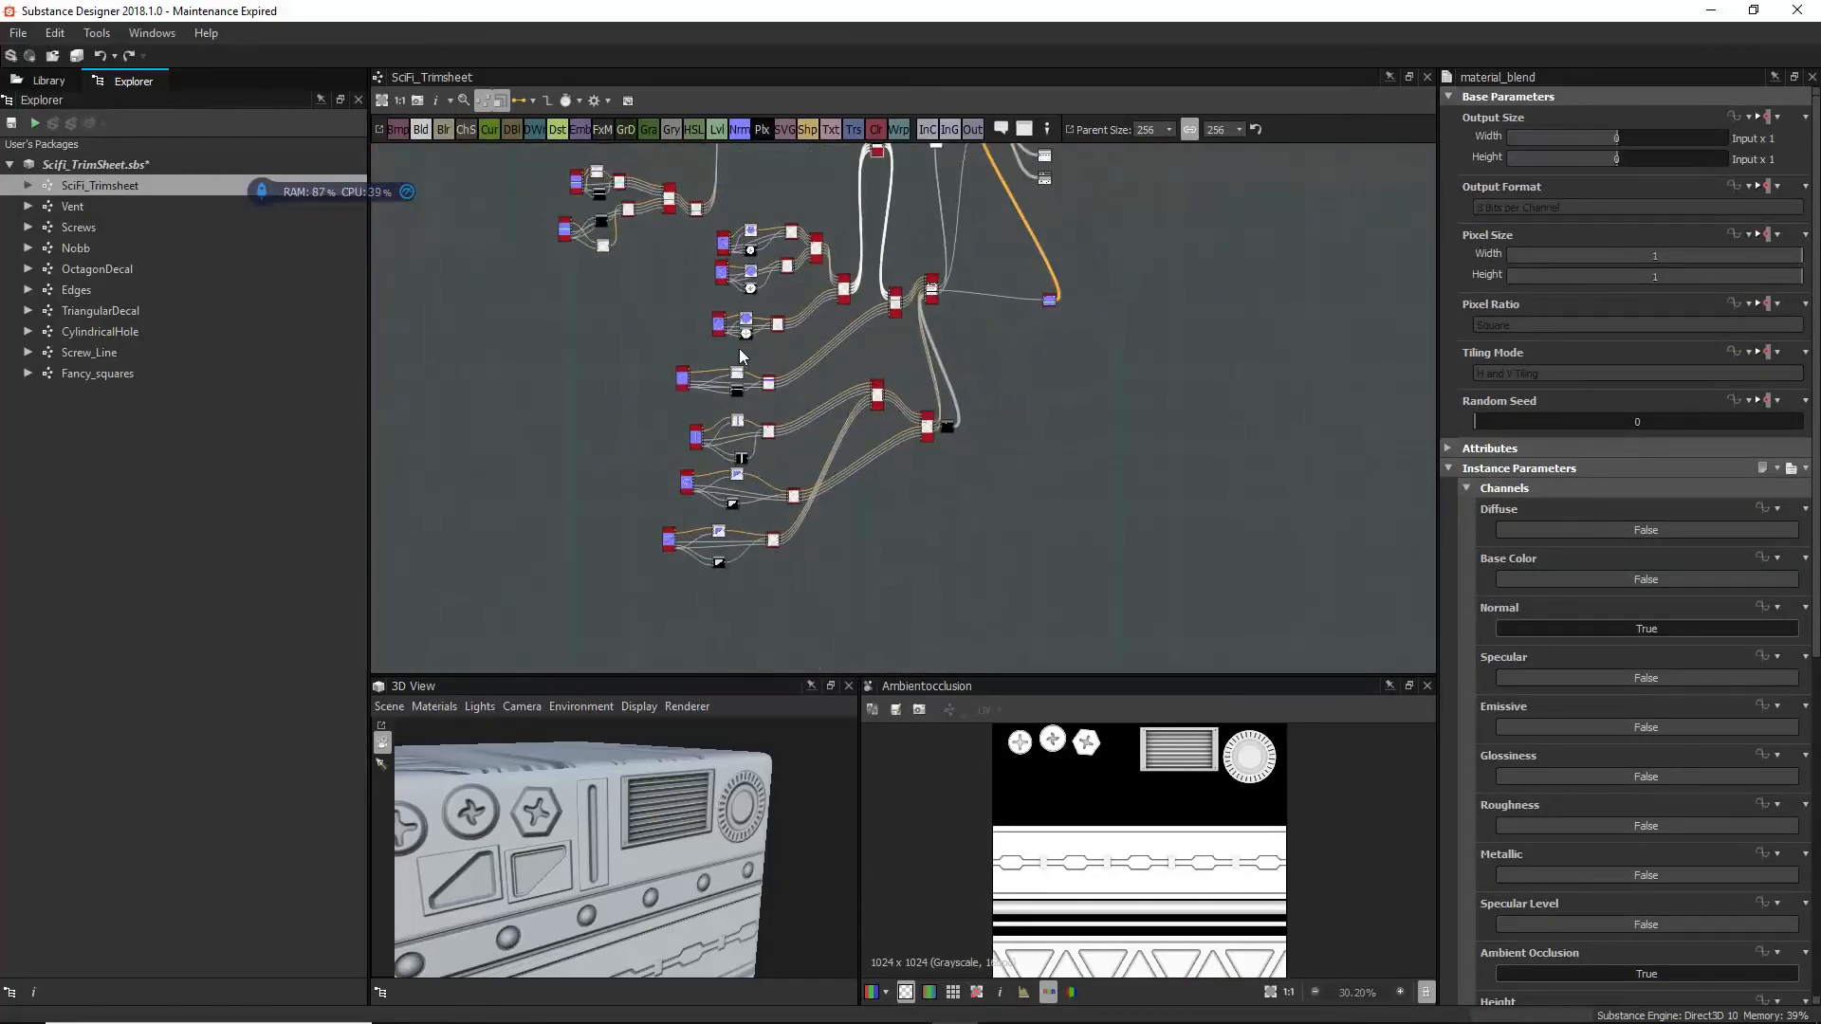
middle_click_drag(641, 798, 628, 749)
scroll(738, 794, "down", 4)
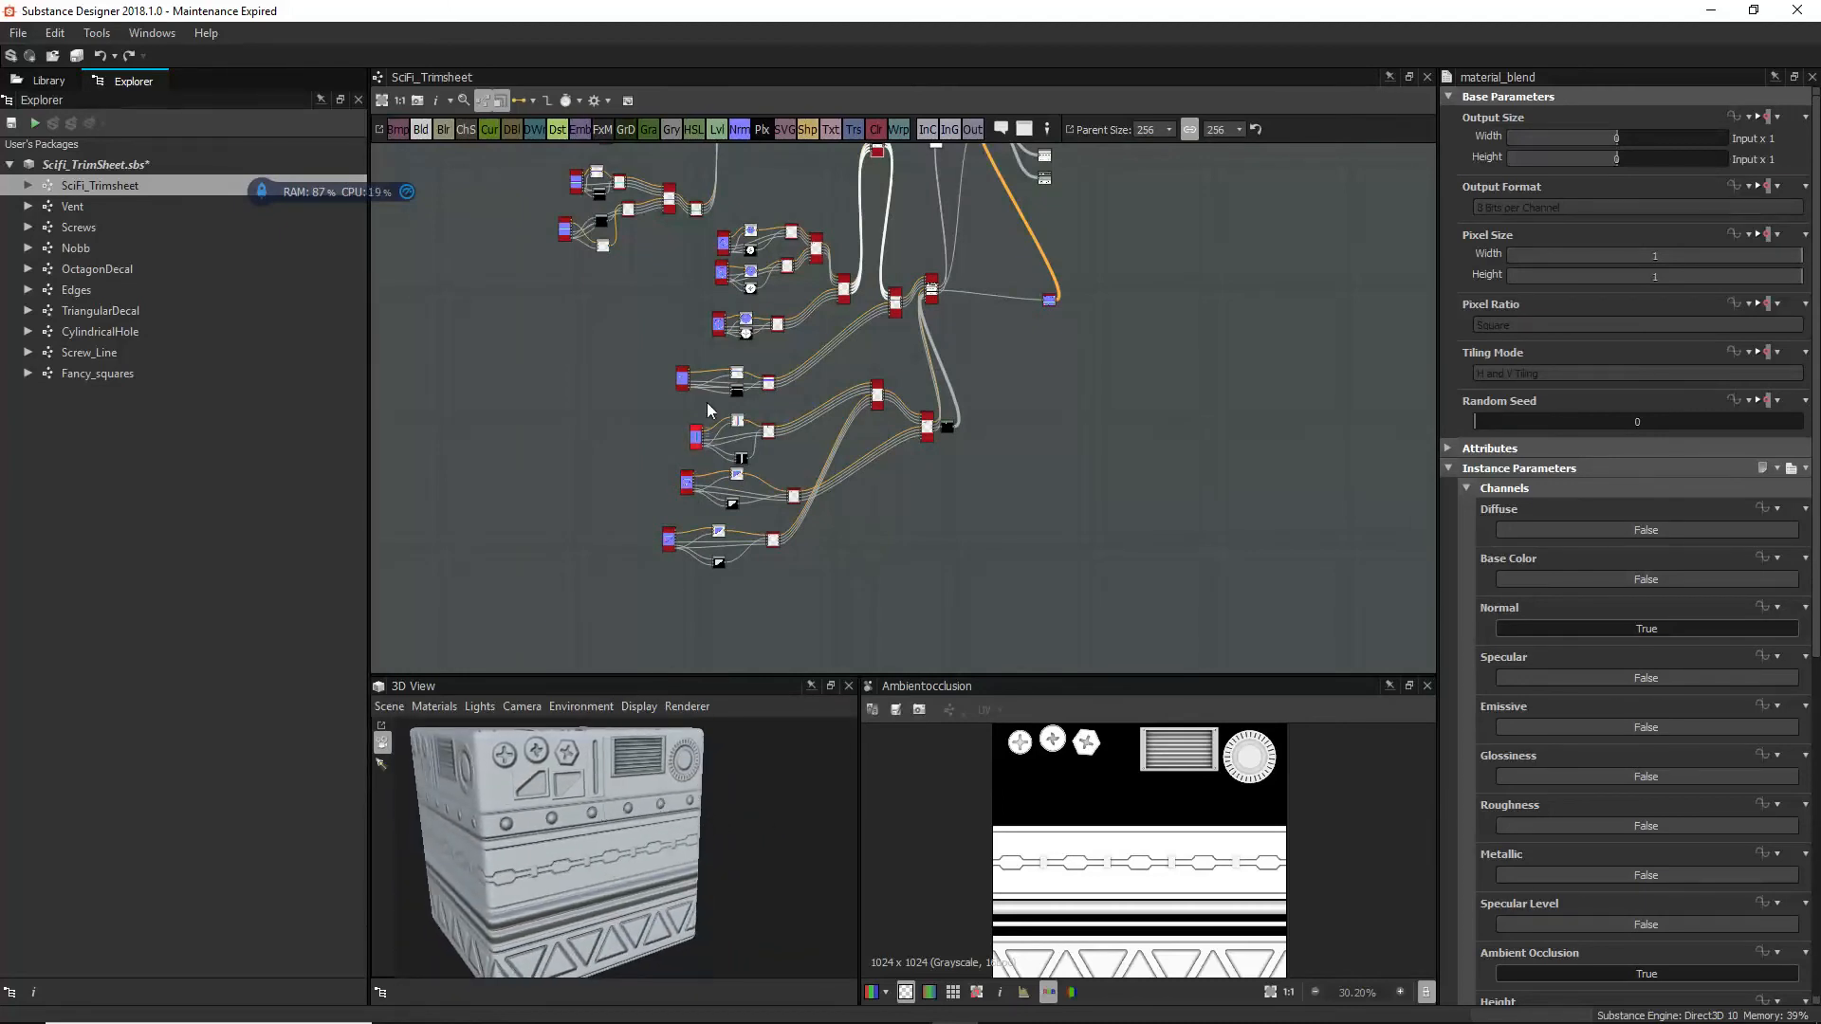
Step: Preview the Screw_Line instance's Normal output and examine its placement in the Material Transform node
double_click(682, 384)
scroll(712, 395, "up", 4)
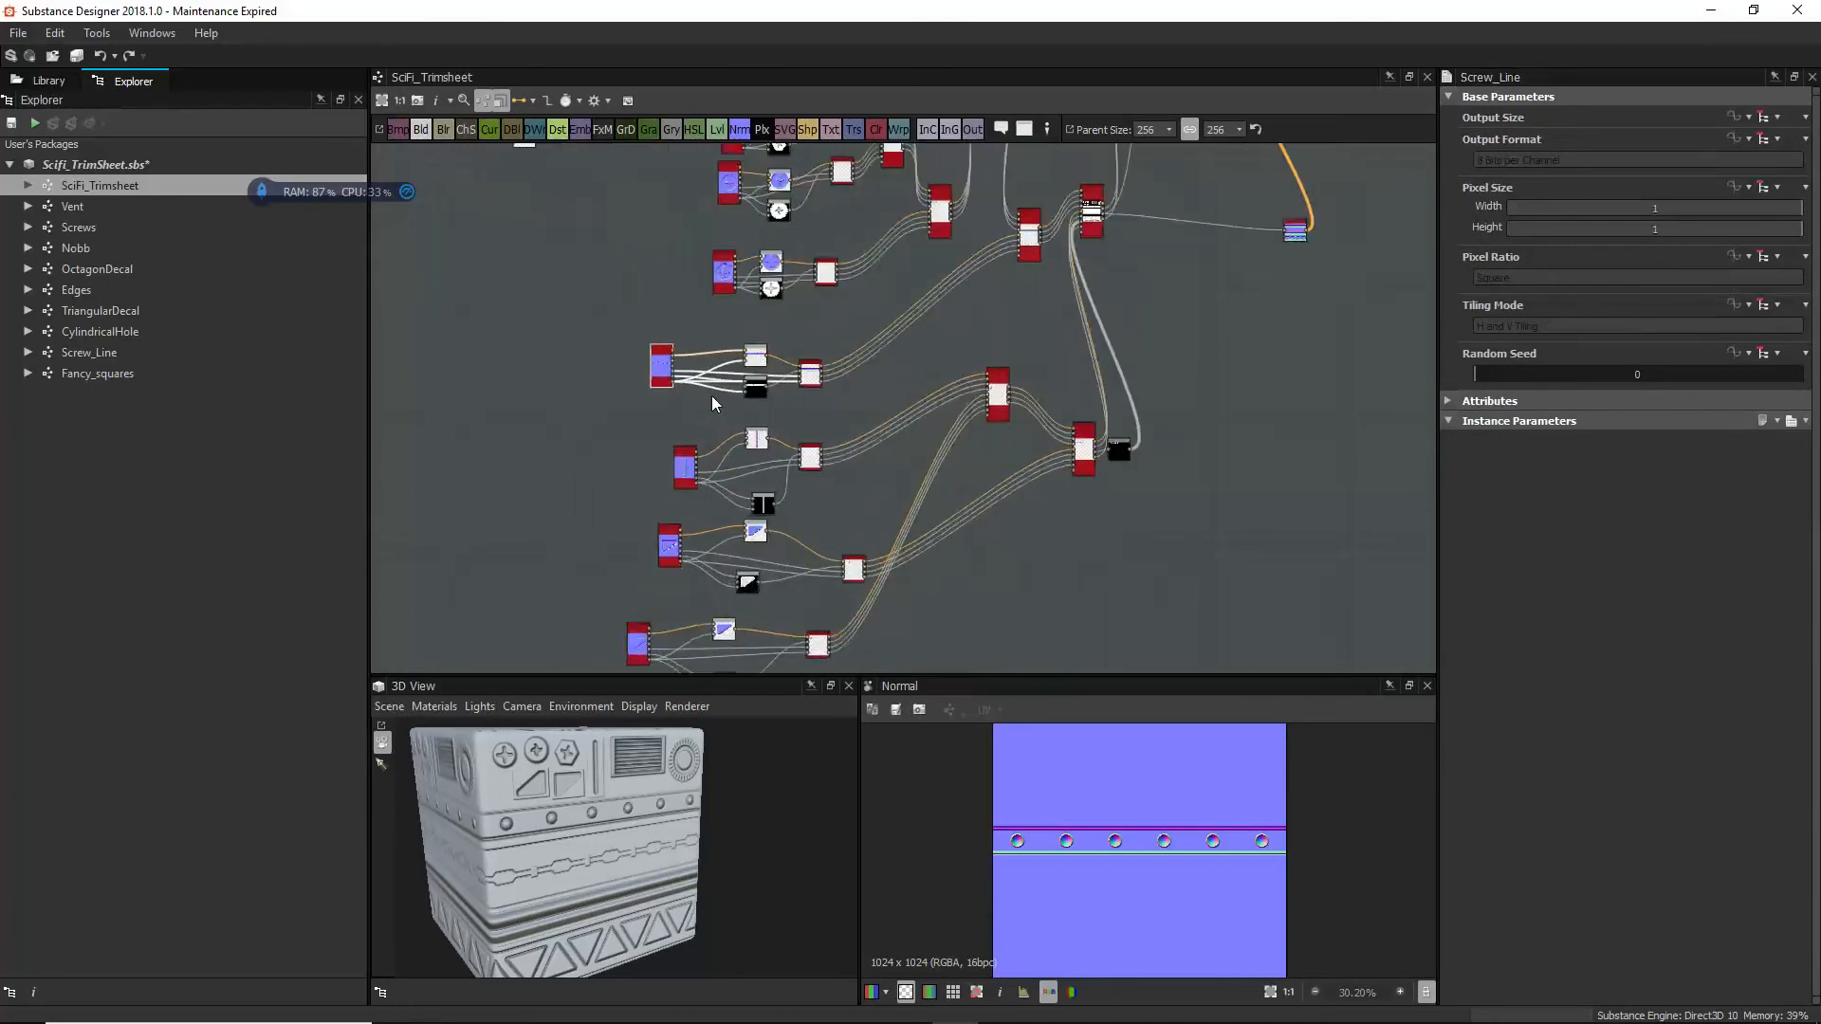
left_click(854, 387)
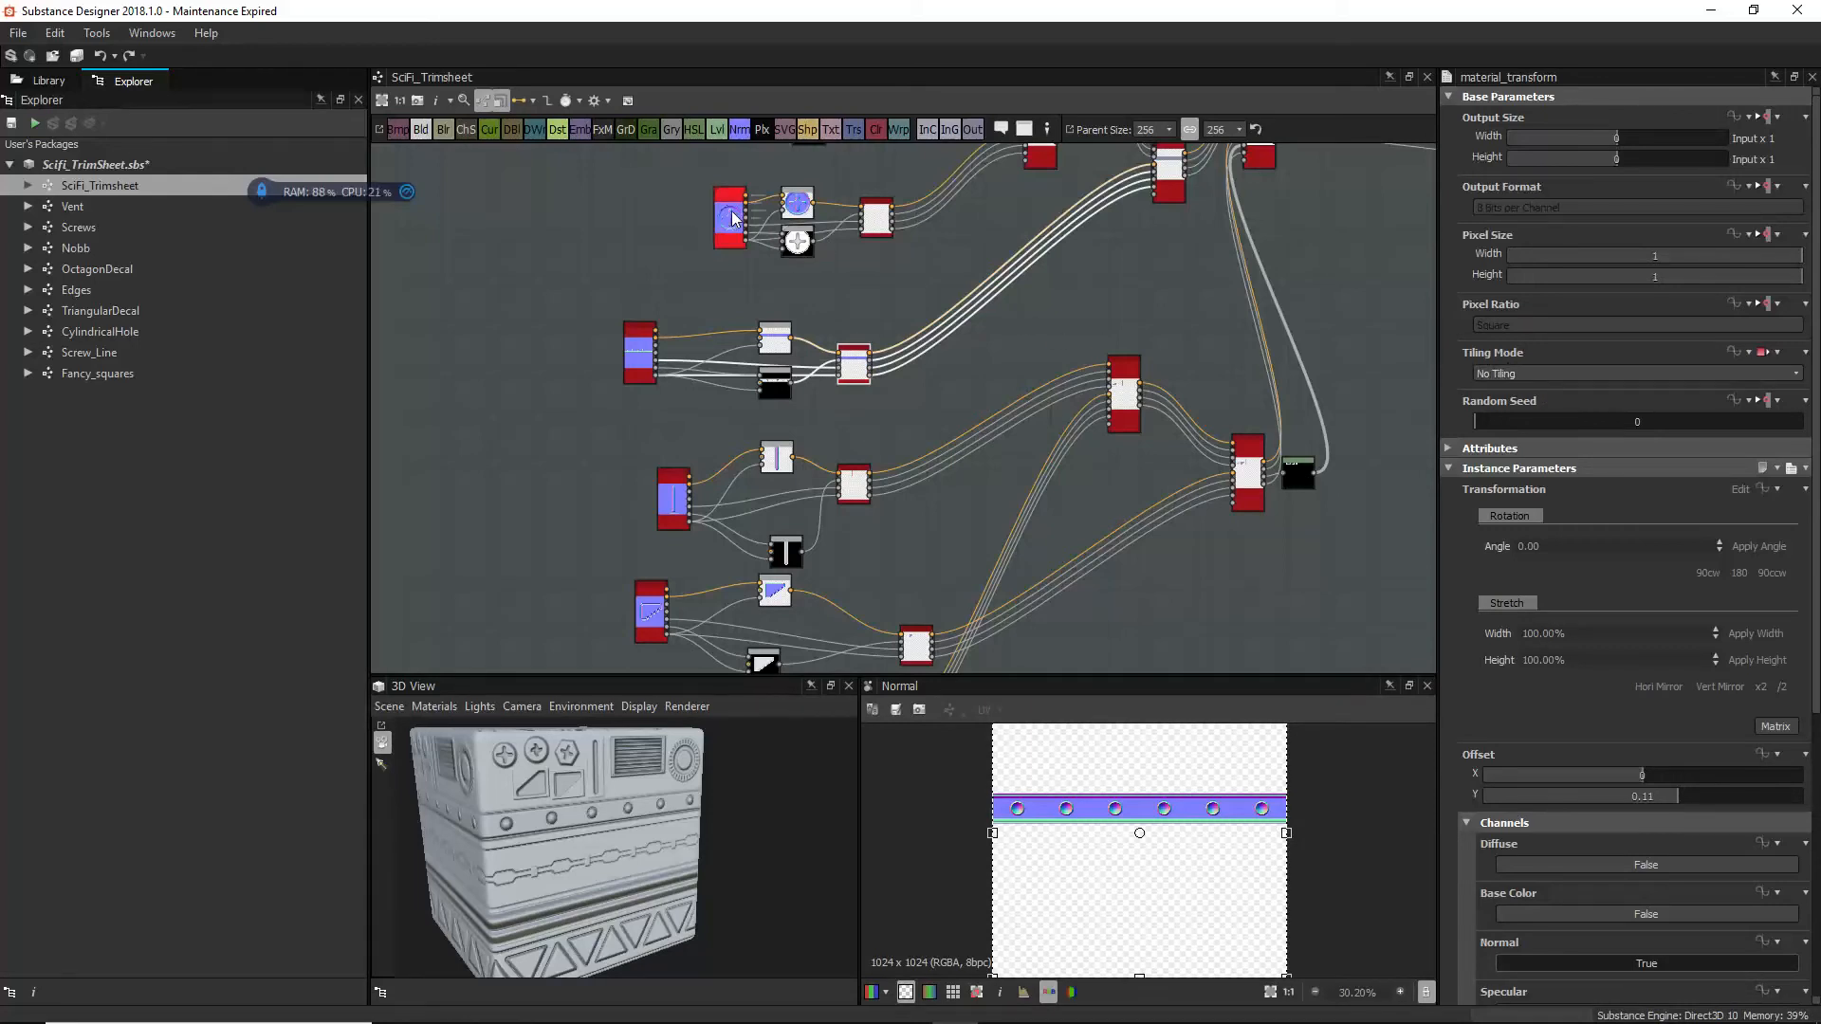
Step: Preview the lowest Screws instance's Height output and examine the placement set in its Material Transform
double_click(869, 219)
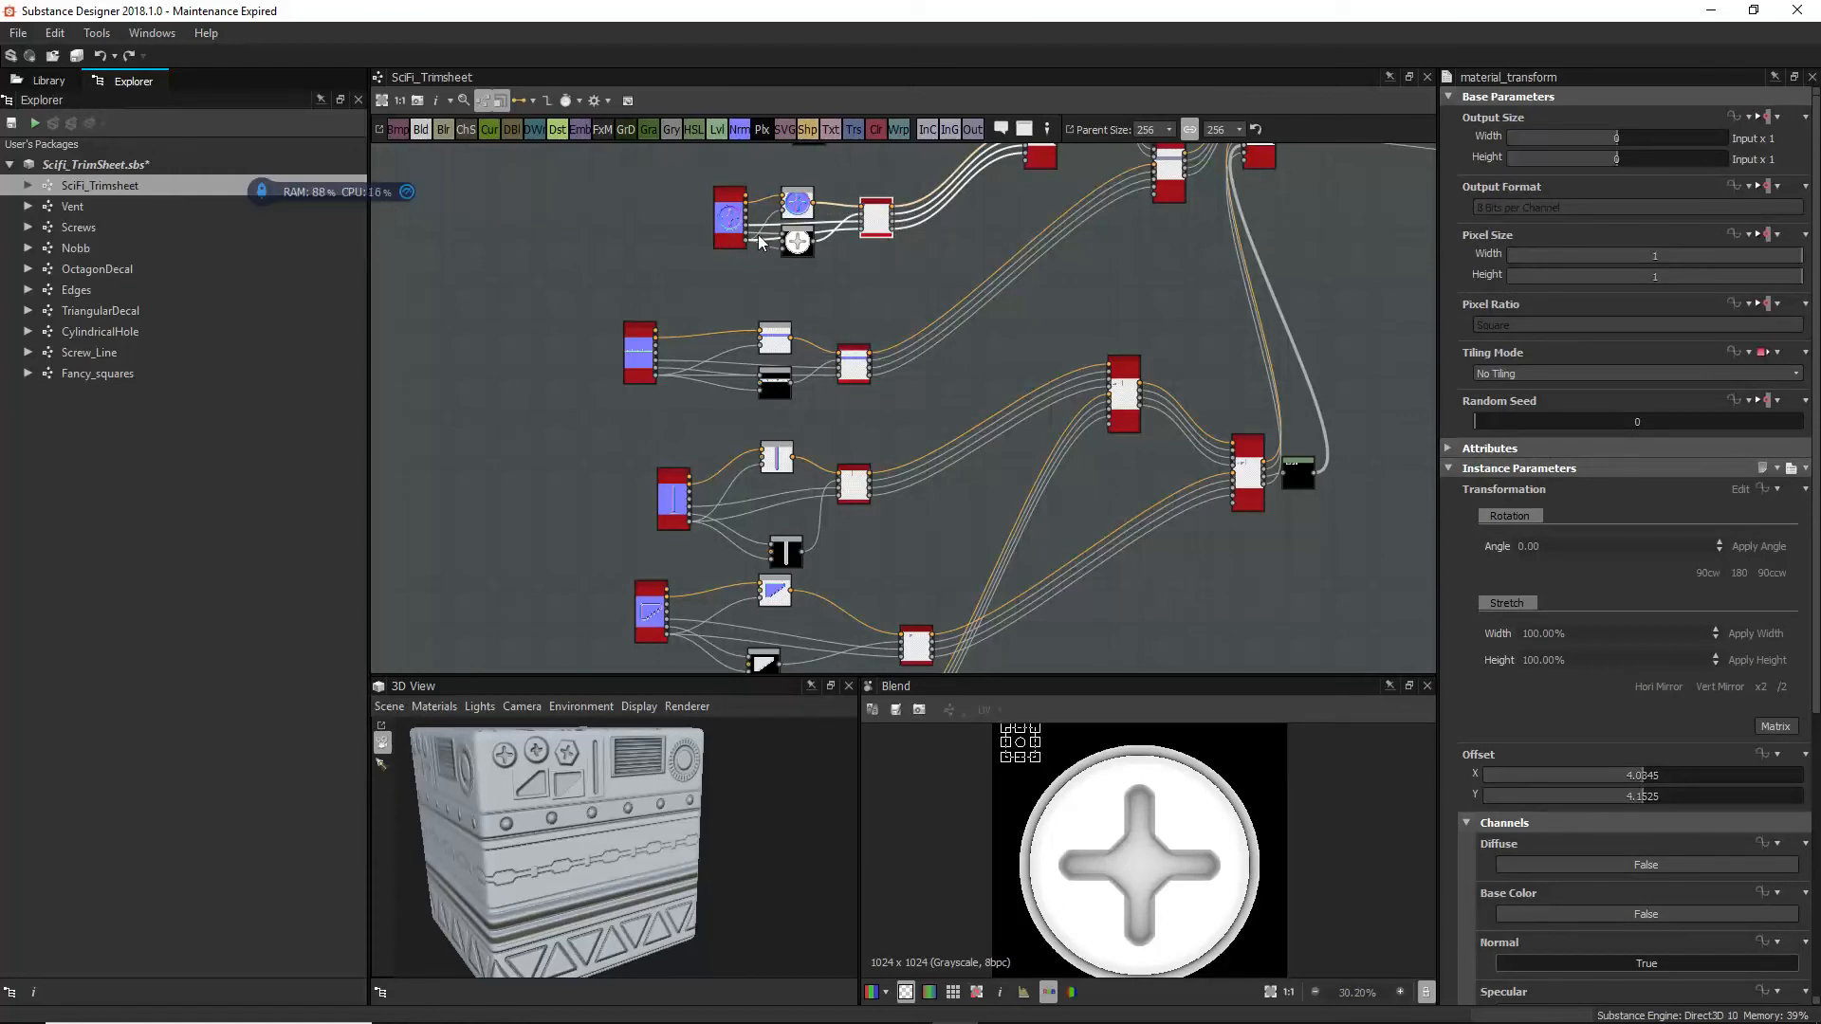
double_click(729, 220)
double_click(869, 225)
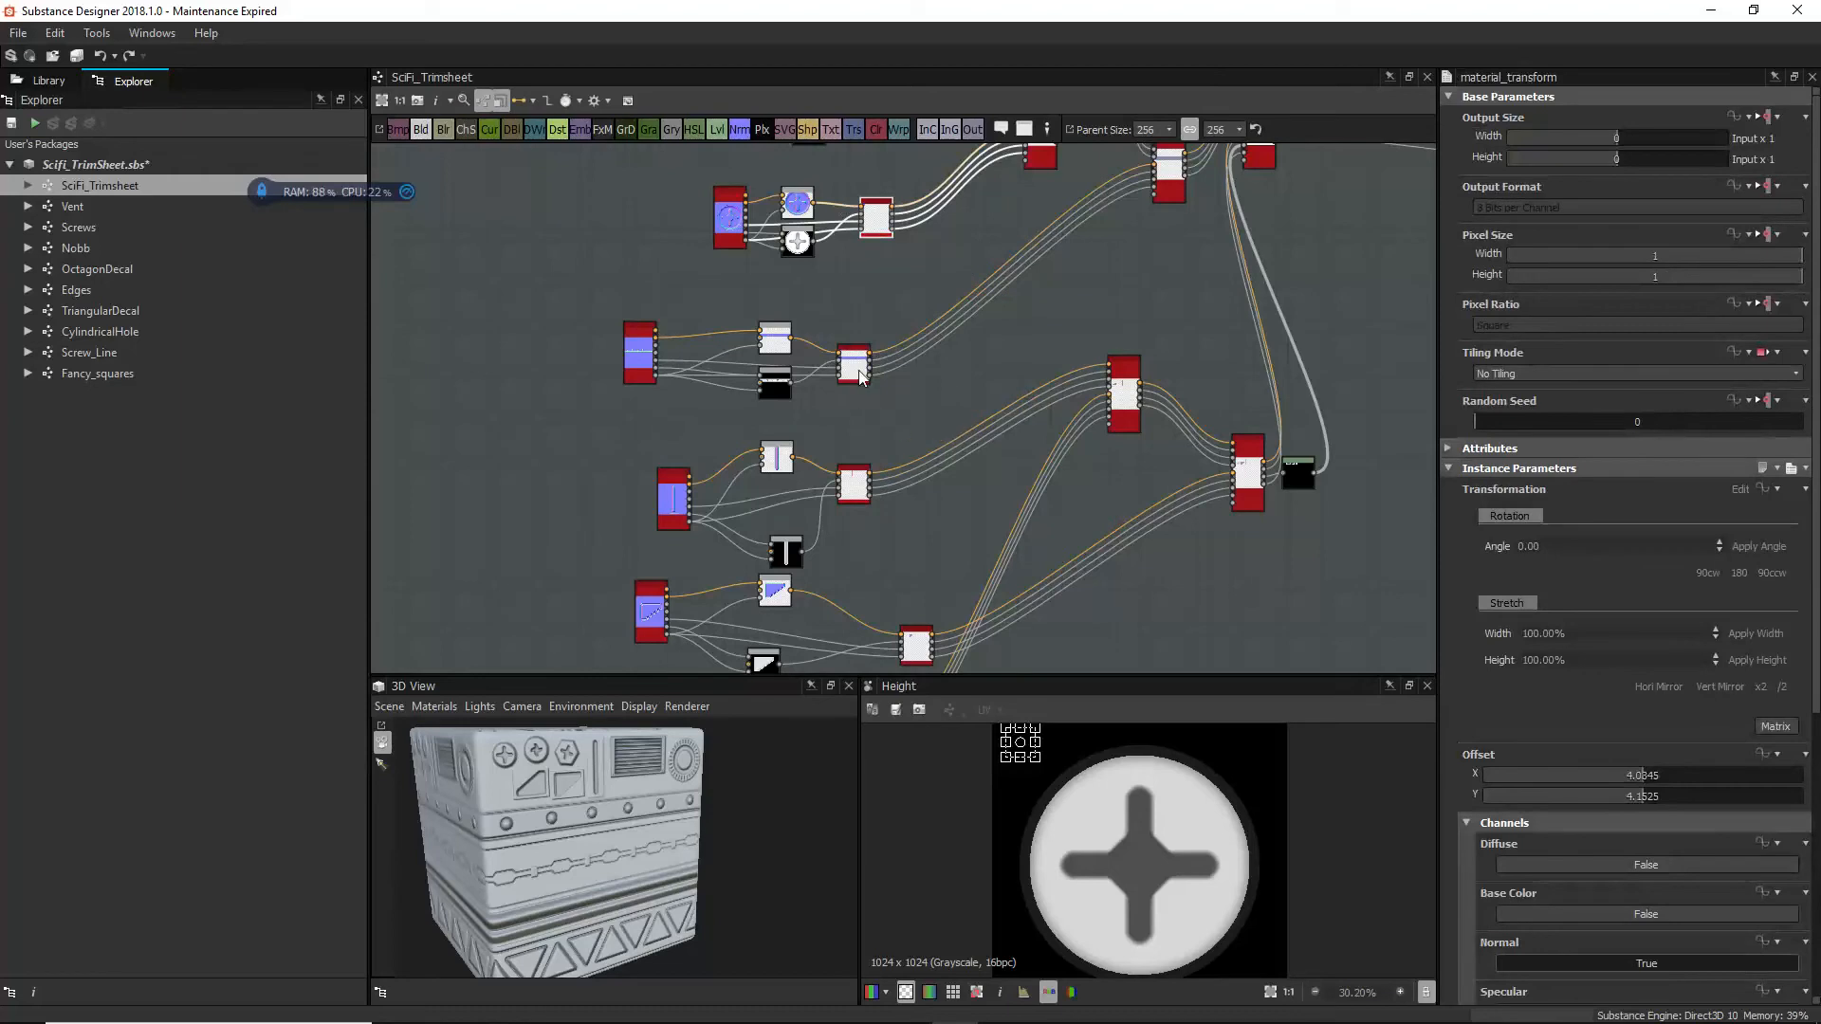
Step: Examine the screw line and octagon trim strips up close on the cube in the 3D view
scroll(1011, 400, "down", 1)
middle_click_drag(916, 541, 816, 419)
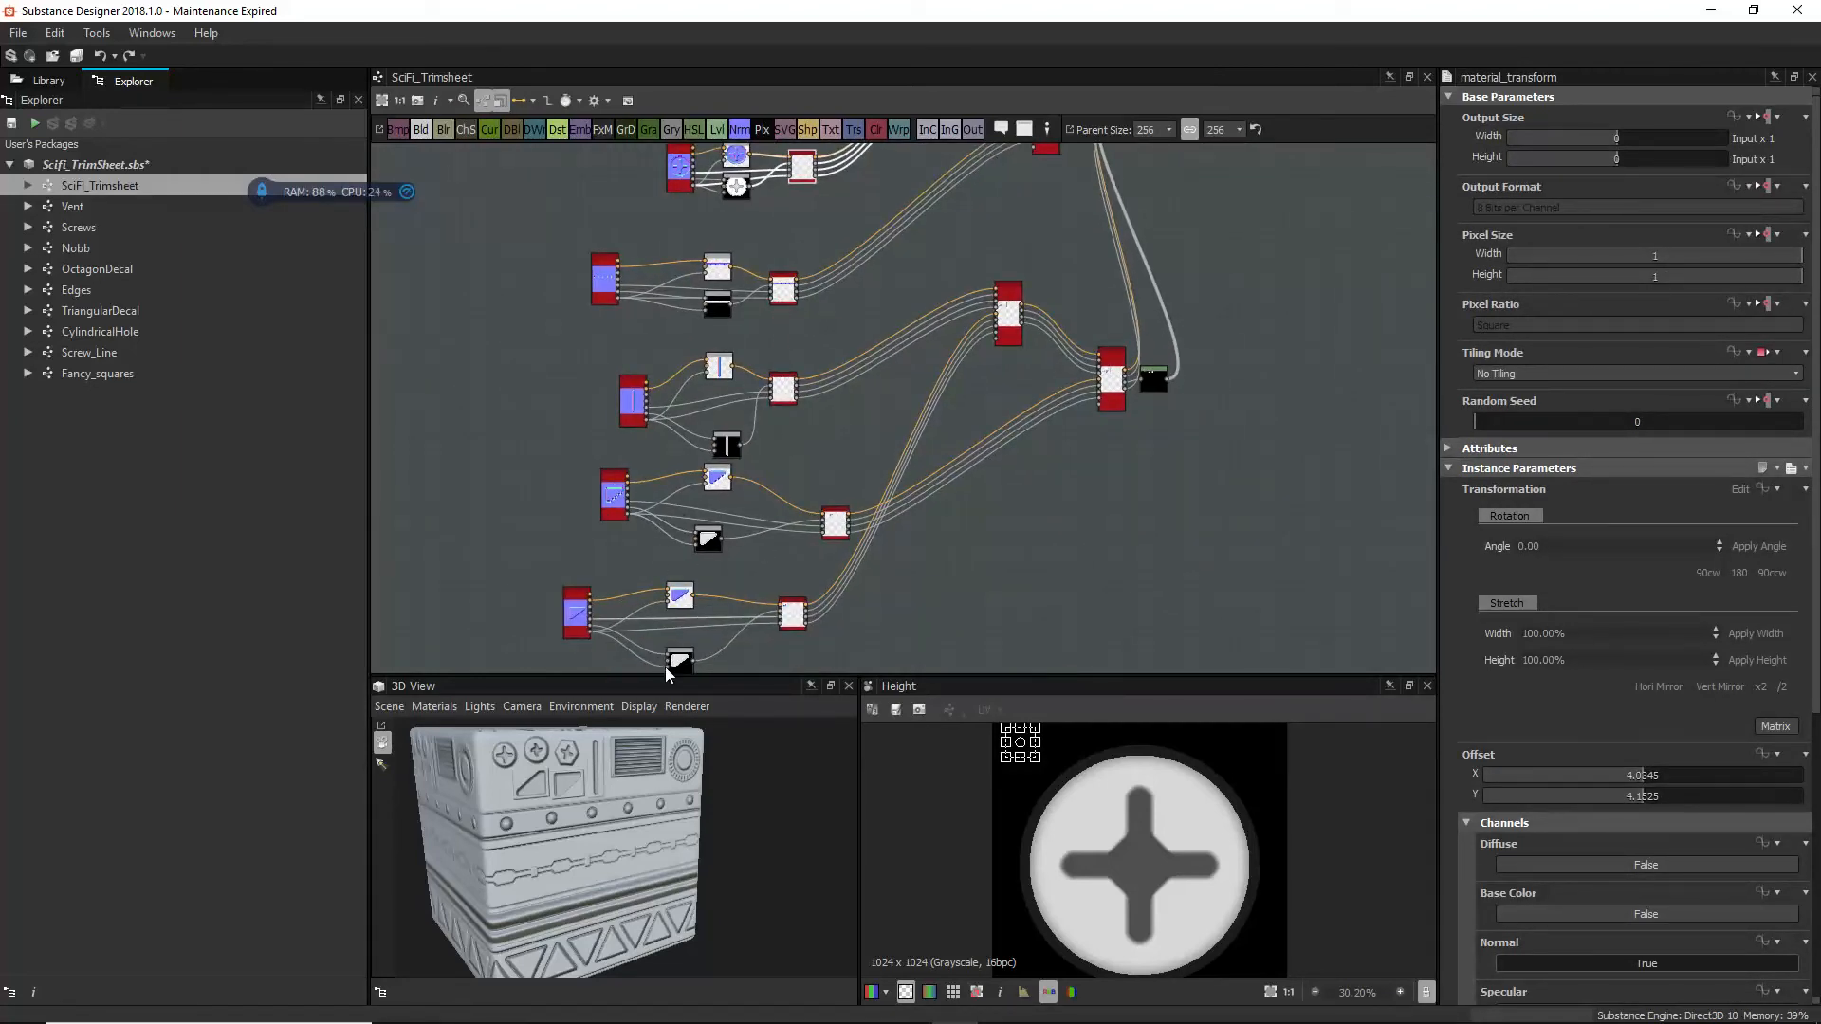
left_click_drag(520, 872, 469, 880)
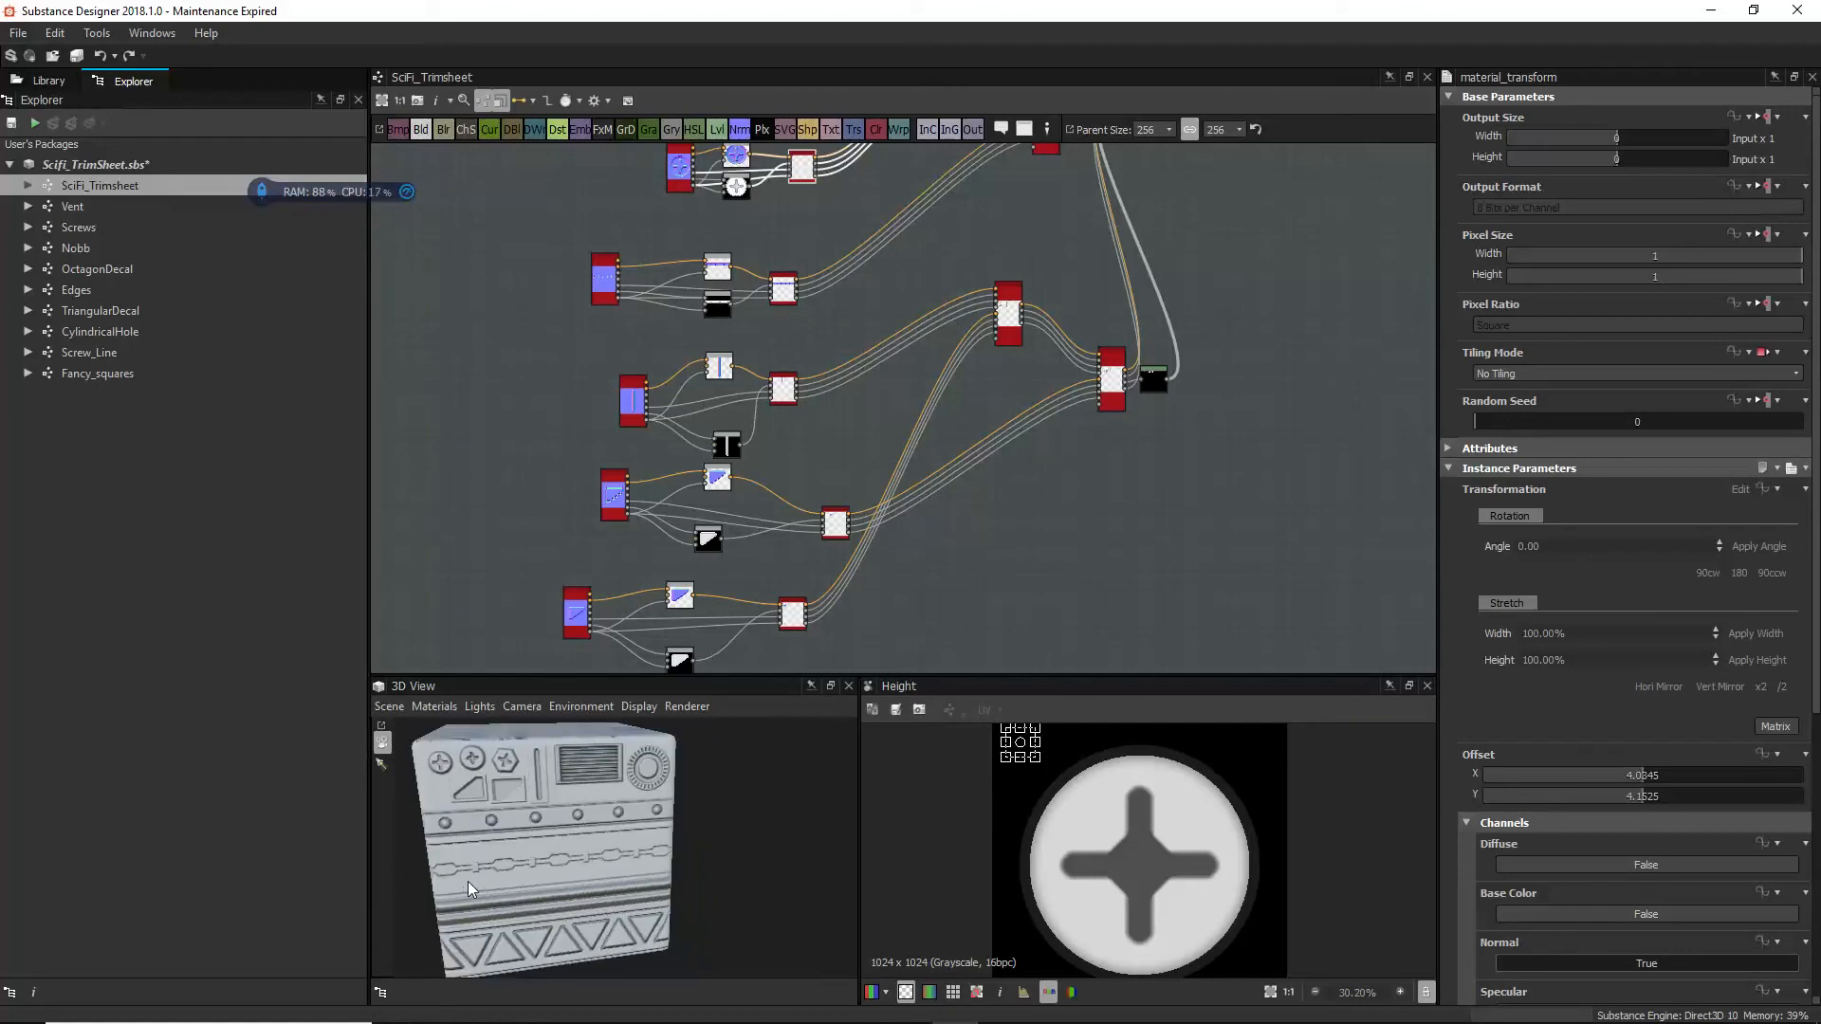
scroll(521, 855, "up", 2)
middle_click_drag(521, 855, 633, 846)
scroll(586, 840, "up", 2)
left_click_drag(586, 841, 651, 824)
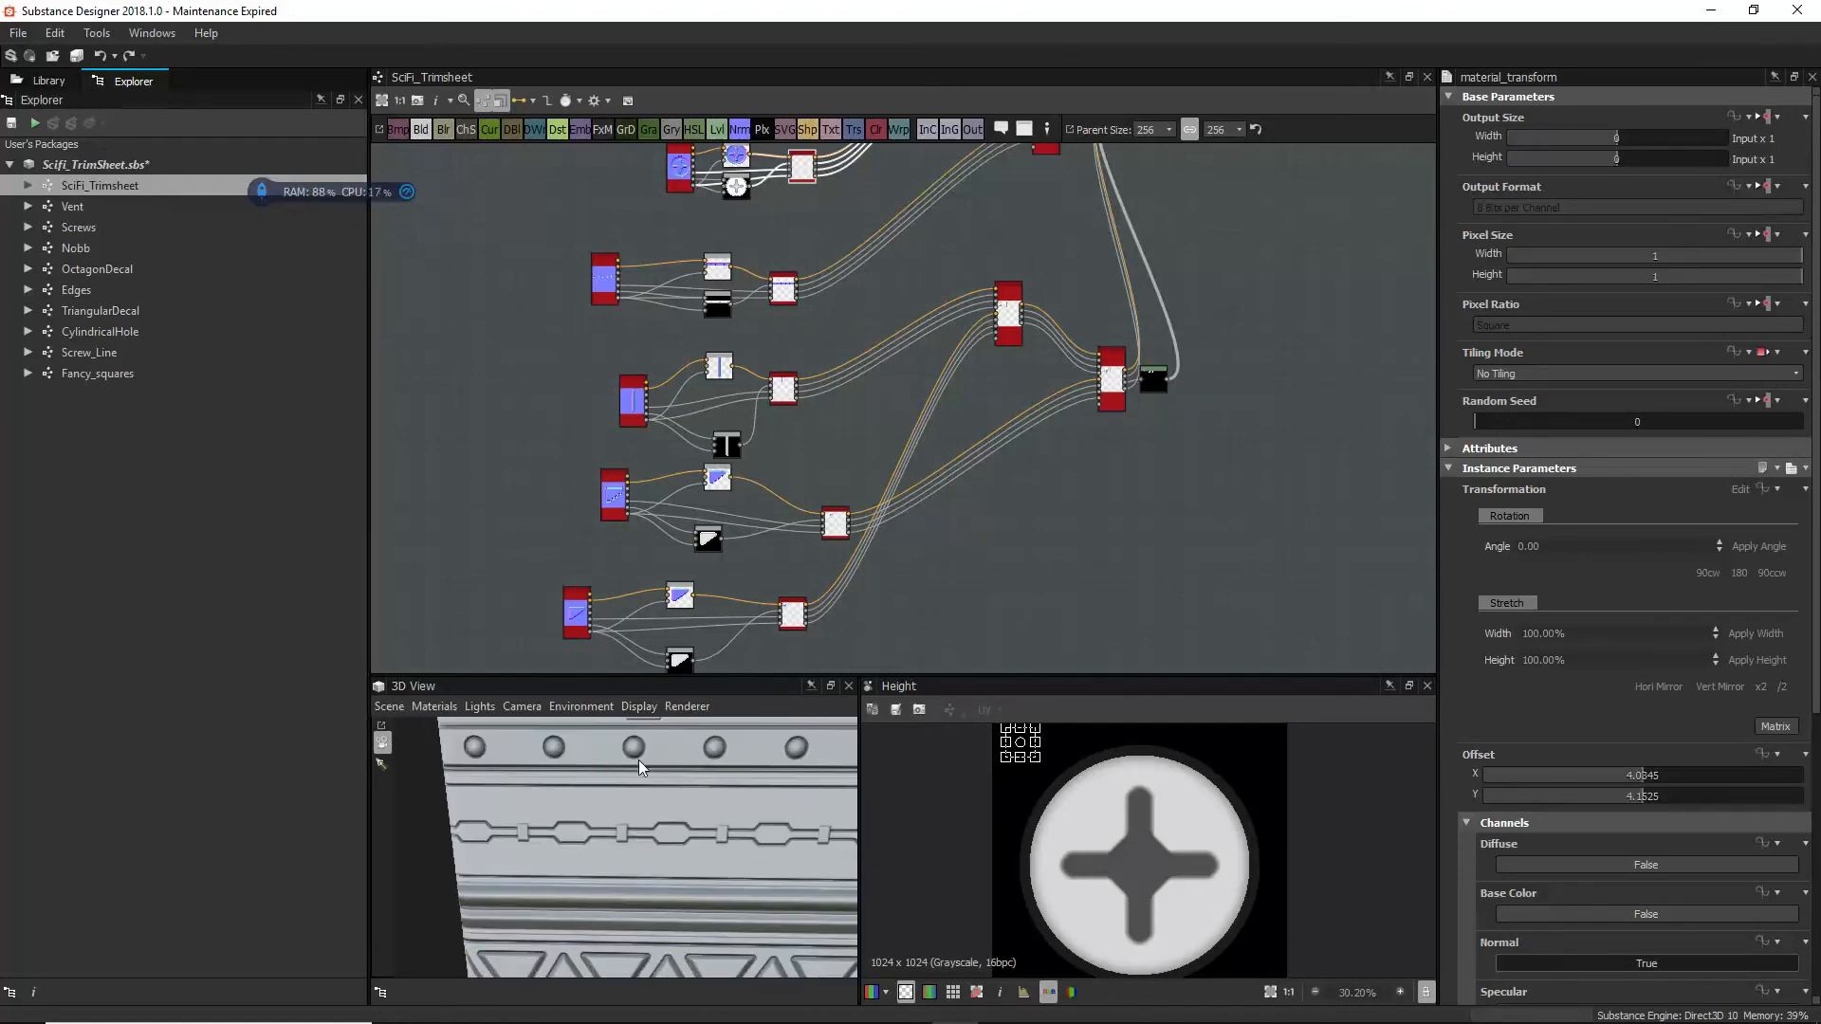
scroll(756, 327, "down", 1)
scroll(754, 332, "up", 2)
Step: Preview the OctagonDecal instance's Normal output and tile the 2D preview to examine how the pattern repeats
middle_click_drag(636, 171, 767, 396)
middle_click_drag(577, 281, 621, 567)
scroll(835, 309, "down", 2)
middle_click_drag(835, 309, 788, 316)
scroll(720, 436, "up", 5)
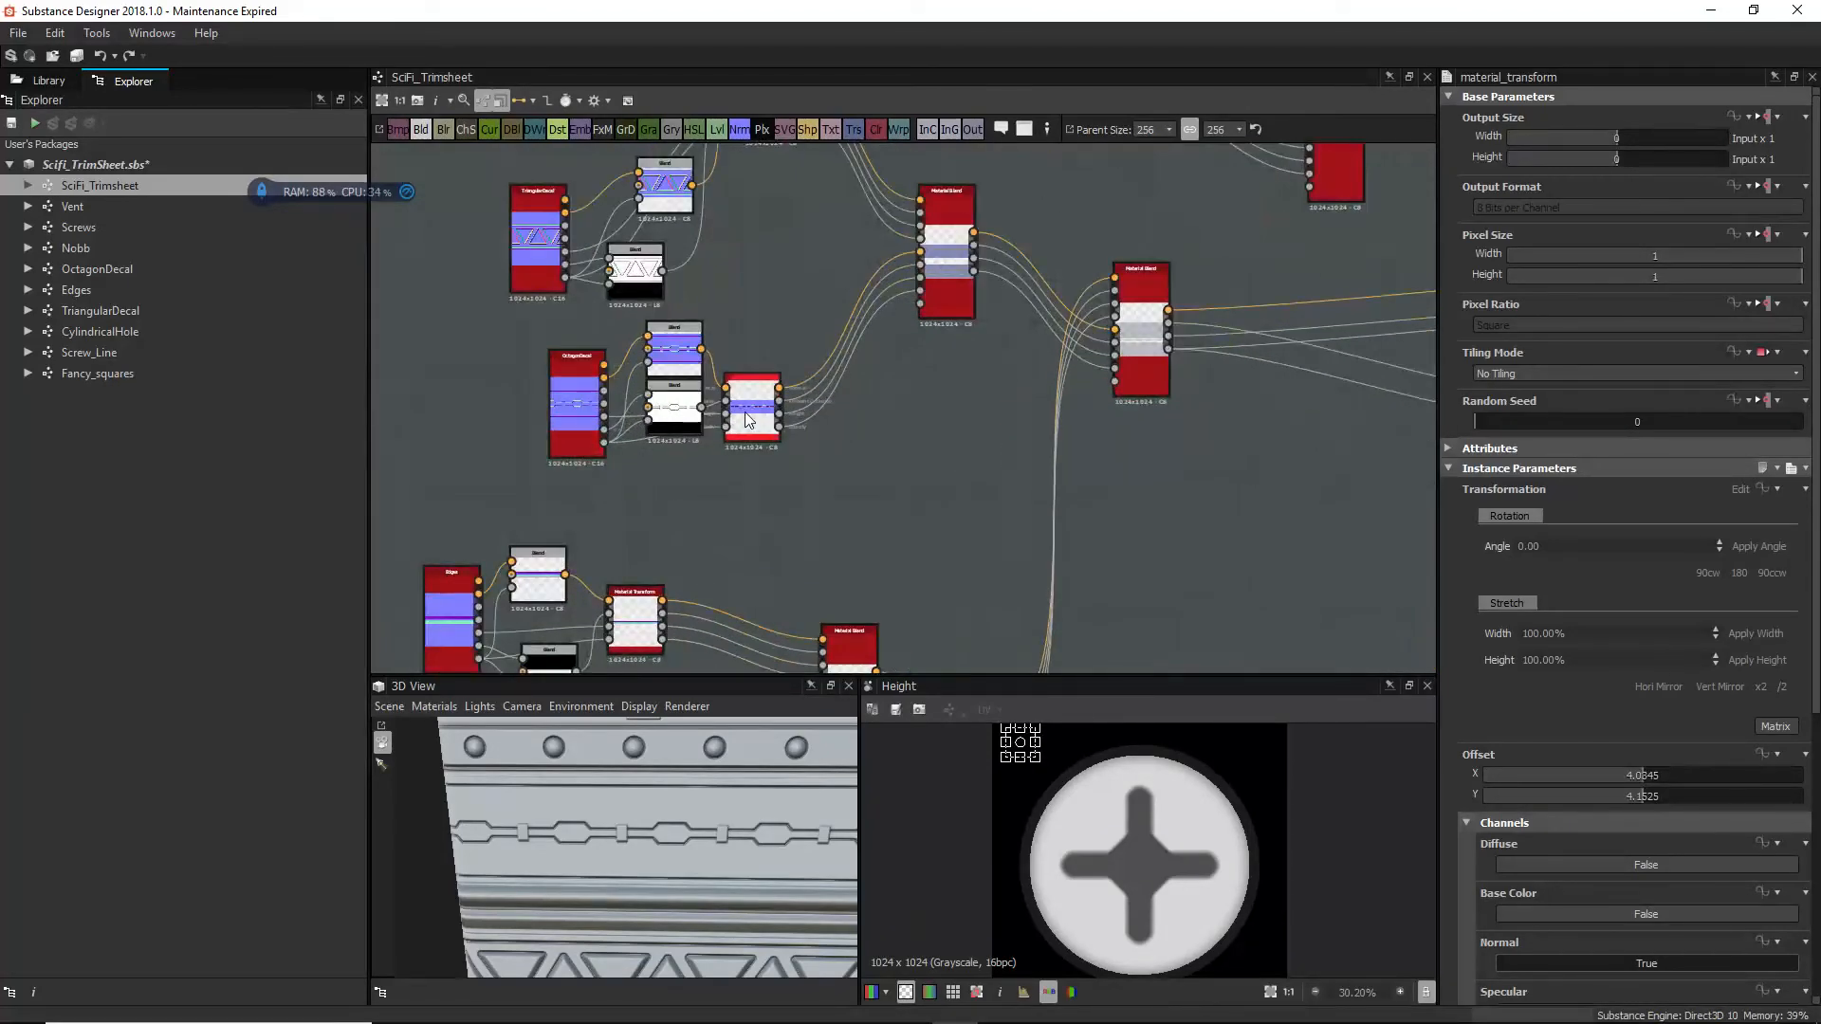
double_click(578, 426)
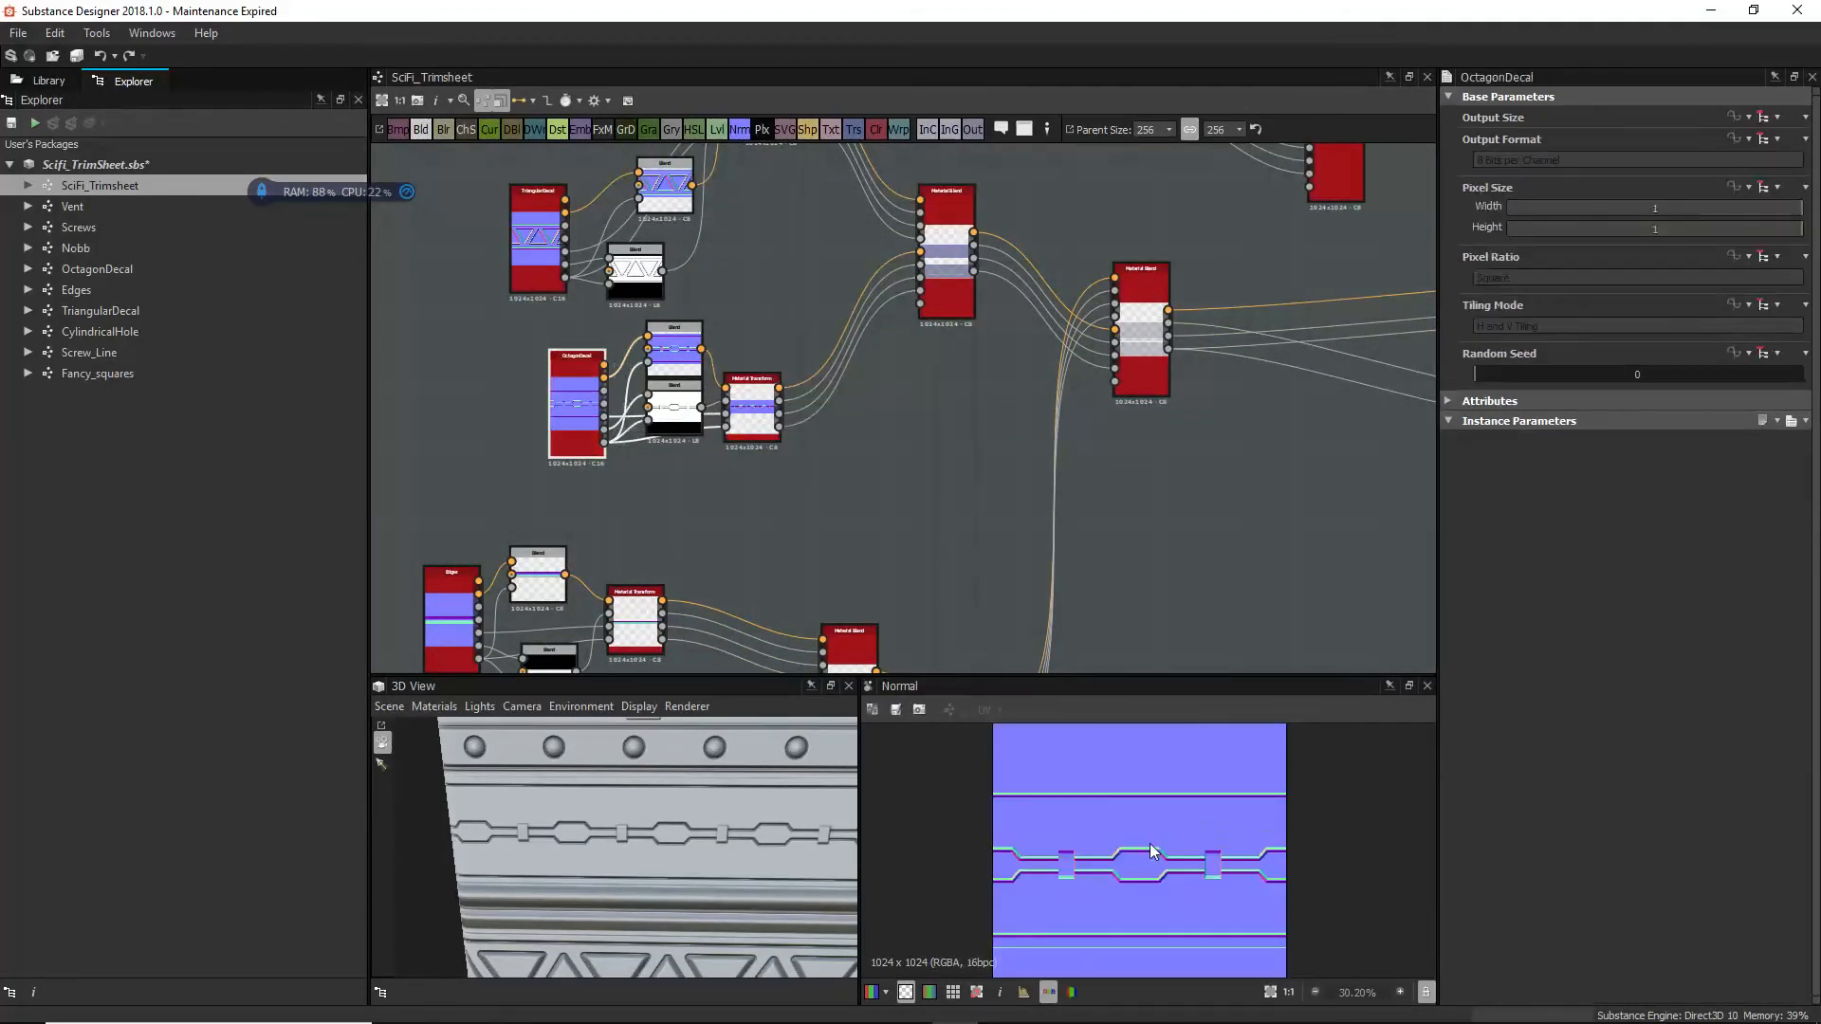
scroll(1079, 847, "up", 1)
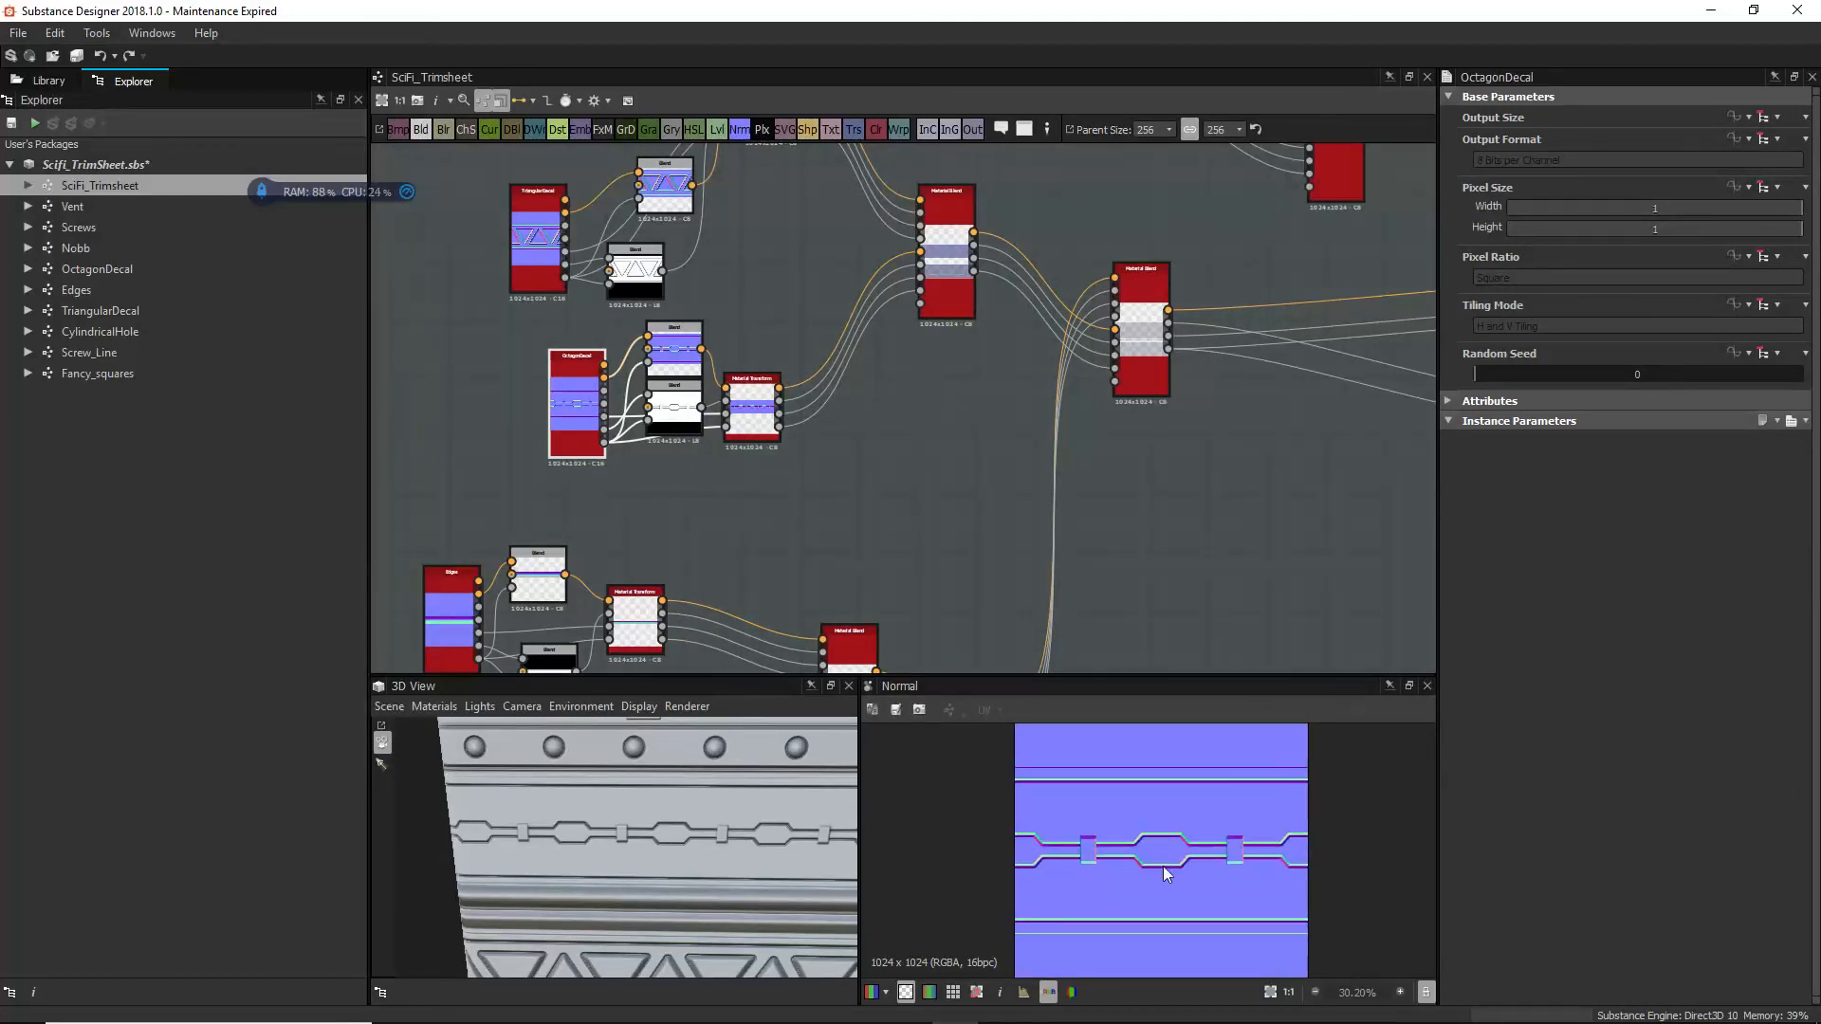
key("t")
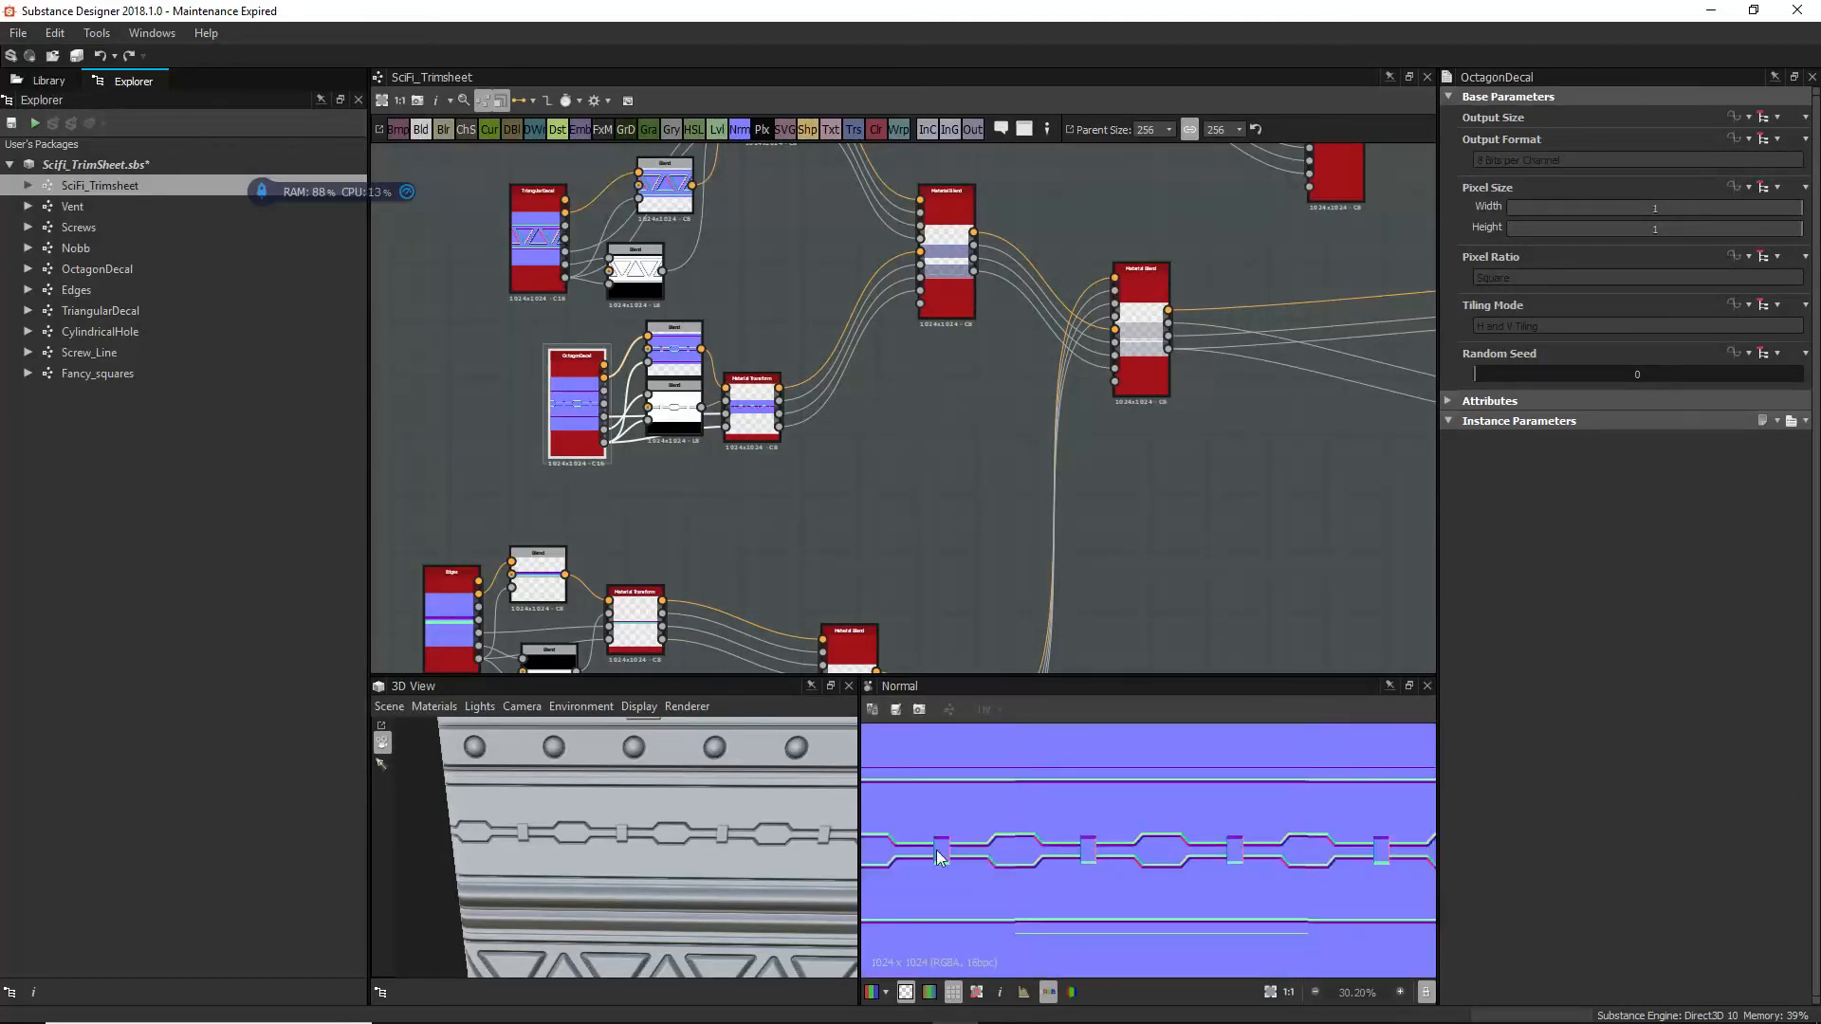
Step: Move the OctagonDecal branch's Material Transform slightly down and preview its Normal output with 2D tiling turned off
left_click_drag(742, 420, 761, 465)
double_click(759, 465)
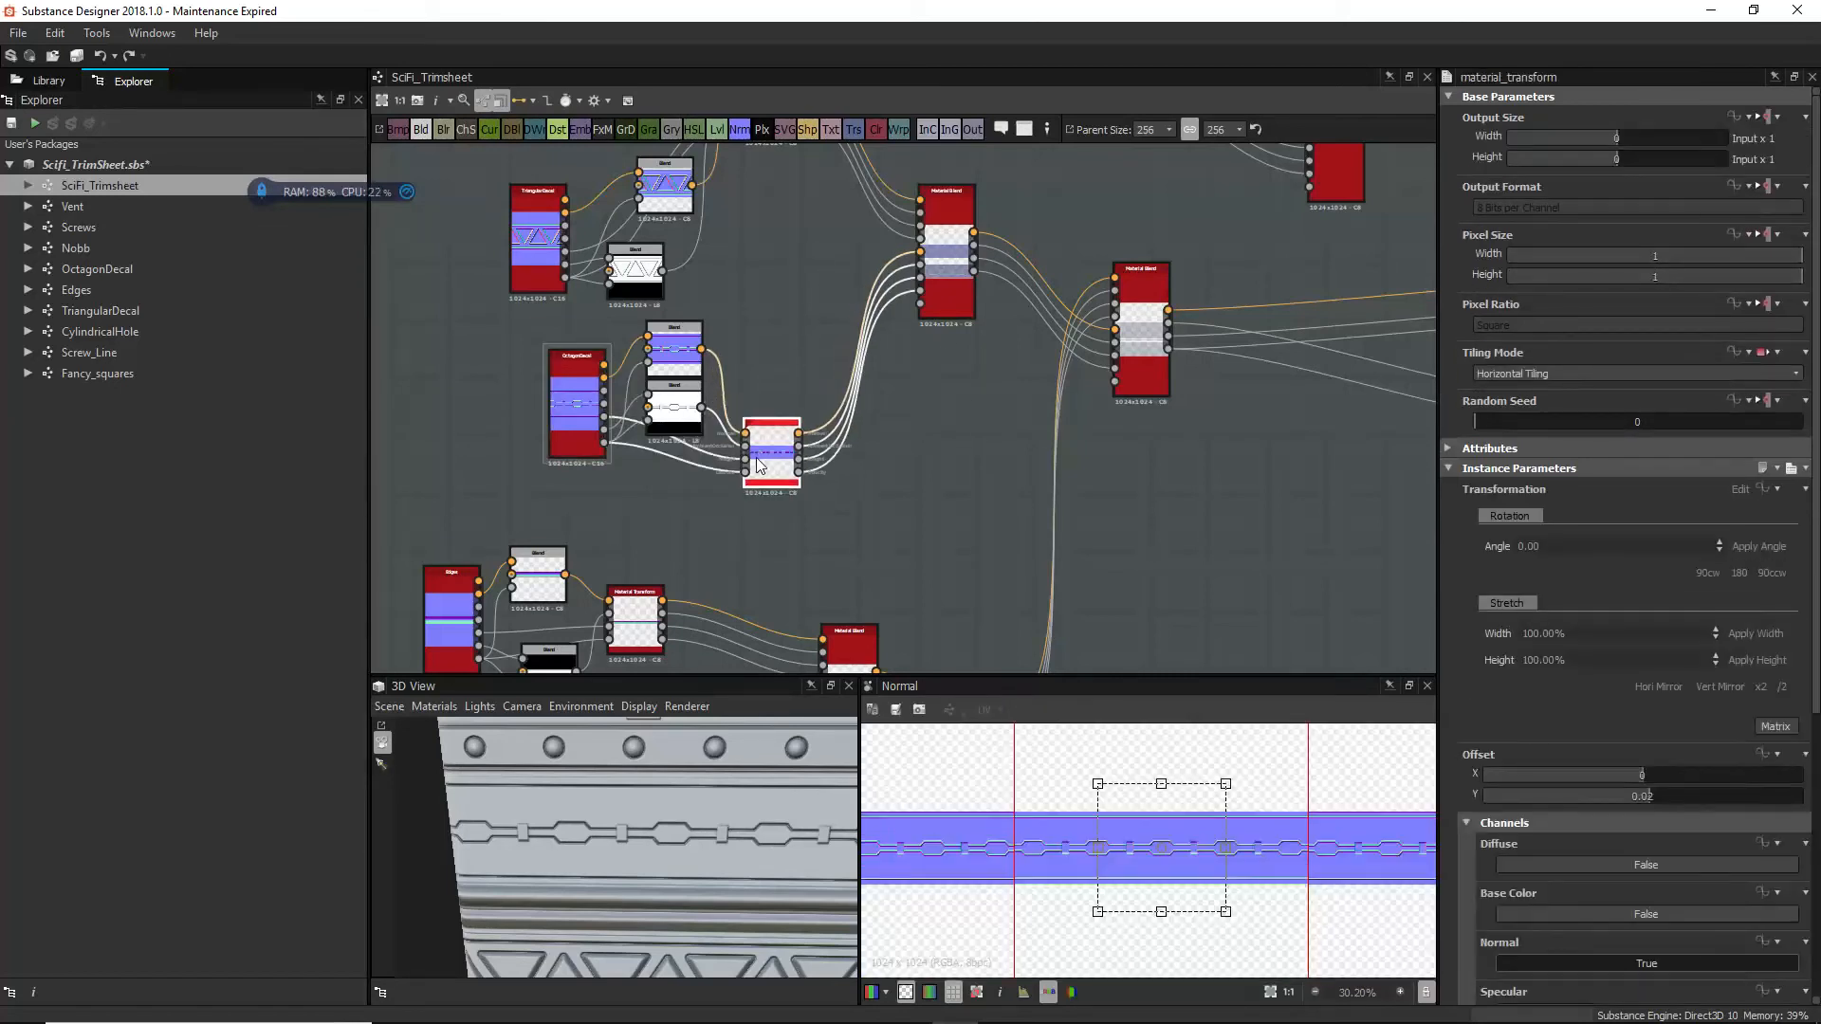
key("t")
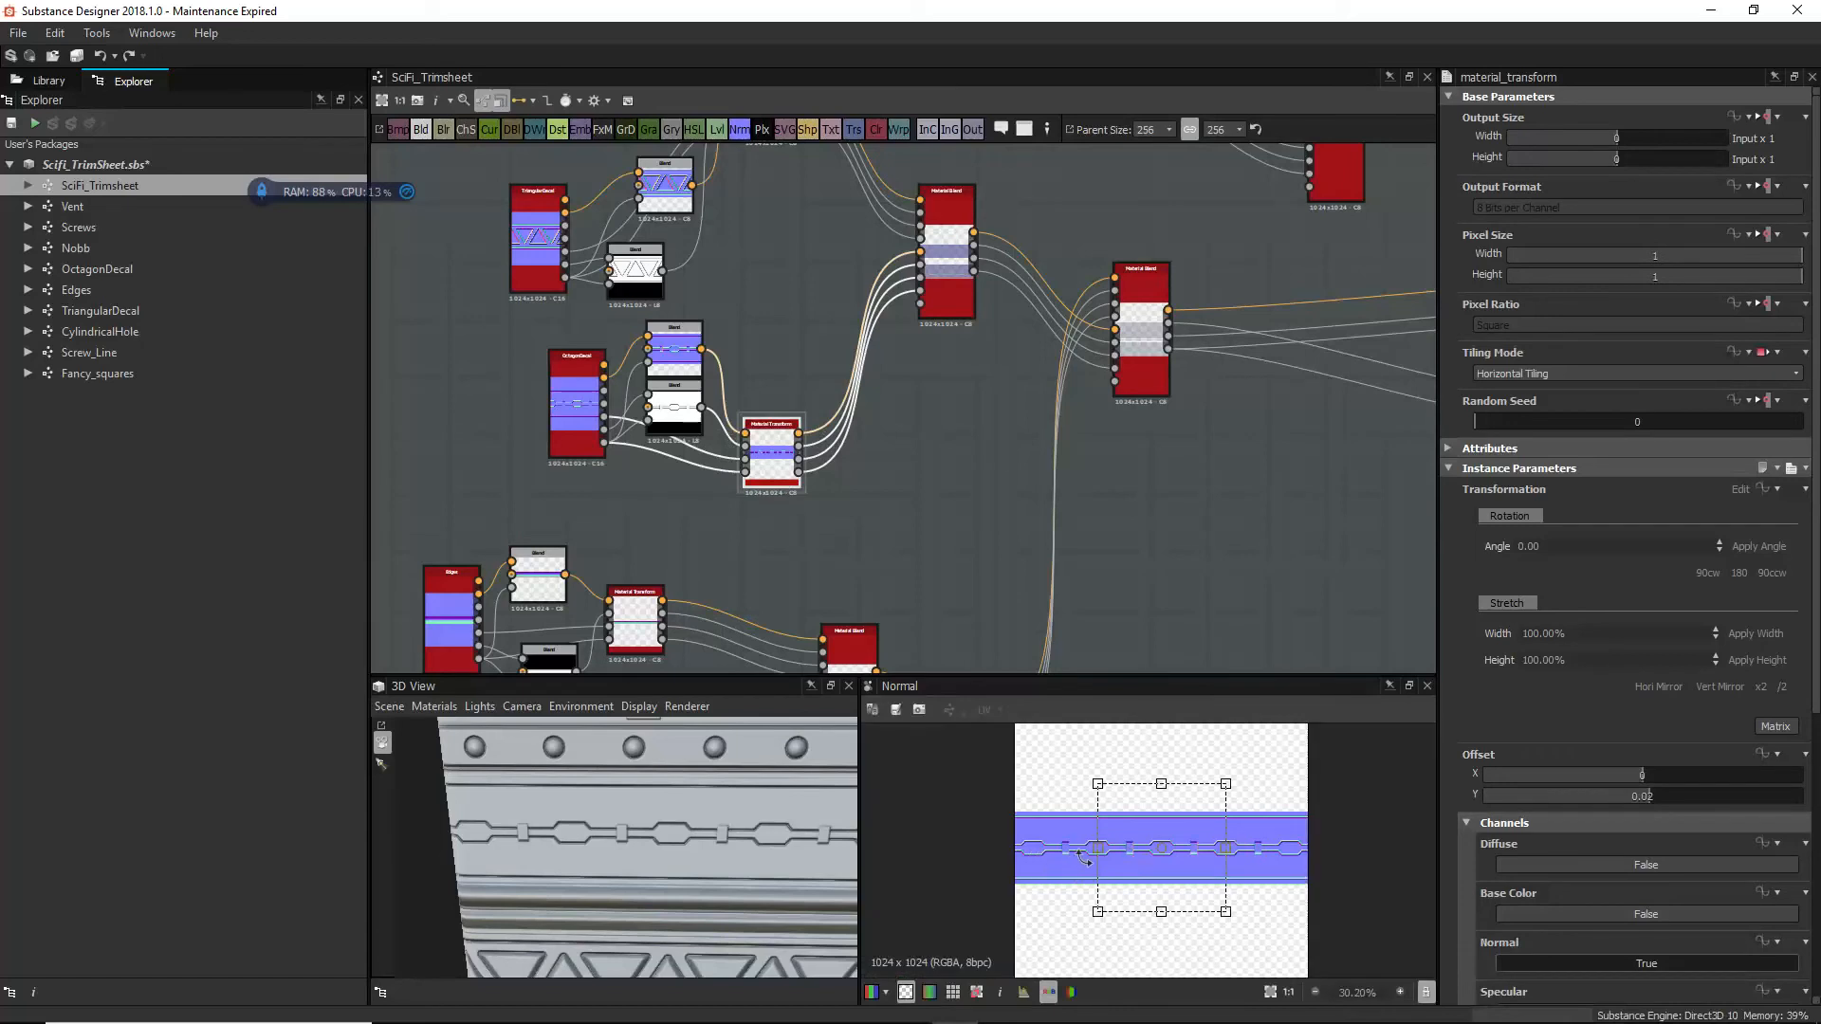
scroll(1034, 859, "up", 3)
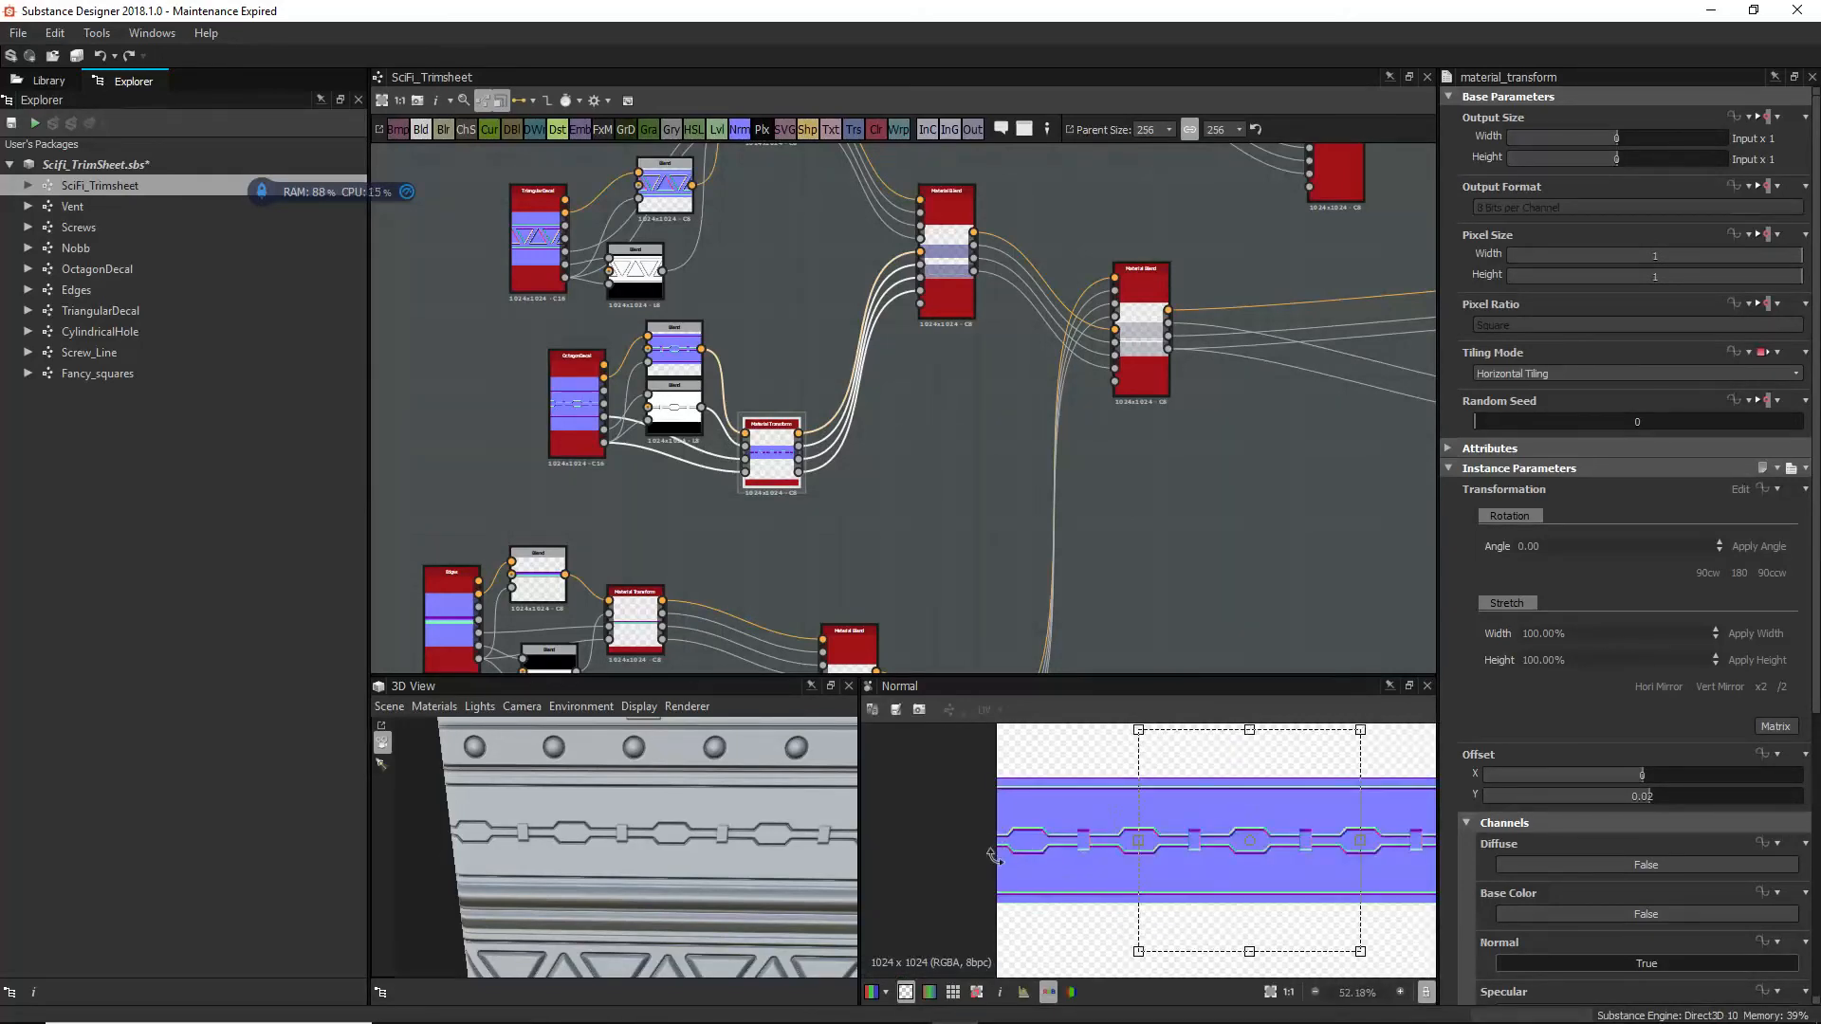
Step: Compare the OctagonDecal instance's Normal output with its Material Transform's, using 2D tiling, and turn the tiling off again
key("t")
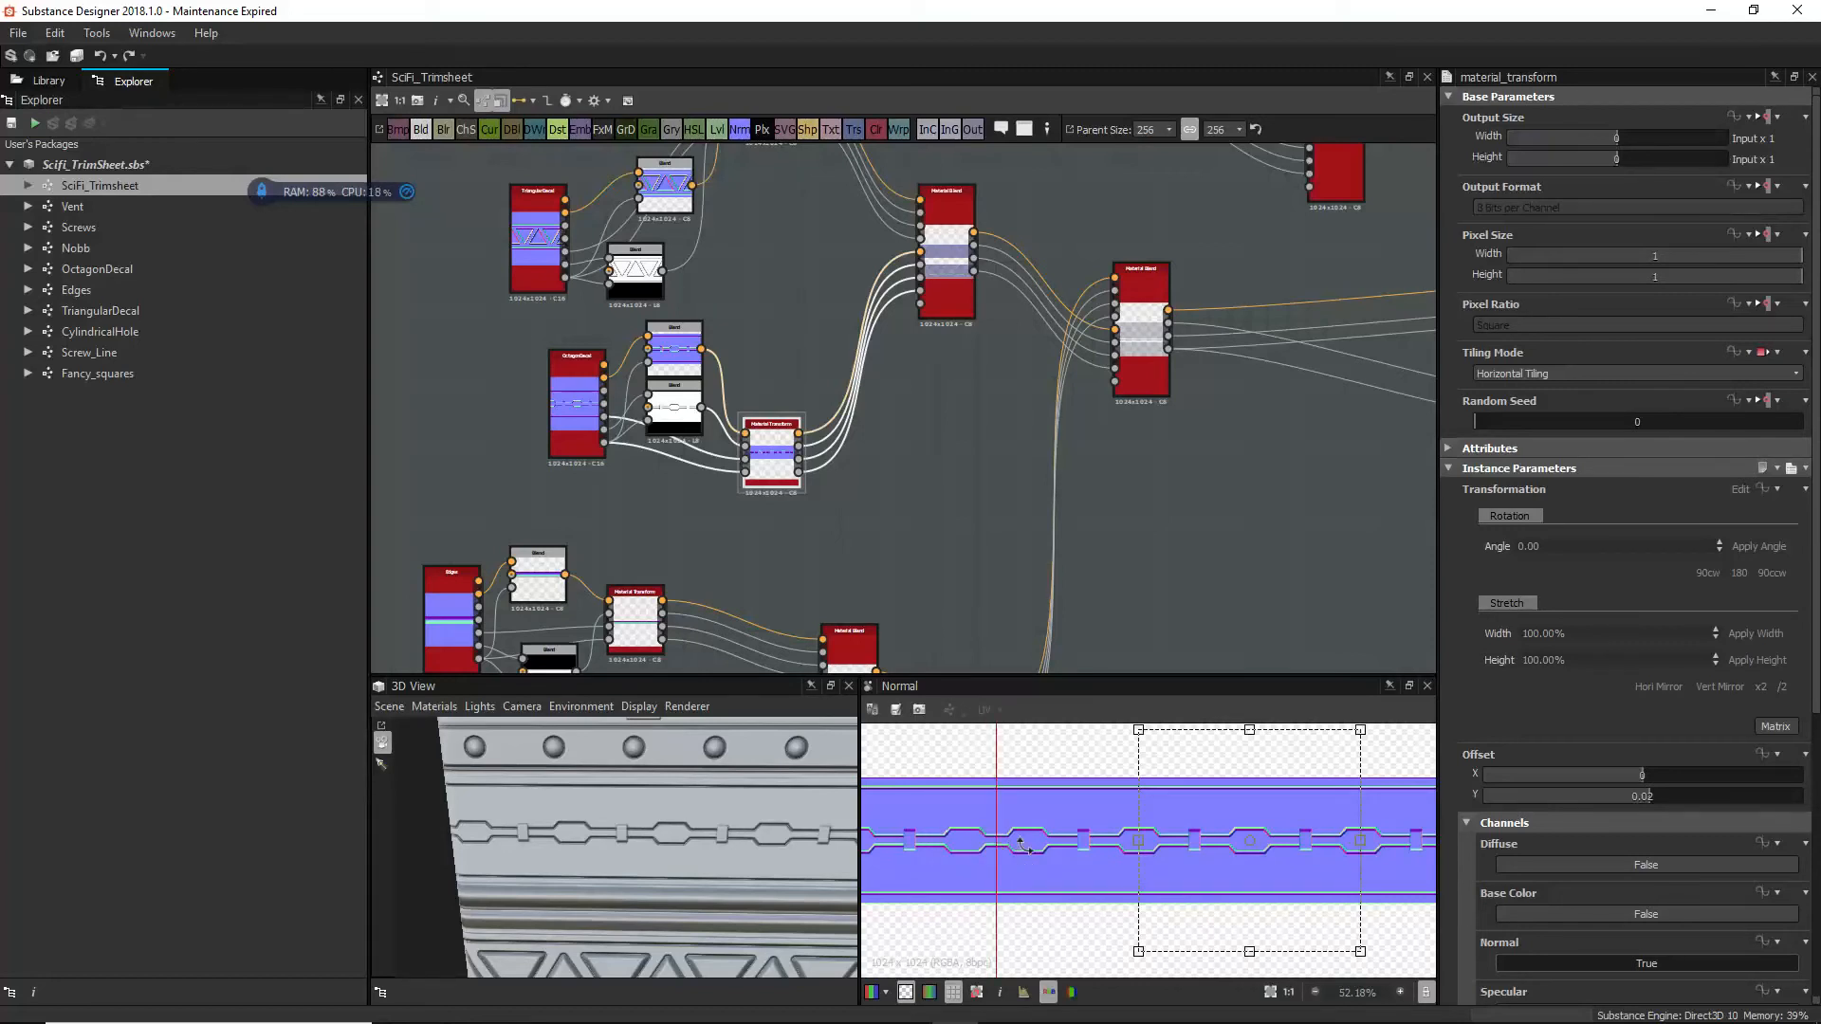
double_click(581, 408)
scroll(1118, 894, "down", 5)
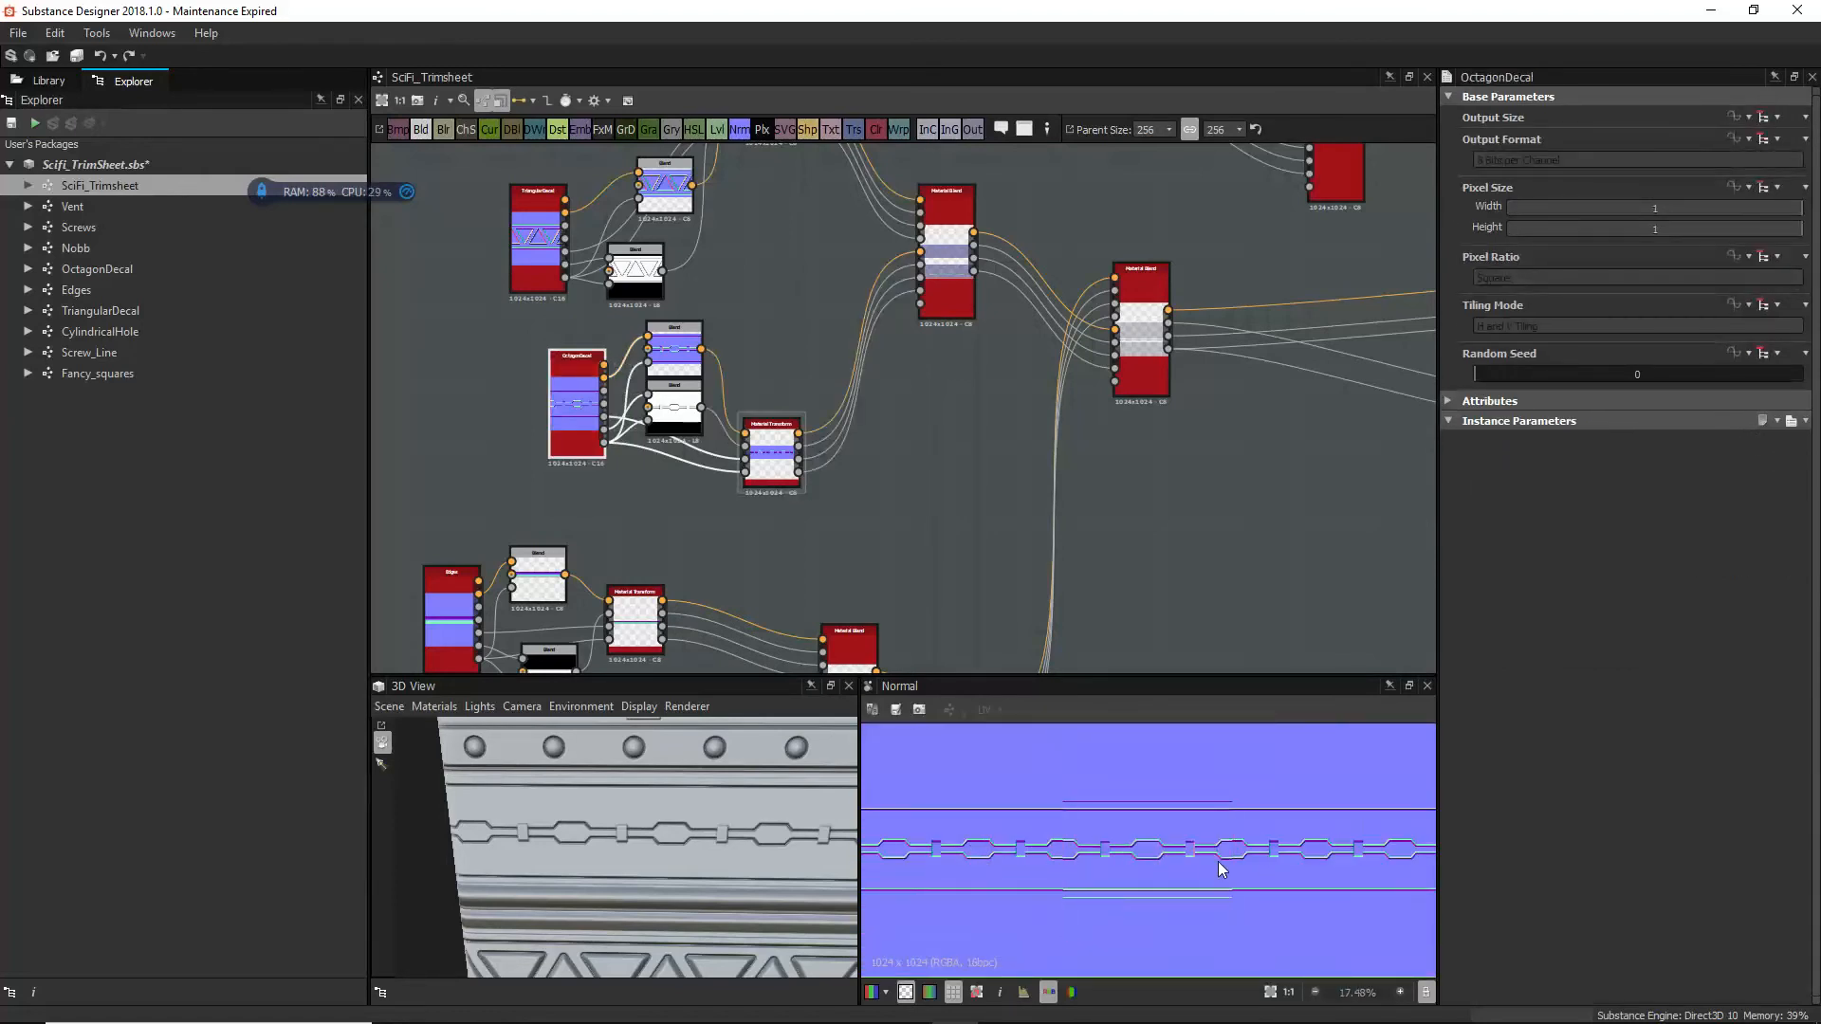
double_click(771, 454)
scroll(1048, 847, "up", 5)
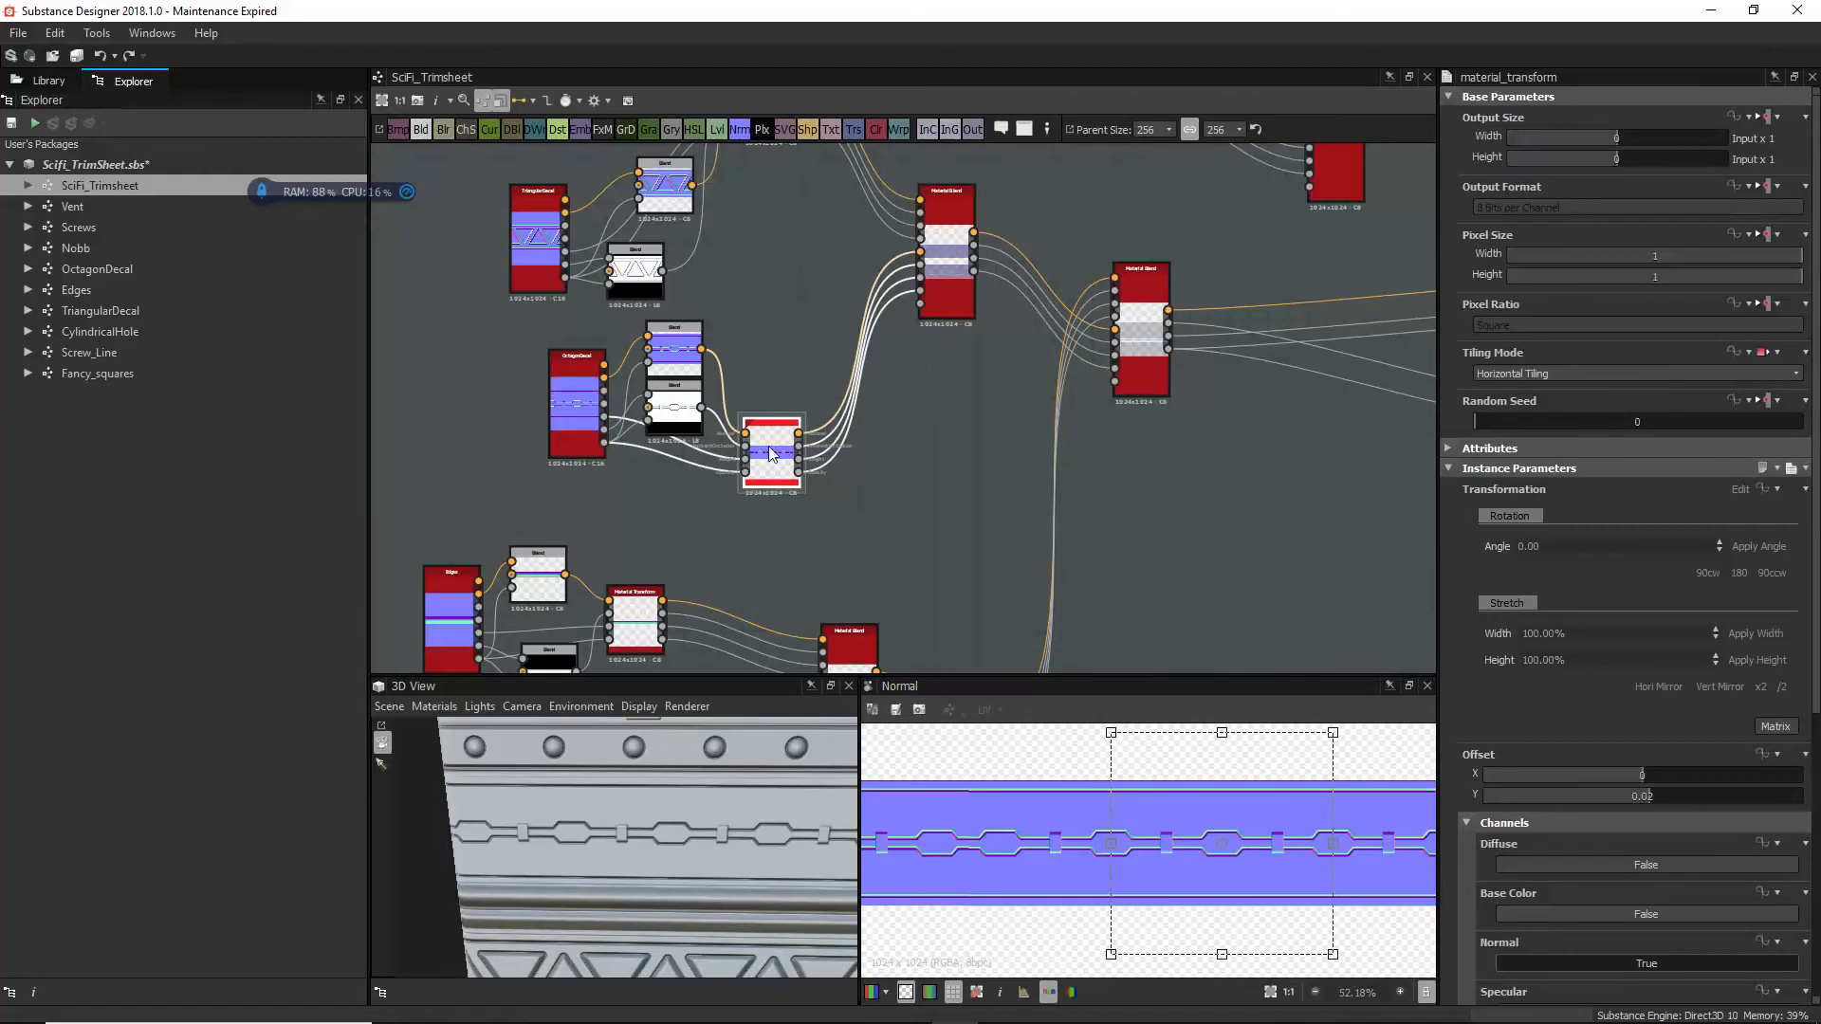
scroll(1187, 870, "down", 2)
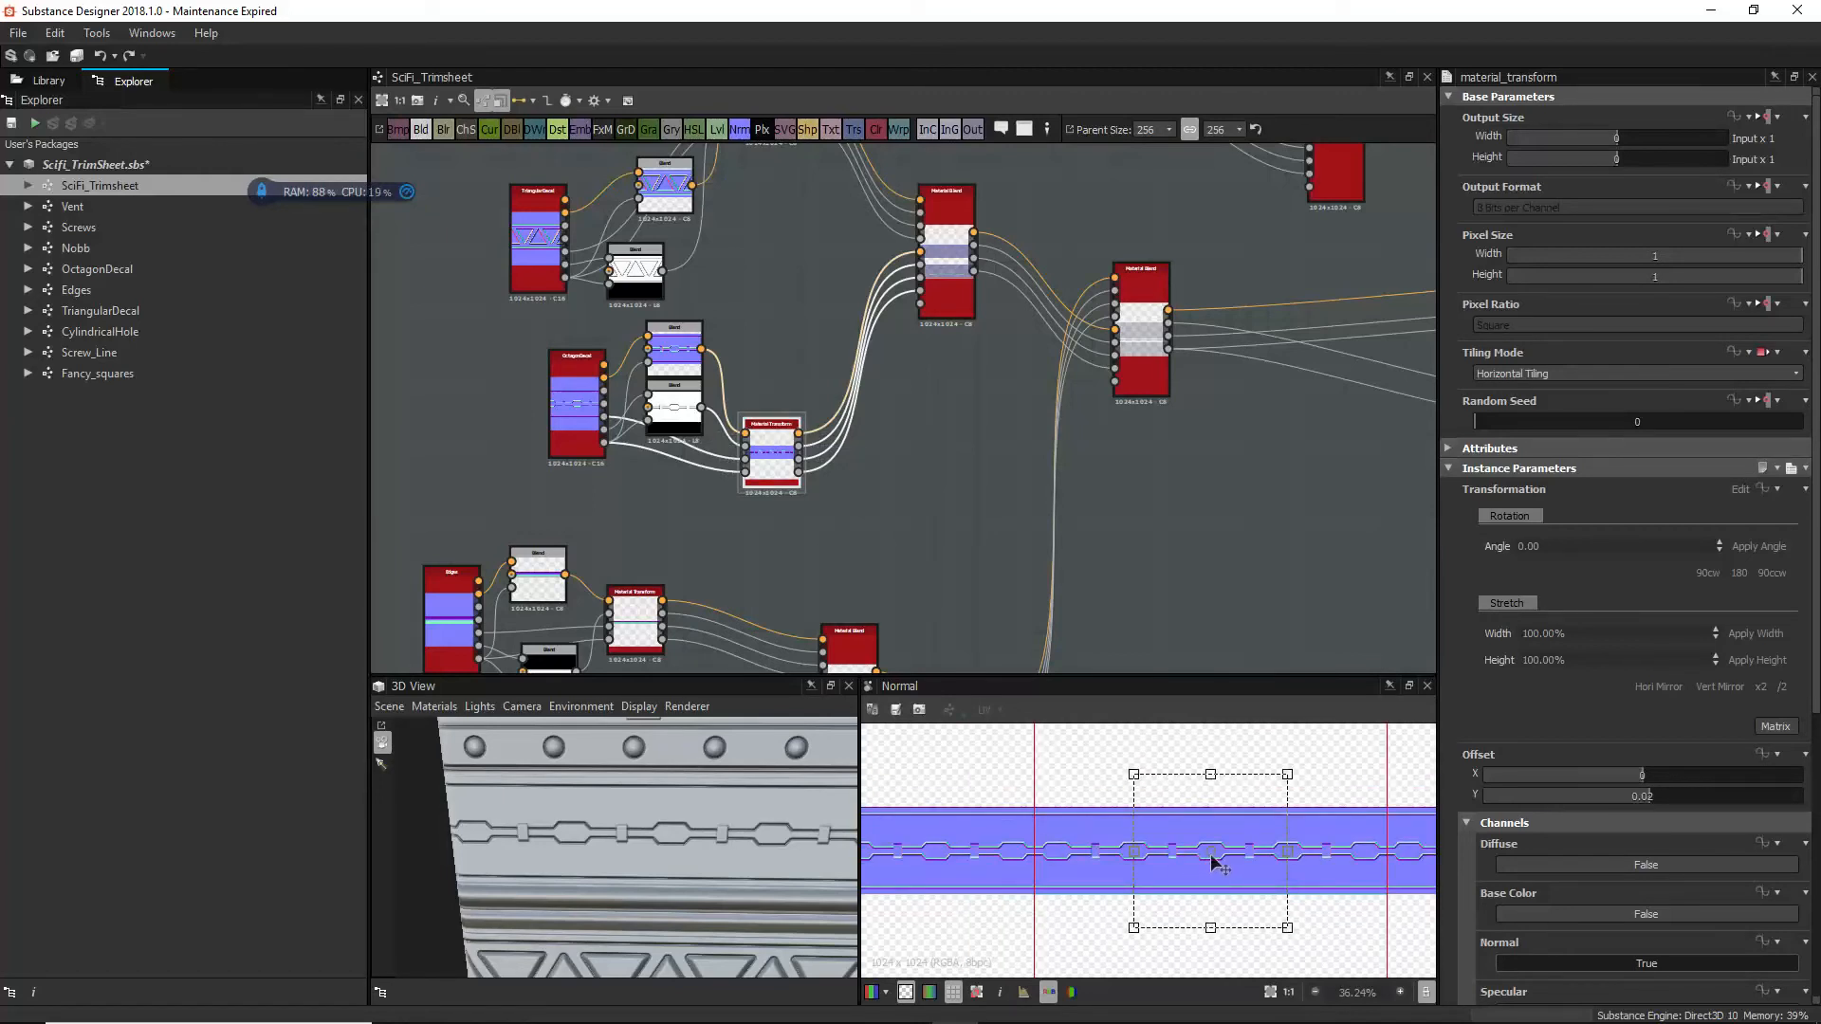
key("space")
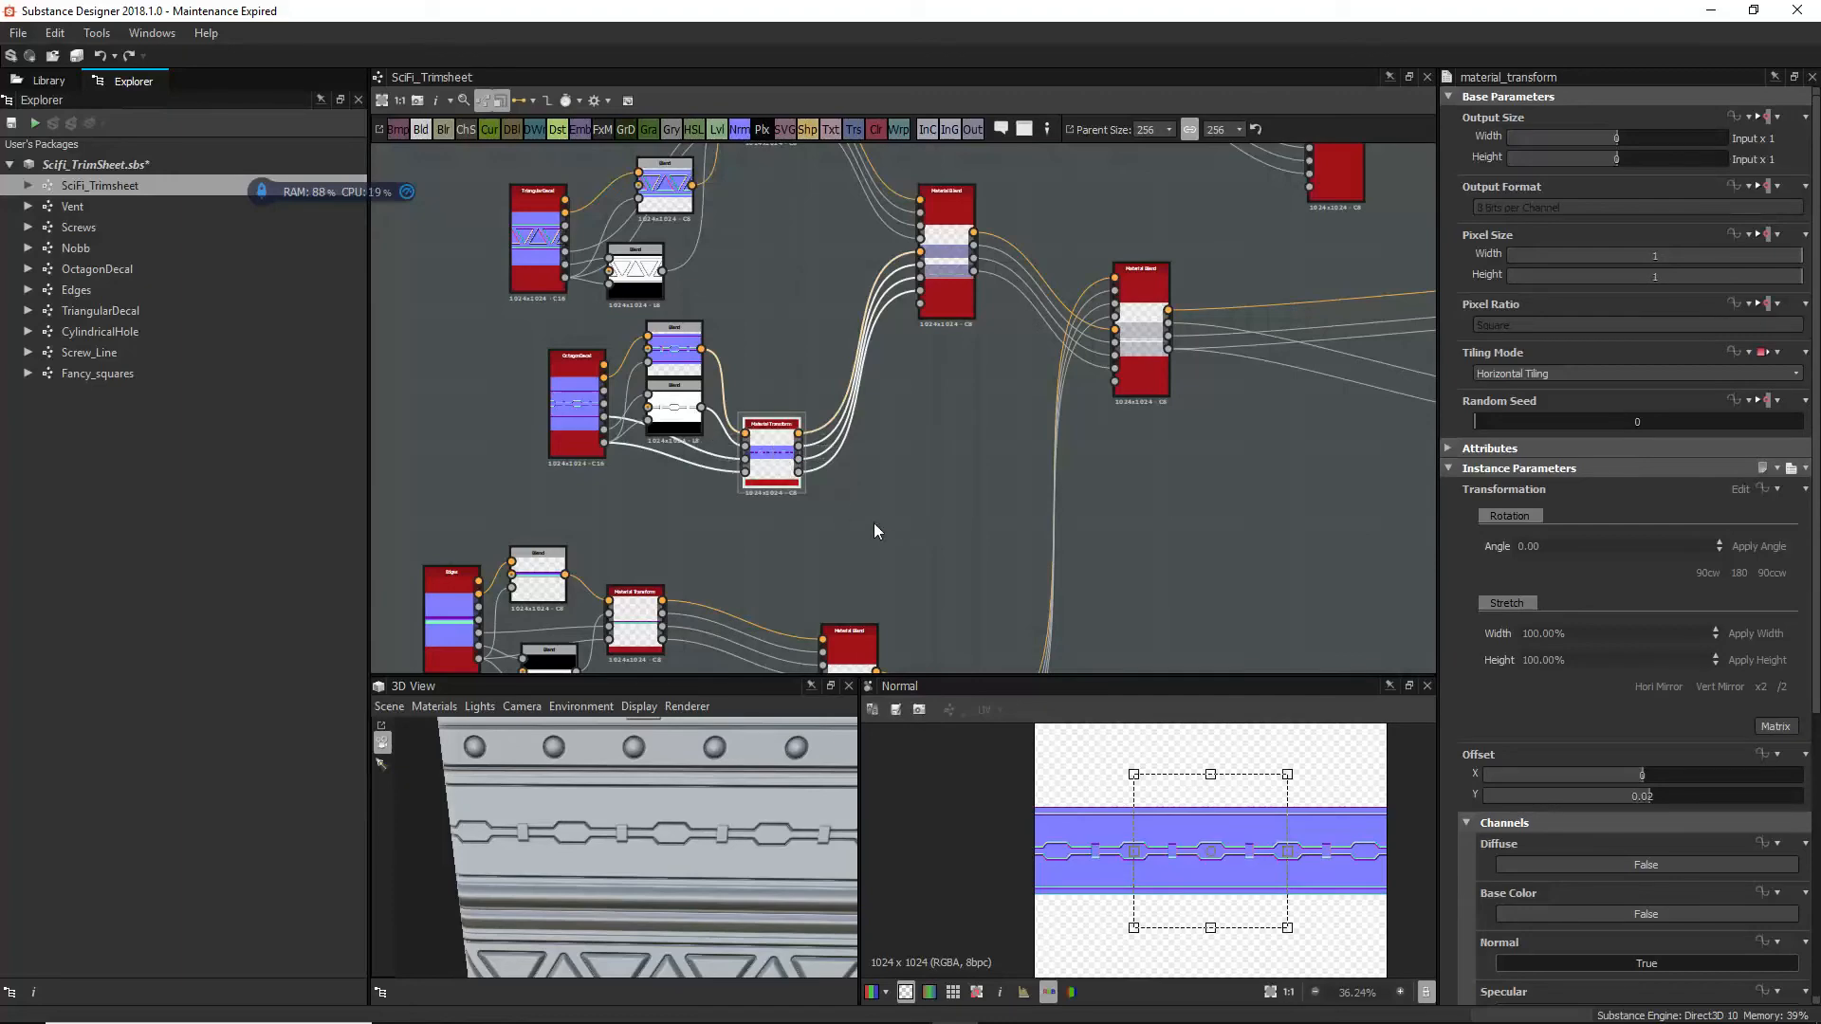
Step: Try a Y offset of 0 on the OctagonDecal branch's Material Transform and undo it
middle_click_drag(882, 541, 869, 307)
scroll(934, 465, "down", 4)
mouse_move(935, 517)
middle_mouse_down()
mouse_move(820, 329)
mouse_move(850, 345)
middle_mouse_up()
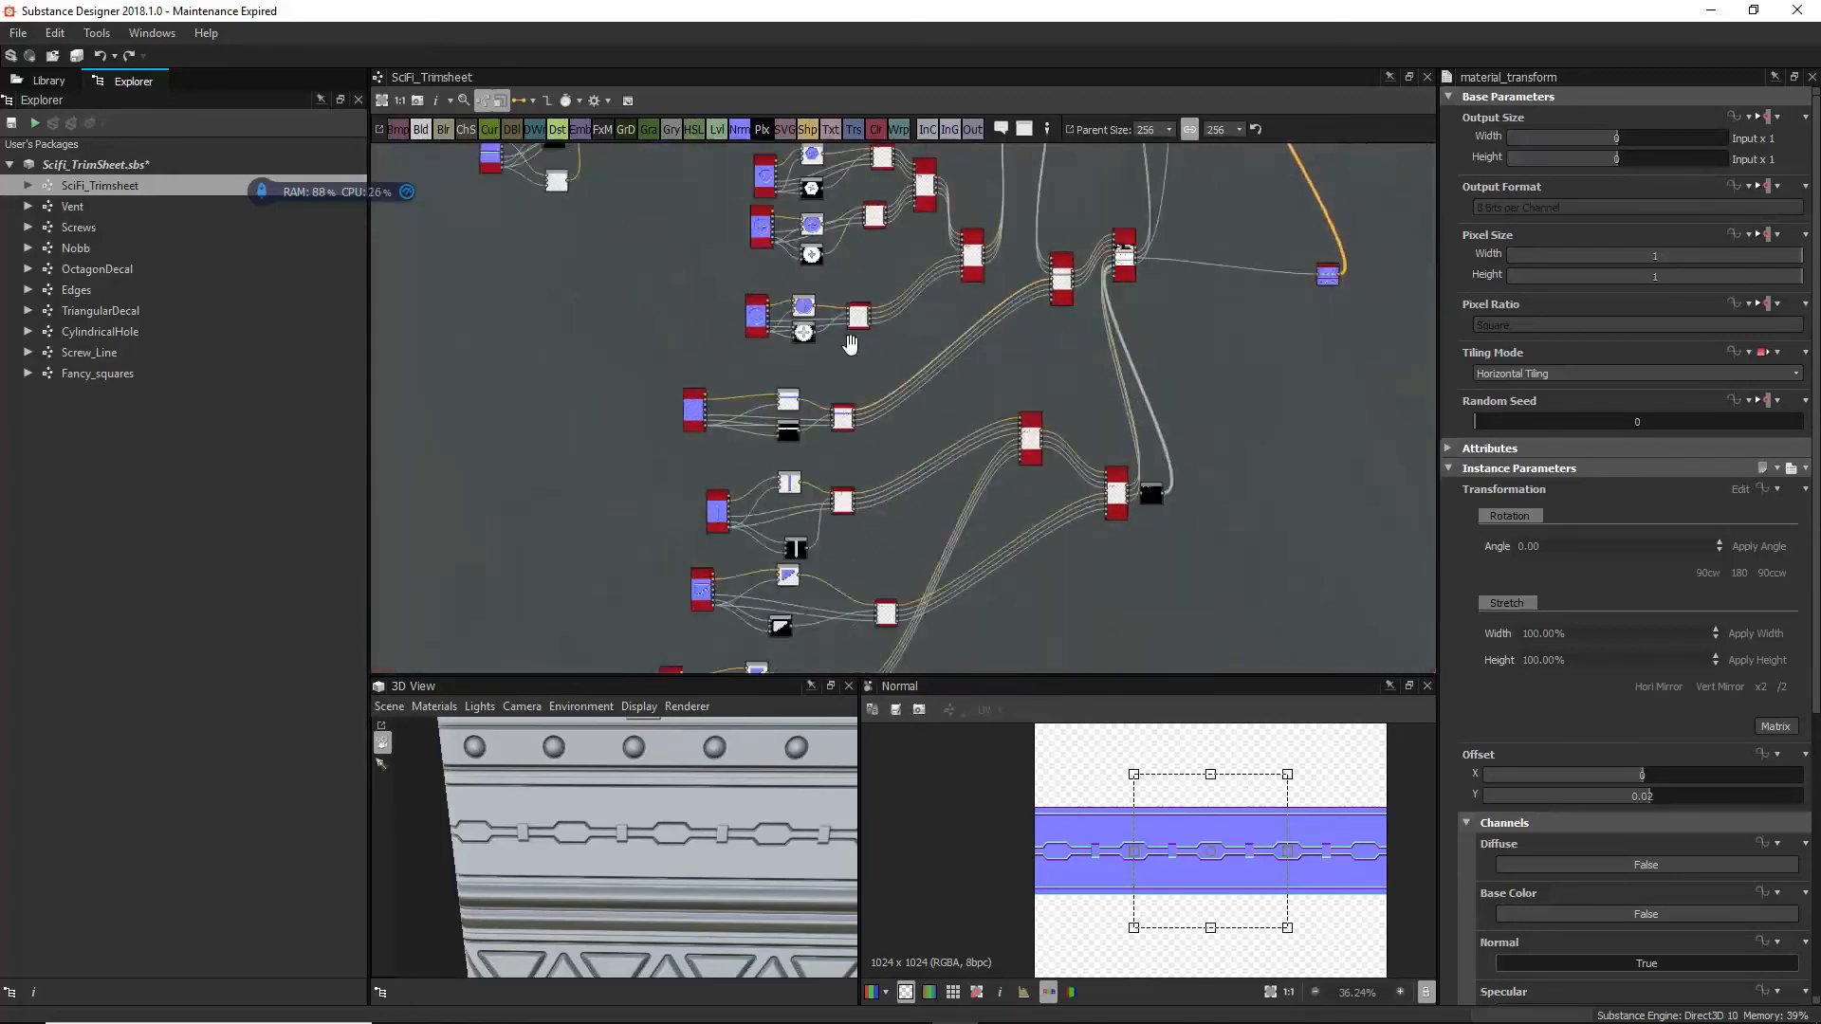
mouse_move(940, 552)
middle_mouse_down()
mouse_move(898, 344)
mouse_move(911, 331)
mouse_move(1002, 532)
middle_mouse_up()
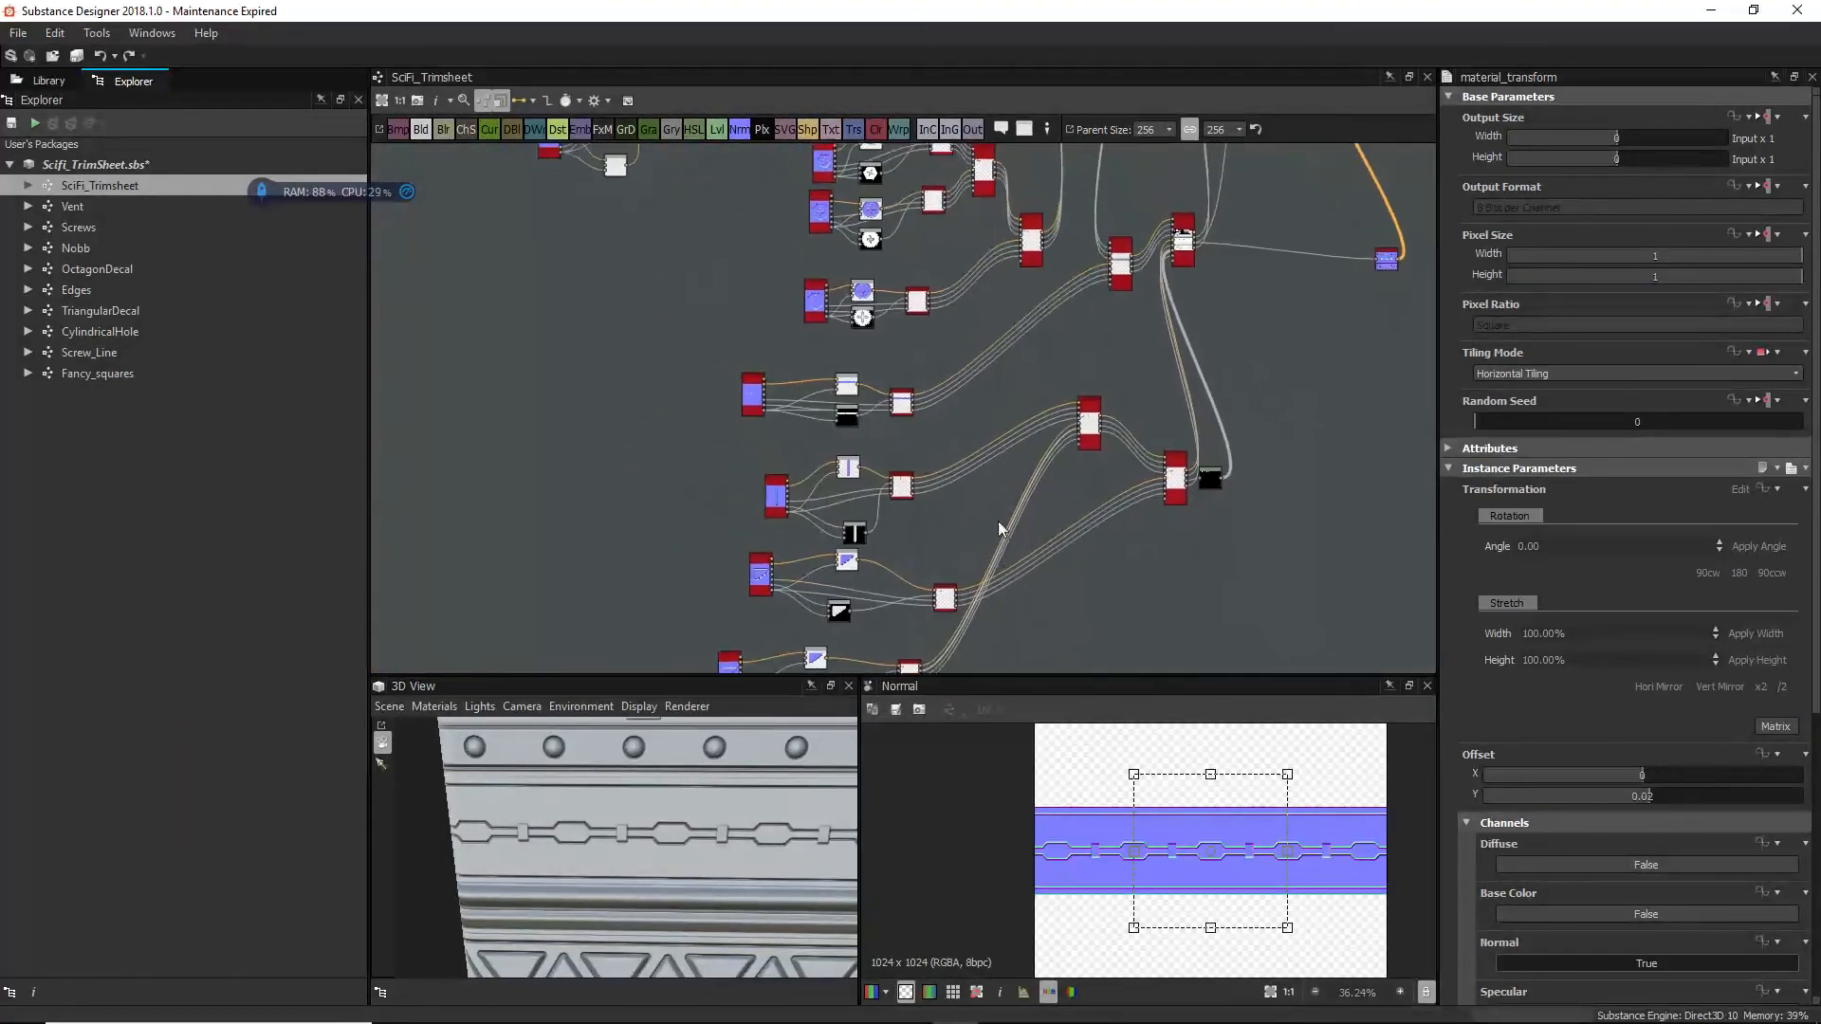
mouse_move(888, 323)
middle_mouse_down()
mouse_move(941, 481)
mouse_move(979, 459)
mouse_move(1000, 493)
middle_mouse_up()
scroll(893, 363, "up", 8)
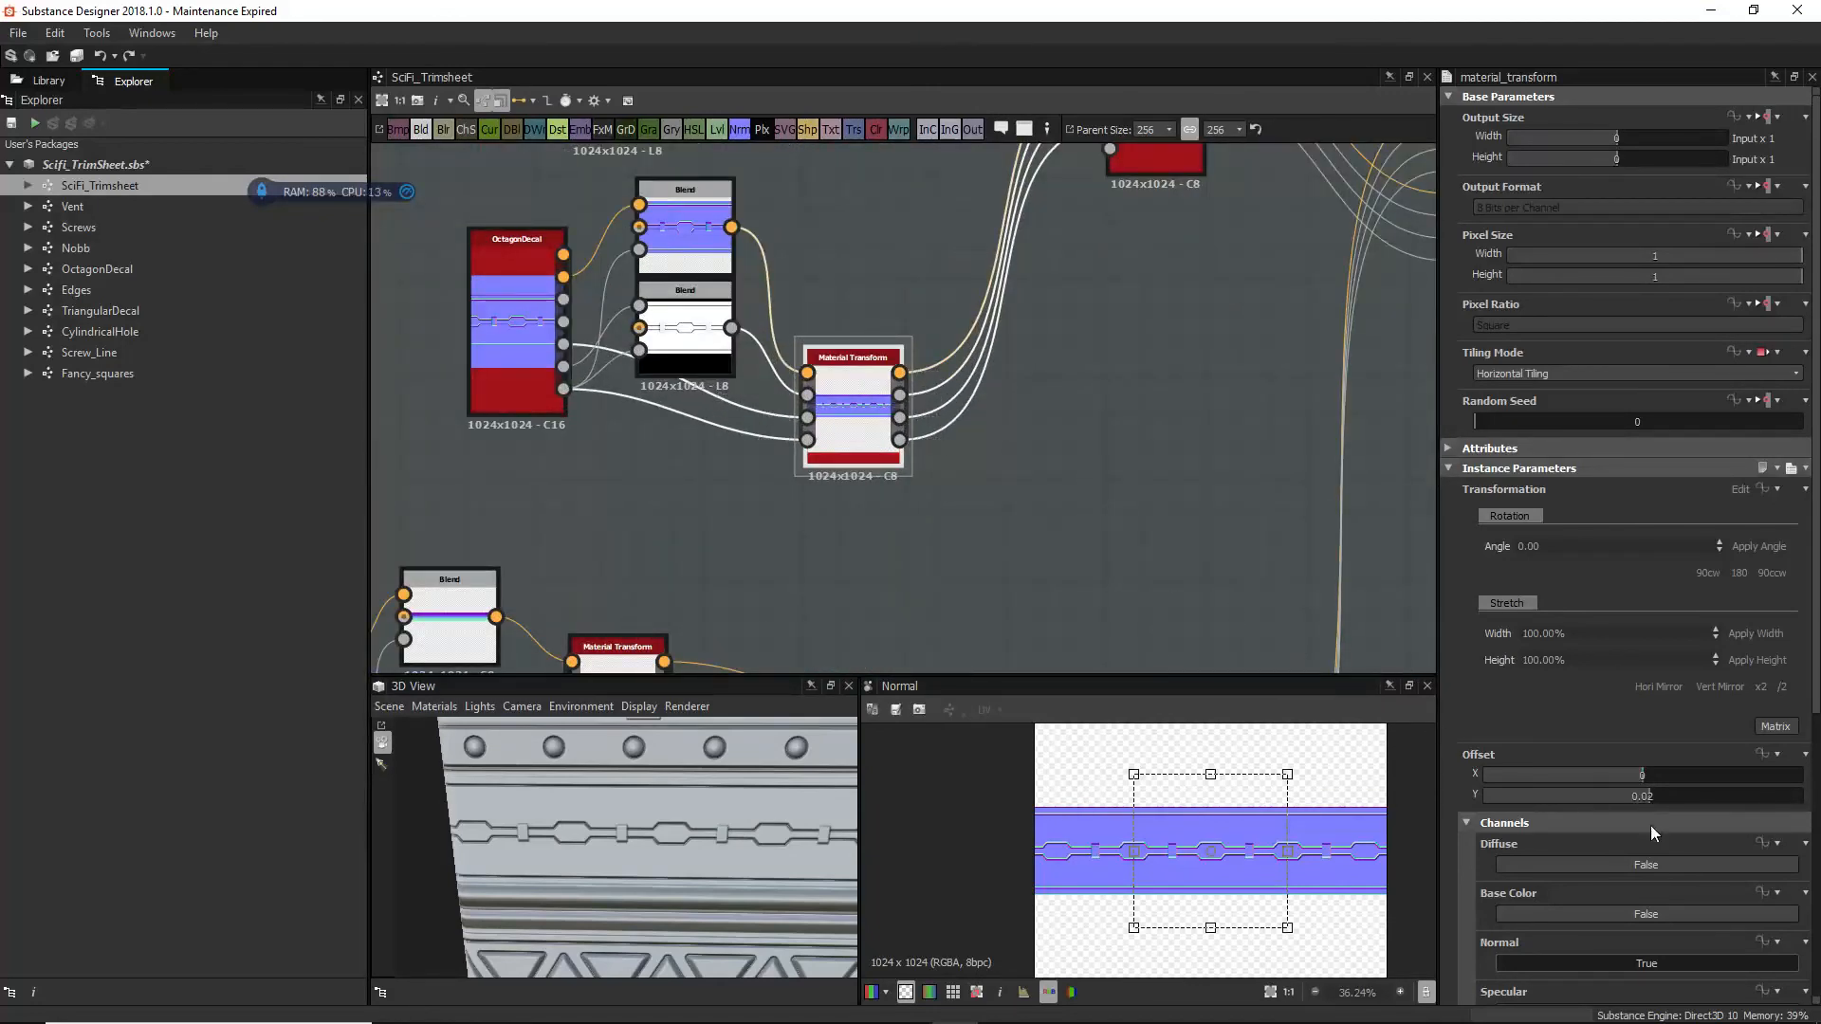
left_click_drag(1646, 801, 1643, 800)
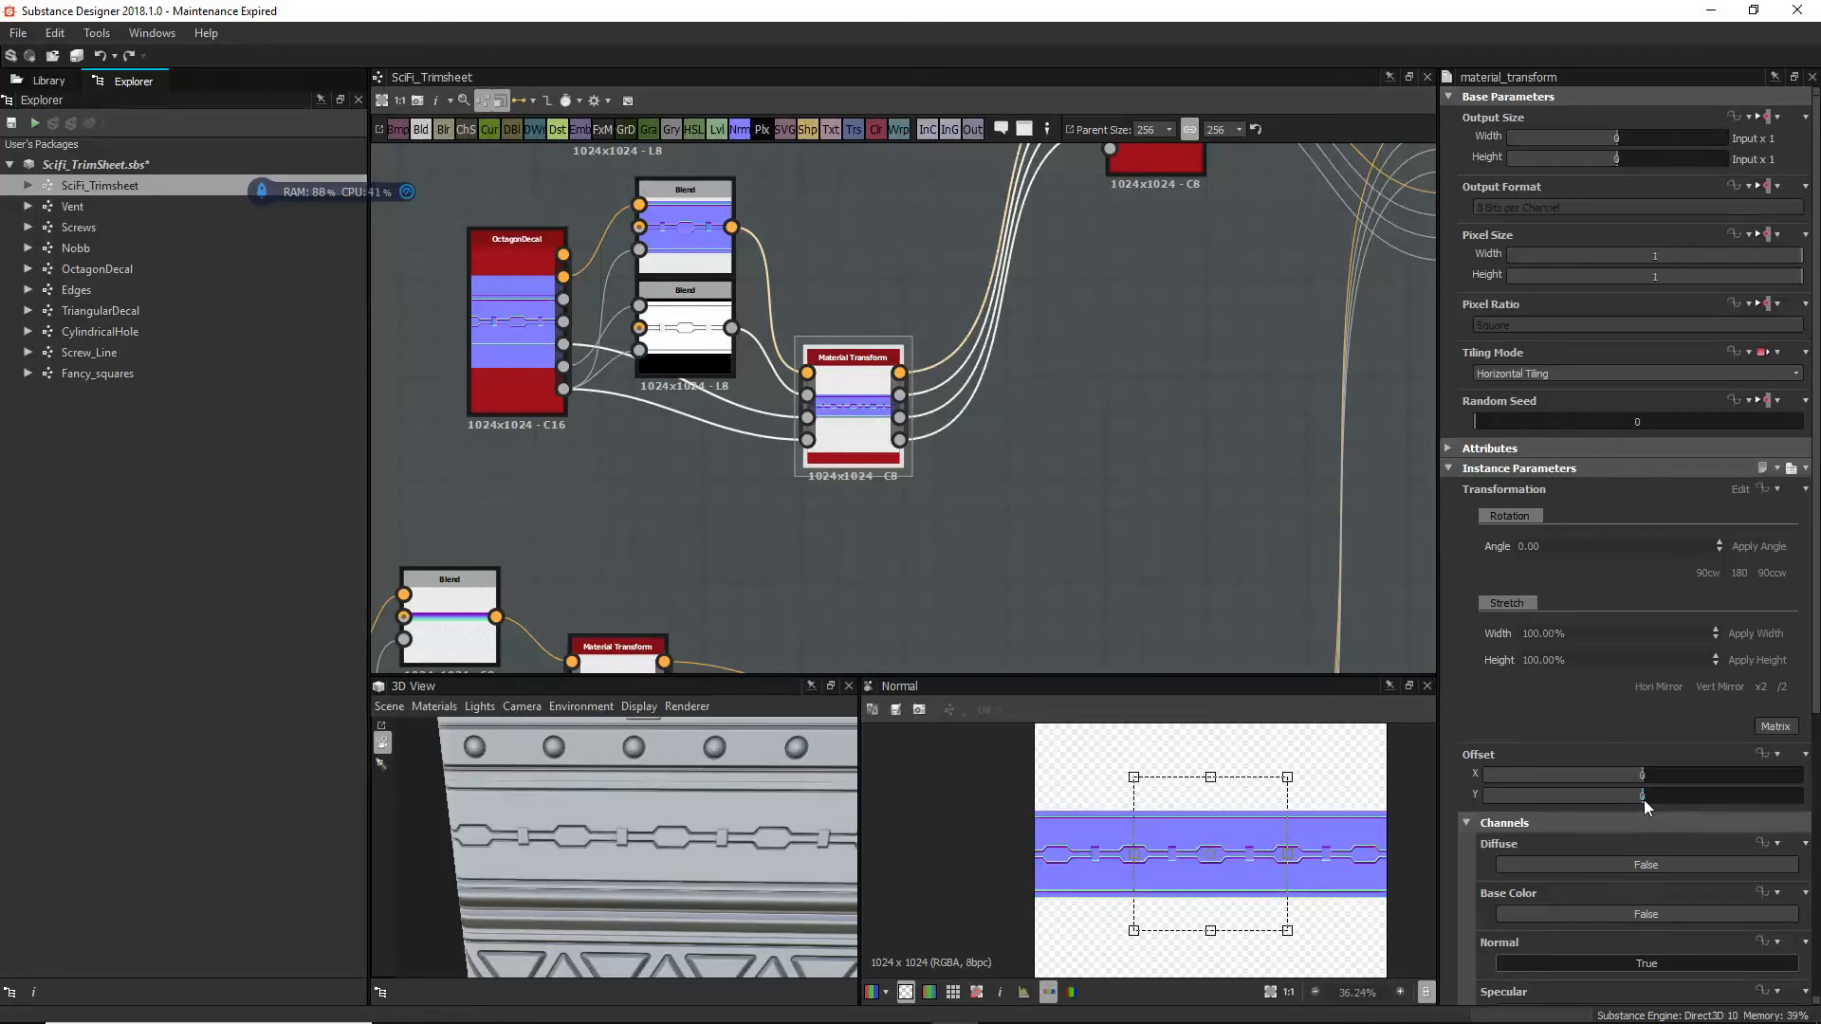
key("ctrl+z")
Step: Add a new Material Transform node in the empty area beside the OctagonDecal branch's existing transform
left_click(1035, 489)
key("space")
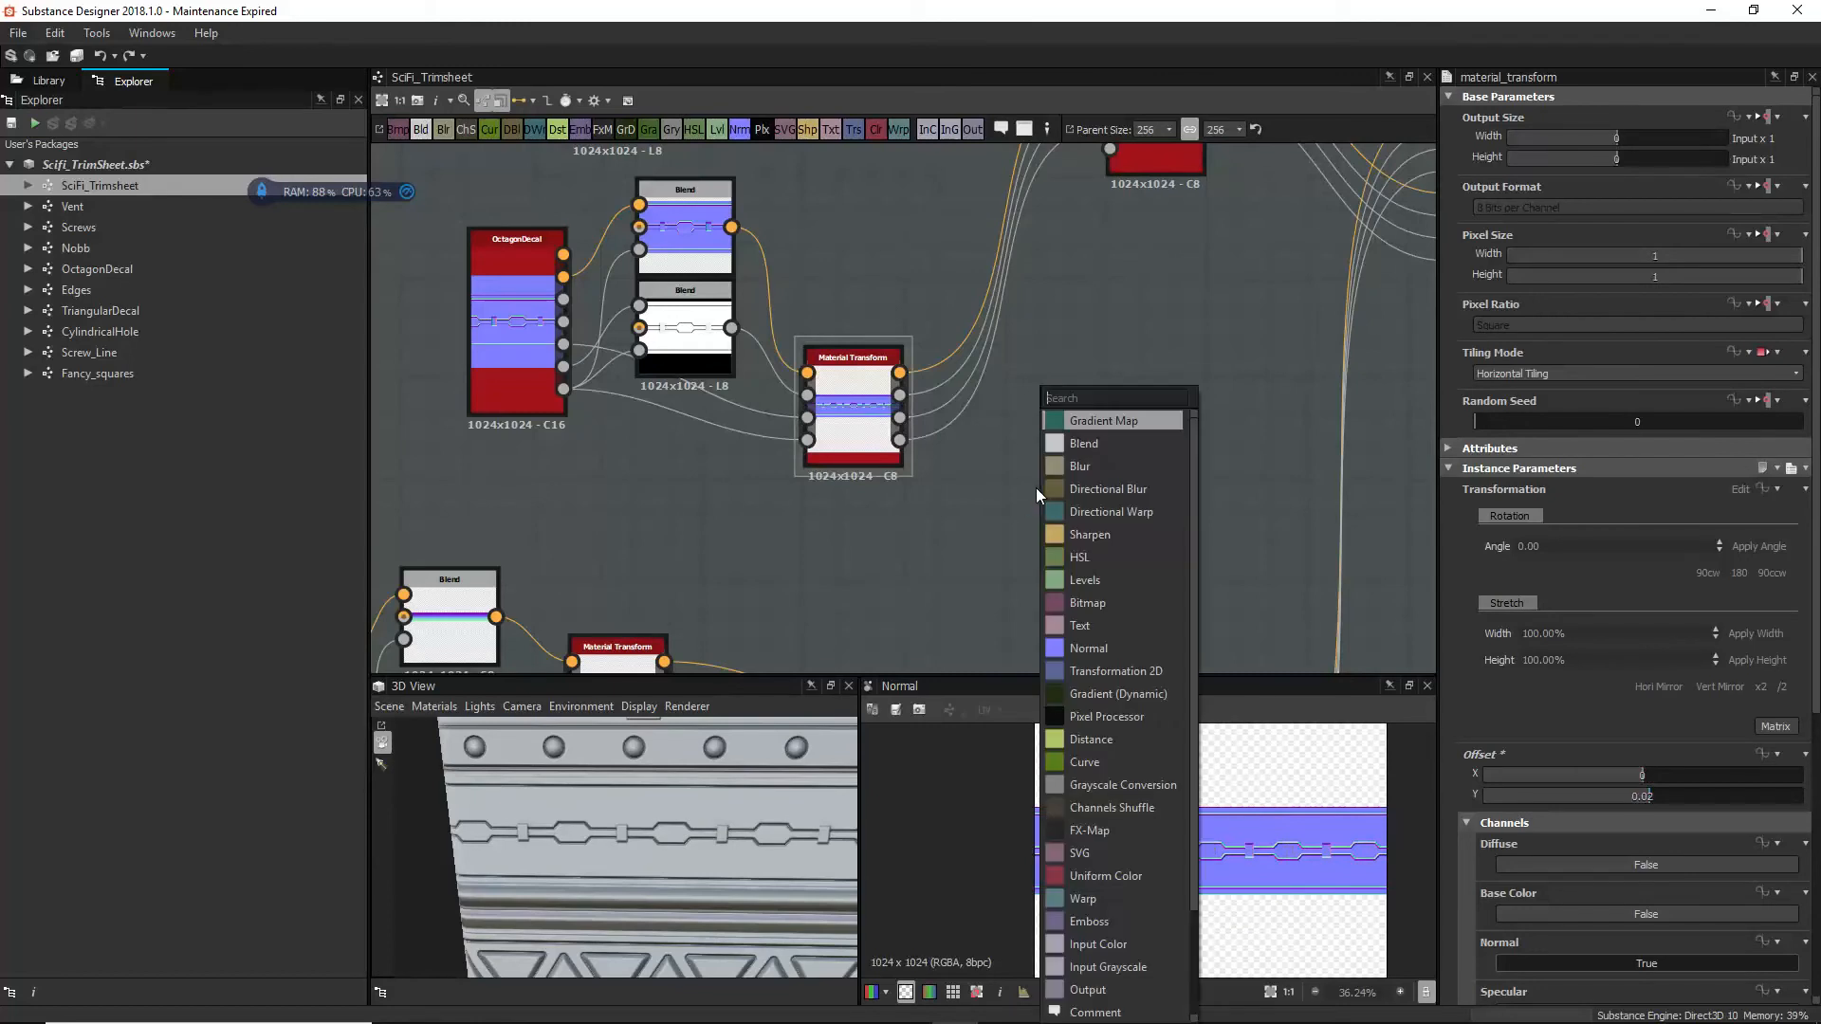
type("mater")
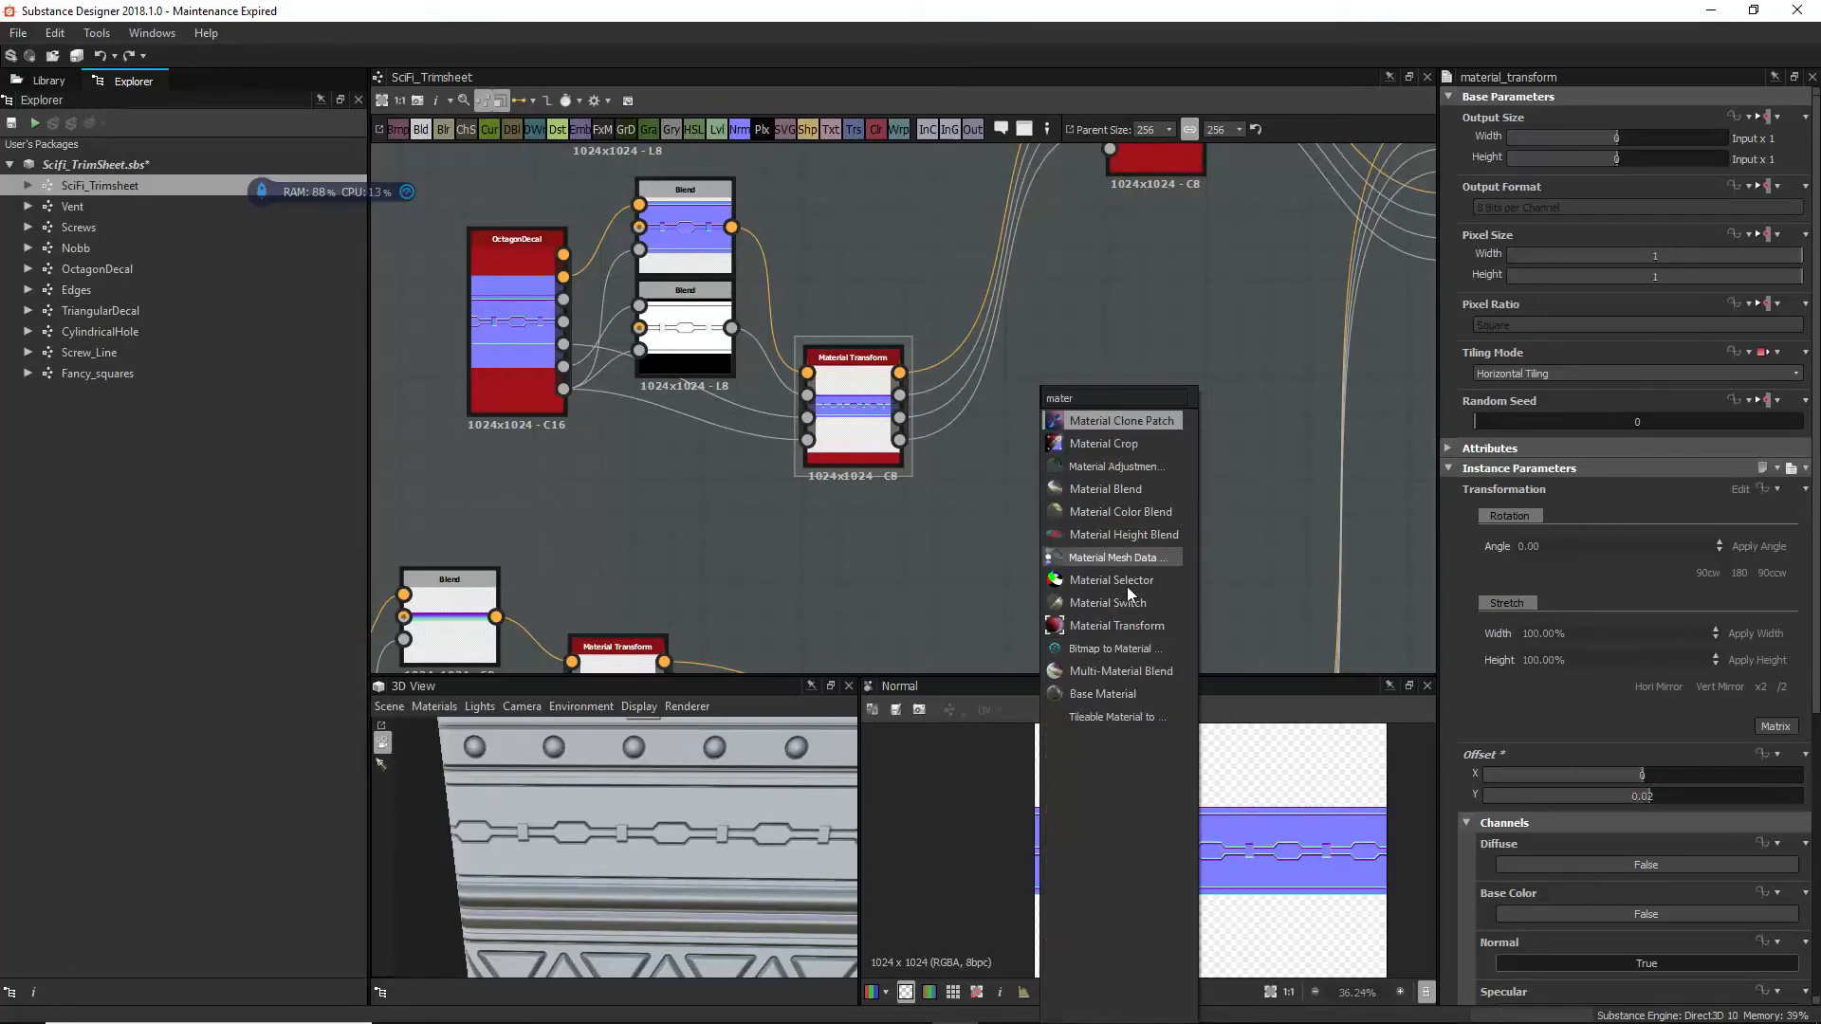
left_click(1119, 628)
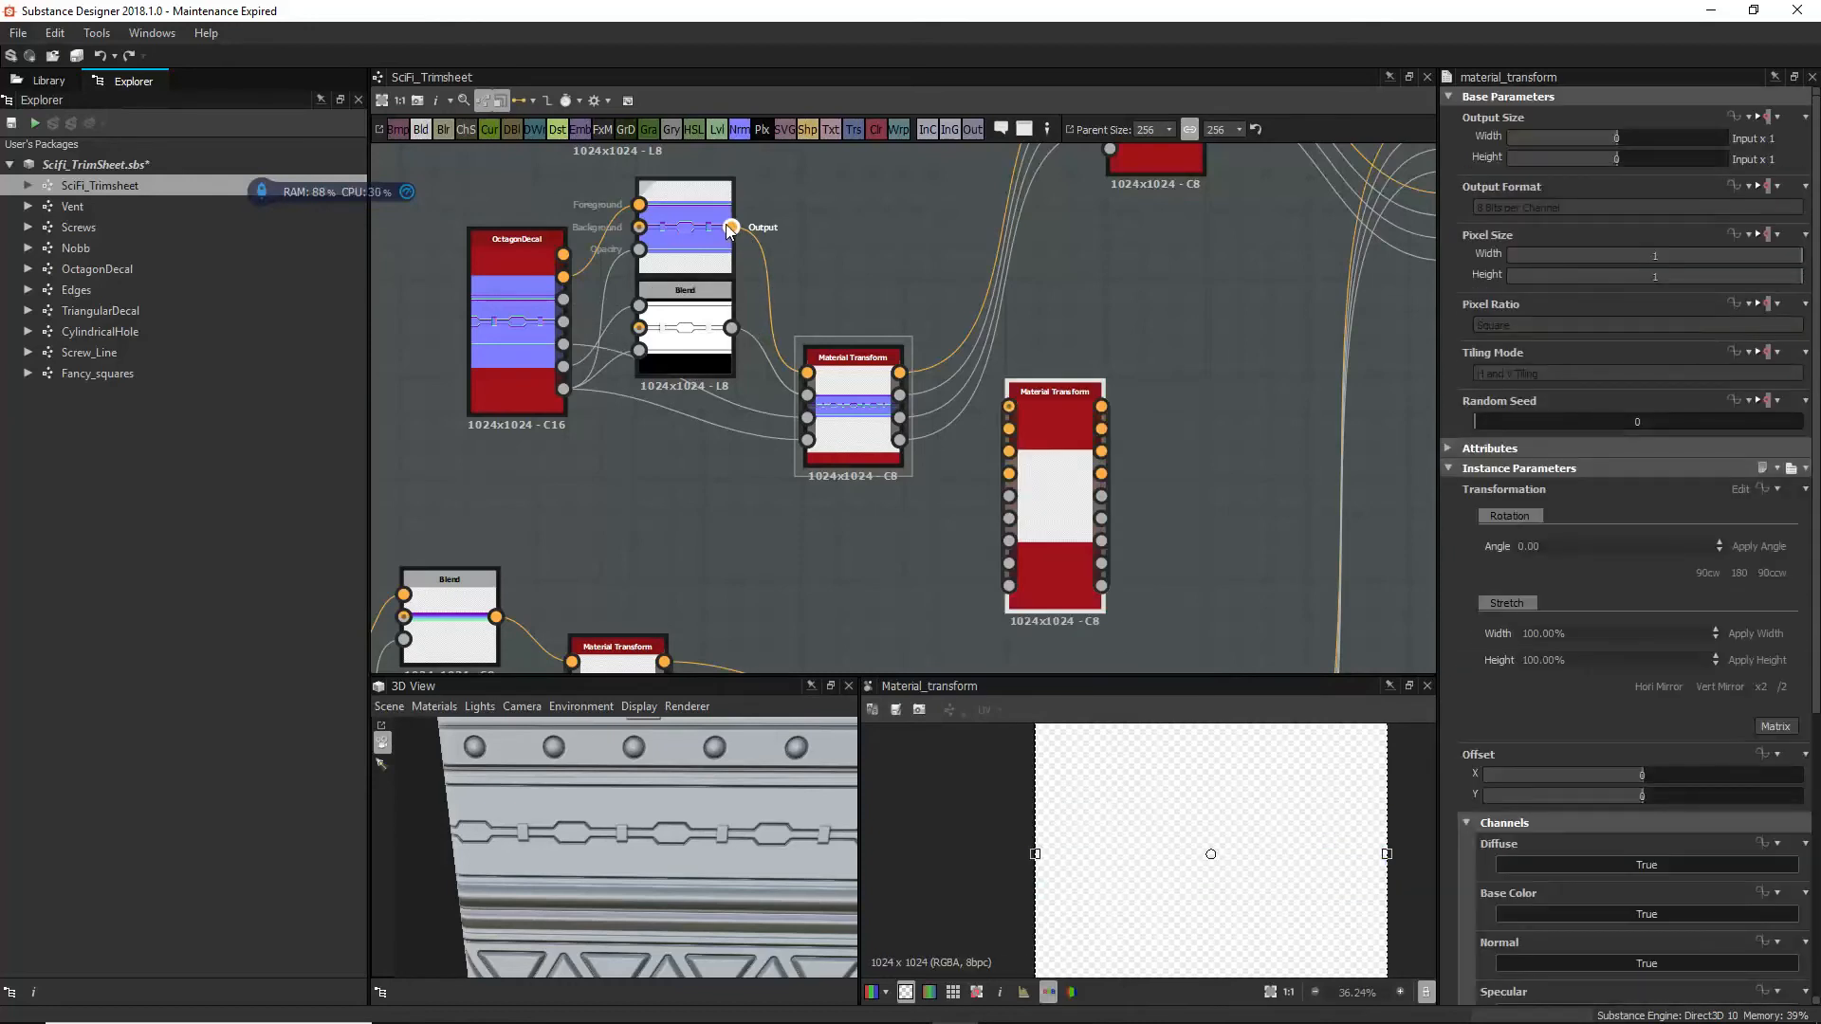
Step: Disable the new Material Transform's Diffuse, Base Color, Specular, Glossiness, Roughness and Metallic channels, and enable Opacity
scroll(1607, 891, "down", 5)
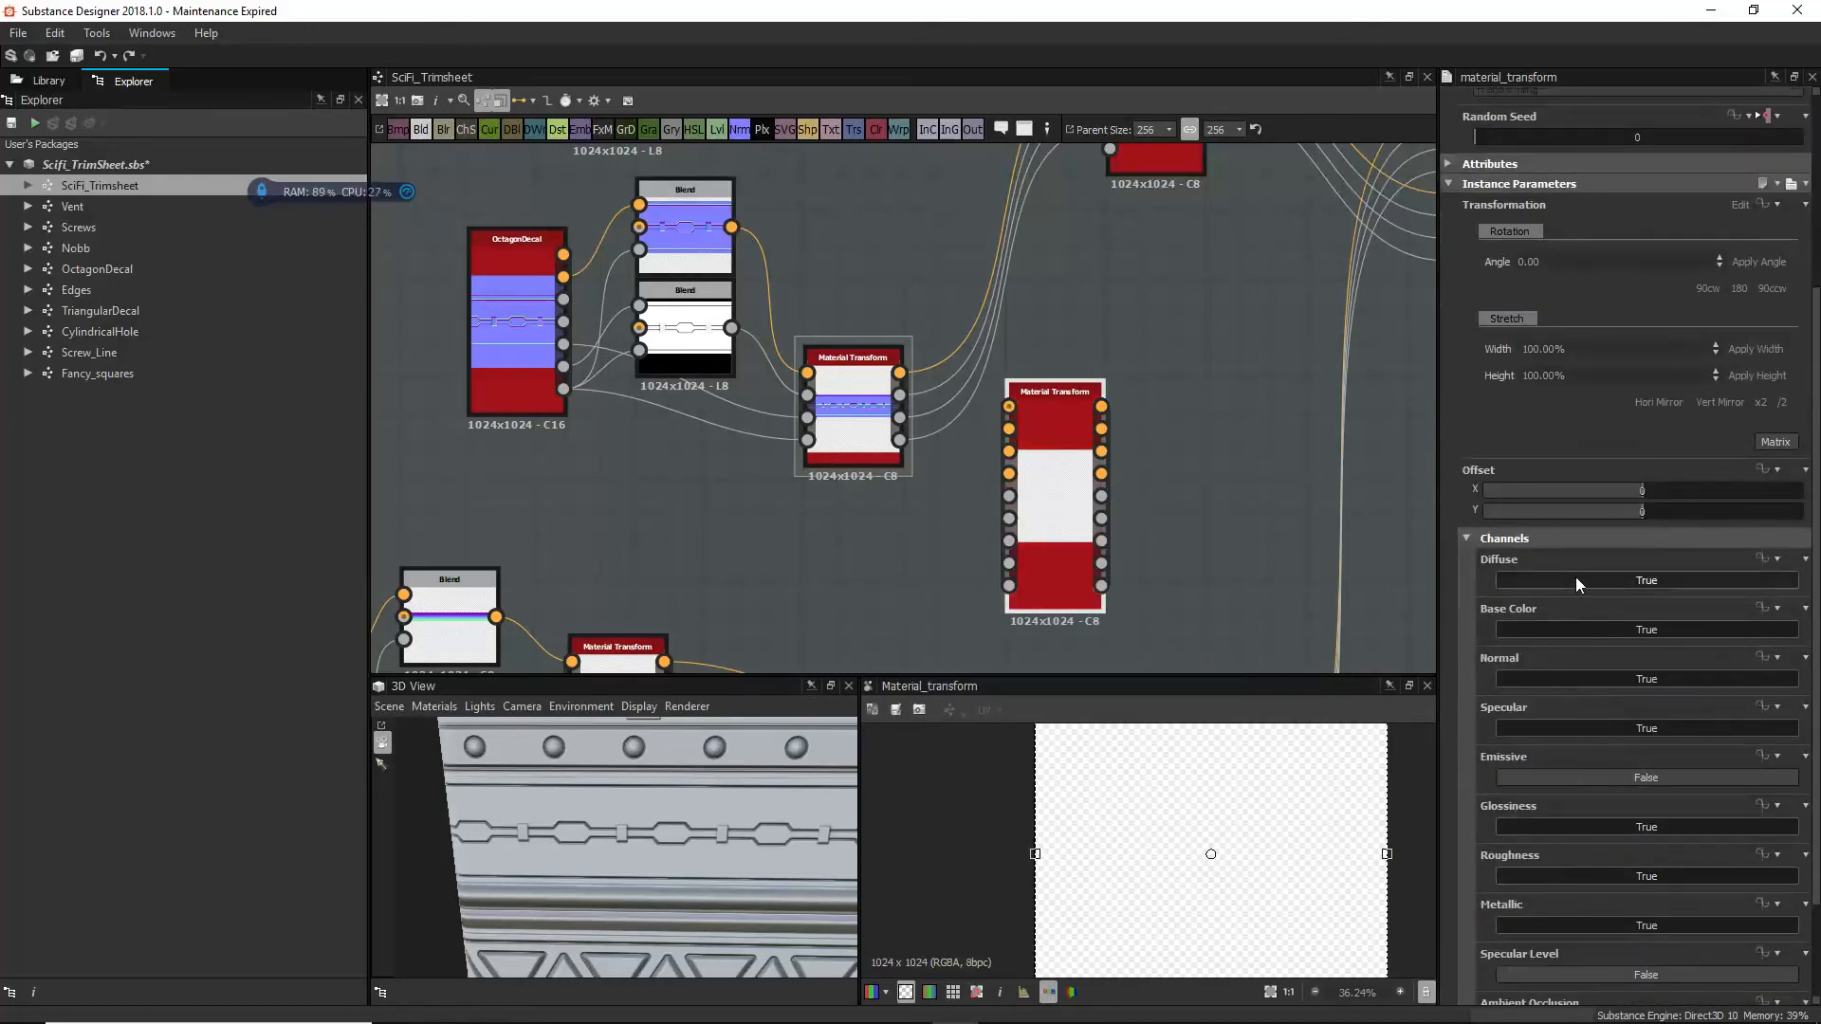
left_click(1569, 579)
left_click(1557, 630)
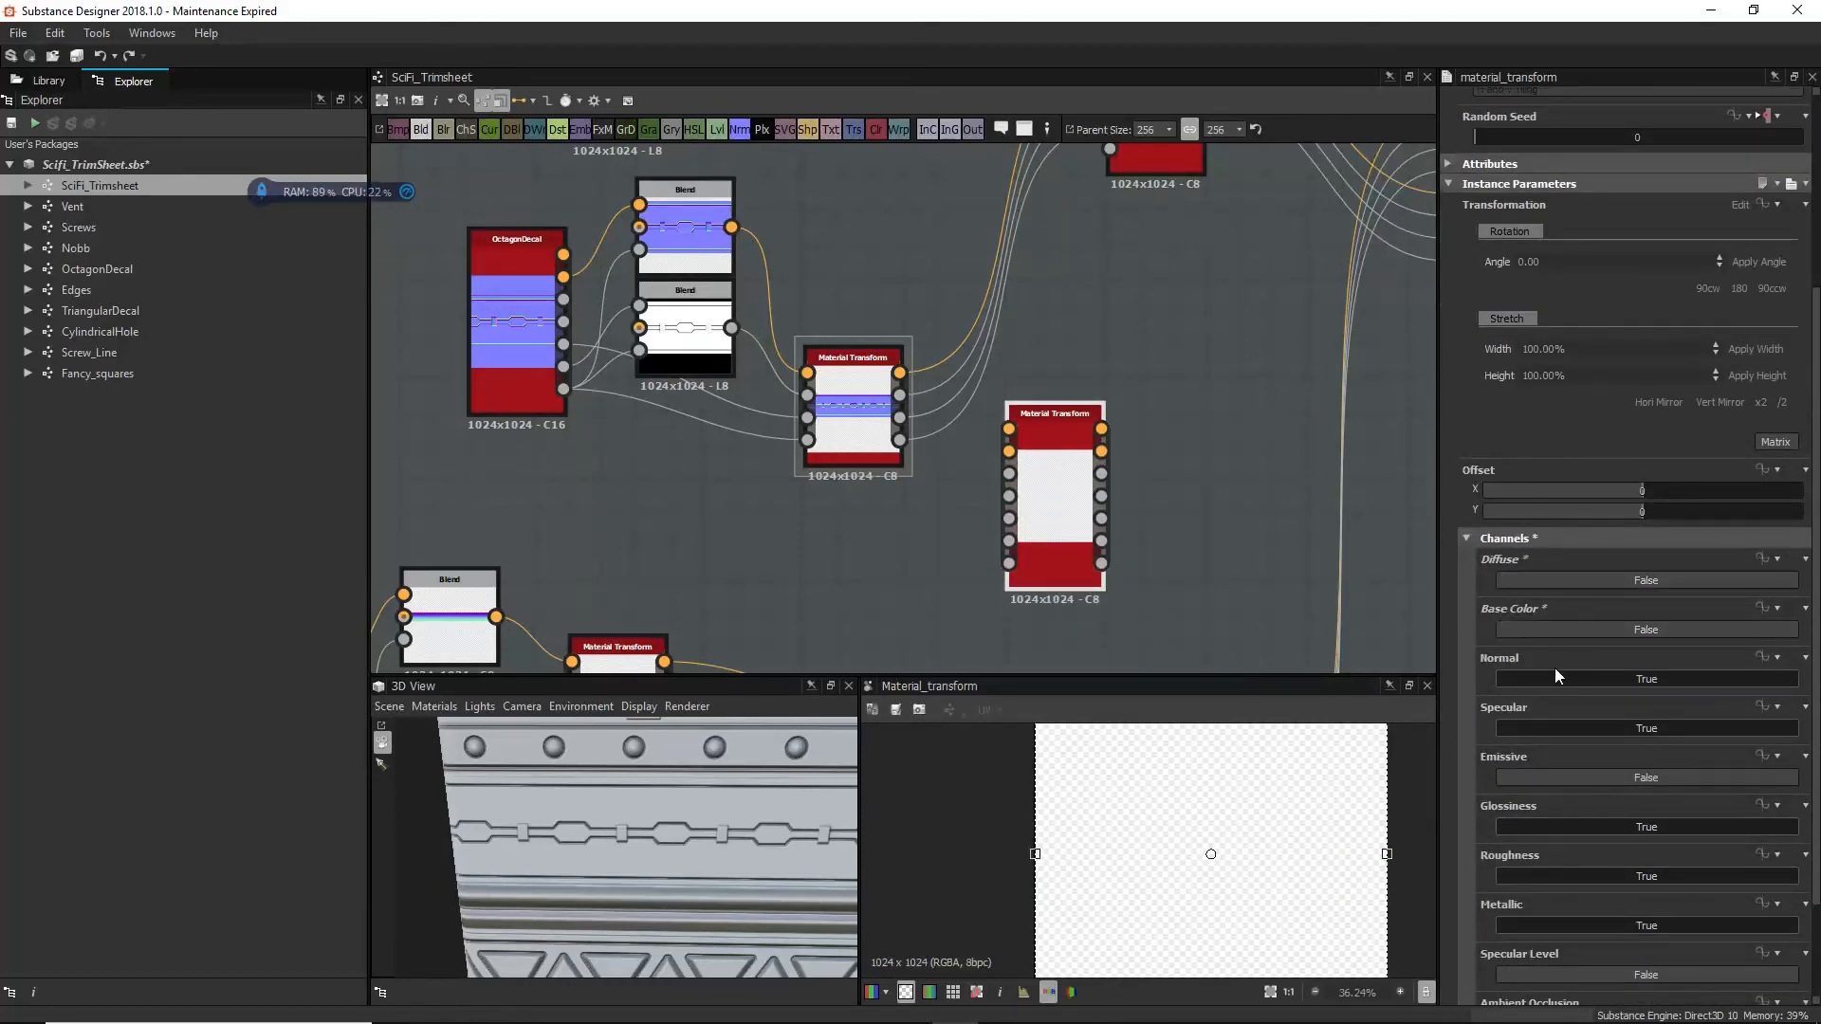
left_click(1534, 727)
left_click(1539, 824)
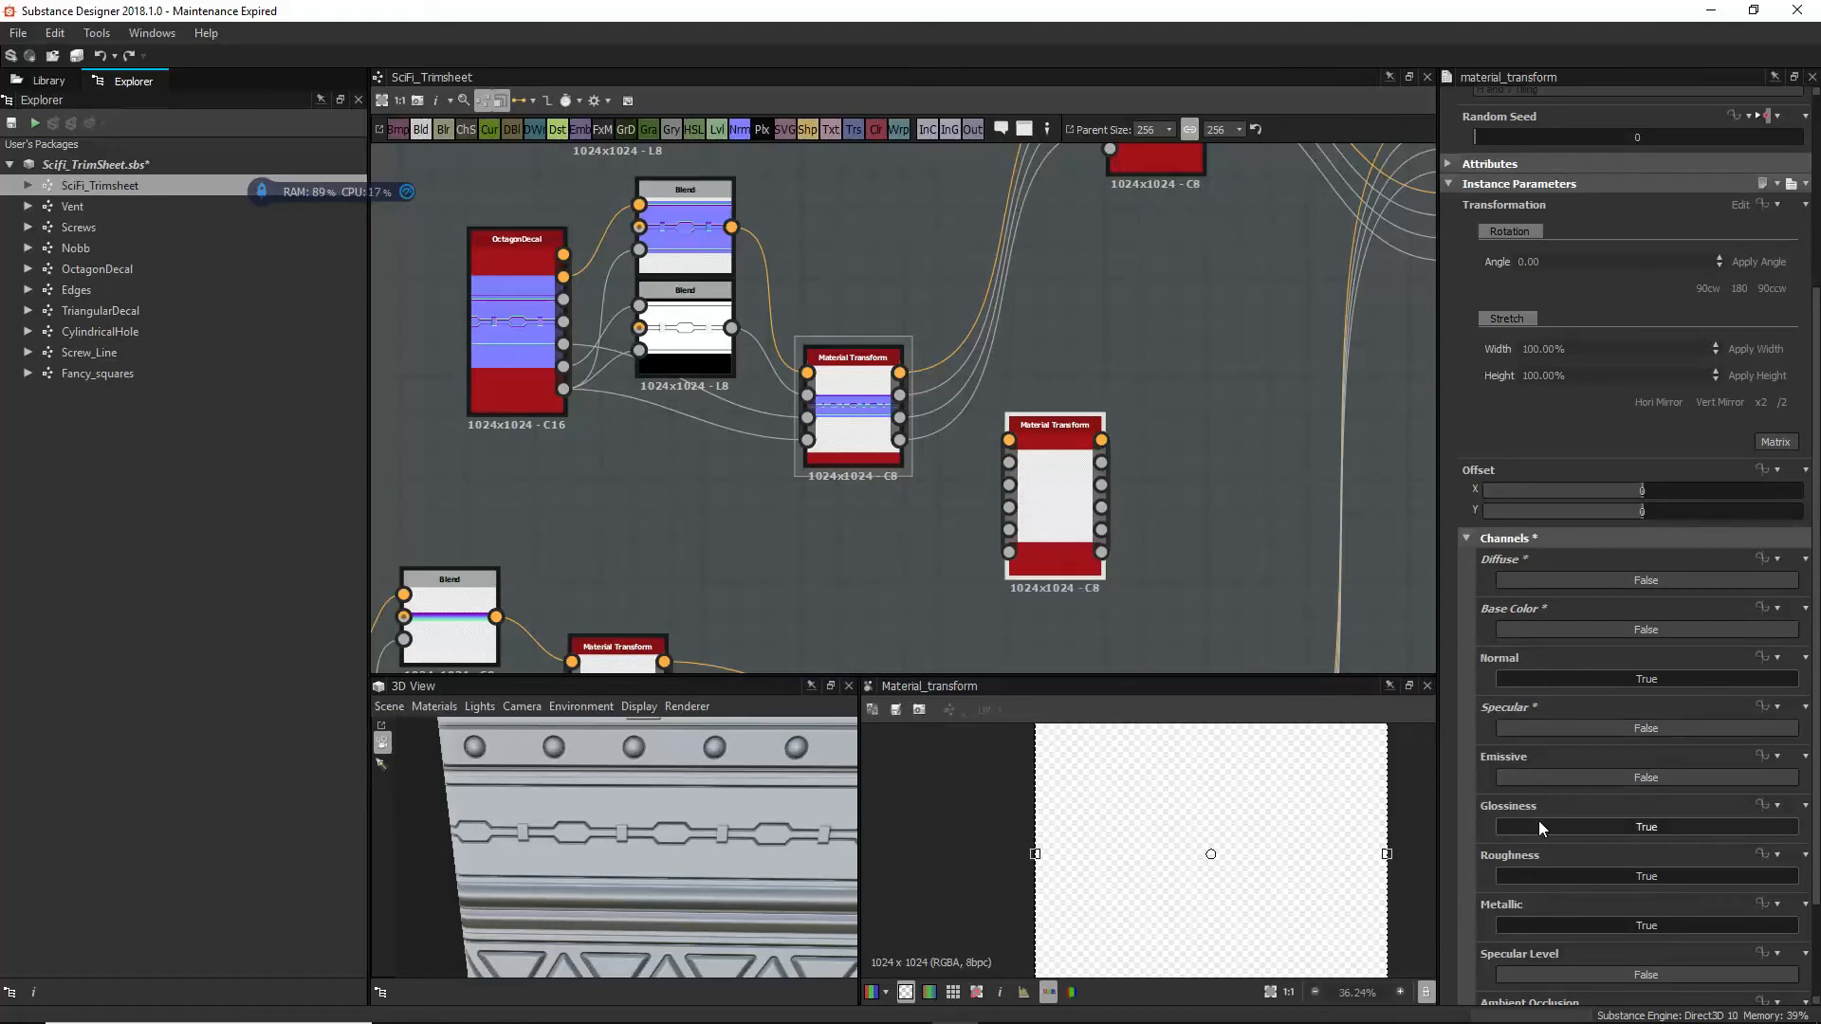
left_click(1544, 873)
left_click(1545, 918)
scroll(1540, 909, "down", 2)
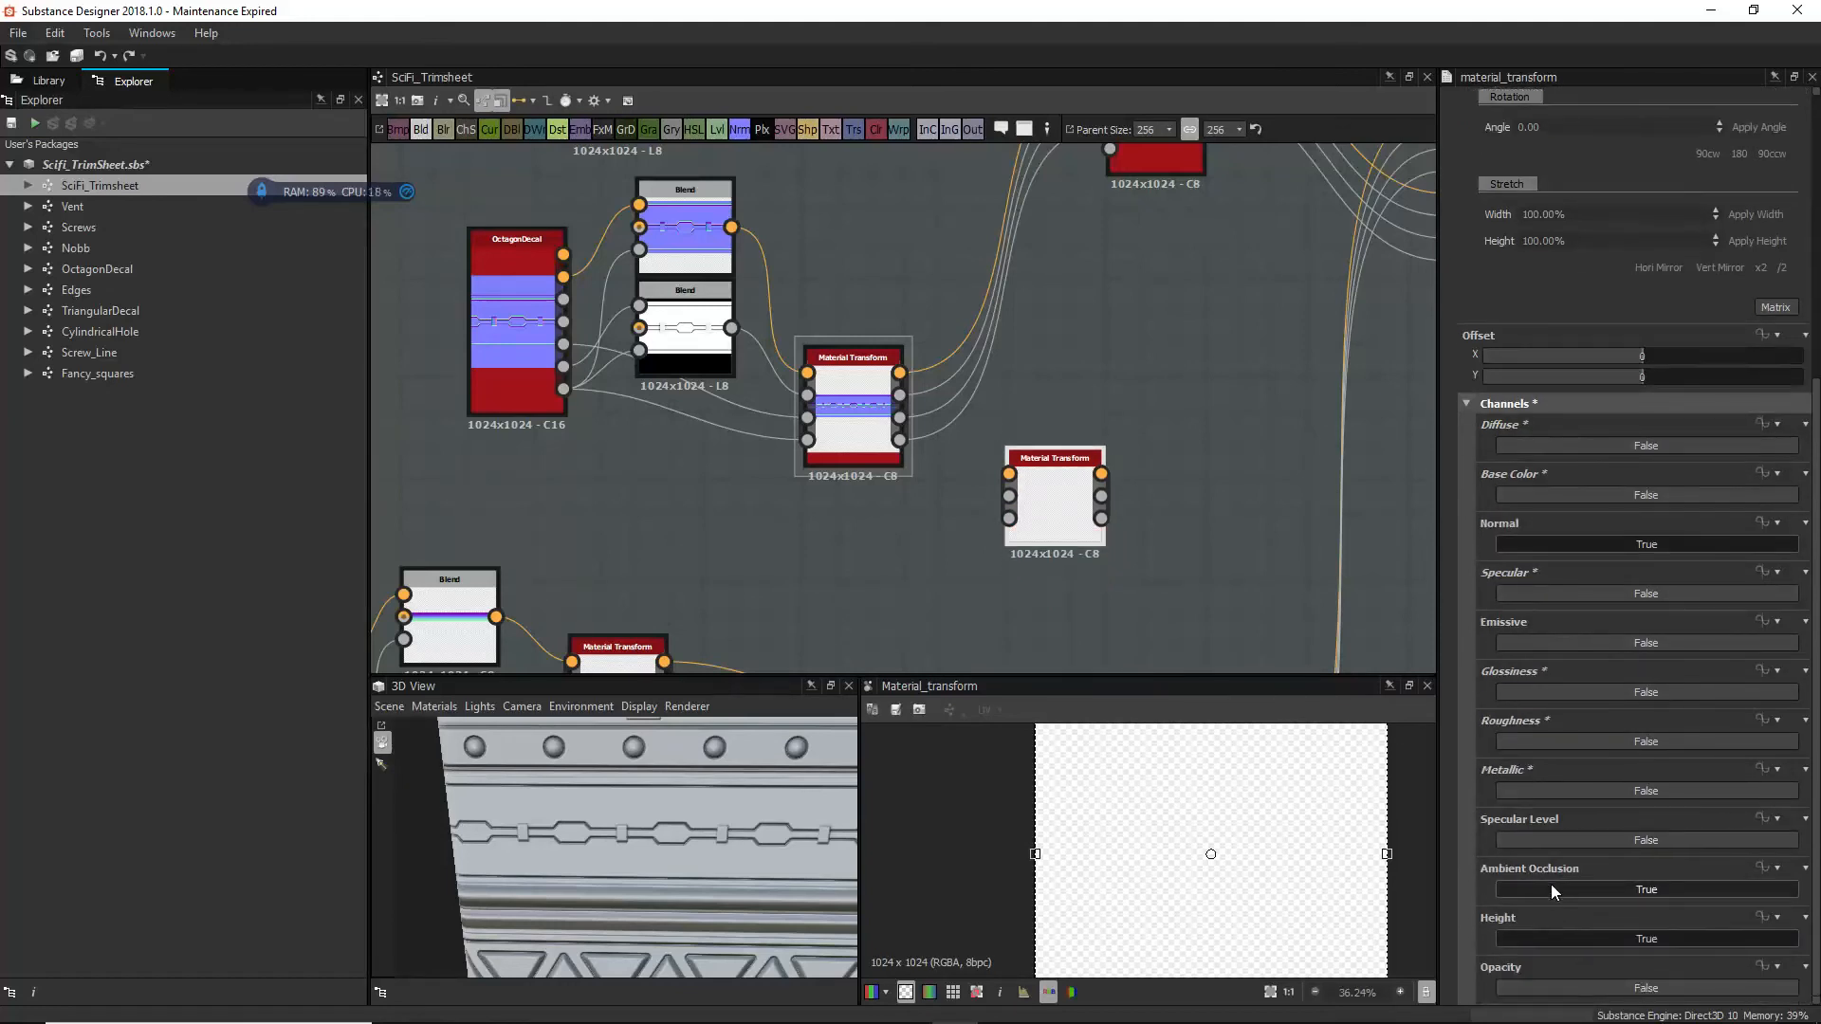
left_click(1556, 986)
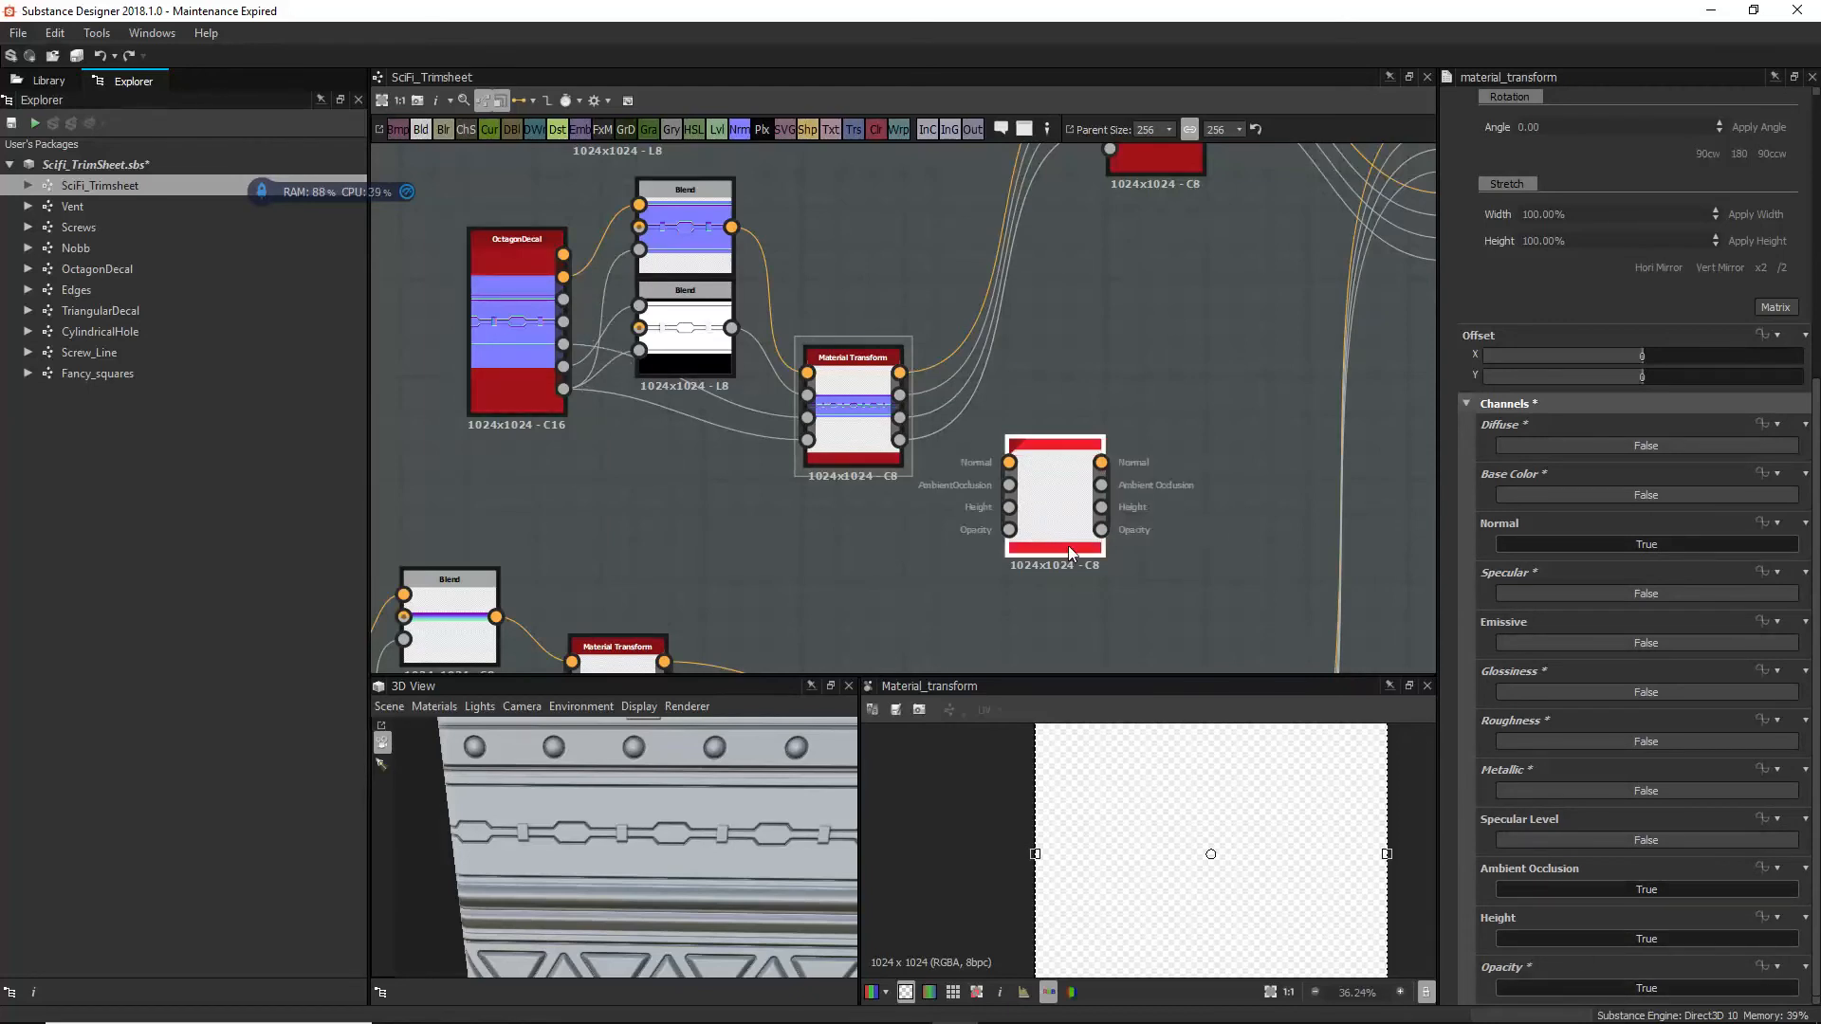
Step: Connect the OctagonDecal instance to the new Material Transform using material link mode, return to standard links and preview its Normal output
key("3")
left_click_drag(564, 323, 1032, 504)
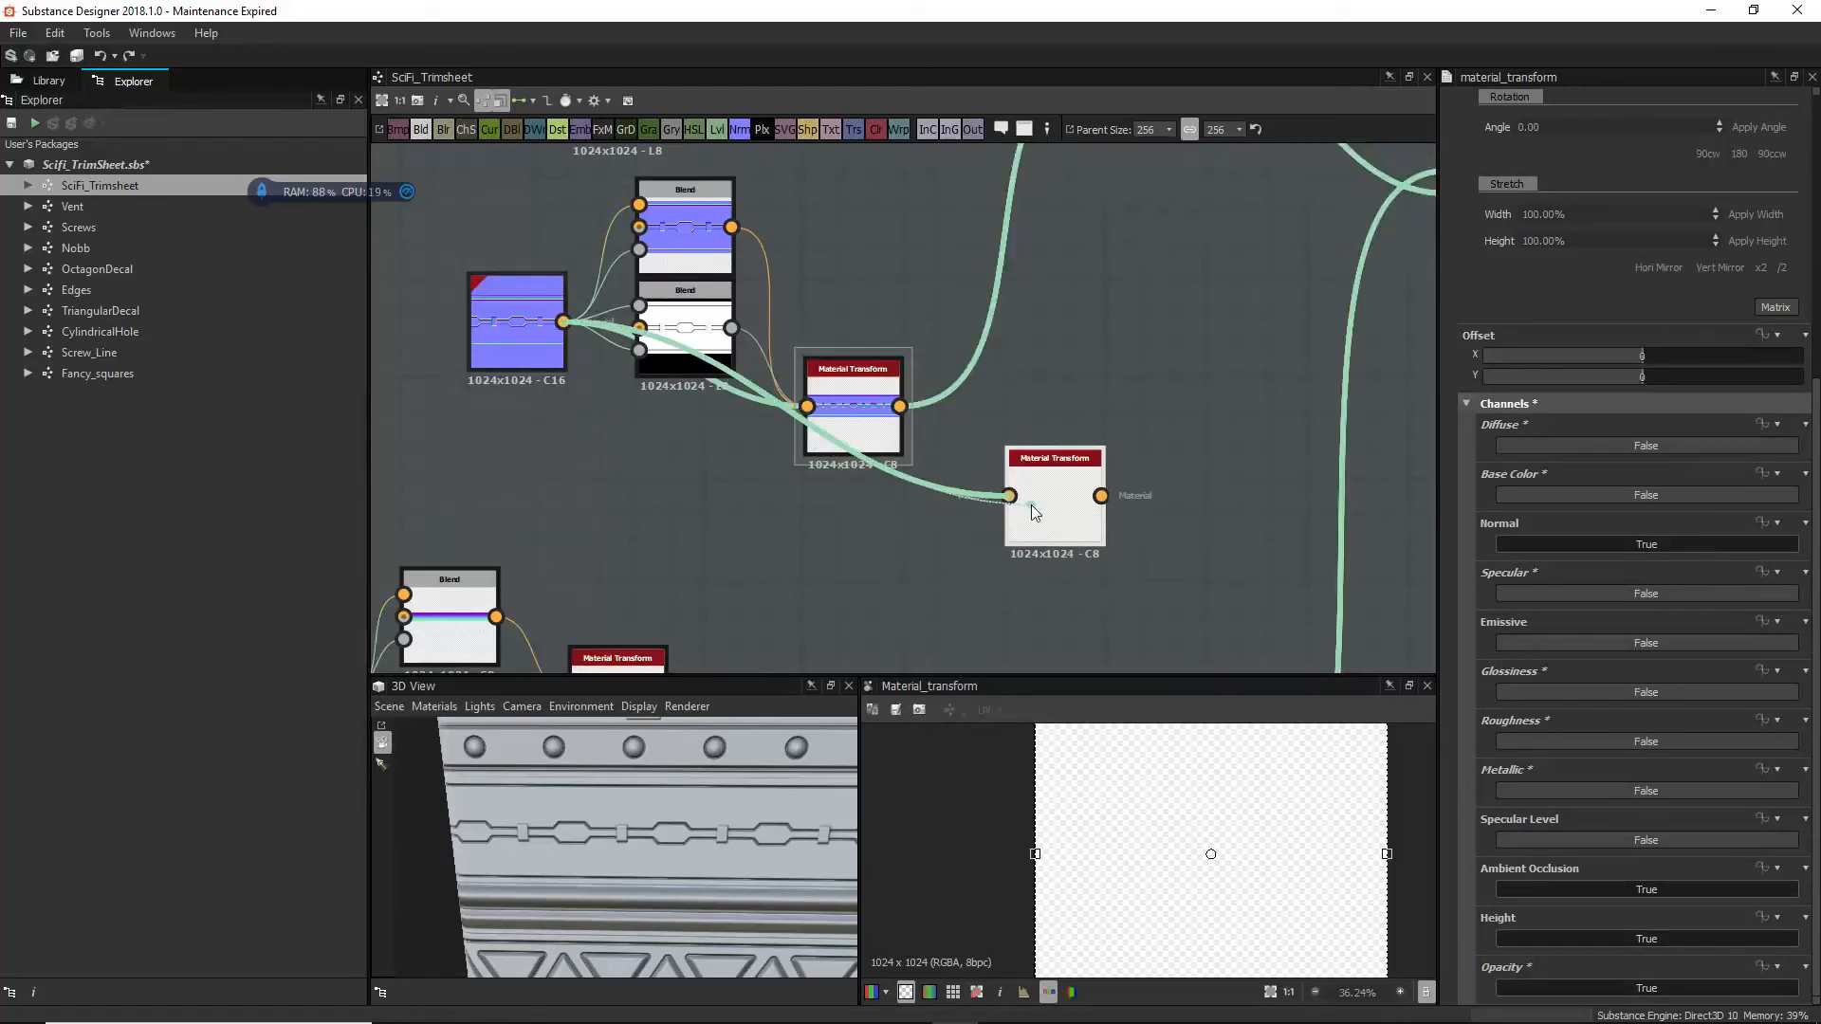
key("1")
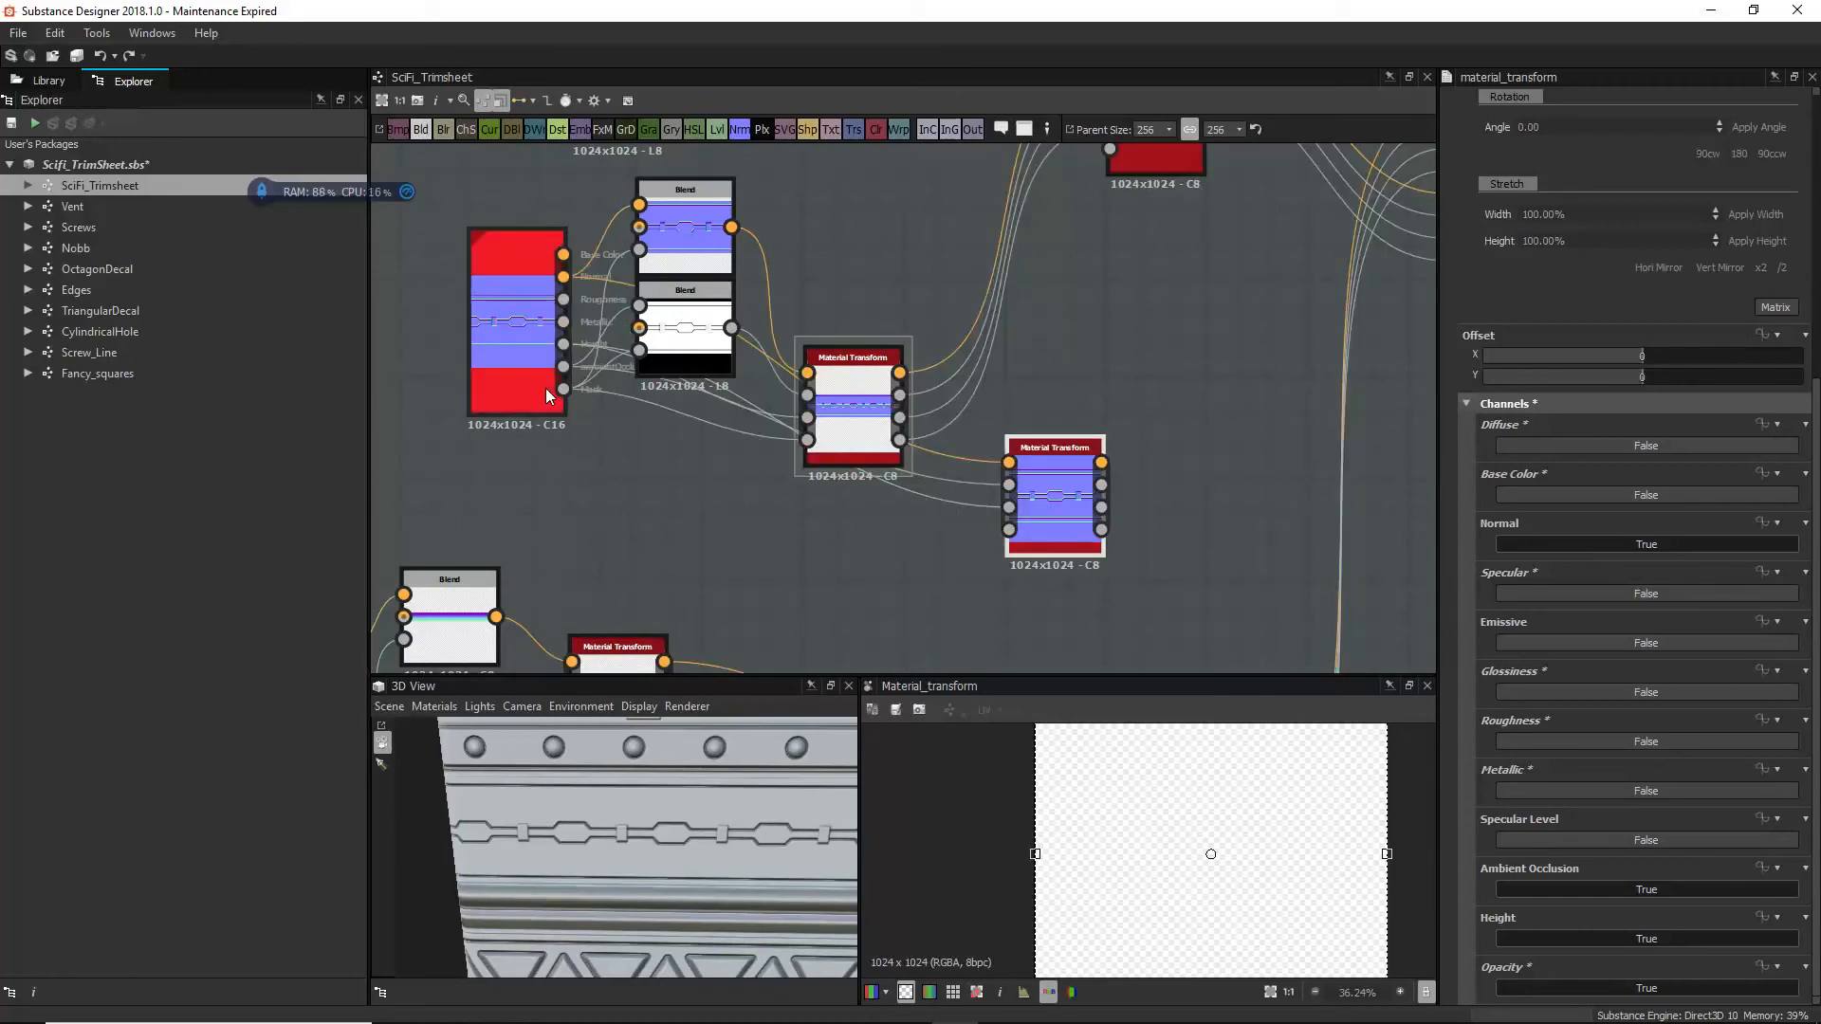
double_click(1056, 499)
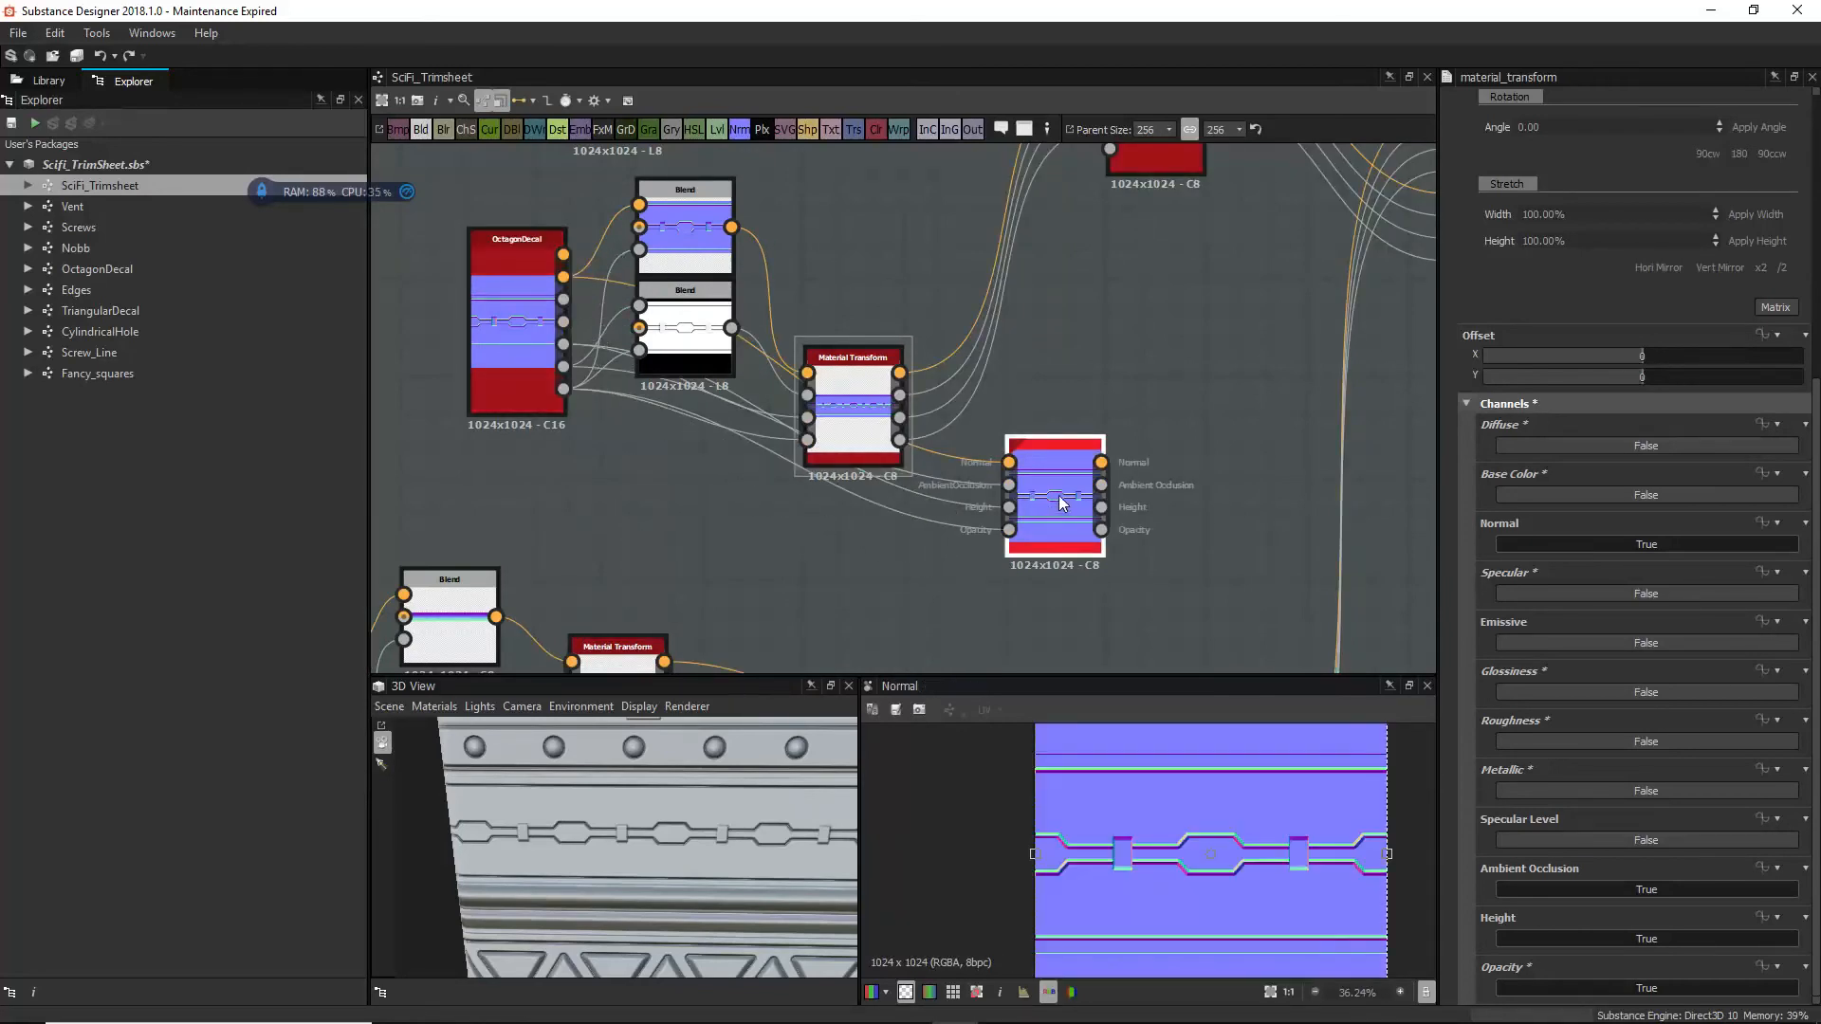
Step: Move the original Material Transform aside and transfer its outgoing connections to the new Material Transform
left_click_drag(850, 408, 971, 311)
middle_click_drag(1066, 491, 975, 481)
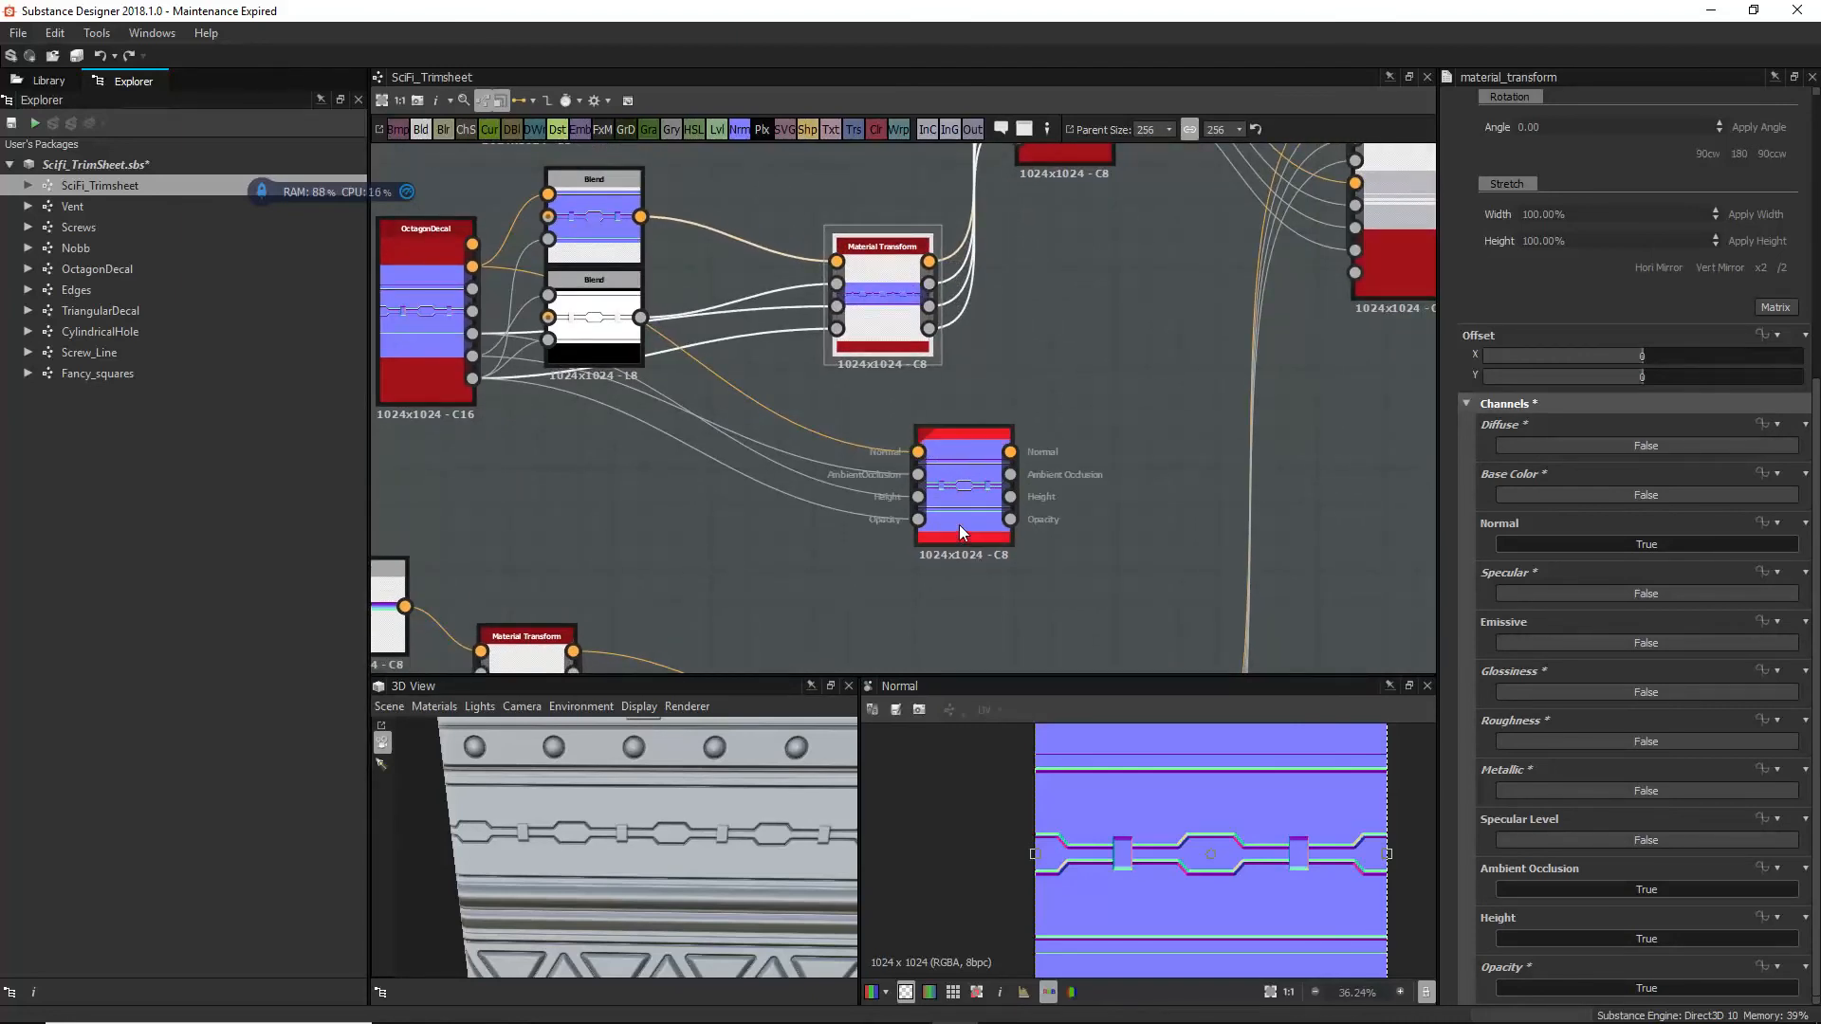
double_click(896, 332)
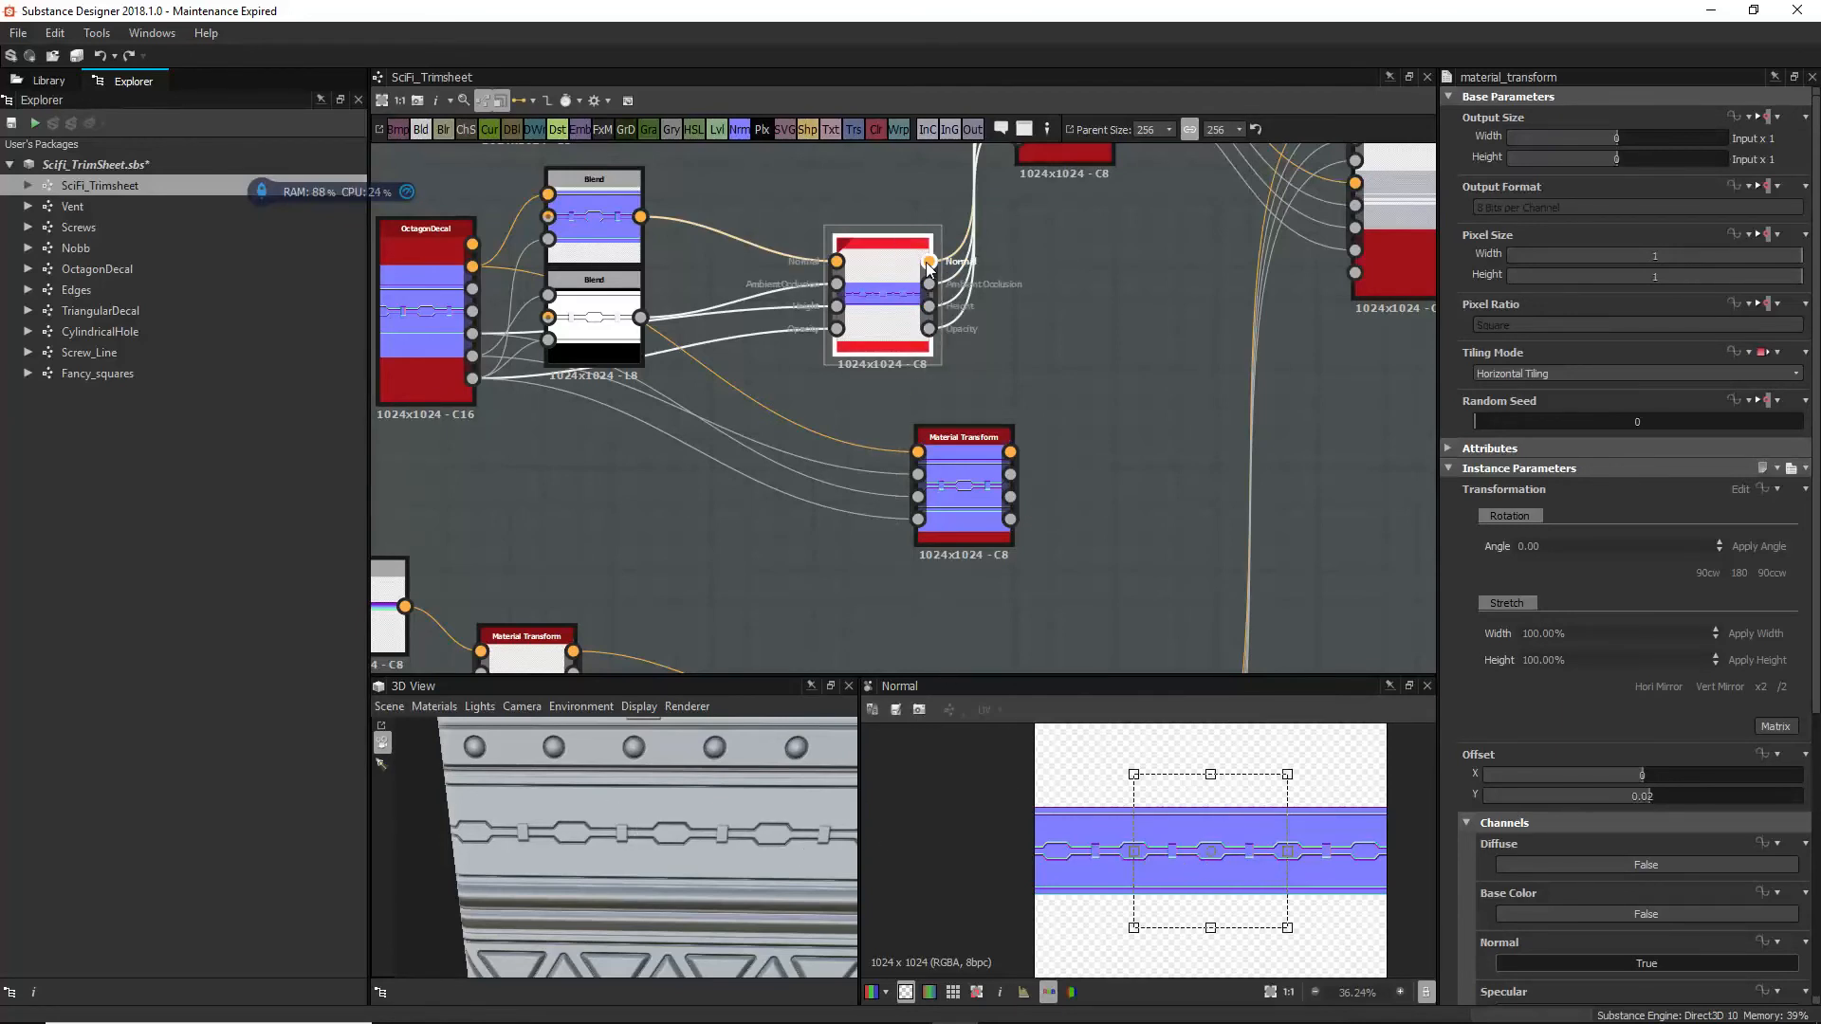
left_click_drag(930, 262, 1013, 453, "shift")
left_click_drag(929, 285, 1005, 496, "shift")
left_click_drag(930, 329, 1011, 519, "shift")
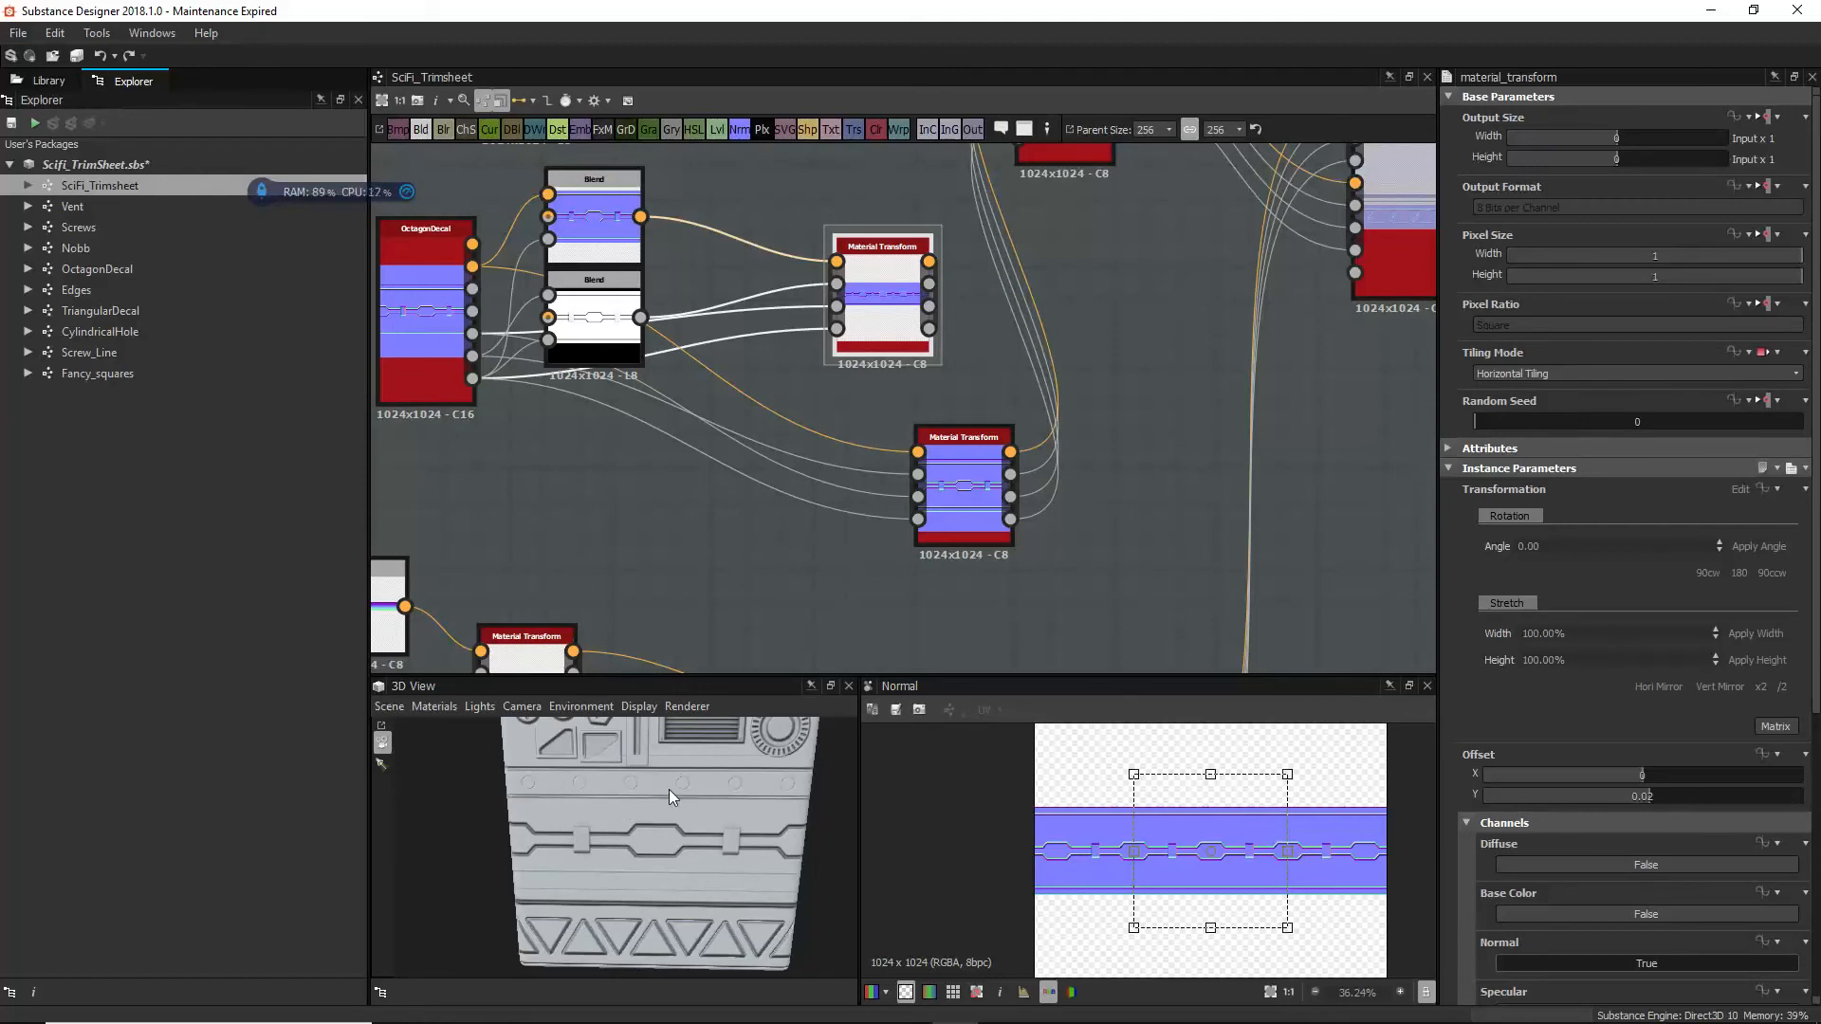
Step: Scale the new Material Transform's pattern down by half
scroll(655, 787, "up", 2)
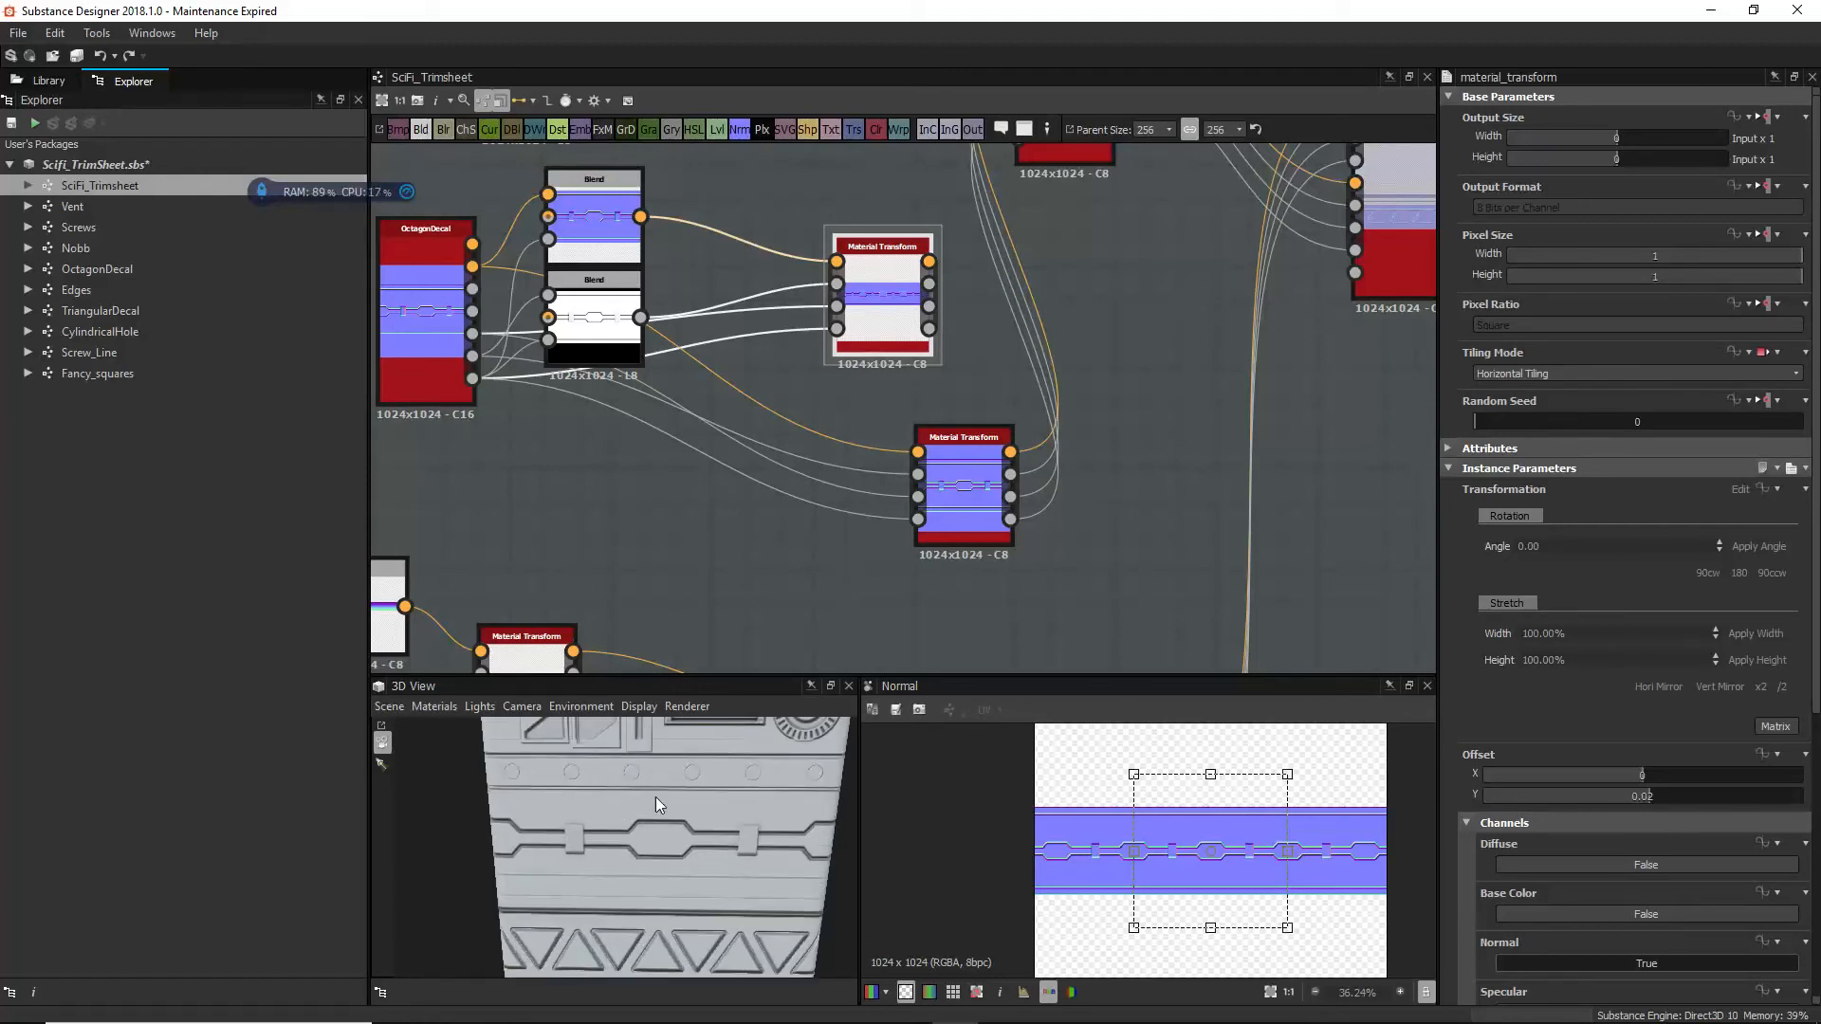
left_click(958, 488)
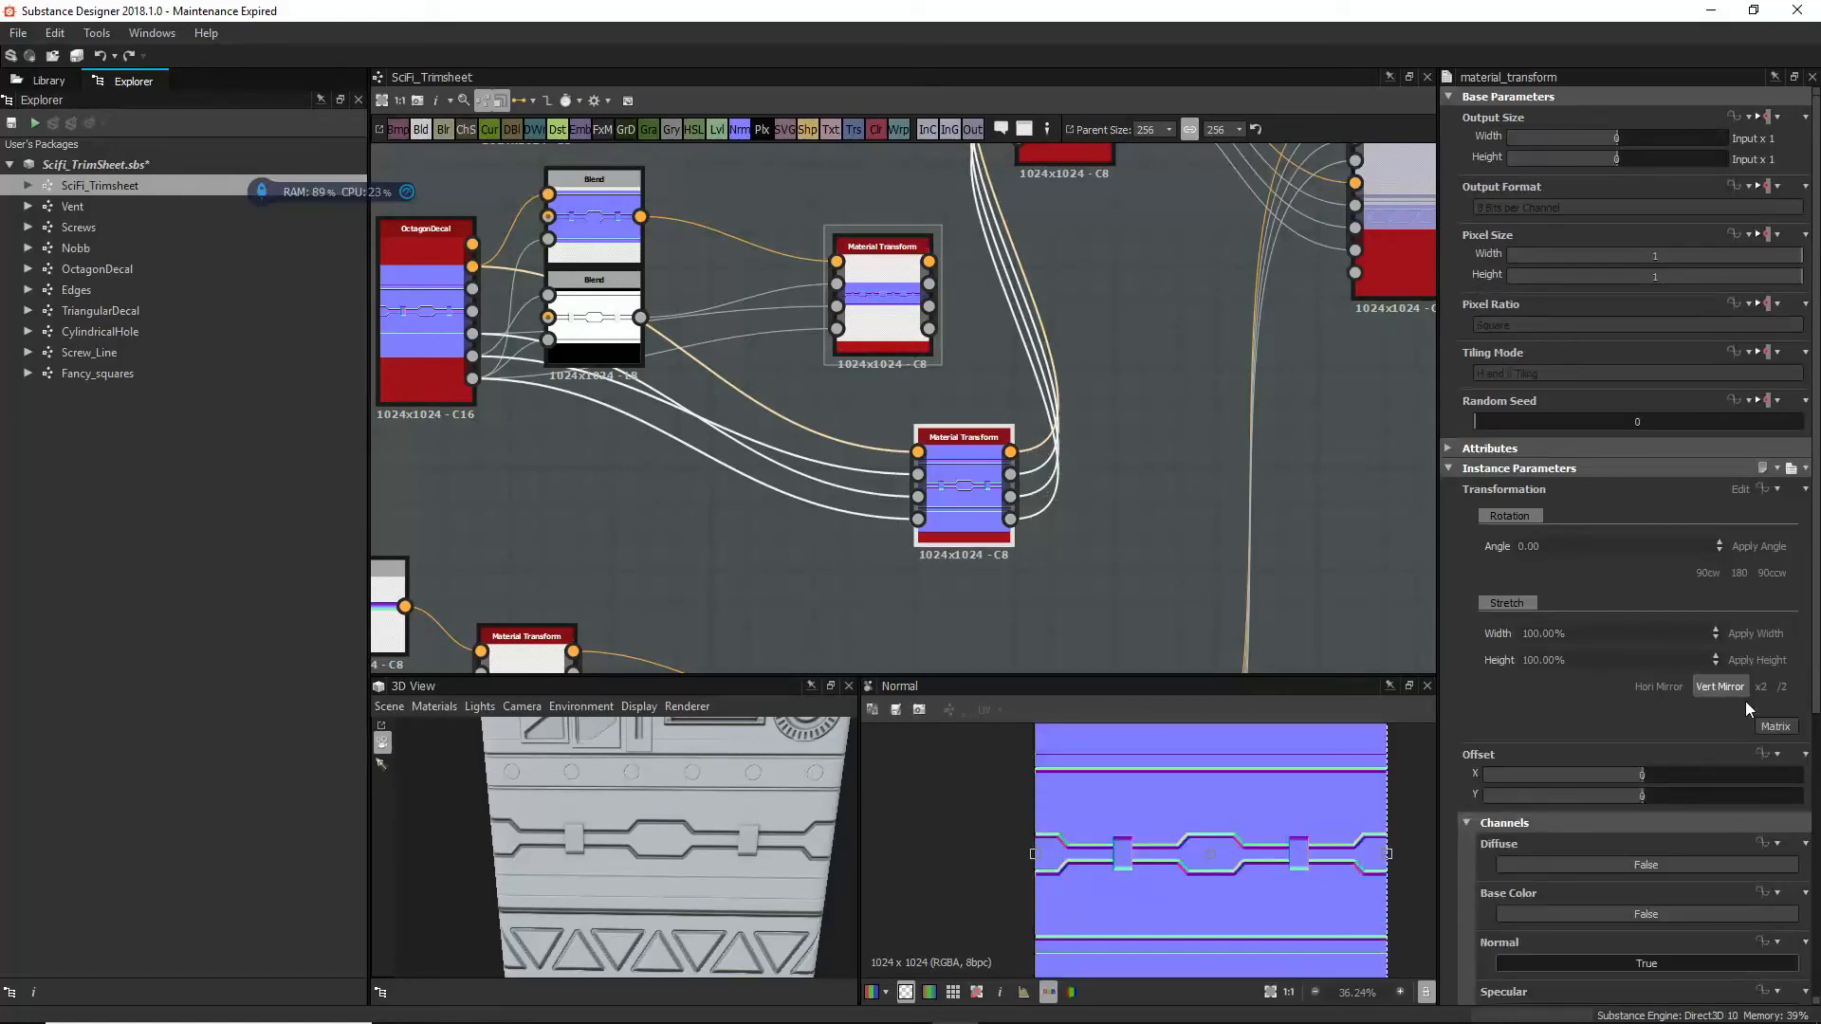
scroll(1340, 871, "down", 3)
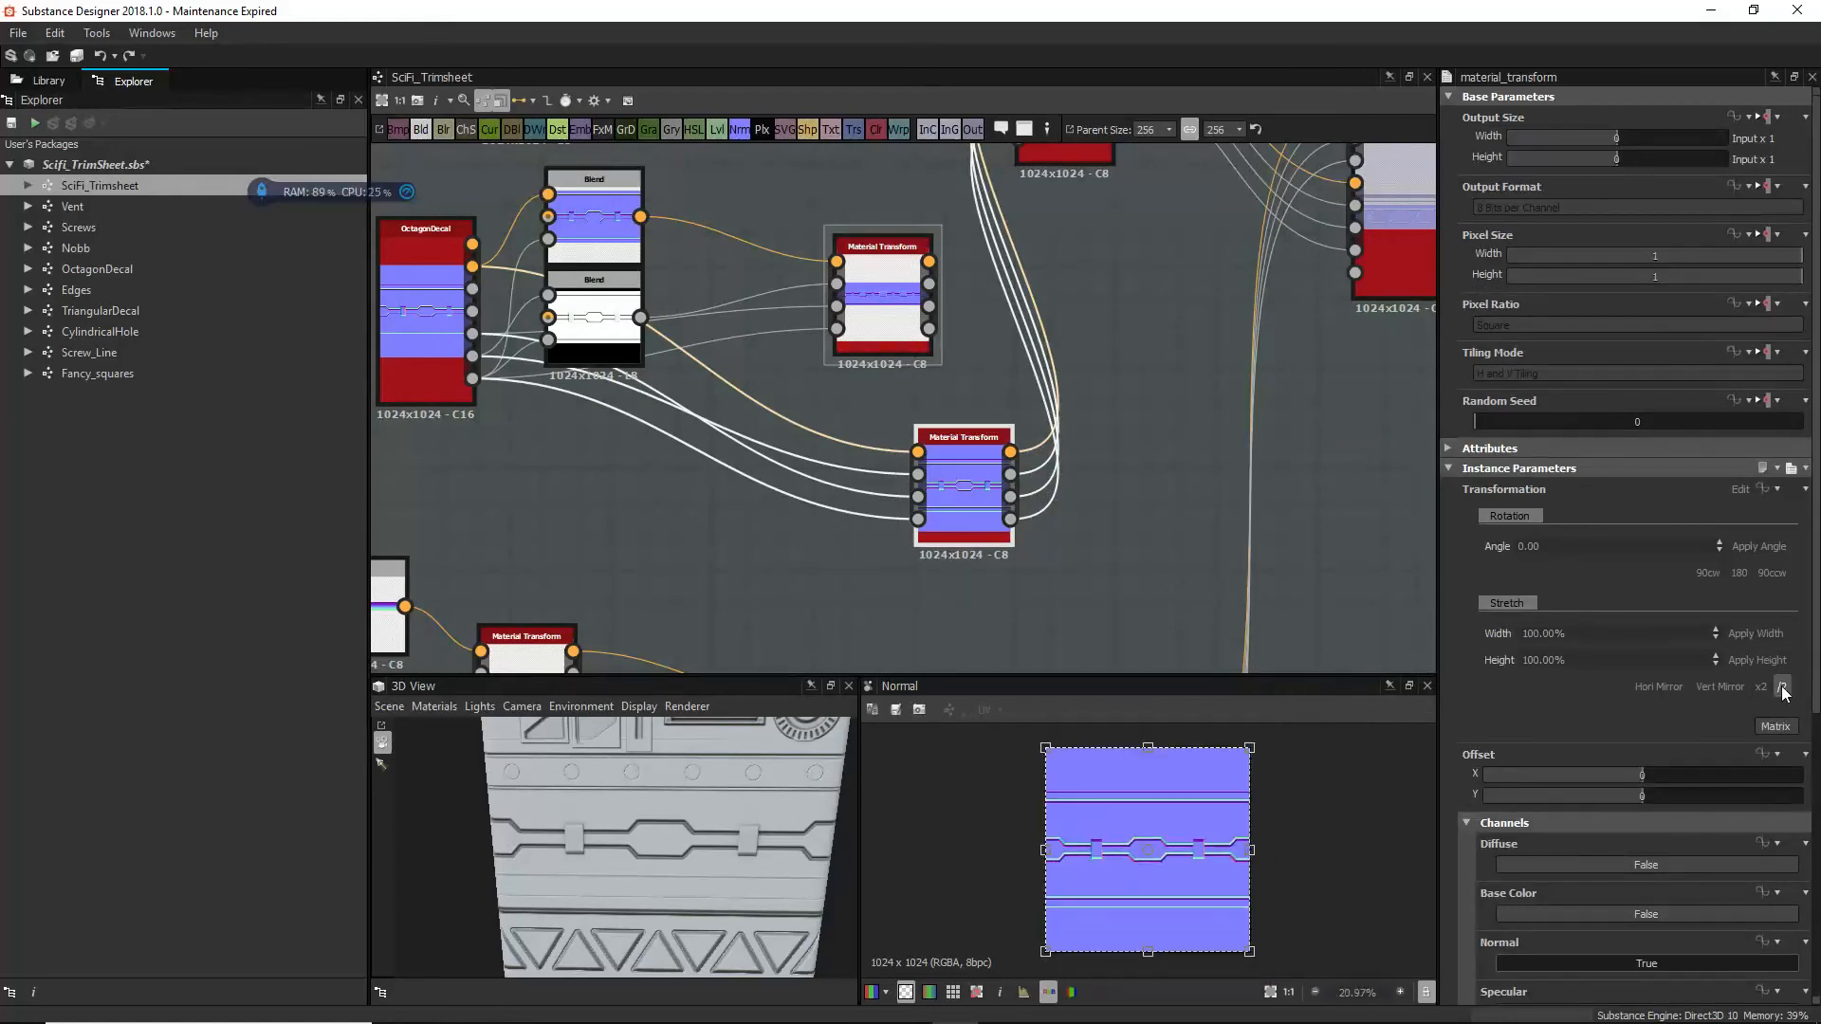
left_click(1782, 687)
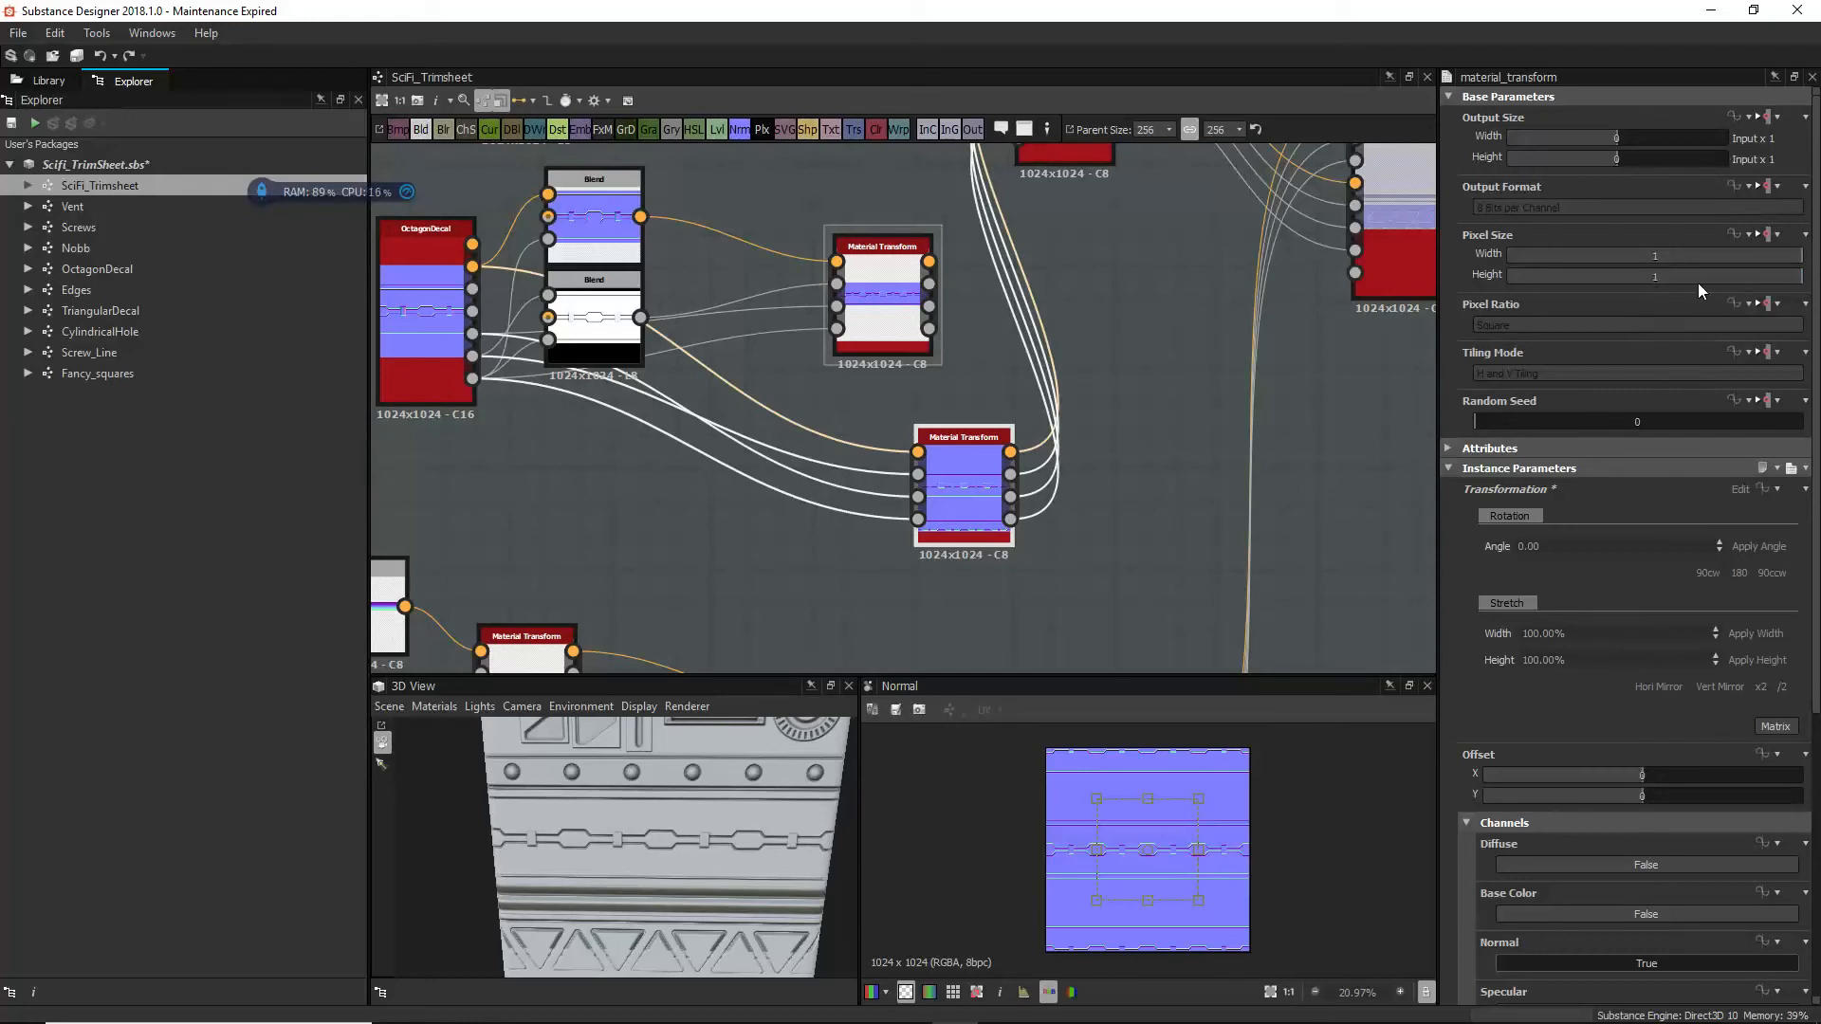
Step: Override the new Material Transform's inherited Tiling Mode, try No Tiling, set Horizontal Tiling, and examine the strip on the cube
left_click(1768, 351)
left_click(1745, 408)
left_click(1611, 372)
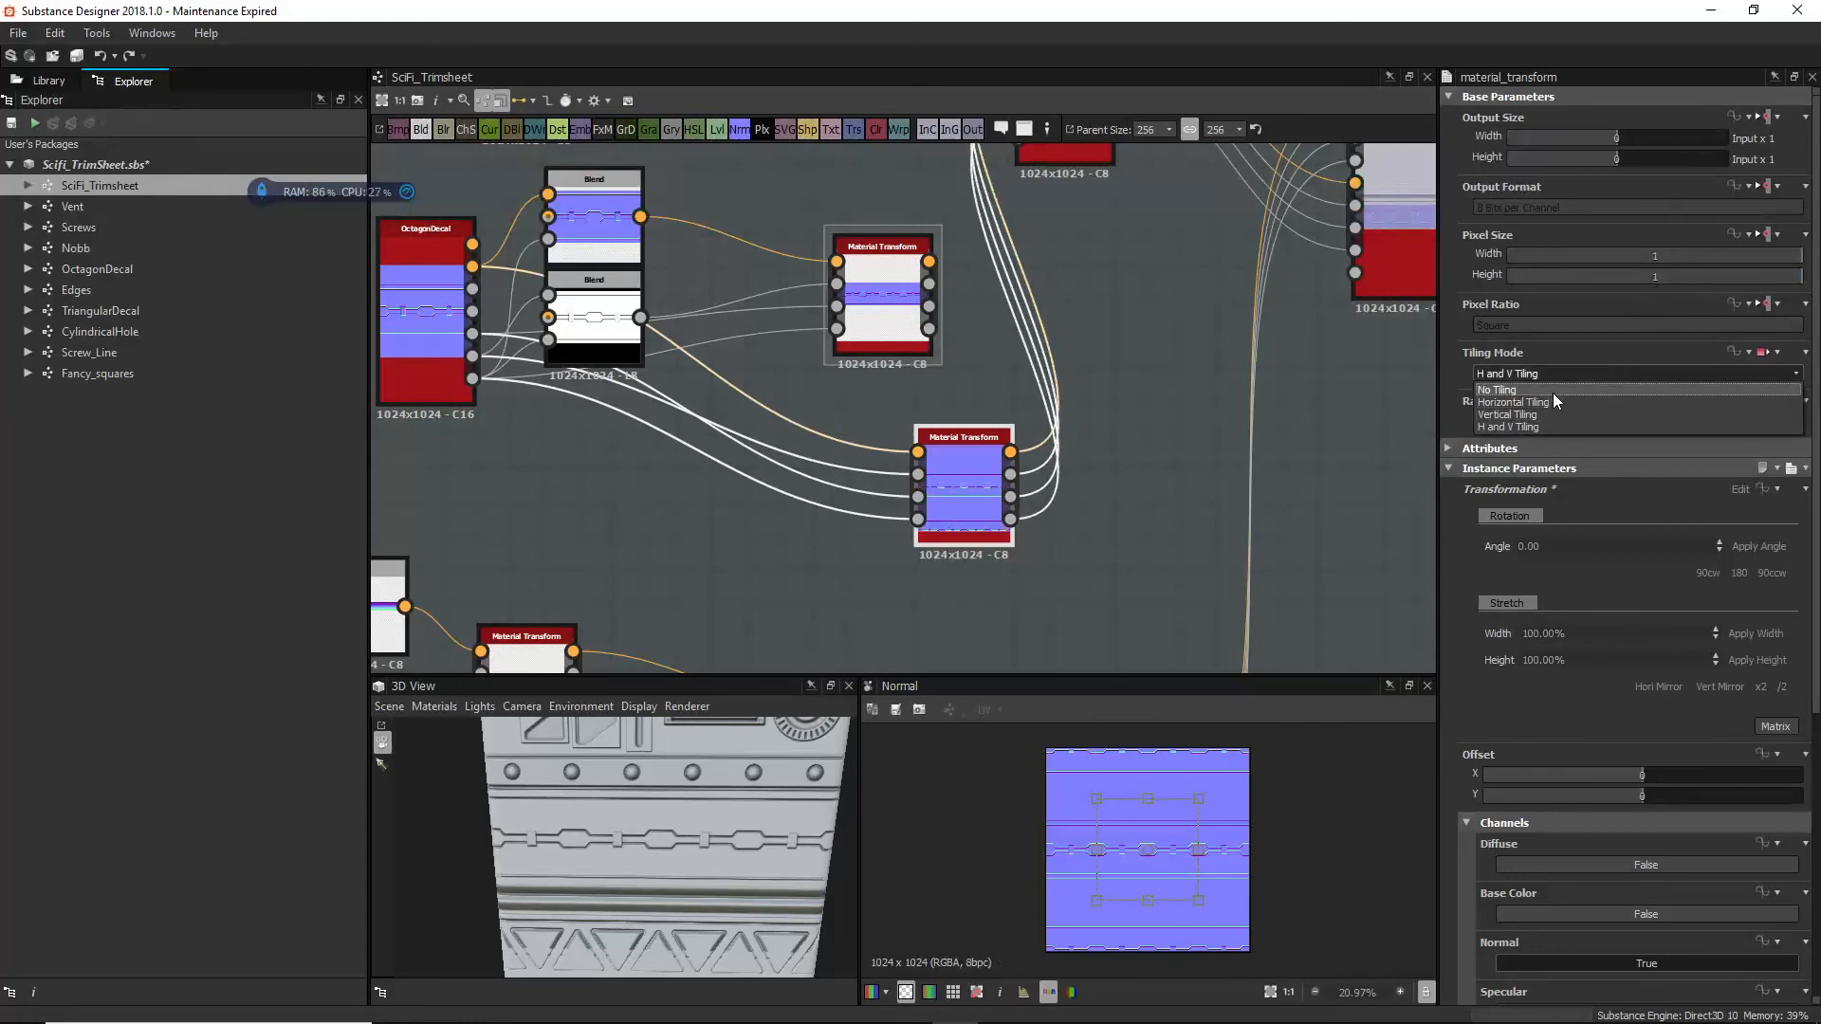
left_click(1552, 392)
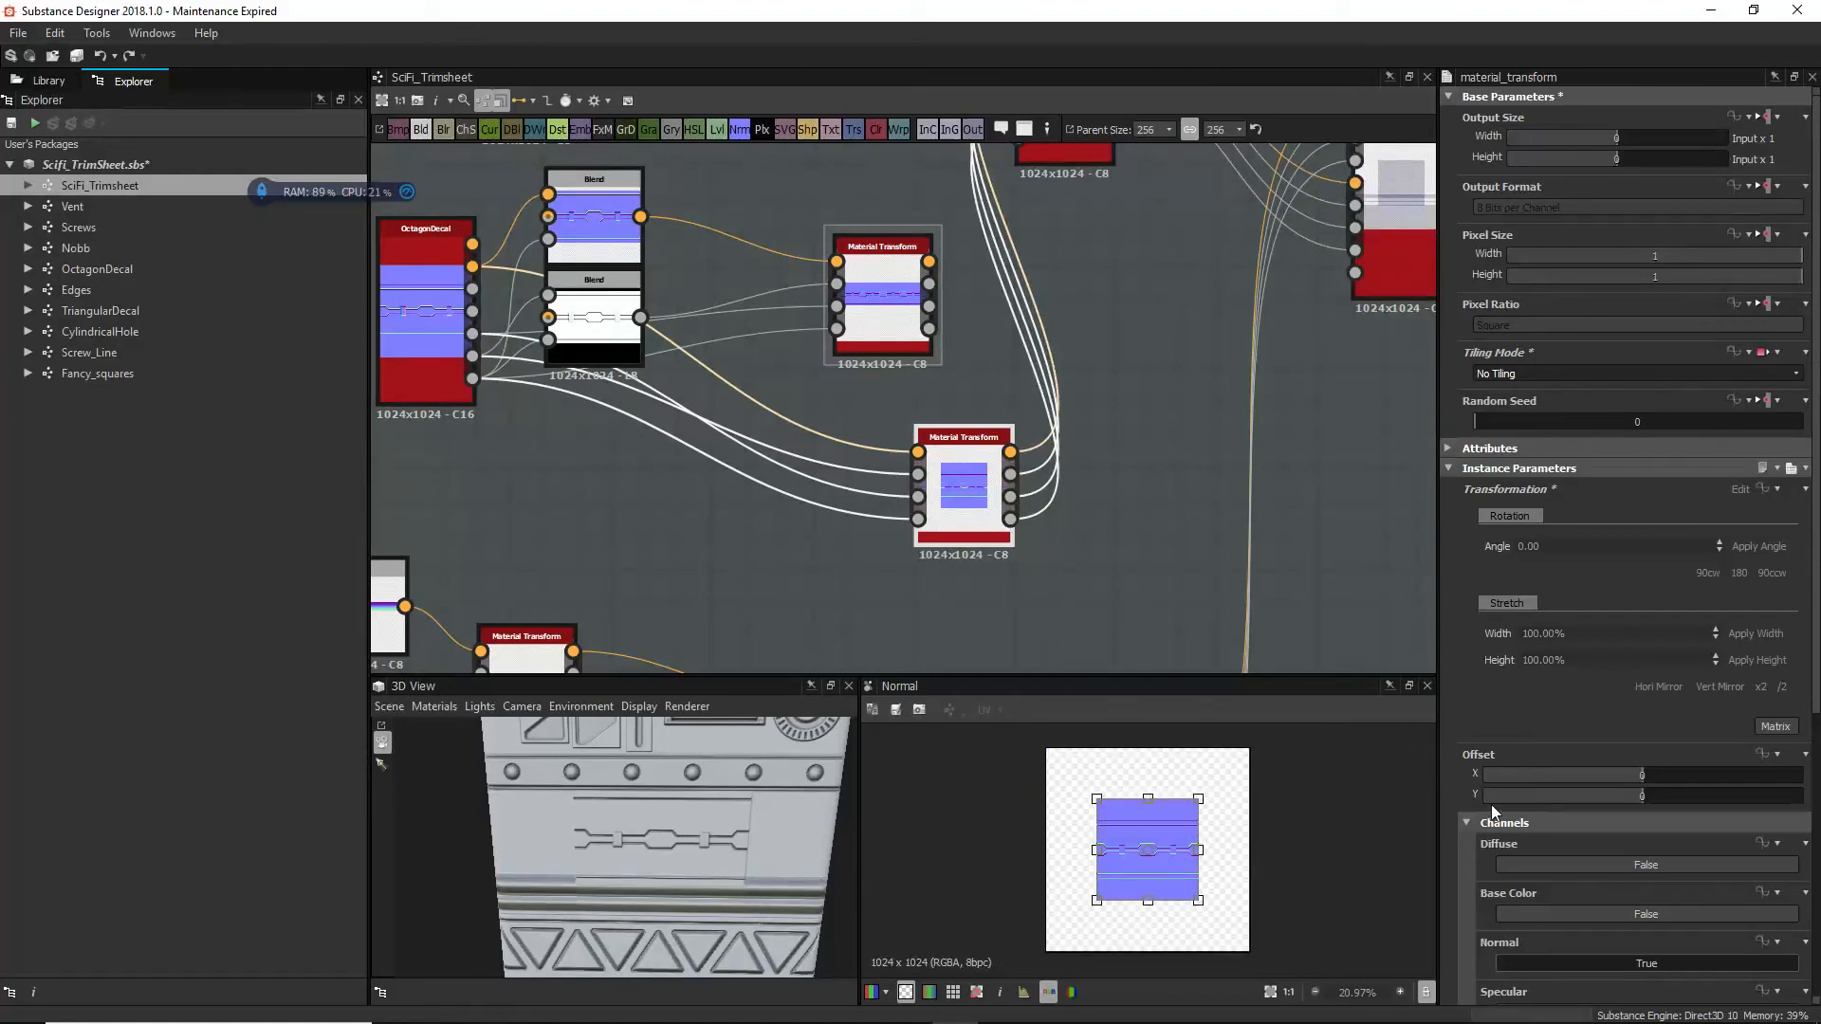
left_click(1551, 370)
left_click(1519, 406)
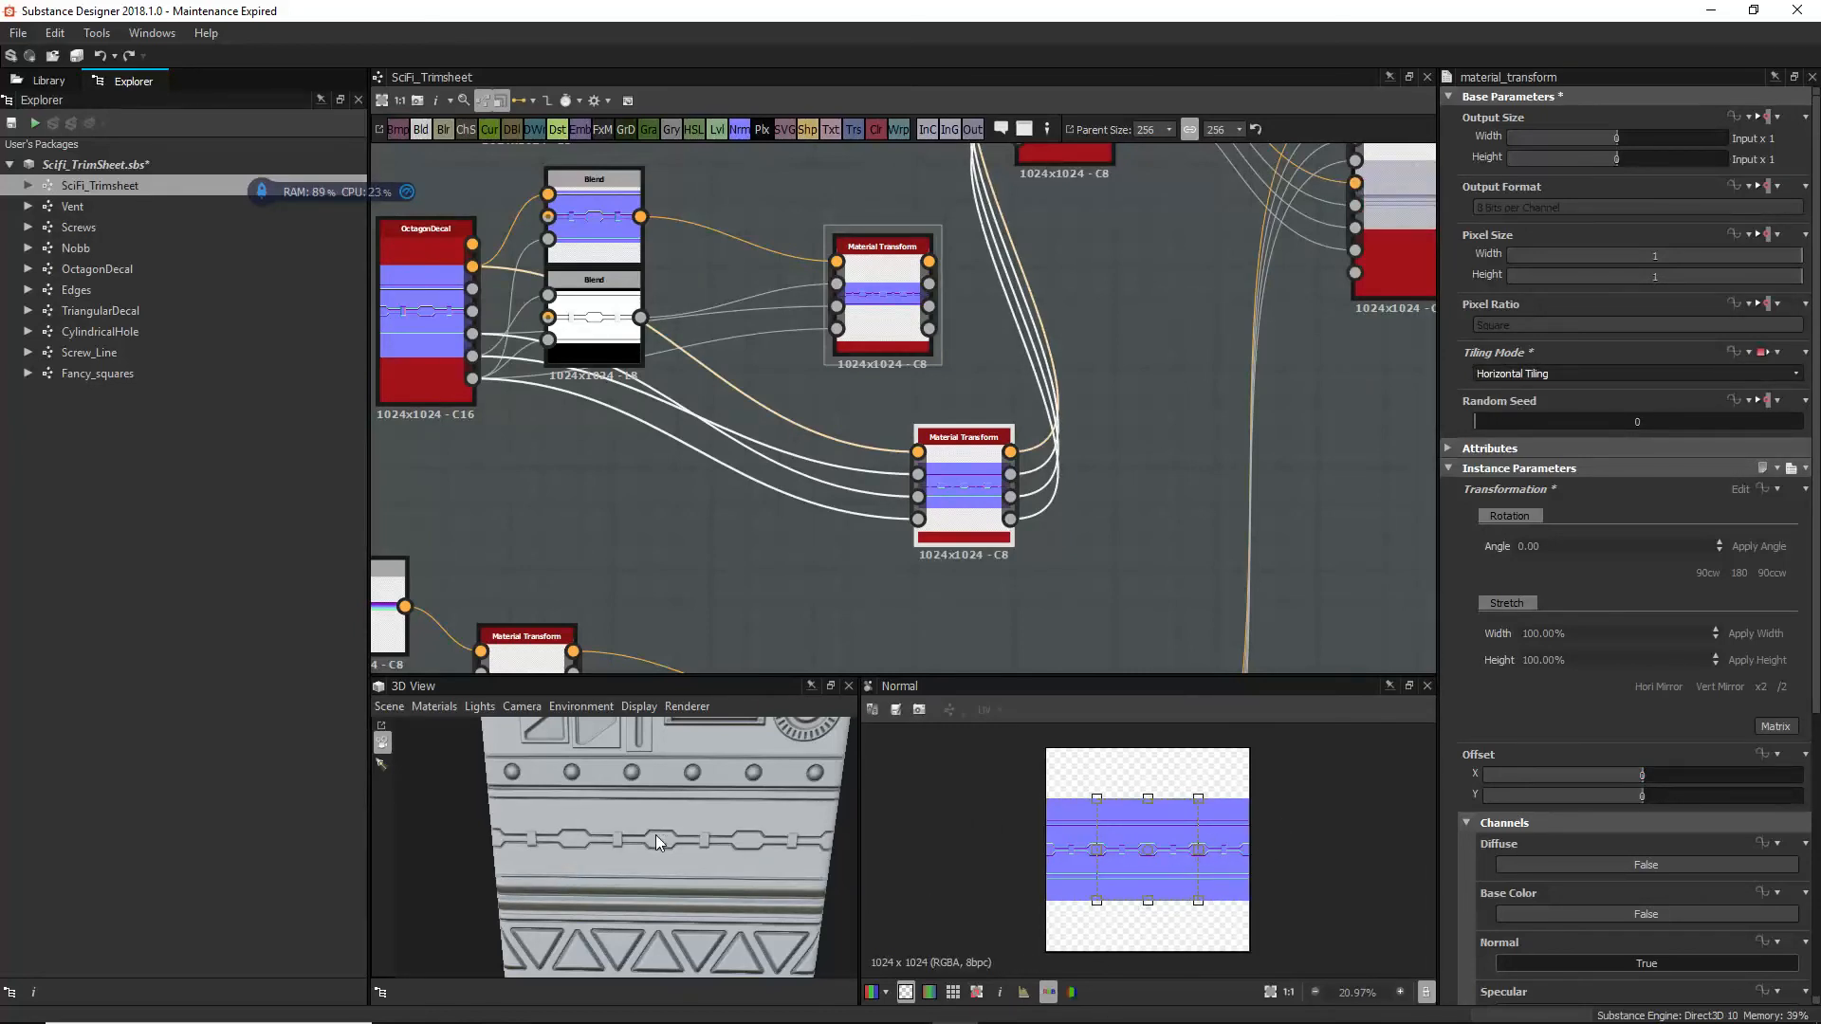
left_click_drag(647, 852, 603, 840)
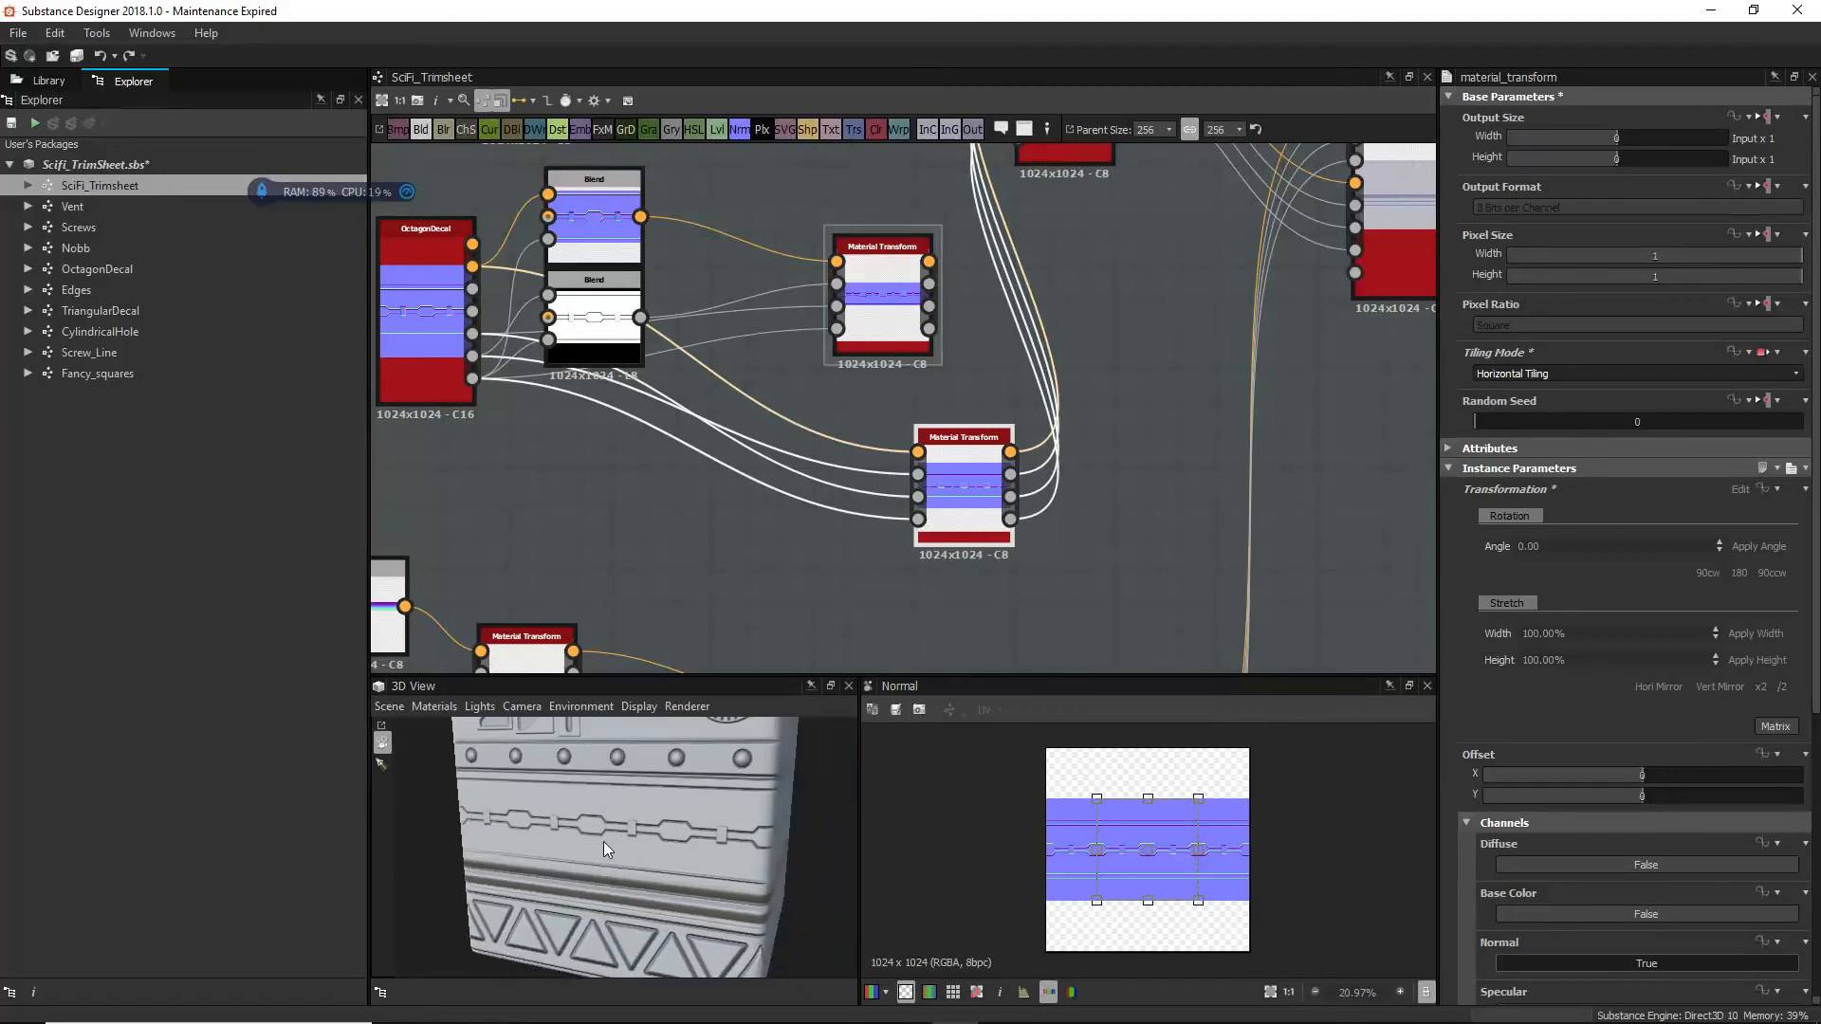
Step: Enlarge the original Material Transform's frame slightly in the 2D preview and compare its settings with the new transform's
left_click(882, 294)
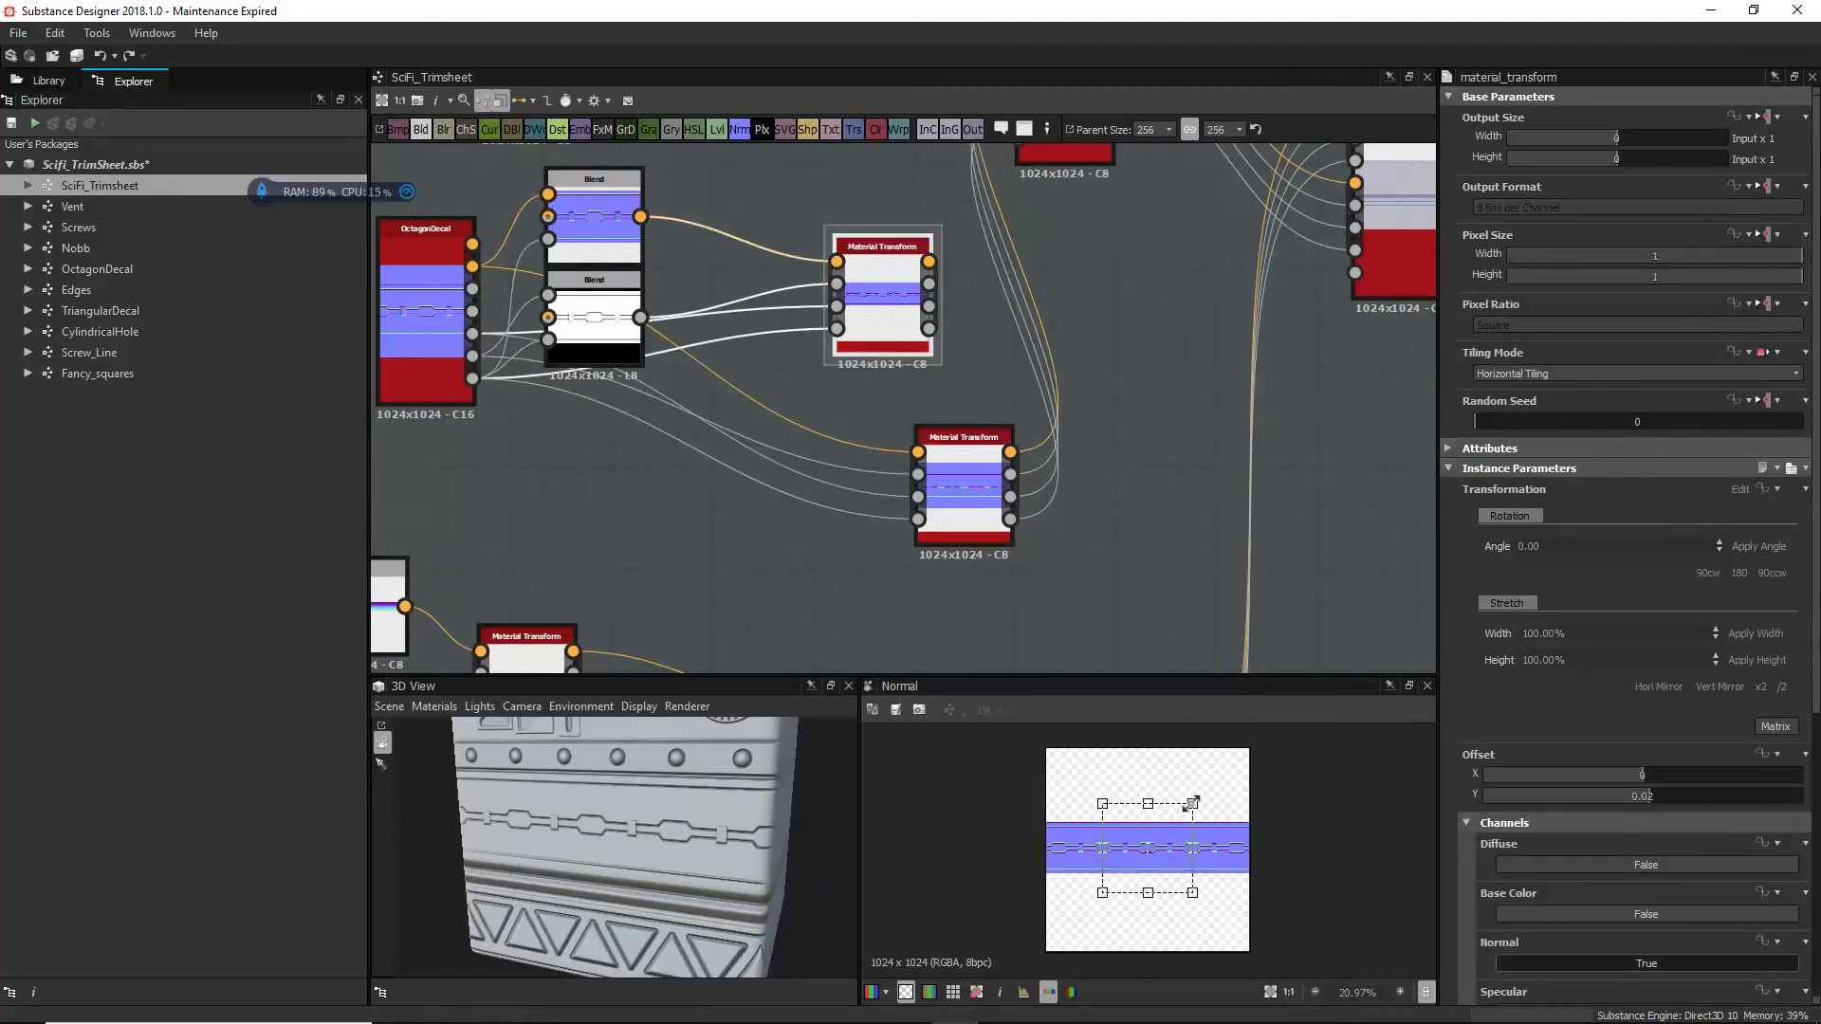
mouse_move(1192, 805)
left_mouse_down()
mouse_move(1222, 797)
mouse_move(1195, 800)
left_mouse_up()
left_click_drag(588, 817, 708, 817)
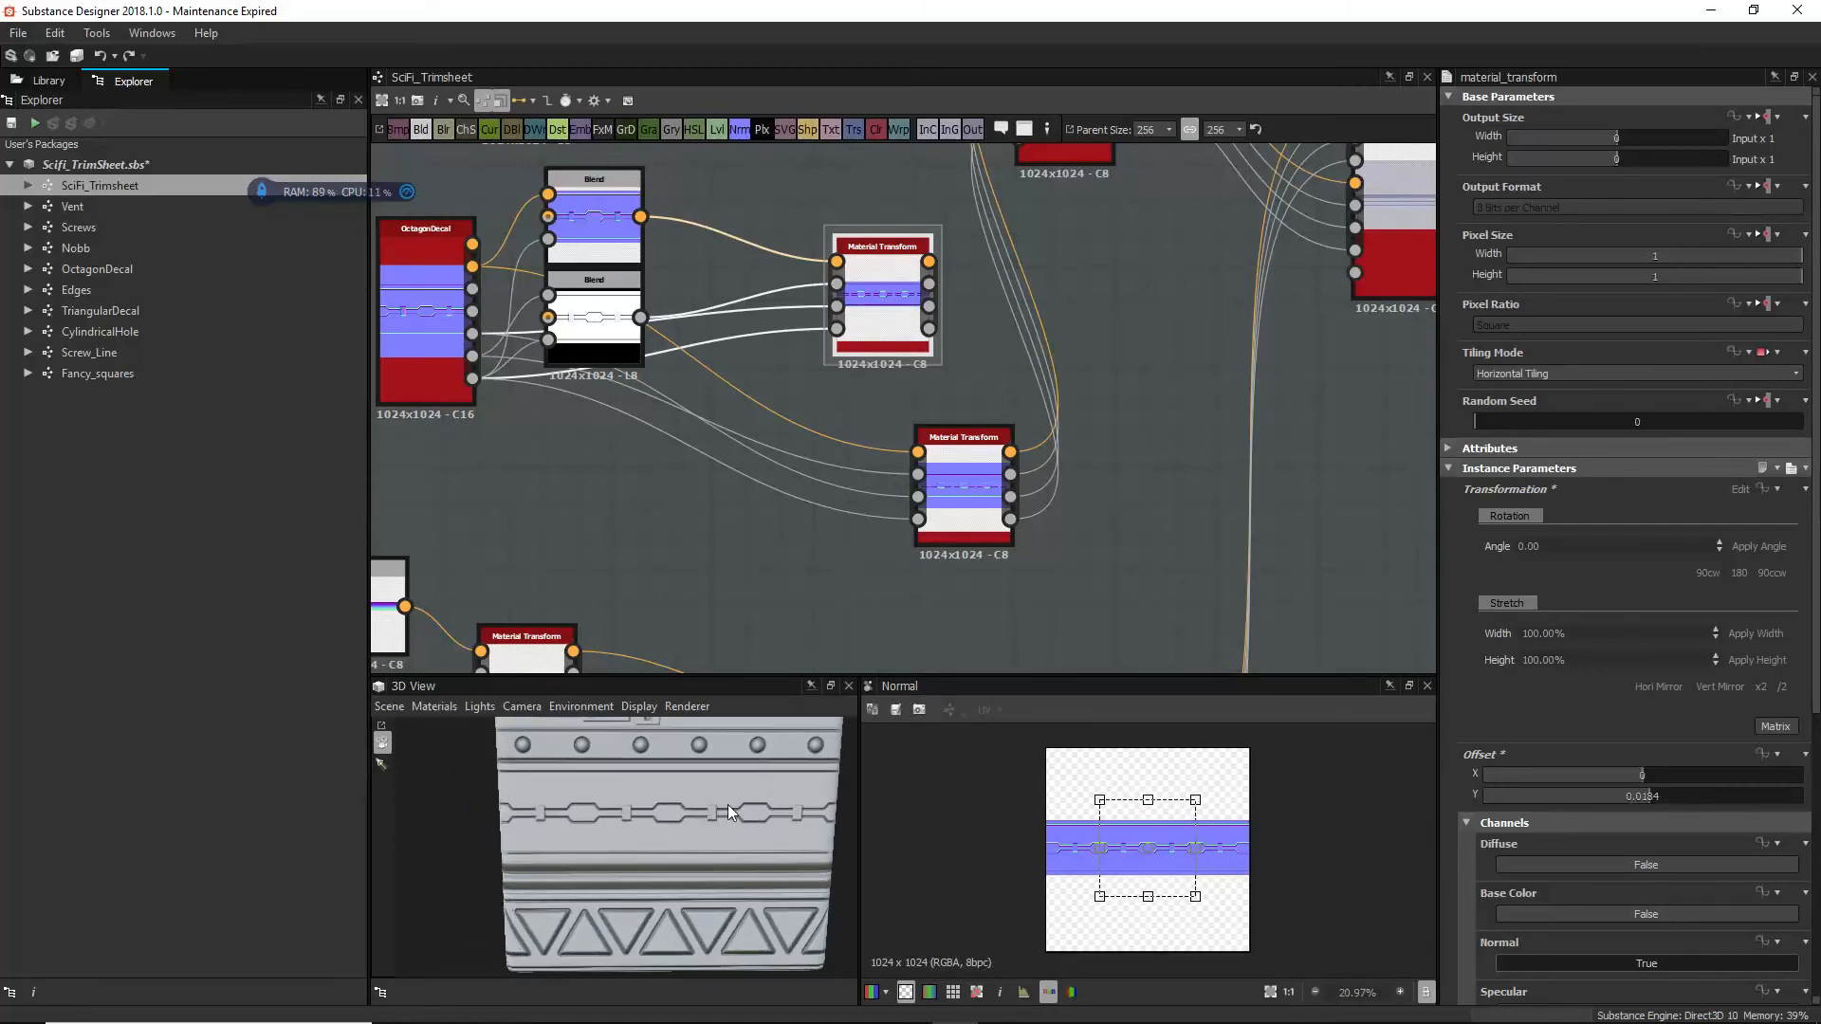
left_click(996, 536)
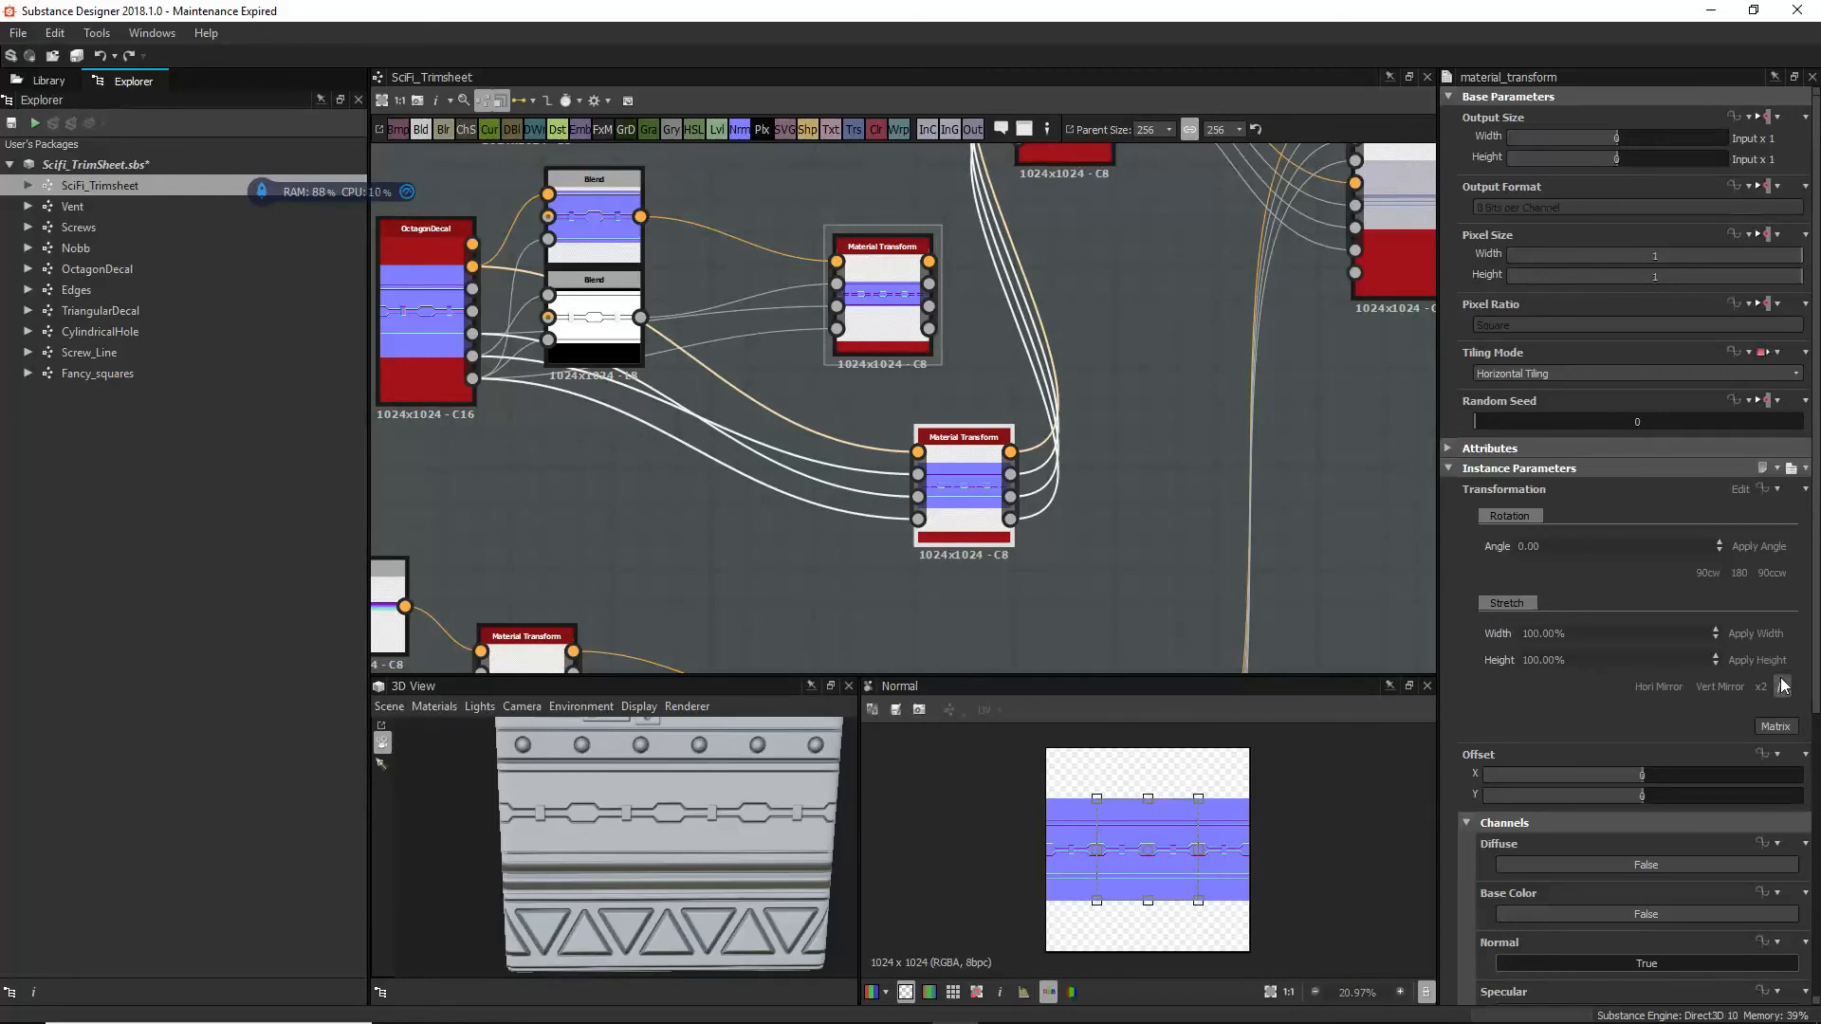
left_click(886, 343)
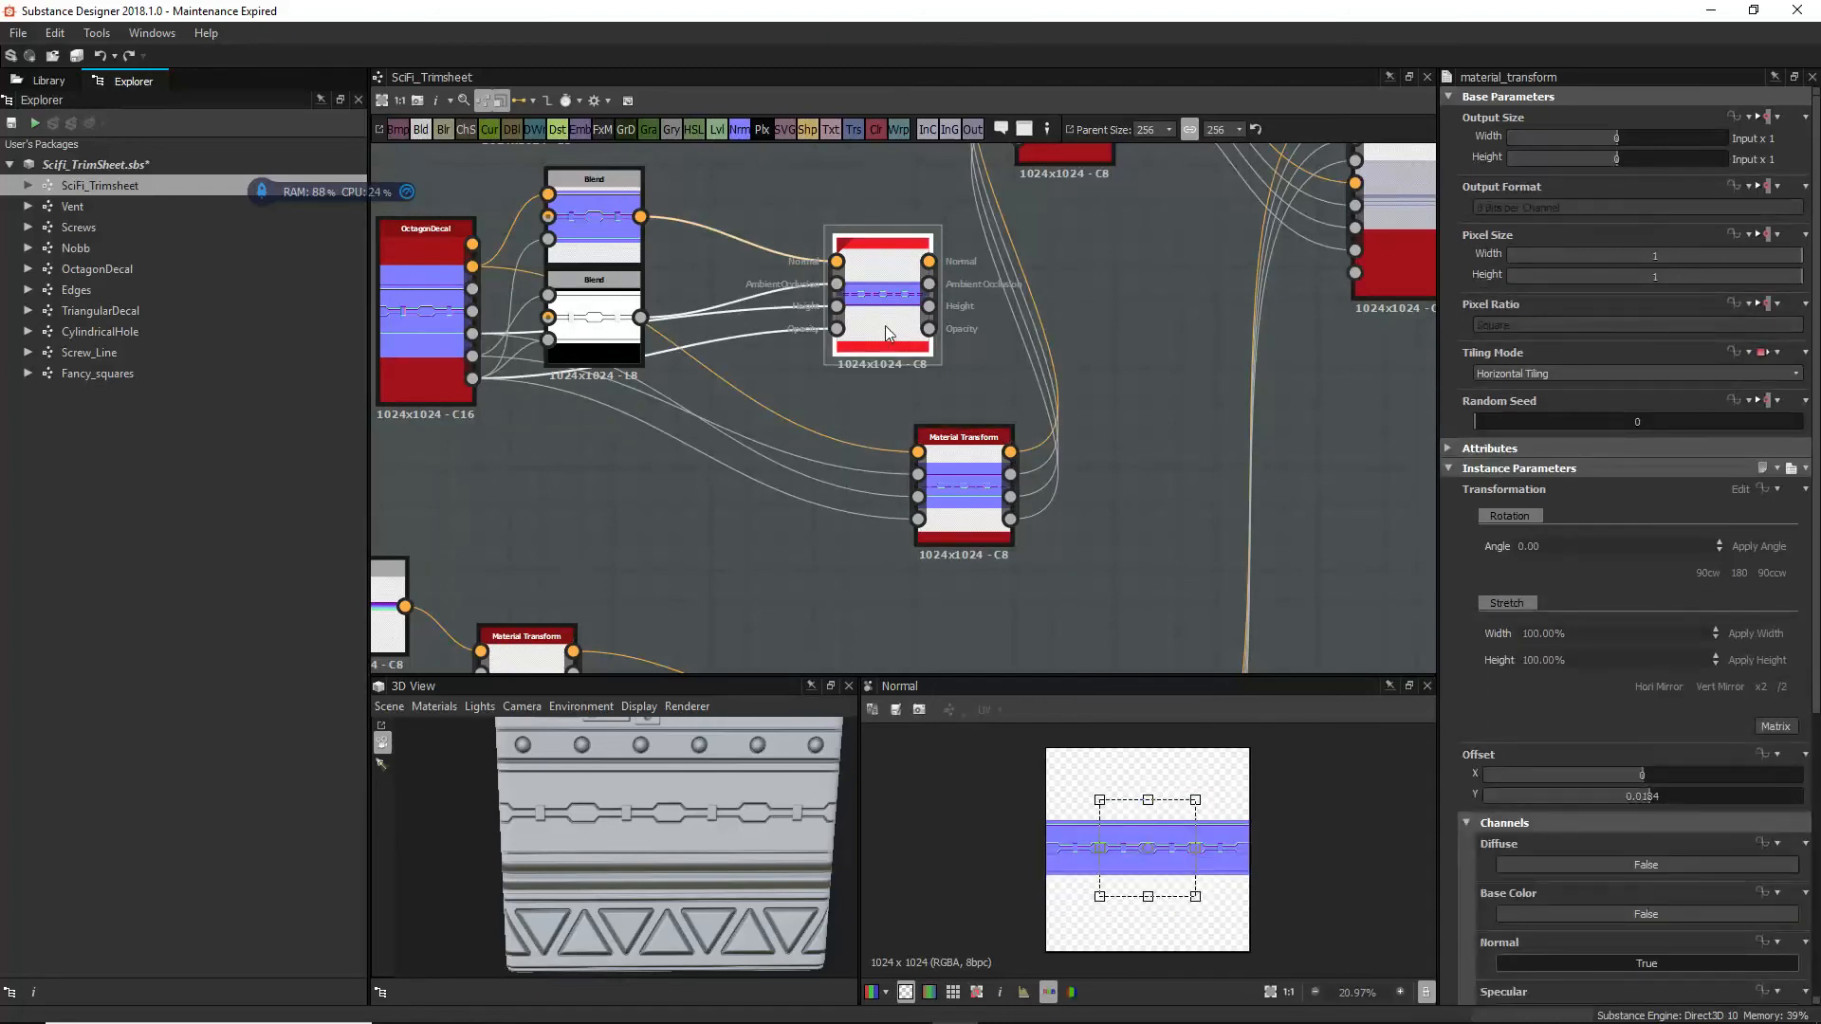
Step: Delete the original Material Transform and inspect the remaining one's octagon strip in the 2D preview and on the cube
key("Delete")
left_click(935, 493)
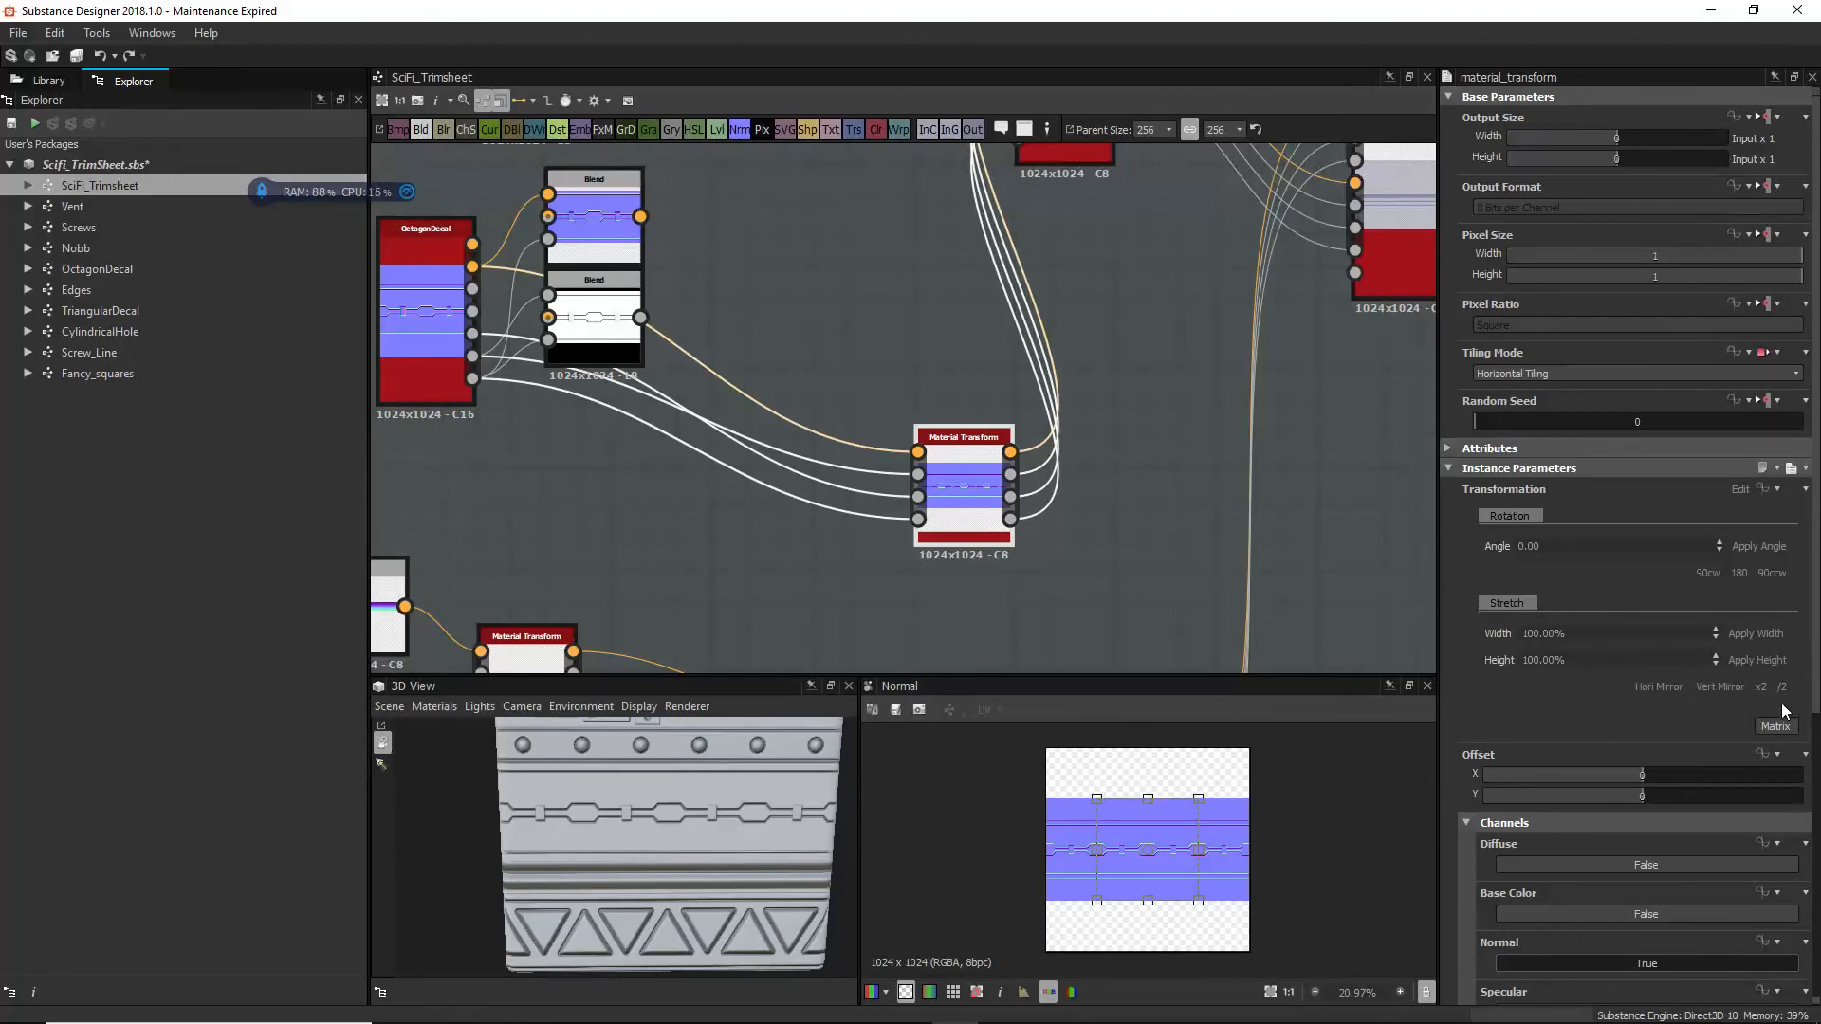
scroll(791, 770, "up", 5)
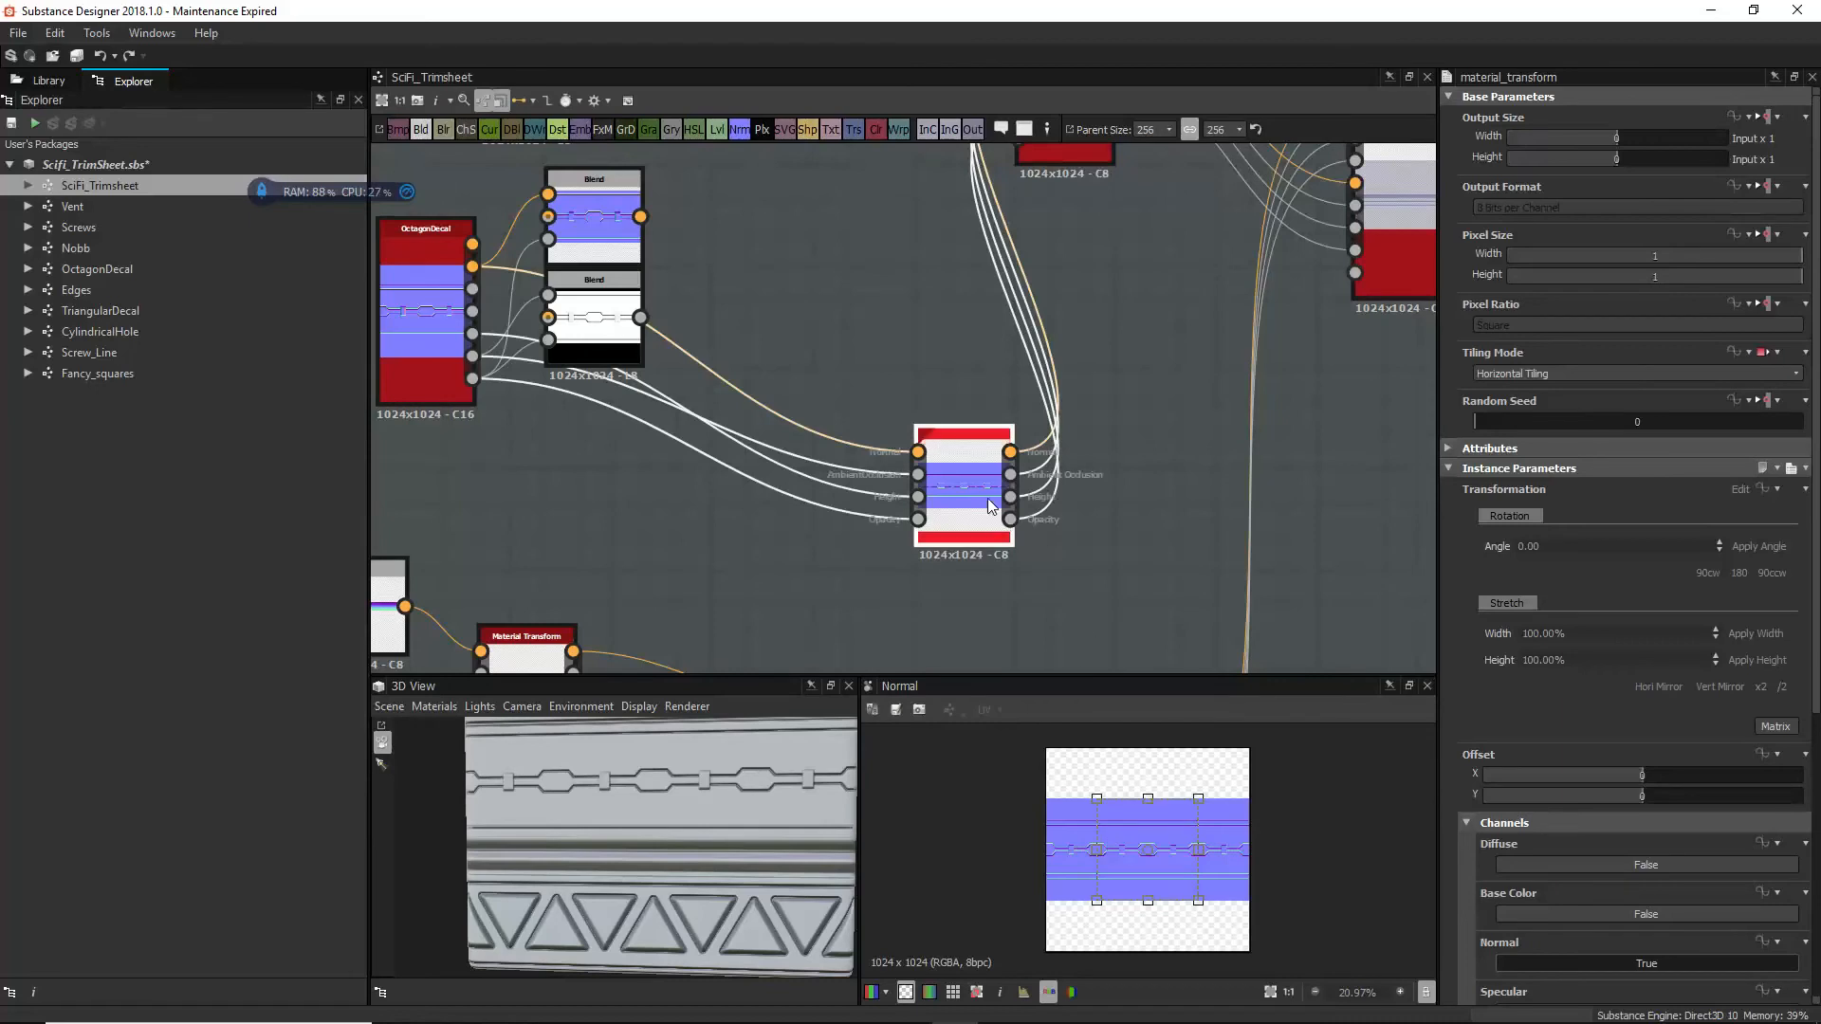
Step: Undo a freehand resize of the Material Transform's frame, scale its pattern down by half, and examine the strip on the cube
left_click_drag(1199, 795, 1170, 819)
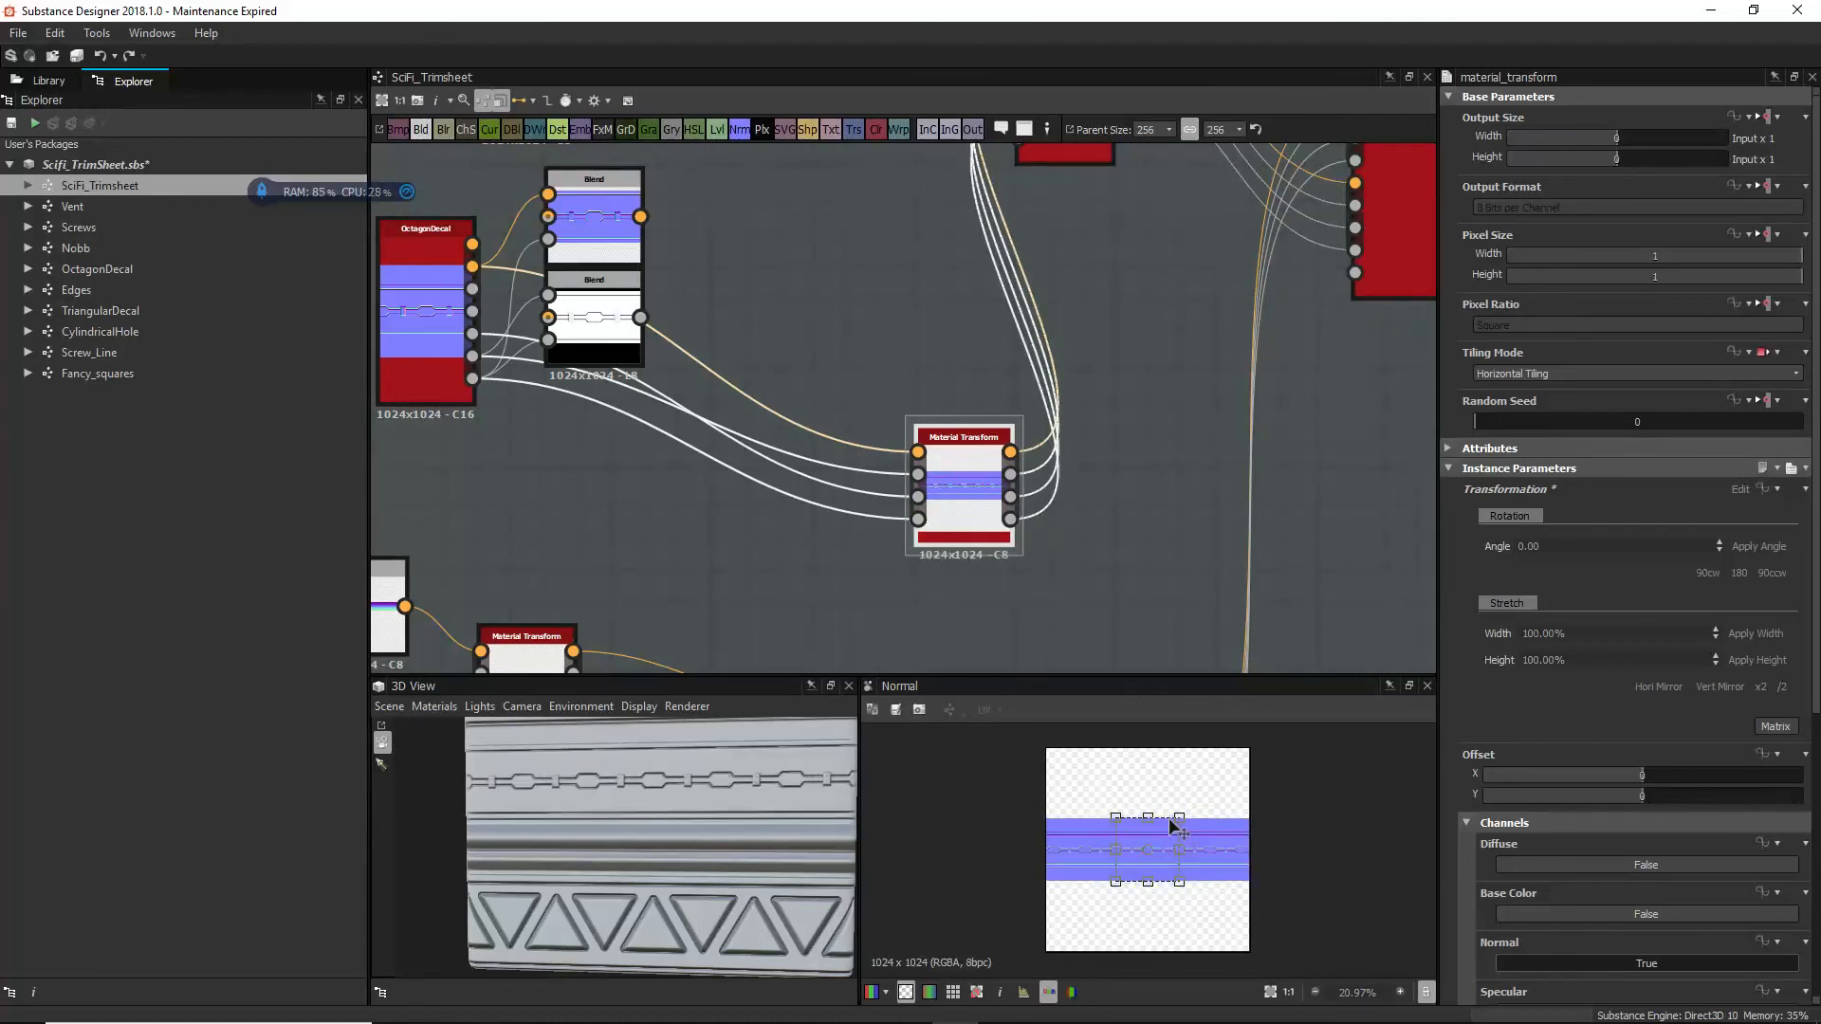
key("ctrl+z")
key("ctrl+y")
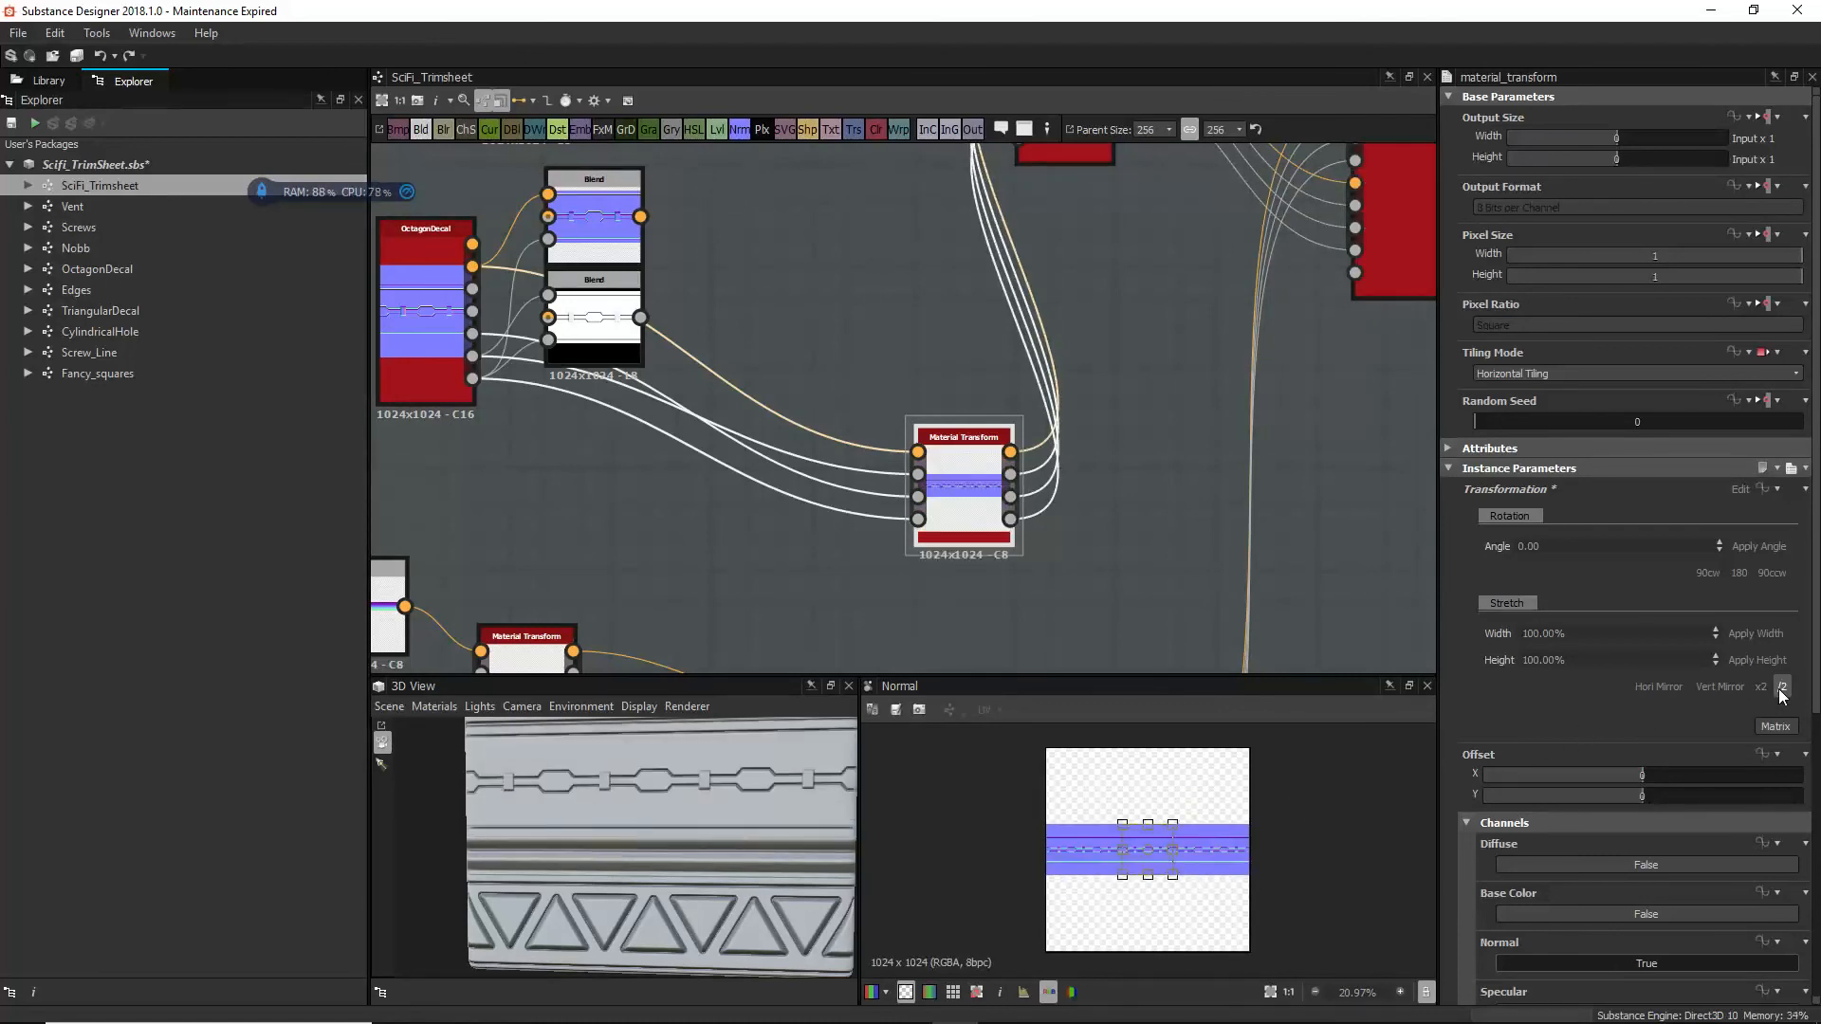
mouse_move(508, 816)
left_mouse_down()
mouse_move(539, 817)
mouse_move(527, 830)
left_mouse_up()
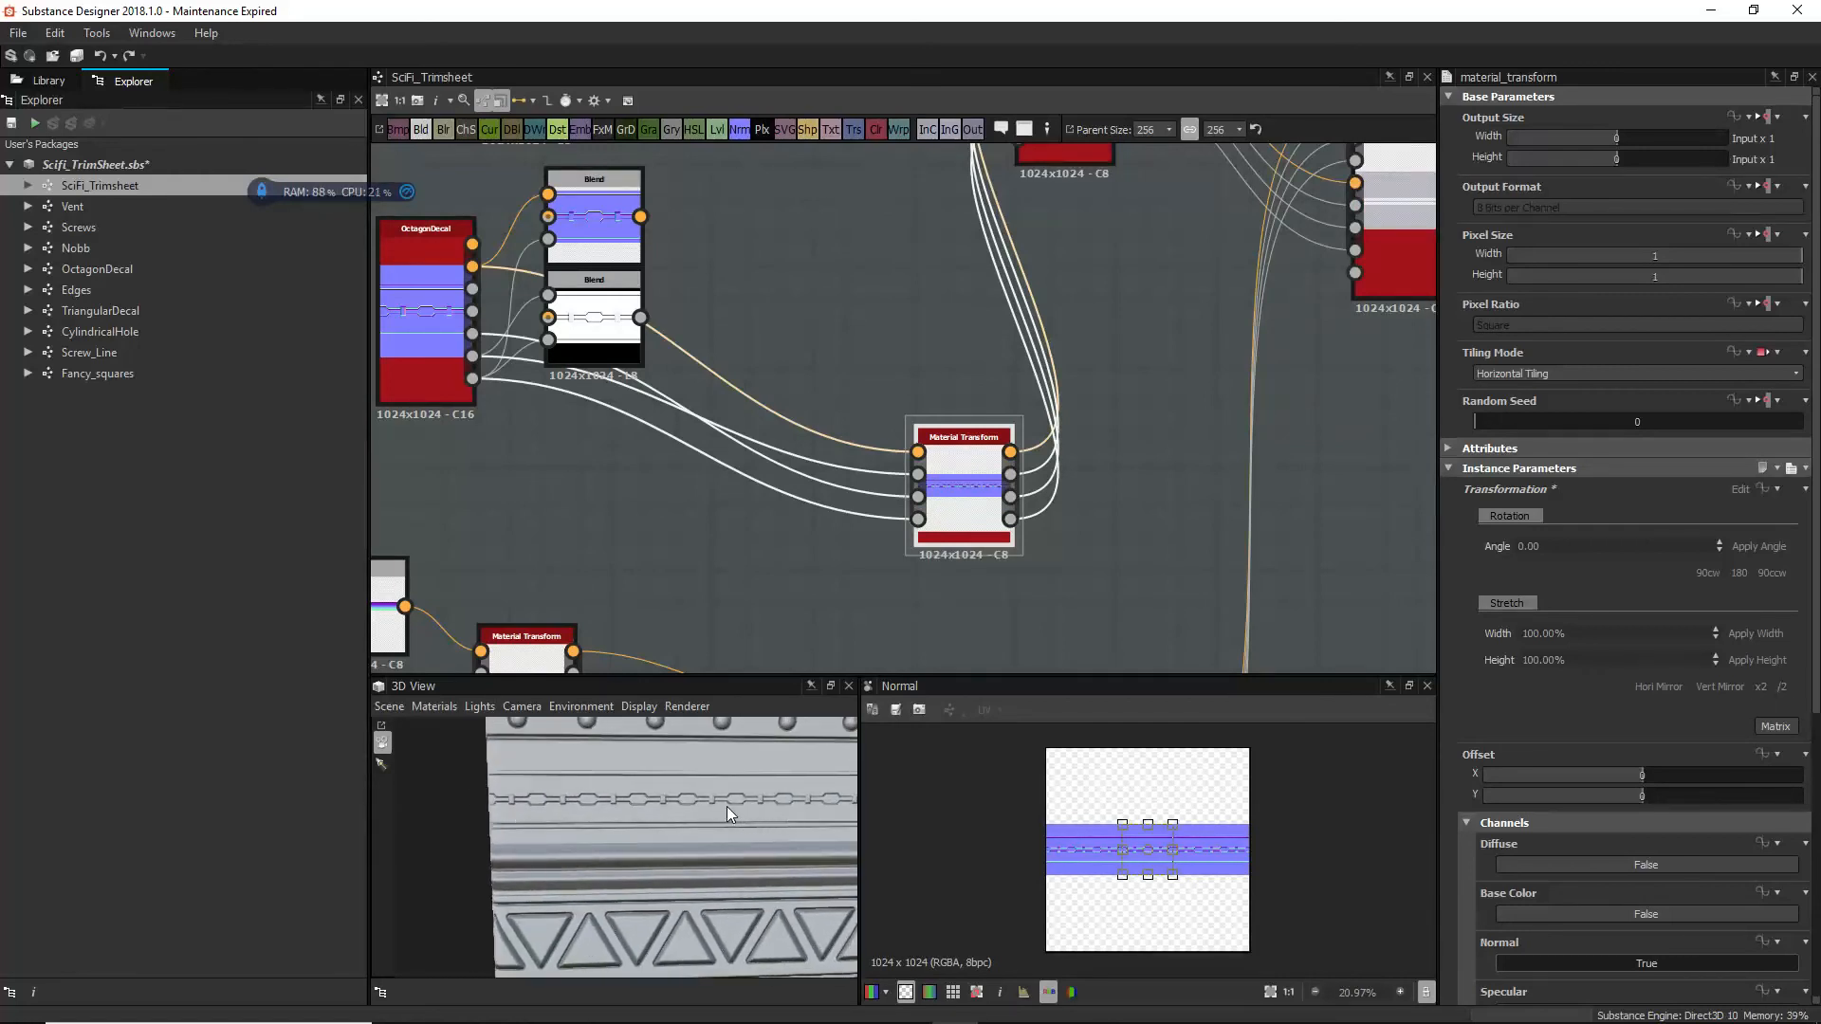
mouse_move(694, 813)
left_mouse_down()
mouse_move(613, 800)
mouse_move(619, 774)
mouse_move(590, 807)
mouse_move(709, 844)
mouse_move(658, 823)
mouse_move(685, 803)
mouse_move(719, 842)
mouse_move(598, 839)
mouse_move(693, 840)
left_mouse_up()
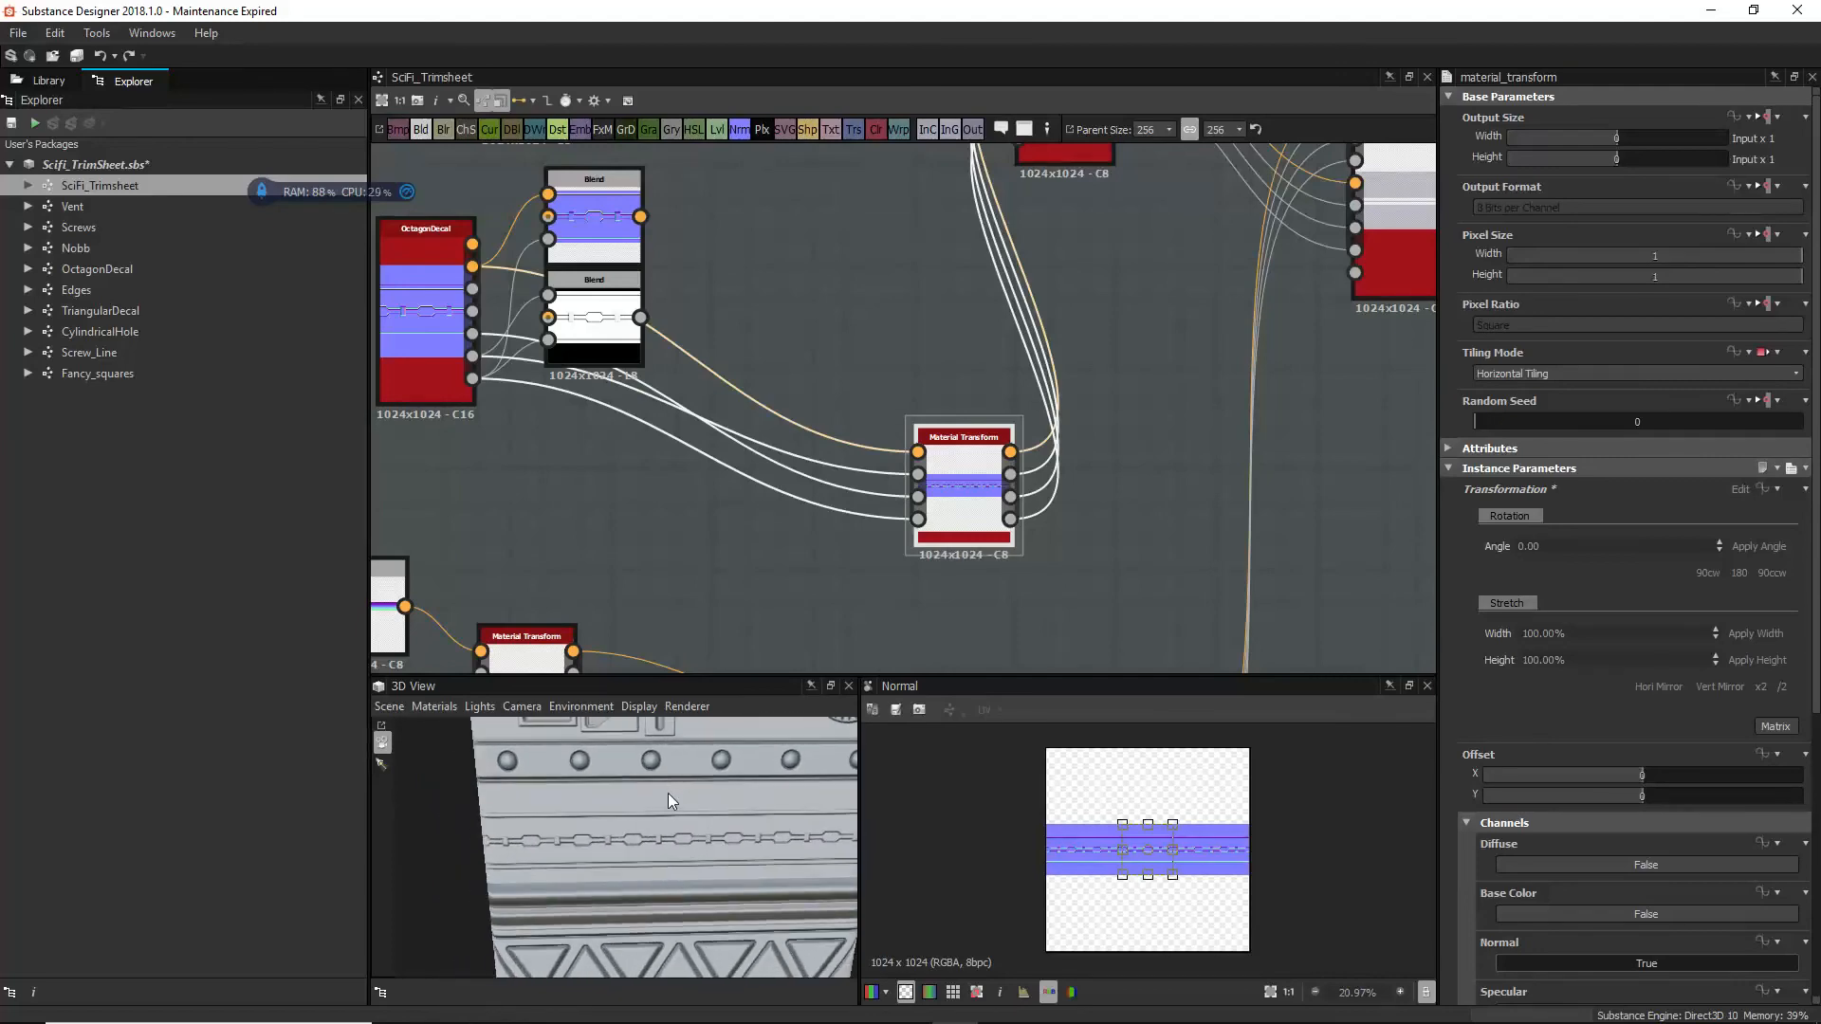
Step: Reposition the final Material Blend node closer to the base material and output nodes
scroll(1143, 493, "down", 4)
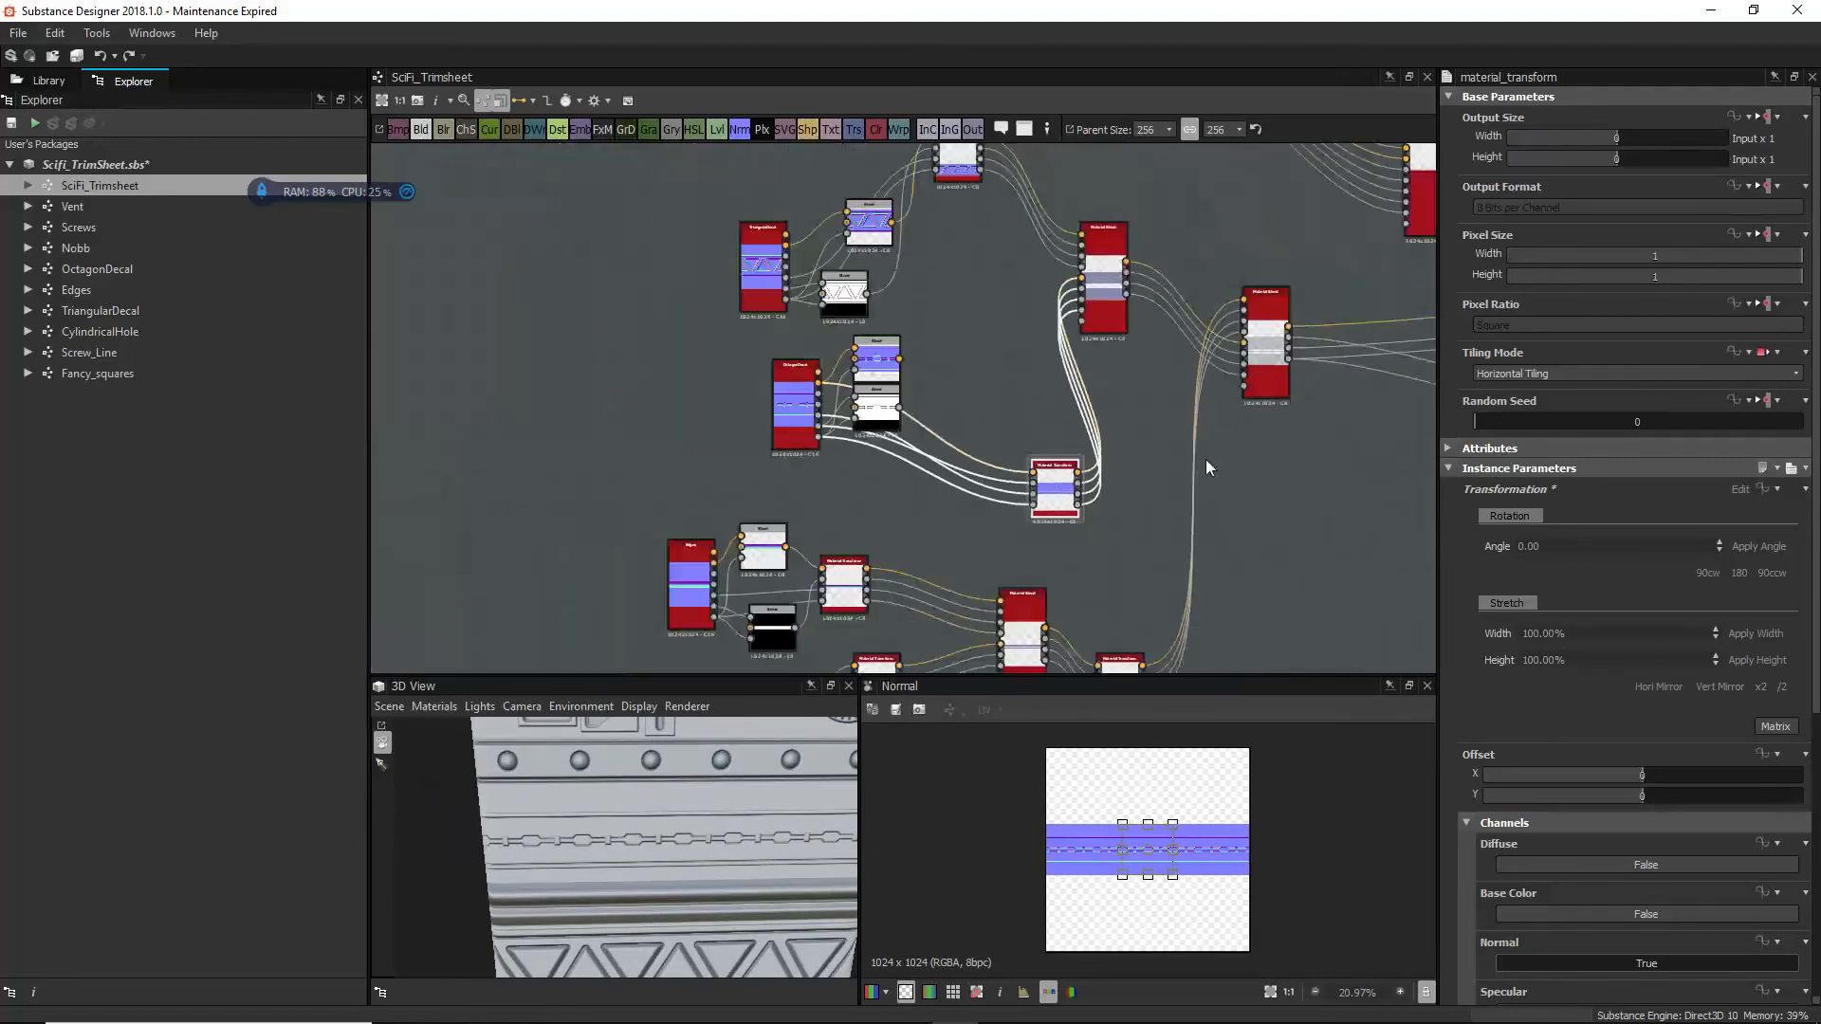
middle_click_drag(1205, 461, 1033, 482)
middle_click_drag(1413, 403, 1044, 371)
scroll(1115, 358, "down", 2)
scroll(1231, 364, "up", 1)
middle_click_drag(1231, 364, 902, 376)
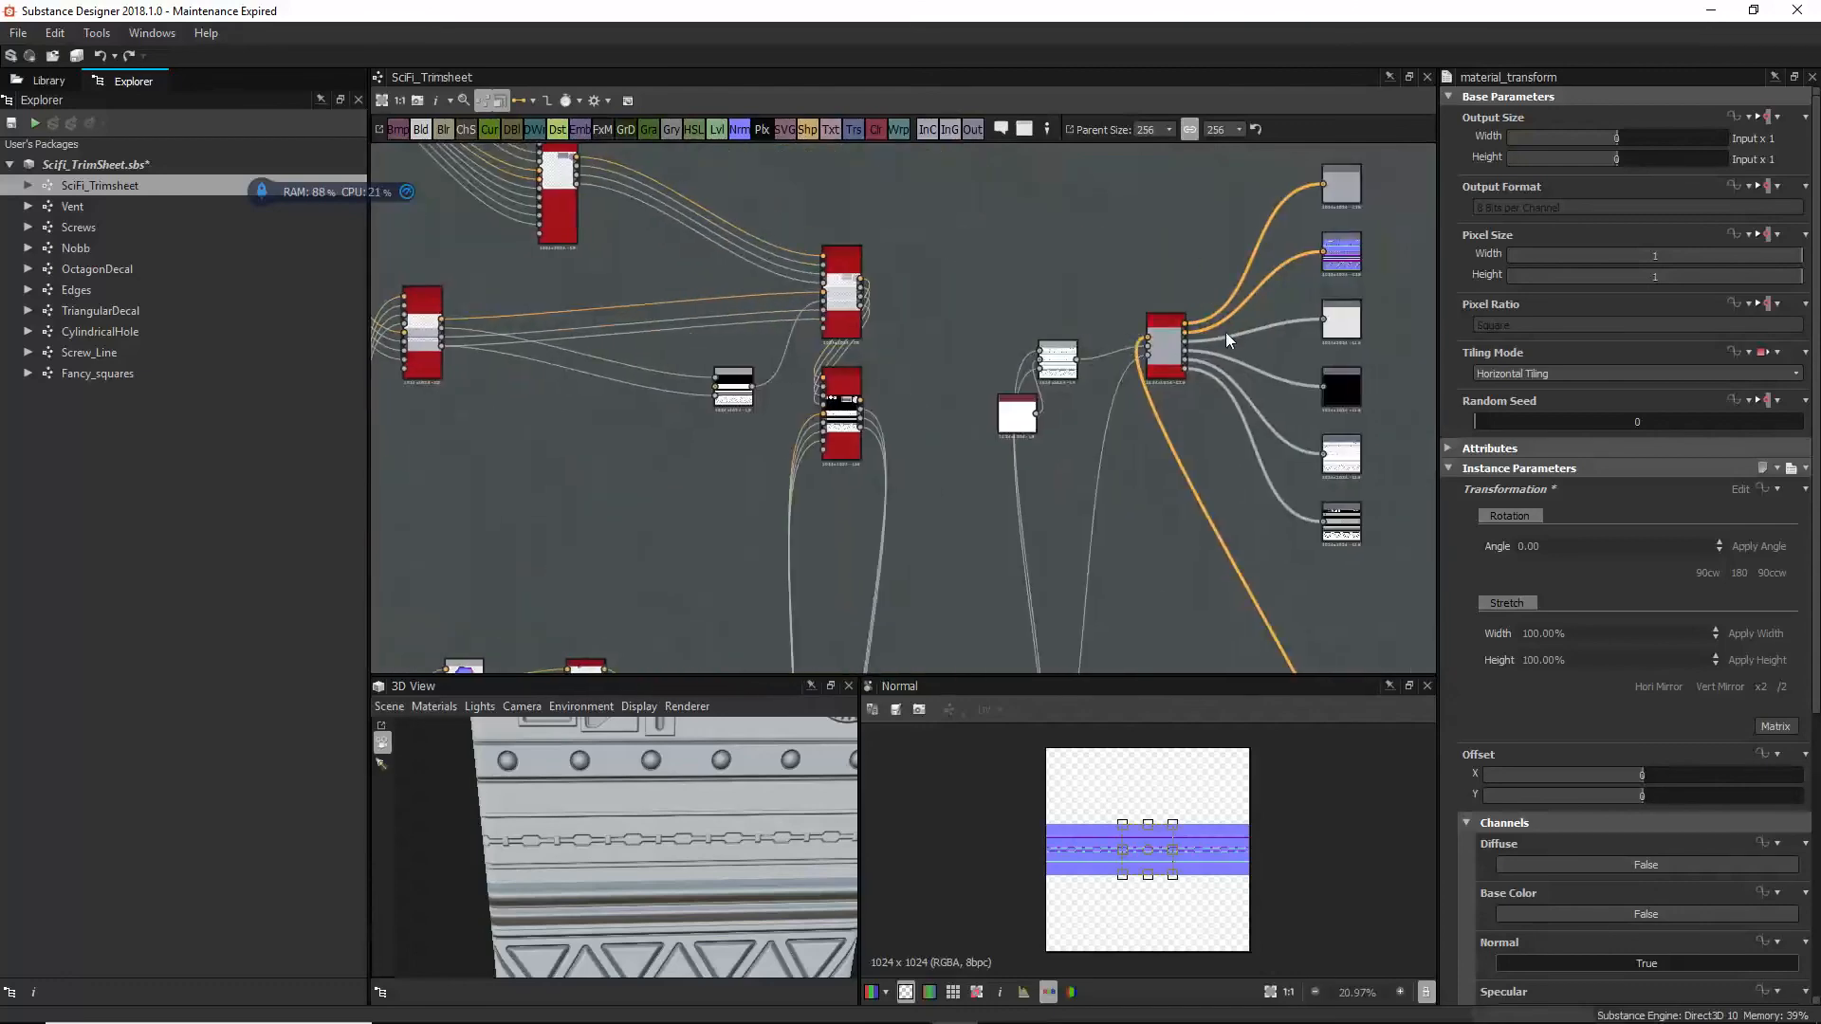
scroll(1223, 333, "down", 1)
scroll(1175, 344, "up", 6)
scroll(834, 379, "down", 2)
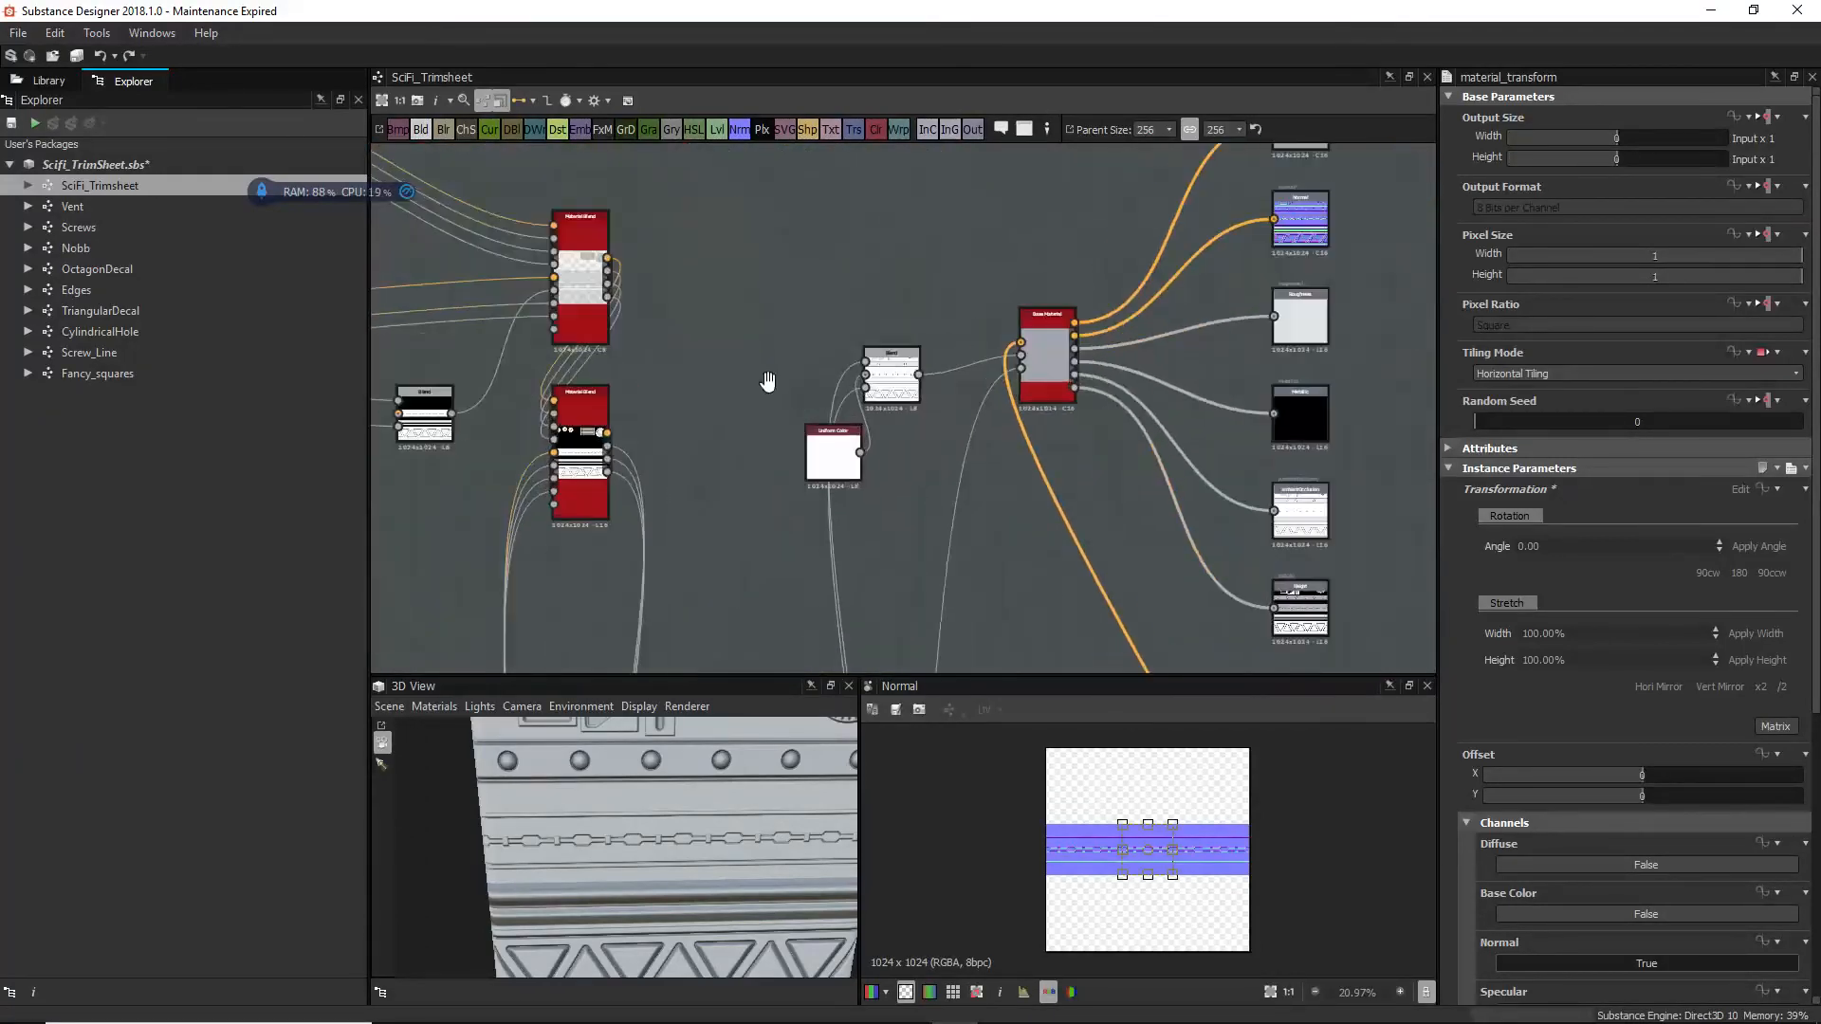
middle_click_drag(768, 386, 875, 379)
scroll(758, 470, "down", 3)
left_click_drag(759, 471, 782, 482)
middle_click_drag(877, 607, 846, 148)
middle_click_drag(893, 491, 894, 716)
left_click(813, 515)
left_click_drag(813, 515, 835, 416)
middle_click_drag(907, 324, 917, 489)
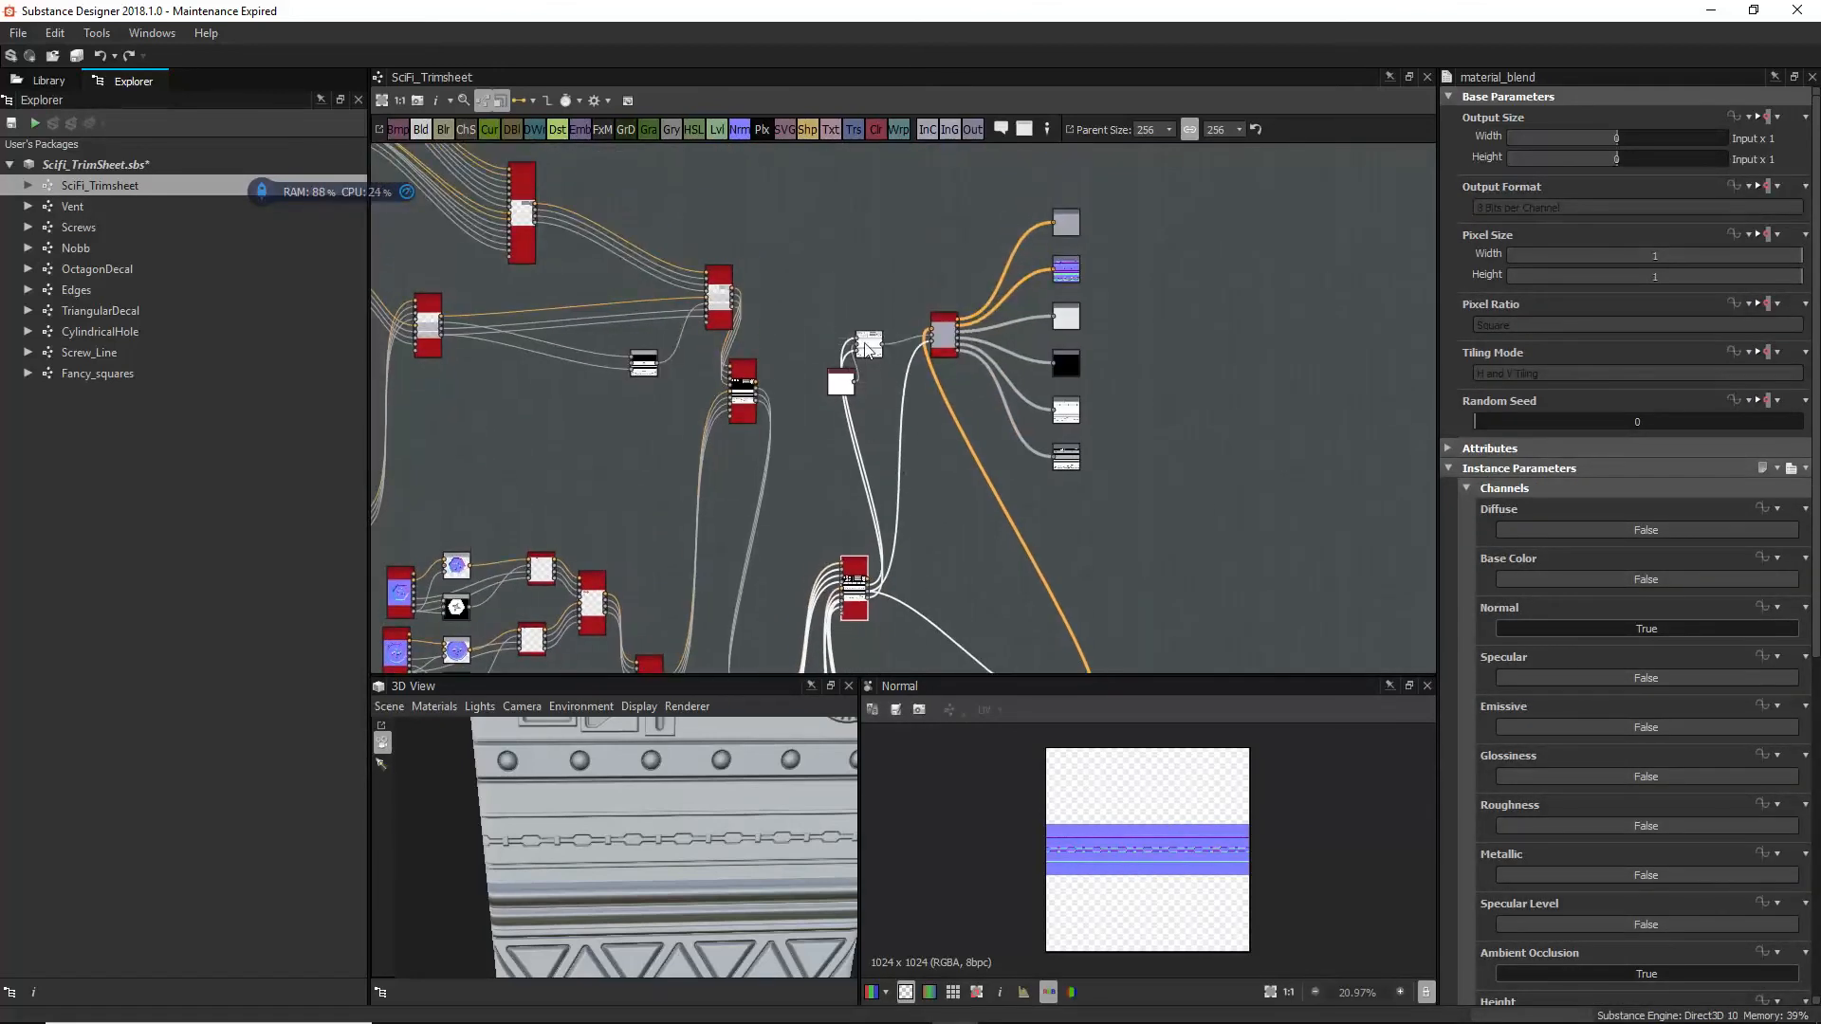
Step: Rearrange the ambient occlusion Blend, the Normal Sobel node and the base material with its outputs around the final Material Blend
left_click_drag(873, 347, 960, 593)
middle_click_drag(866, 399, 907, 468)
middle_click_drag(1054, 577, 1039, 366)
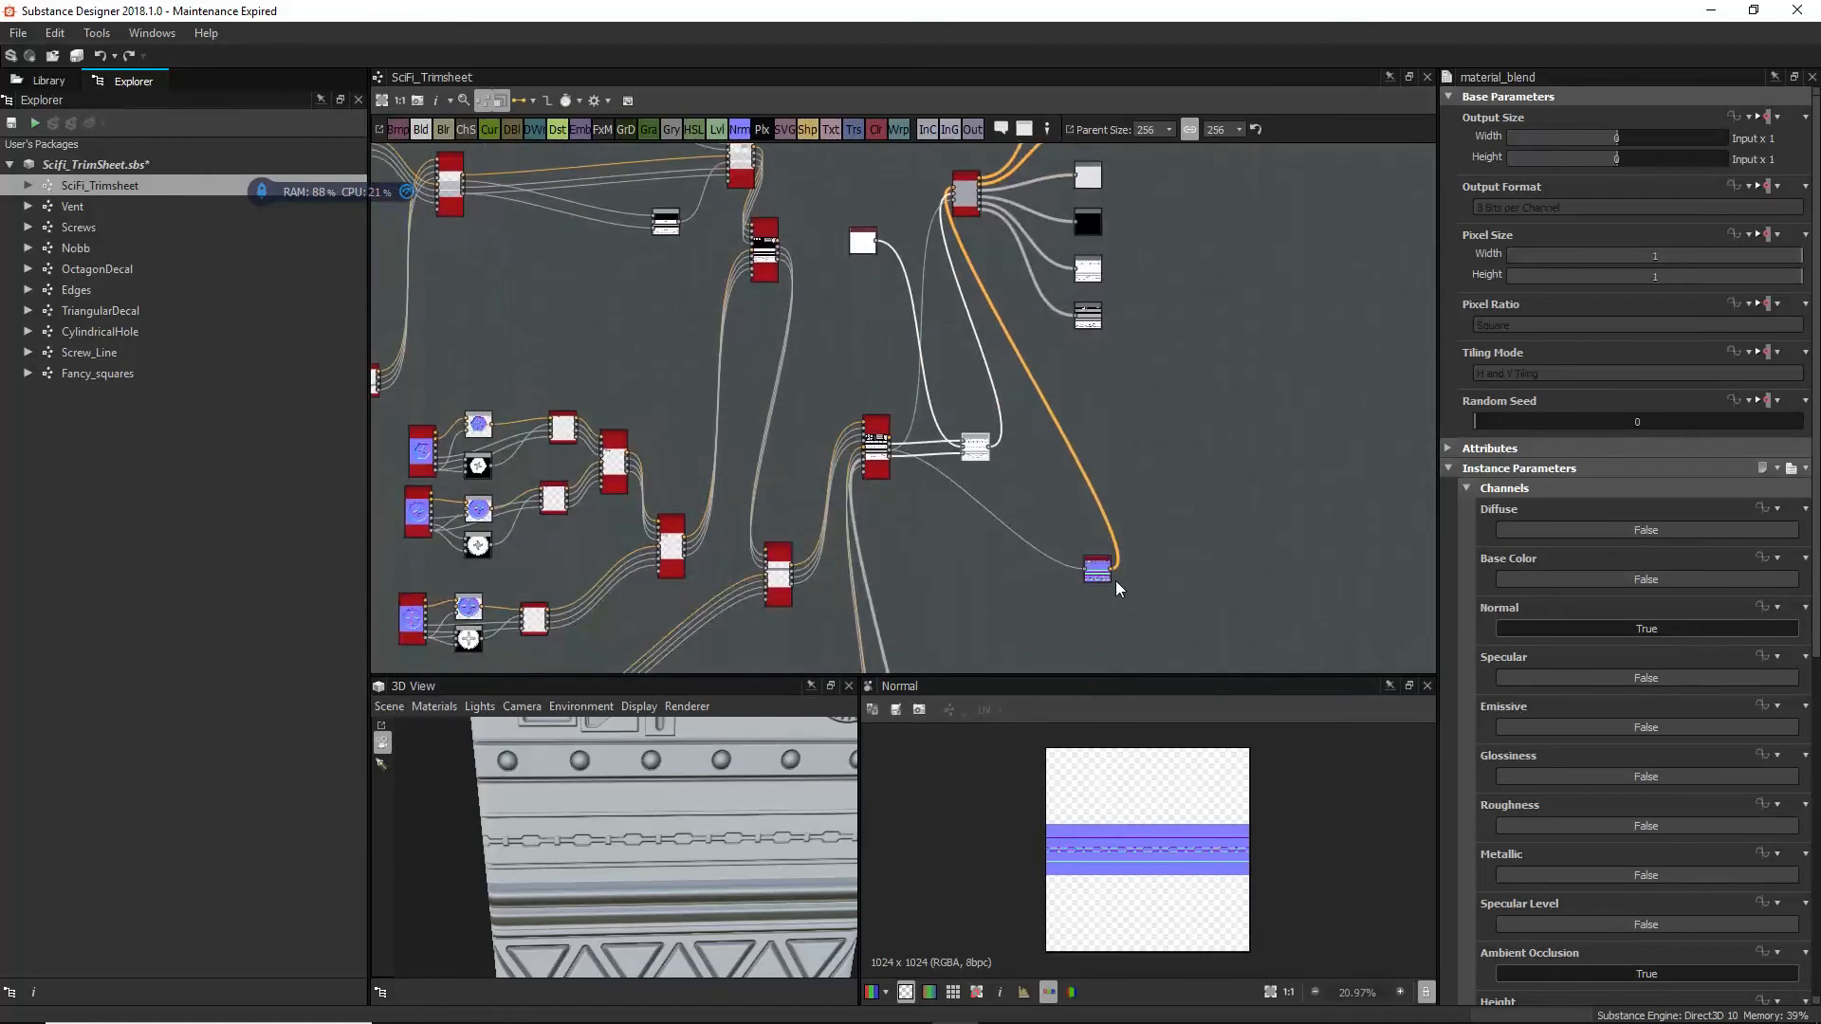
middle_click_drag(1138, 398, 1107, 525)
left_click_drag(1153, 549, 1375, 264)
left_click_drag(933, 321, 1240, 409)
middle_click_drag(1157, 430, 1098, 260)
left_click_drag(999, 525, 958, 281)
Step: Preview the final Material Blend's Normal output and try pulling a connection from it
scroll(798, 393, "up", 5)
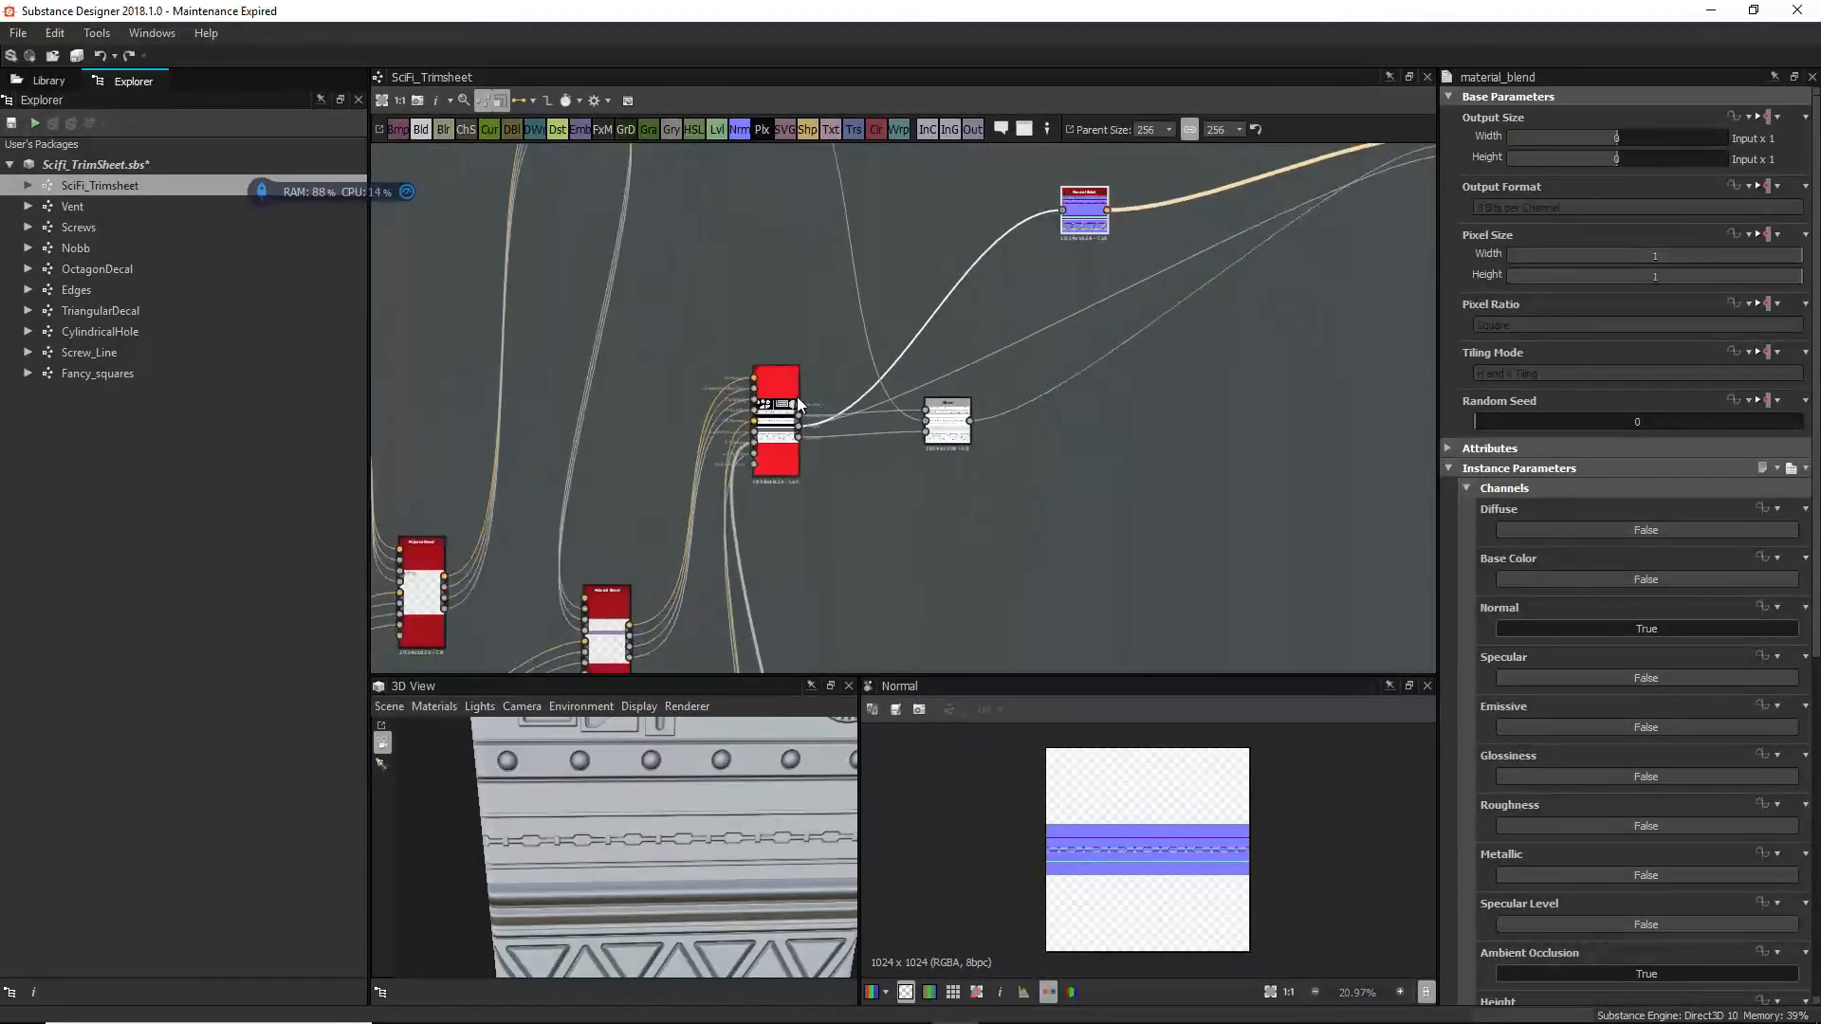
left_click(799, 415)
double_click(803, 411)
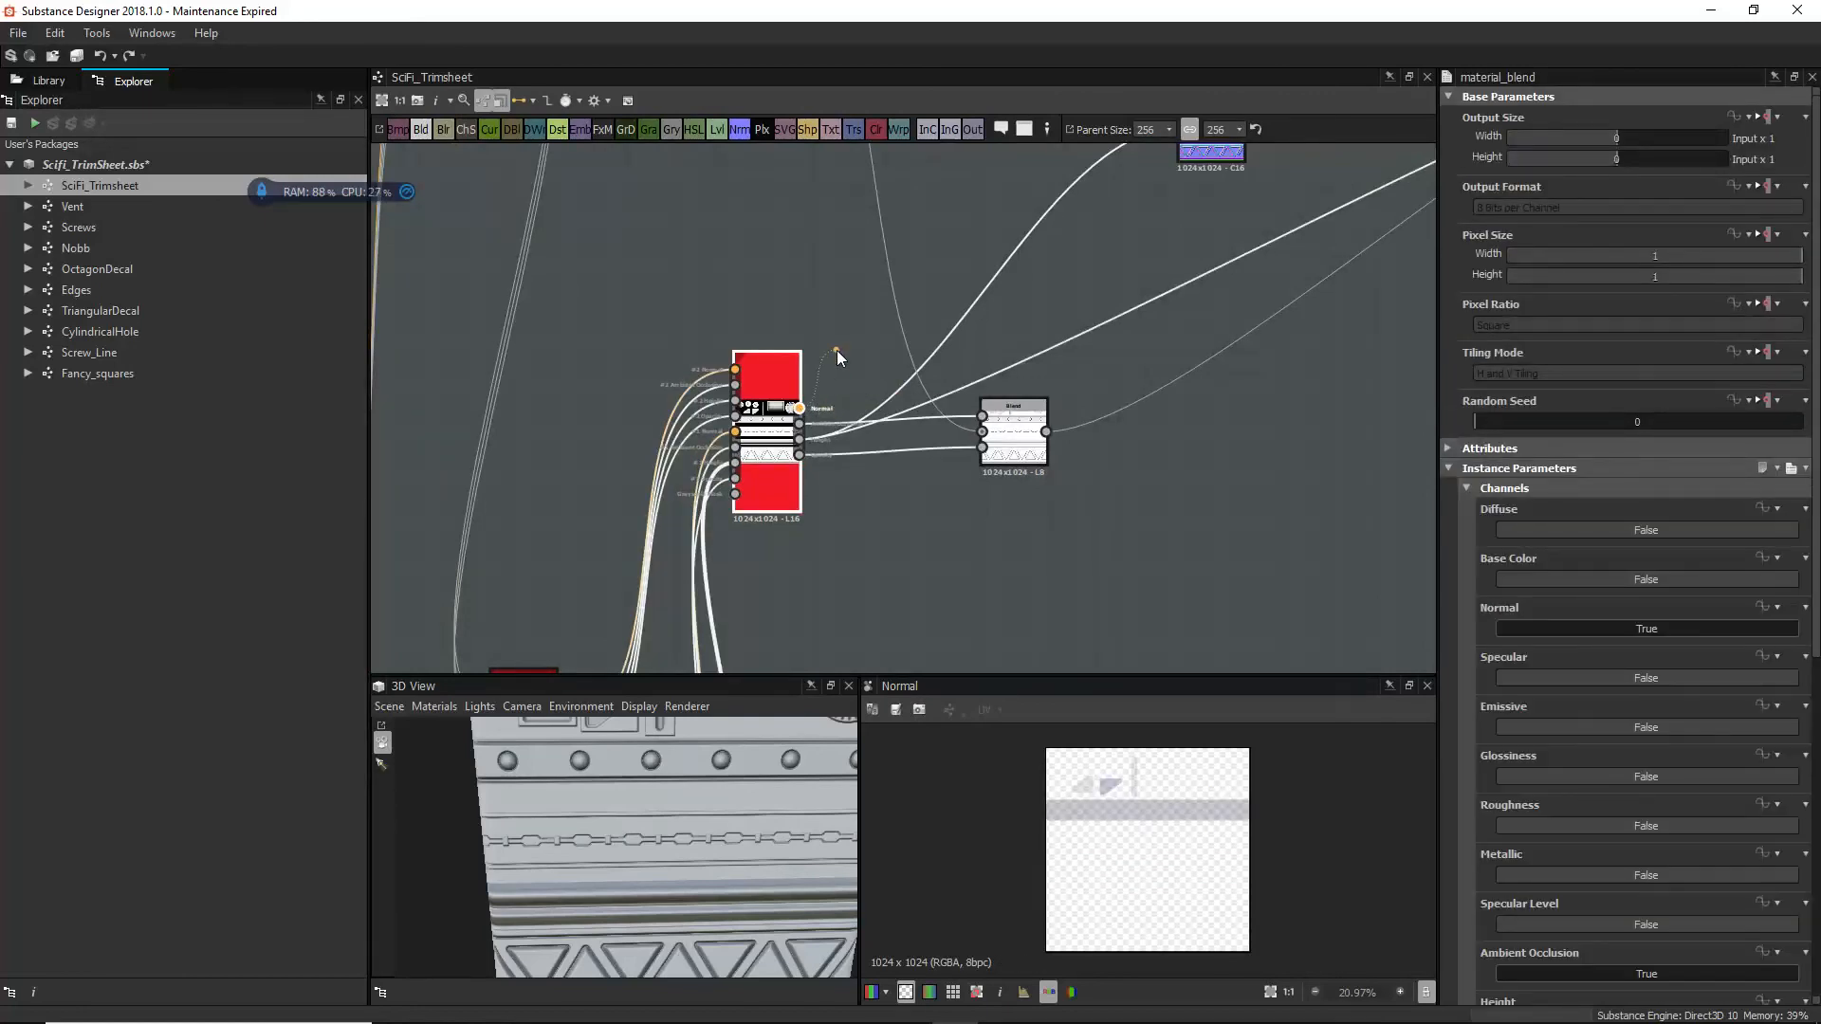
scroll(1085, 328, "down", 4)
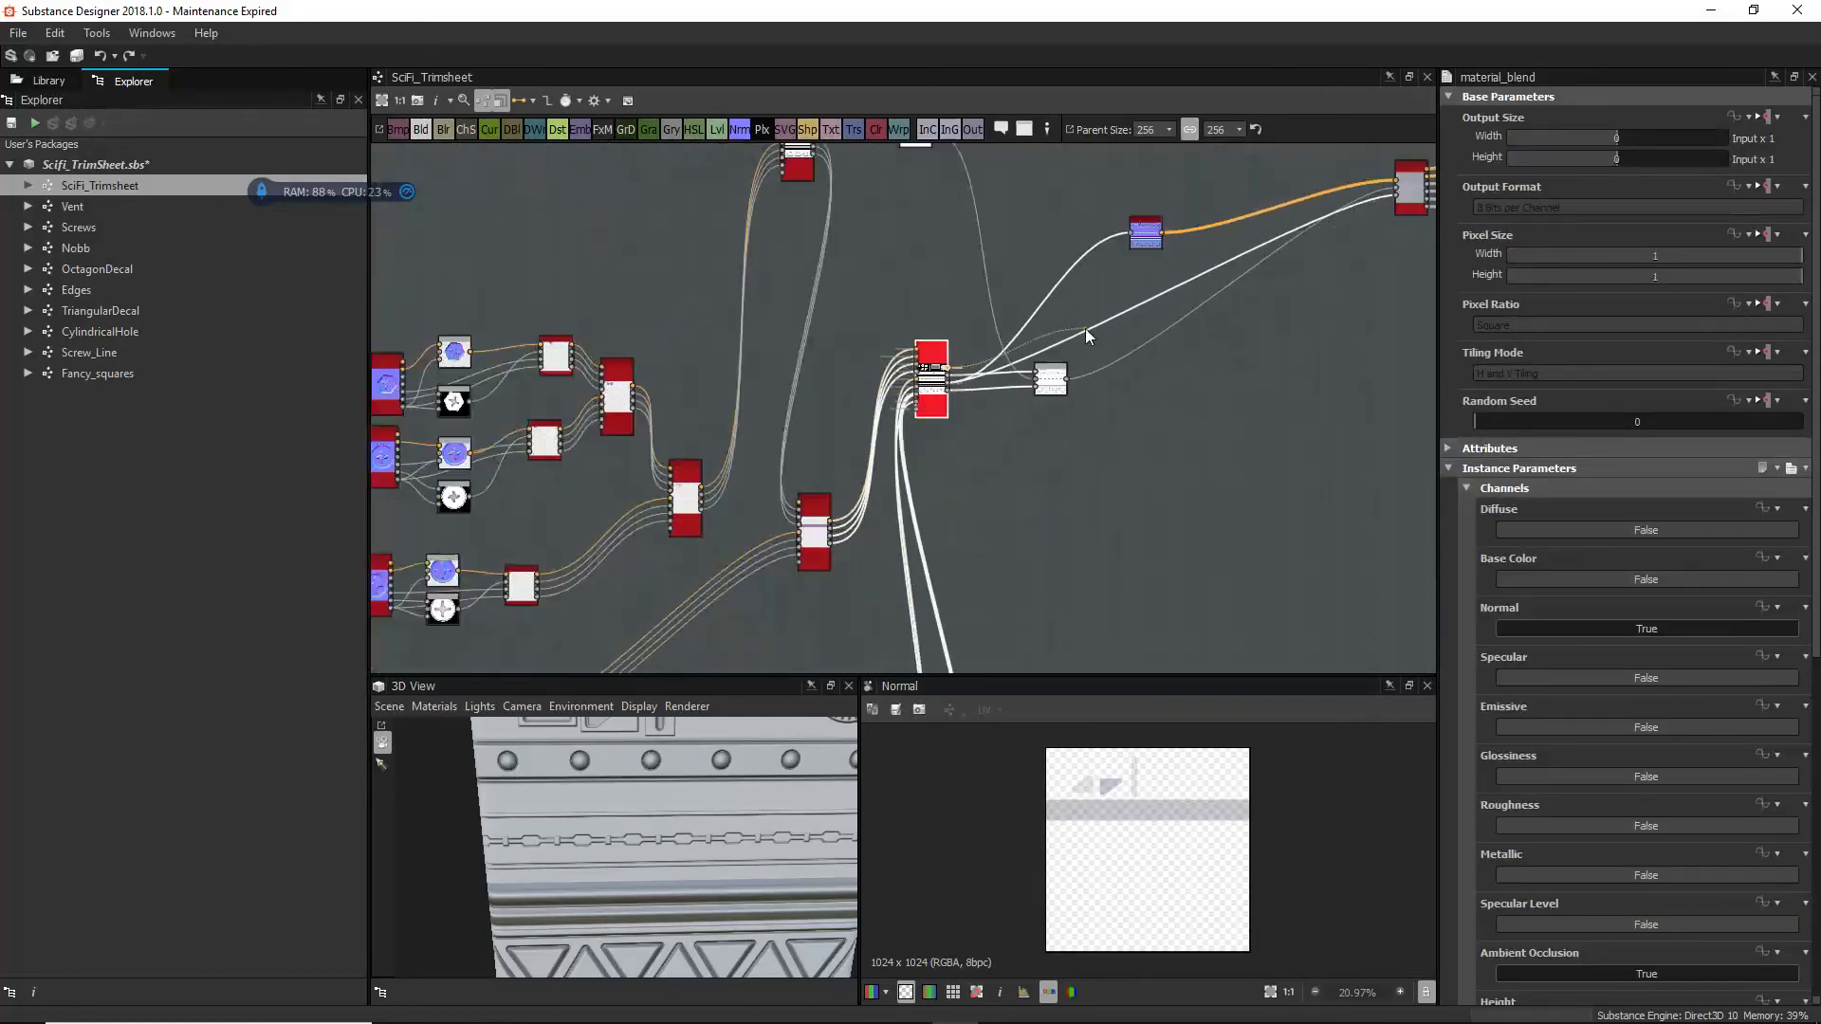
left_click(956, 365)
Step: Preview the upstream Material Blend that combines two screw decals and examine its Normal opacity setting
scroll(954, 366, "up", 3)
scroll(953, 366, "up", 2)
middle_click_drag(455, 391, 765, 376)
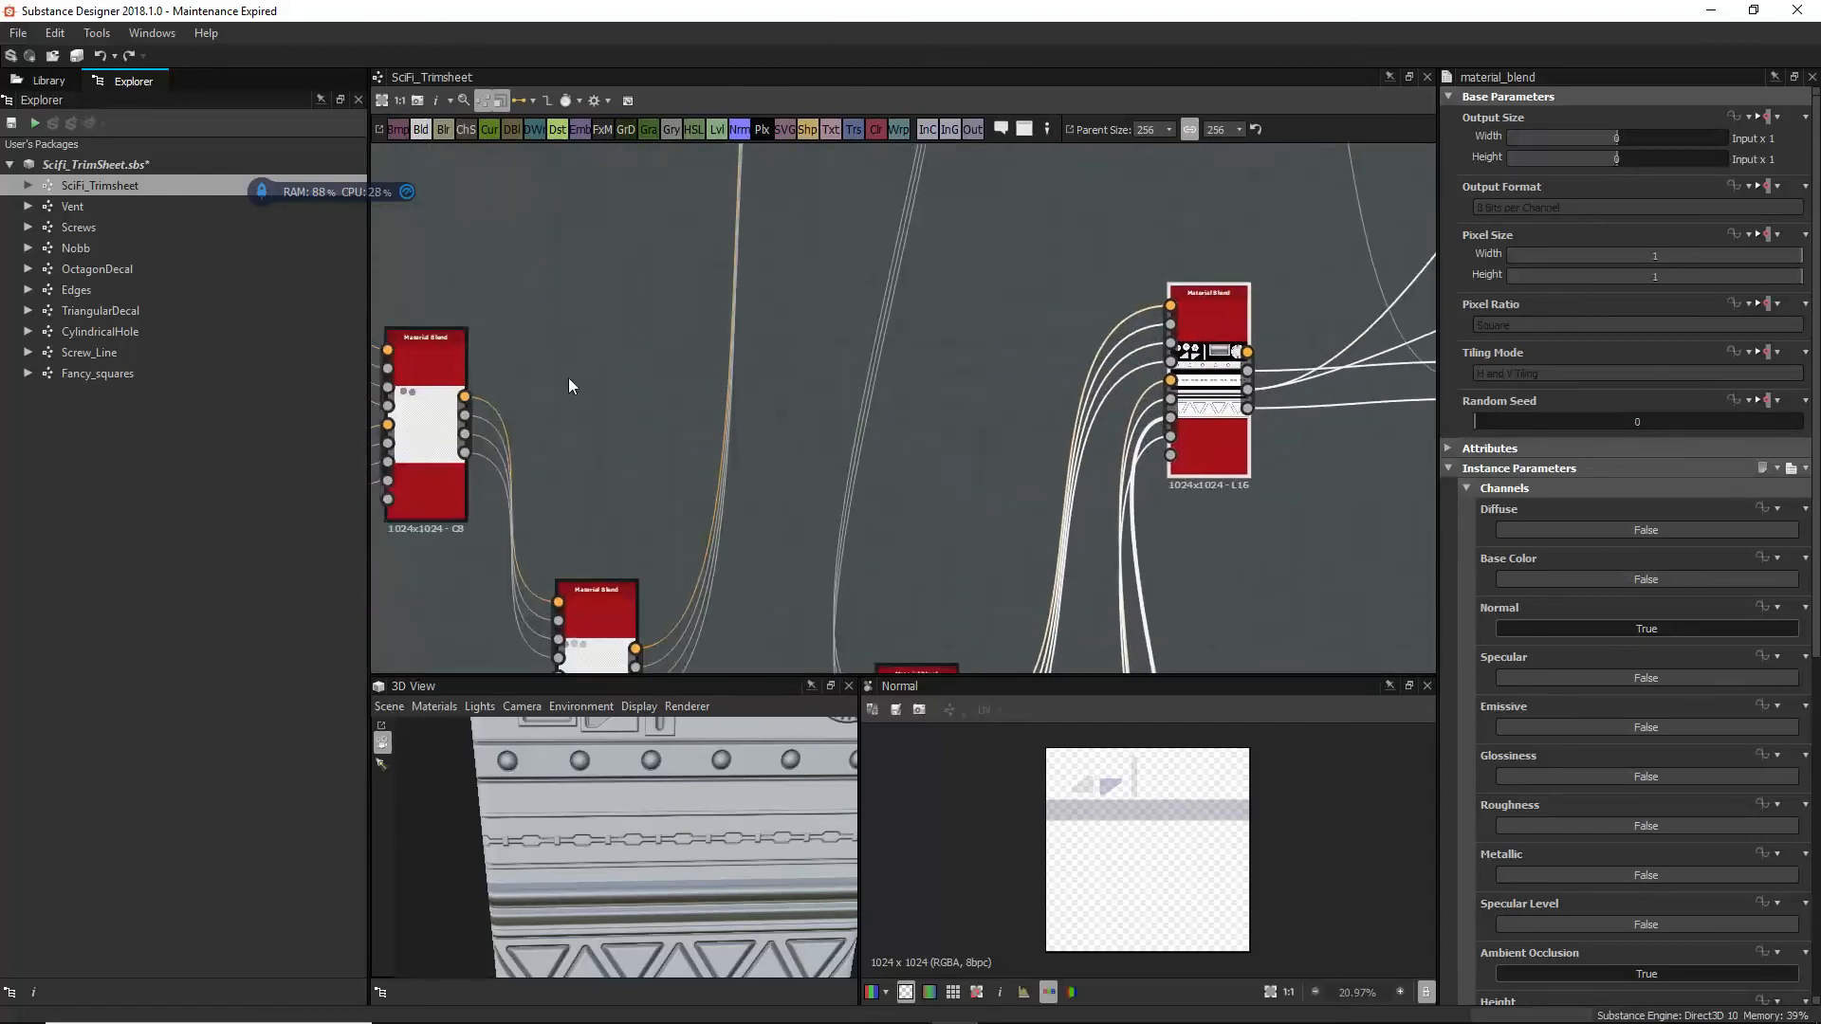
middle_click_drag(567, 377, 758, 367)
left_click(622, 339)
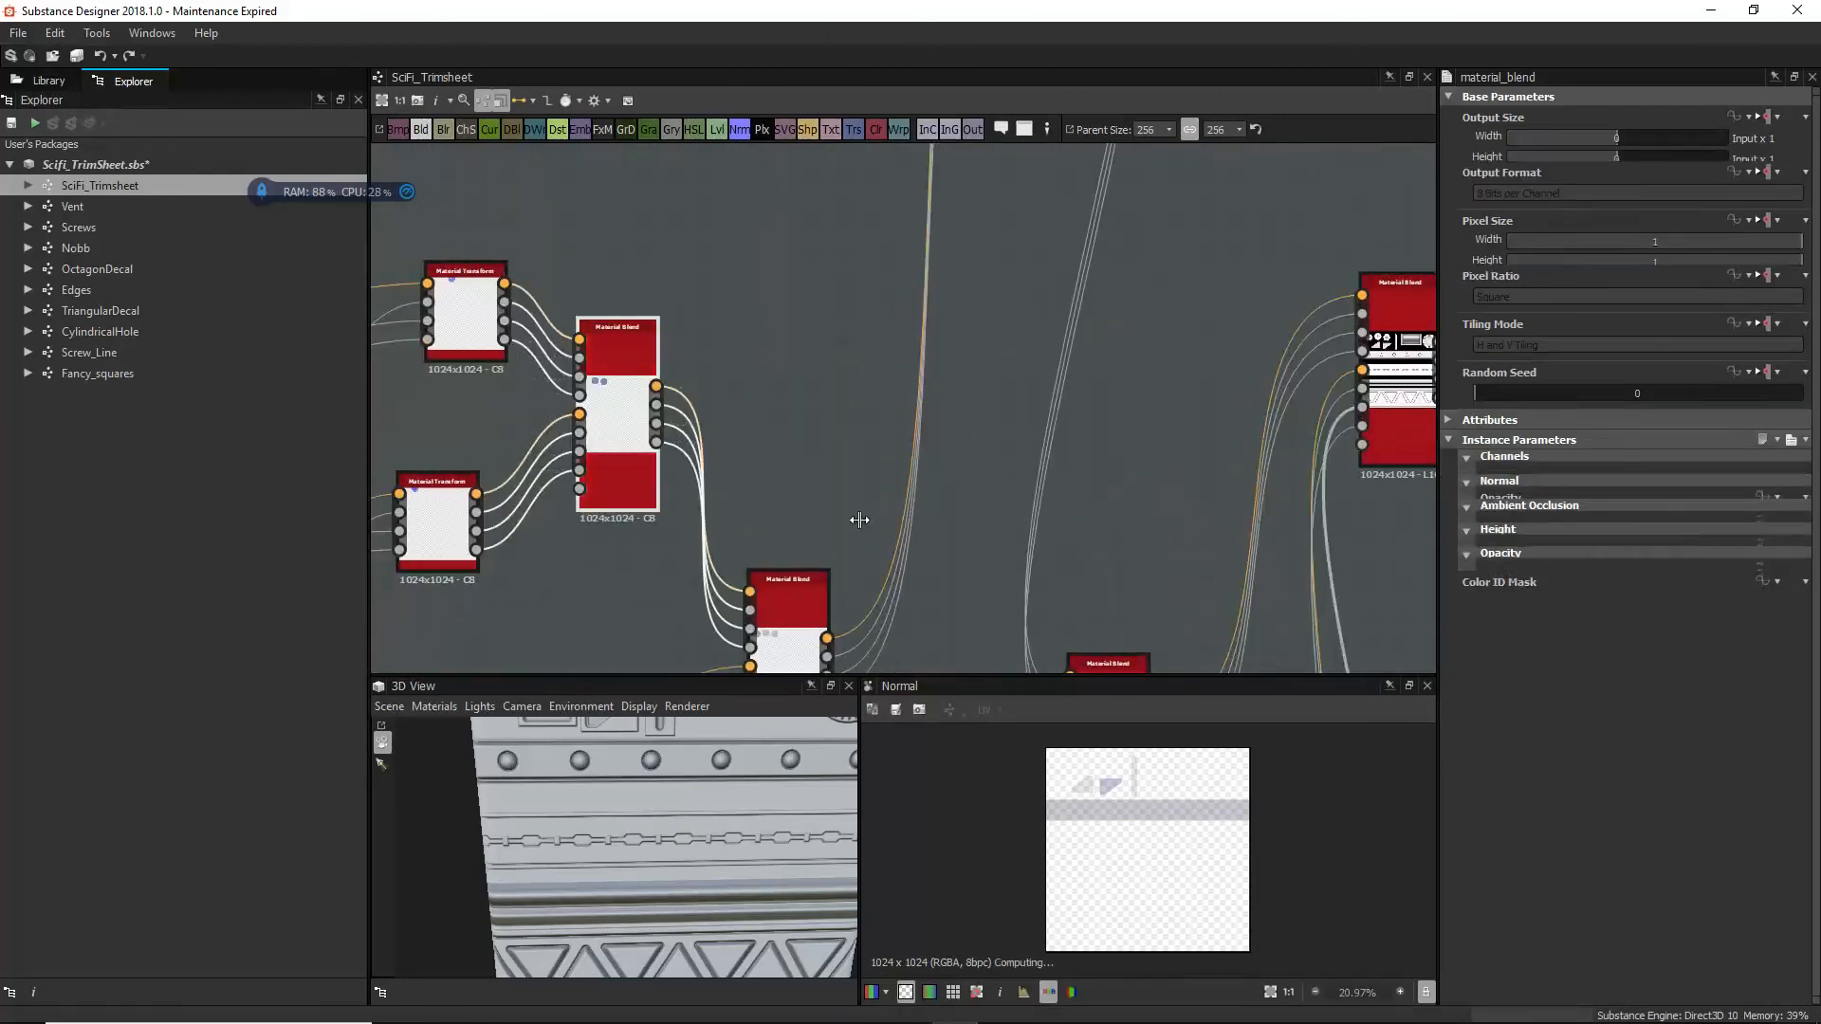
scroll(1632, 781, "down", 2)
scroll(1633, 787, "down", 5)
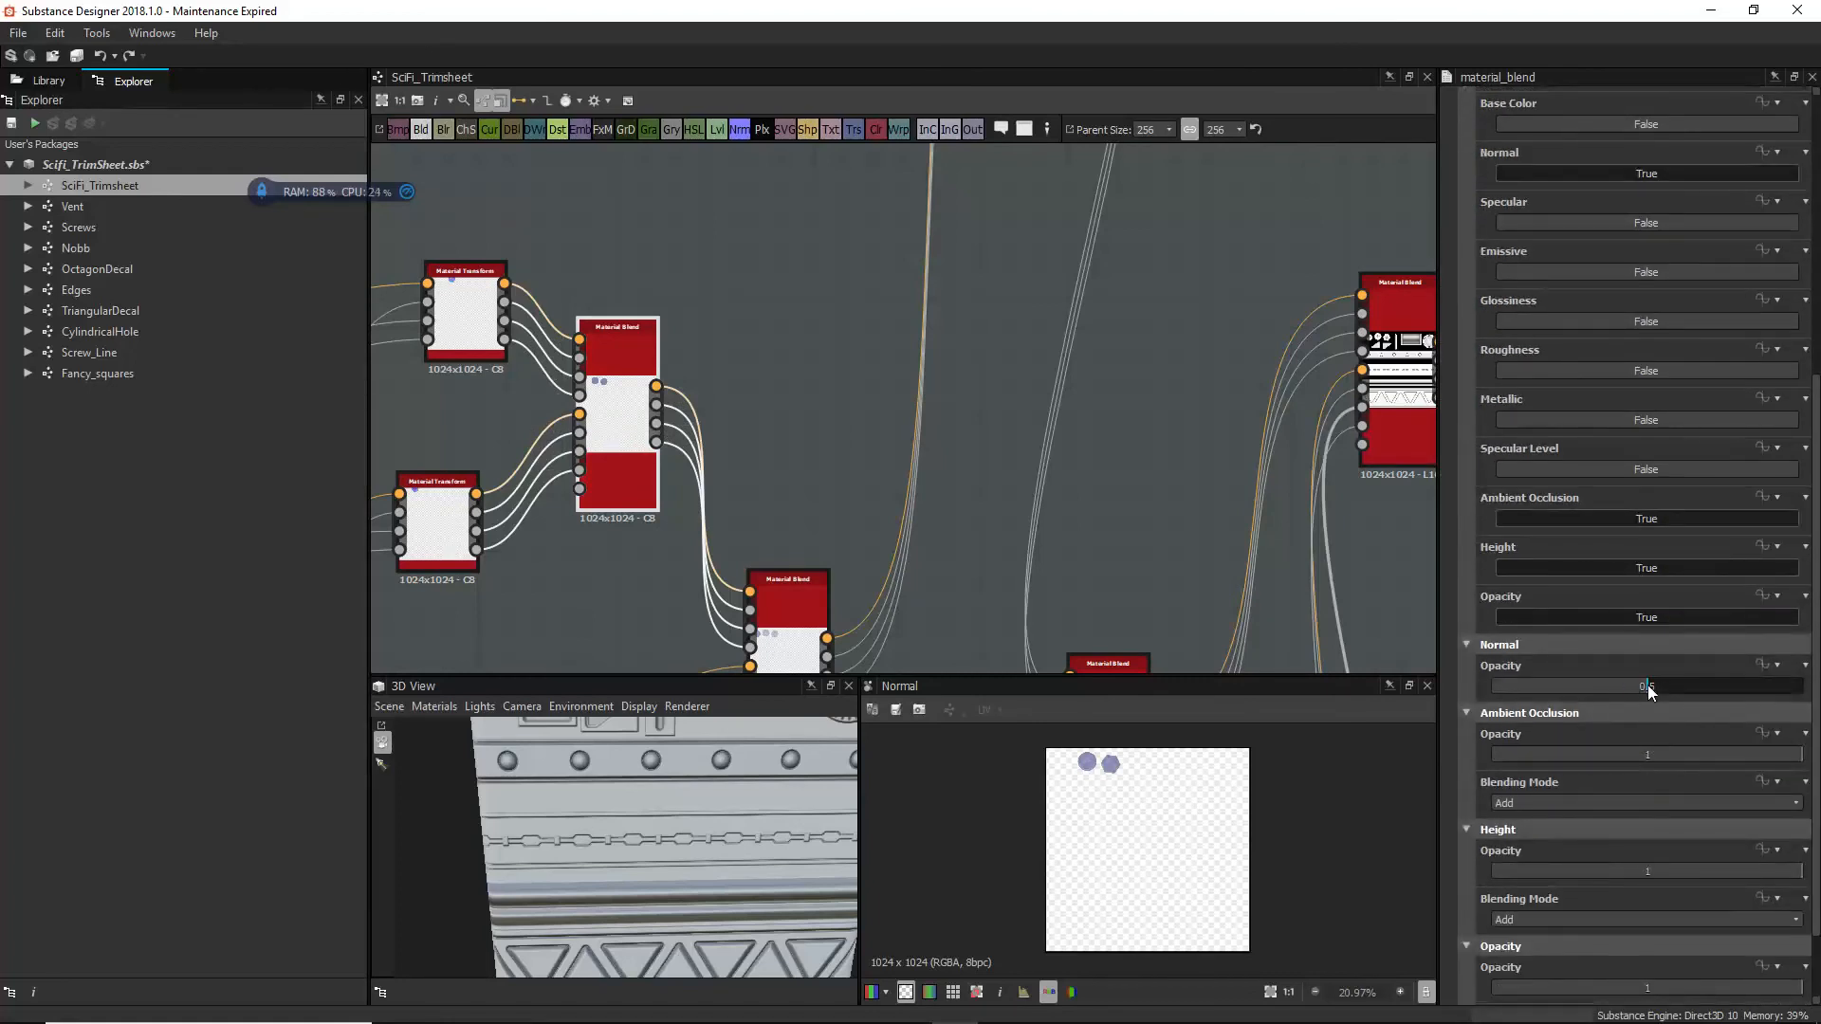
scroll(1645, 687, "up", 4)
scroll(1645, 693, "down", 4)
Step: Try the screw blend's Normal opacity at 1, compare the decals in the 2D preview, and return the opacity to 0.5
left_click_drag(1647, 688, 1819, 690)
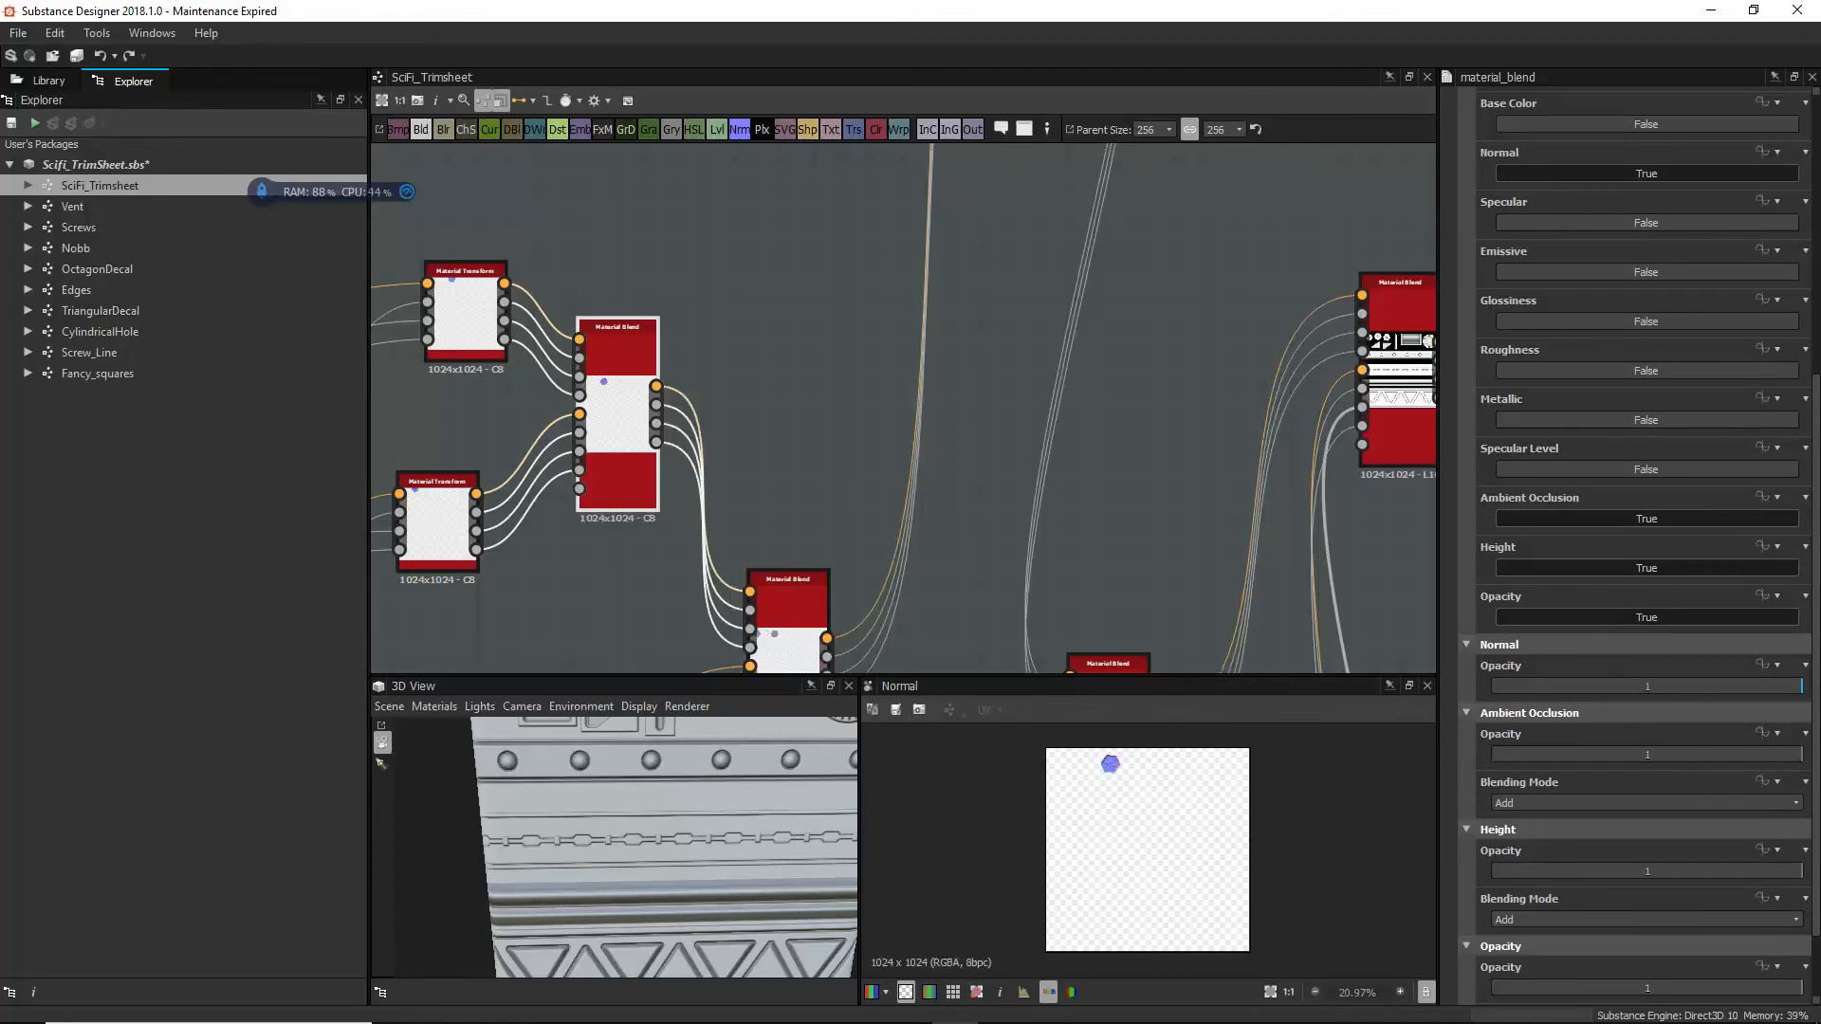
scroll(1150, 763, "up", 4)
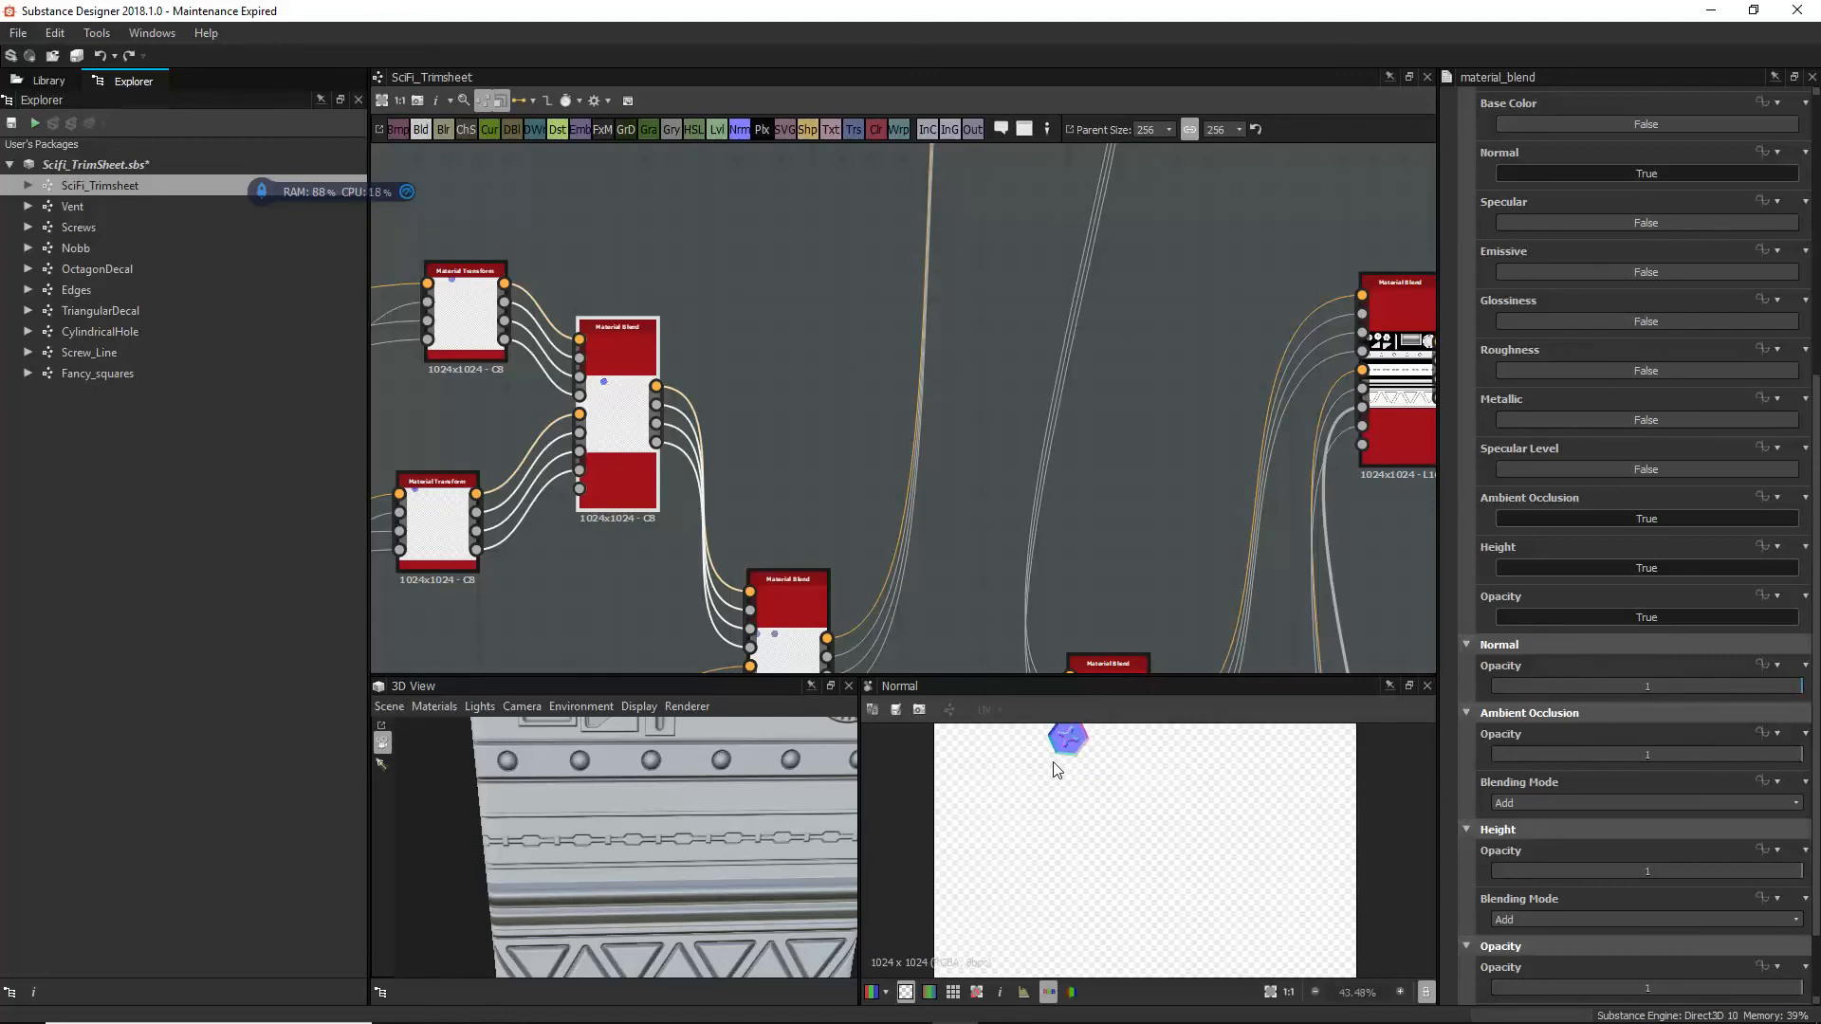
left_click_drag(1766, 685, 1647, 691)
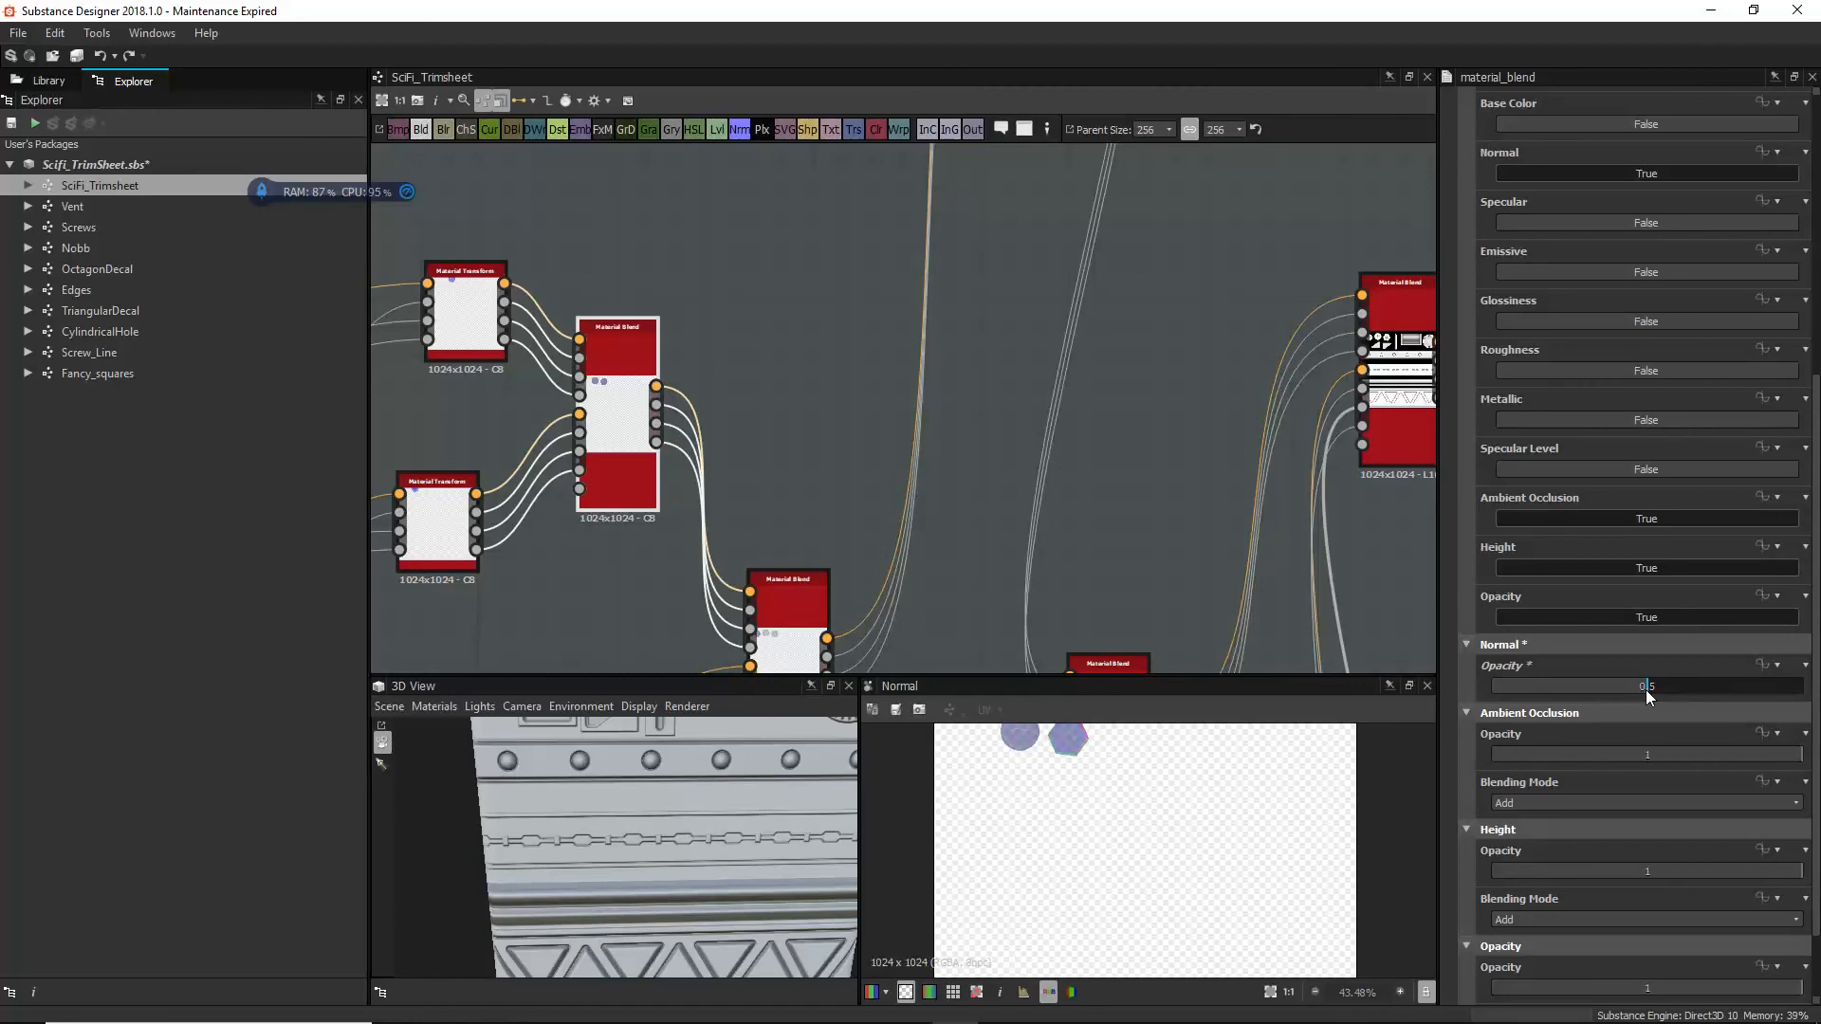
scroll(1060, 819, "down", 2)
scroll(1056, 785, "up", 4)
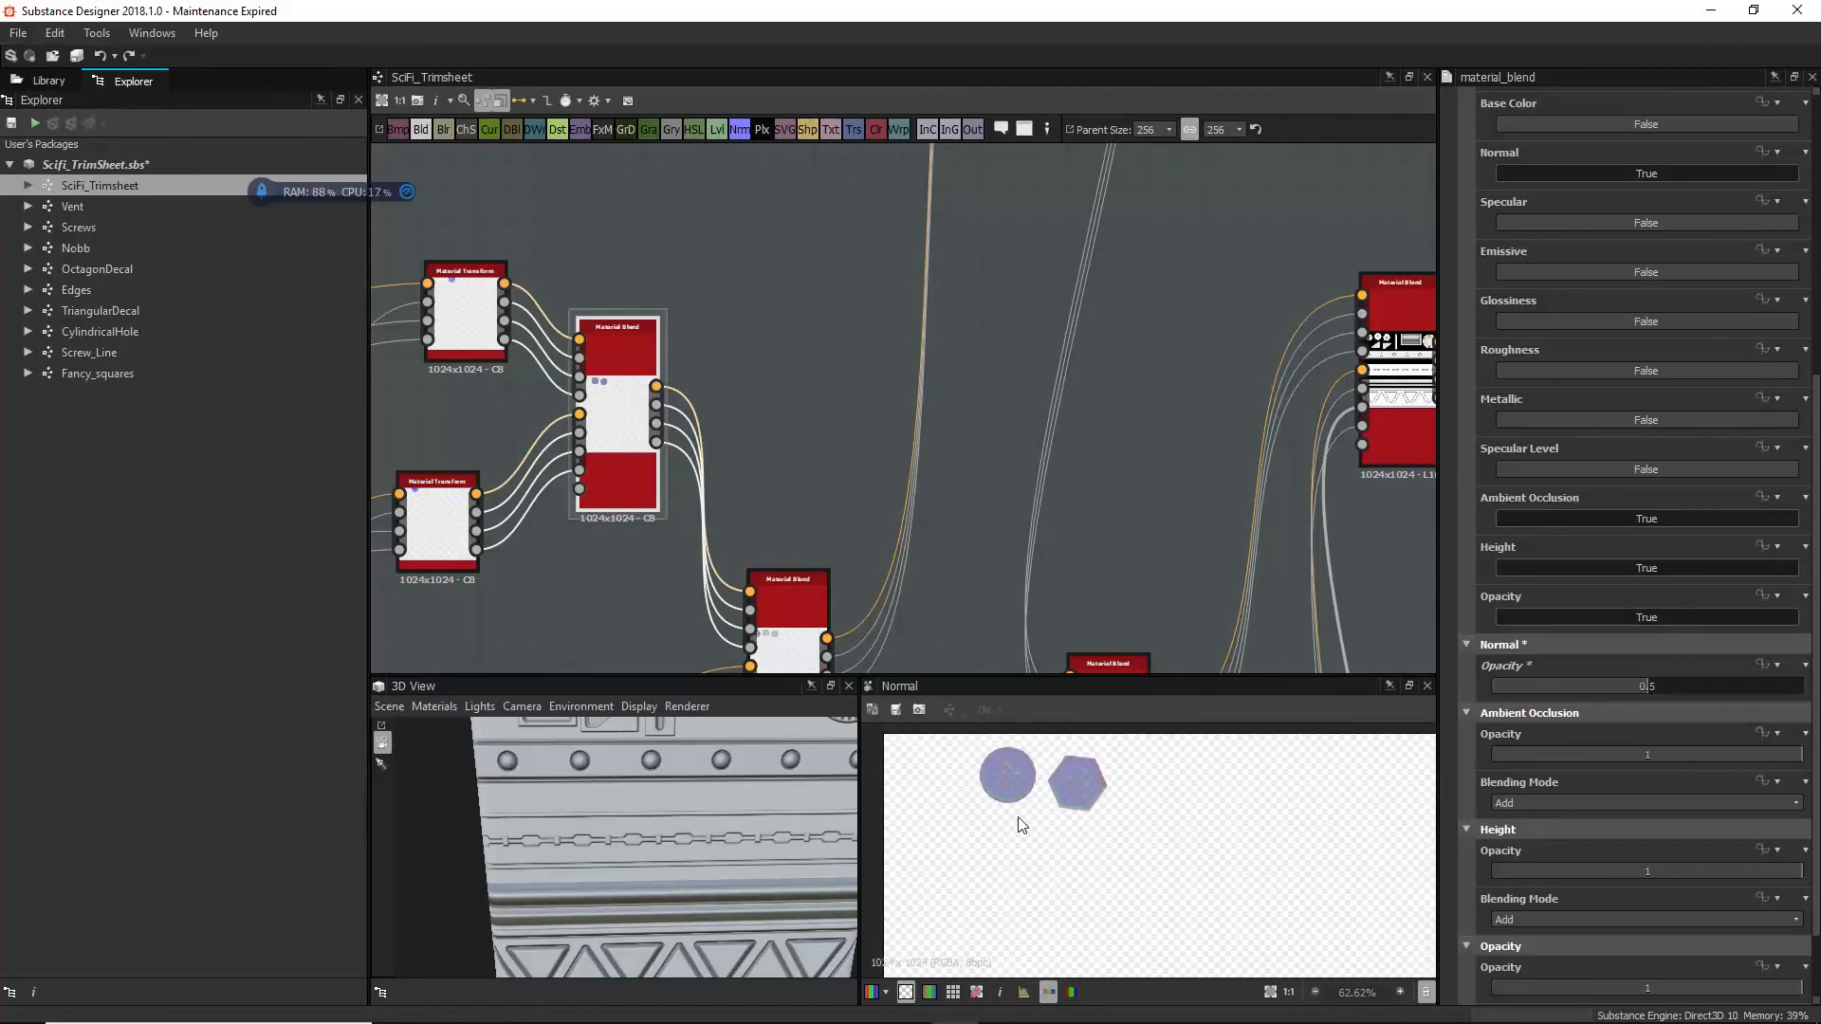
Step: Return to the final Material Blend and preview its Height output
scroll(1165, 426, "down", 3)
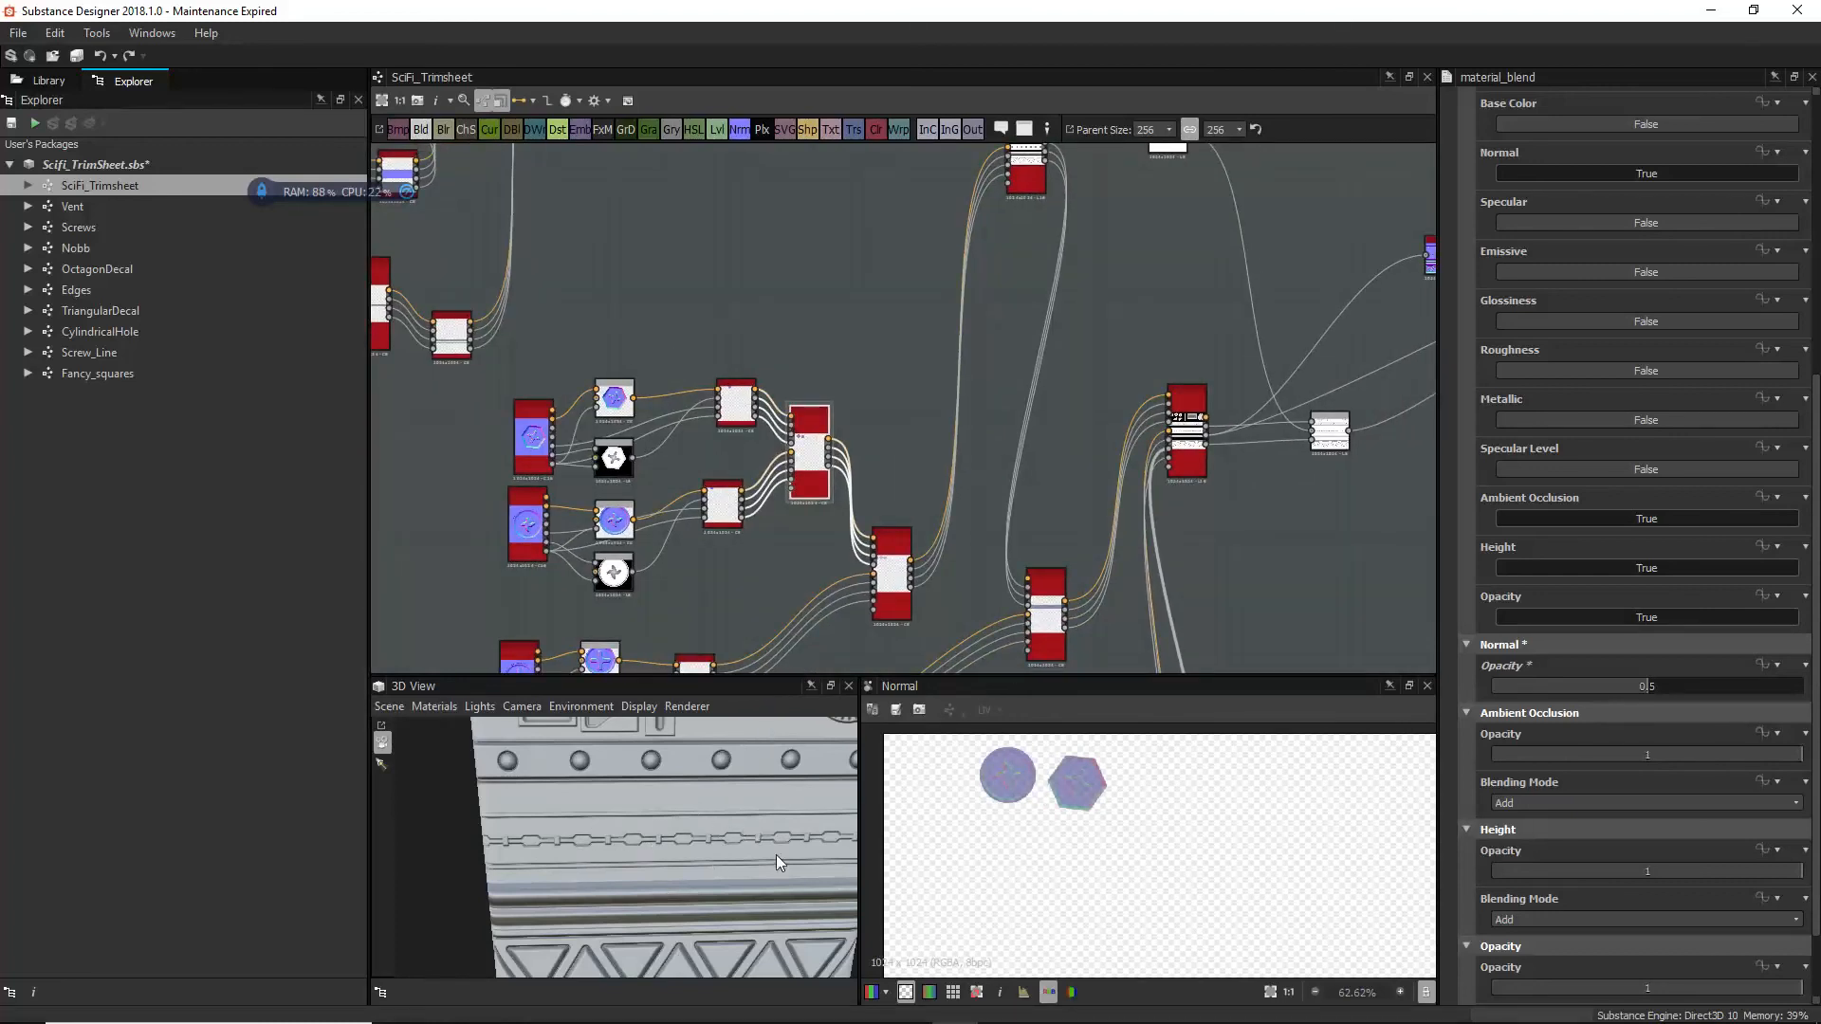
scroll(1169, 300, "down", 1)
middle_click_drag(1170, 300, 892, 430)
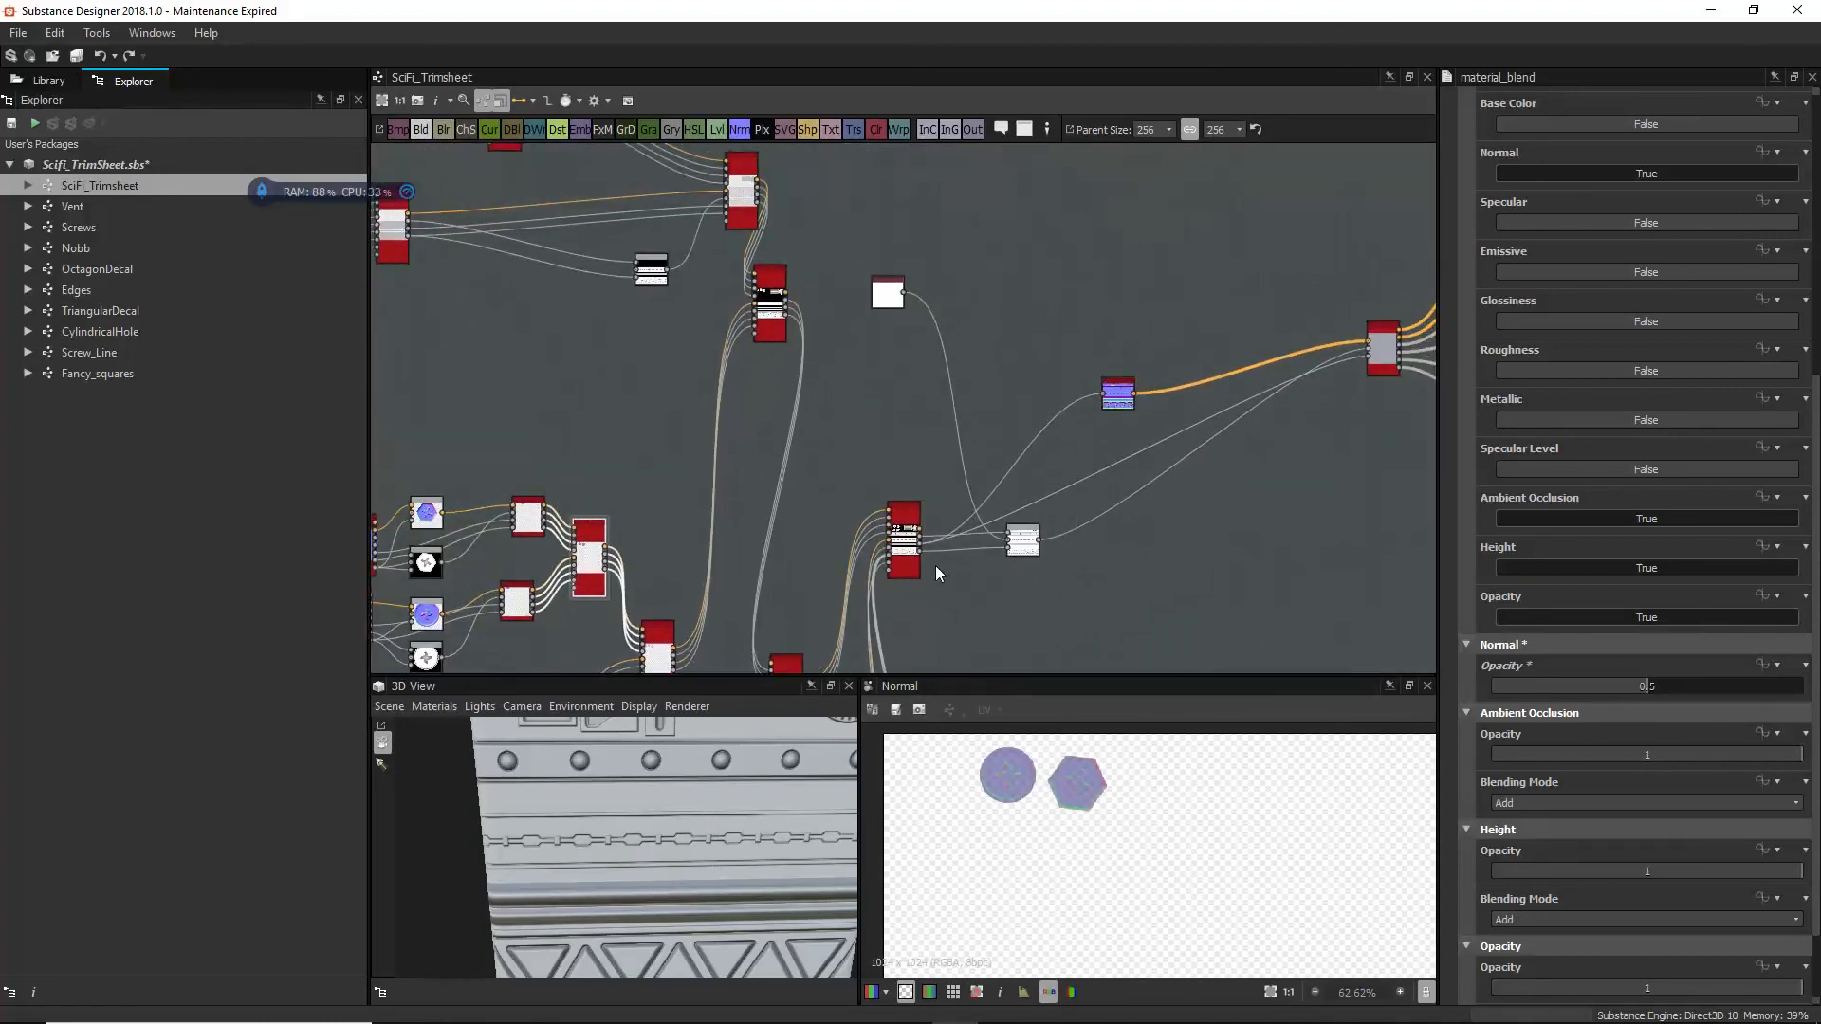
scroll(917, 538, "up", 8)
scroll(1025, 447, "down", 2)
middle_click_drag(1024, 447, 811, 477)
scroll(879, 401, "down", 1)
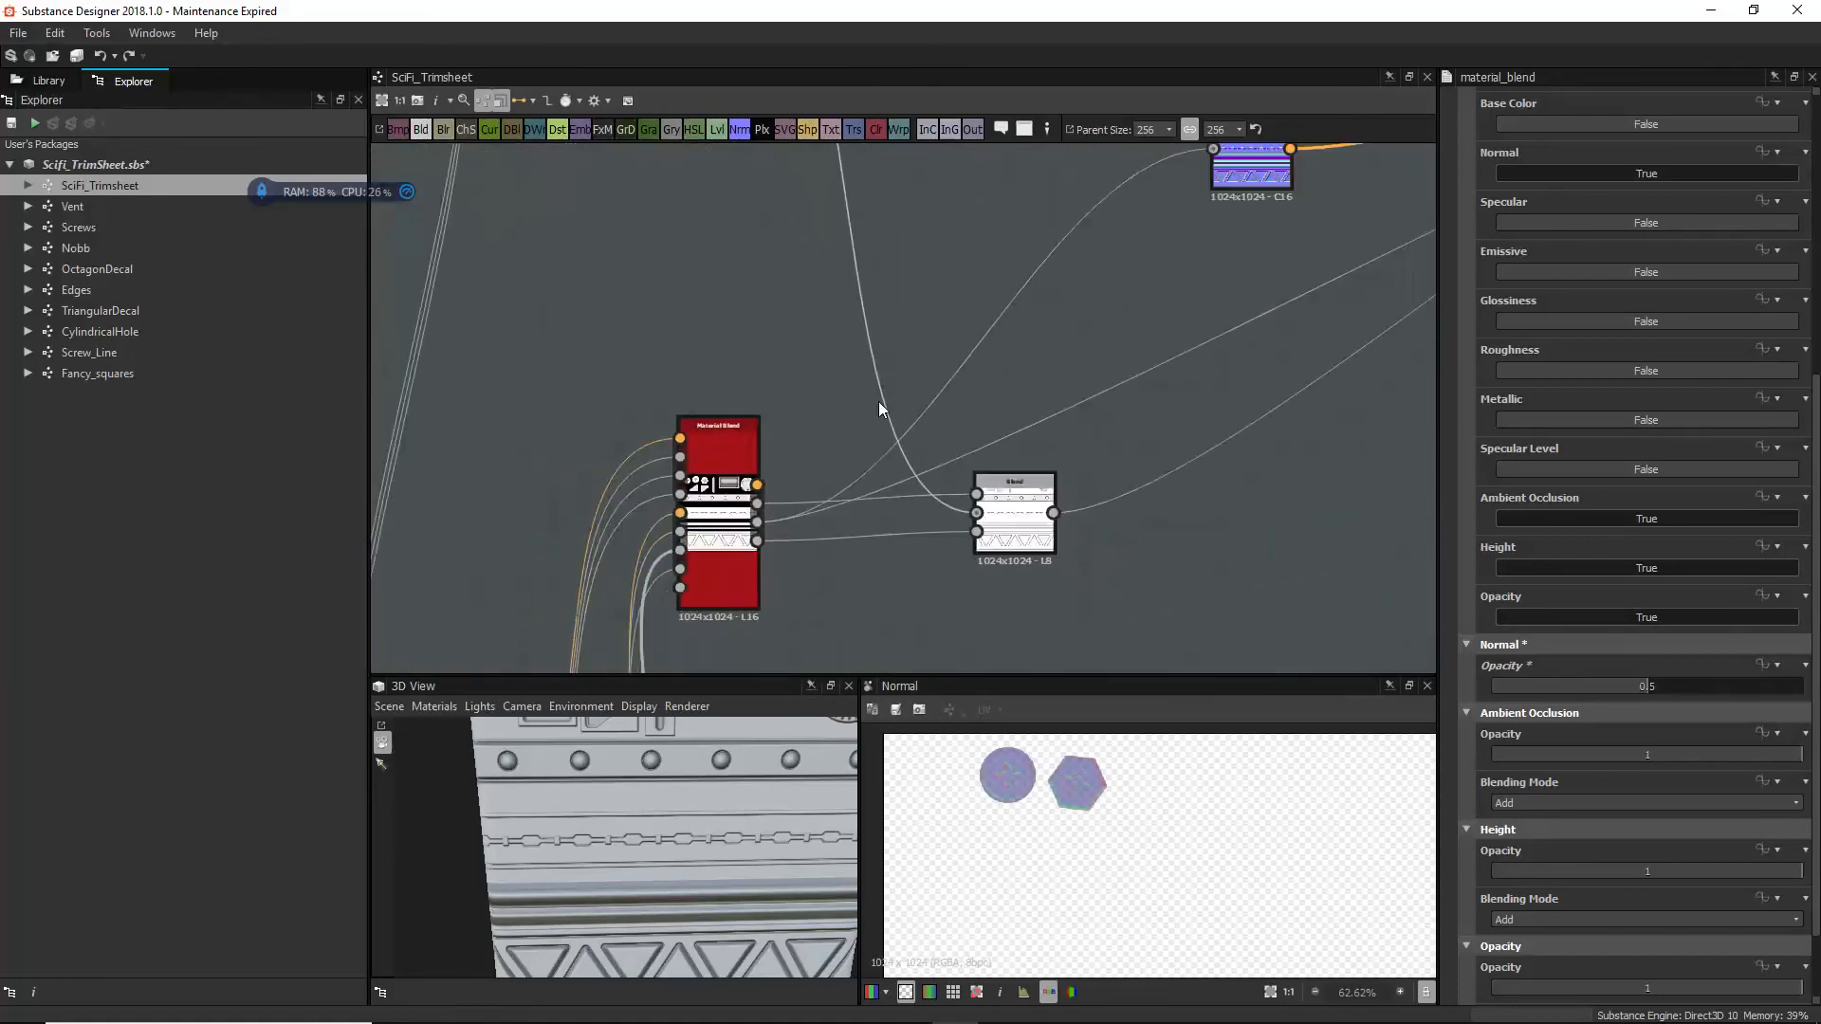
scroll(840, 533, "down", 2)
left_click(793, 532)
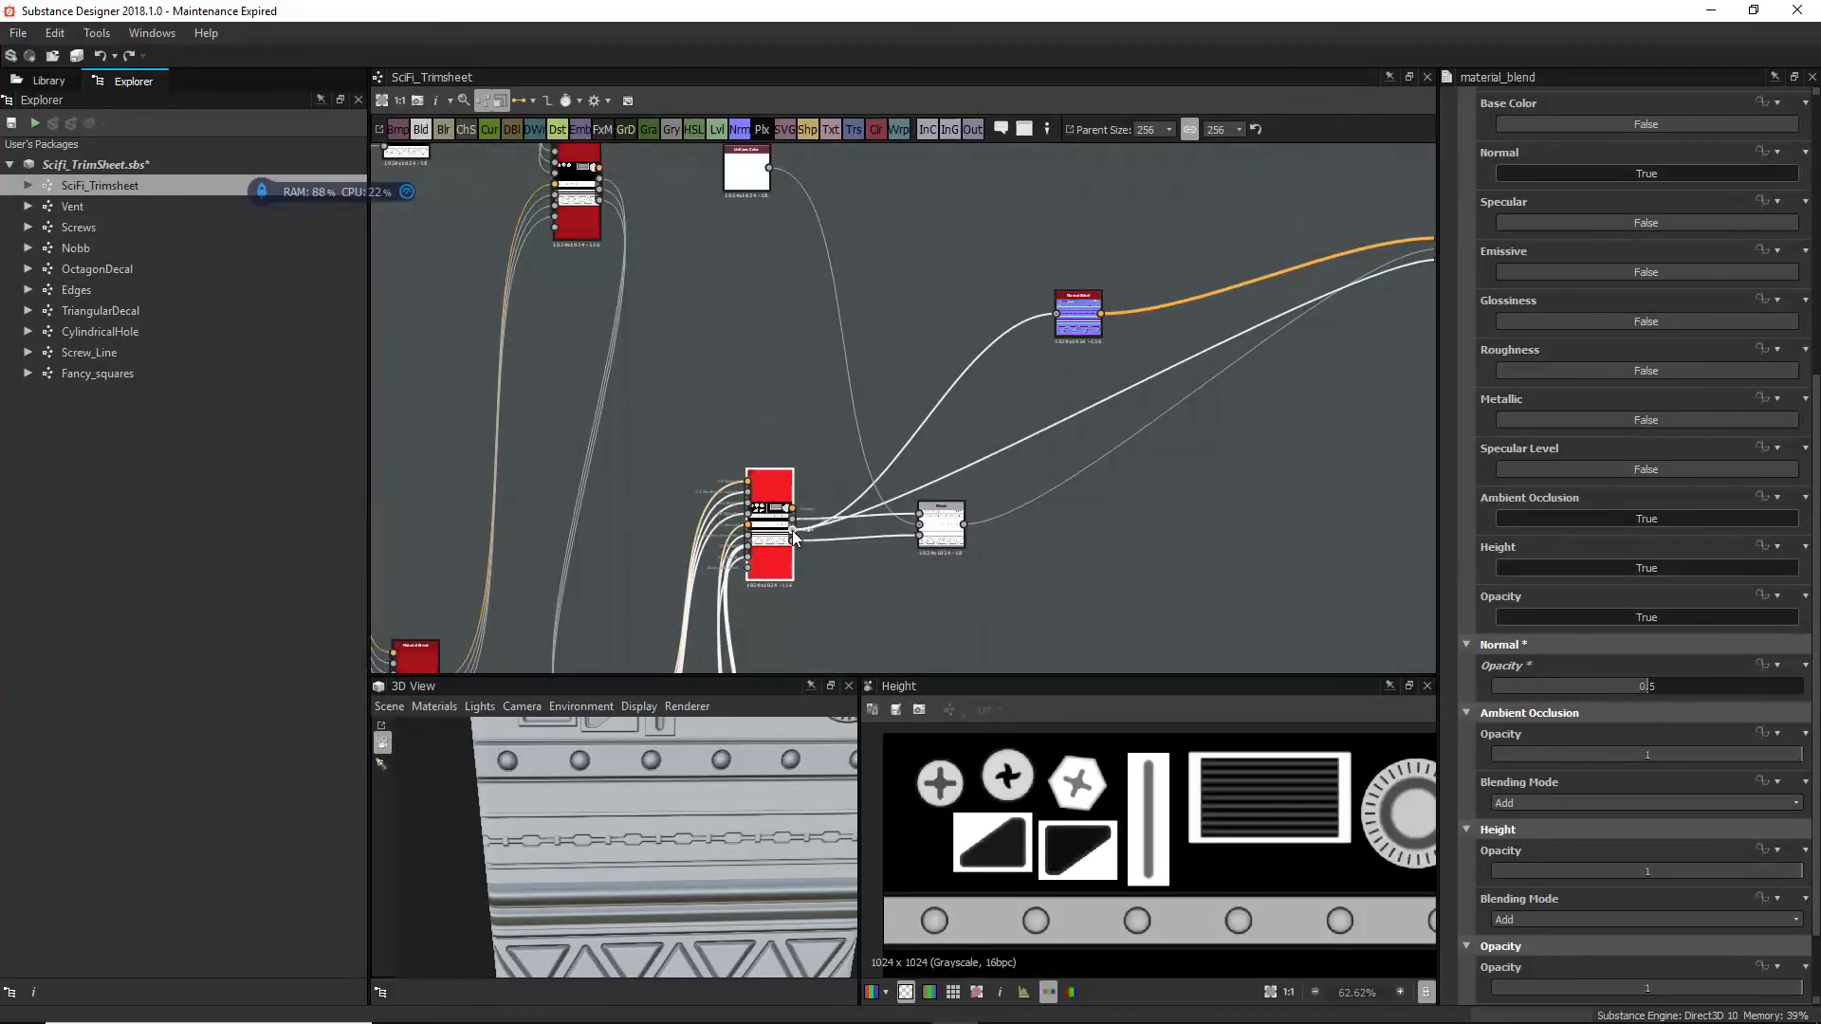
Step: Preview the Normal Sobel node fed by the Height output and examine its decals, trims and Intensity setting
double_click(1083, 334)
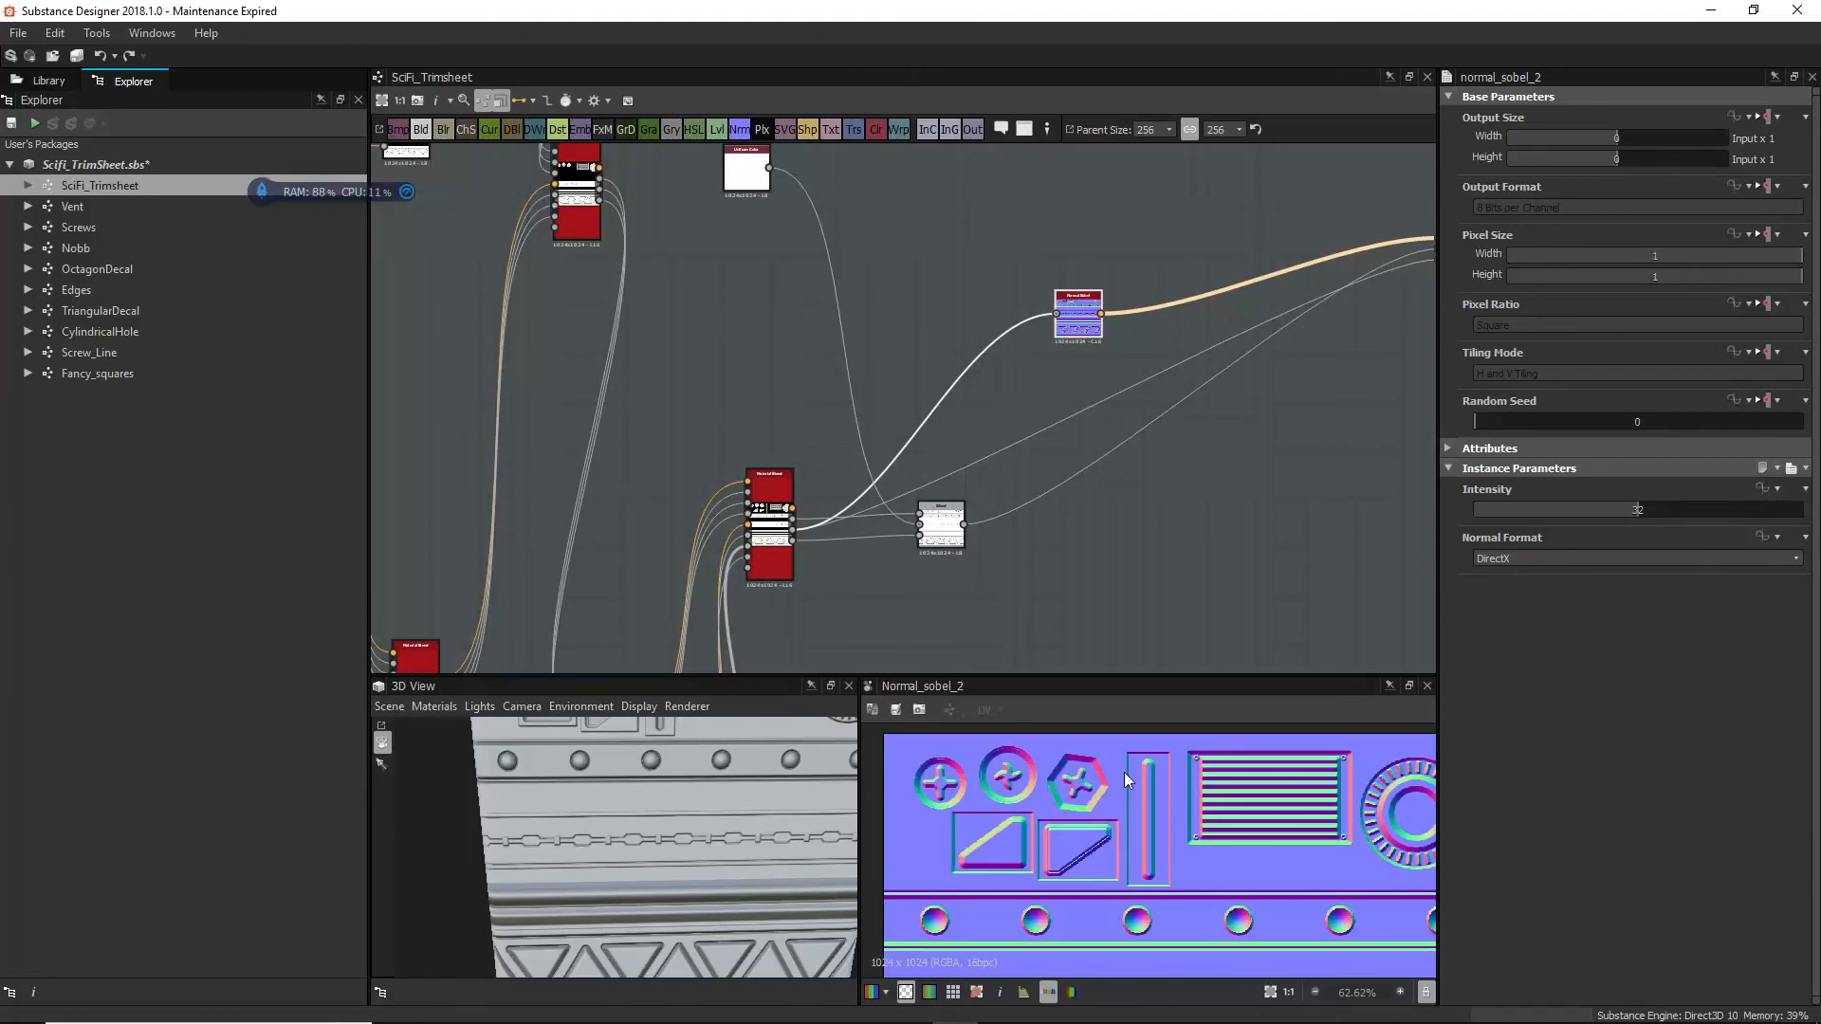
scroll(1107, 374, "down", 5)
scroll(964, 429, "up", 4)
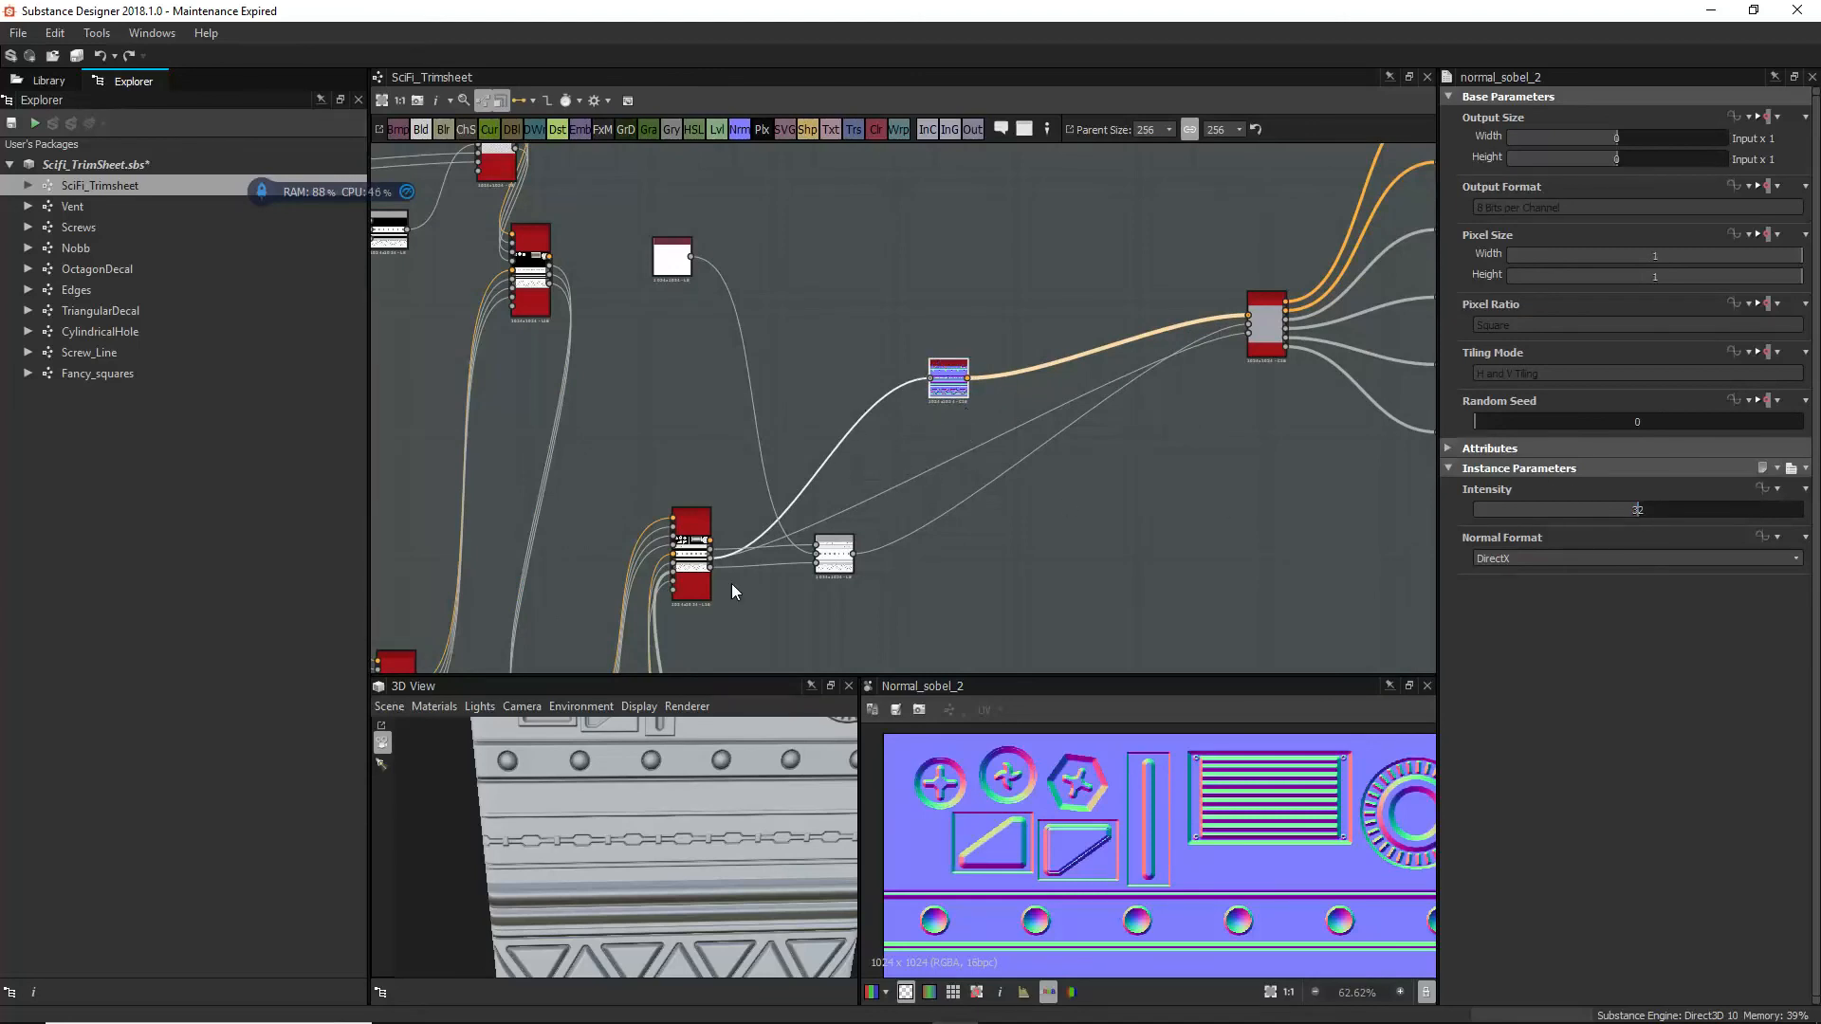
Step: Open the PBR base material's settings and examine its incoming connections and the outputs it feeds
double_click(1275, 317)
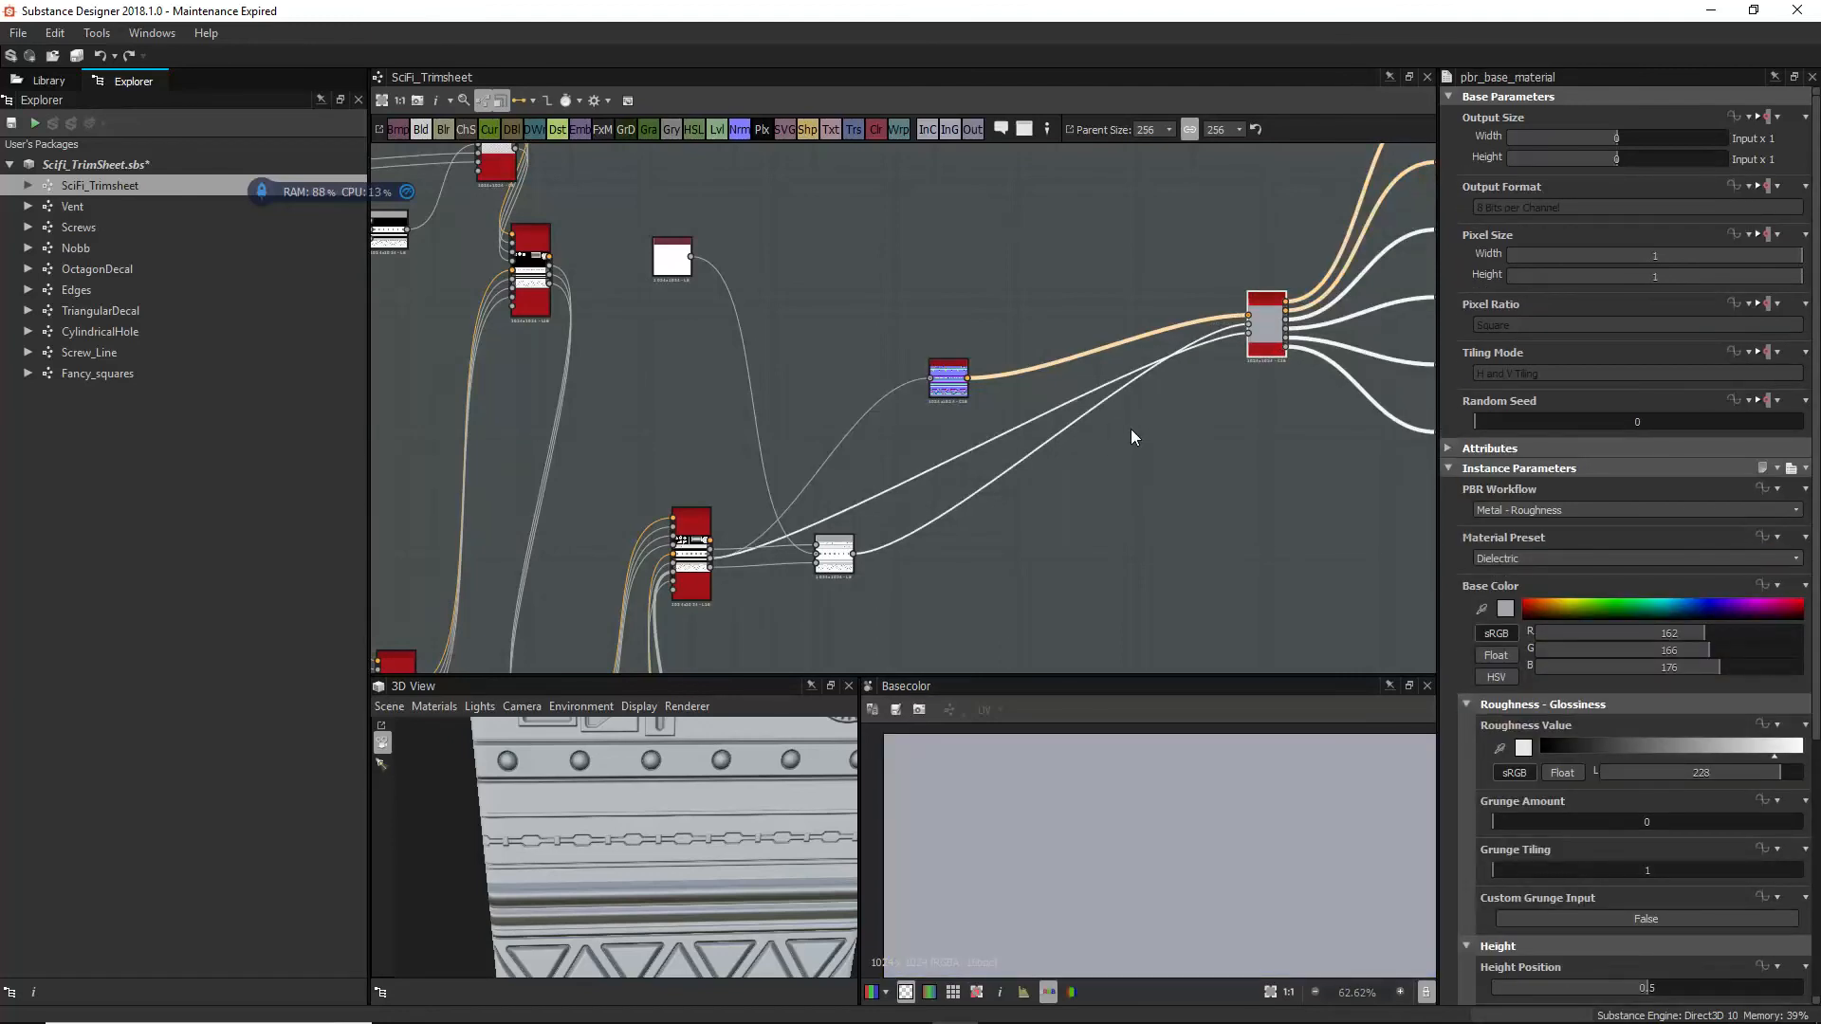
middle_click_drag(1266, 322, 983, 470)
middle_click_drag(547, 521, 680, 447)
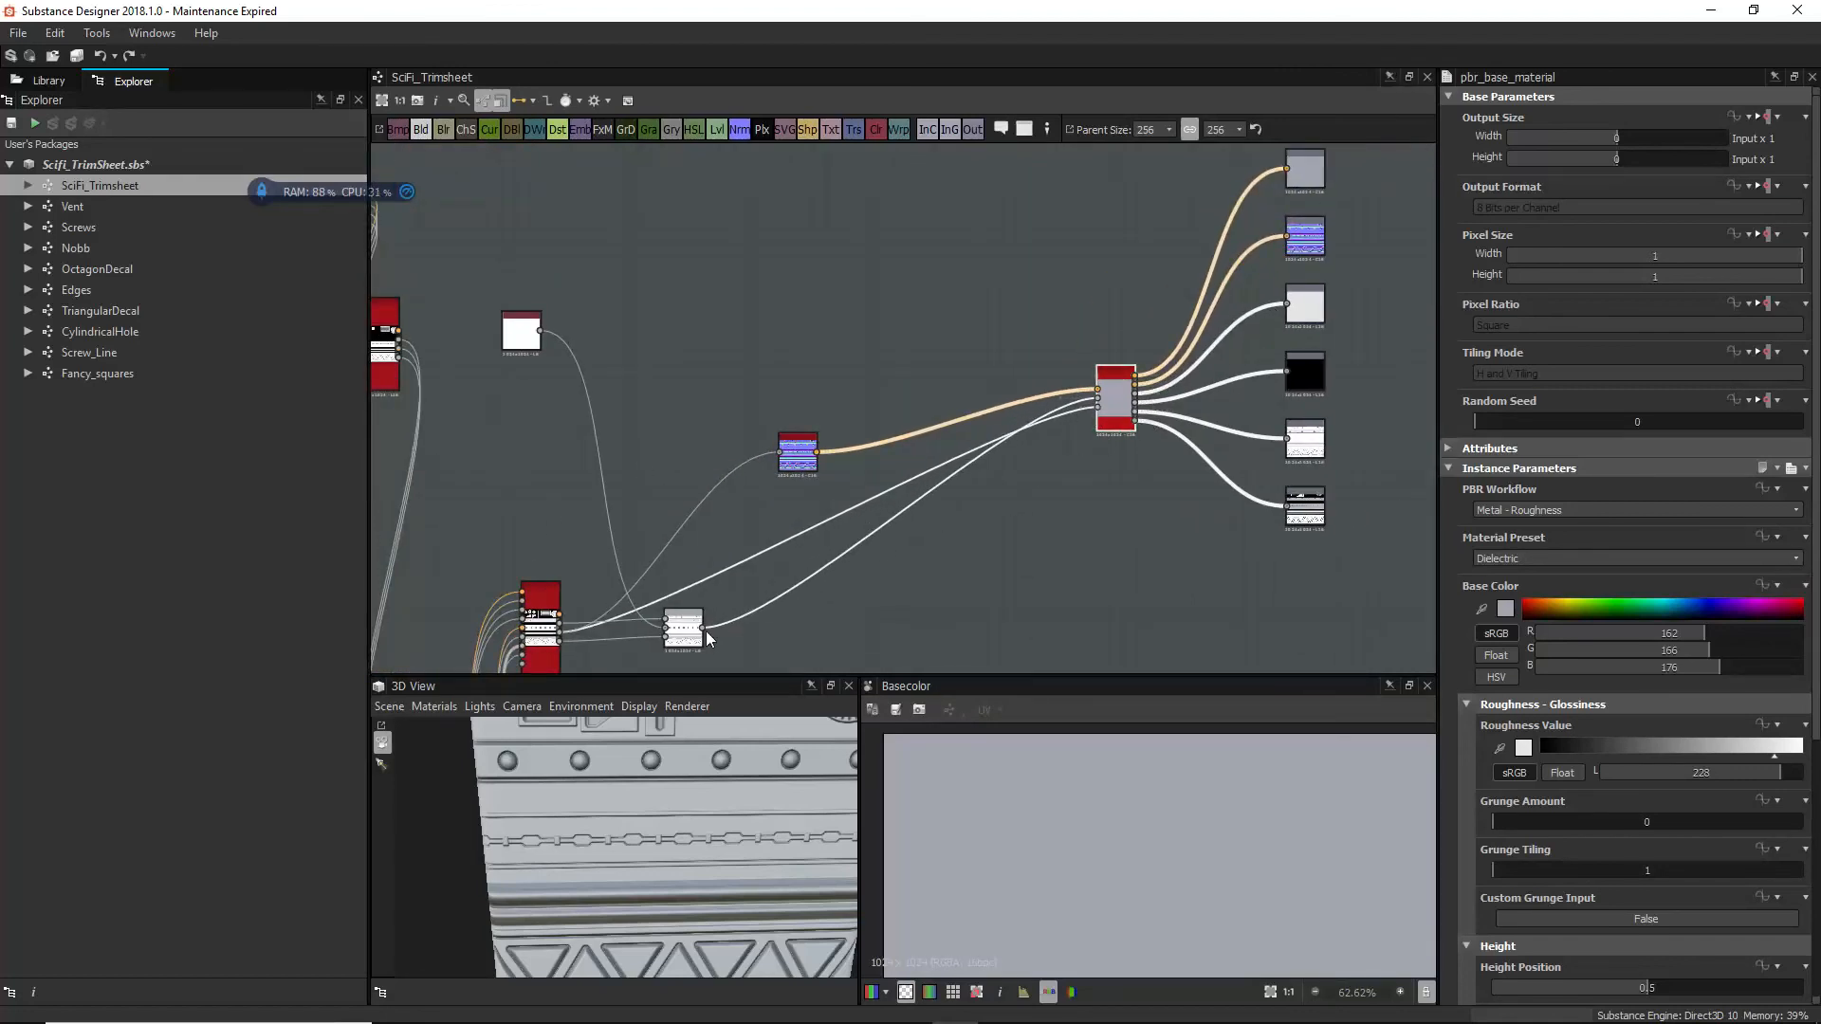
Step: Move the white Uniform Color node below the final Material Blend and preview the ambient occlusion Blend's result
middle_click_drag(706, 638, 716, 535)
left_click_drag(529, 238, 593, 631)
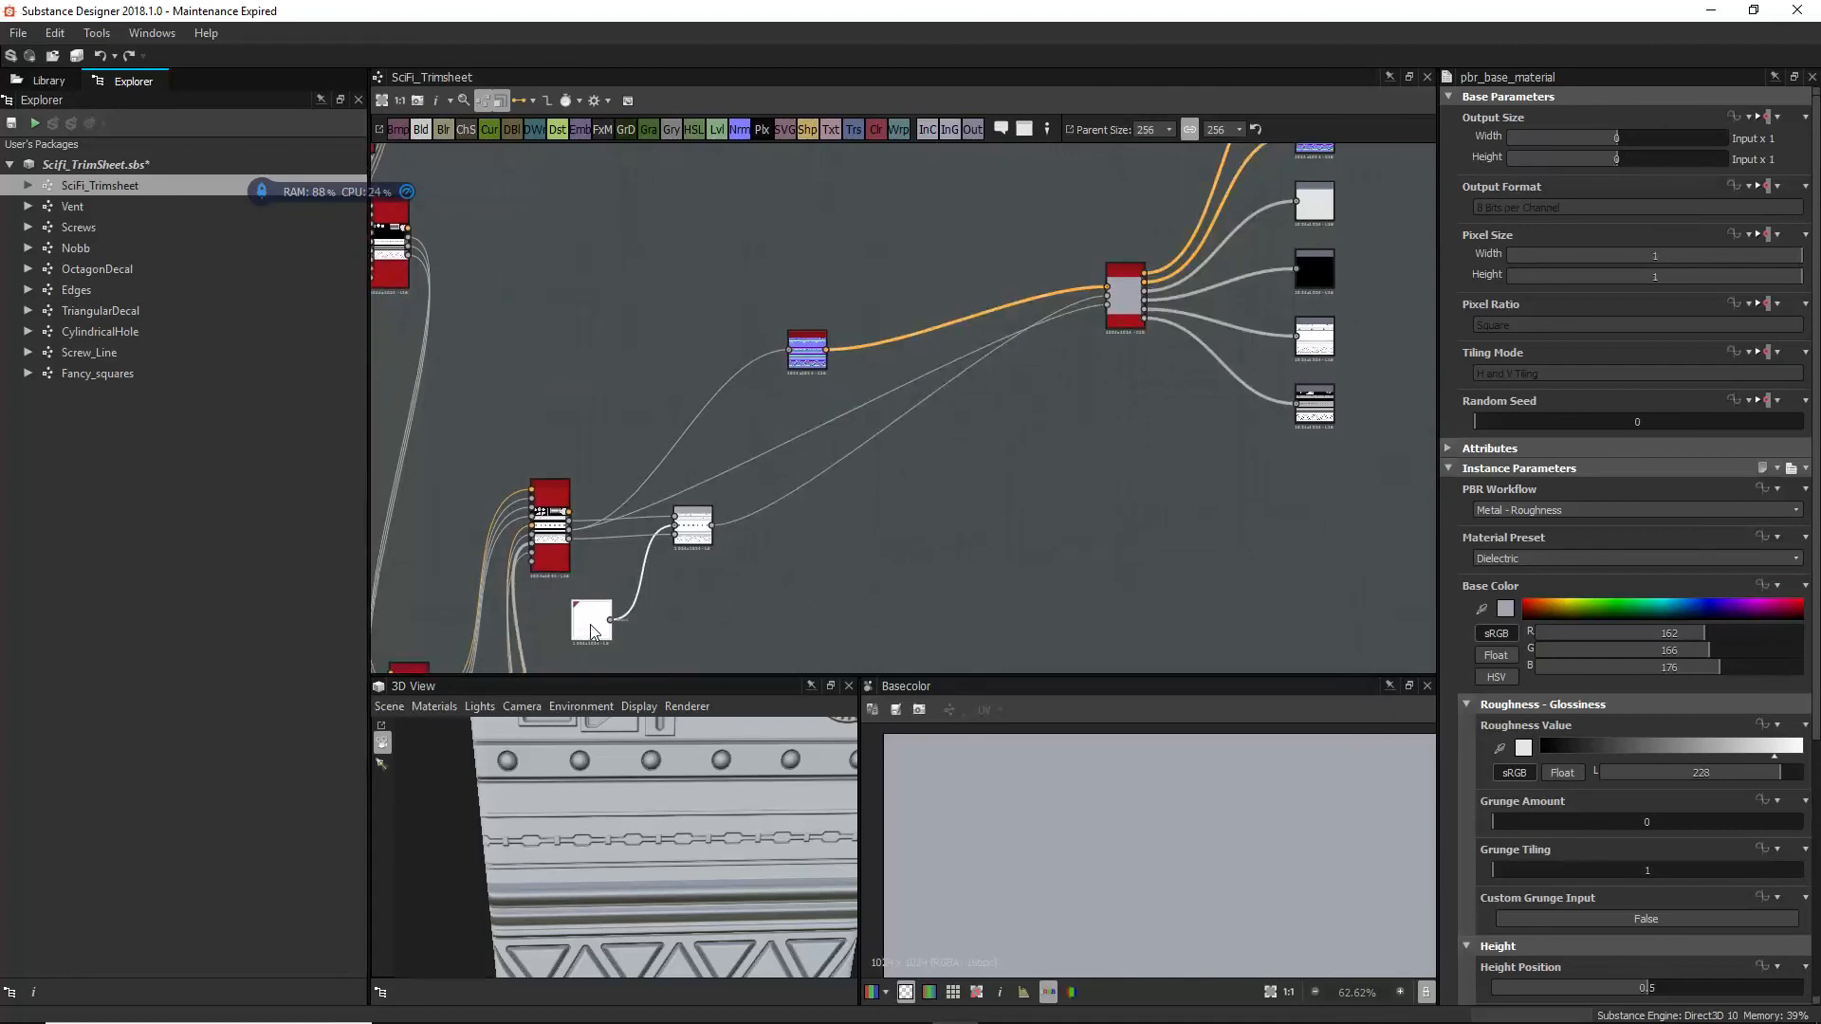
left_click(702, 537)
scroll(1006, 853, "down", 3)
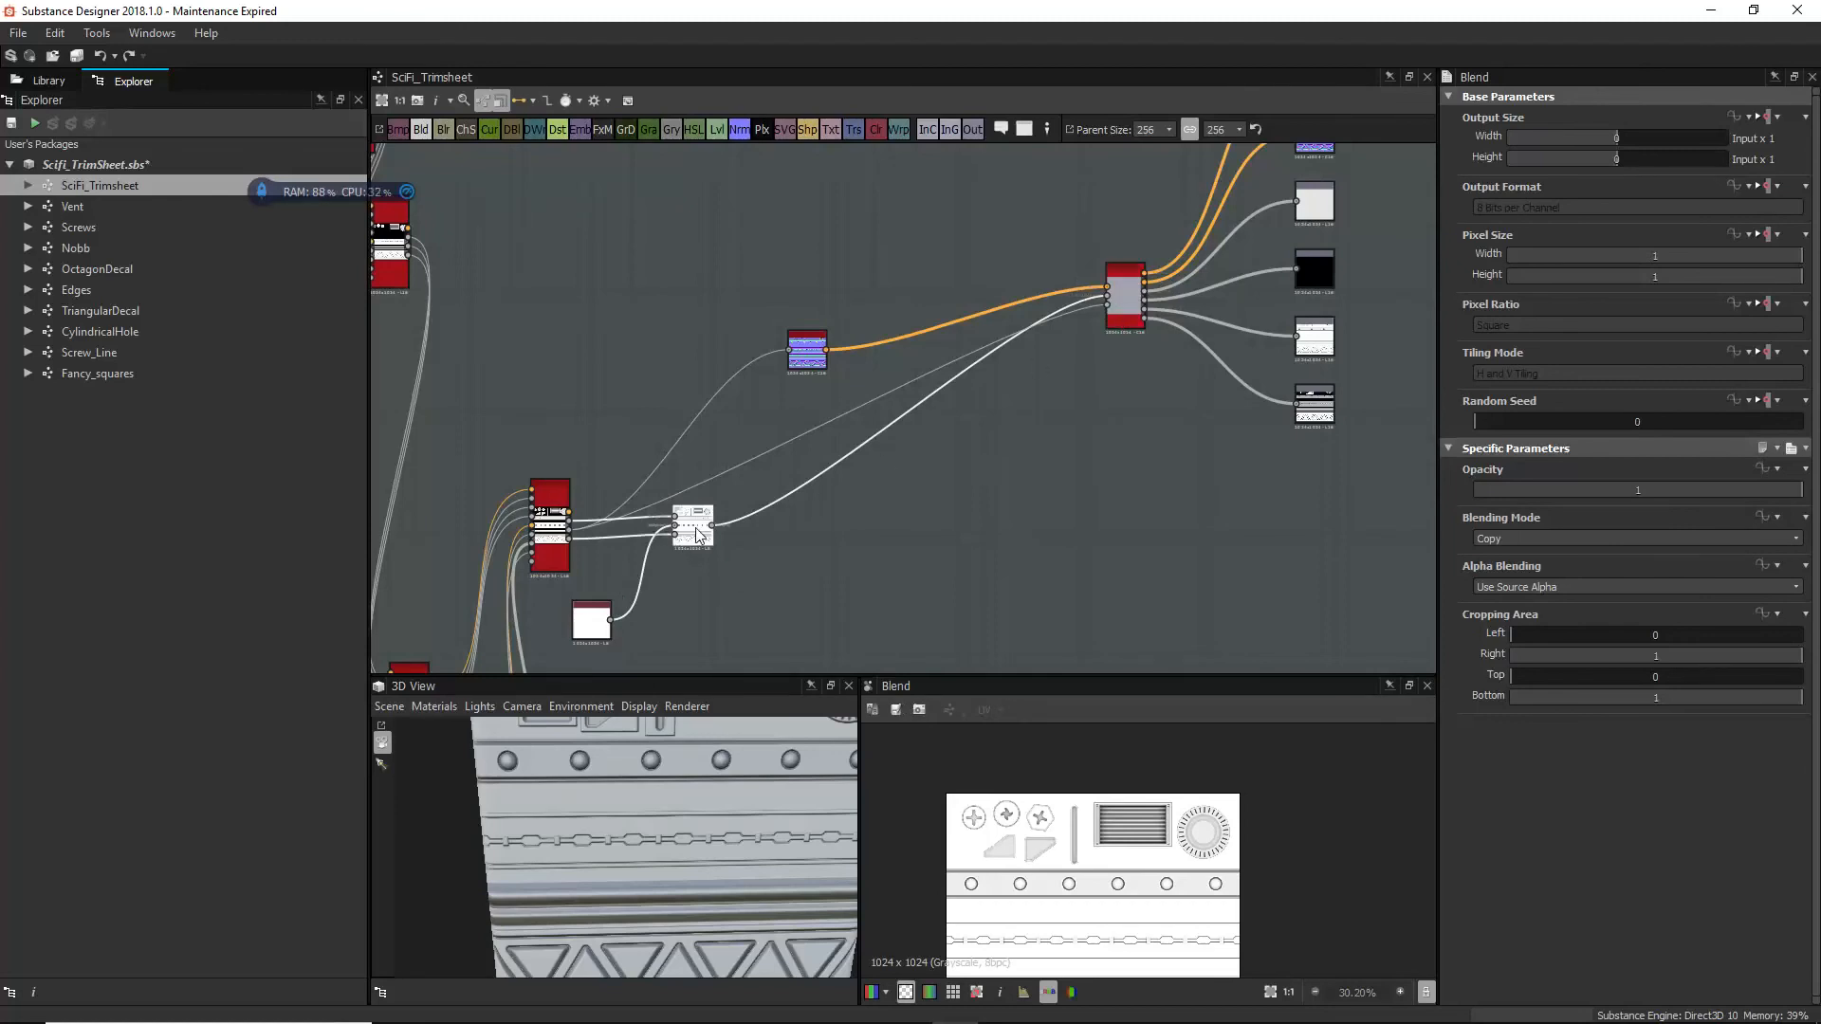
scroll(669, 522, "up", 3)
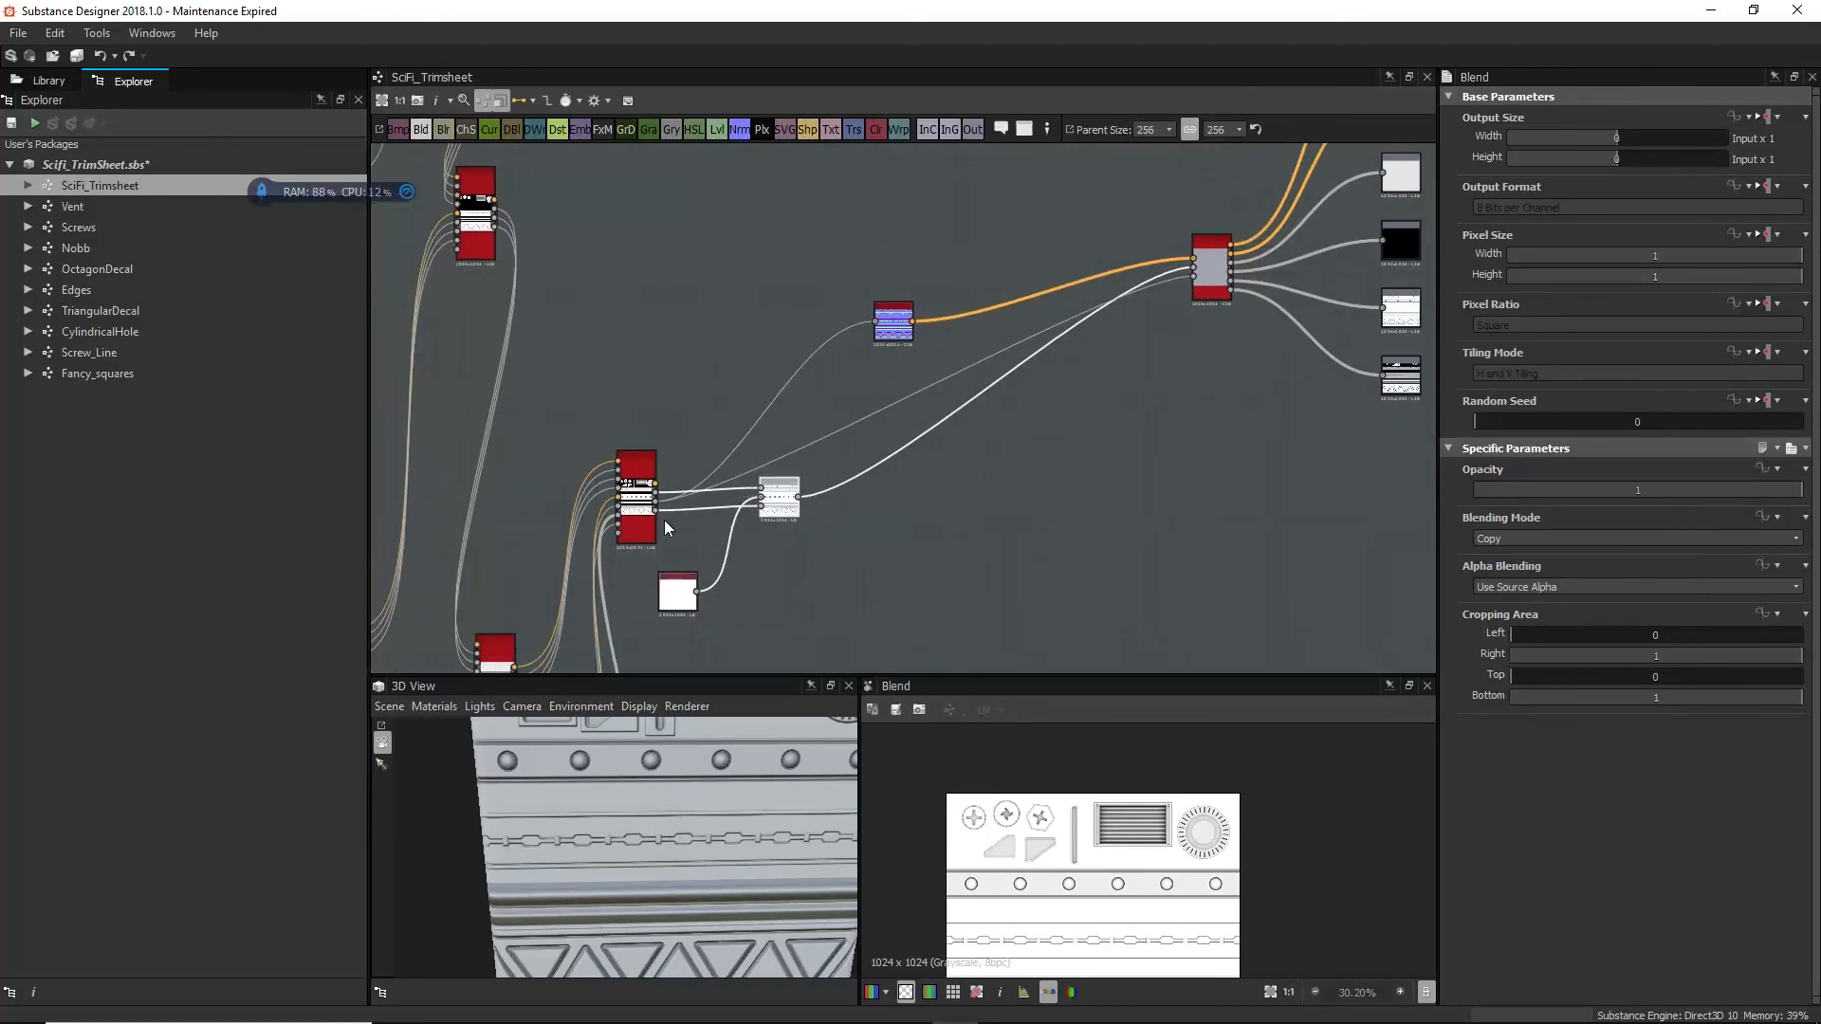
Step: Preview the final Material Blend's Ambient Occlusion output and examine the black areas around the decals and trims
left_click(655, 471)
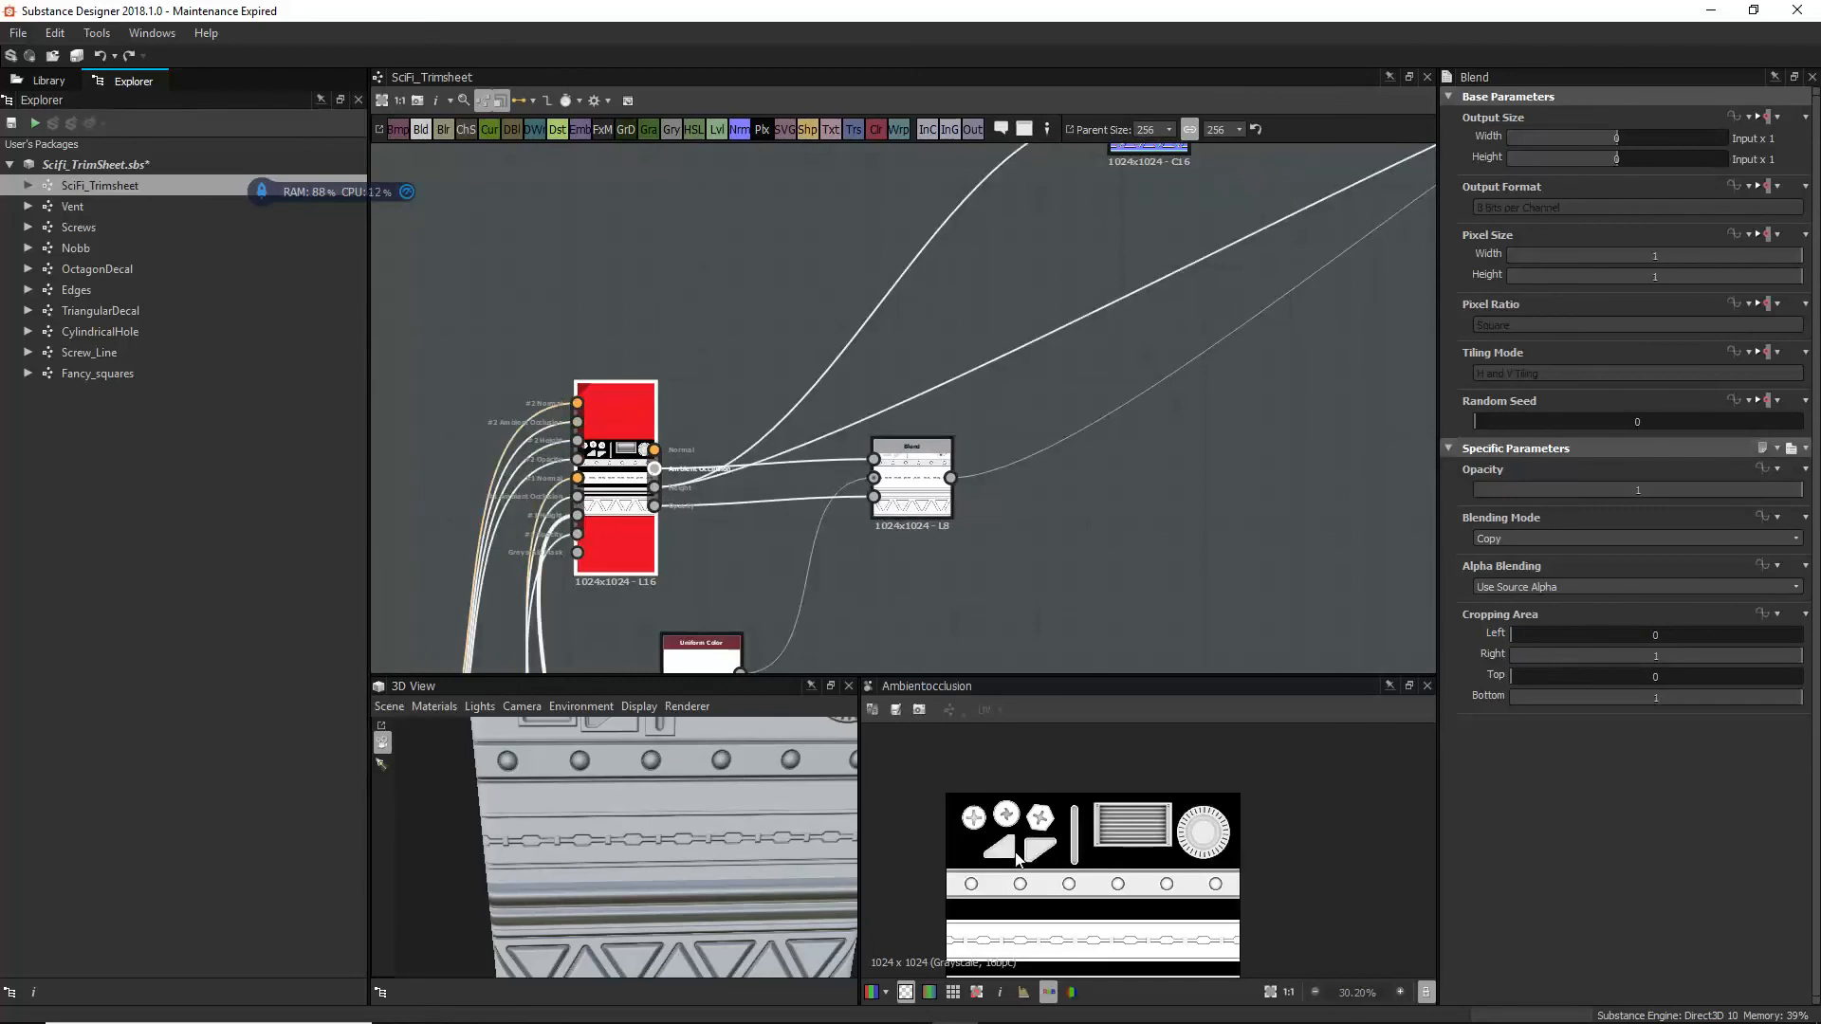
scroll(1048, 925, "up", 1)
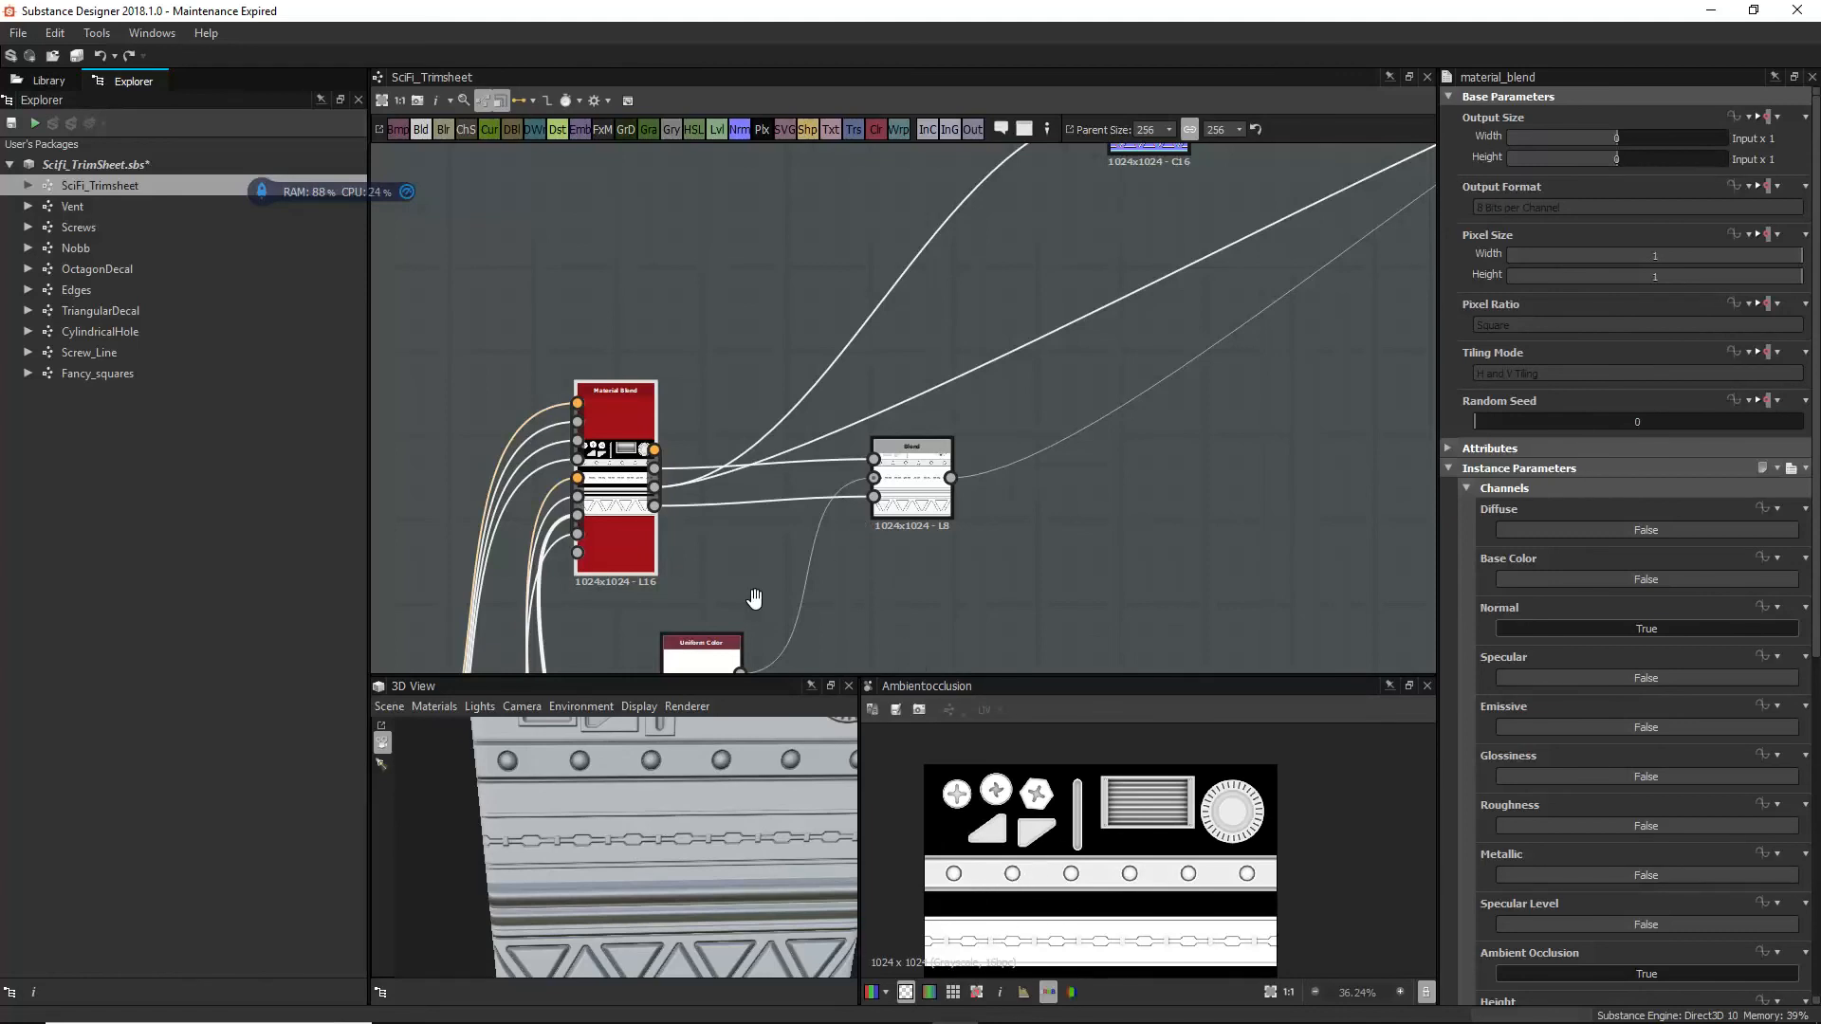
middle_click_drag(755, 599, 745, 511)
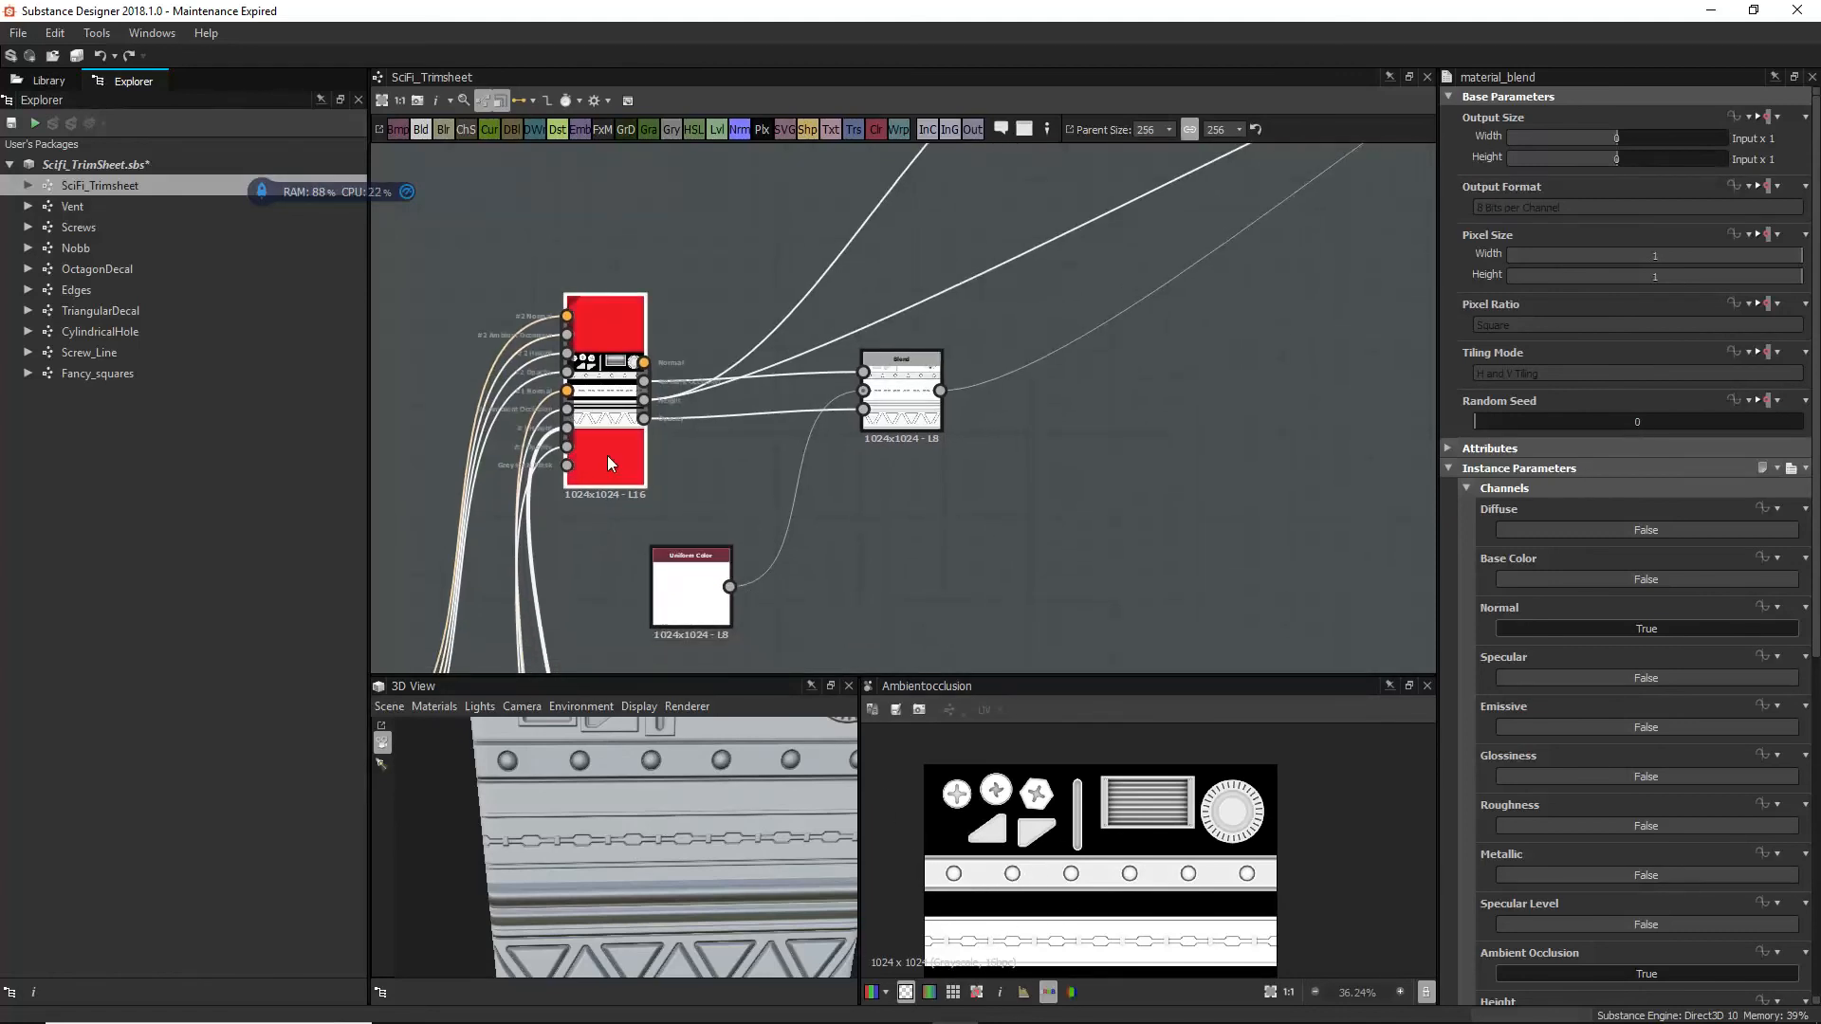
Step: Preview the ambient occlusion Blend's result, its white Uniform Color input and the final Material Blend's Opacity output feeding it
left_click(883, 381)
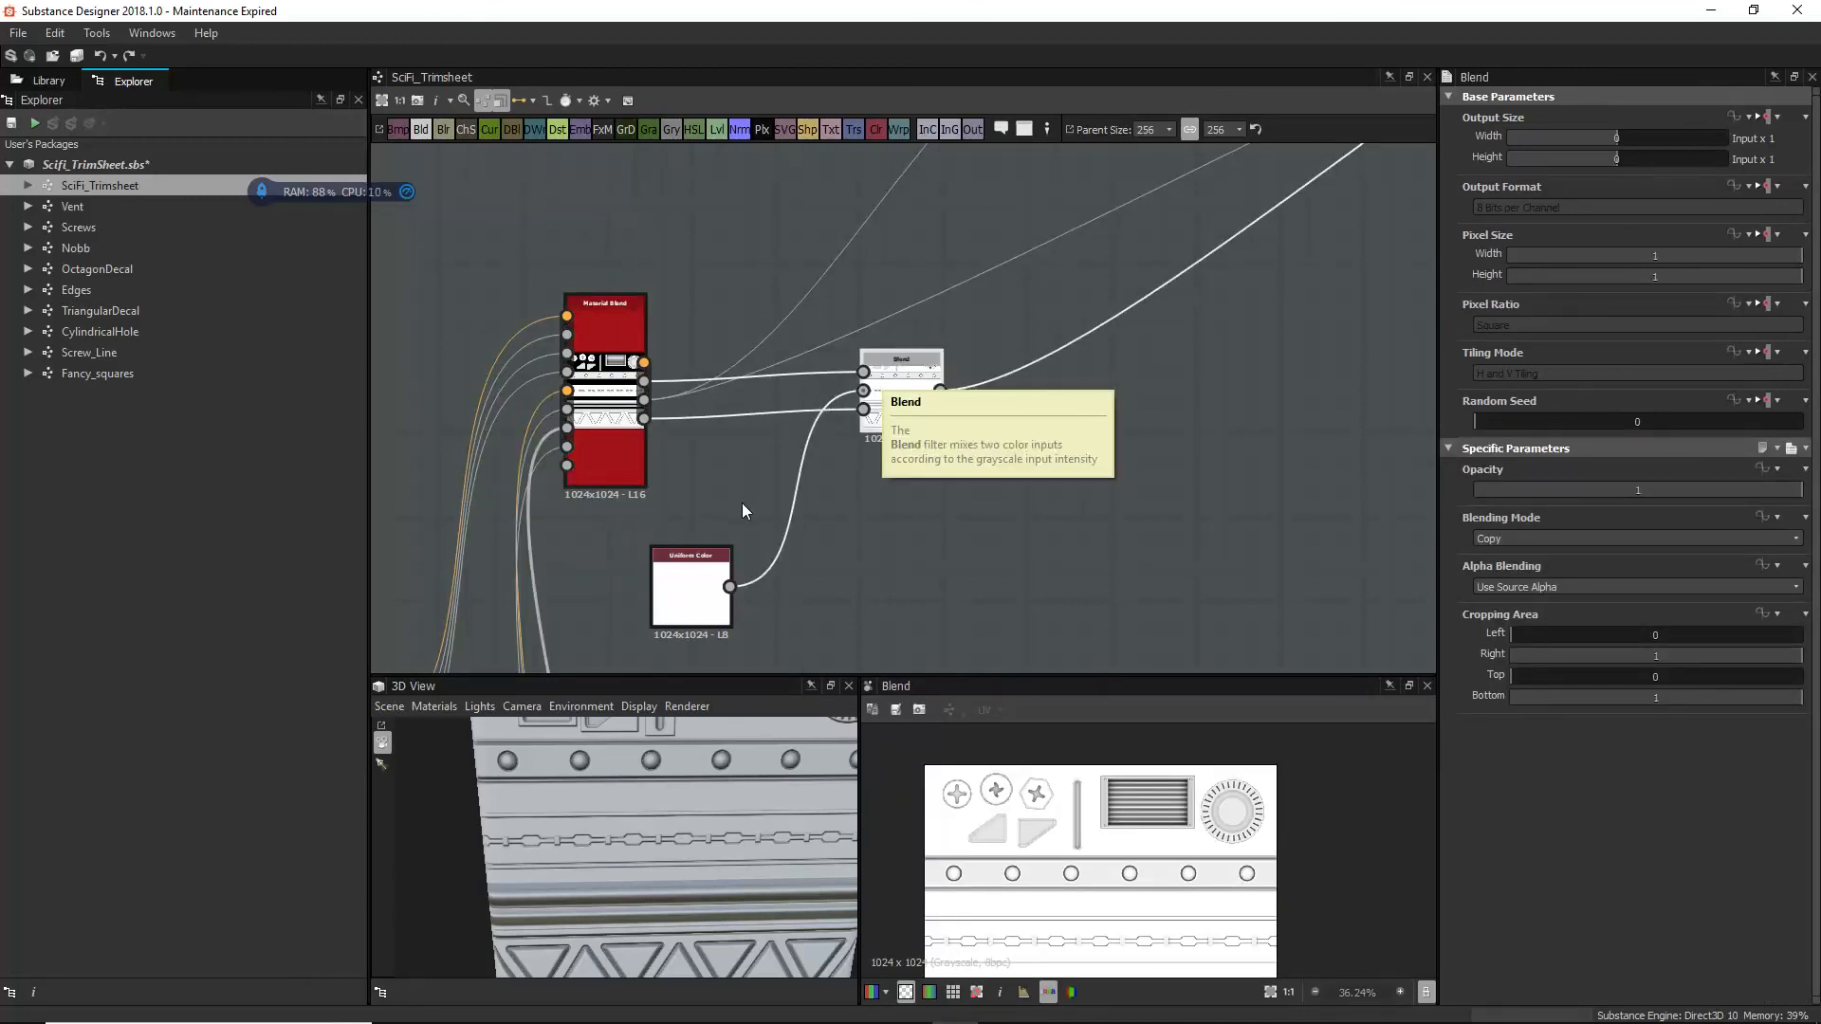
left_click(685, 580)
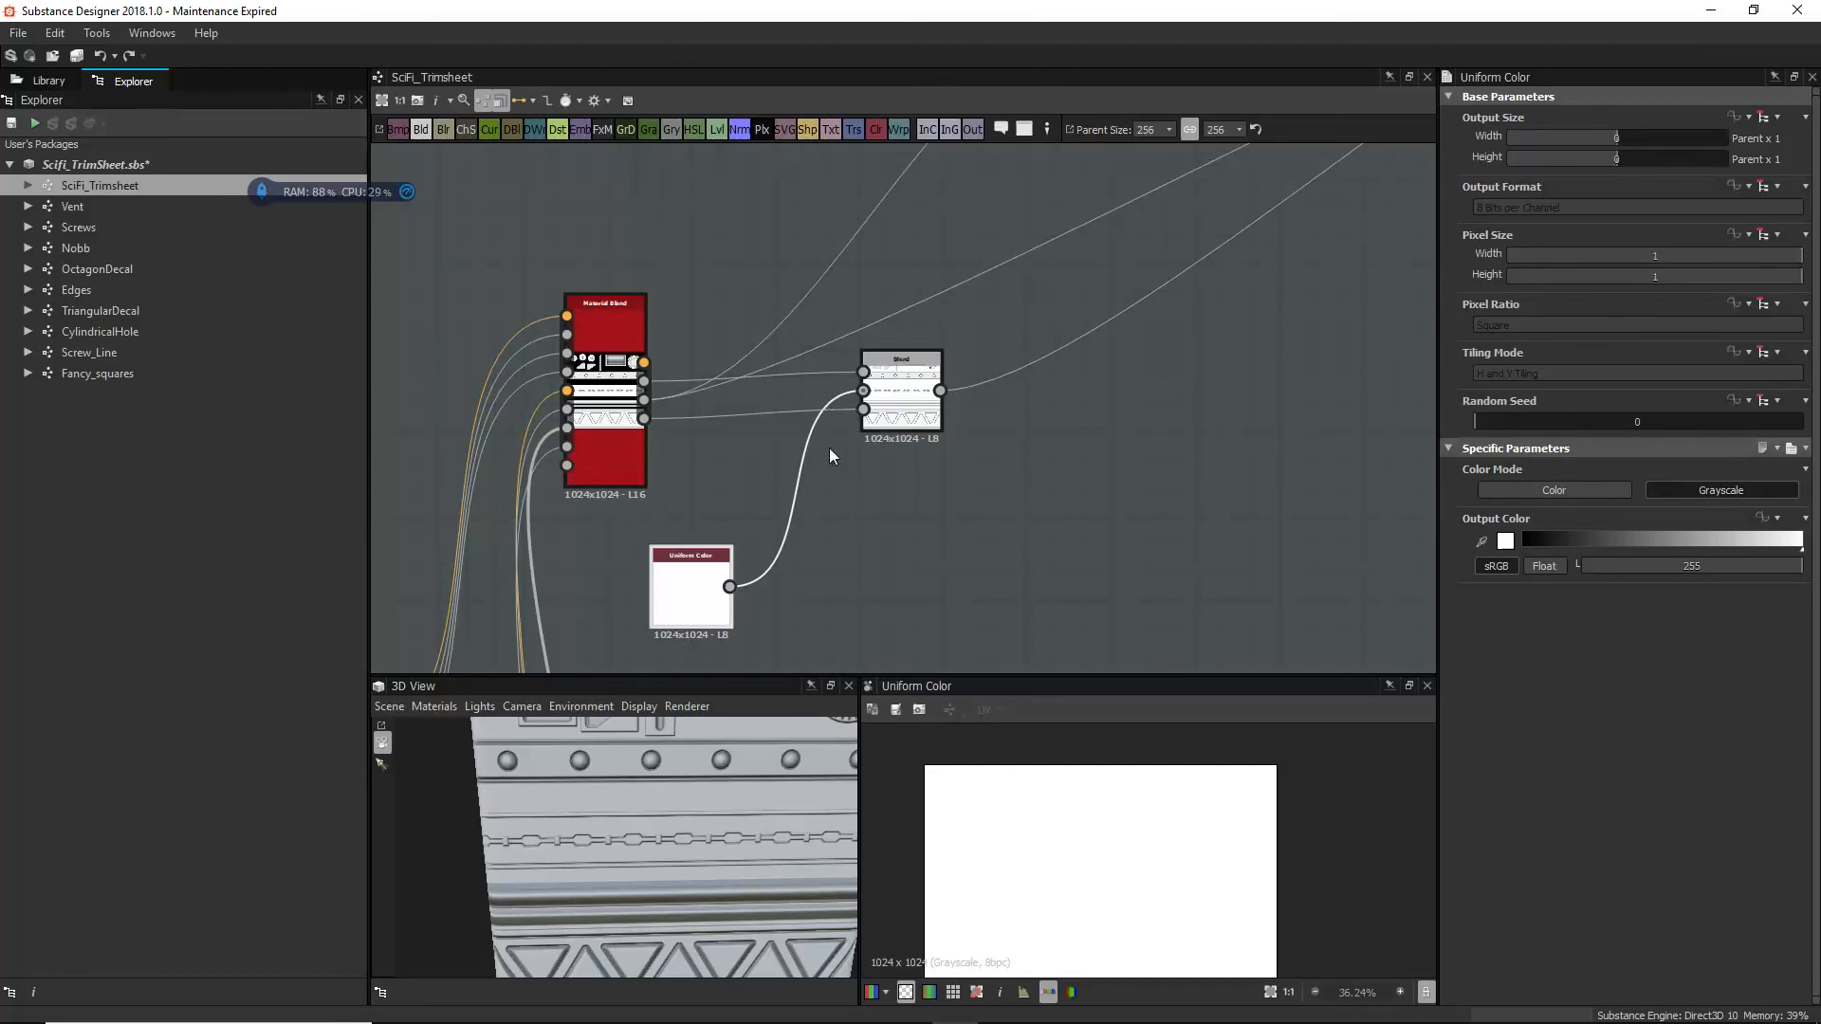
left_click(649, 416)
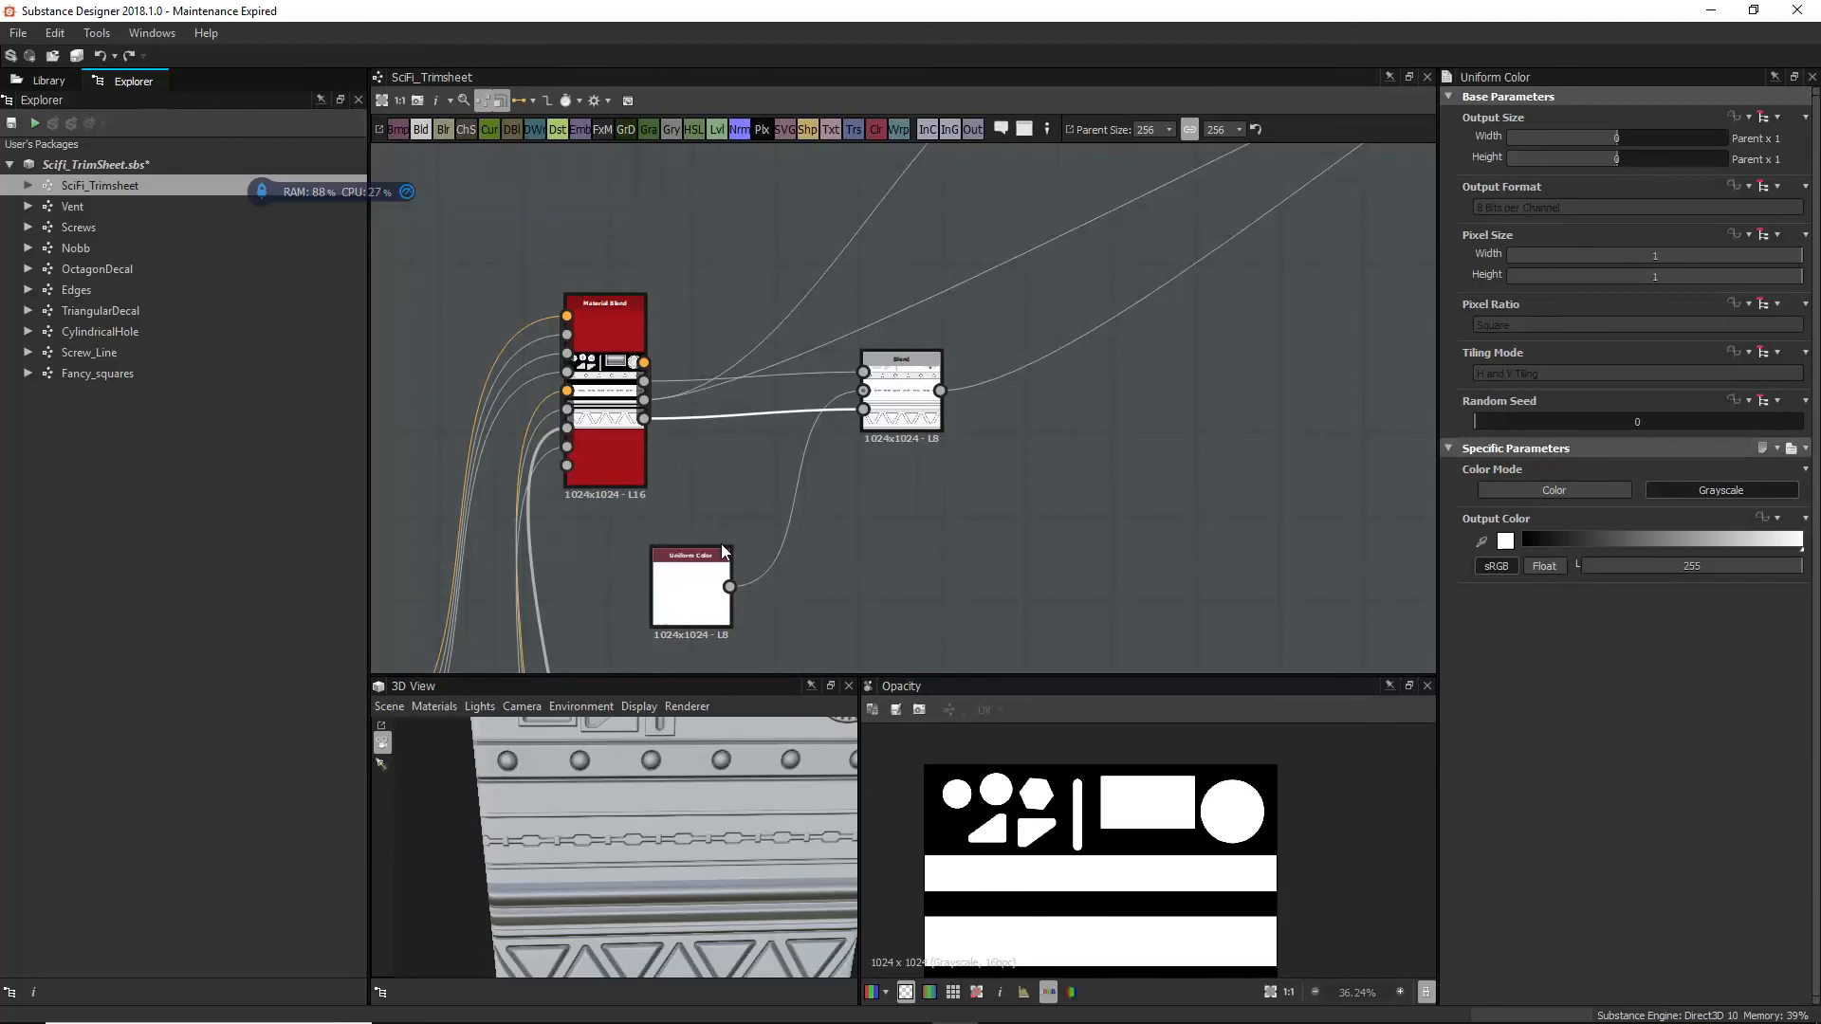
scroll(676, 492, "up", 2)
scroll(600, 385, "up", 3)
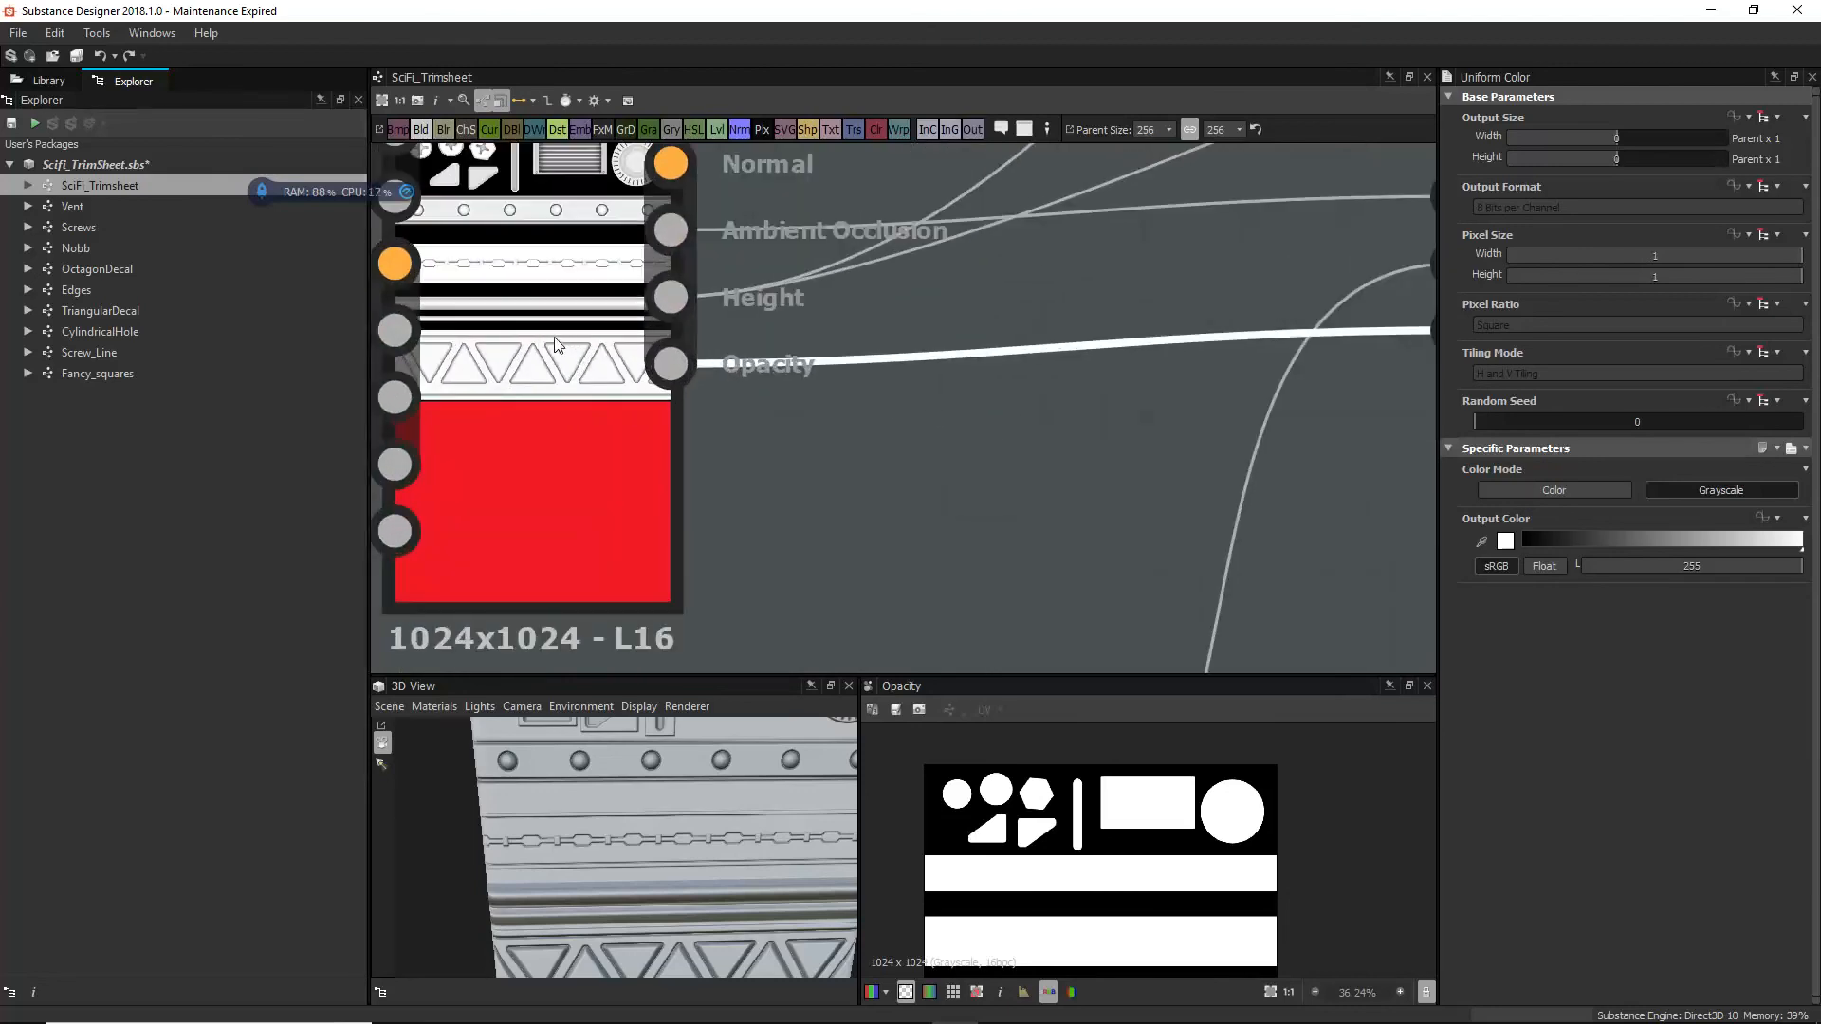
middle_click_drag(944, 421, 846, 367)
scroll(846, 367, "down", 2)
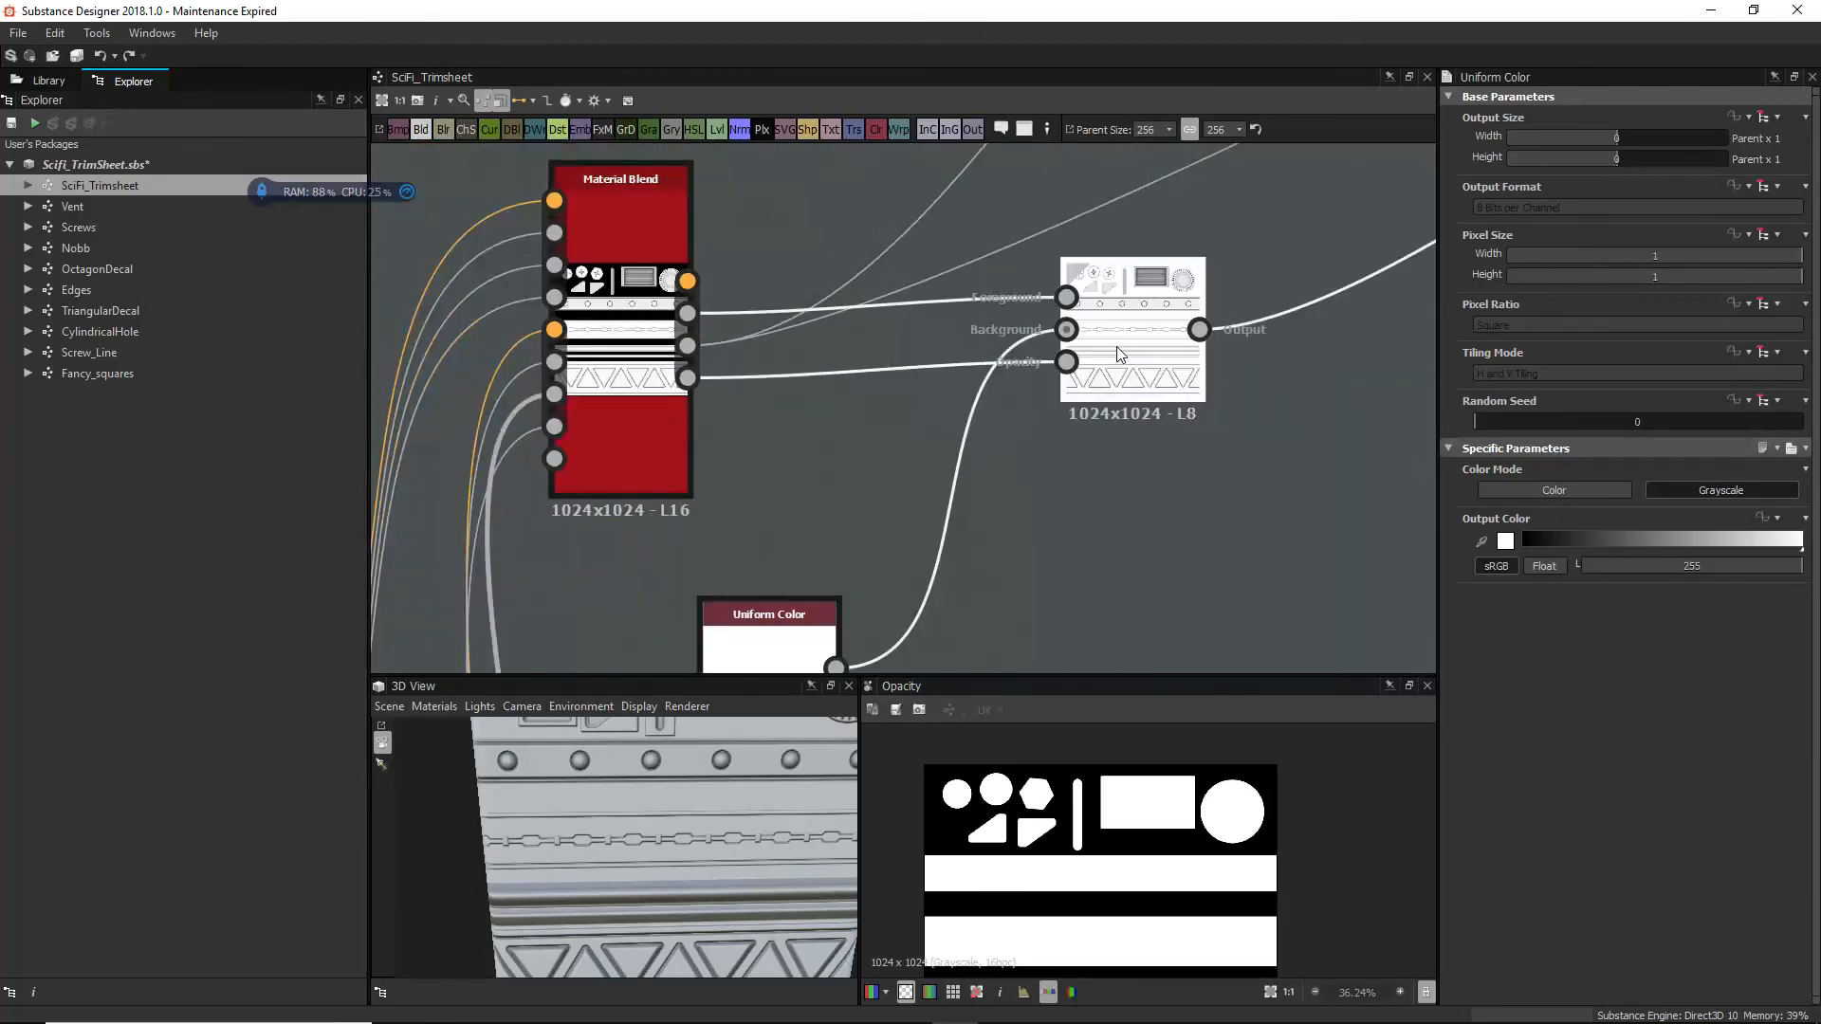
Step: Preview the ambient occlusion Blend's full result and follow its connection to the Base Material node and the output nodes
double_click(1118, 346)
key("f")
scroll(1063, 840, "up", 3)
middle_click_drag(1173, 774, 1081, 818)
scroll(1139, 801, "down", 4)
middle_click_drag(1113, 530, 835, 651)
middle_click_drag(1219, 320, 834, 566)
left_click_drag(835, 567, 755, 589)
scroll(1265, 288, "down", 3)
middle_click_drag(1264, 288, 953, 365)
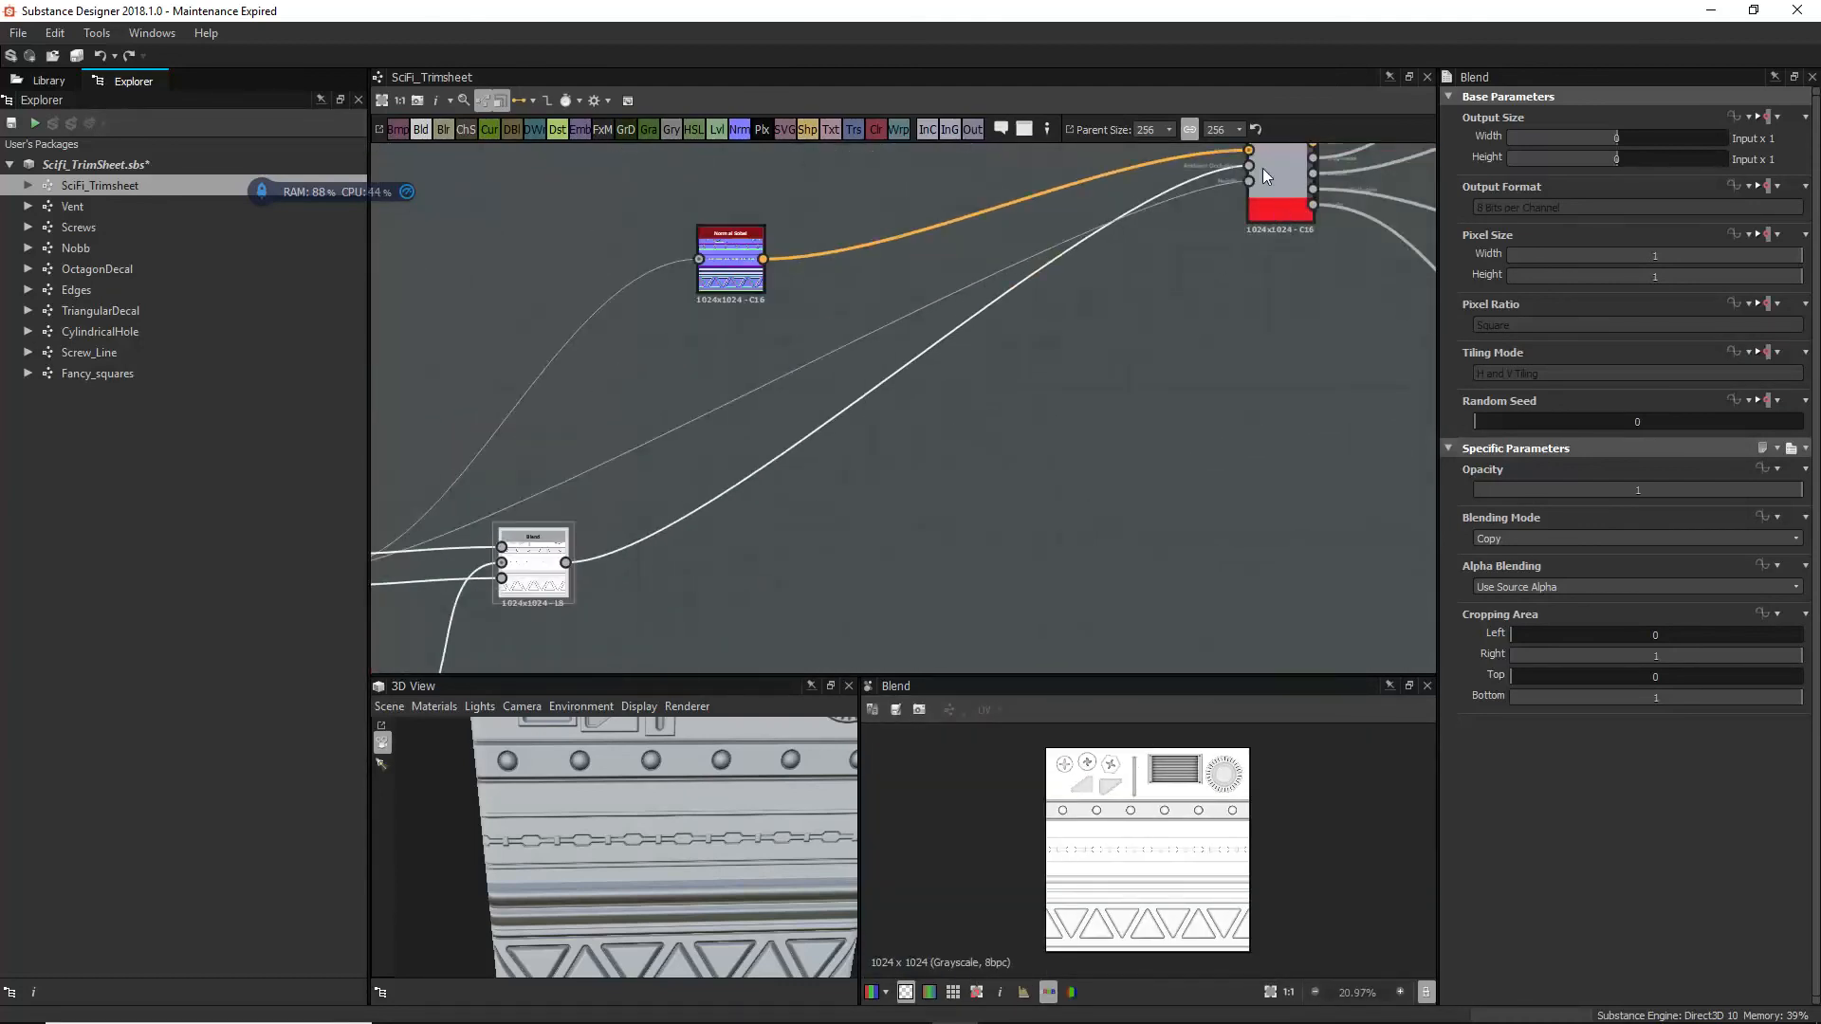
middle_click_drag(804, 472, 987, 417)
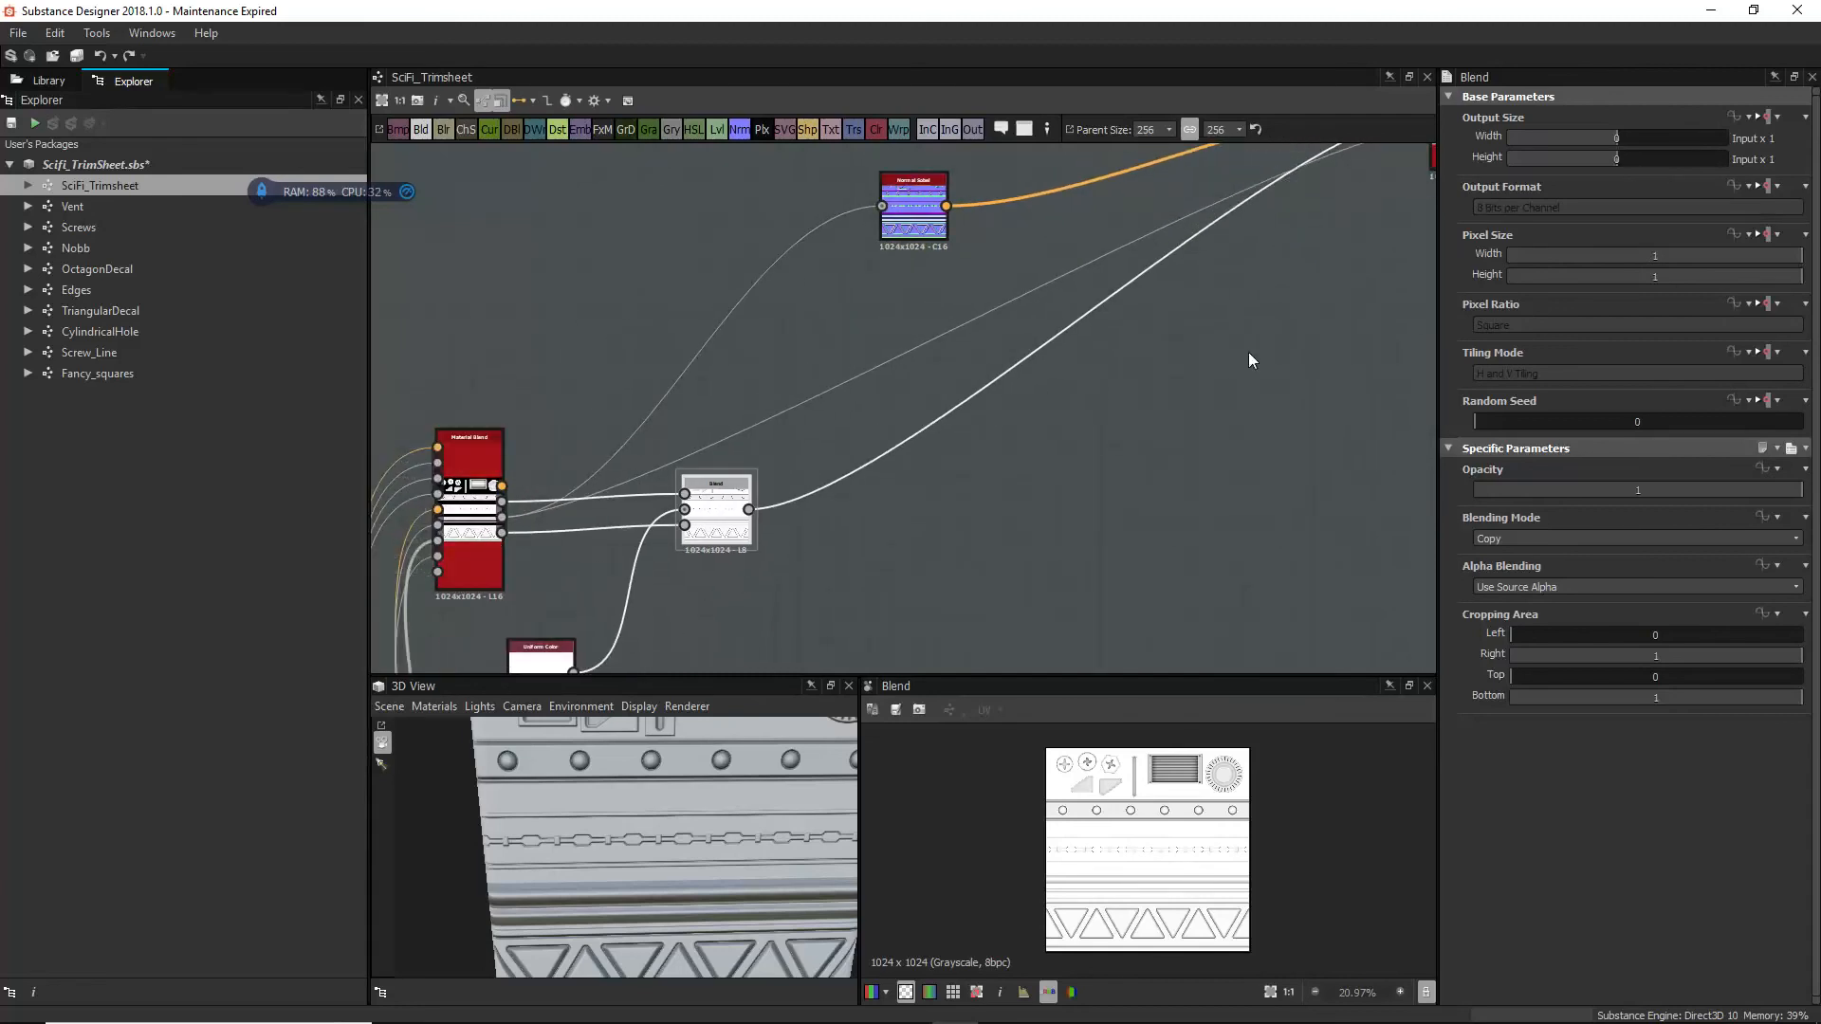
middle_click_drag(1423, 191, 971, 434)
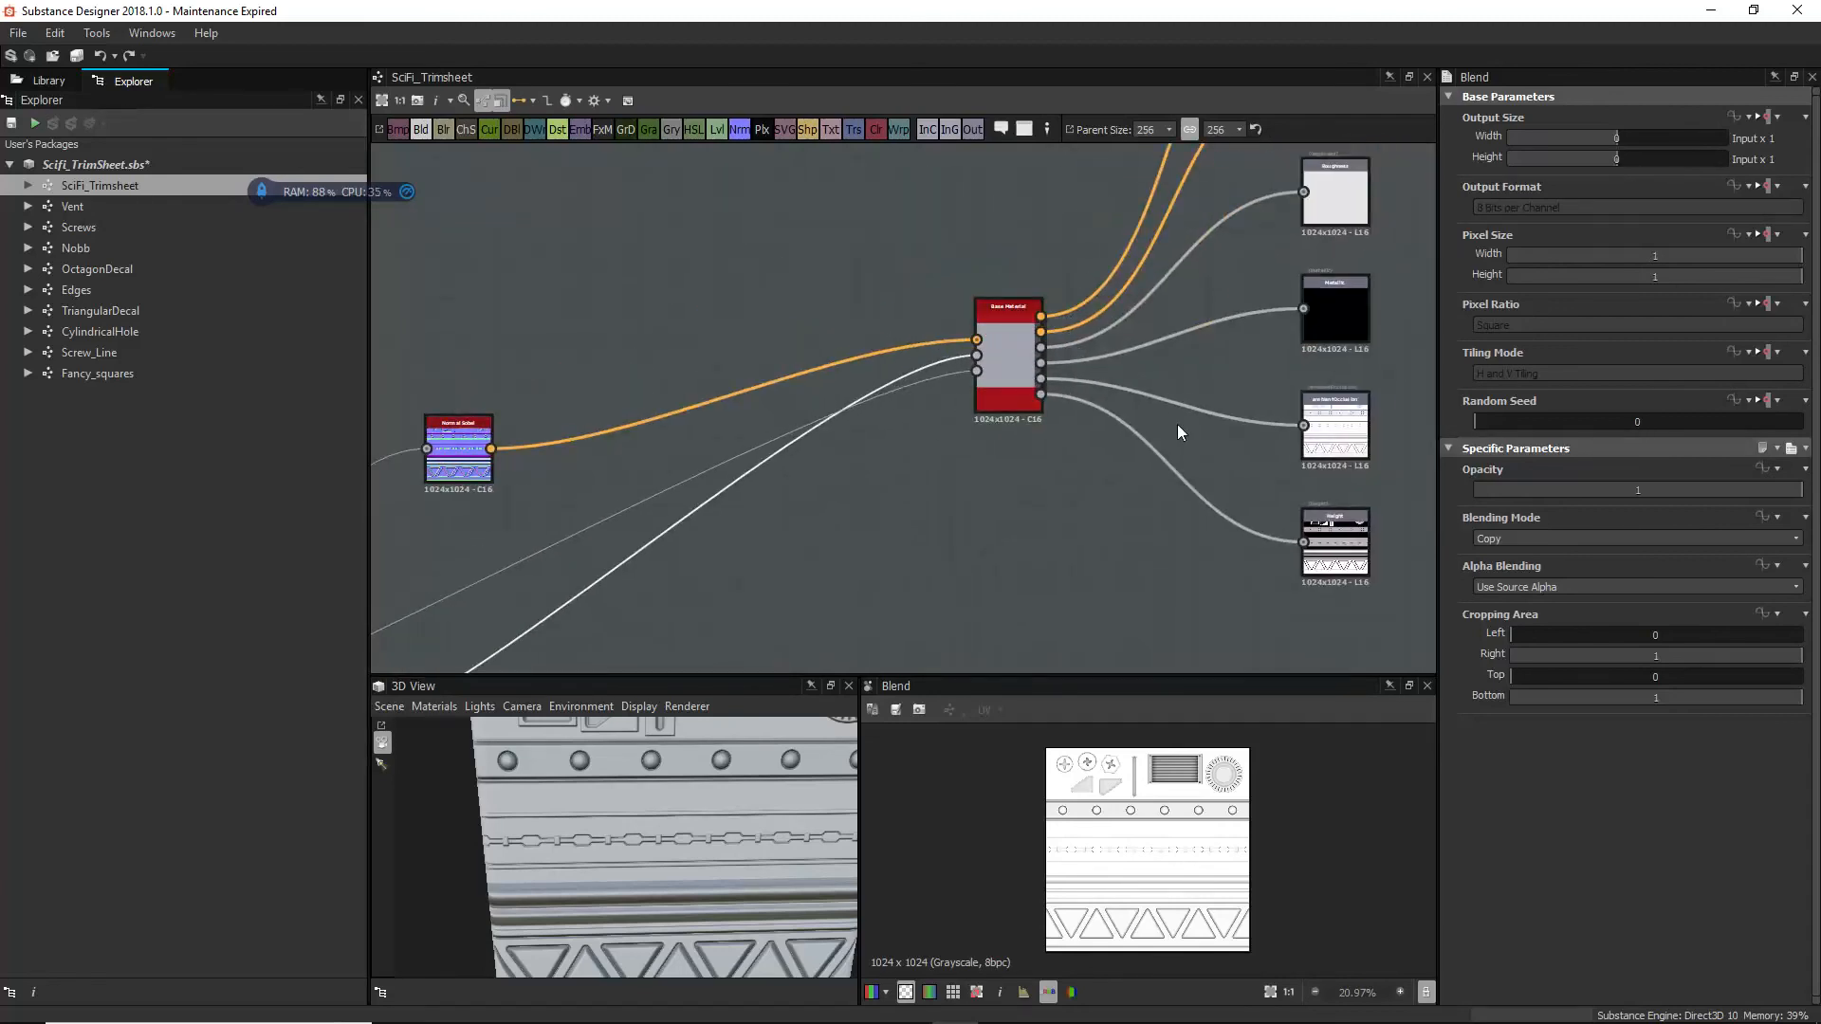
Step: Open the Base Material's settings and set its Roughness Value to 225
left_click(1000, 353)
double_click(998, 353)
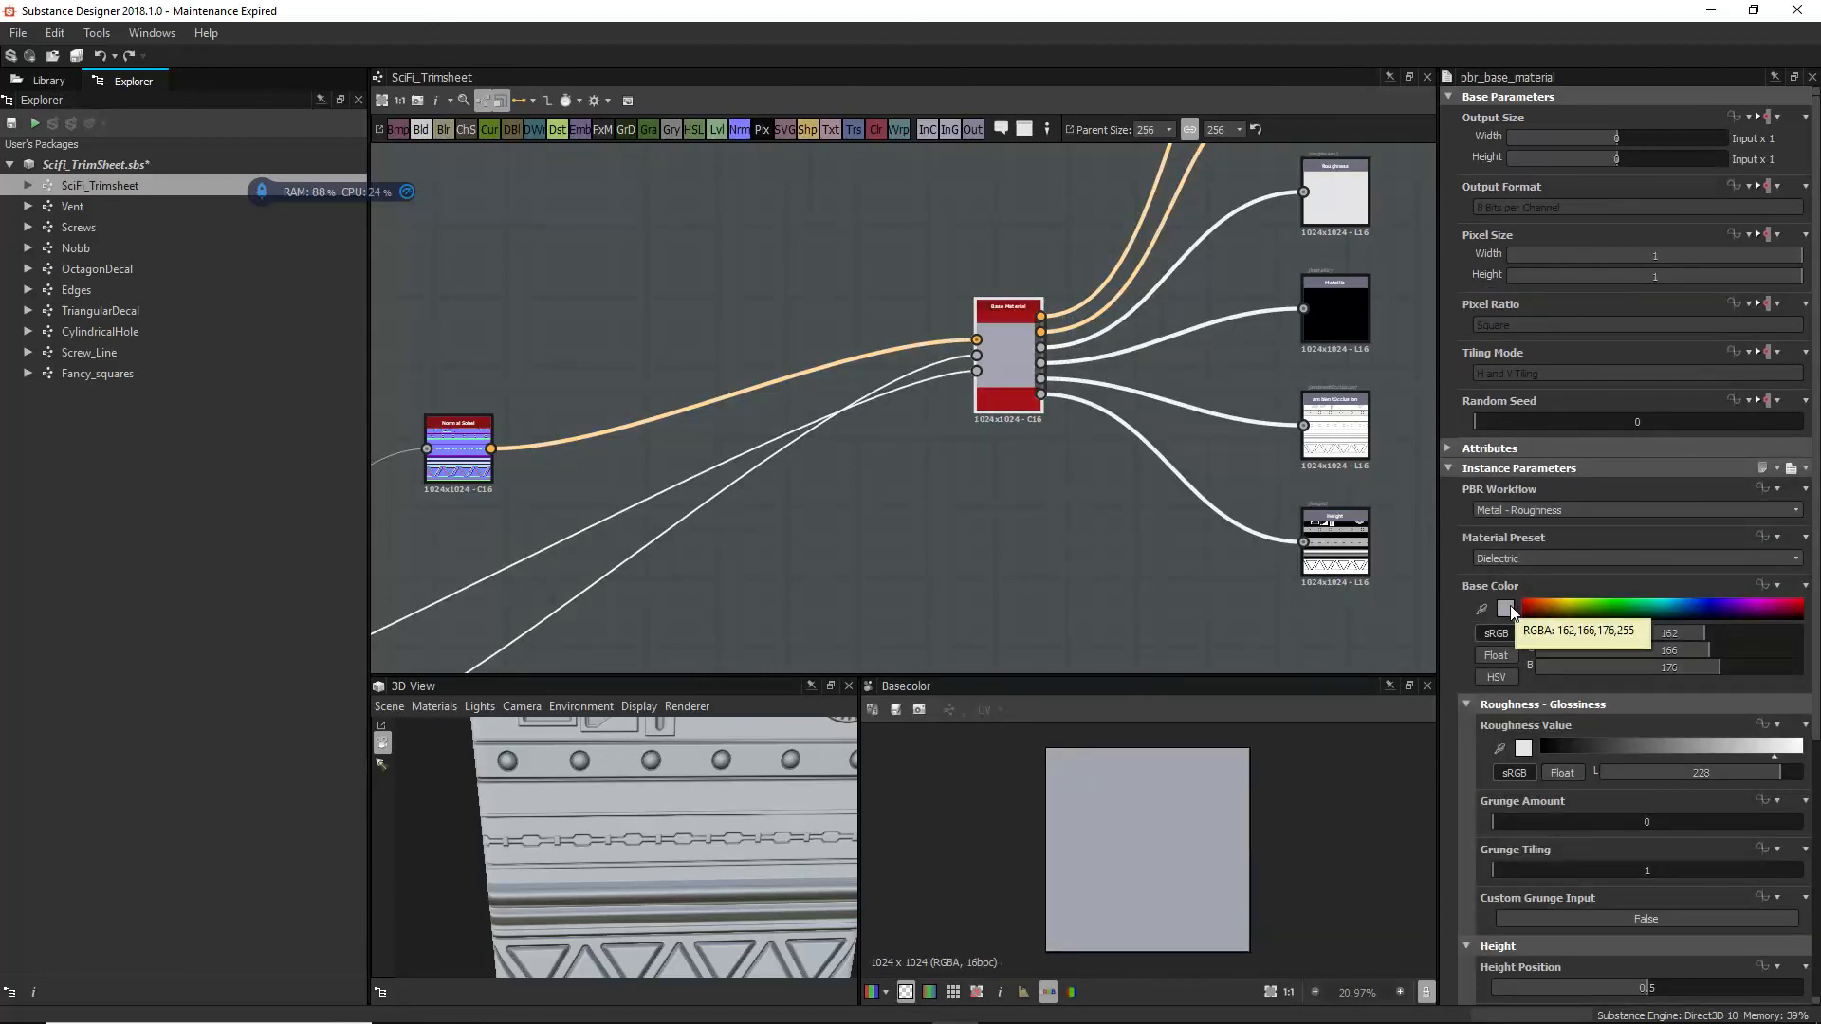
scroll(1622, 685, "down", 2)
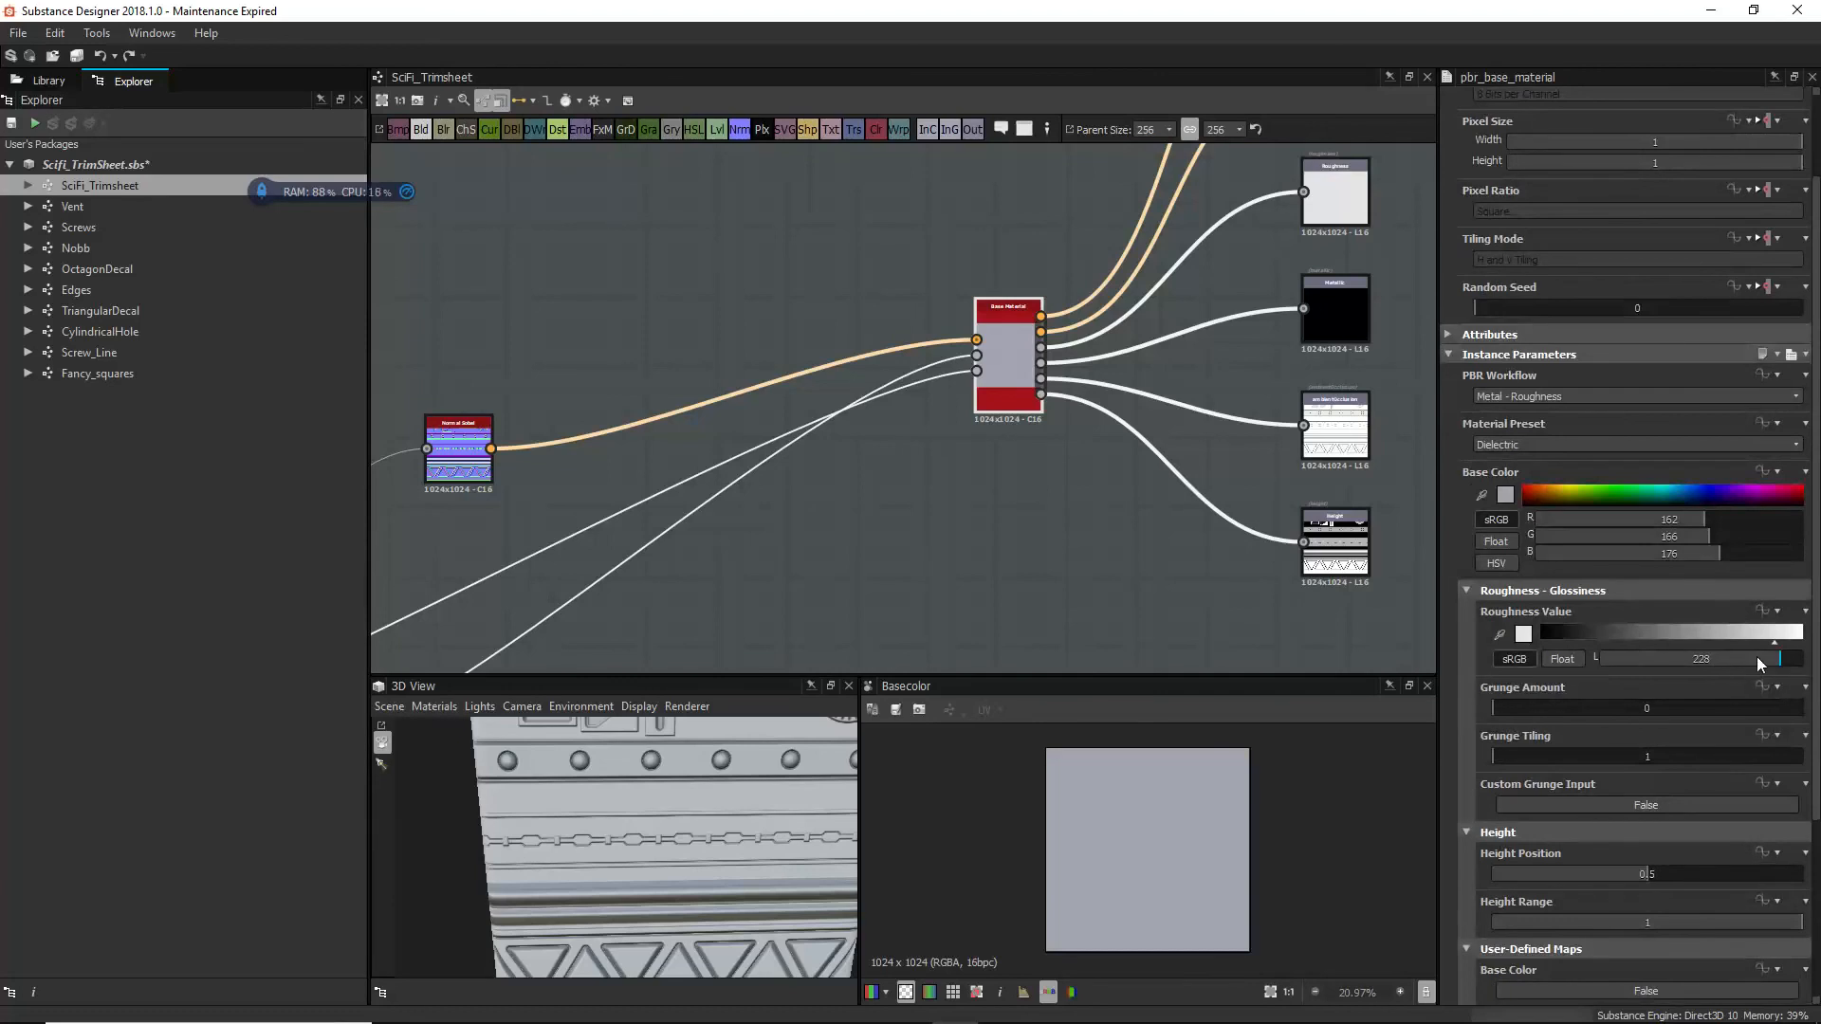
left_click_drag(1757, 656, 1777, 653)
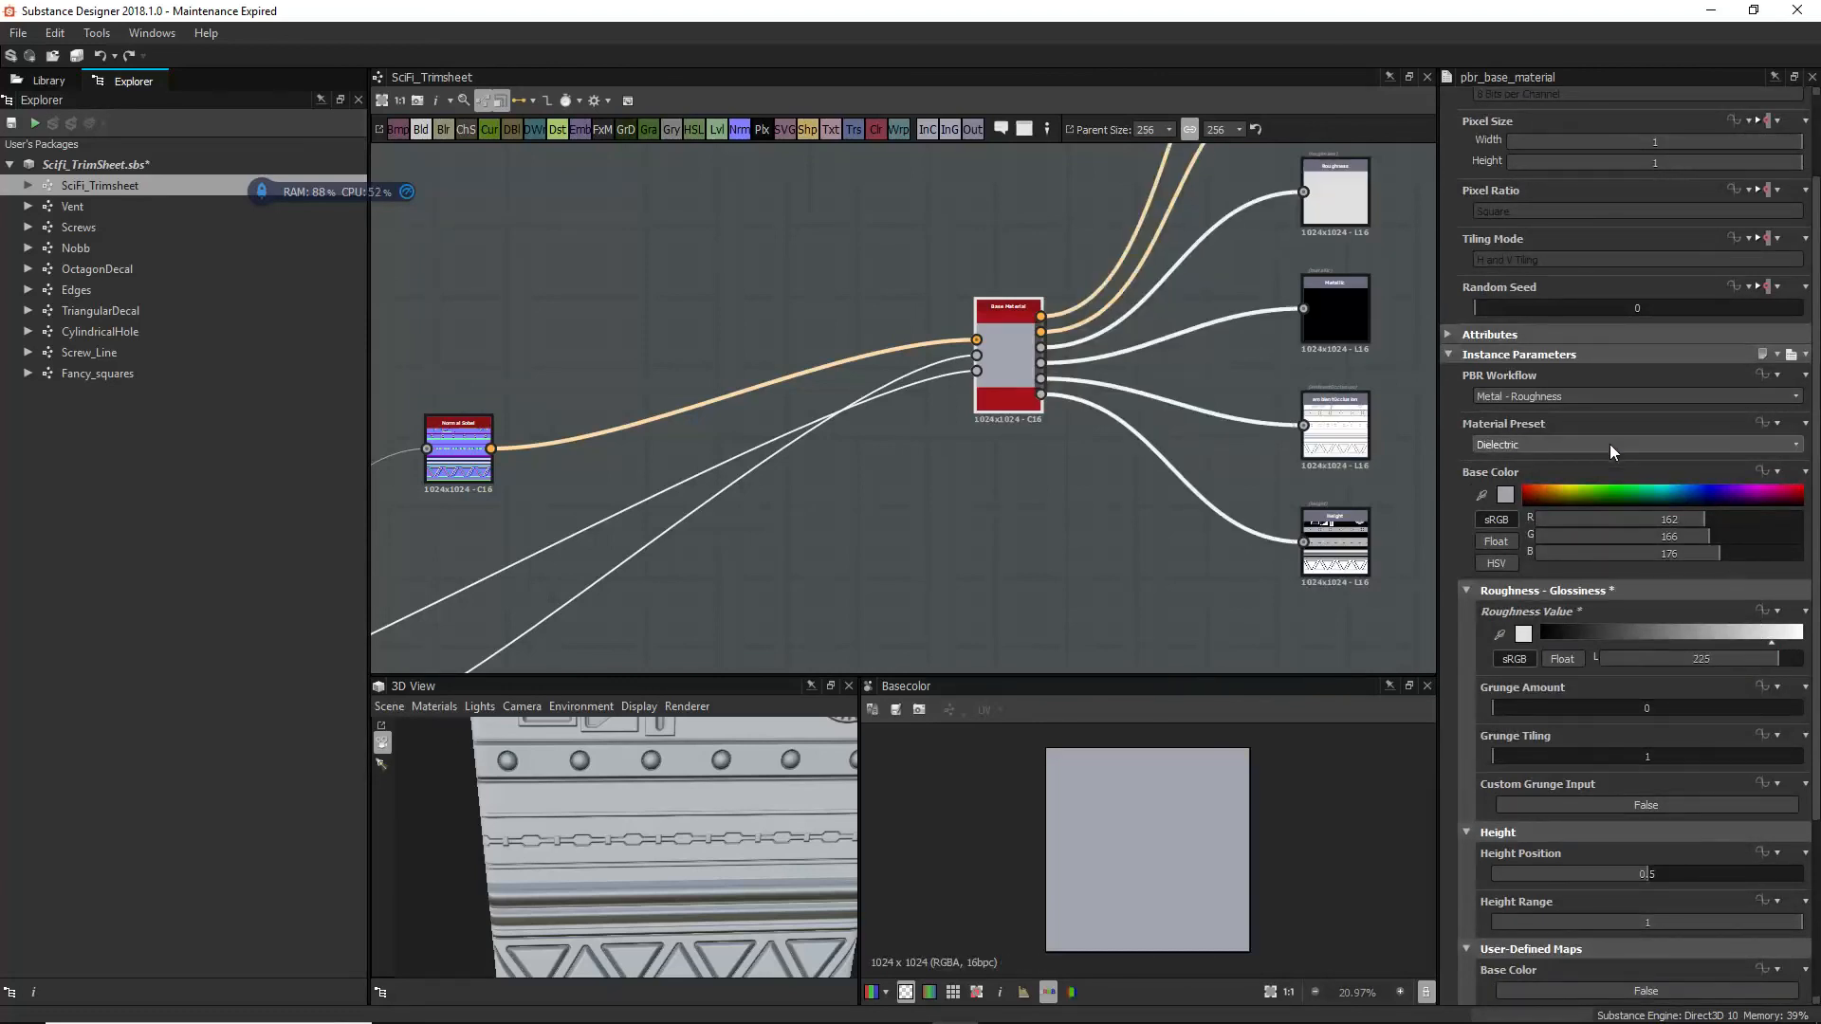
scroll(601, 877, "down", 3)
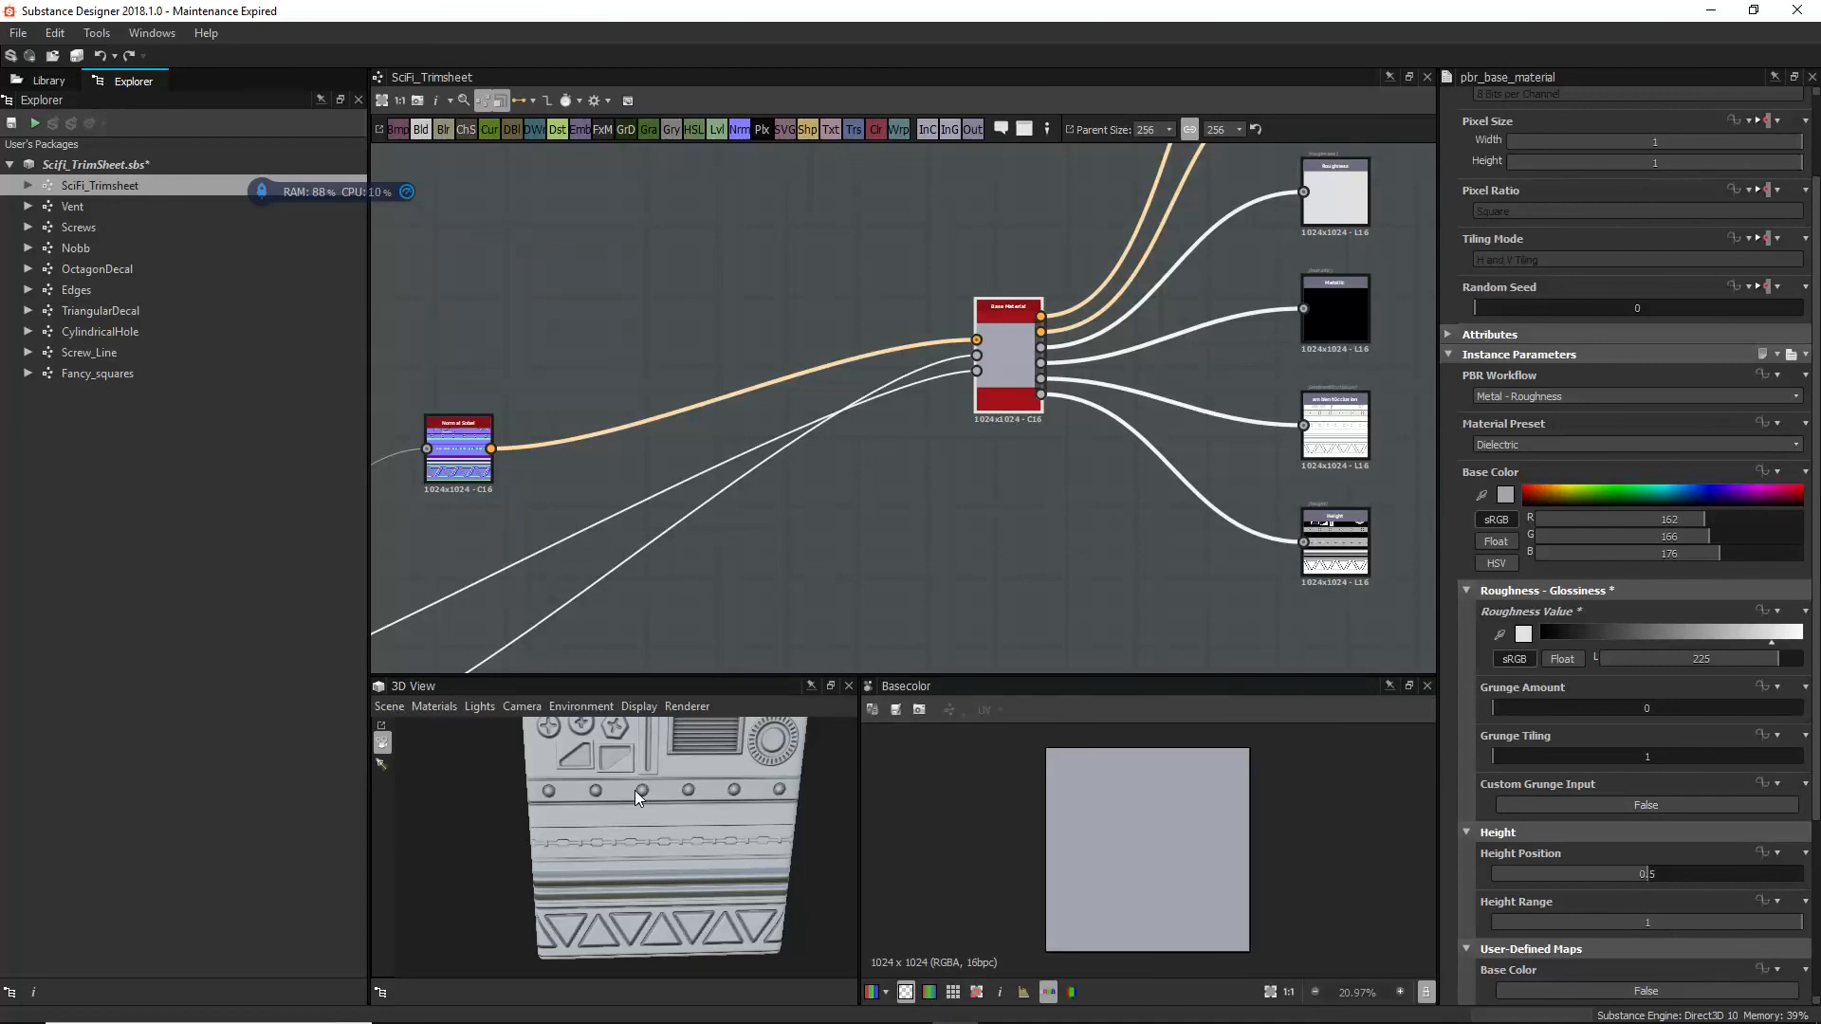
Step: Review the overall node graph, from the decal and trim branches to the final outputs
scroll(1119, 612, "down", 5)
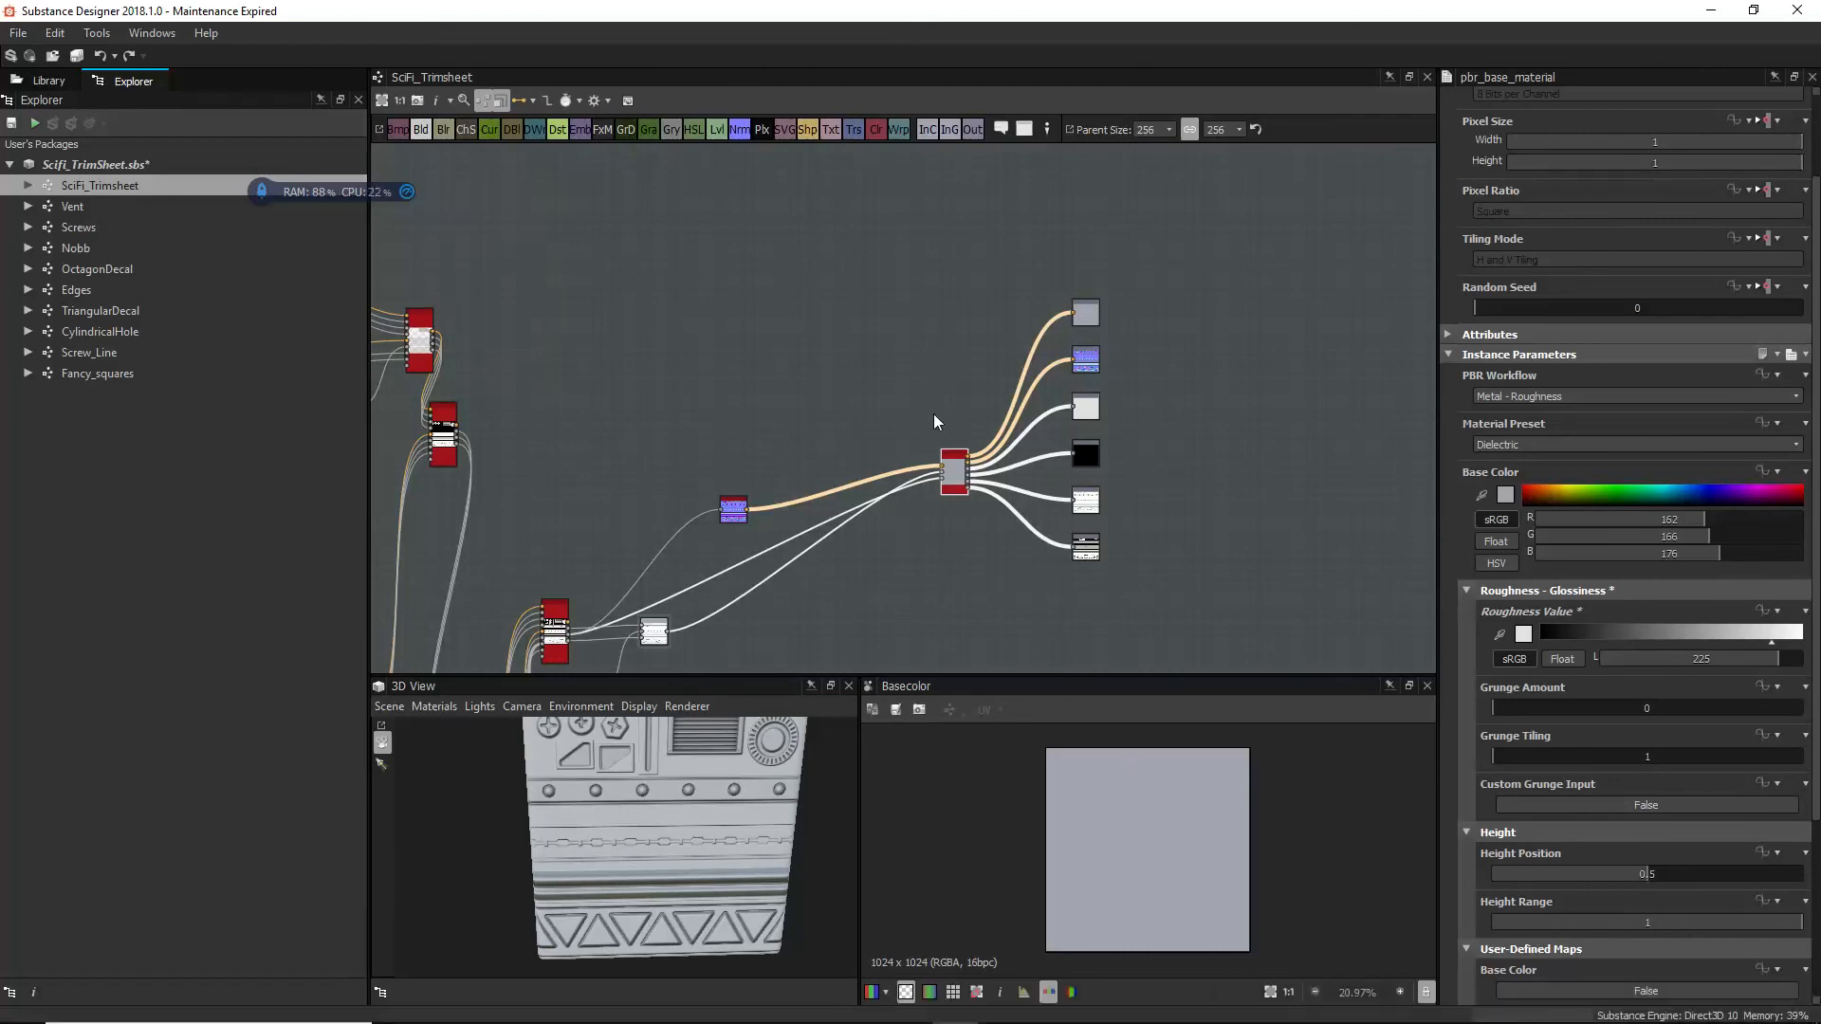
mouse_move(758, 1001)
middle_click_drag(610, 367, 943, 452)
scroll(943, 452, "down", 3)
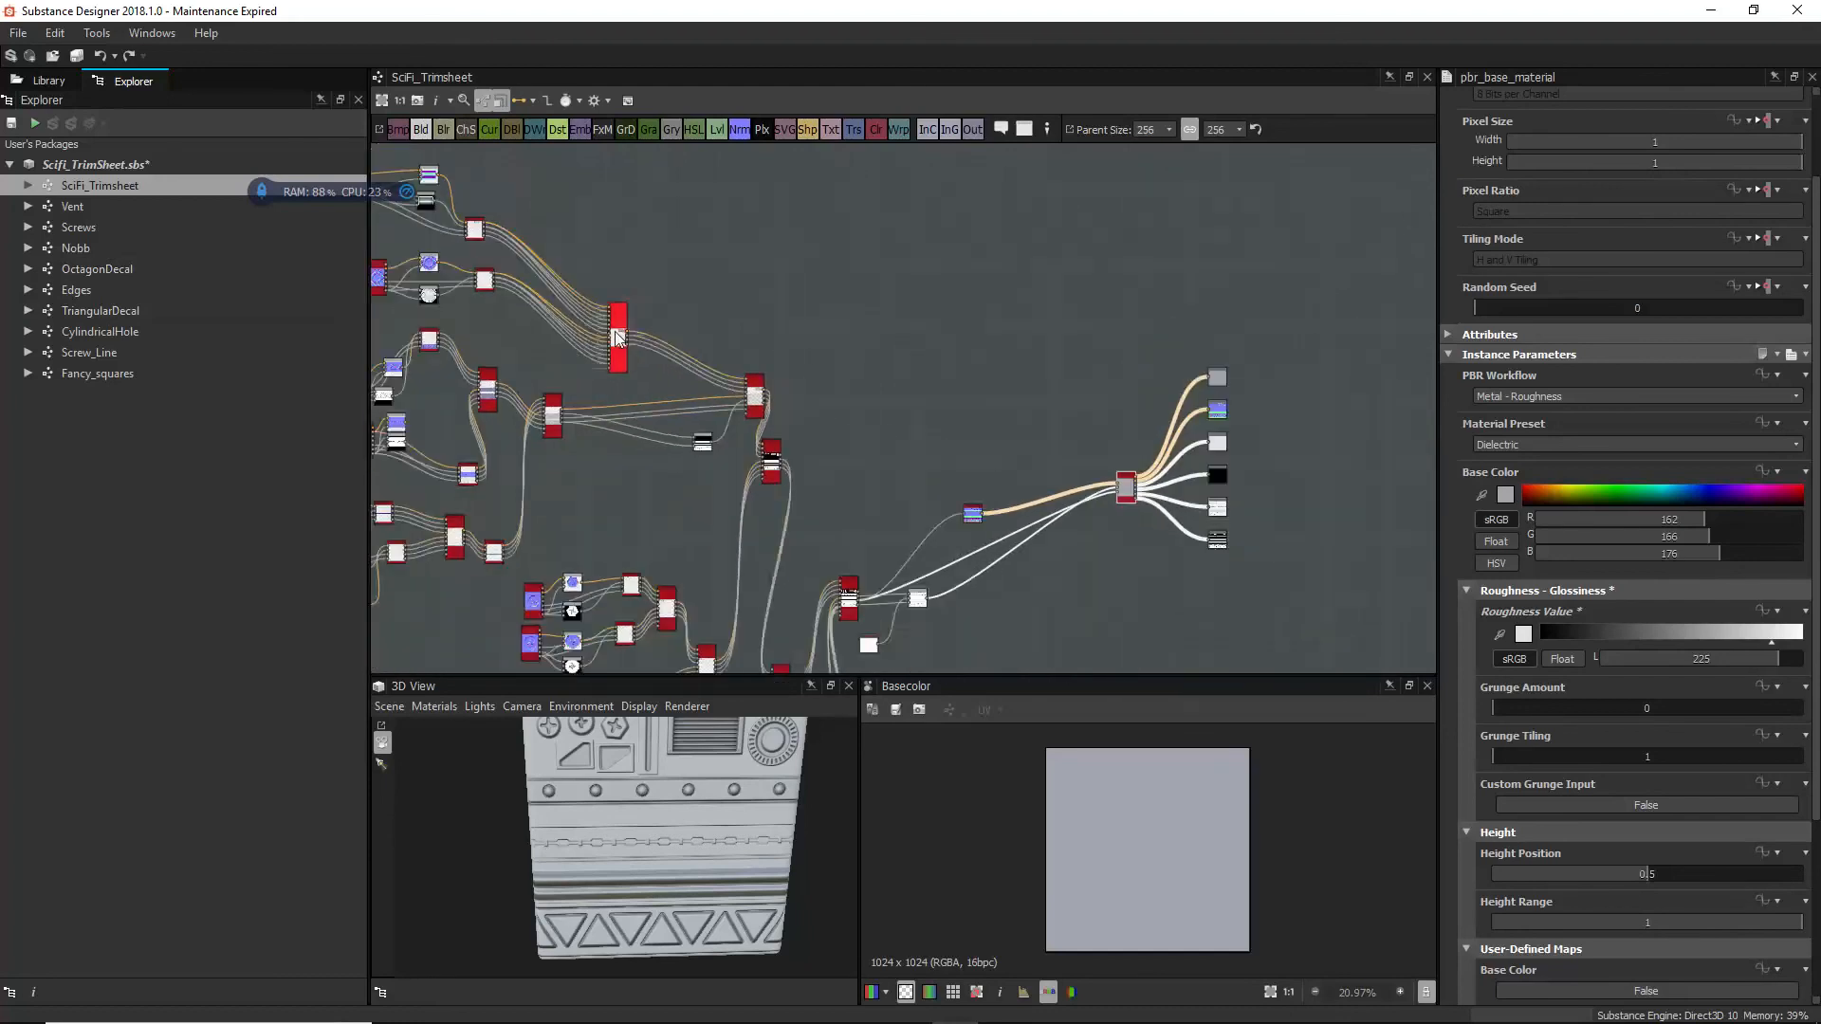
scroll(617, 338, "down", 2)
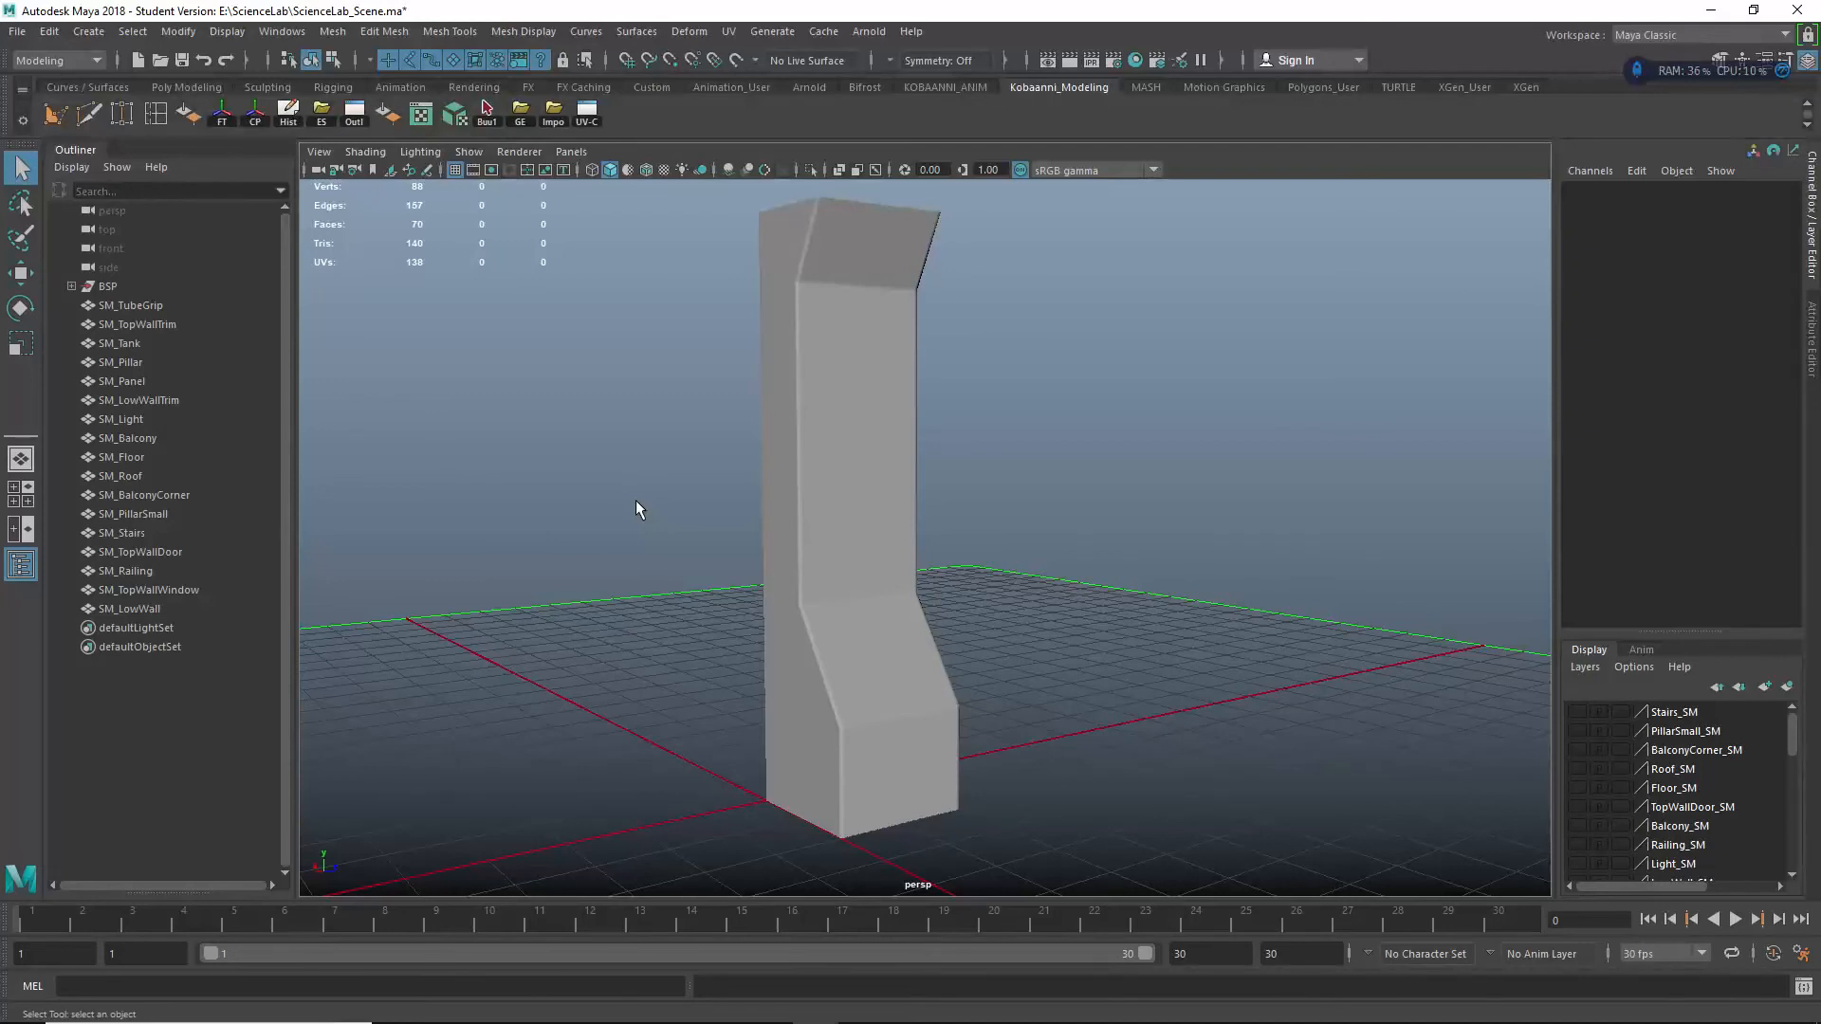
Step: In Maya, turn on textured display in the viewport and select the SM_TopWallTrim mesh
left_click(666, 166)
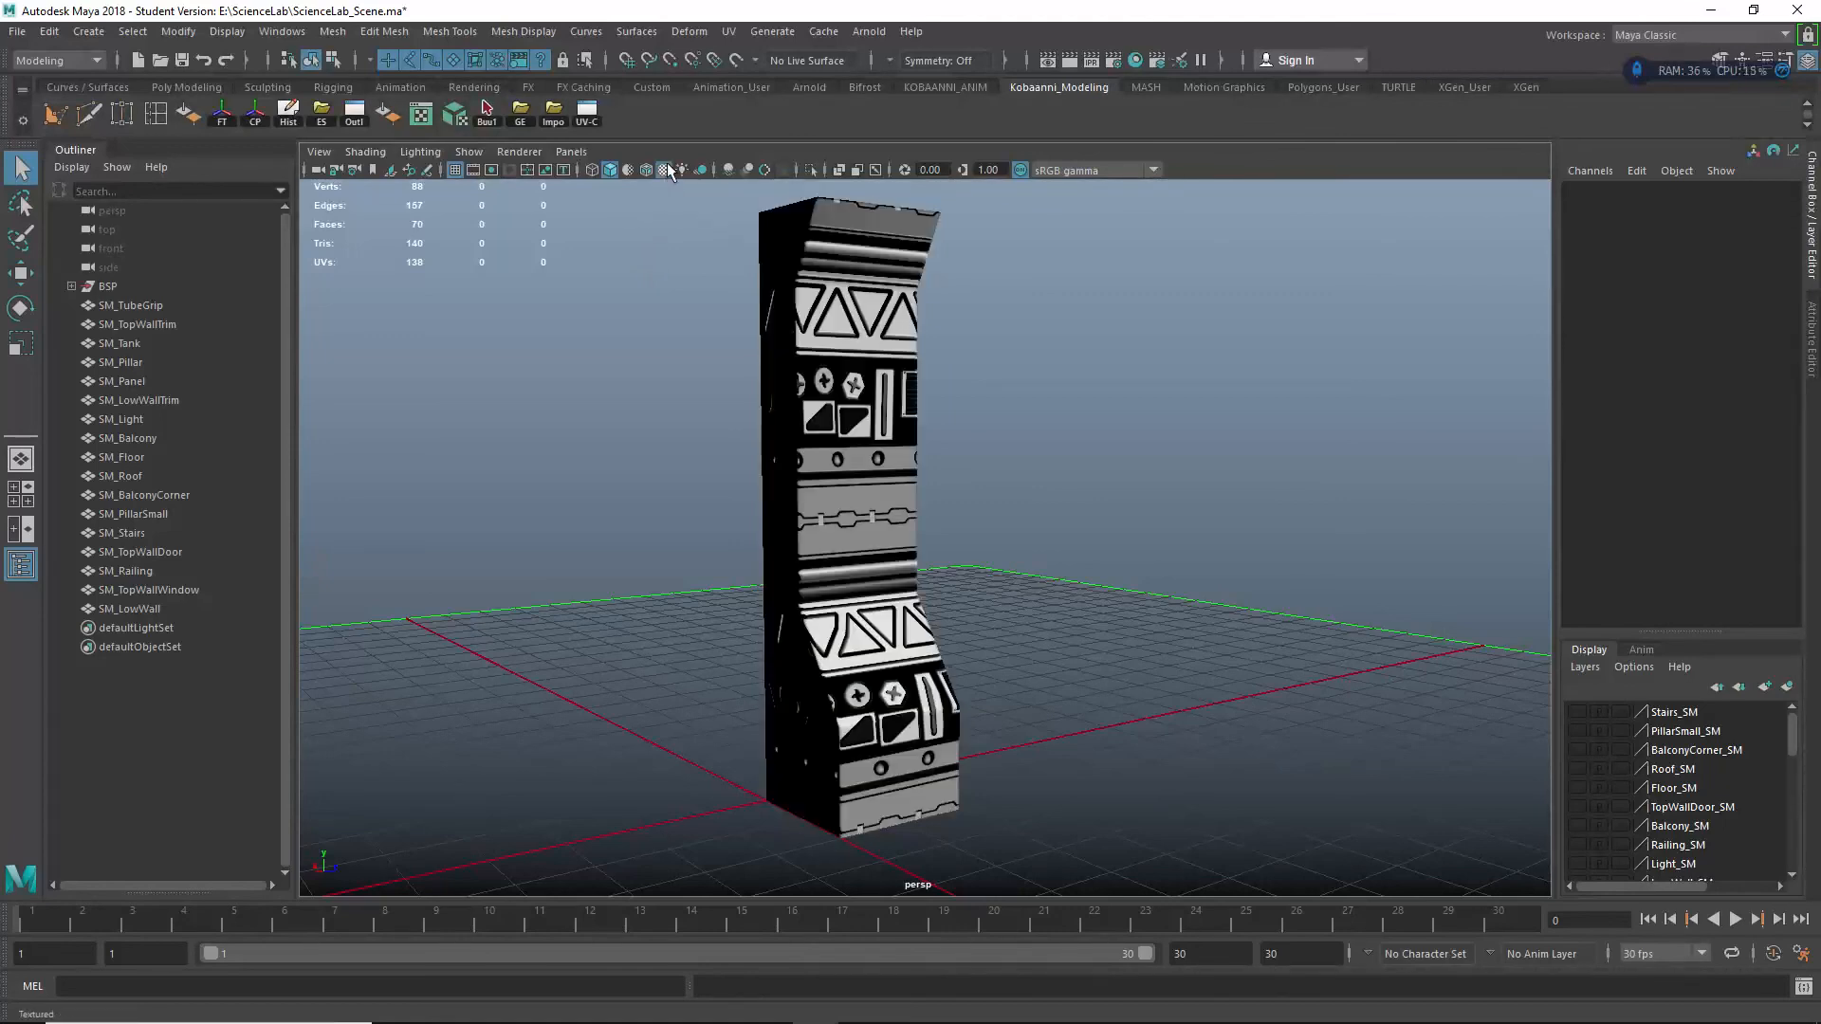
left_click(825, 472)
left_click_drag(953, 549, 1016, 555, "alt")
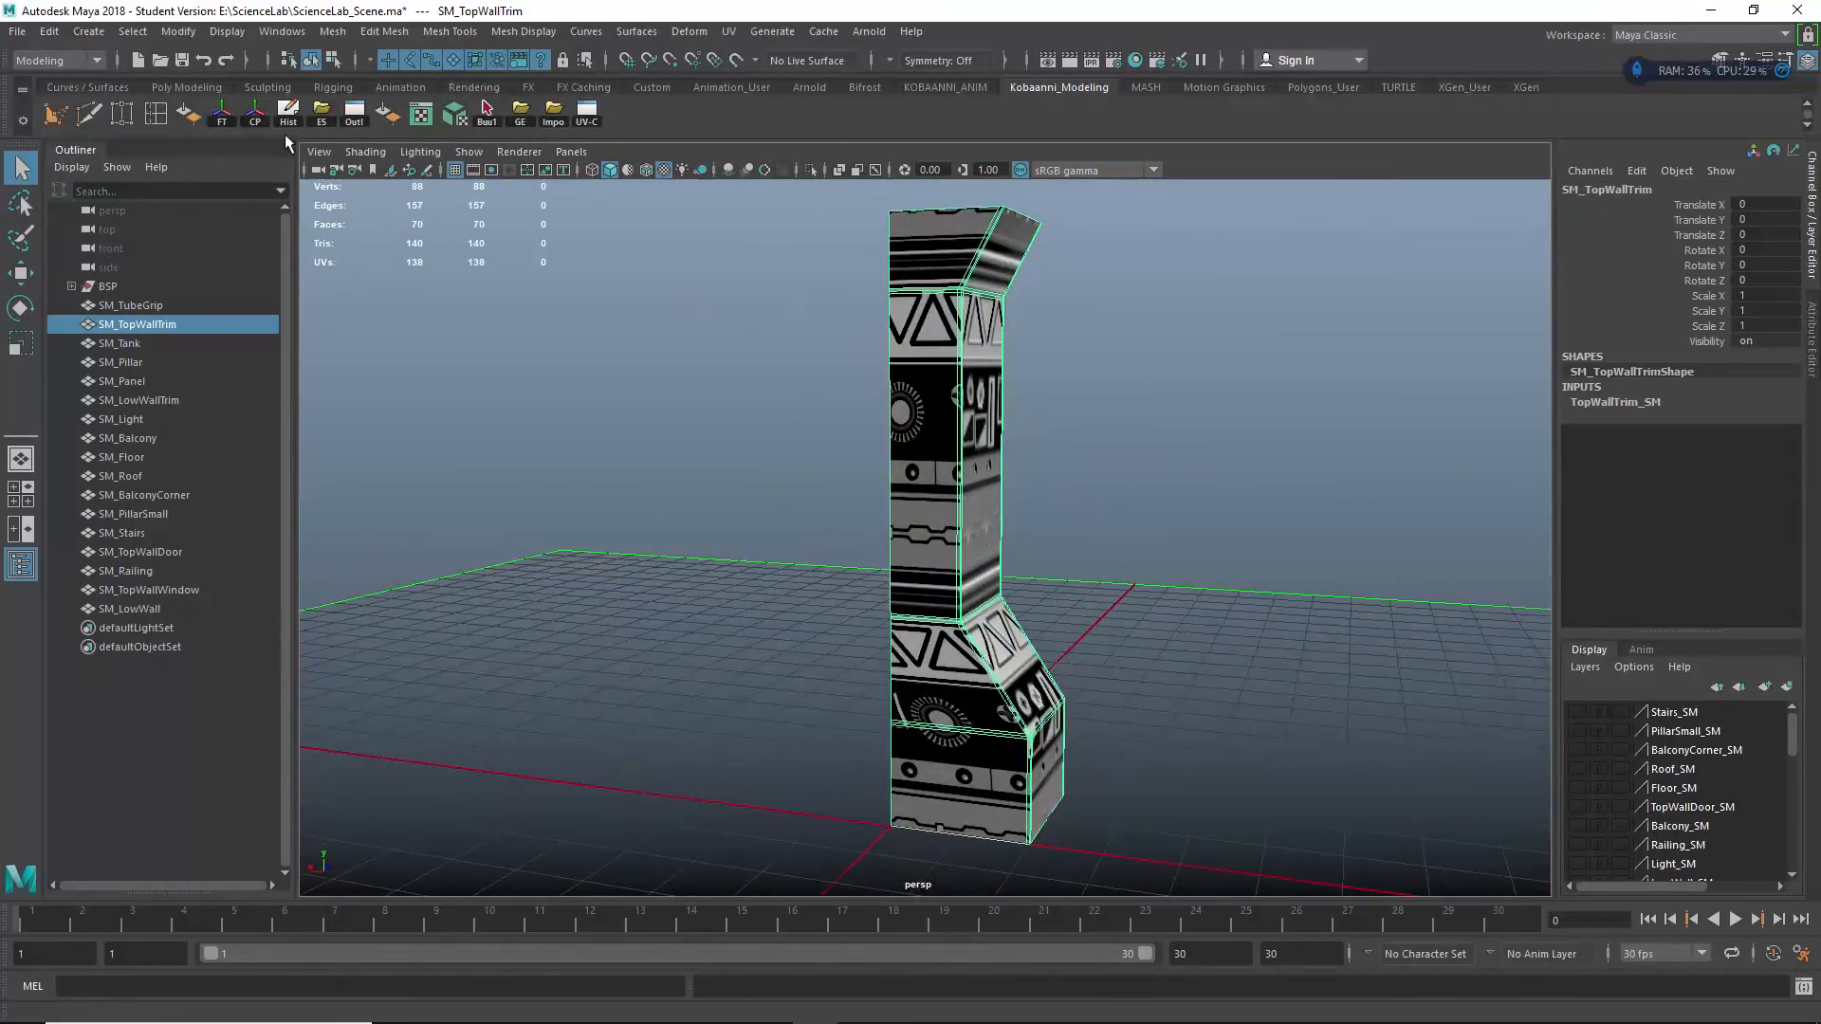
Step: Open the UV Editor for SM_TopWallTrim and place its window beside the mesh
left_click(440, 124)
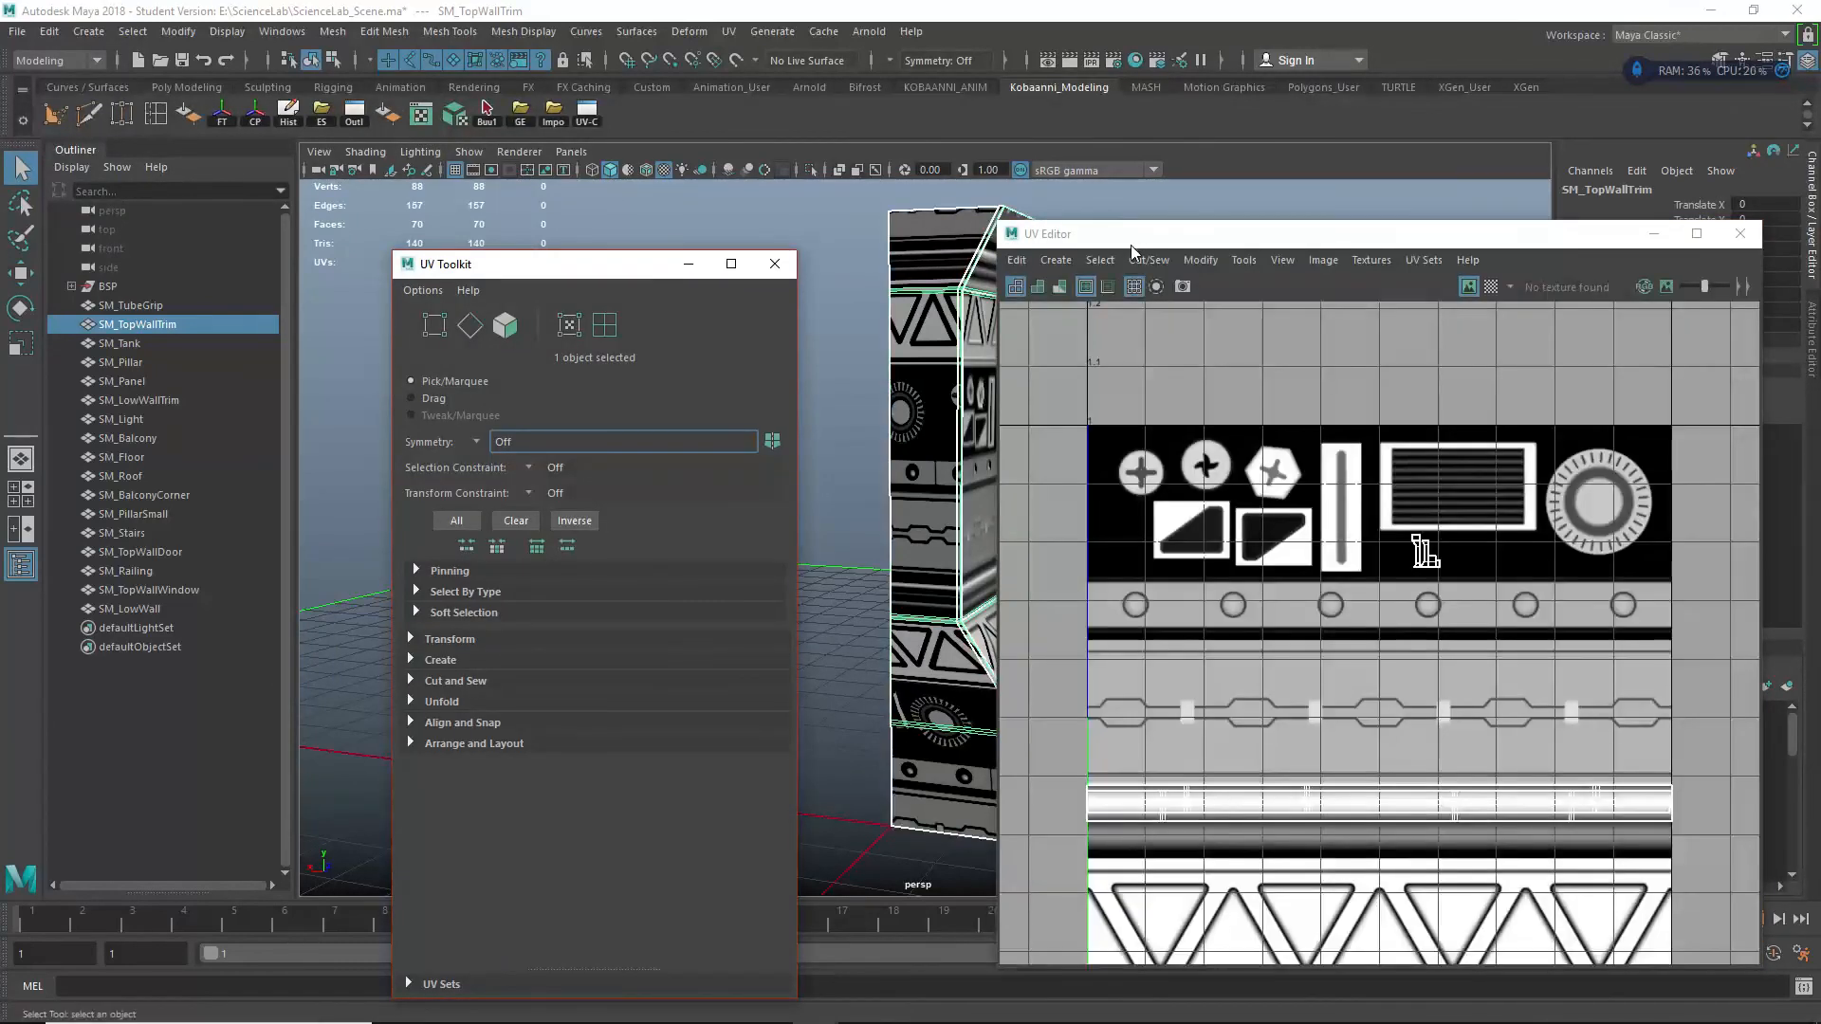
scroll(1290, 656, "down", 5)
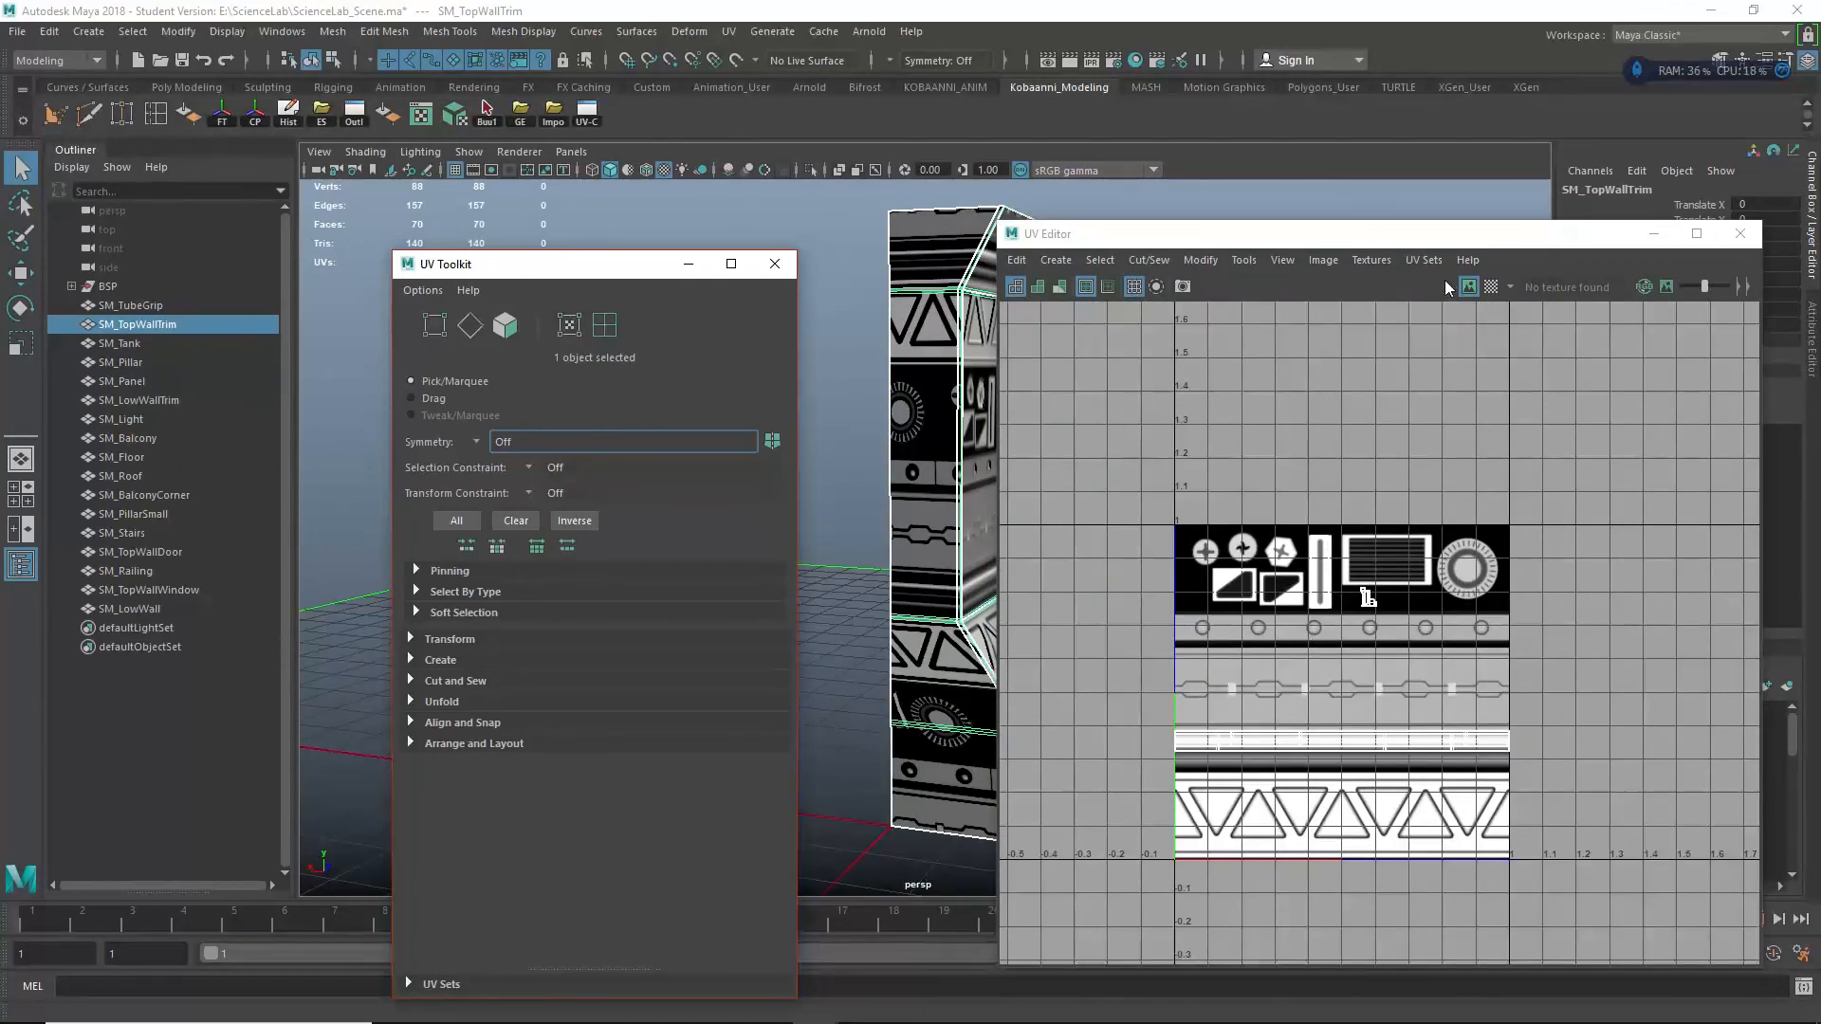
left_click_drag(1411, 250, 1374, 252)
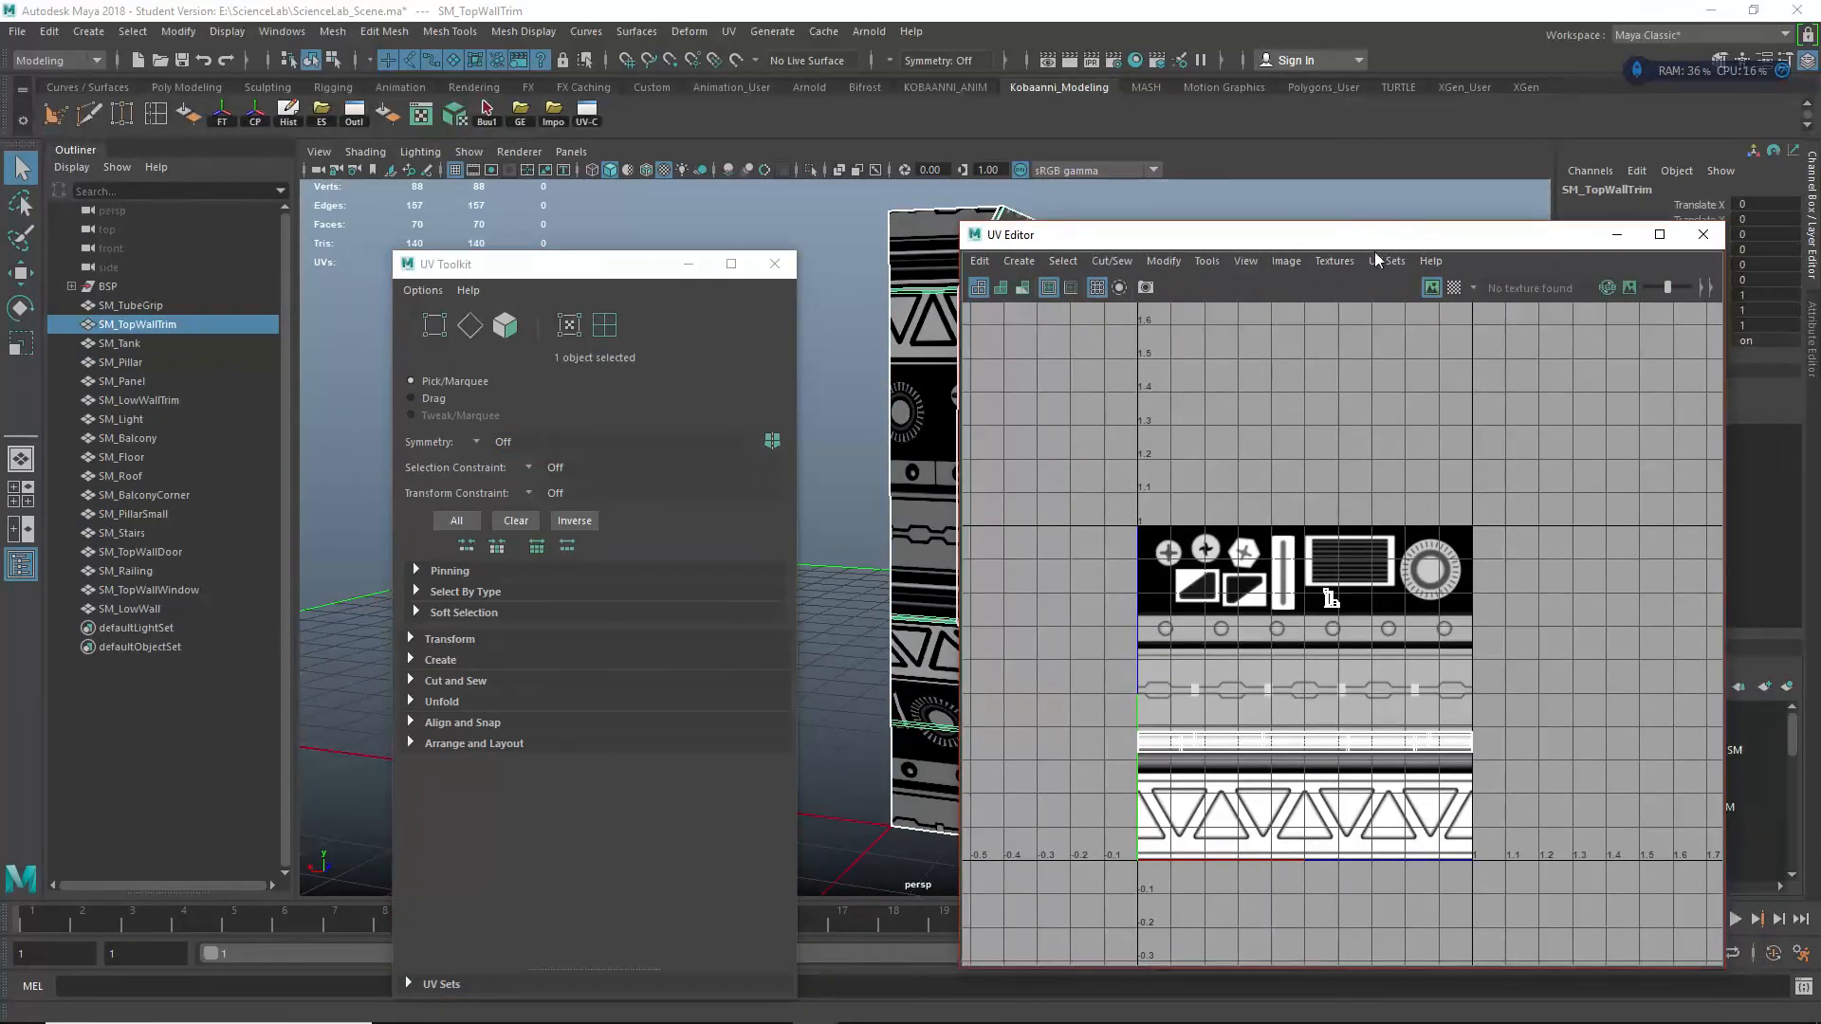
Step: Inspect the mesh's map1 and LightMap UV sets over the trim sheet, and return to the Trim set
left_click(1387, 260)
left_click(1394, 264)
left_click(1394, 264)
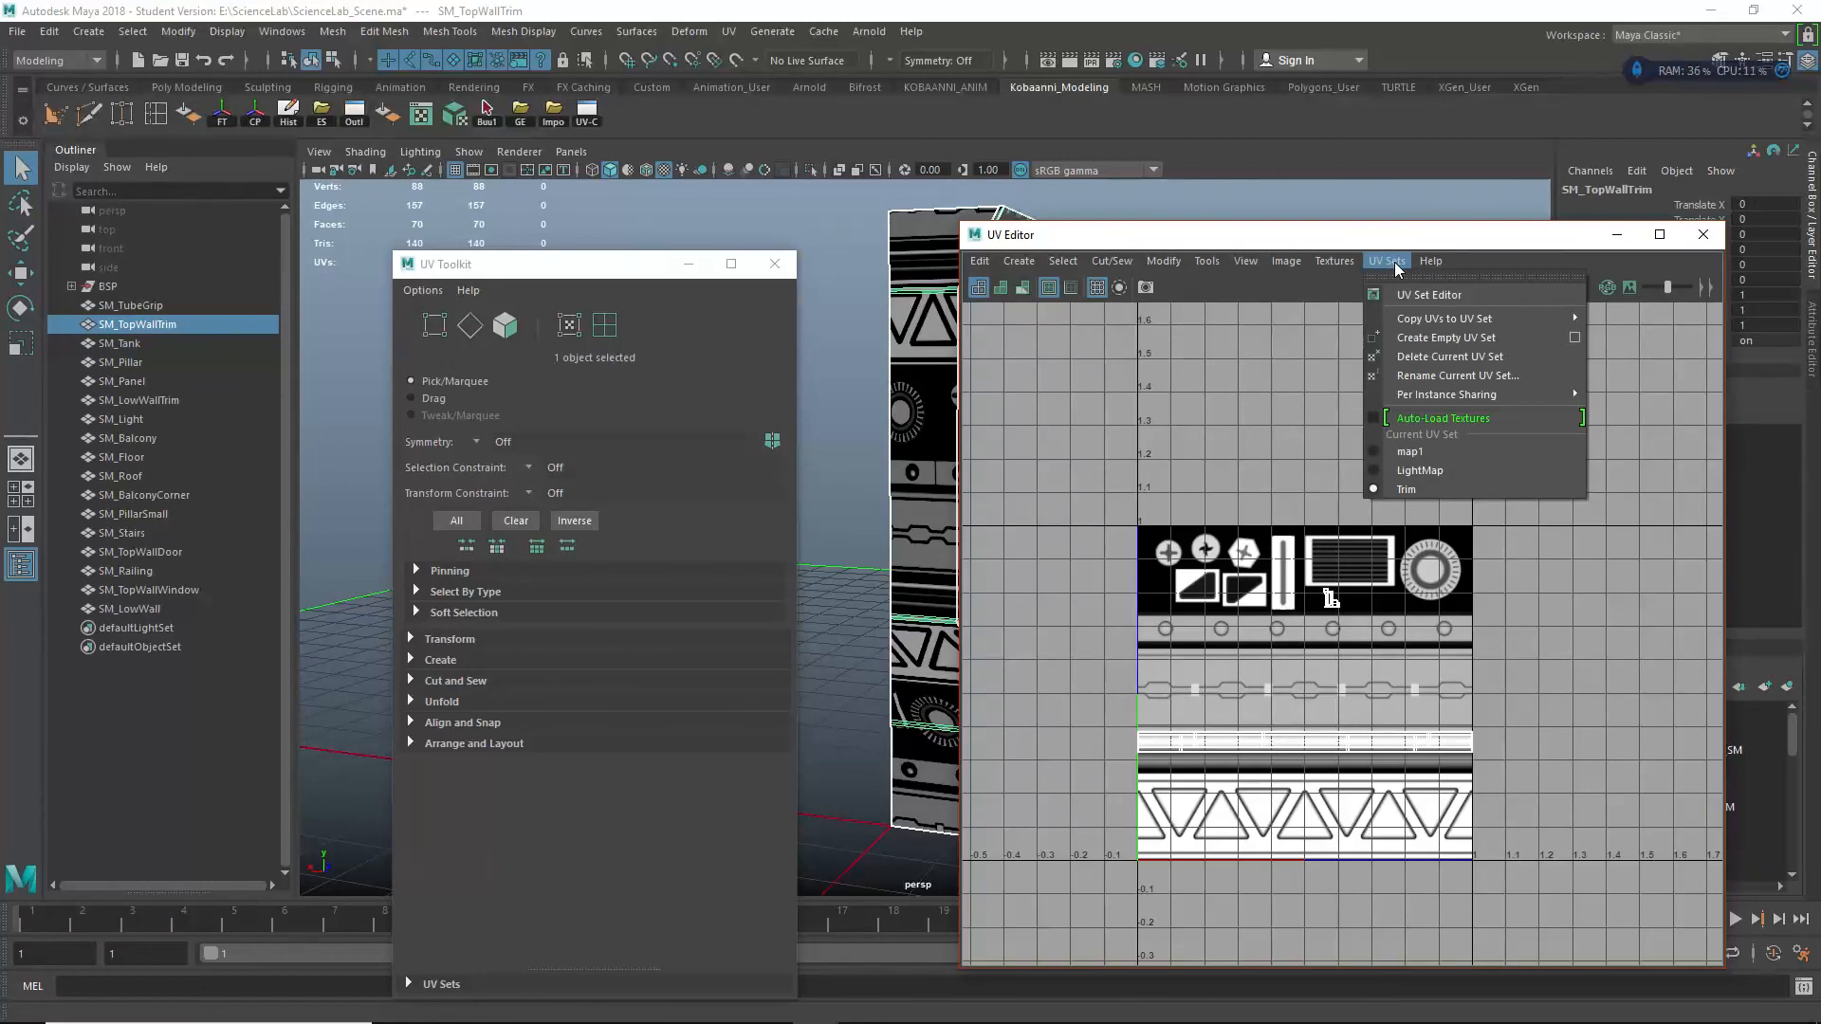
left_click(1423, 455)
scroll(1227, 712, "down", 3)
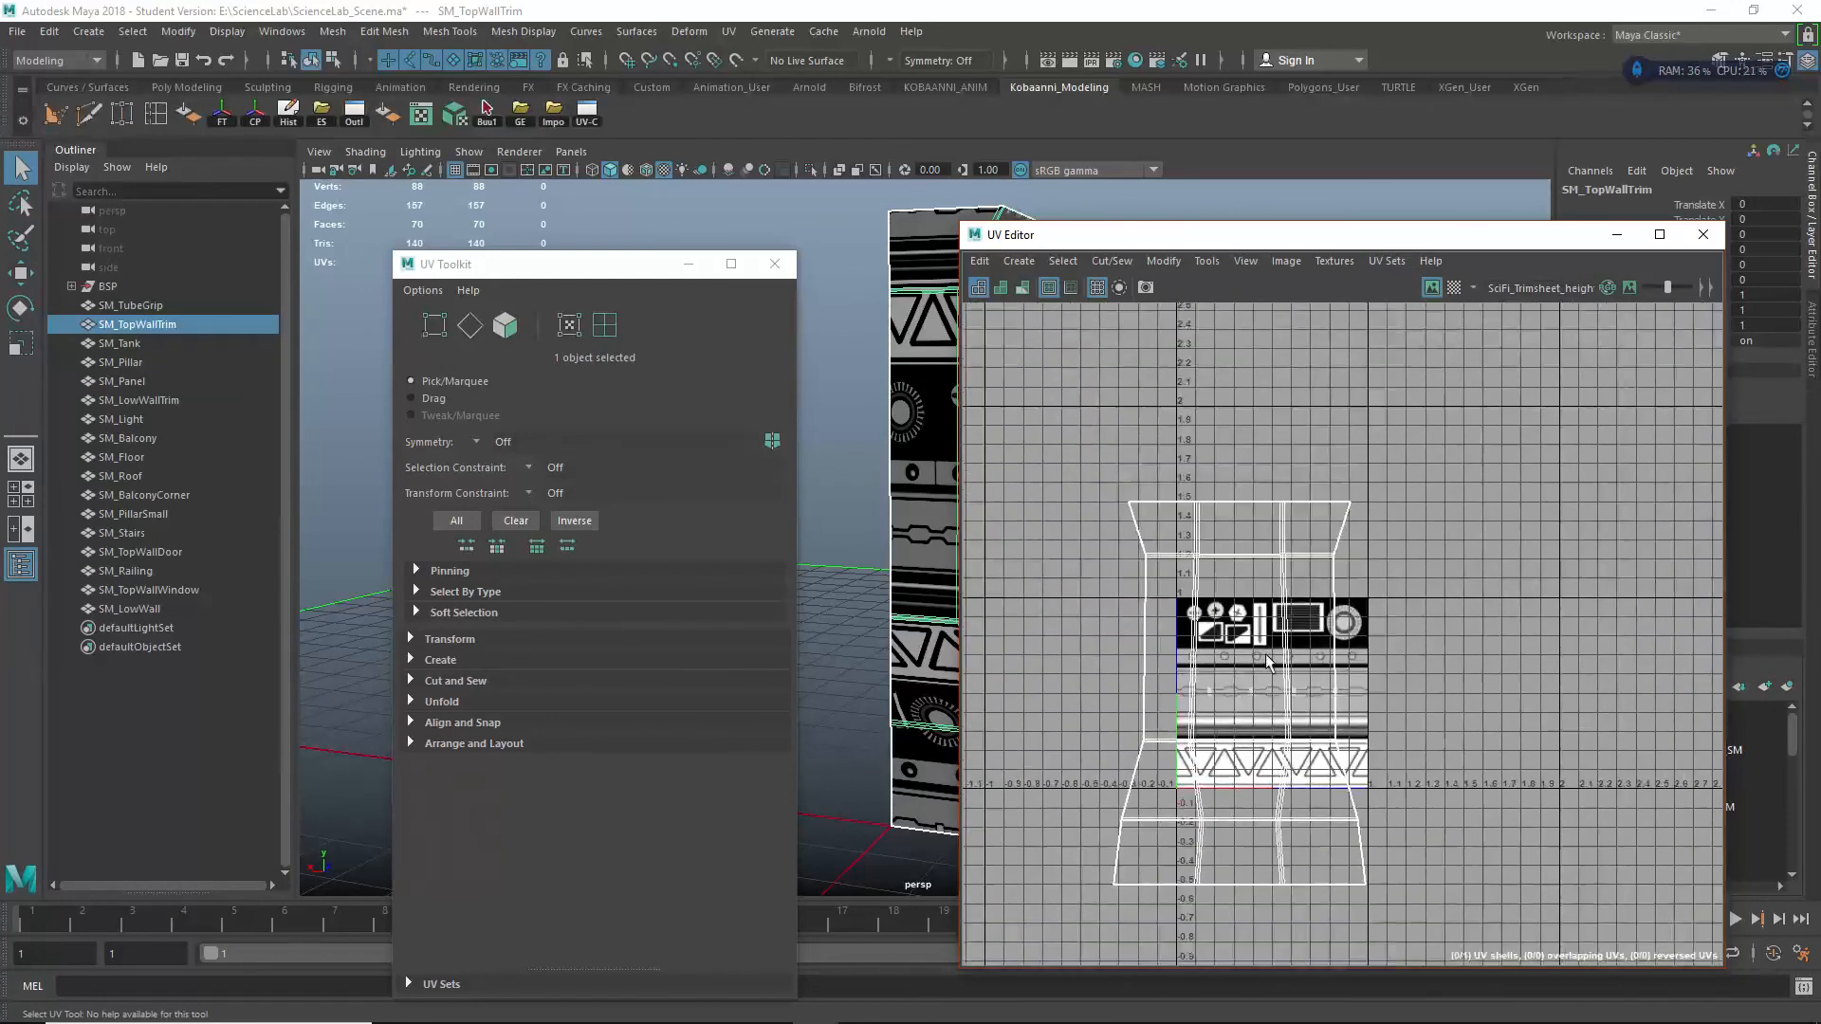
left_click(1387, 260)
left_click(1423, 471)
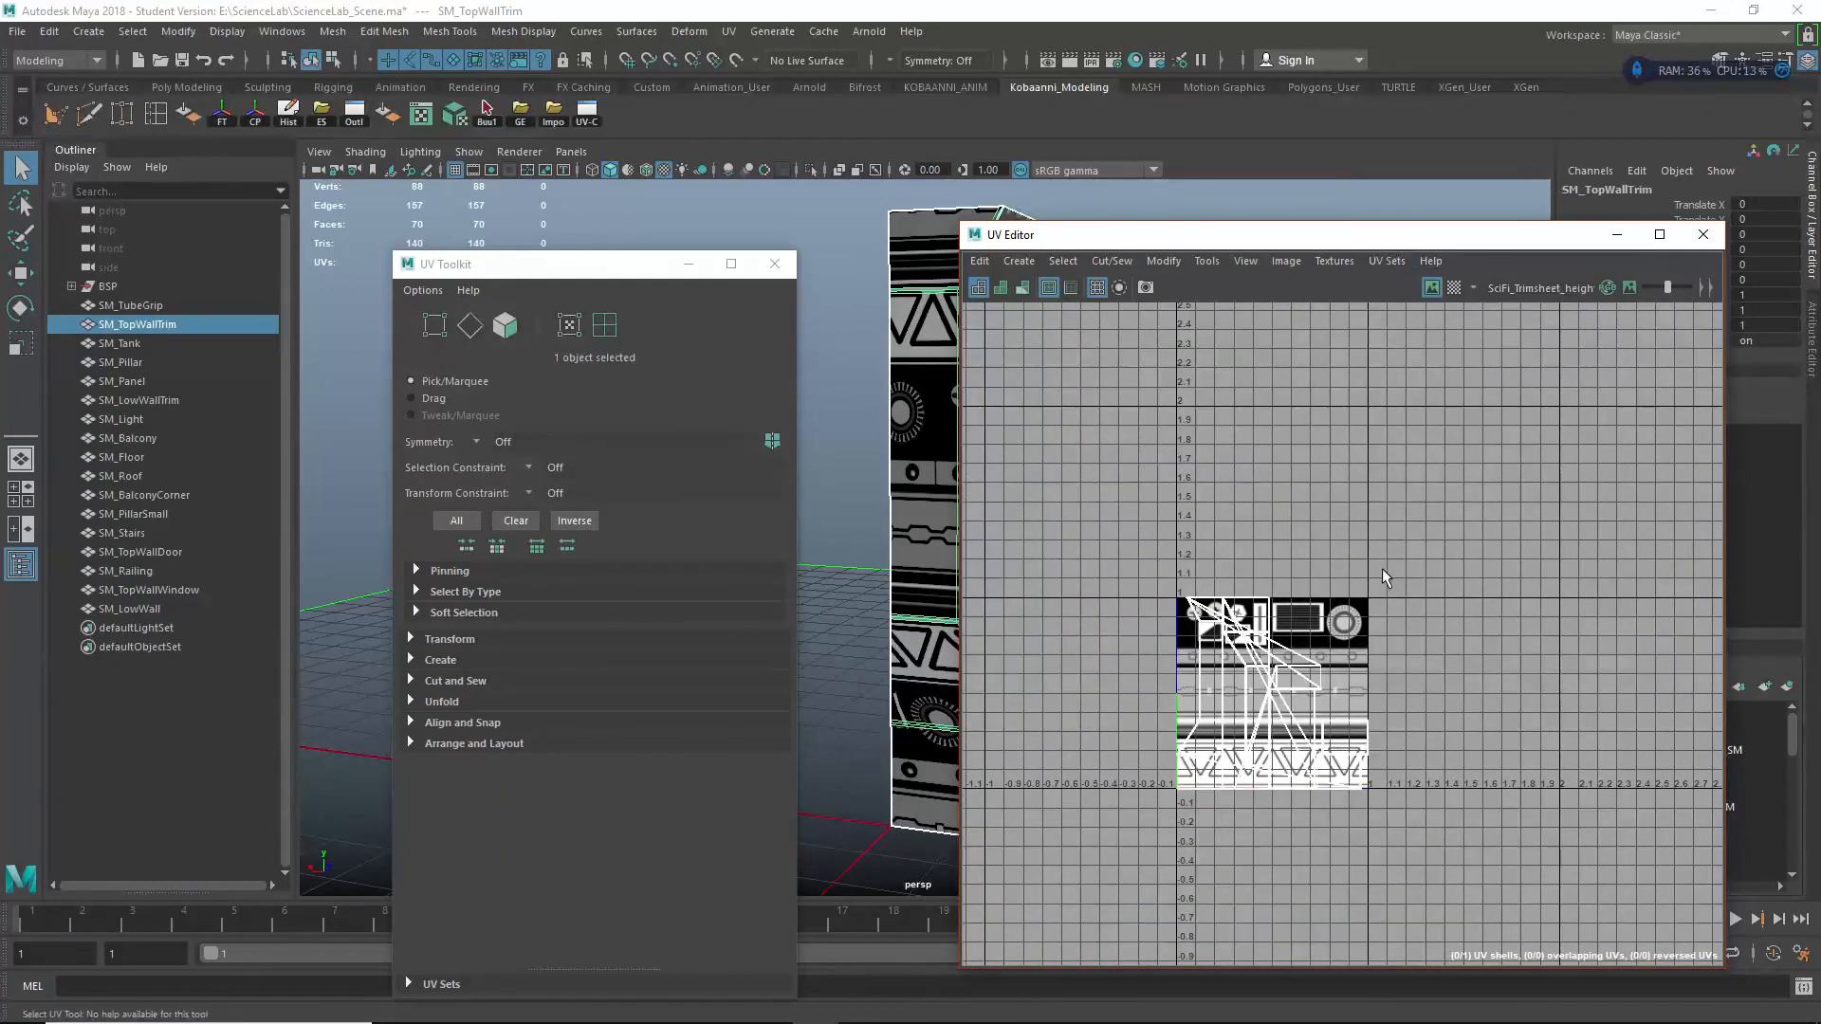
scroll(1271, 721, "up", 3)
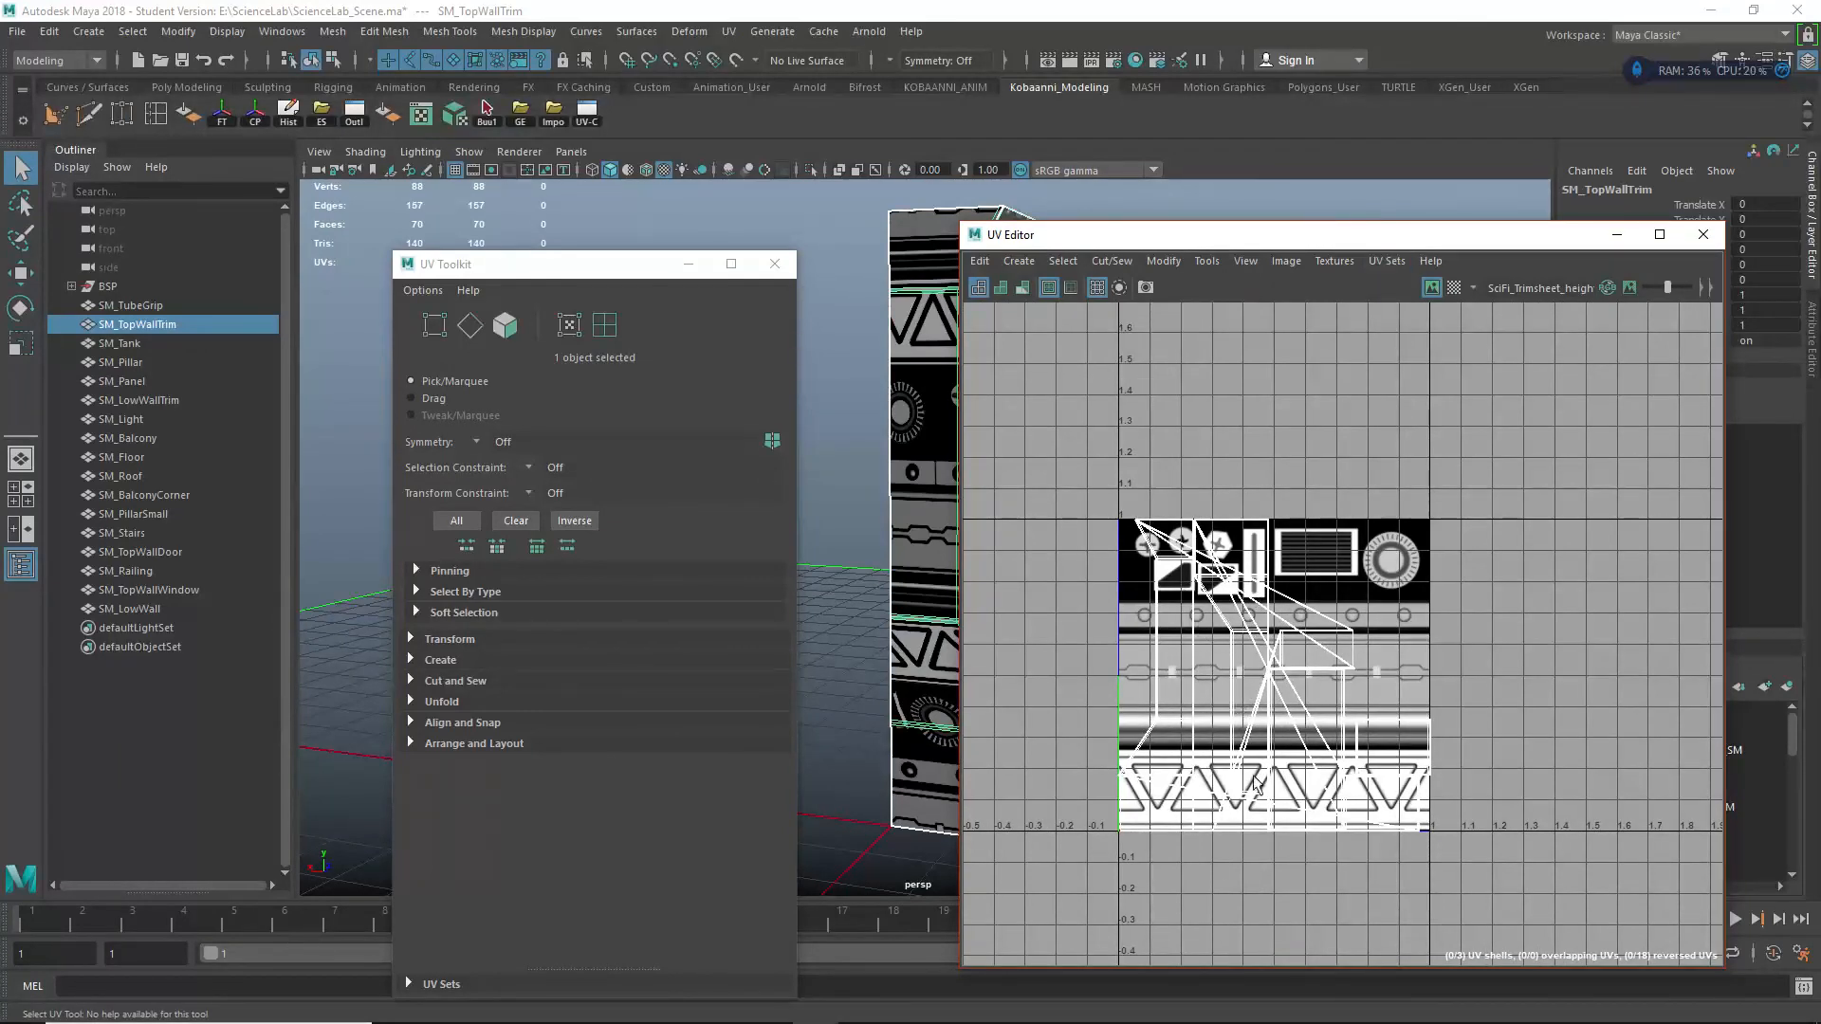
left_click(1384, 263)
left_click(1387, 487)
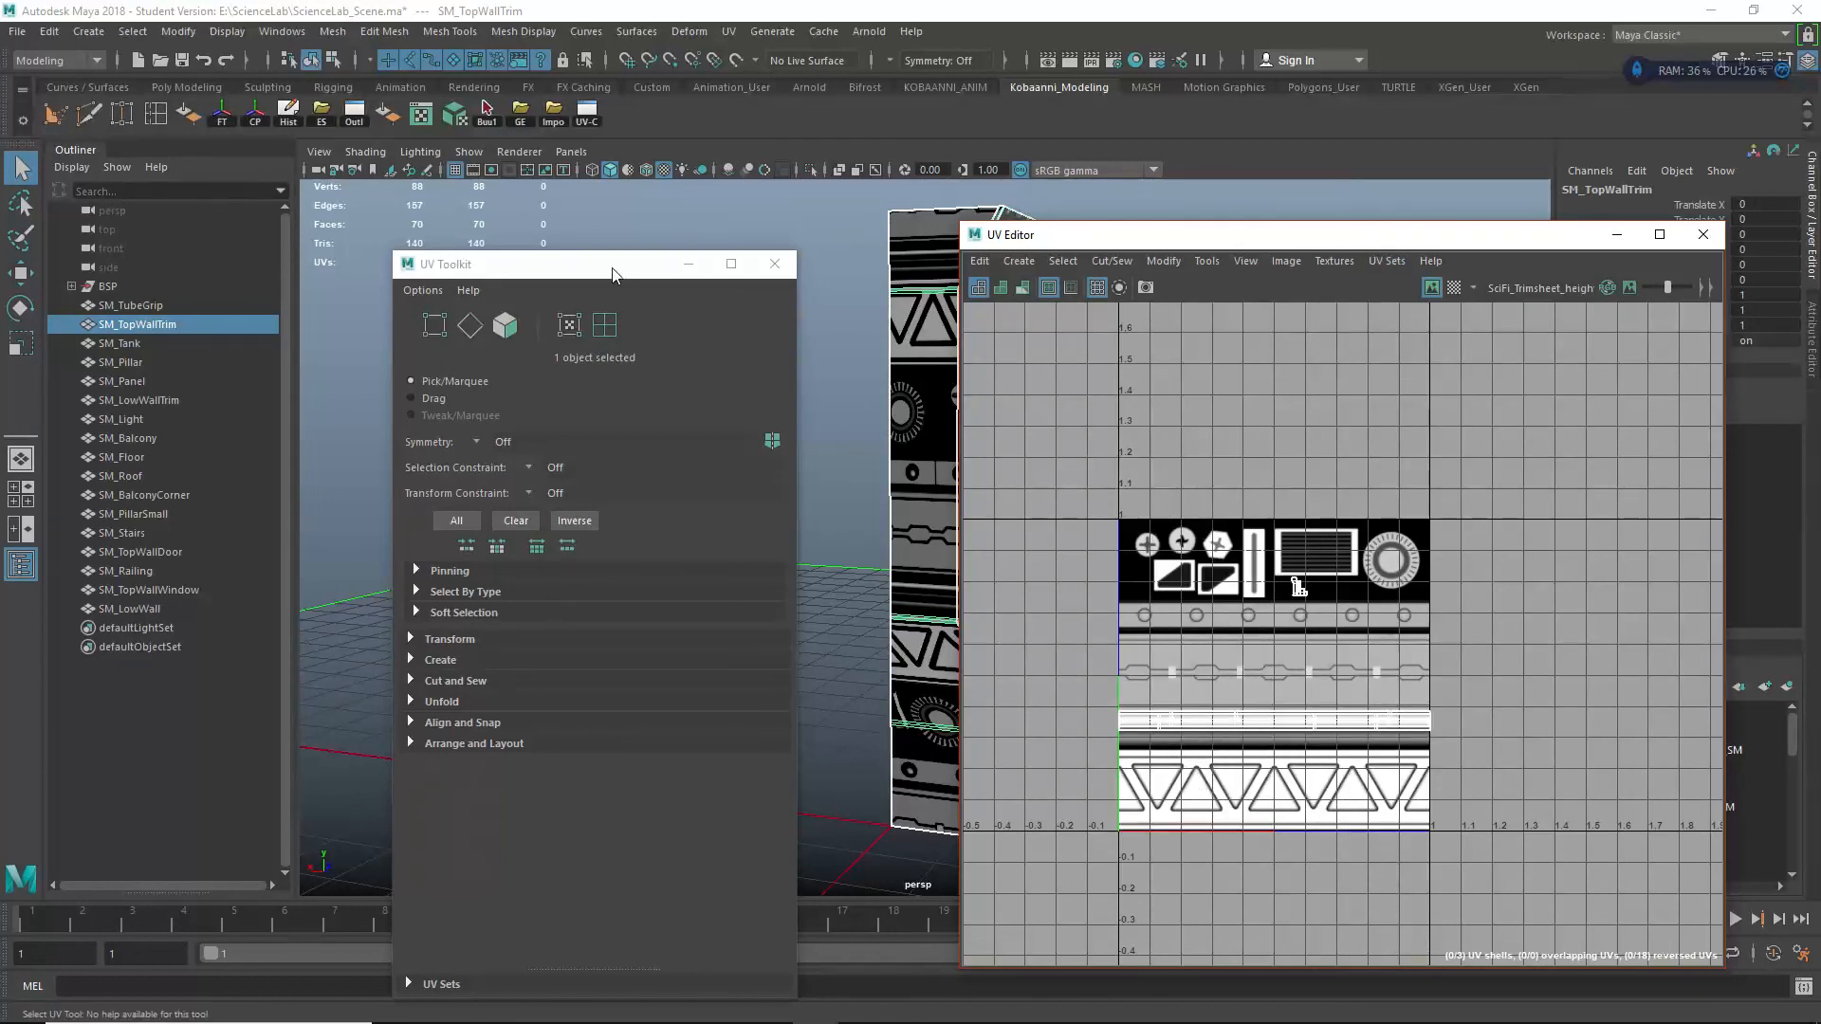
Step: Move the UV Toolkit window clear of the mesh and examine how the trim sheet texture covers its sides
left_click(920, 365)
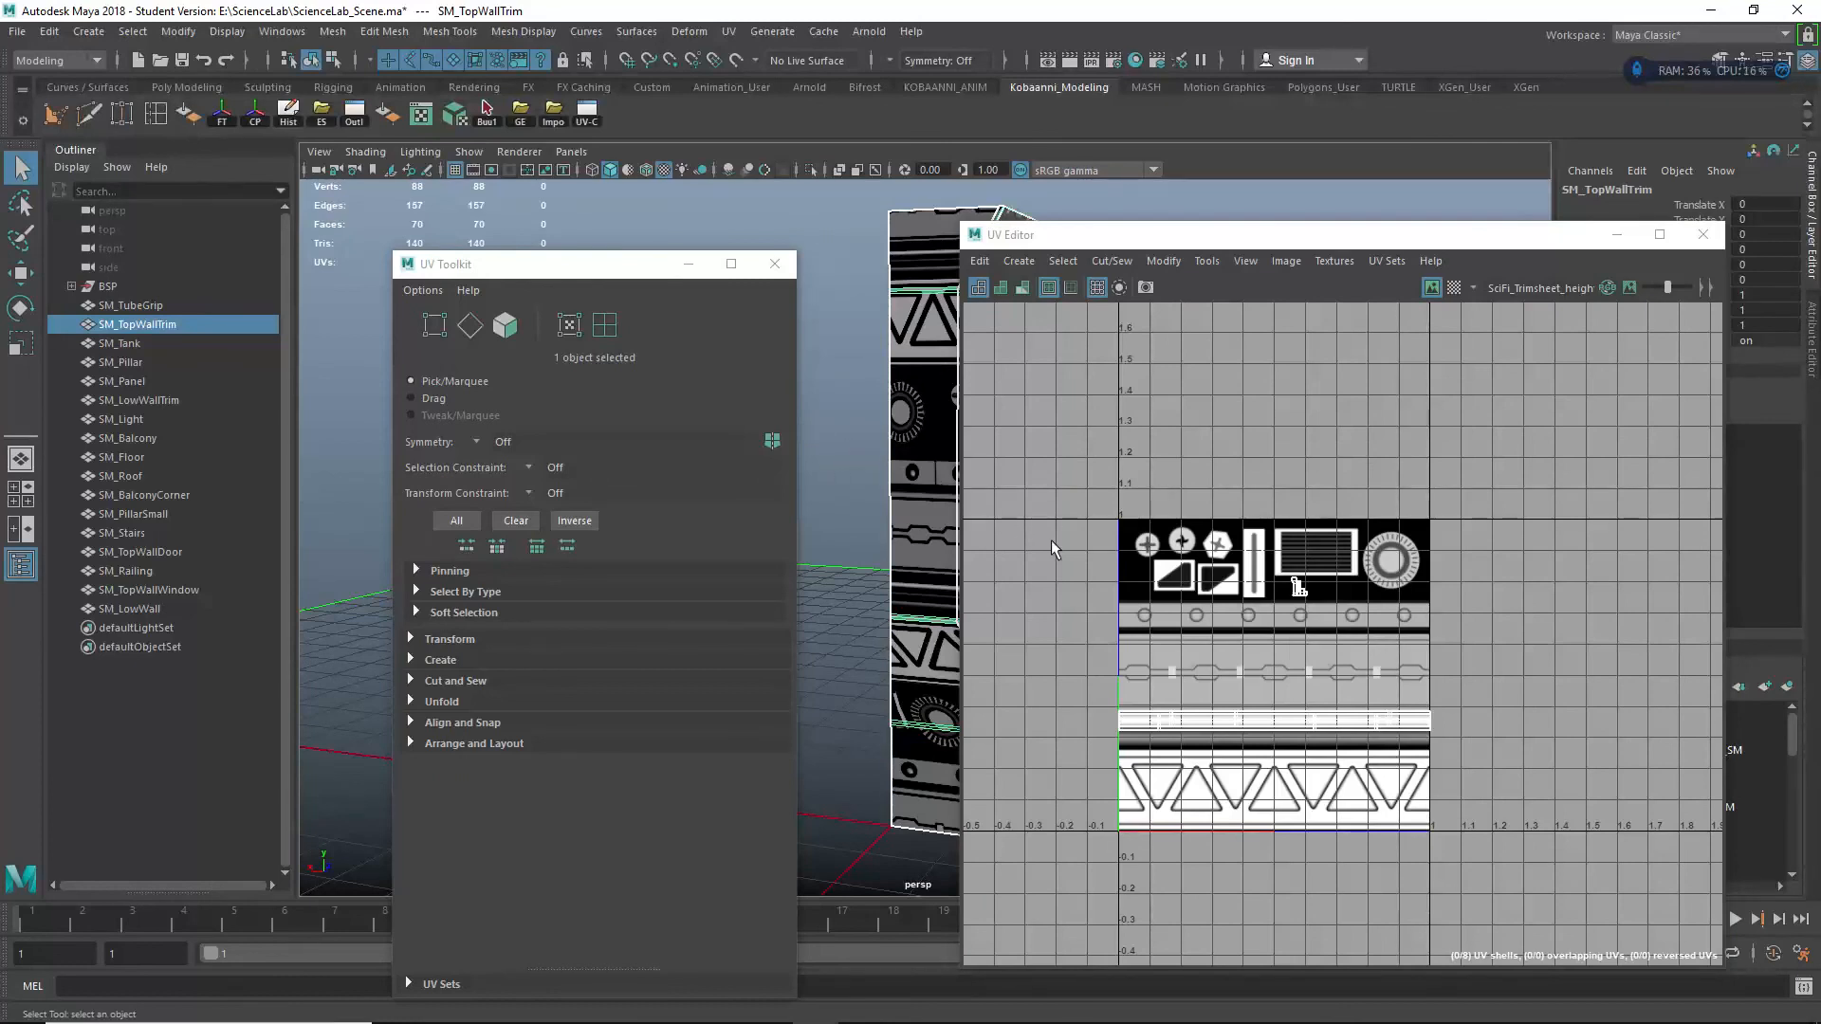
middle_click_drag(941, 489, 817, 484, "alt")
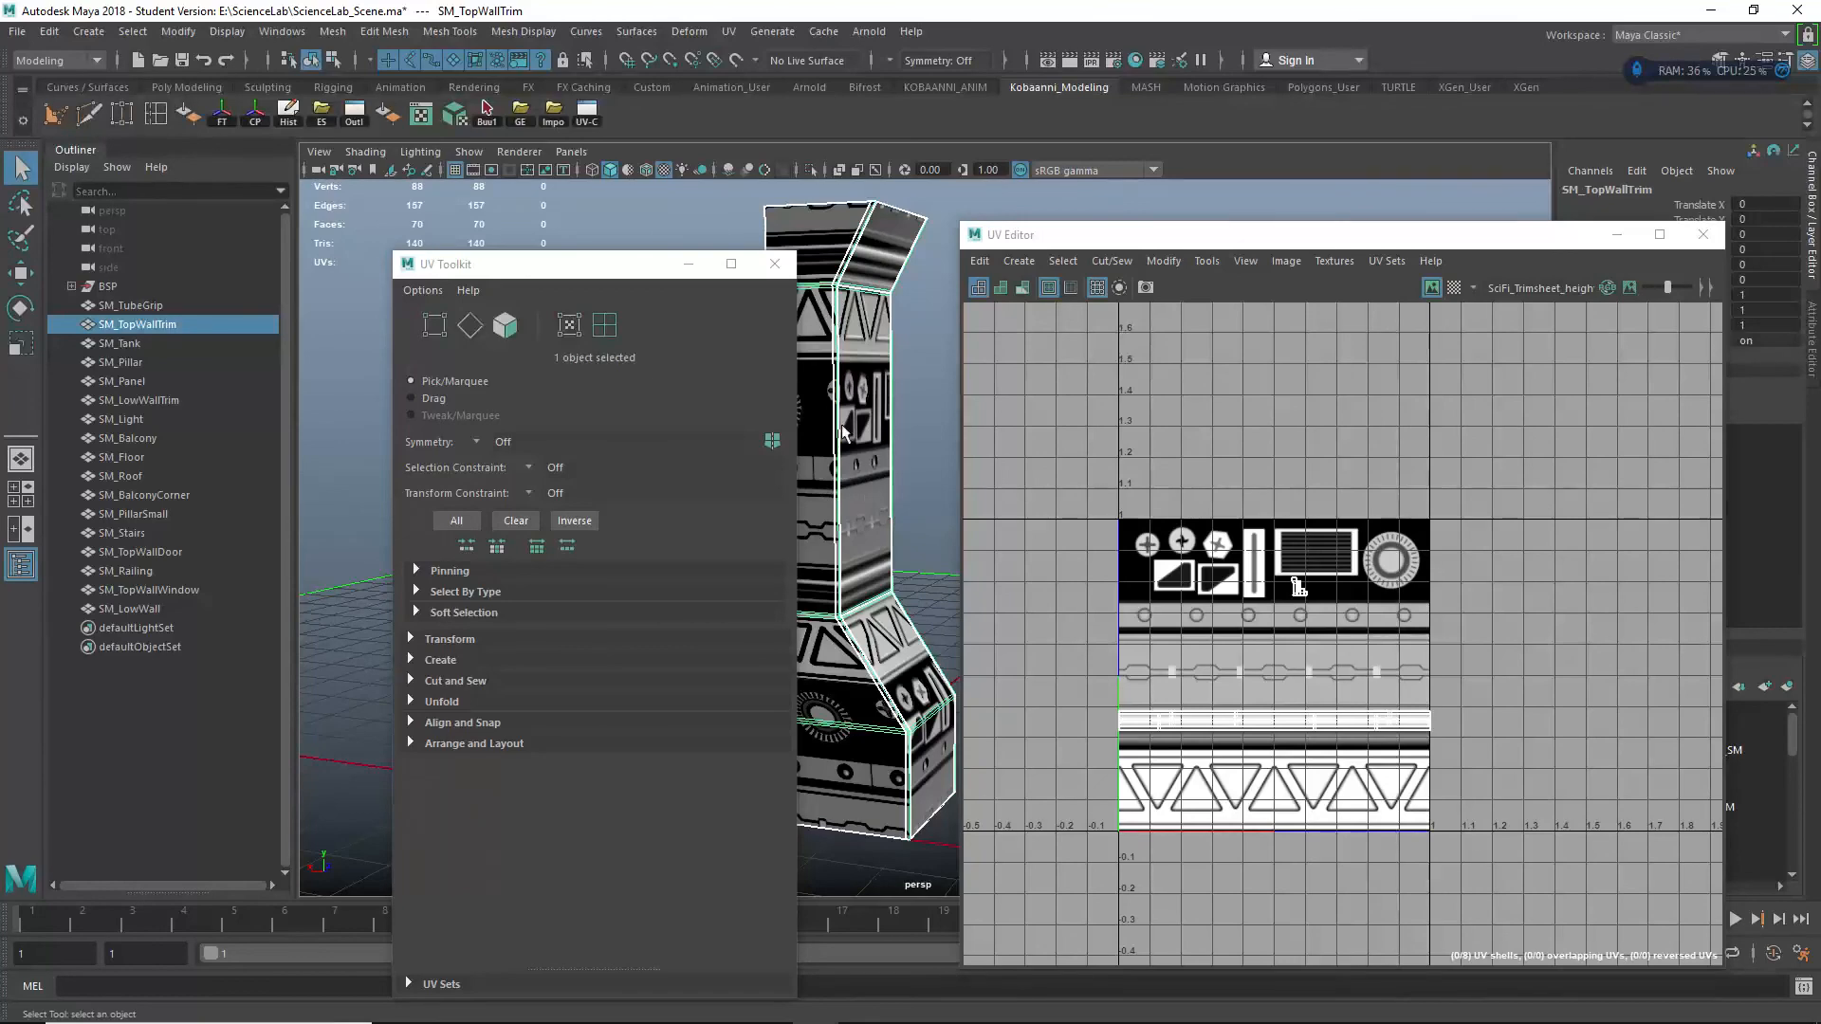
left_click_drag(626, 264, 437, 263)
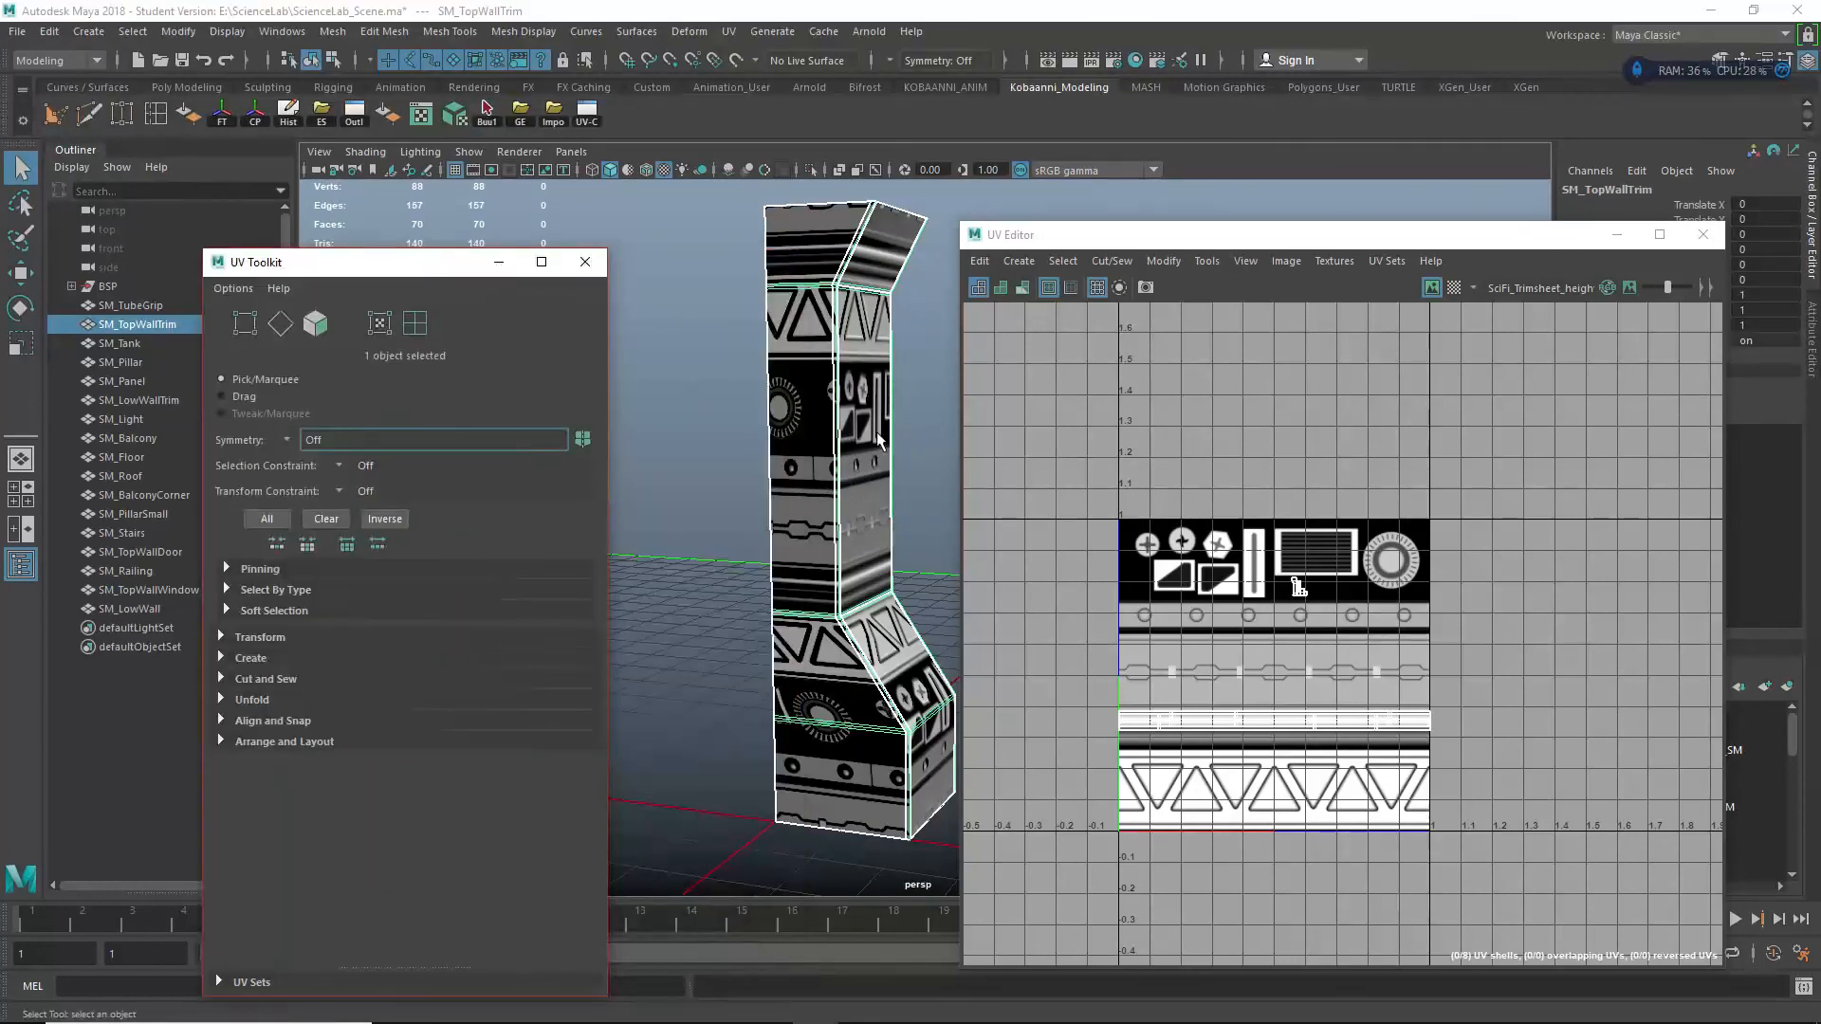
left_click_drag(877, 434, 749, 478, "alt")
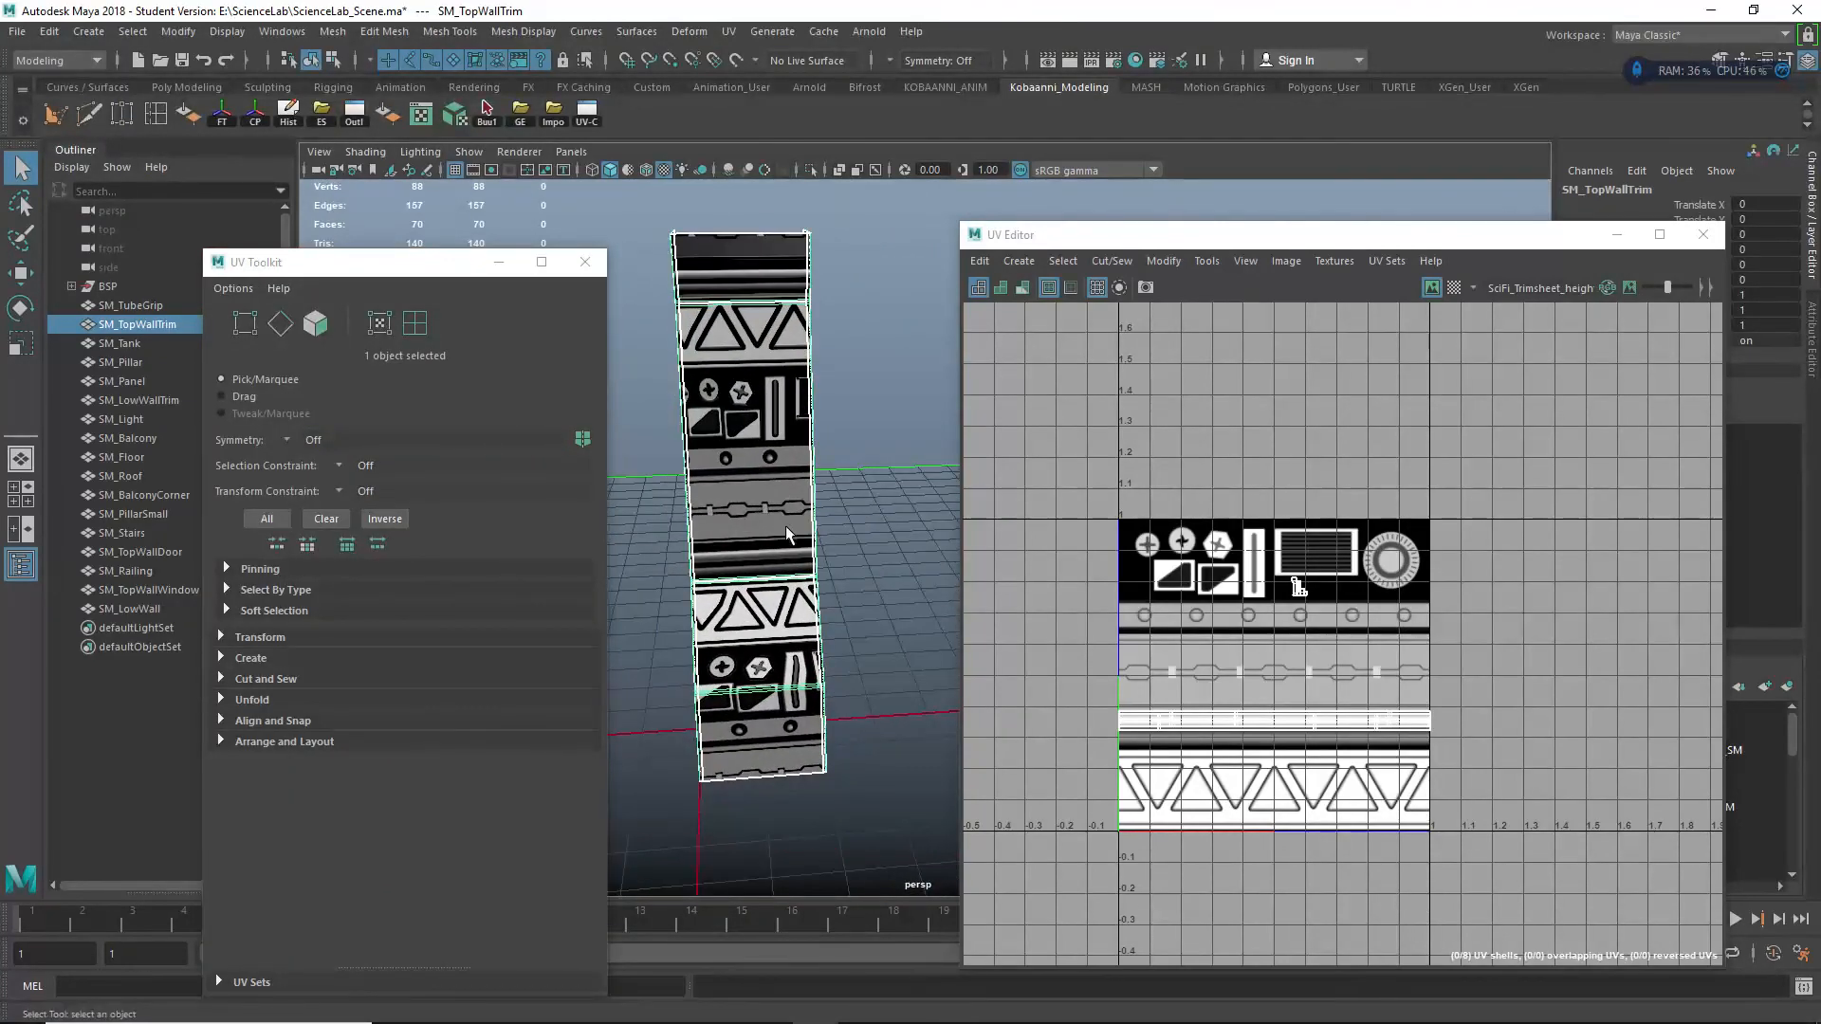
left_click_drag(743, 577, 793, 617, "alt")
right_click_drag(793, 616, 798, 598, "alt")
middle_click_drag(799, 598, 853, 553, "alt")
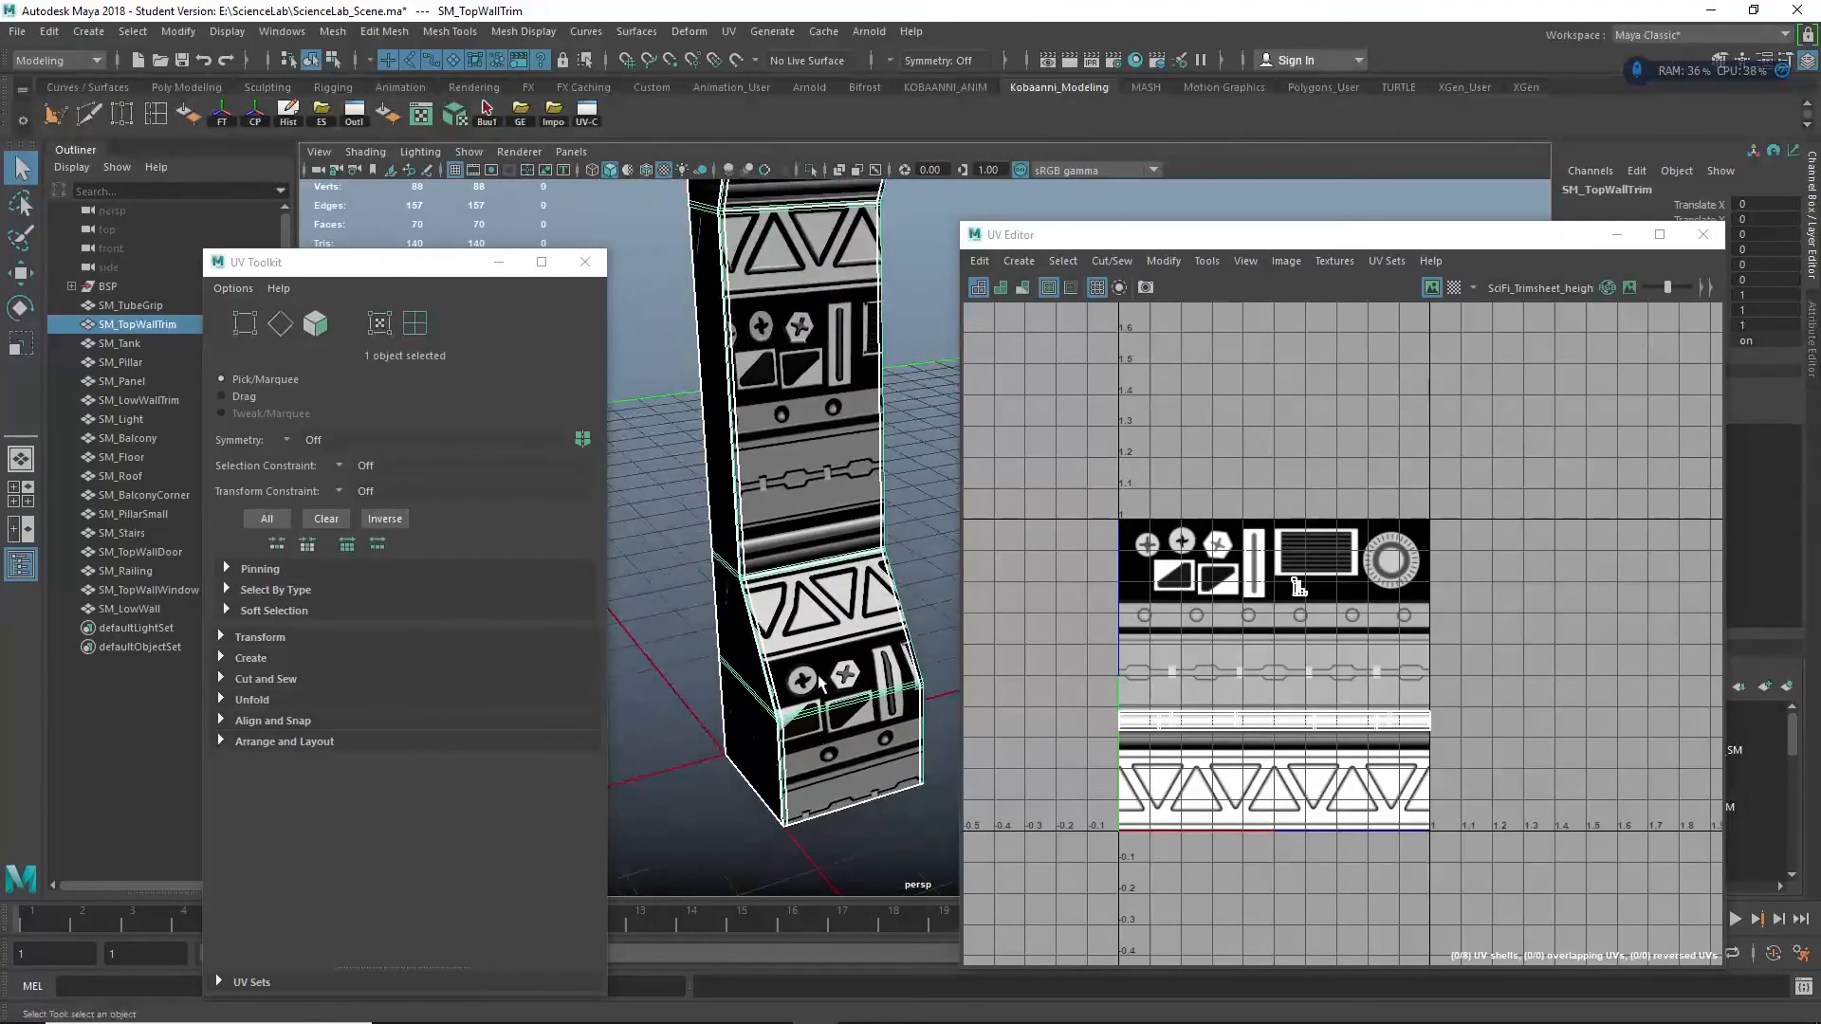
Step: Switch to the map1 UV set to compare its layout with the viewport texture, and switch back to Trim
left_click(1387, 262)
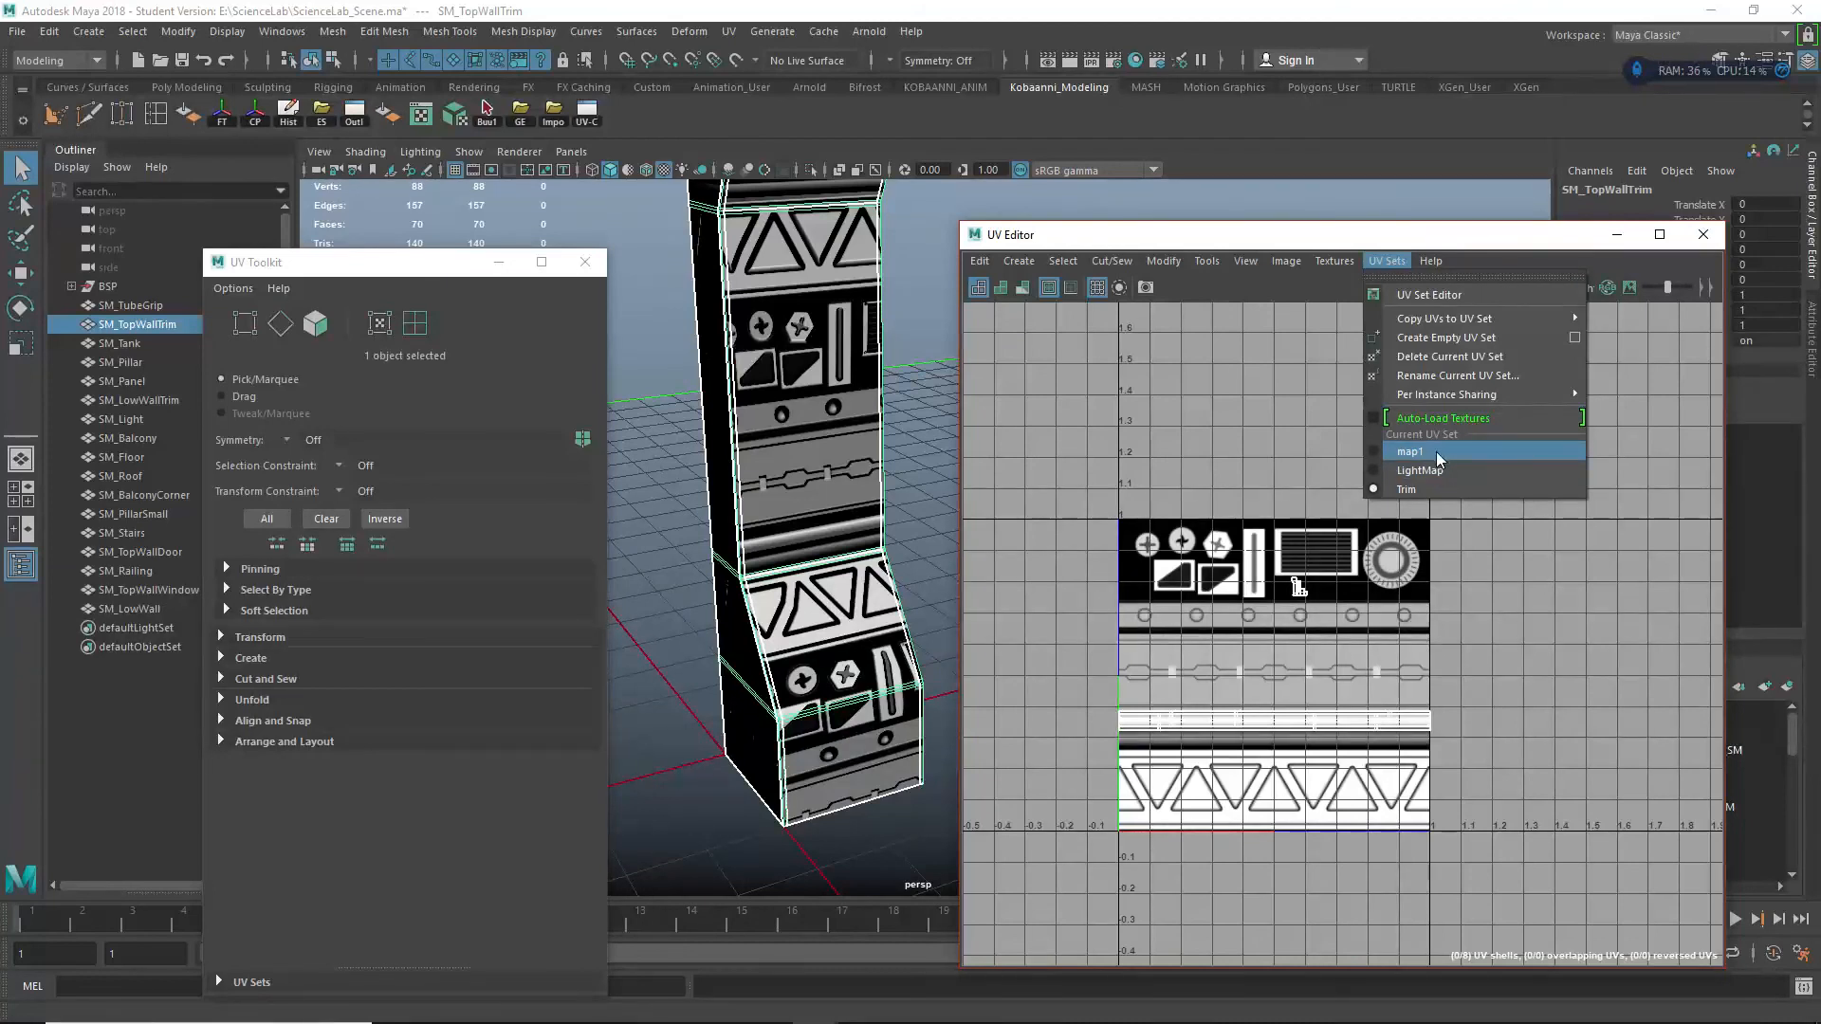
left_click(1437, 459)
left_click(1387, 262)
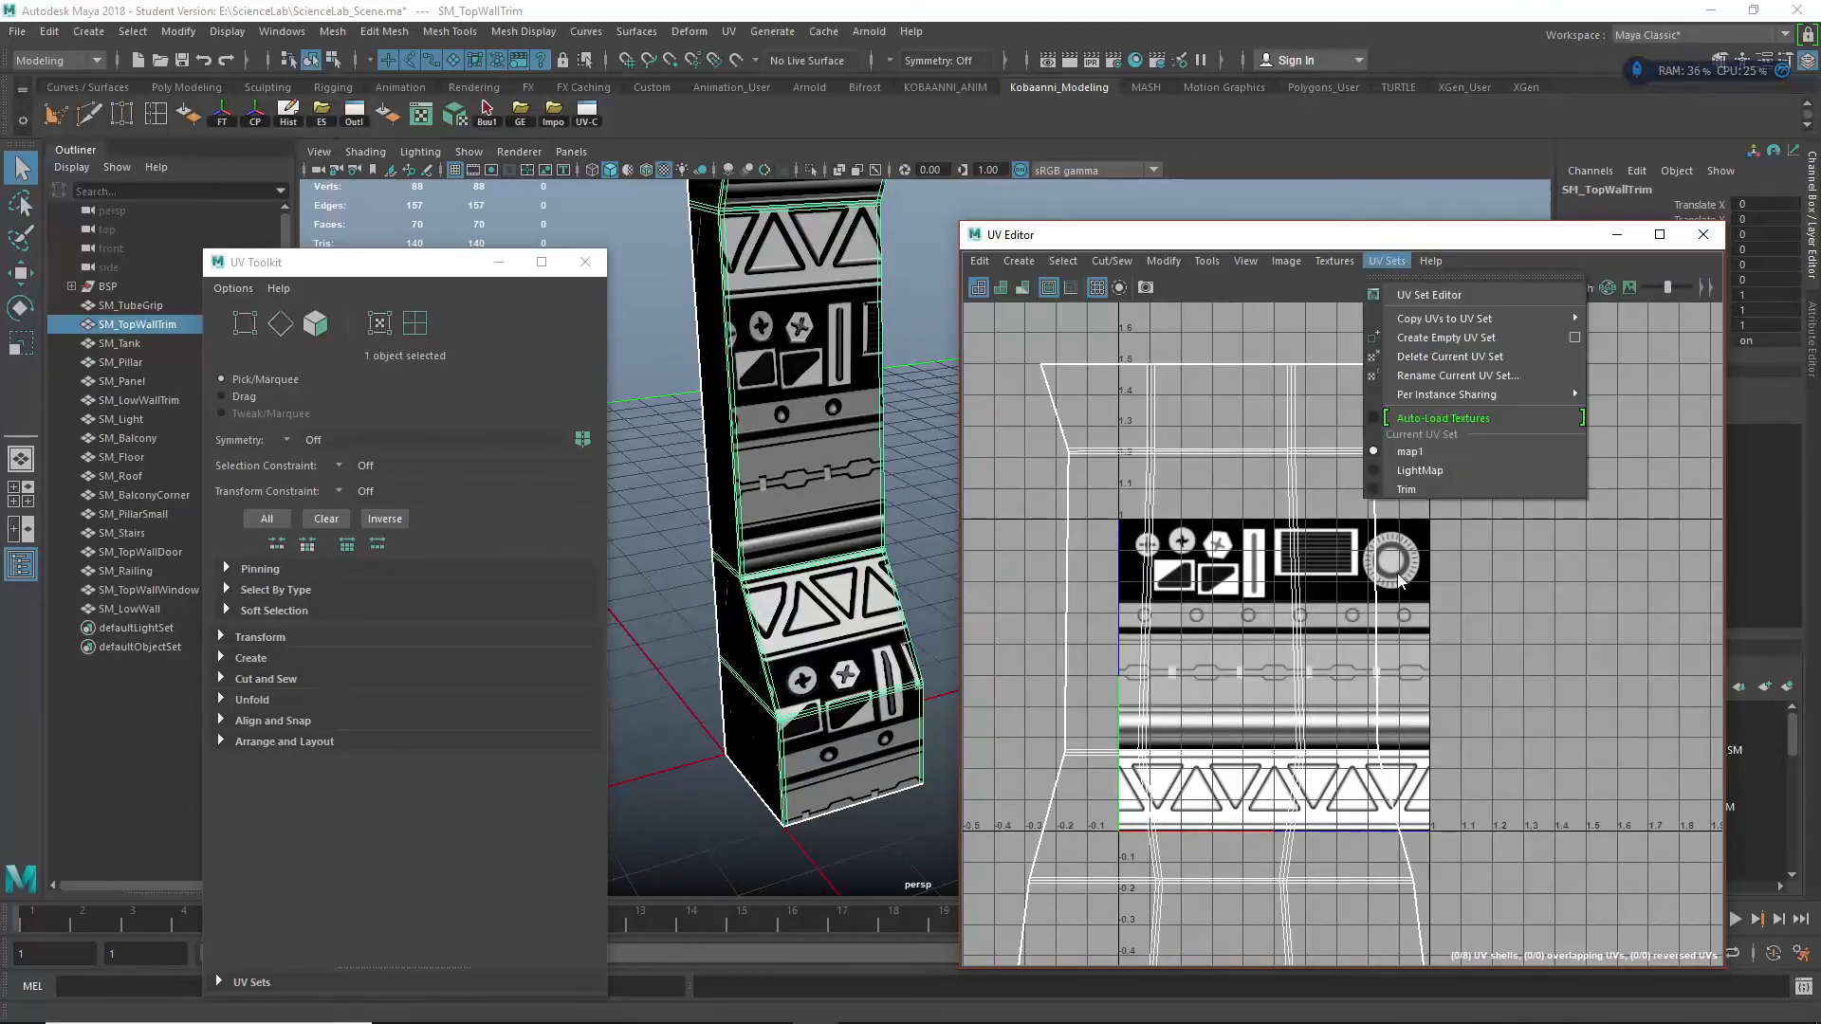
left_click(1411, 490)
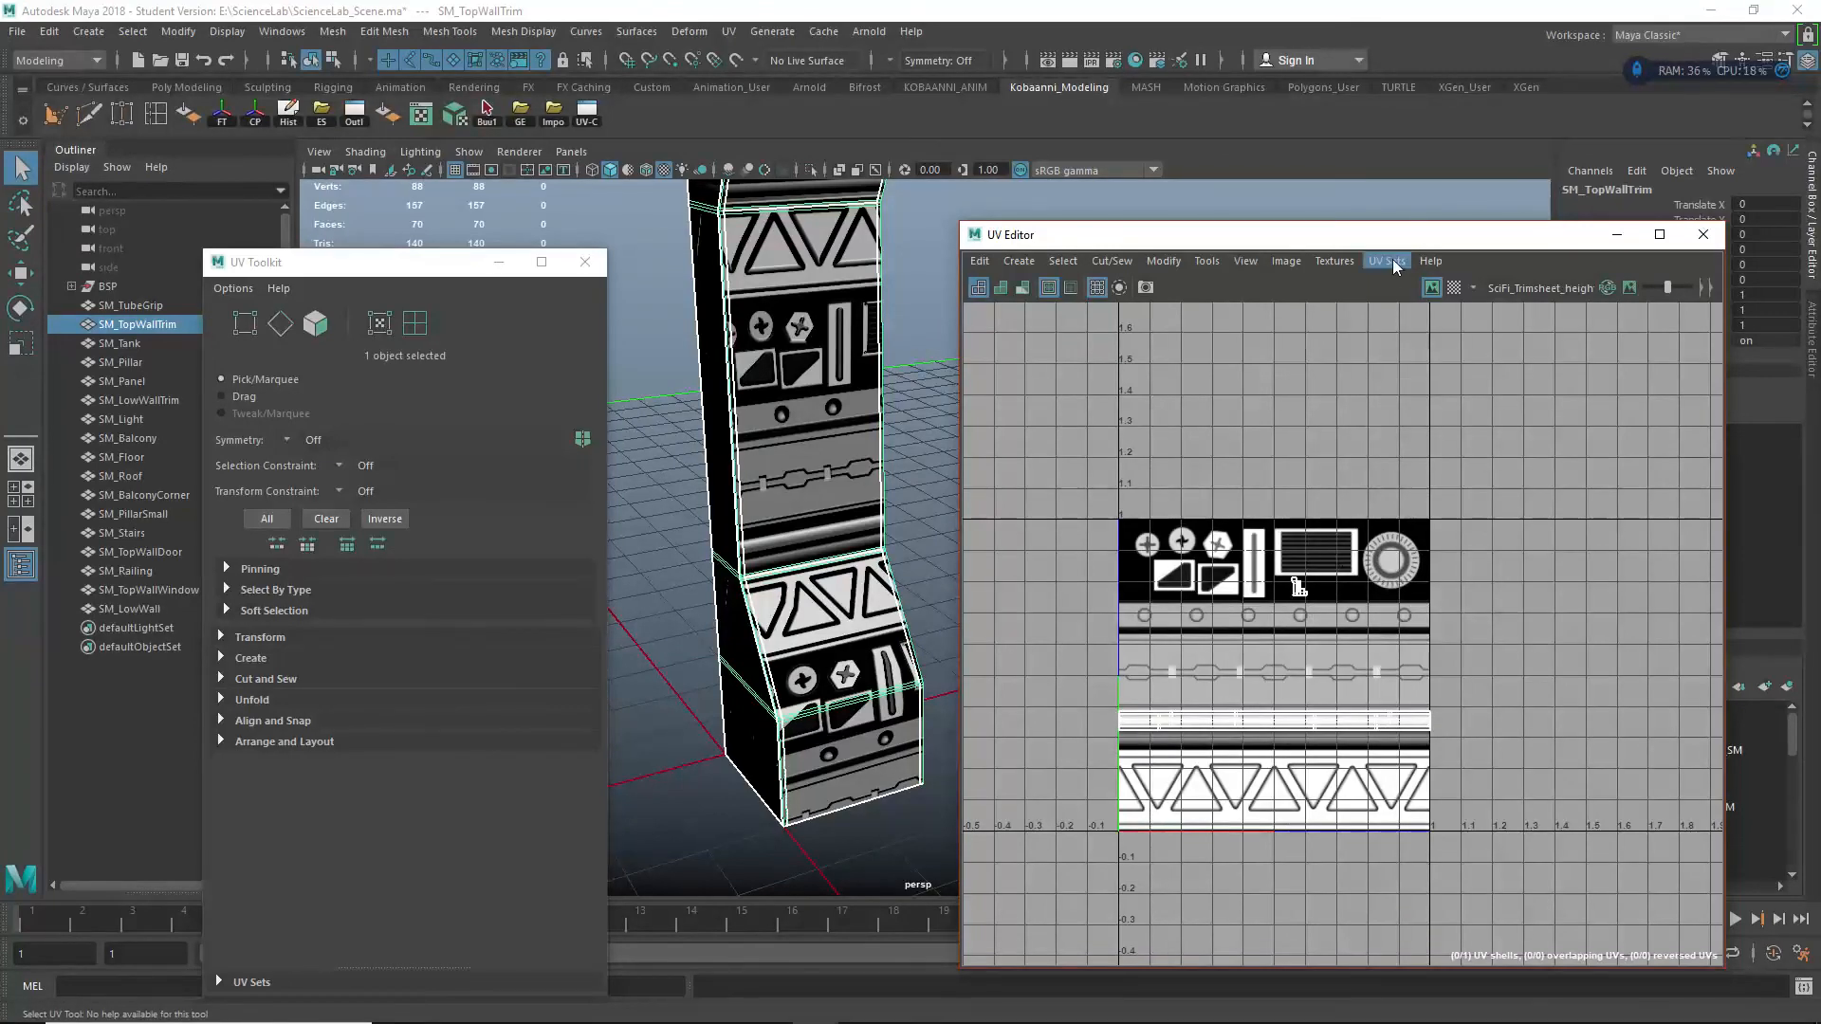
Step: Frame SM_TopWallTrim in the viewport and open the Relationship Editor in UV-centric UV linking mode
left_click(774, 390)
key("f")
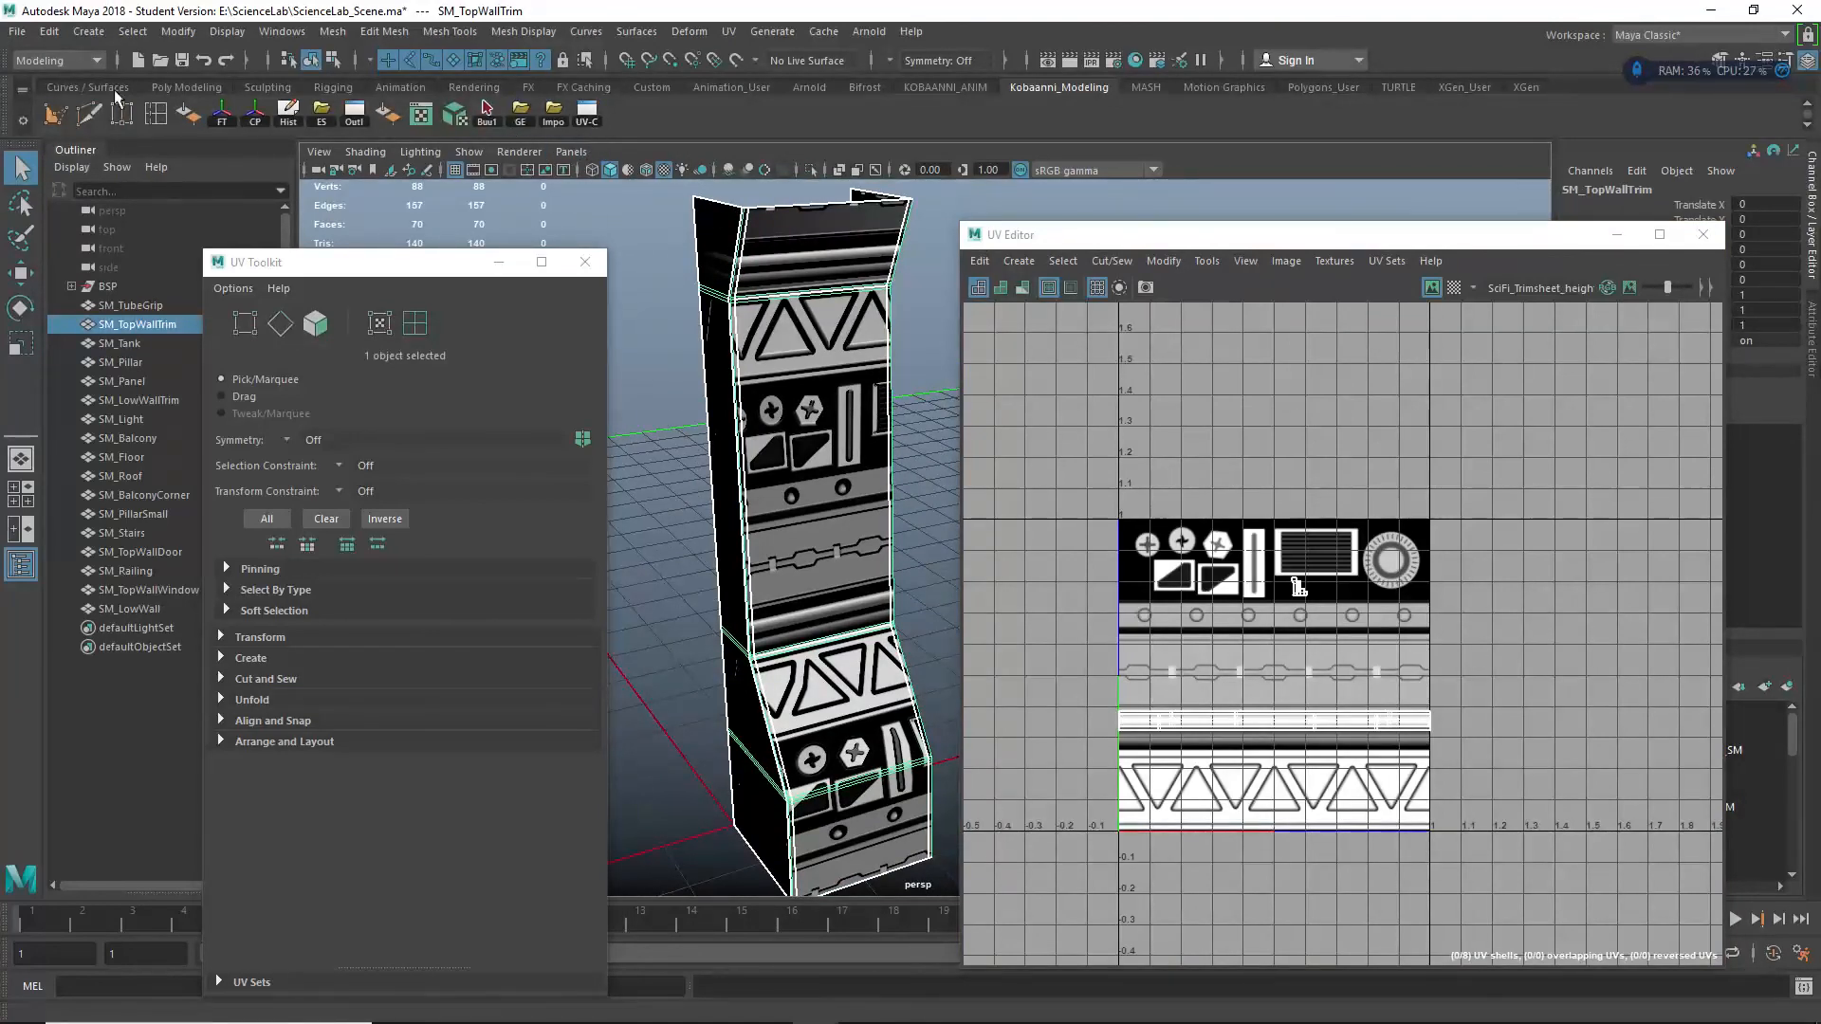
left_click(282, 31)
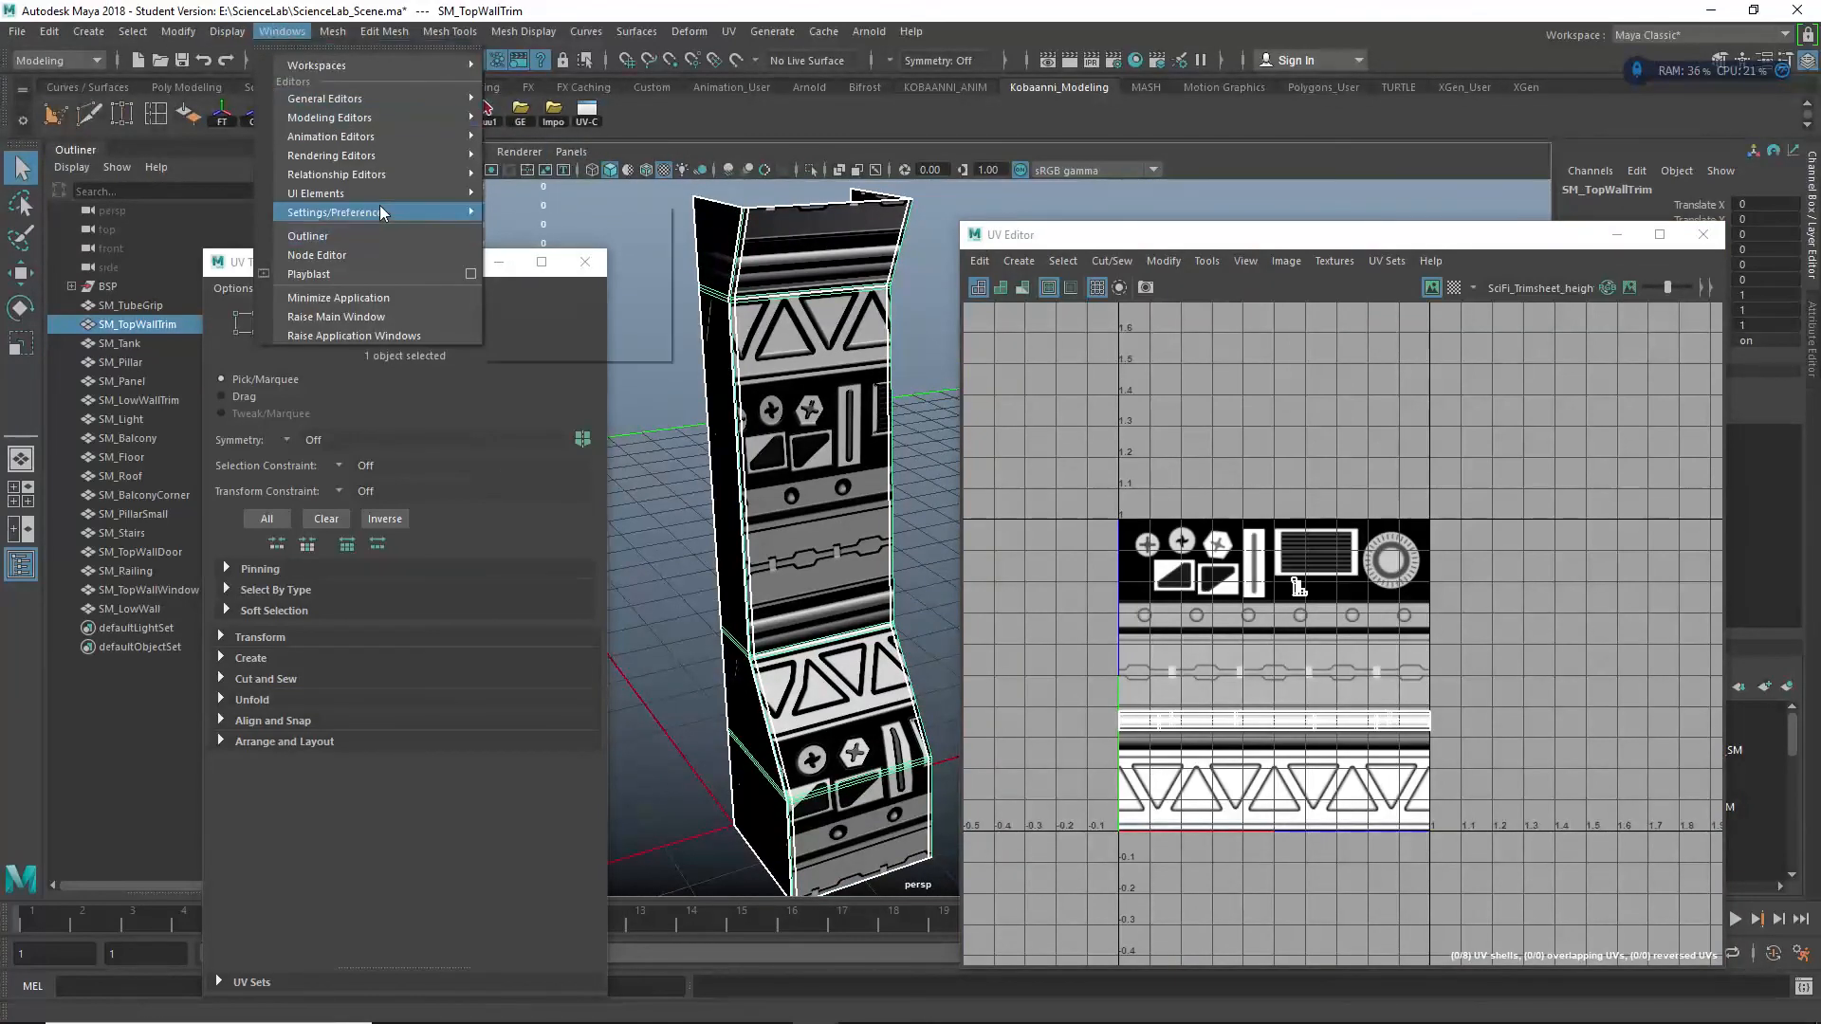
mouse_move(418, 179)
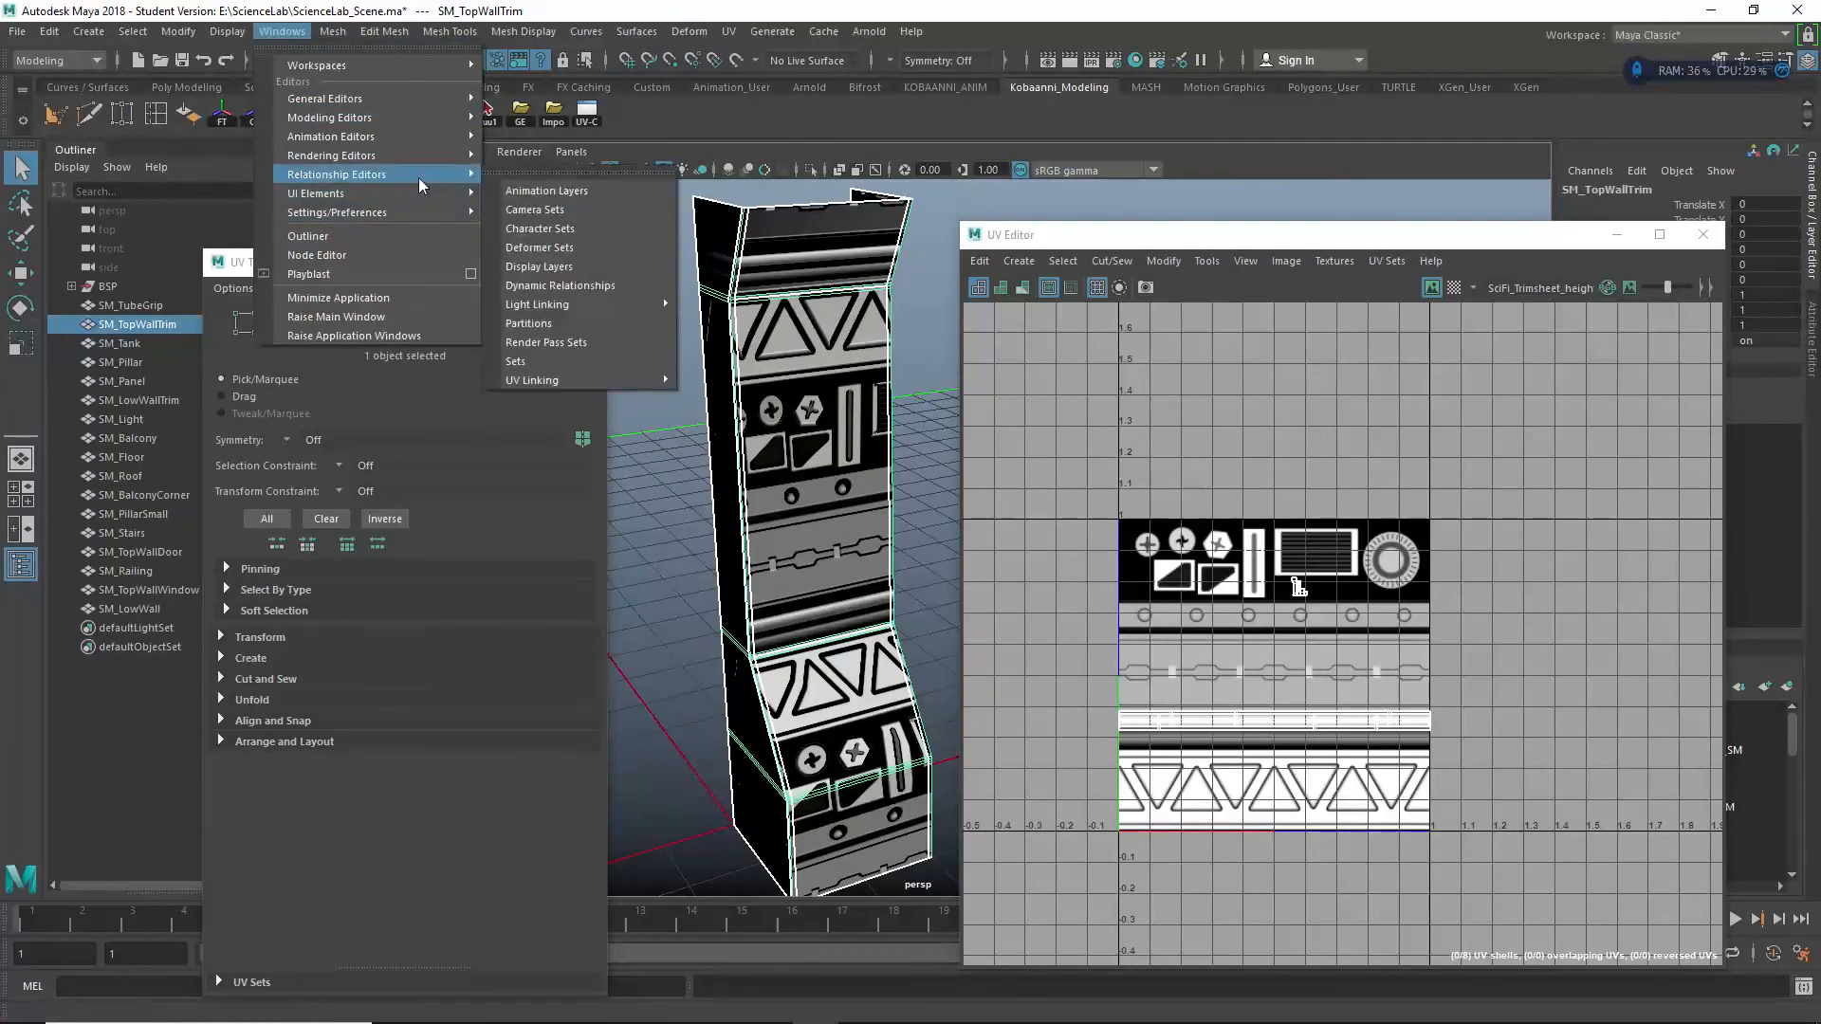
mouse_move(578, 381)
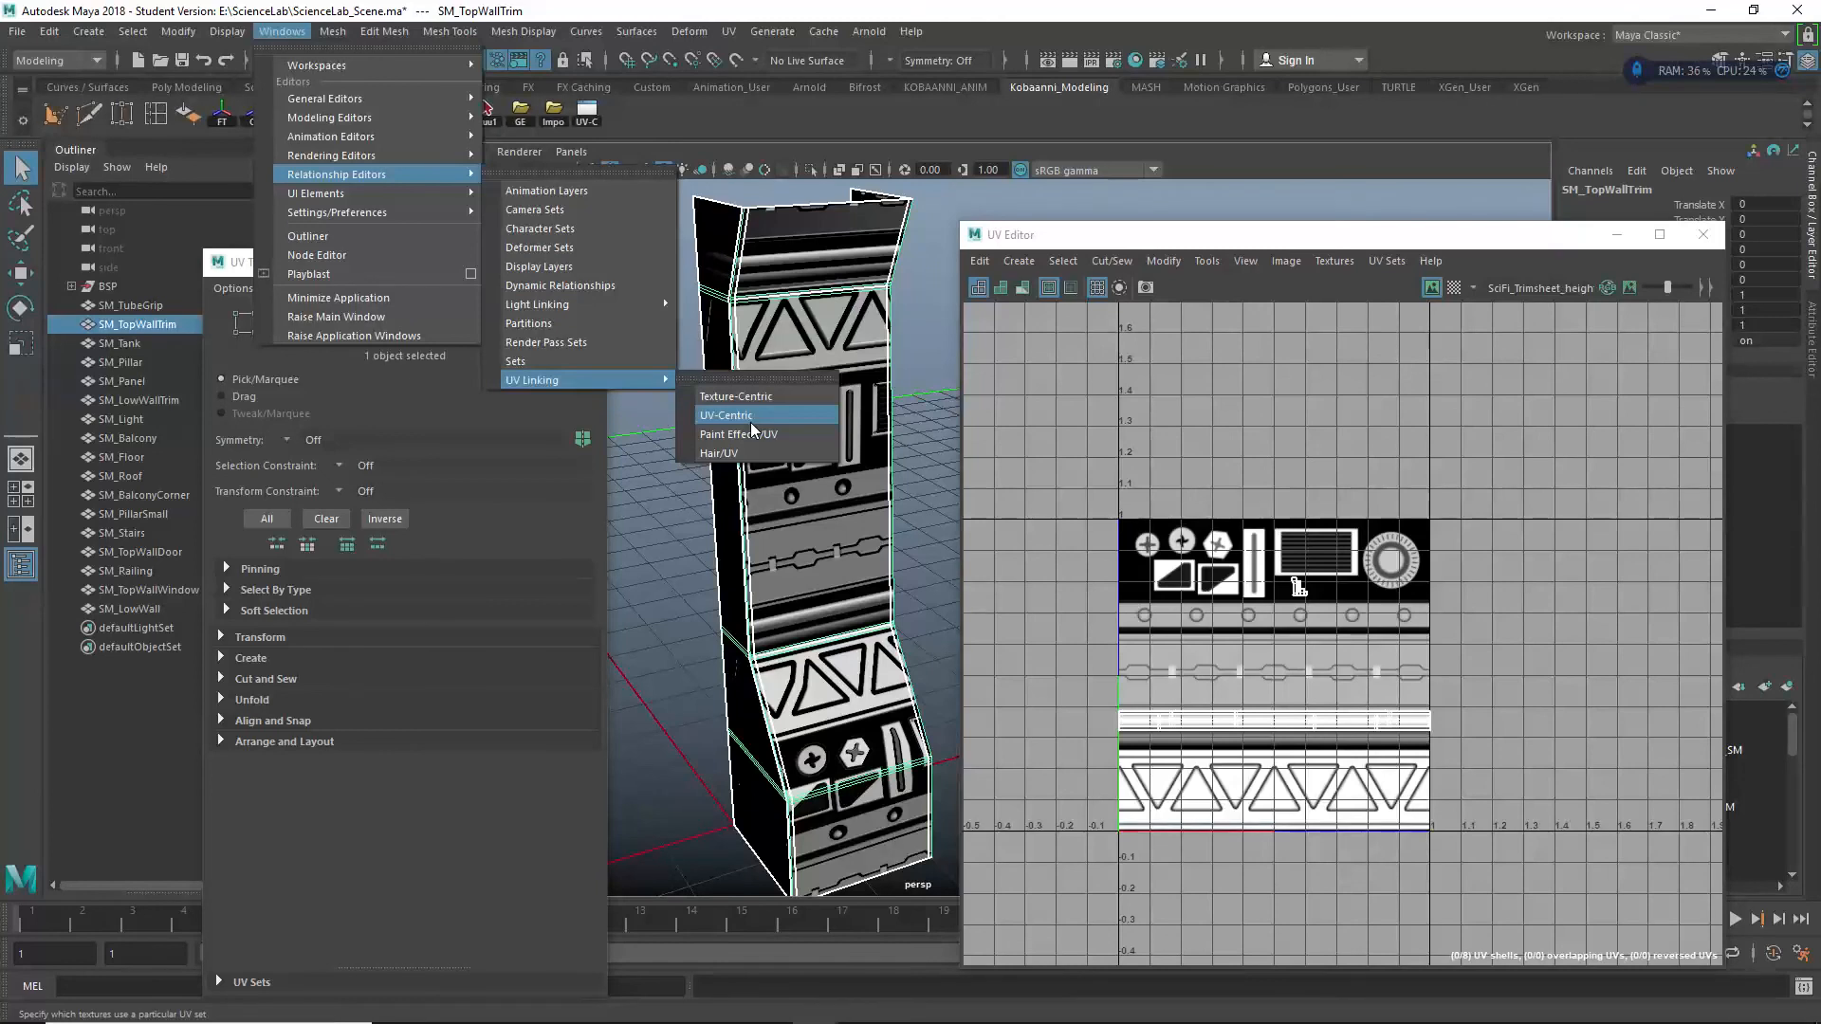
left_click(608, 112)
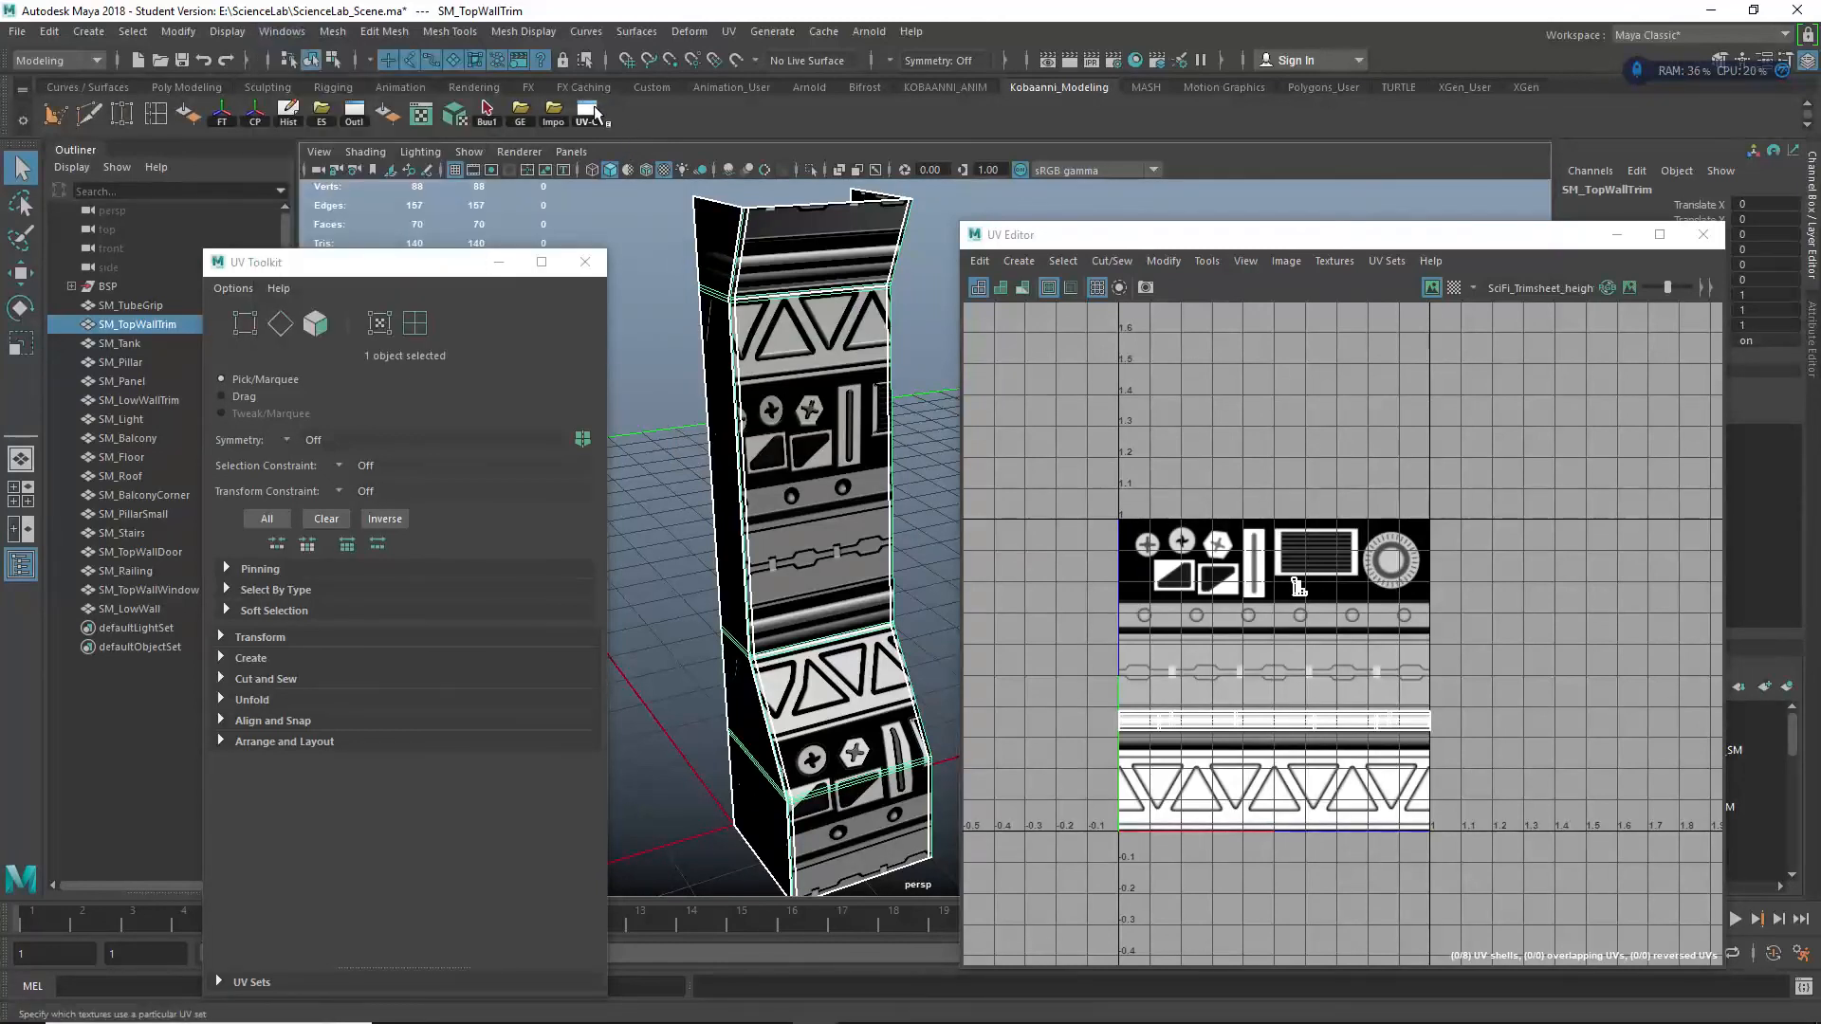
left_click(596, 112)
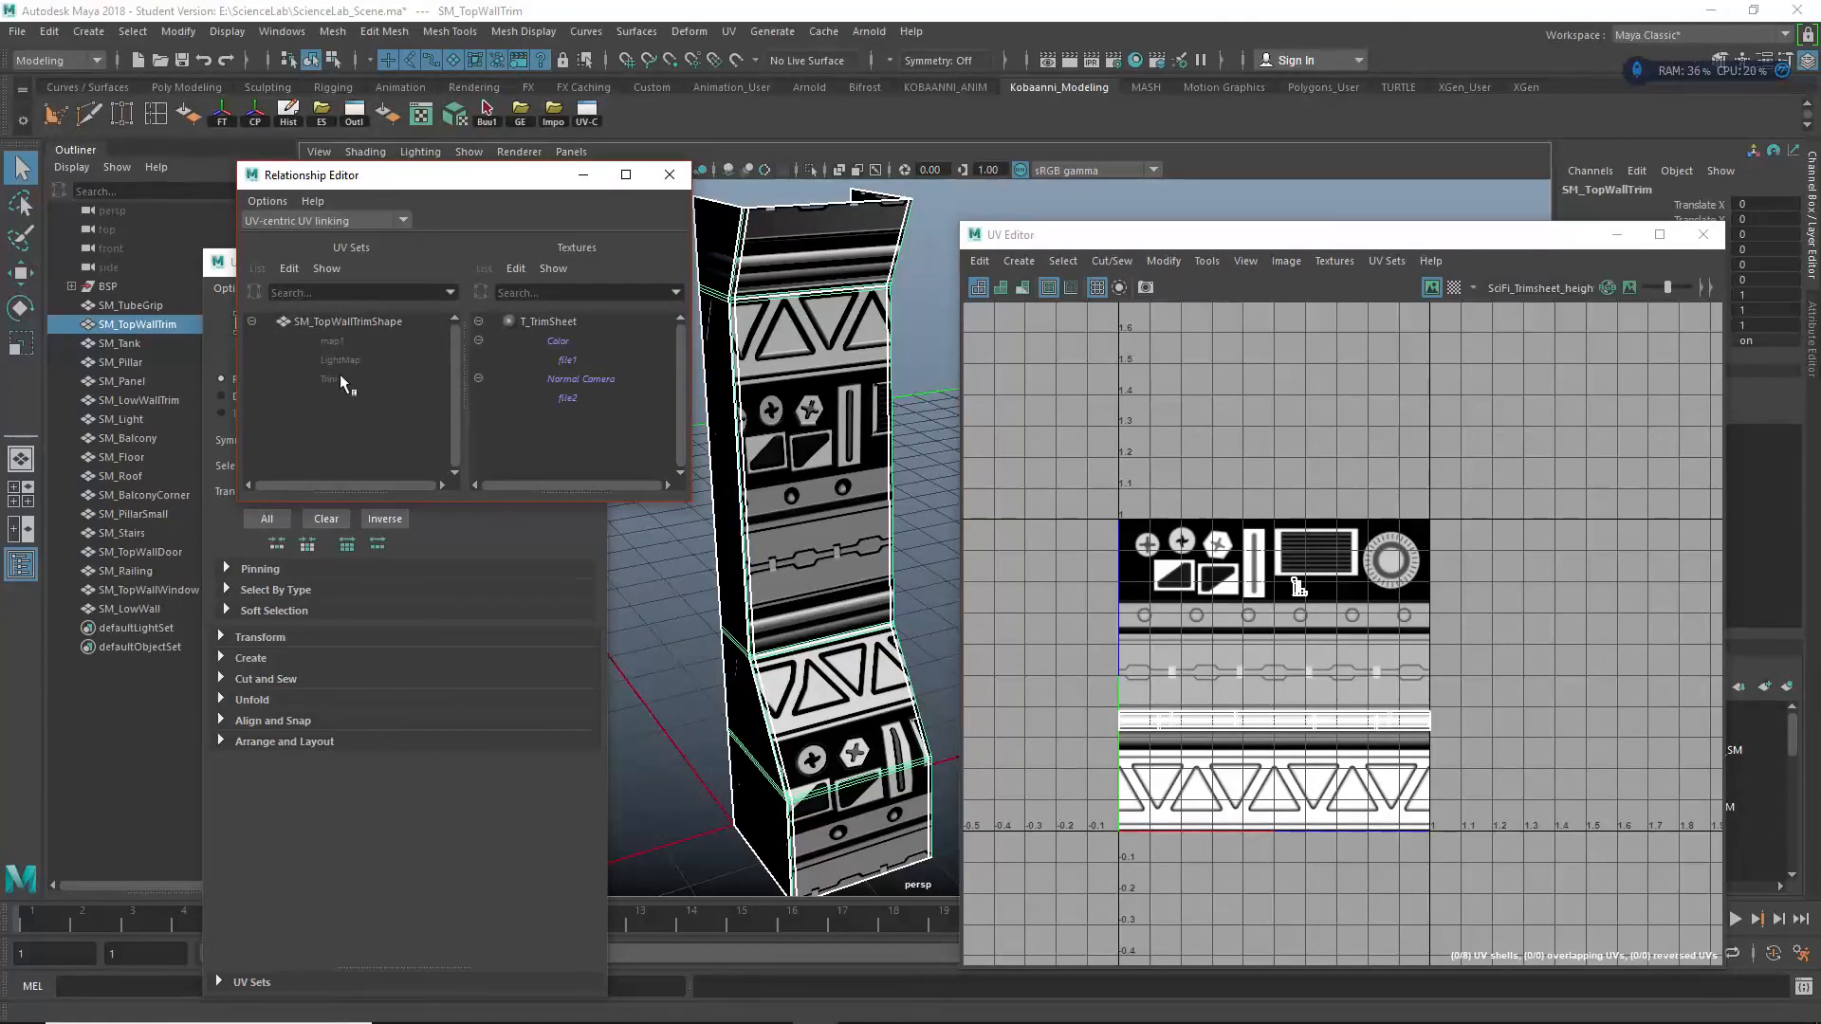
Step: Link the Trim UV set to both the color texture file1 and the normal camera texture file2, and inspect the mesh
left_click(340, 380)
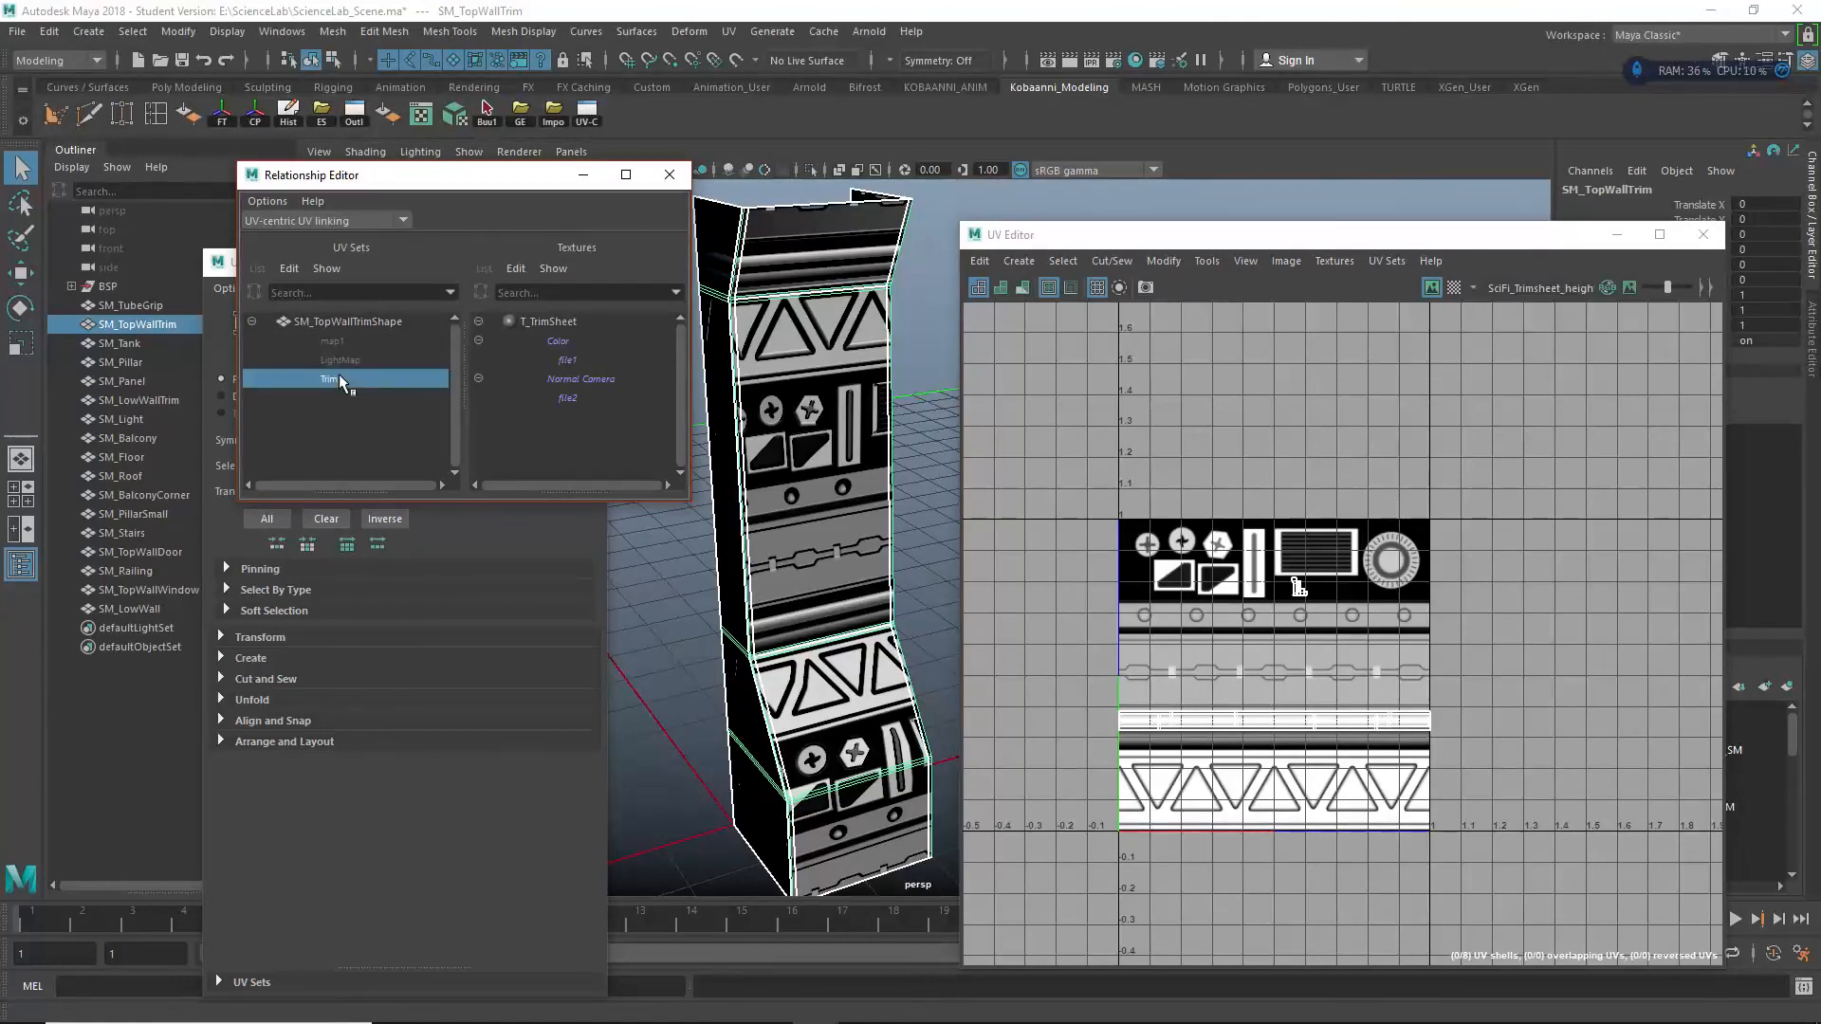
left_click(576, 399)
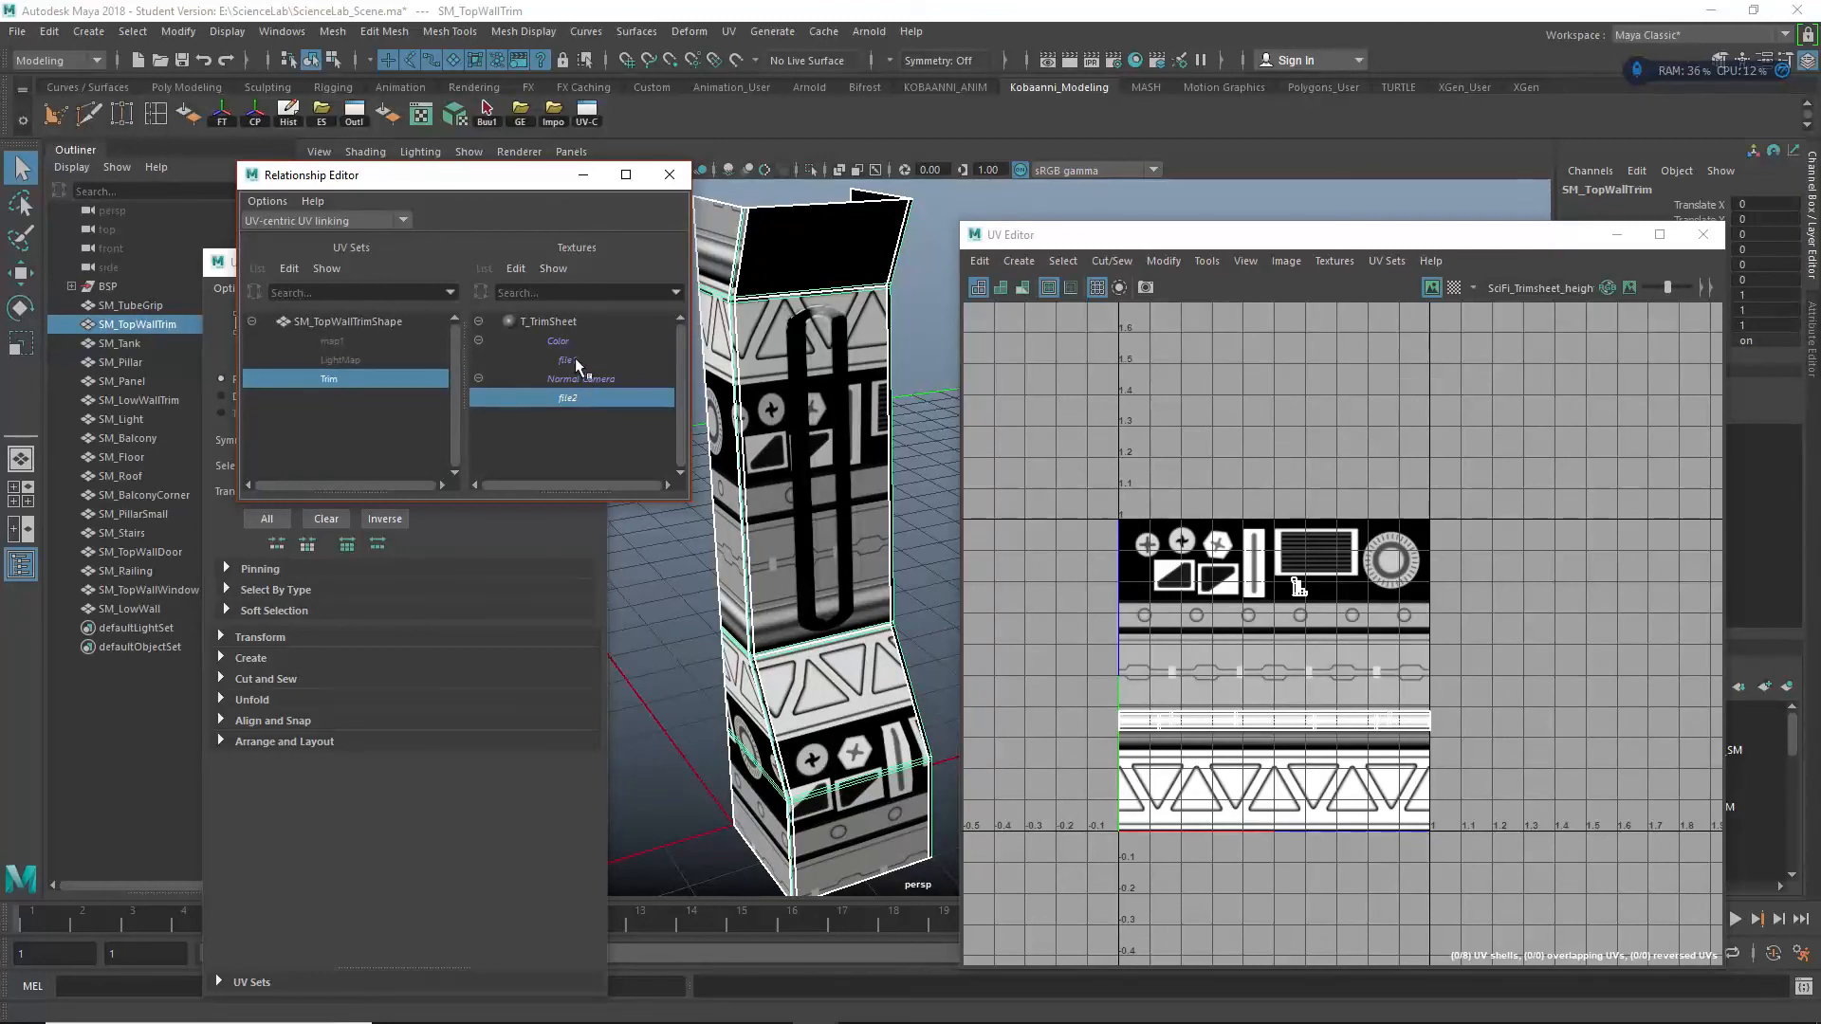
left_click(574, 359)
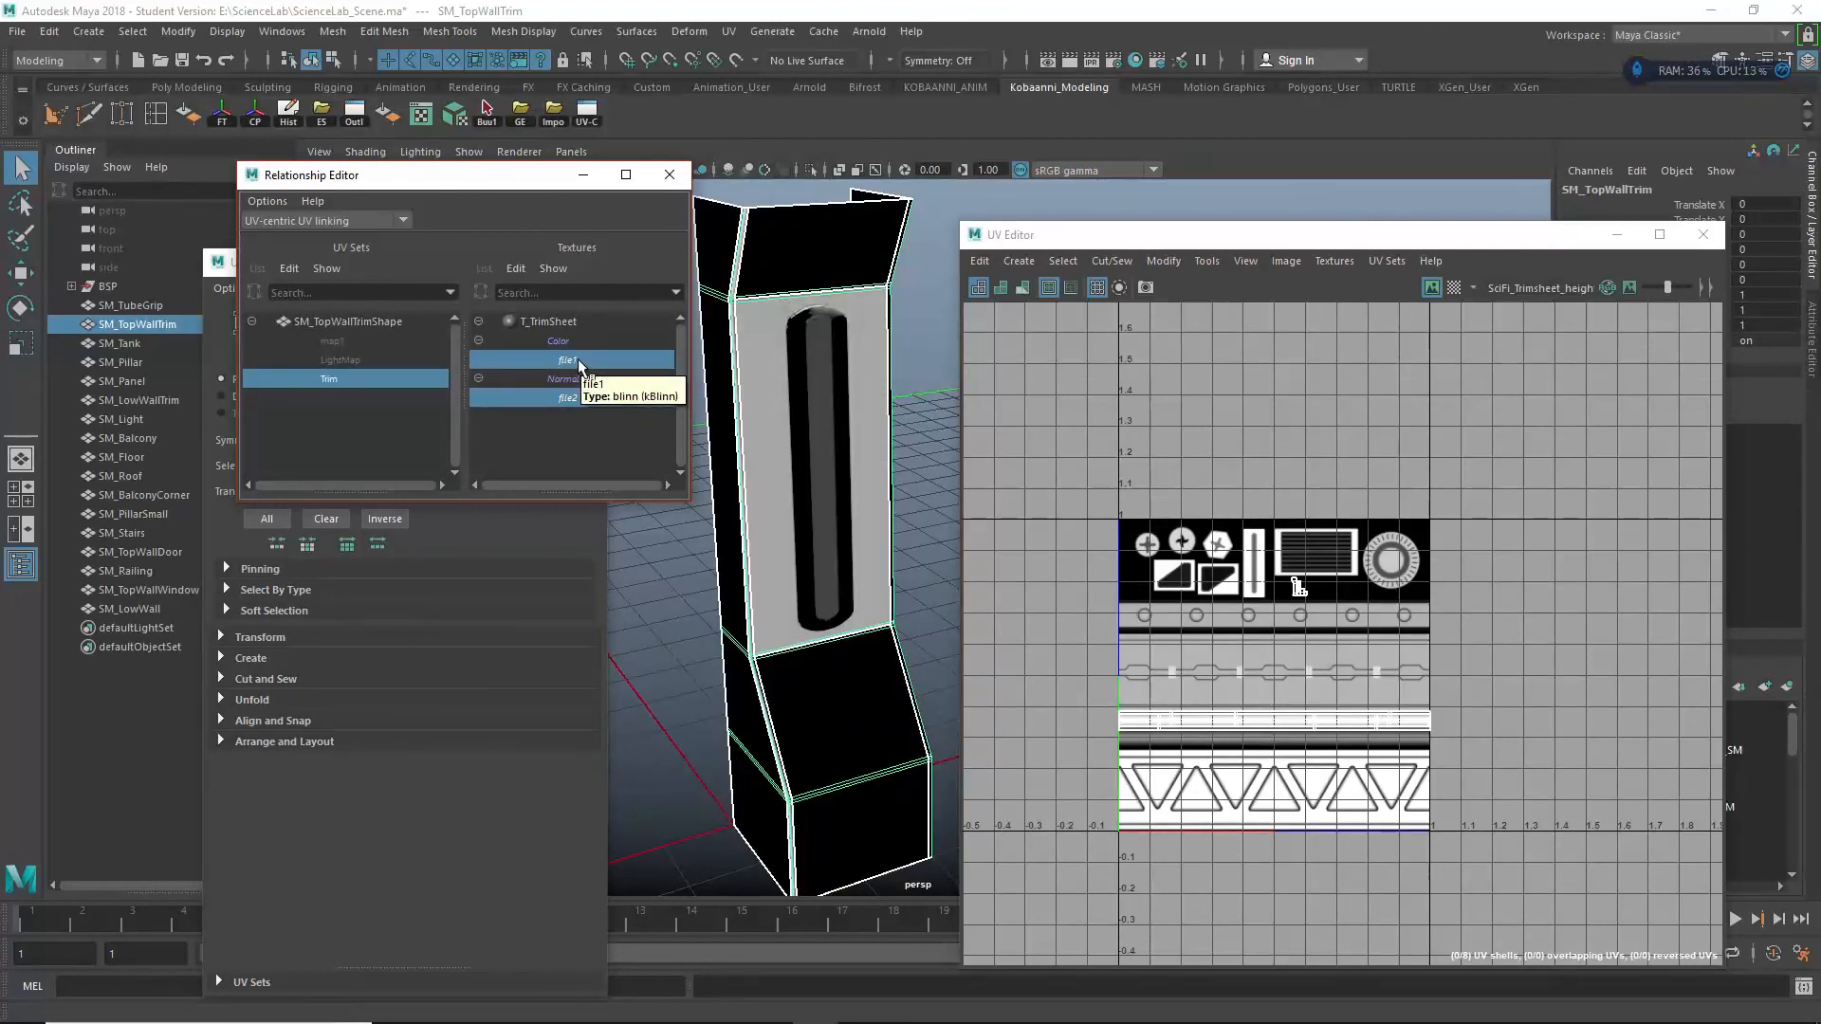
left_click(578, 360)
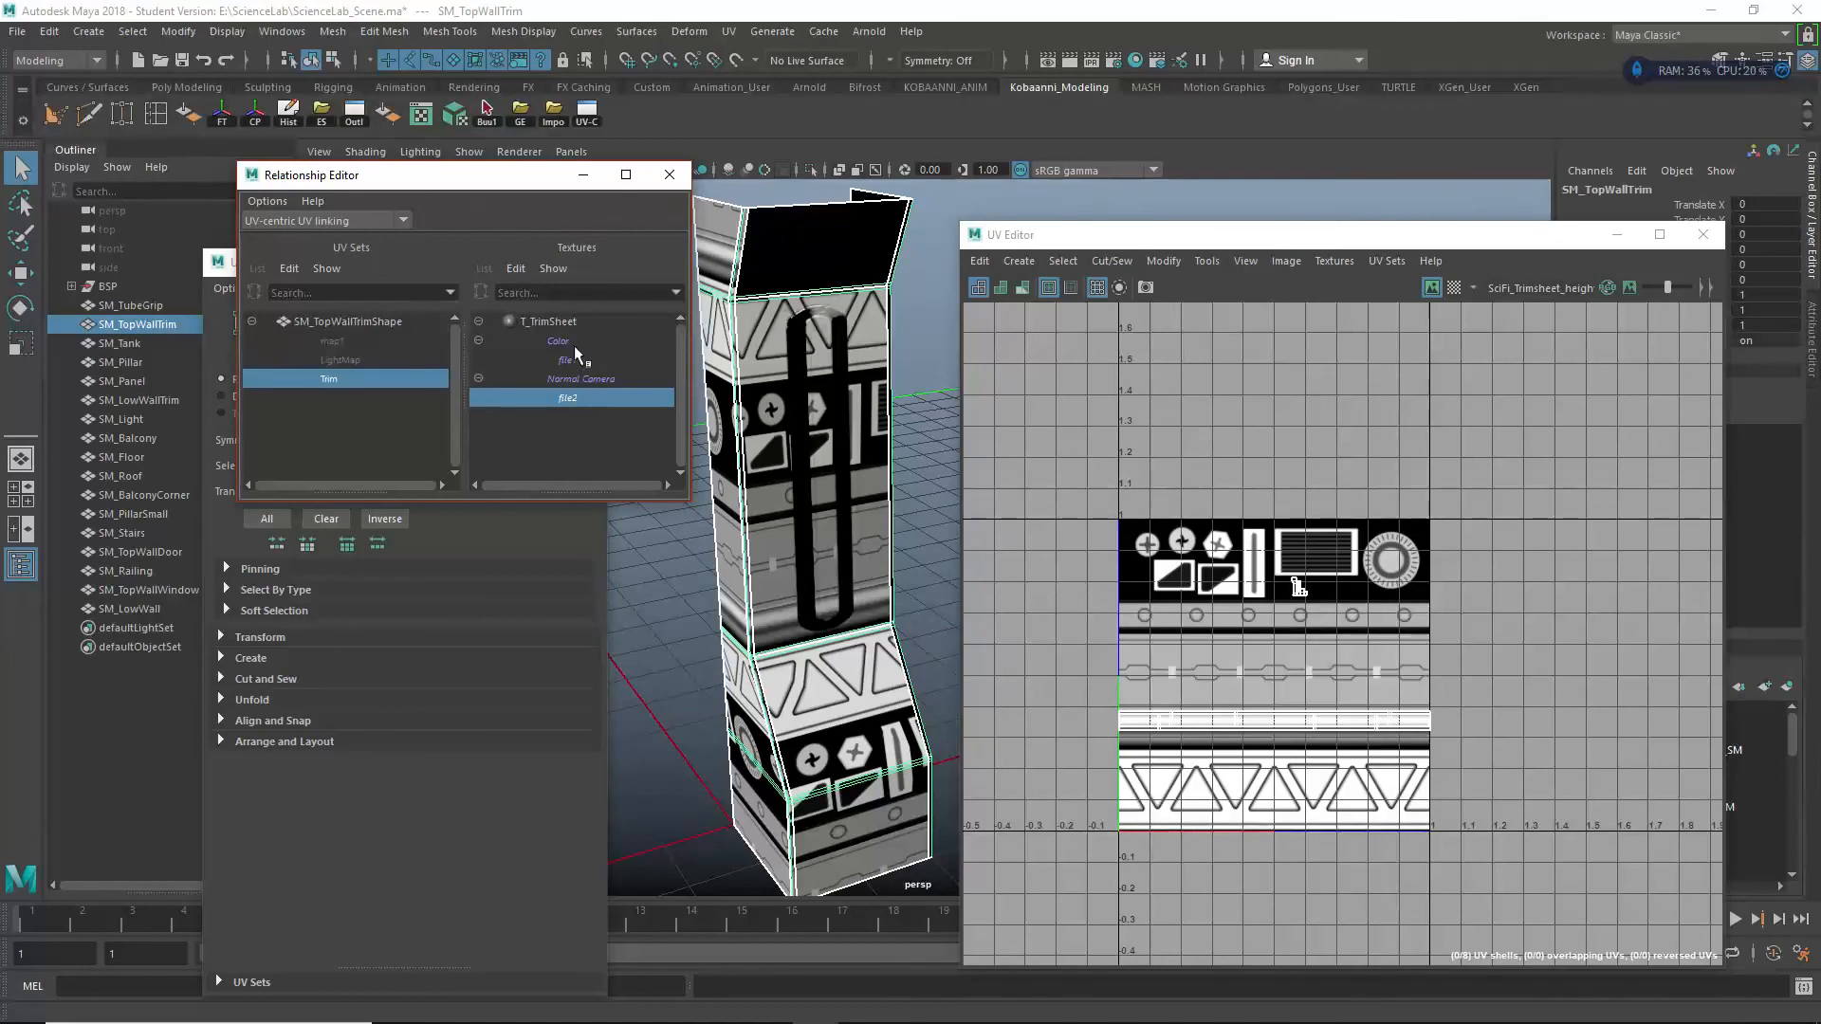
left_click(572, 392)
left_click(577, 358)
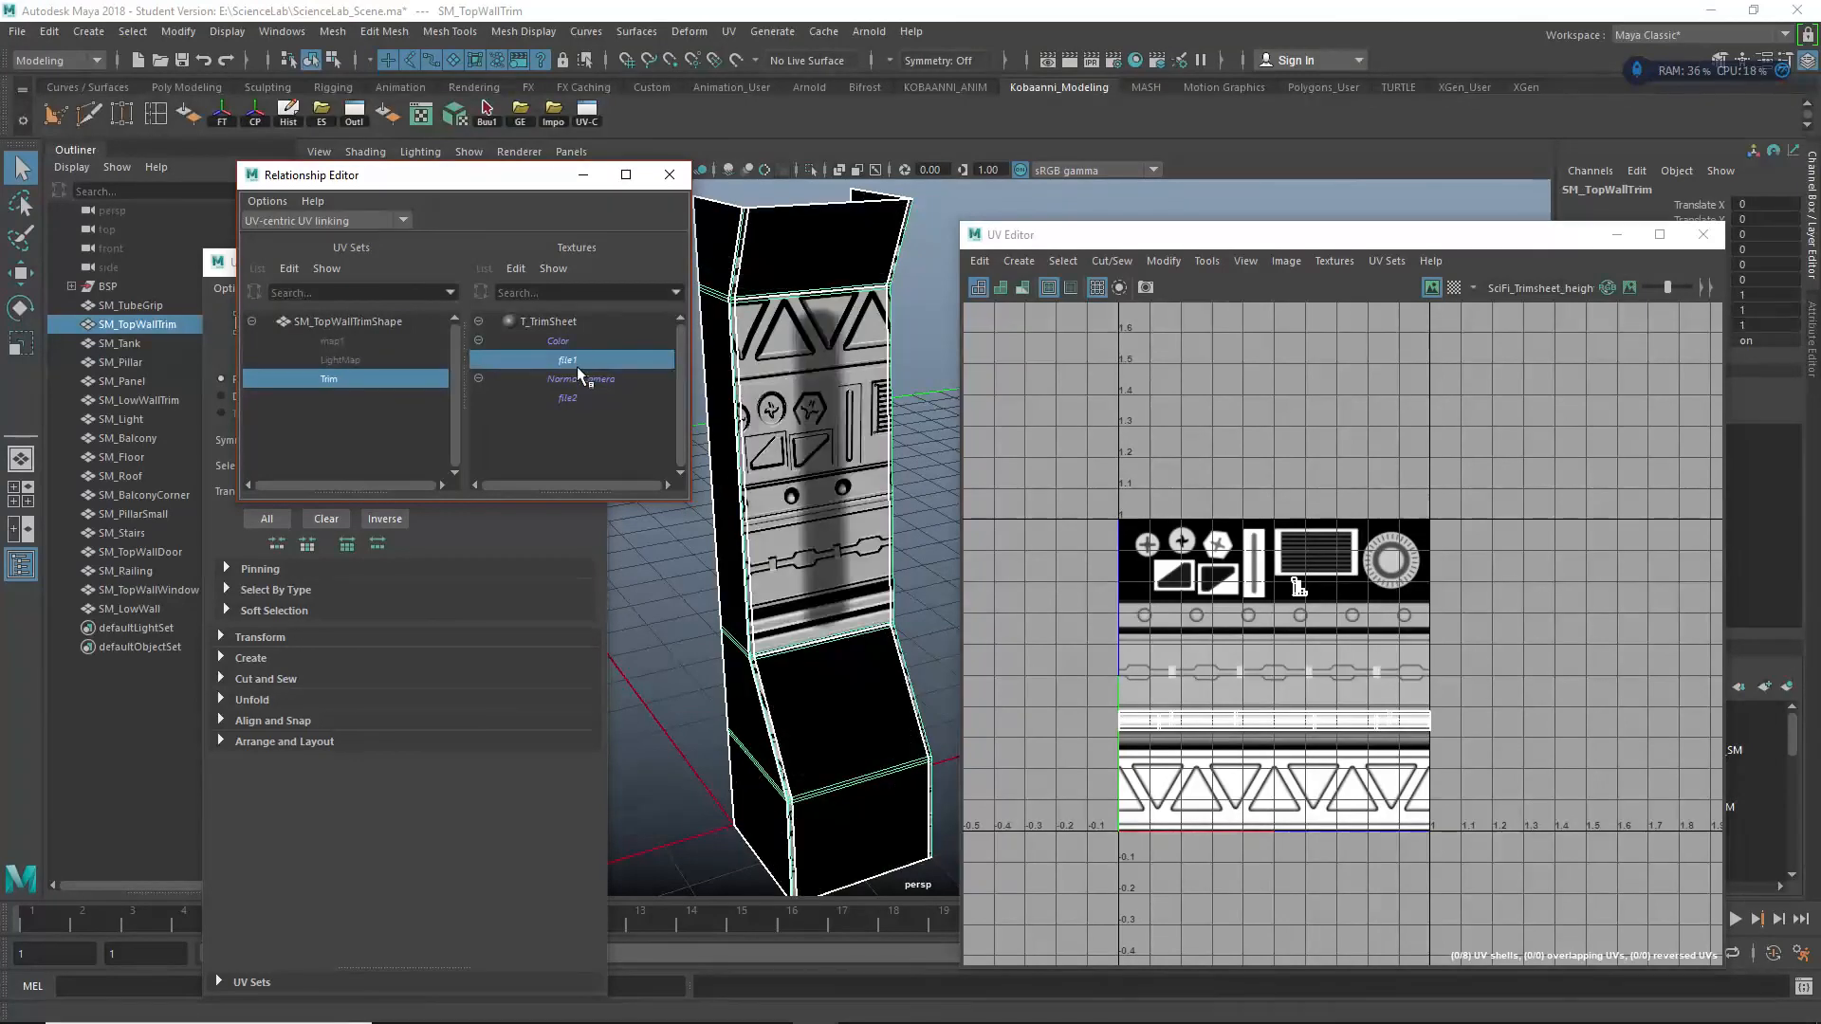
left_click(579, 396)
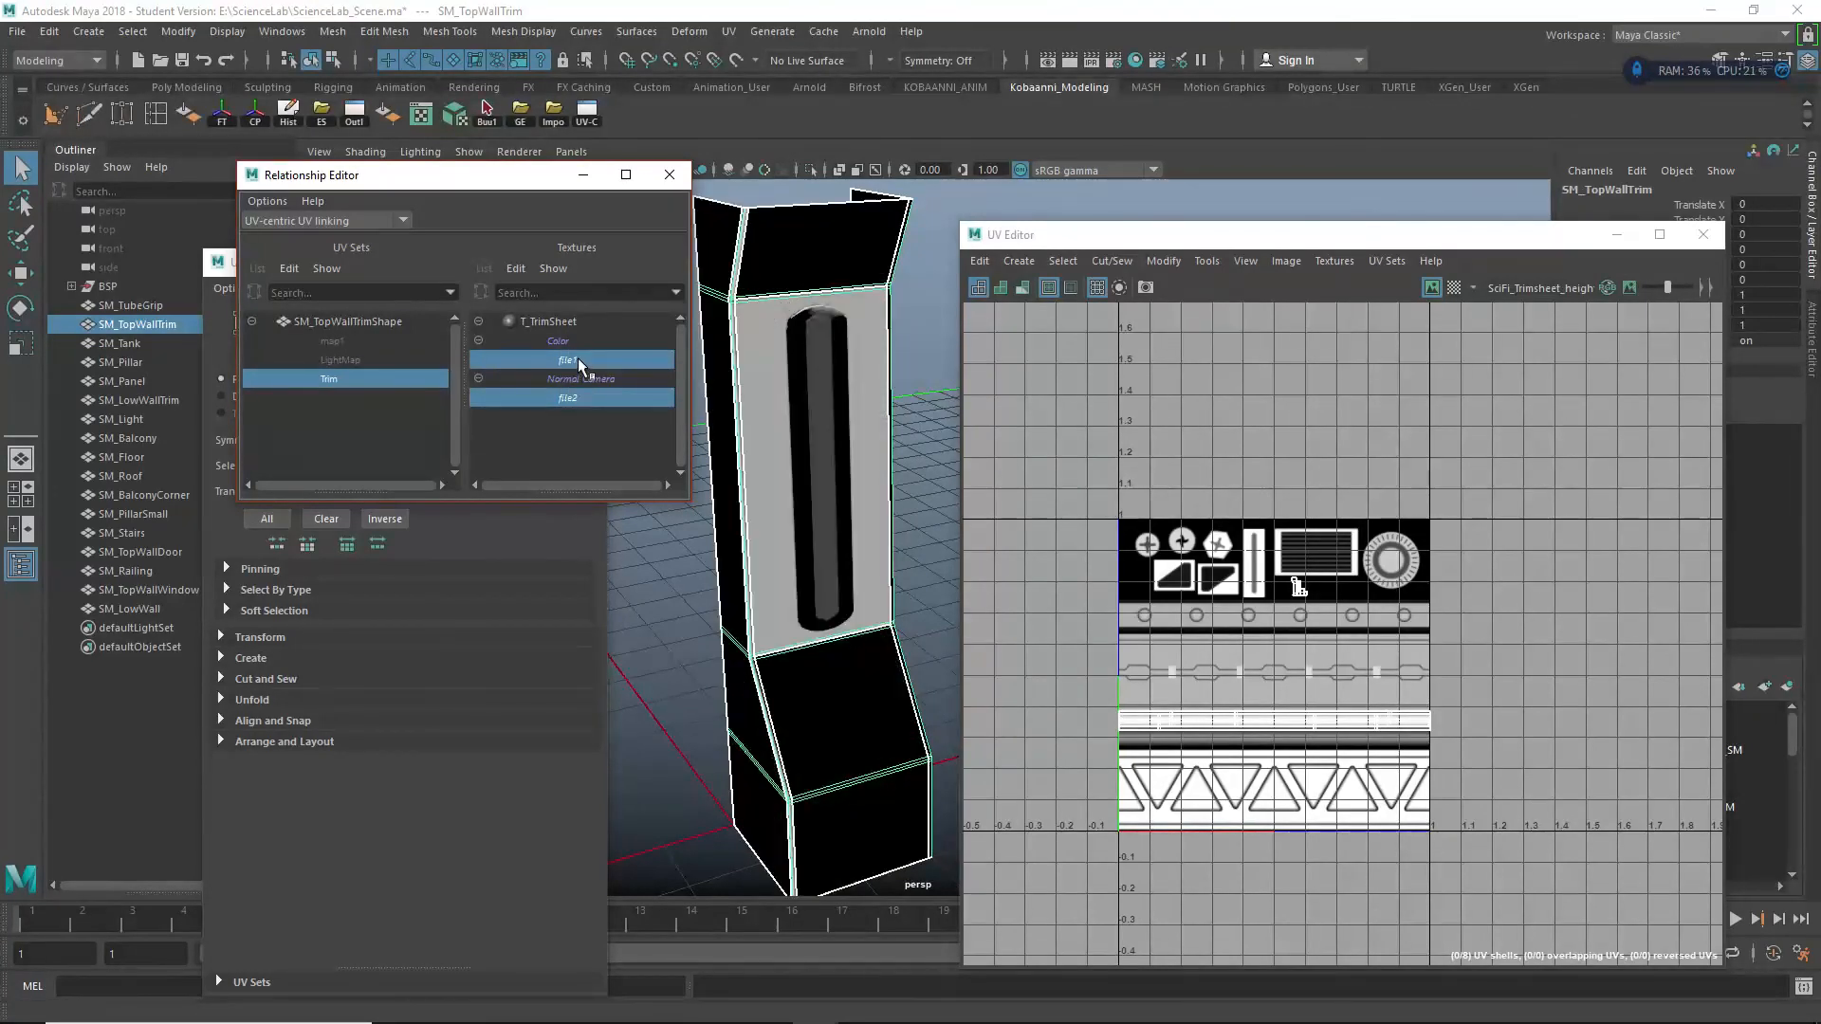
mouse_move(825, 459)
left_mouse_down("alt")
mouse_move(866, 448)
mouse_move(587, 453)
mouse_move(874, 427)
mouse_move(886, 439)
mouse_move(645, 442)
mouse_move(851, 463)
left_mouse_up("alt")
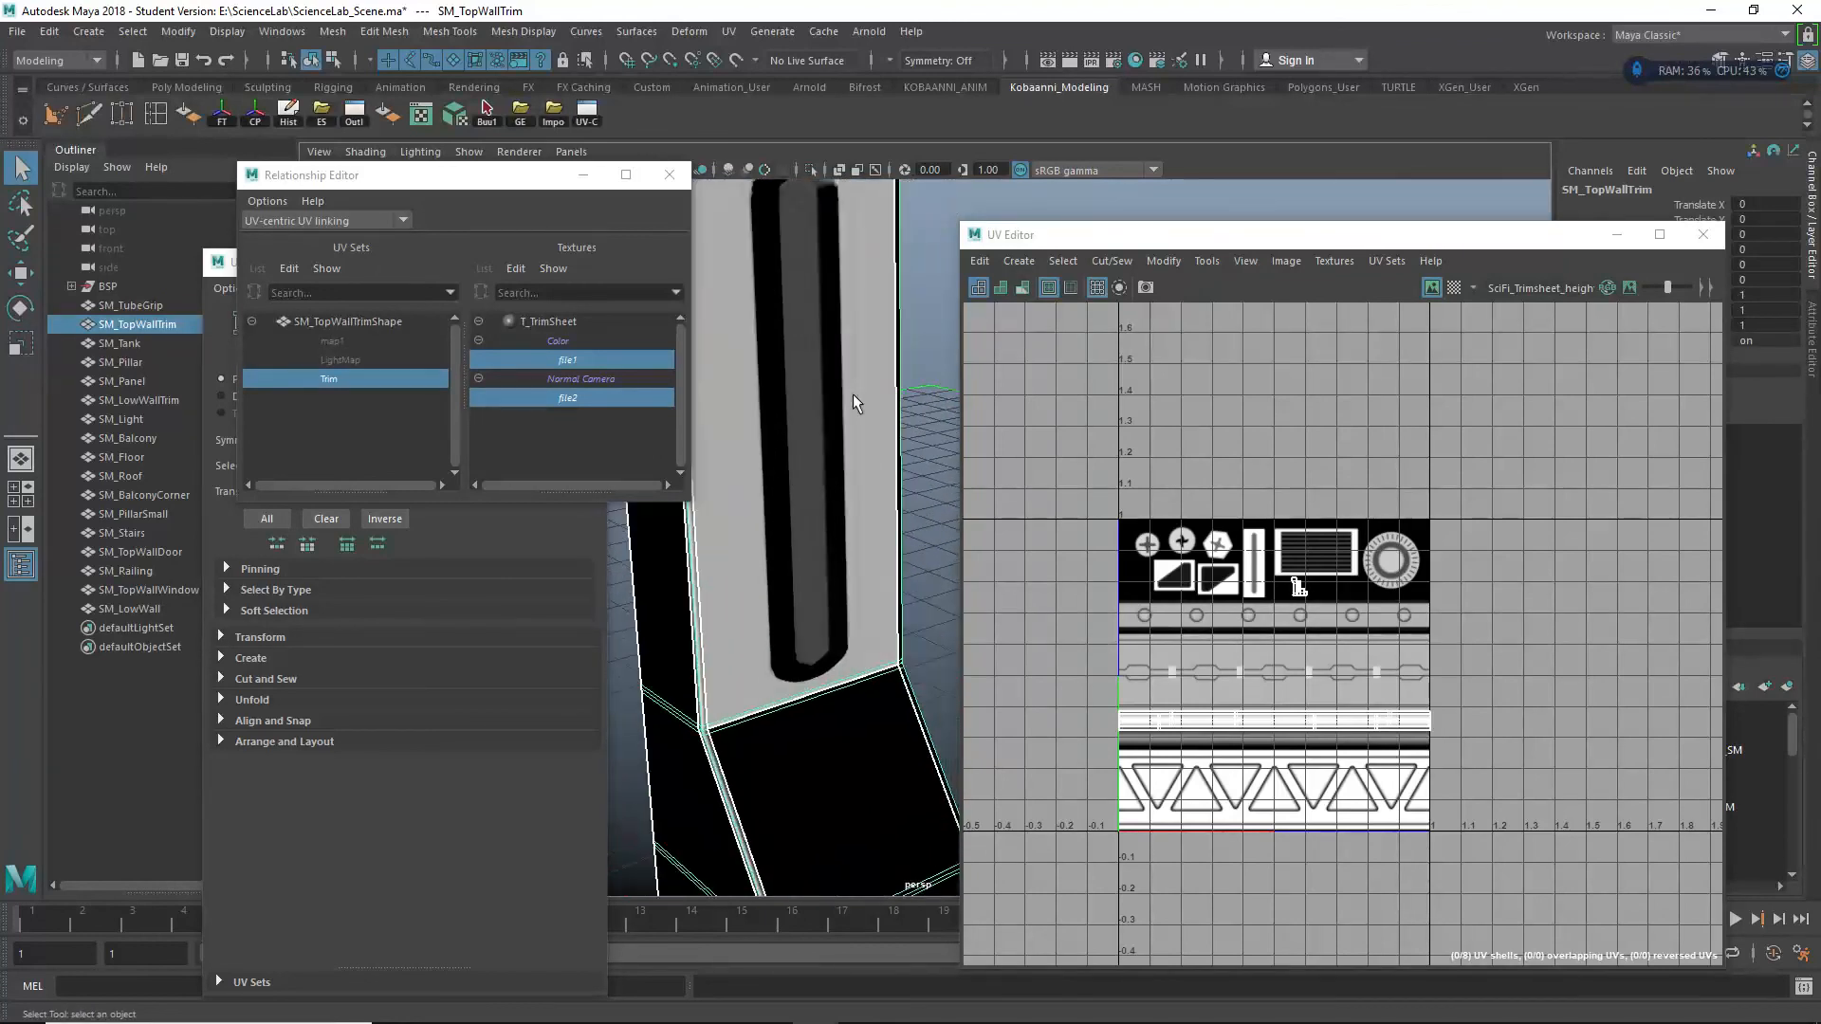
Step: Choose Trim as the current UV set and examine where its UV shells sit on the trim sheet
left_click(1371, 262)
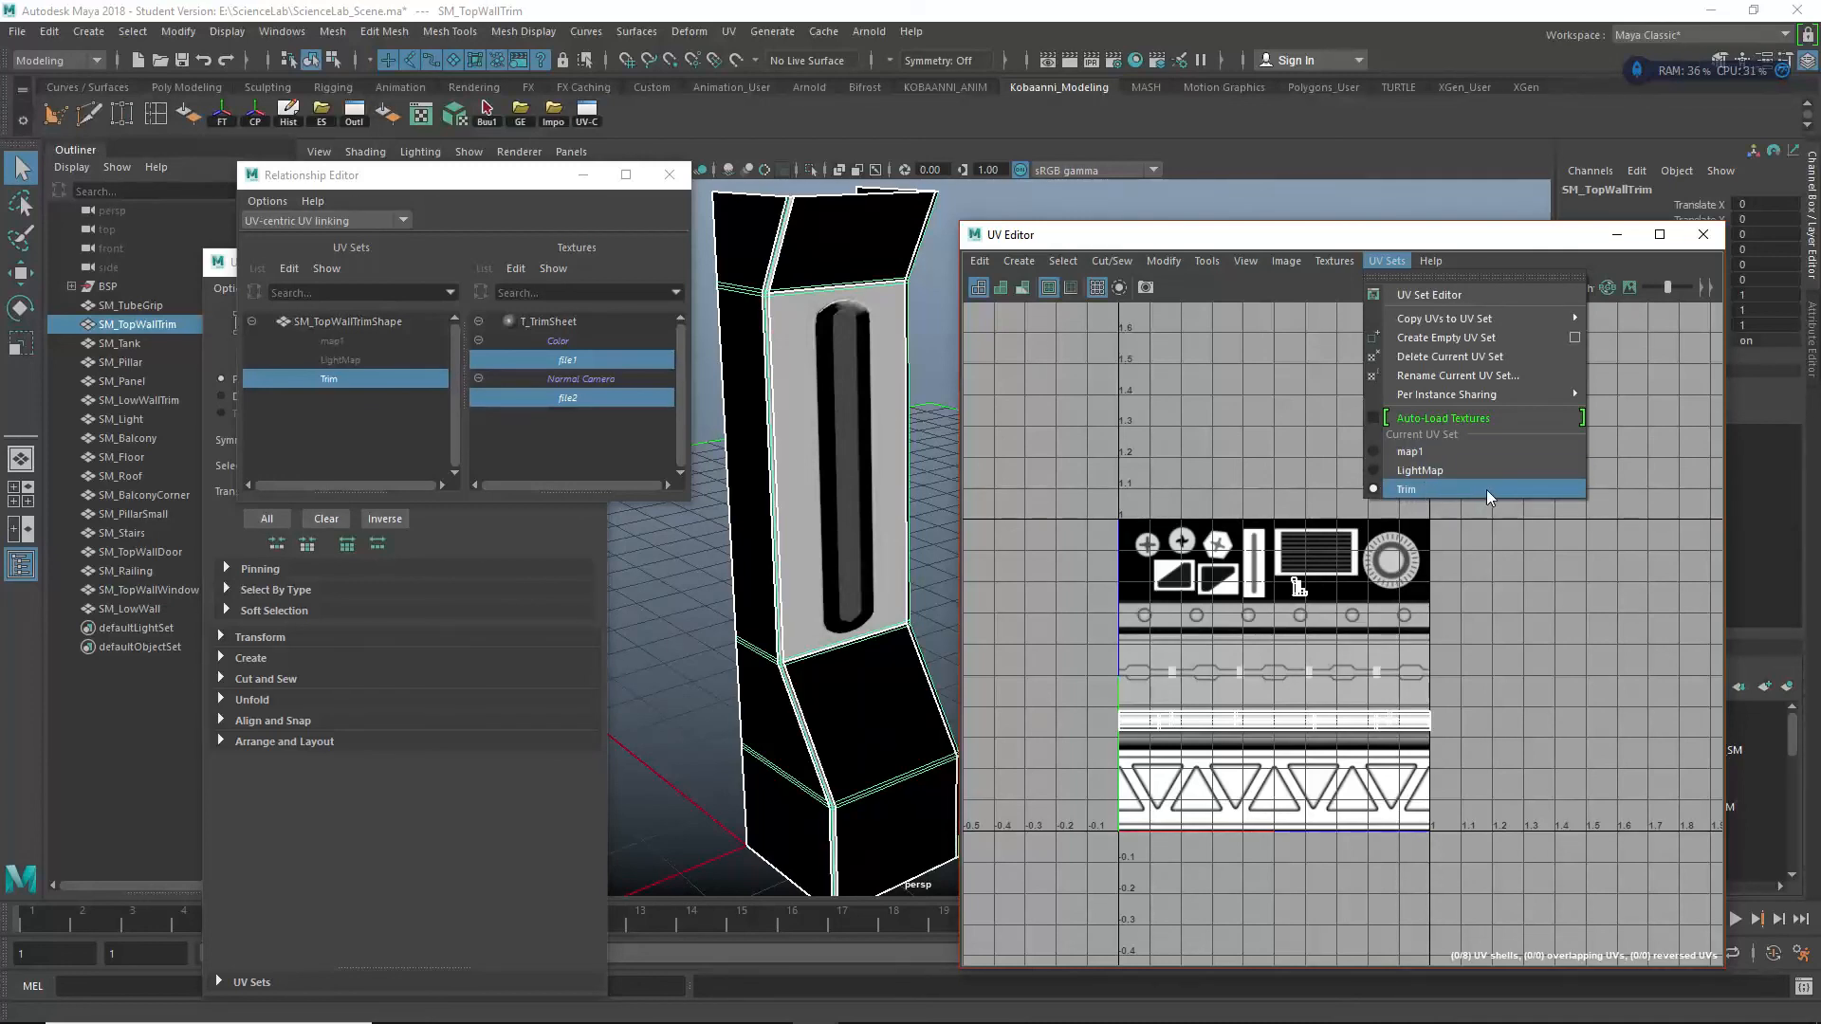
left_click(1443, 486)
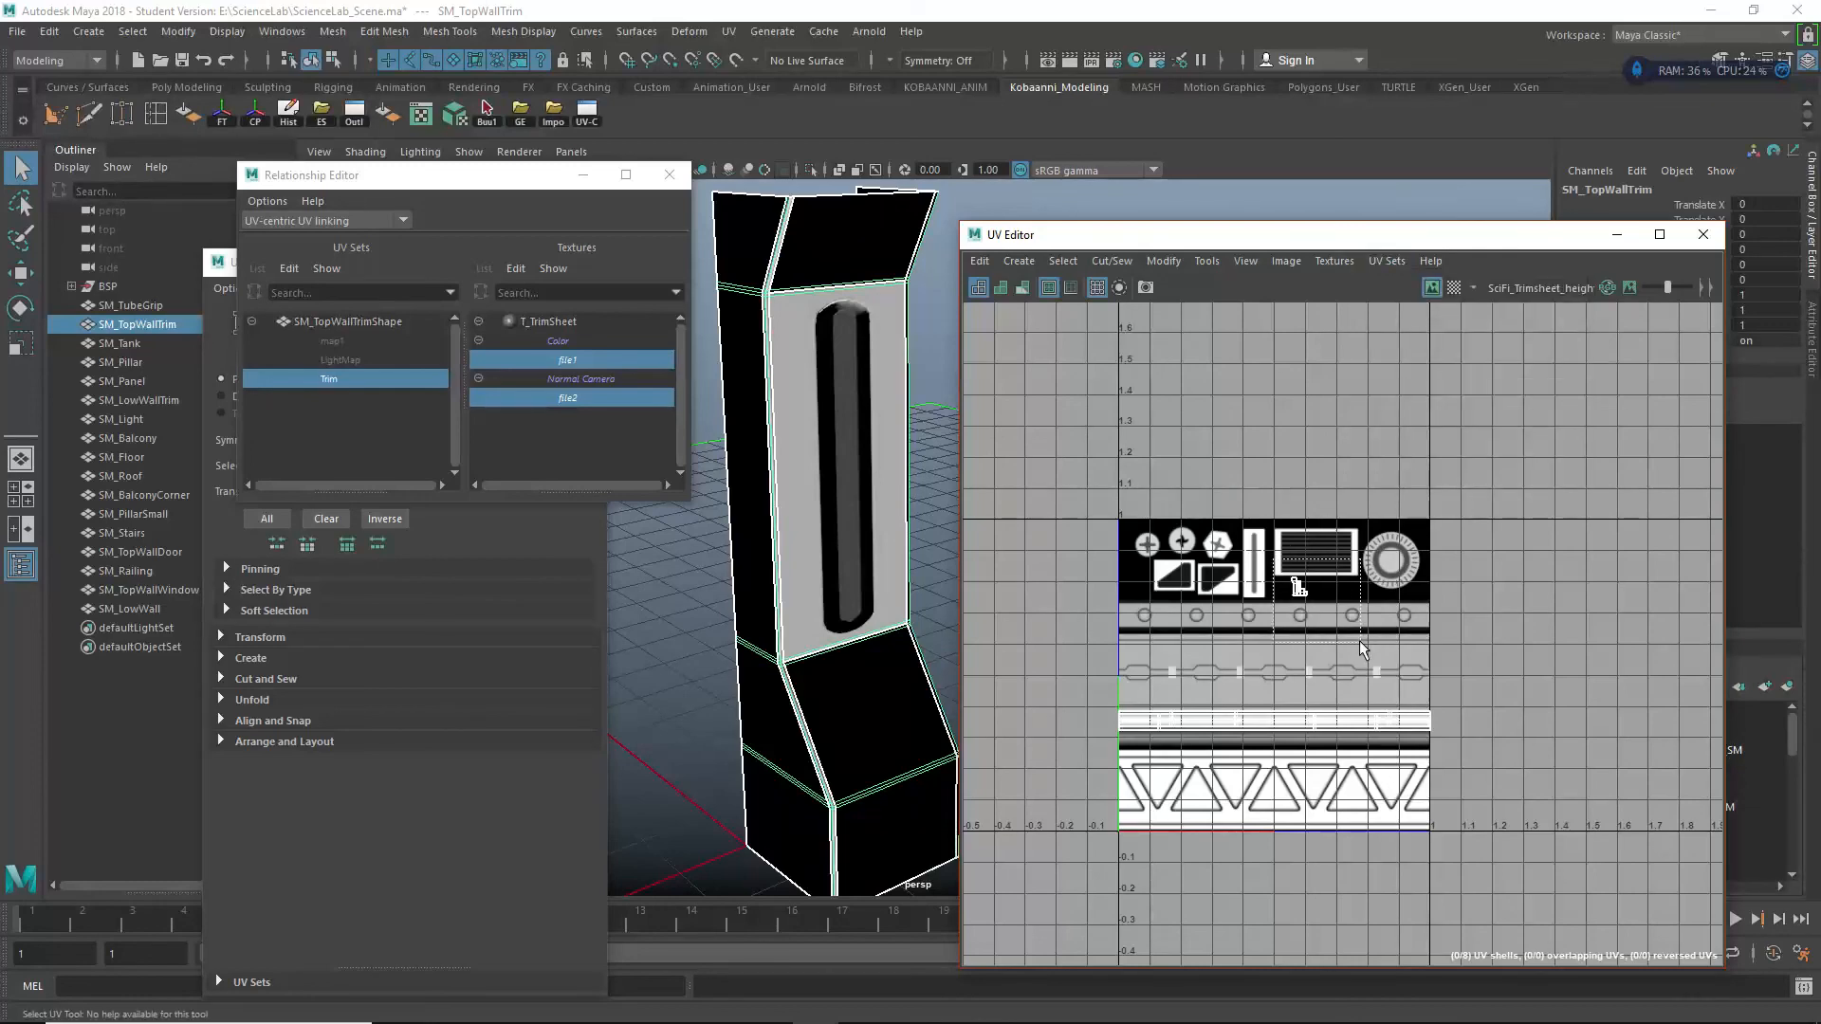
scroll(1331, 608, "up", 2)
scroll(1331, 608, "up", 4)
scroll(1260, 618, "down", 2)
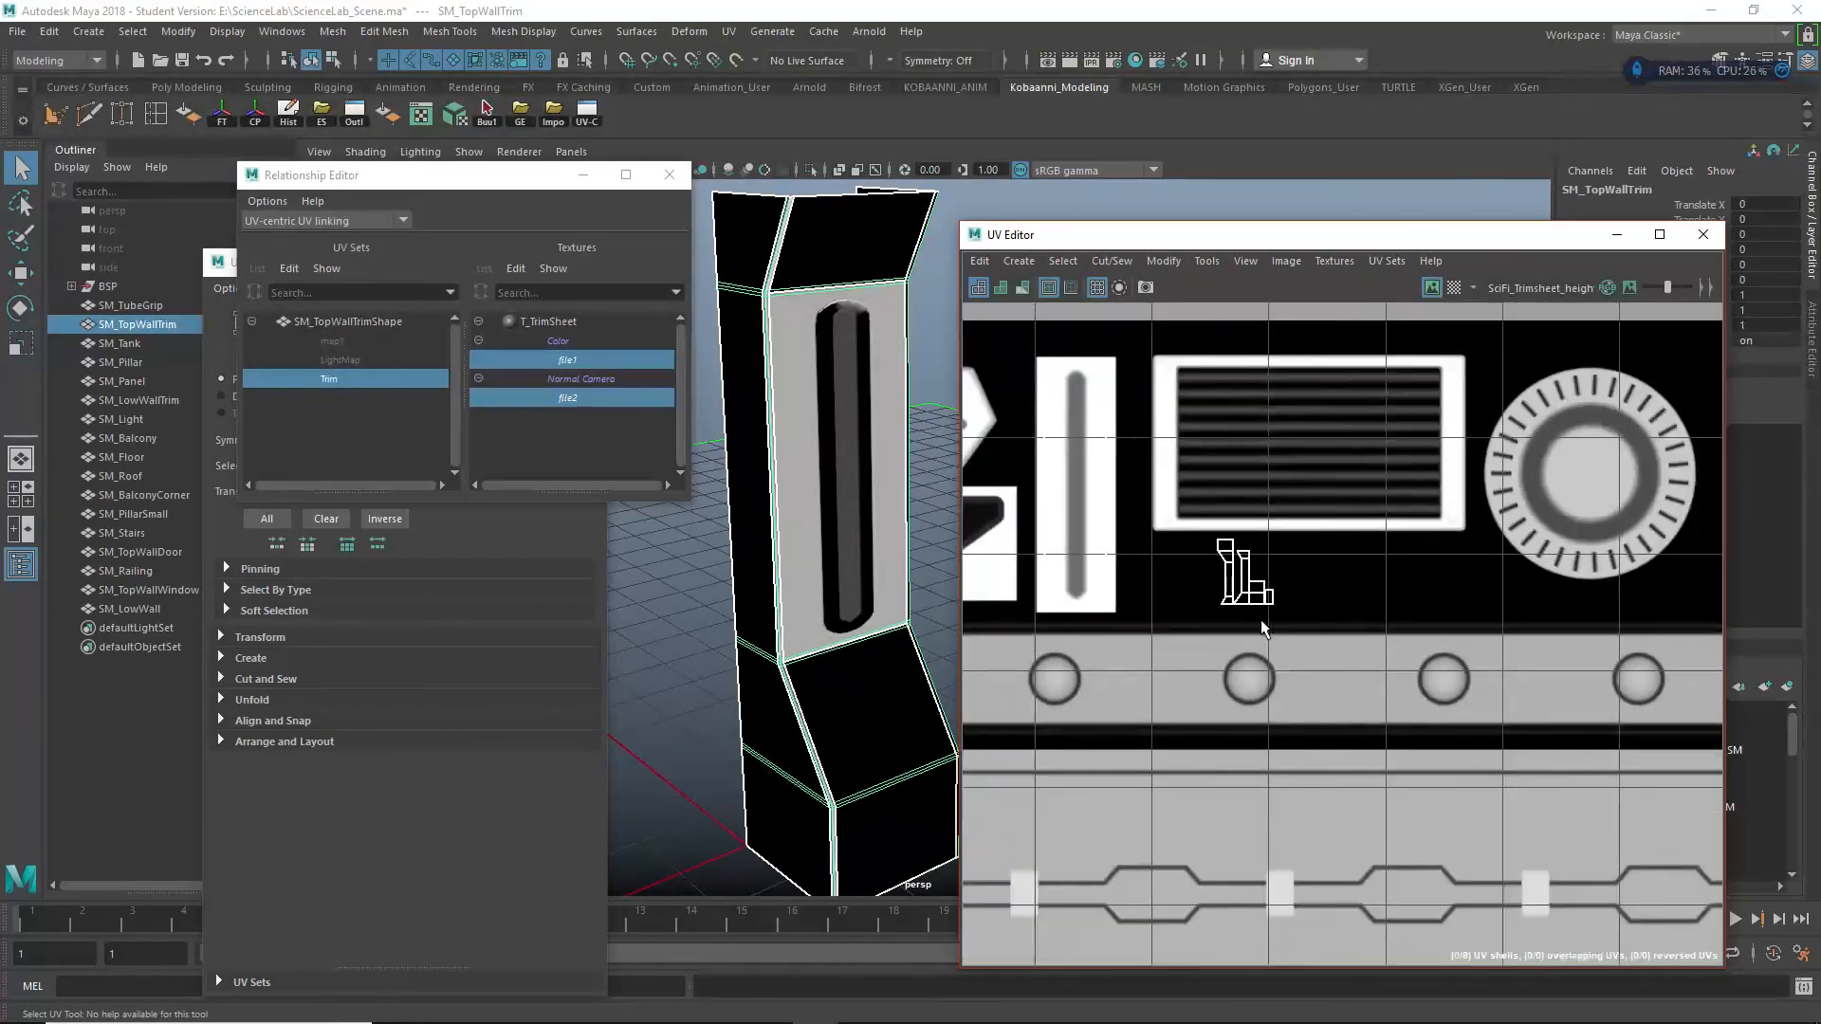
scroll(1214, 593, "down", 4)
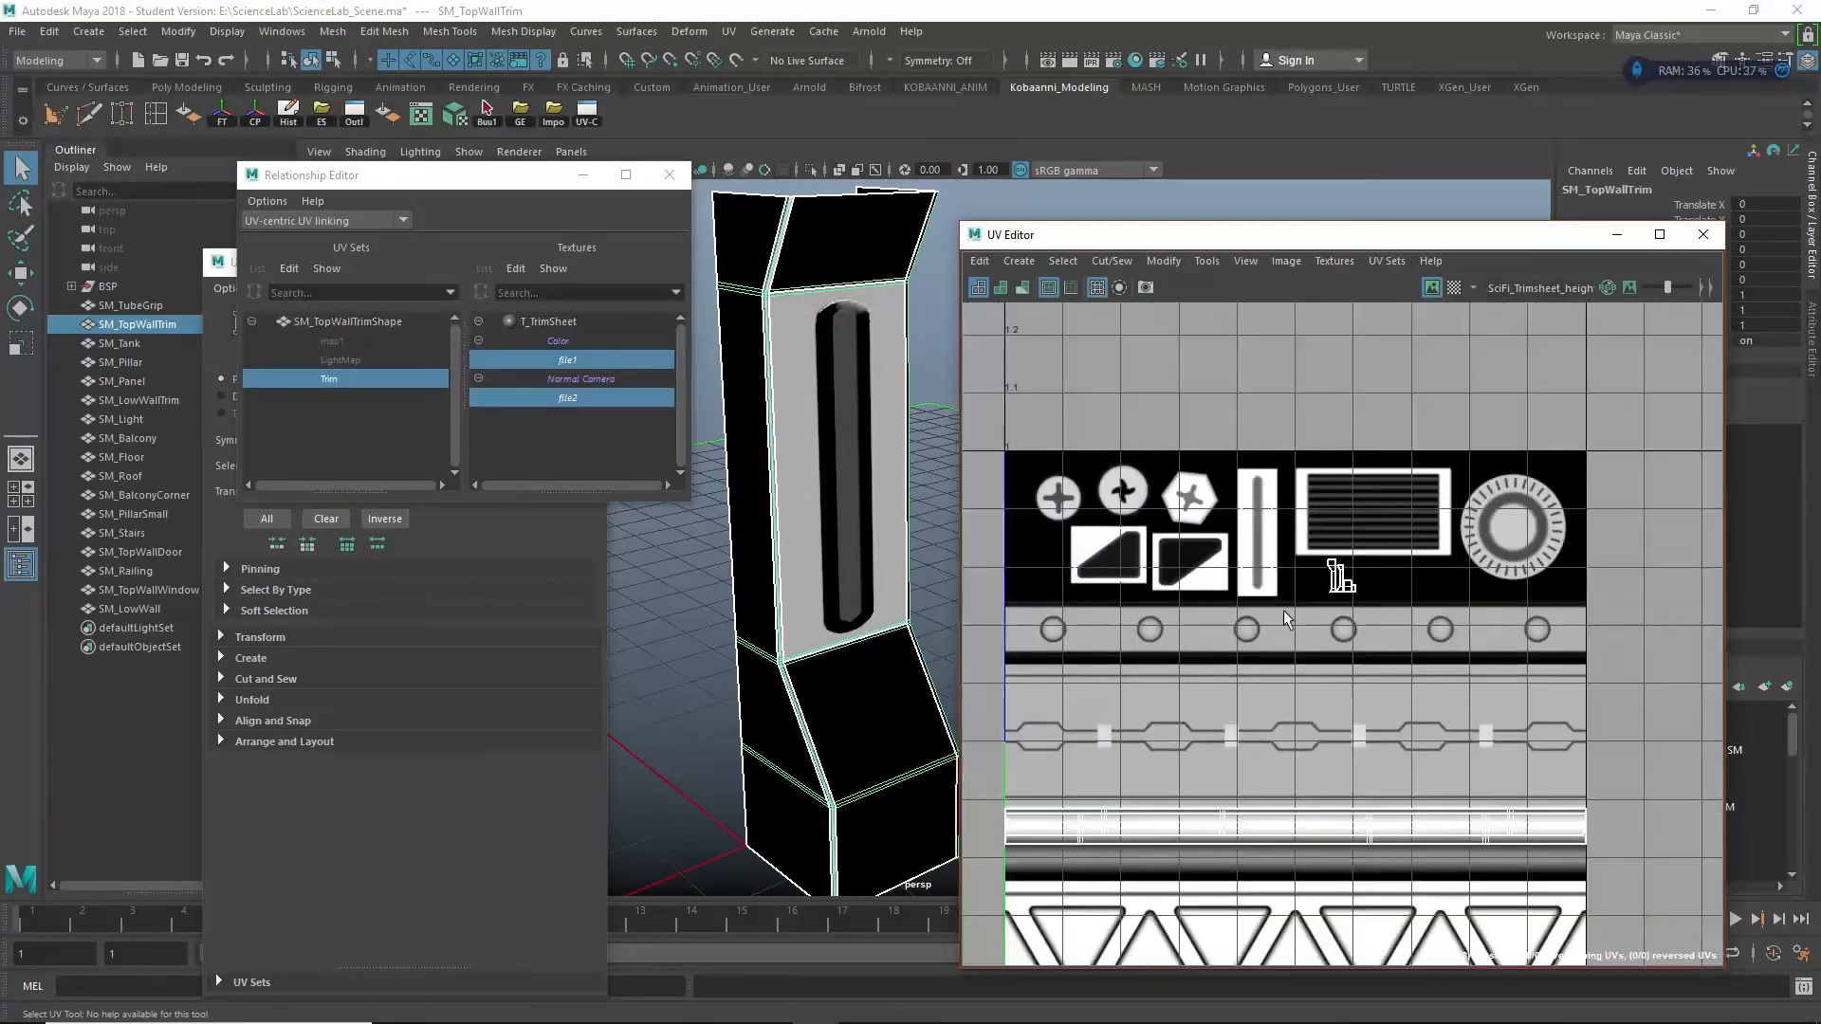
Step: Select the mesh's bottom side face with the diagonal panel to locate its UV shell on the trim sheet
left_click_drag(888, 577, 672, 579, "alt")
left_click(831, 737)
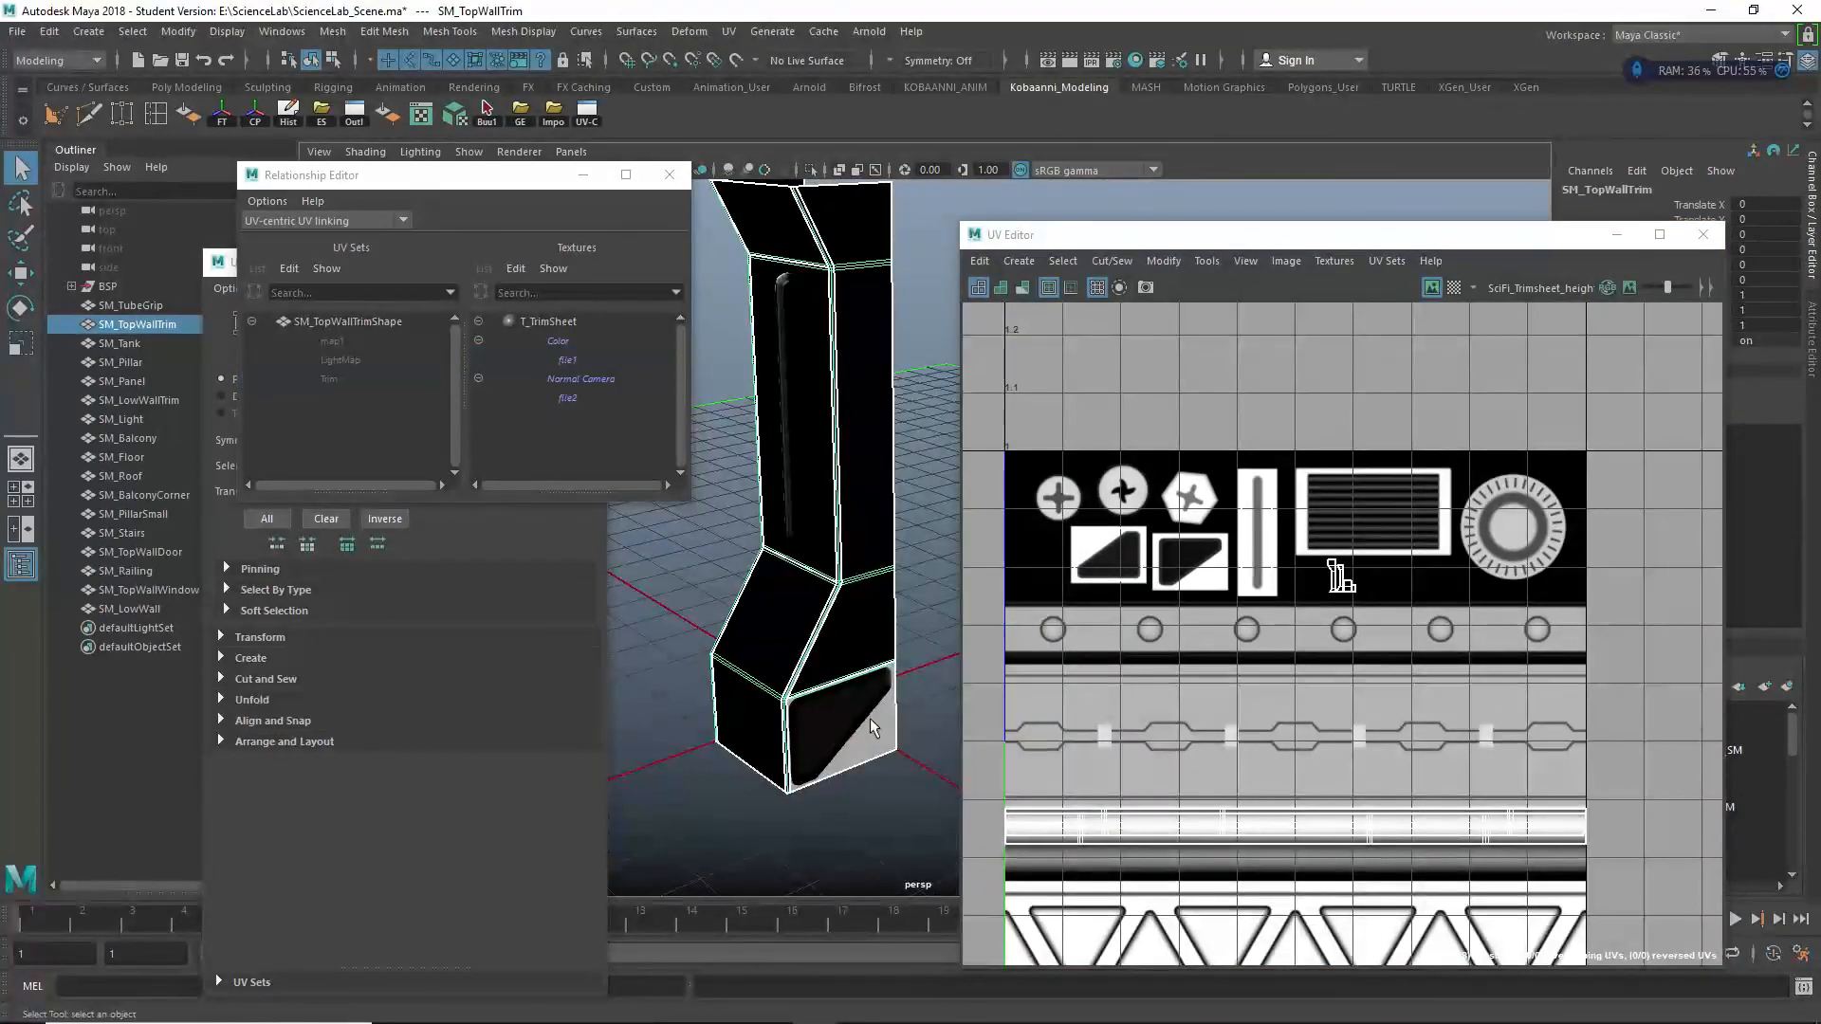
right_click_drag(1240, 465, 1248, 533)
left_click(818, 725)
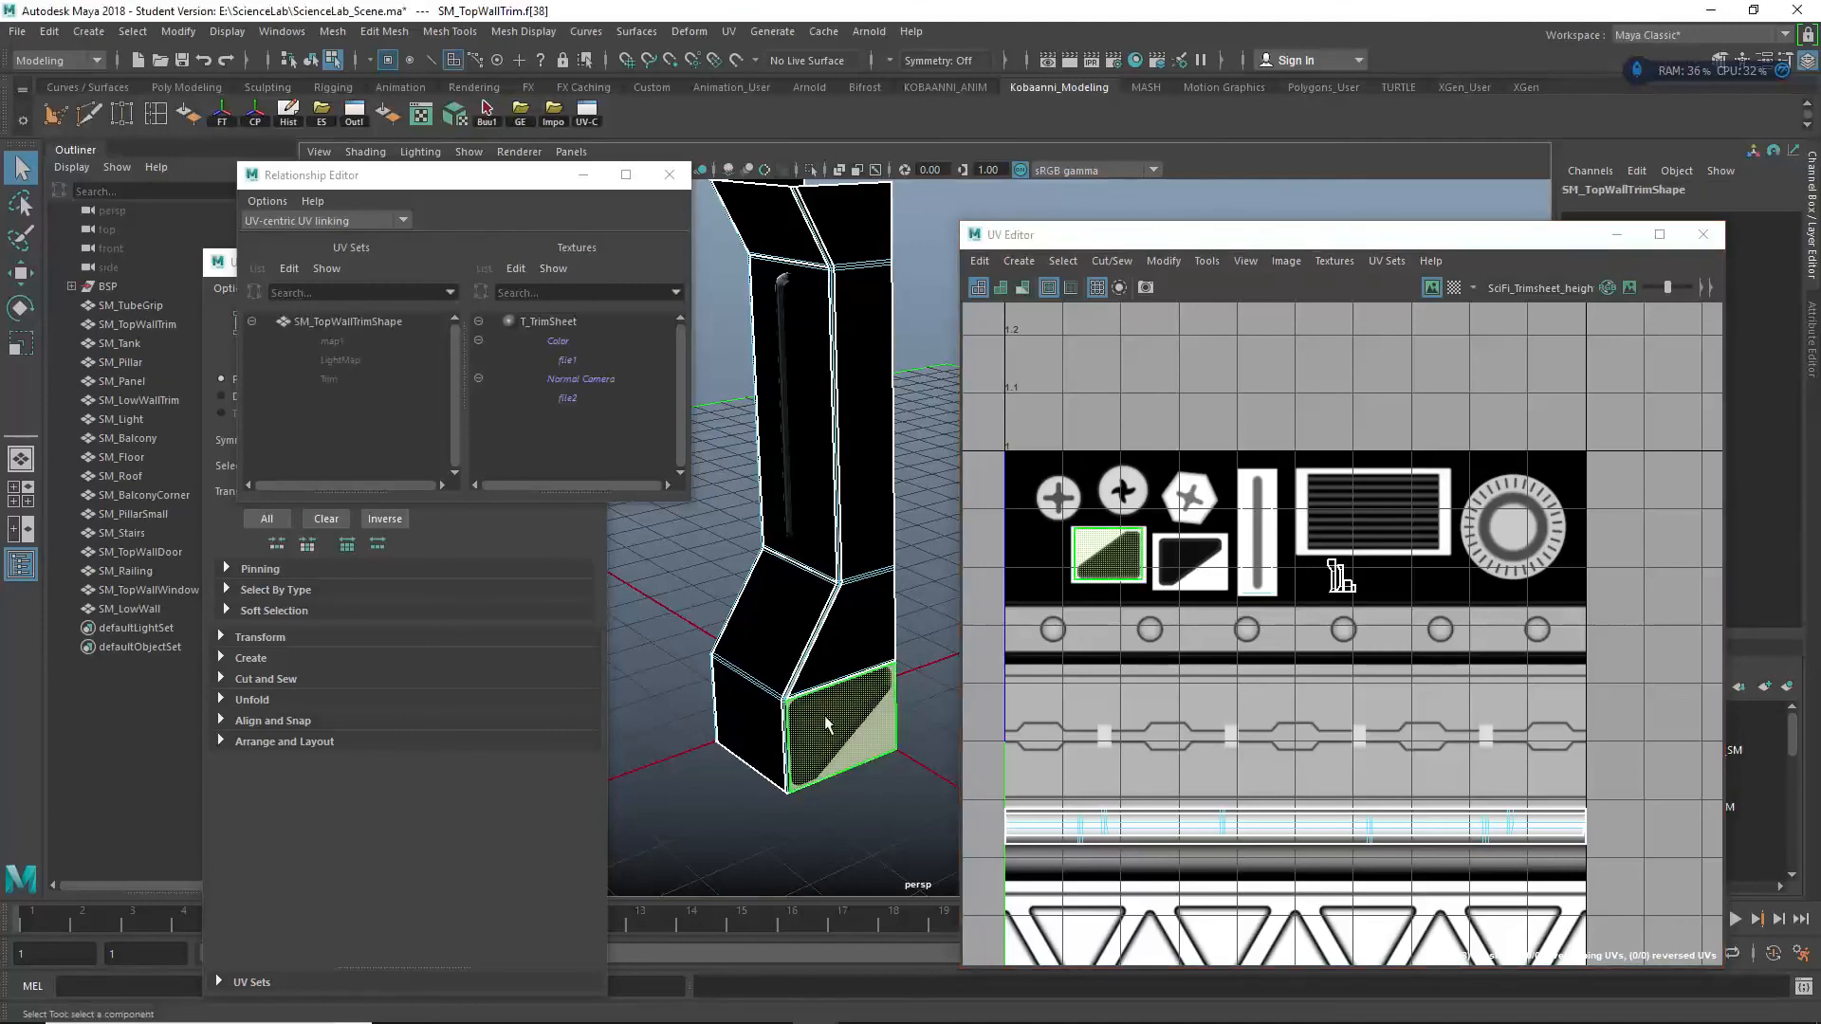
Step: Select the plain black bottom face on the opposite side to locate its UVs, and view the mesh from the front
left_click_drag(770, 667, 986, 689, "alt")
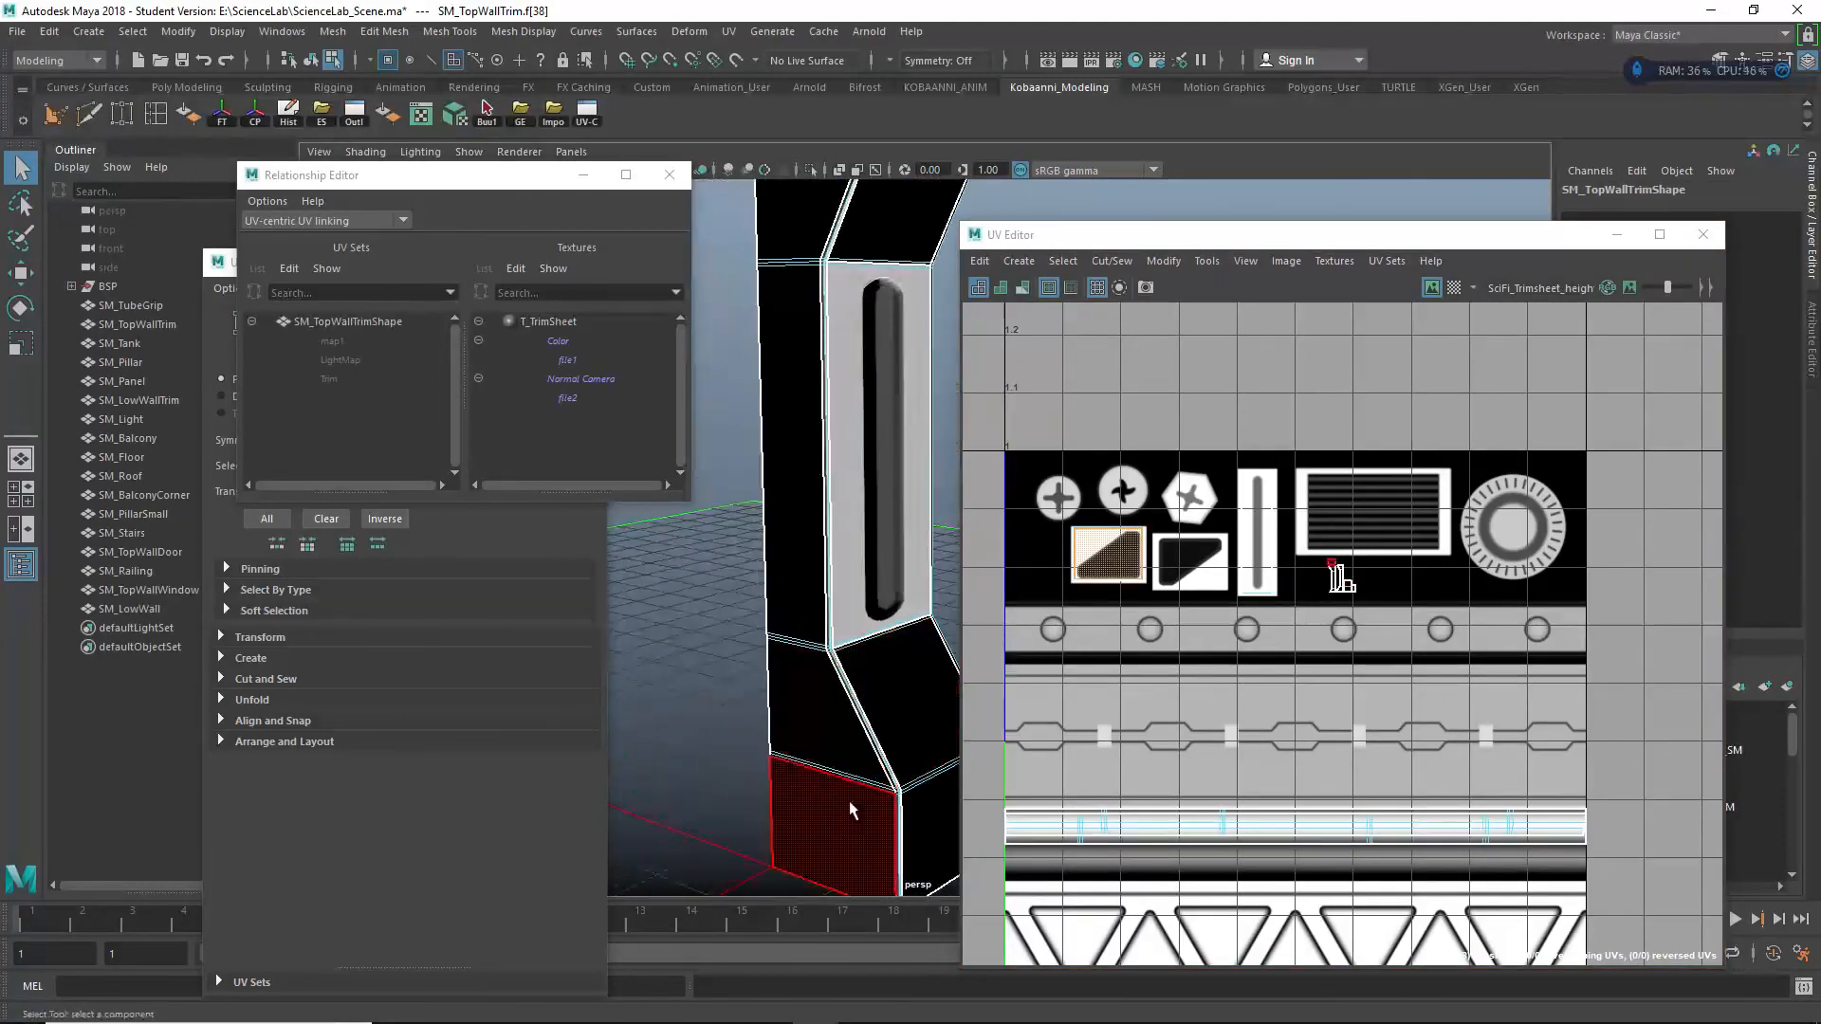
left_click(839, 824)
left_click_drag(838, 831, 984, 762, "alt")
left_click(1112, 562)
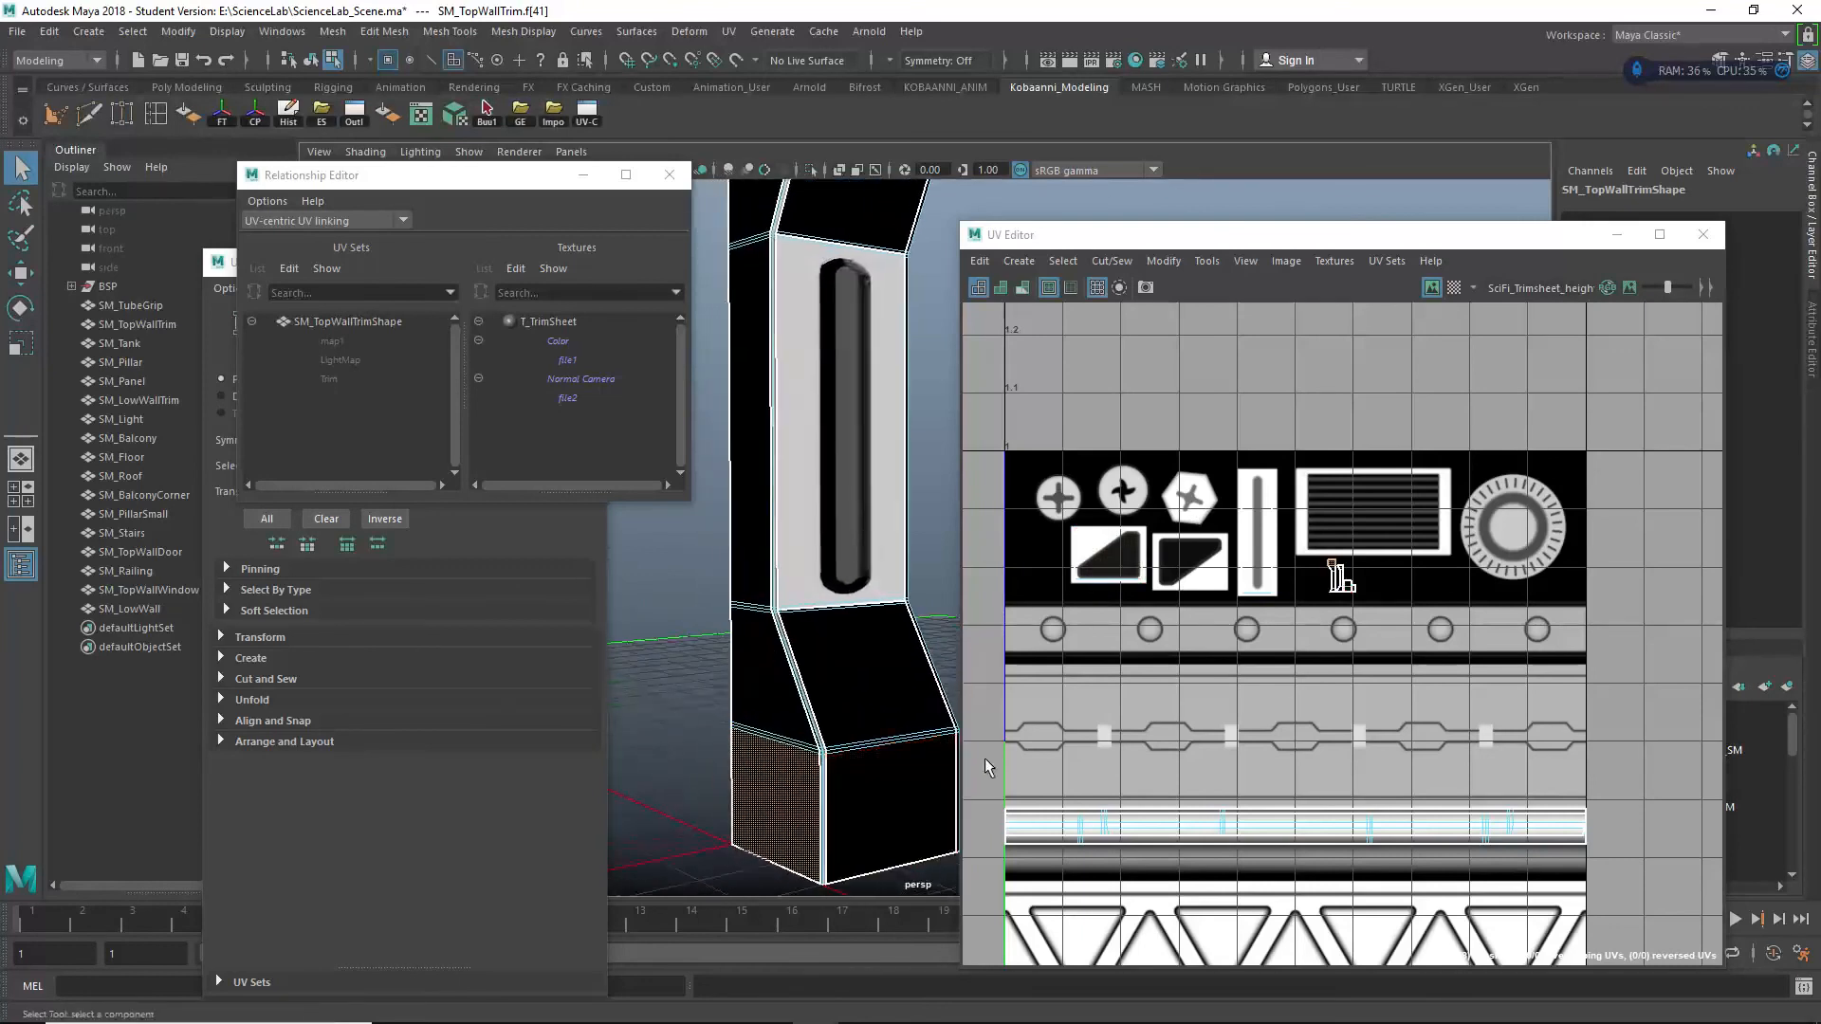
left_click_drag(795, 774, 781, 772, "alt")
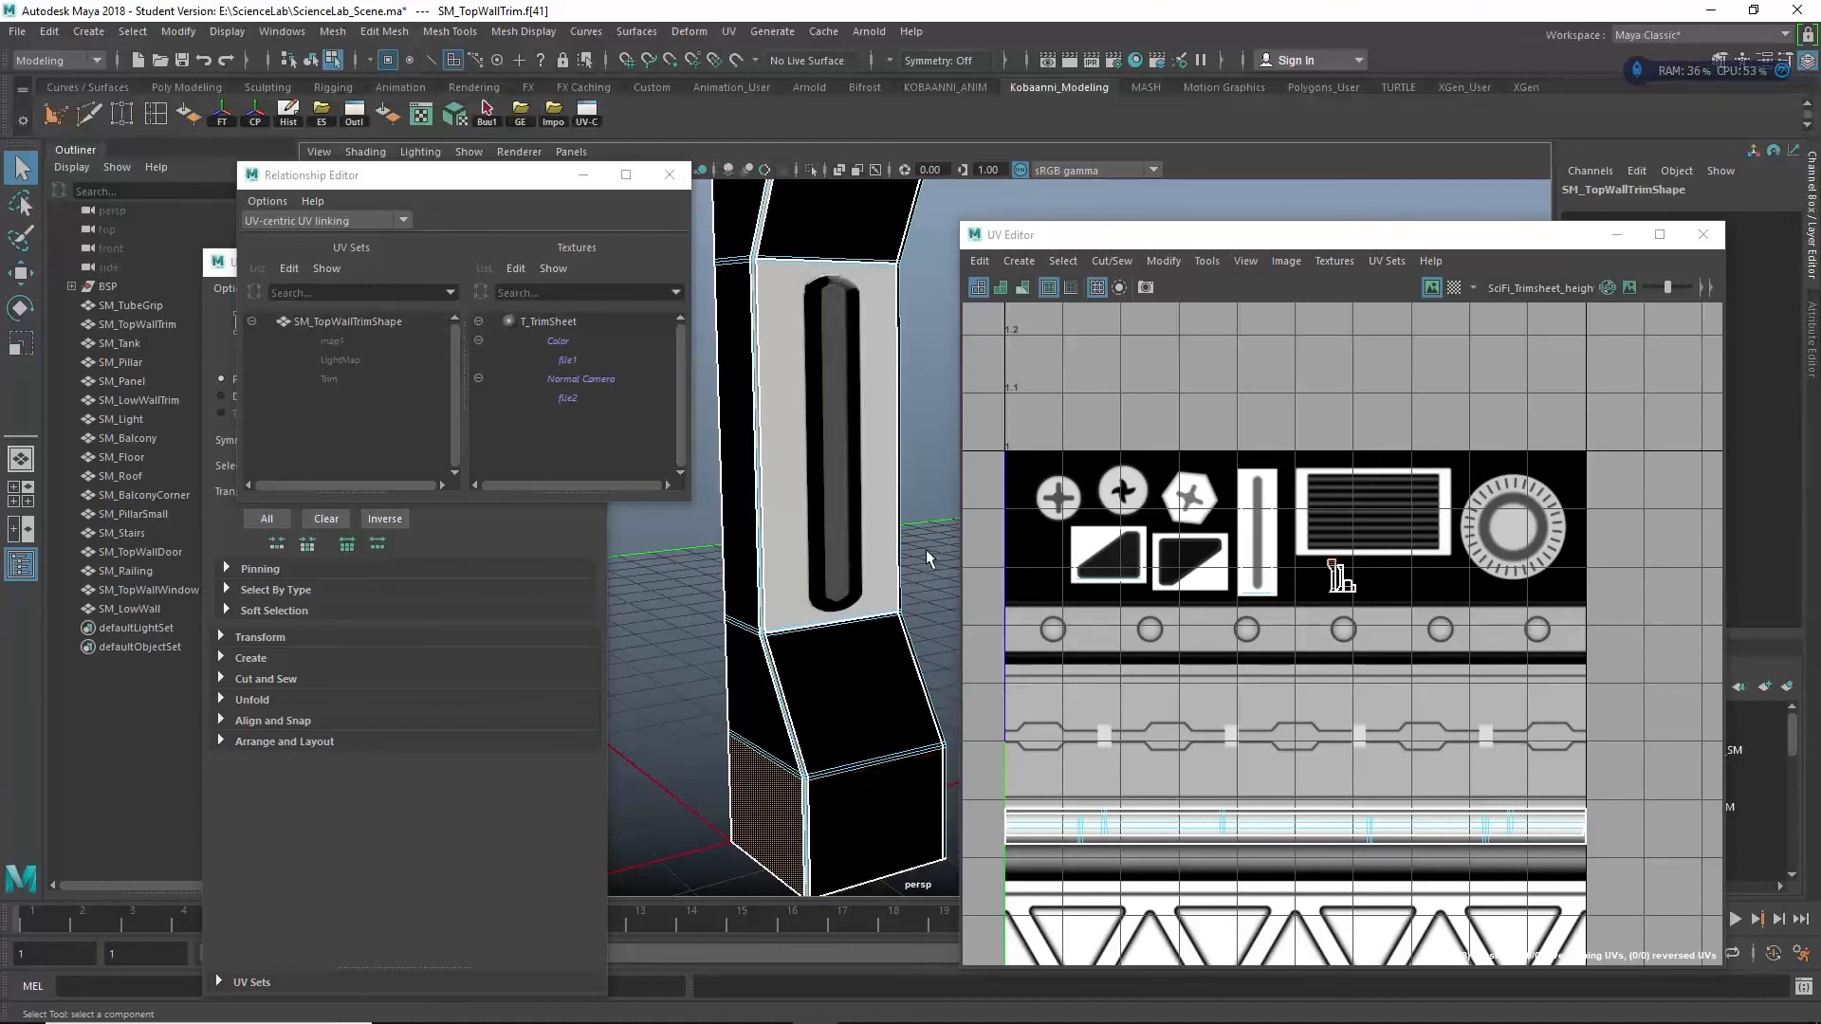
left_click_drag(833, 533, 908, 650, "alt")
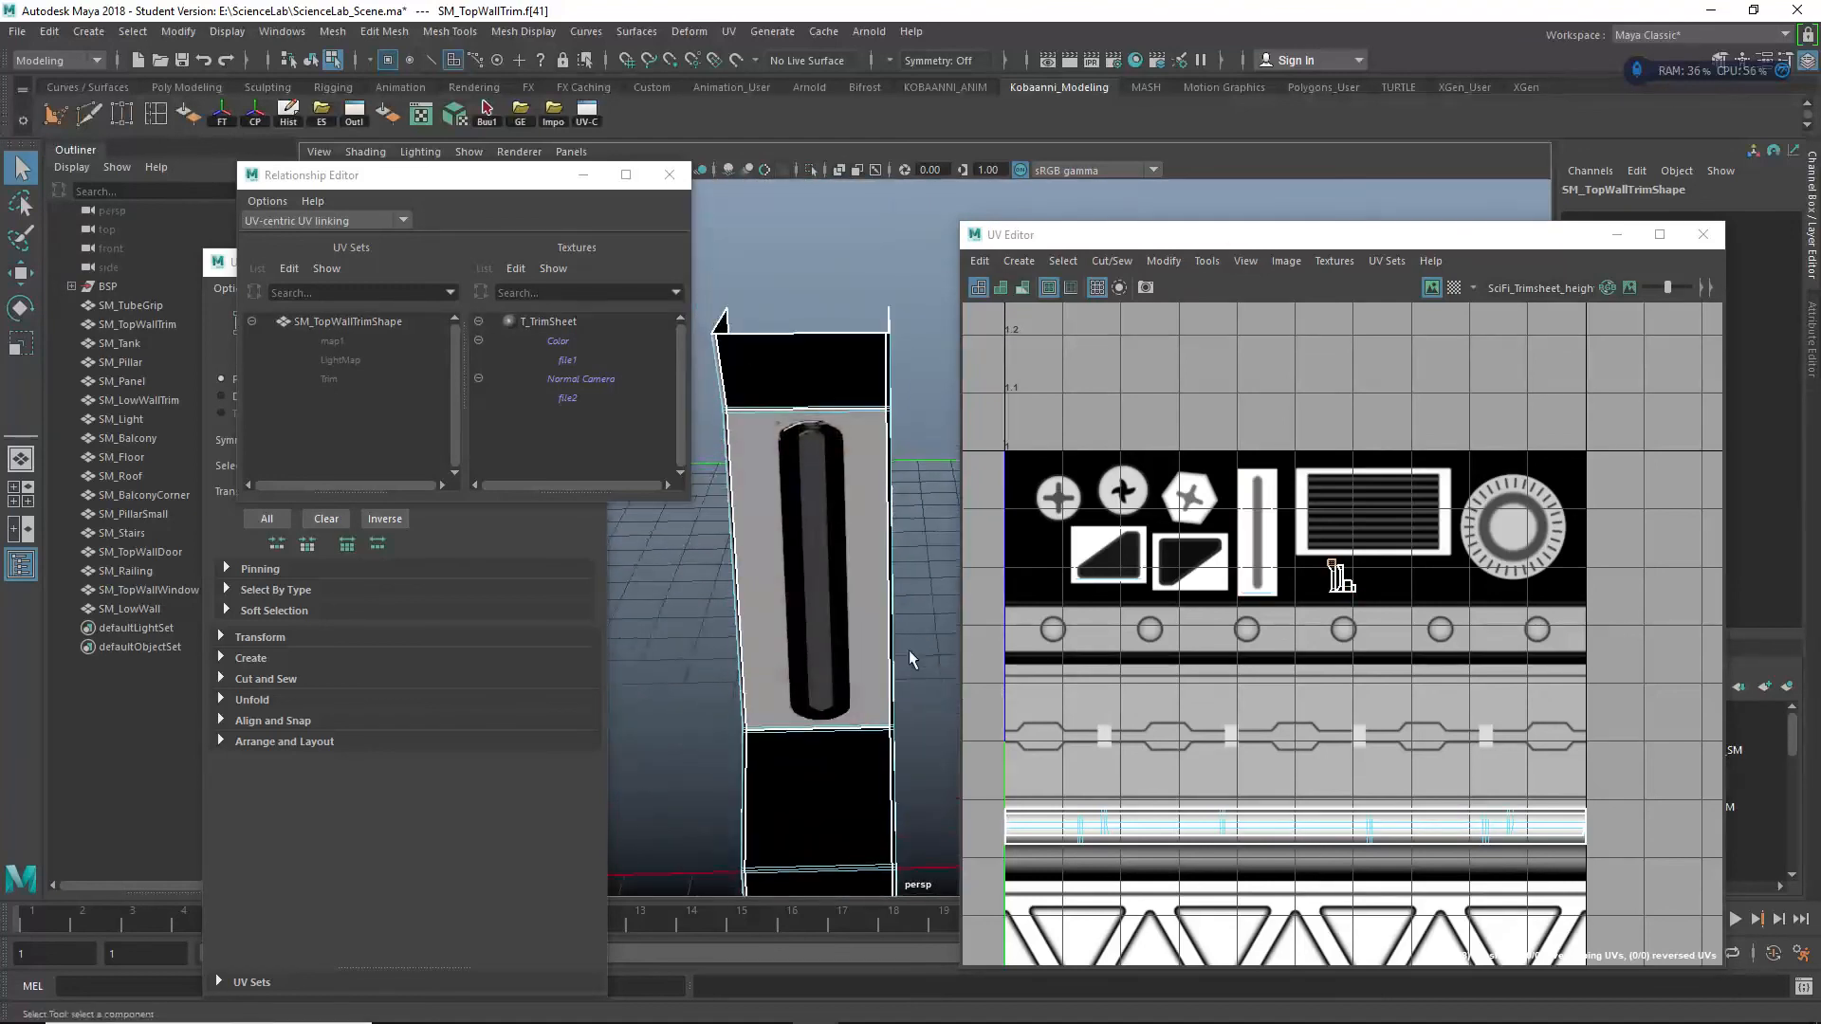
Step: Select the front face with the long slot, examine its UV shell on the trim sheet, and close the Relationship Editor
left_click(1244, 500)
left_click(1392, 510)
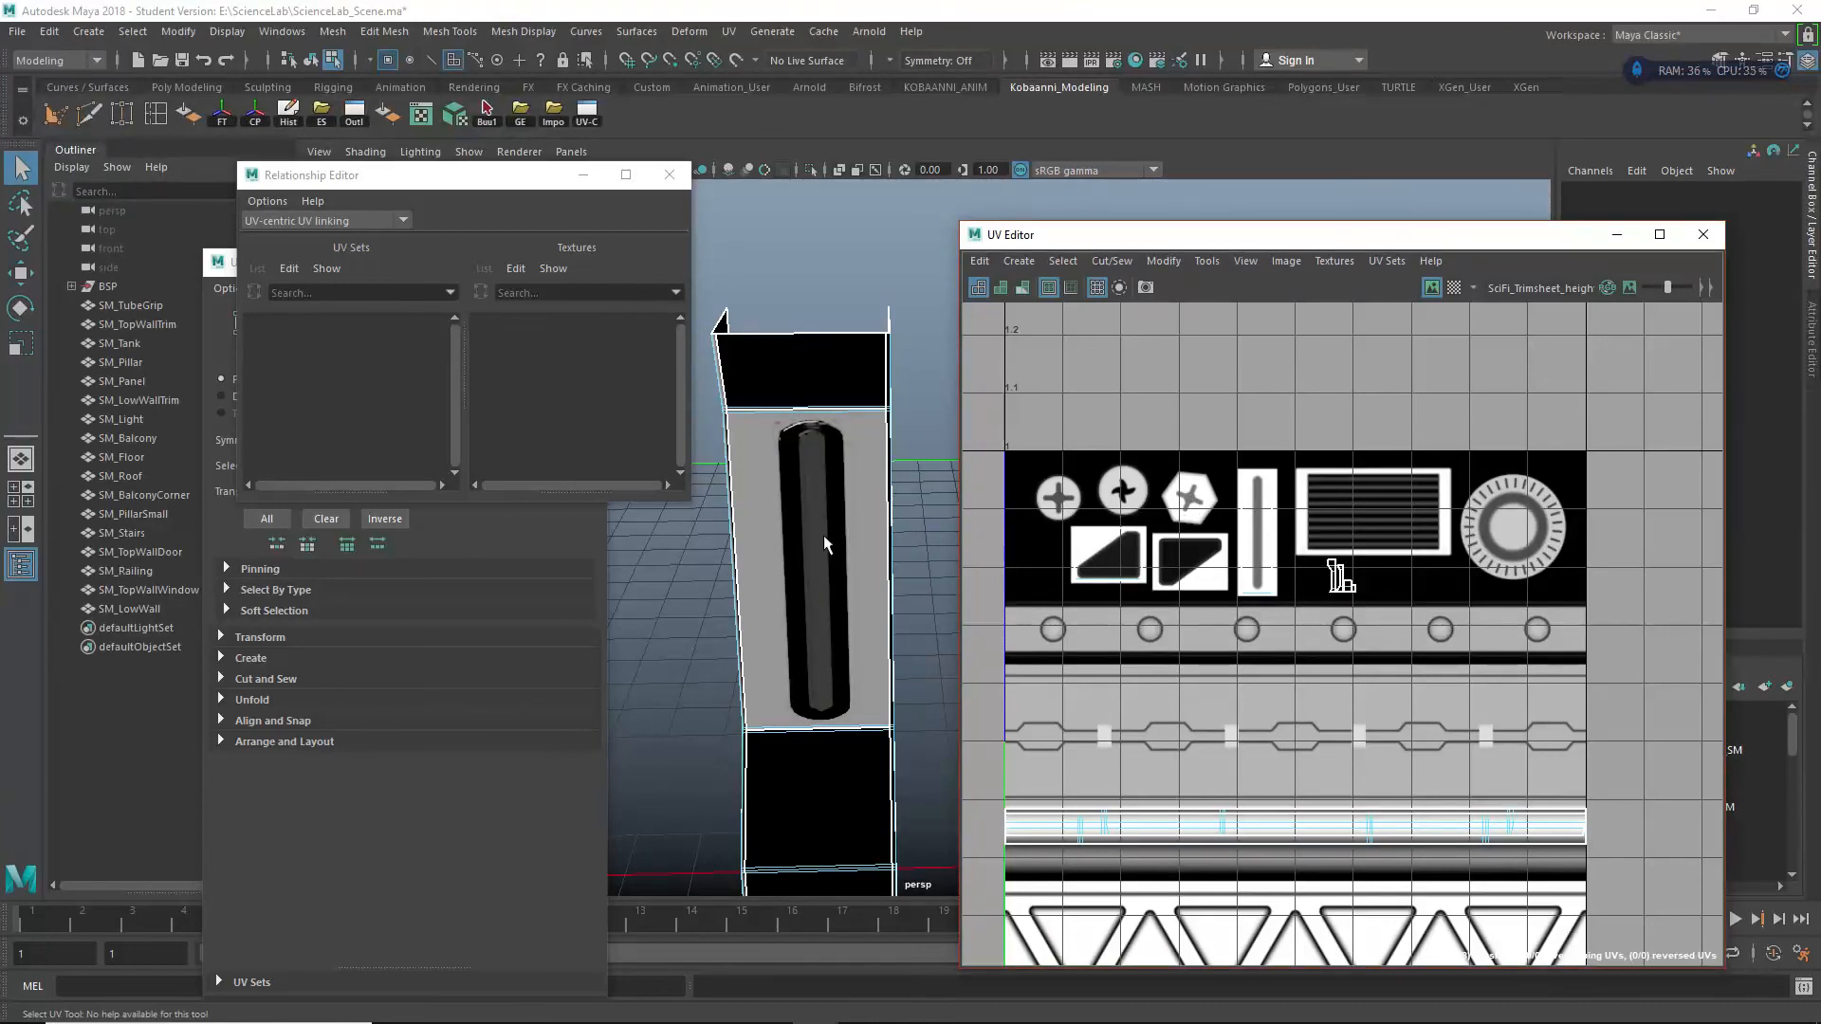
left_click(1385, 262)
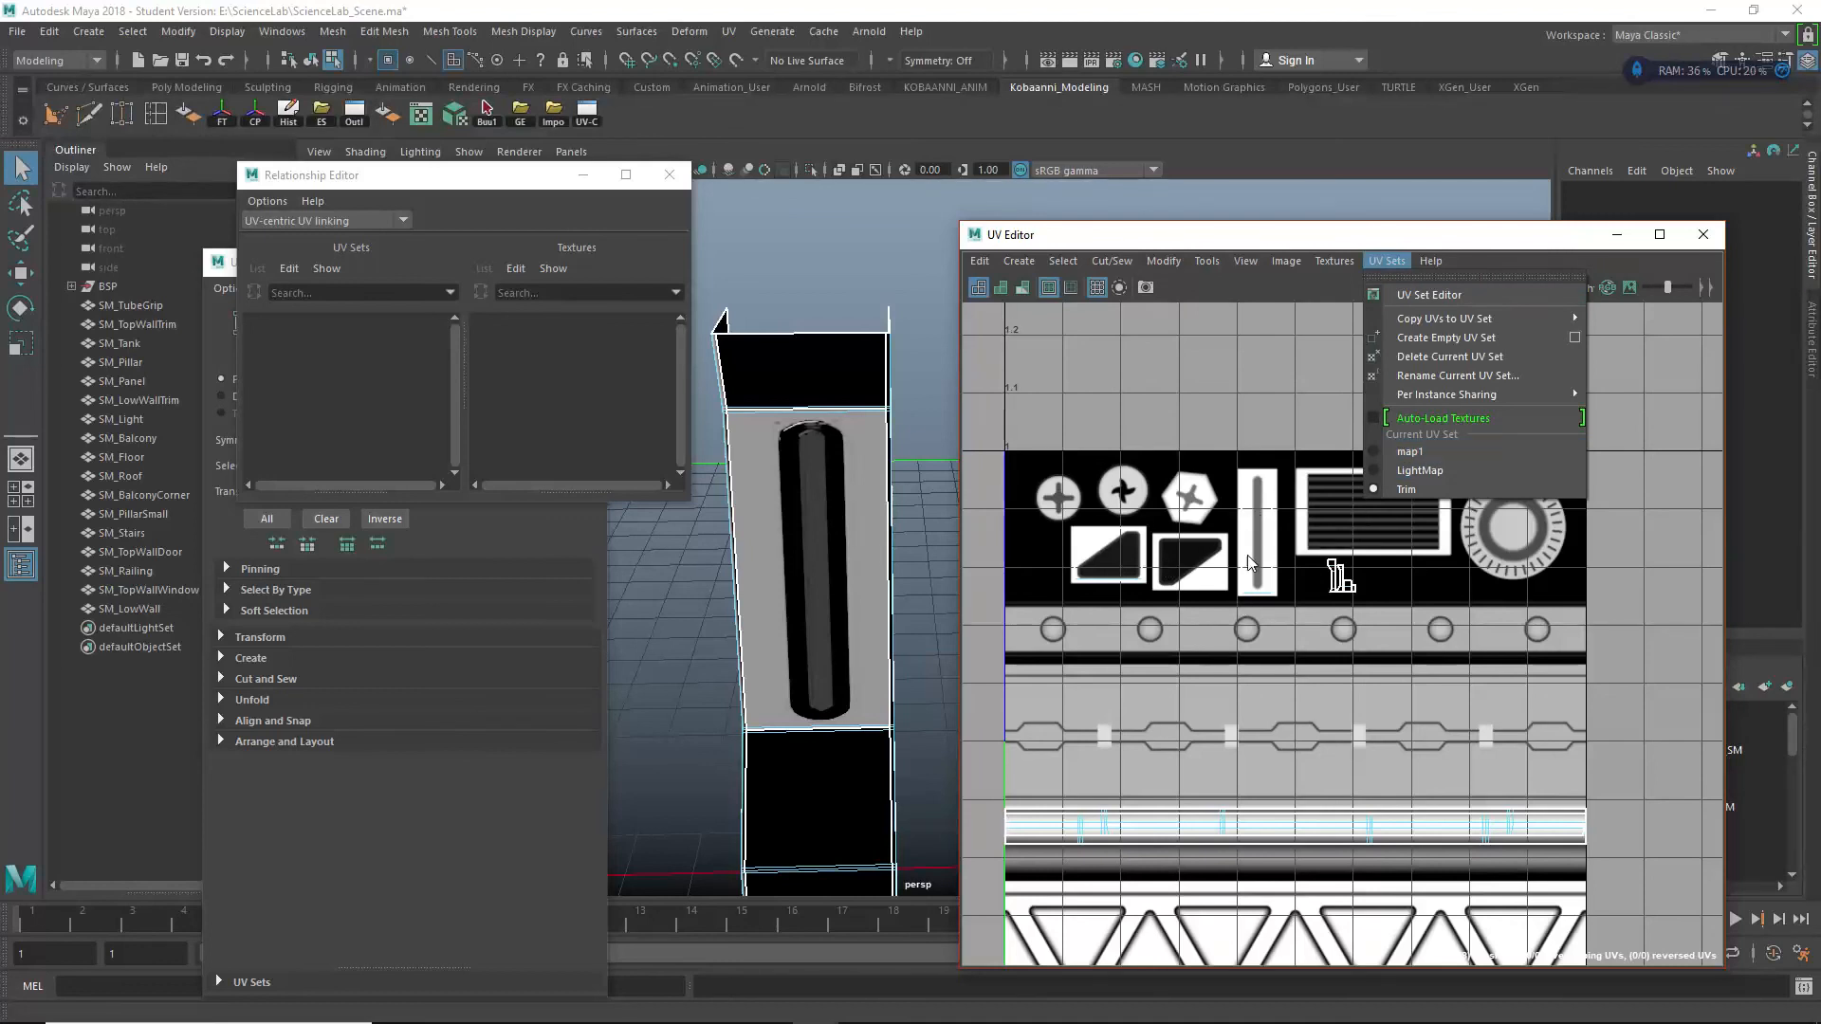
left_click(1251, 457)
left_click(825, 528)
scroll(812, 561, "up", 5)
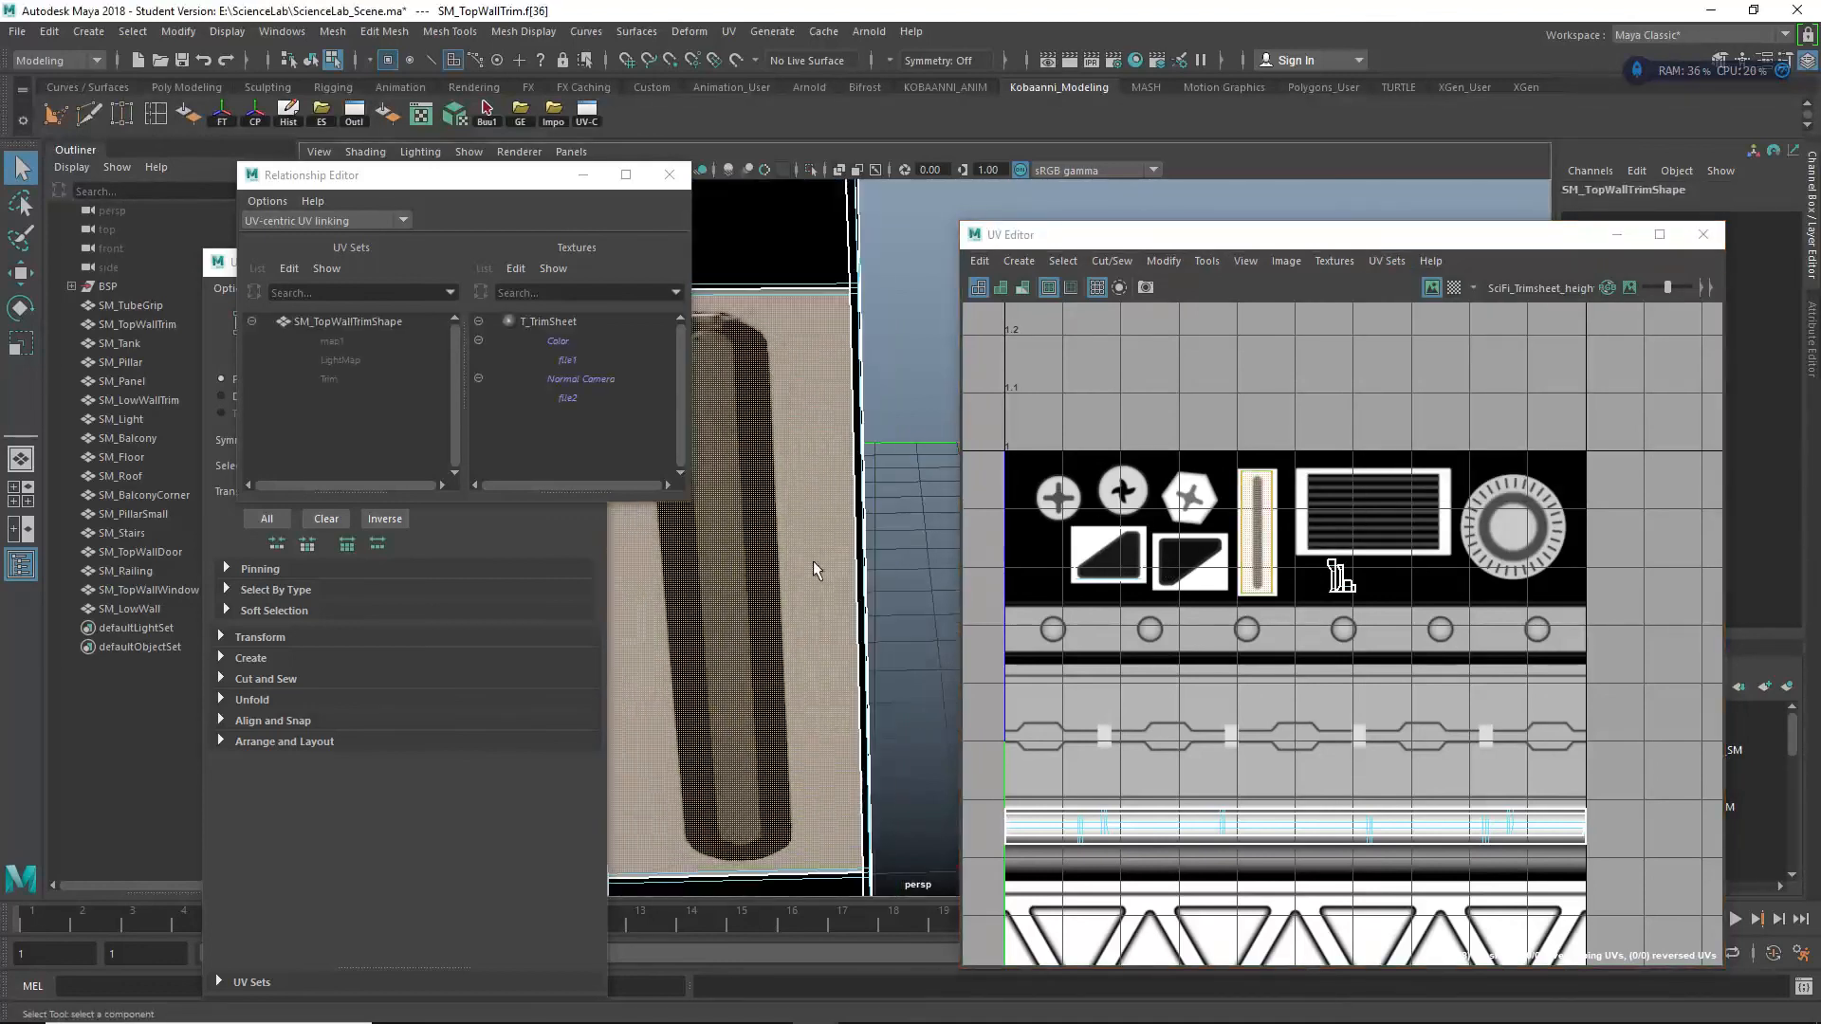
scroll(800, 556, "down", 3)
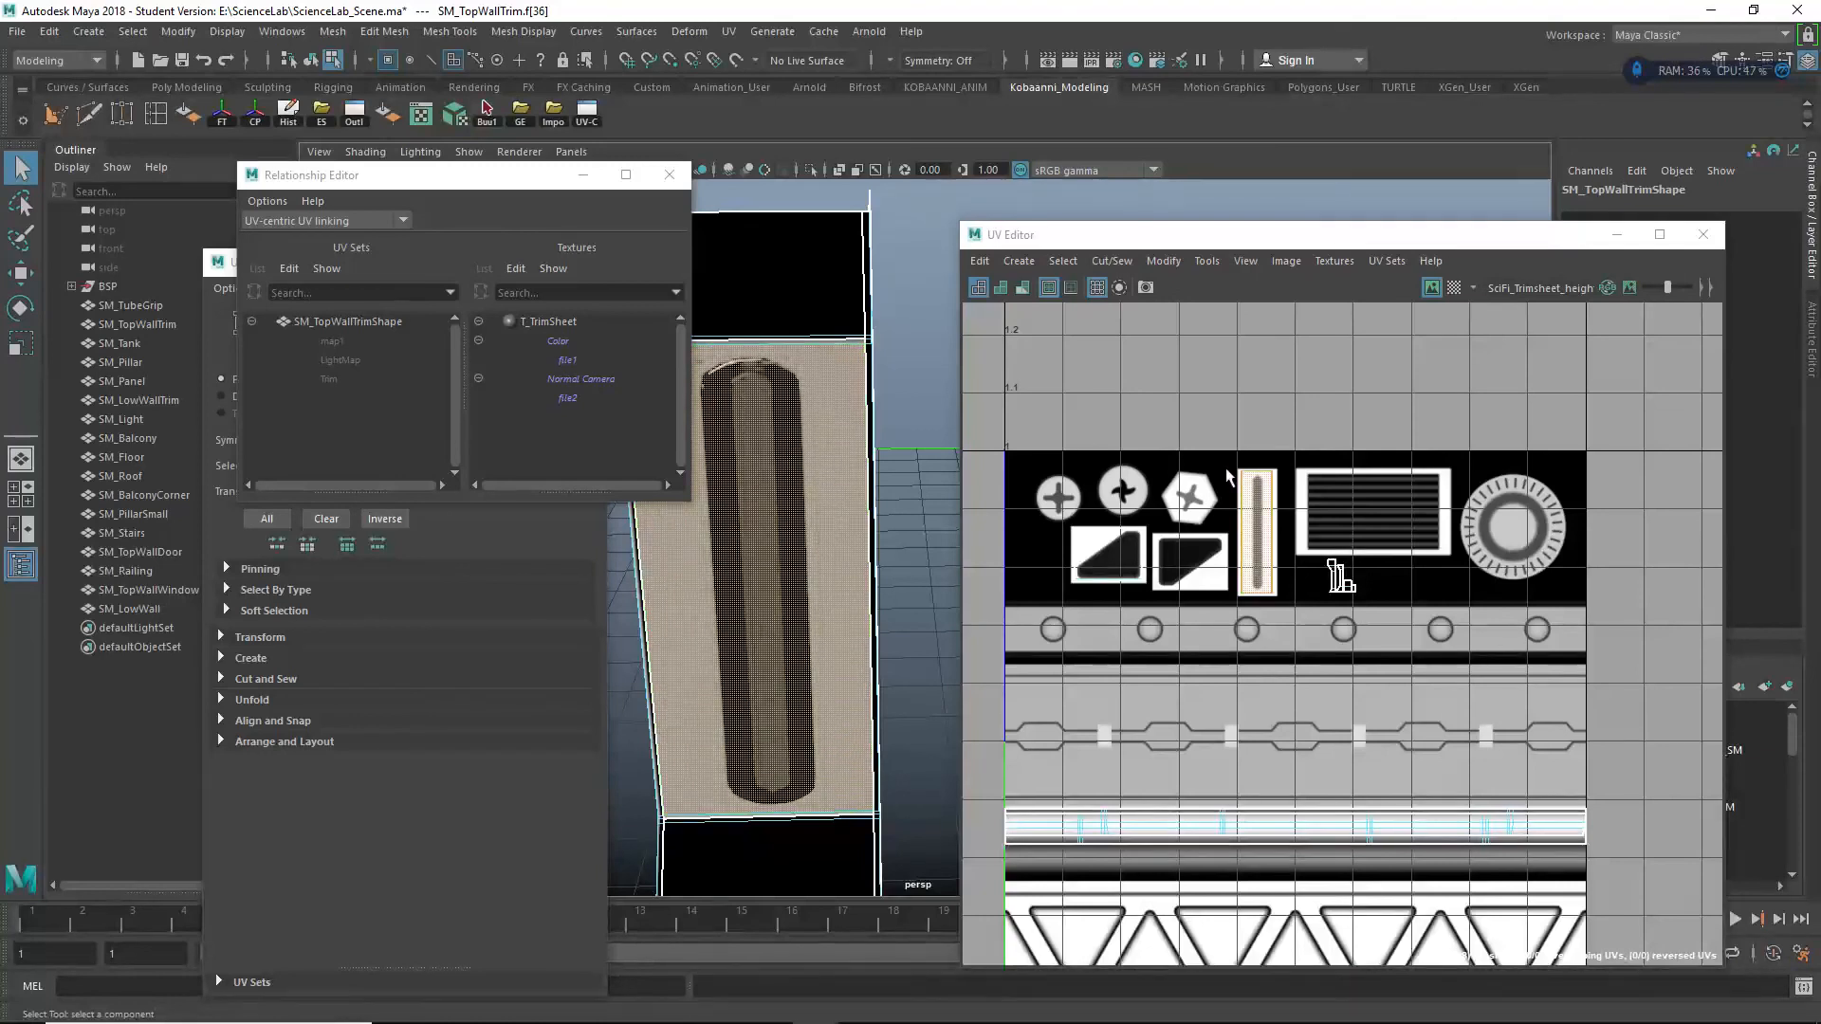
scroll(1227, 468, "up", 3)
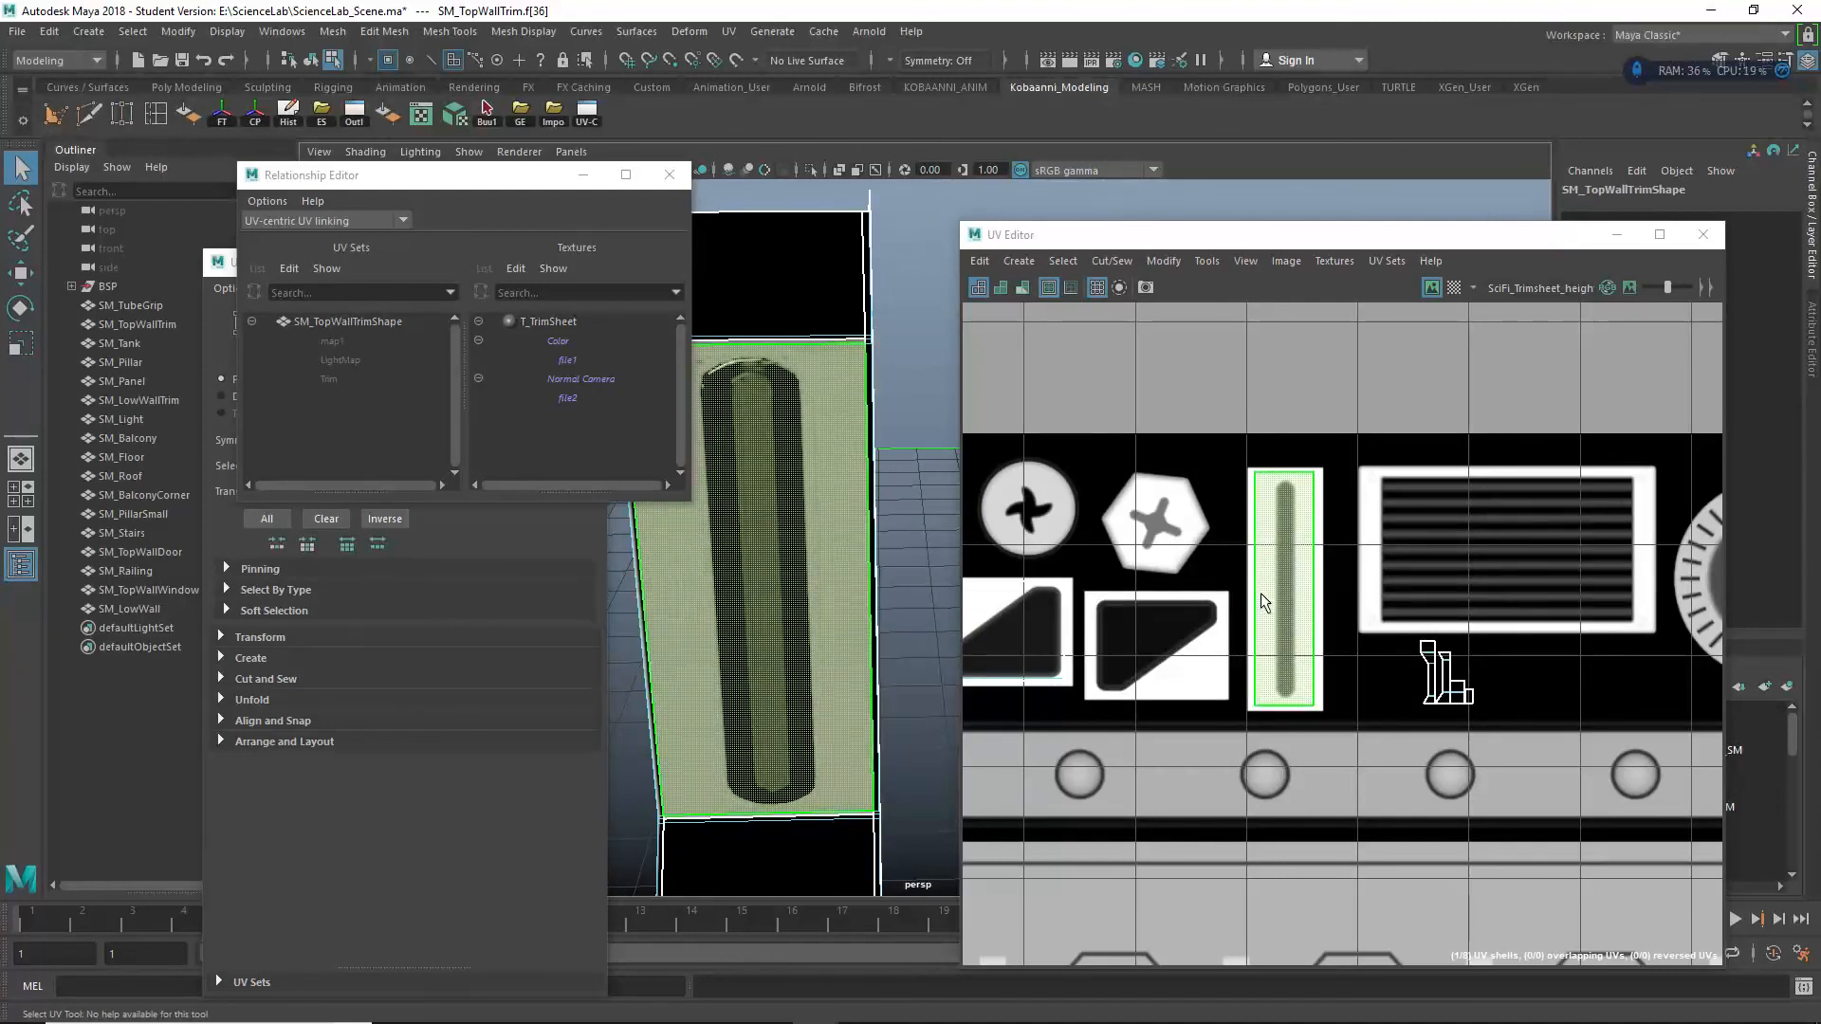
left_click(669, 175)
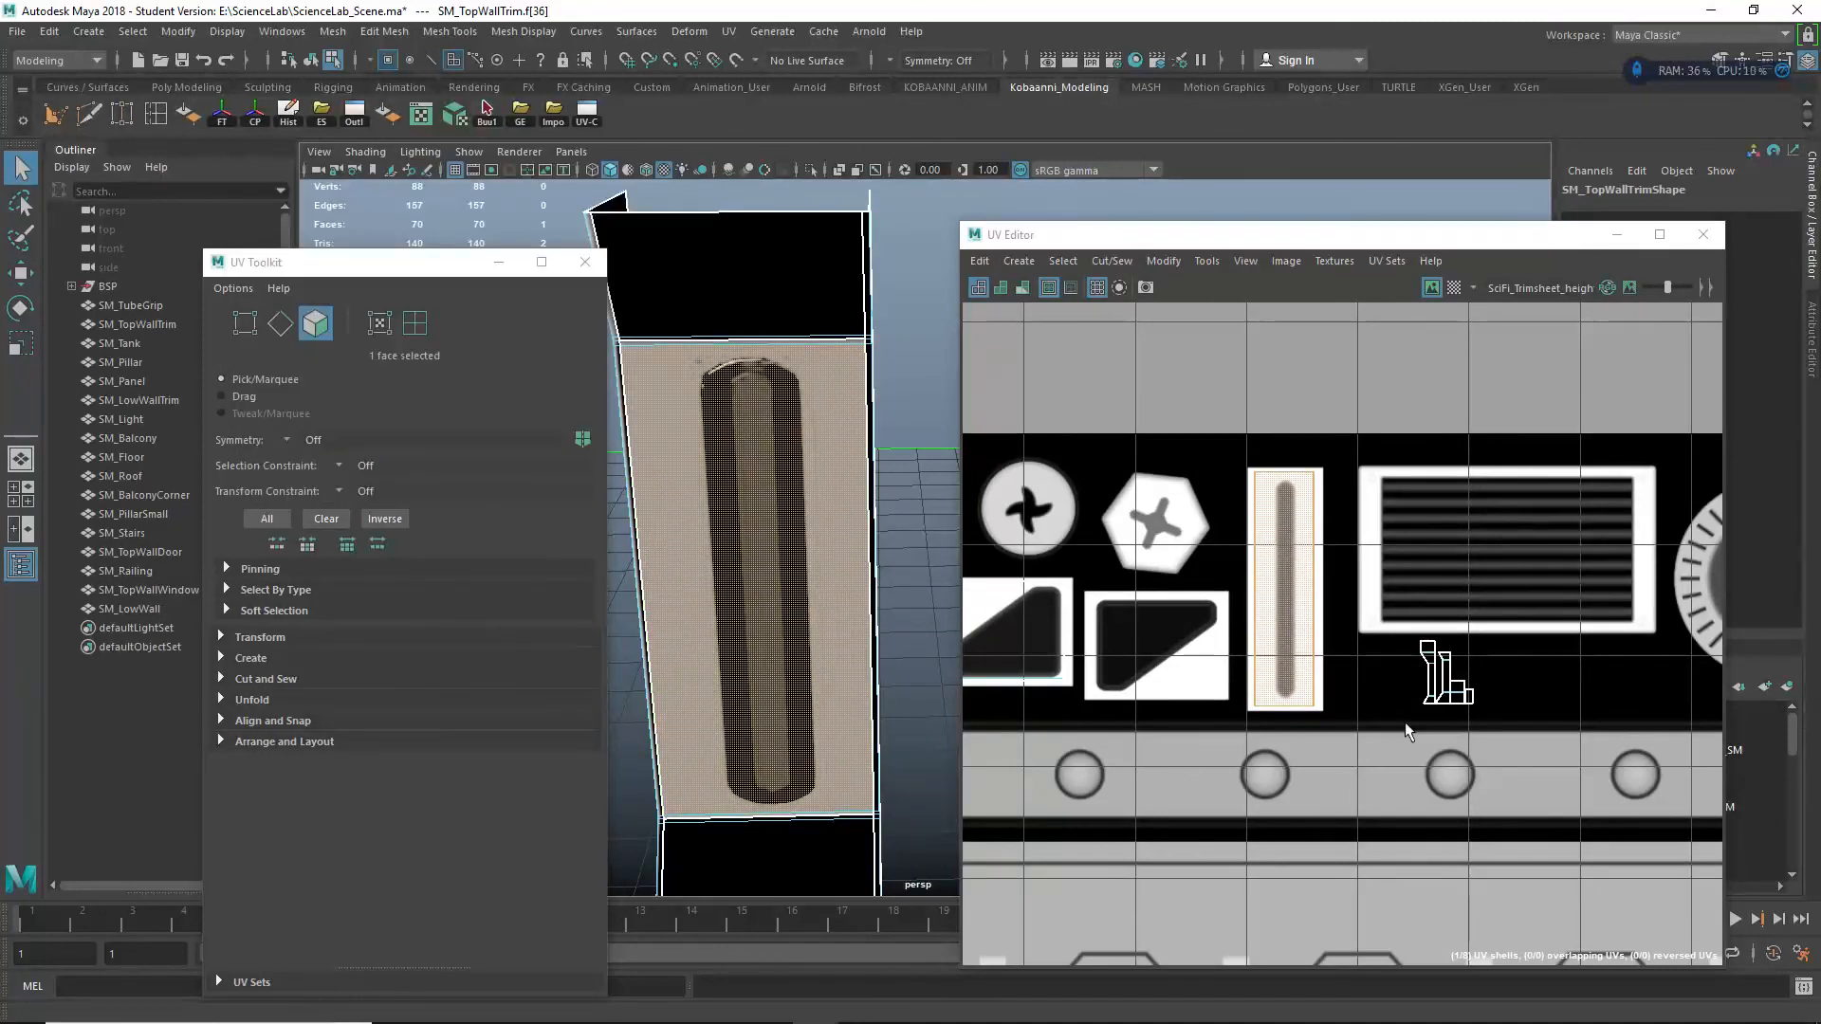